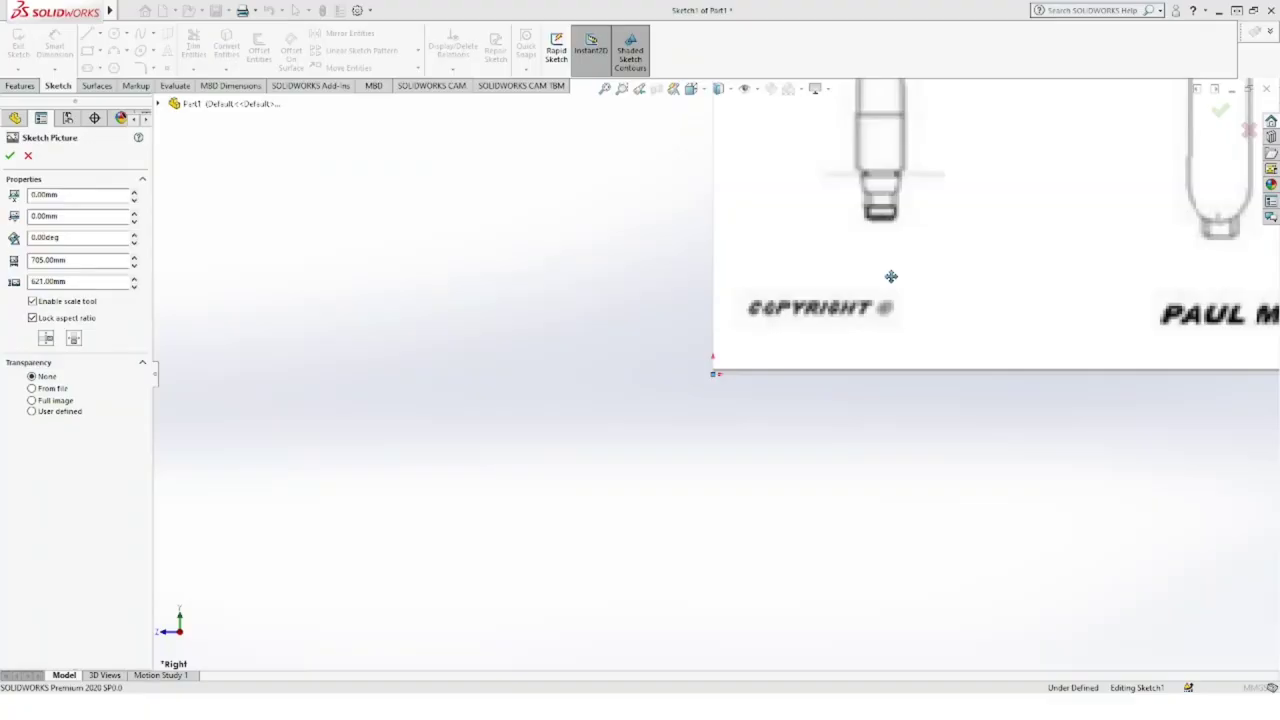
Step: Drag the blueprint picture into position in Sketch1
scroll(891, 277, "down", 2)
scroll(771, 363, "down", 2)
scroll(657, 434, "down", 2)
scroll(780, 393, "up", 2)
scroll(777, 394, "up", 2)
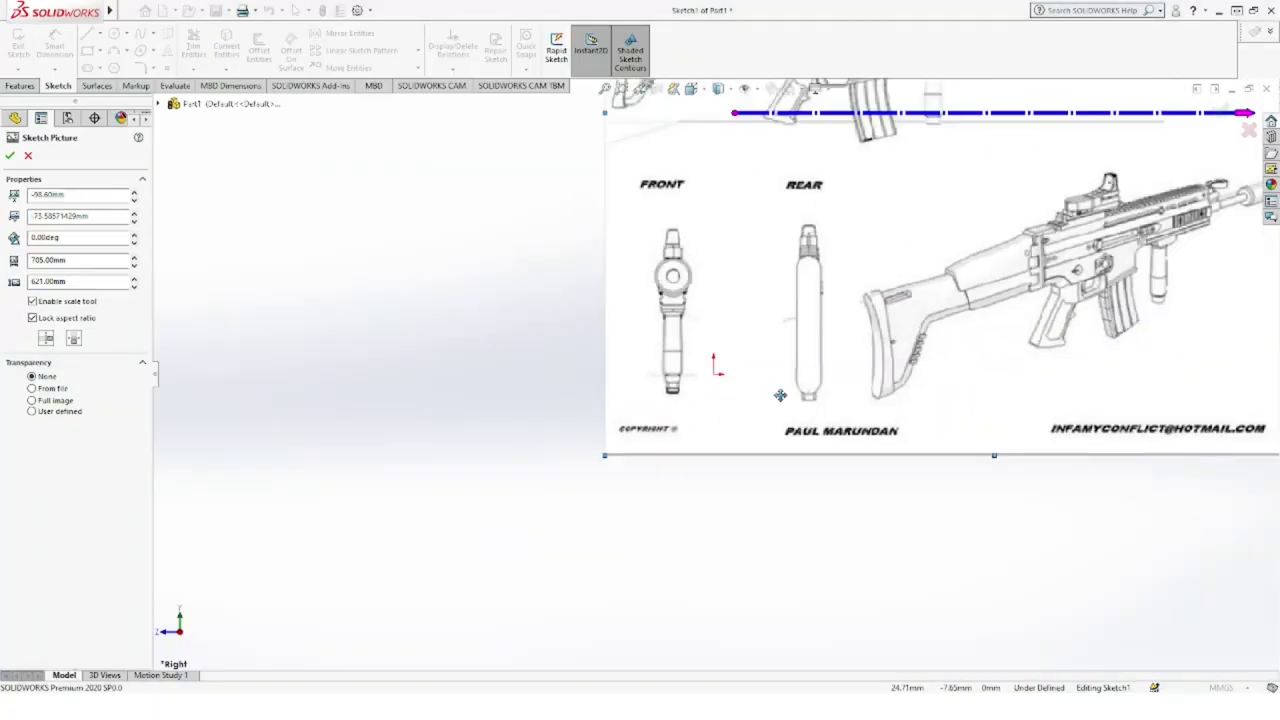
scroll(777, 394, "up", 2)
scroll(874, 367, "up", 1)
scroll(889, 294, "up", 3)
scroll(866, 306, "down", 1)
scroll(815, 328, "down", 3)
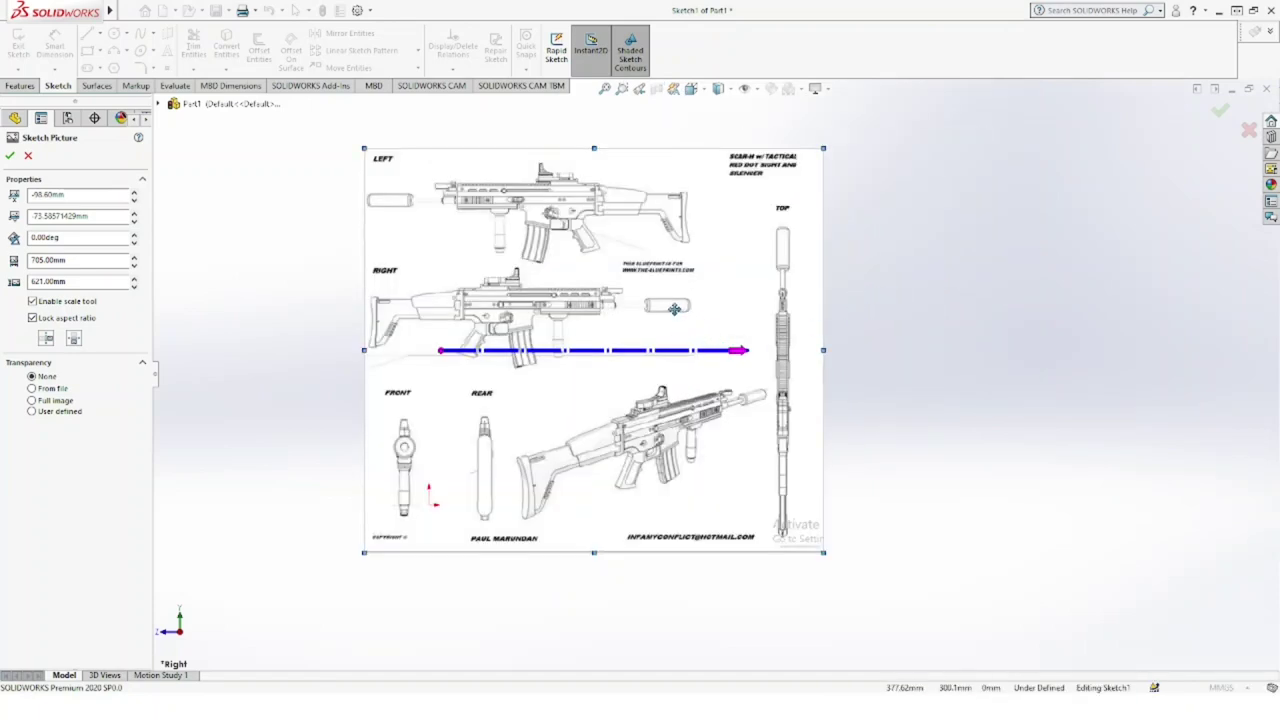
mouse_move(675, 309)
left_mouse_down()
mouse_move(695, 399)
mouse_move(672, 459)
left_mouse_up()
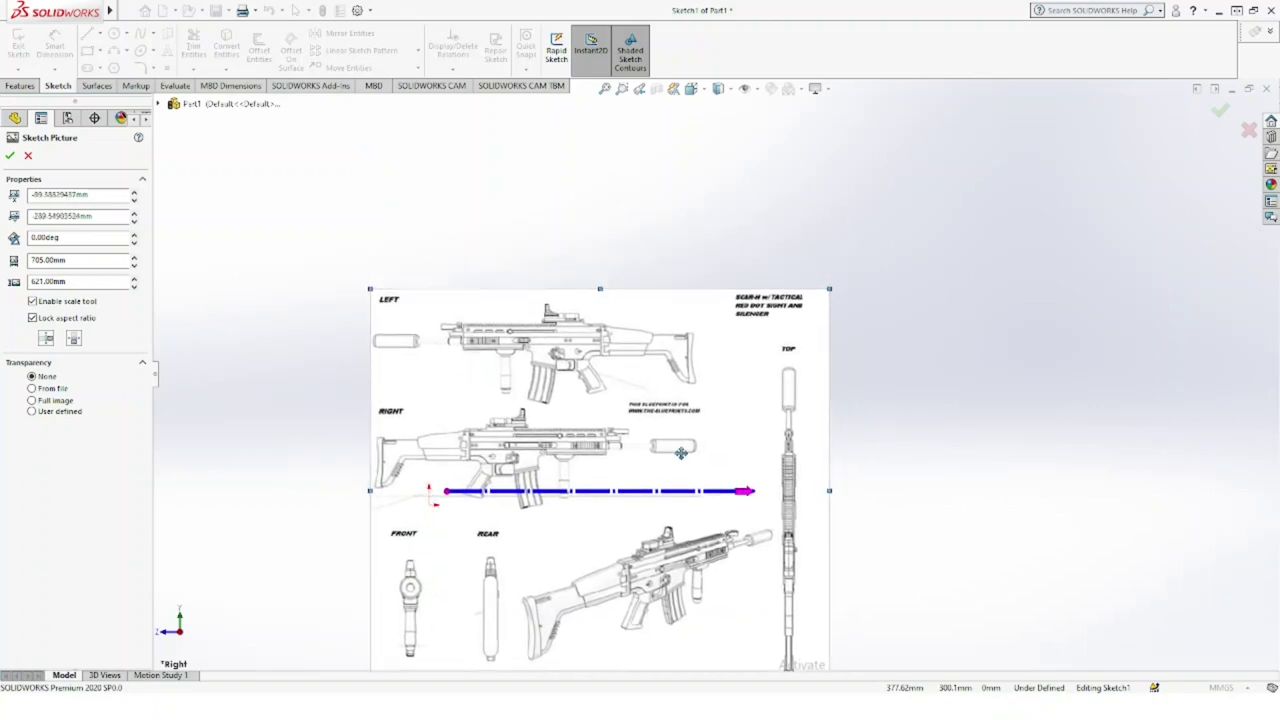
left_click_drag(672, 459, 662, 465)
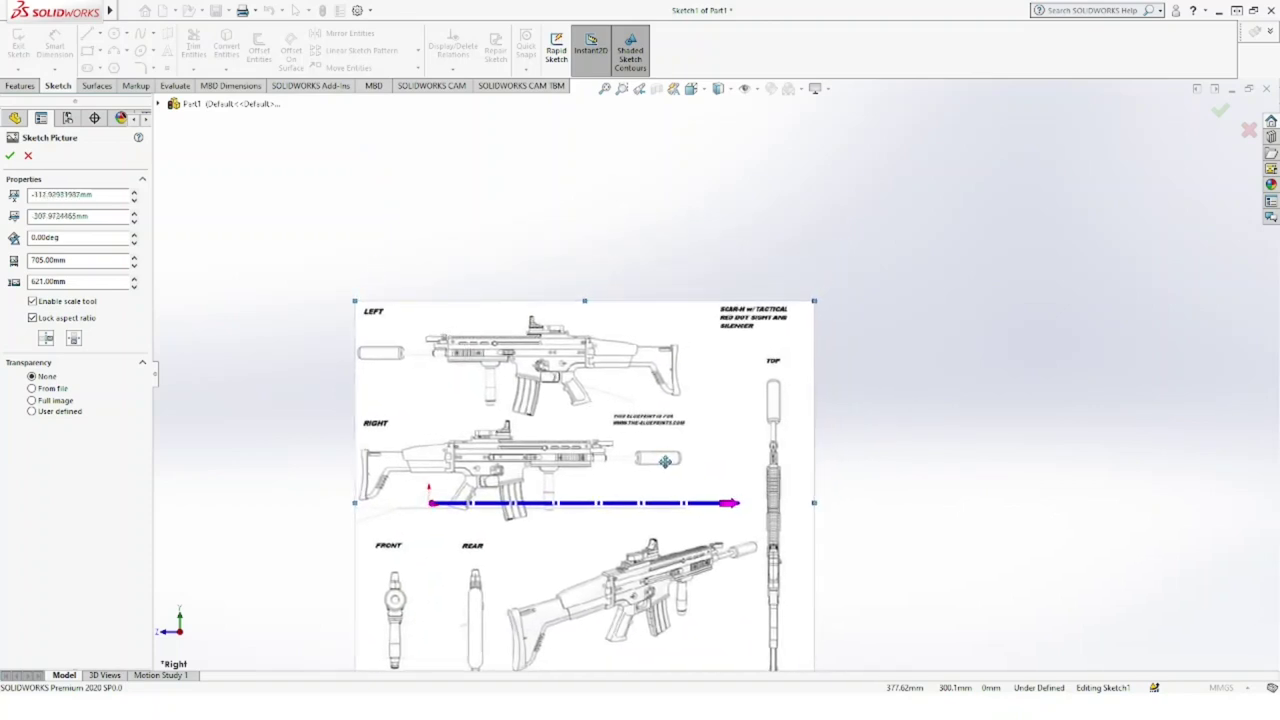
mouse_move(537, 448)
left_mouse_down()
mouse_move(603, 446)
mouse_move(604, 557)
left_mouse_up()
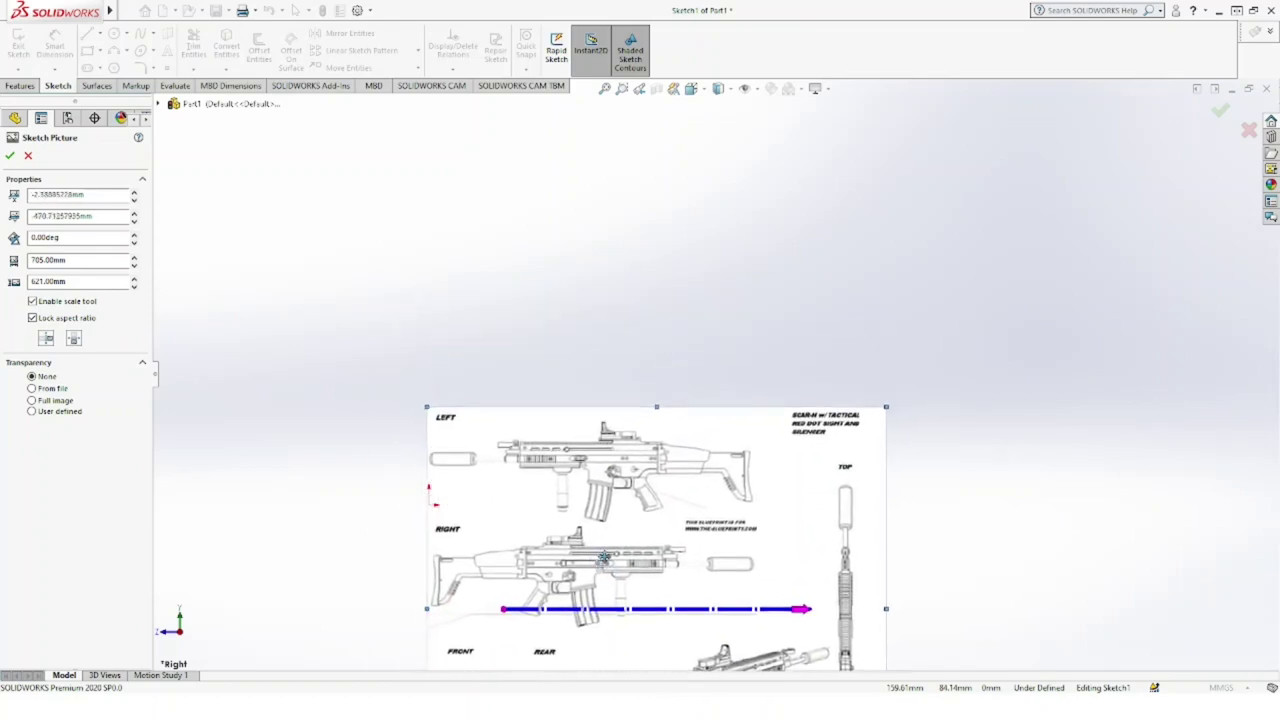
scroll(606, 500, "up", 3)
scroll(615, 475, "down", 1)
scroll(684, 370, "down", 1)
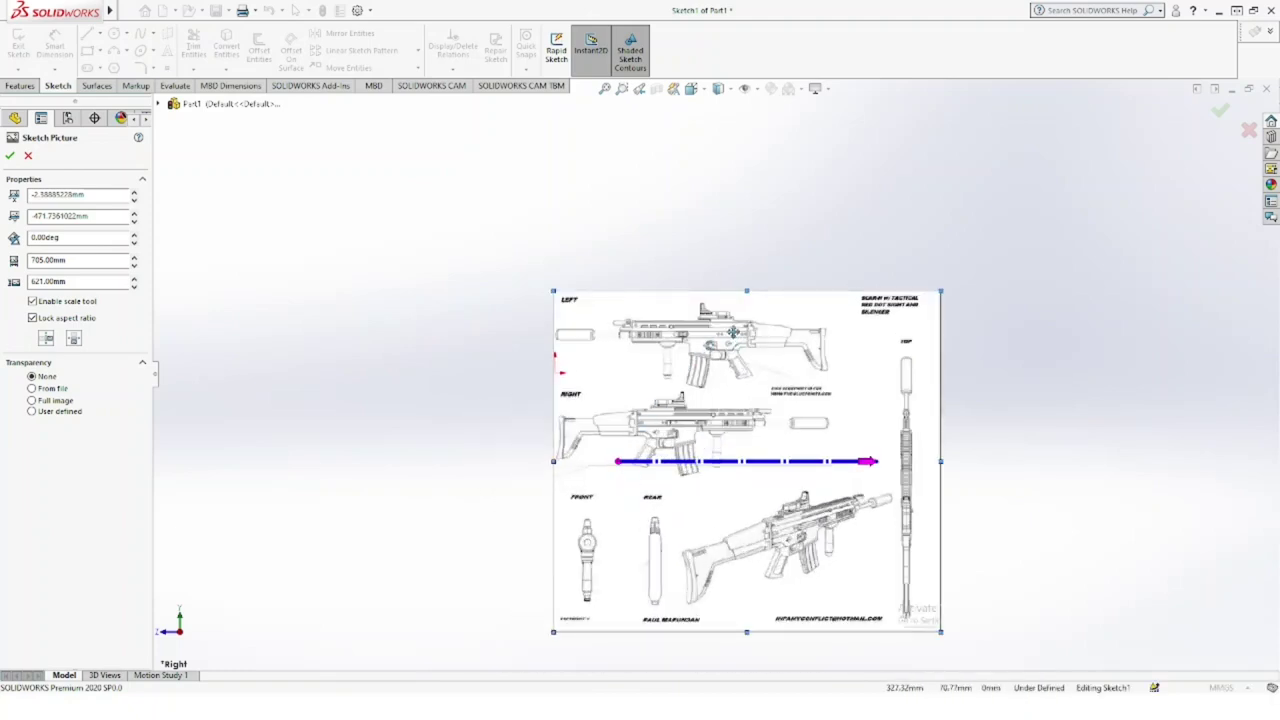
scroll(730, 333, "down", 1)
scroll(712, 340, "down", 1)
left_click_drag(686, 368, 684, 357)
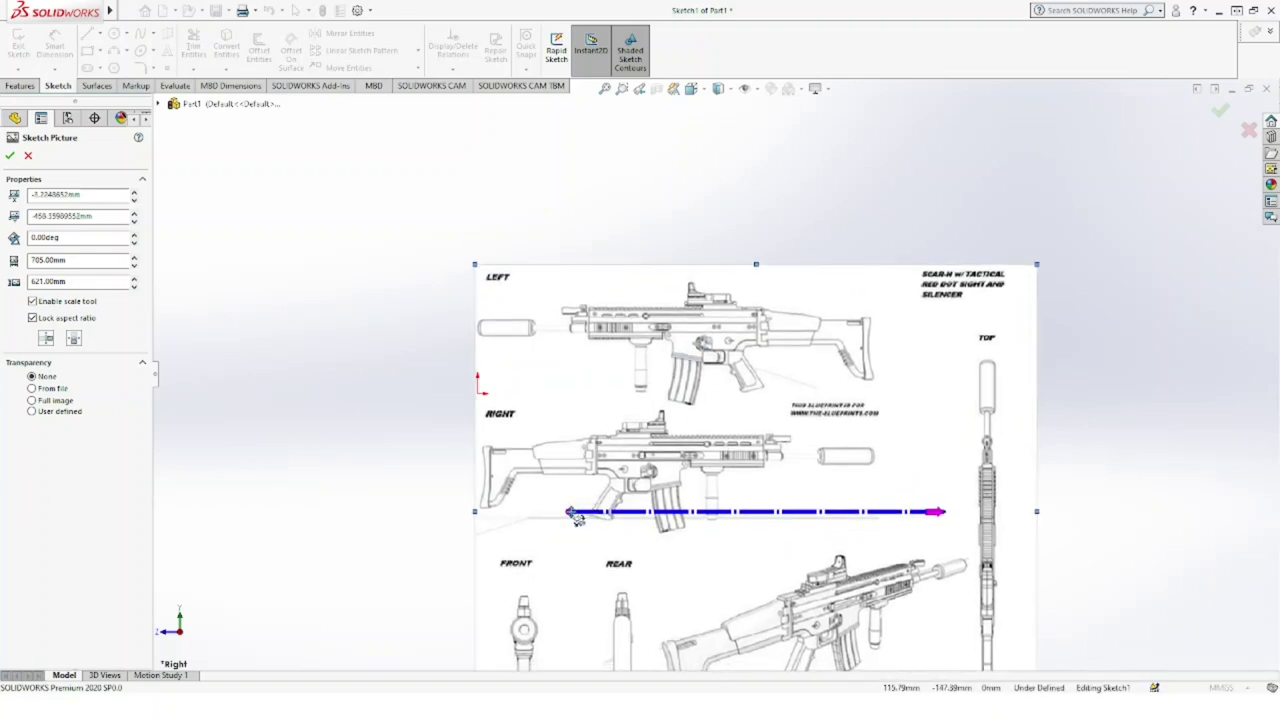
Step: Scale the picture with a reference line to about 2134.9 × 1880.5 mm, then copy its width
left_click_drag(600, 511, 480, 395)
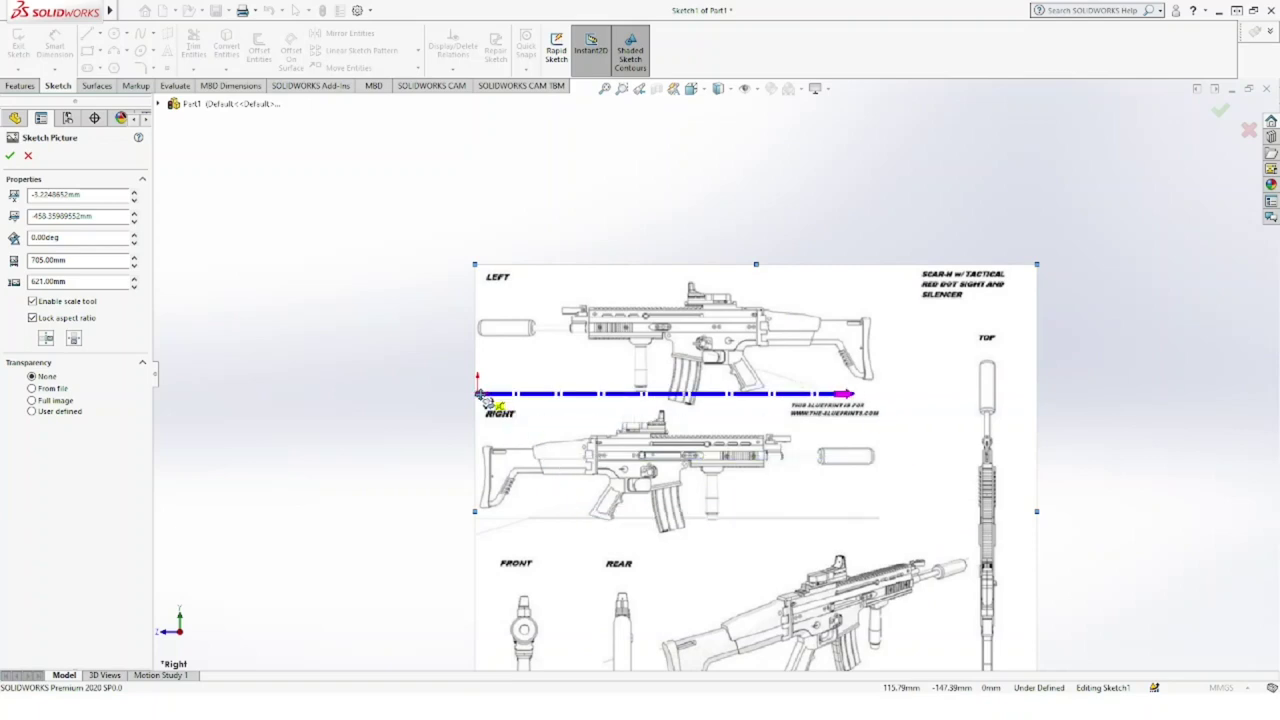
left_click_drag(861, 394, 869, 395)
left_click(871, 396)
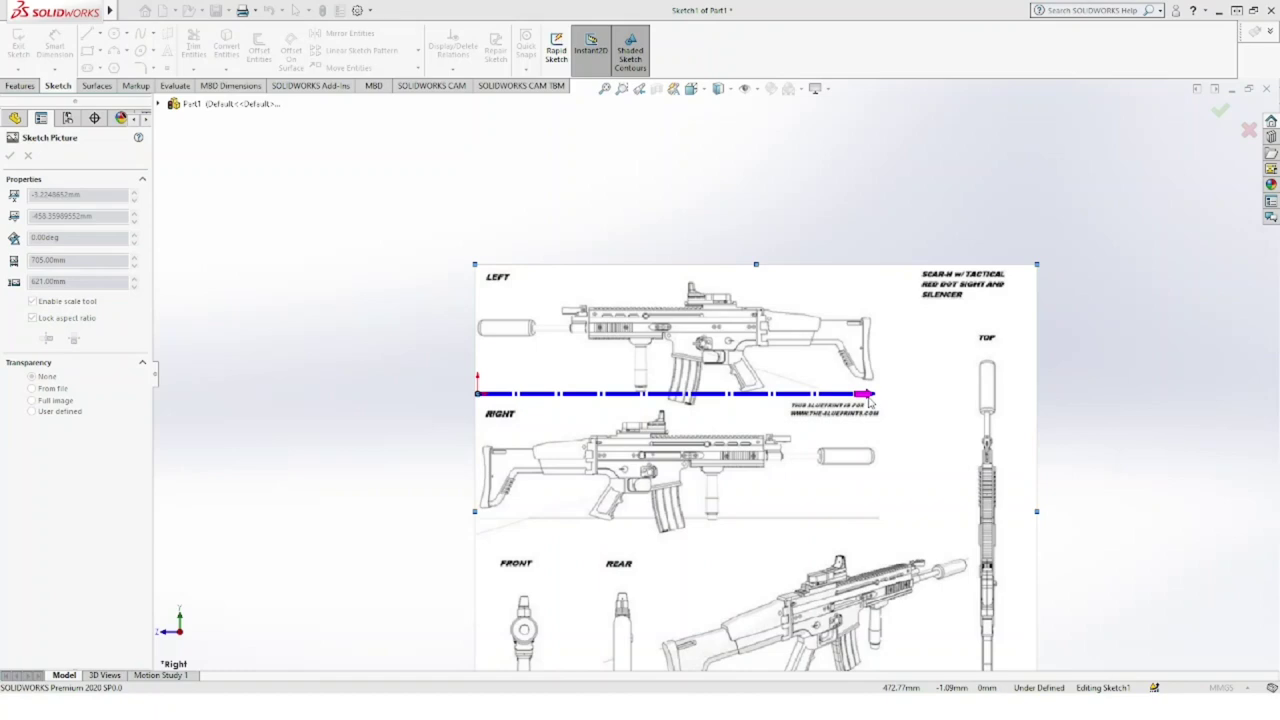
key("Return")
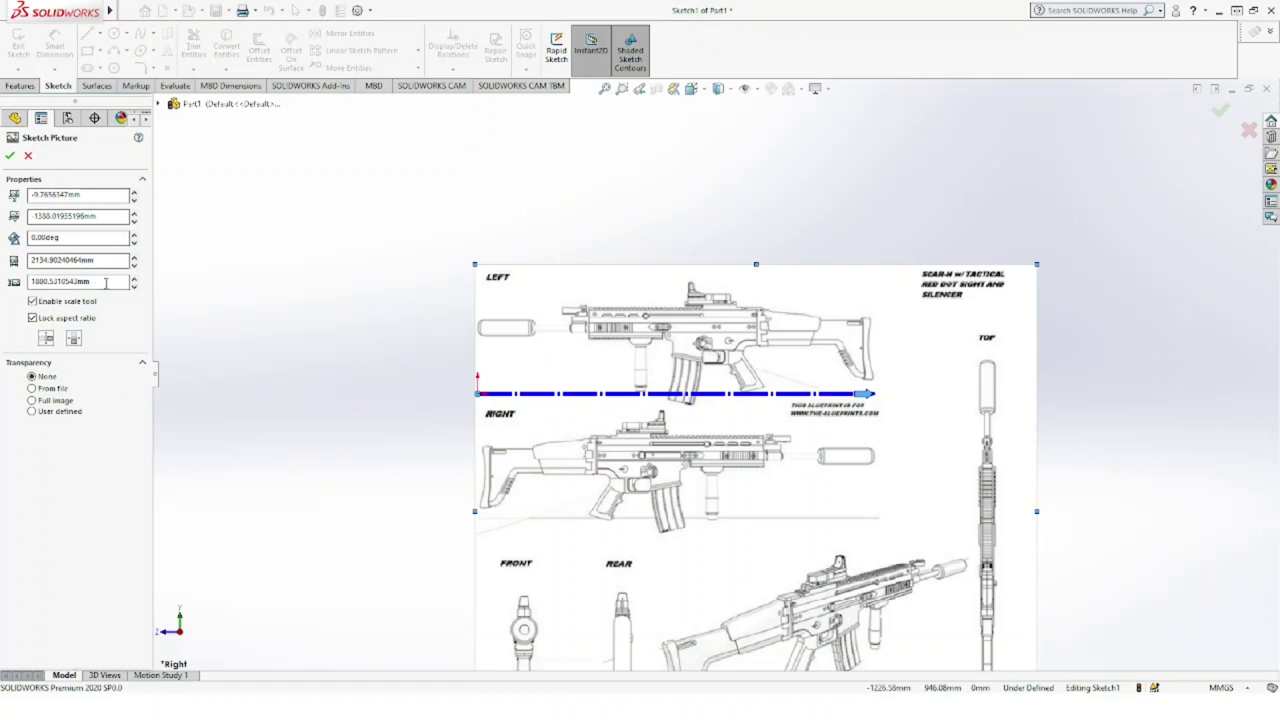
double_click(103, 259)
key("ctrl+c")
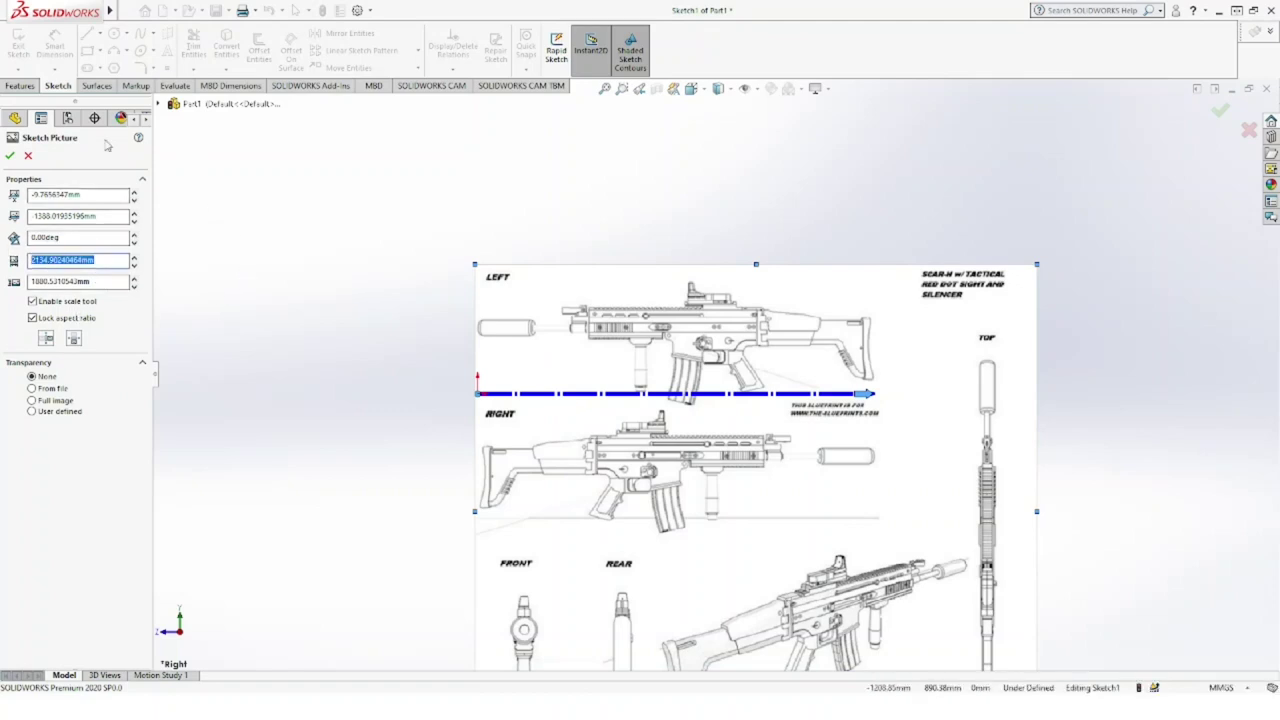
Step: Accept the picture, exit Sketch1 and rename it Side
left_click(11, 159)
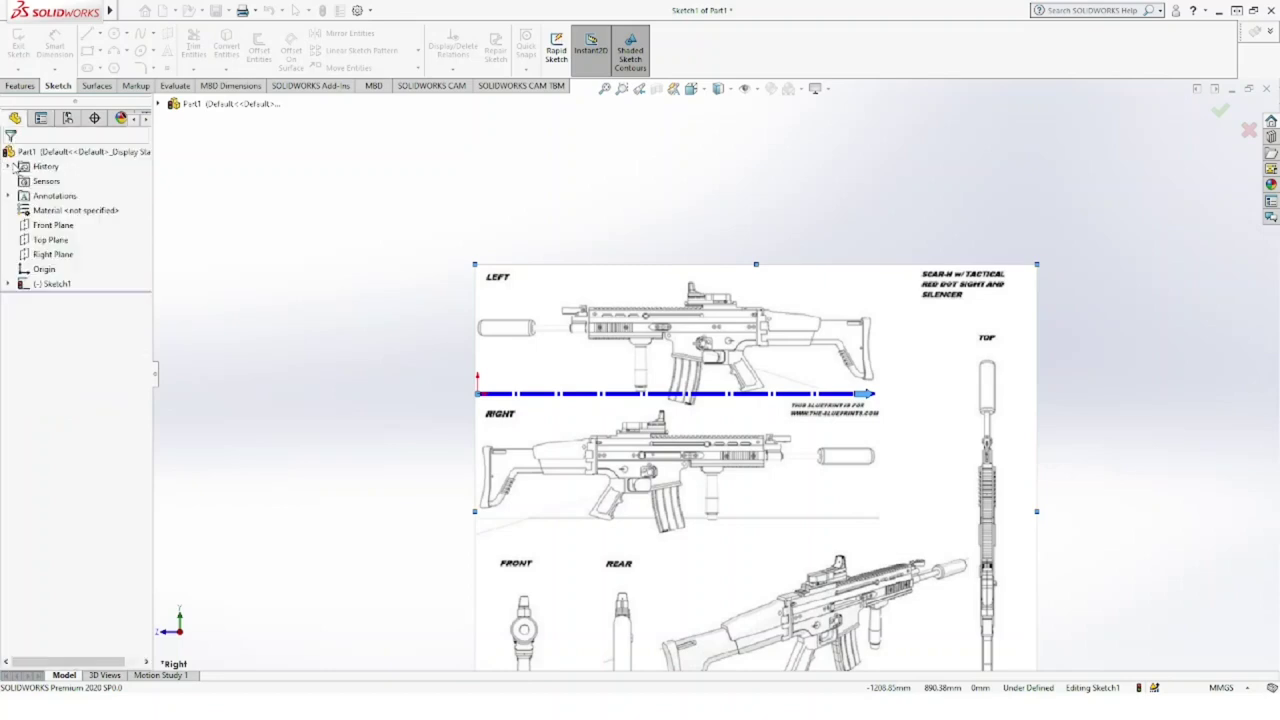
left_click(18, 42)
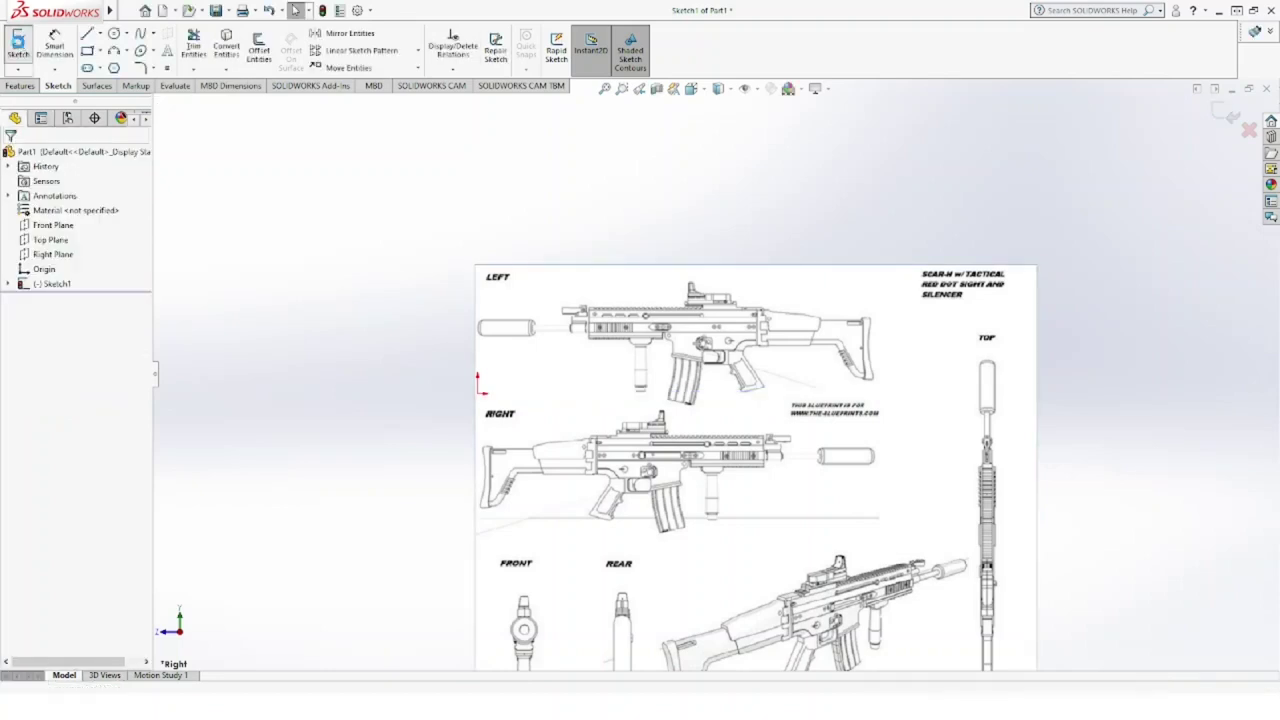
left_click(45, 284)
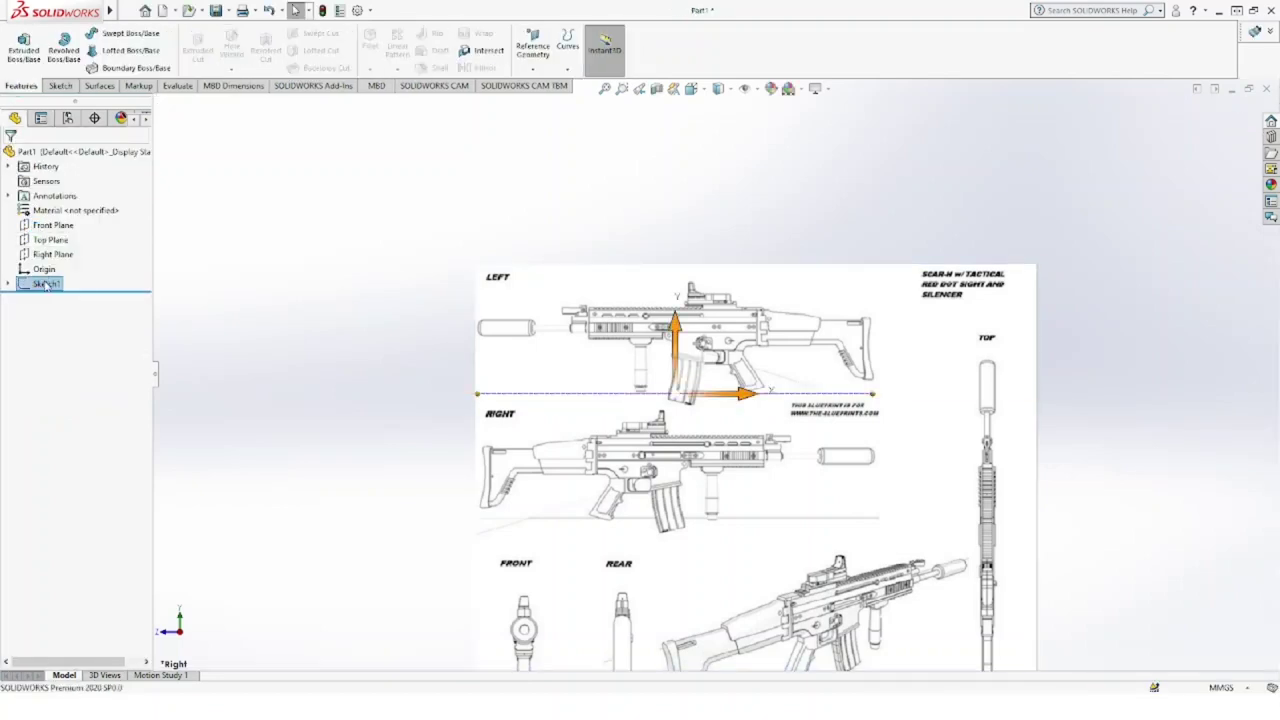
left_click(47, 285)
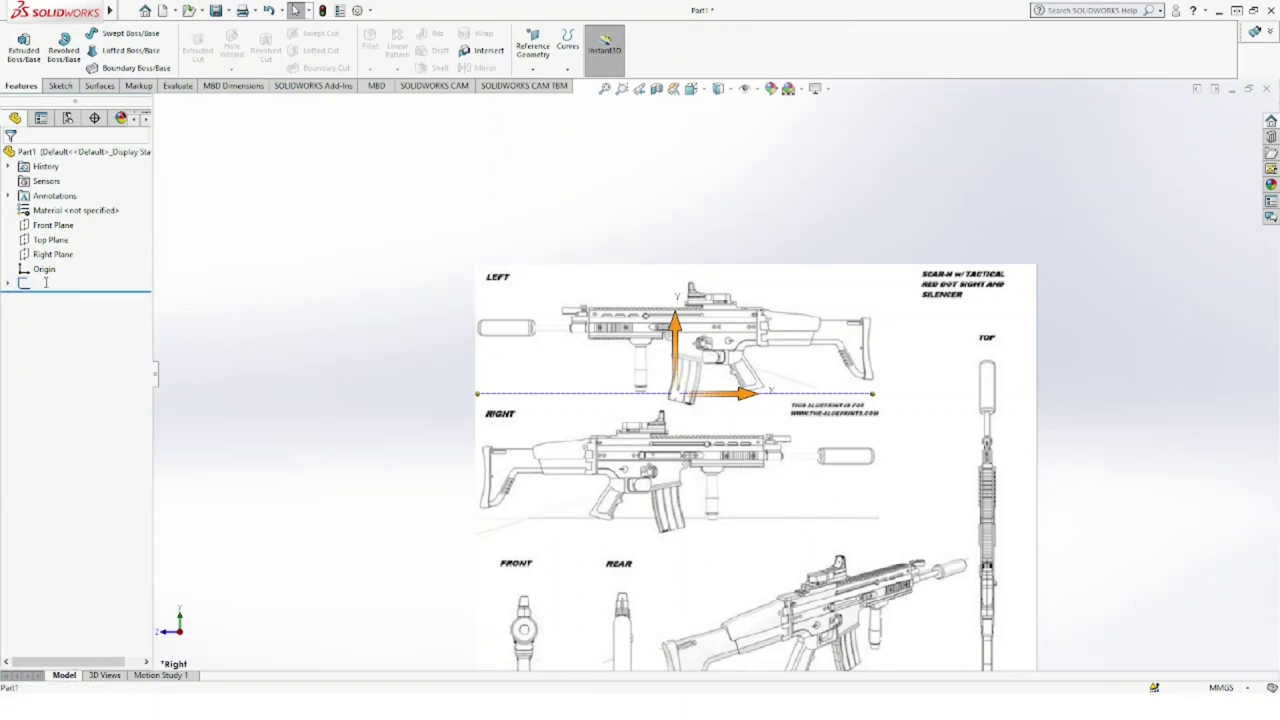
type("Side")
key("Return")
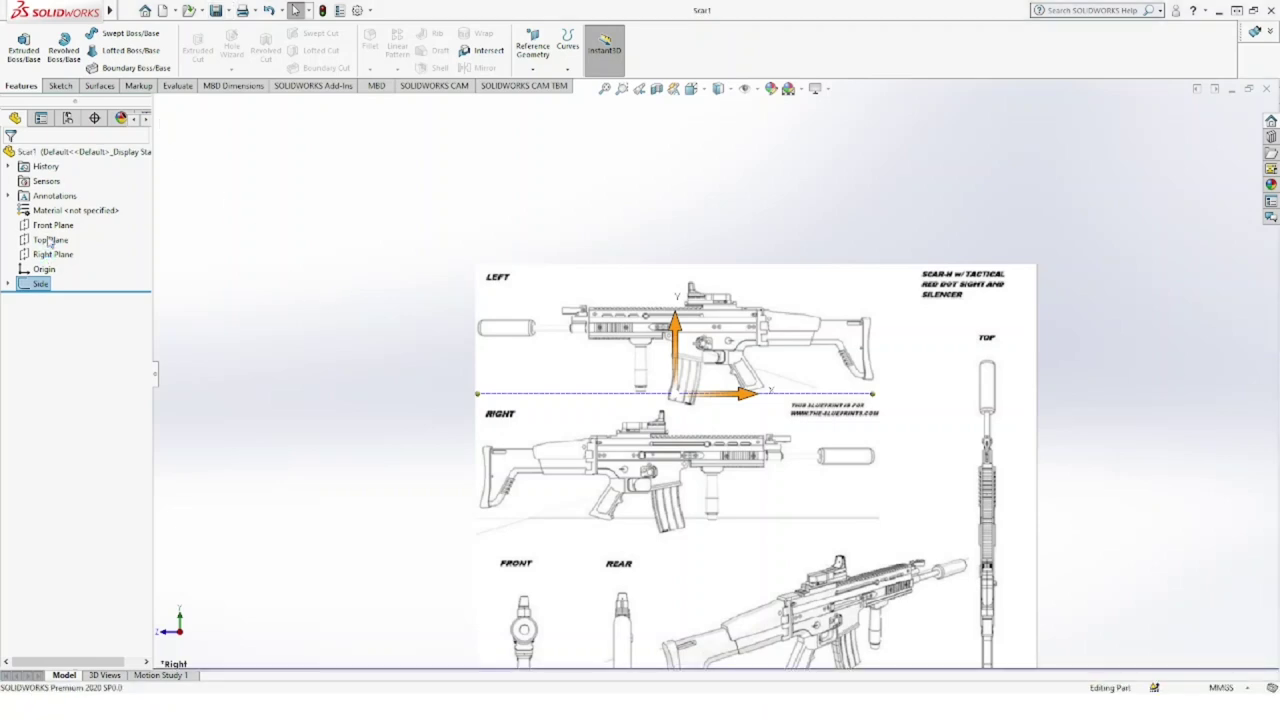
Step: Start a sketch on Front Plane and insert the blueprint picture at width 2134.90240464 mm
left_click(55, 228)
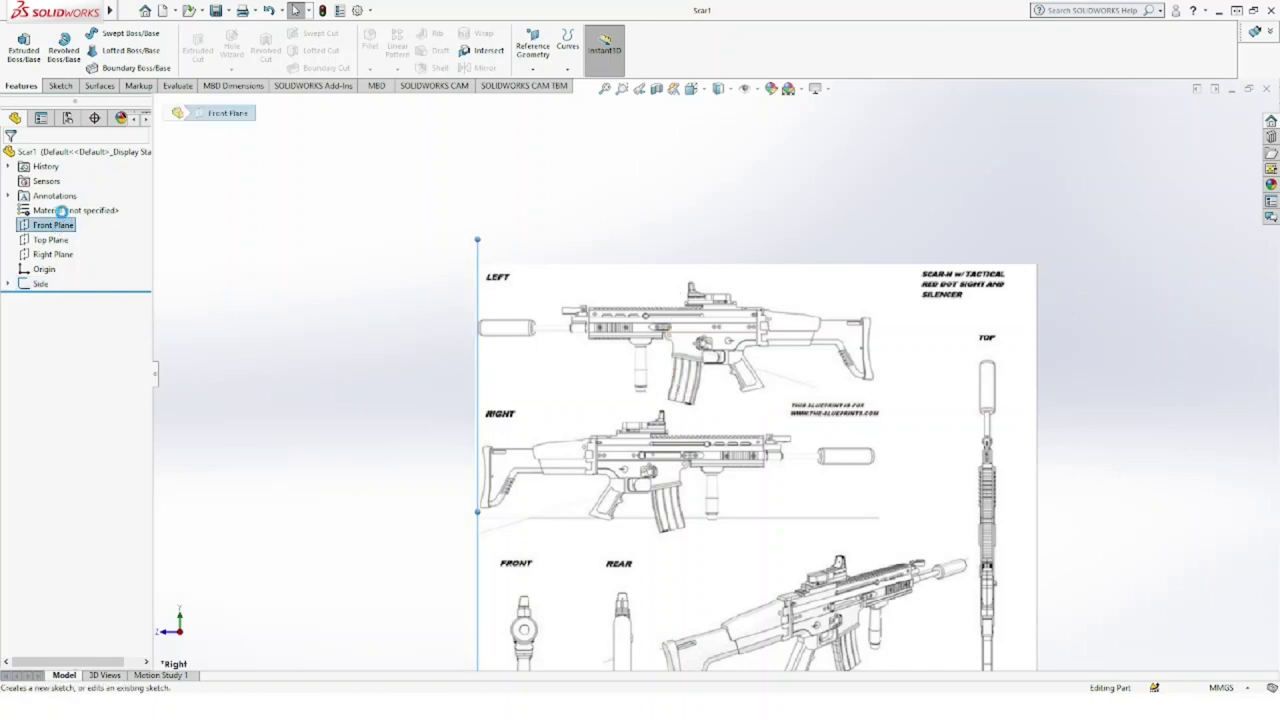
left_click(62, 213)
left_click(12, 87)
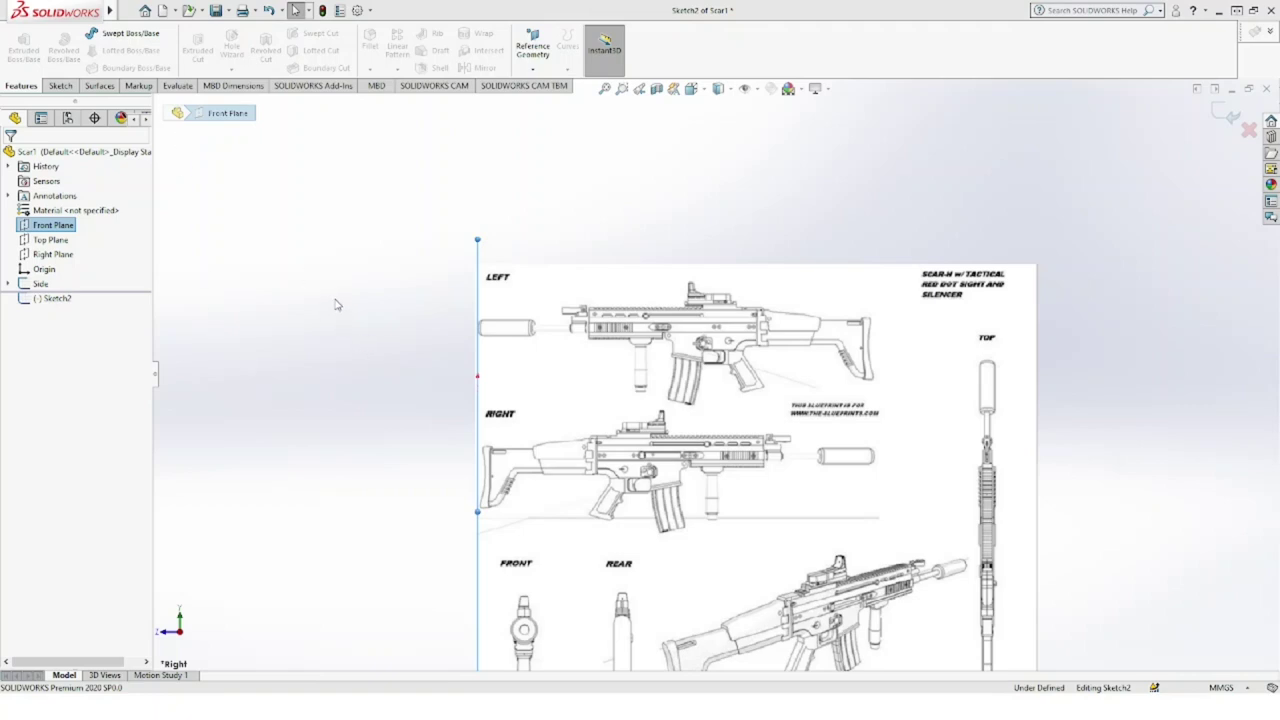
double_click(496, 438)
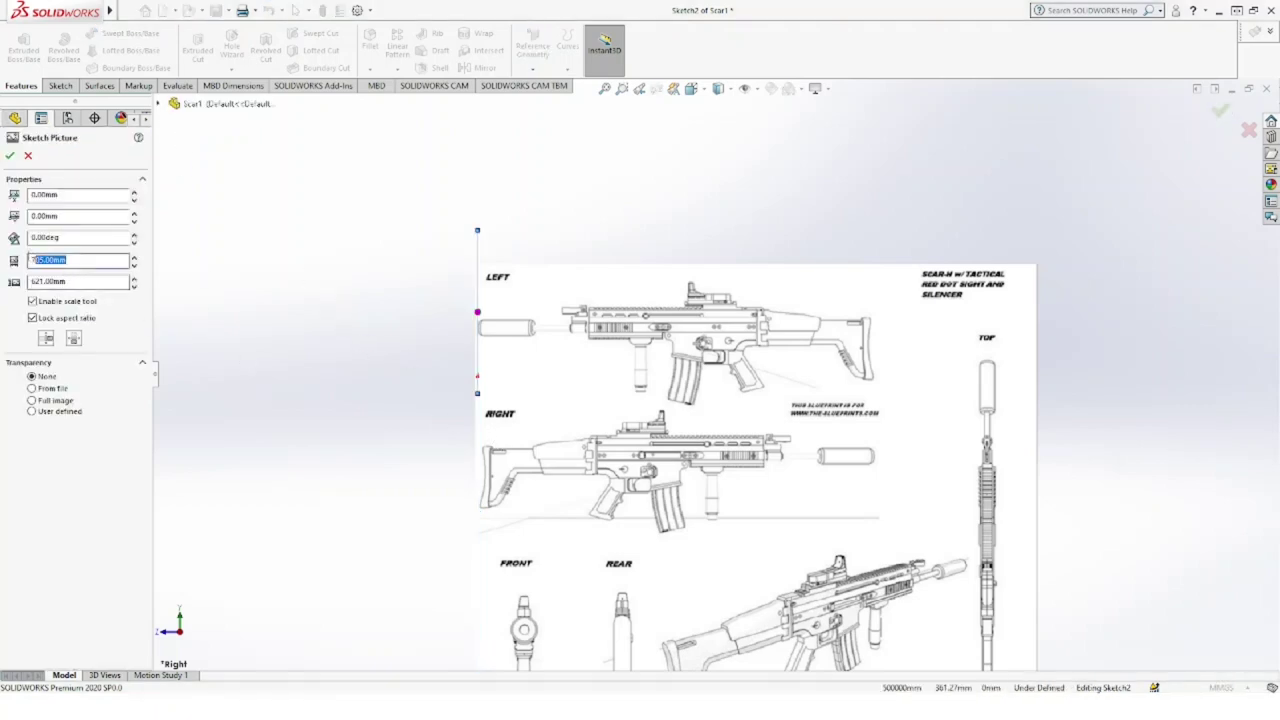
key("ctrl+v")
key("Return")
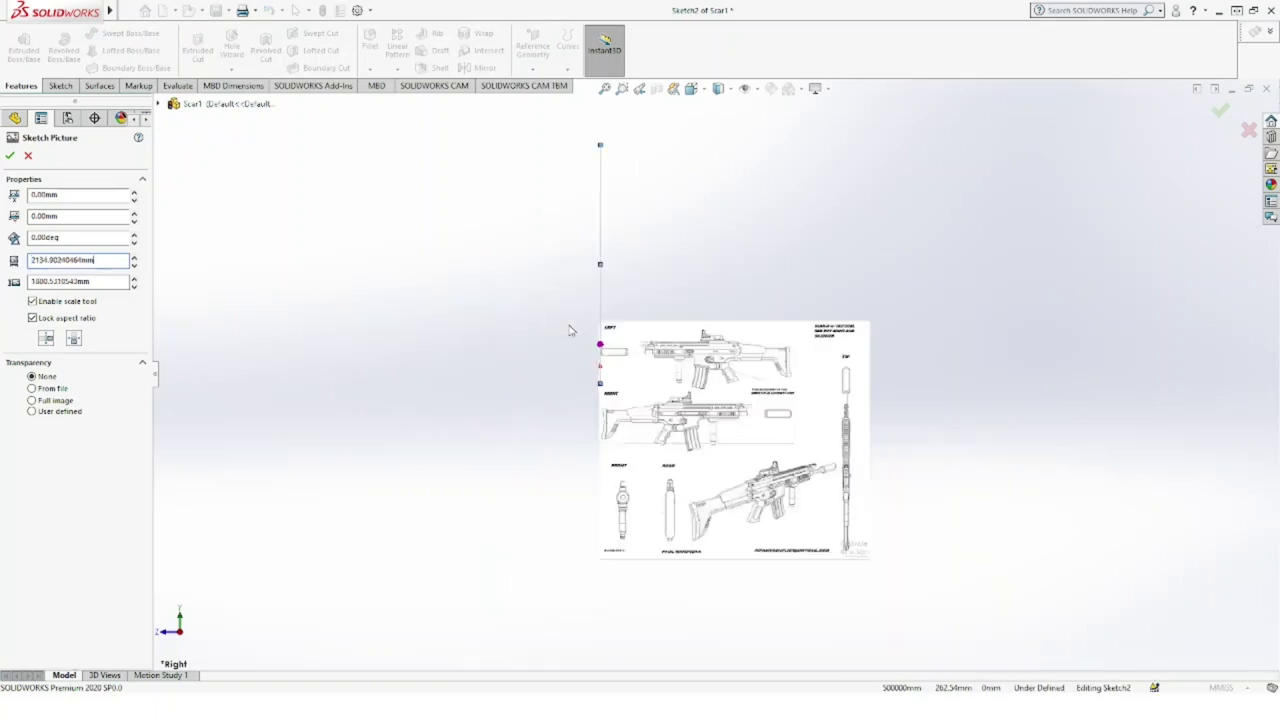
Step: Position the picture, accept its placement and exit Sketch2
scroll(575, 337, "up", 5)
mouse_move(575, 337)
middle_mouse_down()
mouse_move(763, 326)
mouse_move(724, 341)
middle_mouse_up()
scroll(724, 341, "down", 2)
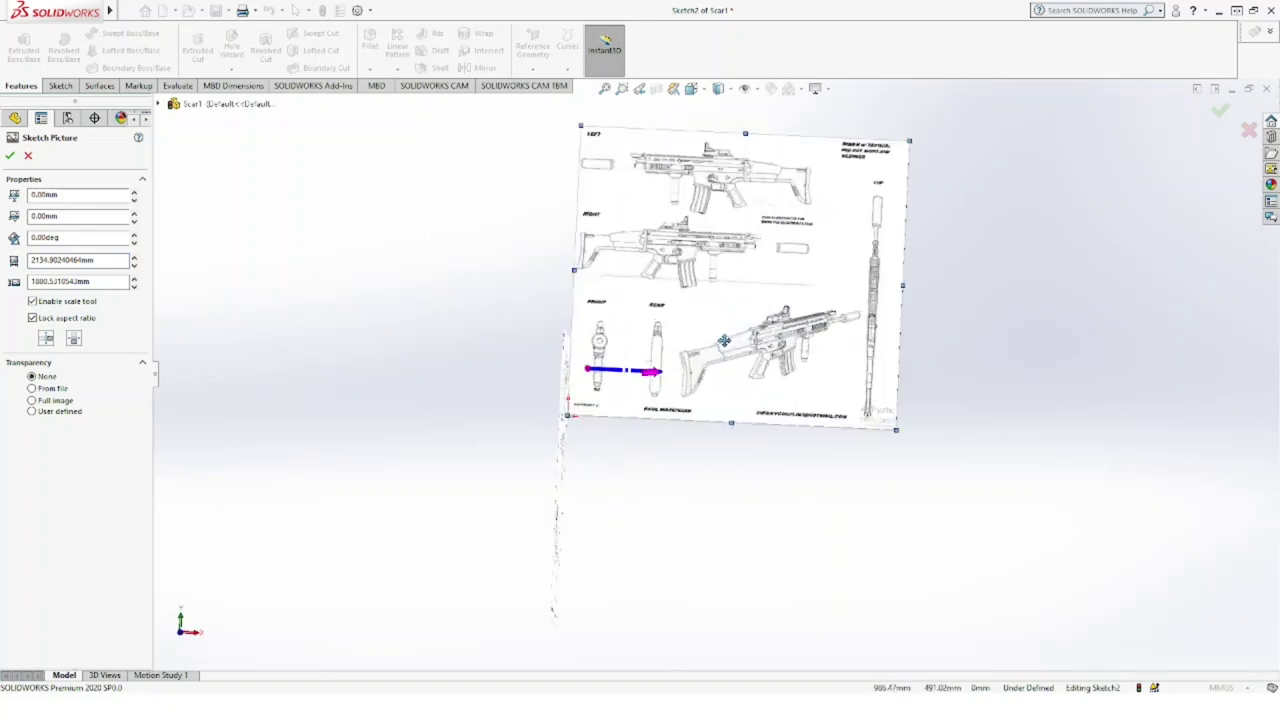
scroll(724, 341, "down", 3)
mouse_move(724, 341)
left_mouse_down()
mouse_move(657, 393)
mouse_move(655, 373)
left_mouse_up()
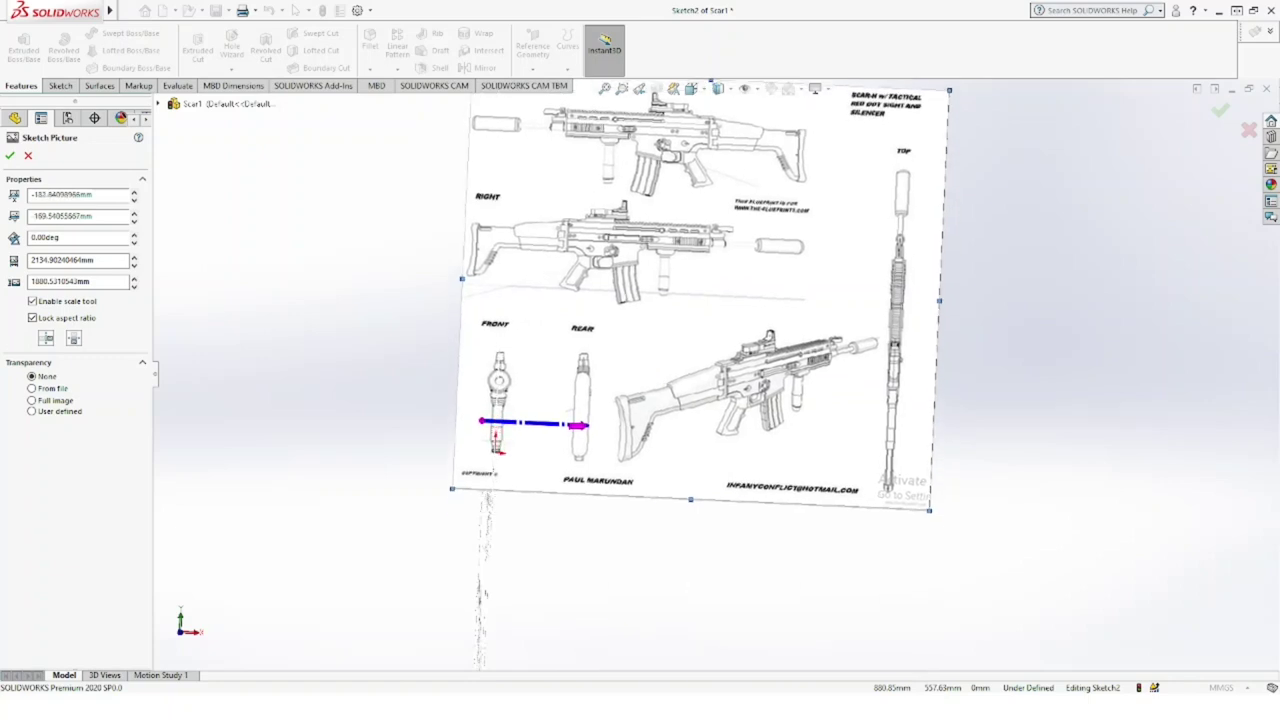
scroll(655, 373, "up", 2)
mouse_move(646, 365)
middle_mouse_down()
mouse_move(491, 340)
mouse_move(497, 356)
middle_mouse_up()
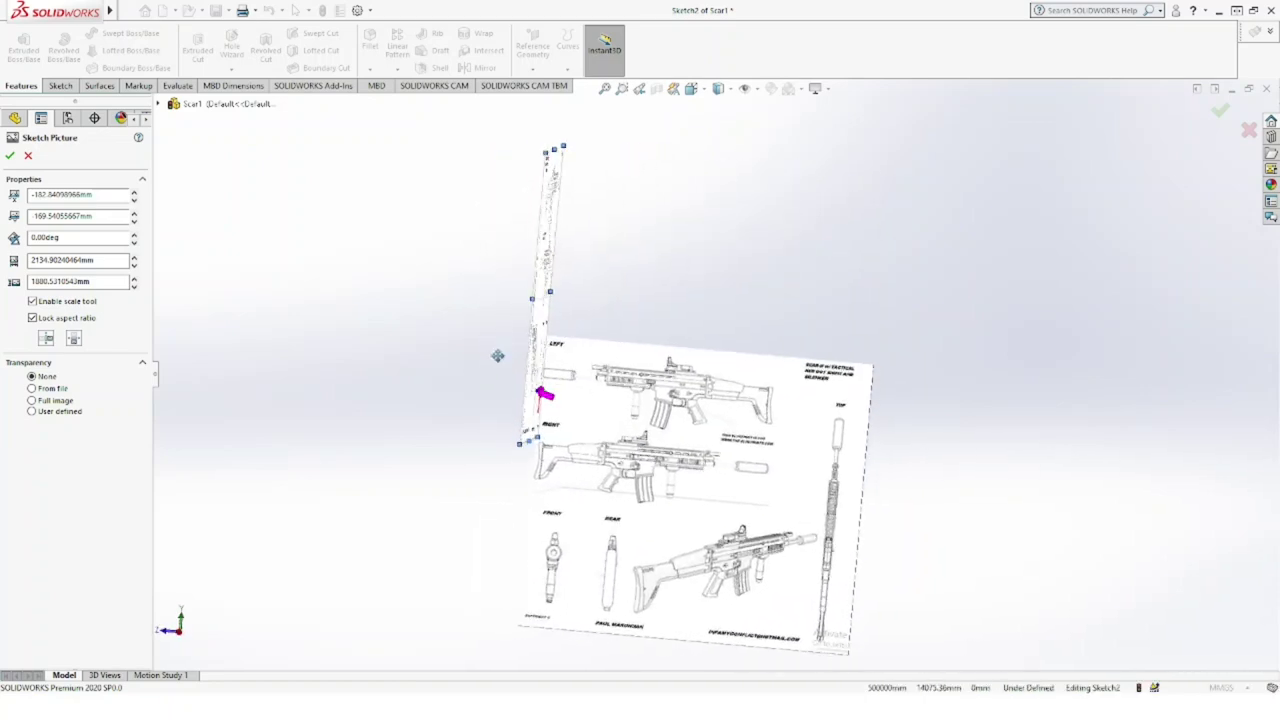
left_click(12, 157)
left_click(690, 88)
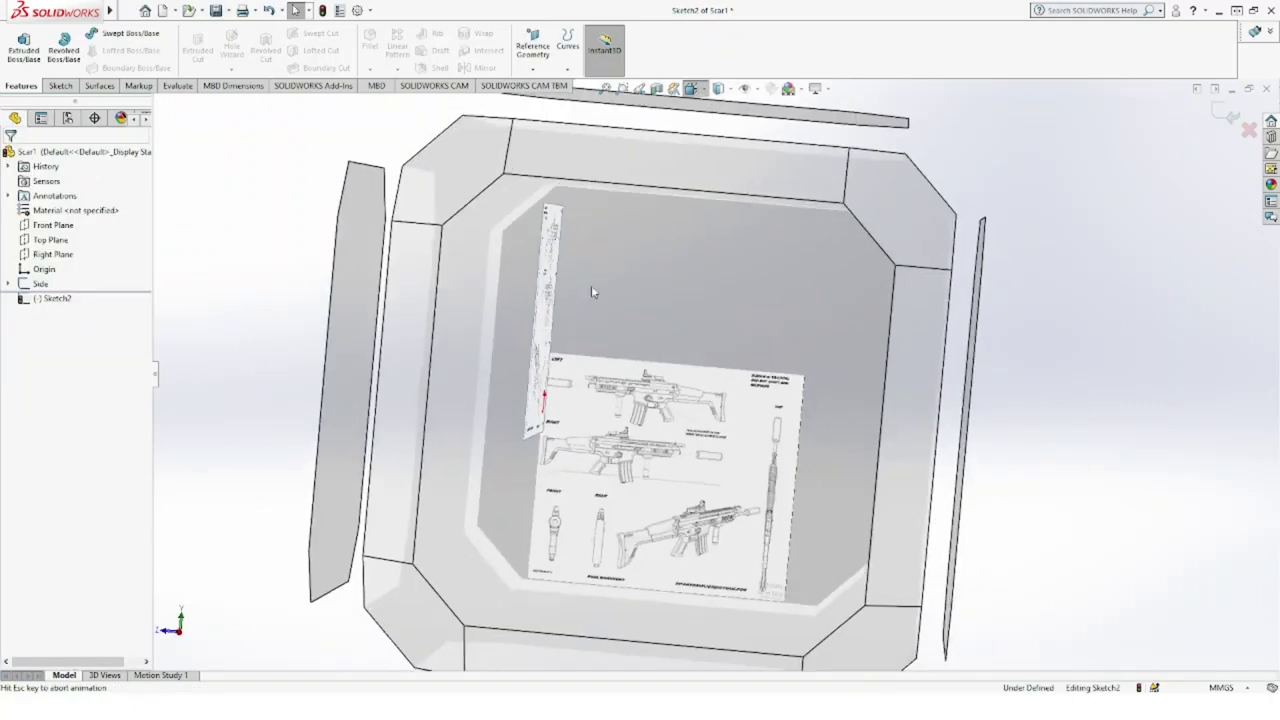
key("ctrl+4")
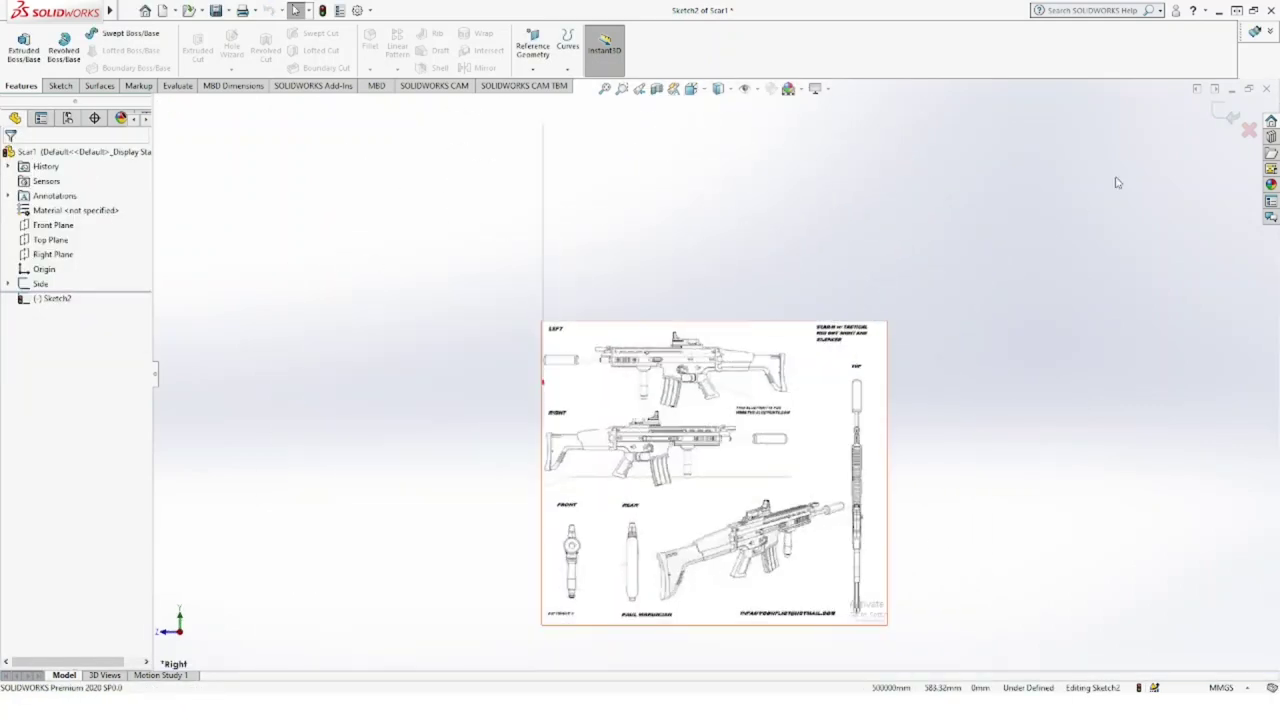
left_click(1224, 114)
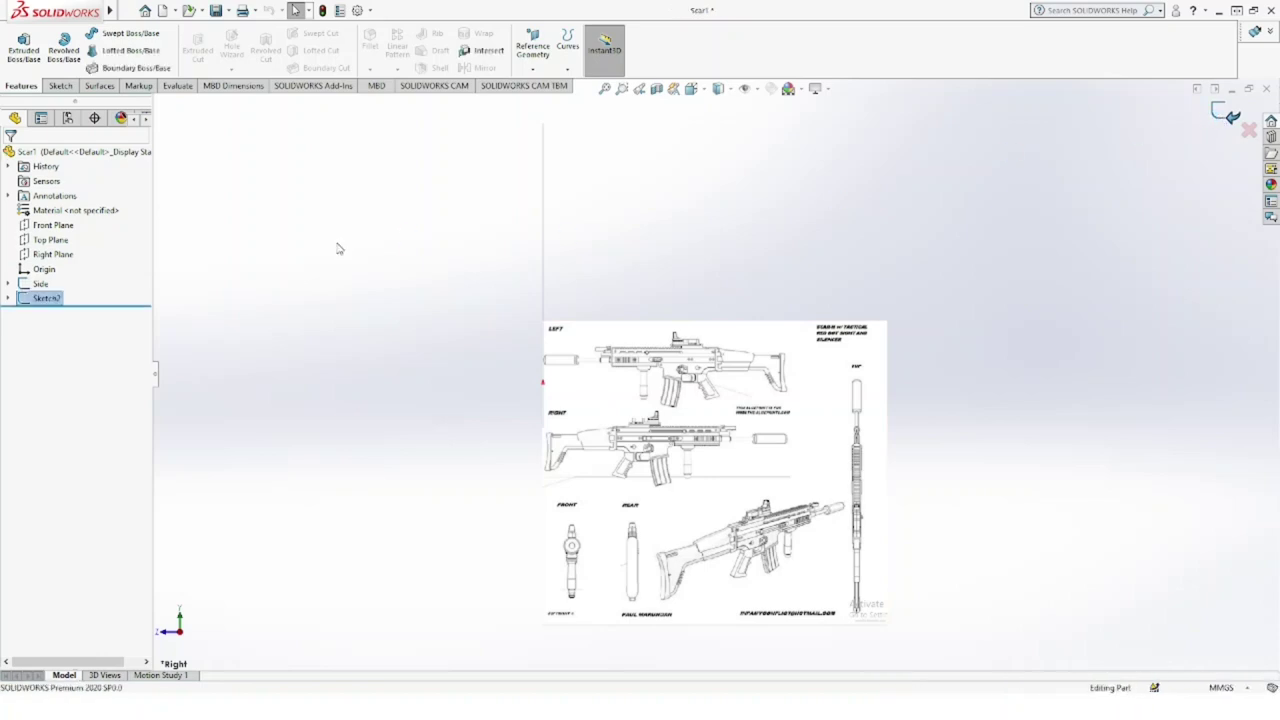
Step: Rename Sketch2 to Top
left_click(34, 302)
left_click(35, 300)
key("BackSpace")
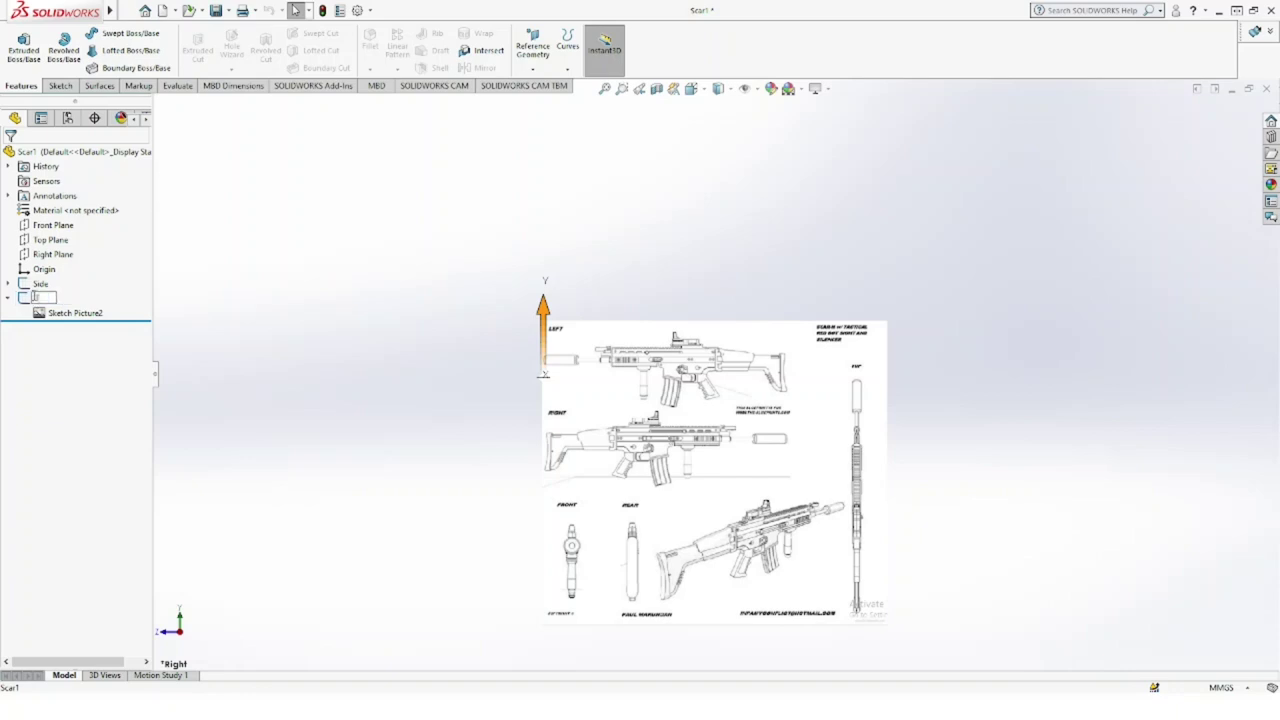
type("Top")
key("Return")
left_click(8, 299)
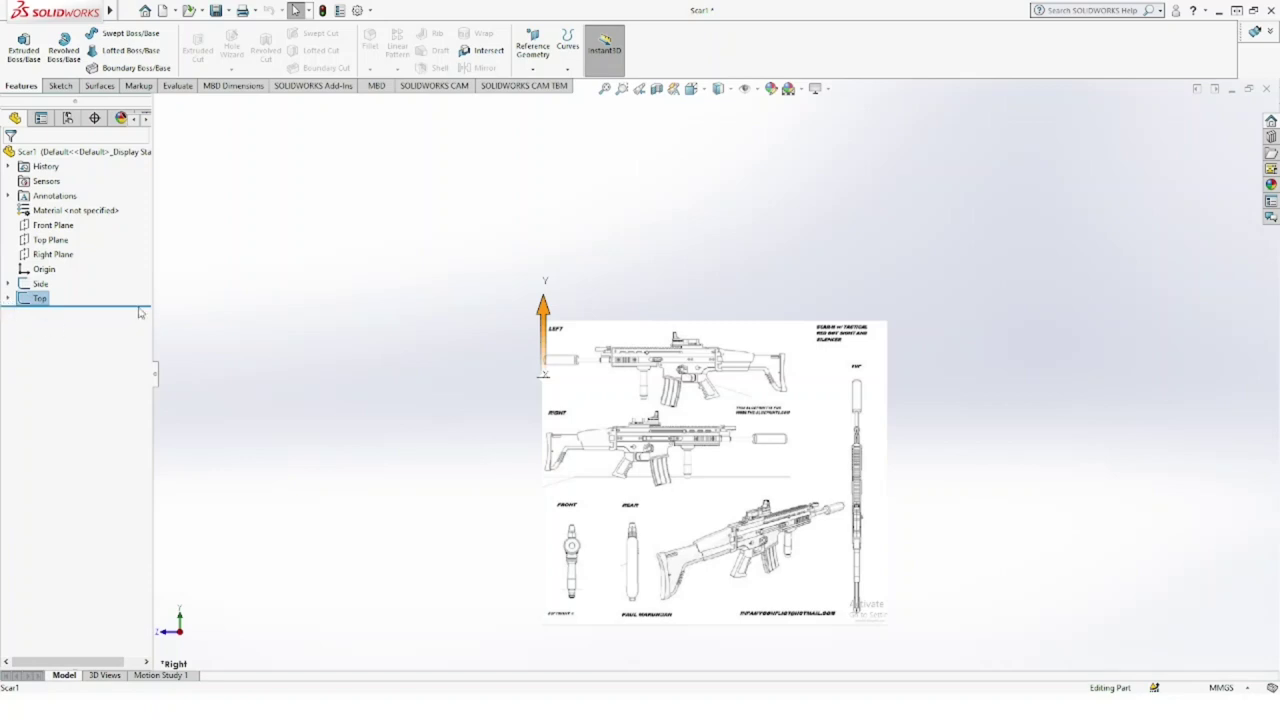
Step: Create Plane1 offset 220 mm from Top Plane
left_click(52, 240)
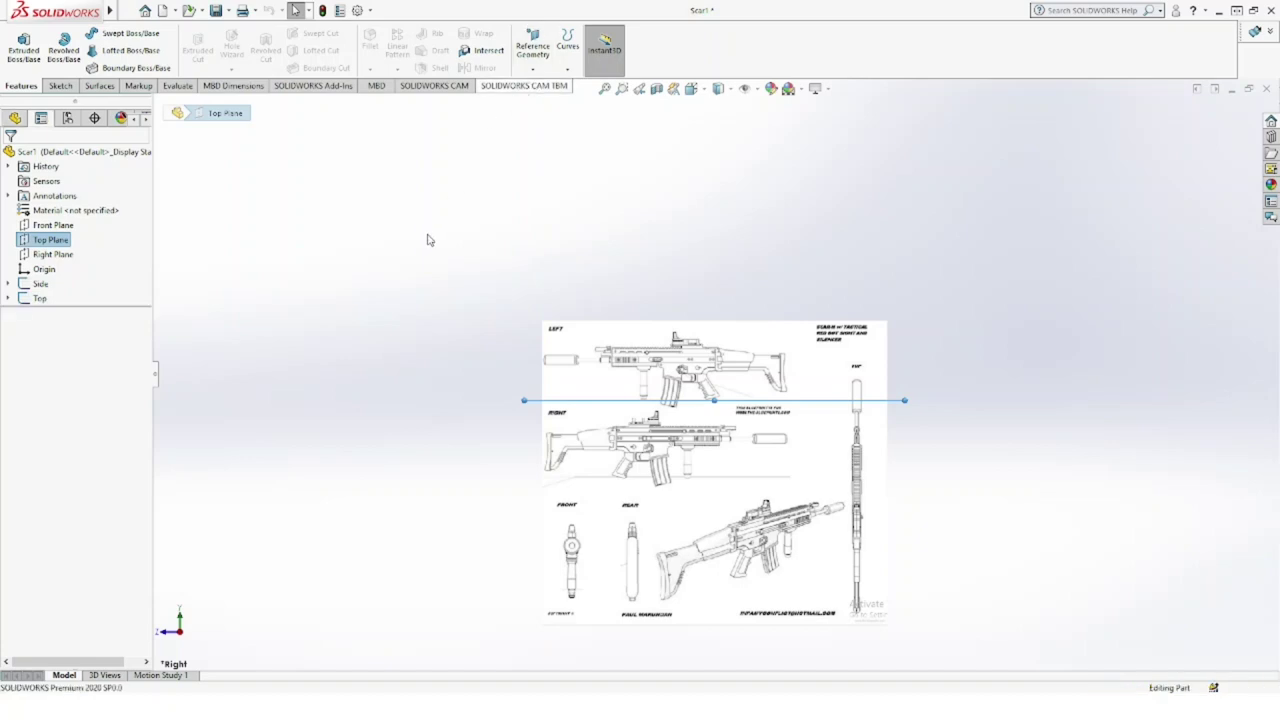
left_click(28, 321)
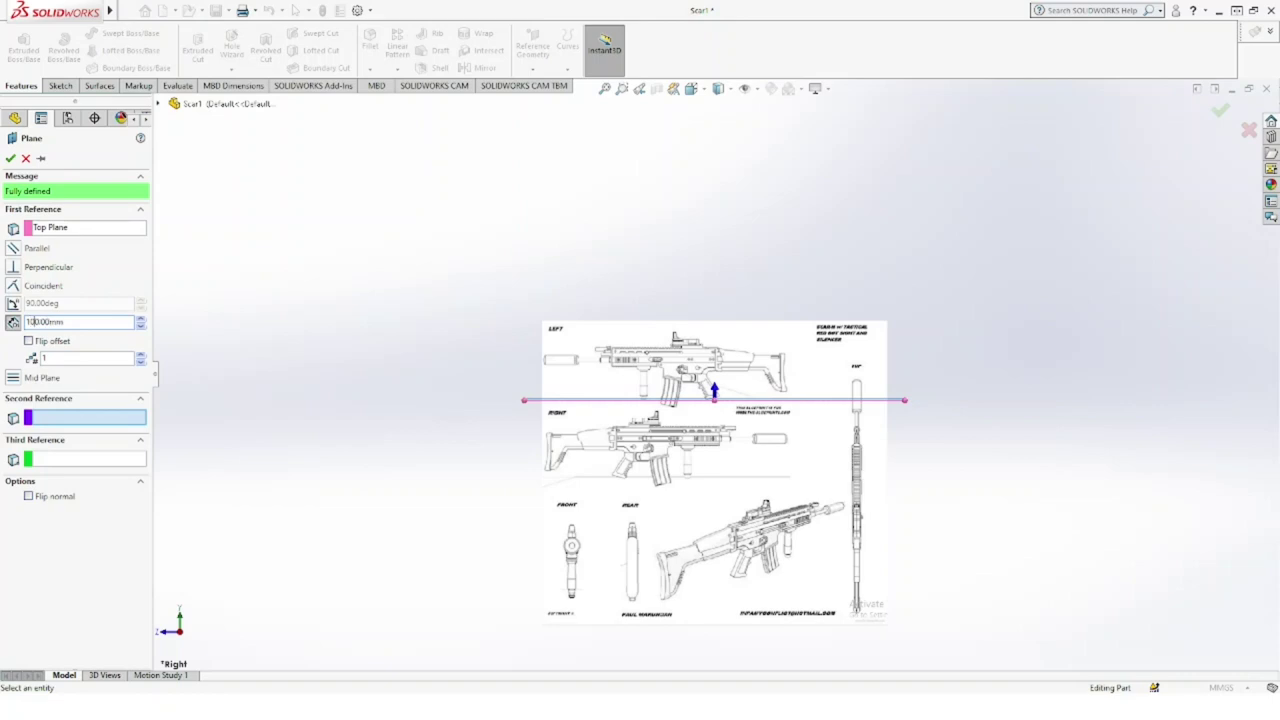
left_click(141, 319)
left_click(141, 319)
left_click(141, 319)
left_click(141, 319)
left_click(141, 319)
left_click(141, 319)
left_click(141, 319)
left_click(141, 319)
left_click(141, 319)
left_click(141, 319)
left_click(141, 319)
left_click(141, 319)
left_click(10, 158)
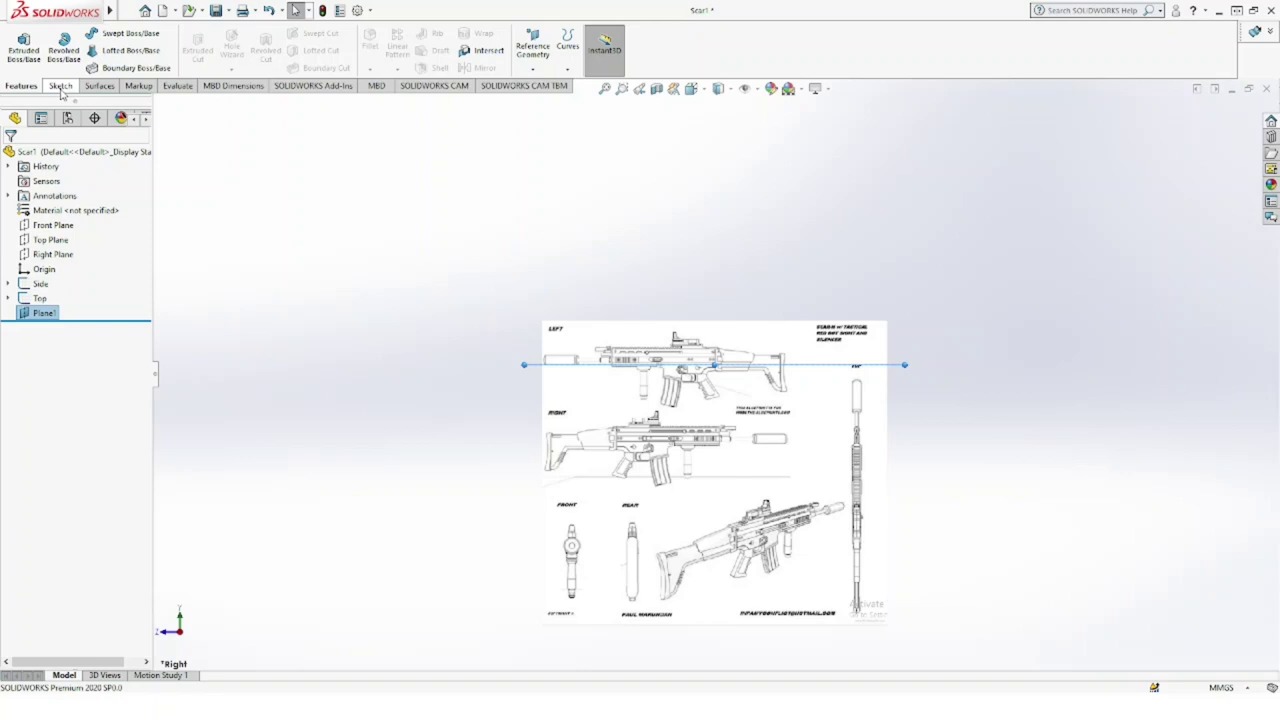
Step: Open a new sketch on Right Plane
left_click(60, 87)
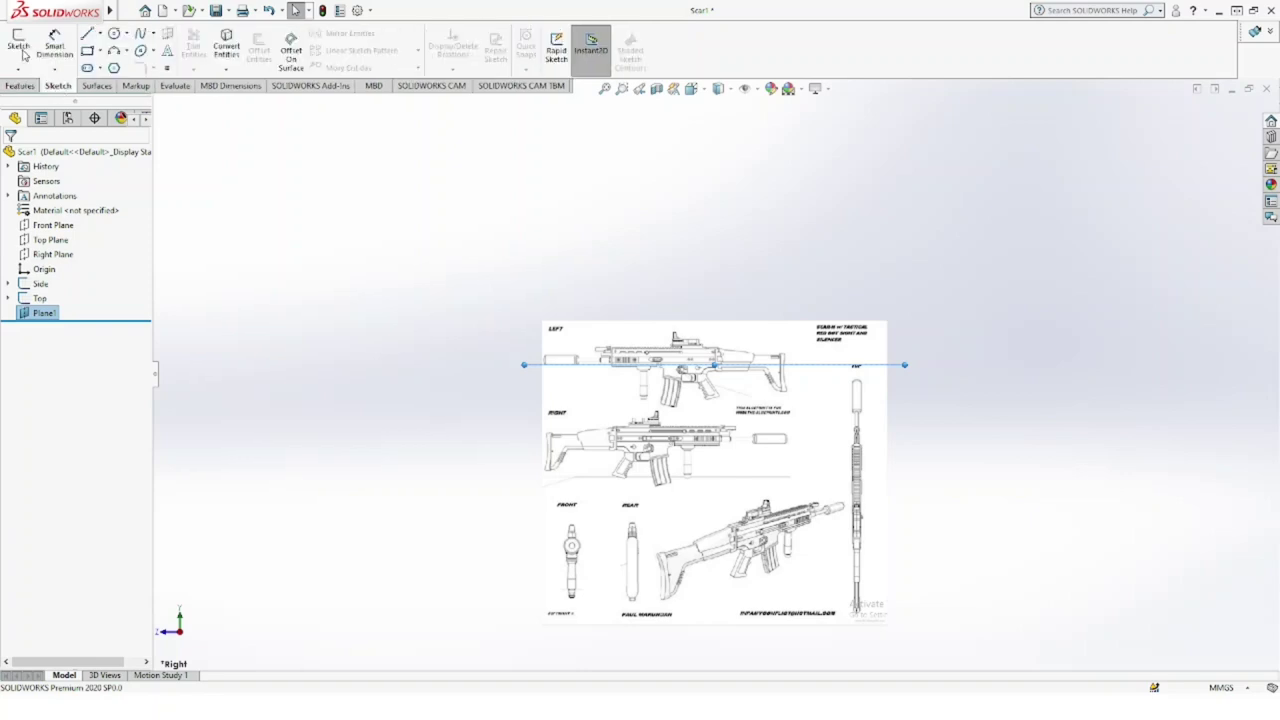
left_click(18, 45)
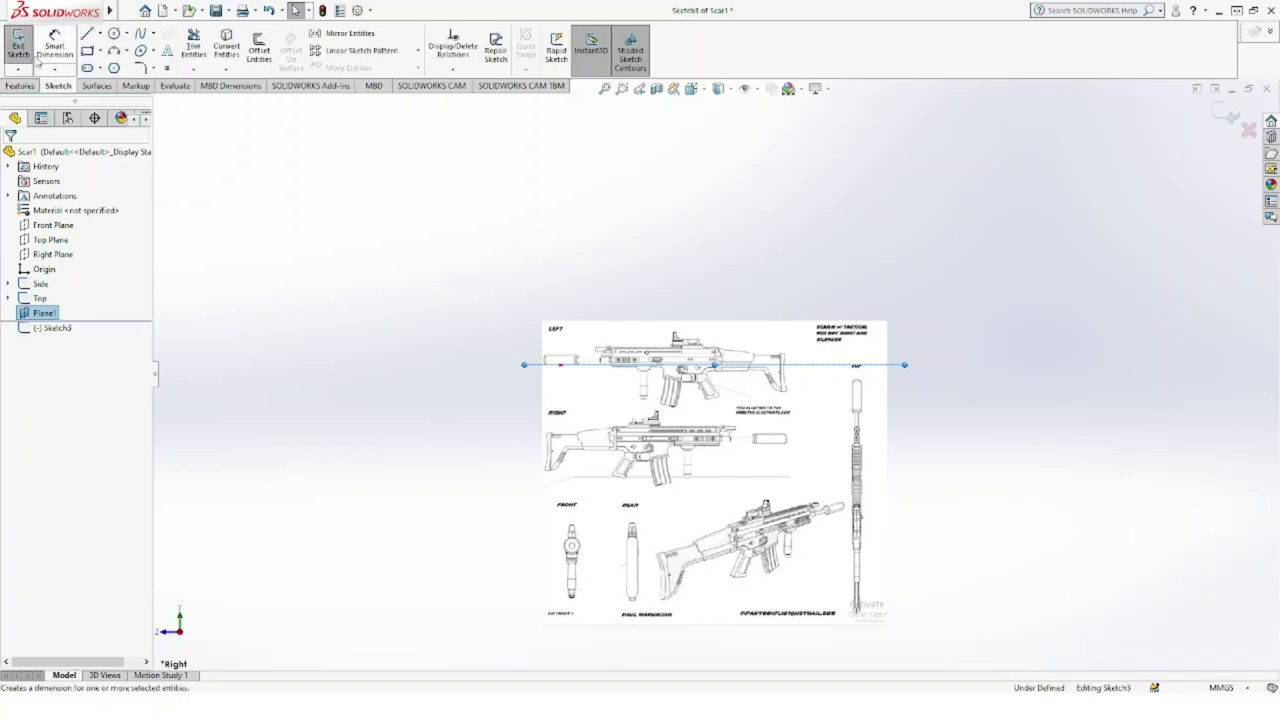
left_click(52, 255)
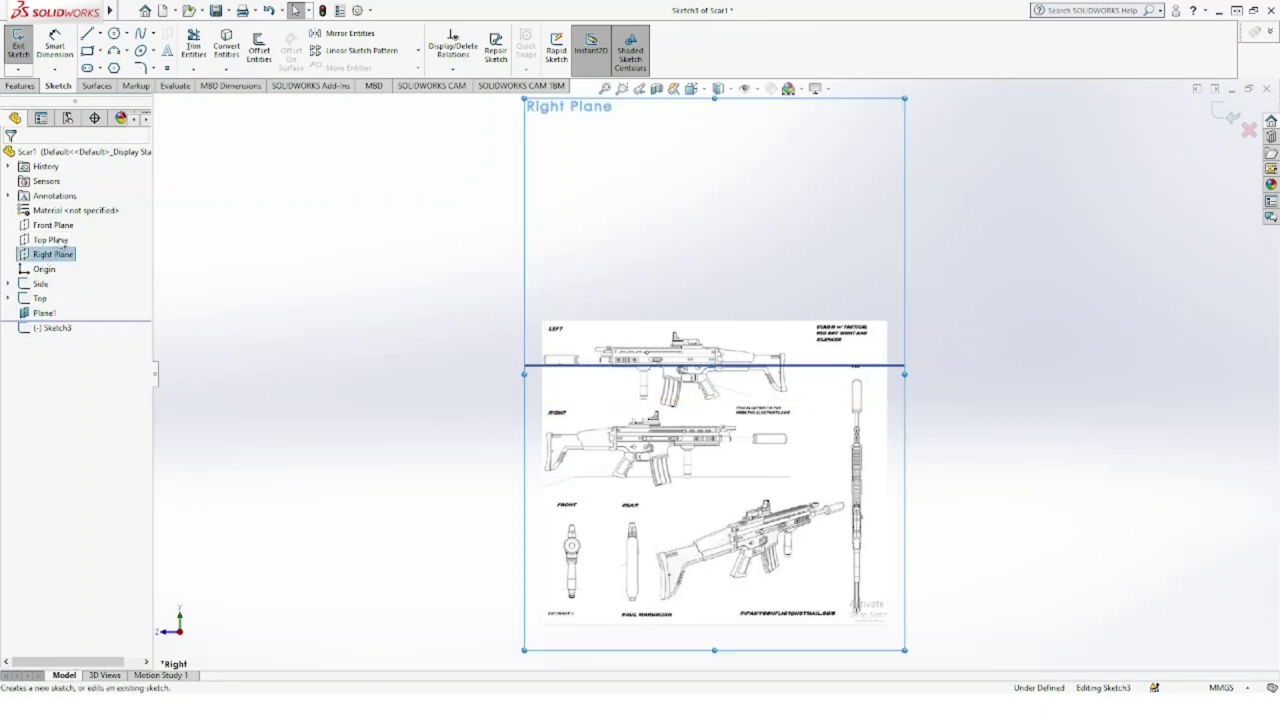
left_click(18, 45)
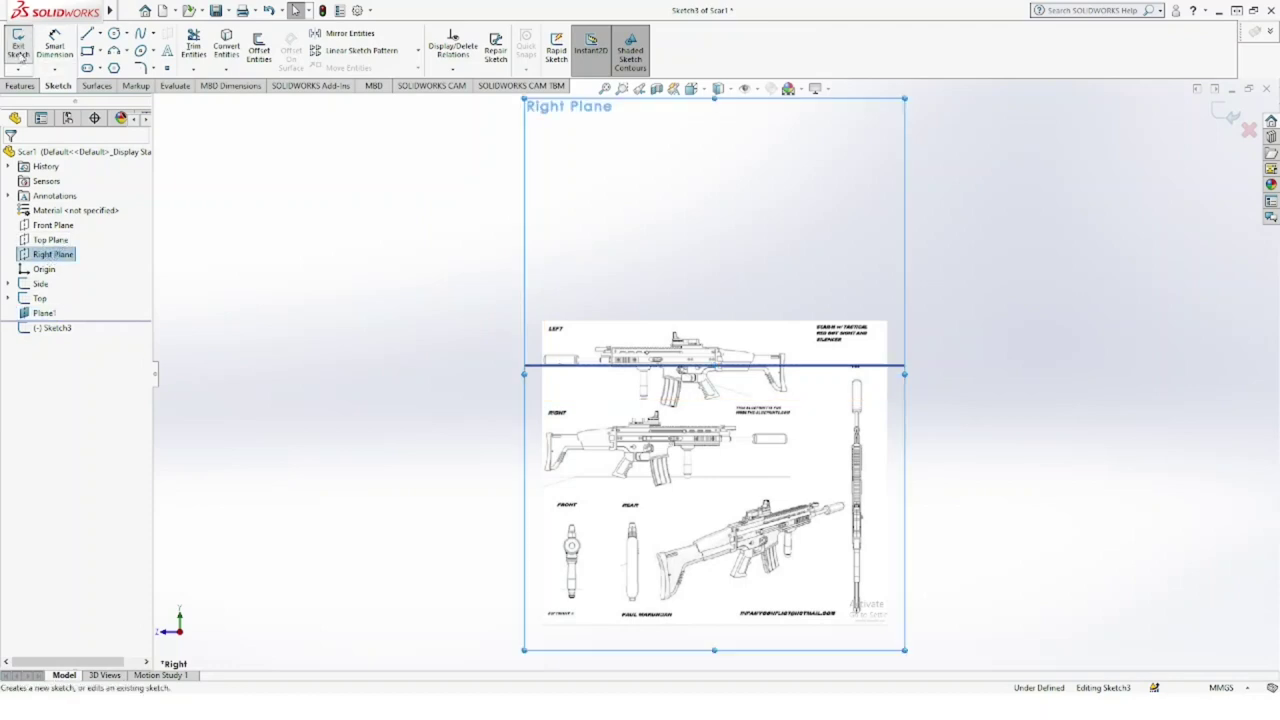
left_click(55, 254)
left_click(18, 45)
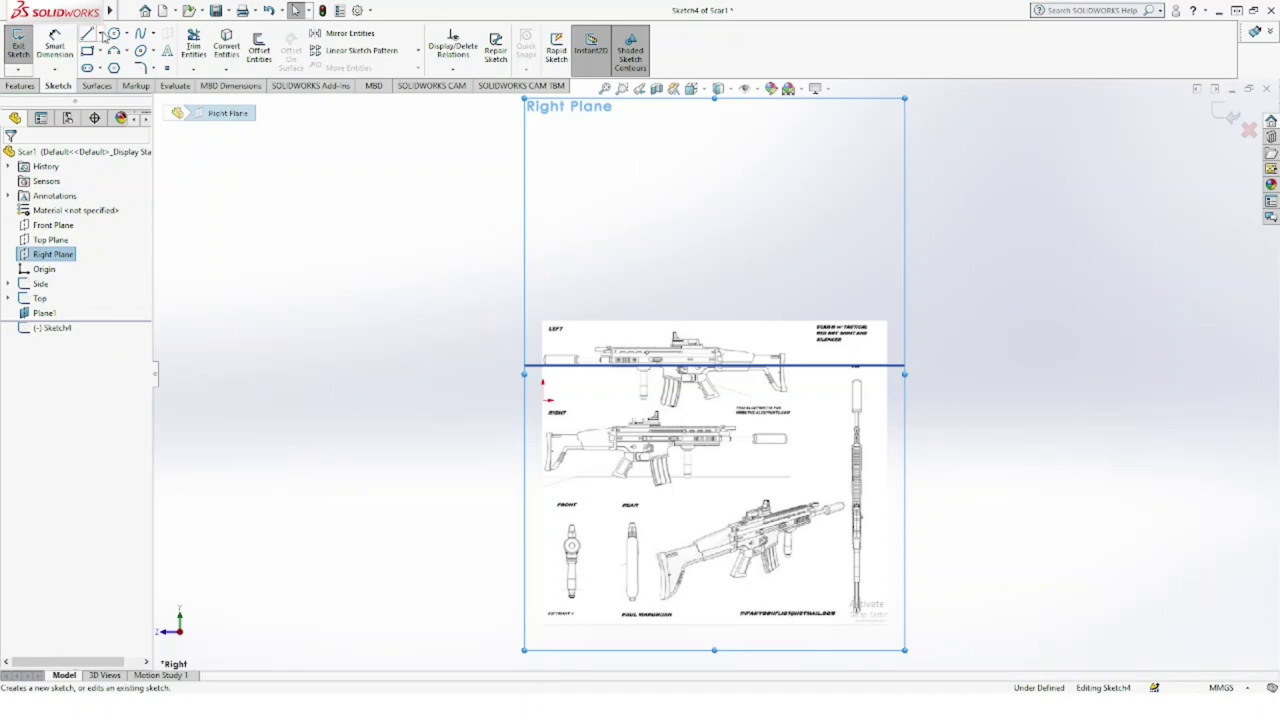
Step: Draw a horizontal centerline across the blueprint, close Sketch4, and start a sketch on Plane1
left_click(87, 33)
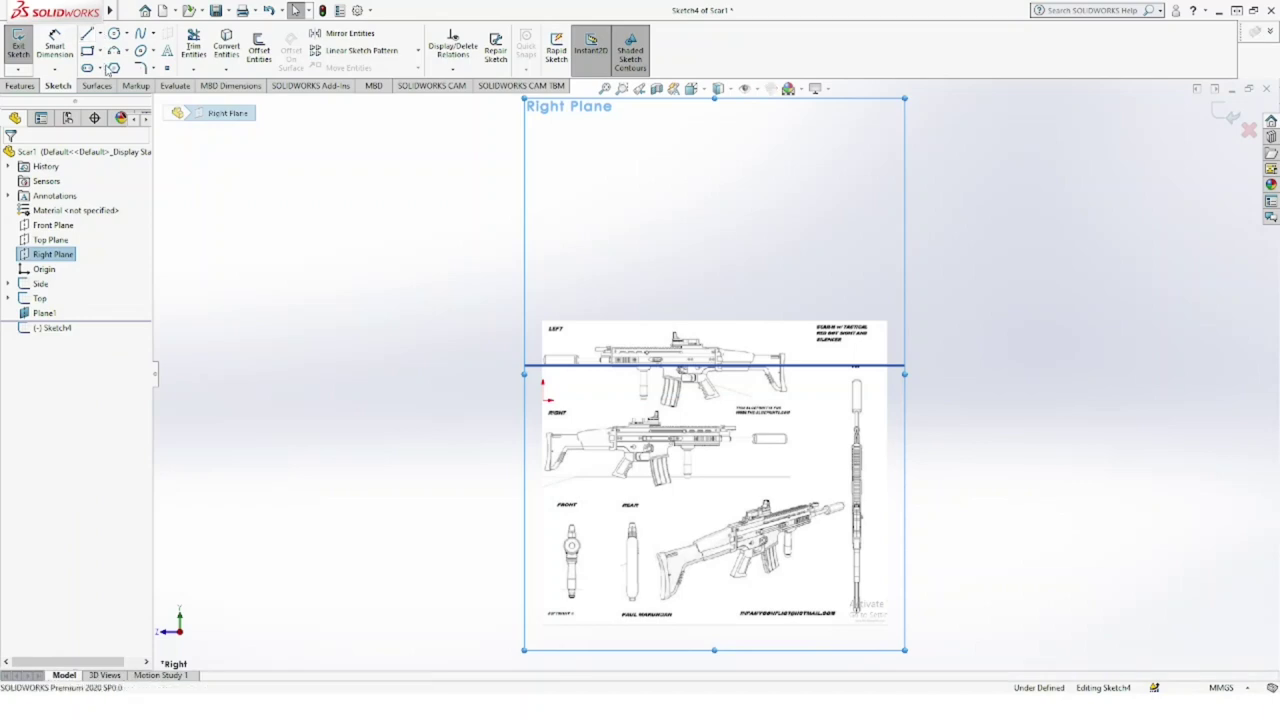
left_click(545, 398)
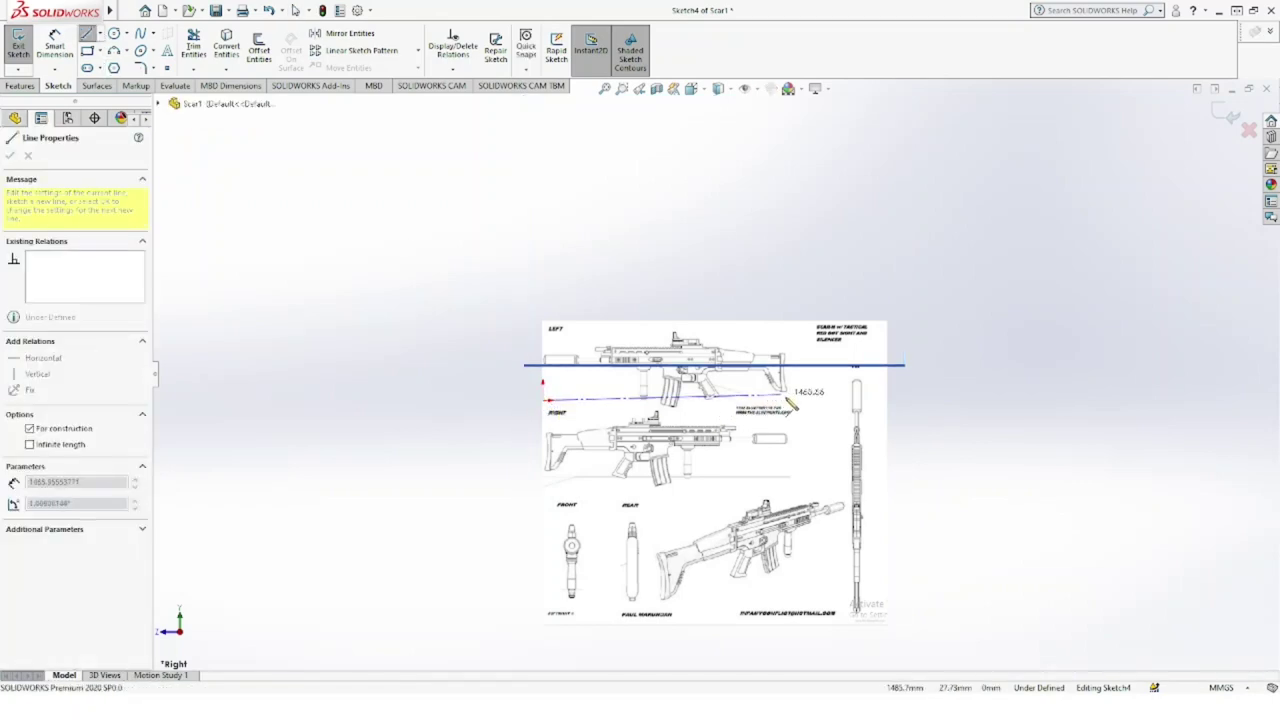
left_click(788, 400)
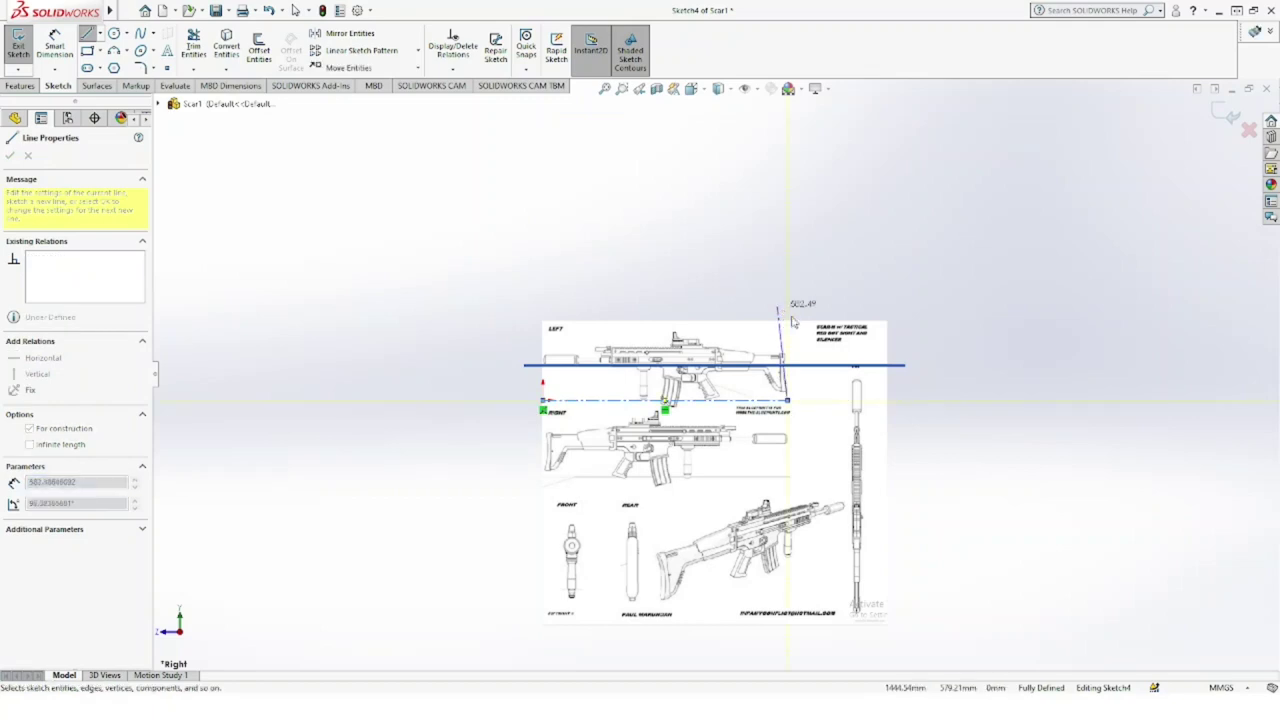
key("Escape")
left_click(1226, 114)
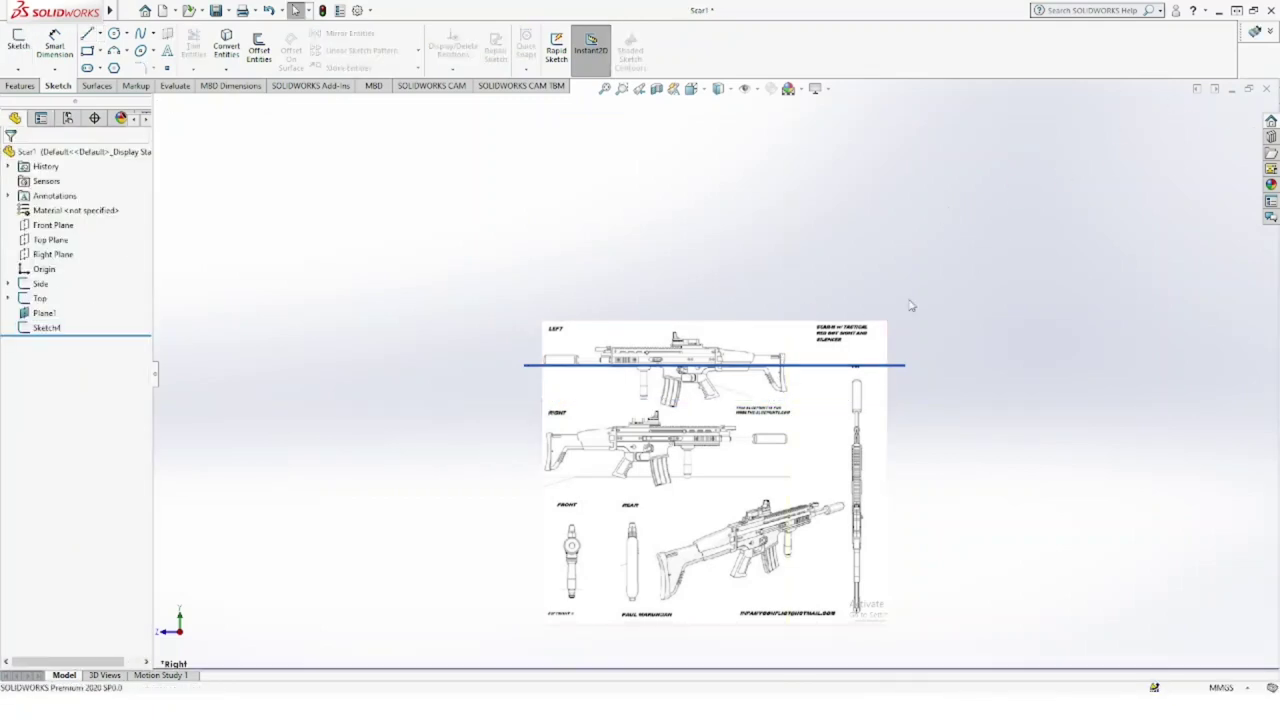
left_click(866, 365)
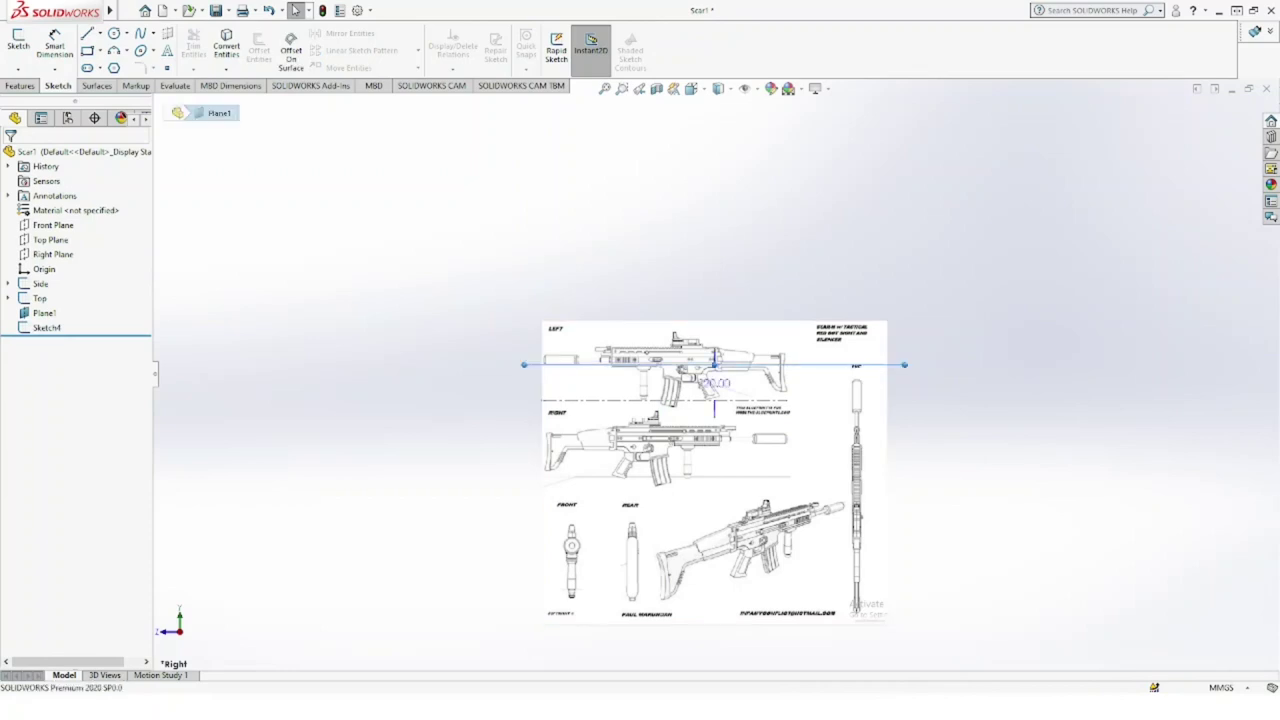
left_click(908, 336)
Step: Face Plane1 and insert the picture at 2134.9 mm width, rotated 180°
left_click(704, 92)
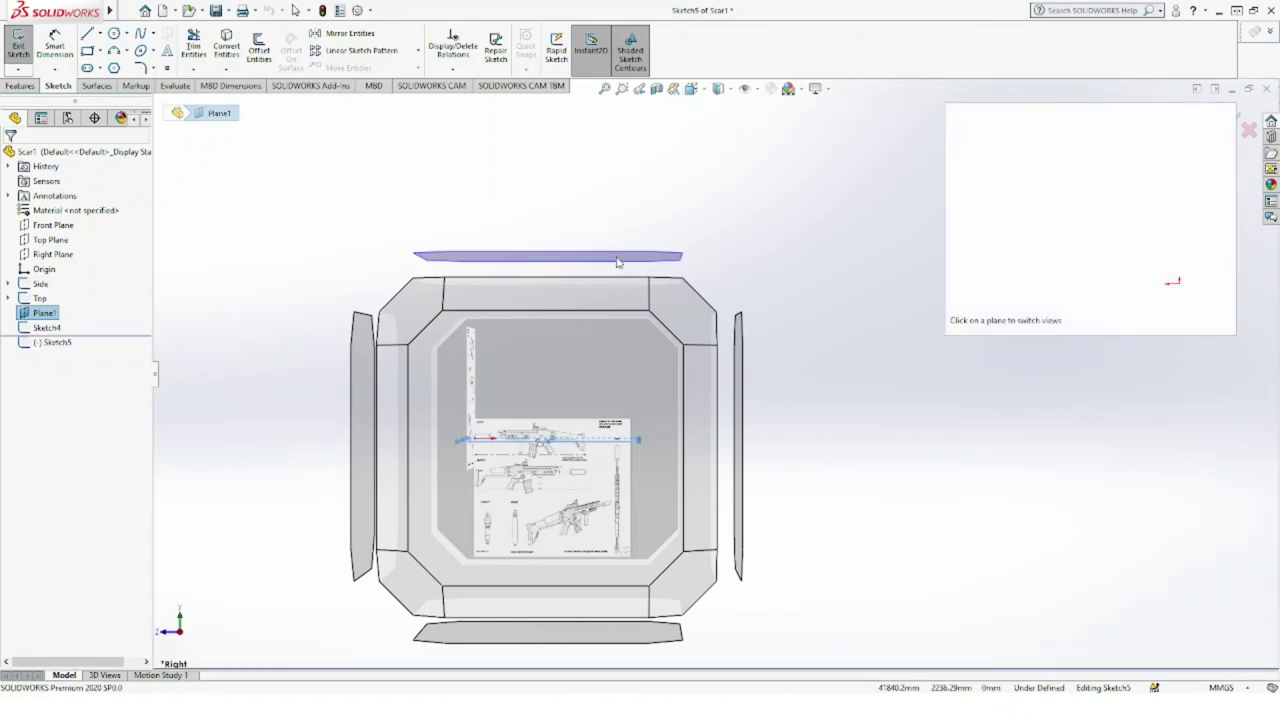
left_click(617, 262)
middle_click_drag(686, 472, 816, 420)
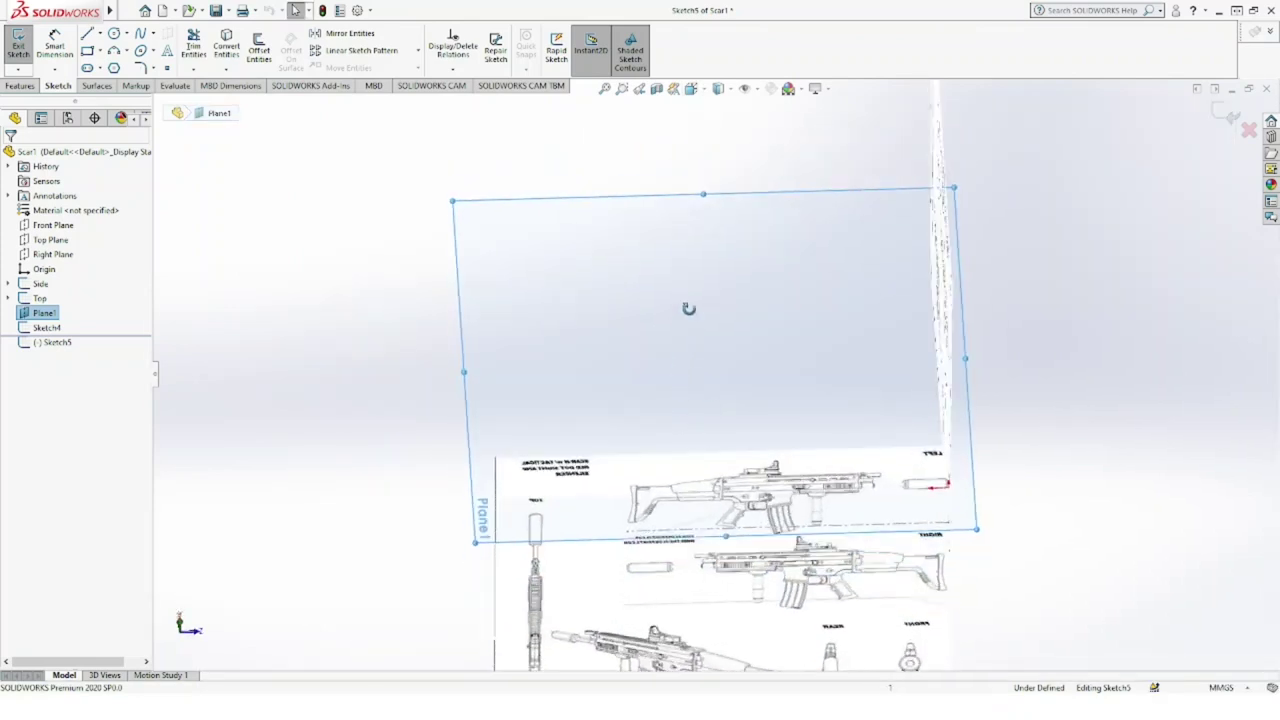
left_click(690, 88)
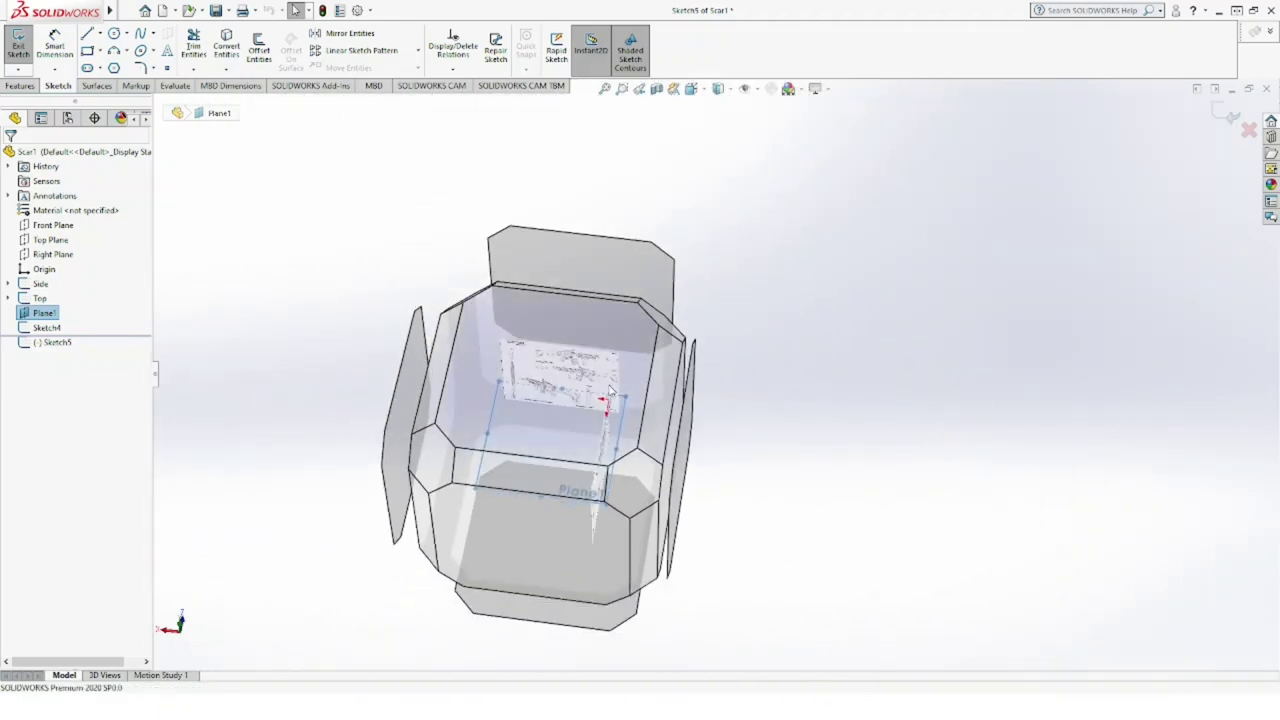
left_click(628, 366)
scroll(903, 297, "down", 2)
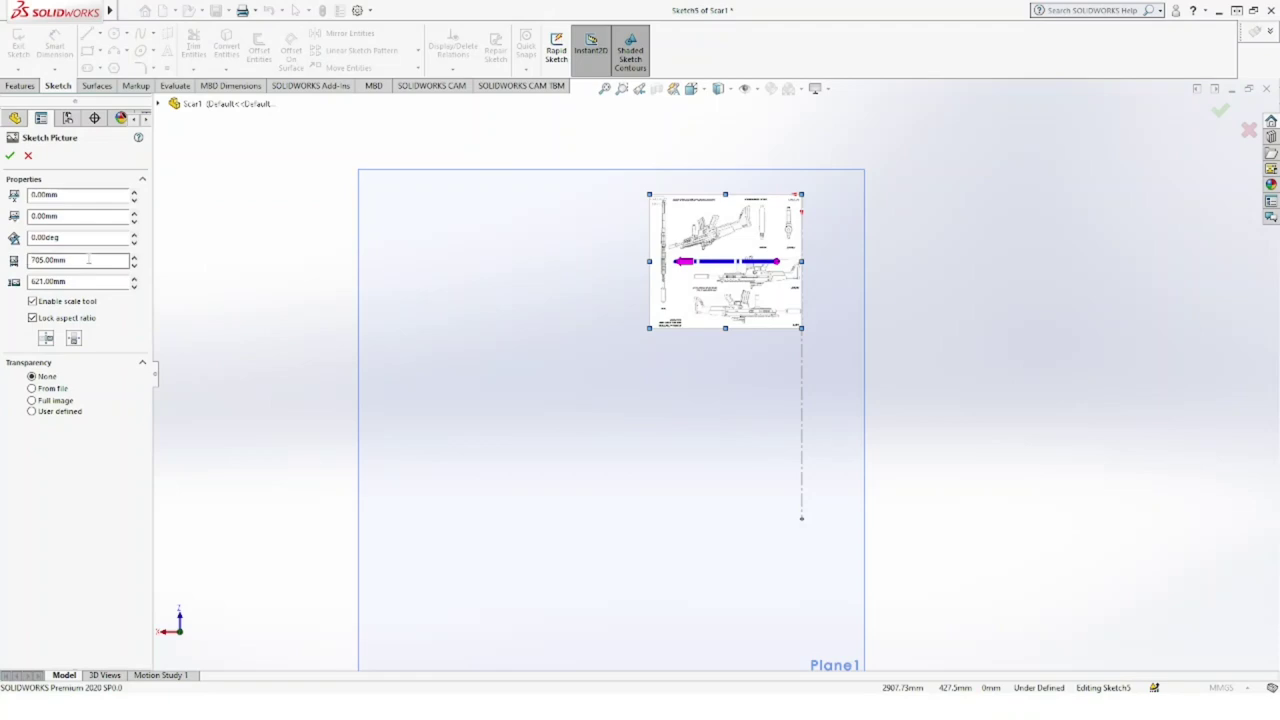
type("2134.90240464mm")
key("Return")
type("180")
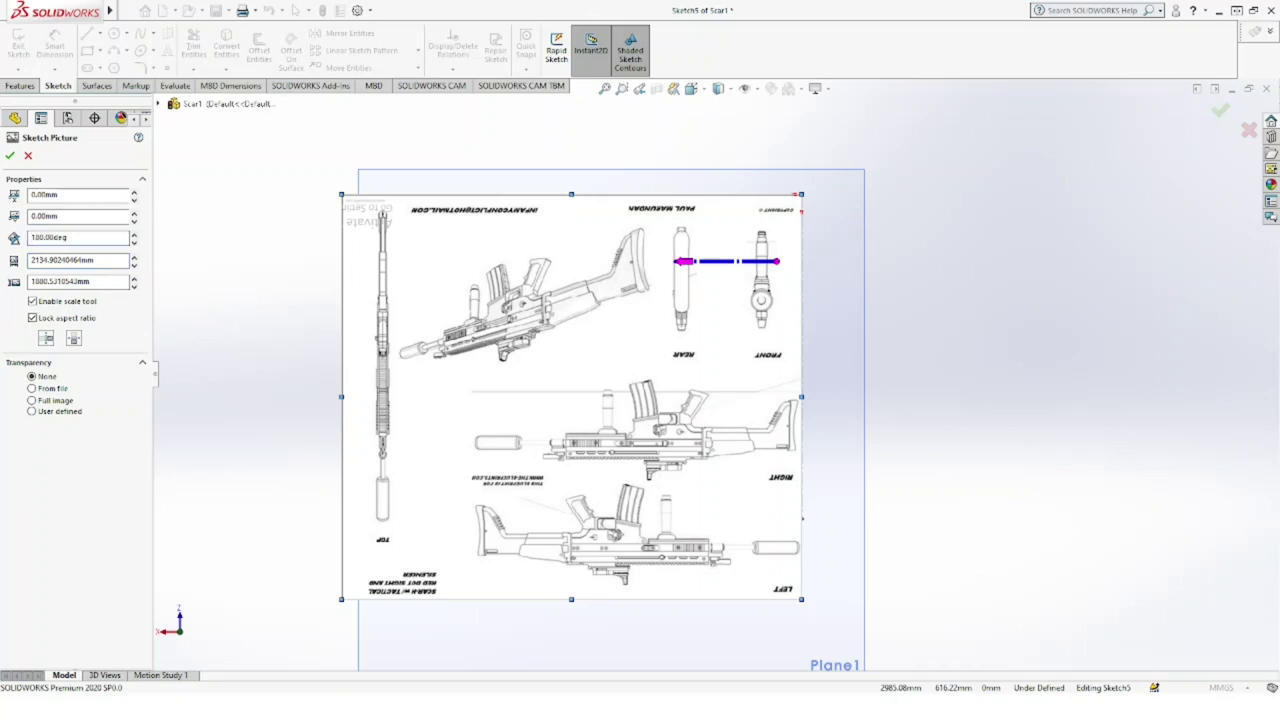
key("Return")
Step: Move the picture over Plane1 and confirm its placement
scroll(726, 300, "up", 3)
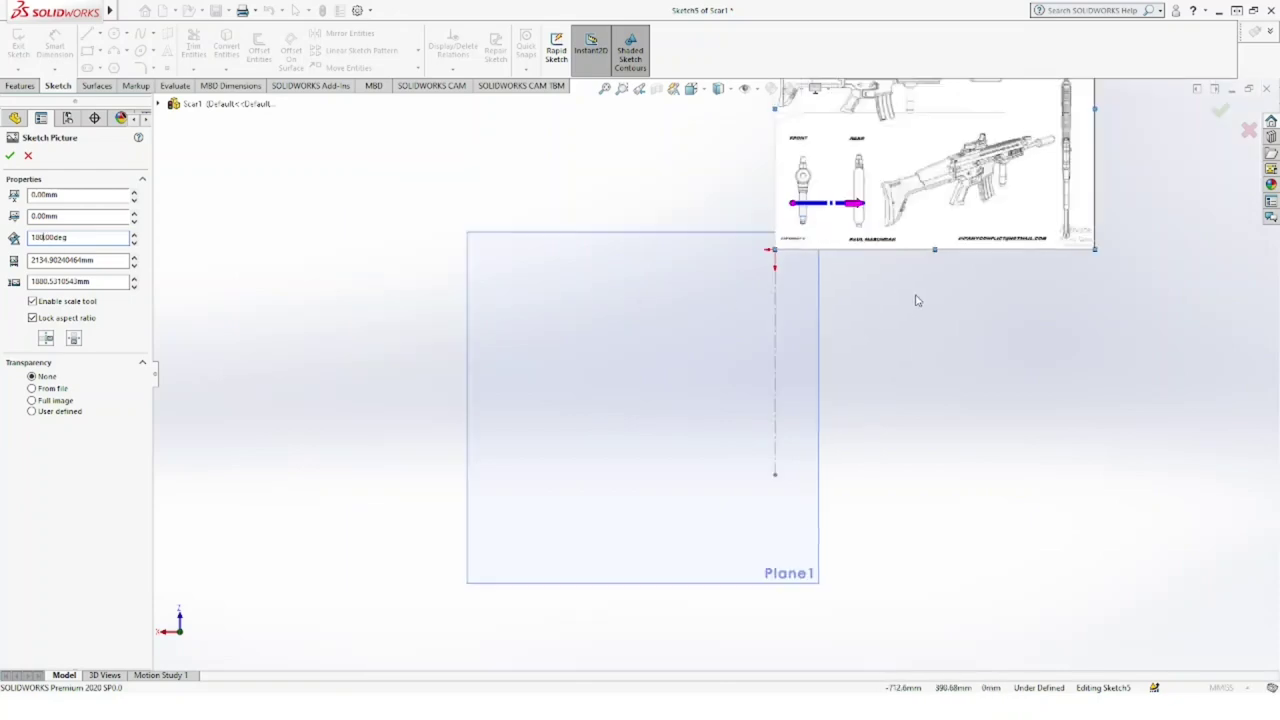
left_click_drag(888, 246, 733, 368)
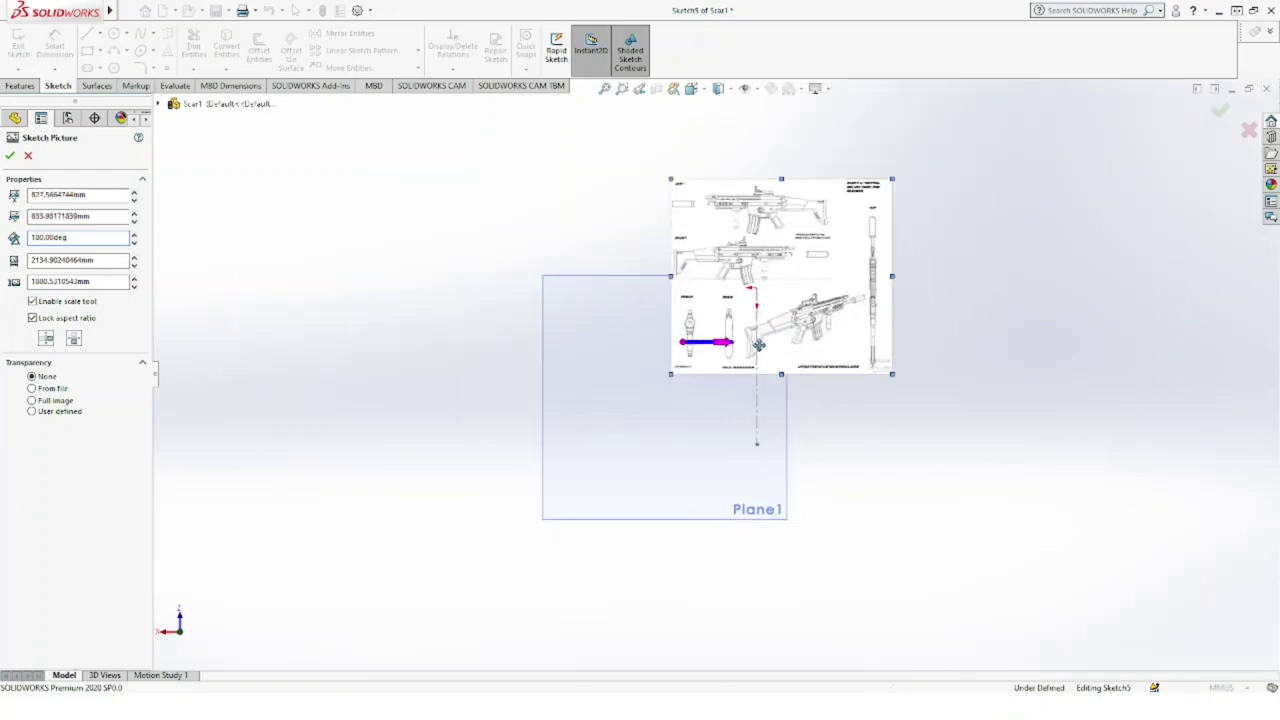
scroll(851, 329, "down", 1)
scroll(851, 329, "down", 2)
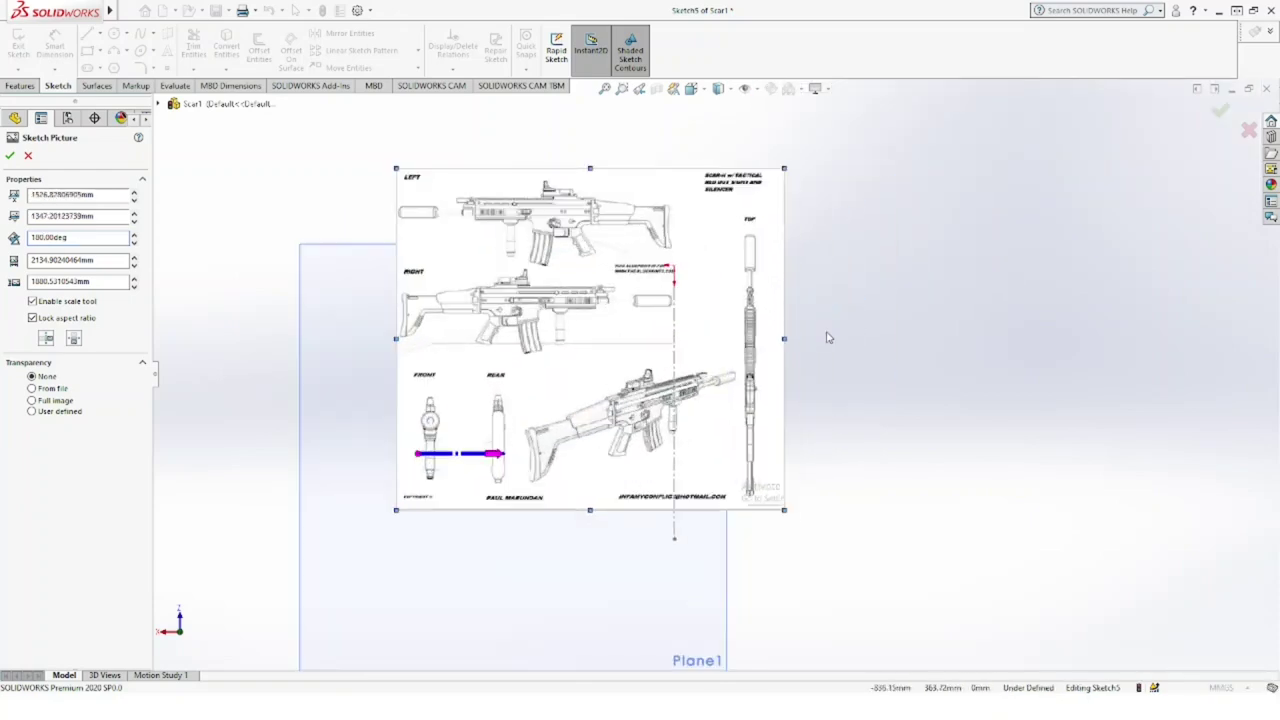
left_click_drag(744, 343, 671, 376)
mouse_move(671, 376)
middle_mouse_down()
mouse_move(806, 267)
mouse_move(694, 271)
middle_mouse_up()
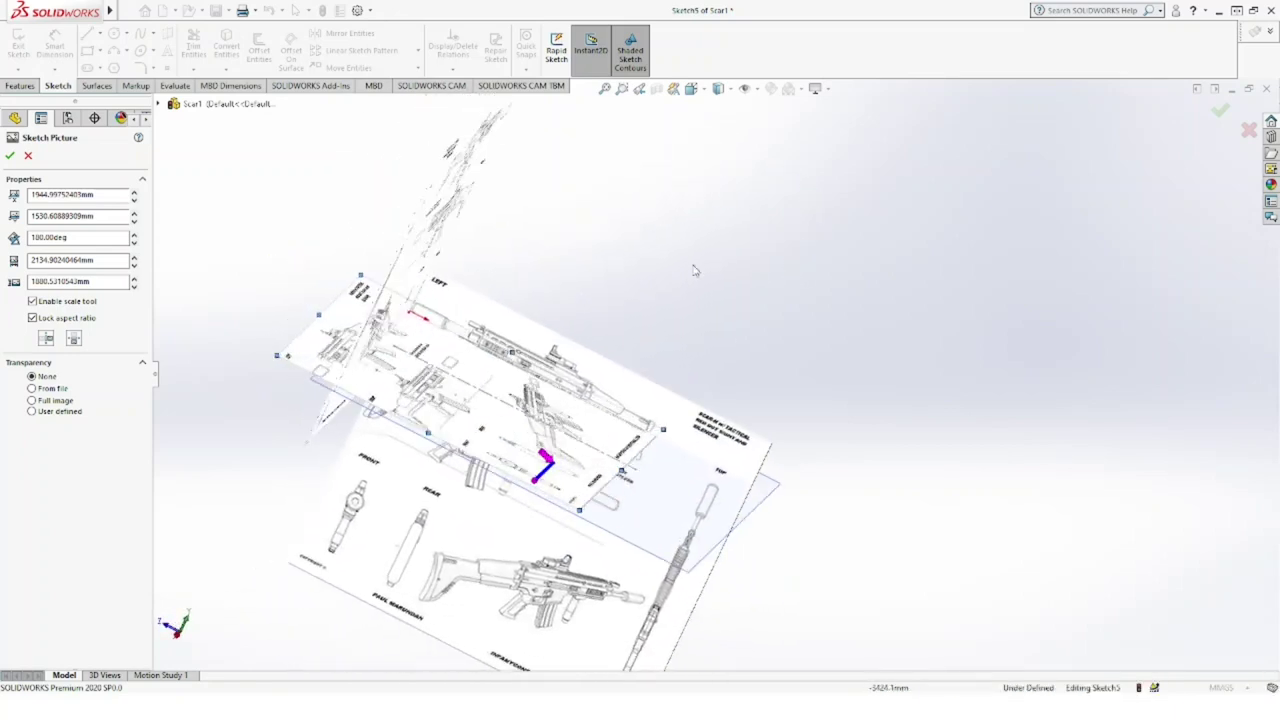
left_click(10, 157)
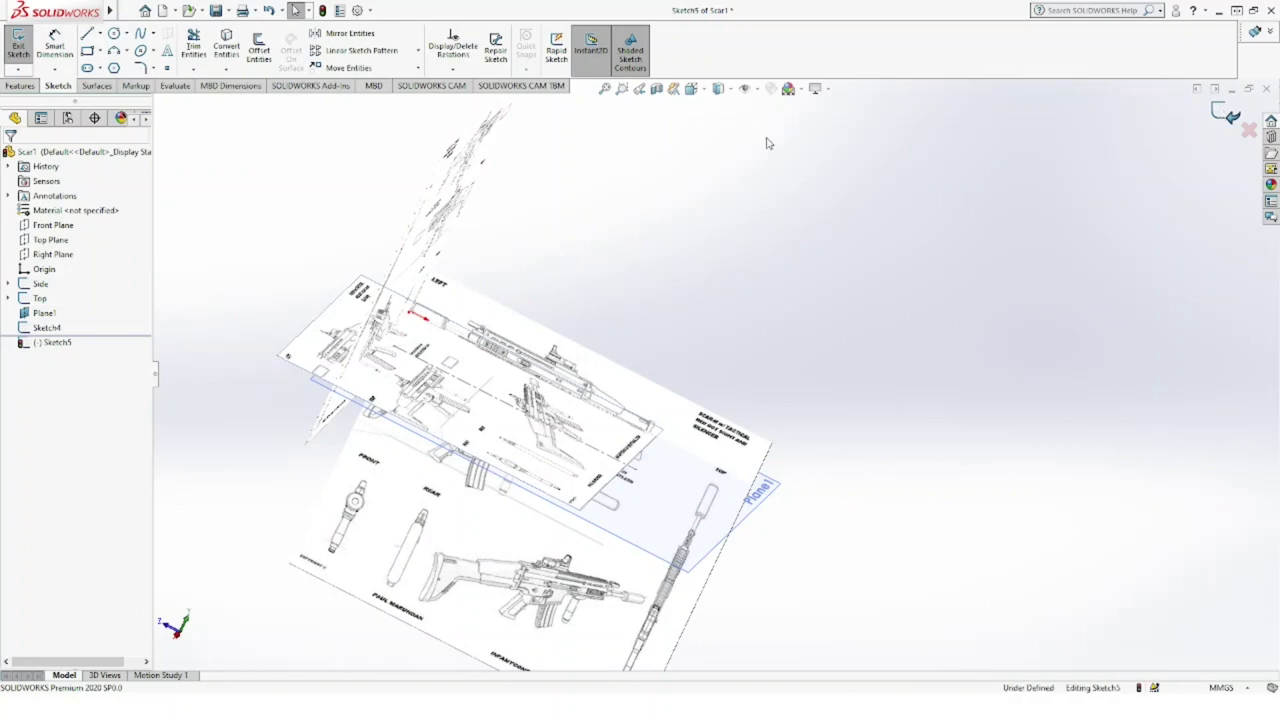
Step: Exit Sketch5, switch to the Right view, and rename the Top sketch to Front
key("ctrl+b")
left_click(693, 90)
left_click(567, 440)
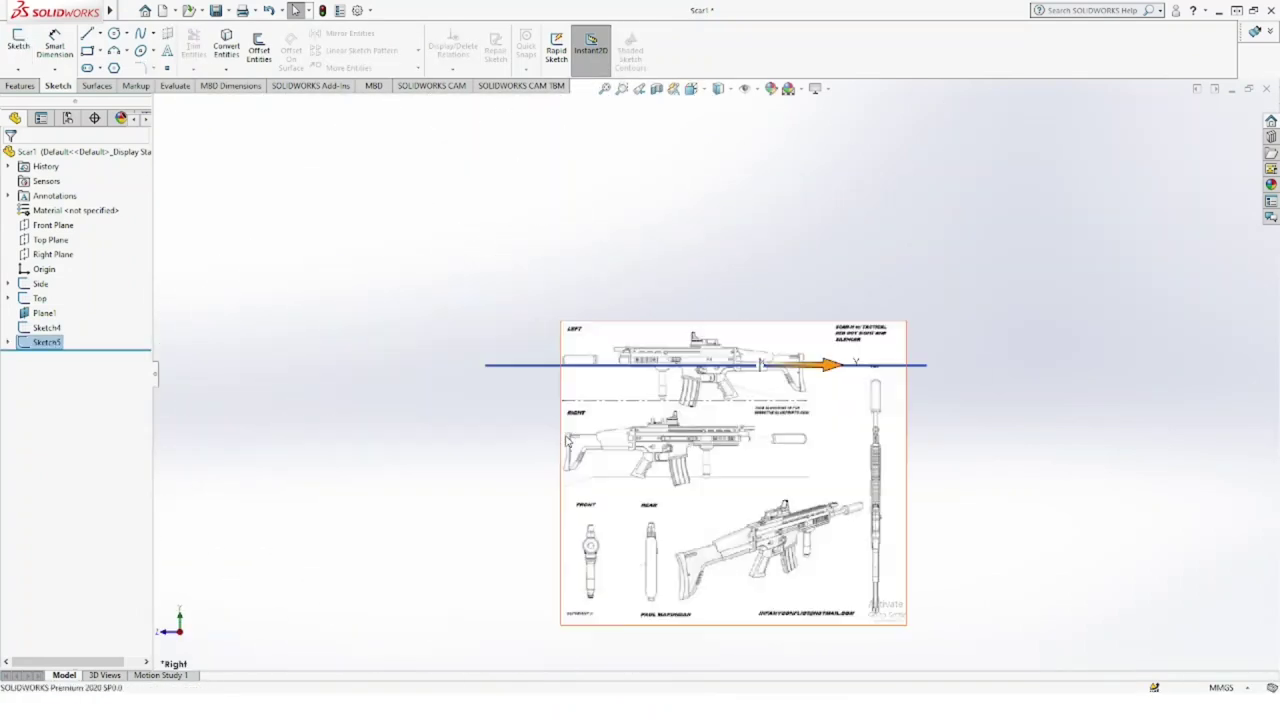
left_click(45, 344)
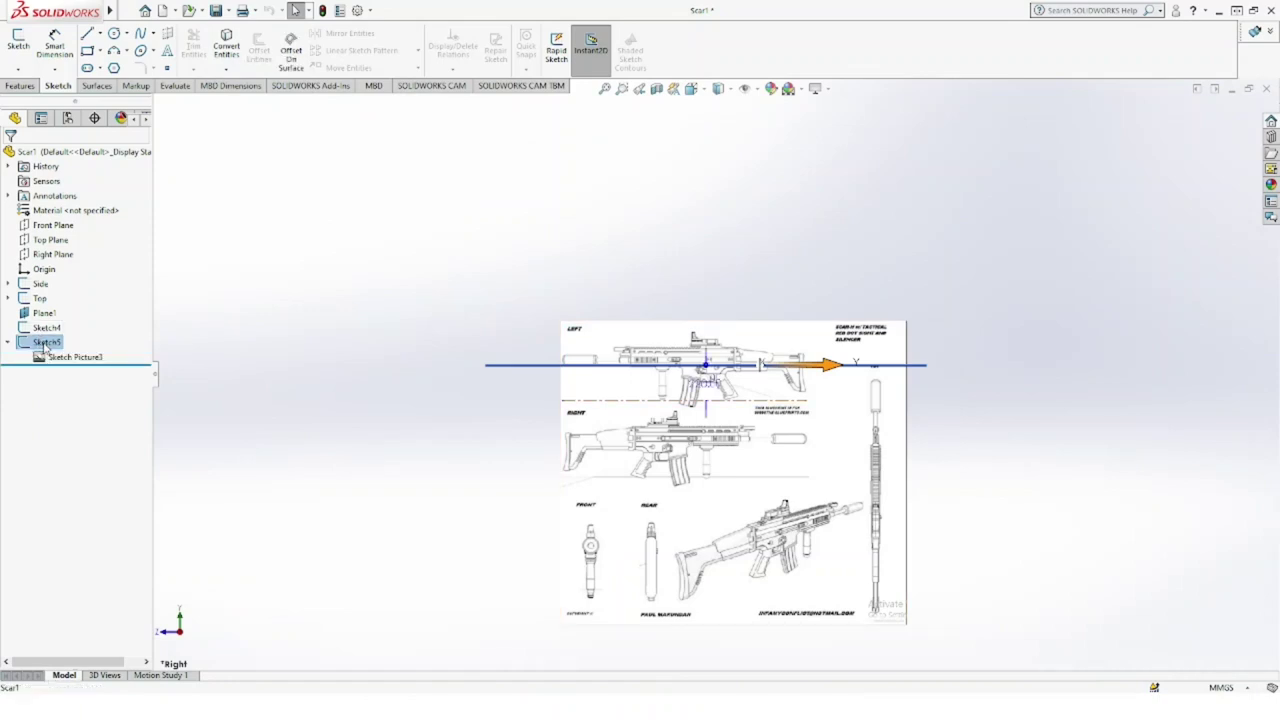
left_click(45, 343)
type("Top")
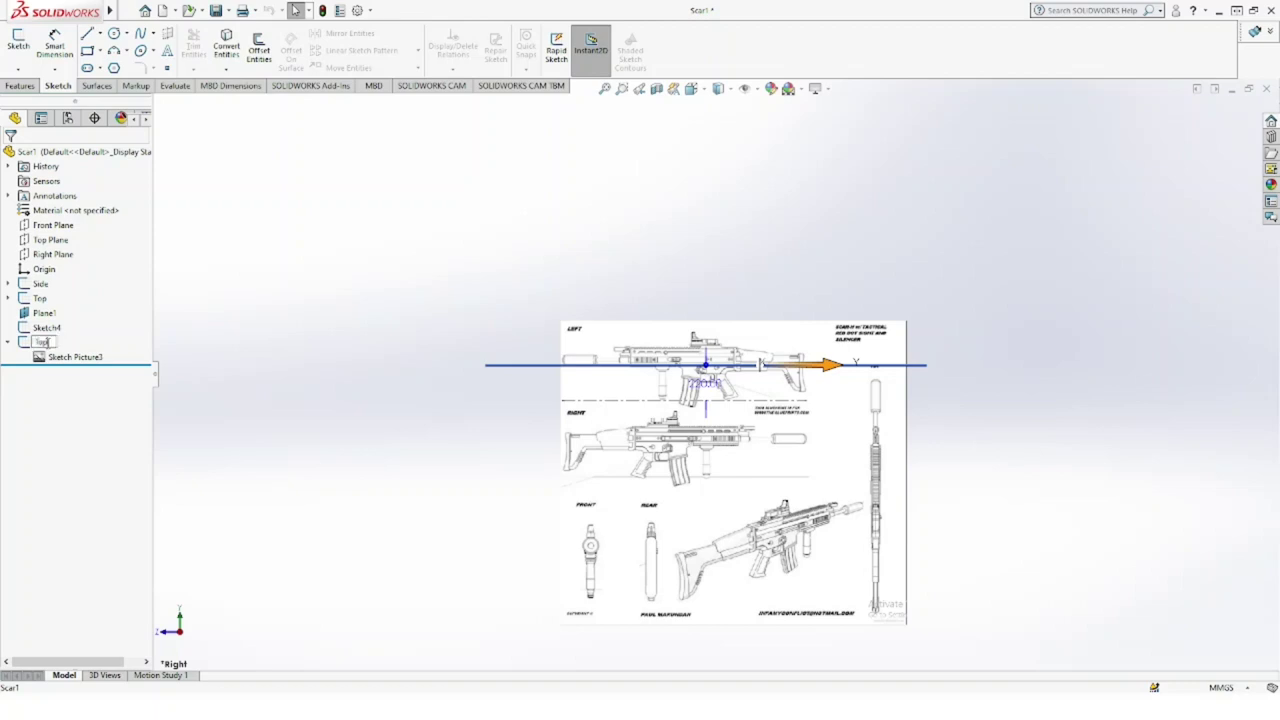
key("ctrl+z")
left_click(40, 299)
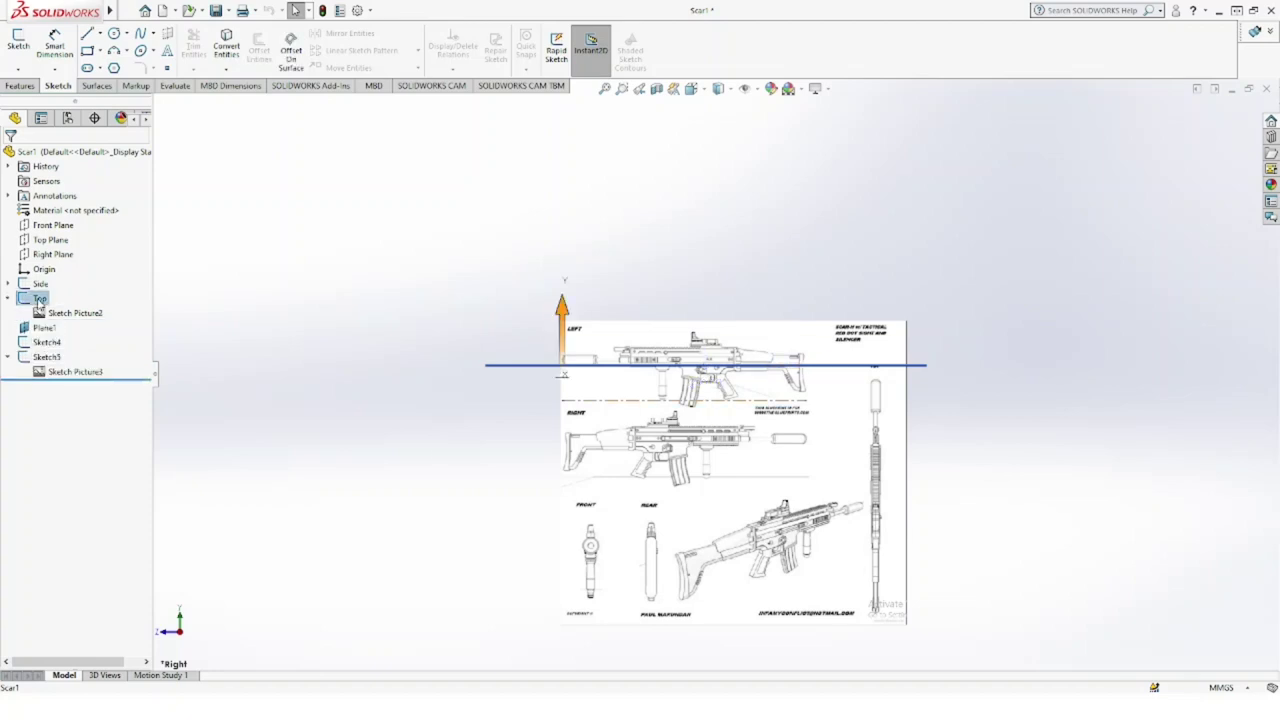
left_click(40, 299)
type("Front")
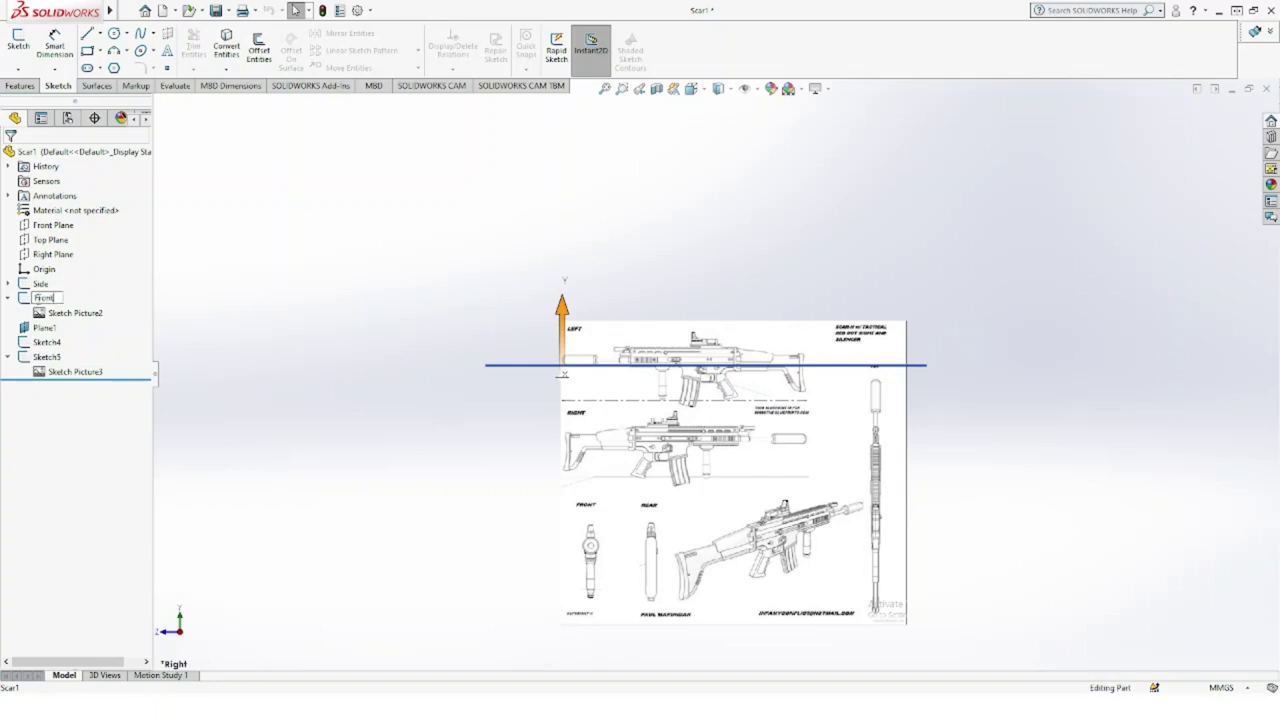
key("Return")
Step: Rename Sketch5 to Top
left_click(9, 299)
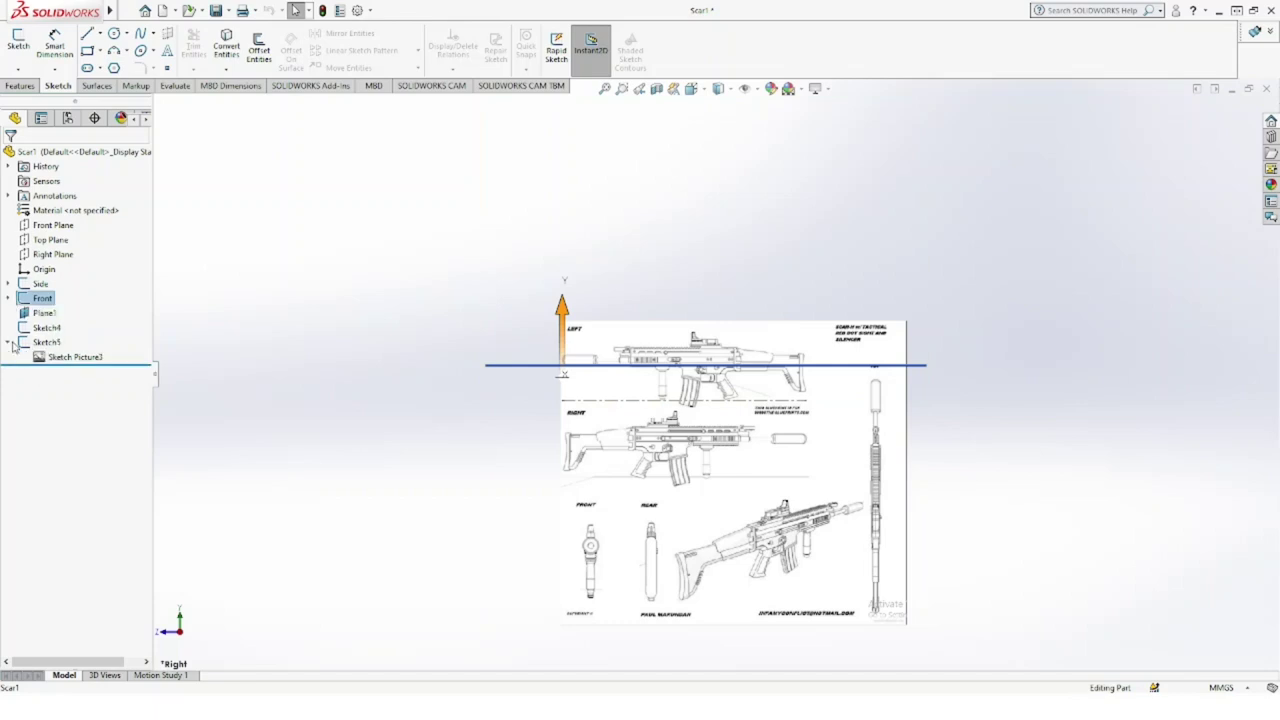
left_click(47, 343)
left_click(47, 343)
type("Top")
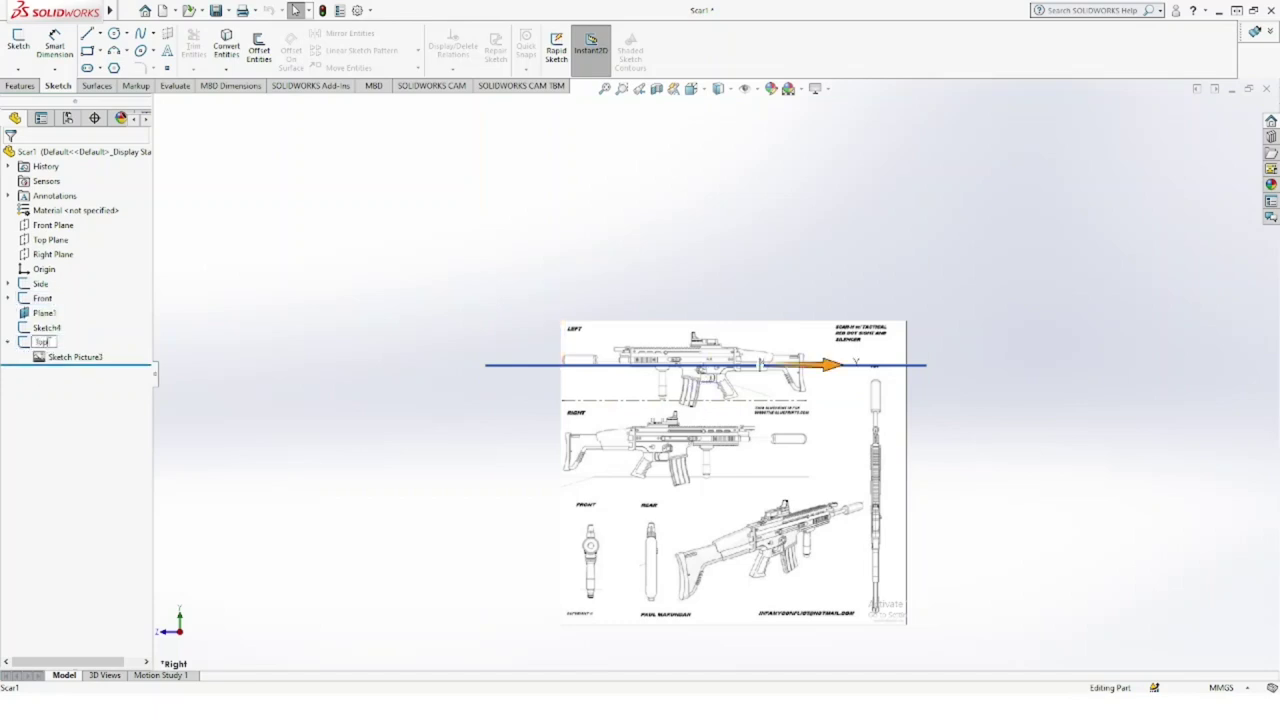
key("Return")
left_click(7, 343)
Step: Put Top in a new folder named Ref and move Front and Side into it
right_click(35, 345)
left_click(89, 486)
type("Ref")
key("Return")
left_click(40, 300)
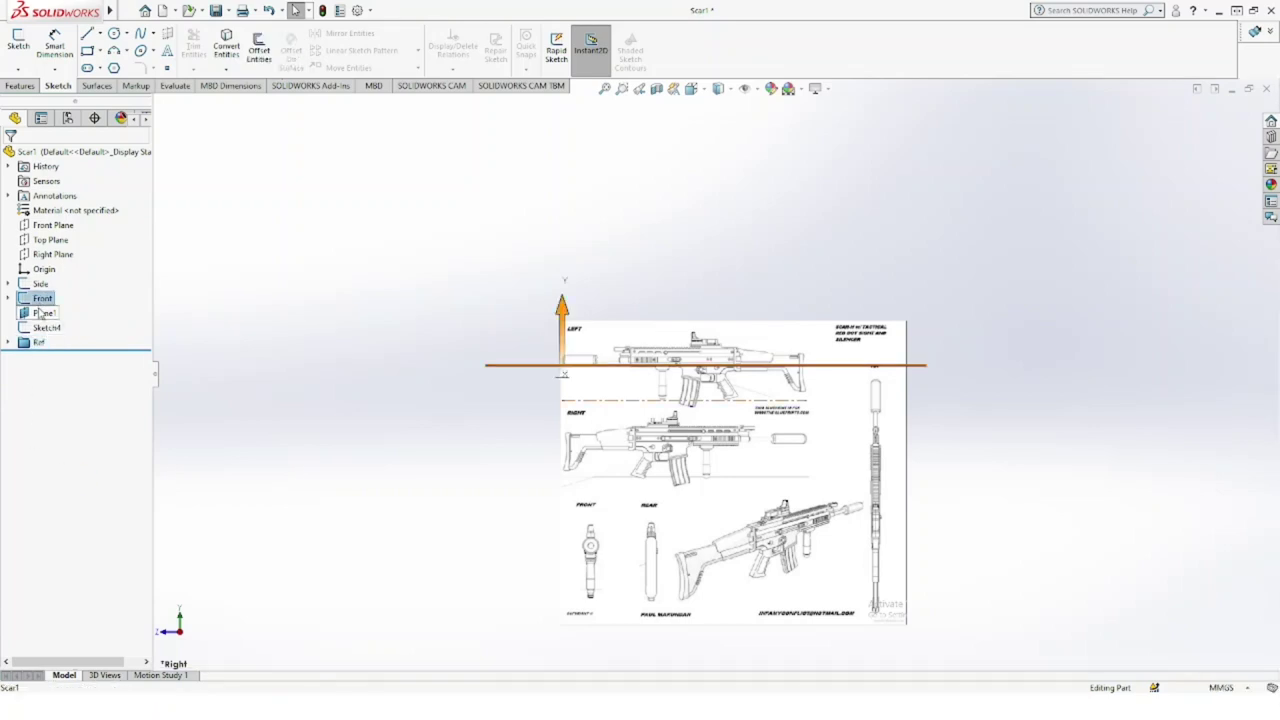
left_click_drag(37, 342, 37, 342)
left_click(28, 285)
left_click_drag(28, 286, 38, 328)
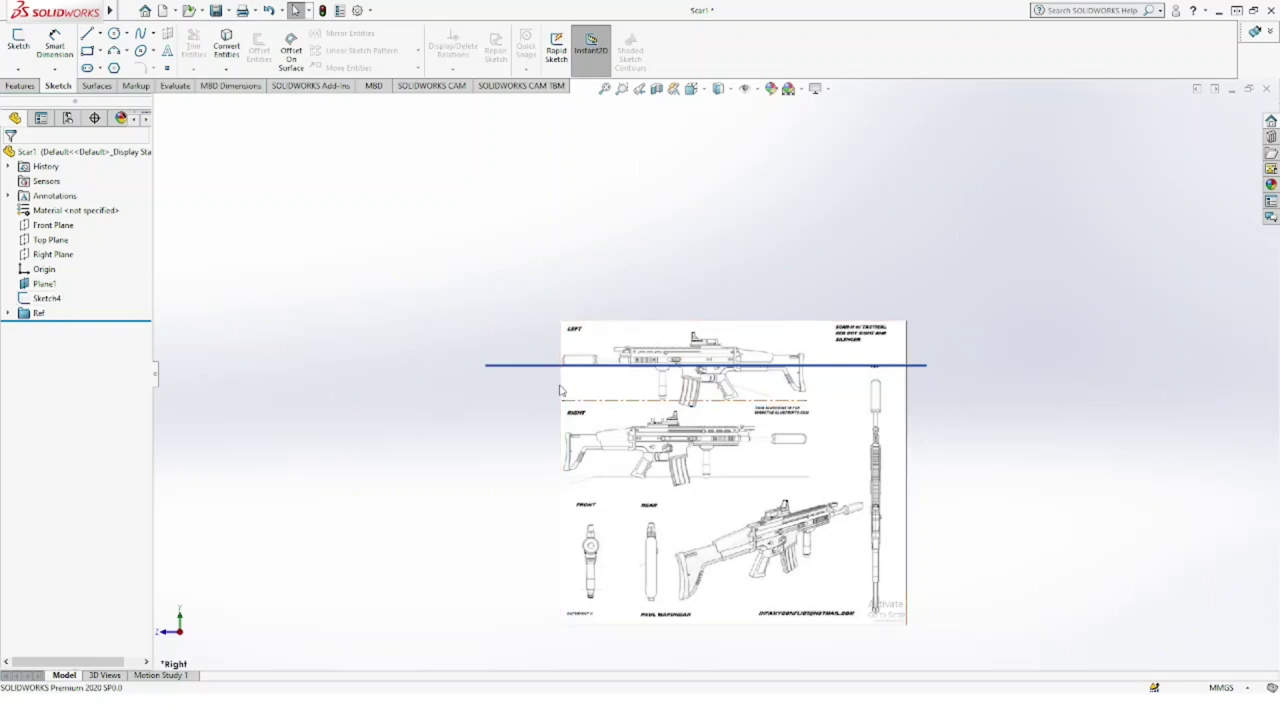
Step: Clear the Plane1 selection and start a sketch on Front Plane
scroll(820, 371, "up", 3)
scroll(817, 391, "down", 2)
scroll(820, 390, "down", 2)
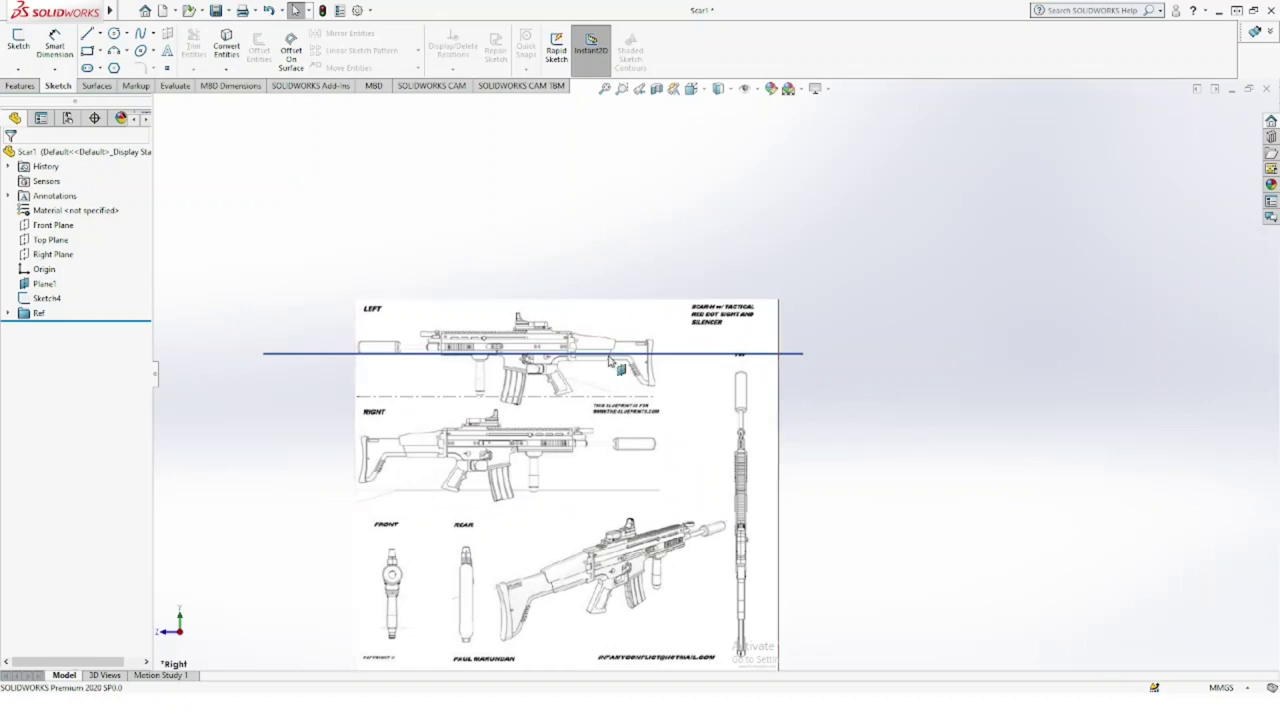
left_click(675, 353)
key("Escape")
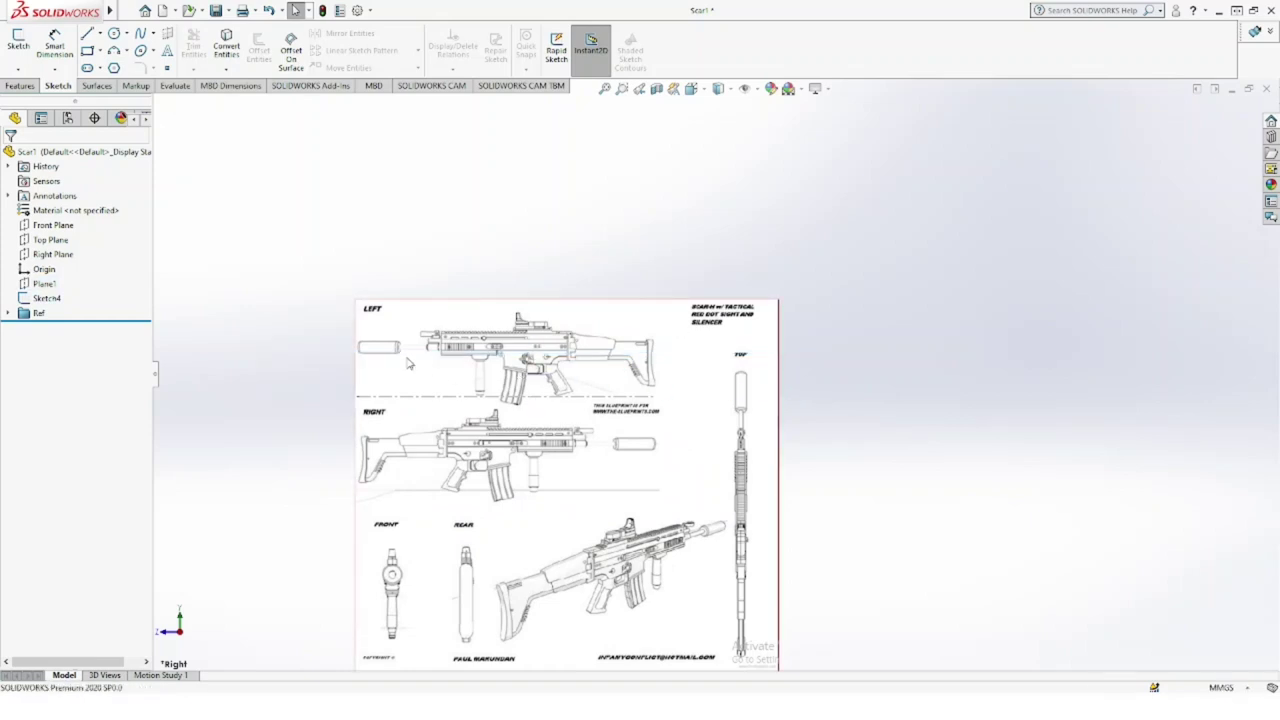
left_click(56, 226)
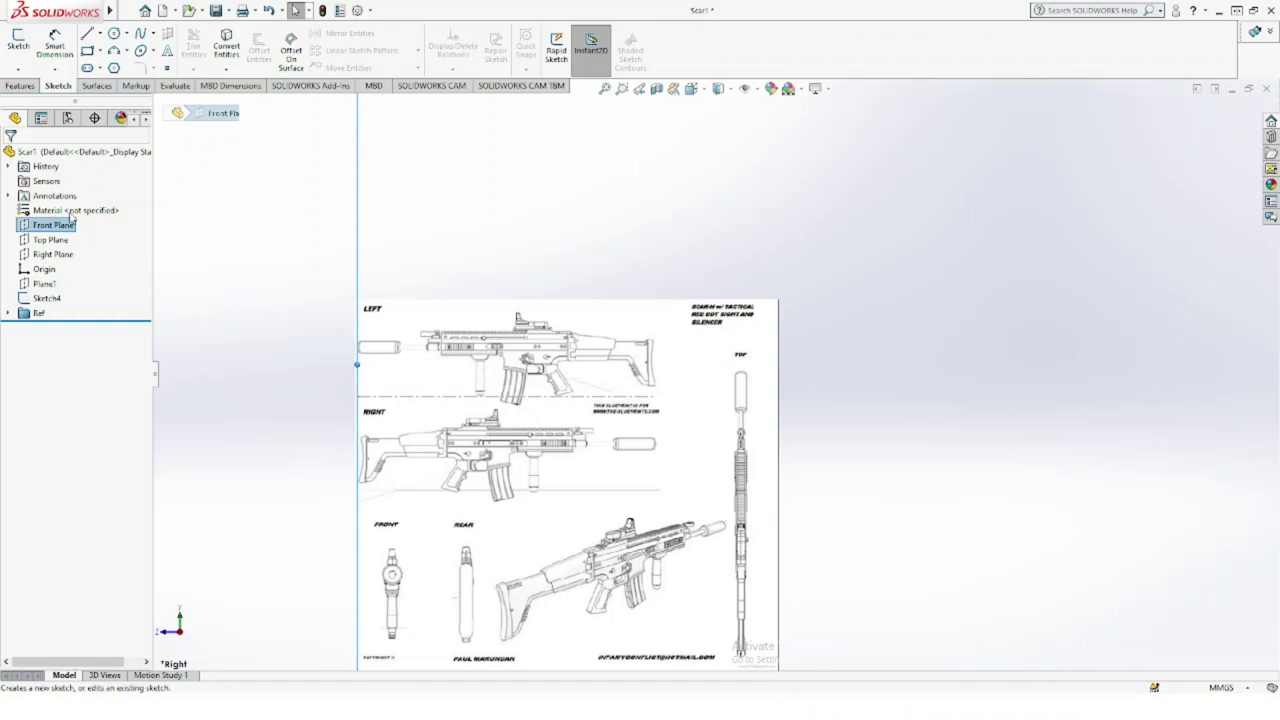
left_click(68, 211)
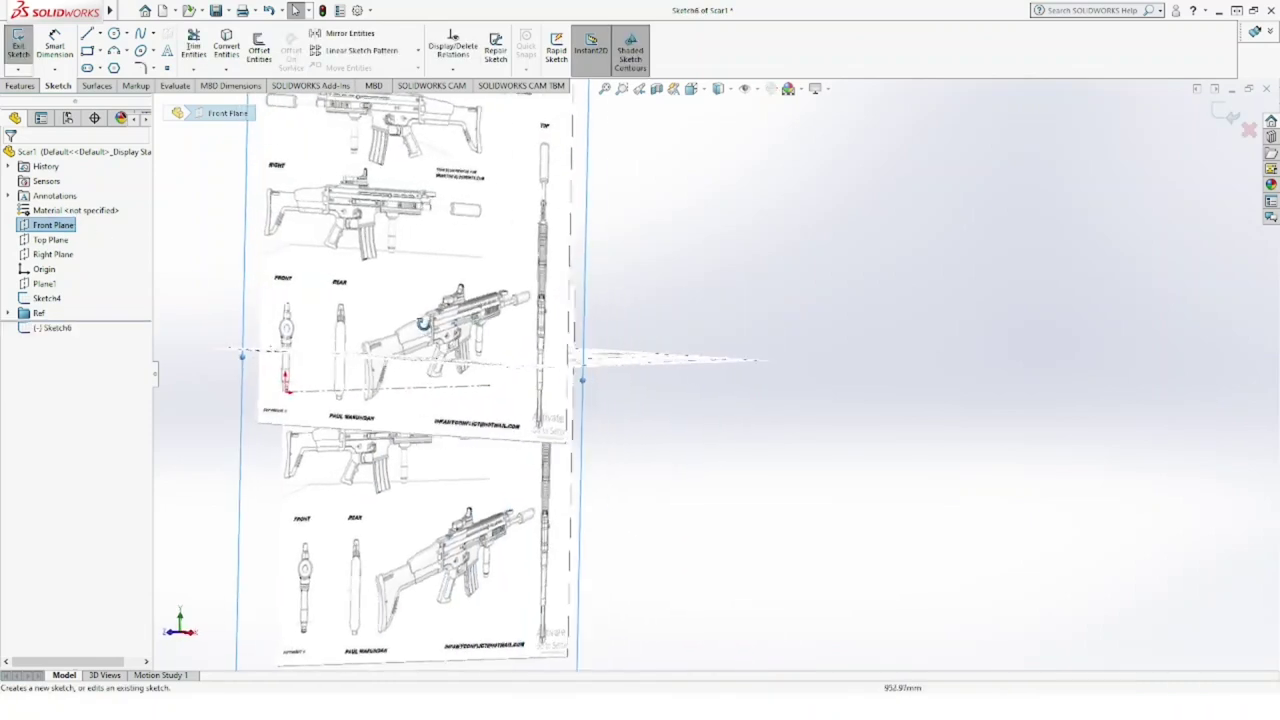
Step: Face the Front view, exit the empty sketch, and open a new Sketch7 on Front Plane
left_click(690, 88)
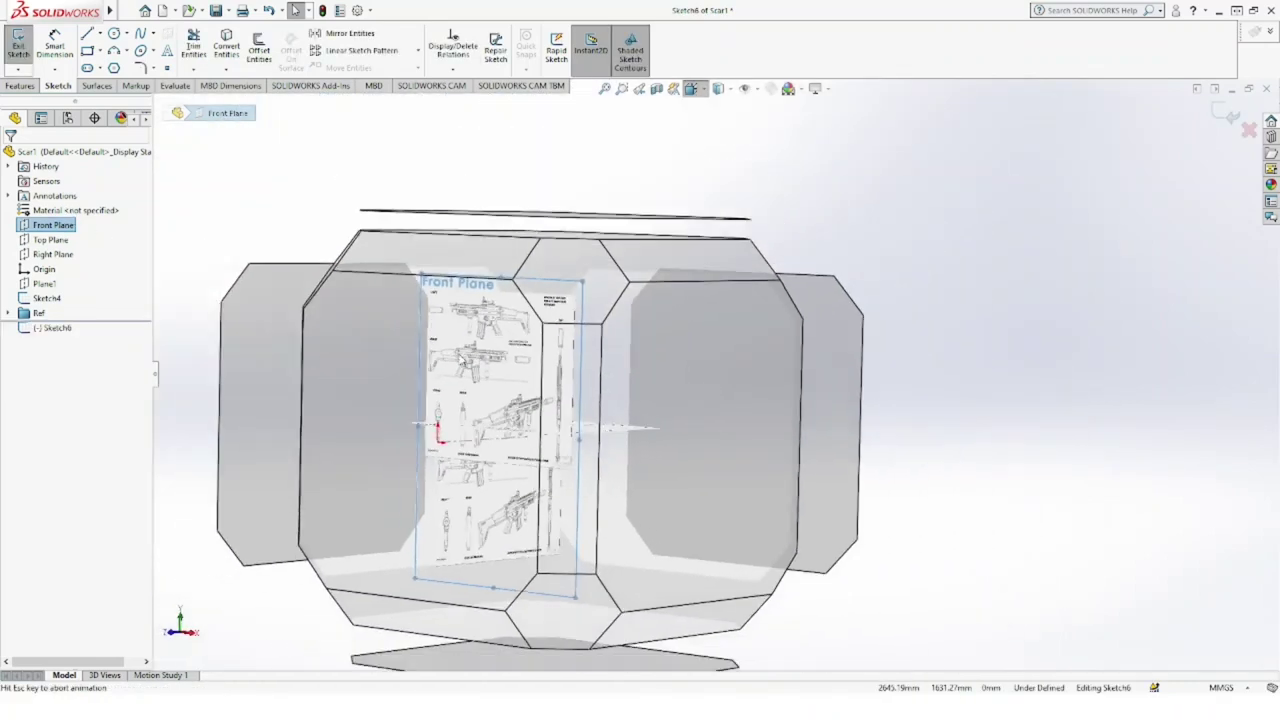
left_click(425, 413)
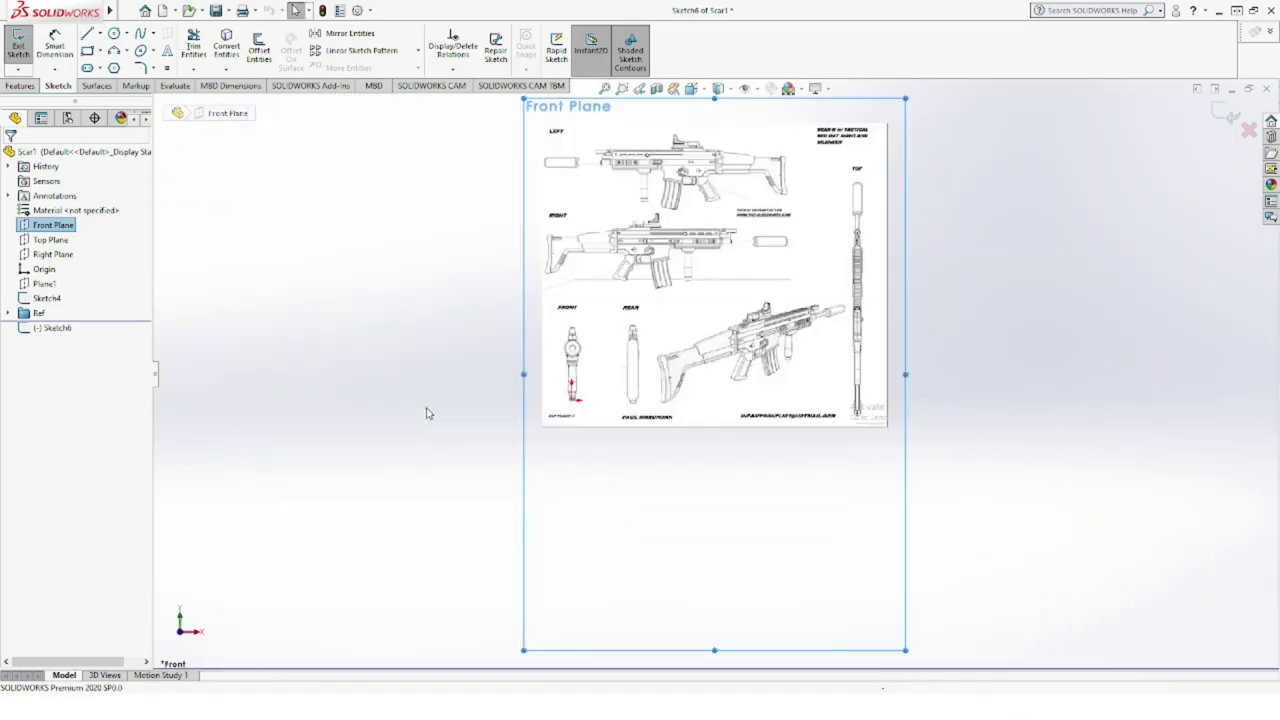
left_click(1227, 115)
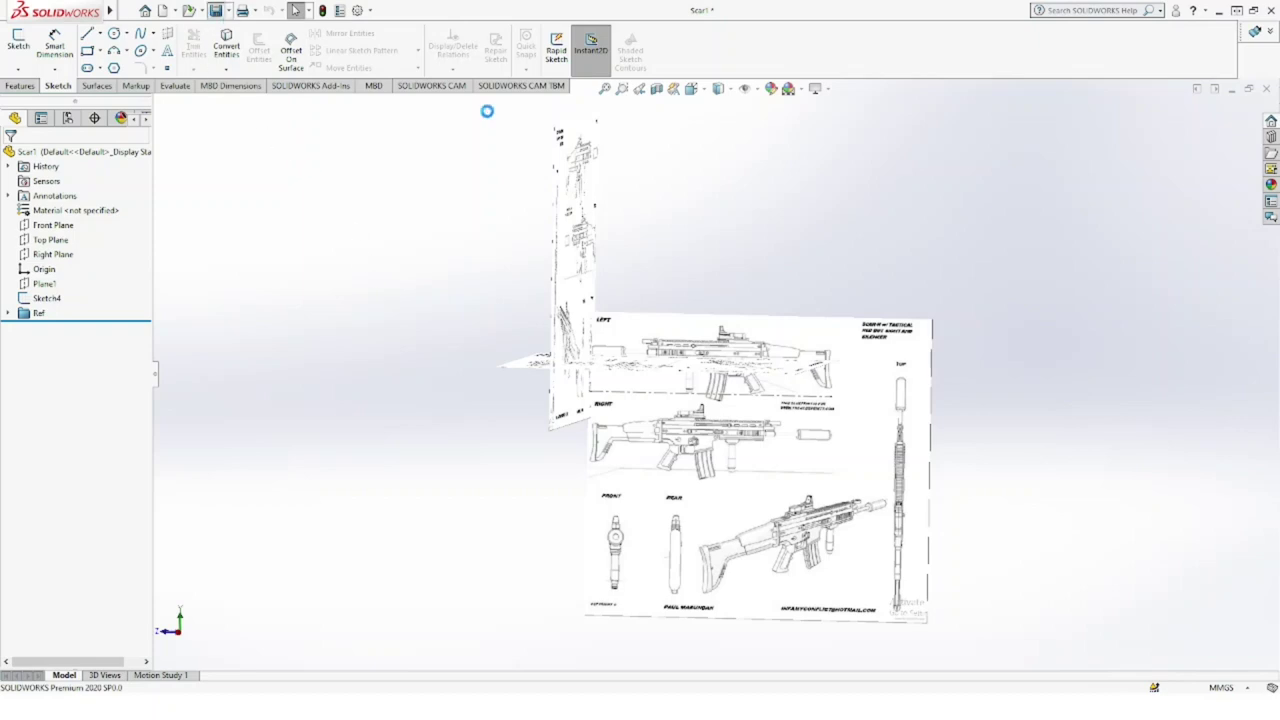
left_click(60, 226)
left_click(18, 42)
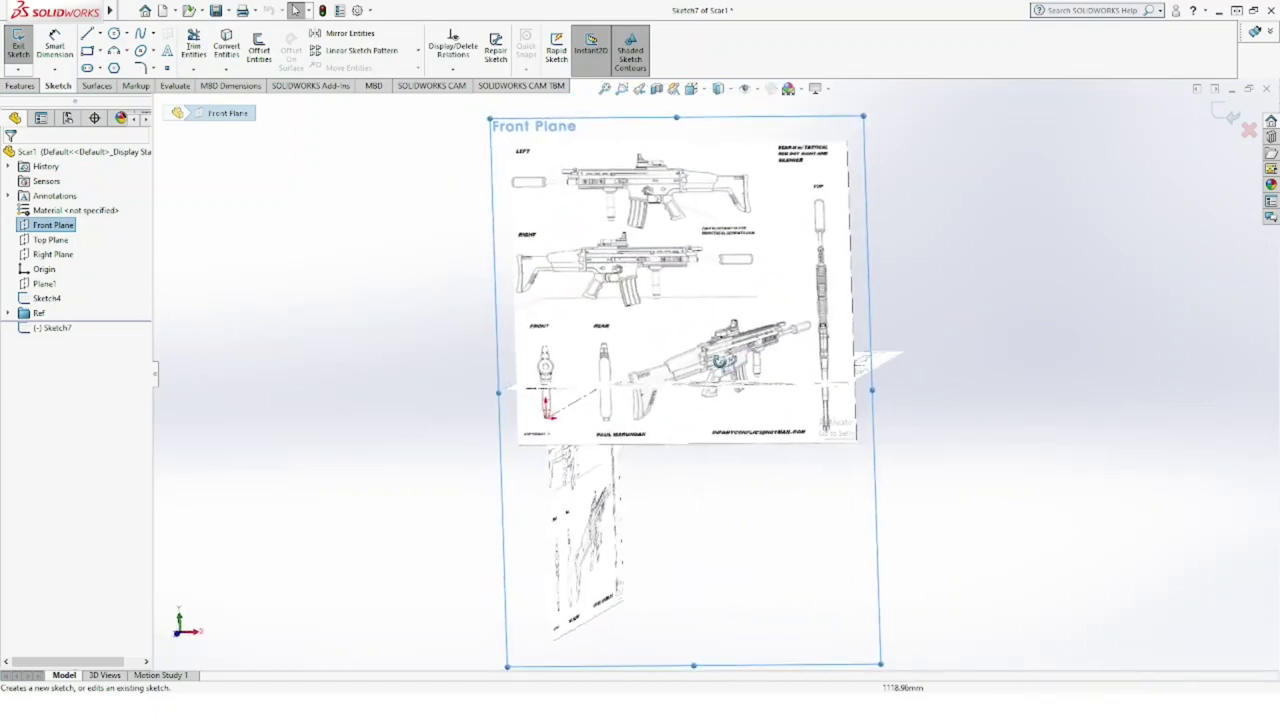
Step: In Front view, zoom in and draw a circle over the FRONT view muzzle
key("space")
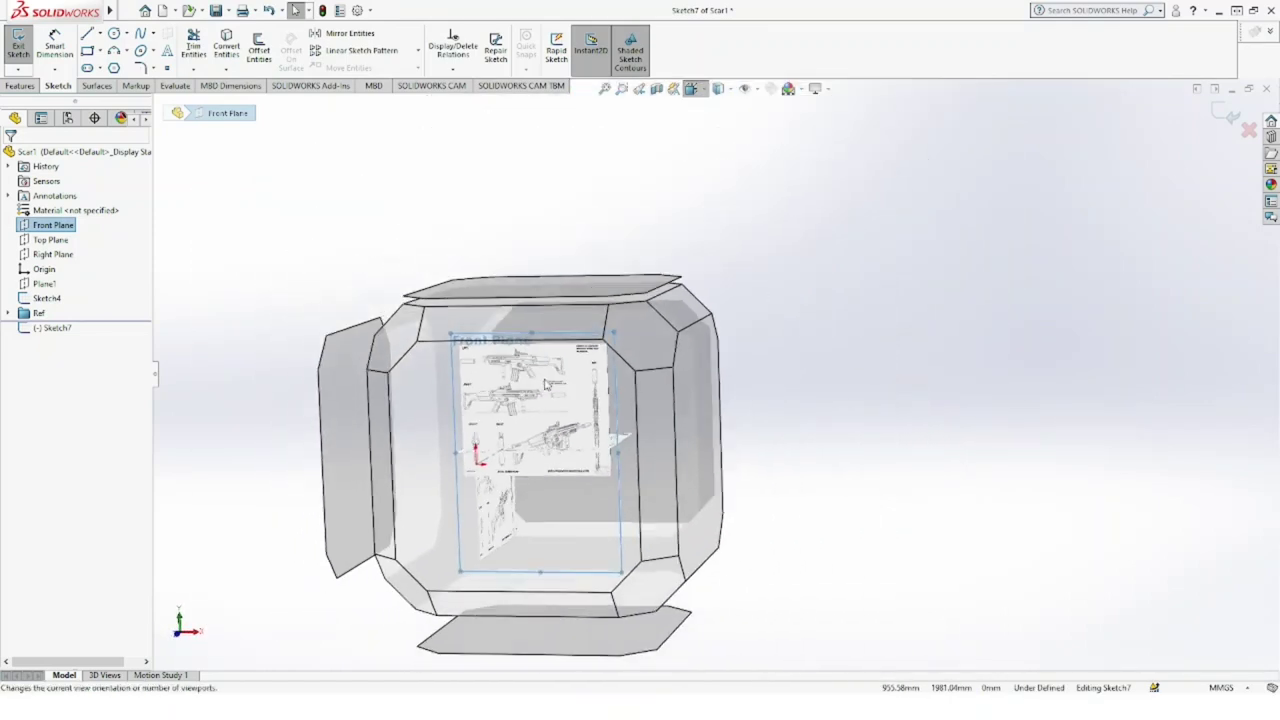
left_click(533, 432)
scroll(605, 397, "down", 3)
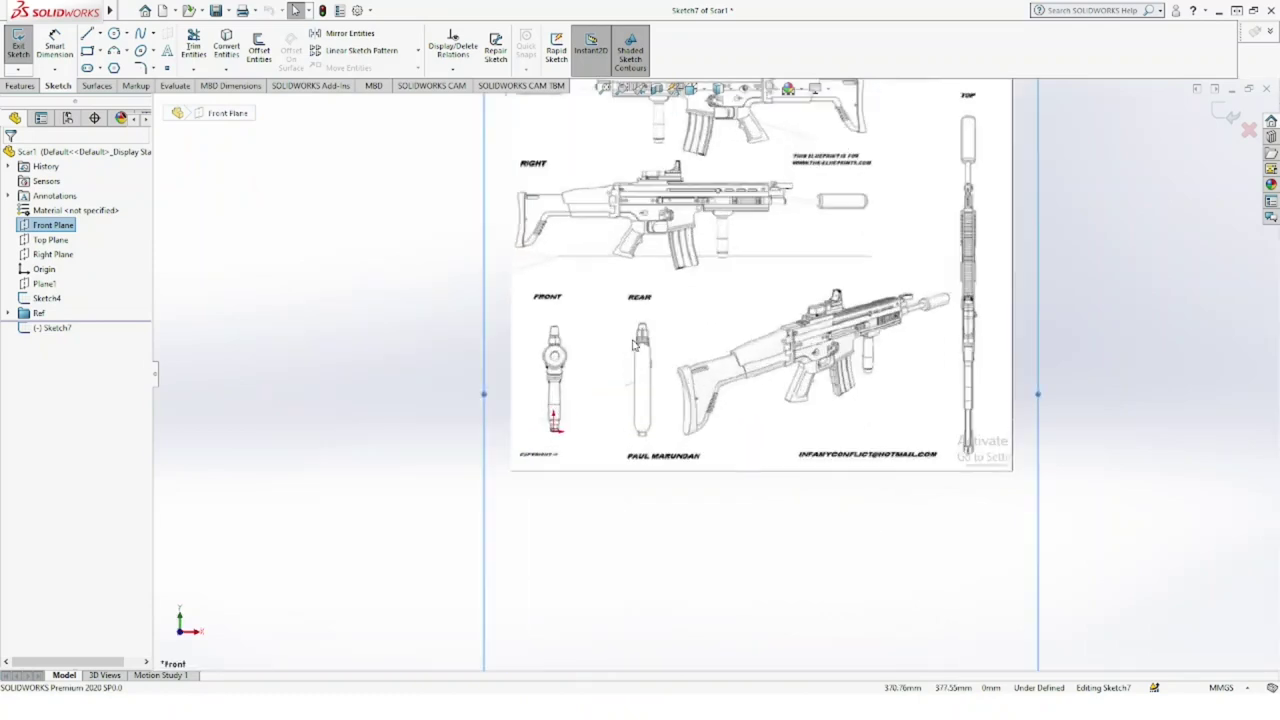
scroll(605, 397, "down", 2)
scroll(590, 396, "down", 2)
left_click(114, 33)
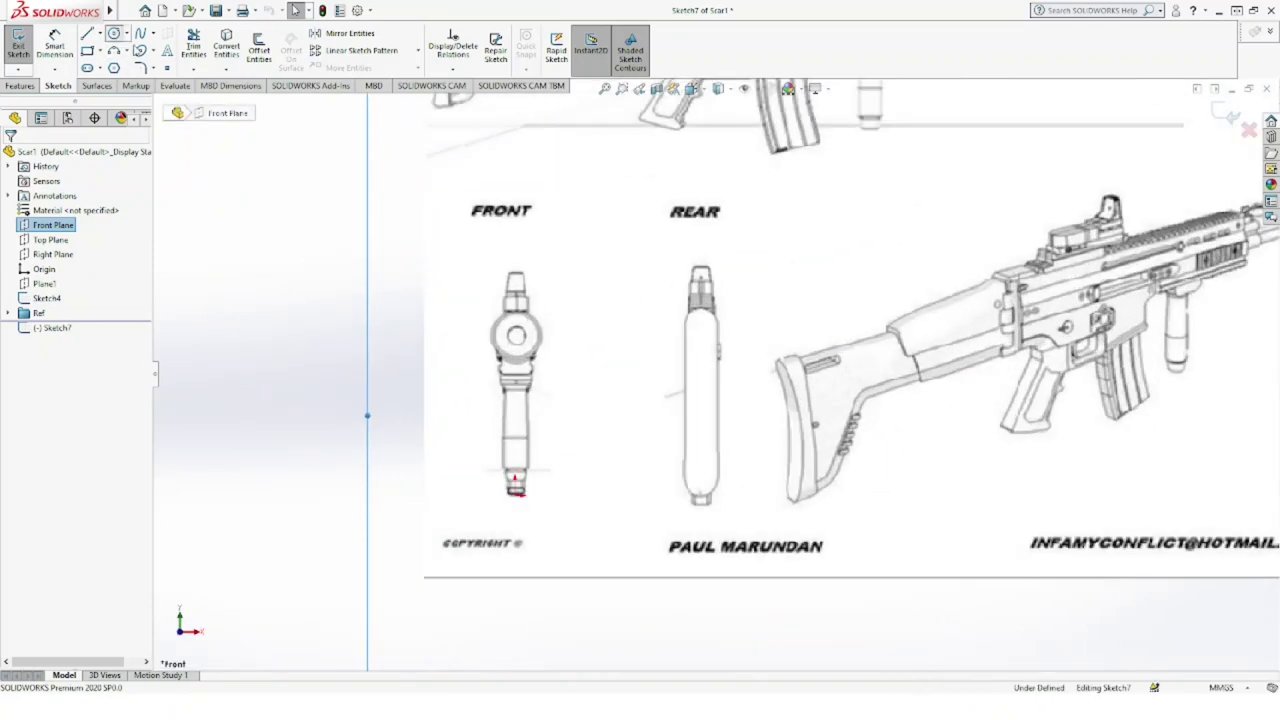
left_click(516, 336)
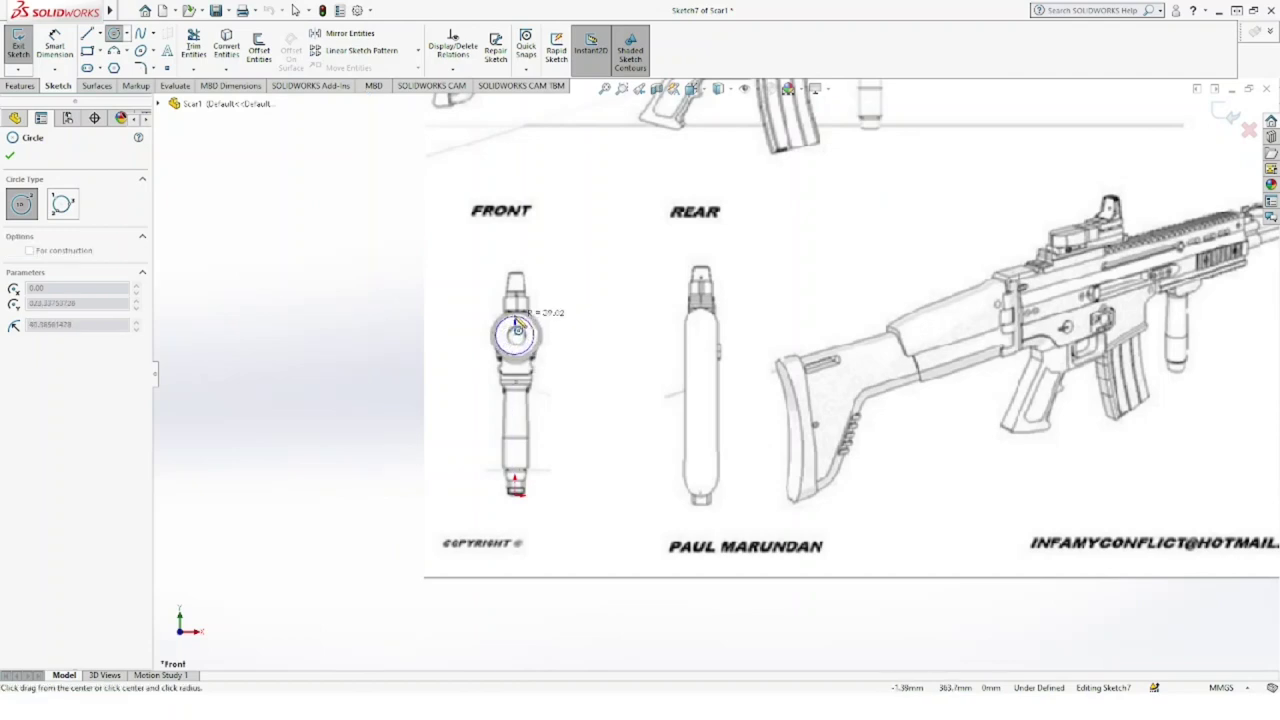
left_click(519, 318)
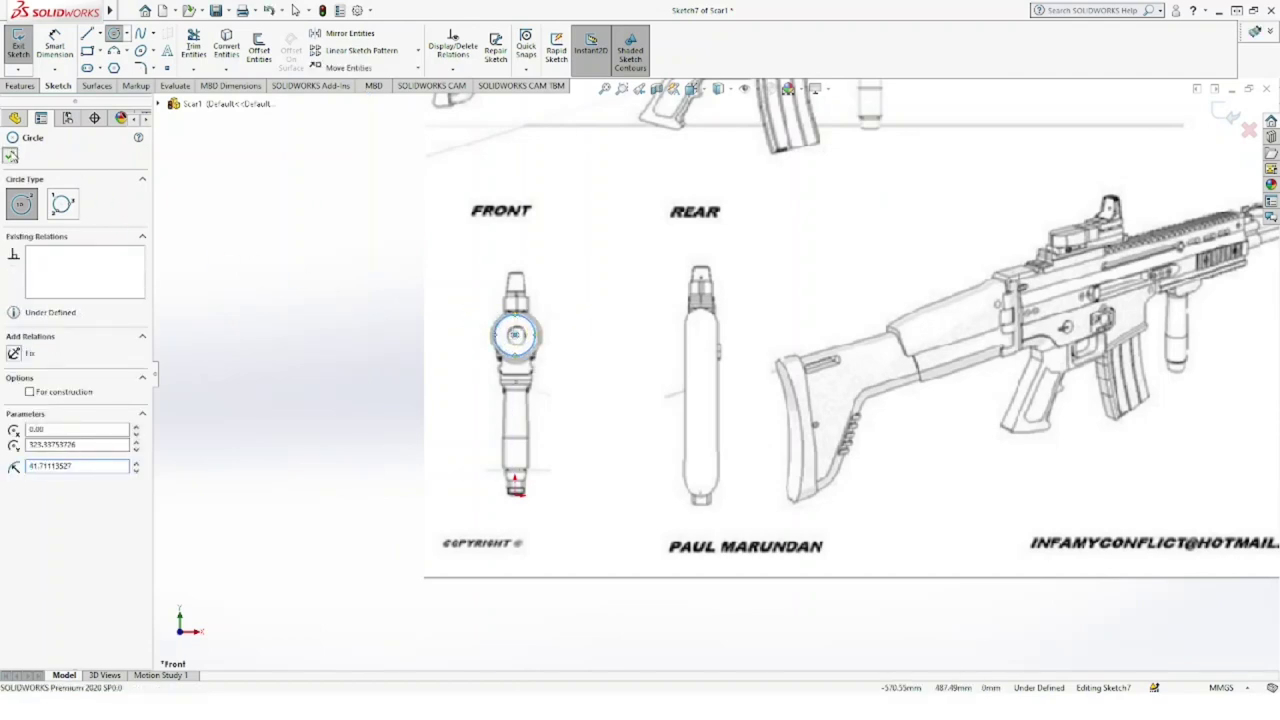
key("Escape")
Step: Move the circle centre in line with X 0 and dimension the diameter to 84 mm
left_click(536, 340)
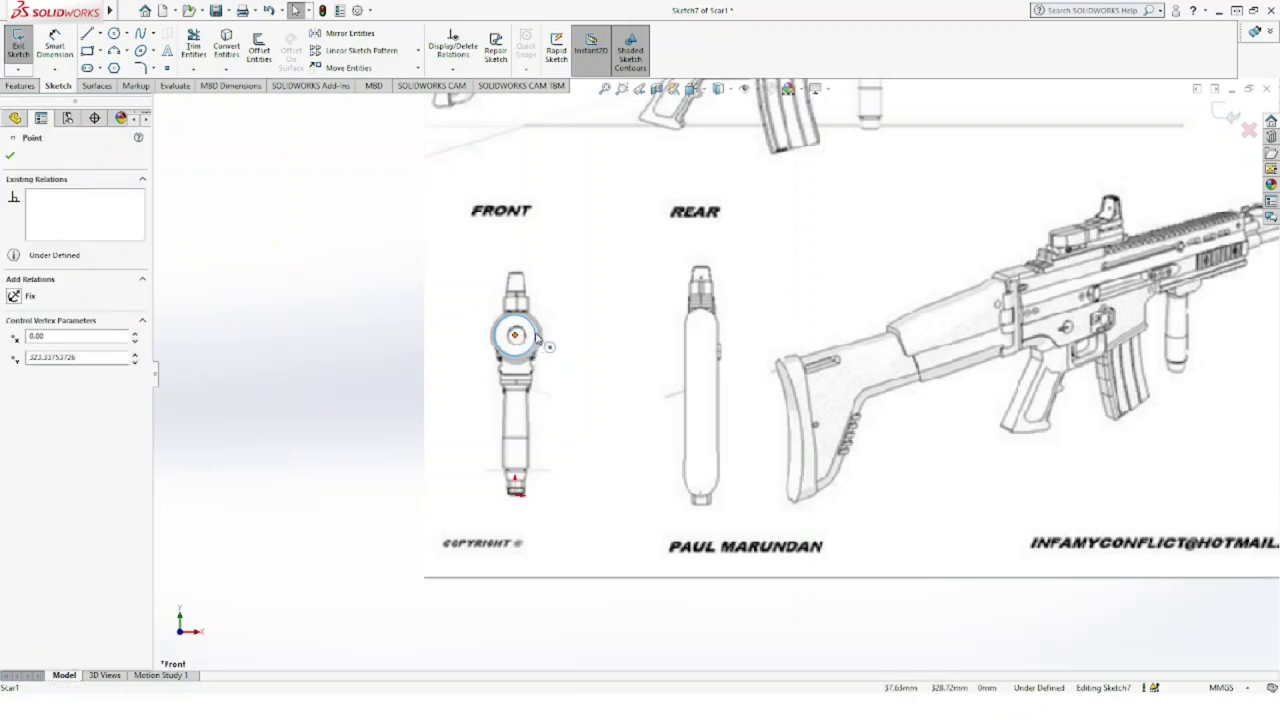
left_click_drag(517, 335, 516, 337)
key("Escape")
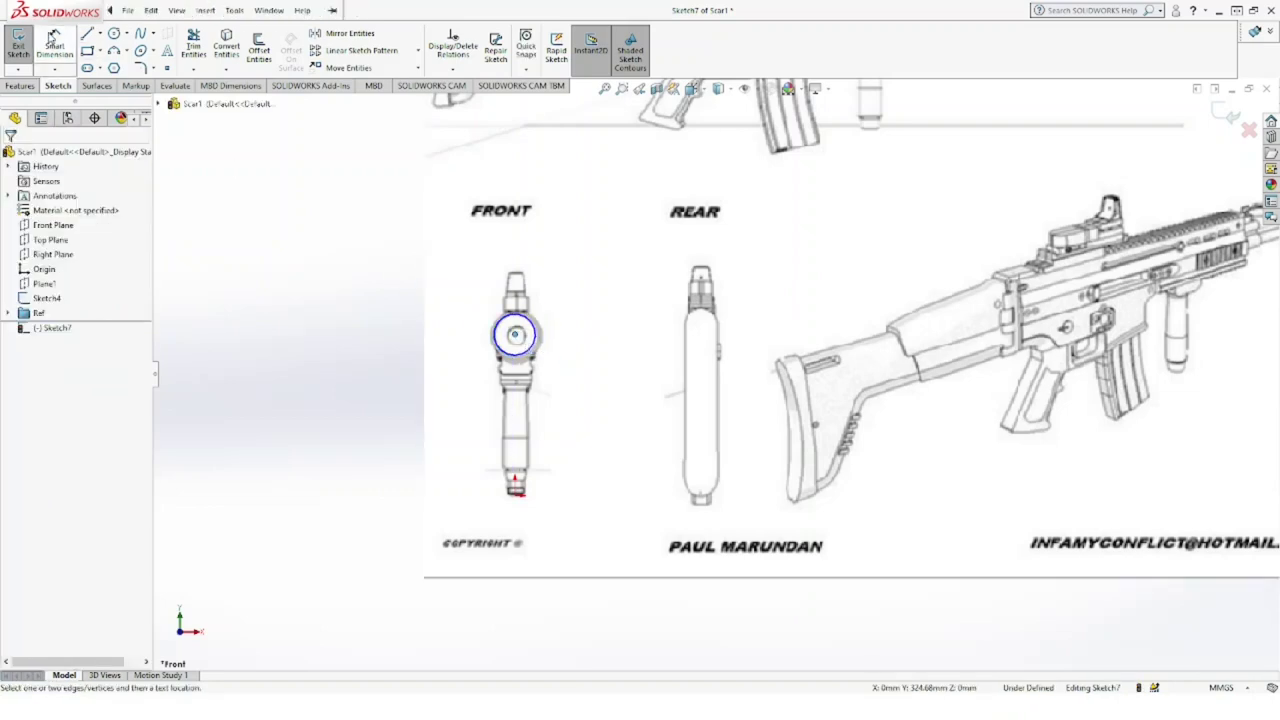
left_click(544, 344)
key("d")
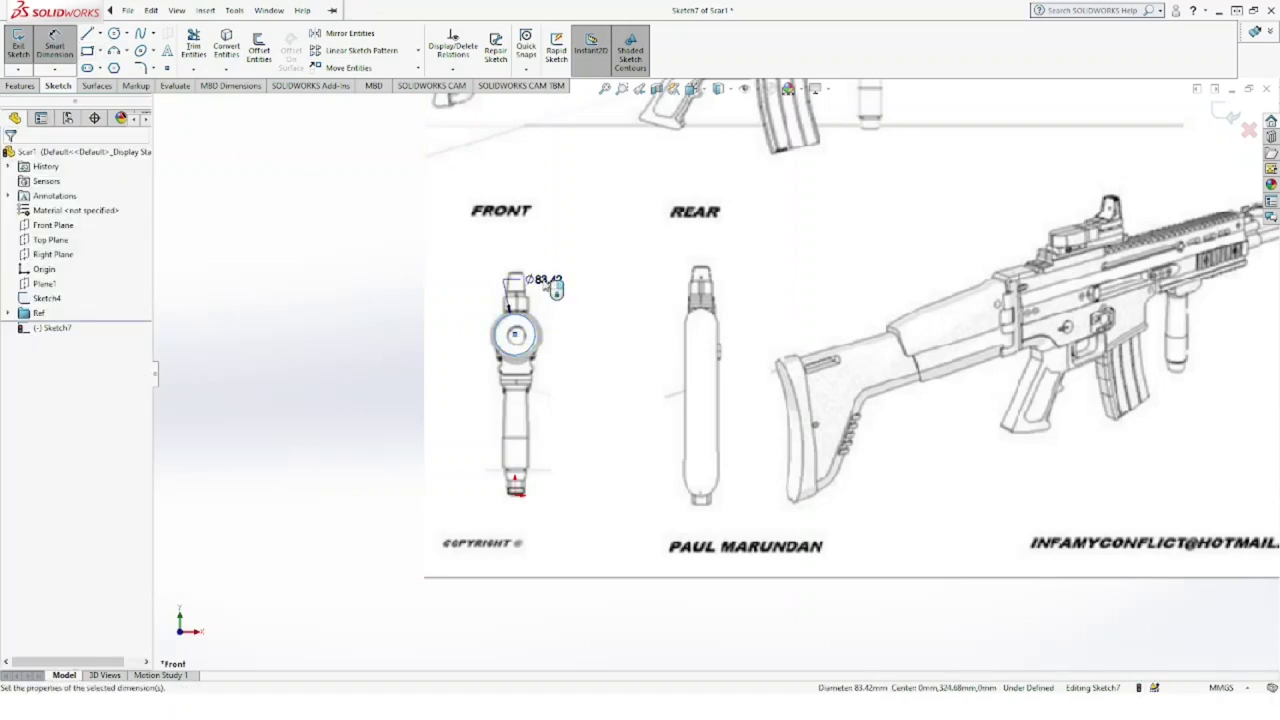
left_click(548, 284)
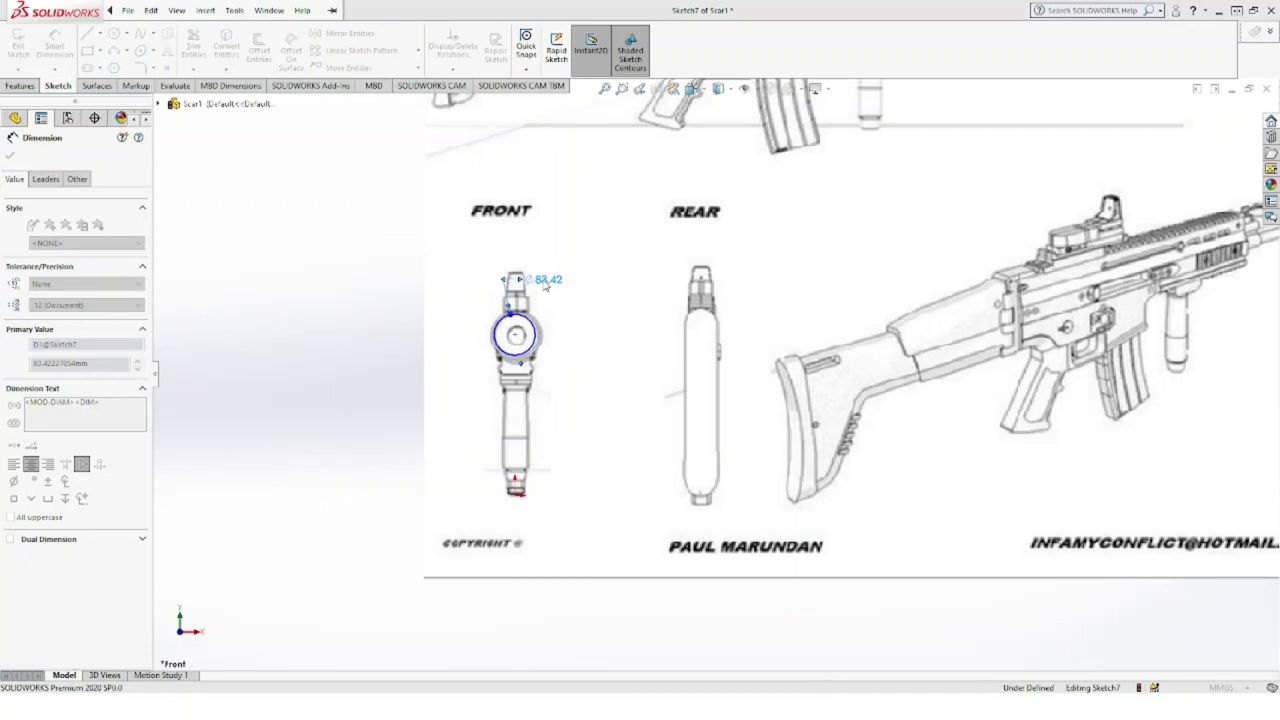
type("84")
key("Return")
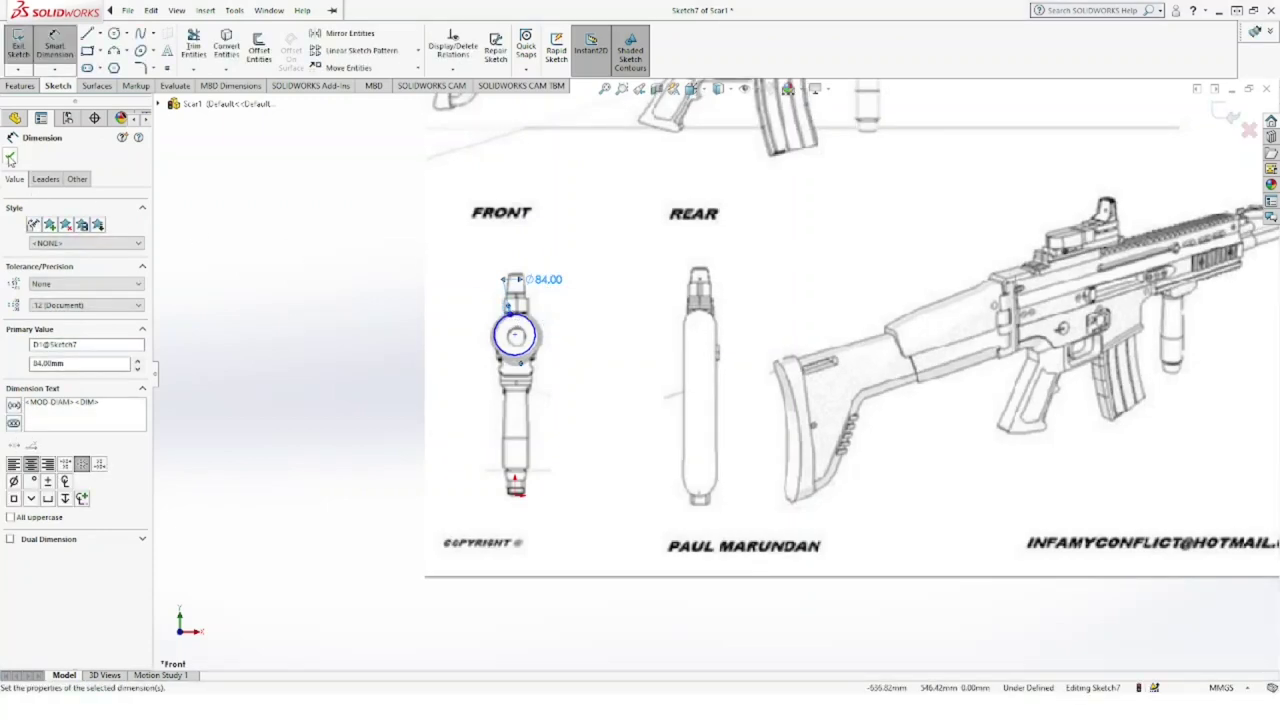
key("Escape")
Step: Nudge the circle centre along the vertical axis and accept its position
left_click(524, 338)
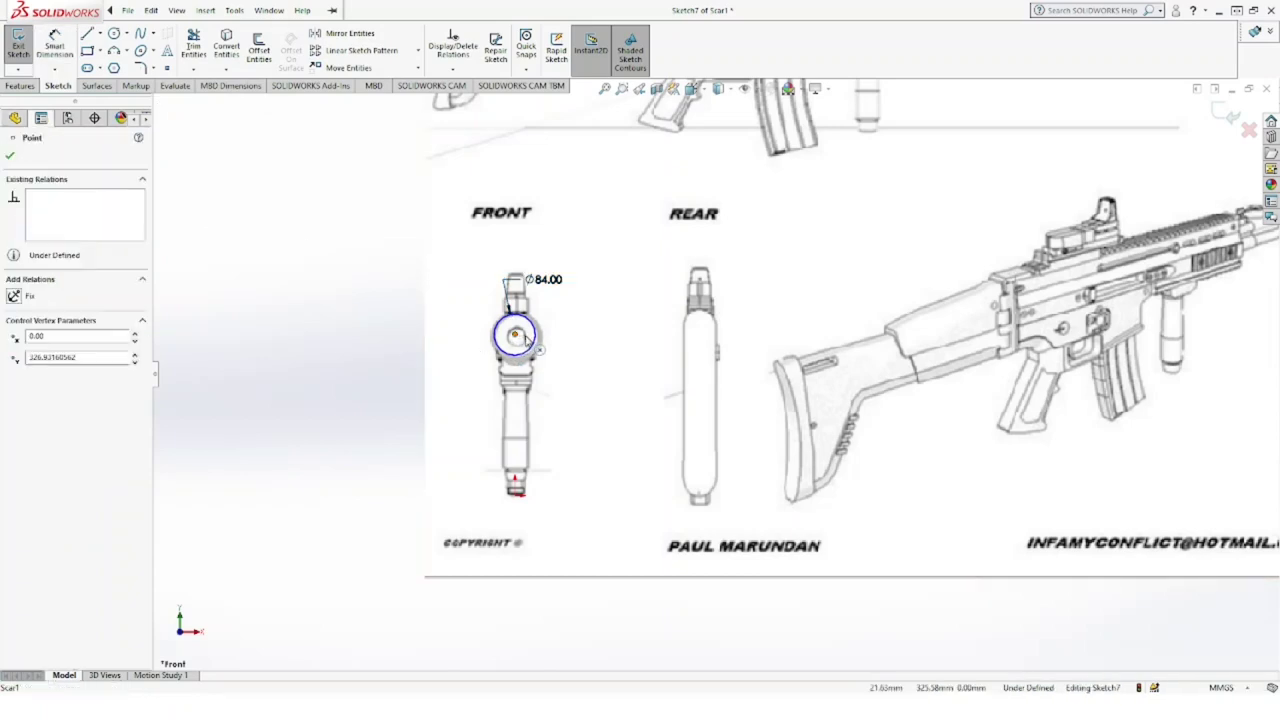
mouse_move(528, 346)
left_mouse_down()
mouse_move(538, 350)
mouse_move(520, 339)
left_mouse_up()
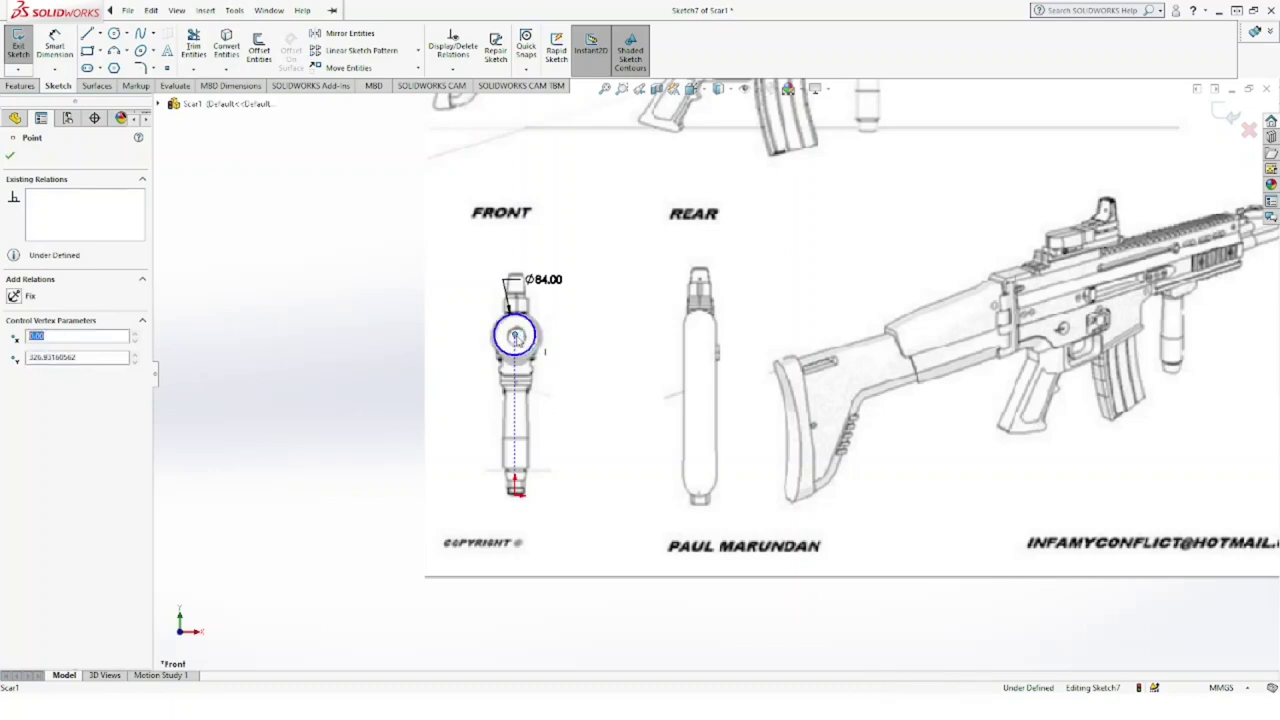
left_click(10, 155)
Step: Start an Extruded Boss/Base from the circle sketch, viewed from the Top
left_click(20, 86)
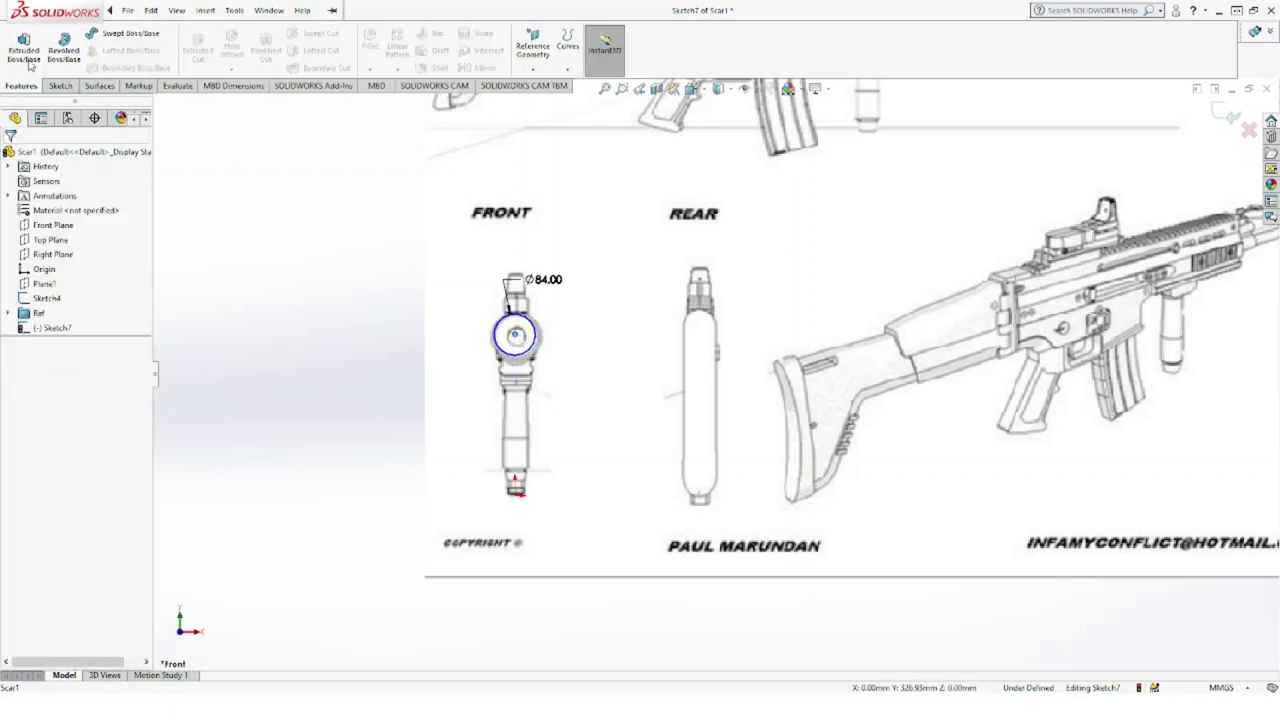
left_click(29, 64)
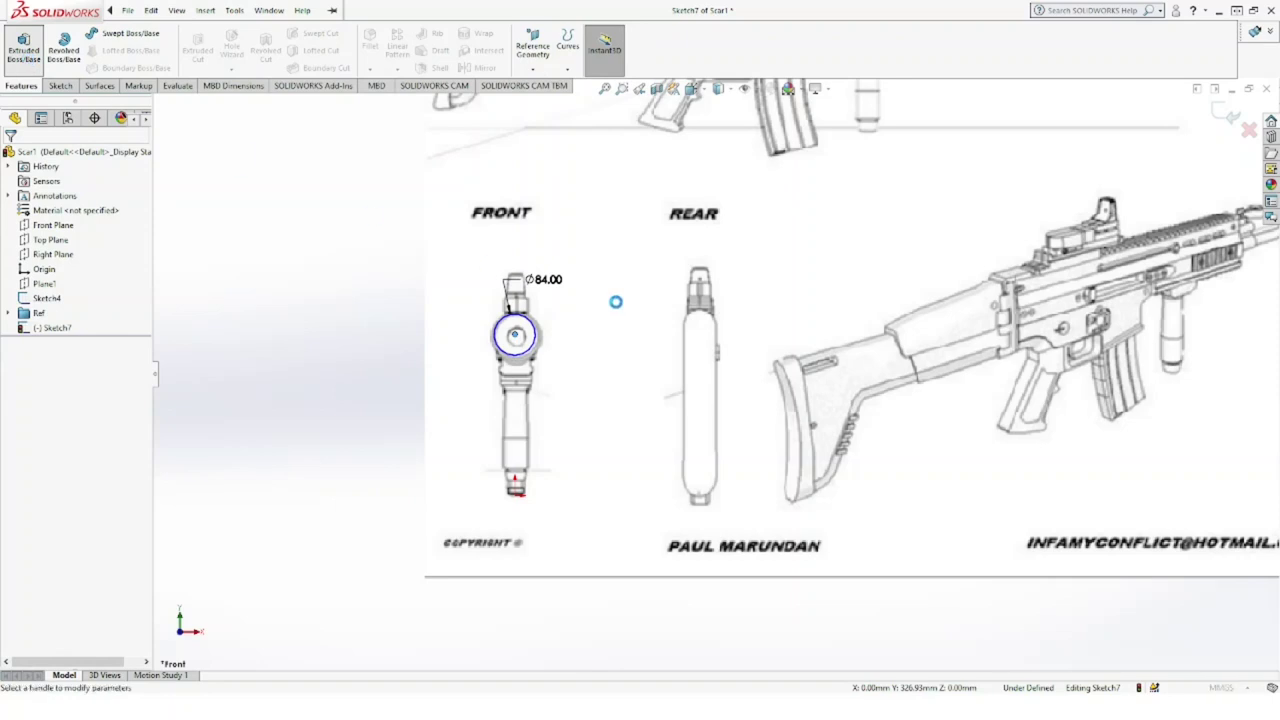
scroll(618, 385, "down", 2)
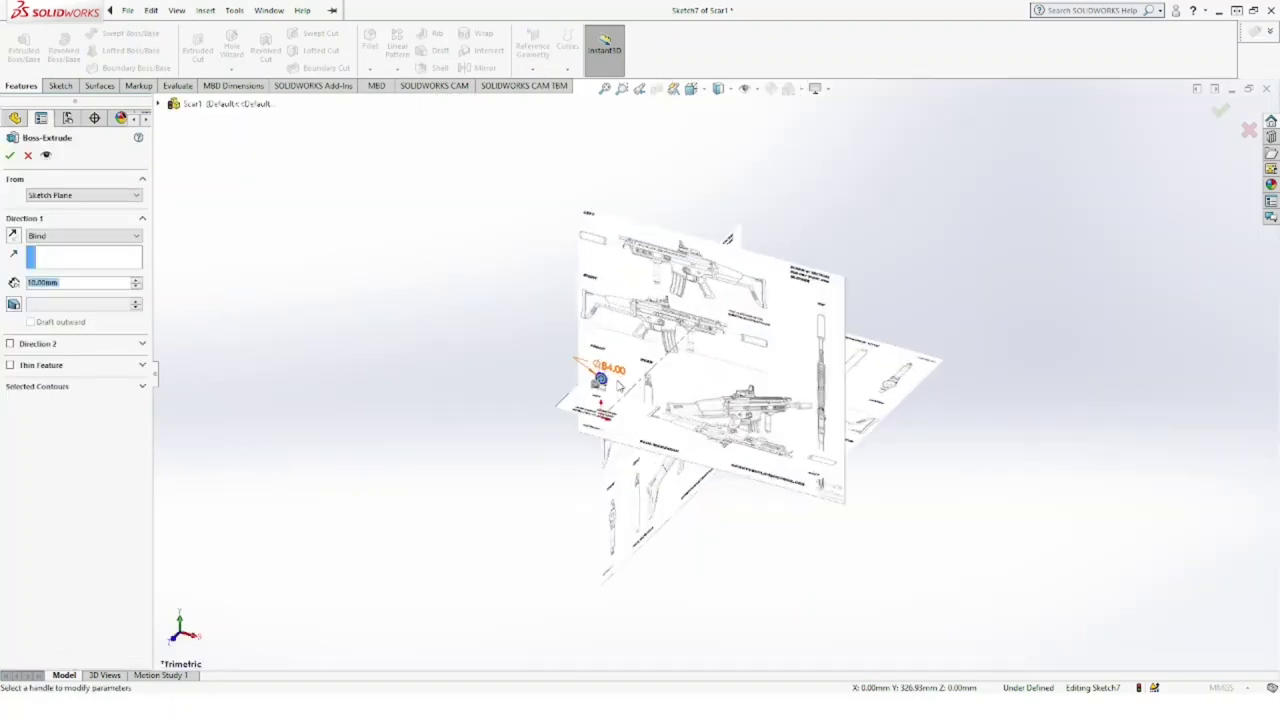
scroll(625, 365, "down", 3)
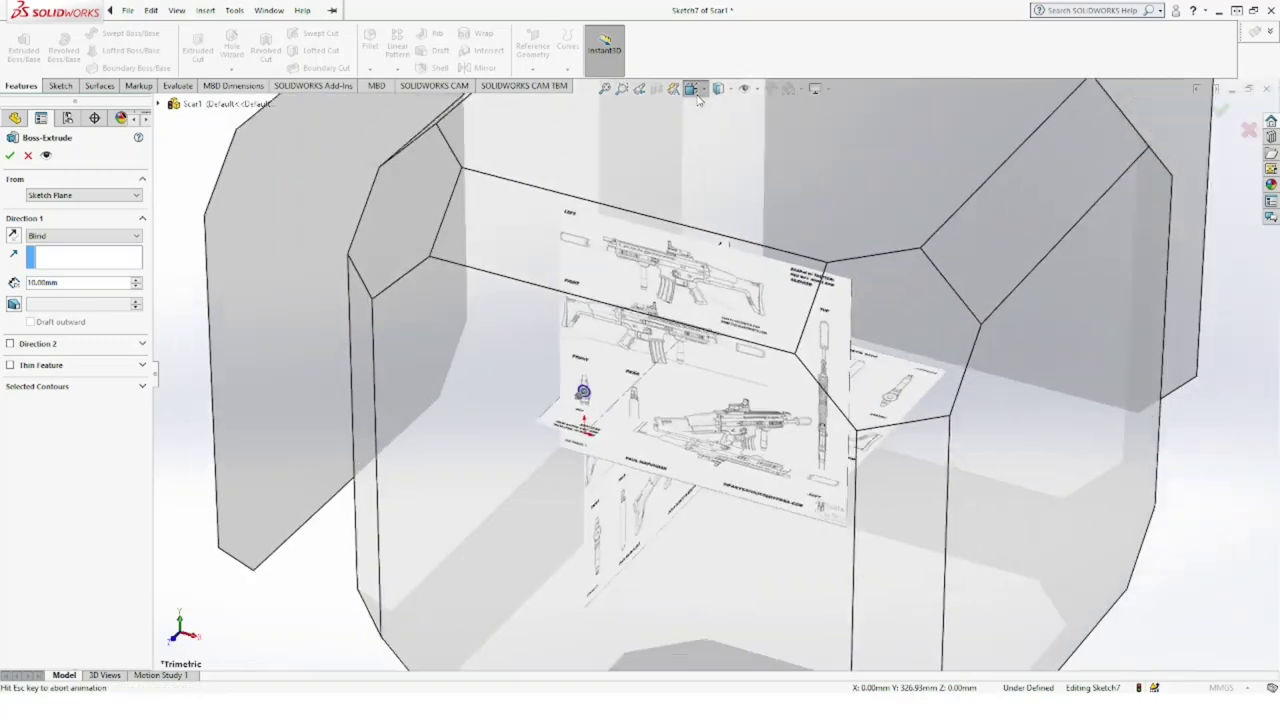
scroll(597, 330, "up", 5)
key("space")
left_click(583, 362)
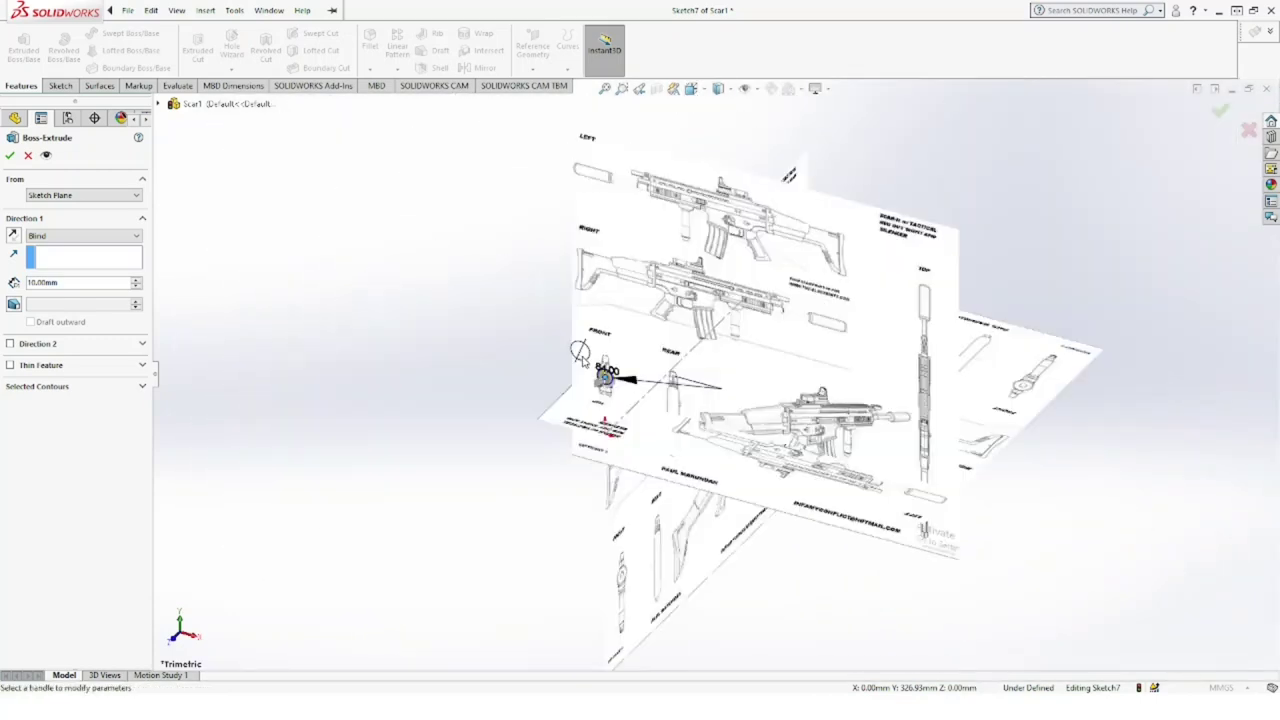
scroll(570, 568, "down", 2)
scroll(560, 540, "down", 2)
scroll(540, 470, "down", 1)
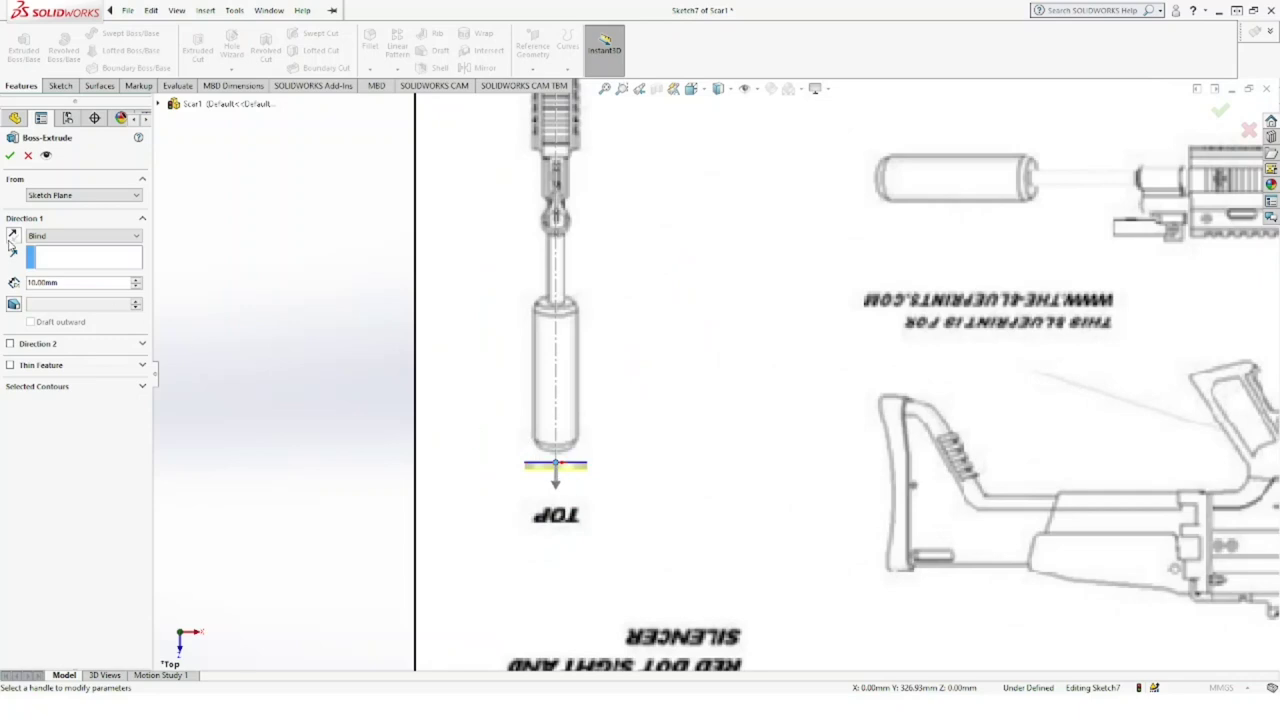
Step: Reverse the direction and extrude the circle 220 mm upward into Boss-Extrude1
left_click(12, 237)
scroll(136, 285, "up", 11)
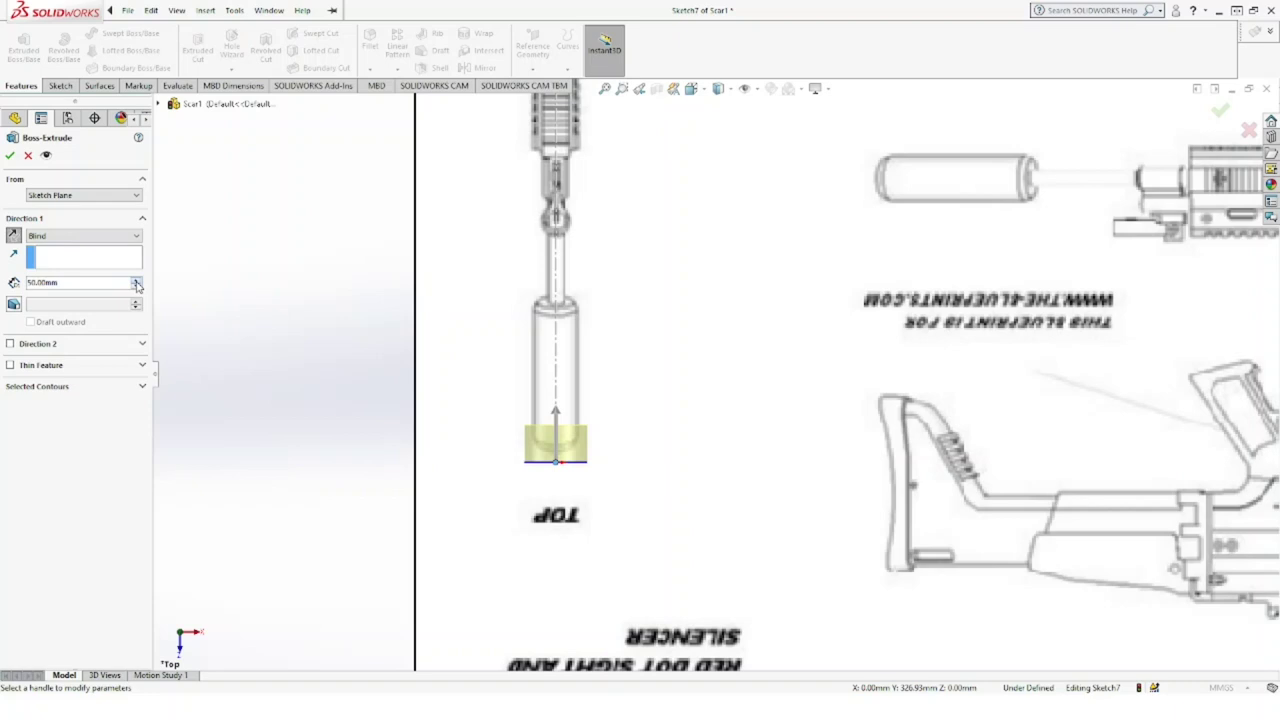
scroll(136, 285, "up", 5)
scroll(136, 285, "up", 4)
scroll(136, 285, "up", 1)
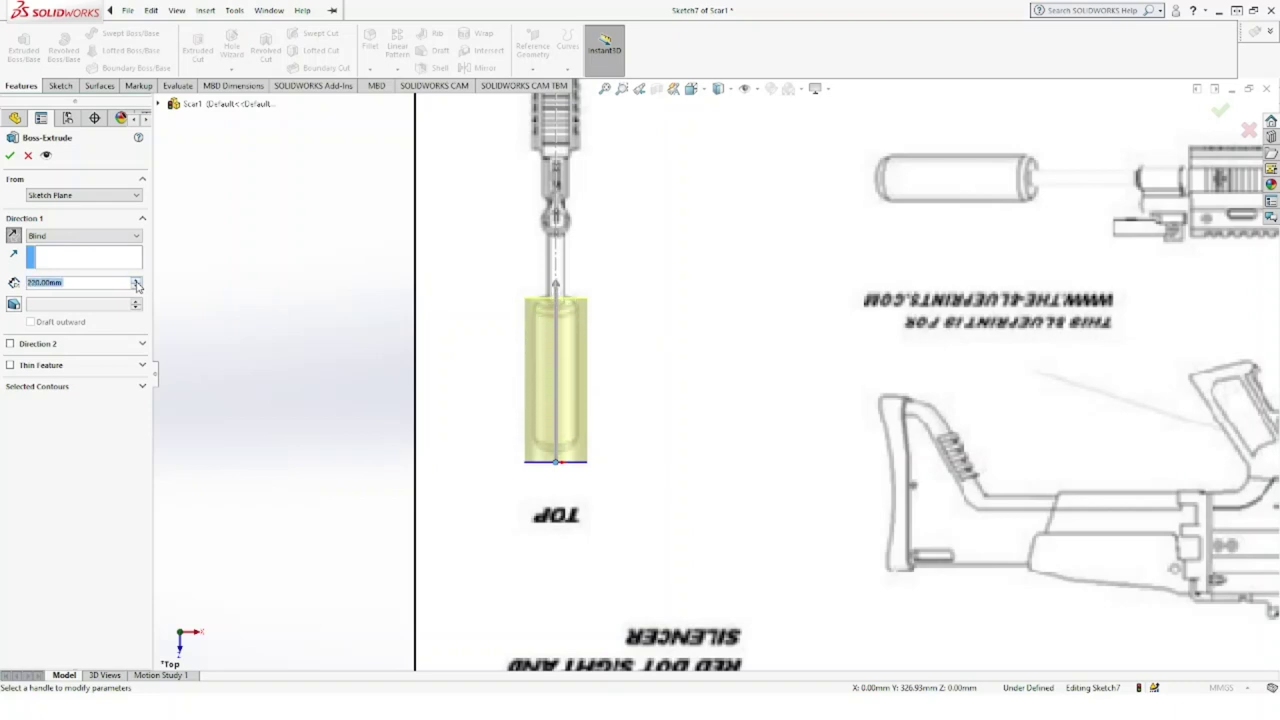
left_click(10, 156)
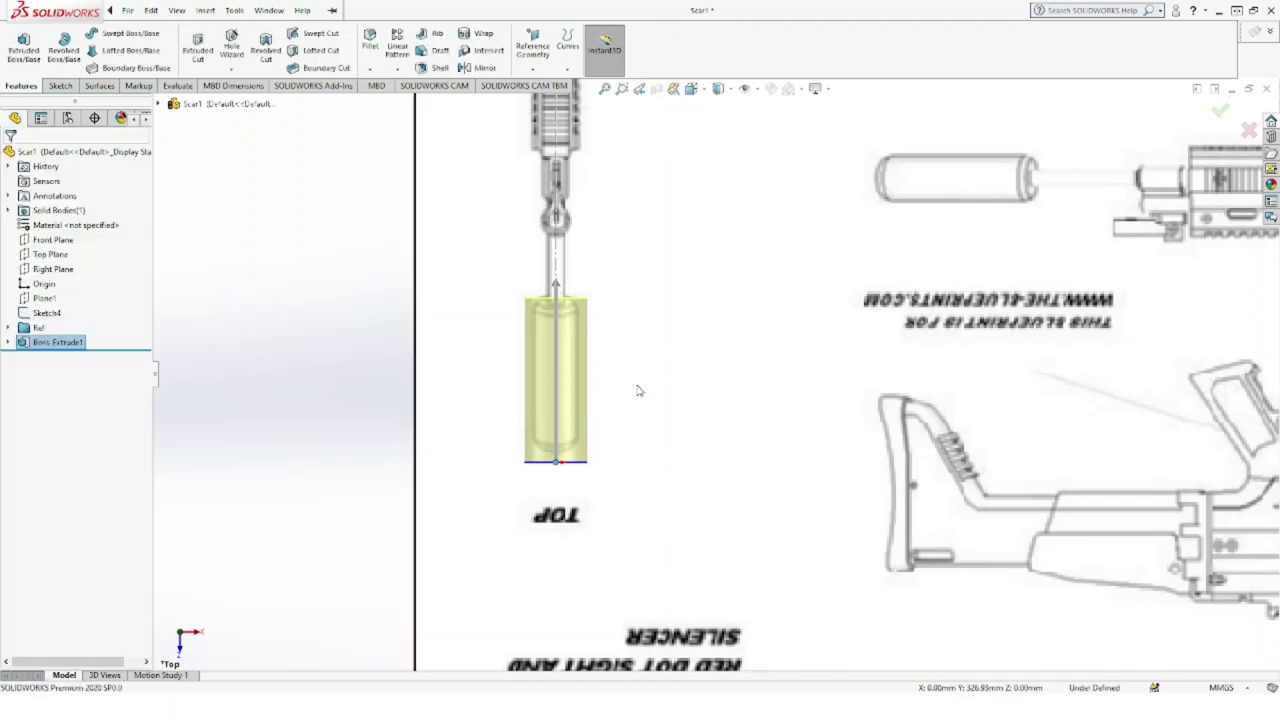
Step: Select the cylinder and open a new Sketch8 on it
scroll(638, 392, "up", 2)
mouse_move(592, 401)
middle_mouse_down()
mouse_move(393, 329)
mouse_move(652, 457)
middle_mouse_up()
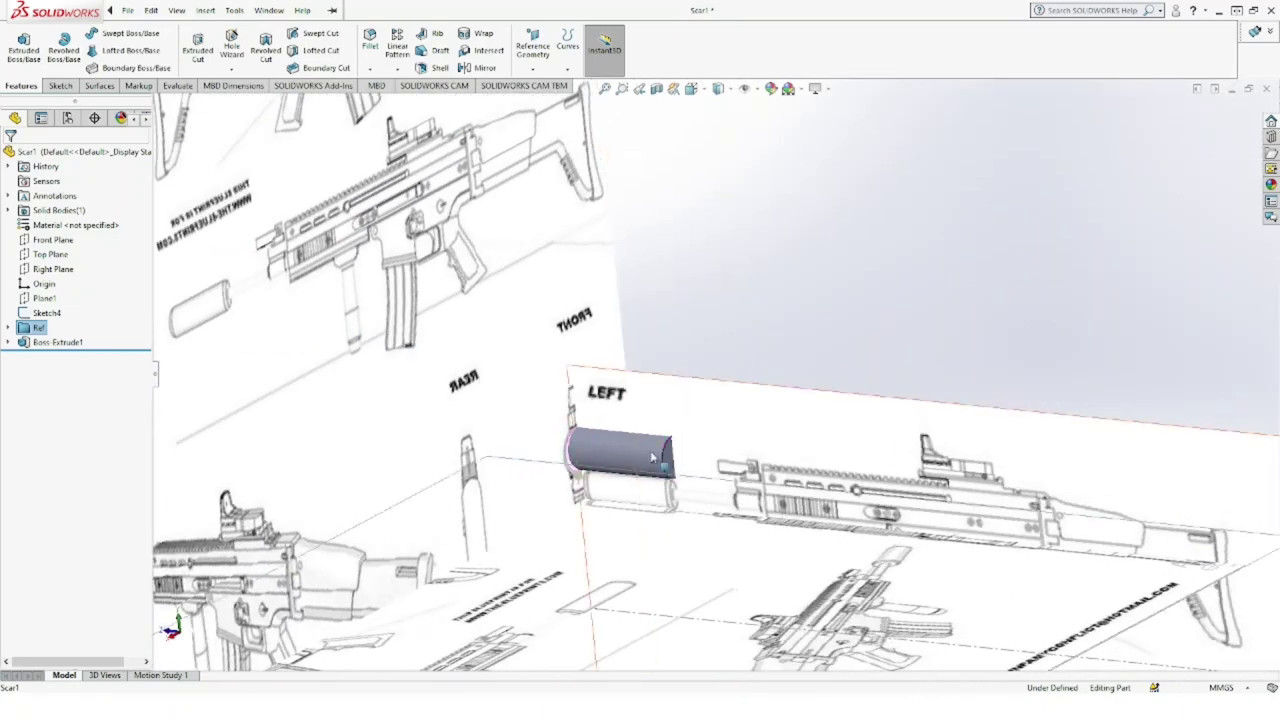
left_click(668, 460)
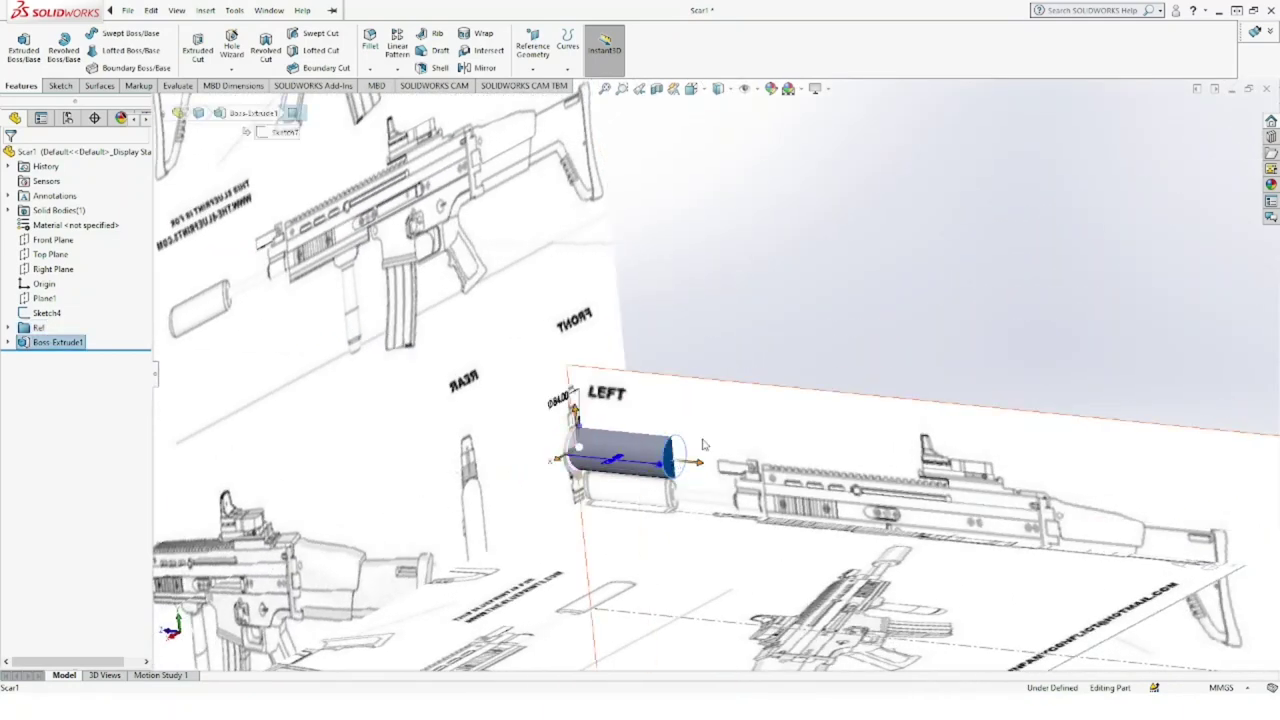
left_click(736, 423)
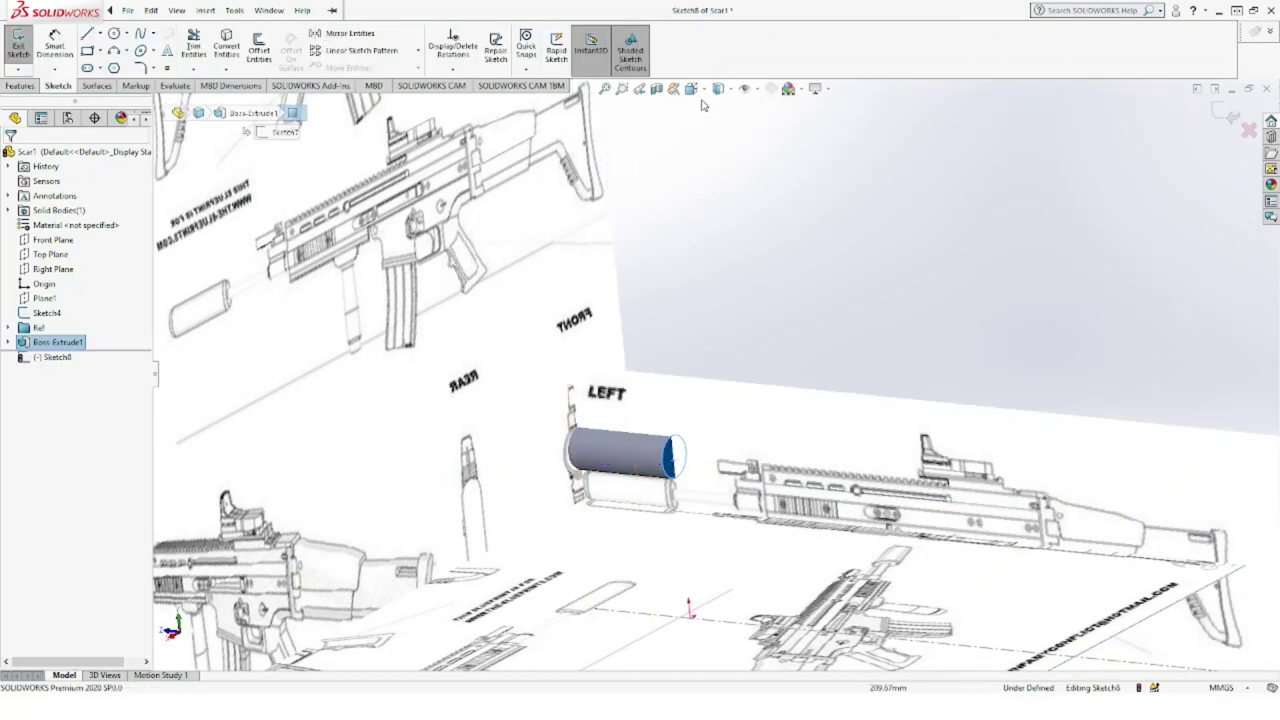
Step: Offset the silencer's end circle inward with Reverse and a larger offset distance
left_click(259, 57)
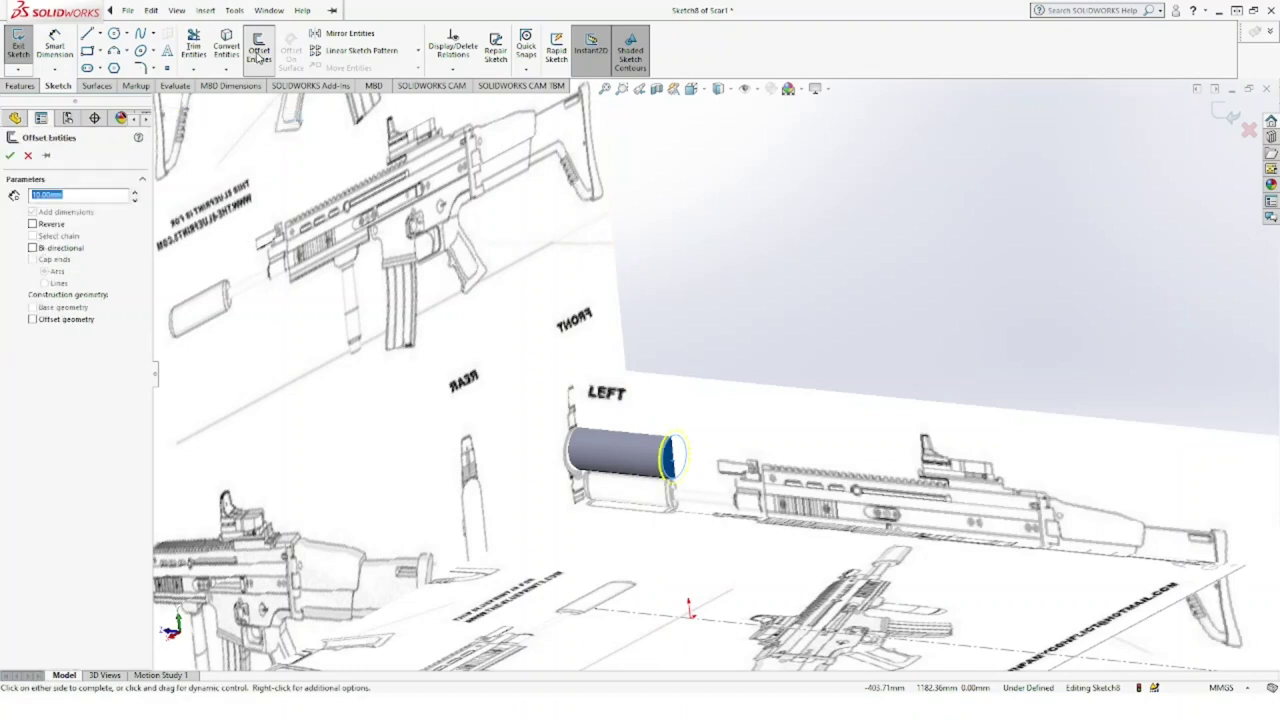
left_click(33, 226)
left_click(137, 194)
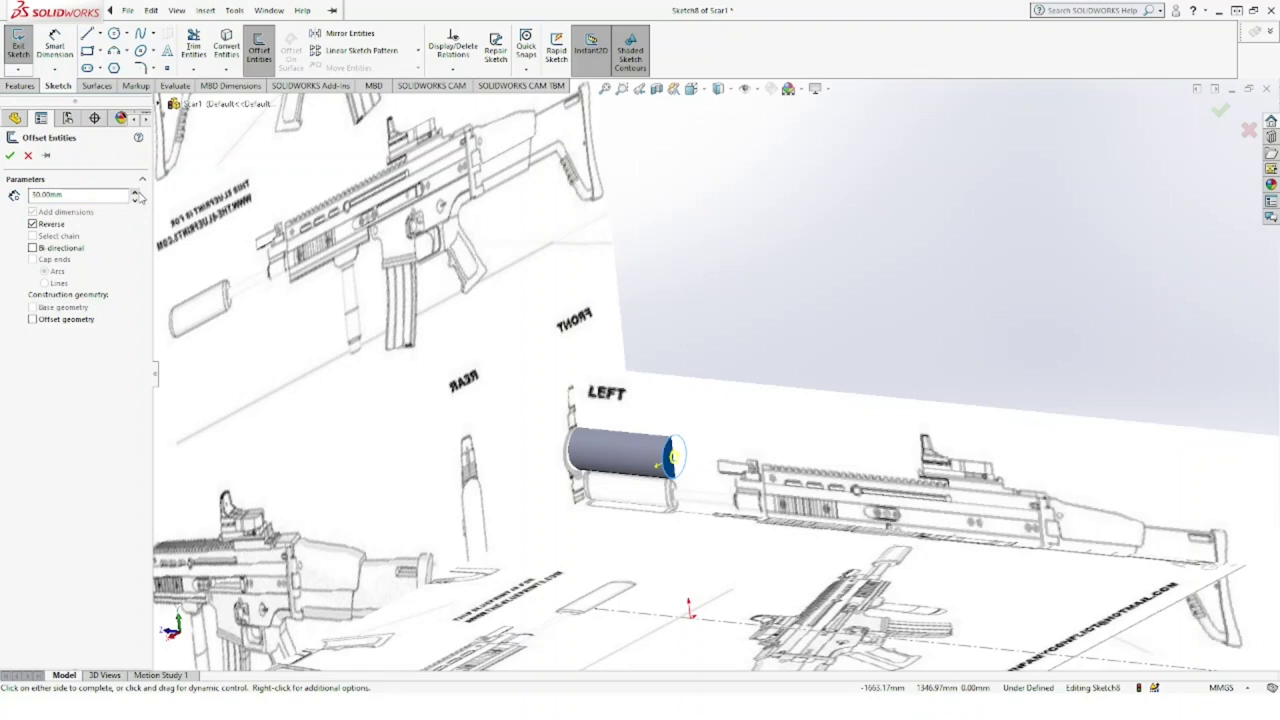
left_click(10, 156)
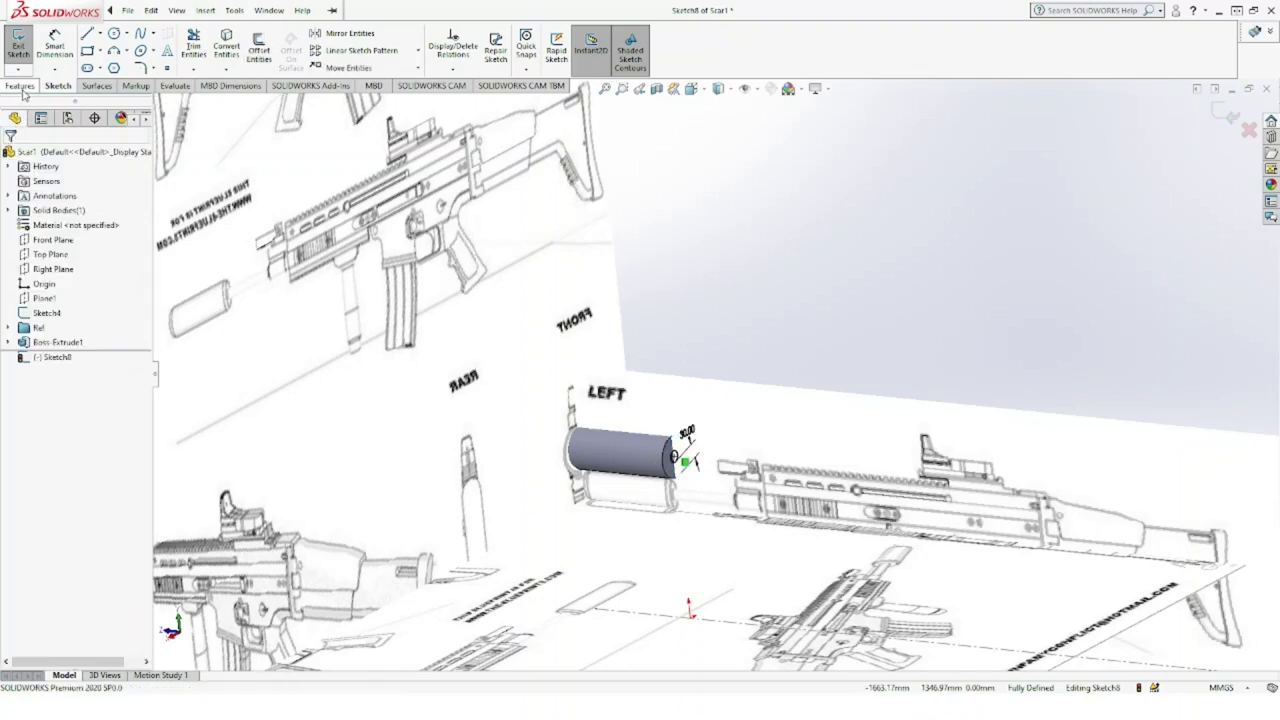
Step: Extrude the offset circle 430 mm along the rifle as Boss-Extrude2
left_click(20, 85)
left_click(22, 68)
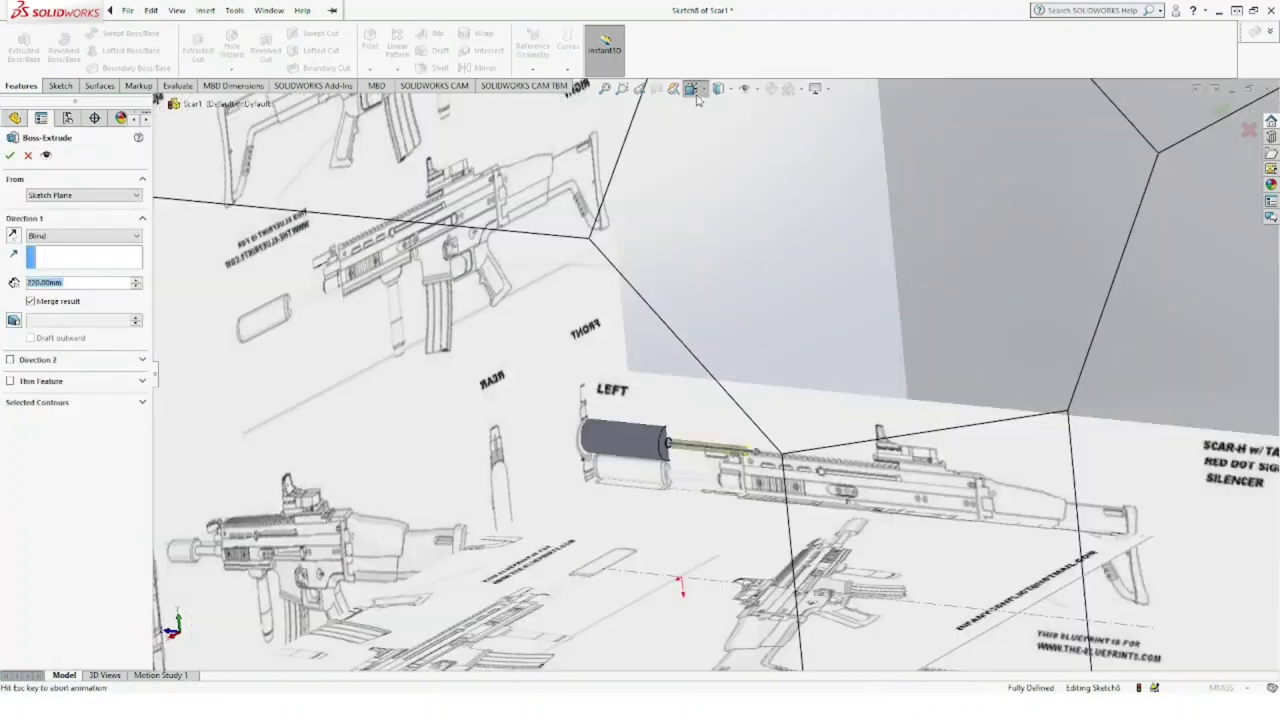
key("ctrl+4")
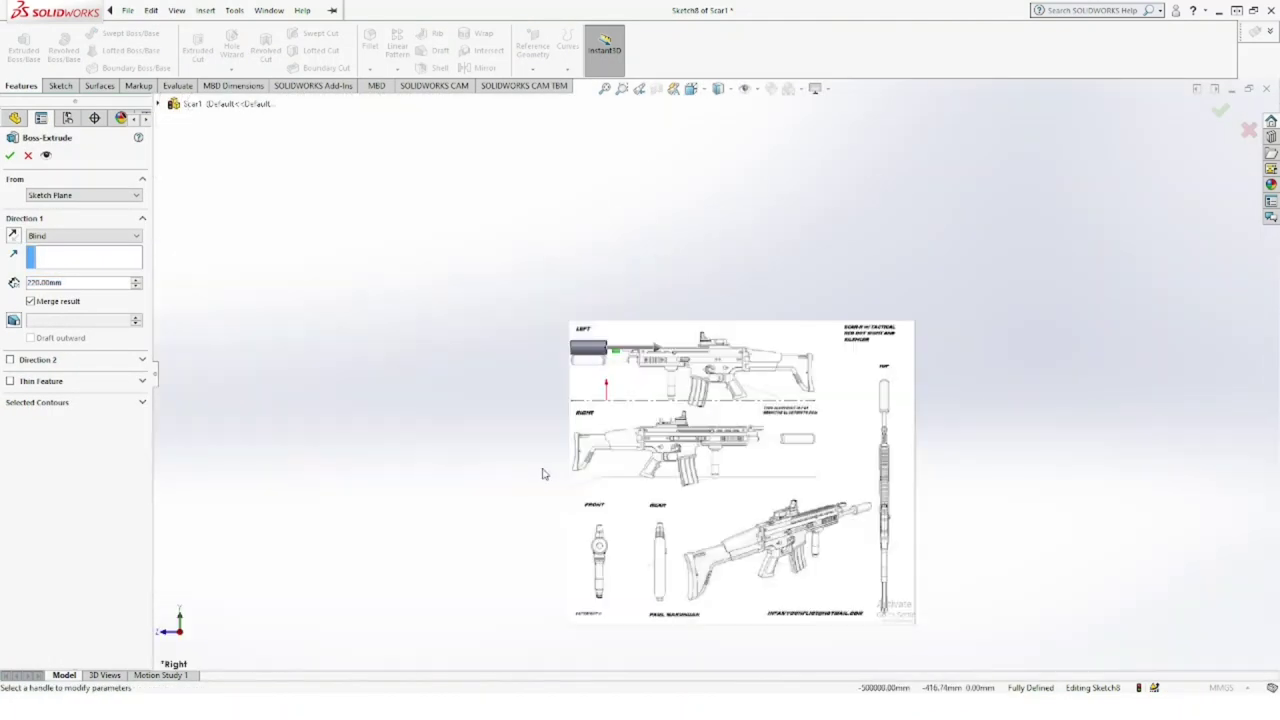
scroll(680, 377, "down", 3)
scroll(668, 365, "down", 3)
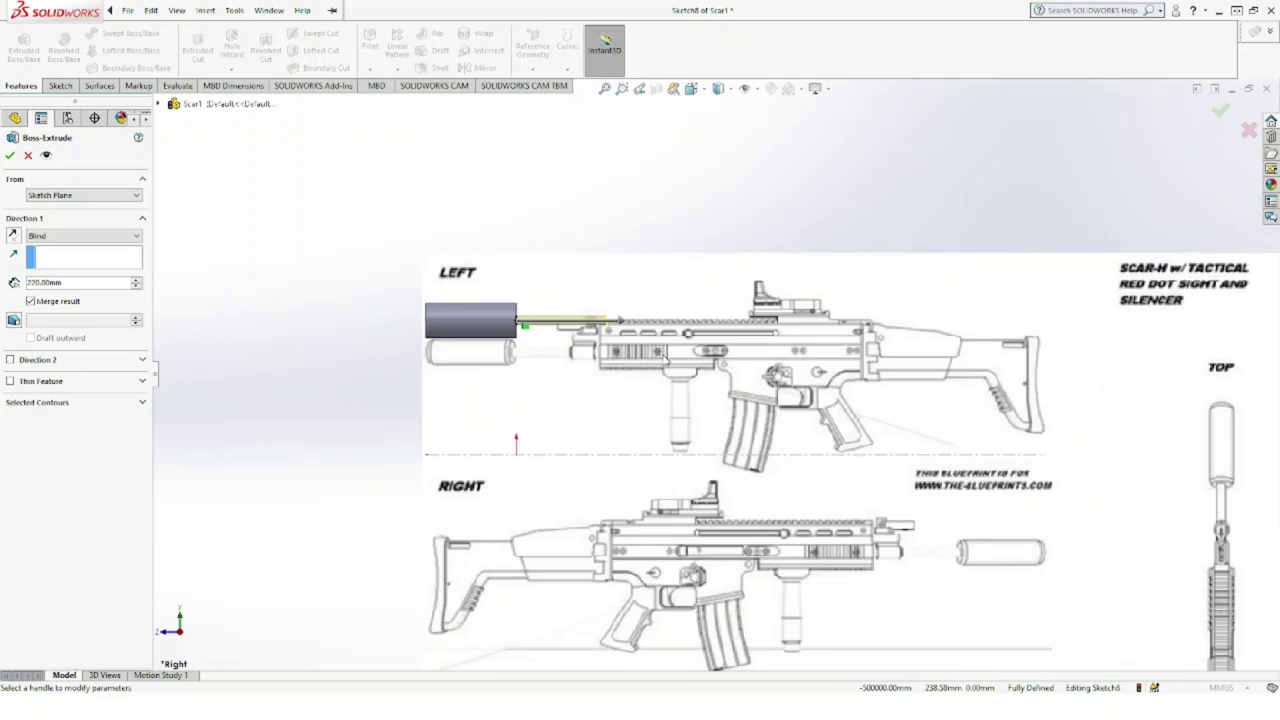
left_click(136, 283)
left_click(136, 283)
left_click(136, 283)
left_click(136, 283)
left_click(136, 283)
left_click(136, 283)
left_click(136, 283)
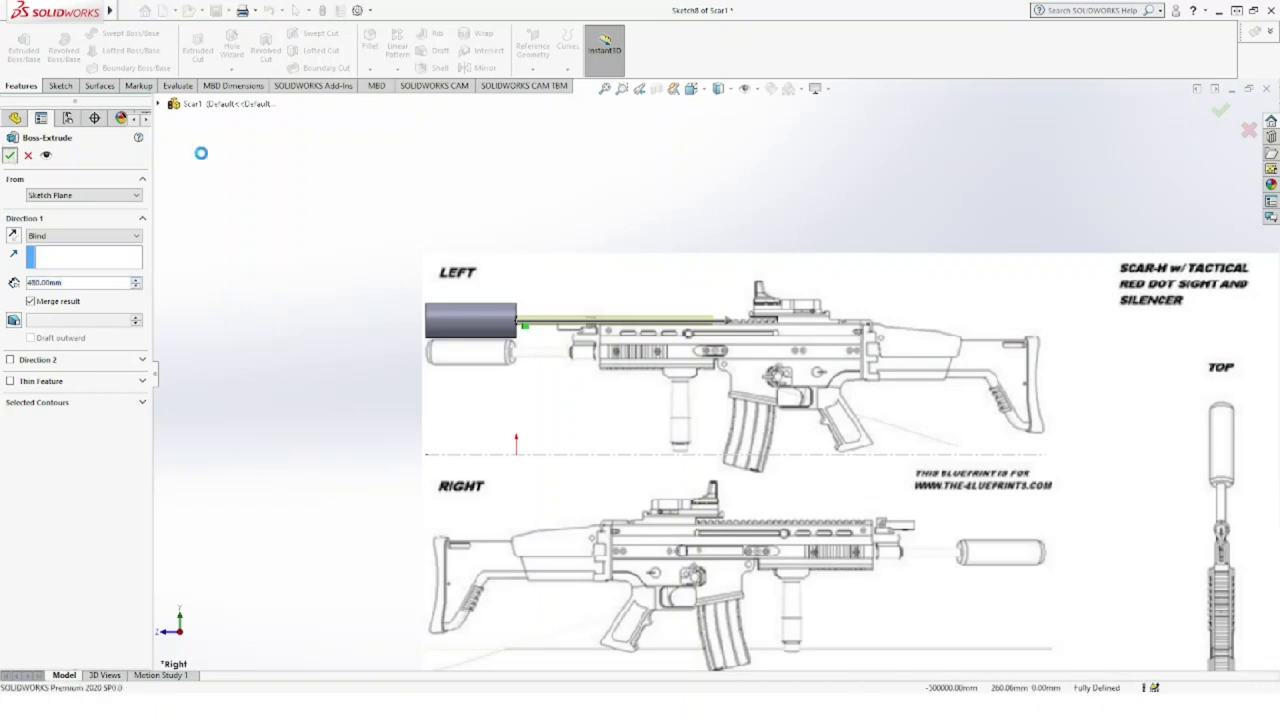
key("Return")
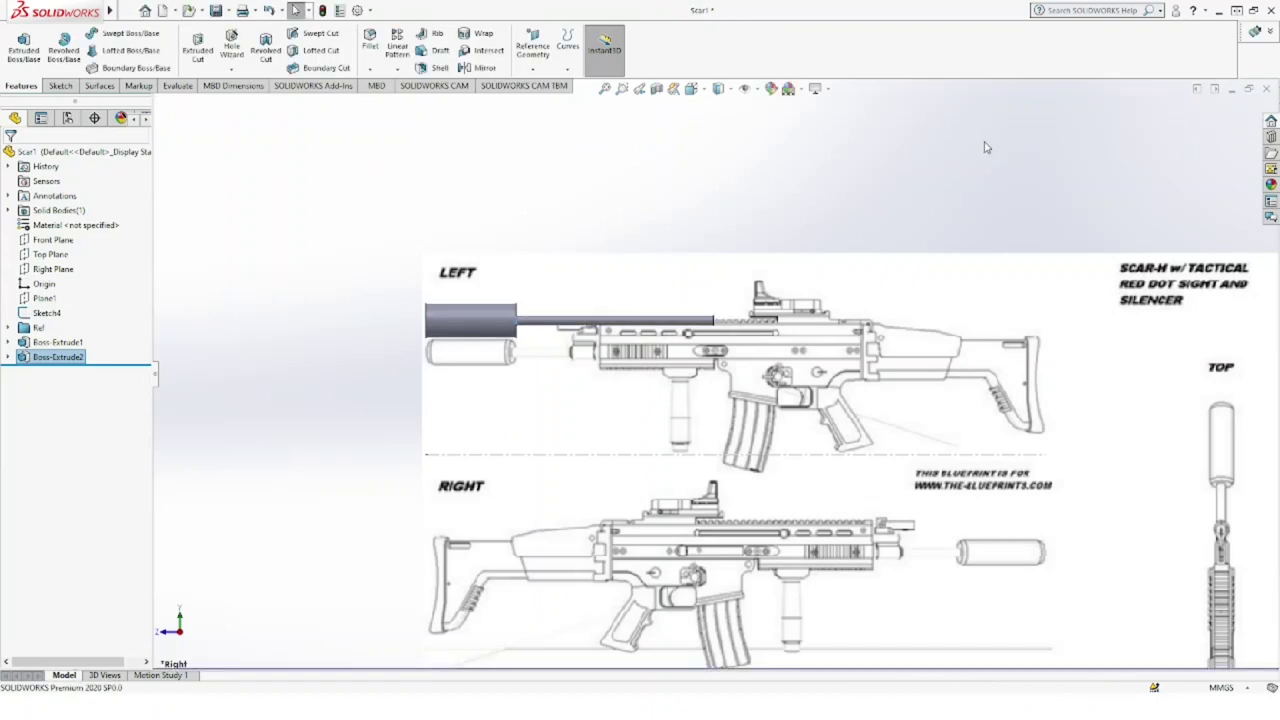
Step: Drag the Side Sketch Picture1 up to about X −4.90 mm, Y 1316.69 mm
left_click(10, 328)
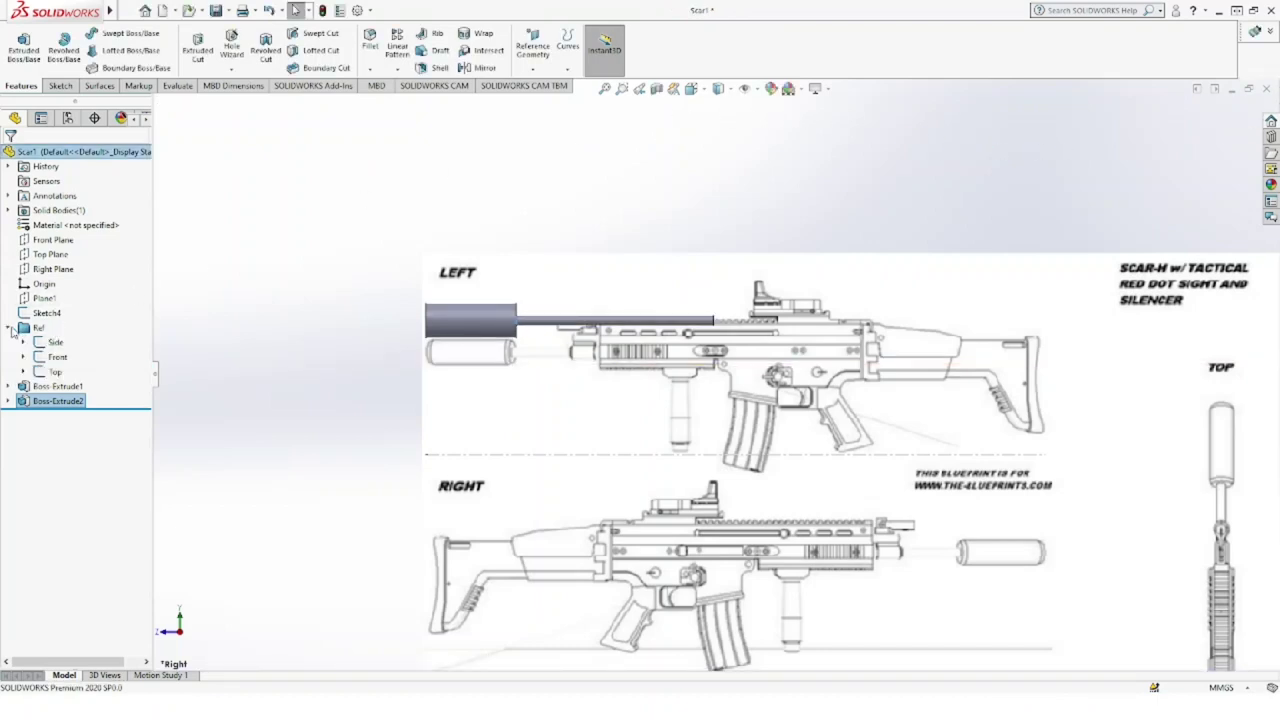
left_click(24, 357)
left_click(75, 371)
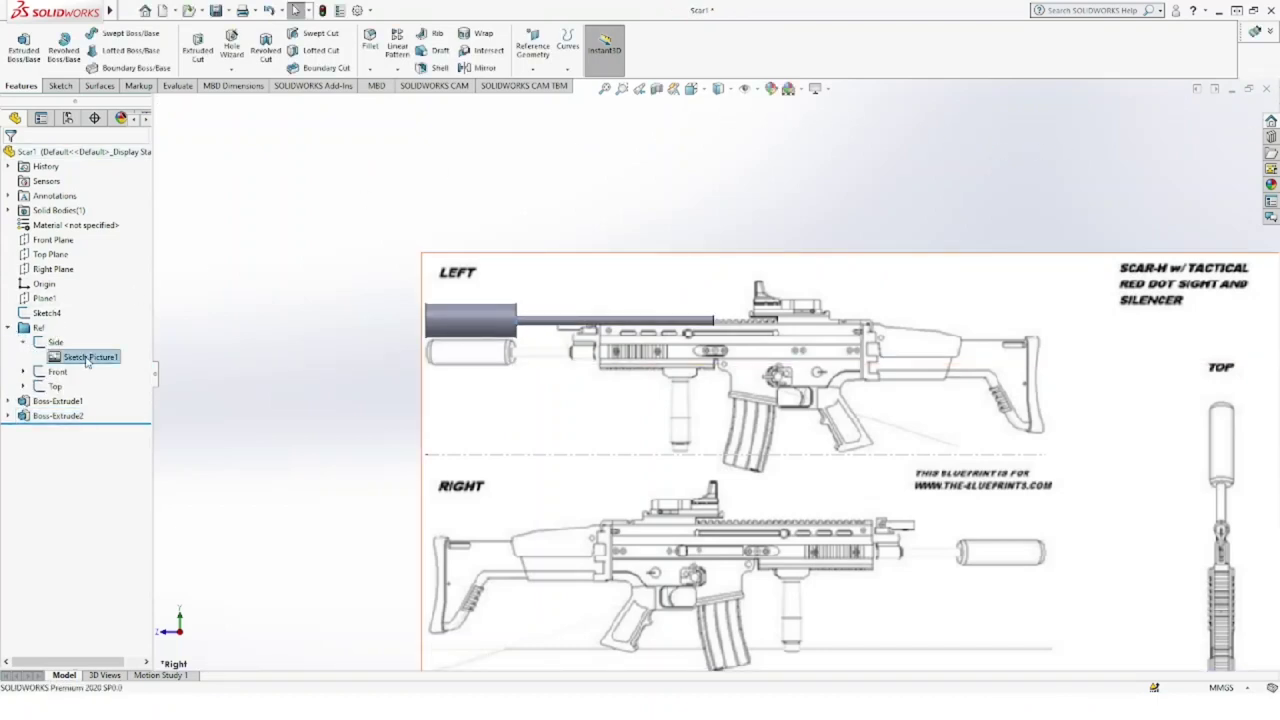
left_click_drag(586, 403, 588, 375)
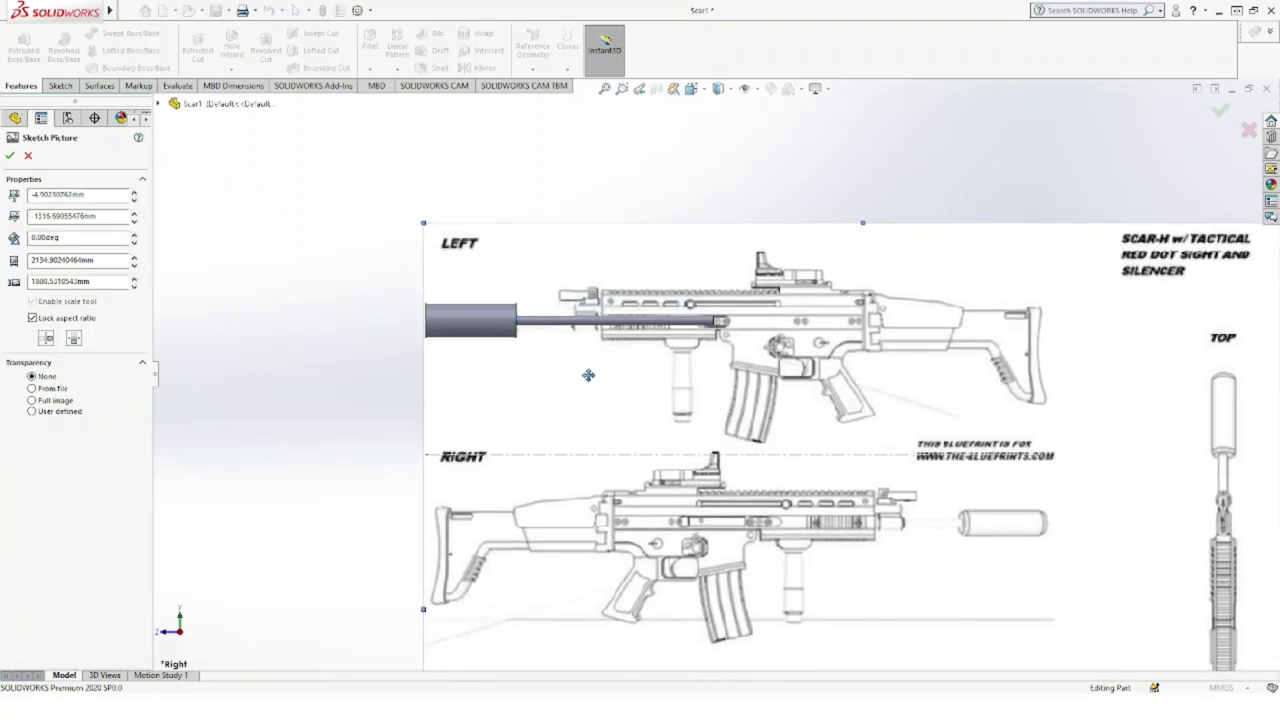
left_click(10, 155)
left_click(923, 192)
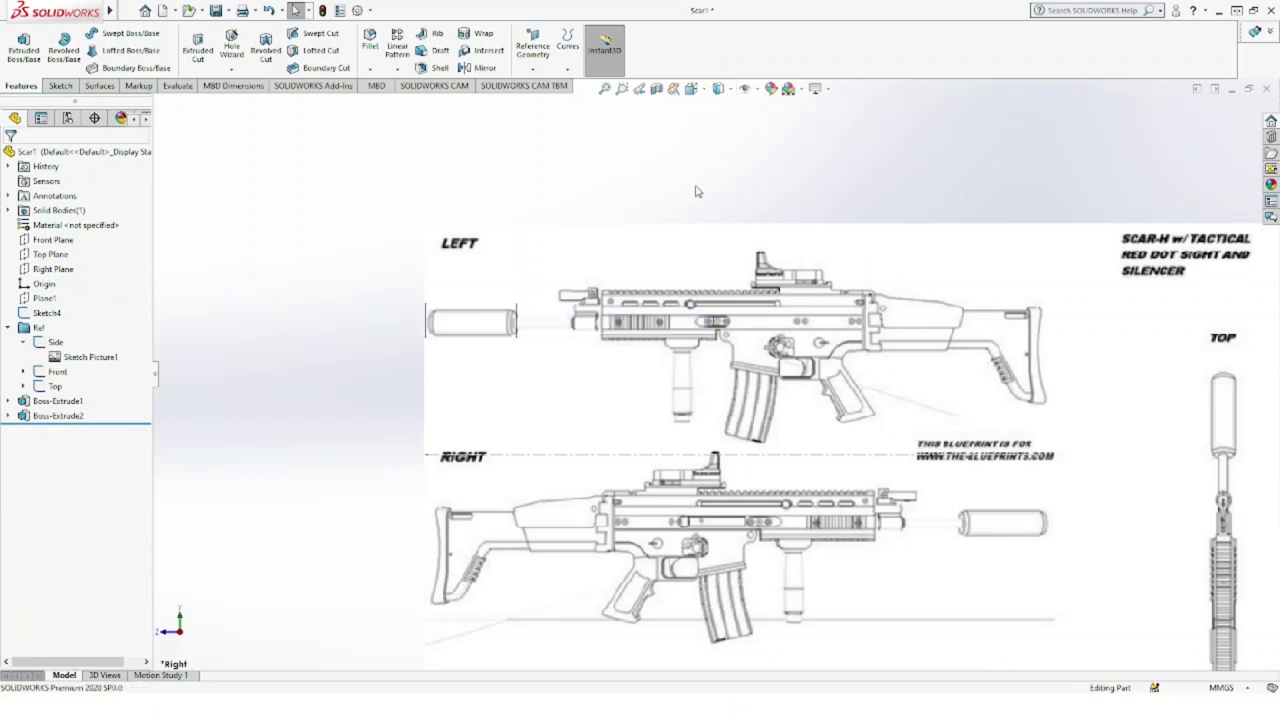
Step: Create Plane2 offset 430 mm from Front Plane with Flip offset, and open Sketch9 on it
left_click(55, 240)
left_click(532, 45)
left_click(28, 341)
left_click(140, 319)
left_click(140, 321)
left_click(141, 327)
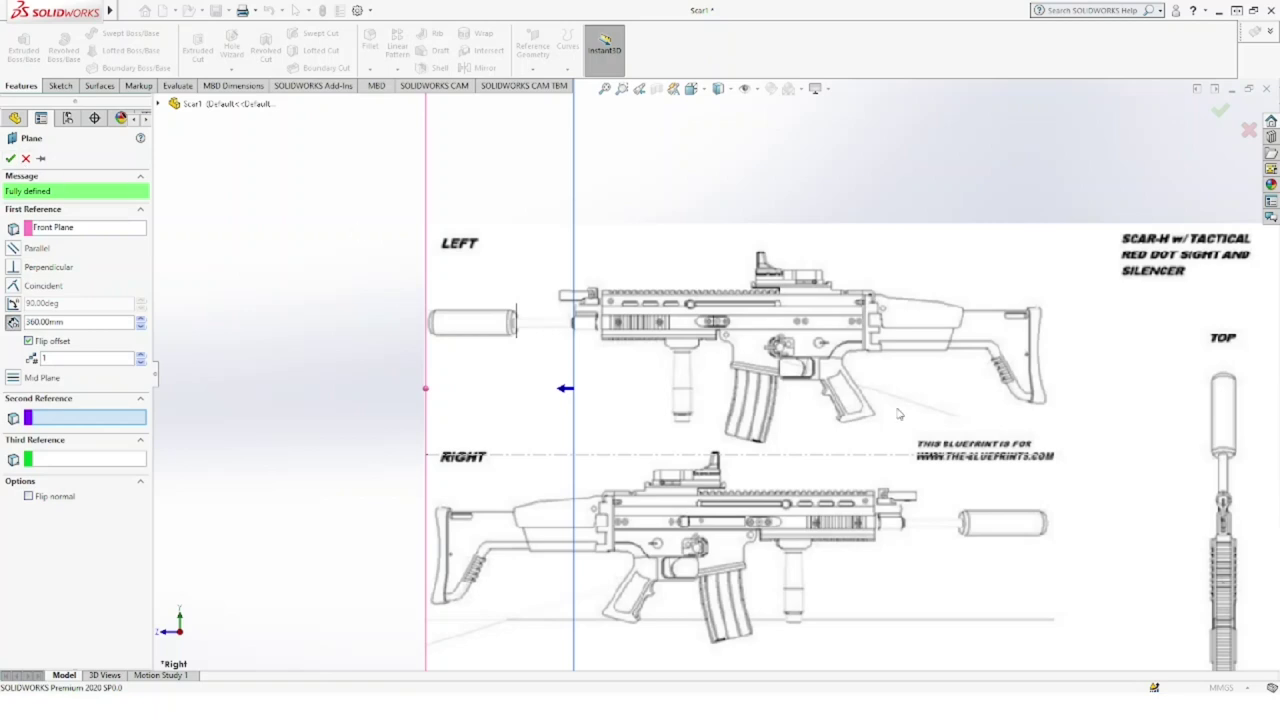
left_click(141, 320)
left_click(141, 320)
left_click(141, 320)
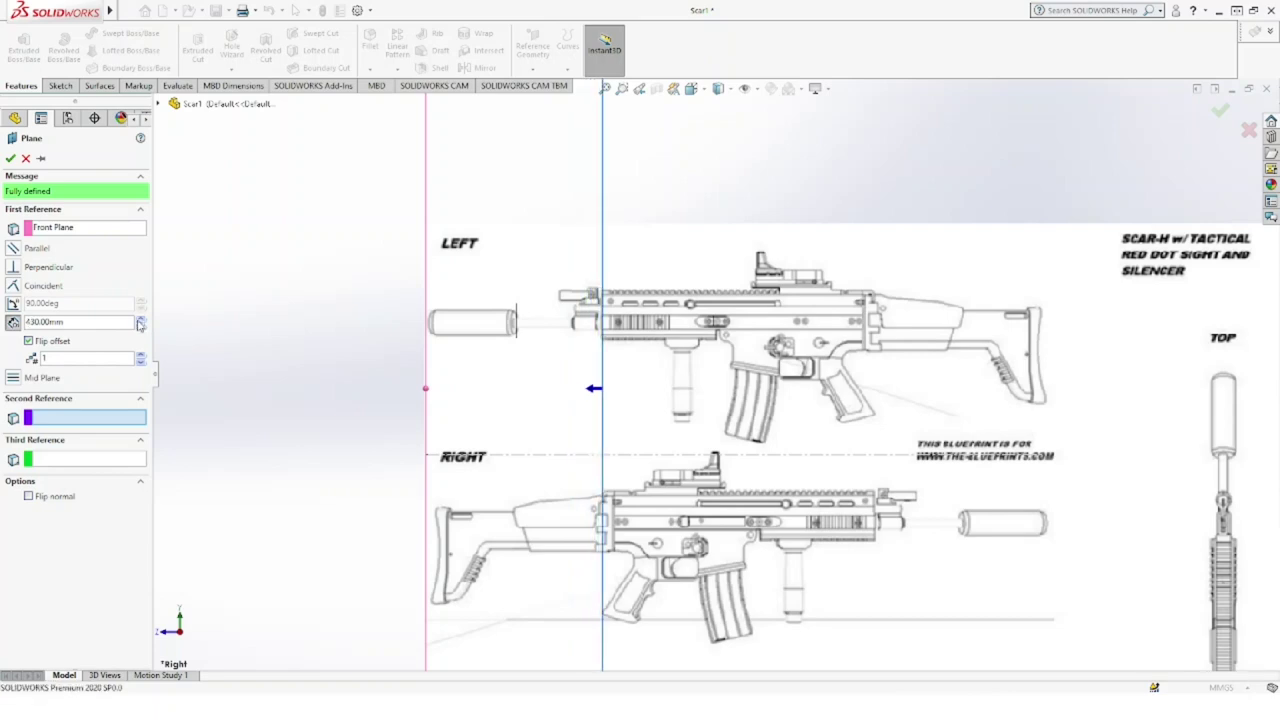
left_click(10, 160)
left_click(52, 85)
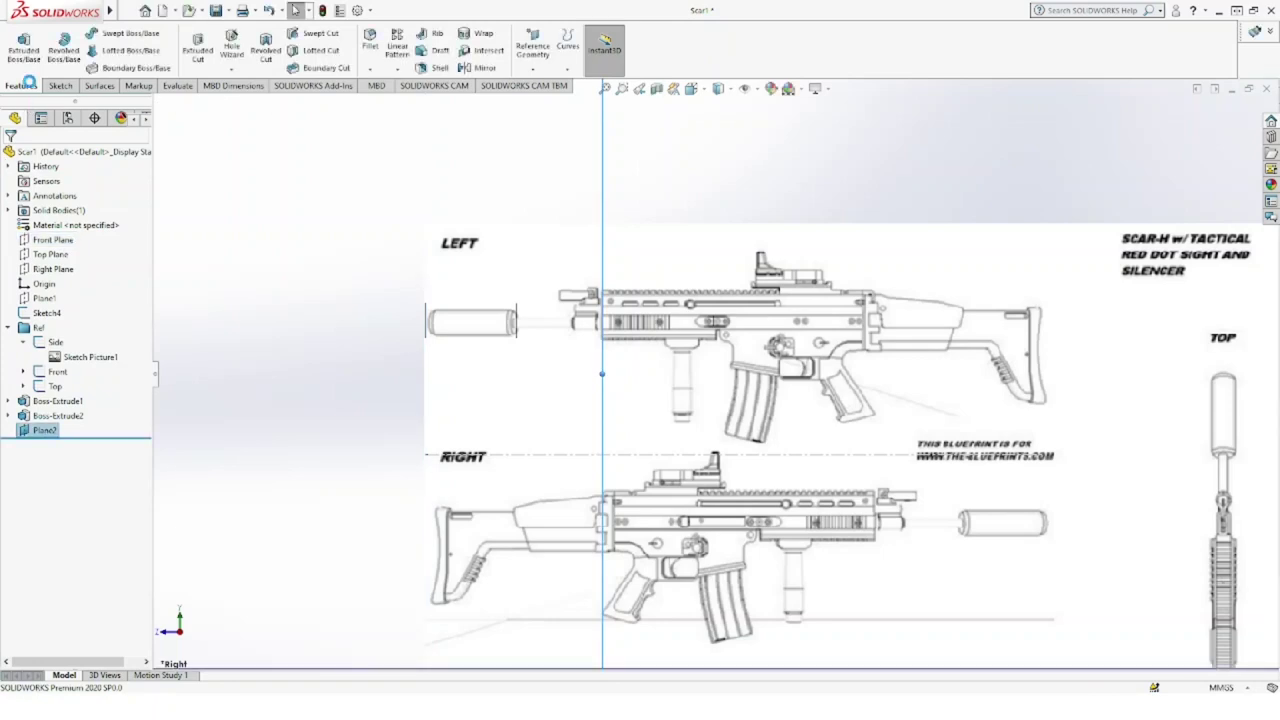
left_click(18, 42)
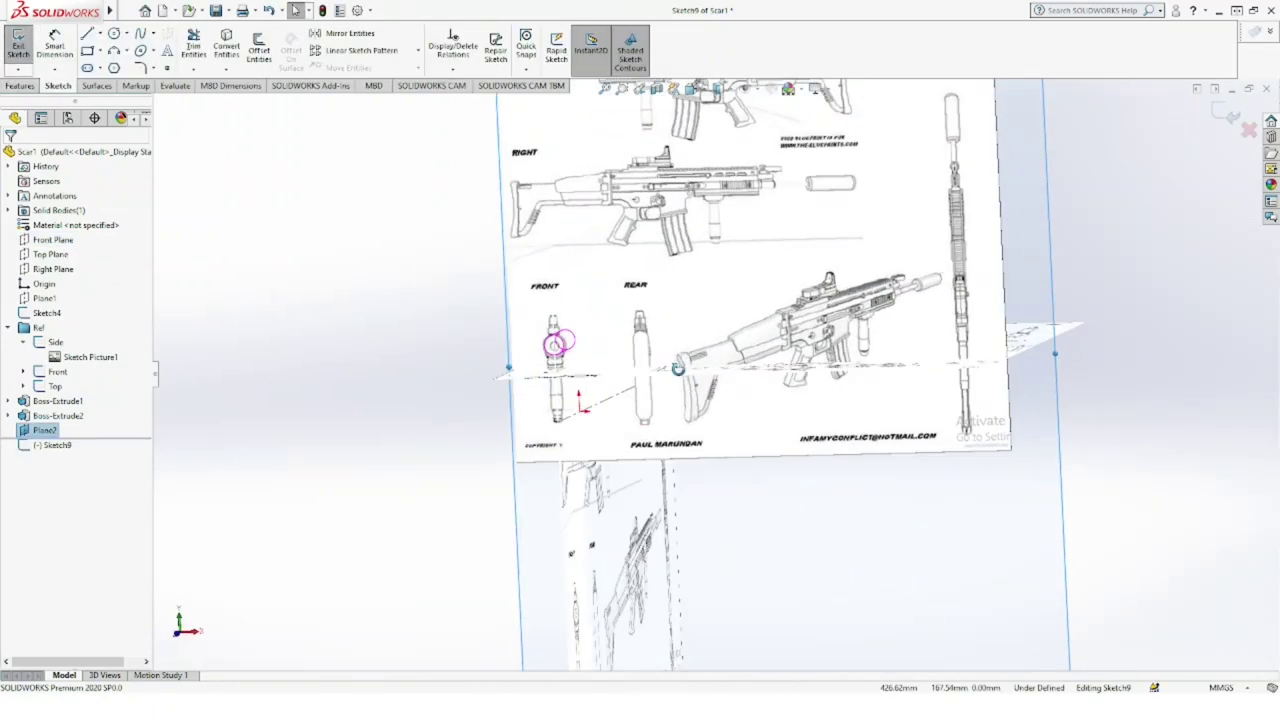
Step: Looking normal to Plane2, draw a rectangle around the front-view muzzle circle
left_click(692, 90)
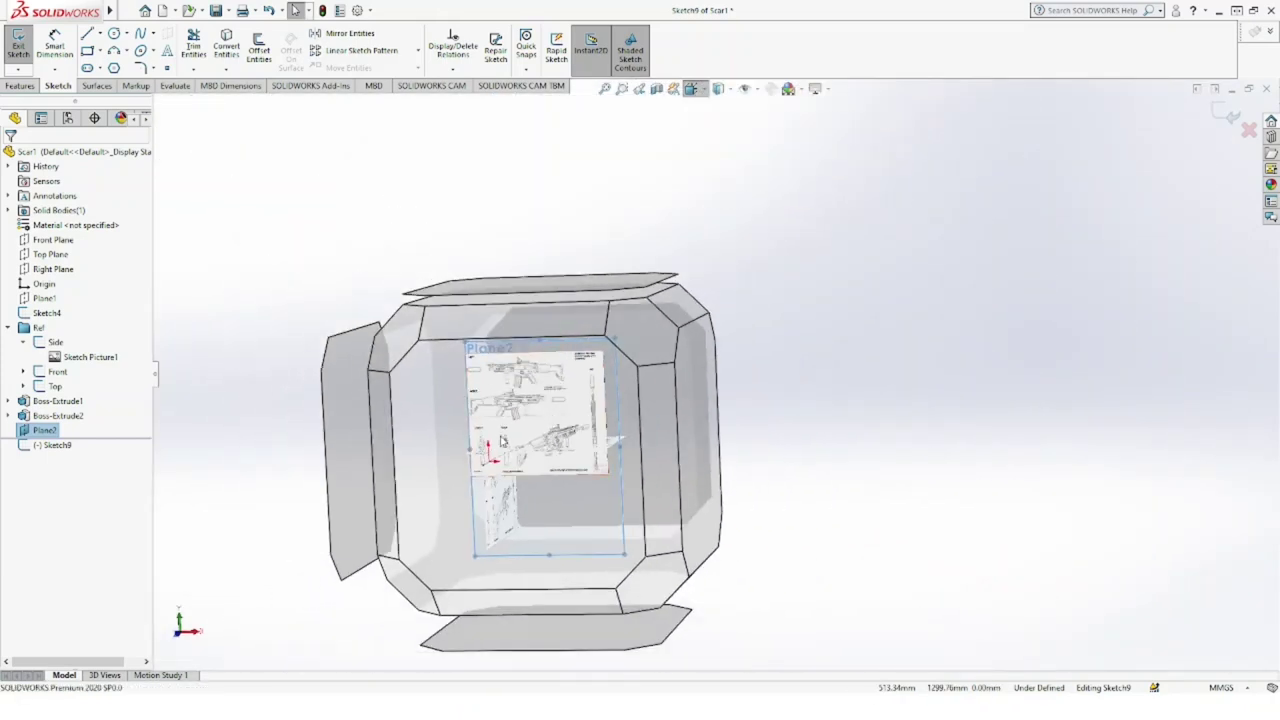
left_click(600, 452)
scroll(617, 382, "down", 2)
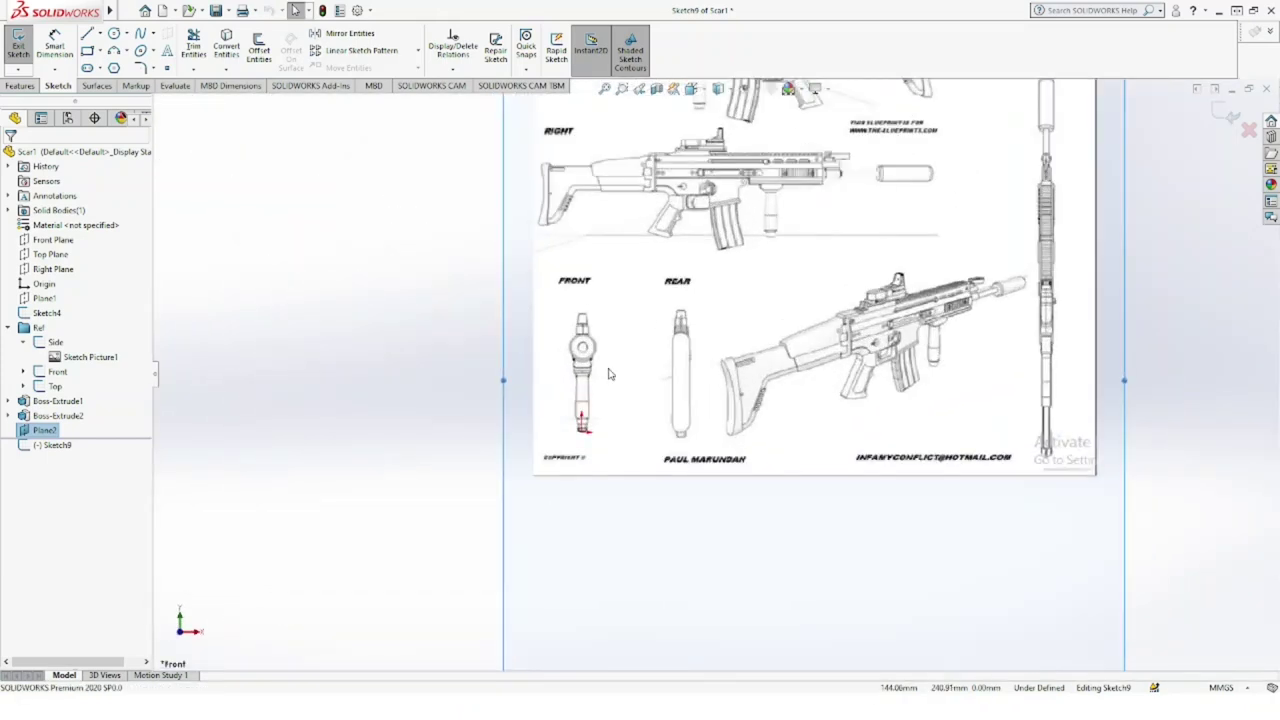
scroll(625, 370, "down", 2)
scroll(637, 351, "down", 2)
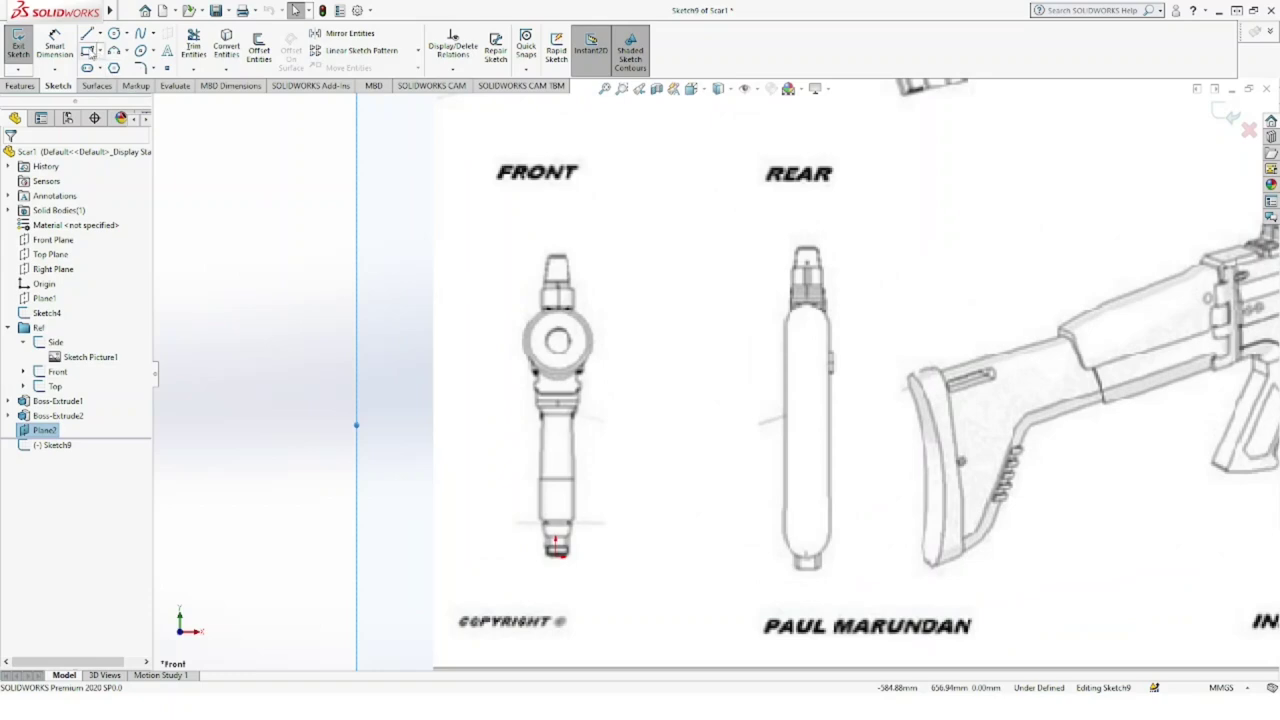
left_click(531, 313)
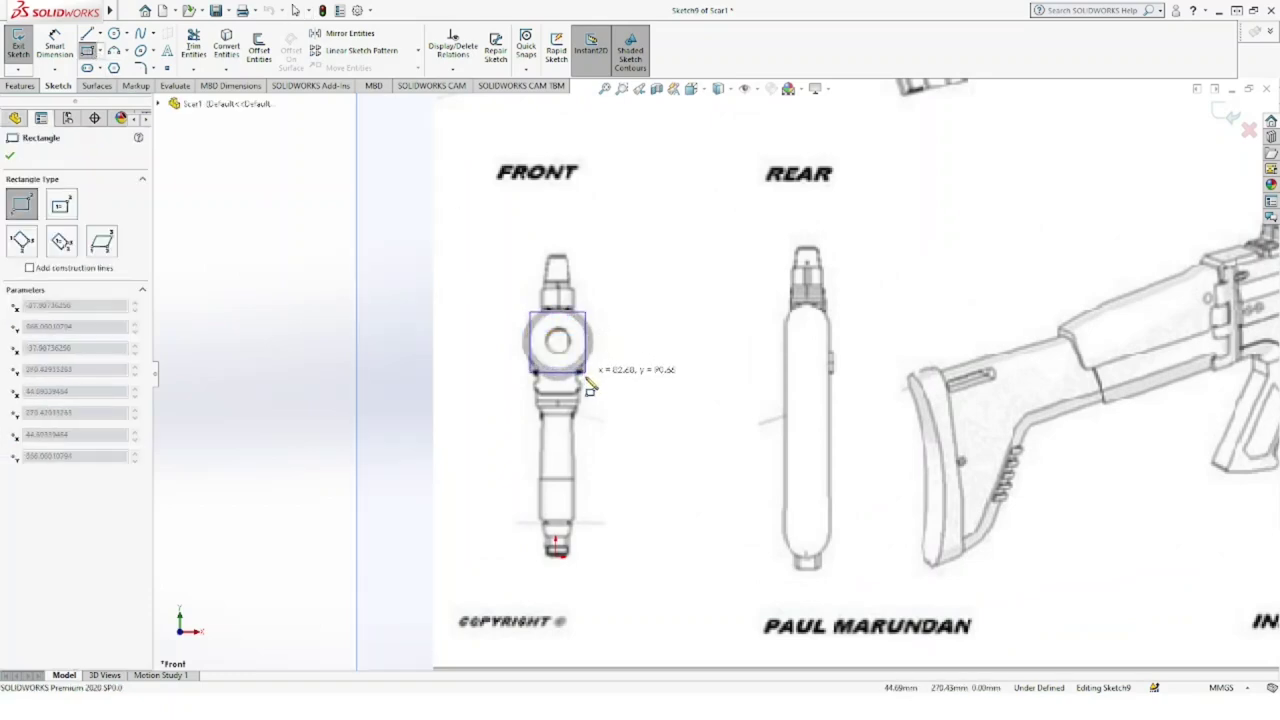
left_click(586, 377)
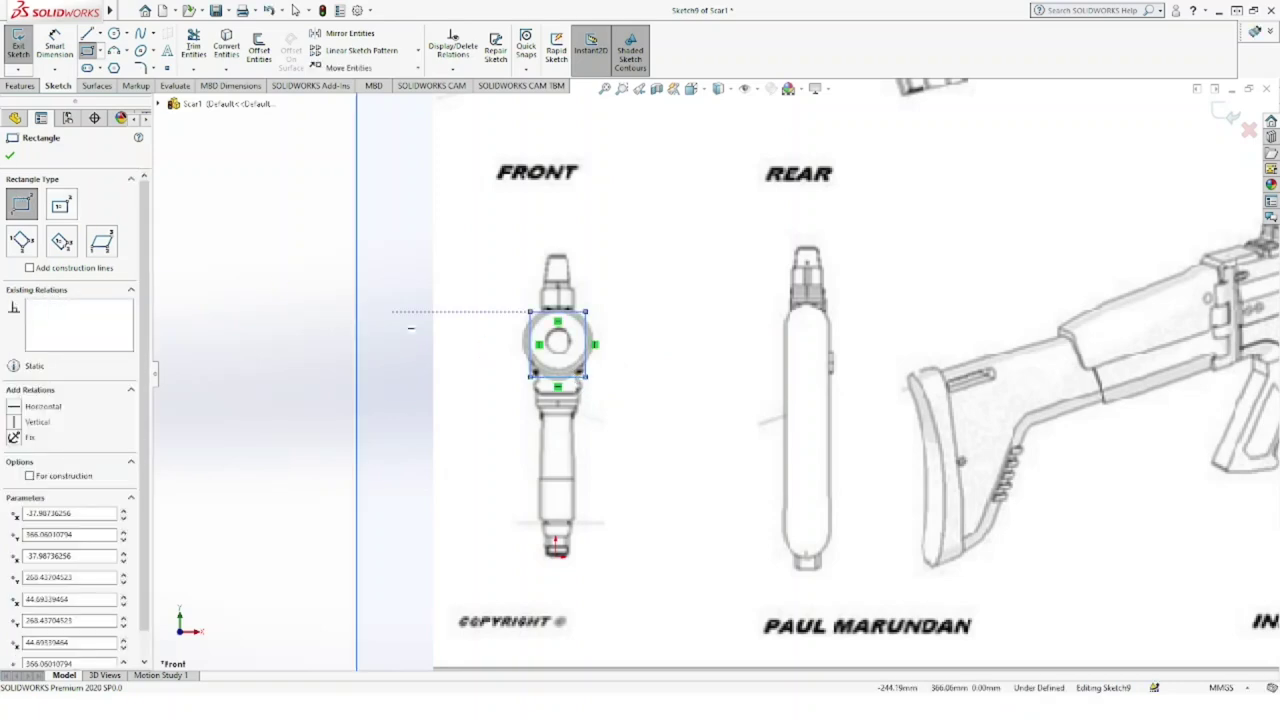
left_click(10, 157)
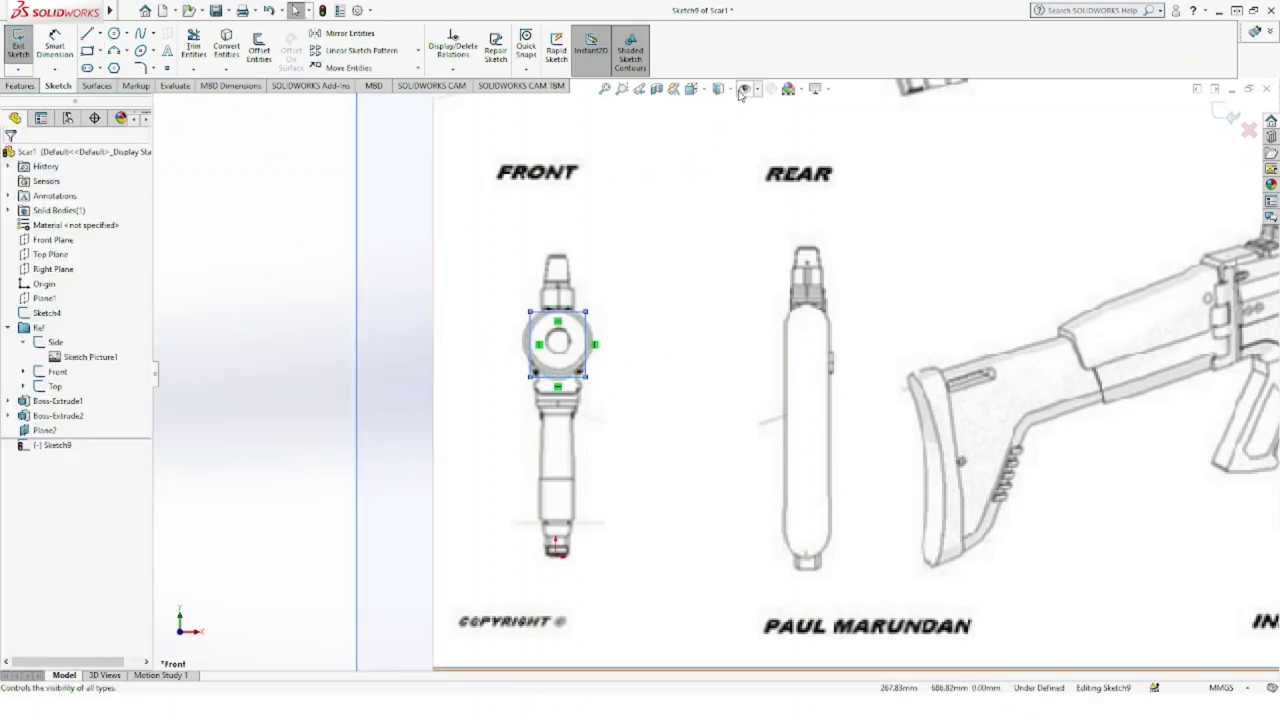
Step: With blueprints hidden, drag the rectangle's top-left corner up and left
left_click(743, 89)
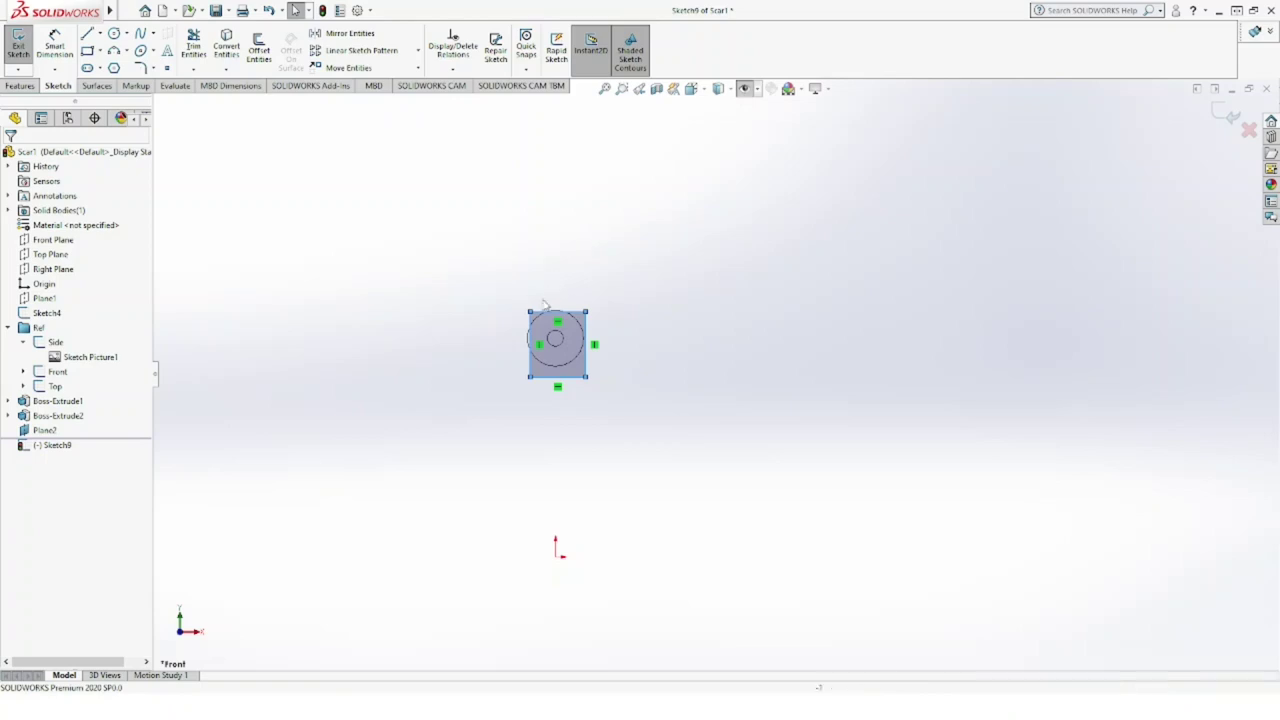
left_click(531, 314)
left_click_drag(526, 309, 523, 302)
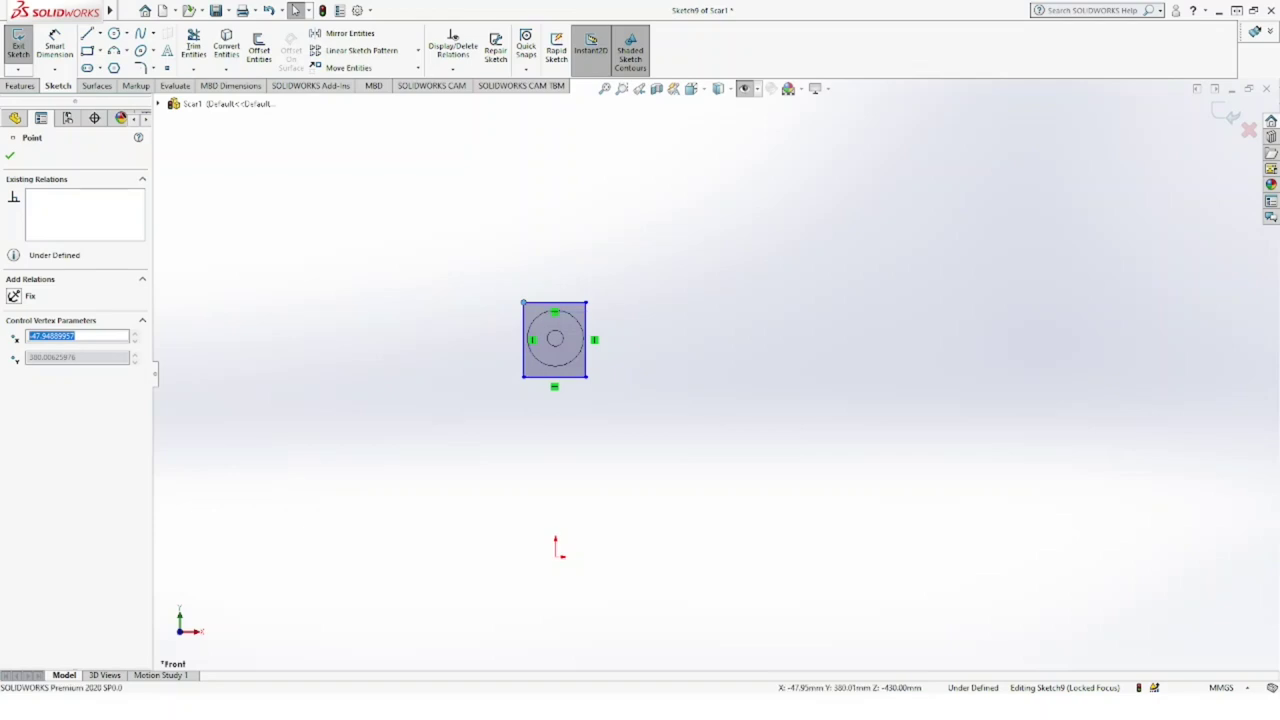
left_click(566, 317)
Step: Offset the circle and convert the offset circle to construction geometry
left_click(259, 55)
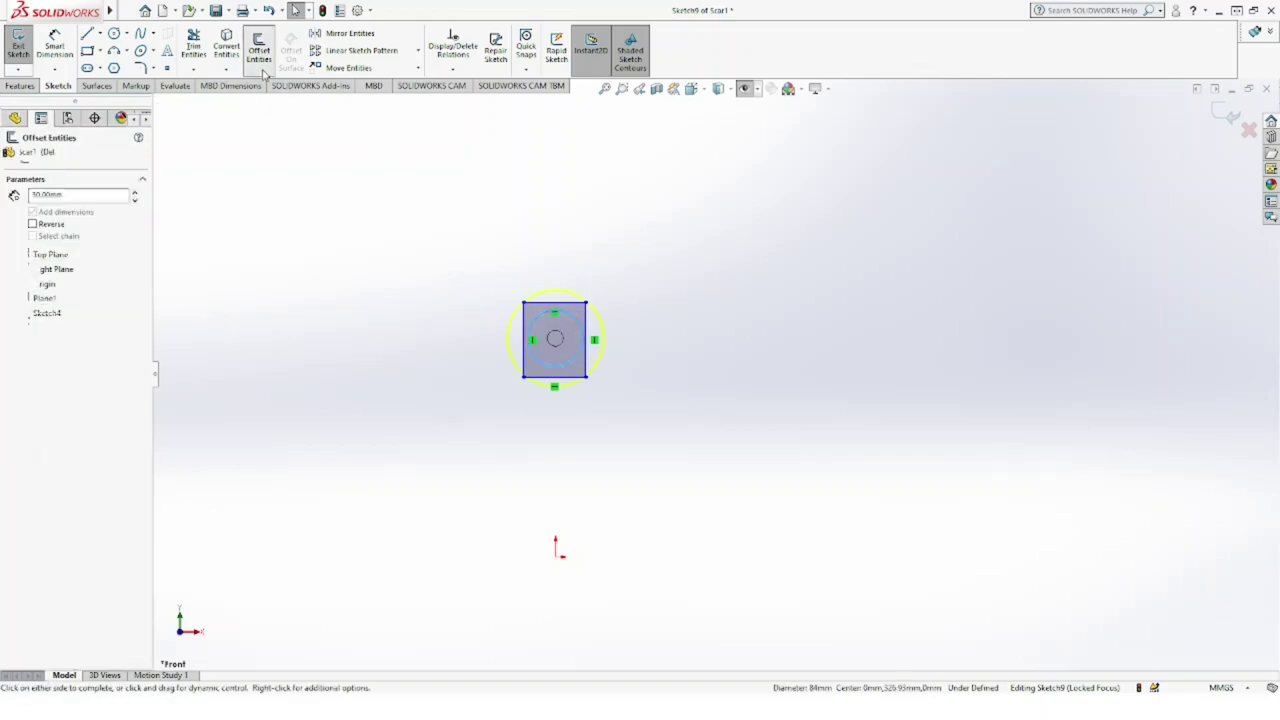
left_click(136, 201)
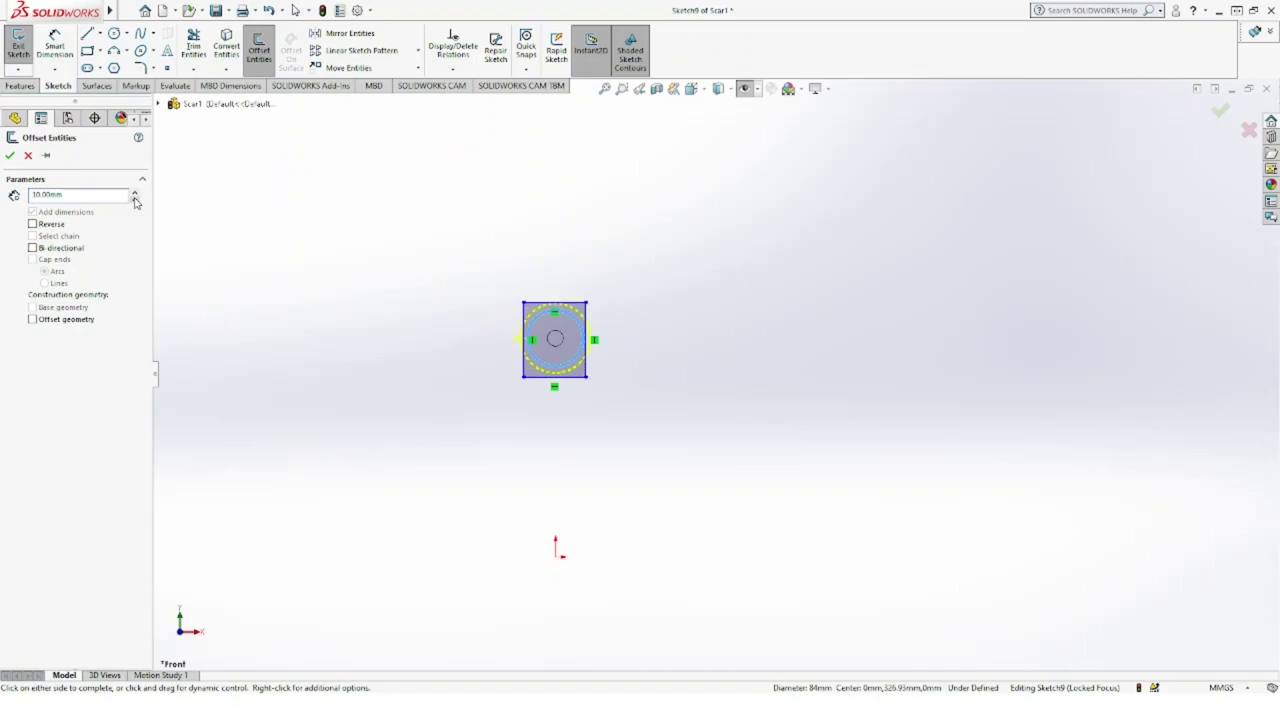
left_click(10, 157)
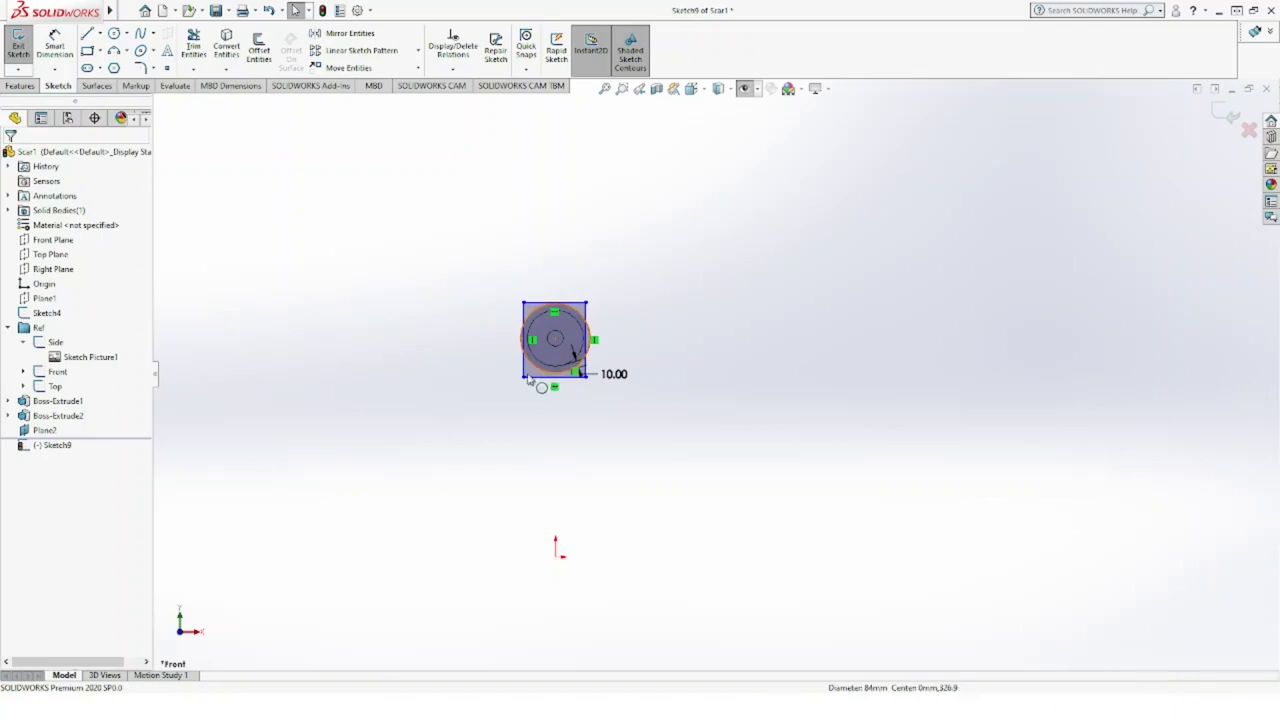
left_click(529, 379)
left_click(30, 335)
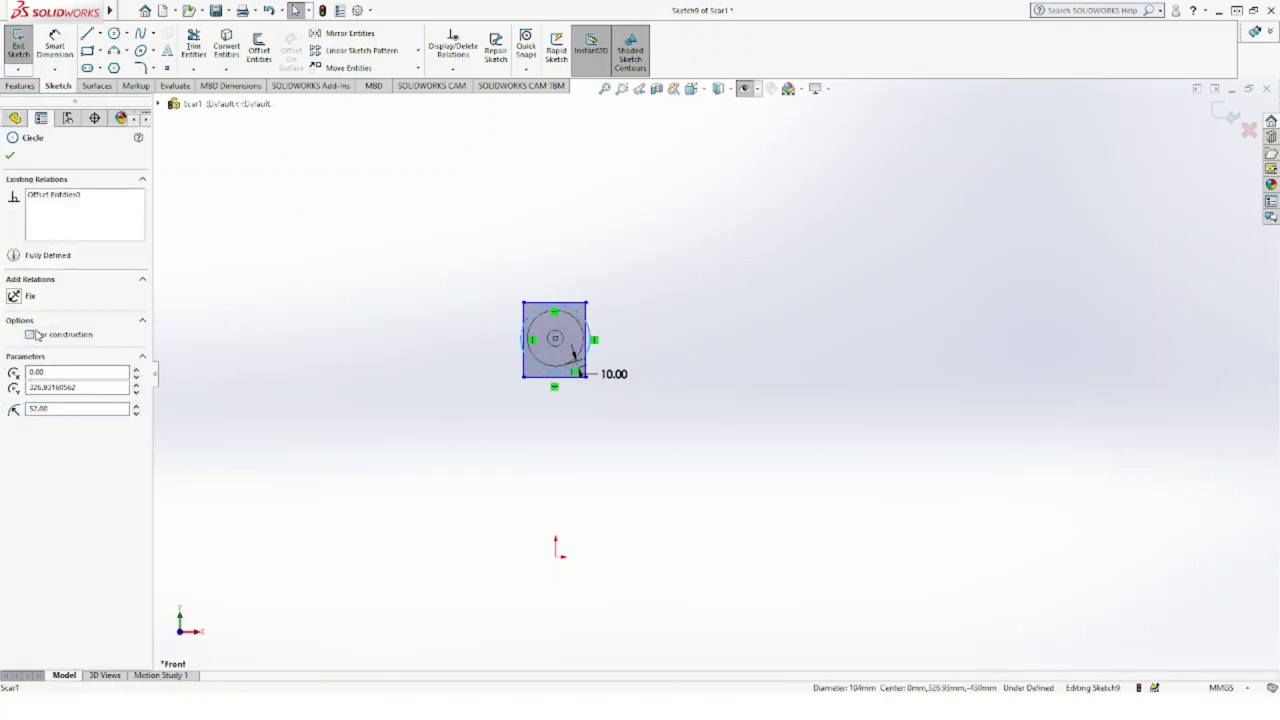
left_click(10, 155)
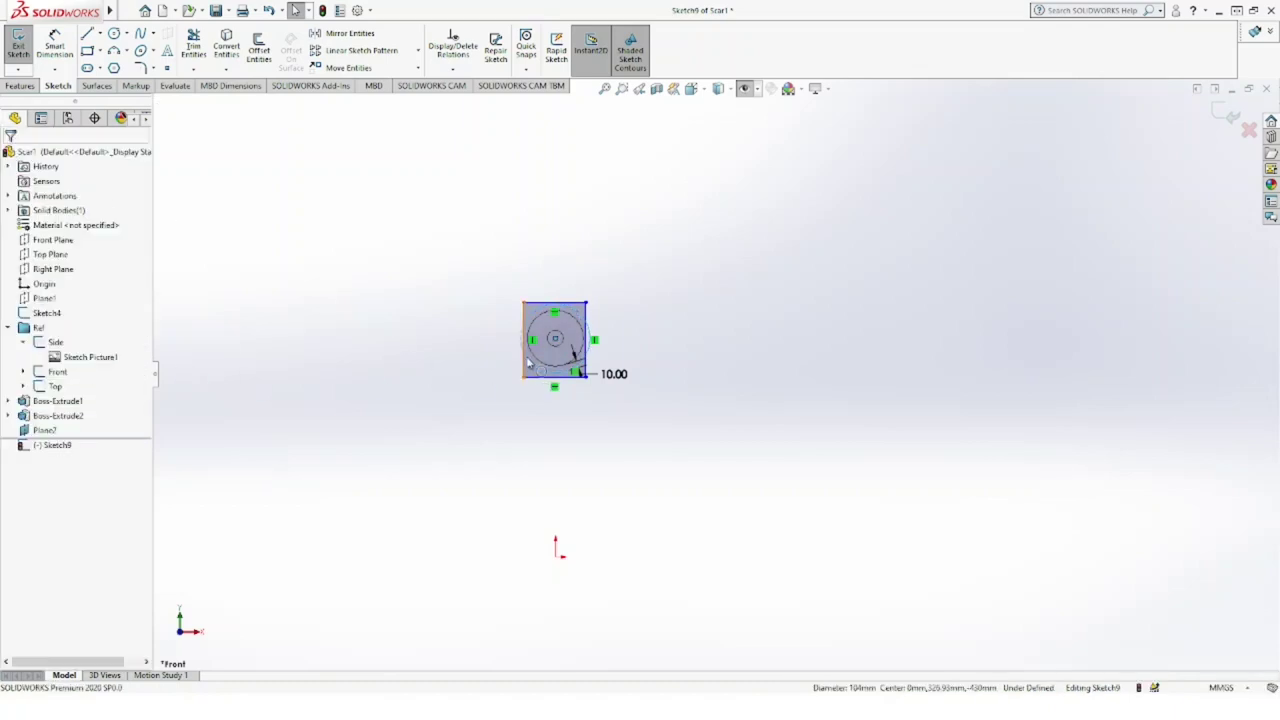
Step: Make Arc5 tangent to the square's left side, Line2
left_click(523, 371)
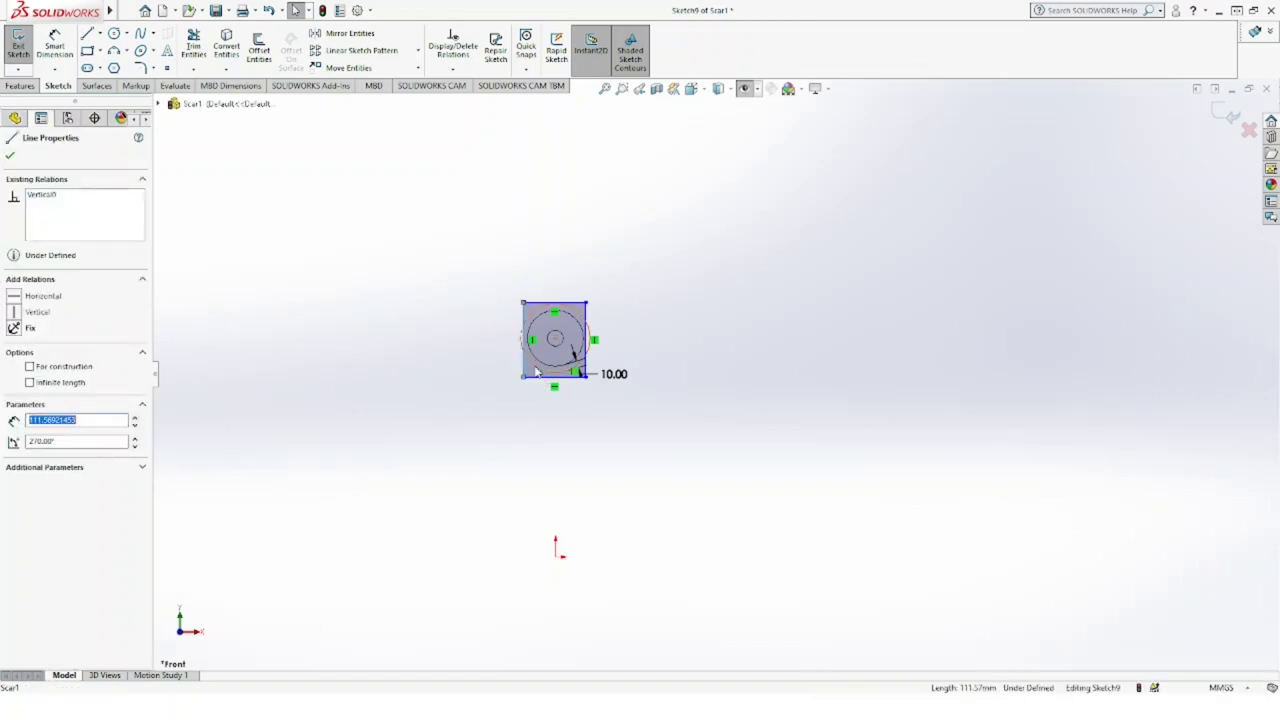
left_click(544, 376, "ctrl")
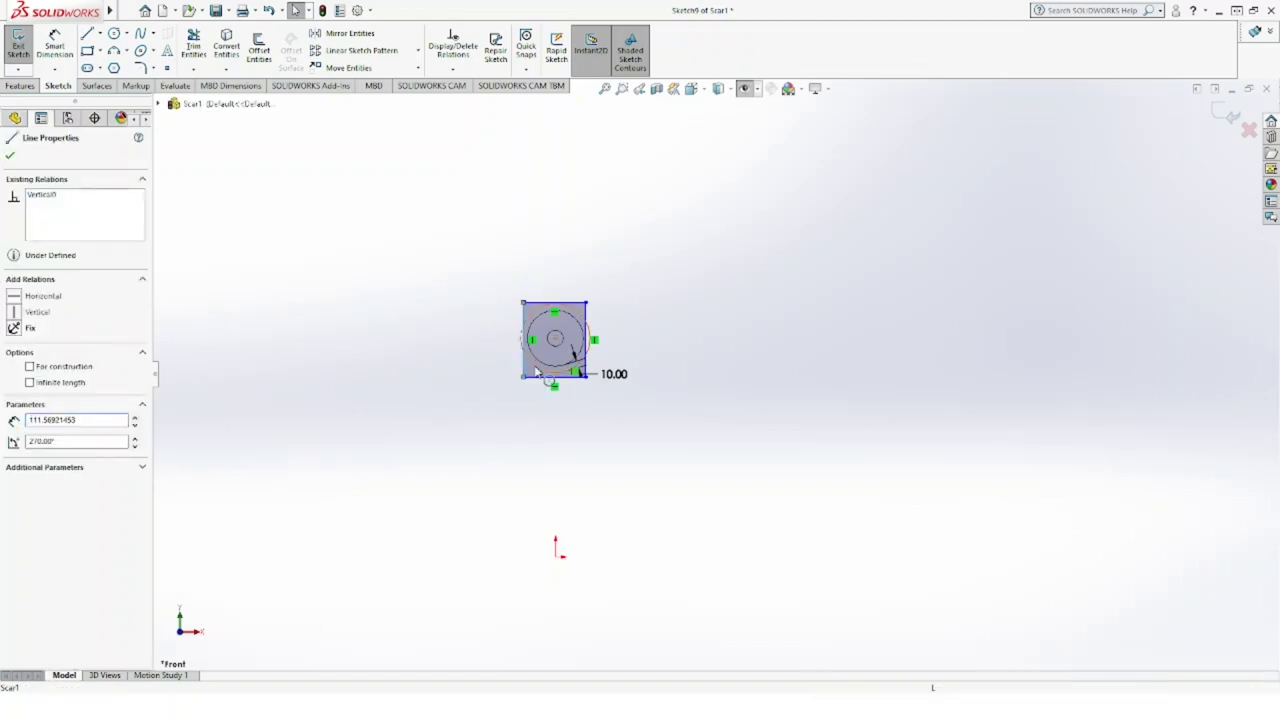
left_click(92, 362)
left_click(13, 371)
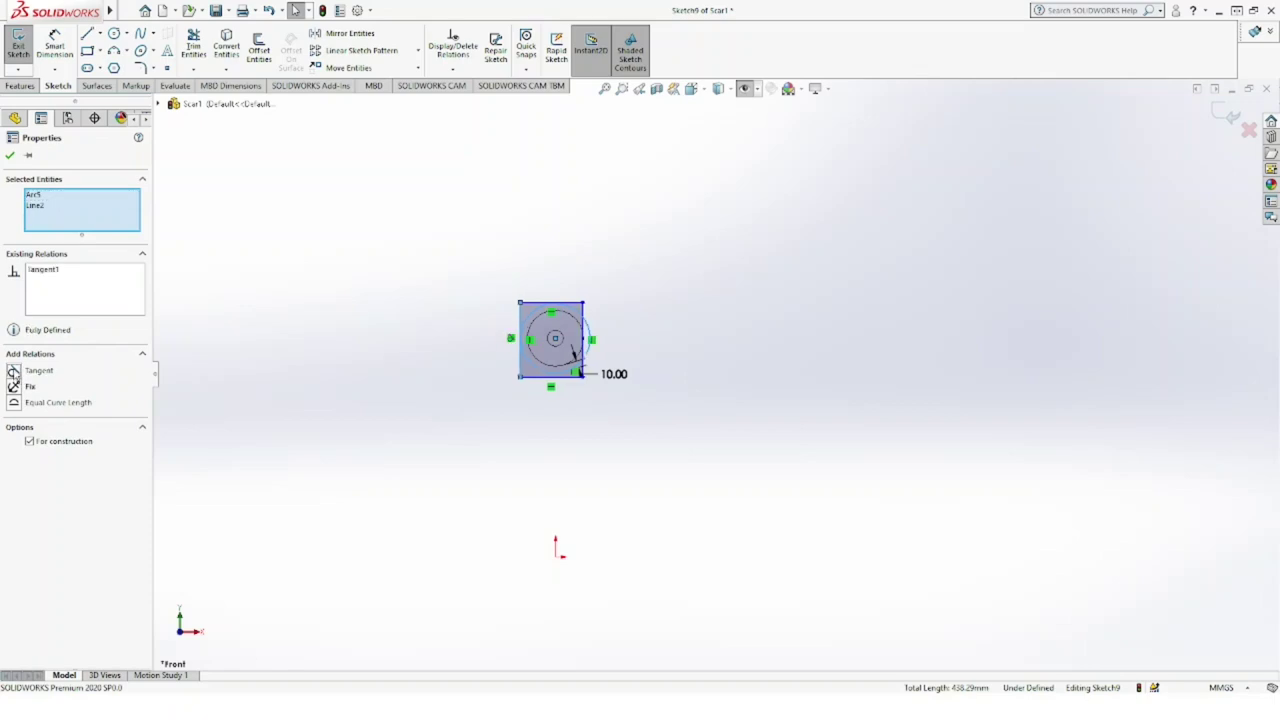
left_click(10, 155)
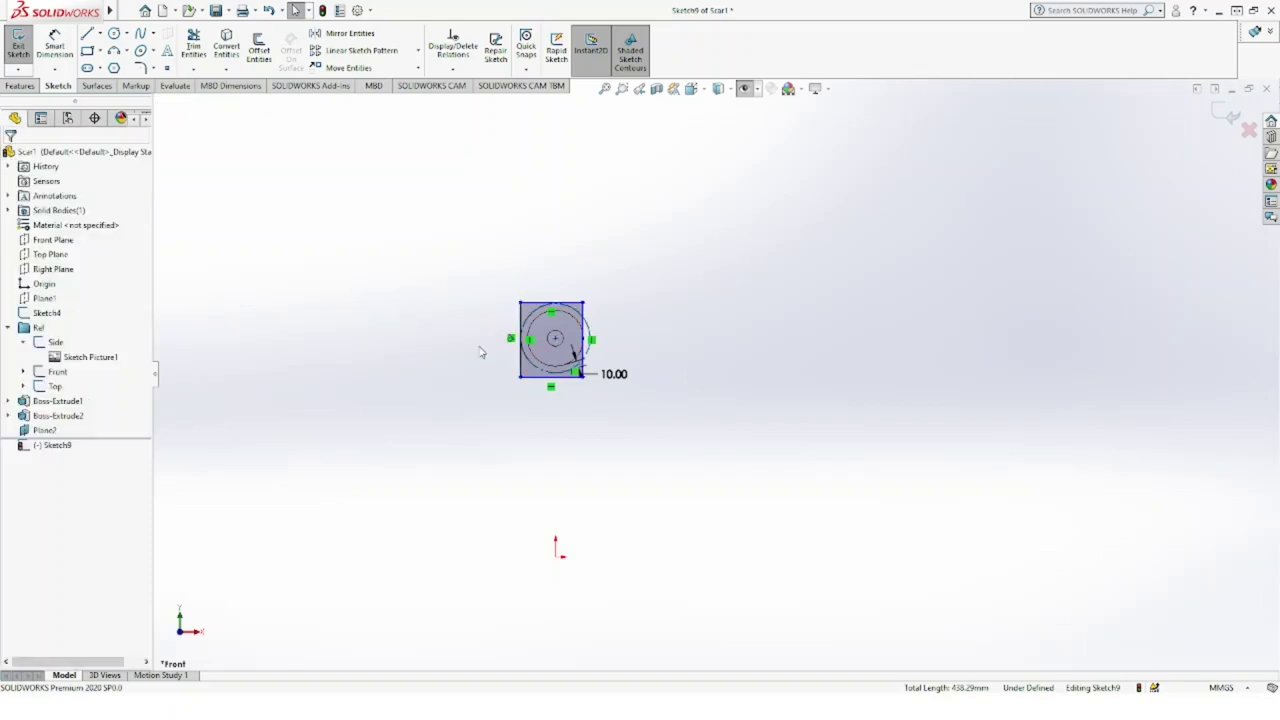
Step: Make Arc5 tangent to the other side, Line4, and show the blueprints again
left_click(591, 335)
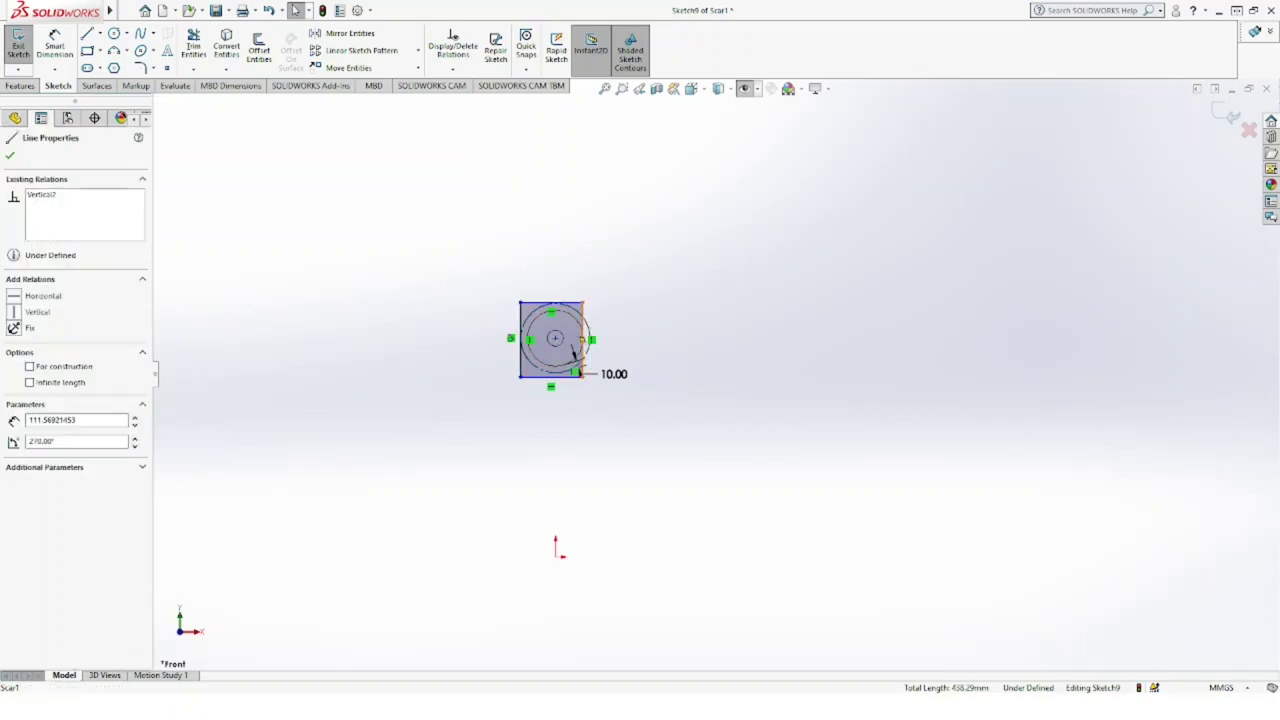
left_click(592, 337)
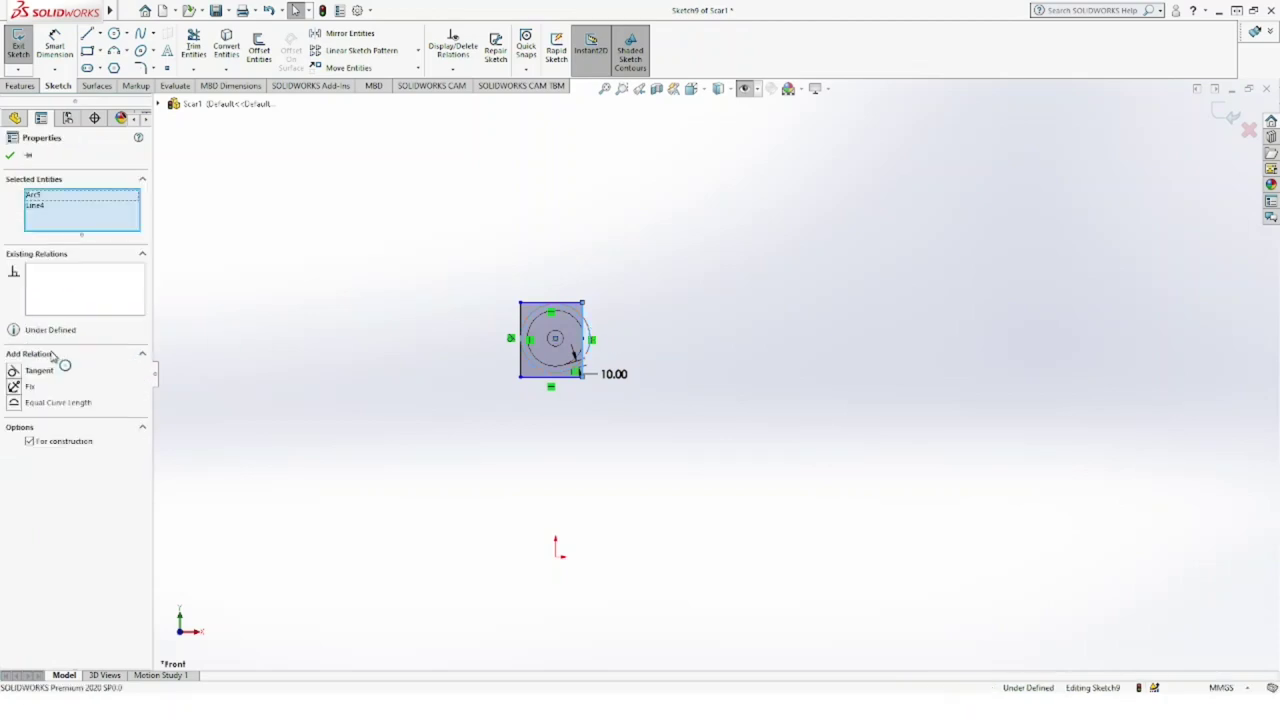
left_click(13, 370)
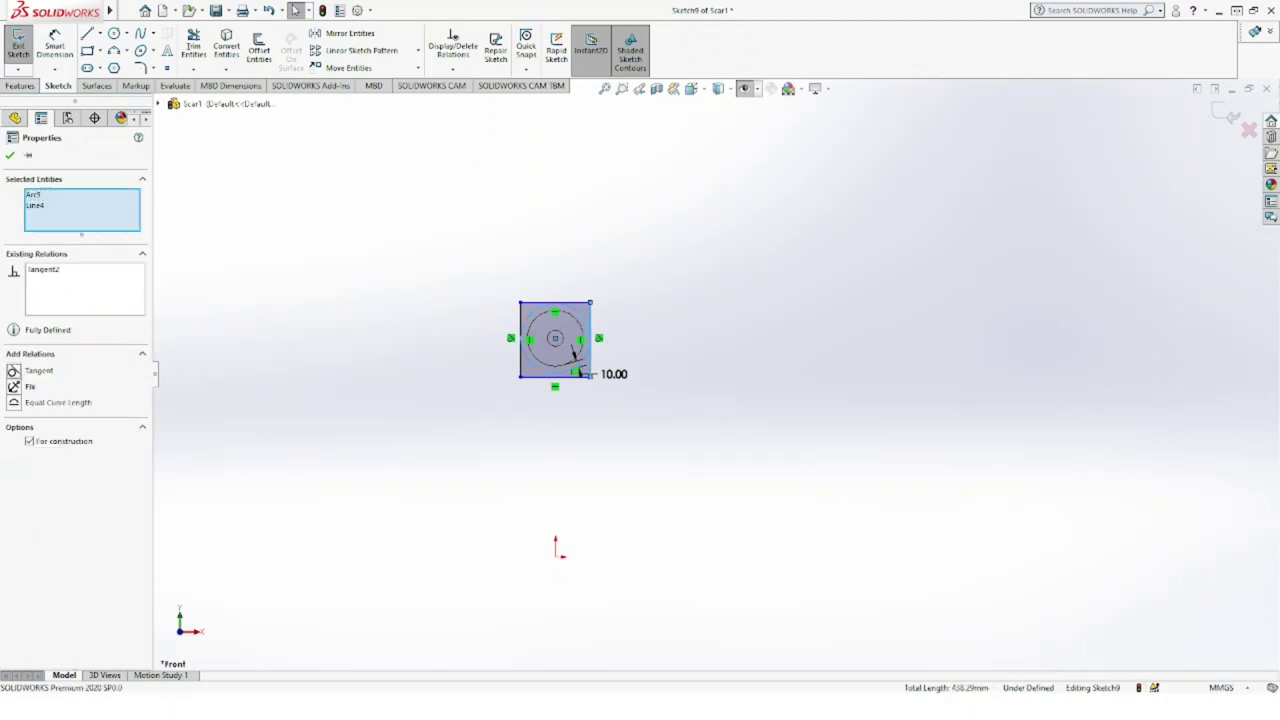
left_click(9, 155)
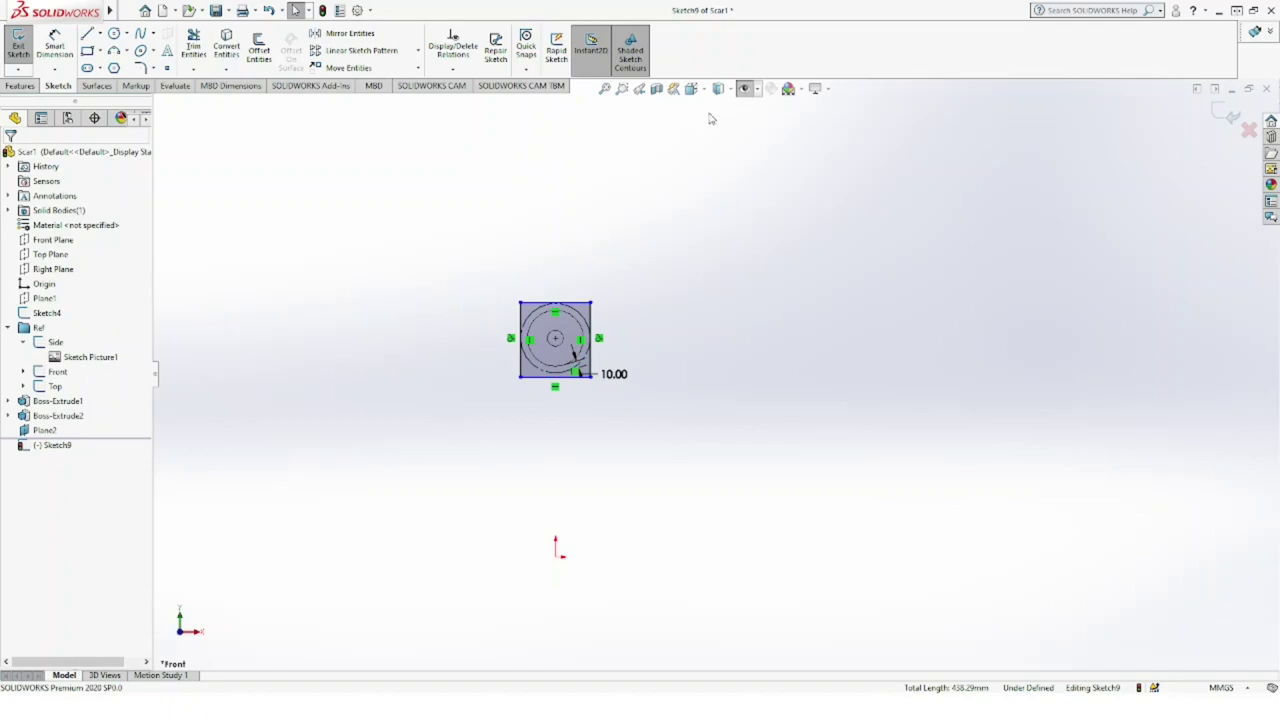
left_click(744, 90)
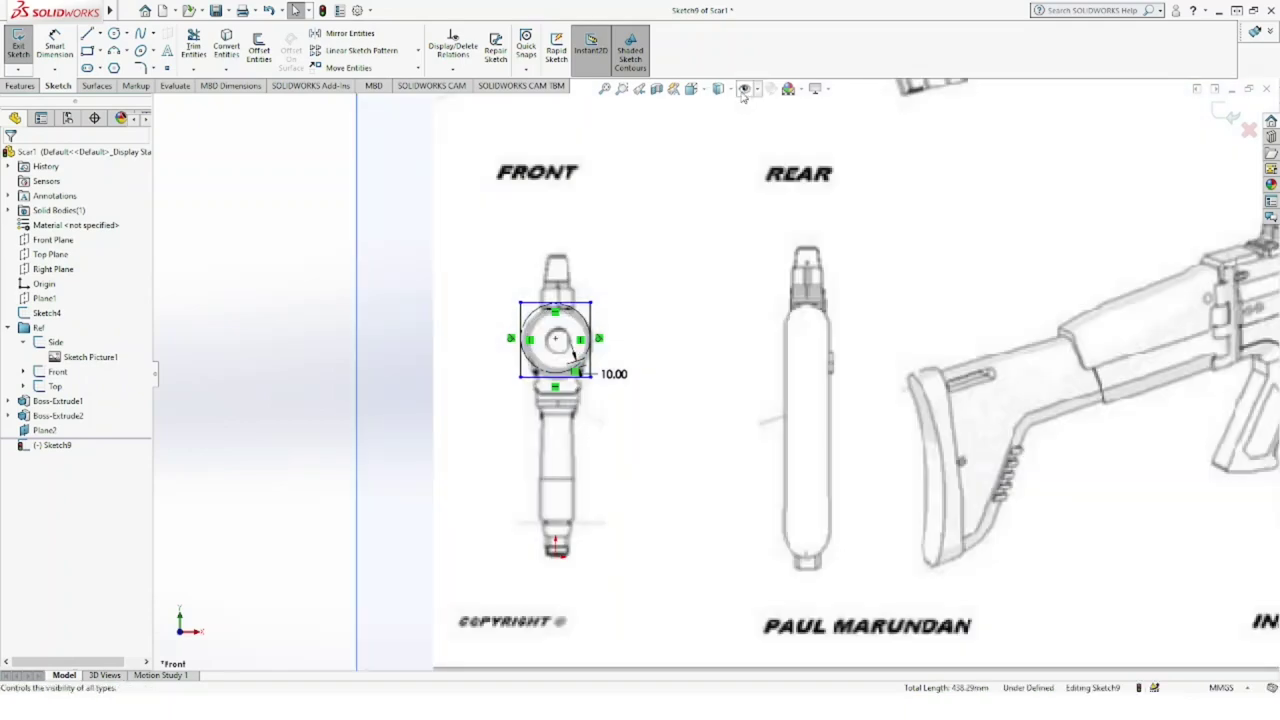
Step: Pull Sketch9's top edge up to the blueprint outline, giving a 104 mm vertical line
left_click(742, 91)
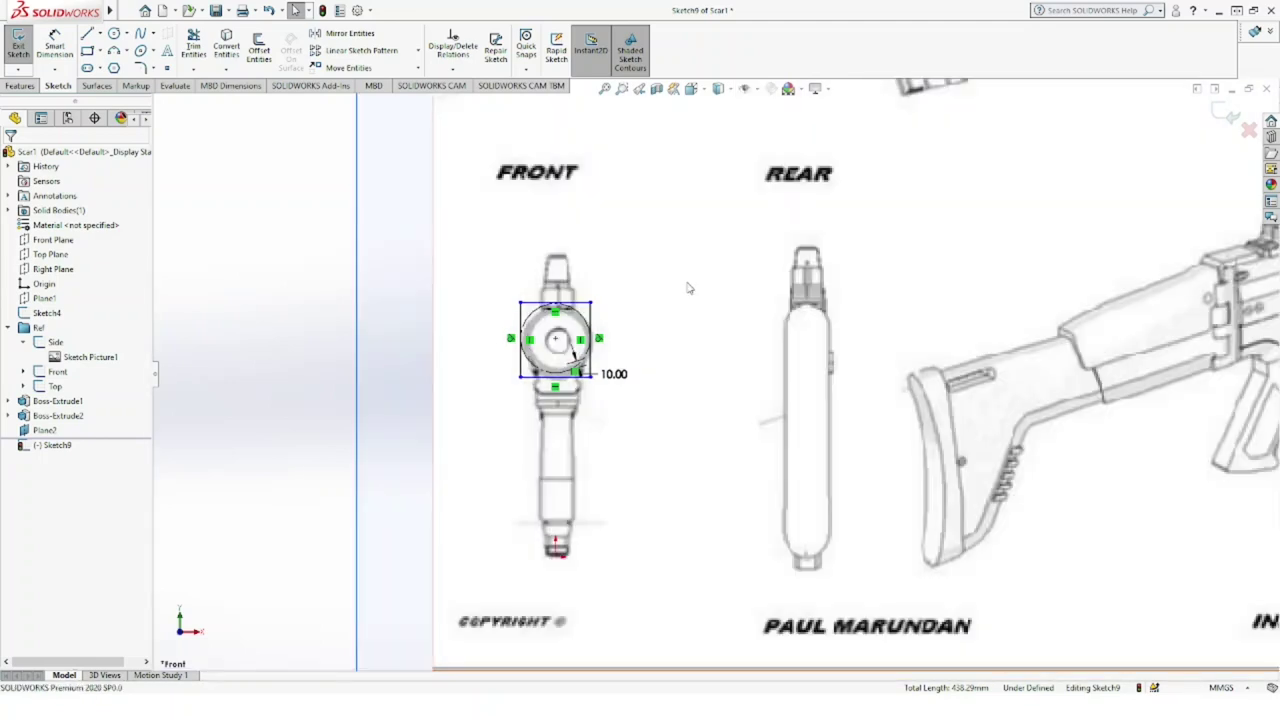
mouse_move(686, 286)
middle_mouse_down()
mouse_move(510, 299)
mouse_move(619, 316)
middle_mouse_up()
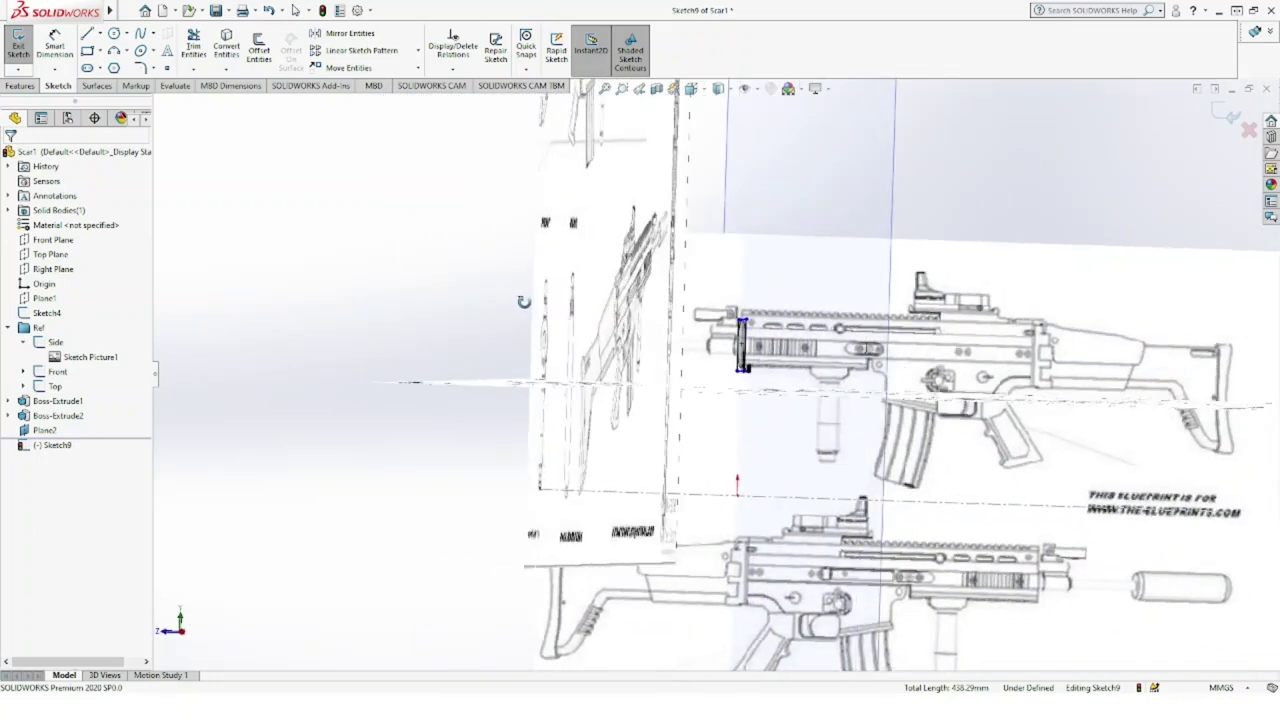
left_click(571, 314)
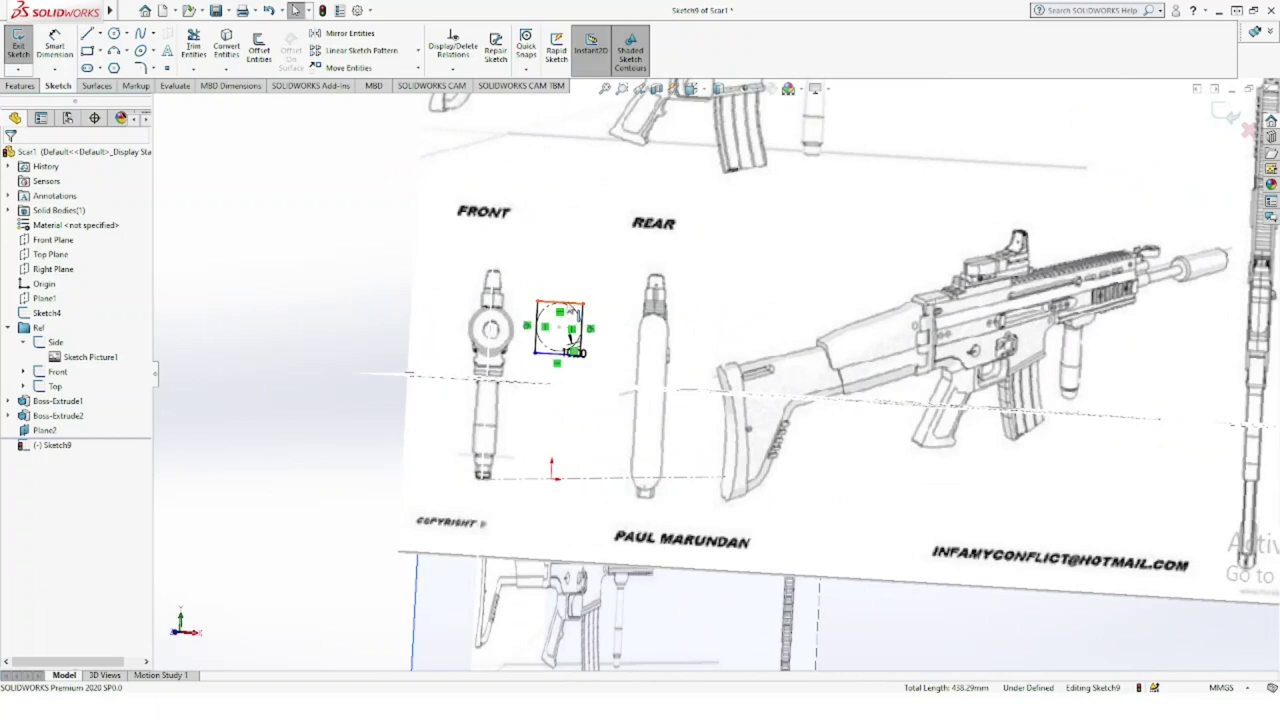
left_click(570, 301)
left_click_drag(570, 301, 572, 292)
left_click(571, 298)
middle_click_drag(571, 299, 503, 289)
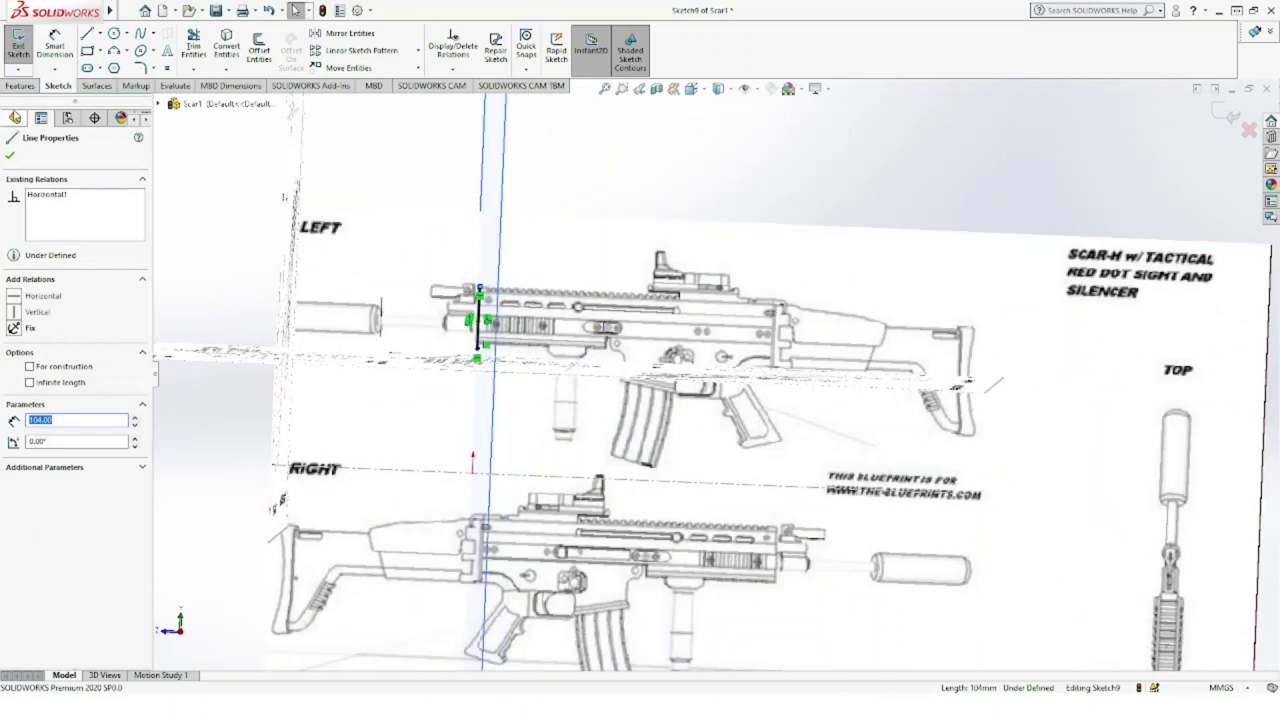
left_click(20, 85)
left_click(23, 52)
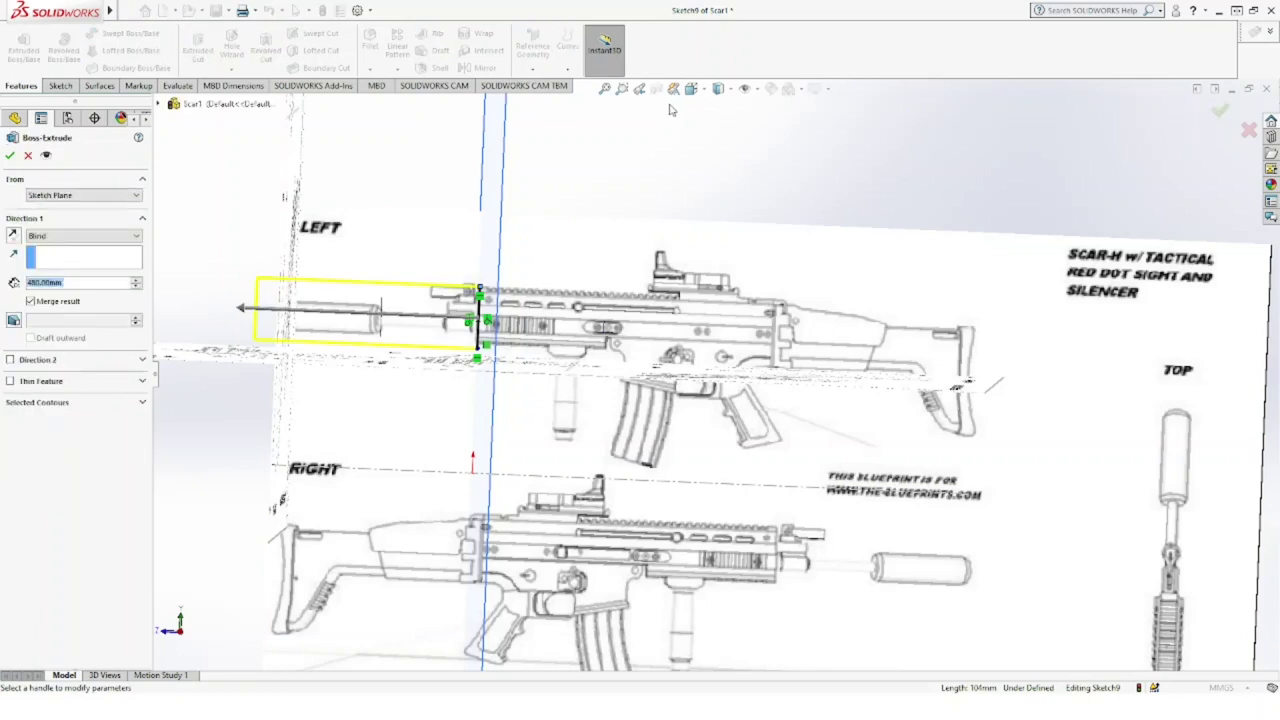
Step: Reverse the extrusion toward the stock and raise the Blind depth to 640 mm
left_click(14, 234)
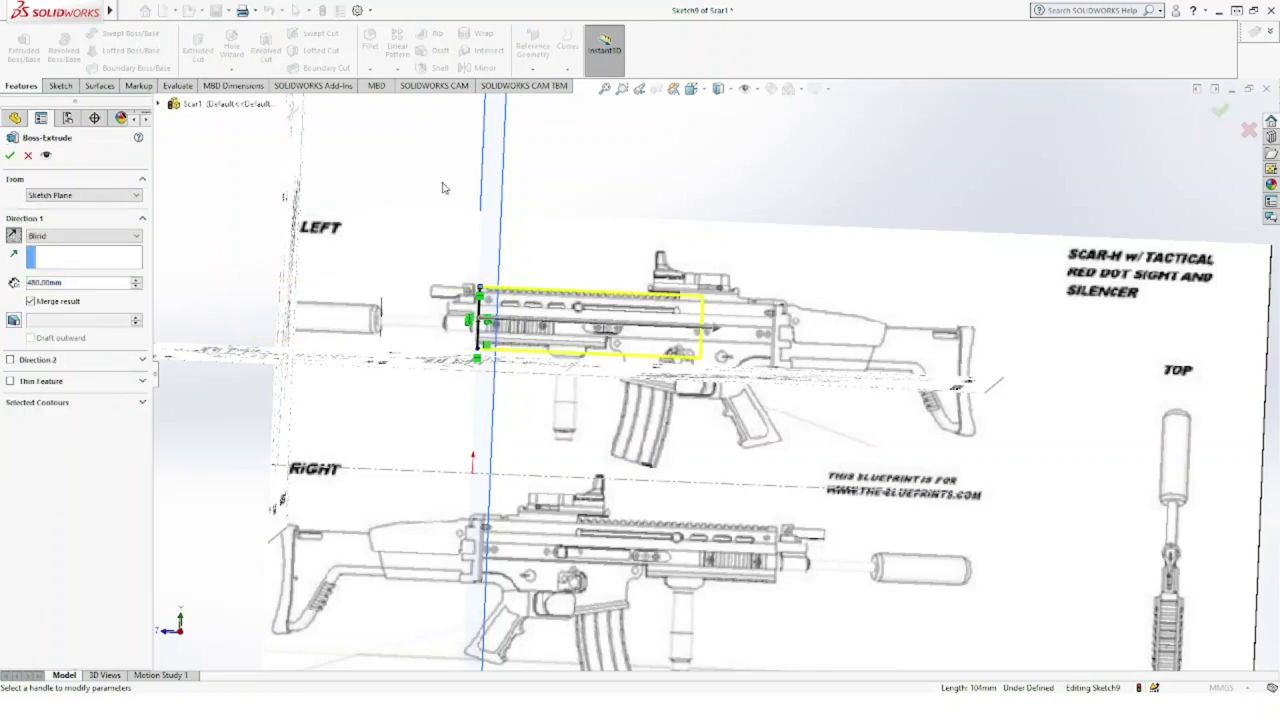
scroll(640, 171, "up", 6)
scroll(541, 395, "up", 4)
scroll(541, 395, "down", 4)
scroll(769, 353, "down", 2)
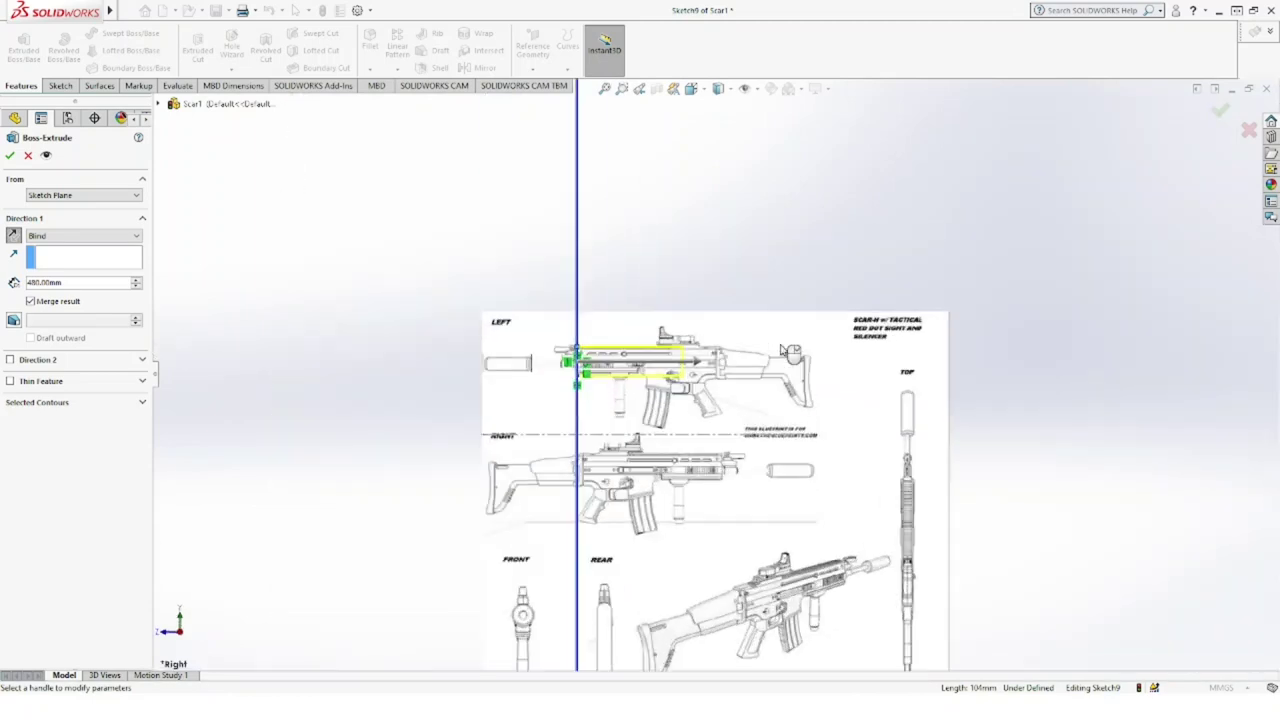
scroll(769, 353, "down", 3)
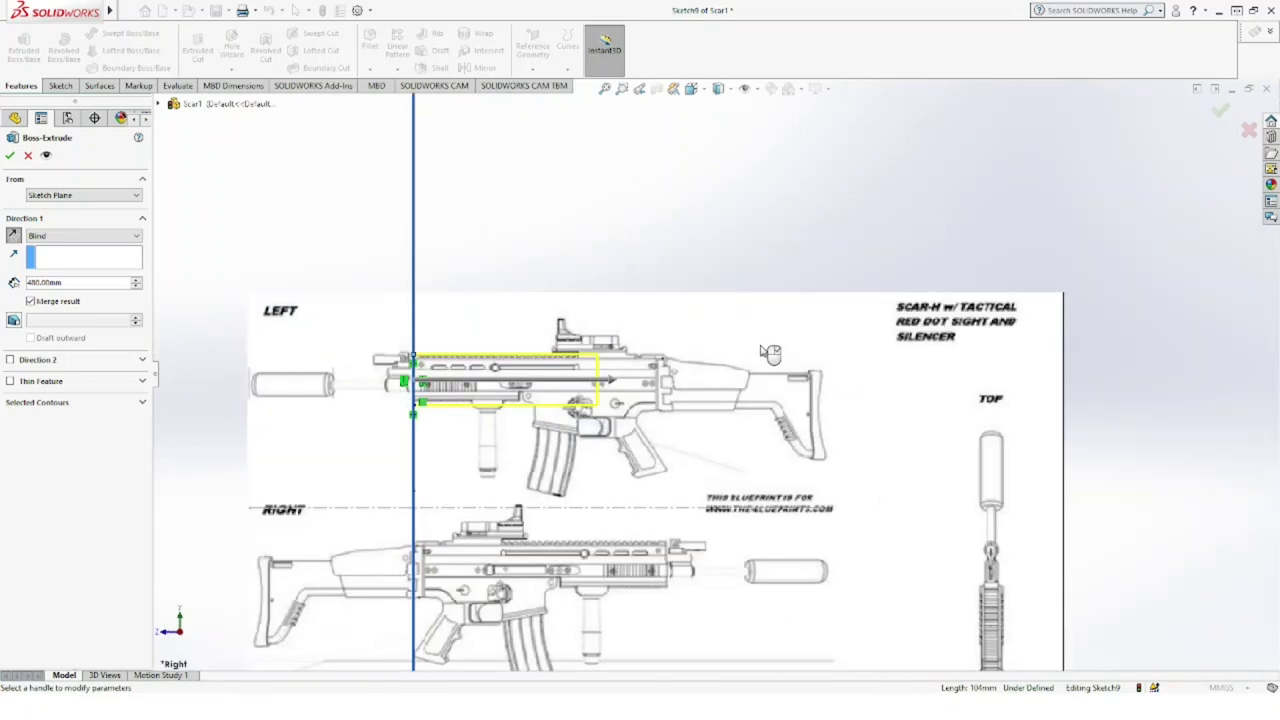
left_click(137, 283)
left_click(137, 283)
left_click(137, 283)
left_click(137, 283)
left_click(137, 283)
left_click(137, 283)
left_click(137, 283)
left_click(137, 283)
left_click(137, 283)
left_click(137, 283)
left_click(137, 283)
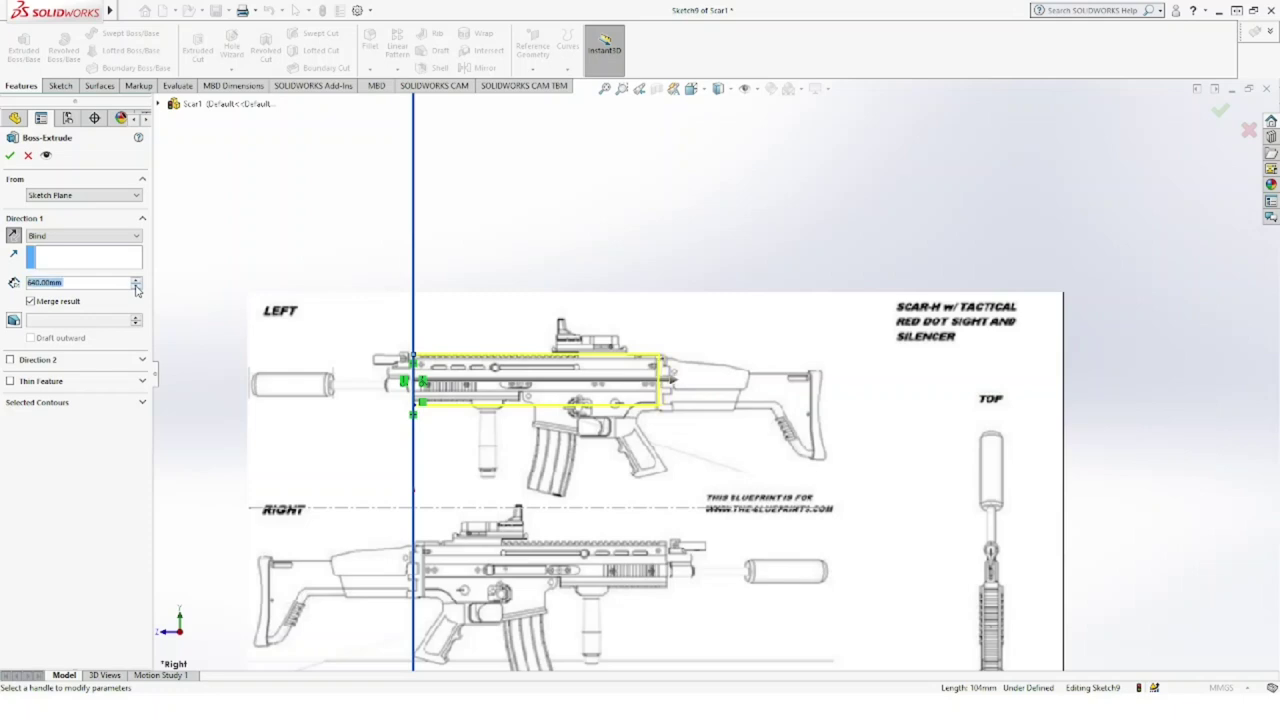
left_click(10, 157)
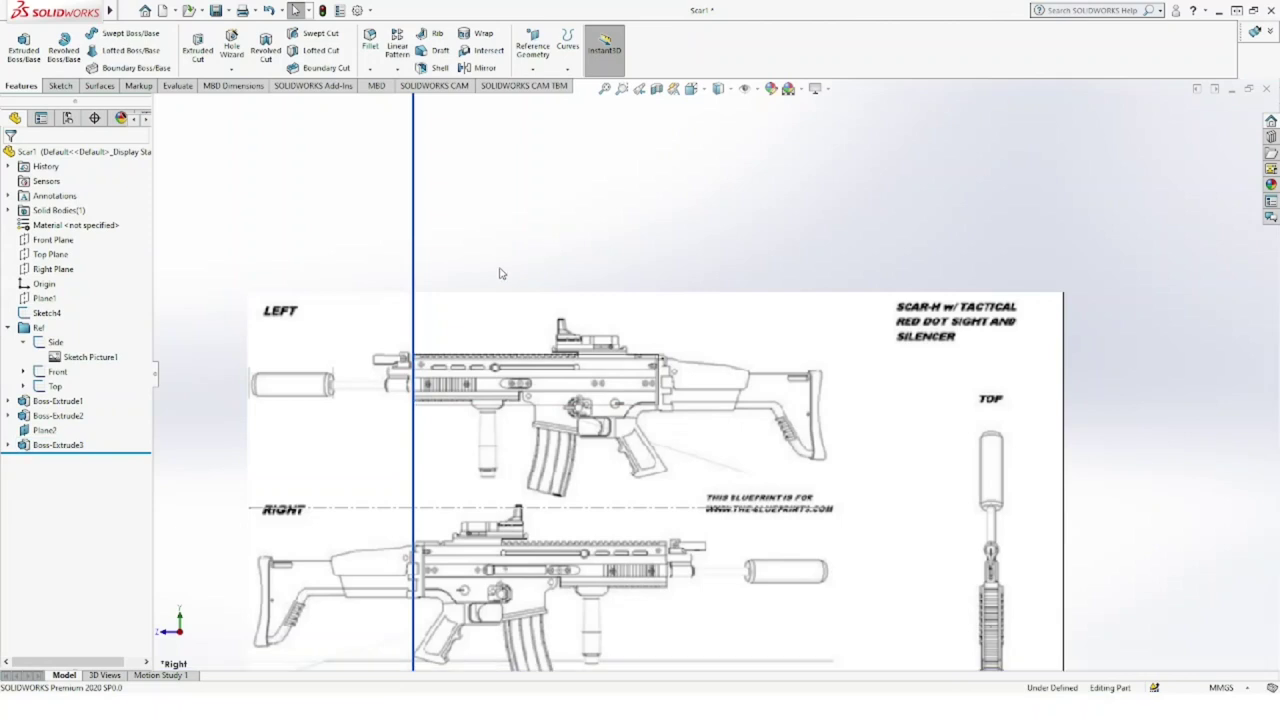
Step: With blueprints hidden, open Sketch10 on a Boss-Extrude3 face, then show the blueprints again
left_click(63, 256)
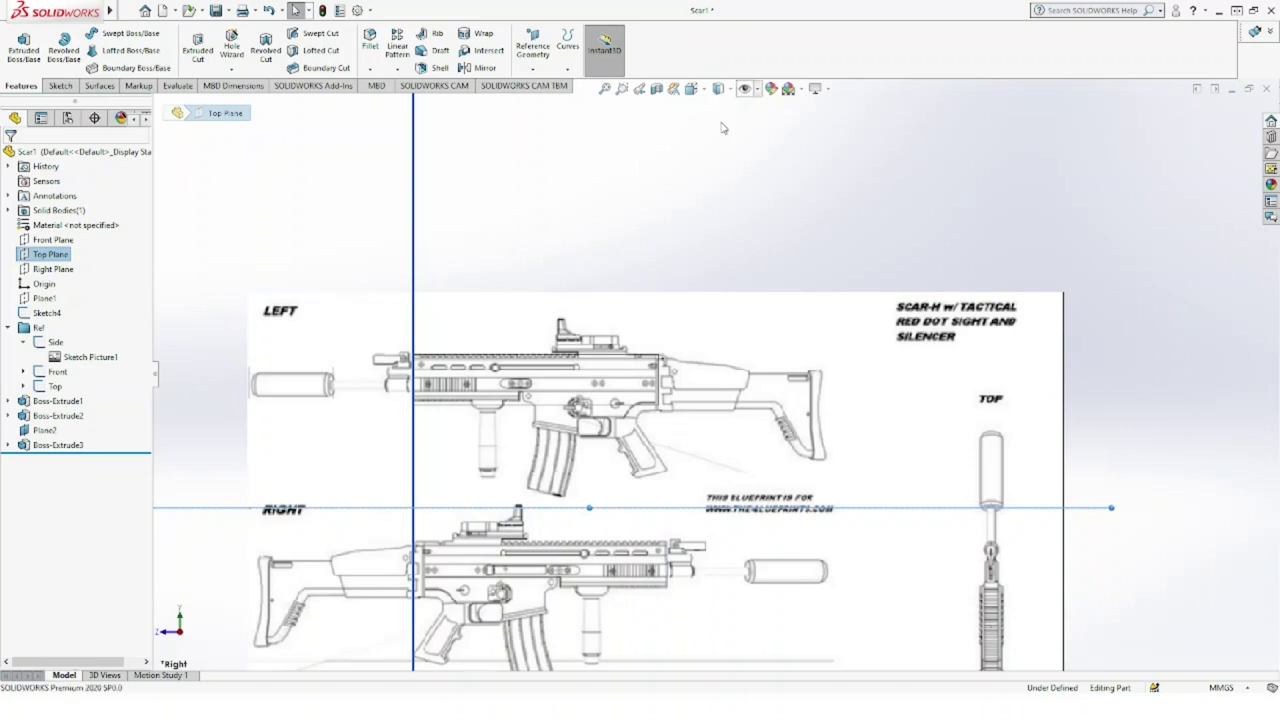
middle_click_drag(723, 128, 632, 180)
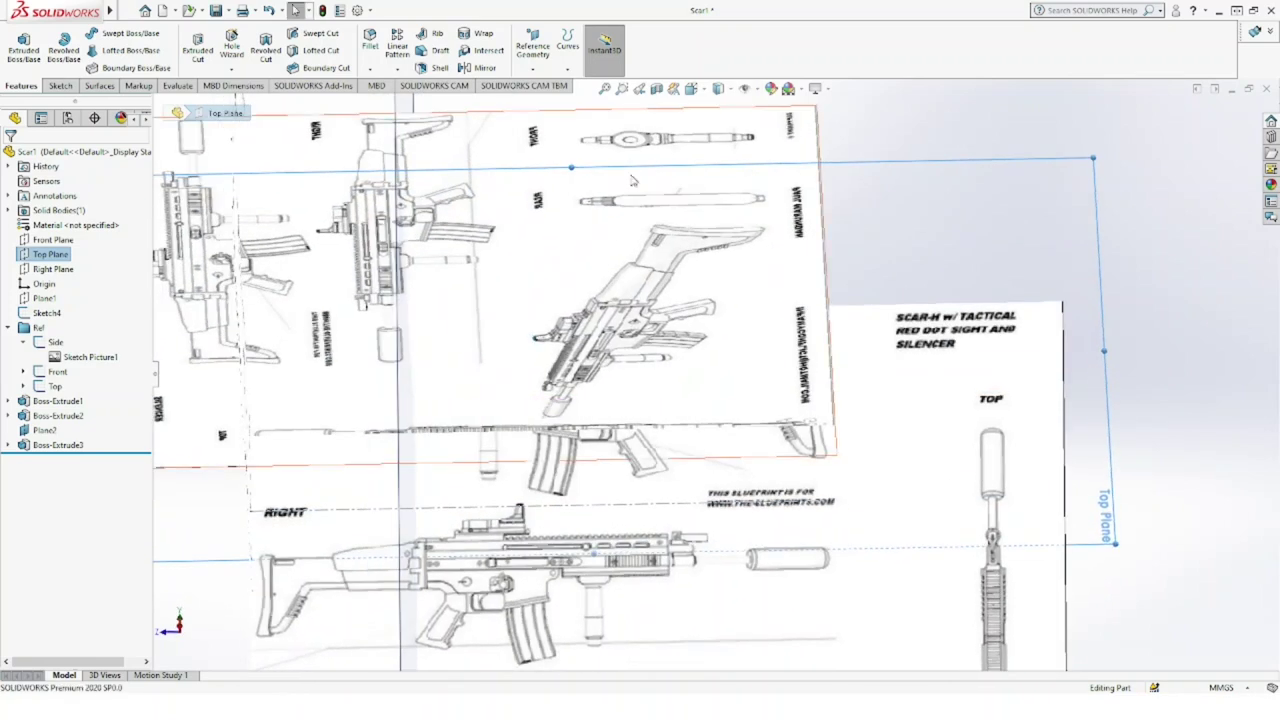
left_click(742, 90)
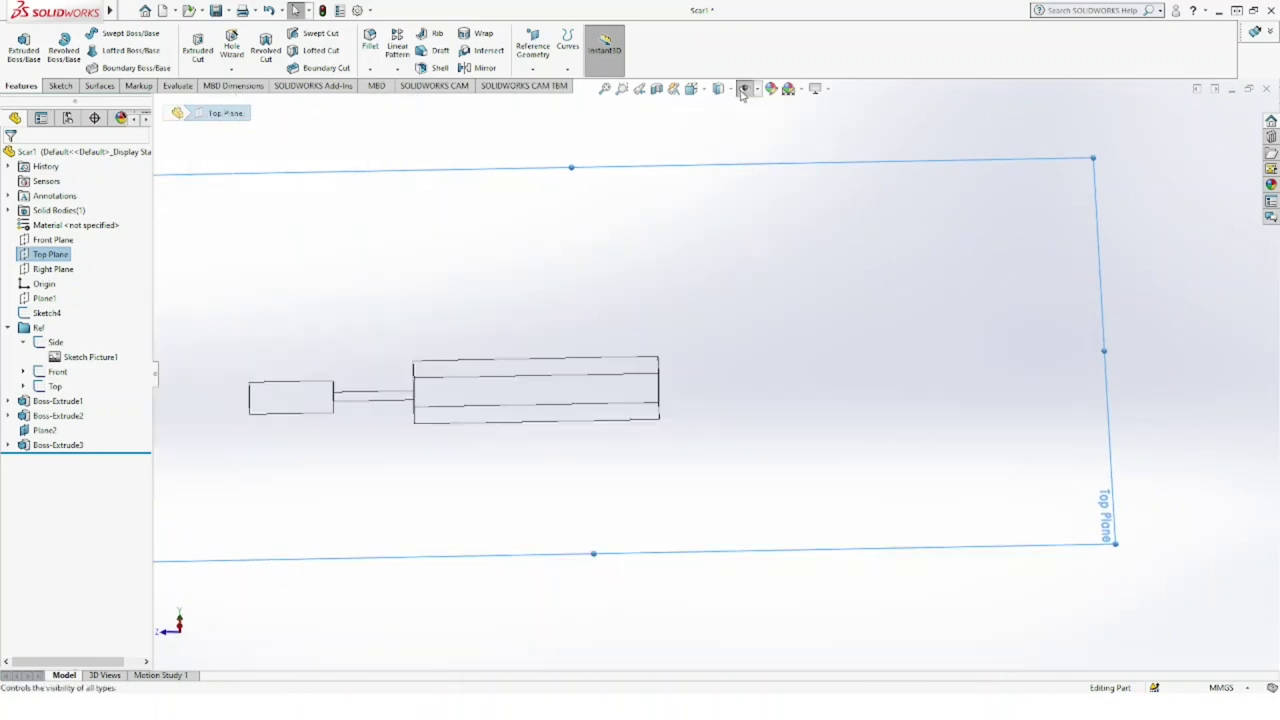
left_click(492, 421)
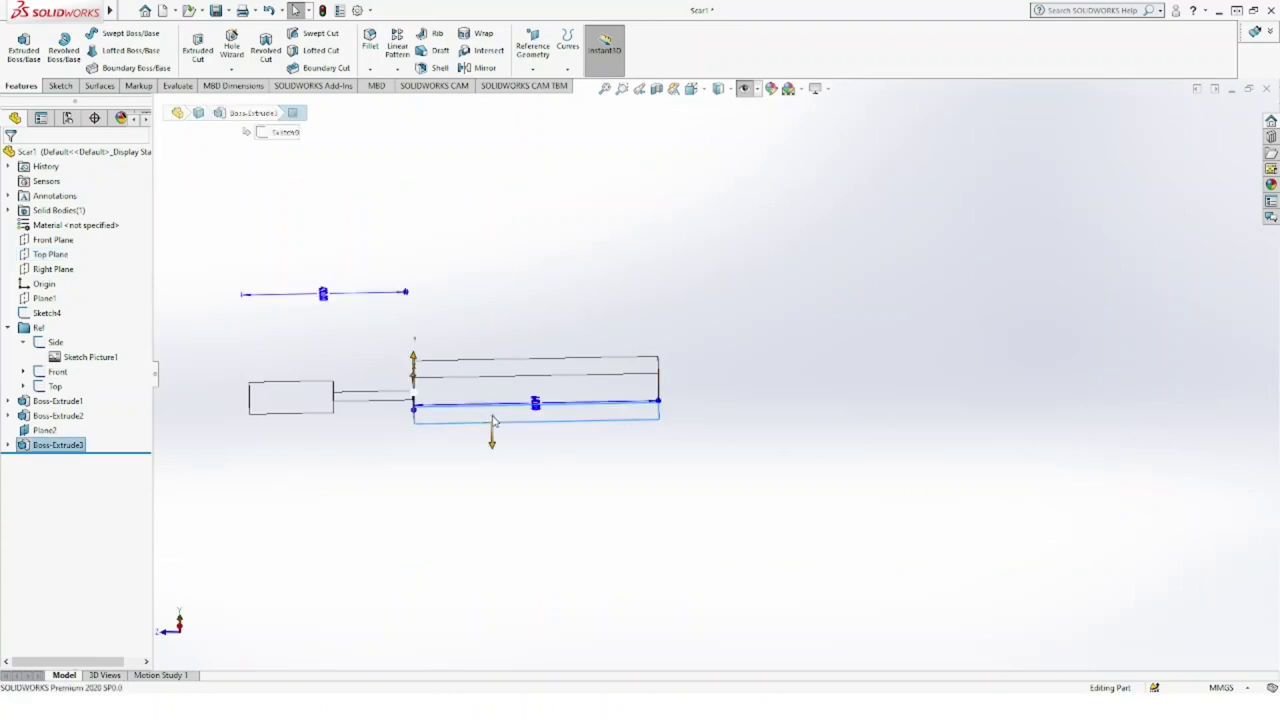
left_click(556, 387)
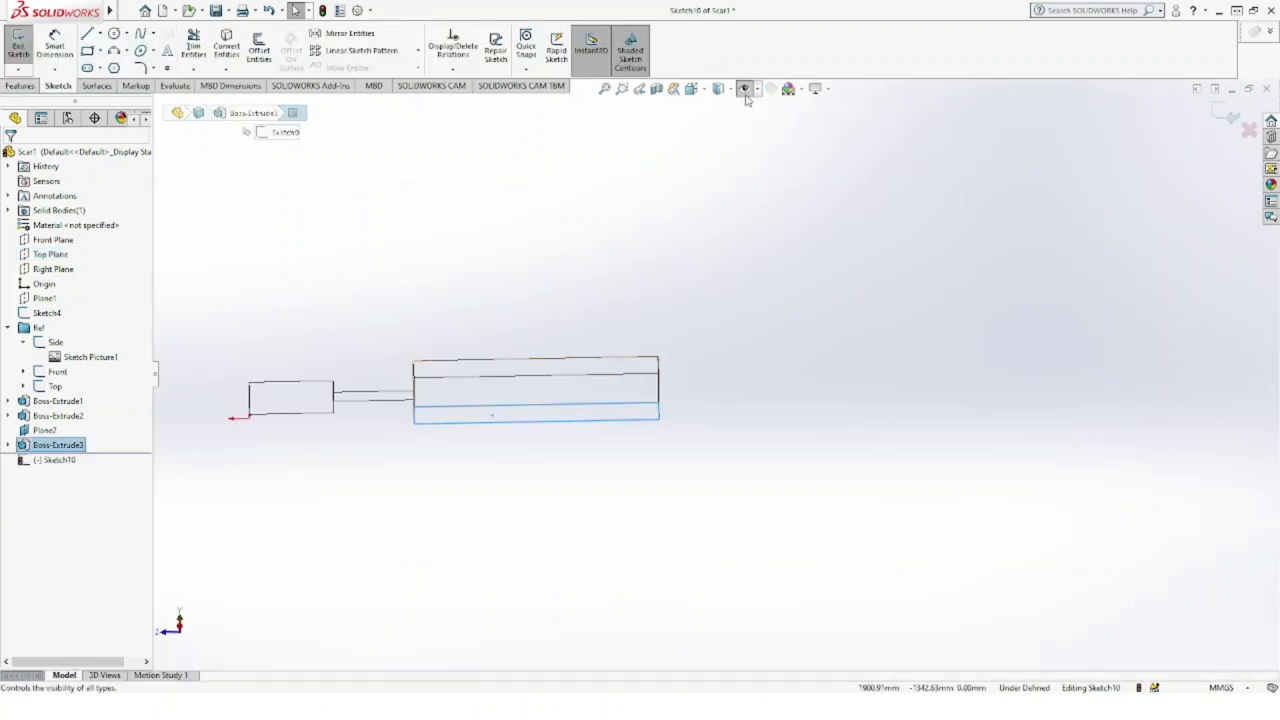
left_click(744, 90)
mouse_move(522, 443)
middle_mouse_down()
mouse_move(517, 503)
mouse_move(515, 455)
middle_mouse_up()
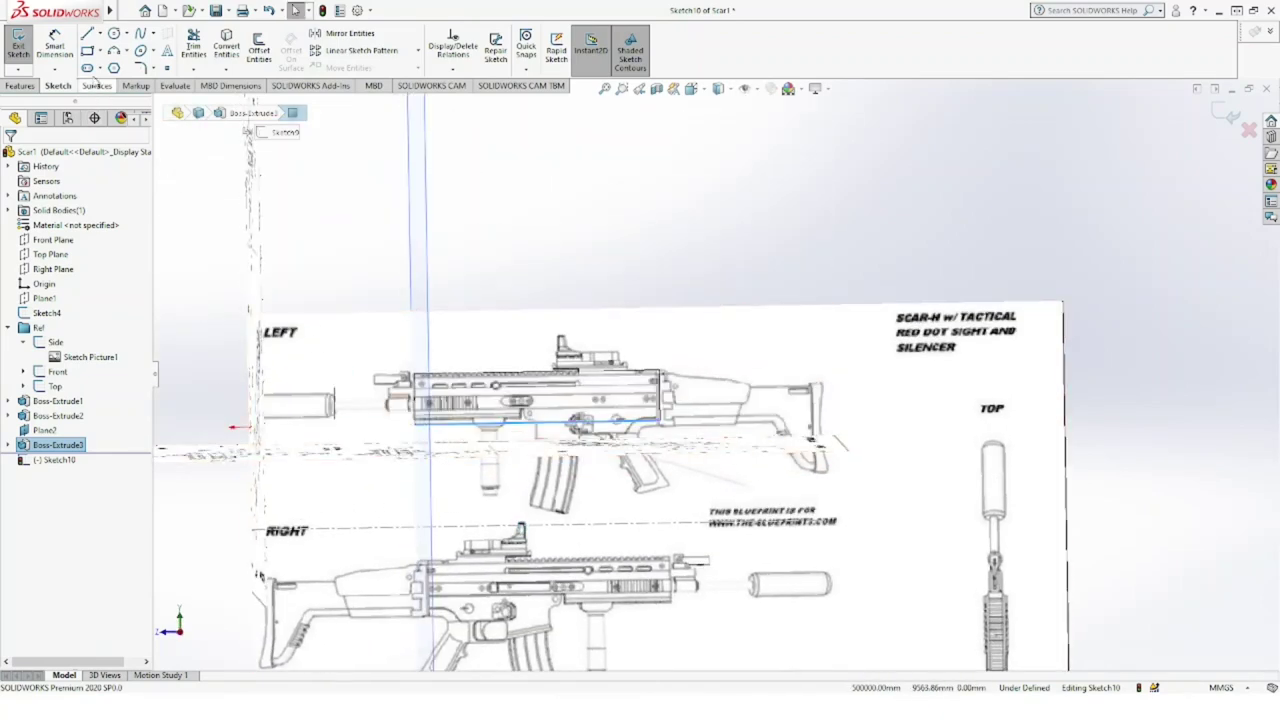
Step: Draw a small rectangle on the sketch near the stock
key("r")
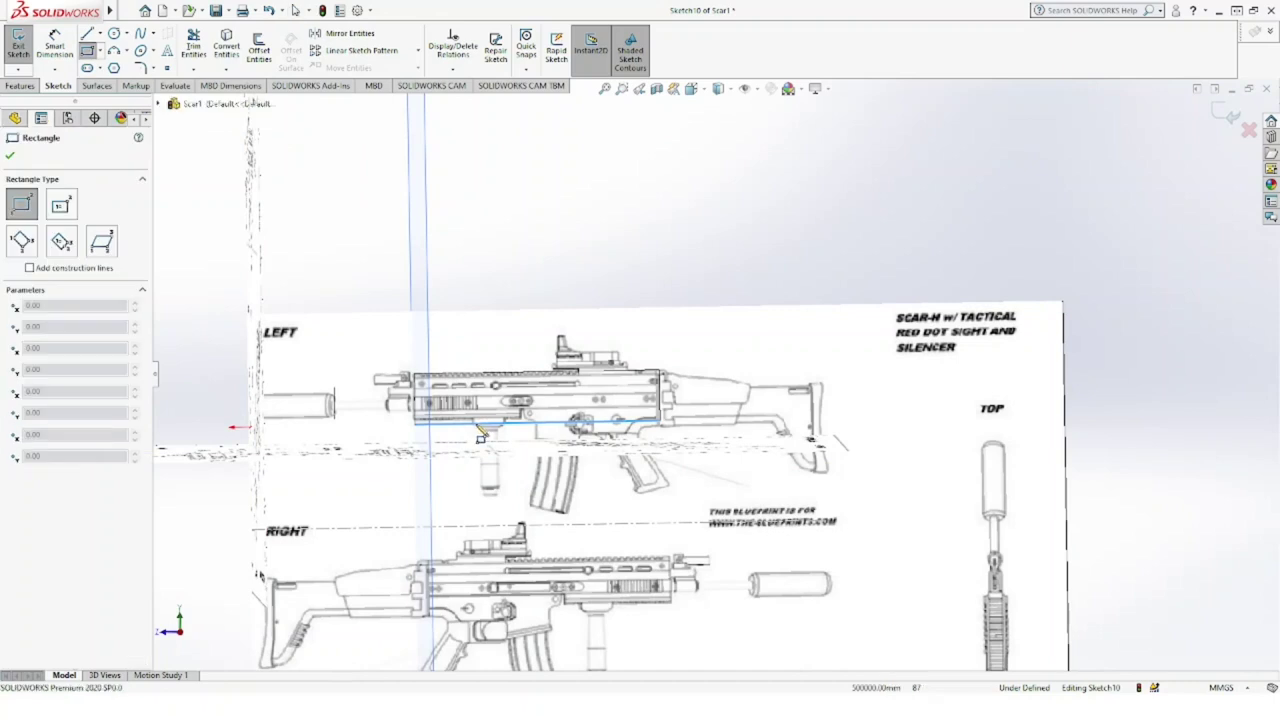
middle_click_drag(506, 440, 512, 400)
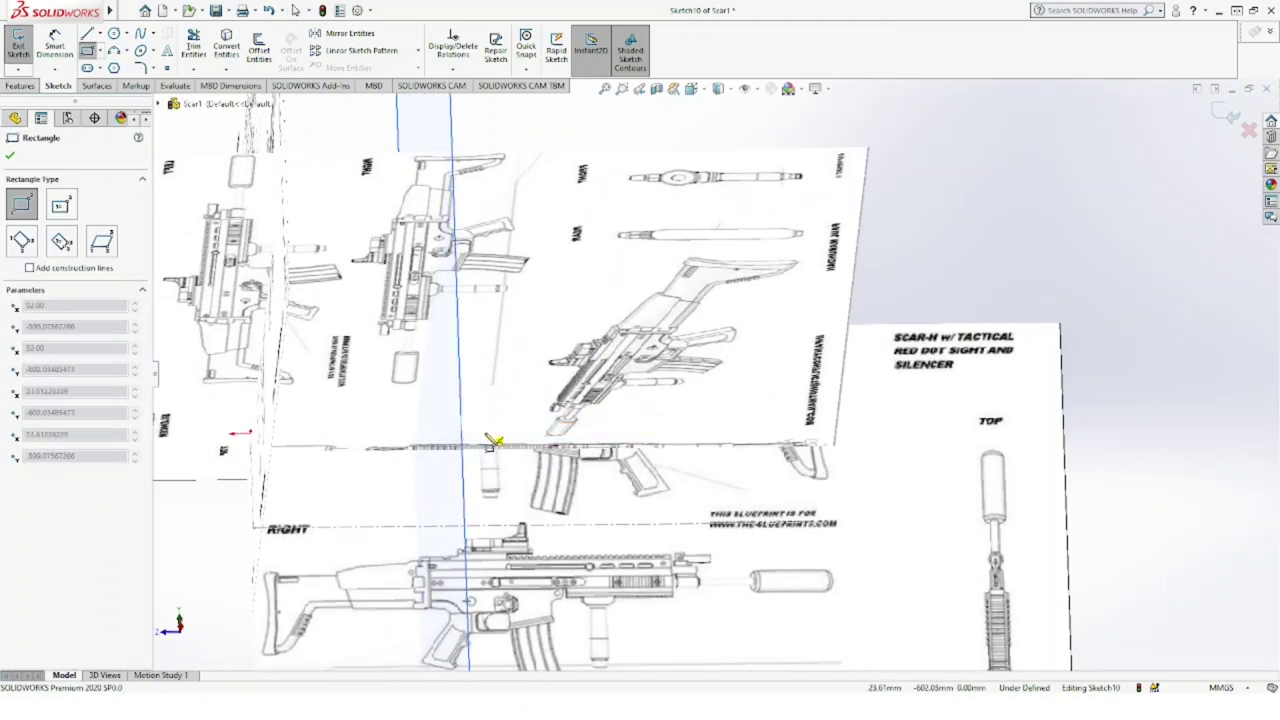
left_click(481, 425)
left_click(508, 442)
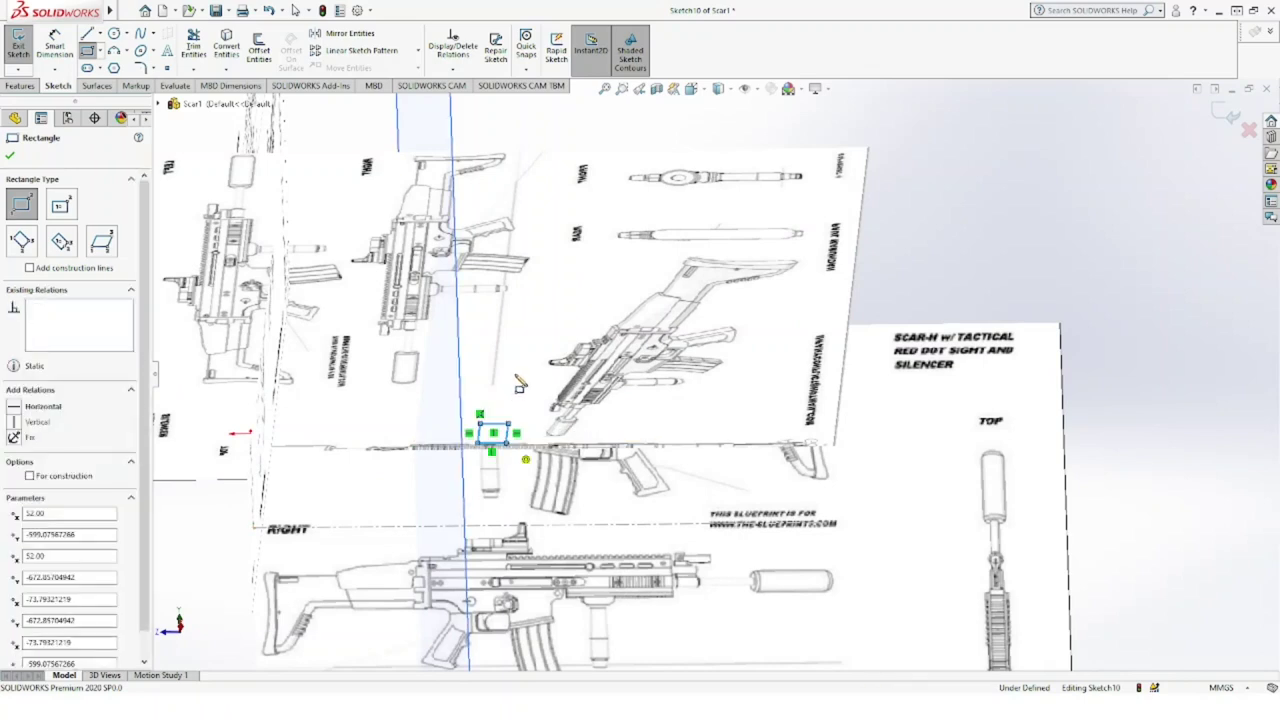
key("Escape")
Step: Face the sketch head-on and hide the blueprint reference pictures
mouse_move(550, 385)
middle_mouse_down()
mouse_move(531, 490)
mouse_move(620, 150)
middle_mouse_up()
left_click(702, 92)
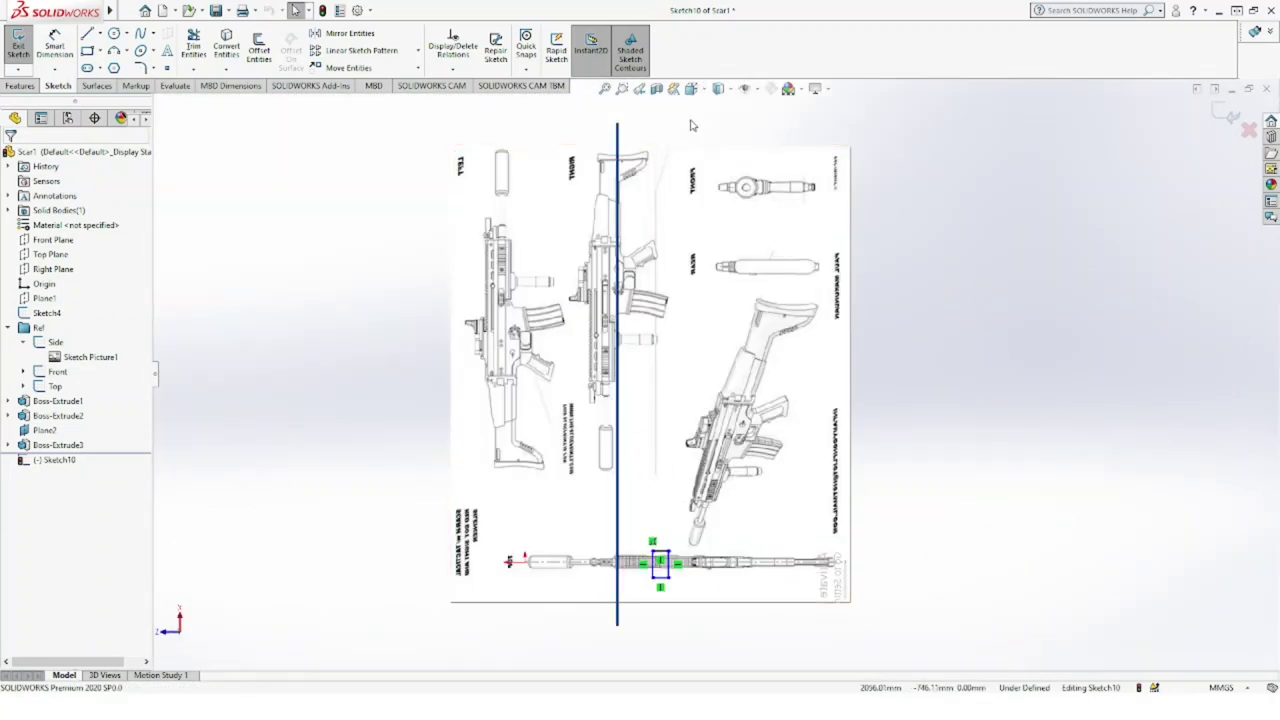
left_click(746, 92)
scroll(677, 552, "down", 2)
scroll(676, 548, "down", 3)
scroll(676, 548, "down", 2)
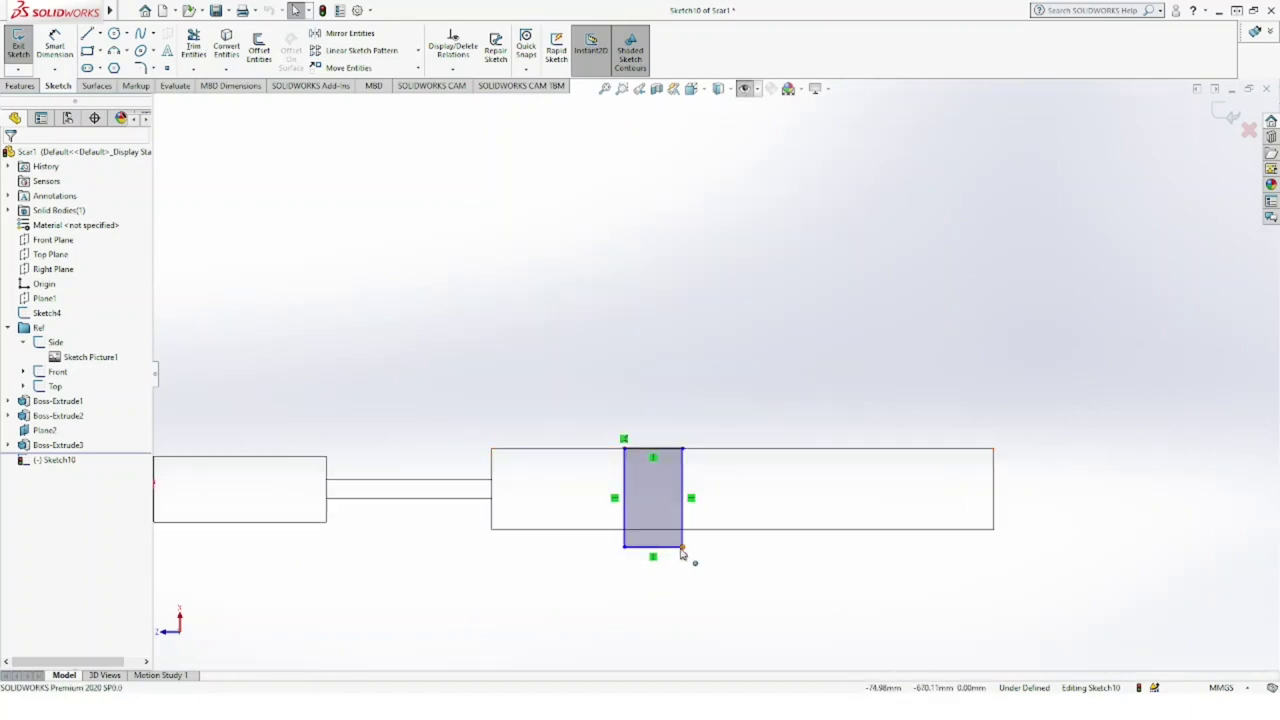
Step: Snap the rectangle's corners onto the body's bottom and top edges, then start Offset Entities
left_click_drag(682, 545, 681, 522)
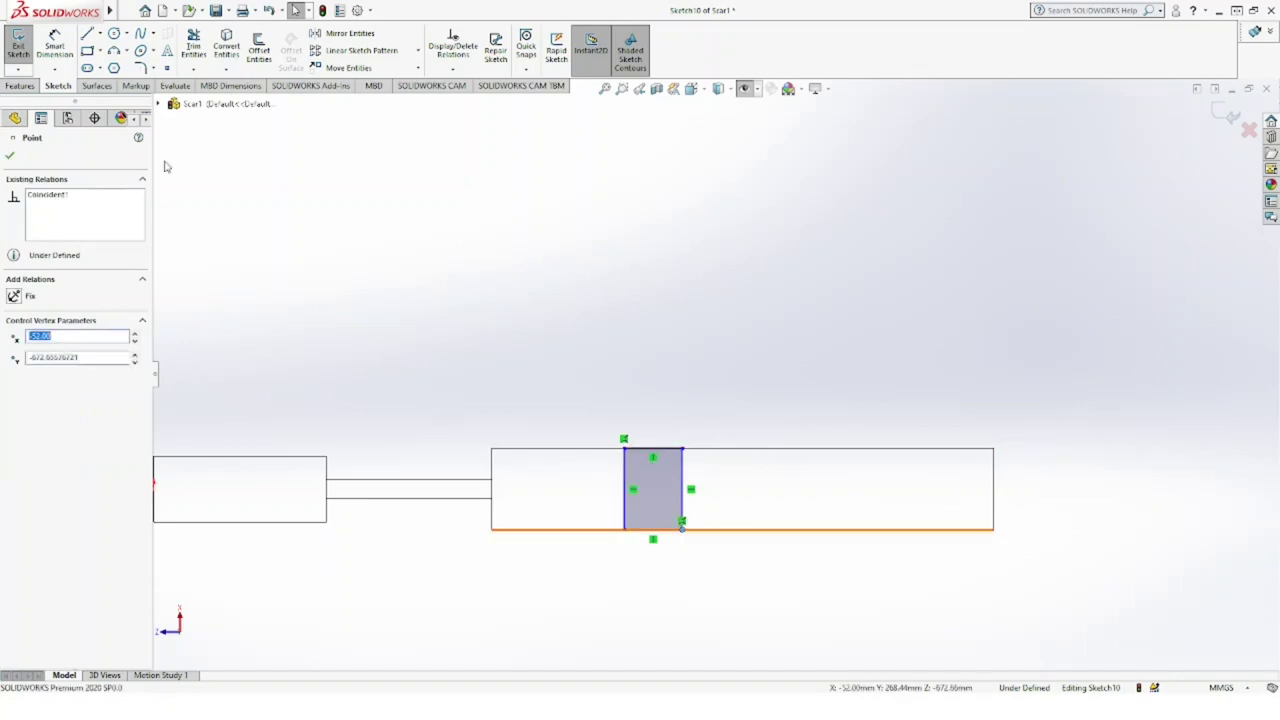
left_click(19, 82)
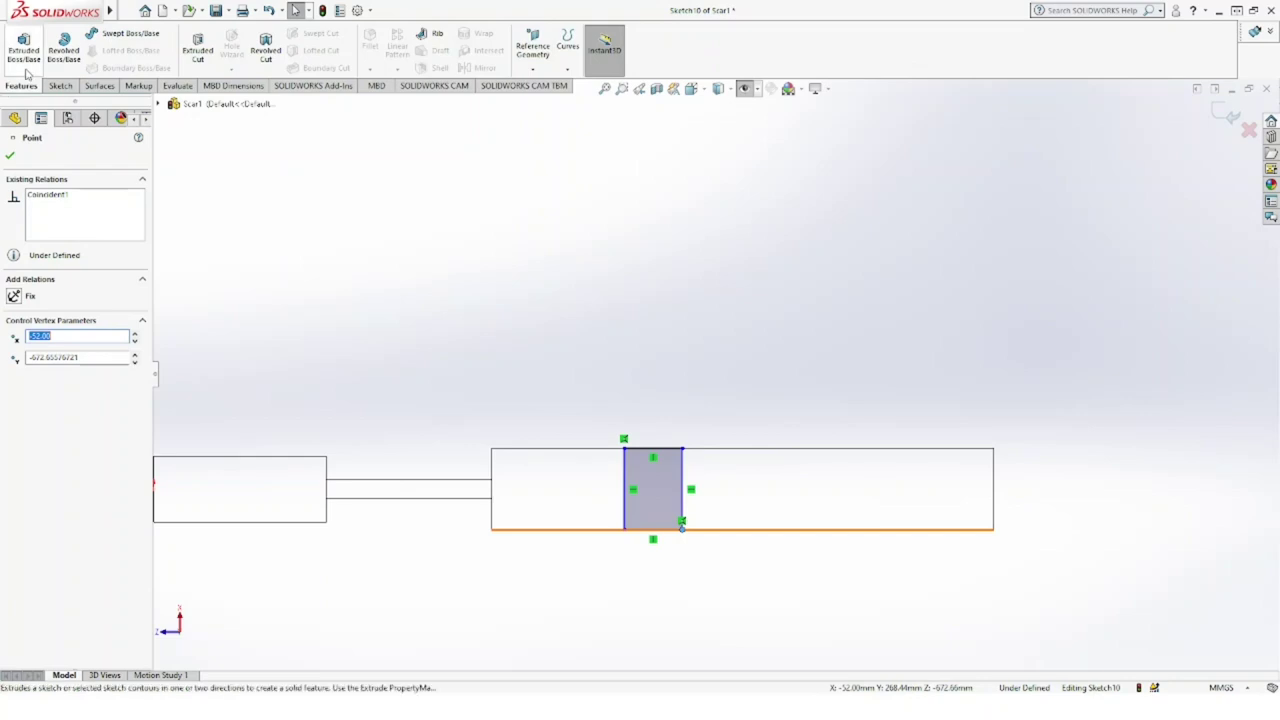
left_click(380, 220)
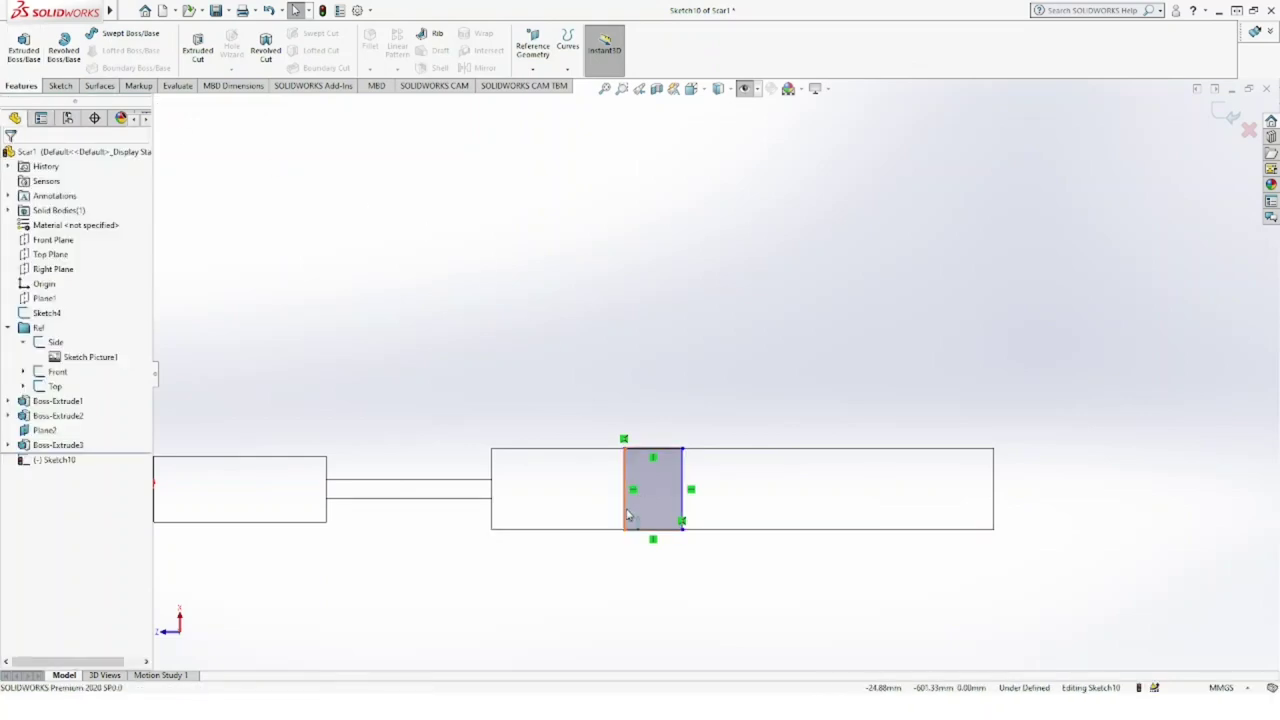
left_click_drag(680, 451, 673, 451)
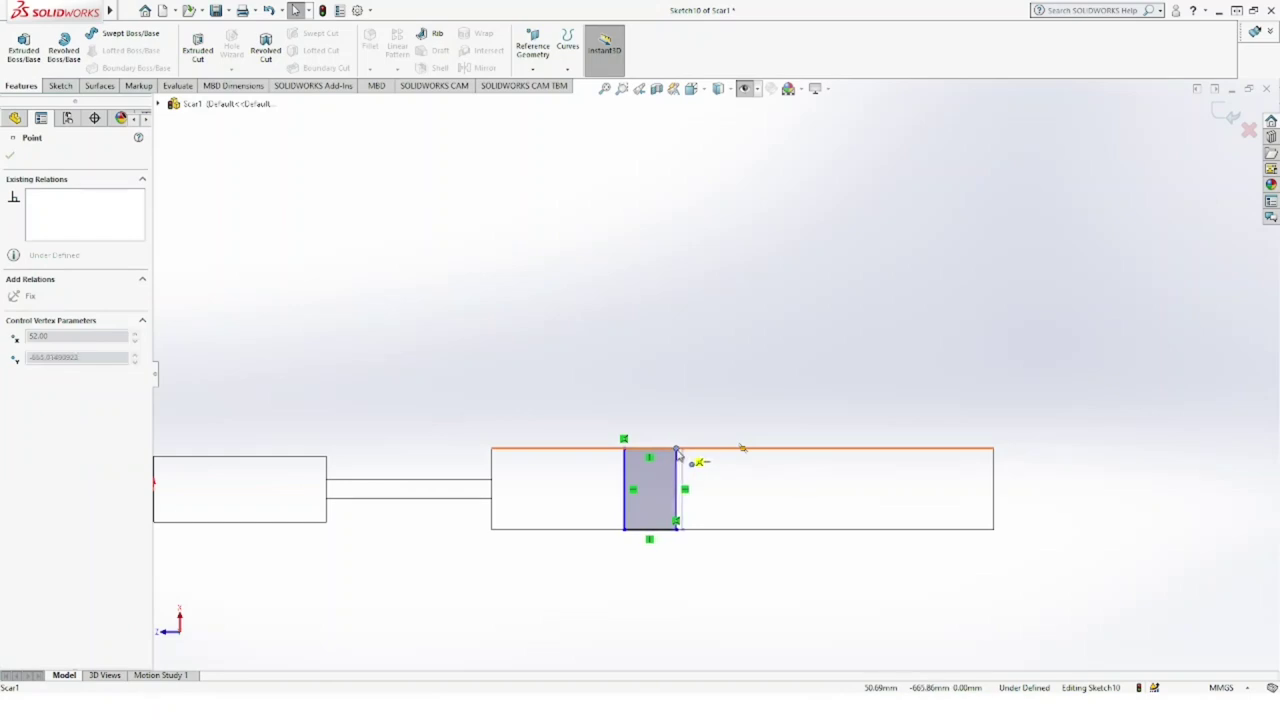
left_click_drag(678, 452, 680, 450)
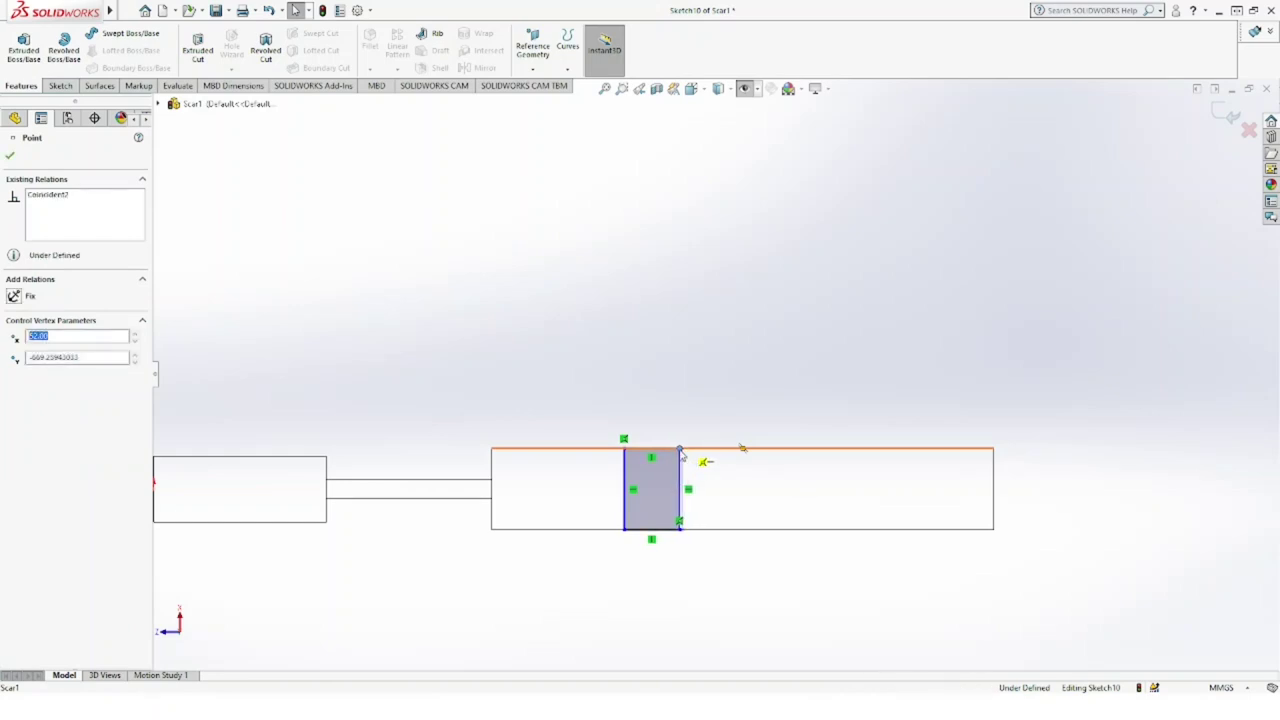
left_click(58, 86)
left_click(258, 52)
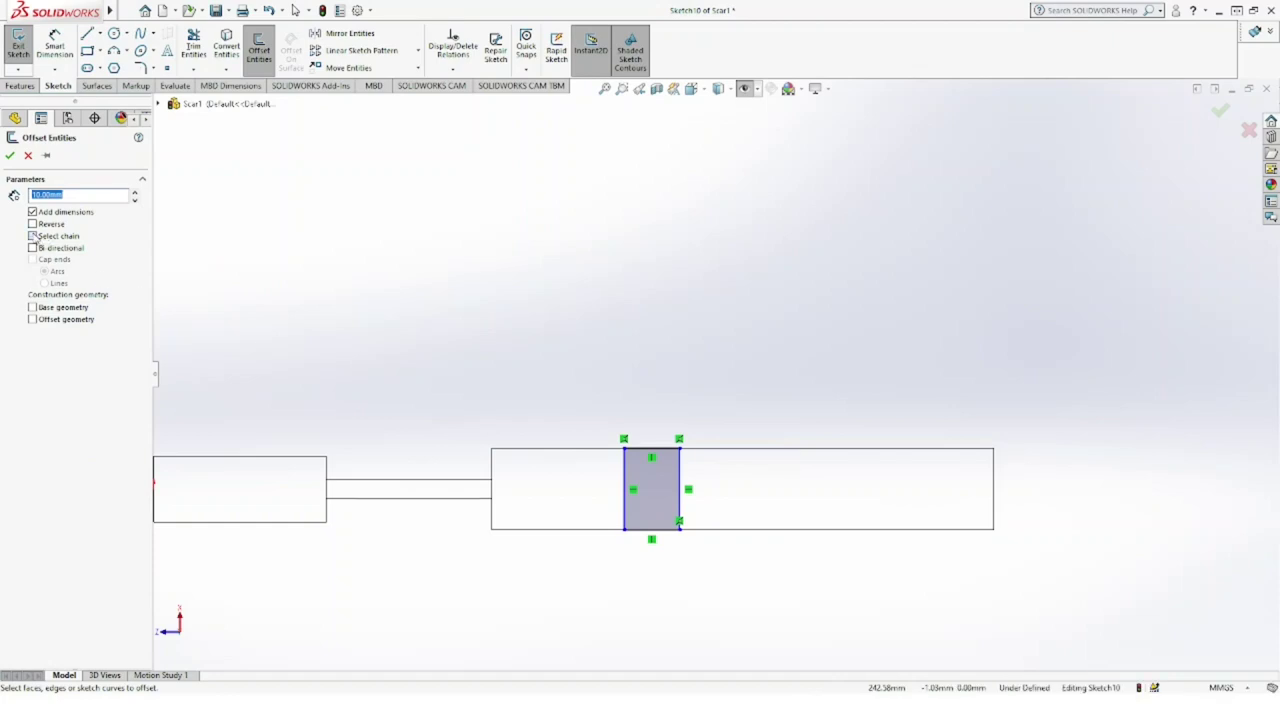
Step: Offset the rectangle 10 mm inward and make the outer rectangle's four lines construction geometry
left_click(624, 459)
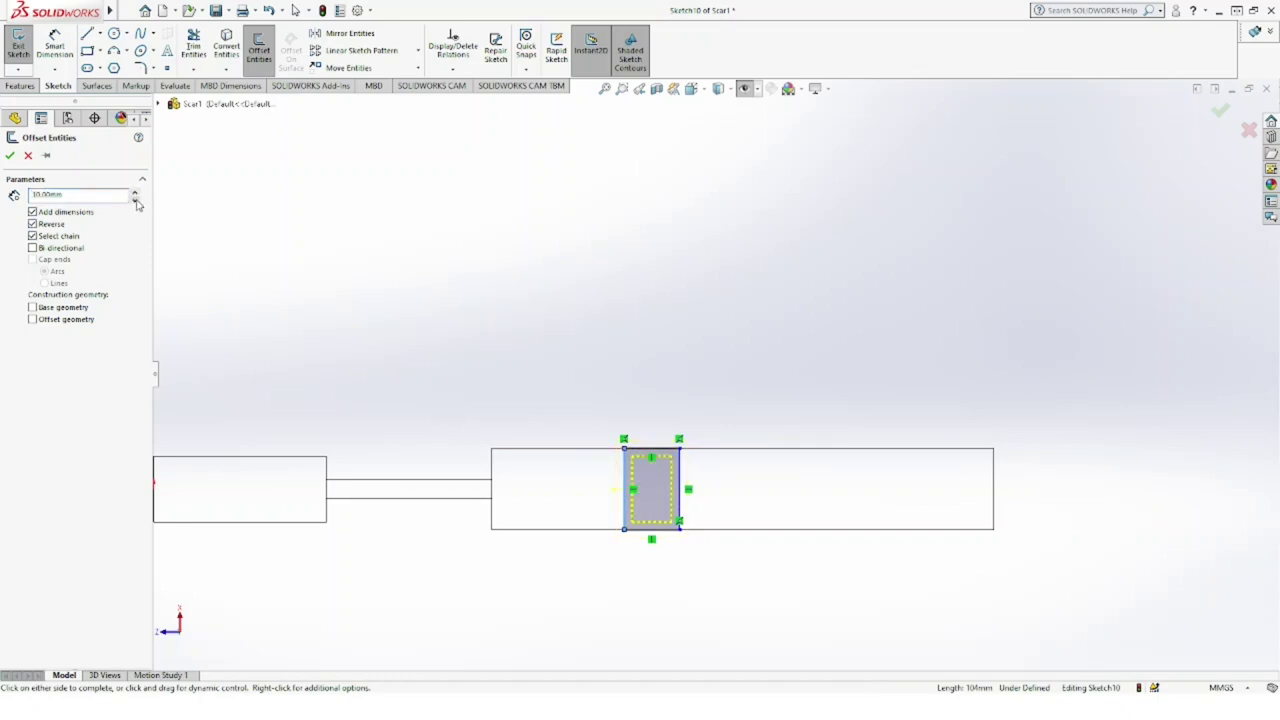
left_click(10, 156)
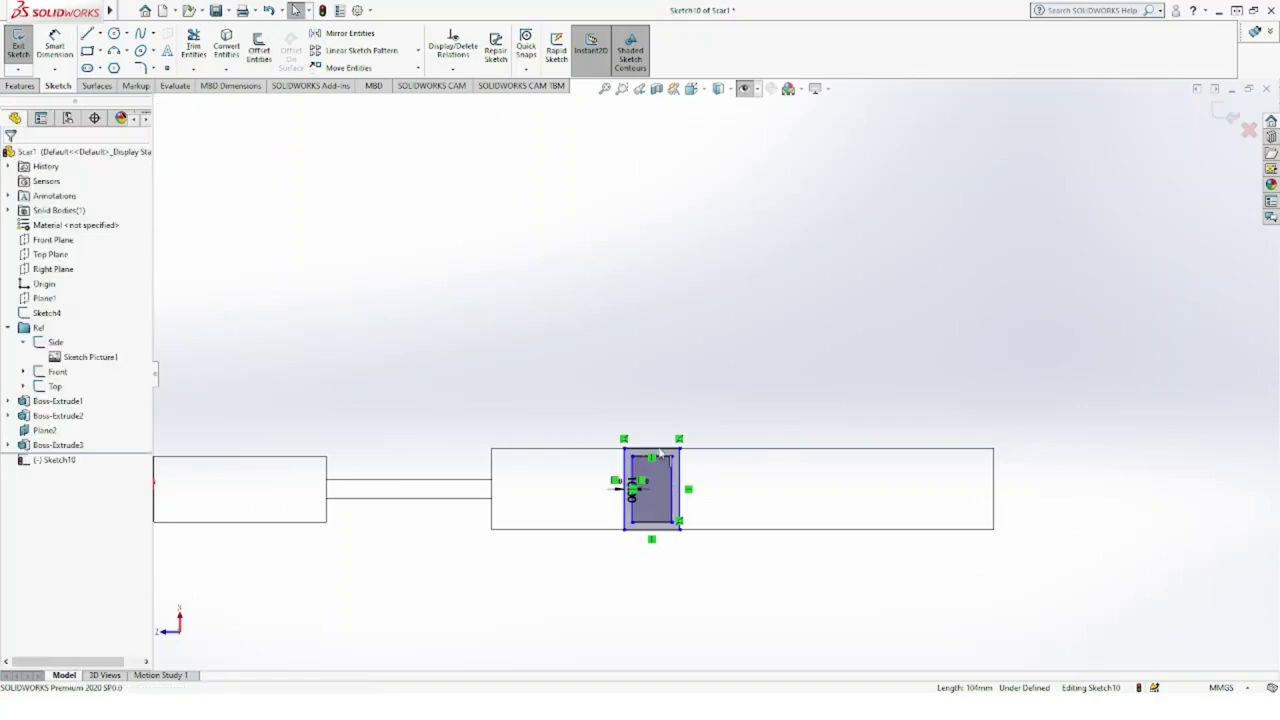
scroll(667, 478, "down", 2)
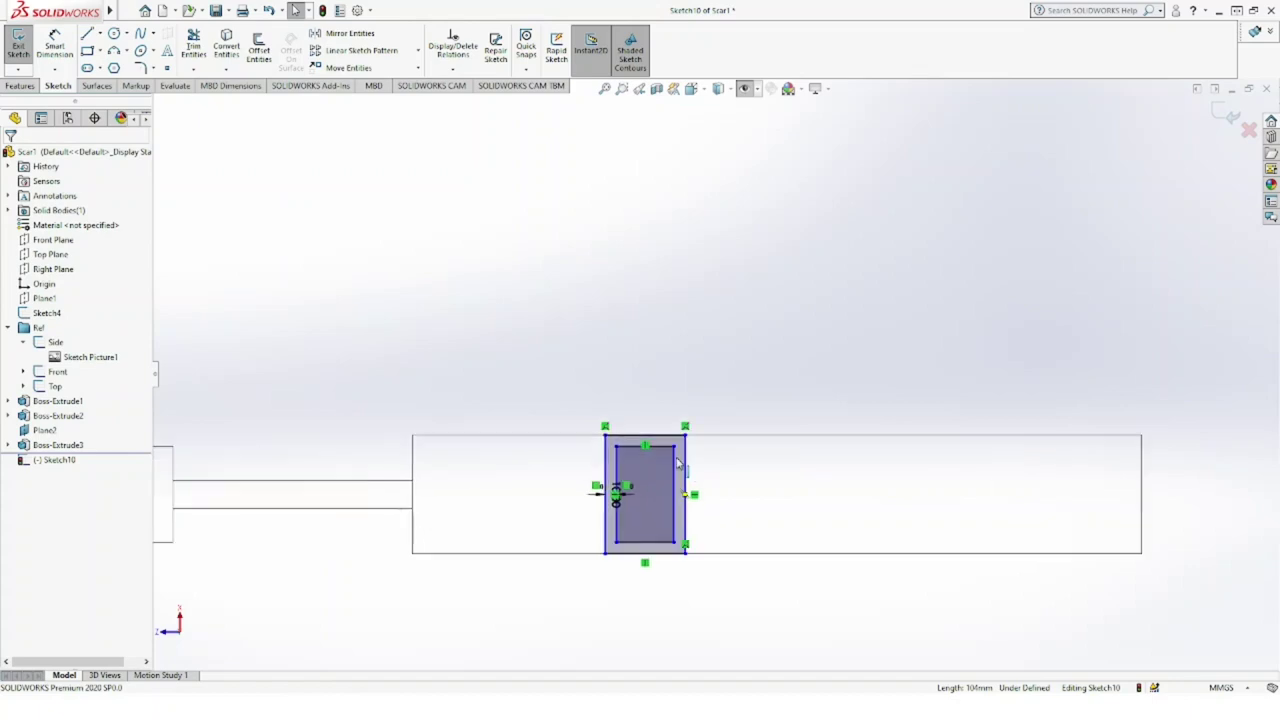
scroll(667, 478, "down", 2)
left_click(583, 566)
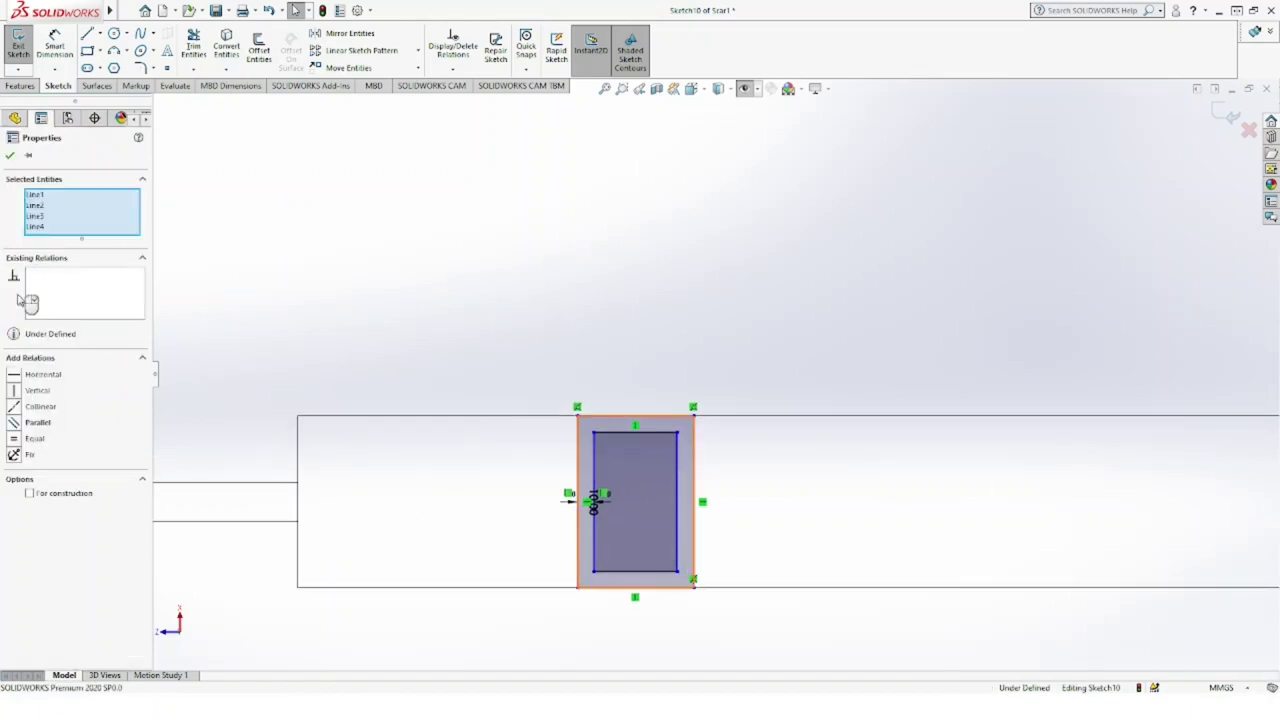
left_click(30, 494)
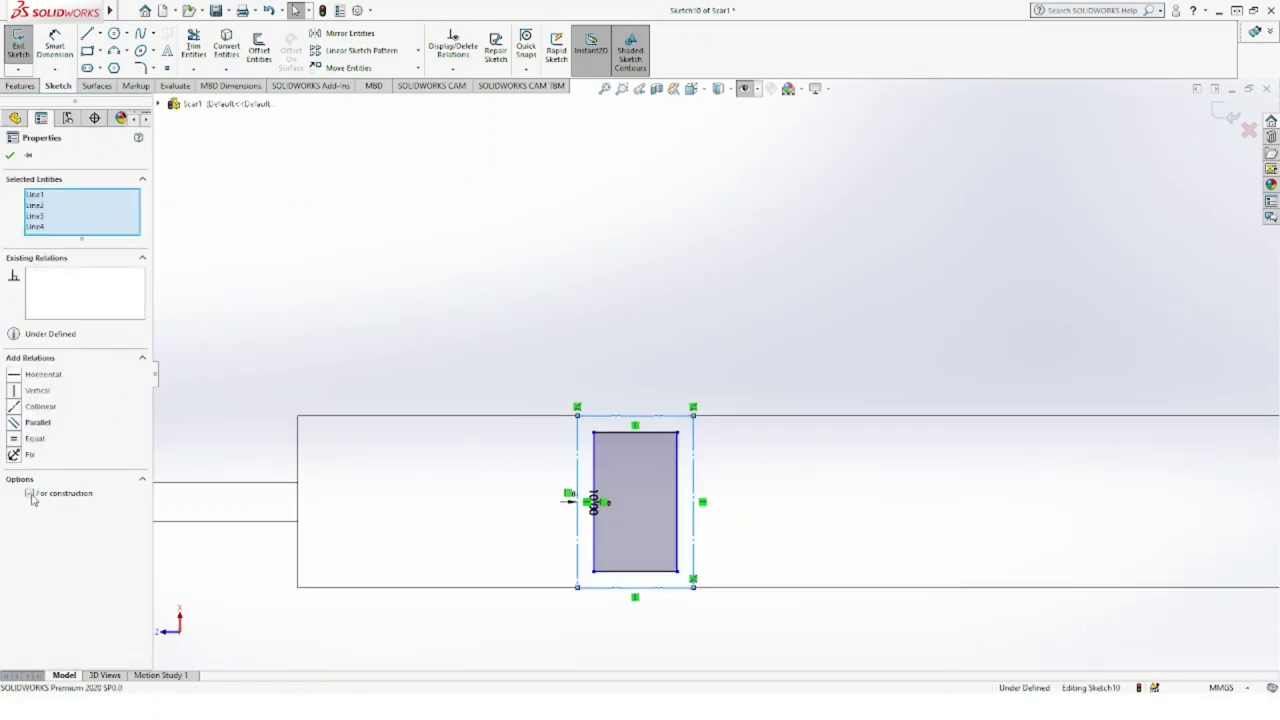
left_click(10, 157)
scroll(494, 291, "up", 2)
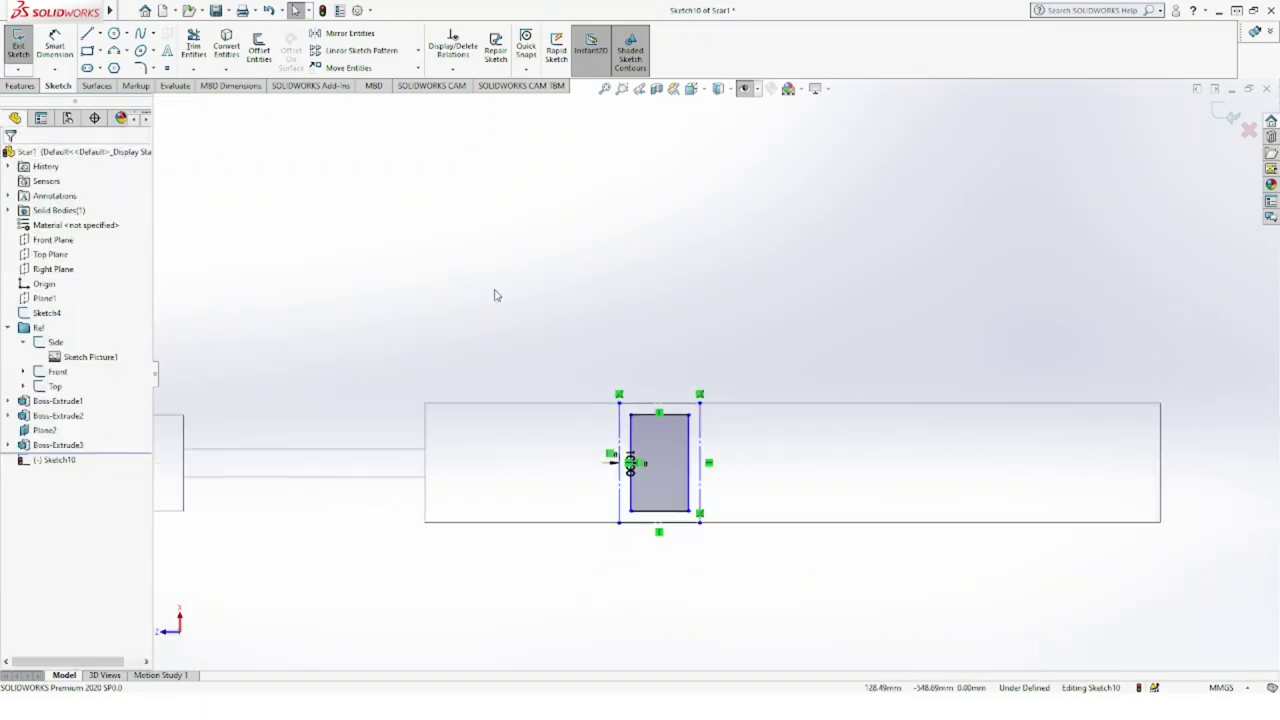
scroll(494, 291, "up", 2)
left_click(12, 86)
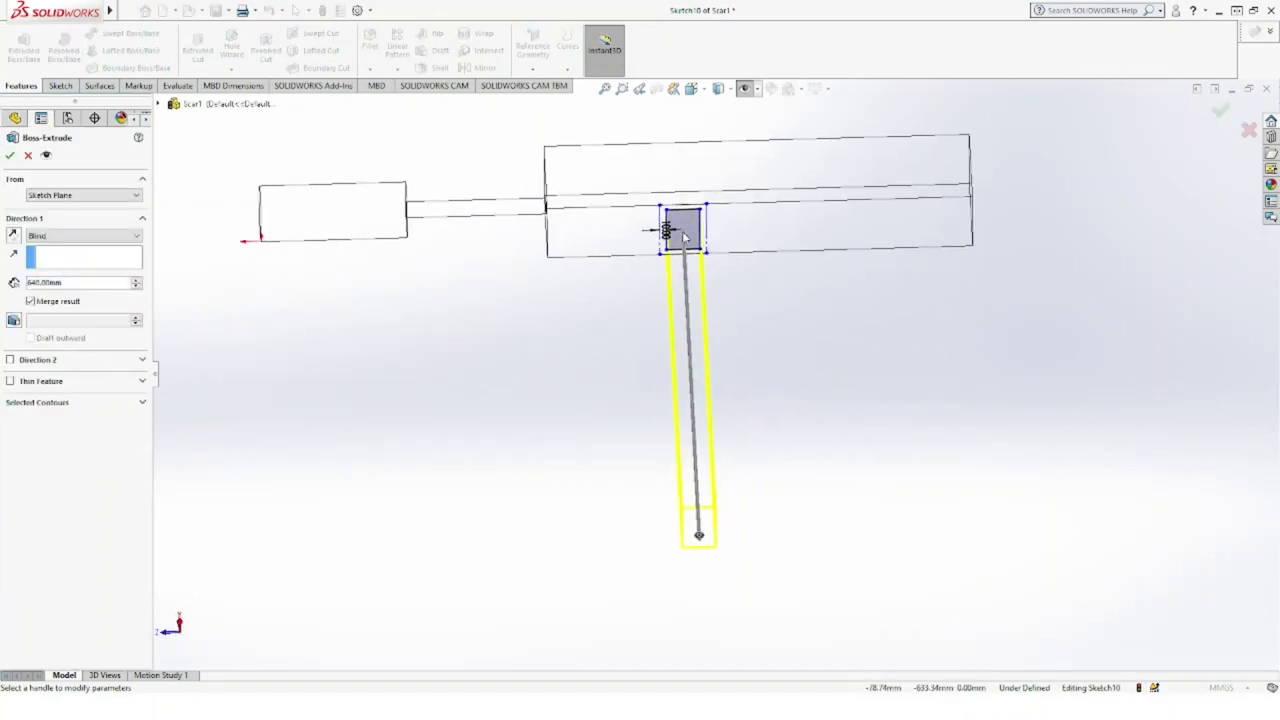
Step: Extrude Sketch10's inner rectangle from the Right view, shortening the depth to 88 mm
left_click(691, 88)
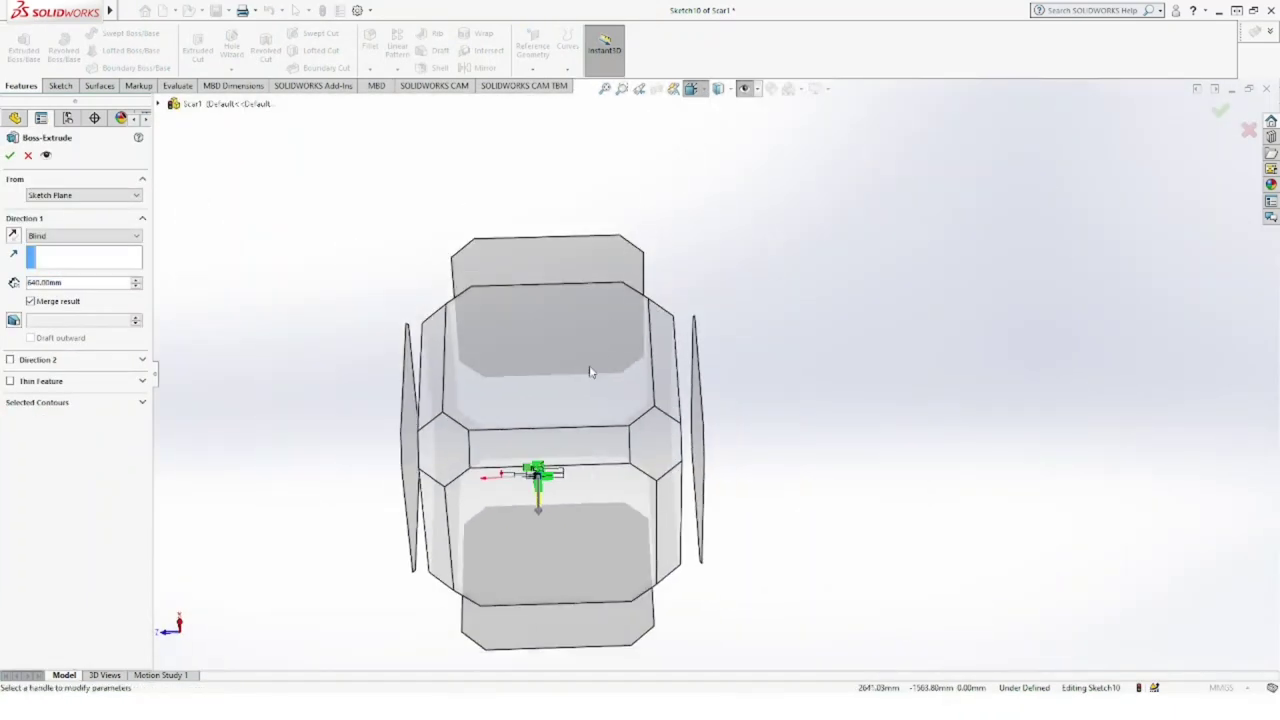
key("ctrl+1")
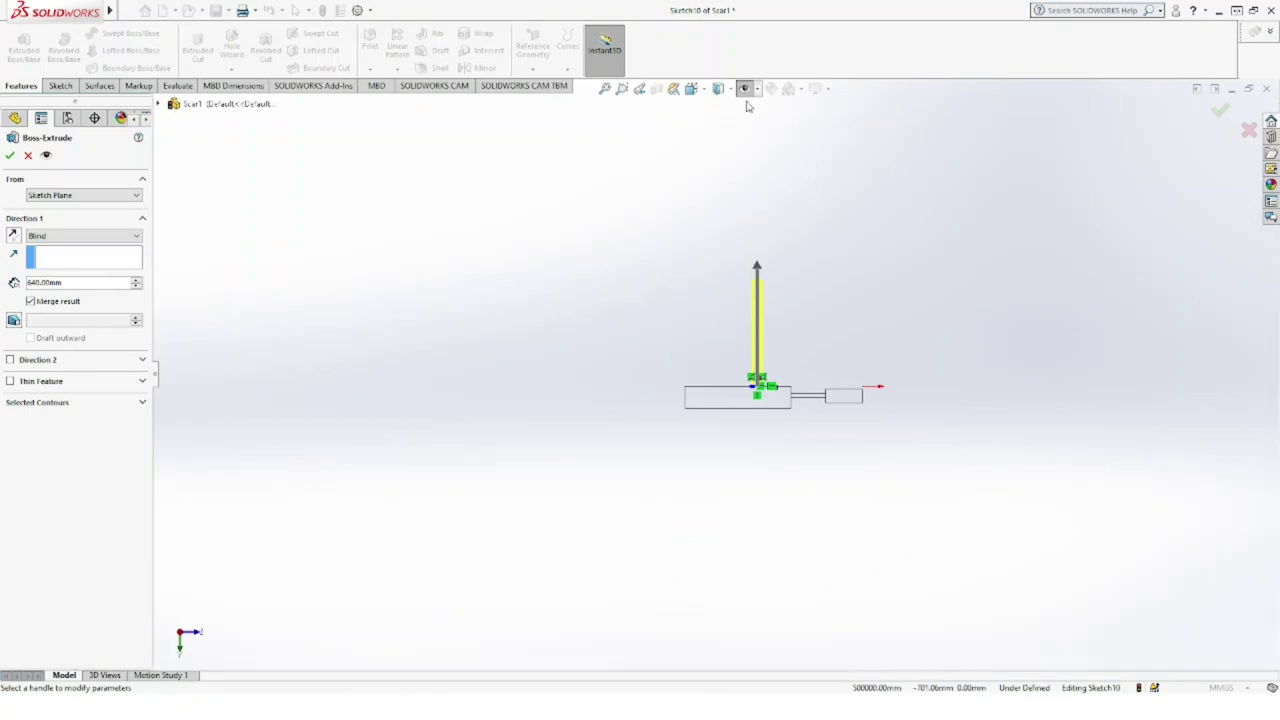
mouse_move(708, 369)
middle_mouse_down()
mouse_move(703, 177)
mouse_move(551, 191)
mouse_move(534, 469)
mouse_move(652, 359)
mouse_move(566, 354)
mouse_move(674, 149)
middle_mouse_up()
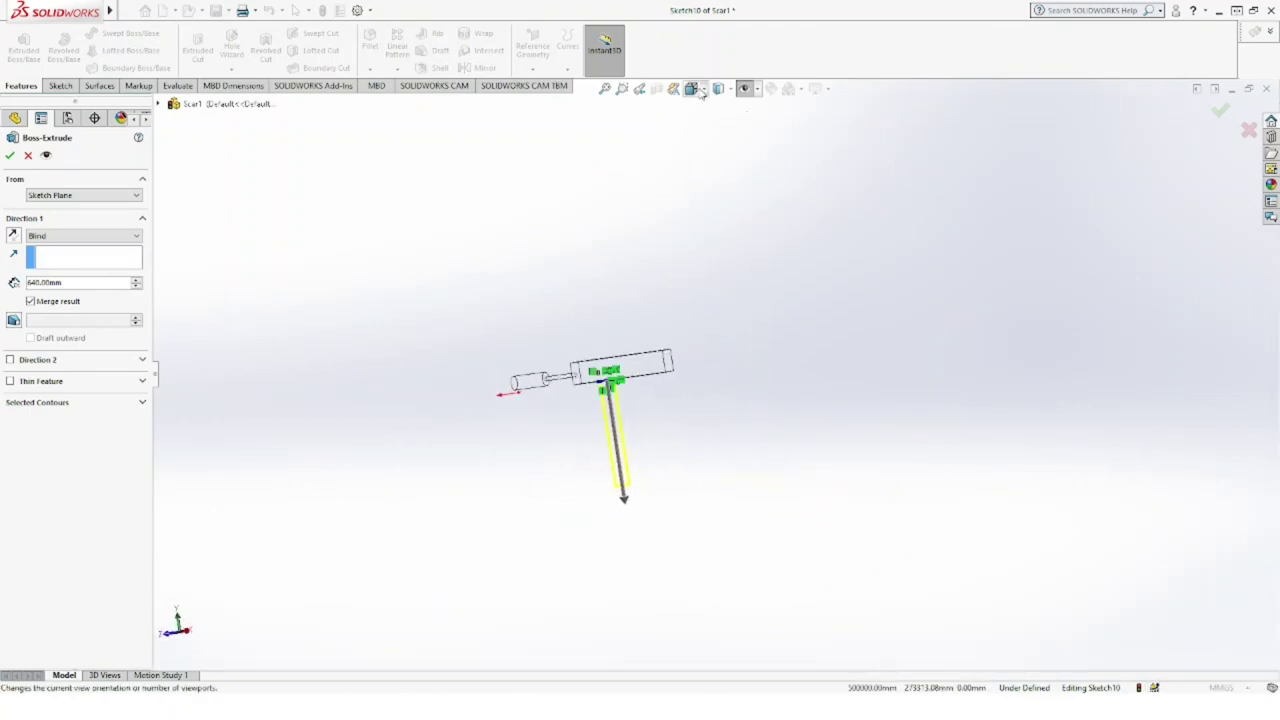
left_click(691, 88)
key("ctrl+4")
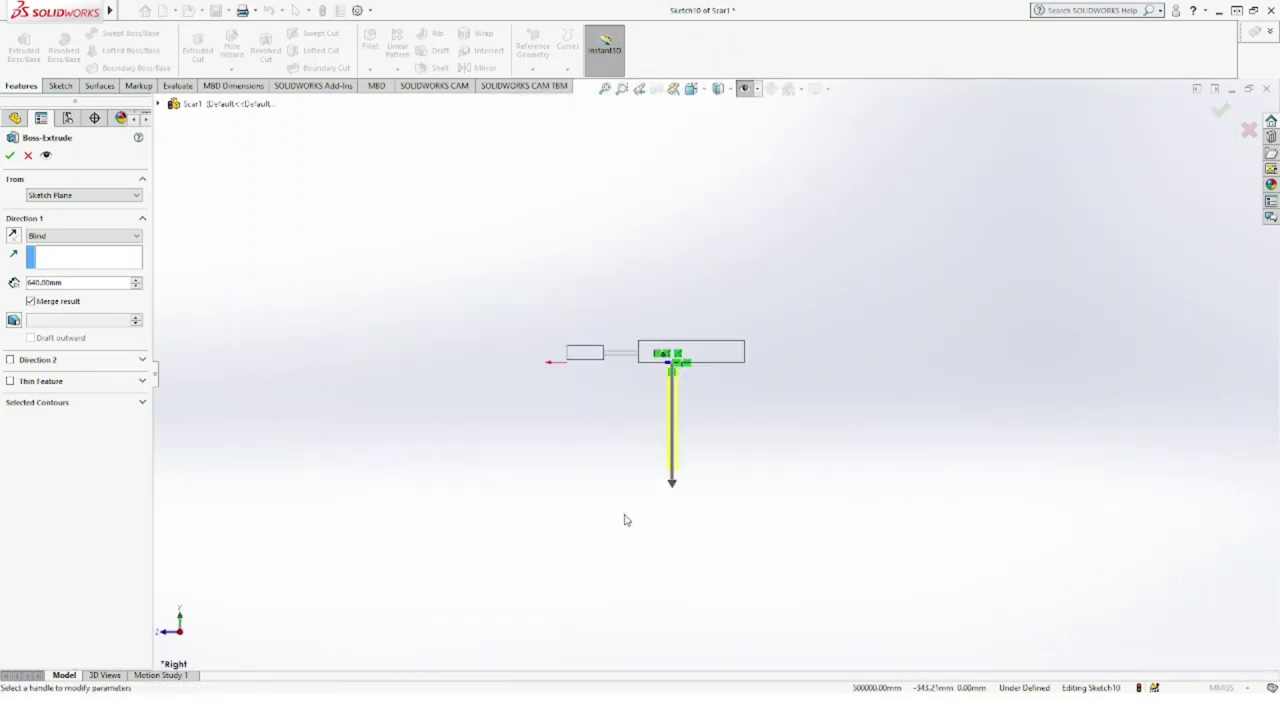
left_click_drag(672, 484, 672, 398)
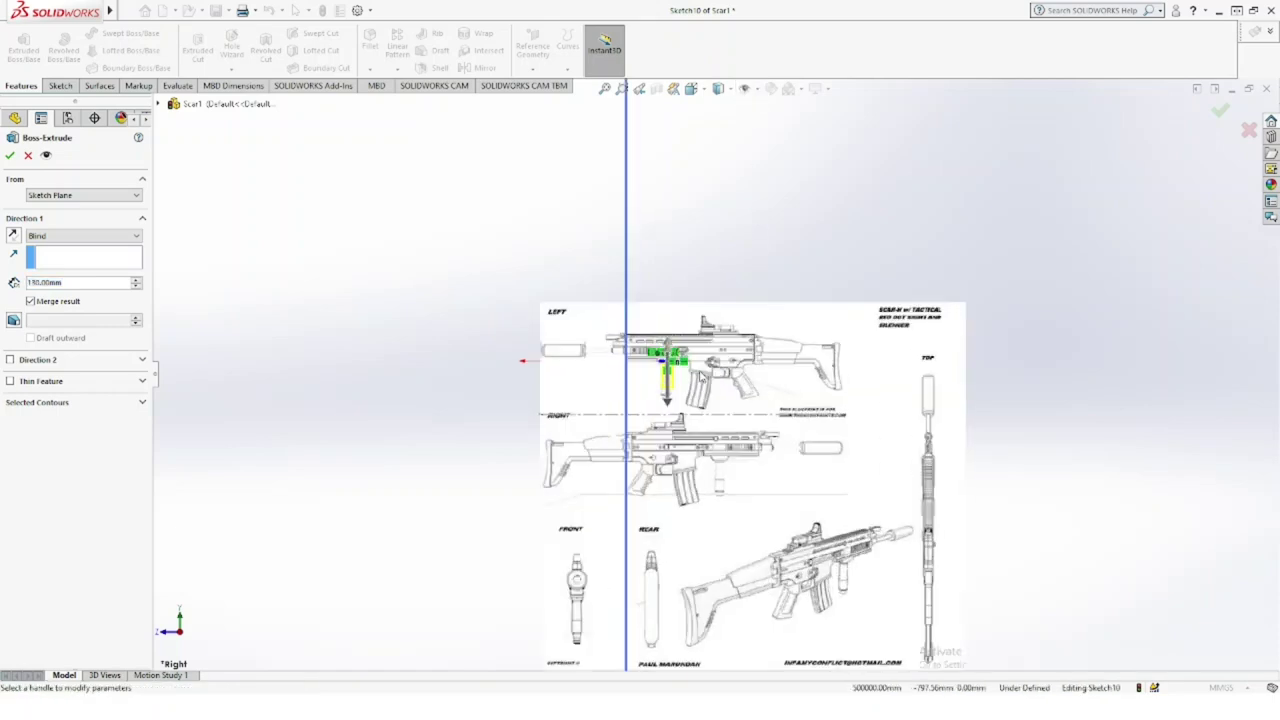
scroll(660, 390, "down", 2)
scroll(655, 395, "down", 2)
scroll(650, 400, "down", 2)
scroll(650, 400, "down", 3)
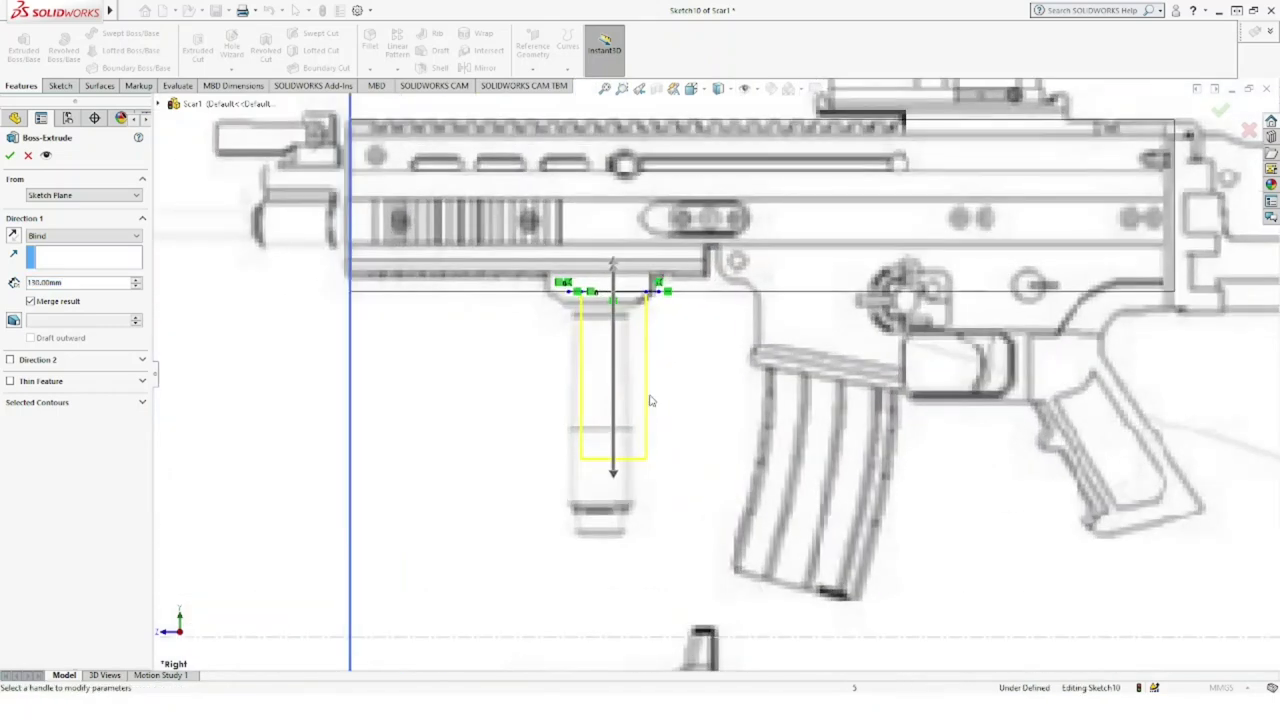
mouse_move(613, 472)
left_mouse_down()
mouse_move(634, 442)
mouse_move(640, 331)
left_mouse_up()
left_click(9, 157)
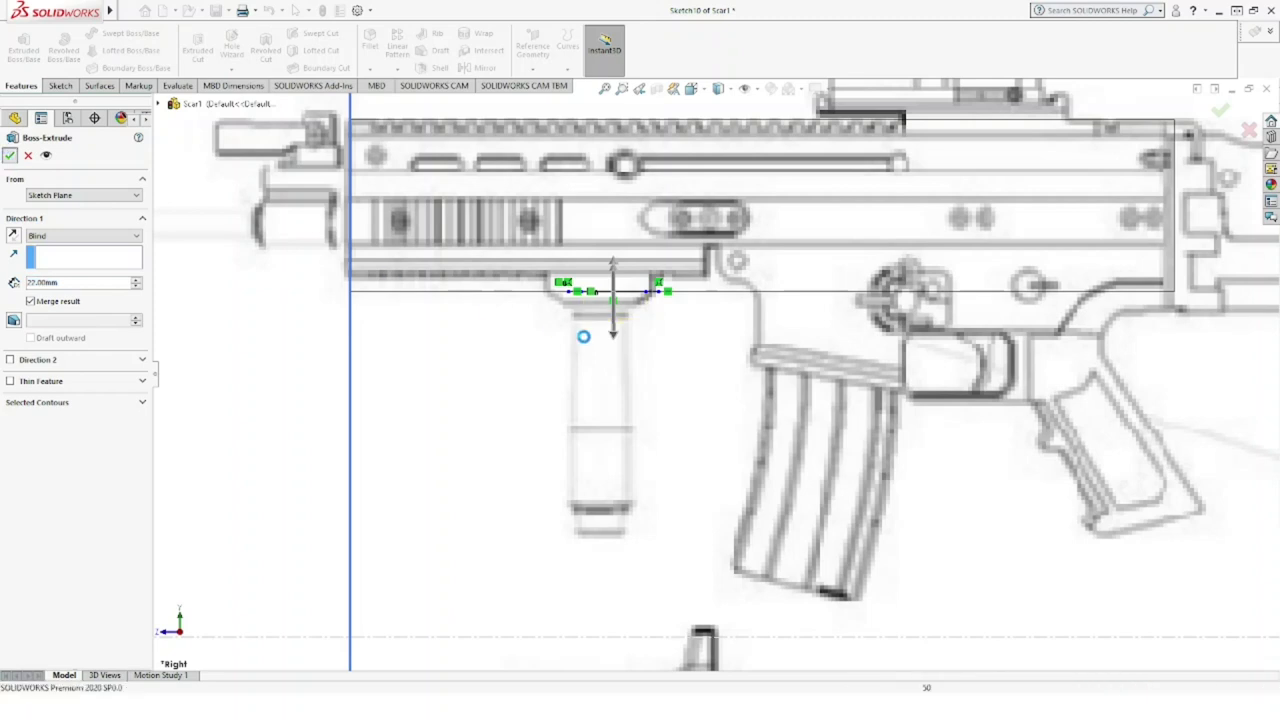
Step: Start a new sketch on the new block's face, viewed head-on with blueprints hidden
scroll(636, 375, "up", 3)
left_click(636, 398)
middle_click_drag(636, 398, 636, 228)
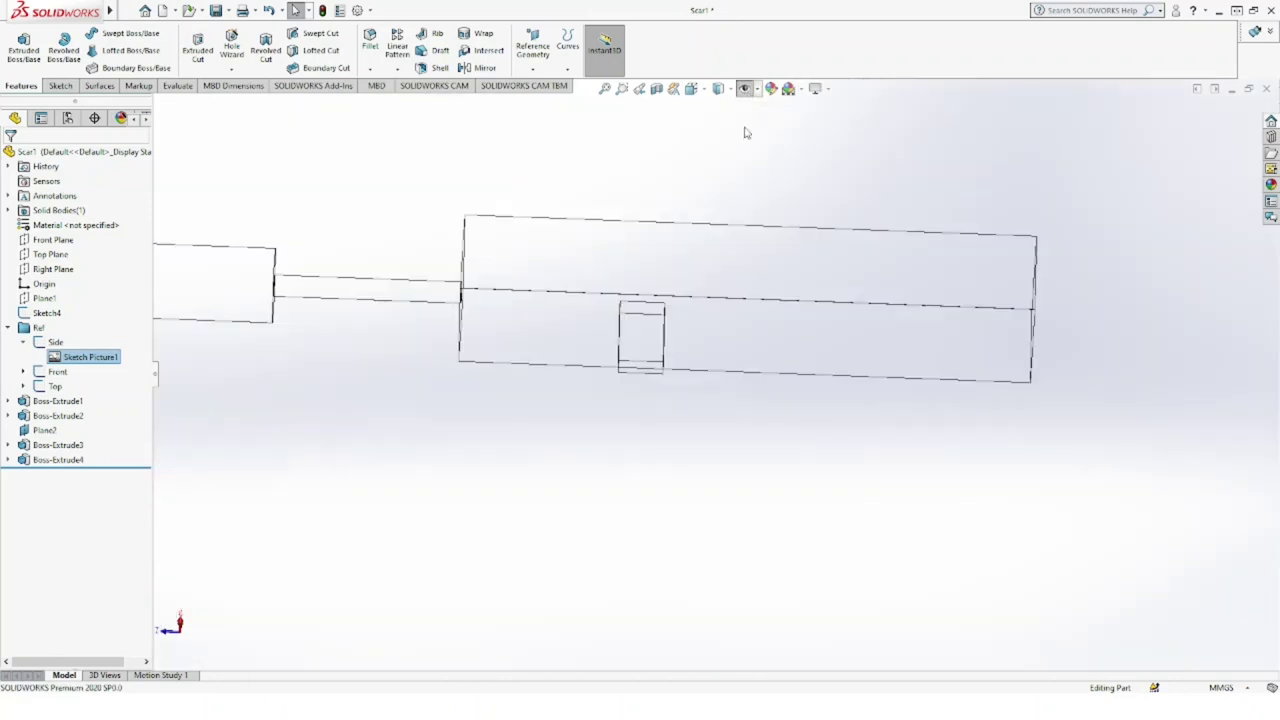
left_click(746, 92)
mouse_move(745, 130)
middle_mouse_down()
mouse_move(661, 383)
mouse_move(680, 224)
mouse_move(669, 174)
mouse_move(693, 385)
middle_mouse_up()
left_click(660, 368)
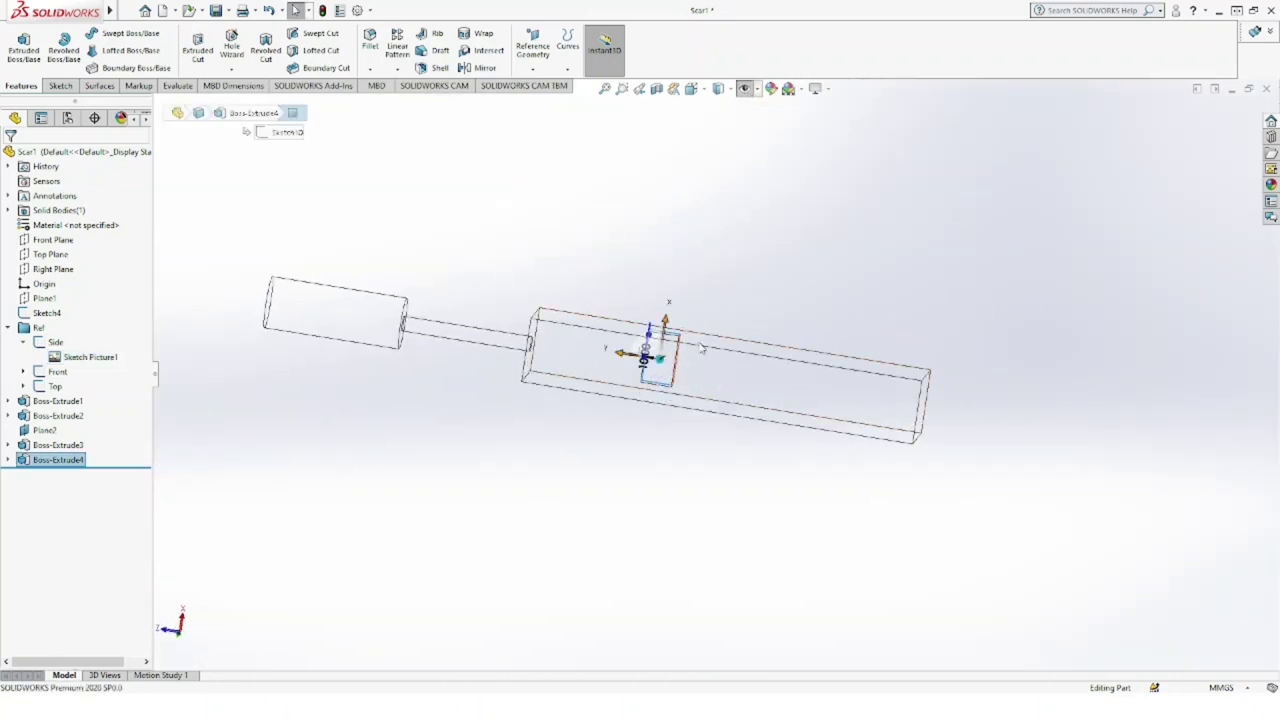
left_click(646, 354)
left_click(702, 93)
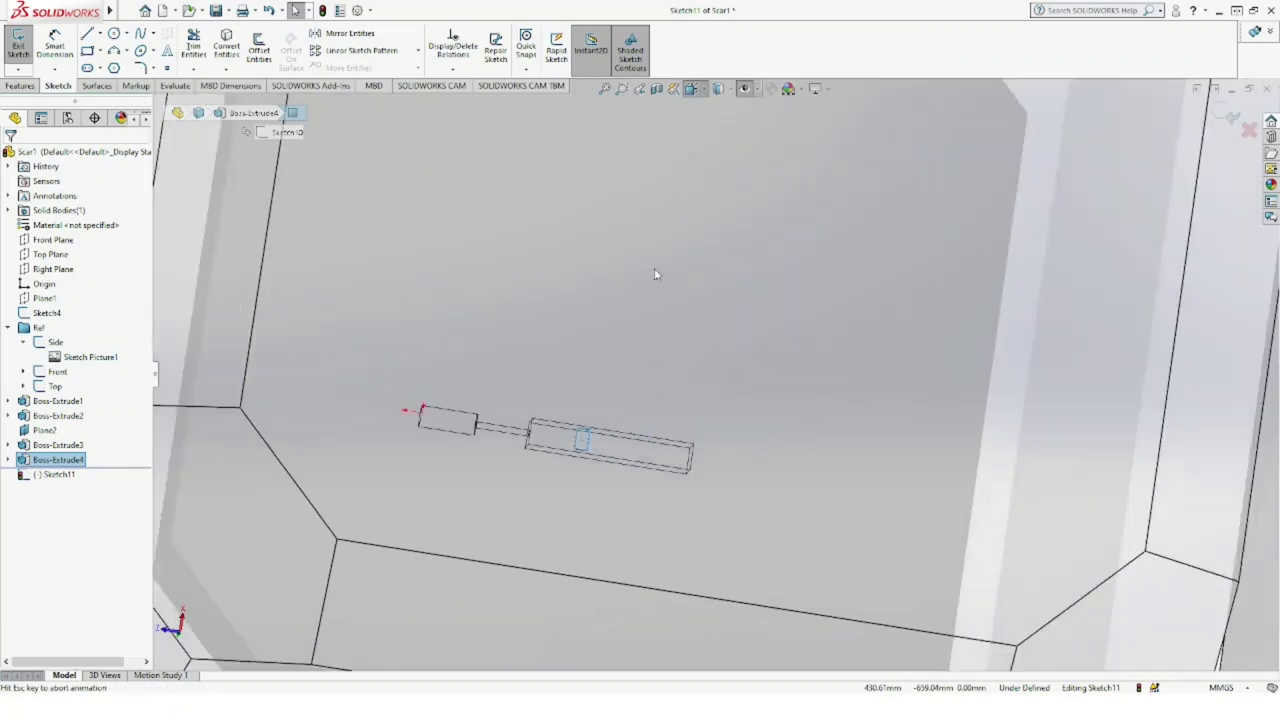
left_click(597, 411)
Step: Draw a vertical centreline between the face's bottom and top edge midpoints
scroll(690, 572, "down", 1)
scroll(666, 574, "down", 2)
scroll(651, 540, "down", 2)
scroll(666, 497, "down", 2)
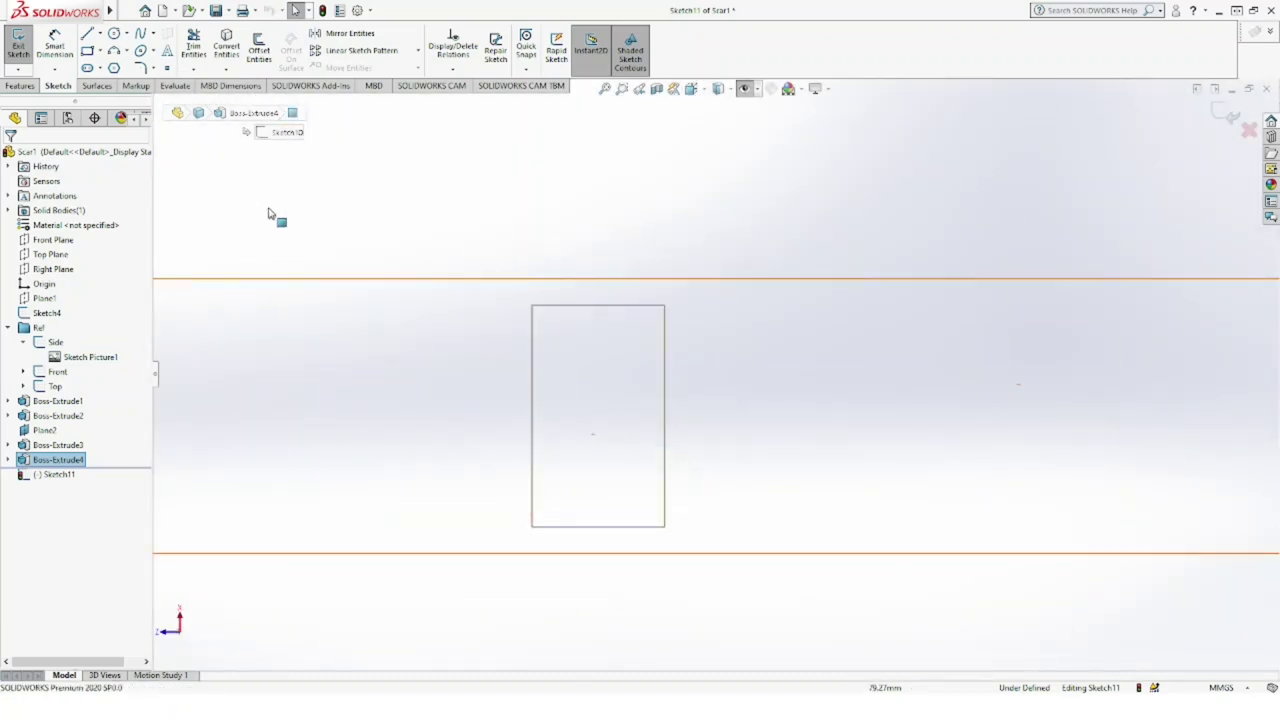
left_click(99, 33)
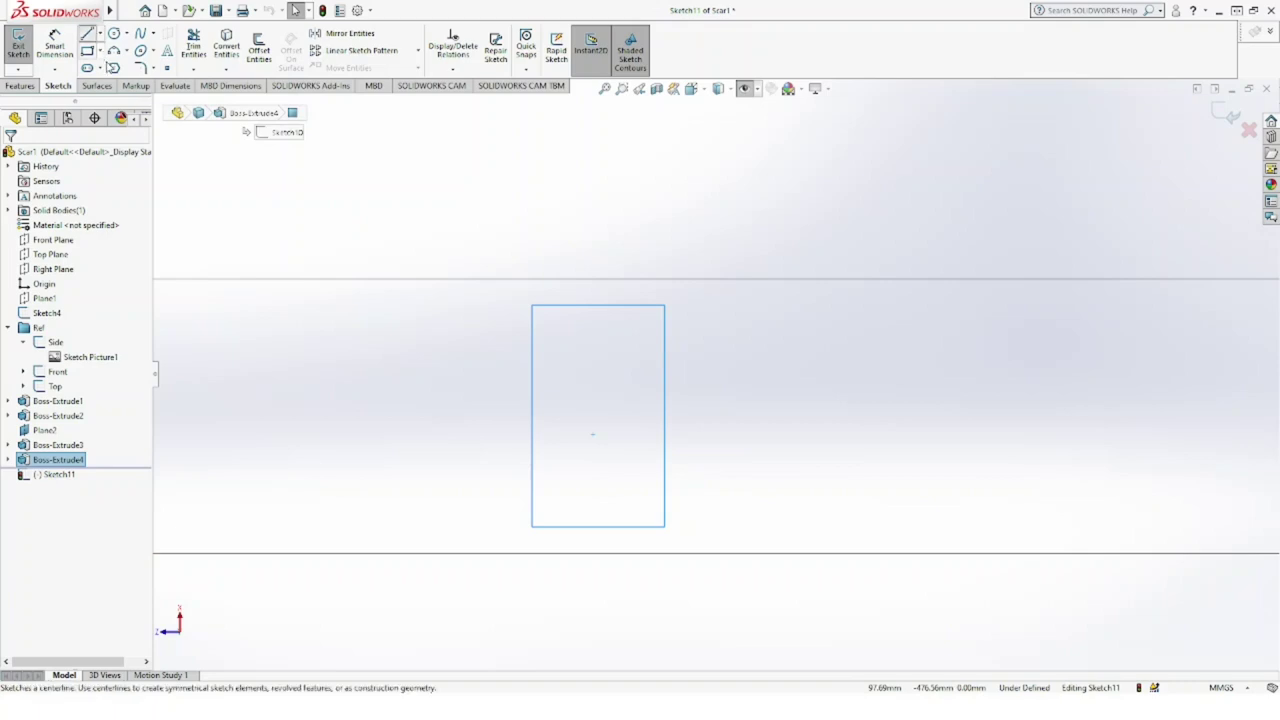
left_click(598, 304)
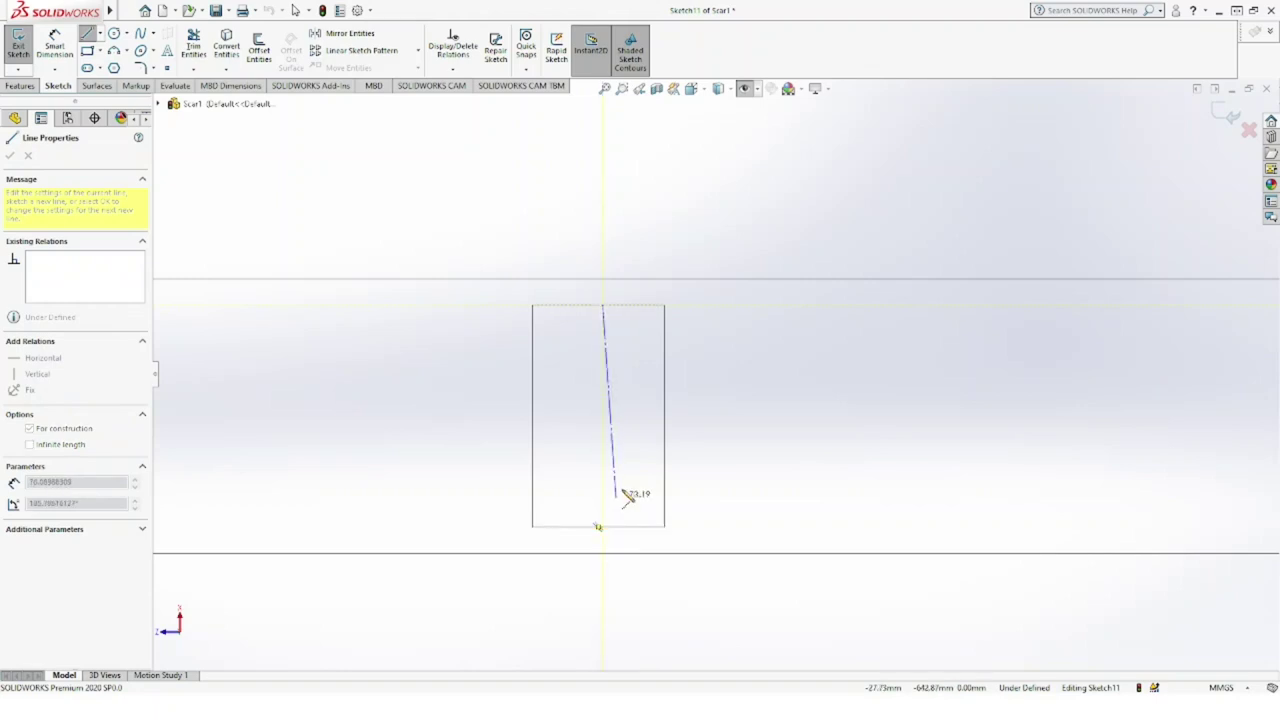
key("Escape")
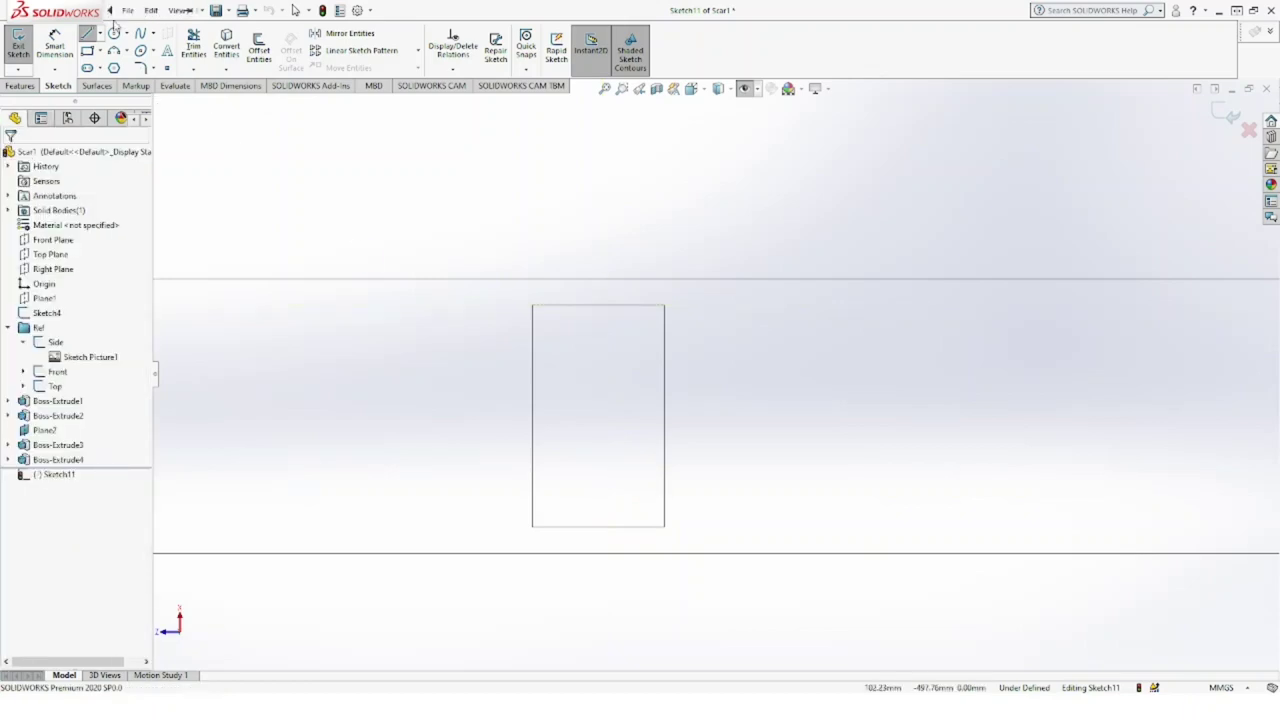
key("Return")
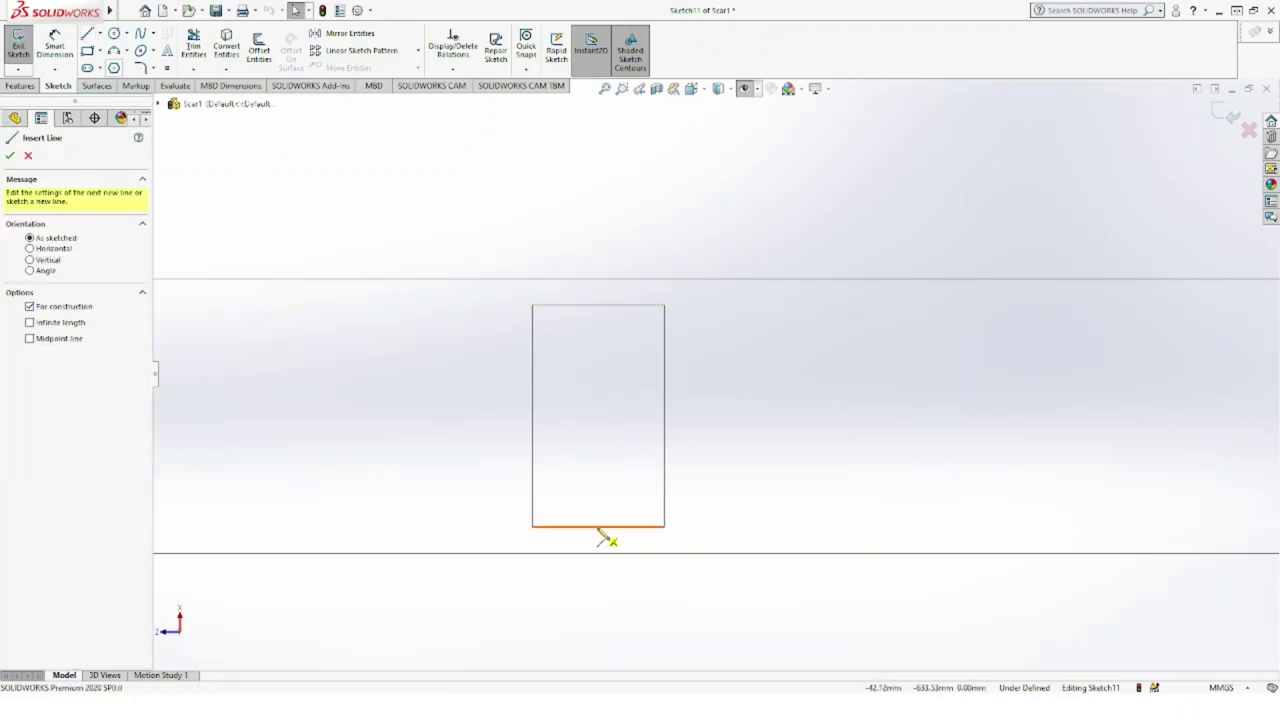
left_click(597, 527)
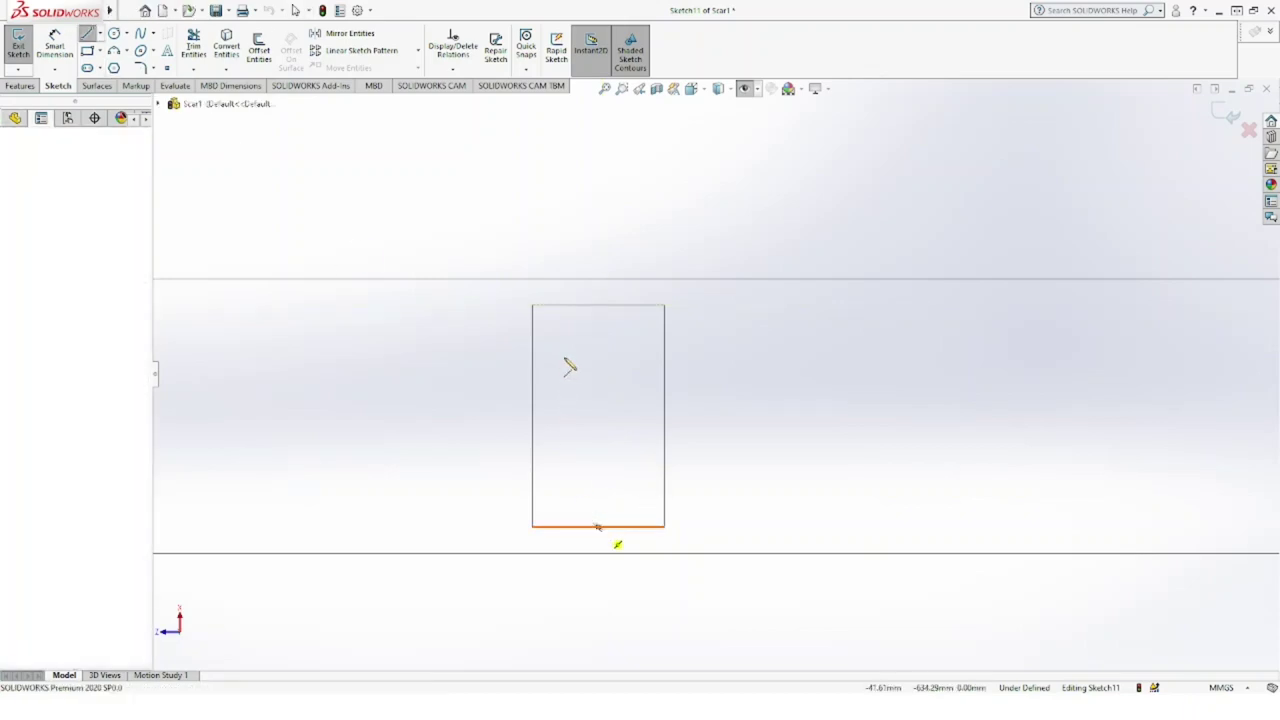
left_click(598, 305)
key("Escape")
key("Escape")
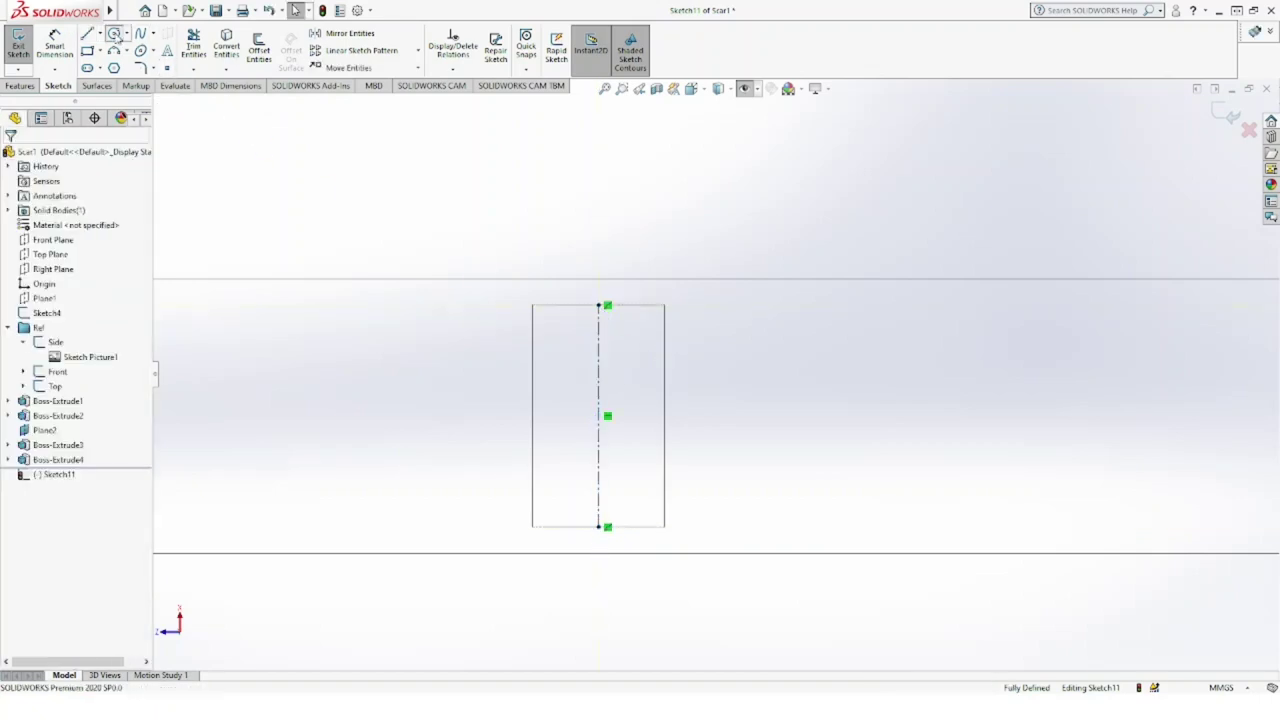
Step: Draw a circle centred on the centreline's midpoint and dimension it to 40 mm diameter
left_click(115, 34)
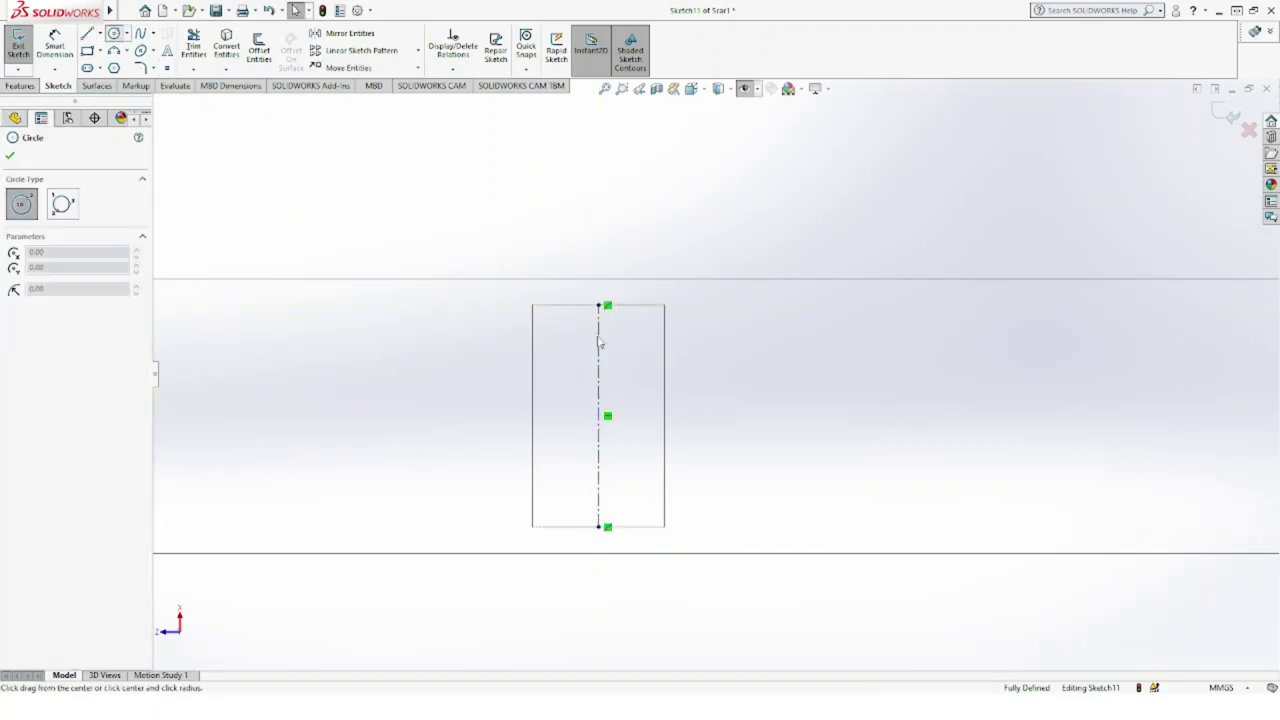
left_click(598, 415)
left_click(604, 366)
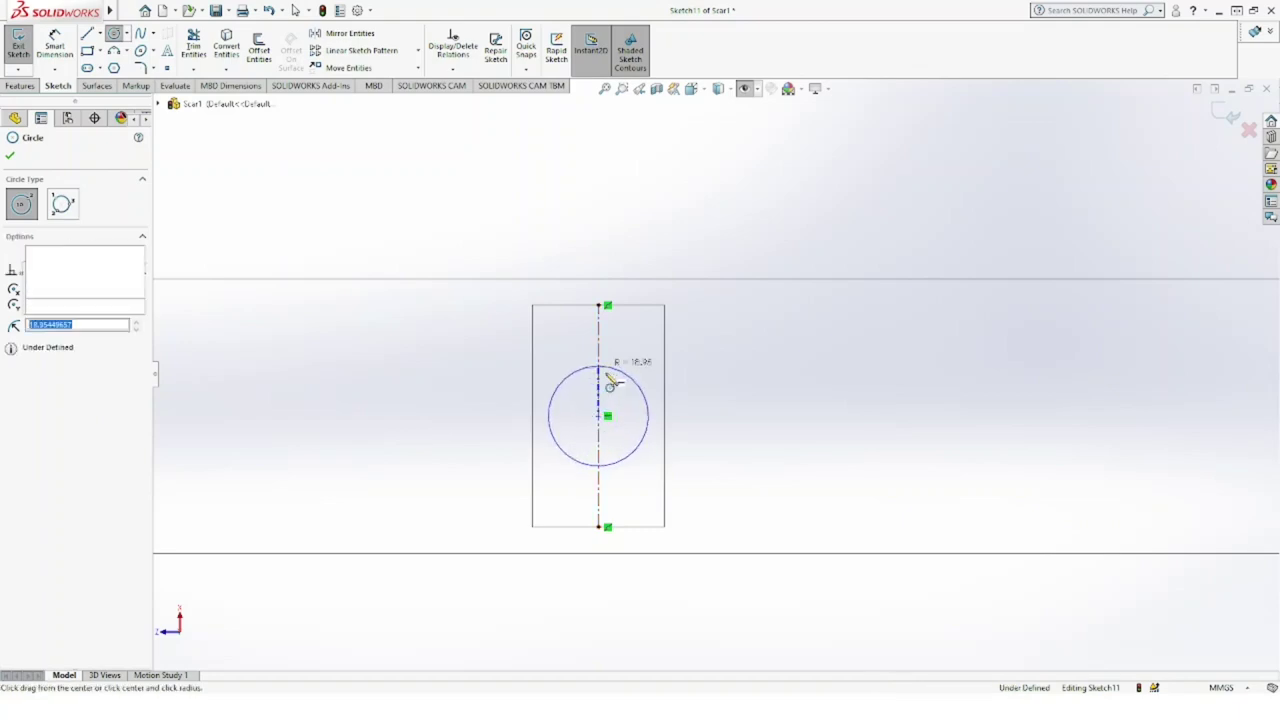
left_click(610, 381)
key("Escape")
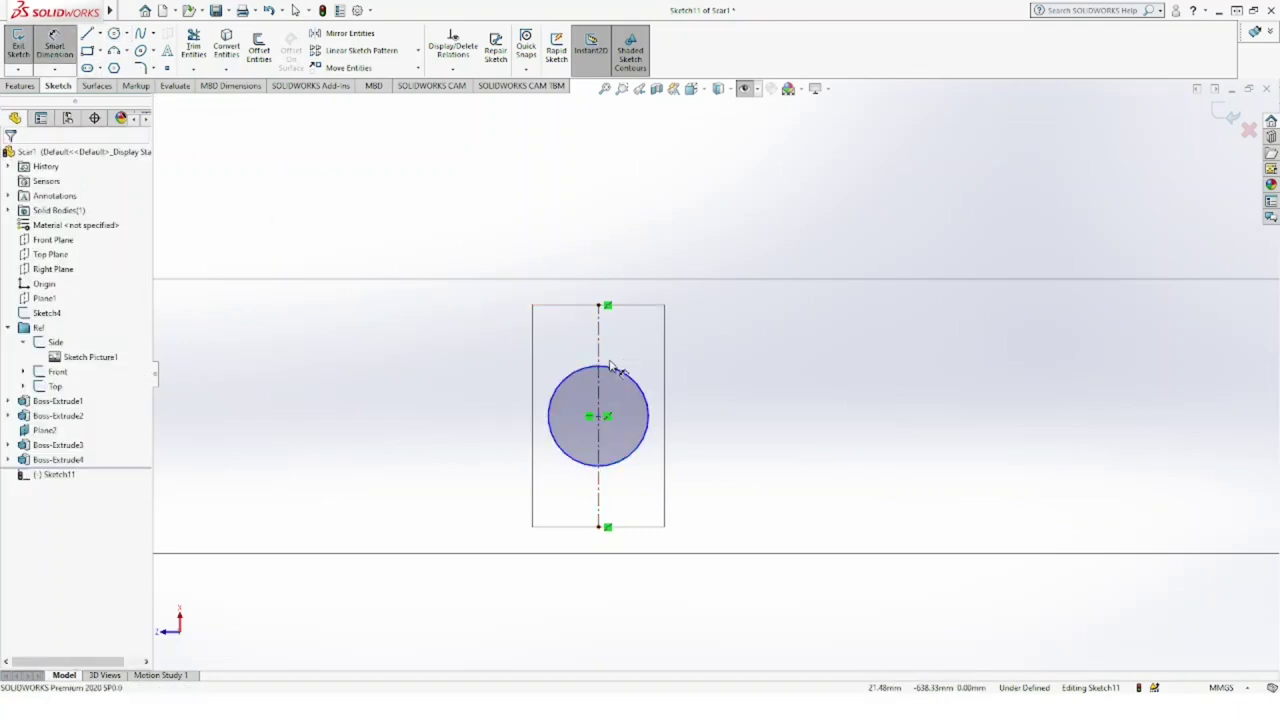
left_click(613, 368)
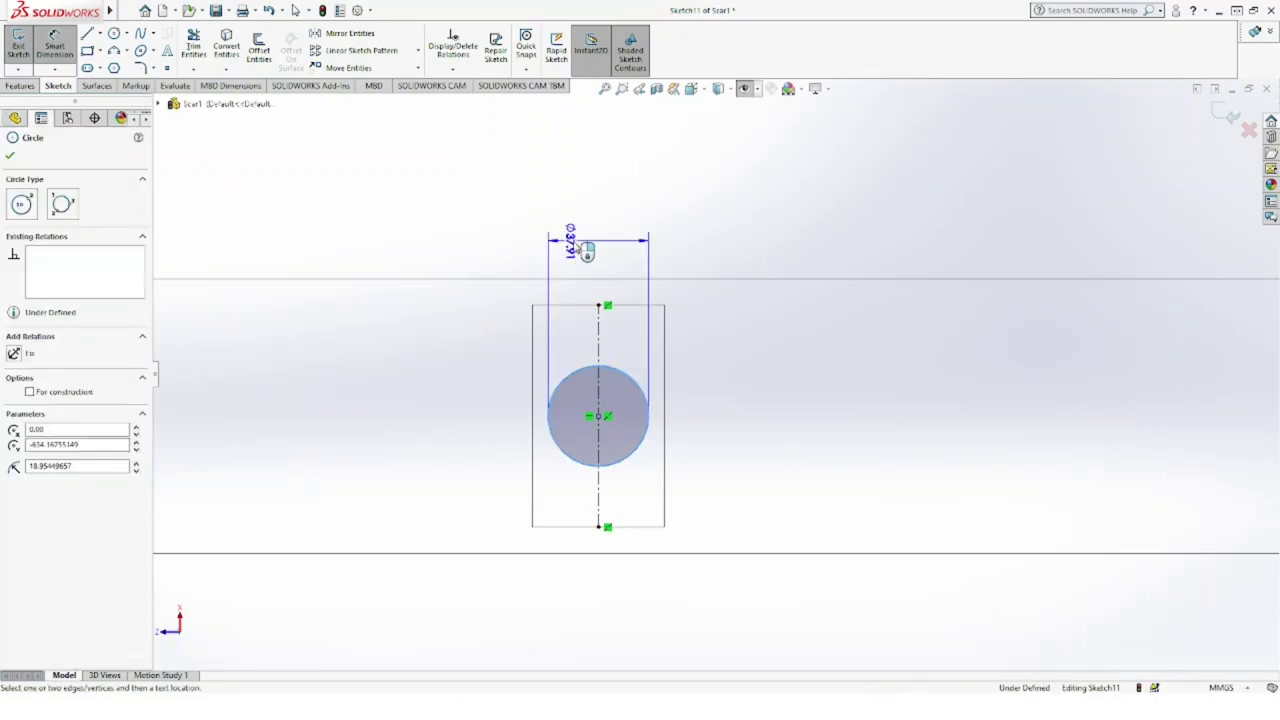
left_click(701, 273)
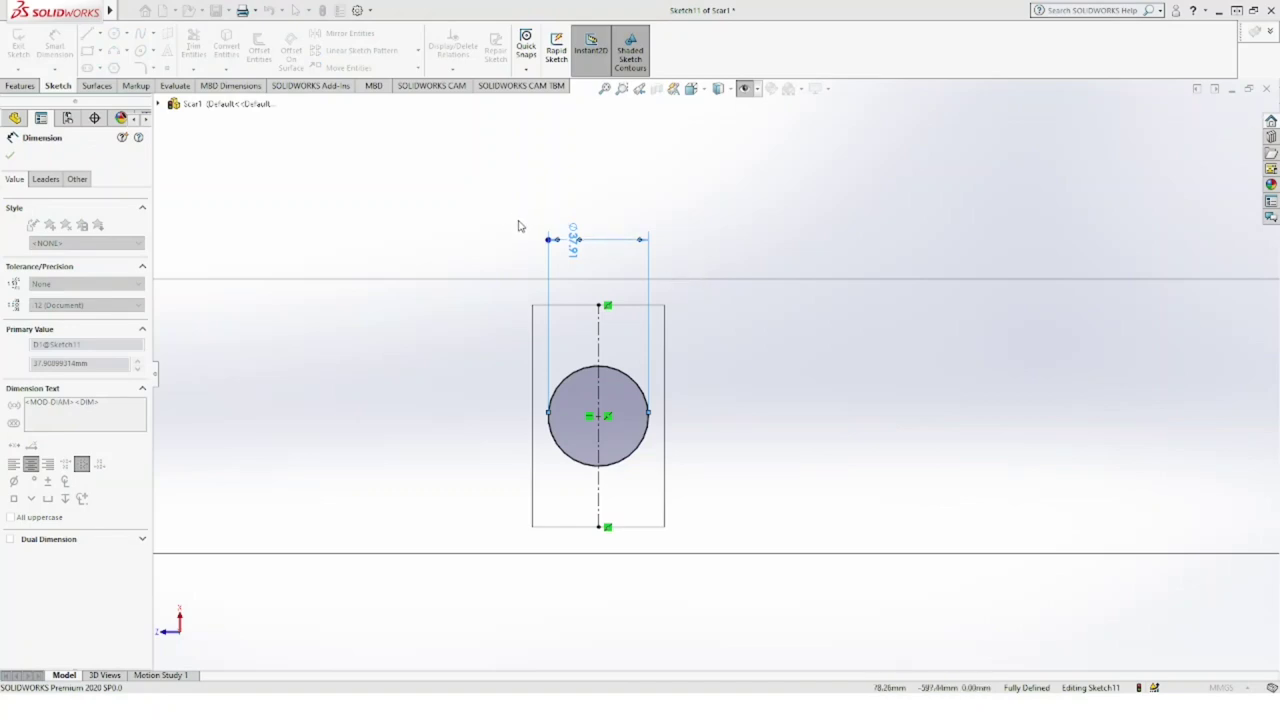
type("40")
key("Return")
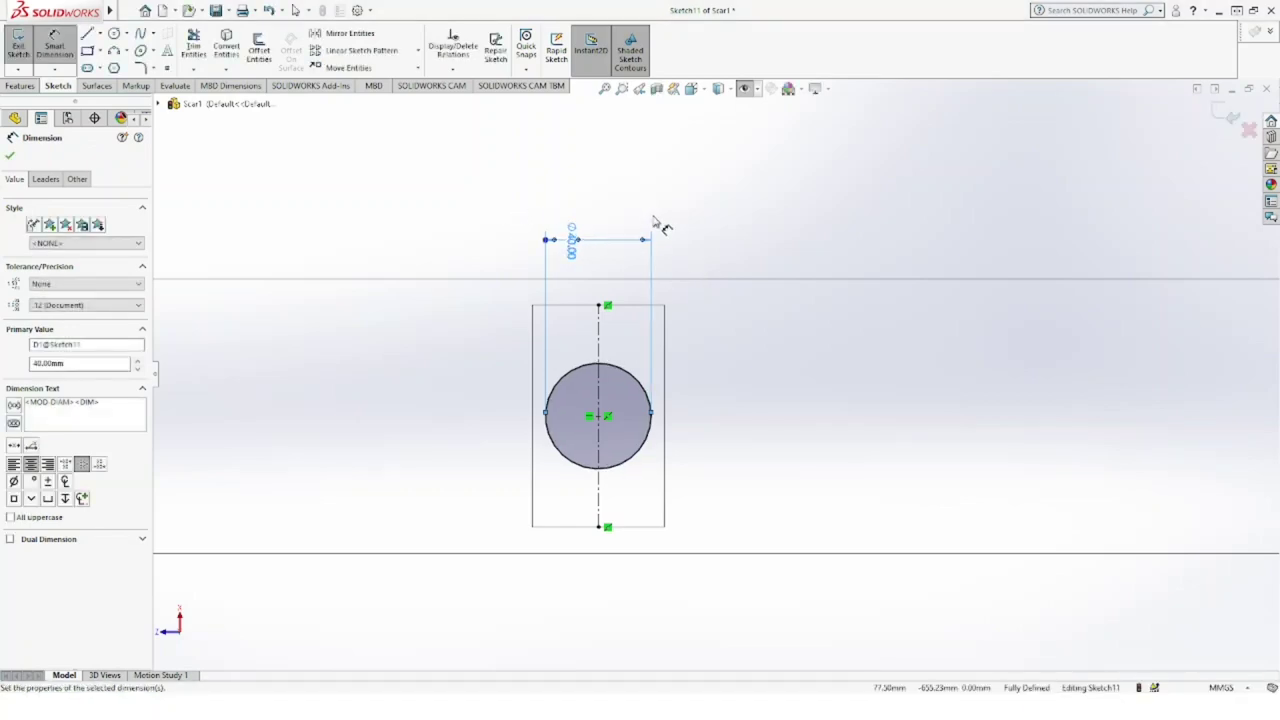
Step: Switch to the right-side view with the blueprint reference pictures shown
key("z")
middle_click_drag(645, 231, 640, 323)
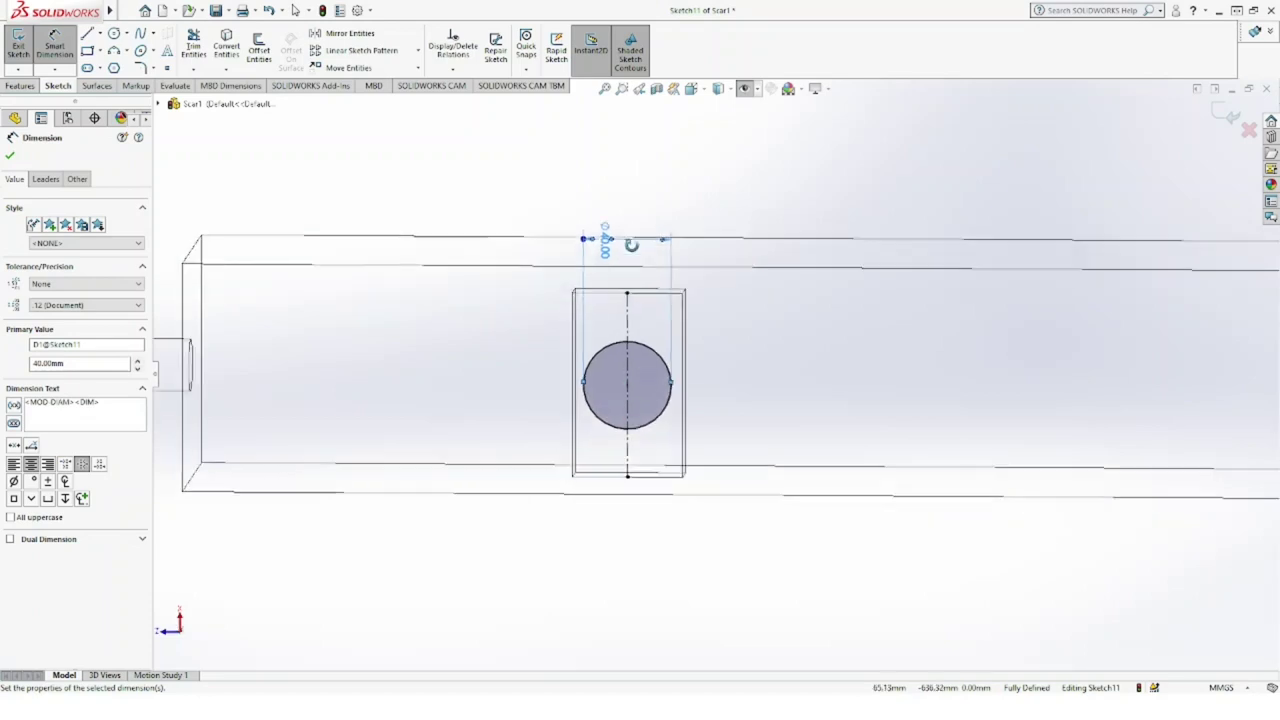
left_click(703, 91)
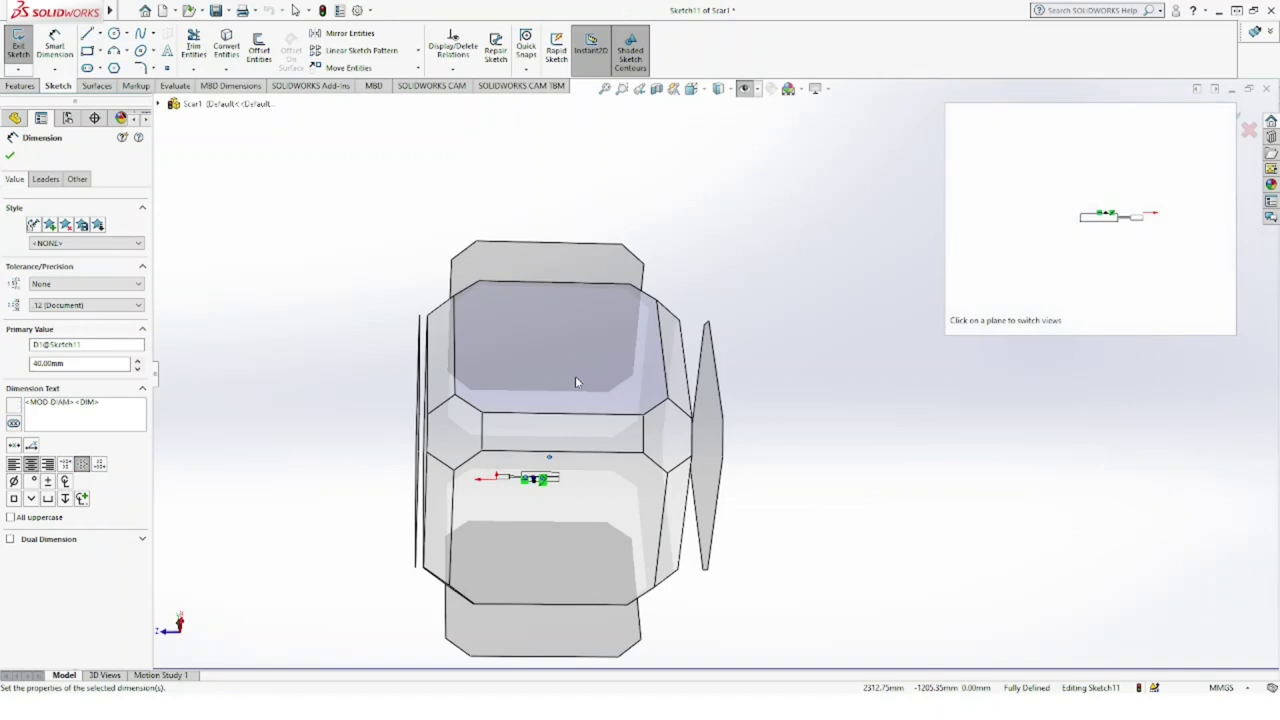
left_click(575, 381)
mouse_move(634, 389)
middle_mouse_down()
mouse_move(818, 451)
mouse_move(877, 351)
mouse_move(734, 306)
mouse_move(720, 463)
mouse_move(505, 445)
mouse_move(406, 414)
mouse_move(466, 183)
mouse_move(546, 297)
mouse_move(425, 288)
mouse_move(470, 270)
middle_mouse_up()
left_click(689, 89)
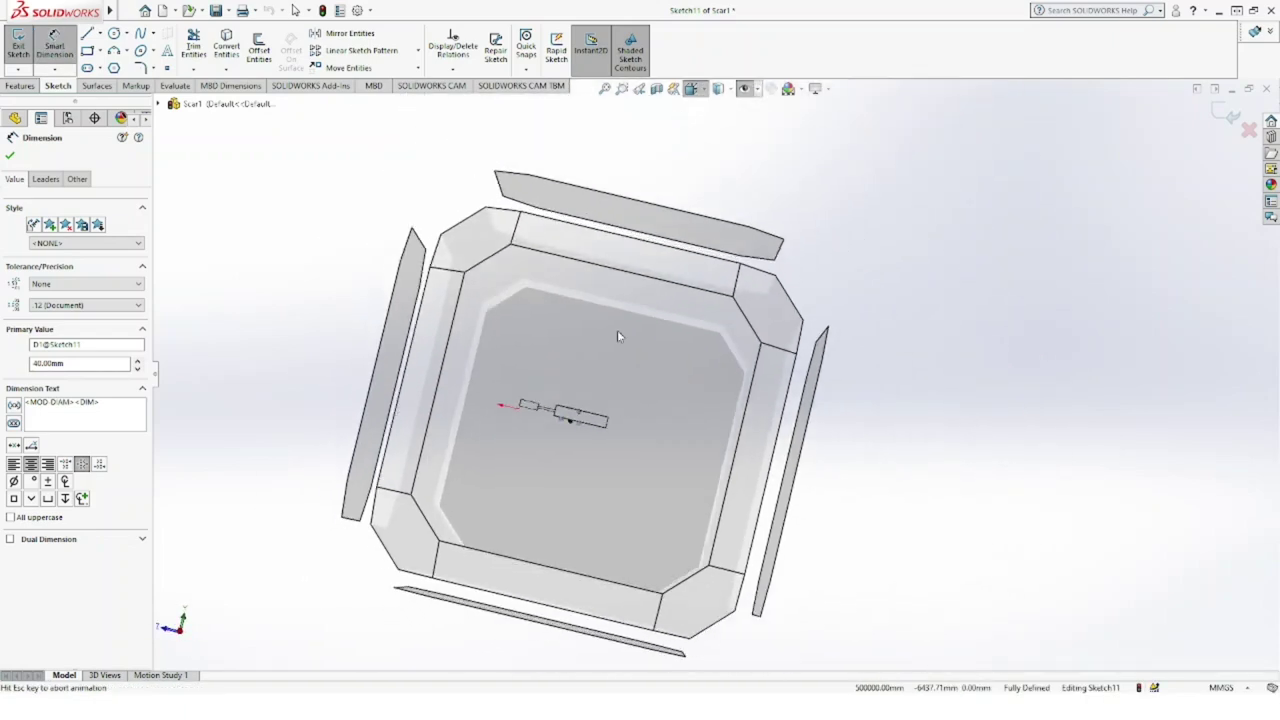
left_click(746, 89)
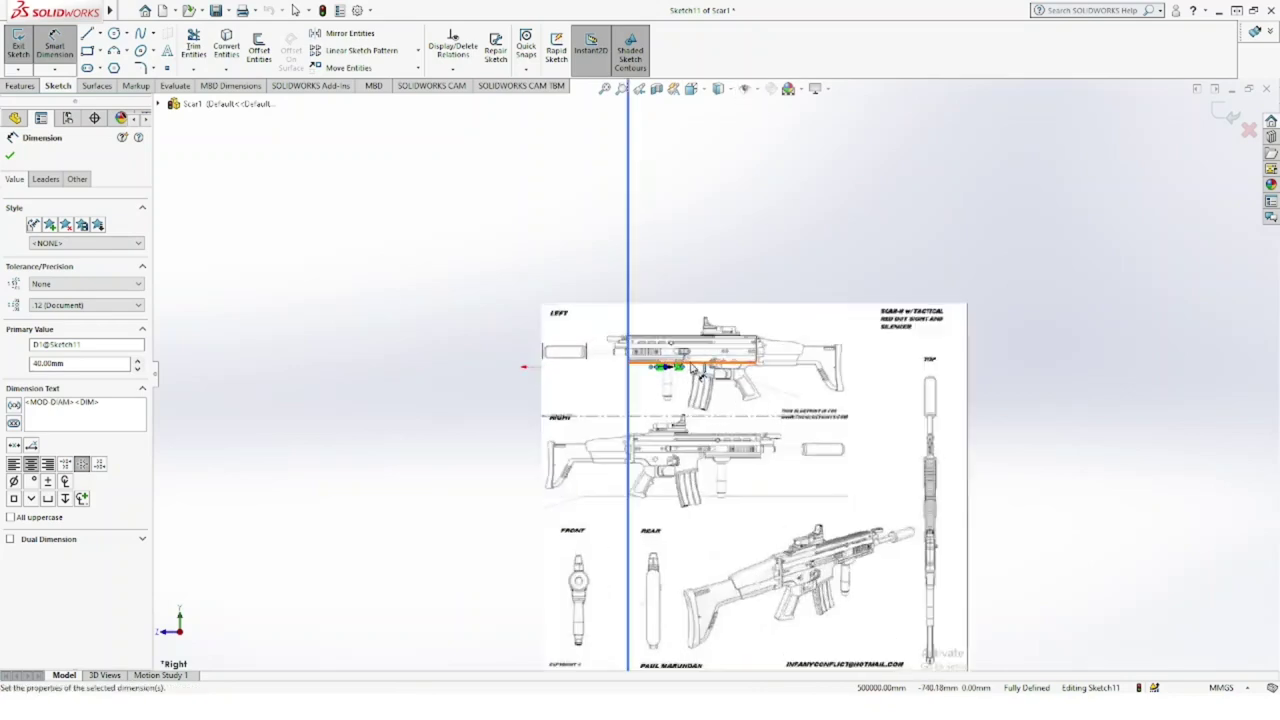
scroll(697, 370, "down", 2)
scroll(690, 385, "down", 3)
scroll(680, 388, "down", 2)
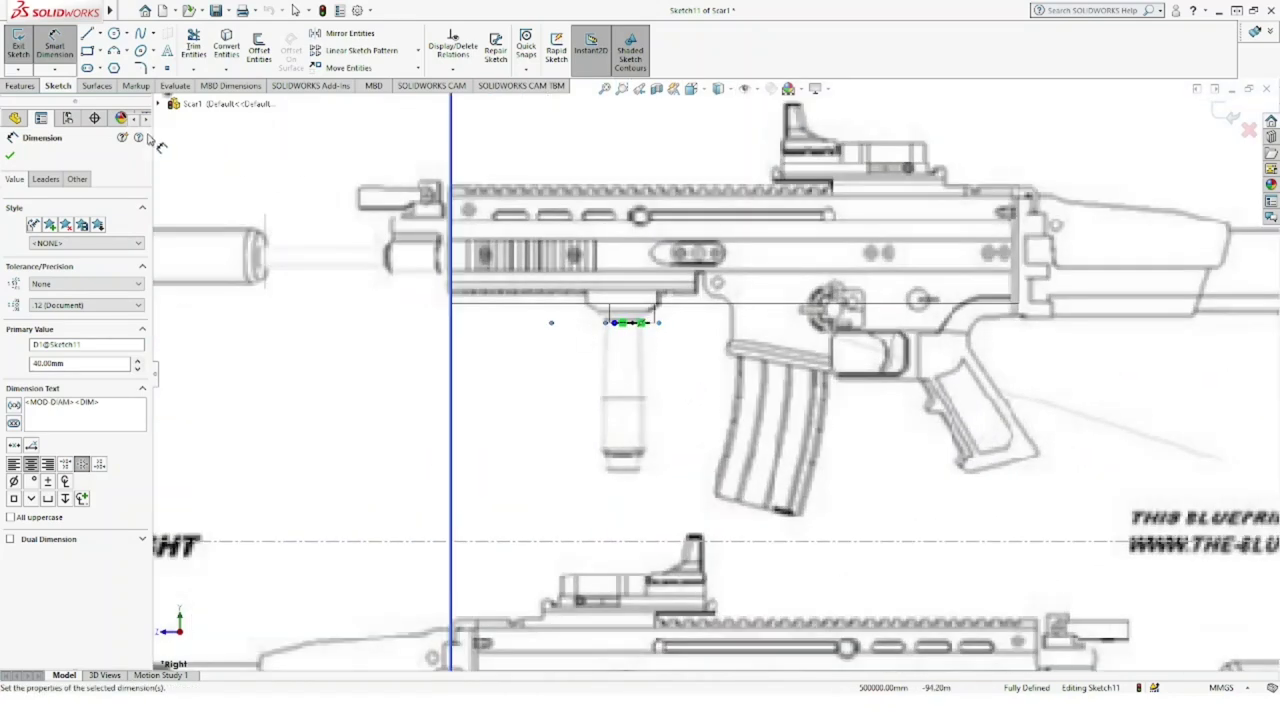
Step: Extrude the 40 mm circle 152 mm downward into the foregrip, then select its bottom face
left_click(22, 86)
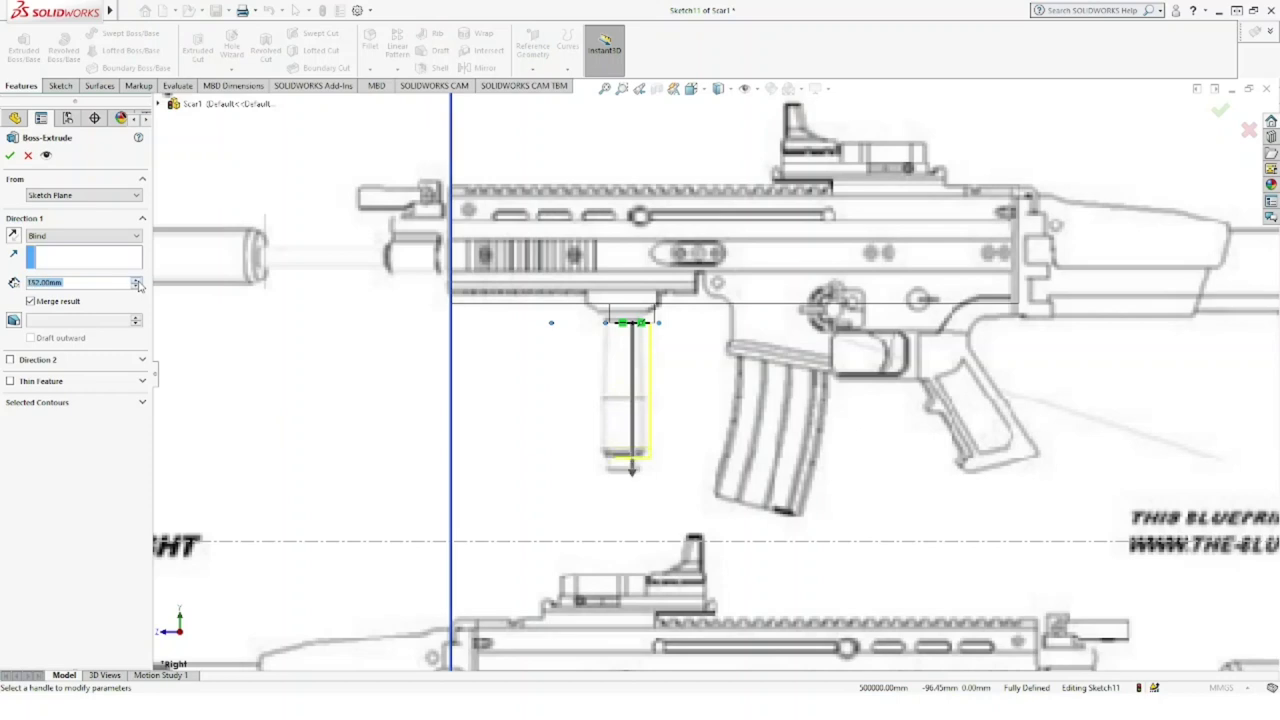
left_click(10, 157)
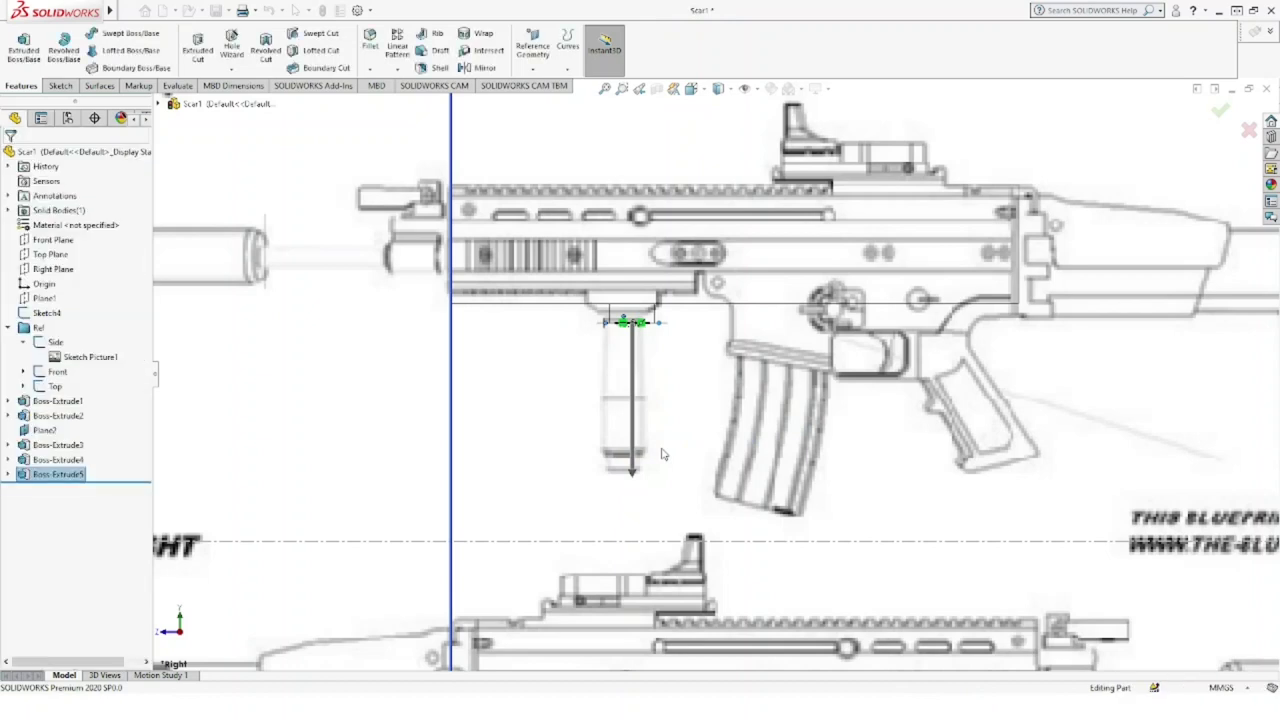
scroll(663, 474, "up", 2)
mouse_move(663, 474)
middle_mouse_down()
mouse_move(651, 440)
mouse_move(667, 279)
mouse_move(660, 183)
middle_mouse_up()
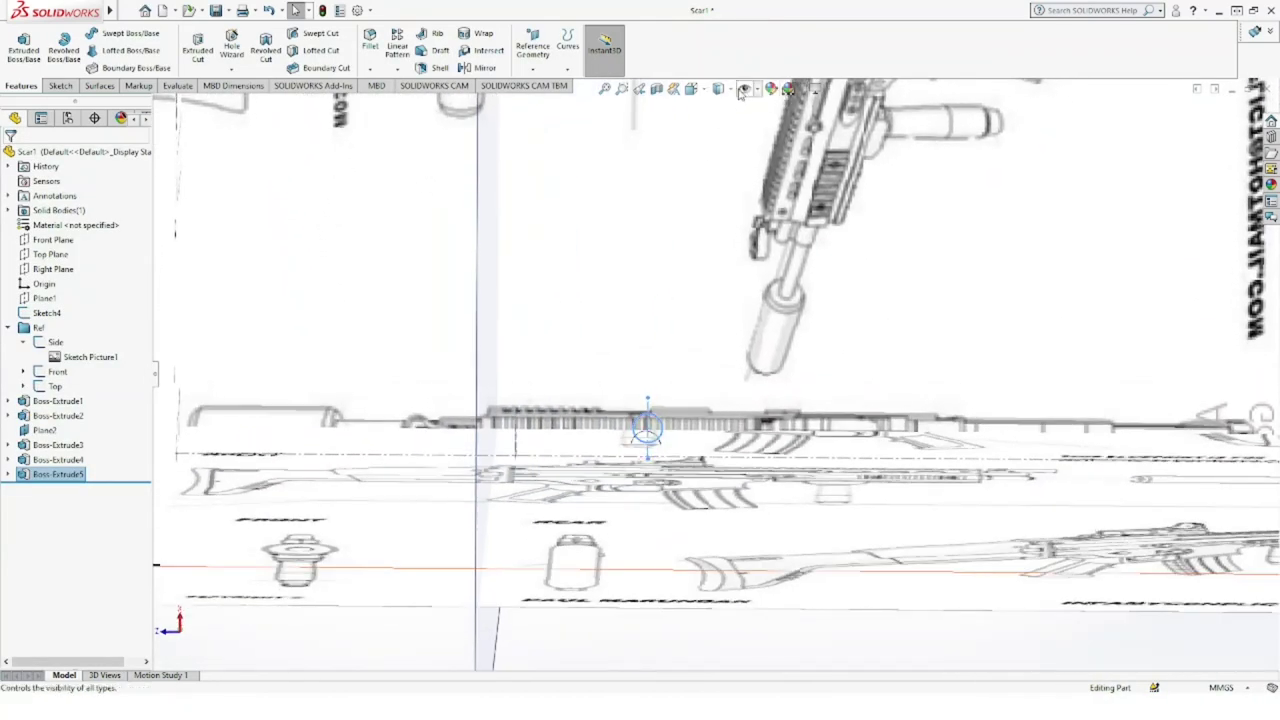
left_click(743, 91)
left_click(740, 169)
scroll(668, 420, "down", 2)
scroll(672, 410, "down", 2)
left_click(677, 408)
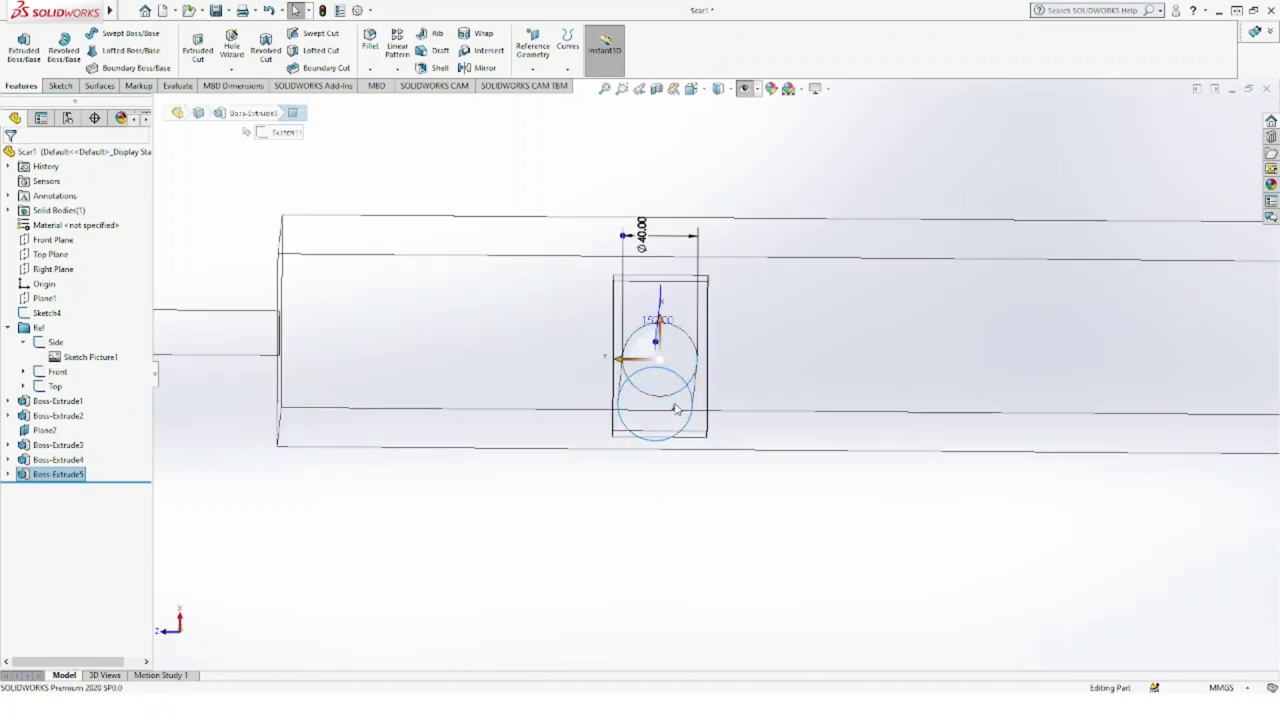
Step: Sketch on the grip's end face and offset its circle inward
left_click(740, 375)
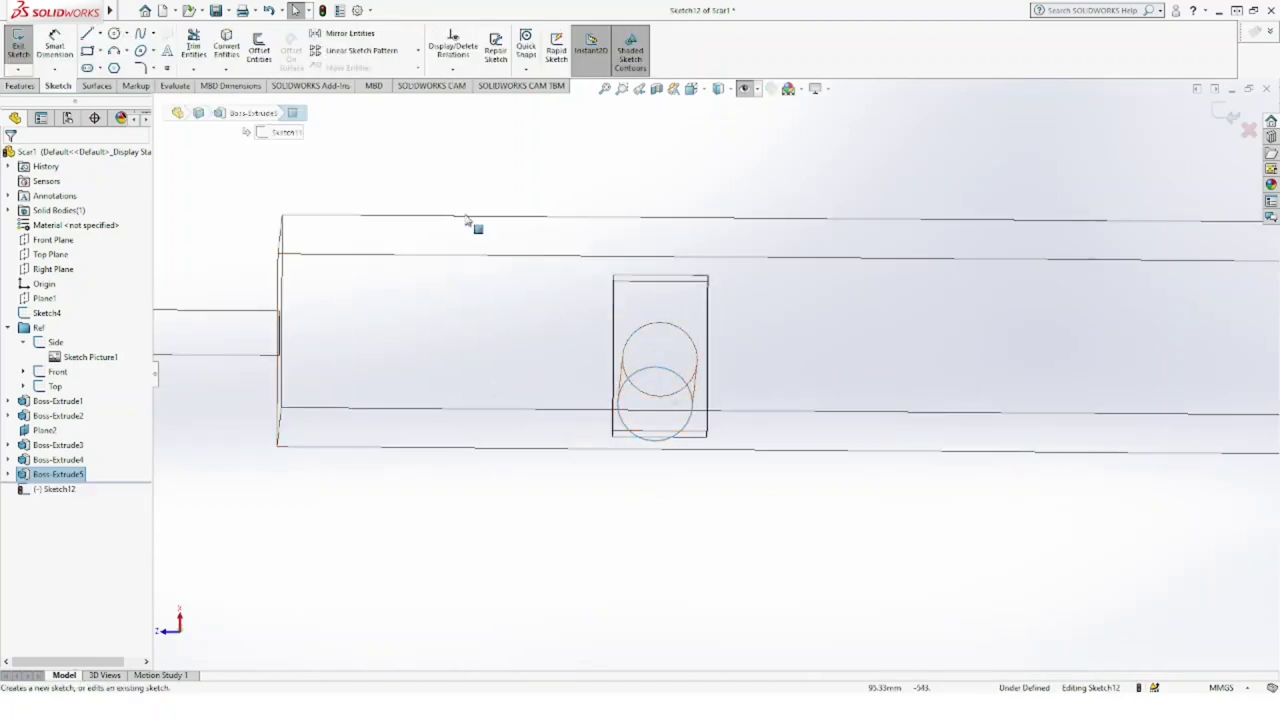
left_click(257, 55)
type("8")
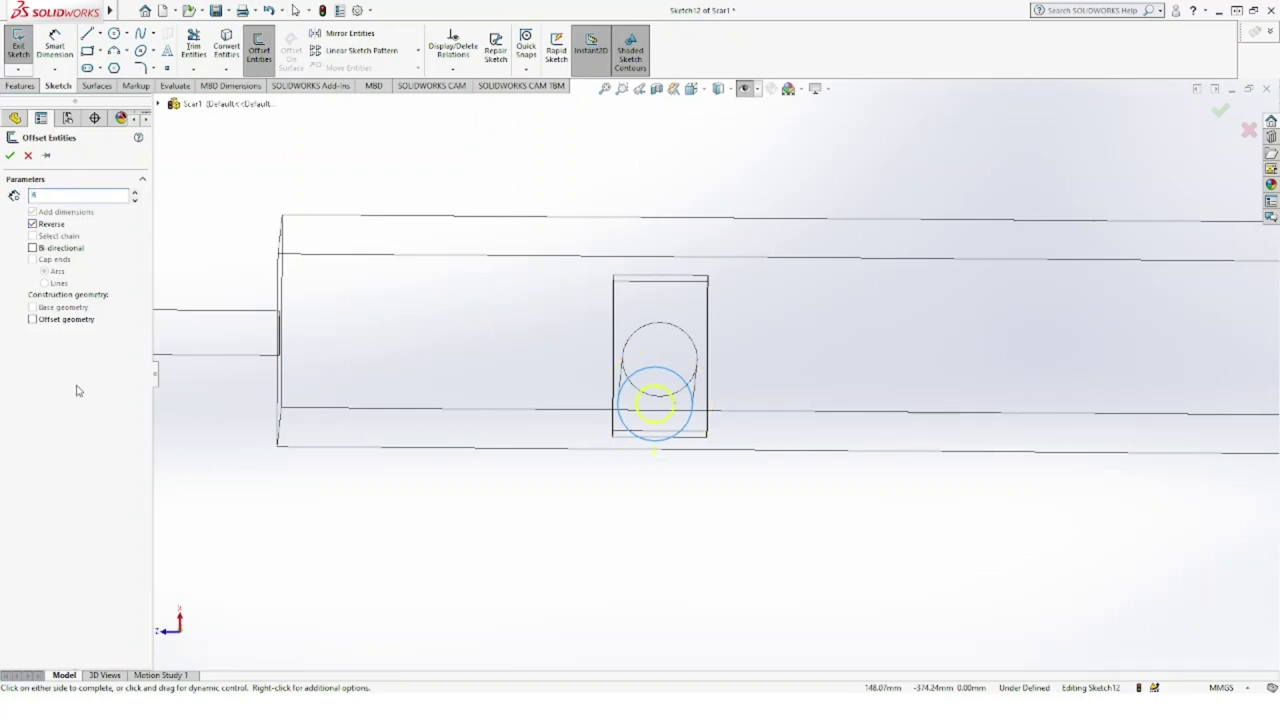
left_click(10, 155)
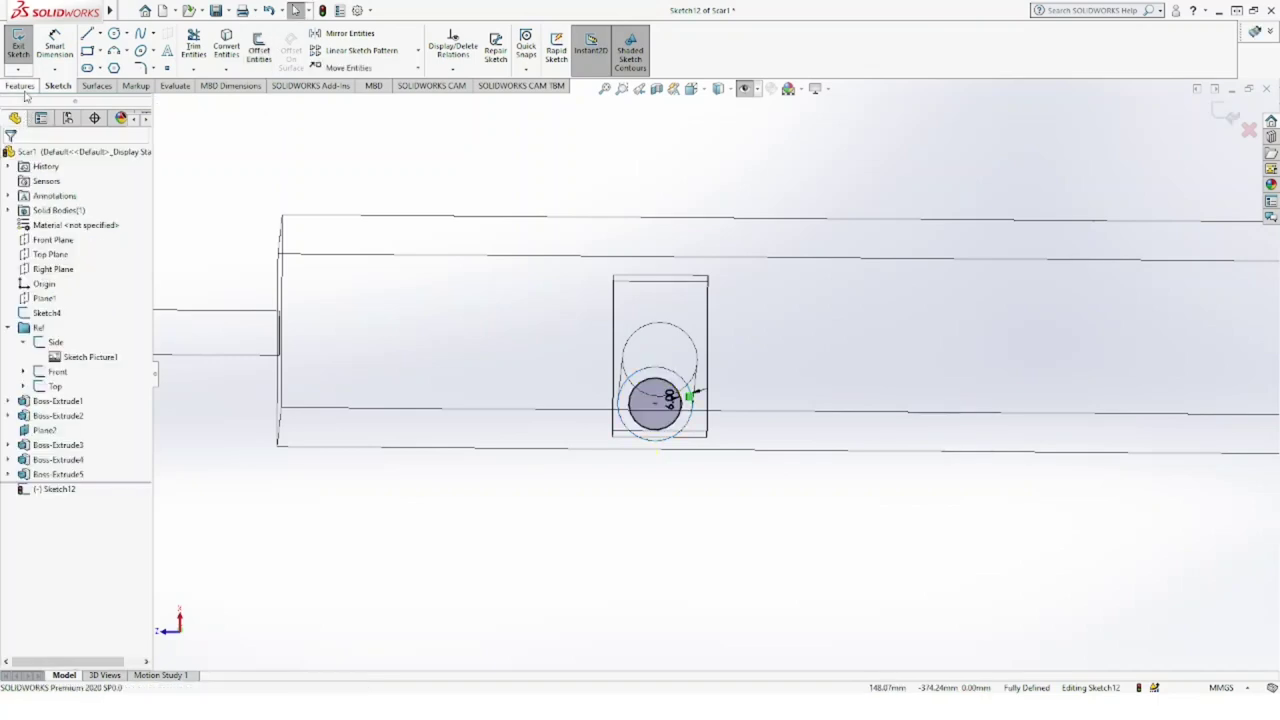
Step: Extrude the offset circle 22 mm downward, tuning the depth from the right view
left_click(22, 84)
left_click(24, 68)
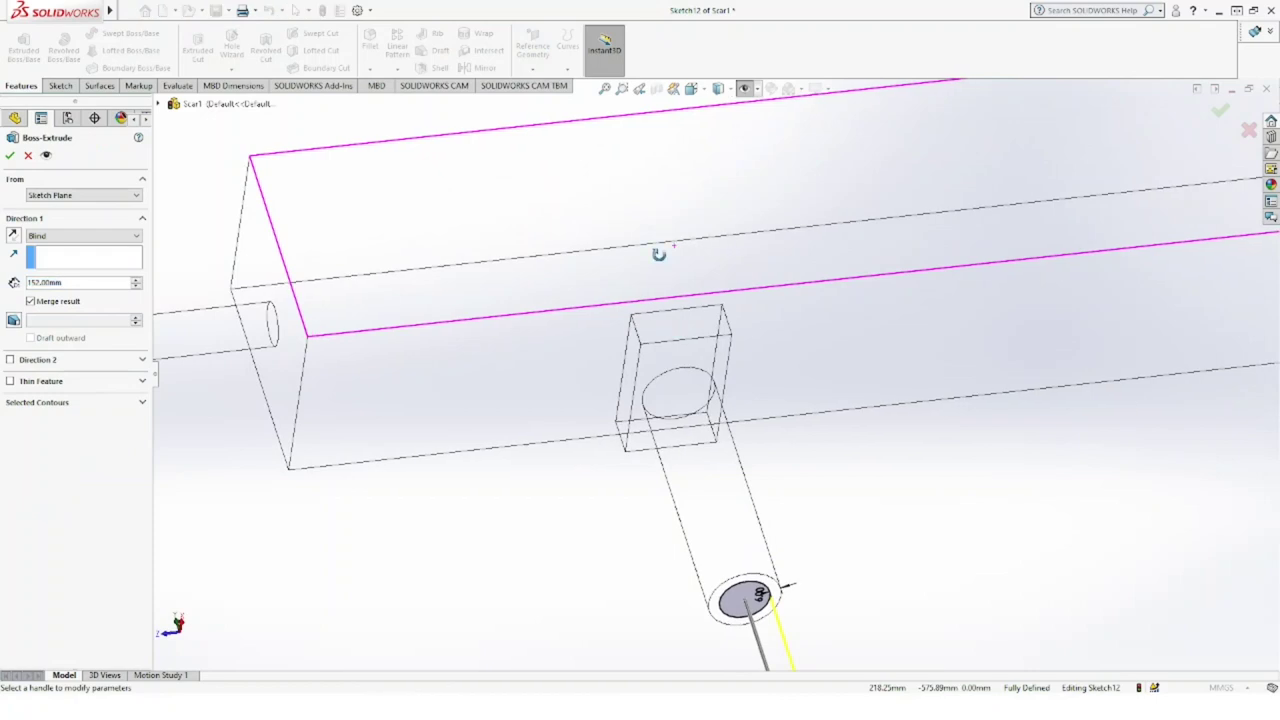
left_click(701, 93)
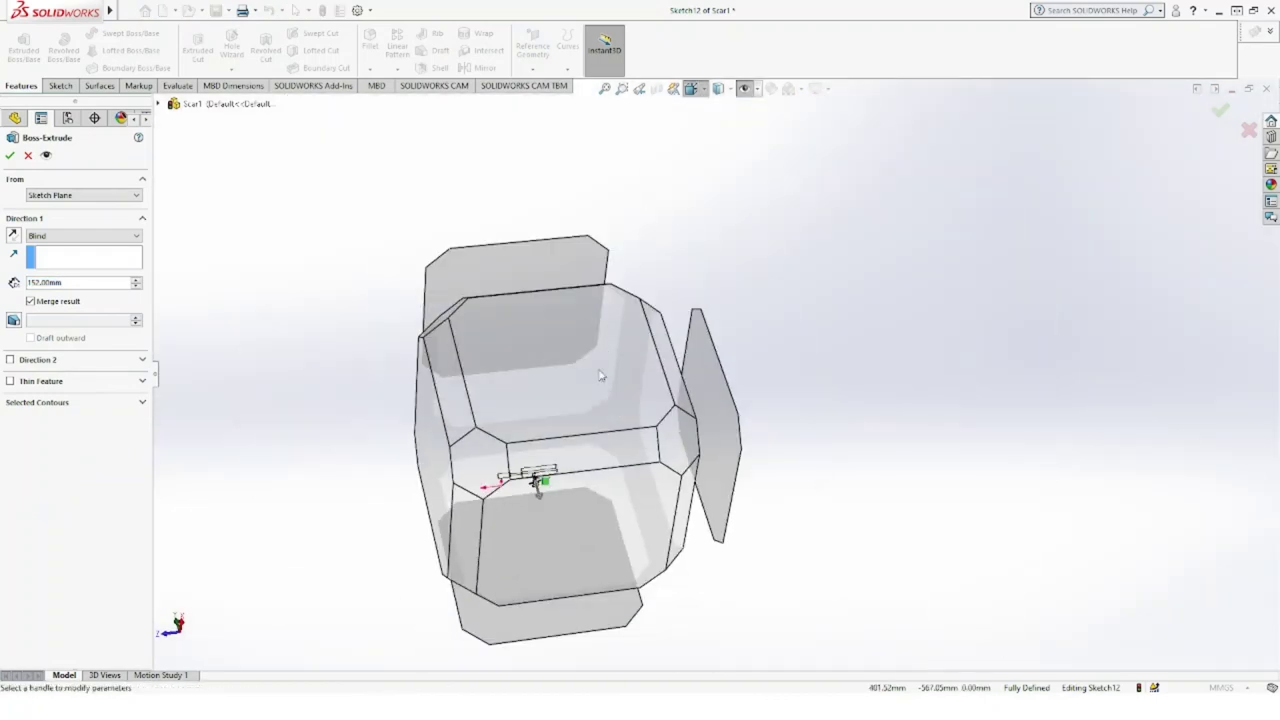
key("ctrl+4")
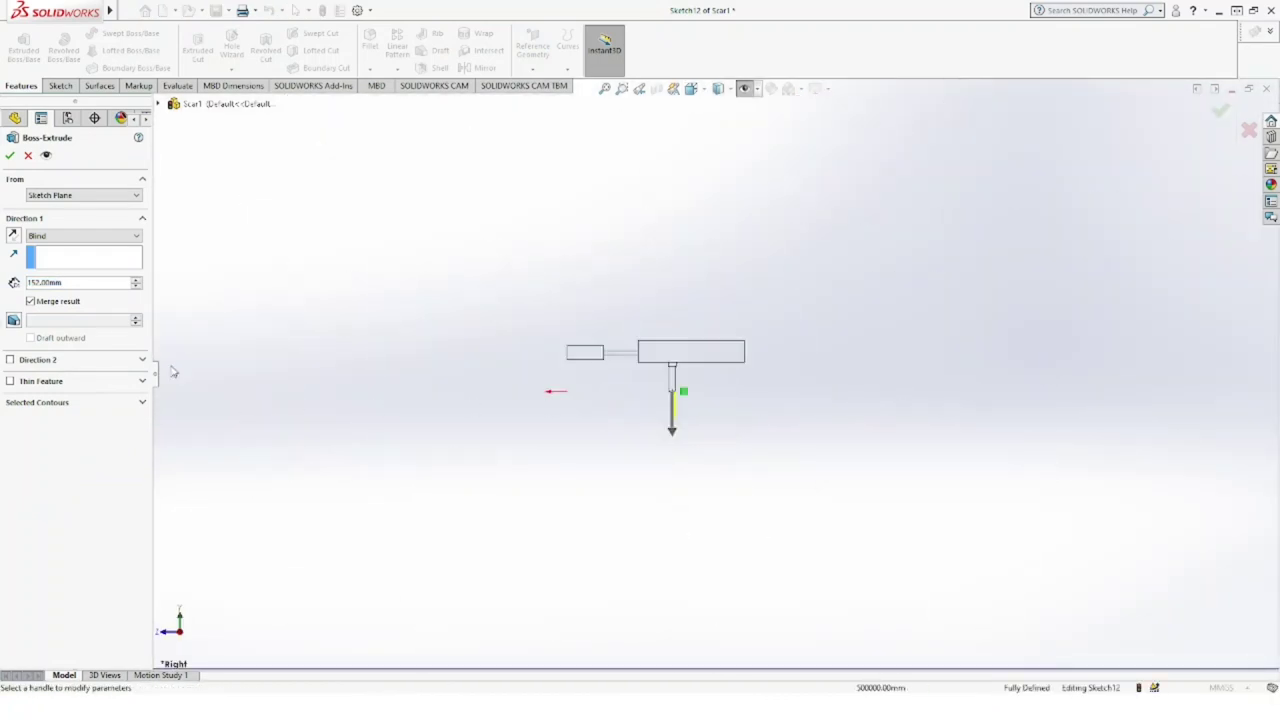
left_click(137, 287)
scroll(694, 383, "down", 3)
scroll(677, 366, "down", 2)
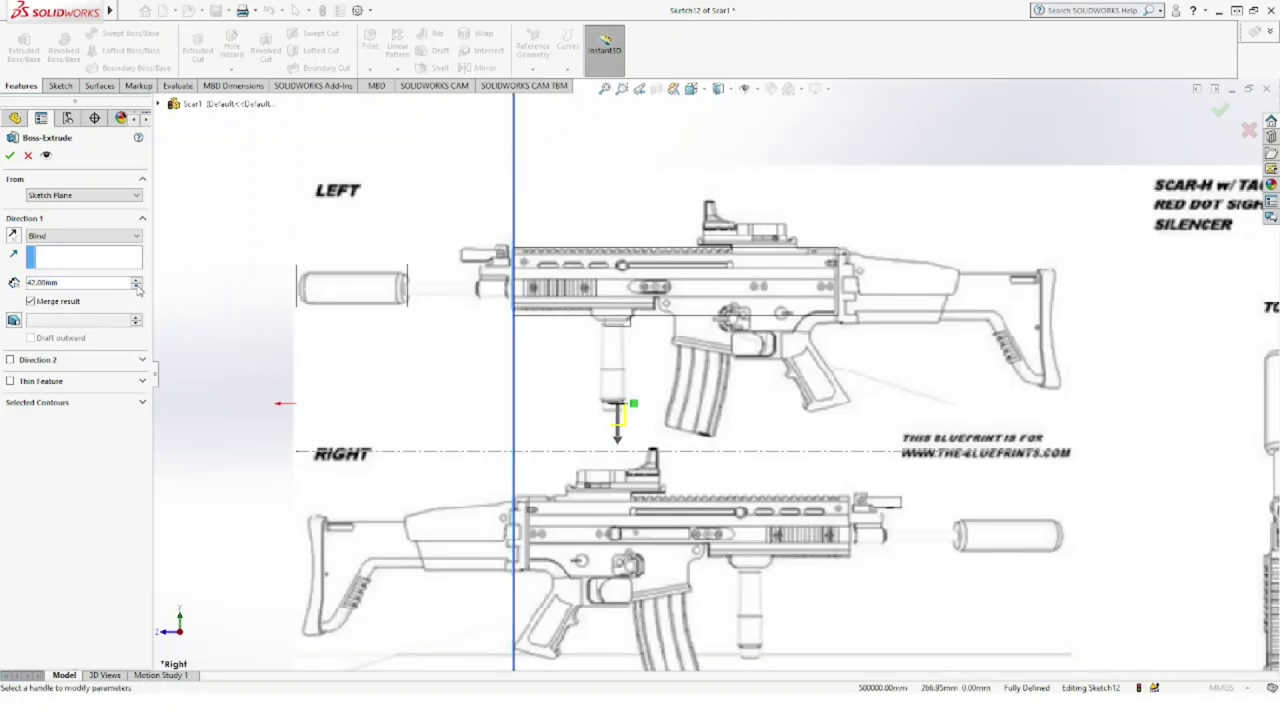
left_click(136, 285)
left_click(10, 155)
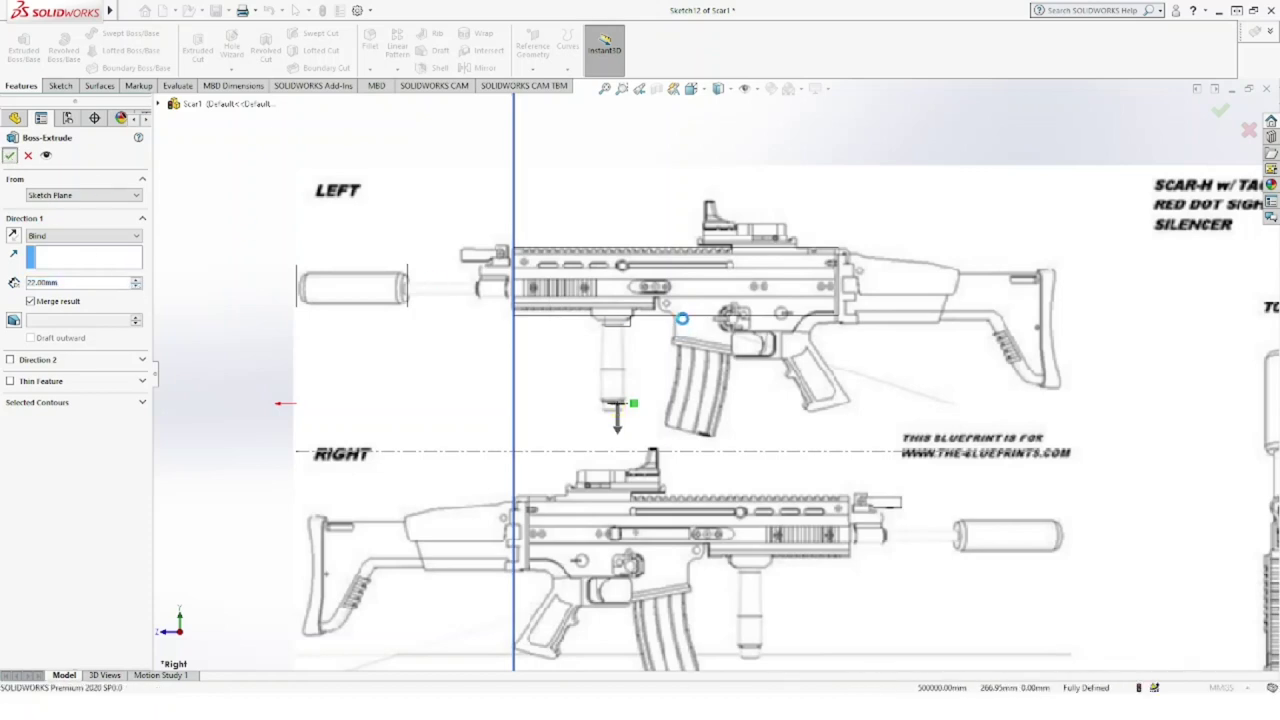
Step: Show the blueprints in the Right view, orbit slightly, and select the receiver block's rear face
left_click(722, 95)
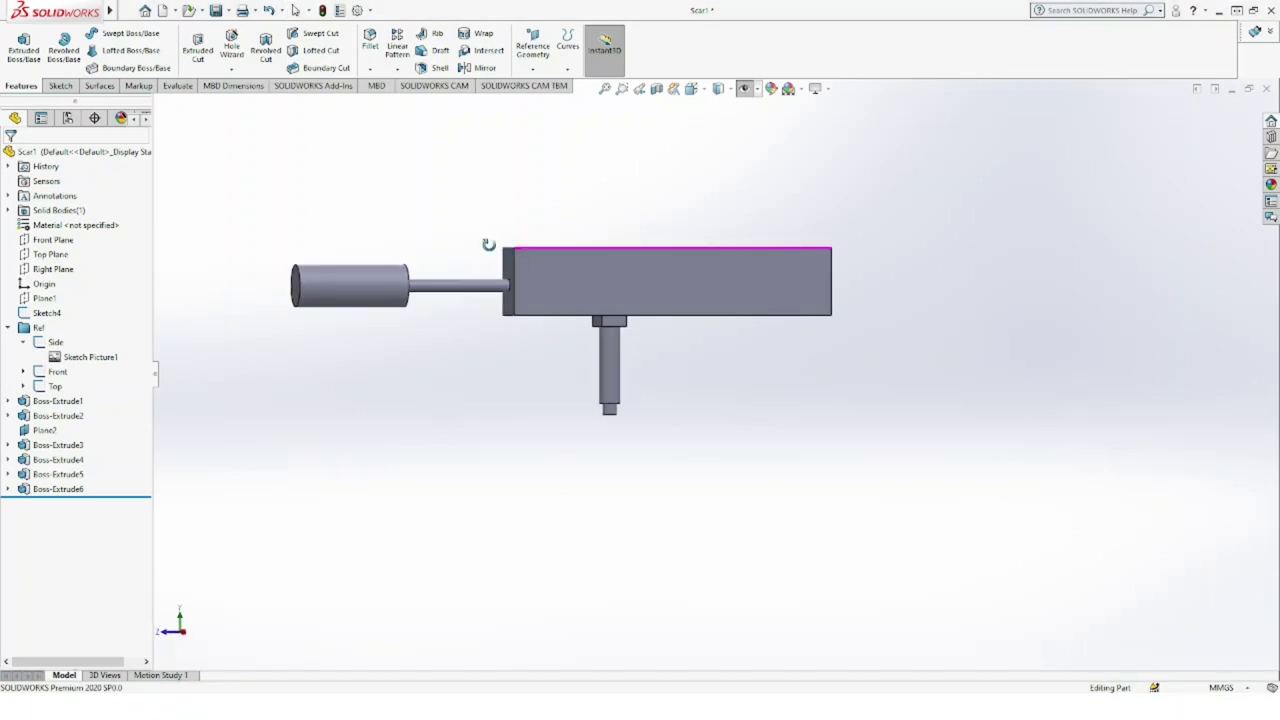
middle_click_drag(491, 245, 689, 149)
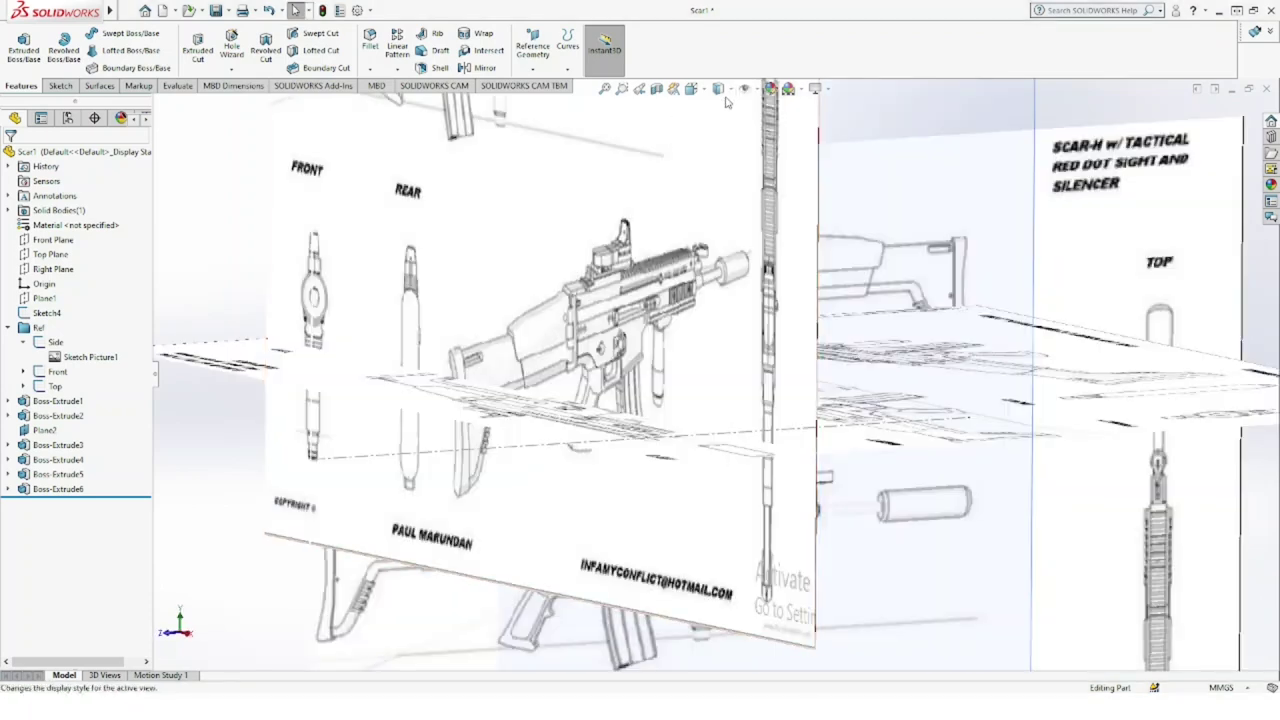
left_click(748, 90)
left_click(691, 89)
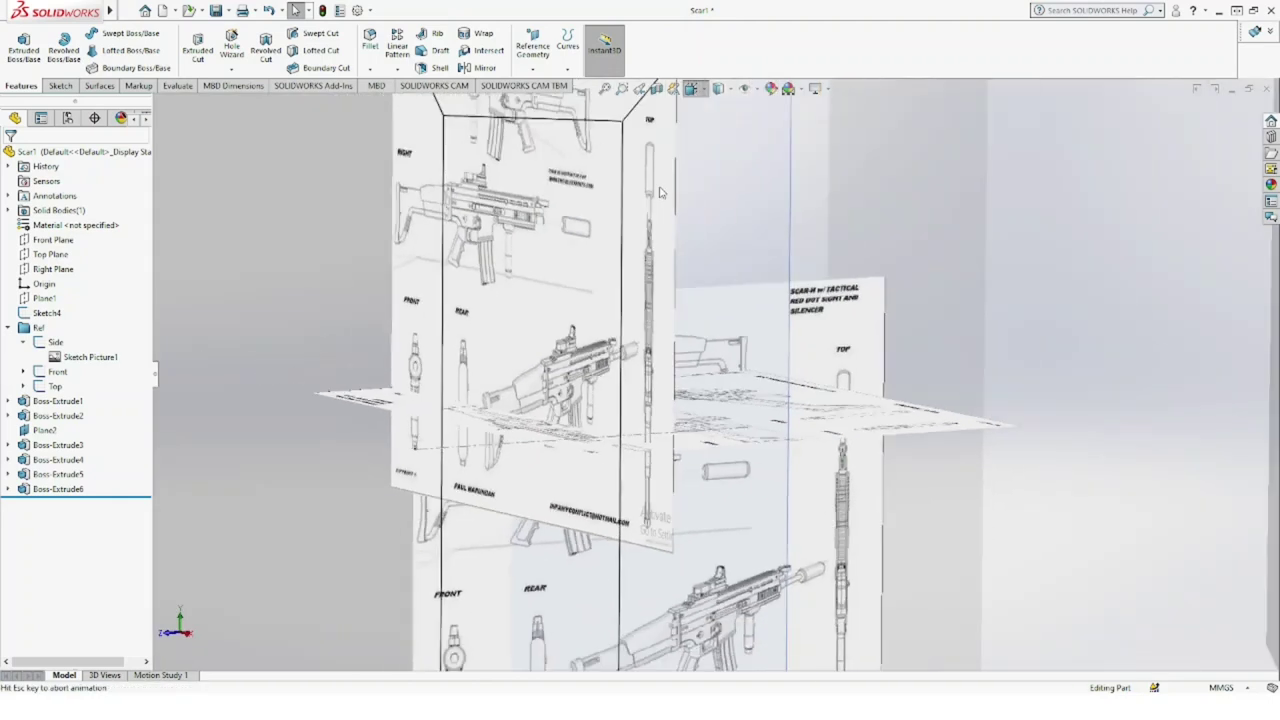
left_click(745, 387)
scroll(748, 366, "down", 3)
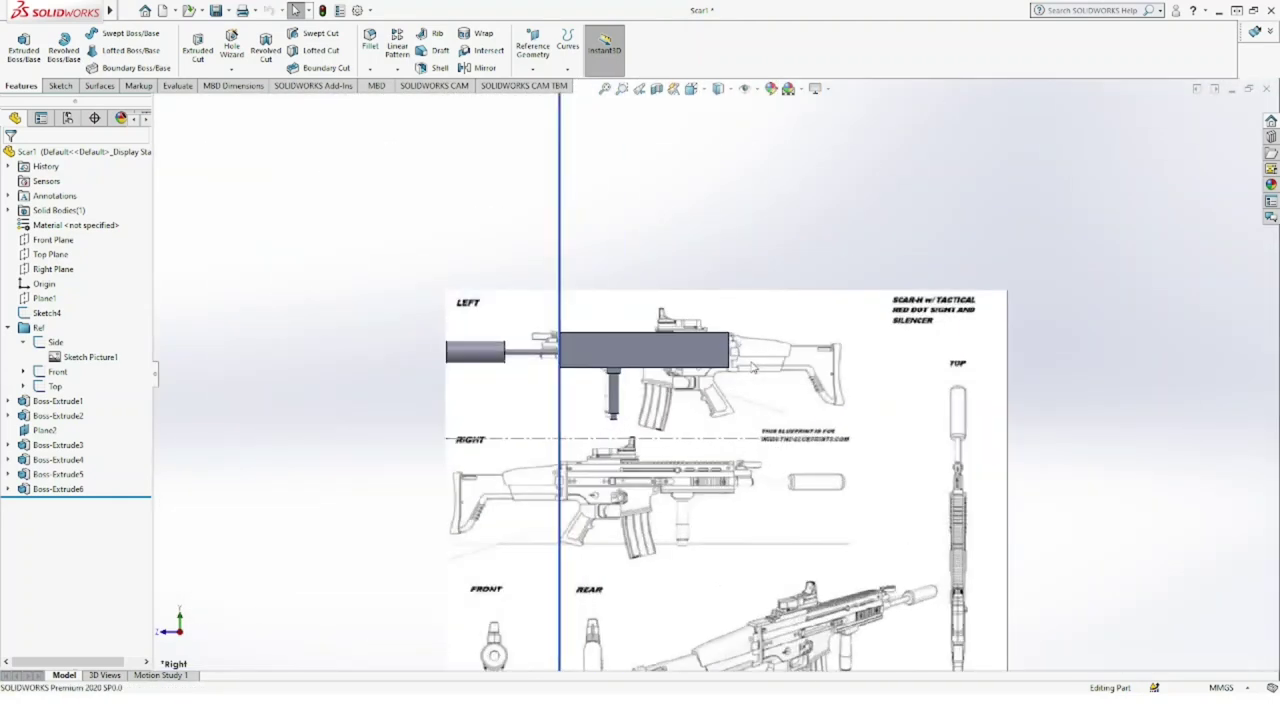
scroll(748, 366, "down", 1)
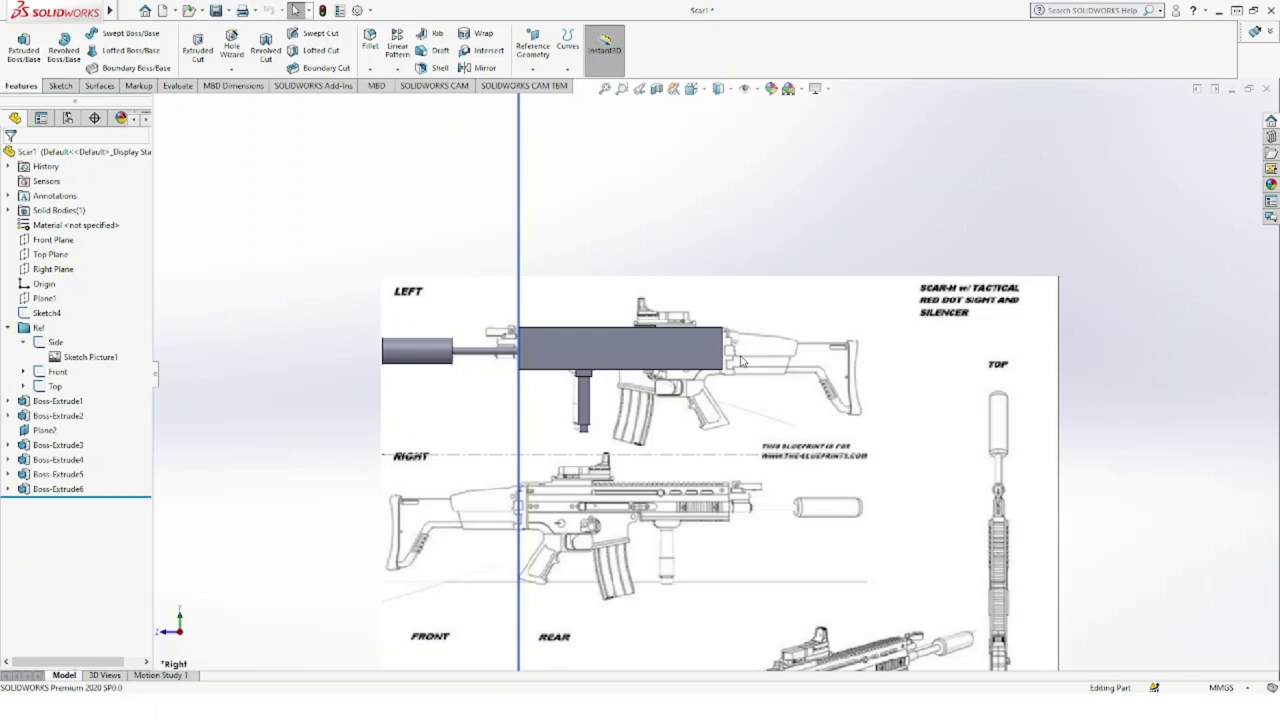
middle_click_drag(660, 355, 695, 355)
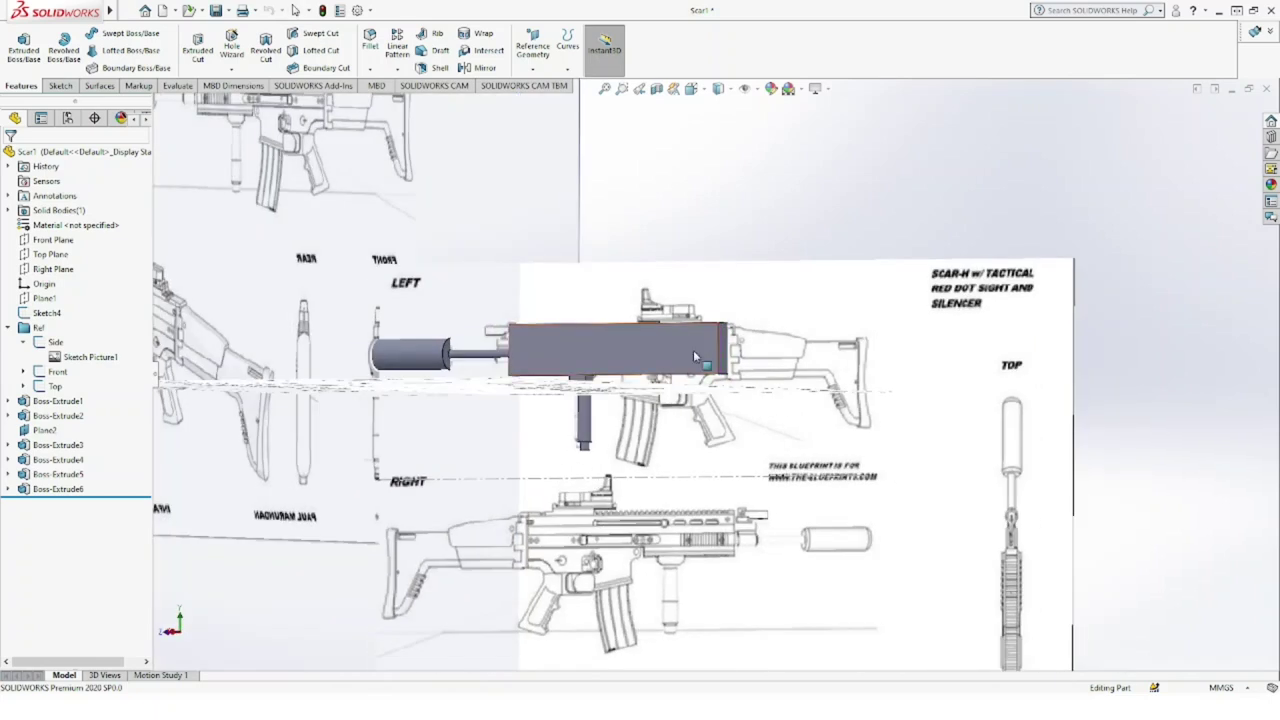
left_click(722, 355)
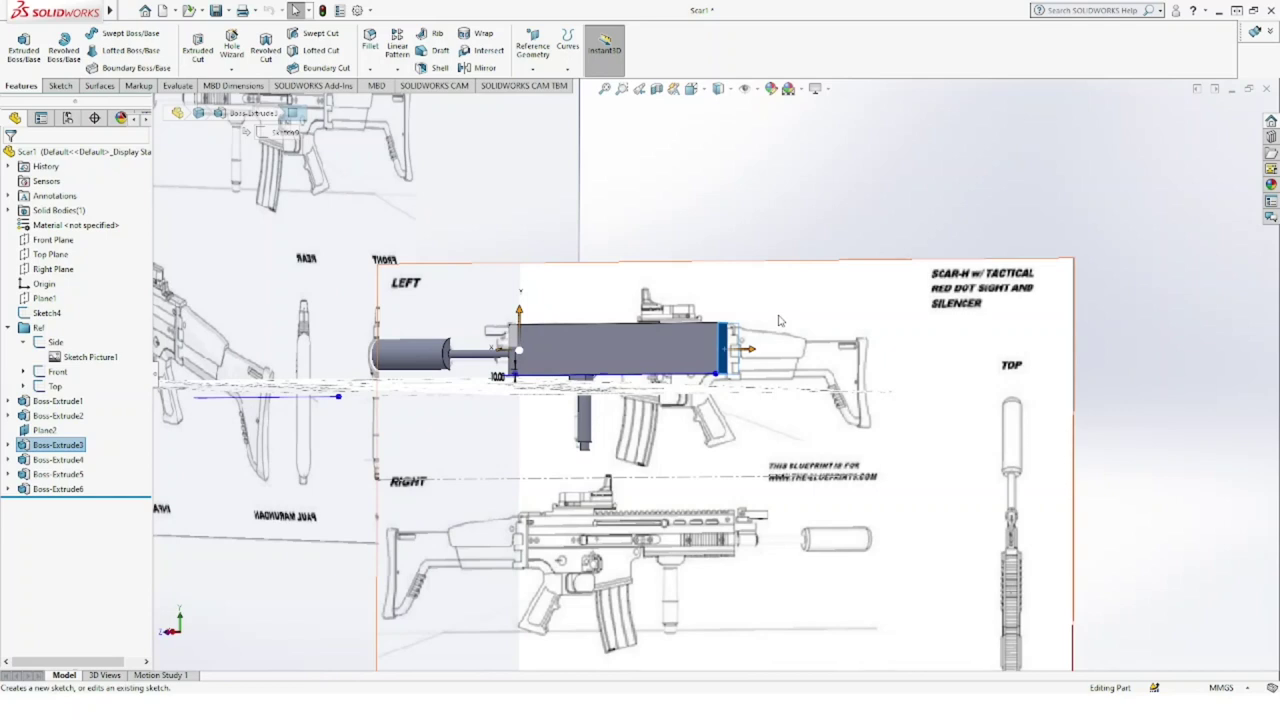
Step: Sketch a rectangle on the receiver's rear face
key("s")
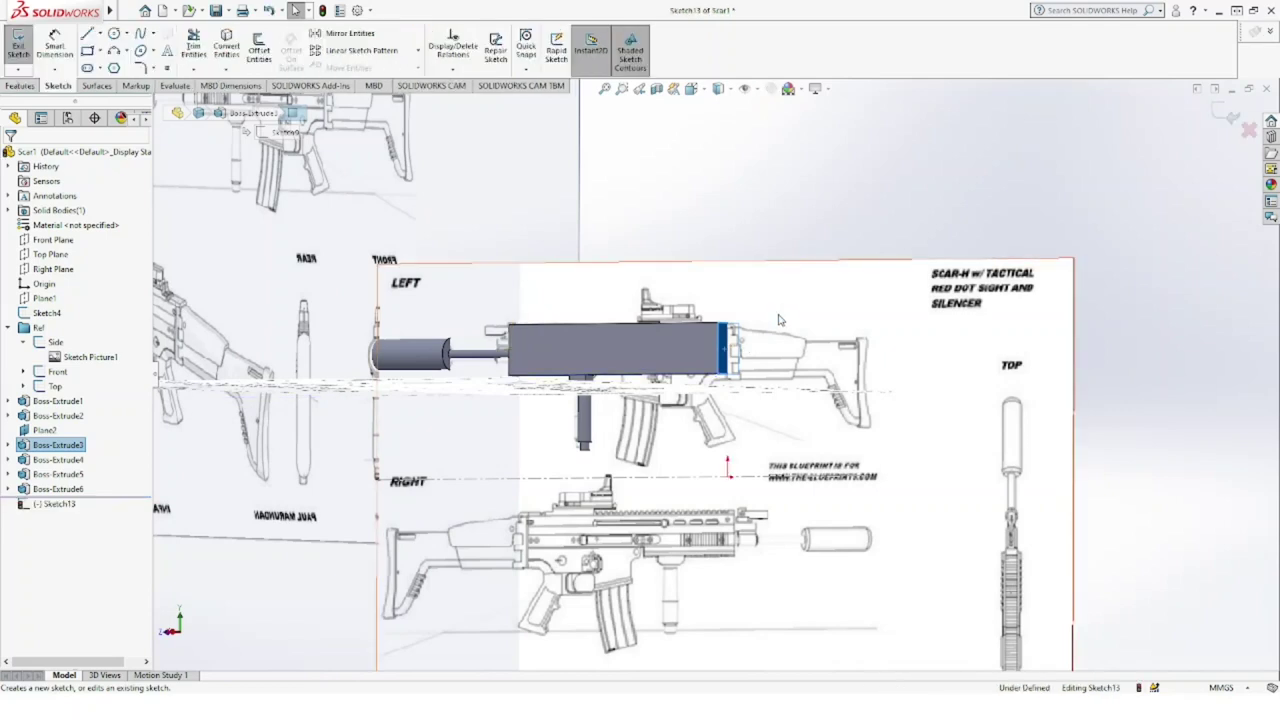
middle_click_drag(773, 328, 677, 319)
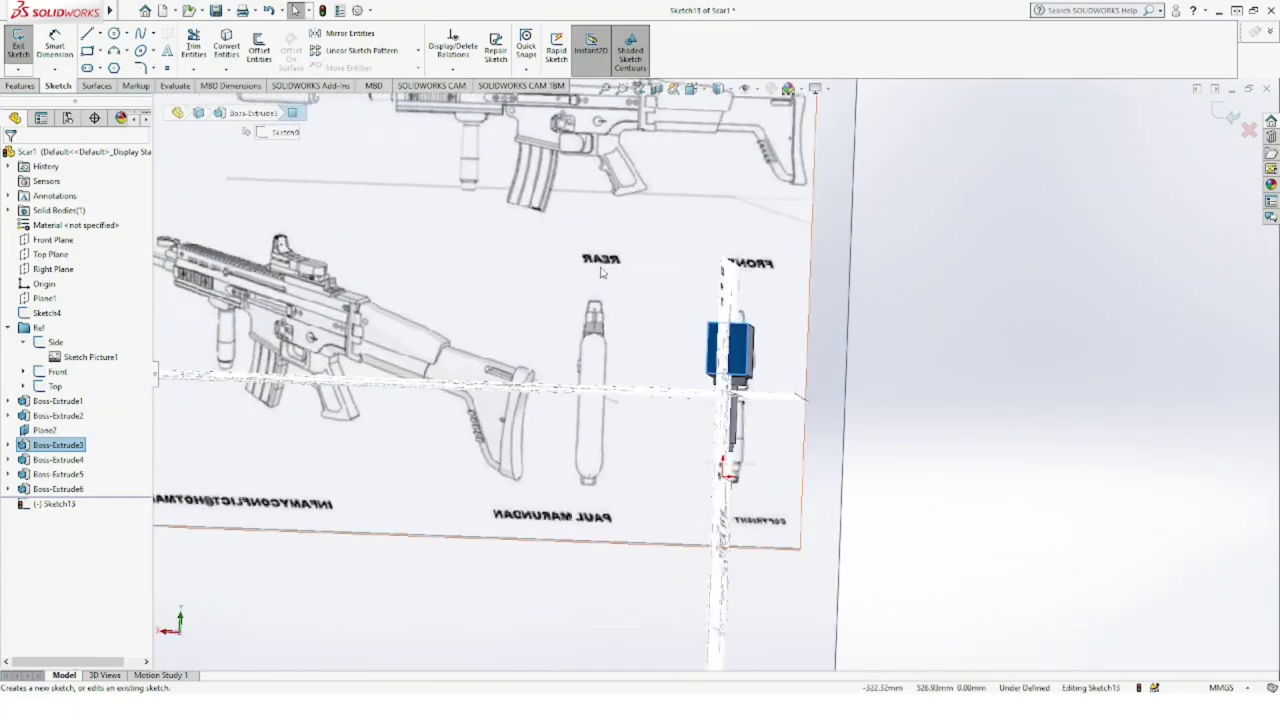
left_click(88, 50)
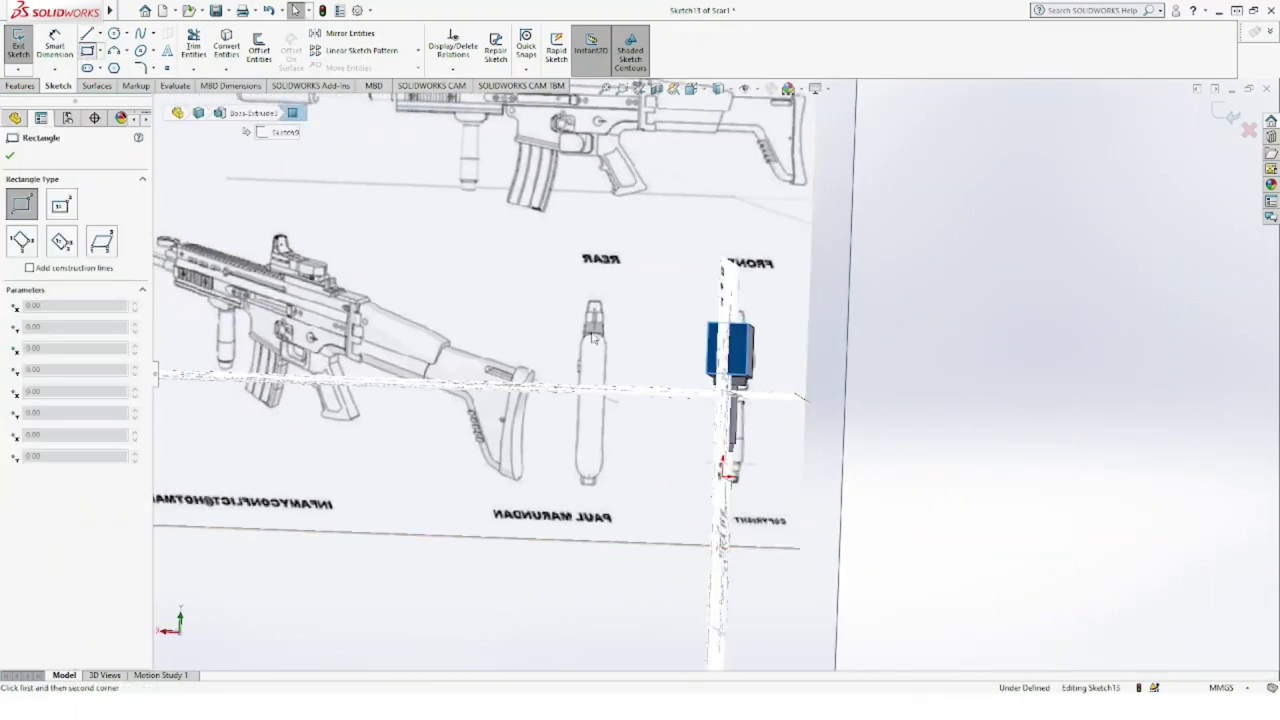
left_click(698, 322)
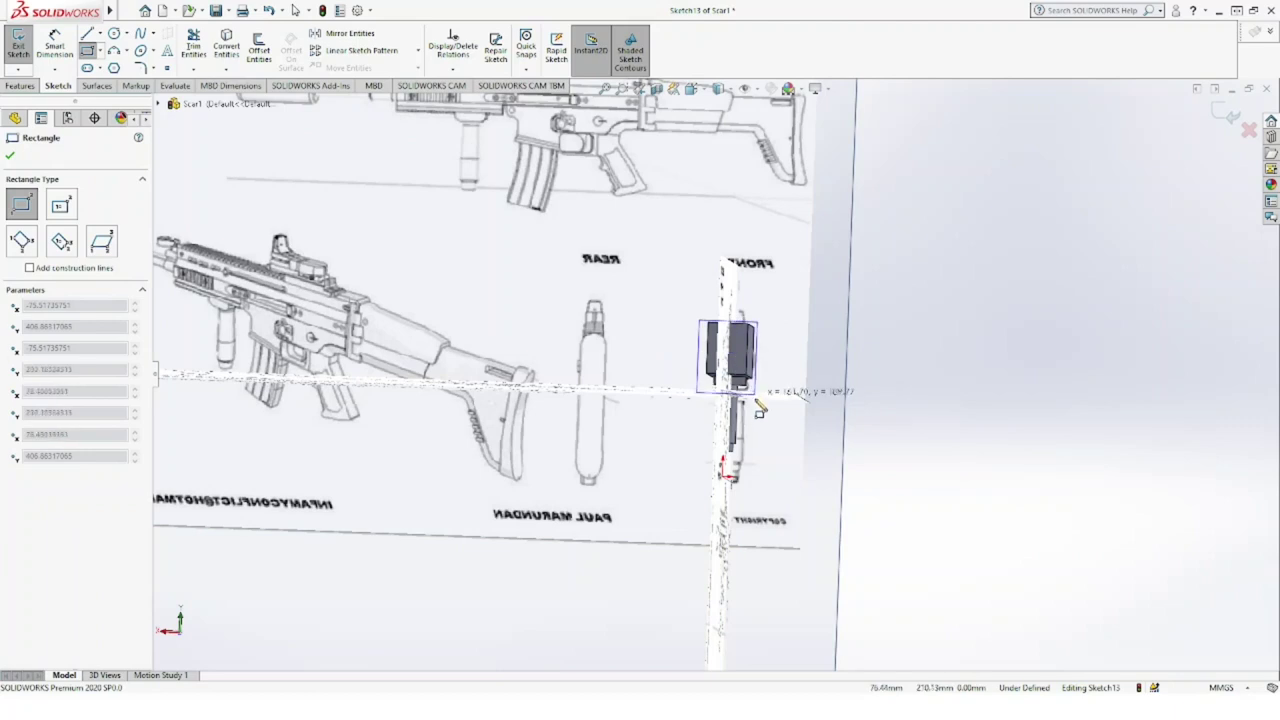
left_click(756, 437)
mouse_move(750, 442)
middle_mouse_down()
mouse_move(629, 326)
mouse_move(656, 331)
middle_mouse_up()
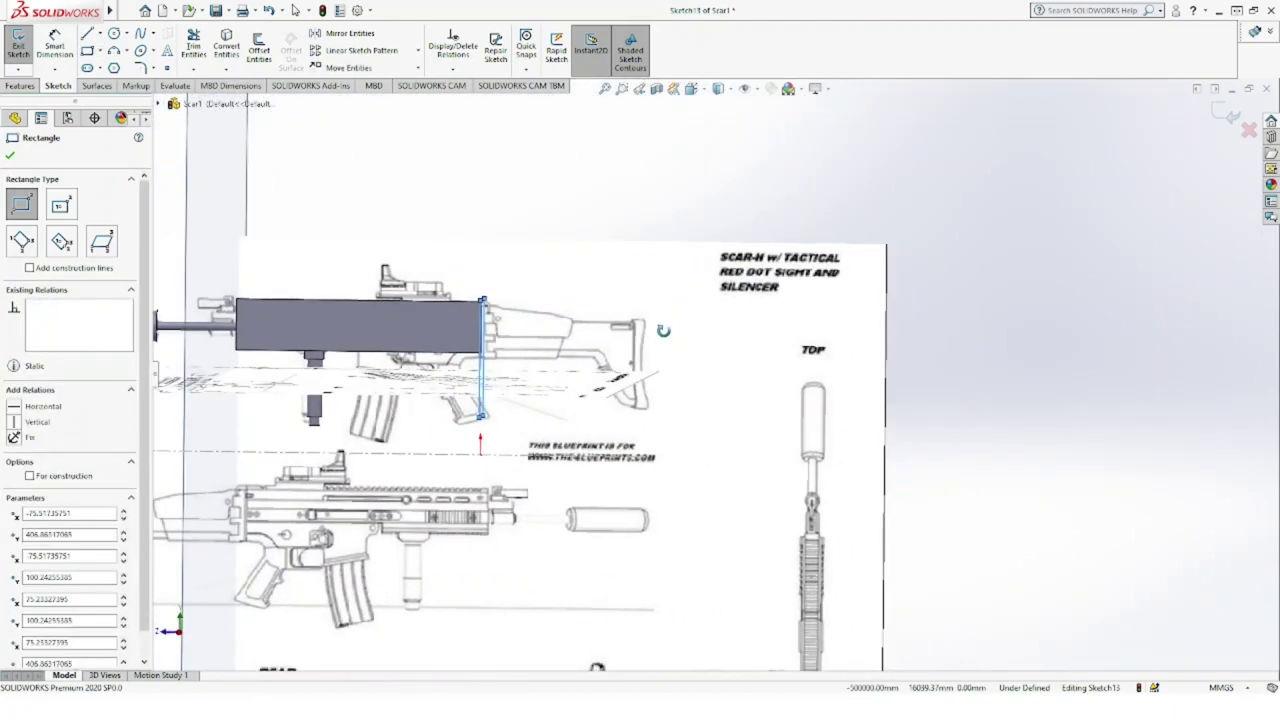
left_click(14, 157)
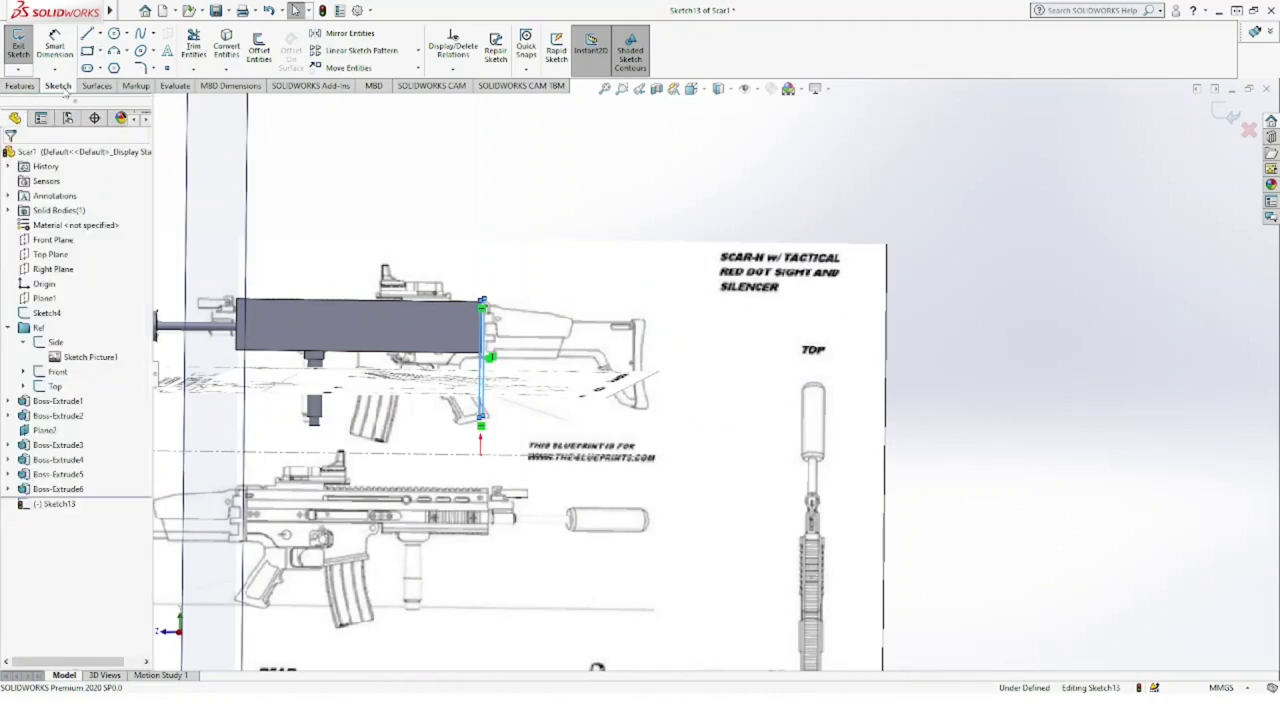
Step: Extrude the sketch as a surface about 441 mm back to the stock's rear end
left_click(89, 90)
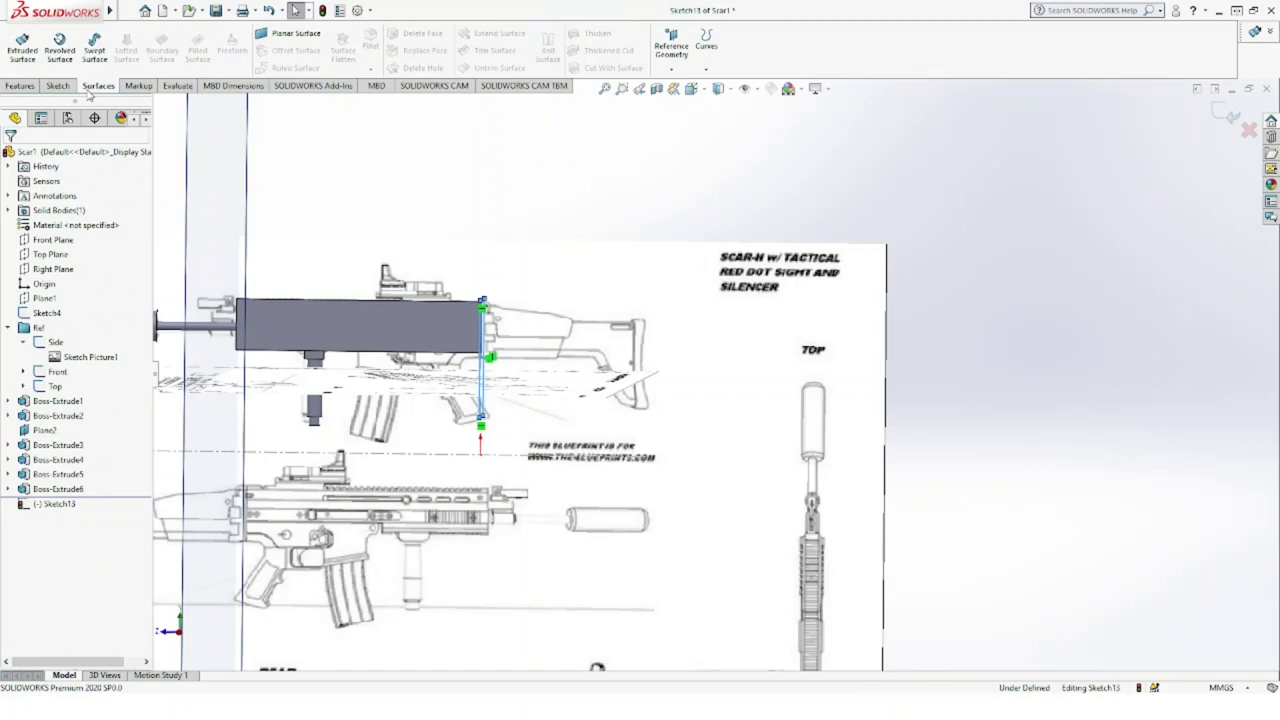
left_click(22, 45)
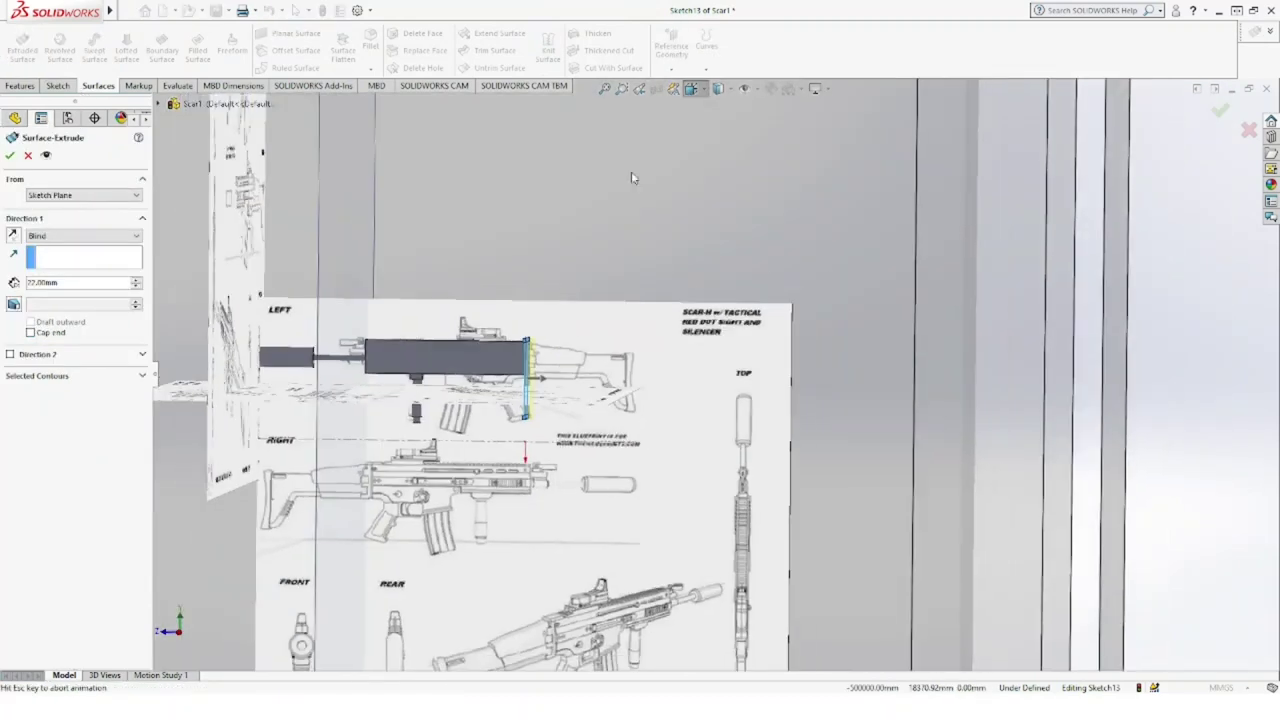
key("ctrl+4")
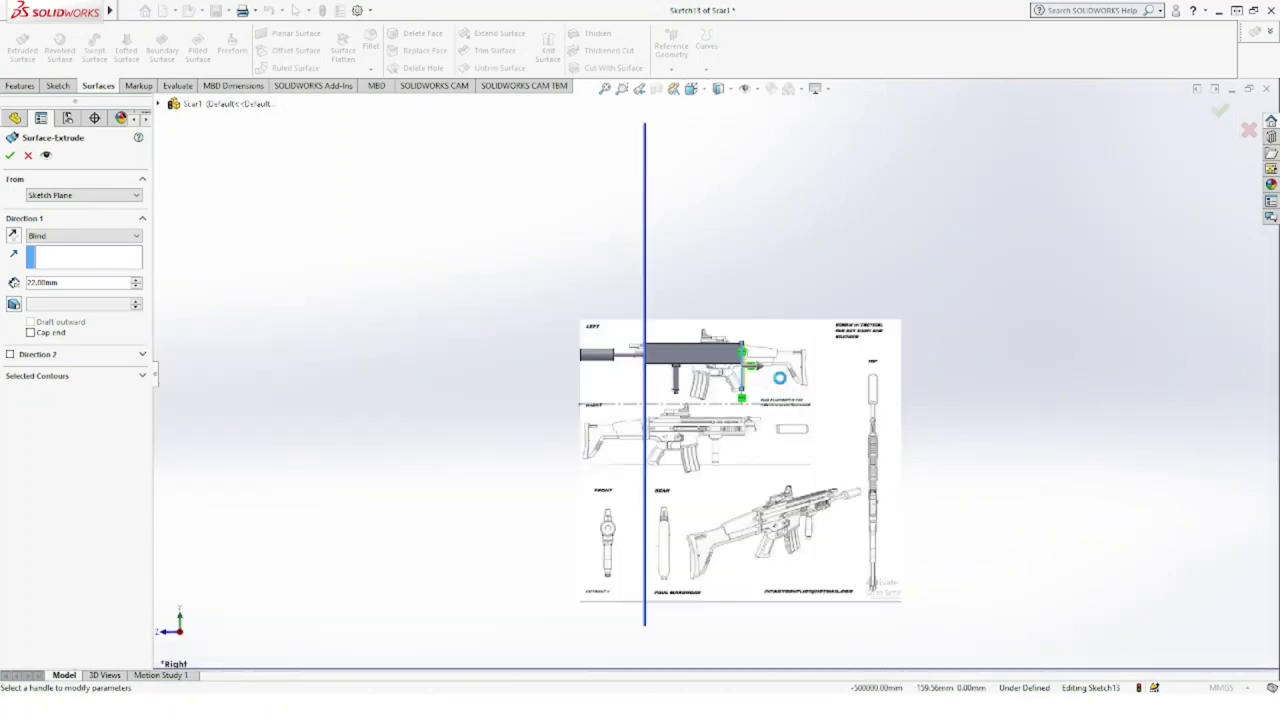
scroll(777, 374, "down", 2)
scroll(790, 370, "down", 3)
scroll(800, 366, "down", 2)
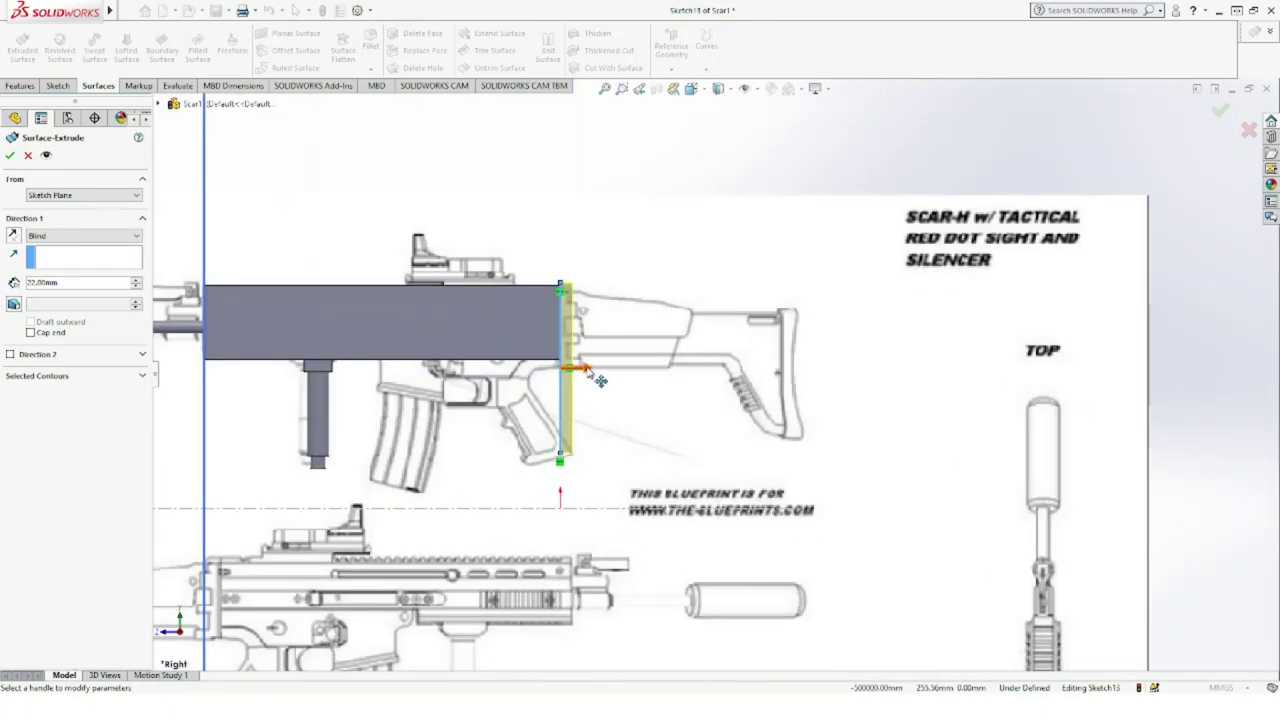
left_click(592, 372)
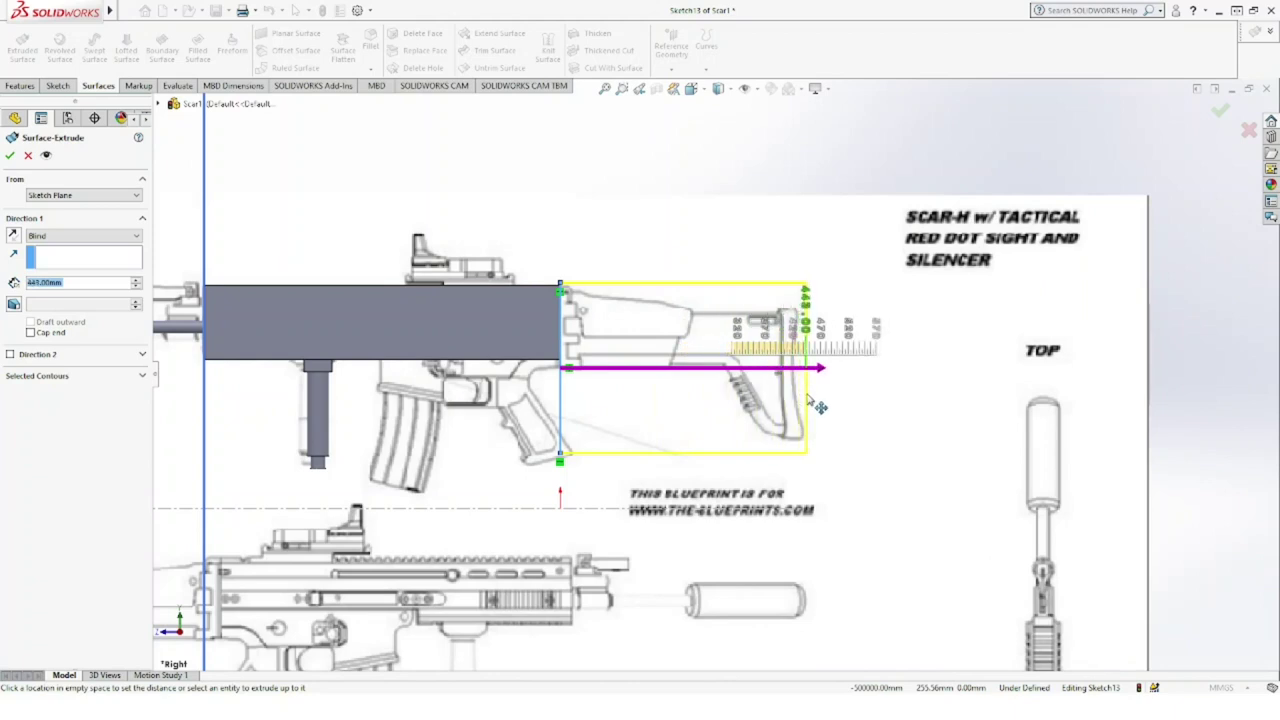
left_click(811, 400)
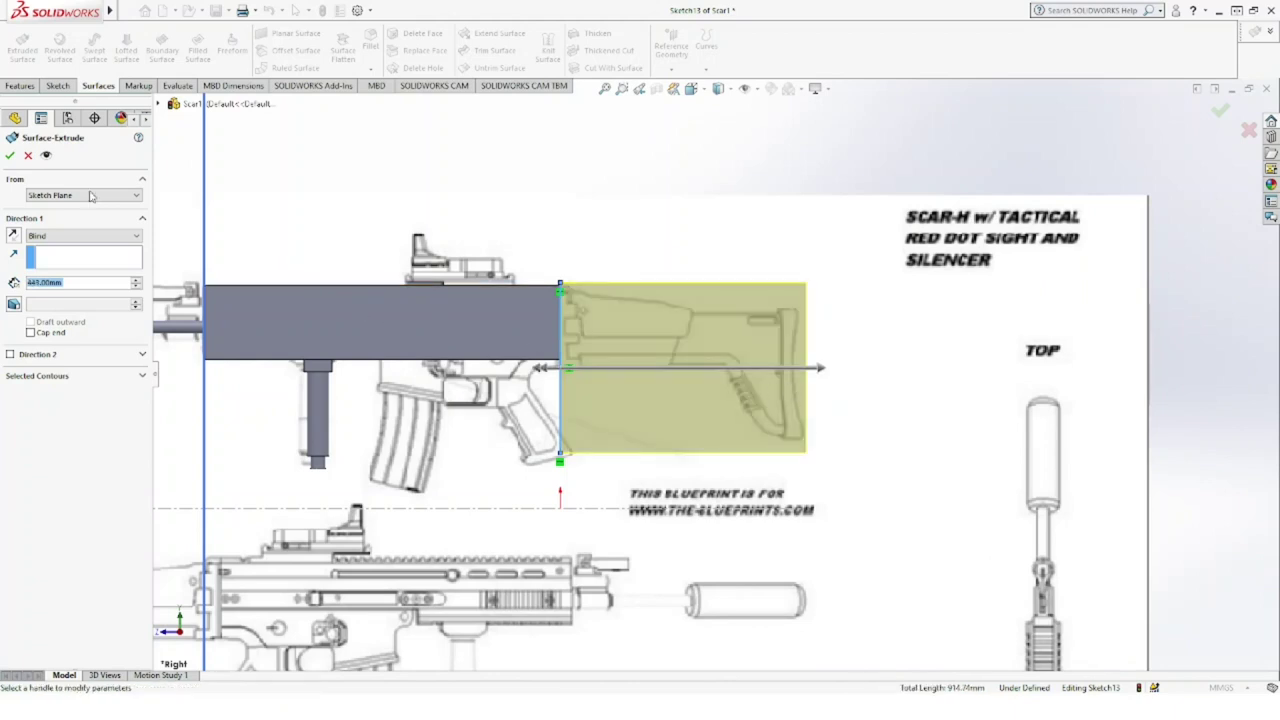
left_click(11, 156)
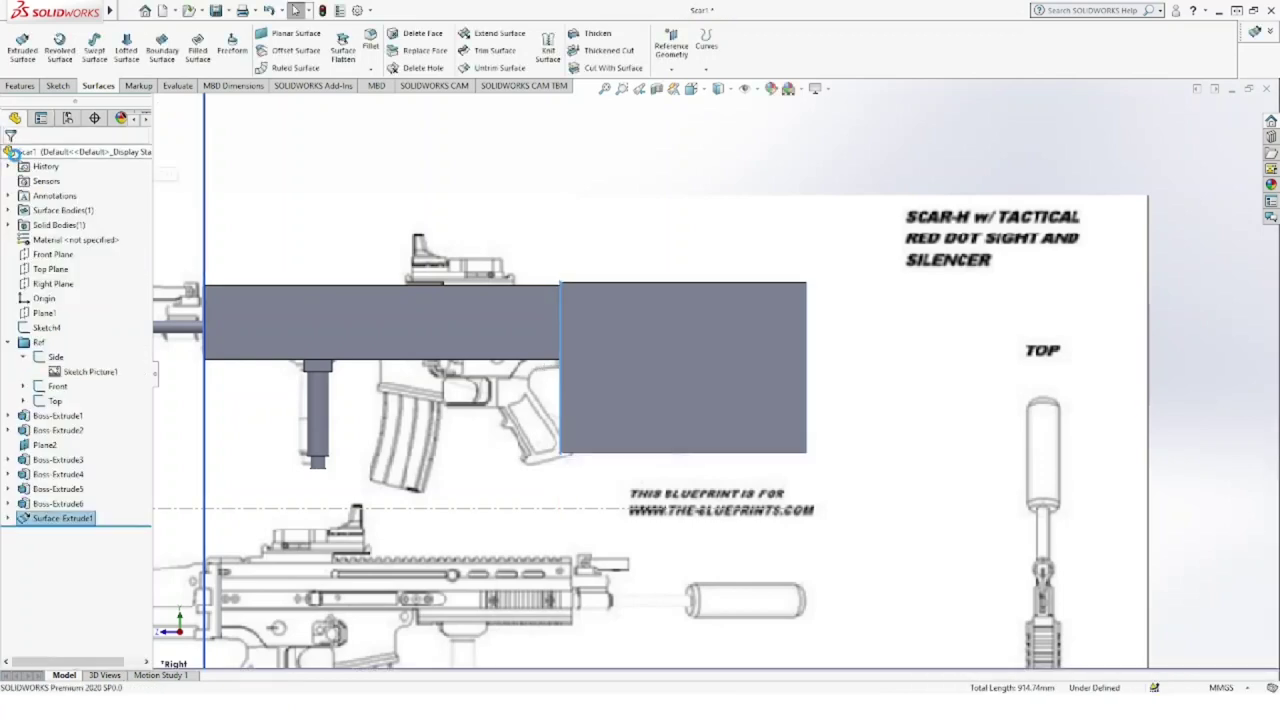
Step: On a Right Plane sketch, draw two horizontal lines along the stock's lower edge from the receiver's rear
left_click(52, 284)
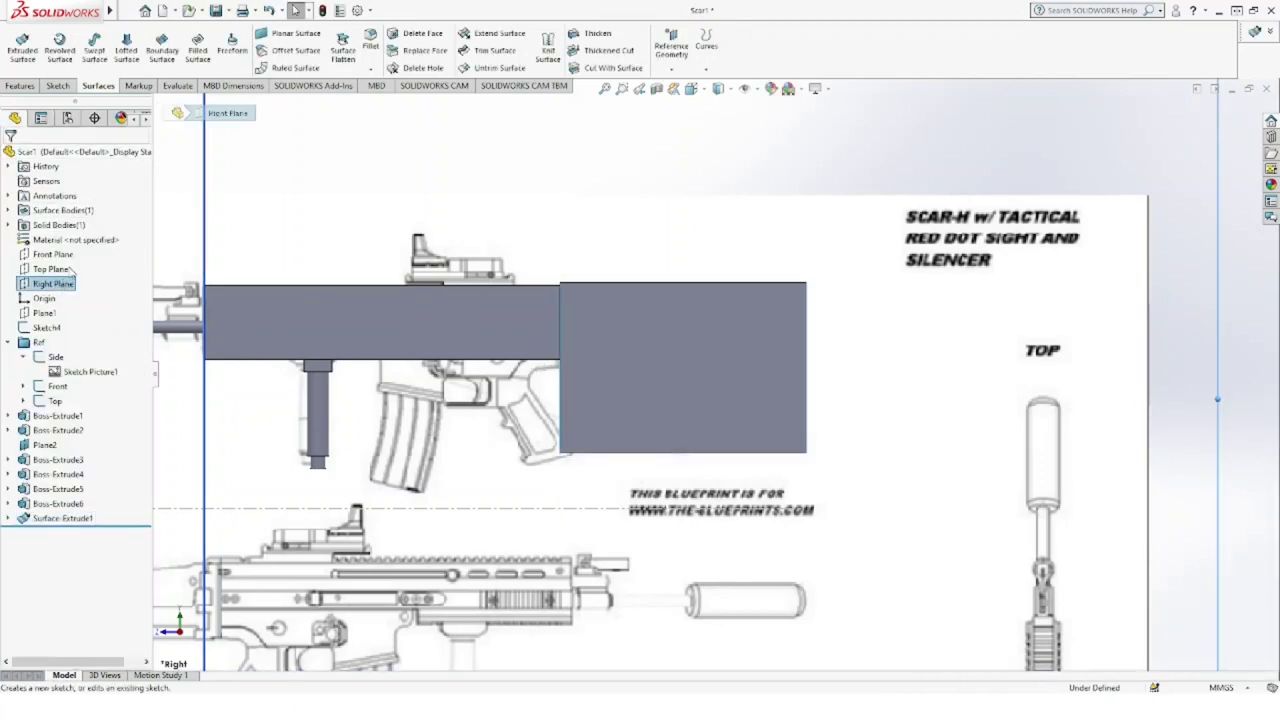
left_click(70, 271)
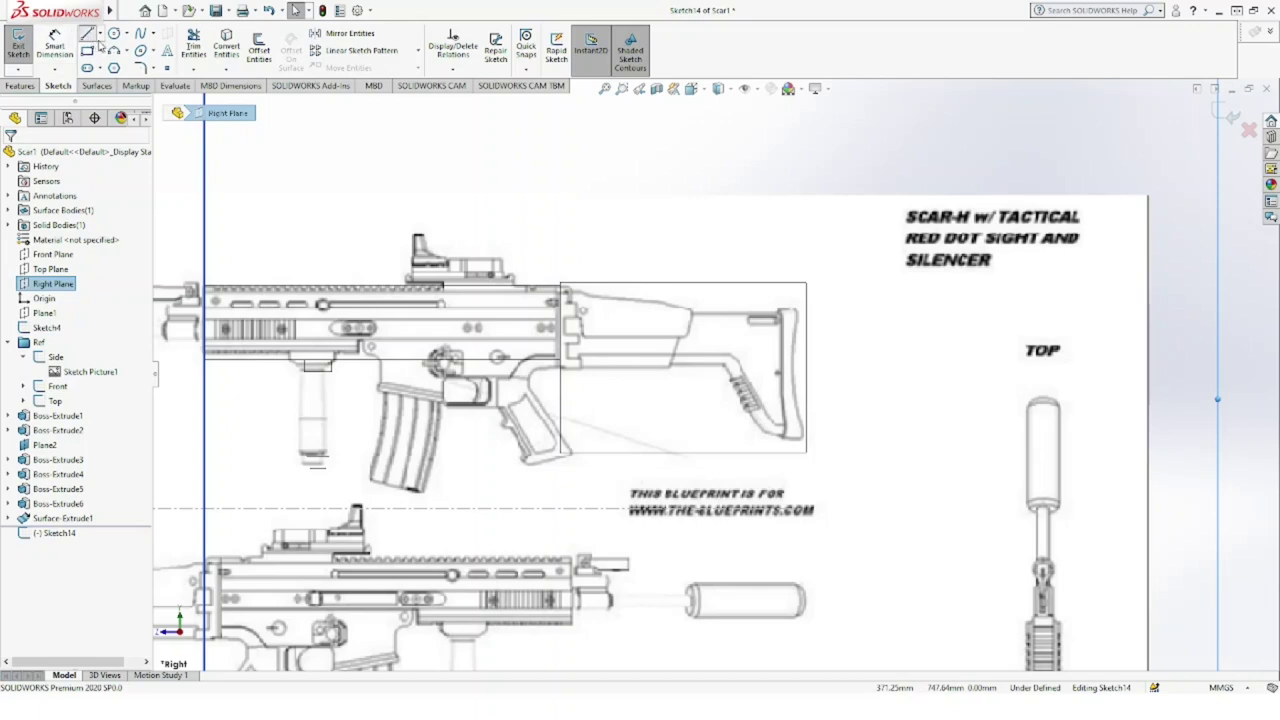
left_click(88, 34)
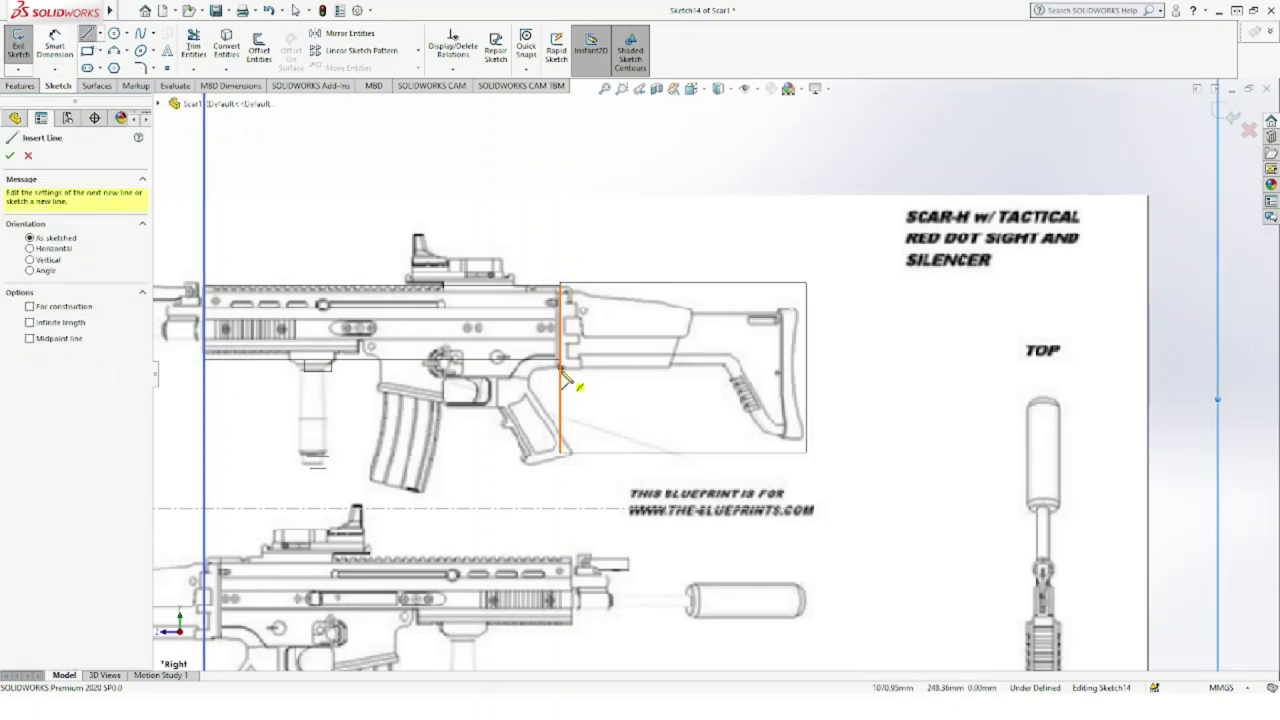
left_click(561, 369)
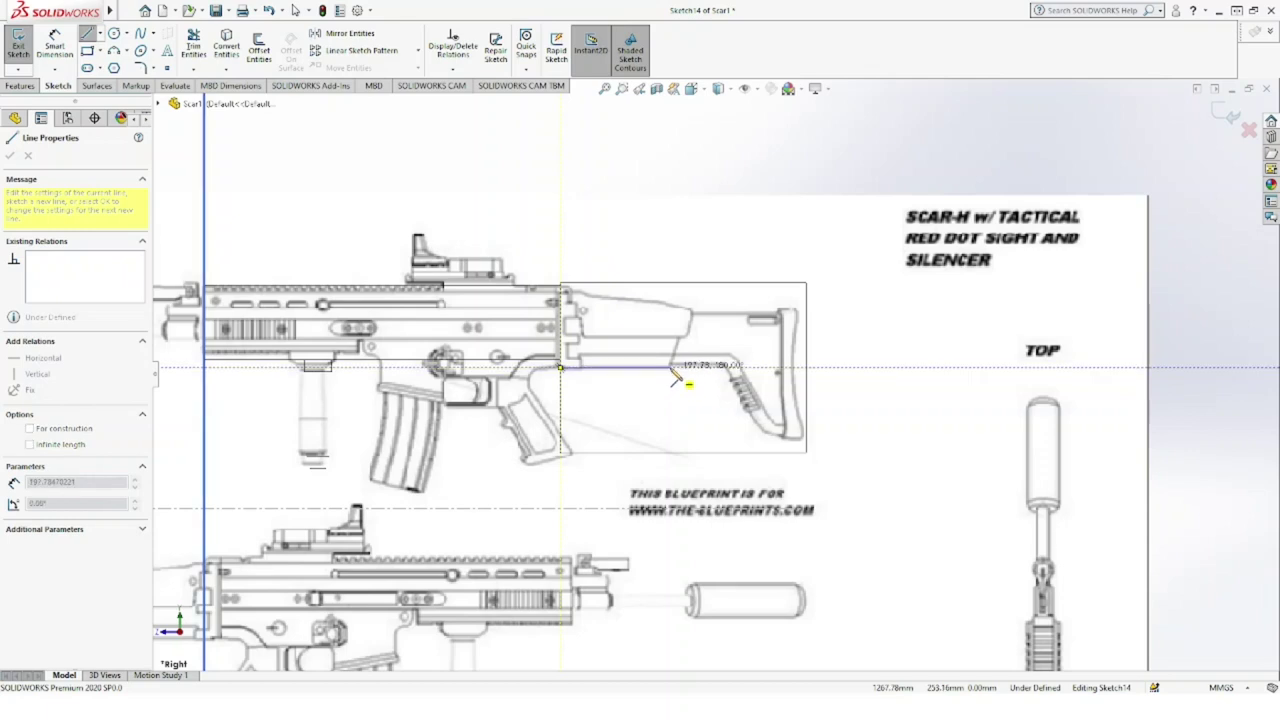
left_click(670, 368)
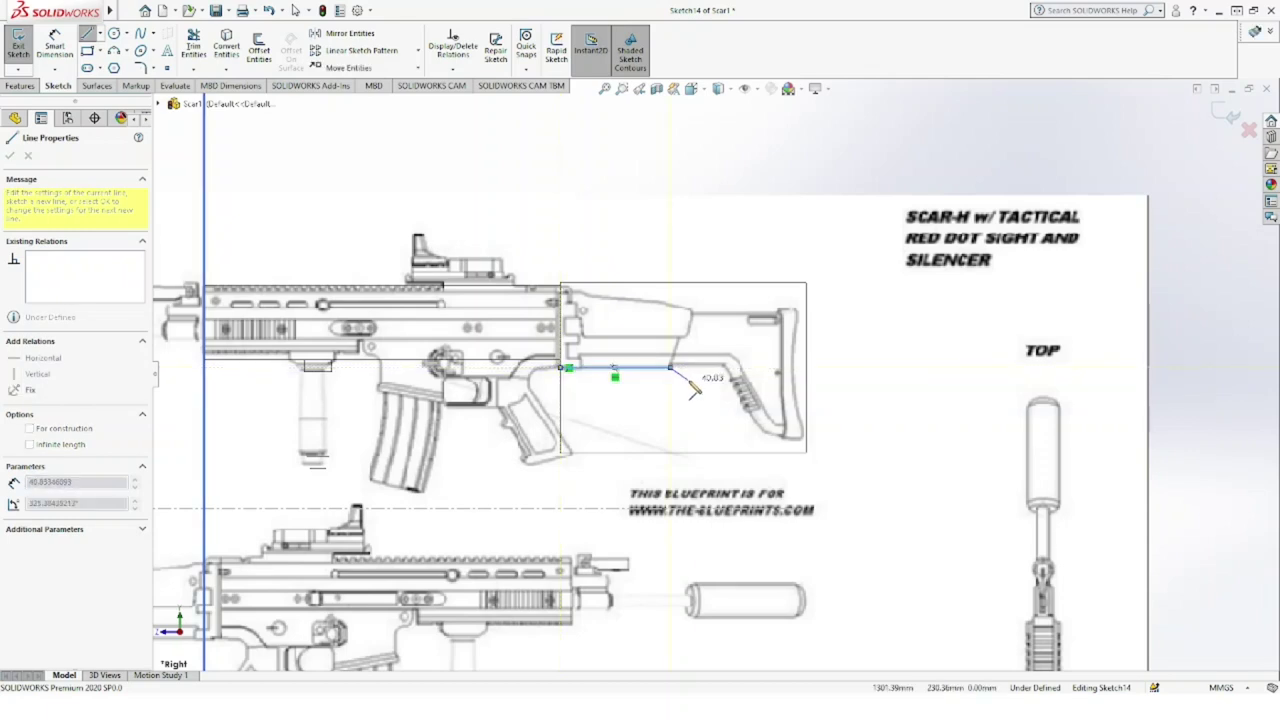
key("Escape")
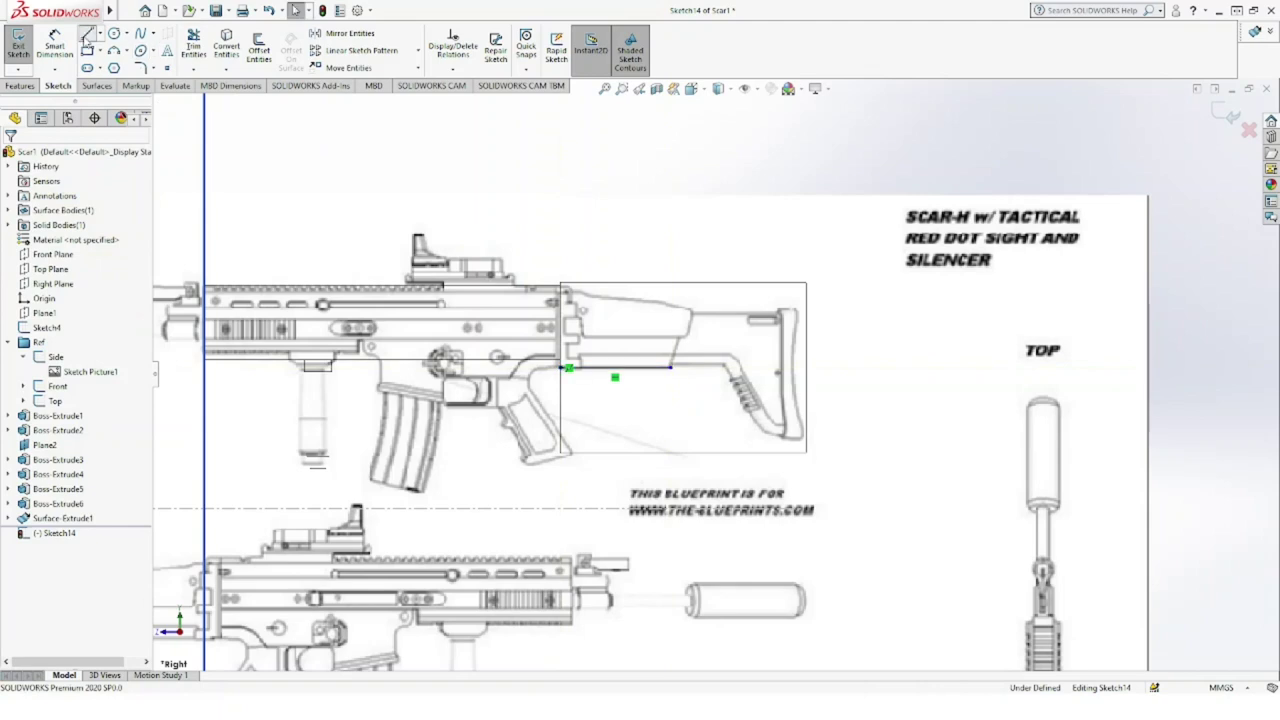
left_click(677, 369)
left_click(722, 369)
key("Escape")
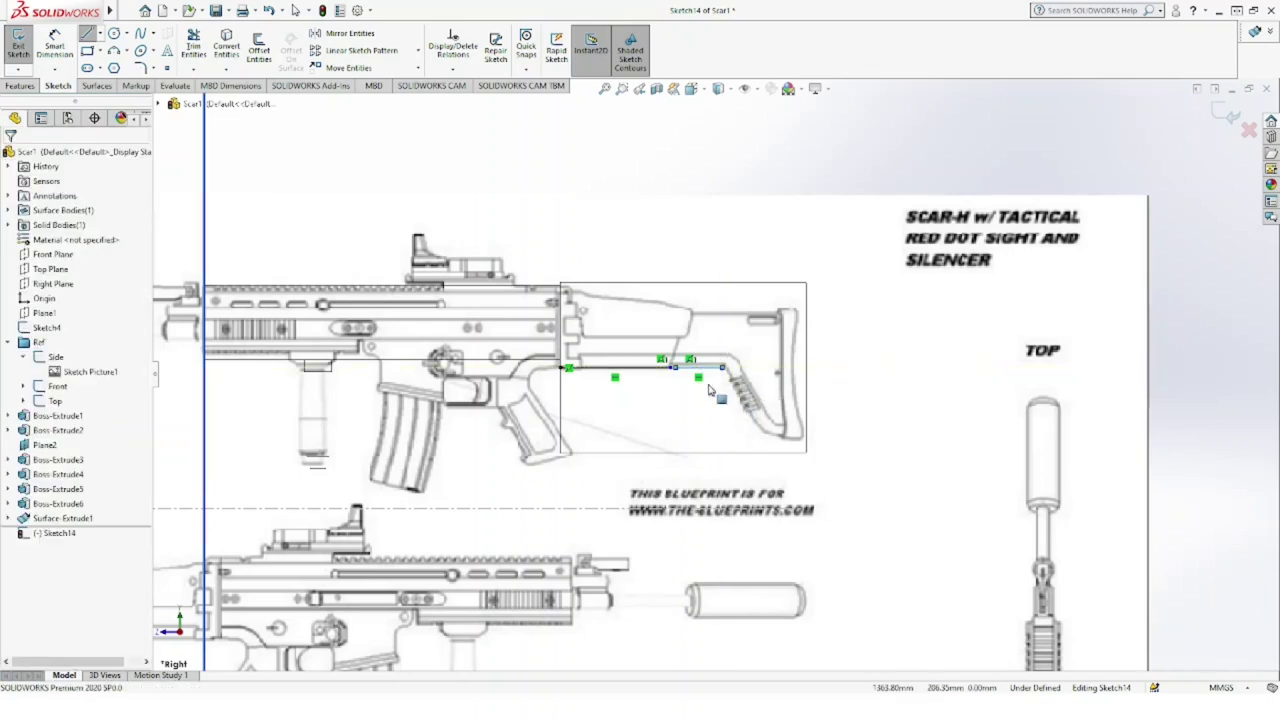
key("Escape")
left_click(140, 33)
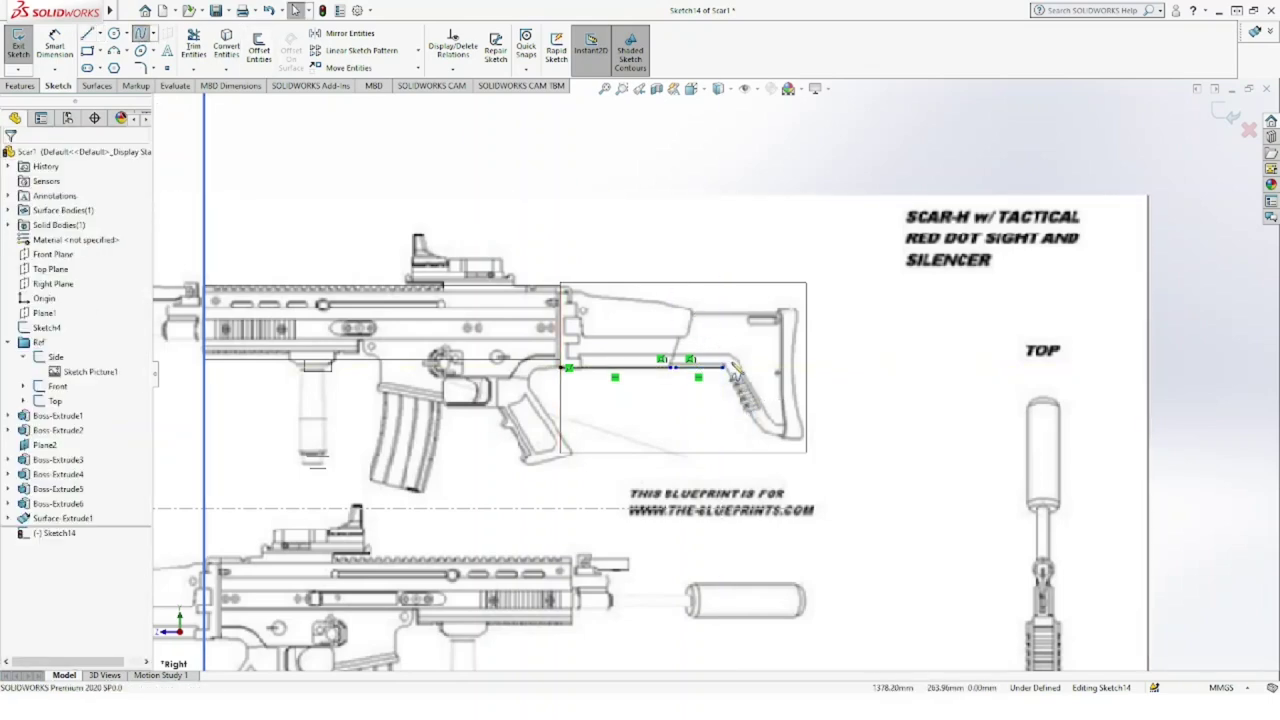
Step: Draw a spline down the stock's underside and bow it to follow the lower rear curve
left_click(722, 369)
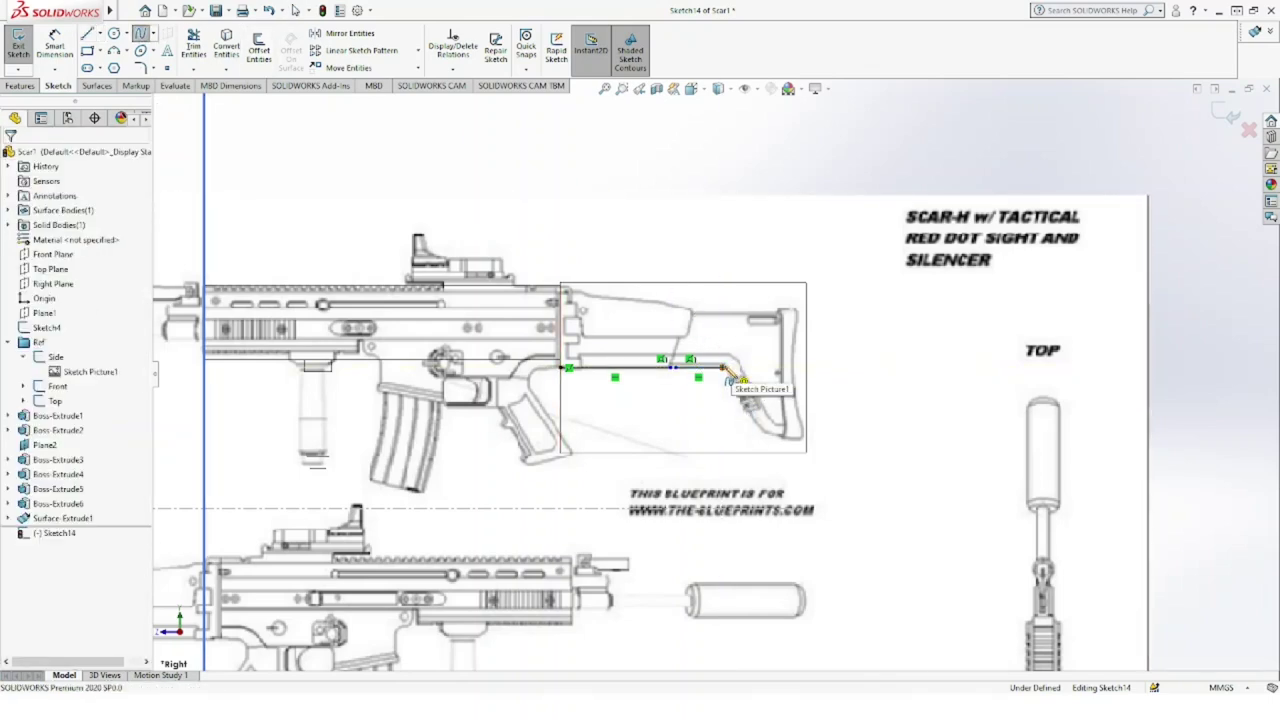
left_click(784, 436)
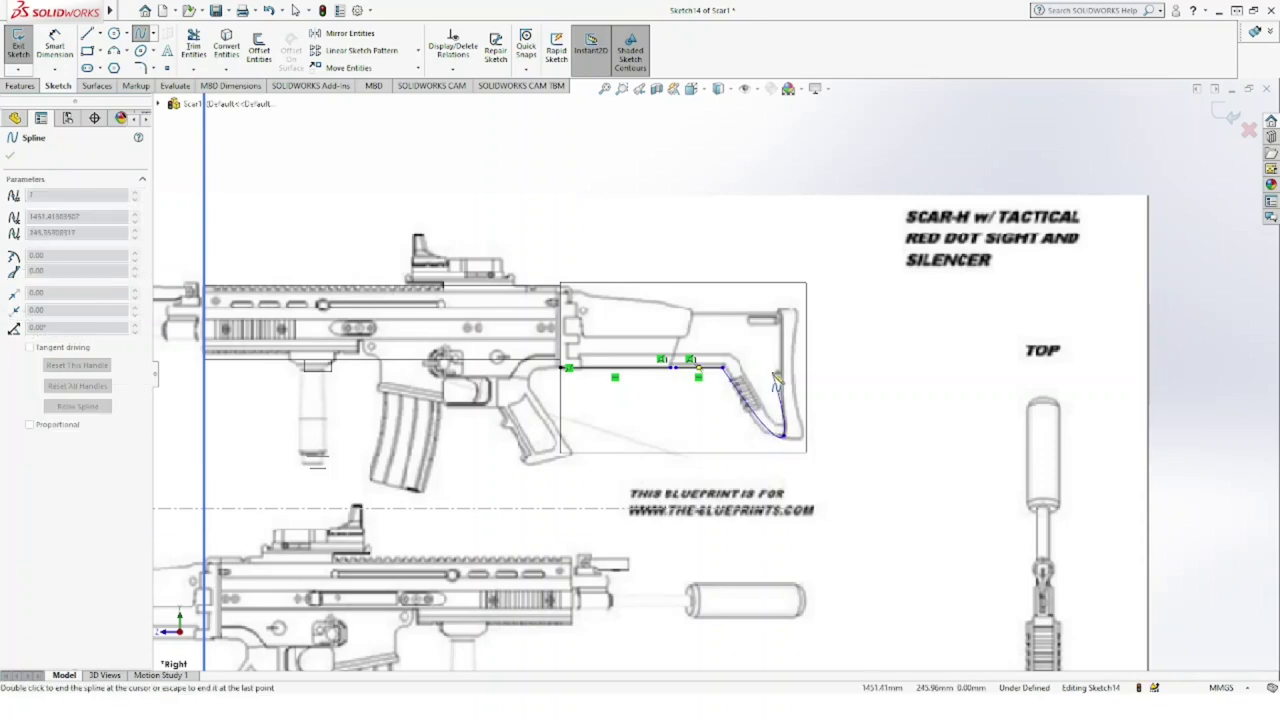
key("Escape")
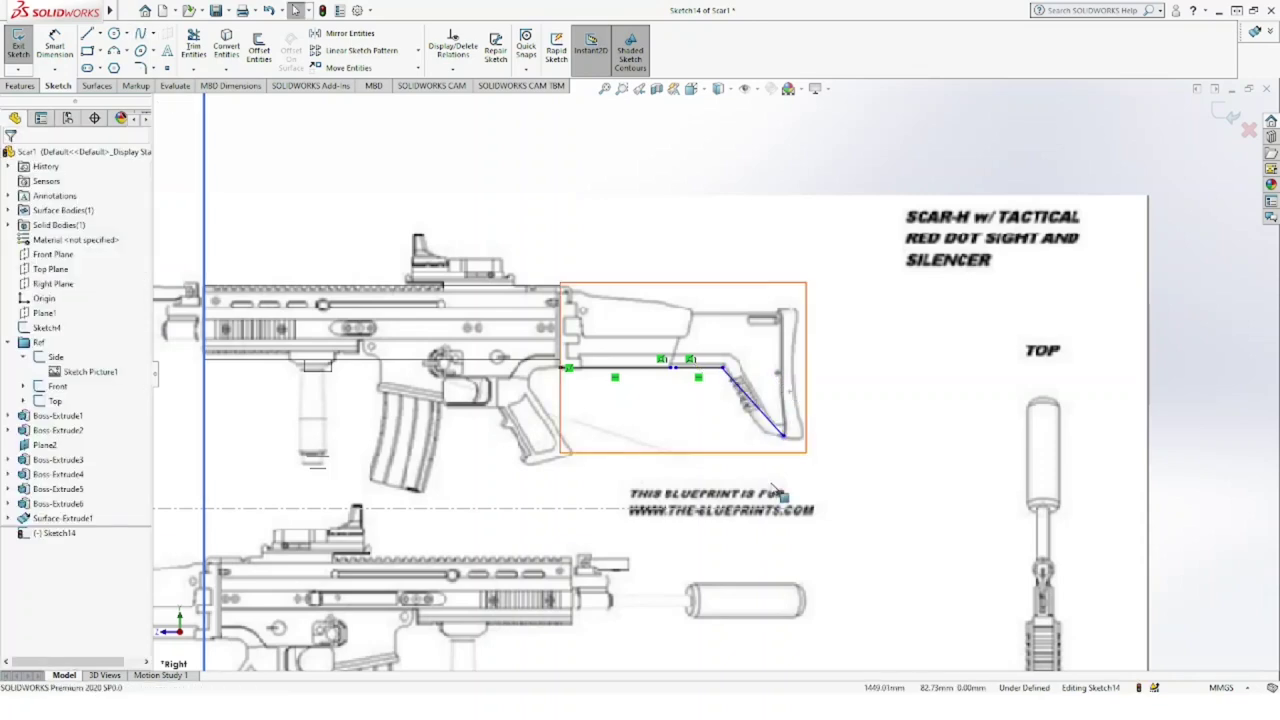
scroll(783, 391, "down", 3)
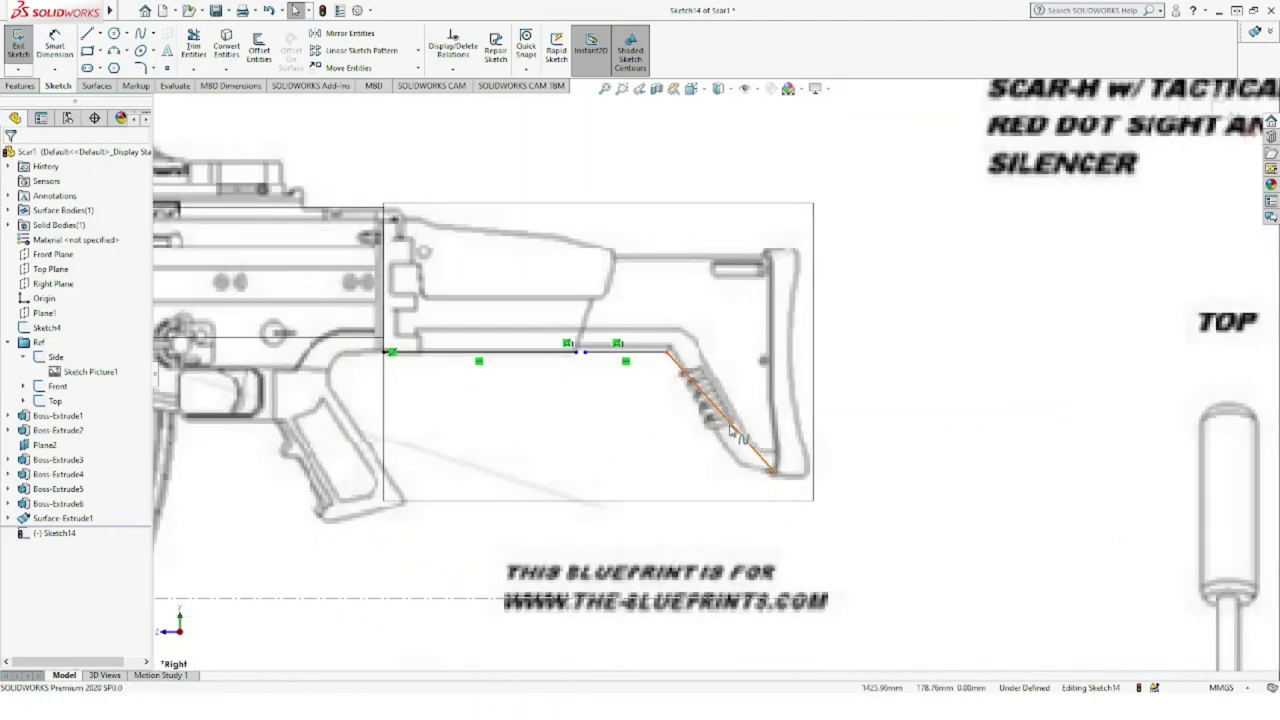
left_click(733, 432)
left_click_drag(772, 470, 748, 479)
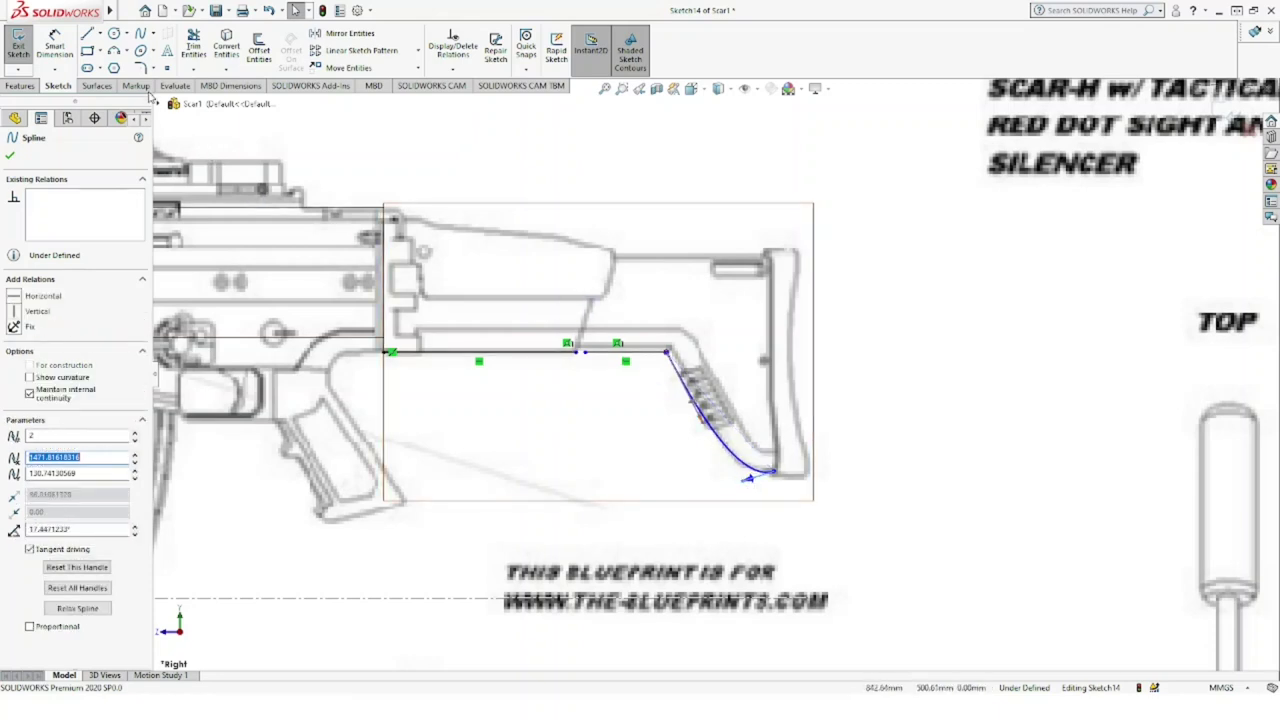
Step: Draw a second spline along the stock's sloping top edge
left_click(141, 33)
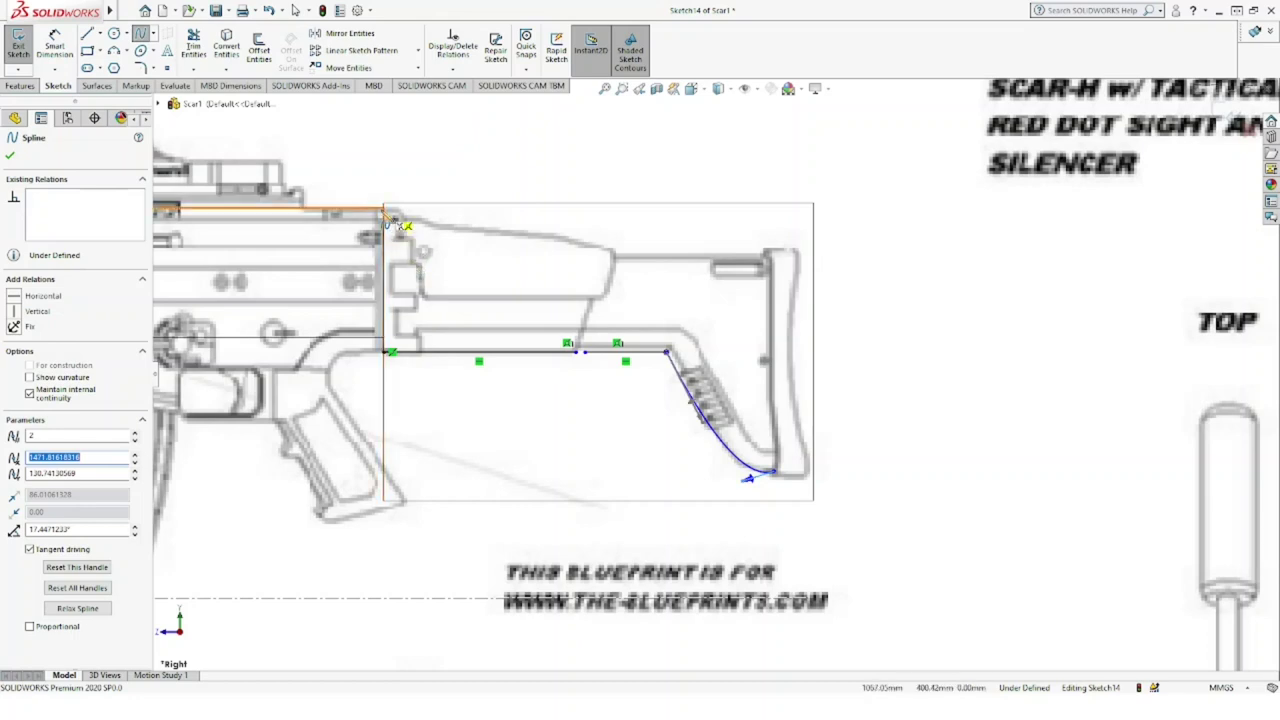
left_click(386, 212)
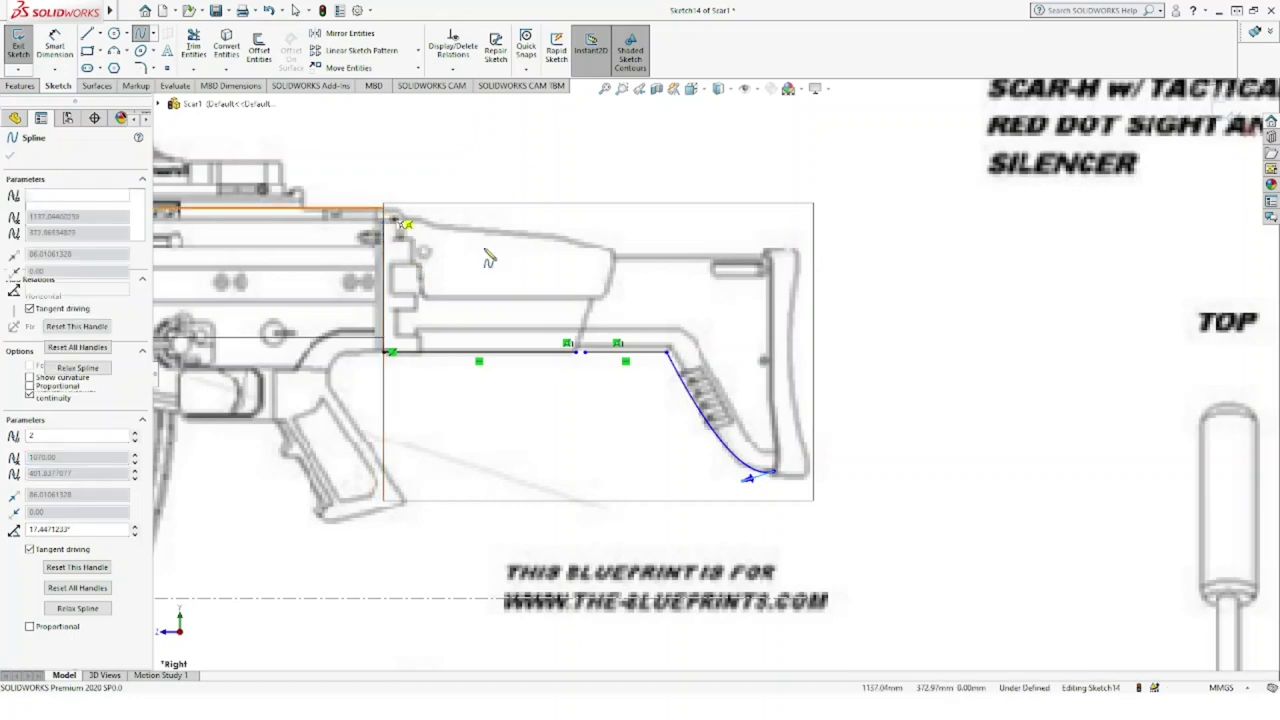
left_click(614, 254)
key("Escape")
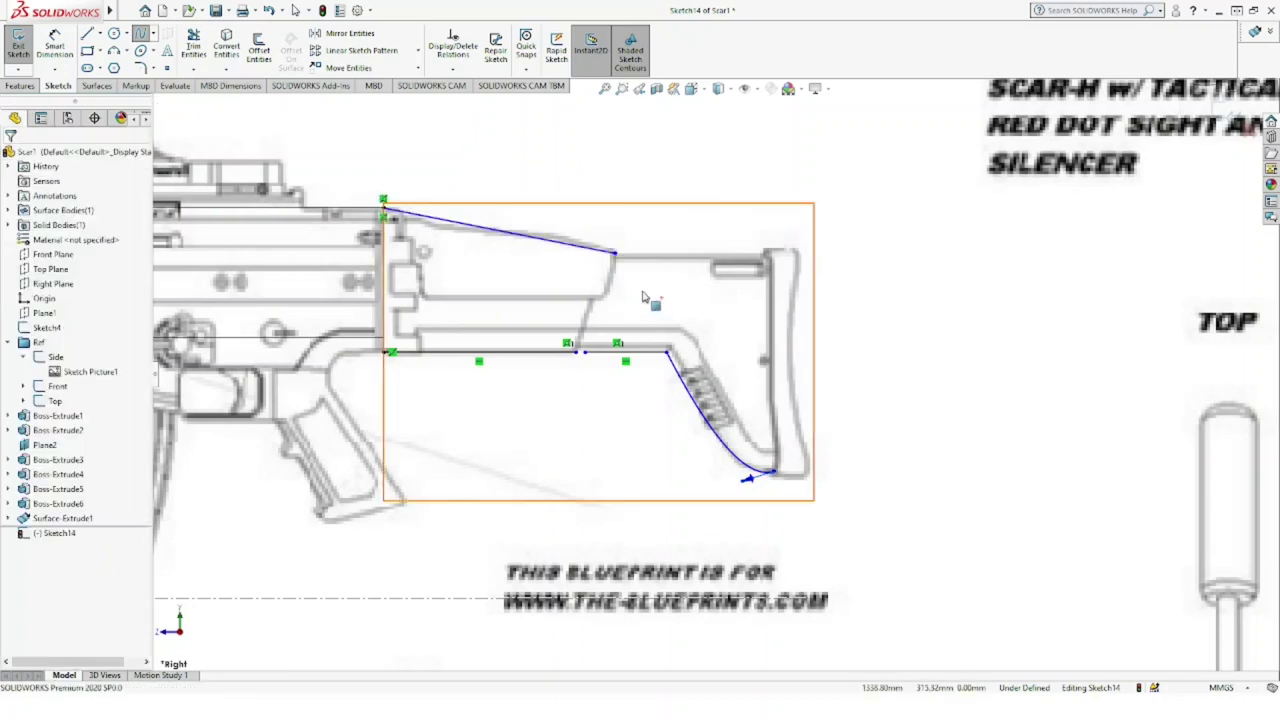
scroll(500, 220, "down", 1)
scroll(490, 225, "down", 1)
Step: Reshape the top spline so it bows to match the stock's upper contour
left_click(456, 250)
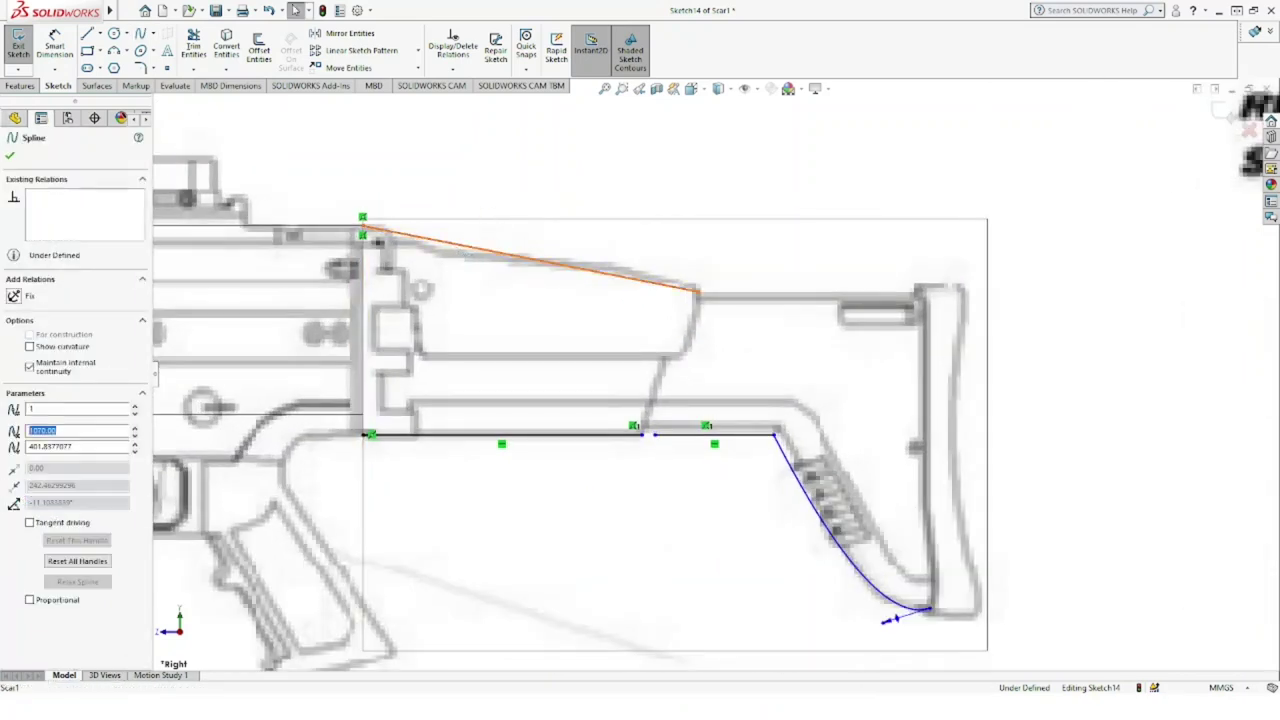
mouse_move(498, 253)
left_mouse_down()
mouse_move(424, 261)
mouse_move(410, 244)
left_mouse_up()
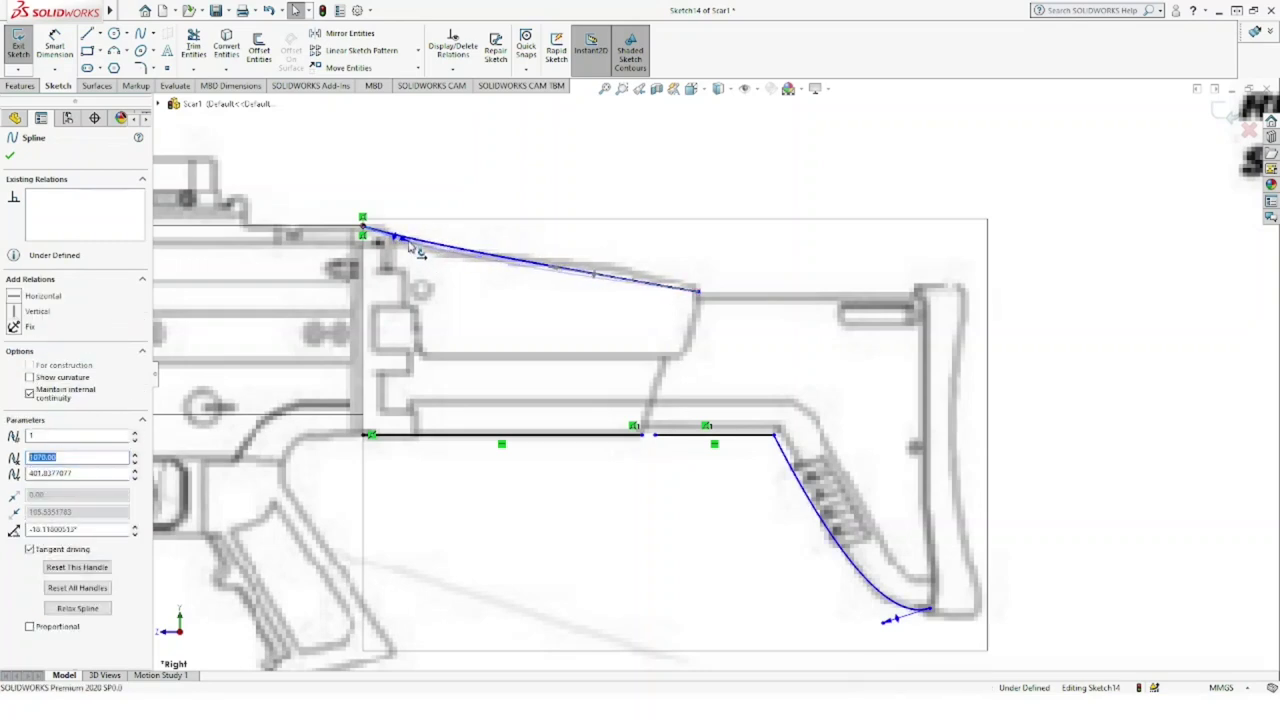
mouse_move(555, 272)
left_mouse_down()
mouse_move(547, 280)
mouse_move(645, 275)
left_mouse_up()
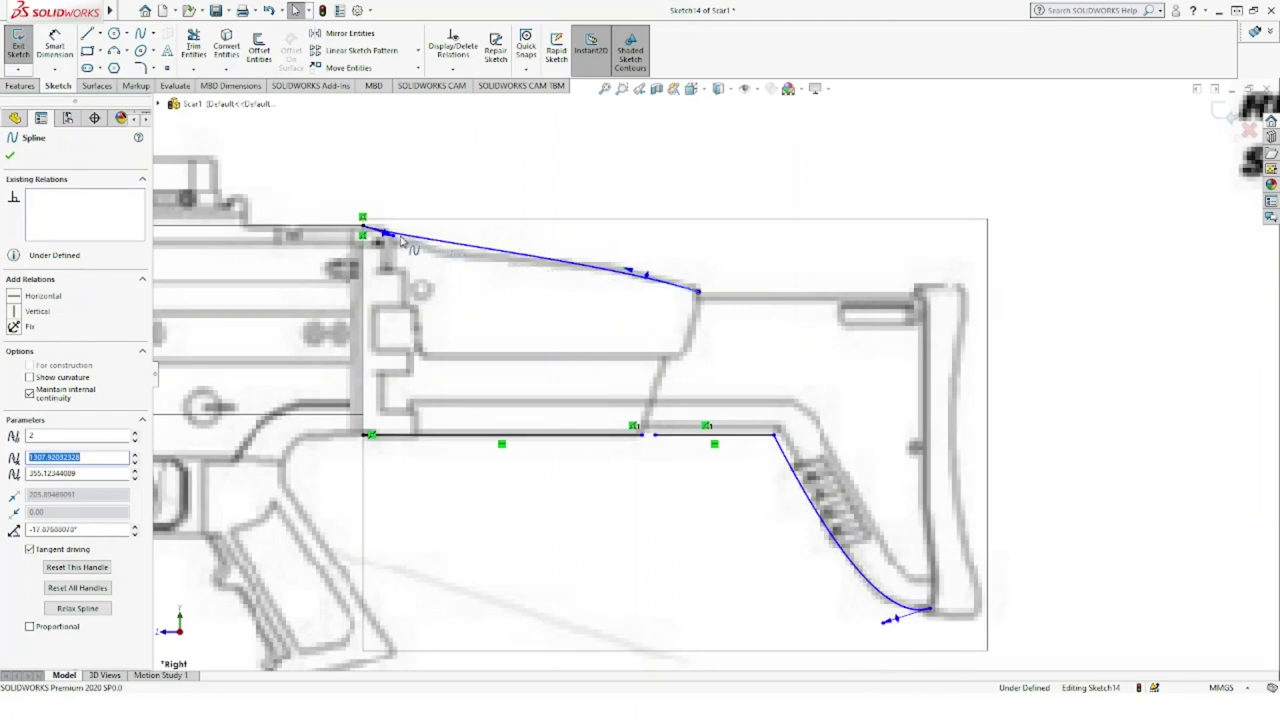
left_click_drag(389, 246, 380, 250)
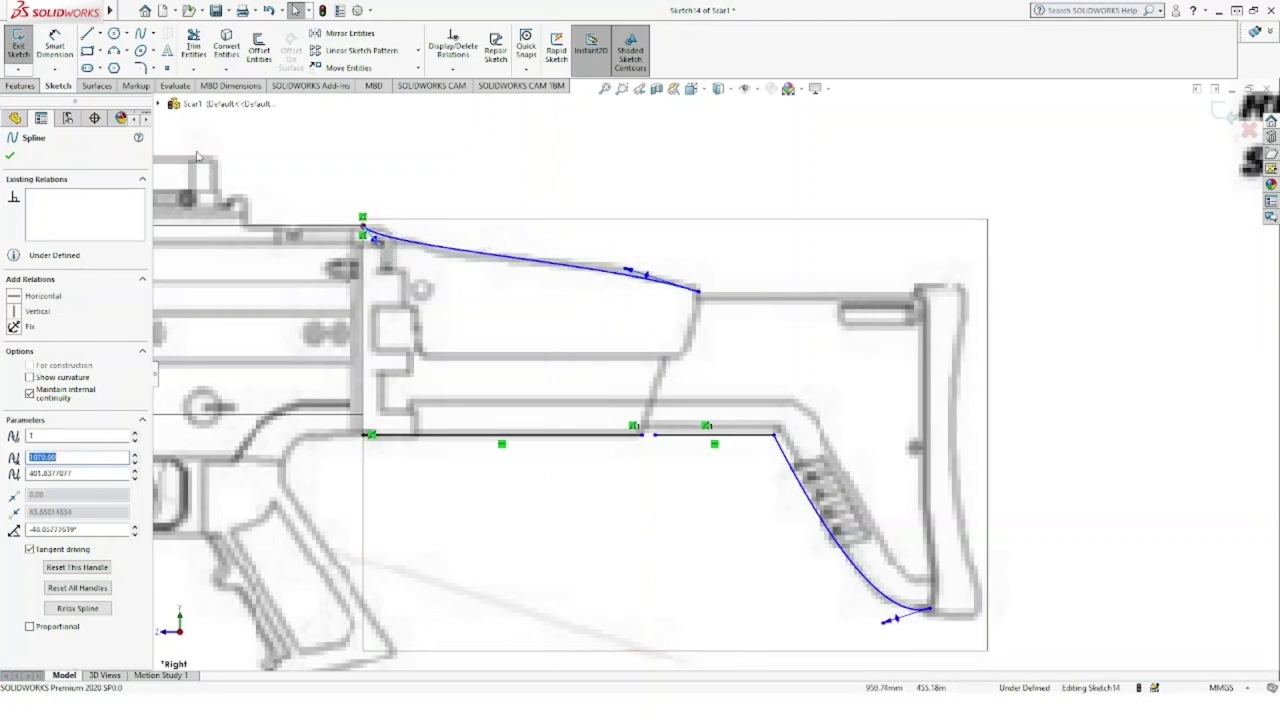
left_click(318, 170)
Step: Start a new spline from the top spline's end toward the buttpad's top
left_click(140, 34)
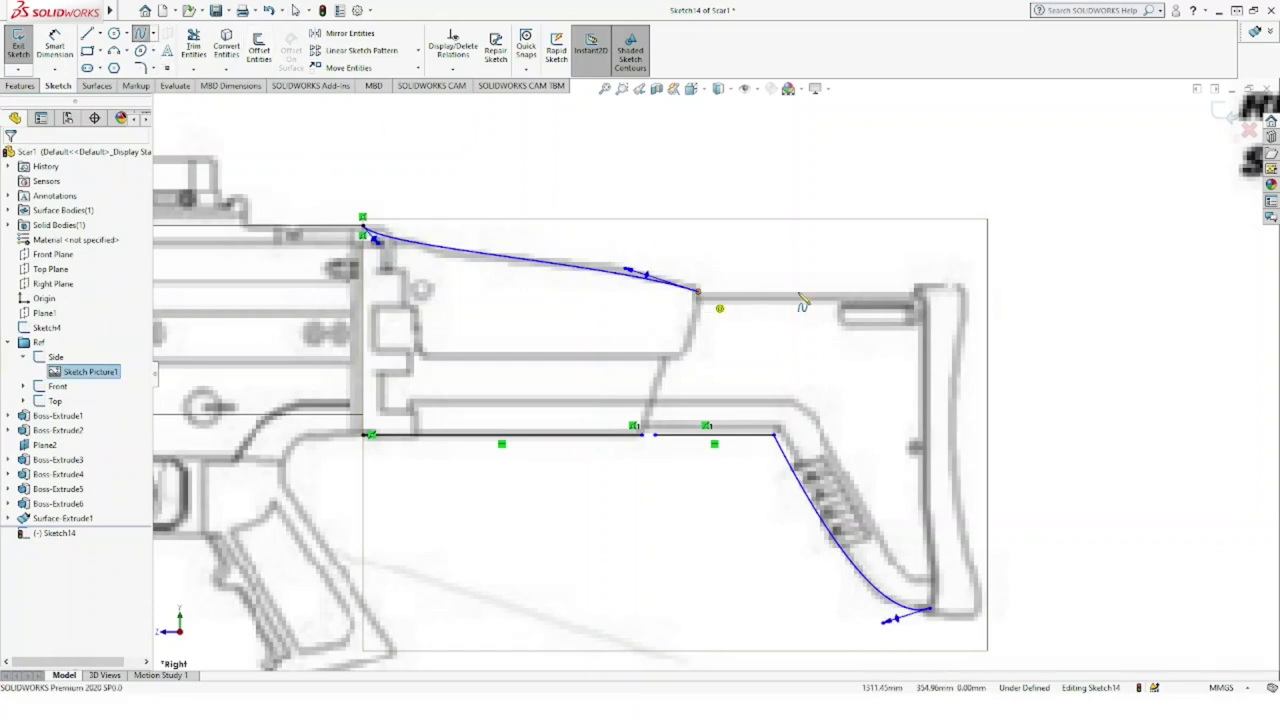
left_click(699, 291)
left_click(917, 297)
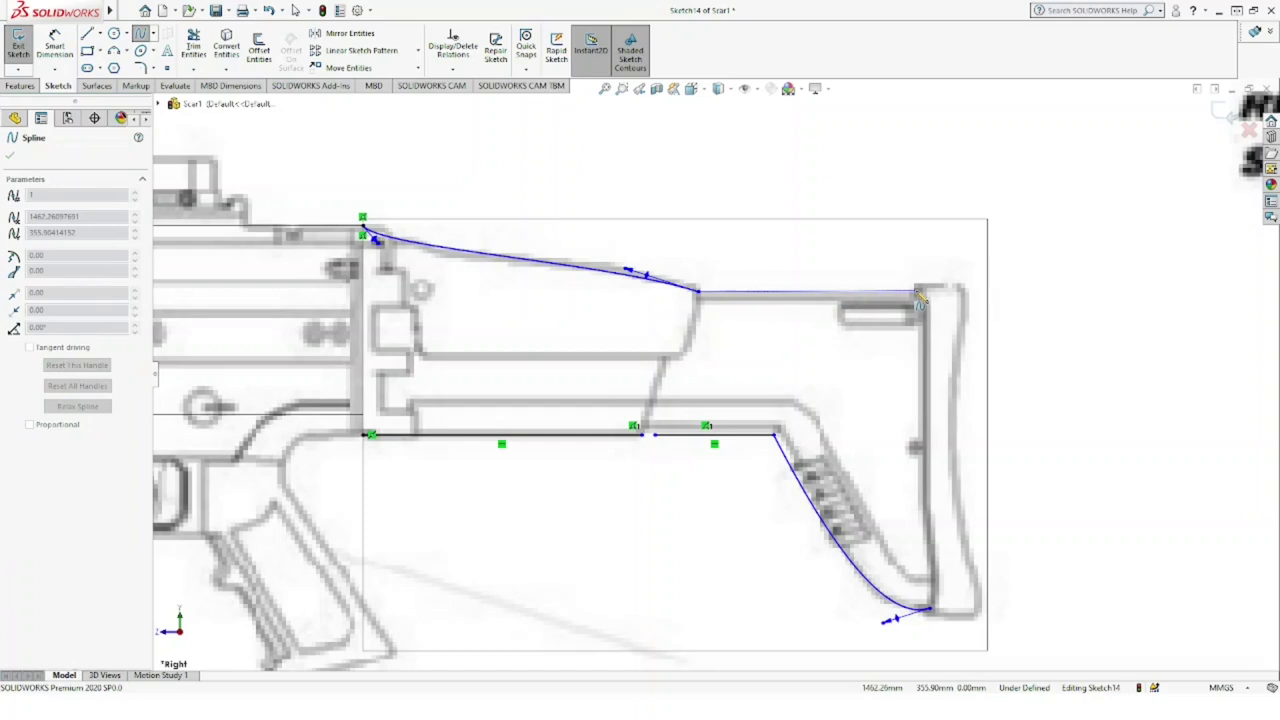
Step: Draw a spline down the butt plate from the stock's top-right to bottom-right corner
key("Escape")
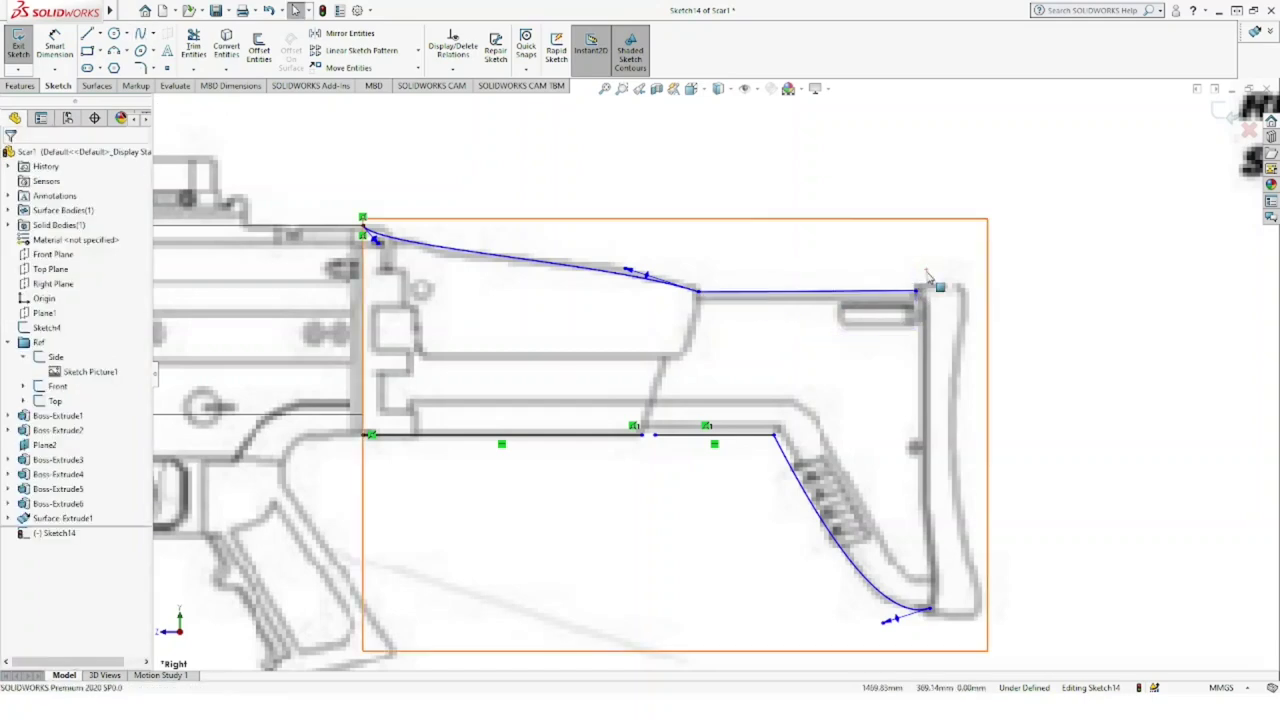
scroll(932, 277, "up", 3)
scroll(910, 358, "down", 2)
scroll(905, 360, "down", 1)
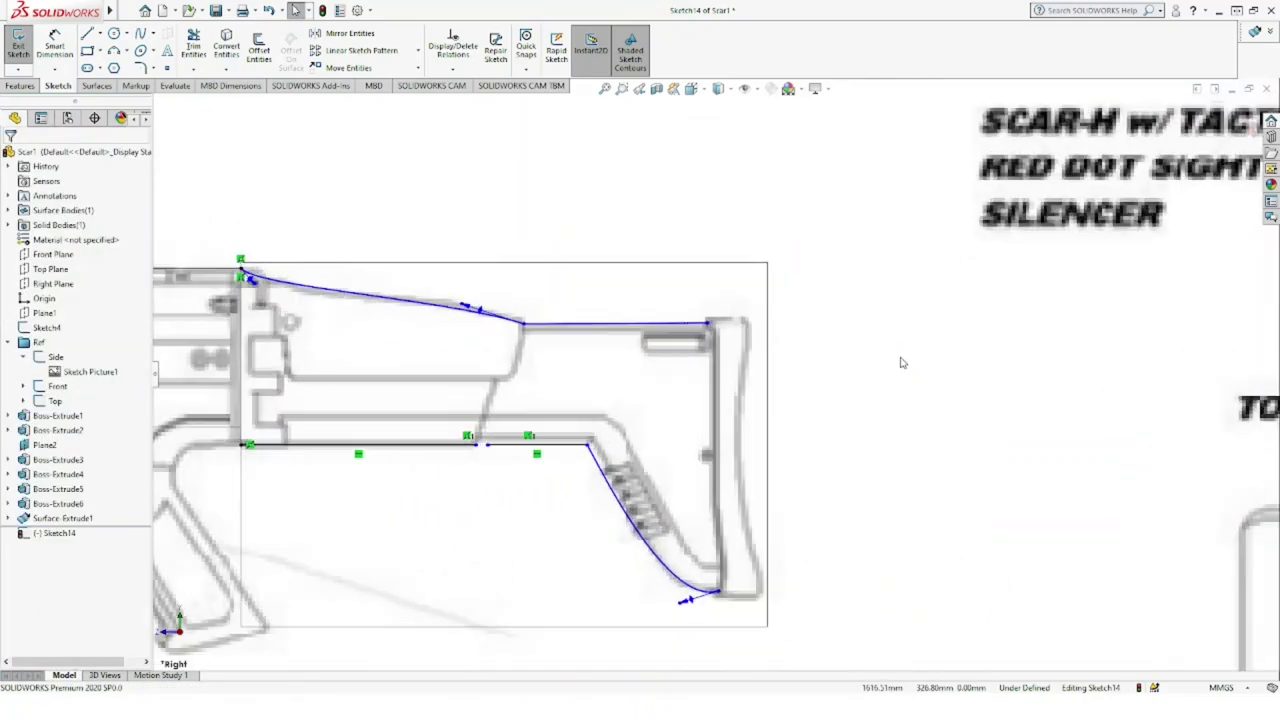
left_click(140, 33)
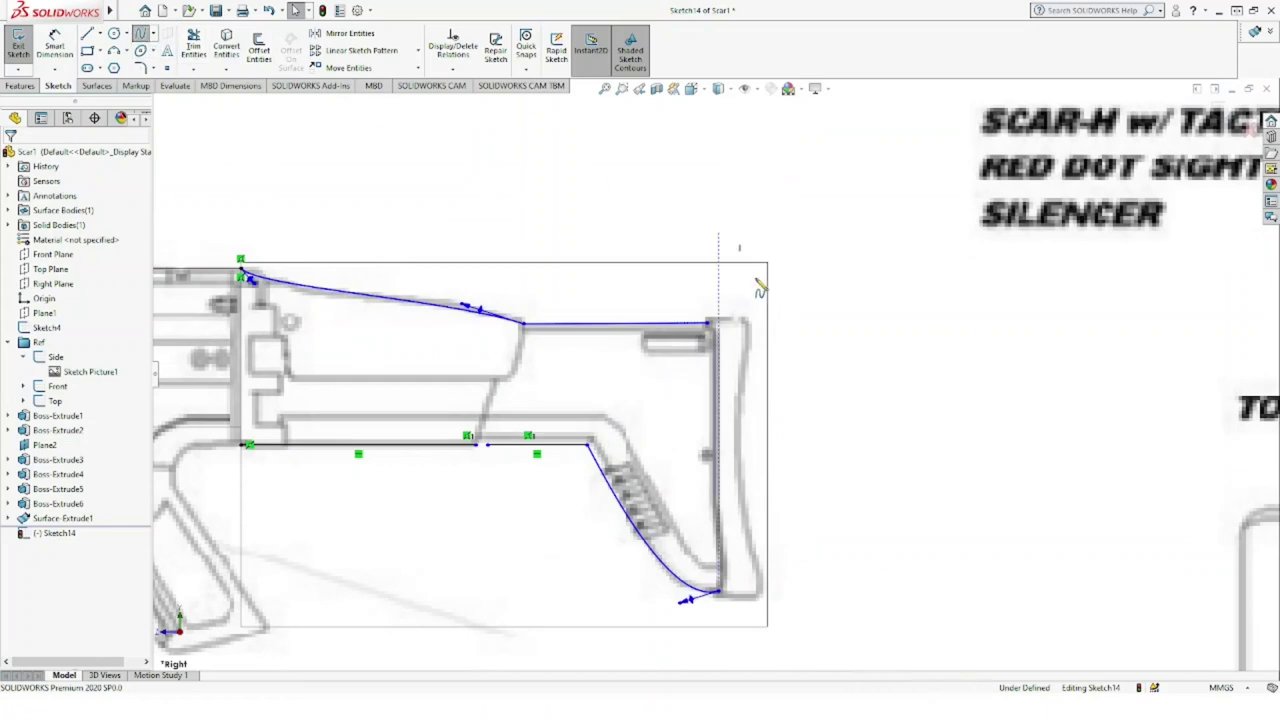
left_click(747, 325)
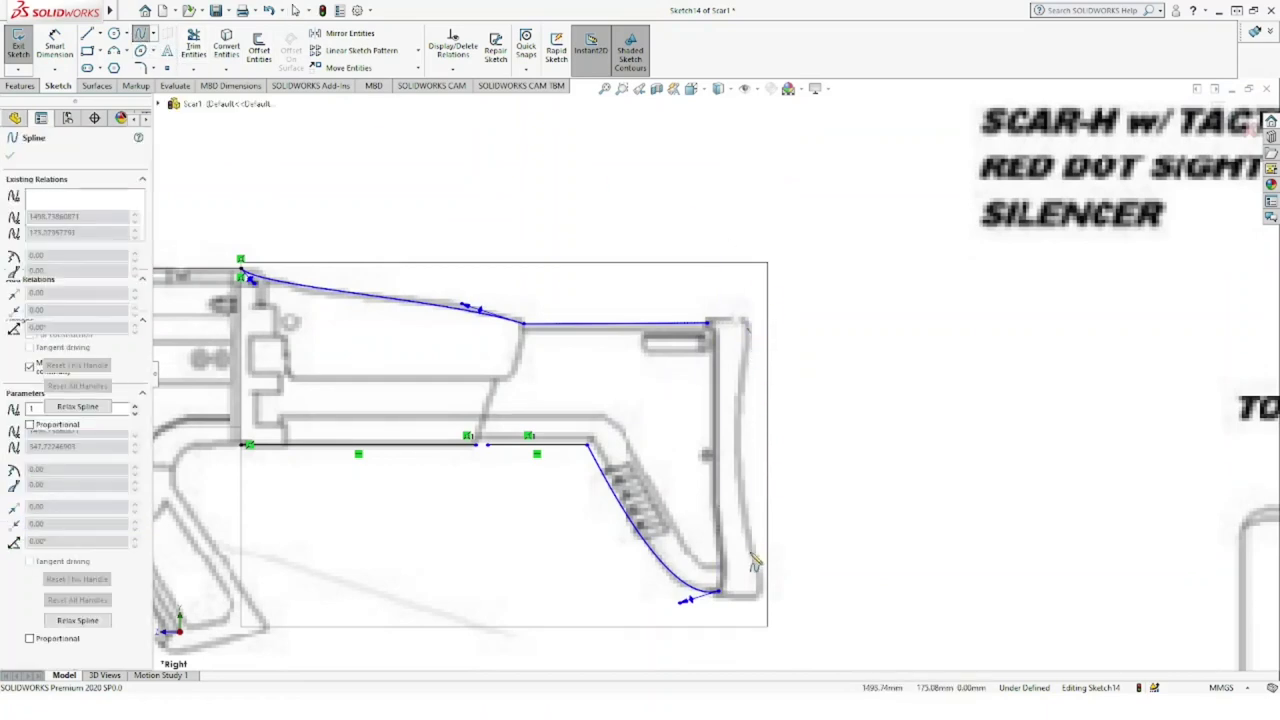
left_click(760, 592)
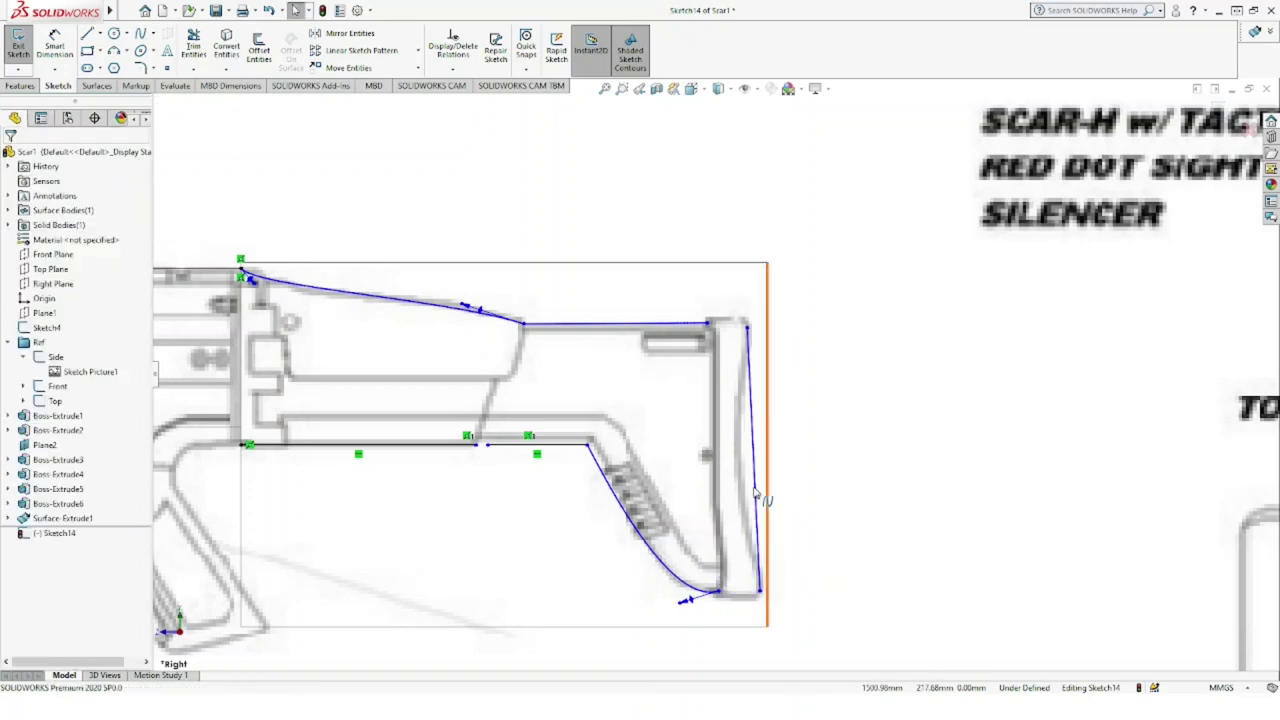
Step: Bend the rear-edge spline inward so it follows the butt plate
left_click(758, 495)
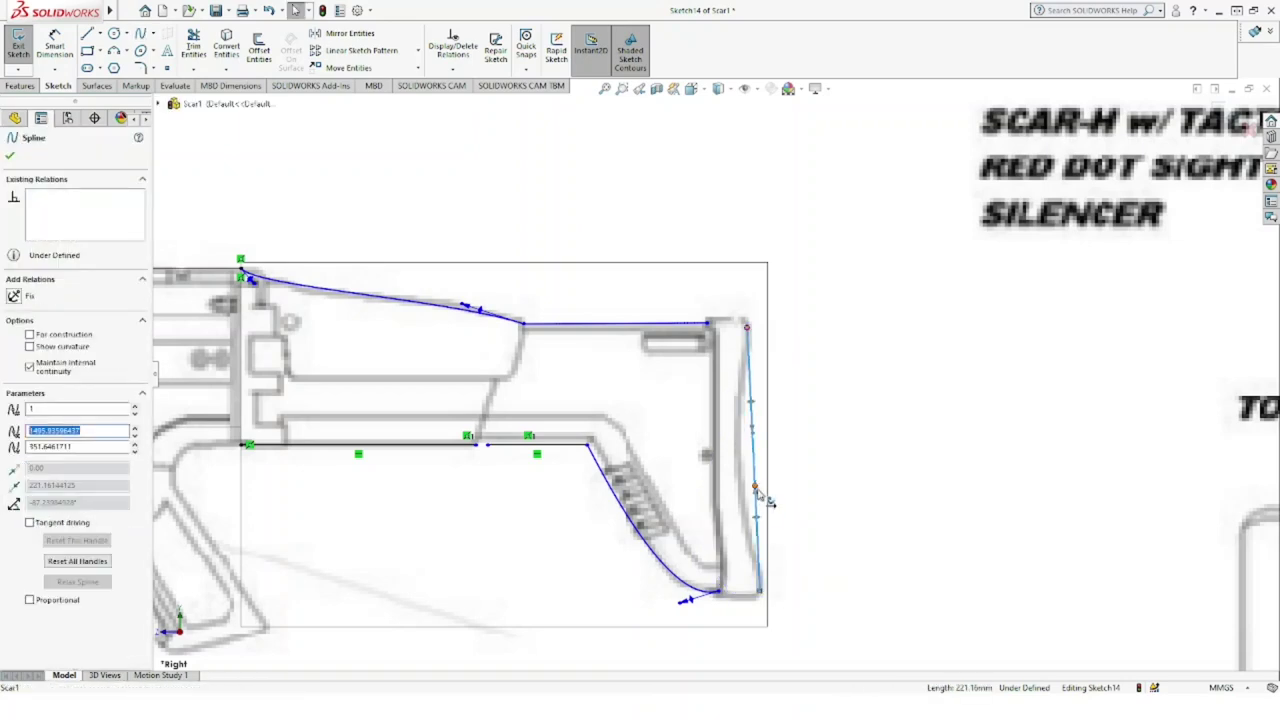
left_click_drag(755, 488, 742, 533)
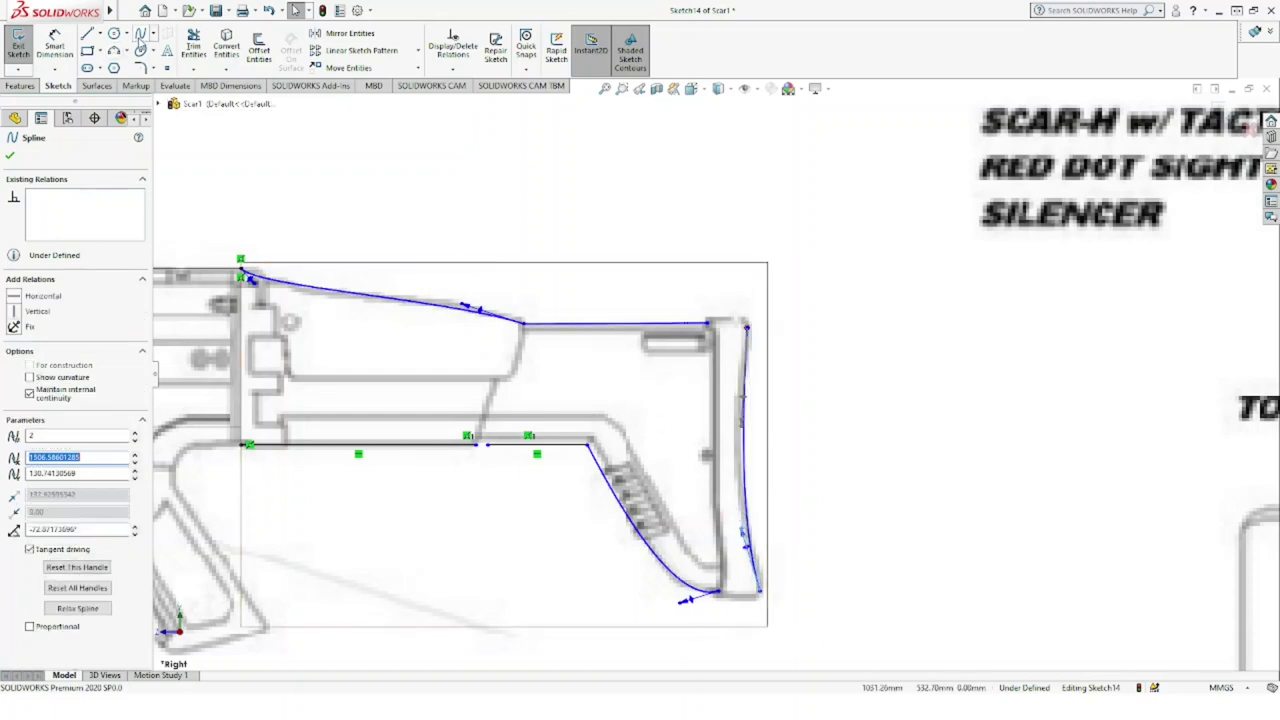
left_click(141, 34)
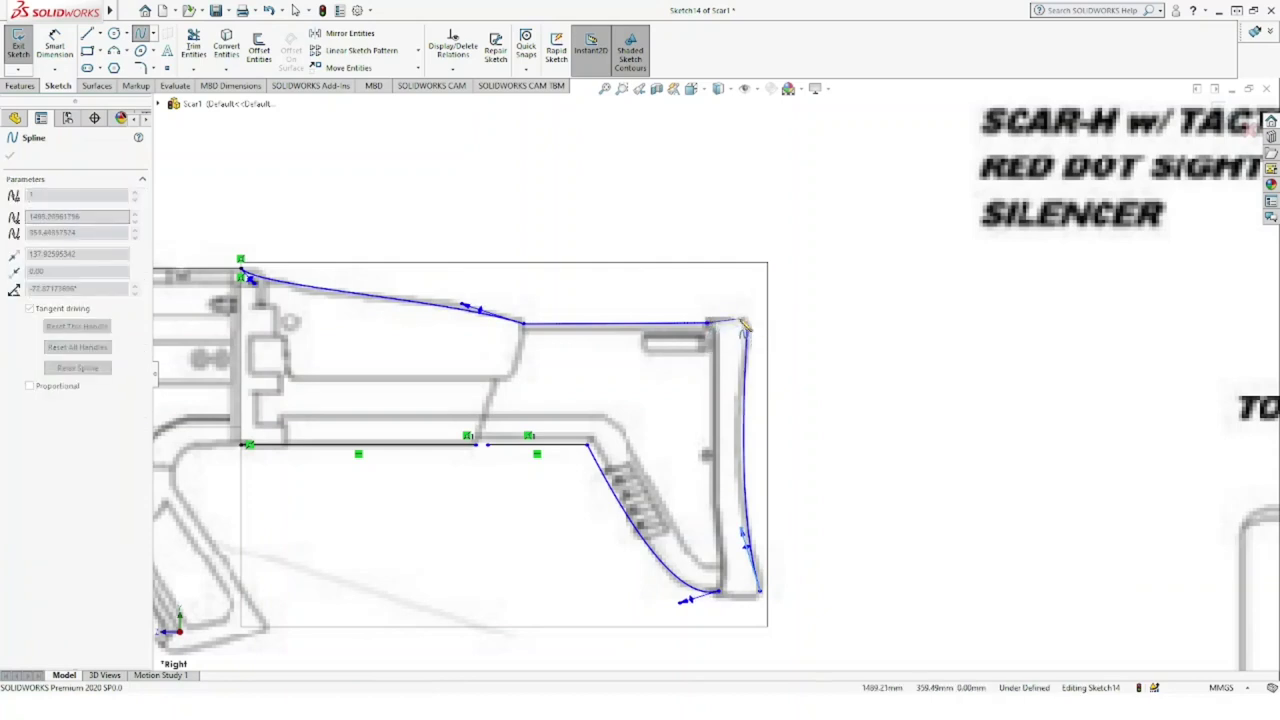
left_click(735, 323)
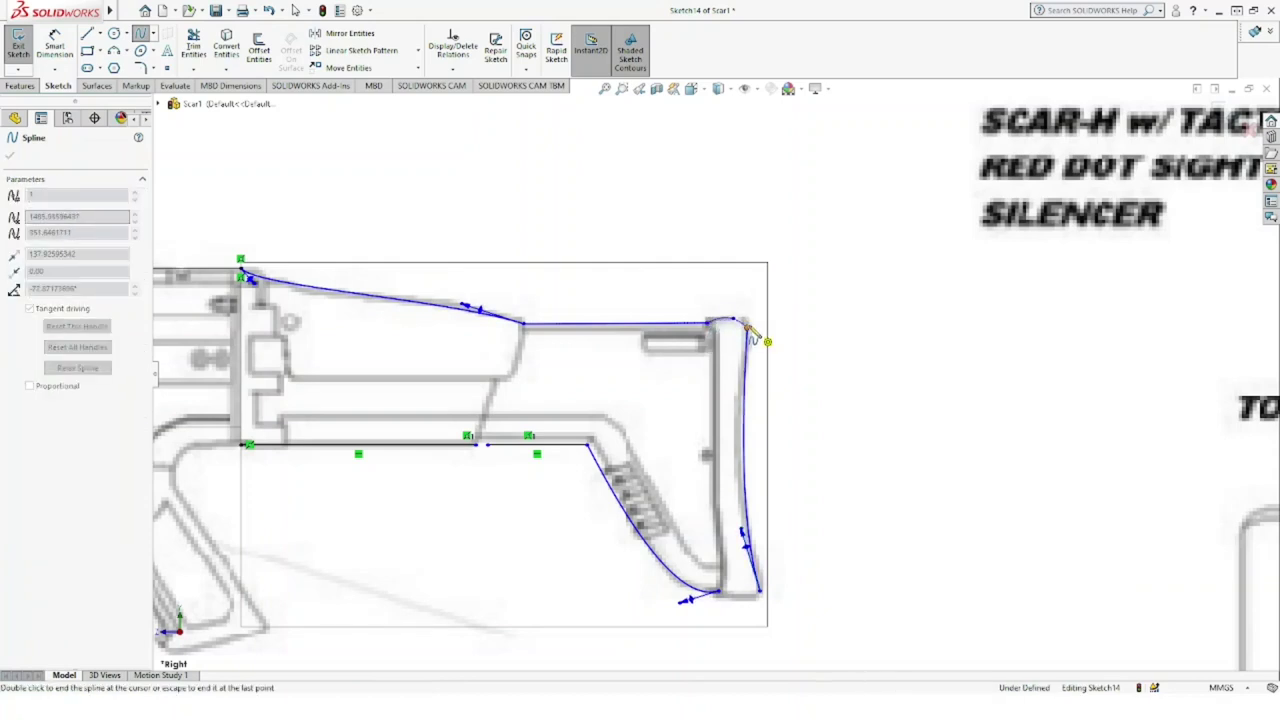
key("Escape")
key("Escape")
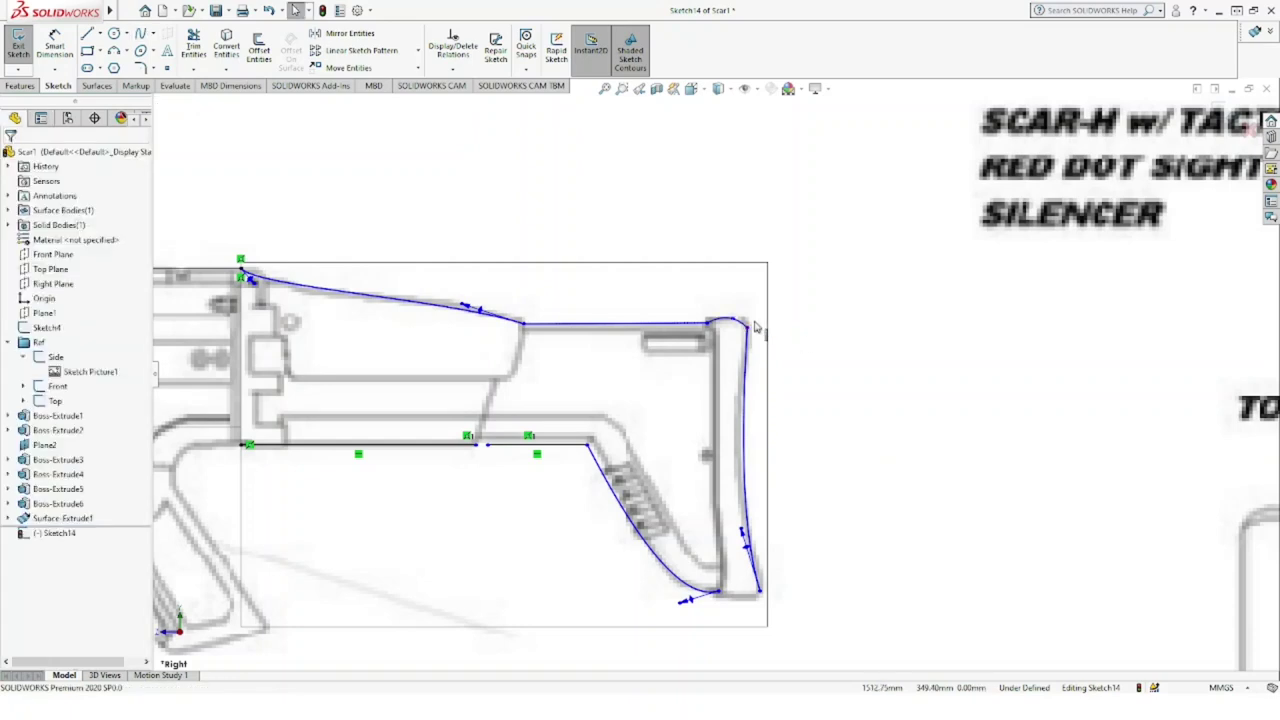
Step: Round the stock's top-right corner curve to match the blueprint
scroll(757, 328, "down", 3)
left_click(672, 338)
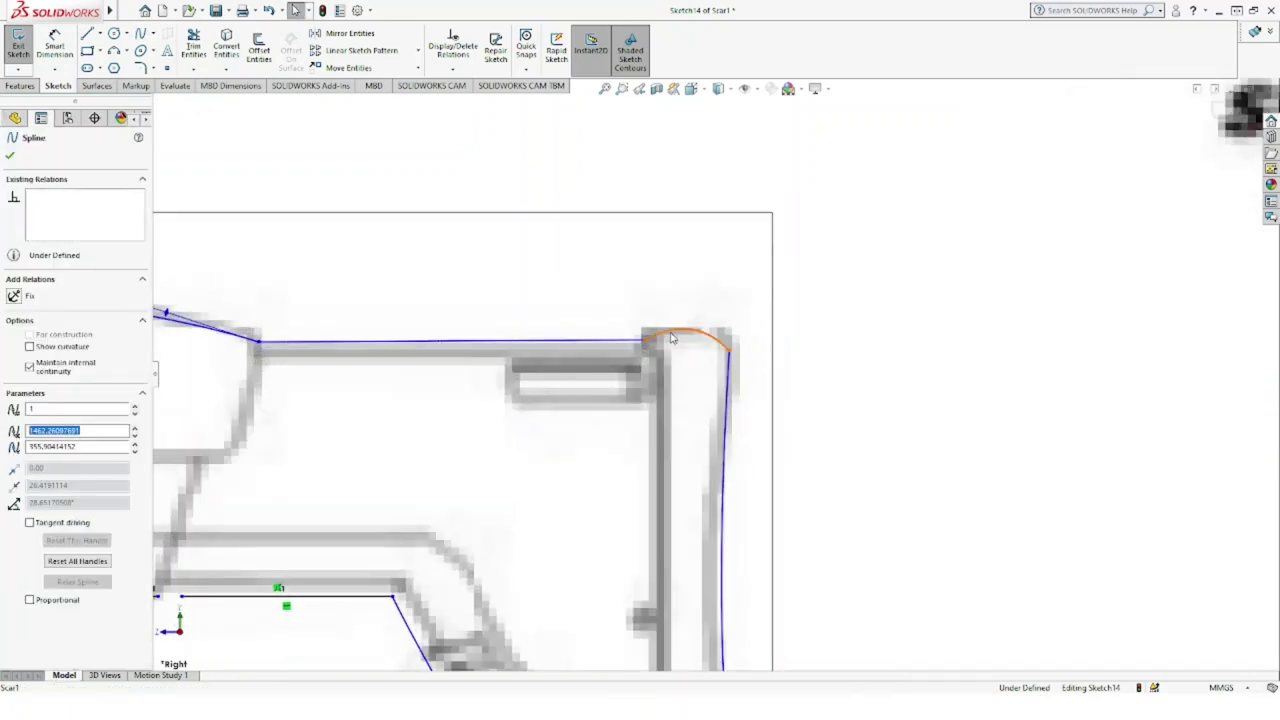
left_click_drag(660, 335, 668, 328)
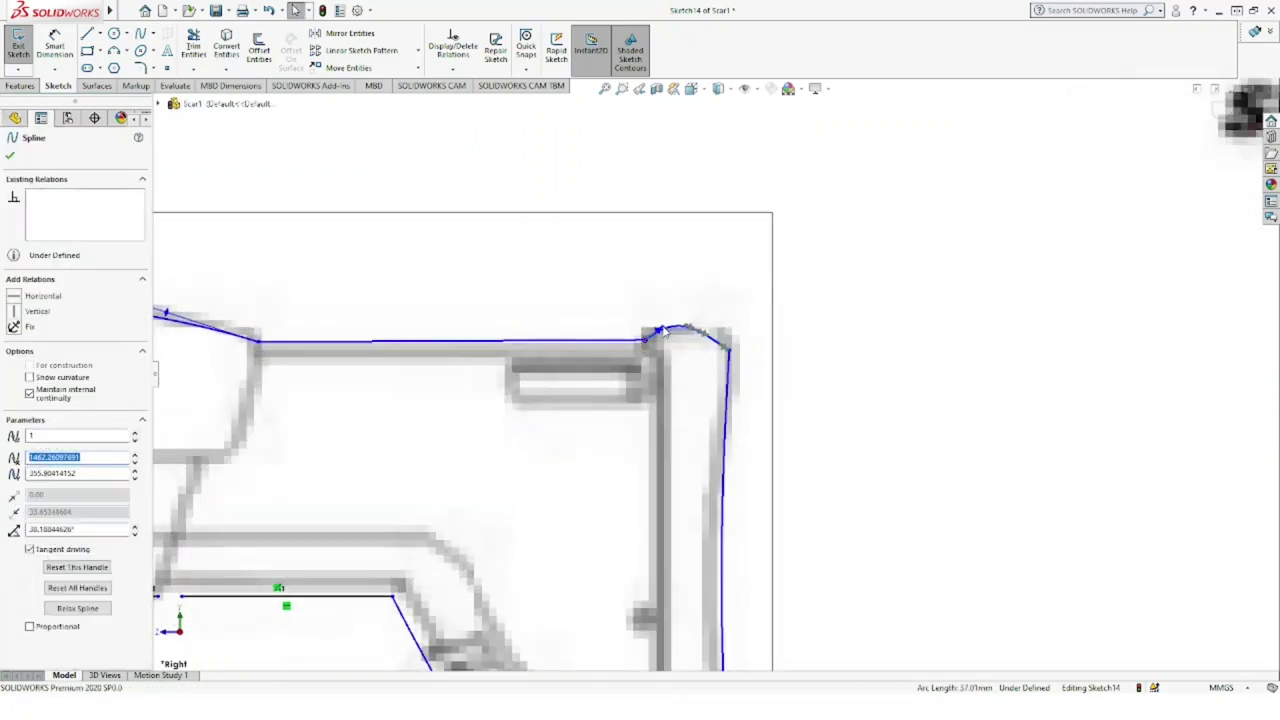
key("Escape")
scroll(828, 368, "up", 5)
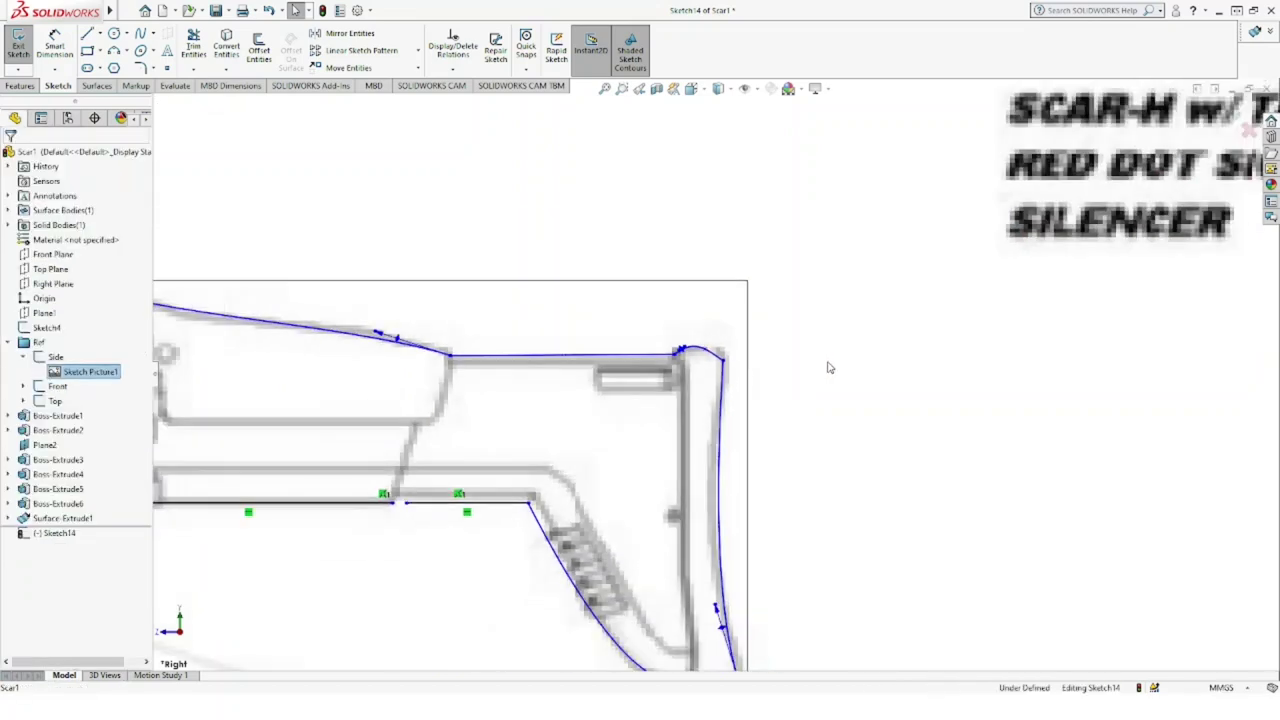
scroll(745, 557, "down", 4)
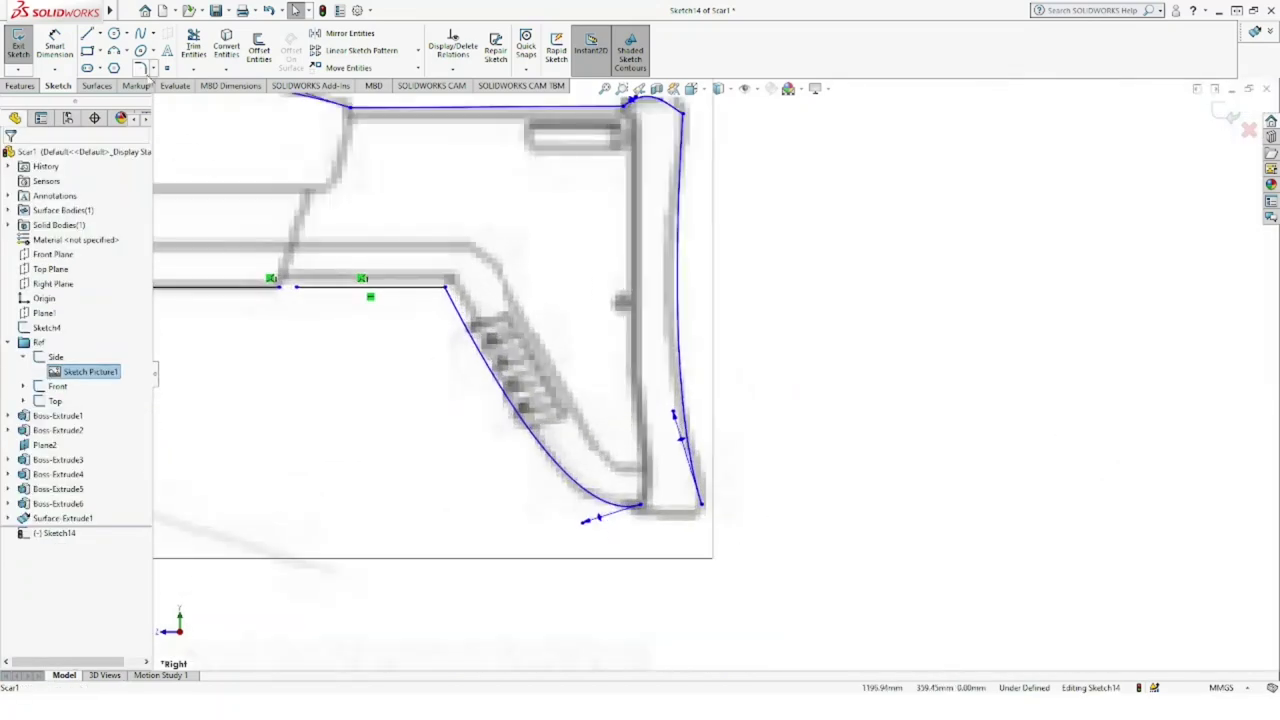
Step: Add a short spline along the bottom edge and nudge its endpoint to shape the corner
left_click(641, 512)
left_click(660, 524)
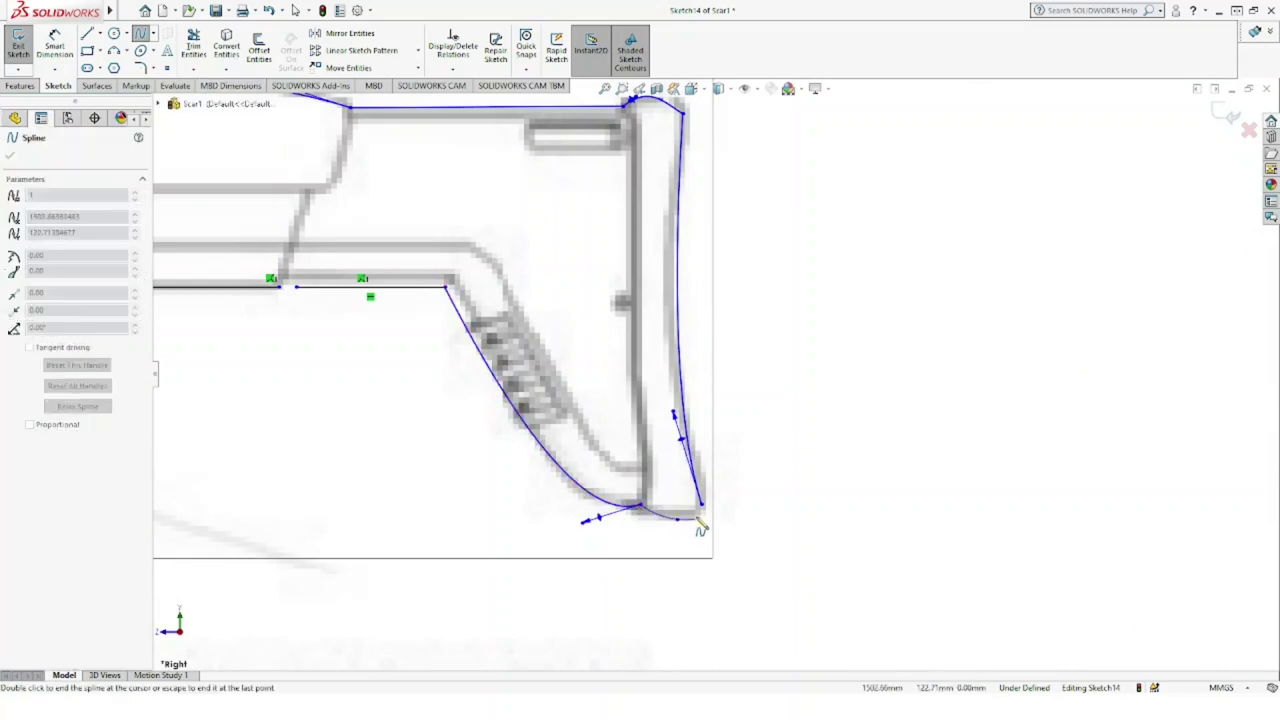
key("Escape")
key("Escape")
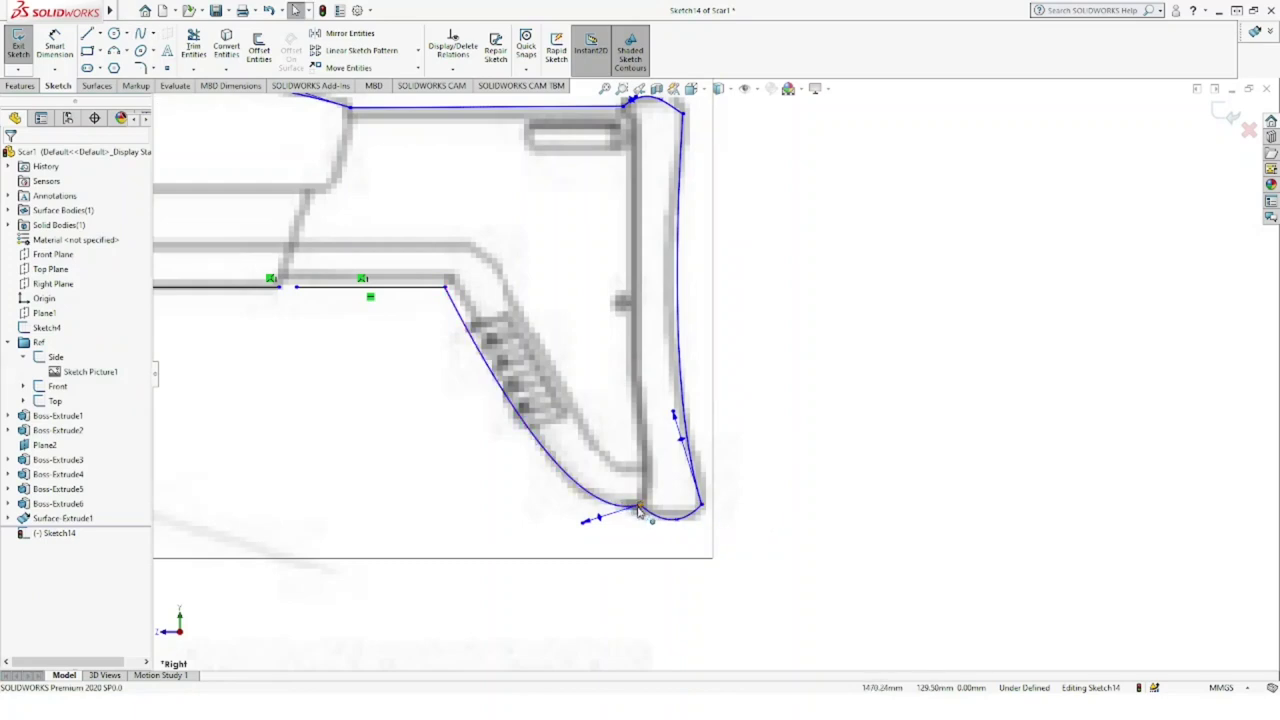
left_click(641, 511)
left_click_drag(641, 511, 636, 513)
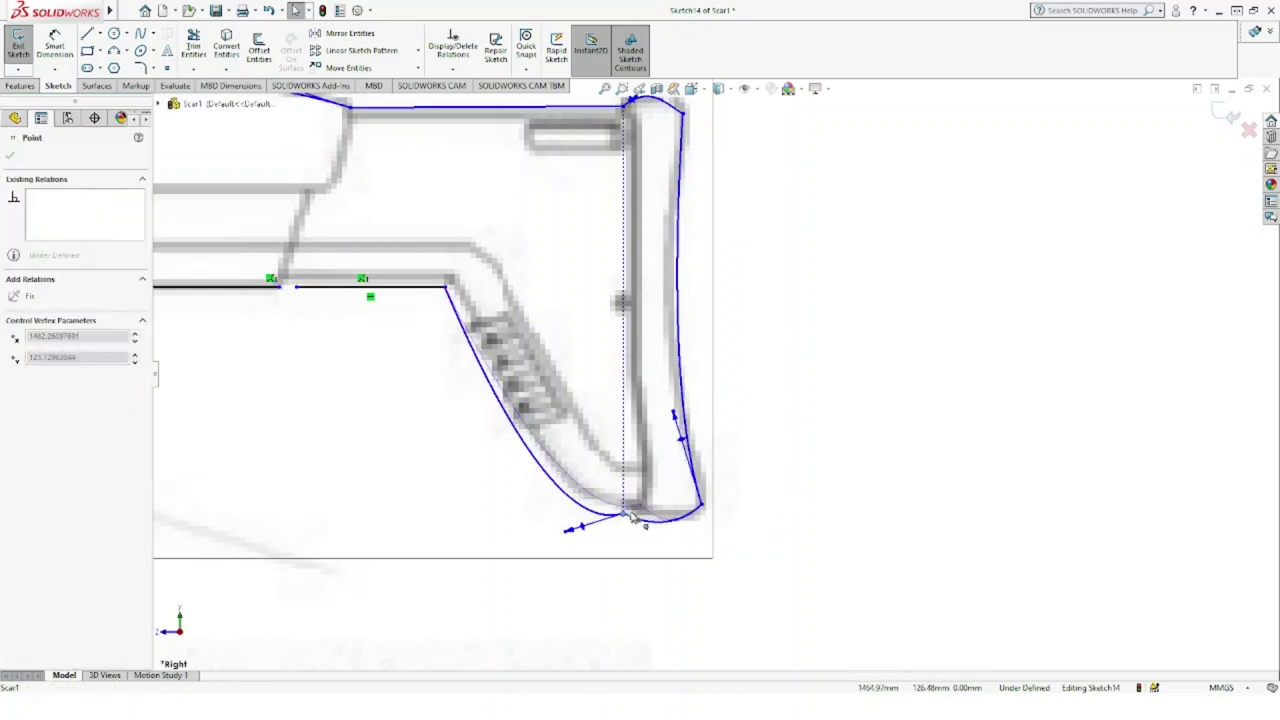
Step: Reshape the bottom-right curve and move its endpoint to meet the rear edge
left_click(695, 516)
left_click(673, 528)
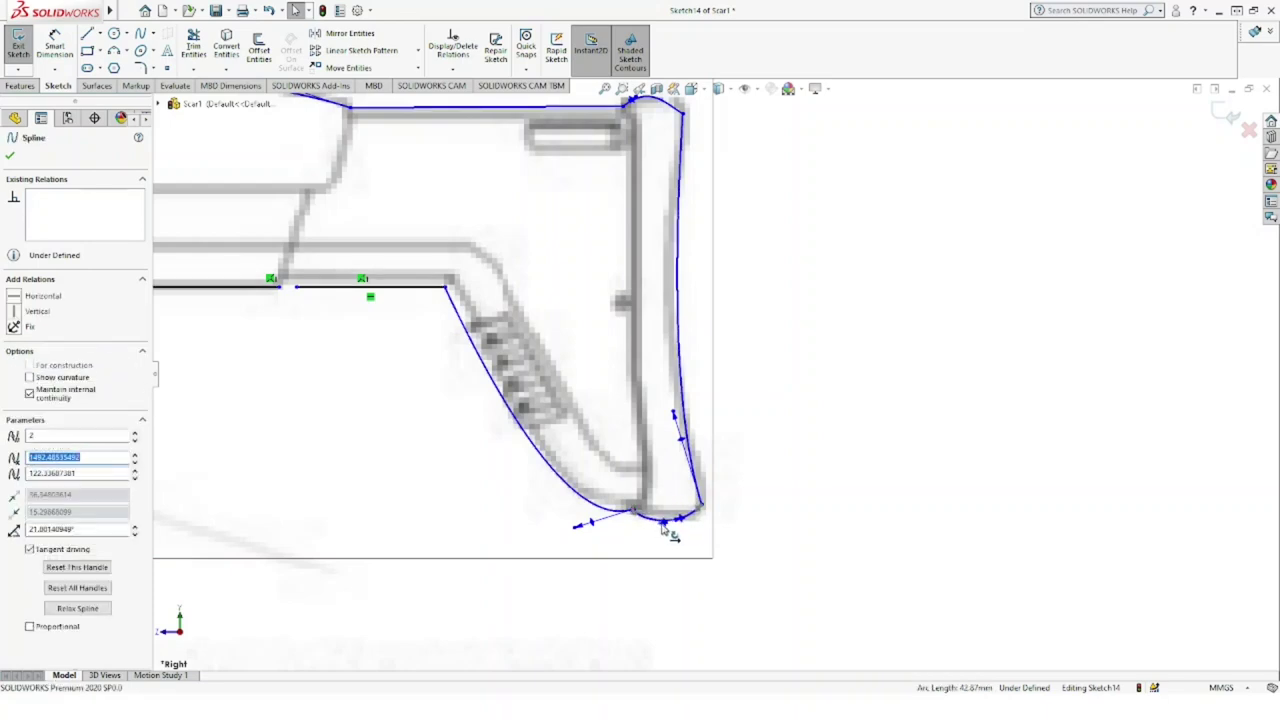
left_click(718, 508)
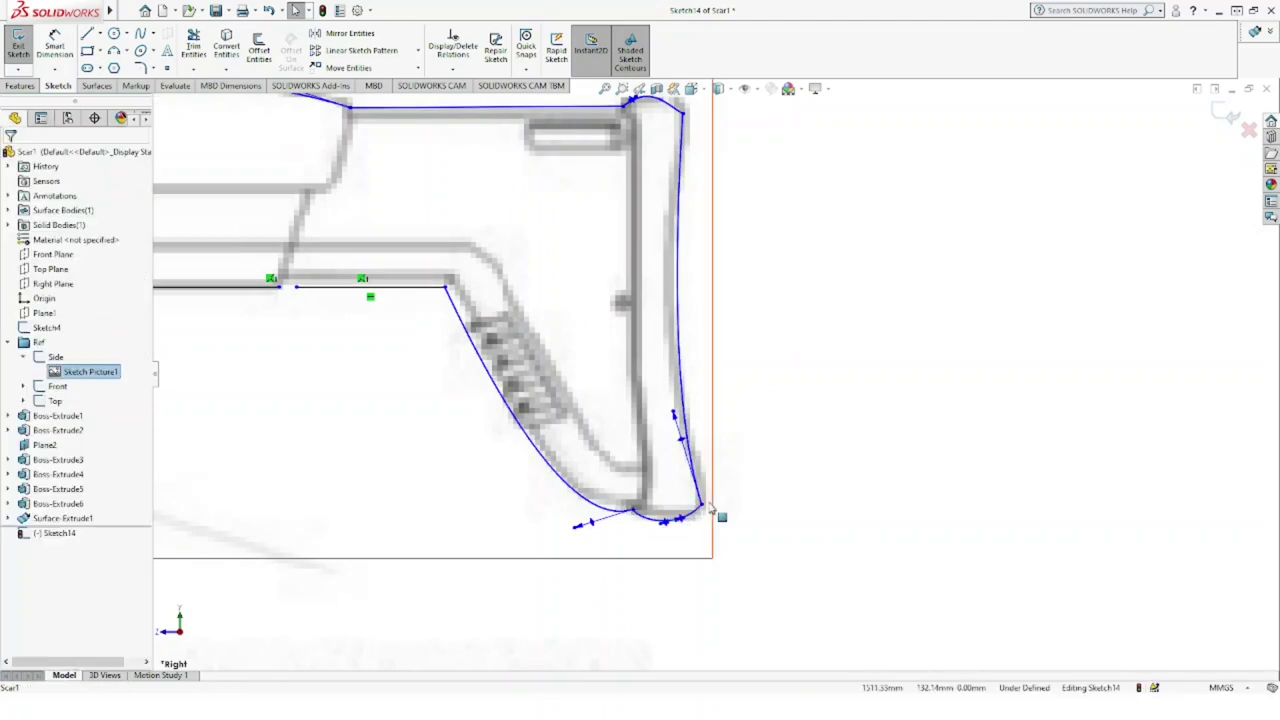
left_click(701, 508)
left_click_drag(704, 522, 701, 508)
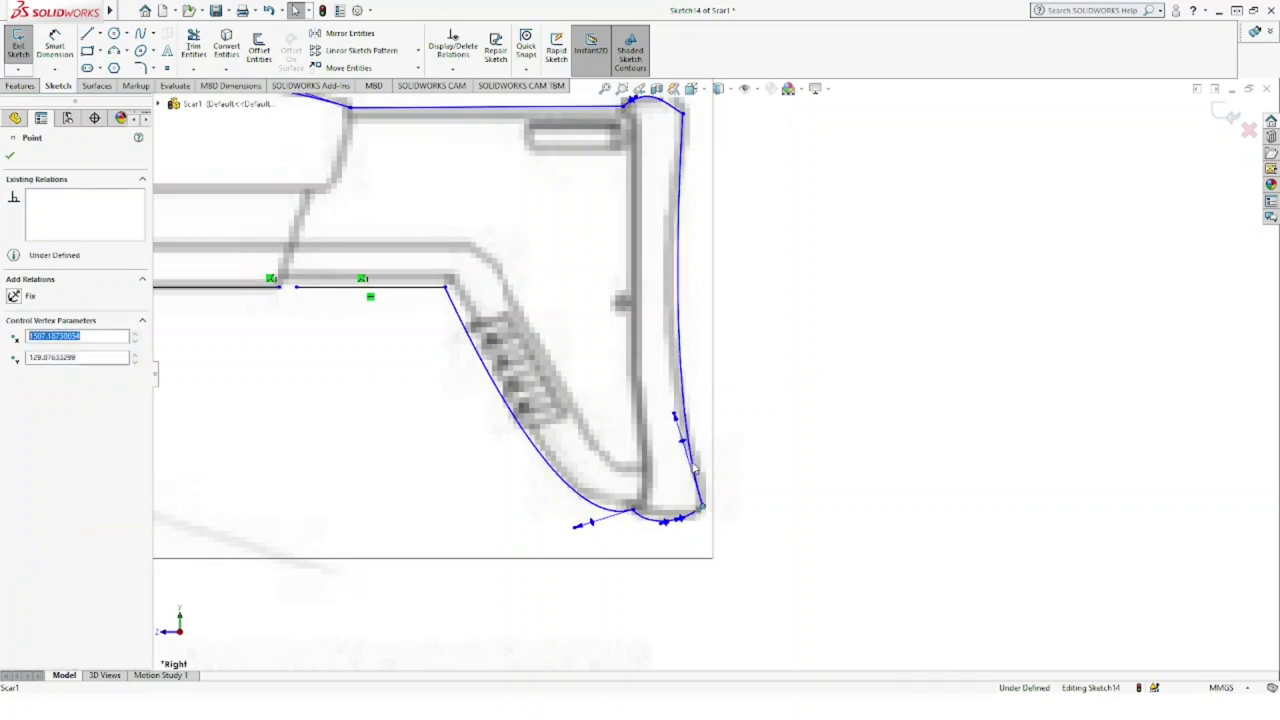
Step: Adjust the rear-edge spline's tangent, then clear the selection
left_click(674, 415)
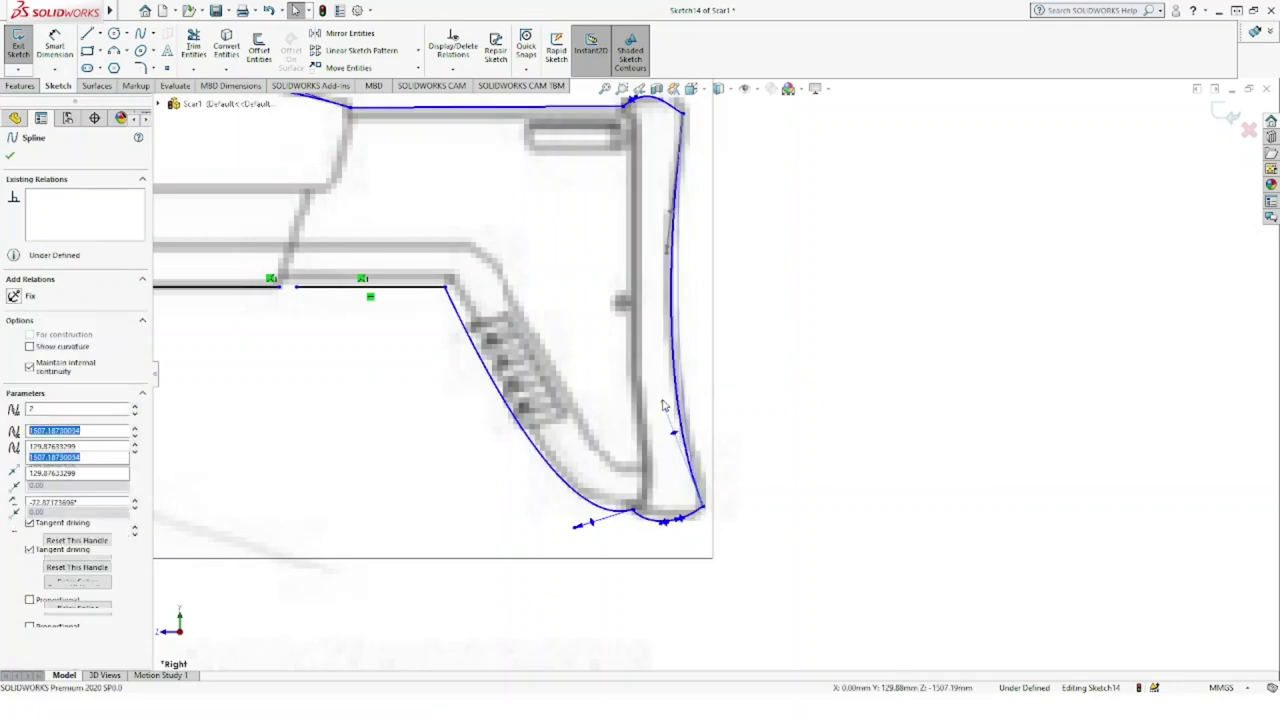
left_click(664, 402)
key("Escape")
key("f")
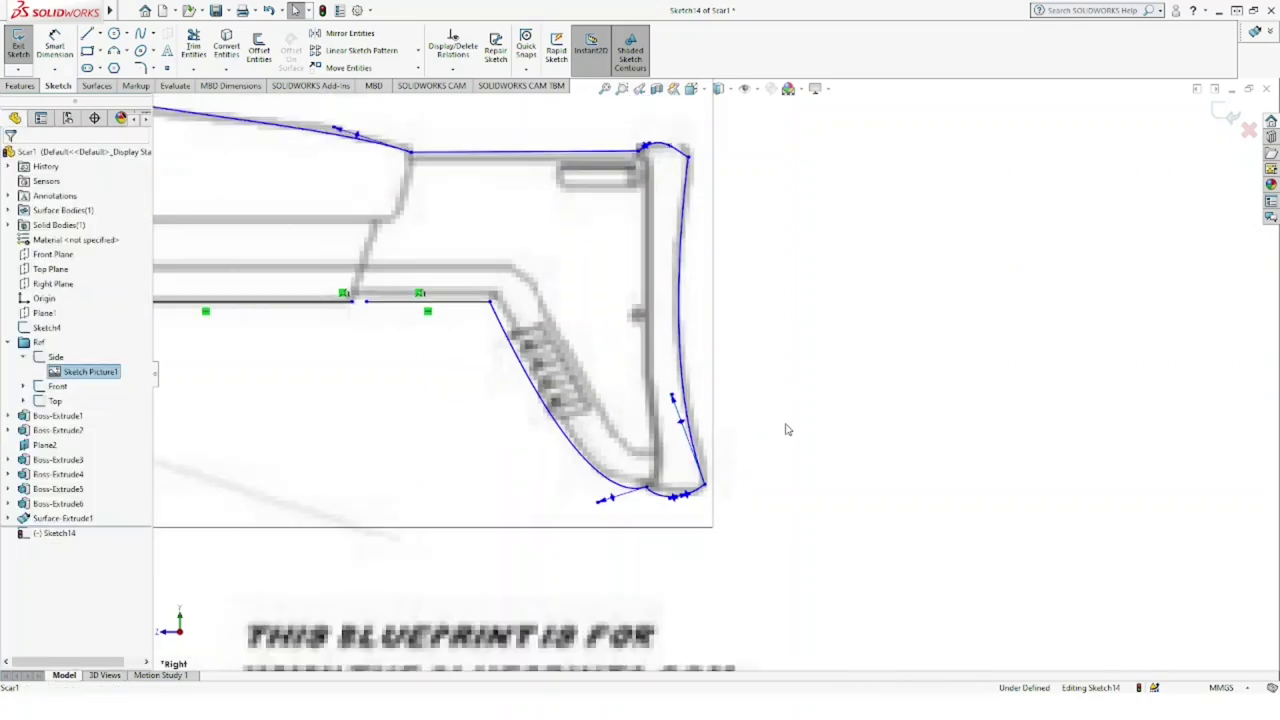
scroll(785, 428, "down", 2)
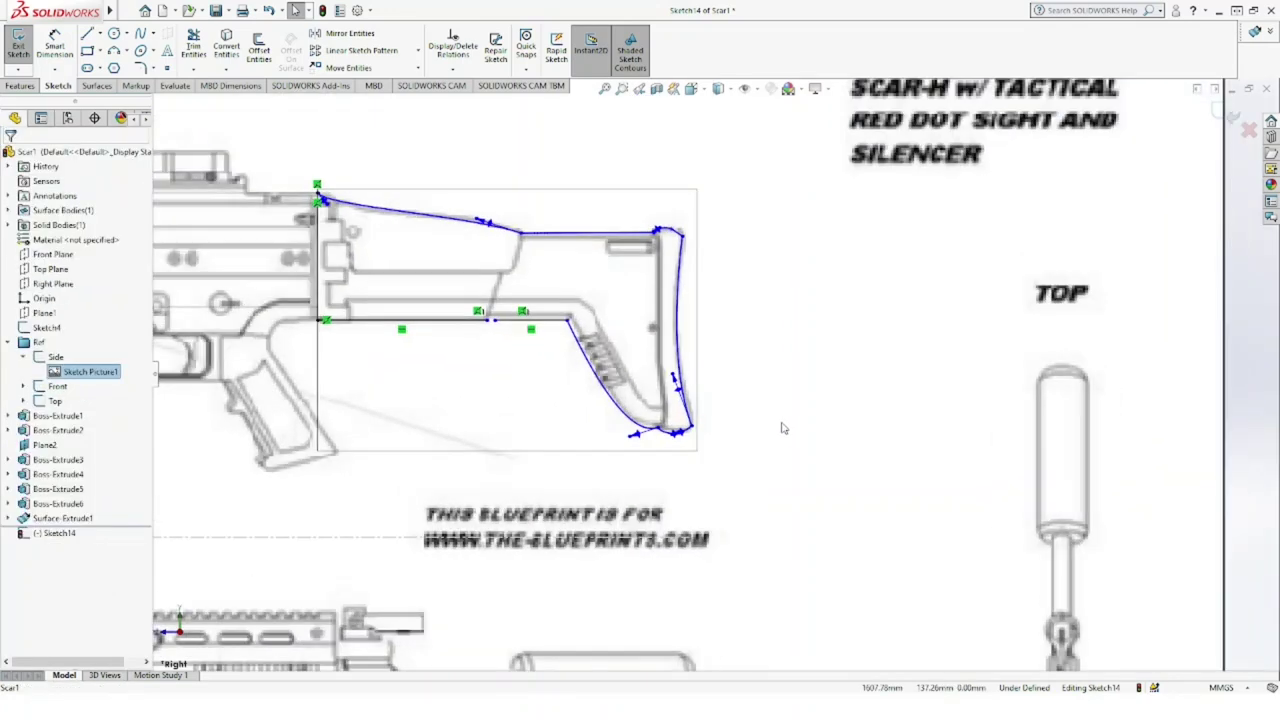
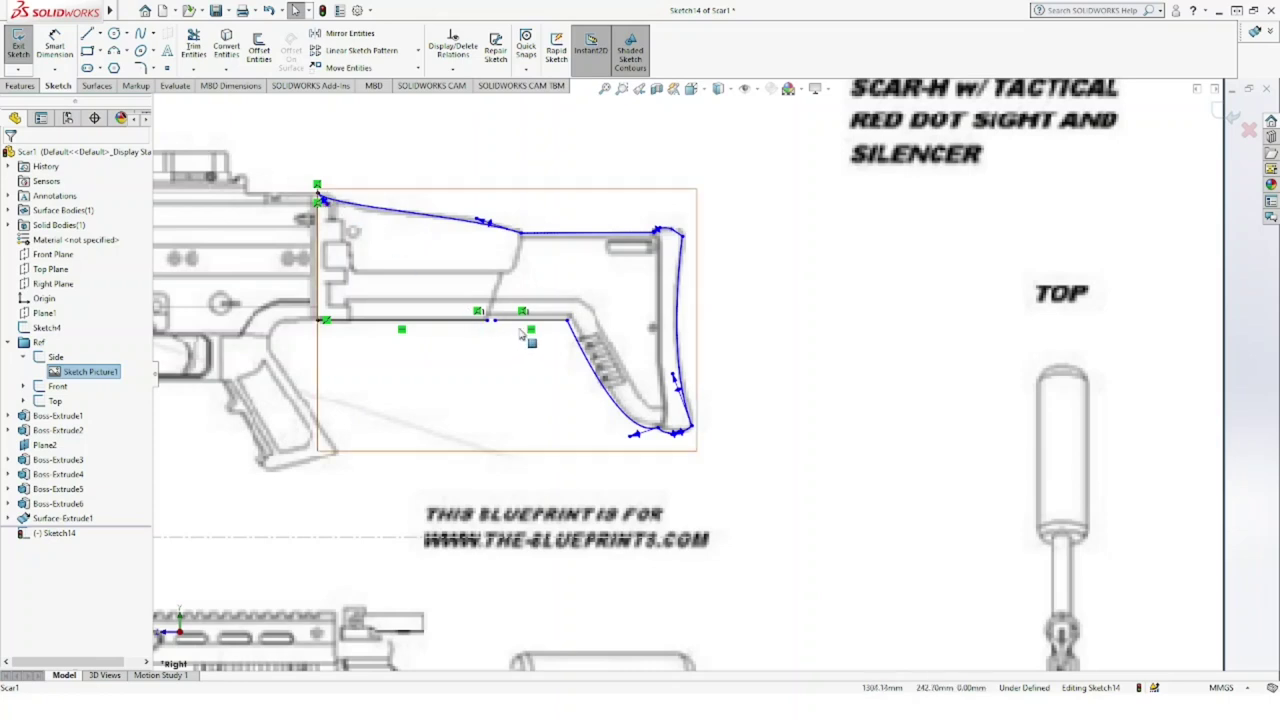
Step: Delete the Coincident relation from the stock's horizontal lower line
scroll(522, 332, "down", 3)
scroll(540, 330, "down", 2)
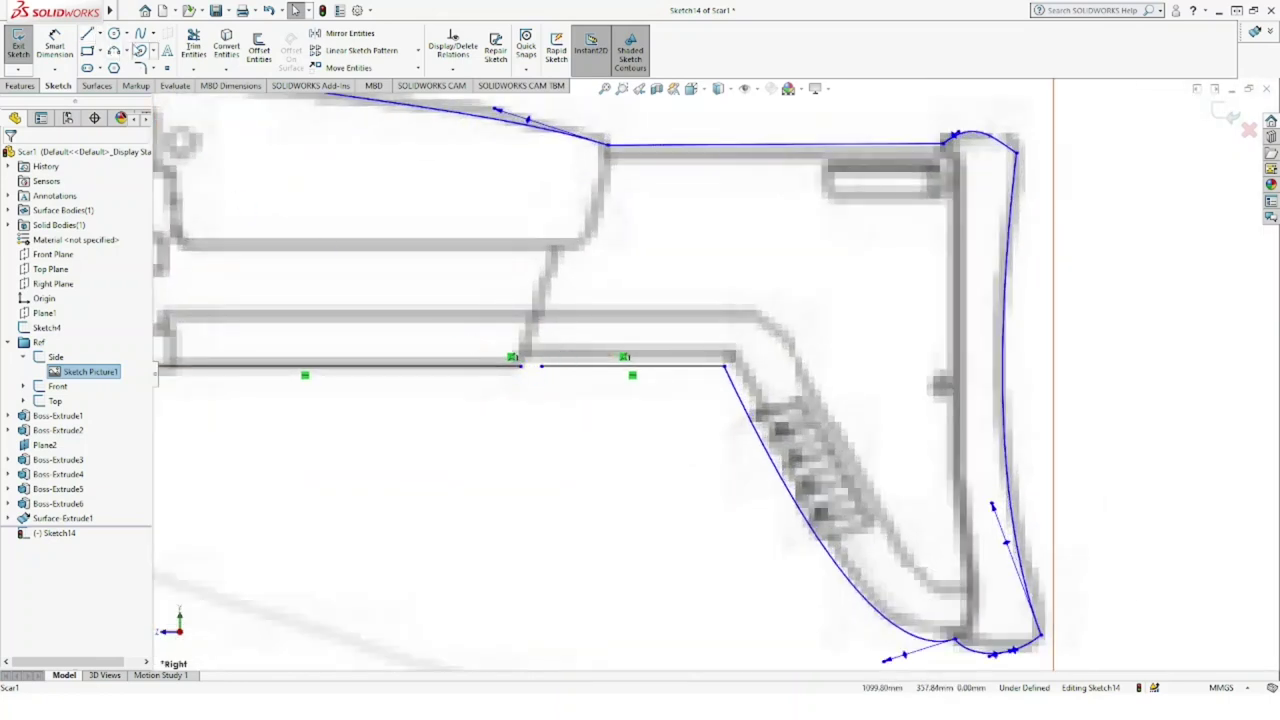
left_click(140, 33)
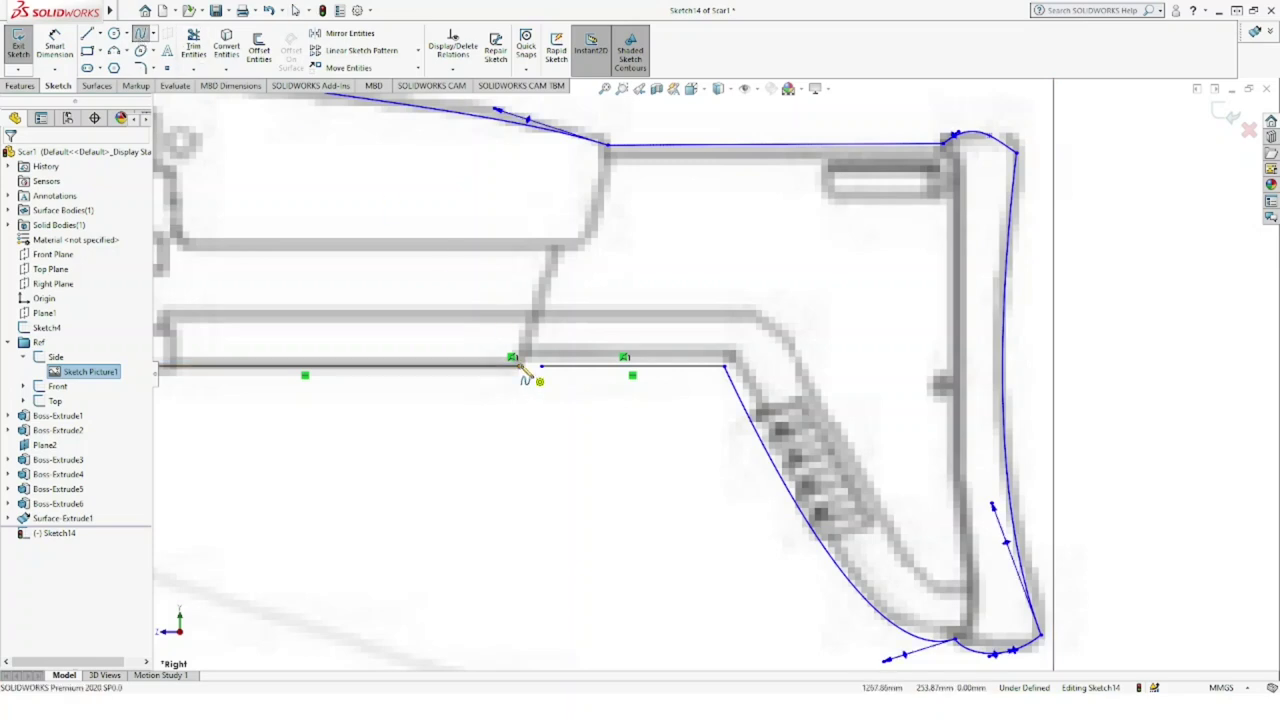
left_click(531, 358)
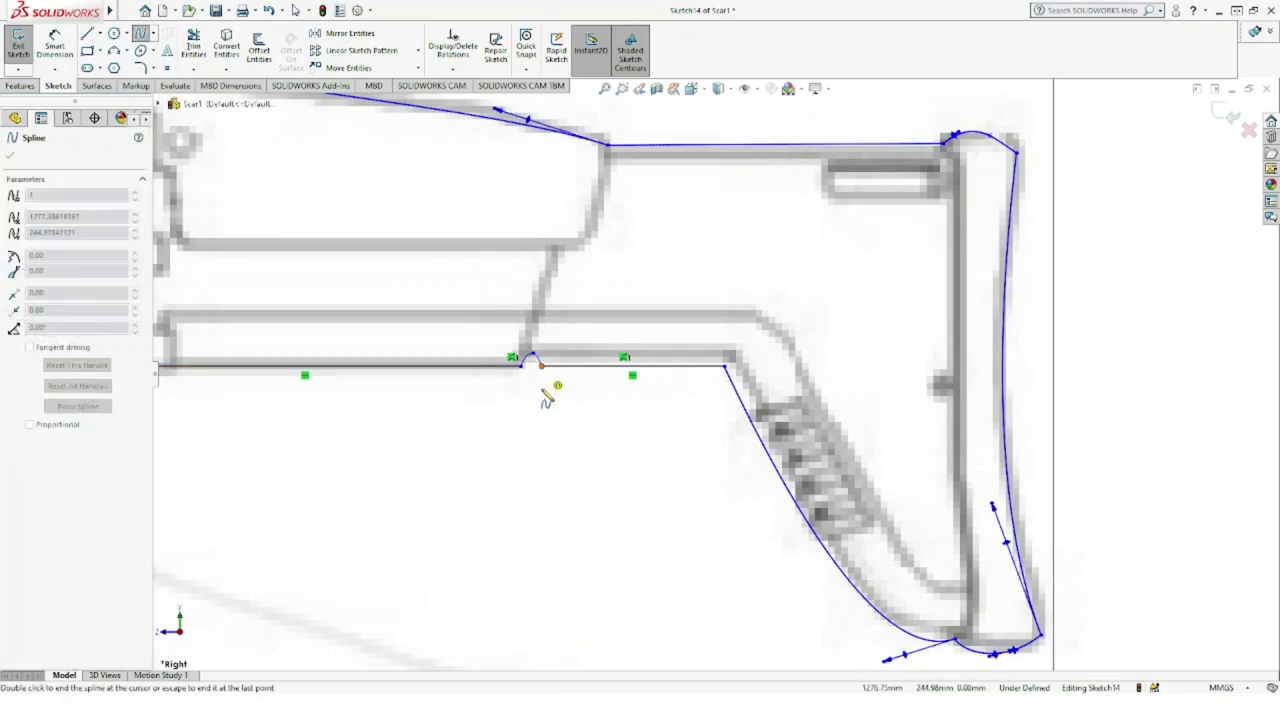
key("Escape")
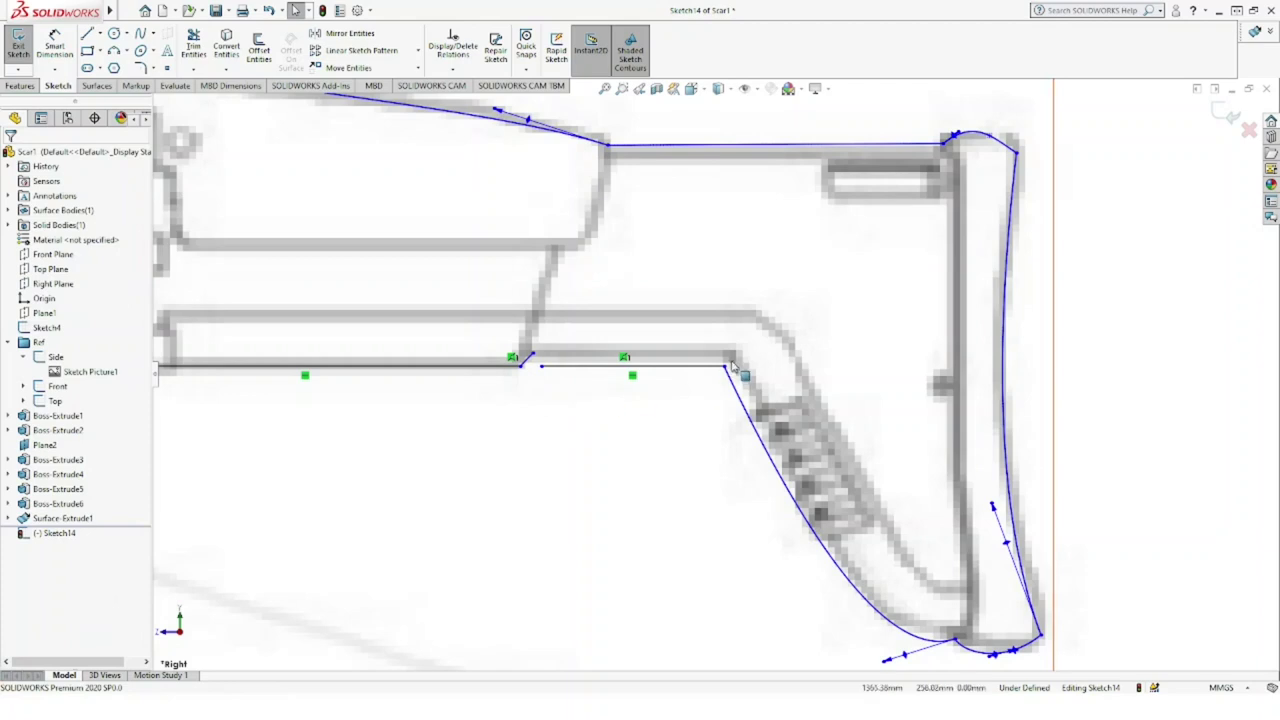
left_click(726, 368)
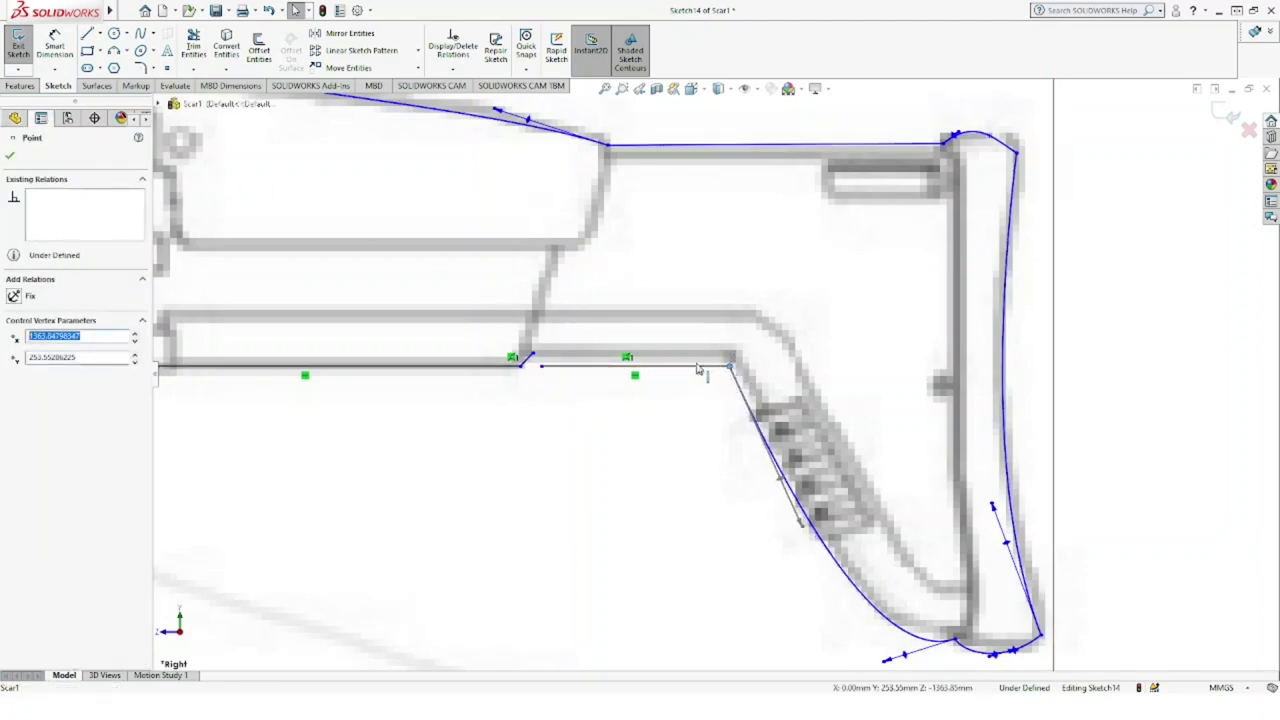
left_click(620, 367)
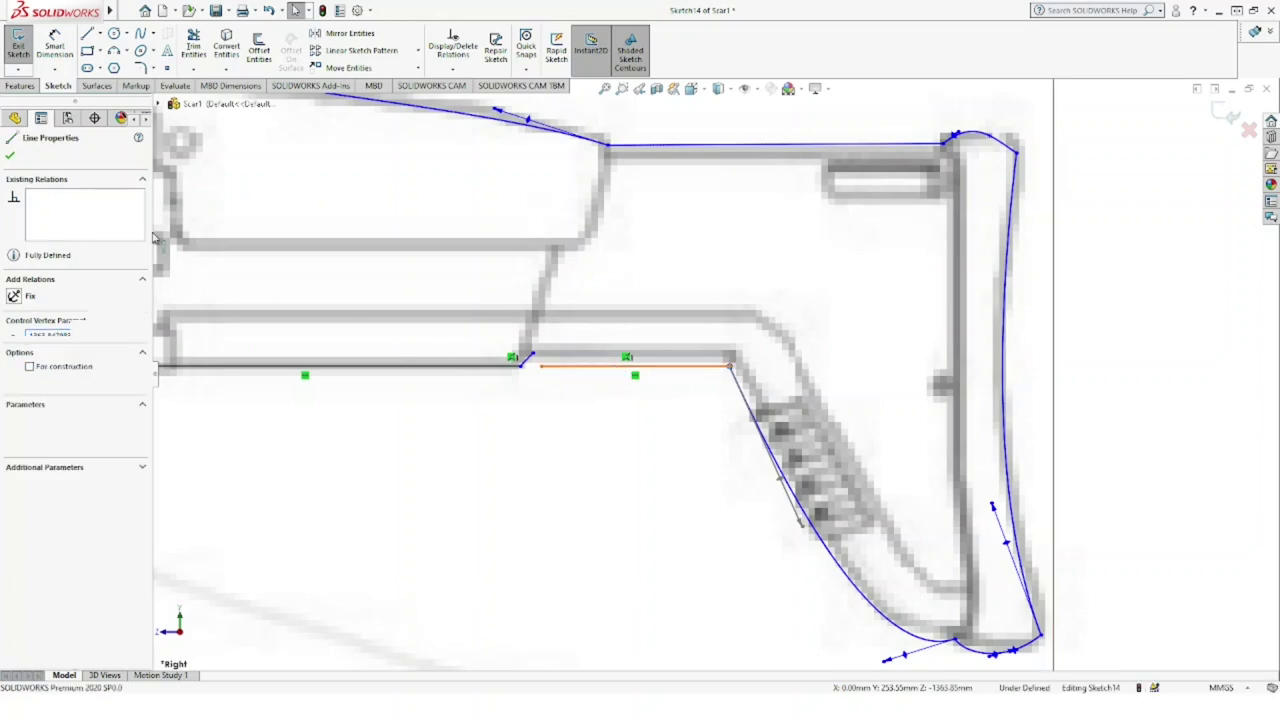
left_click(60, 208)
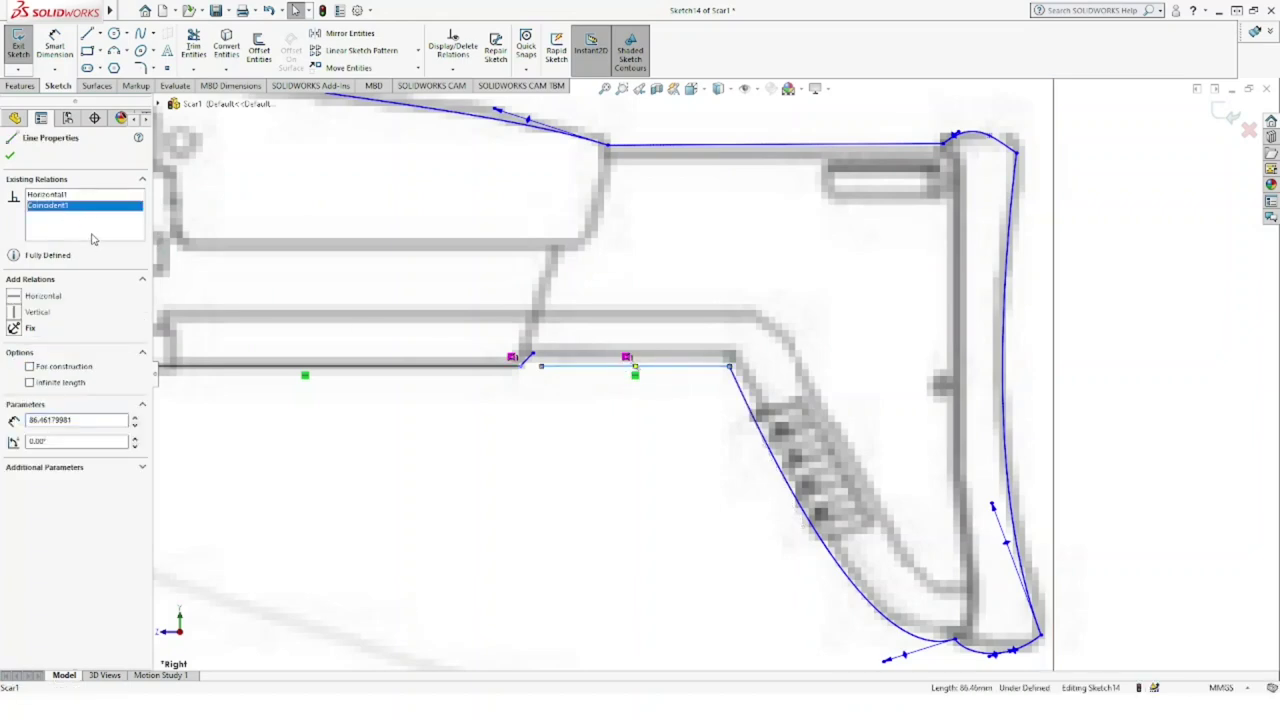
key("Delete")
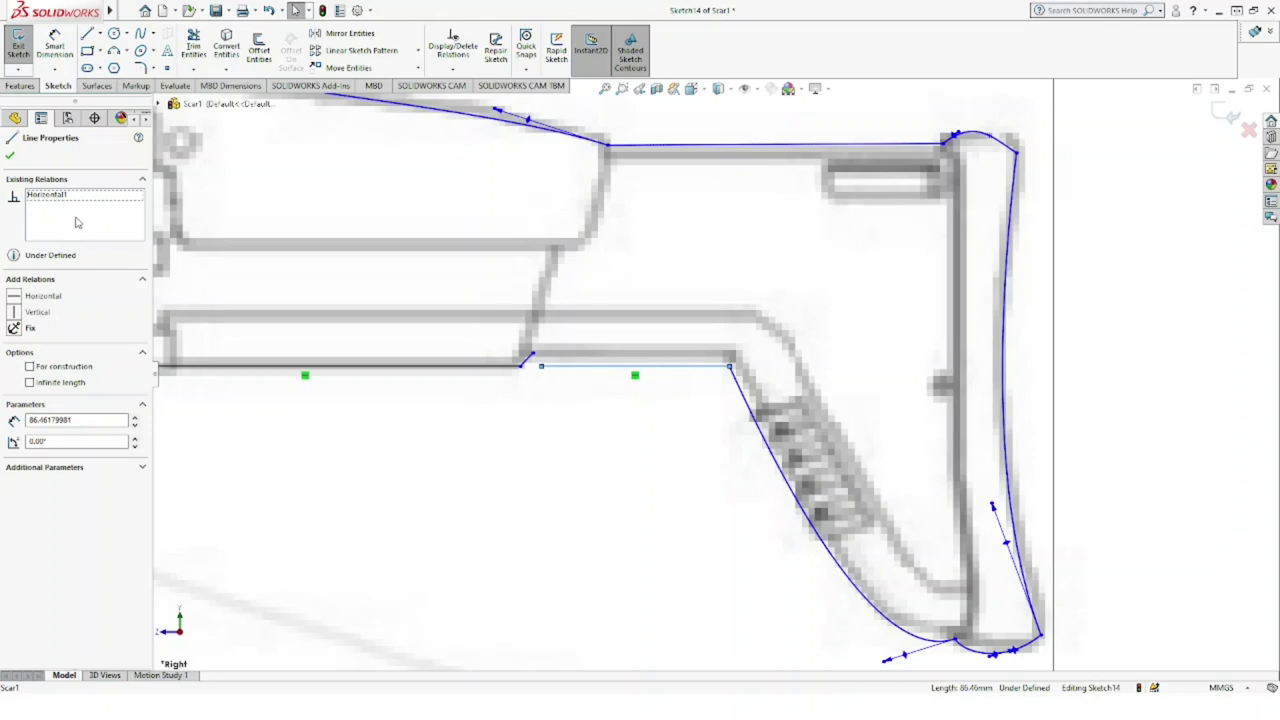
left_click(10, 156)
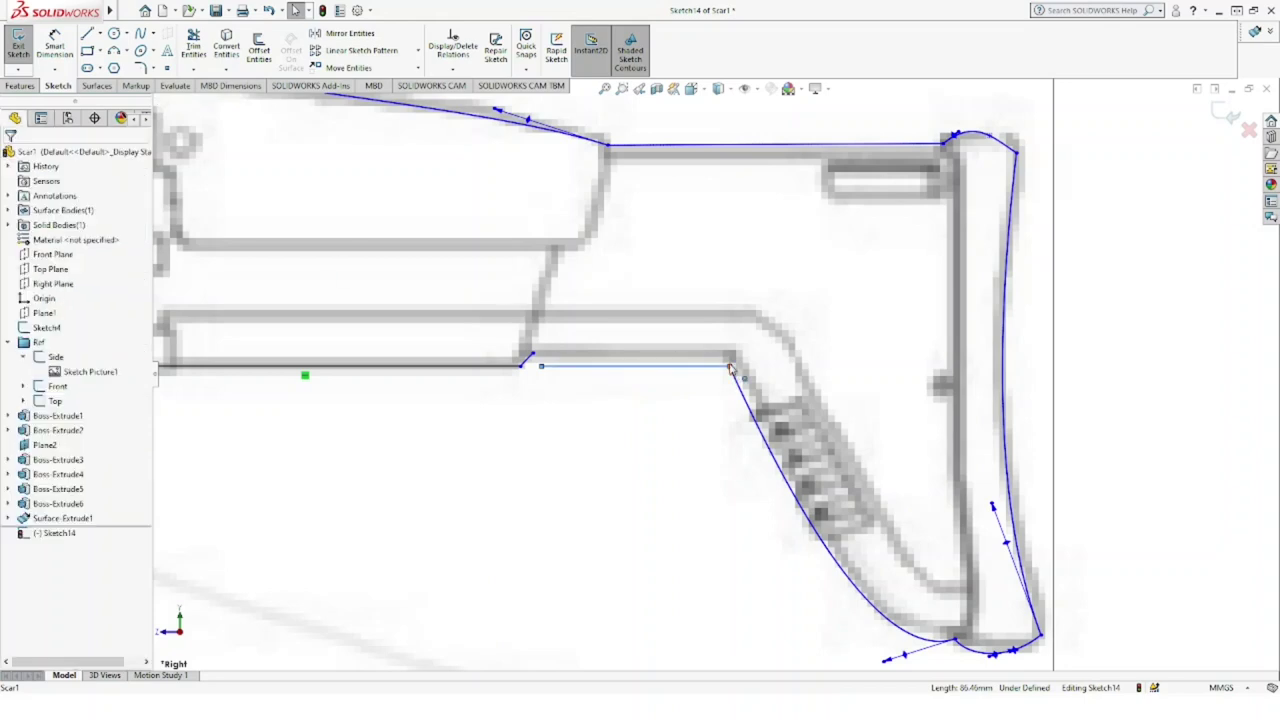
Step: Drag the lower line's endpoints so it joins the short angled line
left_click_drag(731, 367, 729, 351)
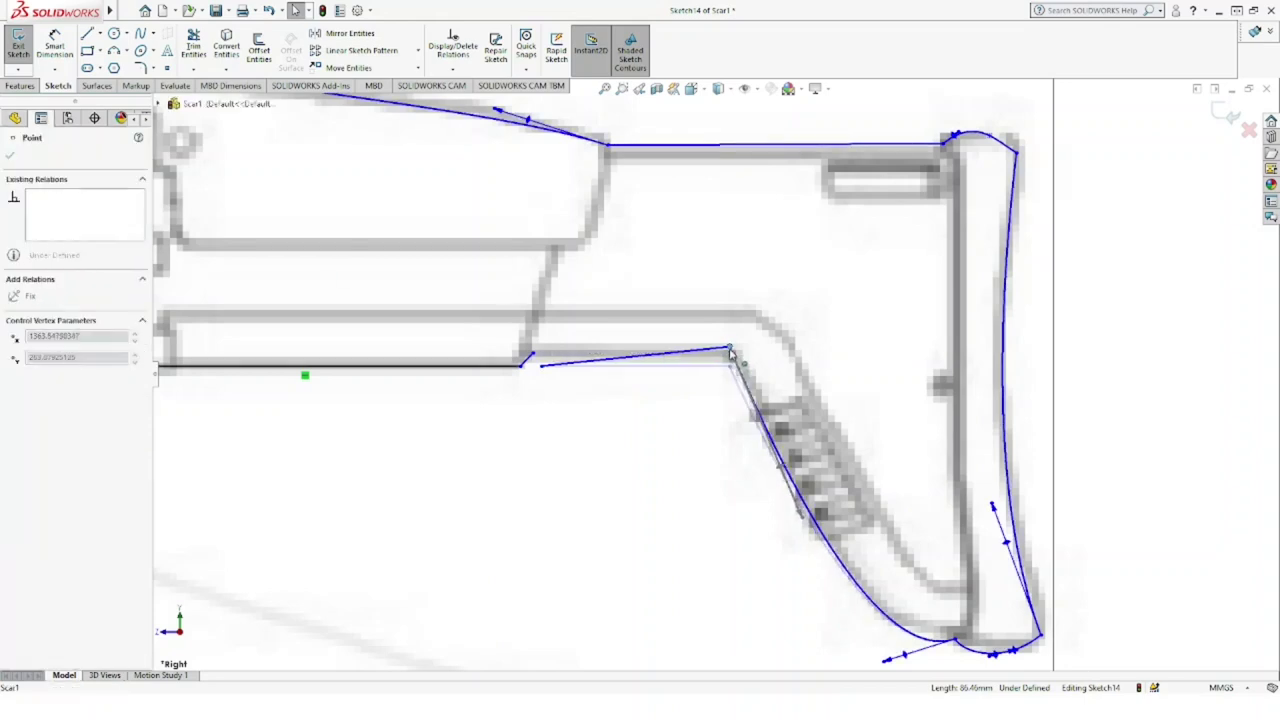
left_click(542, 367)
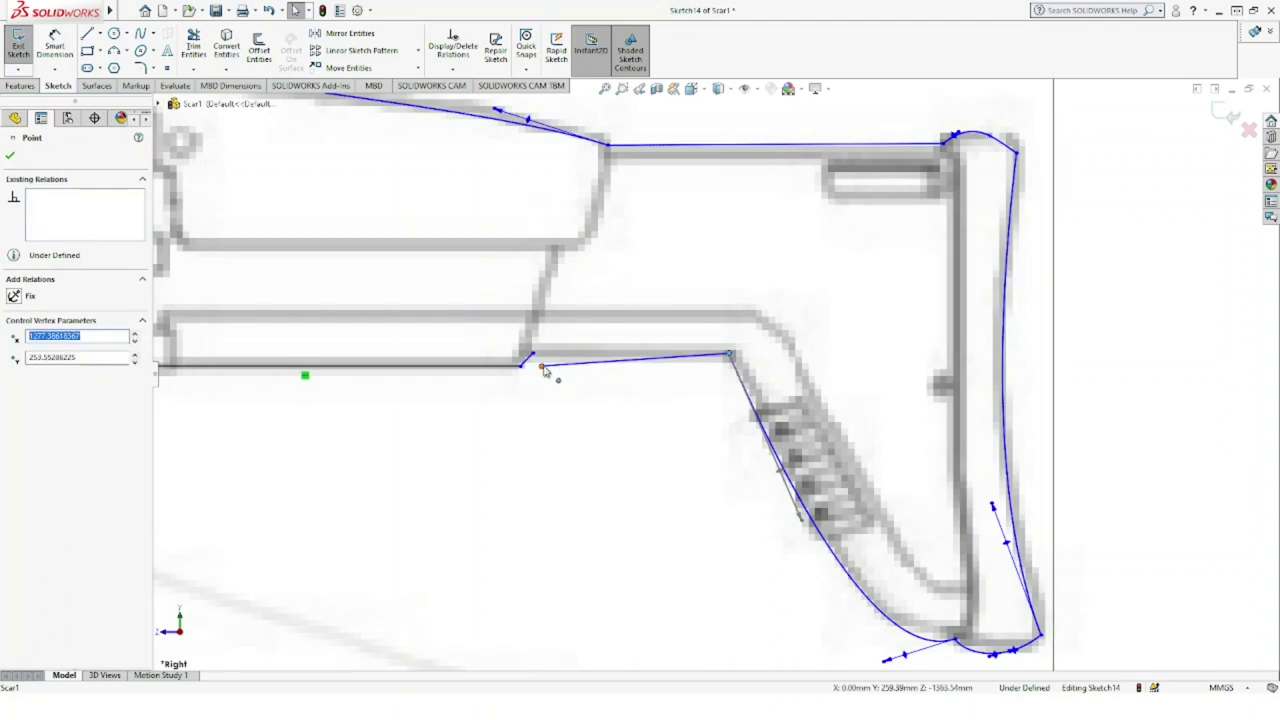
left_click_drag(543, 370, 533, 355)
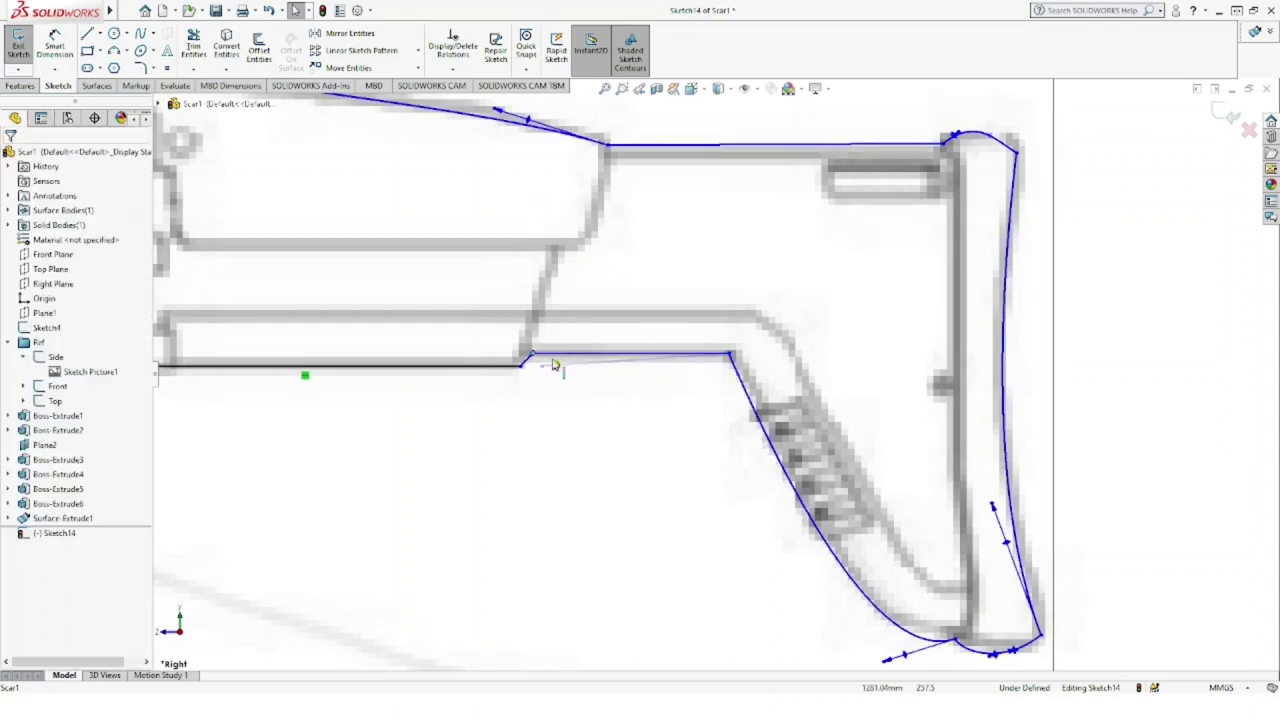
left_click(652, 414)
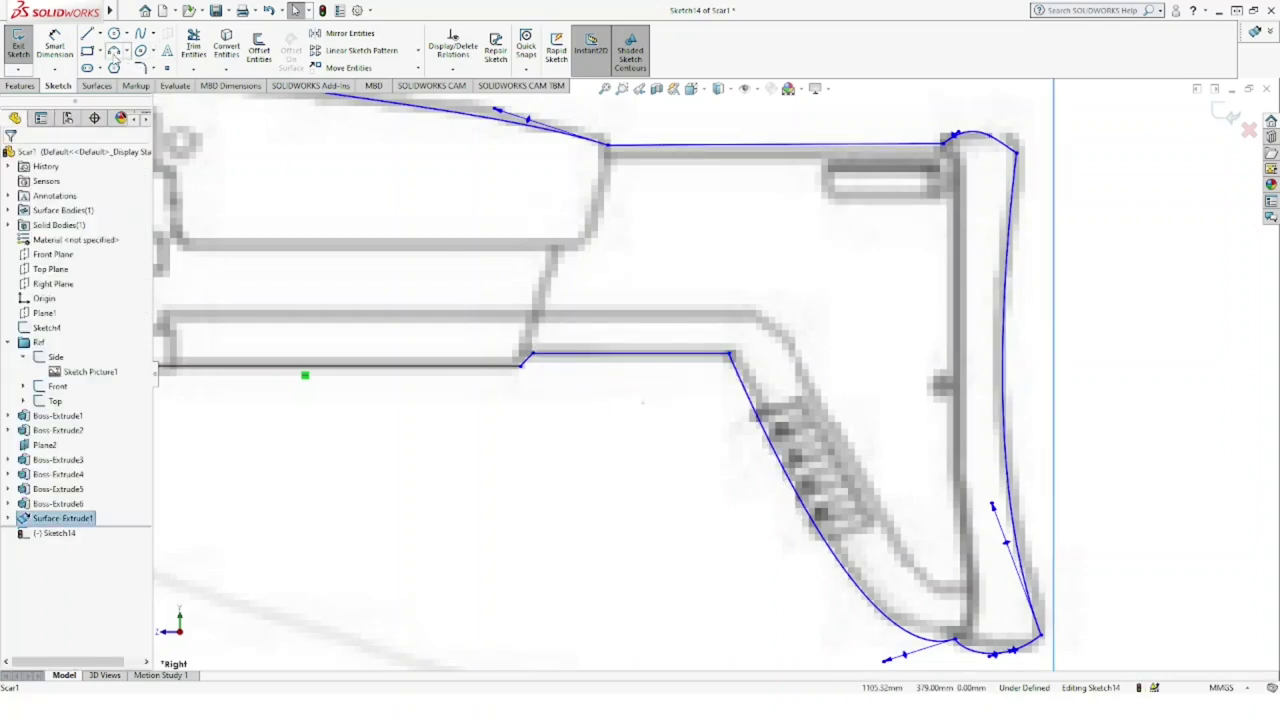
Step: Round the corner where the lines meet with a 10 mm sketch fillet
left_click(141, 68)
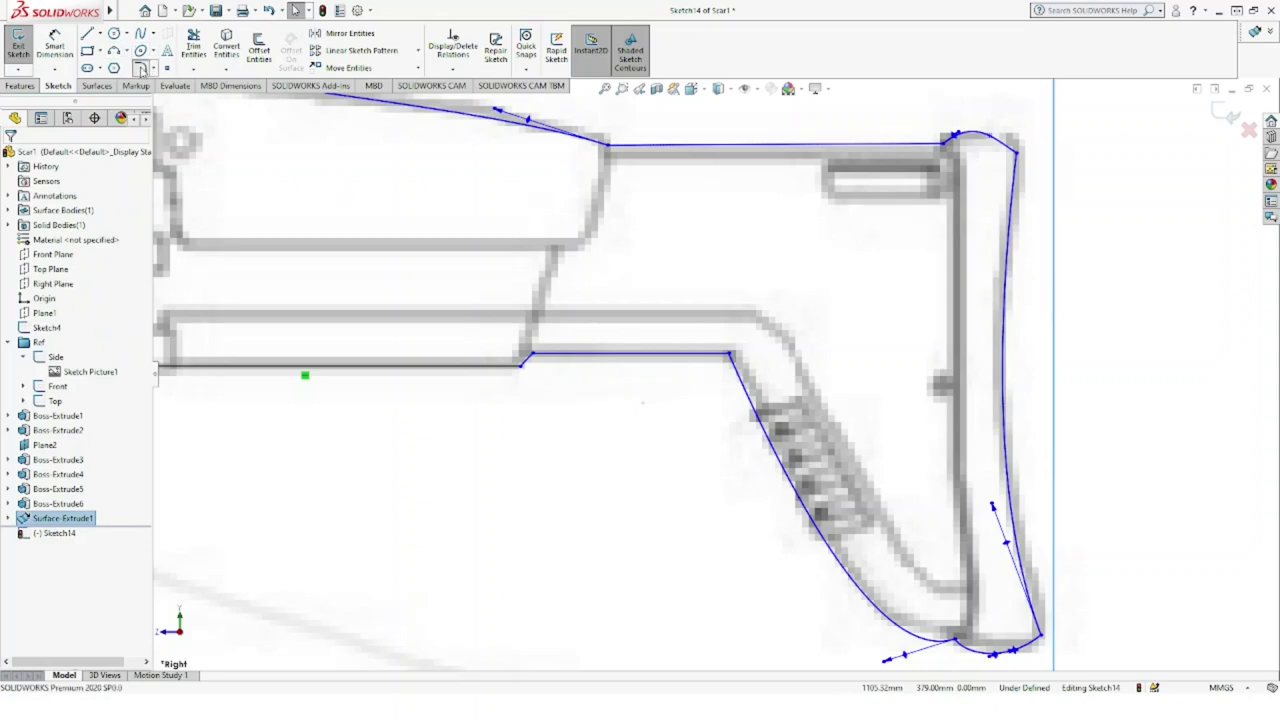
left_click(521, 368)
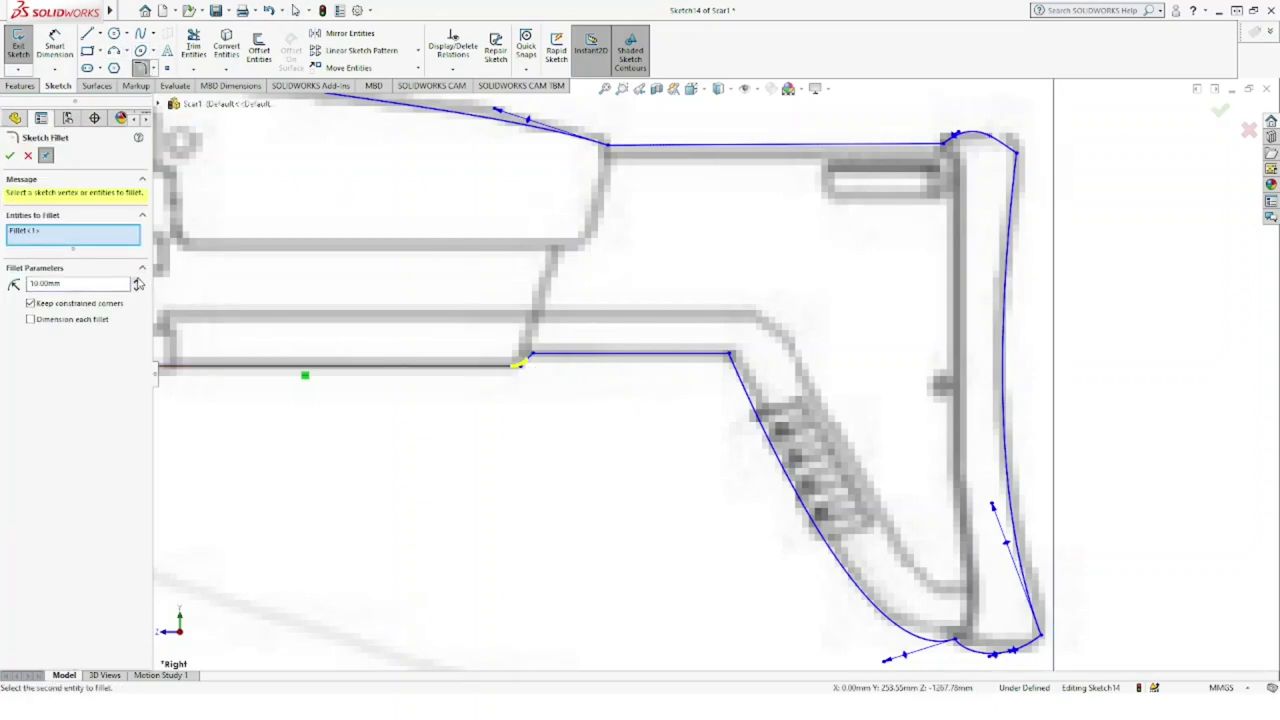
left_click(10, 156)
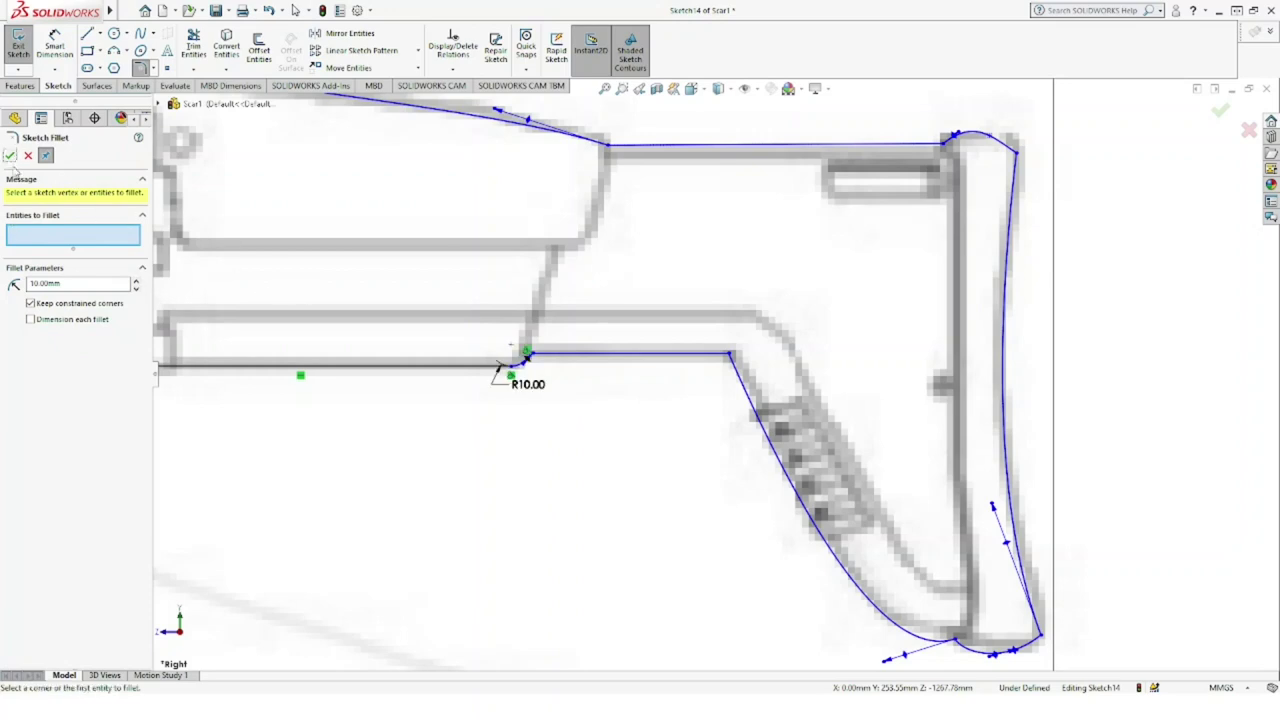
key("Escape")
Step: Hide the blueprint image, orbit to view the 3D bodies, and exit Sketch14
scroll(543, 428, "up", 2)
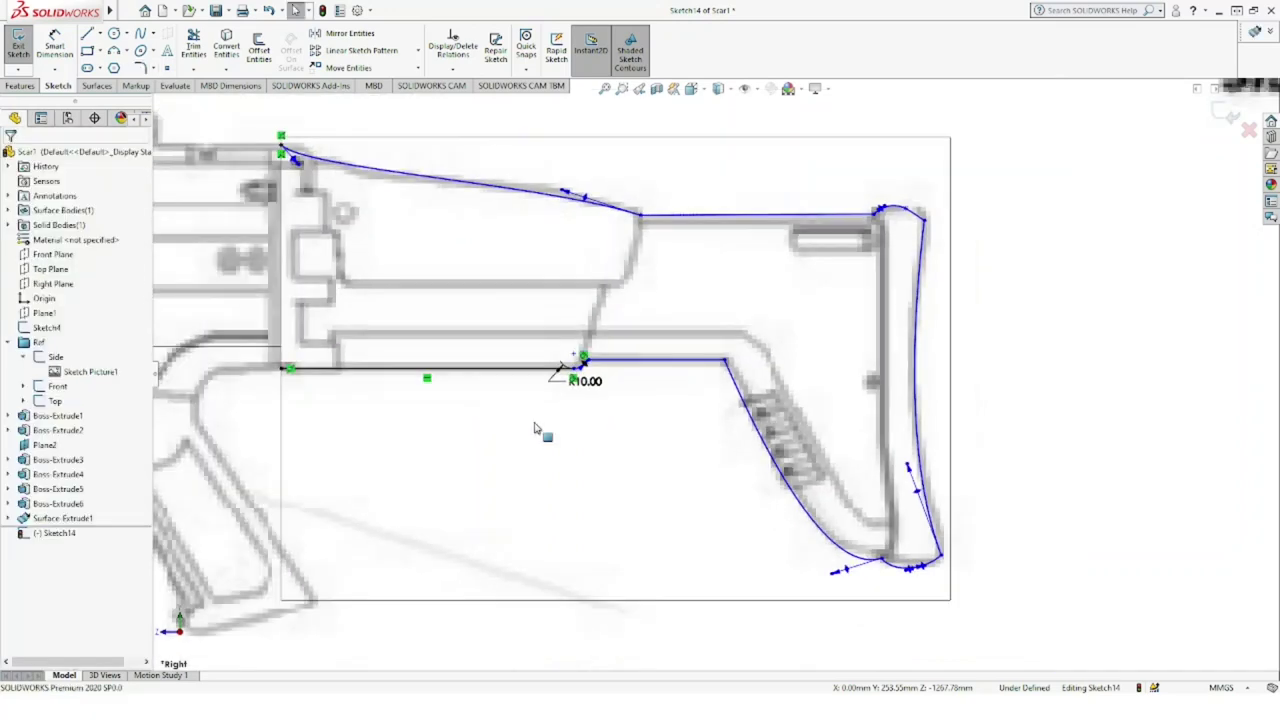
scroll(543, 428, "up", 2)
scroll(745, 452, "up", 1)
scroll(745, 452, "up", 1)
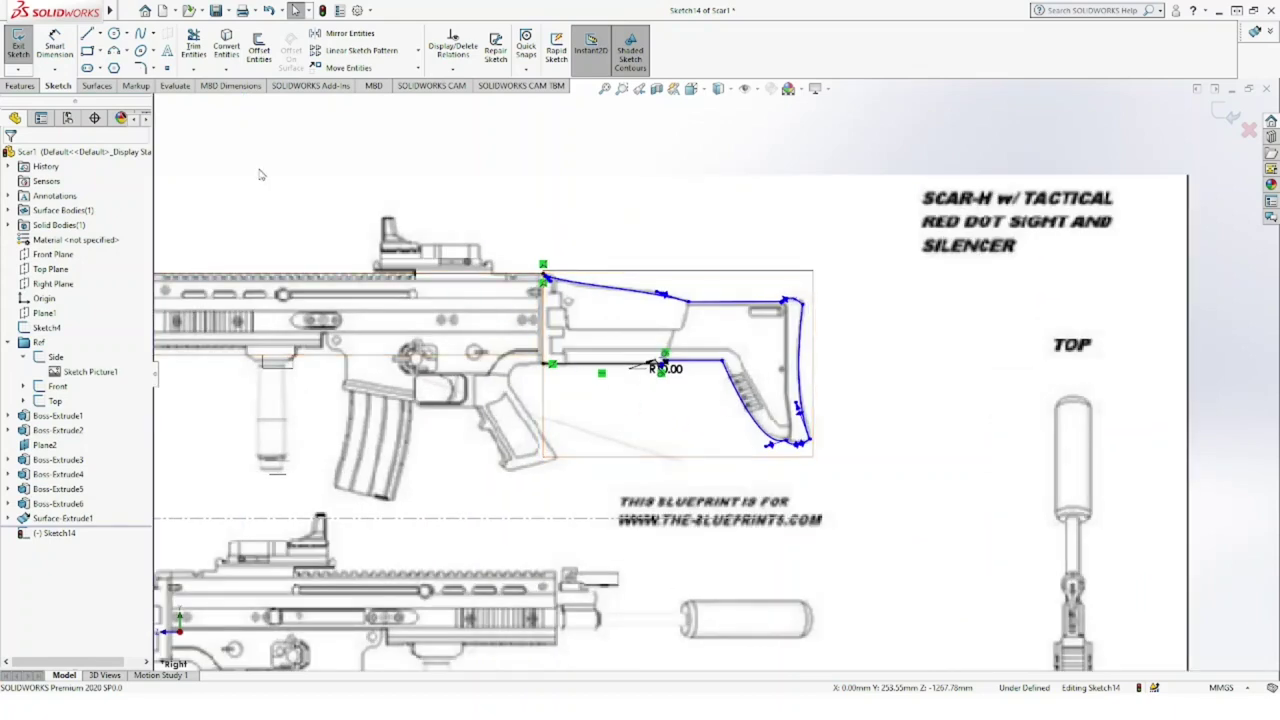
left_click(735, 91)
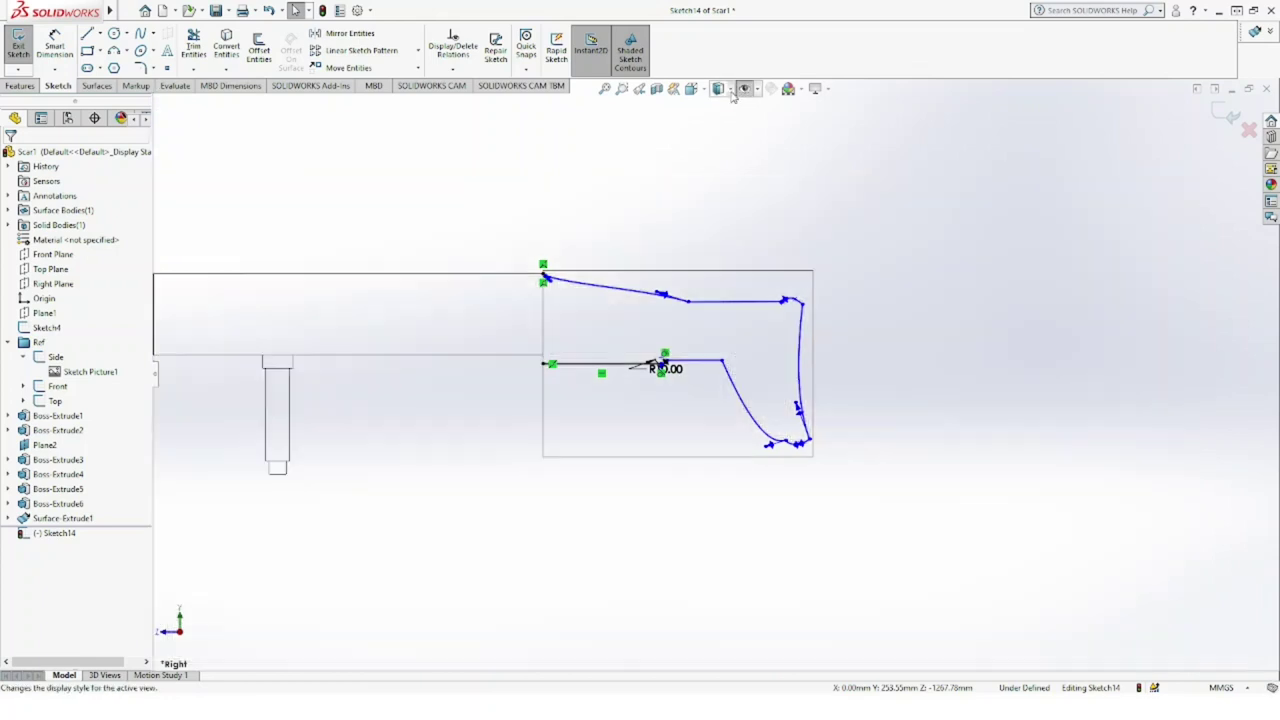
mouse_move(734, 226)
middle_mouse_down()
mouse_move(702, 249)
mouse_move(557, 255)
mouse_move(554, 271)
mouse_move(634, 221)
mouse_move(626, 243)
mouse_move(654, 263)
mouse_move(764, 257)
mouse_move(779, 281)
middle_mouse_up()
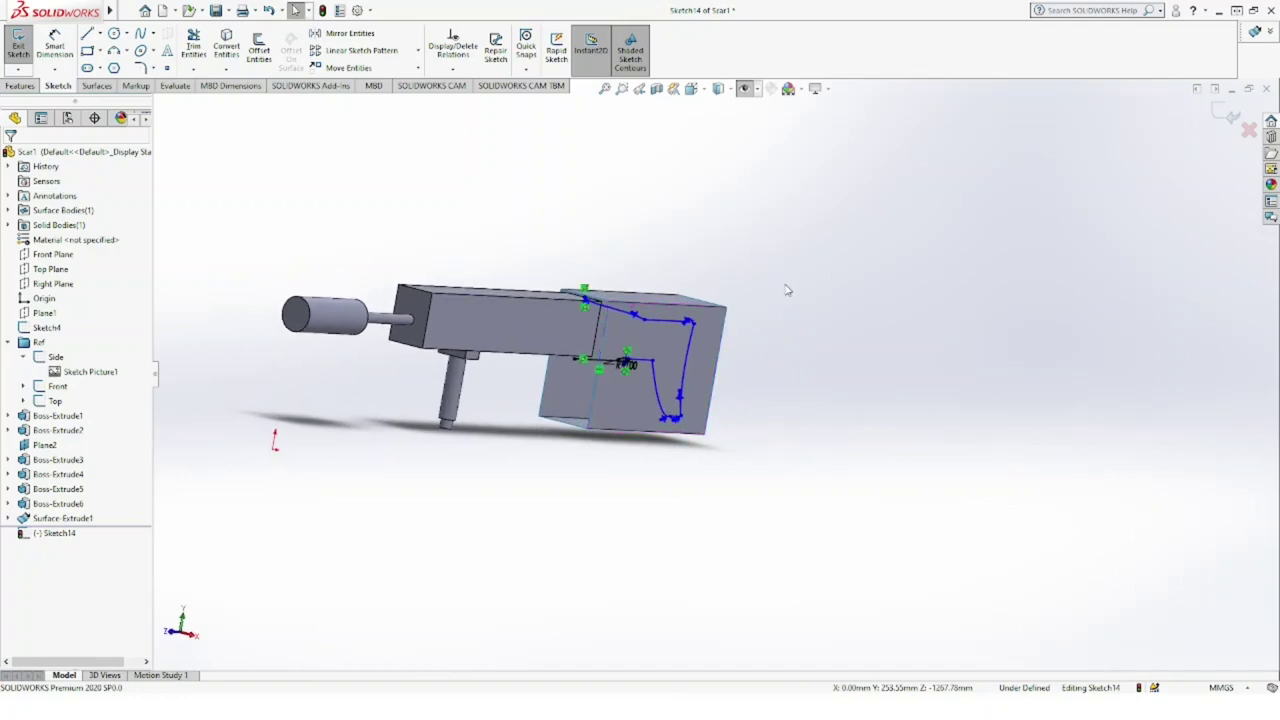
left_click(1229, 114)
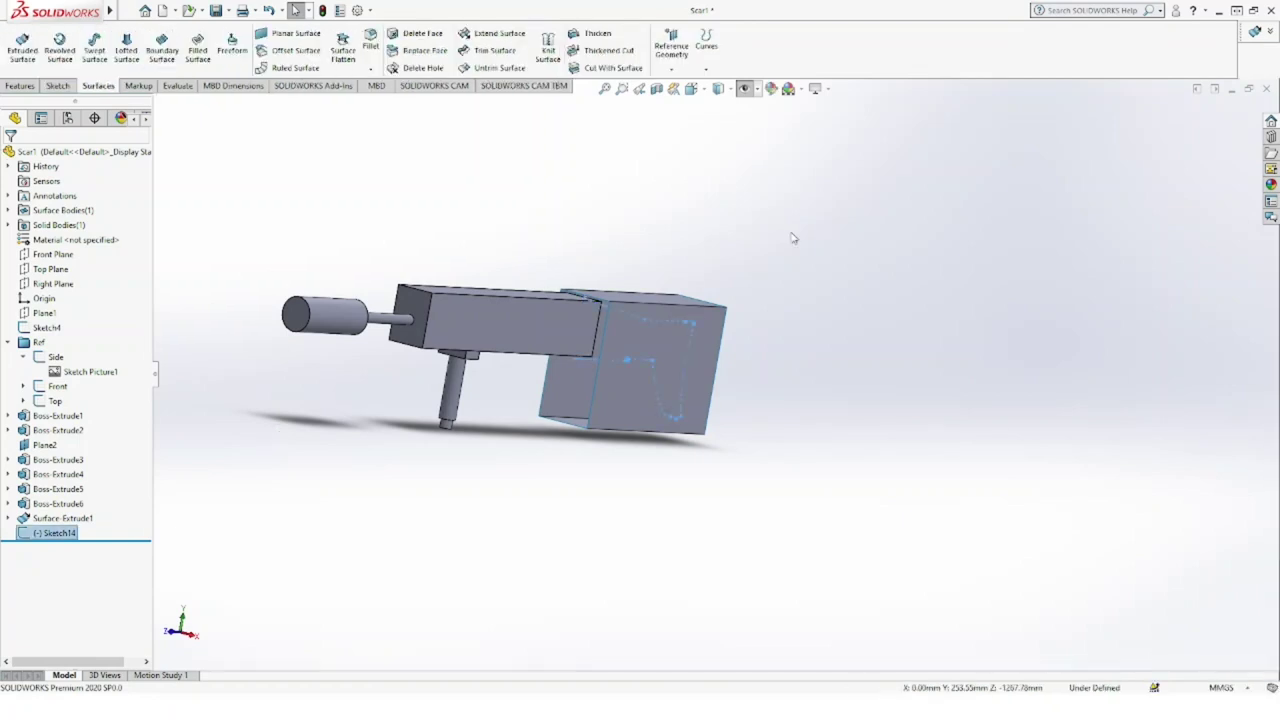
mouse_move(704, 277)
middle_mouse_down()
mouse_move(694, 229)
mouse_move(660, 262)
middle_mouse_up()
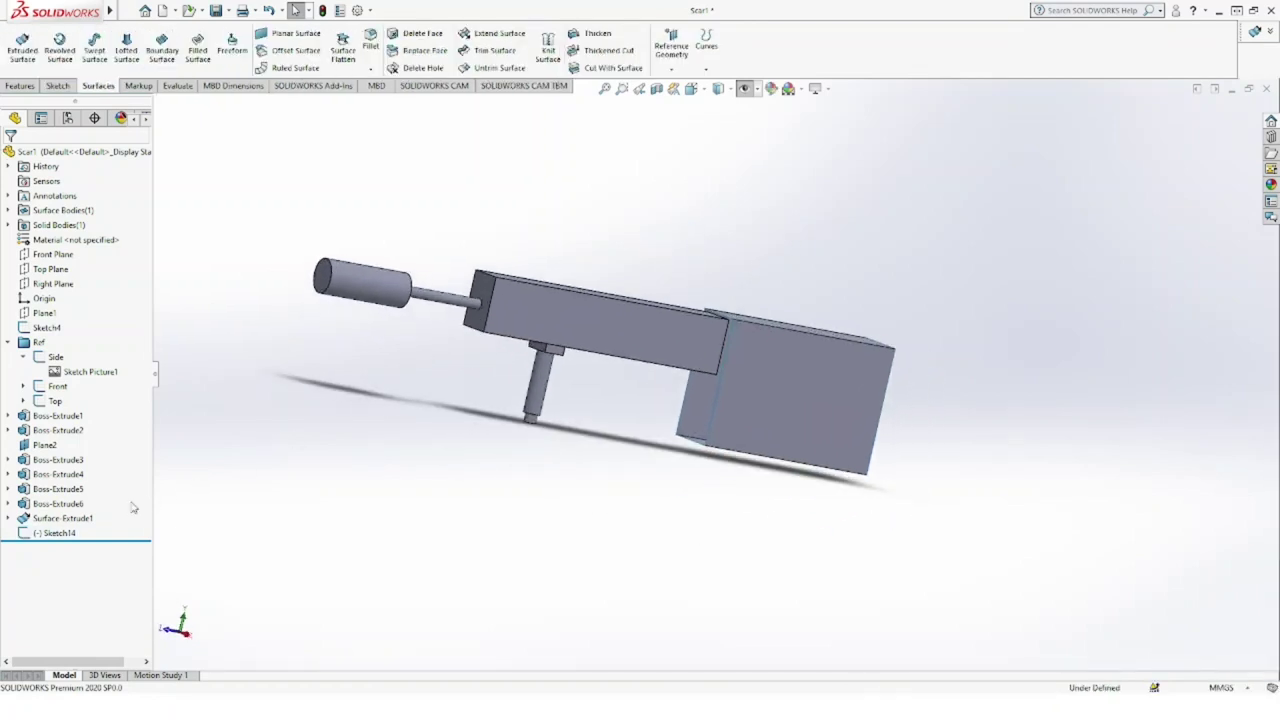
Step: Edit Sketch13 under Surface-Extrude1 and make its top corner coincident with the body's corner vertex
left_click(10, 520)
left_click(62, 536)
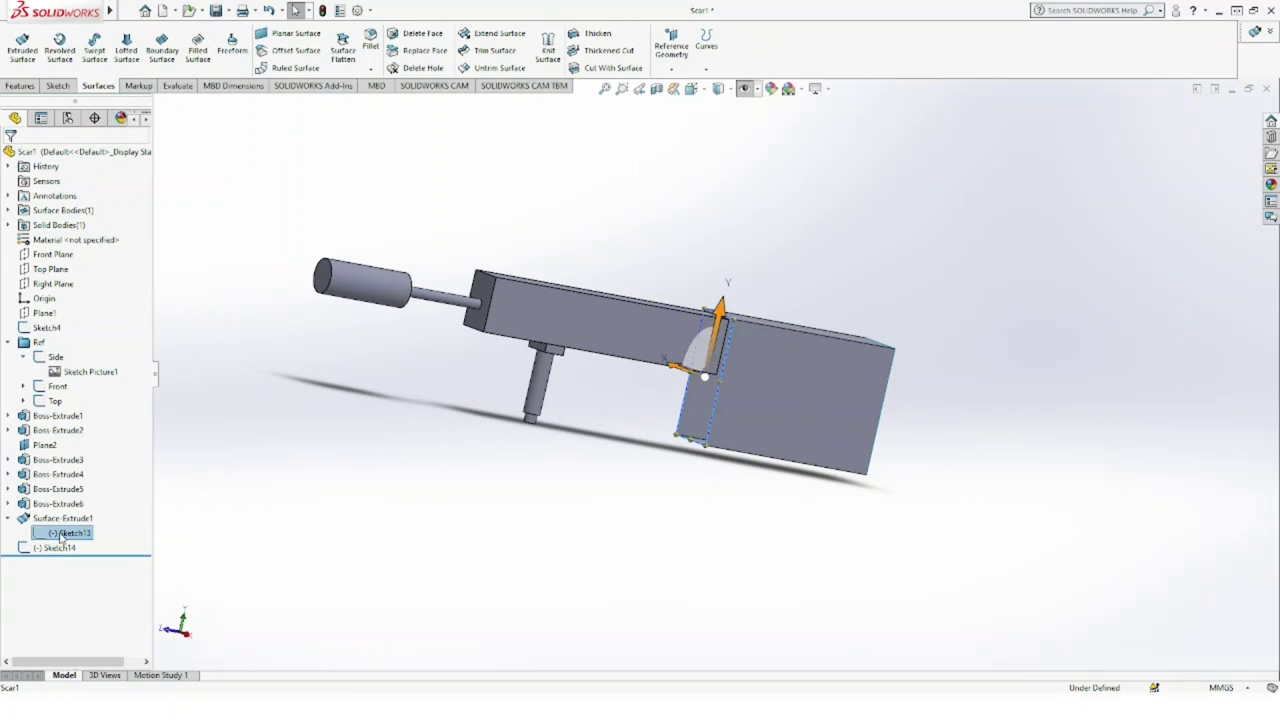
left_click(661, 402)
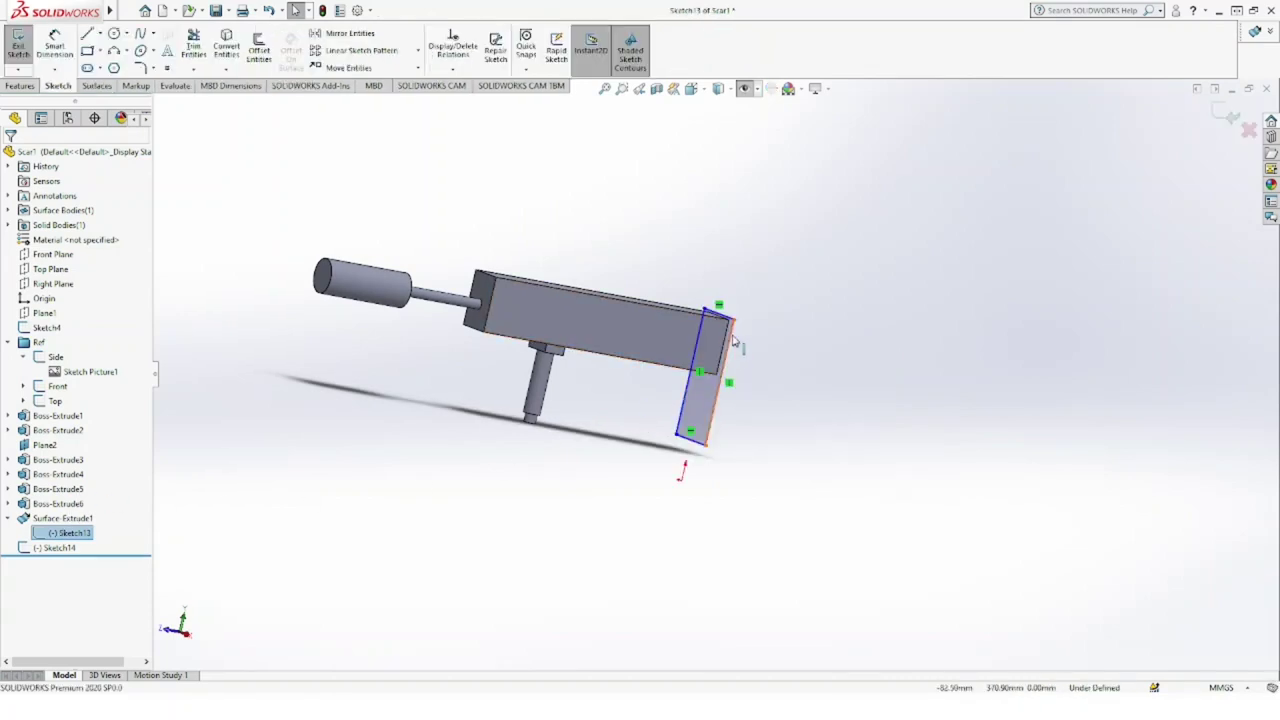
scroll(725, 340, "down", 3)
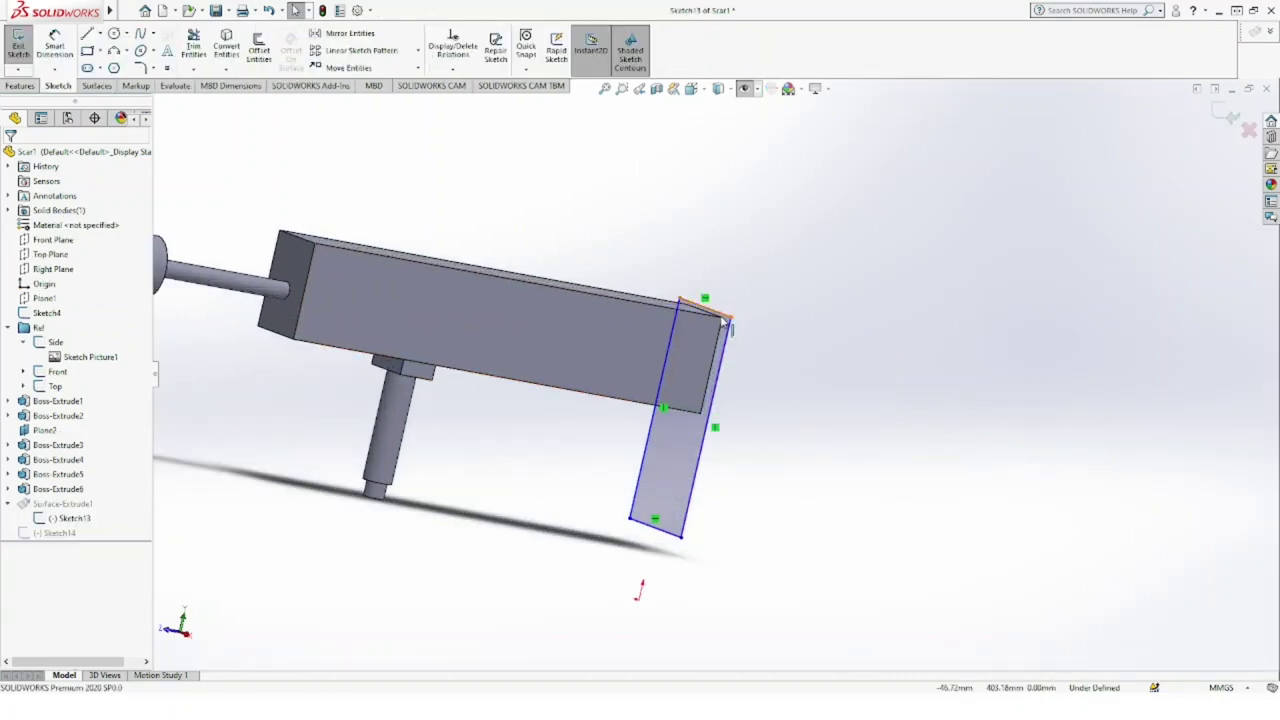
left_click(730, 319)
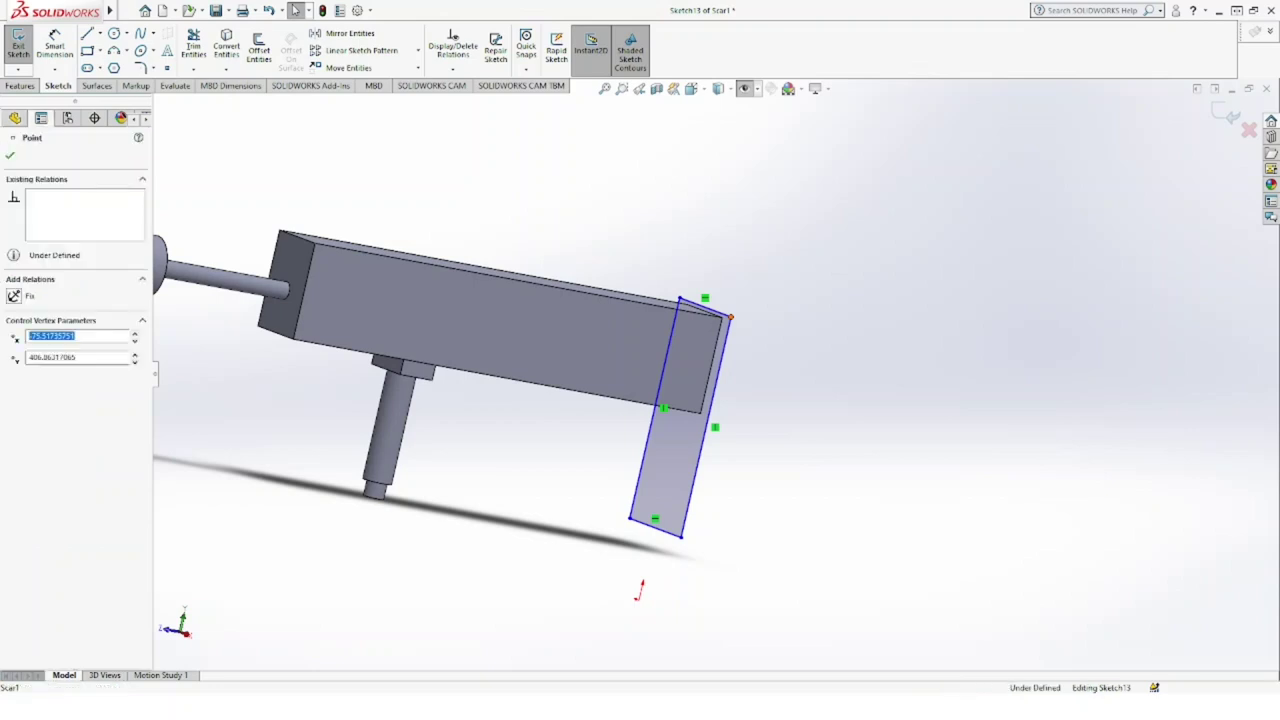
left_click(726, 318, "ctrl")
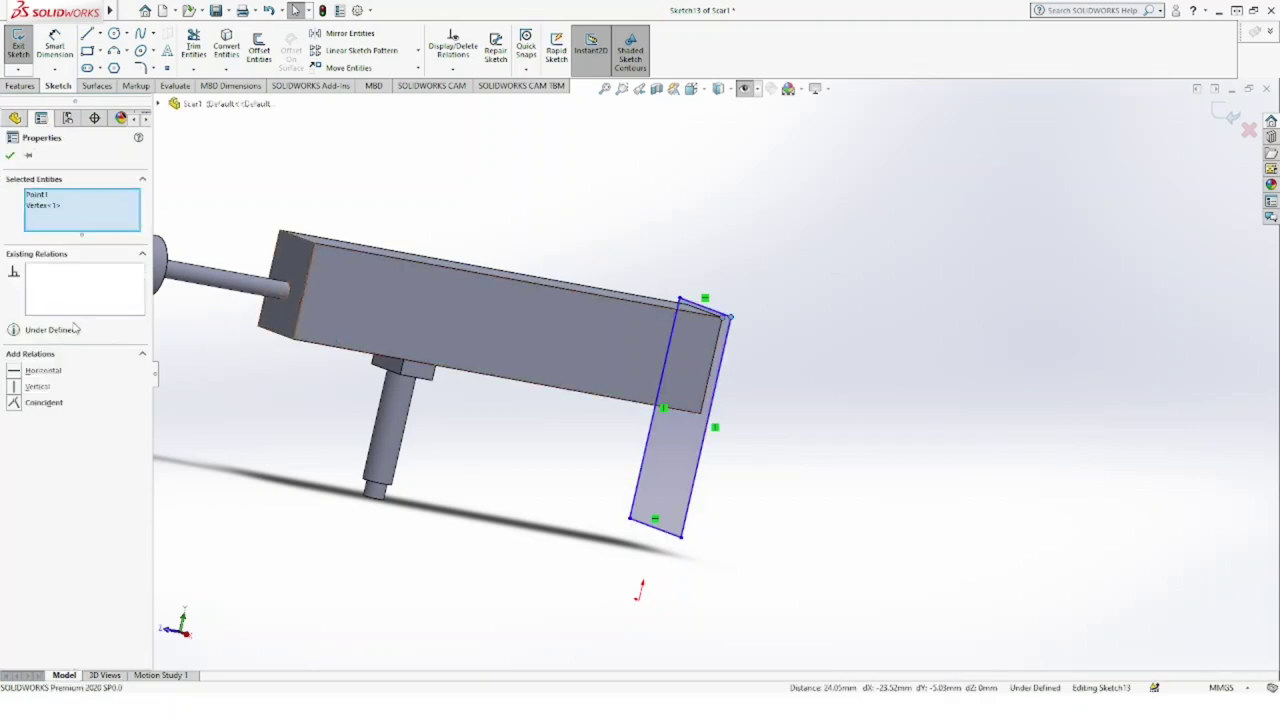
left_click(17, 408)
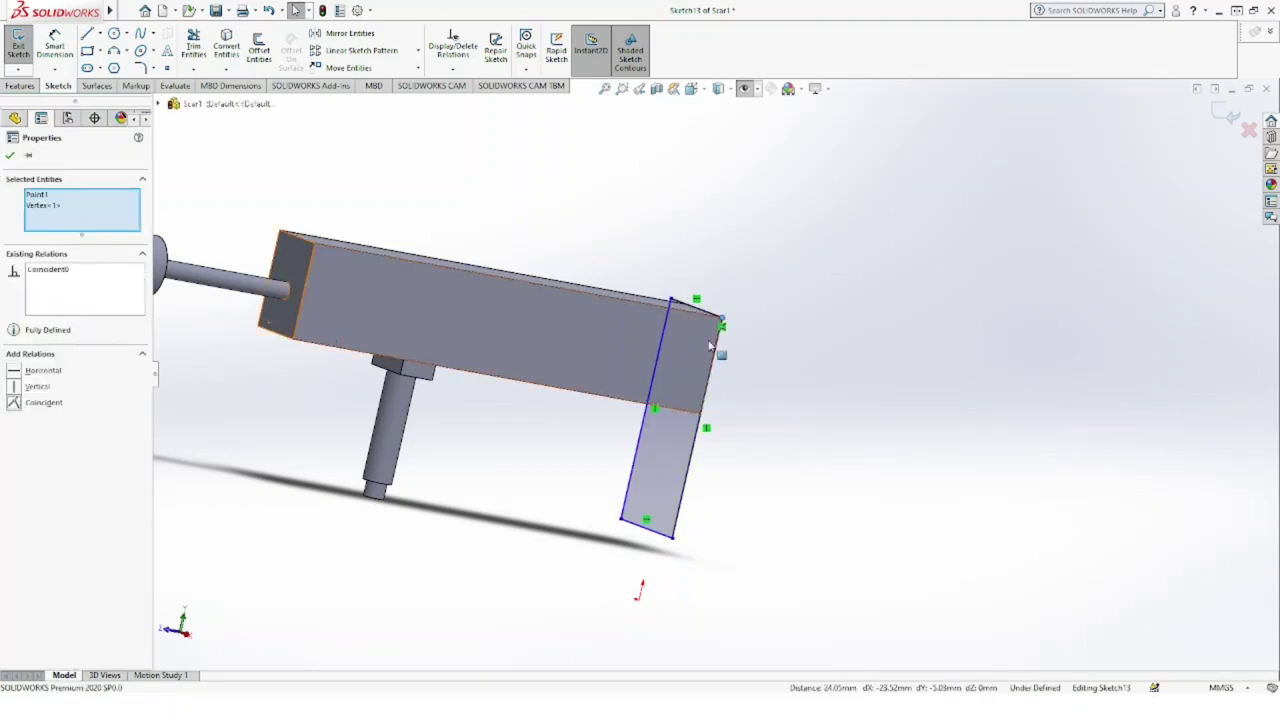
left_click(749, 326)
Step: Make another Sketch13 corner coincident with the box's vertex, then view it side-on
scroll(727, 370, "up", 2)
mouse_move(727, 370)
middle_mouse_down()
mouse_move(677, 323)
mouse_move(580, 340)
middle_mouse_up()
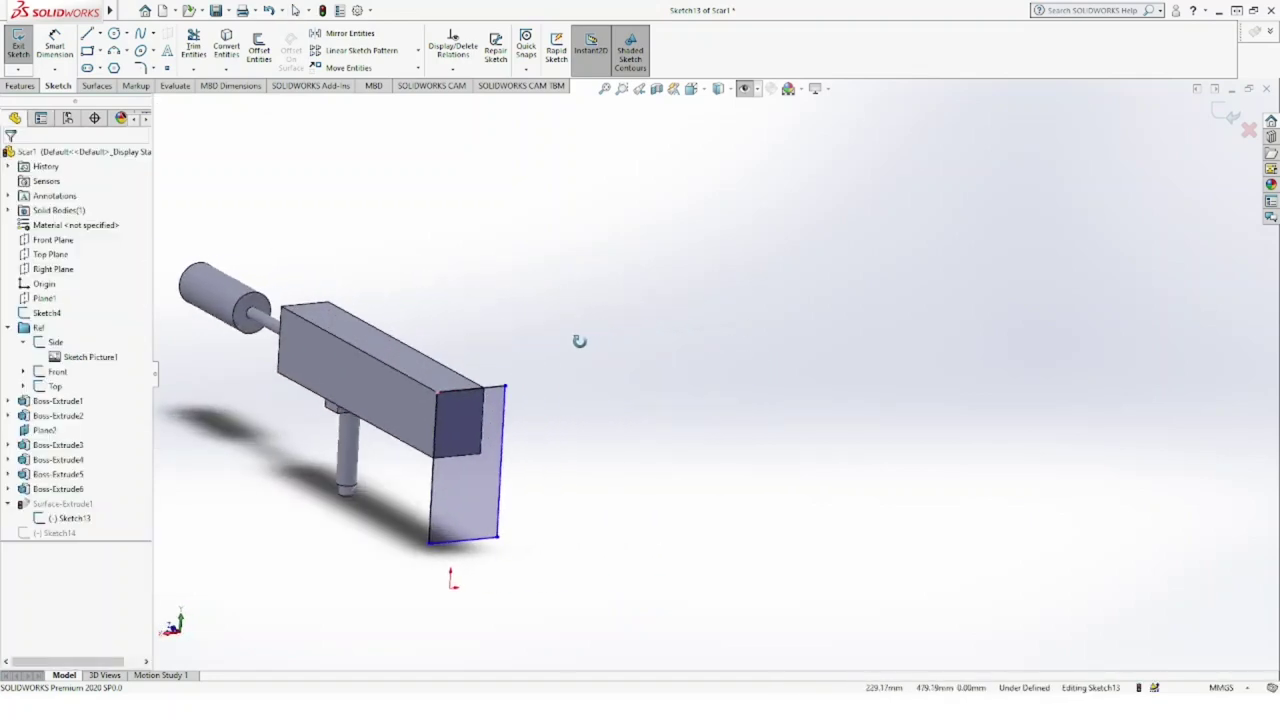
key("Escape")
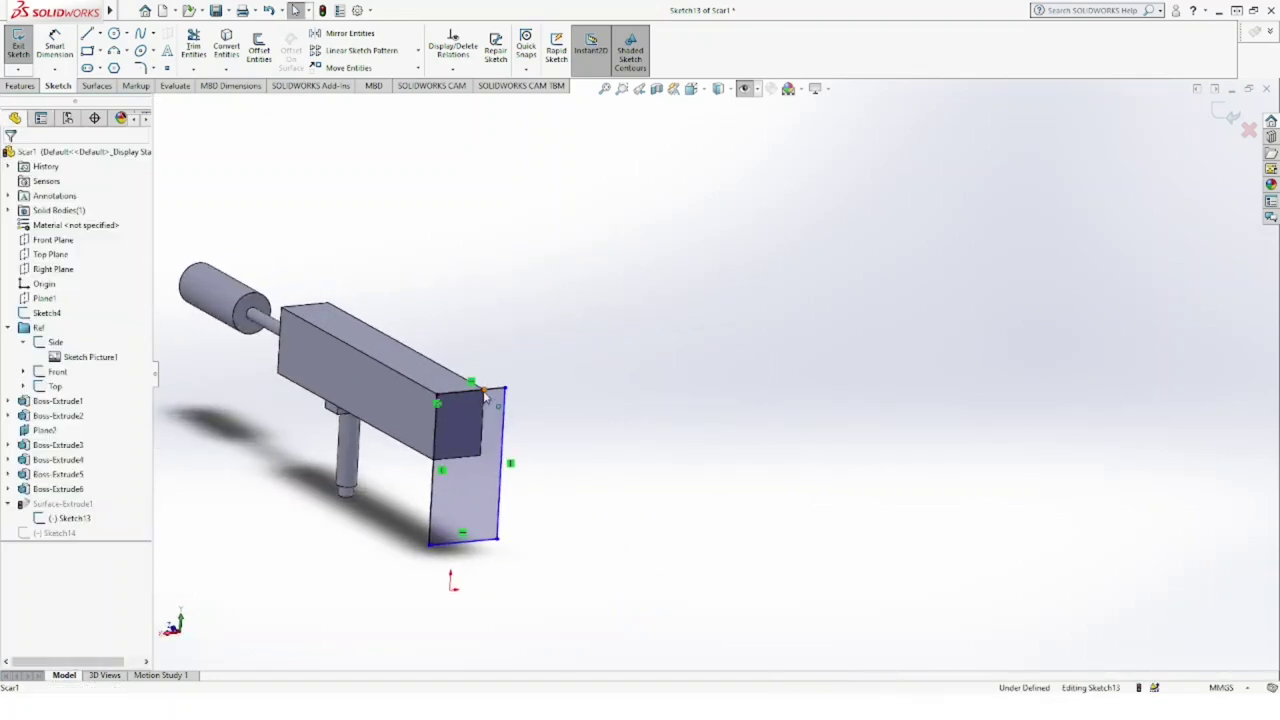
left_click(505, 390)
left_click(505, 390, "ctrl")
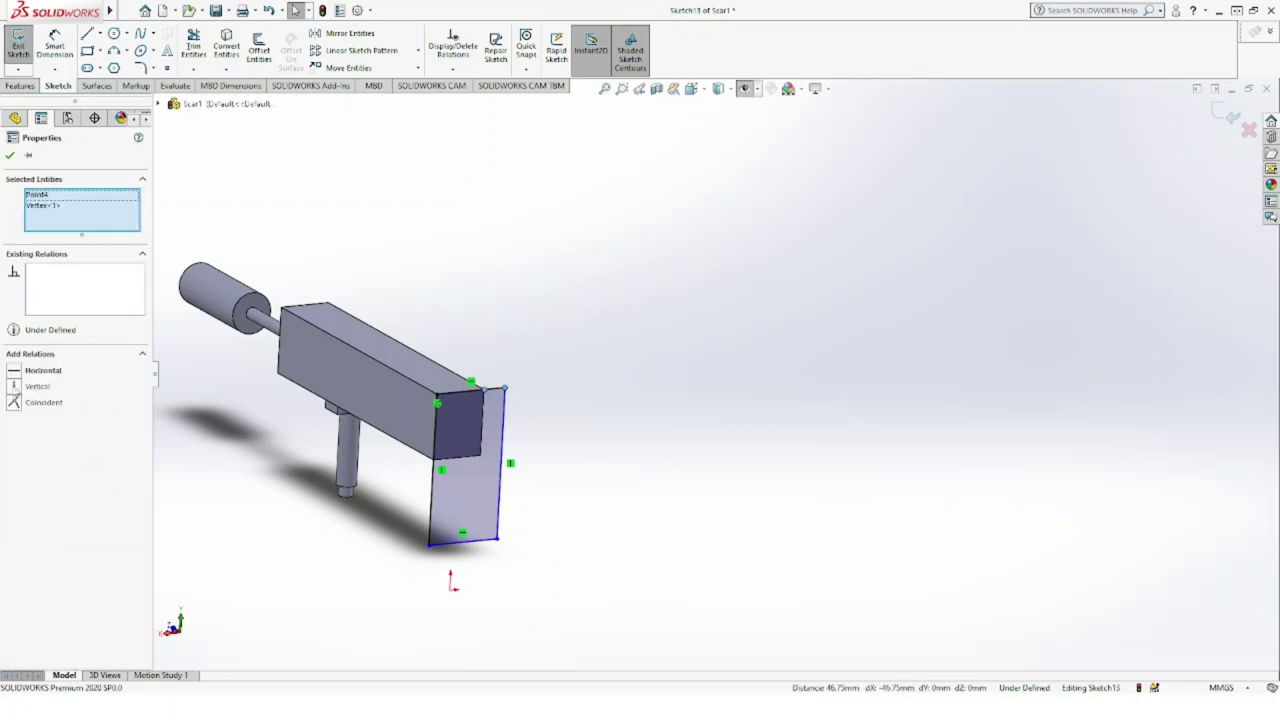
left_click(14, 403)
left_click(12, 158)
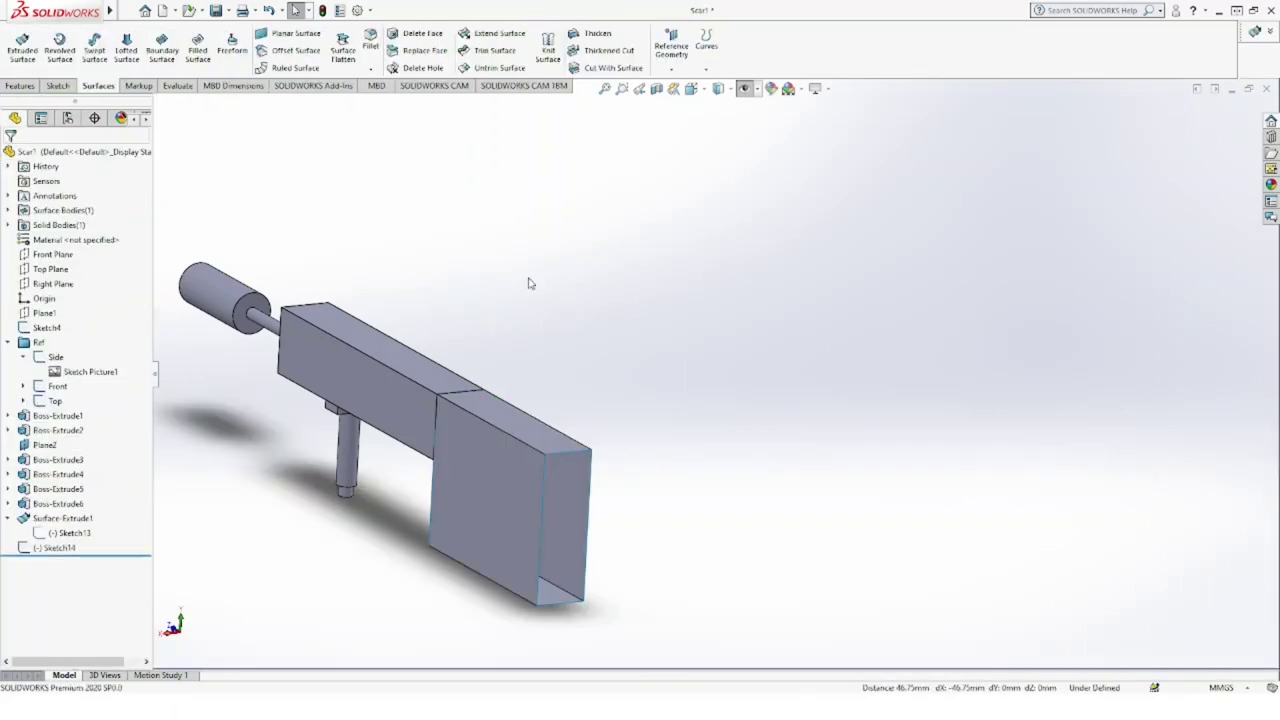
mouse_move(507, 360)
middle_mouse_down()
mouse_move(474, 289)
mouse_move(580, 349)
mouse_move(573, 366)
middle_mouse_up()
Step: Trim the surface box with Sketch14 in Right view, removing the area outside the stock curve
left_click(55, 547)
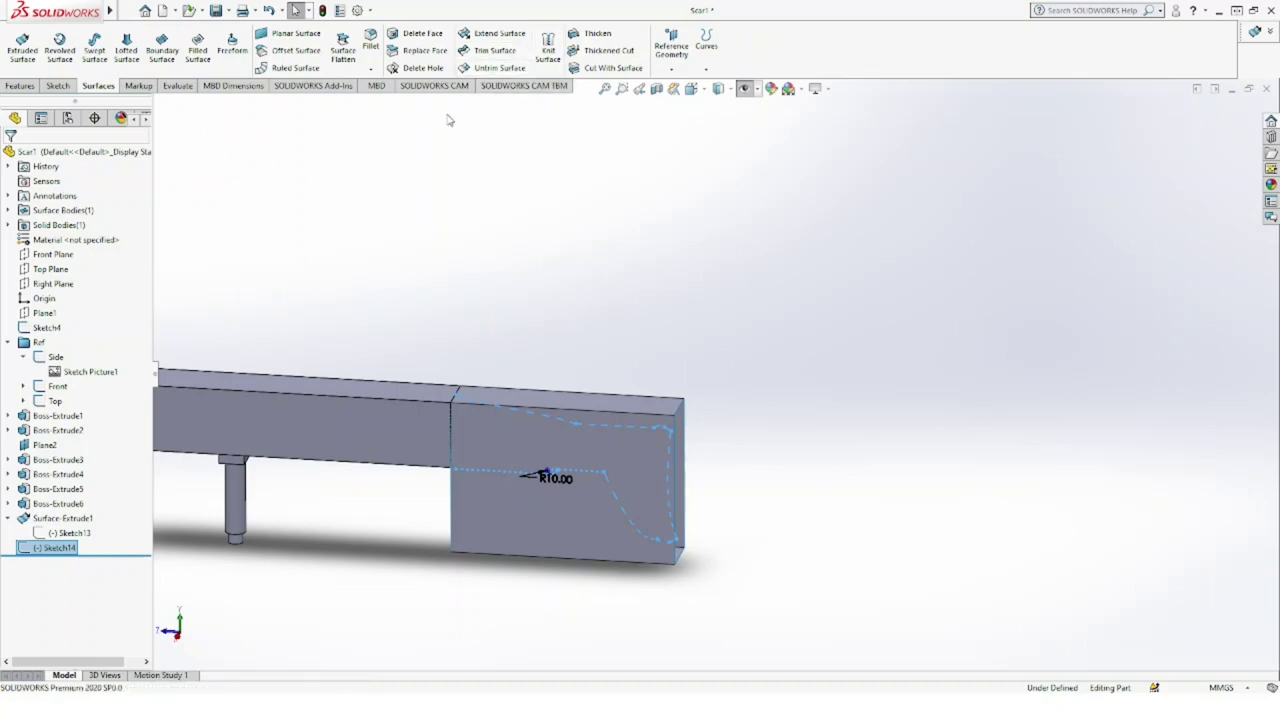
left_click(493, 52)
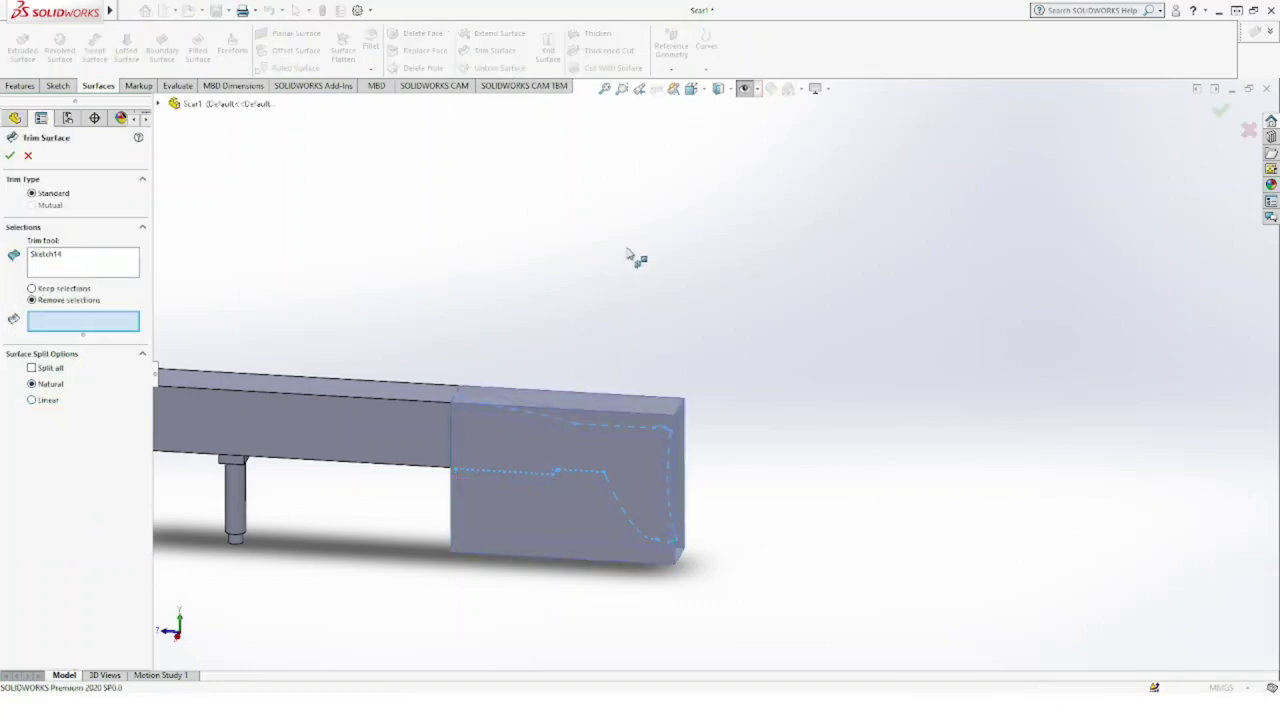
left_click(694, 89)
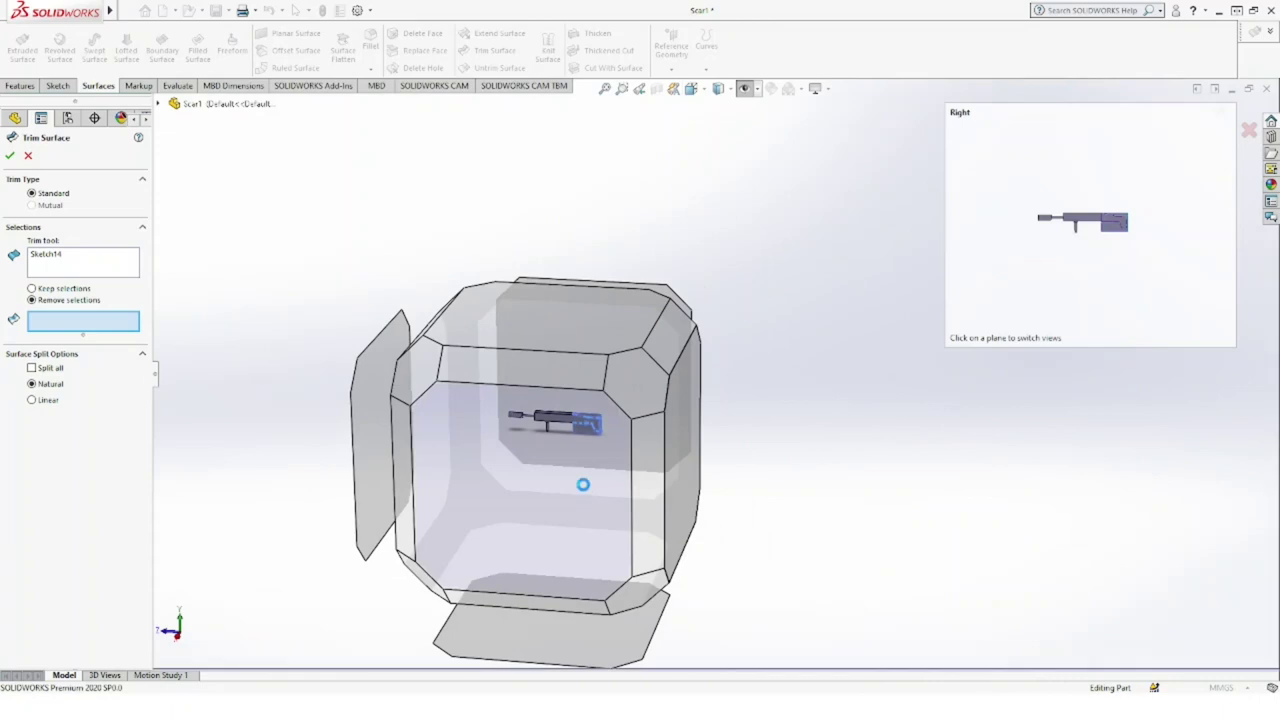
left_click(583, 484)
scroll(788, 392, "down", 5)
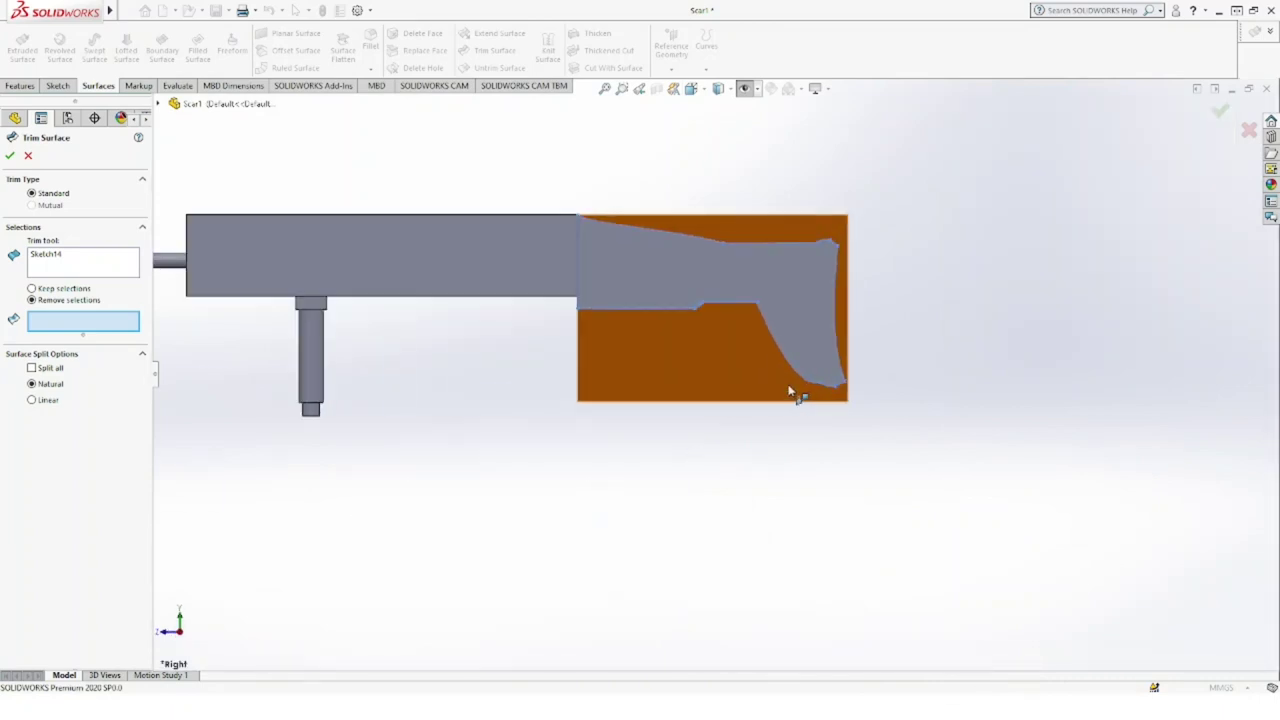
left_click(772, 380)
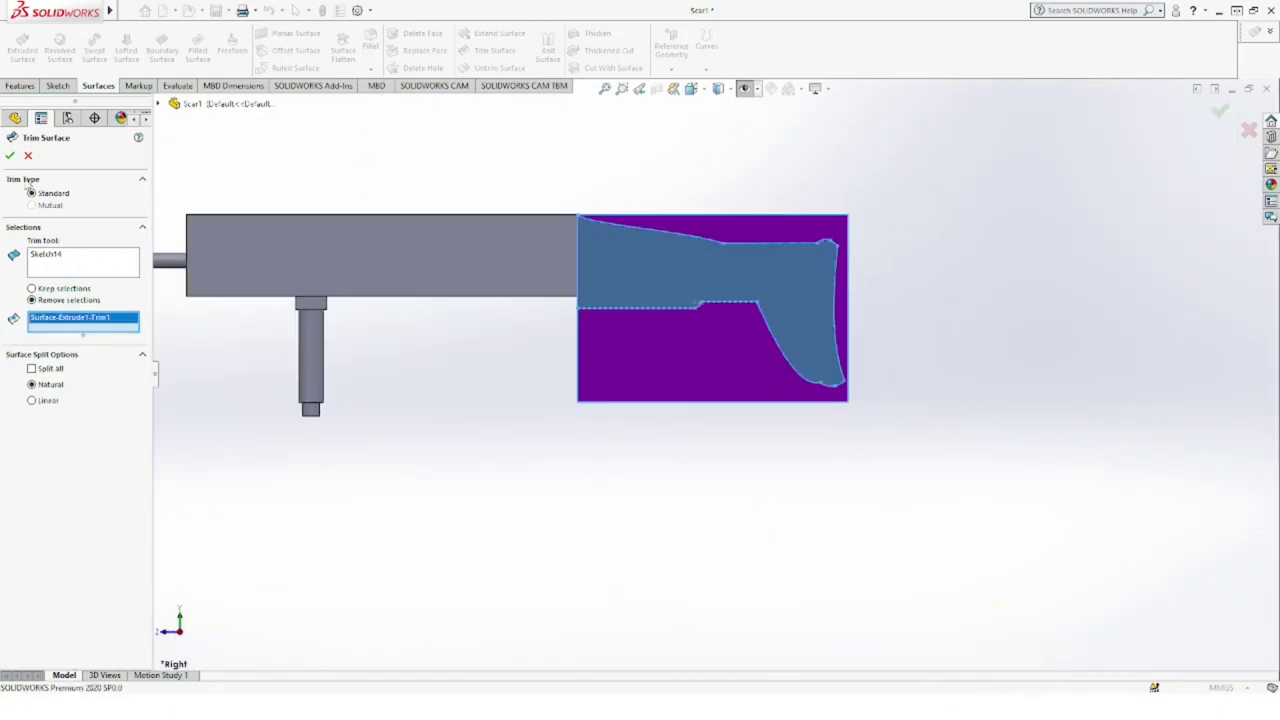
key("Return")
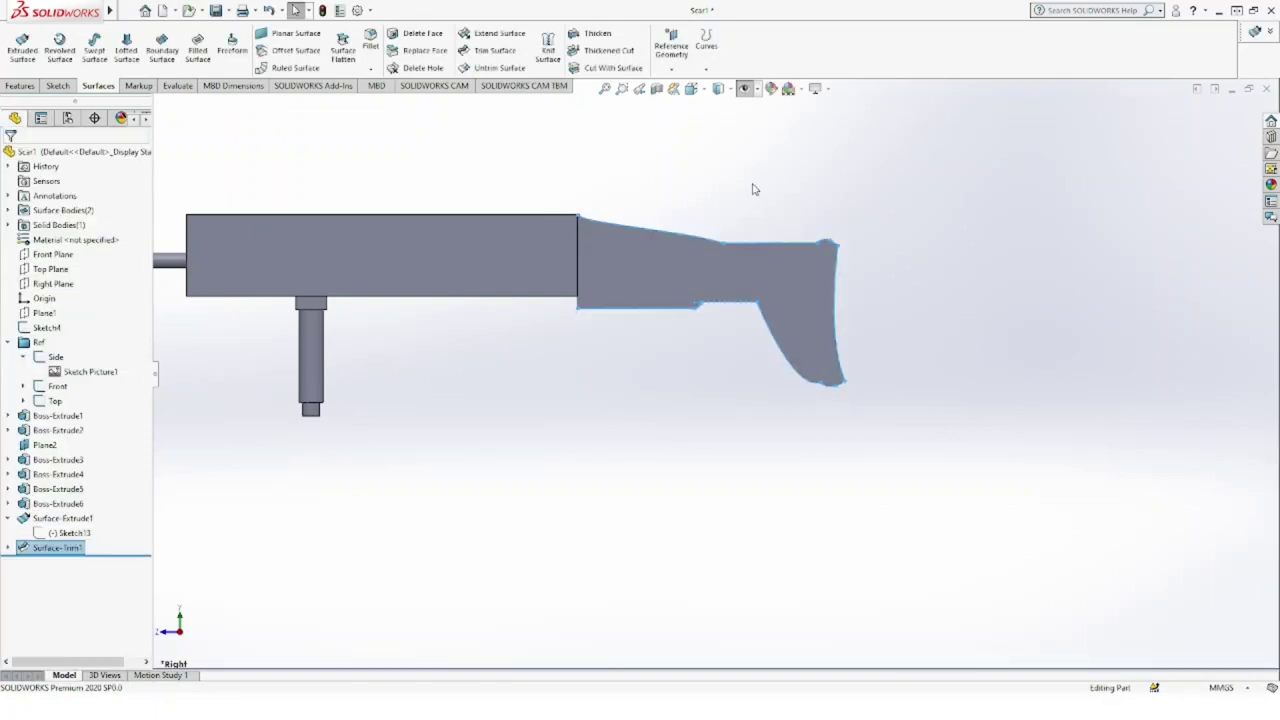
scroll(752, 200, "up", 3)
mouse_move(710, 297)
middle_mouse_down()
mouse_move(694, 249)
mouse_move(651, 266)
mouse_move(609, 257)
mouse_move(695, 264)
middle_mouse_up()
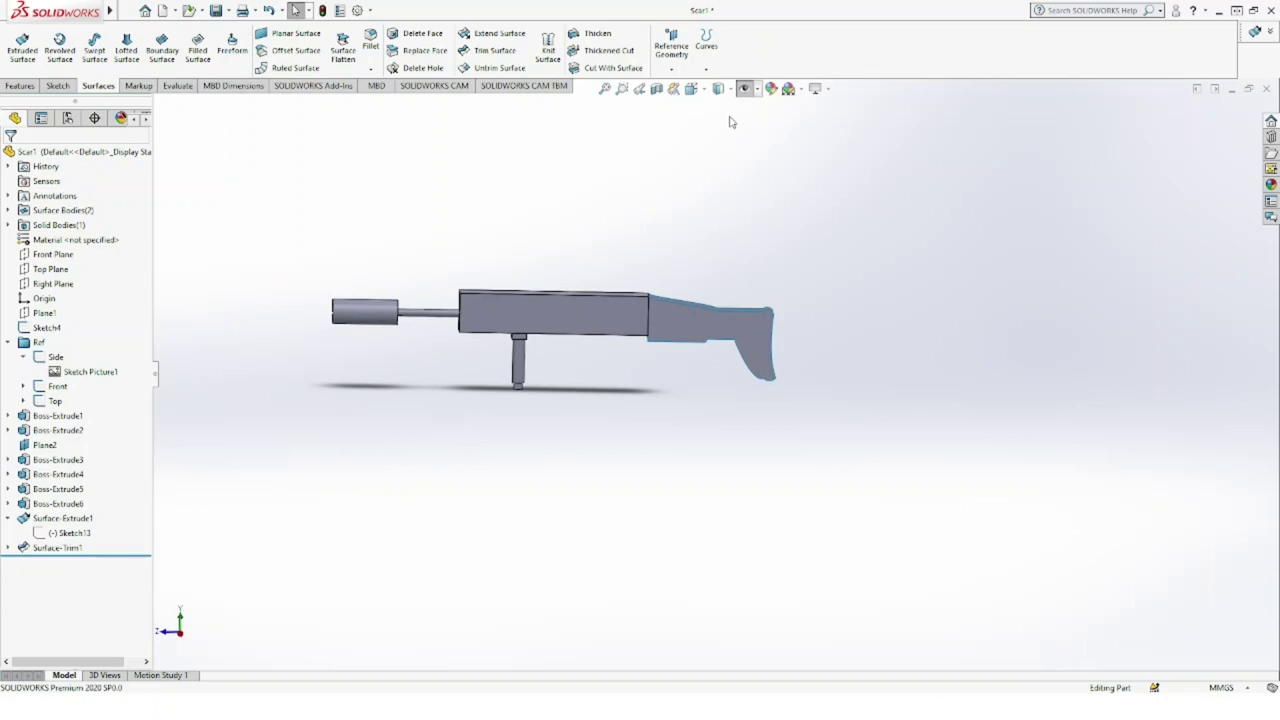
Step: Show the blueprint picture, face it square-on in Right view, and save the Scar1 part
left_click(745, 90)
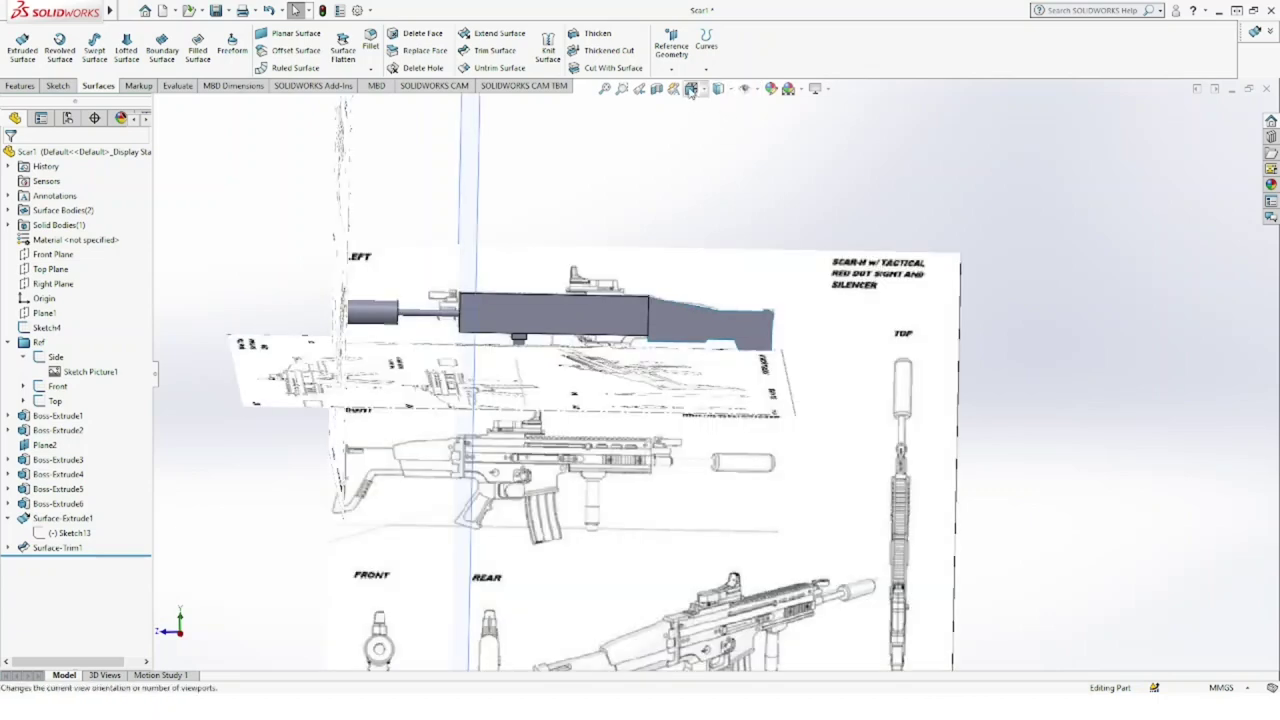
left_click(691, 89)
left_click(588, 405)
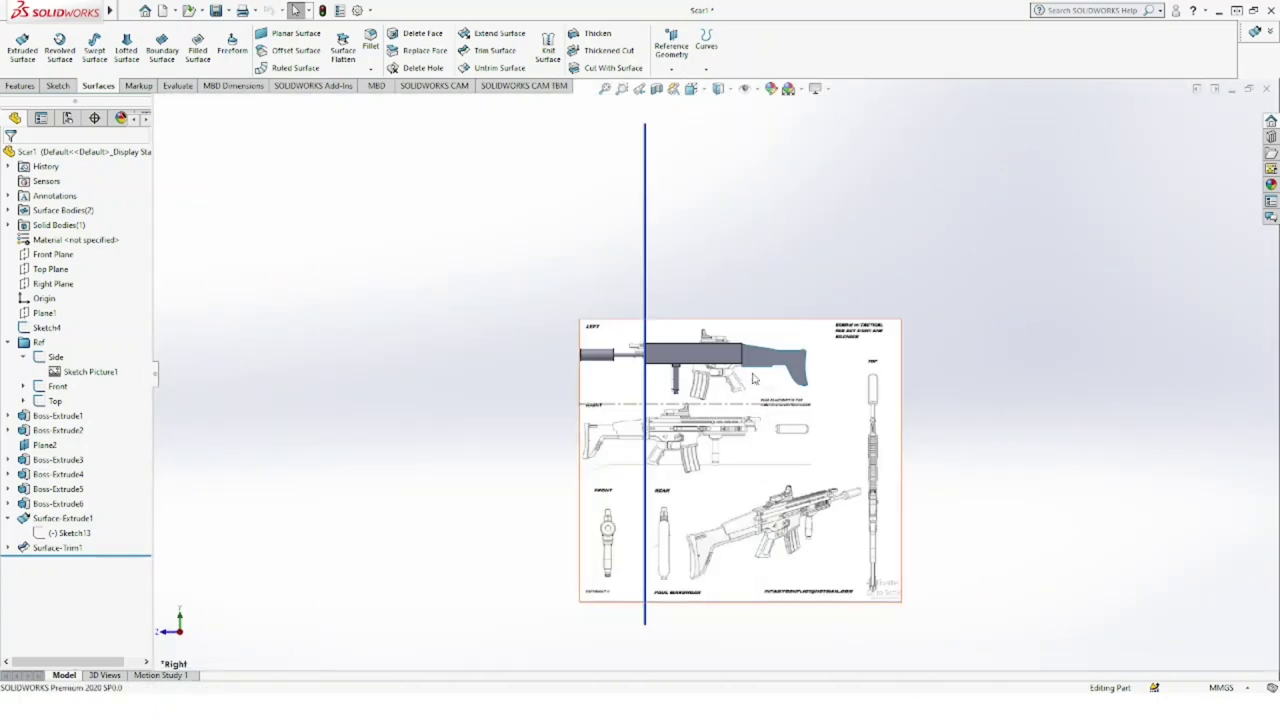
scroll(754, 375, "down", 3)
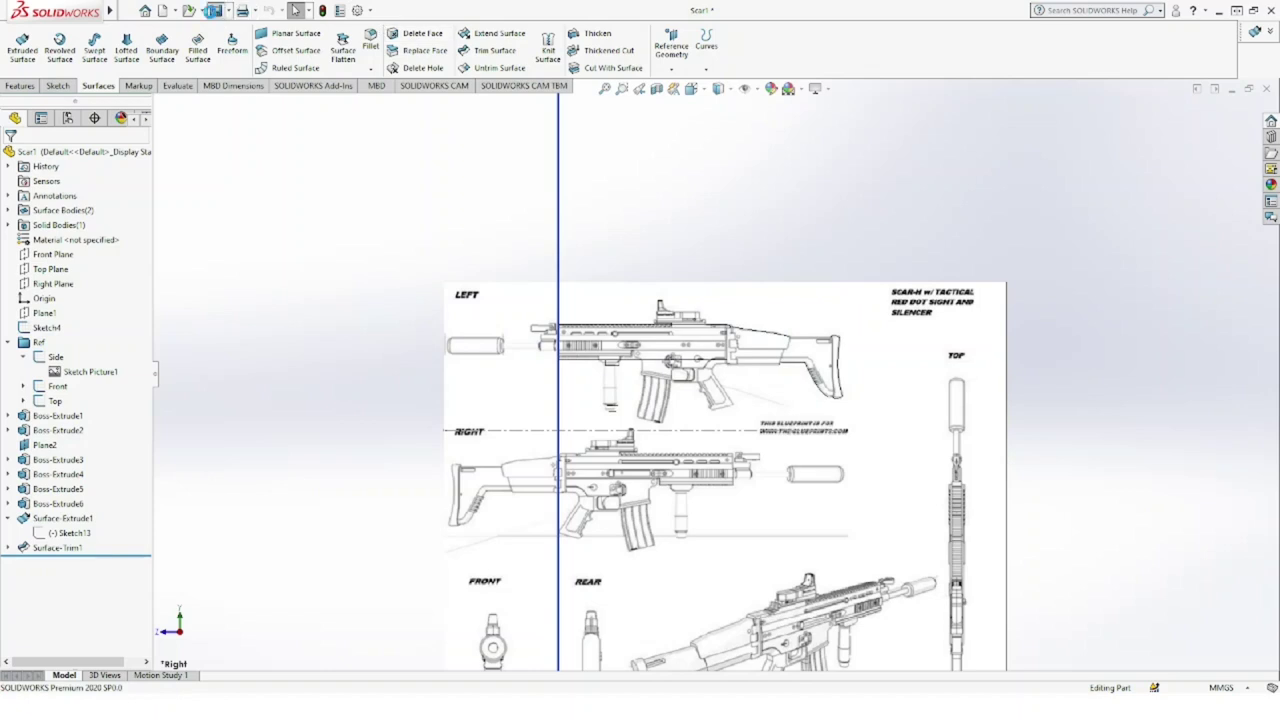
left_click(214, 16)
Step: Start a sketch on the Right Plane and place a spline from the receiver's underside toward the magazine
left_click(53, 284)
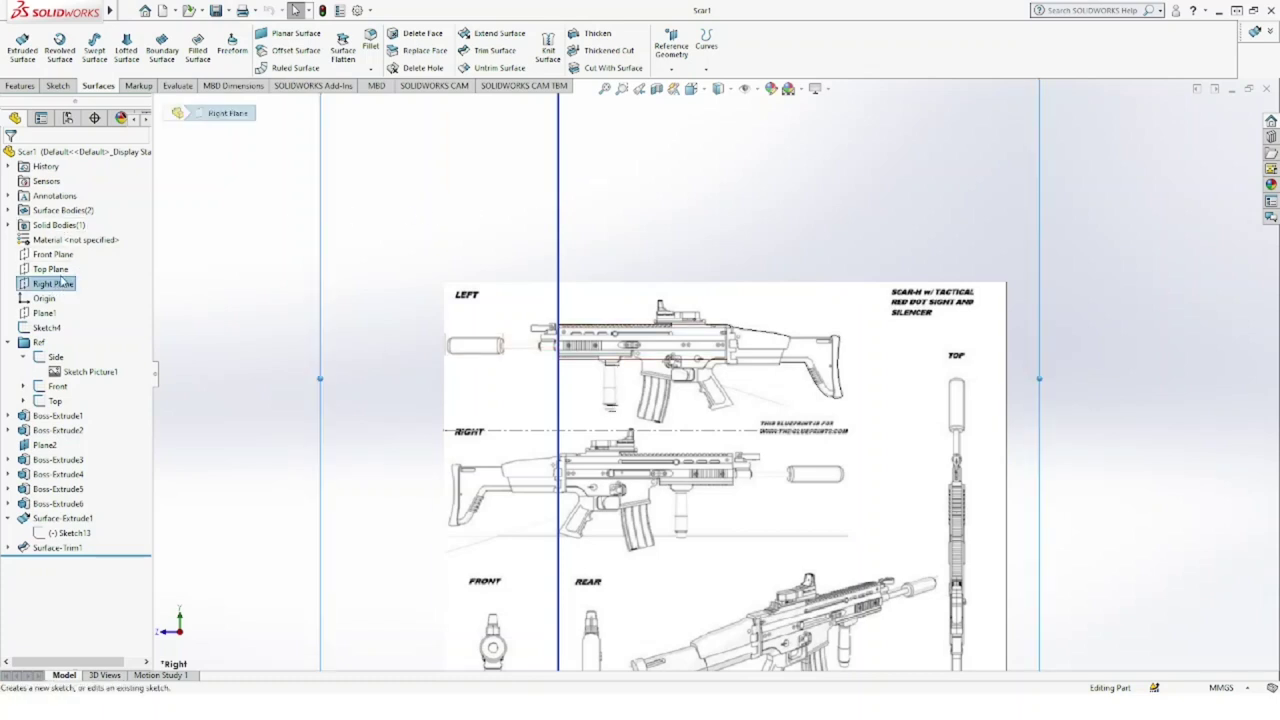
left_click(64, 276)
left_click(141, 34)
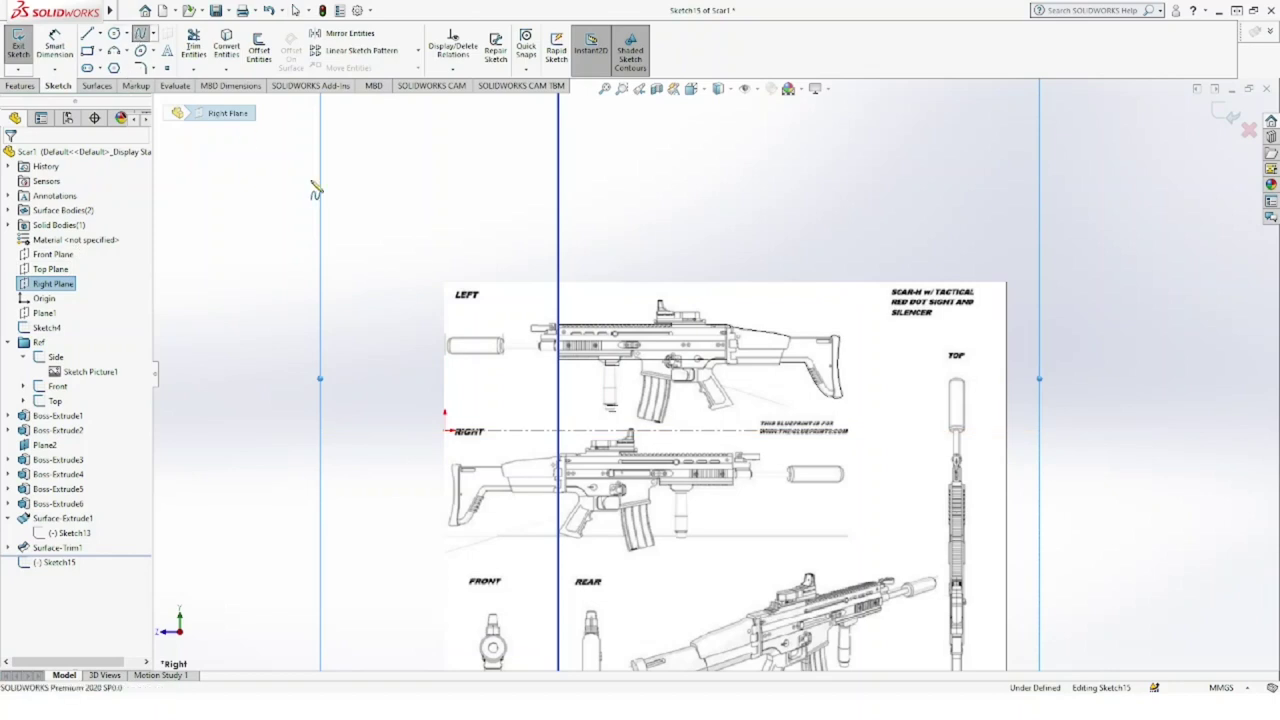
scroll(676, 372, "down", 3)
scroll(640, 366, "down", 2)
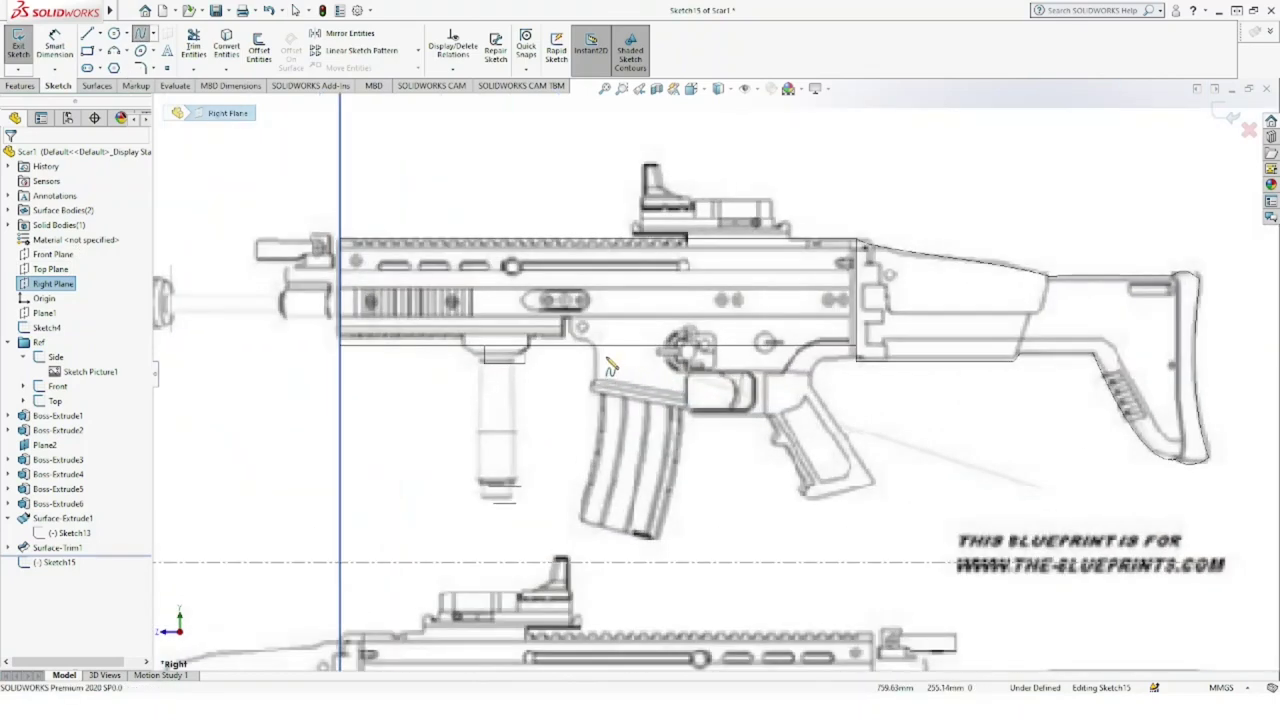
left_click(597, 347)
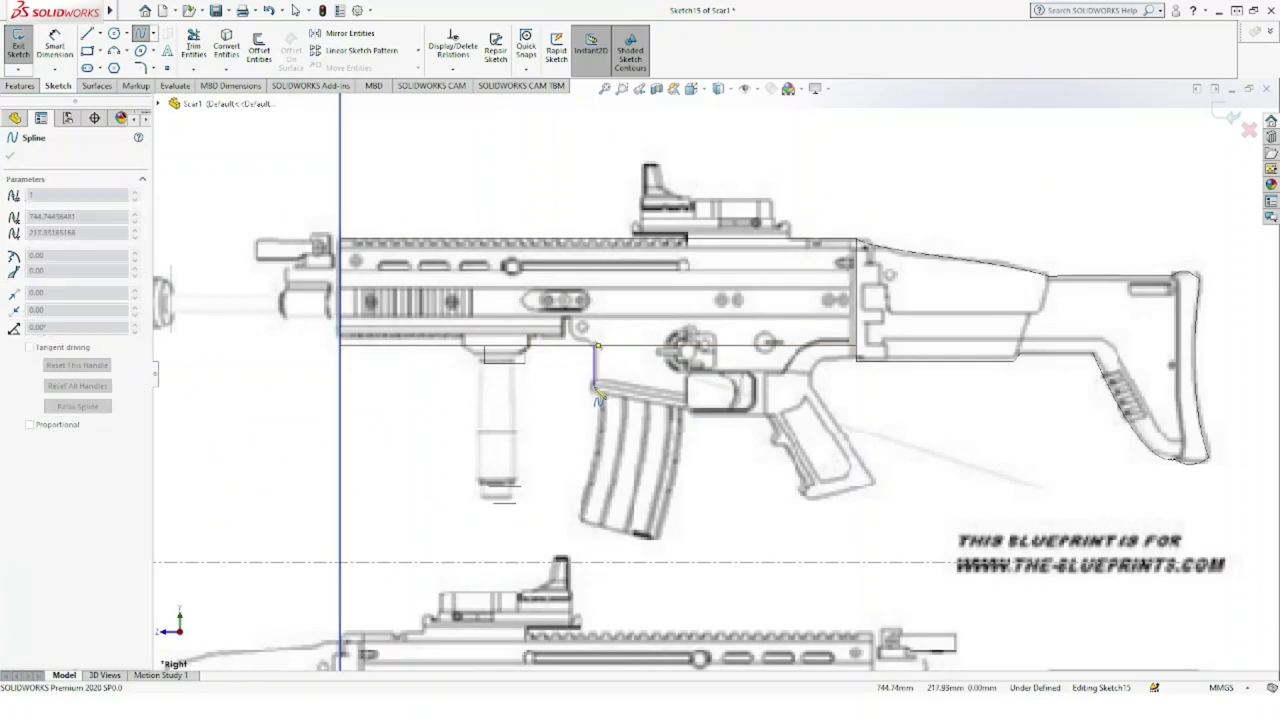
left_click(596, 392)
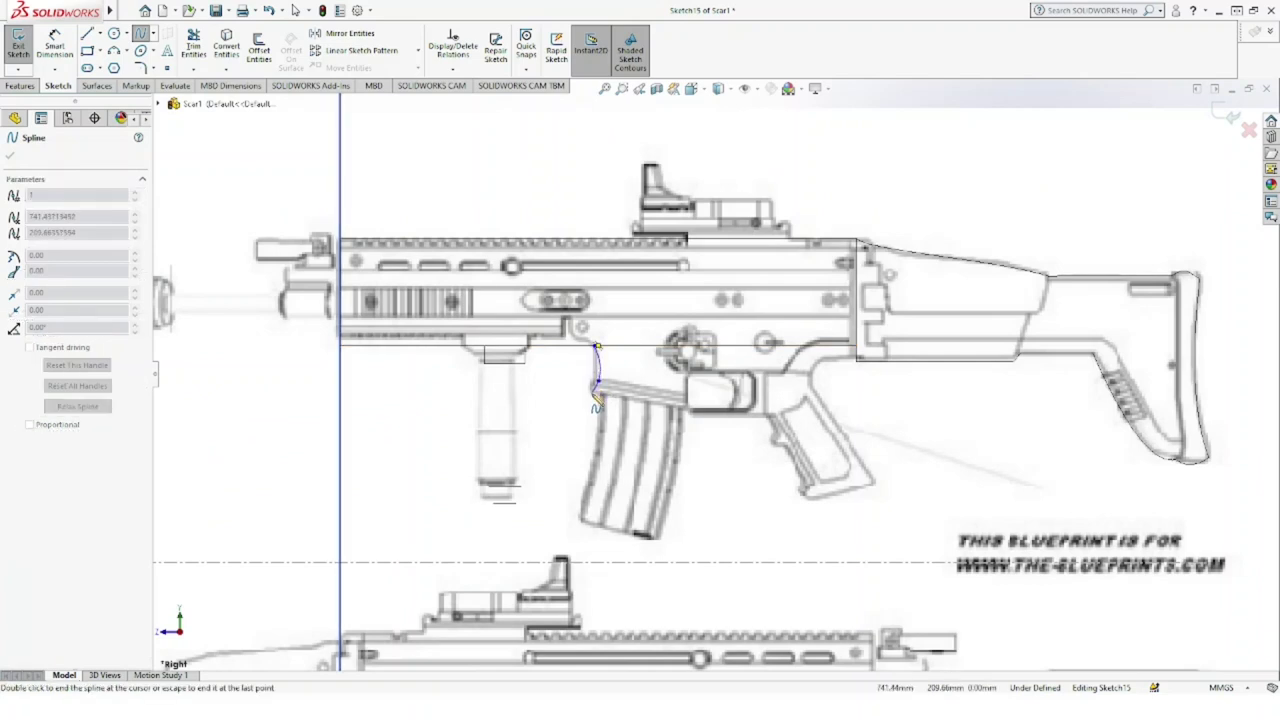
key("Escape")
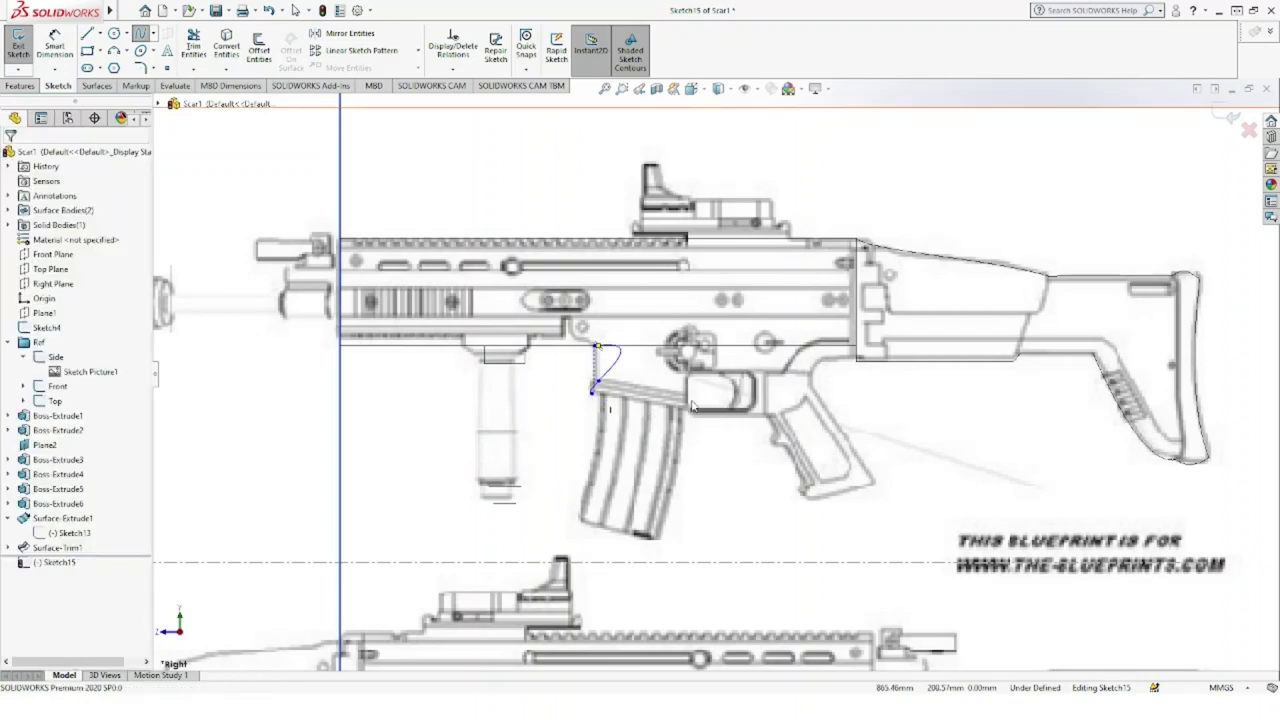
Step: Reshape the spline so its end and curve follow the magazine well's front edge
scroll(607, 398, "down", 3)
scroll(607, 398, "down", 2)
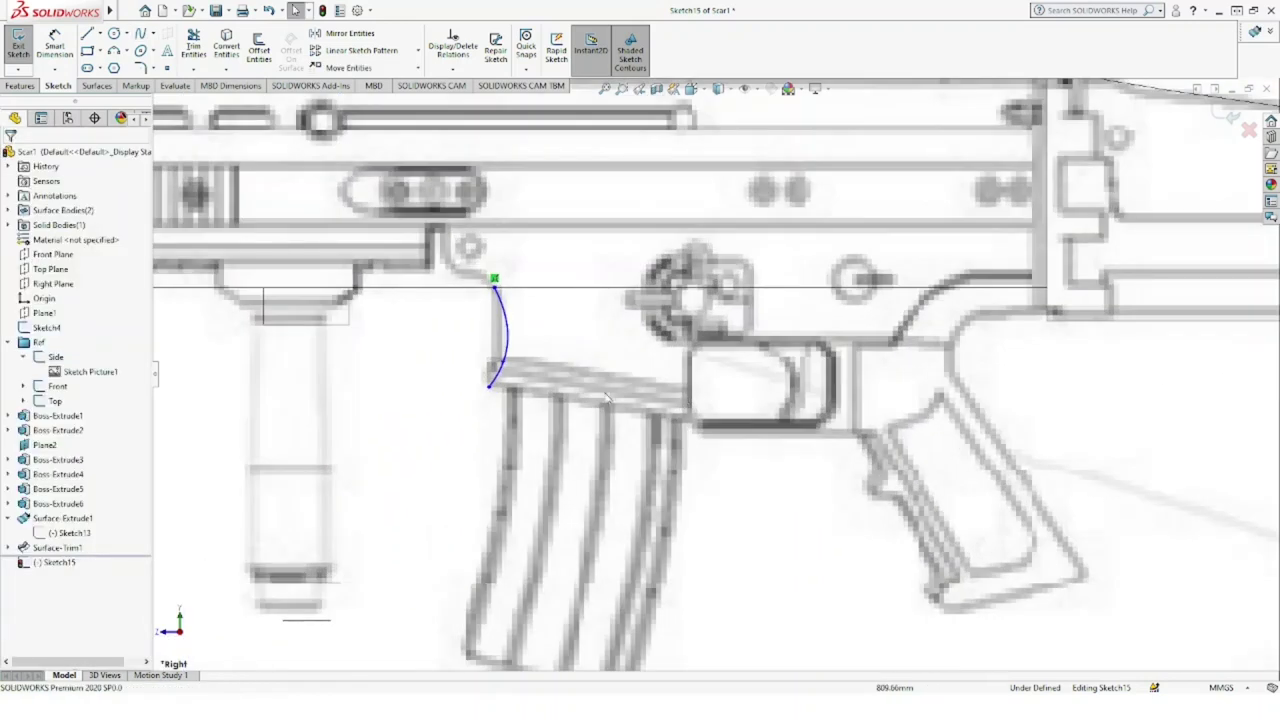
left_click_drag(502, 366, 496, 374)
left_click(495, 374)
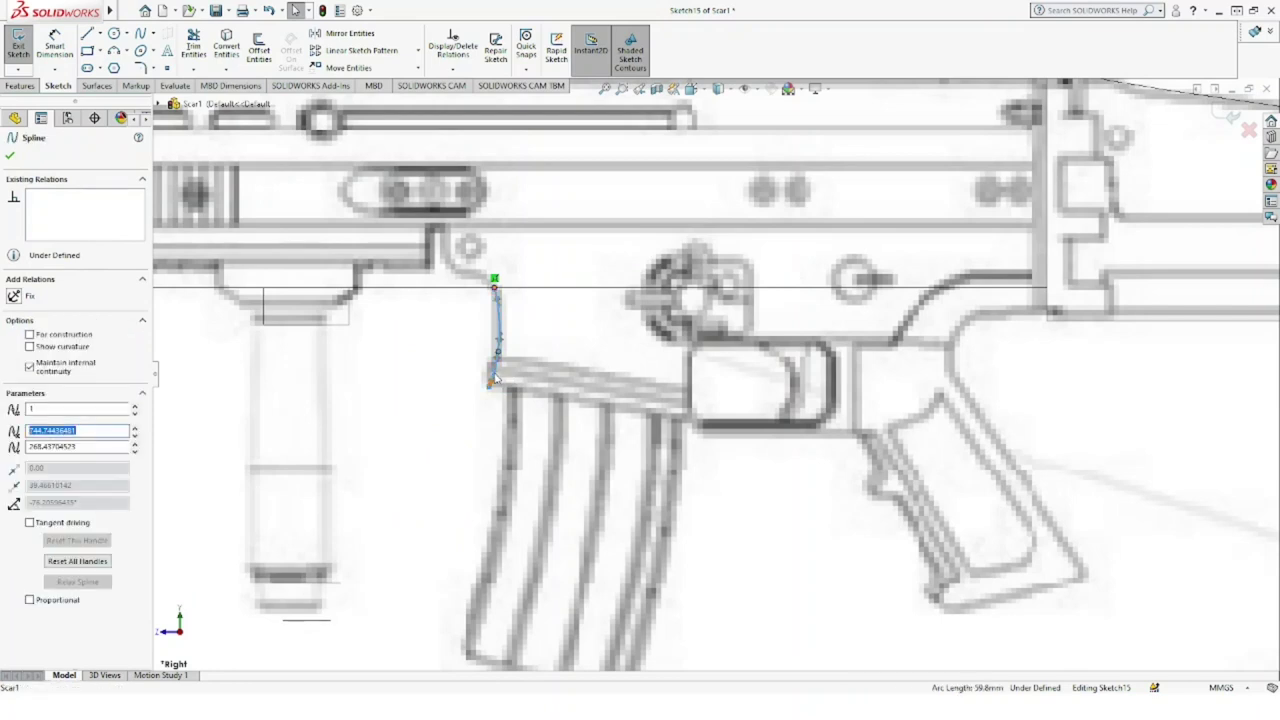
left_click_drag(495, 378, 514, 318)
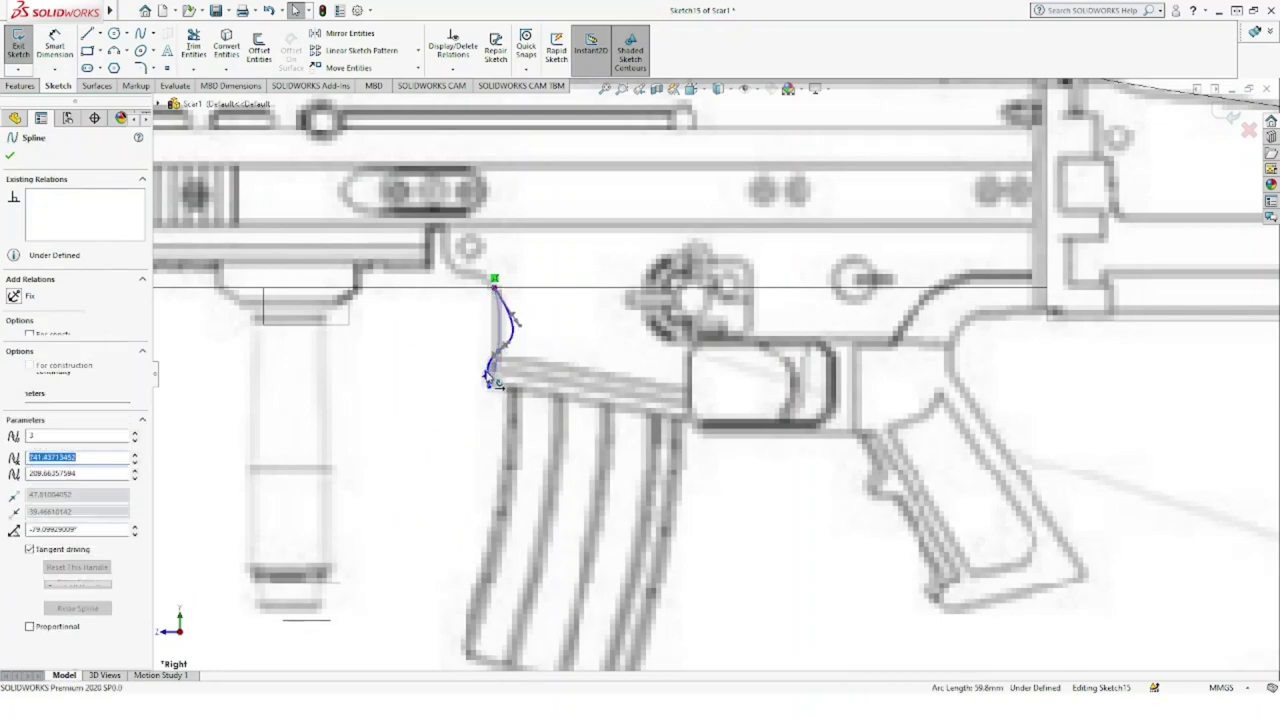
left_click_drag(518, 327, 511, 332)
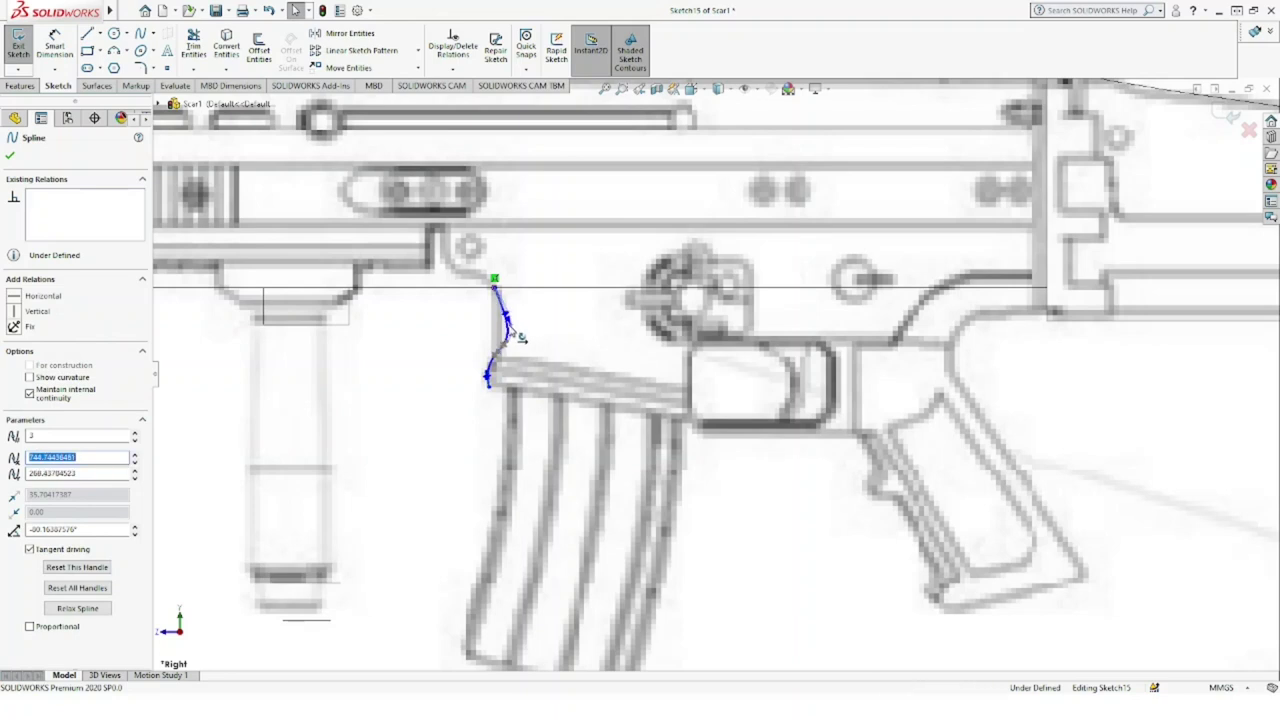
left_click(540, 390)
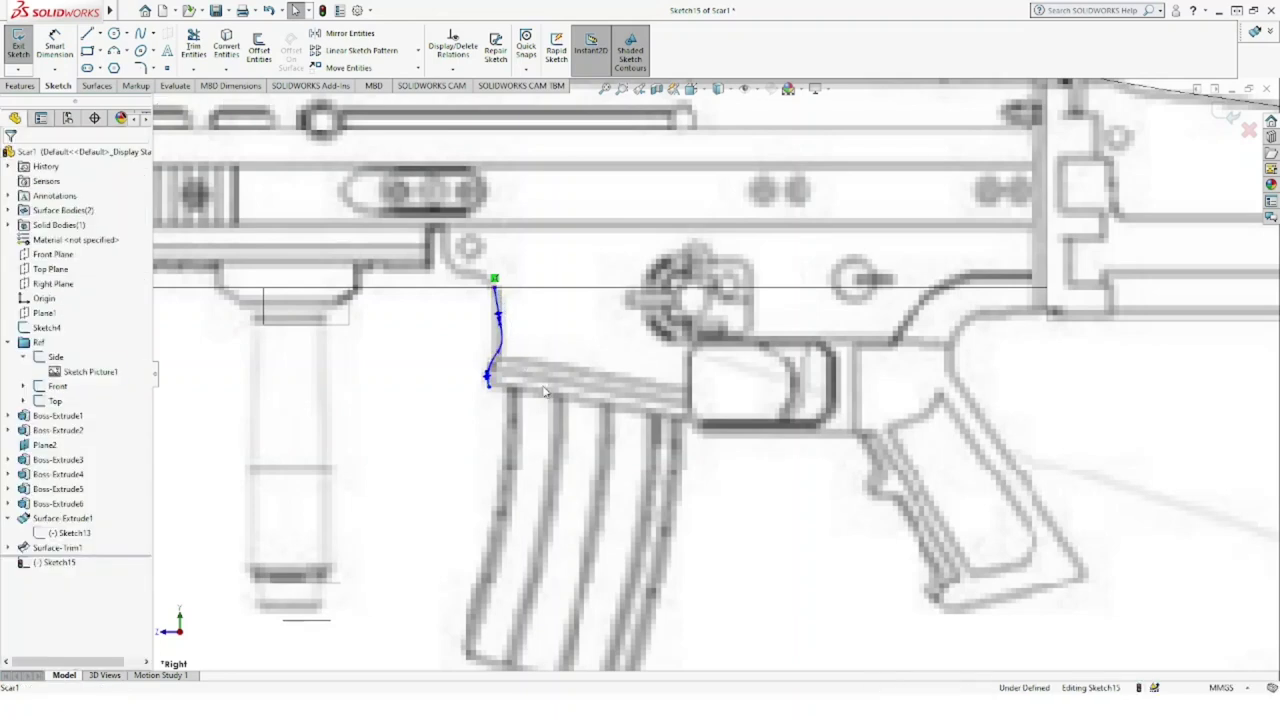
scroll(715, 370, "up", 3)
scroll(703, 407, "up", 3)
scroll(703, 407, "down", 3)
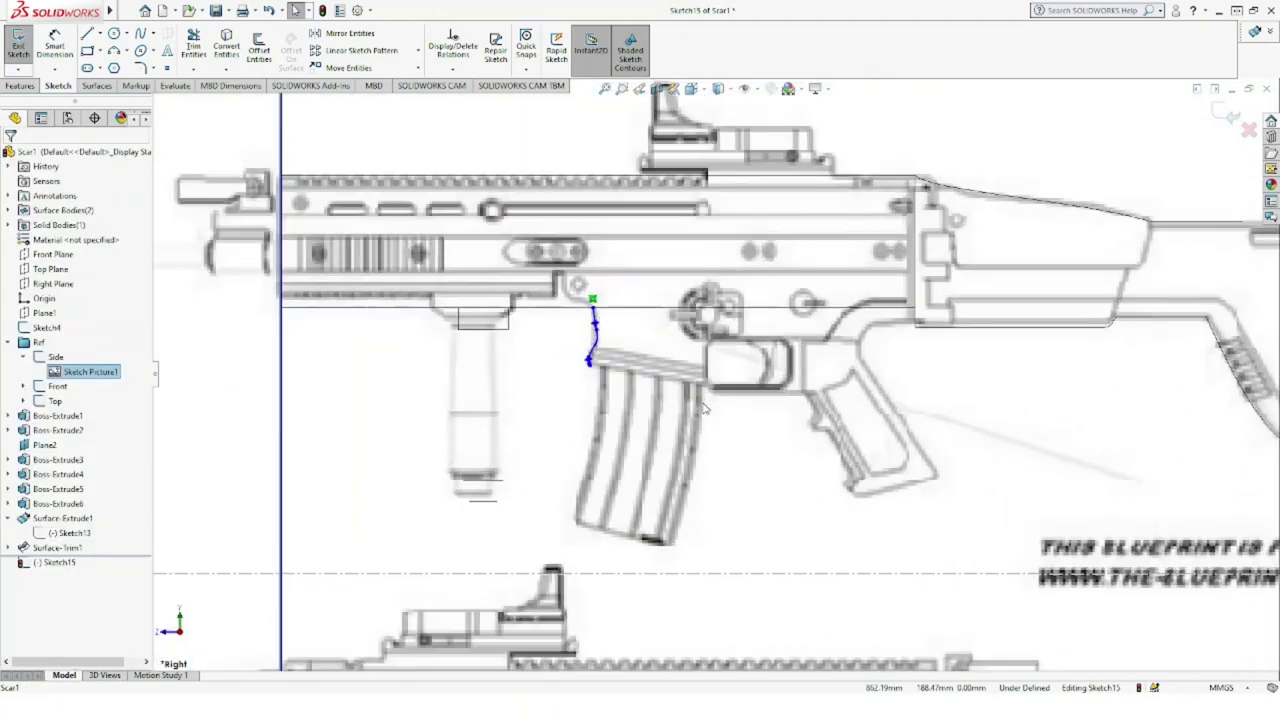
Step: Draw a line from the spline's end along the magazine's top edge
left_click(87, 33)
scroll(604, 407, "down", 1)
scroll(567, 383, "down", 2)
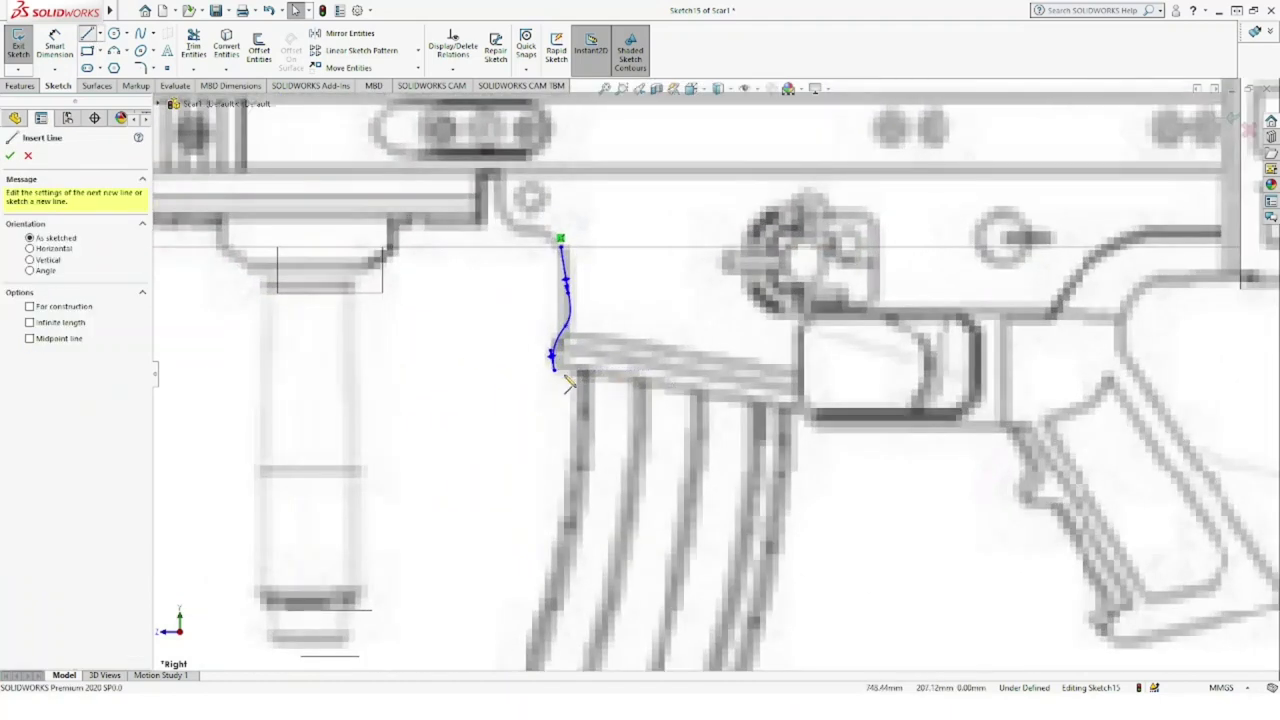
left_click(555, 370)
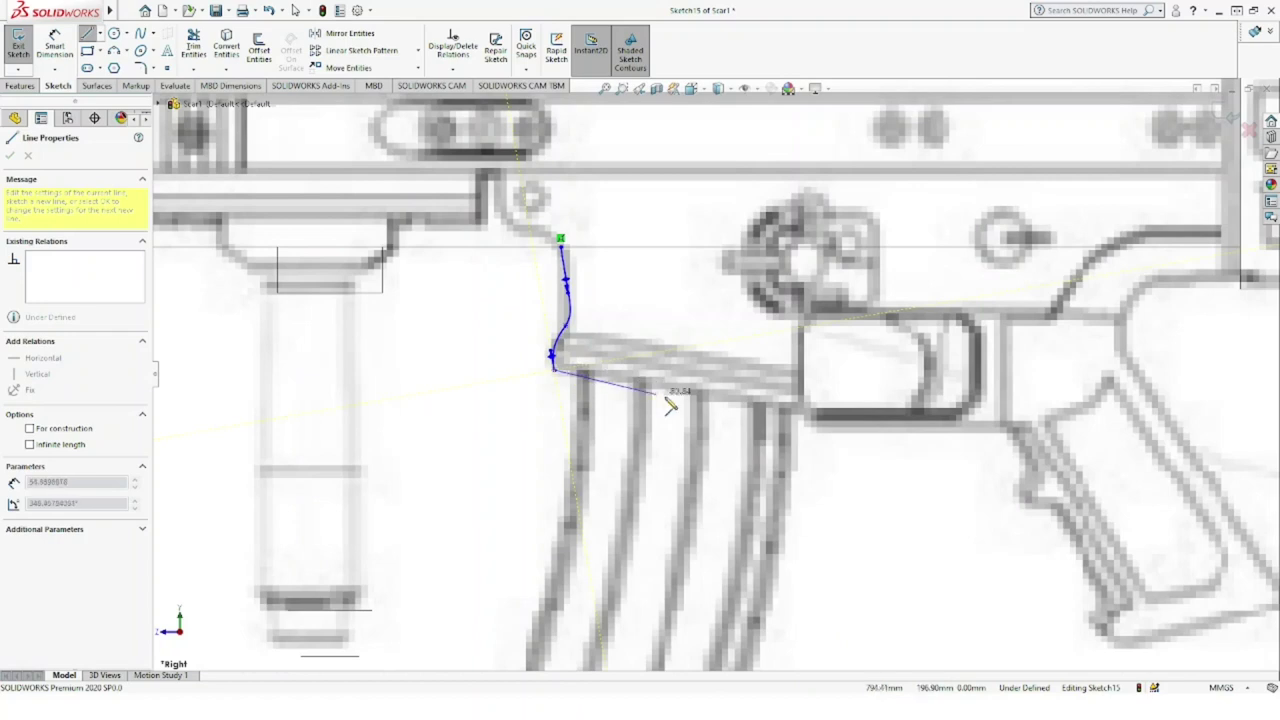
left_click(788, 411)
key("Escape")
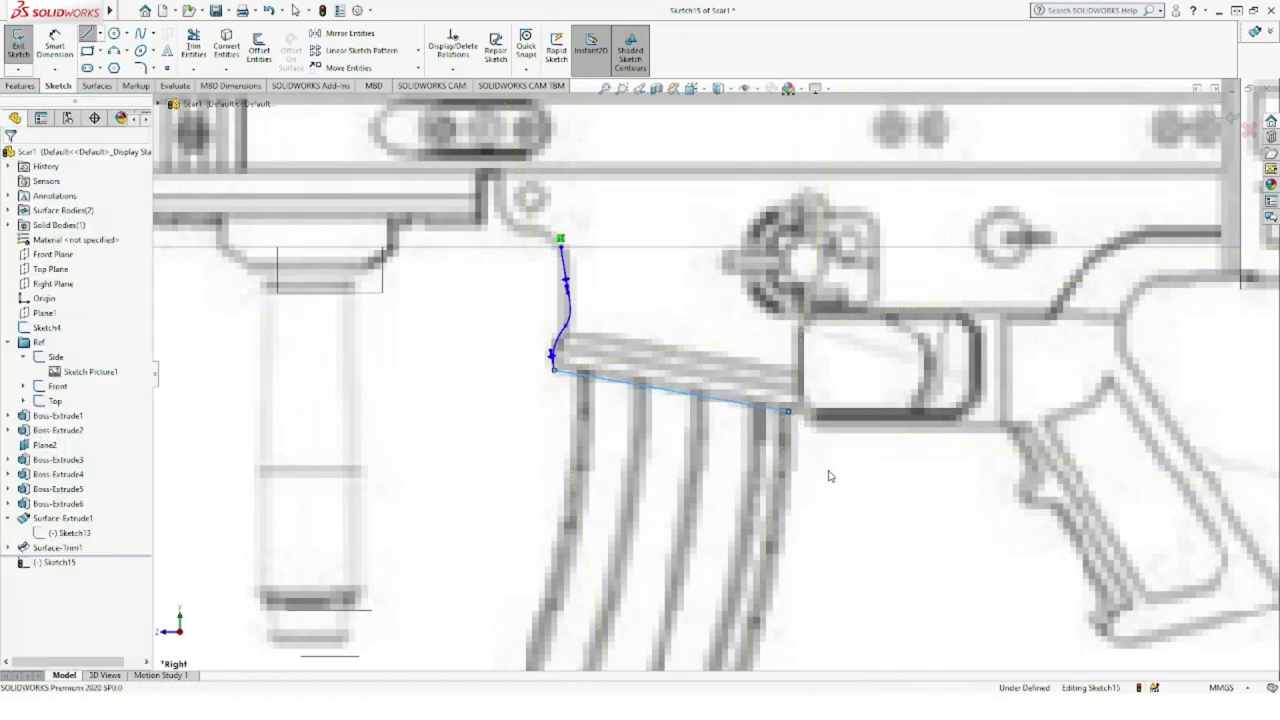
scroll(829, 476, "up", 3)
scroll(810, 440, "up", 2)
scroll(790, 400, "up", 2)
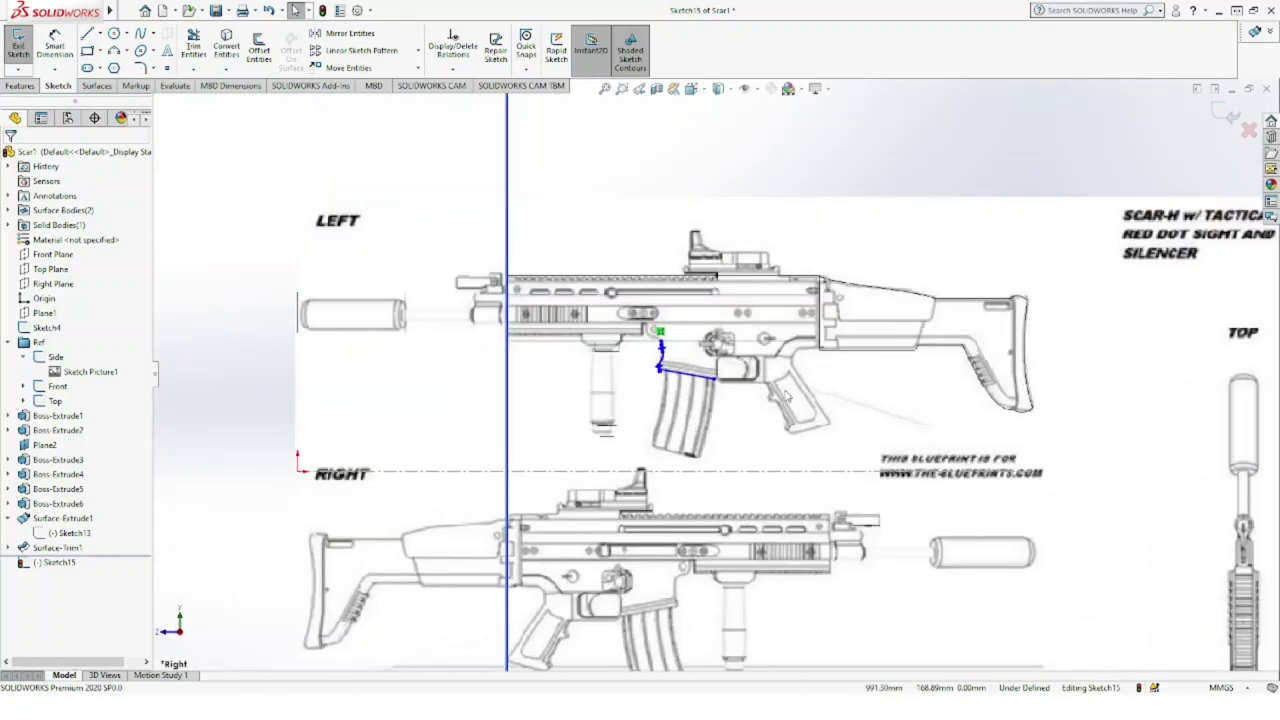
scroll(787, 398, "down", 3)
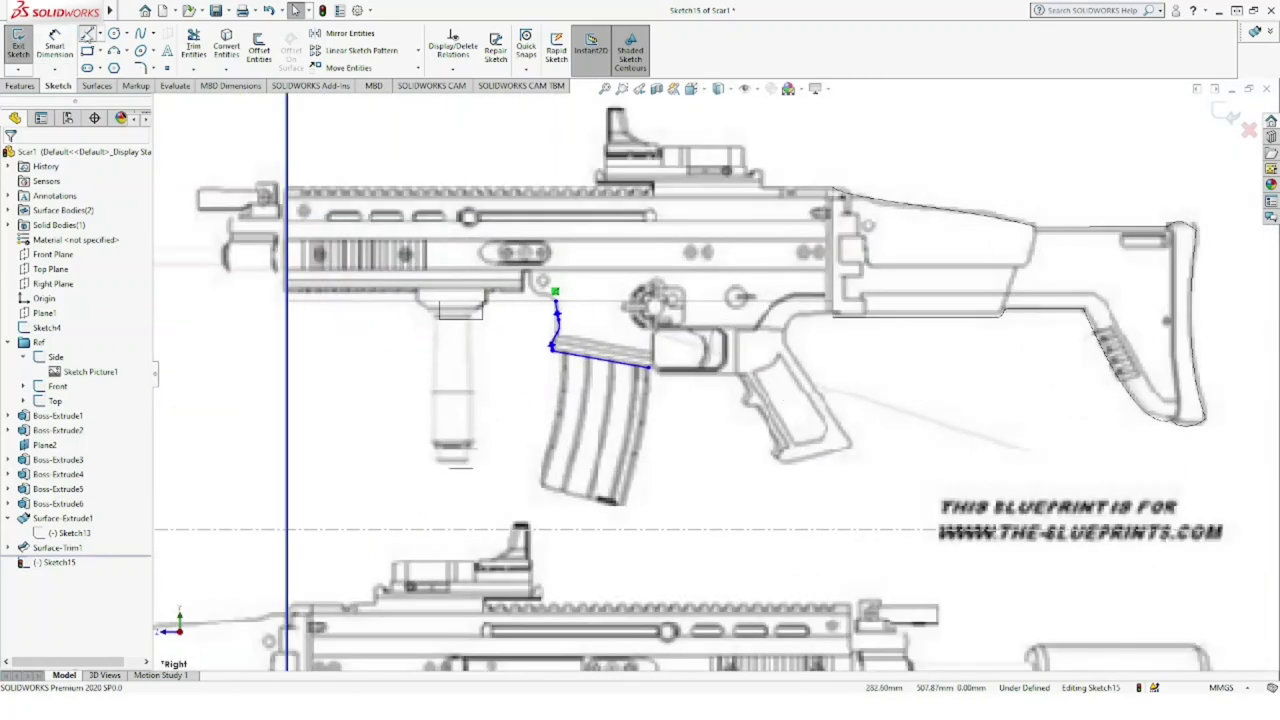
Step: Draw a vertical line from the receiver's underside down onto the magazine's rear corner
left_click(88, 34)
left_click(653, 301)
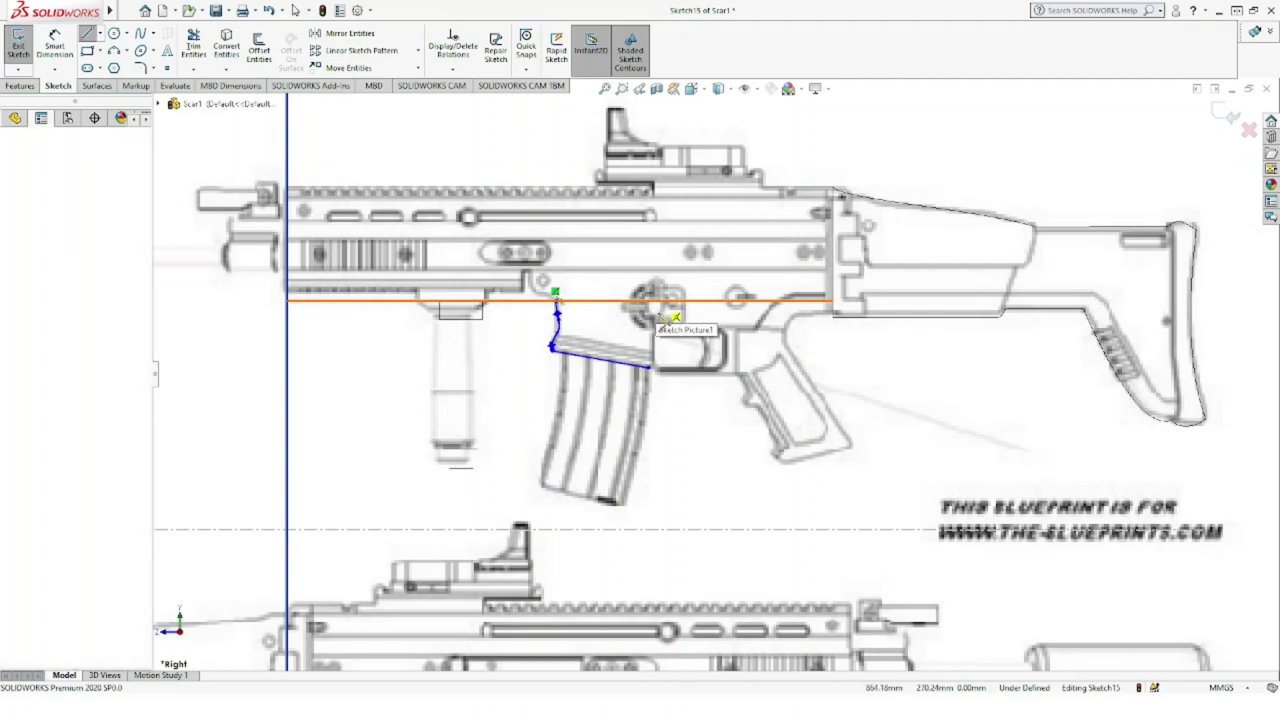
left_click(651, 368)
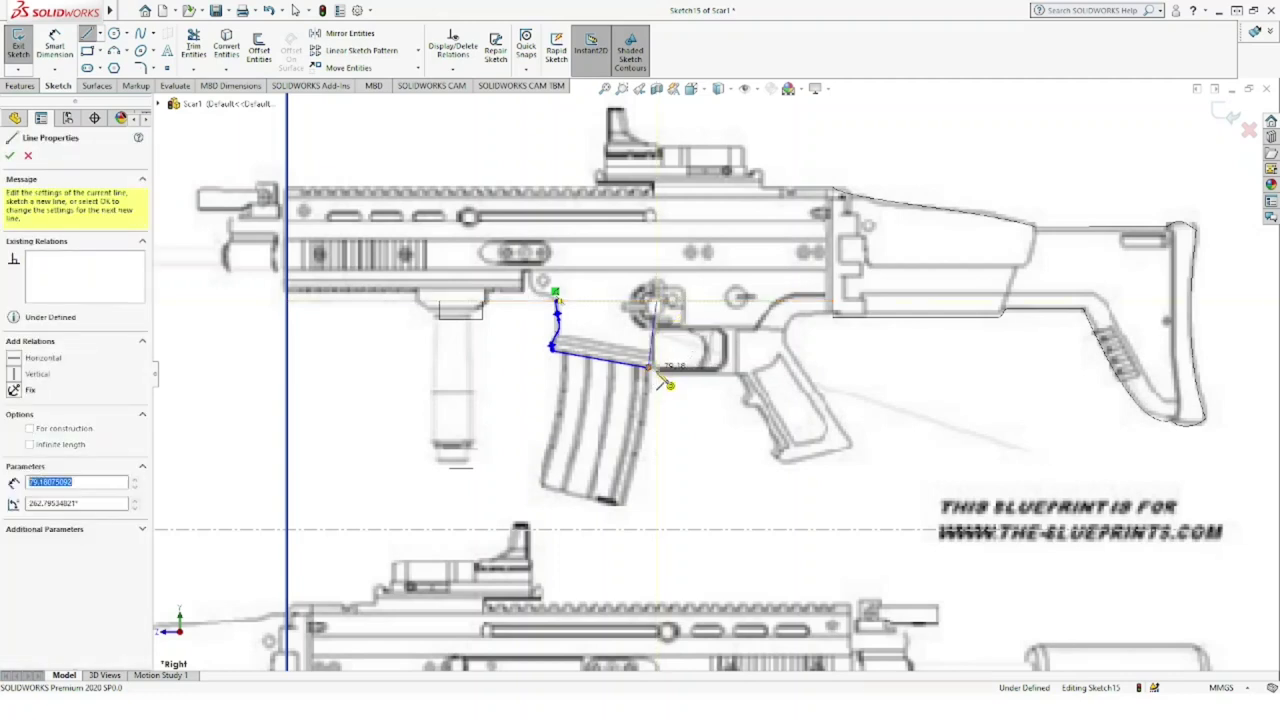
key("Escape")
key("Escape")
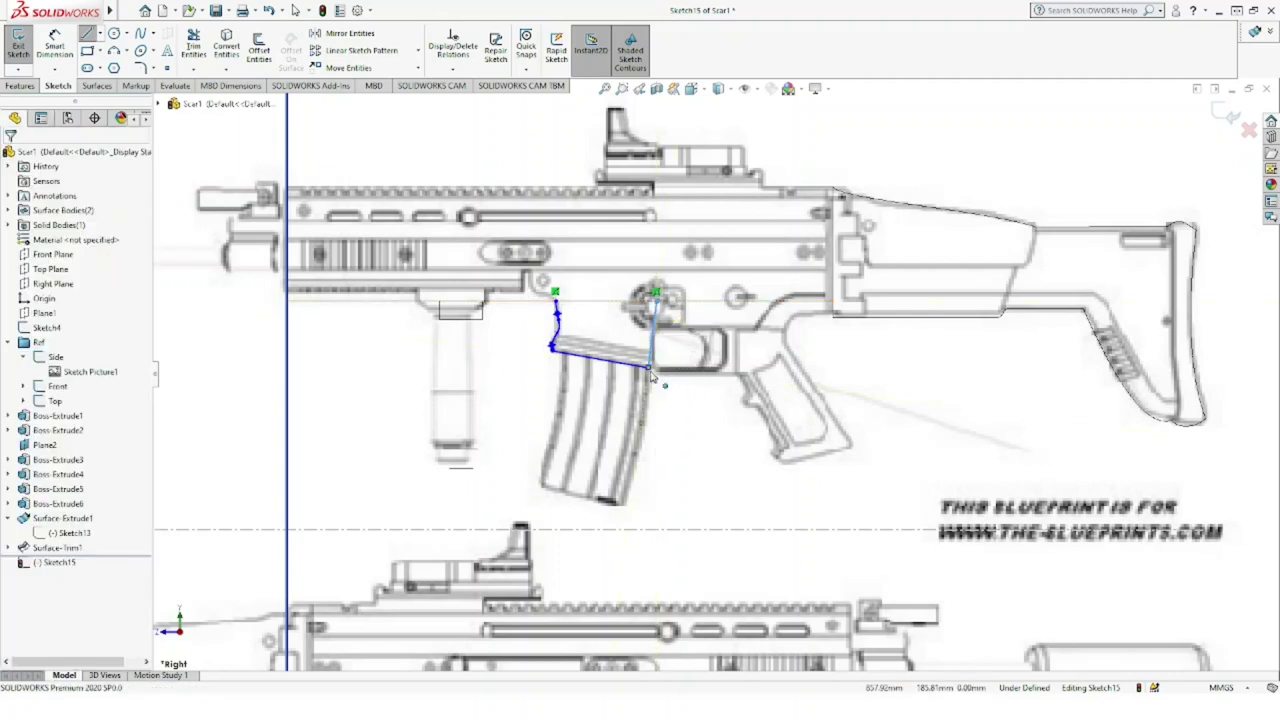
left_click_drag(650, 368, 658, 376)
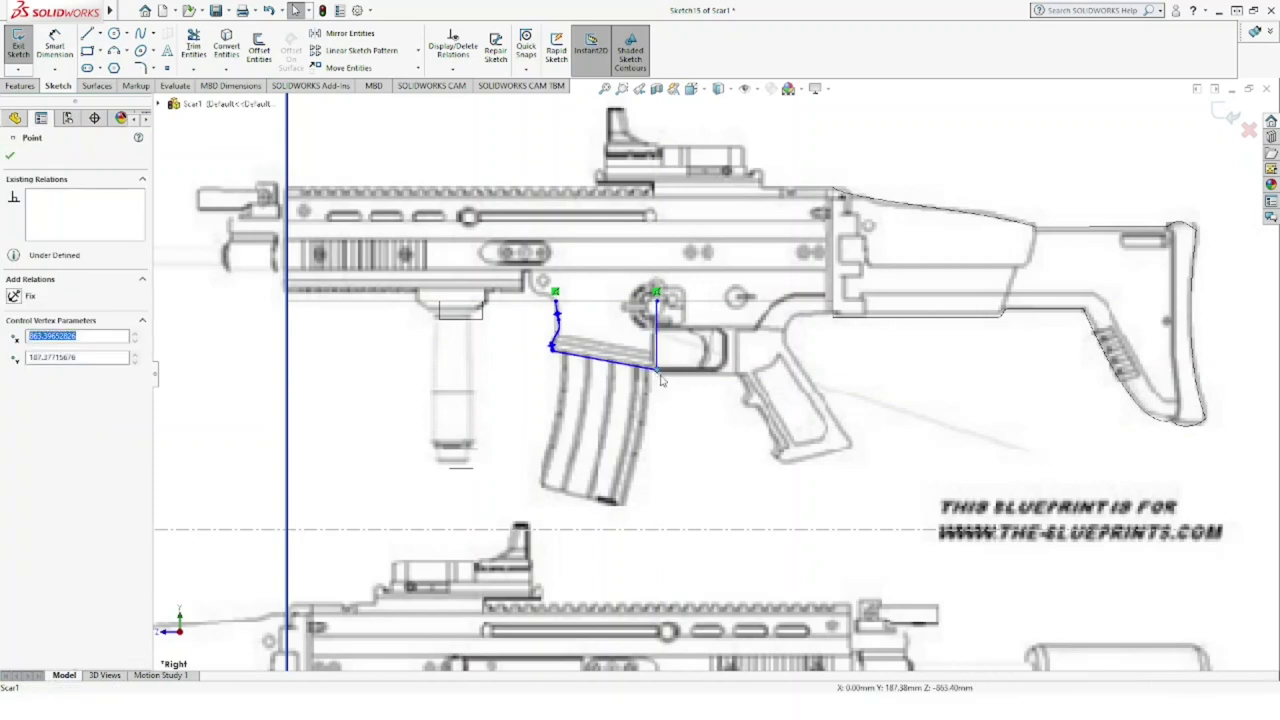
left_click(699, 410)
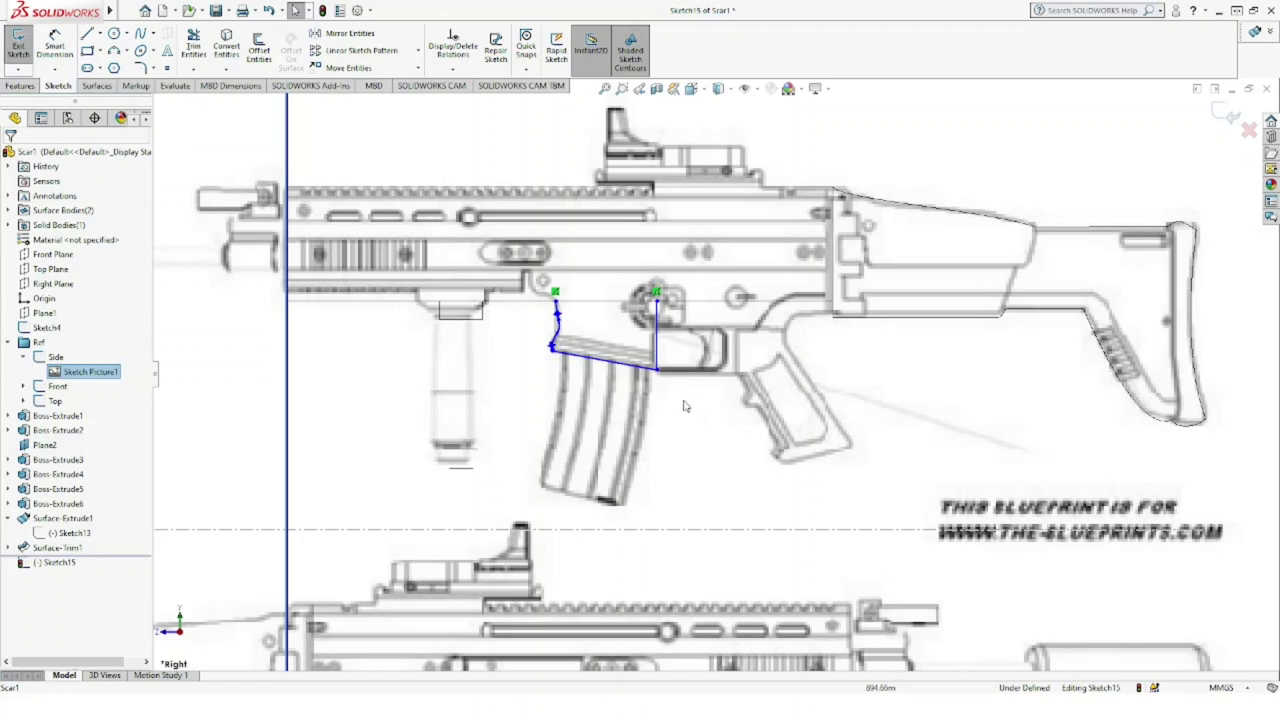
Step: Add the horizontal top edge joining the upper-left point to the vertical line, and exit Sketch15
left_click(88, 34)
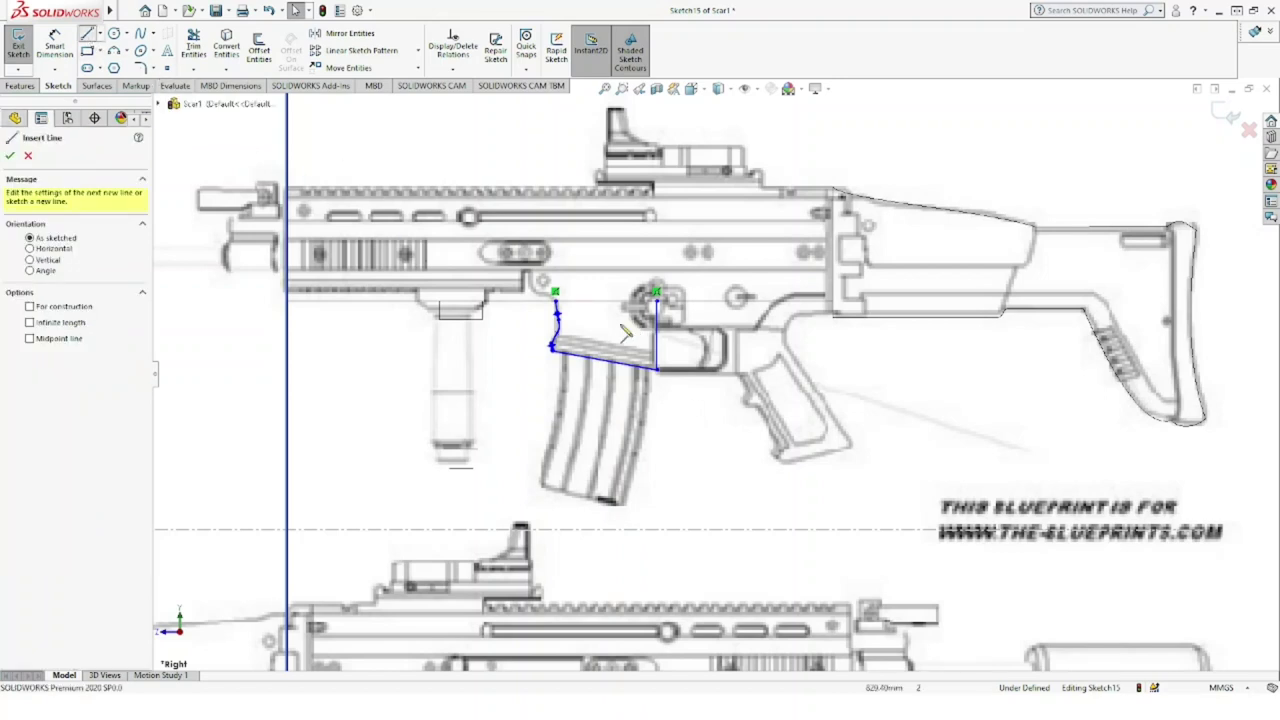
left_click(556, 297)
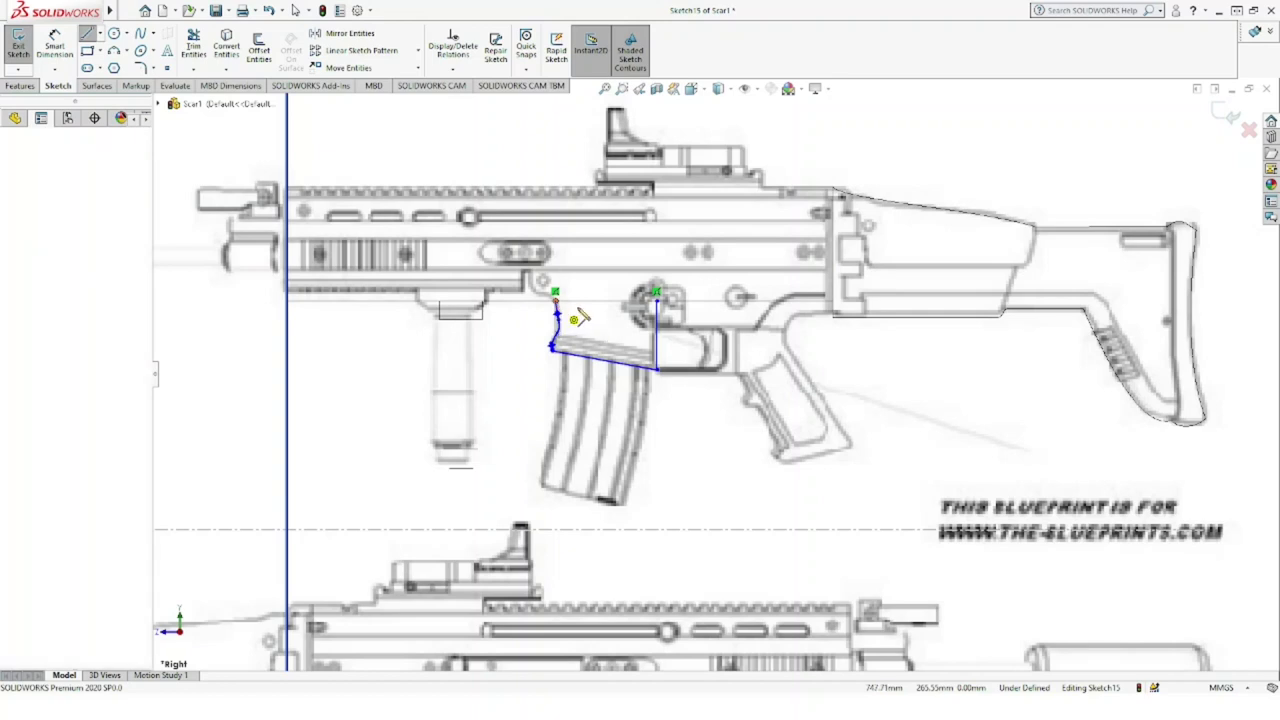
left_click(656, 297)
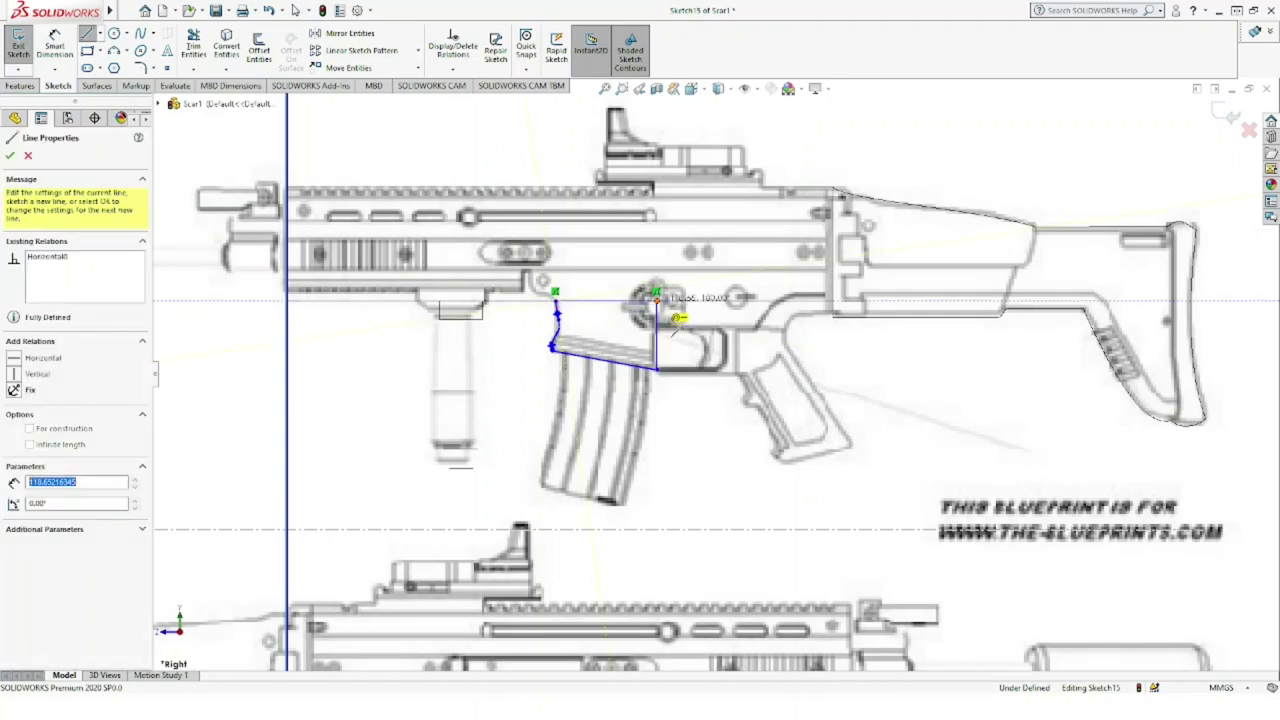
key("Escape")
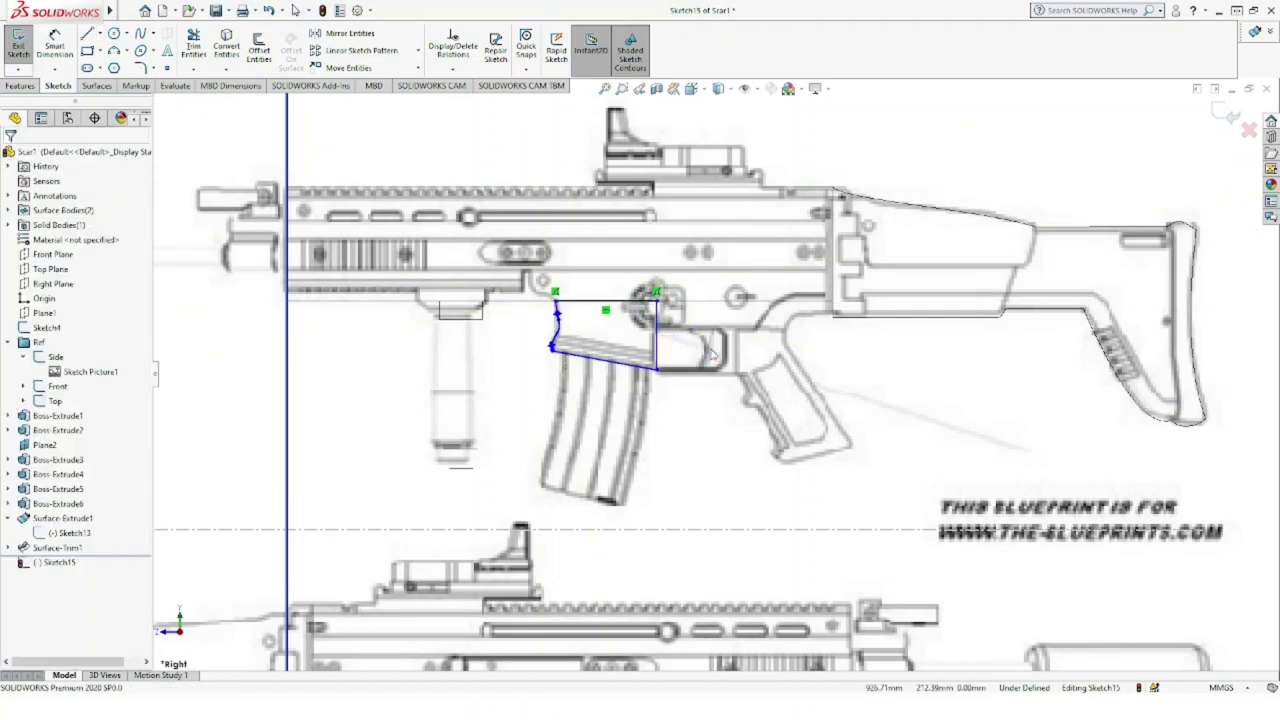
scroll(710, 350, "up", 2)
scroll(713, 355, "up", 2)
scroll(713, 355, "up", 1)
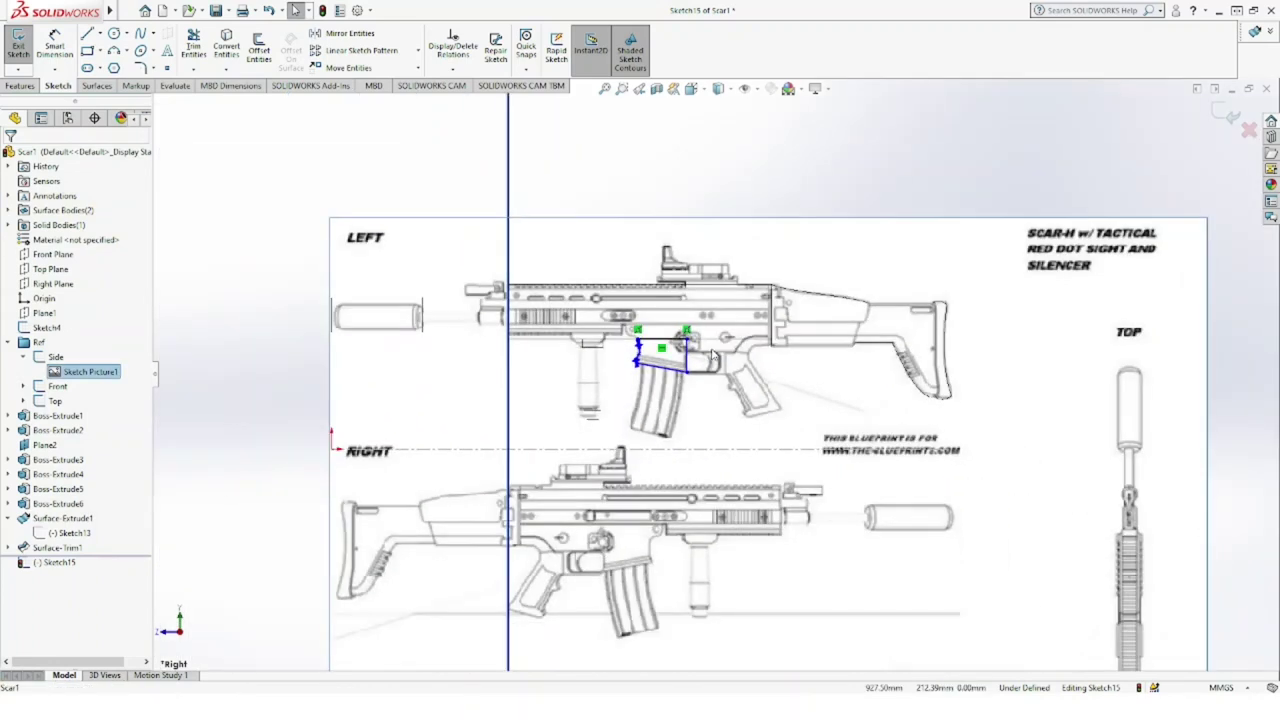
scroll(712, 355, "up", 1)
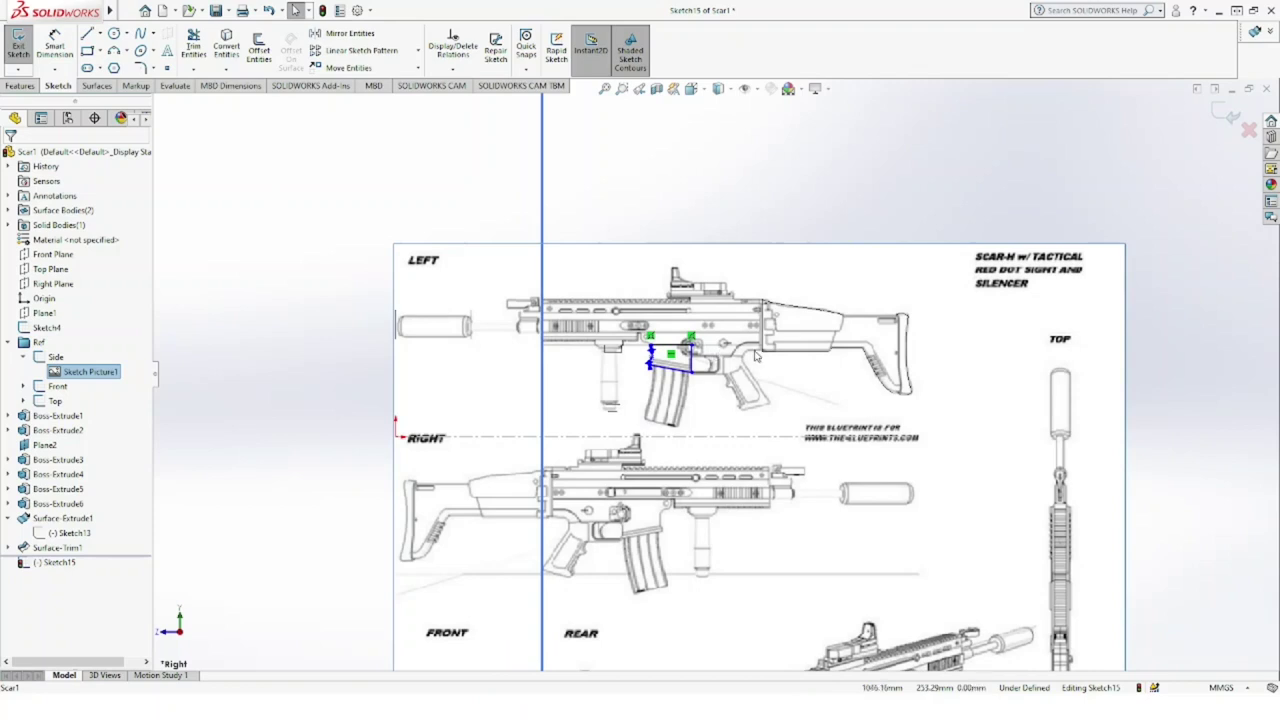
left_click(1222, 119)
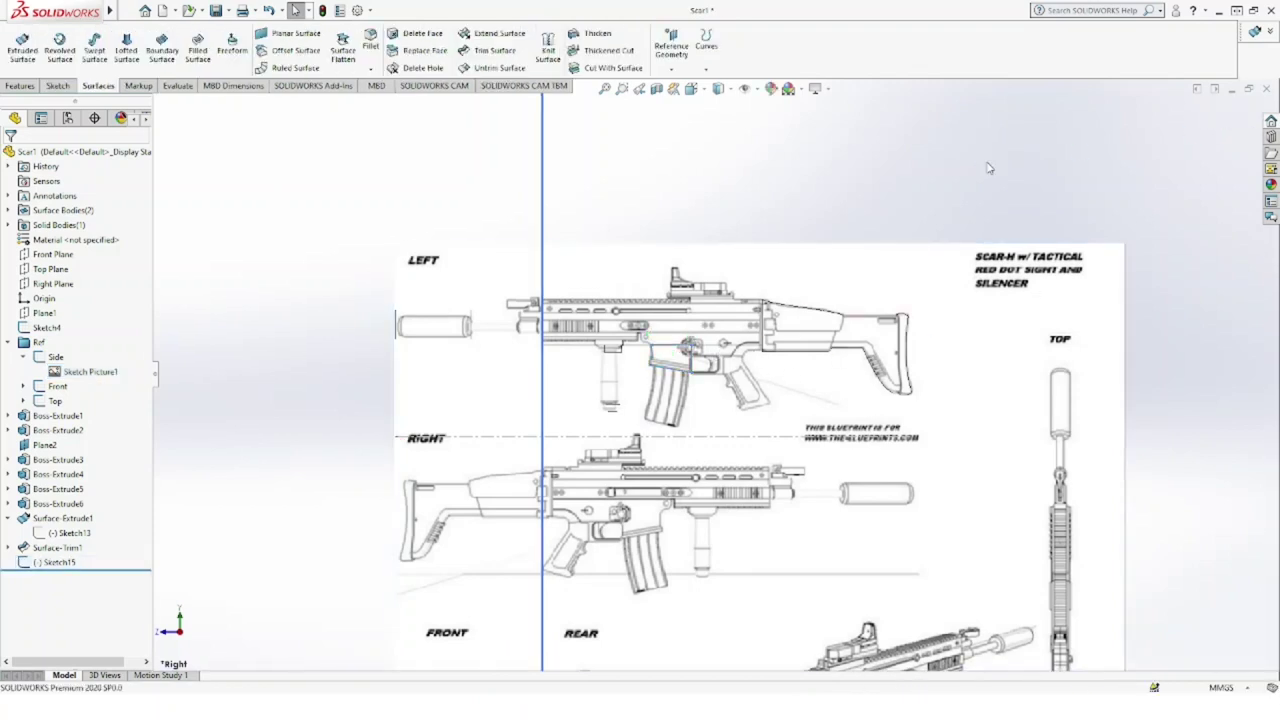
Step: Create Plane3 as a reference plane offset 25 mm from the Right Plane
left_click(55, 284)
middle_click_drag(393, 287, 548, 281)
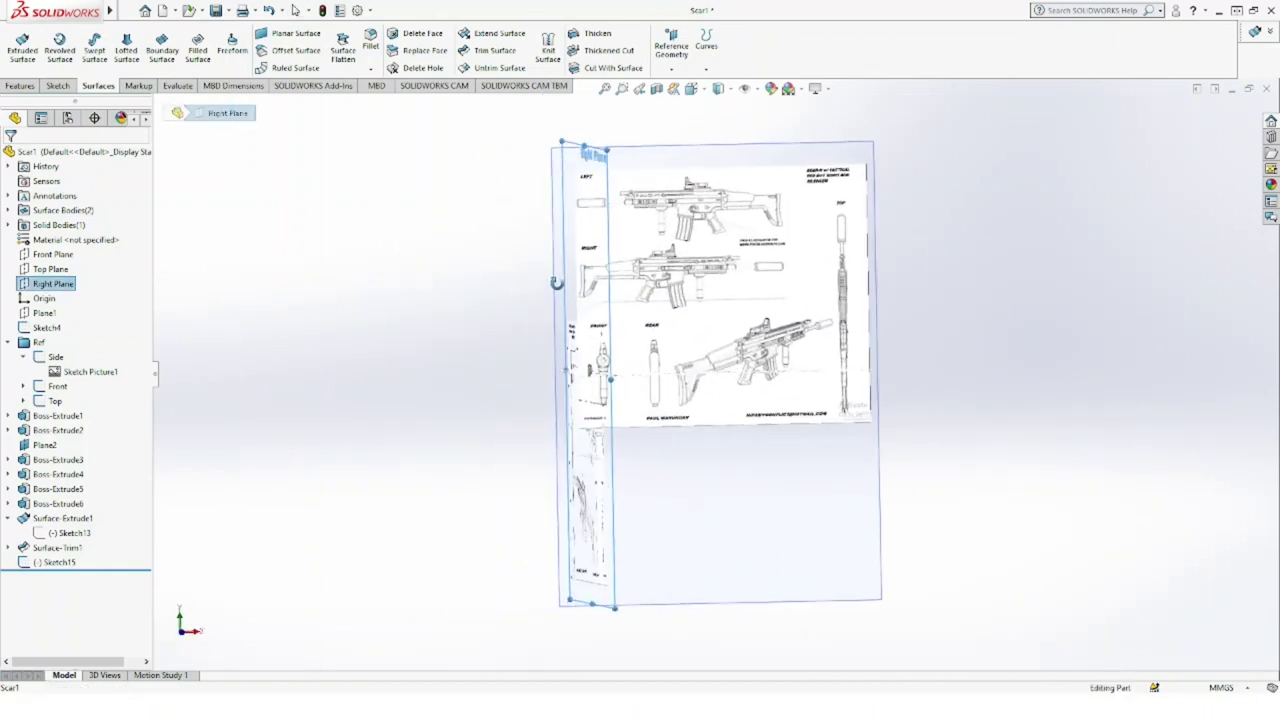
left_click(691, 89)
left_click(569, 405)
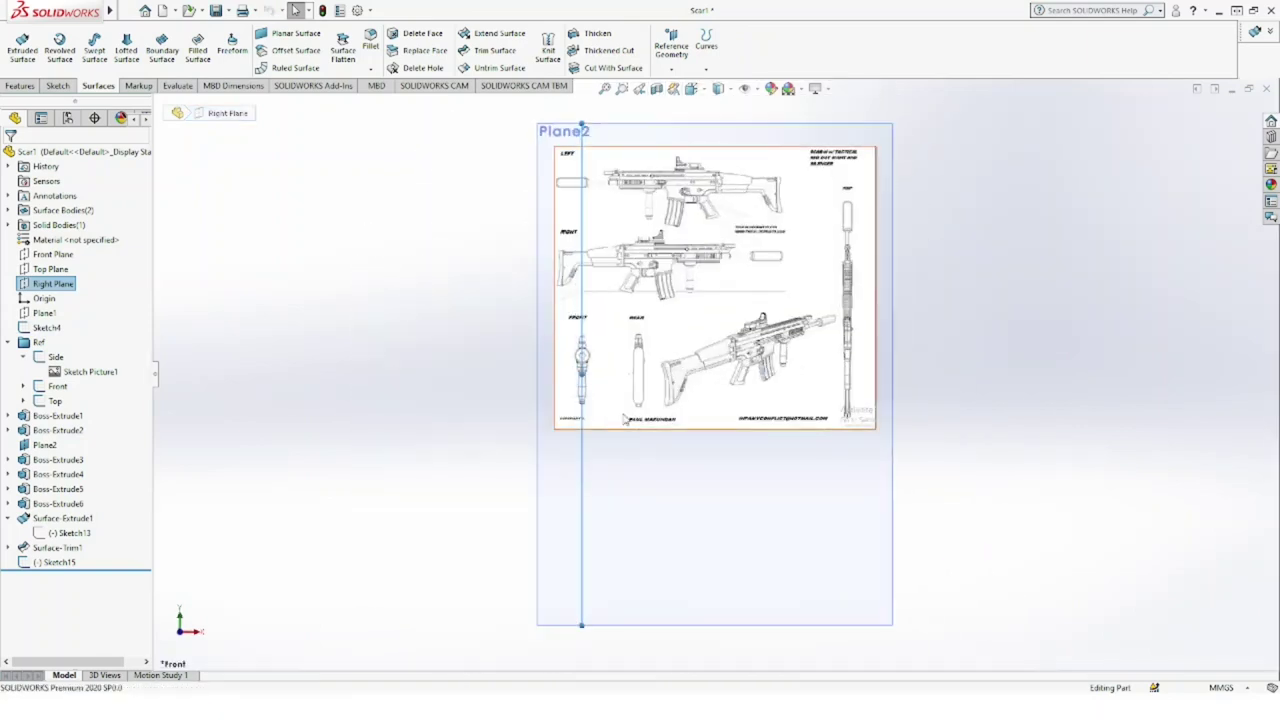
scroll(604, 360, "down", 5)
left_click(671, 45)
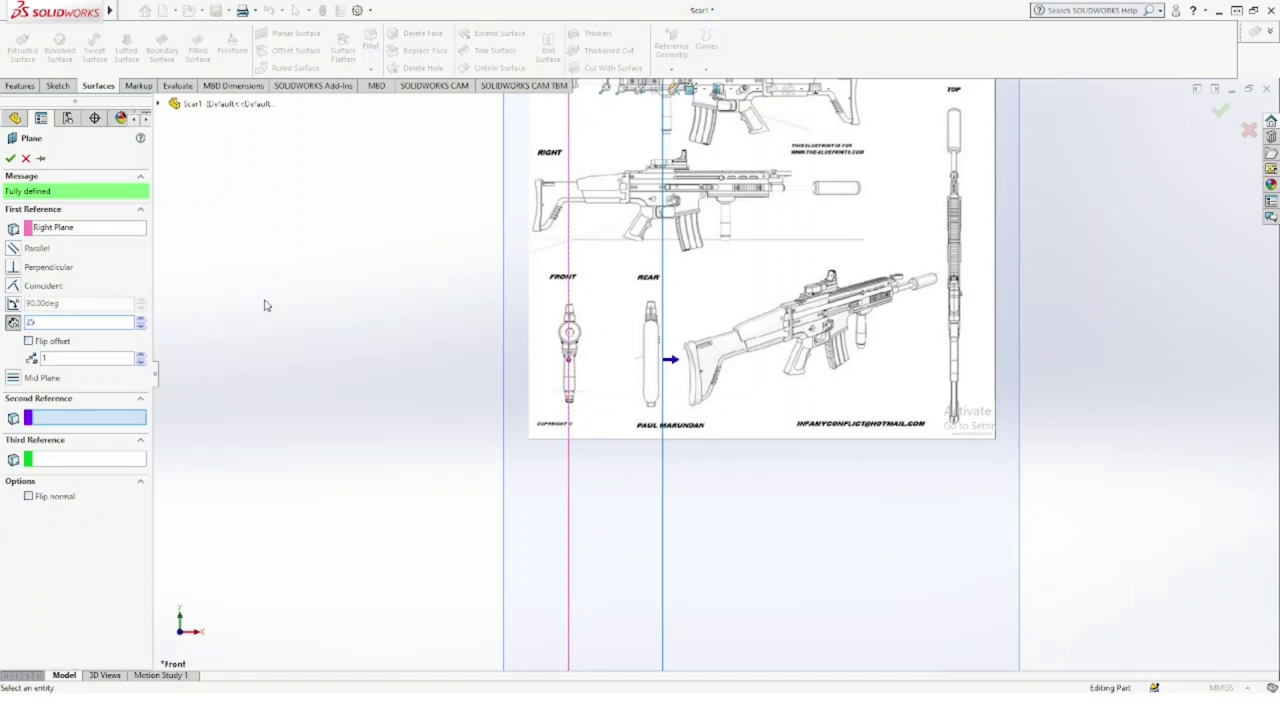
type("5")
key("Return")
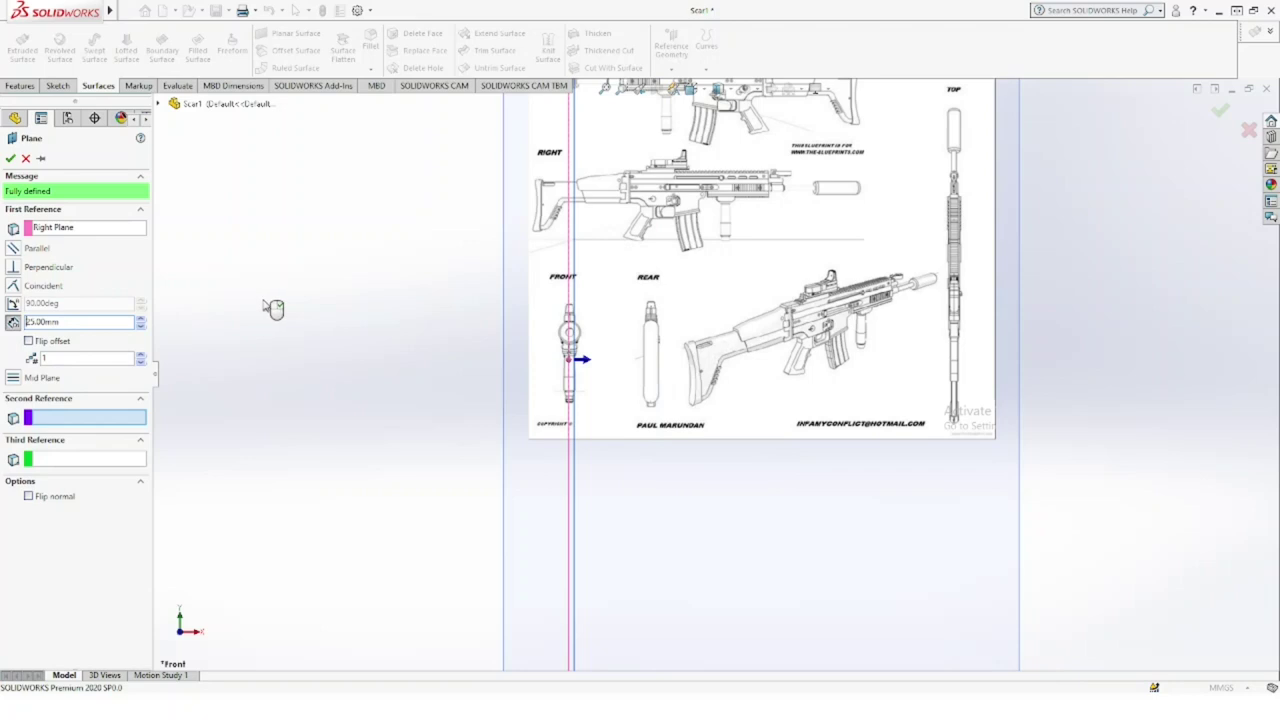
left_click(10, 157)
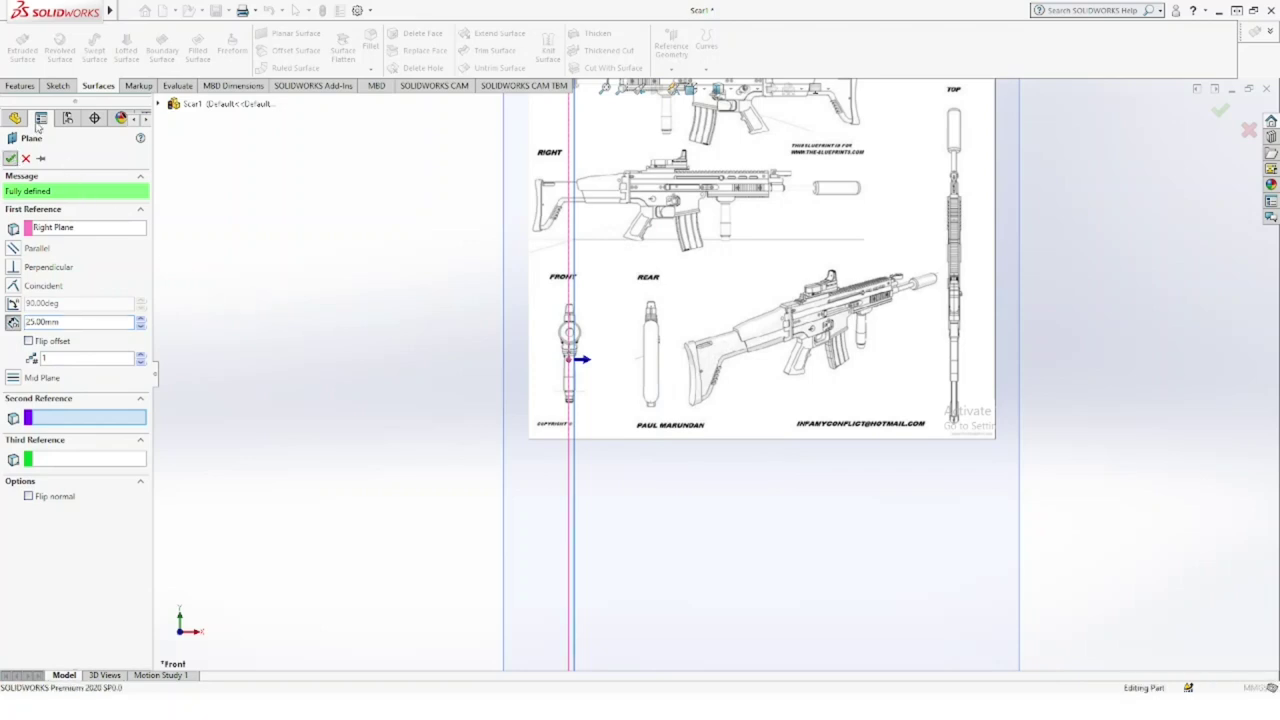
left_click(20, 85)
Step: Start a new sketch on Plane3 with Sketch15 selected, viewed normal to the plane
left_click(58, 85)
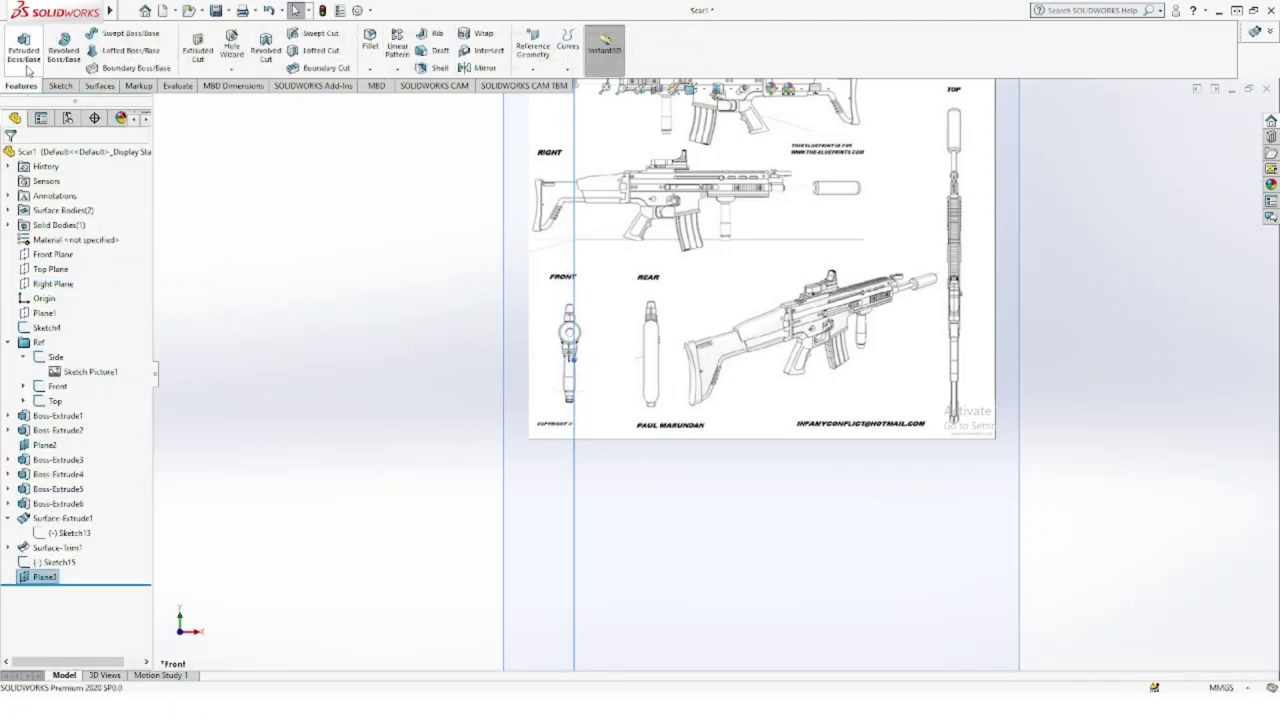
left_click(30, 48)
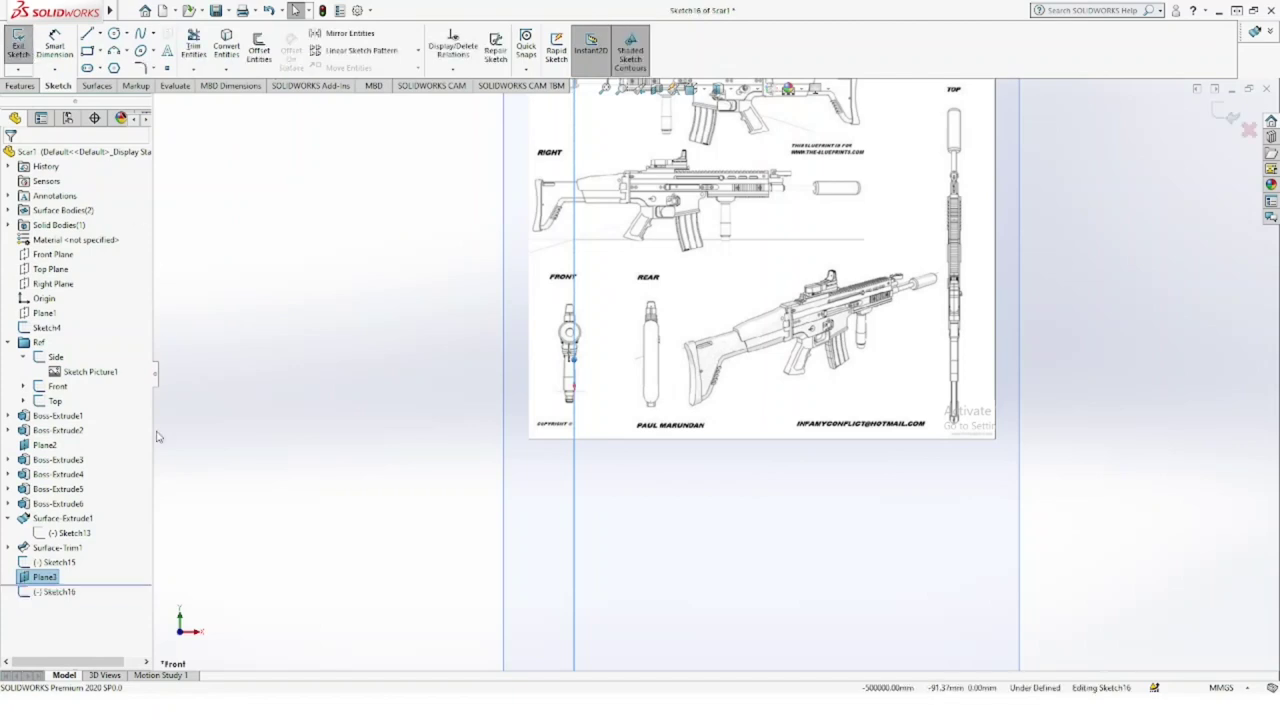
left_click(70, 563)
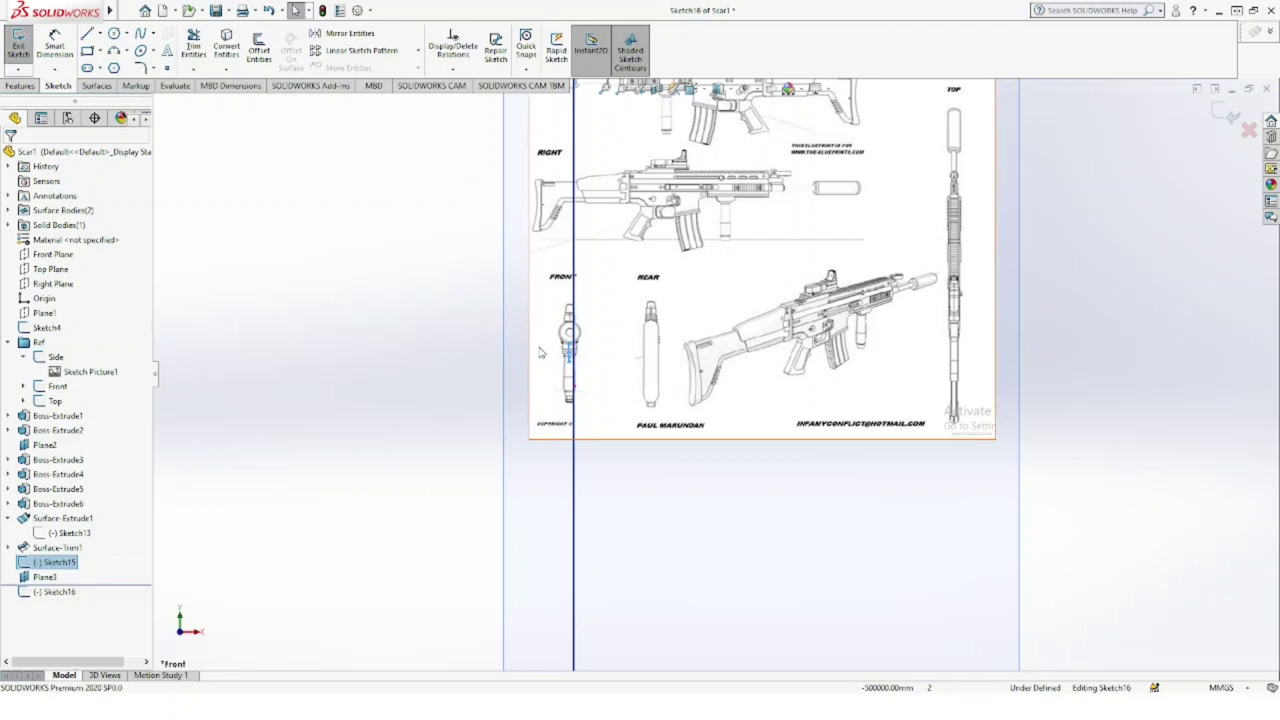
middle_click_drag(534, 349, 405, 341)
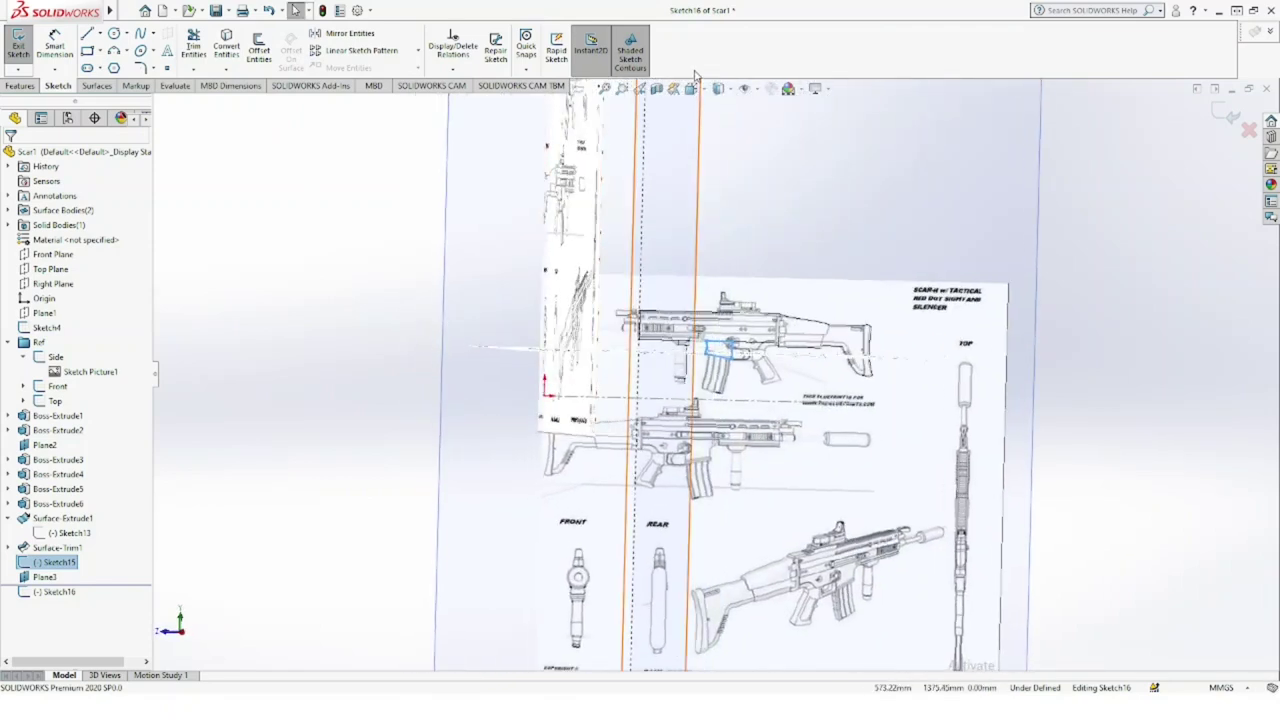
key("f")
key("ctrl+8")
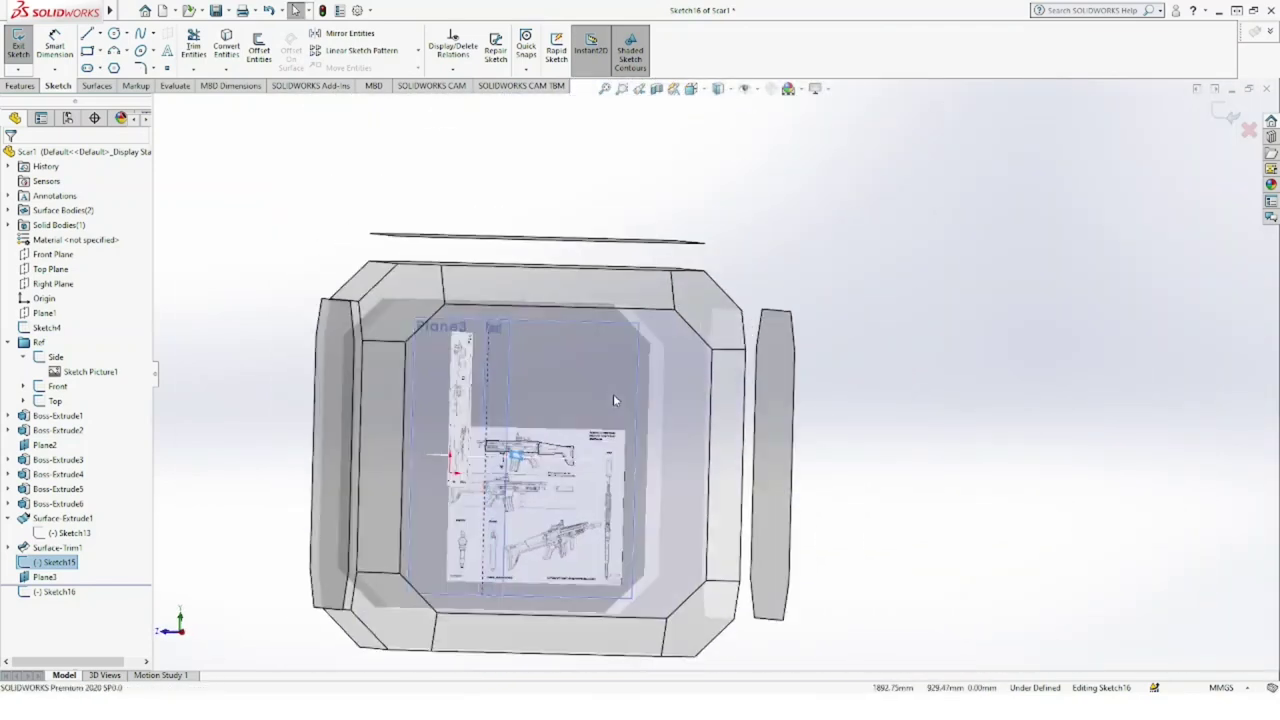
scroll(717, 370, "down", 3)
scroll(717, 370, "down", 3)
scroll(716, 370, "down", 3)
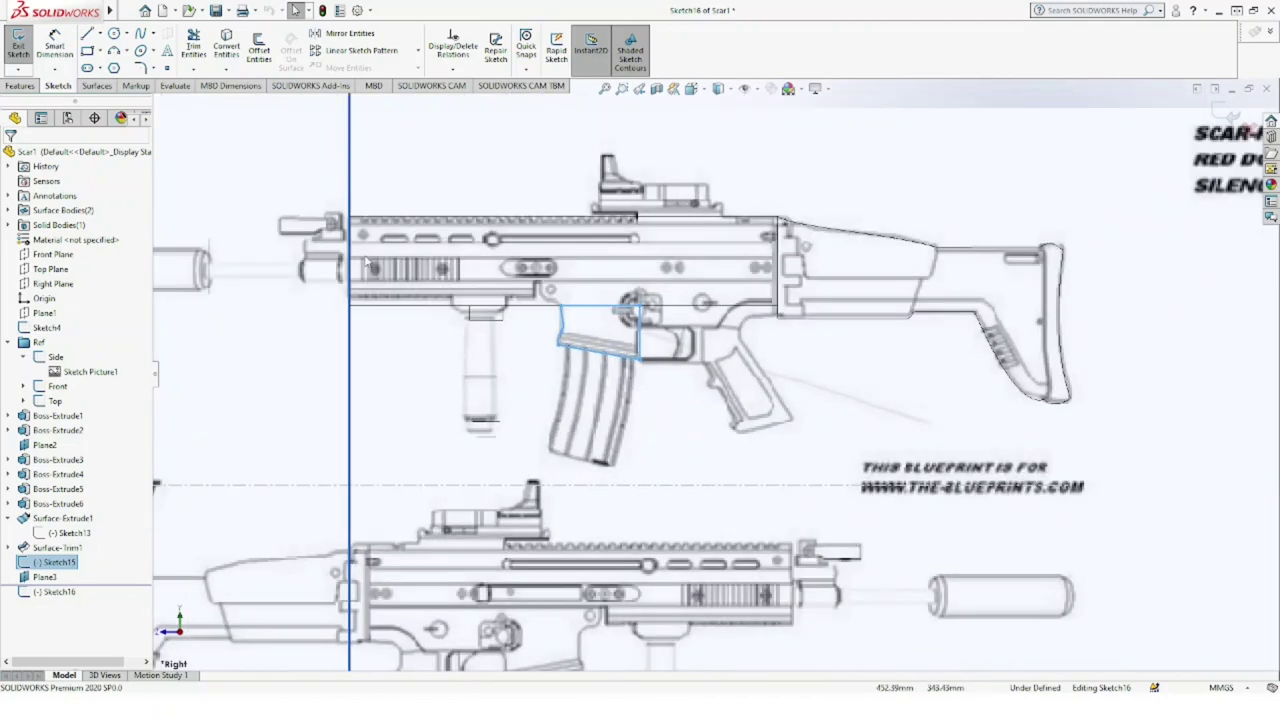
Step: Offset the Sketch15 outline by 6 mm into Sketch16 and close the sketch
left_click(257, 55)
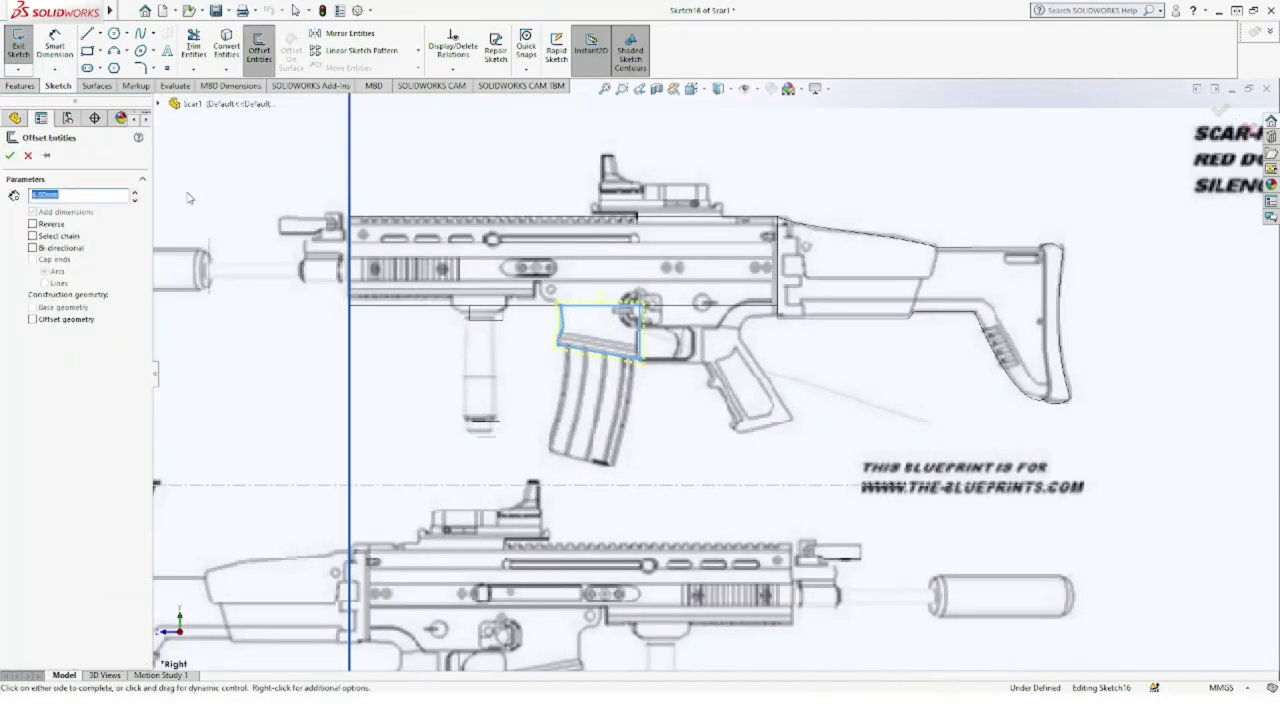
left_click(10, 157)
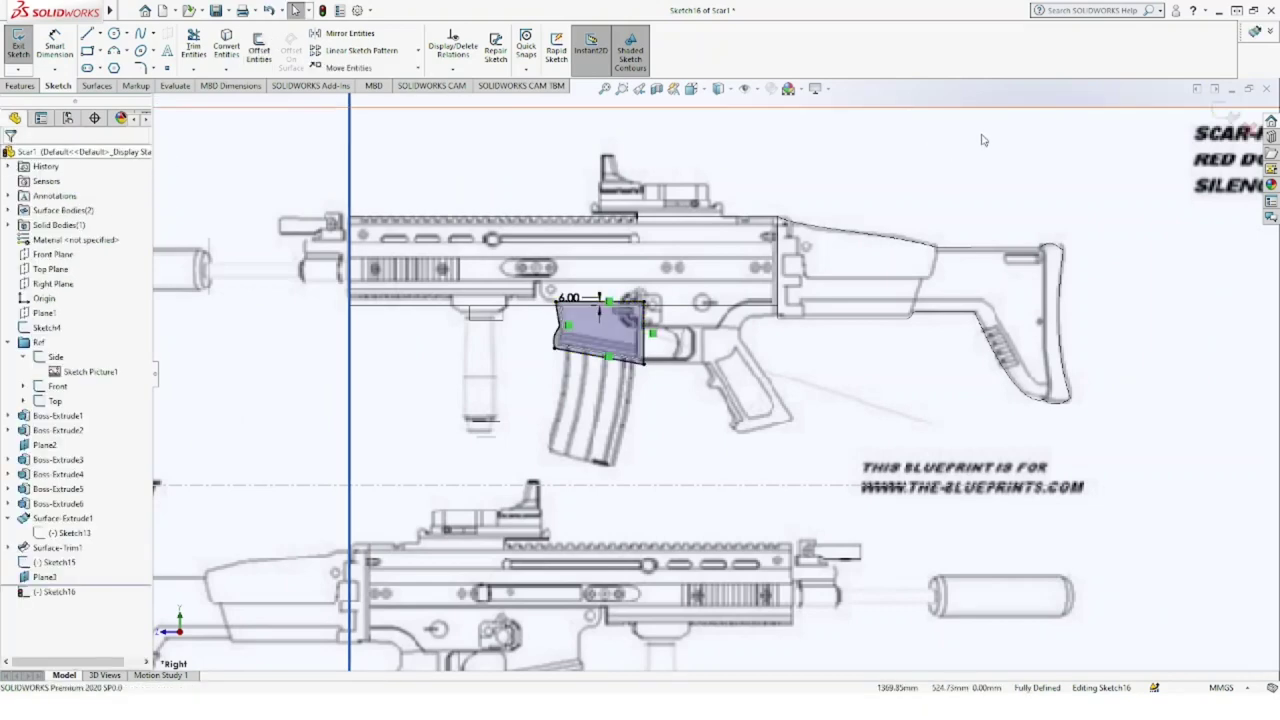
left_click(1231, 117)
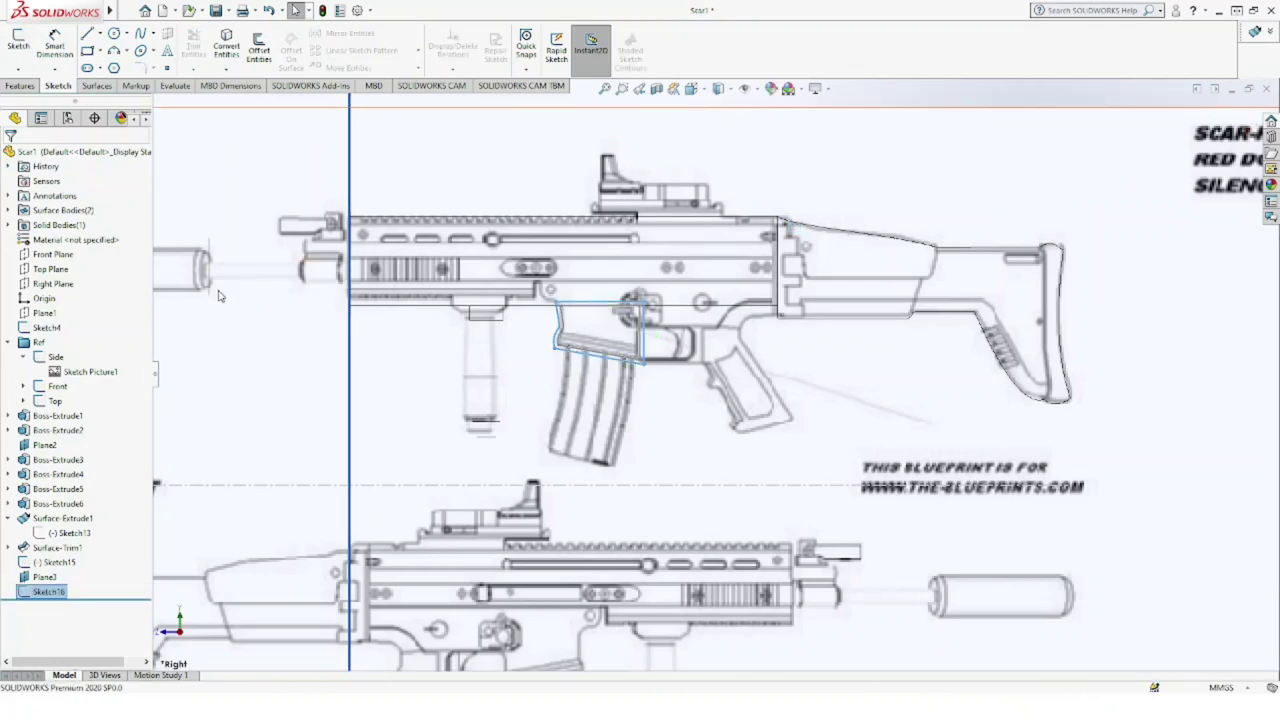
left_click(38, 342)
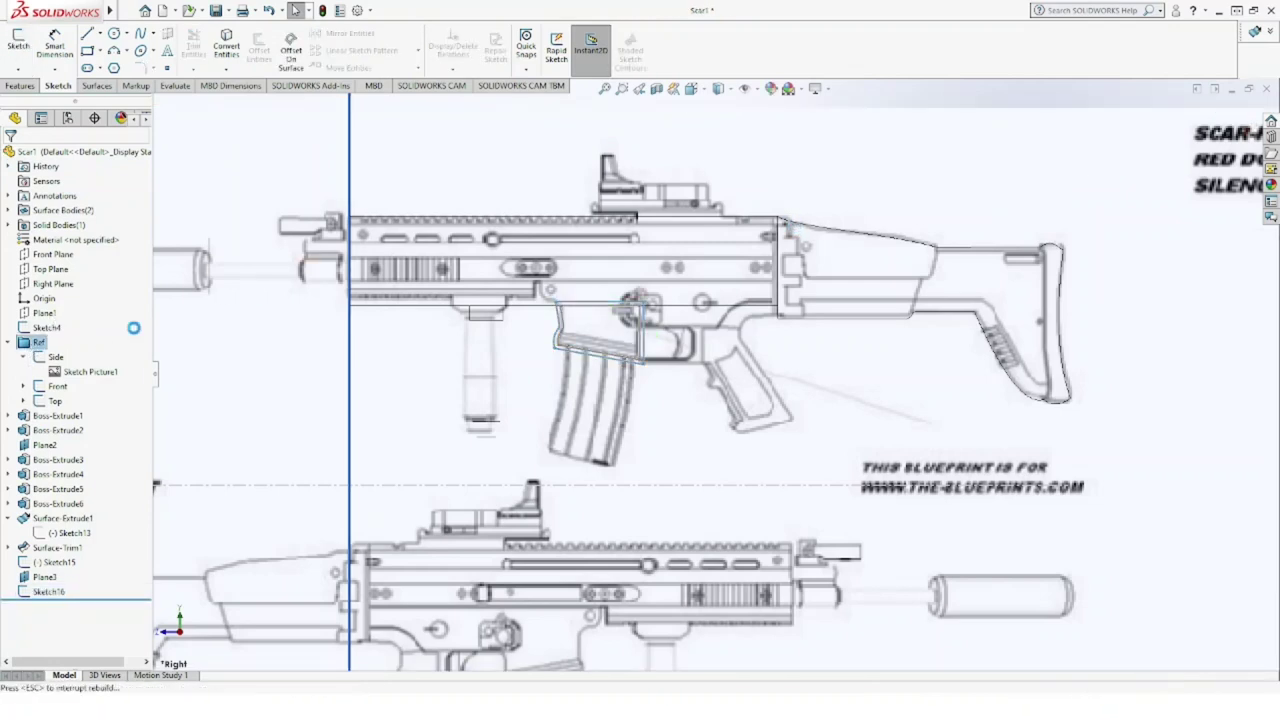
Step: Hide the Ref folder's blueprint pictures and orbit to a 3D view of the rifle and outlines
left_click(70, 318)
left_click(592, 350)
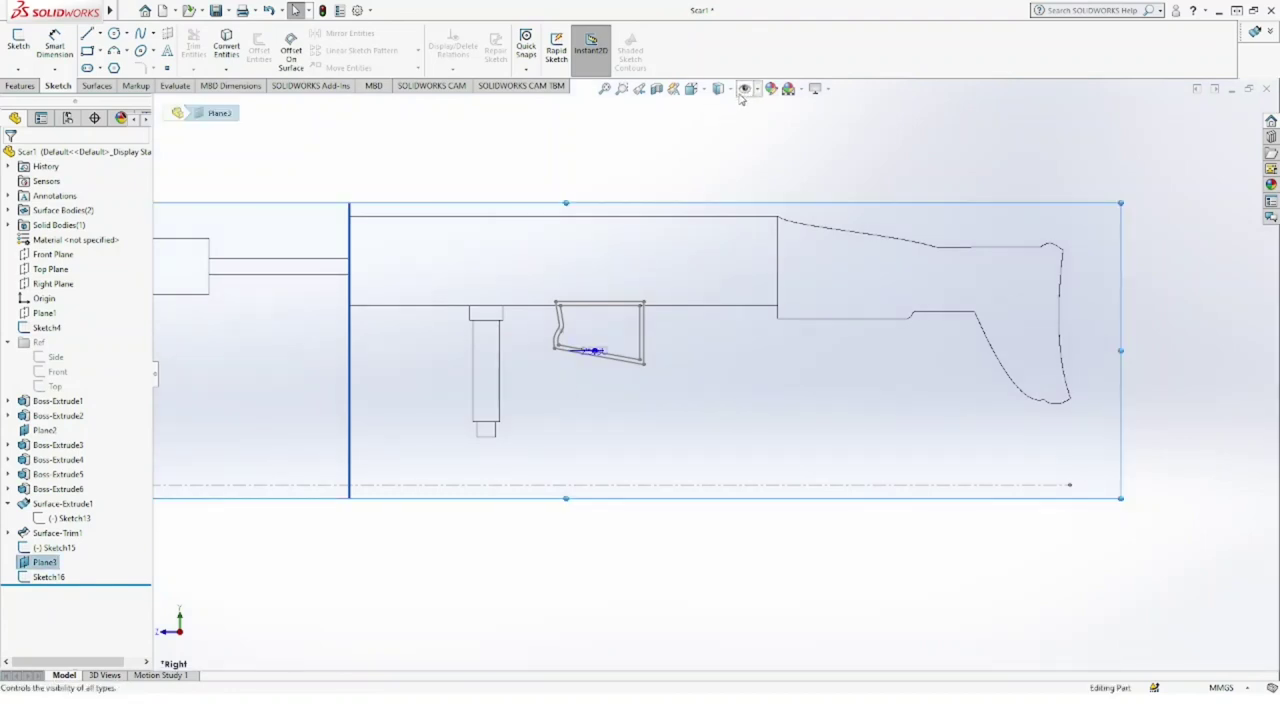
mouse_move(646, 149)
middle_mouse_down()
mouse_move(704, 225)
mouse_move(720, 200)
mouse_move(729, 226)
mouse_move(666, 197)
mouse_move(682, 204)
mouse_move(677, 231)
middle_mouse_up()
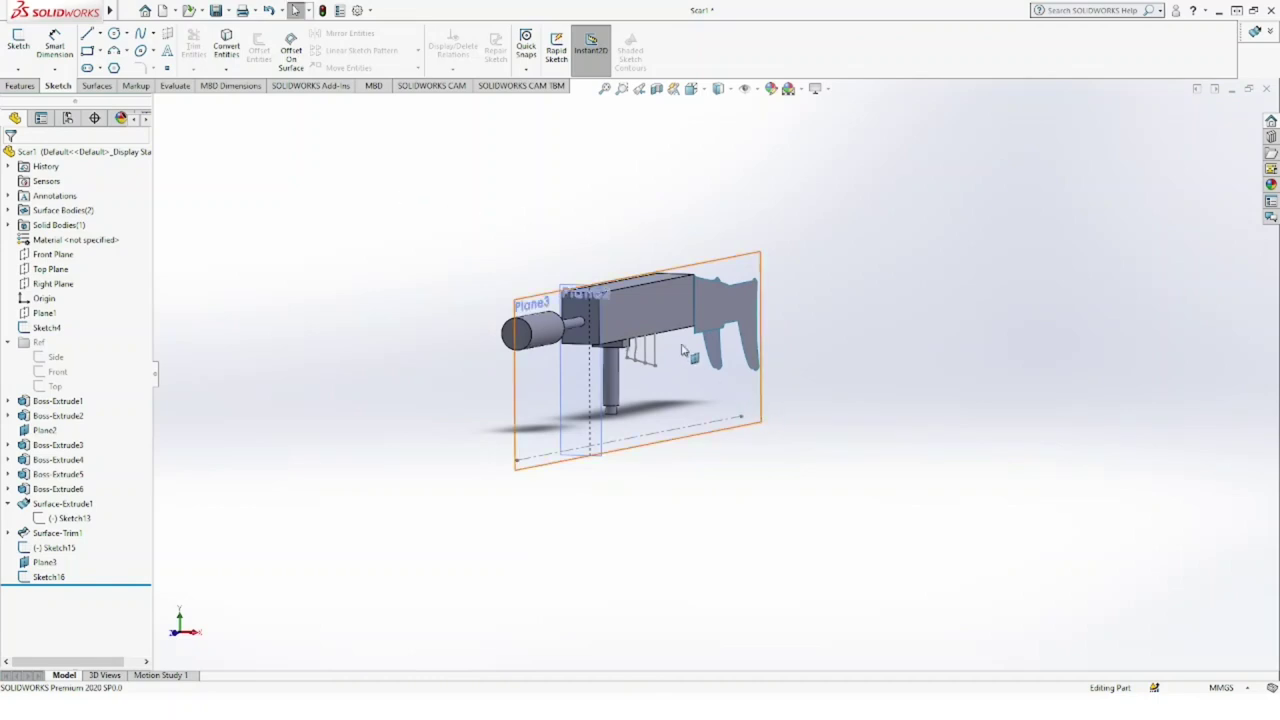
scroll(660, 345, "down", 3)
scroll(650, 360, "down", 2)
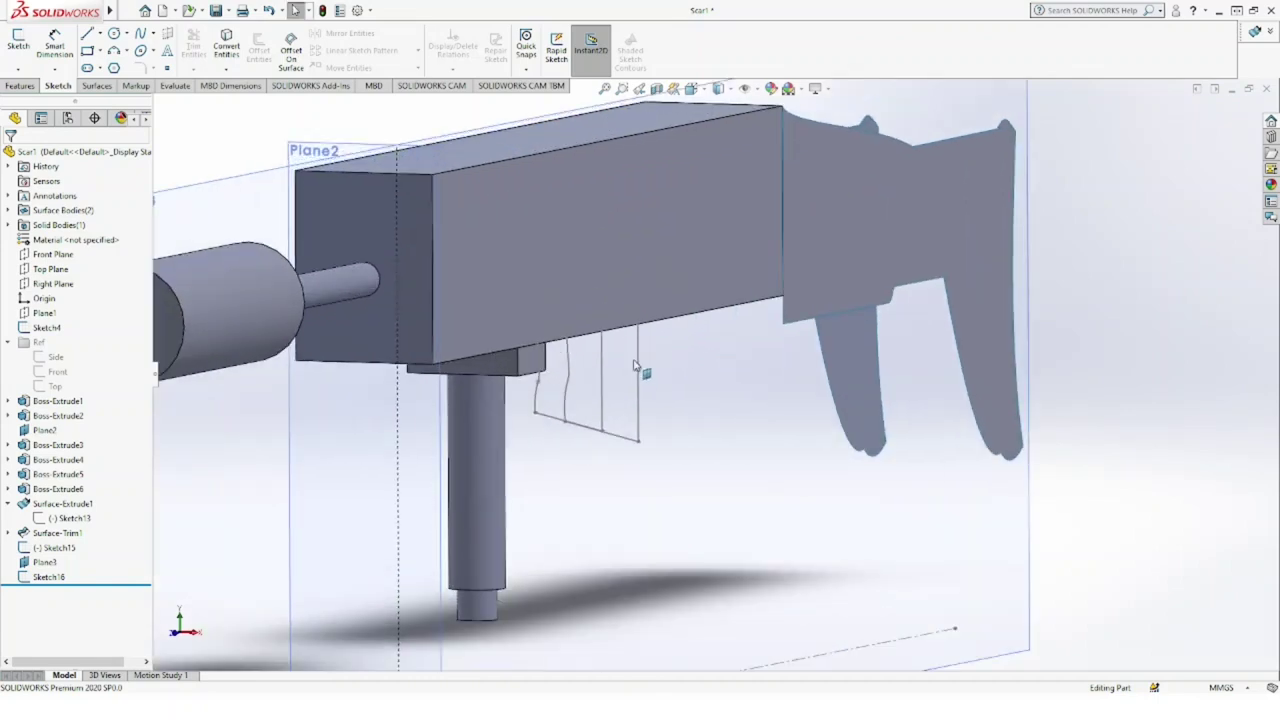
left_click(97, 86)
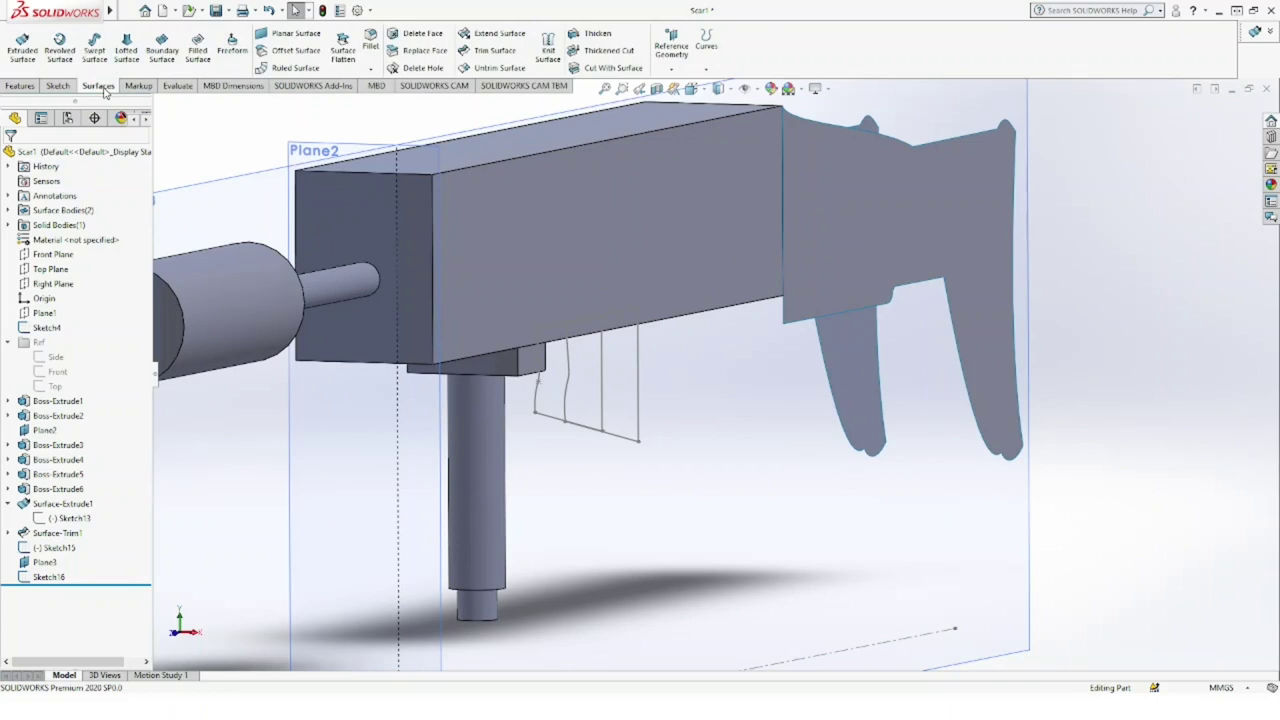
Step: Loft Sketch16 to Sketch15 to create Loft1, a solid magazine-well block under the receiver
left_click(24, 86)
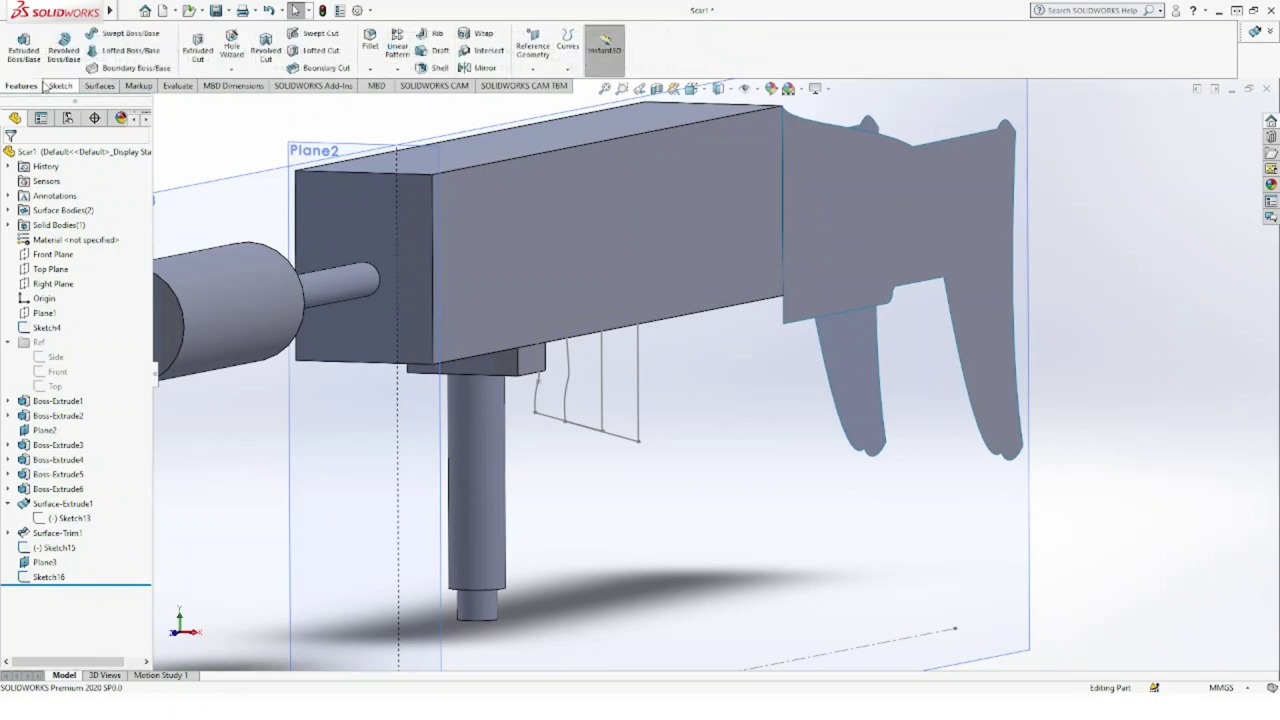
left_click(568, 396)
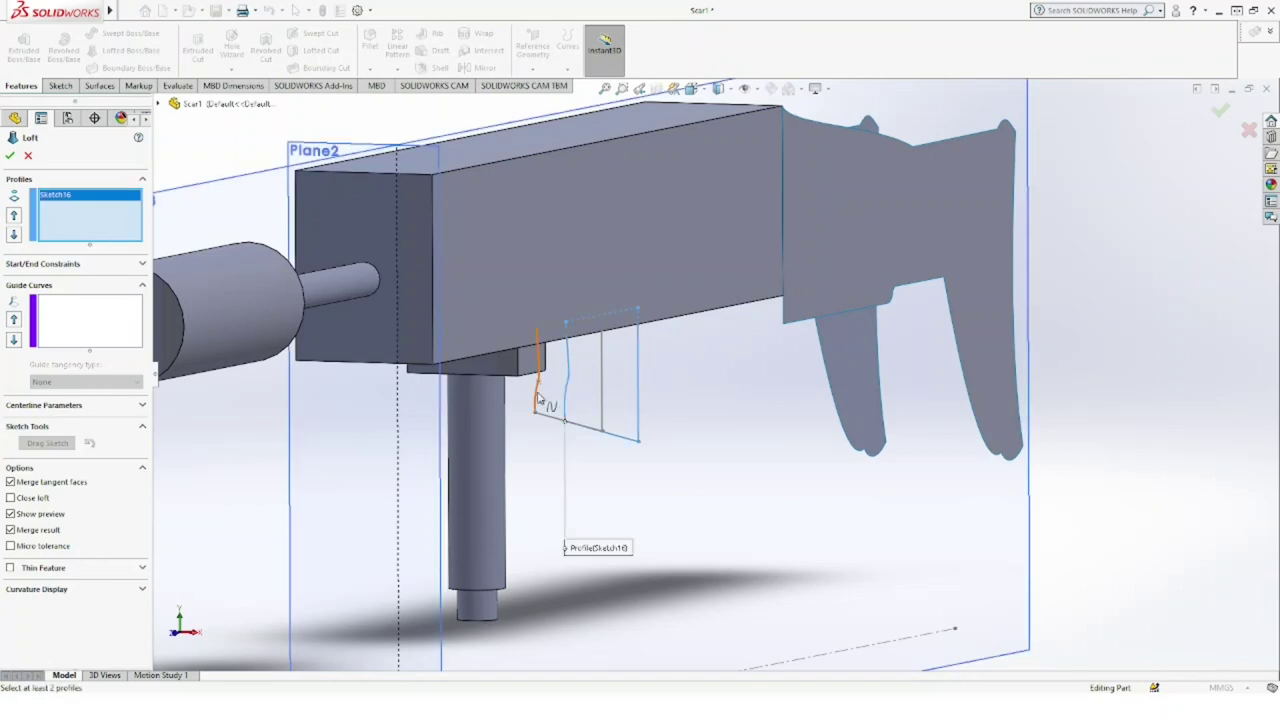
left_click(540, 400)
middle_click_drag(596, 390, 560, 330)
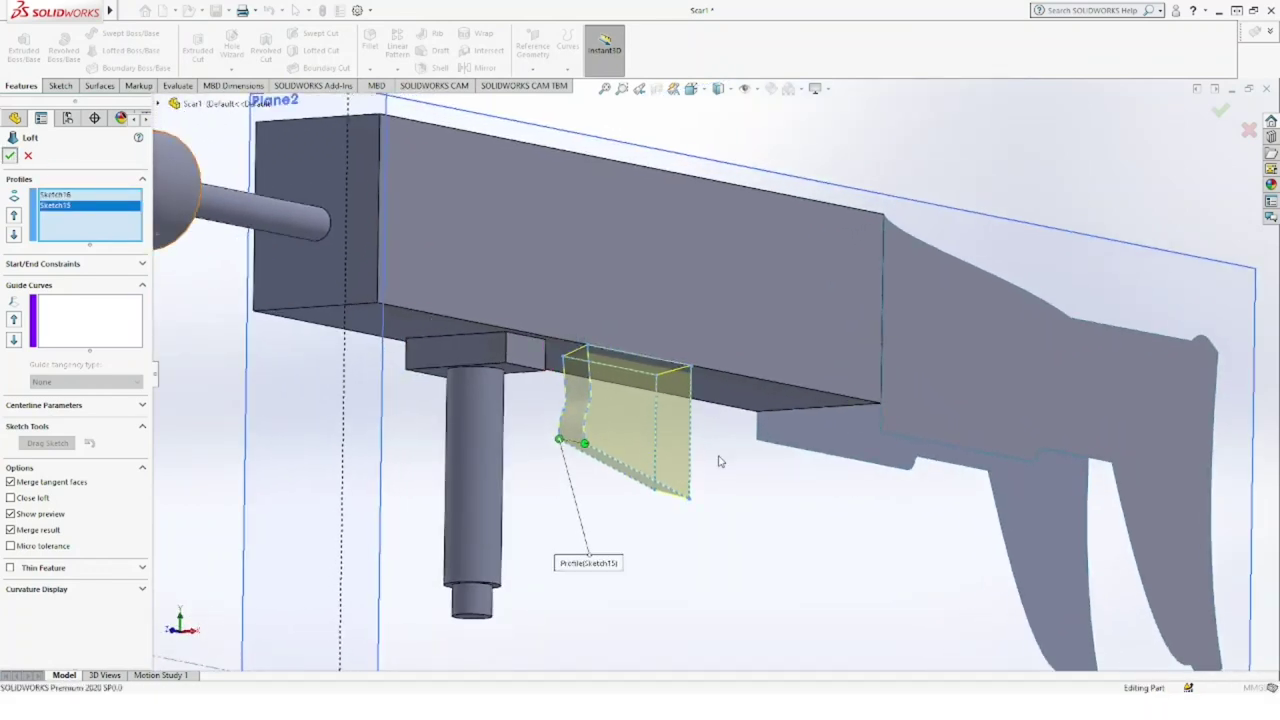
left_click(10, 156)
scroll(727, 468, "up", 5)
mouse_move(727, 468)
middle_mouse_down()
mouse_move(710, 522)
mouse_move(575, 445)
mouse_move(566, 480)
mouse_move(583, 469)
mouse_move(562, 463)
mouse_move(566, 514)
mouse_move(654, 503)
middle_mouse_up()
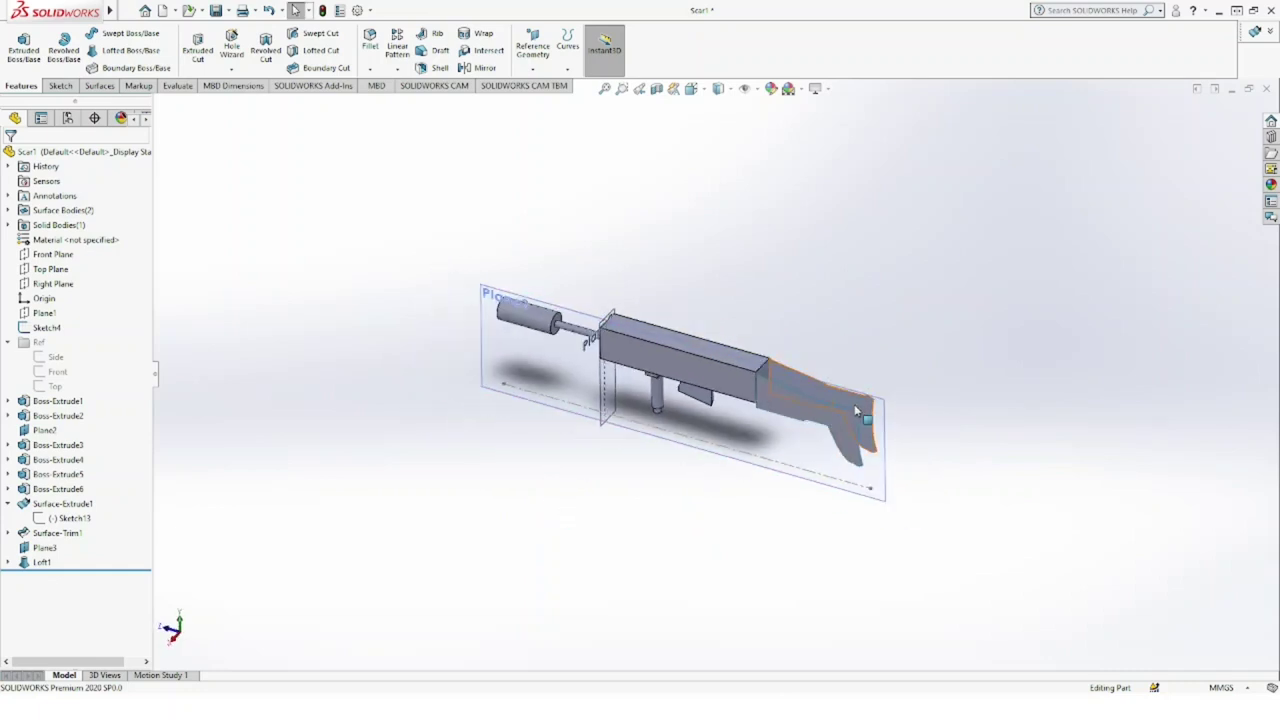
Step: Show the Ref blueprint sketches and fit the view, then hide blueprints and reference planes again
scroll(845, 400, "down", 3)
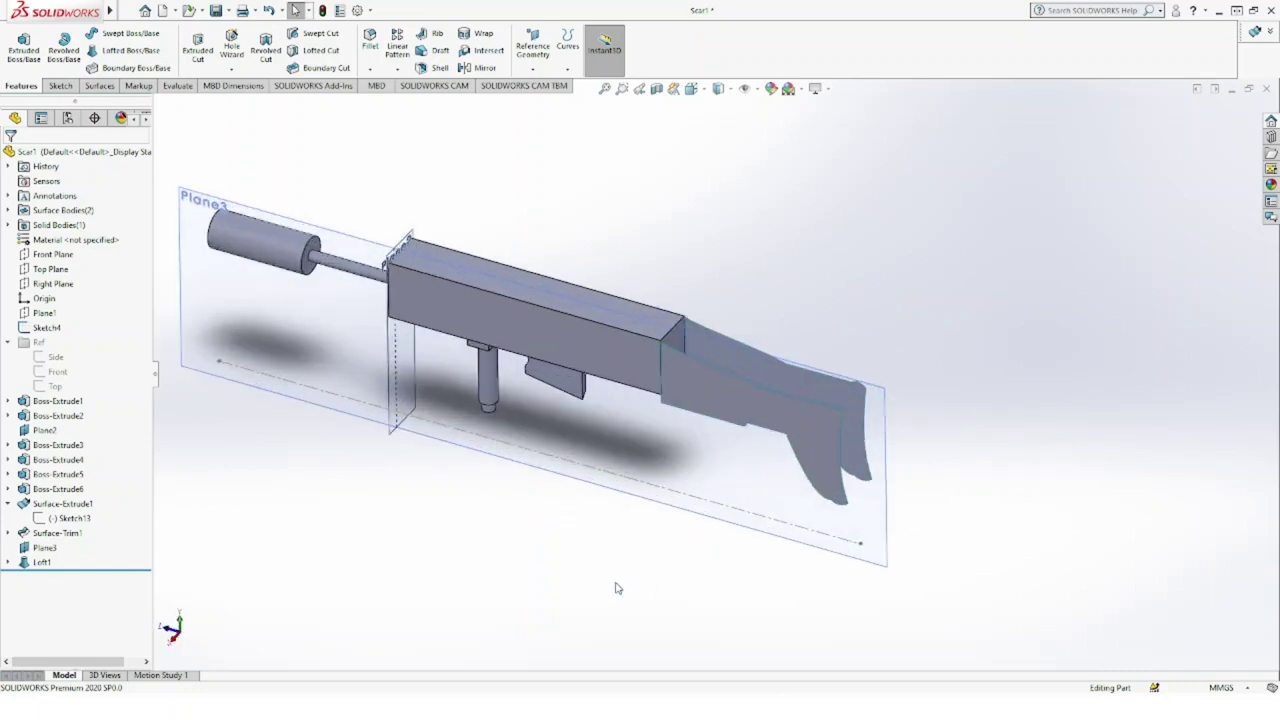
mouse_move(631, 551)
middle_mouse_down()
mouse_move(691, 331)
mouse_move(673, 377)
mouse_move(703, 374)
mouse_move(743, 317)
middle_mouse_up()
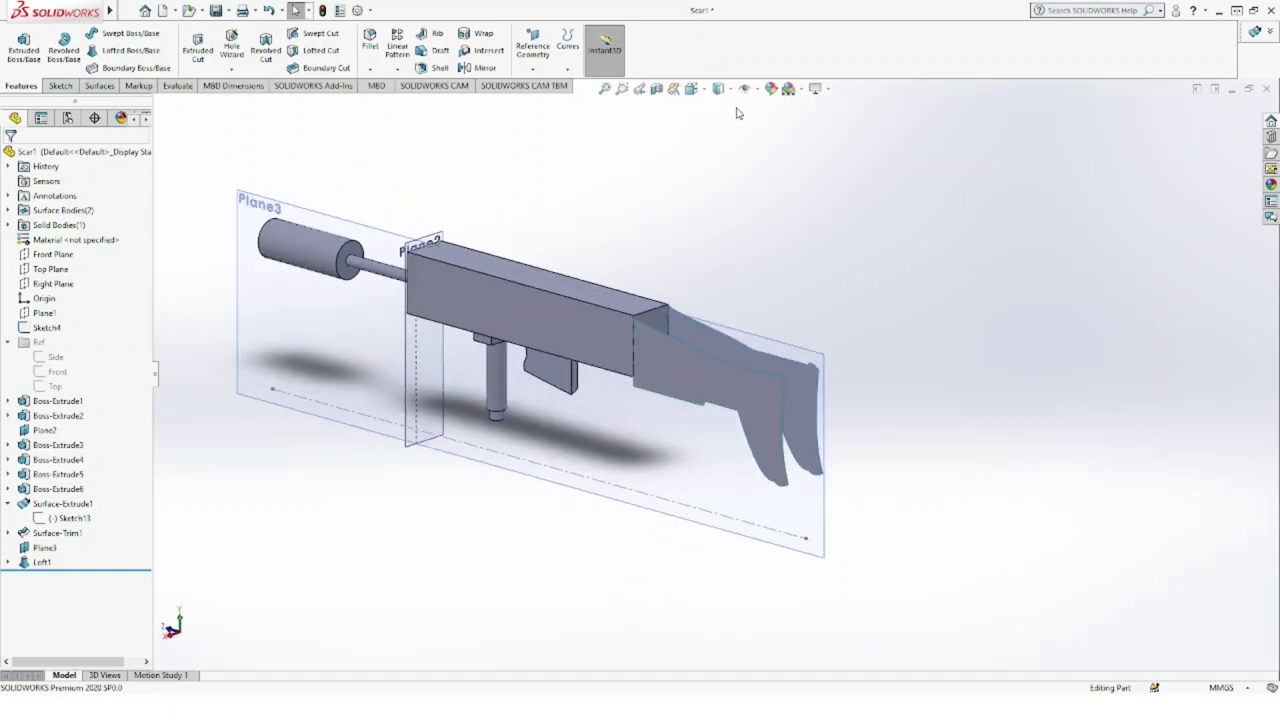
left_click(40, 343)
left_click(60, 311)
key("f")
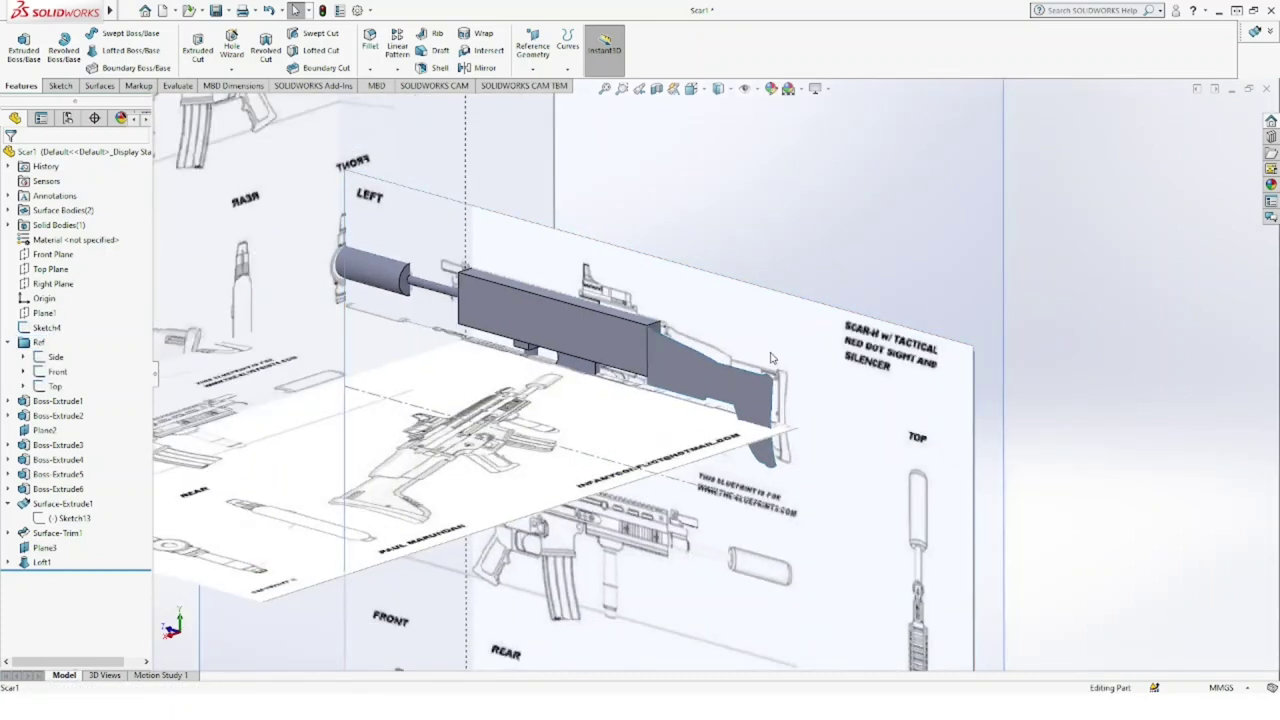
scroll(762, 388, "down", 2)
scroll(753, 407, "down", 2)
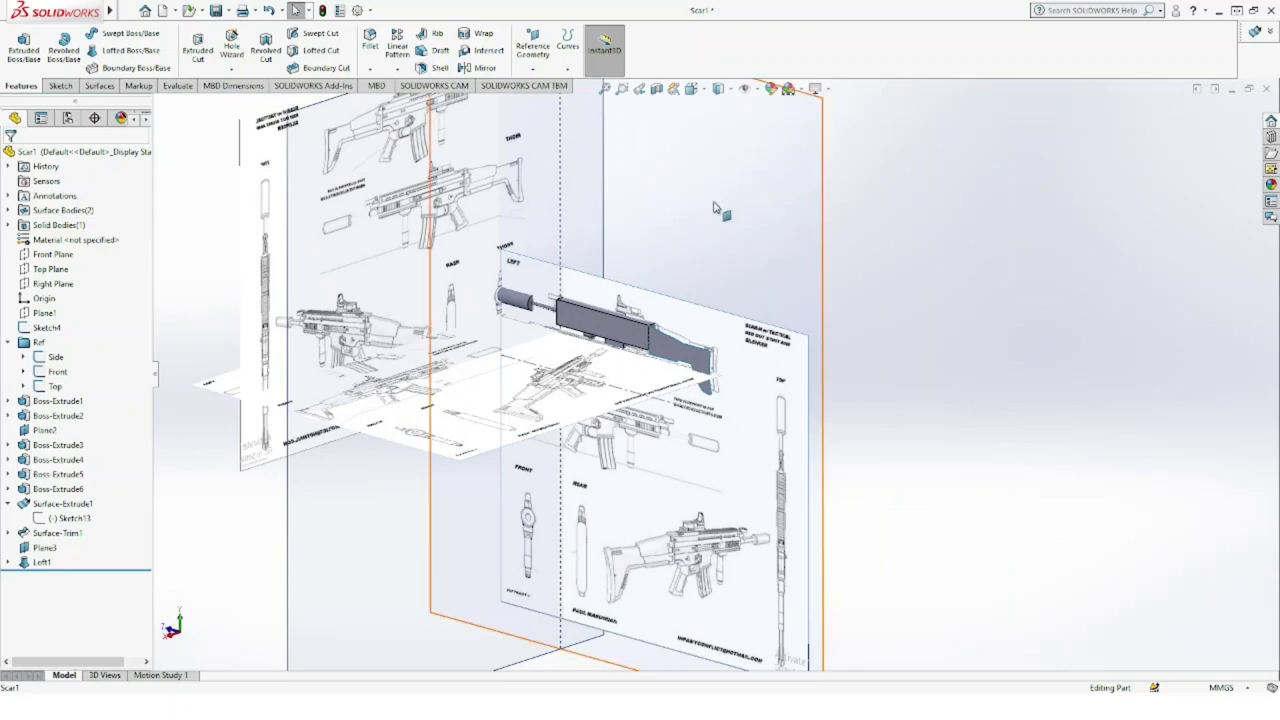
left_click(743, 89)
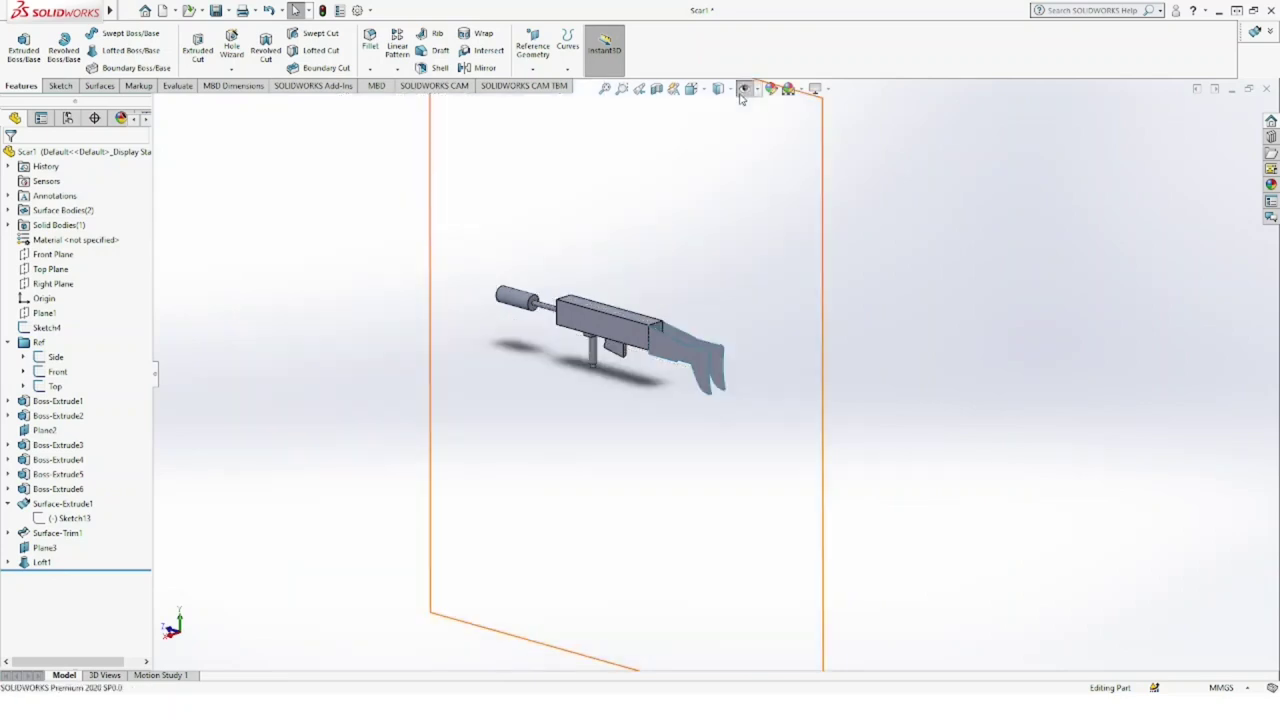
Step: Pick both stock surfaces as loft profiles, cancel the loft, and switch to sketching tools
middle_click_drag(717, 345, 670, 365)
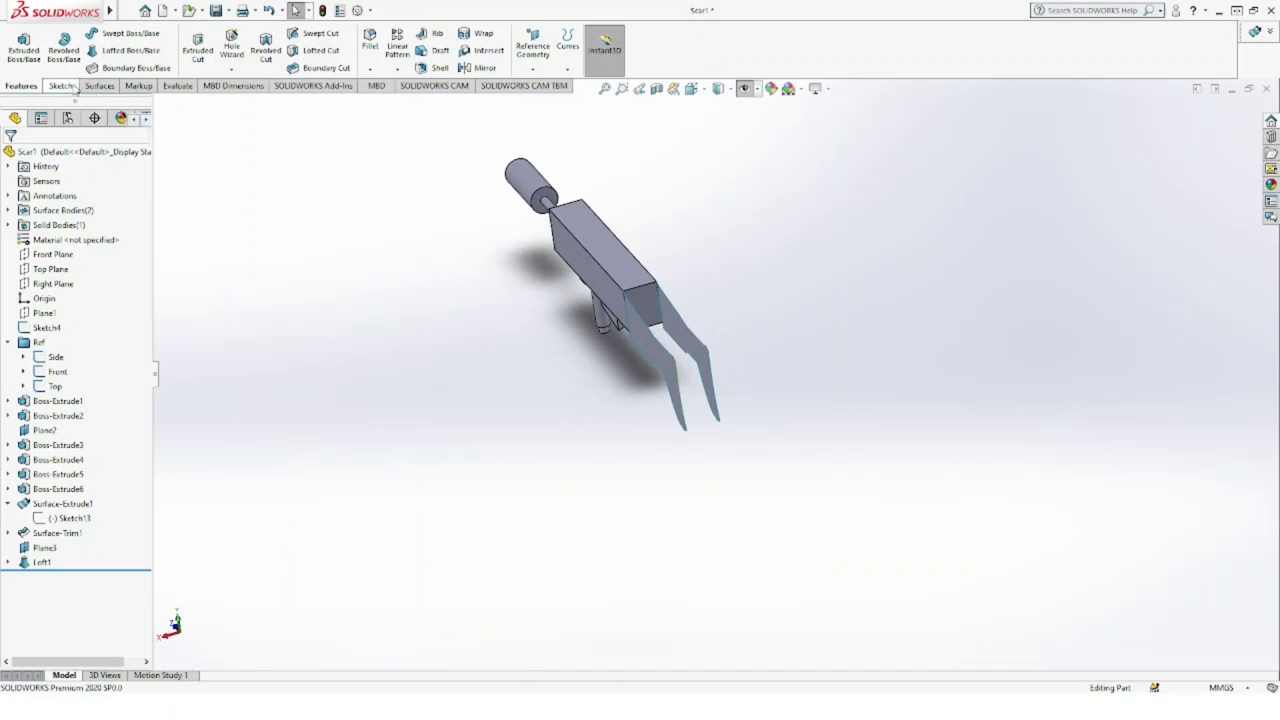
left_click(655, 345)
left_click(680, 335)
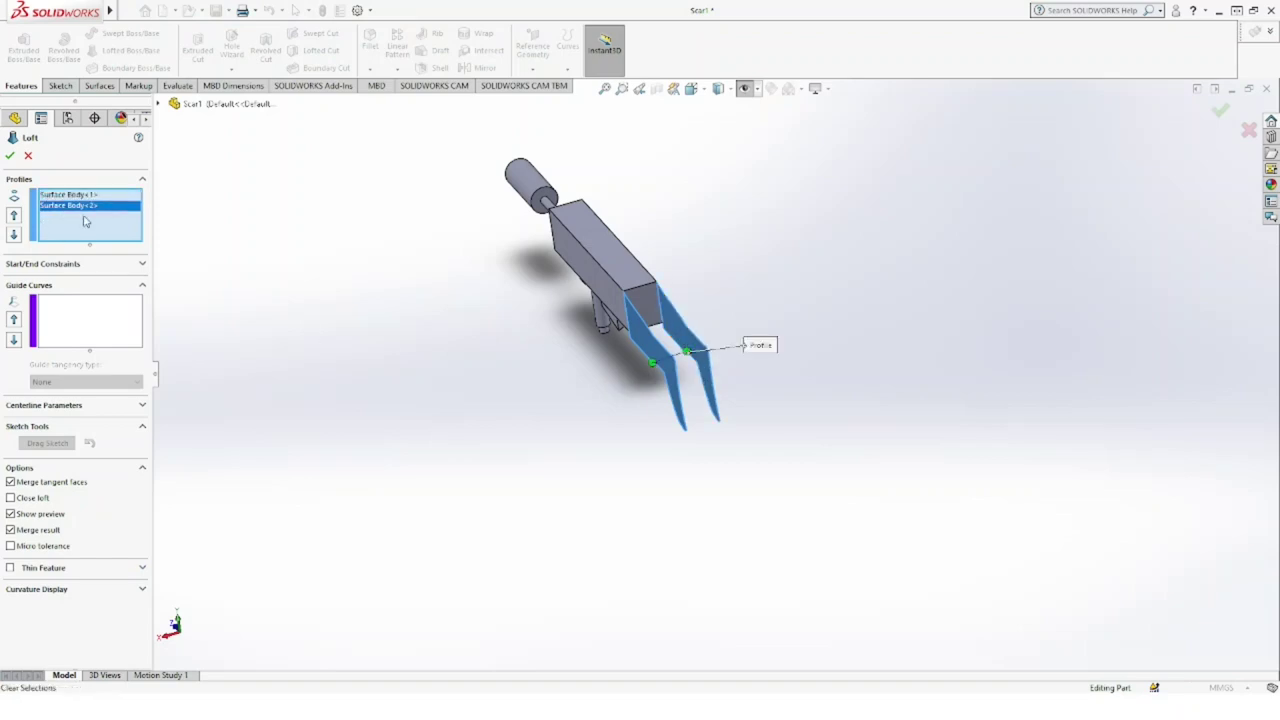
left_click(12, 155)
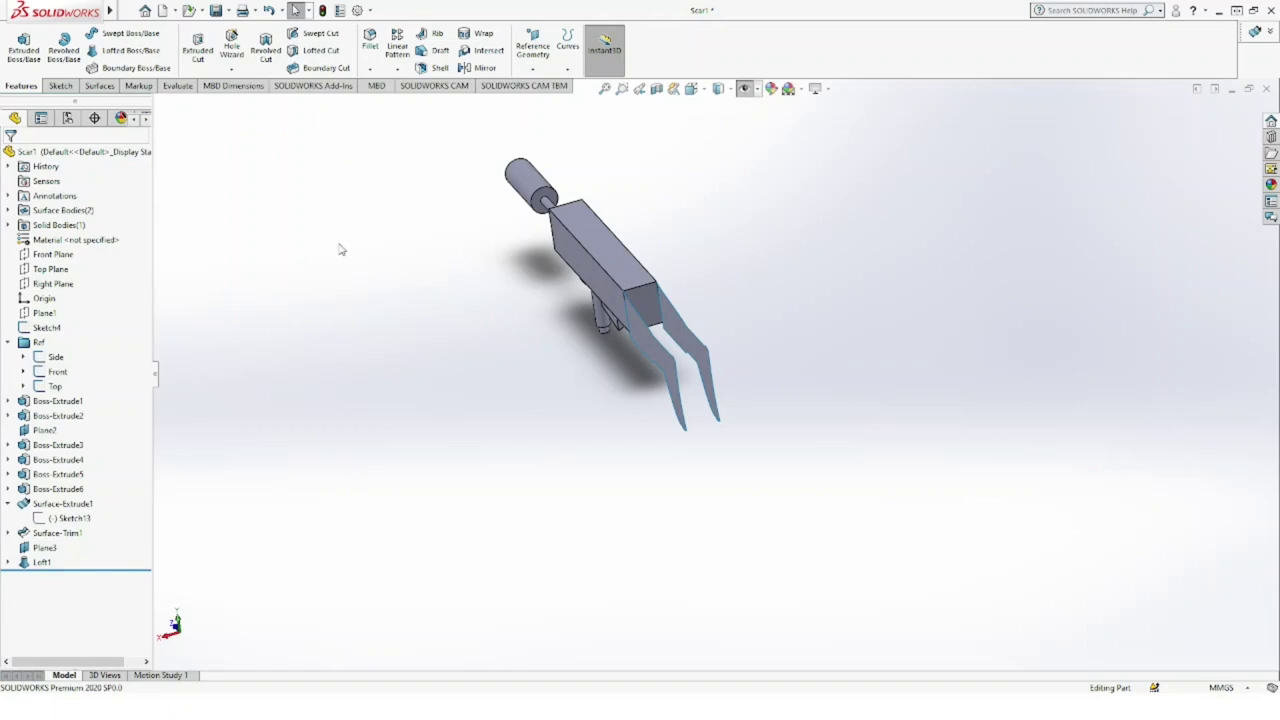
left_click(60, 86)
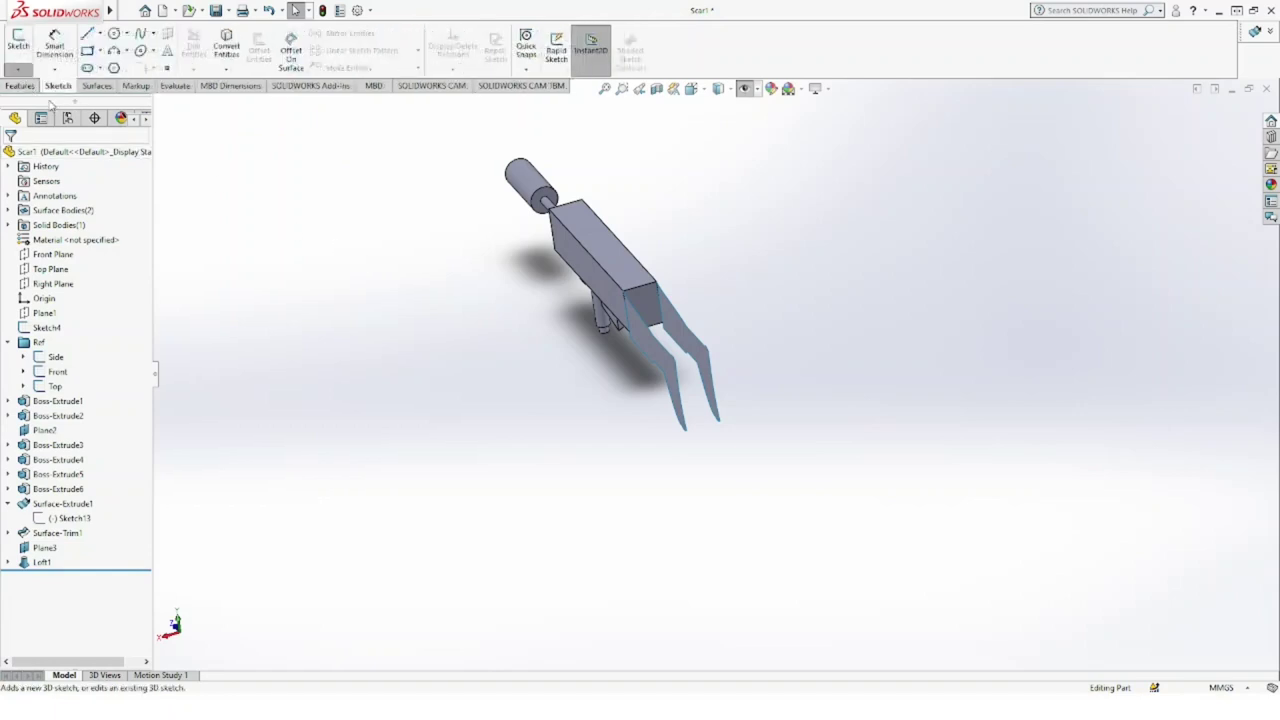
Step: Start a 3D sketch and draw a short spline across the stock's top edge
left_click(18, 45)
left_click(141, 35)
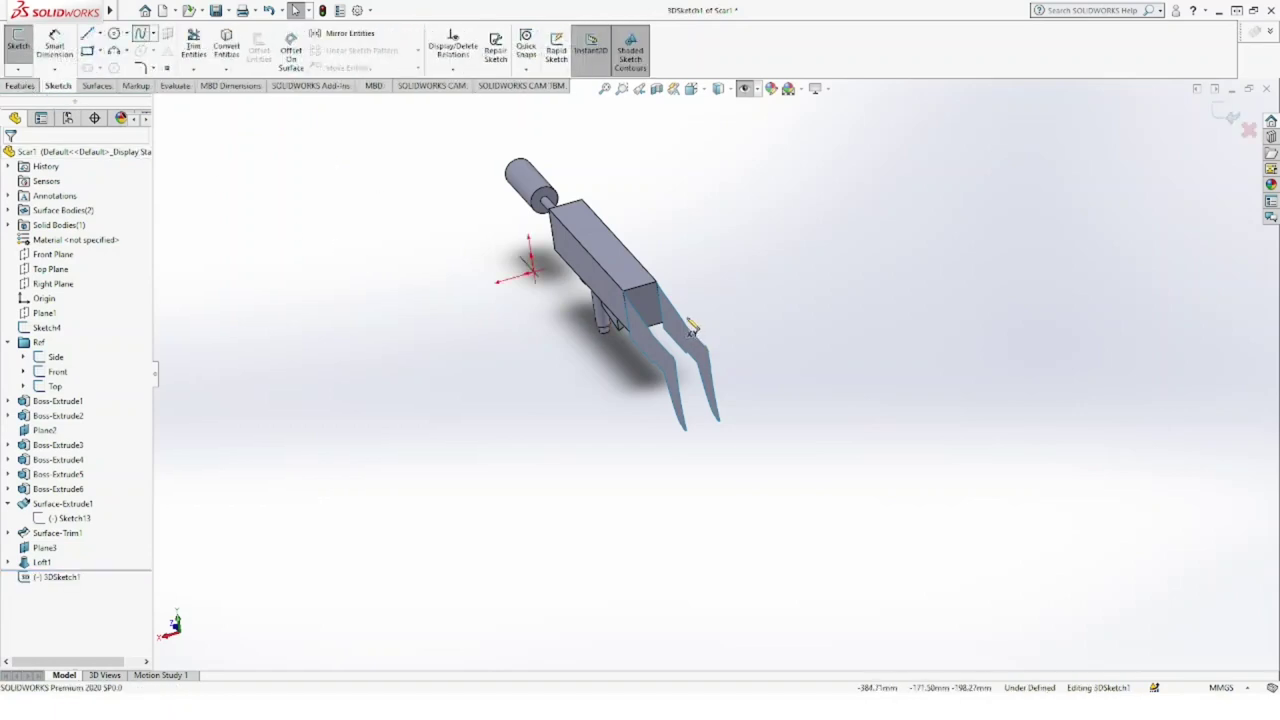
middle_click_drag(677, 300, 543, 298)
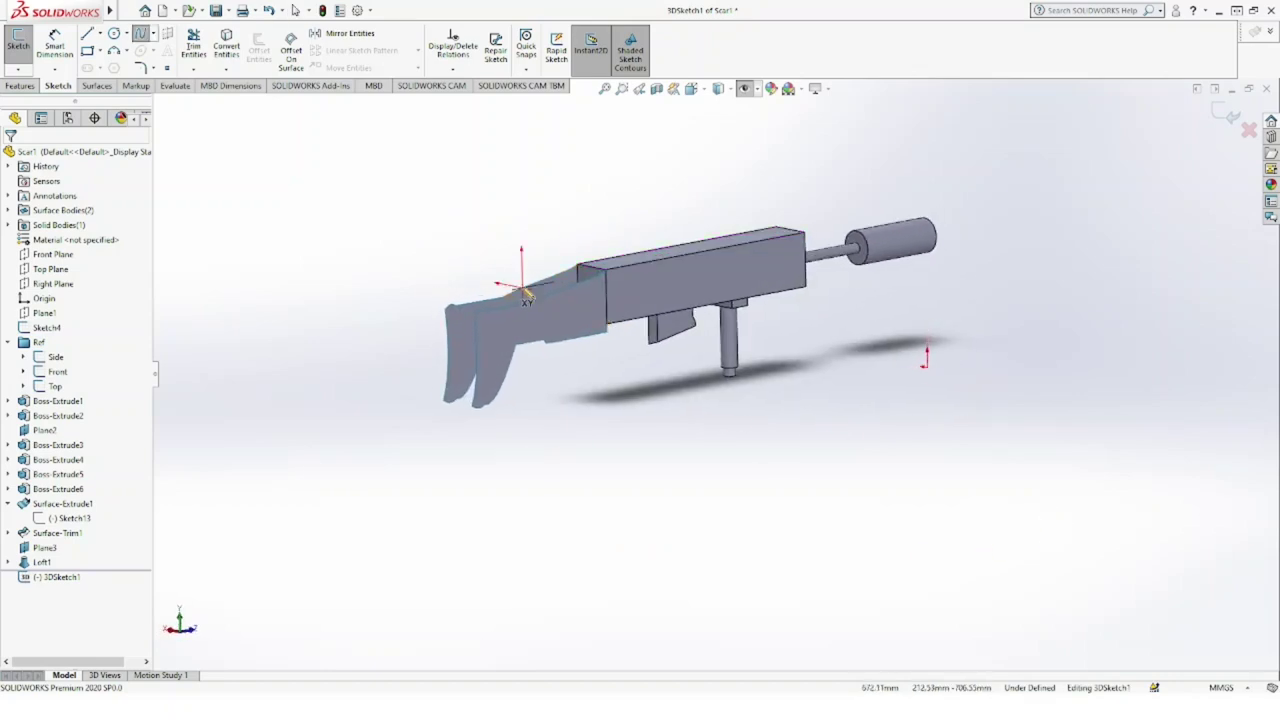
left_click(525, 292)
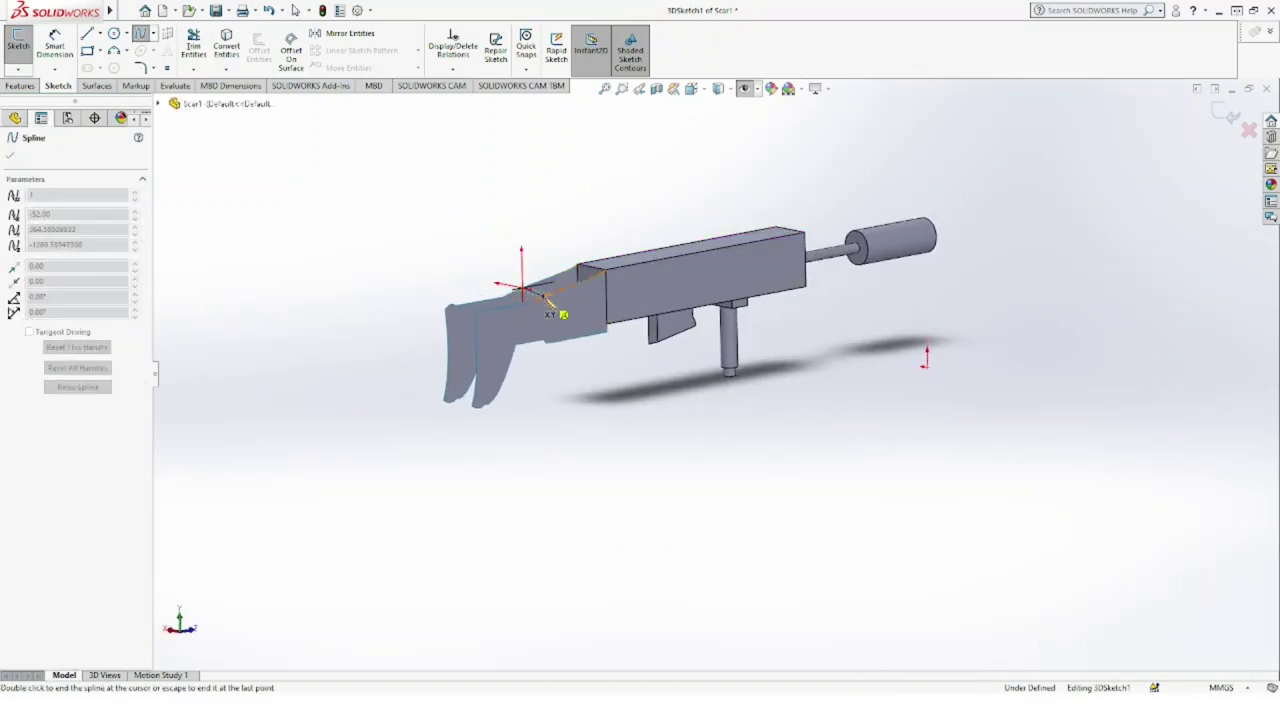
double_click(546, 298)
key("Escape")
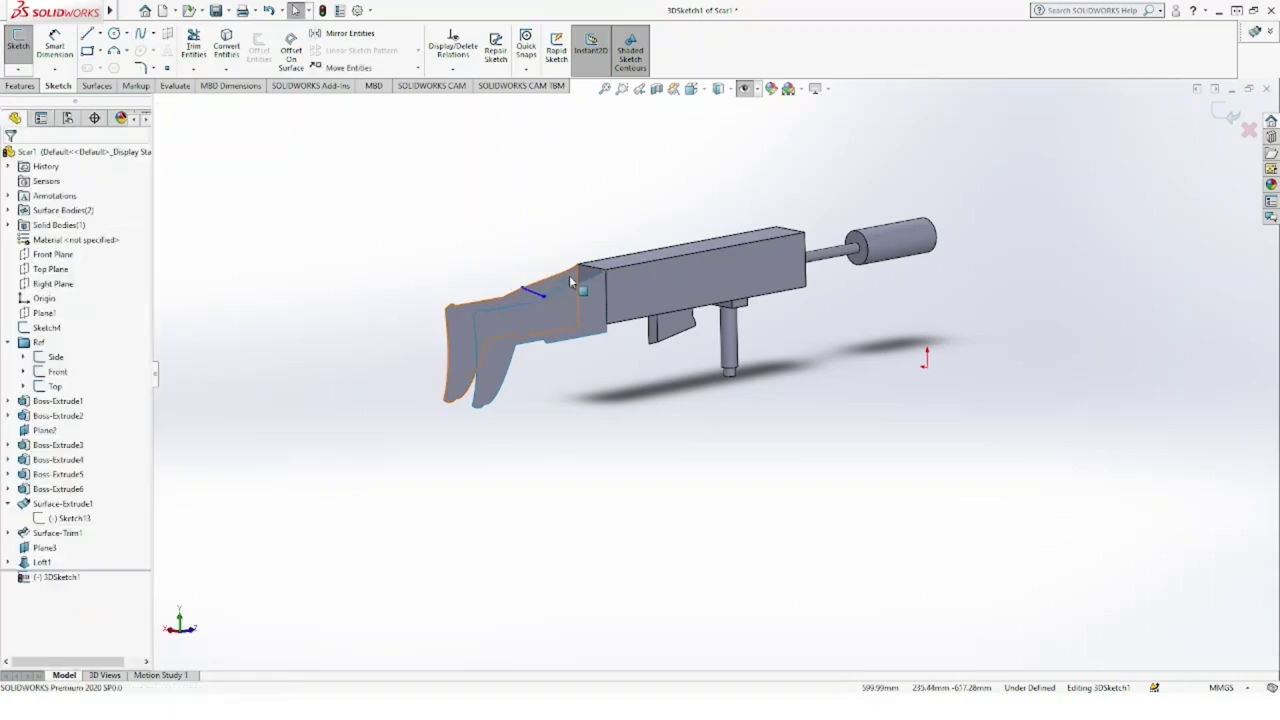
Step: In Back view, pull the spline's tangent handle to bend it across the stock top
scroll(551, 309, "up", 5)
scroll(486, 423, "up", 2)
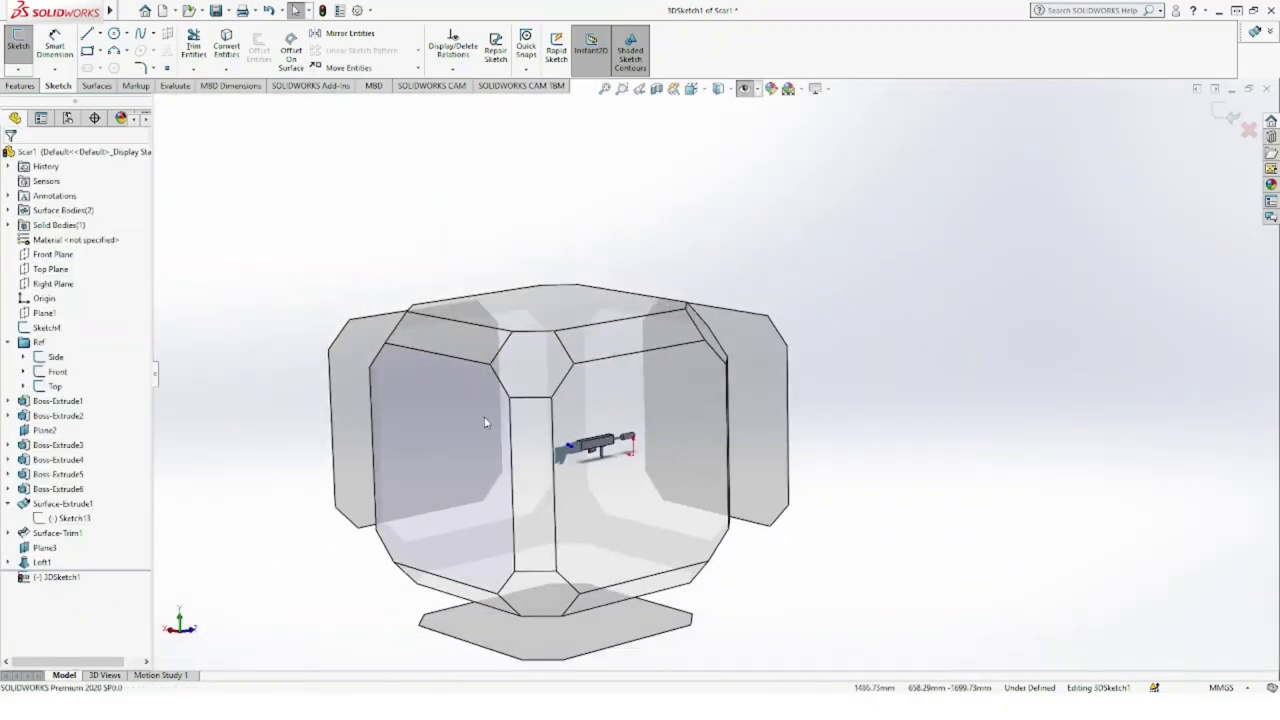
key("ctrl+2")
scroll(826, 343, "down", 3)
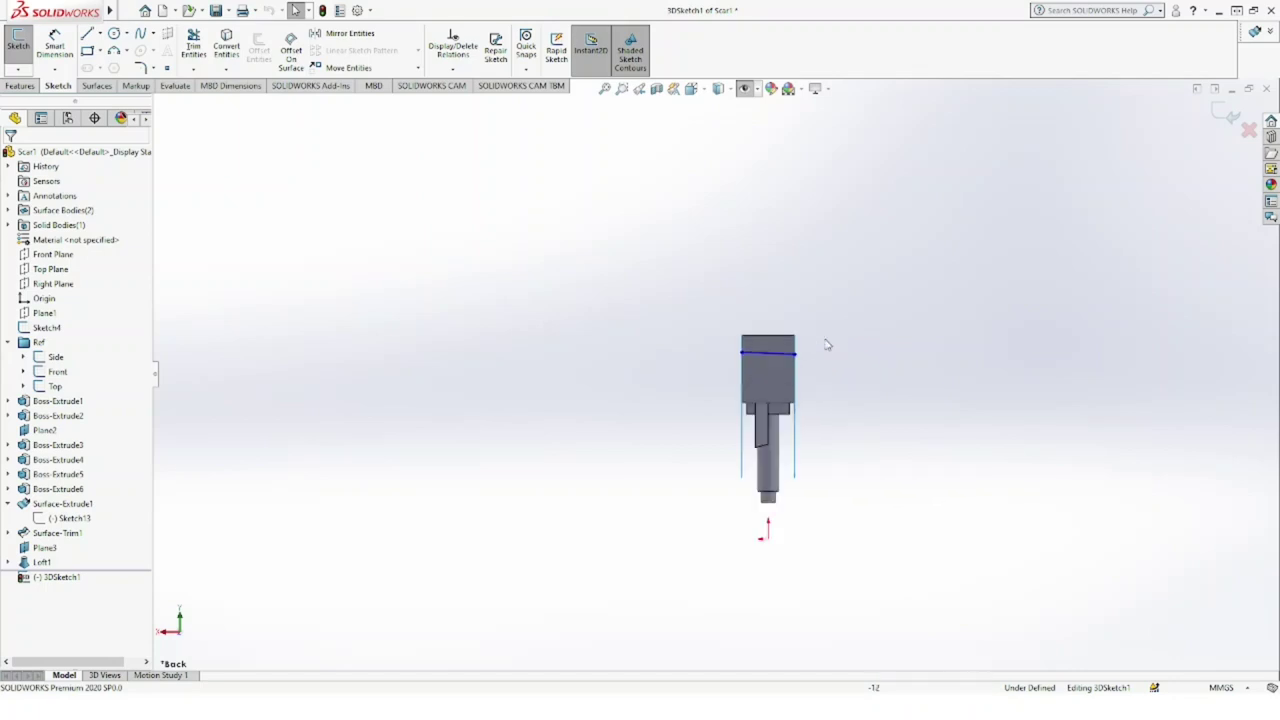
scroll(781, 358, "down", 2)
scroll(778, 356, "down", 2)
key("Escape")
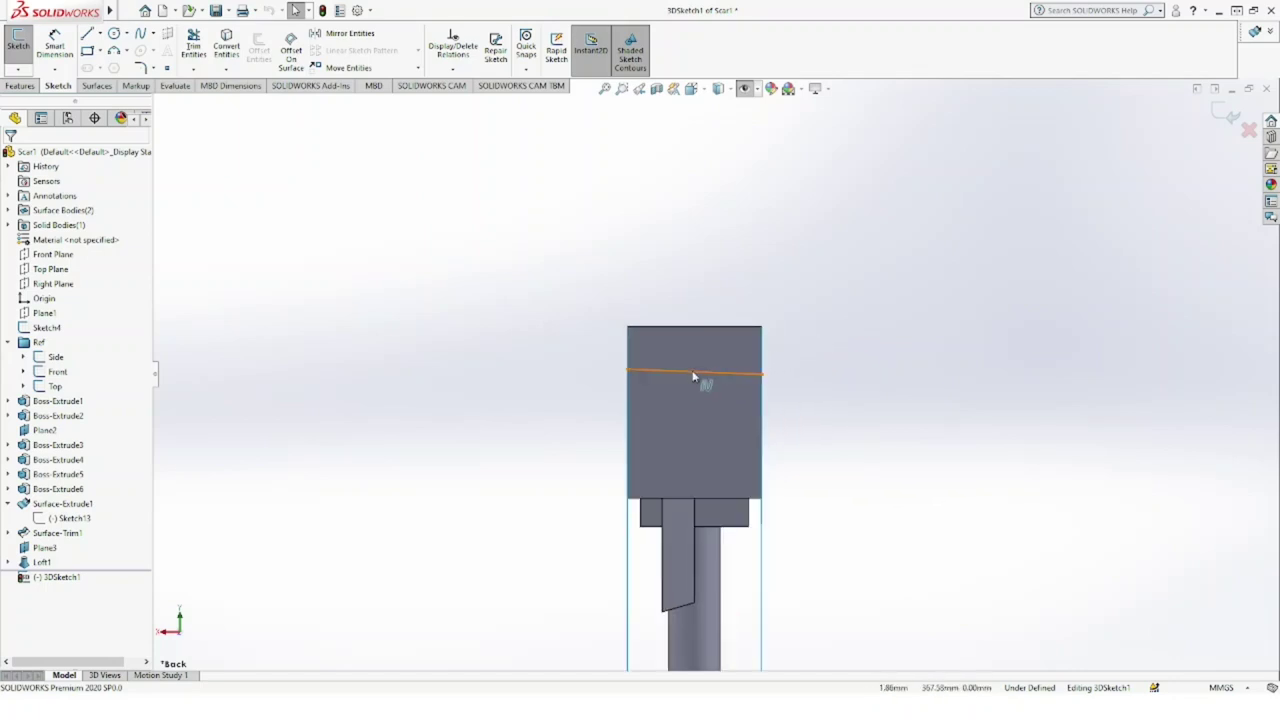
left_click(690, 376)
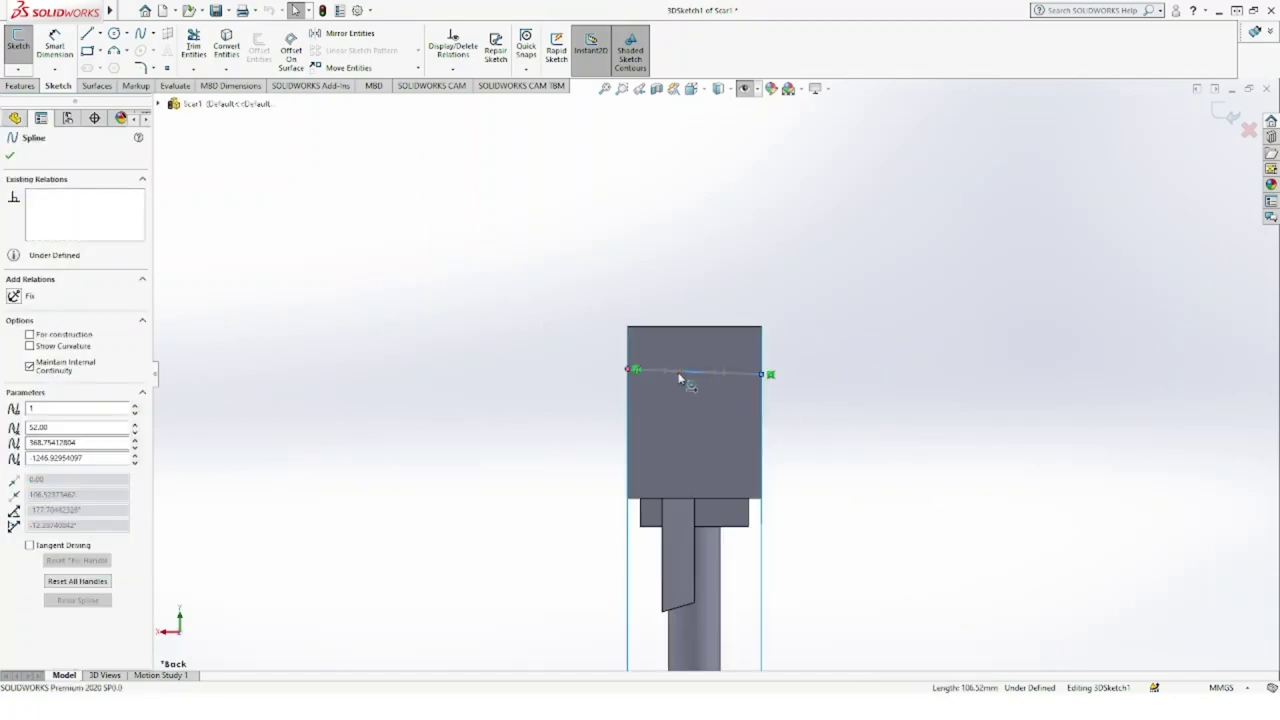
left_click_drag(680, 374, 726, 378)
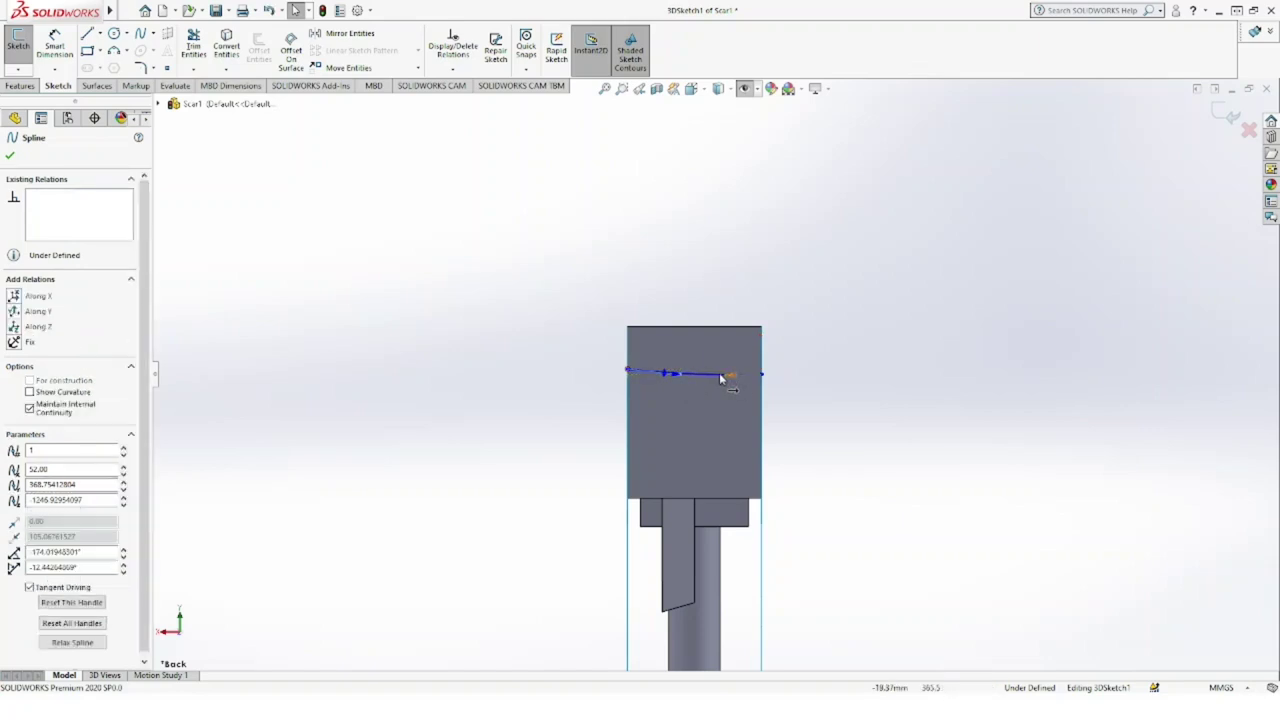
left_click(800, 398)
Step: Reshape the spline's lower curve from a flat view, then exit and rebuild the 3D sketch
mouse_move(800, 400)
middle_mouse_down()
mouse_move(829, 509)
mouse_move(835, 500)
middle_mouse_up()
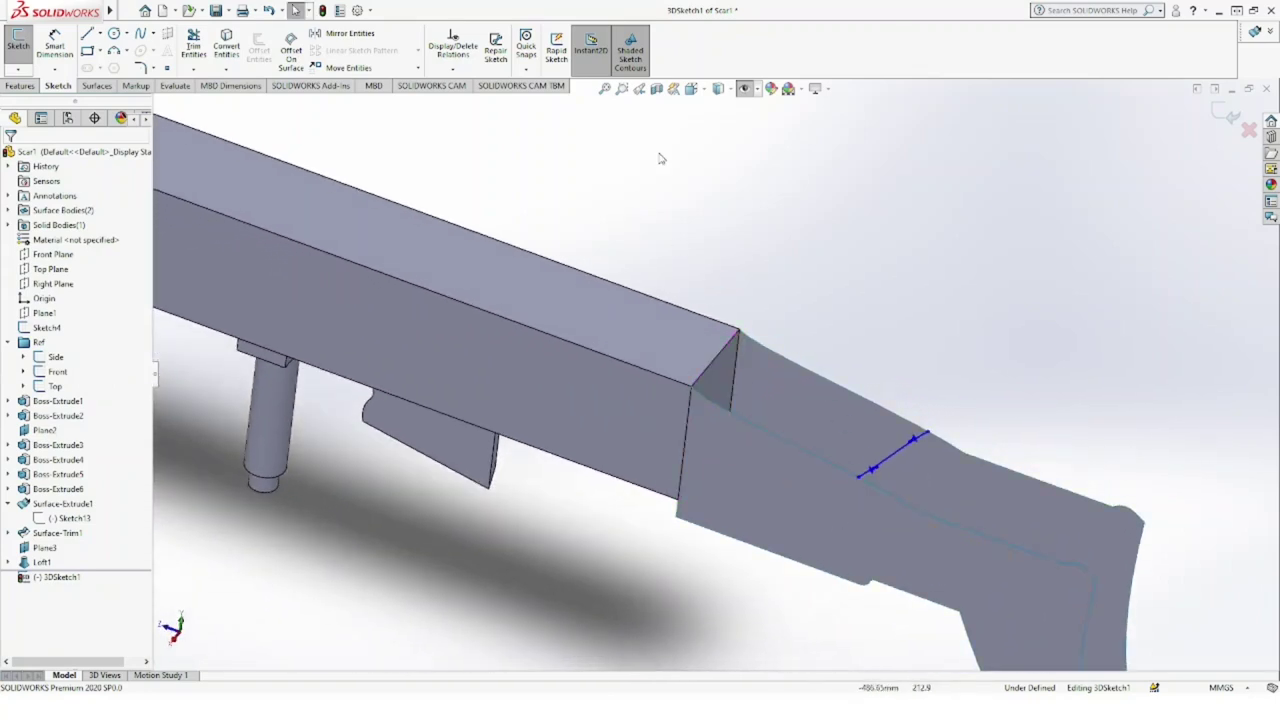
left_click(926, 430)
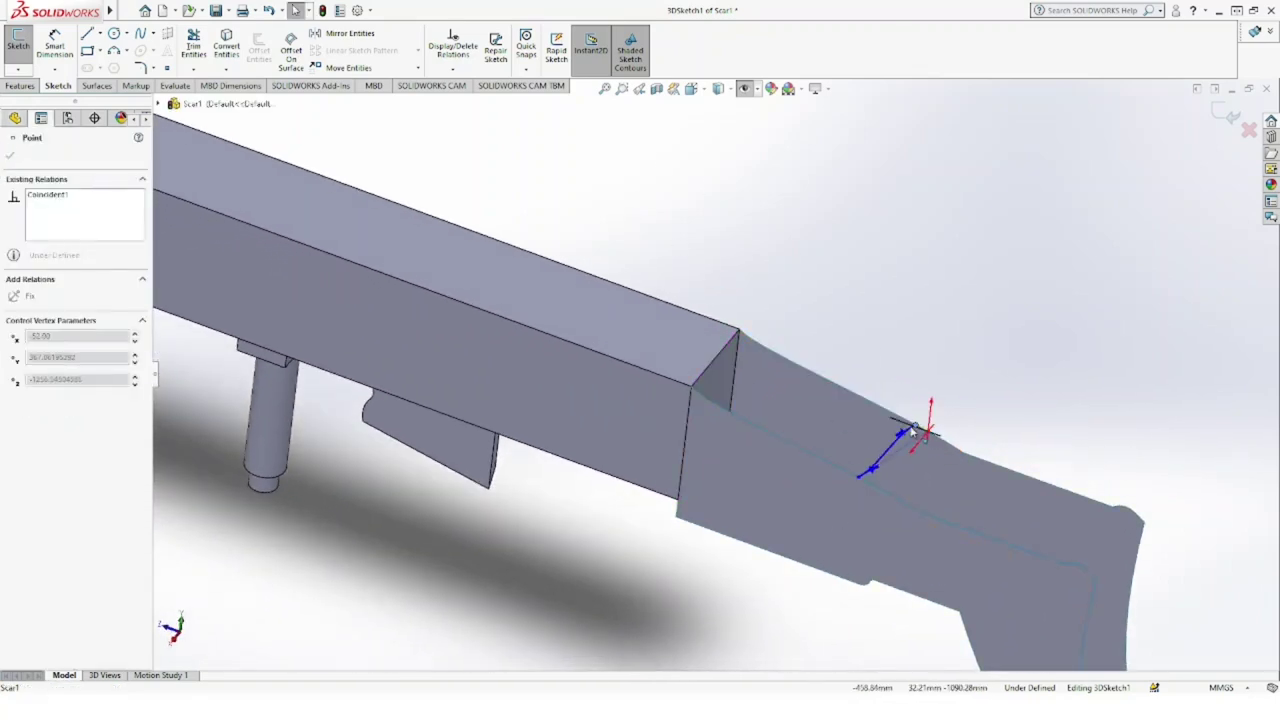
mouse_move(912, 460)
middle_mouse_down()
mouse_move(916, 346)
mouse_move(954, 397)
mouse_move(940, 390)
middle_mouse_up()
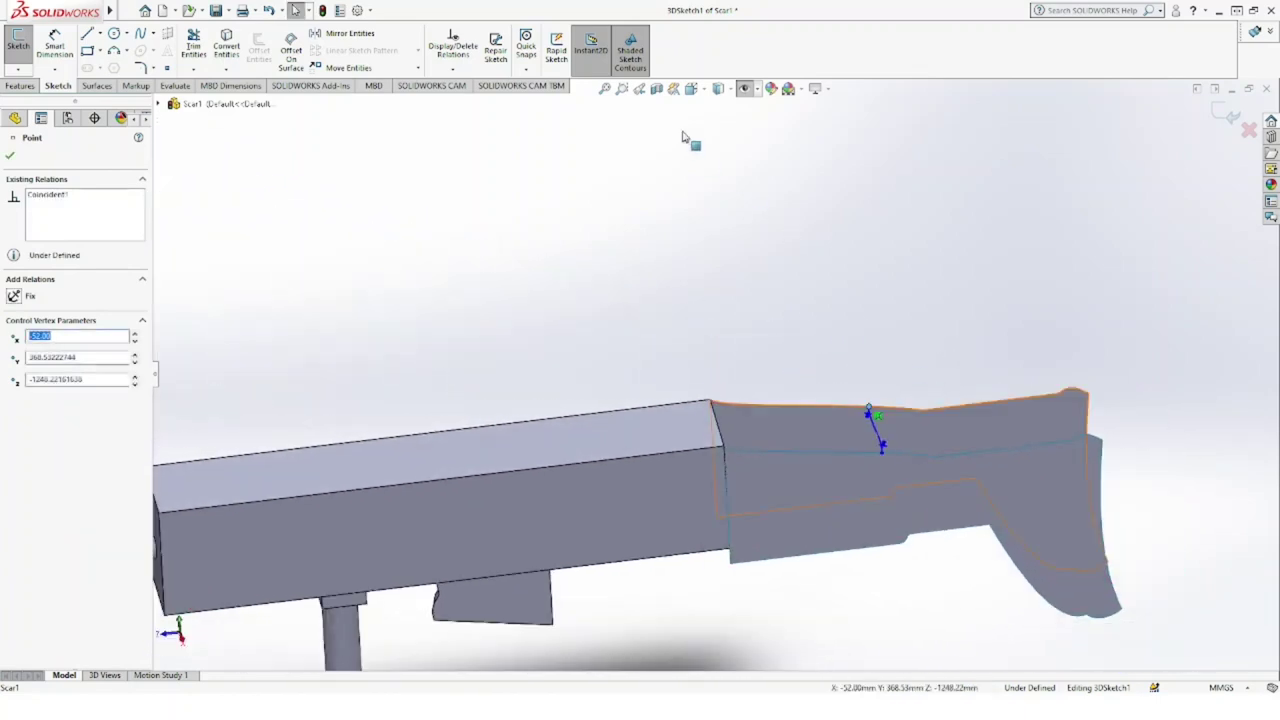
left_click(692, 89)
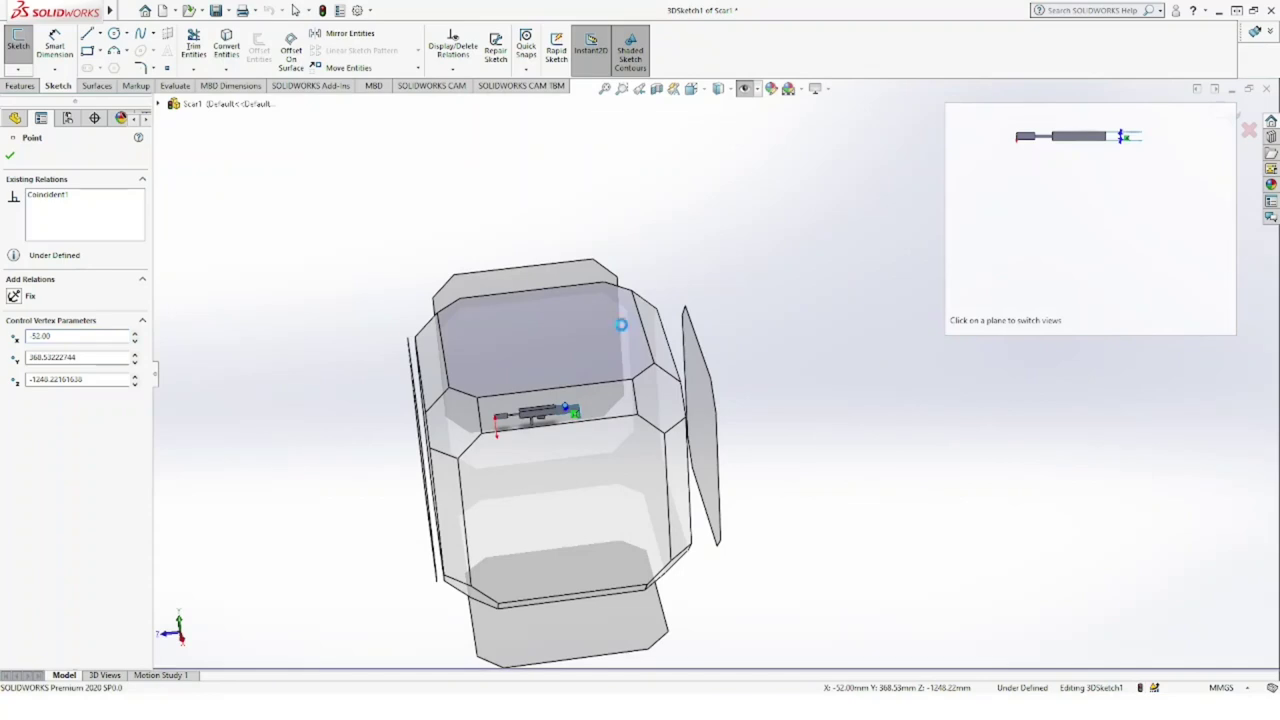
left_click(617, 321)
scroll(811, 180, "down", 5)
scroll(763, 246, "down", 1)
scroll(763, 251, "down", 3)
scroll(757, 251, "down", 4)
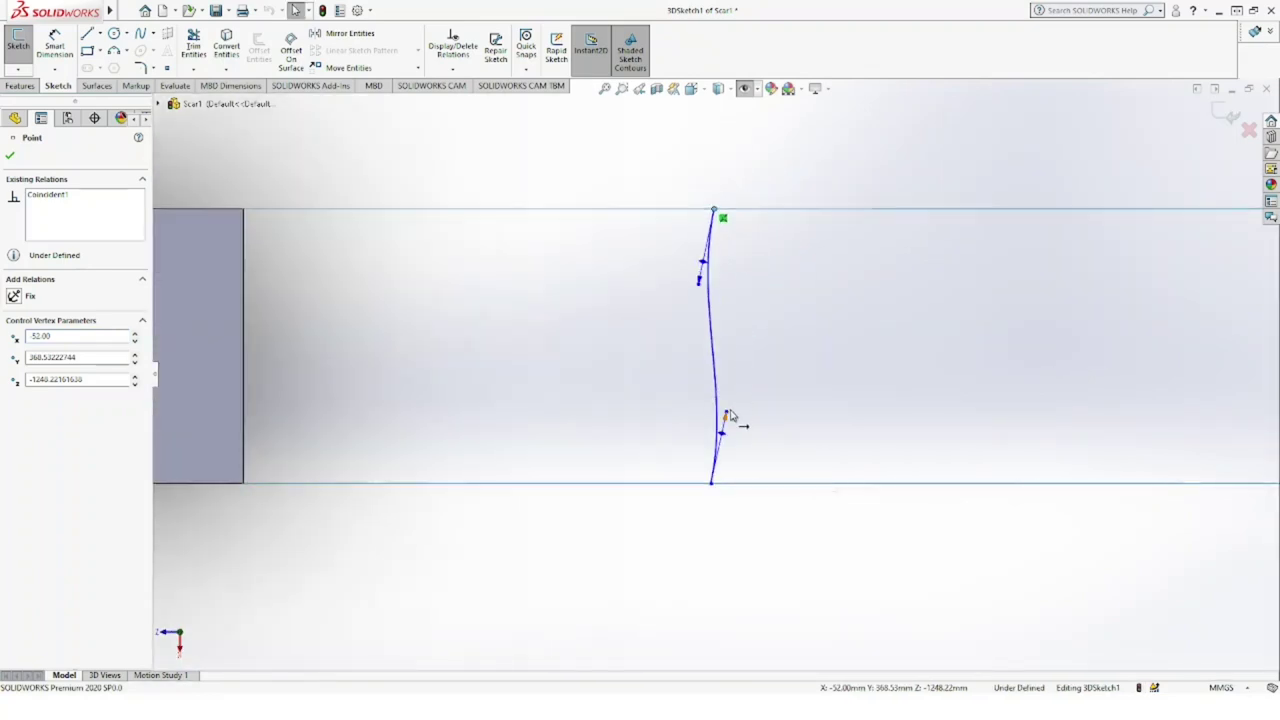
left_click_drag(727, 416, 710, 420)
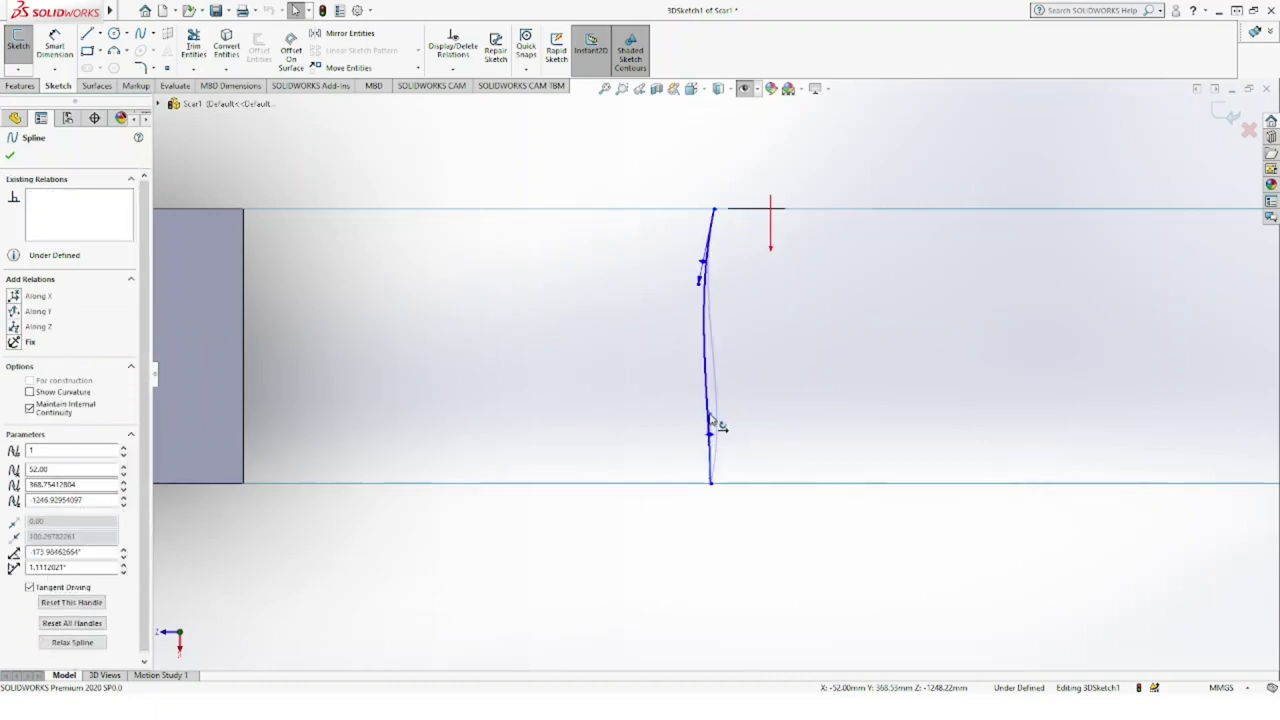
scroll(757, 489, "up", 2)
scroll(757, 489, "up", 2)
mouse_move(757, 489)
middle_mouse_down()
mouse_move(758, 312)
mouse_move(848, 504)
mouse_move(791, 417)
mouse_move(749, 423)
mouse_move(789, 391)
mouse_move(767, 423)
mouse_move(775, 415)
middle_mouse_up()
key("Escape")
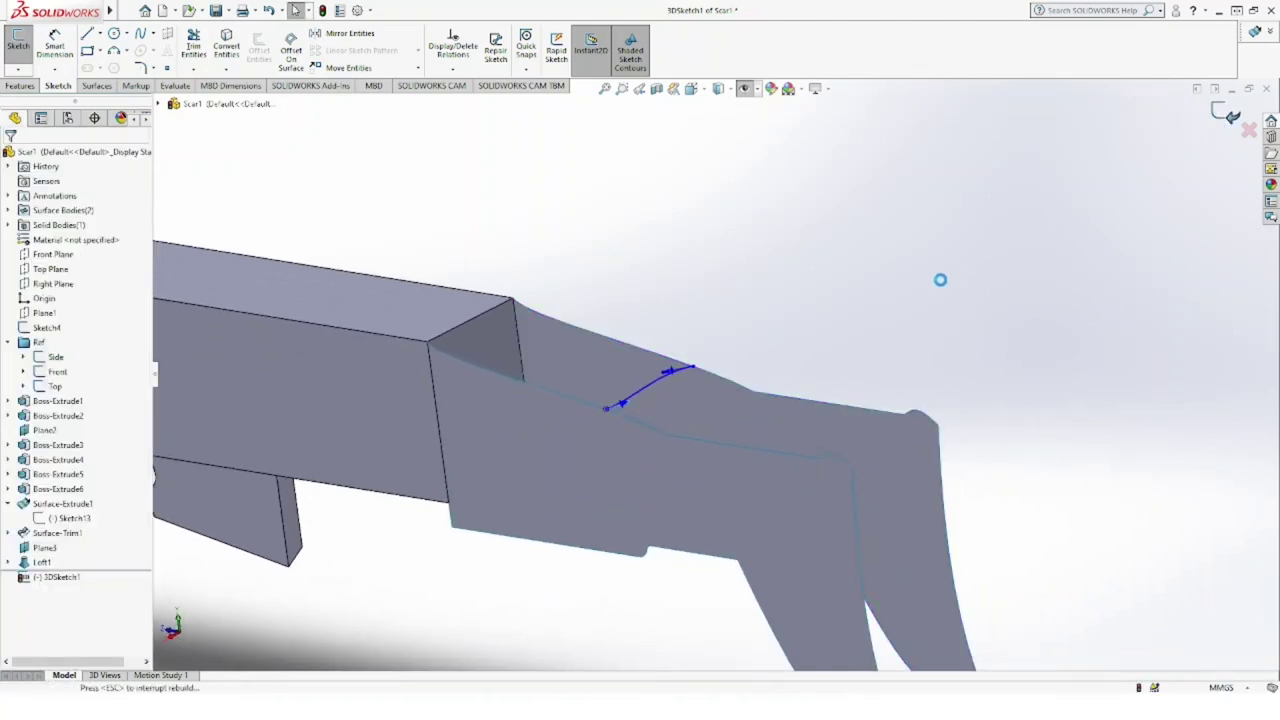
key("ctrl+b")
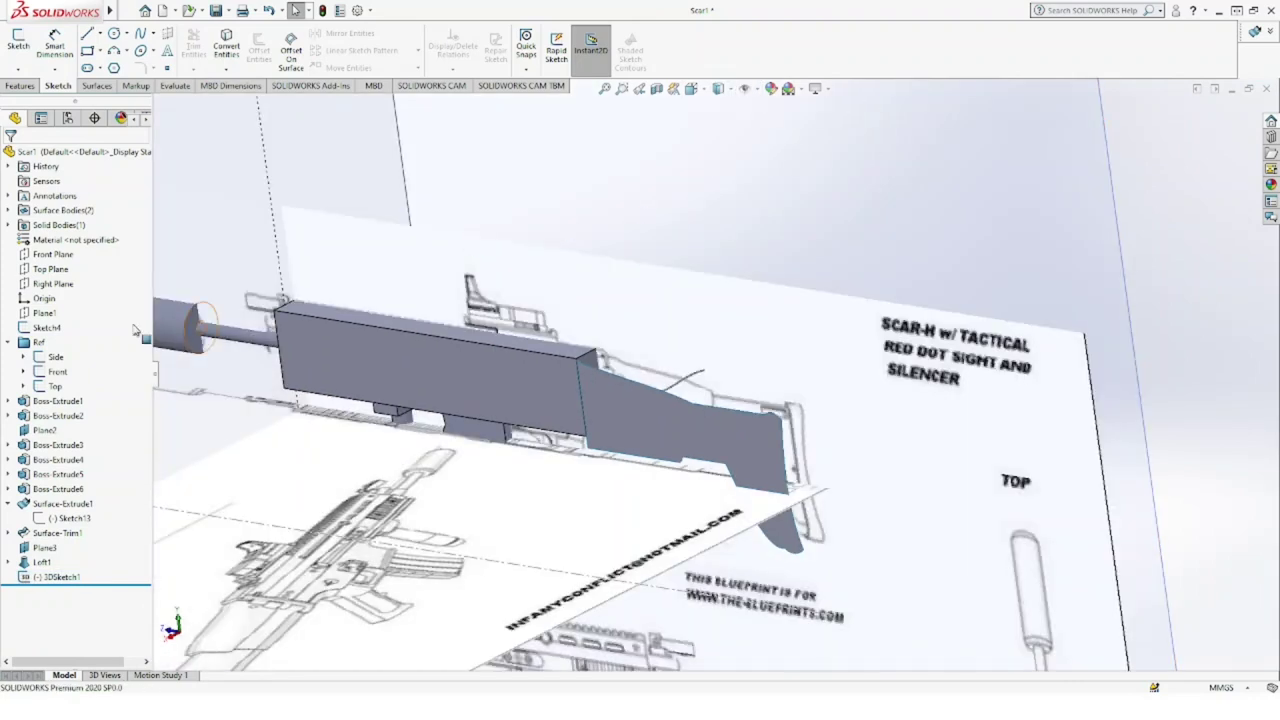
Step: Start a loft and set the two stock surfaces as its profiles, discarding a mistaken edge pick
left_click(23, 343)
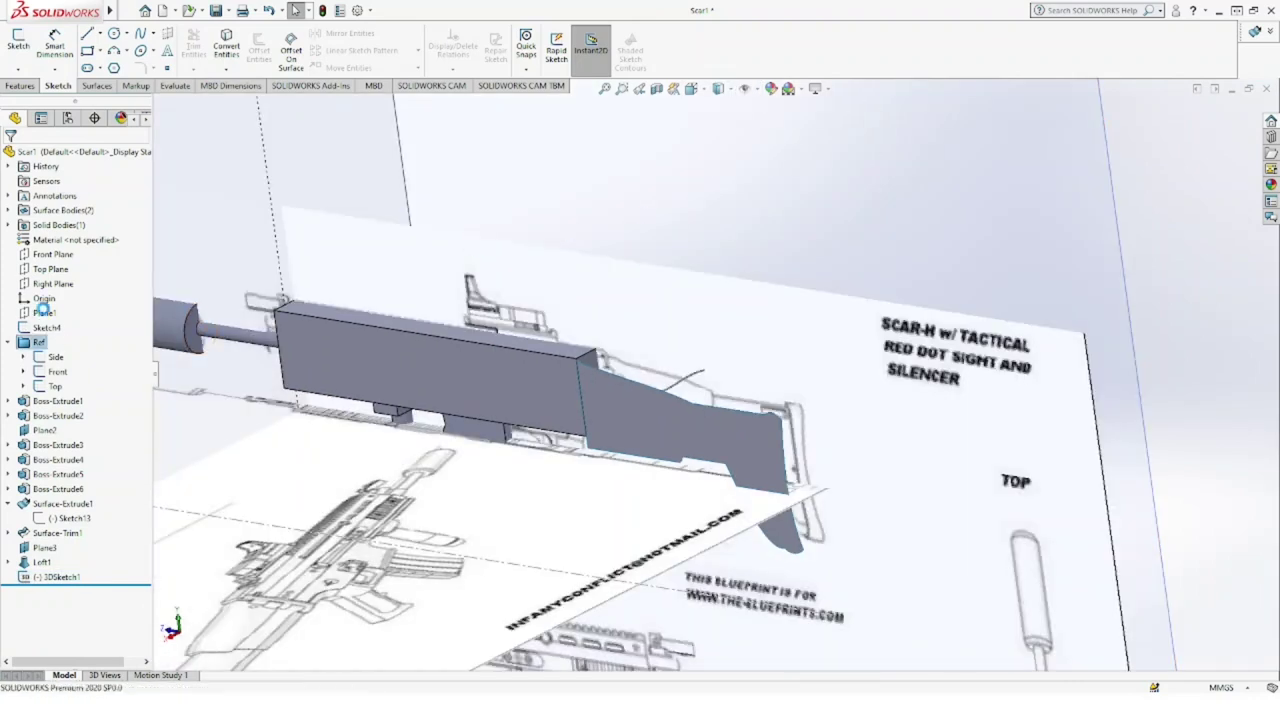
scroll(740, 290, "up", 3)
mouse_move(734, 309)
middle_mouse_down()
mouse_move(711, 320)
mouse_move(624, 292)
mouse_move(590, 315)
middle_mouse_up()
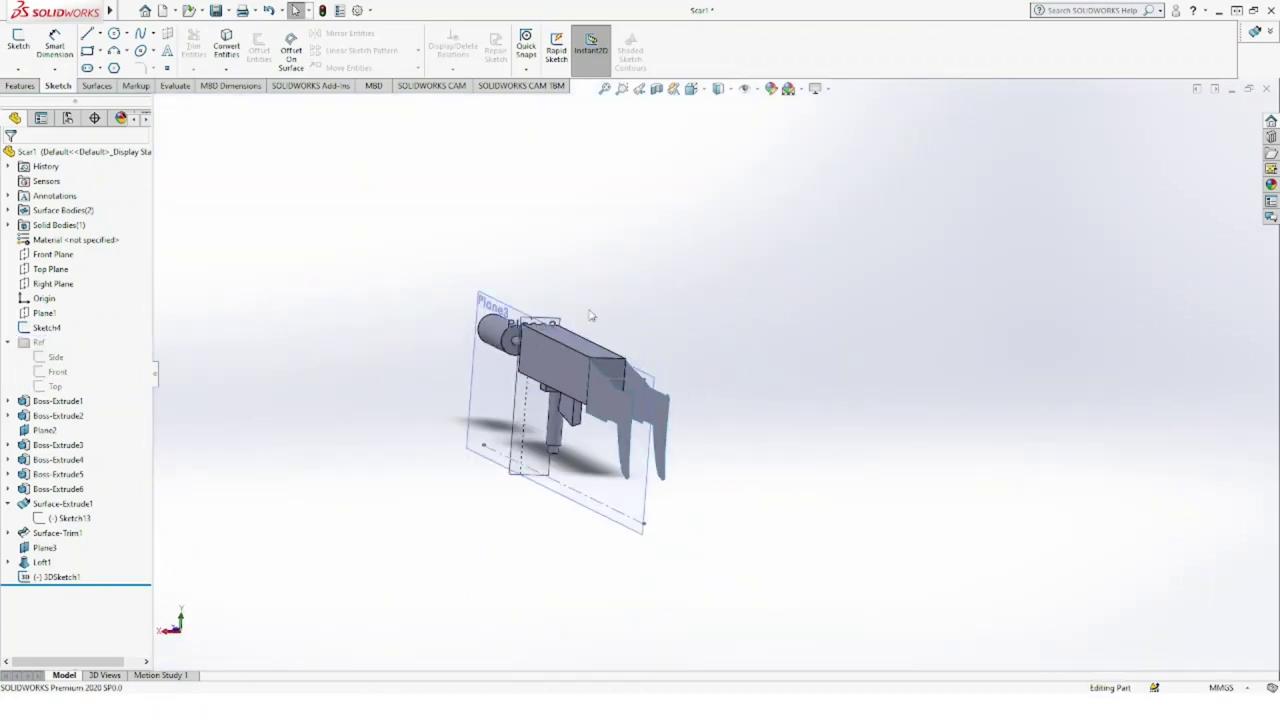
left_click(22, 87)
left_click(128, 50)
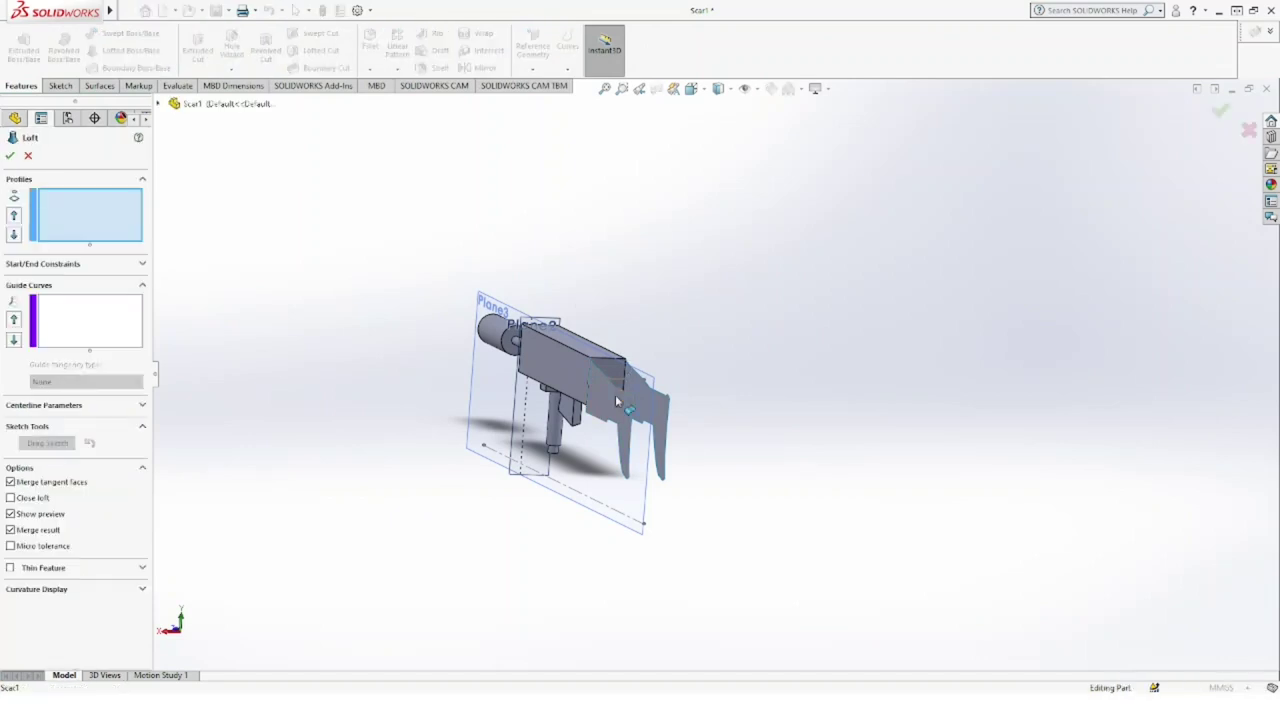
left_click(617, 402)
left_click(656, 406)
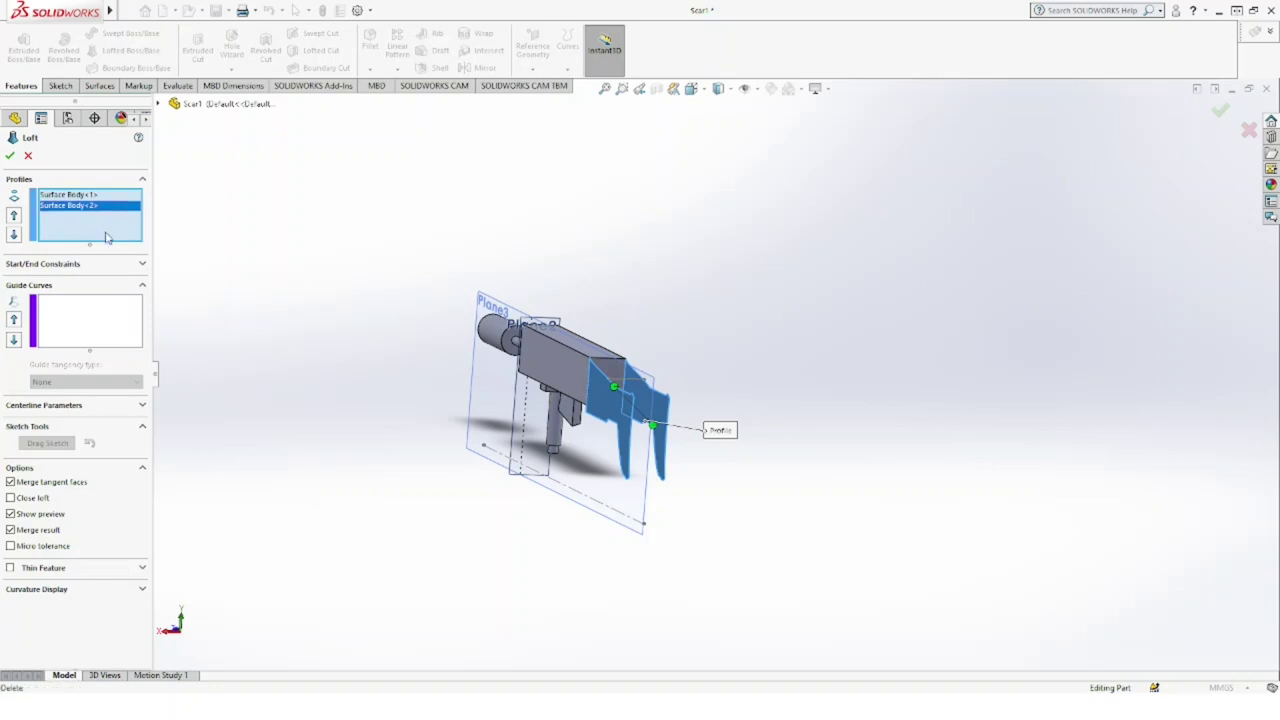
left_click(650, 392)
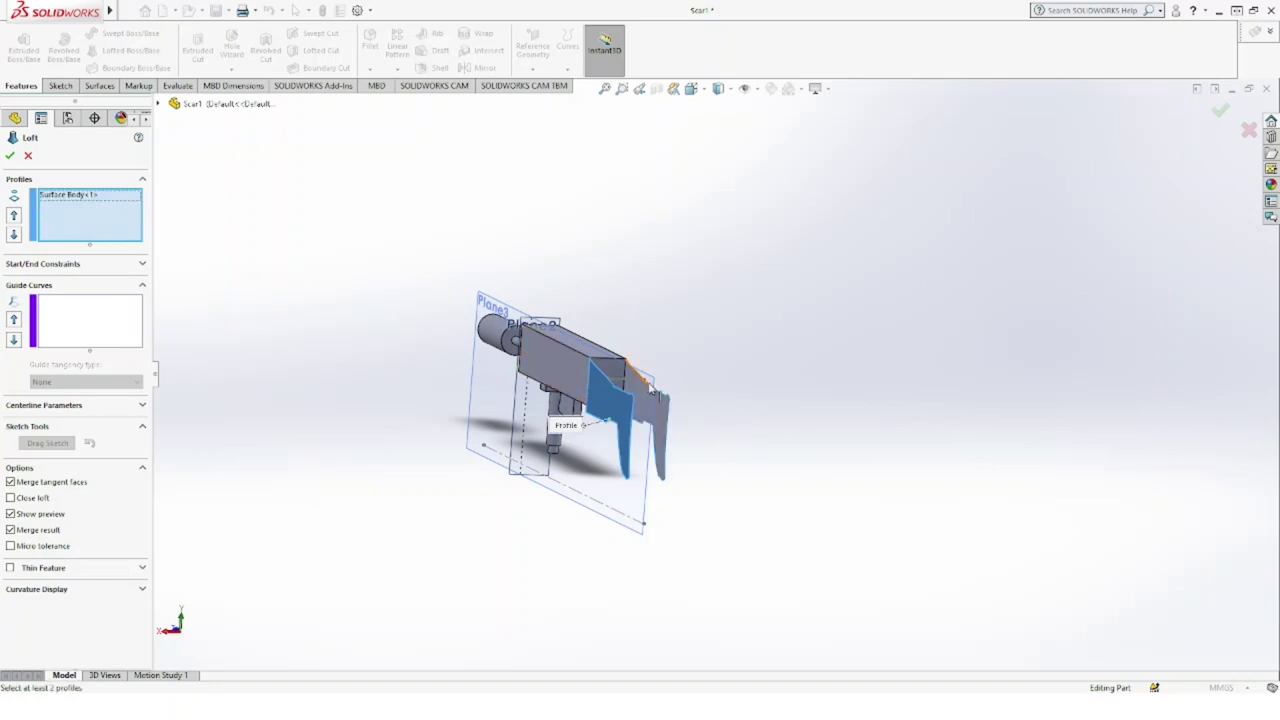
left_click(650, 392)
key("Delete")
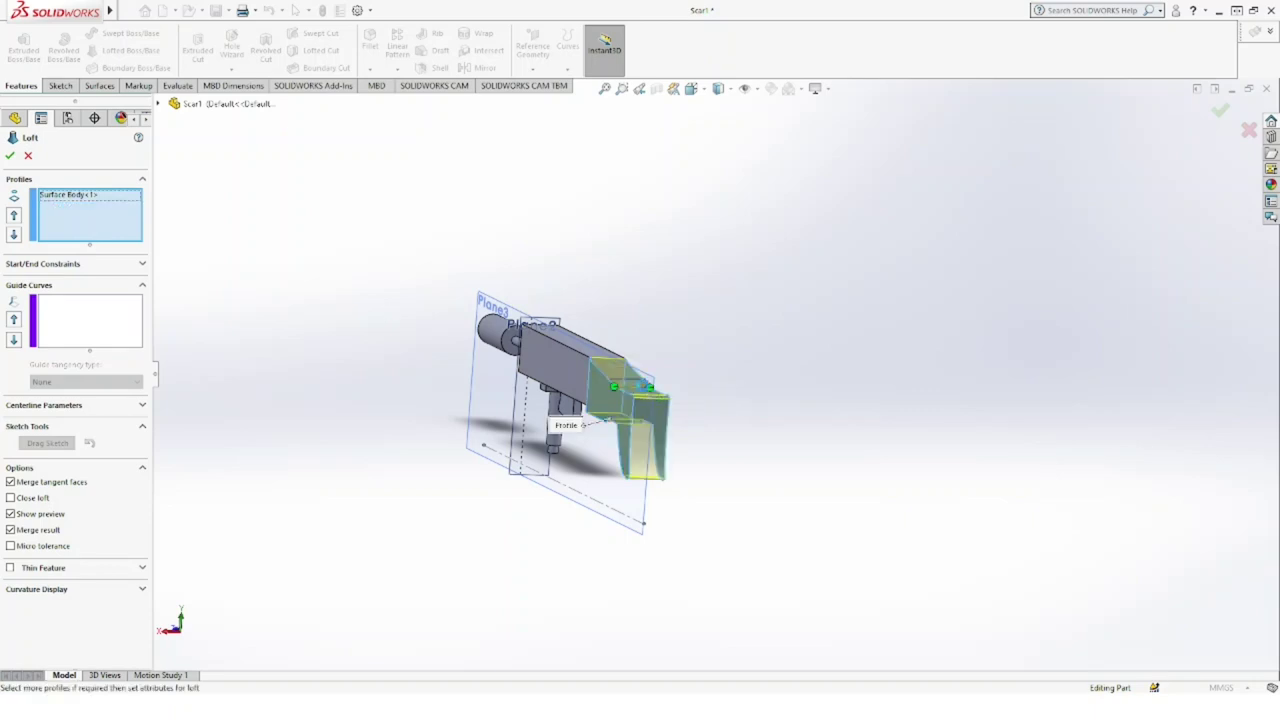
left_click(643, 383)
middle_click_drag(660, 370, 694, 361)
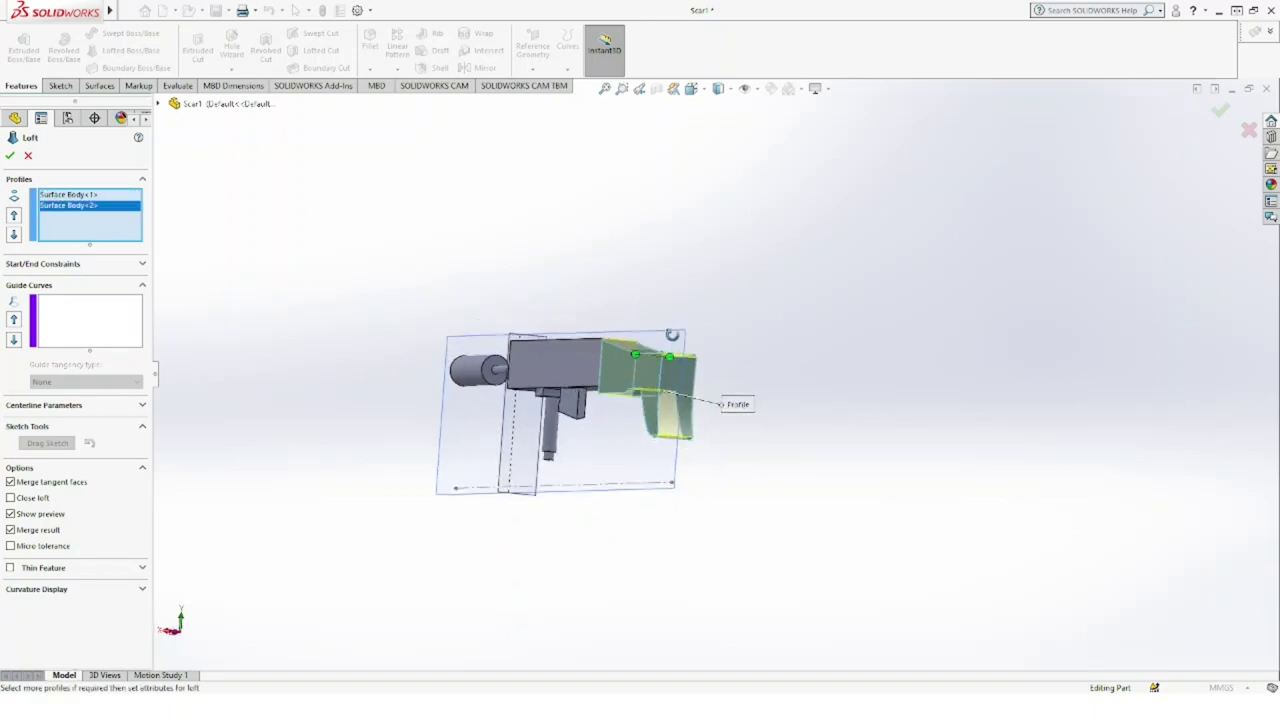
Step: Add 3DSketch1 as the guide curve and create Loft2 for the stock
left_click(94, 320)
scroll(750, 375, "down", 2)
scroll(750, 375, "down", 3)
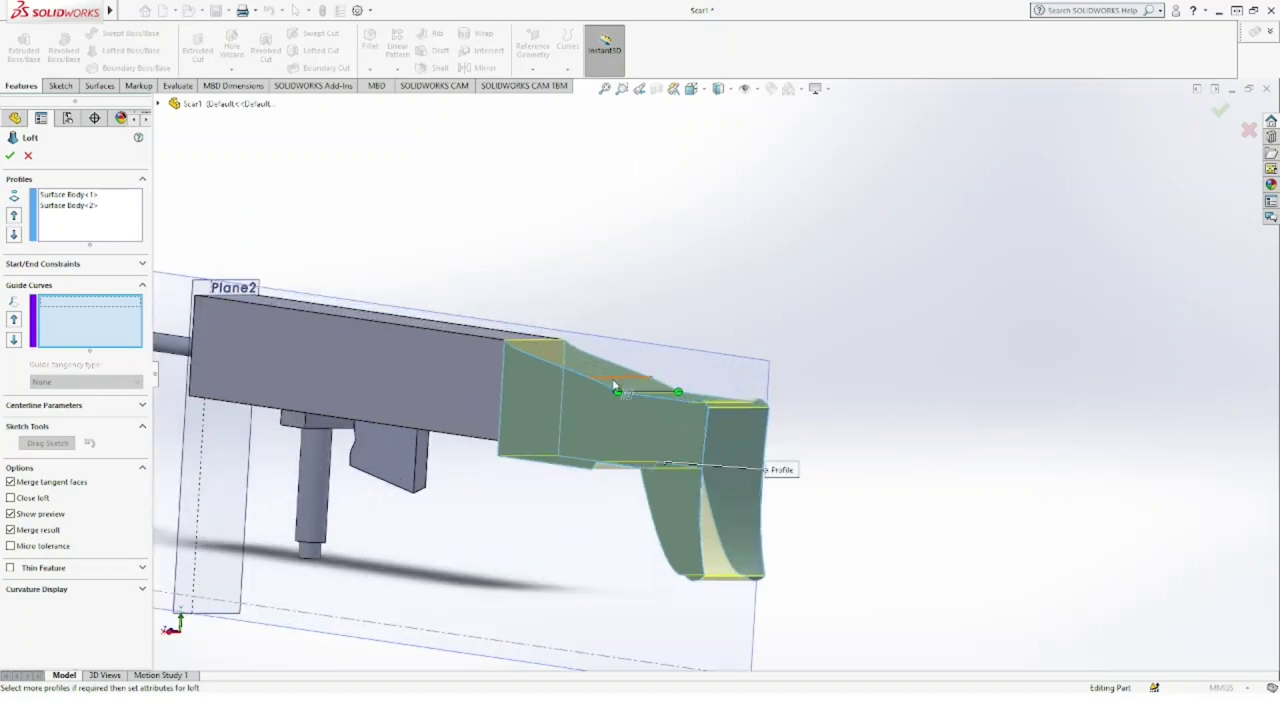
left_click(614, 385)
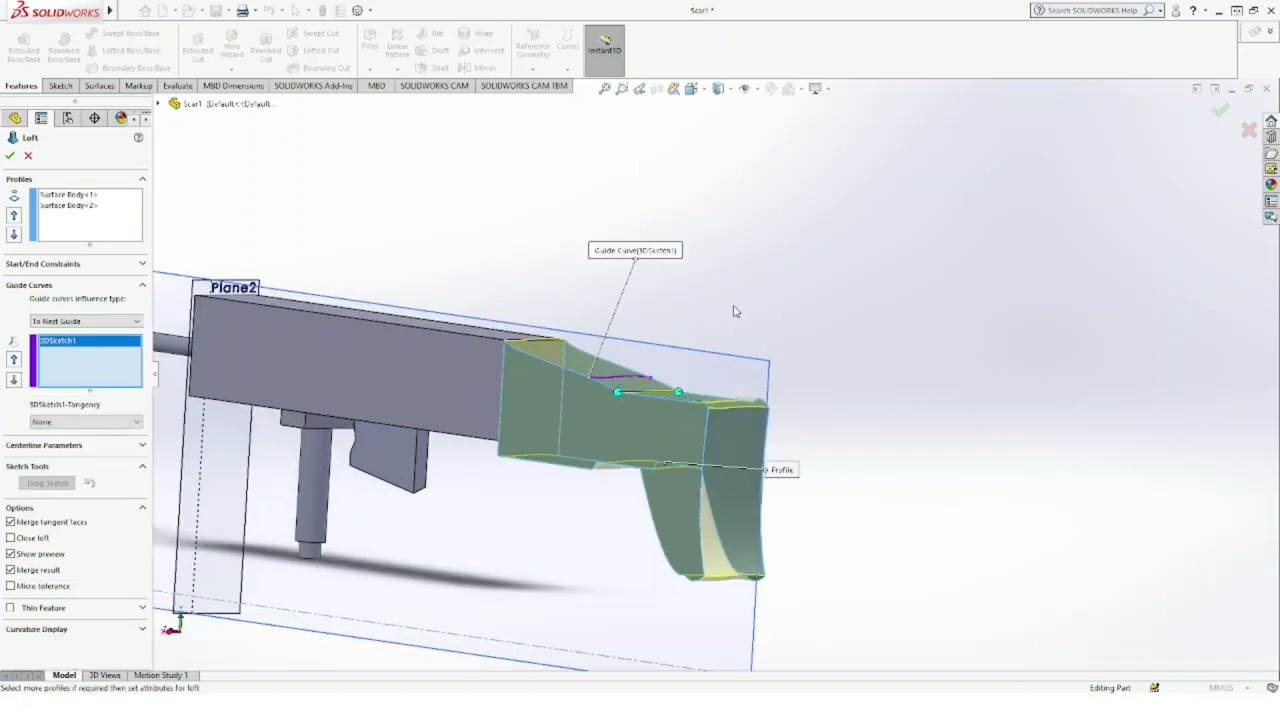
mouse_move(735, 345)
middle_mouse_down()
mouse_move(661, 309)
mouse_move(747, 324)
mouse_move(735, 340)
middle_mouse_up()
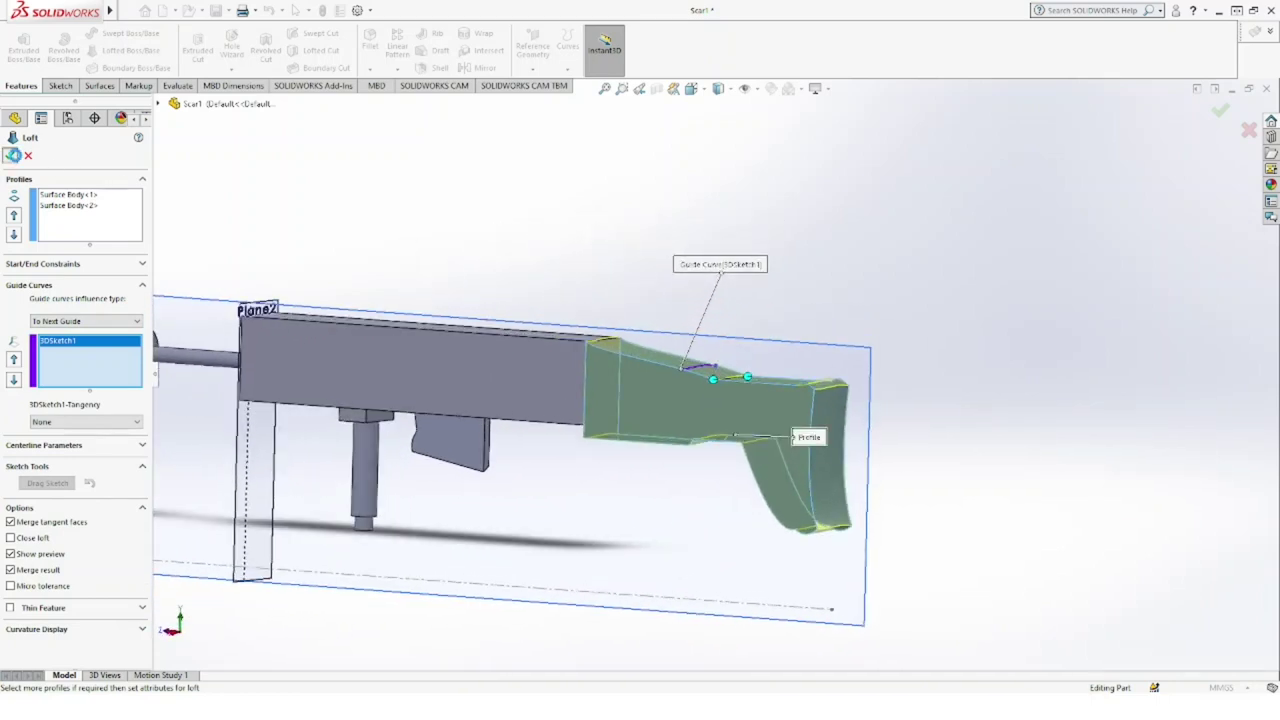
left_click(12, 155)
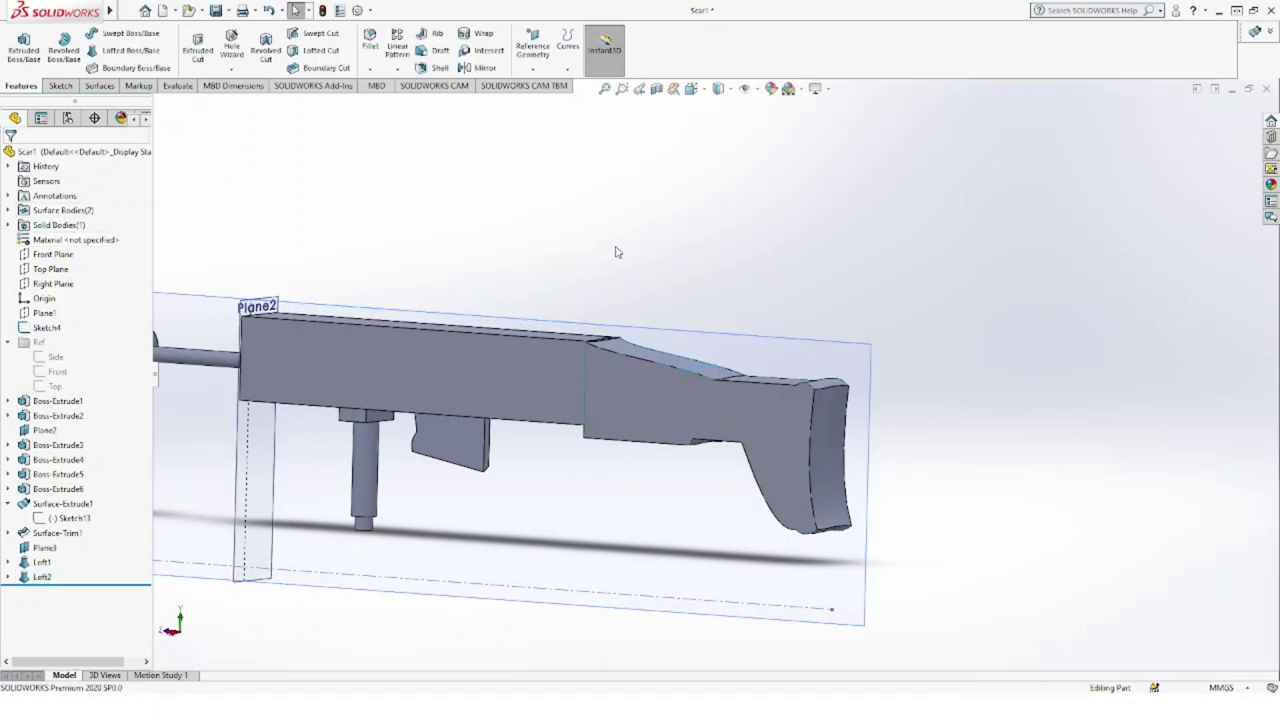
Step: Snap the view to Right using the View Selector
scroll(616, 252, "up", 3)
mouse_move(654, 361)
middle_mouse_down()
mouse_move(697, 294)
mouse_move(737, 294)
mouse_move(679, 360)
mouse_move(716, 407)
middle_mouse_up()
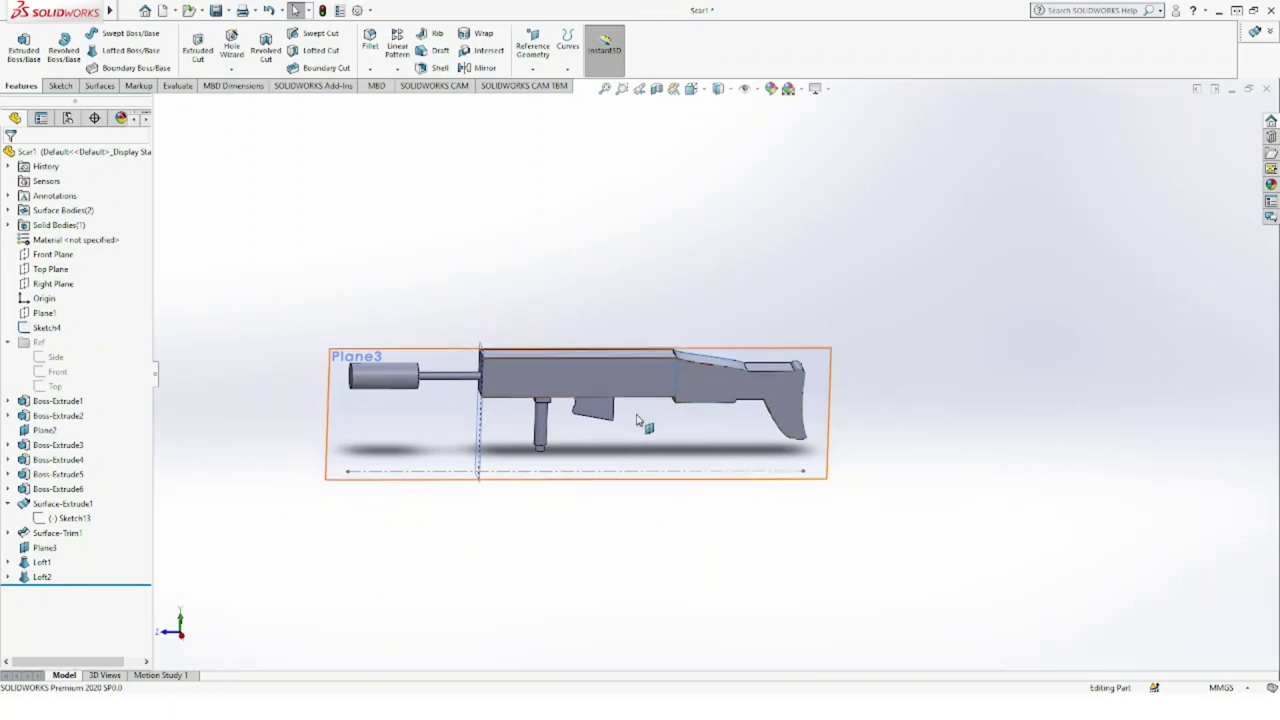
middle_click_drag(636, 420, 657, 303)
left_click(690, 89)
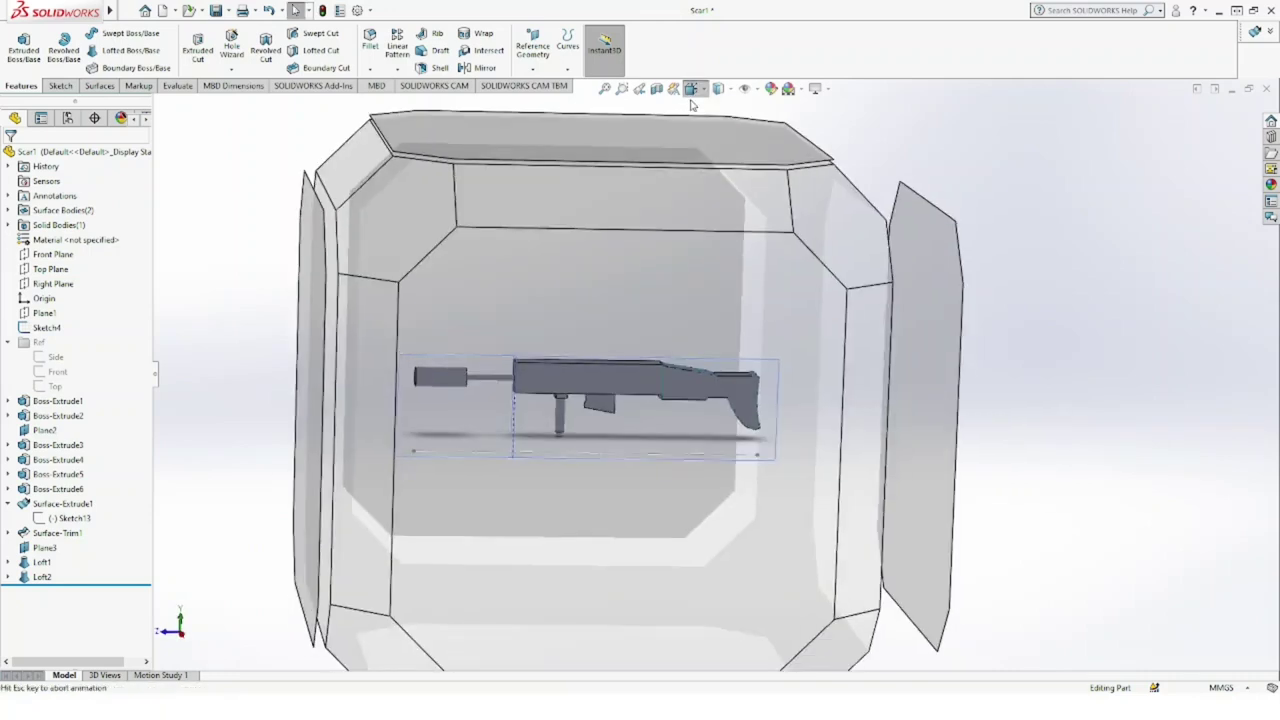
left_click(632, 405)
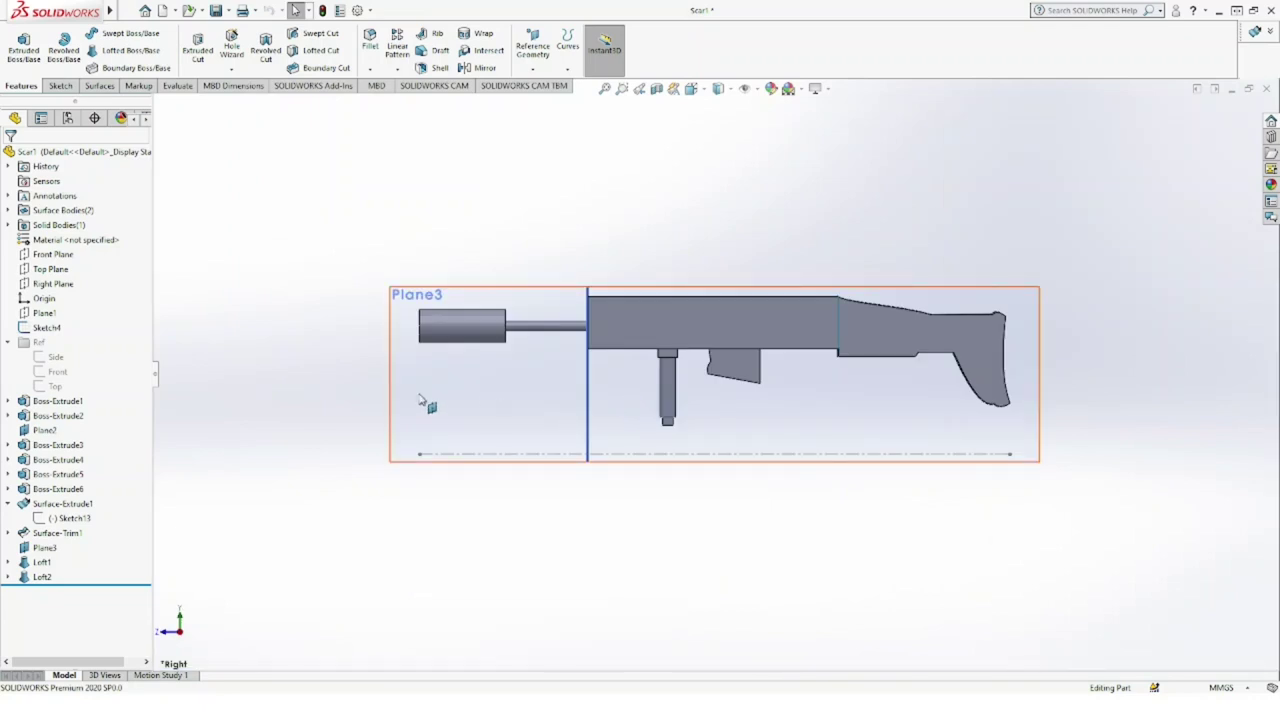
Step: Show the hidden Ref blueprint sketches and select Right Plane
left_click(40, 343)
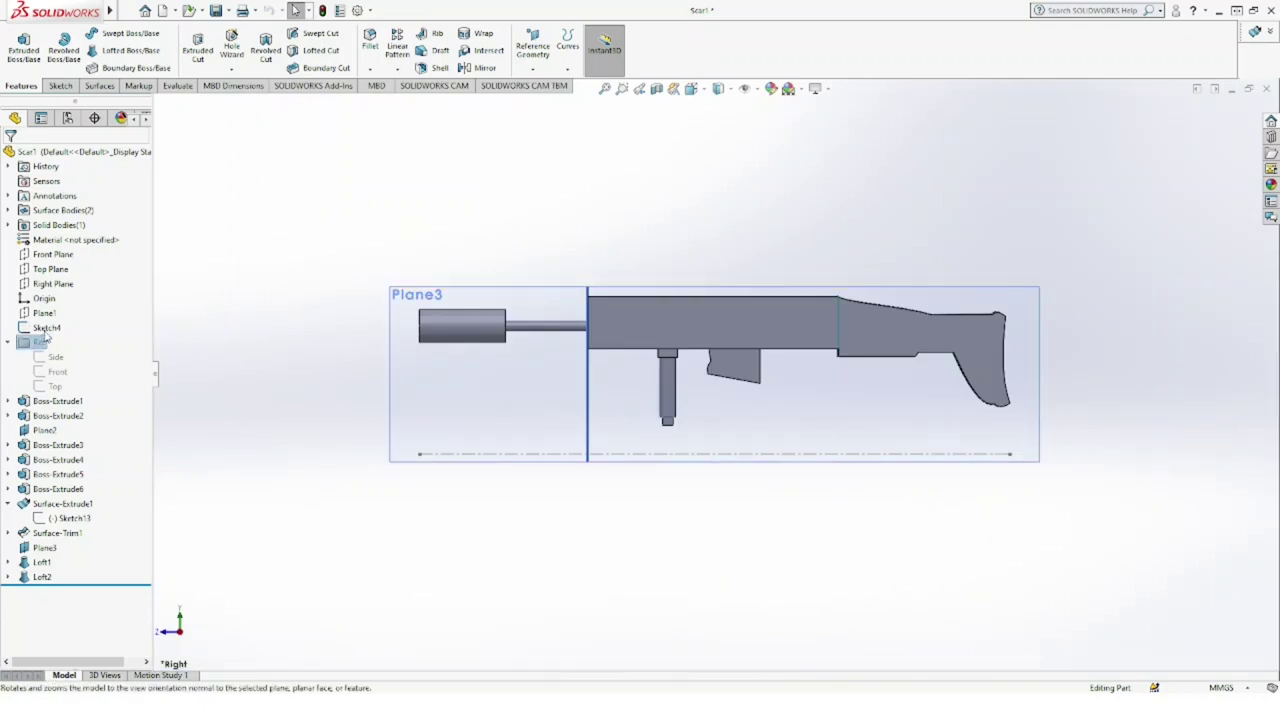
left_click(54, 310)
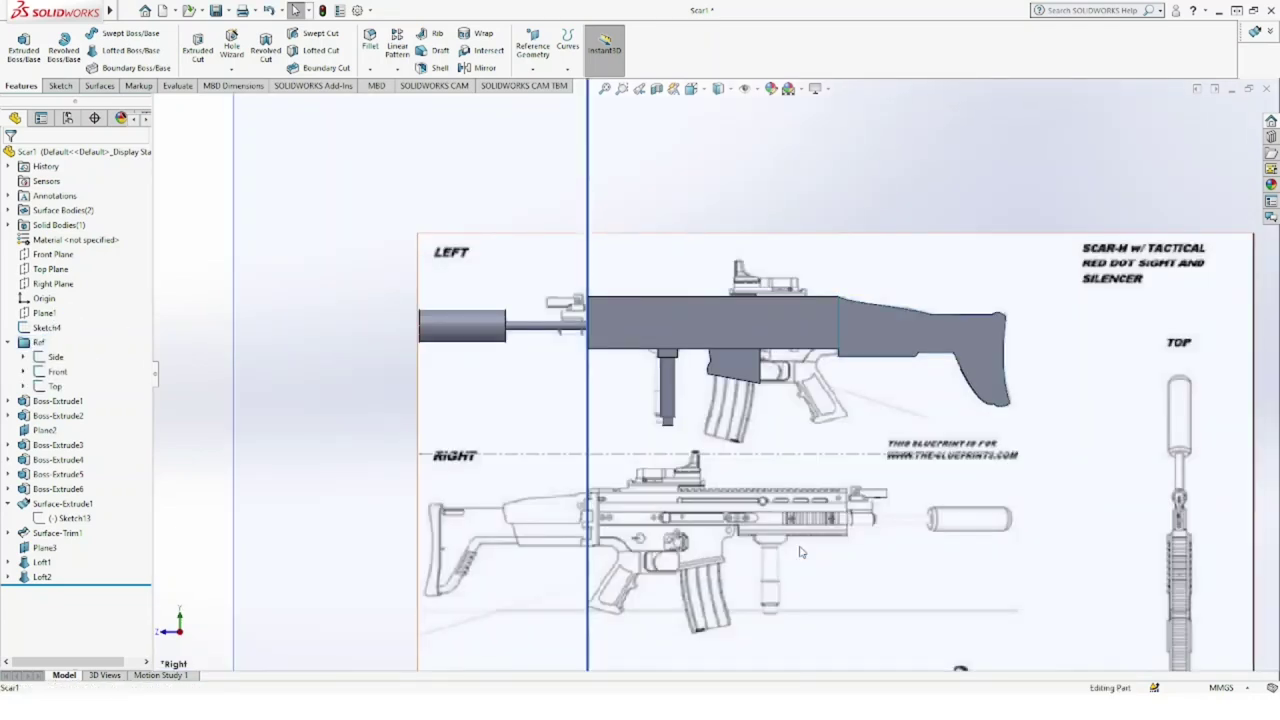
scroll(819, 483, "up", 3)
scroll(830, 407, "down", 3)
scroll(830, 407, "down", 1)
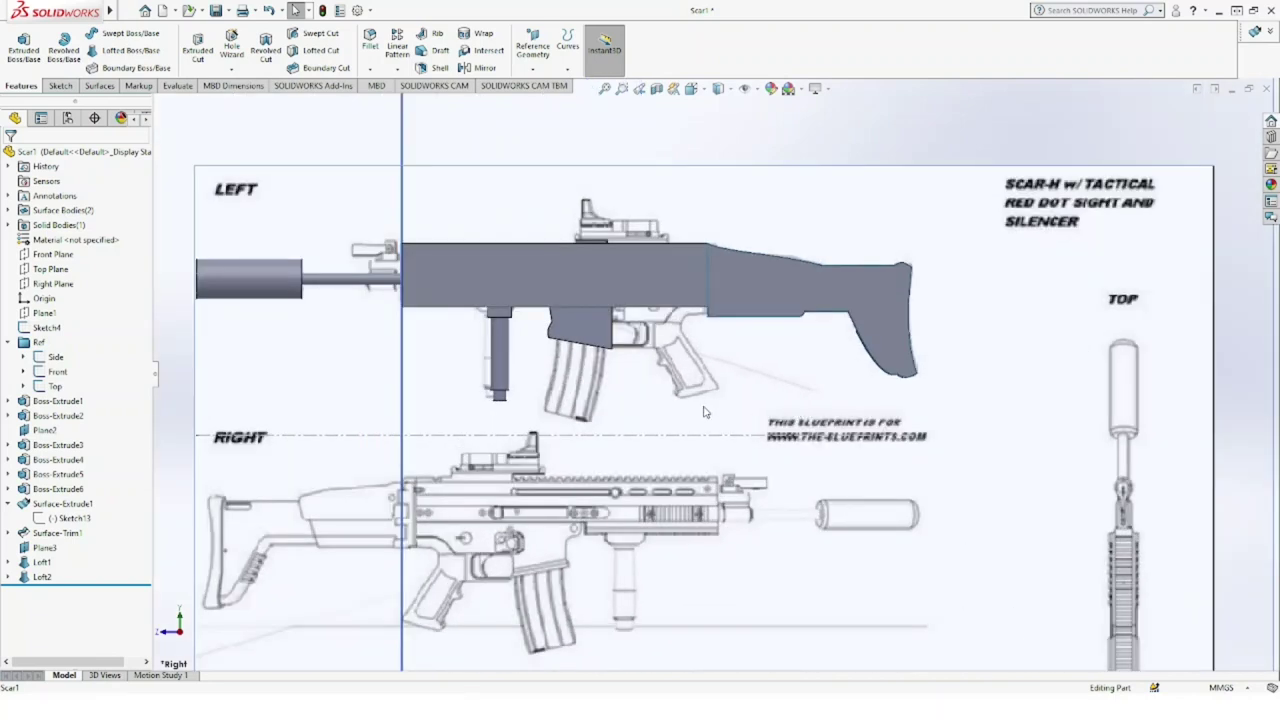
left_click(53, 284)
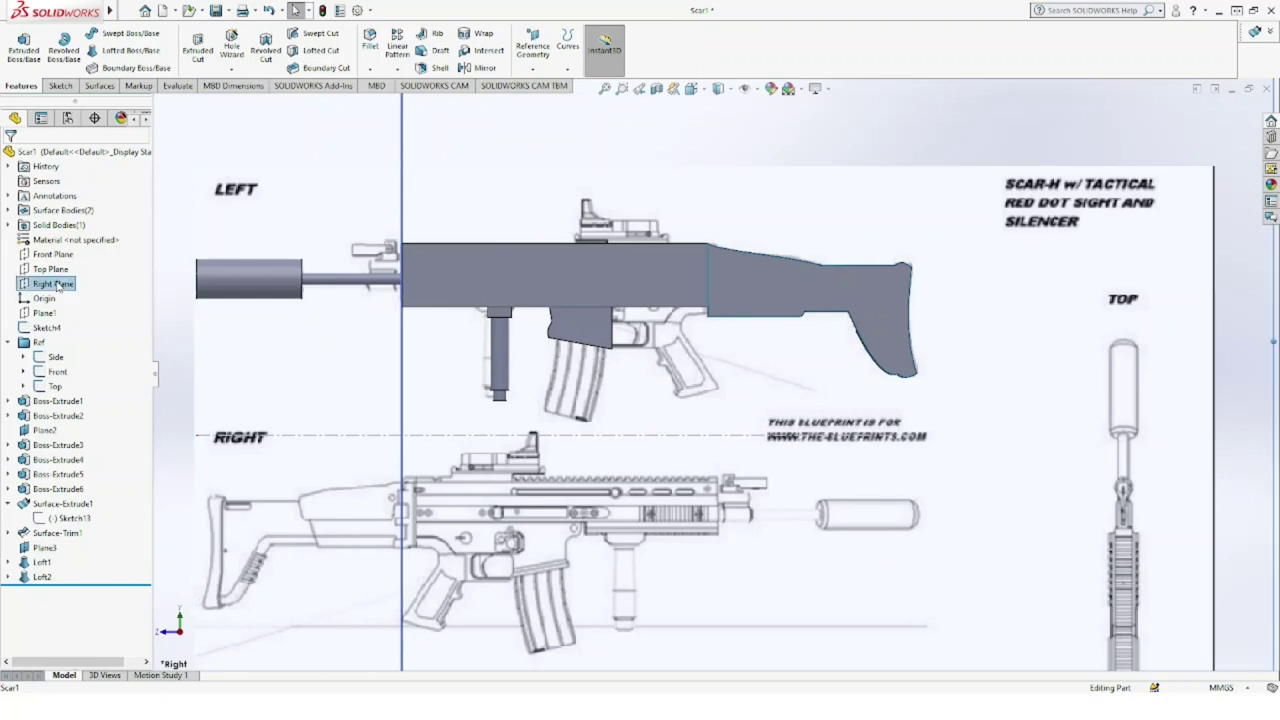
Step: Start a sketch on Right Plane and trace the pistol grip's base with a reshaped spline
left_click(68, 272)
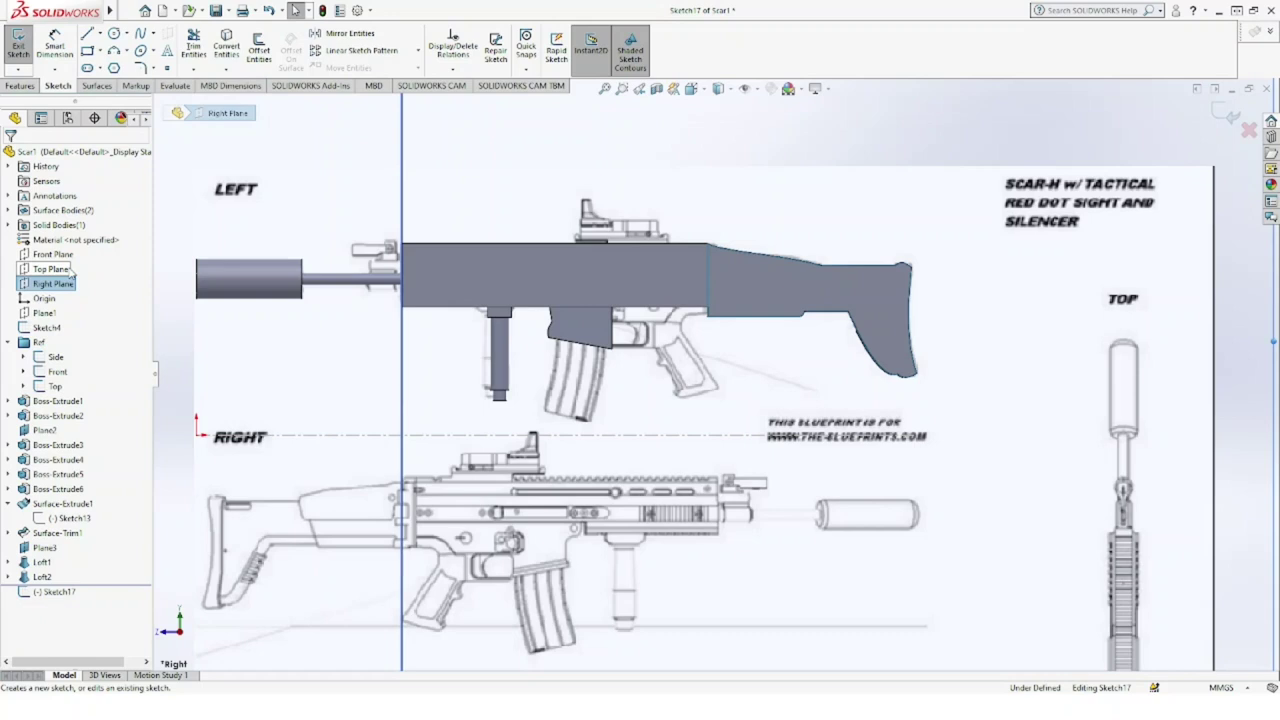
left_click(140, 33)
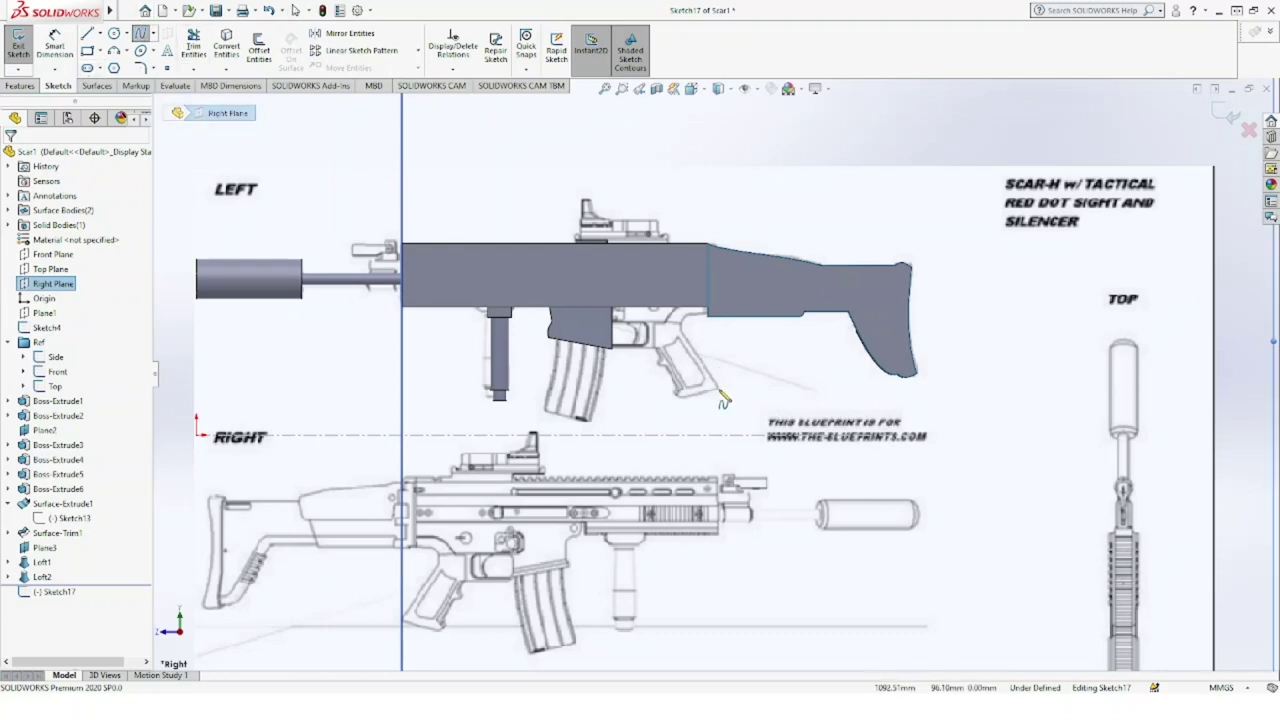
left_click(698, 405)
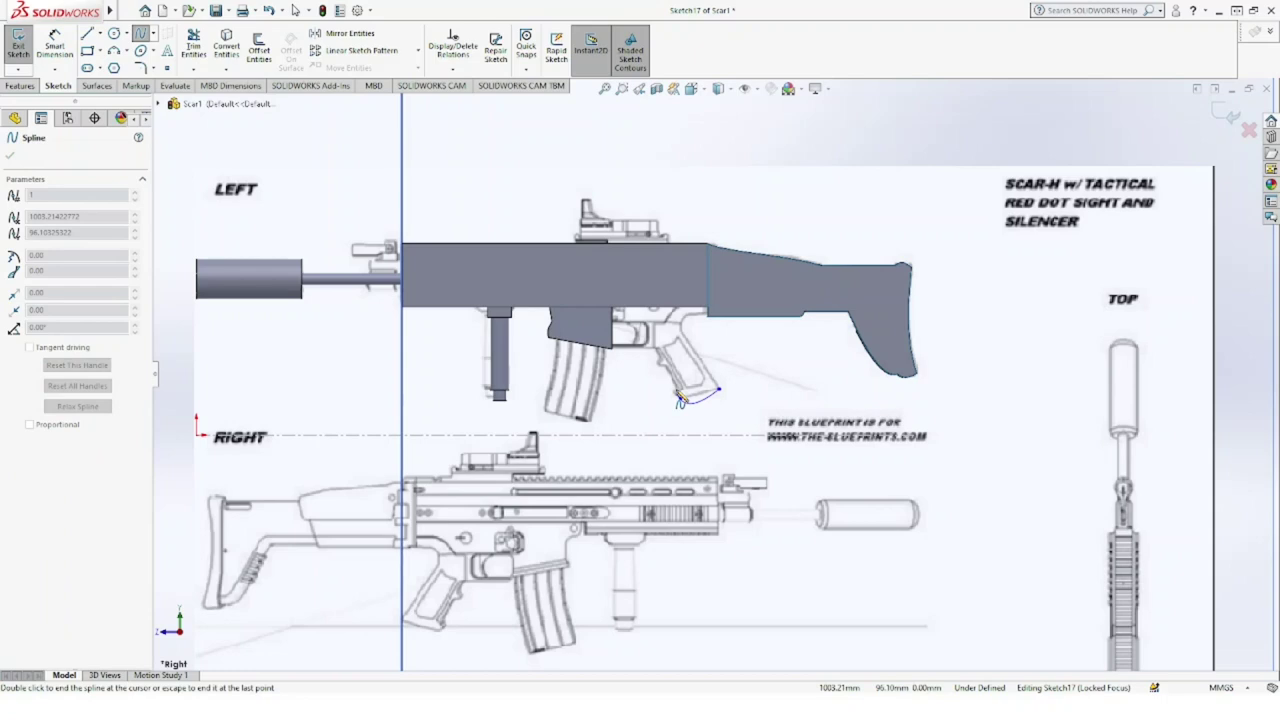
left_click(697, 403)
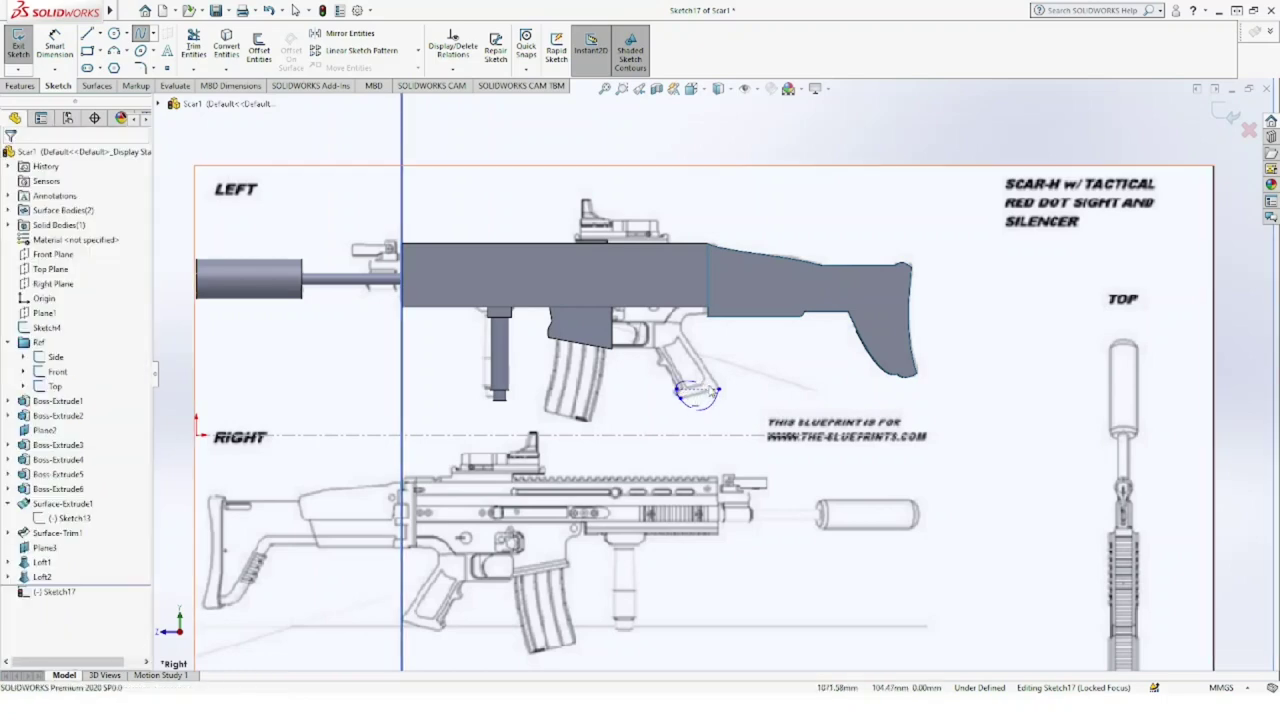
scroll(697, 400, "down", 3)
scroll(697, 400, "down", 2)
scroll(697, 400, "down", 2)
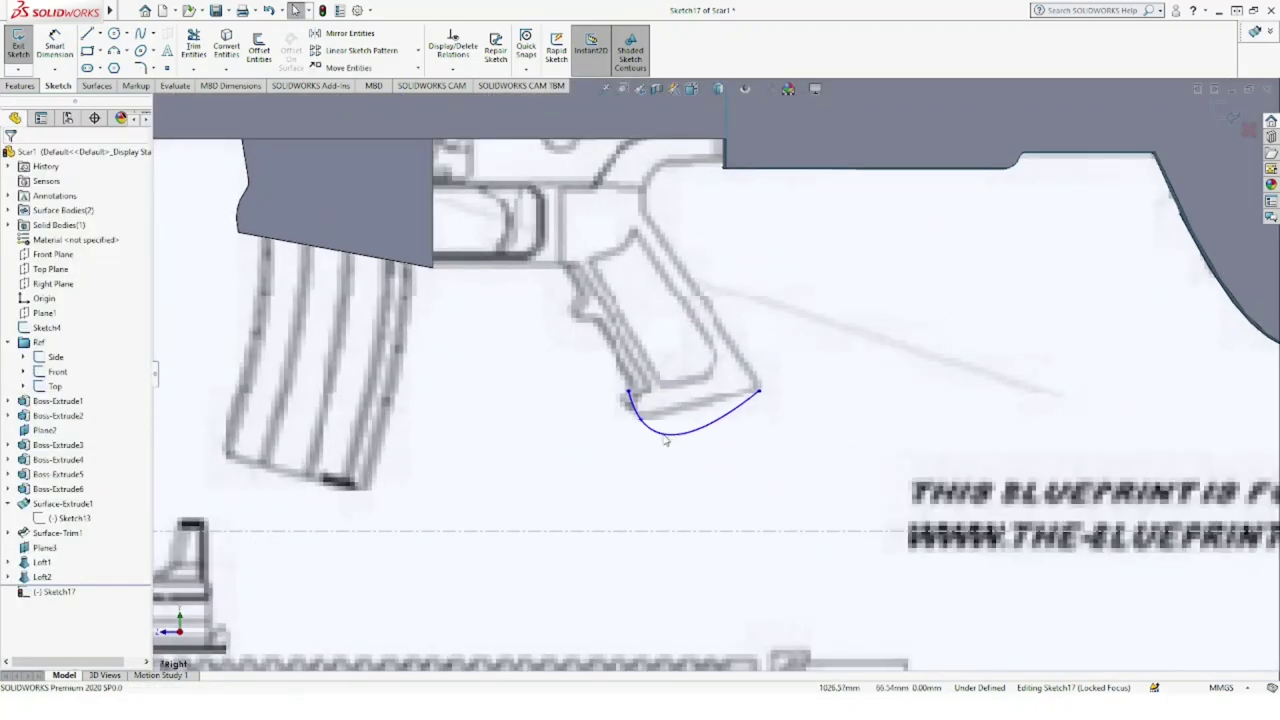
left_click(671, 437)
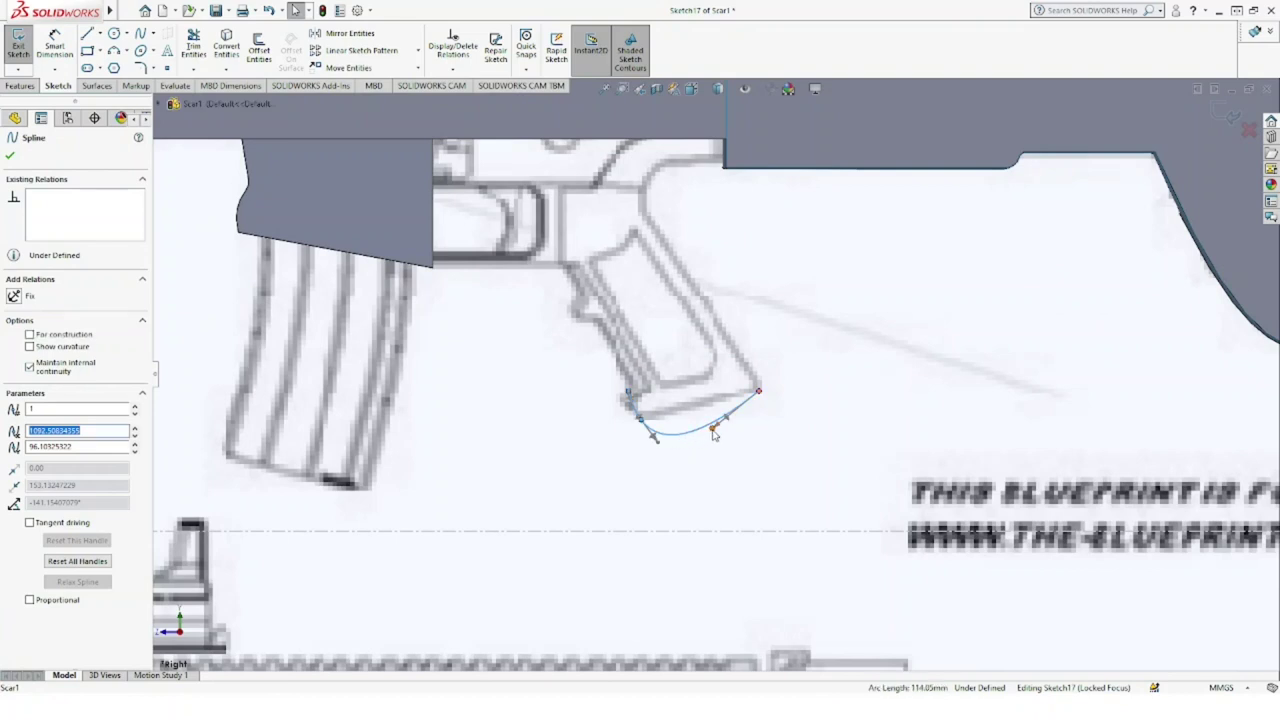
left_click_drag(714, 432, 712, 407)
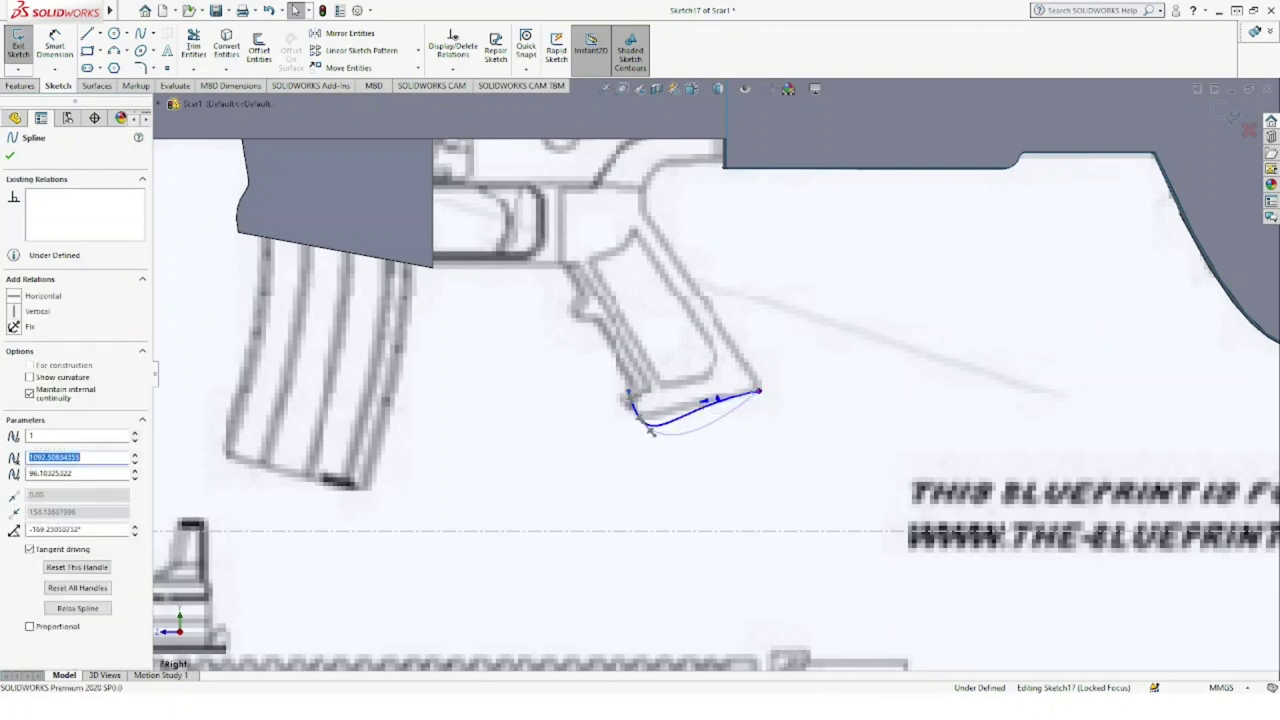
Step: Draw and bend a spline for the grip's back edge, then undo the misdrawn curve
left_click(140, 34)
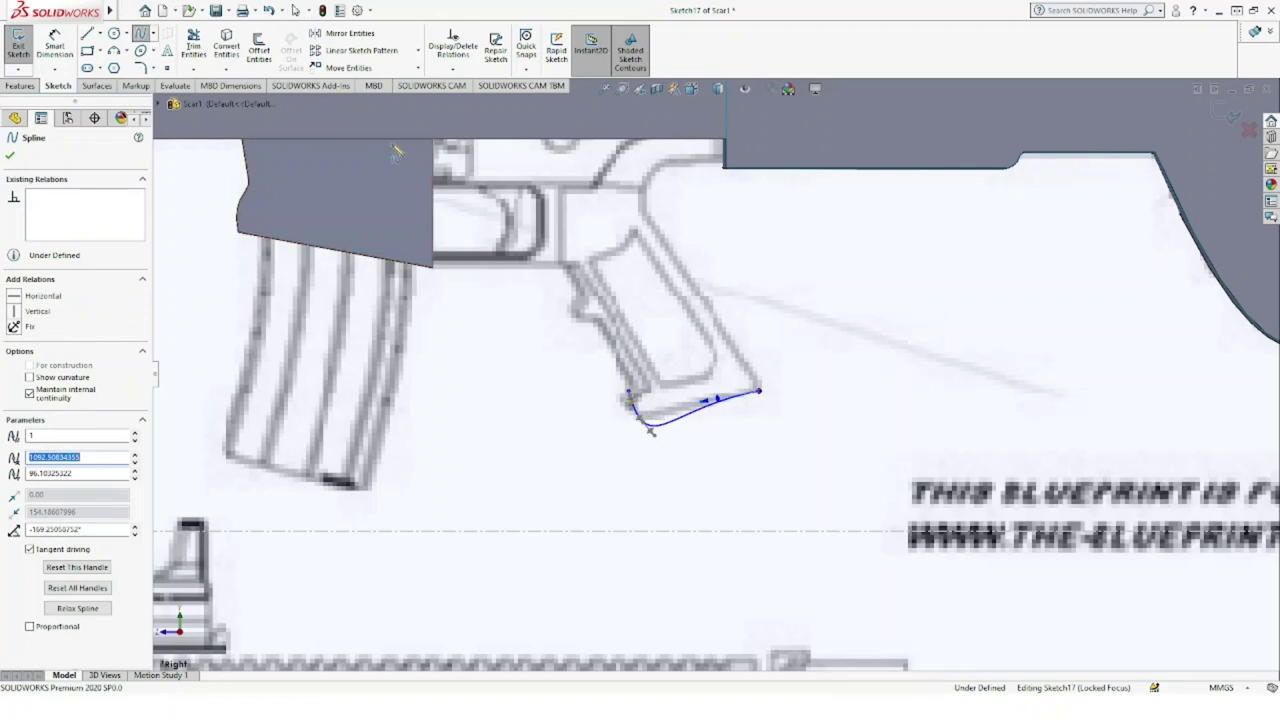
left_click(762, 392)
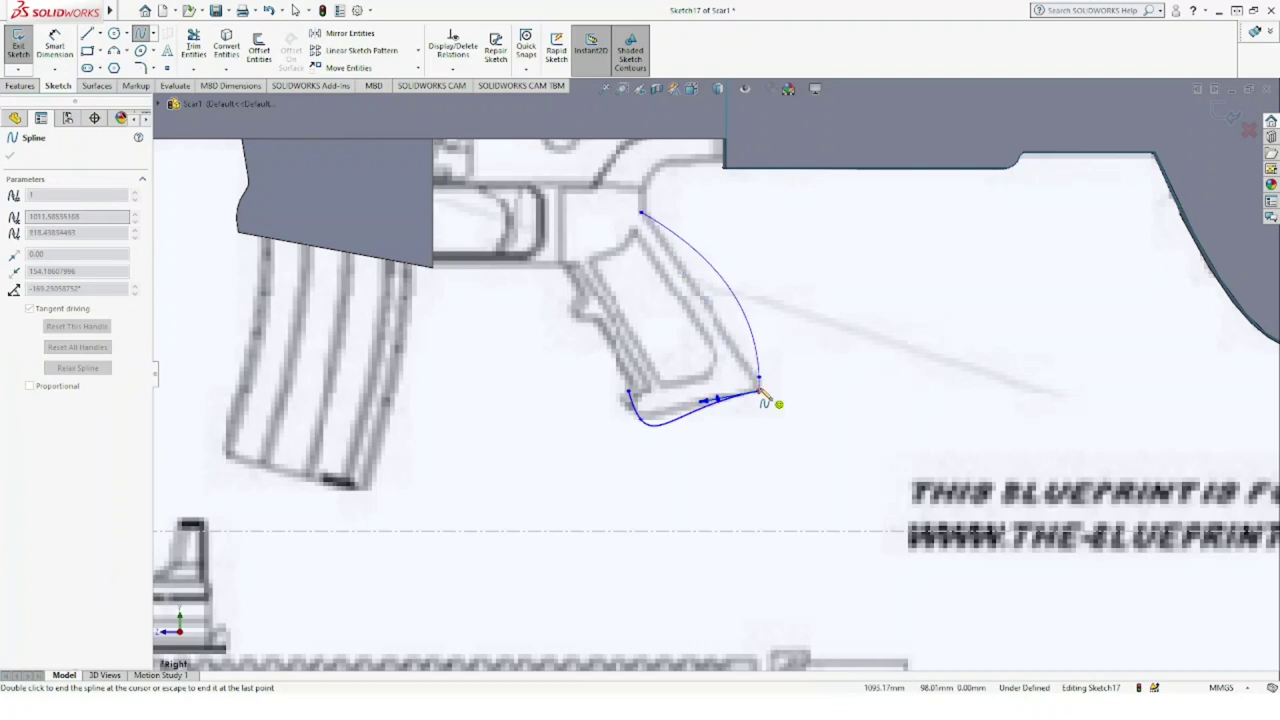
key("Escape")
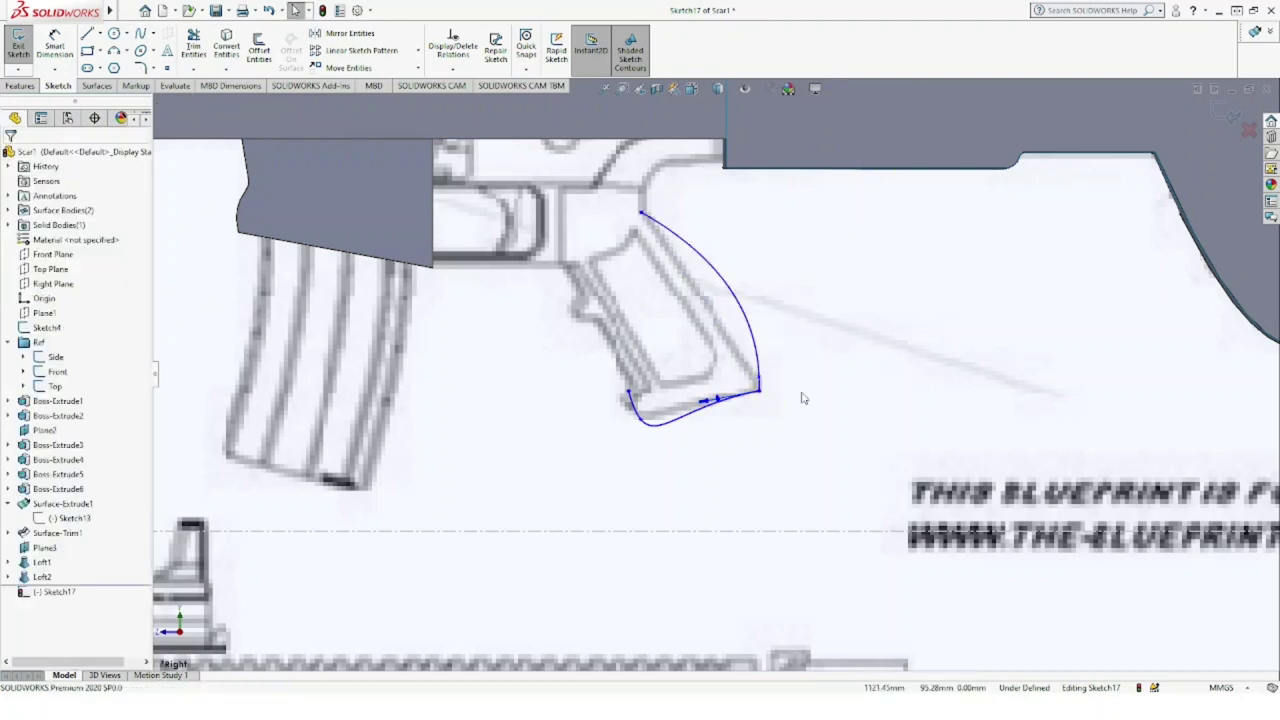
left_click(737, 297)
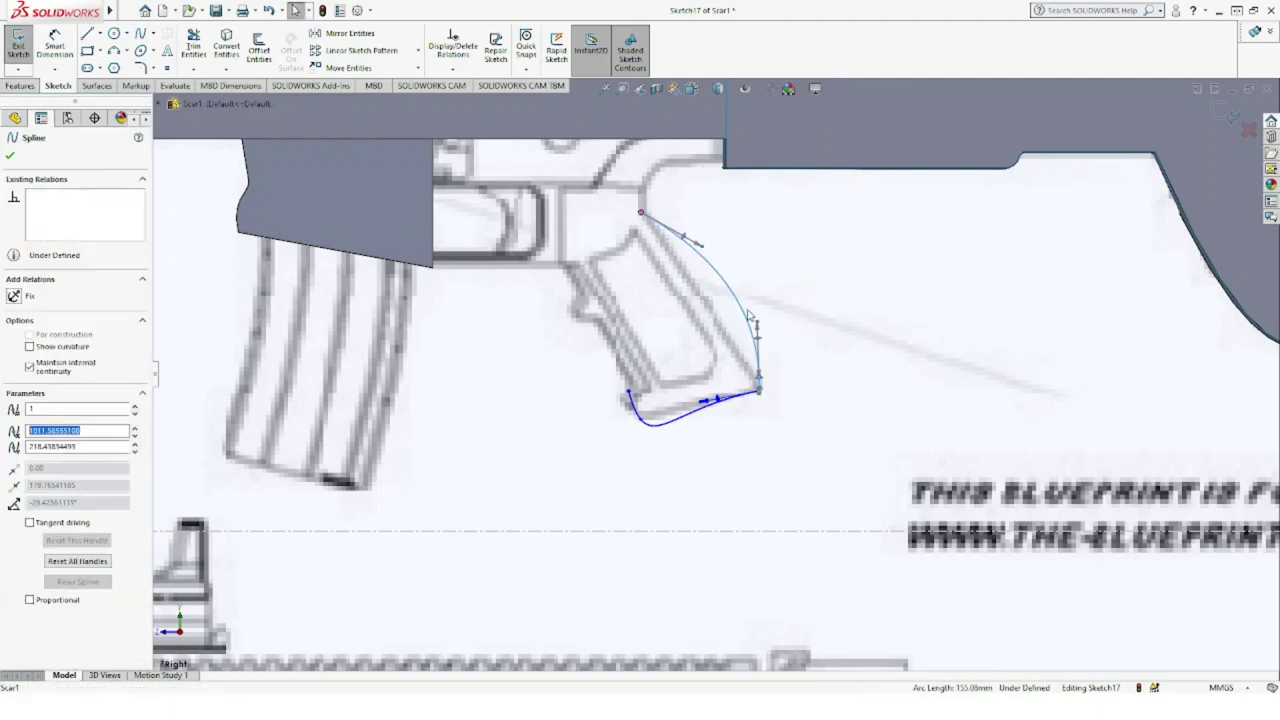
left_click_drag(700, 244, 451, 313)
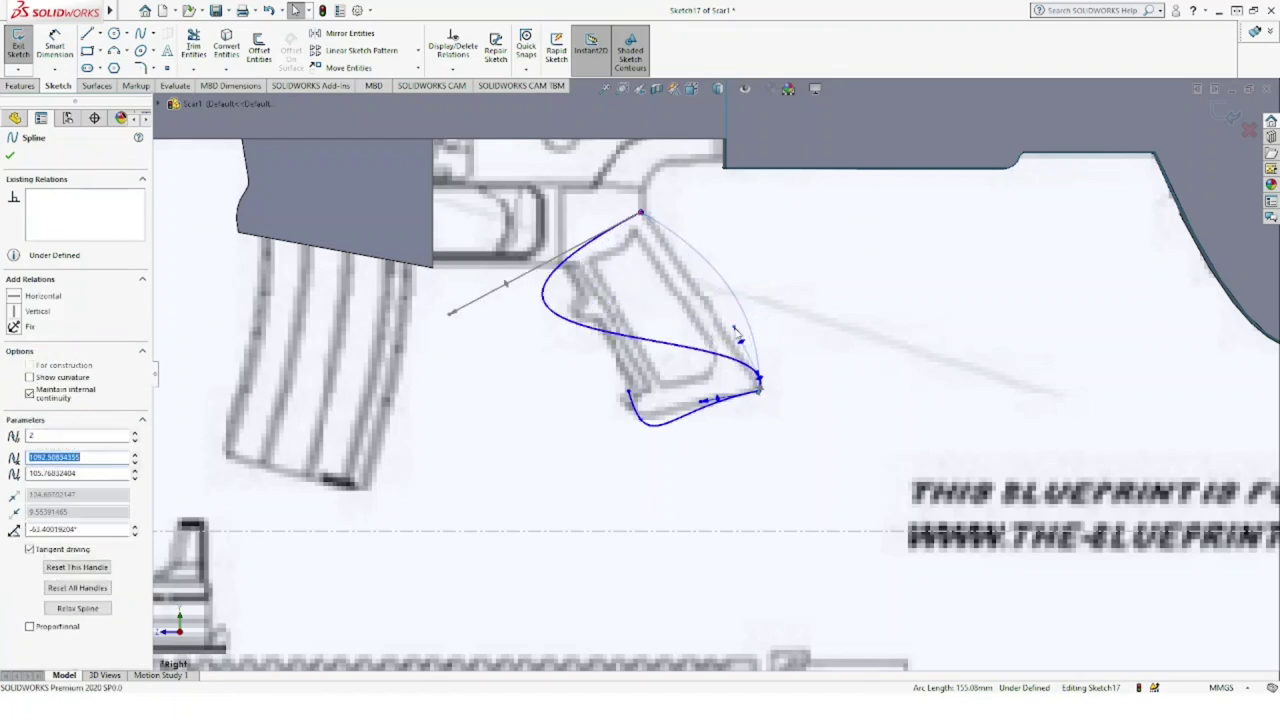
left_click(268, 10)
left_click(268, 10)
left_click(268, 10)
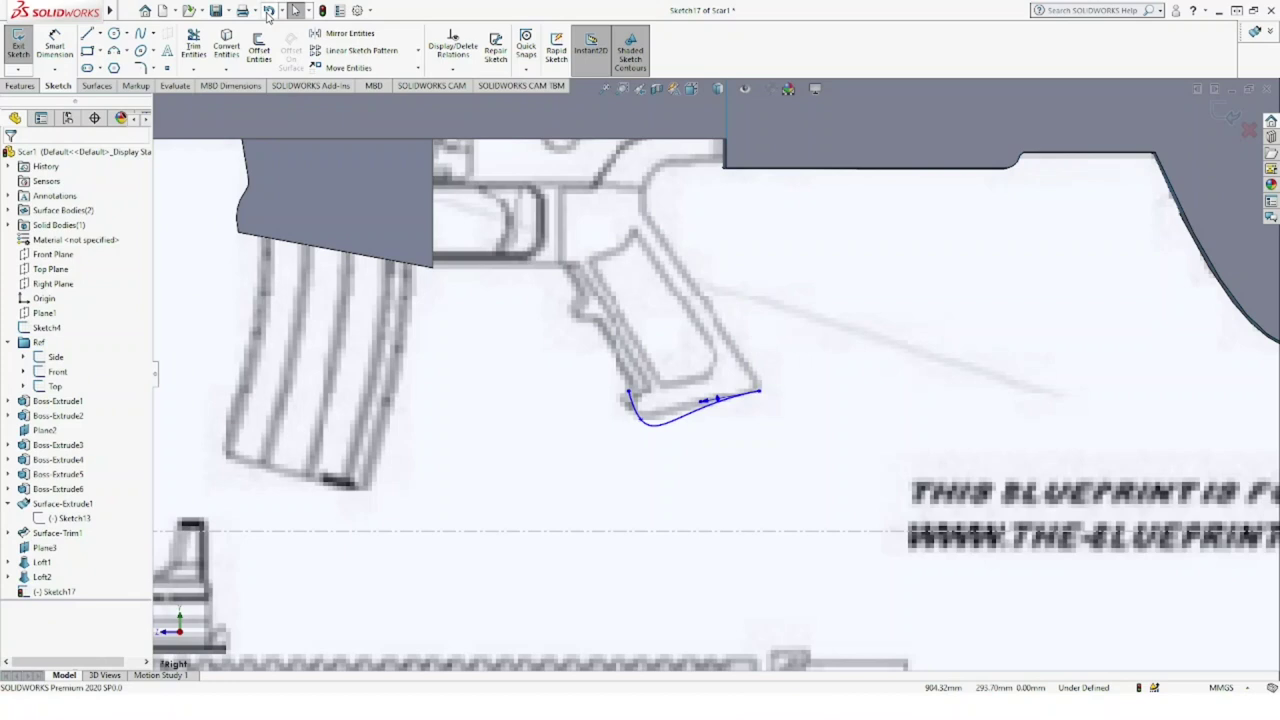
Step: Redraw the grip's rear-edge spline from top to bottom corner and bend it inward
left_click(141, 33)
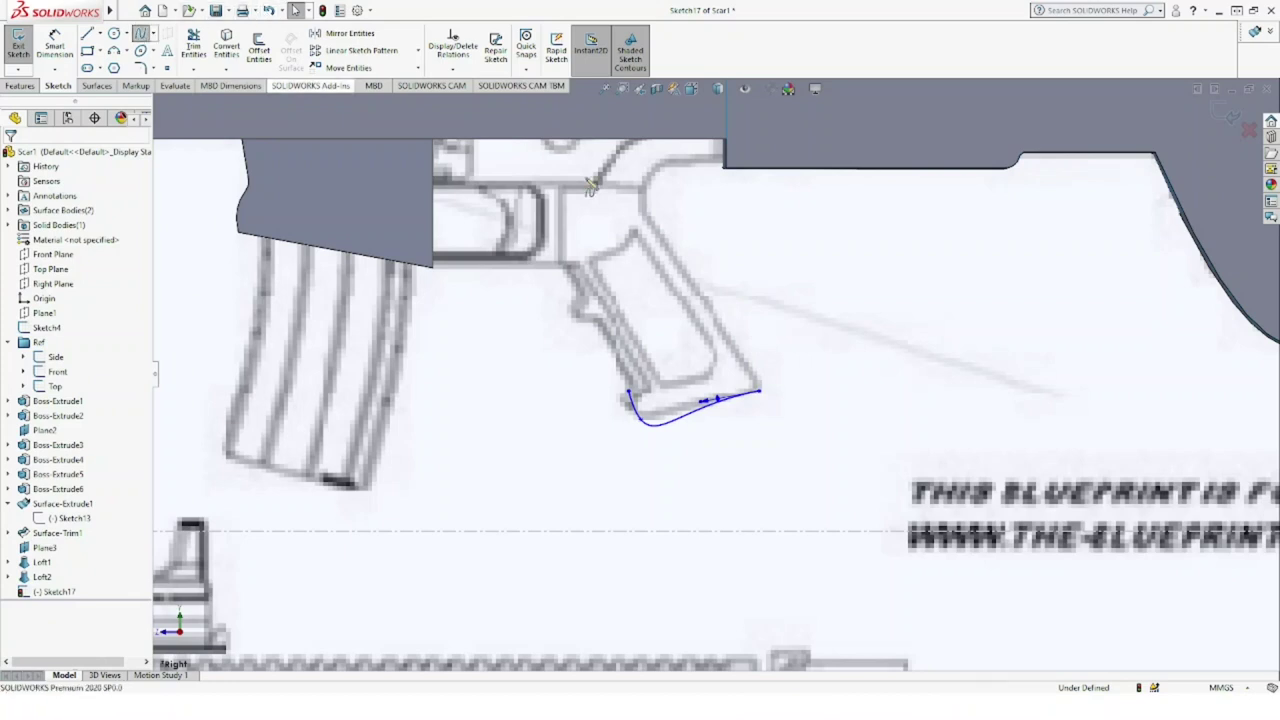
left_click(645, 217)
left_click(760, 390)
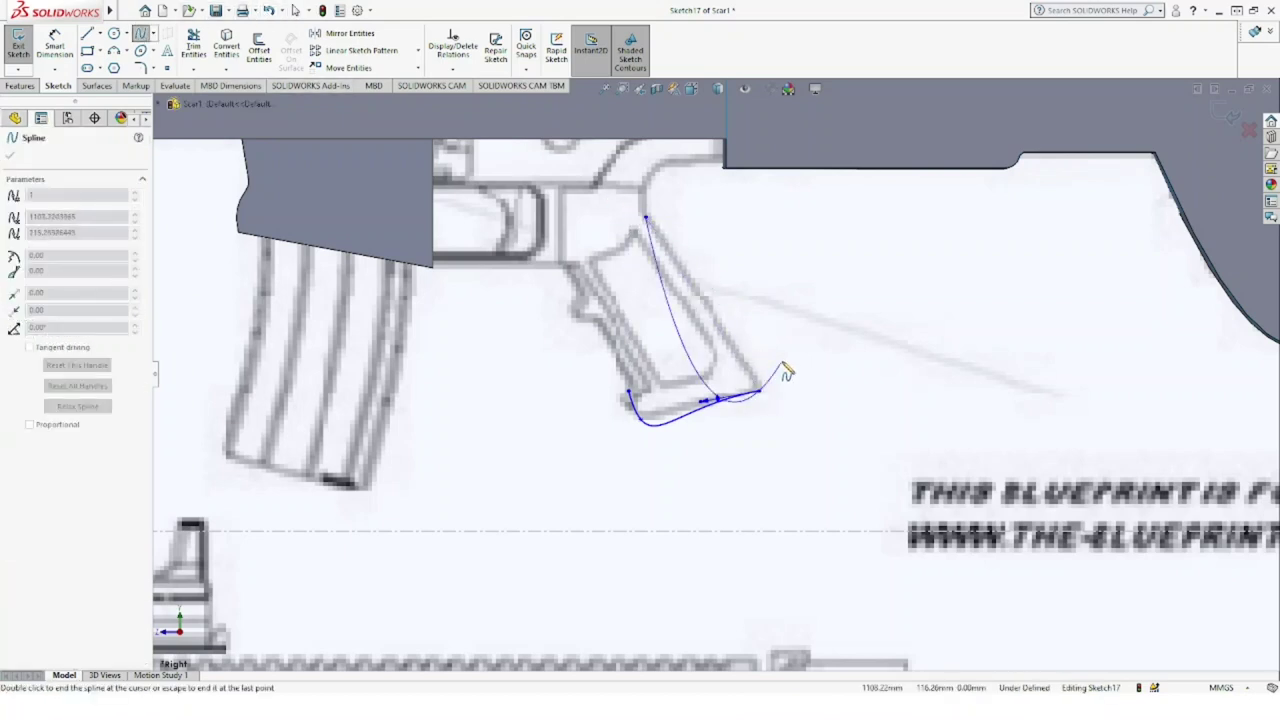
key("Escape")
key("Escape")
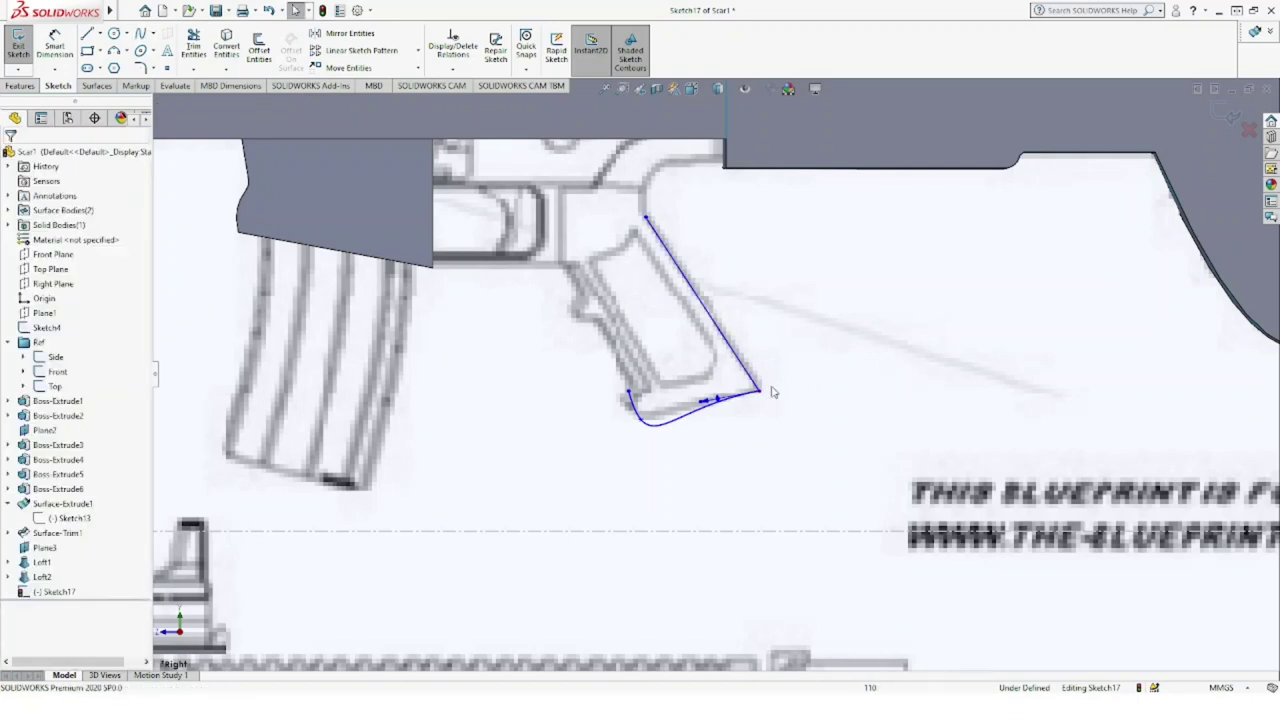
left_click(733, 355)
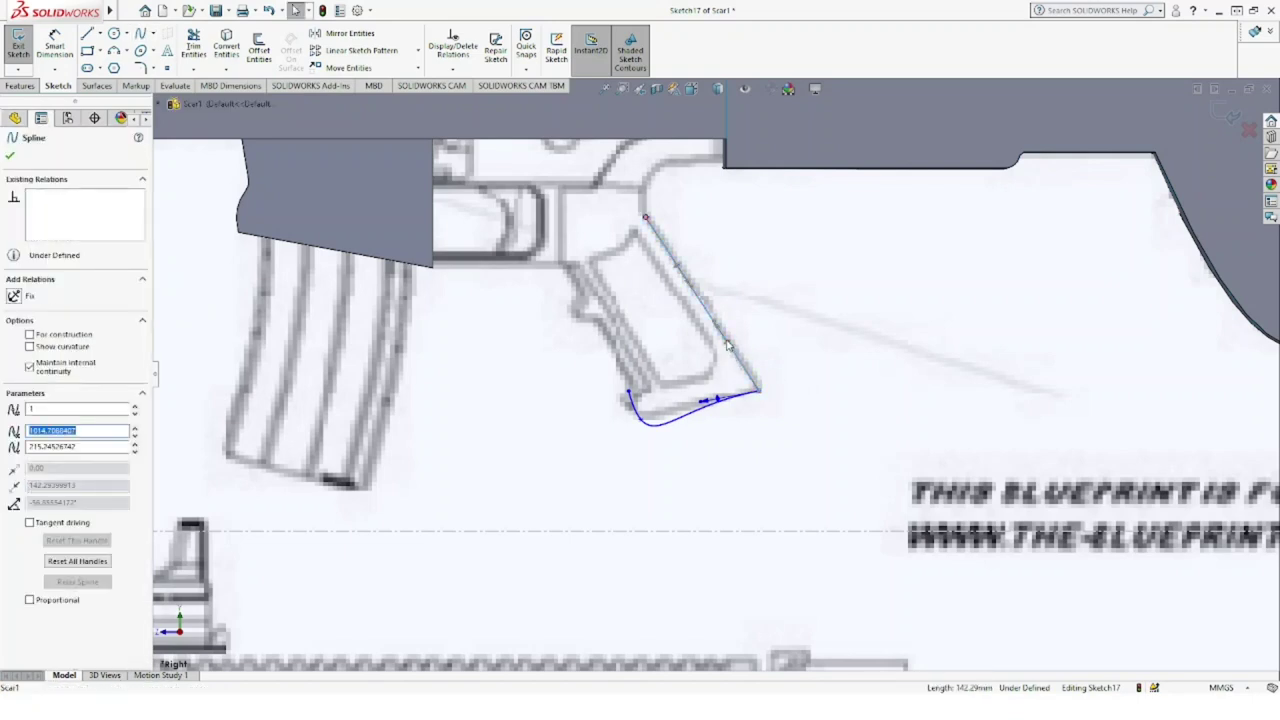
left_click(760, 393)
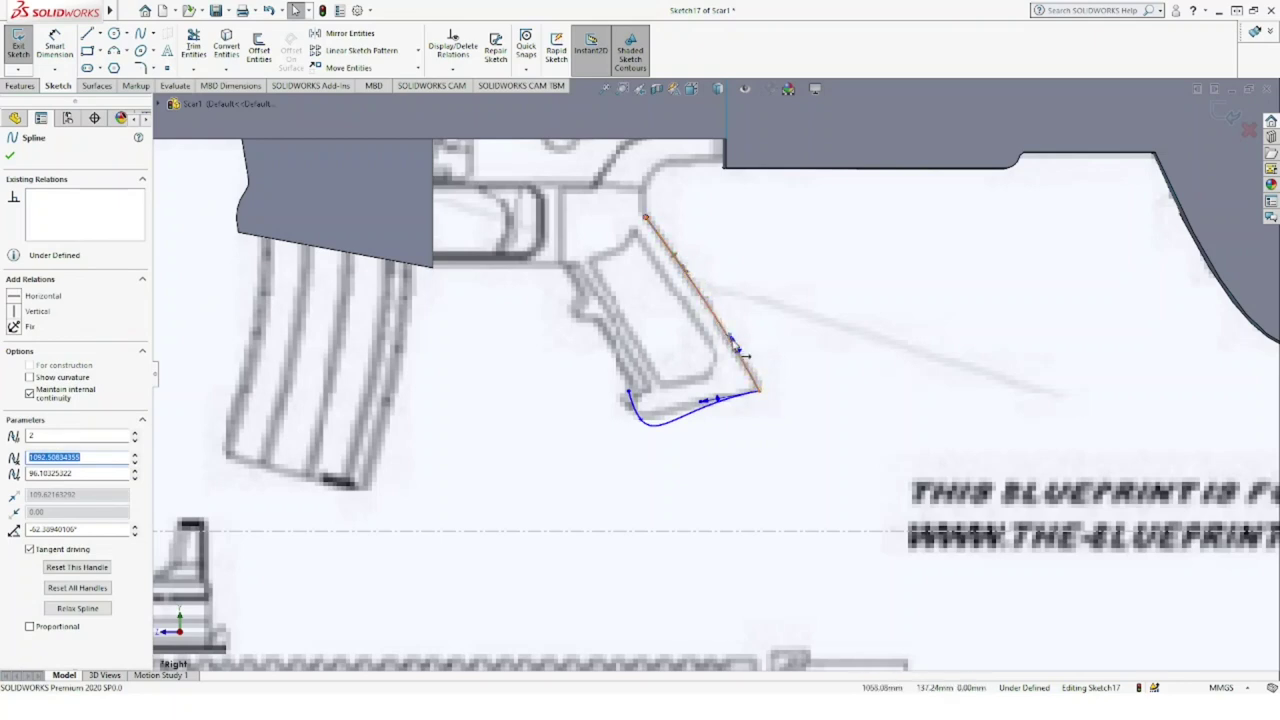
left_click_drag(737, 350, 705, 320)
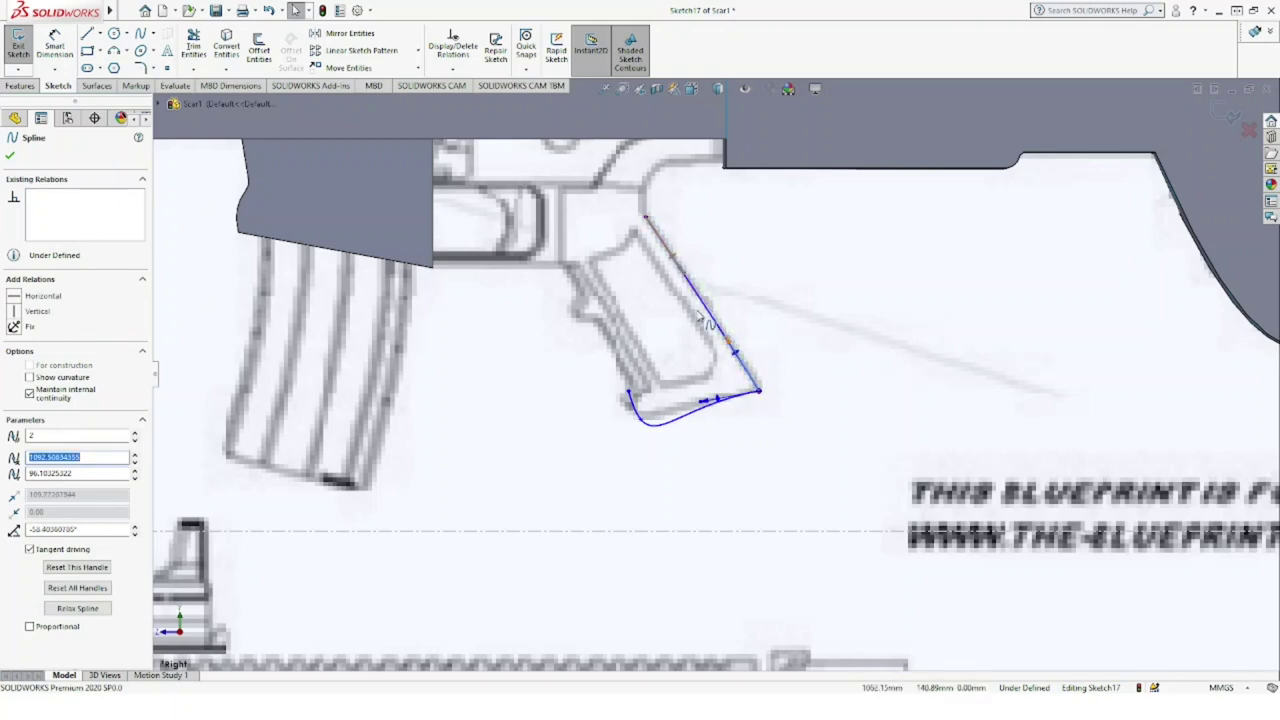
Step: Round the grip's lower rear corner with a 4 mm sketch fillet
left_click(146, 71)
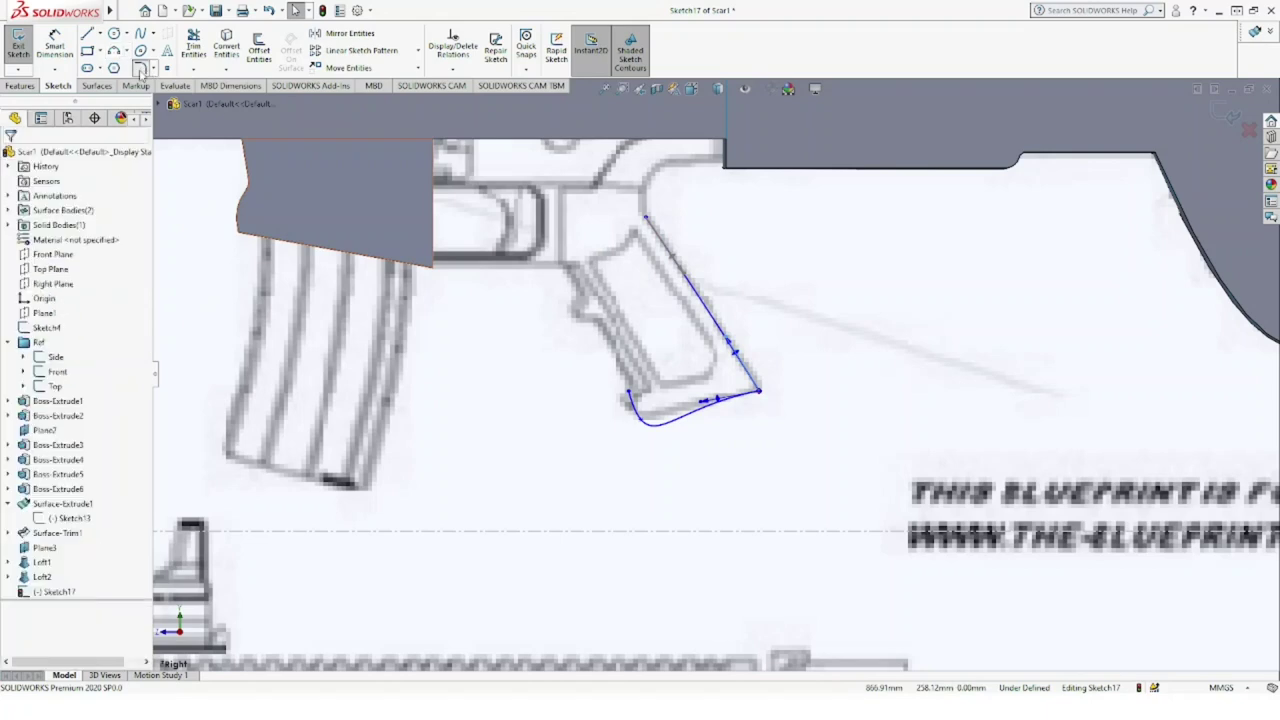
left_click(759, 395)
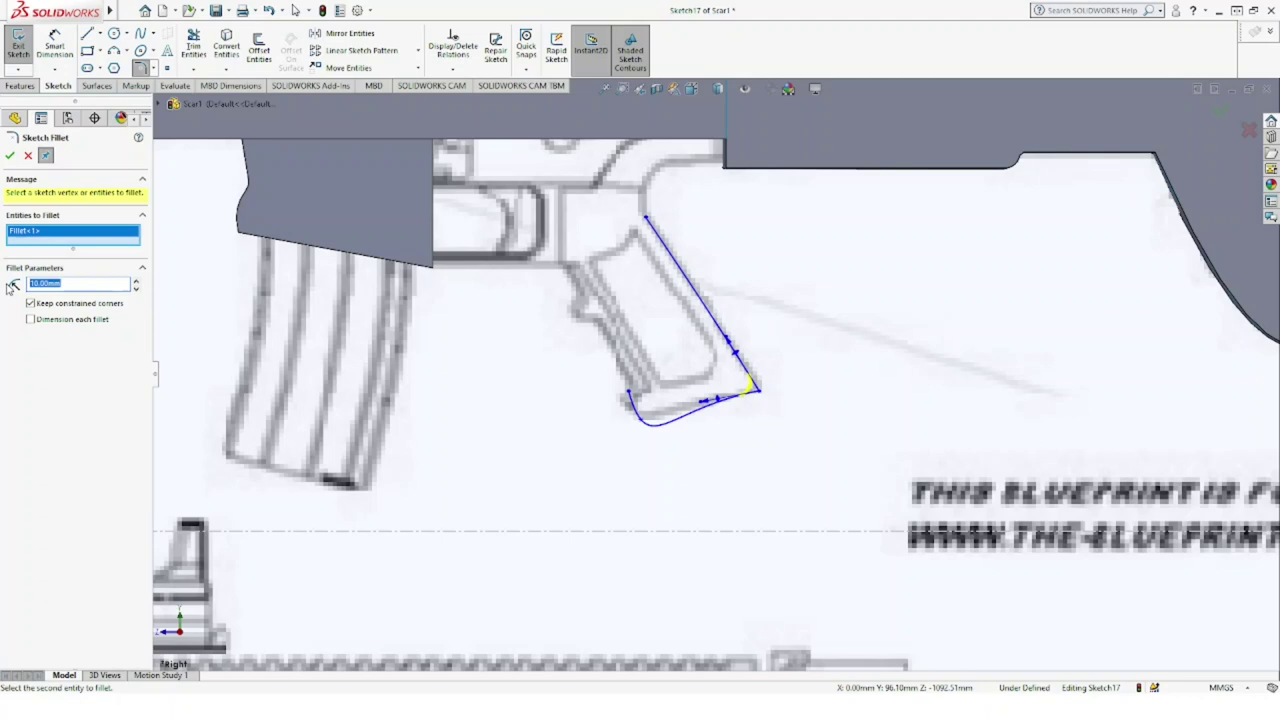
left_click(12, 157)
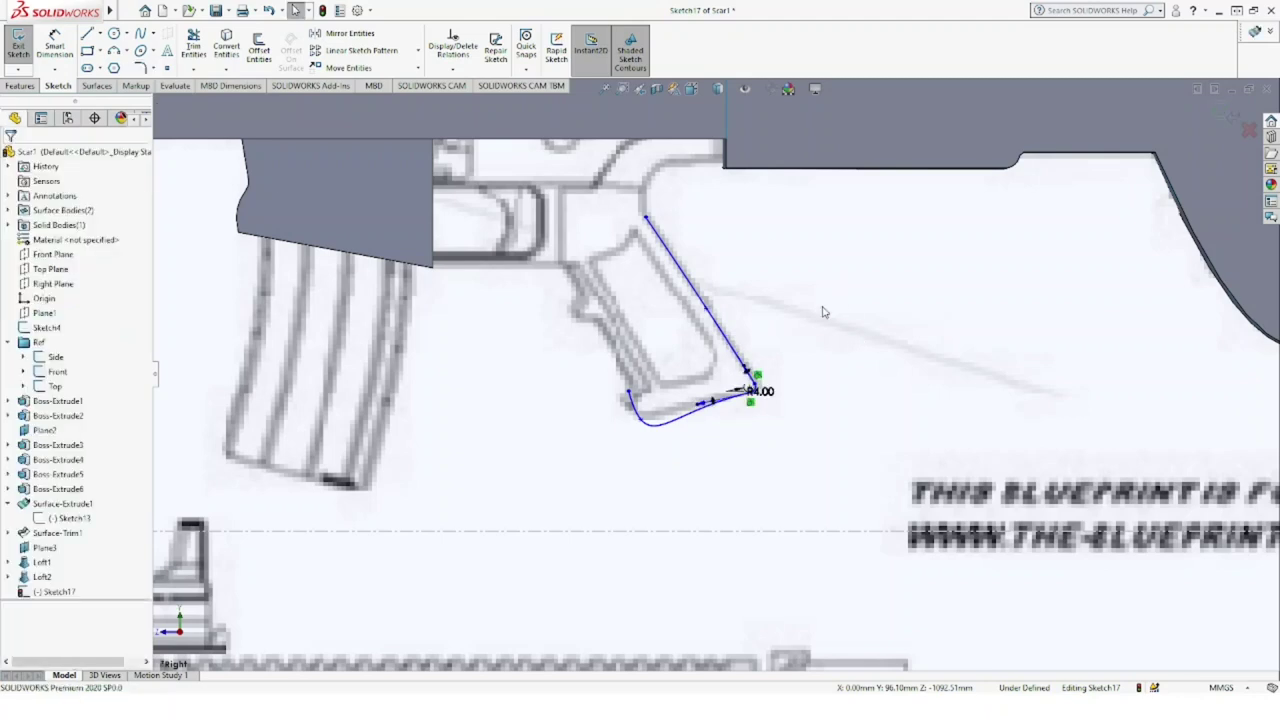
scroll(823, 312, "up", 3)
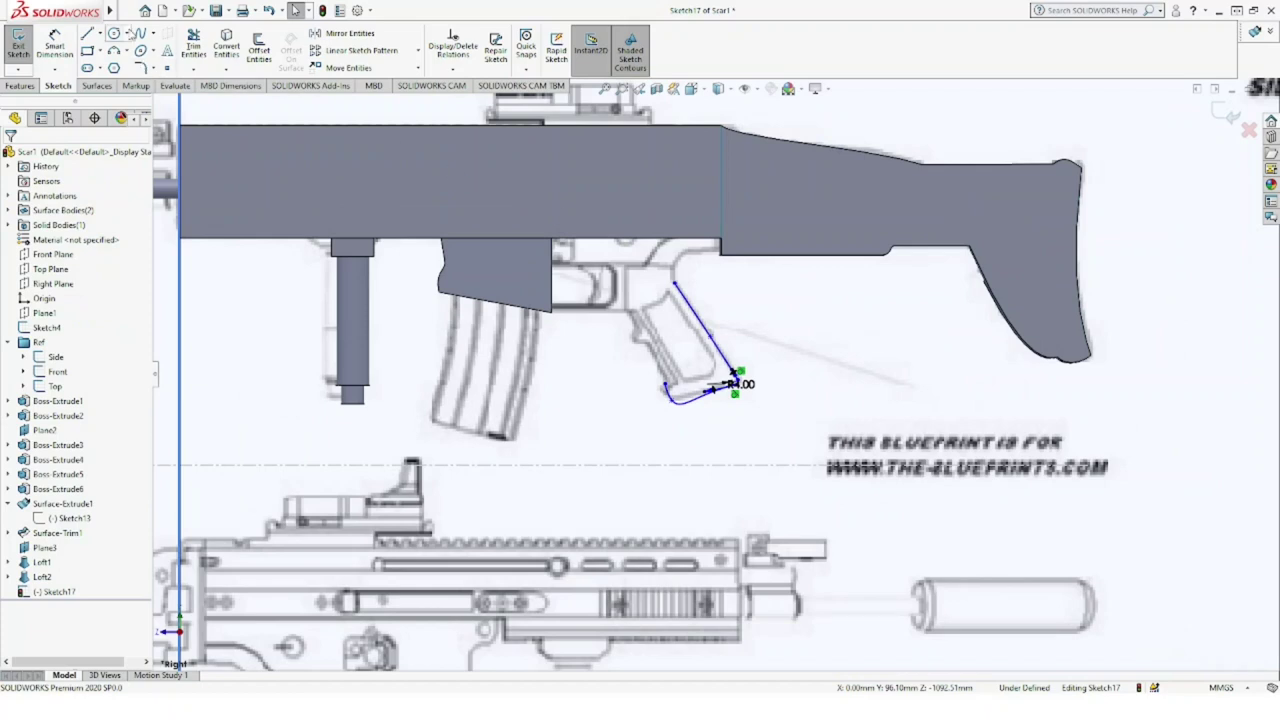
Step: Draw a spline from the grip's rear-line top to the receiver corner and shape it to the blueprint
key("s")
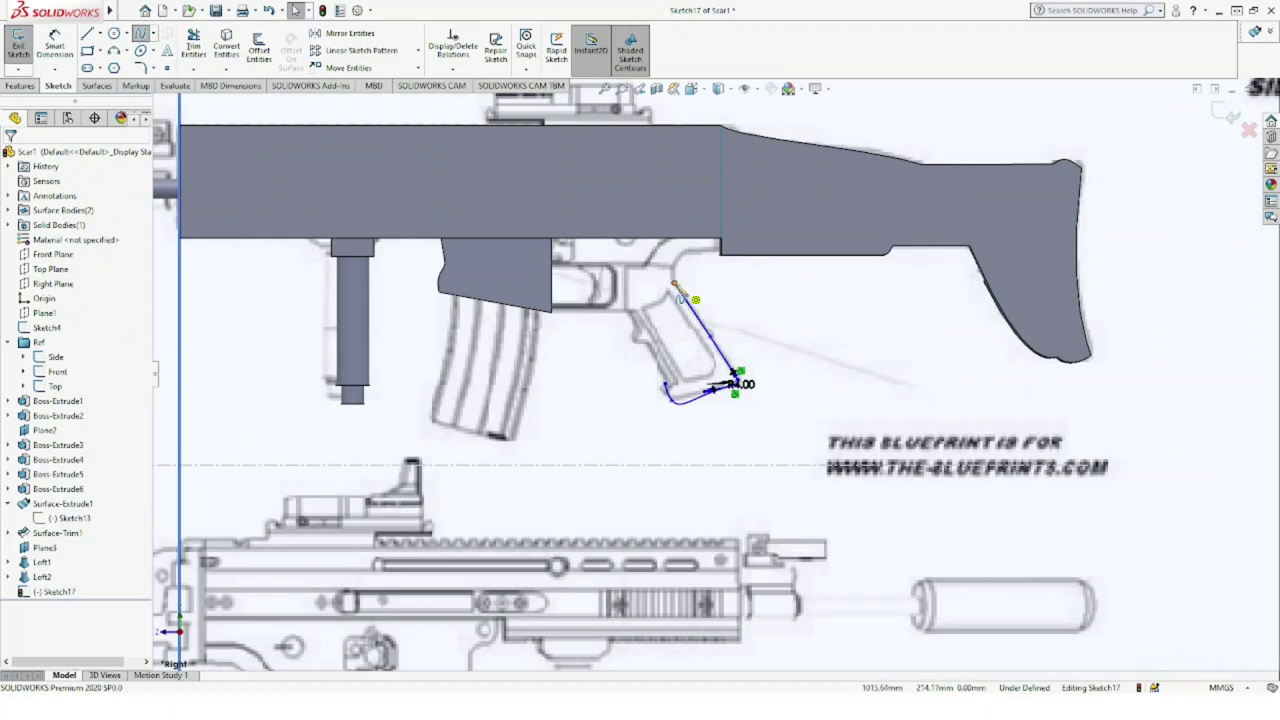
left_click(674, 285)
left_click(720, 253)
key("Escape")
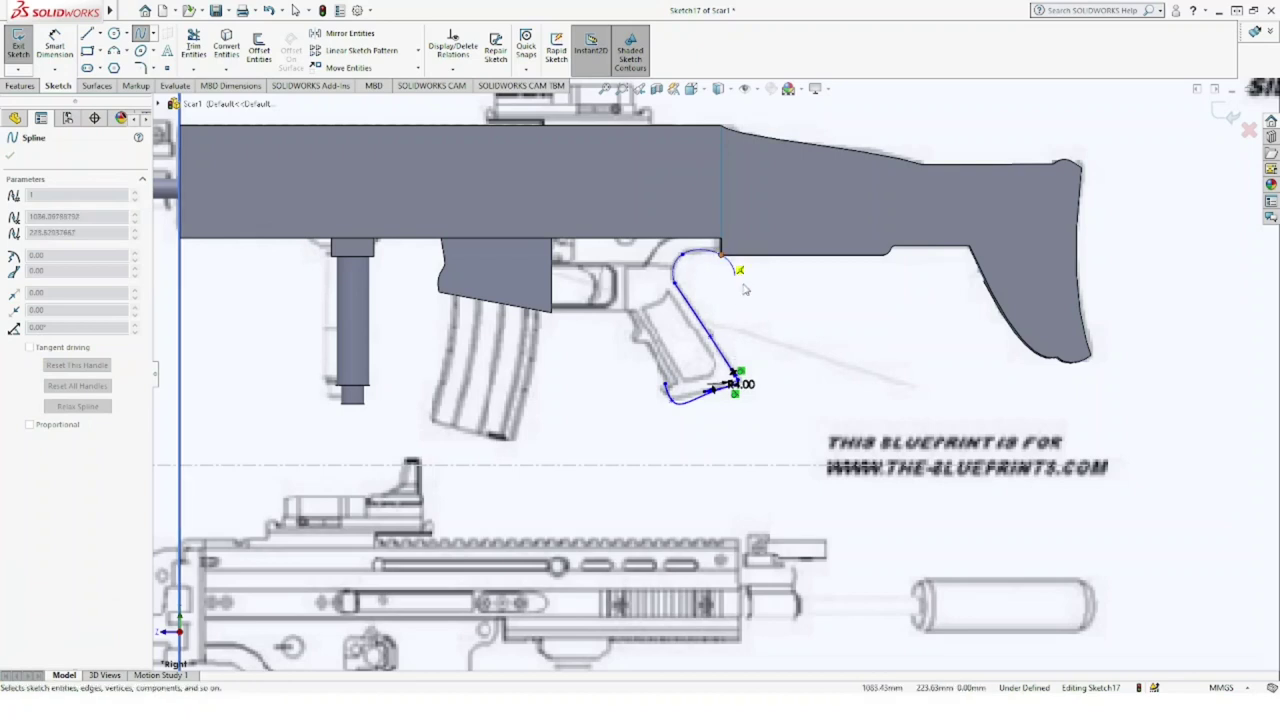
scroll(722, 264, "down", 5)
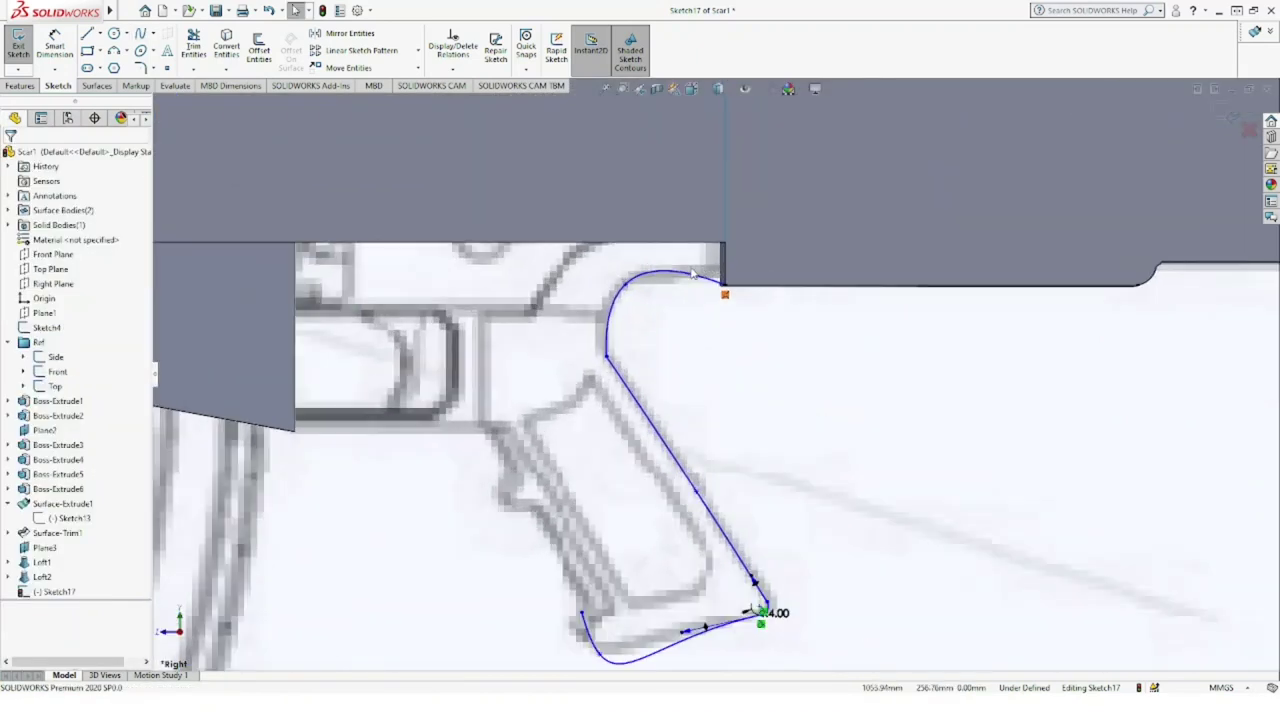
left_click(684, 274)
left_click(688, 277)
left_click_drag(675, 284, 674, 290)
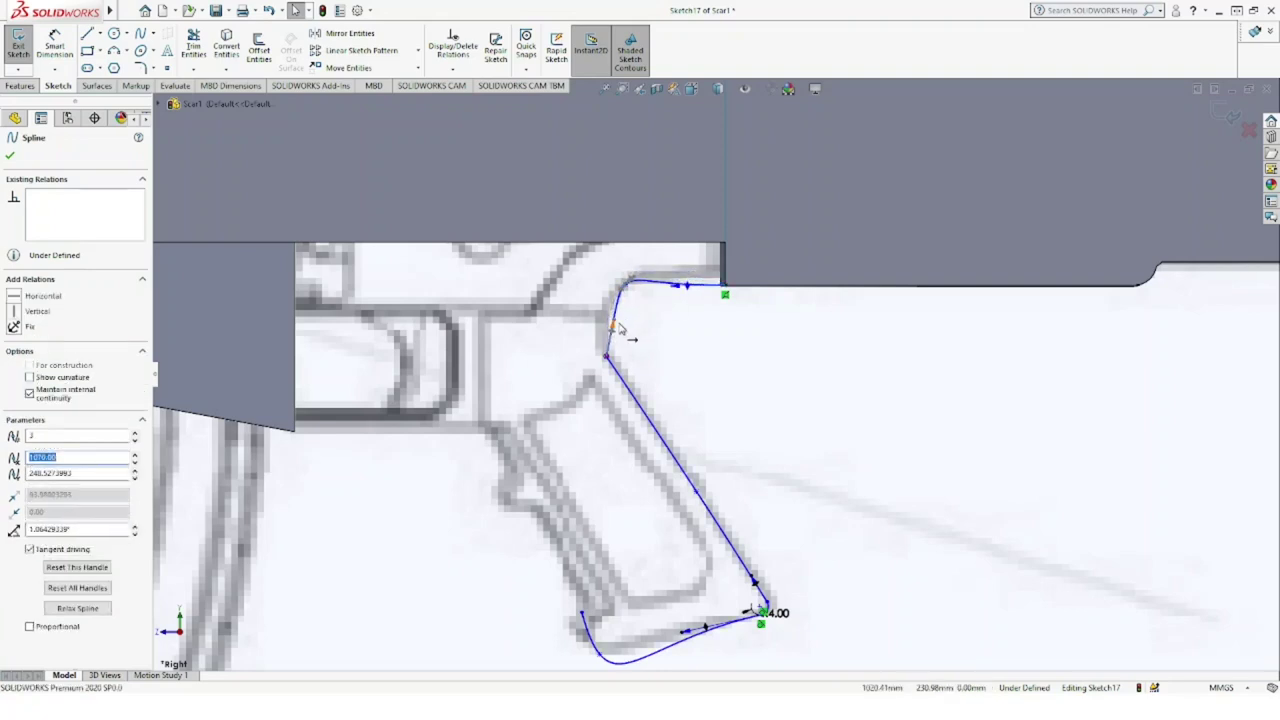
left_click_drag(614, 327, 605, 328)
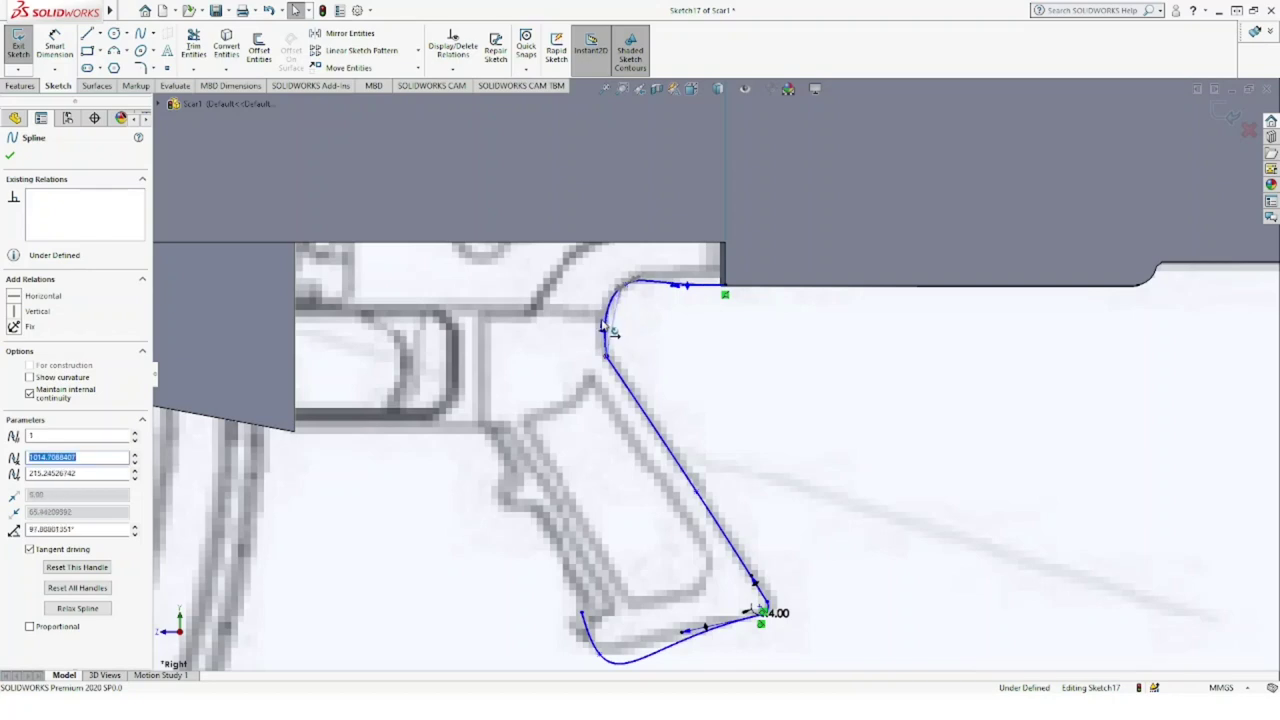
left_click_drag(638, 279, 625, 285)
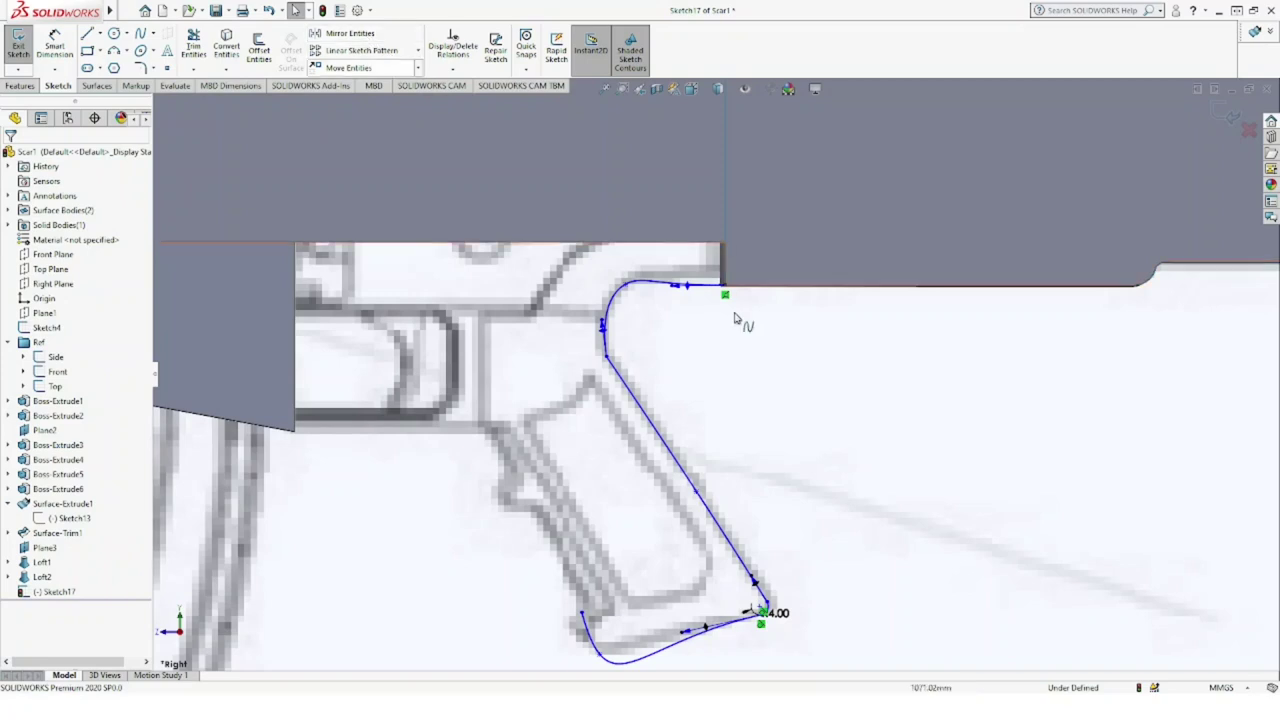
scroll(726, 346, "up", 2)
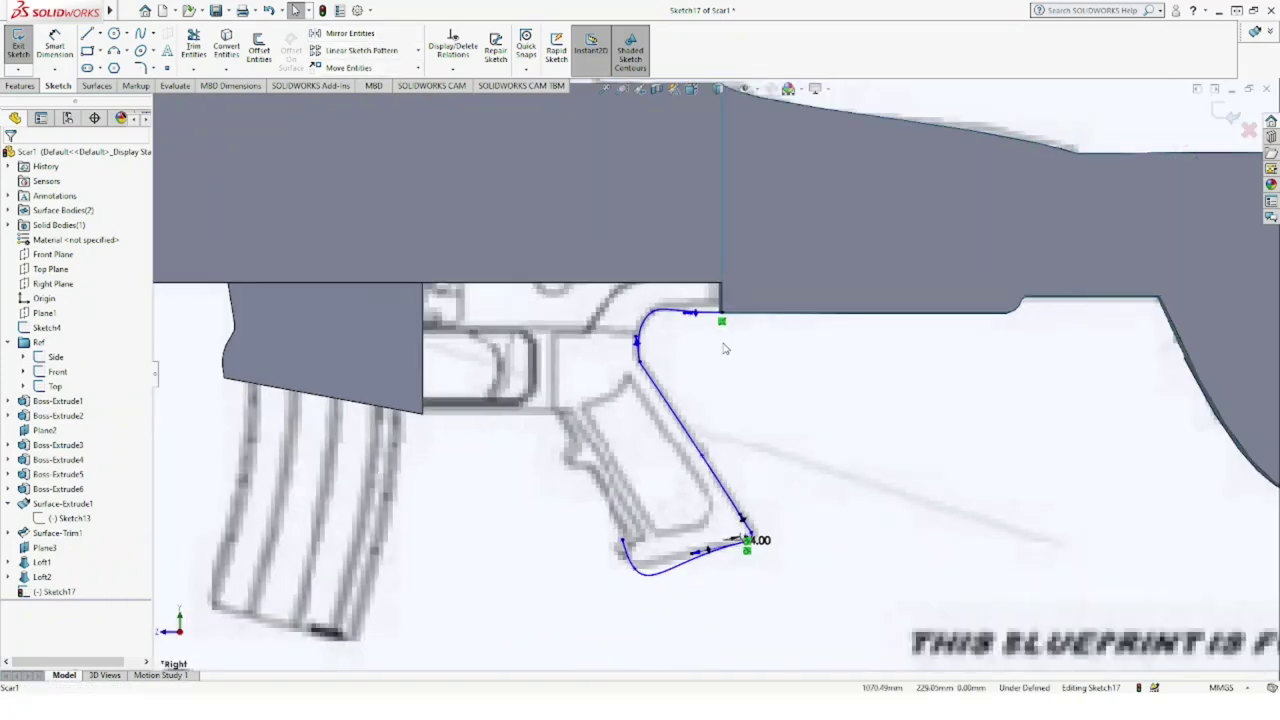
Step: Trace the grip's front edge with two splines down to its base, then select the lower one
left_click(140, 34)
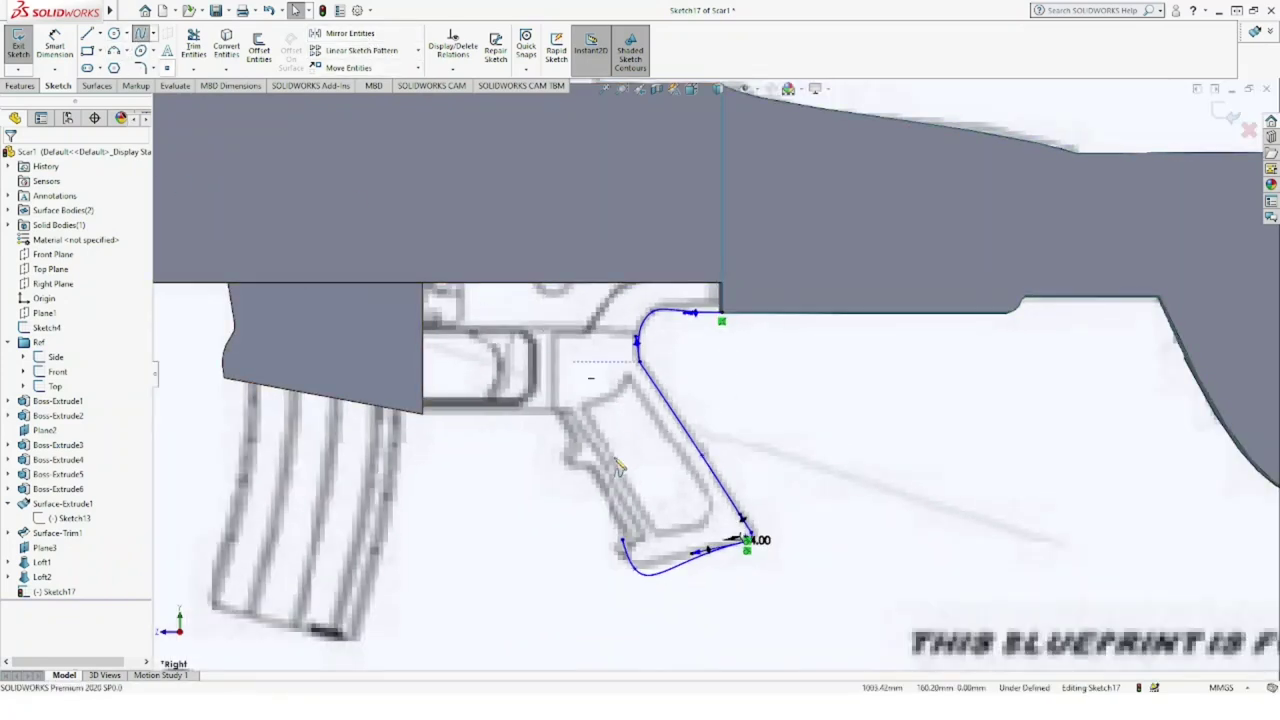
left_click(558, 414)
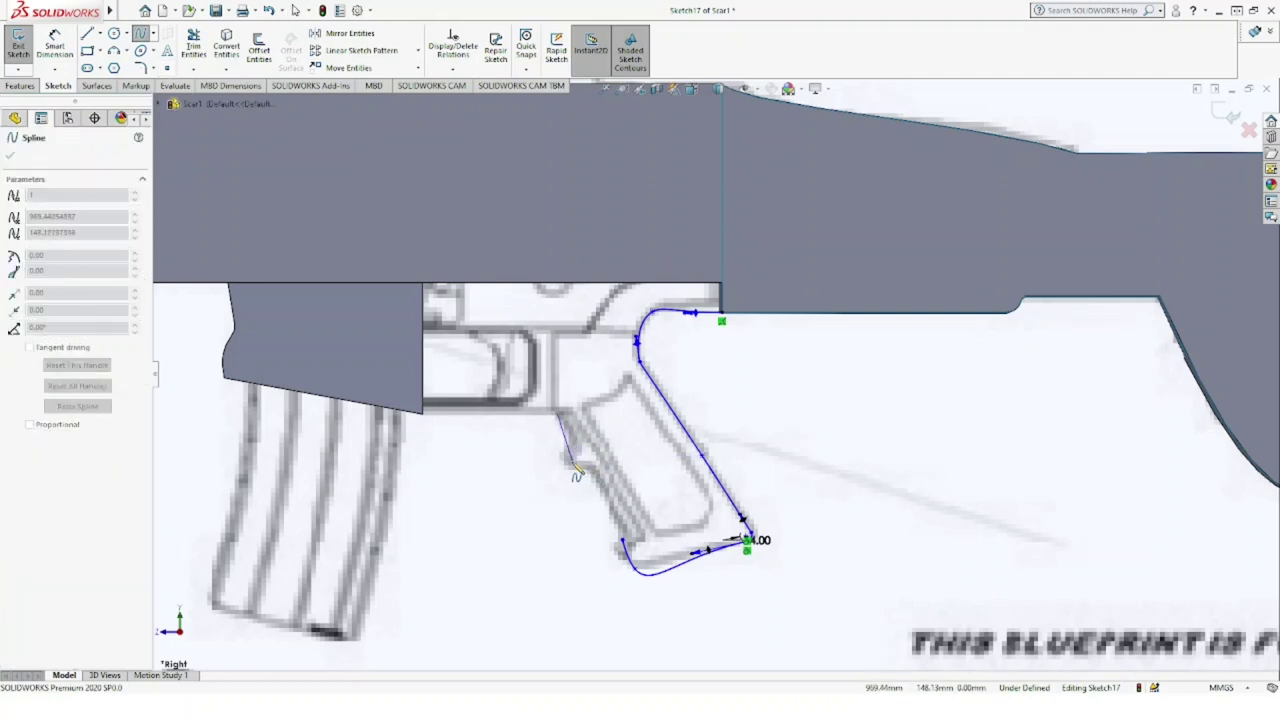
left_click(575, 448)
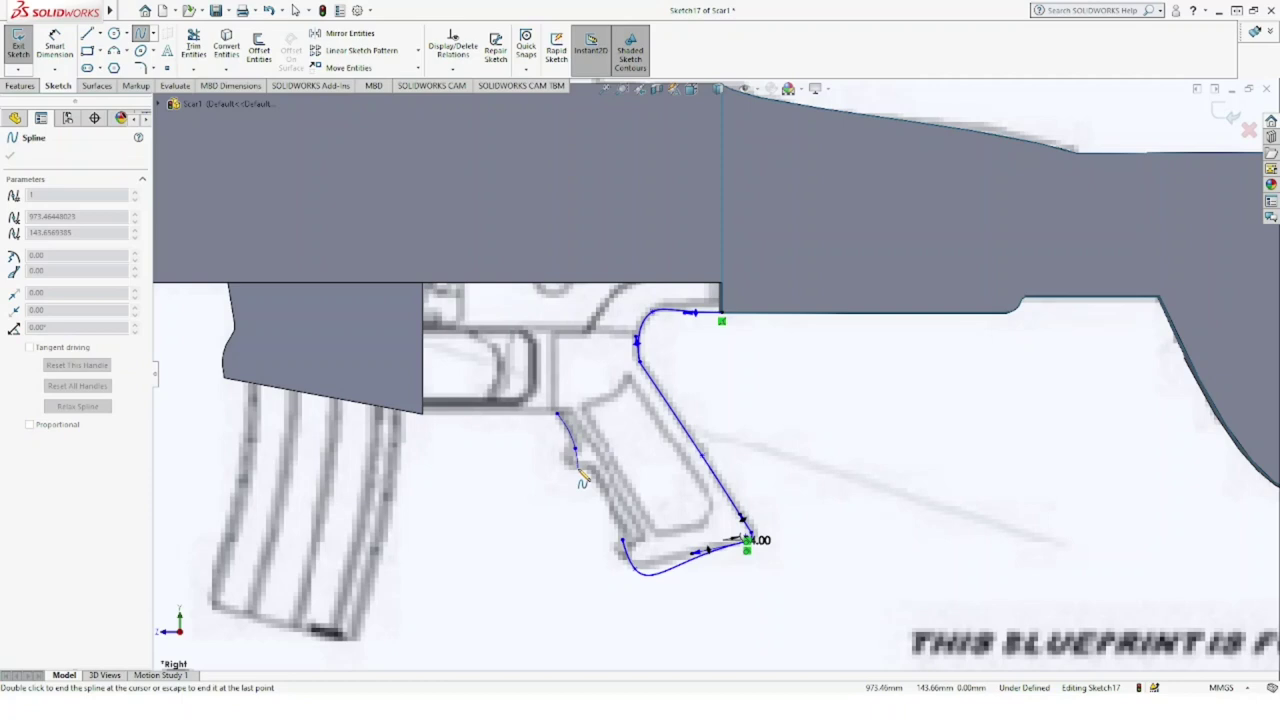
left_click(140, 34)
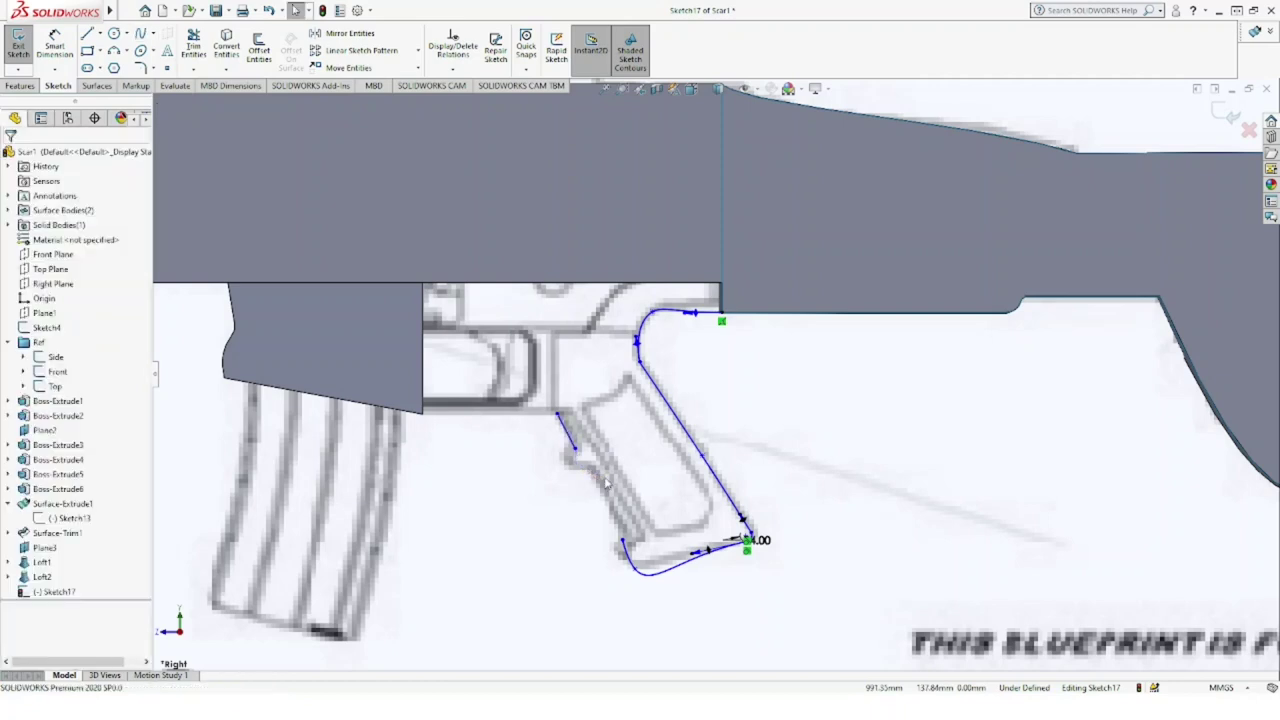
left_click(140, 34)
left_click(627, 532)
key("Escape")
key("Escape")
left_click(618, 530)
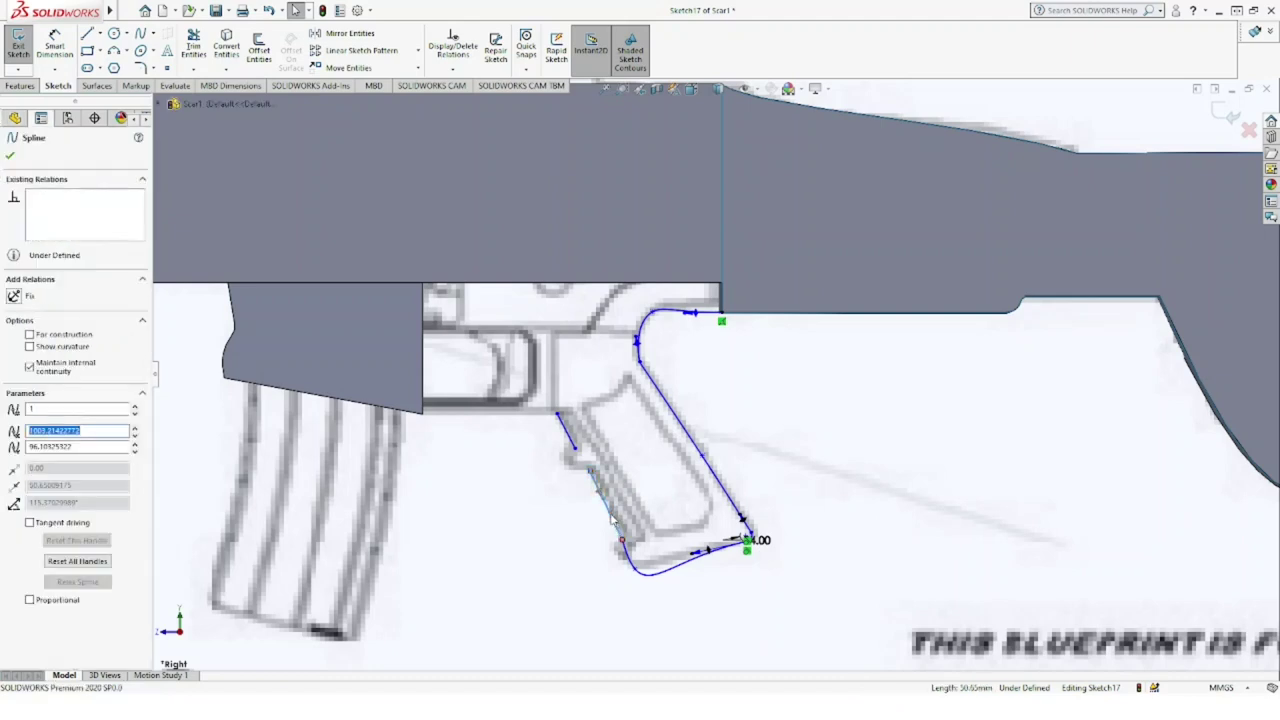
left_click(617, 520)
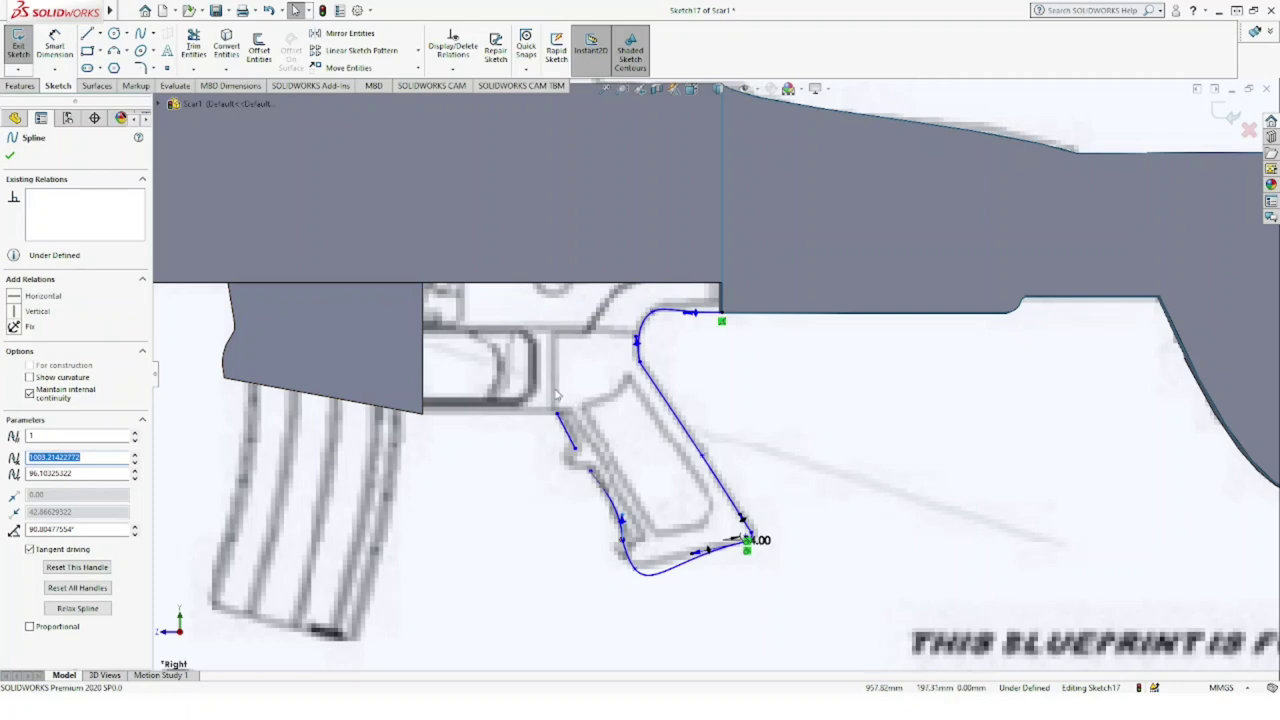
Step: Draw a straight line from the magazine well's lower corner to the front spline's top
left_click(87, 33)
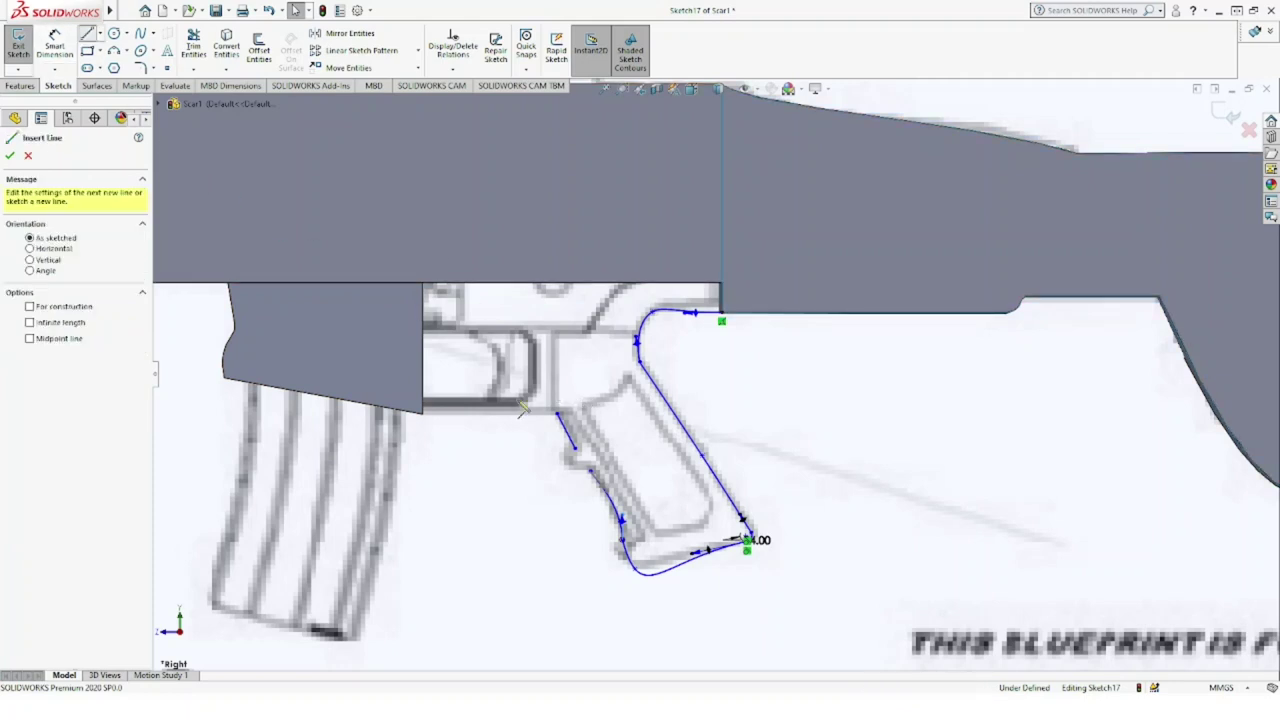
left_click(424, 413)
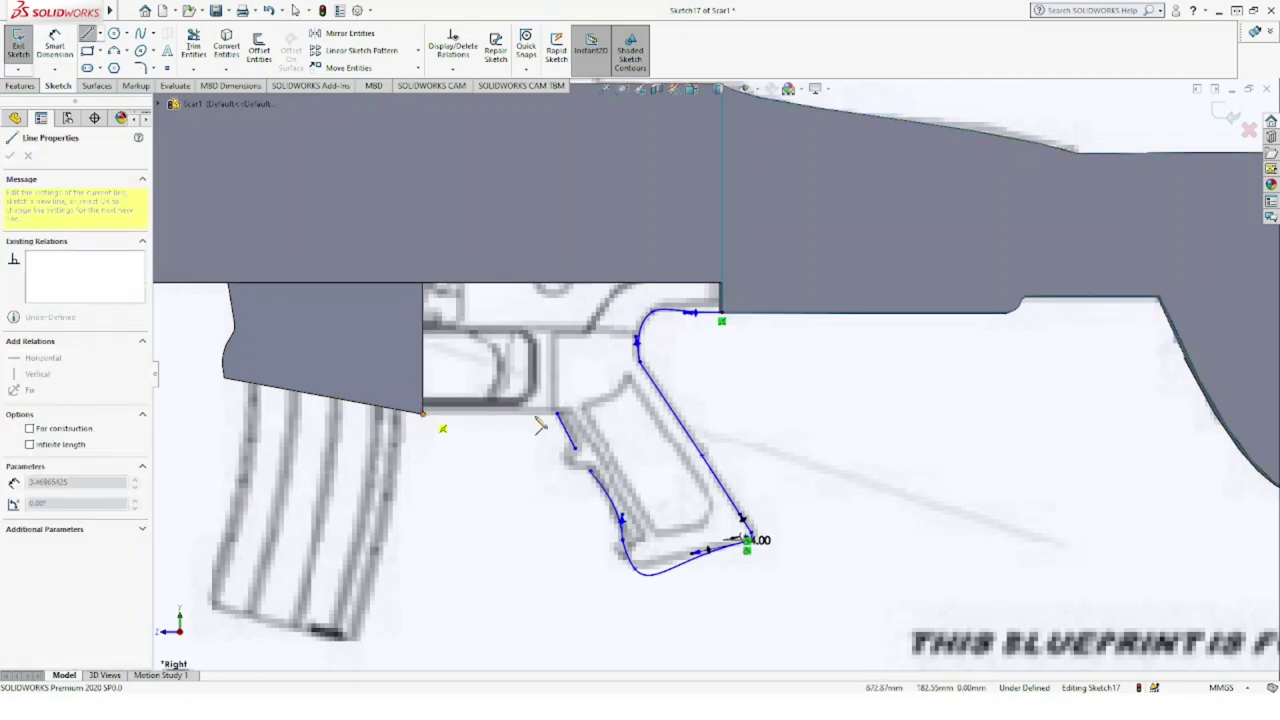
left_click(558, 413)
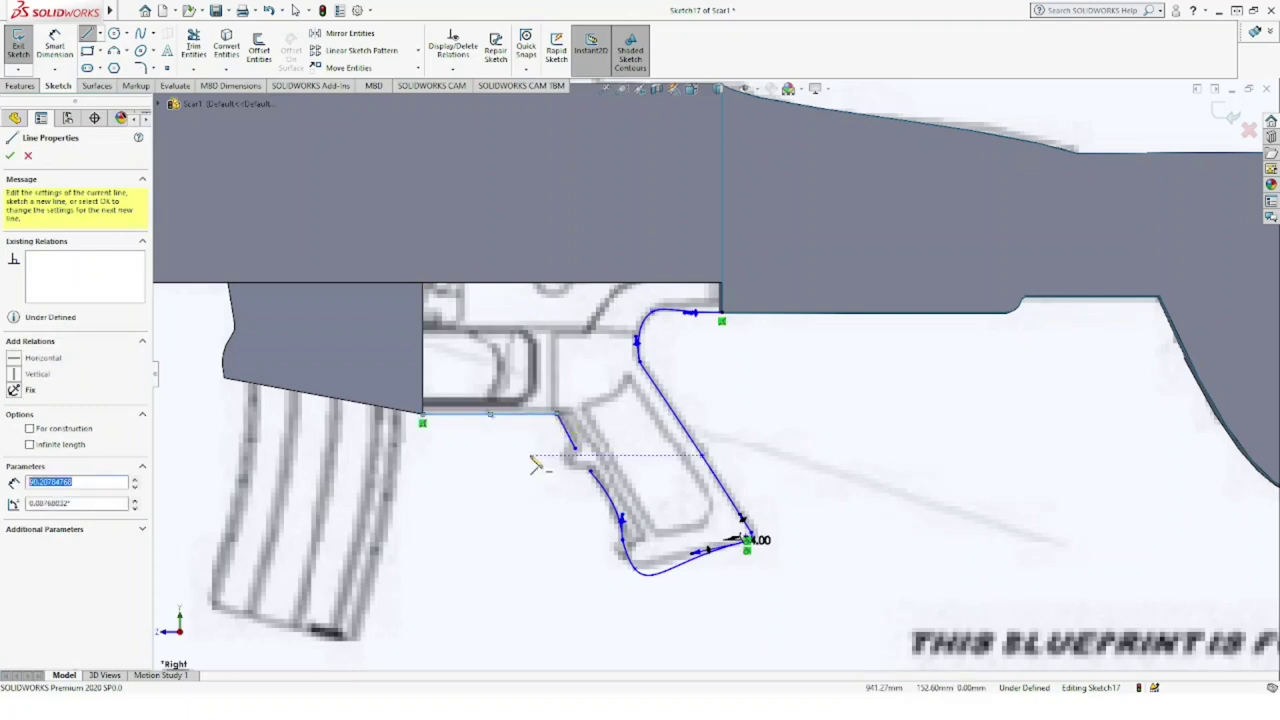
key("Escape")
key("Escape")
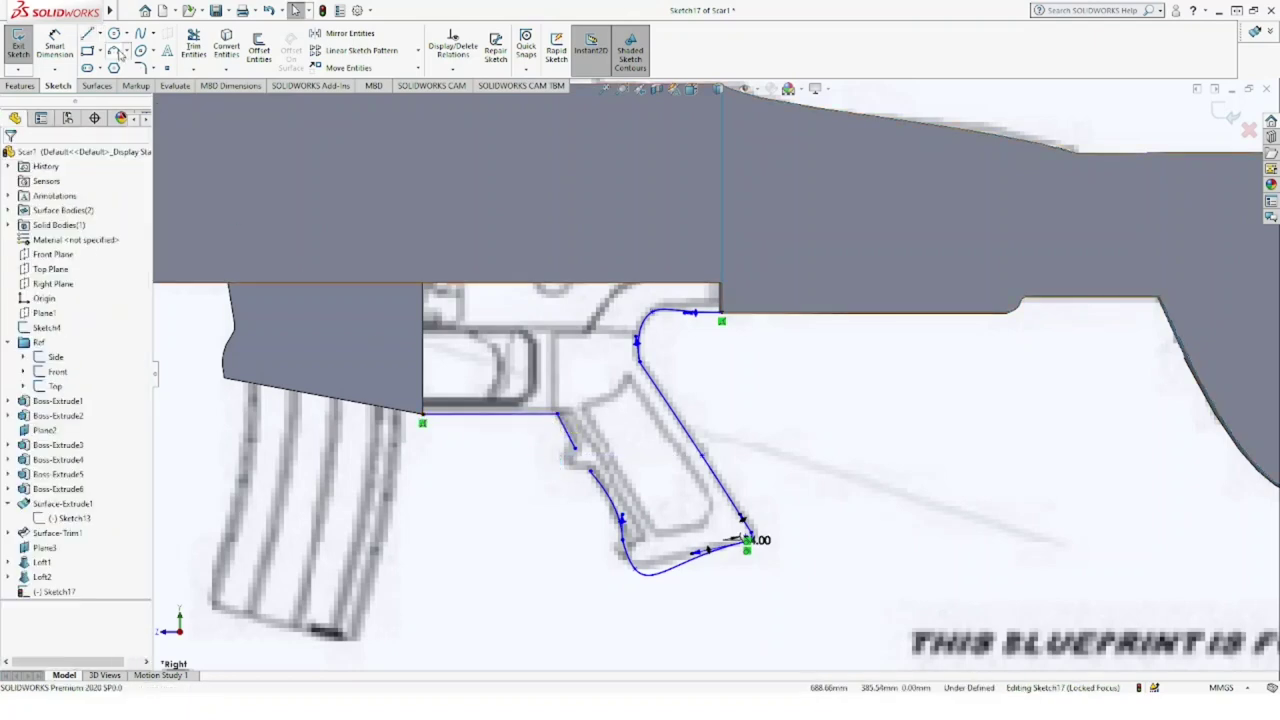
Step: Add a three-point arc fitted to the grip's finger groove
left_click(114, 51)
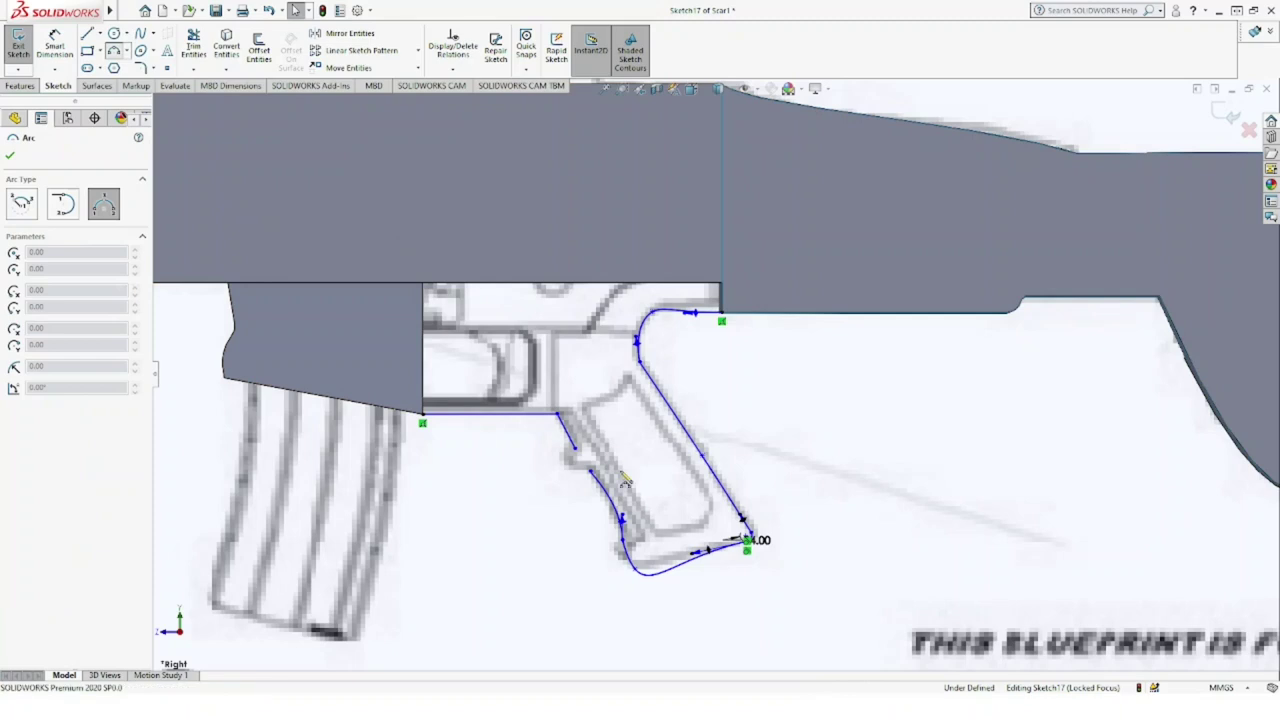
left_click(574, 449)
left_click(598, 484)
left_click(584, 470)
key("Escape")
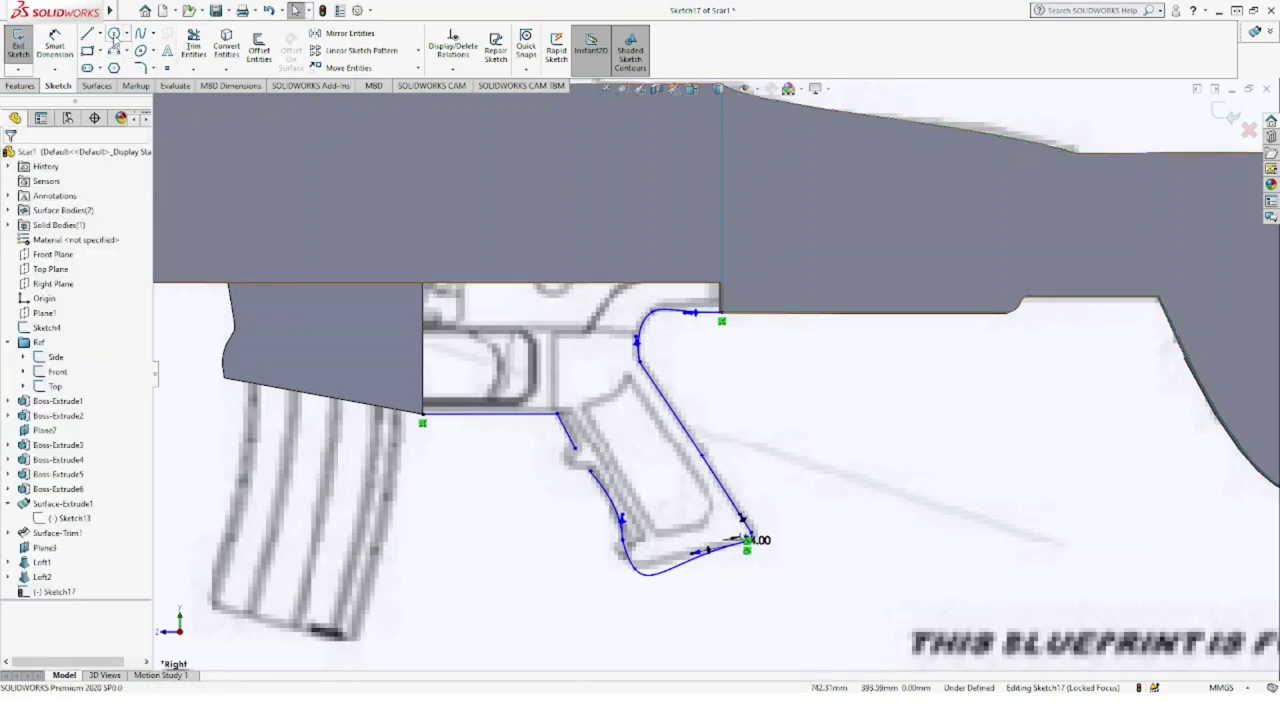
Step: Trace the grip's front edge with a spline starting at the arc's end
left_click(140, 34)
left_click(621, 509)
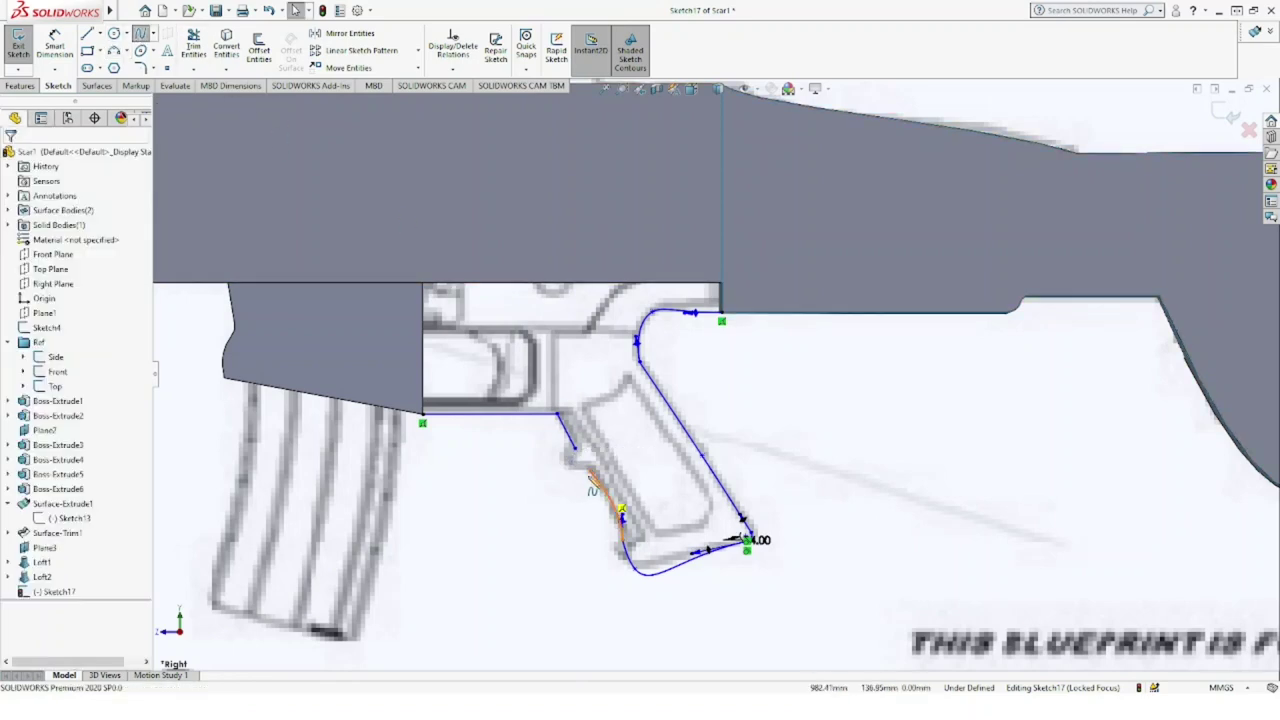
left_click(572, 478)
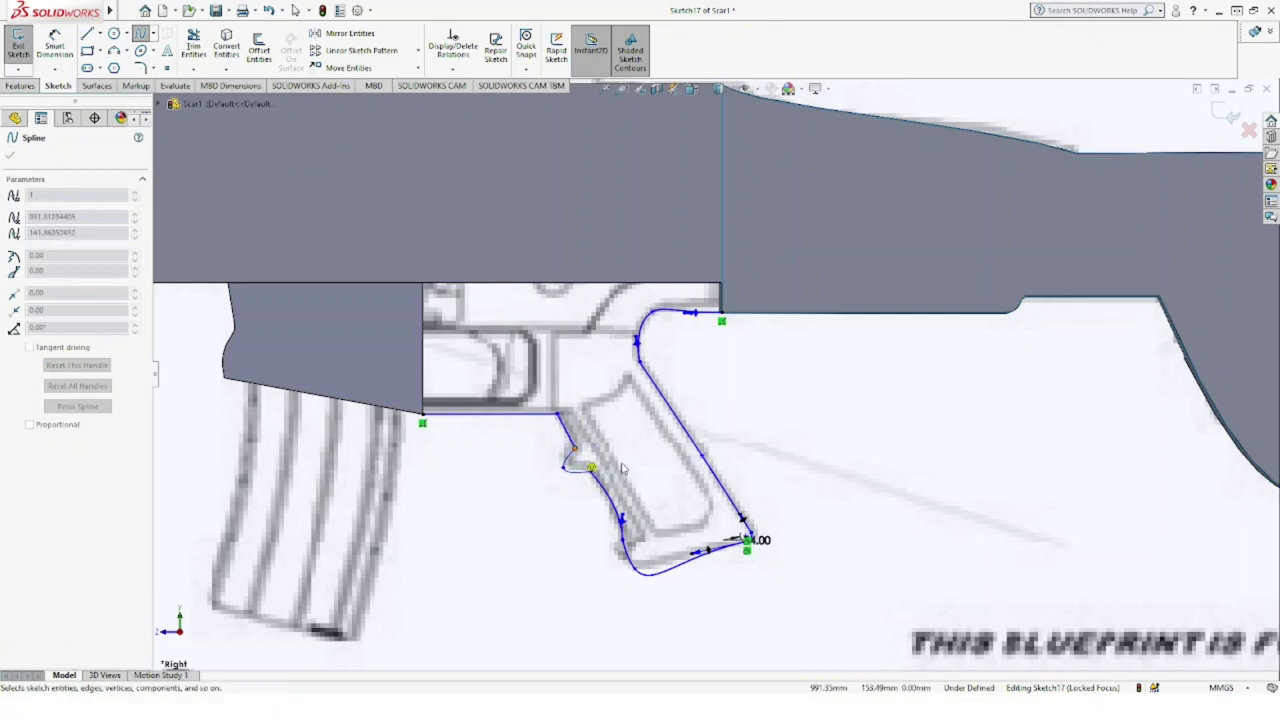
key("Escape")
Step: Begin a horizontal line along the bottom of the receiver
scroll(610, 460, "up", 3)
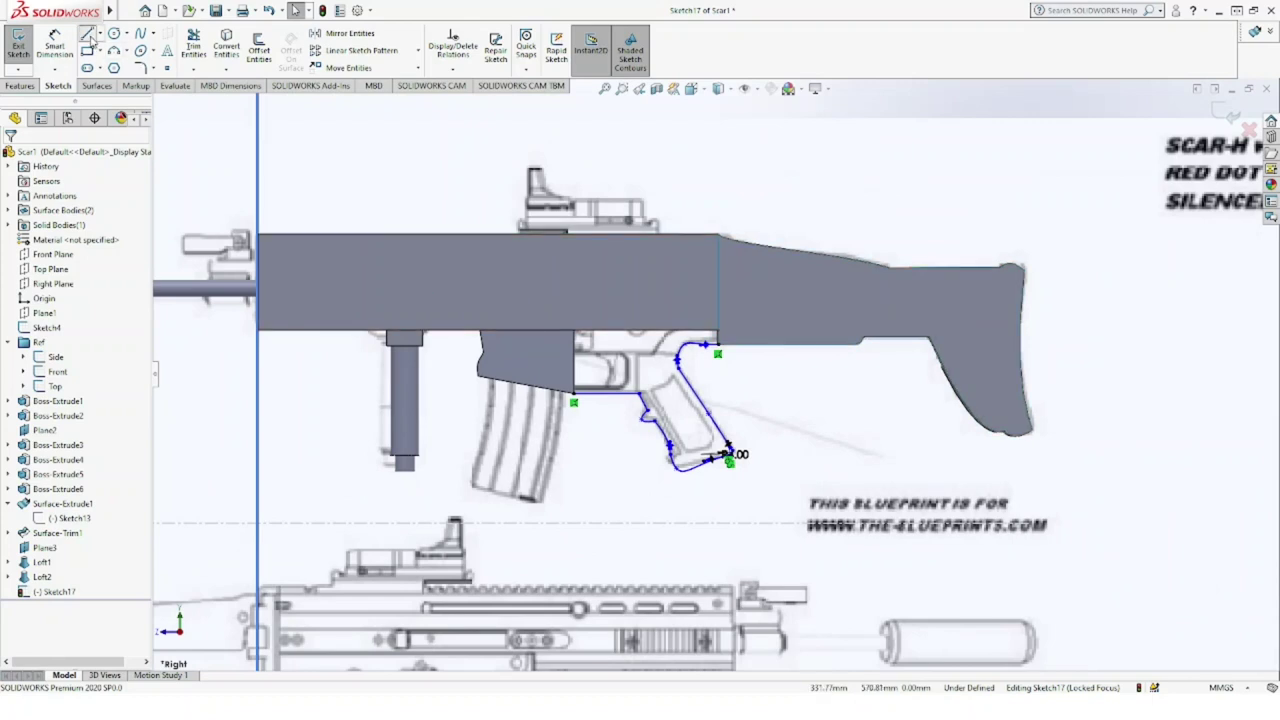
left_click(89, 35)
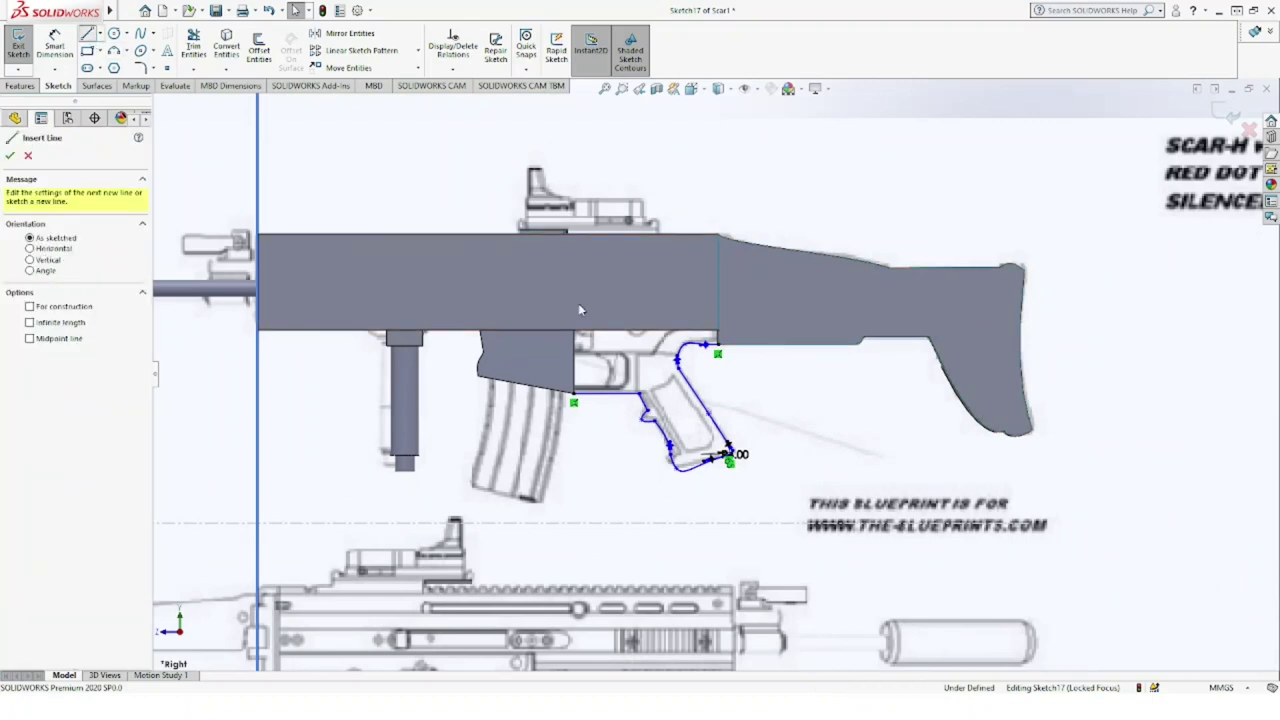
left_click(717, 331)
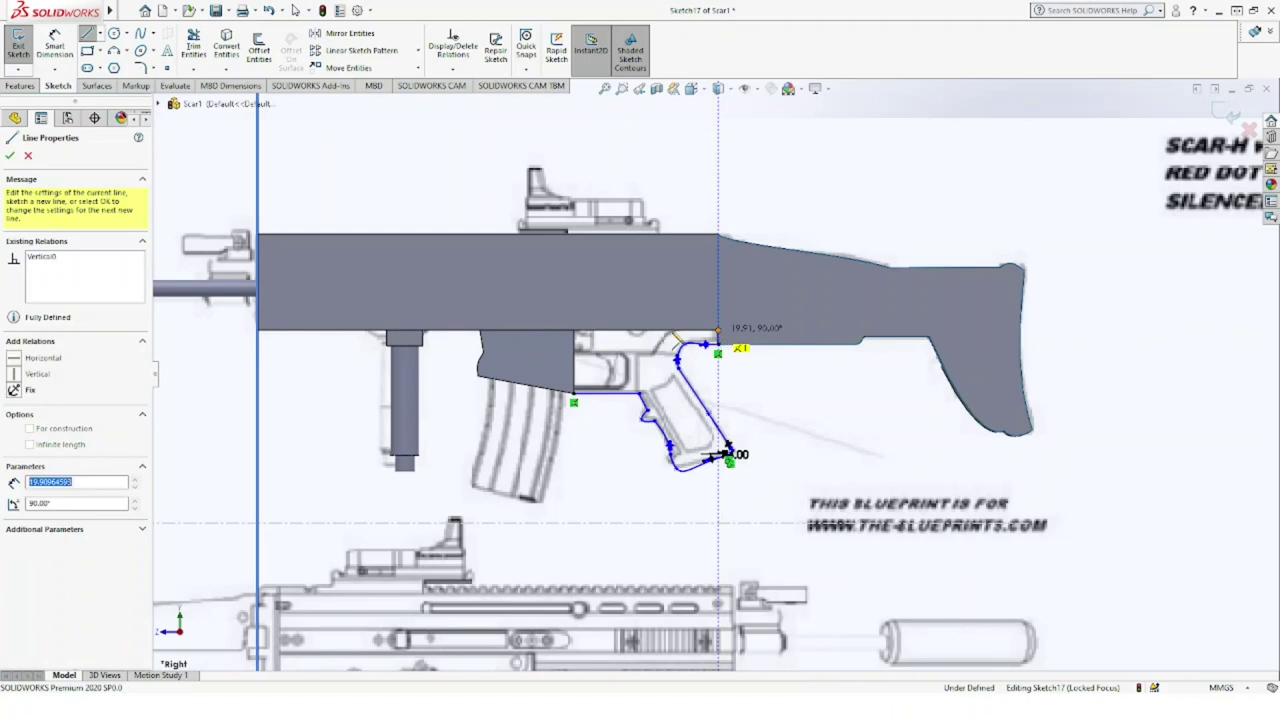
Step: Finish the horizontal receiver line, drop a vertical line to the grip's front edge, and exit Sketch17
left_click(574, 332)
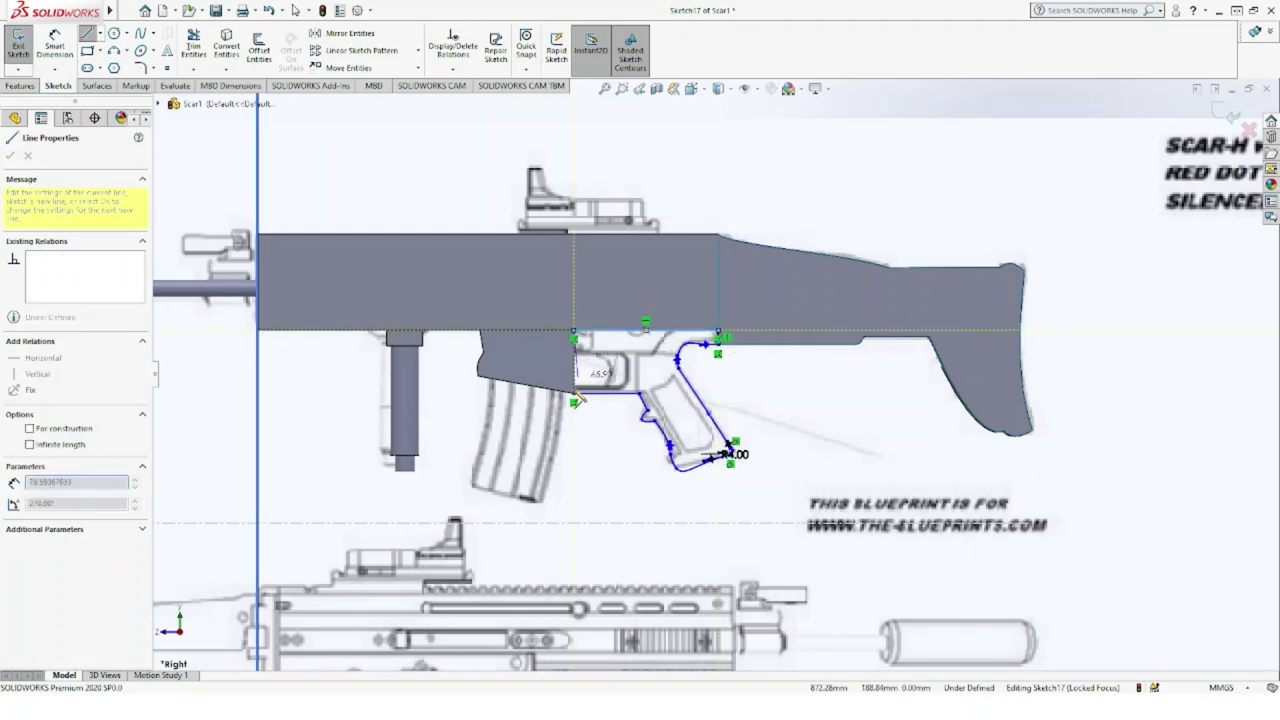
left_click(574, 402)
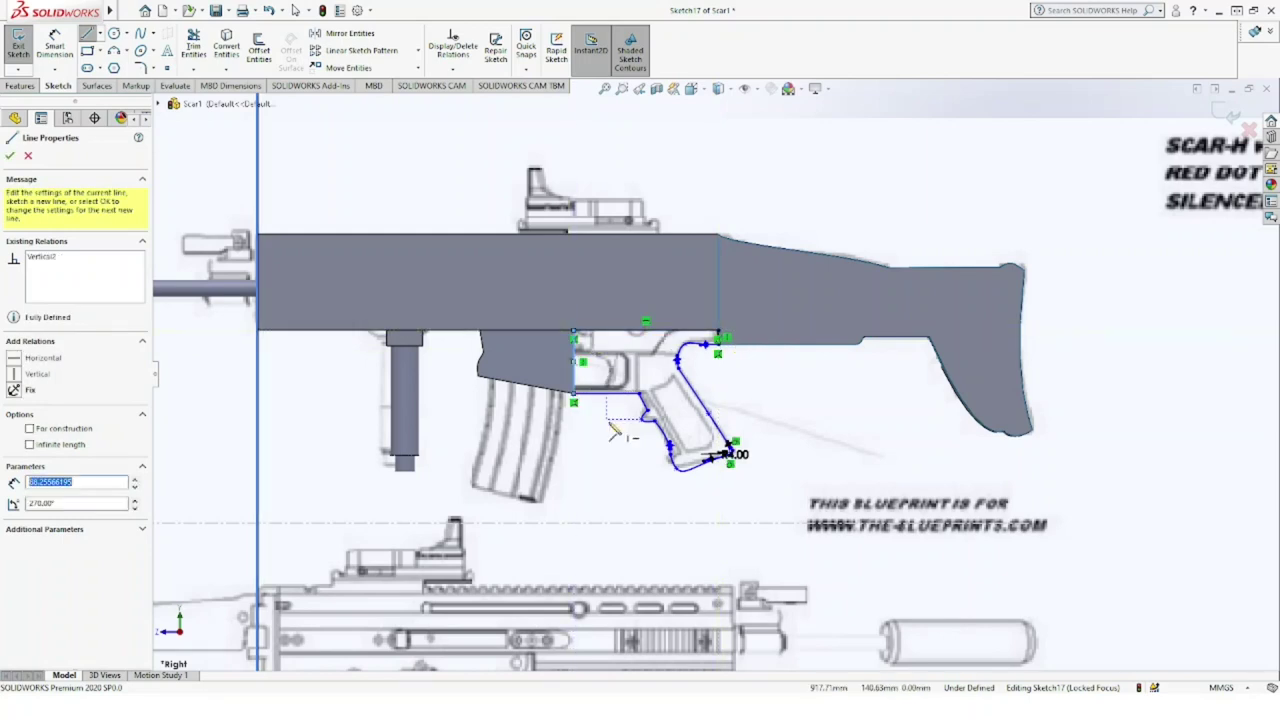
key("Escape")
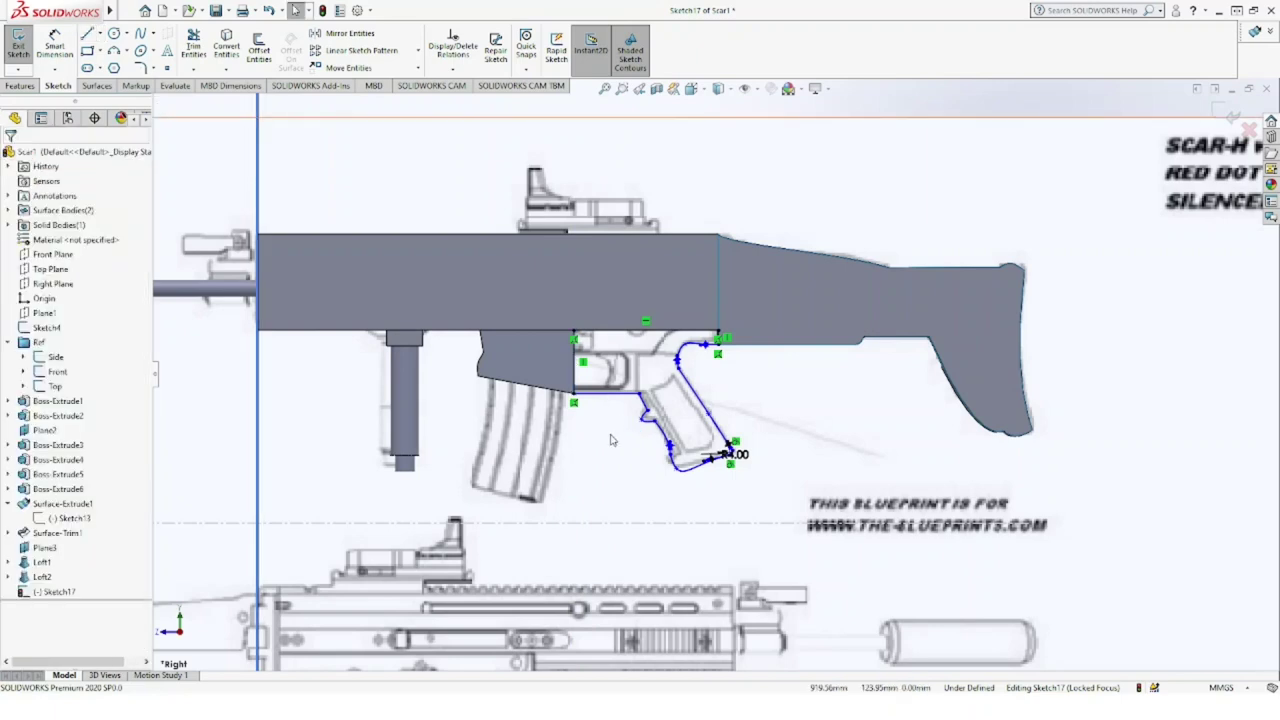
scroll(614, 439, "up", 3)
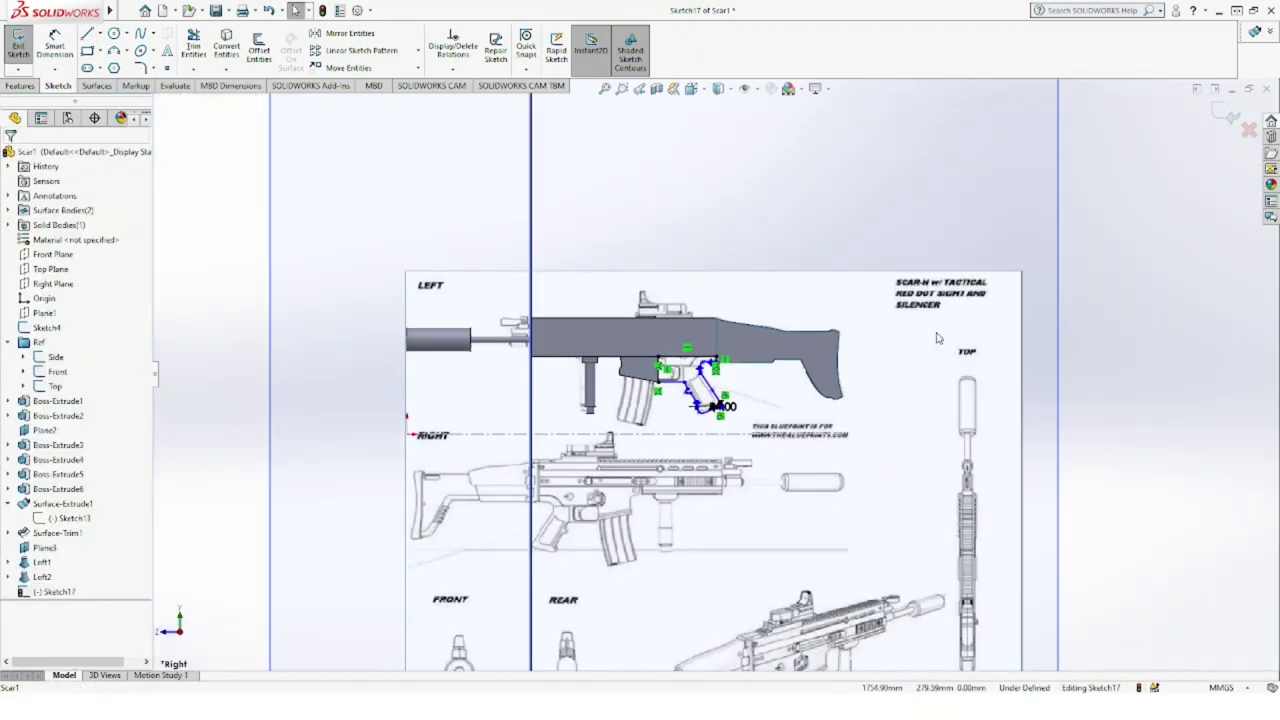
left_click(1228, 120)
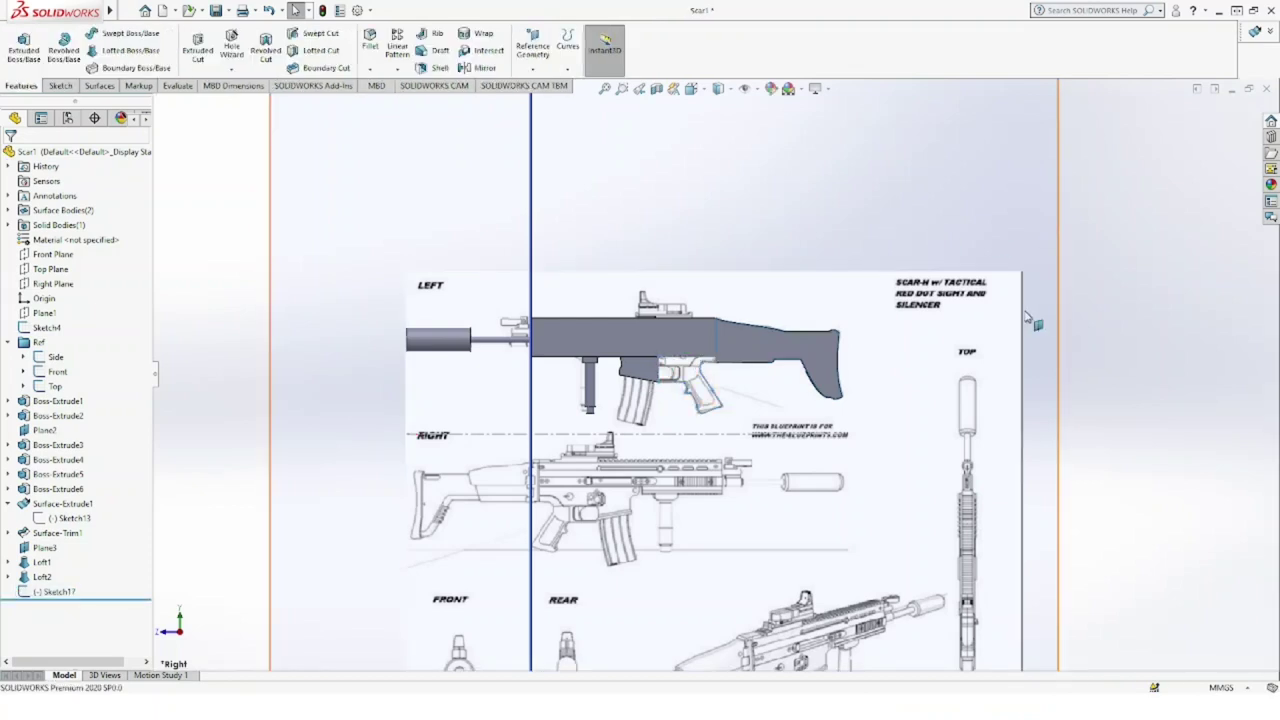
Step: Hide the blueprint reference images and orbit the bare rifle model to an end-on view
key("f")
mouse_move(805, 335)
middle_mouse_down()
mouse_move(824, 327)
mouse_move(817, 620)
mouse_move(886, 274)
mouse_move(852, 322)
mouse_move(863, 354)
middle_mouse_up()
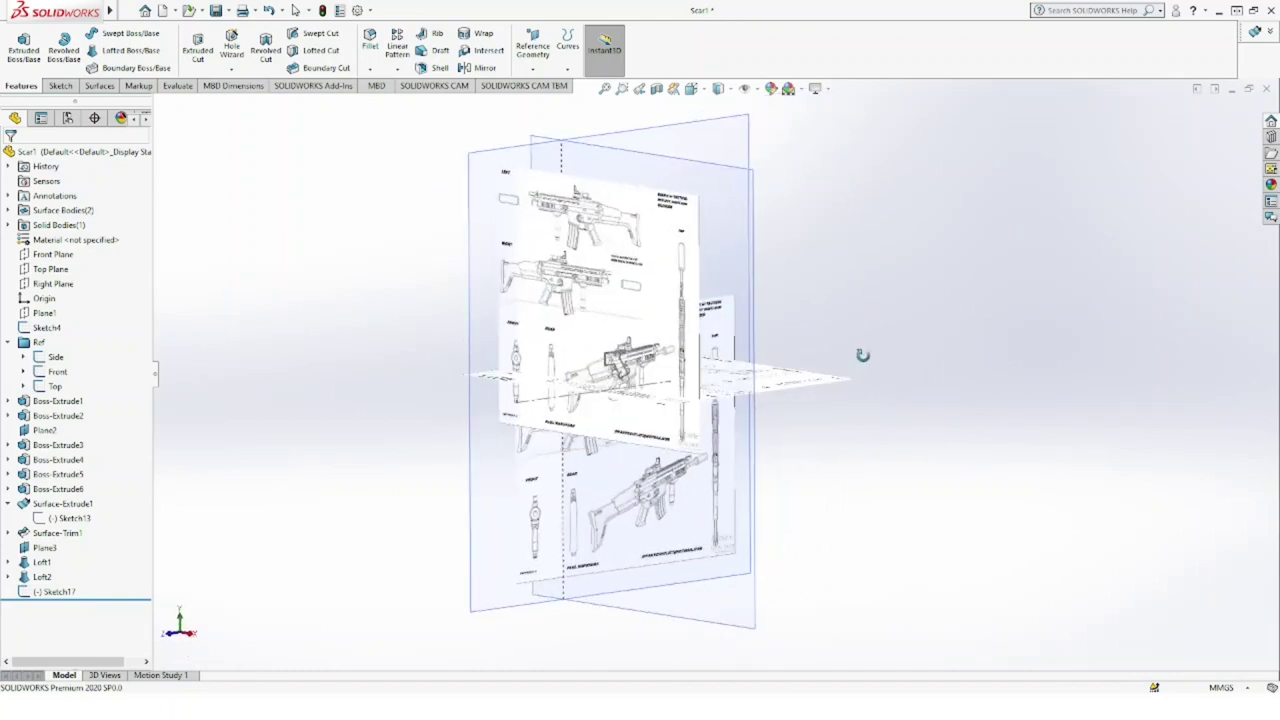
left_click(45, 307)
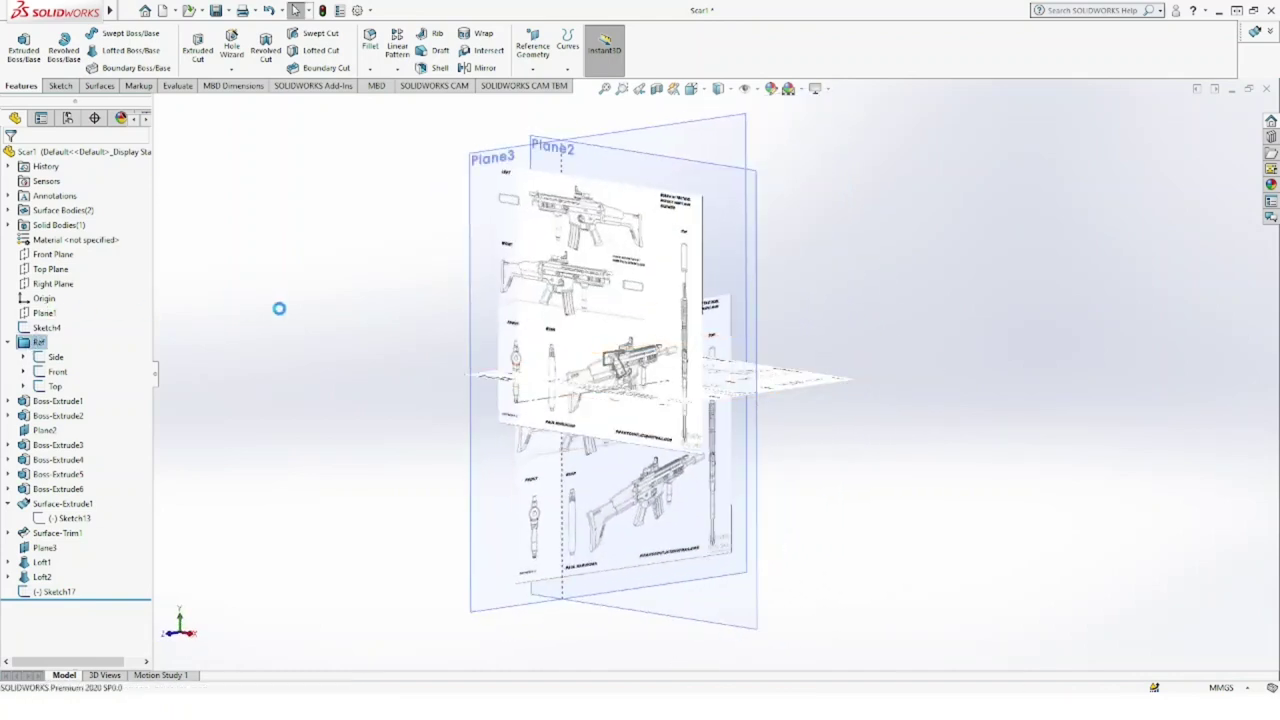
mouse_move(336, 347)
middle_mouse_down()
mouse_move(357, 274)
mouse_move(414, 300)
mouse_move(391, 330)
middle_mouse_up()
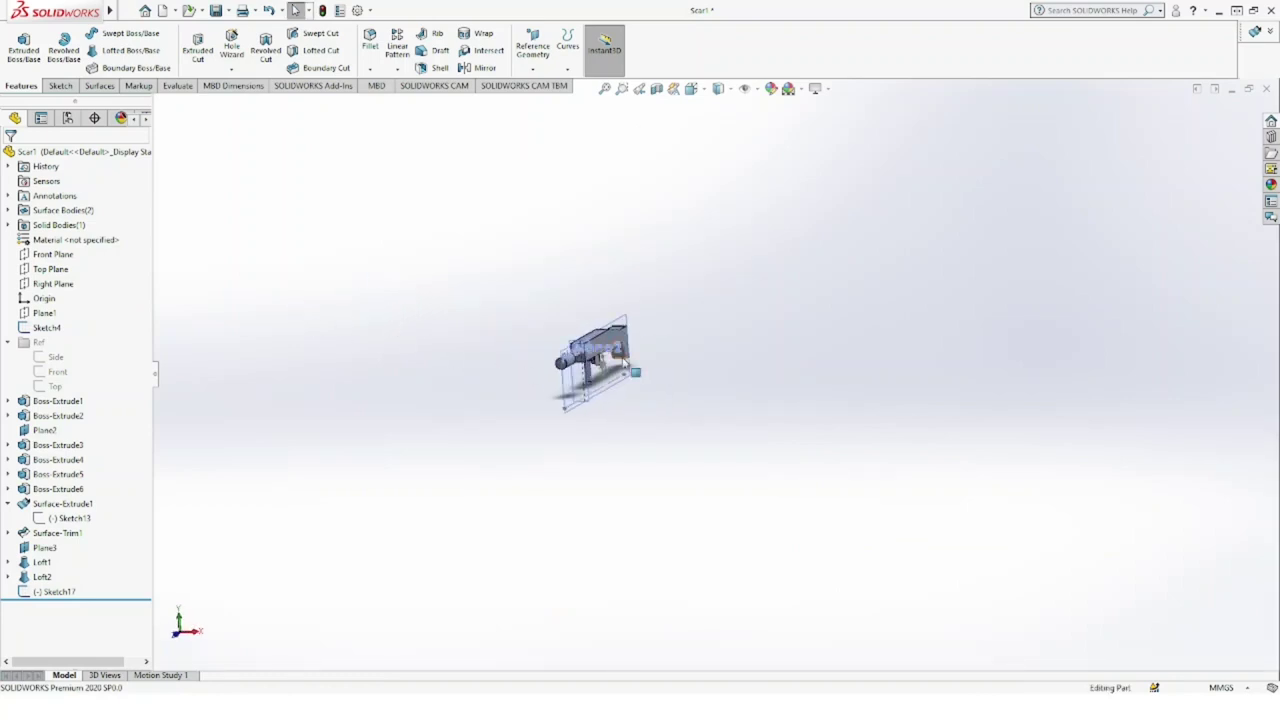
scroll(625, 365, "down", 5)
mouse_move(618, 403)
middle_mouse_down()
mouse_move(640, 357)
mouse_move(470, 465)
middle_mouse_up()
Step: Start a sketch on Plane3 and try a 6 mm offset of Sketch17's grip outline, then undo it
left_click(466, 468)
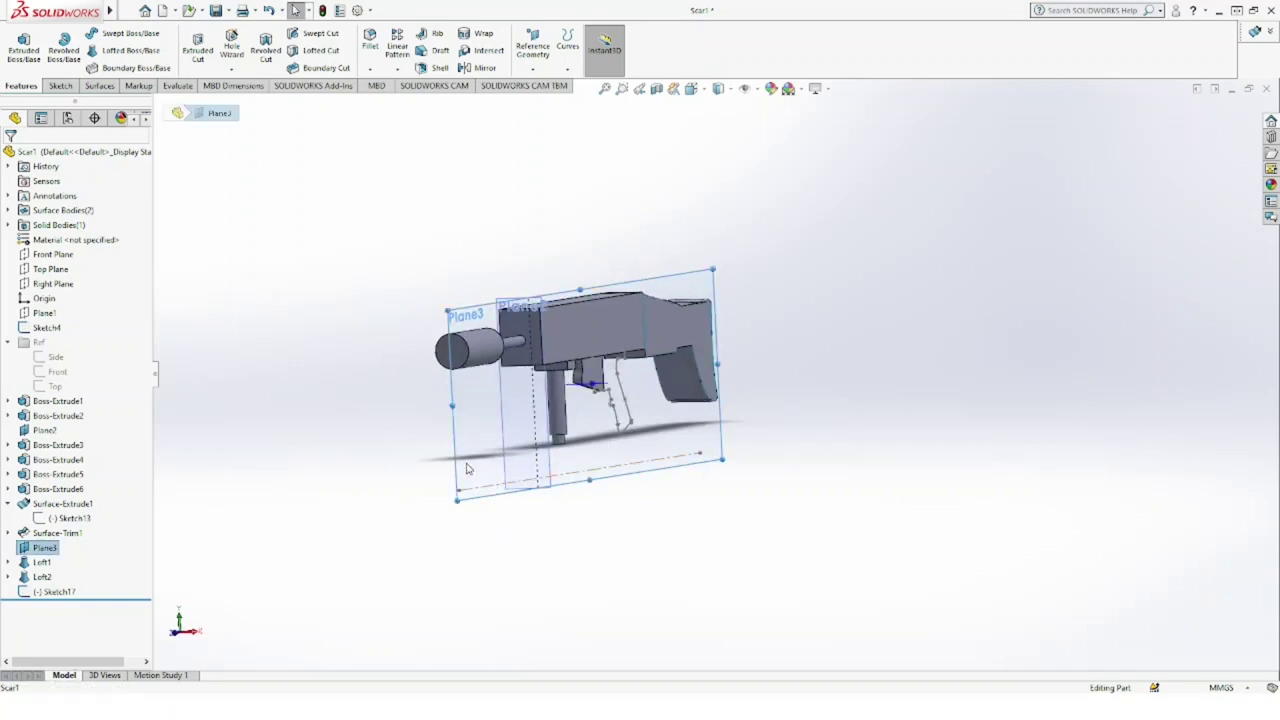
left_click(525, 437)
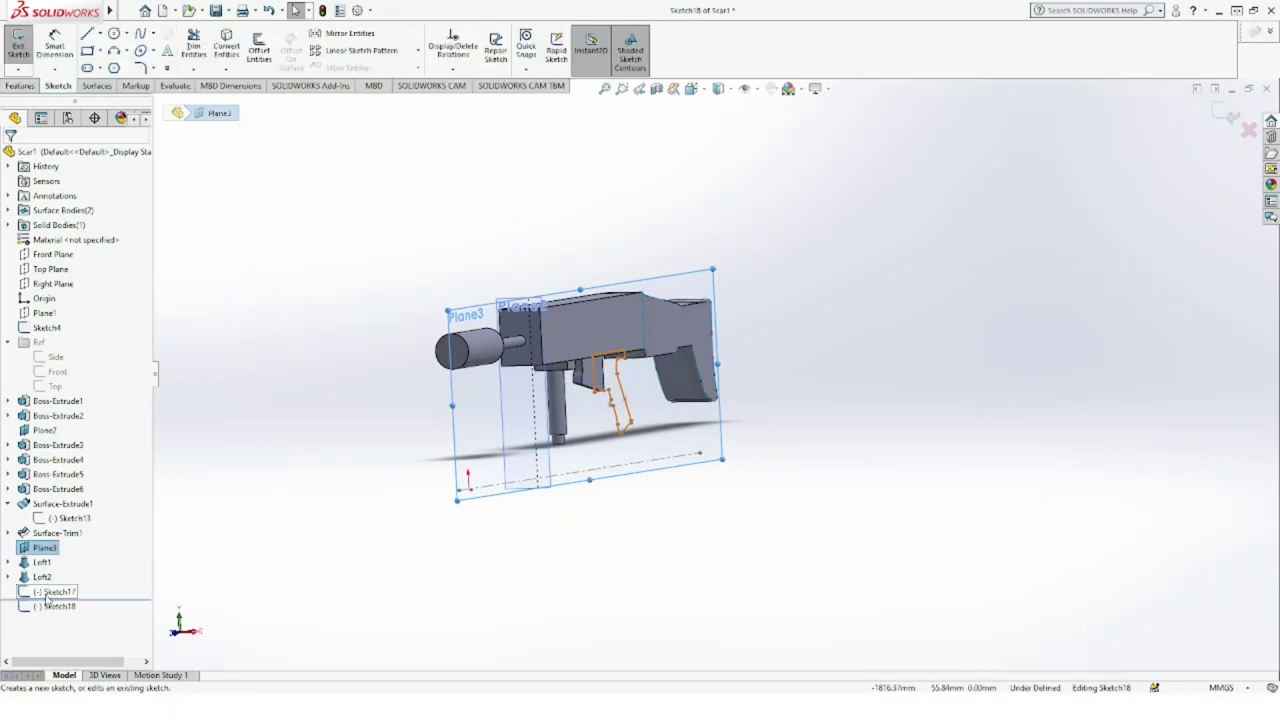
left_click(50, 592)
left_click(258, 50)
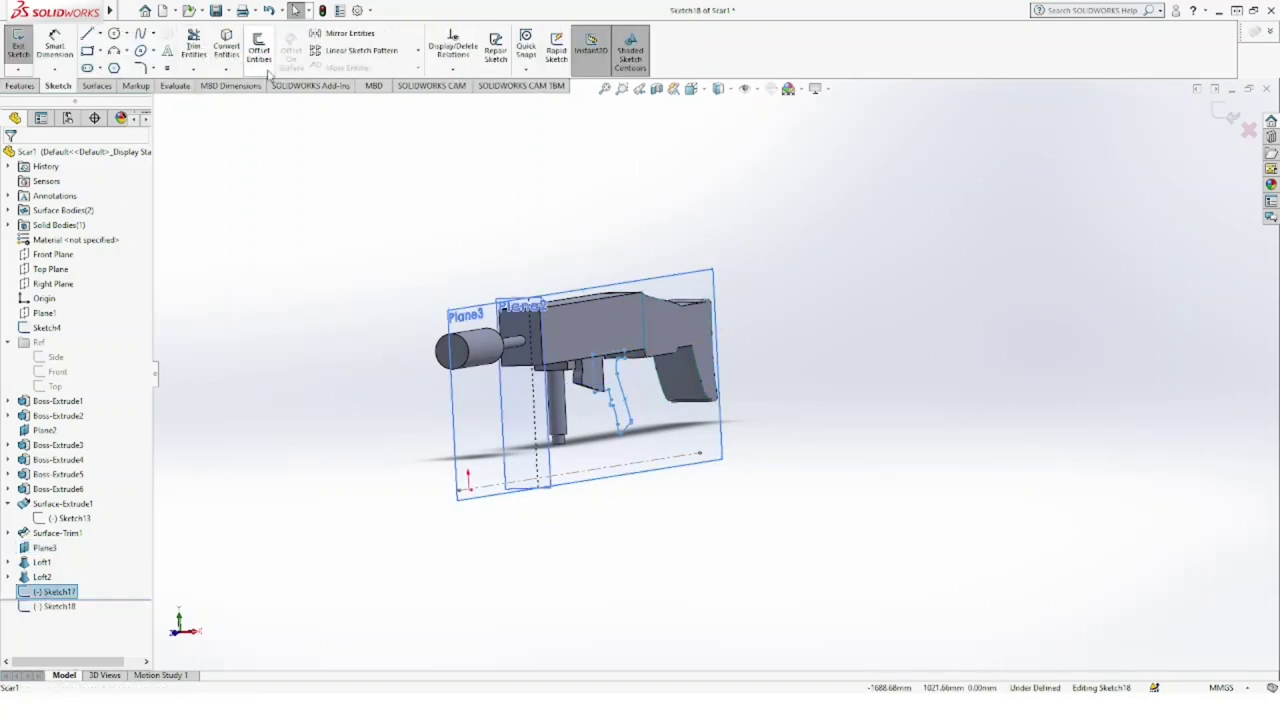
left_click(690, 88)
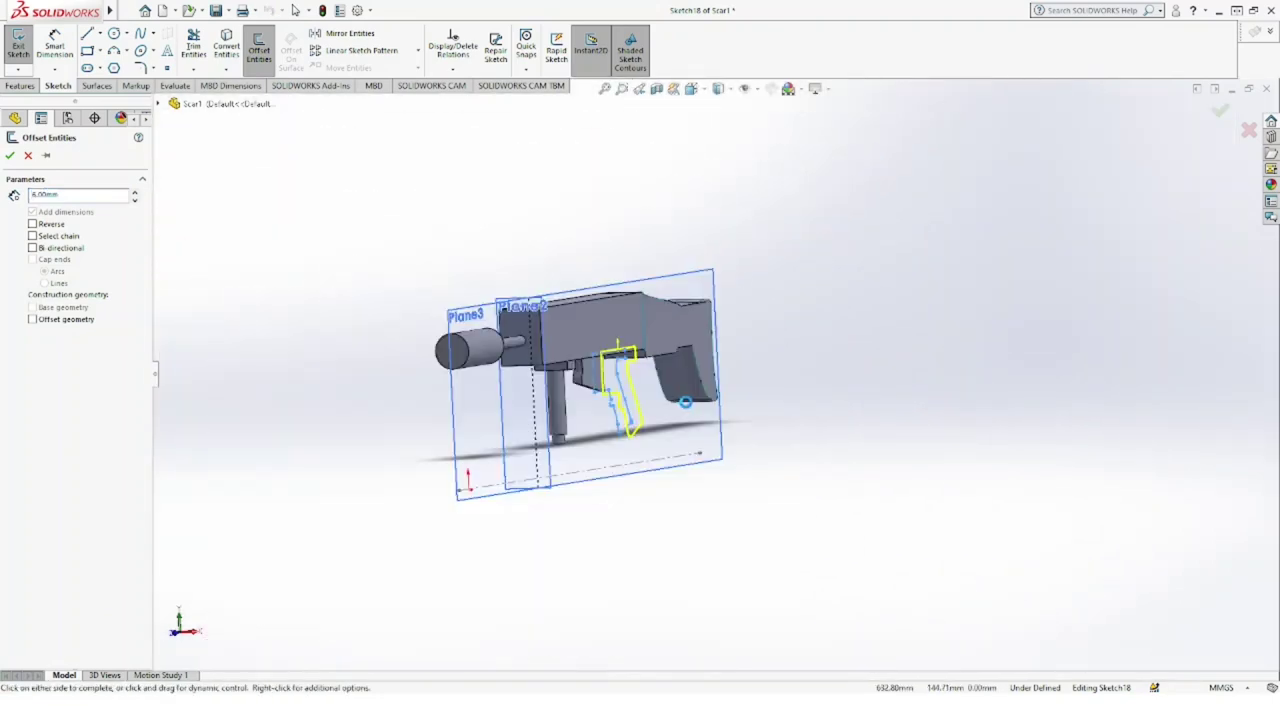
left_click(752, 415)
scroll(857, 391, "up", 4)
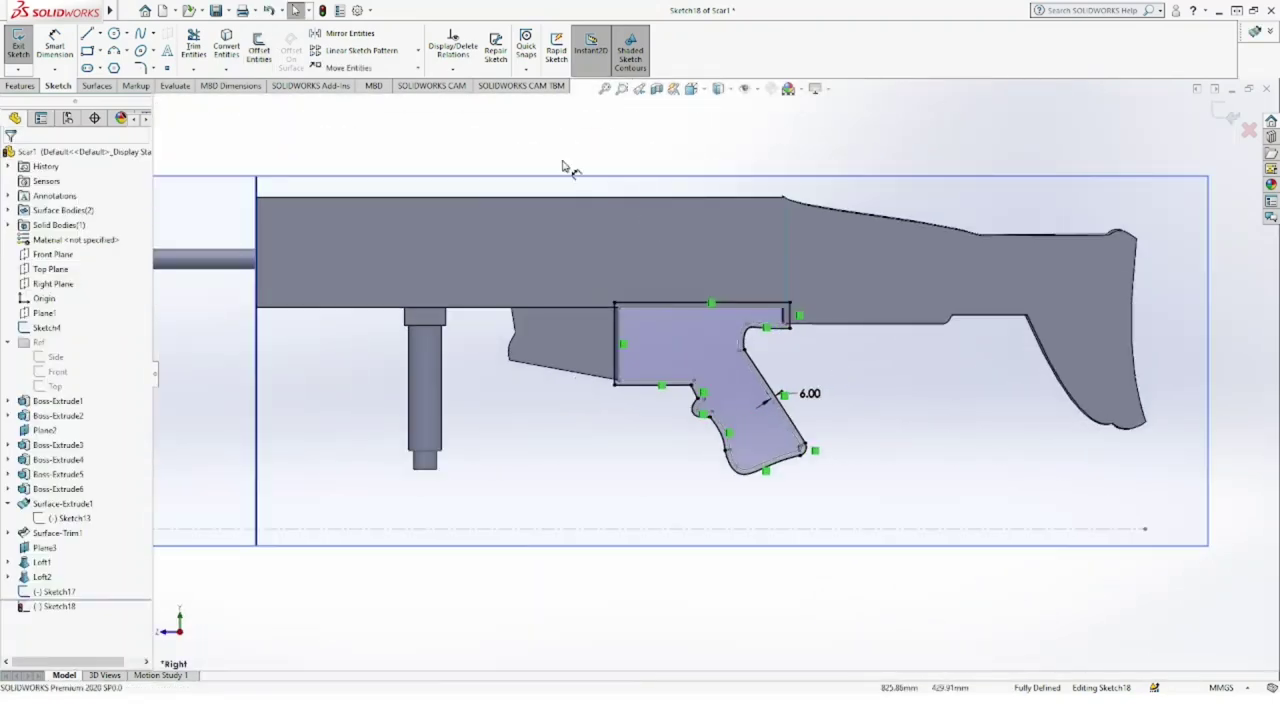
left_click(270, 14)
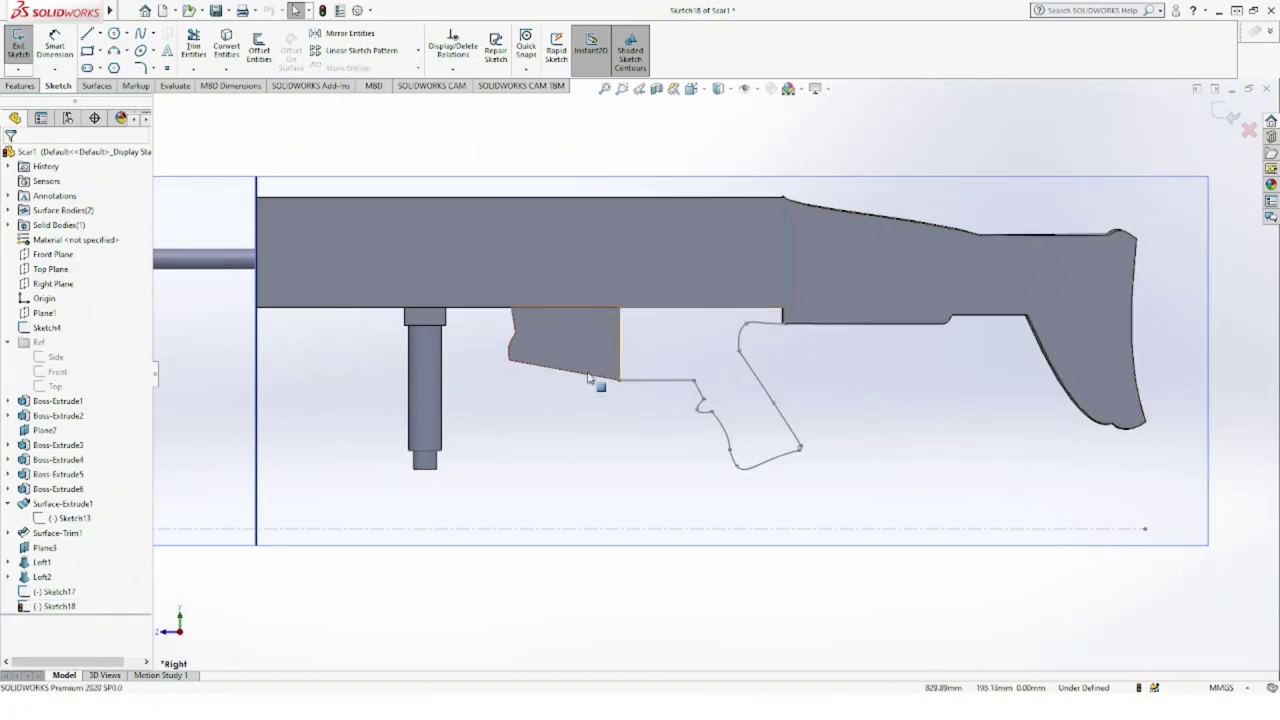
Step: Offset Sketch17's grip outline 3 mm inward with Reverse checked
left_click(50, 592)
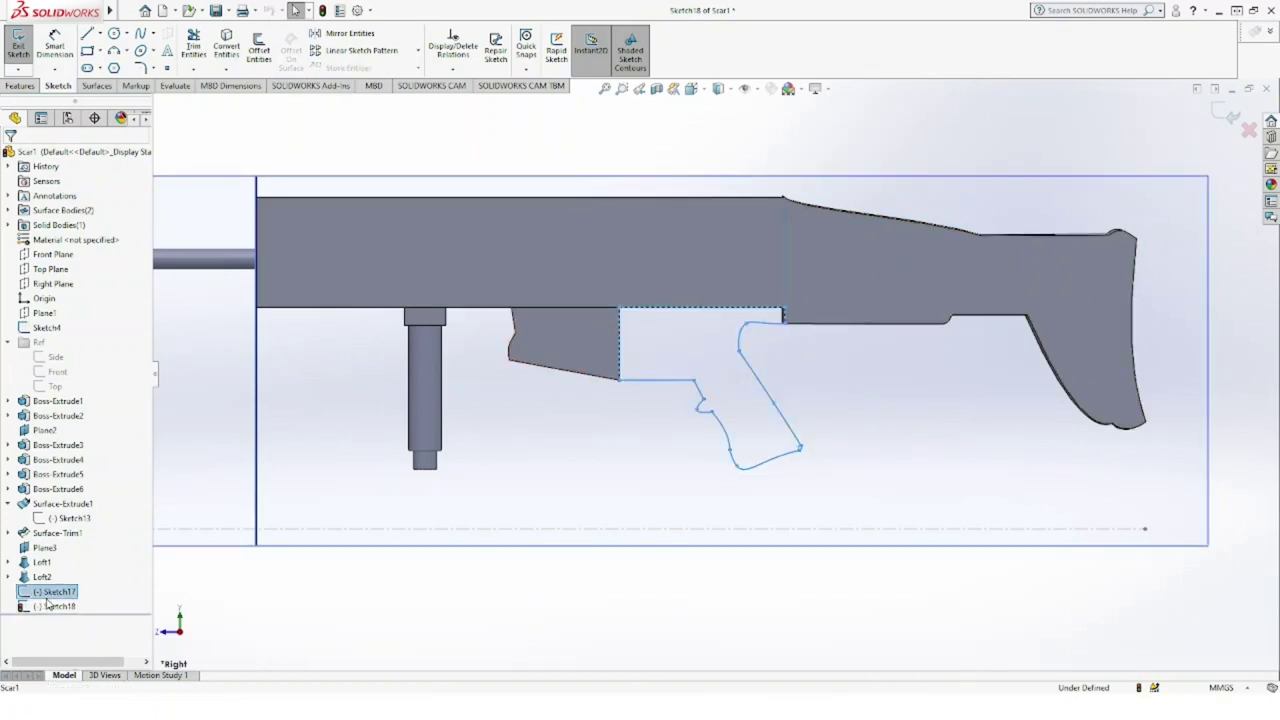
left_click(259, 55)
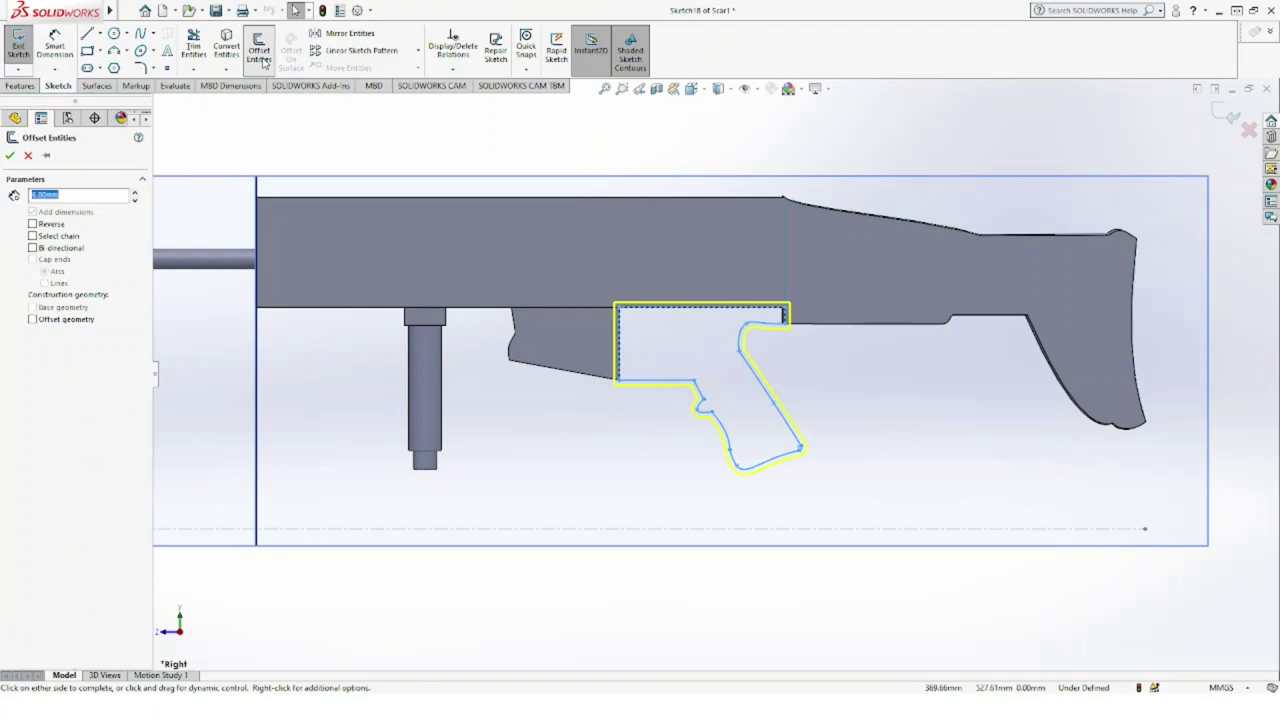
left_click(32, 225)
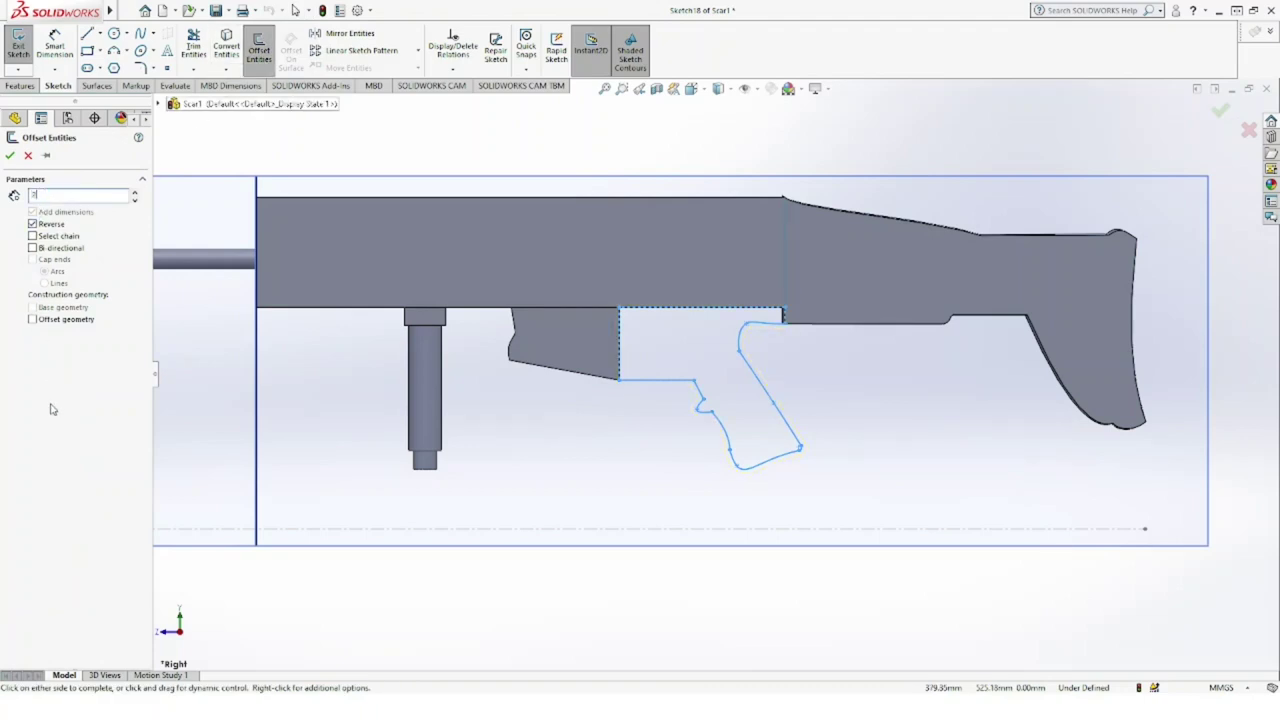
key("Return")
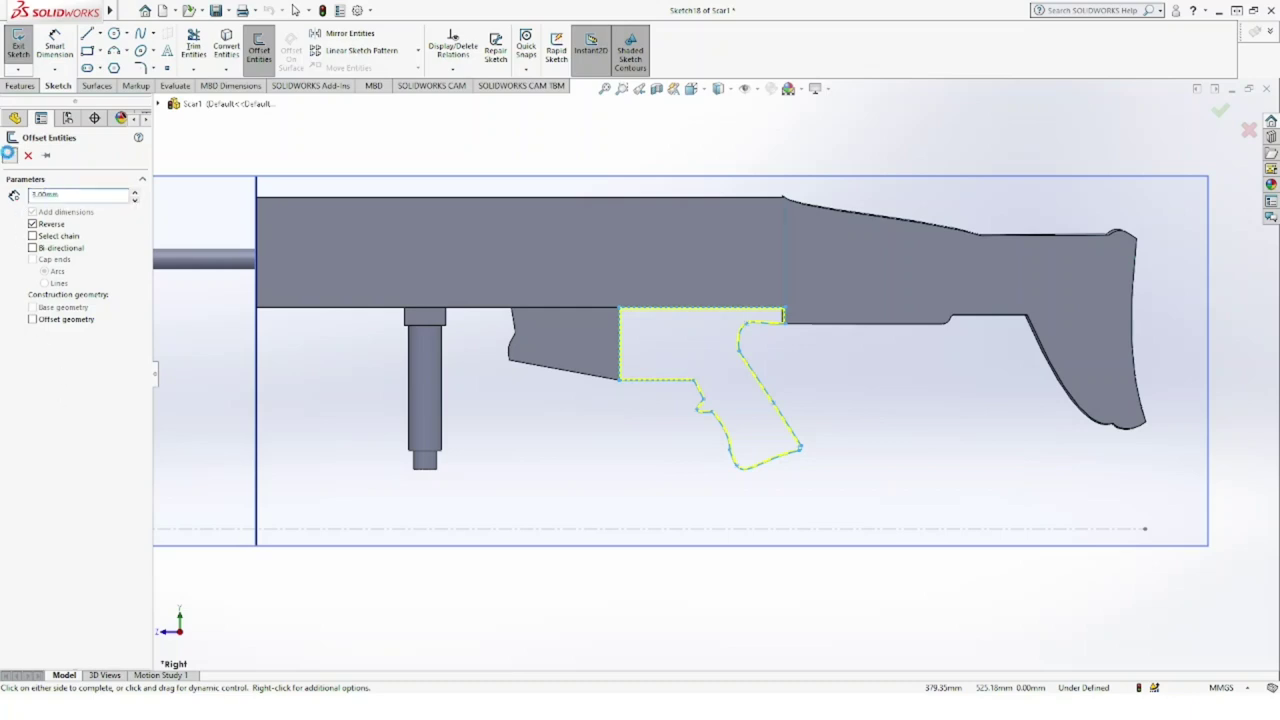
left_click(9, 155)
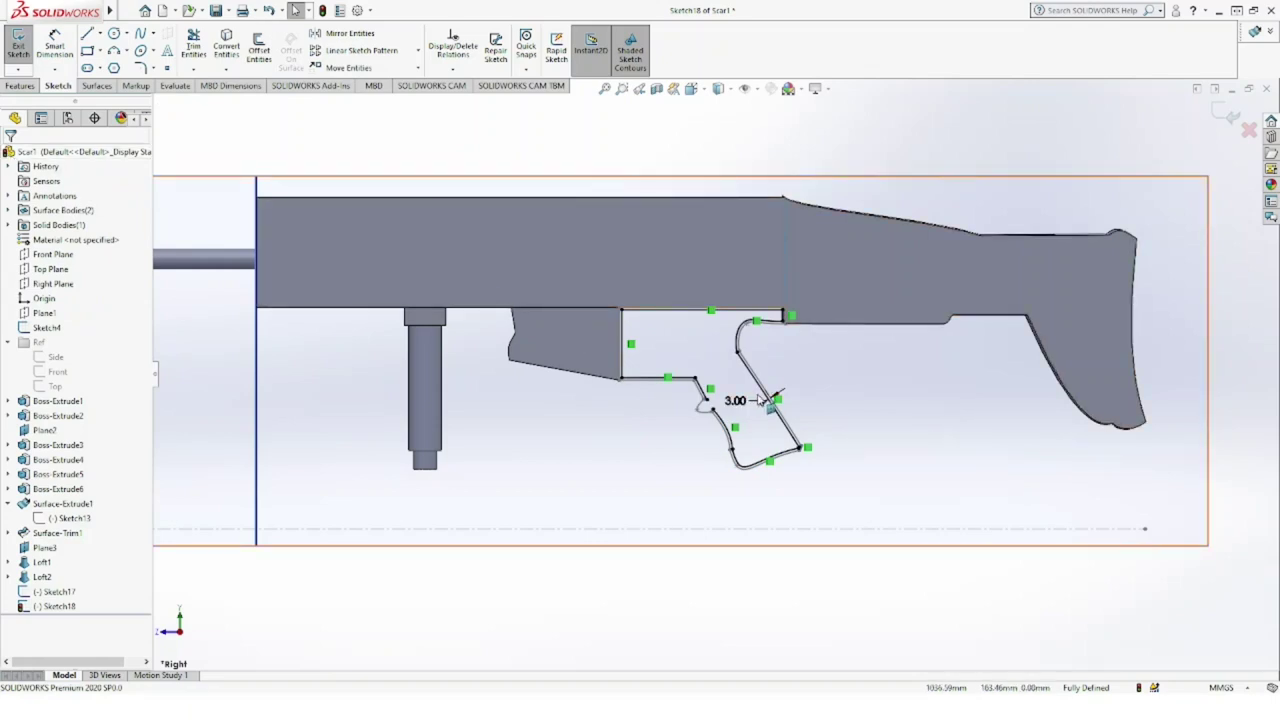
Step: Zoom in on the trigger notch and try offsetting its small arc, then cancel
scroll(758, 401, "down", 4)
scroll(758, 401, "down", 2)
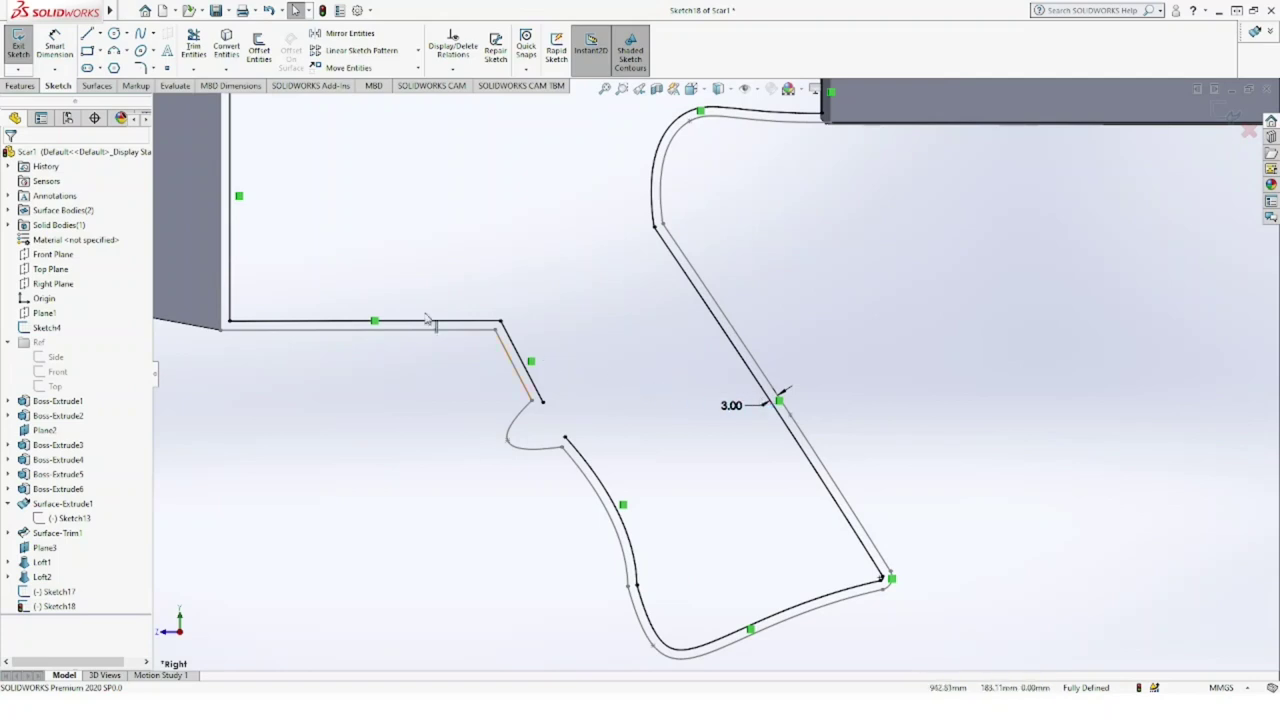
left_click(519, 421)
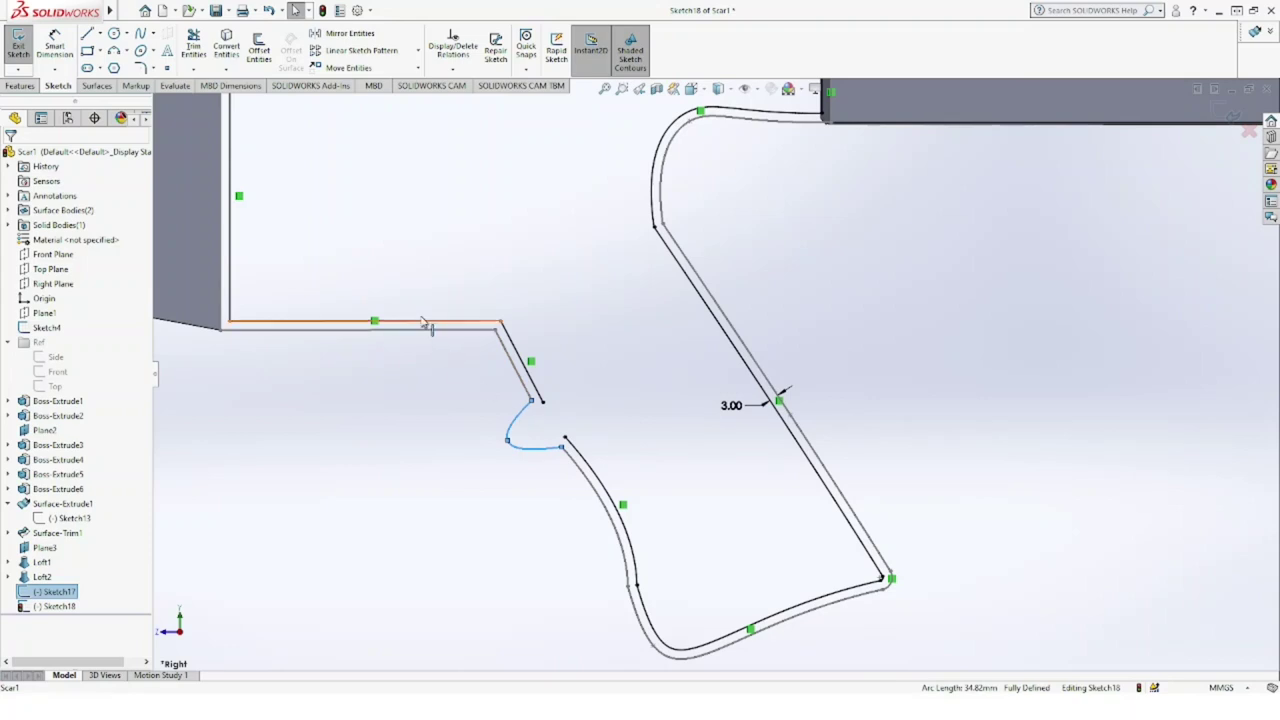
left_click(257, 62)
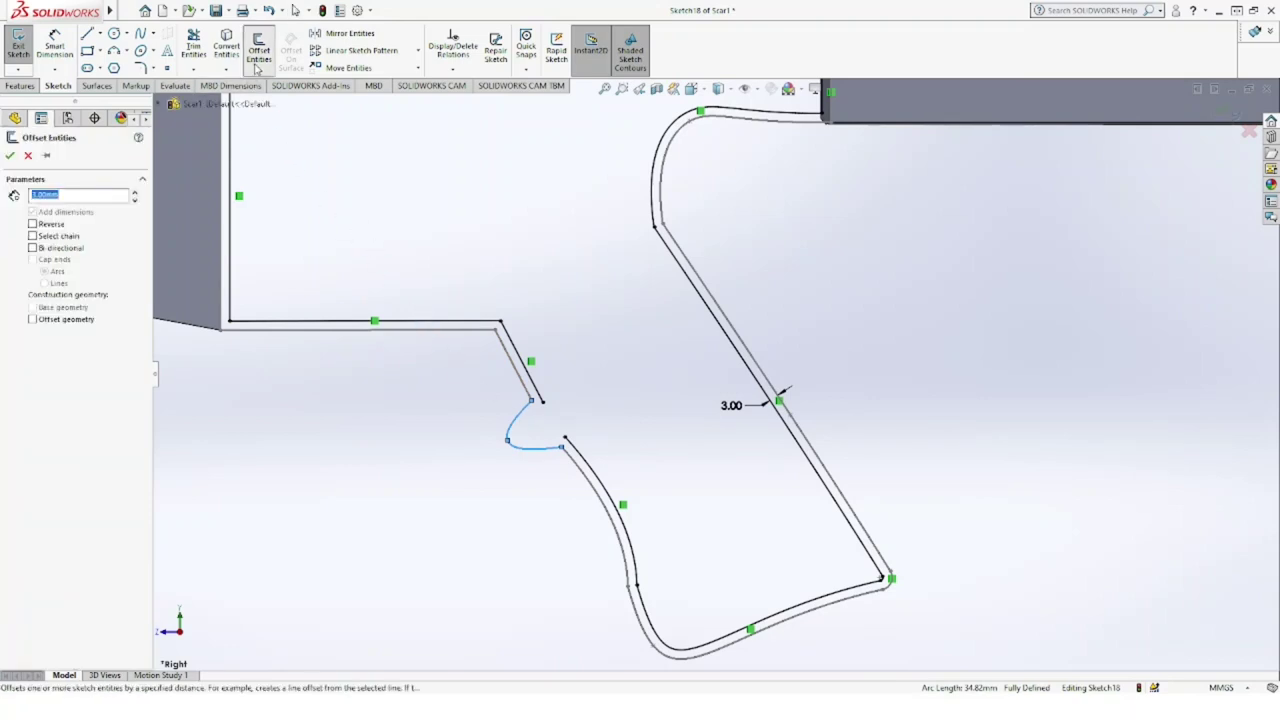
left_click(28, 155)
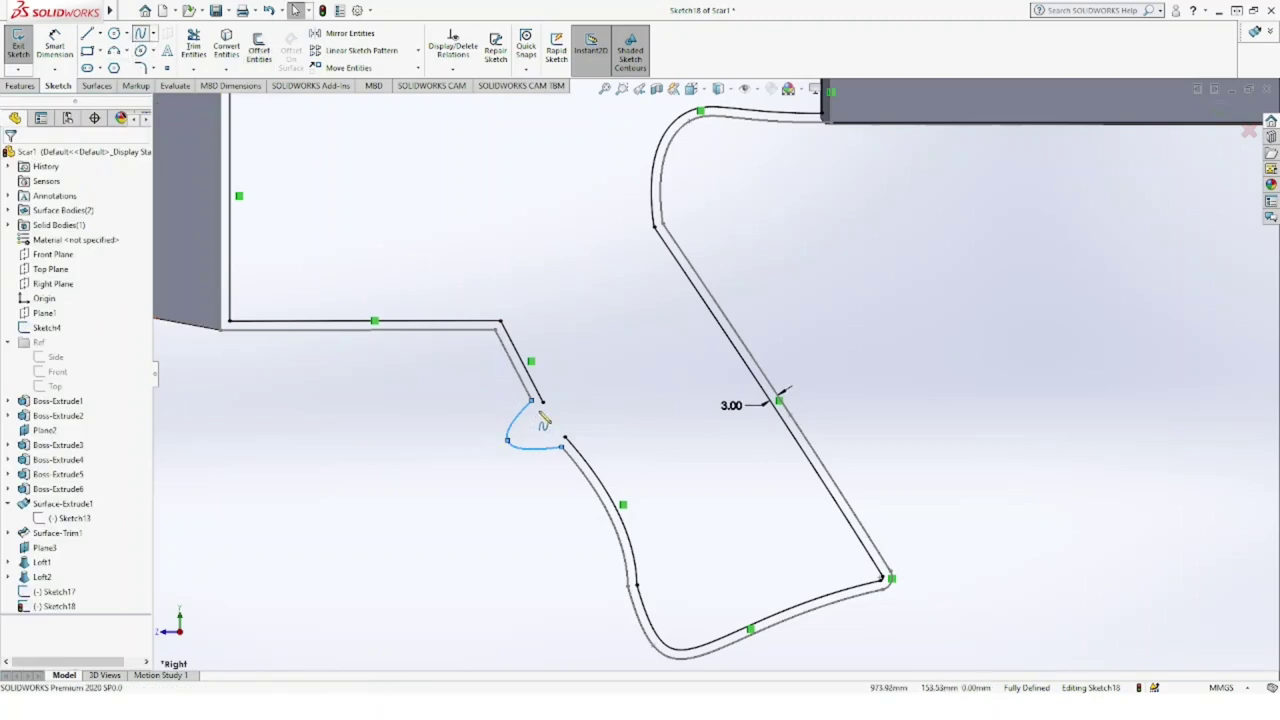
Step: Draw a spline bridging the notch gap in the inner grip outline and exit Sketch18
left_click(557, 445)
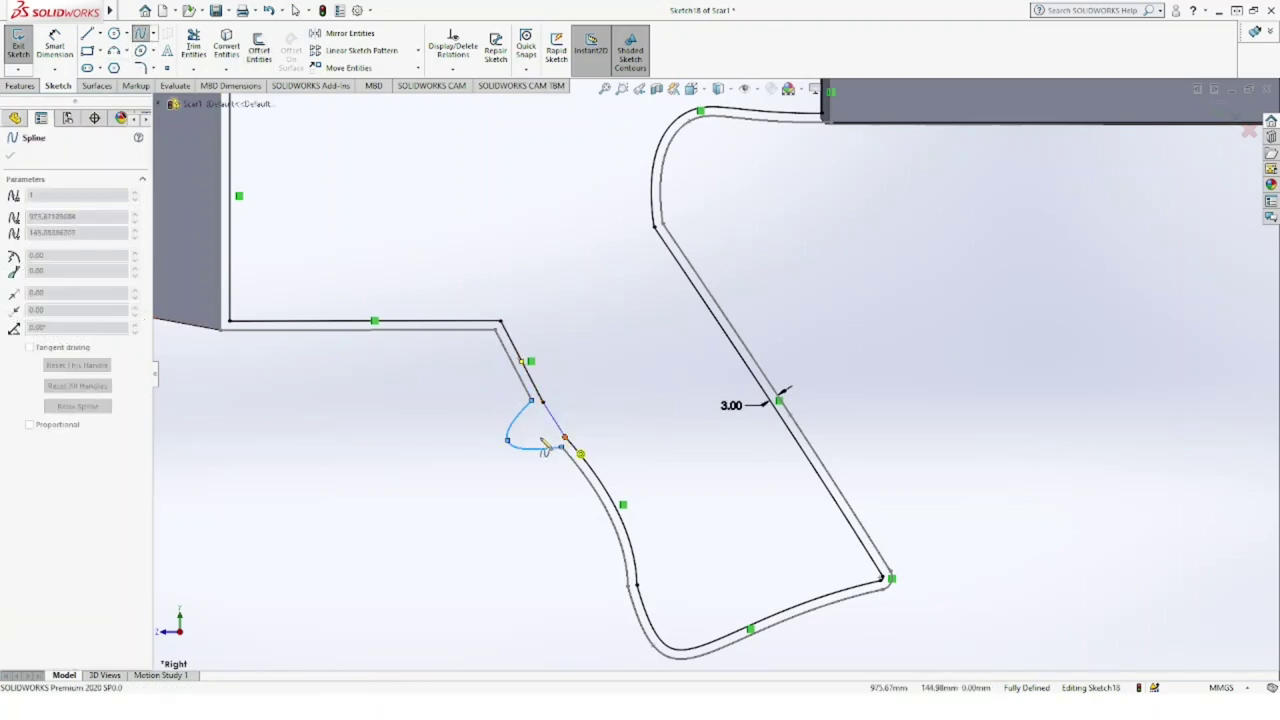
left_click(522, 440)
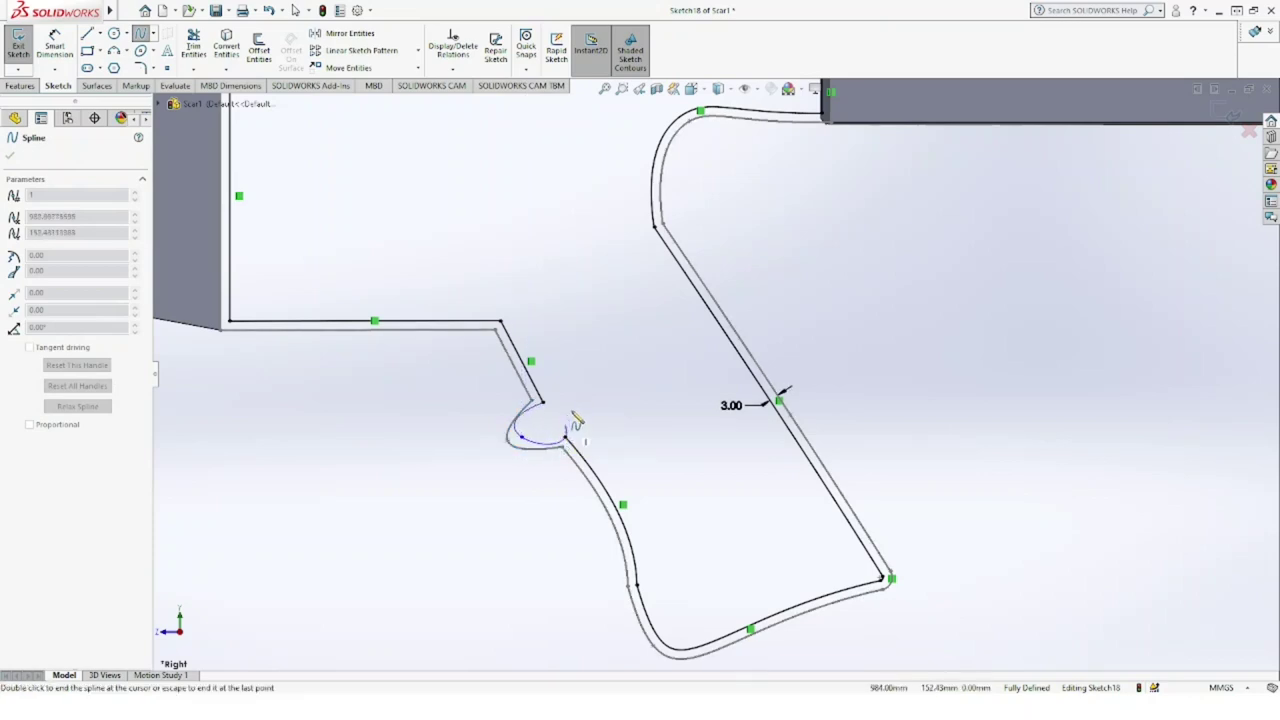
double_click(565, 438)
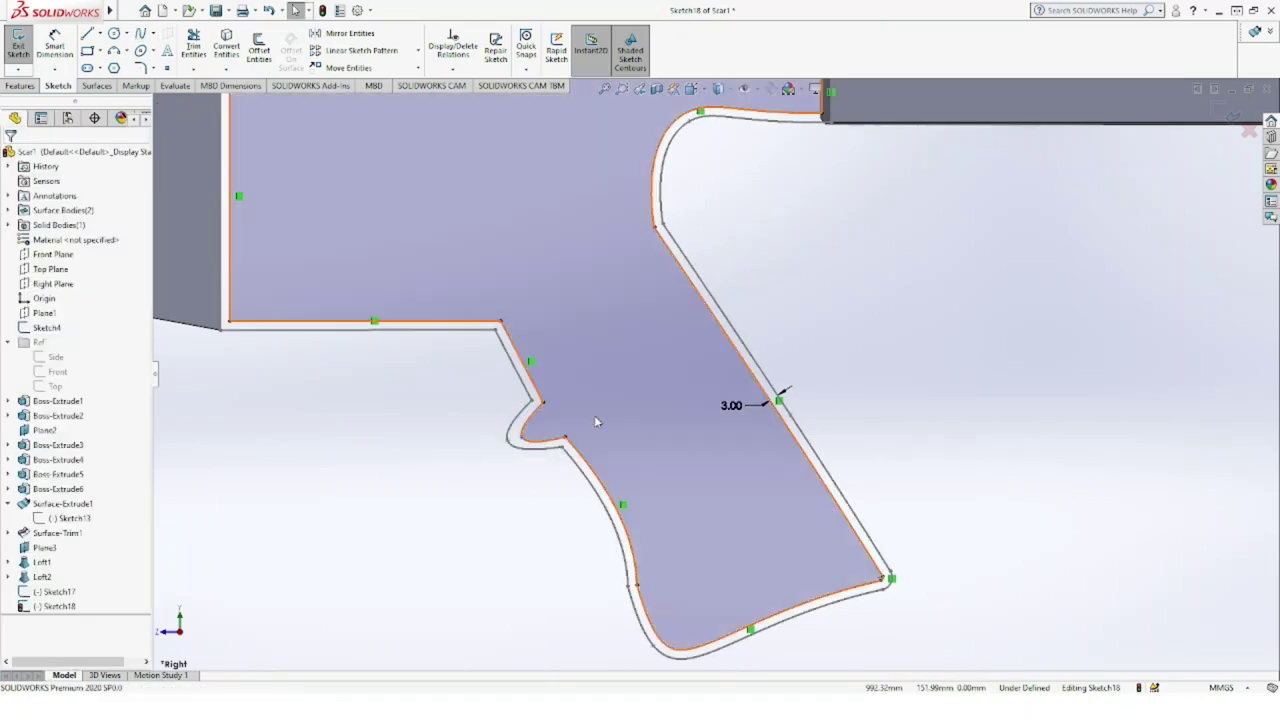
key("f")
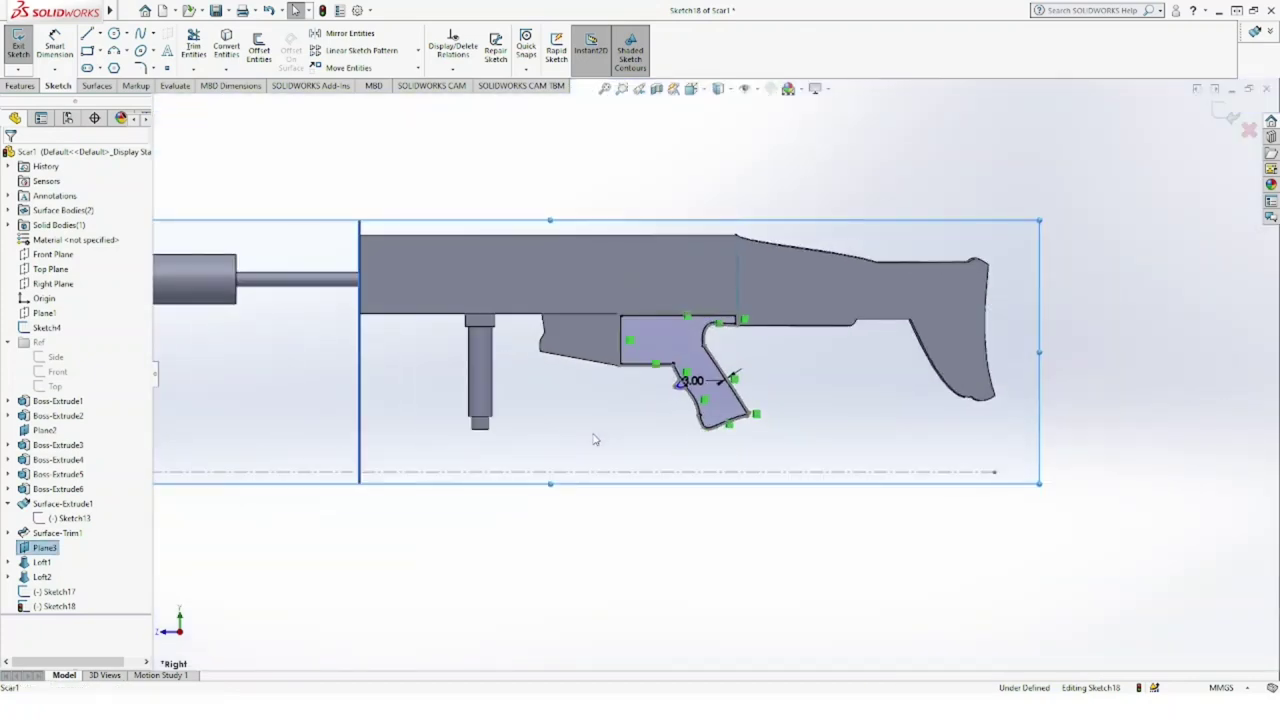
middle_click_drag(787, 381, 871, 380)
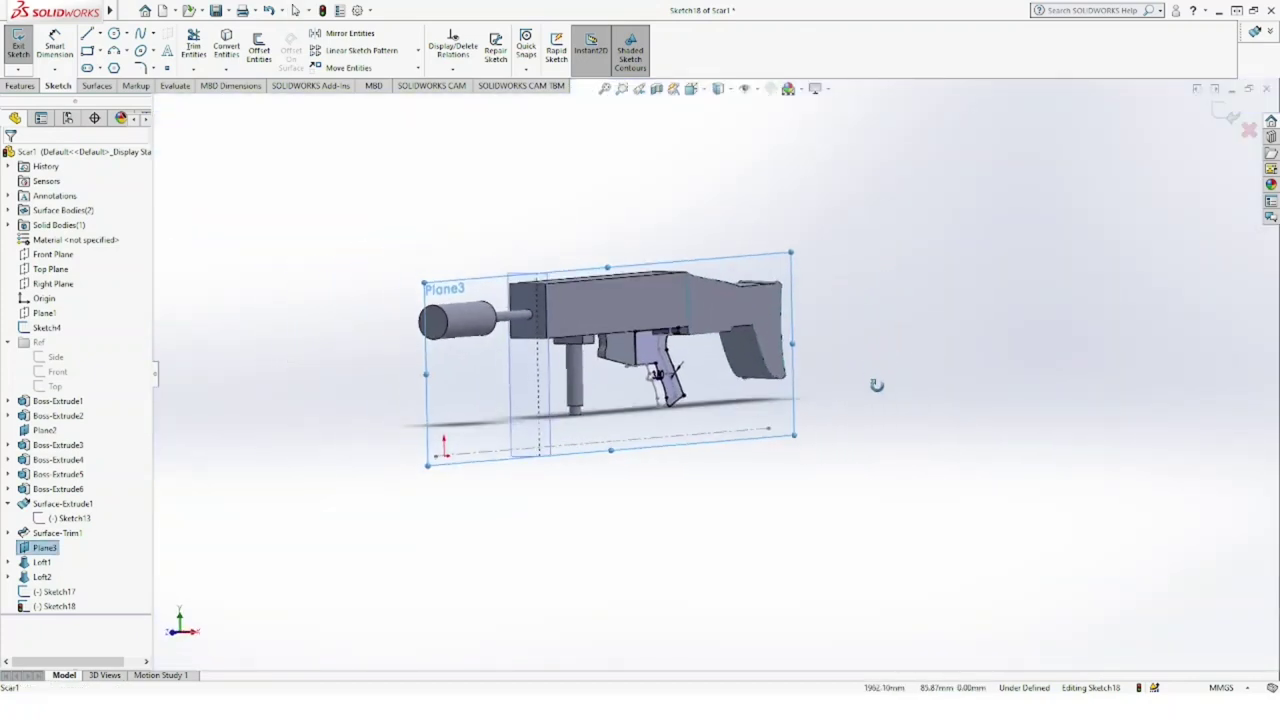
left_click(1227, 114)
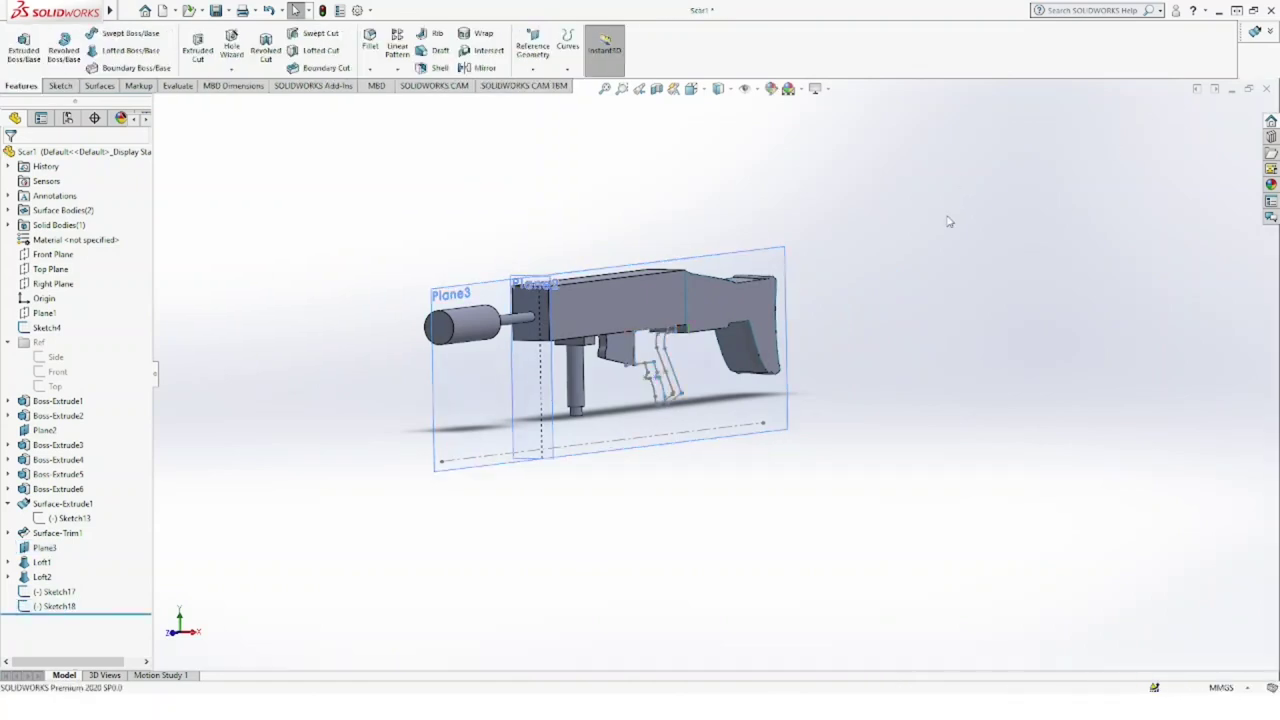
Step: Start a solid loft with Sketch17 and Sketch18 as the grip profiles
scroll(818, 404, "down", 3)
scroll(822, 389, "up", 2)
scroll(821, 378, "up", 1)
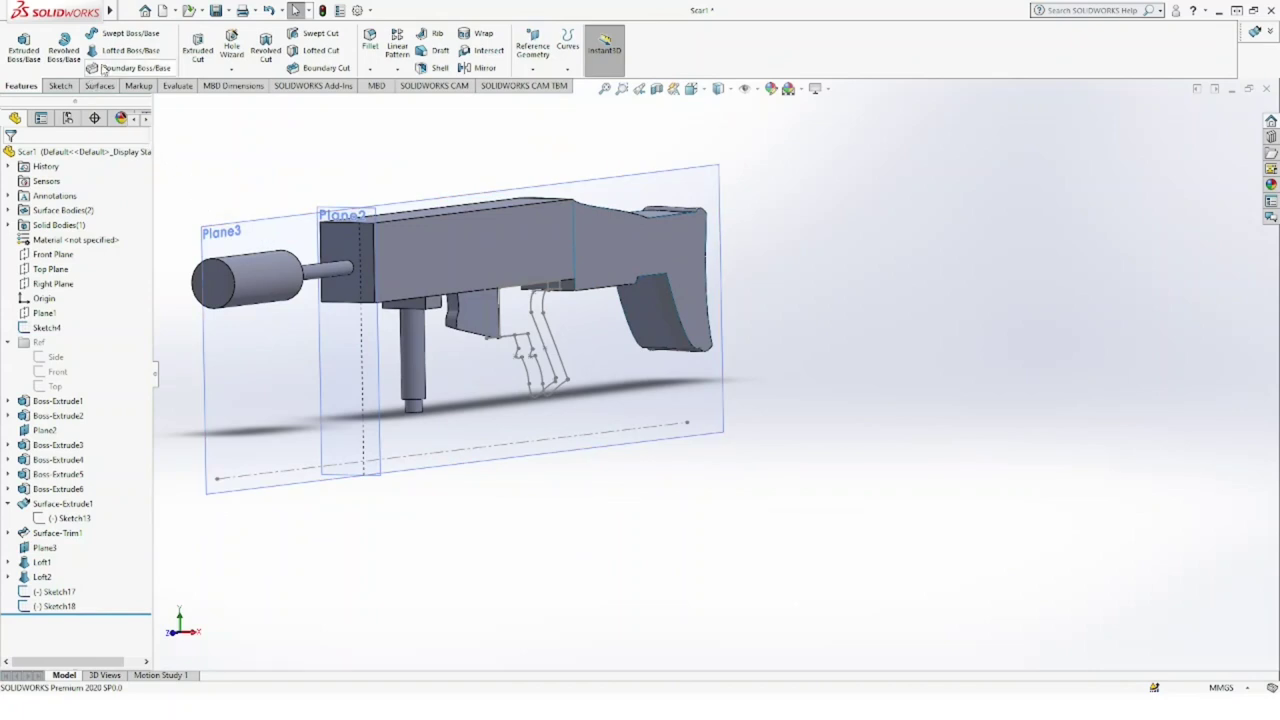
left_click(518, 347)
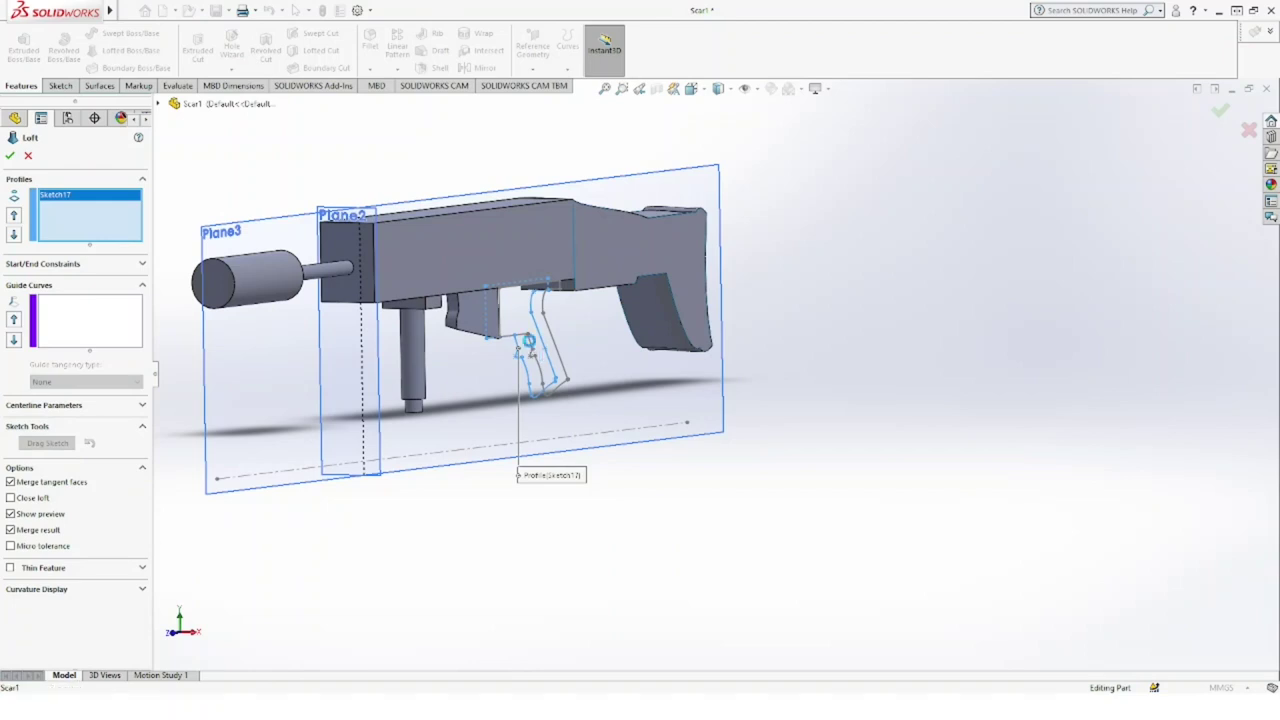
left_click(578, 344)
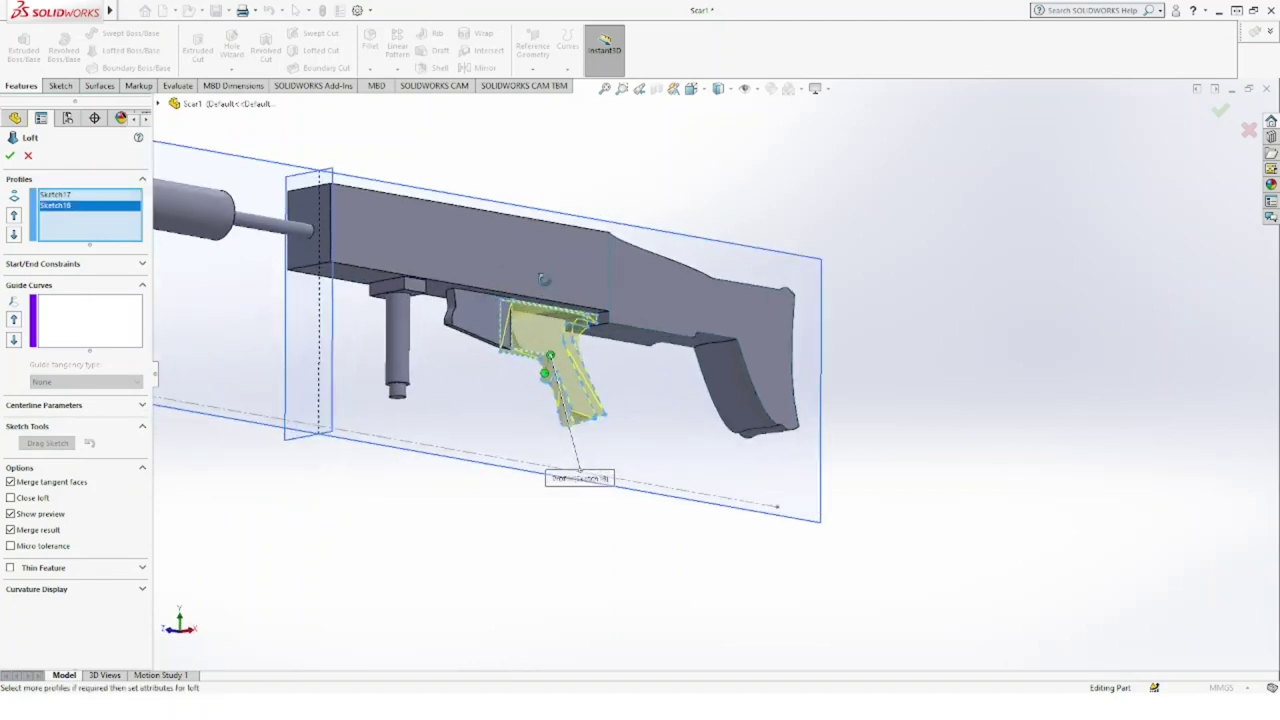
middle_click_drag(580, 343, 590, 360)
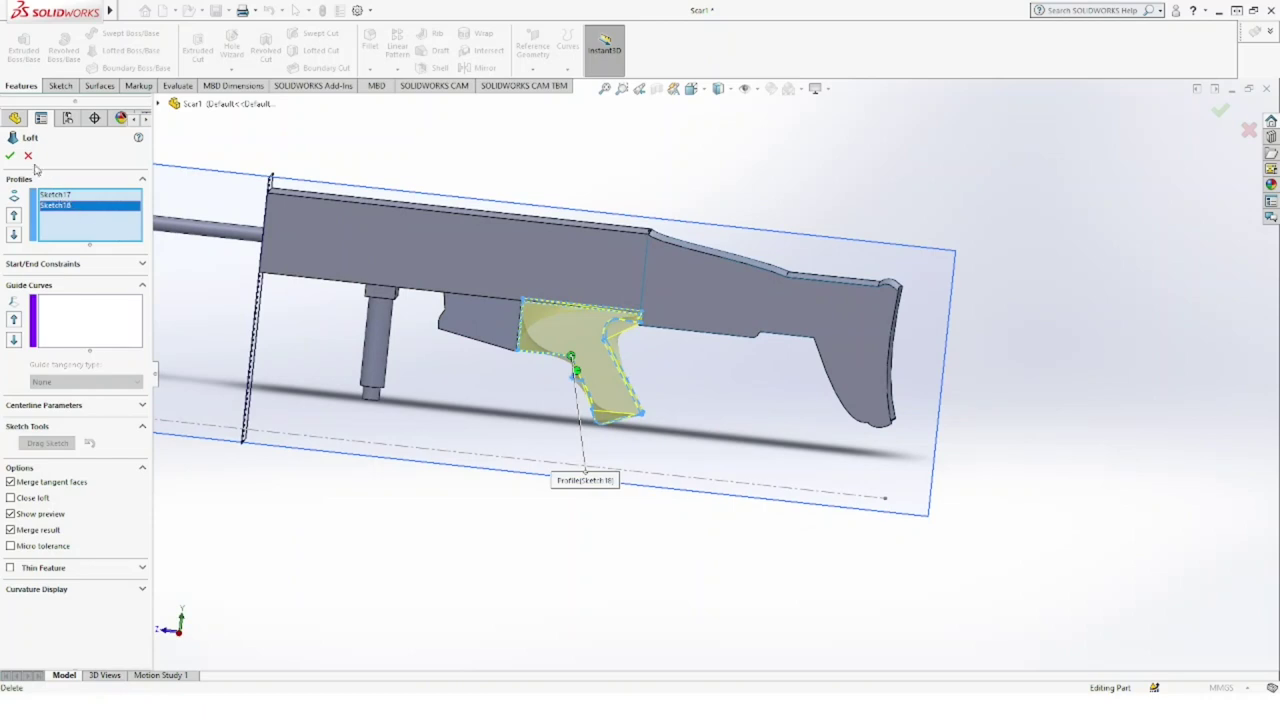
Step: Clear and re-pick the profiles as Sketch18 then Sketch17, then cancel the failed loft
left_click(118, 218)
key("Left")
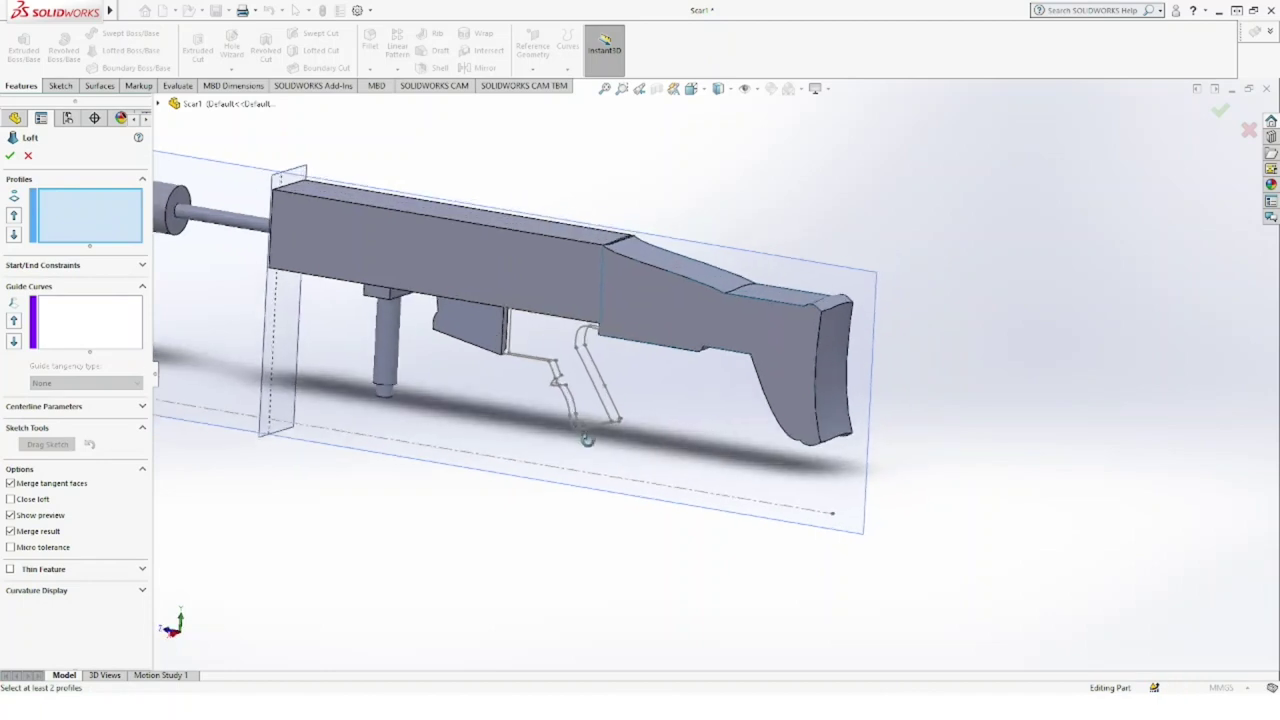
left_click(612, 410)
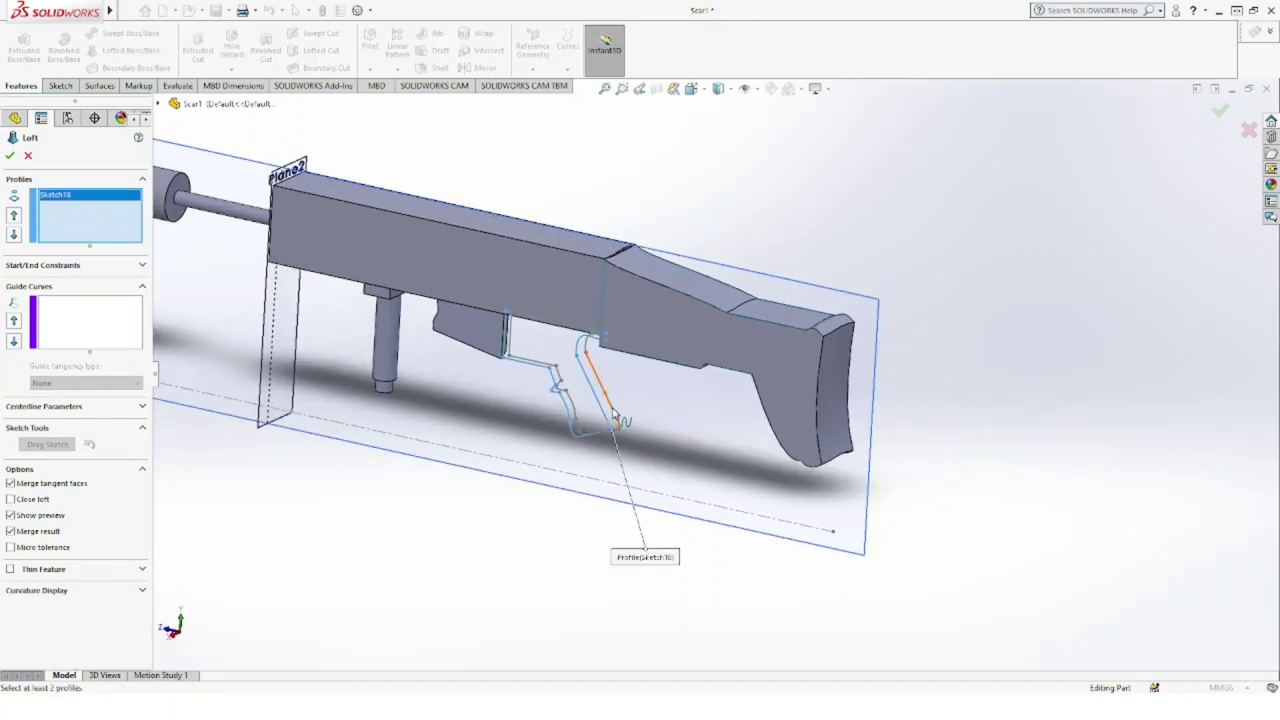
left_click(616, 428)
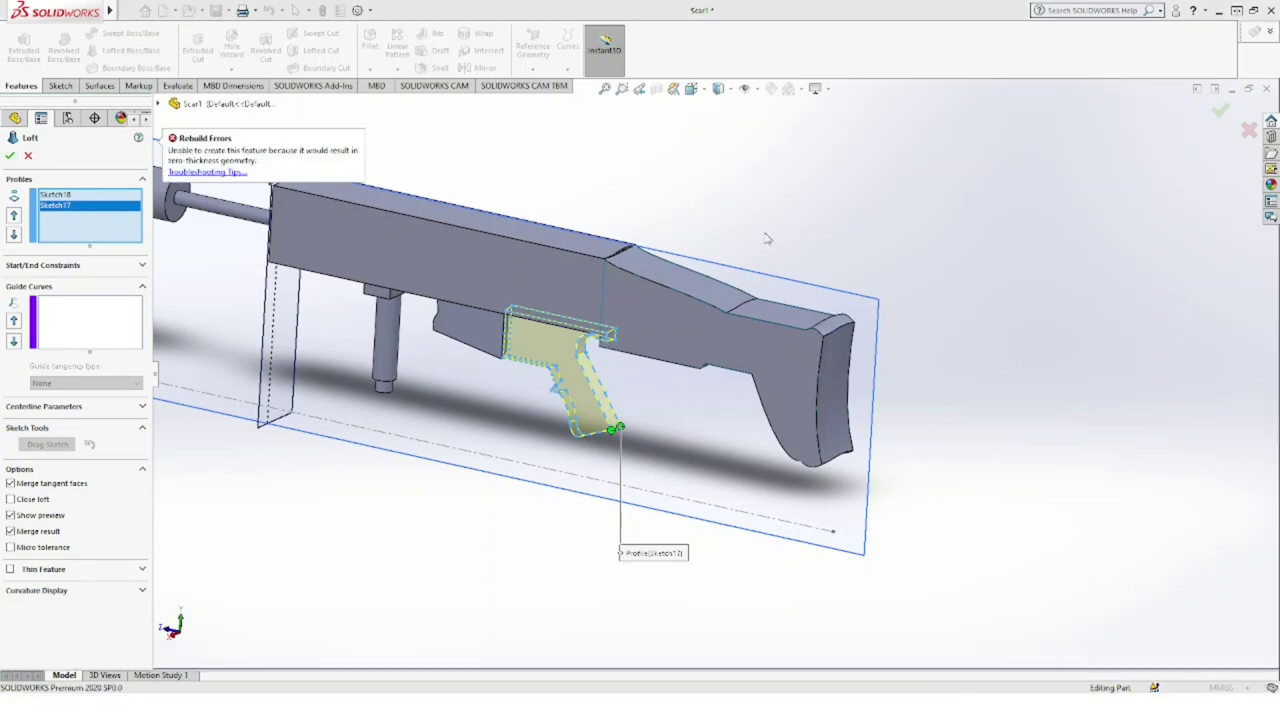
left_click(28, 156)
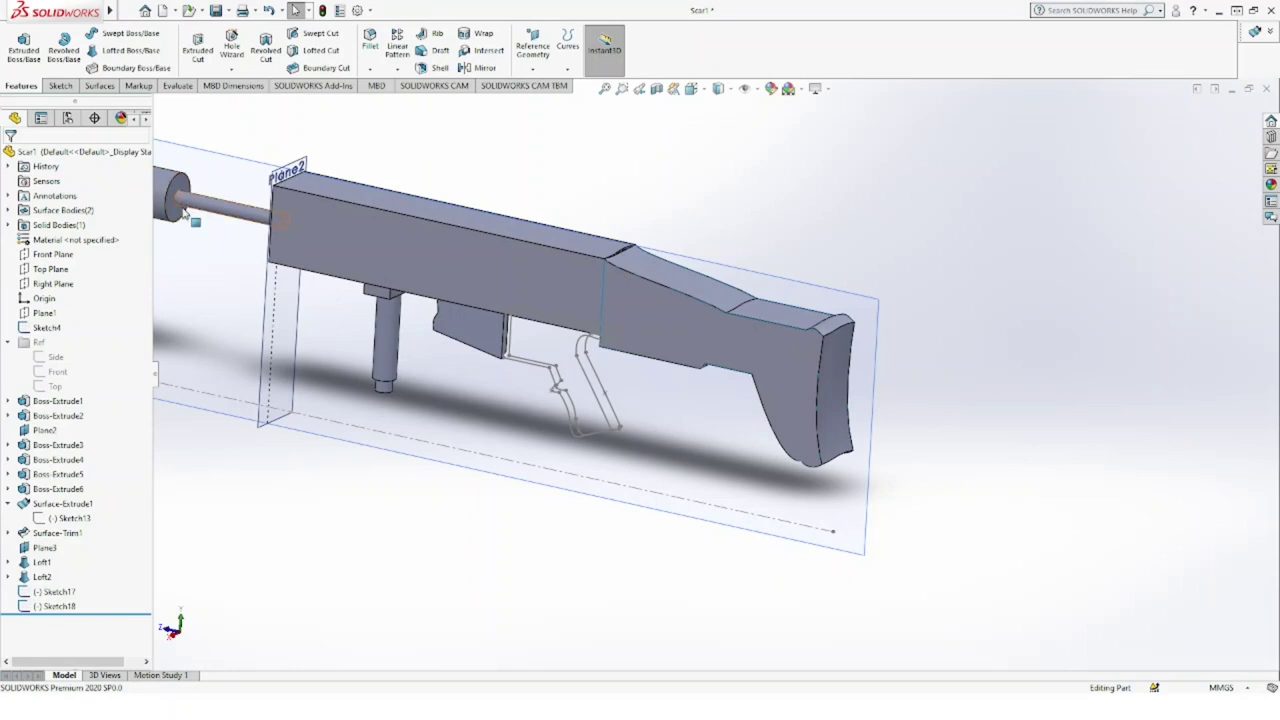
left_click(97, 86)
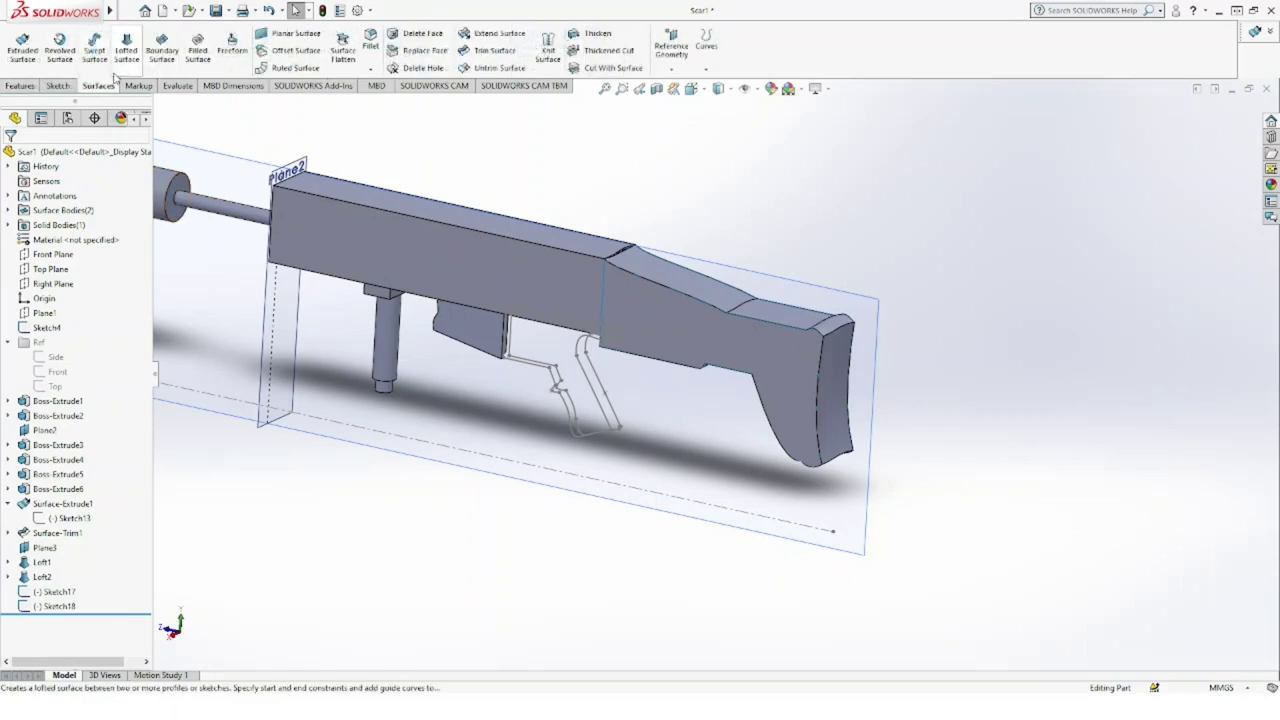
Step: Create a lofted surface between Sketch18 and Sketch17, inspect it, then undo it
left_click(126, 50)
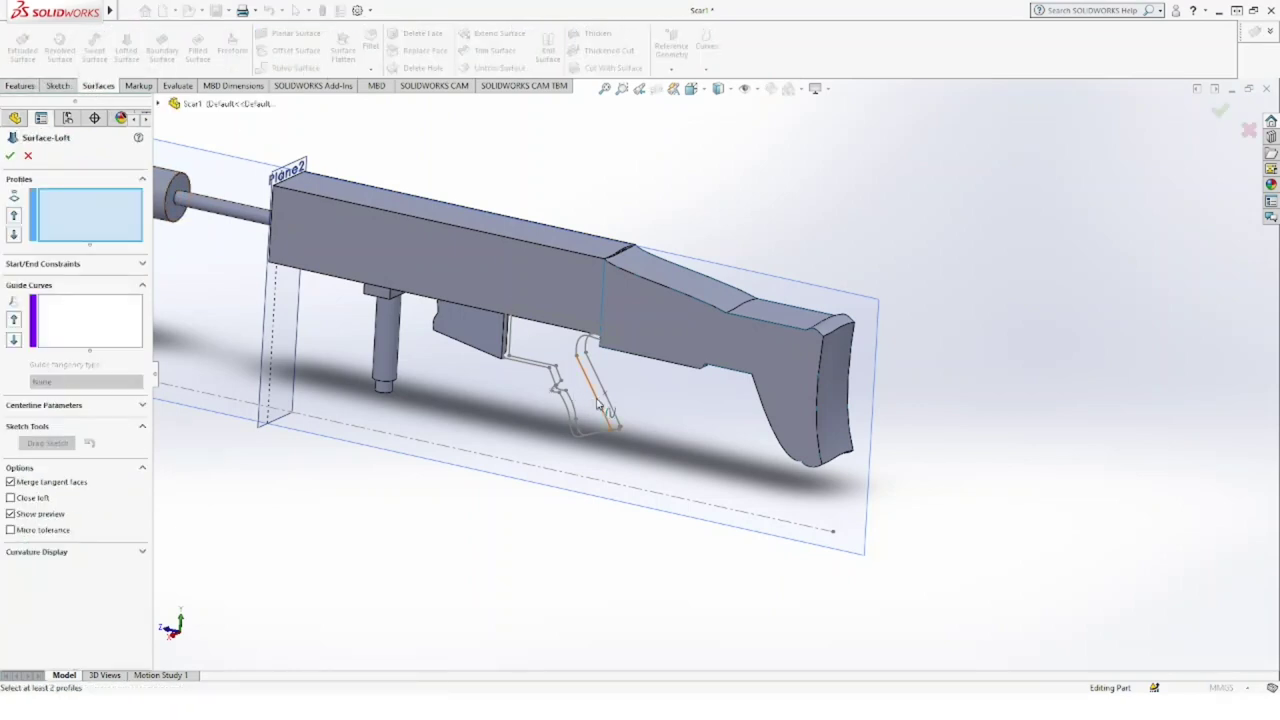
left_click(598, 404)
left_click(609, 408)
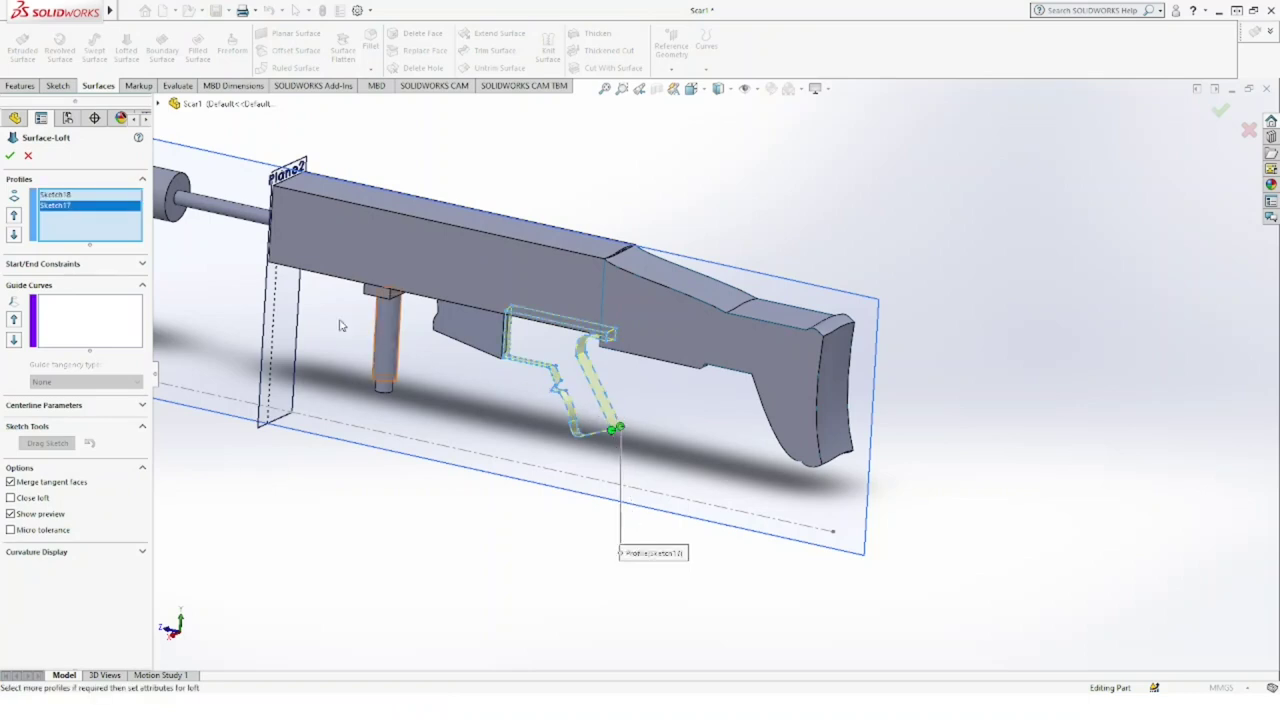
left_click(10, 156)
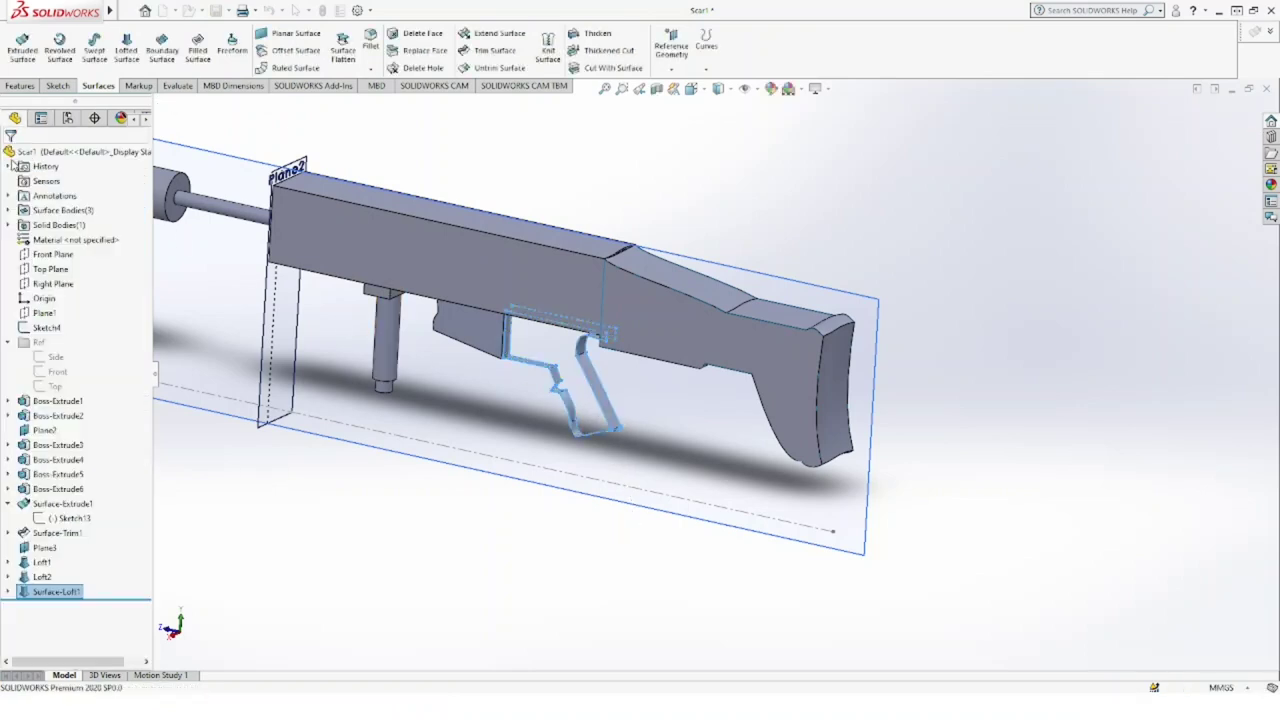
mouse_move(448, 526)
middle_mouse_down()
mouse_move(560, 390)
mouse_move(586, 420)
mouse_move(486, 443)
mouse_move(509, 480)
mouse_move(583, 506)
mouse_move(566, 500)
middle_mouse_up()
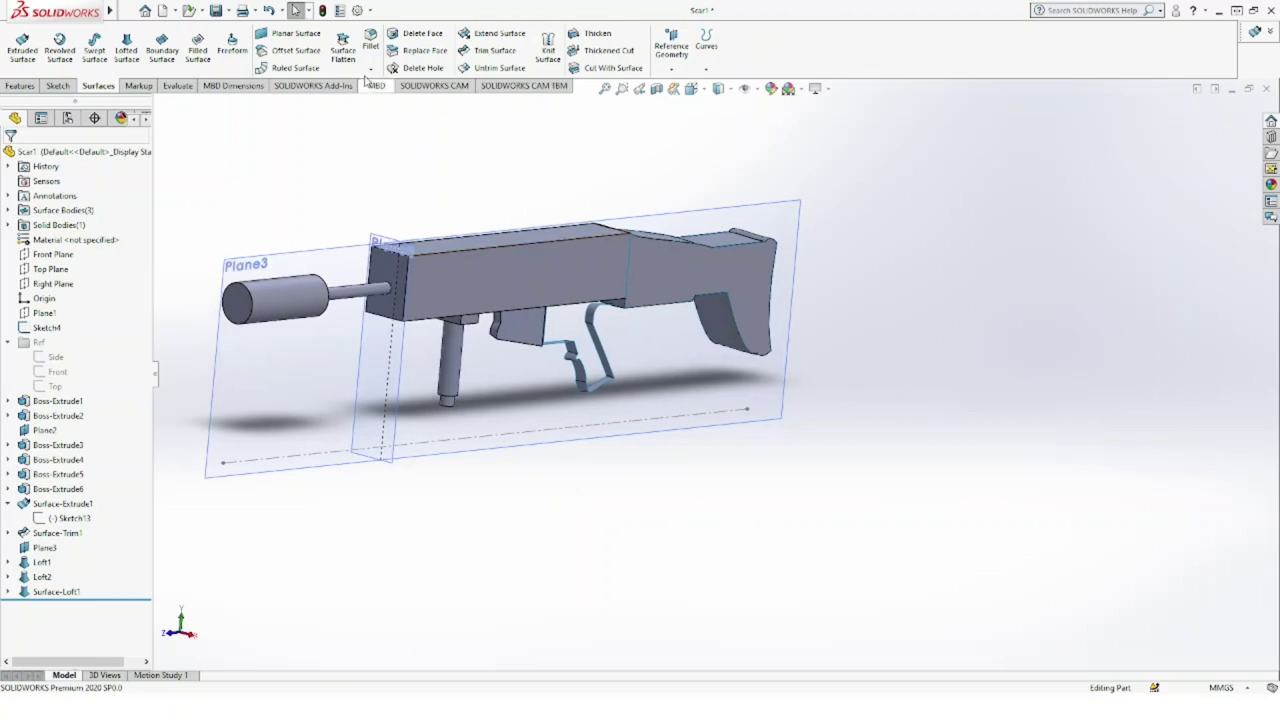
left_click(267, 11)
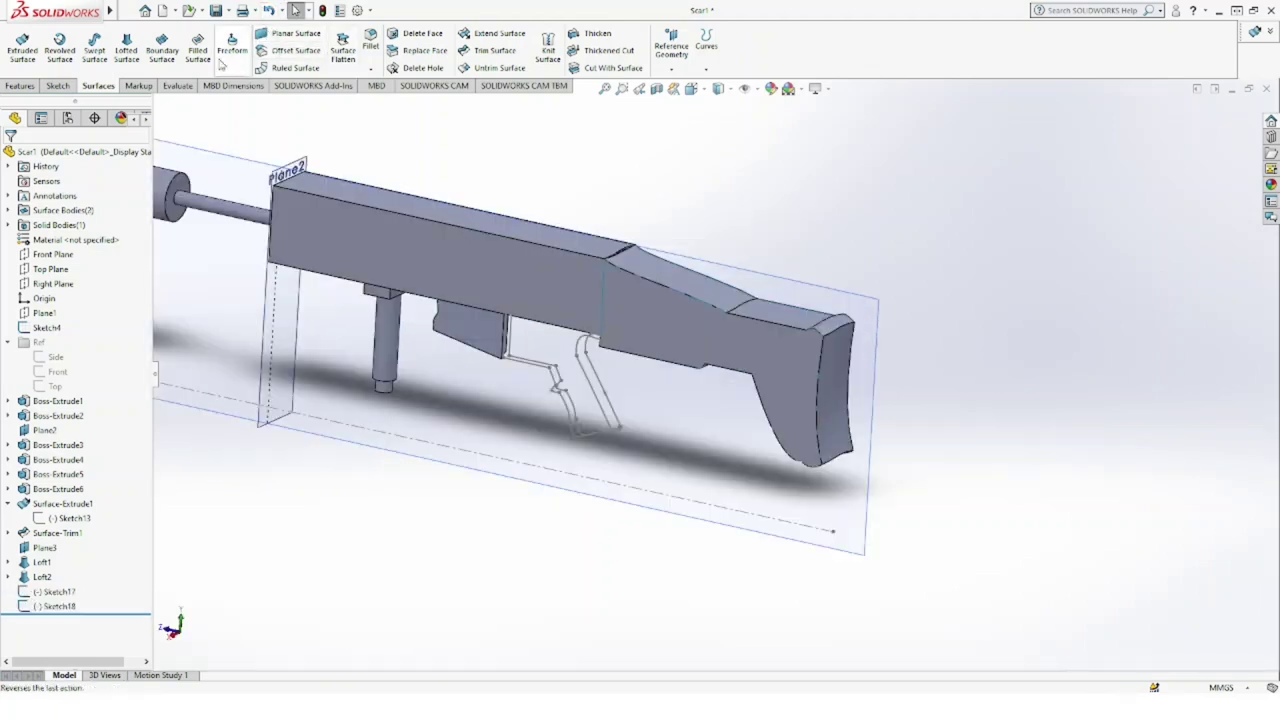
Step: Loft a solid from Sketch18 to Sketch17 with Merge result unchecked
left_click(28, 86)
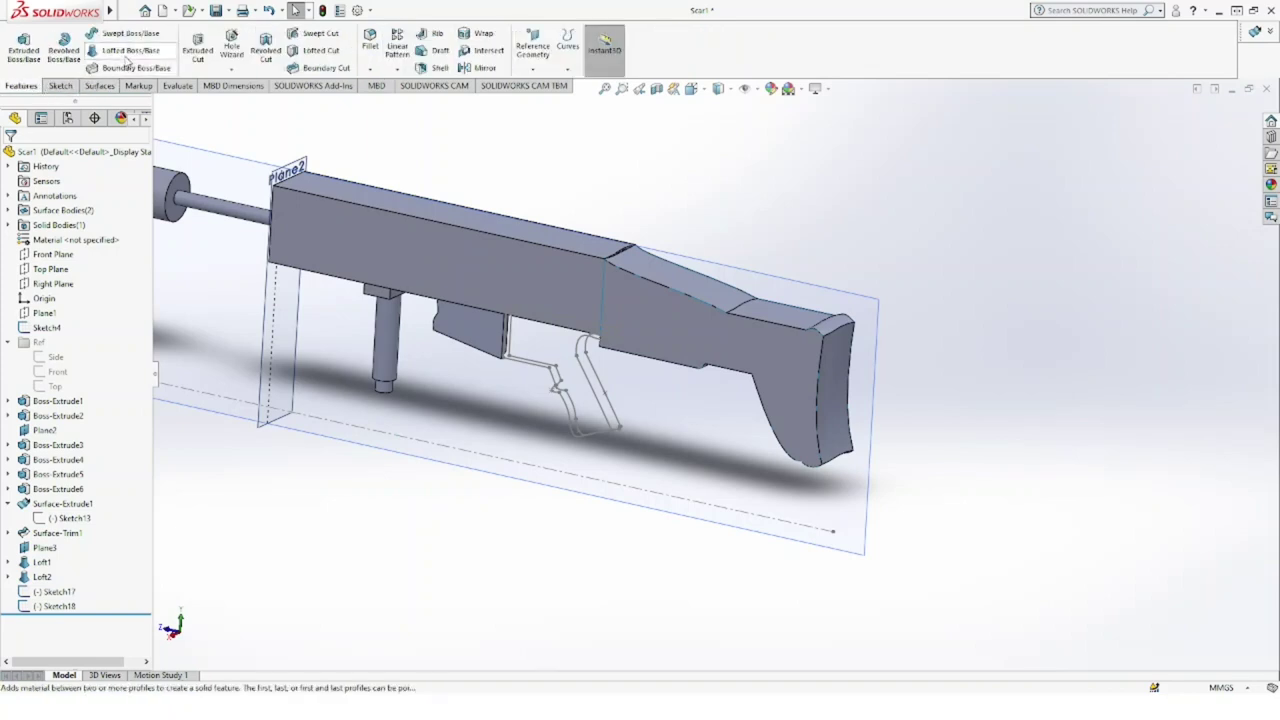
left_click(577, 360)
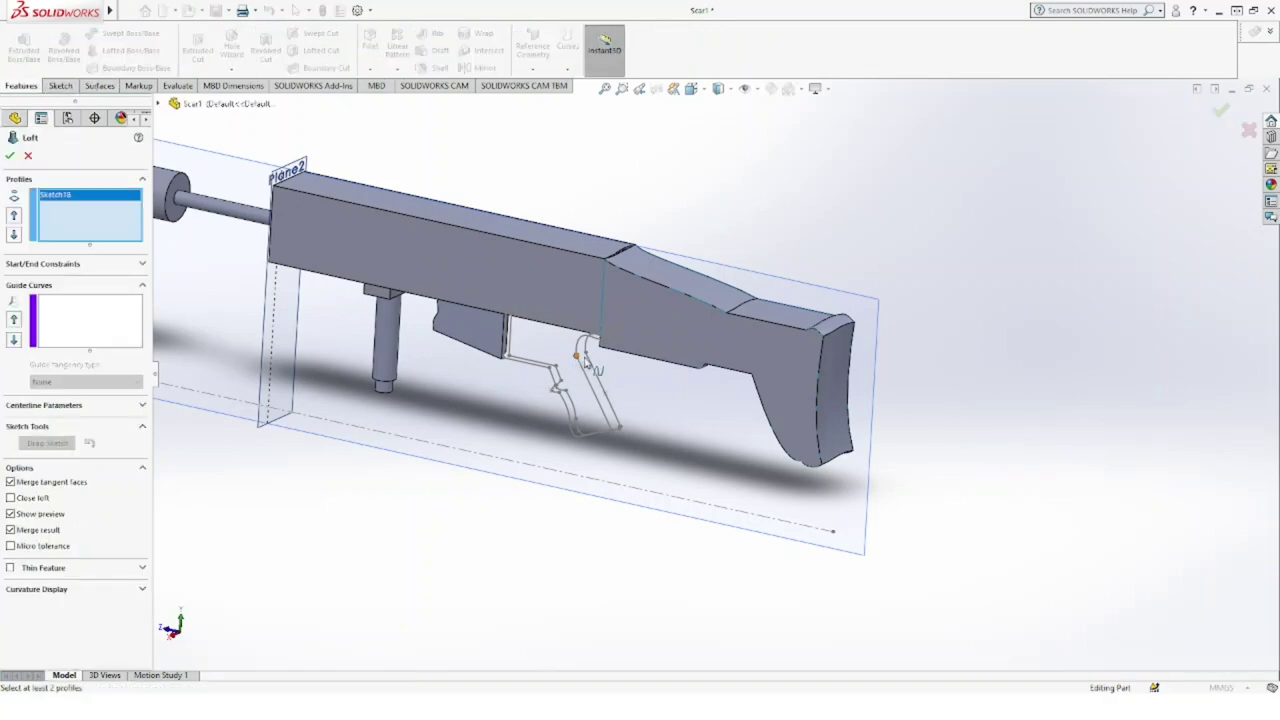
left_click(522, 362)
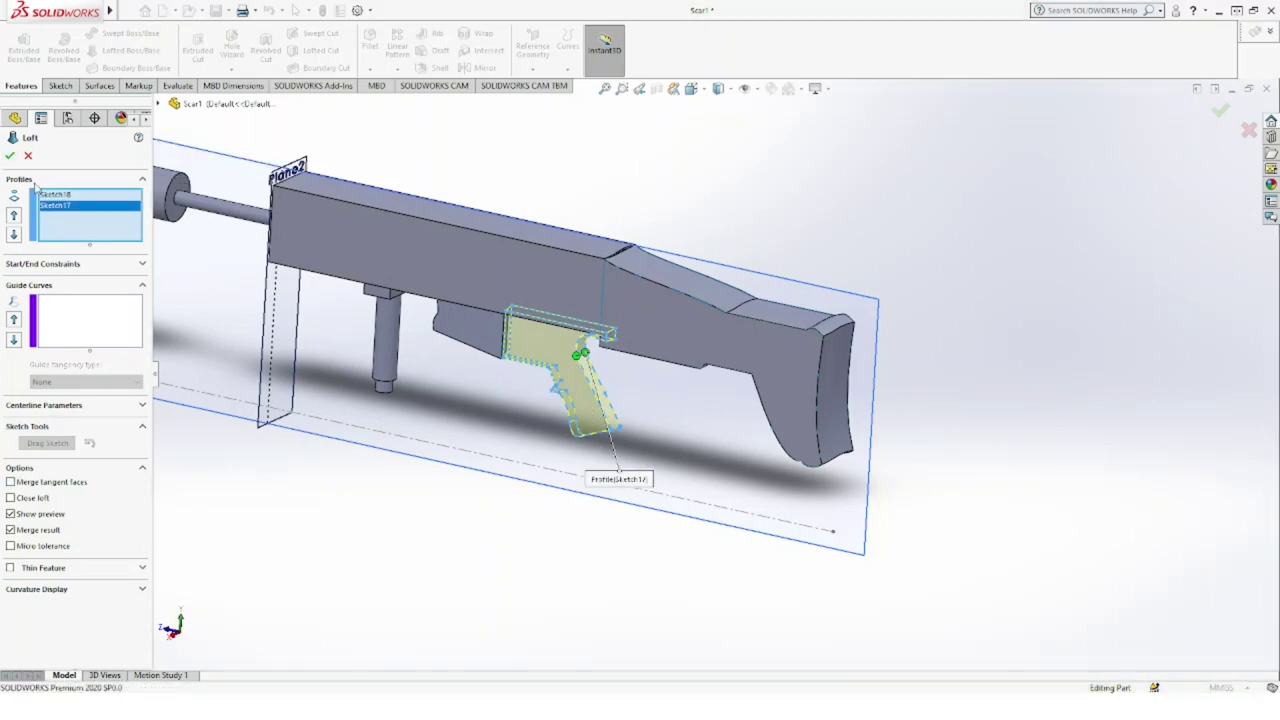
left_click(10, 529)
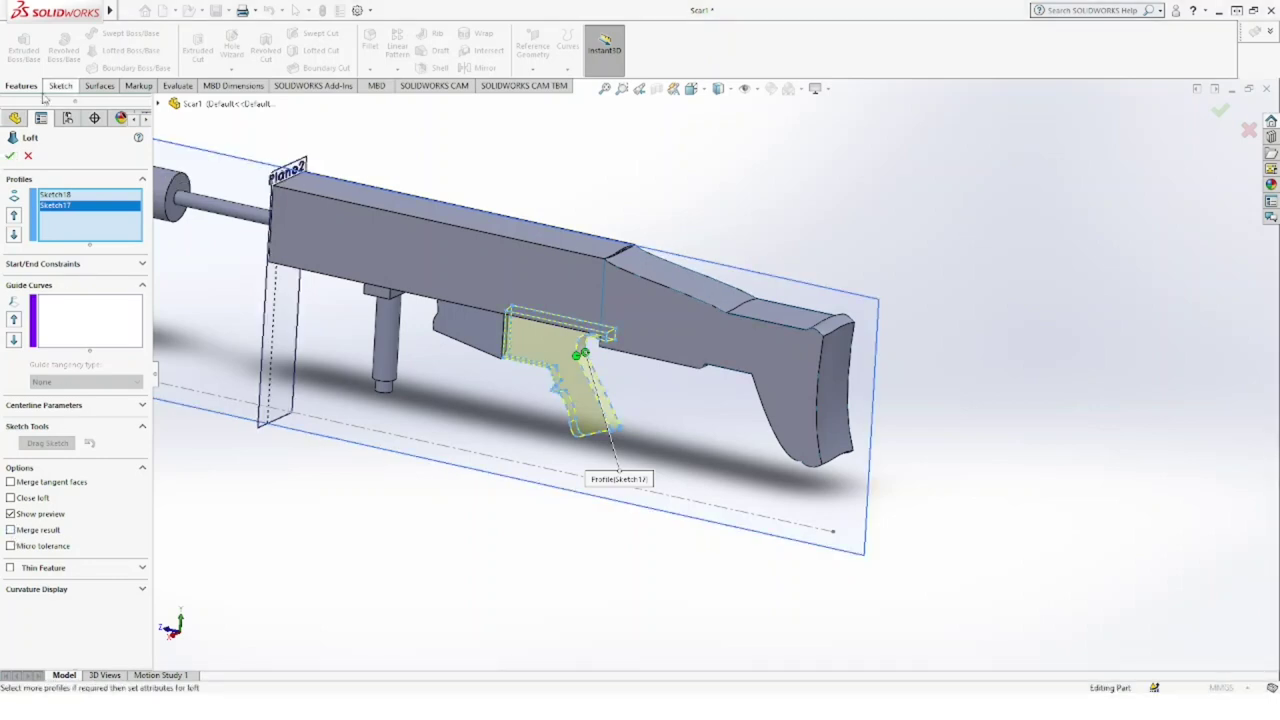
left_click(11, 156)
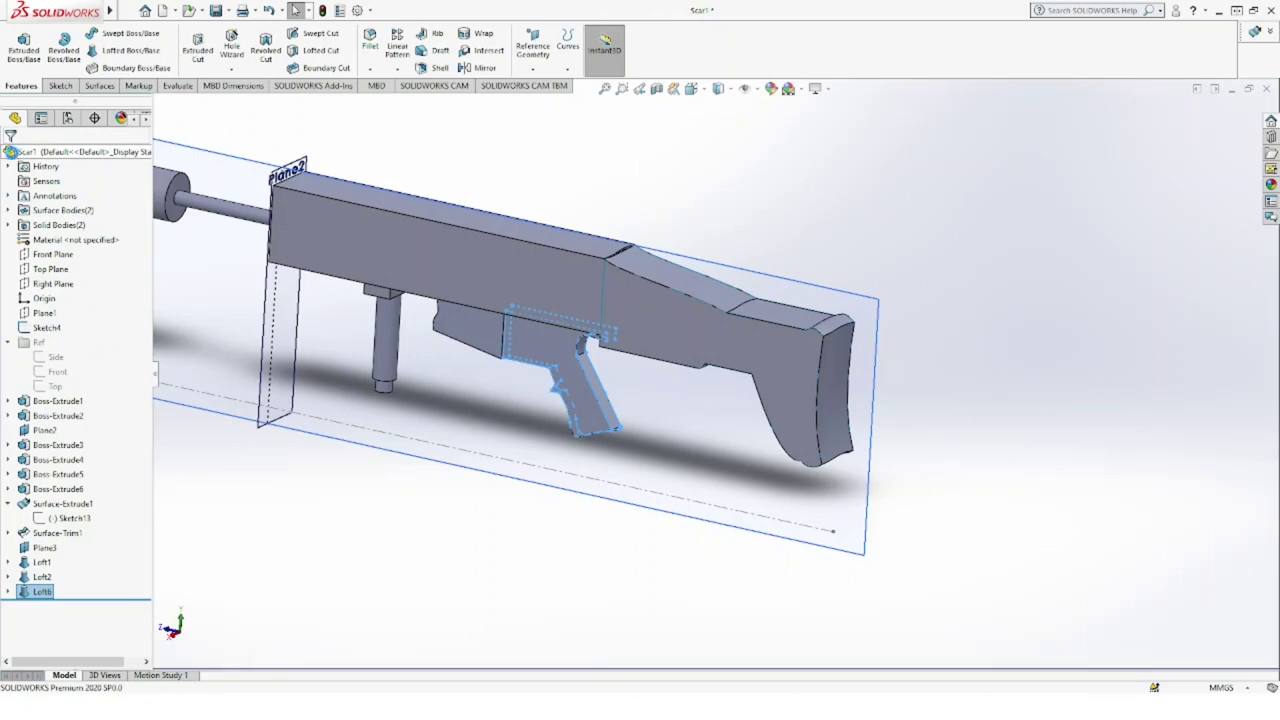
Step: Orbit and zoom to inspect the lofted grip, then snap to a straight side view with Ctrl+1
scroll(408, 570, "up", 3)
mouse_move(406, 566)
middle_mouse_down()
mouse_move(432, 494)
mouse_move(423, 414)
mouse_move(471, 360)
mouse_move(641, 366)
middle_mouse_up()
scroll(640, 366, "down", 3)
scroll(632, 360, "down", 4)
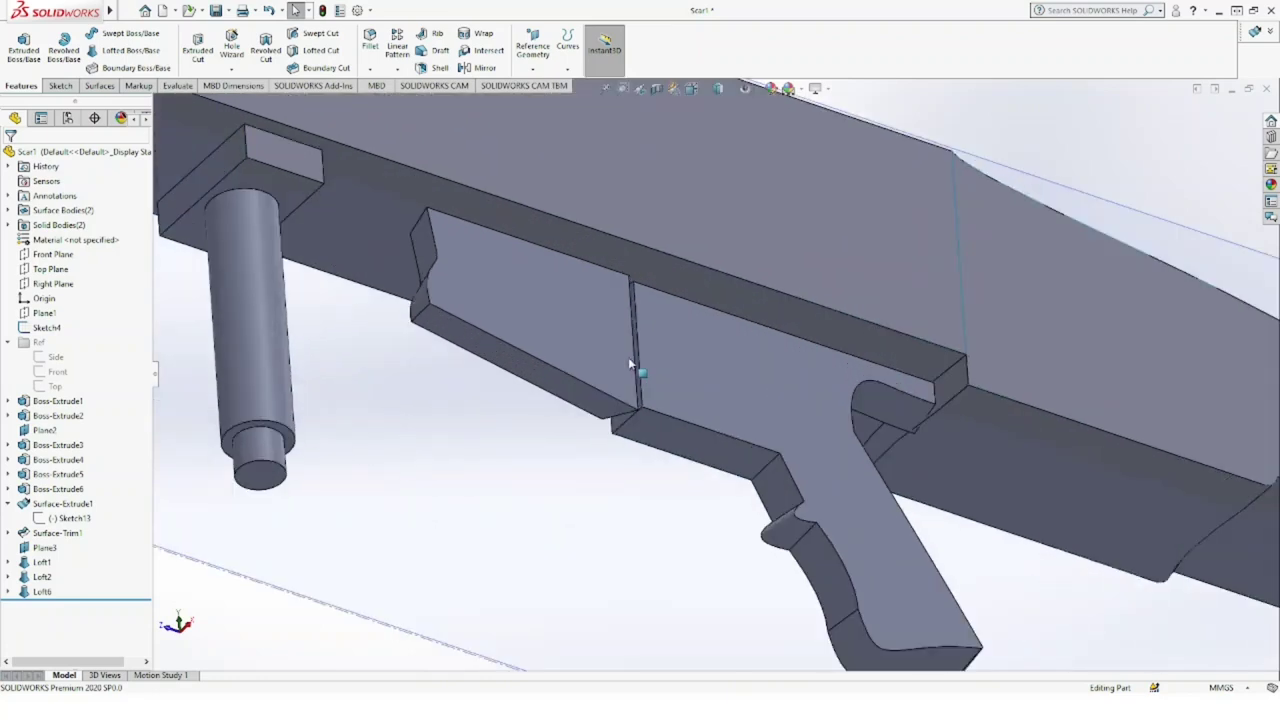
left_click(589, 408)
key("ctrl+1")
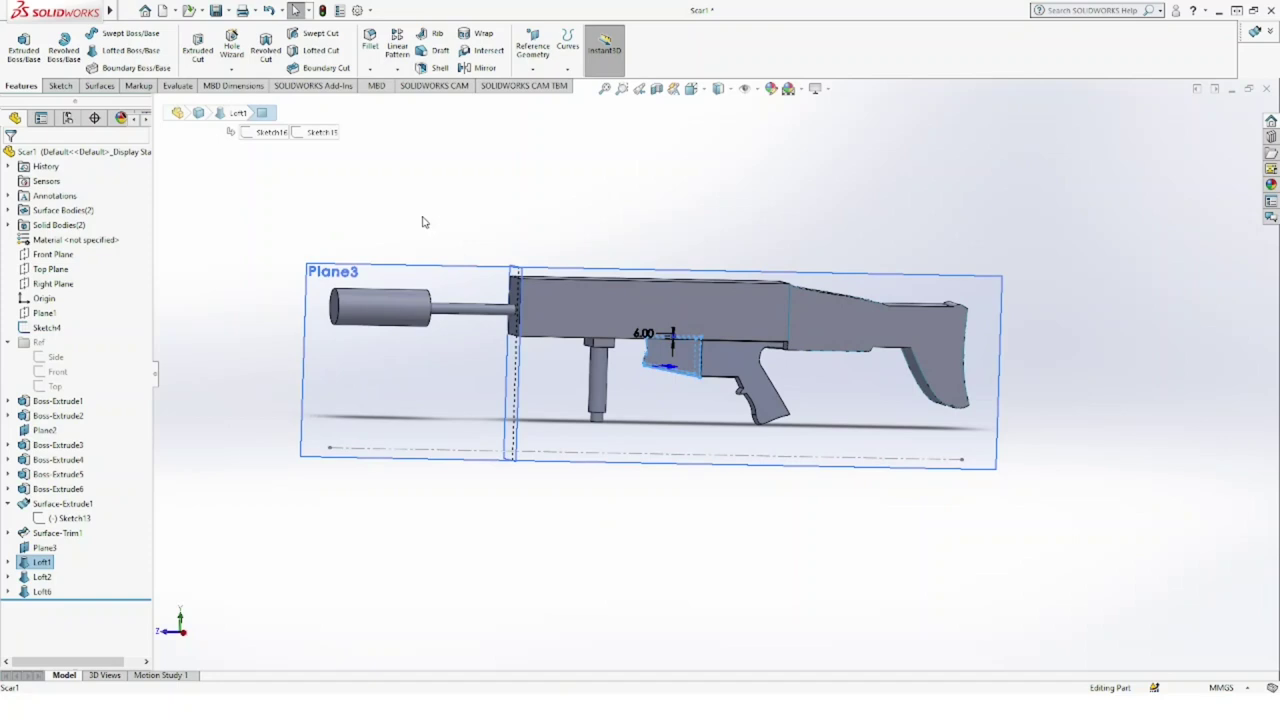
Step: Show the Ref folder's blueprint images again, switch to Right view, and zoom in on the grip
left_click(37, 343)
left_click(65, 320)
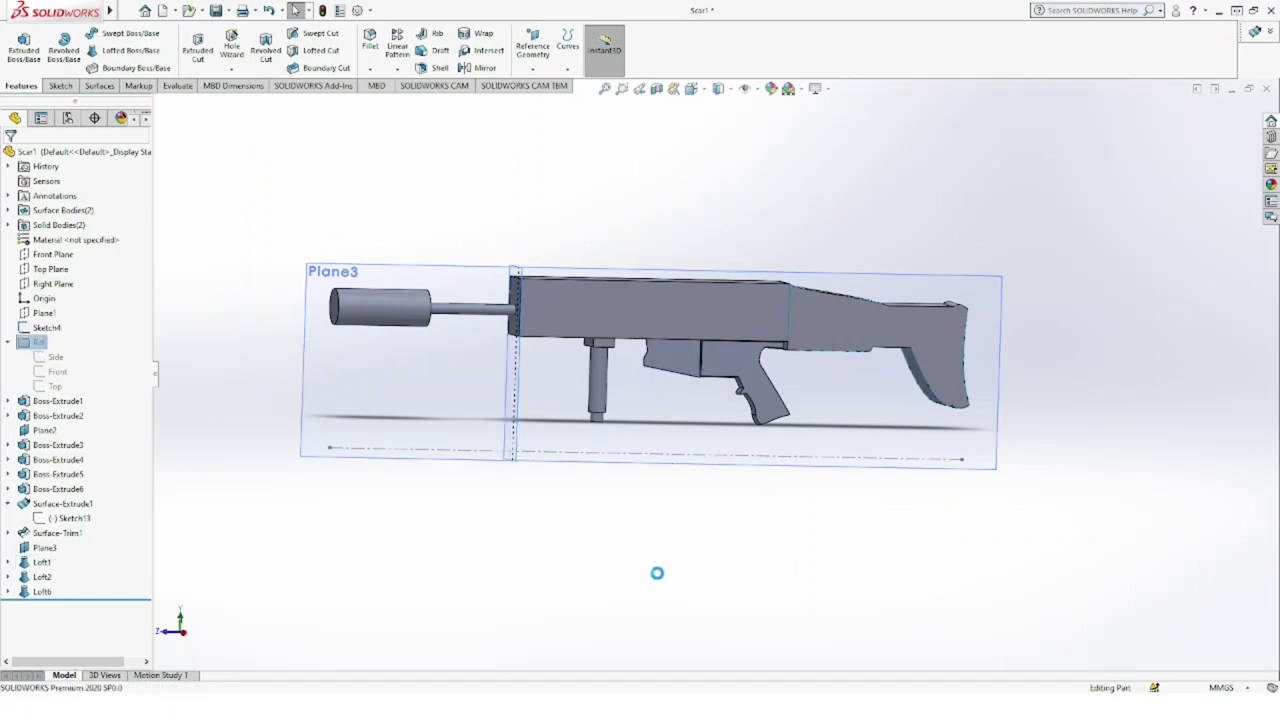
key("ctrl+4")
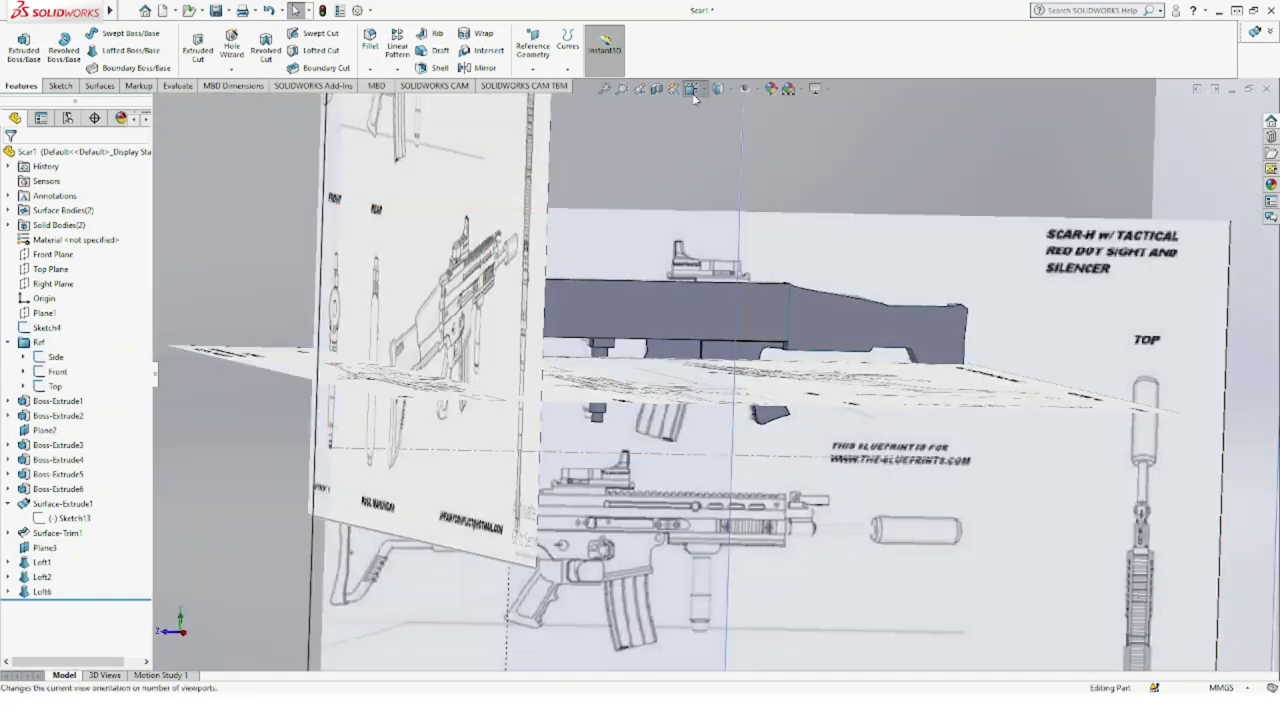
scroll(721, 368, "down", 3)
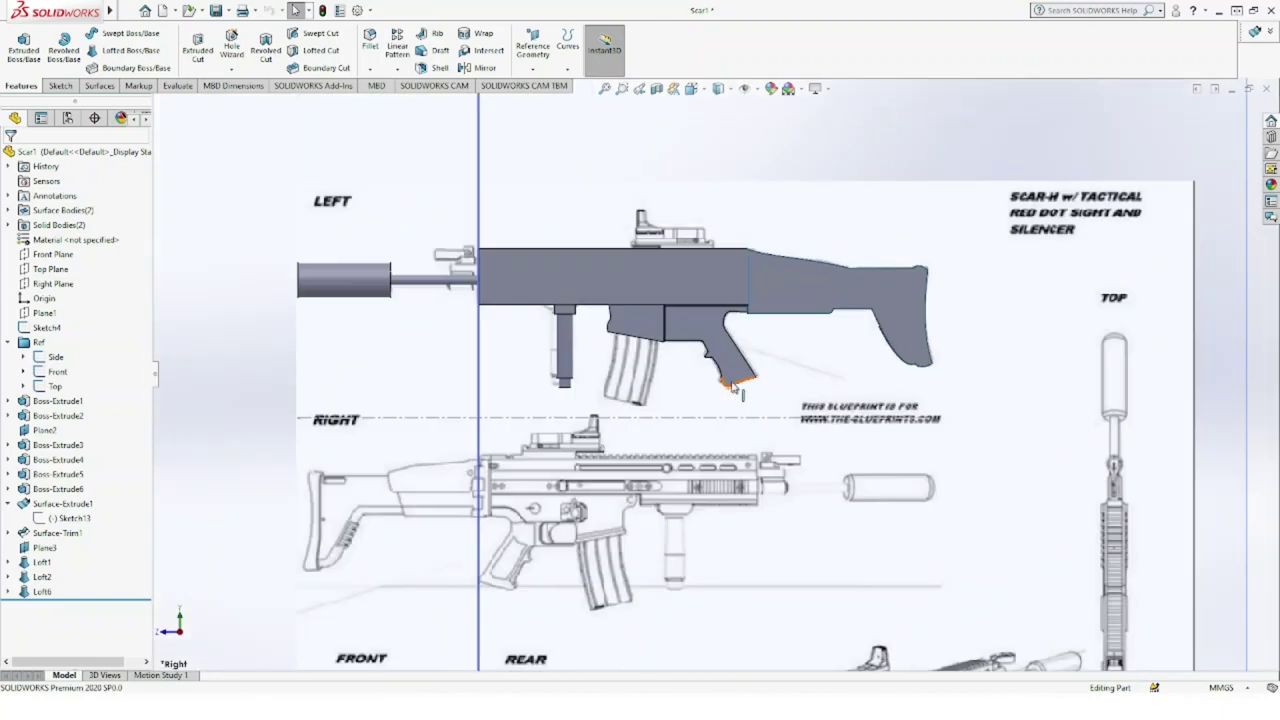
scroll(721, 368, "down", 3)
Step: Start a sketch on Right Plane and trace the magazine's front edge with a spline, bending it to fit
left_click(58, 284)
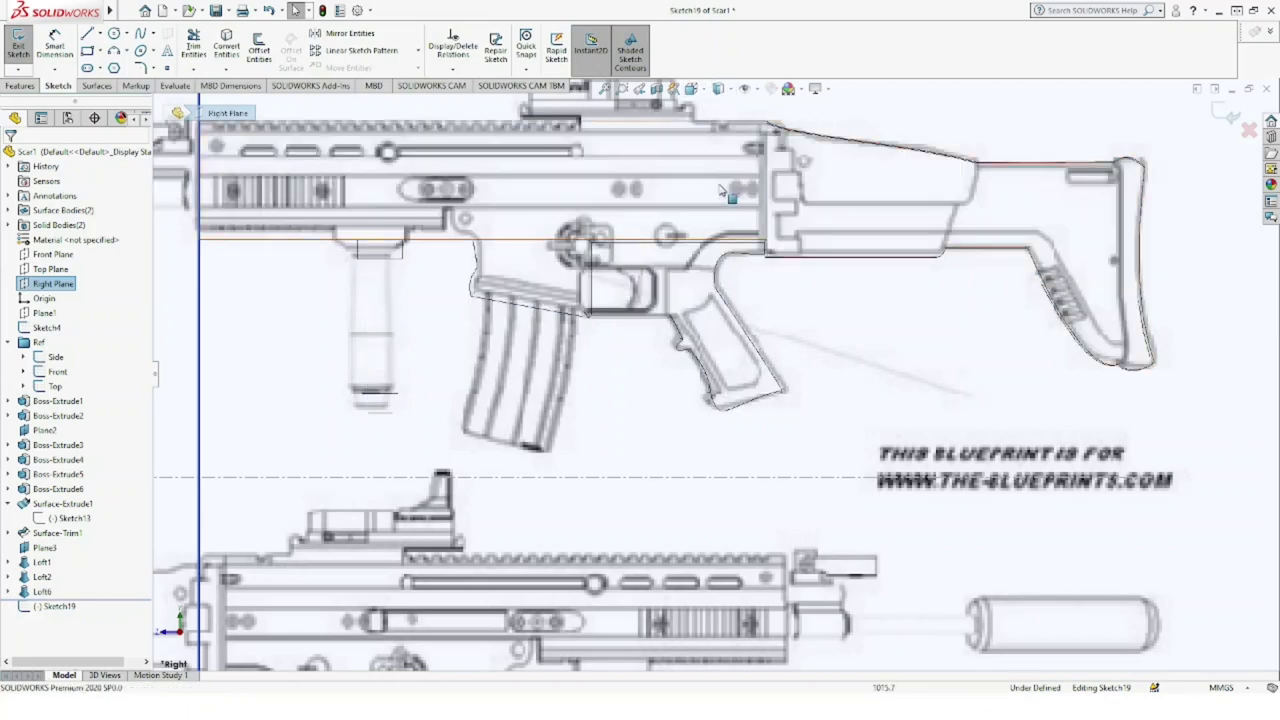
left_click(139, 35)
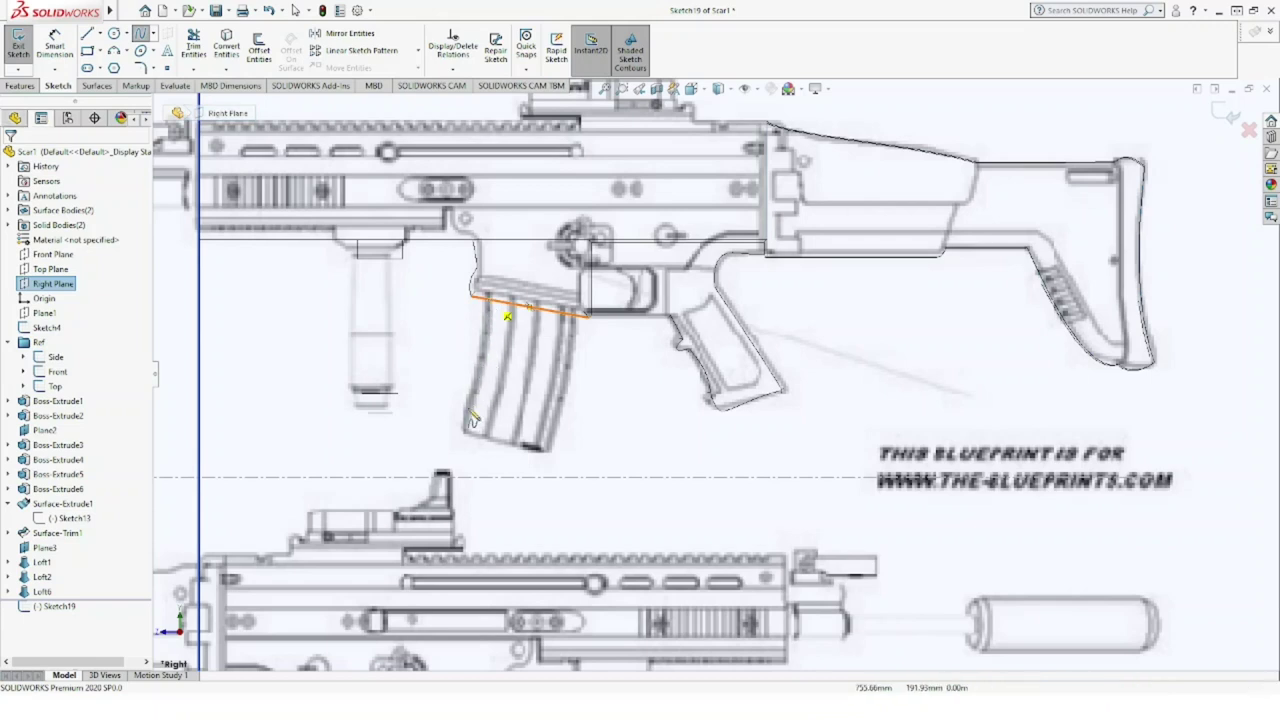
left_click(486, 301)
double_click(465, 432)
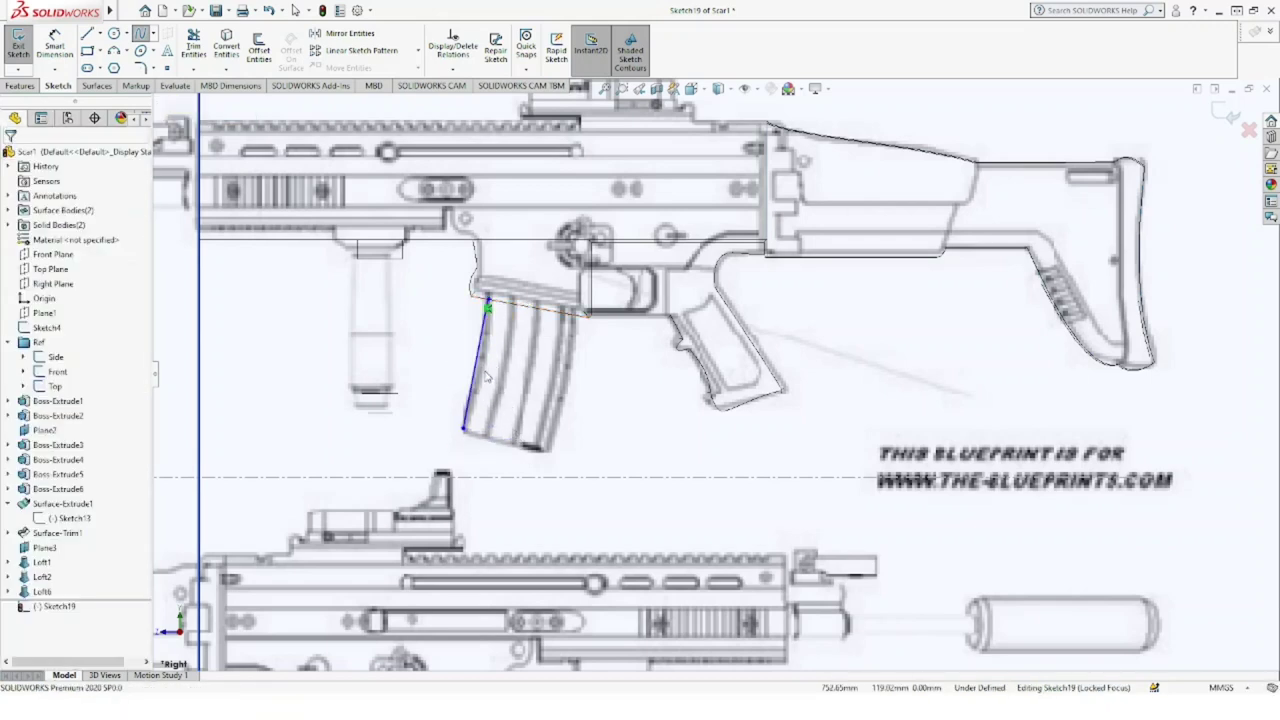
key("Escape")
left_click(477, 382)
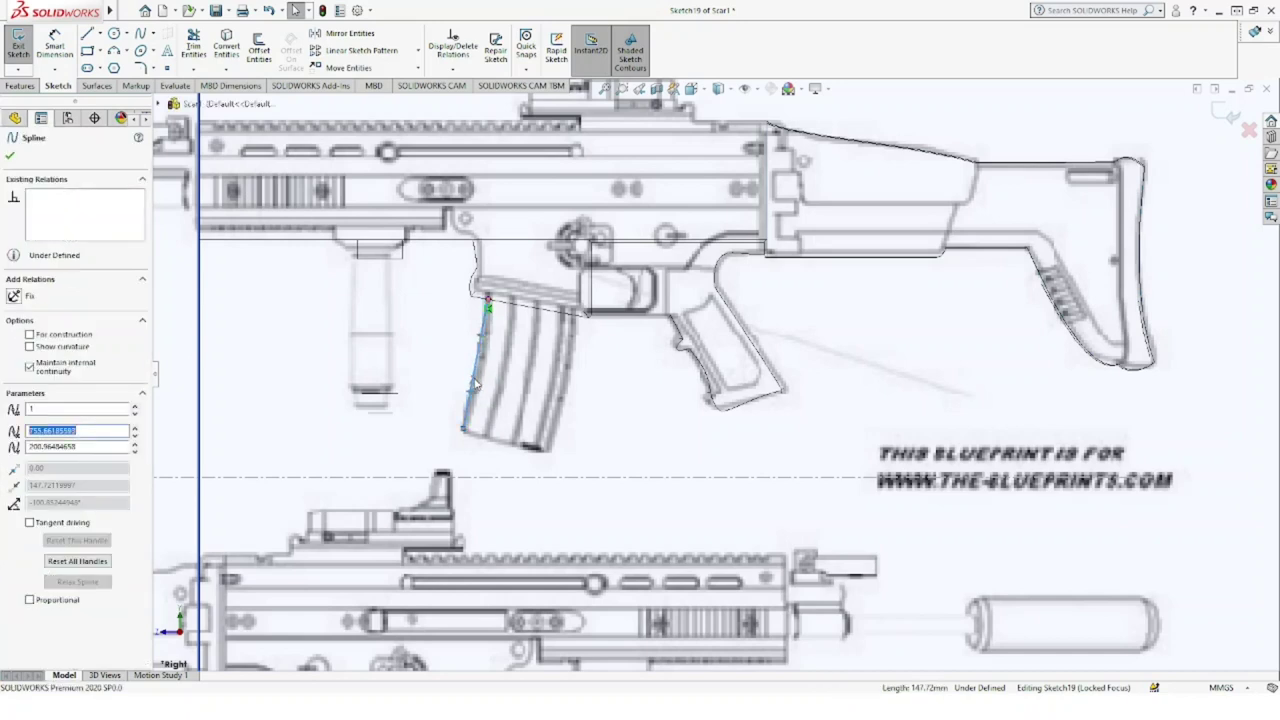
left_click_drag(477, 382, 484, 390)
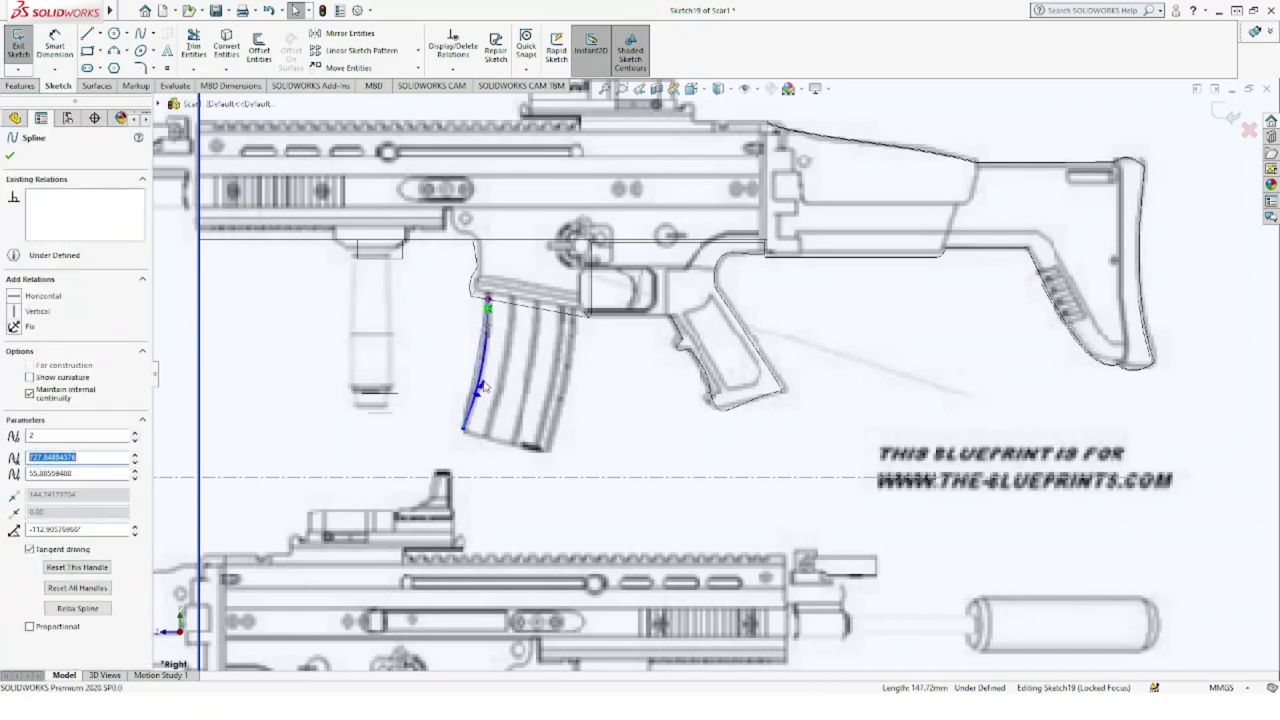
Step: Trace the magazine's curved rear edge with a second spline and make its point tangent-driven
left_click(140, 33)
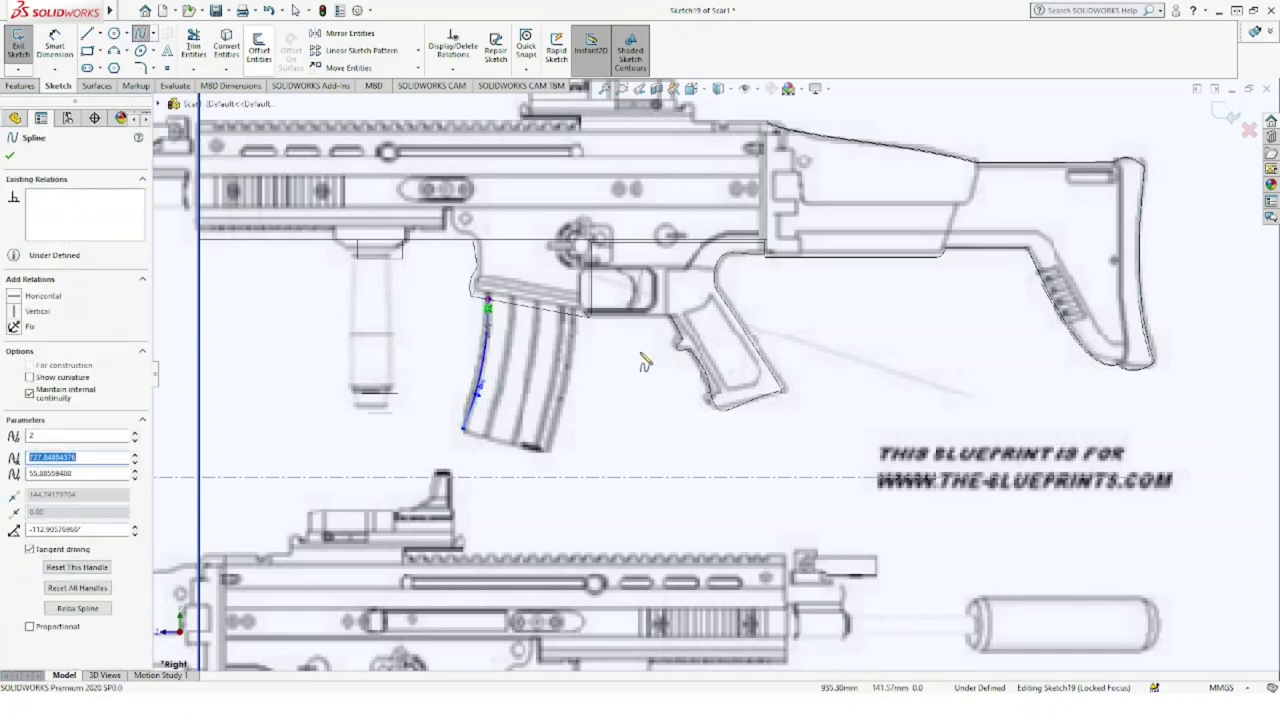
left_click(584, 317)
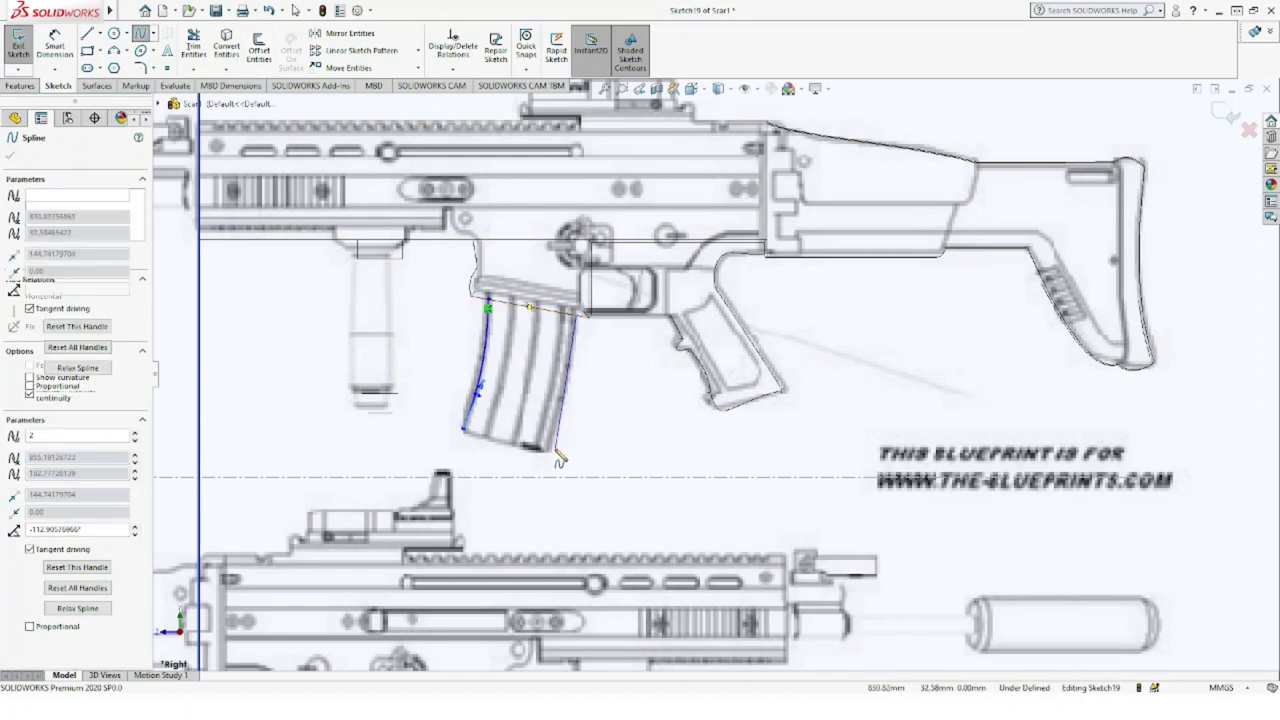
left_click(552, 450)
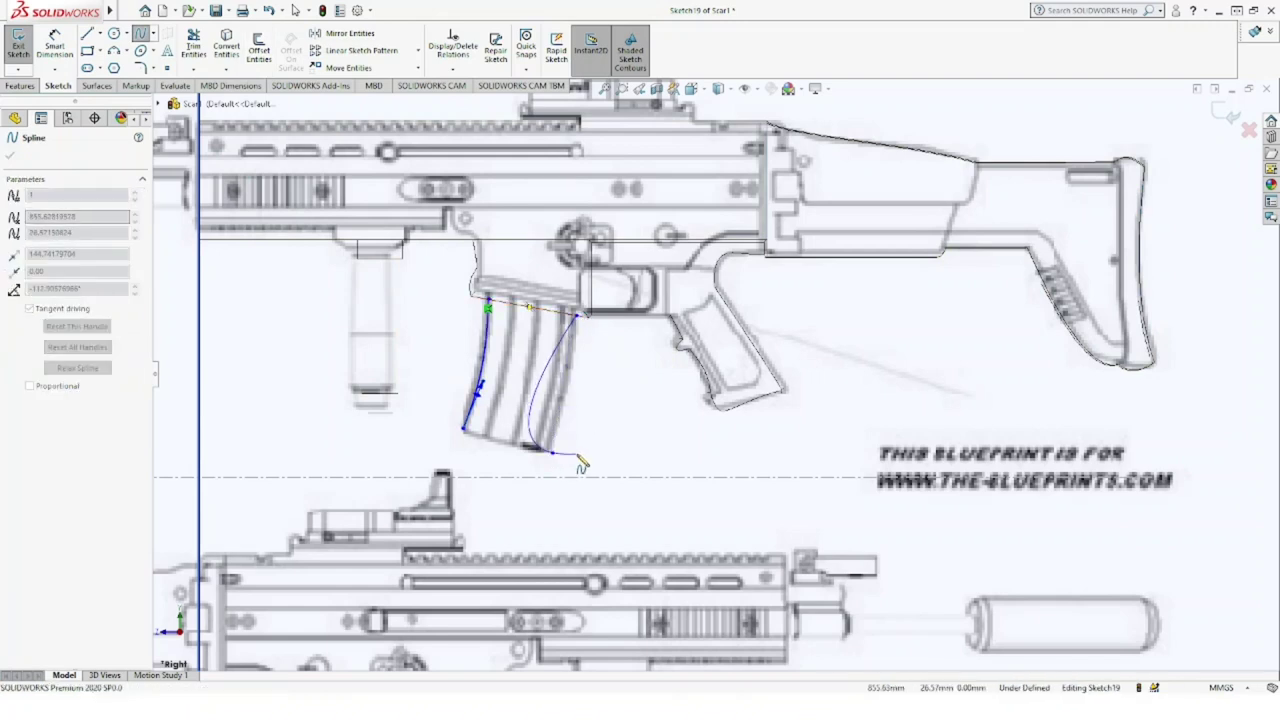
key("Escape")
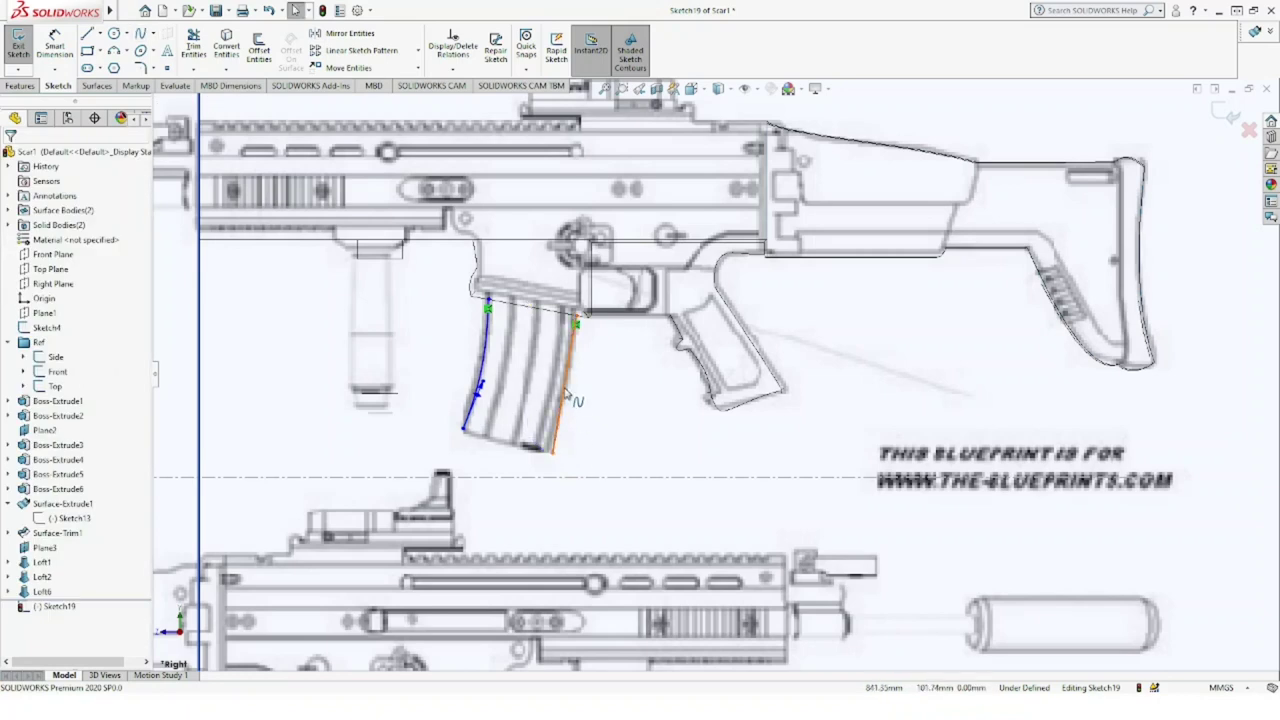
left_click(566, 395)
left_click(565, 401)
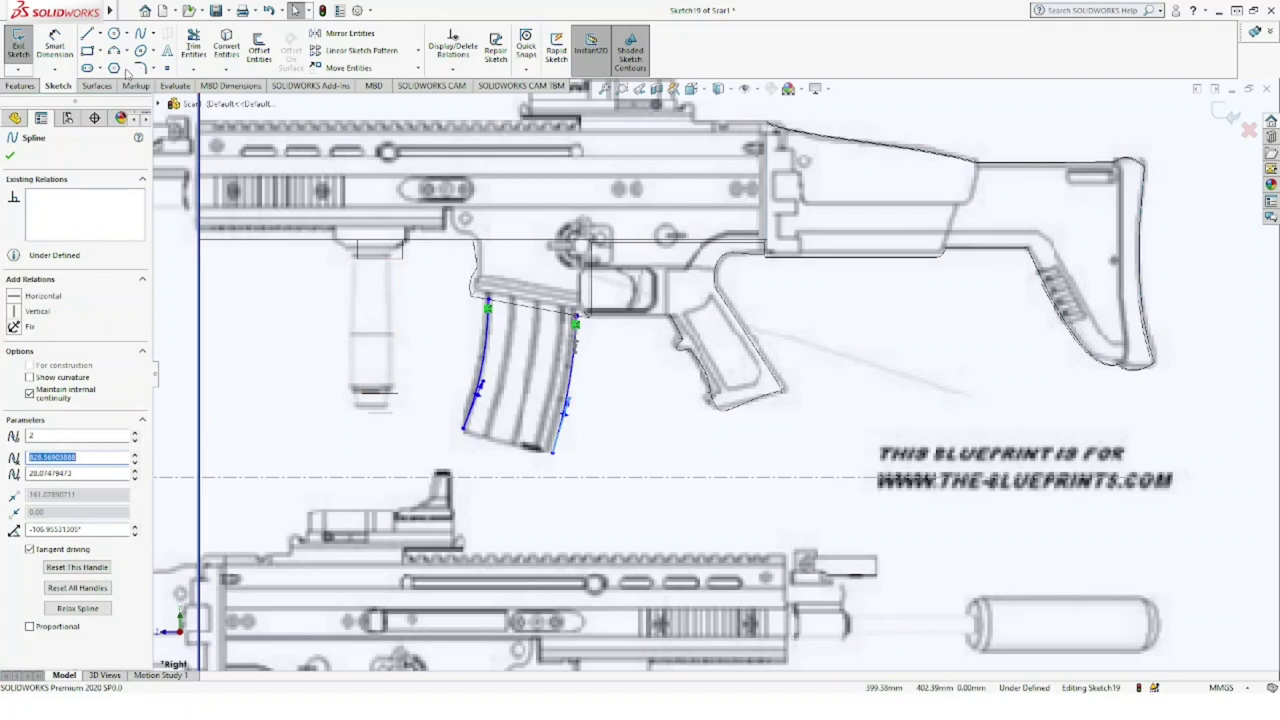
Step: Draw a straight line joining both curves across the magazine's bottom
left_click(88, 33)
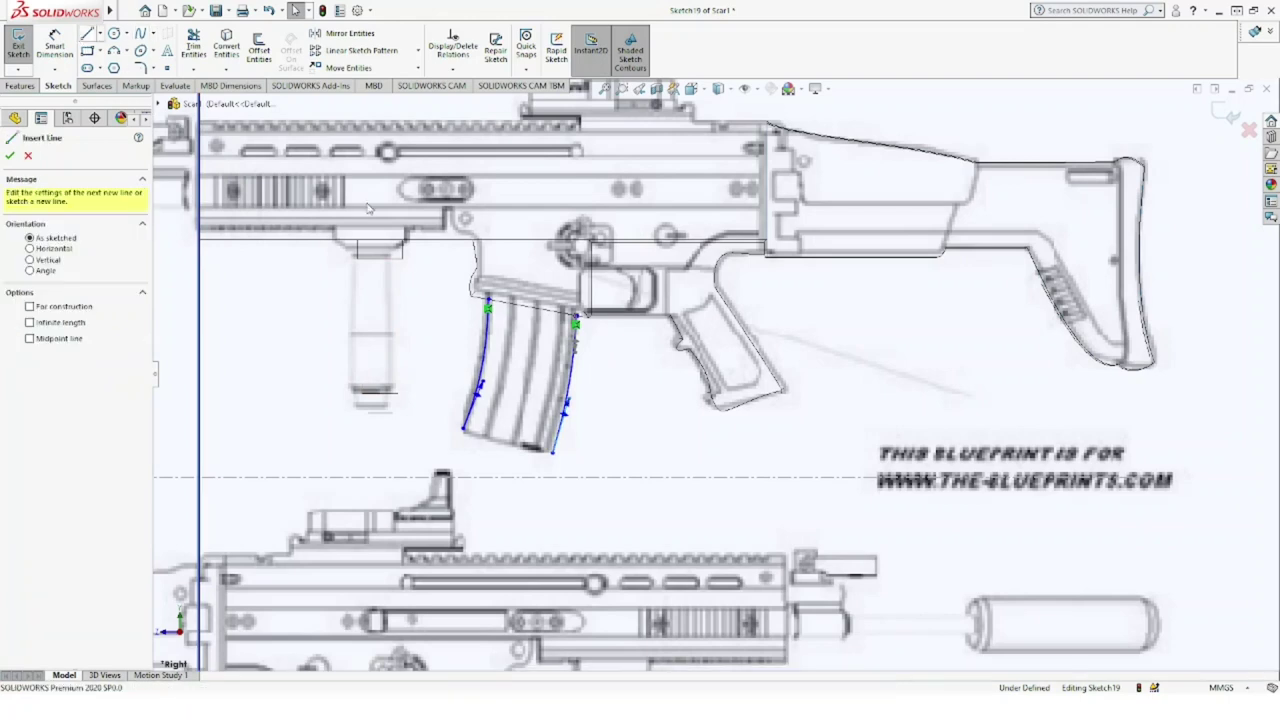
left_click(465, 432)
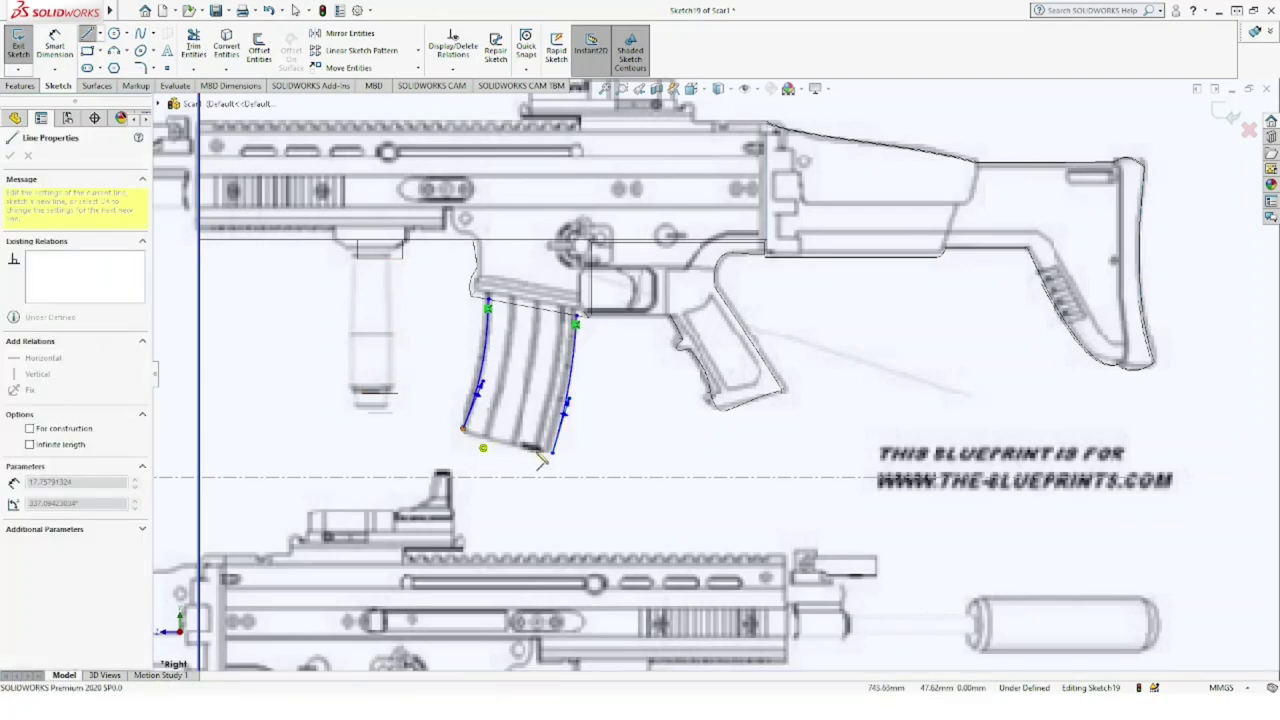
left_click(552, 453)
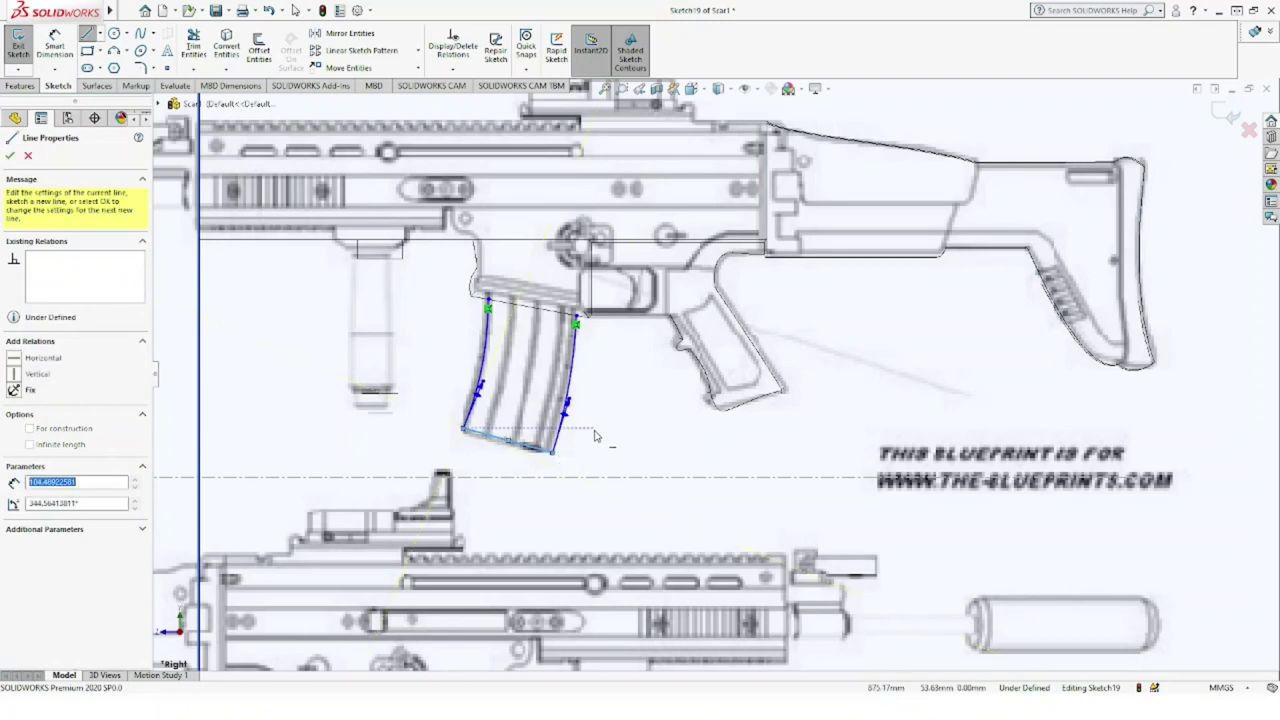
key("Escape")
key("Escape")
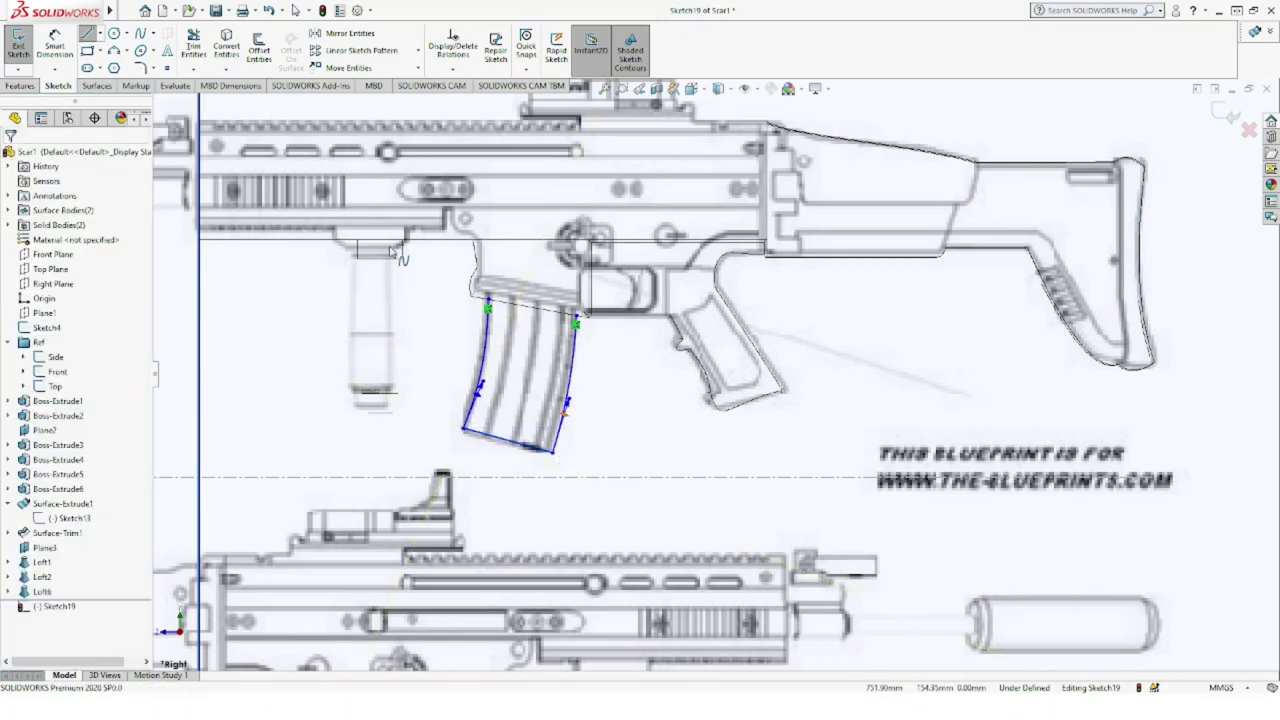
left_click(141, 74)
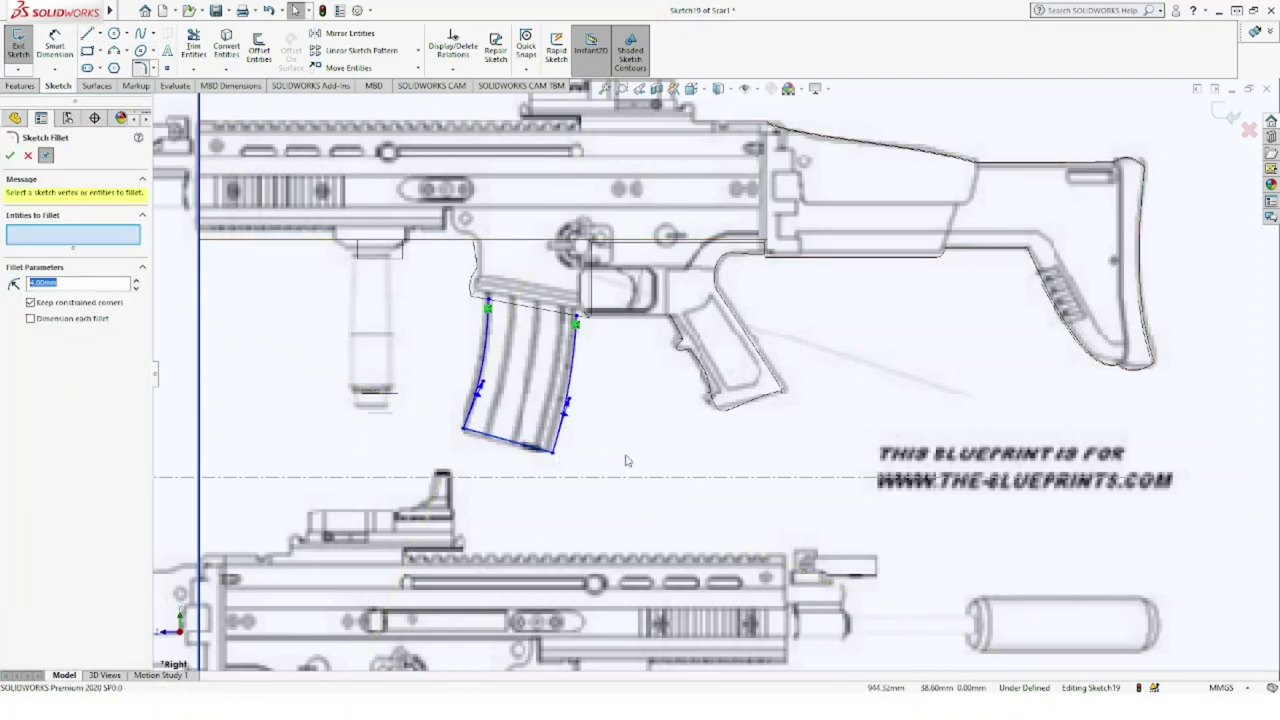
Step: Round both bottom corners of the magazine outline with R11.00 fillets
left_click(464, 430)
type("11")
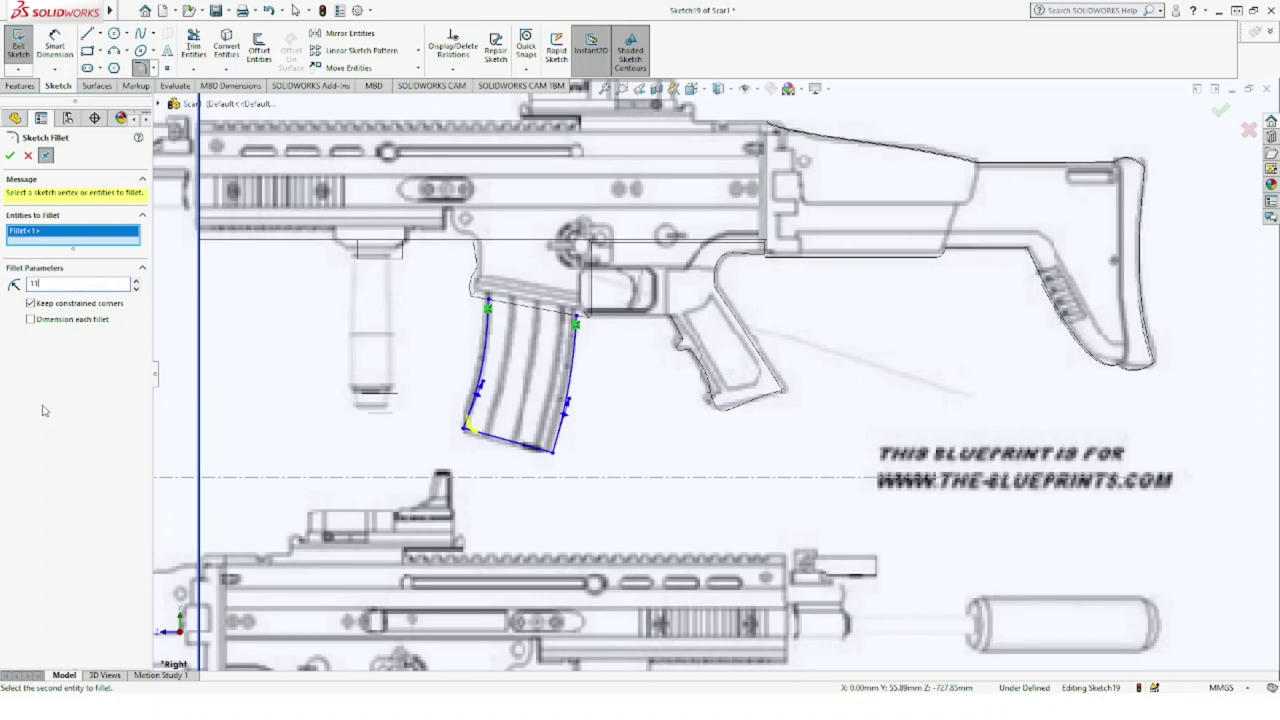
left_click(9, 156)
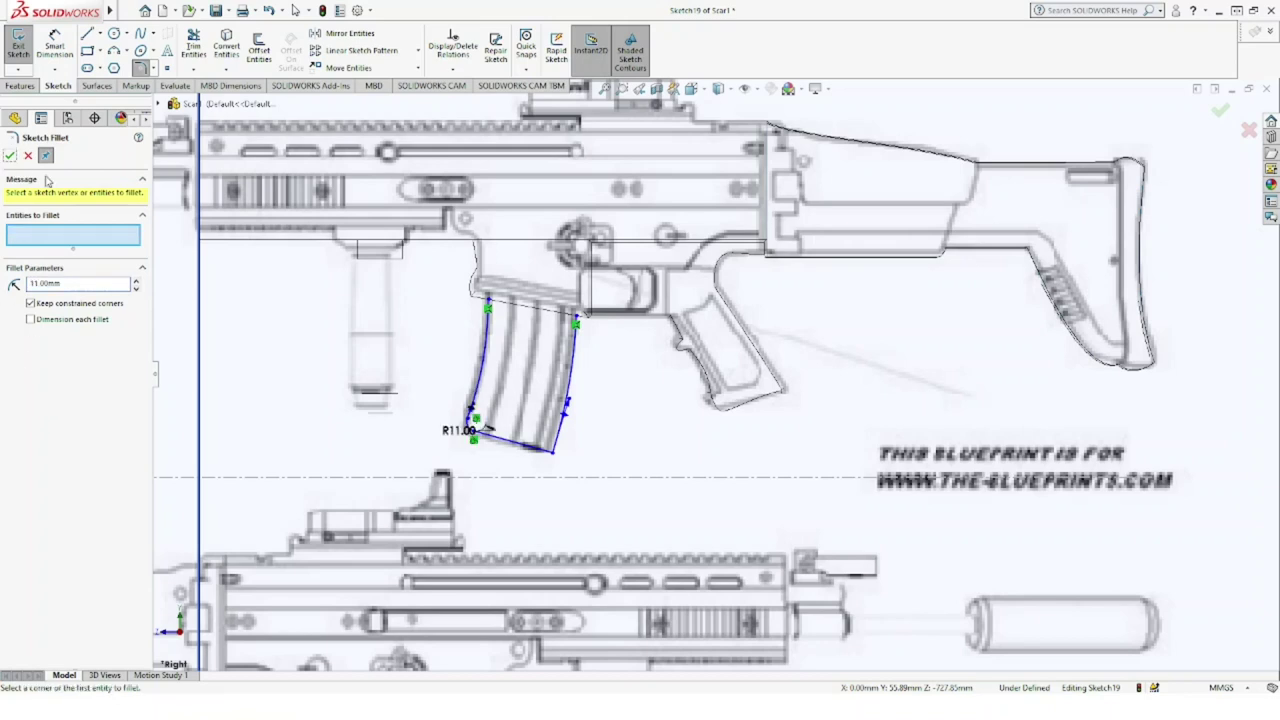
left_click(553, 455)
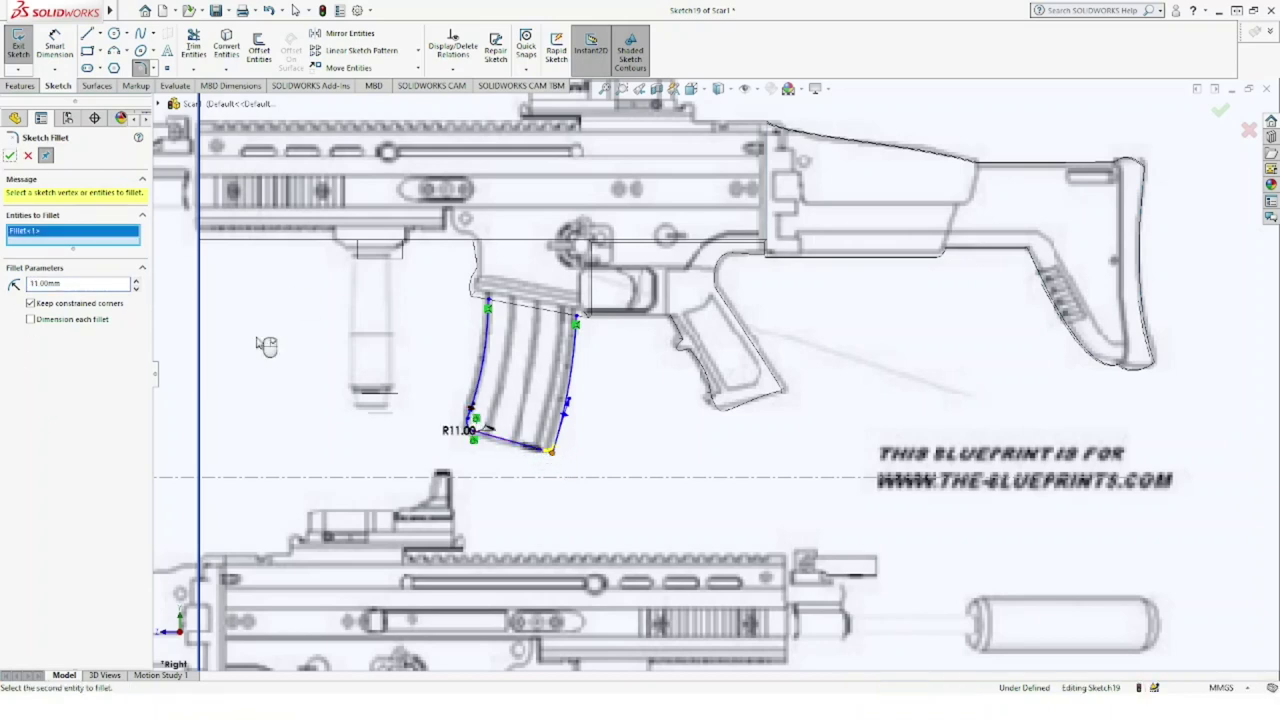
left_click(9, 156)
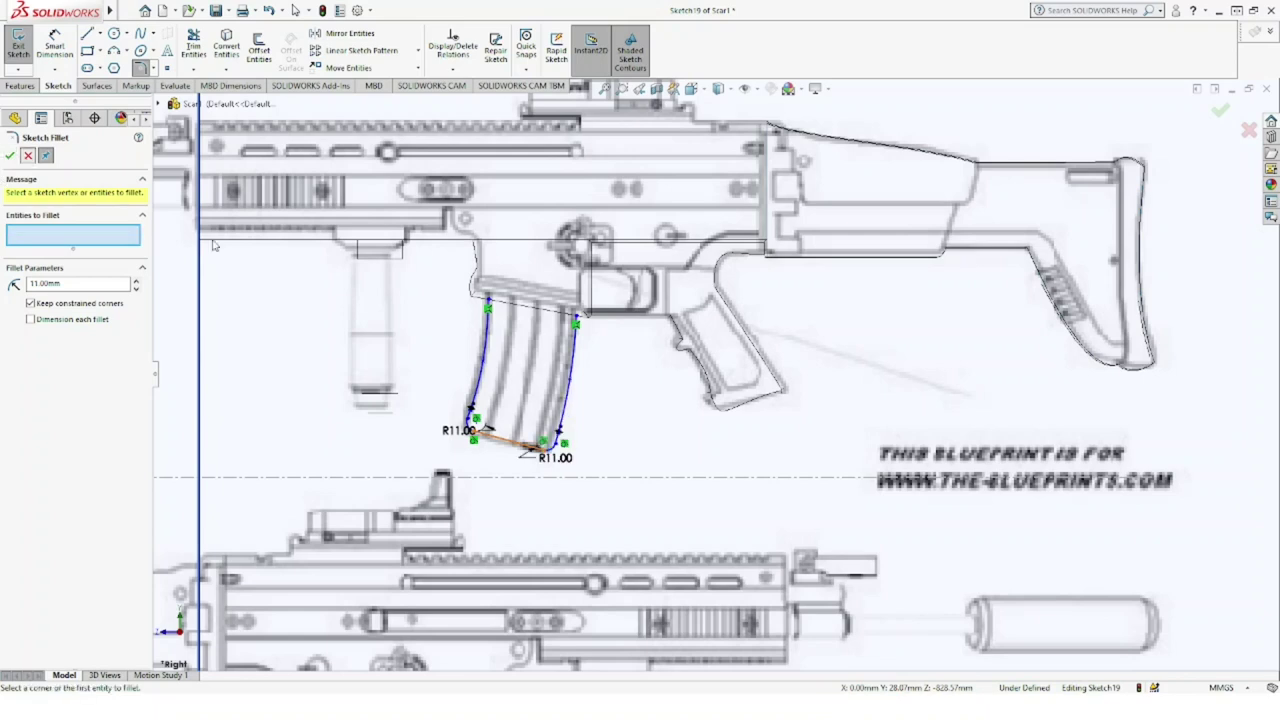
key("Escape")
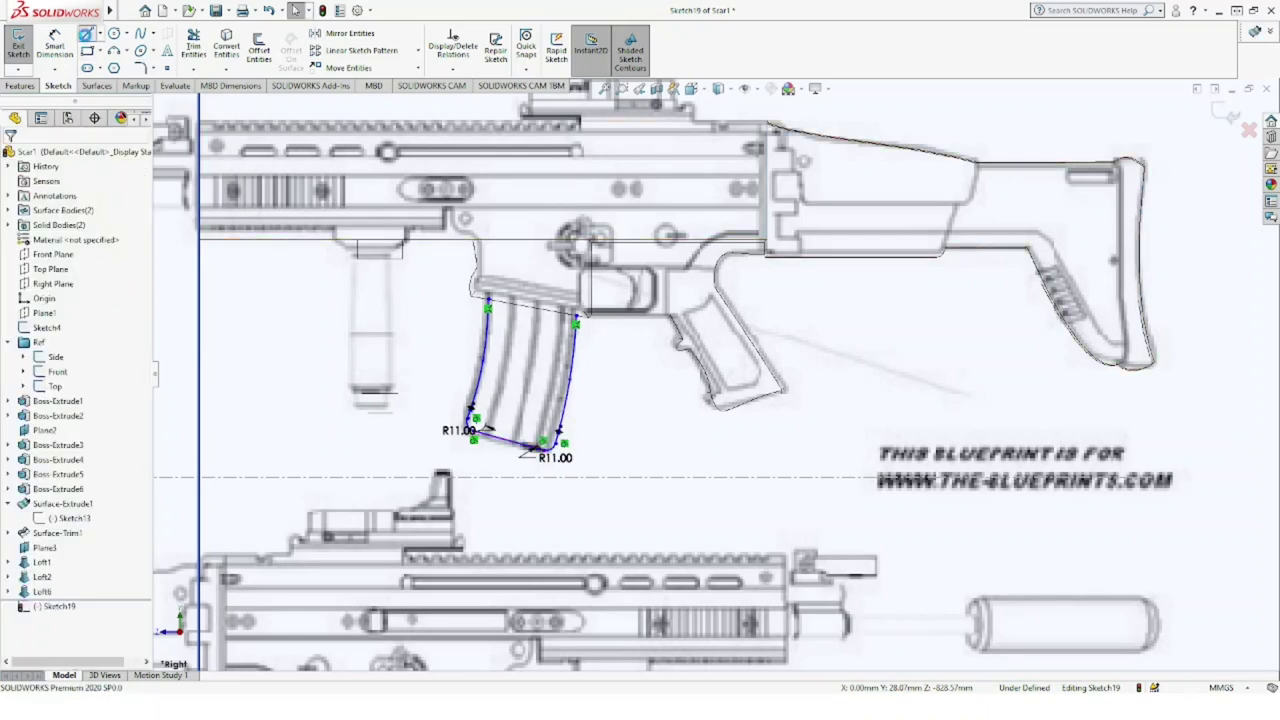
Step: Draw a line closing the magazine's top and orbit into a 3D view
left_click(87, 34)
left_click(488, 301)
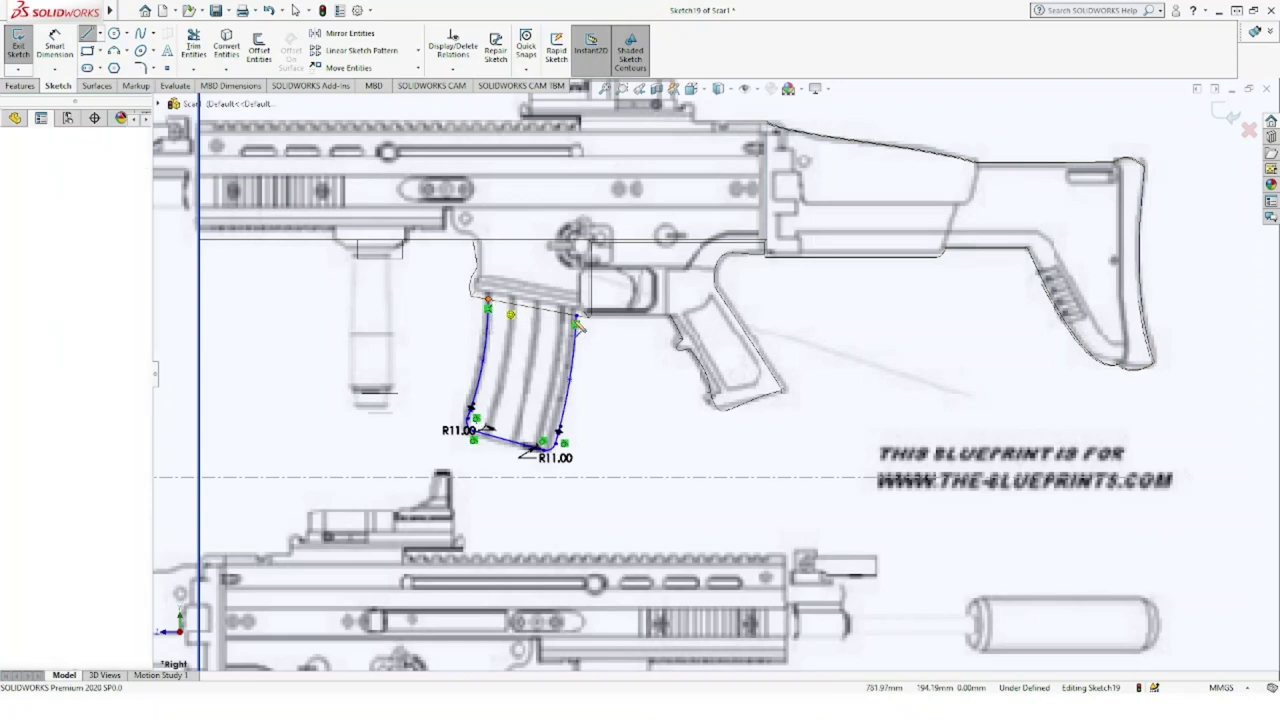
left_click(577, 321)
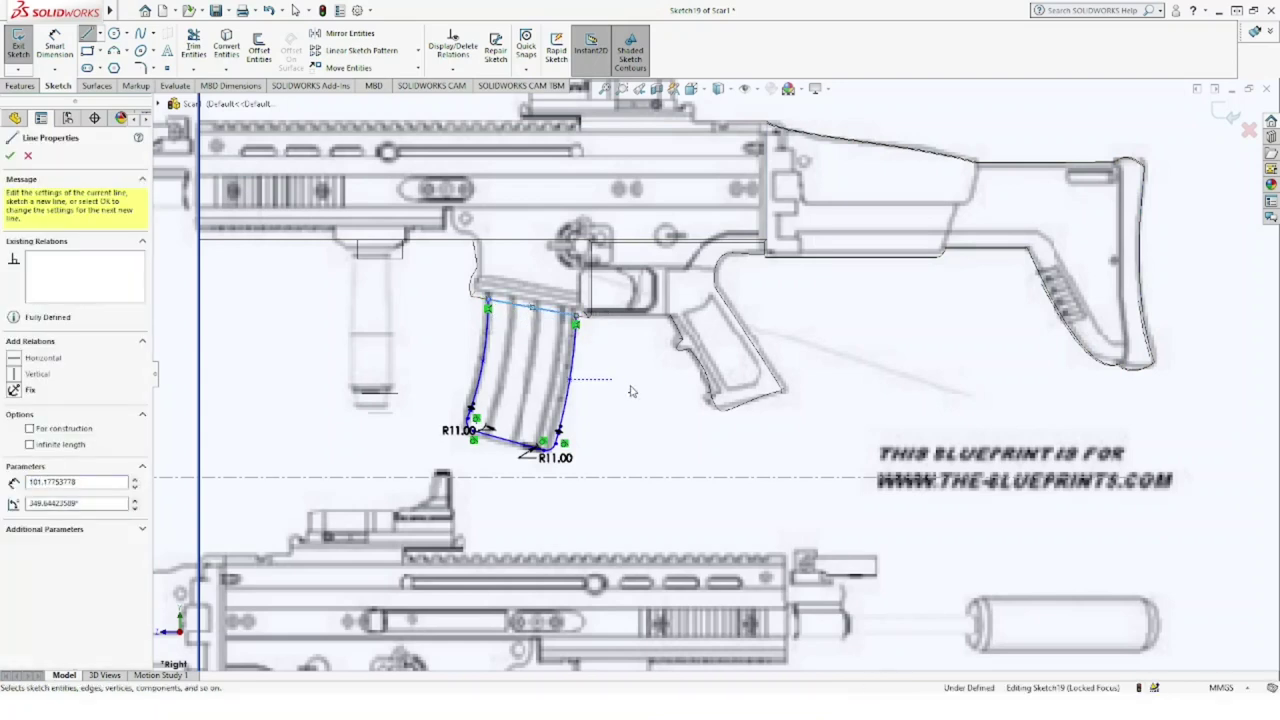
key("Escape")
key("Escape")
scroll(630, 388, "up", 3)
scroll(630, 391, "up", 2)
mouse_move(630, 391)
middle_mouse_down()
mouse_move(578, 319)
mouse_move(1218, 117)
middle_mouse_up()
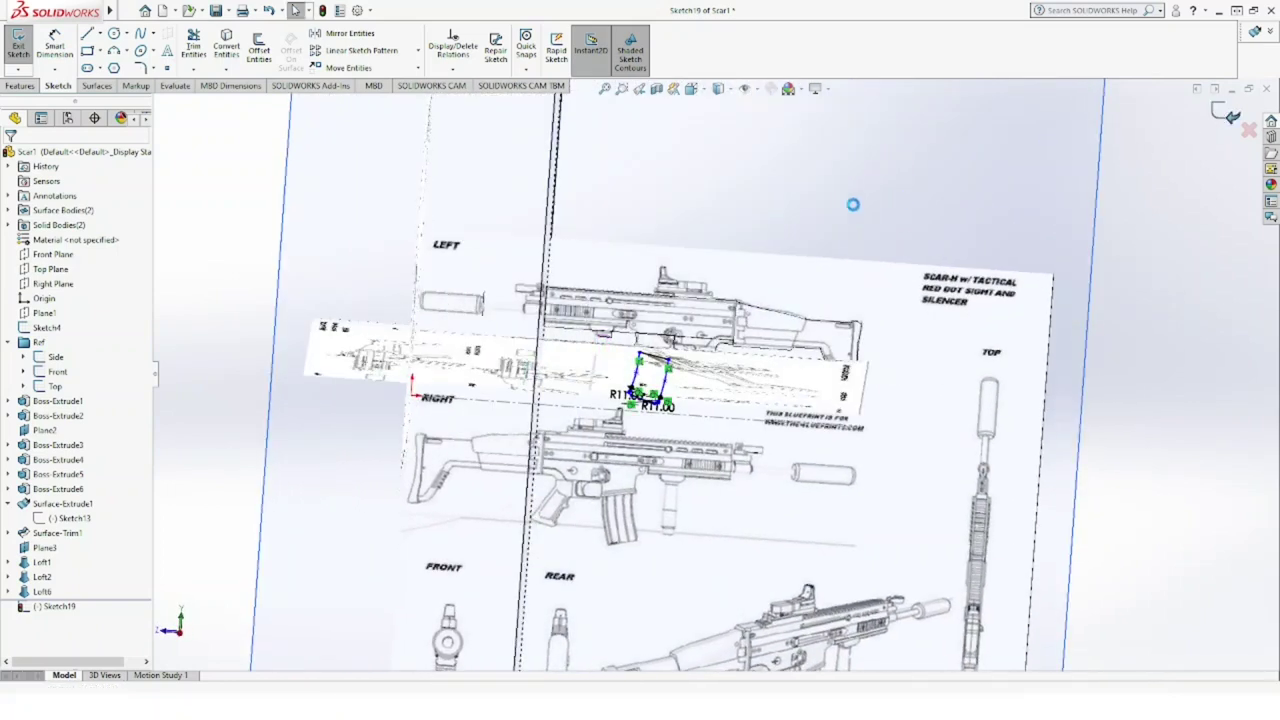
Step: Exit Sketch19 and hide the blueprint reference images
left_click(18, 45)
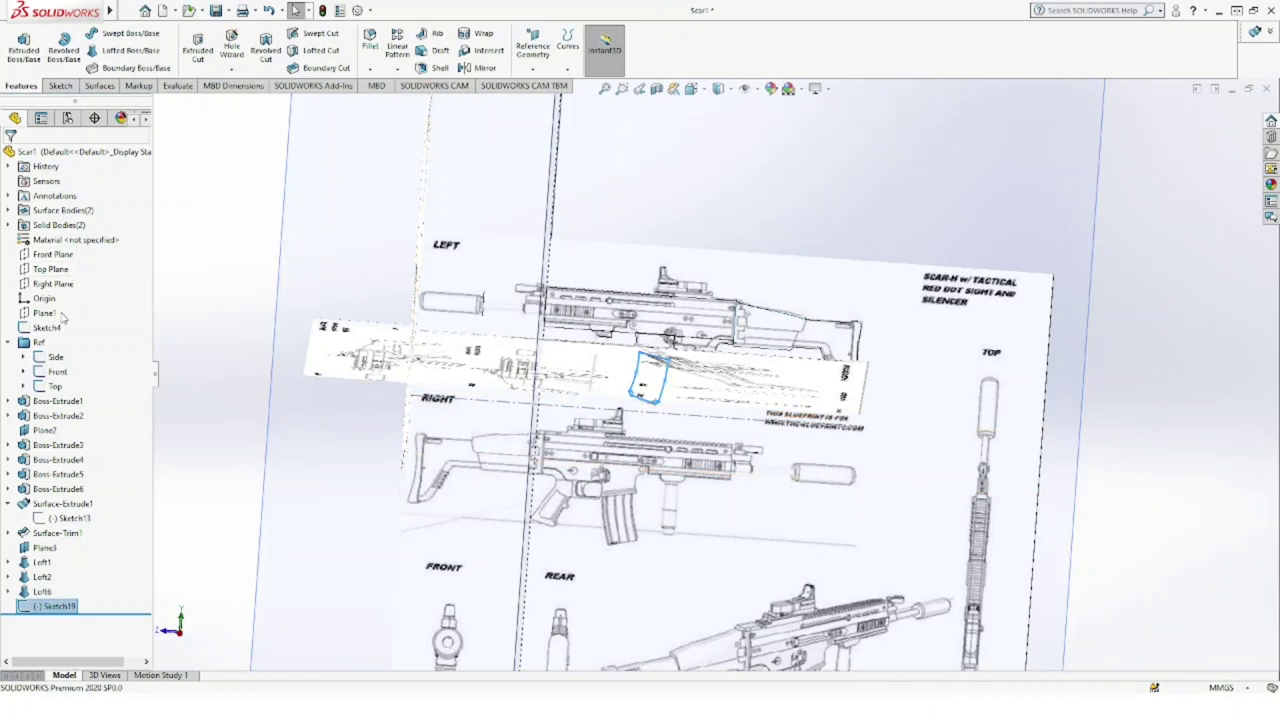
left_click(38, 343)
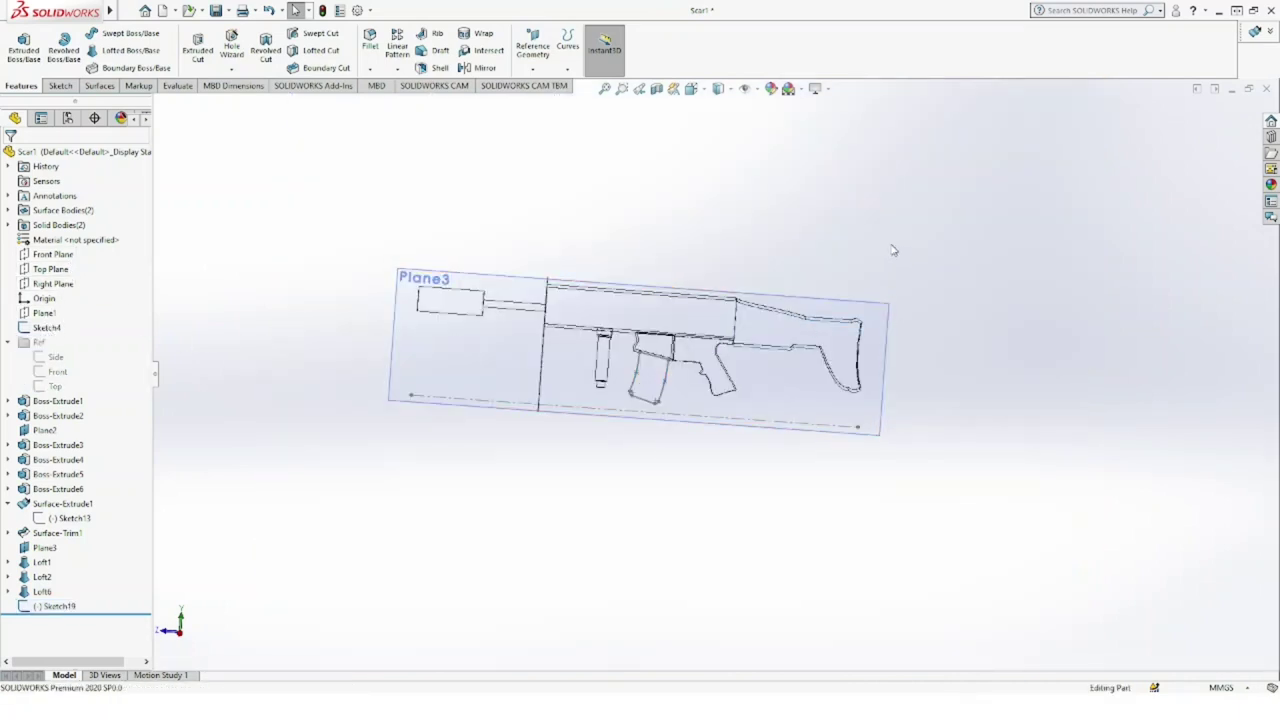
mouse_move(637, 243)
middle_mouse_down()
mouse_move(771, 310)
mouse_move(669, 256)
middle_mouse_up()
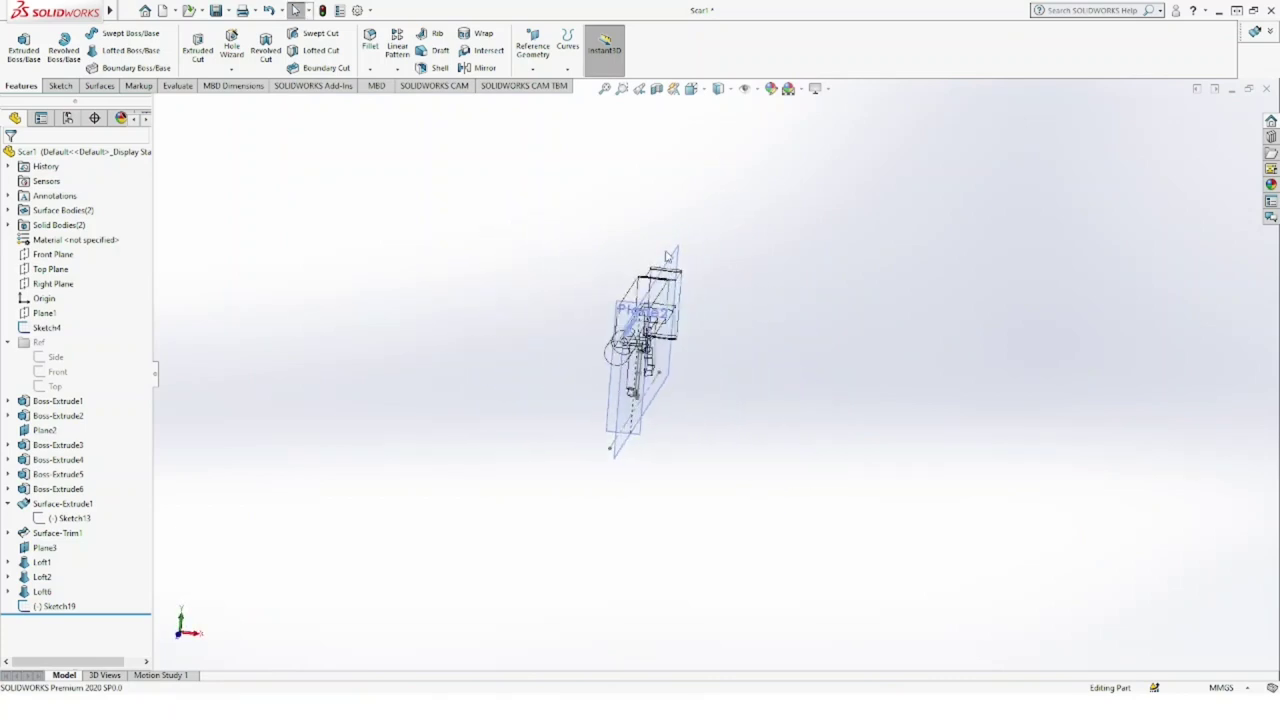
Step: In a new sketch on Plane3, offset the Sketch19 magazine outline by 3.00 mm
left_click(673, 260)
left_click(729, 220)
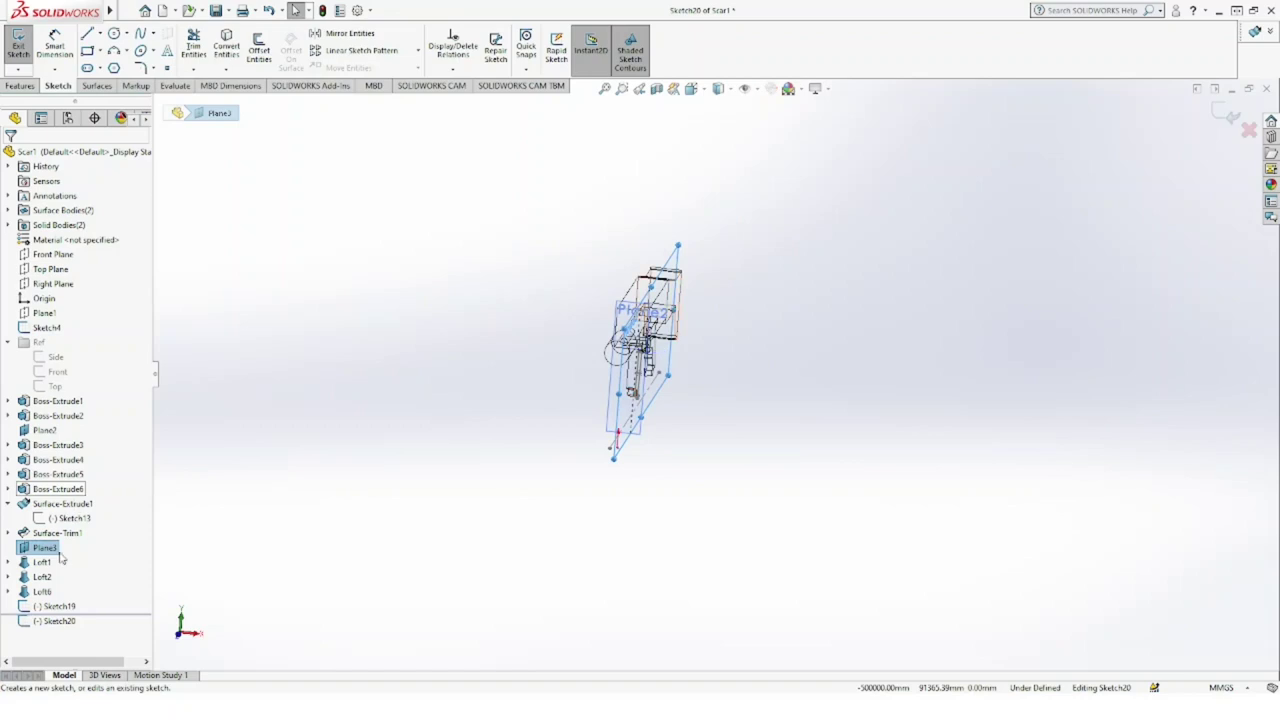
left_click(47, 609)
mouse_move(508, 371)
middle_mouse_down()
mouse_move(434, 300)
mouse_move(371, 312)
middle_mouse_up()
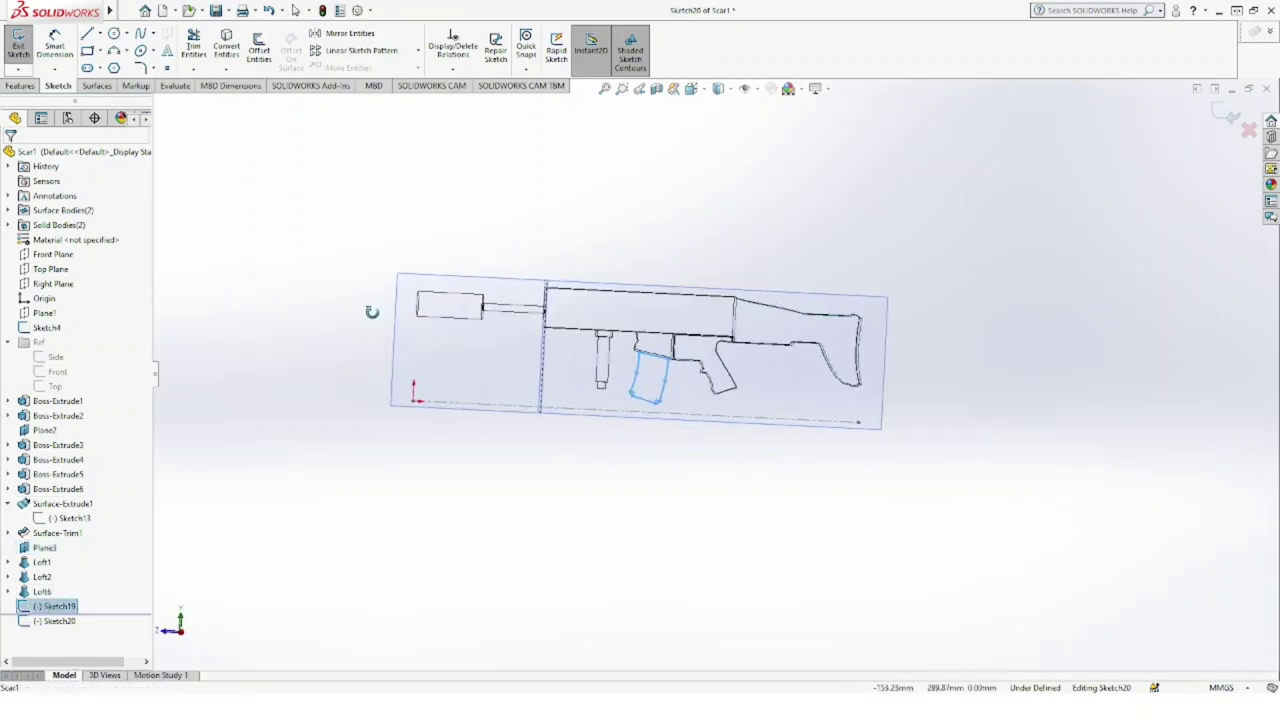
left_click(258, 50)
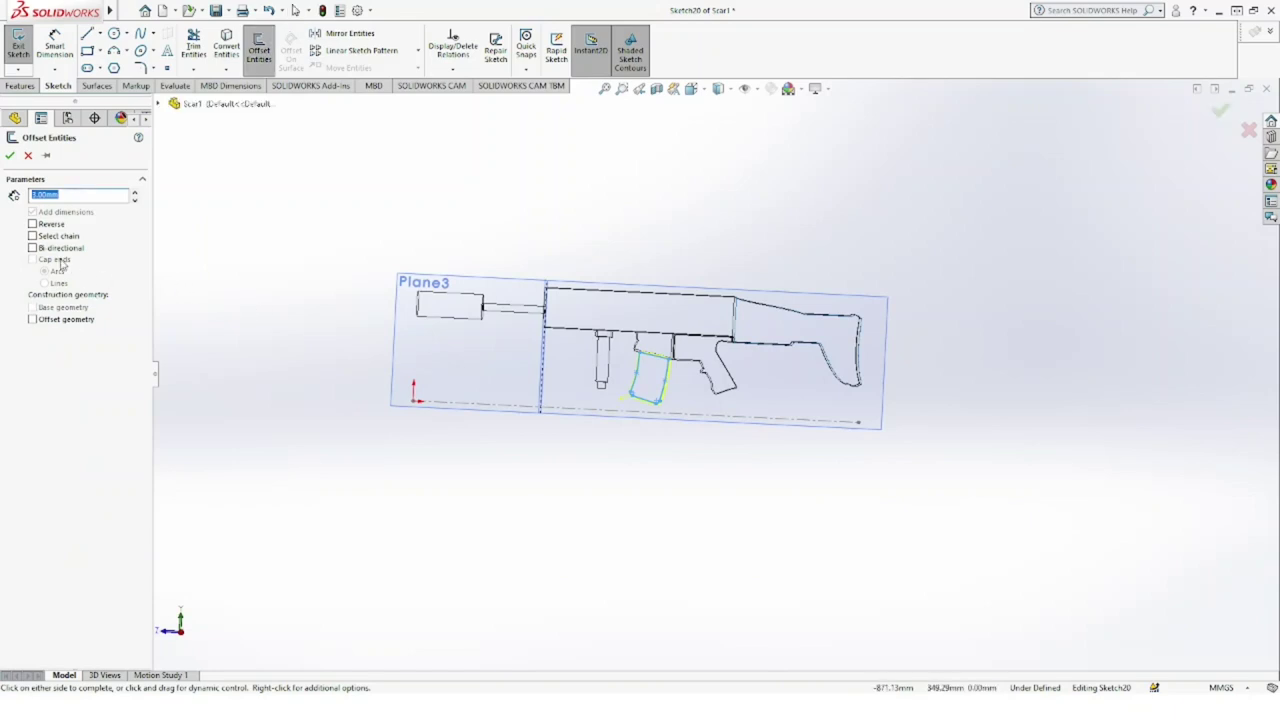
left_click(10, 157)
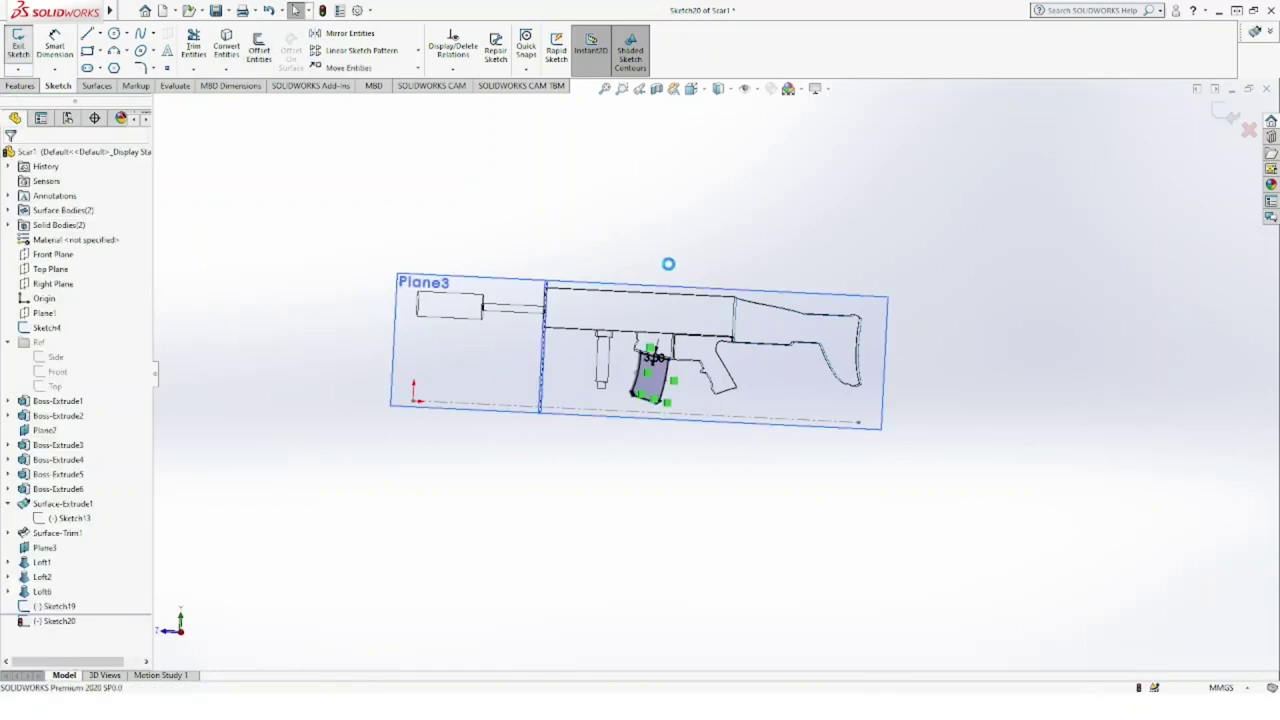
scroll(688, 363, "down", 3)
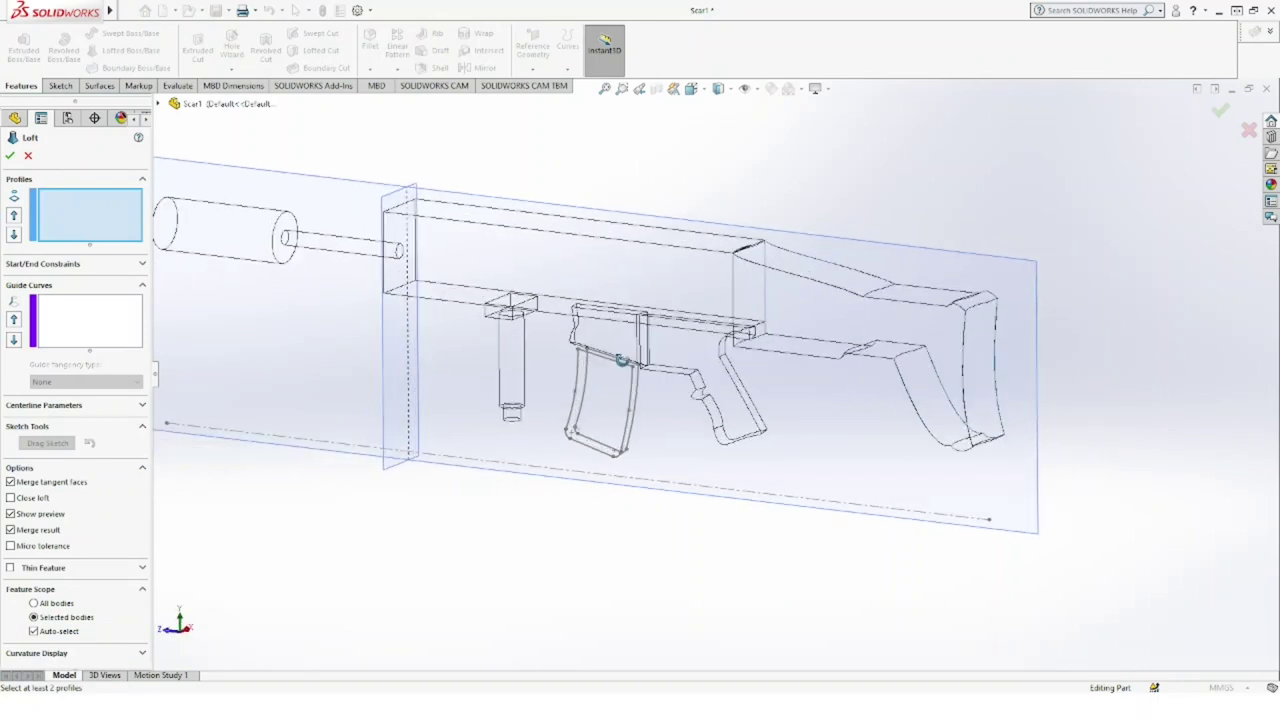
Step: Loft Sketch19 and Sketch20 into a solid magazine body (Loft7)
left_click(579, 411)
left_click(580, 403)
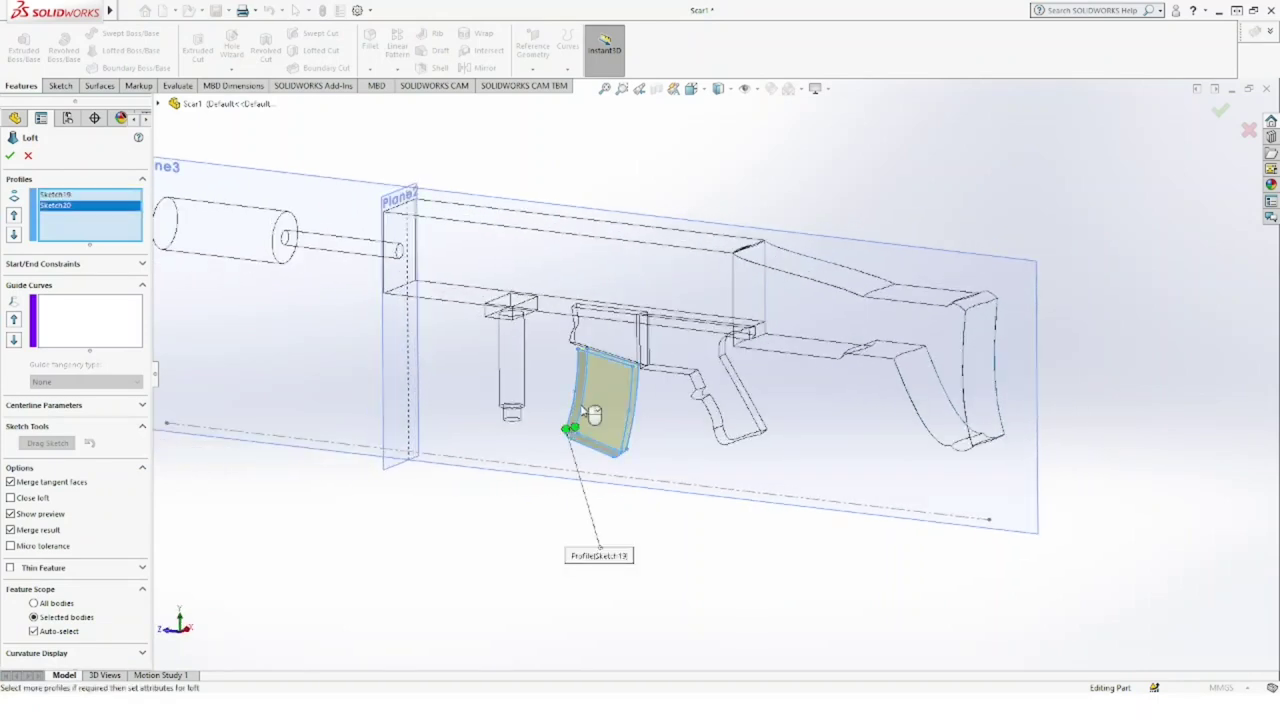
left_click(11, 155)
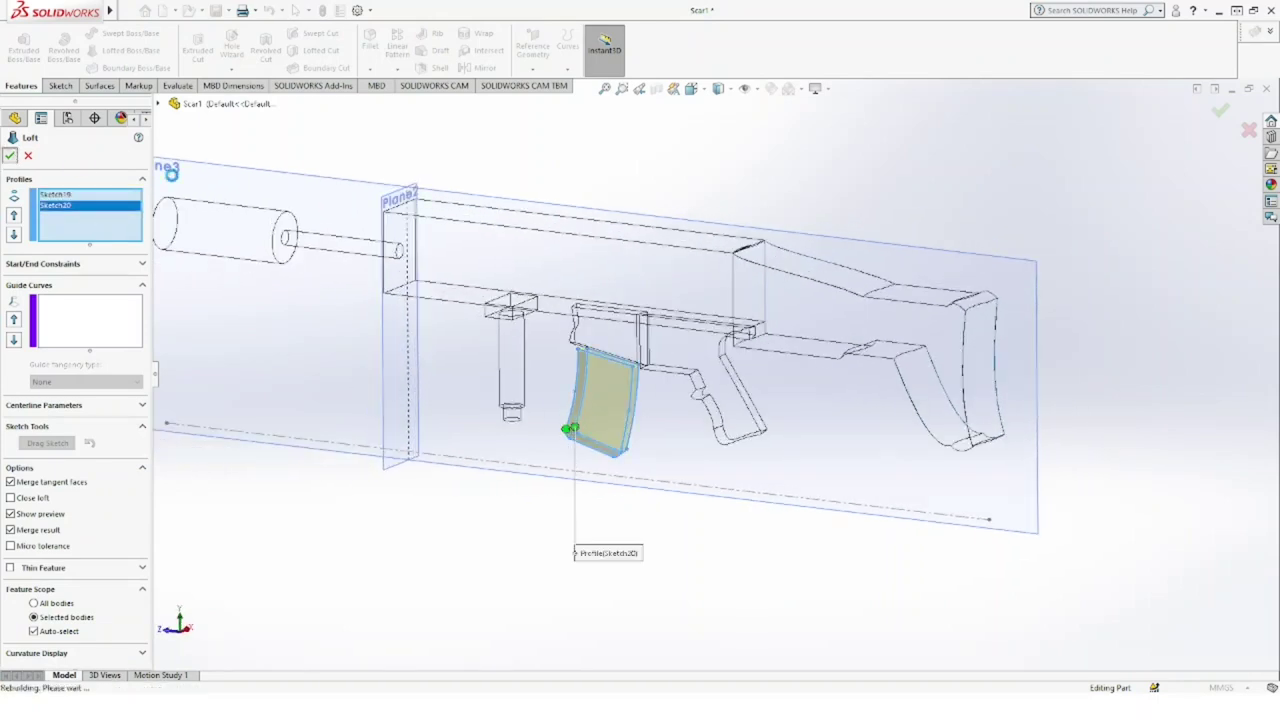
Step: Inspect the three-body rifle, then set the view orientation to Right
mouse_move(658, 219)
middle_mouse_down()
mouse_move(666, 189)
mouse_move(737, 134)
mouse_move(849, 54)
mouse_move(890, 51)
mouse_move(686, 120)
mouse_move(563, 237)
mouse_move(586, 149)
mouse_move(580, 158)
middle_mouse_up()
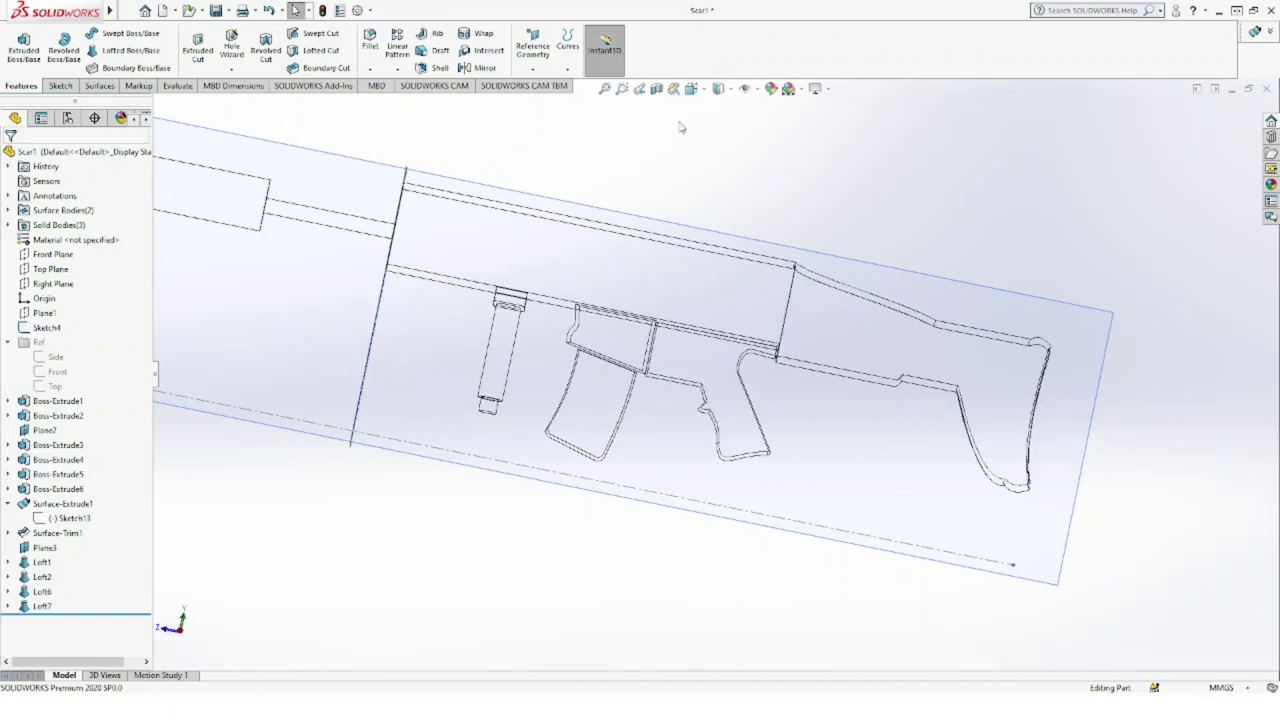
left_click(692, 89)
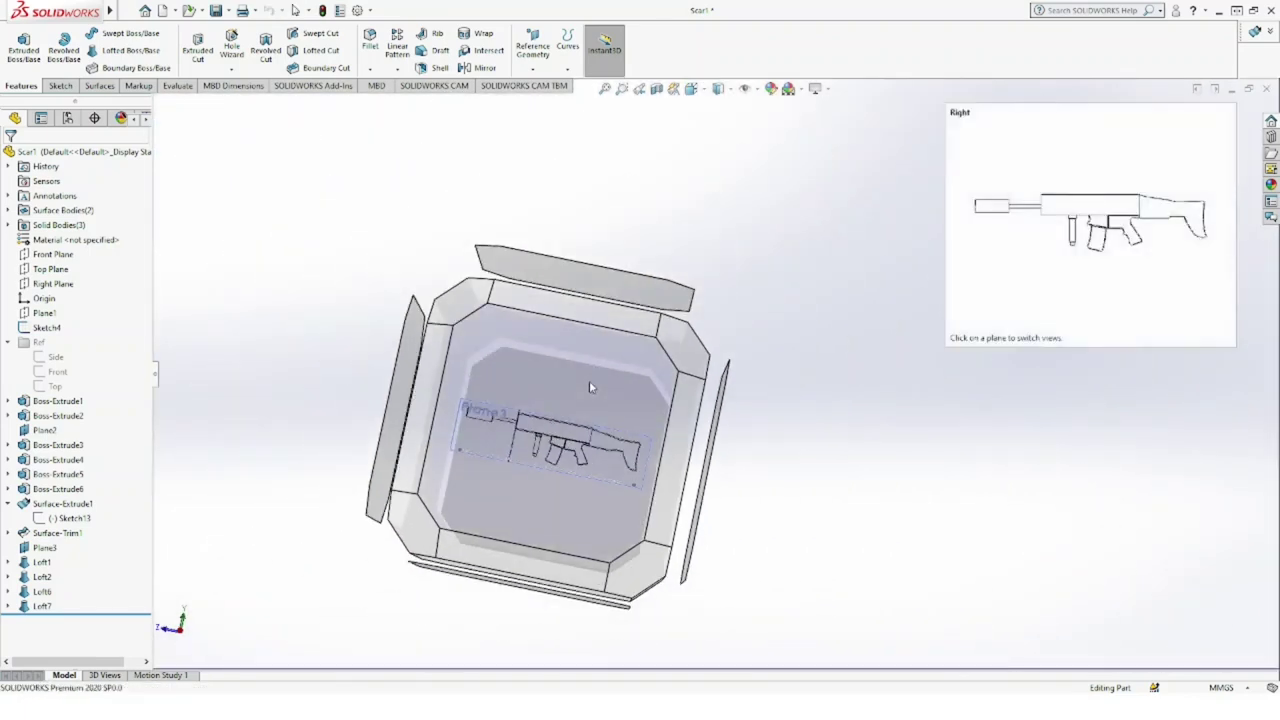
left_click(589, 380)
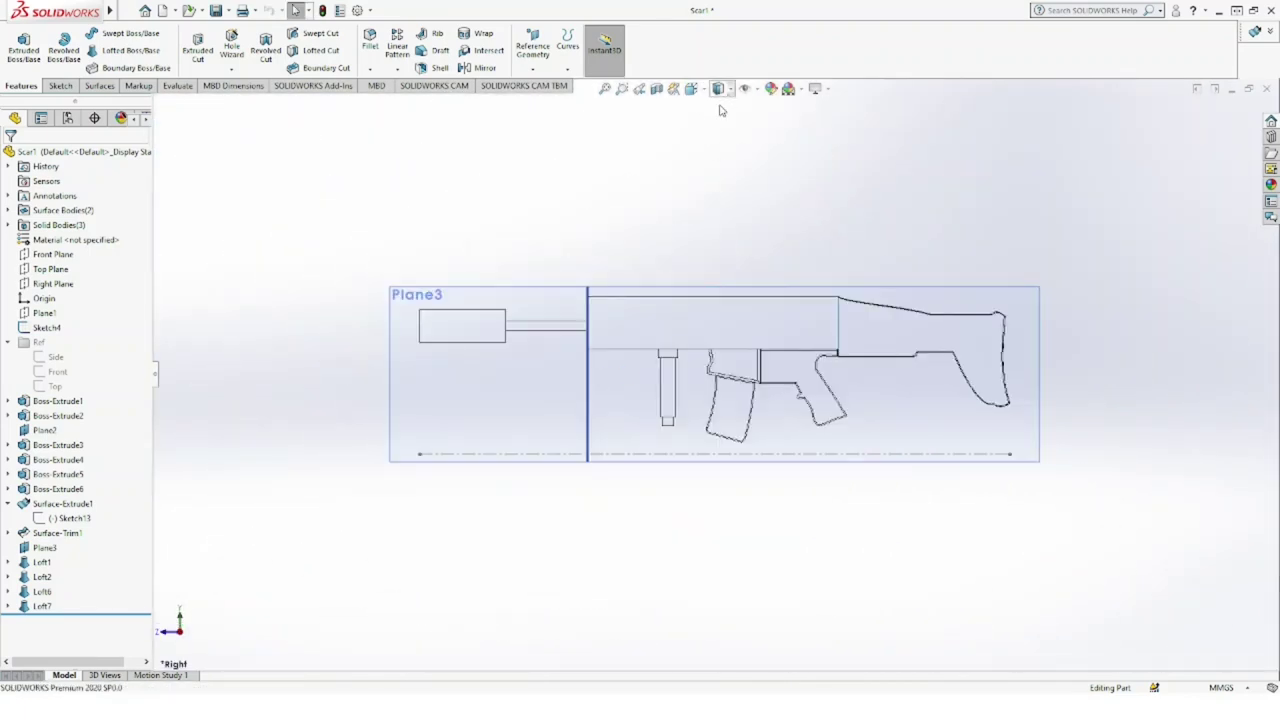
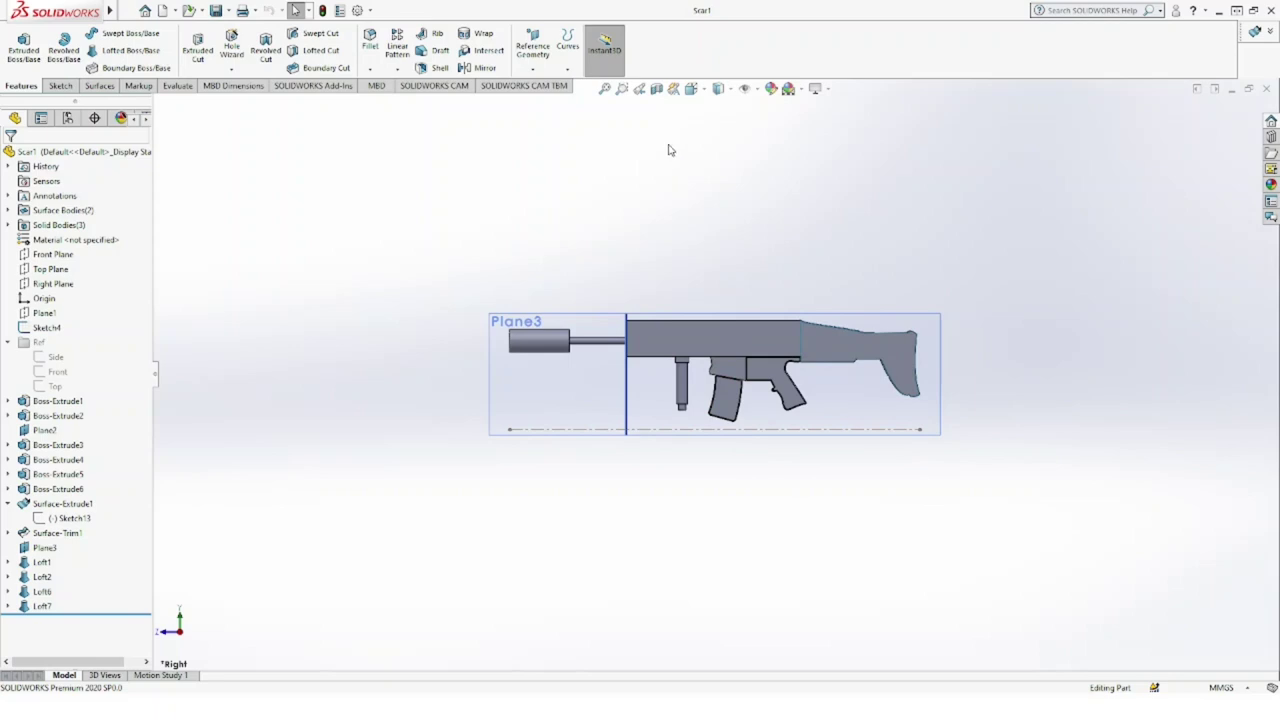
Step: Show the Ref sketch blueprint images and start a new sketch on the Right Plane
left_click(41, 345)
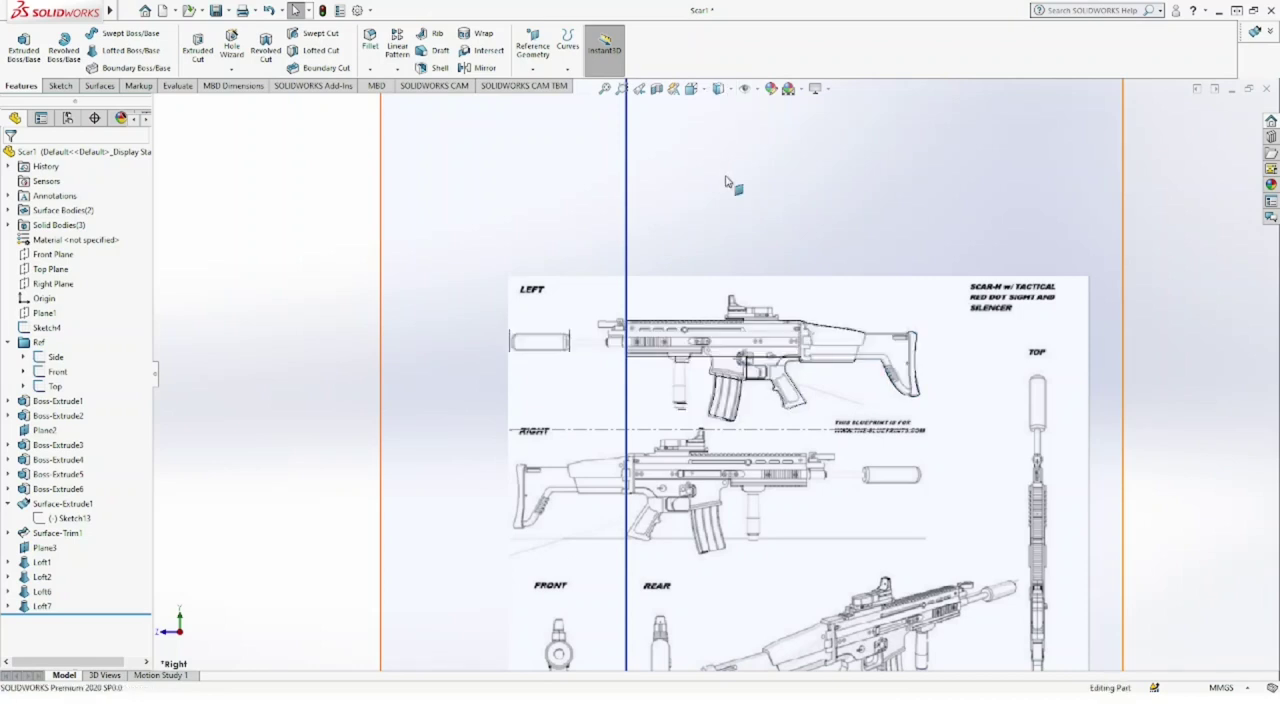
left_click(53, 284)
left_click(75, 264)
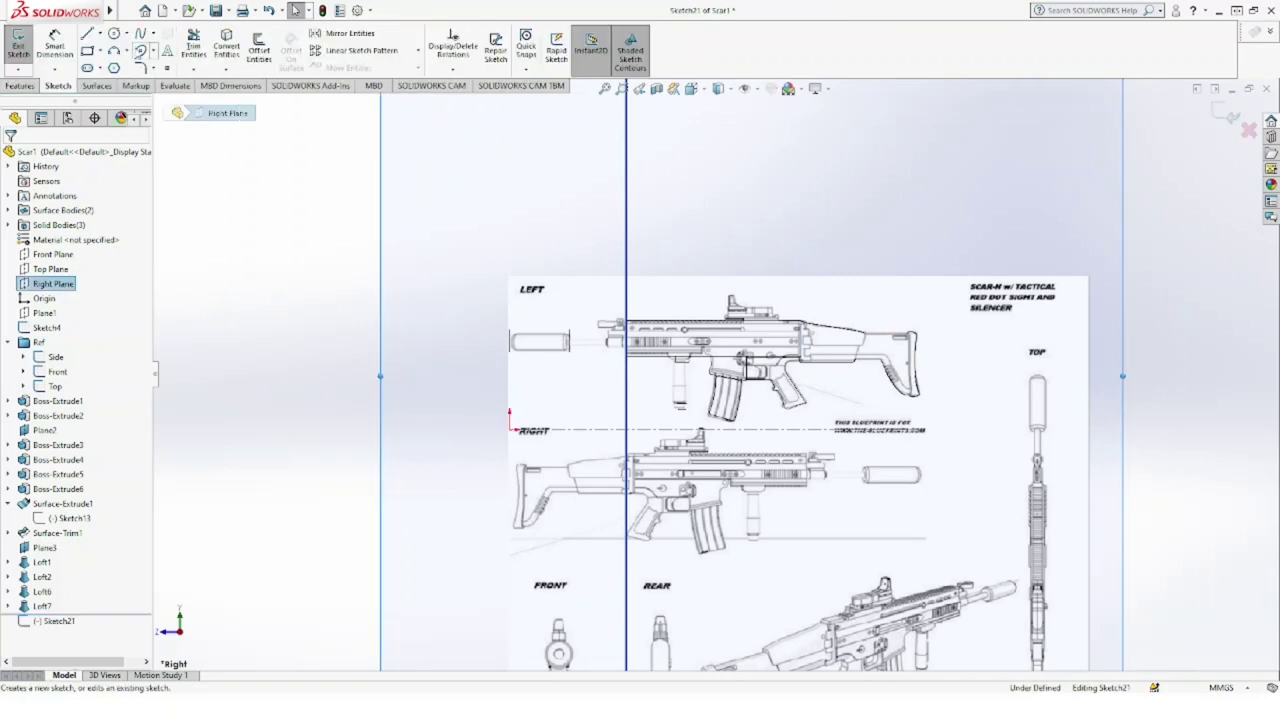
scroll(745, 370, "down", 2)
scroll(790, 366, "down", 2)
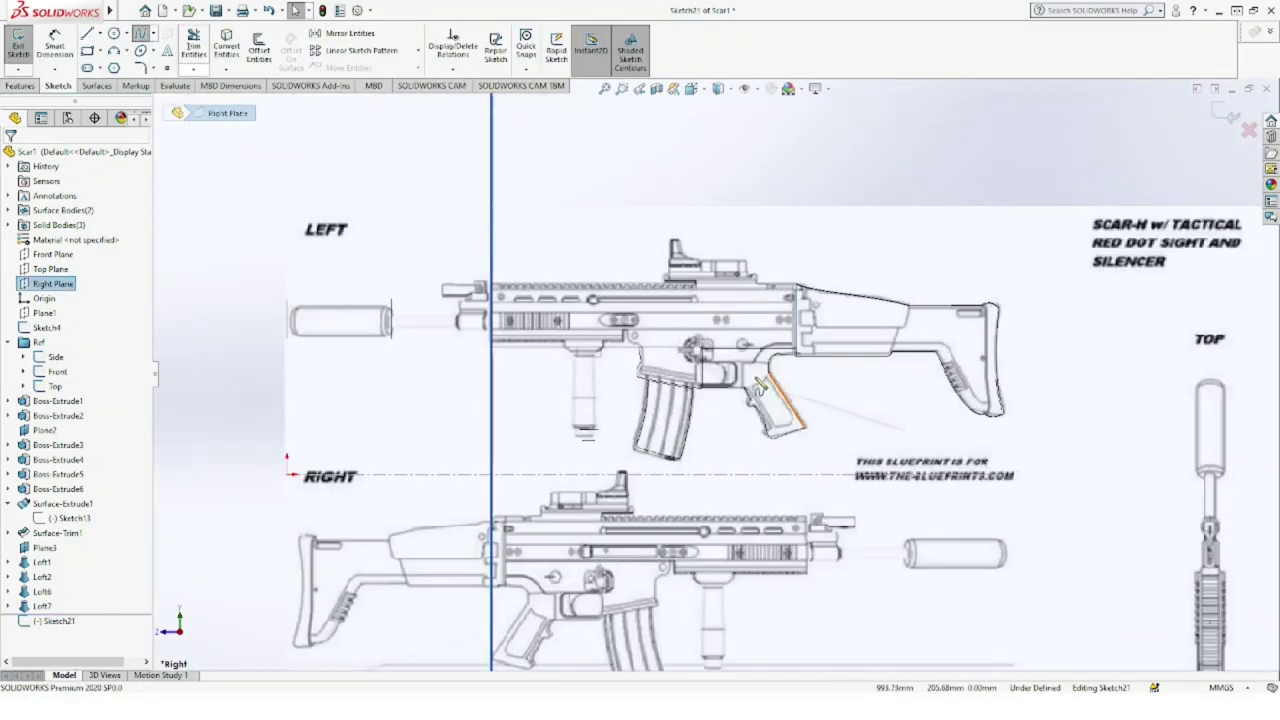
scroll(760, 375, "down", 2)
scroll(743, 388, "down", 2)
scroll(690, 365, "down", 2)
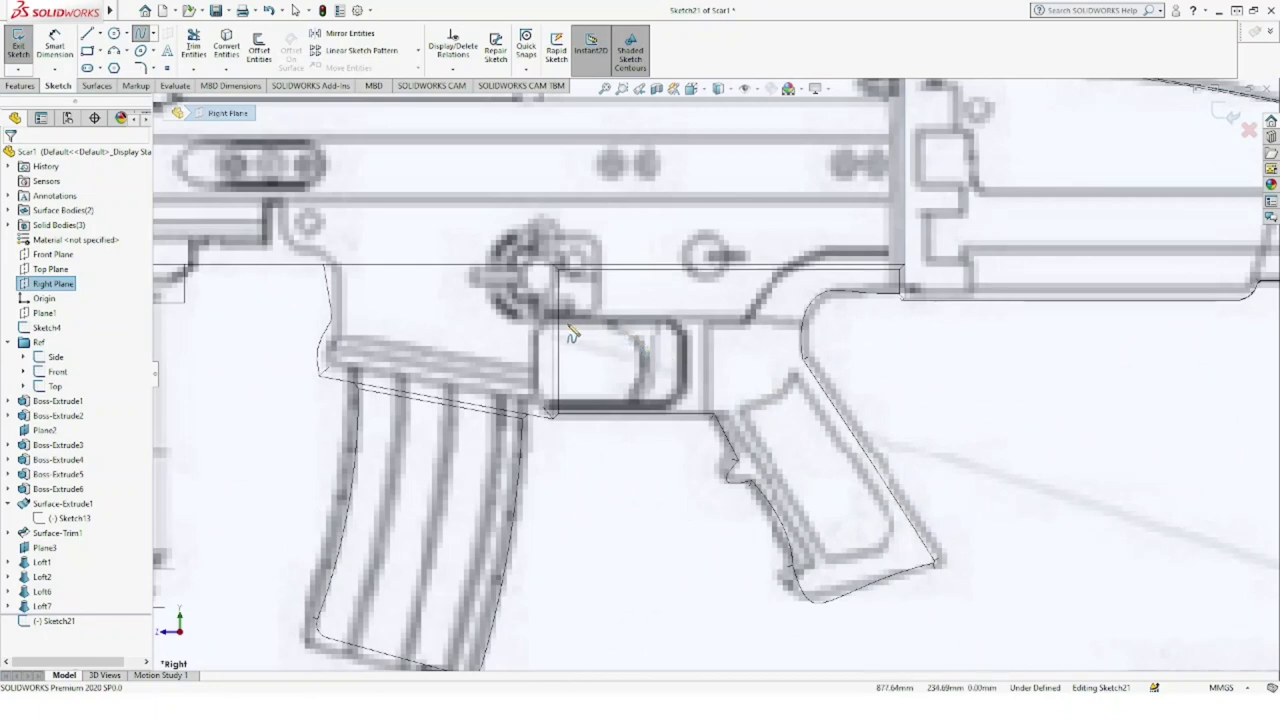
Step: Trace the trigger opening's curved edge with a spline and add the short top edge line
left_click(612, 323)
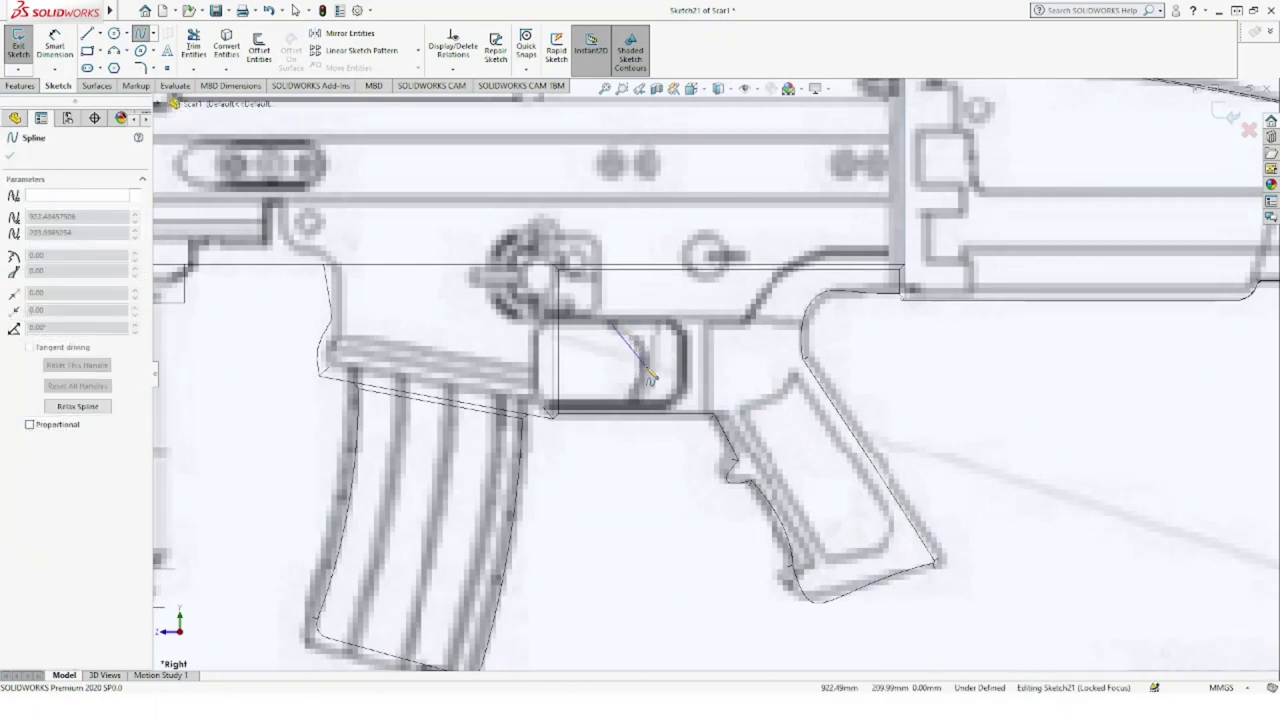
left_click(646, 368)
left_click(628, 413)
key("Escape")
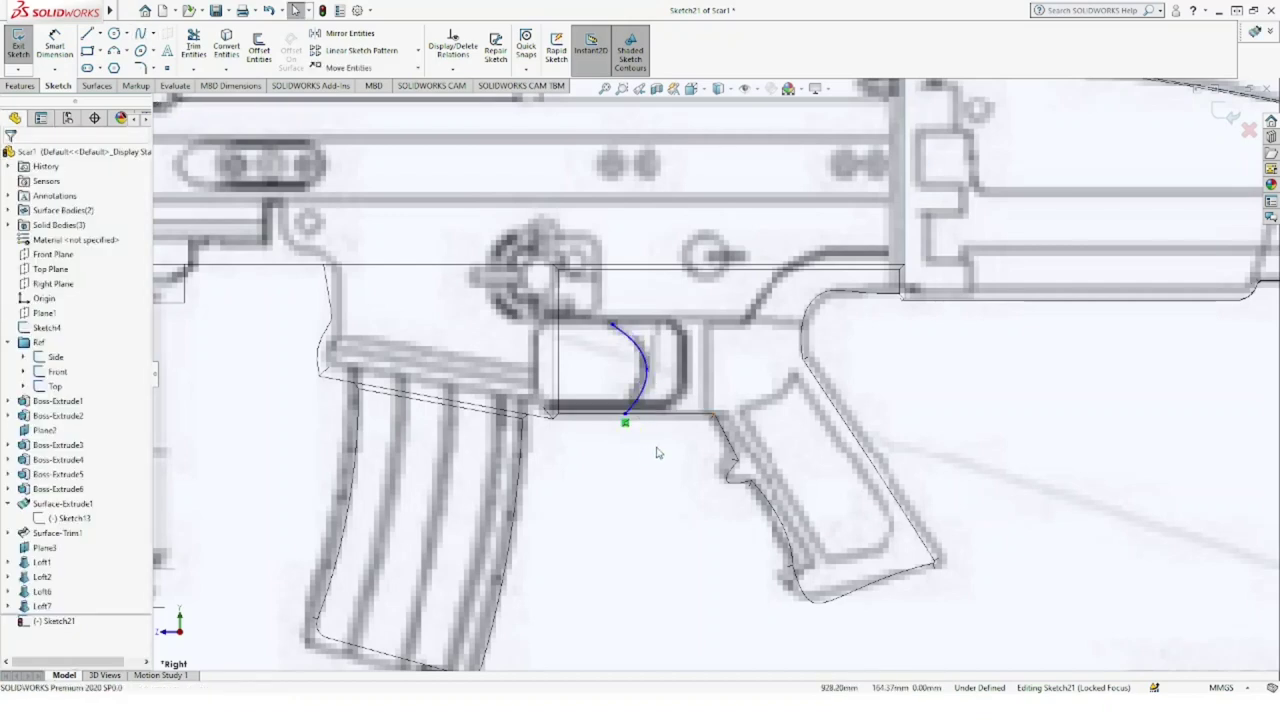
left_click(87, 33)
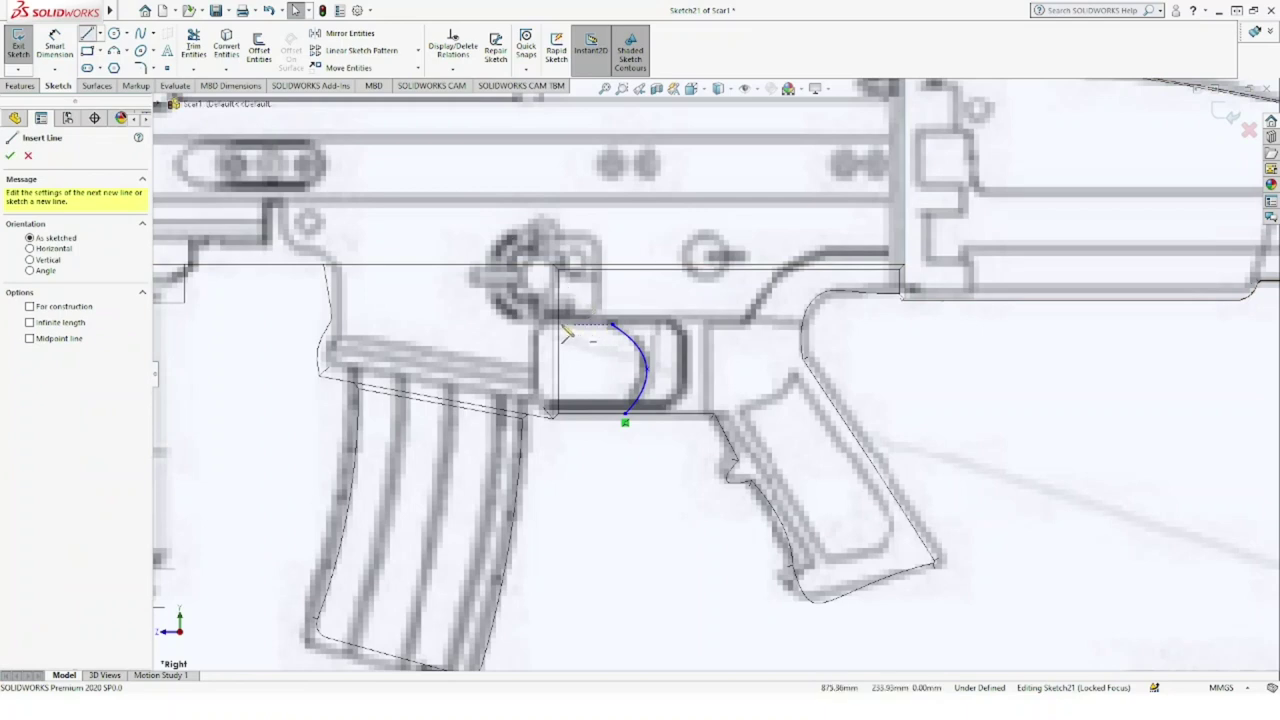
left_click_drag(558, 323, 612, 323)
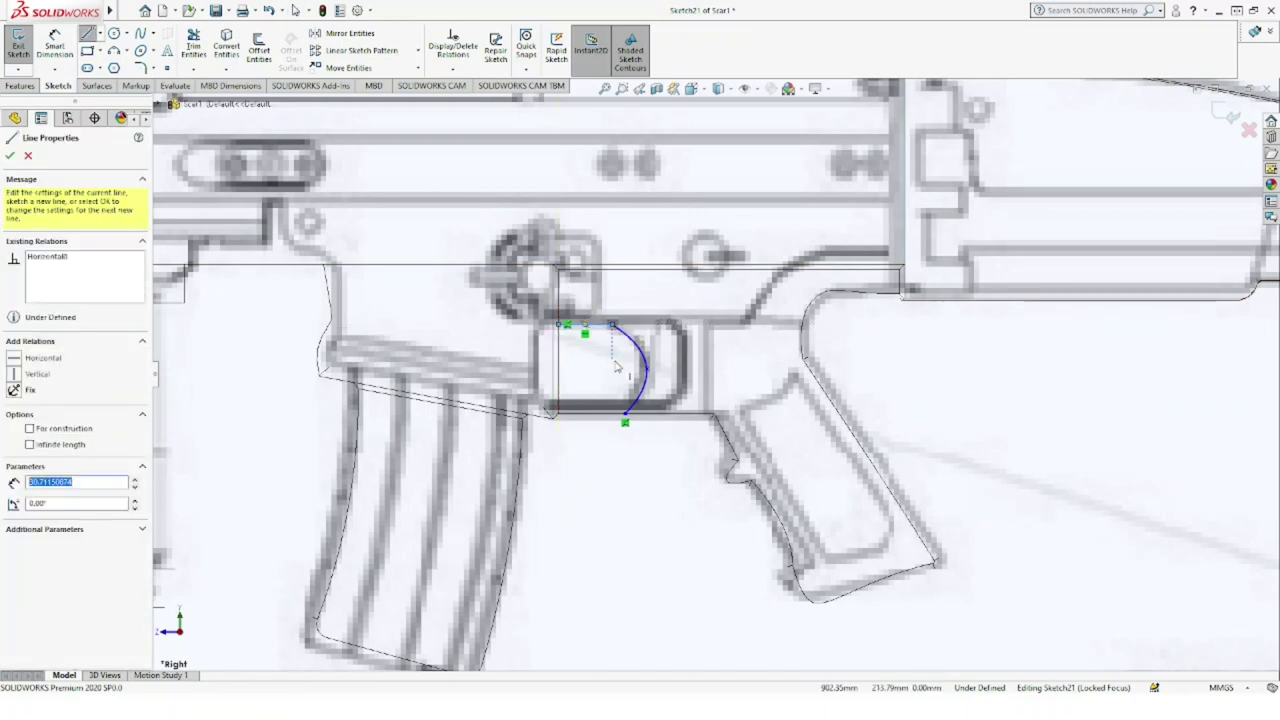
key("Escape")
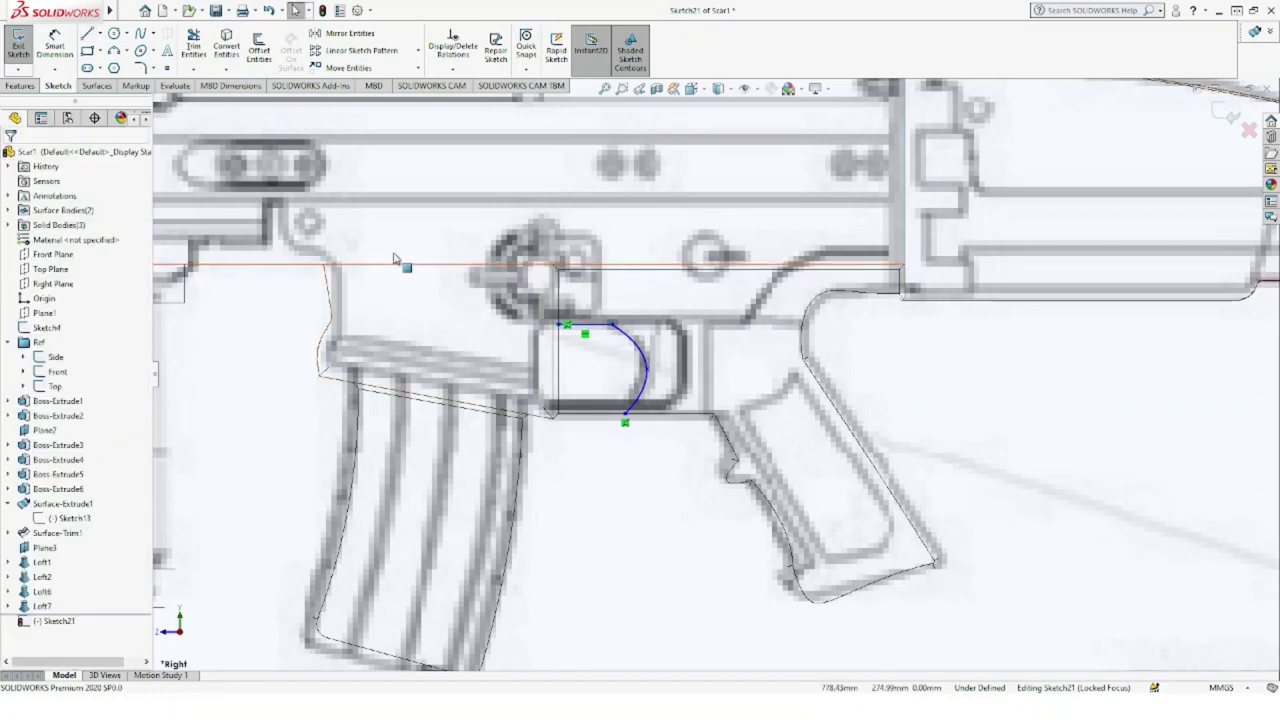
Step: Draw the left, bottom and closing lines to finish the profile, then switch to Shaded display
left_click(87, 33)
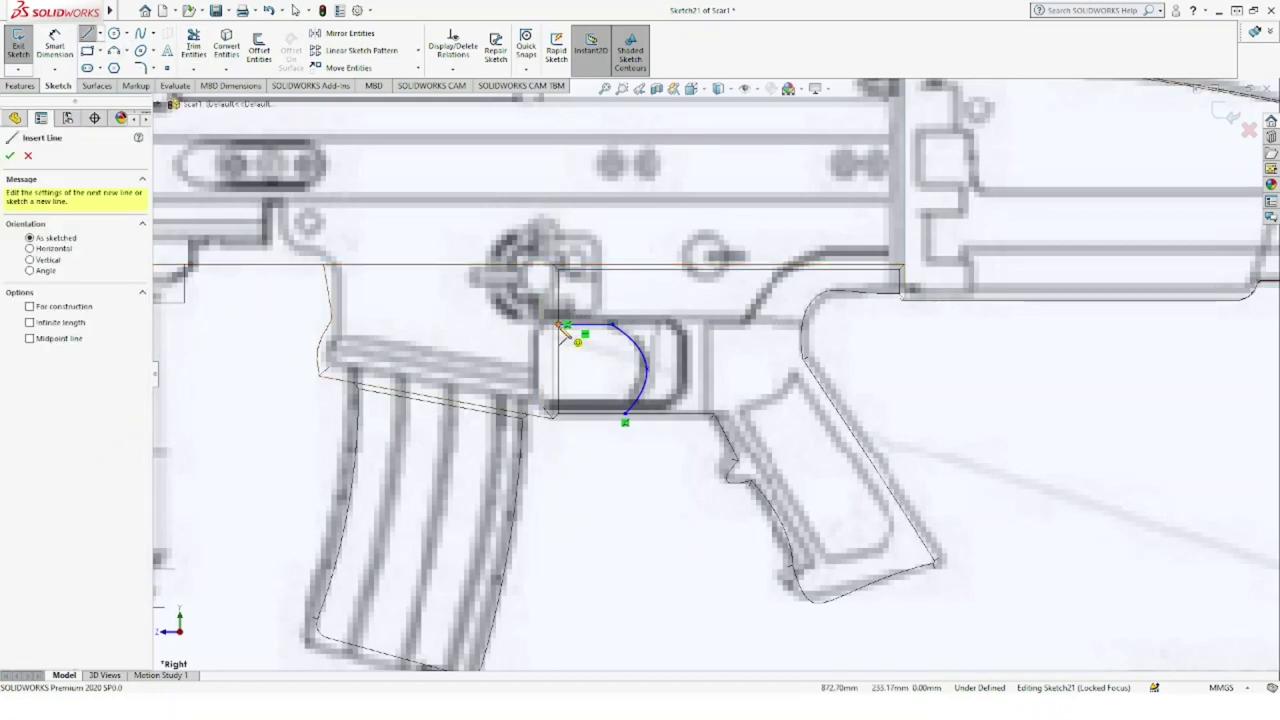
left_click(558, 323)
left_click(558, 455)
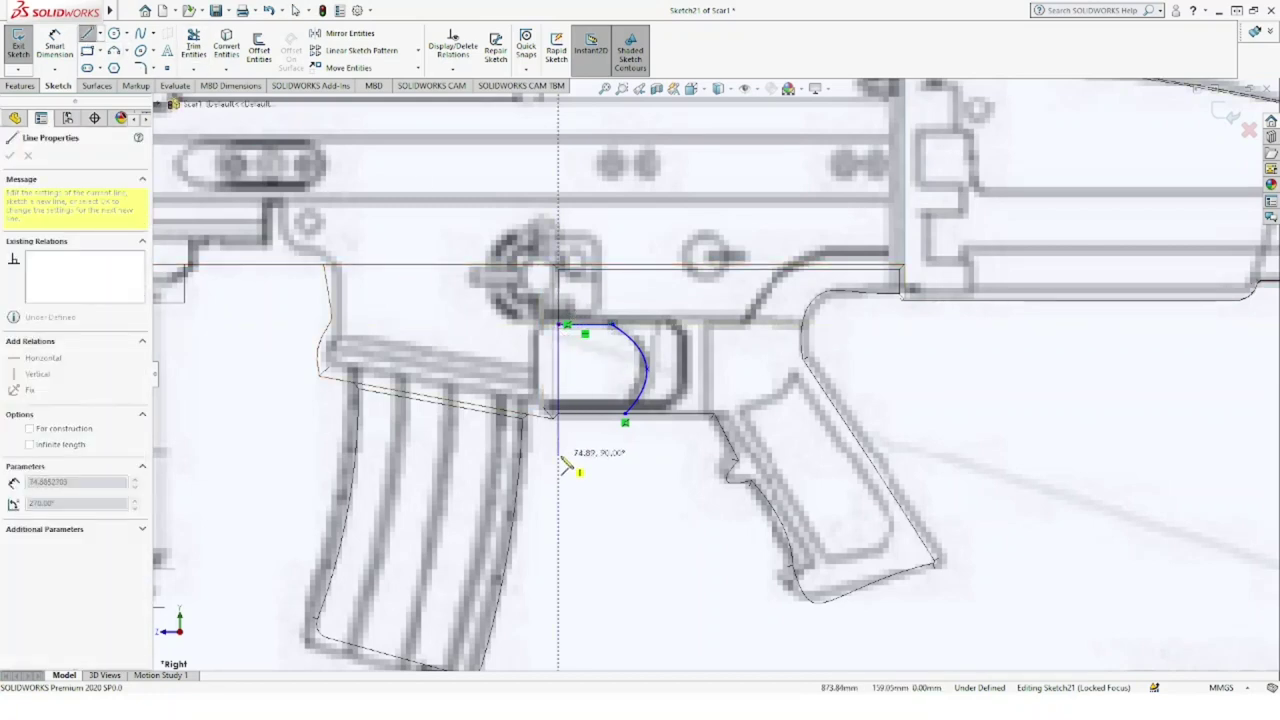
left_click(625, 455)
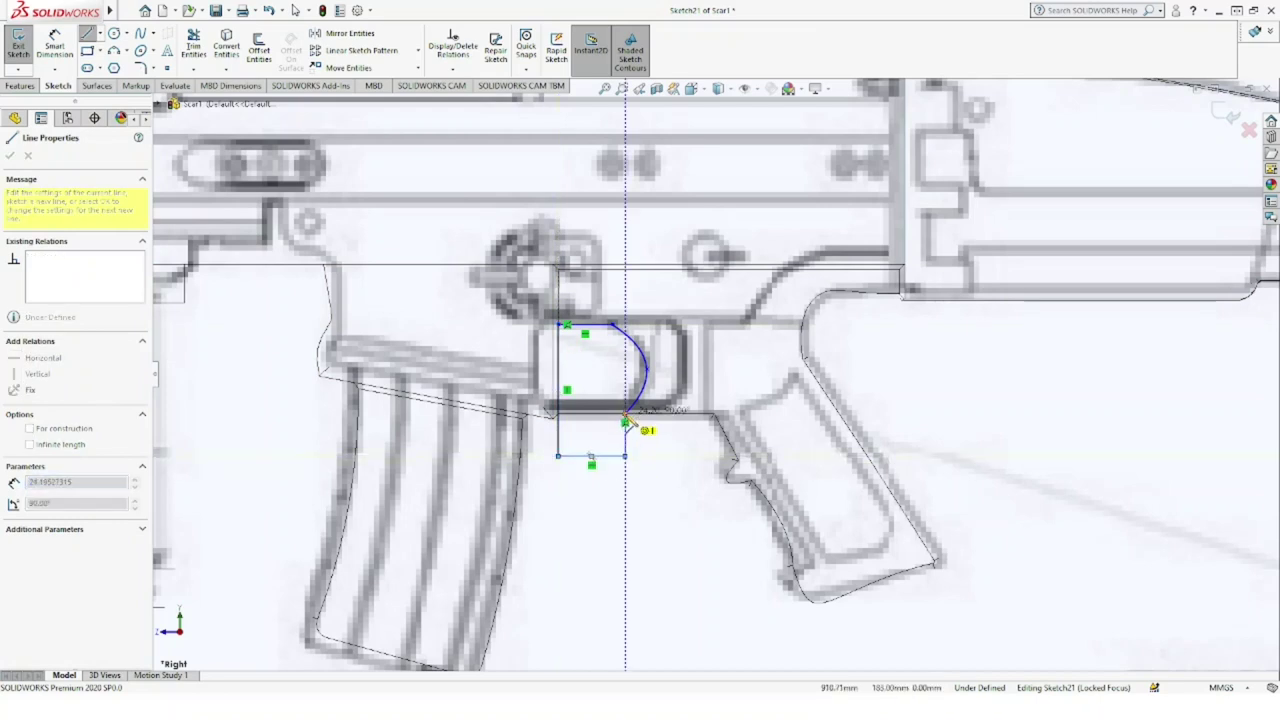
left_click(625, 422)
key("Escape")
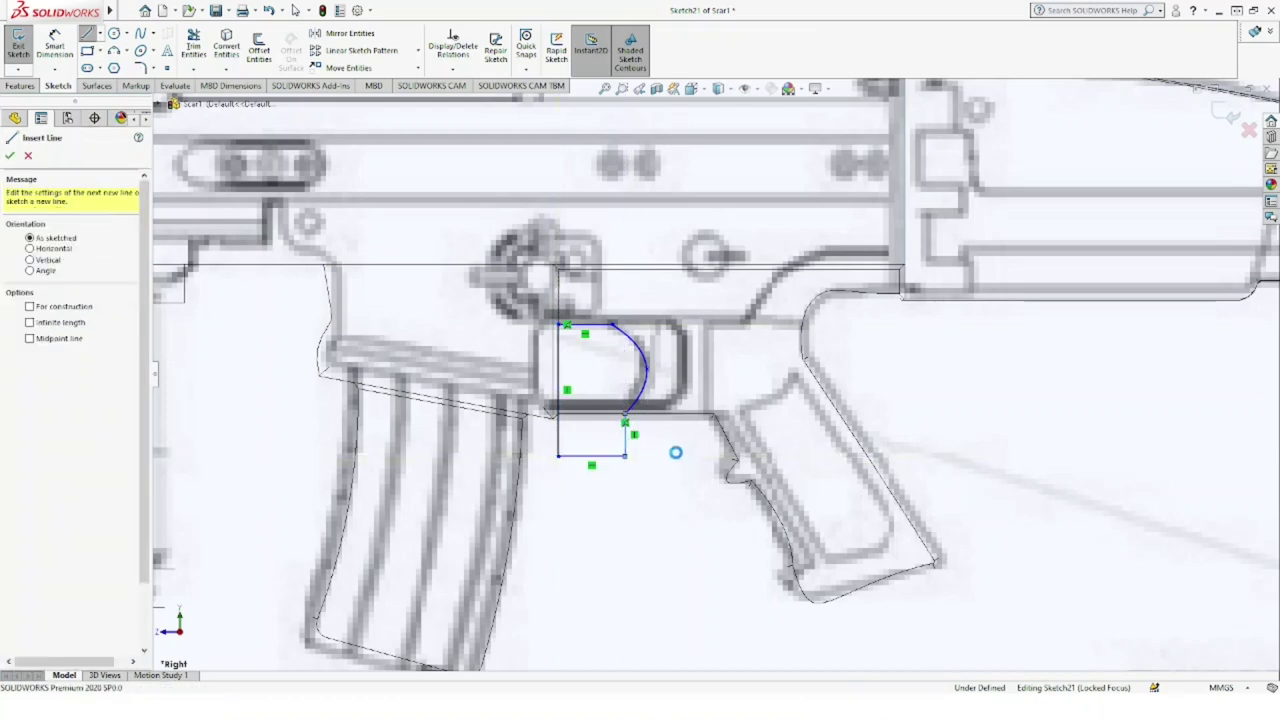
key("Escape")
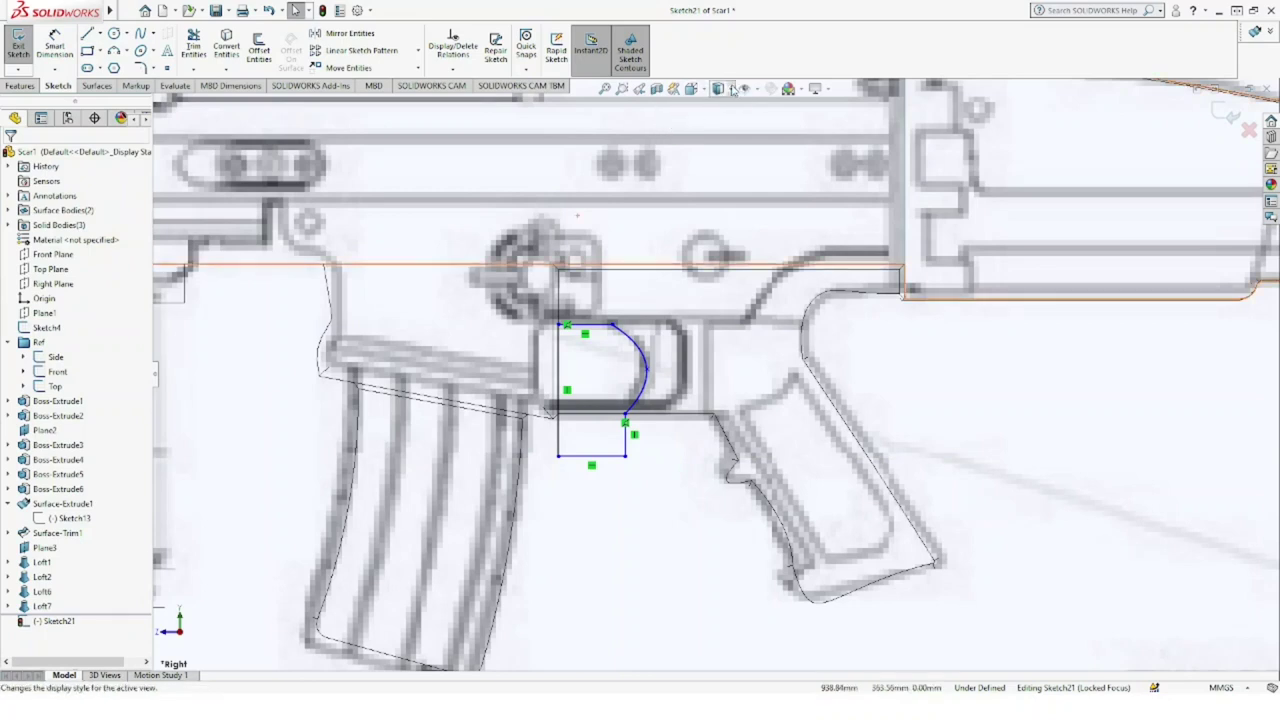
left_click(727, 110)
scroll(718, 172, "up", 3)
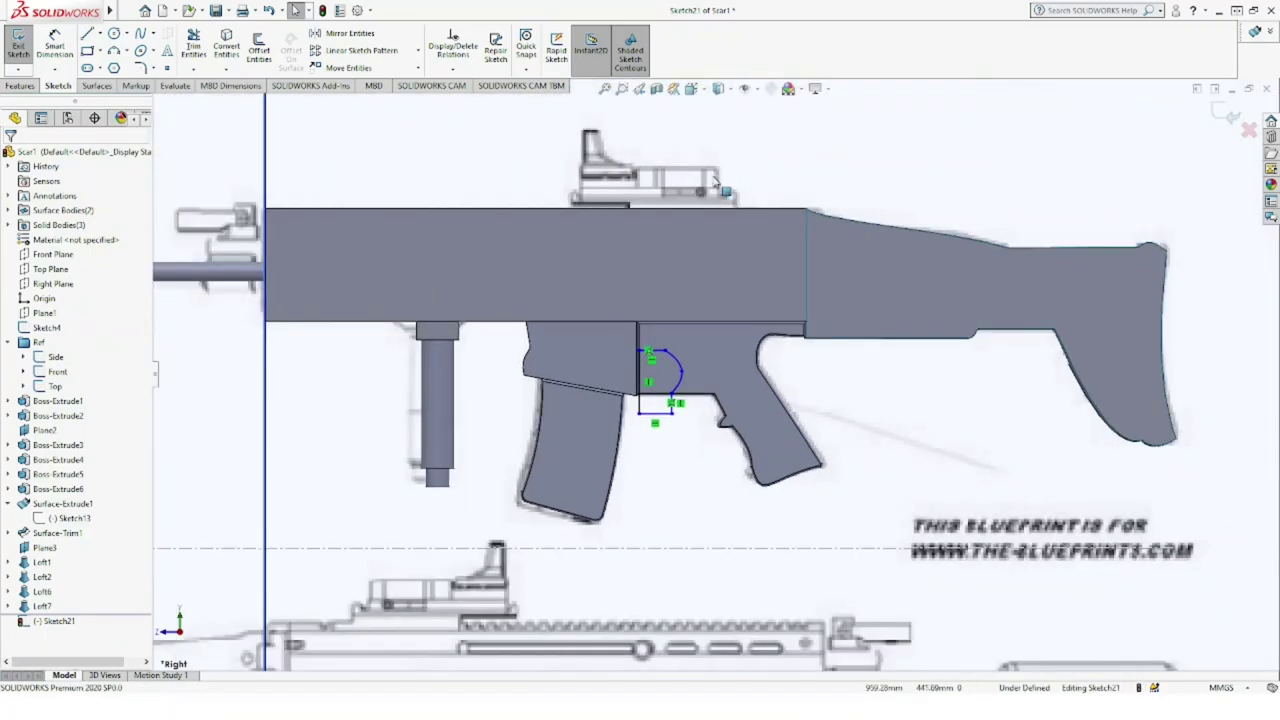
Step: Cut the trigger profile Through All in both directions, then hide the blueprint images, planes and sketches
left_click(16, 88)
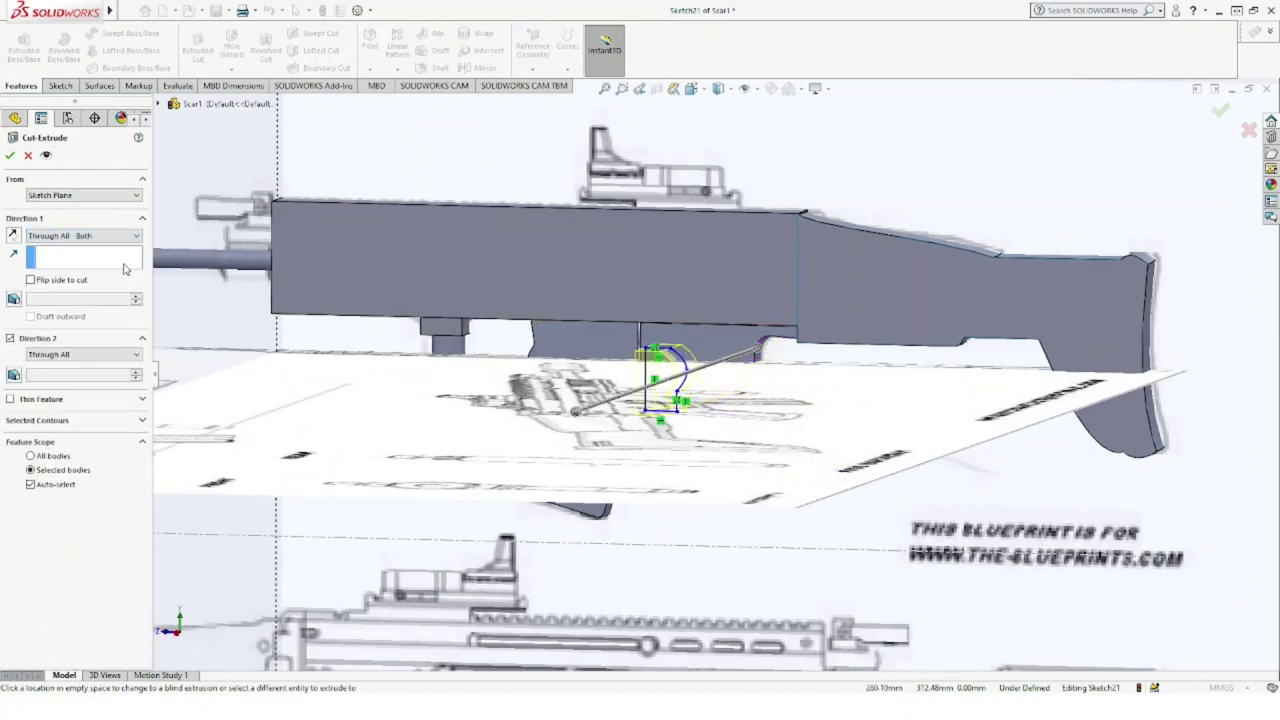
left_click(11, 156)
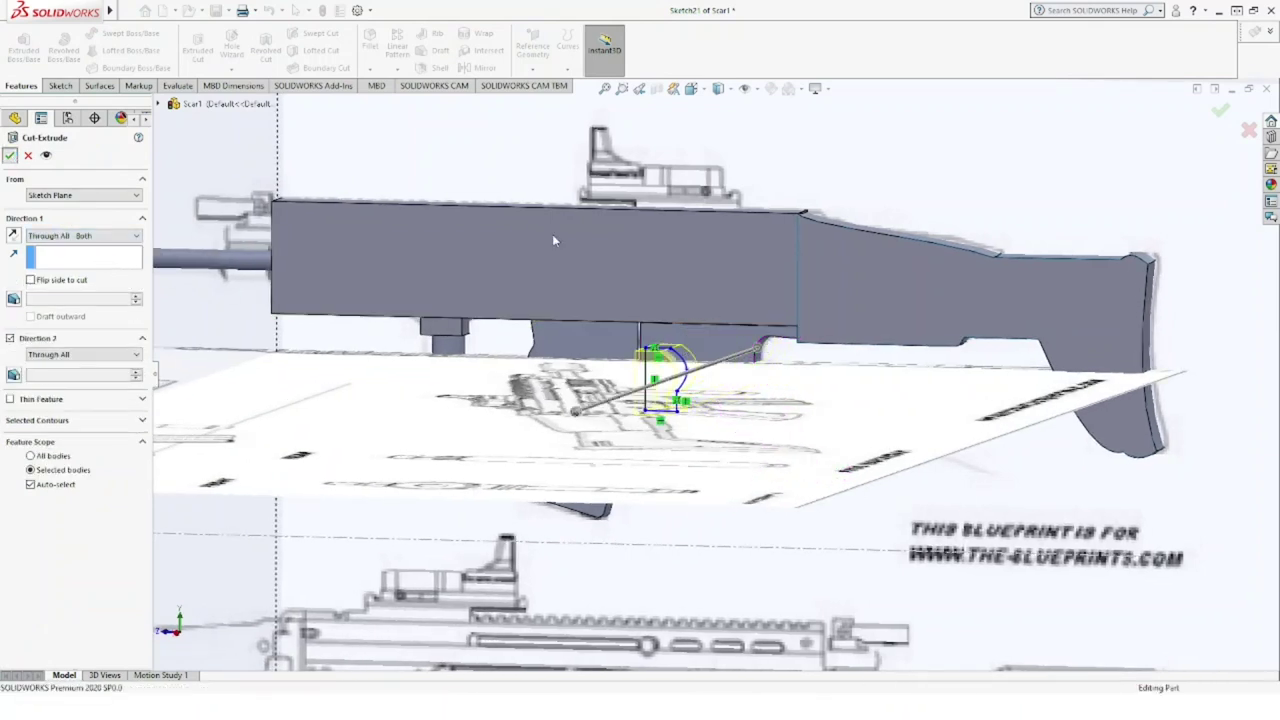
left_click(744, 89)
key("f")
middle_click_drag(754, 180, 731, 257)
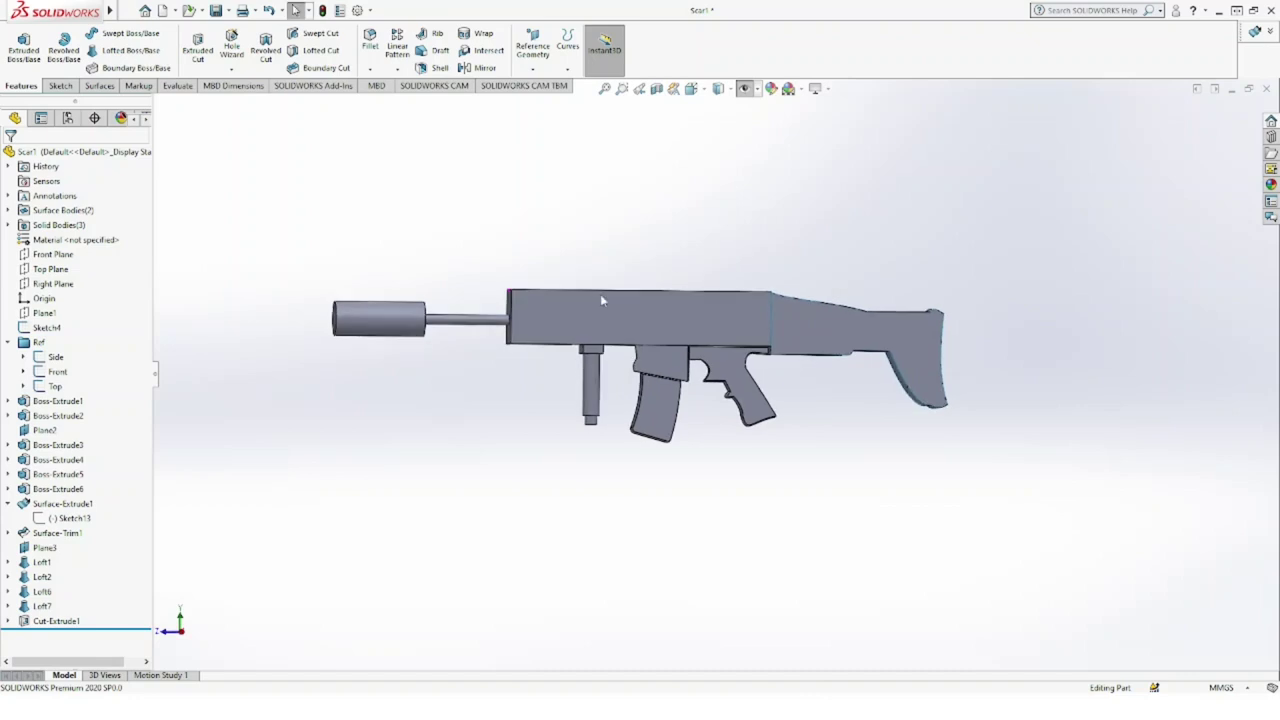
Step: Switch to the Right view, show the blueprint images again and expand Cut-Extrude1
left_click(691, 89)
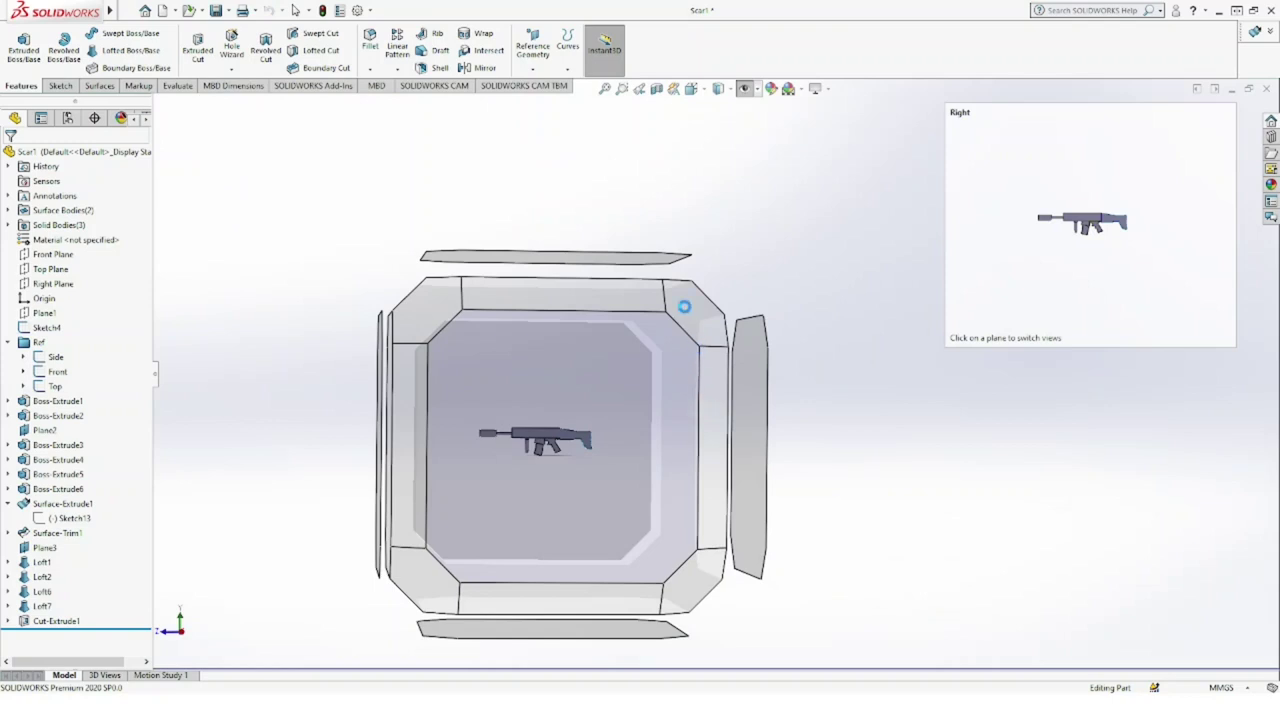
left_click(686, 313)
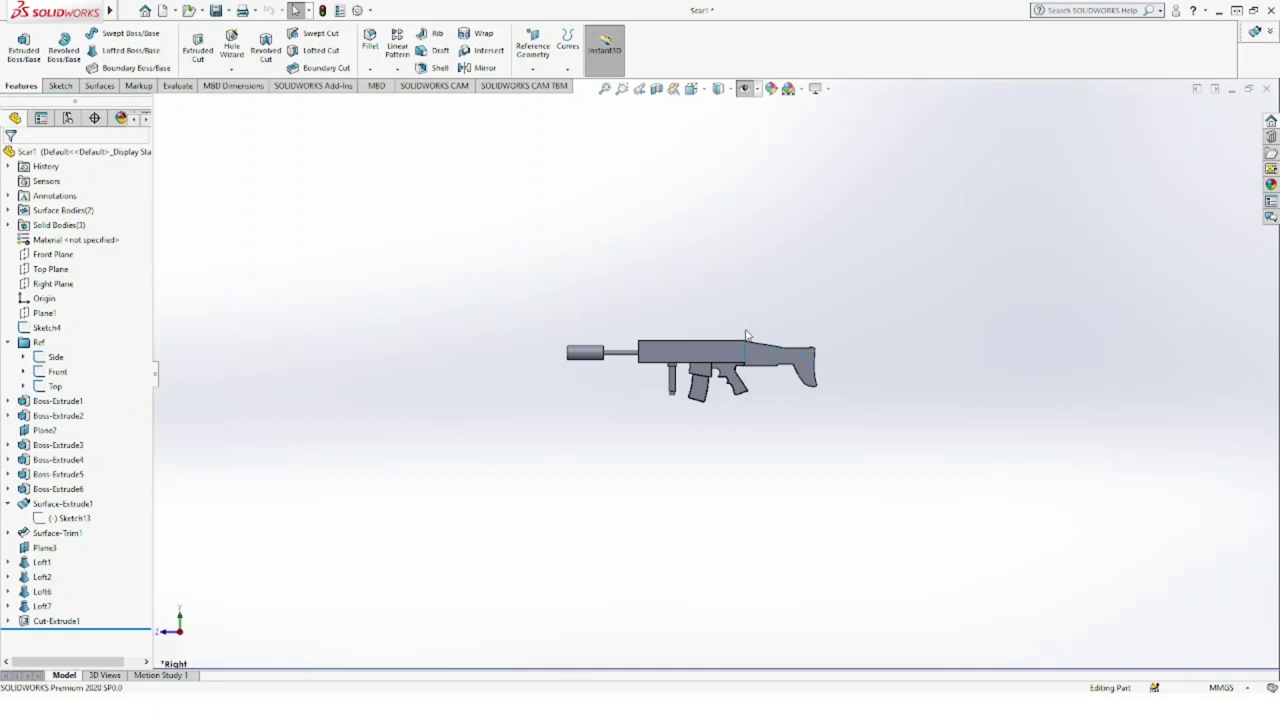
scroll(748, 340, "down", 3)
scroll(766, 450, "down", 3)
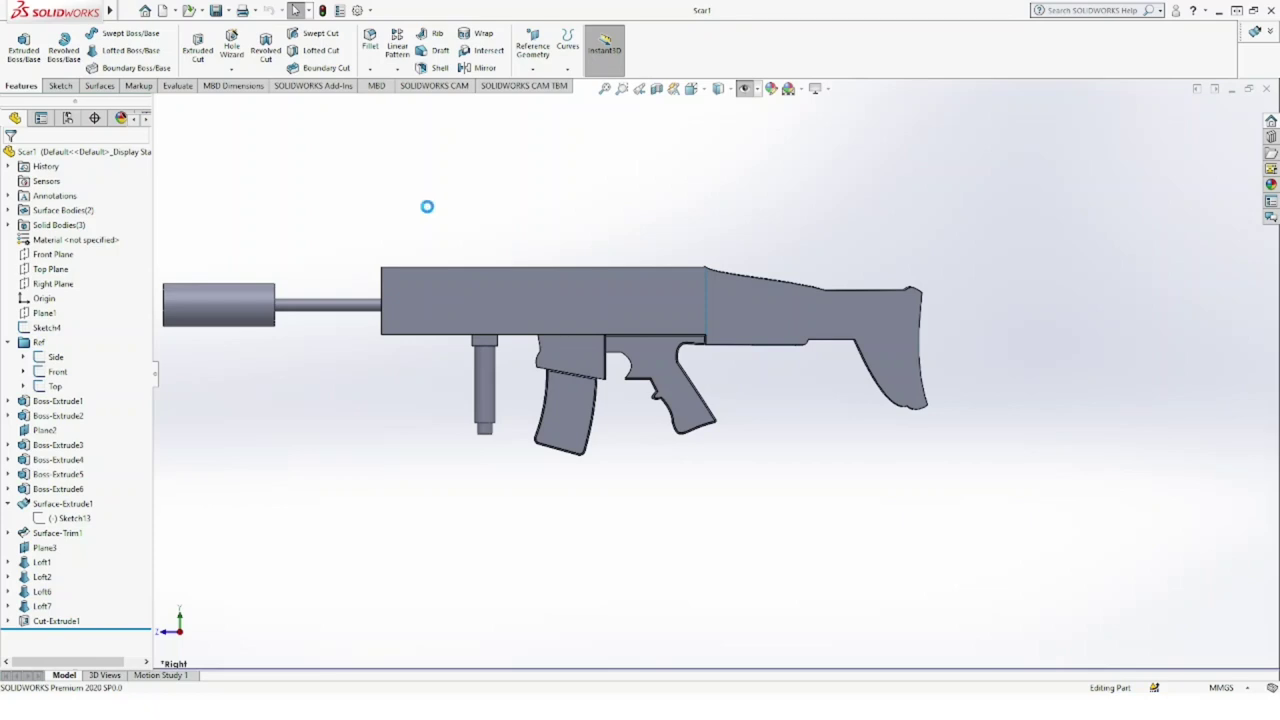
left_click(745, 92)
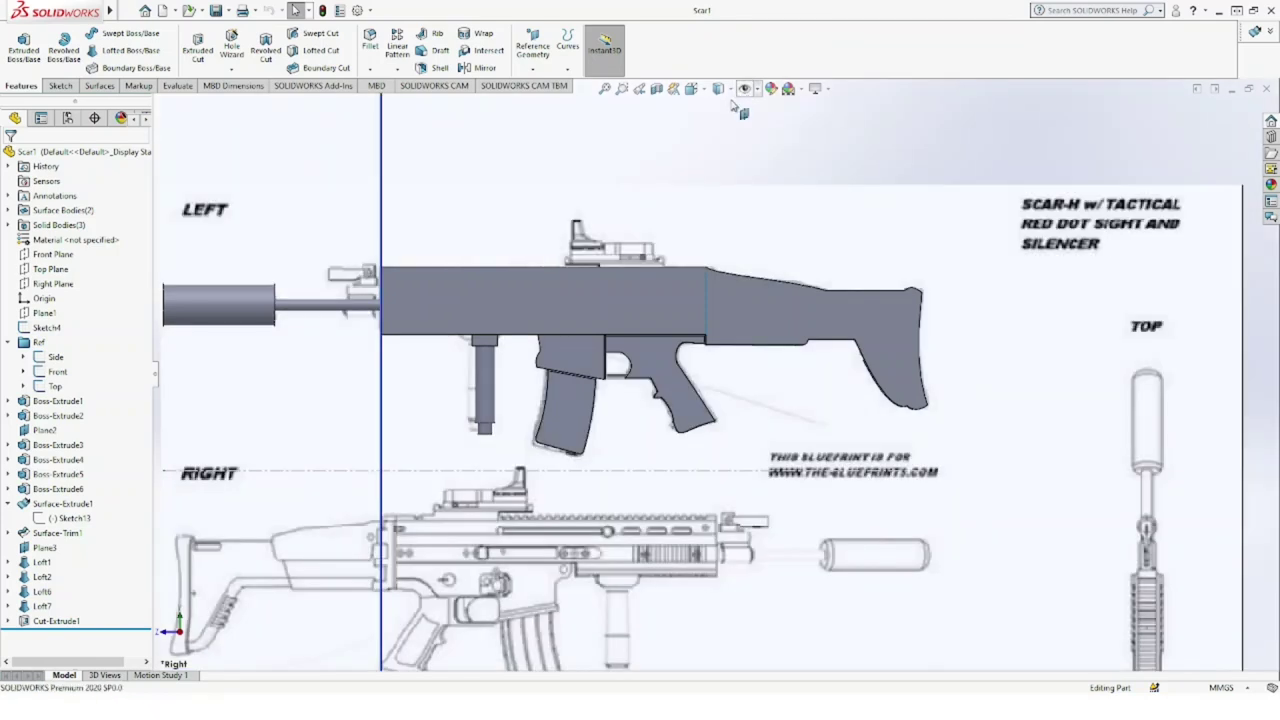
left_click(8, 621)
Step: Edit Sketch21 and offset its whole closed chain 2.00 mm inward with Select chain and Reverse
left_click(50, 636)
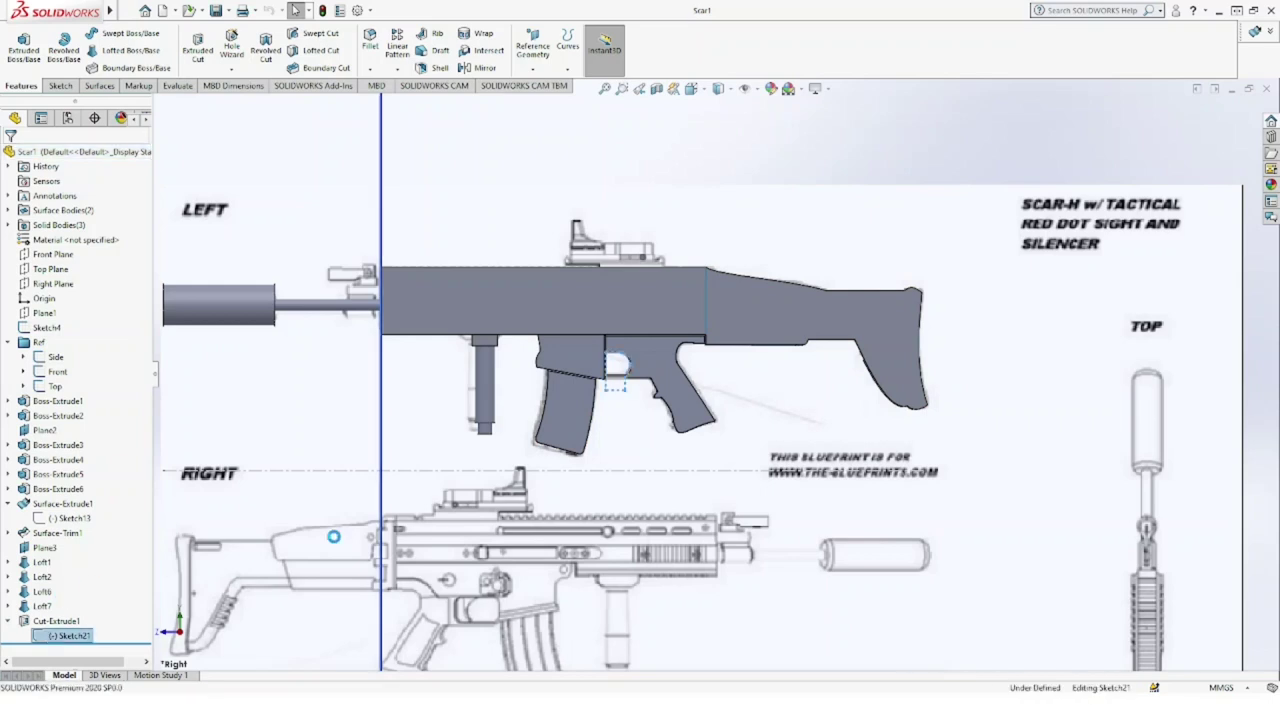
left_click(616, 362)
scroll(639, 375, "down", 3)
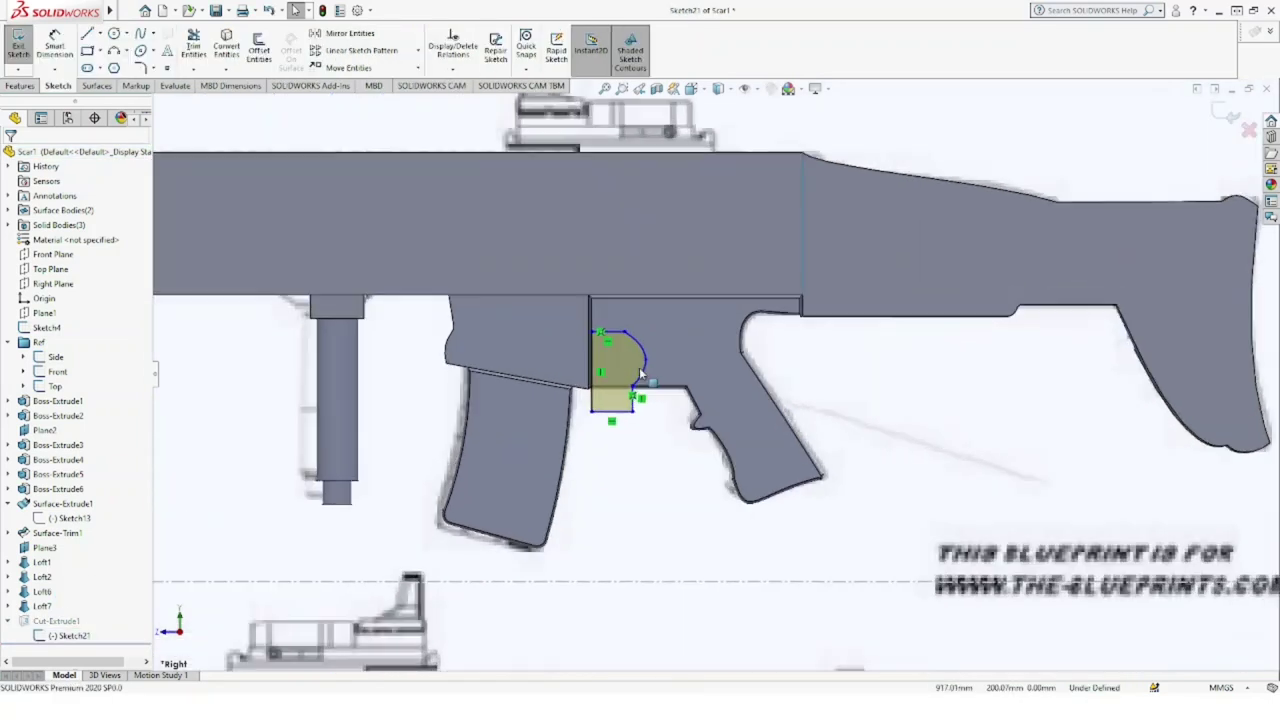
scroll(639, 370, "down", 3)
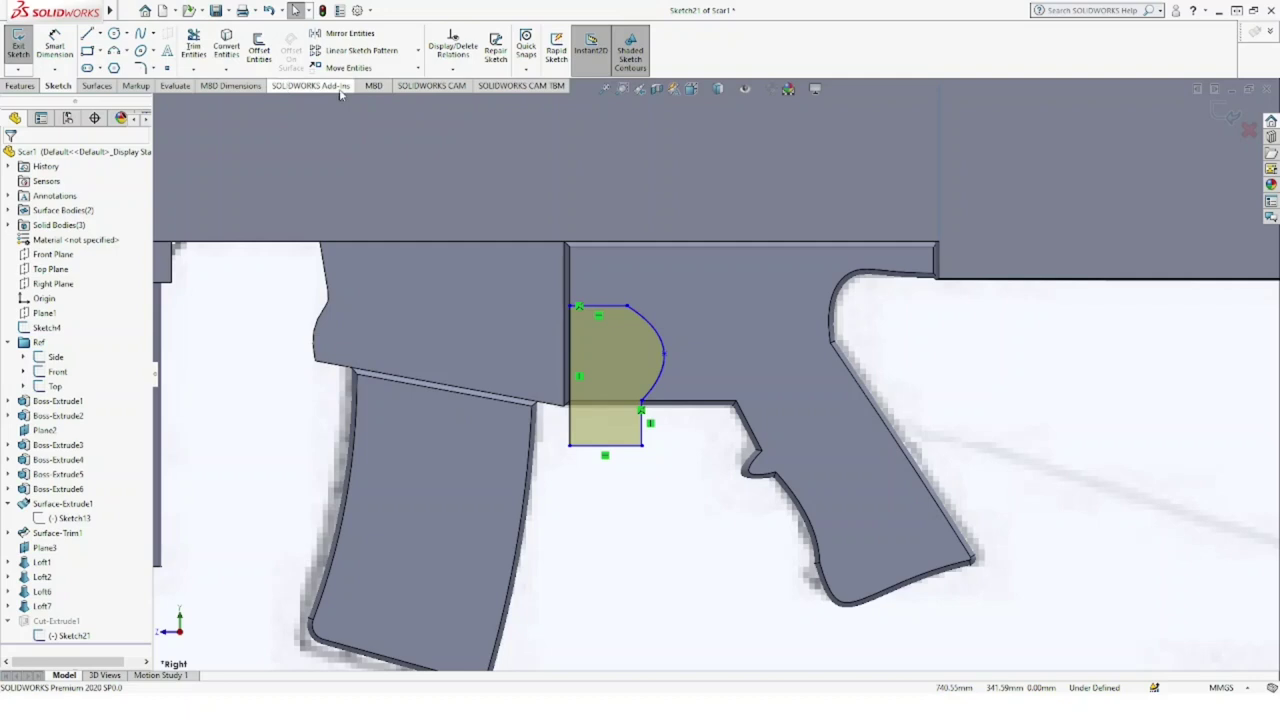
left_click(258, 47)
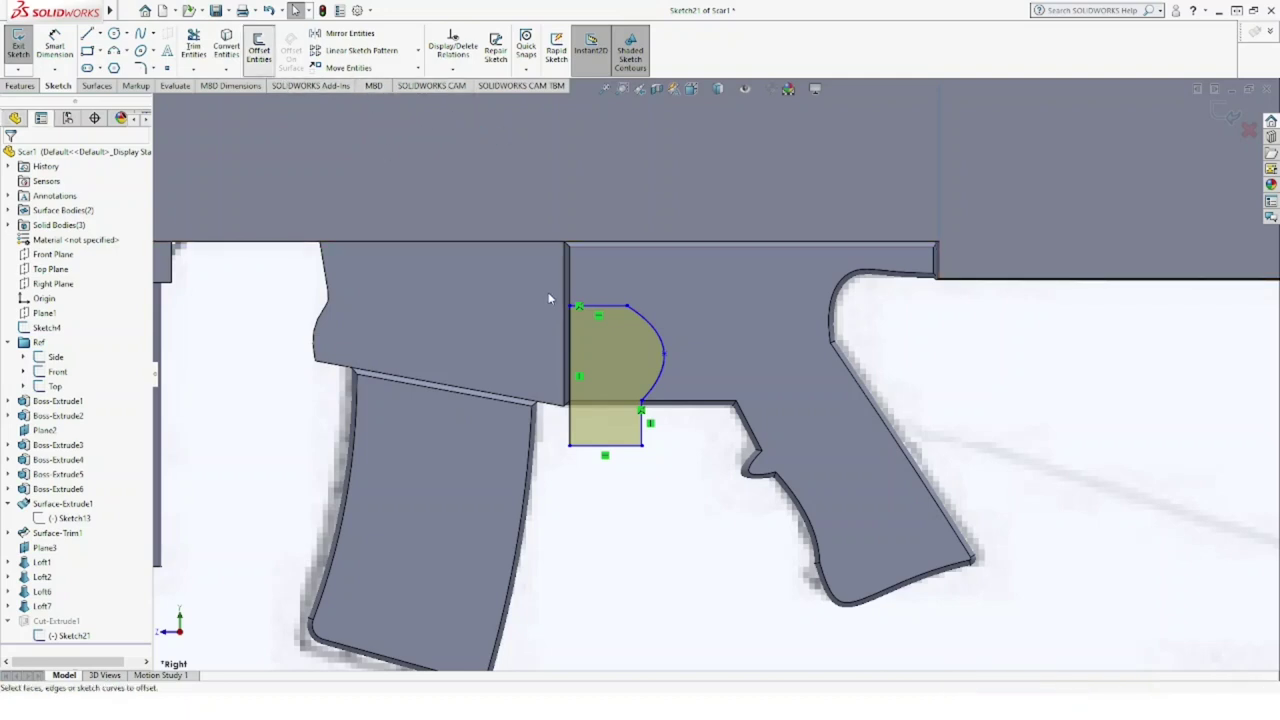
left_click(610, 308)
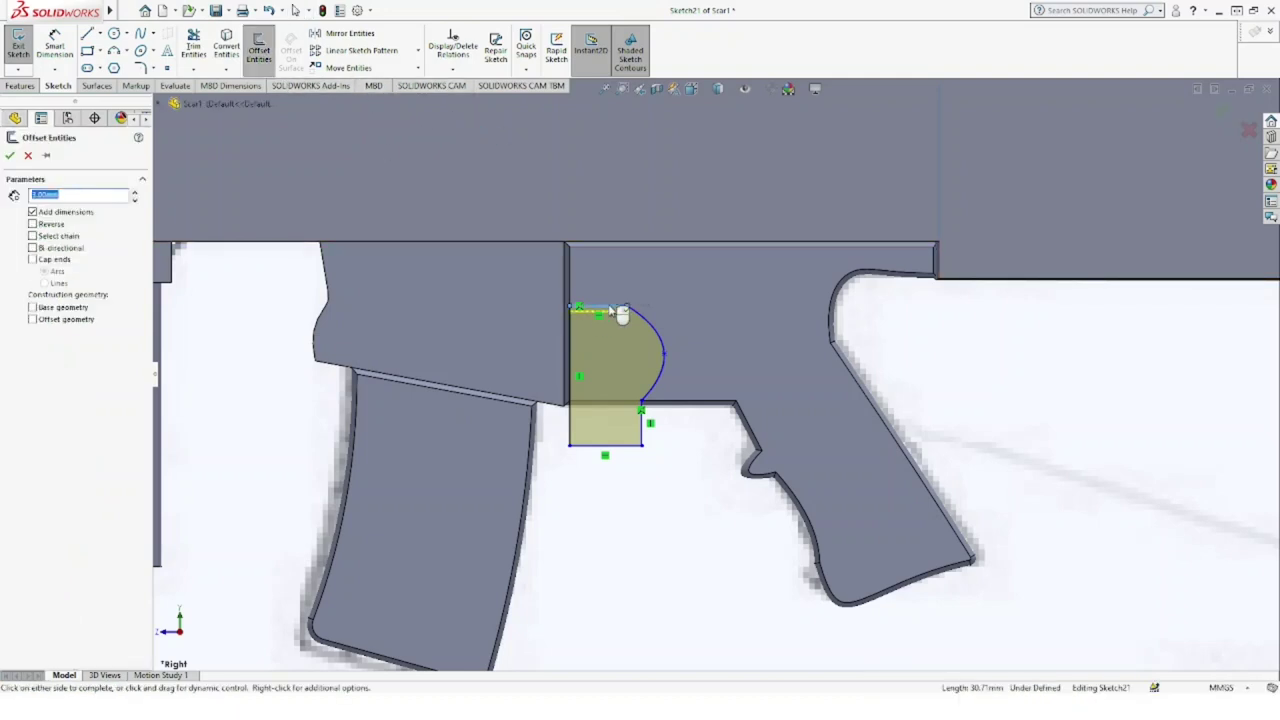
left_click(32, 237)
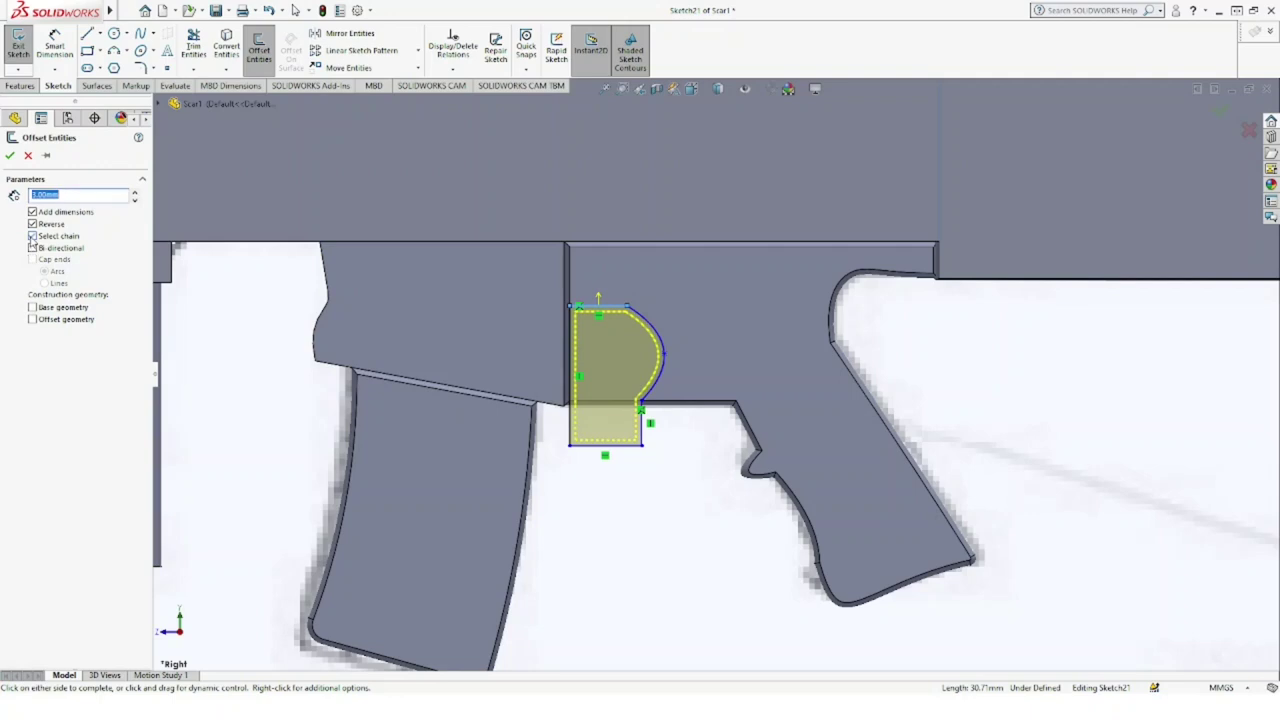
type("3")
key("Return")
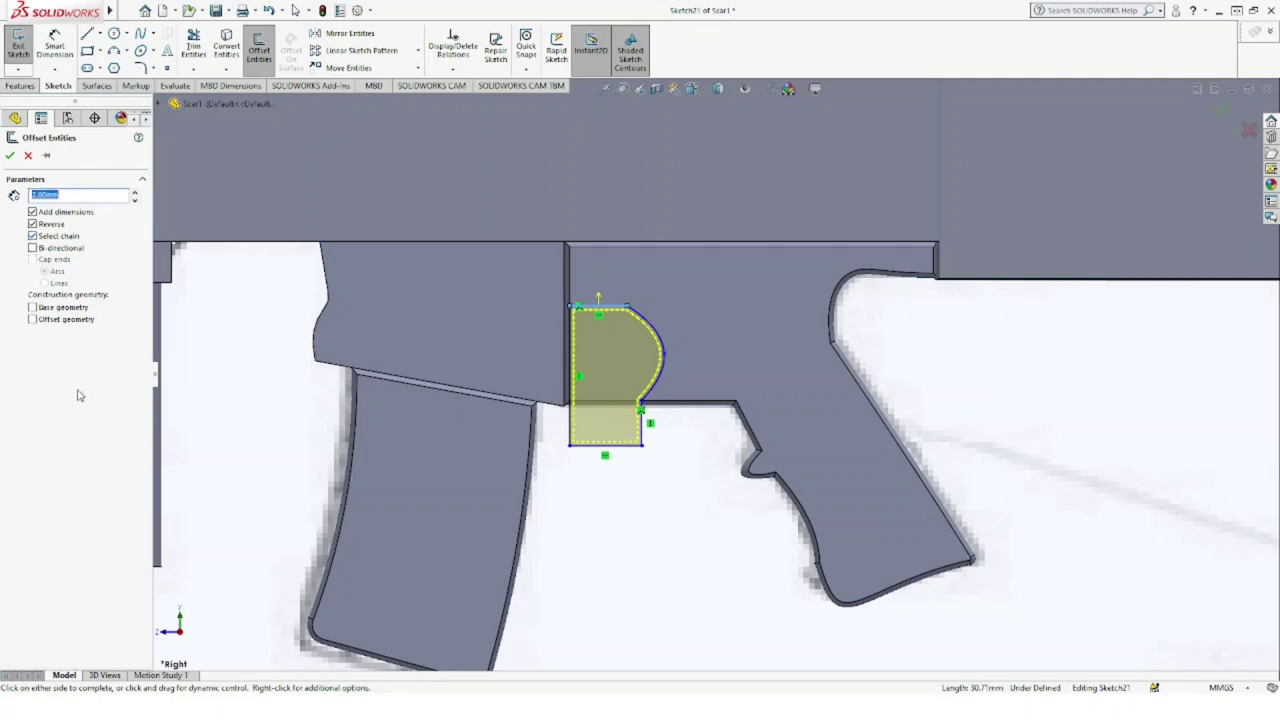
left_click(10, 157)
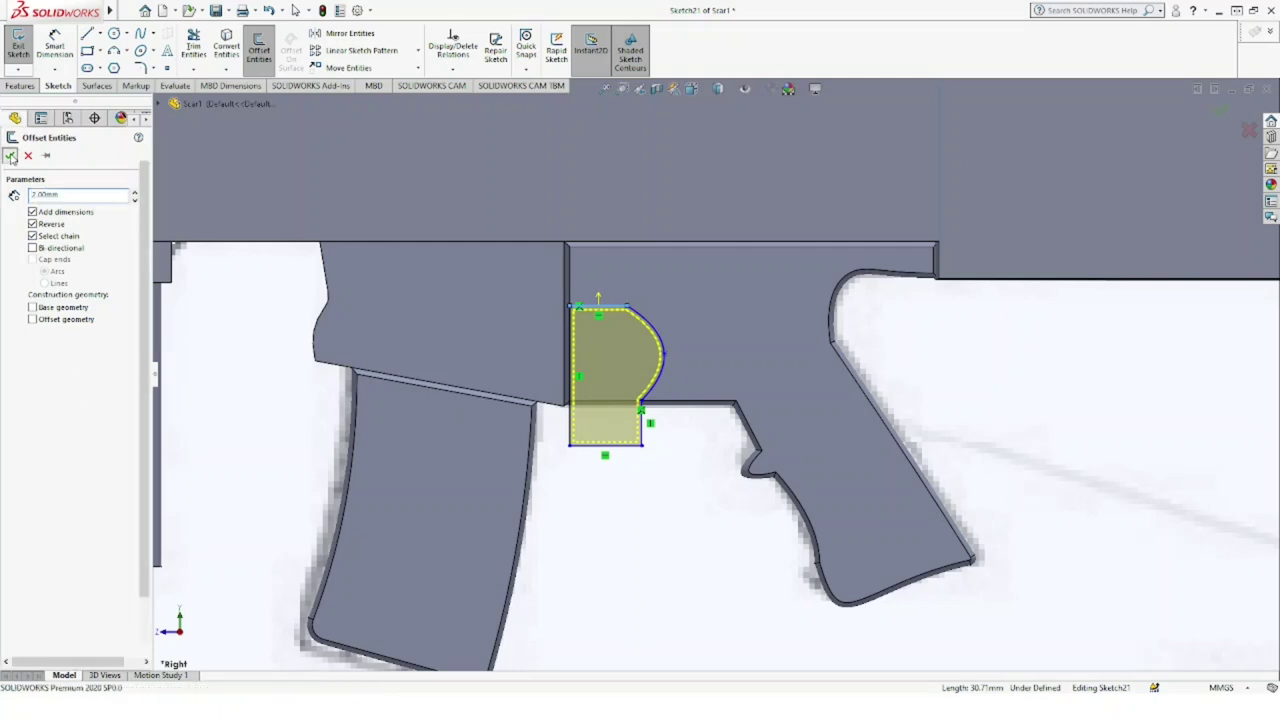
Step: Trim away the excess outer arc and the bottom and left offset lines
left_click(193, 45)
scroll(644, 378, "down", 3)
scroll(644, 373, "down", 2)
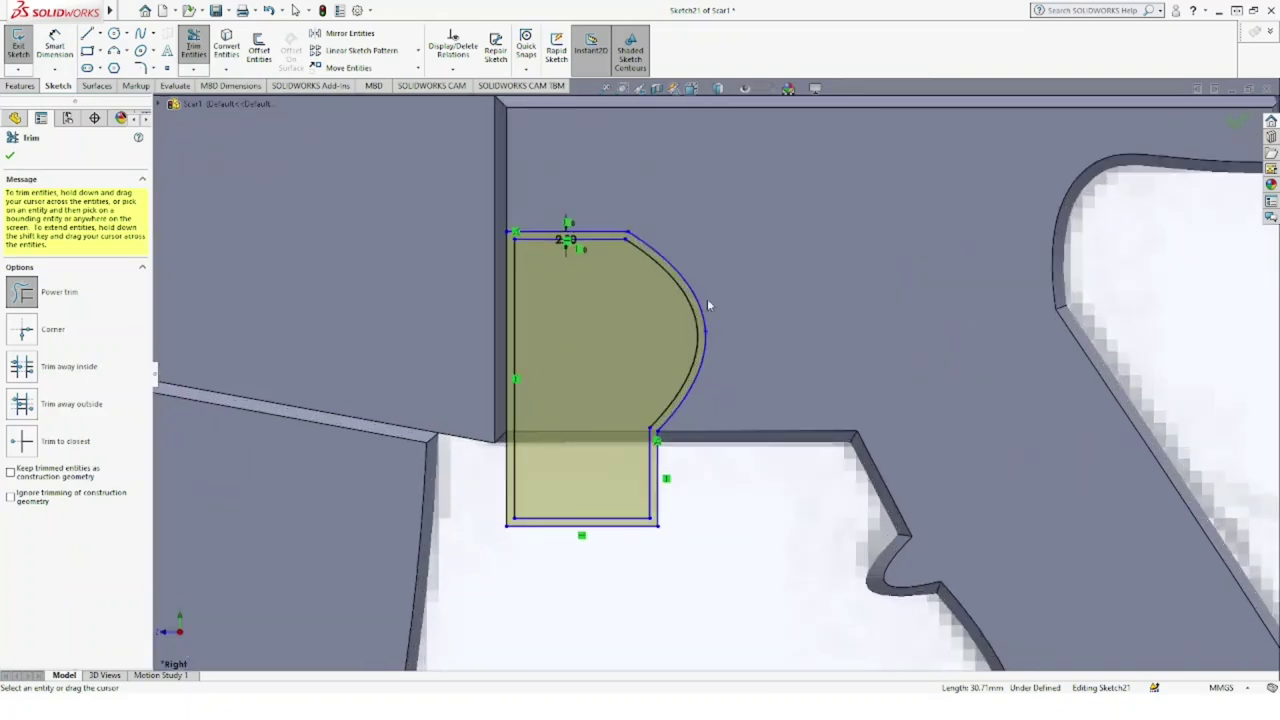
left_click_drag(700, 313, 714, 337)
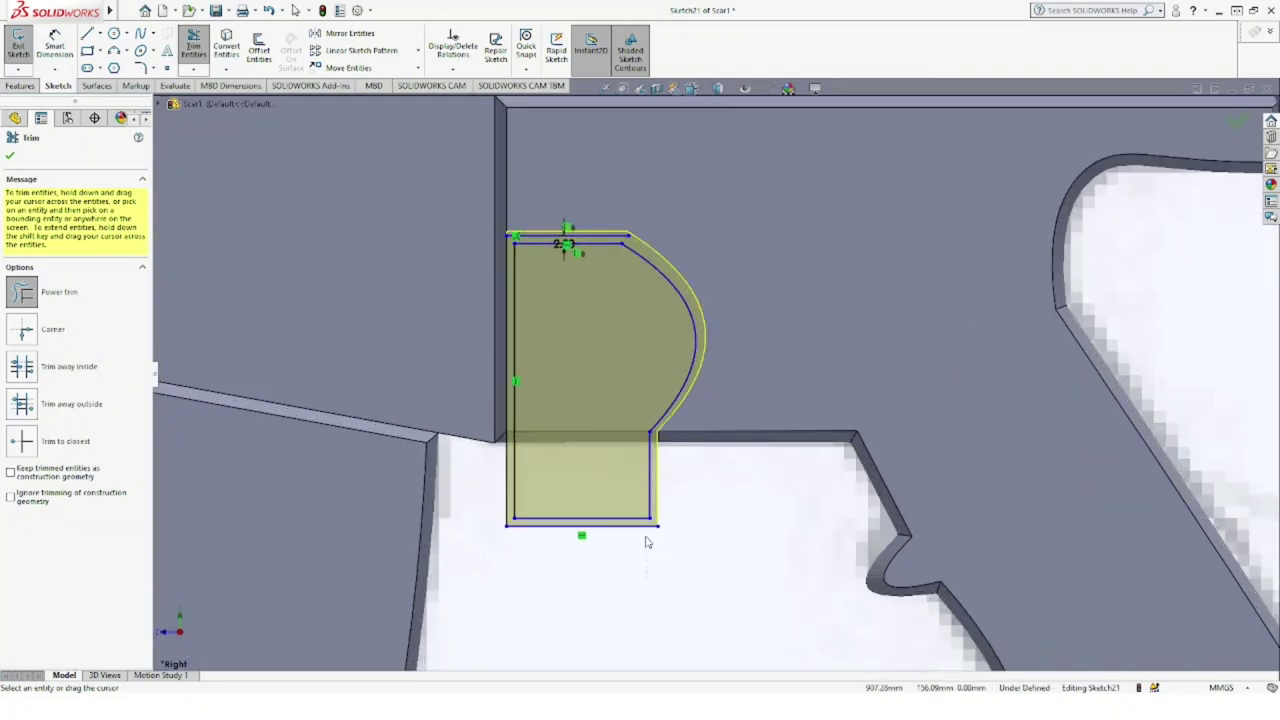
left_click_drag(658, 533, 654, 530)
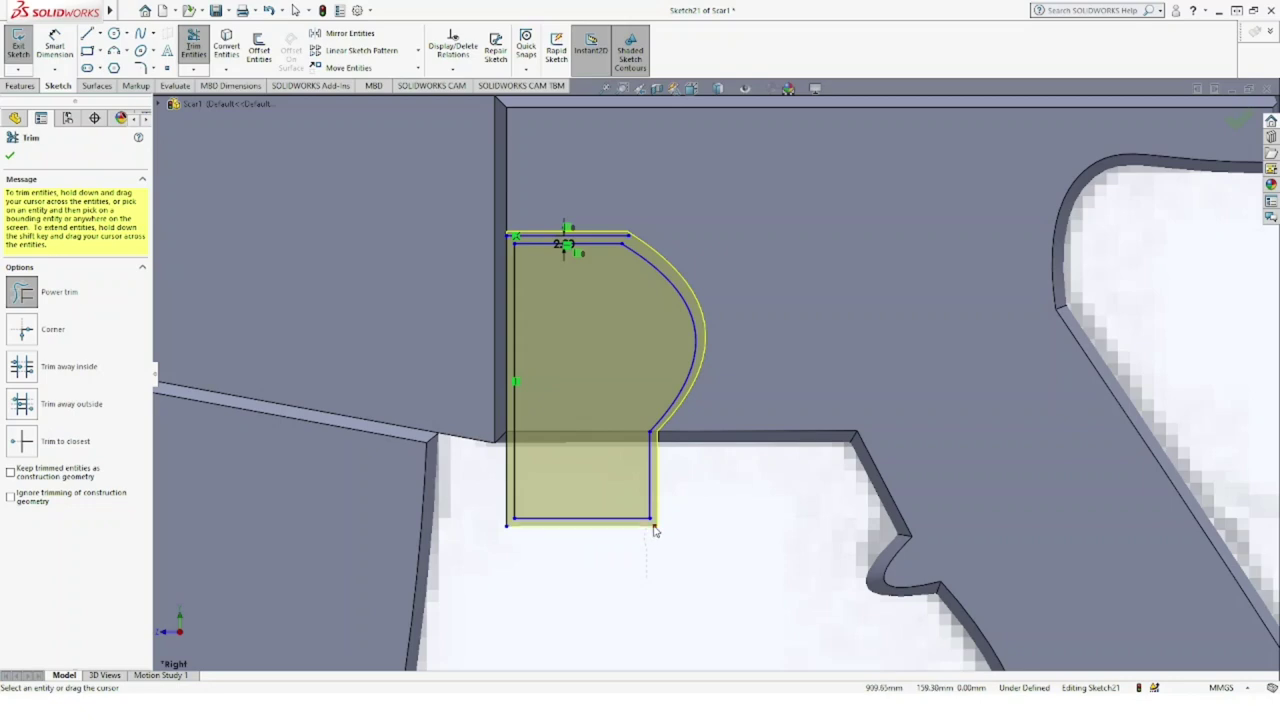
left_click_drag(509, 490, 509, 377)
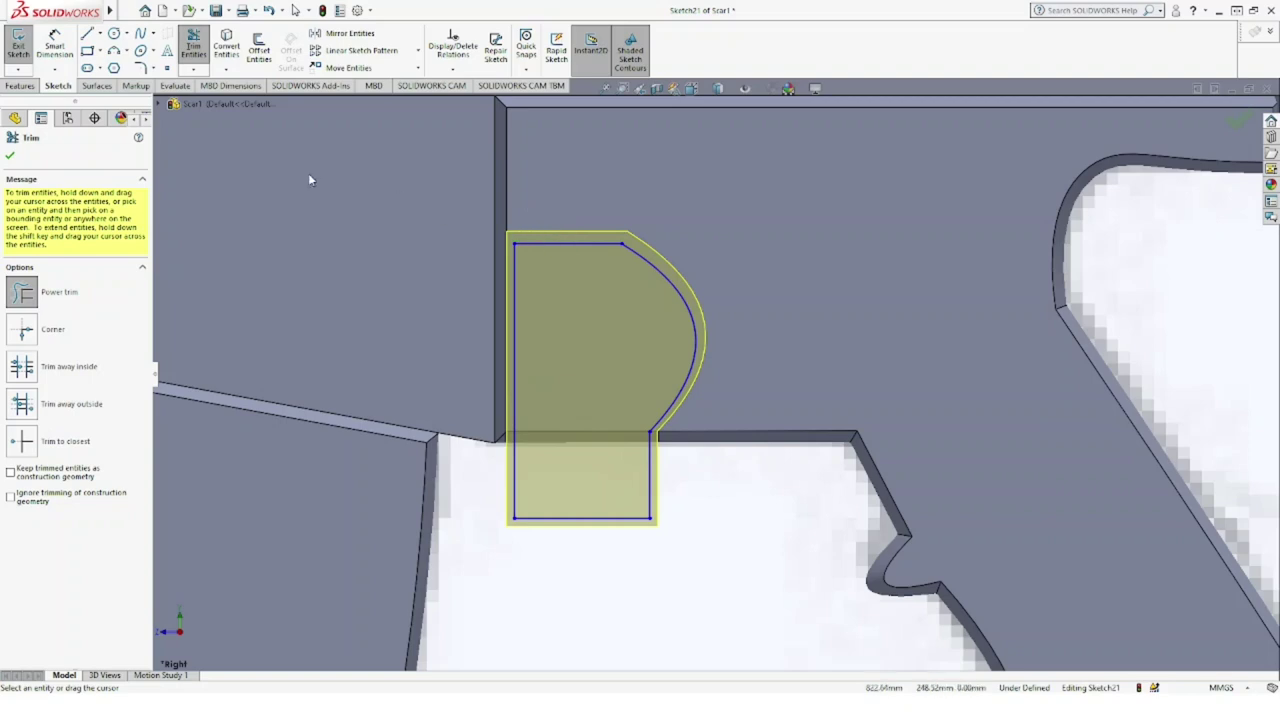
left_click(10, 158)
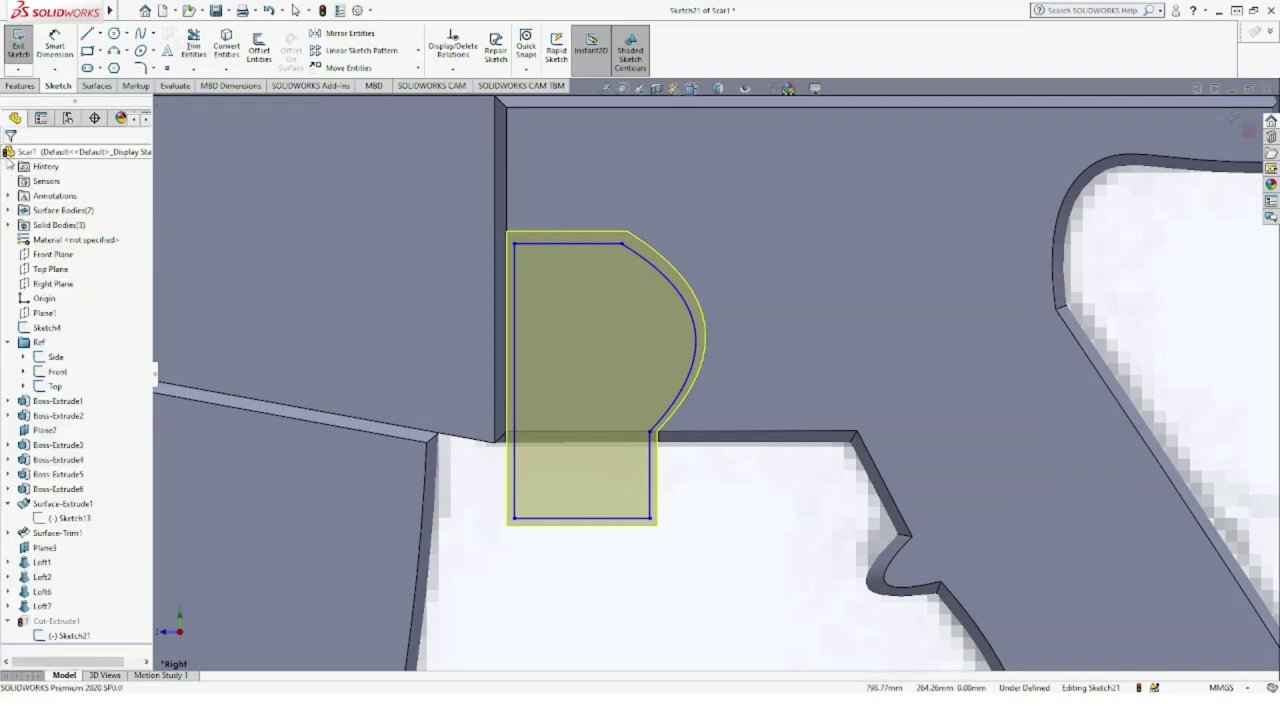
Step: Draw a horizontal line across the profile, trim the rectangle below it, and exit the sketch
left_click(87, 33)
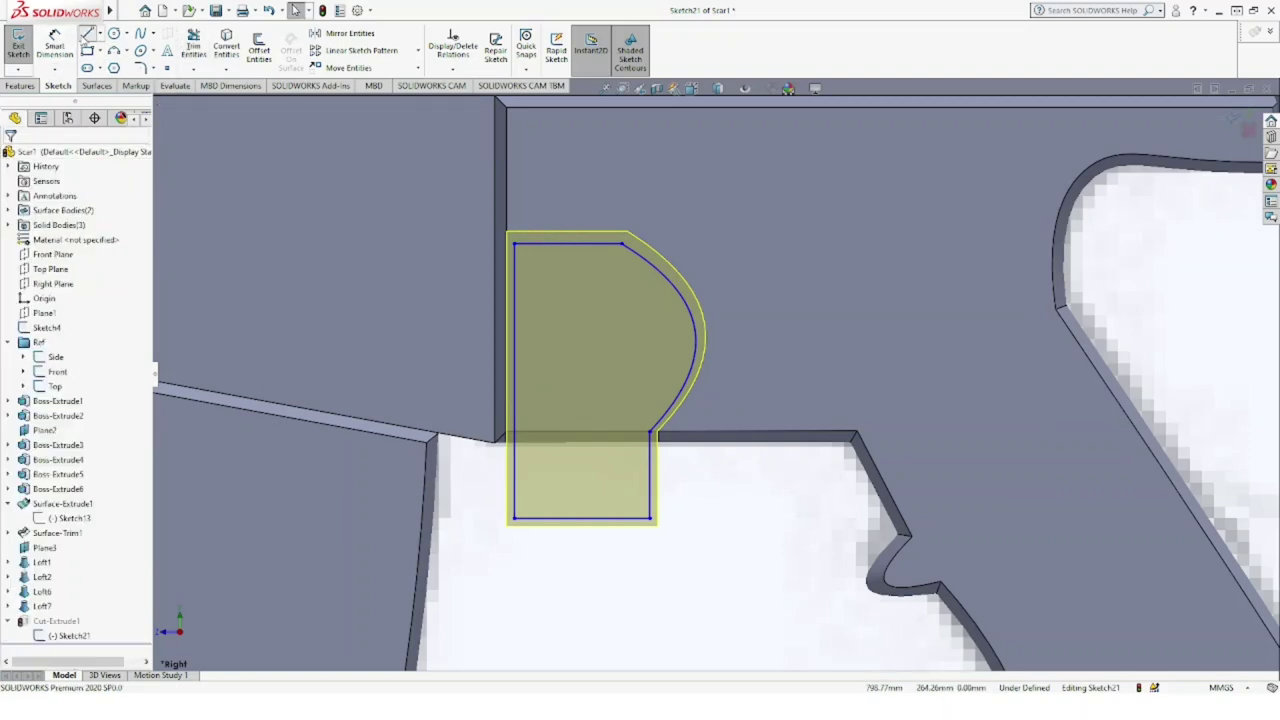
left_click(514, 413)
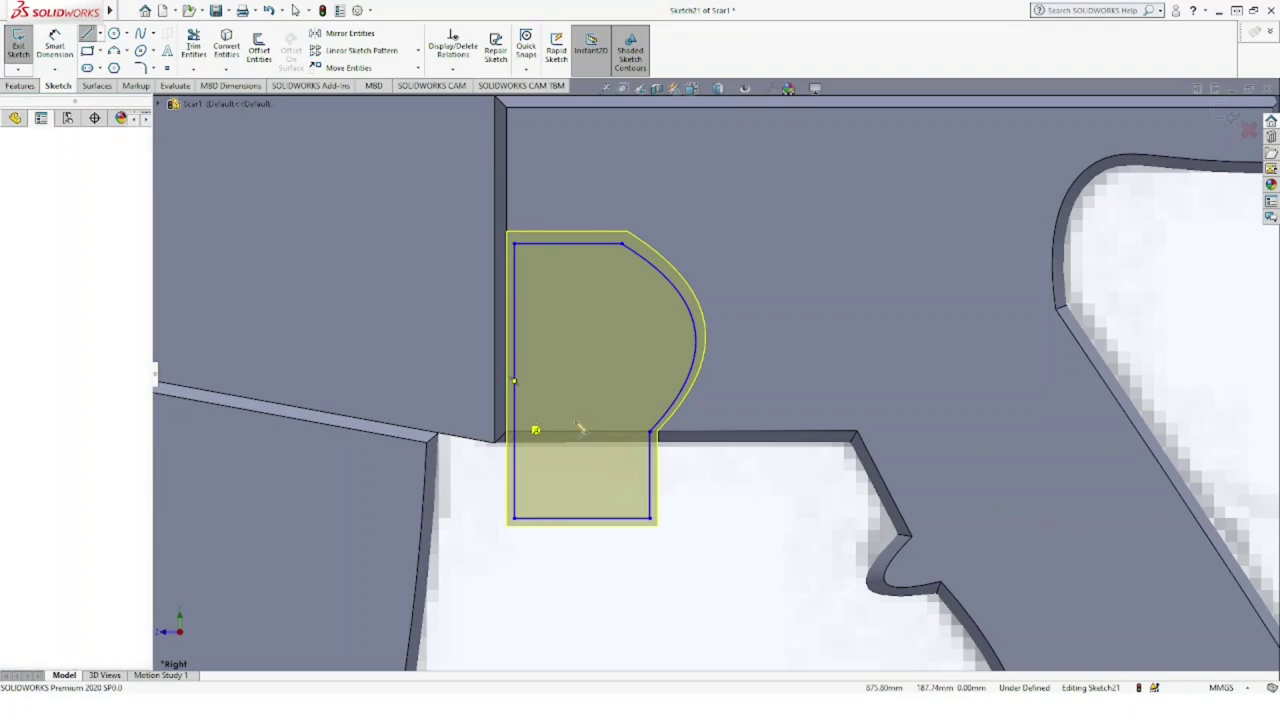
left_click(665, 413)
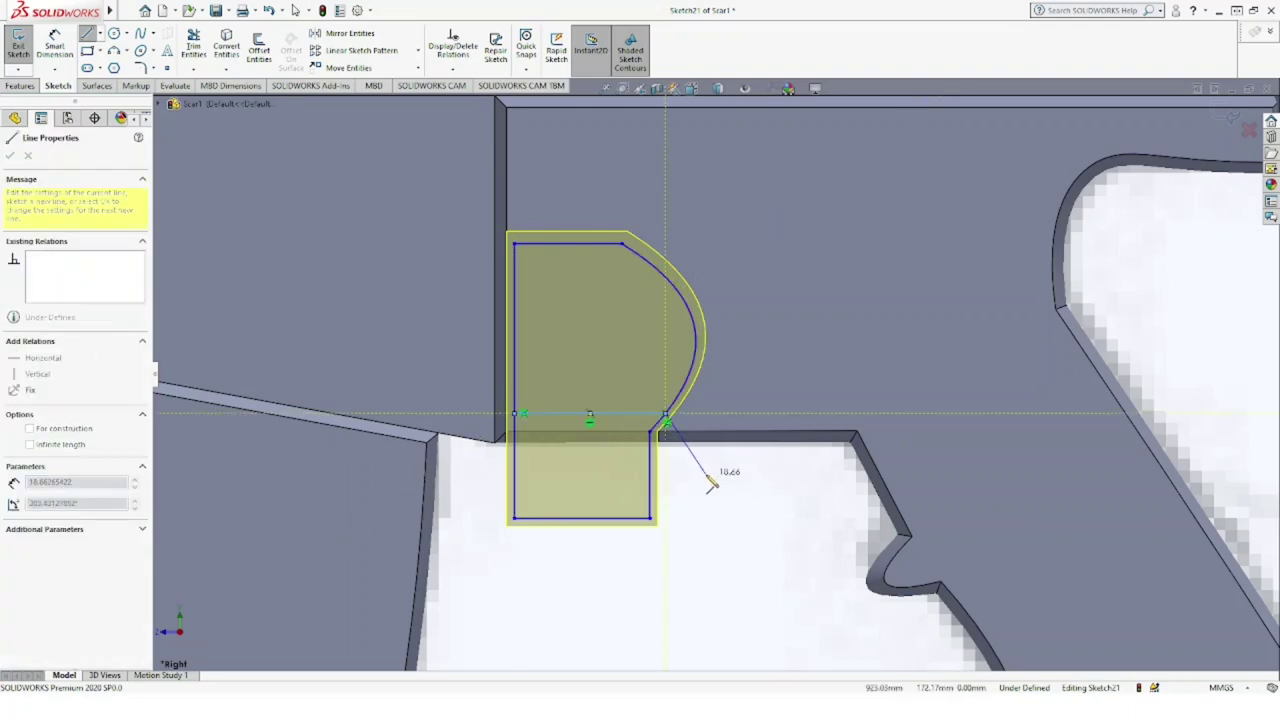
key("Escape")
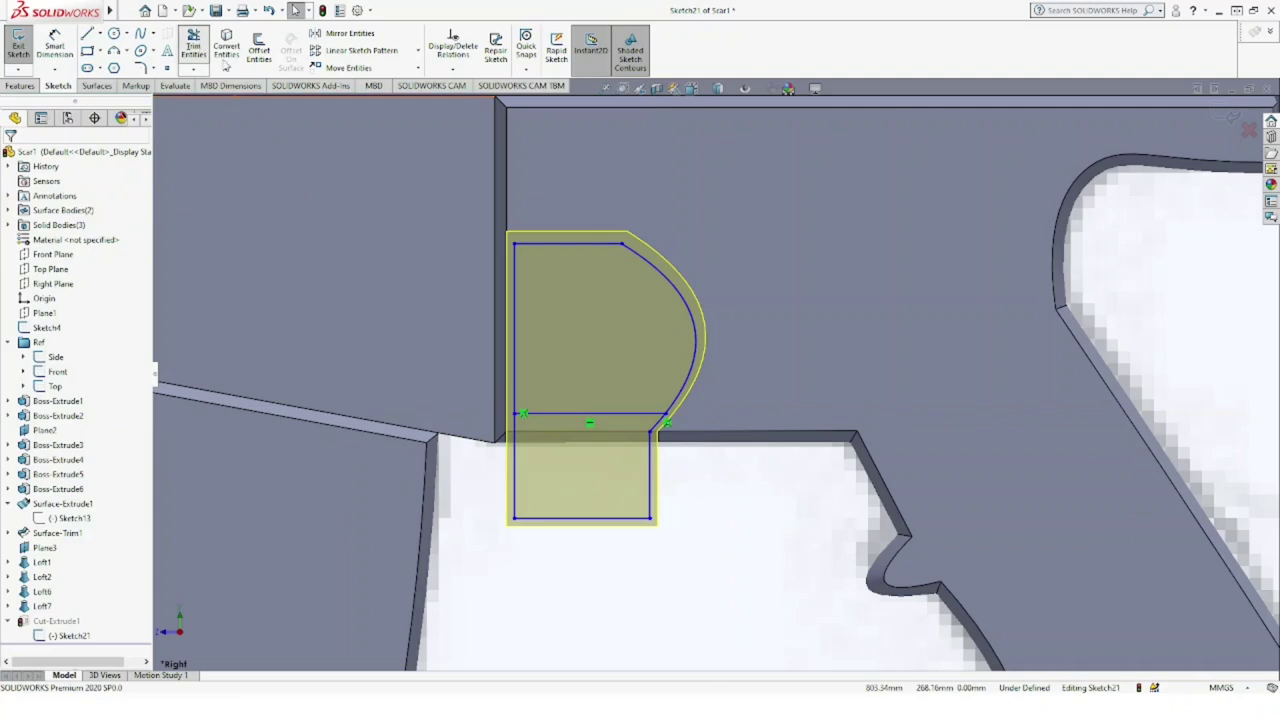
left_click(193, 47)
mouse_move(481, 521)
left_mouse_down()
mouse_move(580, 523)
mouse_move(665, 477)
left_mouse_up()
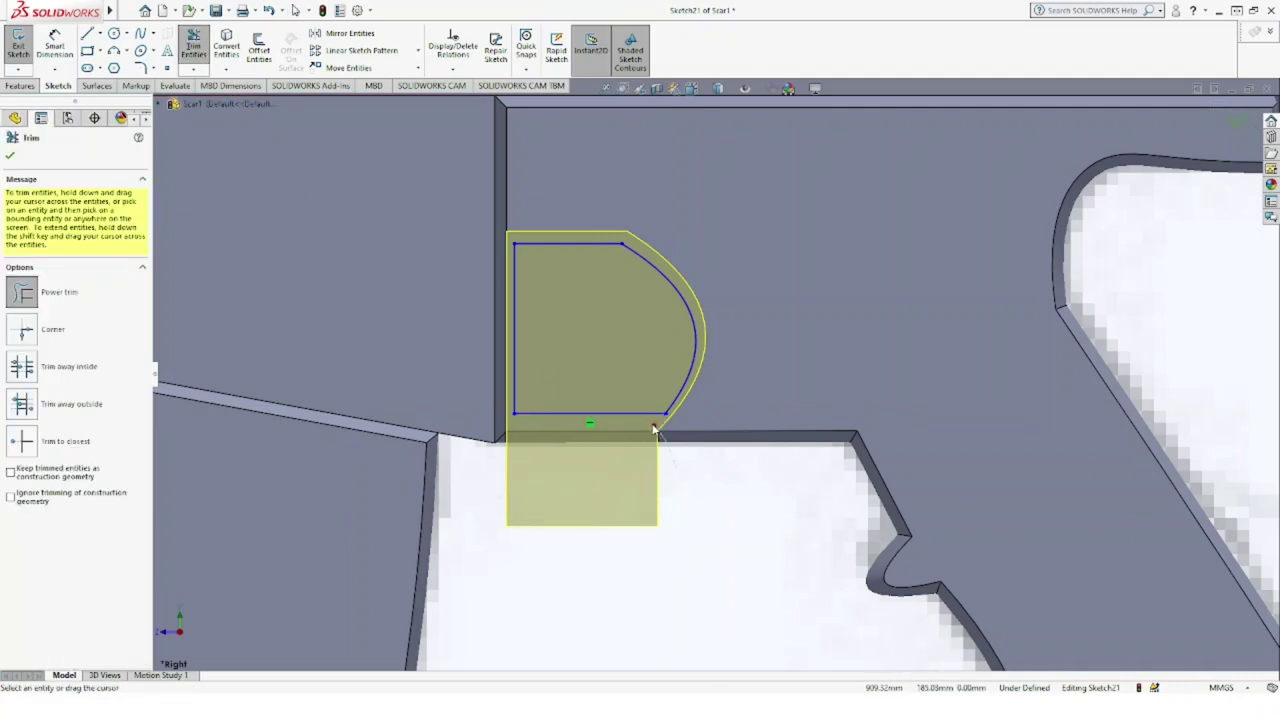
left_click(13, 153)
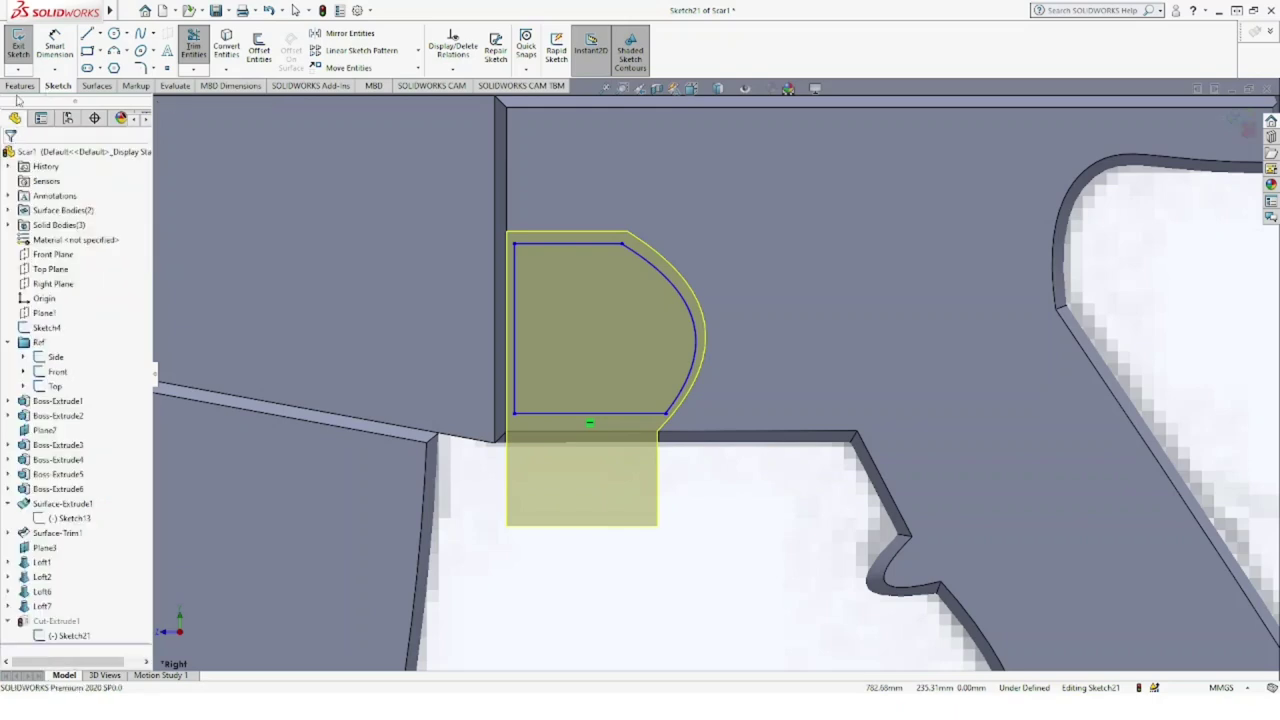
left_click(18, 45)
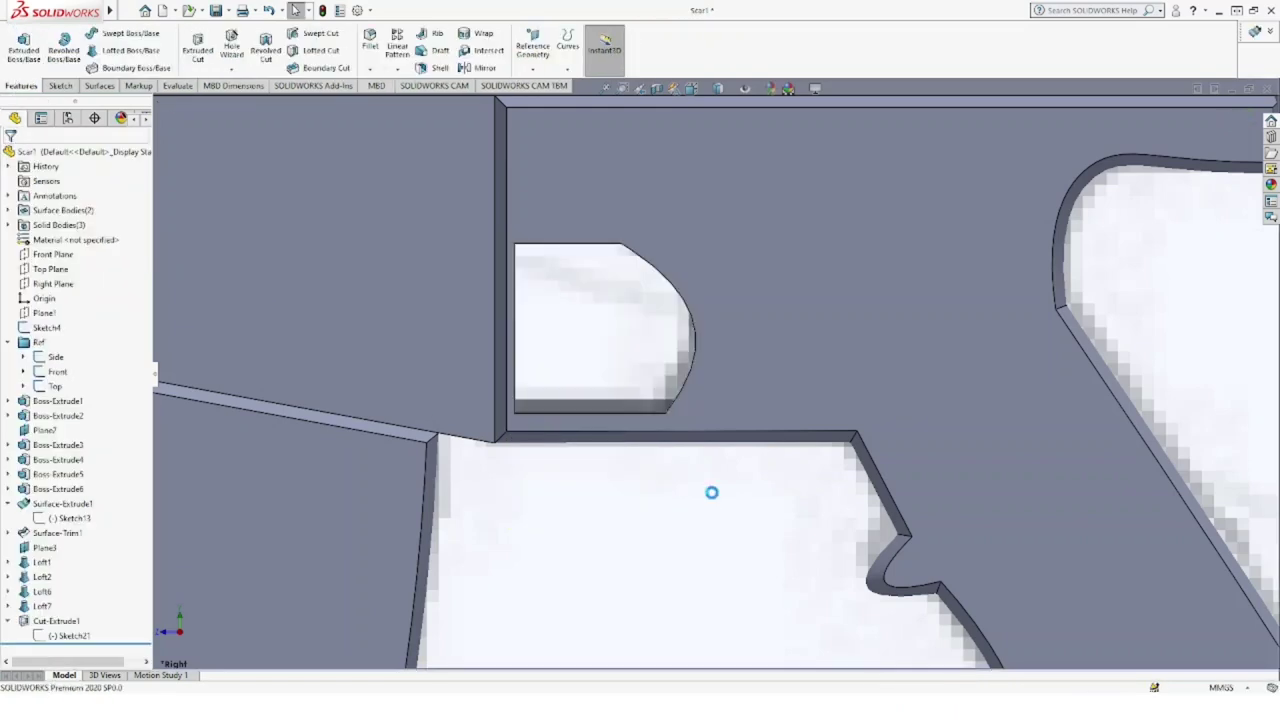
Step: Zoom out to see the whole blueprint sheet and the D-shaped opening in the rifle
scroll(711, 509, "up", 3)
scroll(713, 509, "up", 3)
scroll(713, 509, "up", 2)
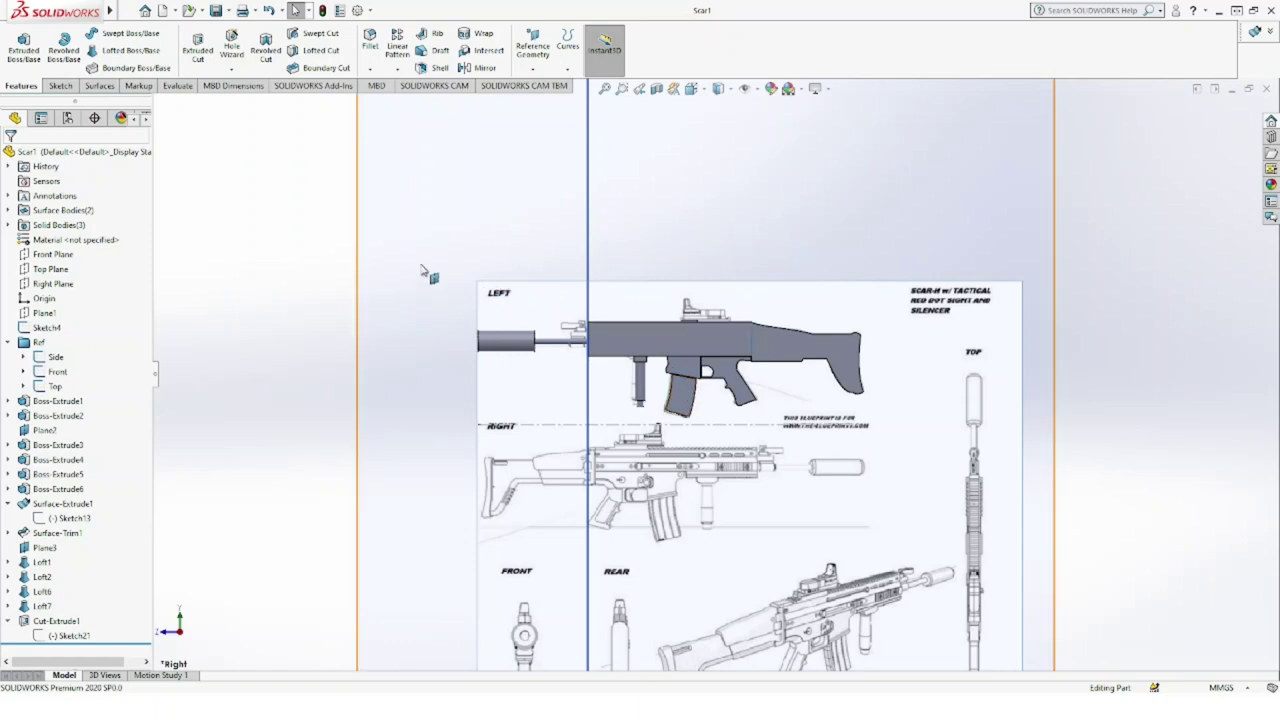
Step: Start a sketch on the Right Plane and draw the sight's vertical rear line
left_click(53, 284)
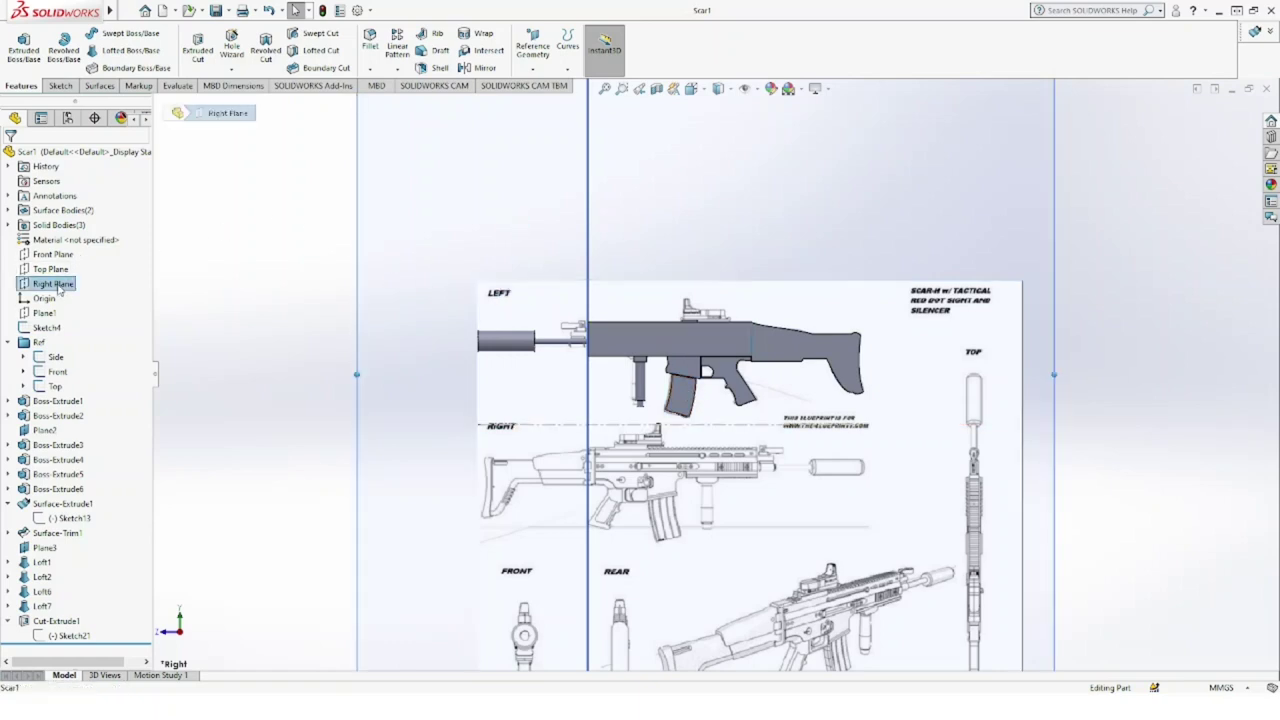
left_click(69, 268)
scroll(725, 385, "down", 1)
scroll(720, 387, "down", 1)
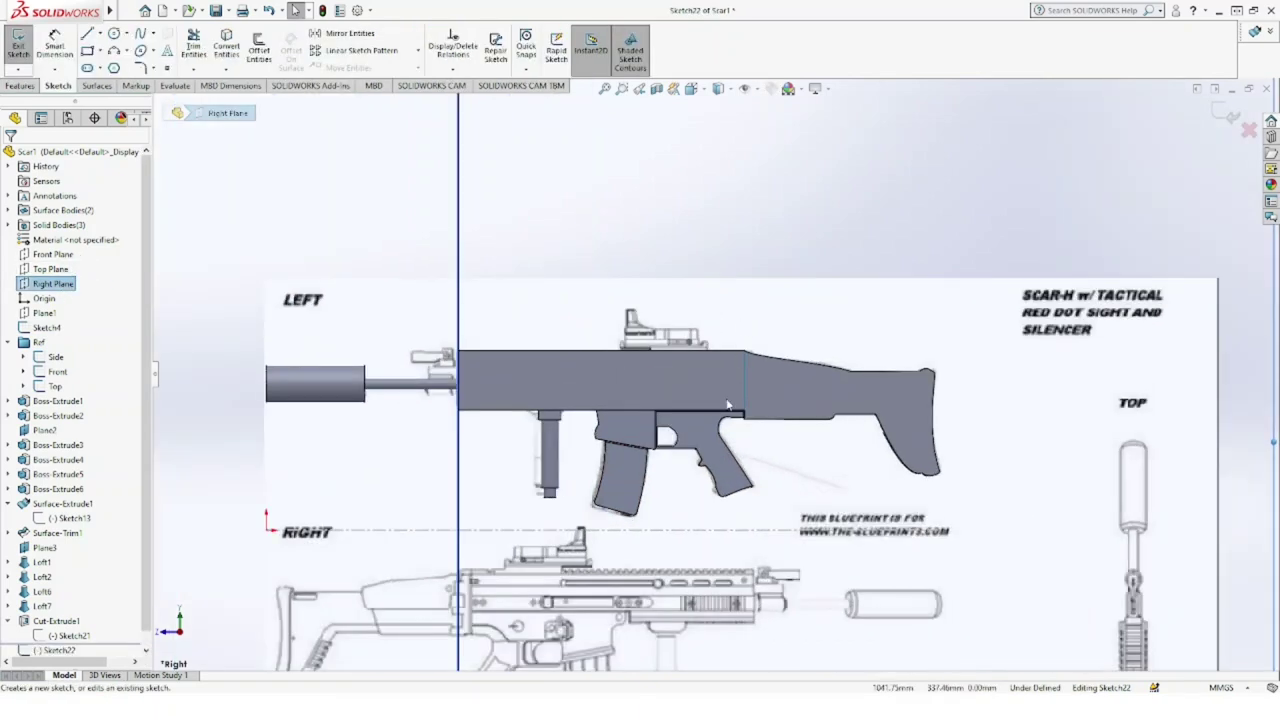
scroll(712, 389, "down", 2)
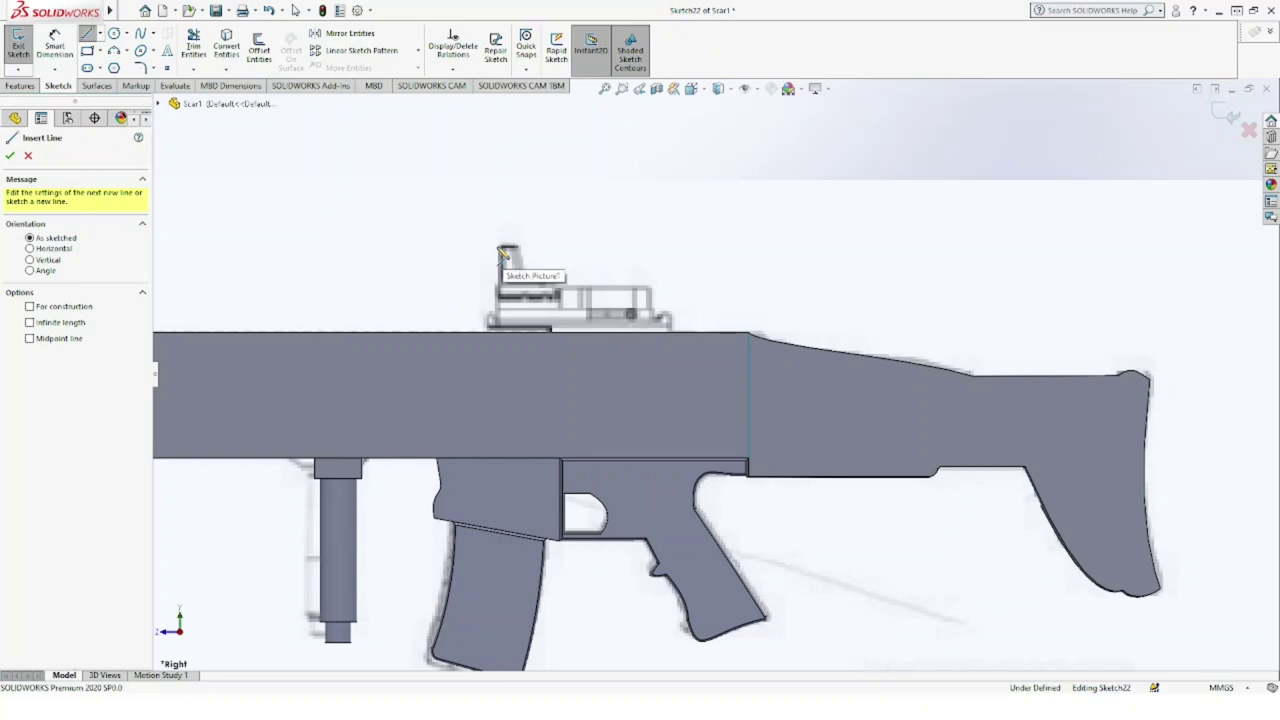
left_click(498, 247)
left_click(498, 331)
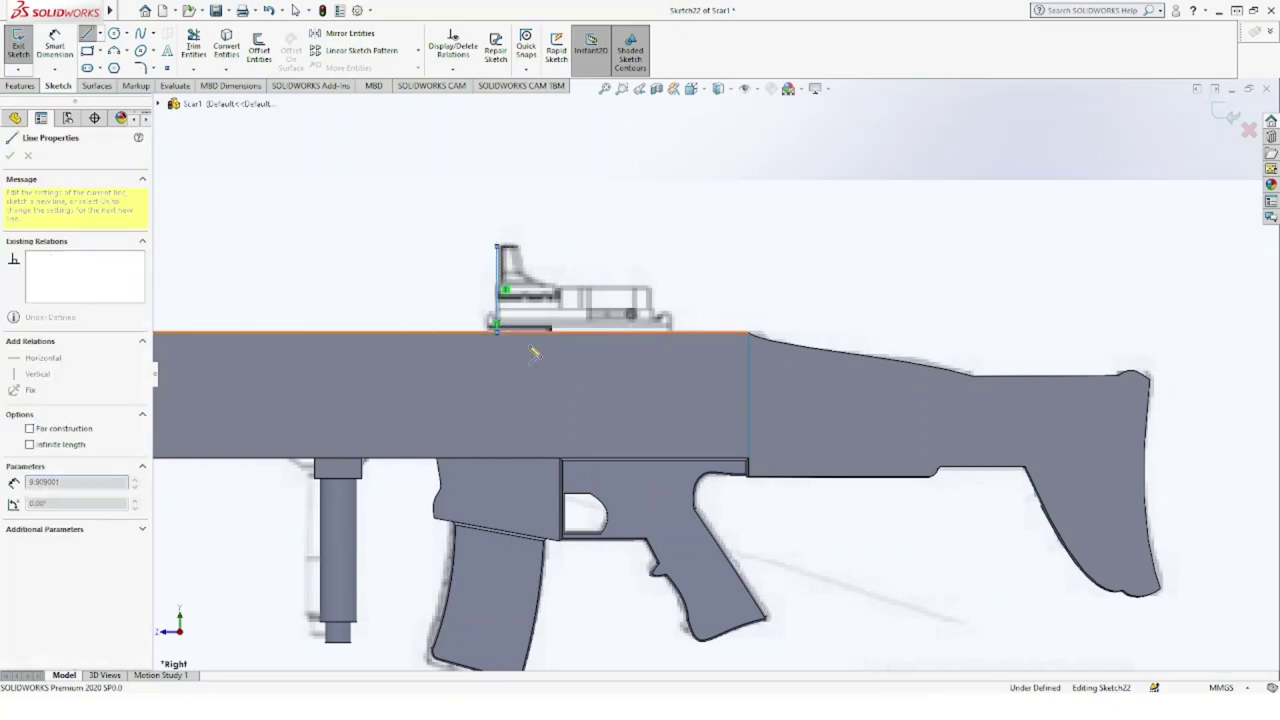
key("Escape")
key("Escape")
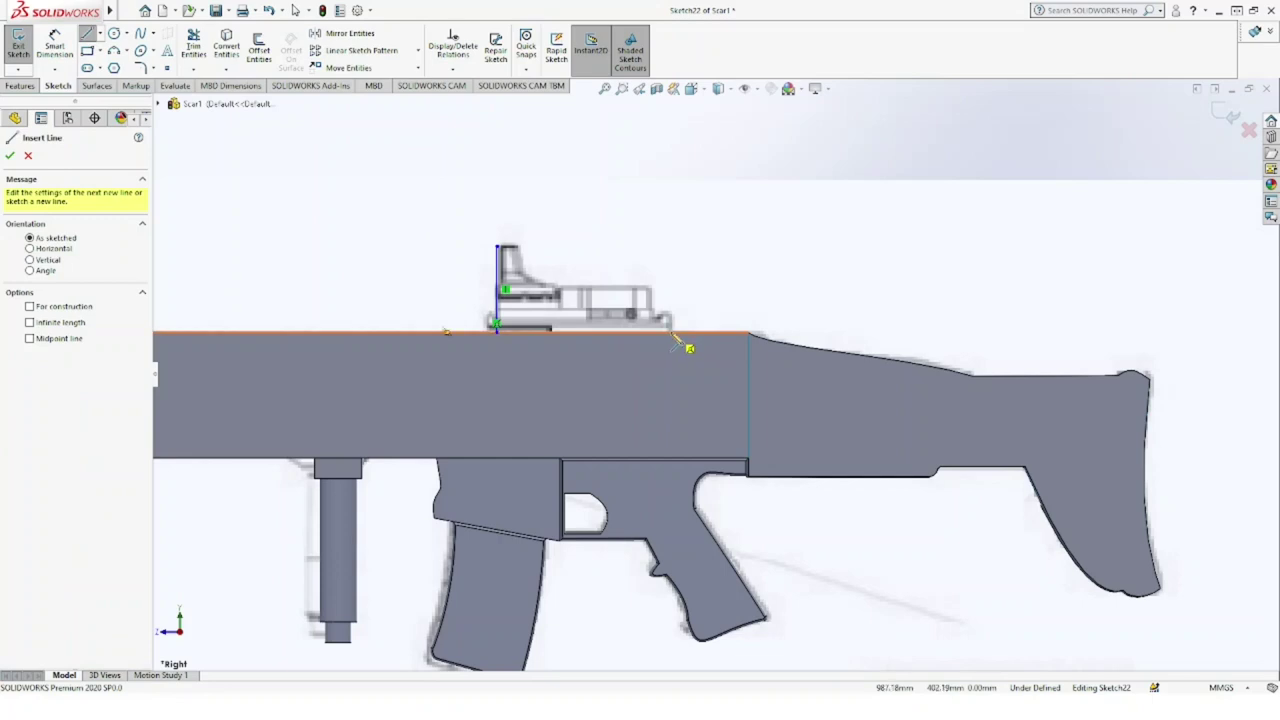
Step: Draw the sight's front and top edges, then add a spline curving up toward the rear
left_click(671, 333)
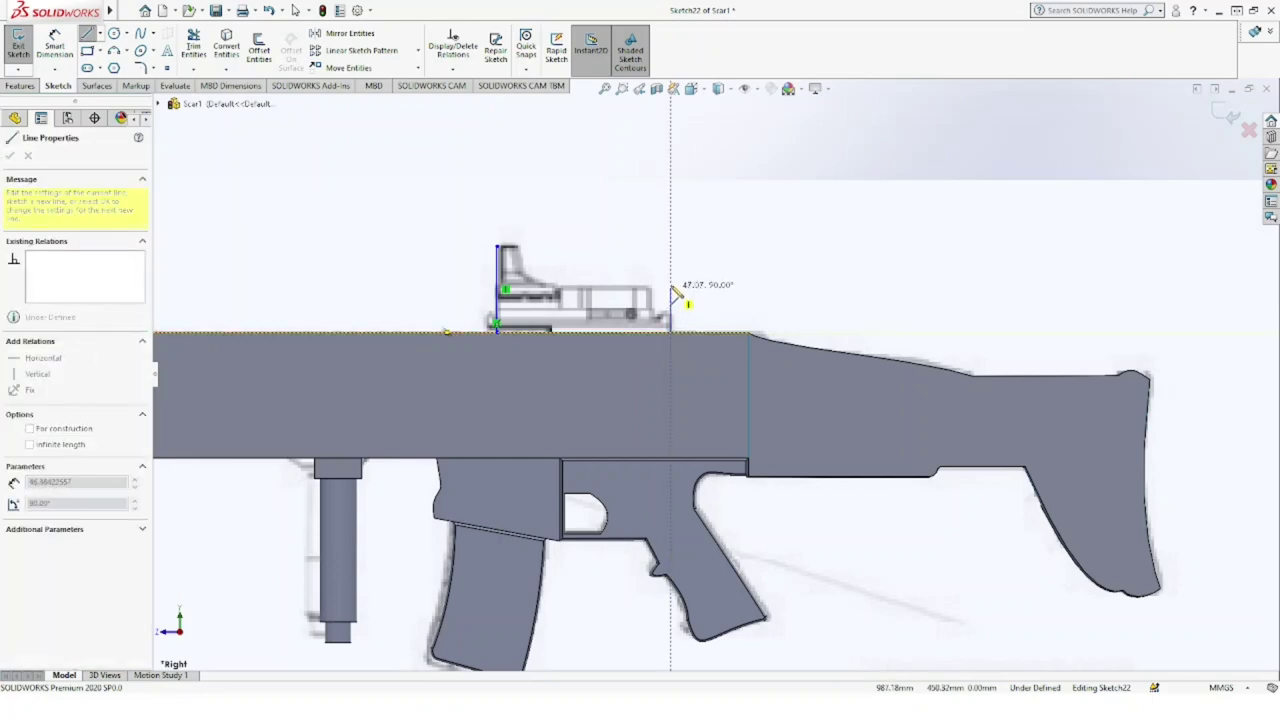
left_click(670, 283)
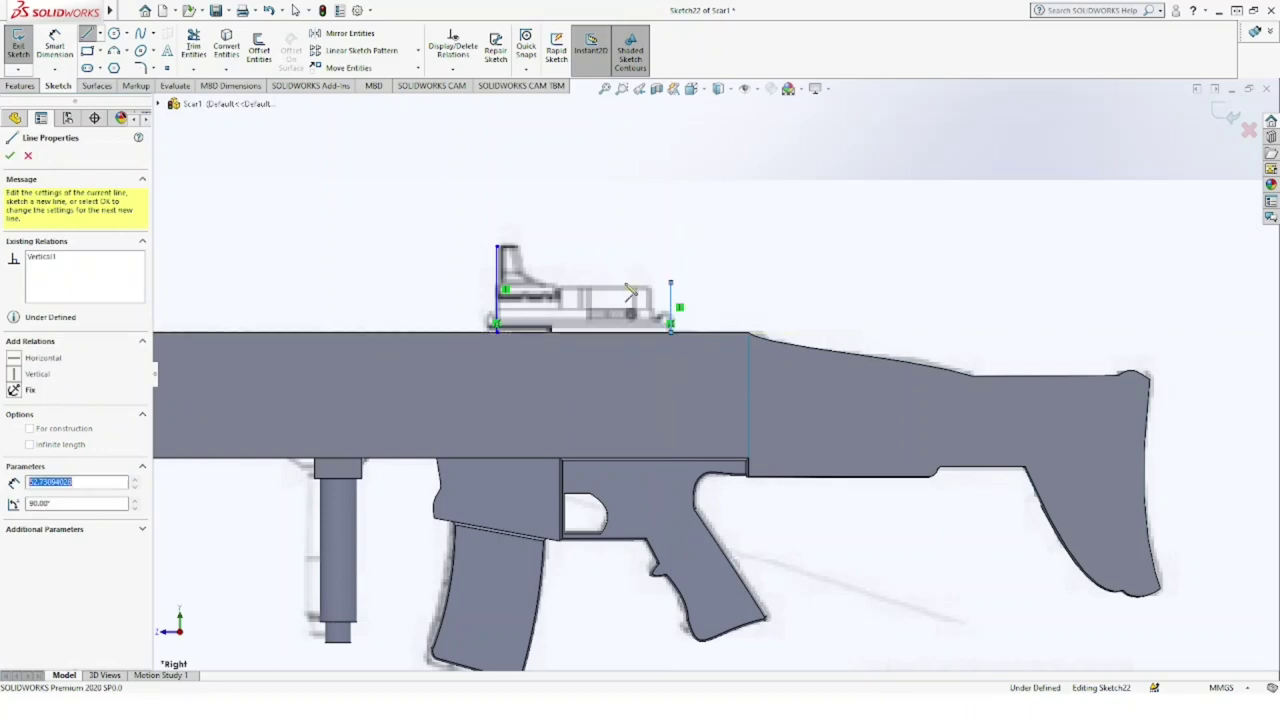
left_click(555, 284)
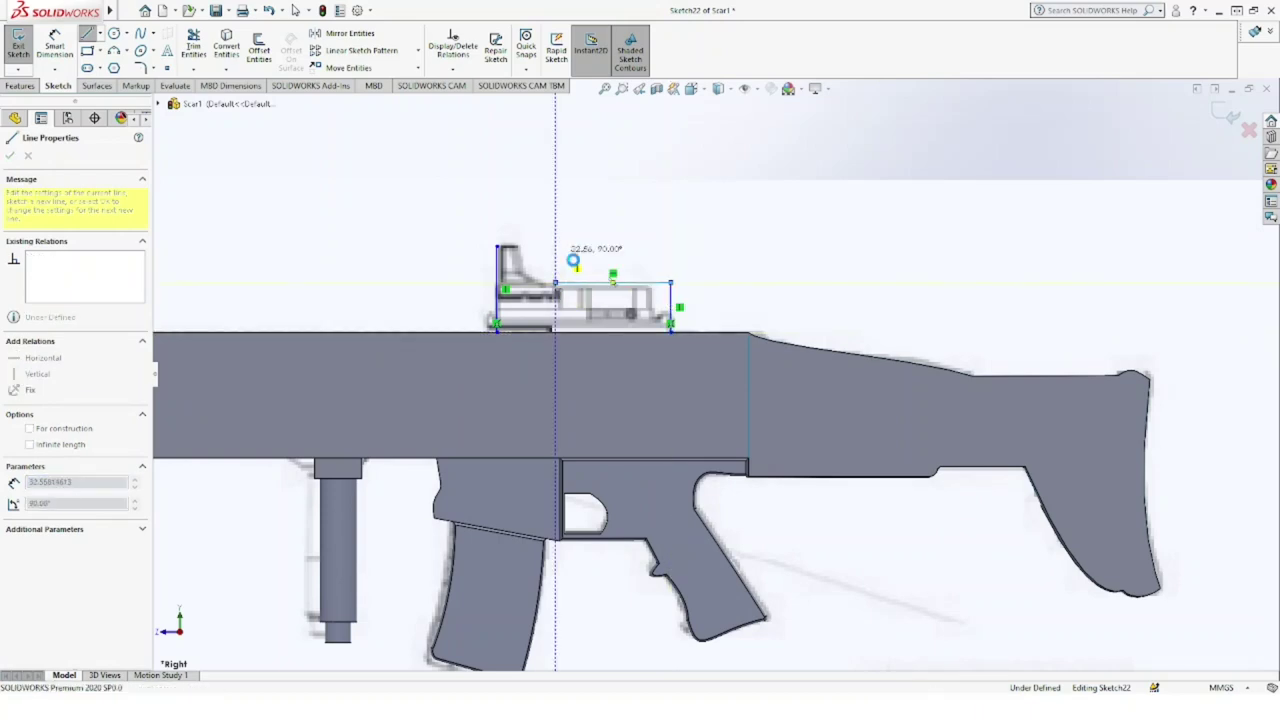
key("Escape")
left_click(141, 33)
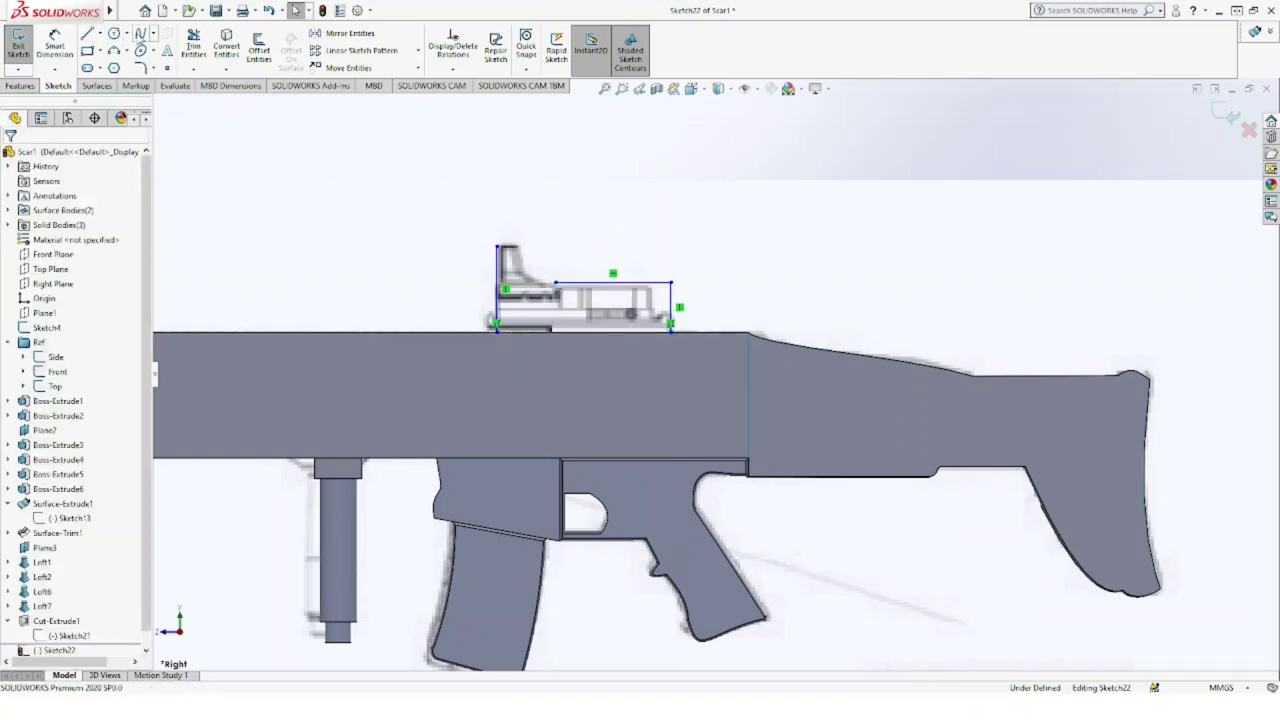
left_click(555, 283)
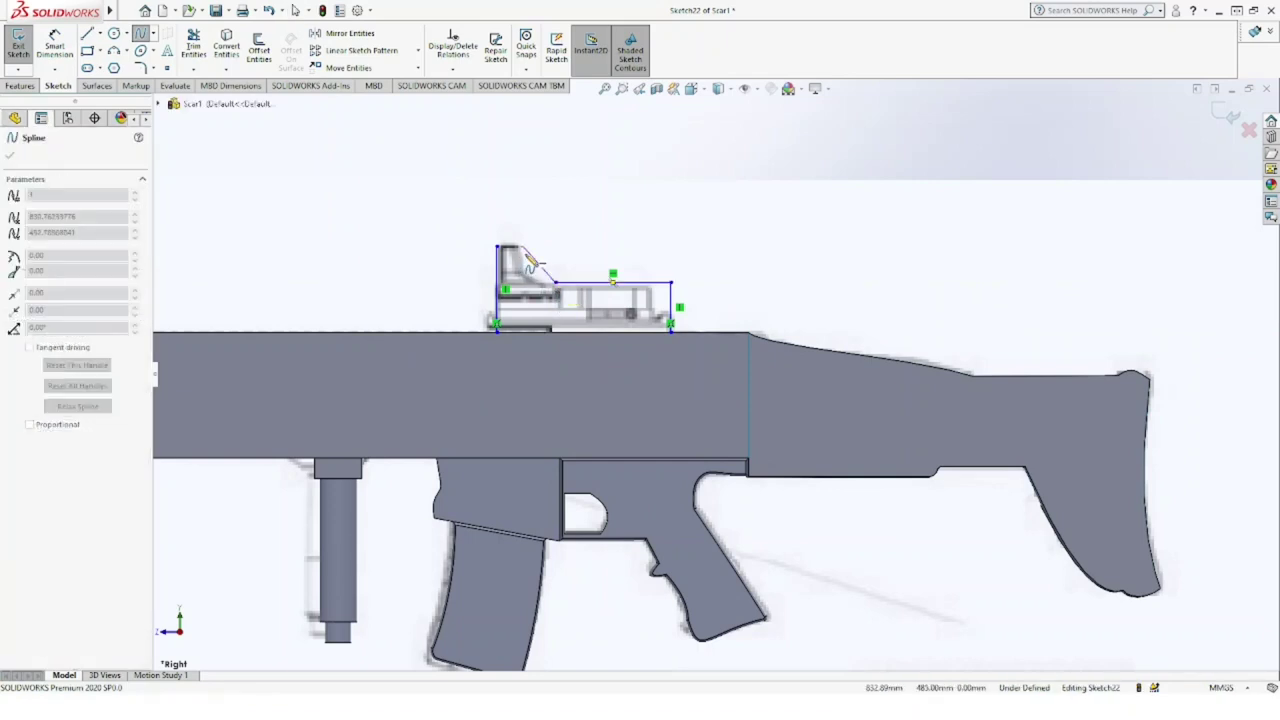
left_click(538, 233)
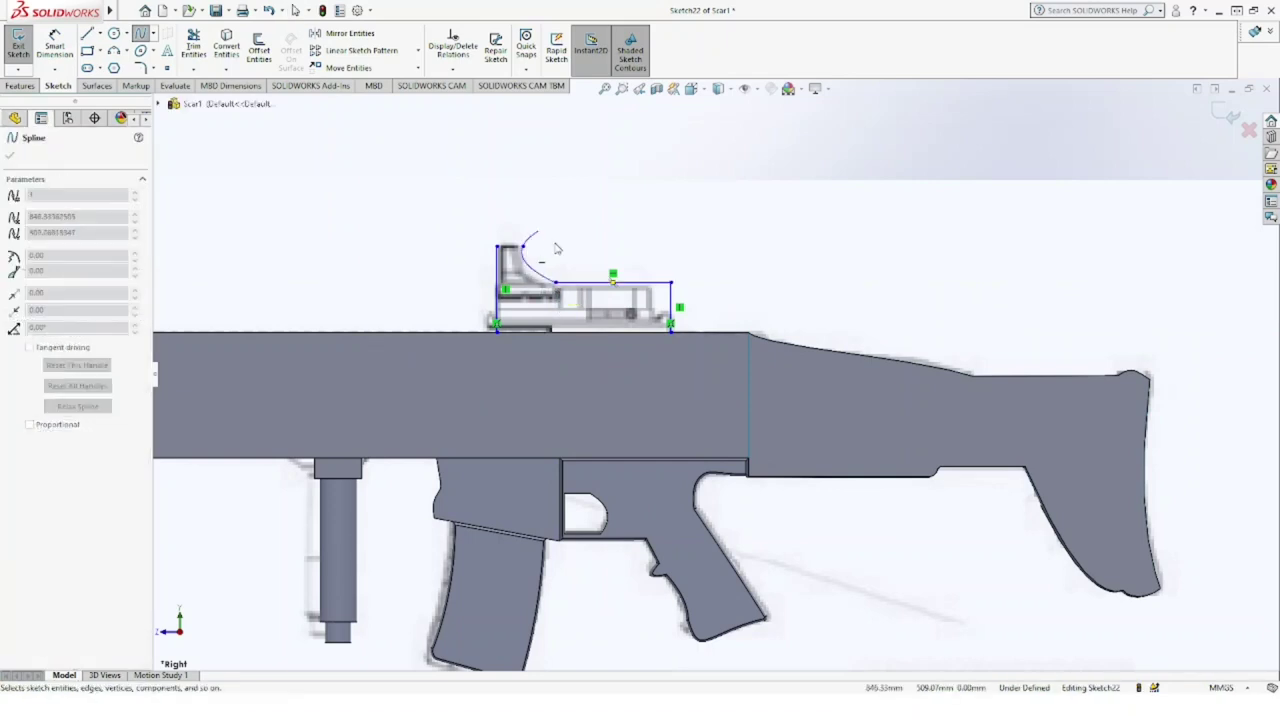
key("Escape")
key("Escape")
left_click(541, 269)
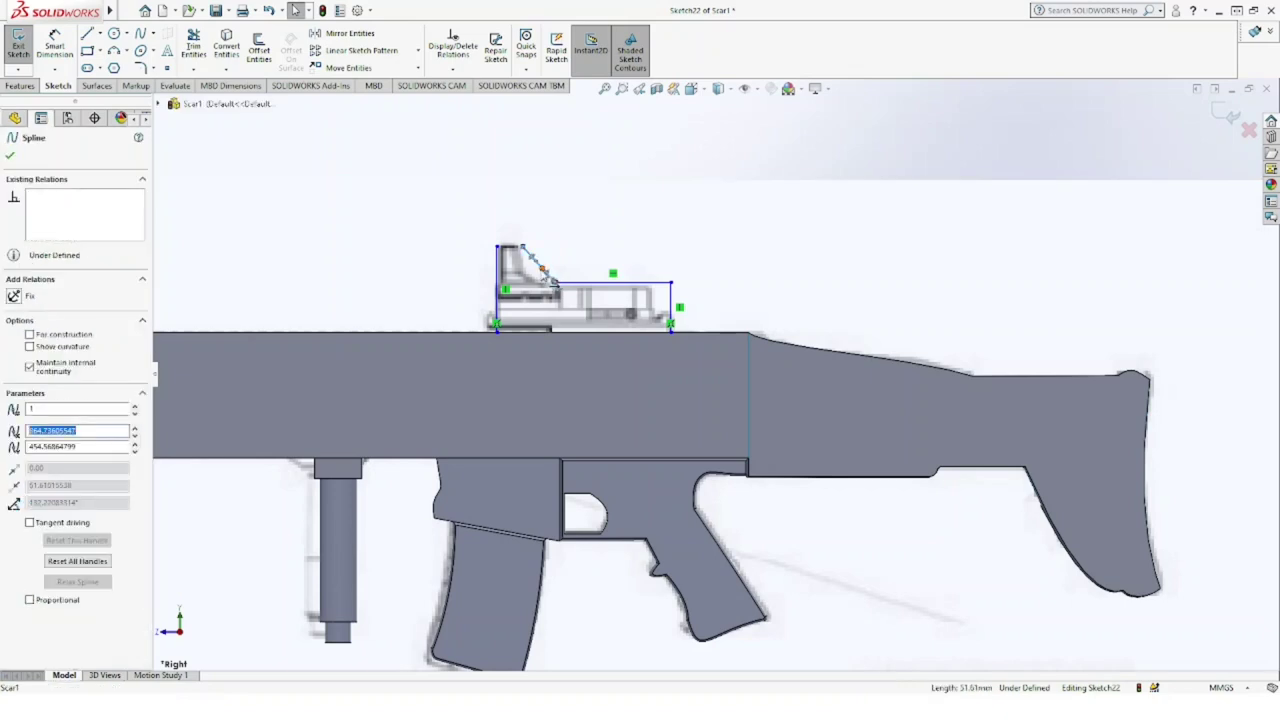
left_click(523, 250)
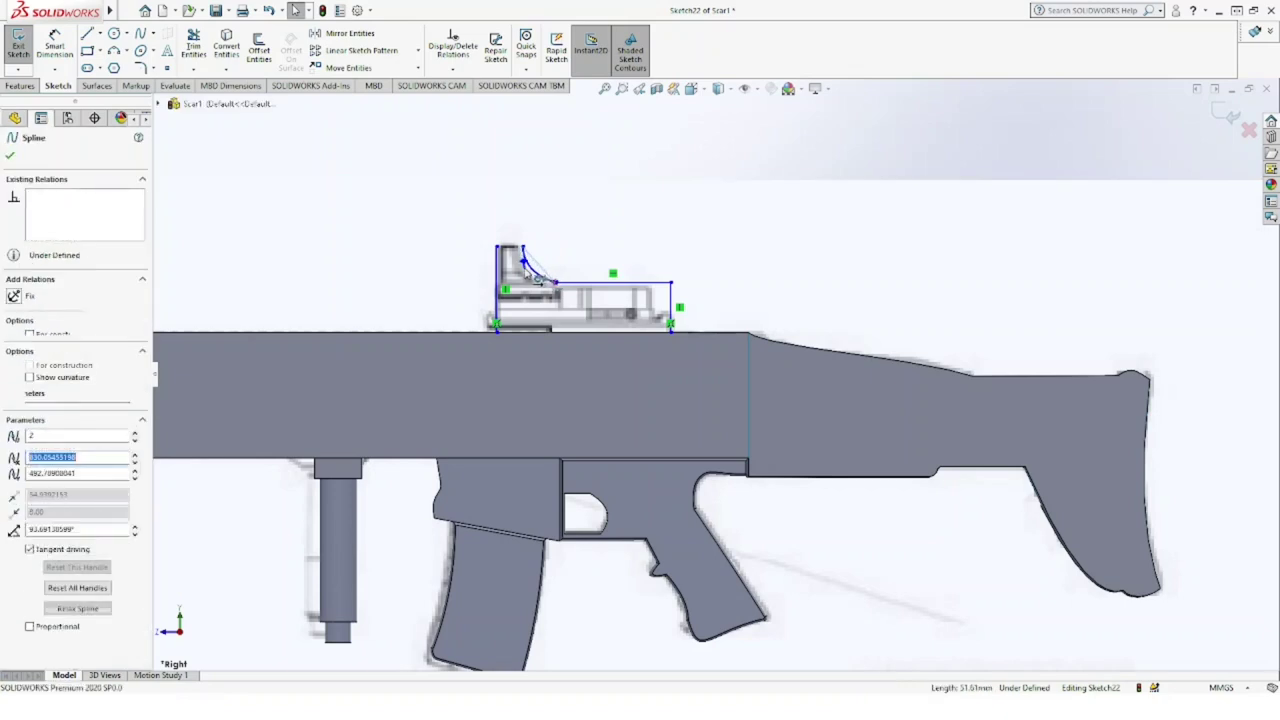
Step: Draw the 184.73 mm horizontal base line along the sight's bottom
left_click(87, 33)
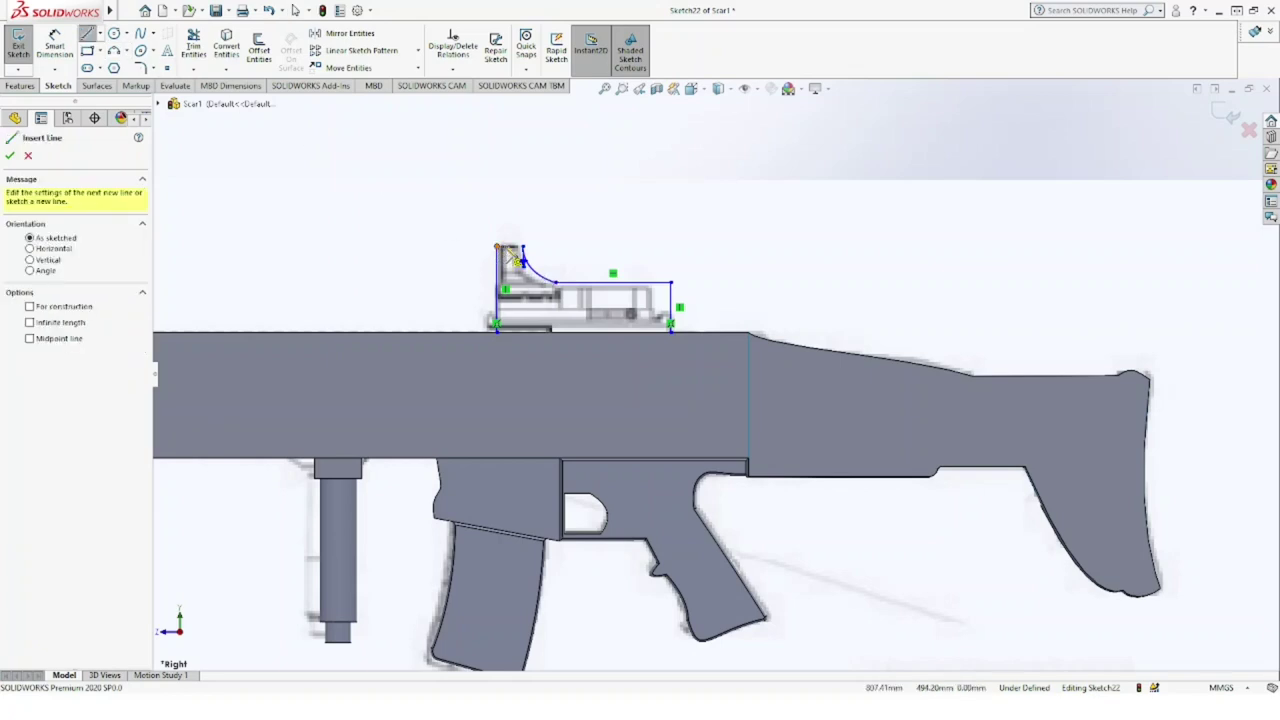
left_click(522, 247)
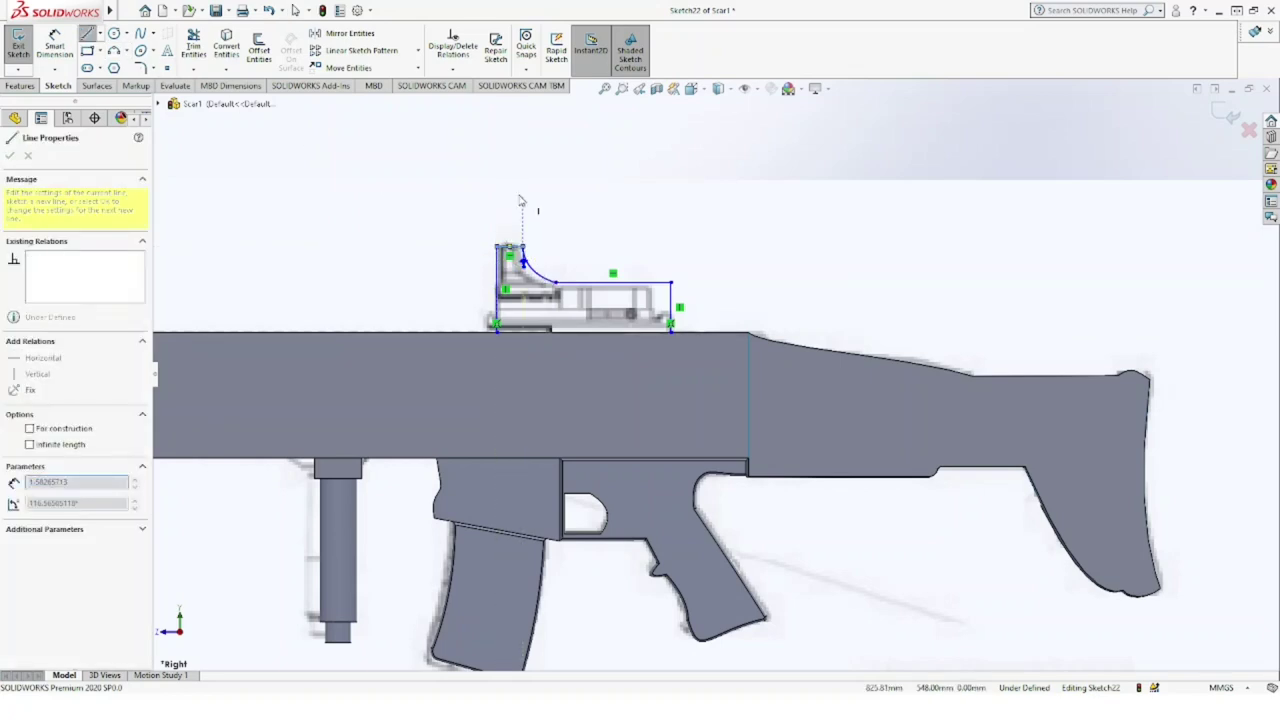
key("Escape")
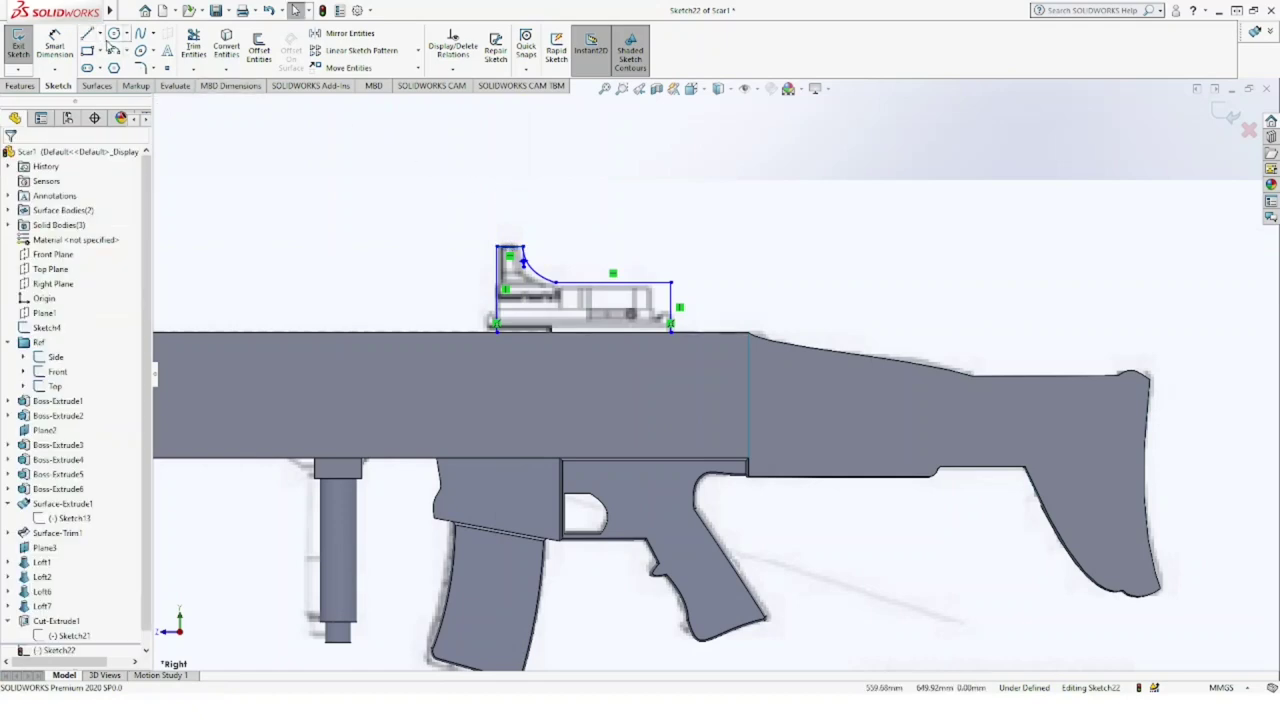
left_click(87, 33)
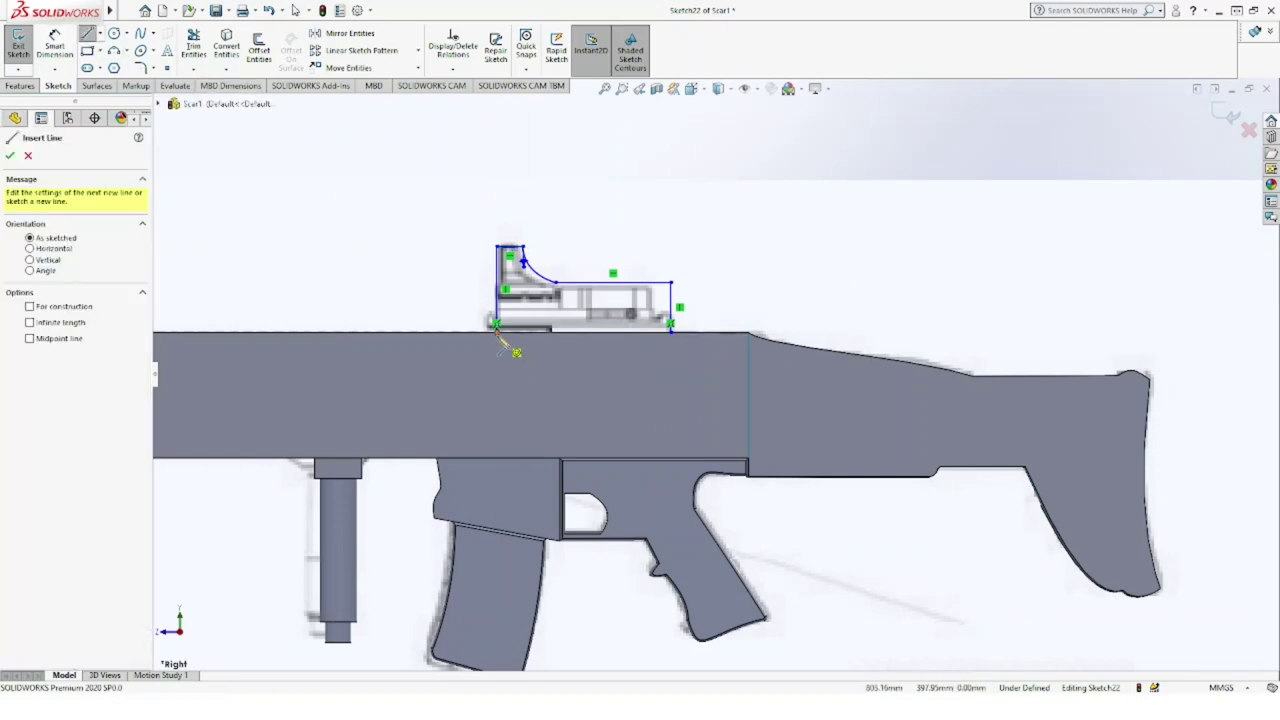
left_click_drag(496, 326, 671, 326)
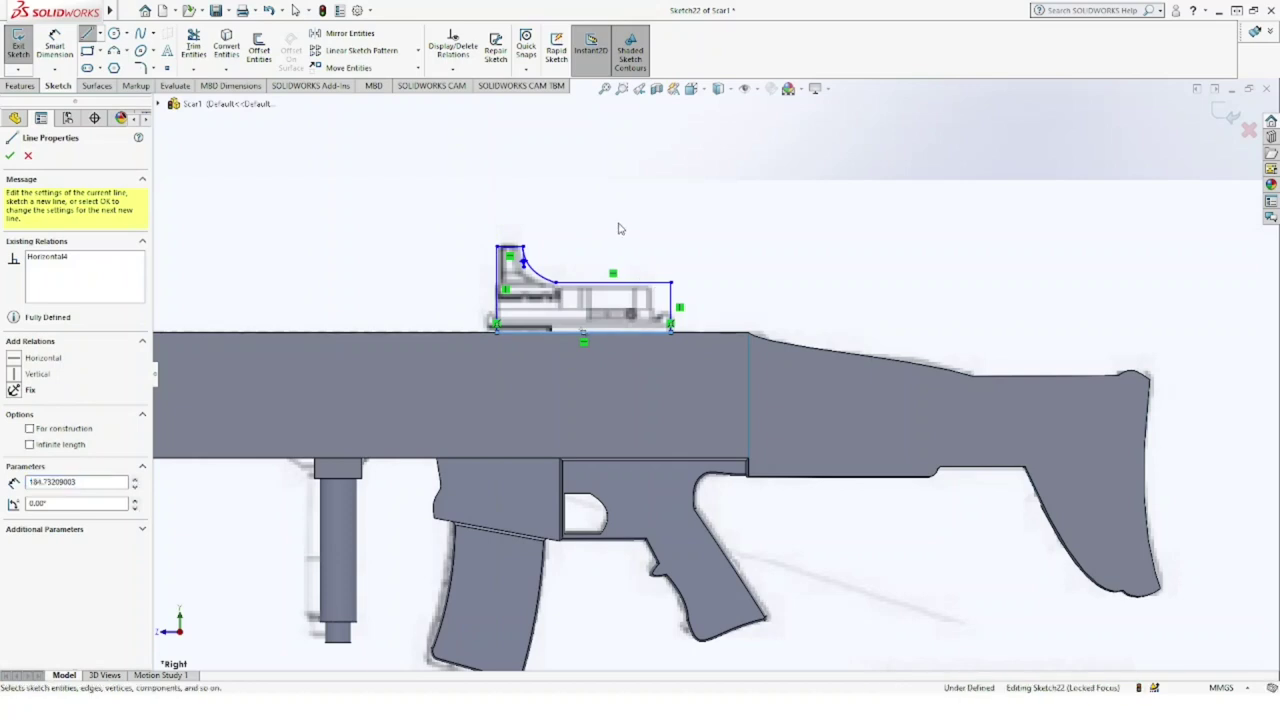
key("Escape")
key("Escape")
Step: Round the sight outline's front top corner with a 21 mm sketch fillet
left_click(141, 67)
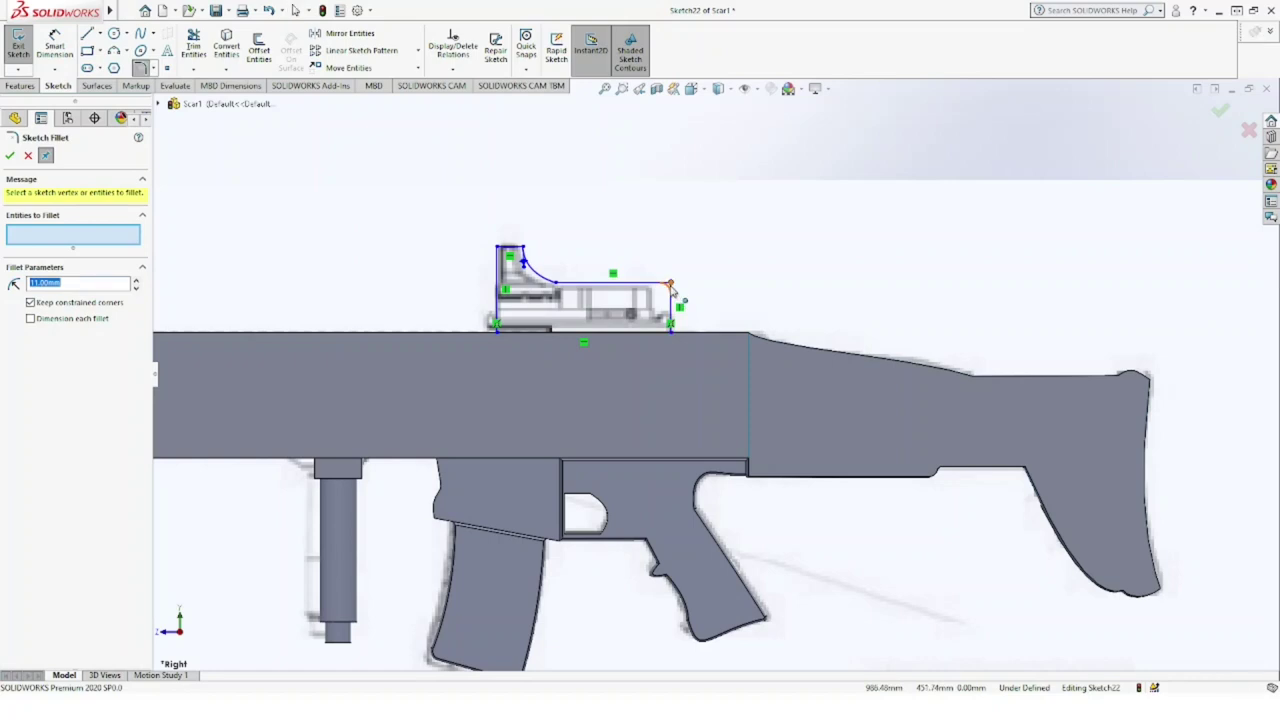
left_click(671, 286)
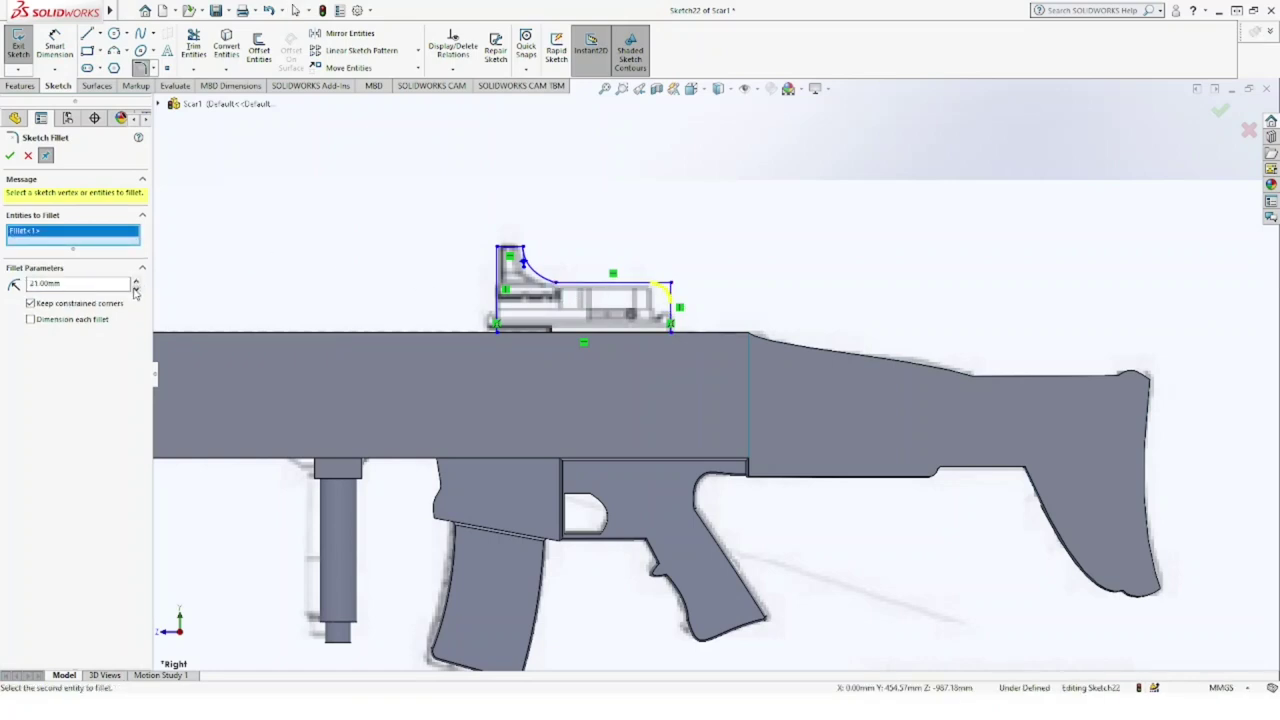
left_click(10, 157)
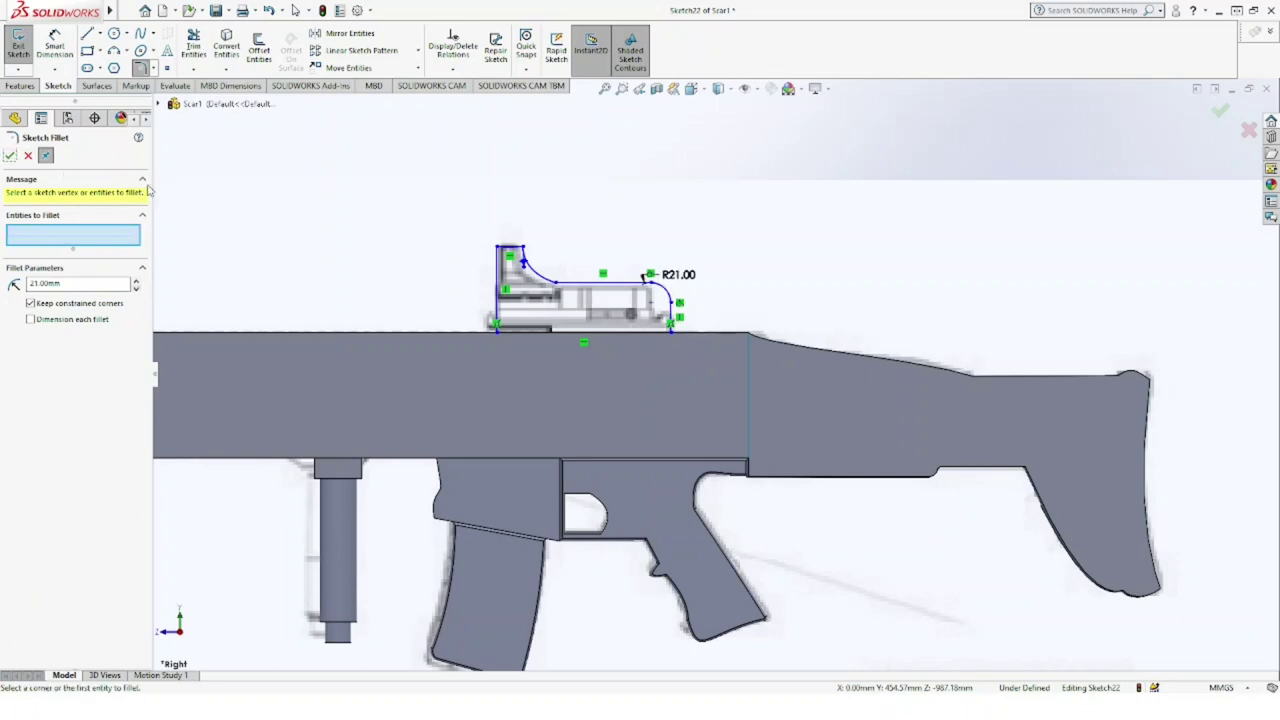
key("Escape")
scroll(630, 215, "up", 3)
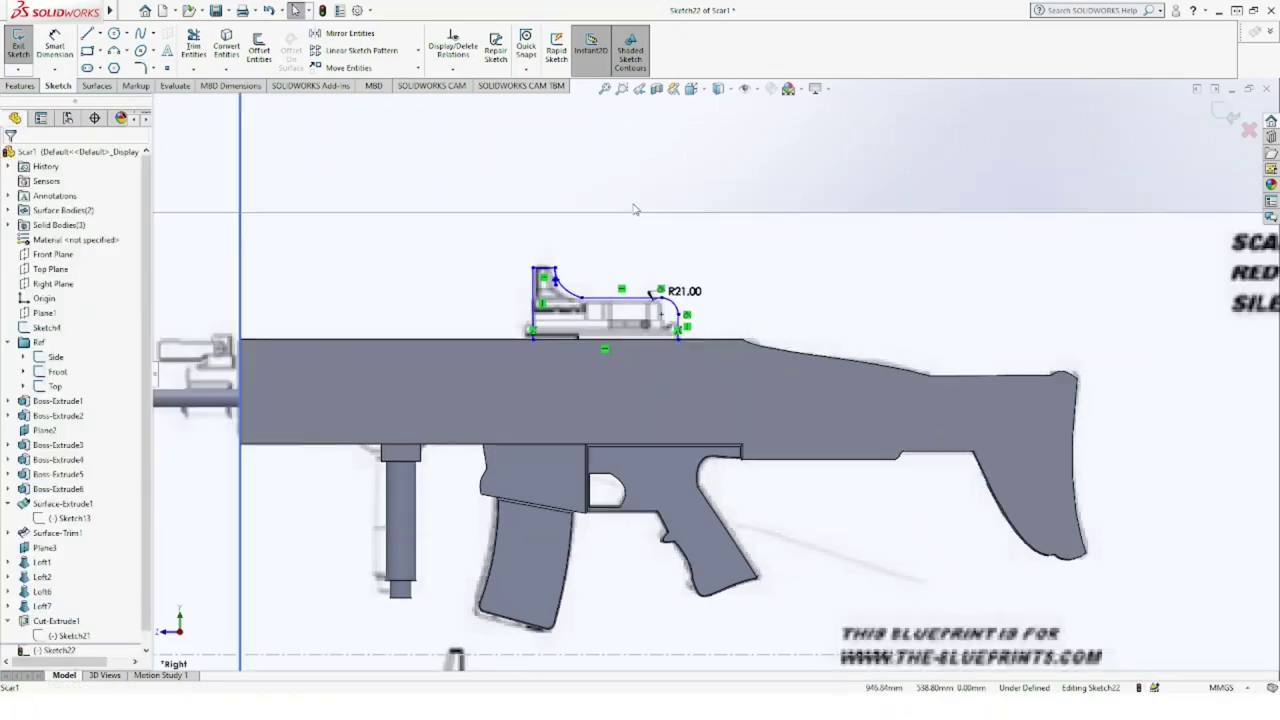
scroll(625, 235, "up", 3)
scroll(619, 250, "up", 3)
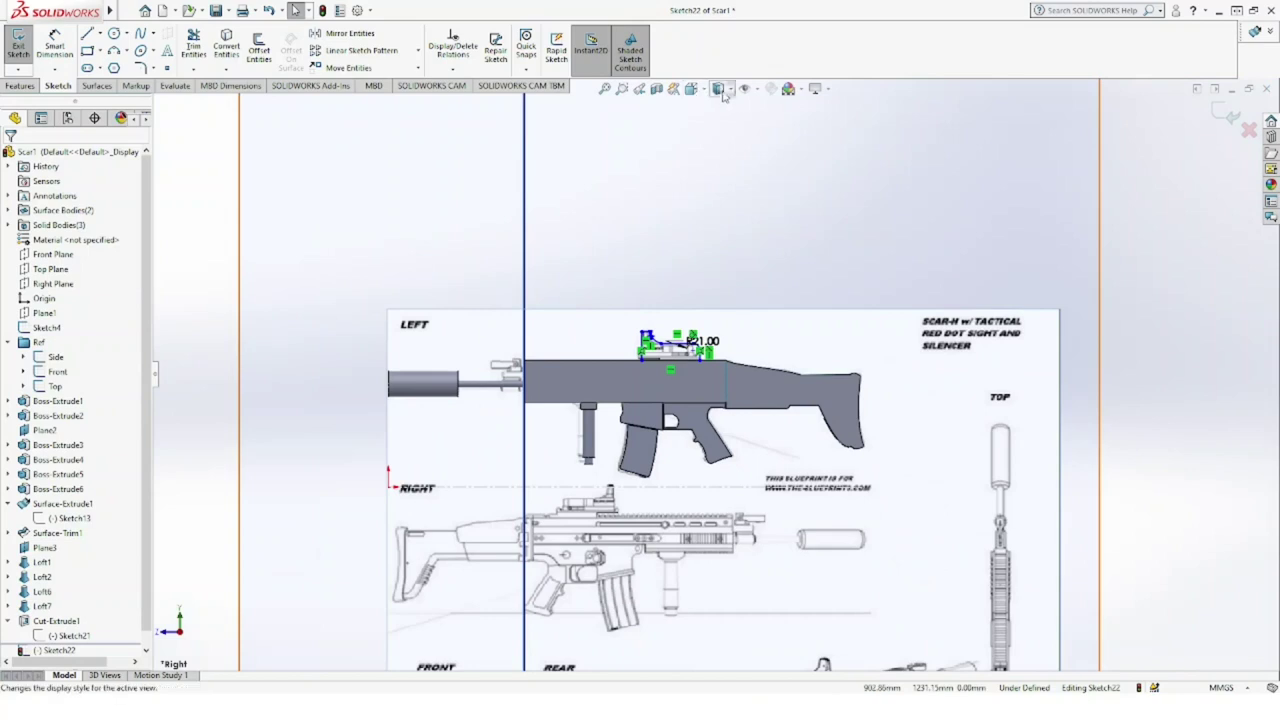
Step: Turn the view to Front, zoom in on the sight sketch, and switch to the Features tab
key("ctrl+1")
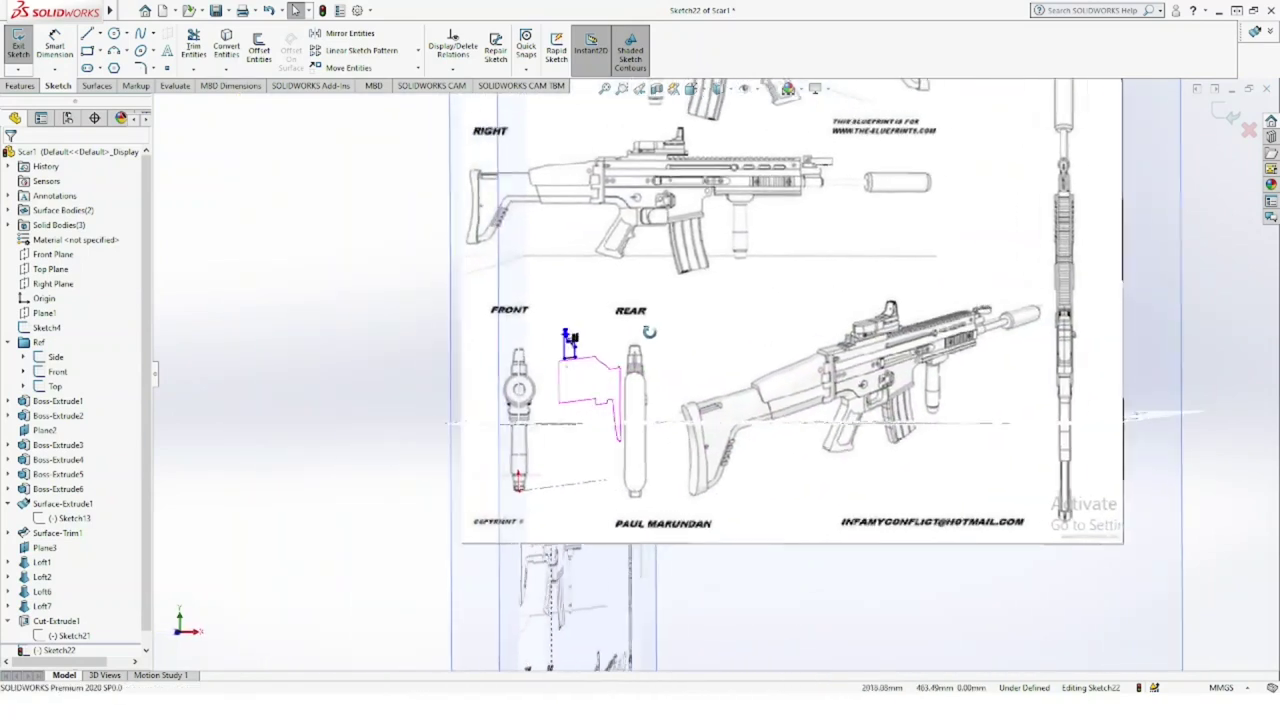
left_click(673, 88)
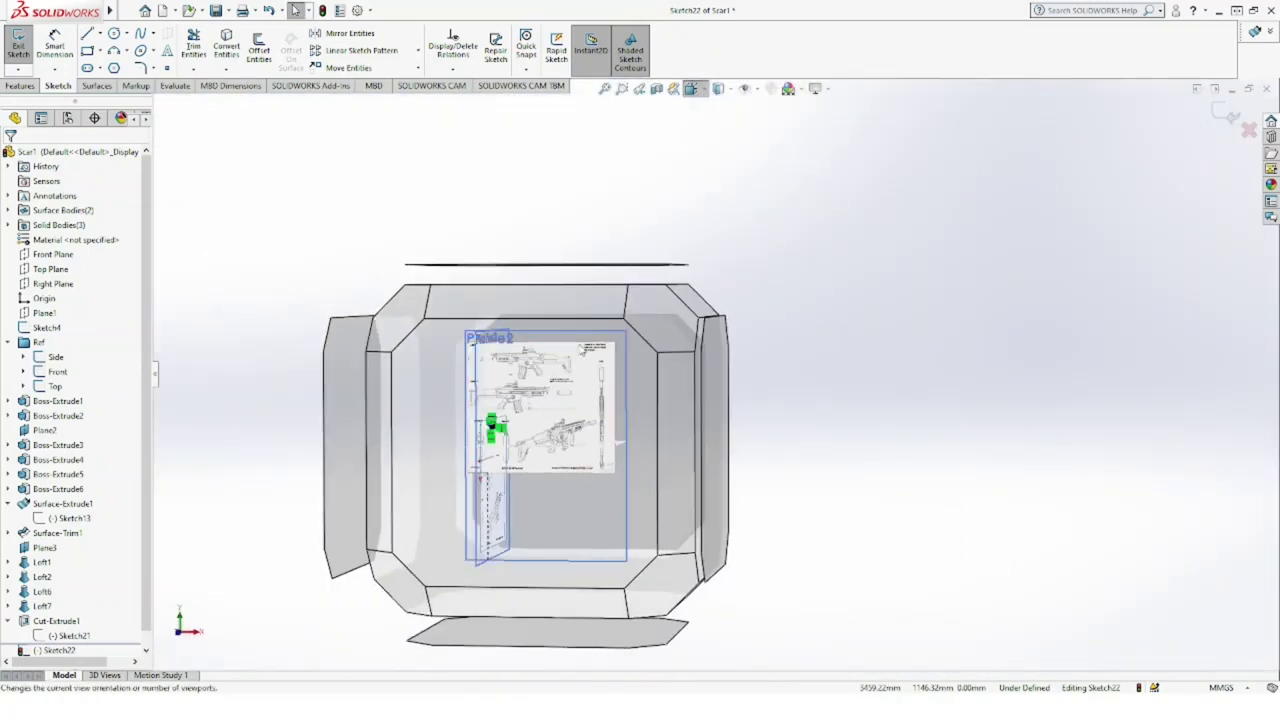
left_click(549, 409)
scroll(629, 367, "down", 1)
scroll(629, 367, "down", 2)
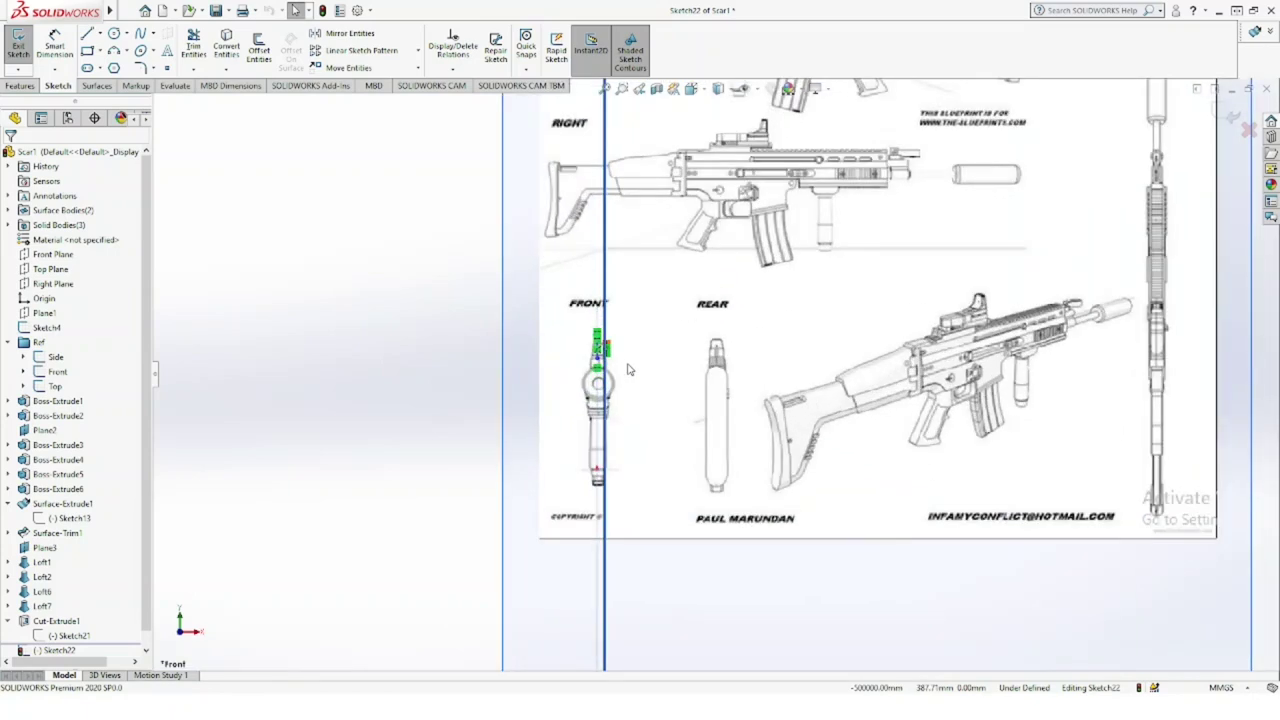
scroll(629, 367, "down", 2)
scroll(629, 367, "down", 2)
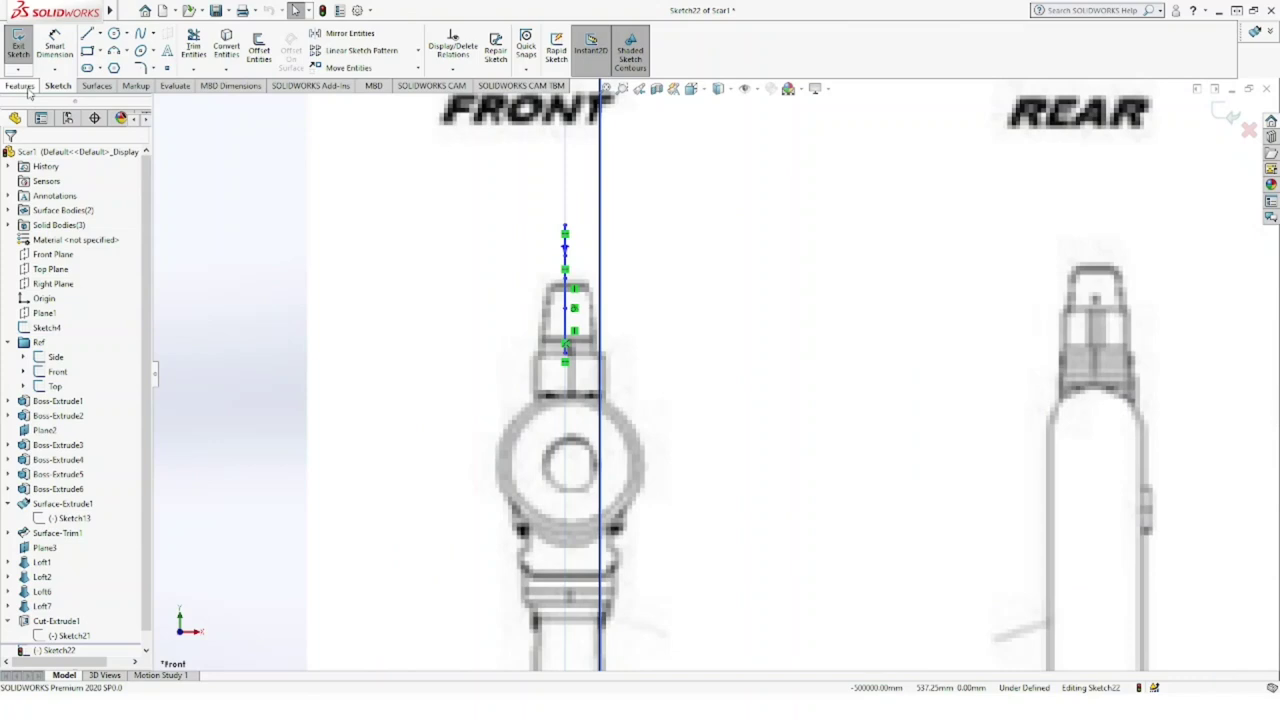
left_click(22, 86)
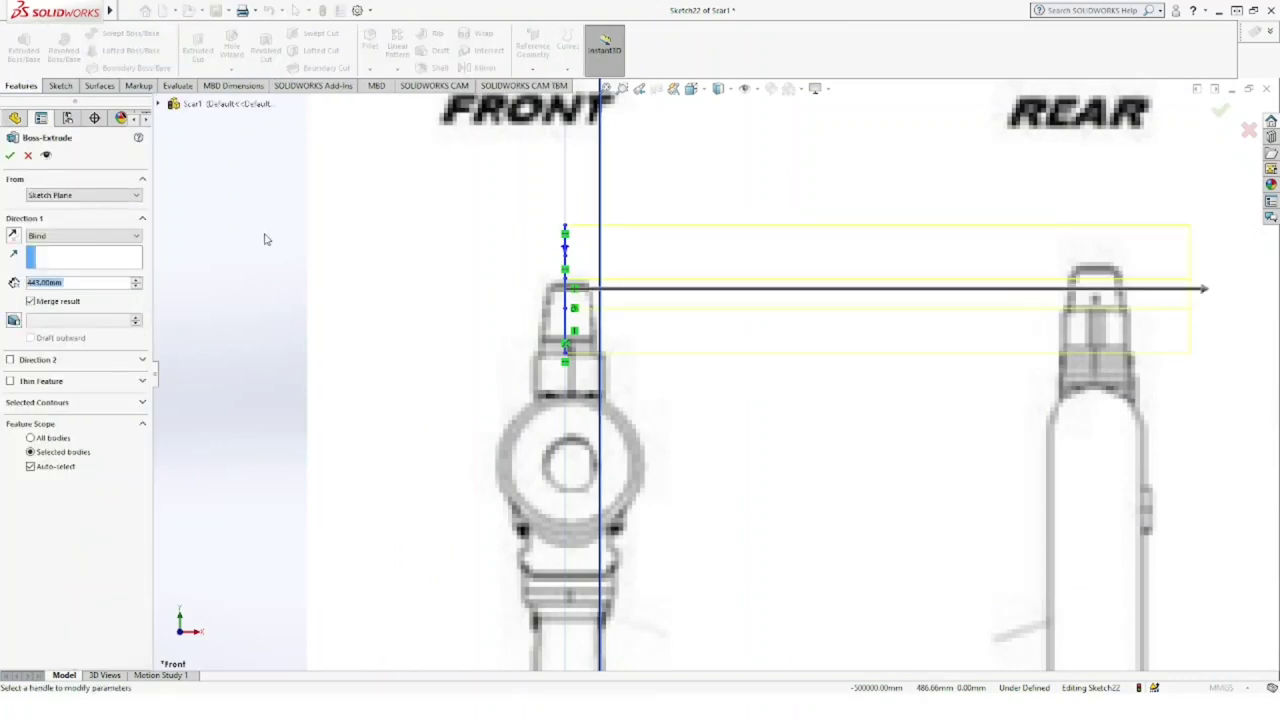
Step: Set the boss extrusion to Mid Plane with 35 mm depth and confirm Boss-Extrude7
type("12")
key("Return")
left_click(137, 282)
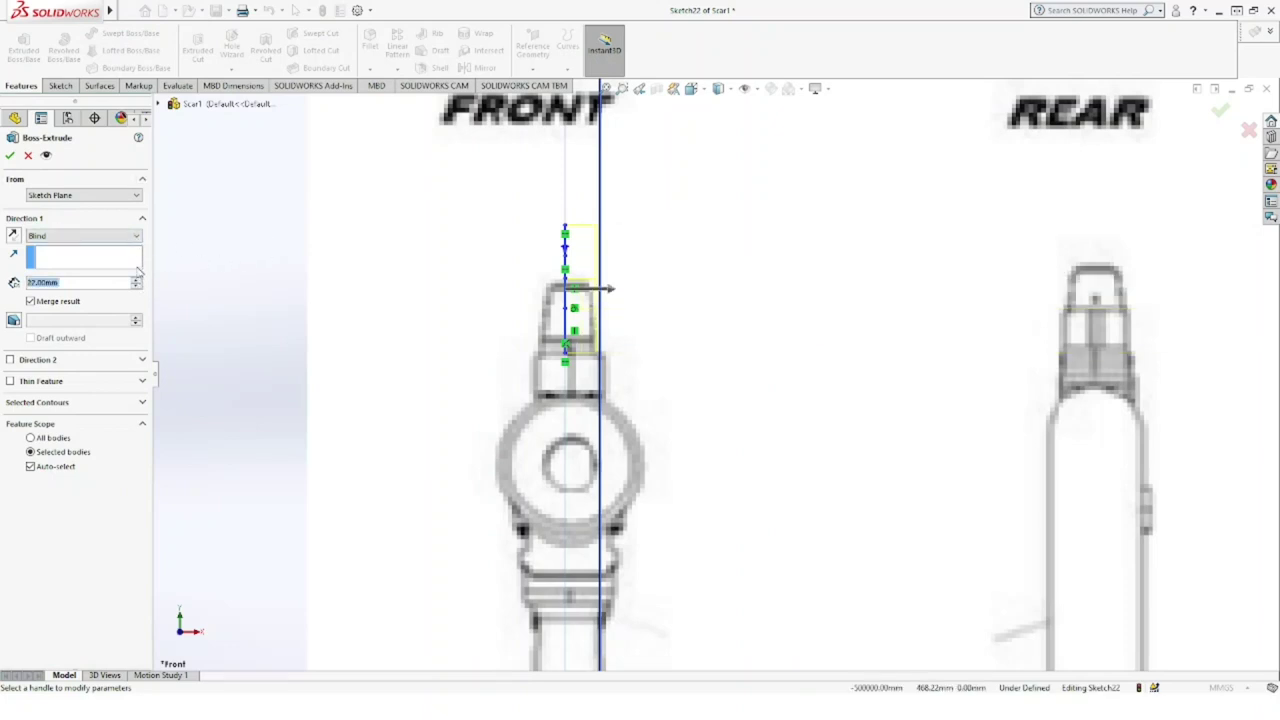
key("m")
type("35")
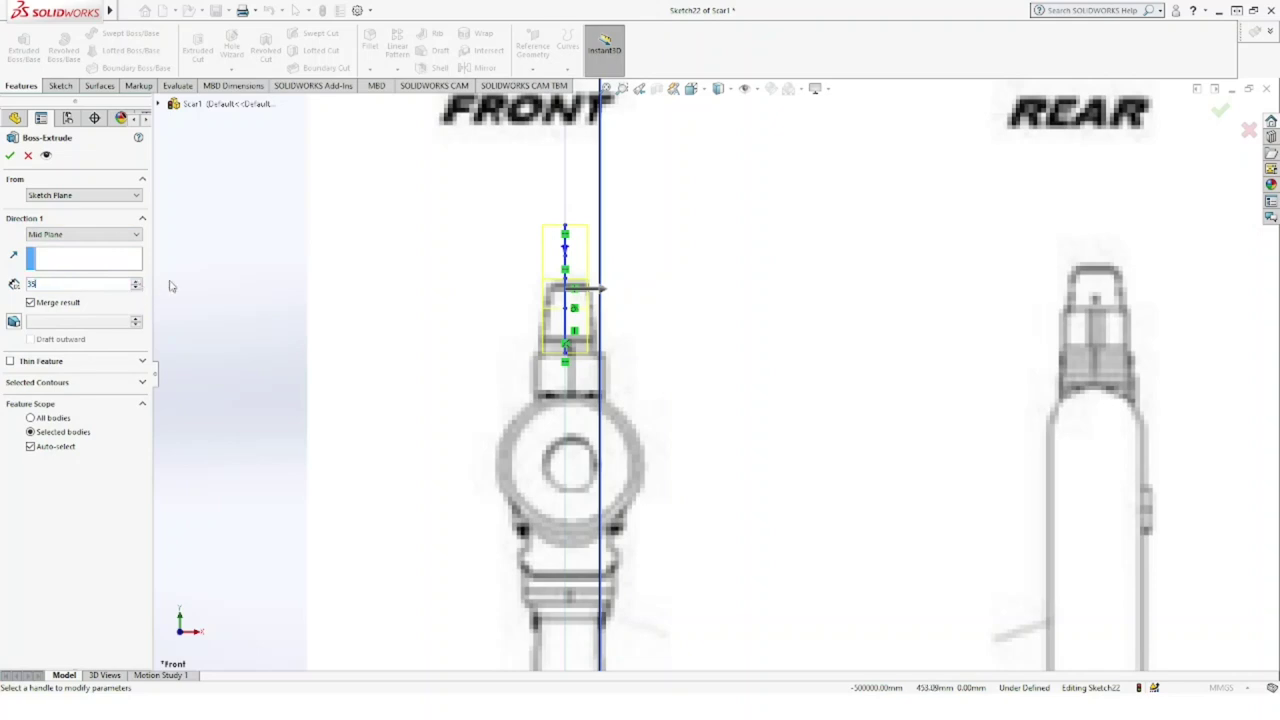
key("Return")
left_click(11, 158)
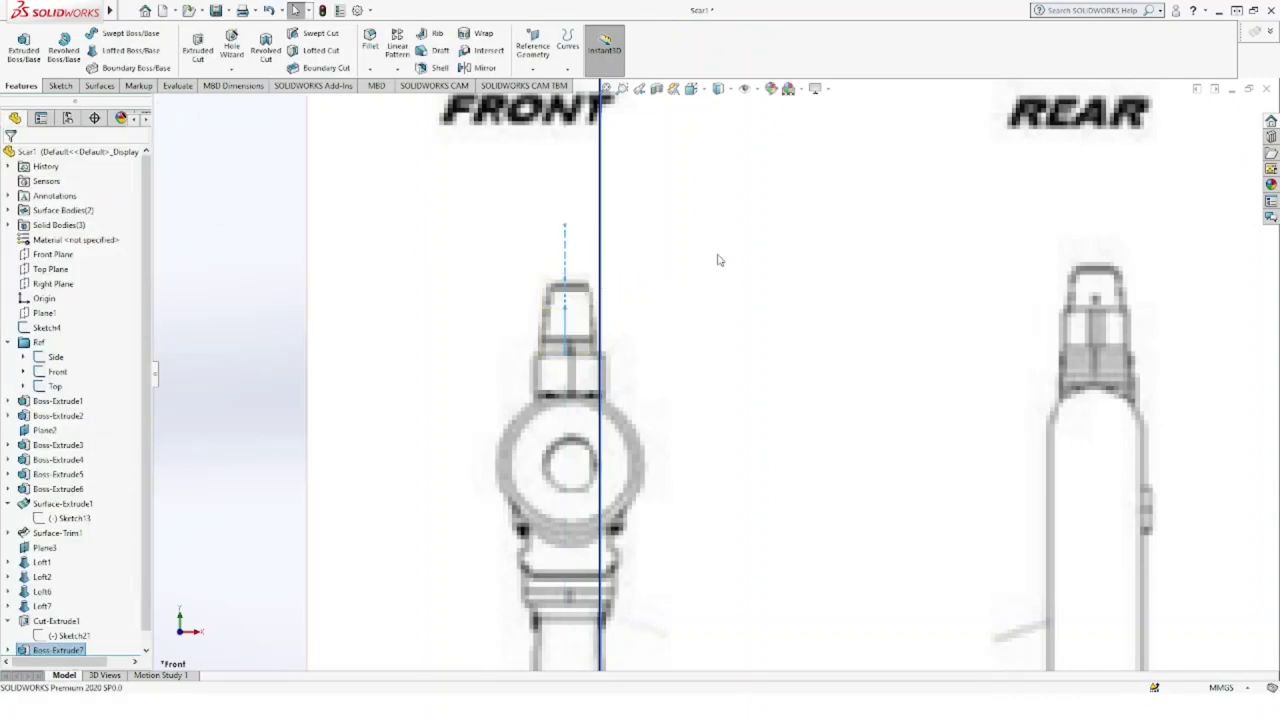
Step: Shade the model and orbit it to an oblique view to inspect the sight block
left_click(743, 88)
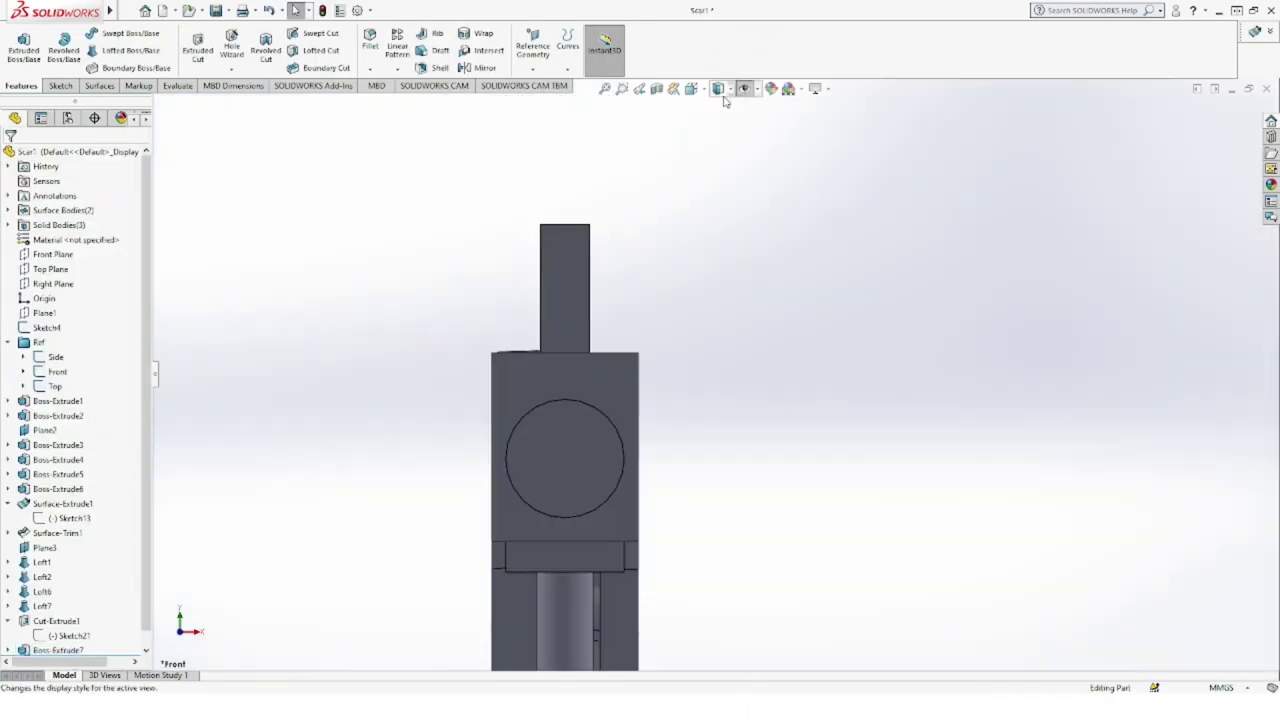
scroll(733, 284, "down", 3)
mouse_move(731, 286)
middle_mouse_down()
mouse_move(534, 334)
mouse_move(600, 310)
mouse_move(551, 389)
mouse_move(589, 406)
mouse_move(370, 403)
mouse_move(560, 300)
middle_mouse_up()
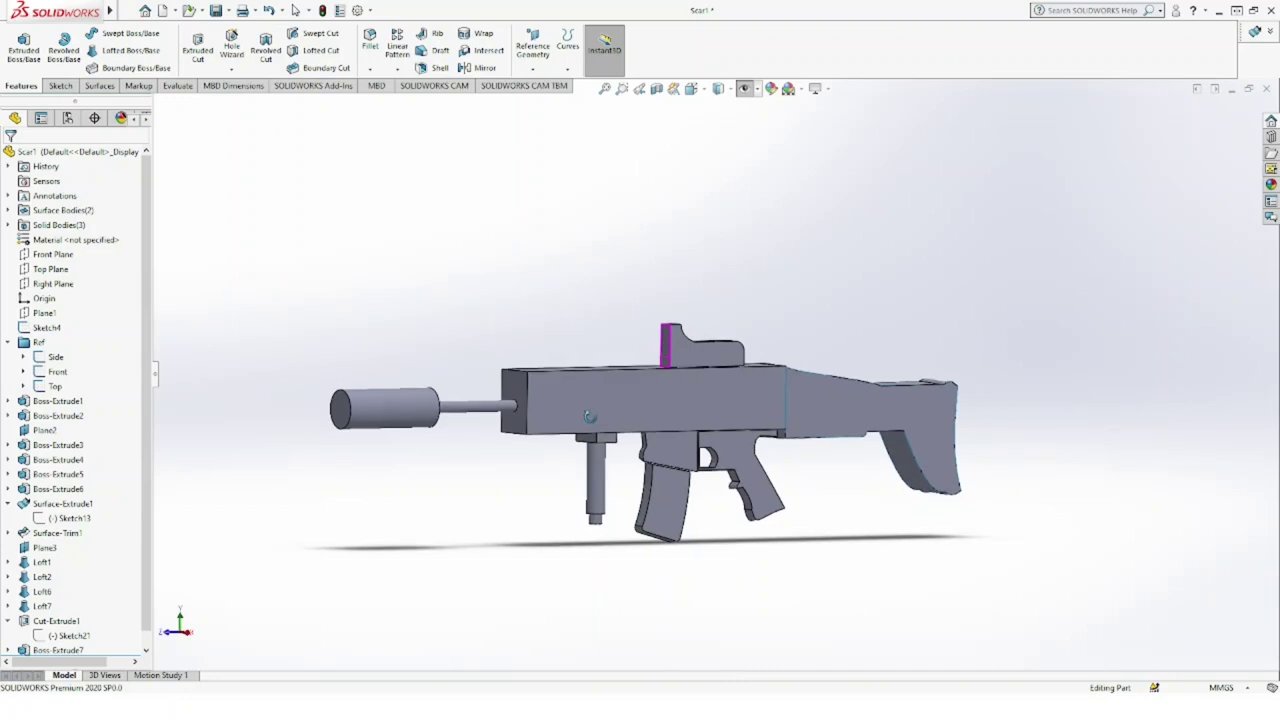
Step: Return to the Right view and zoom out over the right-side blueprint
left_click(743, 92)
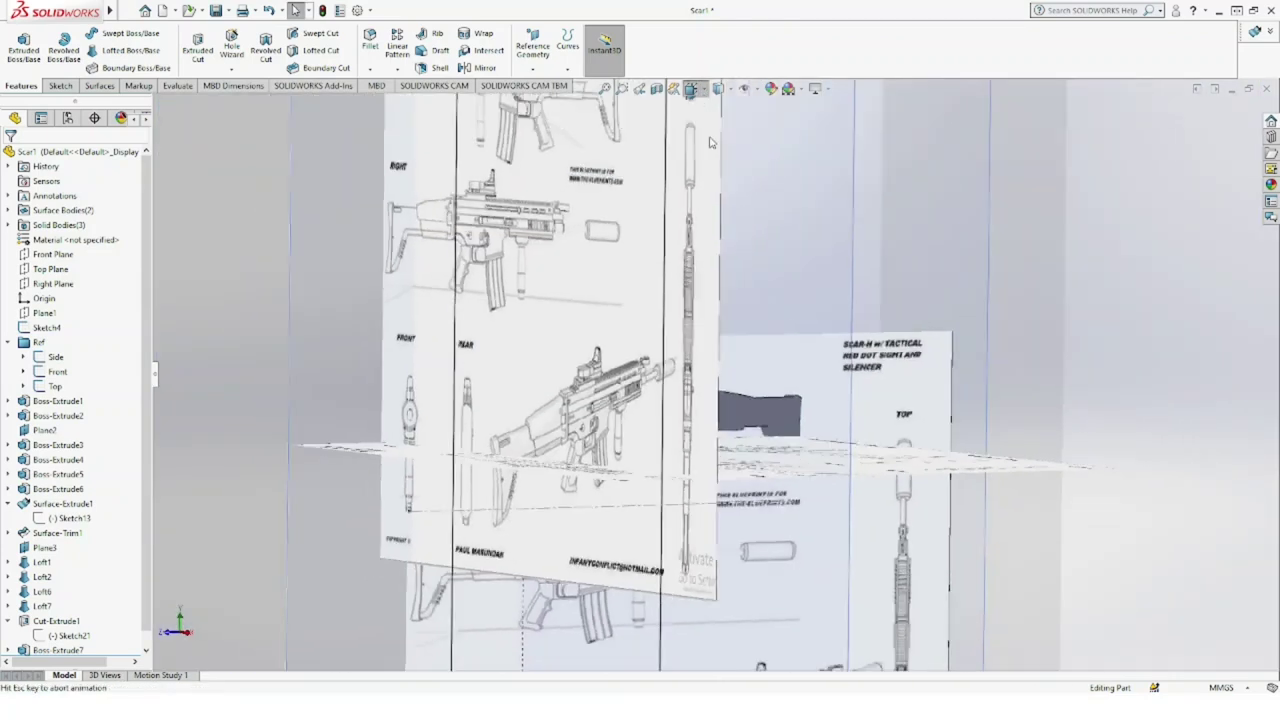
left_click(692, 88)
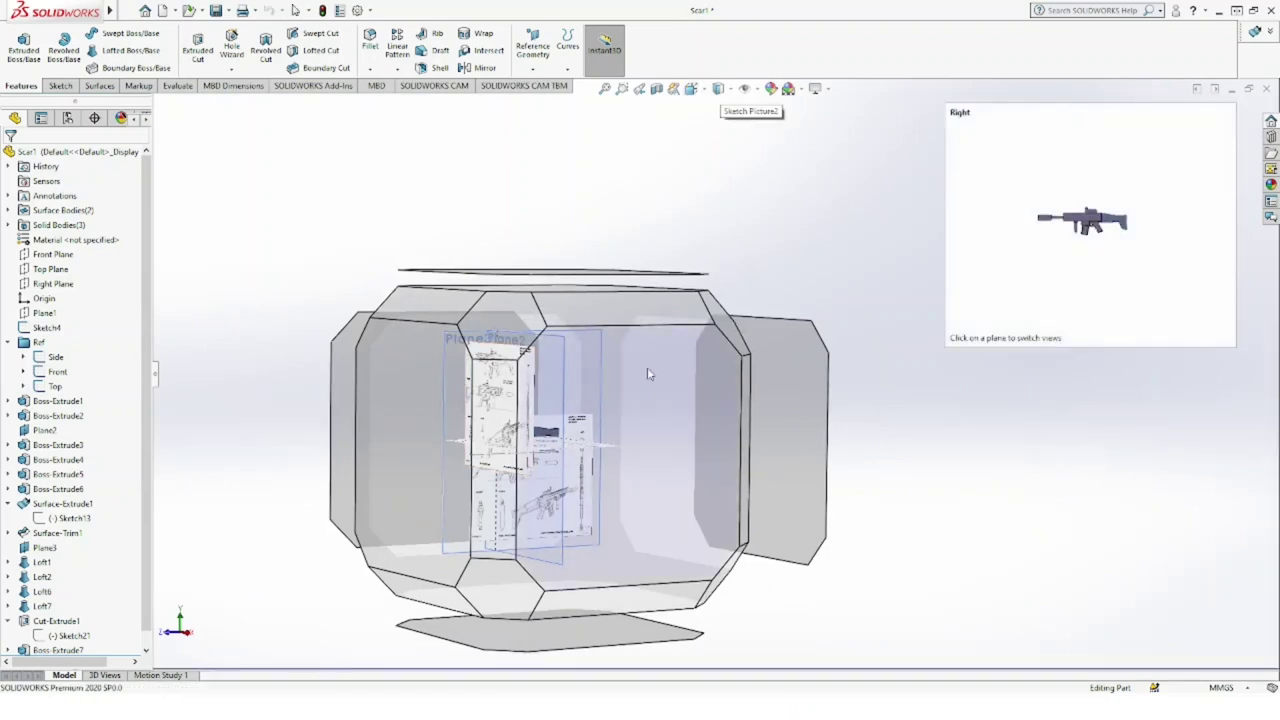
left_click(647, 368)
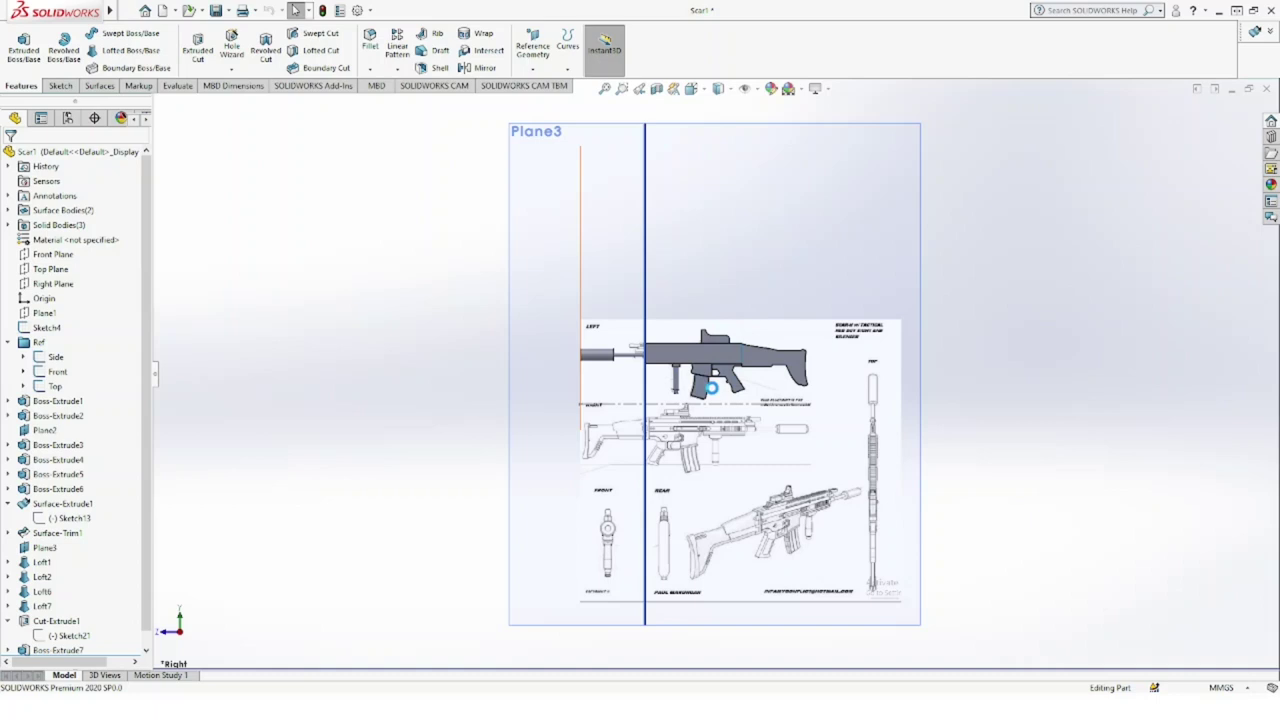
scroll(707, 377, "down", 5)
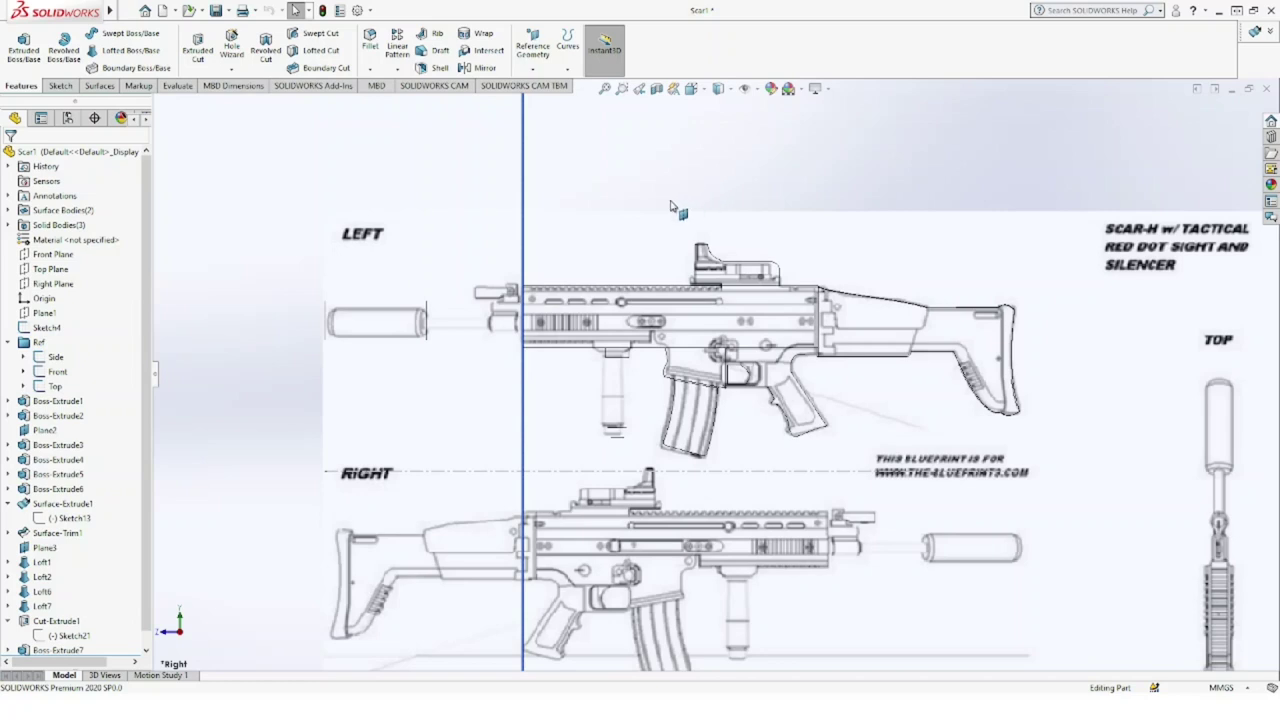
key("z")
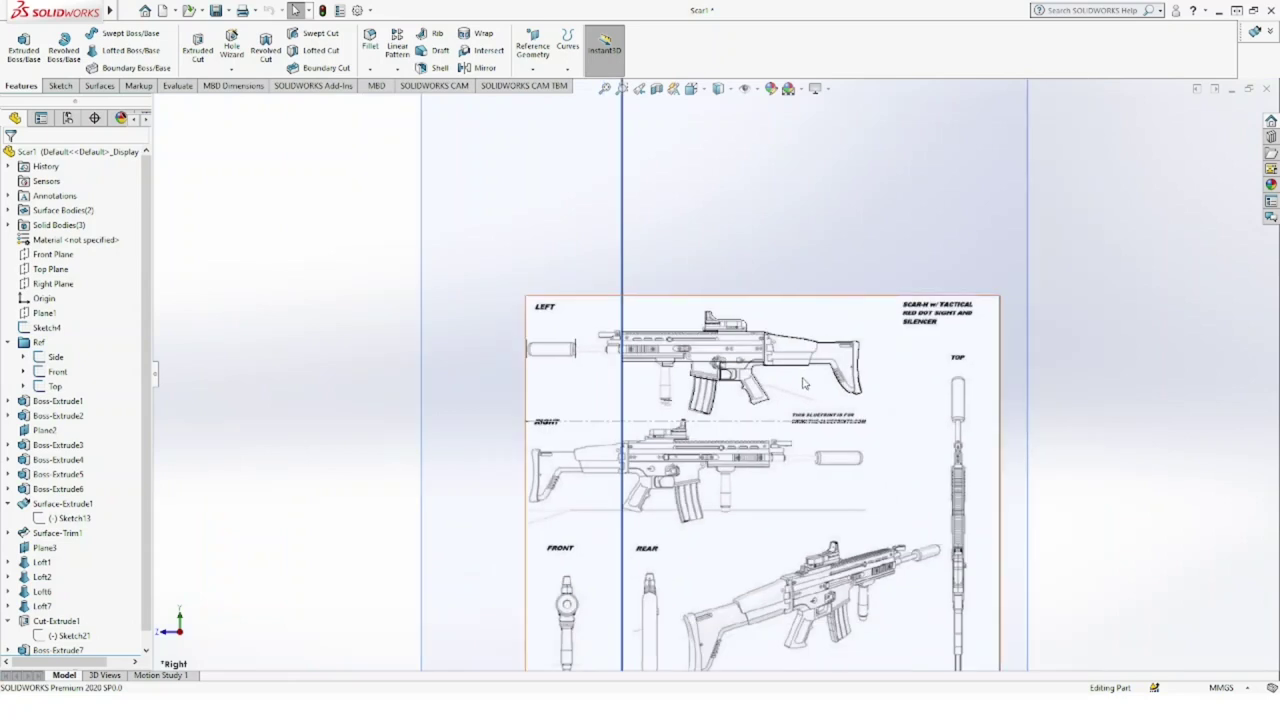
scroll(802, 383, "down", 2)
scroll(802, 383, "down", 2)
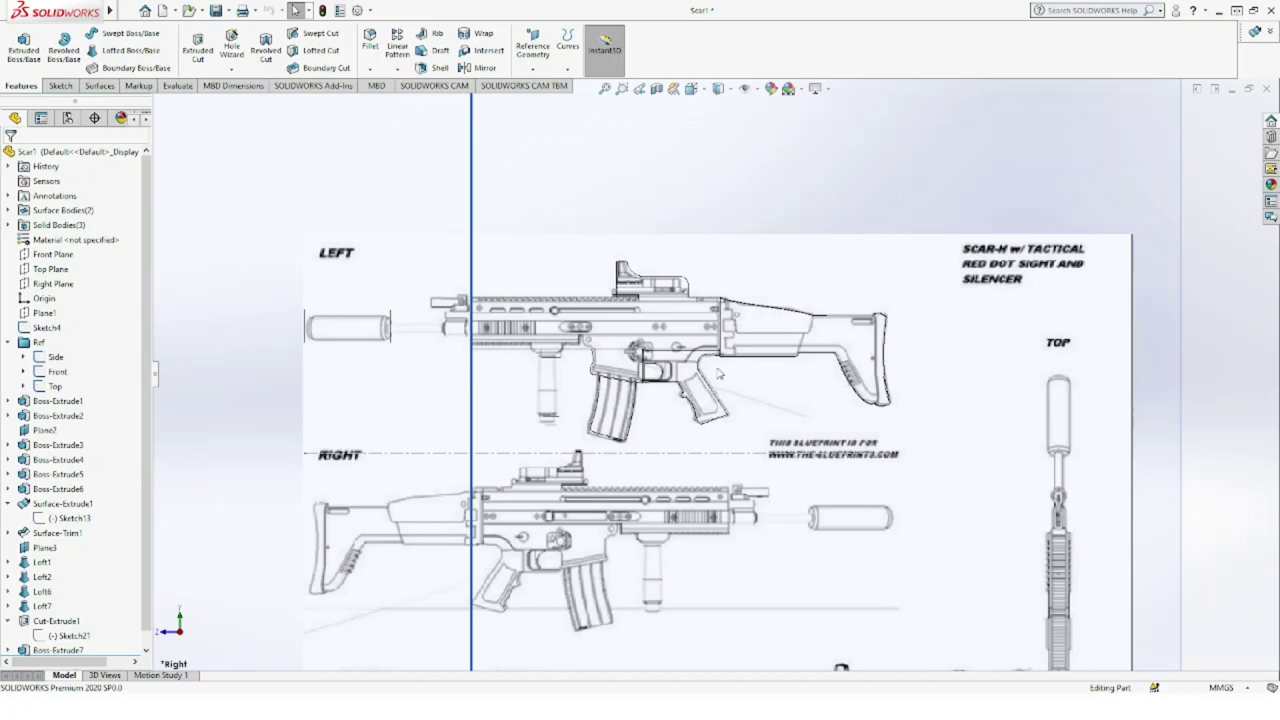
Step: Begin a new sketch on the Right Plane
left_click(60, 86)
left_click(52, 284)
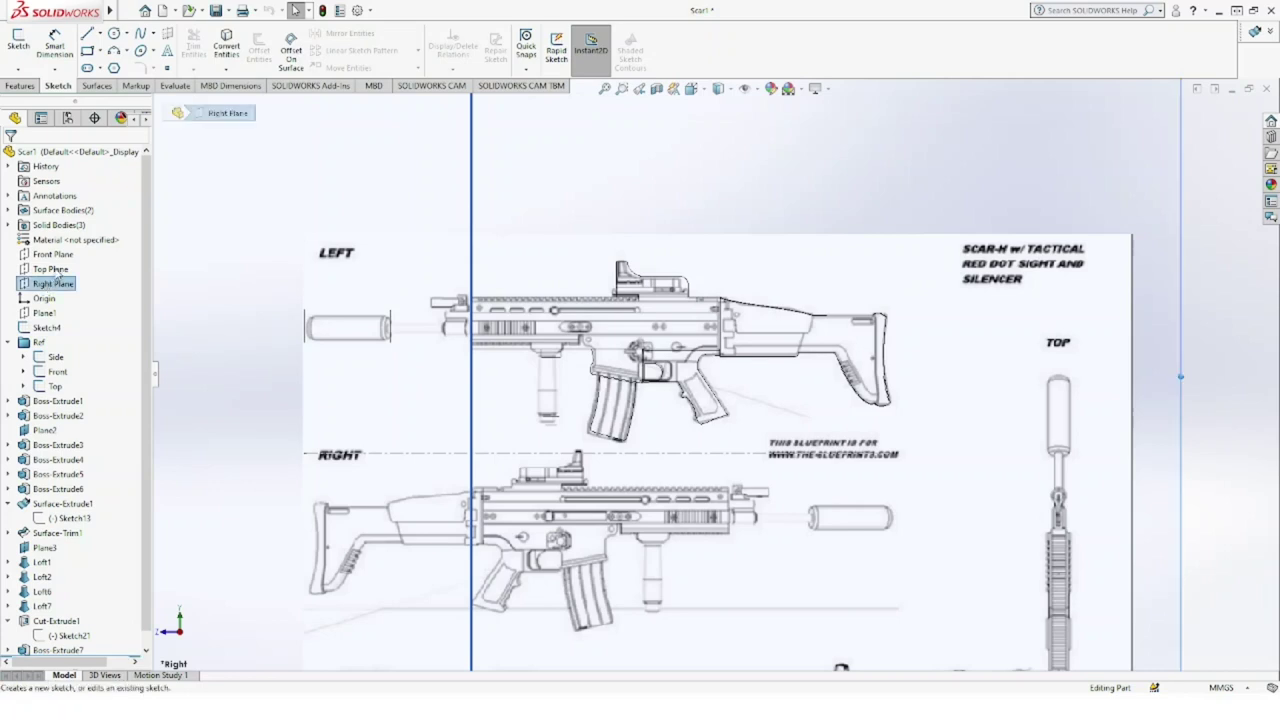
left_click(58, 272)
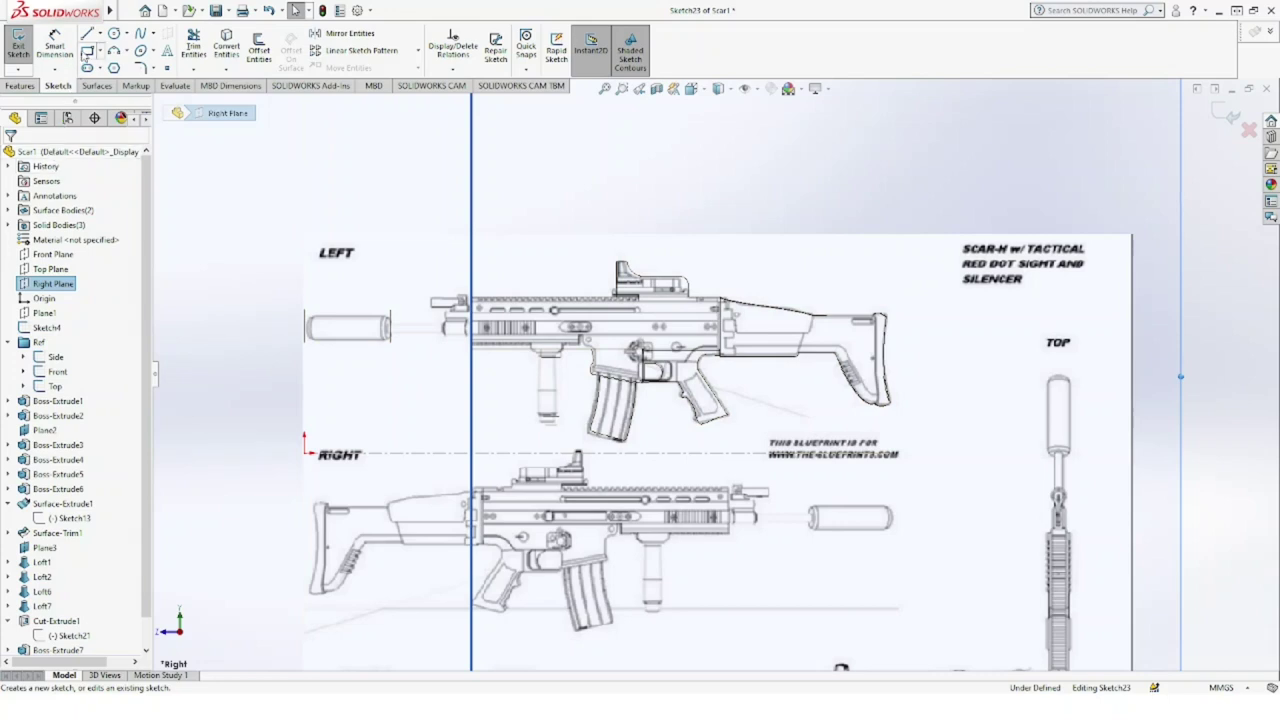
Step: Draw a small corner rectangle at the front end of the top rail
left_click(88, 52)
scroll(550, 313, "down", 3)
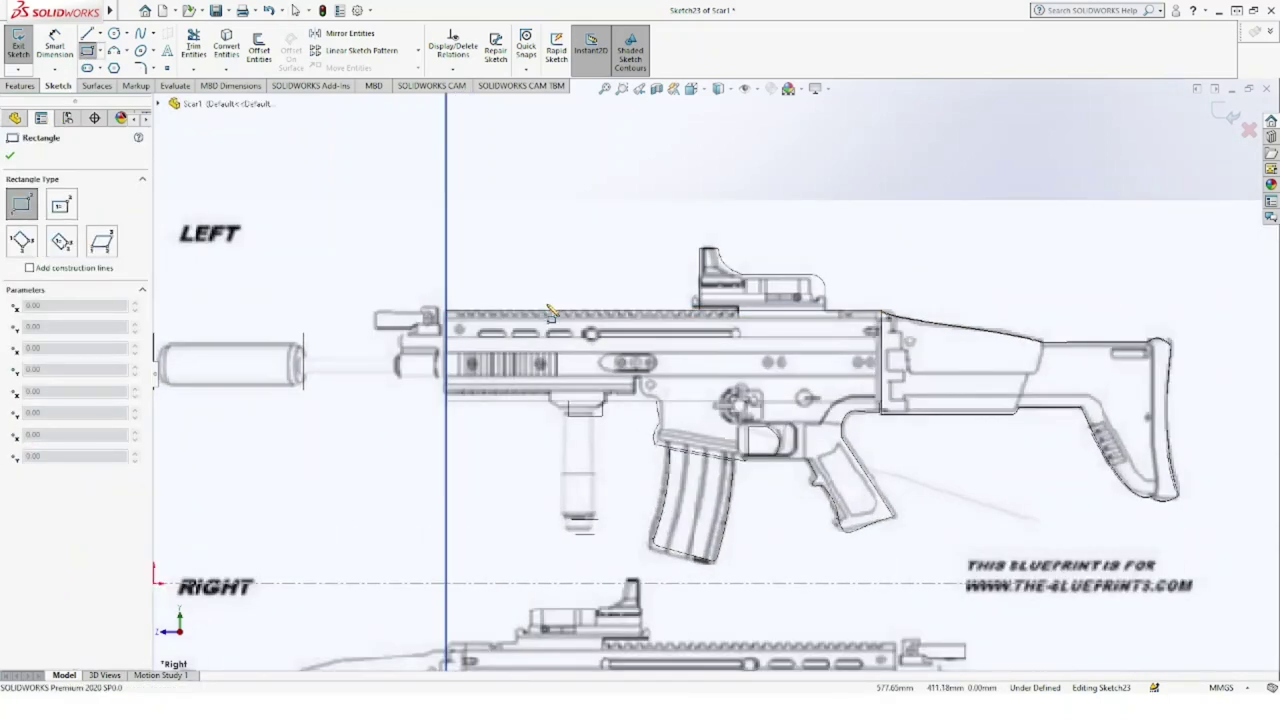
scroll(550, 316, "down", 3)
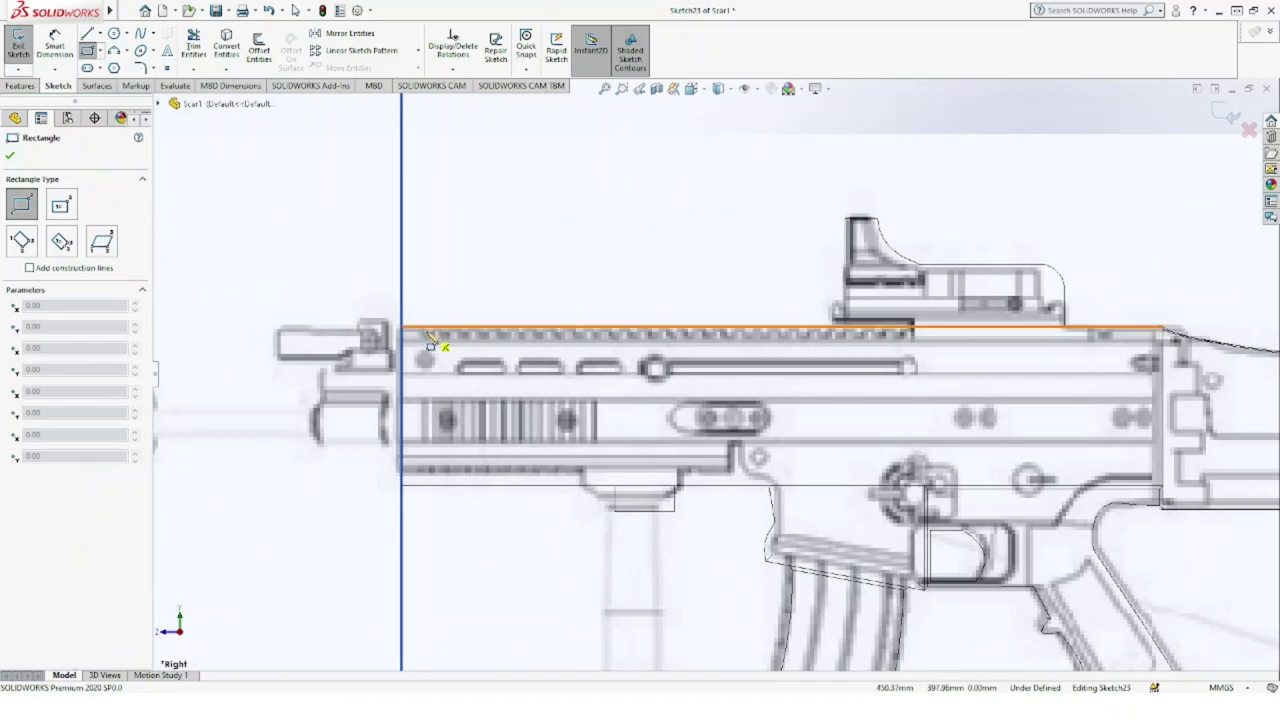
left_click(430, 344)
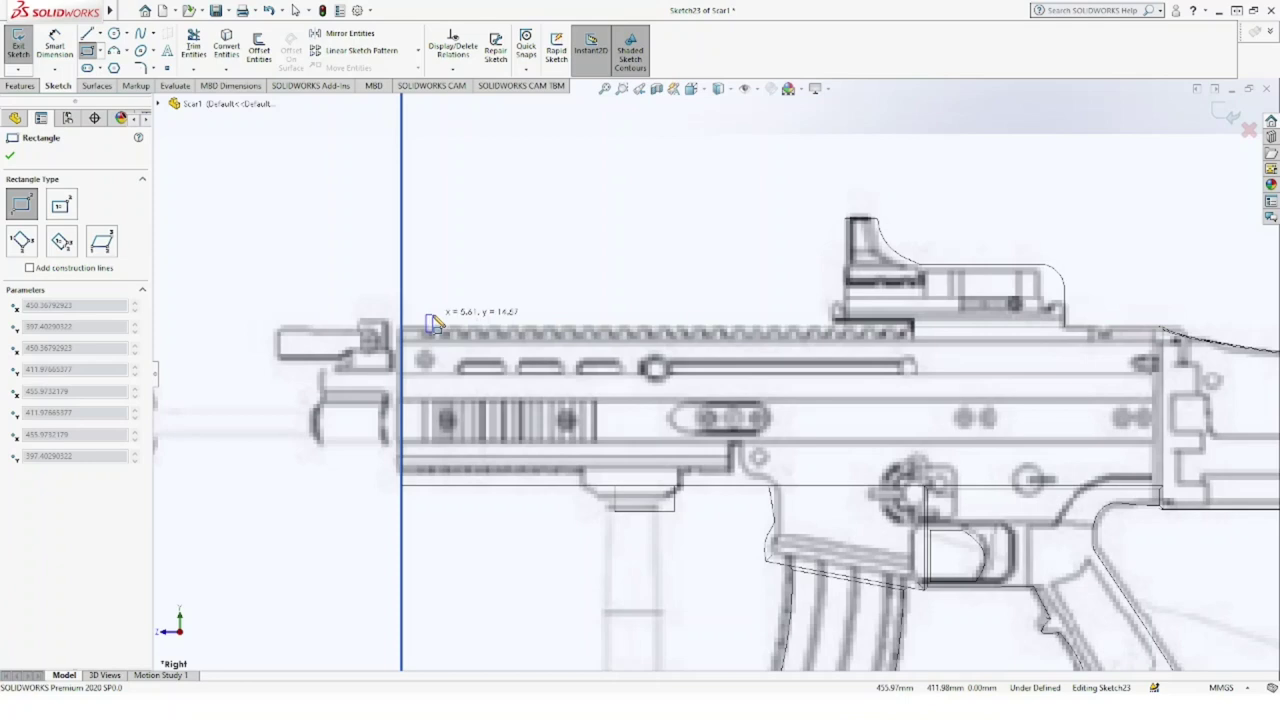
left_click(435, 318)
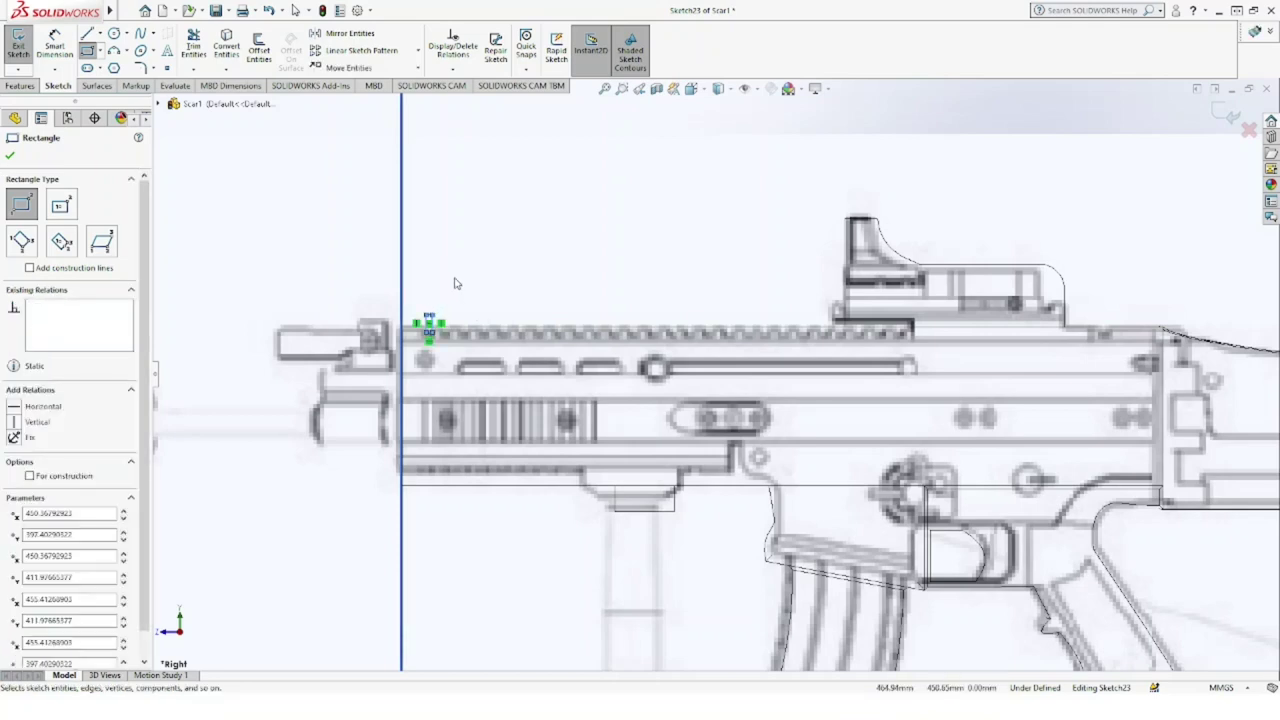
key("Escape")
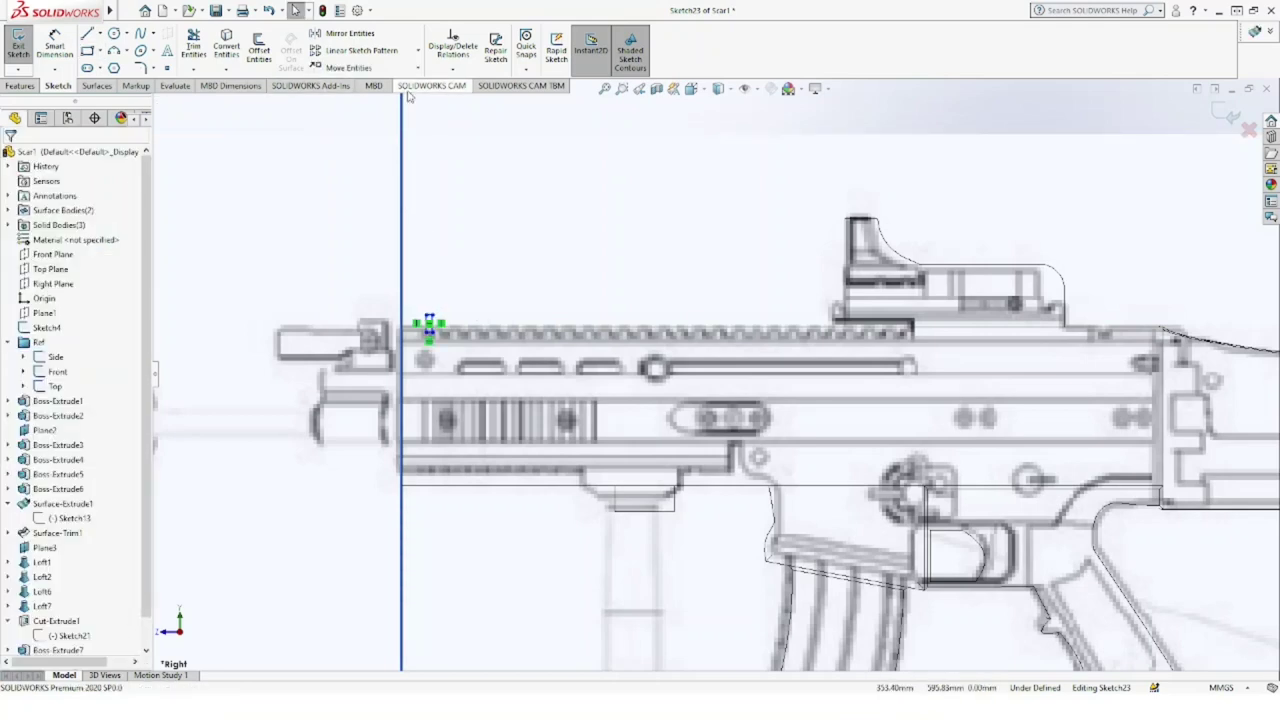
Step: Linear-pattern the rectangle's four edges along the rail at 10 mm spacing, instance count 30
left_click(366, 52)
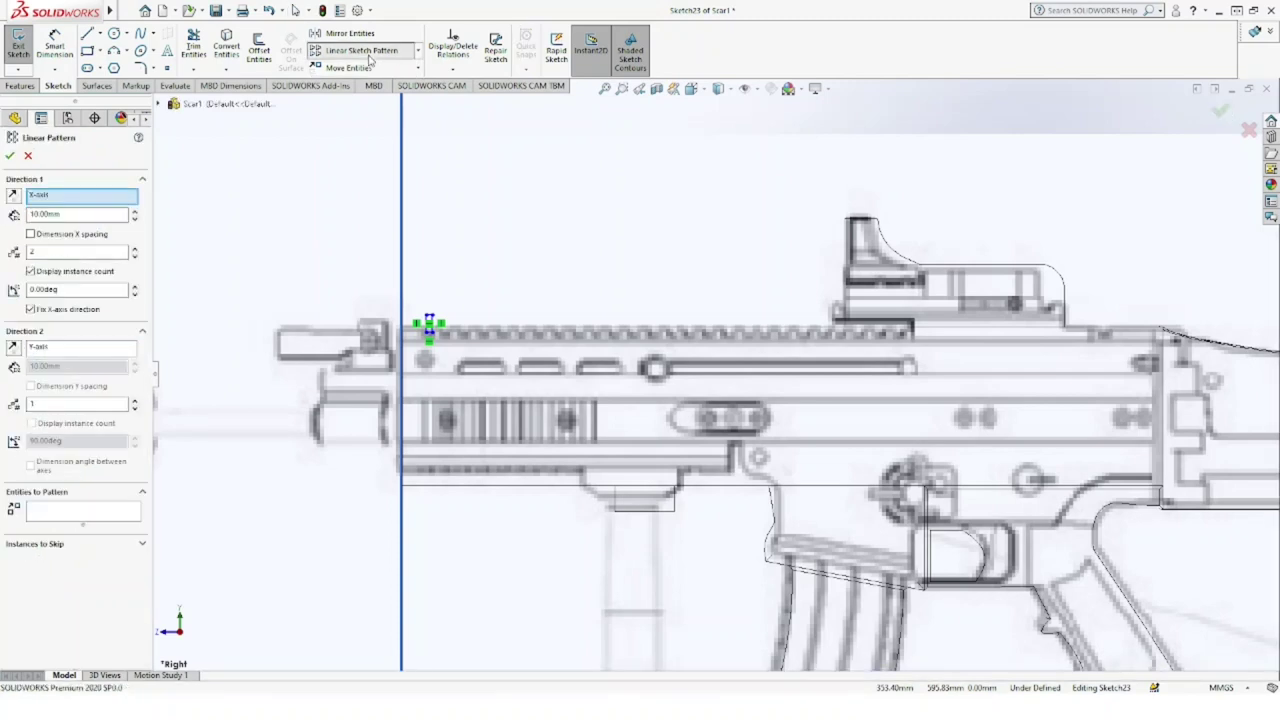
scroll(476, 332, "down", 4)
scroll(476, 332, "down", 1)
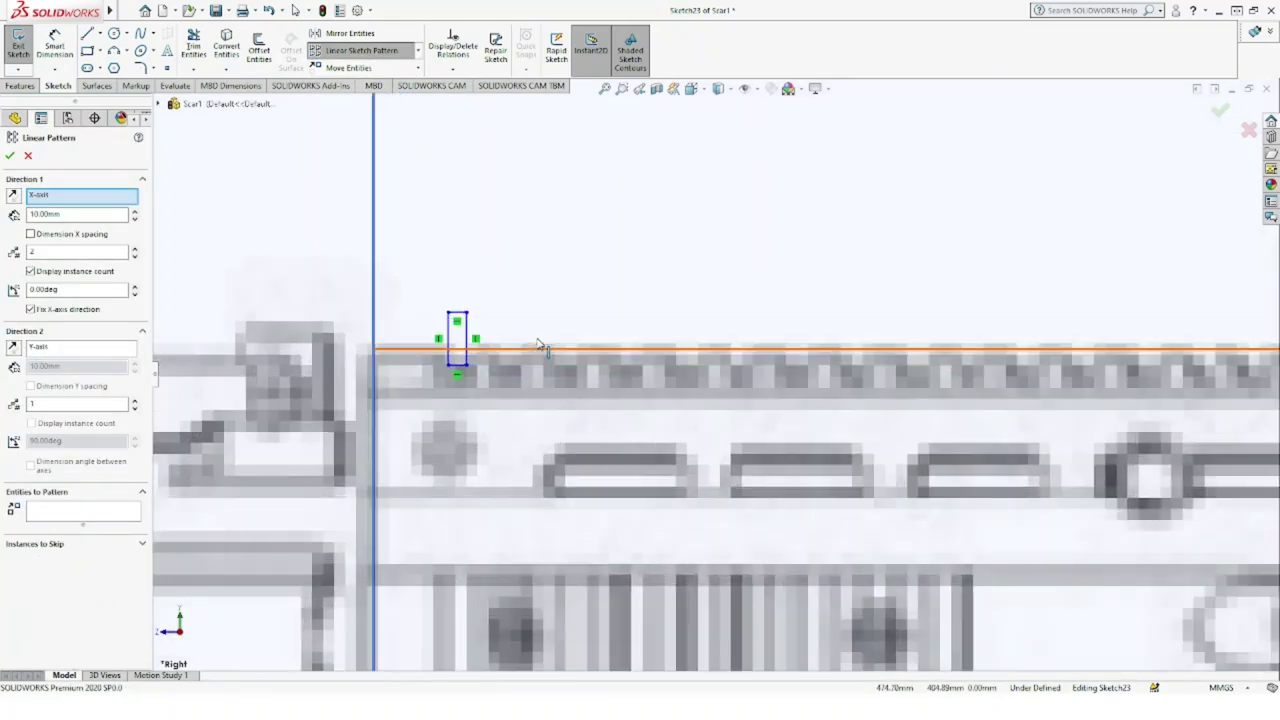
left_click(99, 519)
left_click_drag(482, 312, 462, 350)
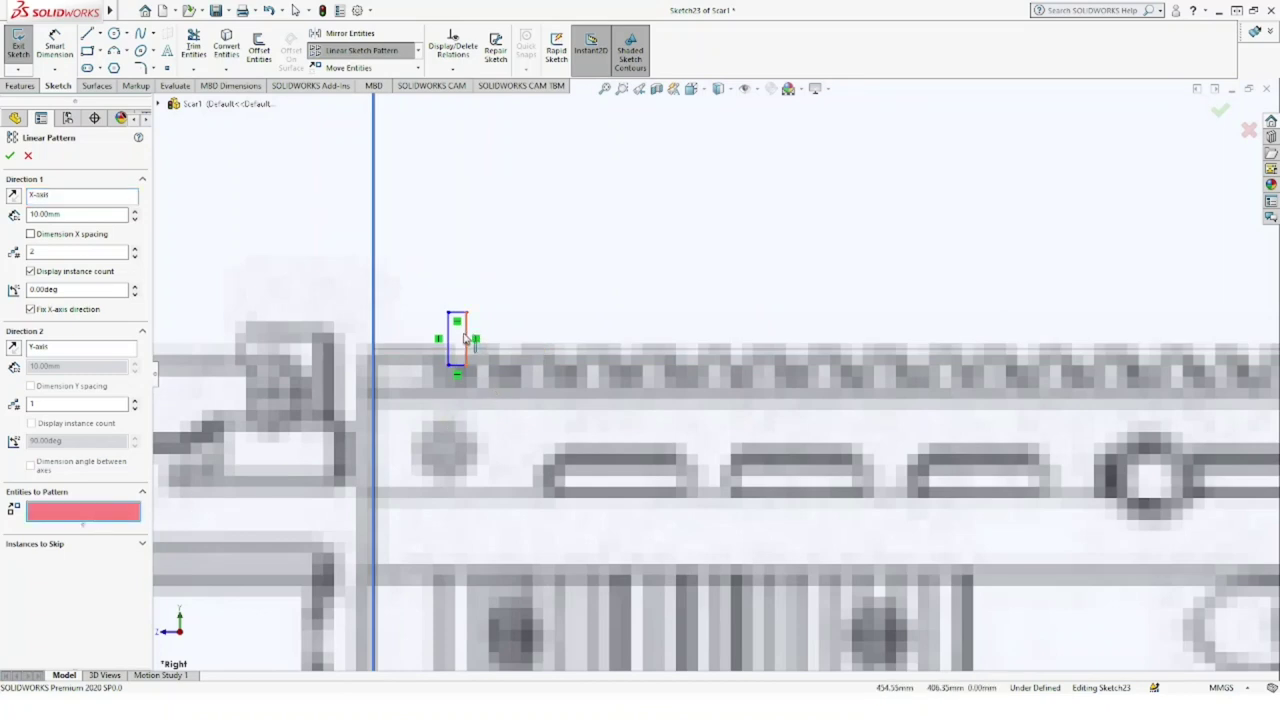
left_click(463, 340)
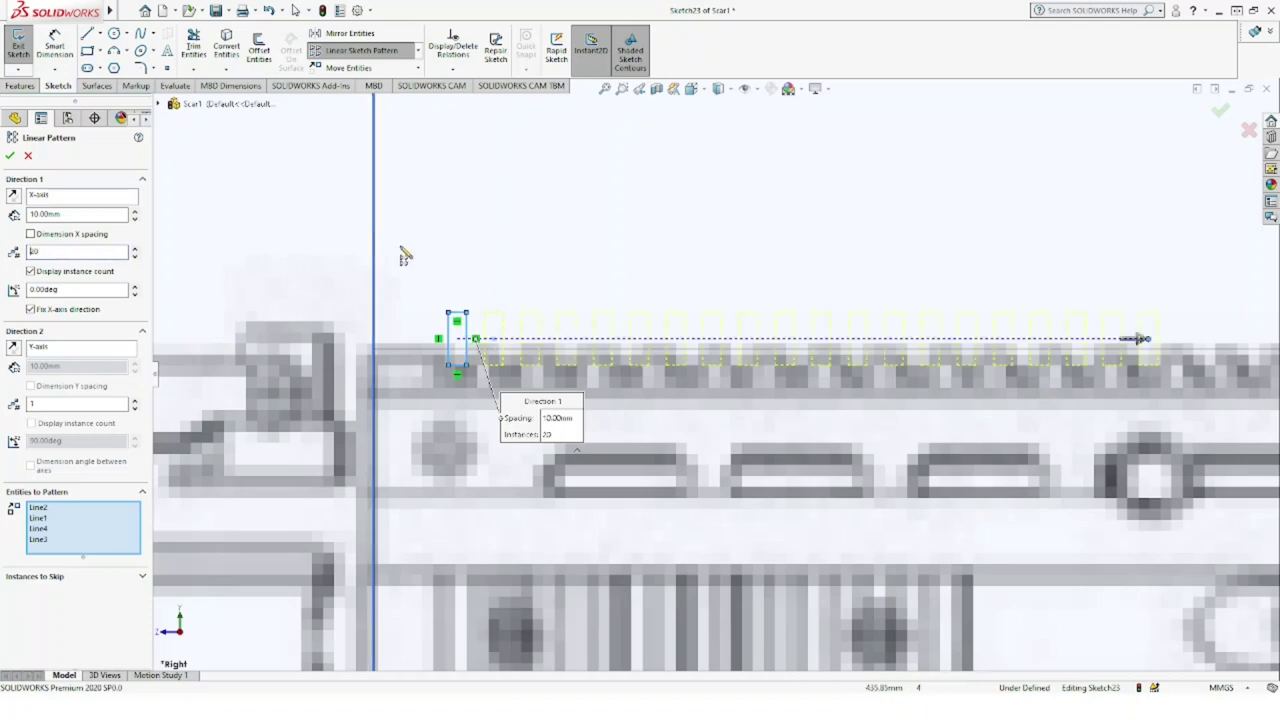
scroll(608, 257, "up", 1)
scroll(612, 256, "up", 2)
scroll(610, 254, "up", 2)
type("40")
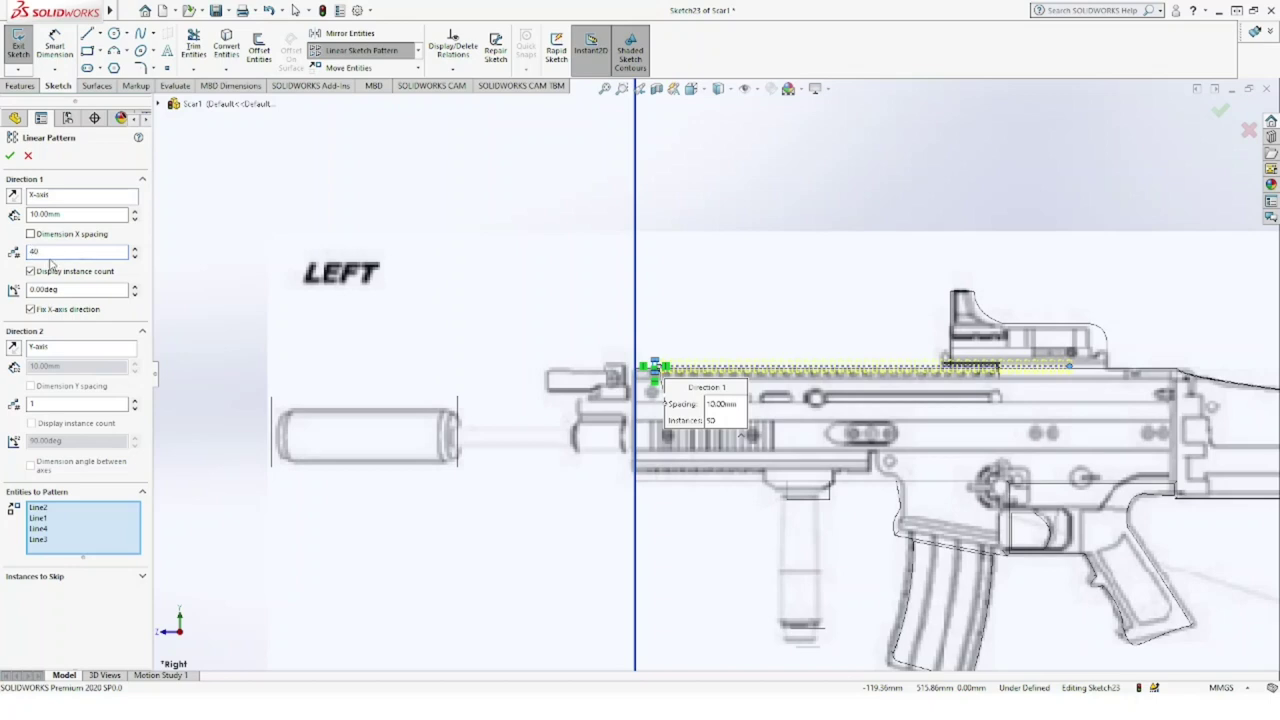
type("30")
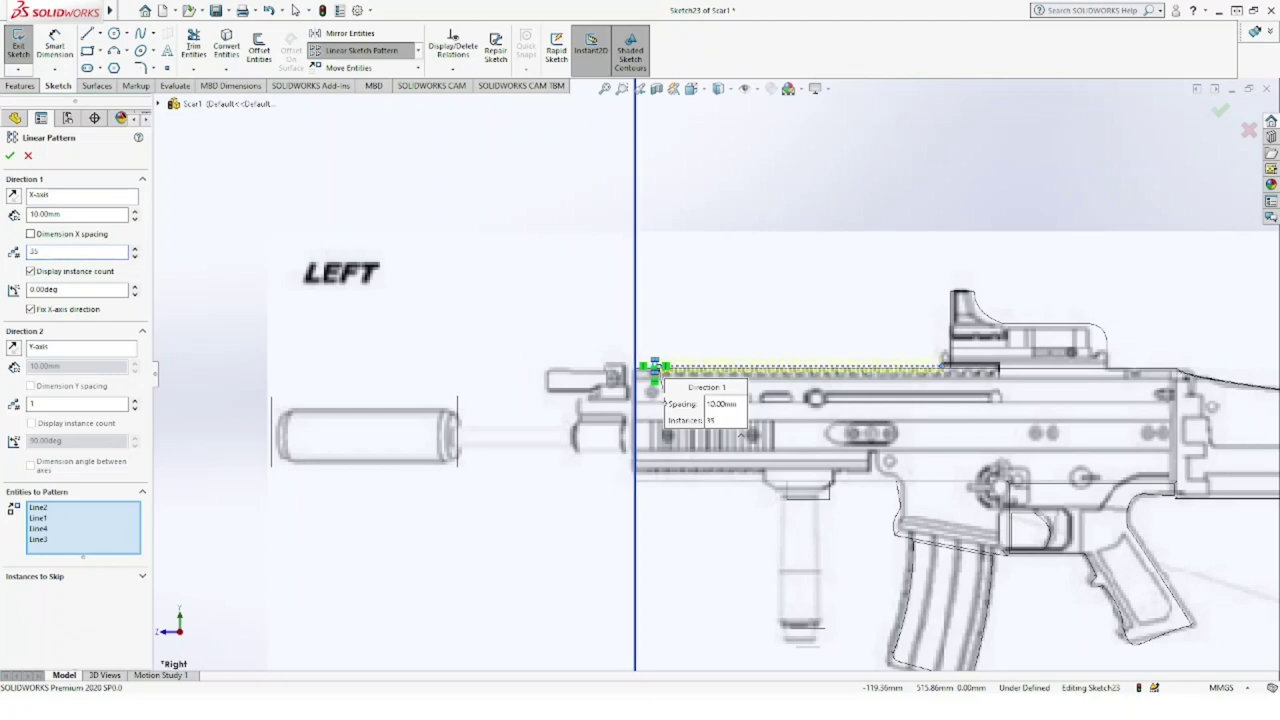
left_click(10, 156)
Step: Extrude-cut the patterned slots Through All - Both, previewing on the shaded model
left_click(20, 86)
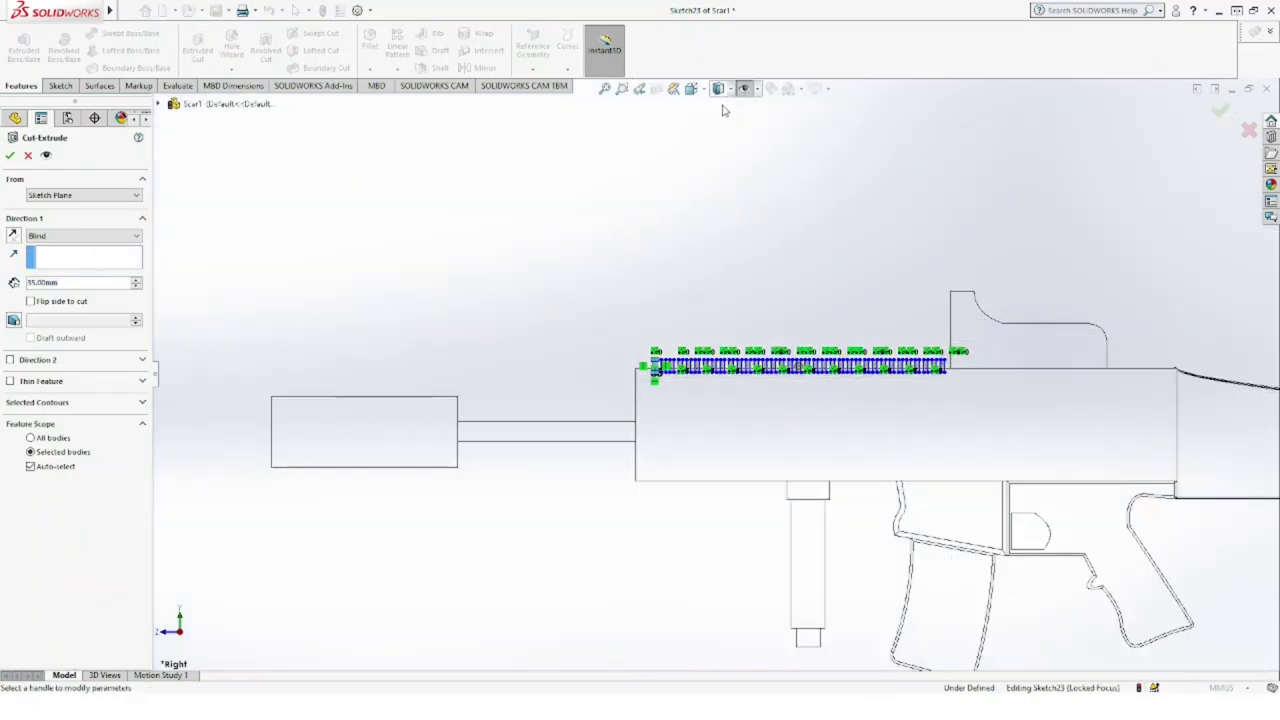
left_click(725, 112)
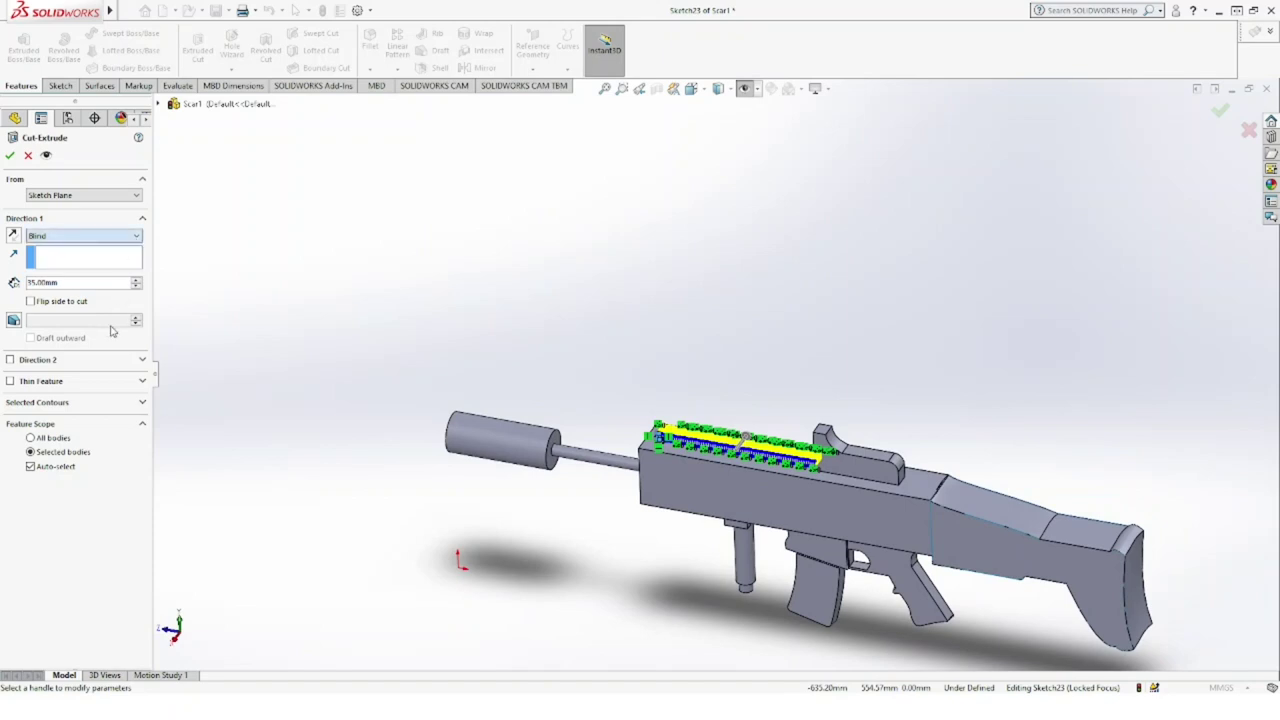
key("m")
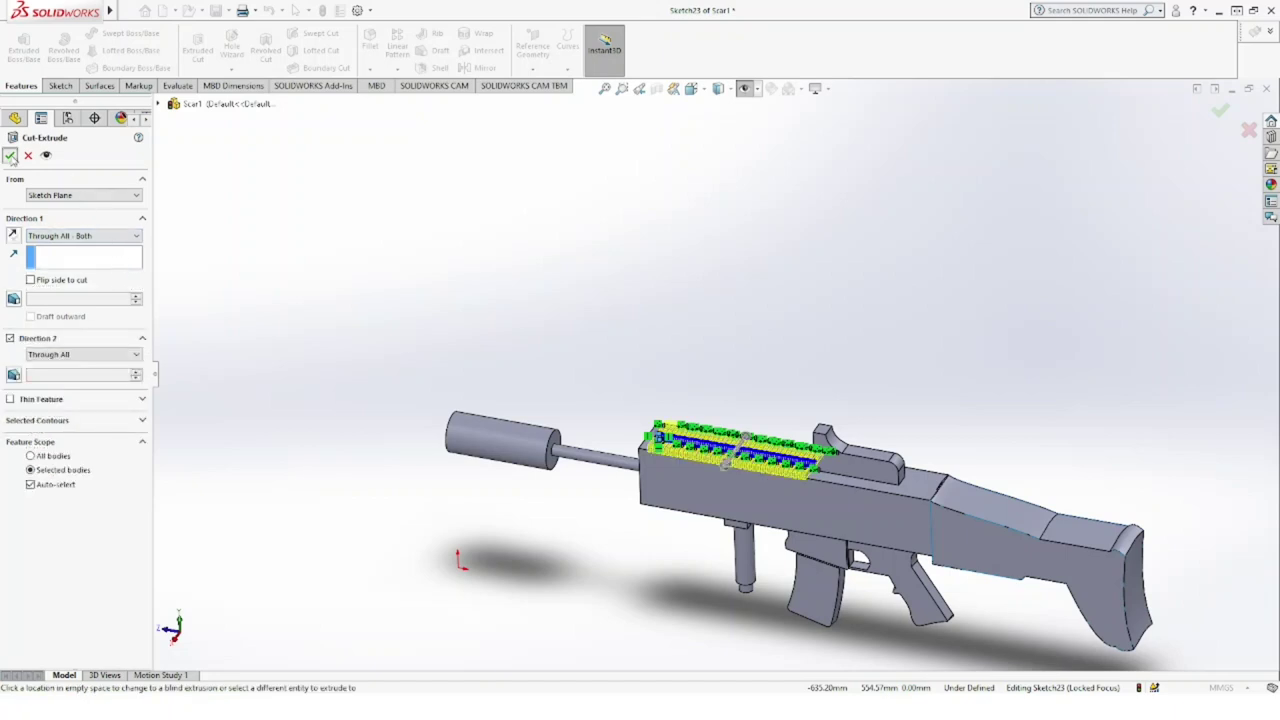
Step: Confirm the slot cut, inspect it, and view the rifle from the right side
key("Return")
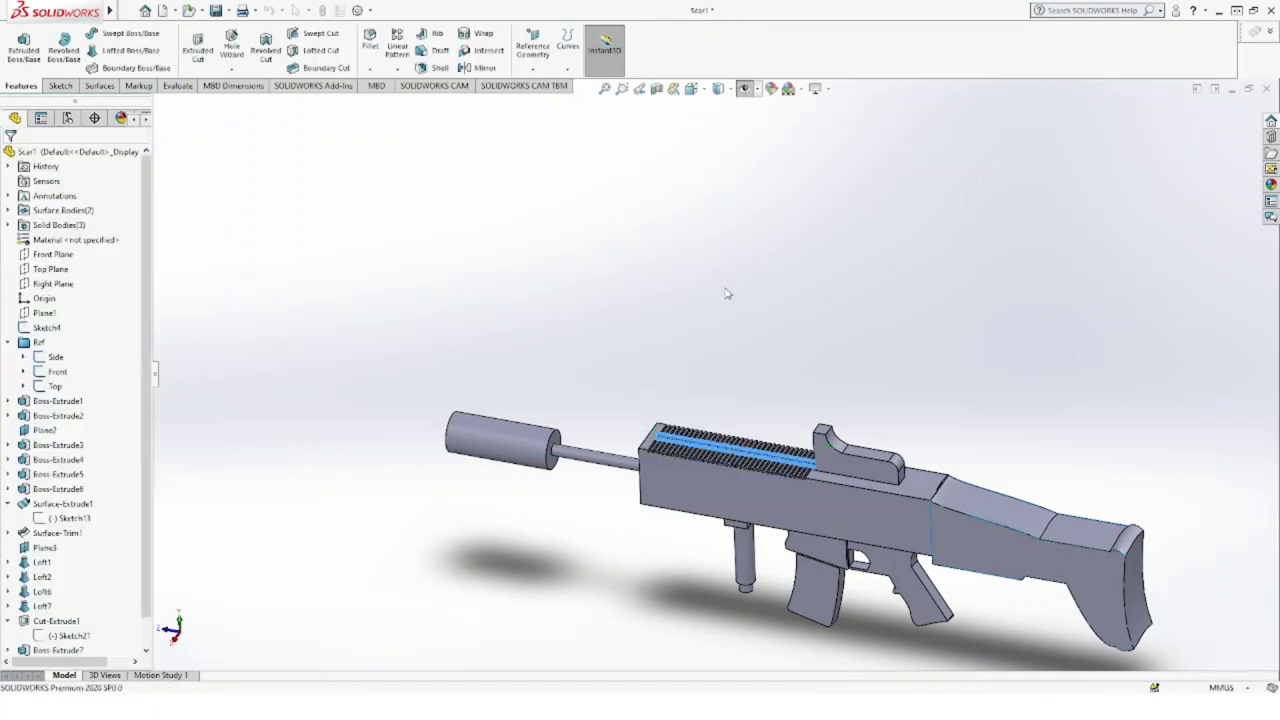
scroll(729, 300, "up", 5)
mouse_move(734, 308)
middle_mouse_down()
mouse_move(728, 349)
mouse_move(822, 259)
mouse_move(771, 297)
middle_mouse_up()
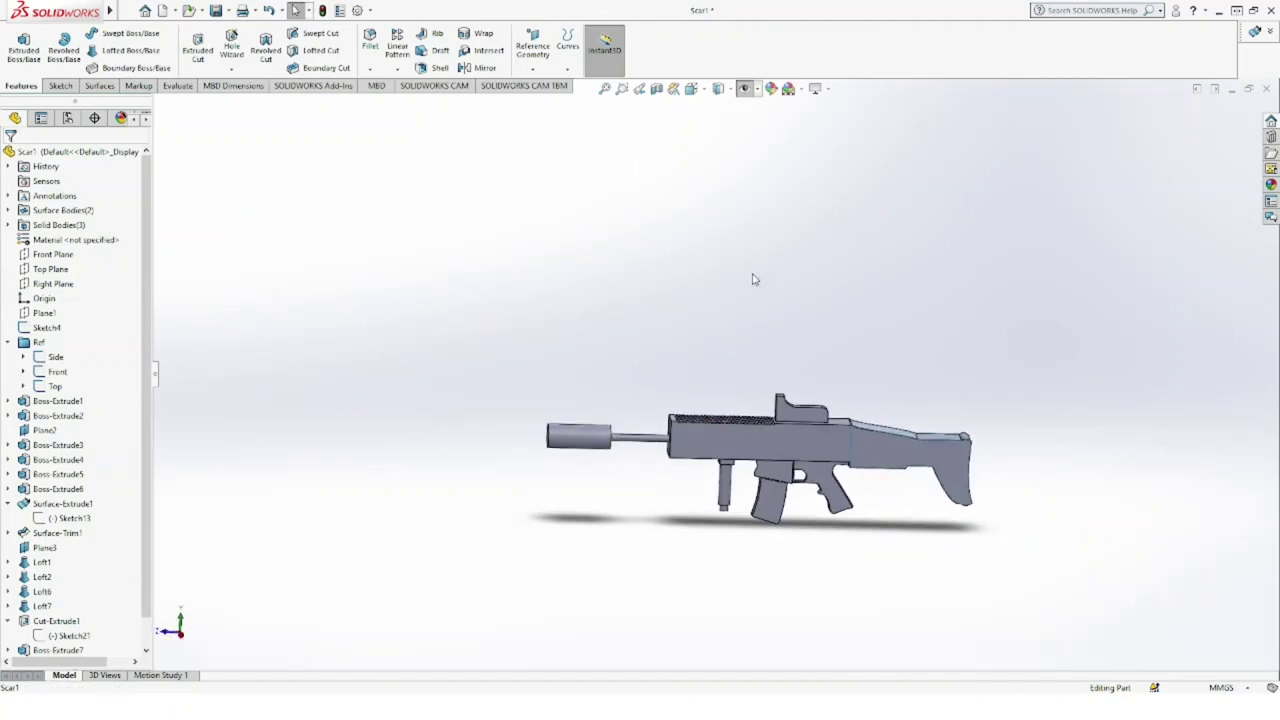
left_click(692, 95)
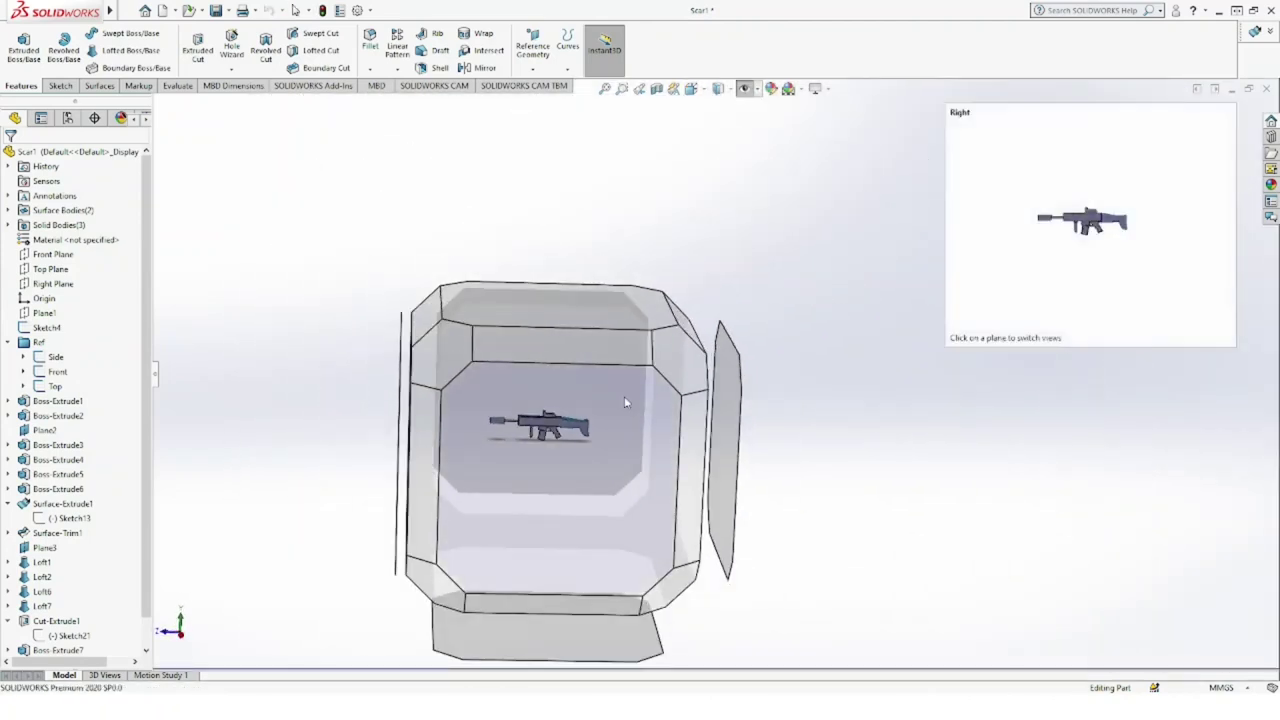
left_click(624, 396)
scroll(759, 385, "down", 3)
scroll(757, 386, "down", 2)
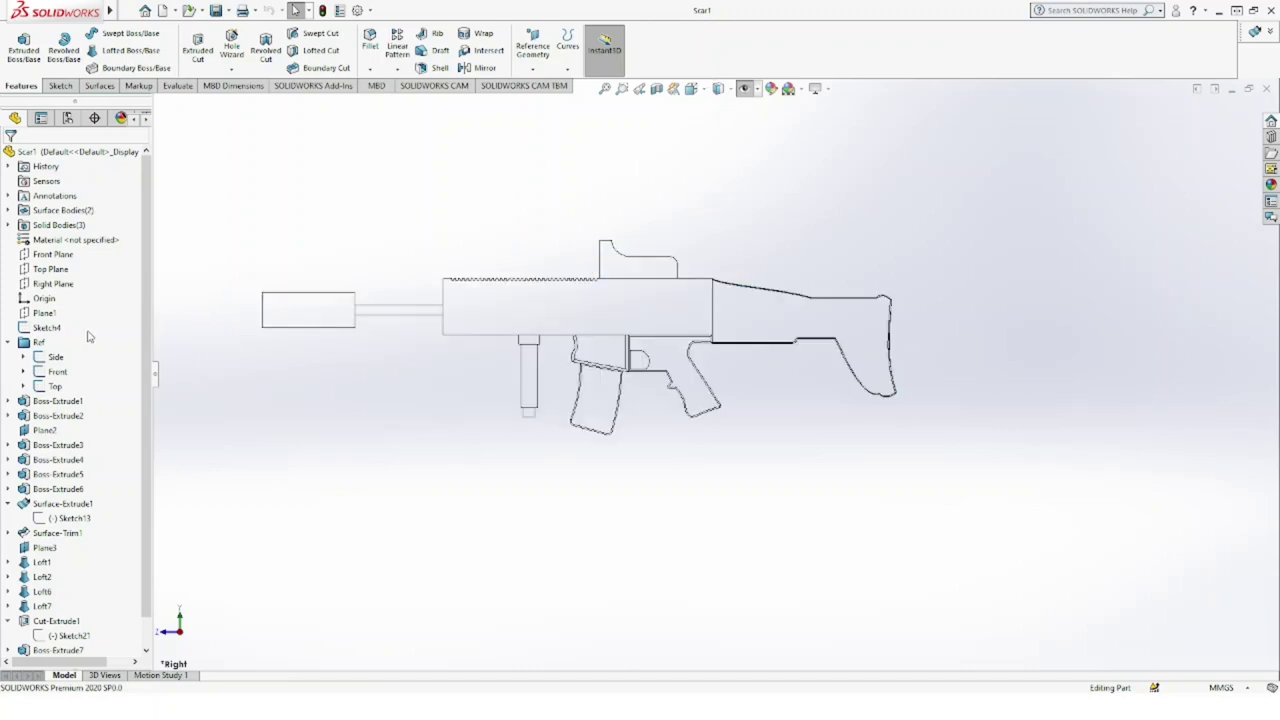
Step: Show the blueprint pictures, hide Plane2, and select the Right Plane
left_click(746, 90)
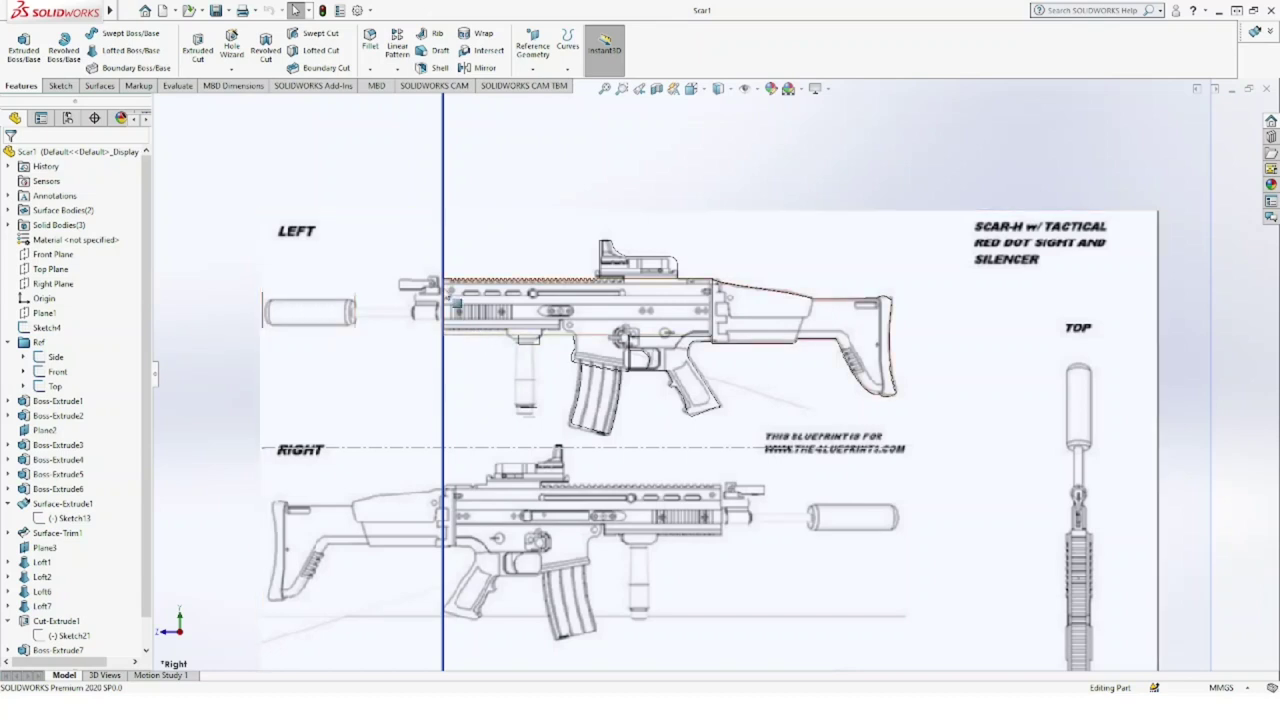
left_click(443, 246)
left_click(520, 210)
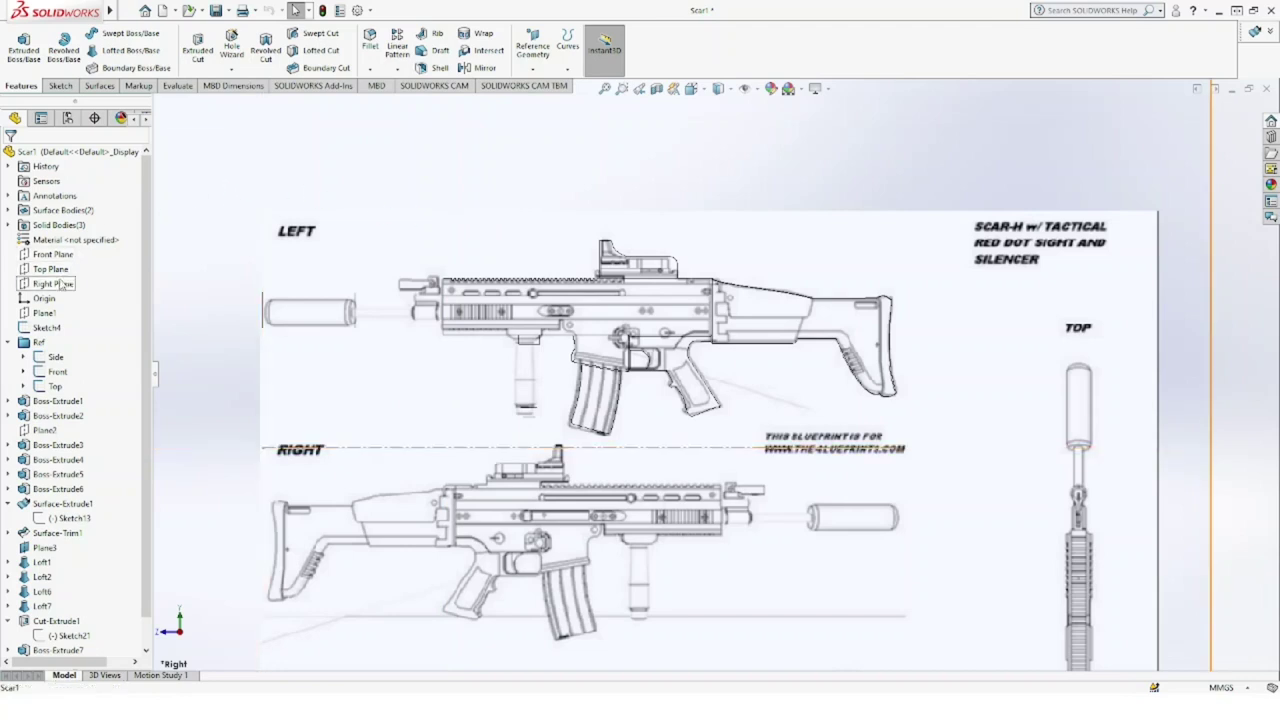
left_click(55, 284)
Step: Start Sketch24 on the Right Plane and trace vertical and horizontal lines under the receiver front
left_click(78, 272)
key("l")
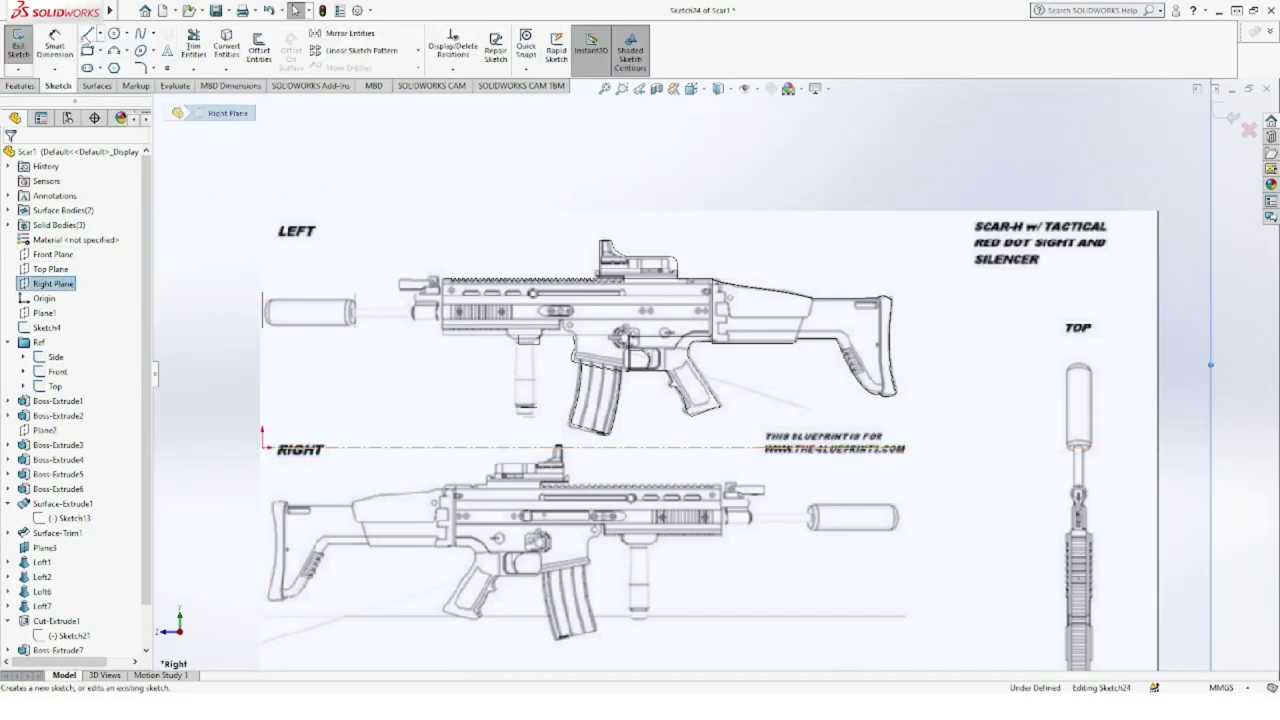
left_click(441, 281)
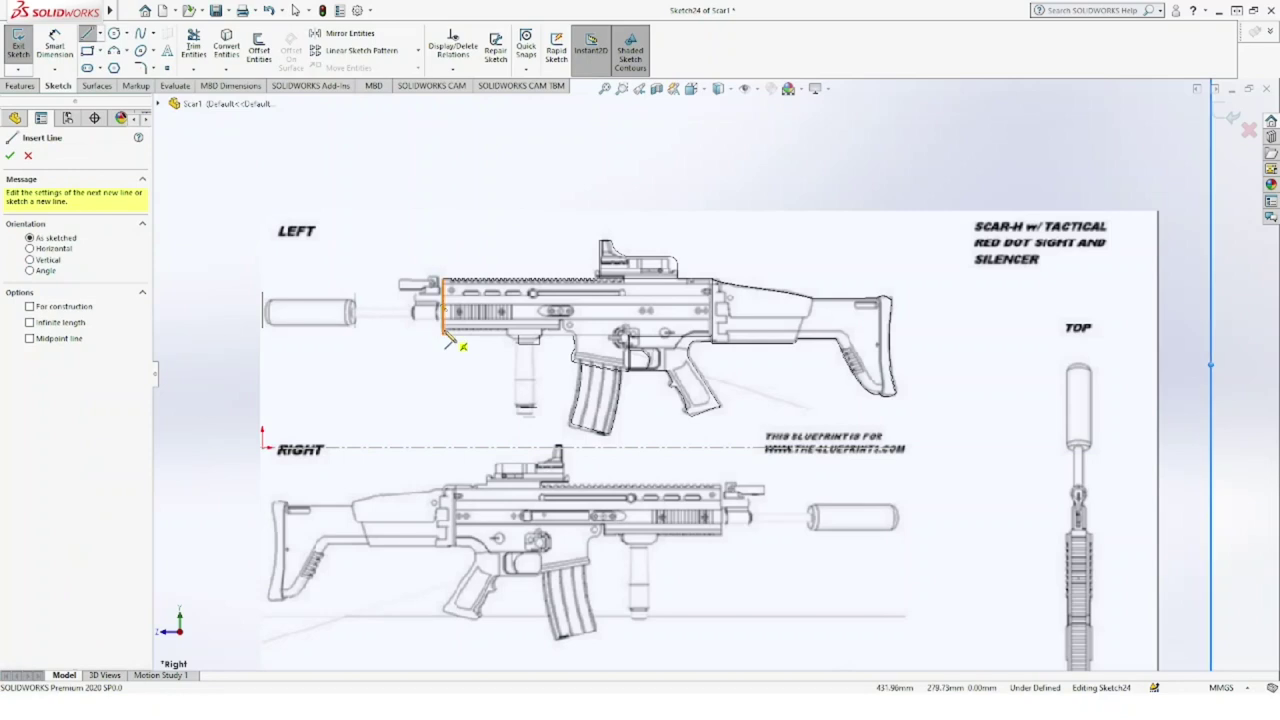
left_click(444, 337)
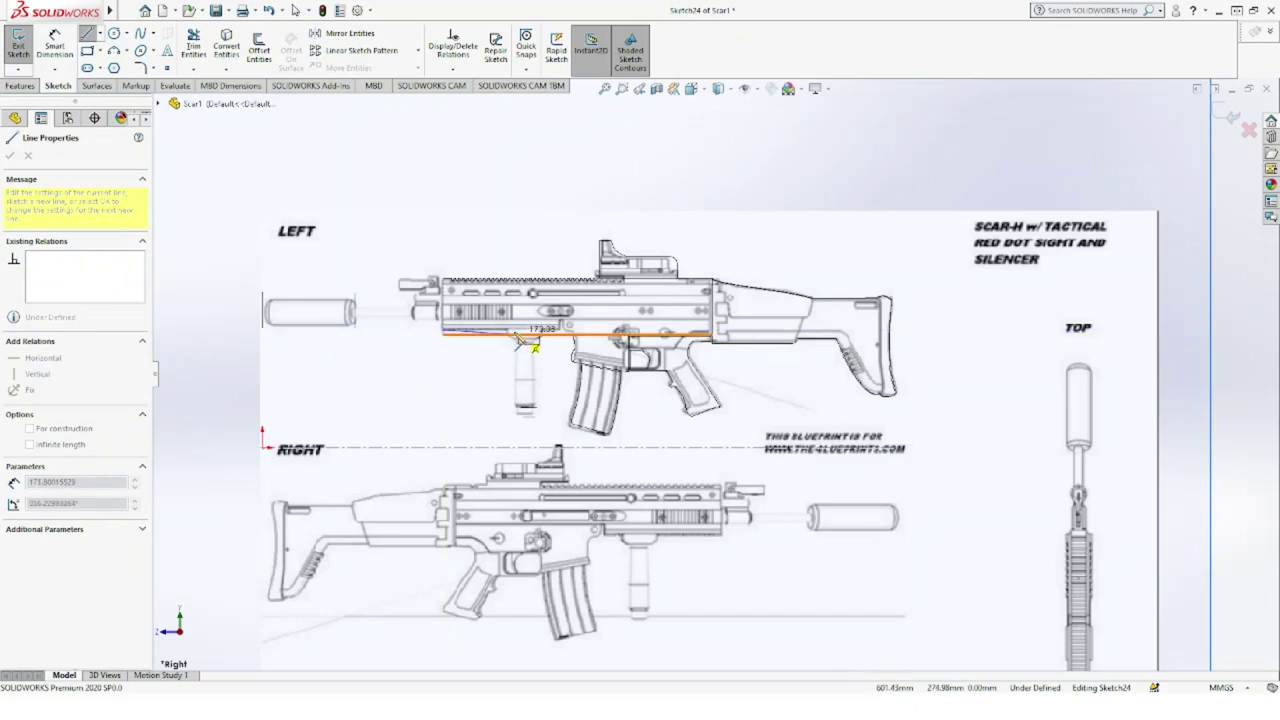
left_click(514, 334)
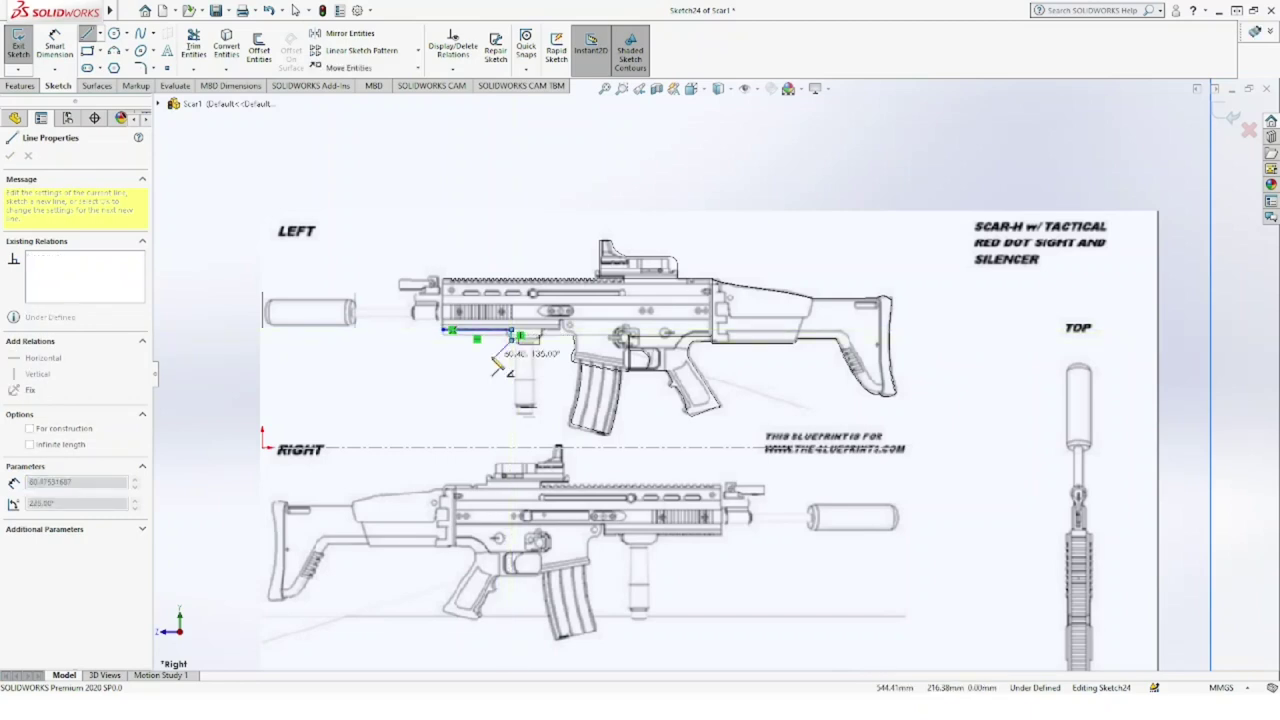
key("Escape")
key("Escape")
scroll(540, 333, "down", 1)
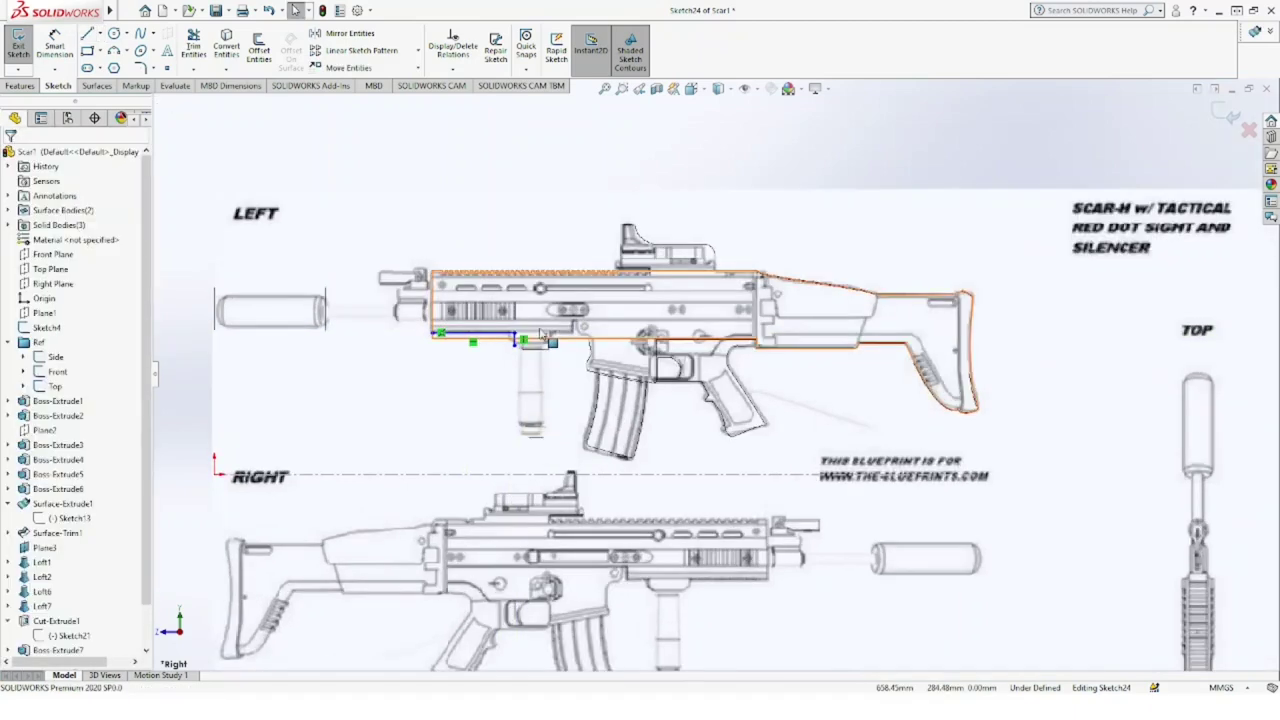
scroll(540, 333, "down", 3)
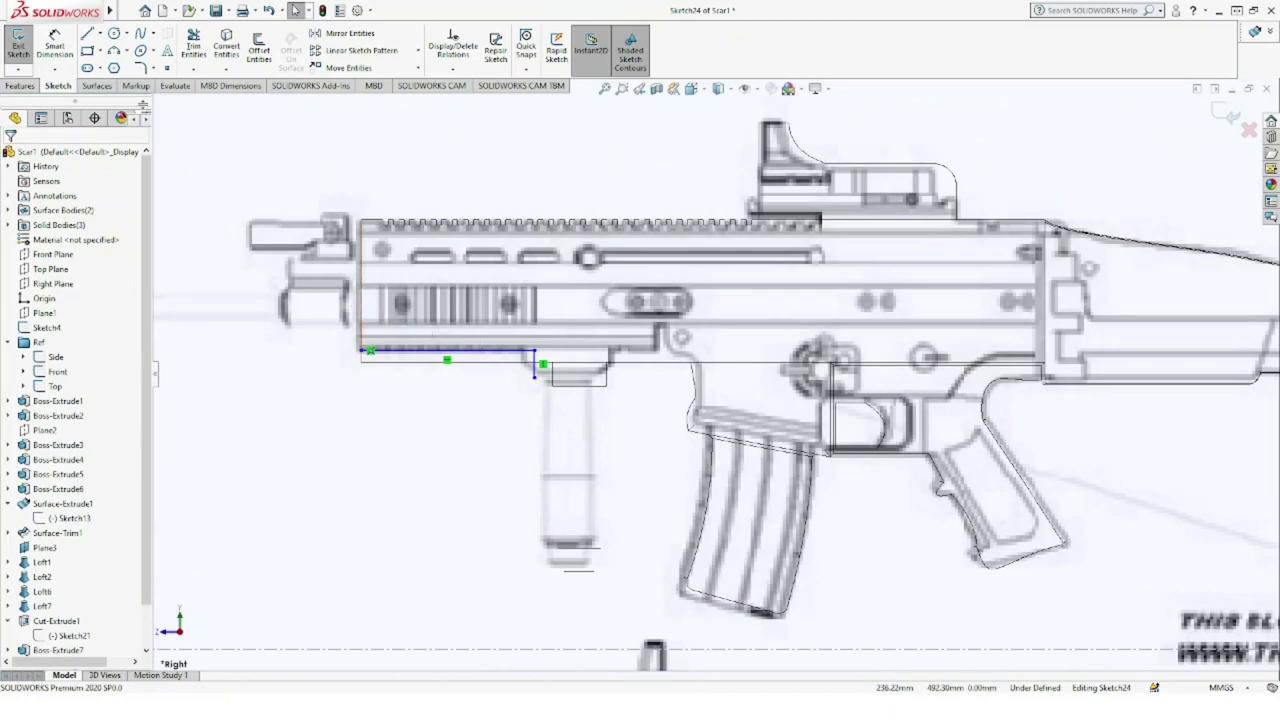
left_click(363, 349)
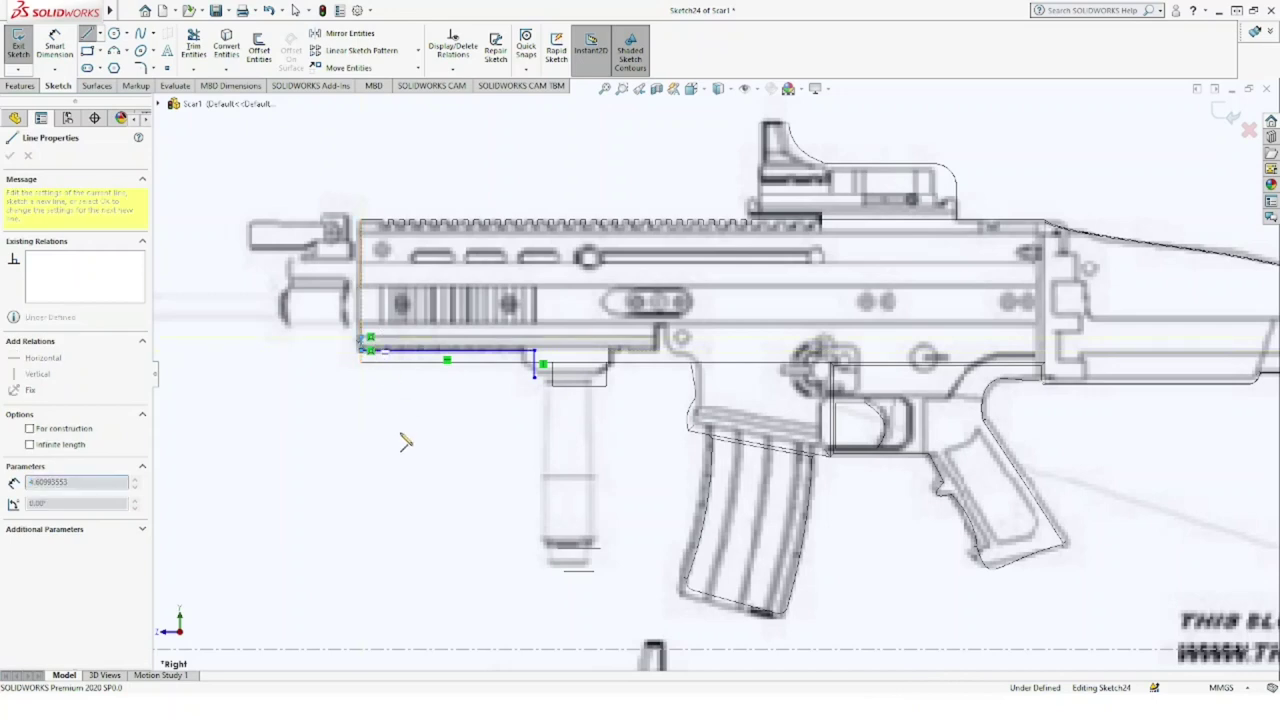
key("Escape")
key("Escape")
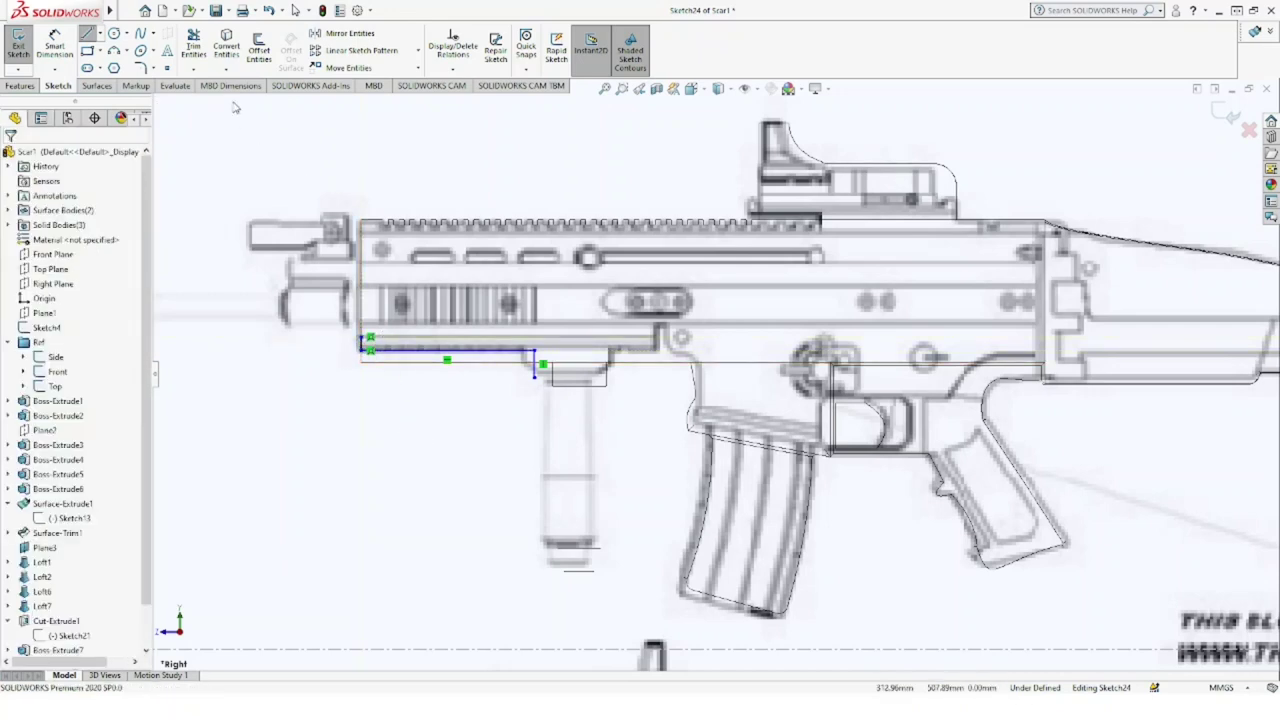
left_click(141, 68)
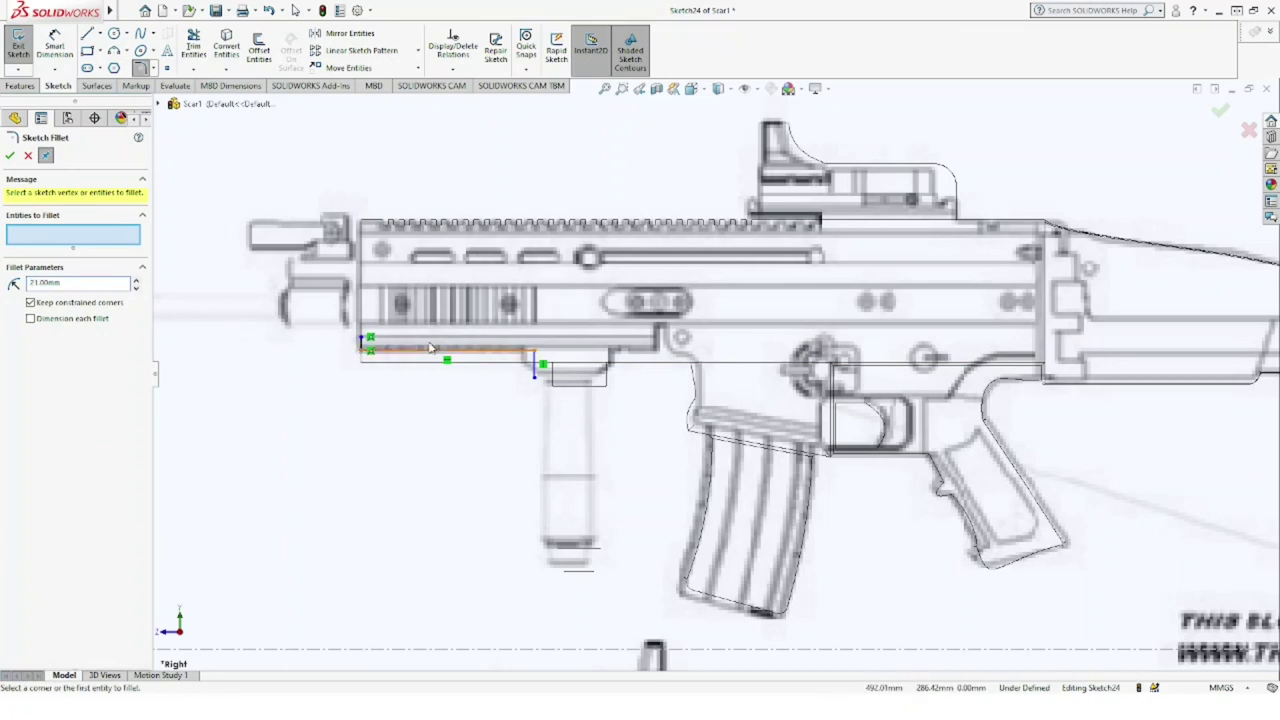
Step: Round the sketch's front corner with an 11 mm fillet
scroll(362, 340, "down", 1)
left_click(137, 288)
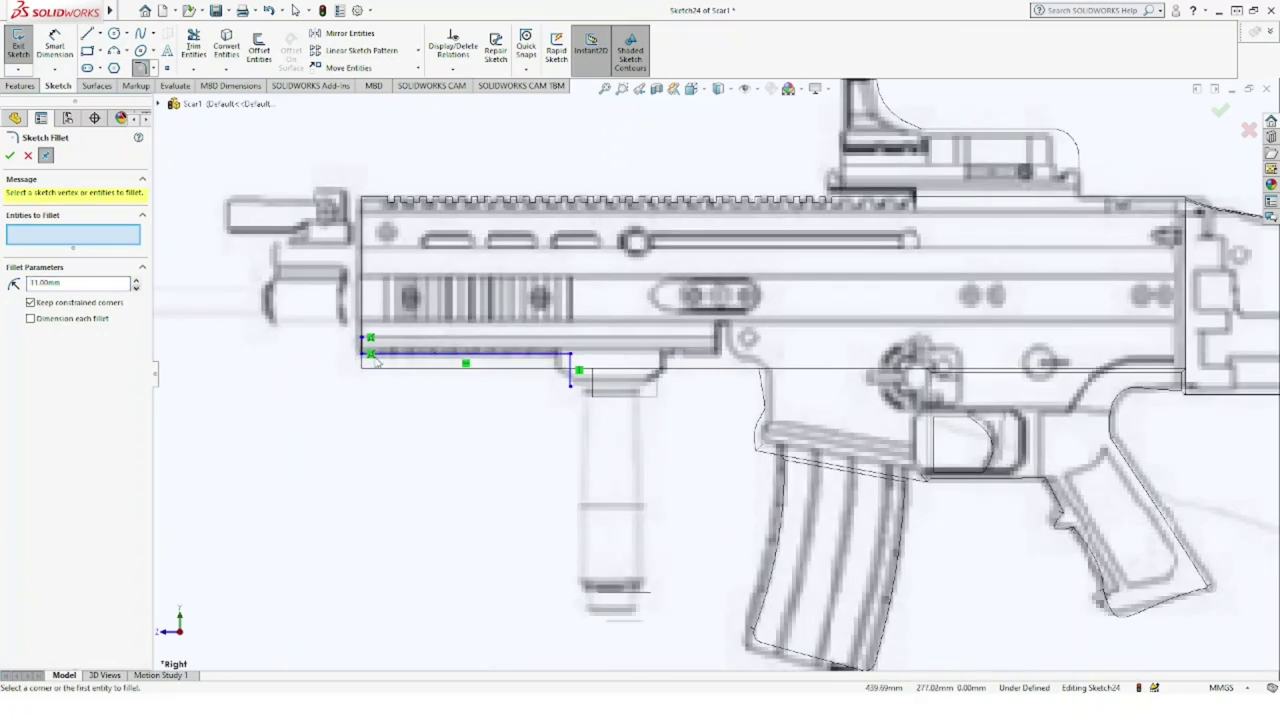
left_click(364, 355)
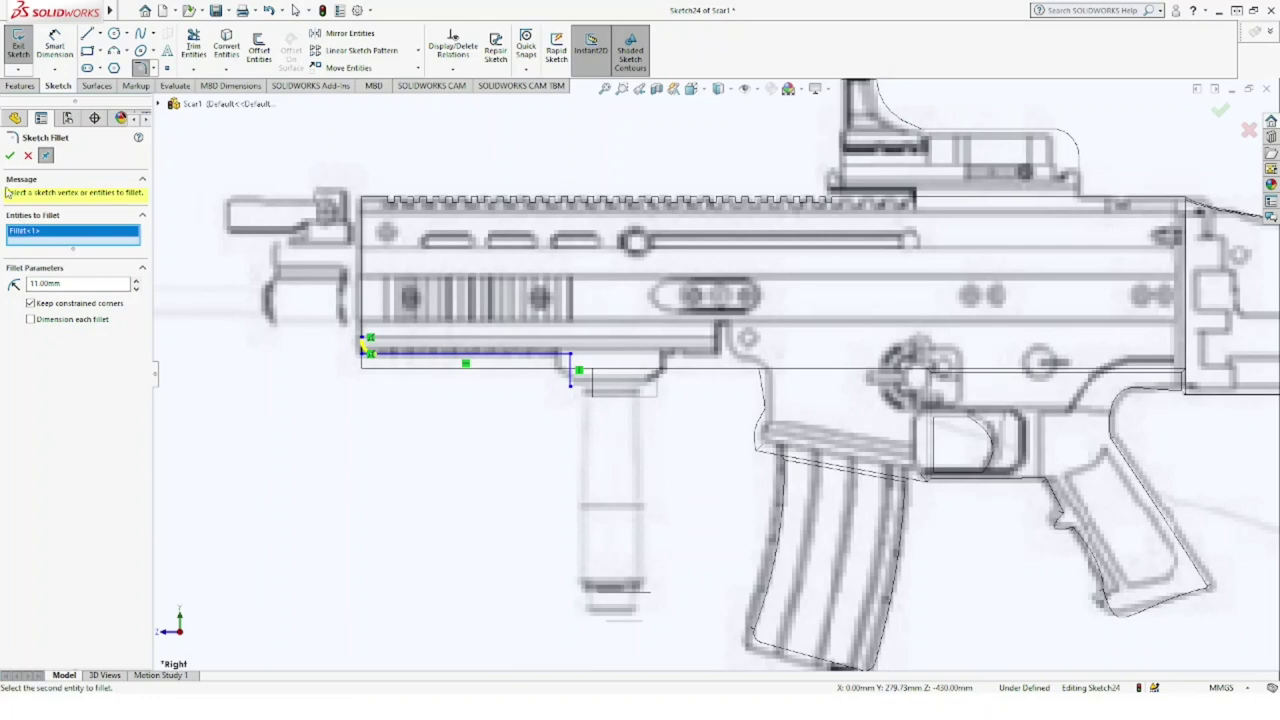
left_click(9, 158)
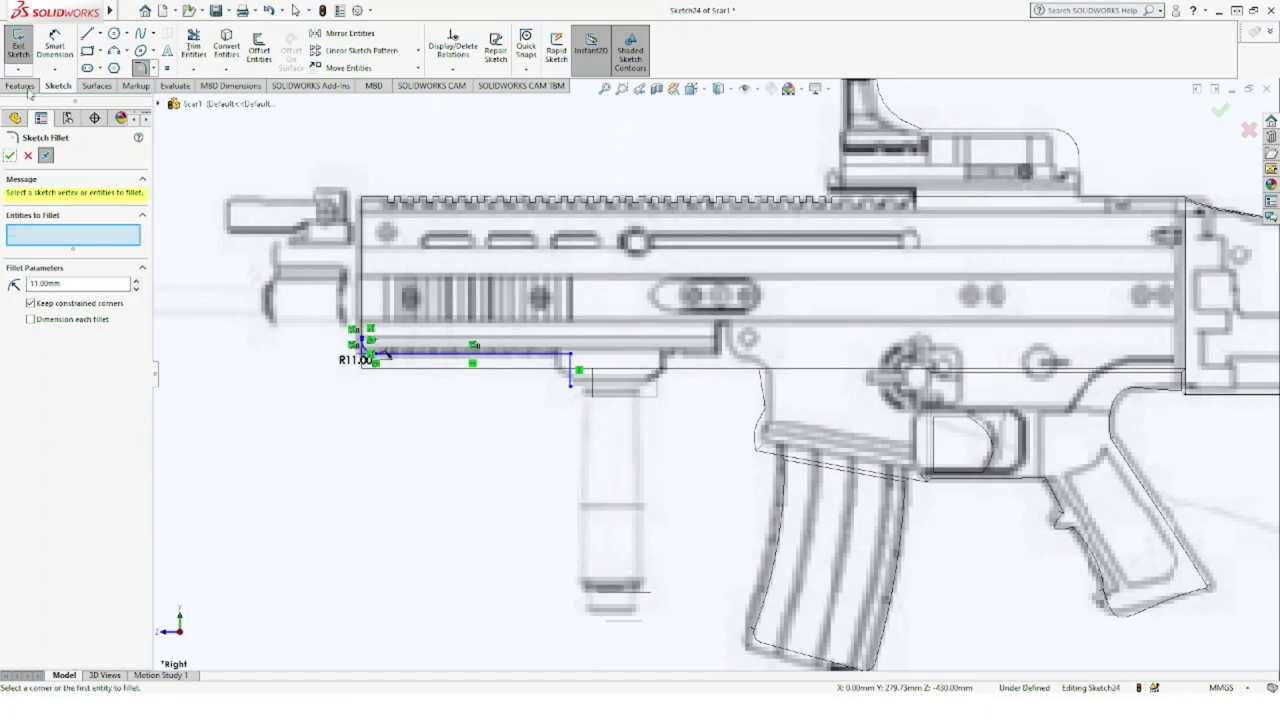
Step: Draw a downward line and a lower horizontal line beneath the handguard
key("l")
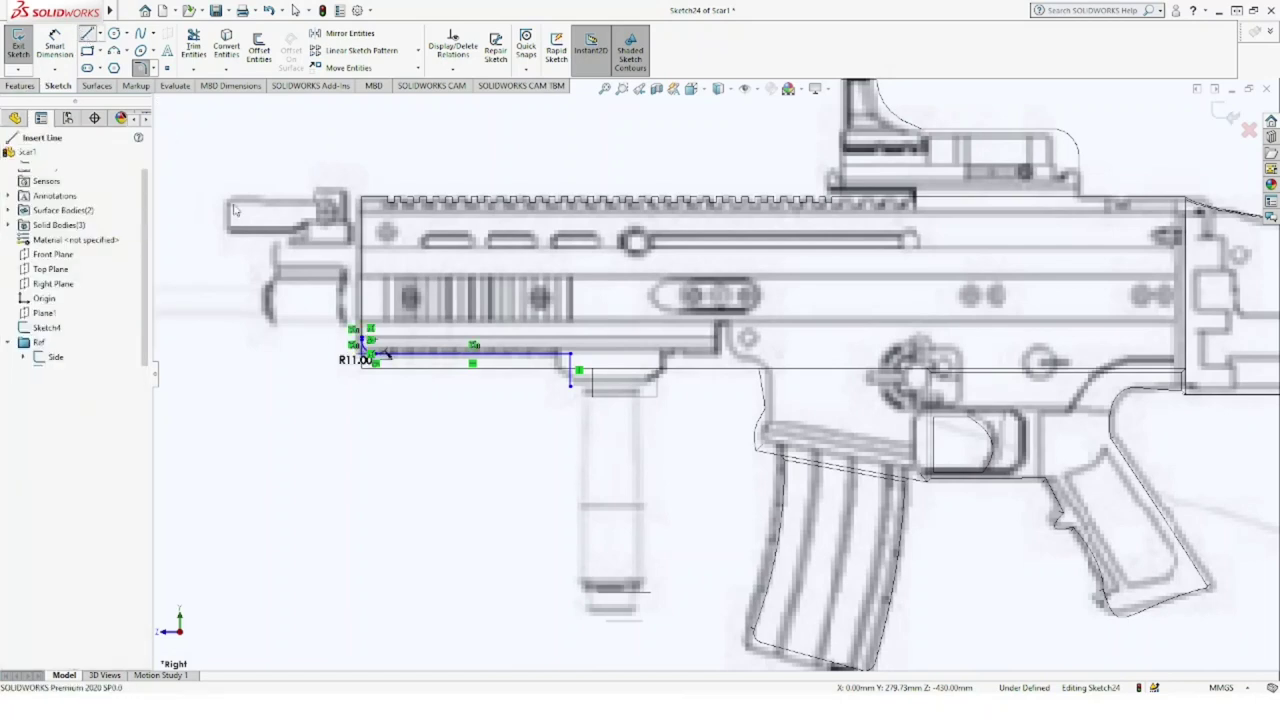
left_click(363, 343)
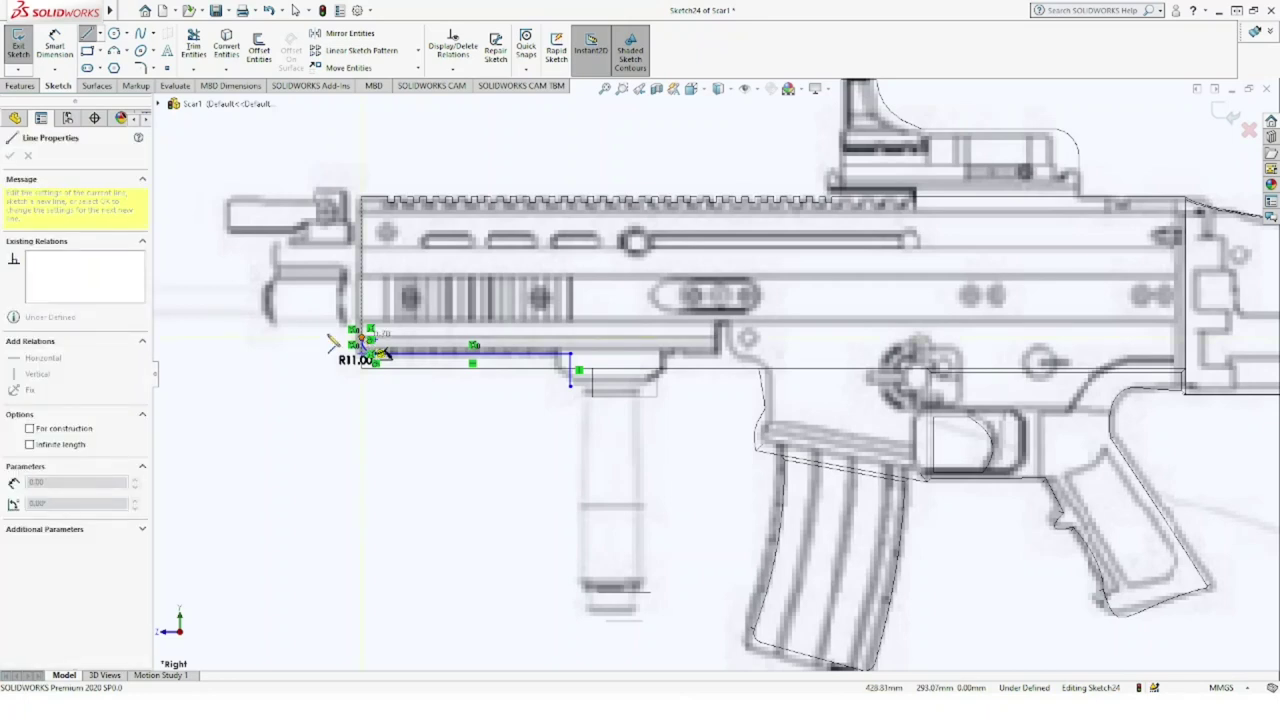
left_click(328, 403)
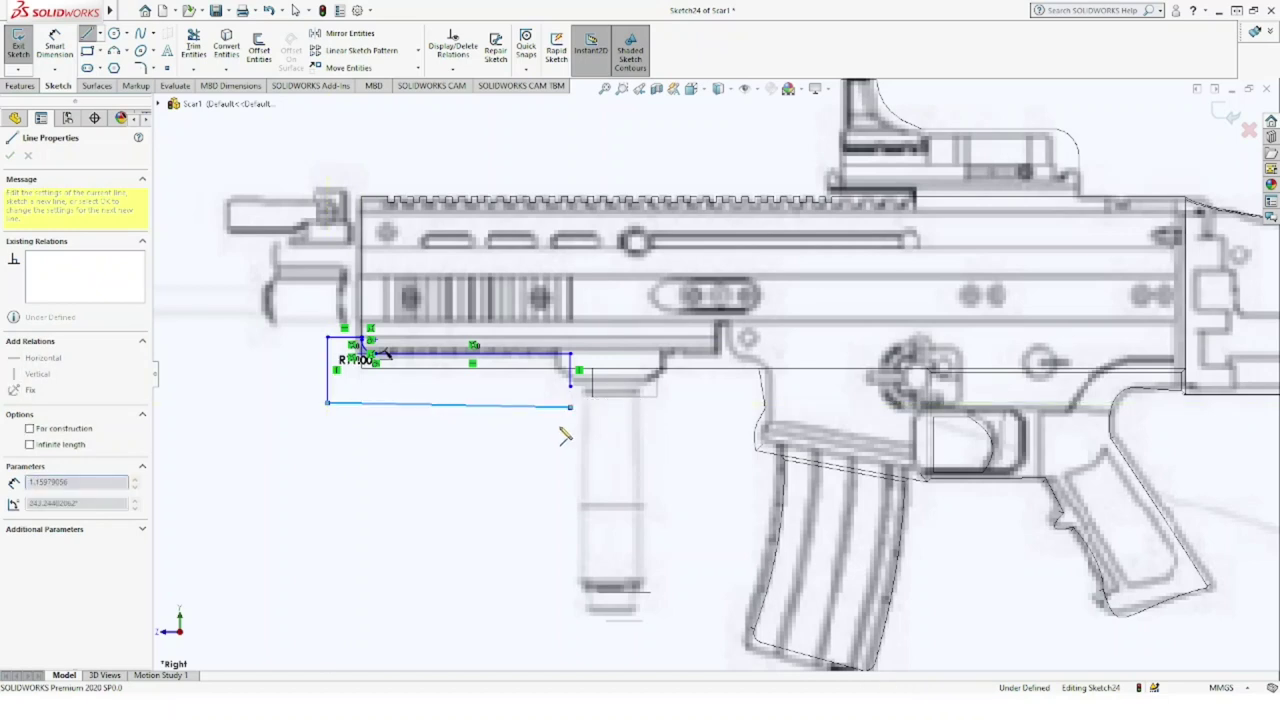
double_click(570, 407)
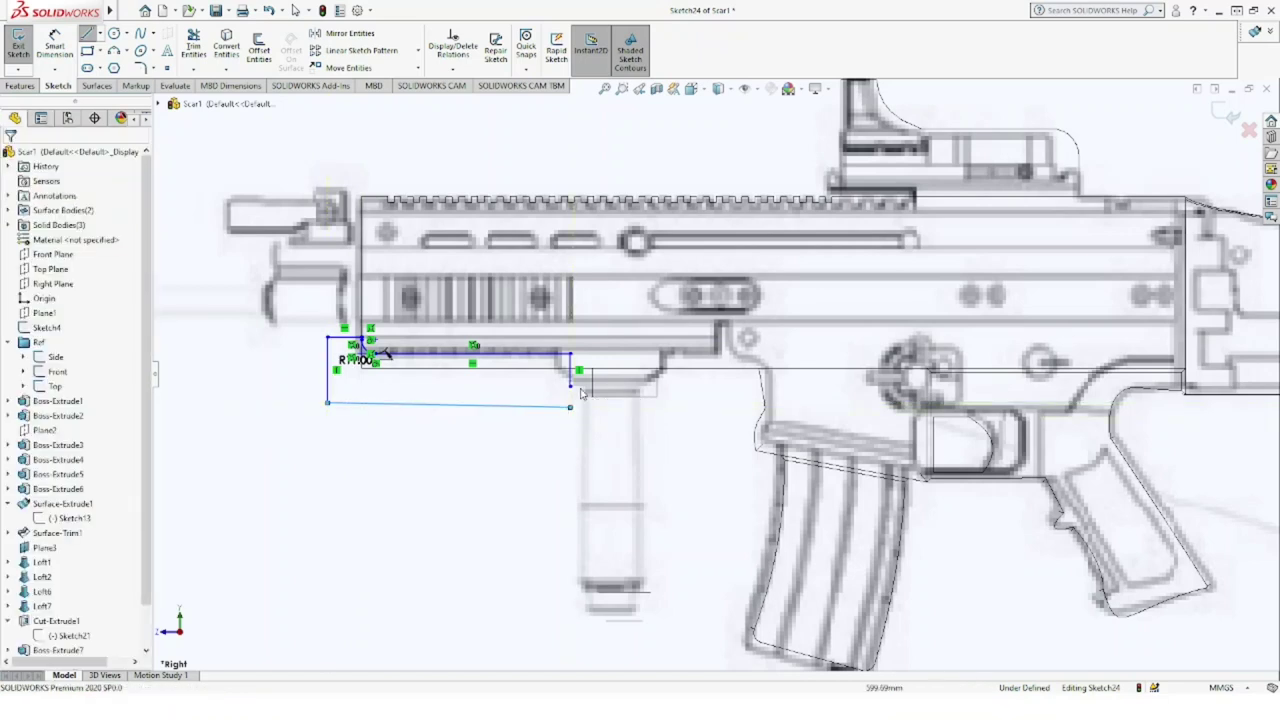
key("Escape")
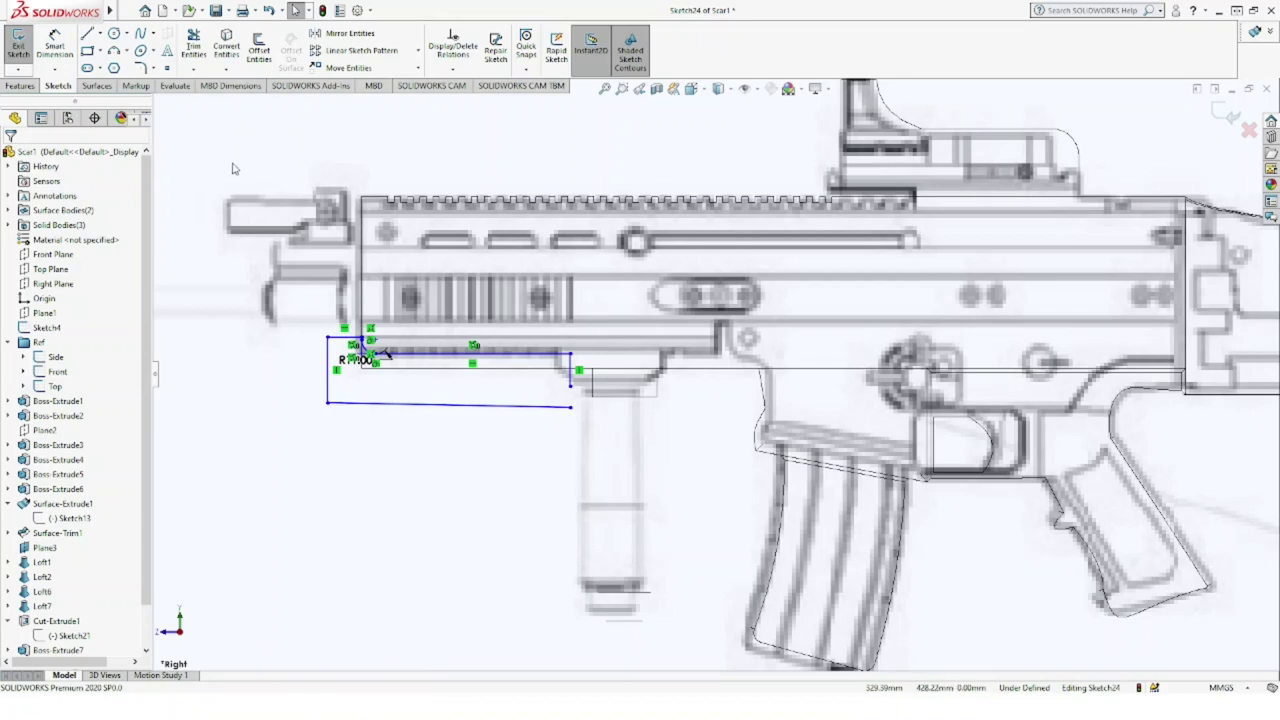
Step: Extend the lower line's right end and add a spline for the curved front corner
left_click(571, 387)
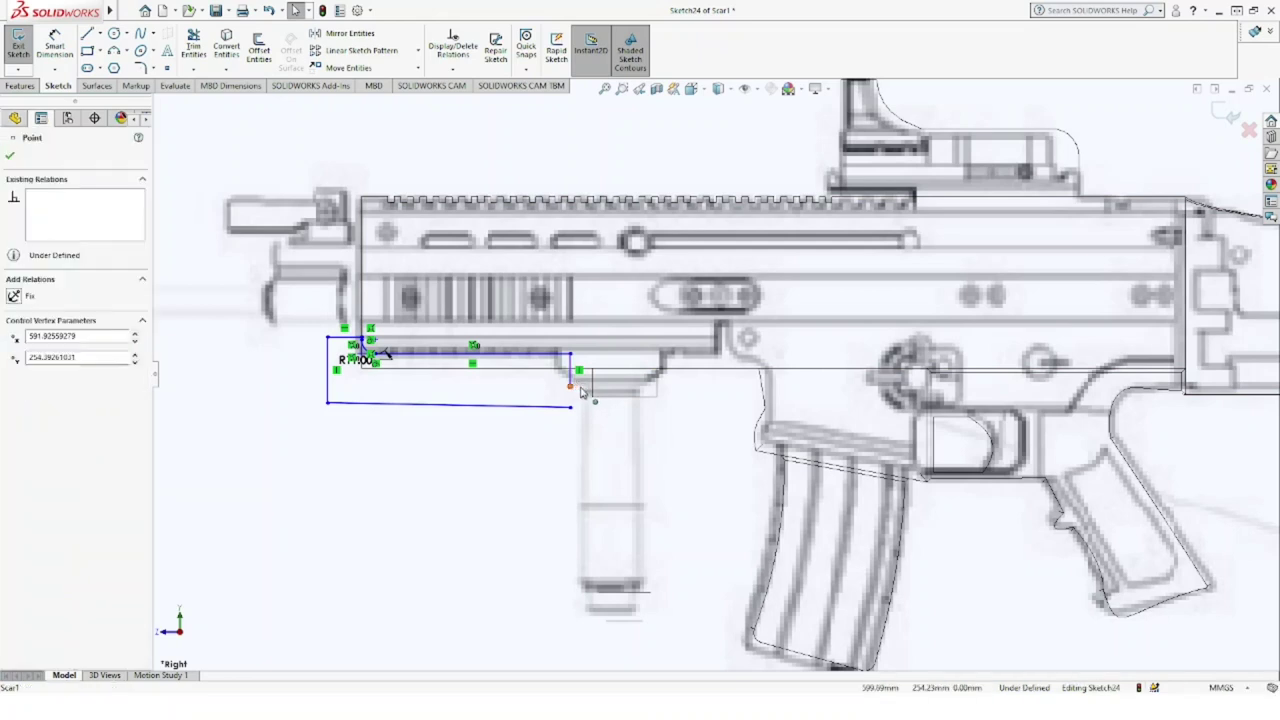
left_click_drag(586, 391, 583, 391)
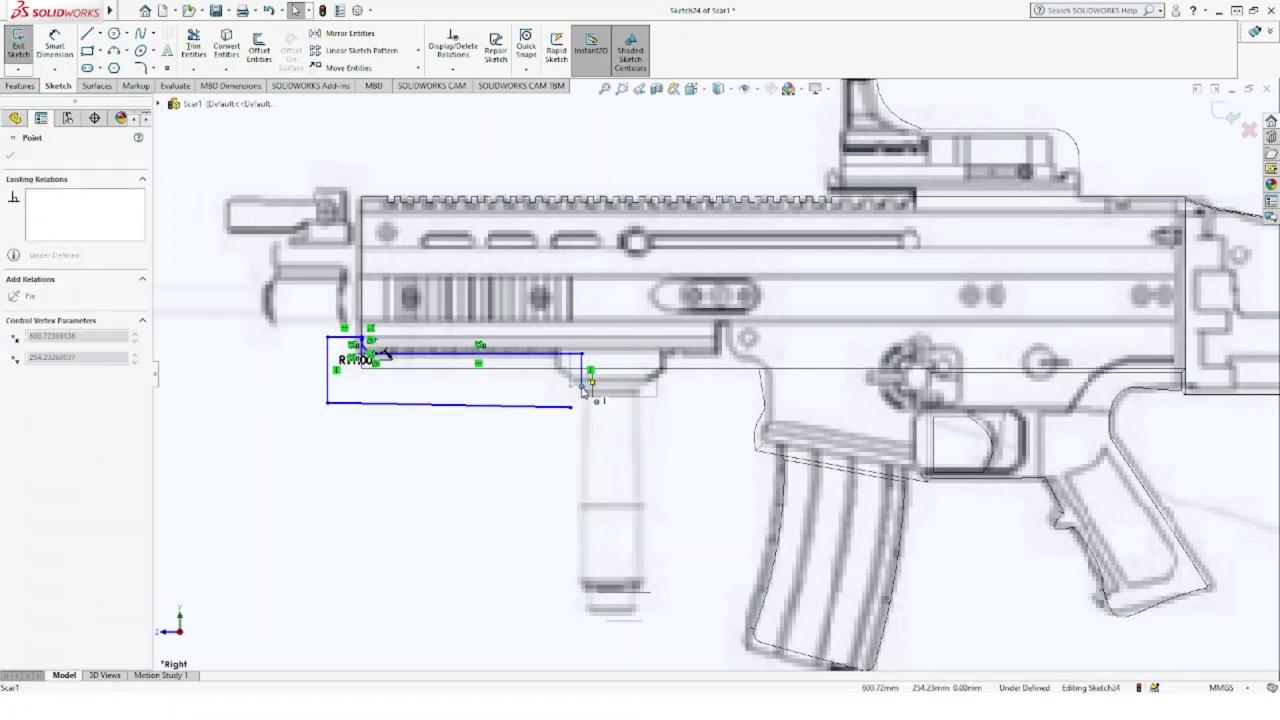
left_click_drag(583, 391, 583, 390)
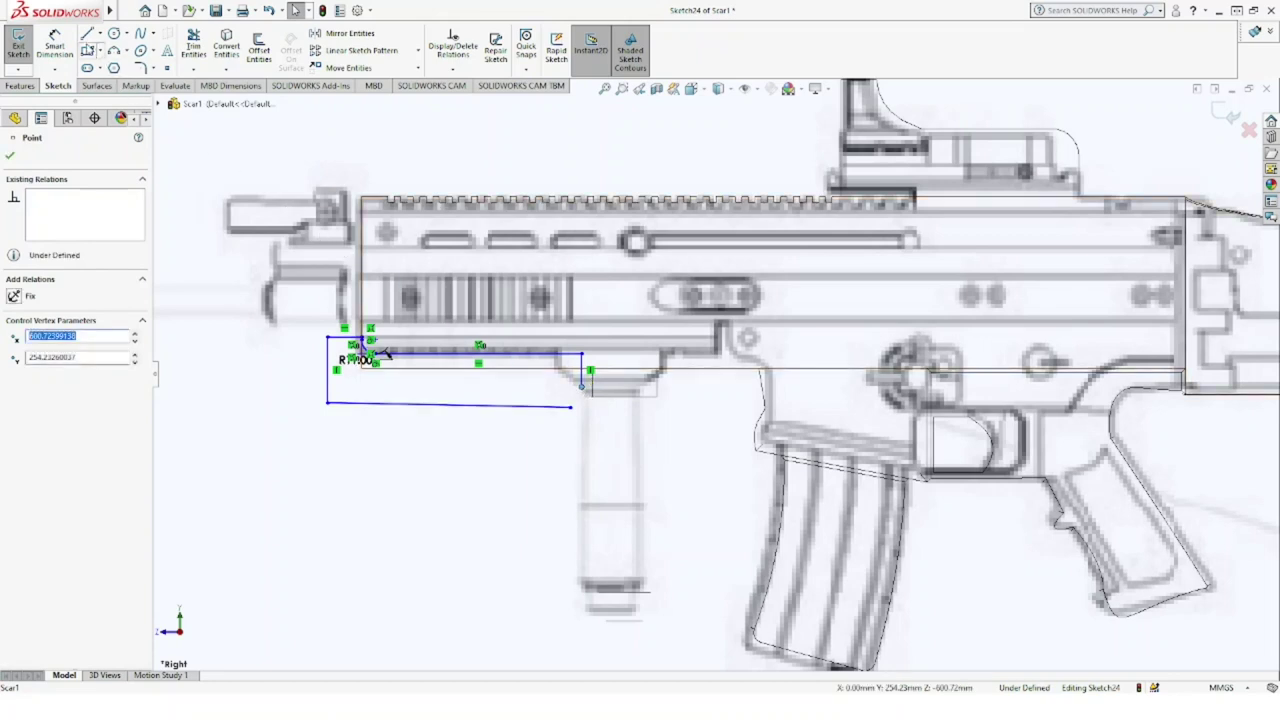
left_click(140, 33)
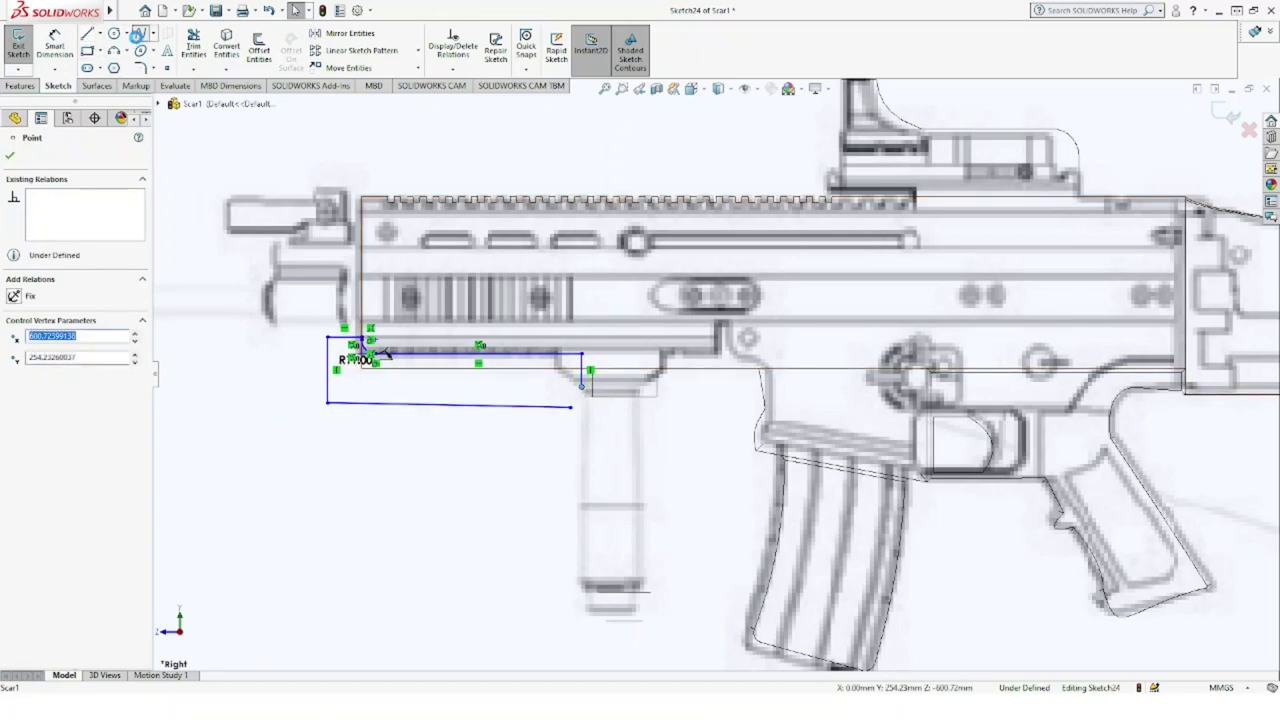
left_click(571, 358)
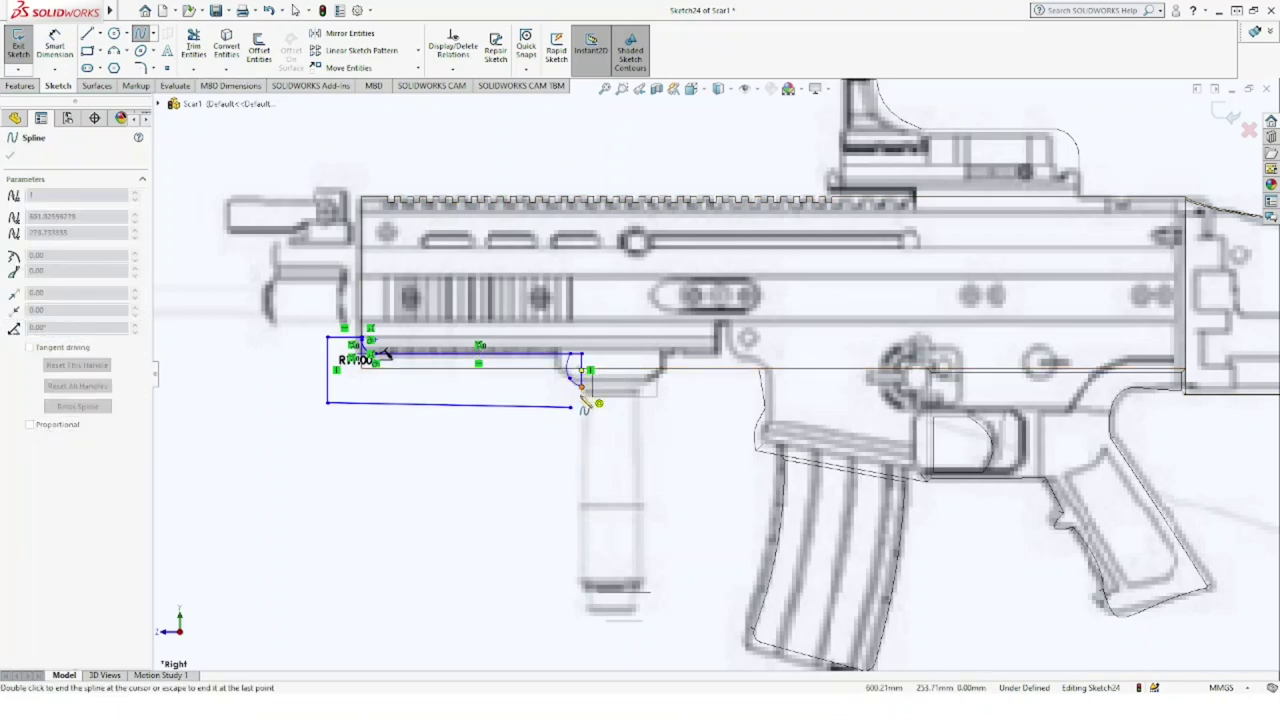
key("Escape")
key("Escape")
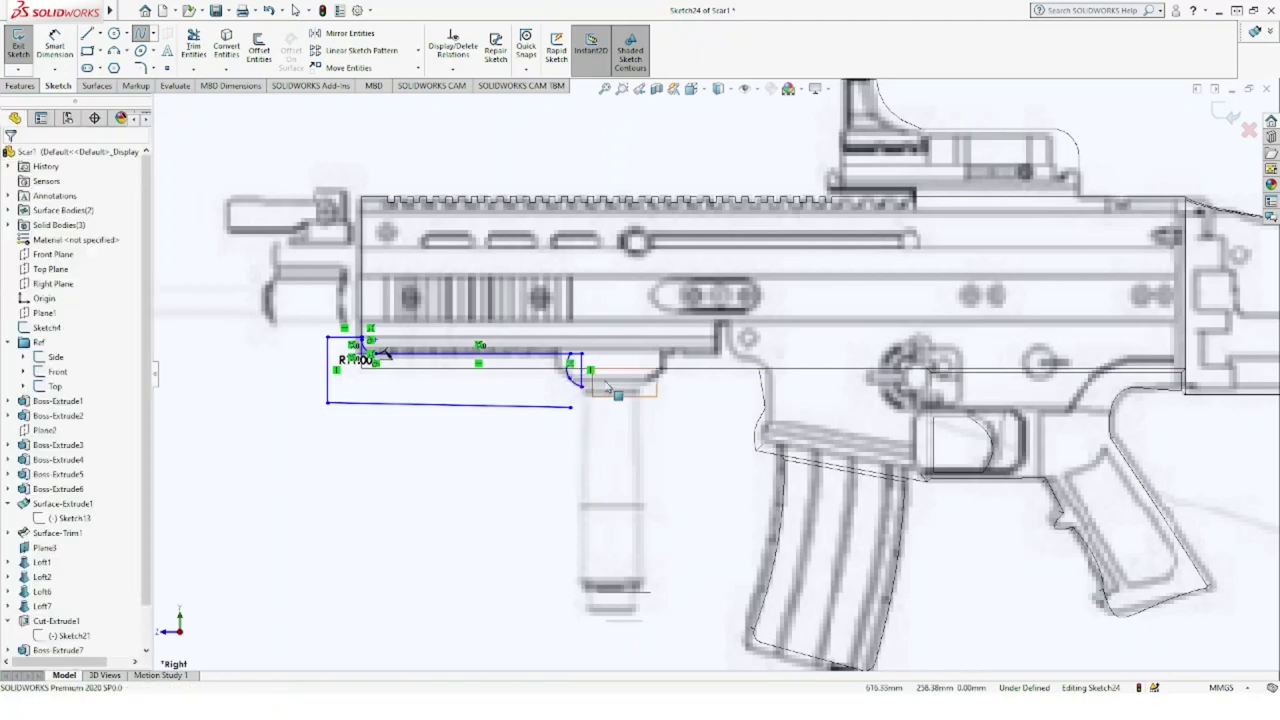
scroll(609, 377, "down", 2)
scroll(609, 377, "down", 2)
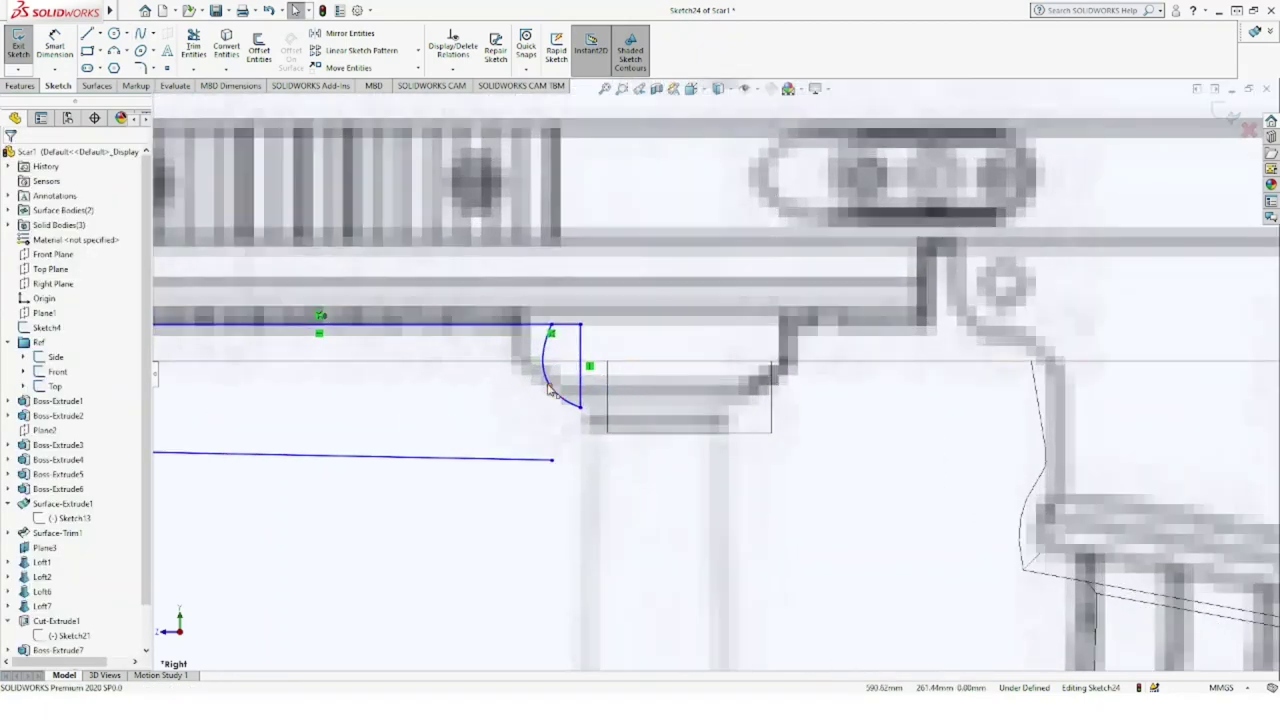
left_click(549, 388)
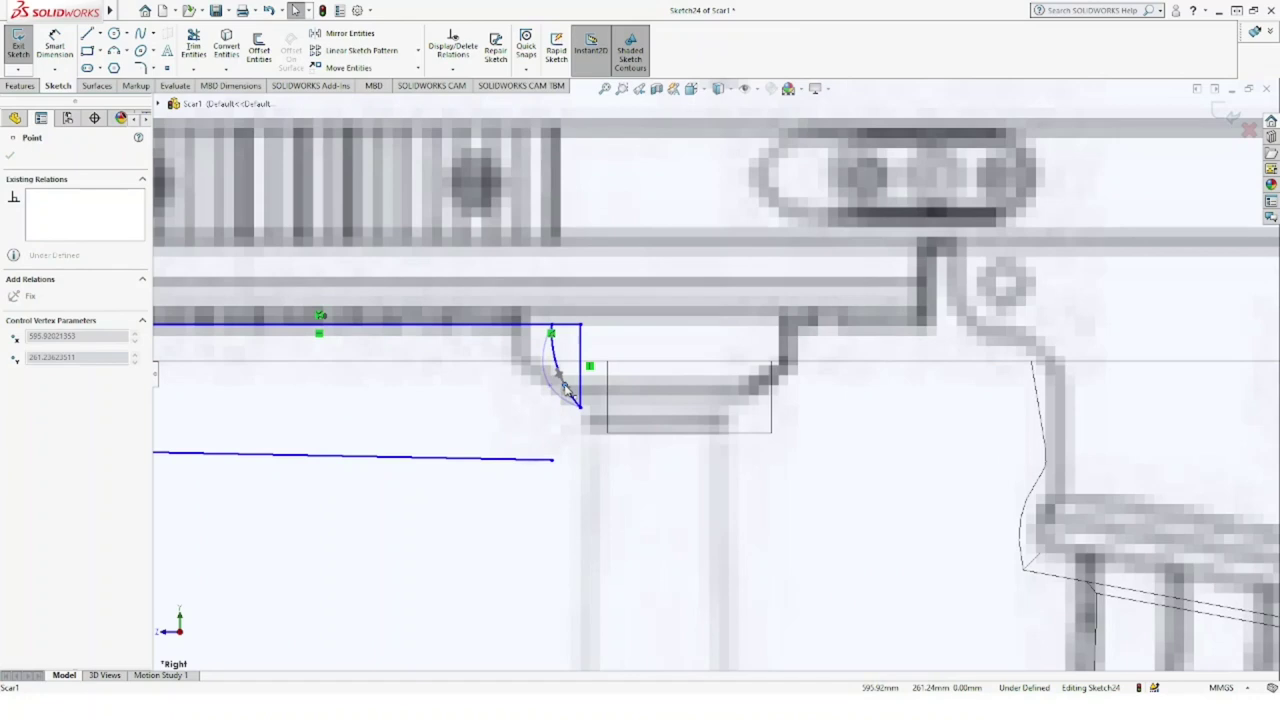
Step: Trim the leftover vertical line and pull the spline's end down to the rail corner
left_click(193, 45)
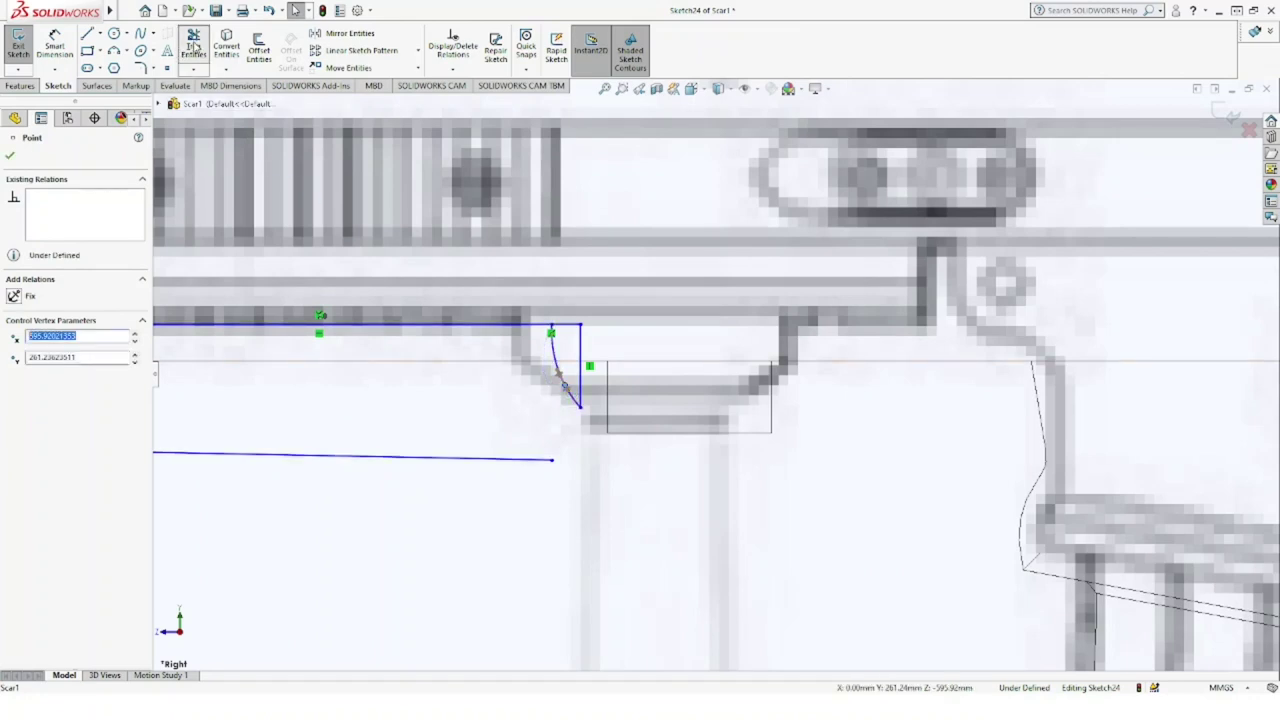
left_click(580, 365)
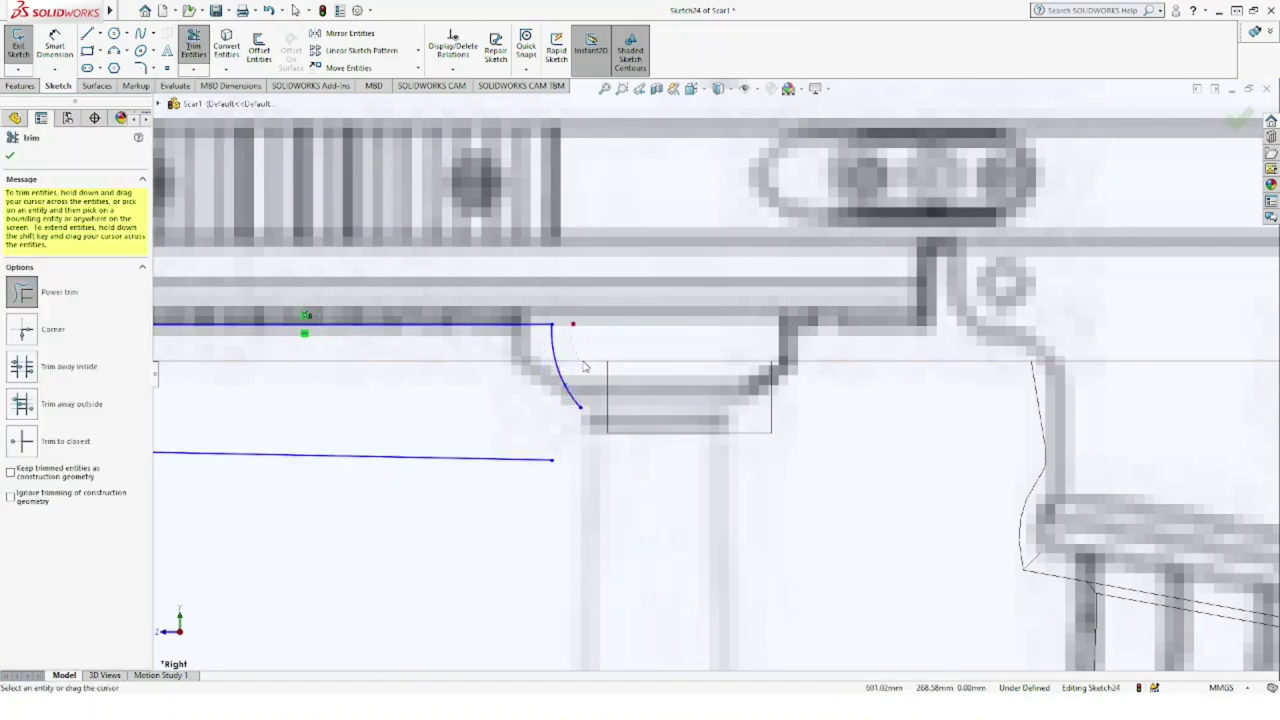
left_click(10, 156)
left_click(597, 421)
mouse_move(597, 421)
left_mouse_down()
mouse_move(607, 434)
mouse_move(580, 453)
left_mouse_up()
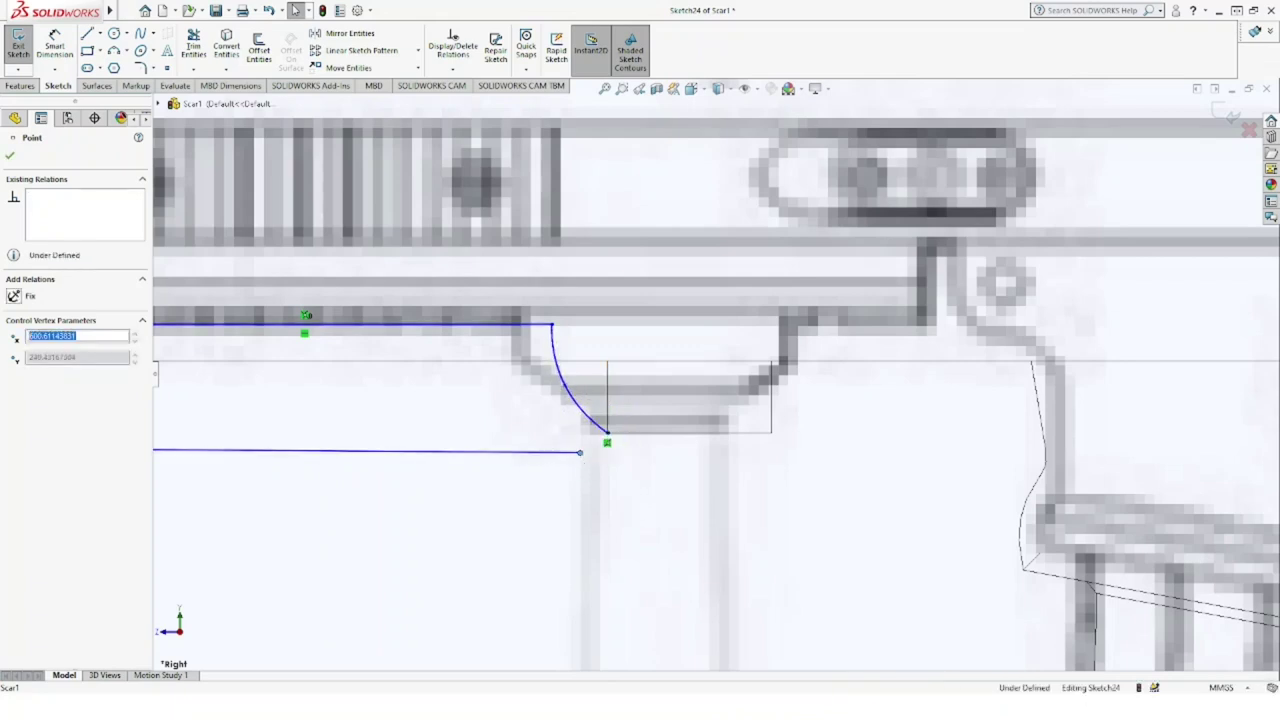
Step: Close the profile with a short line from the spline's end to the bottom edge
left_click(87, 33)
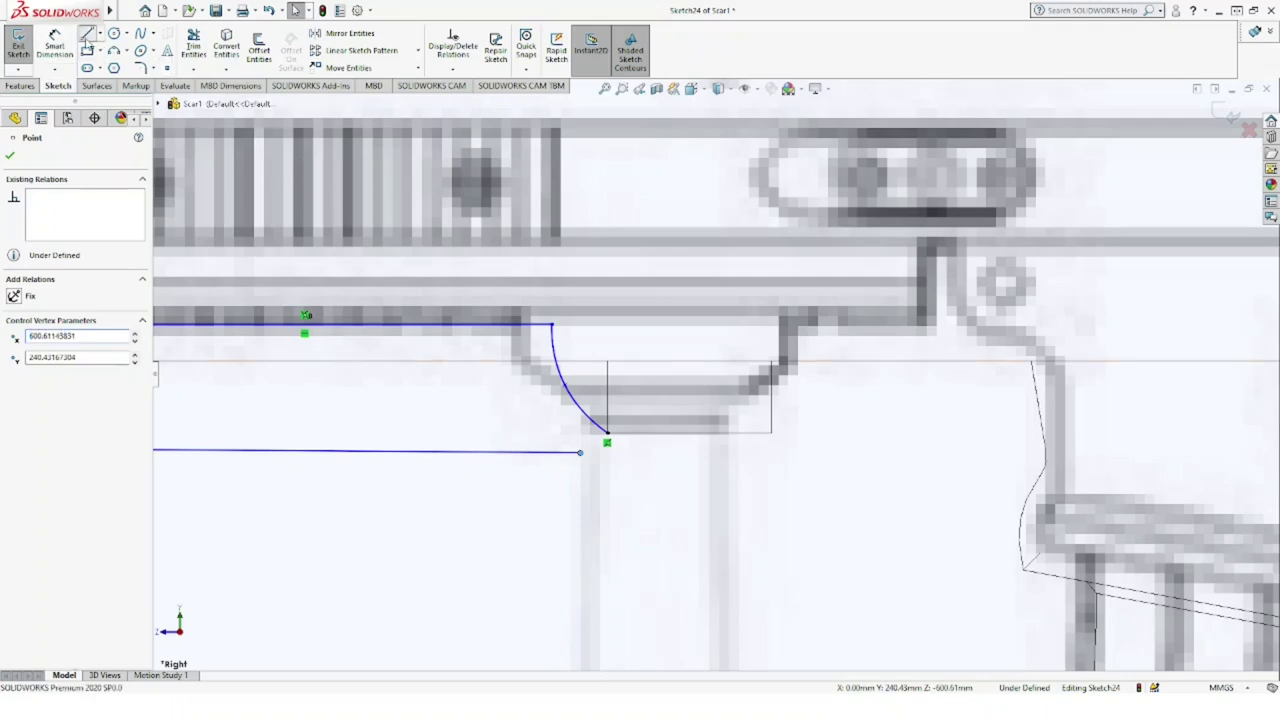
left_click(607, 436)
left_click(580, 452)
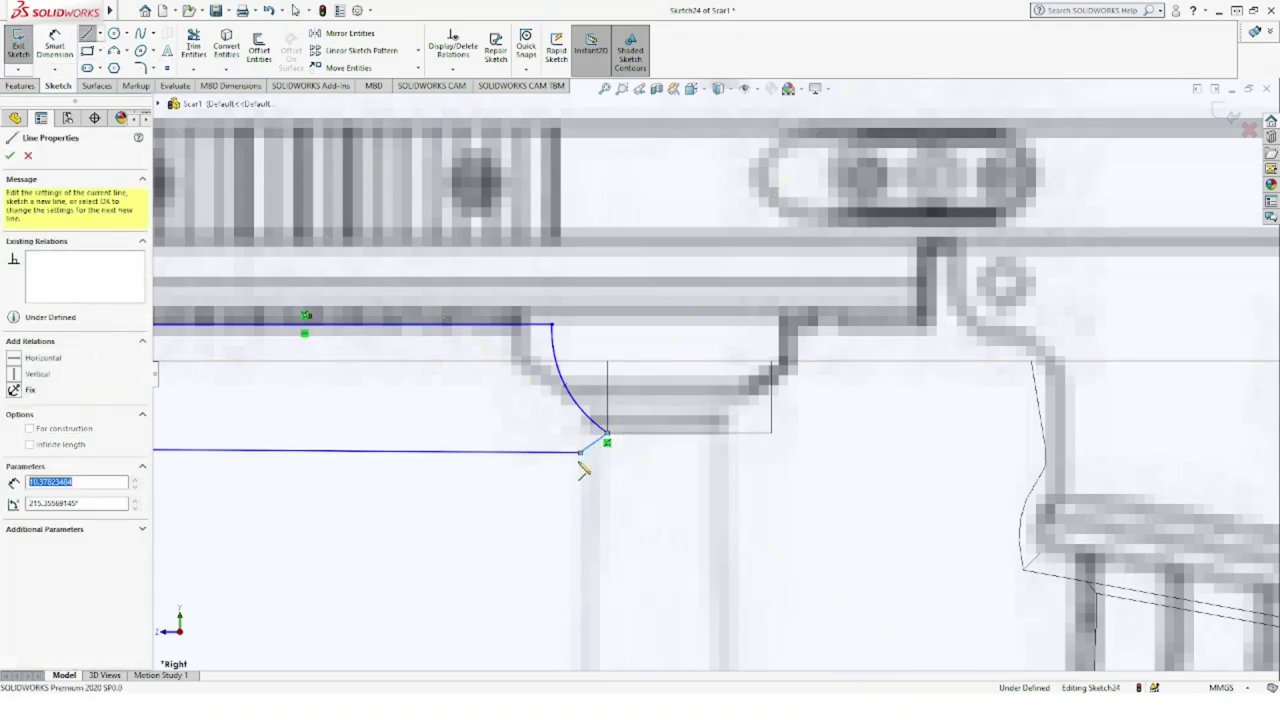
key("Escape")
key("Escape")
scroll(546, 515, "up", 4)
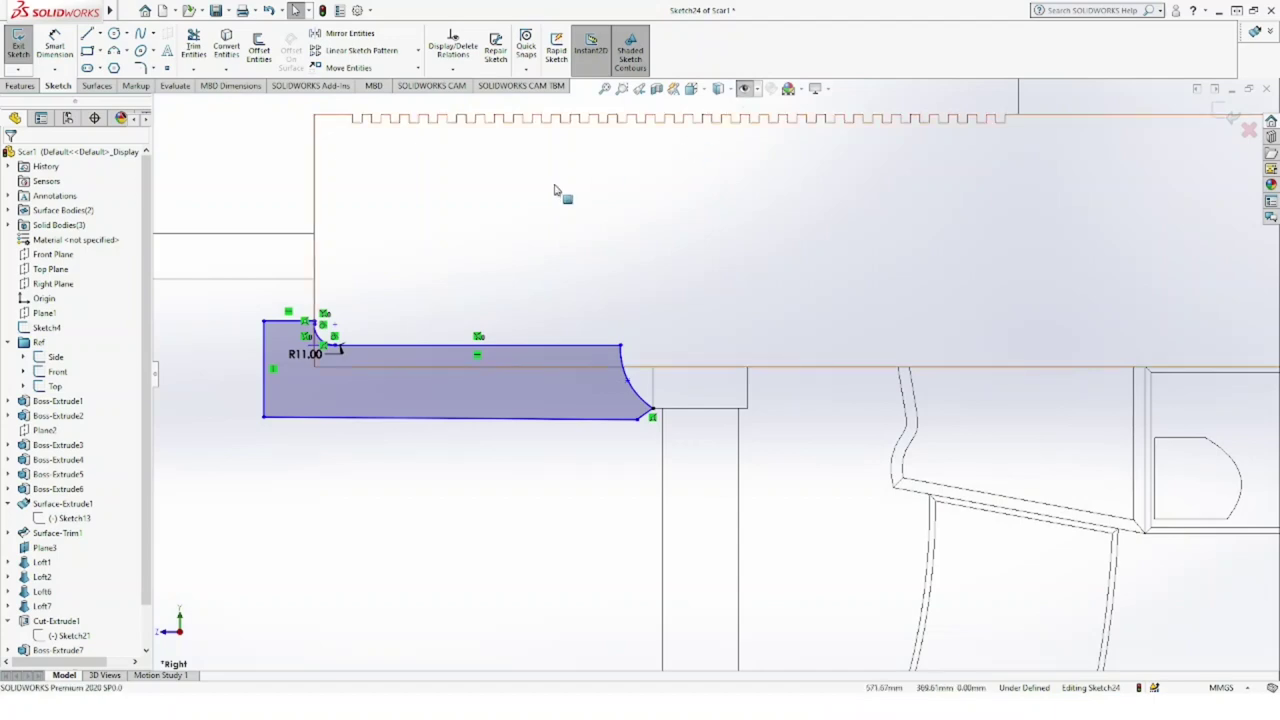
Step: Cut Sketch24 Through All - Both and show the rifle body shaded
left_click(24, 88)
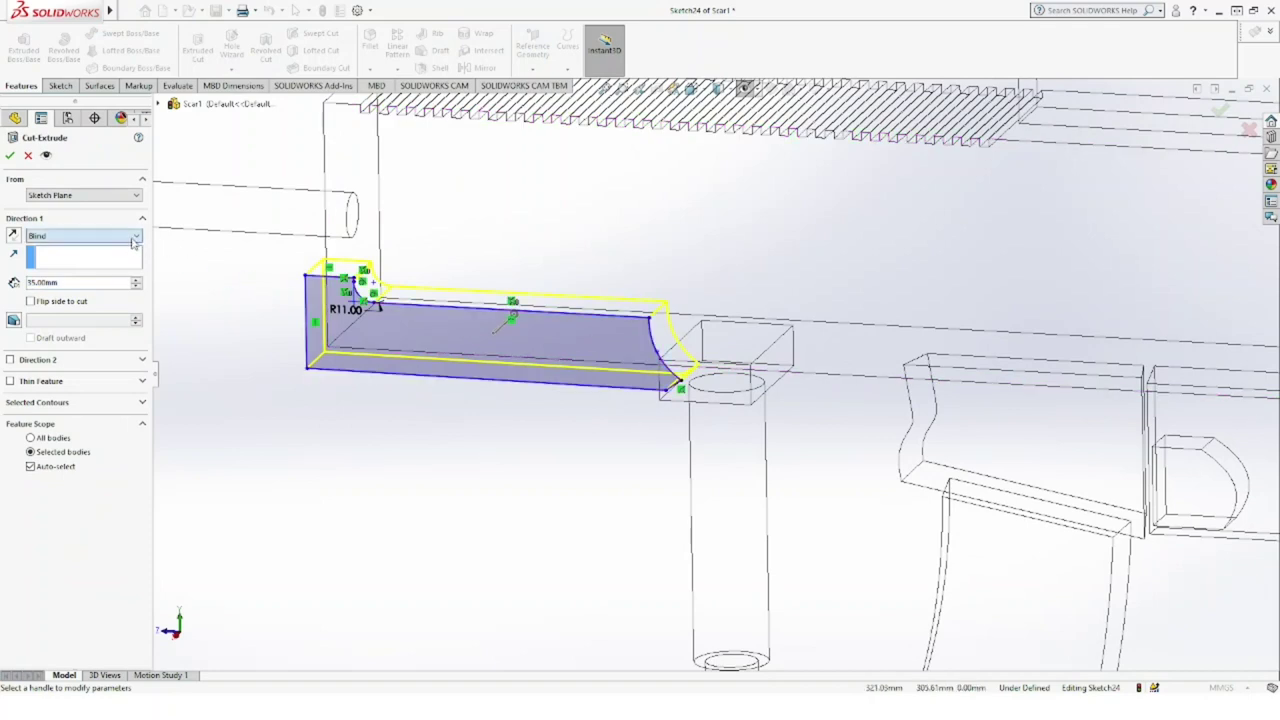
scroll(95, 235, "down", 2)
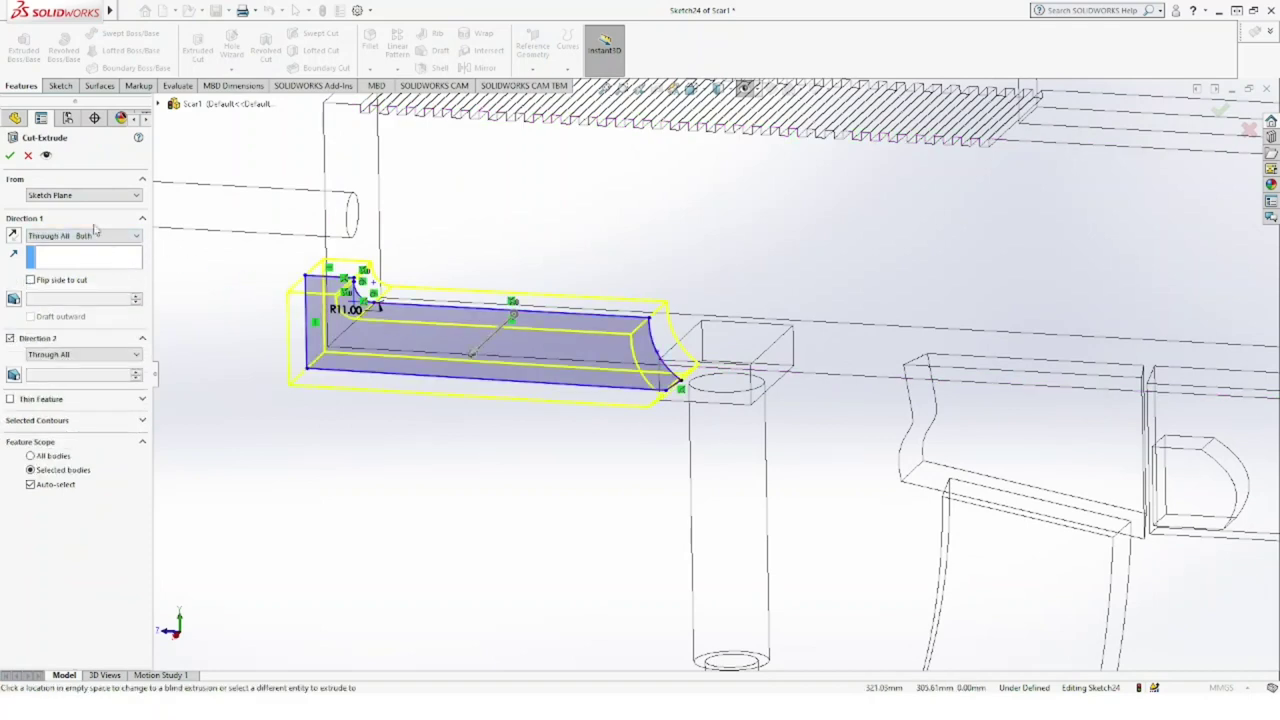
left_click(10, 156)
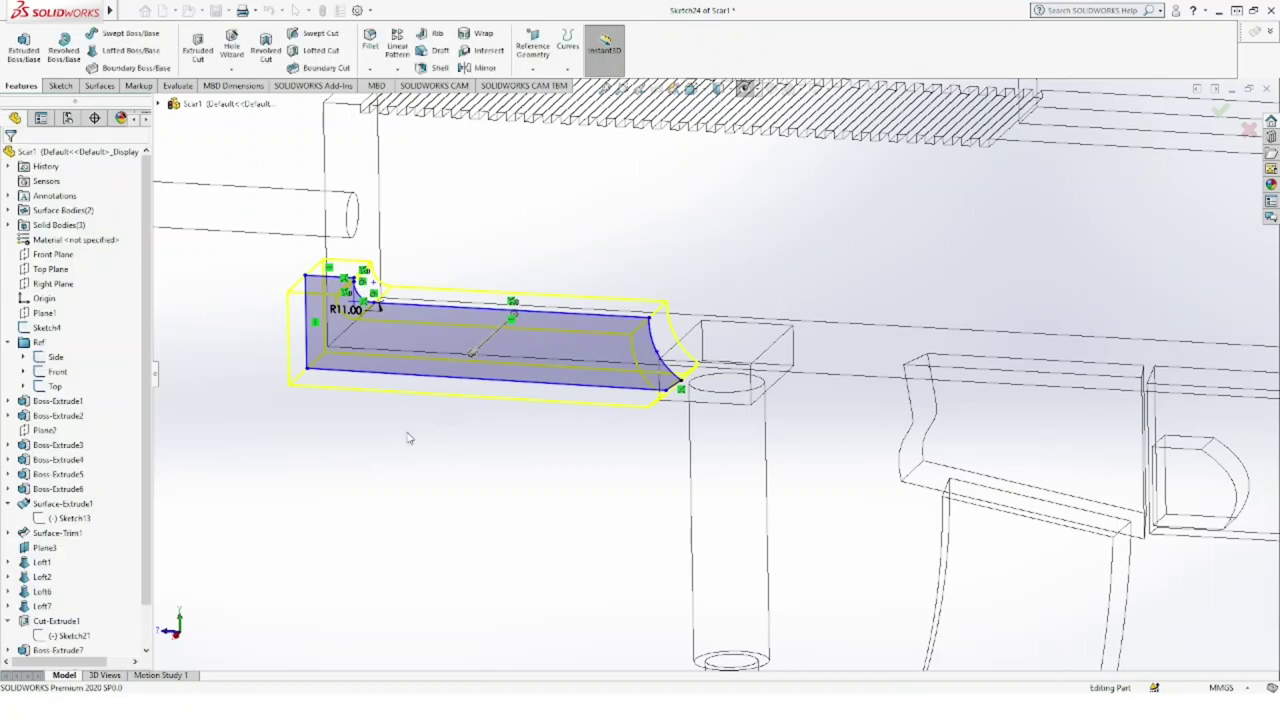
left_click(742, 89)
left_click(730, 110)
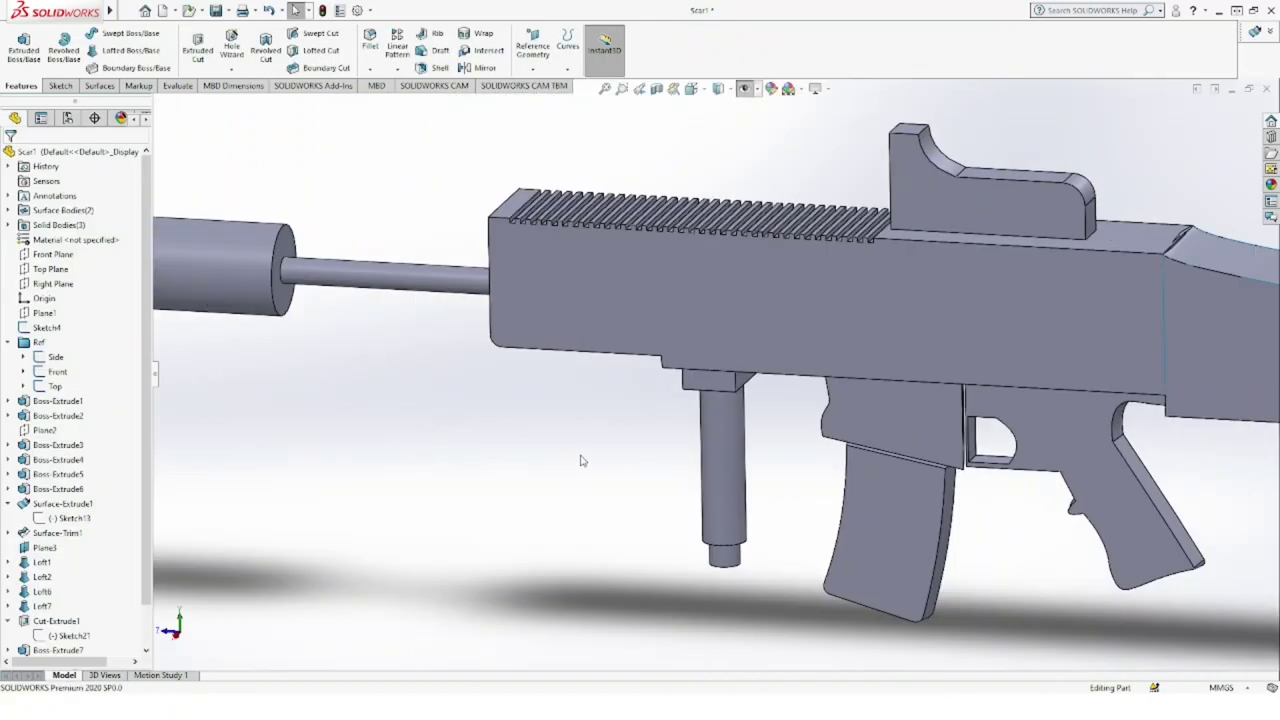
key("ctrl+1")
mouse_move(575, 480)
middle_mouse_down()
mouse_move(537, 529)
mouse_move(443, 491)
mouse_move(520, 491)
mouse_move(568, 572)
mouse_move(668, 543)
mouse_move(670, 556)
mouse_move(590, 505)
mouse_move(486, 506)
mouse_move(533, 485)
middle_mouse_up()
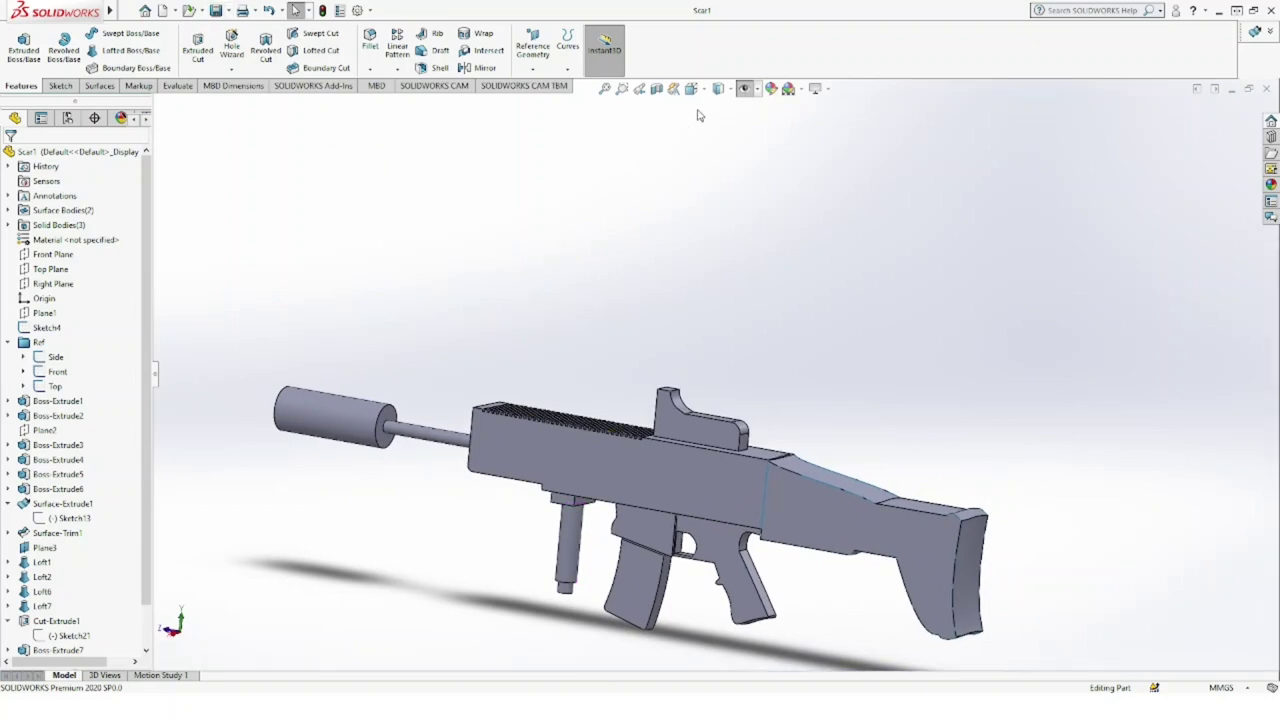
key("f")
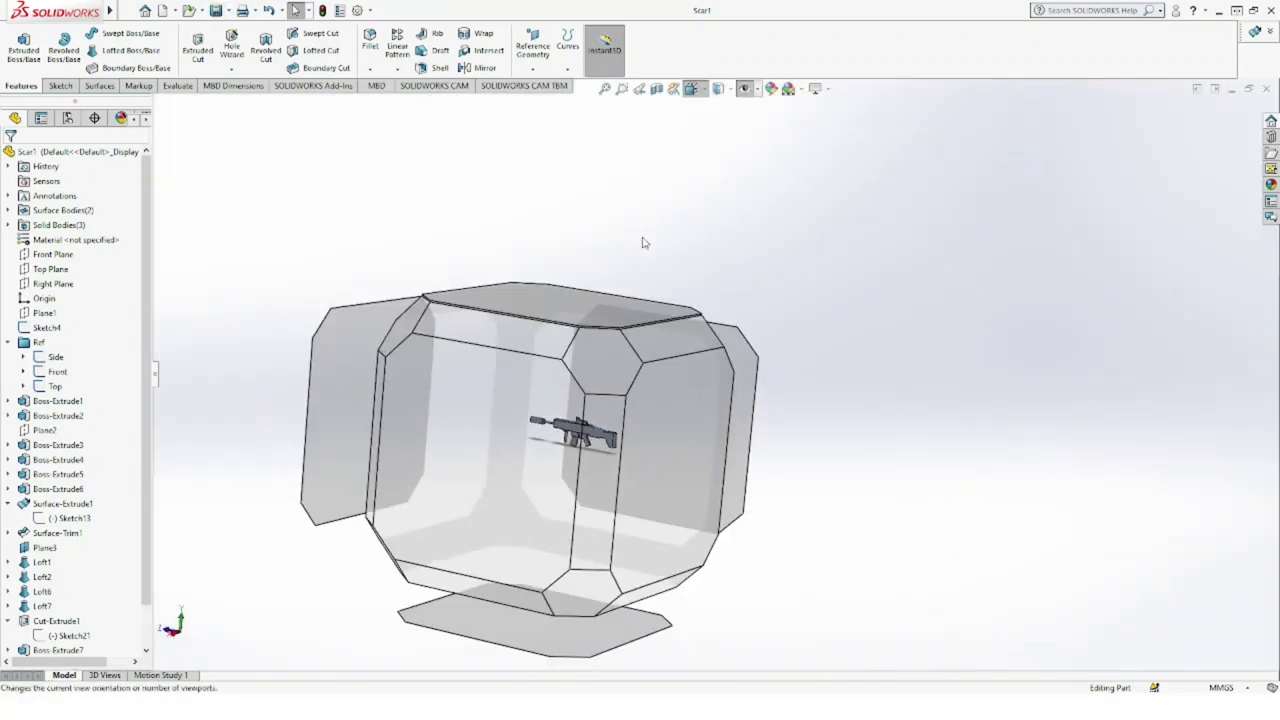
Step: In Right view, show the Plane3 blueprint with hidden lines visible and start a Right Plane sketch
key("ctrl+4")
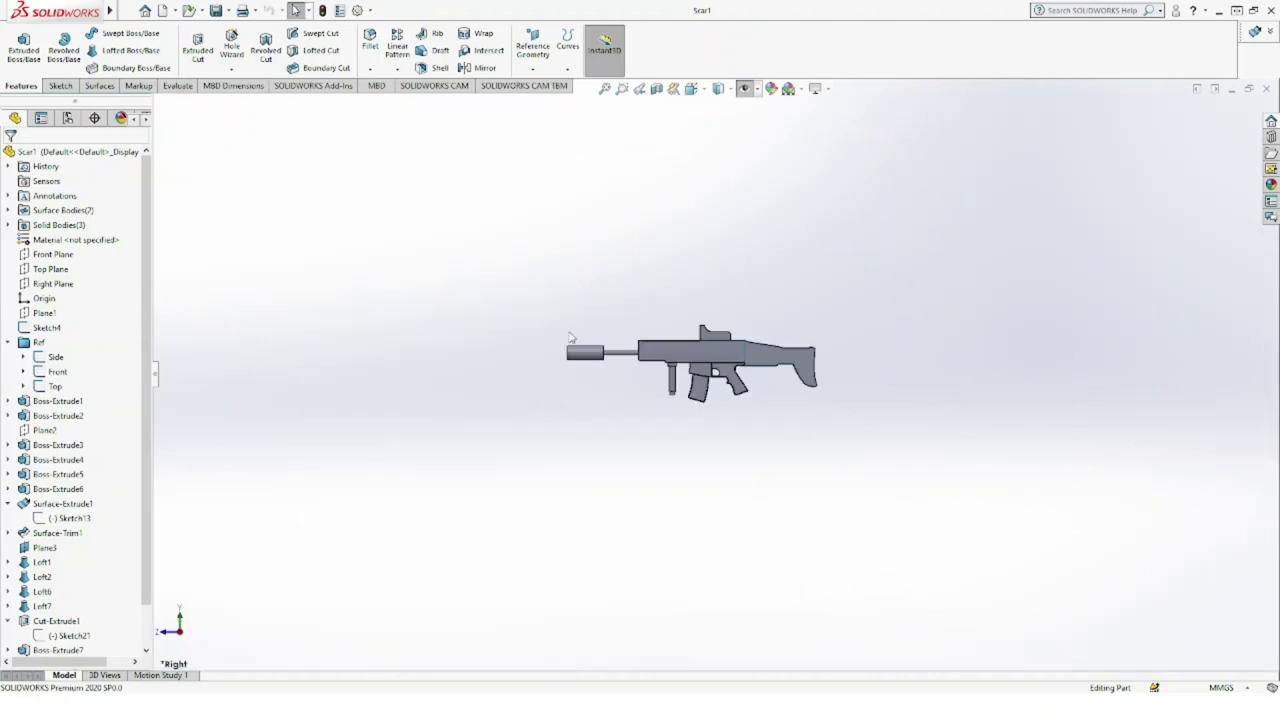
left_click(745, 92)
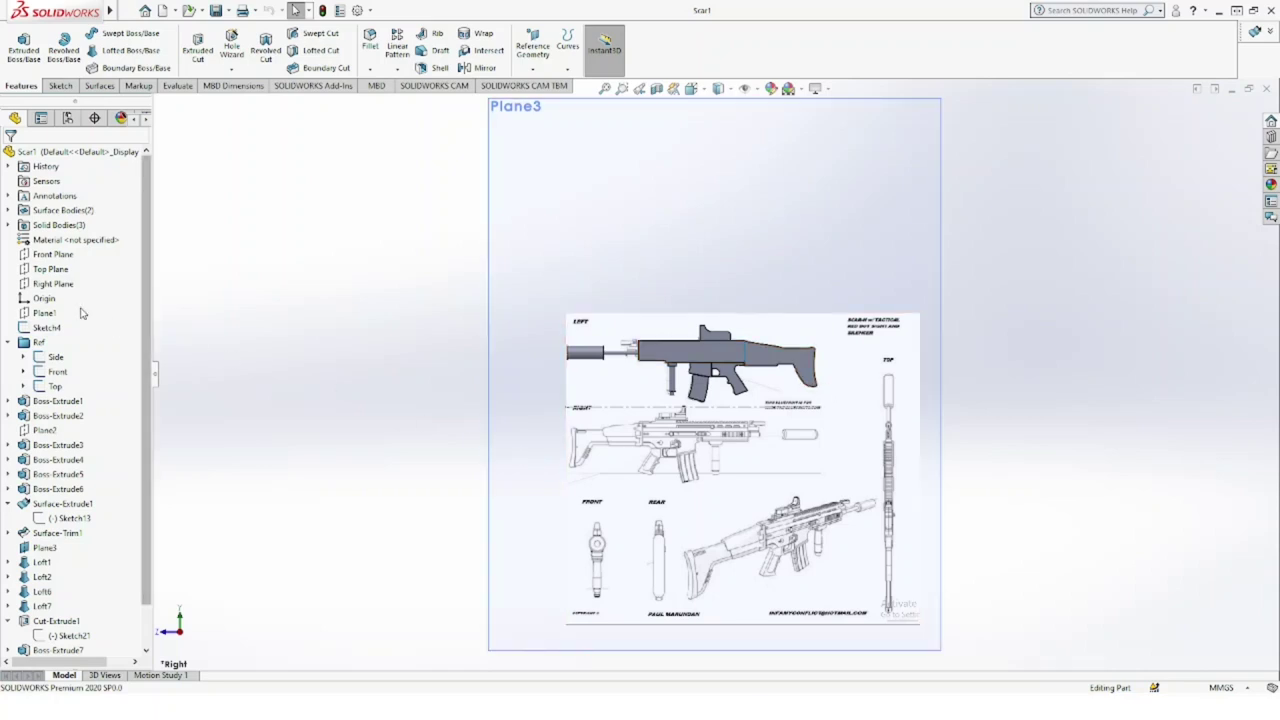
left_click(728, 95)
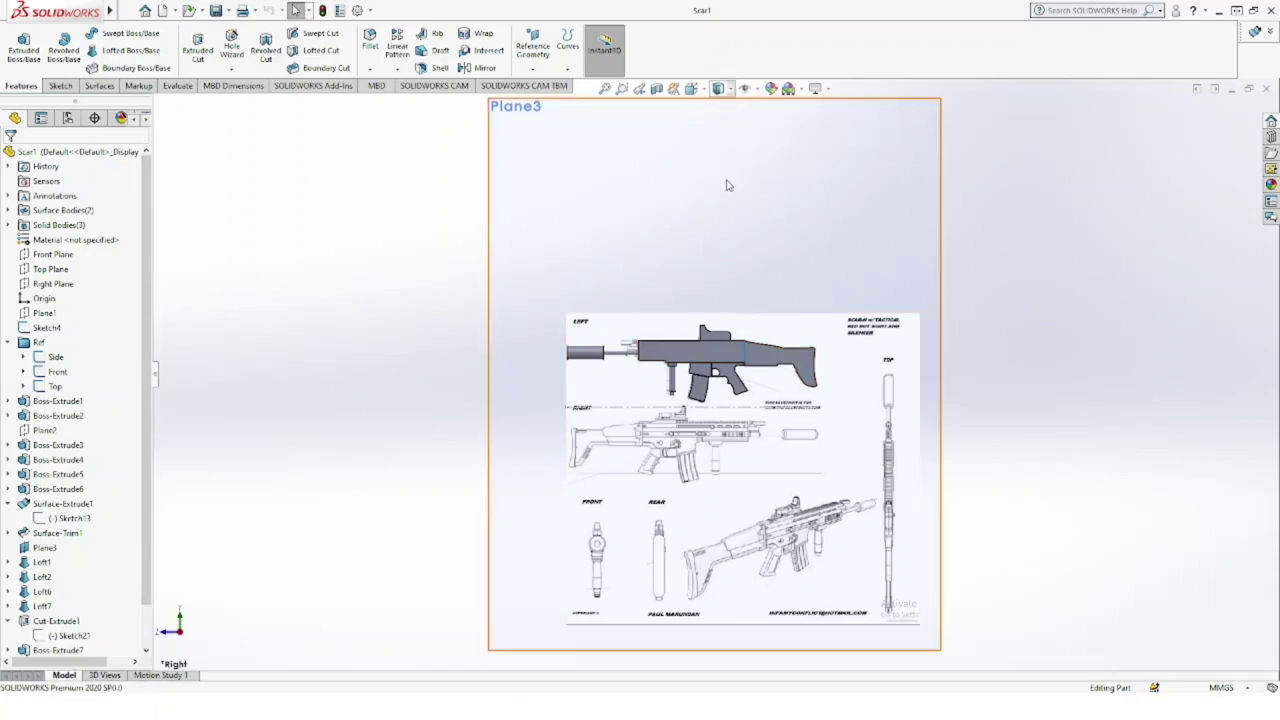
left_click(726, 188)
left_click(55, 284)
left_click(62, 278)
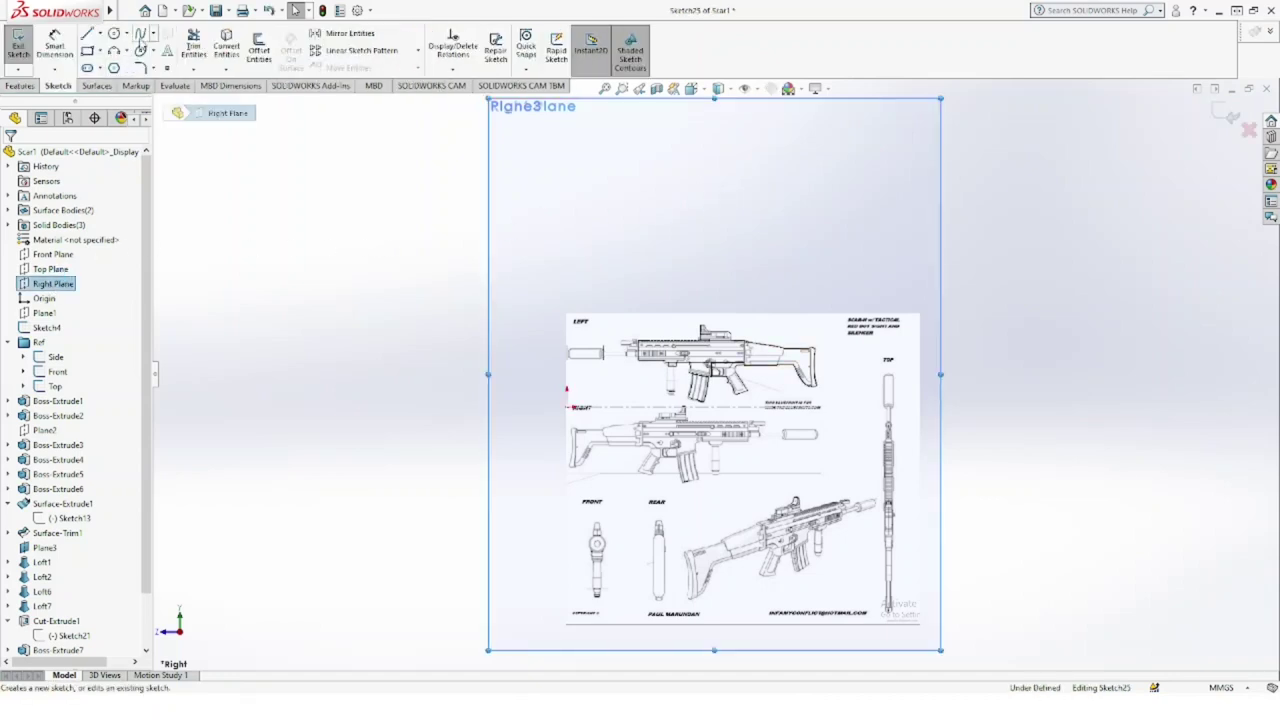
Step: Trace a short spline along the stock's upper inner edge
scroll(770, 364, "down", 3)
scroll(849, 368, "down", 3)
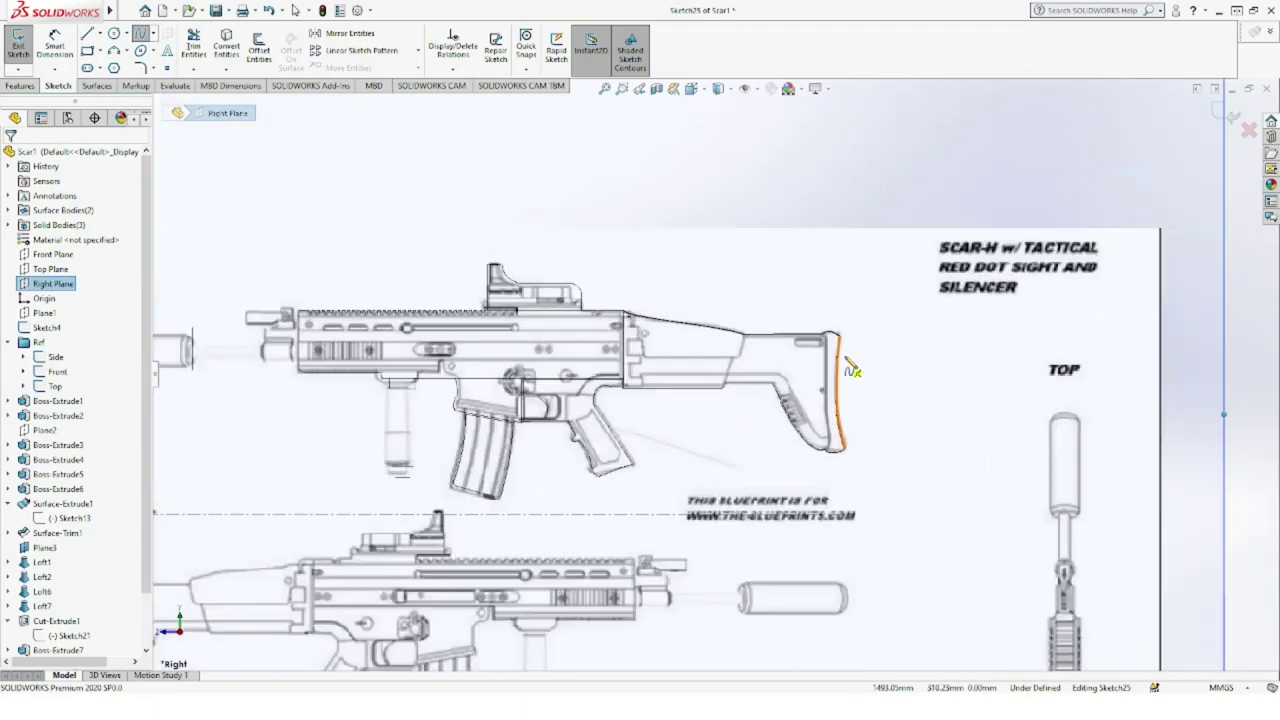
scroll(849, 369, "down", 2)
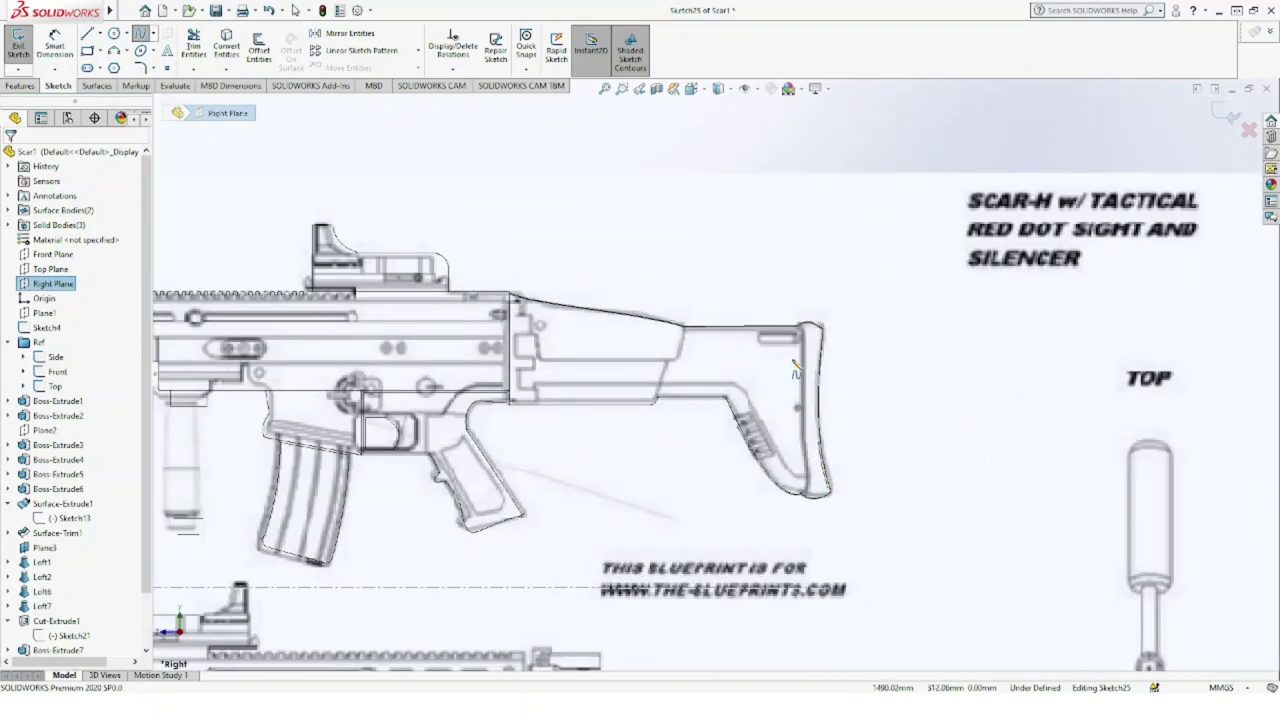
left_click(541, 360)
double_click(672, 360)
key("Escape")
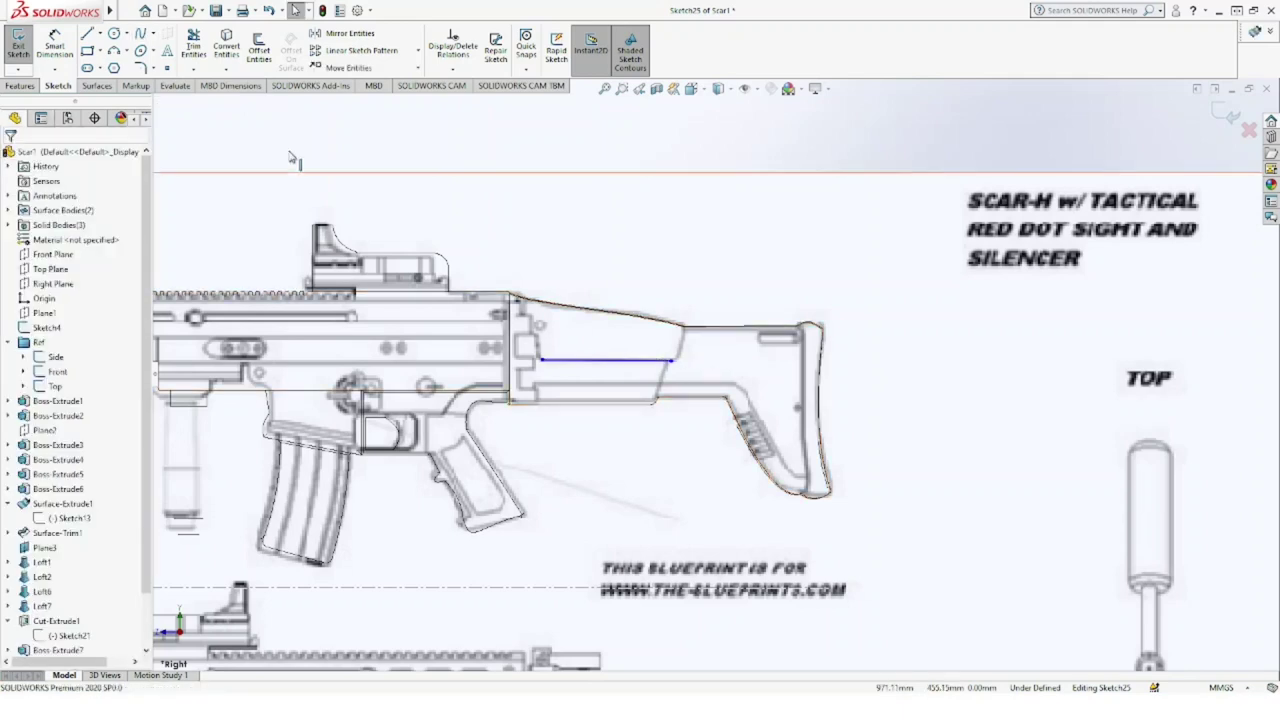
Step: Draw a horizontal line along the stock's lower inner edge to where it slopes down
left_click(88, 33)
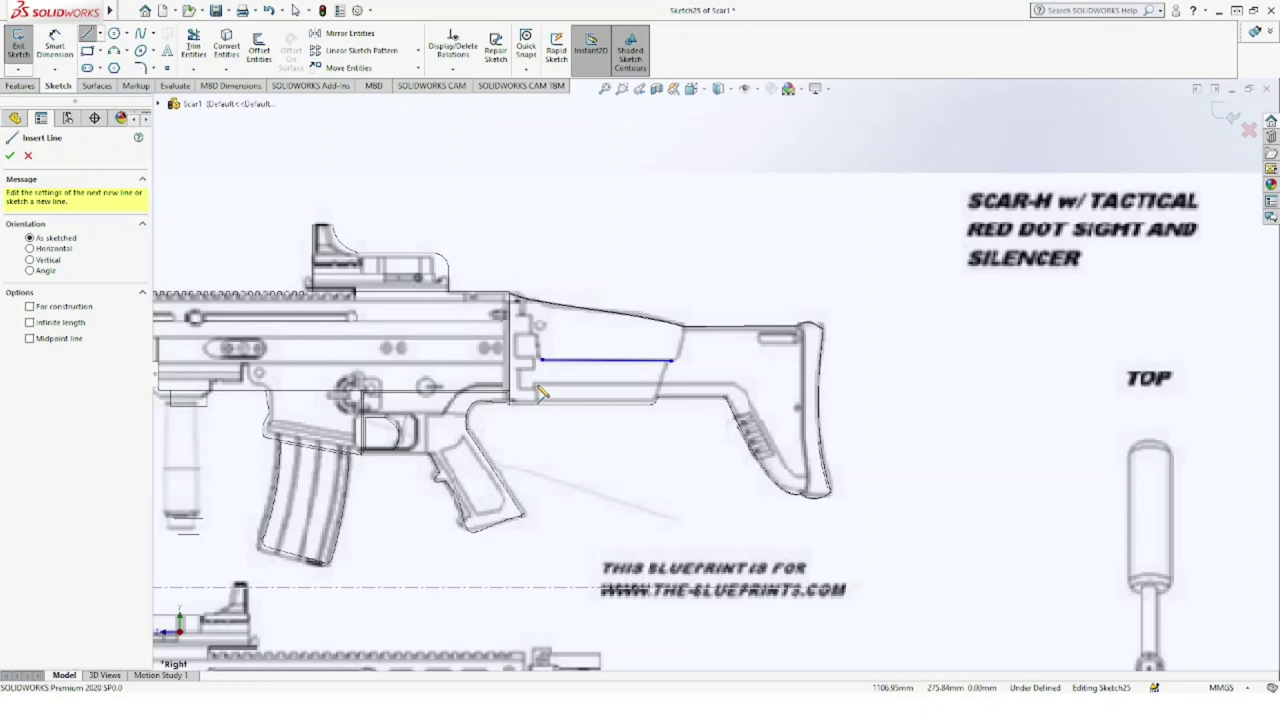
left_click(538, 386)
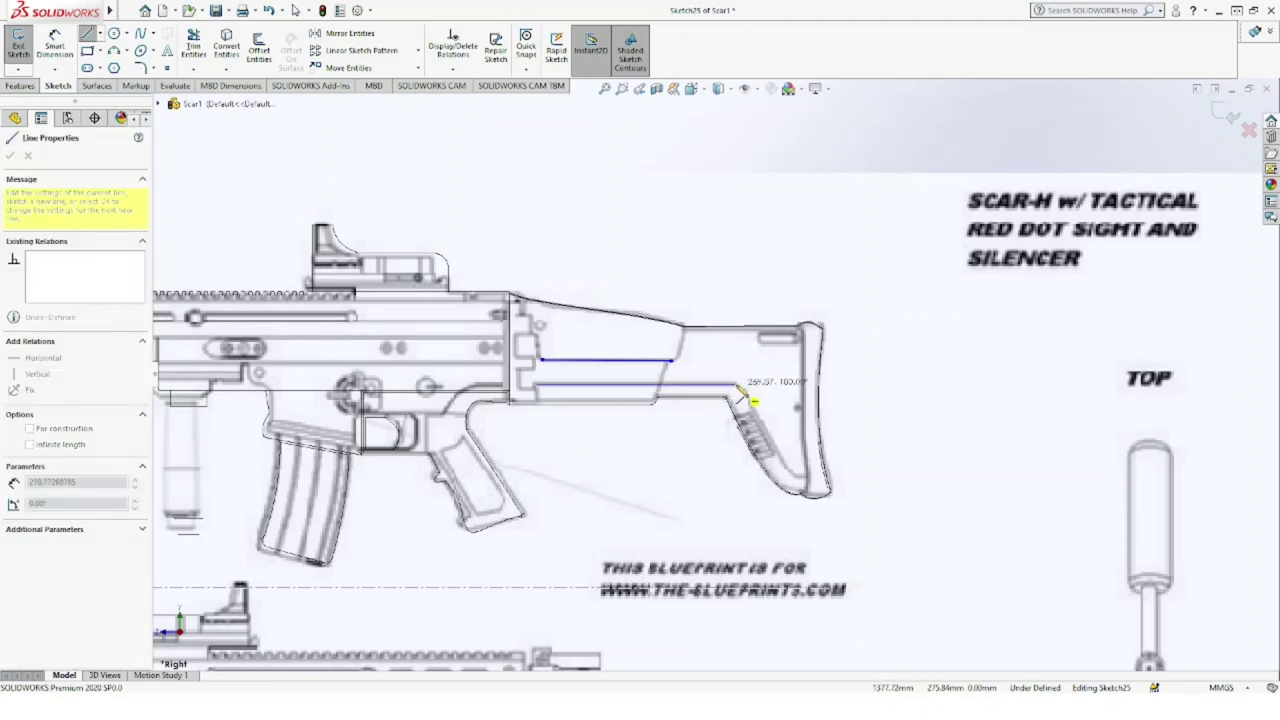
left_click(740, 388)
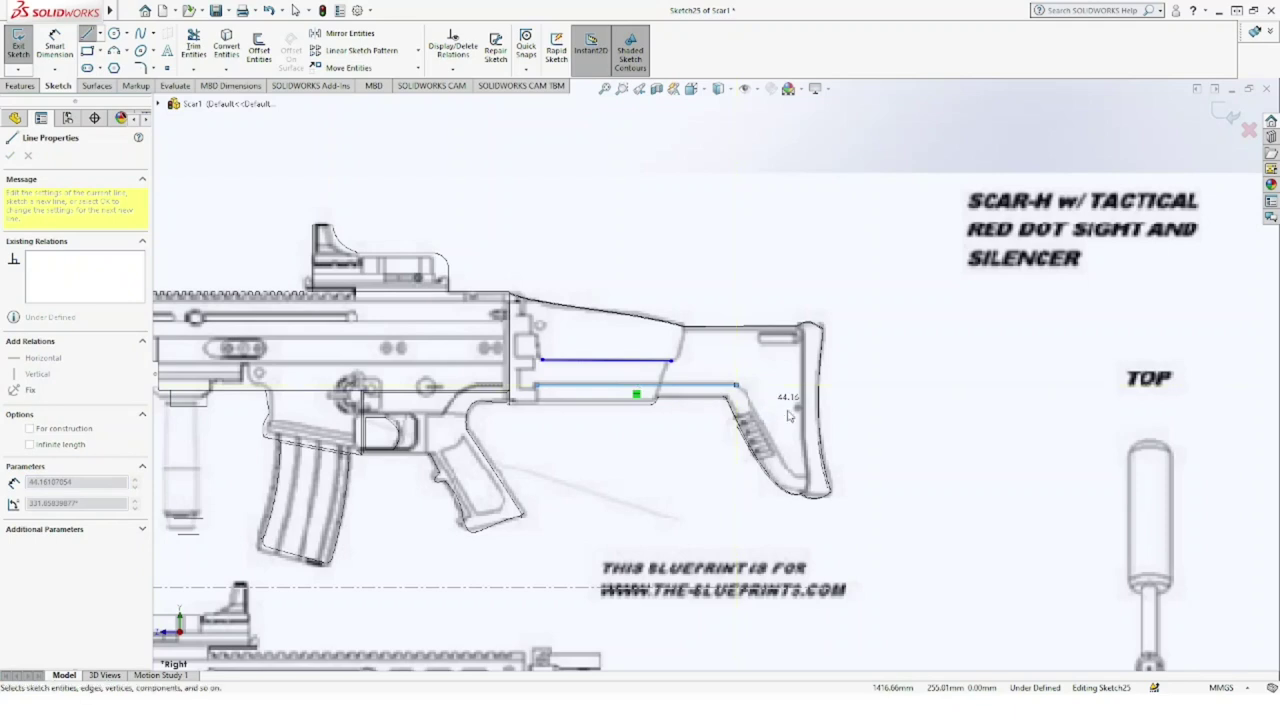
key("Escape")
key("Escape")
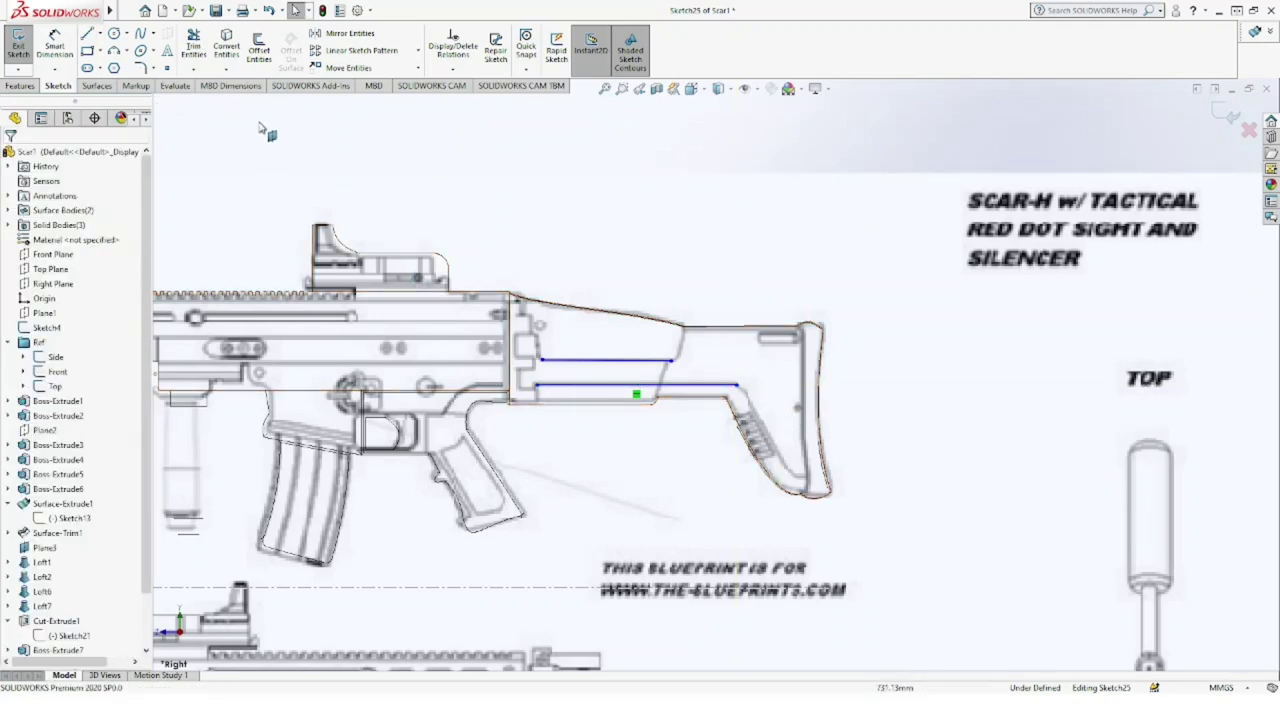
Step: Chain short vertical line segments down the stock's front end
left_click(87, 35)
left_click(522, 346)
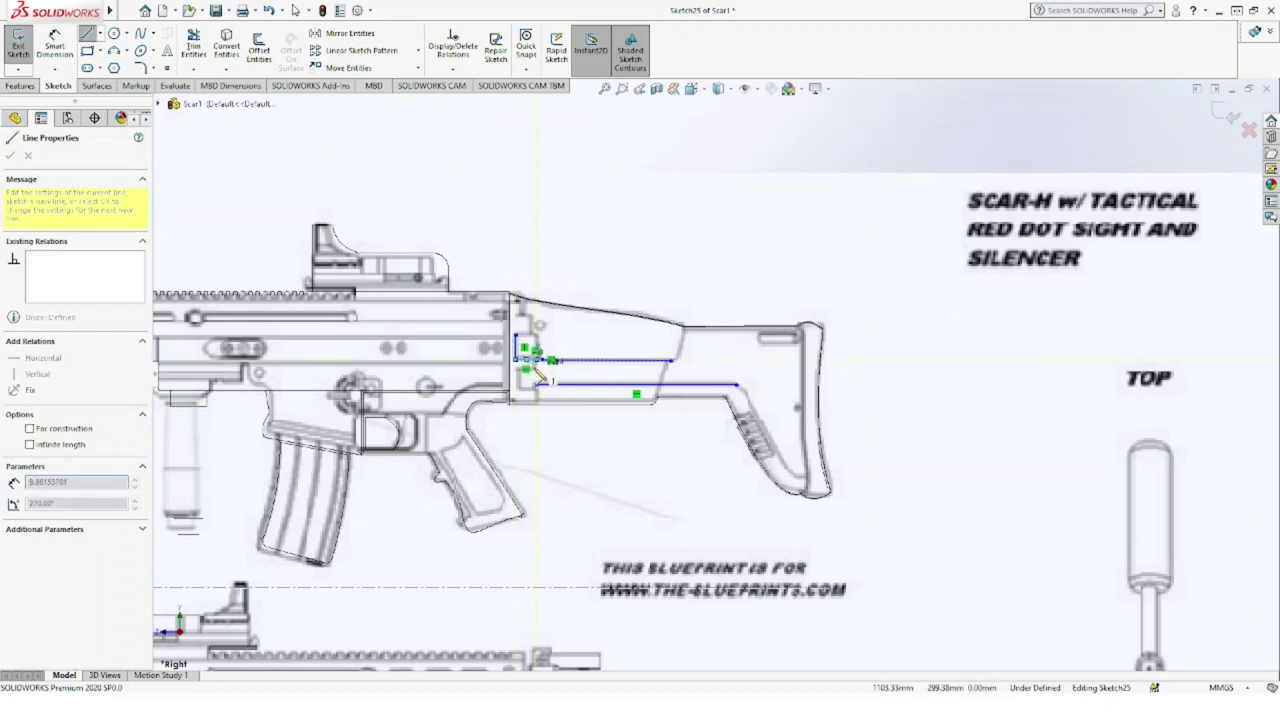
left_click(531, 368)
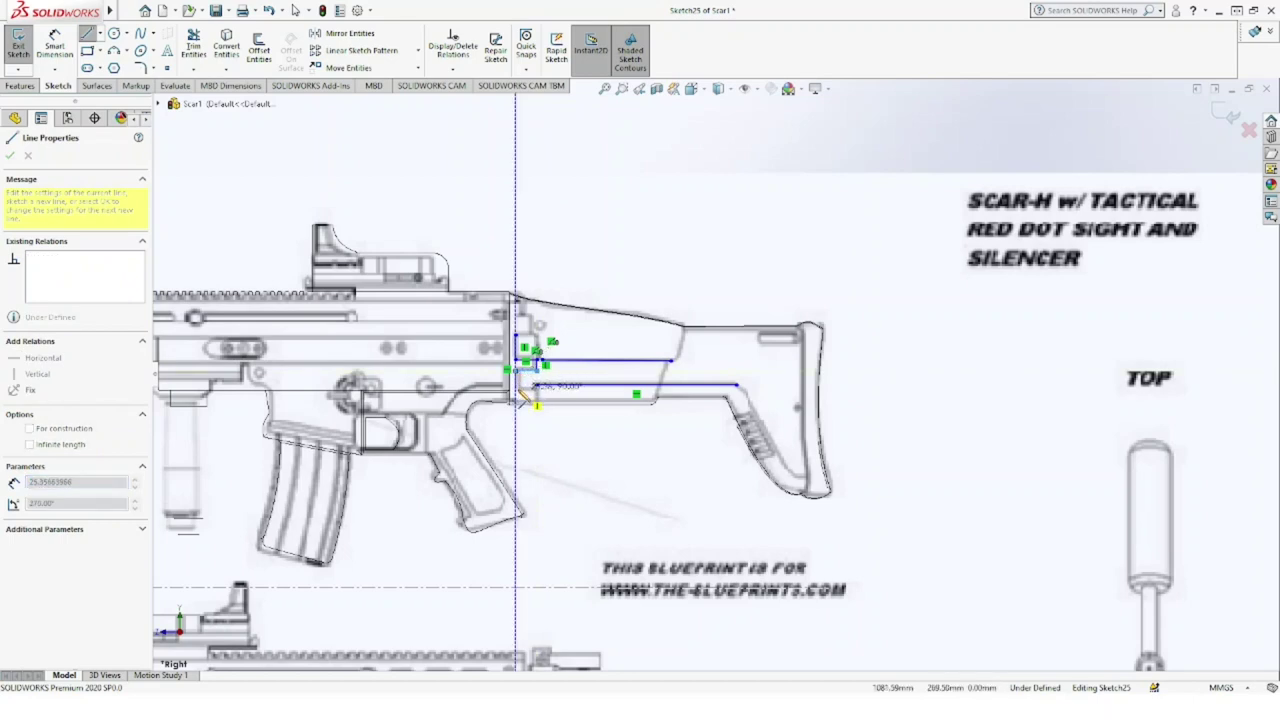
left_click(535, 398)
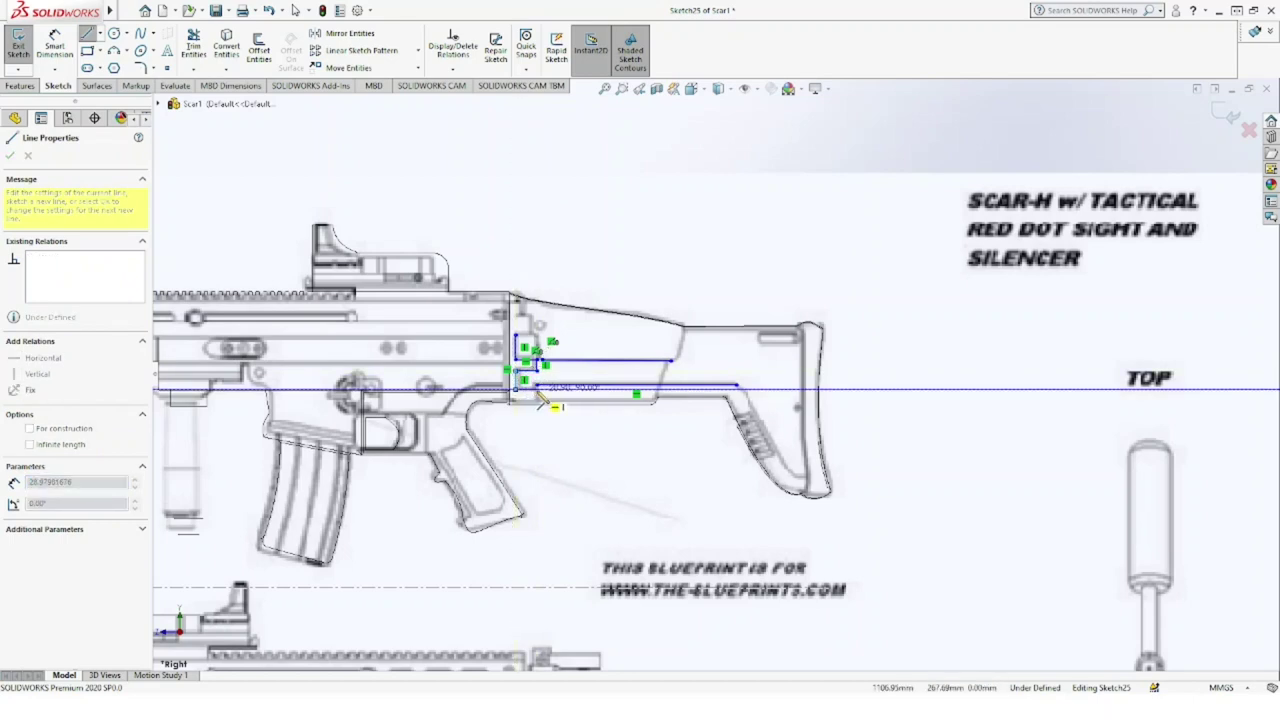
double_click(538, 412)
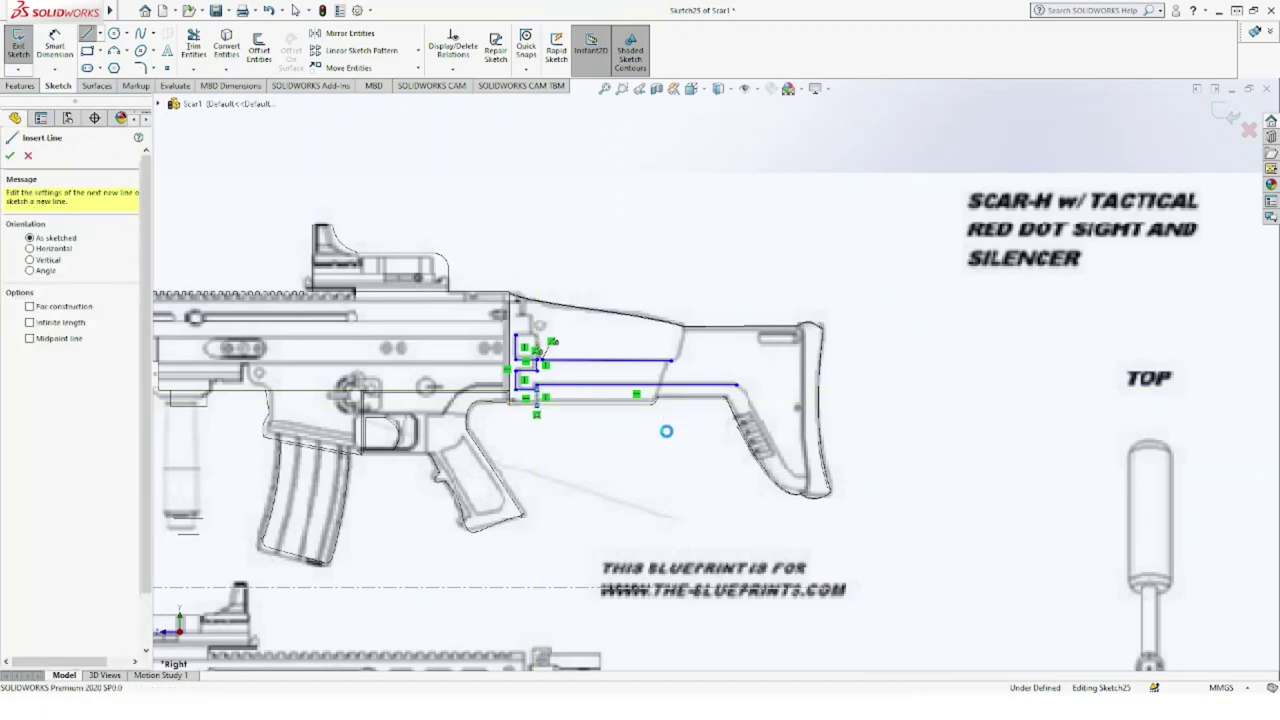
key("Escape")
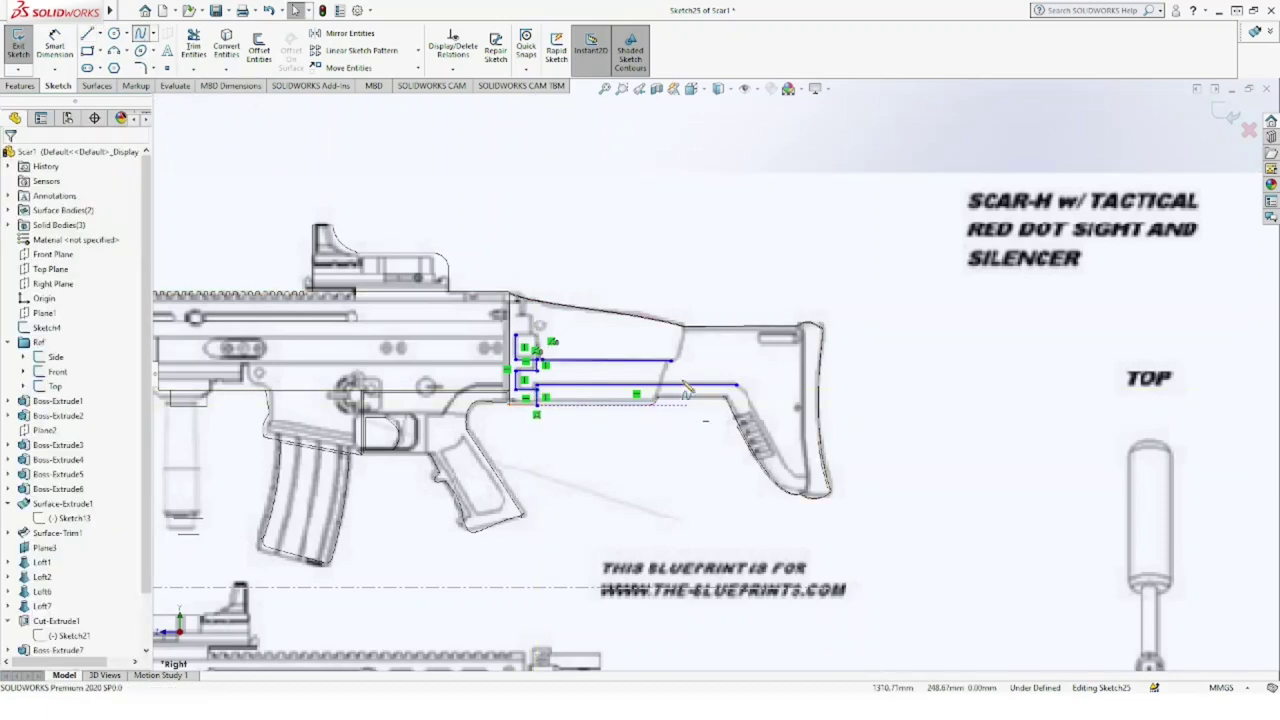
Step: Draw an upper curve from the upper line's end to the stock top, easing its tangent
left_click(671, 360)
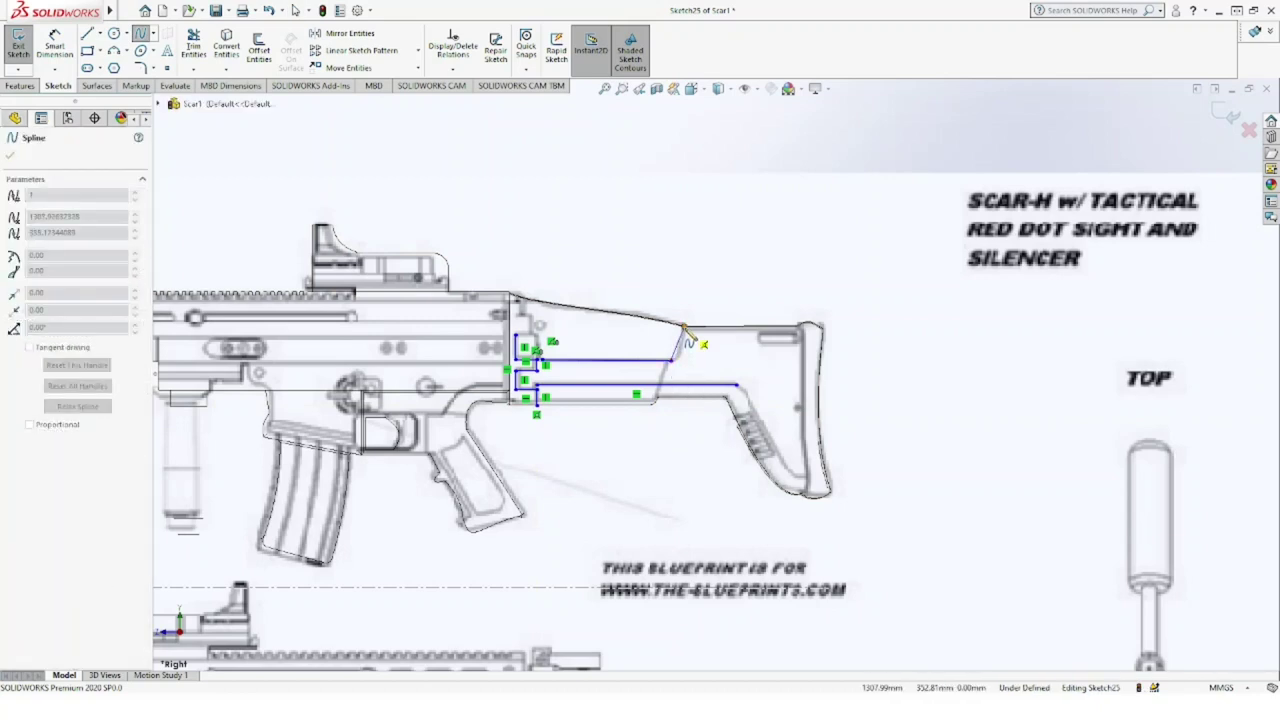
key("Escape")
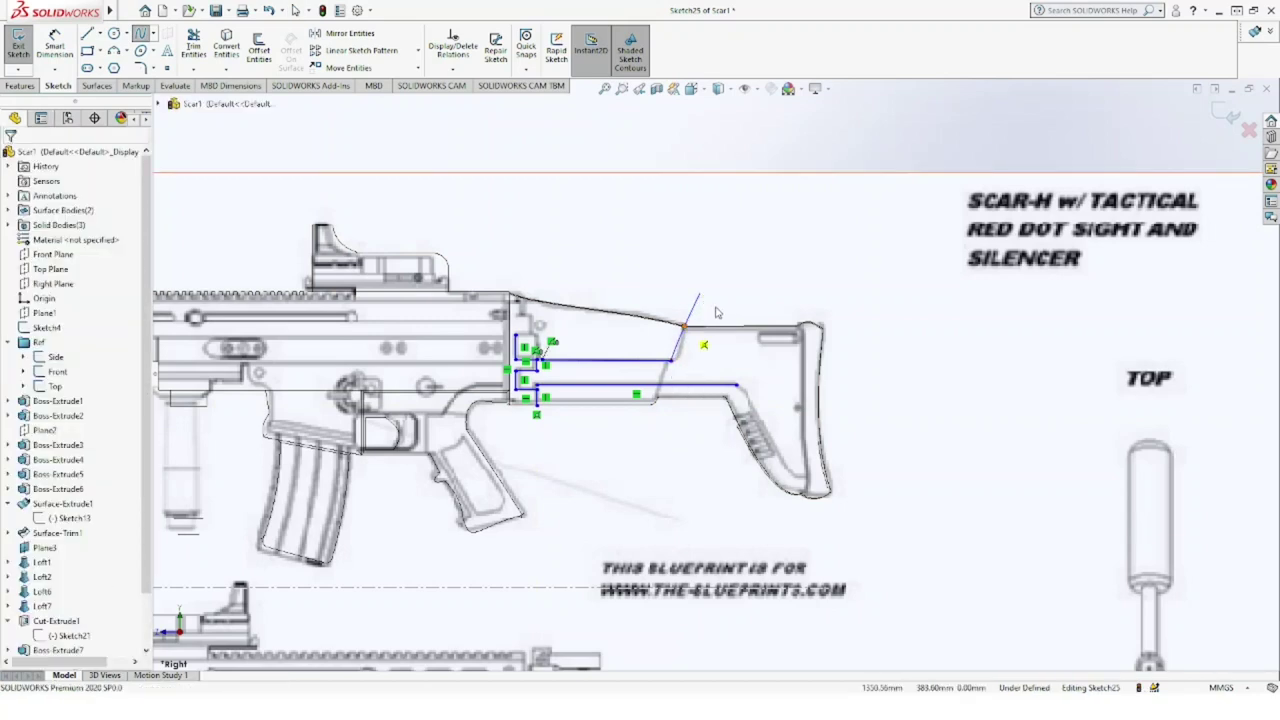
left_click(676, 349)
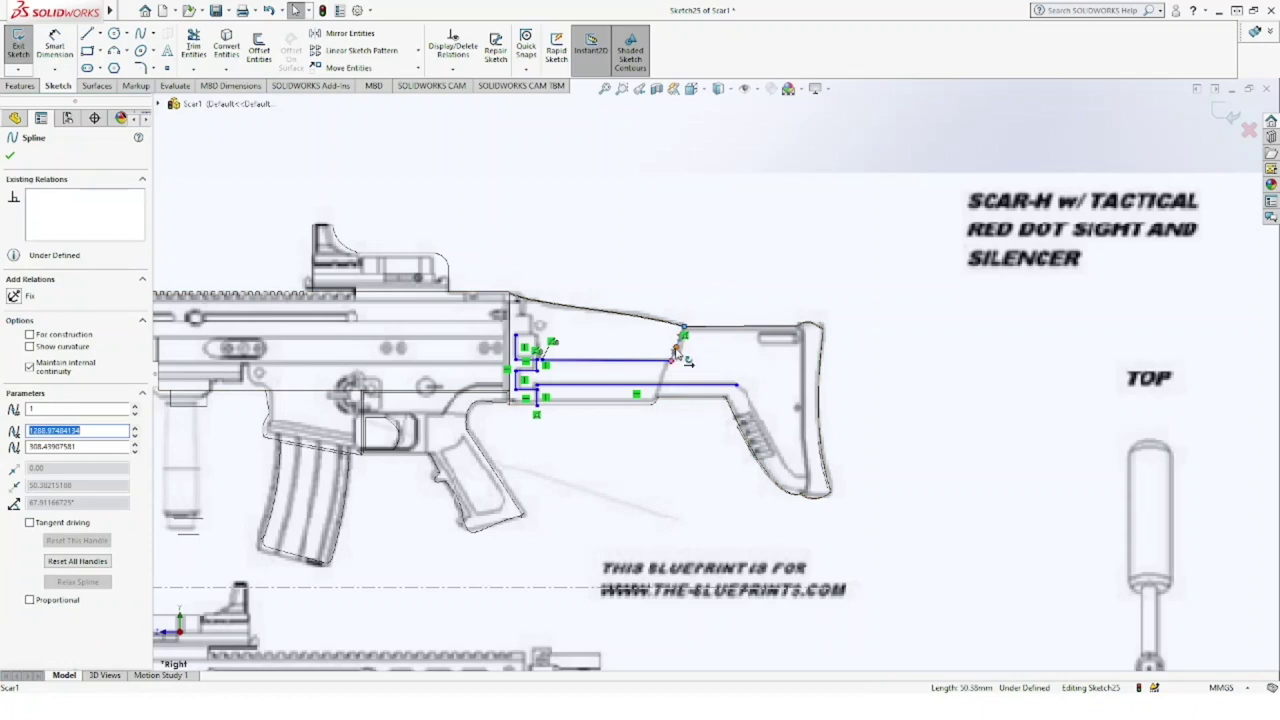
left_click_drag(676, 349, 680, 352)
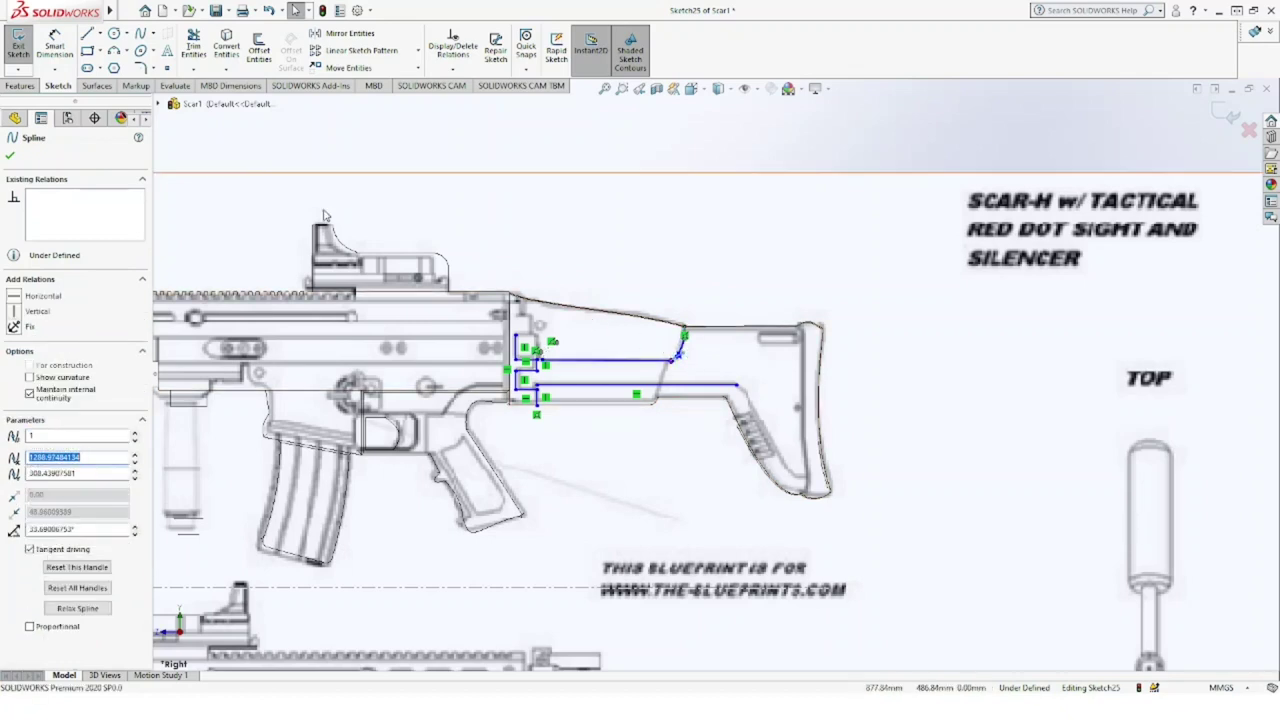
Step: Draw a vertical line from the stock's front corner up past the stock top
left_click(88, 33)
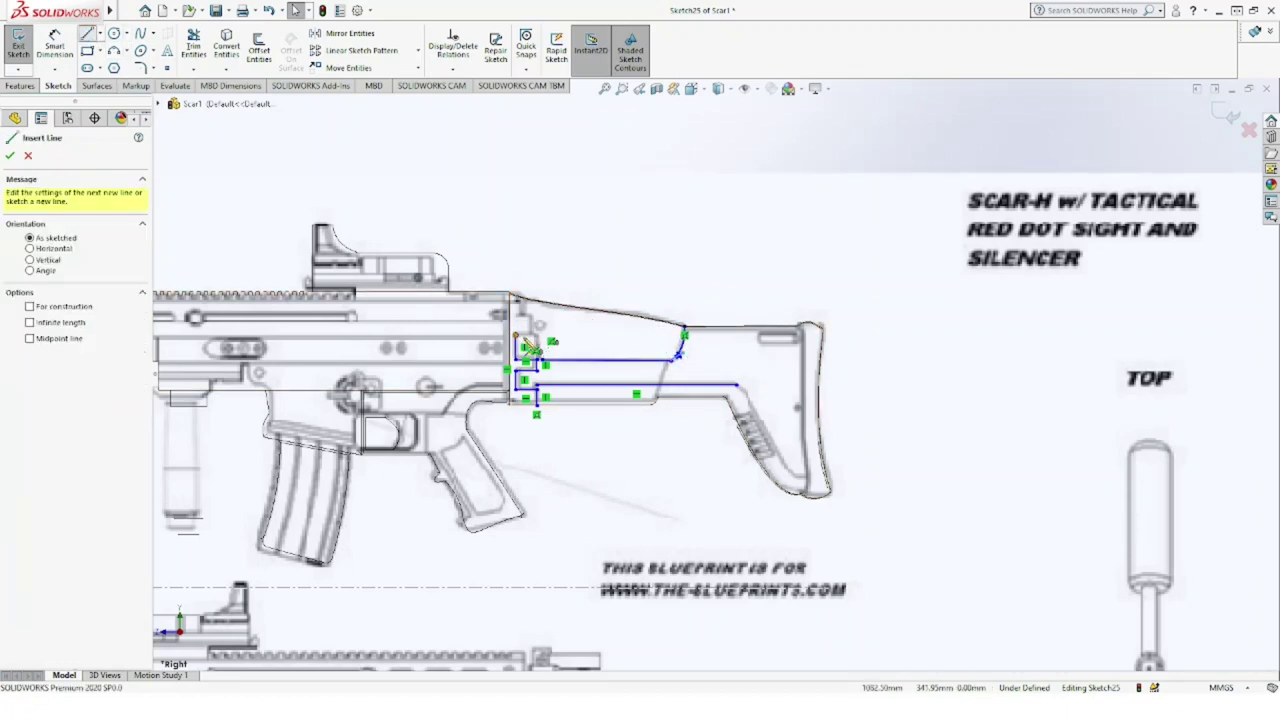
left_click(520, 340)
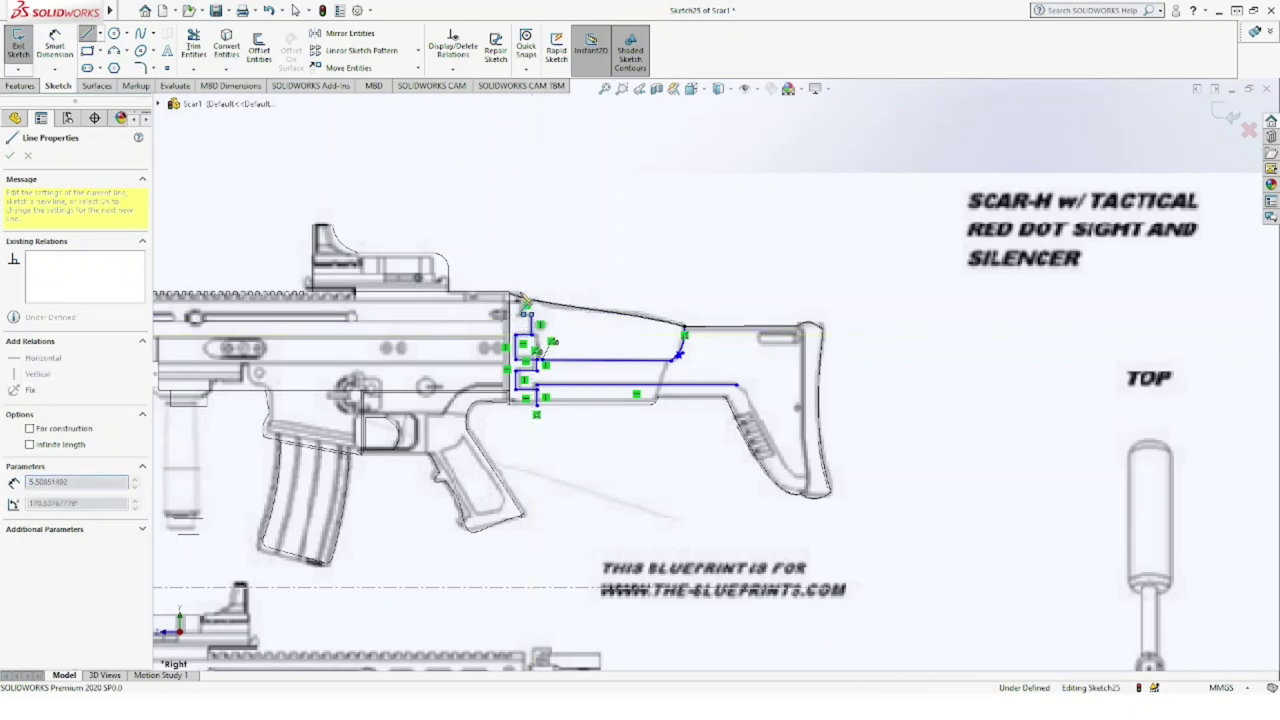
left_click(523, 279)
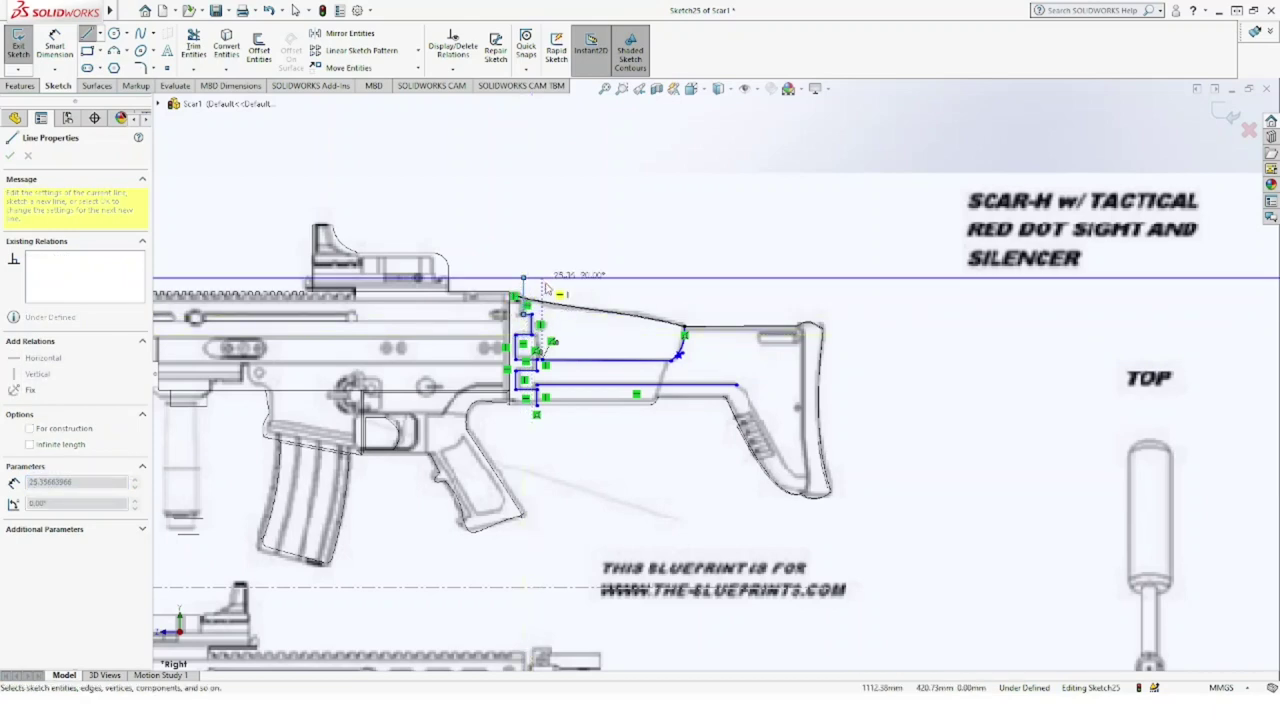
key("Escape")
key("Escape")
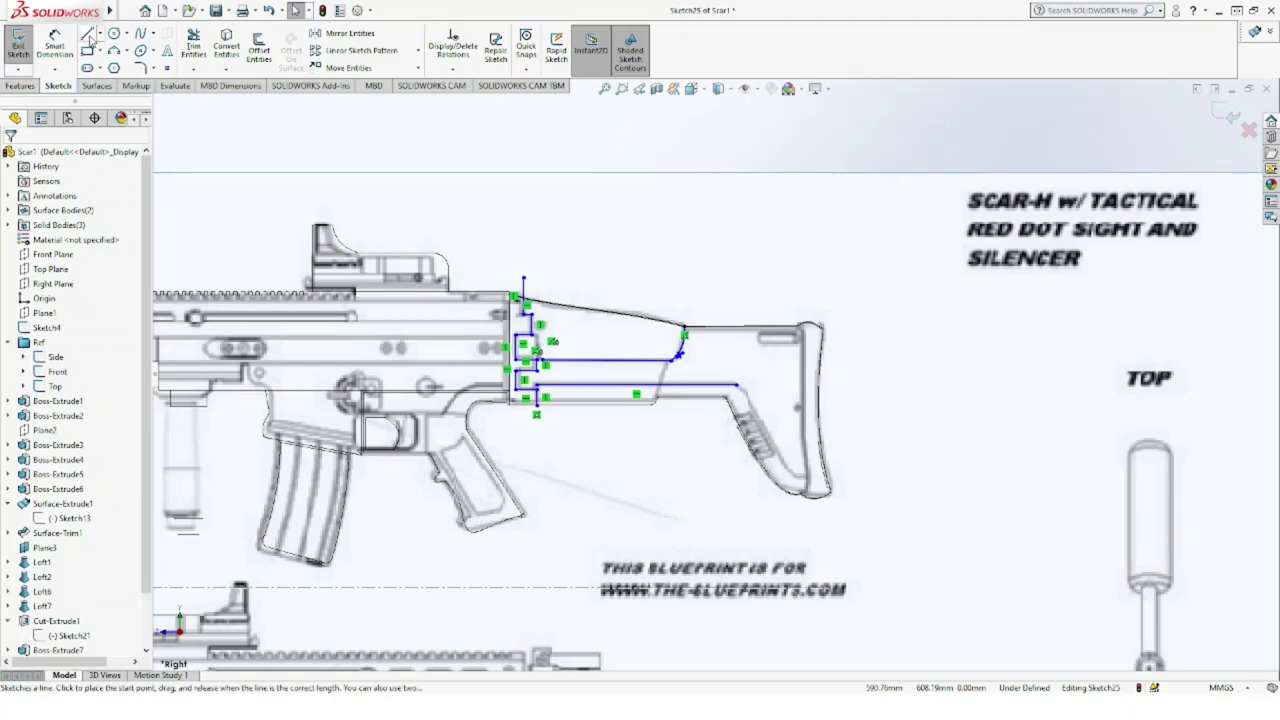
Step: Draw the lower connecting curve and add a shaping point to refine it
left_click(140, 33)
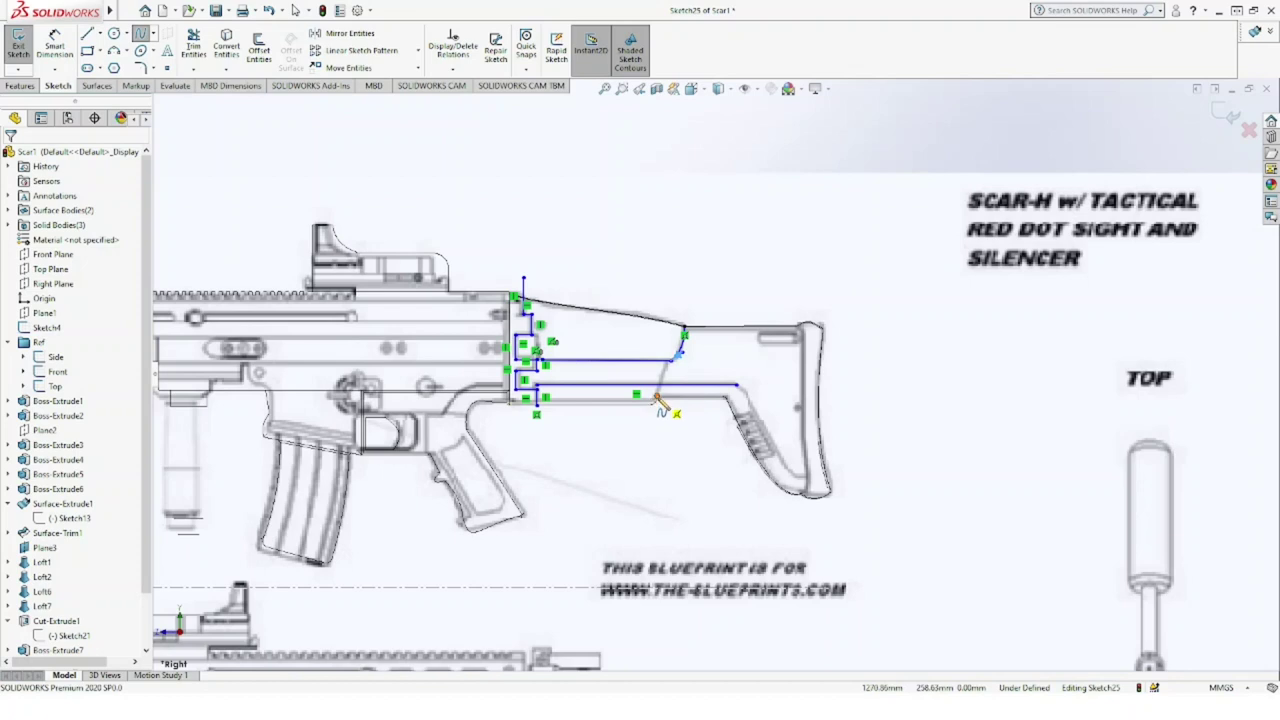
double_click(672, 395)
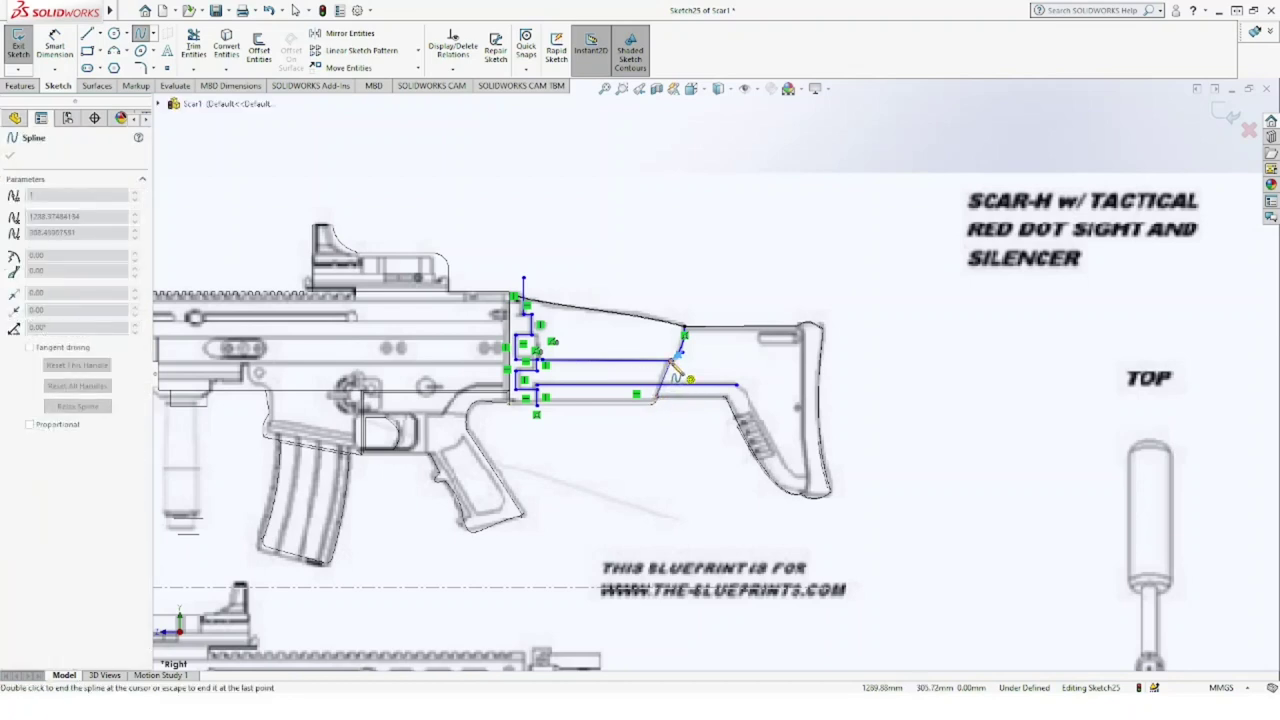
key("Escape")
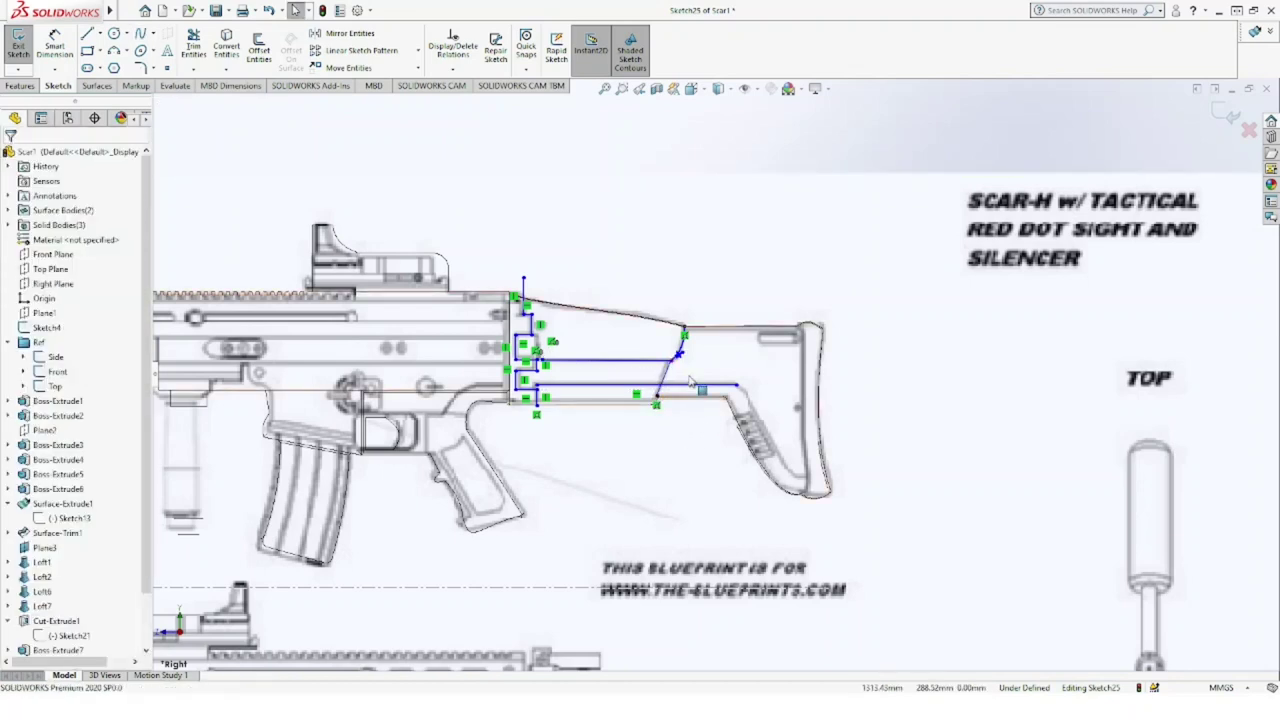
scroll(700, 430, "down", 2)
scroll(660, 385, "down", 2)
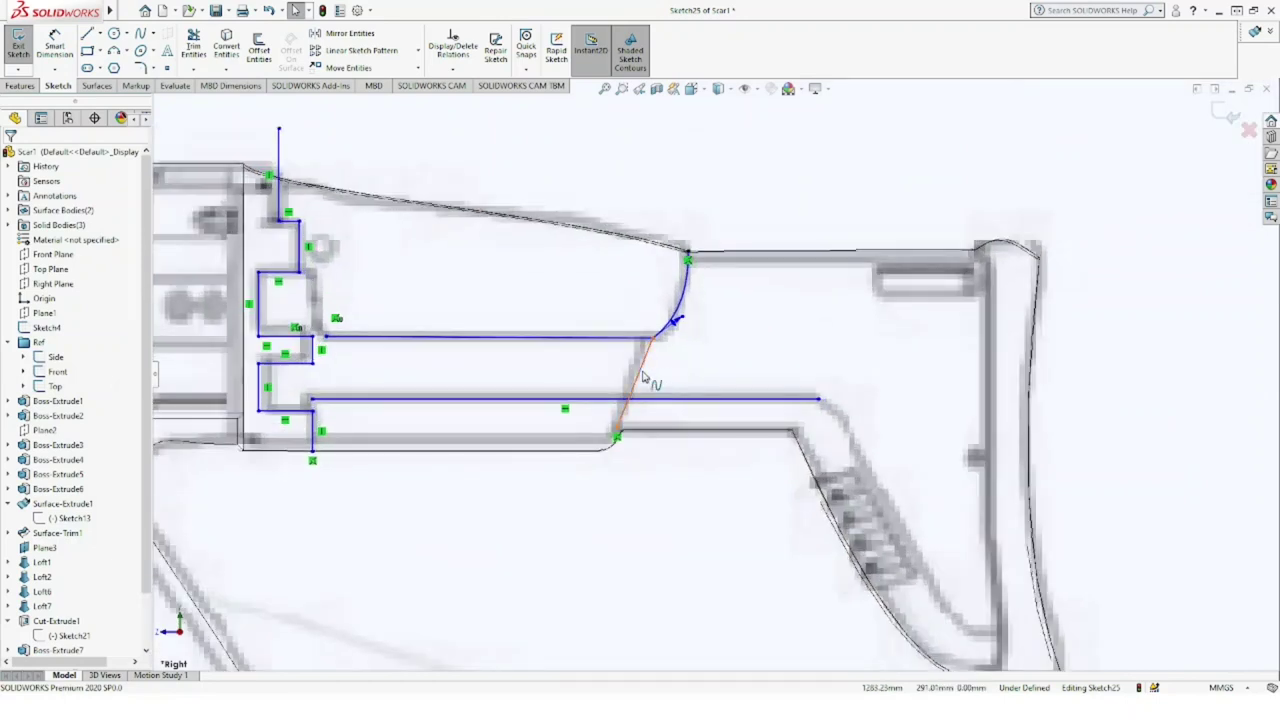
left_click(643, 377)
left_click(638, 362)
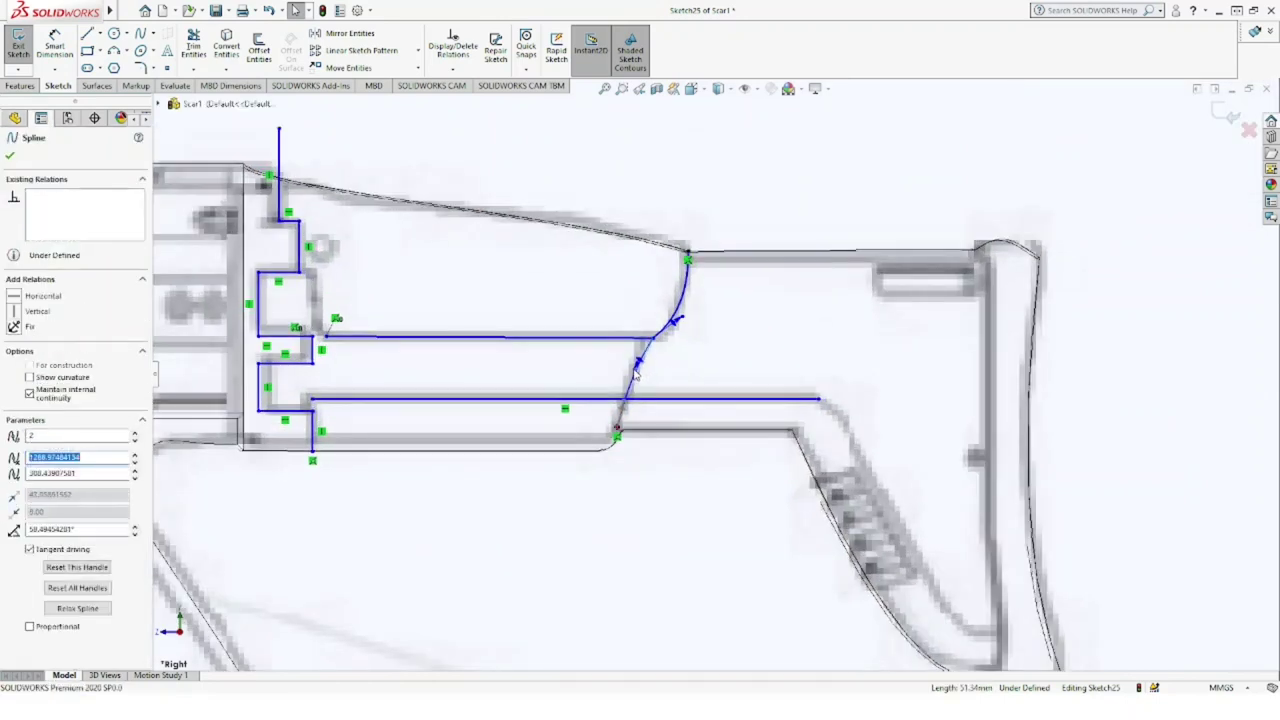
key("Escape")
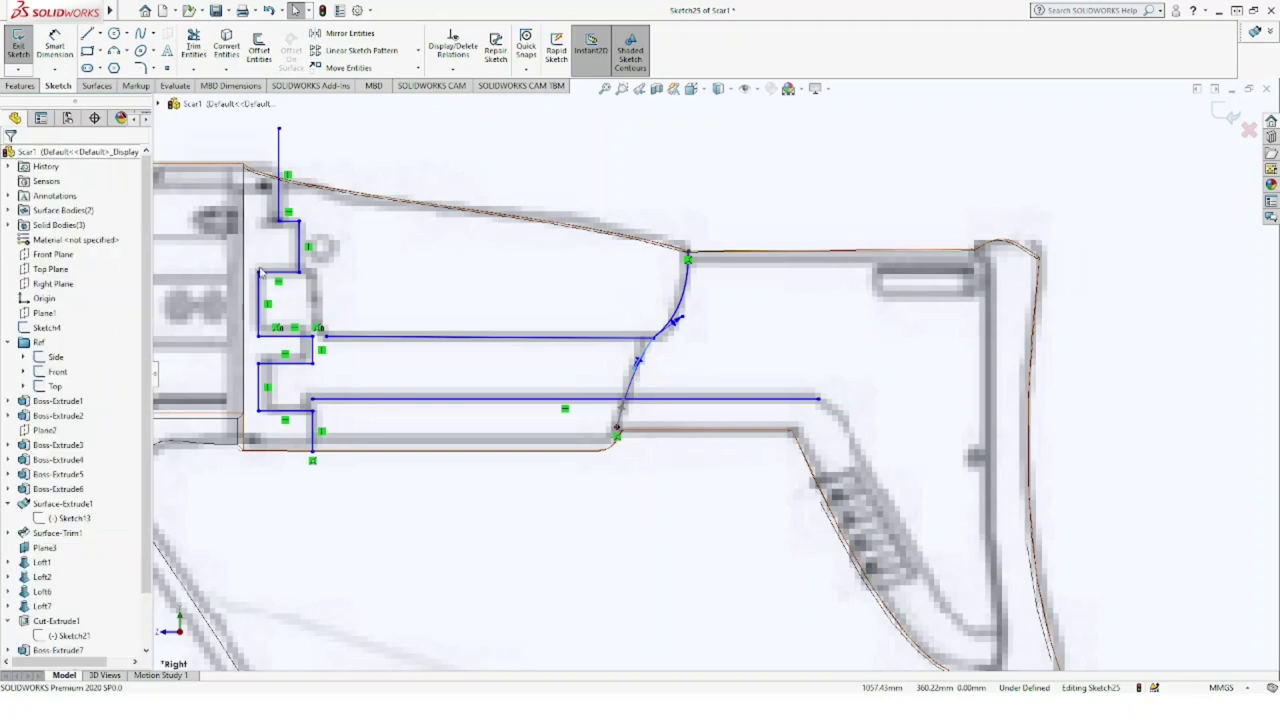
Step: Begin an Offset Entities operation on the stepped stock outline
left_click(88, 34)
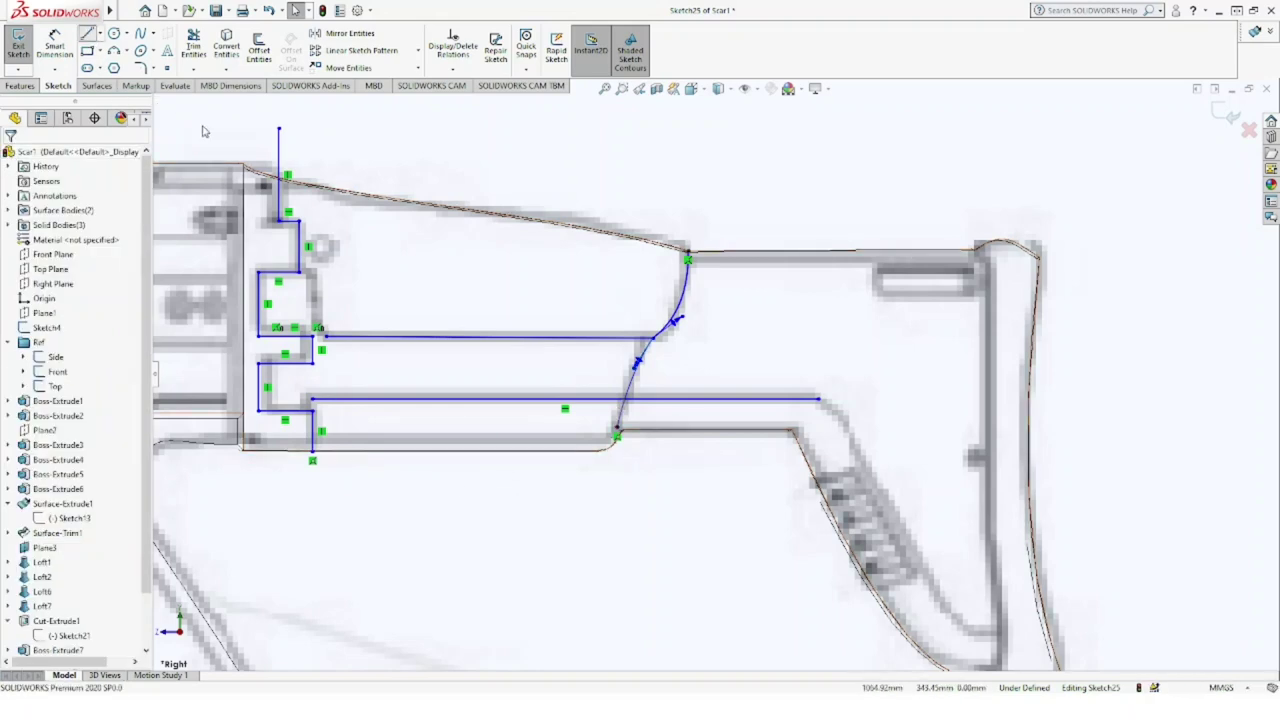
left_click(310, 400)
key("Escape")
key("Escape")
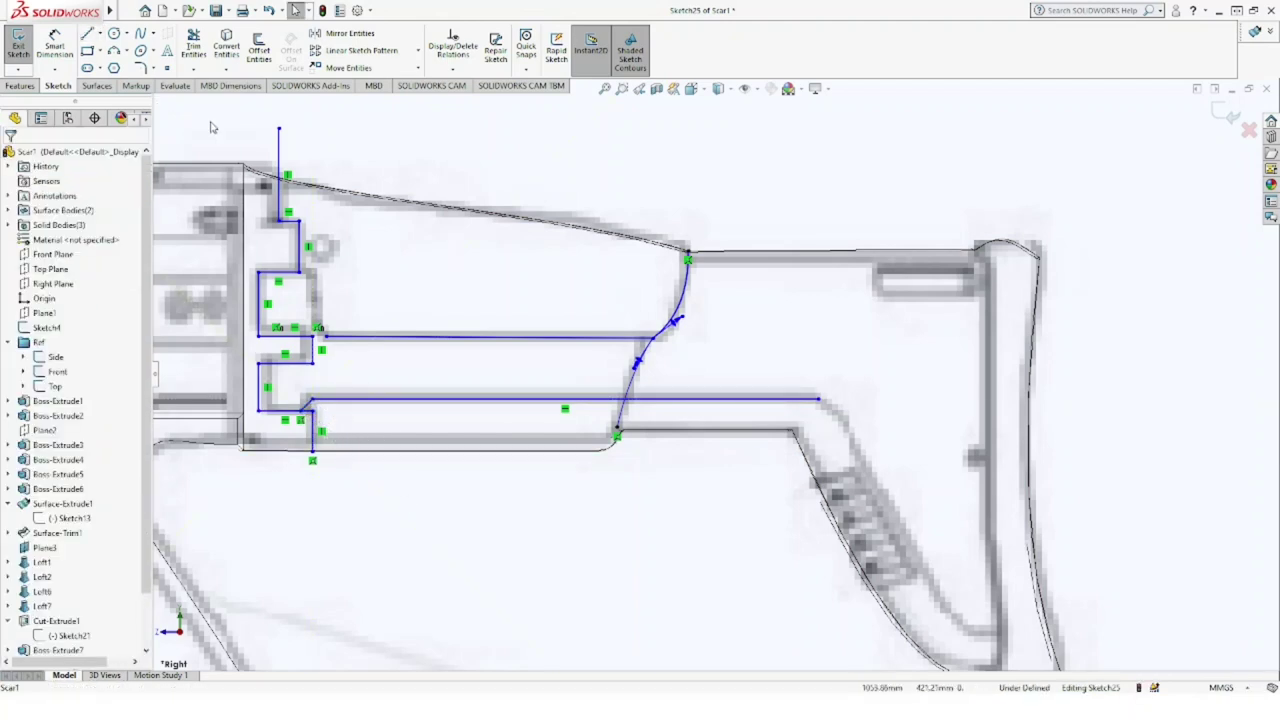
left_click(258, 52)
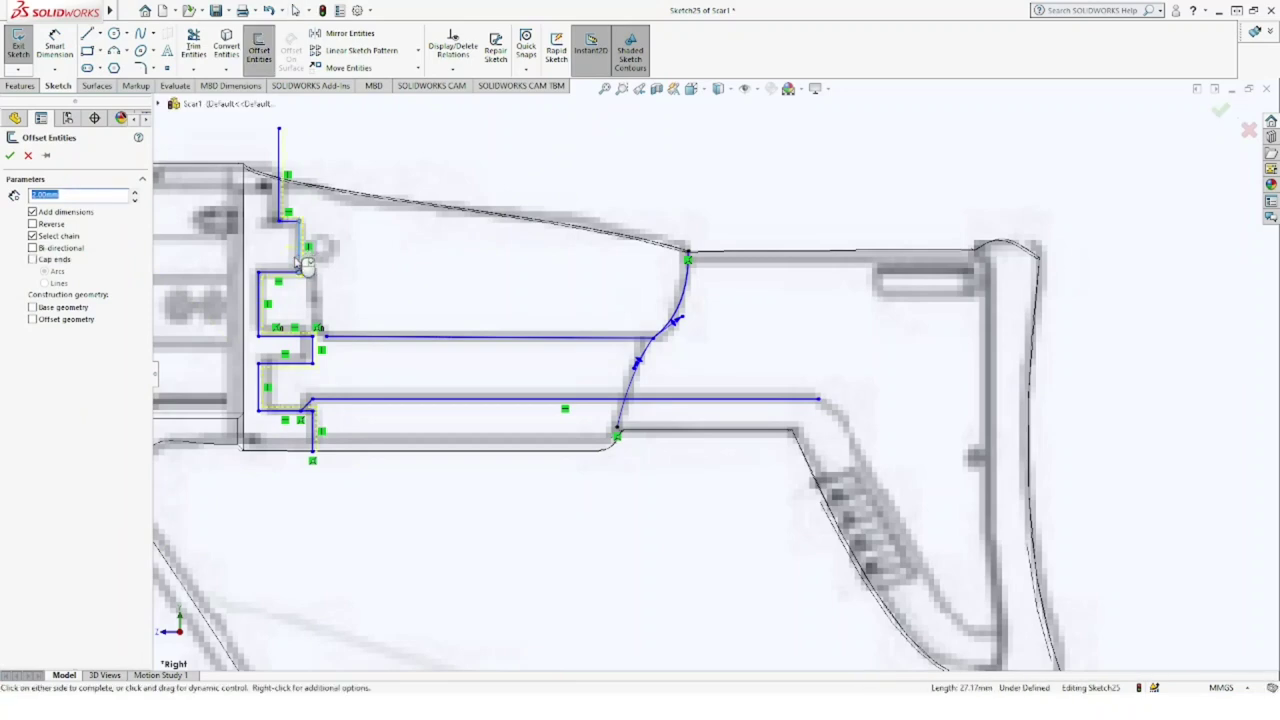
Step: Offset the front line and the lower horizontal line by 2 mm
left_click(33, 236)
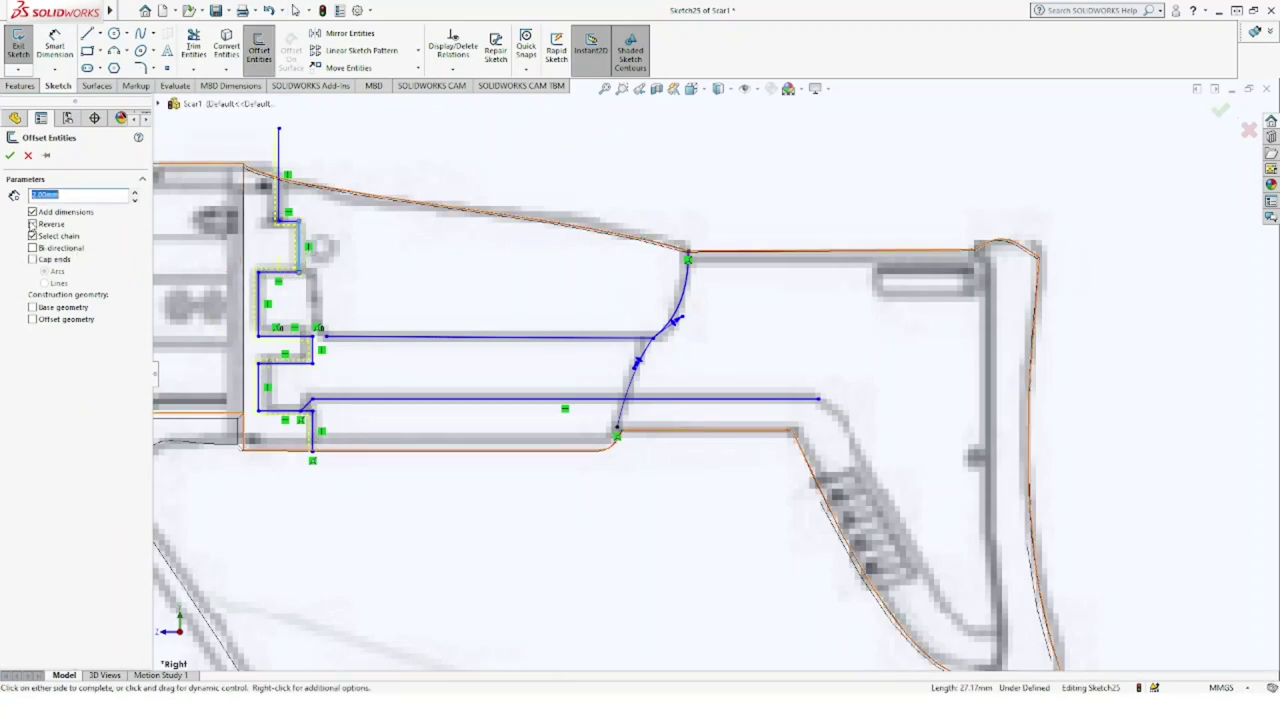
left_click(10, 156)
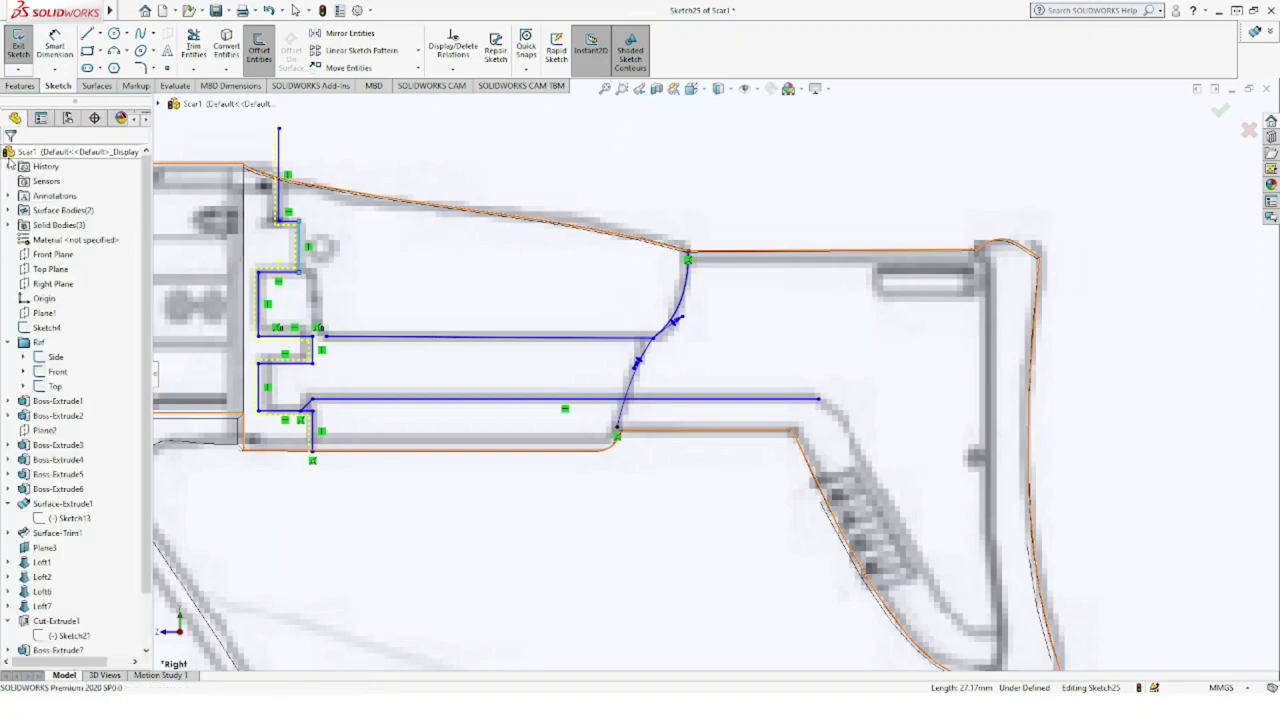
left_click(256, 60)
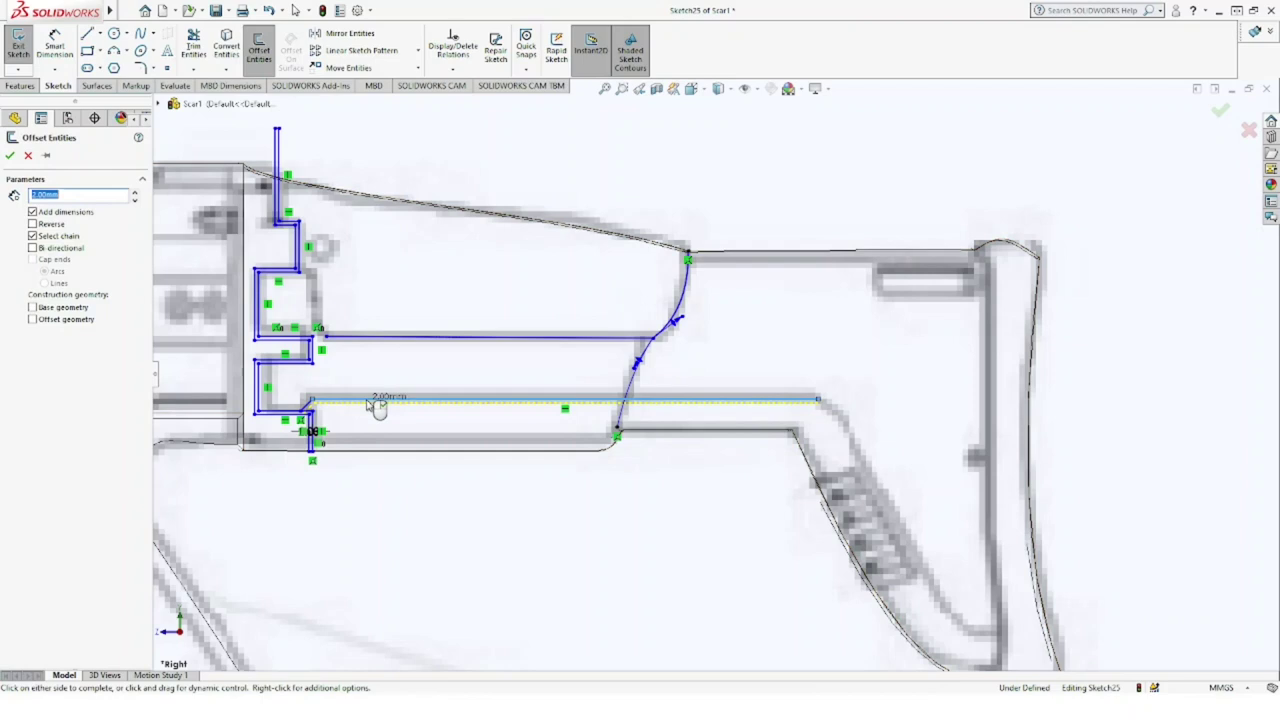
left_click(362, 401)
left_click(10, 156)
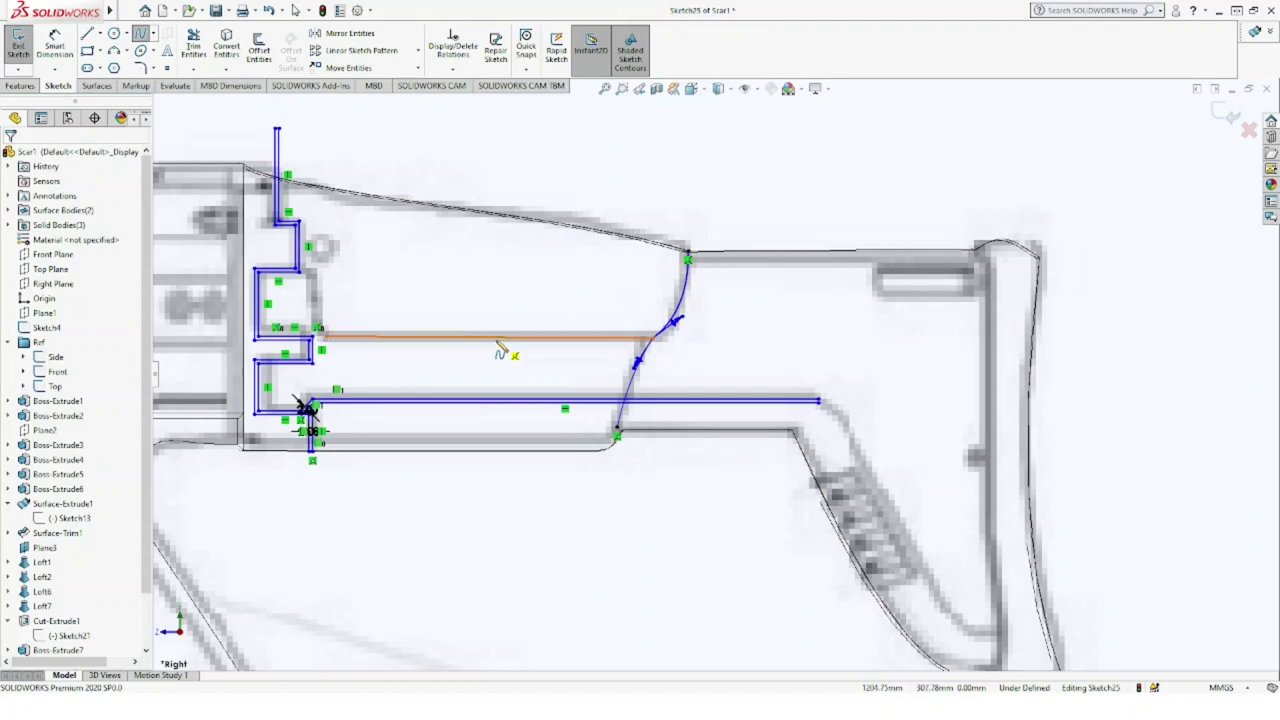
Step: Offset the upper horizontal line and both rear curves by 2 mm
left_click(258, 48)
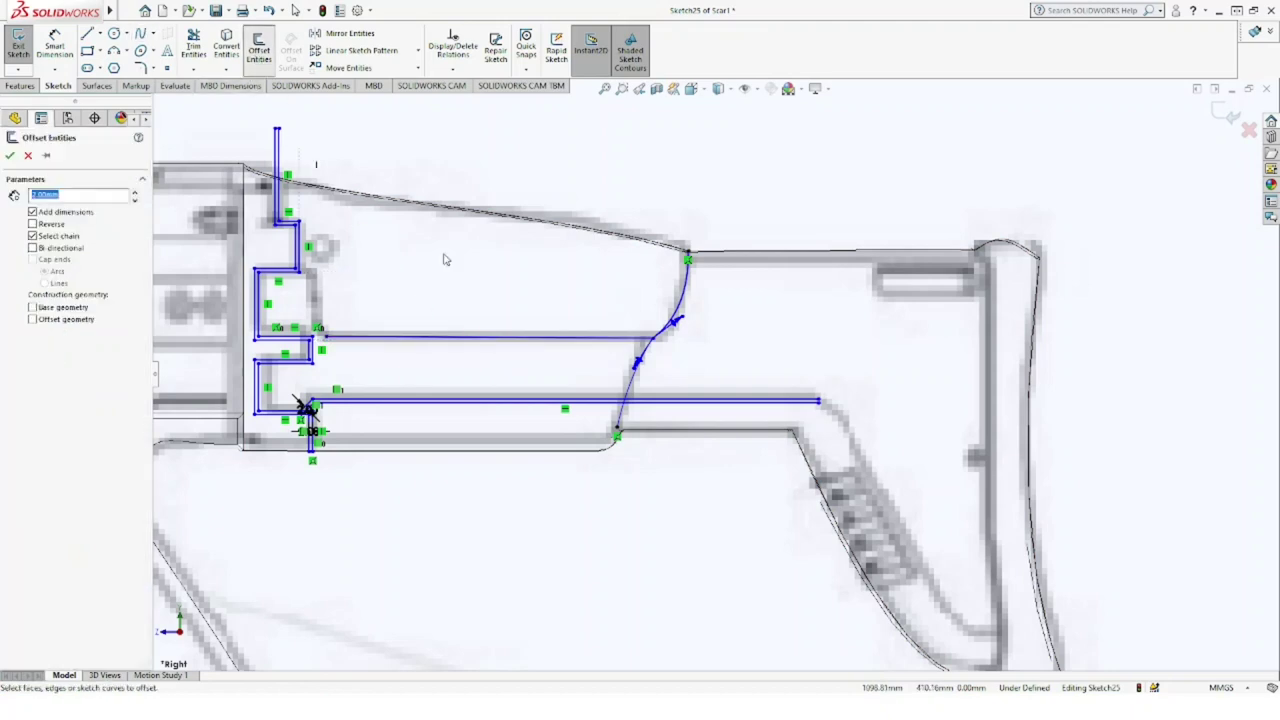
left_click(459, 340)
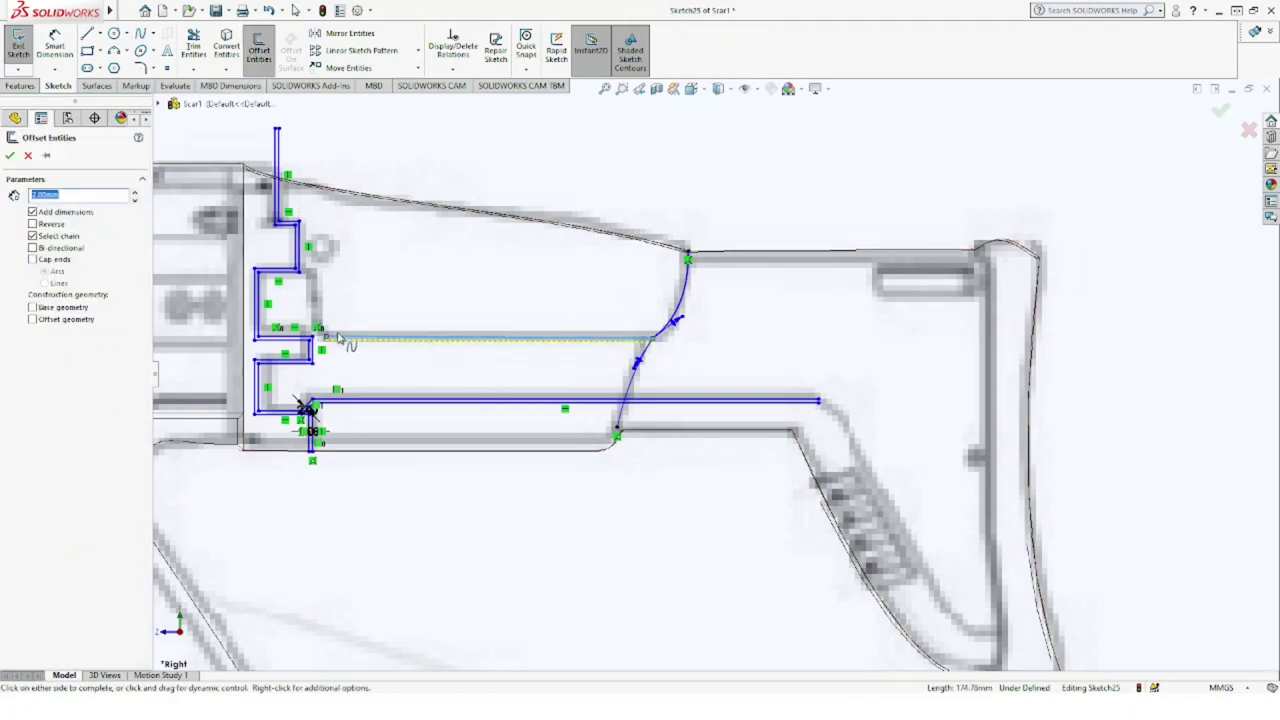
left_click(10, 155)
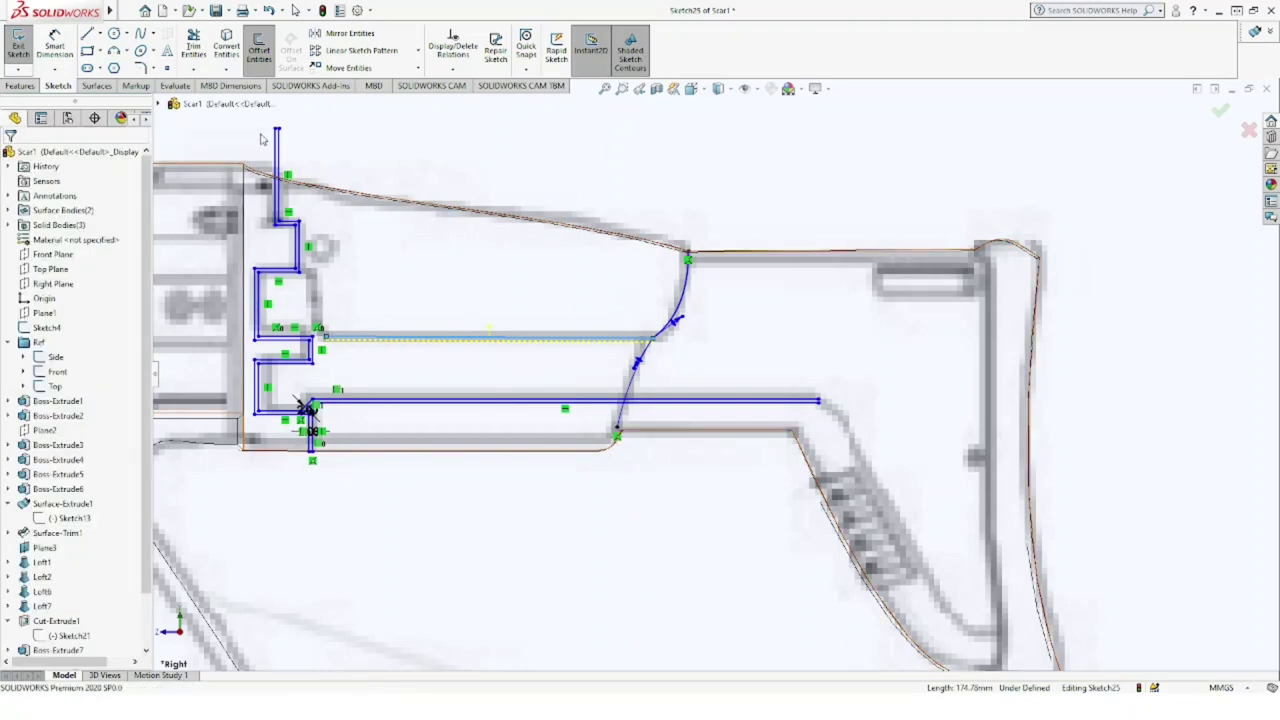
left_click(258, 48)
left_click(681, 337)
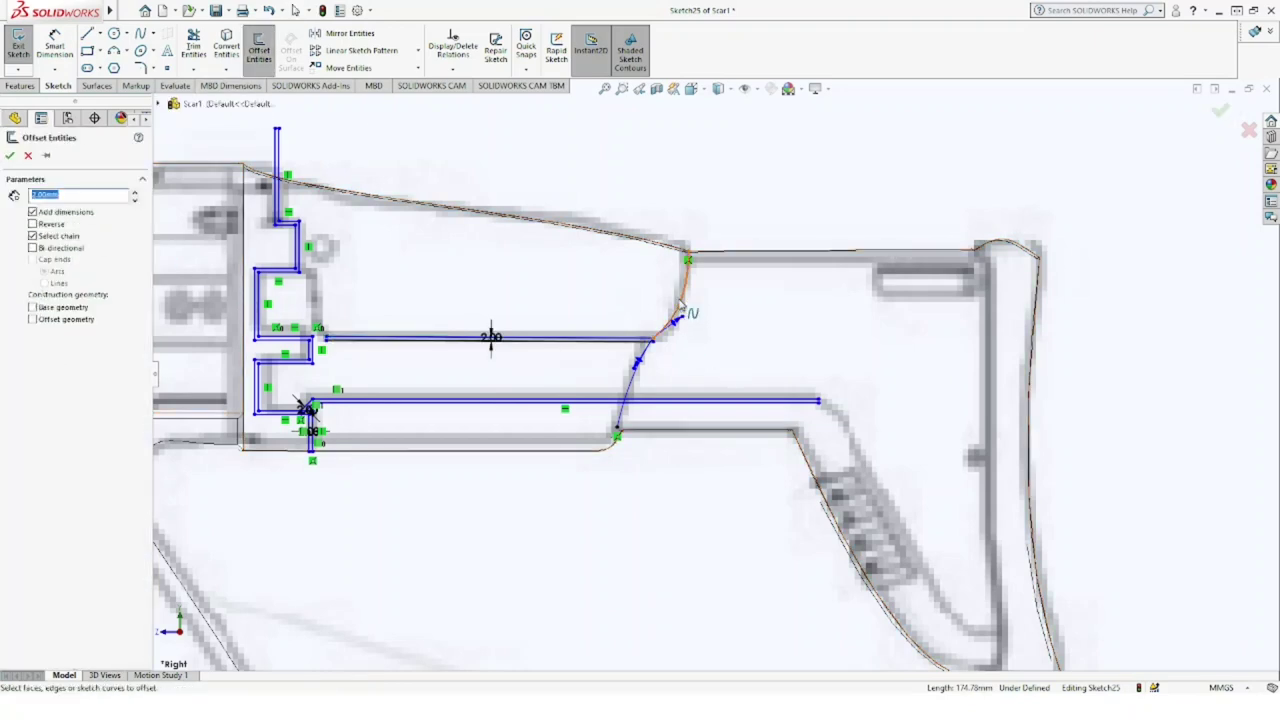
left_click(10, 155)
left_click(258, 48)
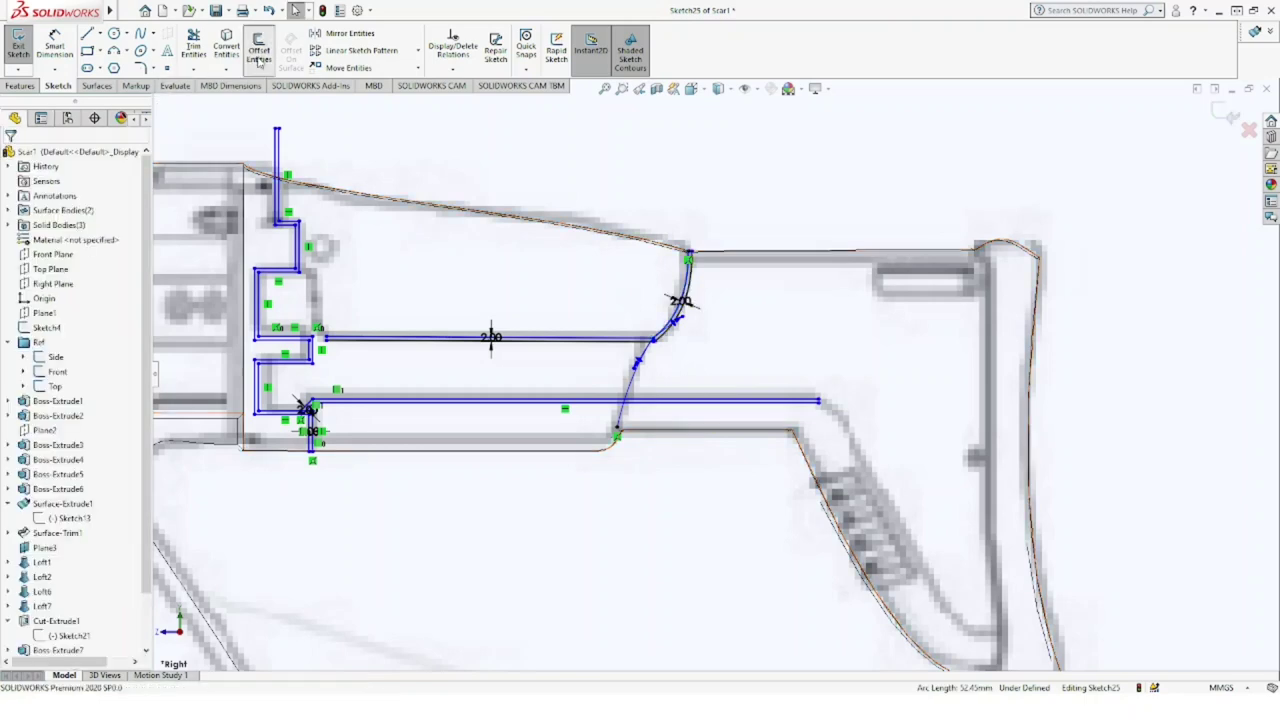
left_click(627, 393)
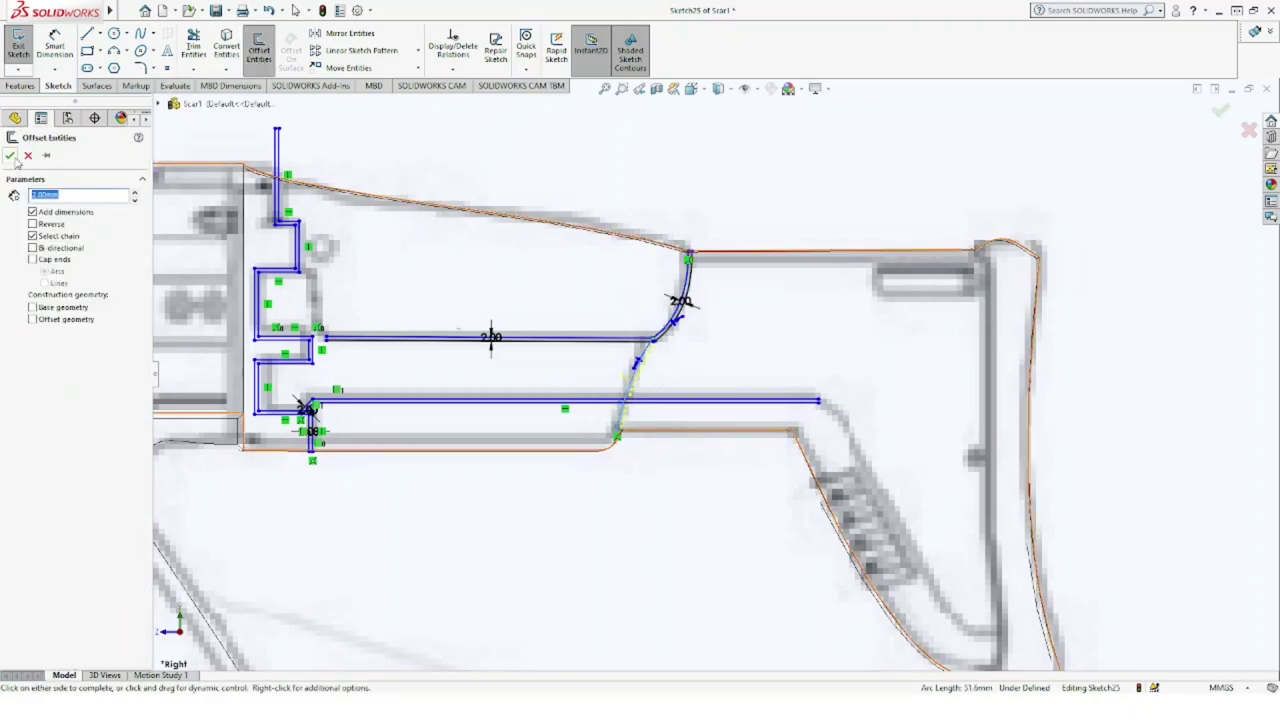
left_click(9, 155)
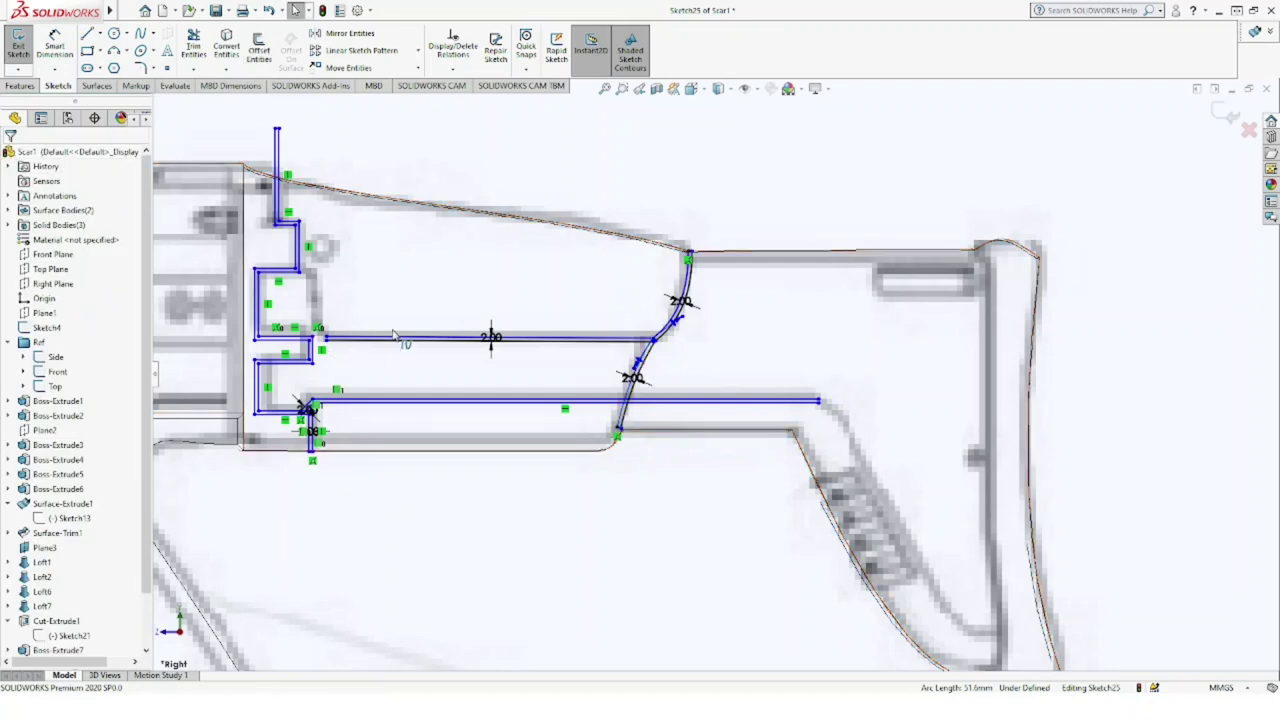
Step: Start a new line at the square's upper-right corner
scroll(312, 320, "down", 3)
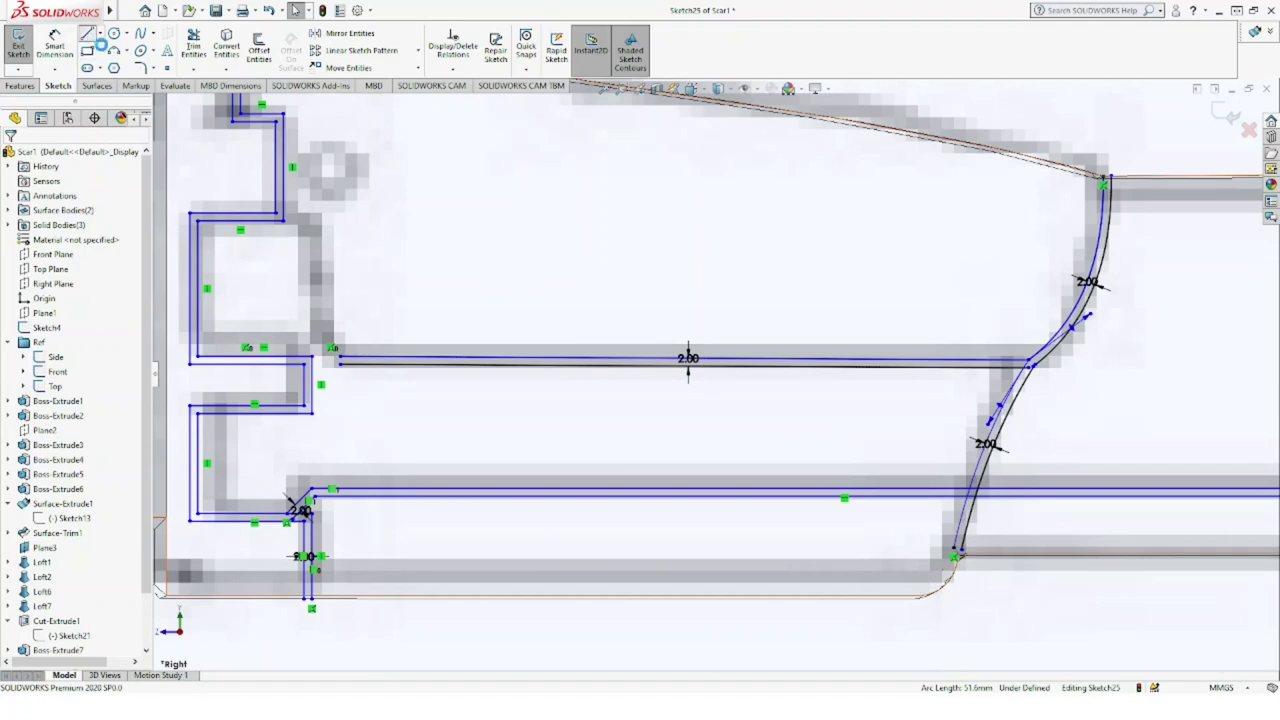
left_click(88, 34)
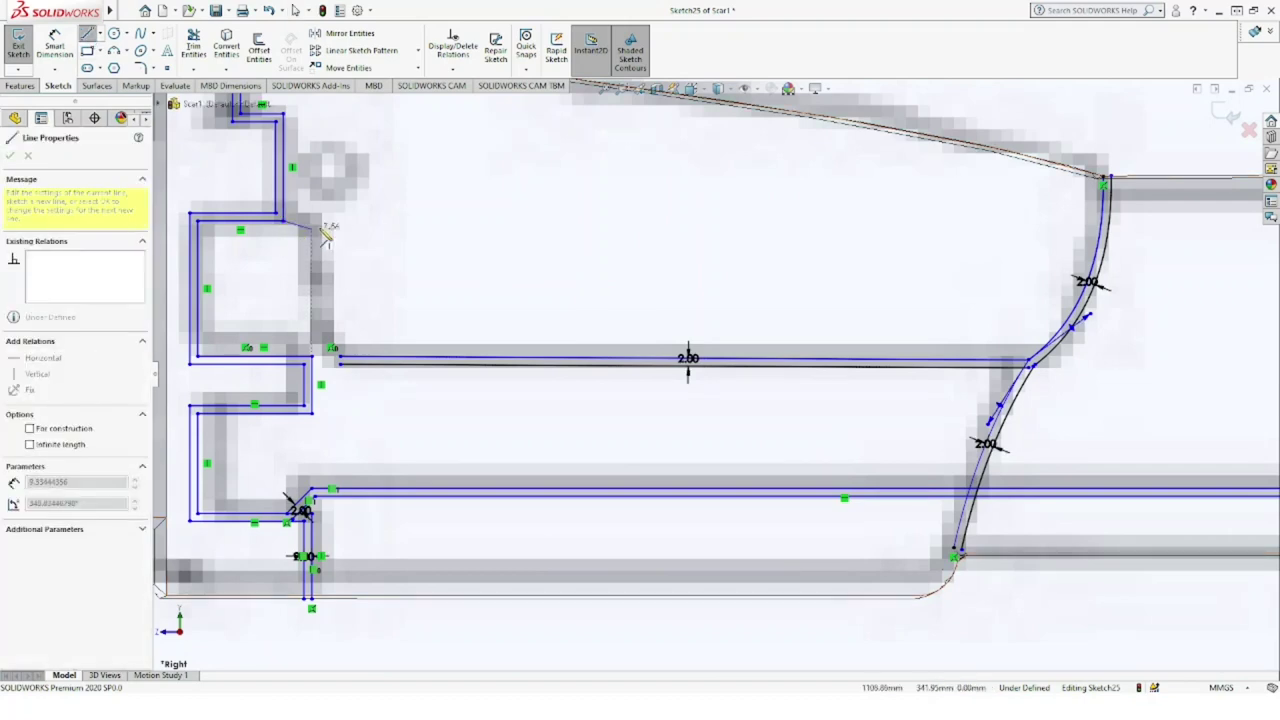
left_click(326, 230)
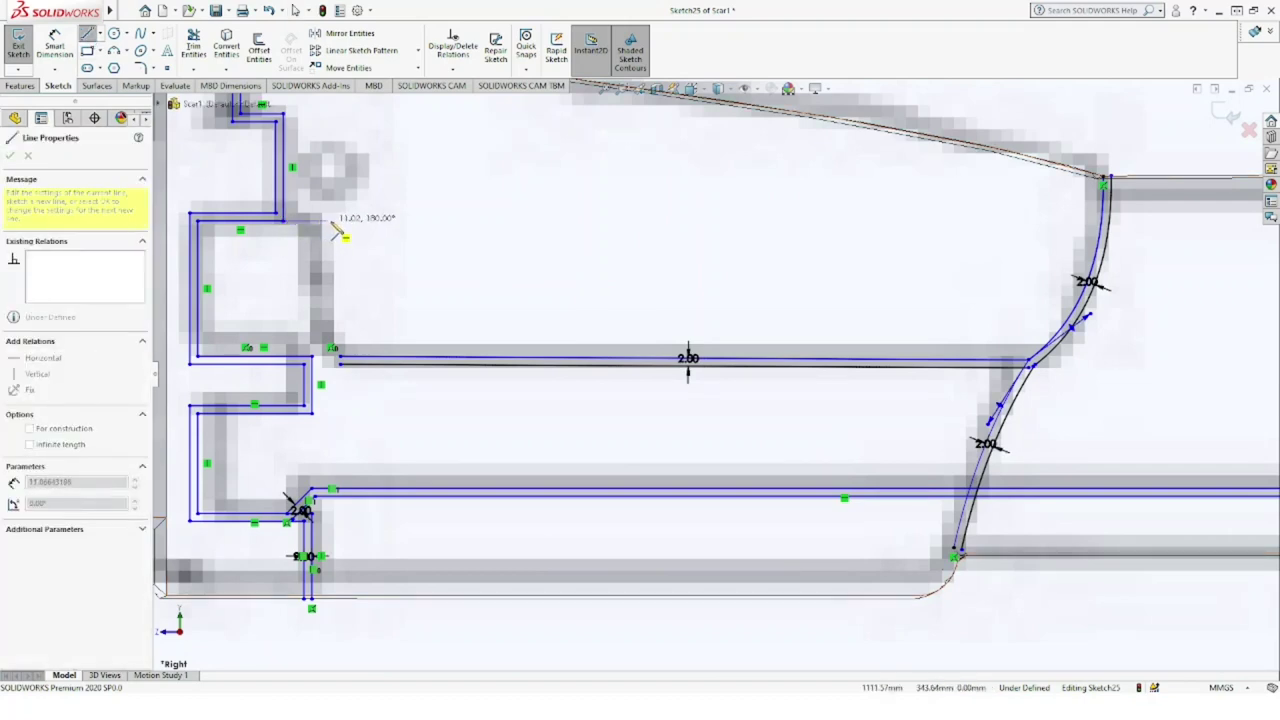
Step: Draw lines from the square's top corner right and down to the offset line, made Vertical
left_click(322, 224)
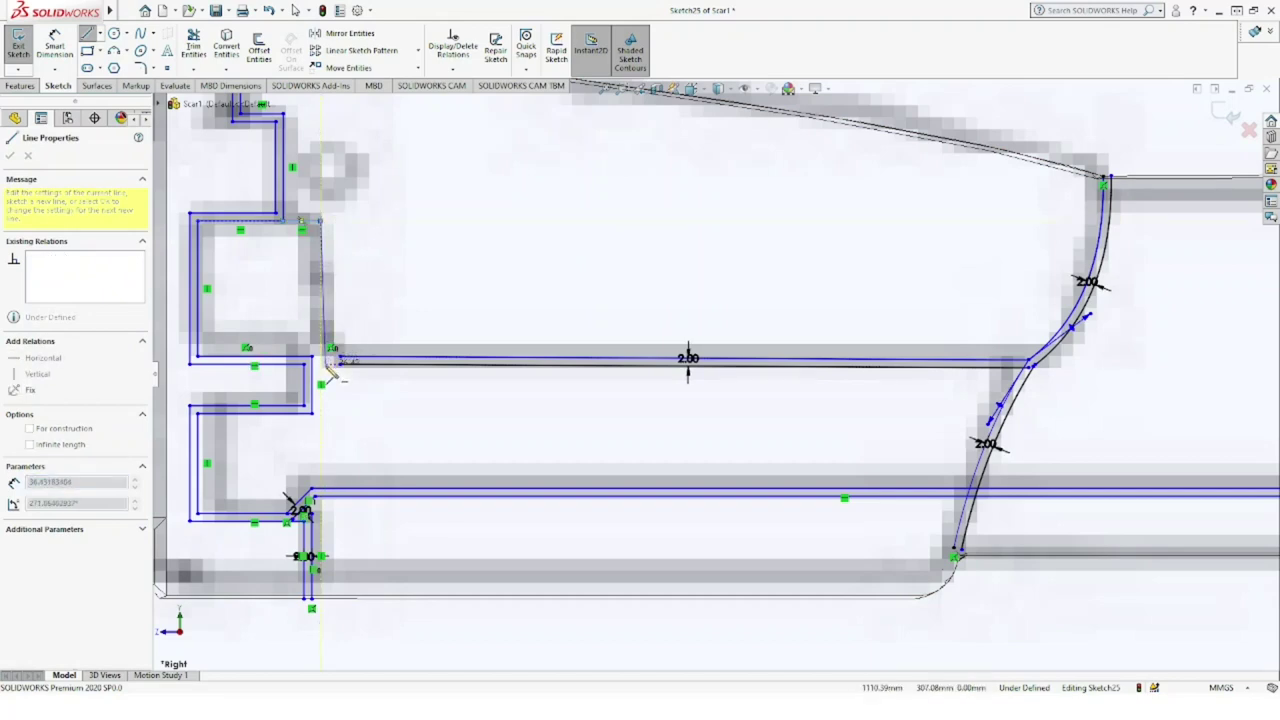
left_click(321, 364)
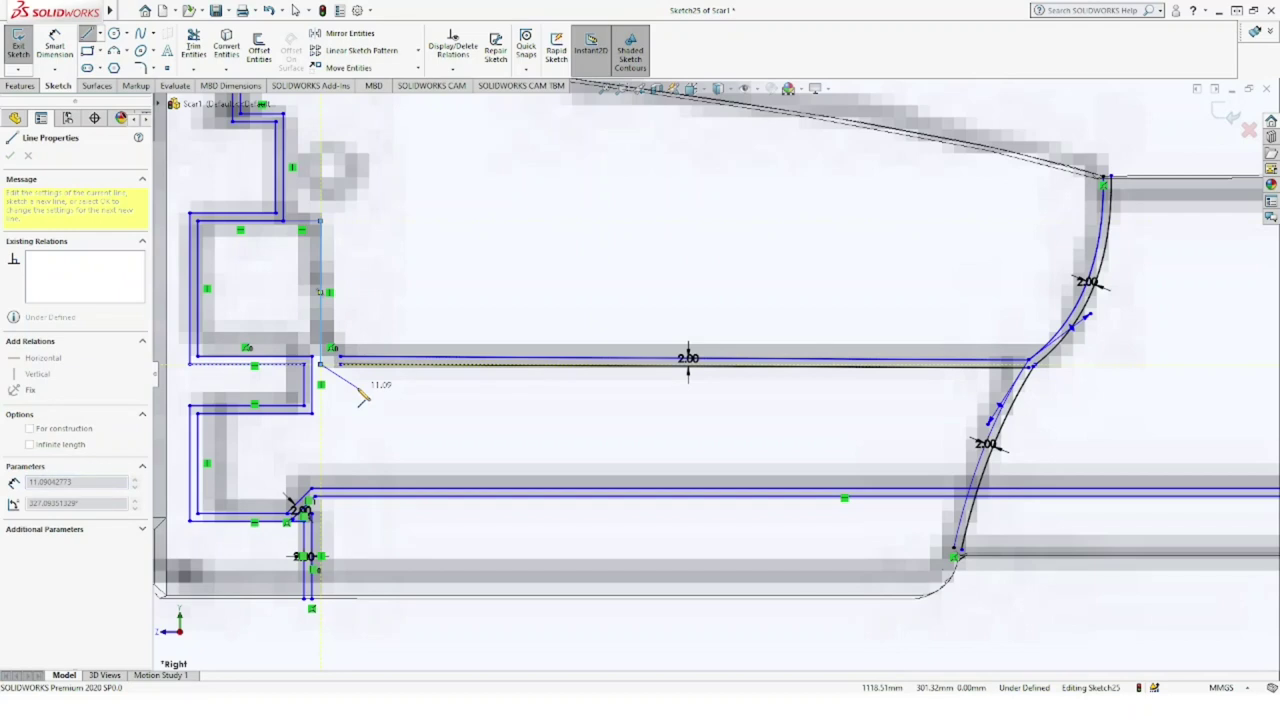
key("Escape")
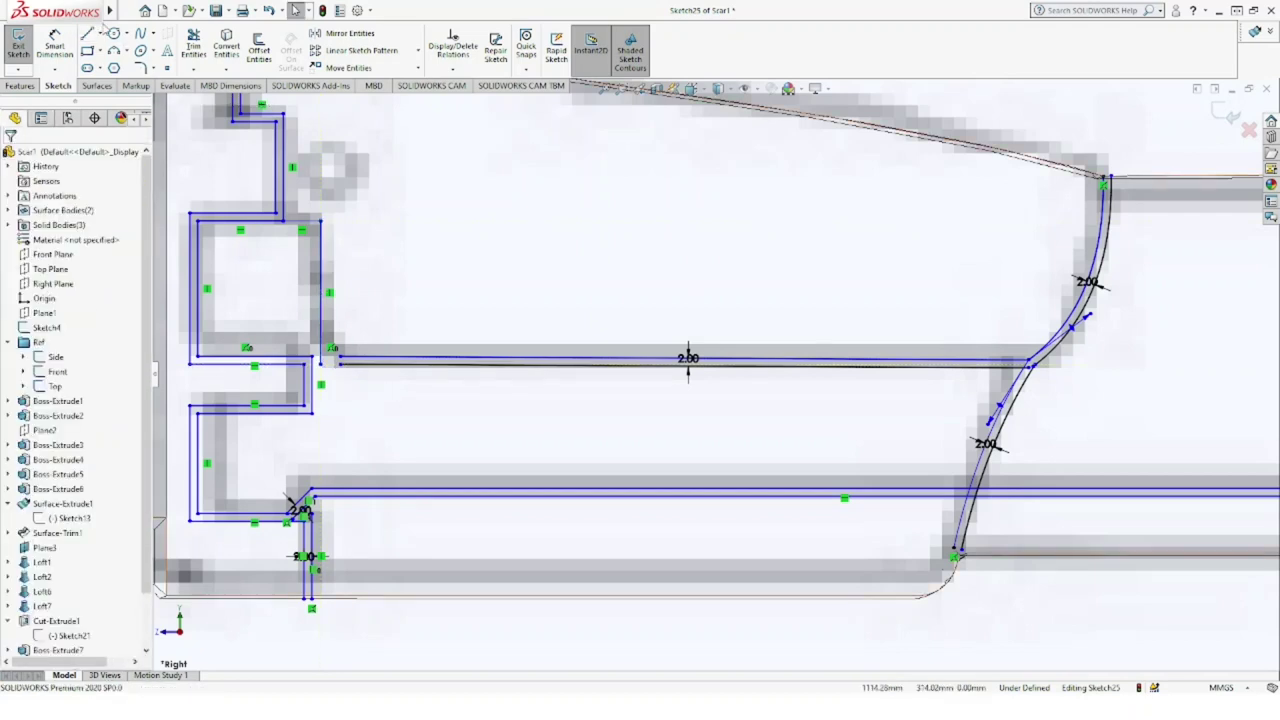
key("l")
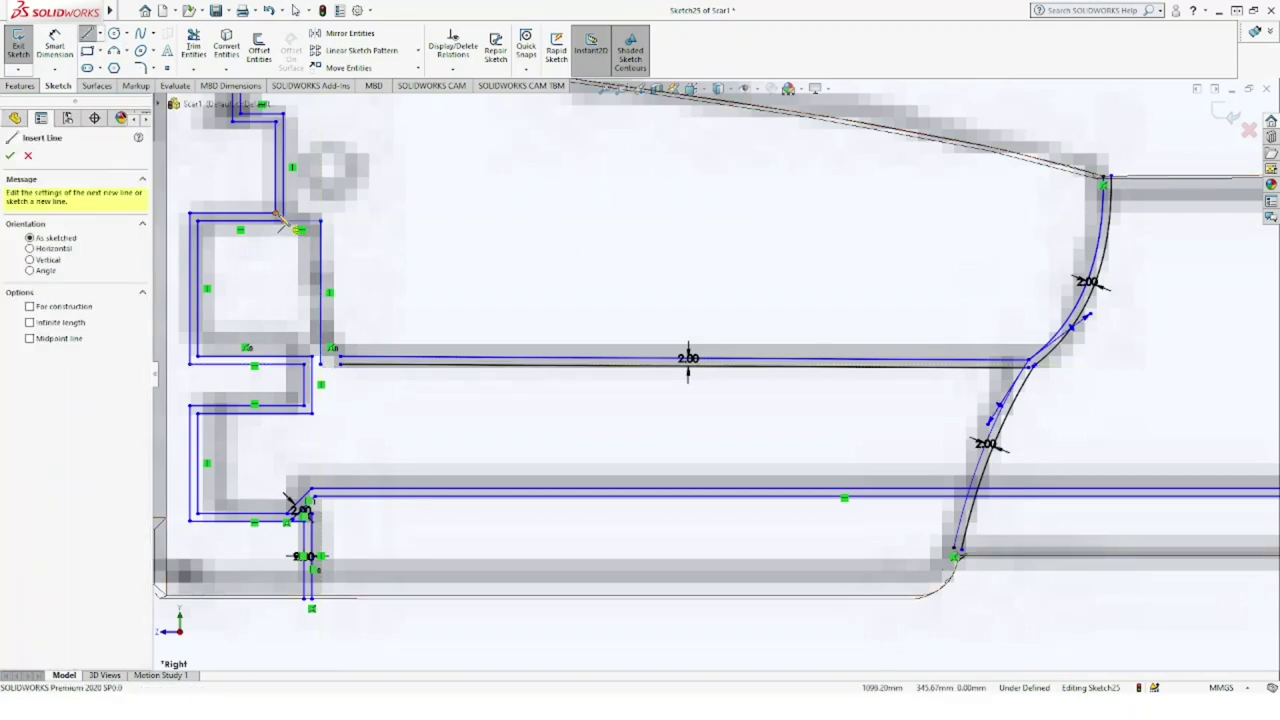
left_click(281, 214)
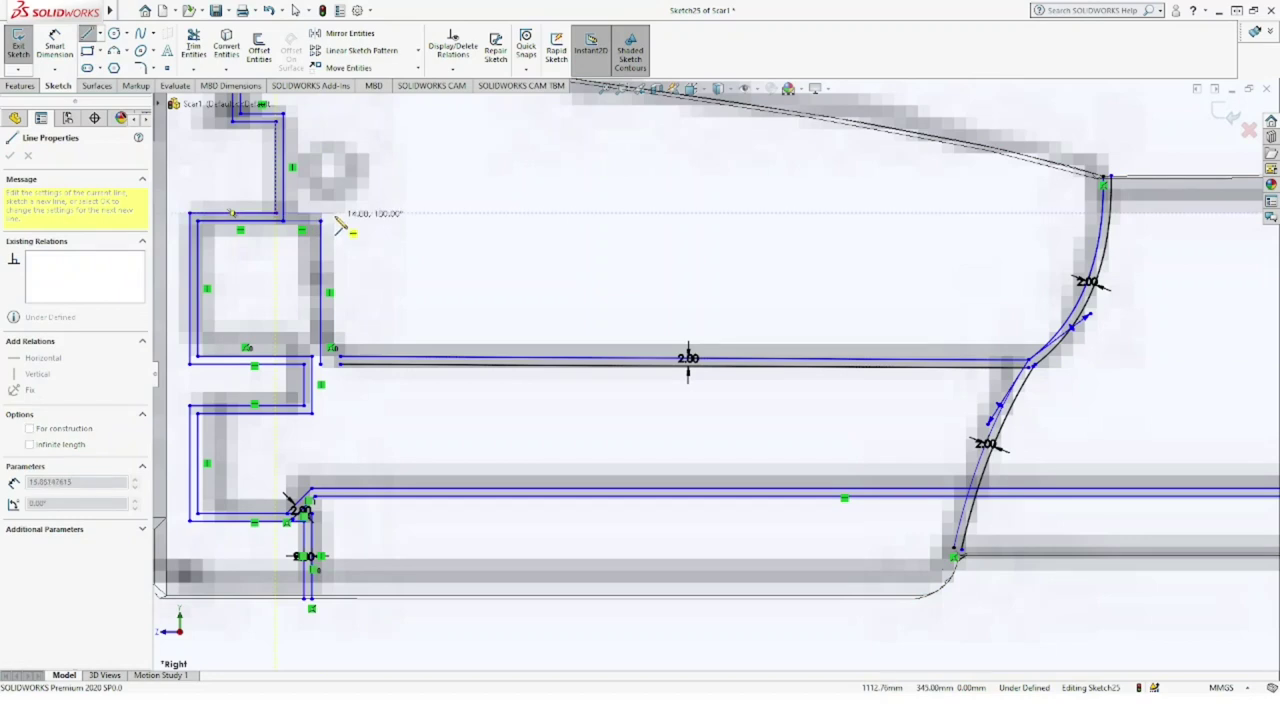
left_click(336, 215)
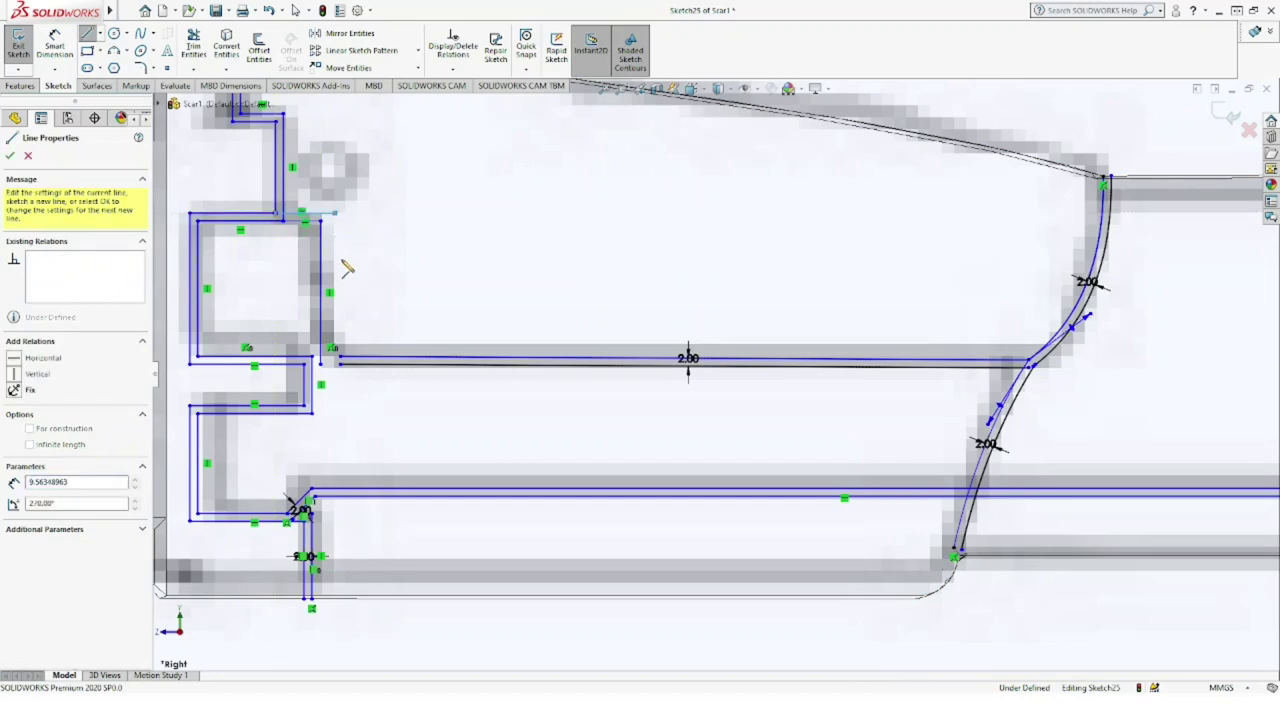
left_click(340, 356)
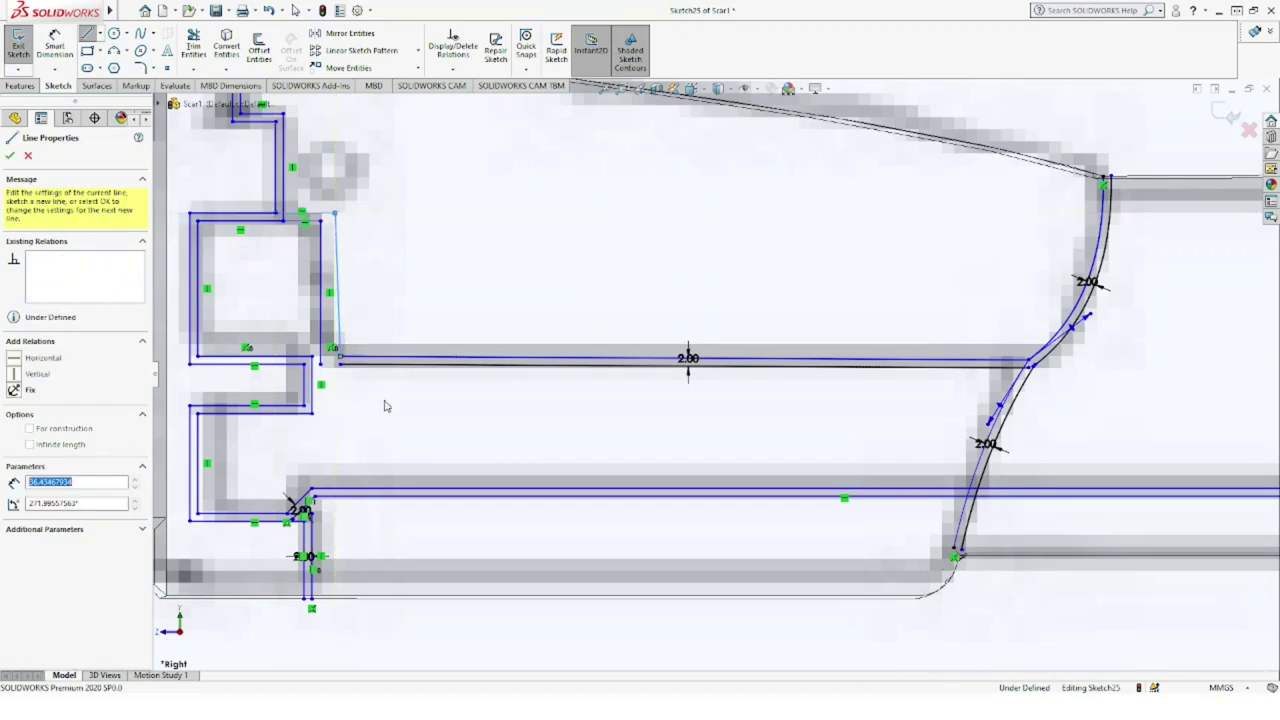
key("Escape")
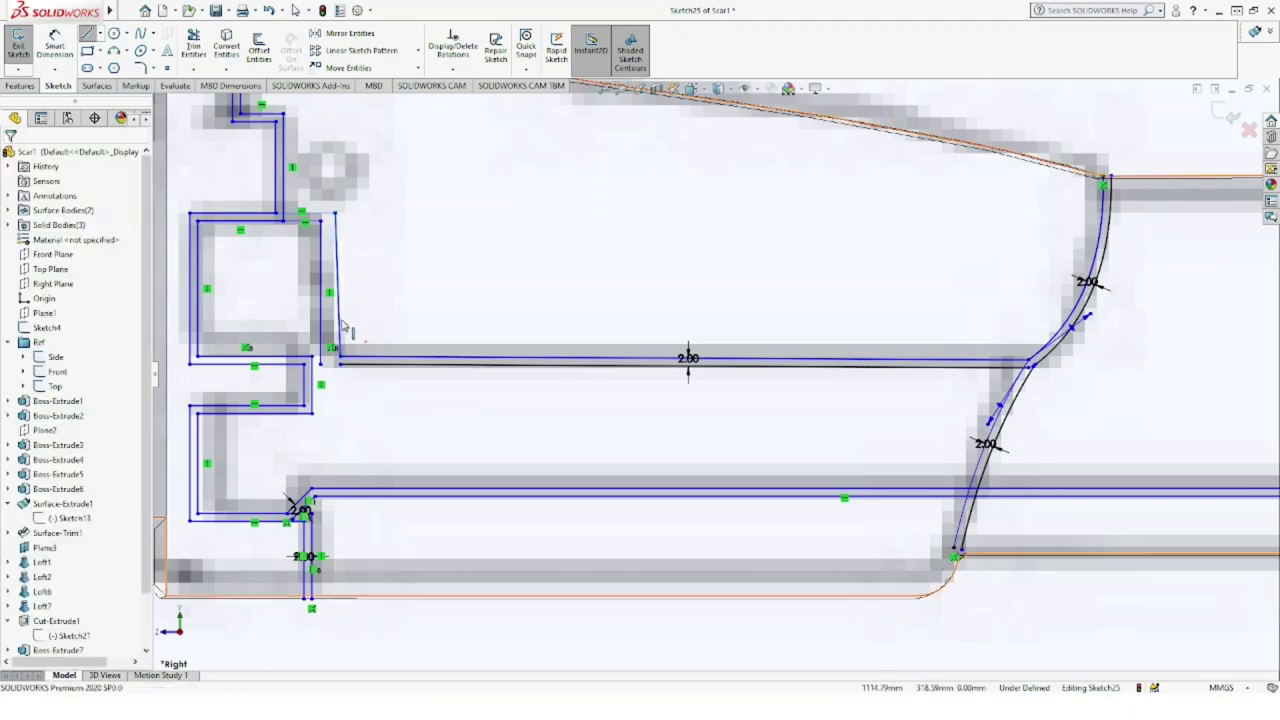
left_click(338, 332)
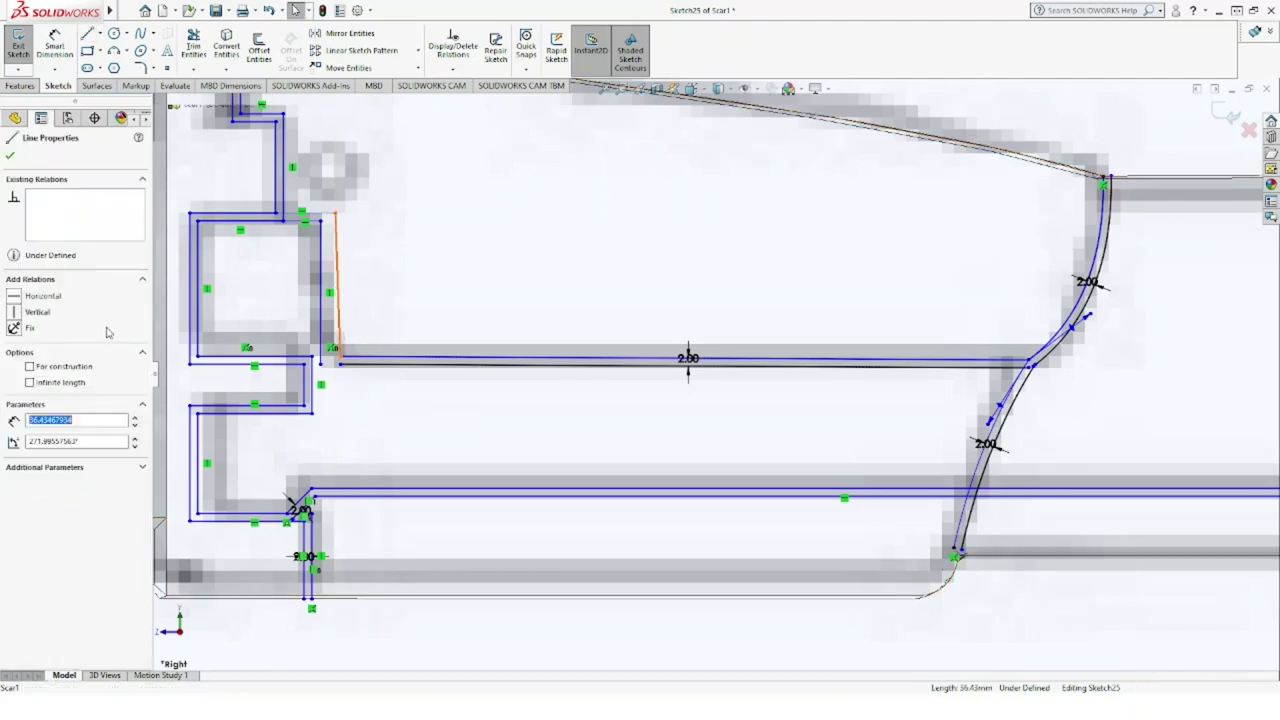
left_click(16, 312)
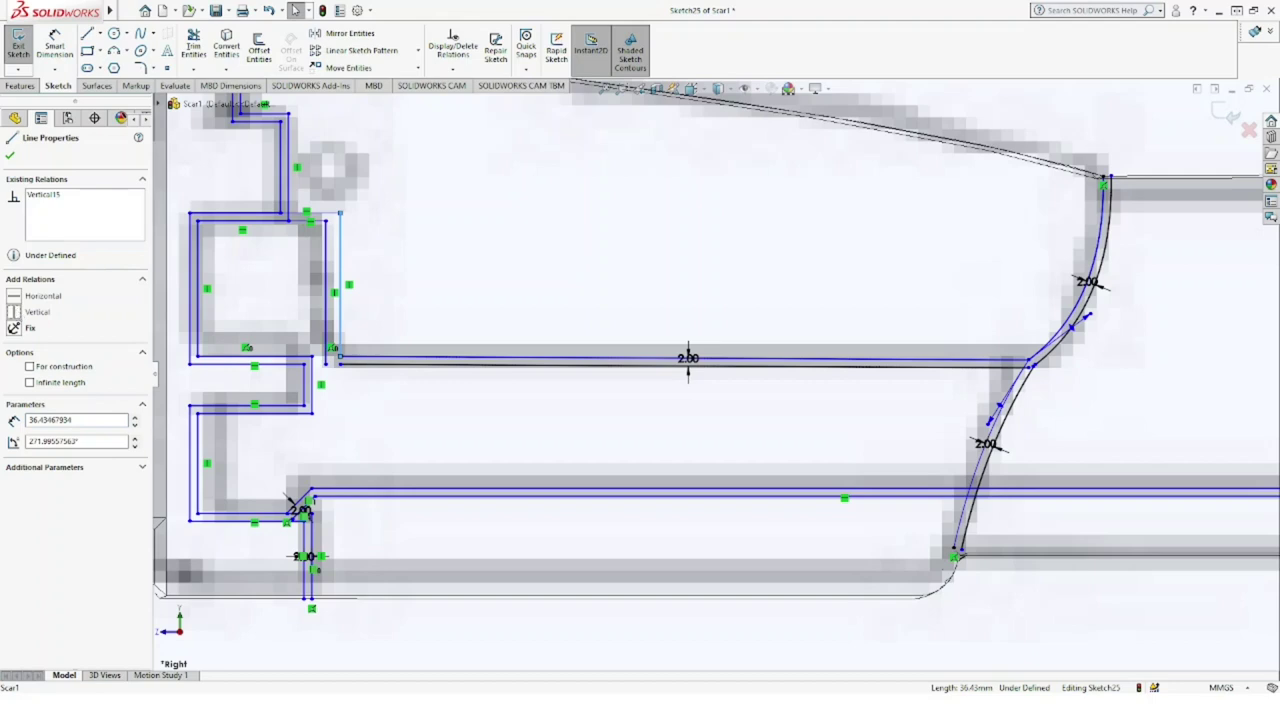
left_click(10, 155)
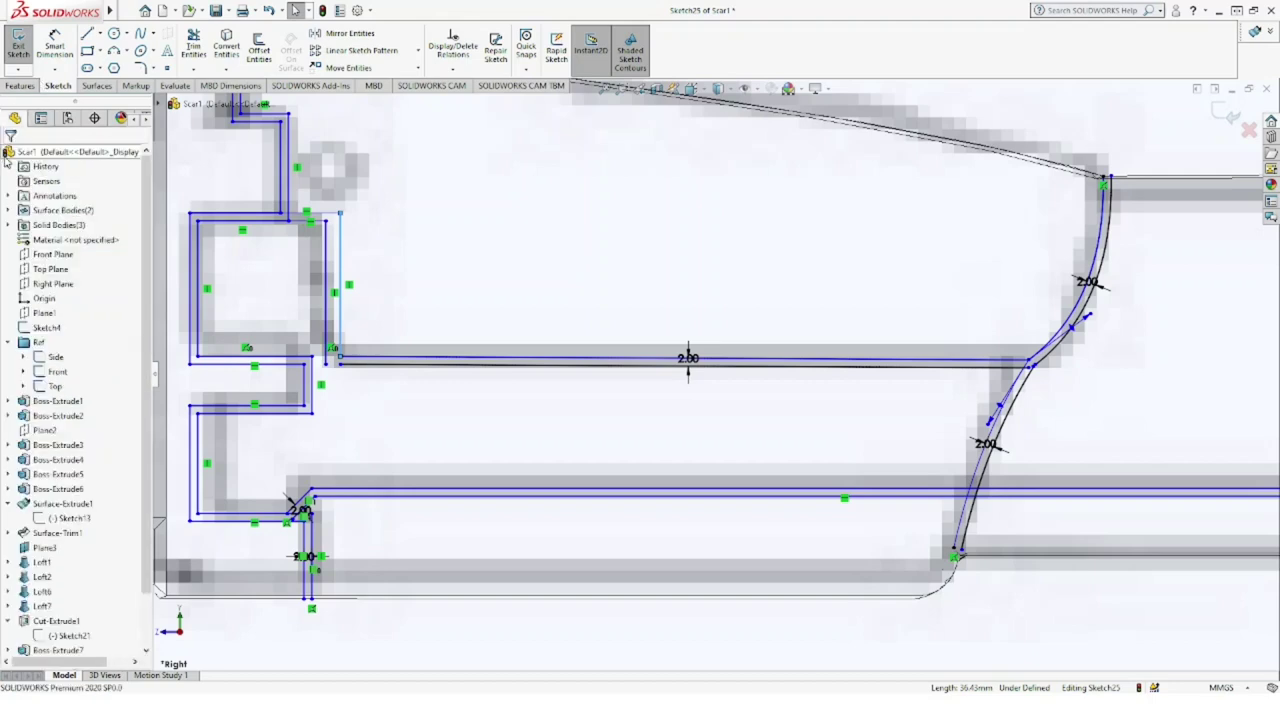
Step: Delete the lower offset spline together with its 2.00 dimension
left_click(341, 366)
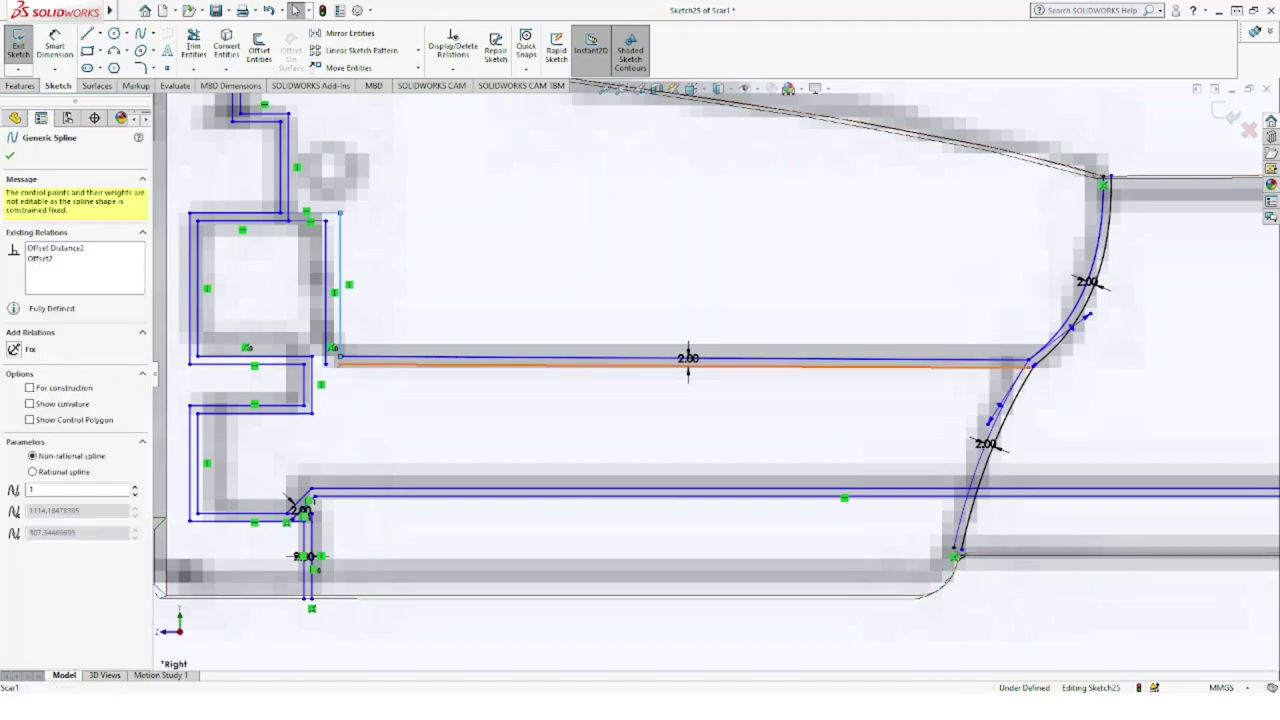
left_click(337, 375)
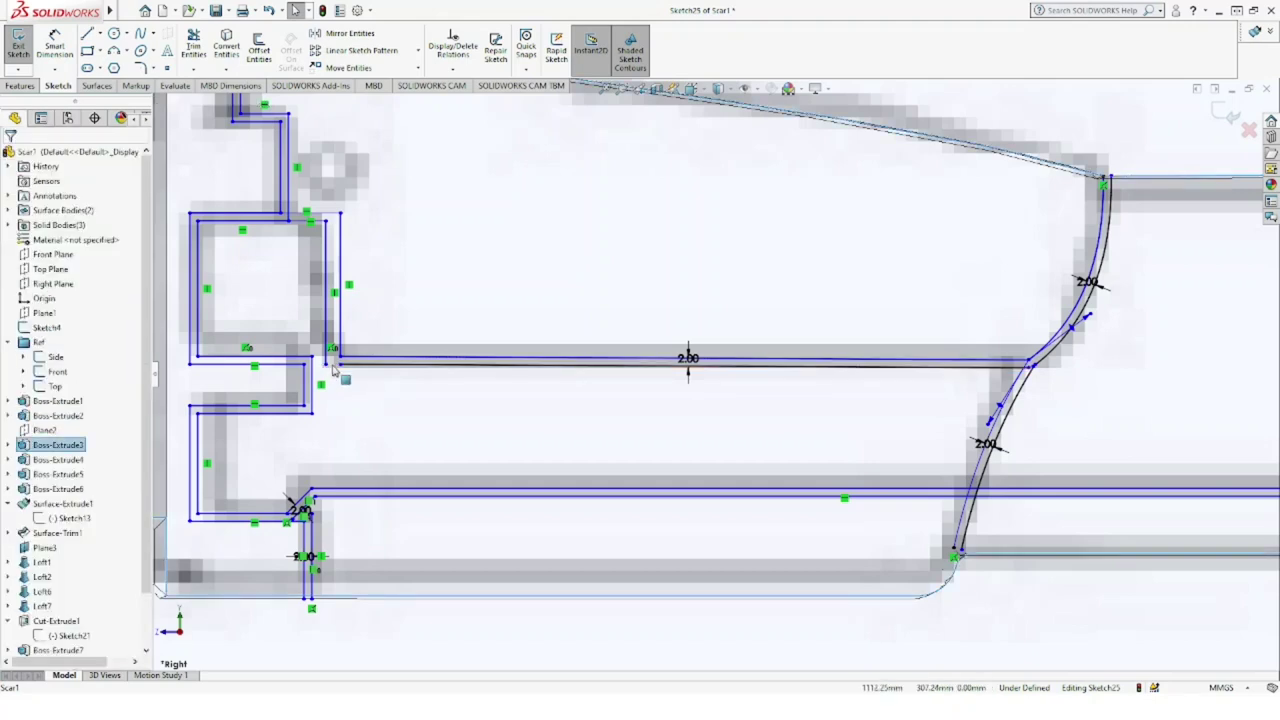
left_click(457, 366)
key("Delete")
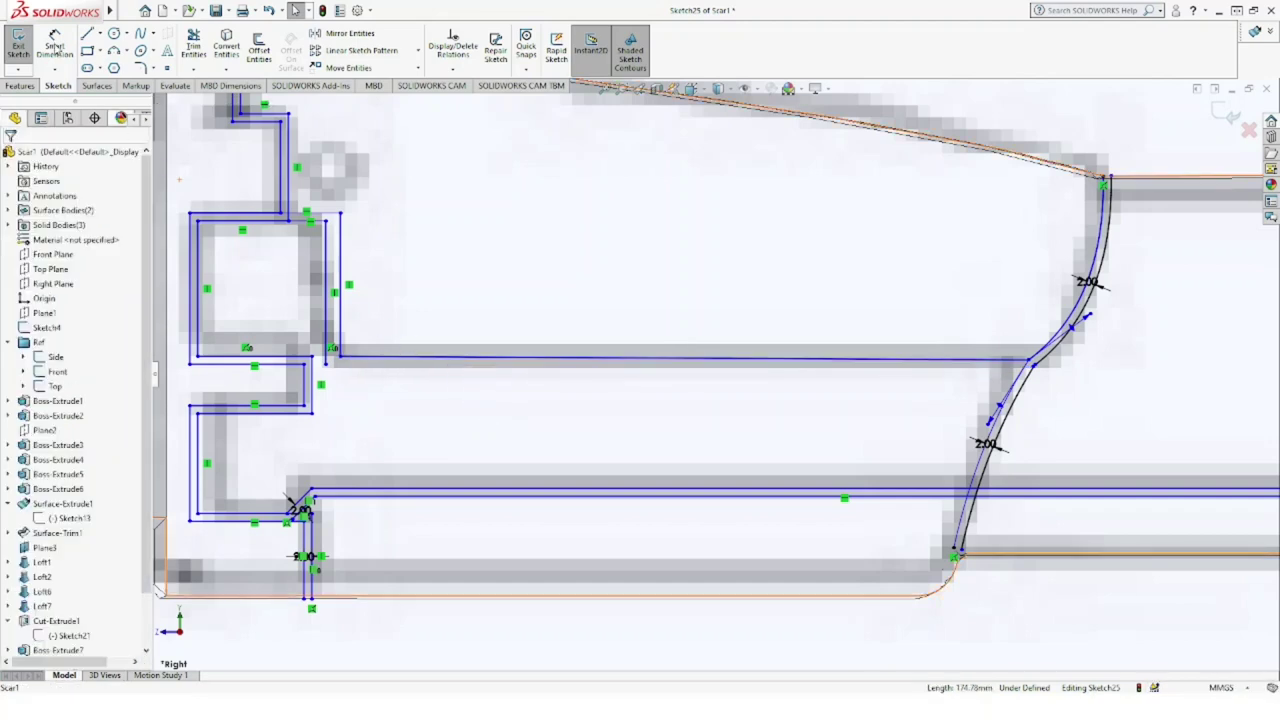
Step: Redraw the removed lower piece as straight connecting lines meeting the curve
left_click(87, 33)
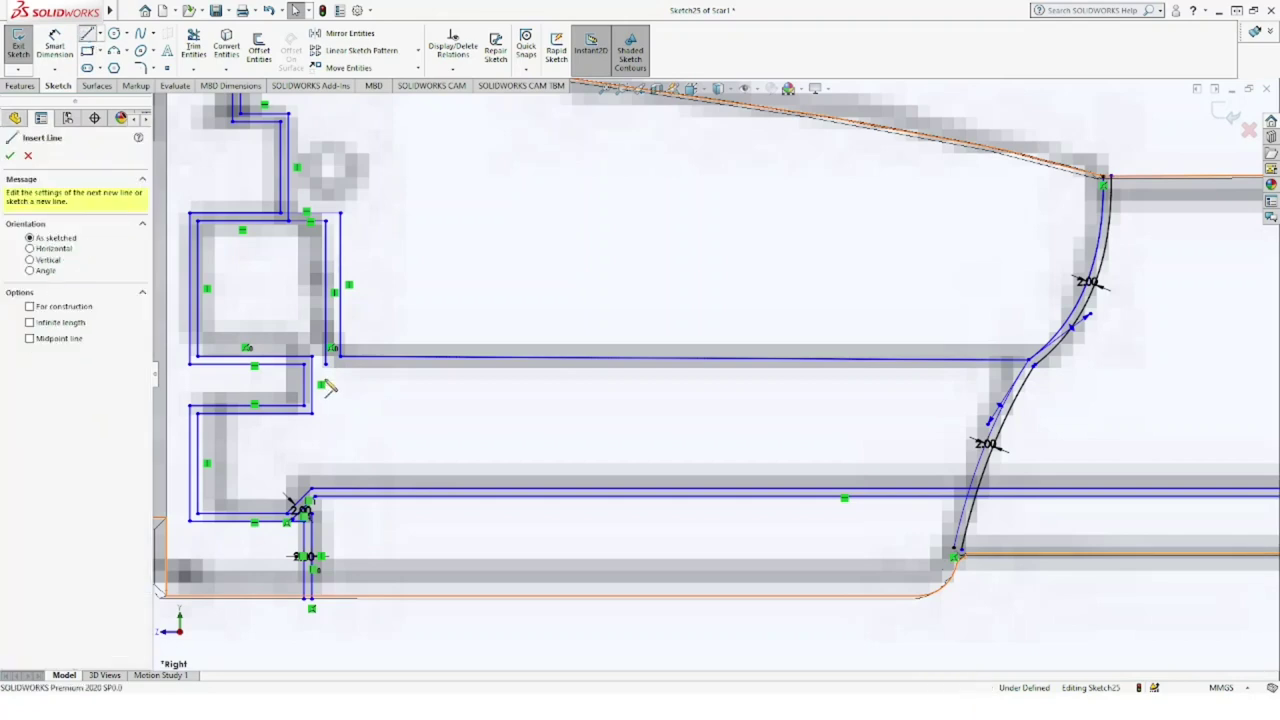
left_click_drag(325, 292, 326, 363)
left_click(1031, 362)
key("Escape")
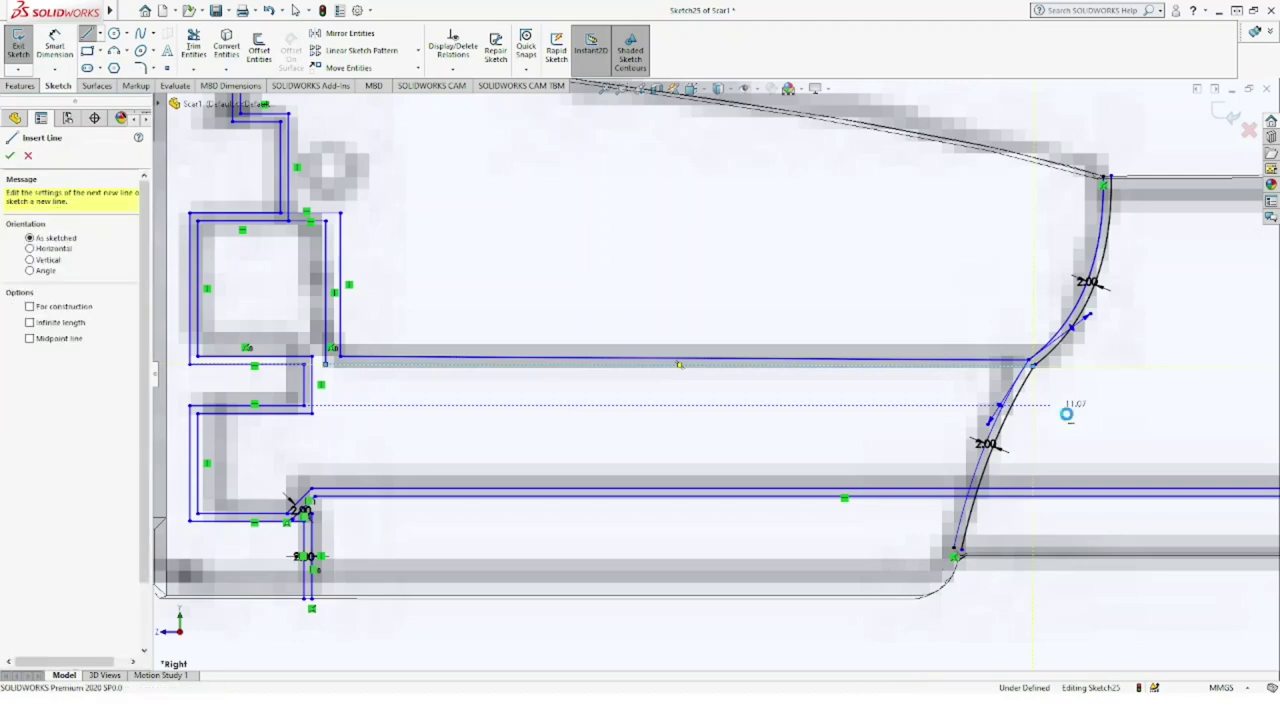
key("Escape")
Step: Power-trim the overlapping line ends at the chamfered corner
left_click(193, 45)
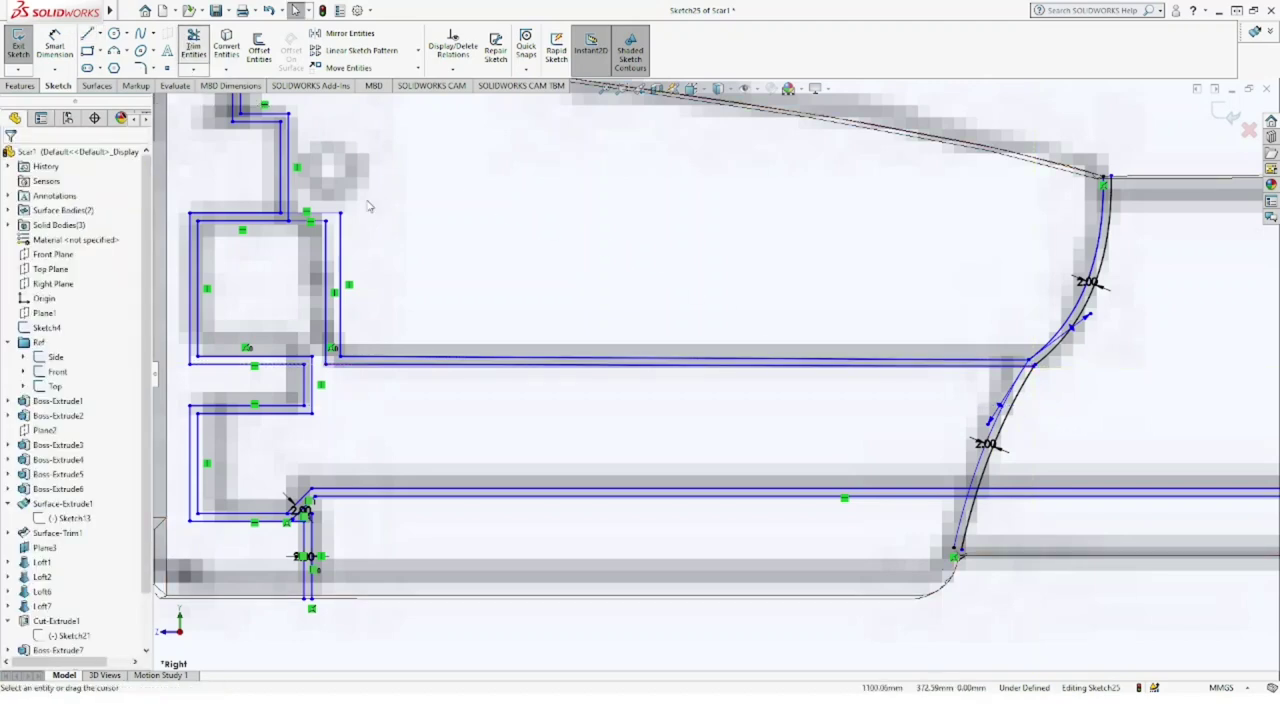
scroll(290, 180, "up", 3)
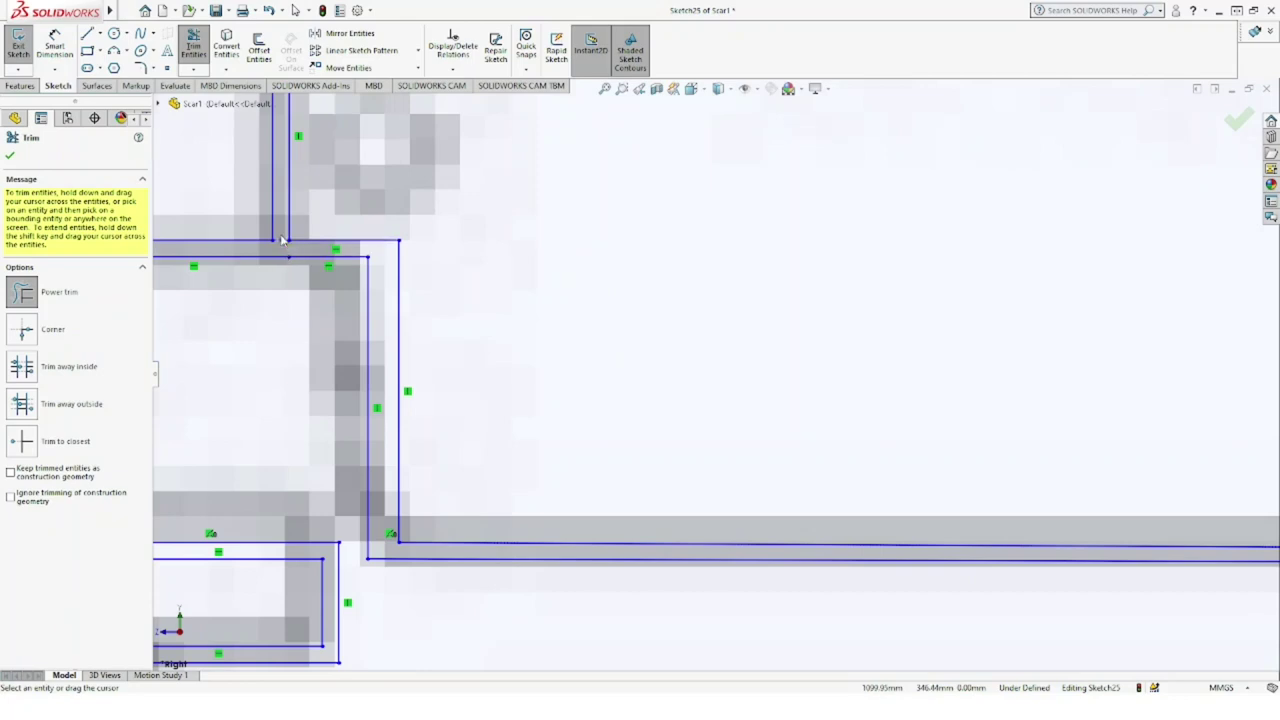
scroll(450, 448, "down", 2)
scroll(450, 448, "down", 2)
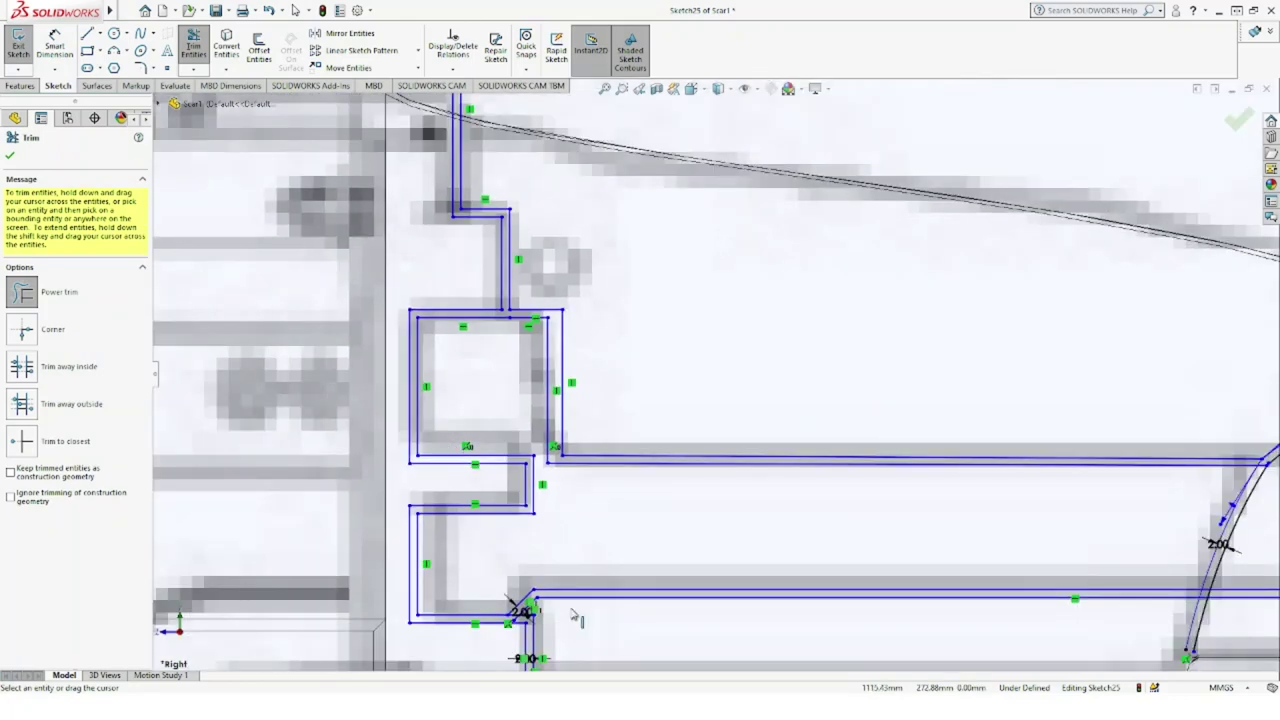
scroll(575, 615, "up", 2)
scroll(600, 522, "up", 3)
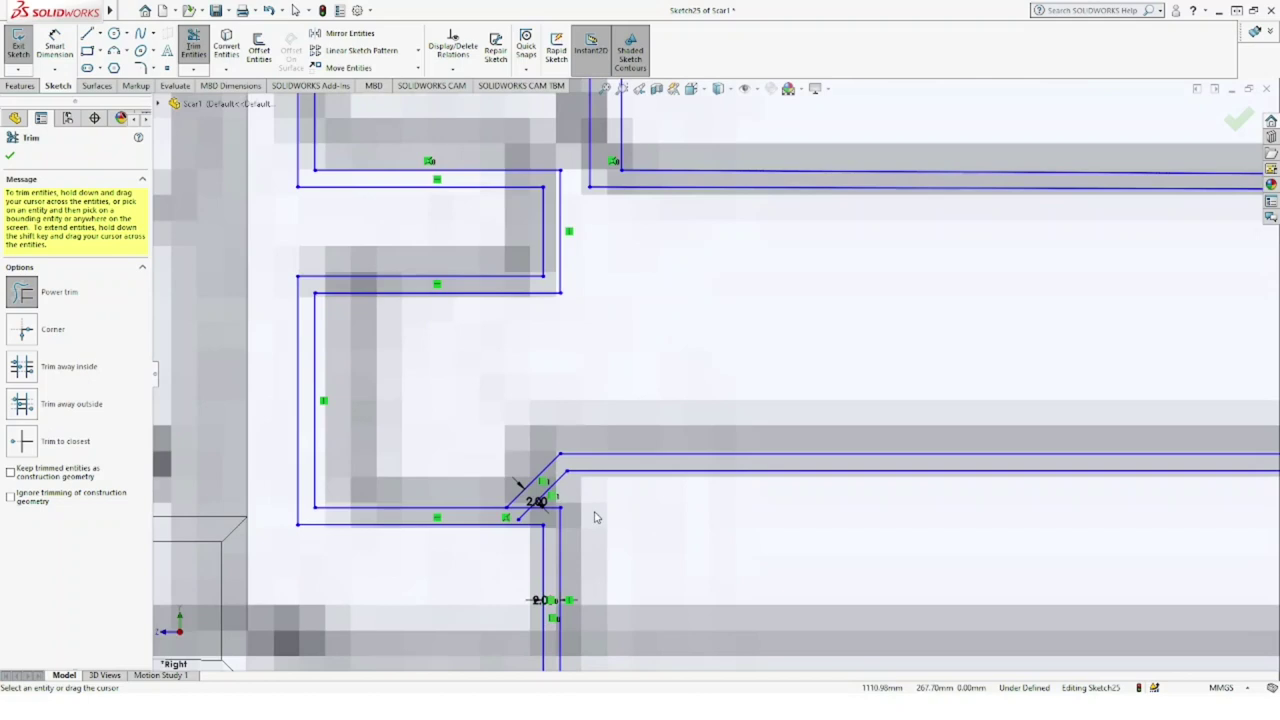
scroll(590, 515, "up", 3)
scroll(514, 472, "up", 3)
left_click_drag(447, 426, 396, 390)
Step: Trim away the offset curve piece between the two horizontal lines
scroll(627, 465, "down", 2)
scroll(628, 463, "down", 2)
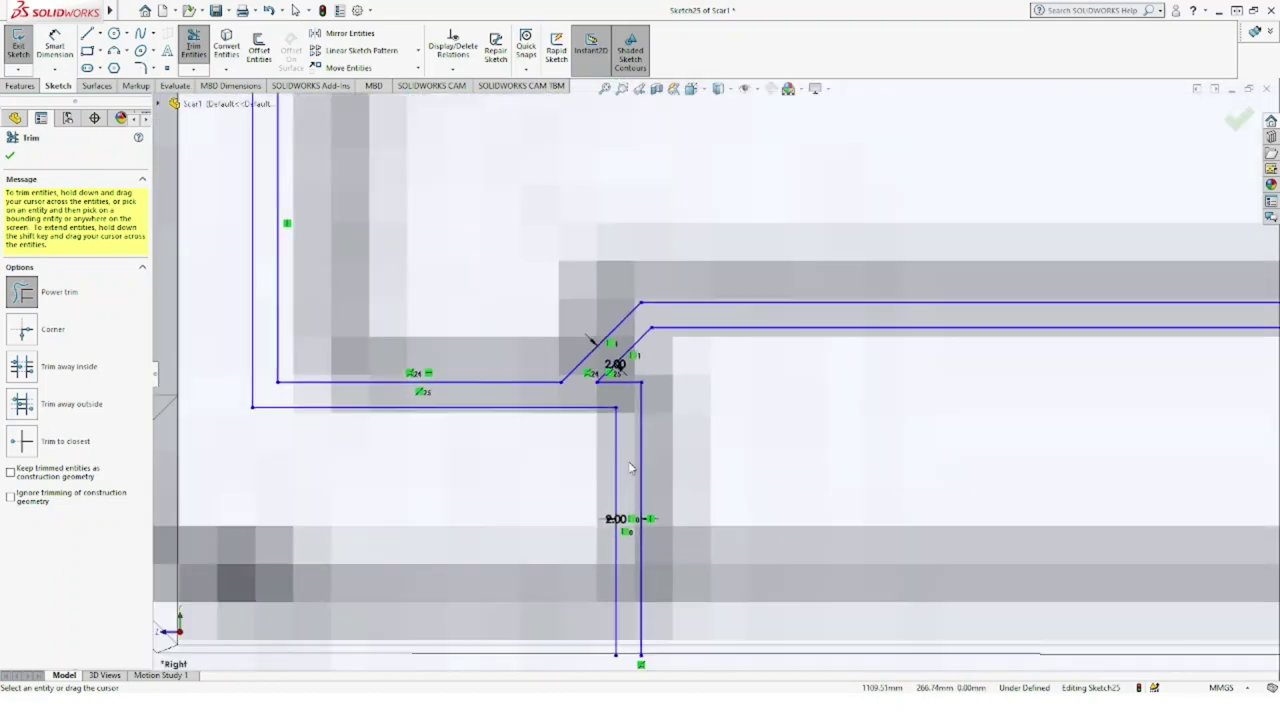
scroll(629, 465, "down", 2)
scroll(630, 467, "down", 1)
scroll(632, 467, "down", 2)
scroll(665, 467, "down", 1)
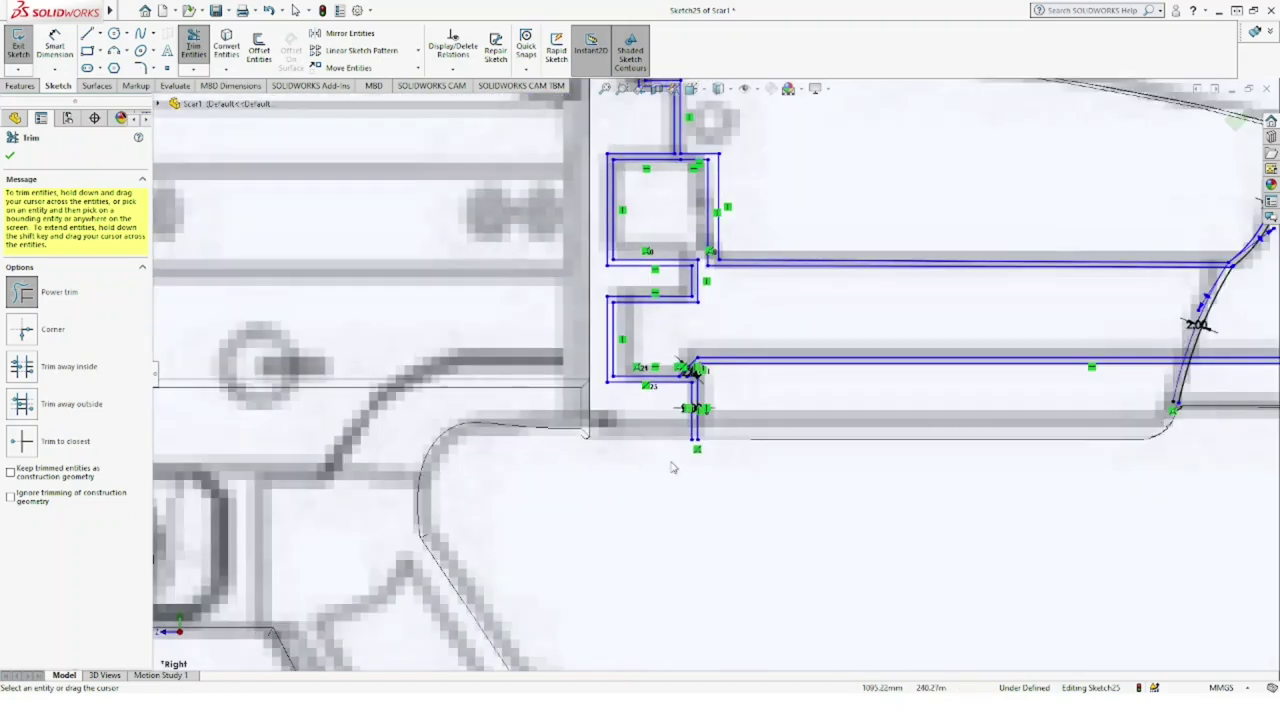
scroll(1035, 367, "down", 3)
scroll(1035, 367, "up", 2)
scroll(1050, 355, "up", 2)
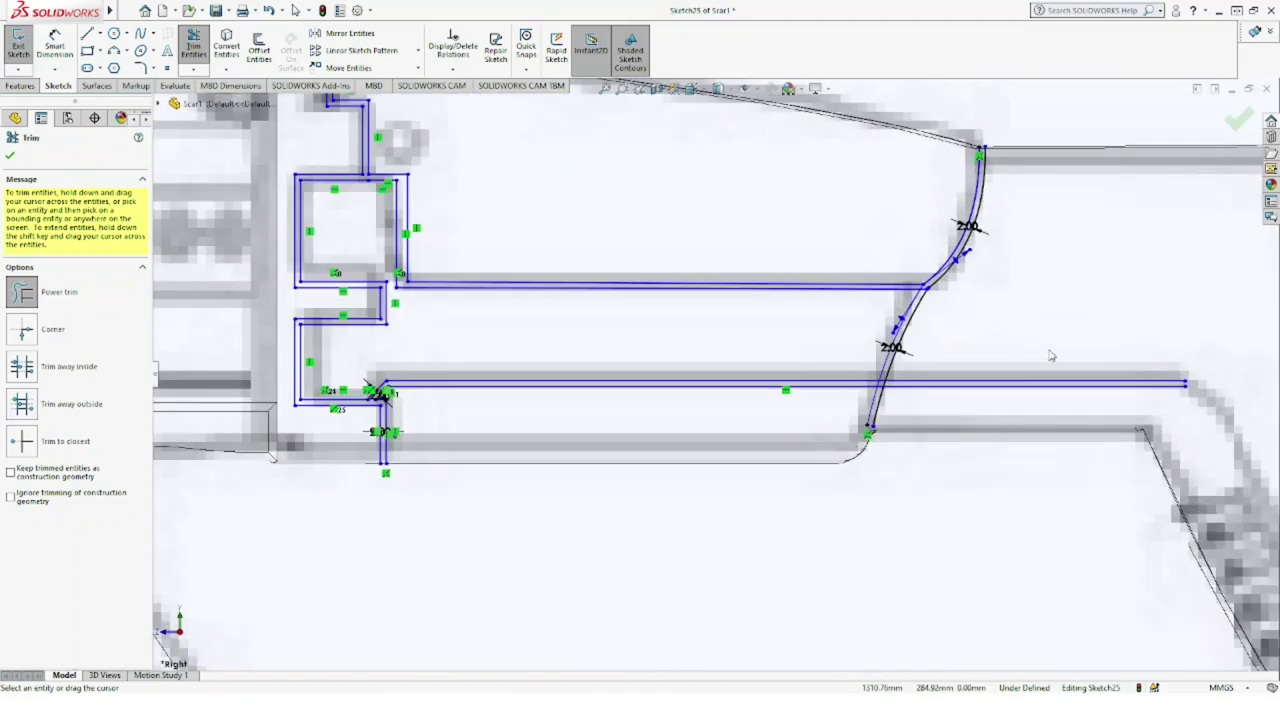
scroll(900, 390, "up", 2)
scroll(830, 405, "up", 1)
scroll(770, 330, "up", 2)
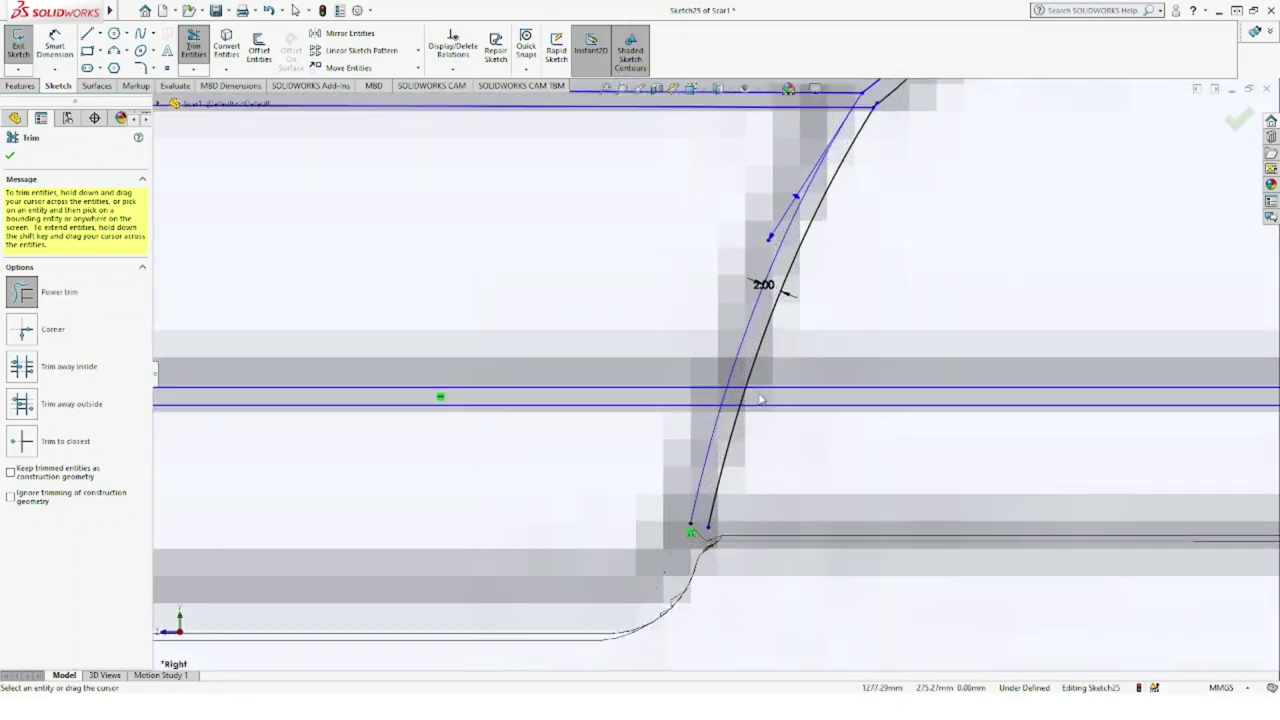
scroll(740, 360, "up", 2)
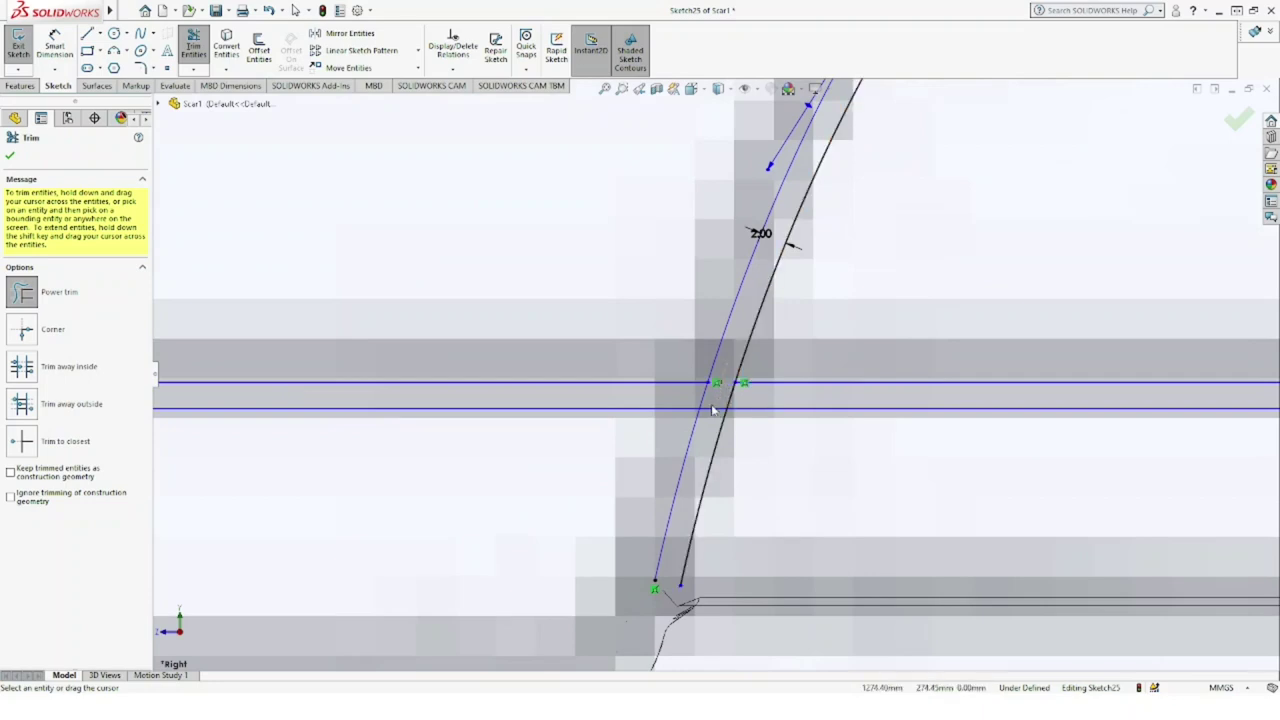
left_click_drag(698, 402, 736, 402)
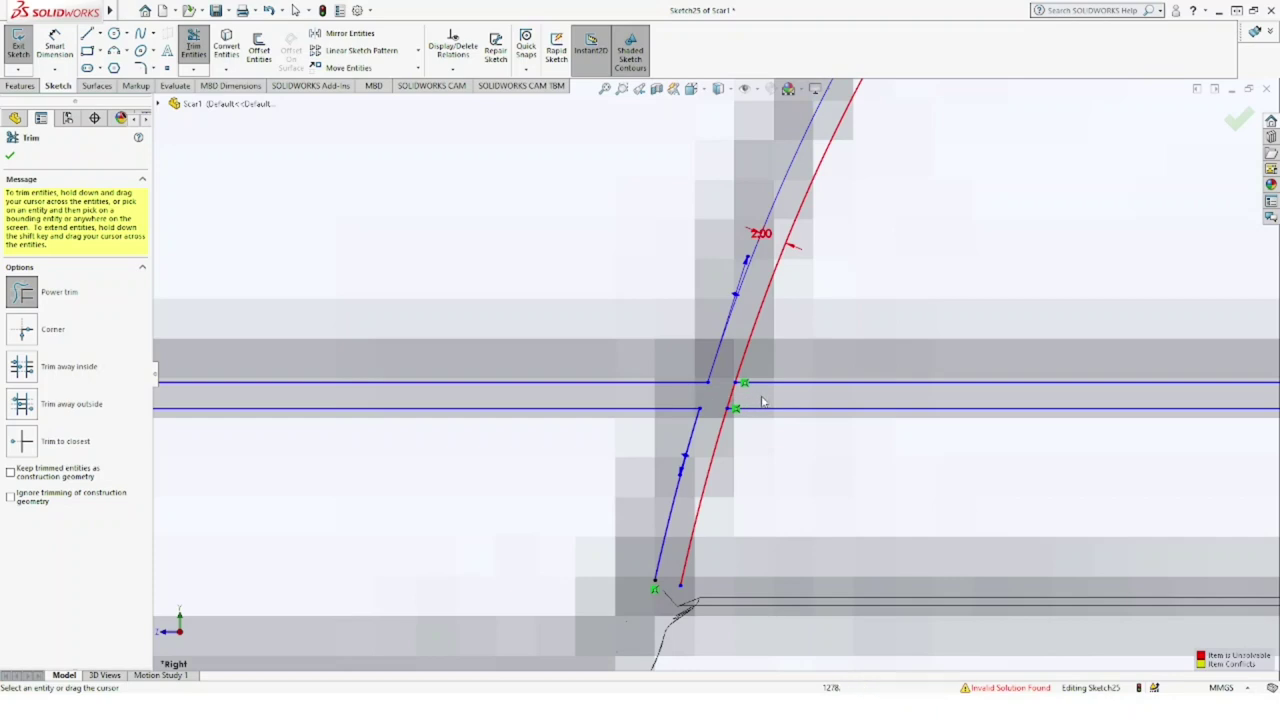
scroll(757, 401, "up", 3)
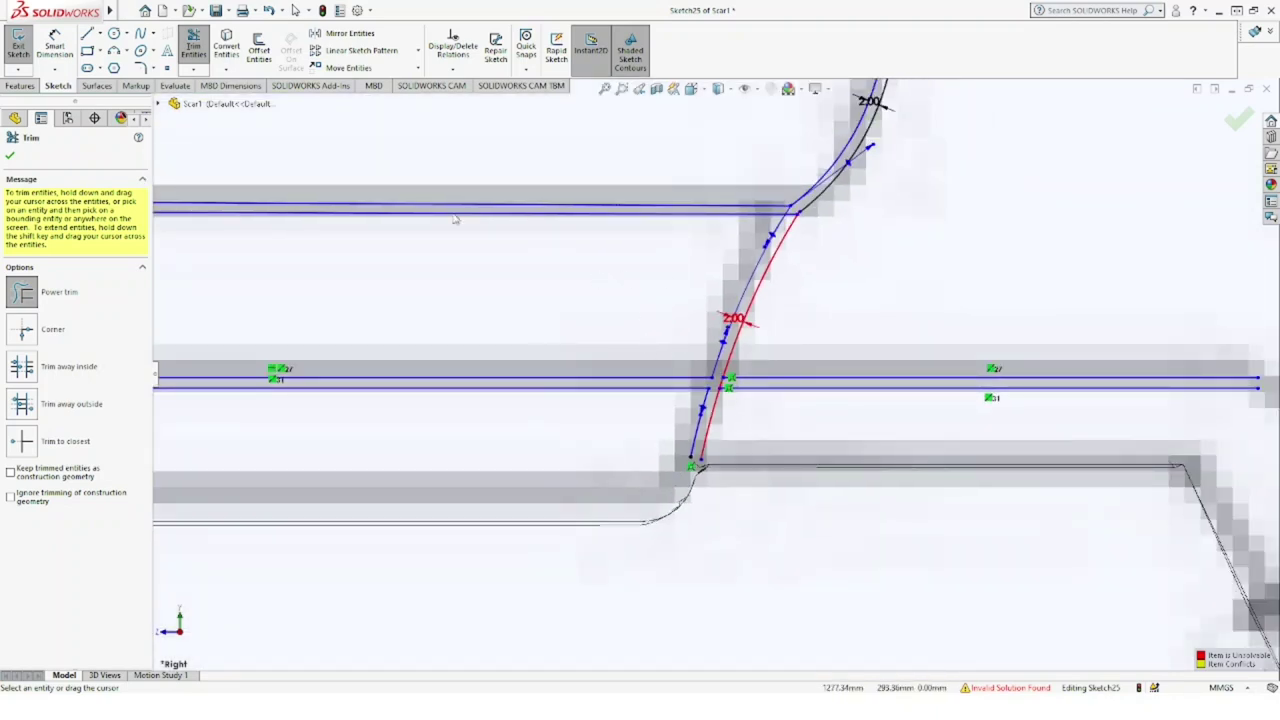
Step: Remove the 2 mm Offset Distance relation and the leftover offset spline
left_click(11, 157)
key("Escape")
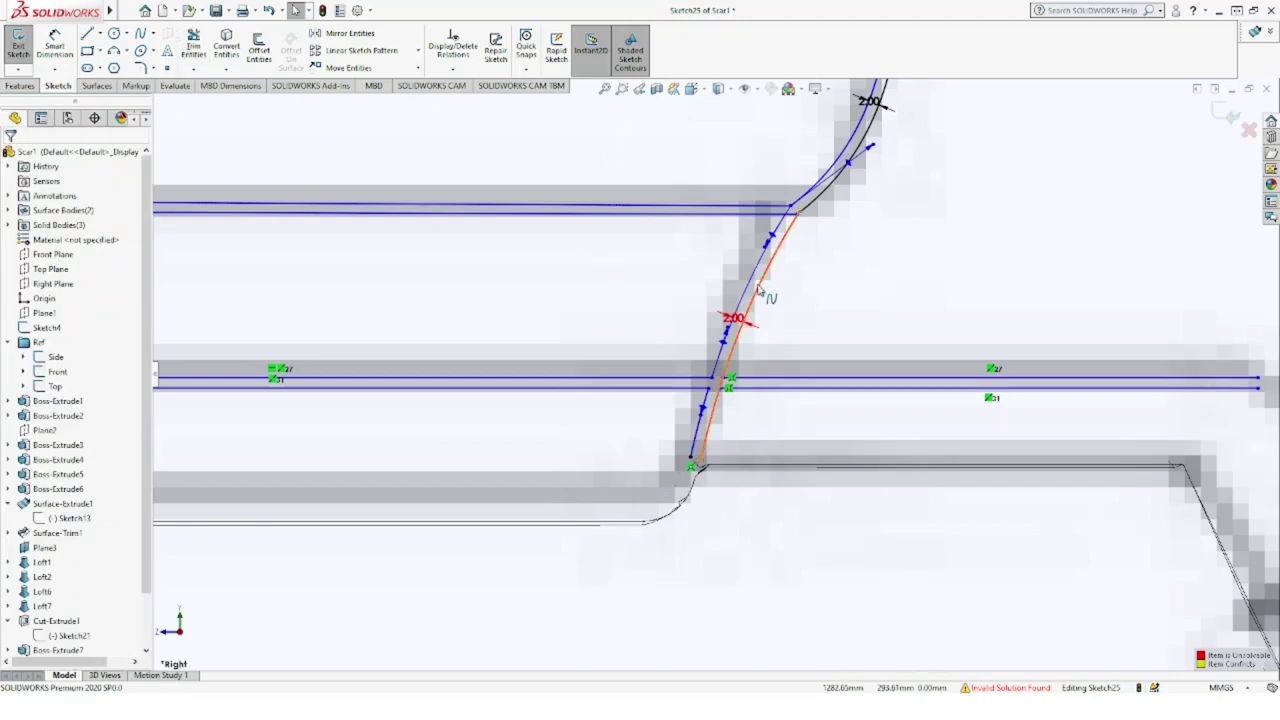
left_click(758, 289)
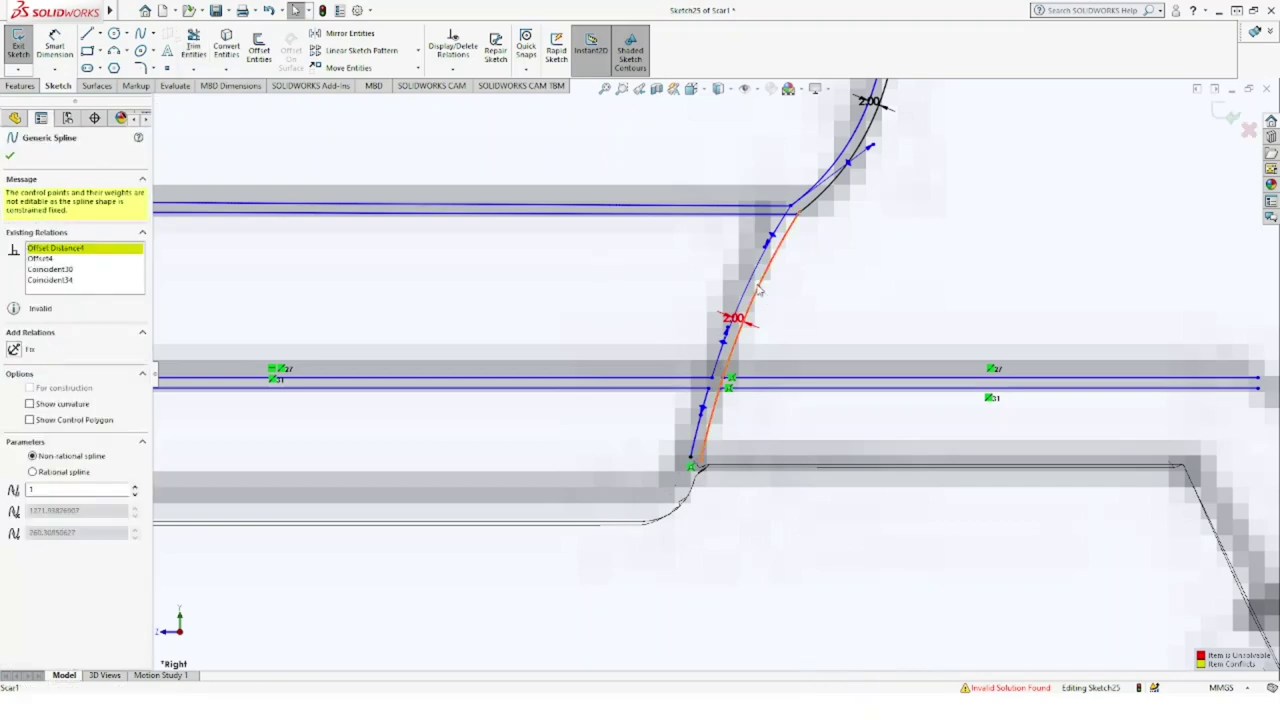
left_click(96, 250)
key("Delete")
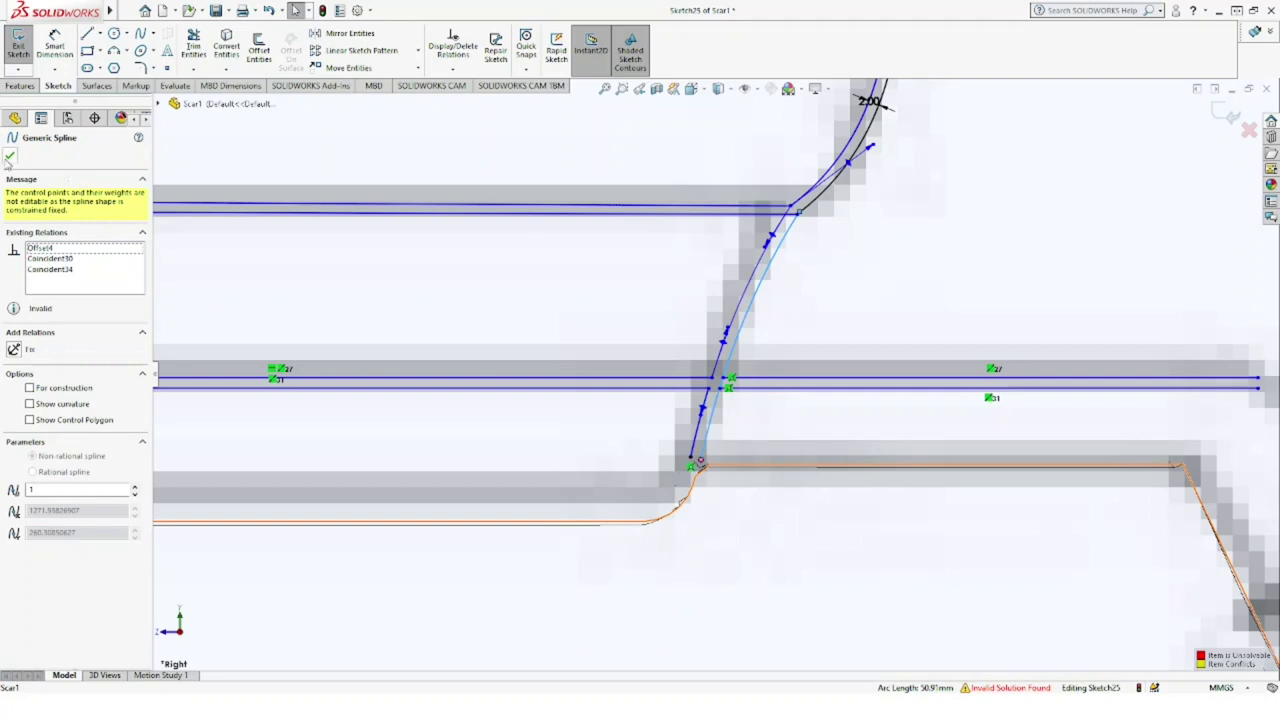
left_click(9, 158)
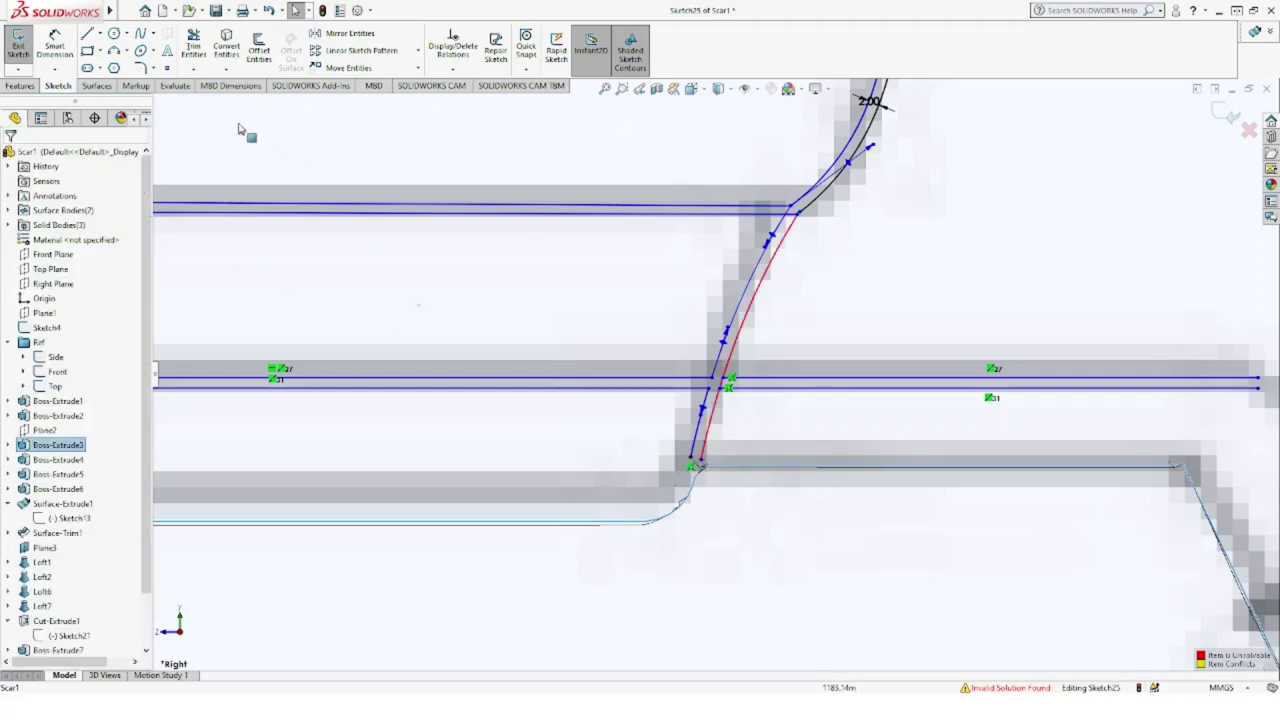
left_click(745, 322)
key("Escape")
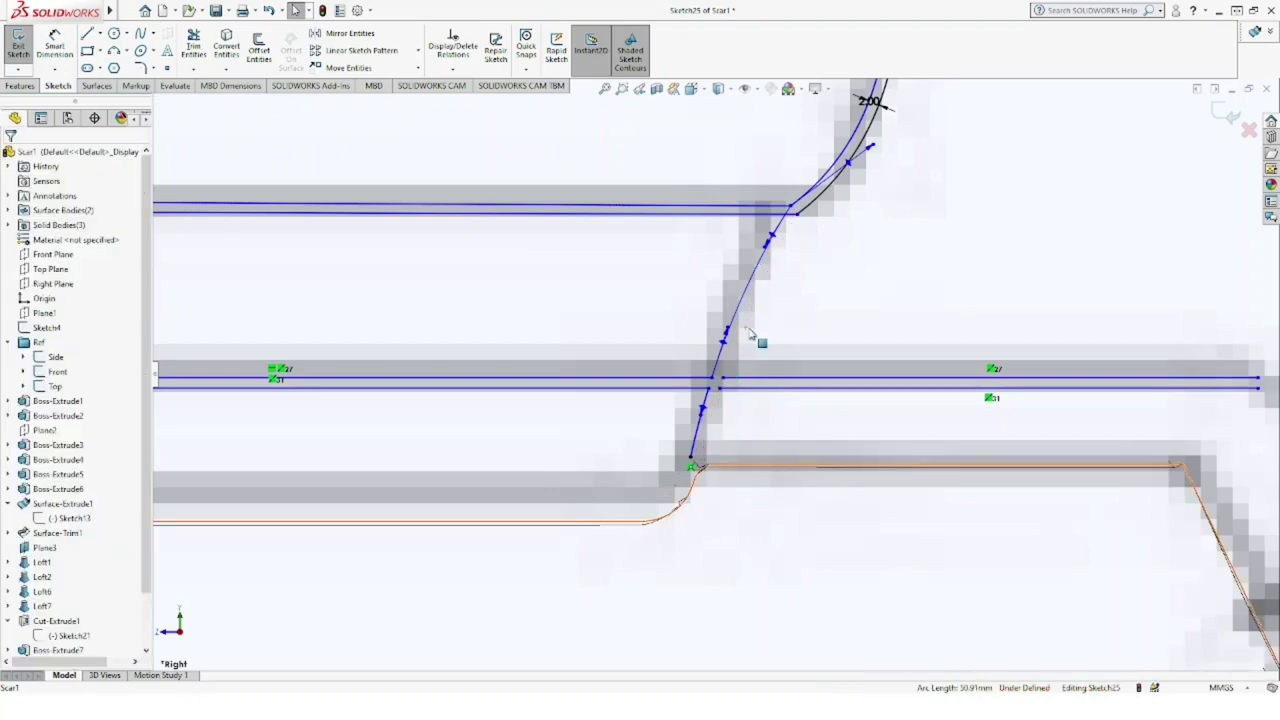
Step: Redraw a spline from the upper line's junction, bending it to follow the stock's curve
left_click(140, 33)
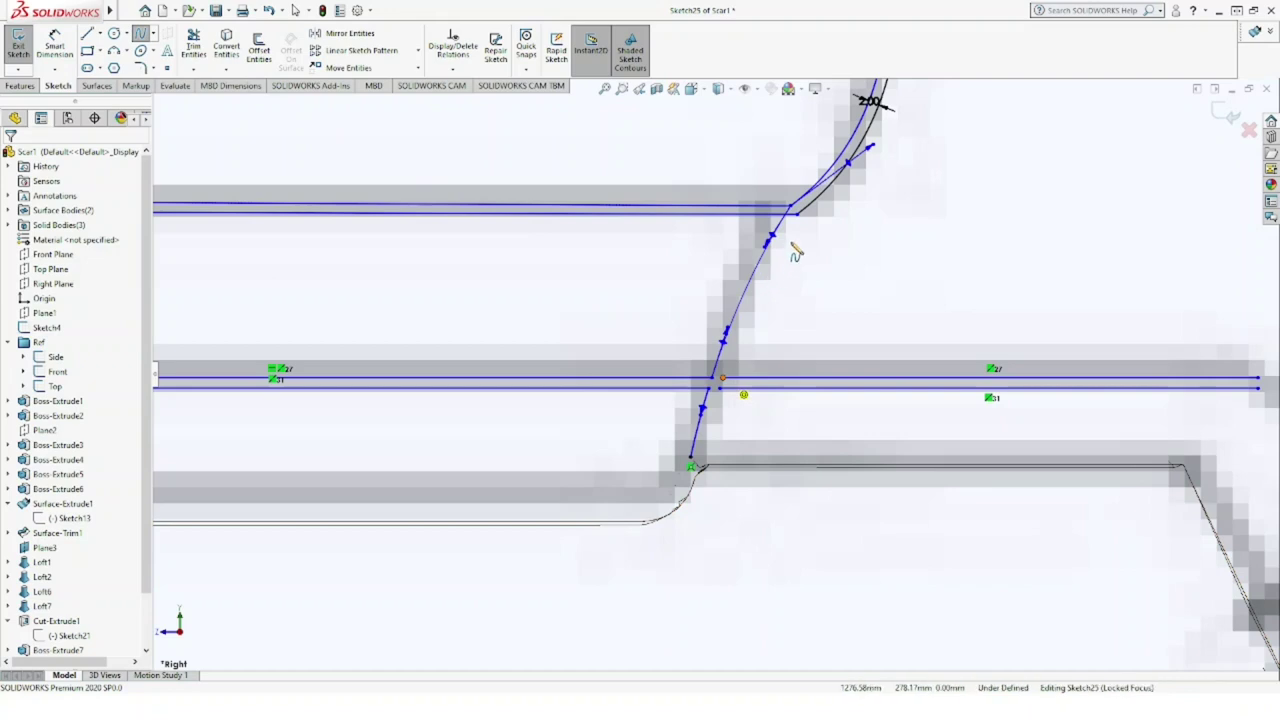
left_click(790, 210)
key("Escape")
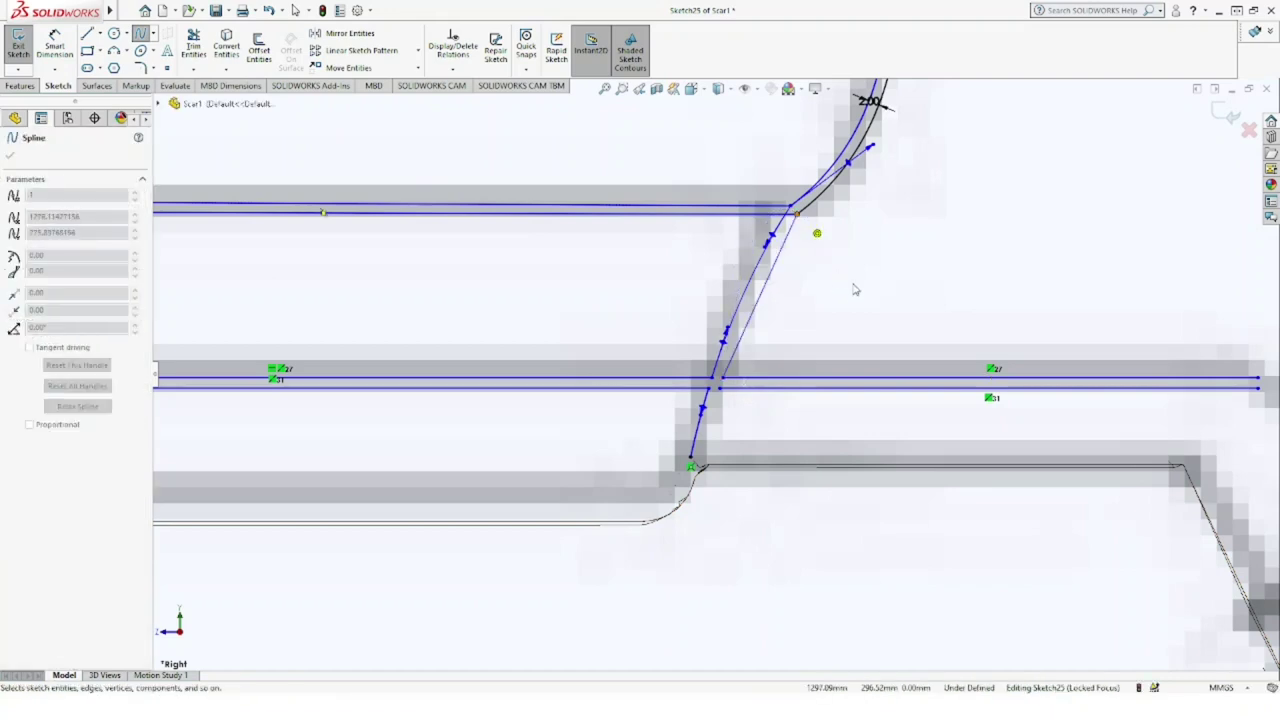
key("Escape")
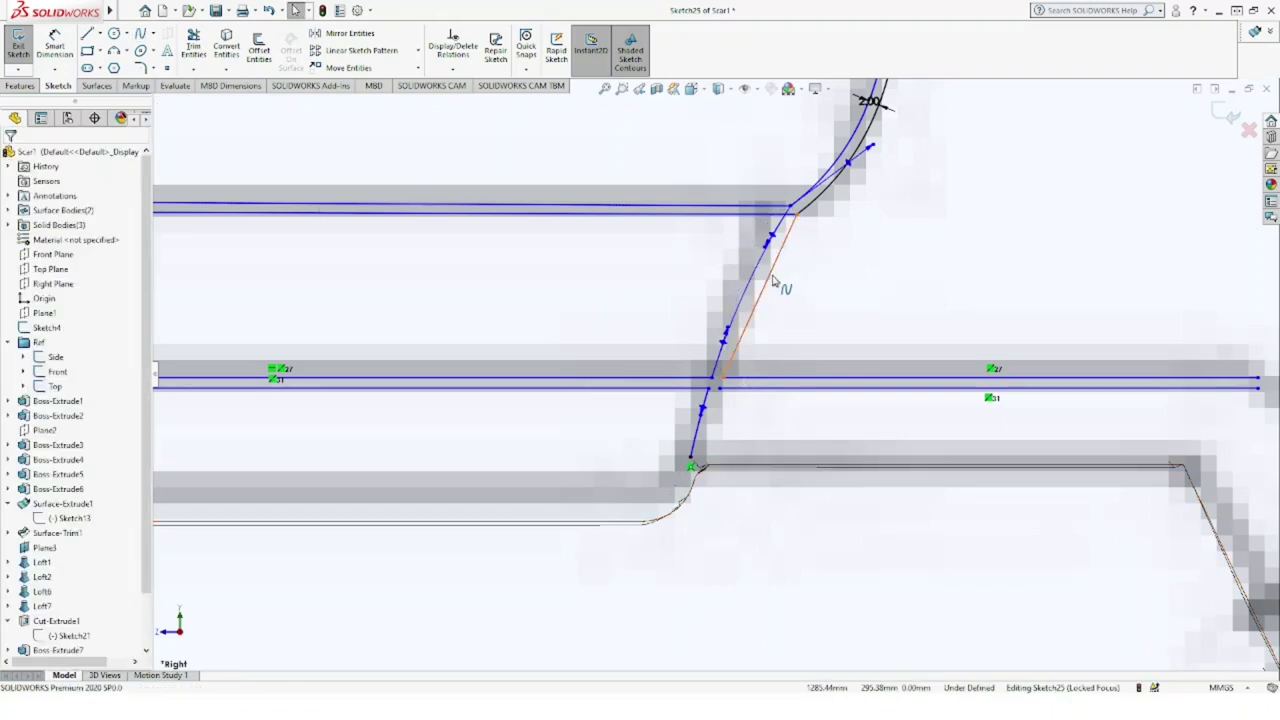
left_click(763, 288)
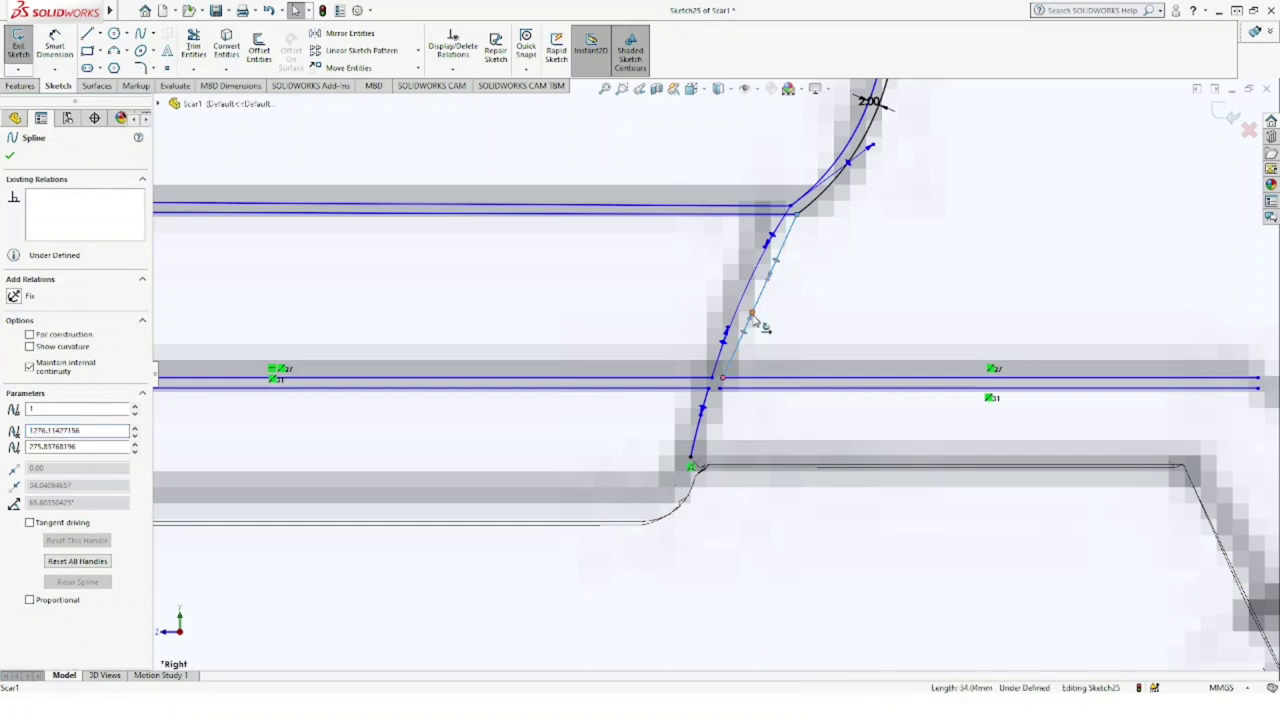
left_click_drag(755, 320, 751, 318)
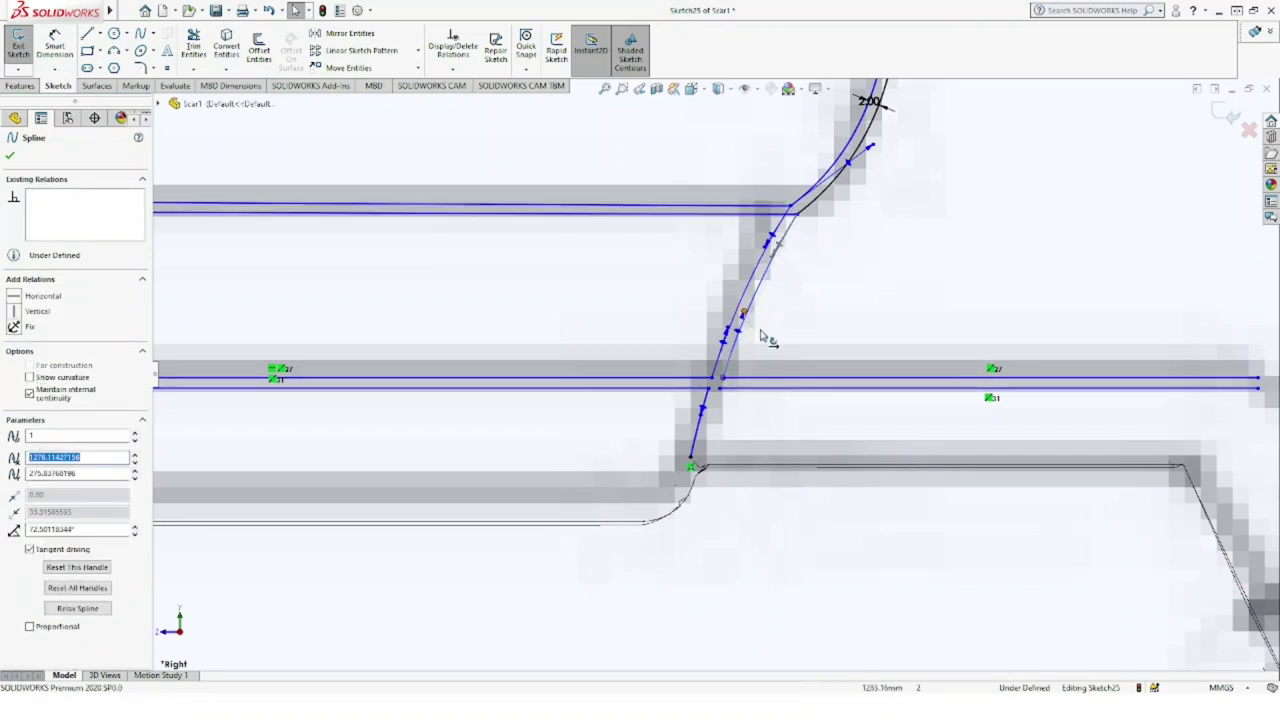
Step: Add a short 13 mm spline running down to the lower stock line, adjusting its tangent
left_click(141, 34)
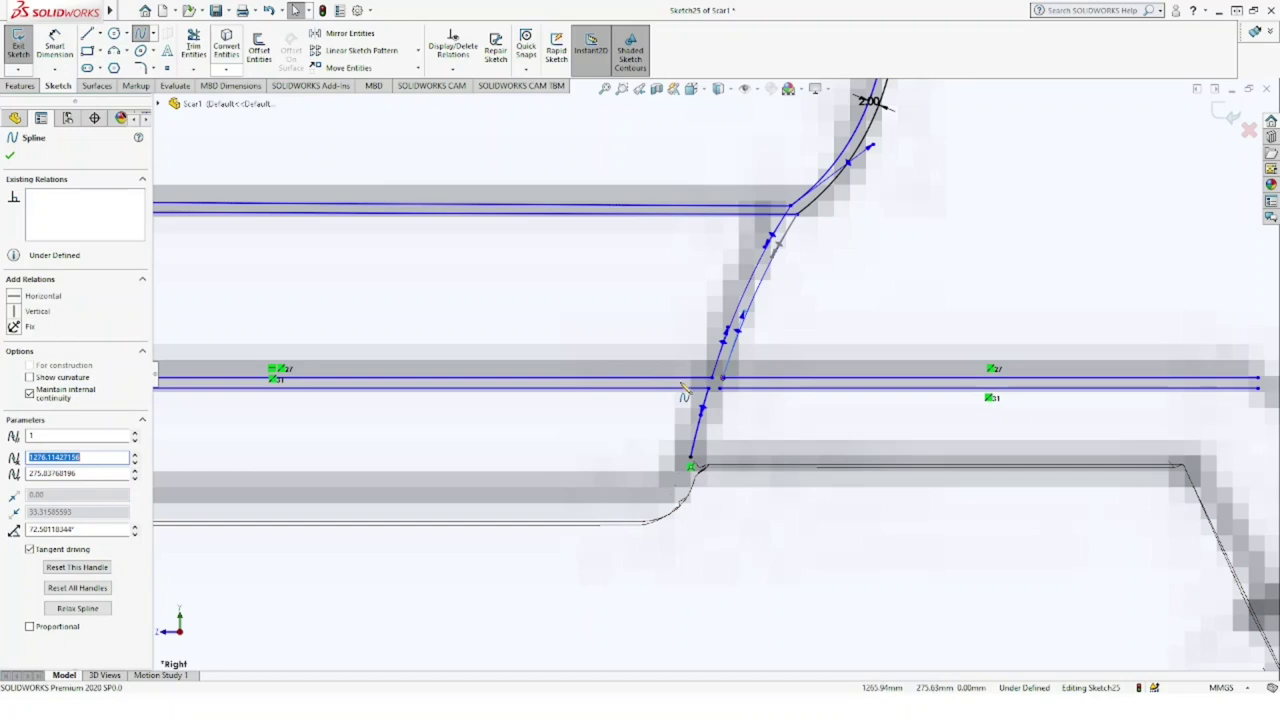
left_click(705, 465)
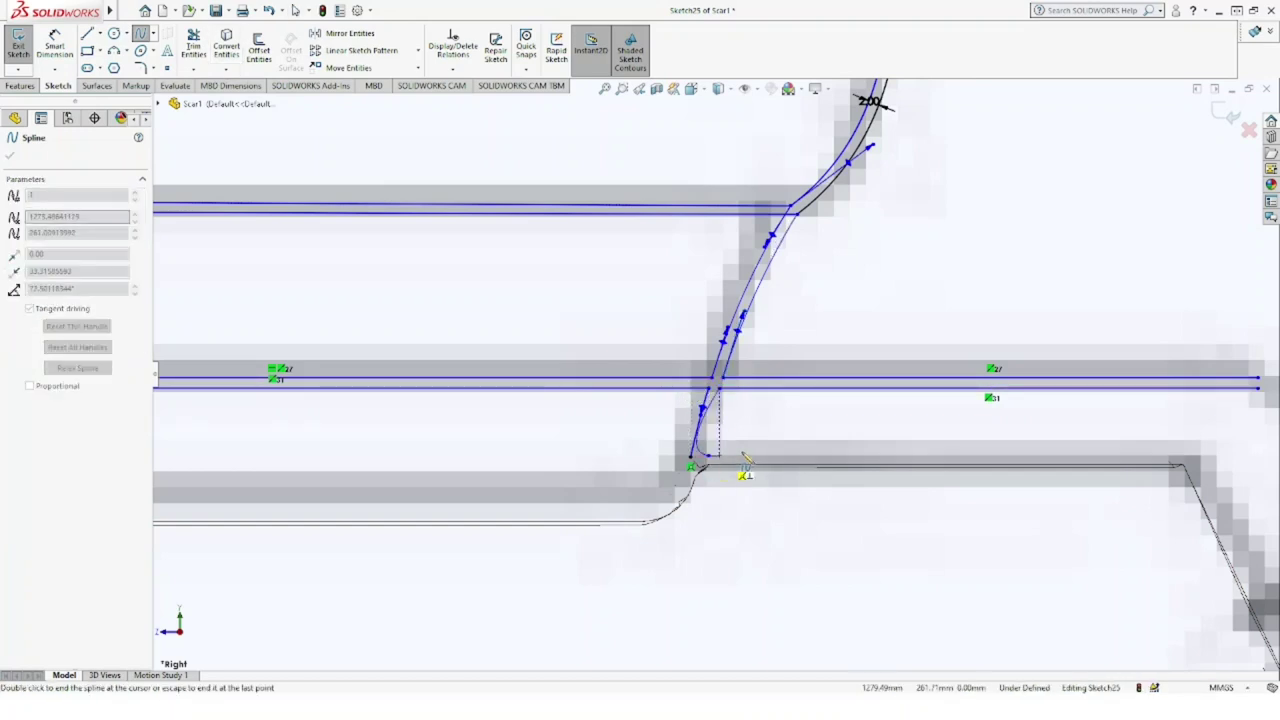
key("Escape")
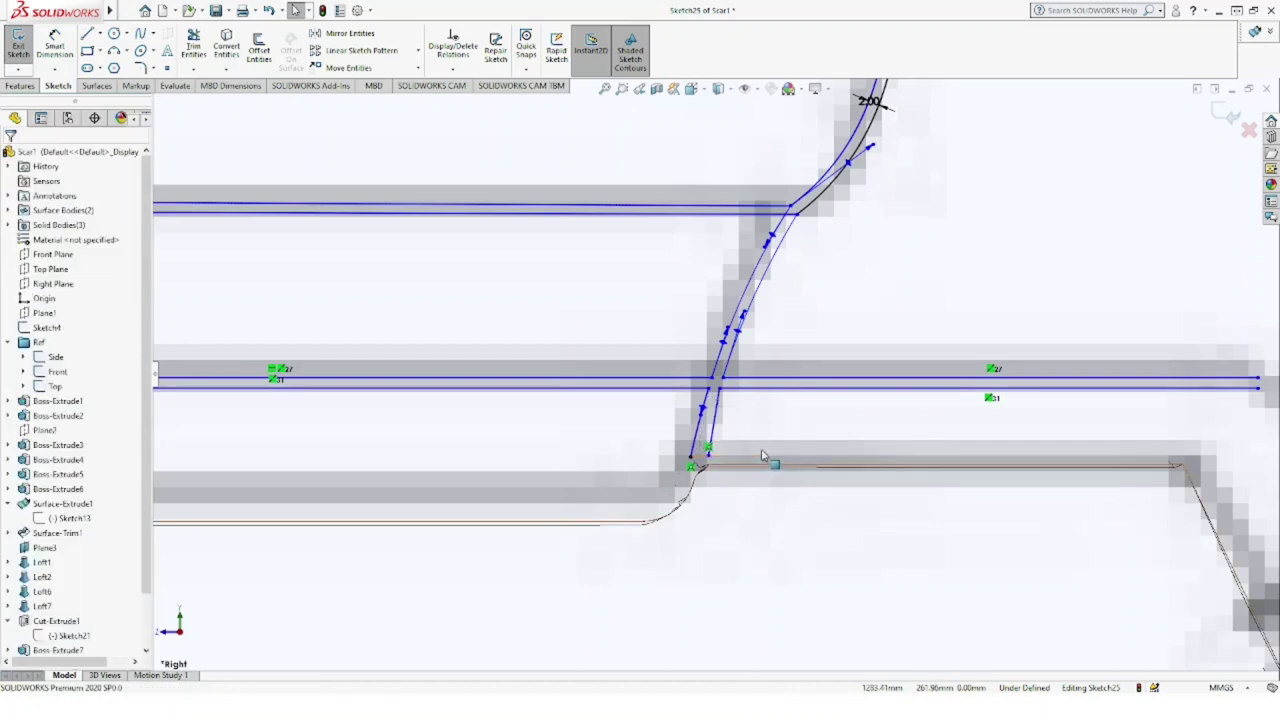
left_click(717, 431)
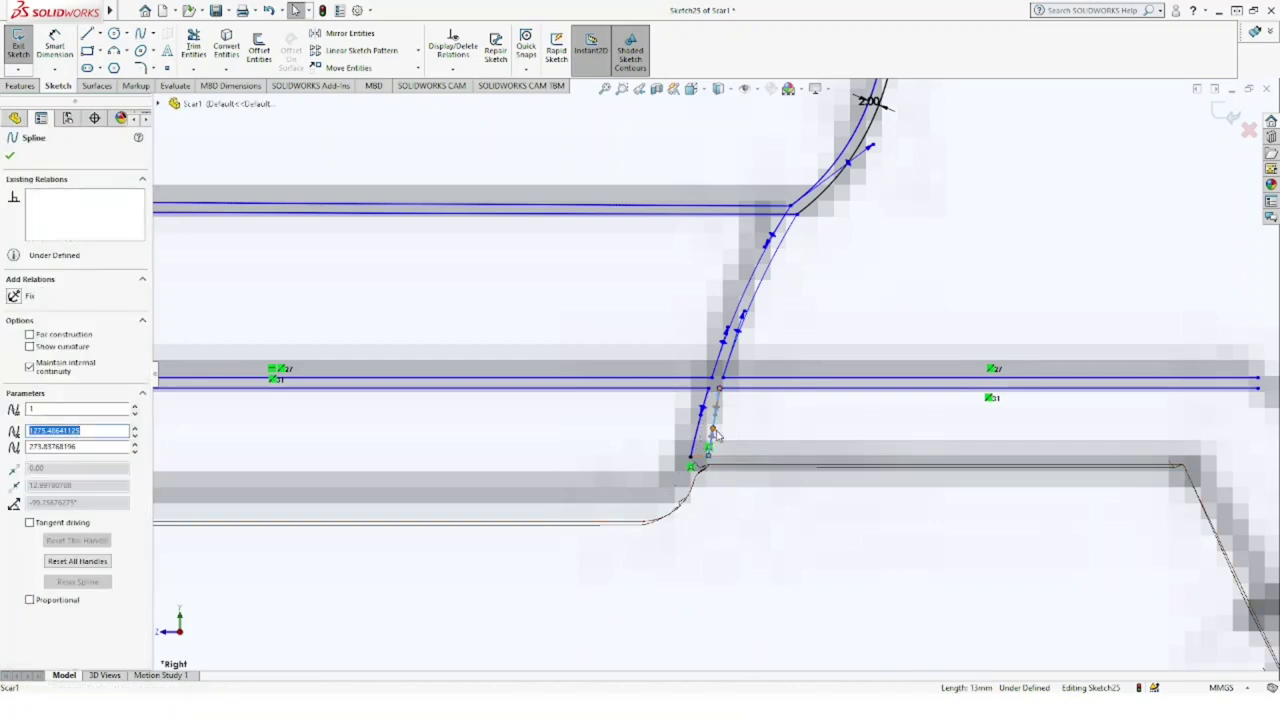
left_click(715, 433)
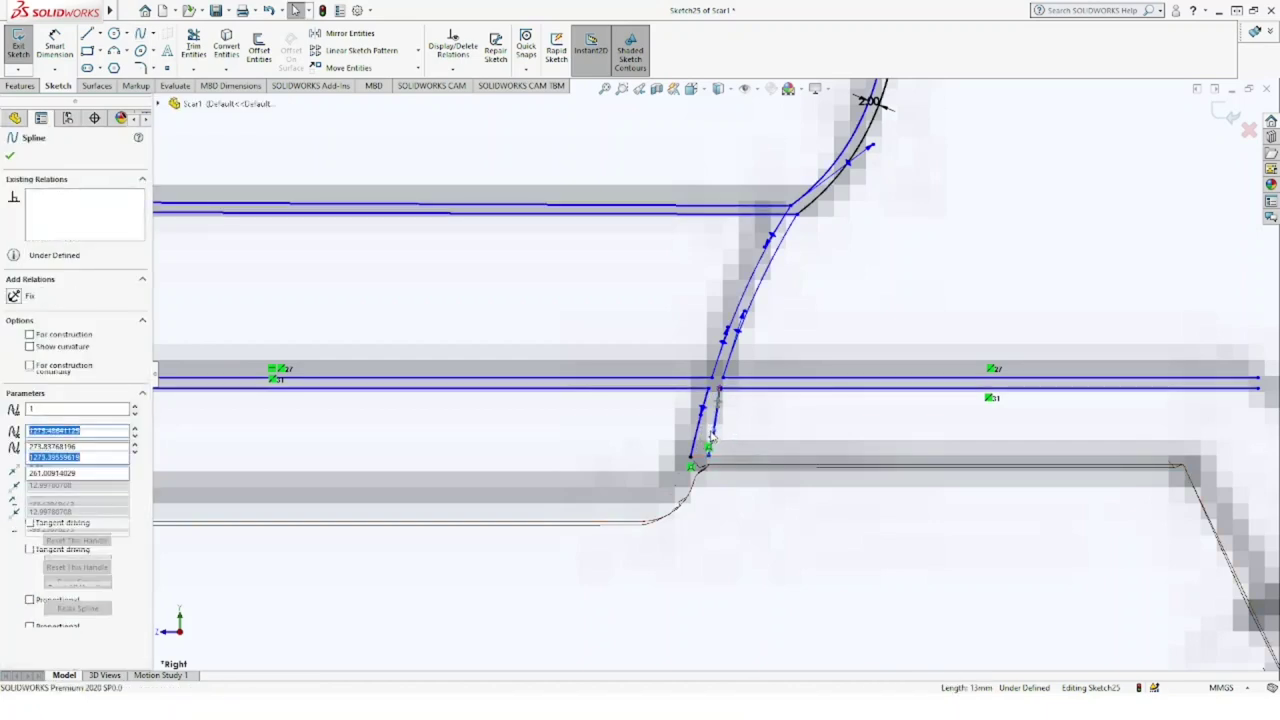
left_click(12, 156)
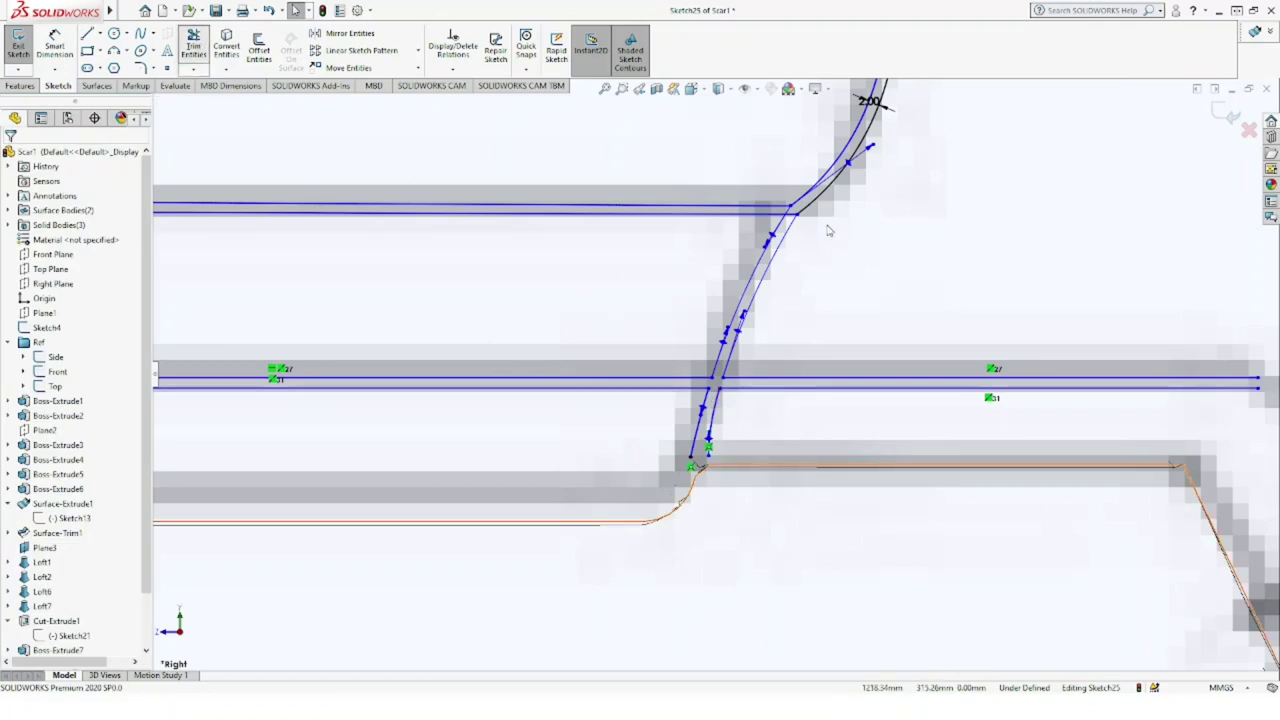
Step: Power-trim the diagonal stub where the offset curve meets the upper horizontal line
left_click(194, 44)
scroll(800, 200, "down", 2)
scroll(783, 251, "down", 2)
scroll(783, 251, "down", 1)
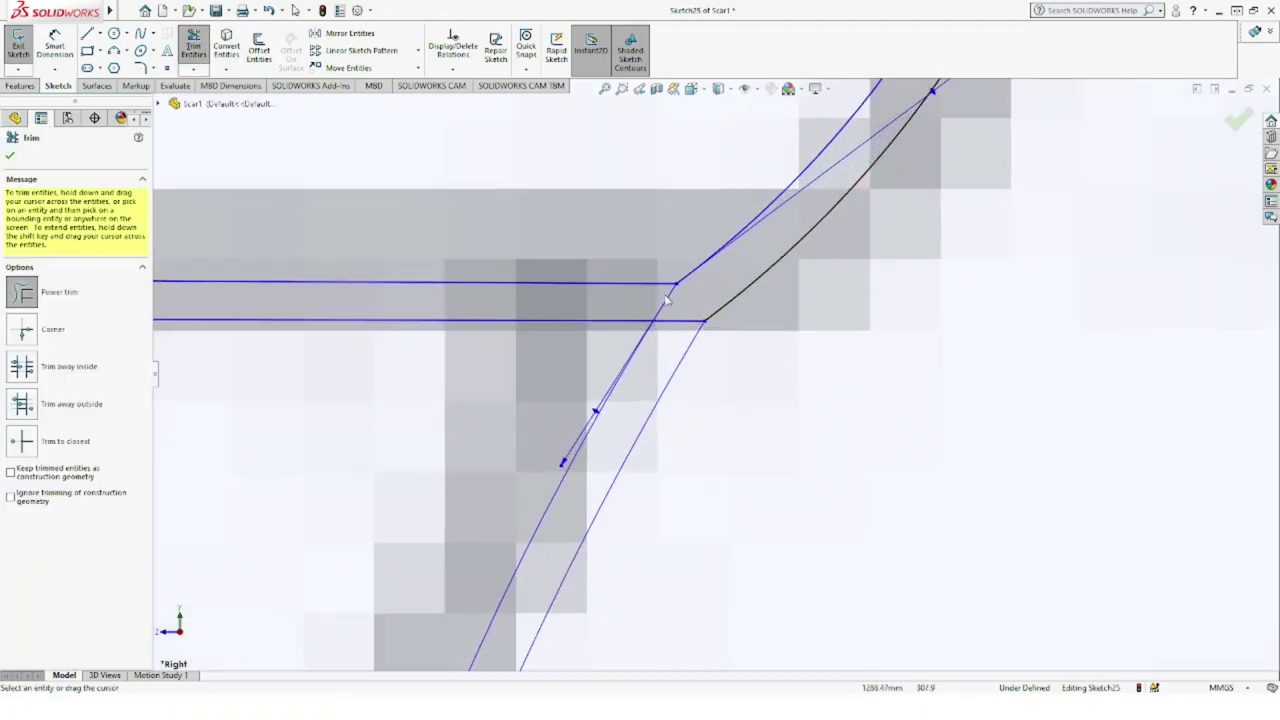
left_click_drag(665, 310, 672, 335)
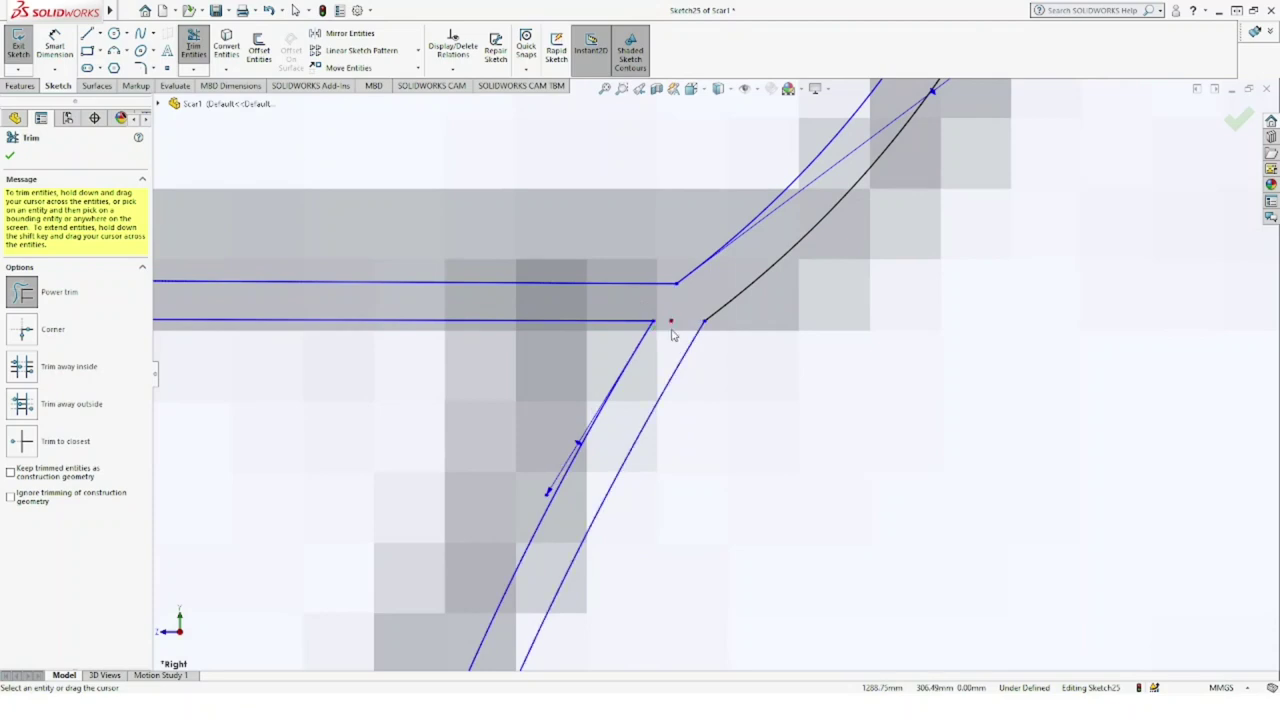
scroll(682, 336, "up", 1)
scroll(682, 336, "up", 2)
scroll(682, 336, "up", 2)
scroll(682, 336, "up", 2)
scroll(682, 336, "up", 2)
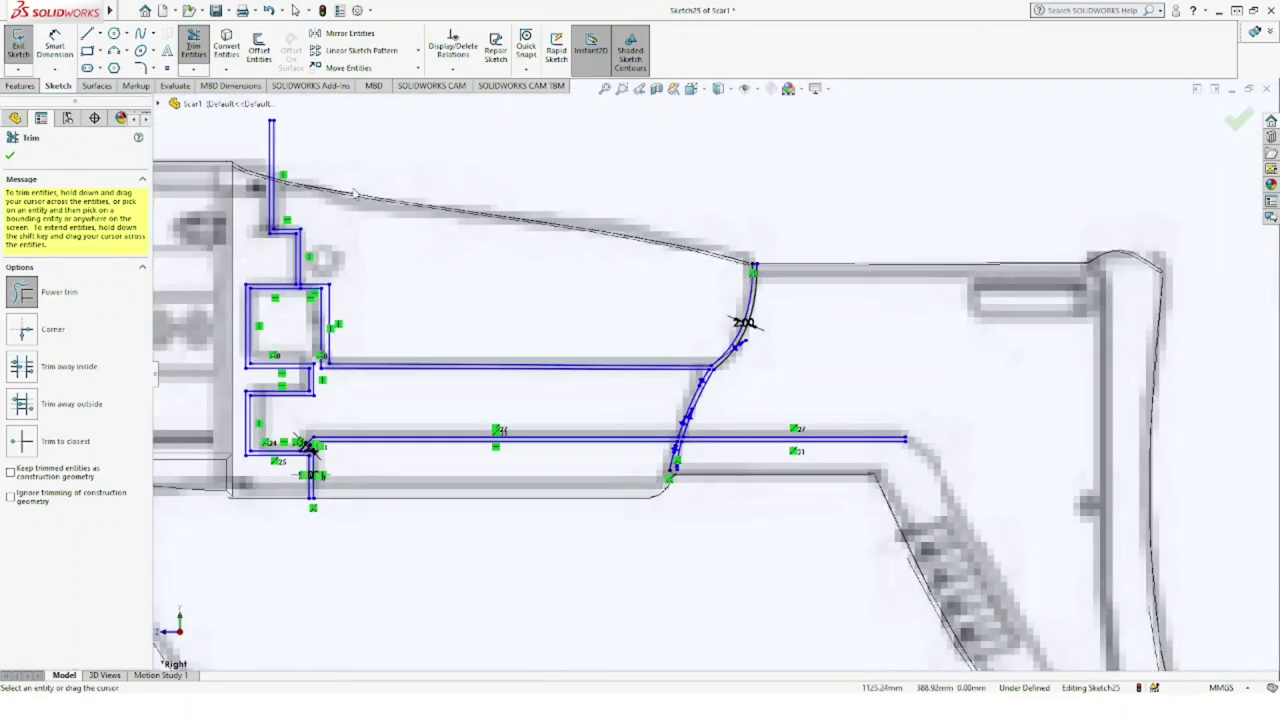
left_click(8, 158)
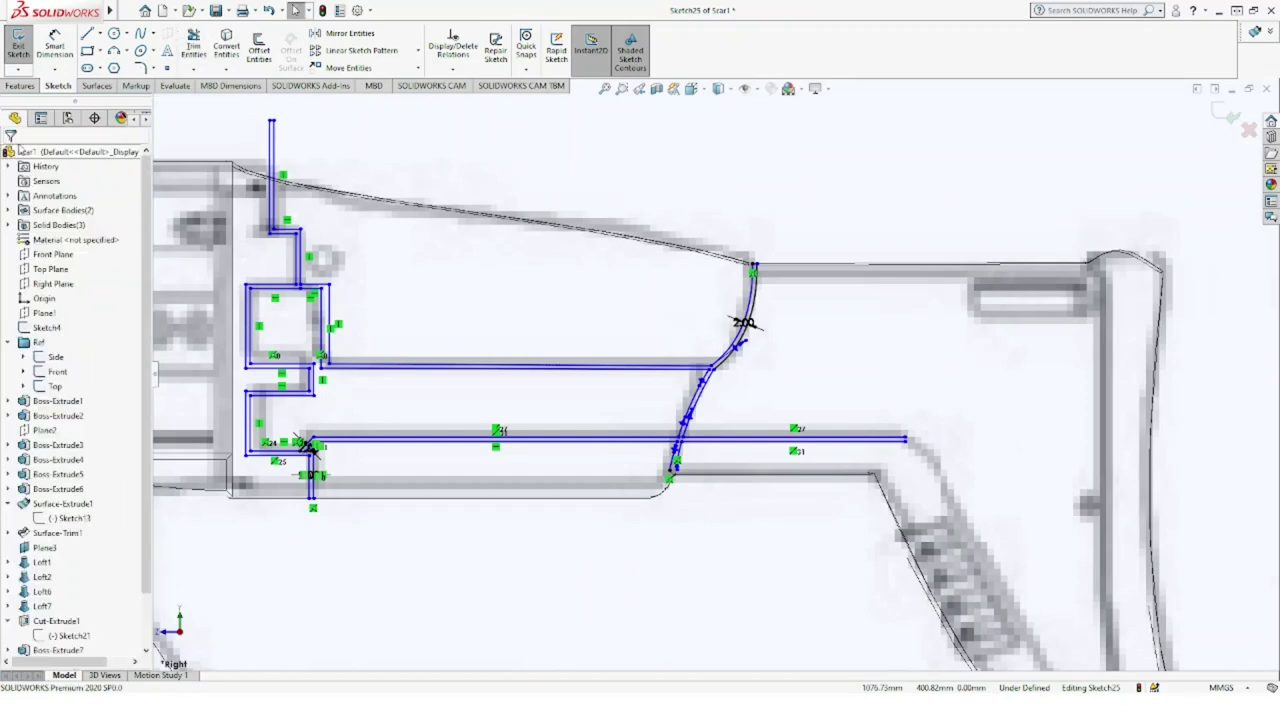
left_click(139, 34)
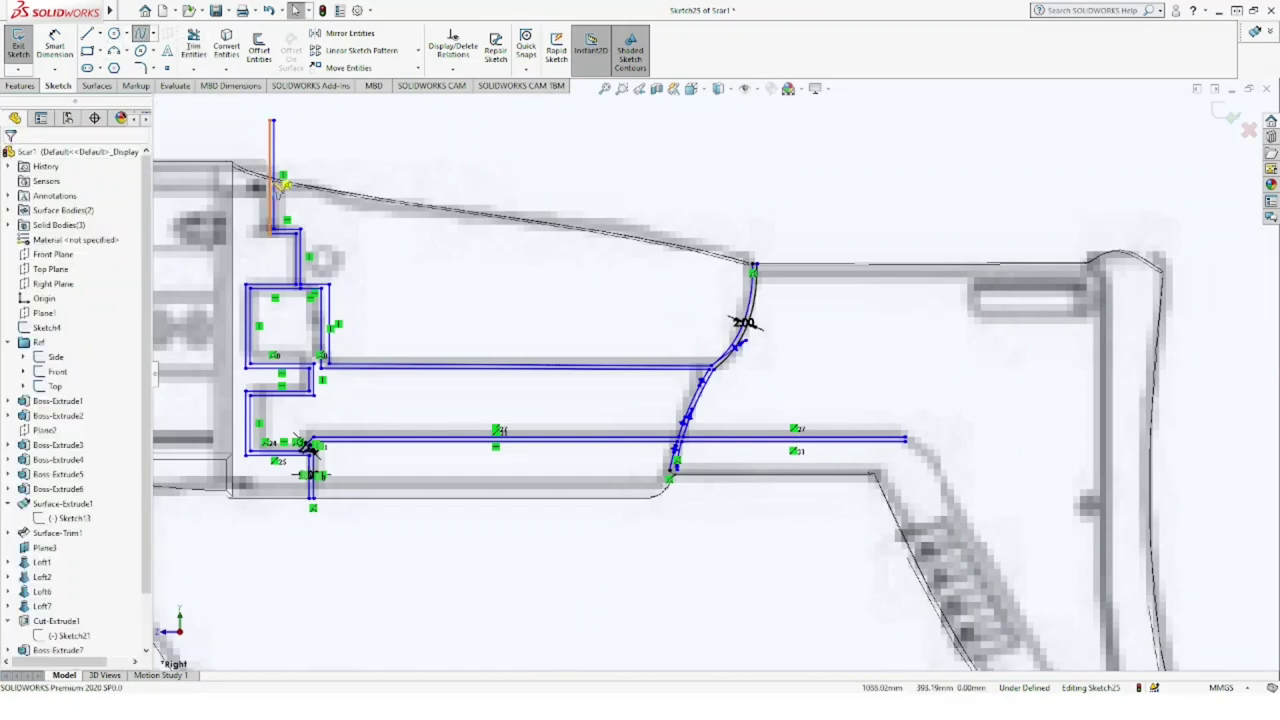
left_click(269, 178)
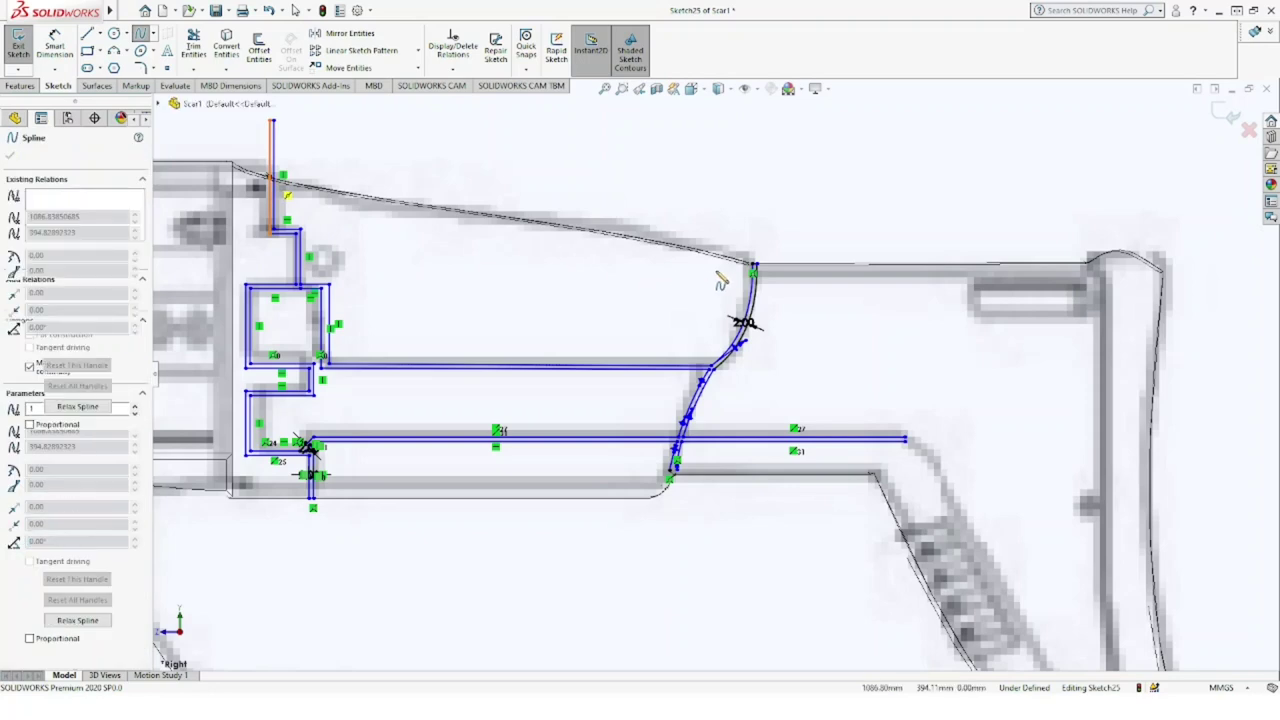
left_click(756, 267)
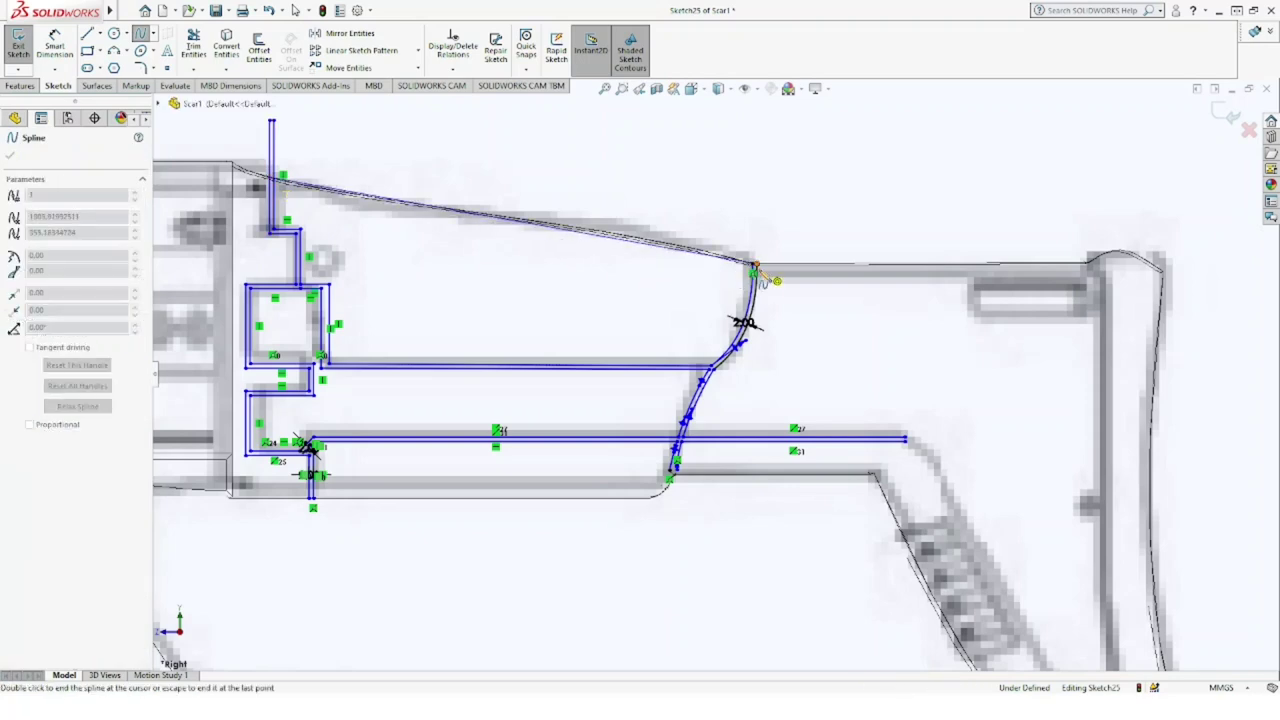
key("Escape")
key("Escape")
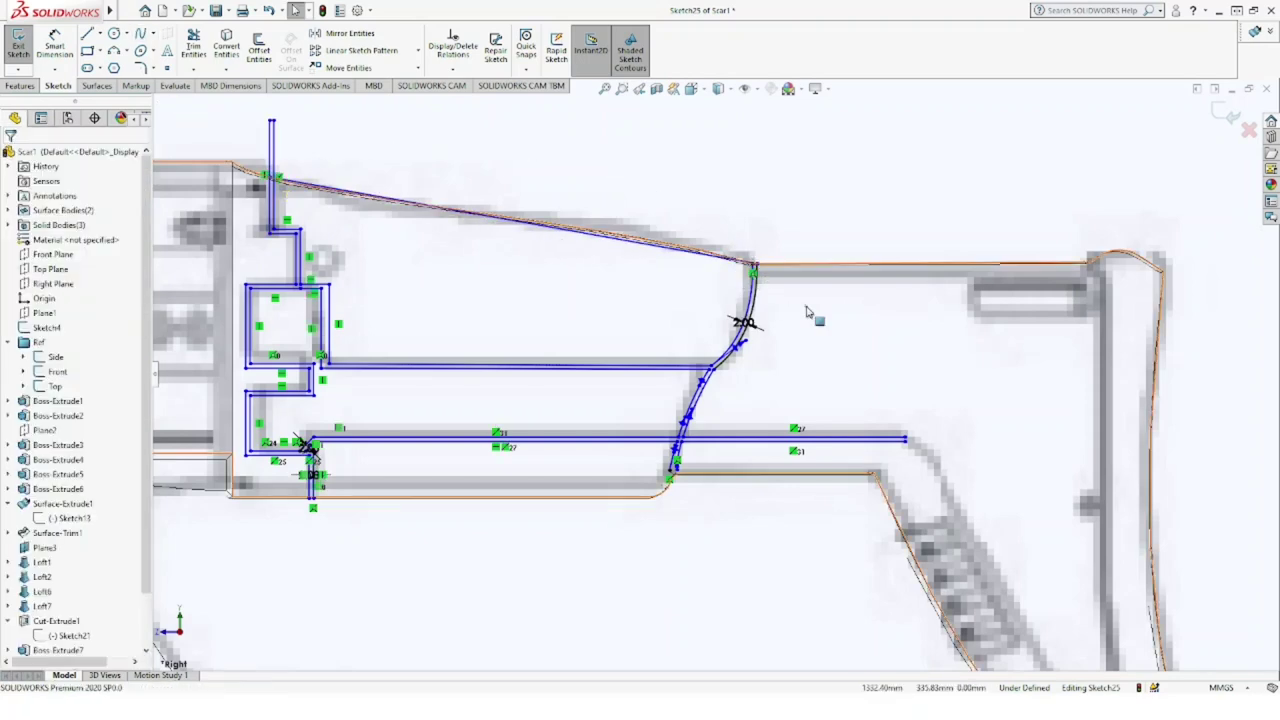
key("Return")
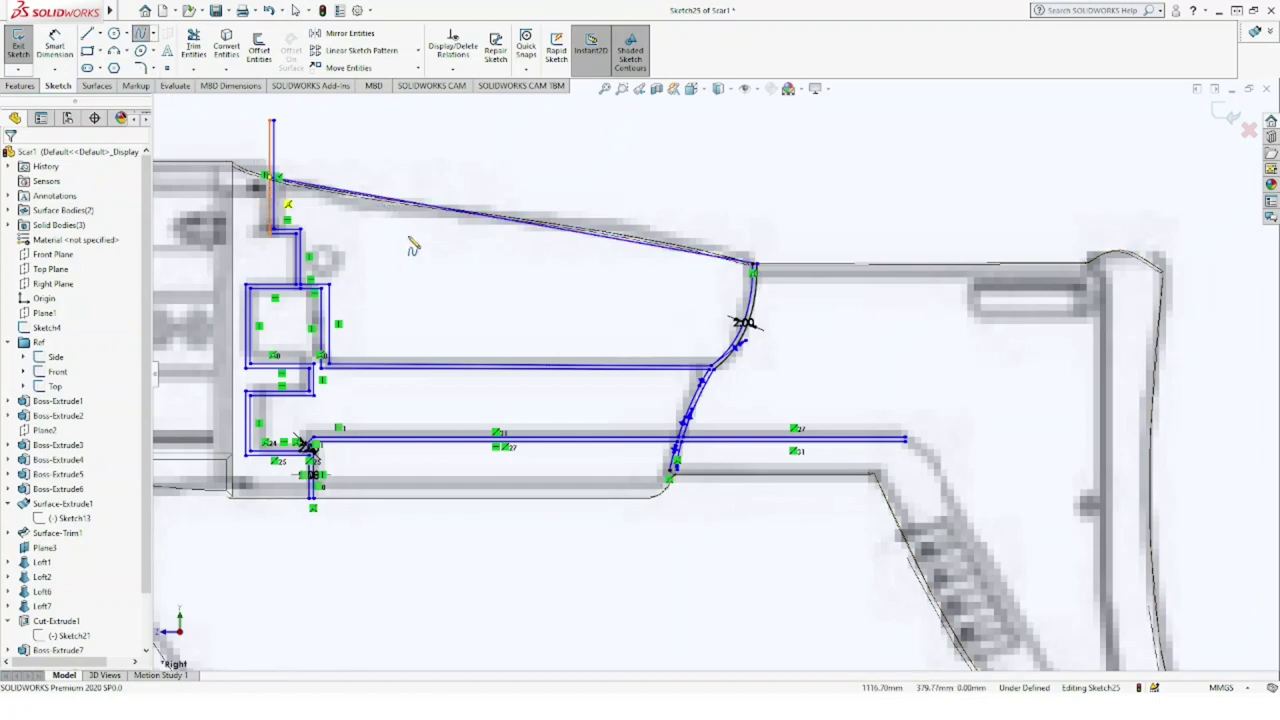
left_click(412, 246)
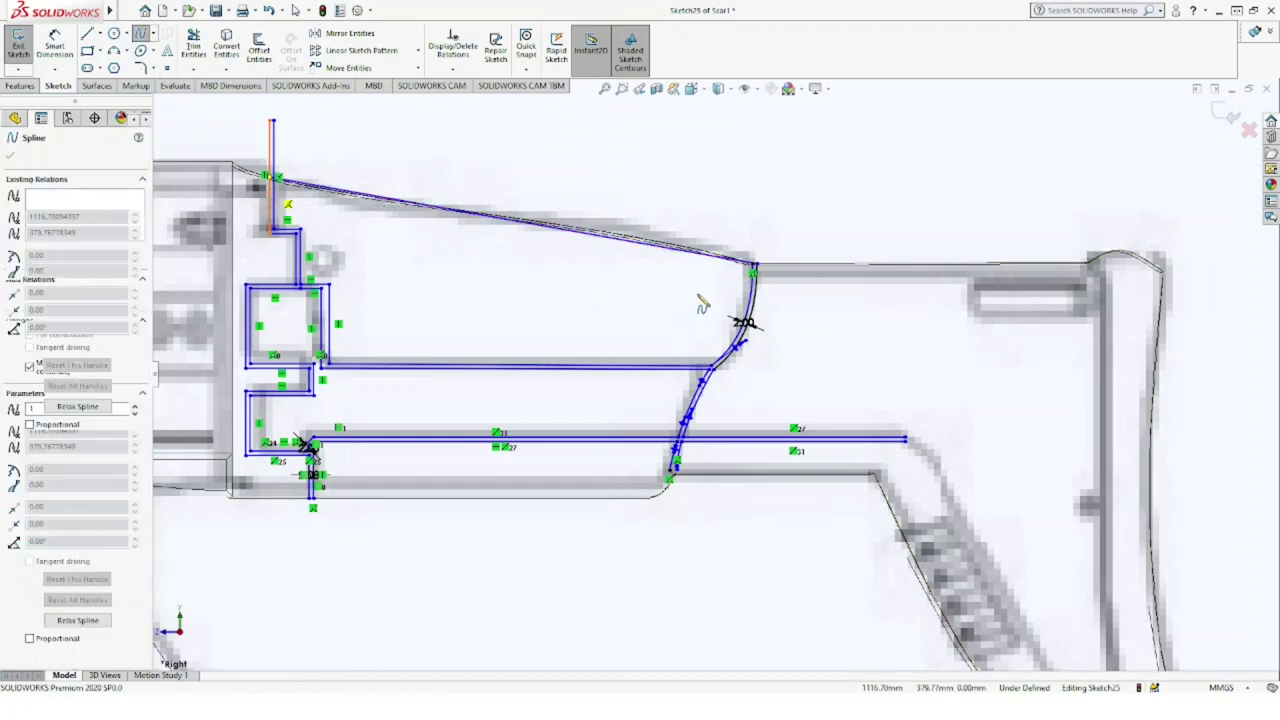
double_click(758, 281)
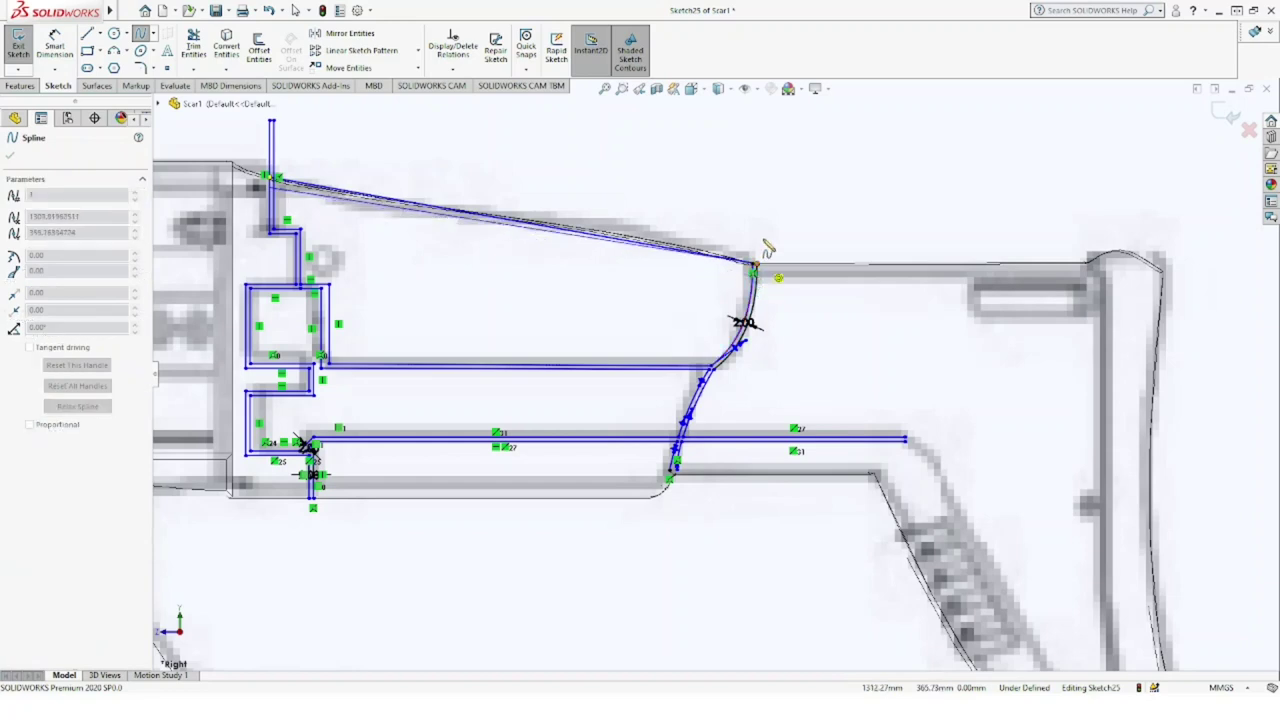
key("Escape")
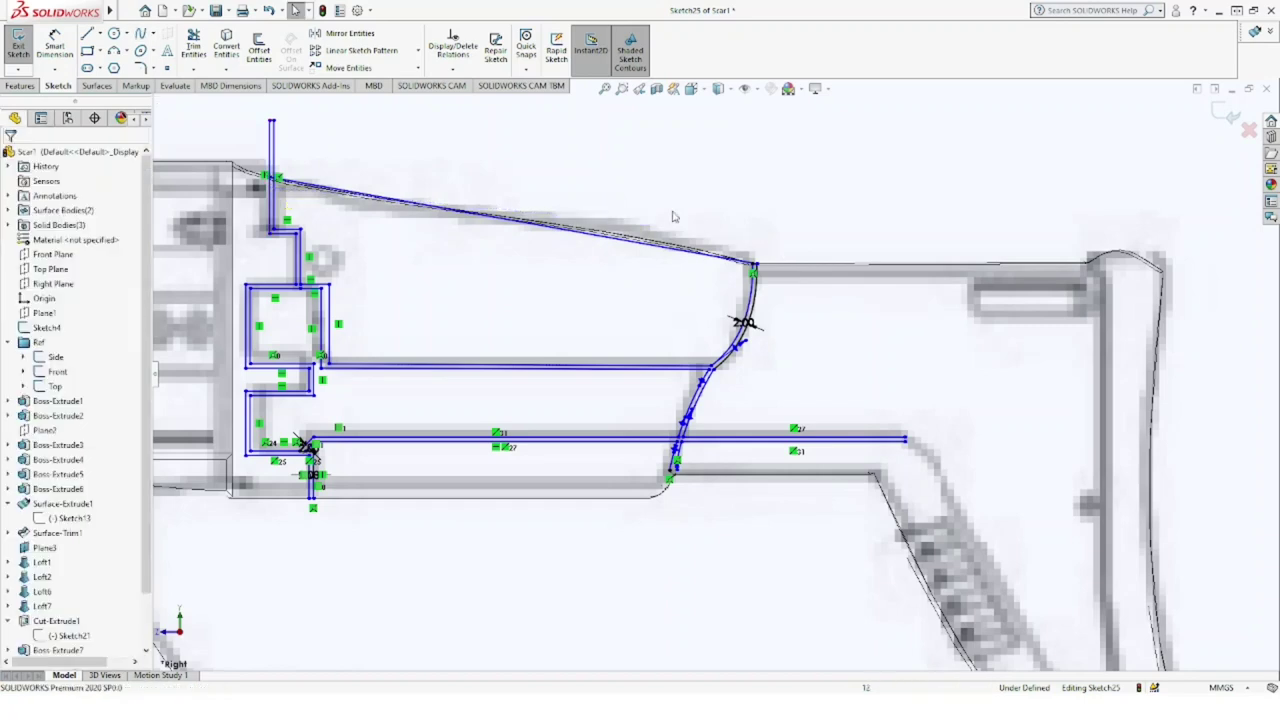
left_click(268, 10)
Step: Convert the stock's sloping top edge into a sketch curve
left_click(87, 33)
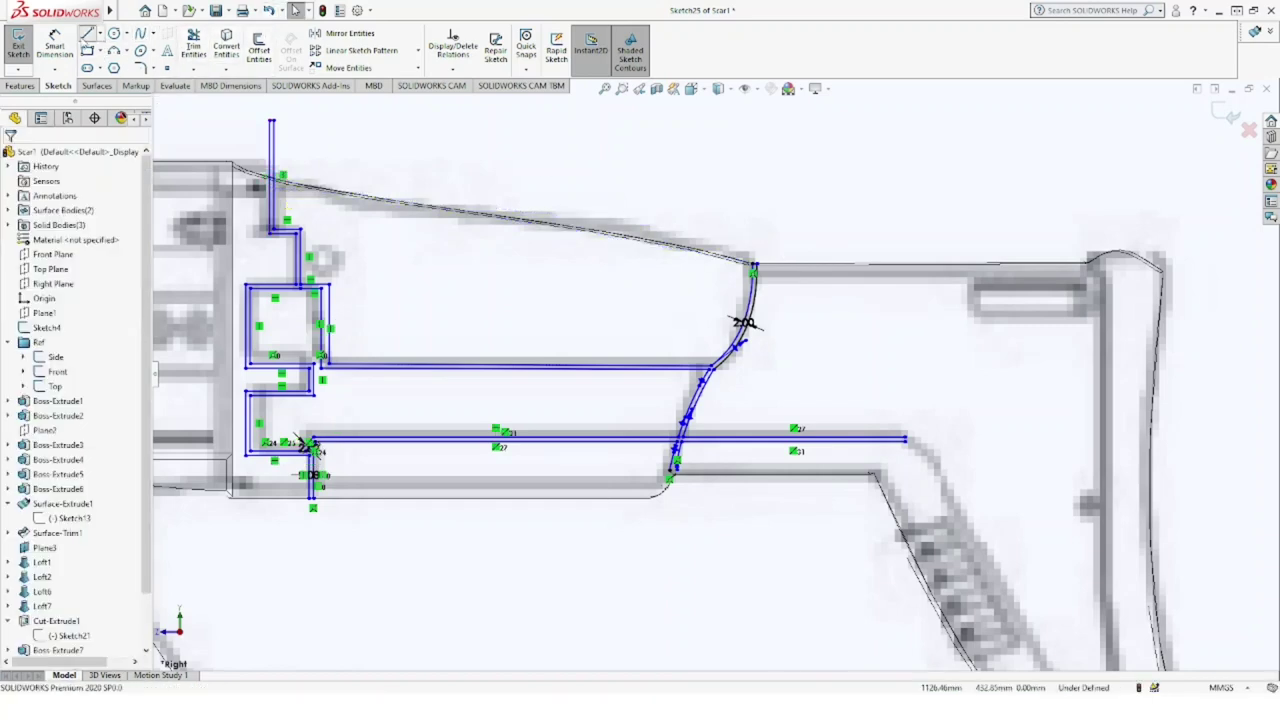
scroll(340, 185, "down", 5)
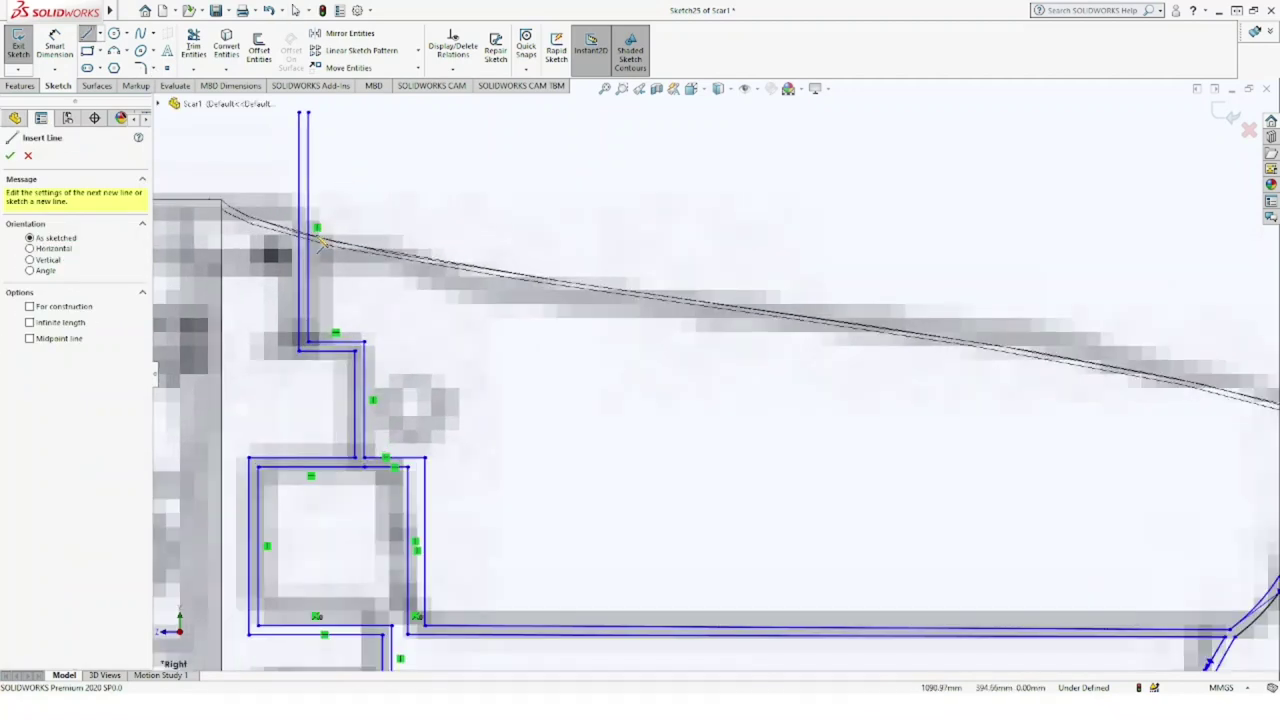
left_click(12, 160)
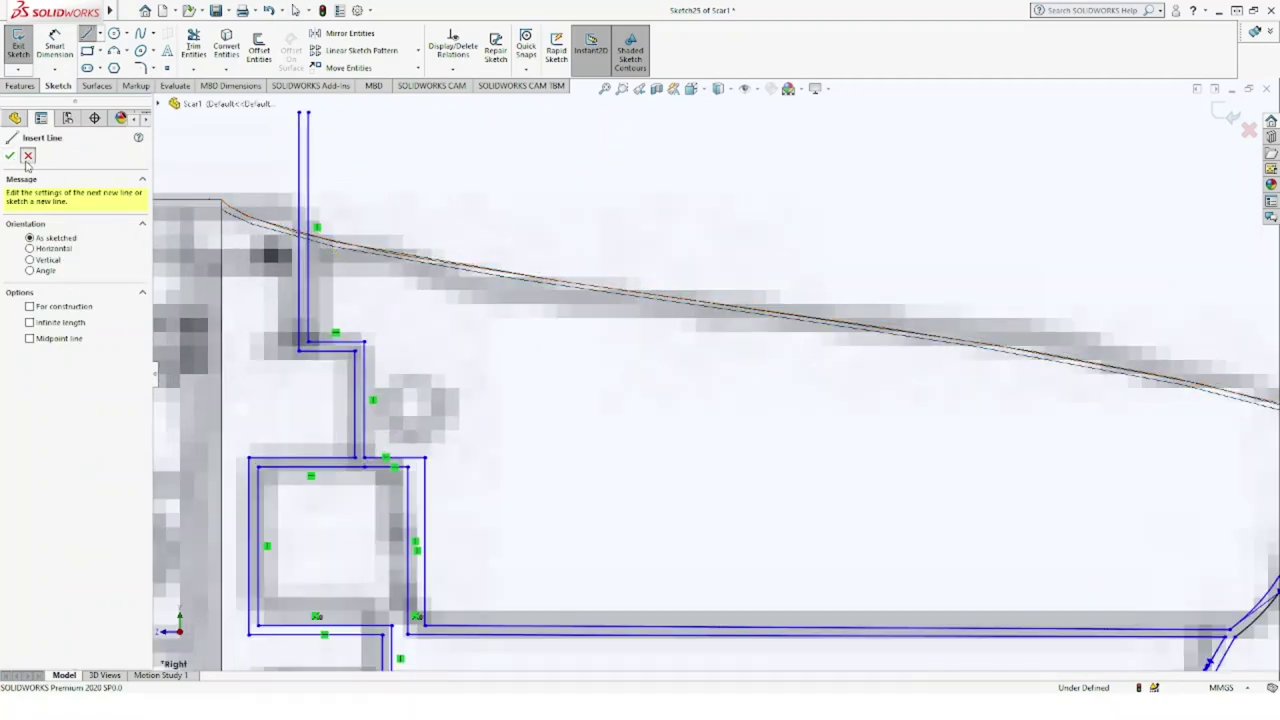
left_click(268, 226)
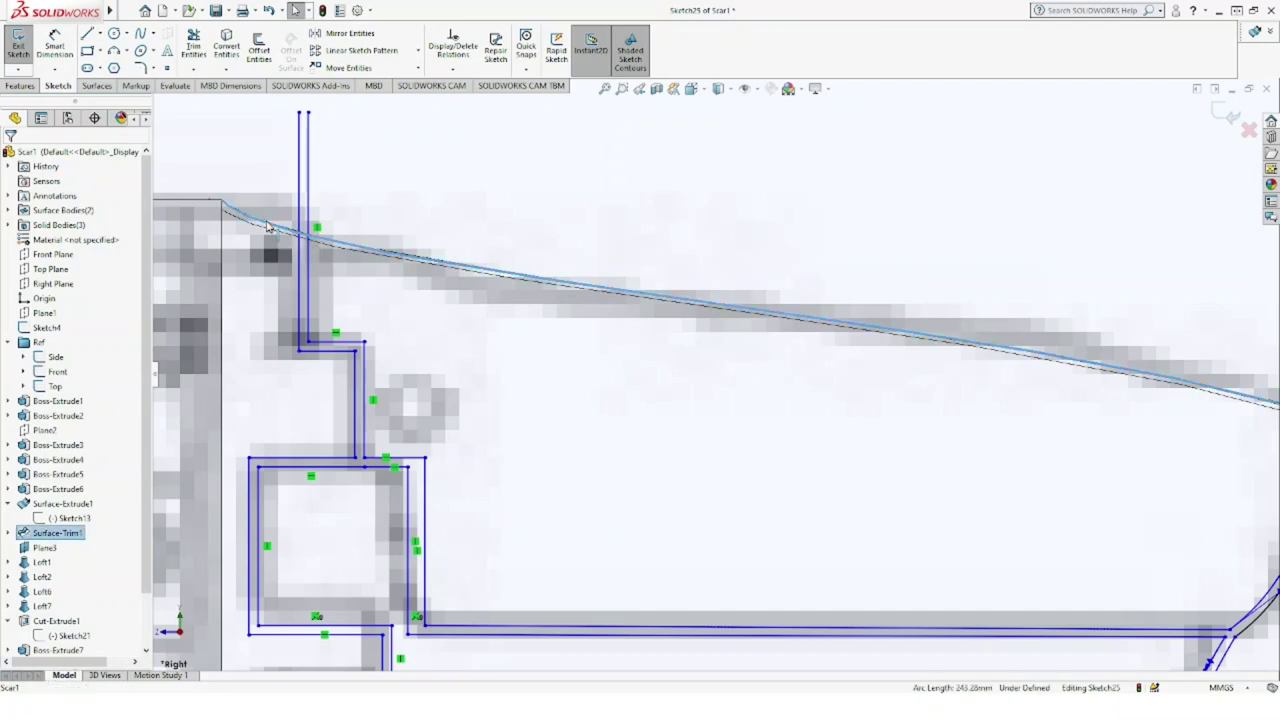
left_click(226, 50)
Step: Trim the front vertical line's stub above the sloping top edge
left_click(194, 46)
left_click_drag(250, 133, 328, 192)
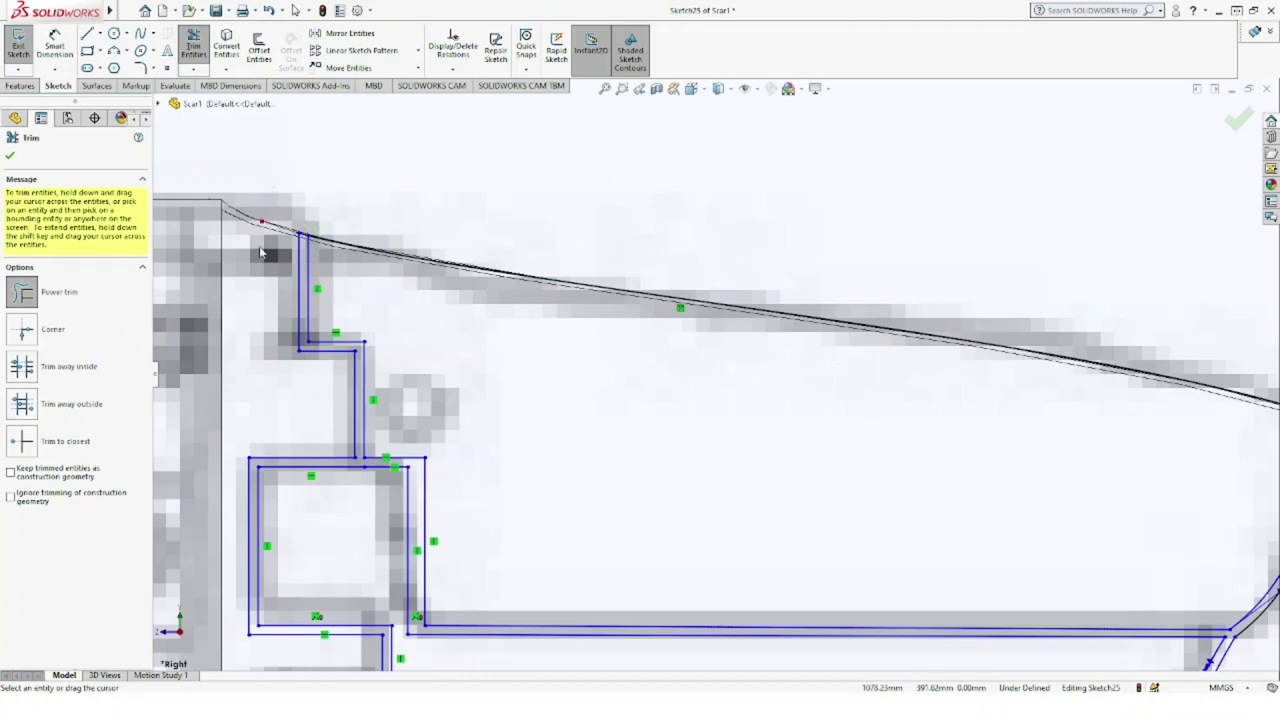
scroll(413, 291, "up", 2)
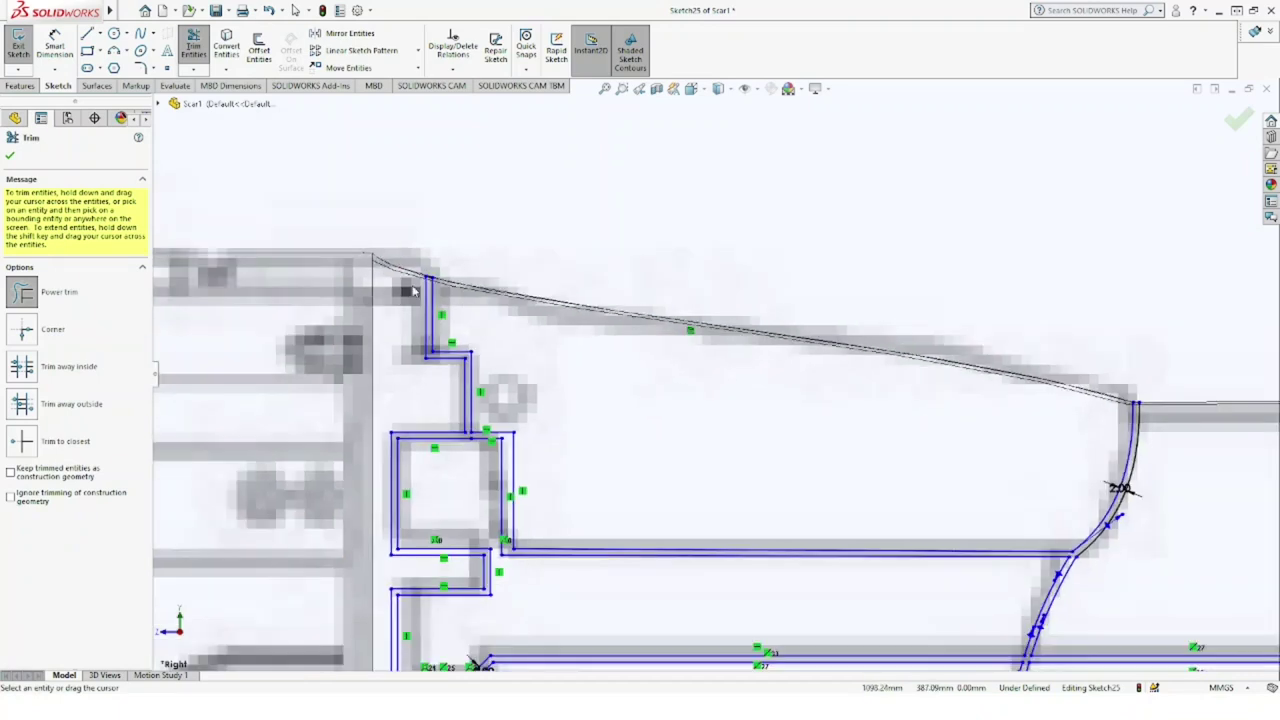
left_click(88, 33)
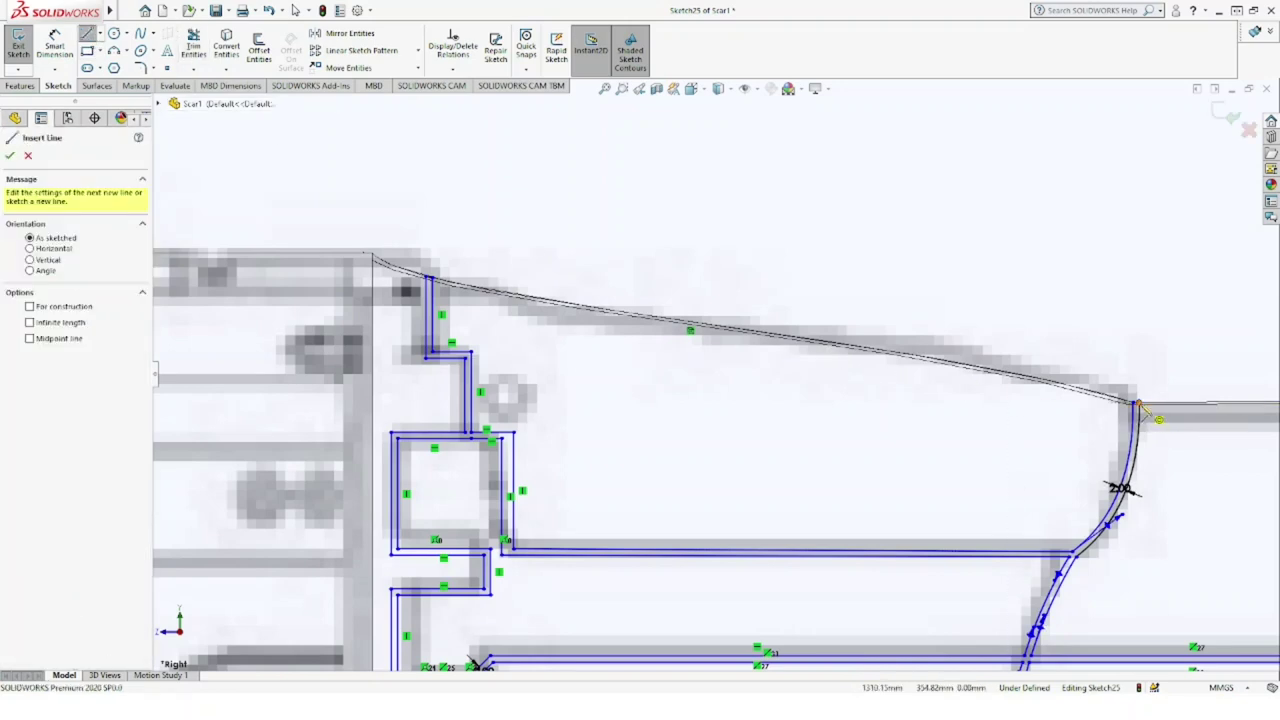
left_click(1138, 405)
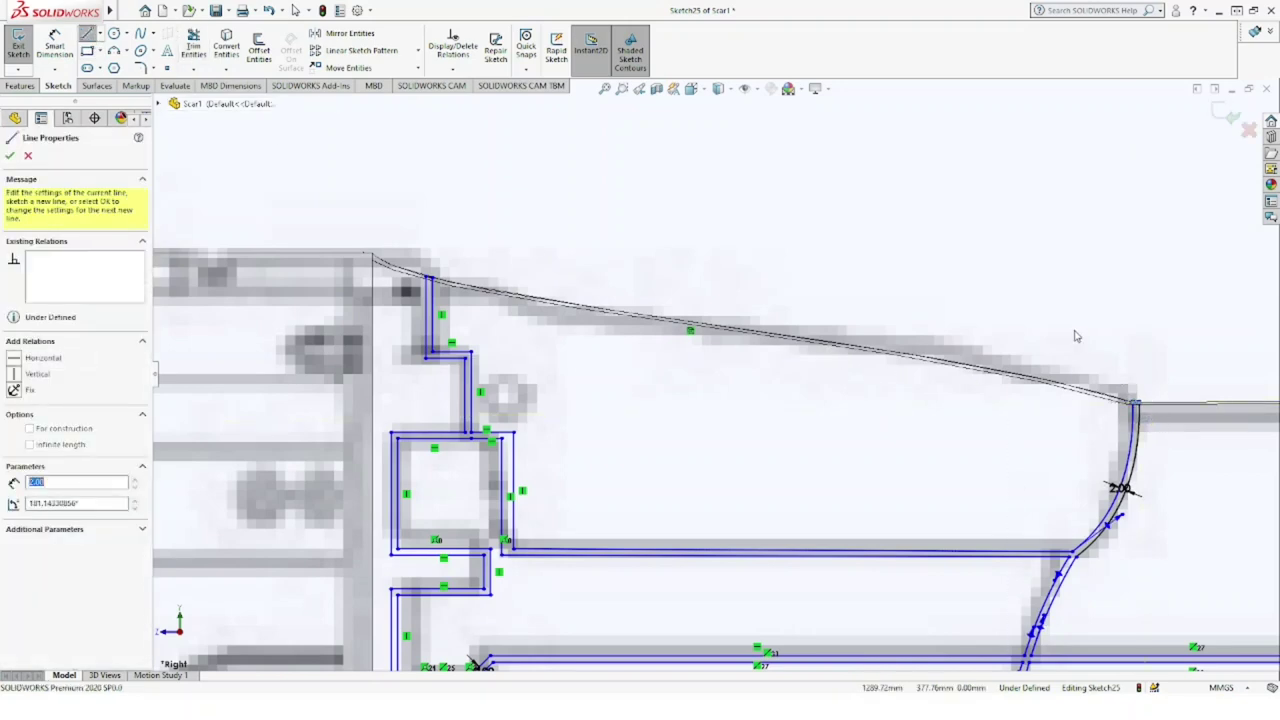
key("Escape")
Step: Draw a spline from the lower line's end along the stock's underside to its bottom corner
scroll(885, 345, "up", 5)
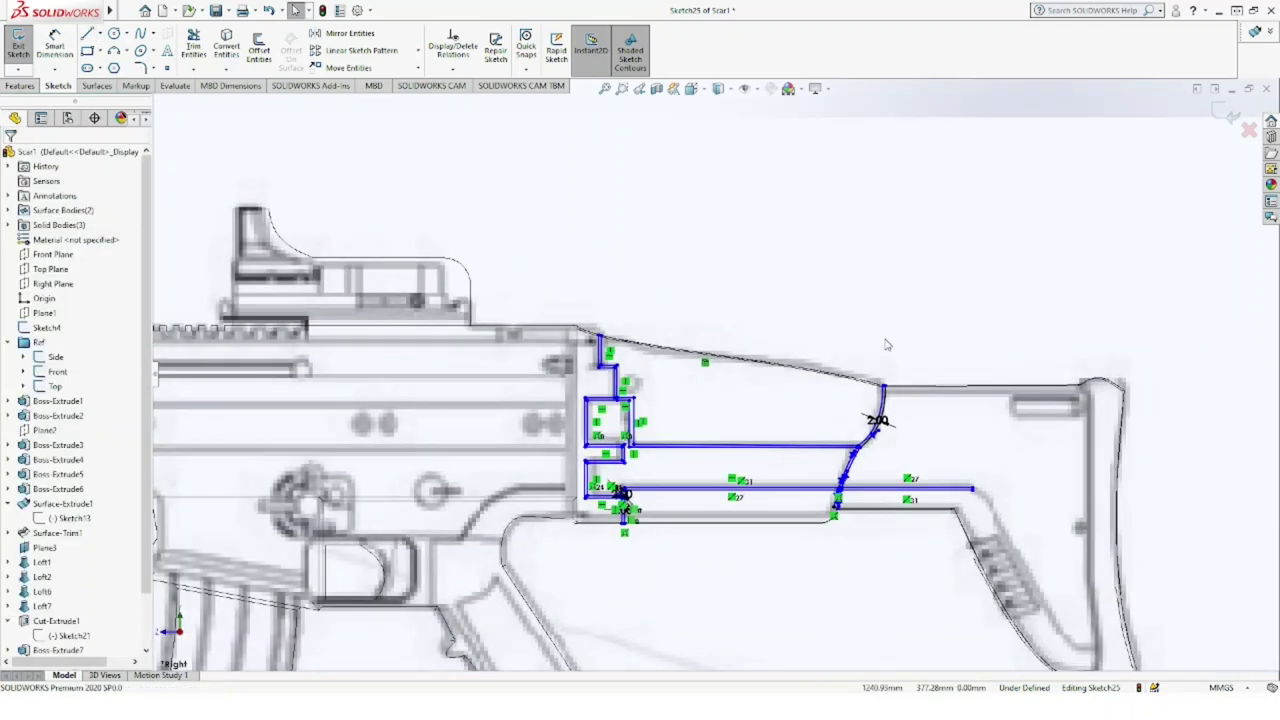
scroll(1008, 491, "down", 2)
scroll(1005, 515, "down", 3)
scroll(915, 480, "up", 2)
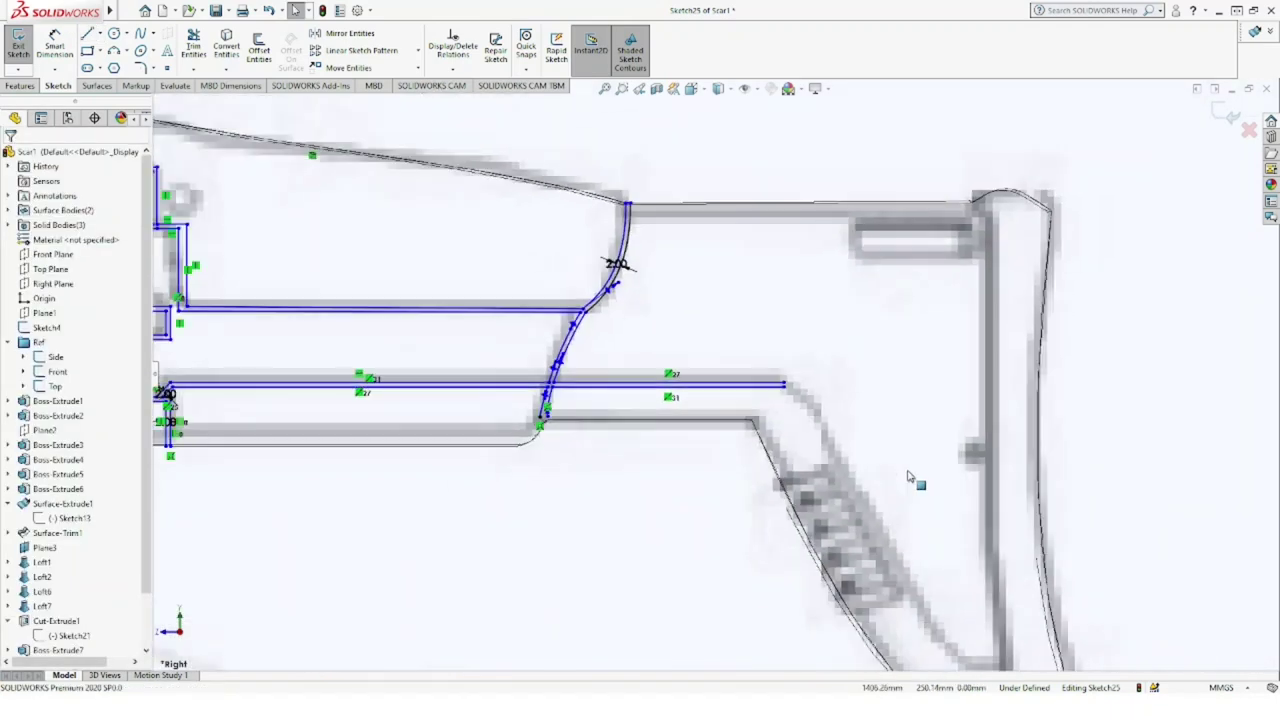
scroll(910, 477, "up", 2)
left_click(141, 34)
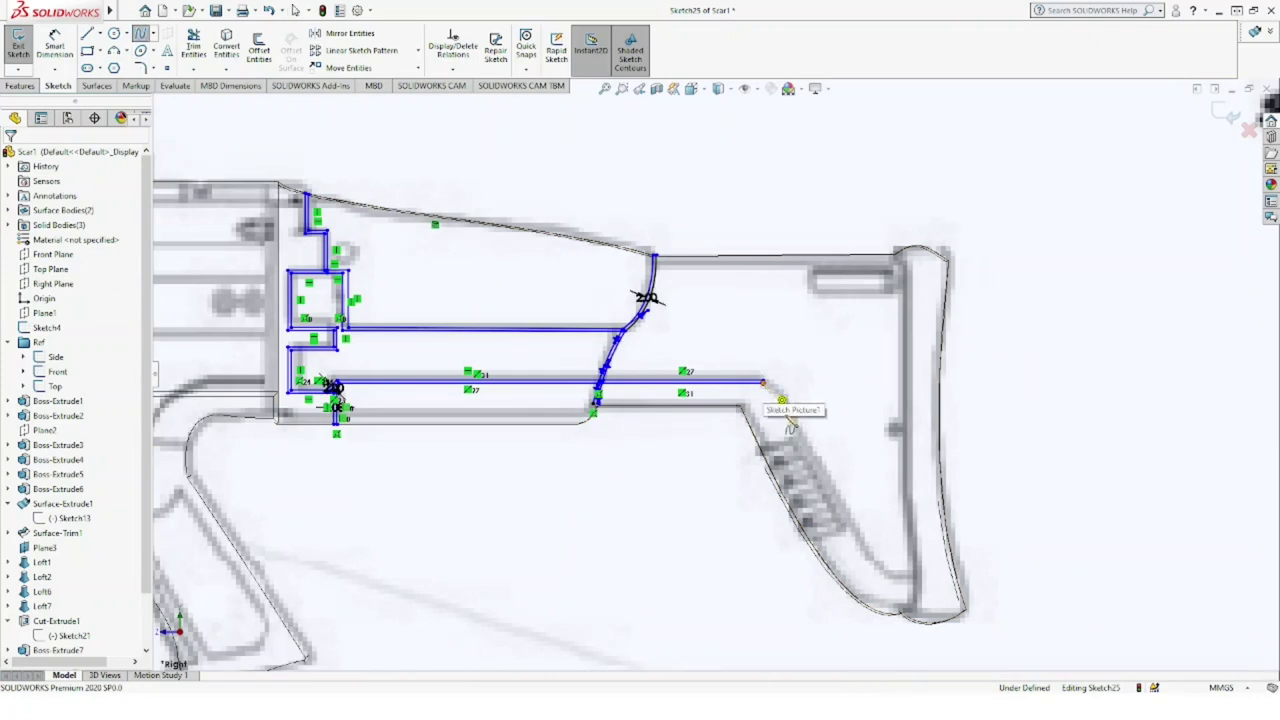
left_click(763, 381)
left_click(891, 579)
double_click(918, 584)
key("Escape")
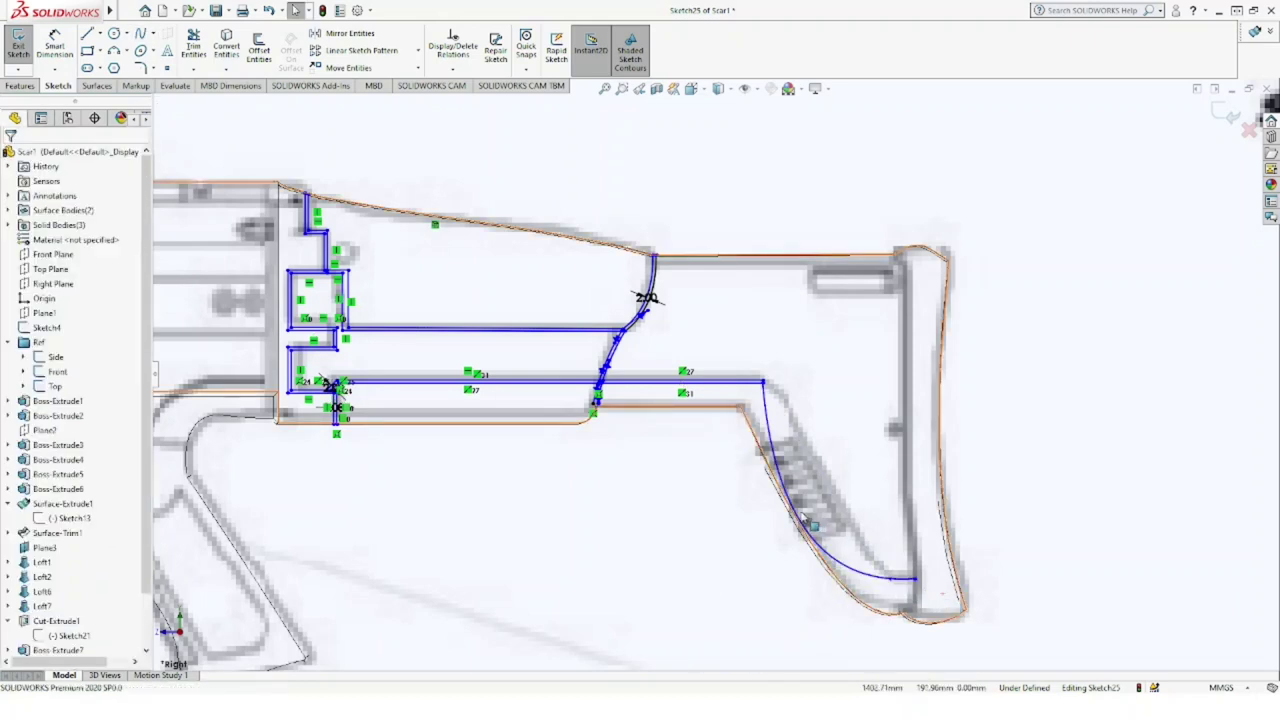
Step: Try reshaping the spline's end, then undo the reshape and remove the badly shaped spline
left_click(803, 522)
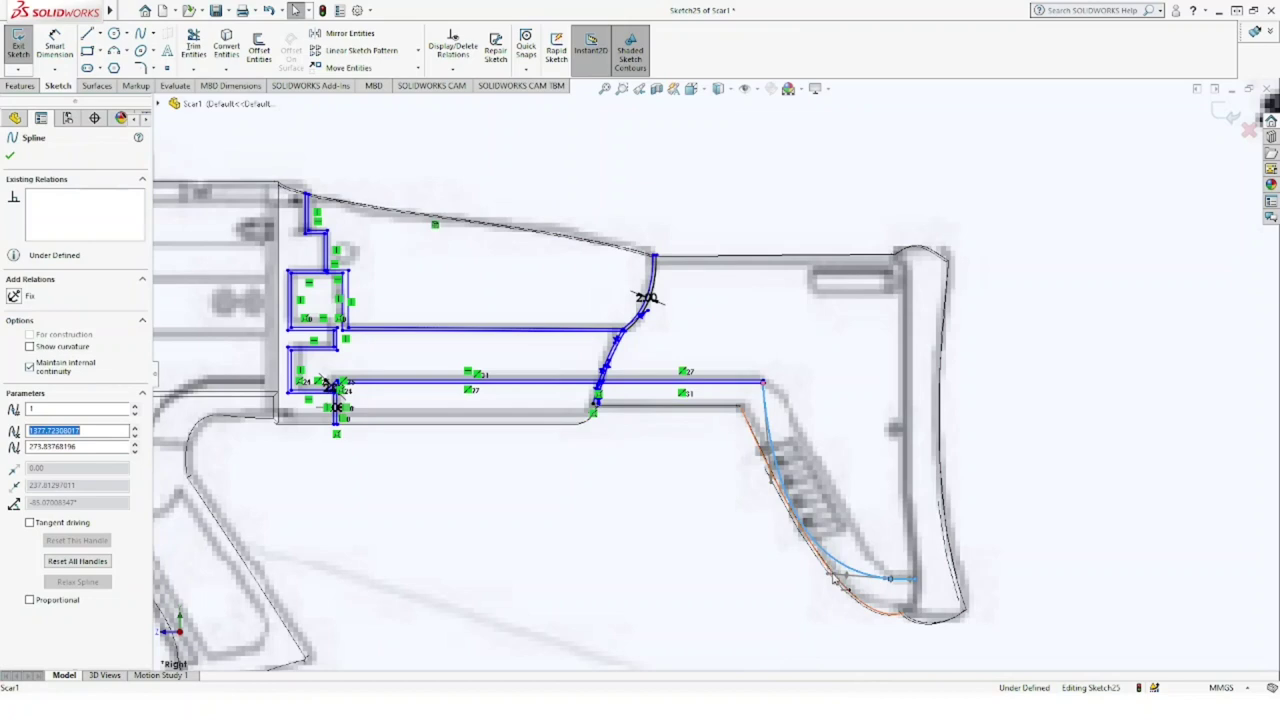
left_click_drag(838, 584, 848, 537)
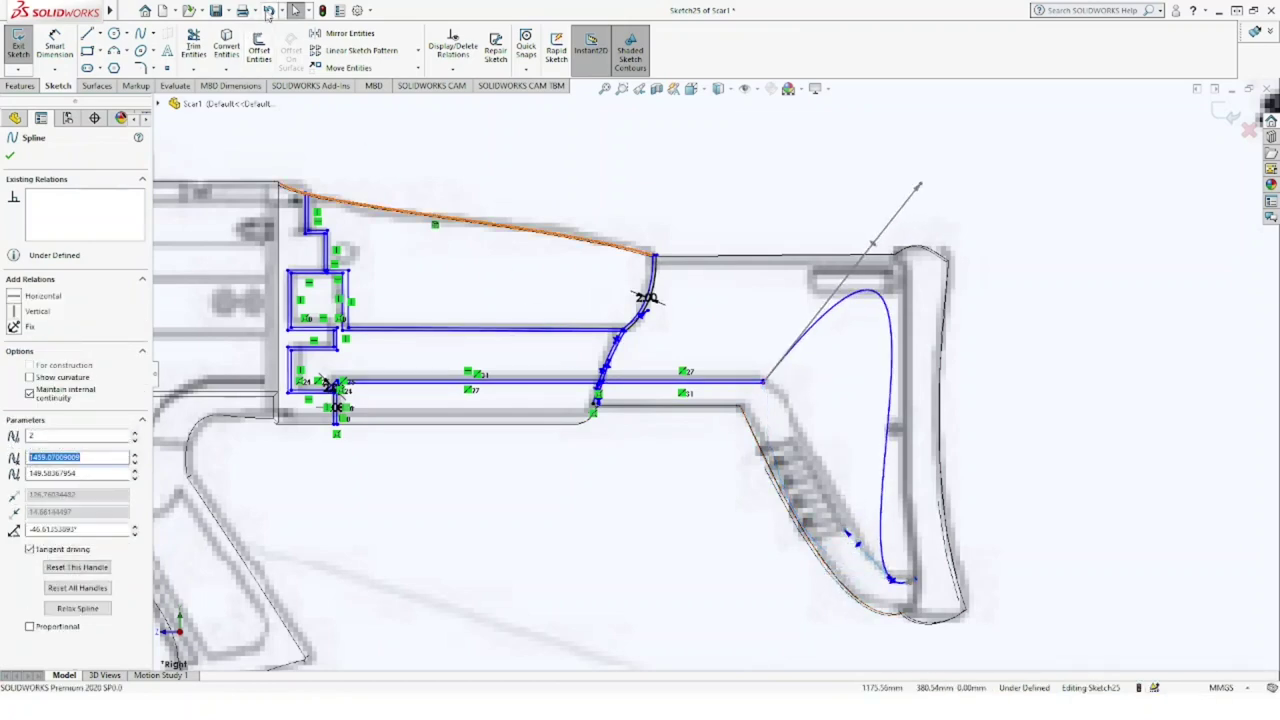
left_click(268, 10)
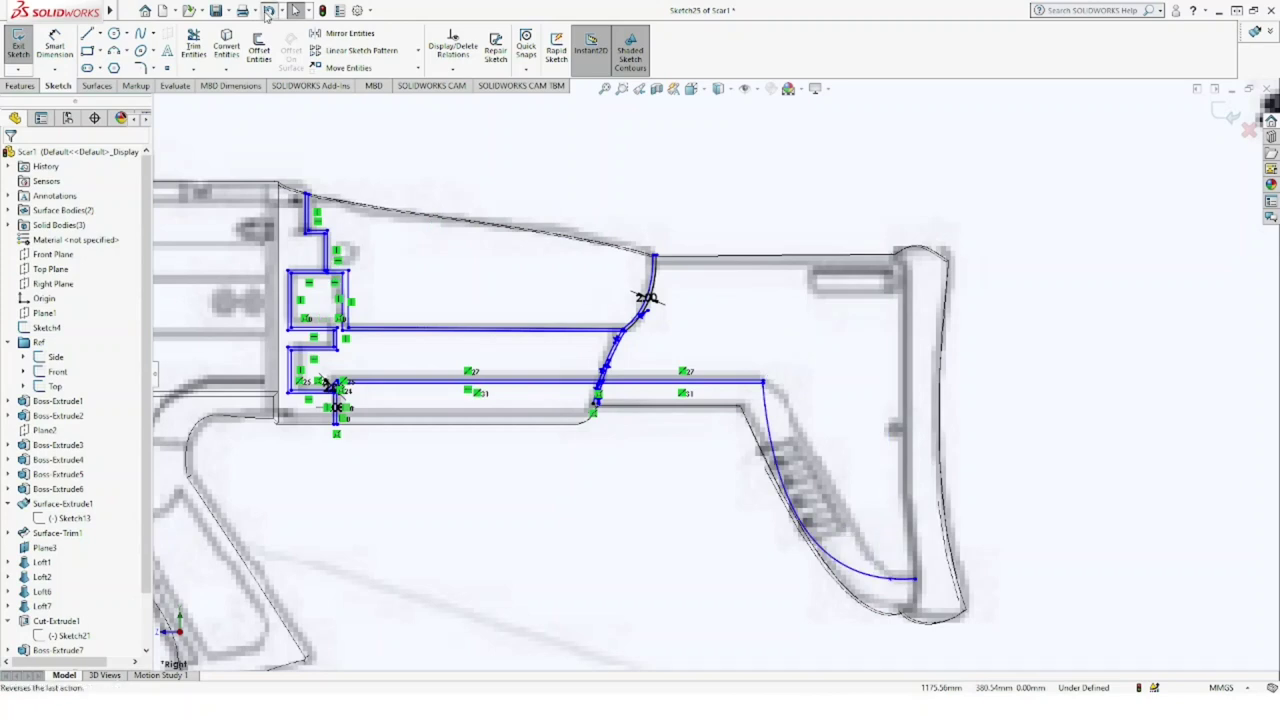
left_click(268, 10)
Step: Redraw the spline to the stock's bottom corner and bow it to follow the underside
left_click(141, 33)
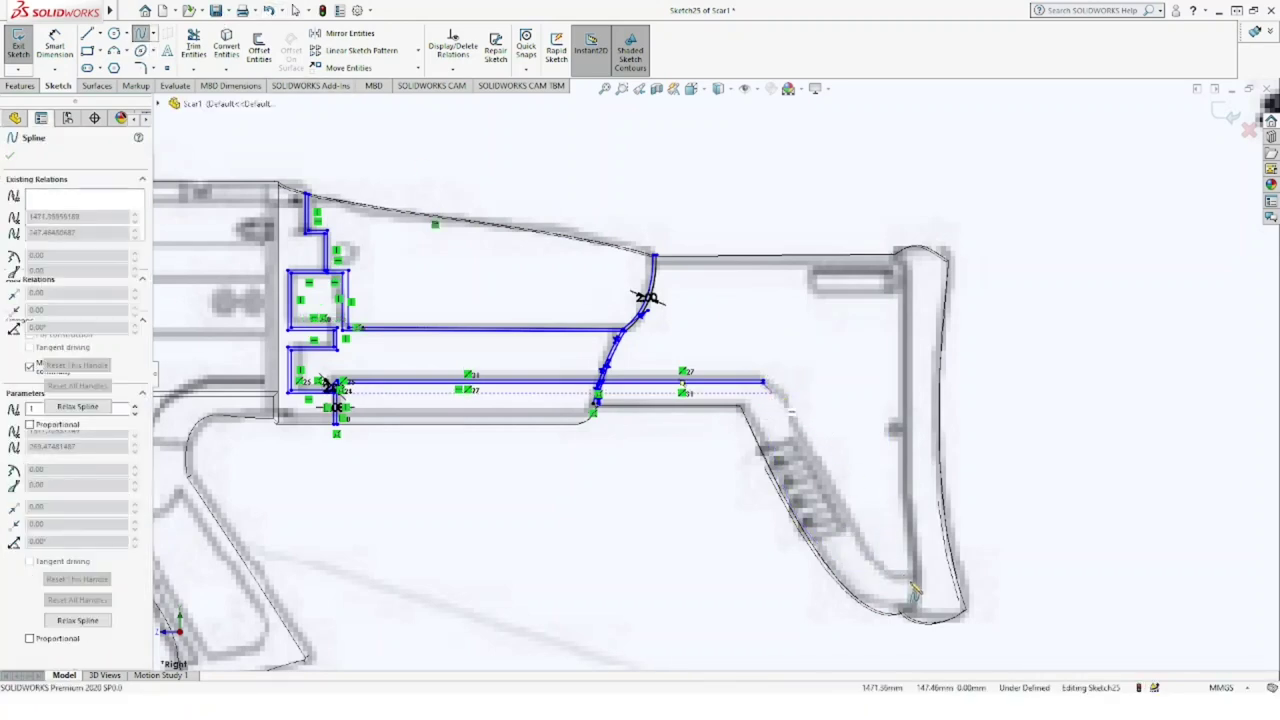
left_click(914, 583)
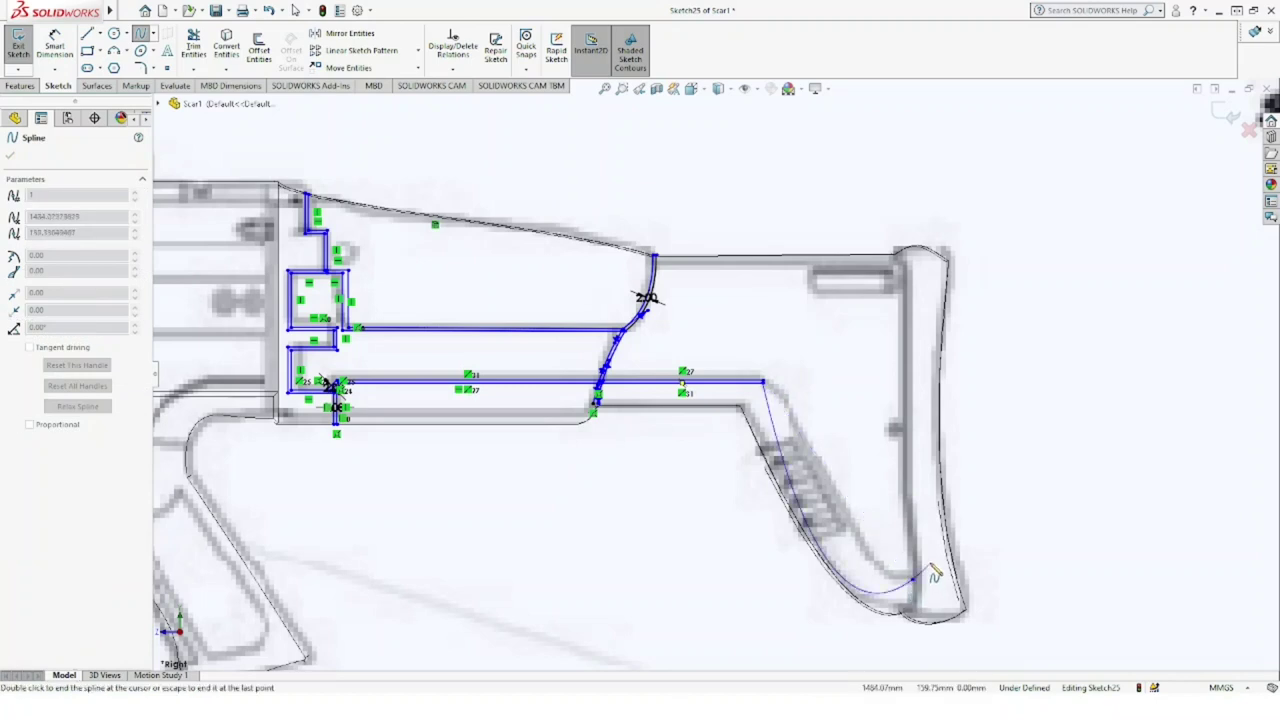
key("Escape")
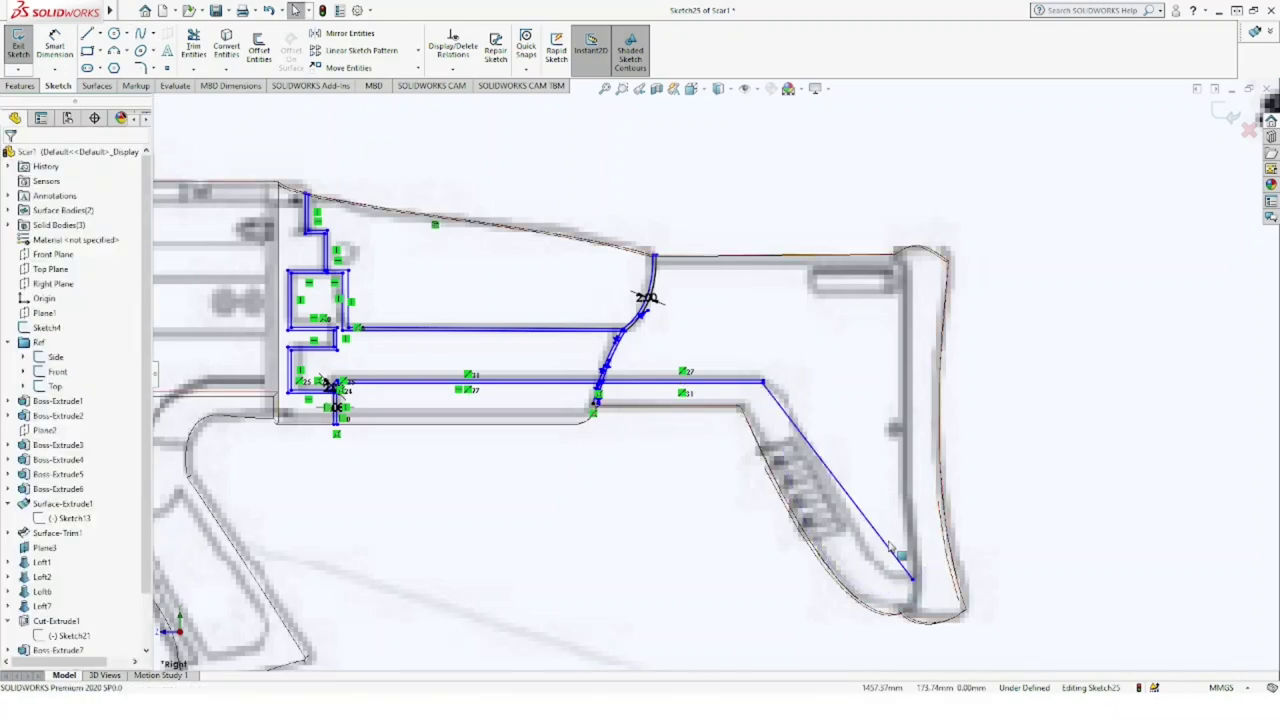
left_click(884, 544)
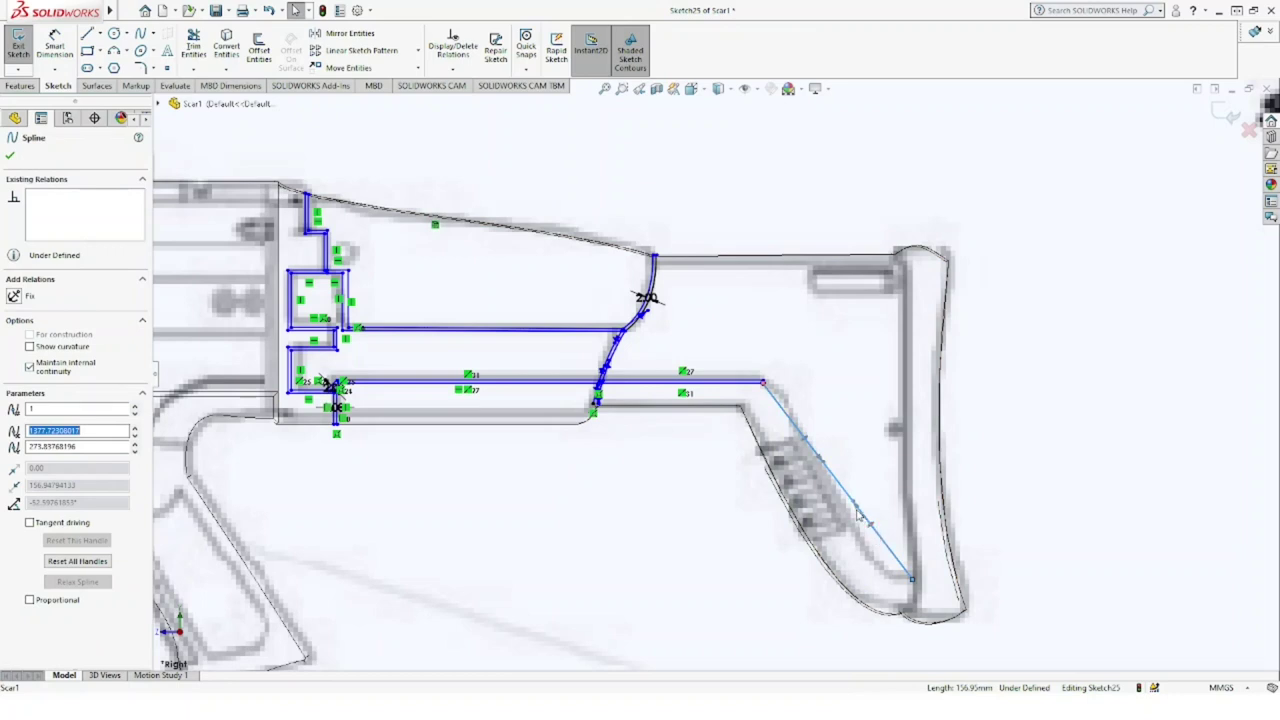
left_click_drag(855, 505, 880, 573)
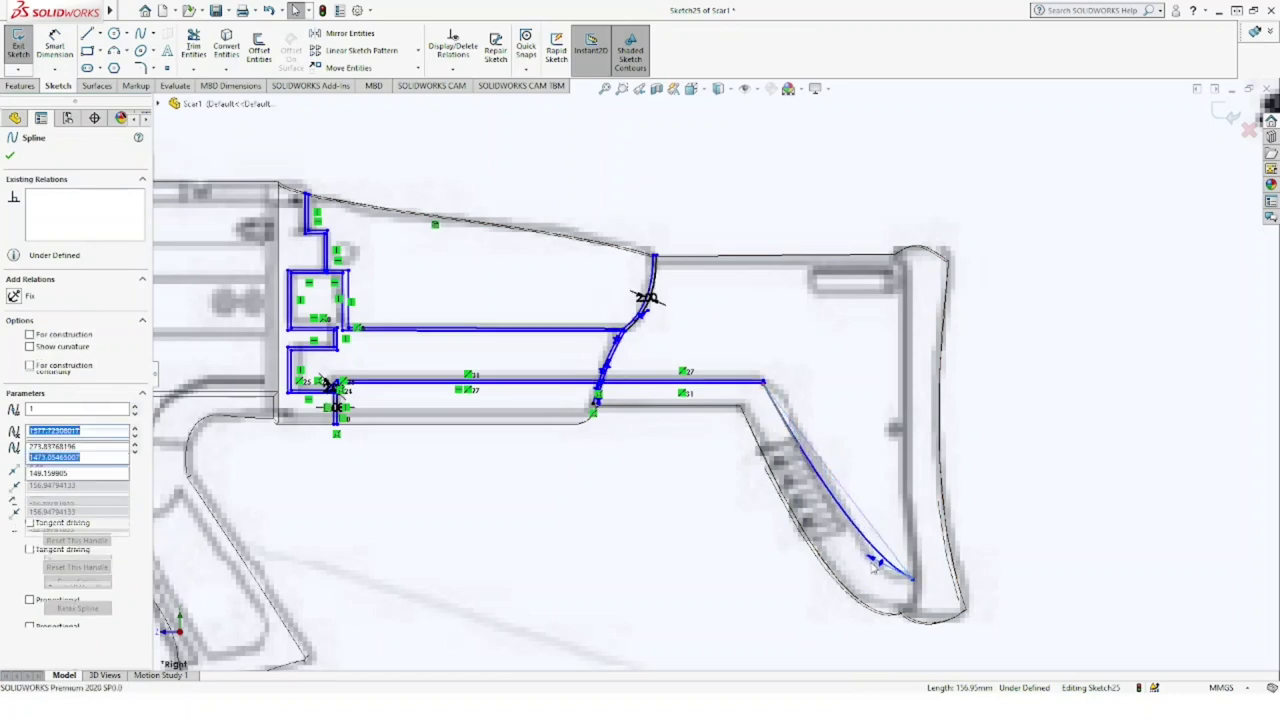
left_click_drag(880, 573, 886, 577)
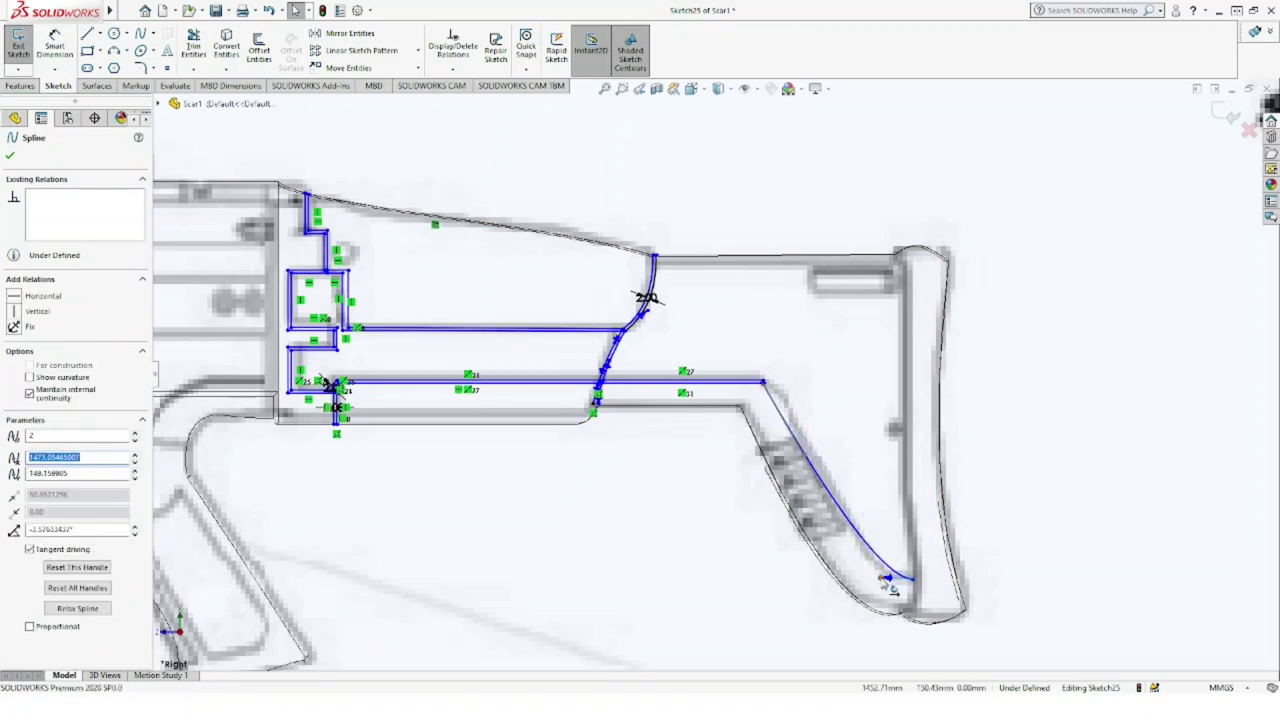
Step: Draw a vertical line down the buttstock's rear butt edge
left_click(87, 36)
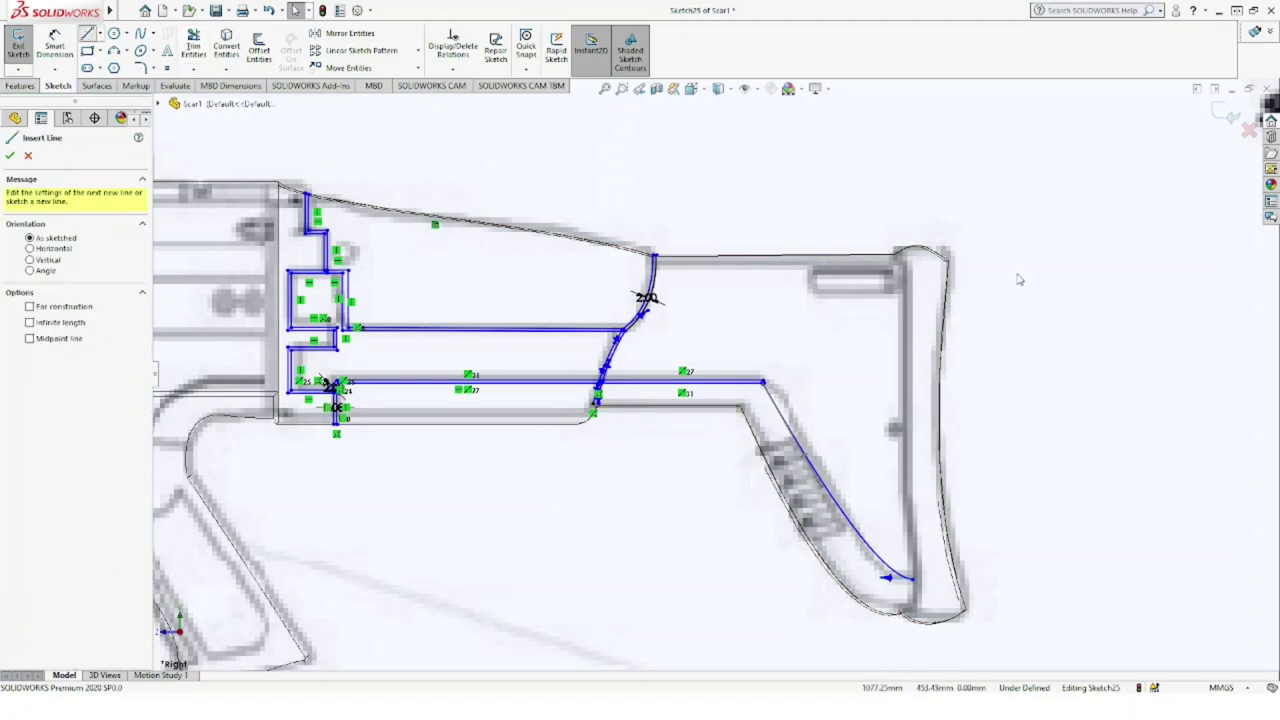
left_click(927, 265)
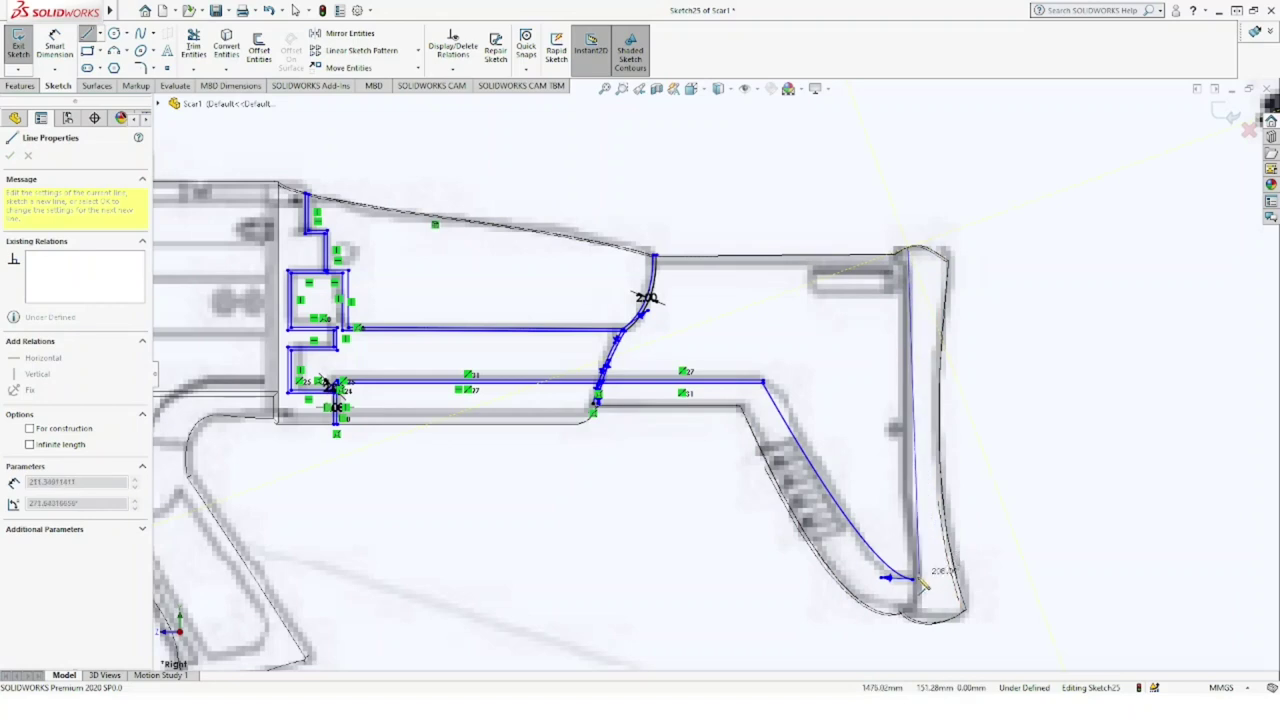
left_click(915, 580)
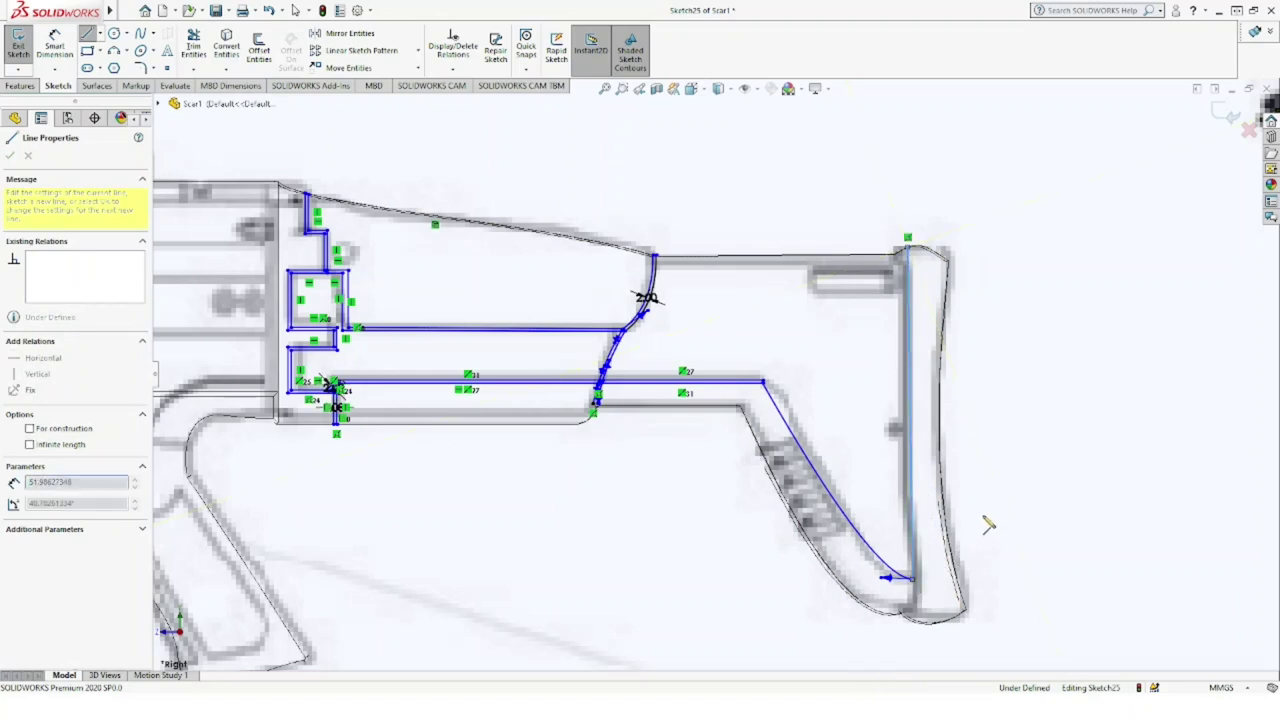
key("Escape")
key("Escape")
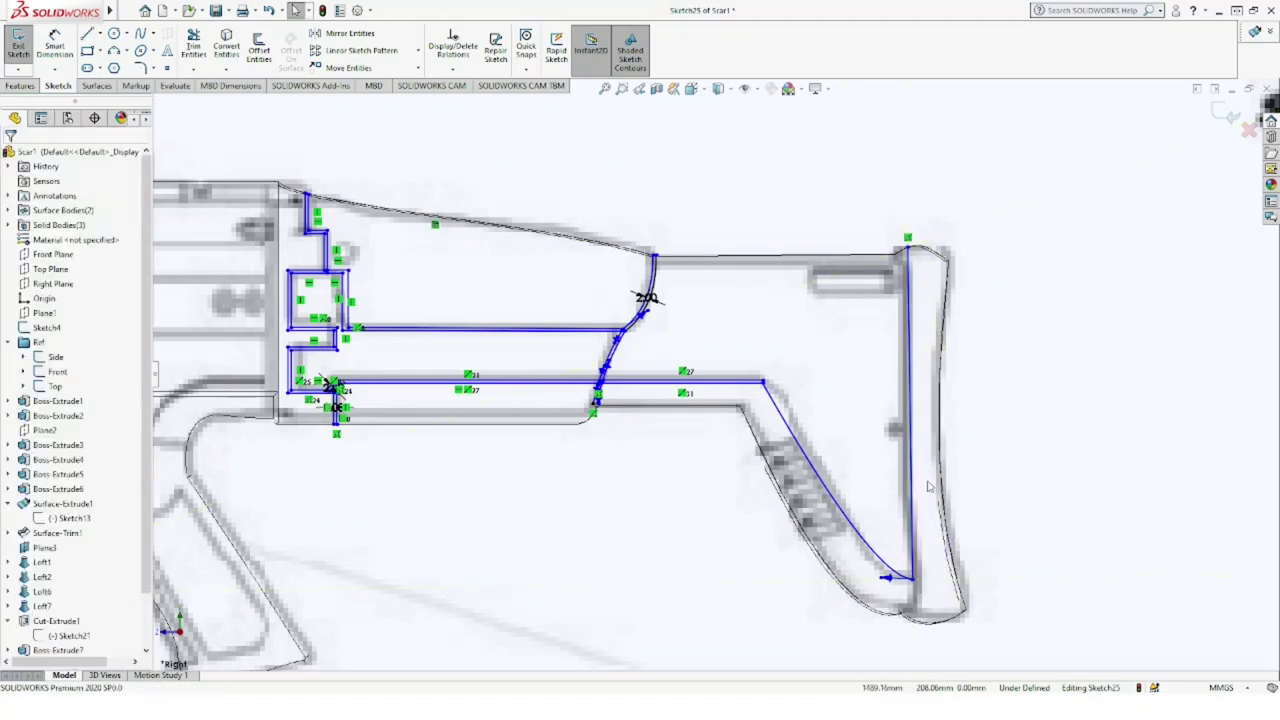
left_click(258, 50)
Step: Offset the underside spline and the rear vertical line by 2 mm each
left_click(845, 512)
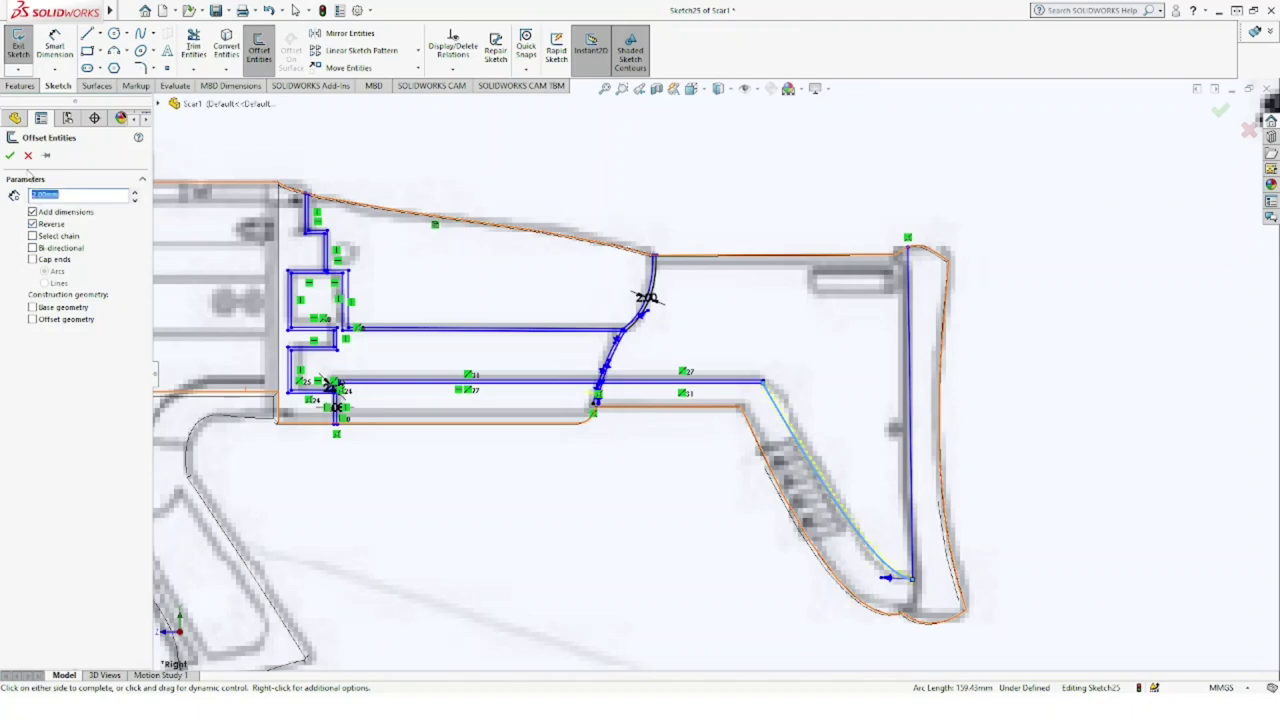
left_click(11, 156)
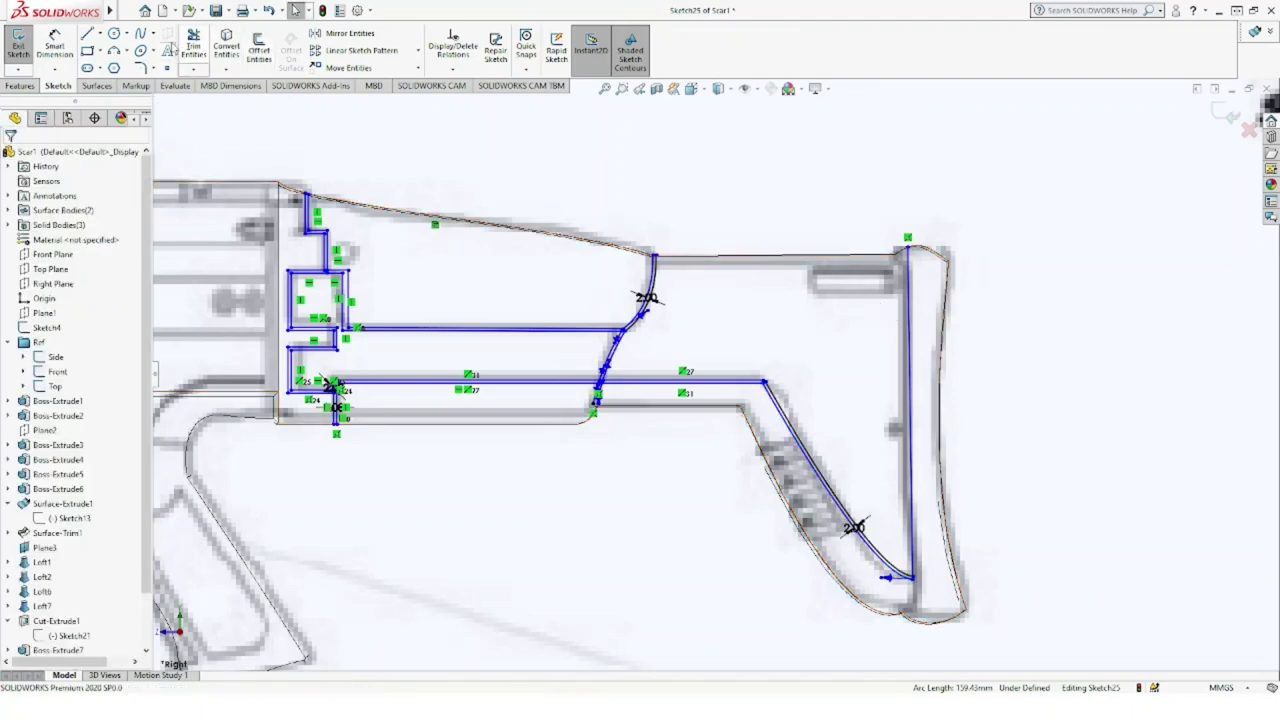
left_click(258, 50)
left_click(910, 338)
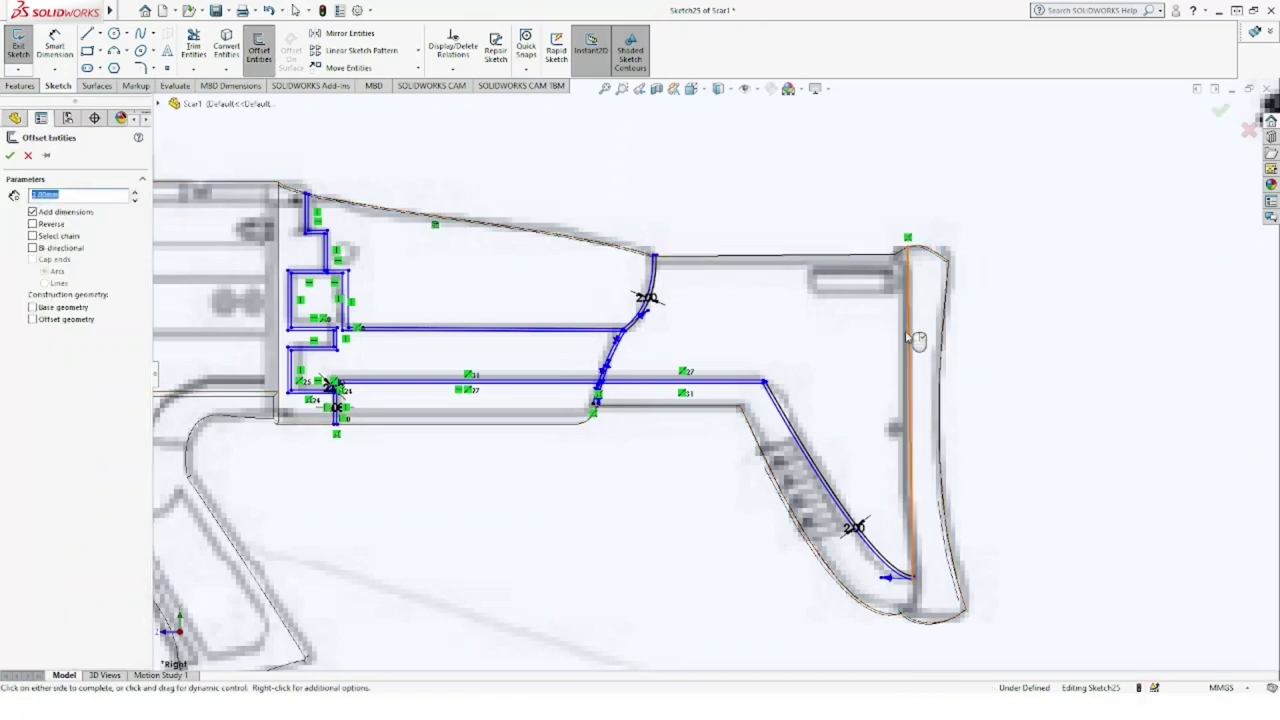
left_click(10, 155)
Step: Cancel a stray line, then start Trim Entities zoomed in on the buttstock's rear corner
left_click(87, 34)
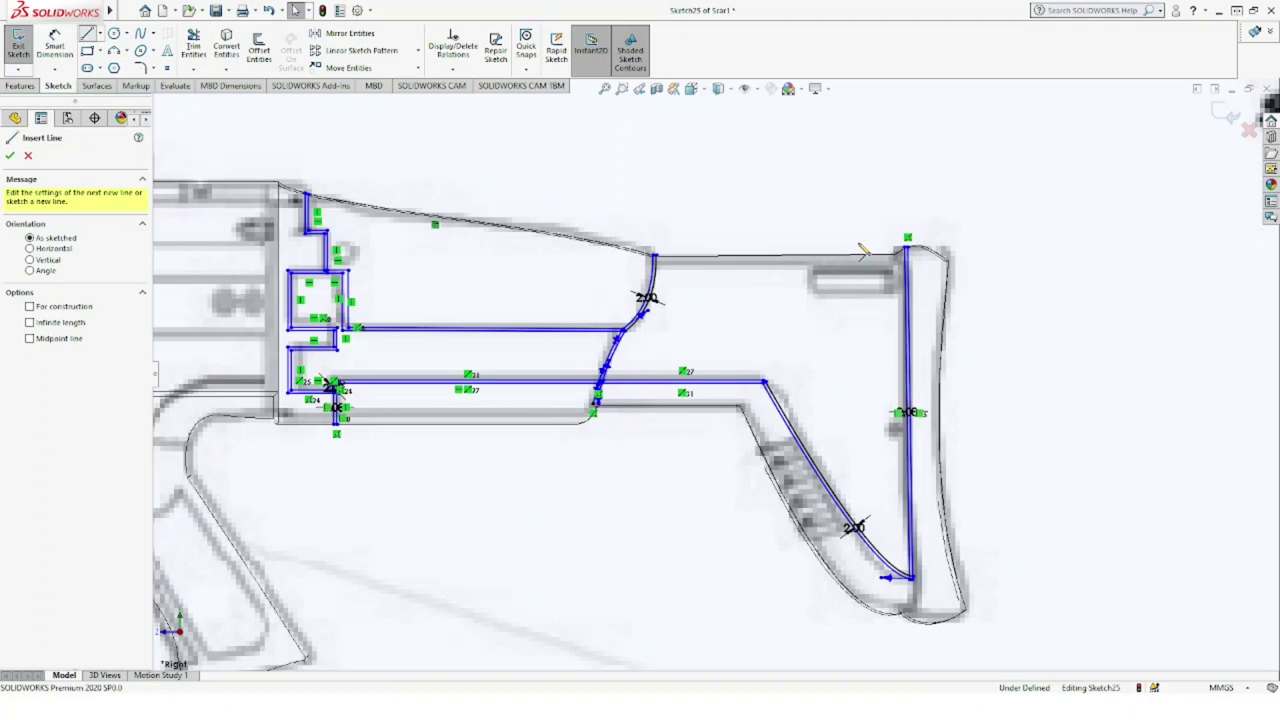
left_click(906, 250)
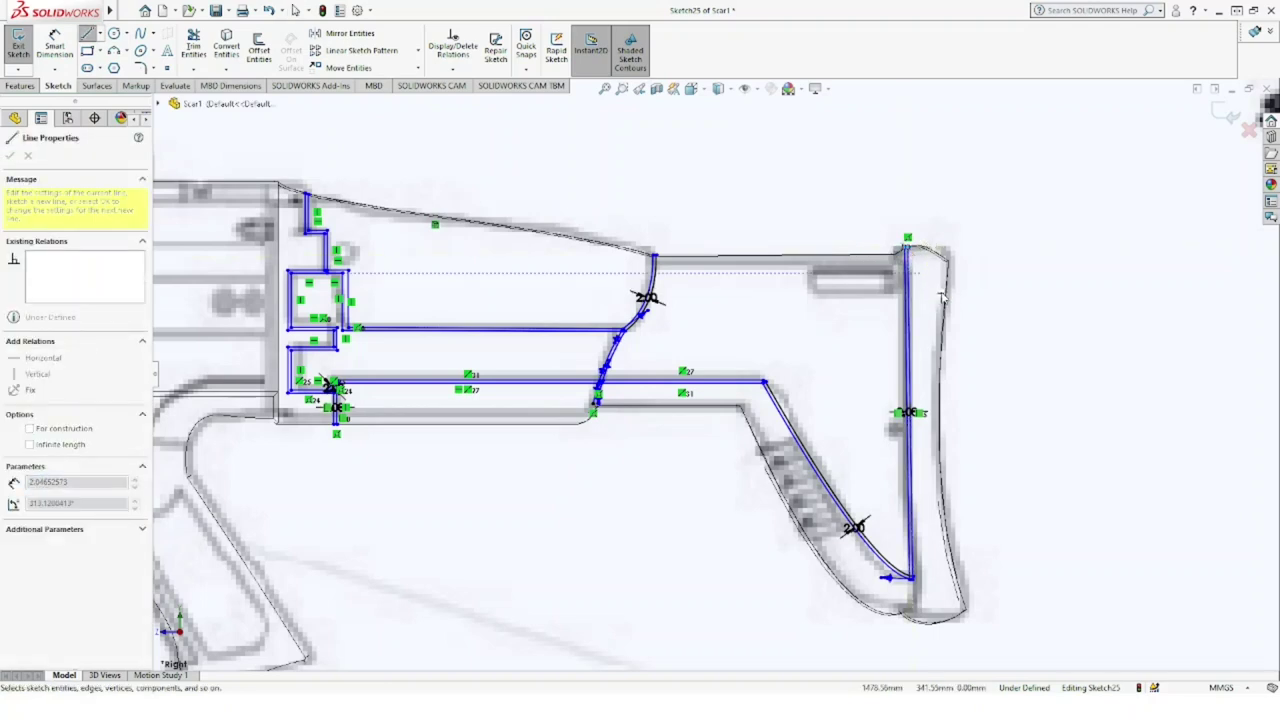
key("Escape")
key("Escape")
left_click(194, 46)
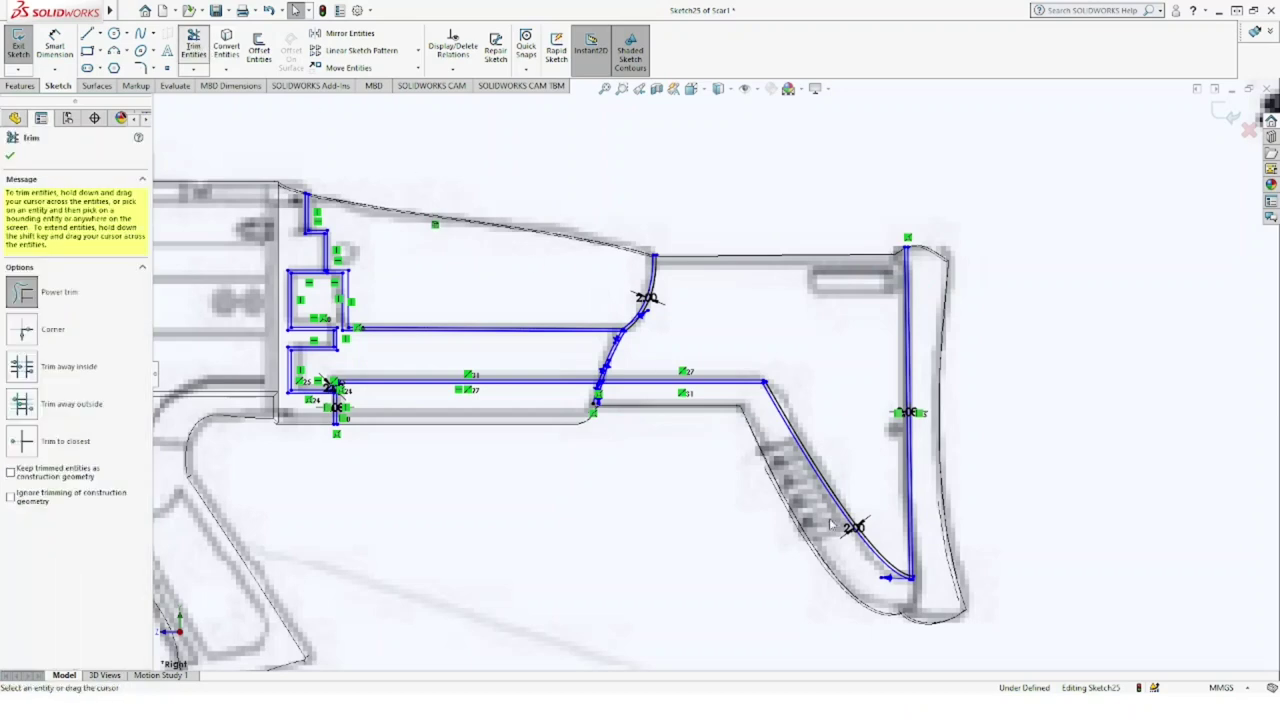
scroll(850, 560, "down", 3)
scroll(853, 540, "down", 3)
scroll(830, 520, "down", 2)
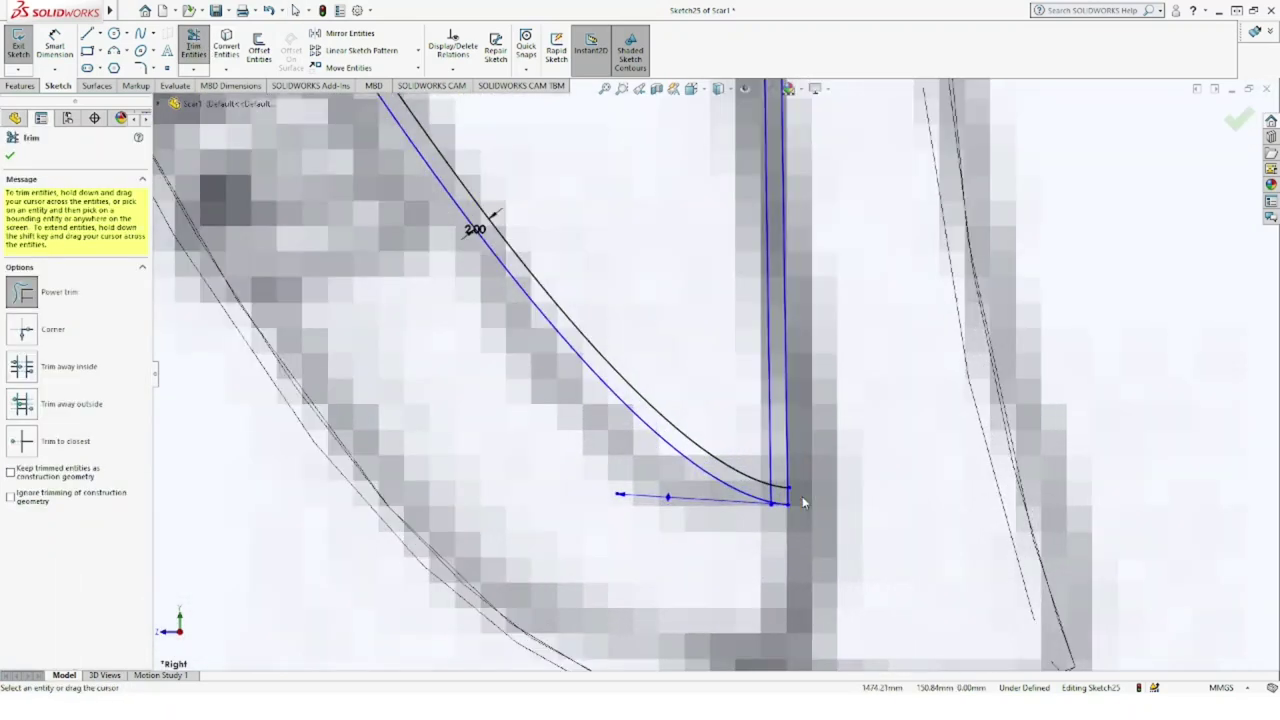
scroll(790, 490, "down", 2)
scroll(760, 455, "down", 2)
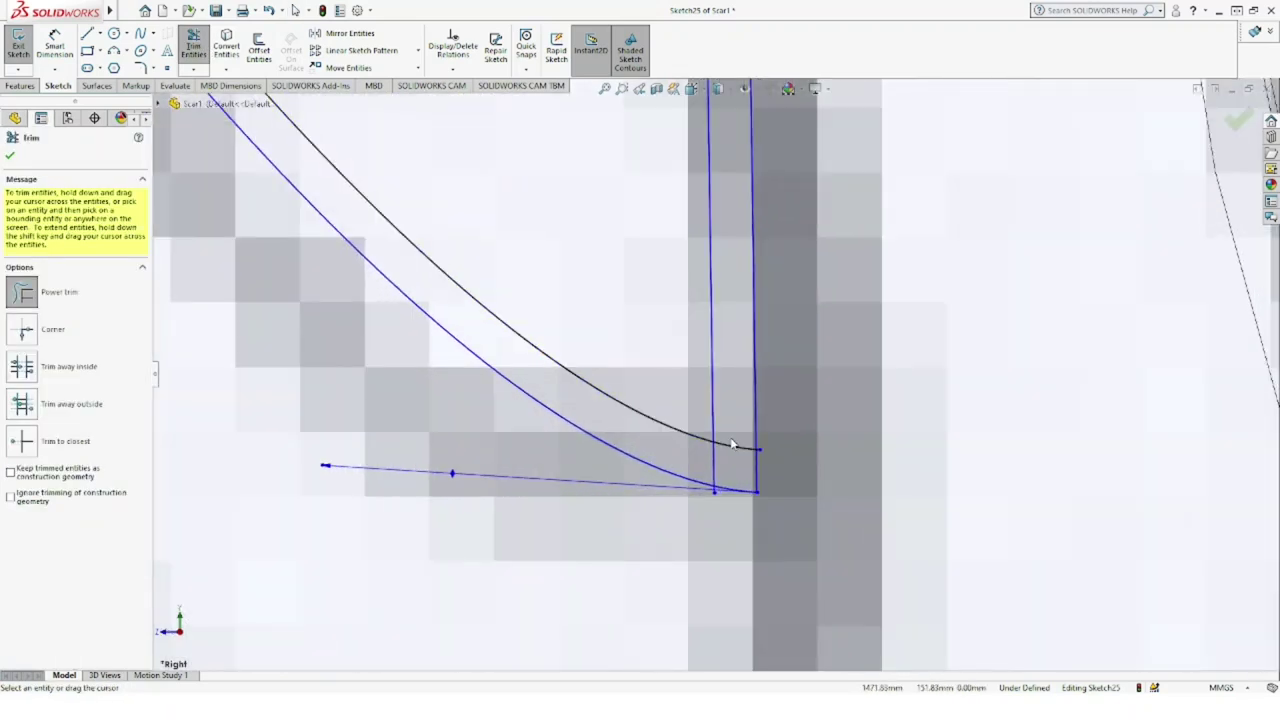
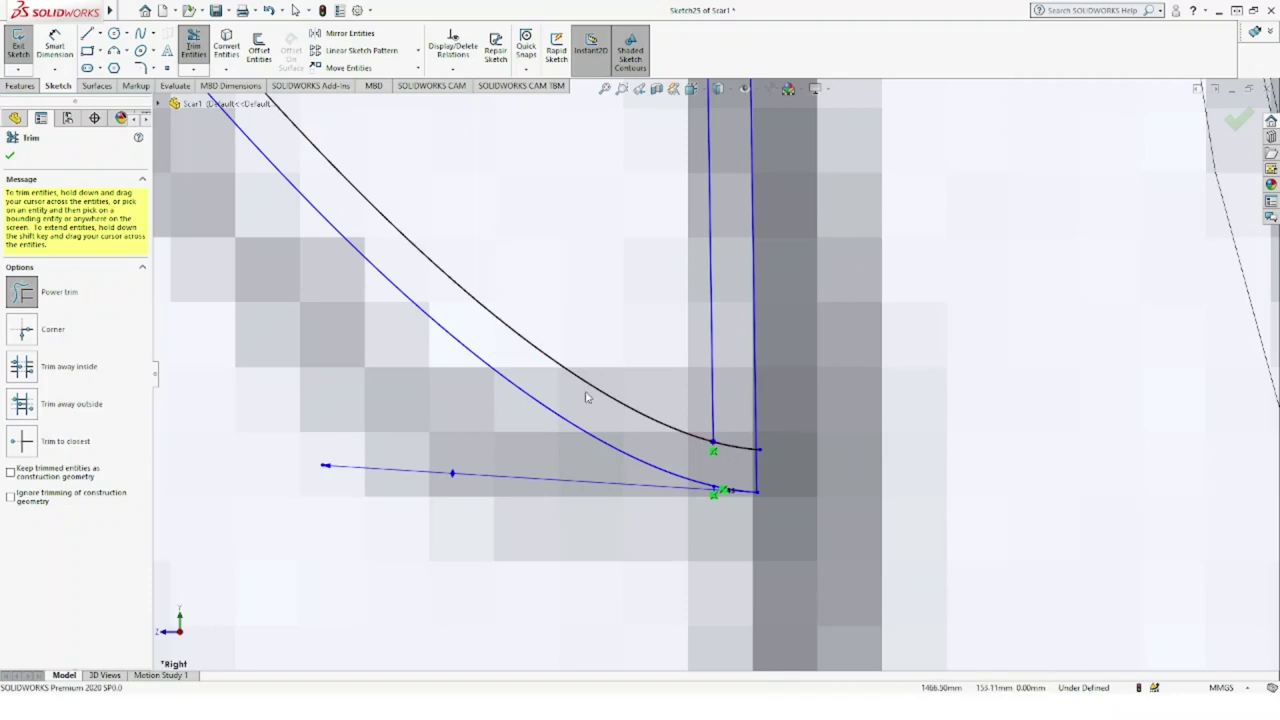
Step: Delete the old offset spline along the stock's lower edge
left_click(12, 156)
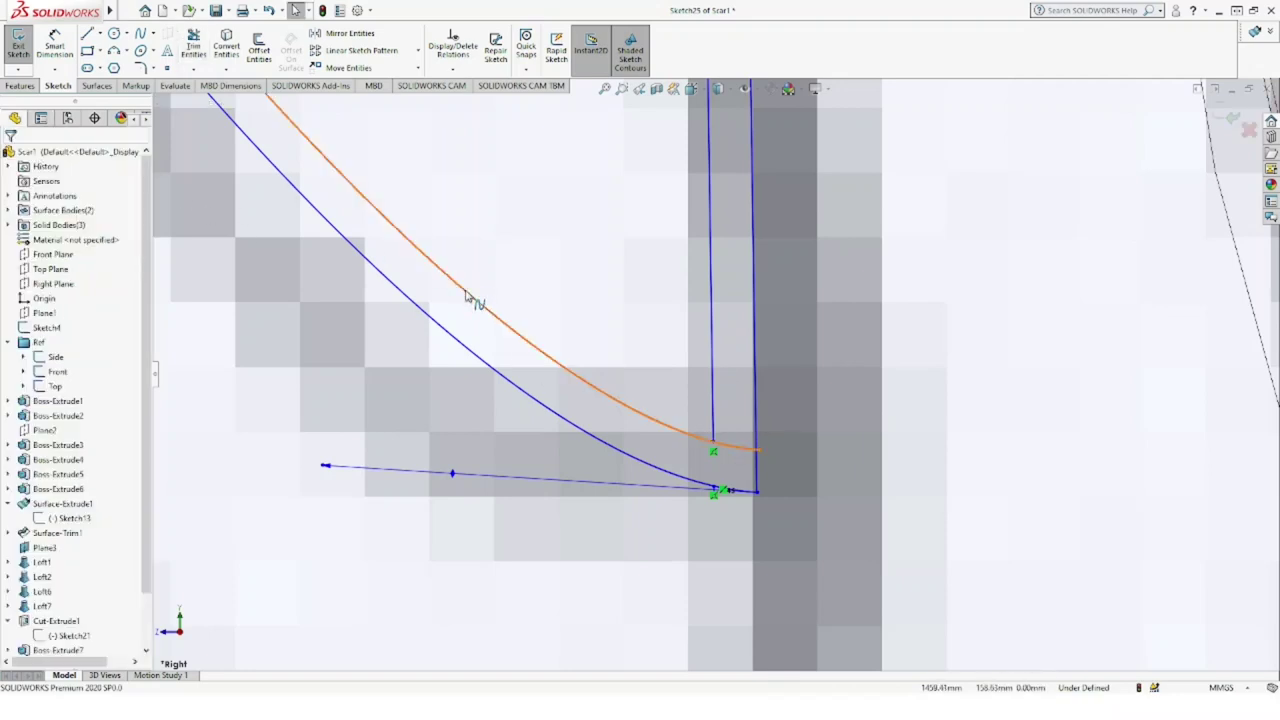
left_click(465, 296)
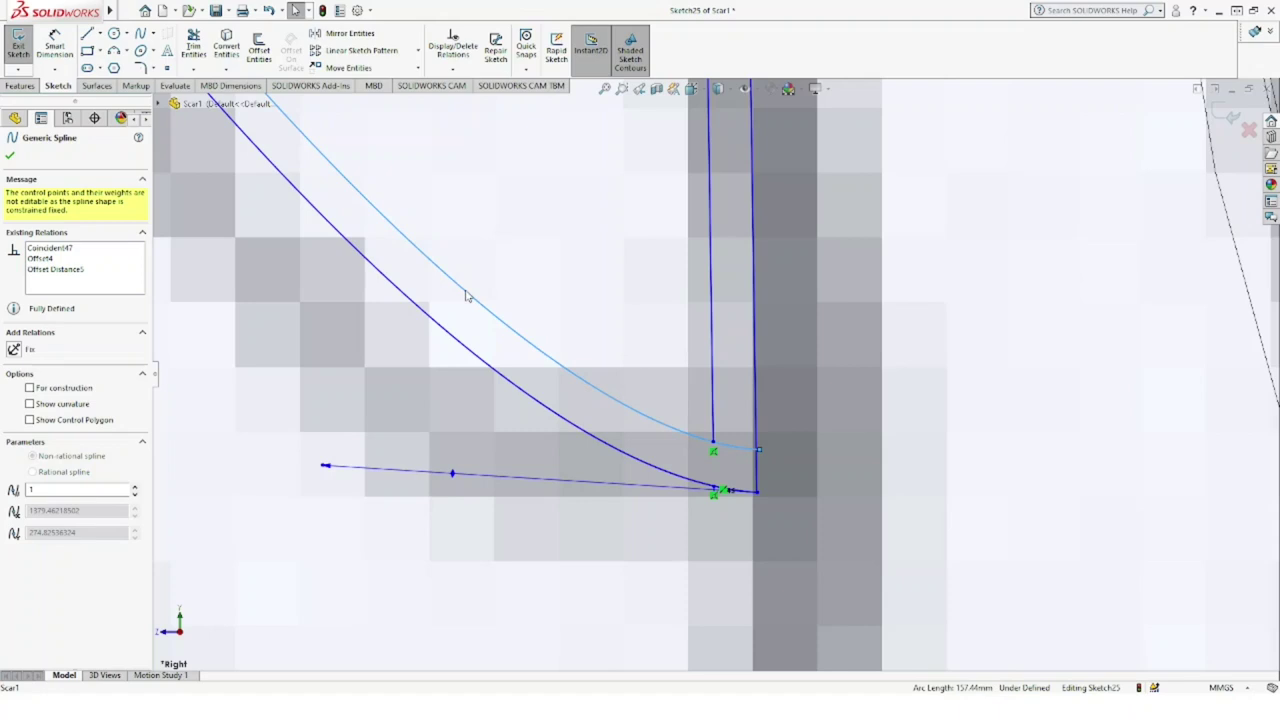
key("Delete")
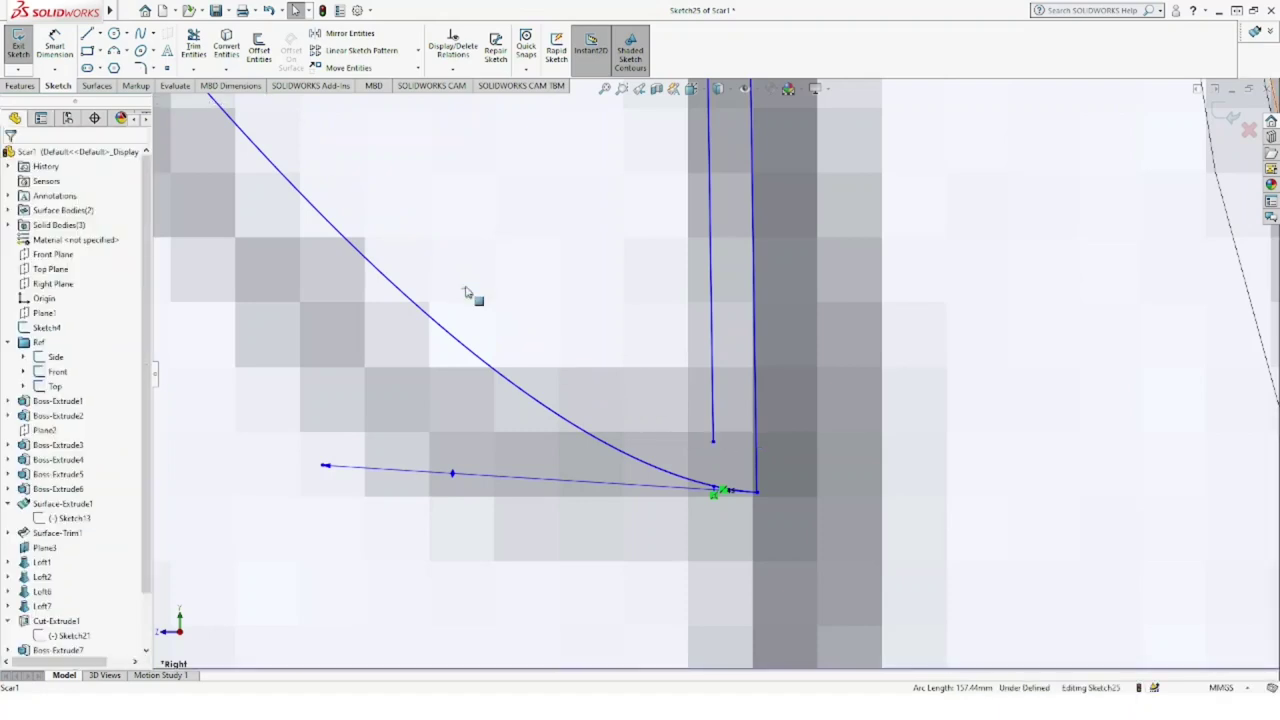
key("z")
key("z")
key("z")
key("z")
key("z")
key("z")
key("z")
key("z")
key("z")
key("z")
Step: Draw a new spline to the stock's bottom corner and bend it along the blueprint's curved edge
left_click(141, 33)
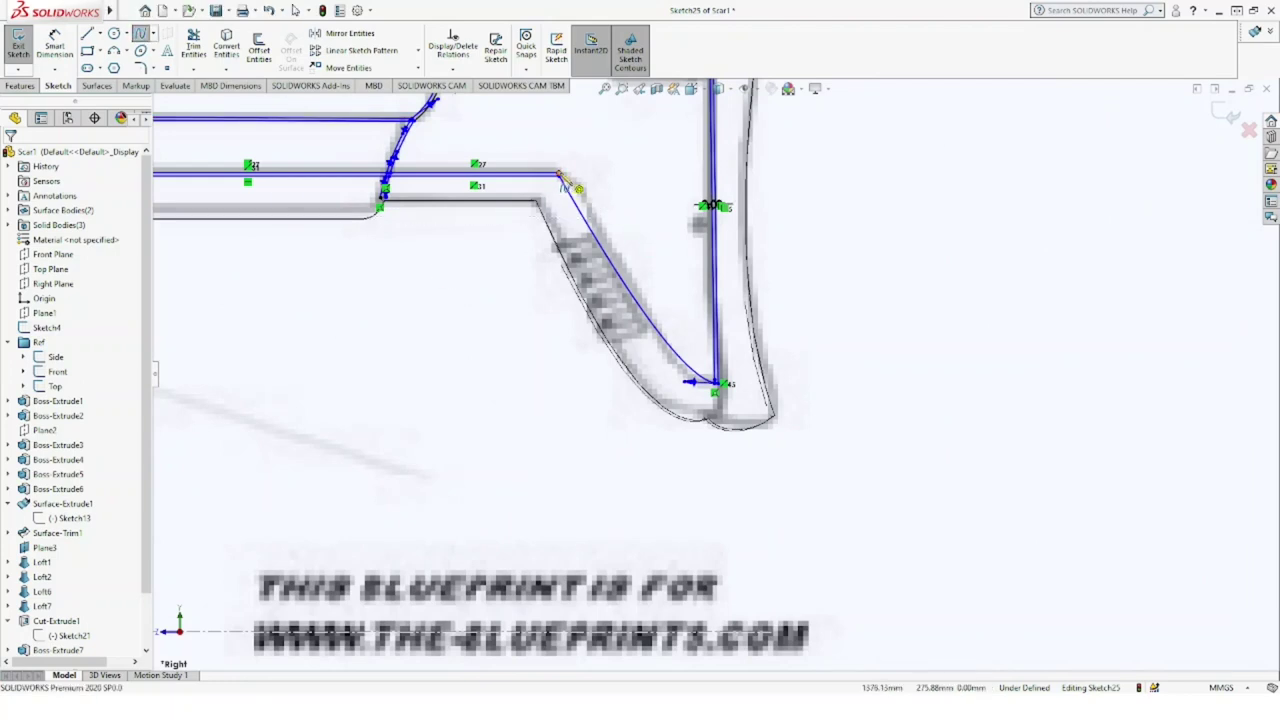
left_click(645, 283)
scroll(715, 390, "down", 4)
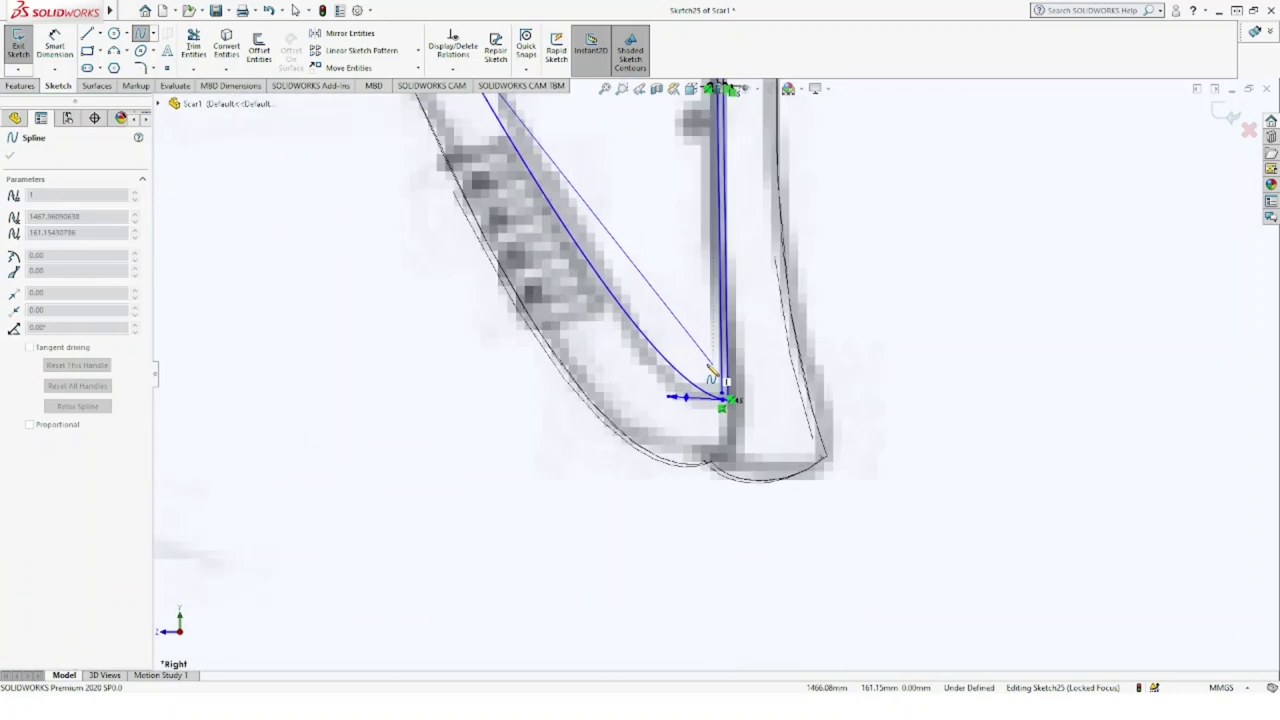
left_click_drag(733, 408, 733, 412)
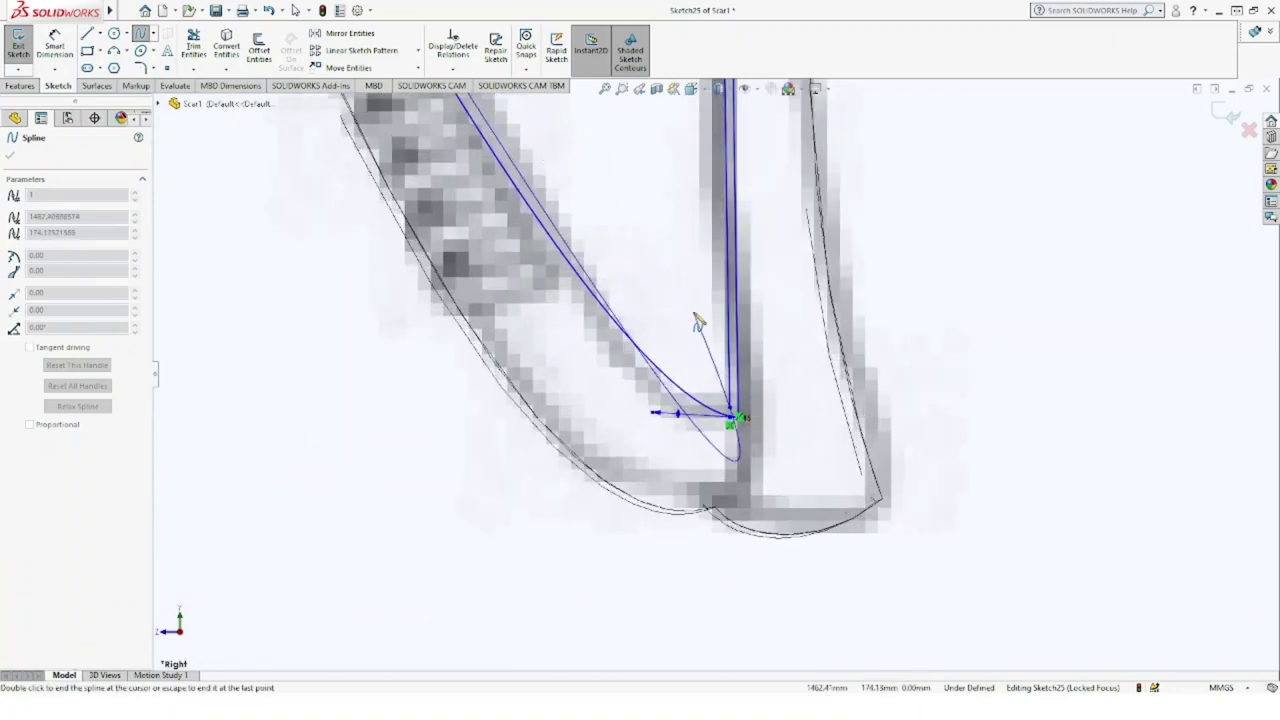
key("Escape")
scroll(680, 310, "up", 1)
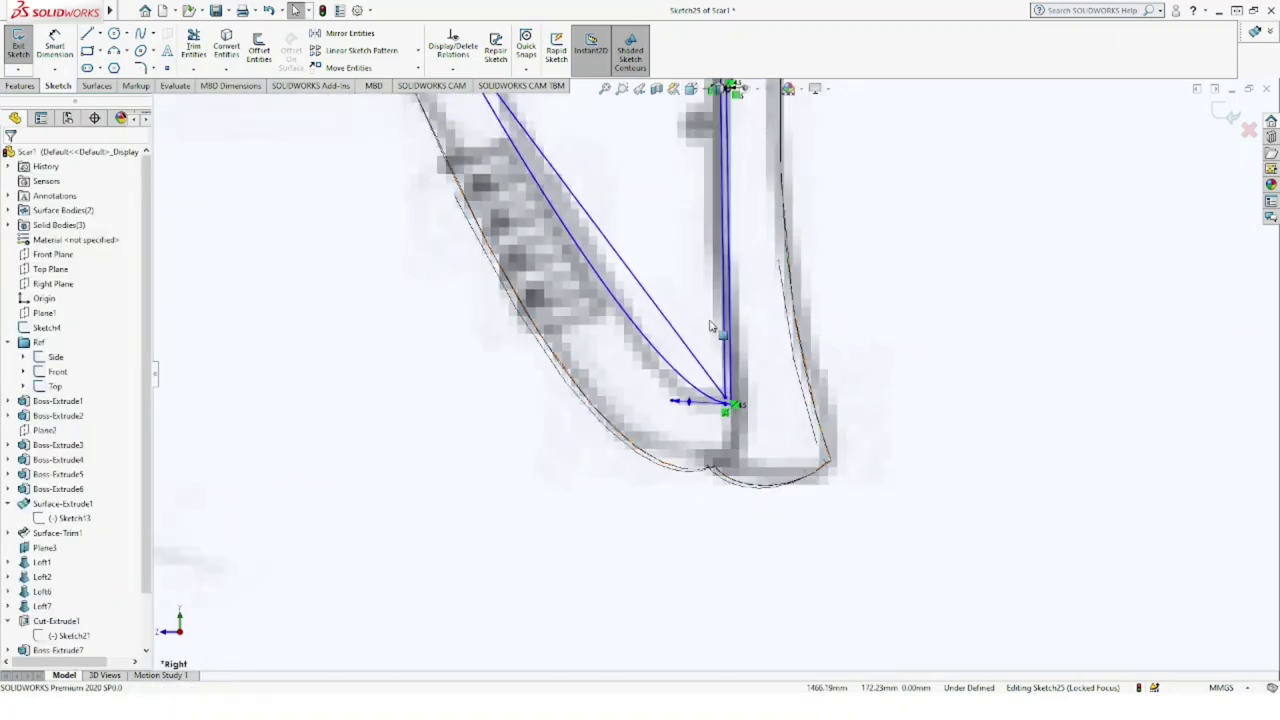
scroll(660, 300, "up", 1)
left_click(648, 310)
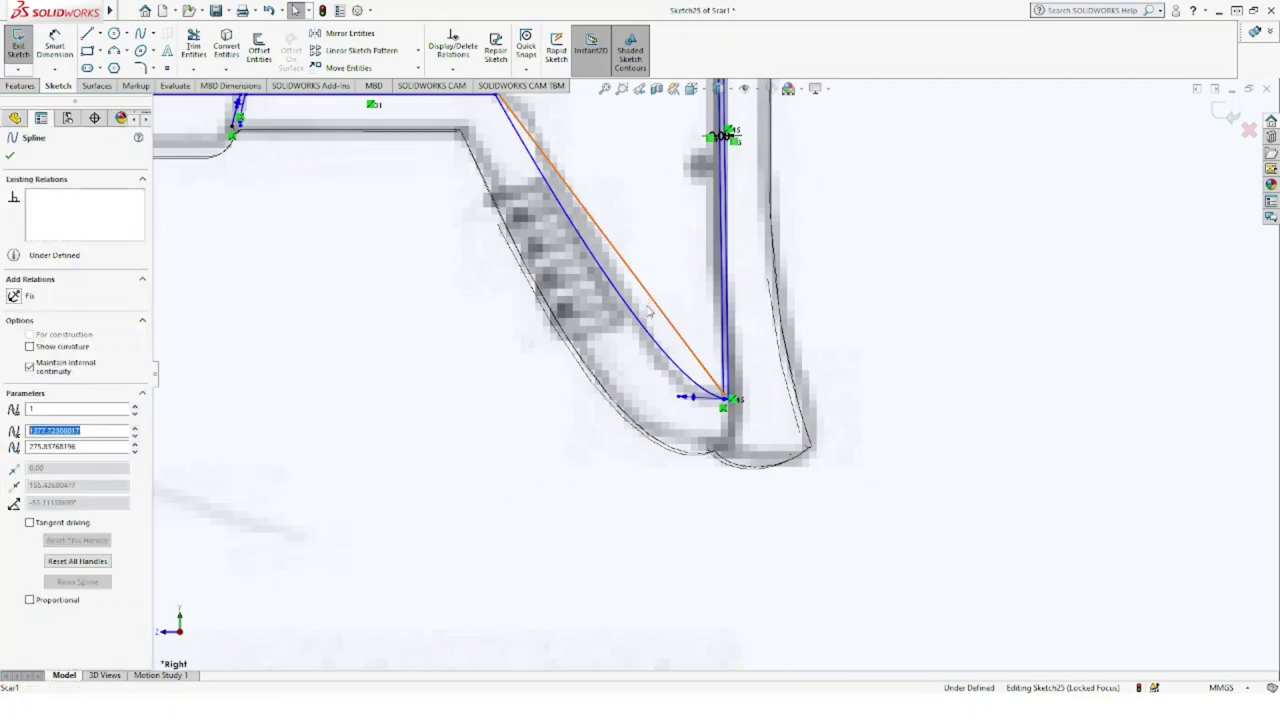
left_click_drag(636, 283, 699, 406)
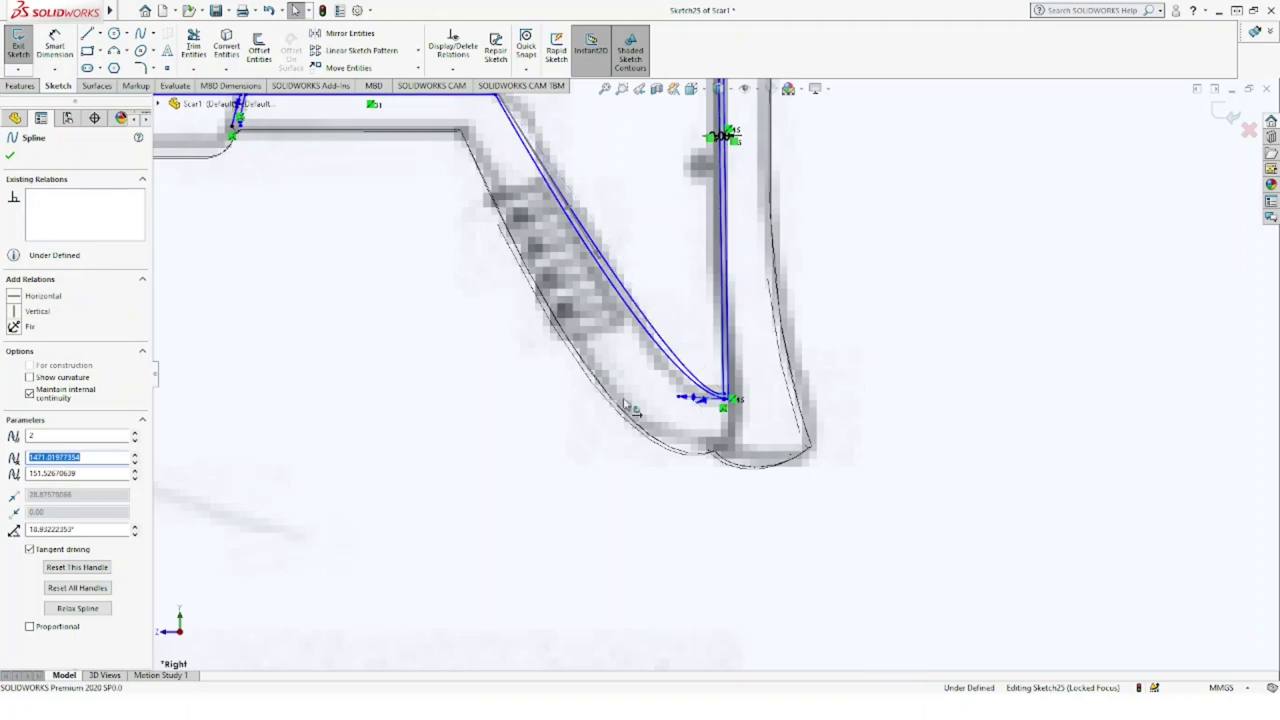
key("Escape")
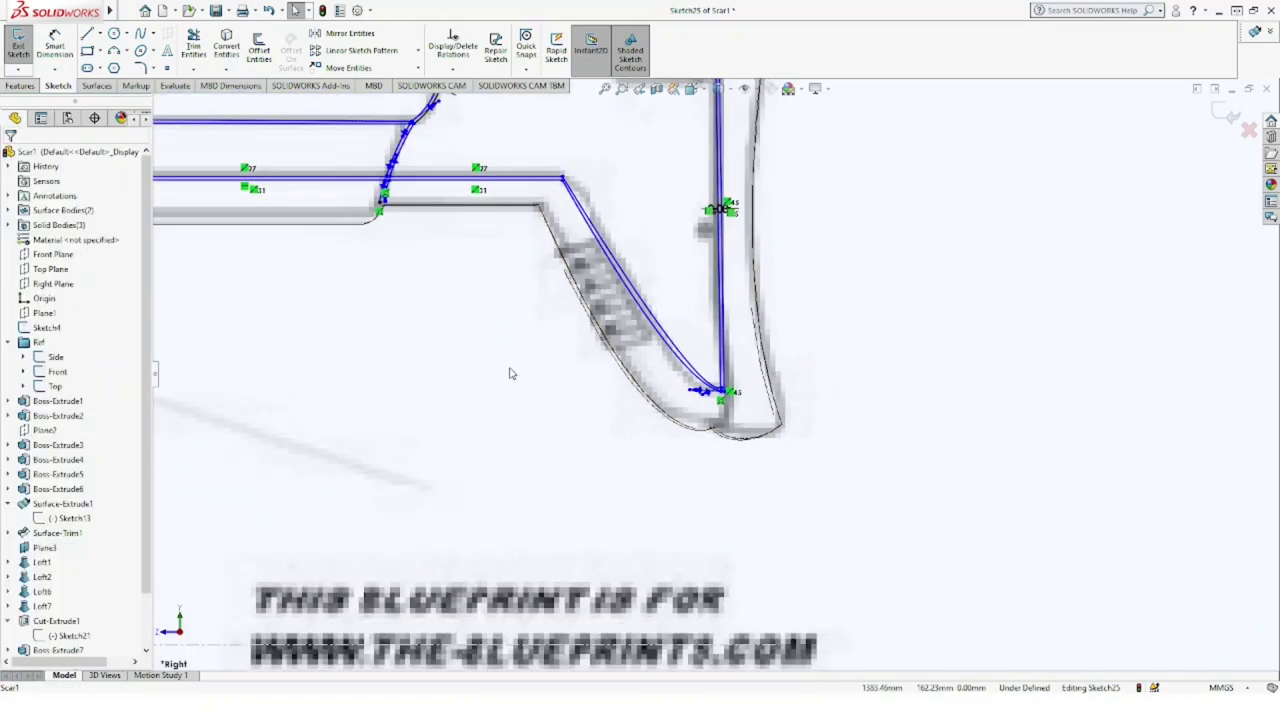
scroll(497, 234, "down", 5)
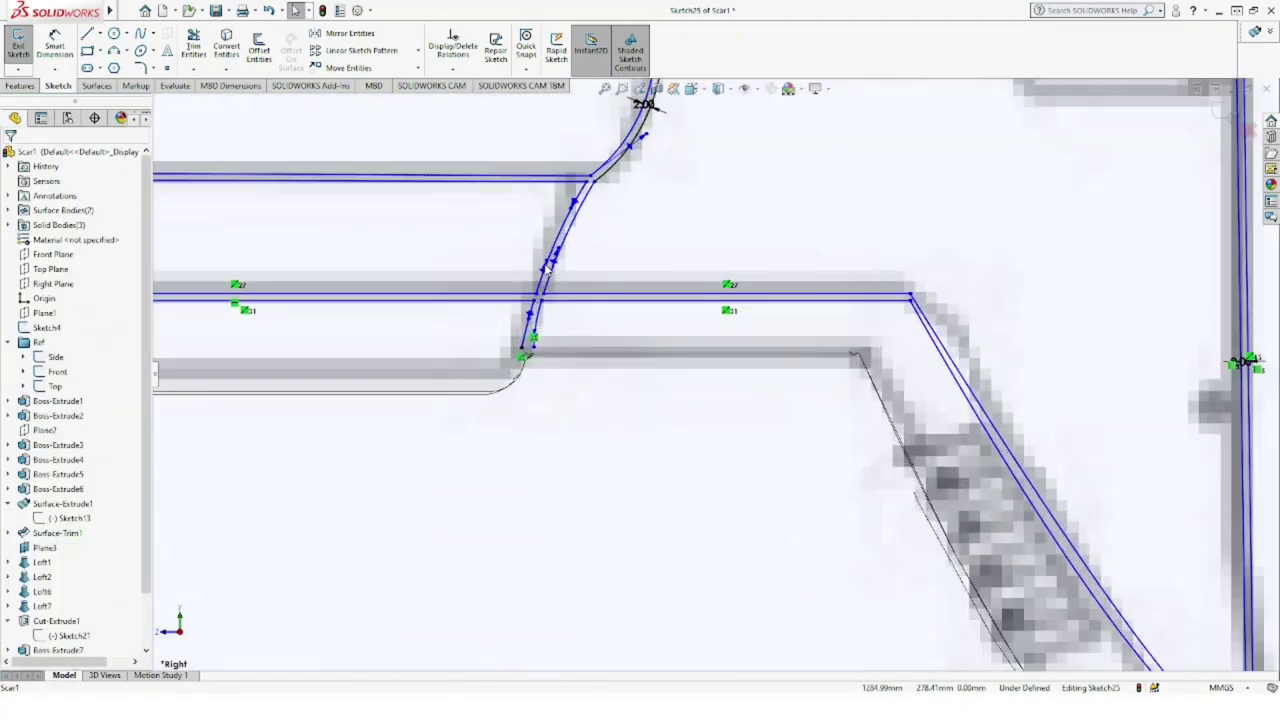
Step: Add a short line closing the gap at the curve's lower junction
left_click(87, 33)
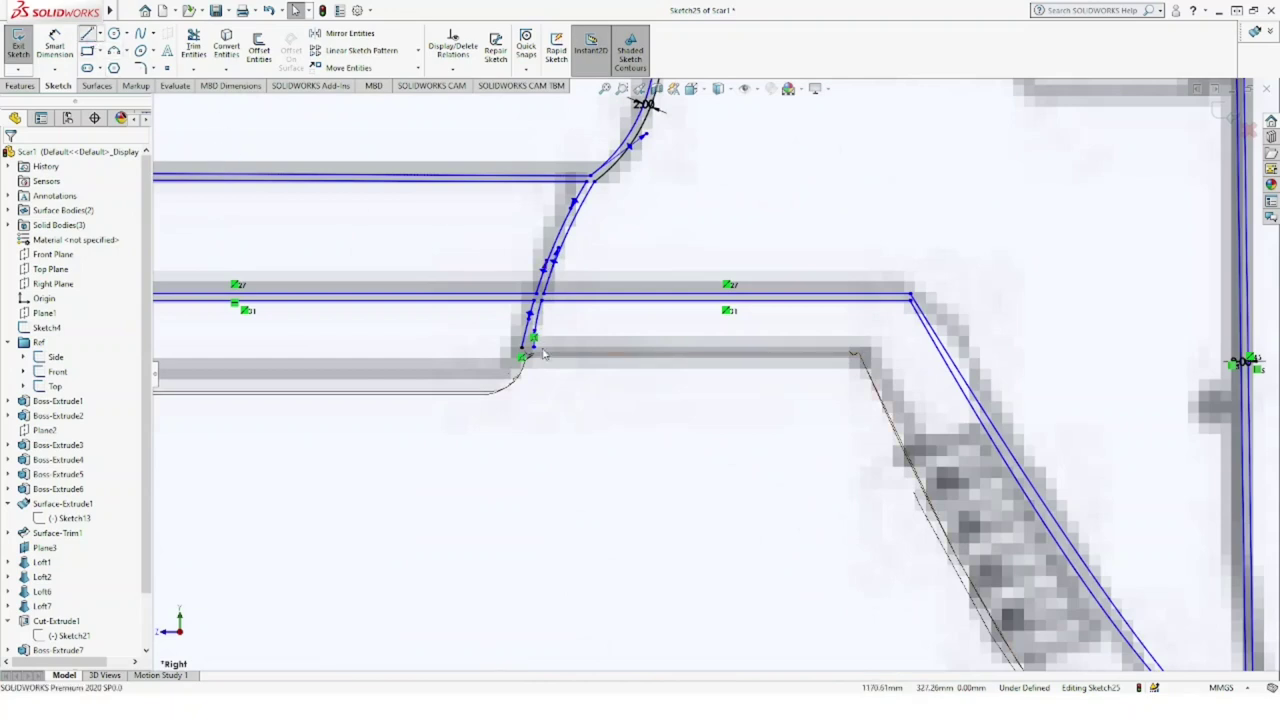
left_click(522, 349)
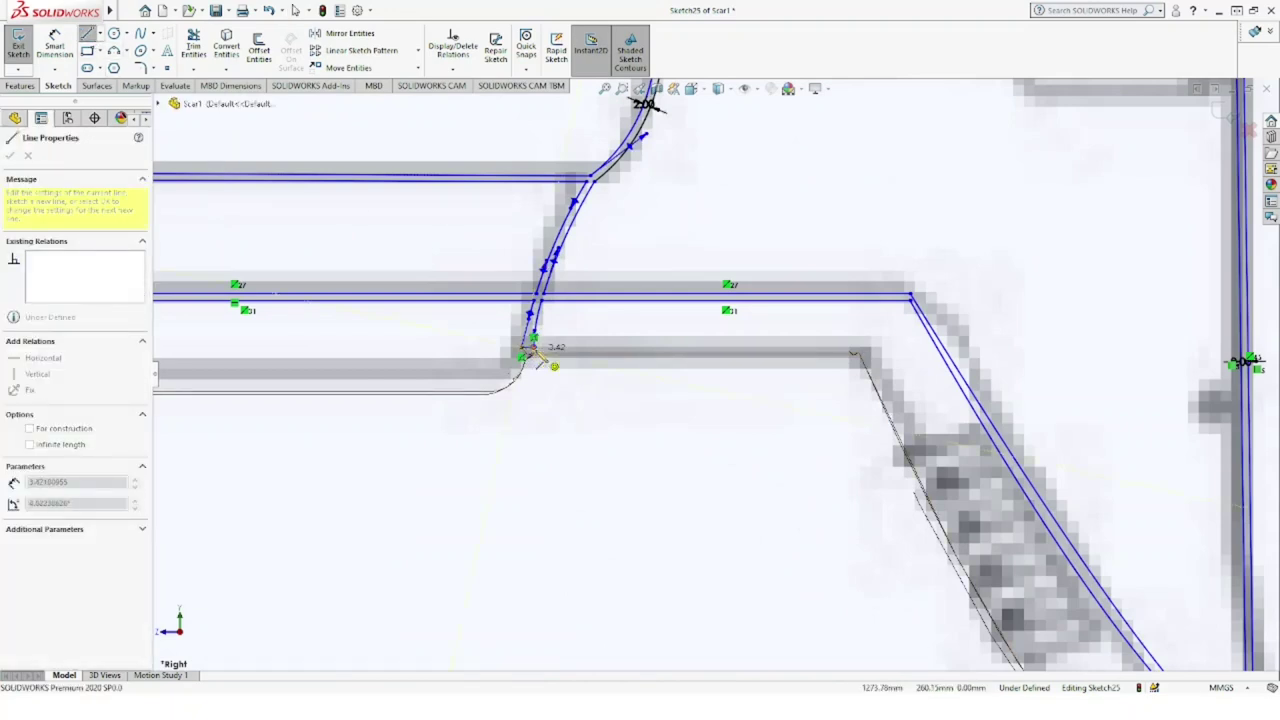
left_click(554, 366)
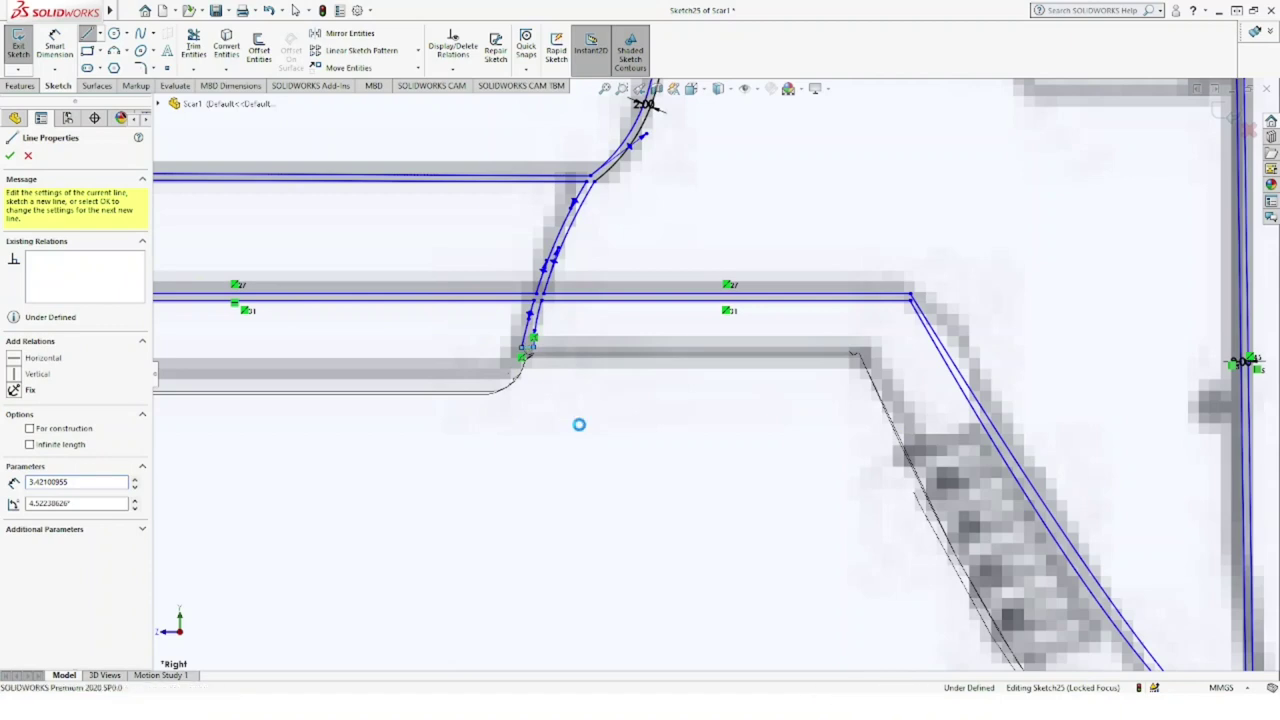
key("Escape")
scroll(581, 430, "up", 3)
scroll(581, 430, "up", 2)
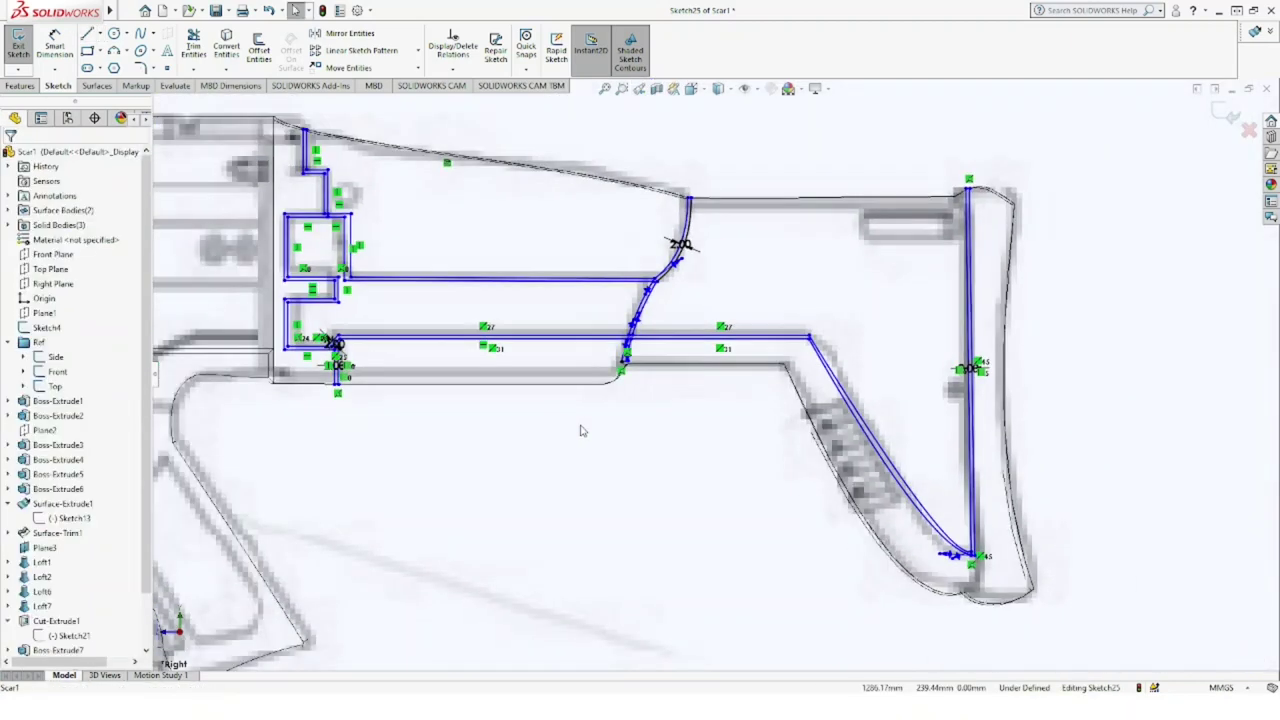
scroll(745, 187, "down", 1)
scroll(745, 187, "down", 2)
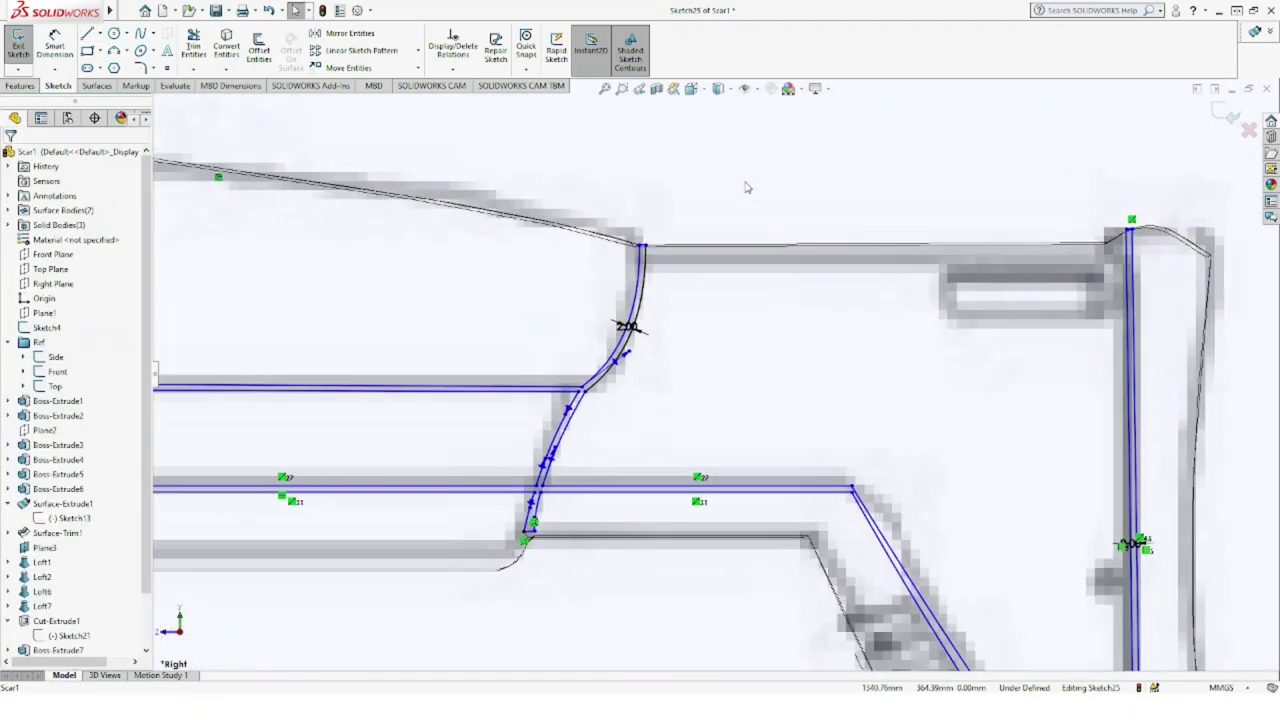
scroll(745, 187, "up", 2)
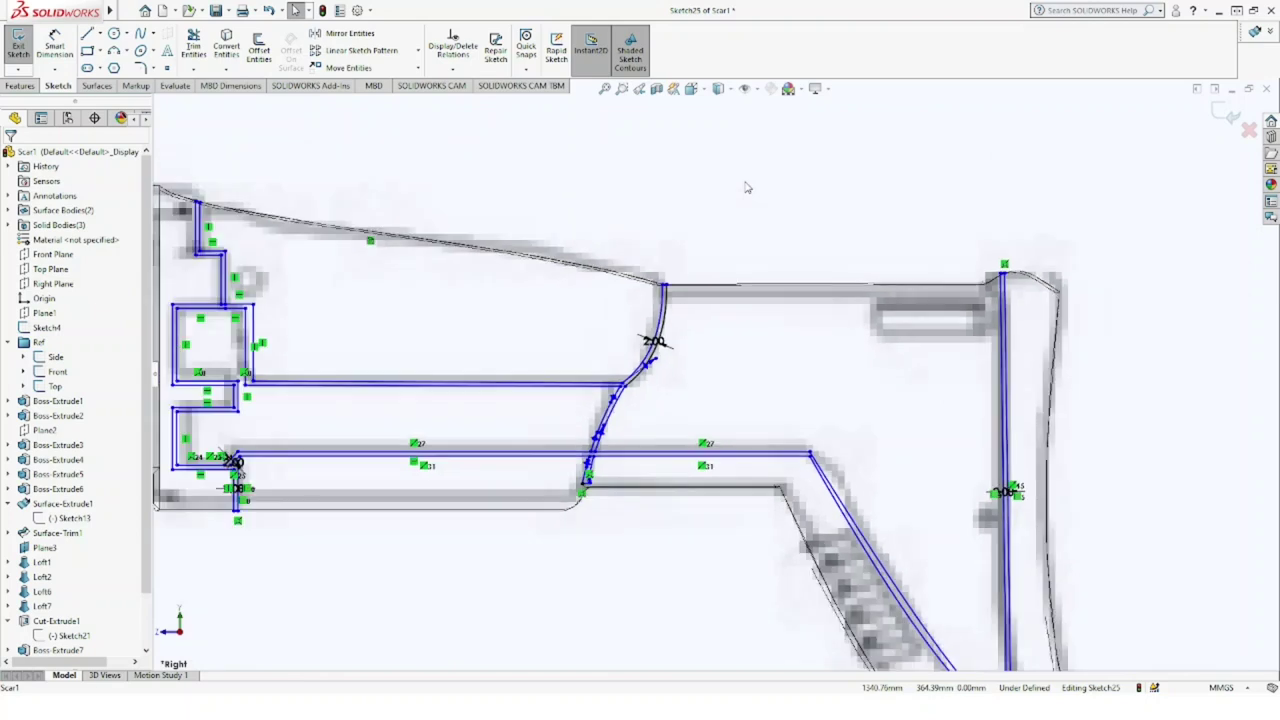
scroll(724, 211, "up", 3)
scroll(724, 211, "up", 2)
scroll(724, 211, "up", 2)
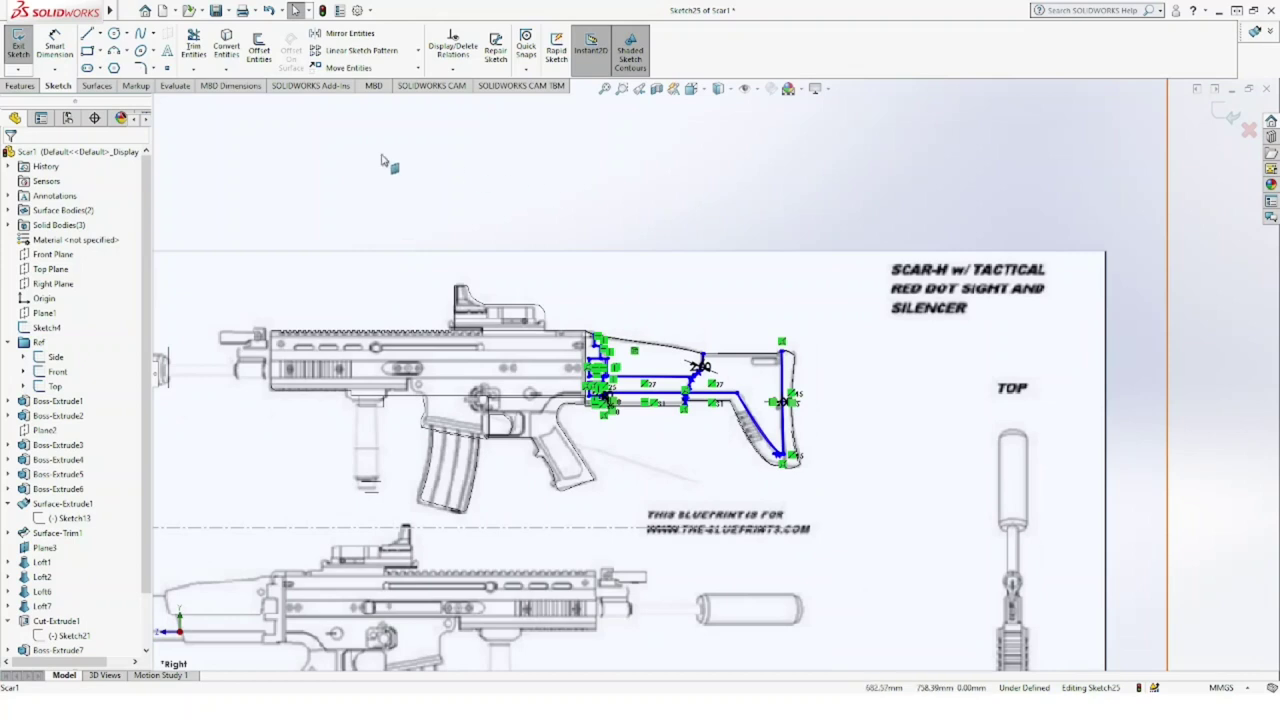
Step: Switch the rifle to shaded display and select Plane3 in the feature tree
left_click(20, 86)
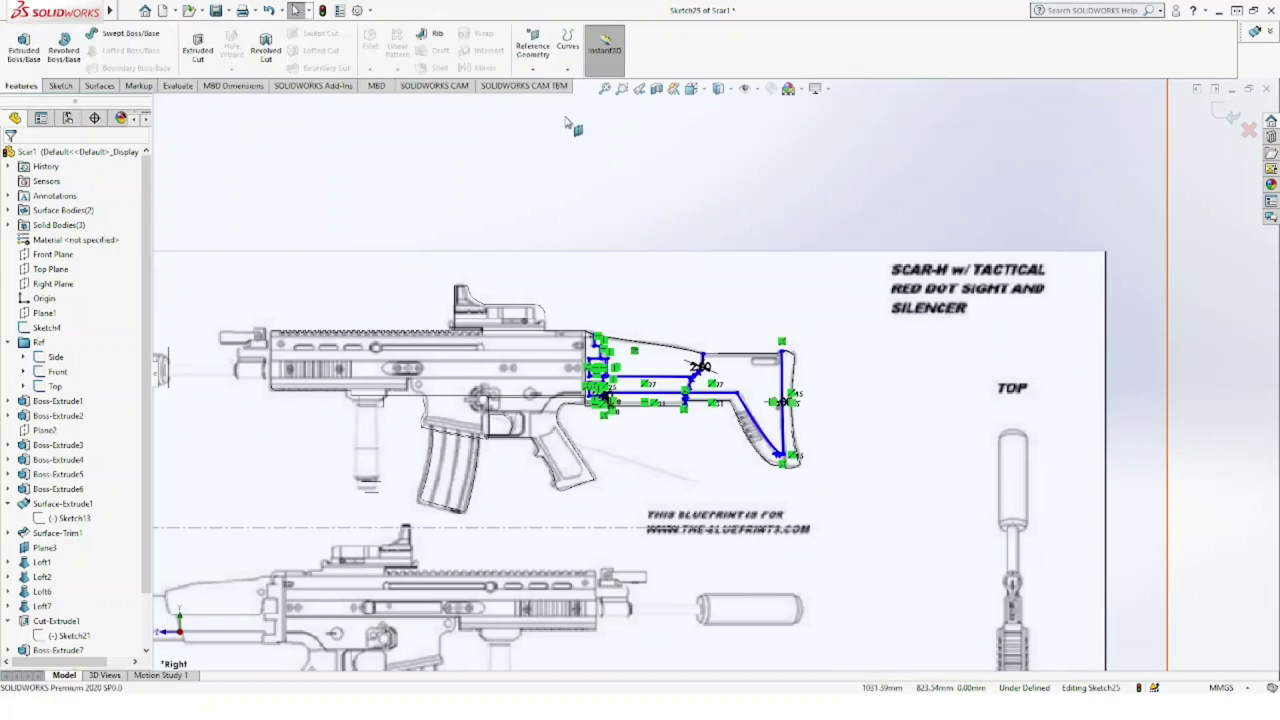
left_click(728, 112)
left_click(38, 342)
left_click(44, 548)
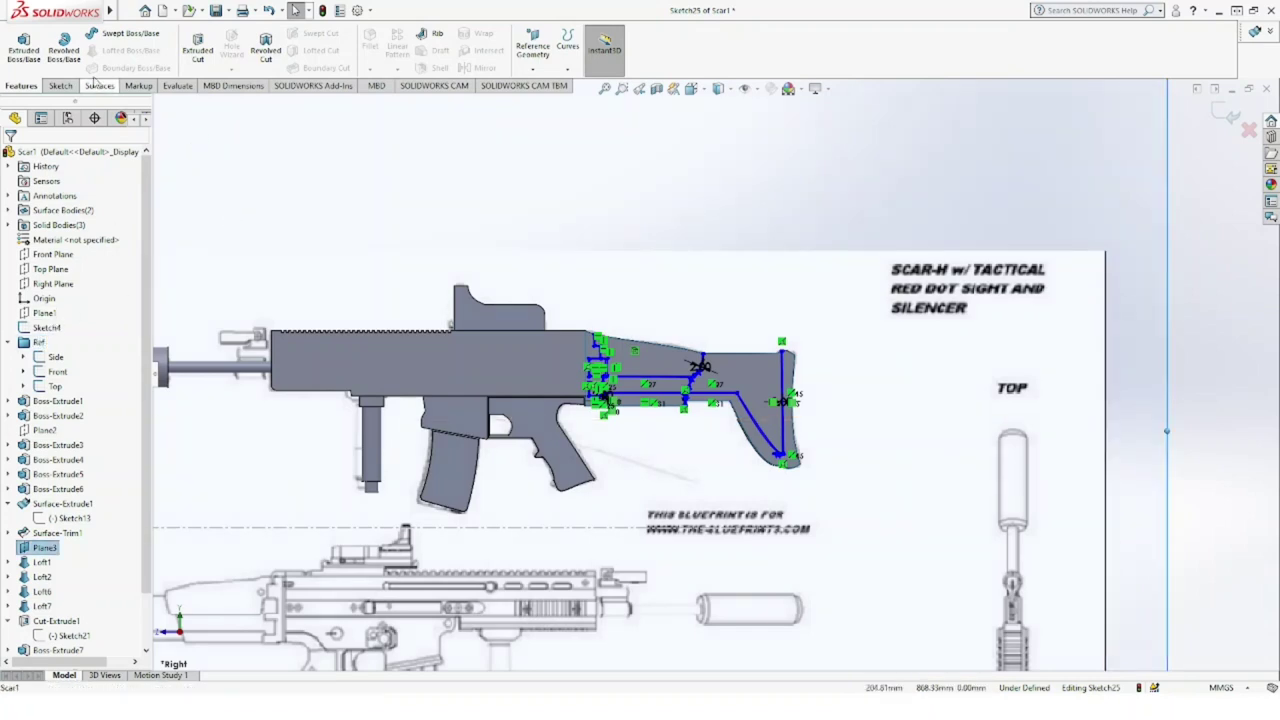
left_click(60, 86)
left_click(30, 87)
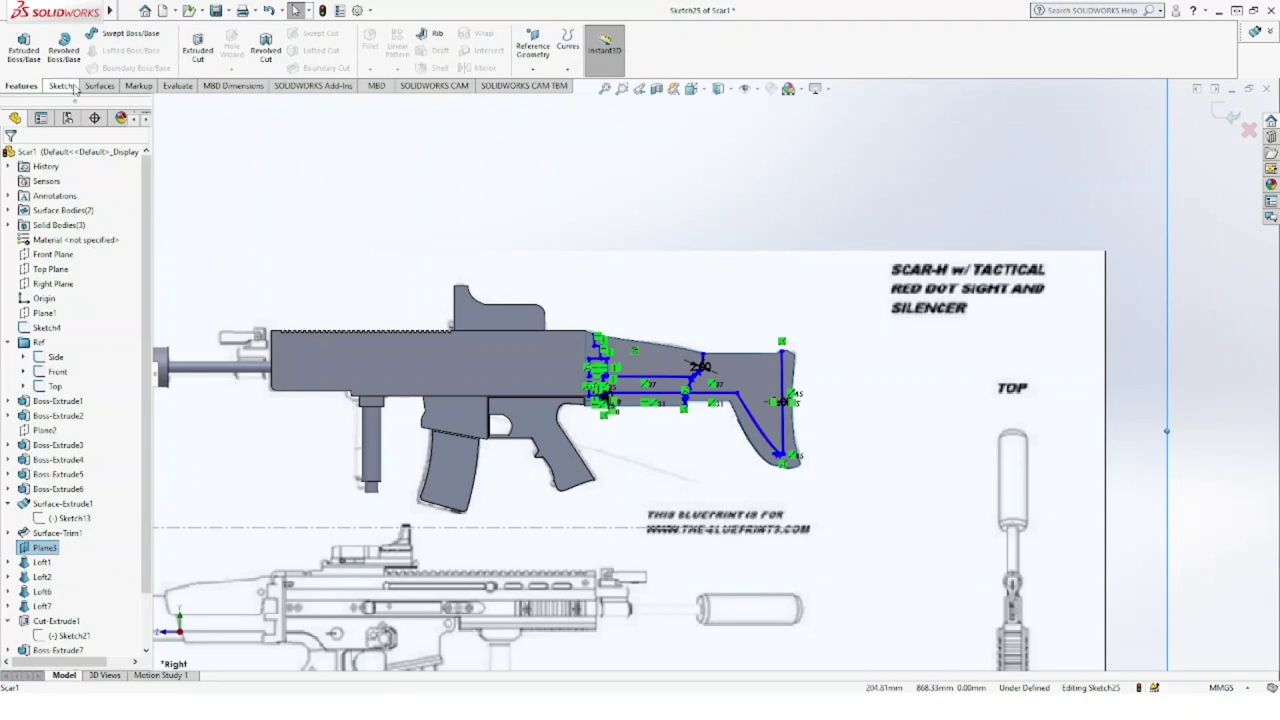
Step: Project the stock sketch as a split line onto the stock's side and top faces
left_click(567, 45)
left_click(600, 95)
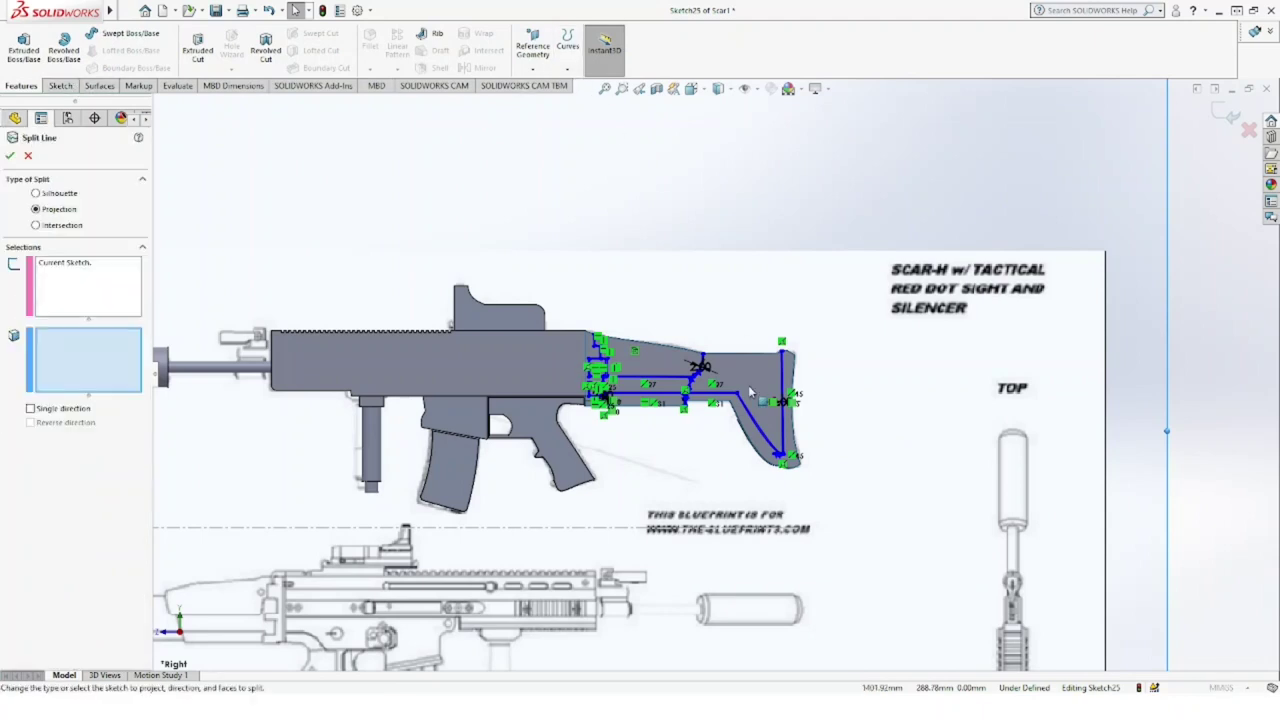
left_click(748, 374)
mouse_move(748, 374)
middle_mouse_down()
mouse_move(582, 389)
mouse_move(800, 365)
mouse_move(645, 388)
mouse_move(493, 266)
middle_mouse_up()
left_click(812, 358)
scroll(760, 370, "down", 3)
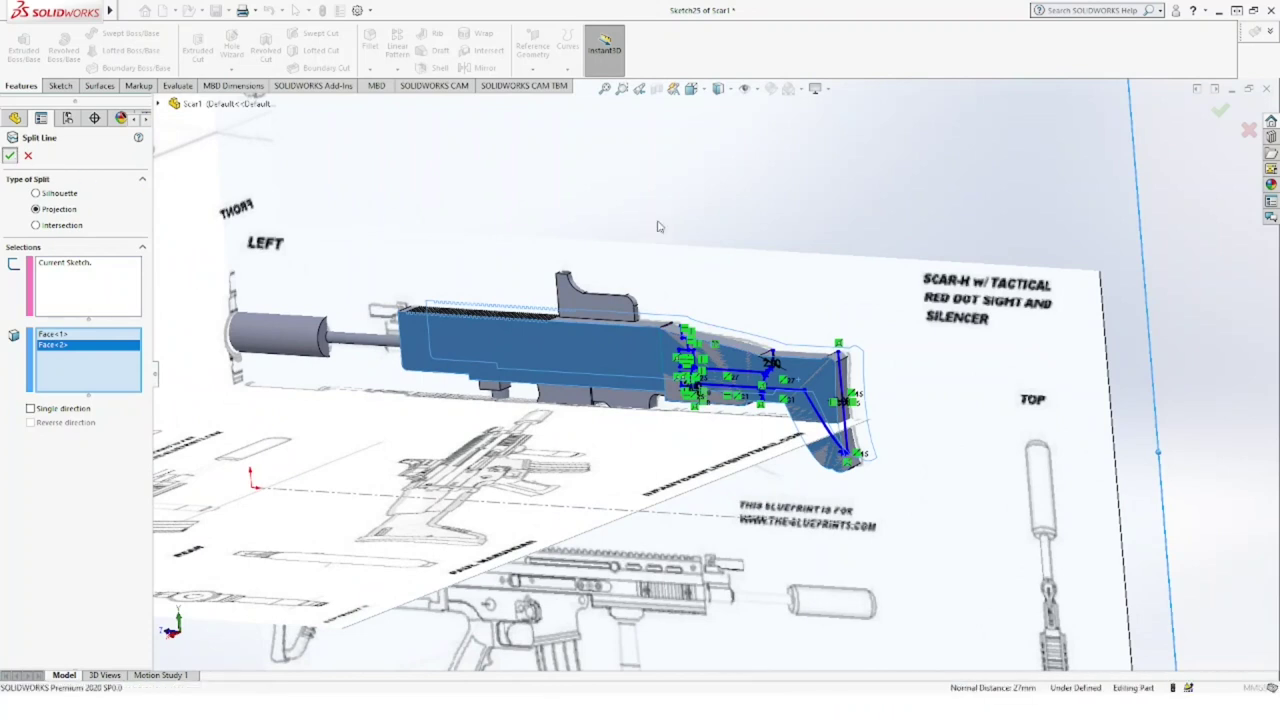
Step: Hide the blueprint image planes so only the shaded rifle remains
left_click(743, 88)
scroll(743, 251, "up", 3)
mouse_move(743, 251)
middle_mouse_down()
mouse_move(703, 280)
mouse_move(746, 214)
mouse_move(719, 301)
mouse_move(766, 266)
mouse_move(786, 294)
mouse_move(786, 263)
mouse_move(780, 313)
middle_mouse_up()
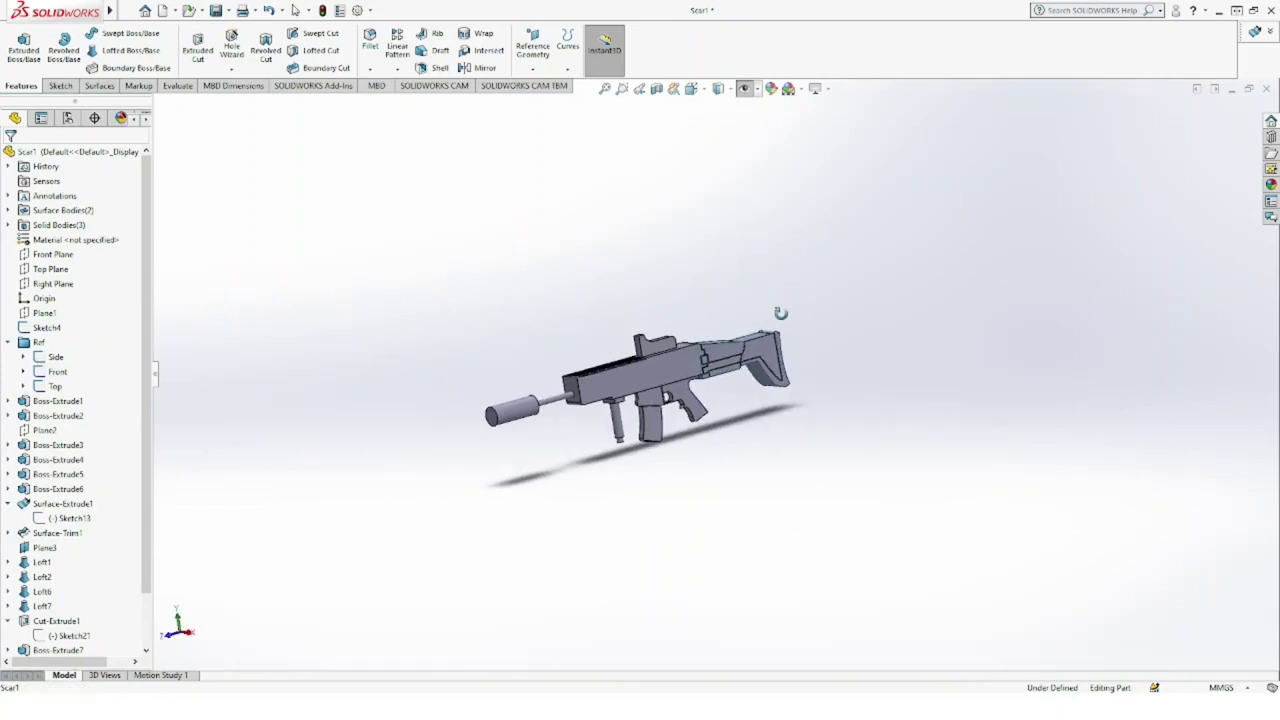
Step: Show the blueprint planes again and snap the view to the right side
key("Escape")
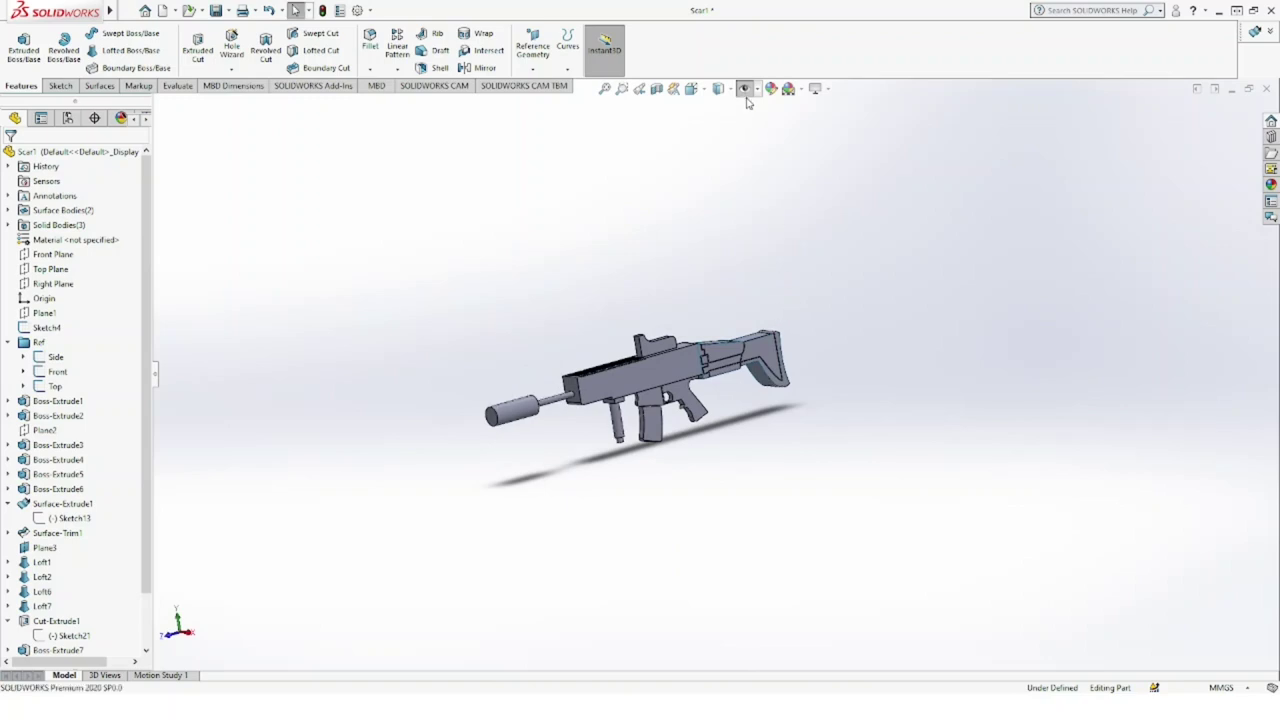
left_click(746, 97)
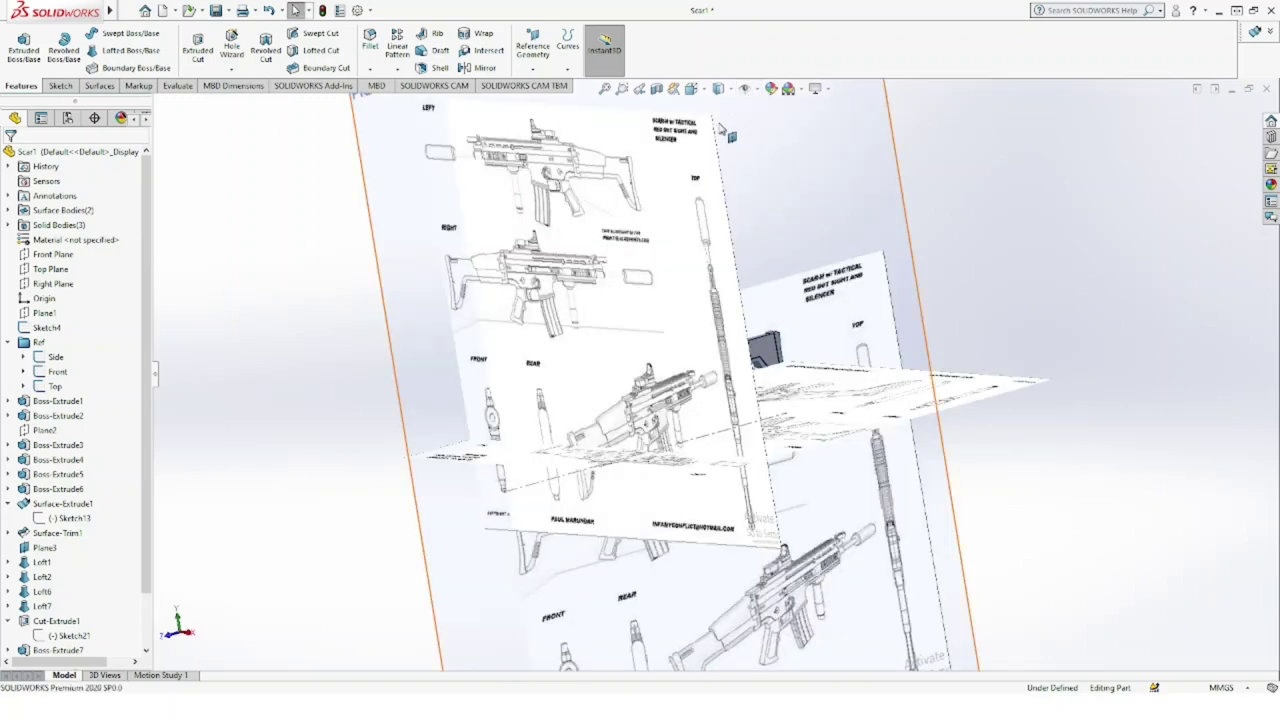
mouse_move(703, 213)
middle_mouse_down()
mouse_move(603, 271)
mouse_move(591, 311)
mouse_move(706, 160)
middle_mouse_up()
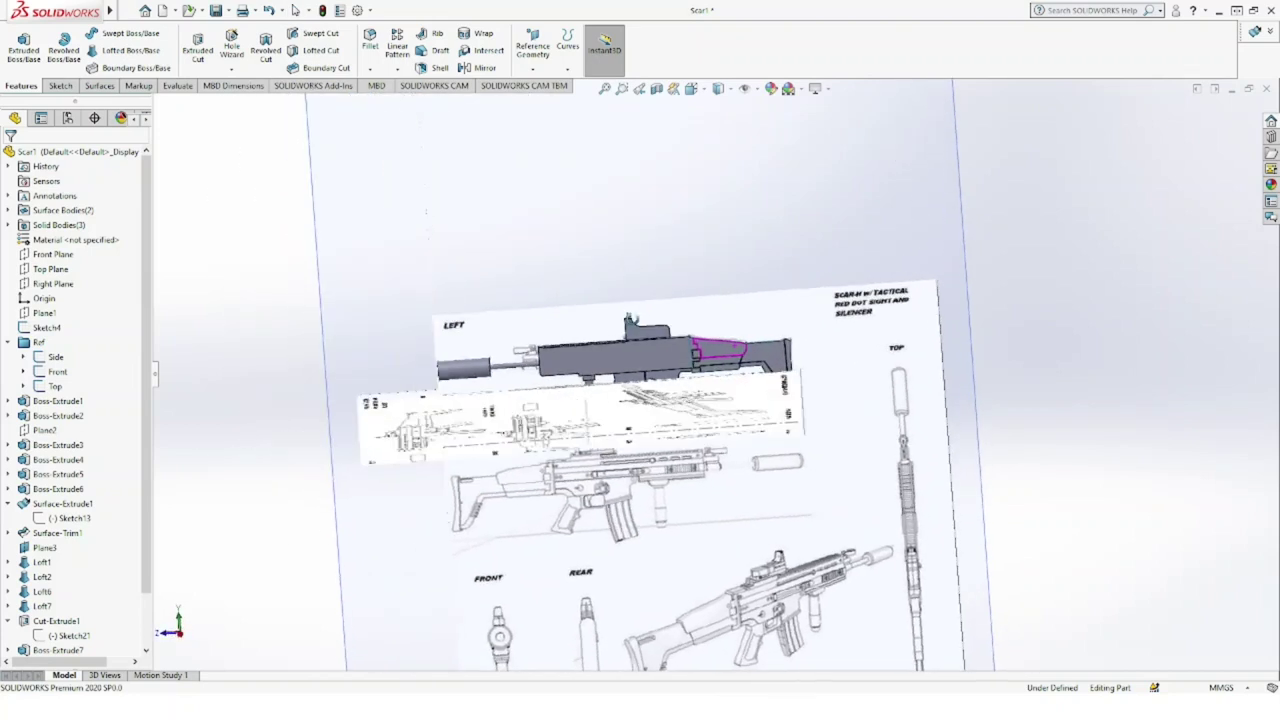
key("ctrl+4")
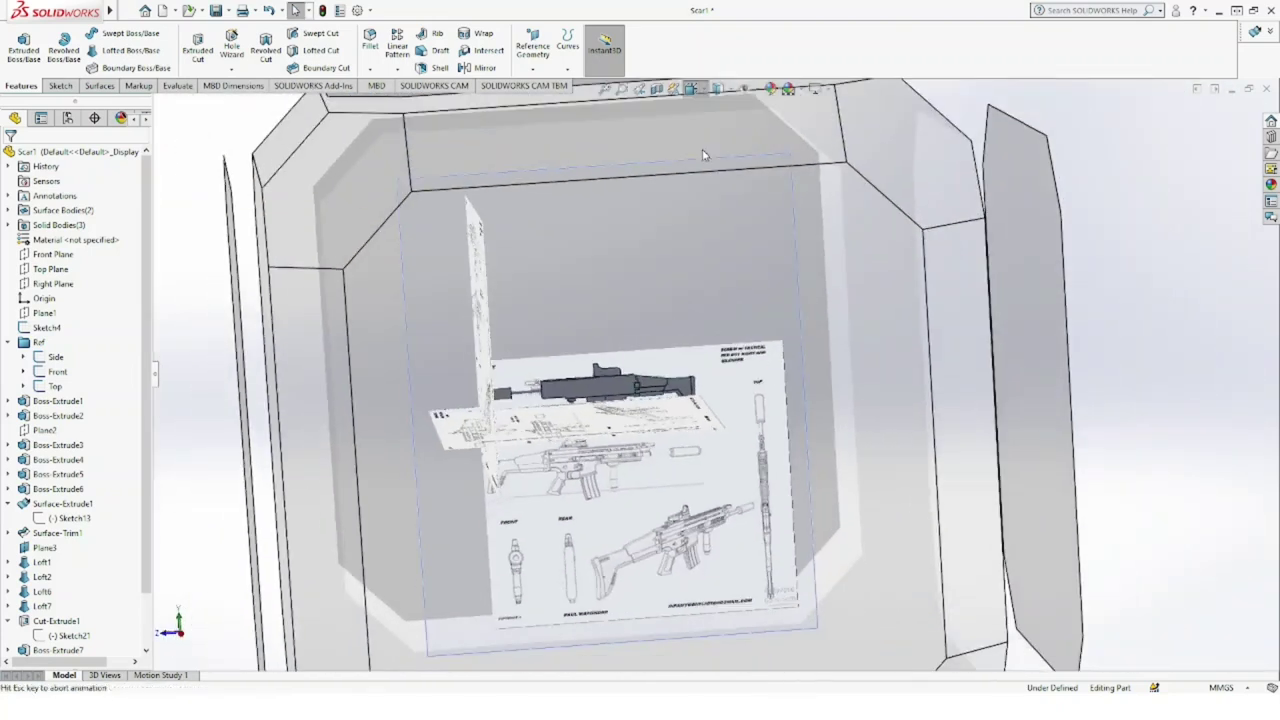
scroll(805, 350, "down", 4)
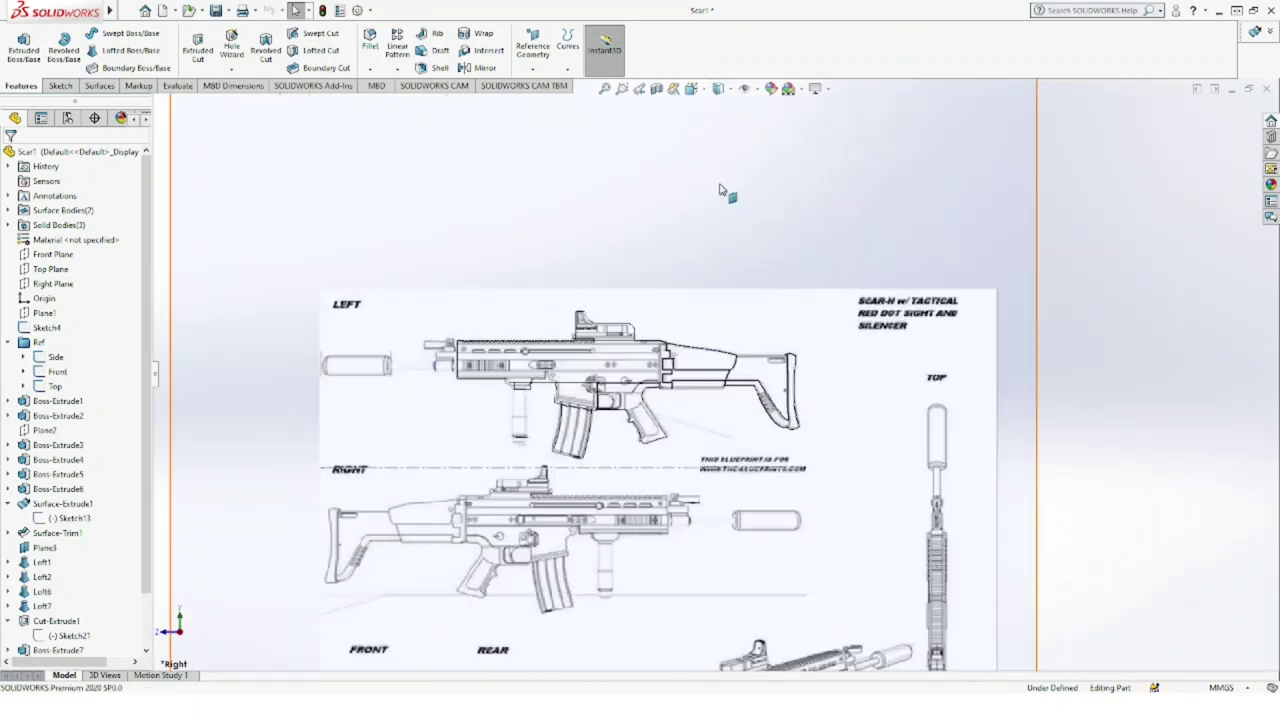
Step: Open a new sketch on the Right Plane with the Spline tool active
left_click(67, 289)
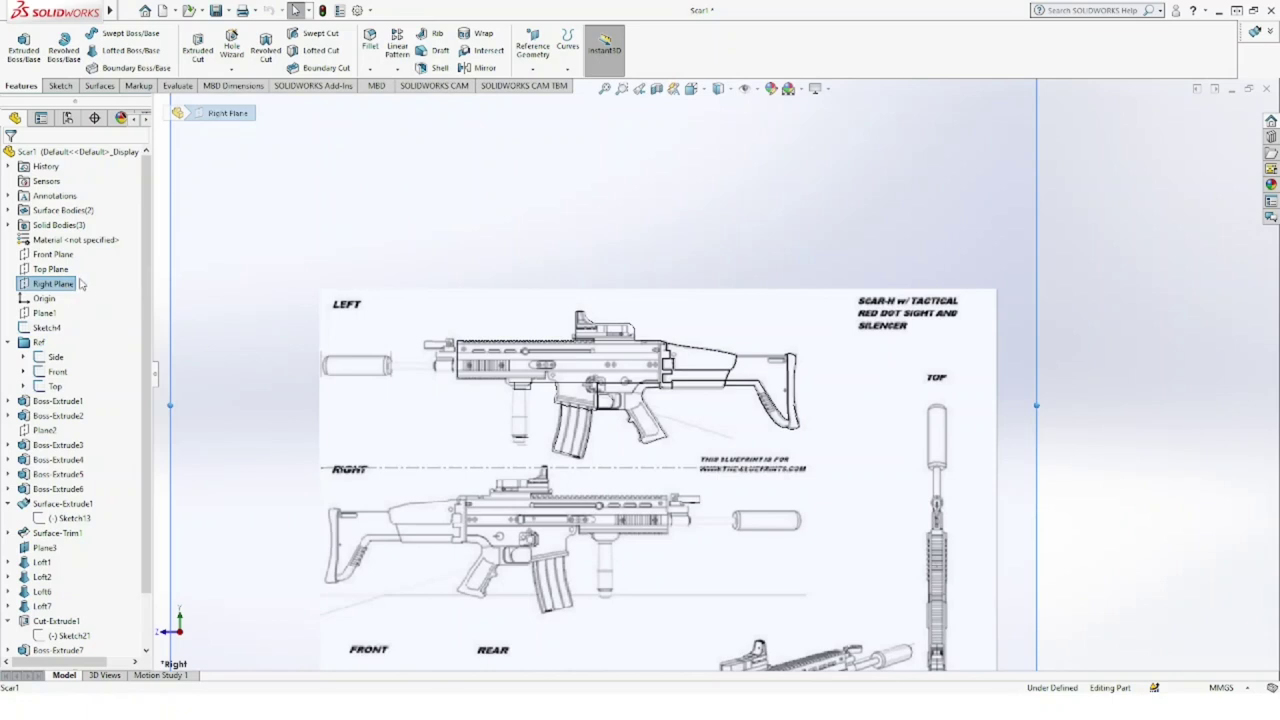
left_click(83, 283)
left_click(141, 33)
Step: Trace two splines along the pistol grip's front and back edges
scroll(676, 413, "down", 3)
scroll(676, 413, "down", 3)
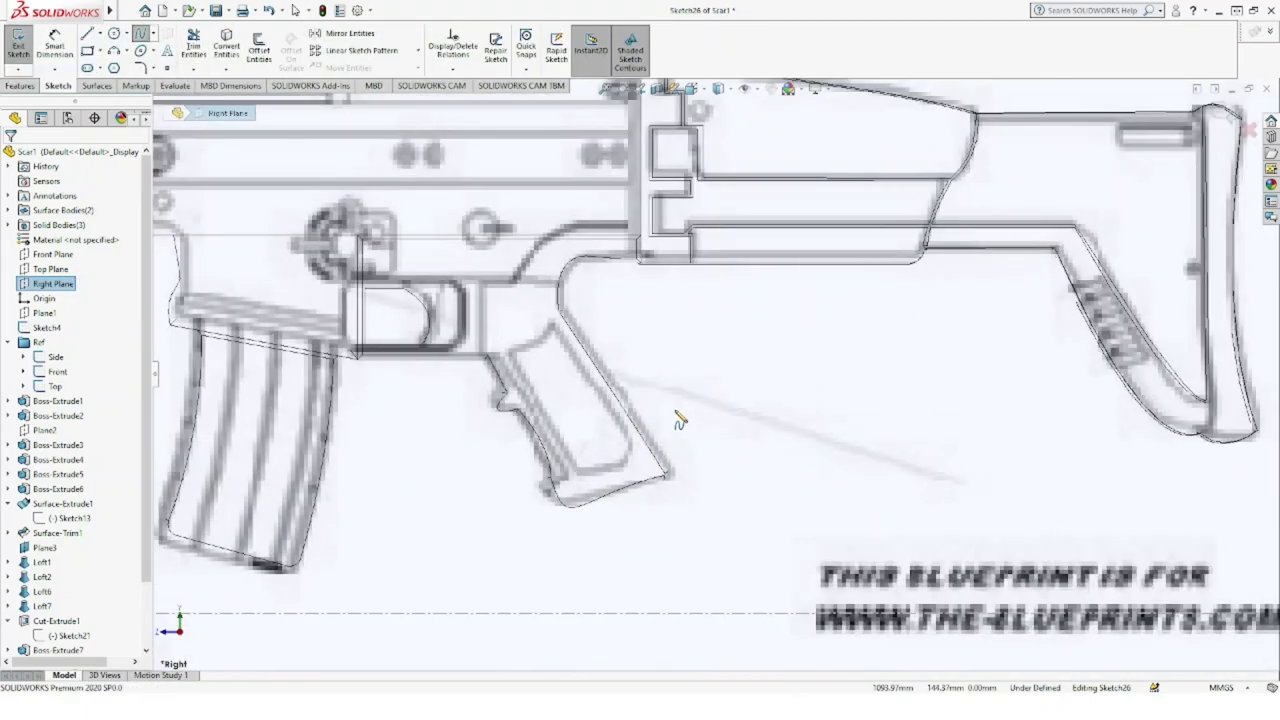
left_click(509, 356)
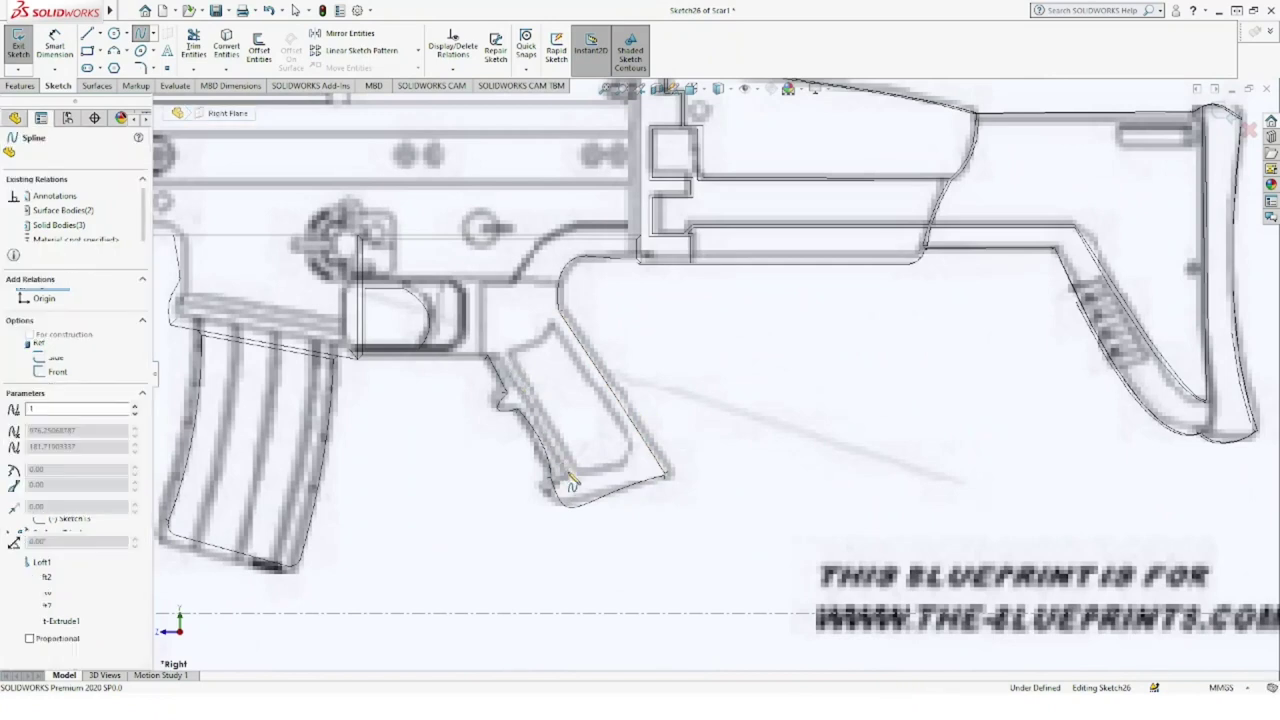
double_click(578, 474)
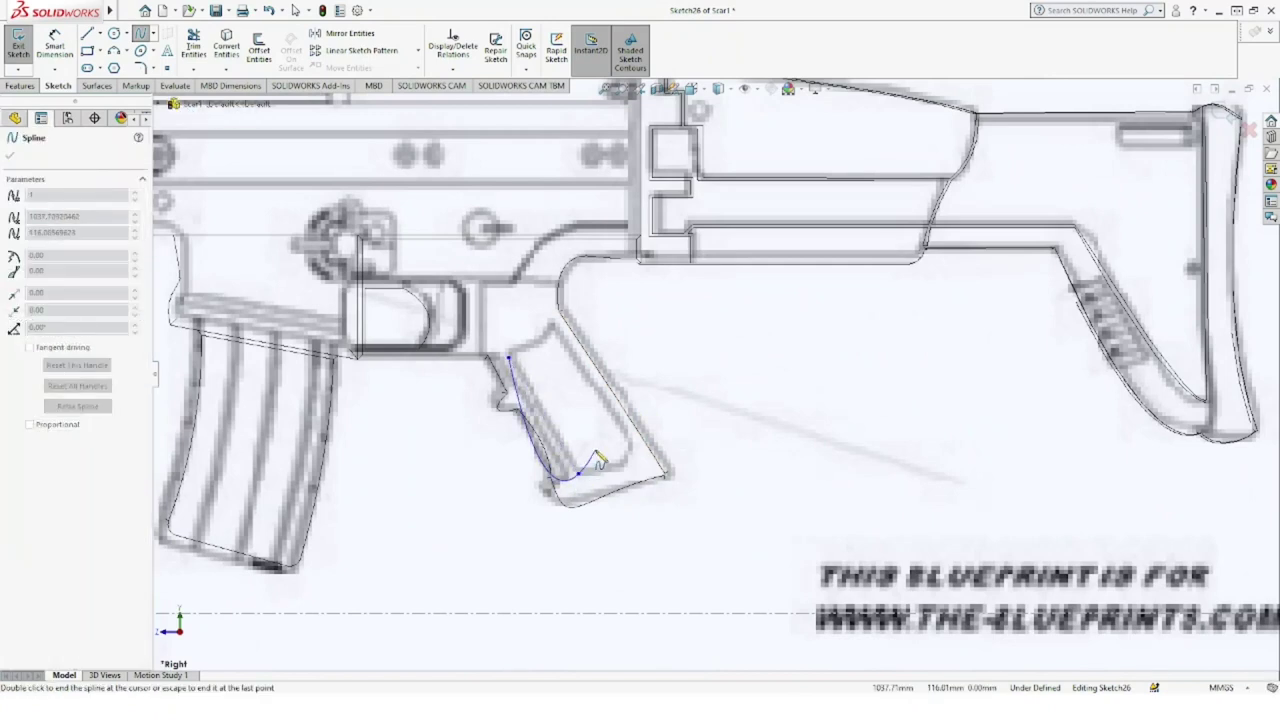
key("Escape")
key("Escape")
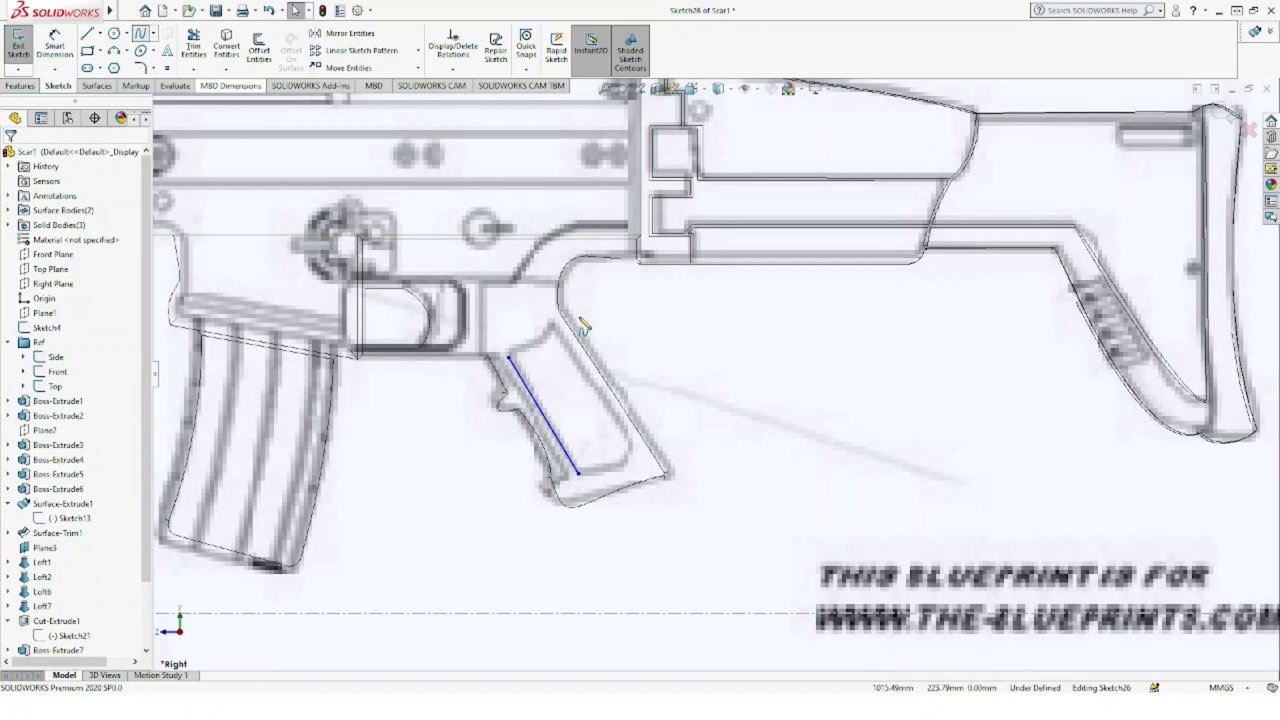
left_click(554, 326)
left_click(630, 440)
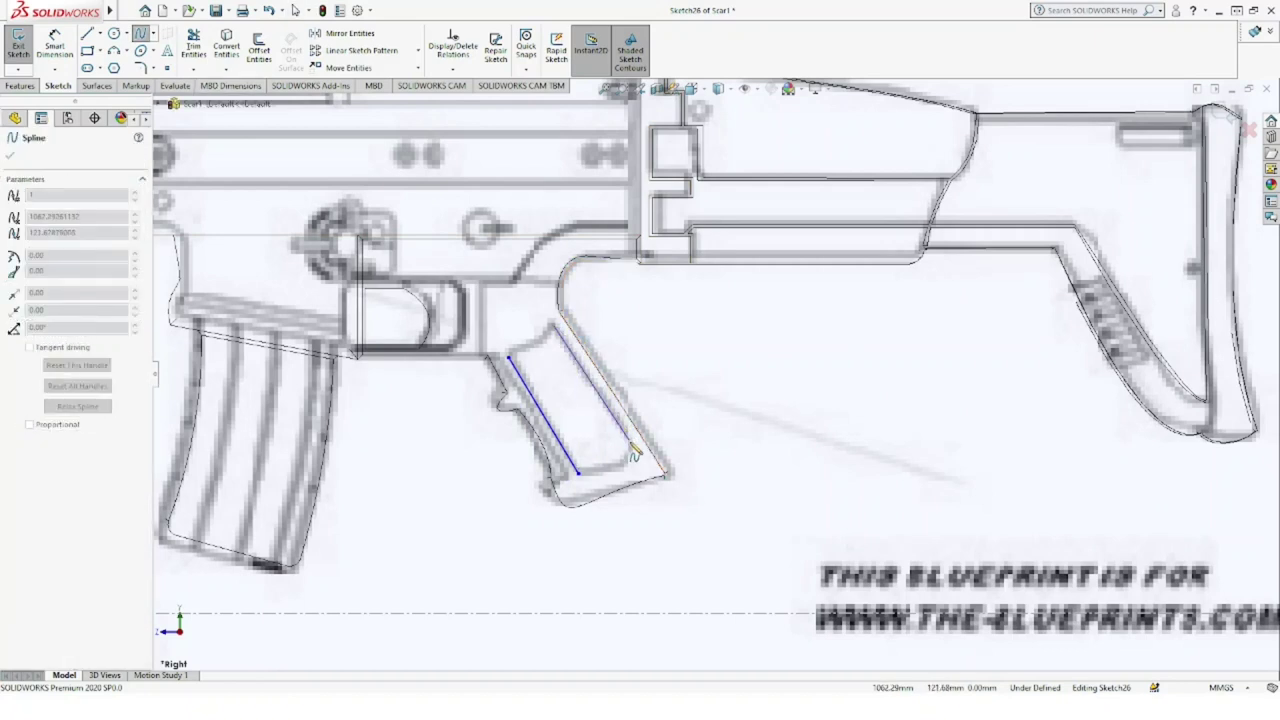
key("Escape")
key("Escape")
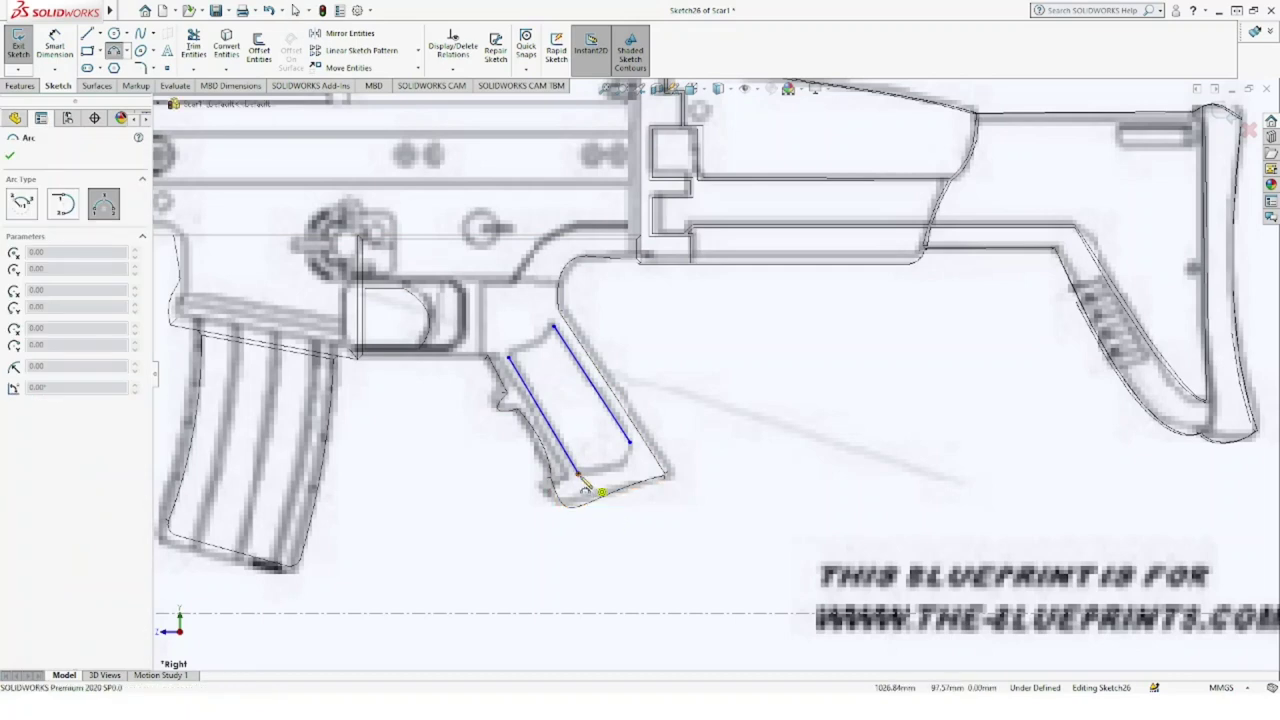
Step: Close the grip outline with 3-point arcs across its bottom and top
left_click(630, 441)
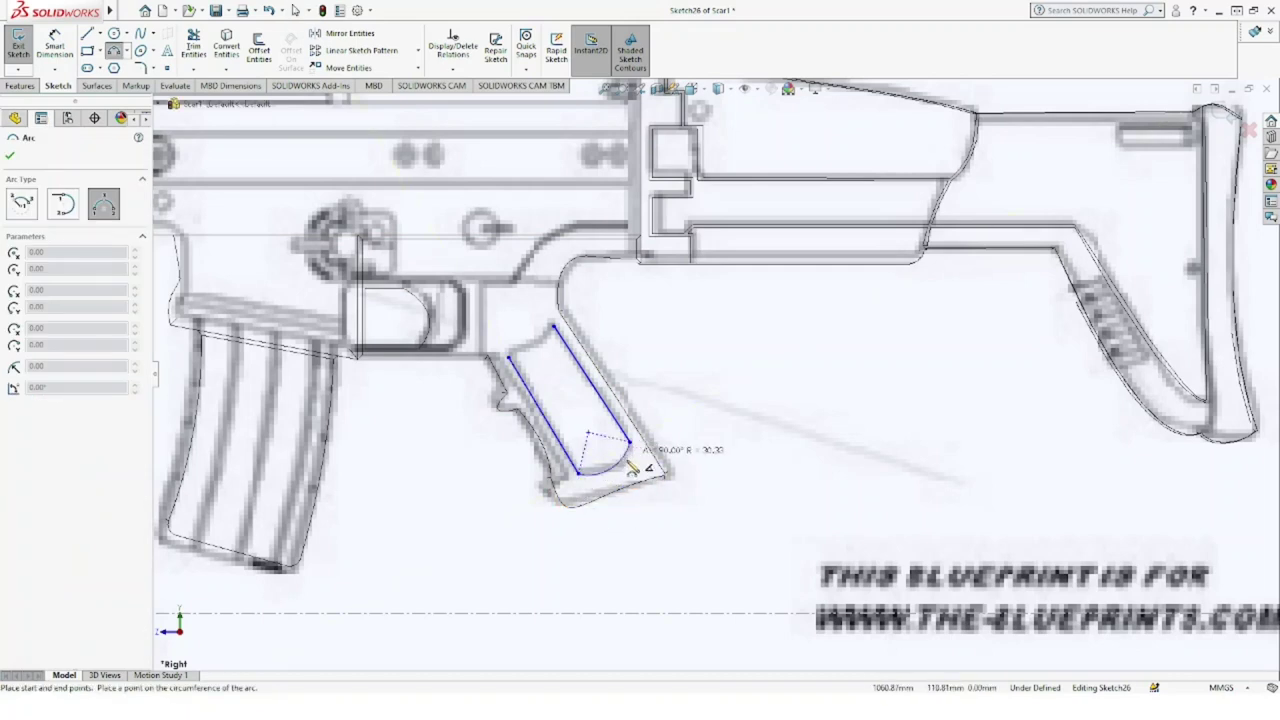
left_click(626, 473)
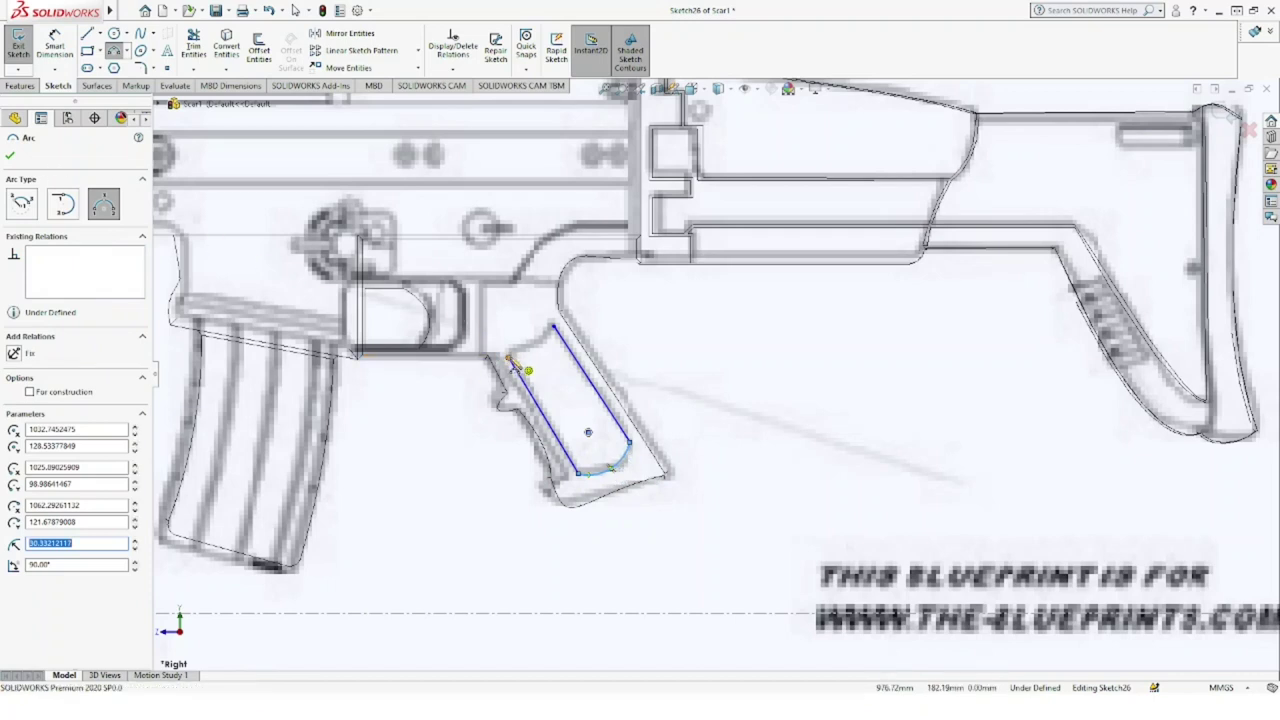
left_click(509, 357)
left_click(555, 327)
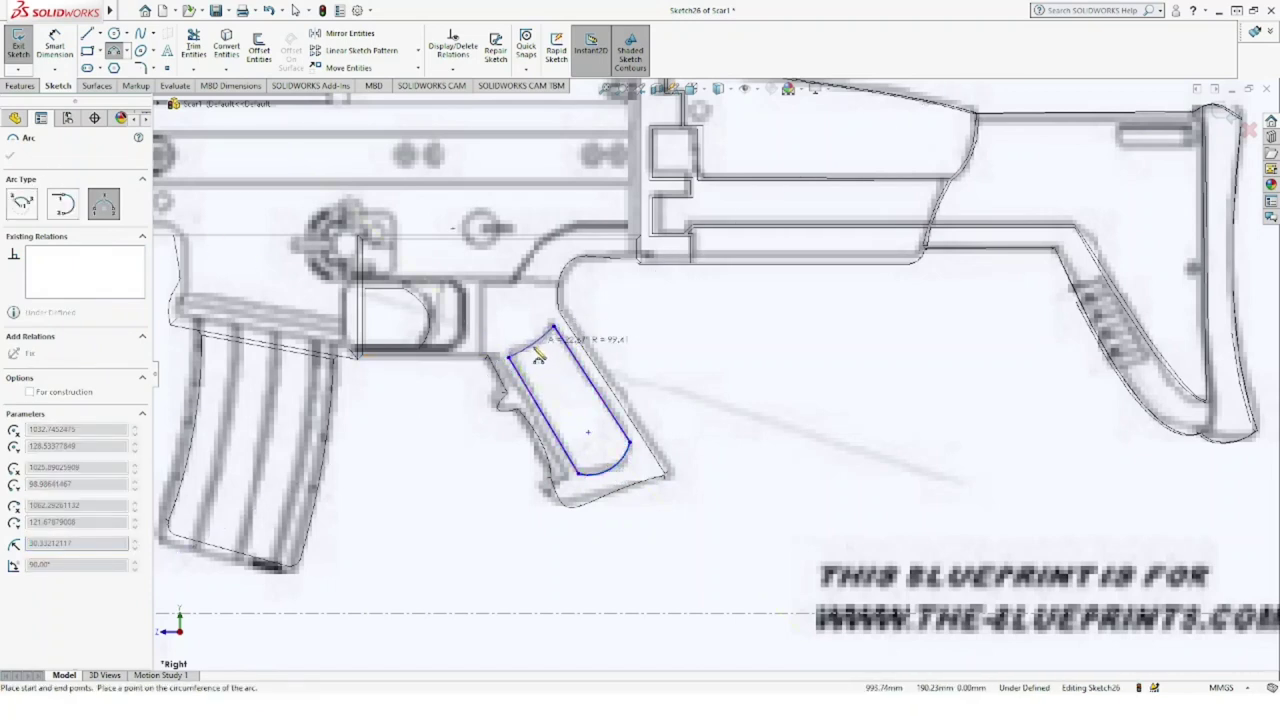
left_click(539, 358)
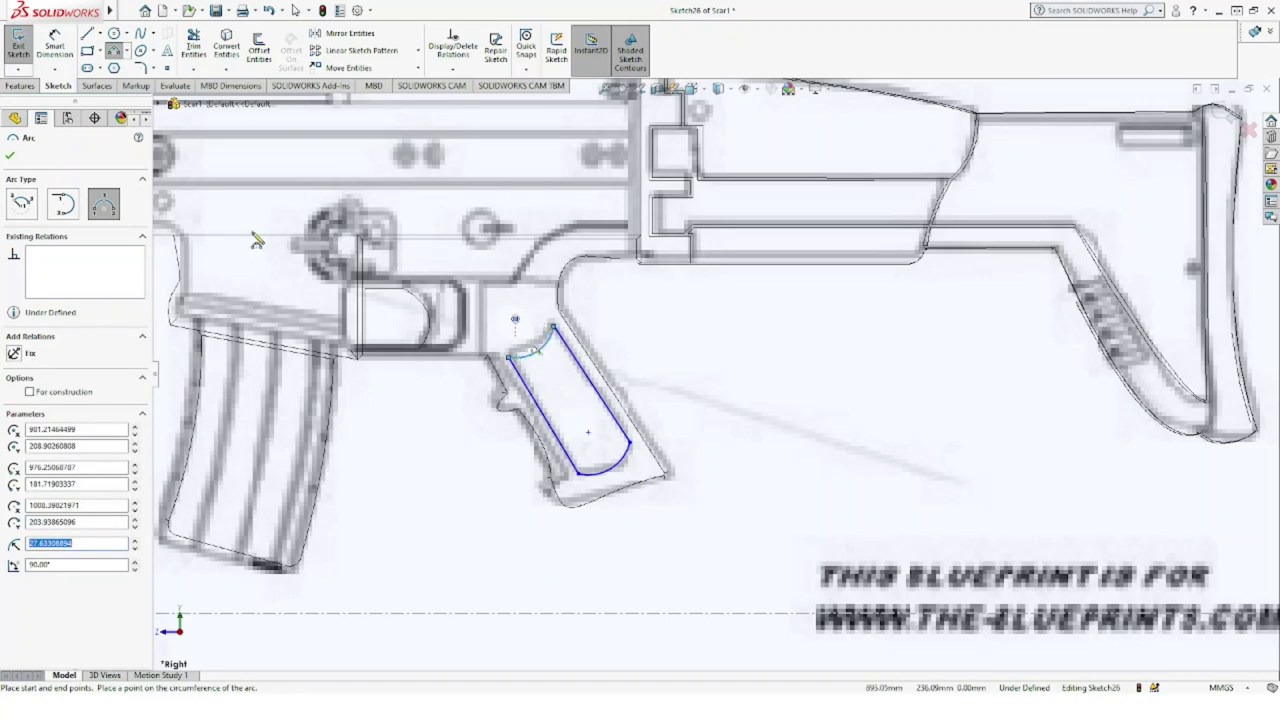
left_click(10, 156)
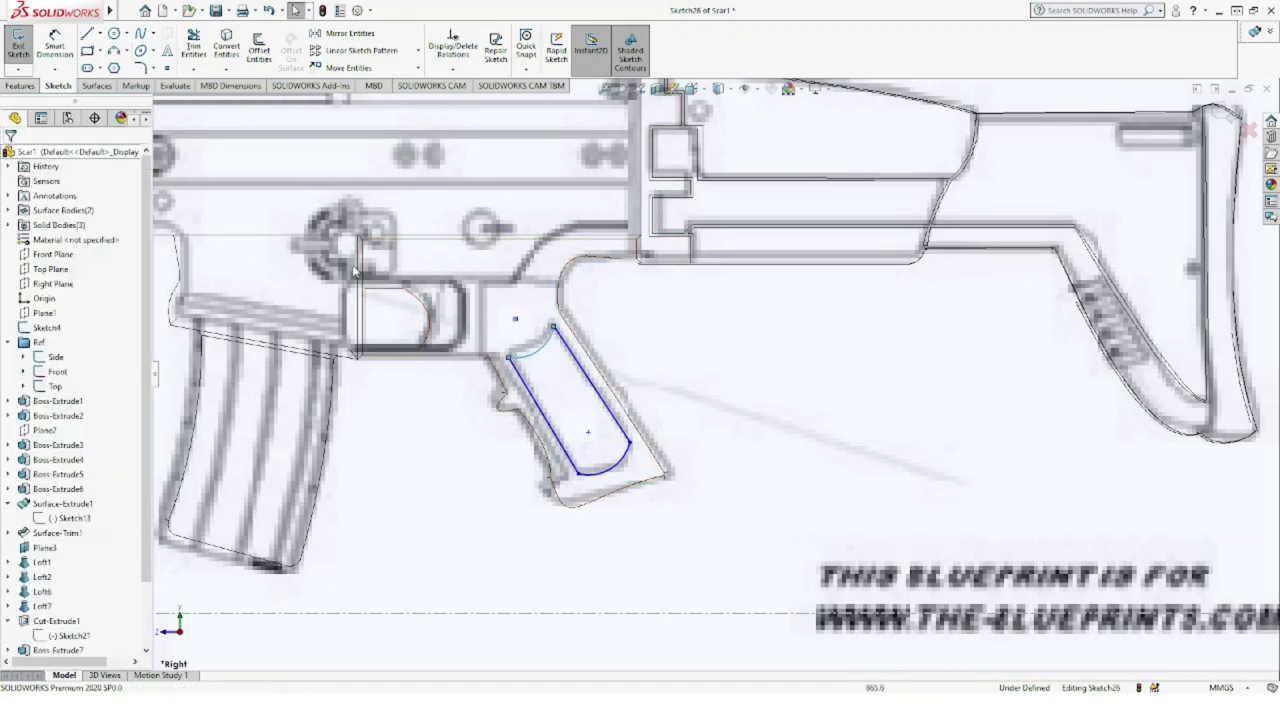
Step: Display the rifle model as solid shaded
scroll(620, 338, "up", 2)
scroll(620, 338, "up", 2)
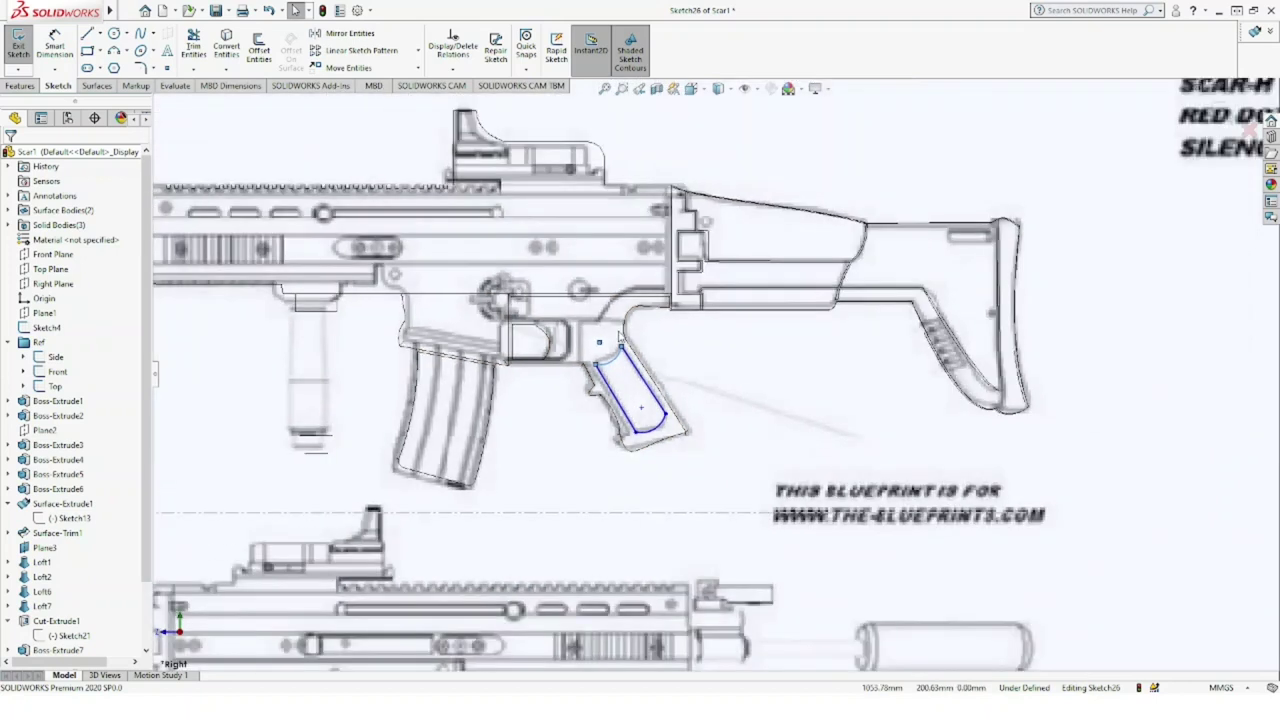
scroll(620, 338, "up", 2)
scroll(716, 368, "down", 1)
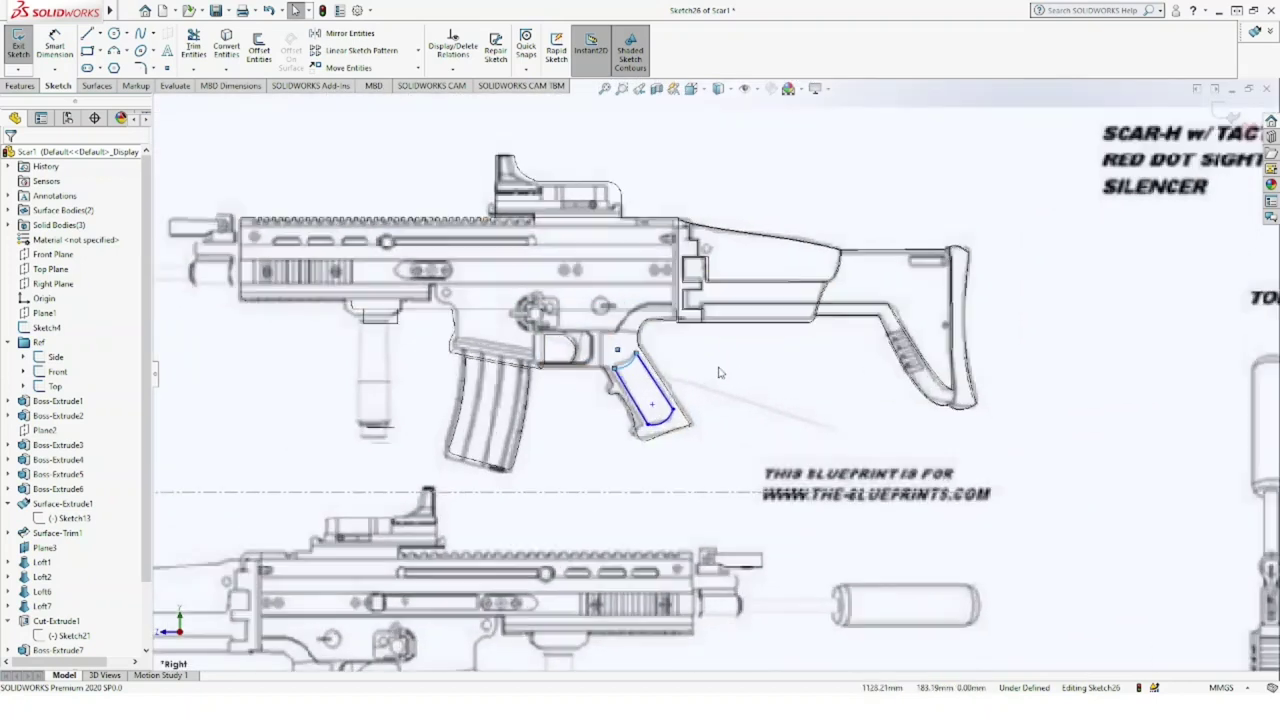
scroll(718, 372, "down", 2)
scroll(718, 372, "down", 1)
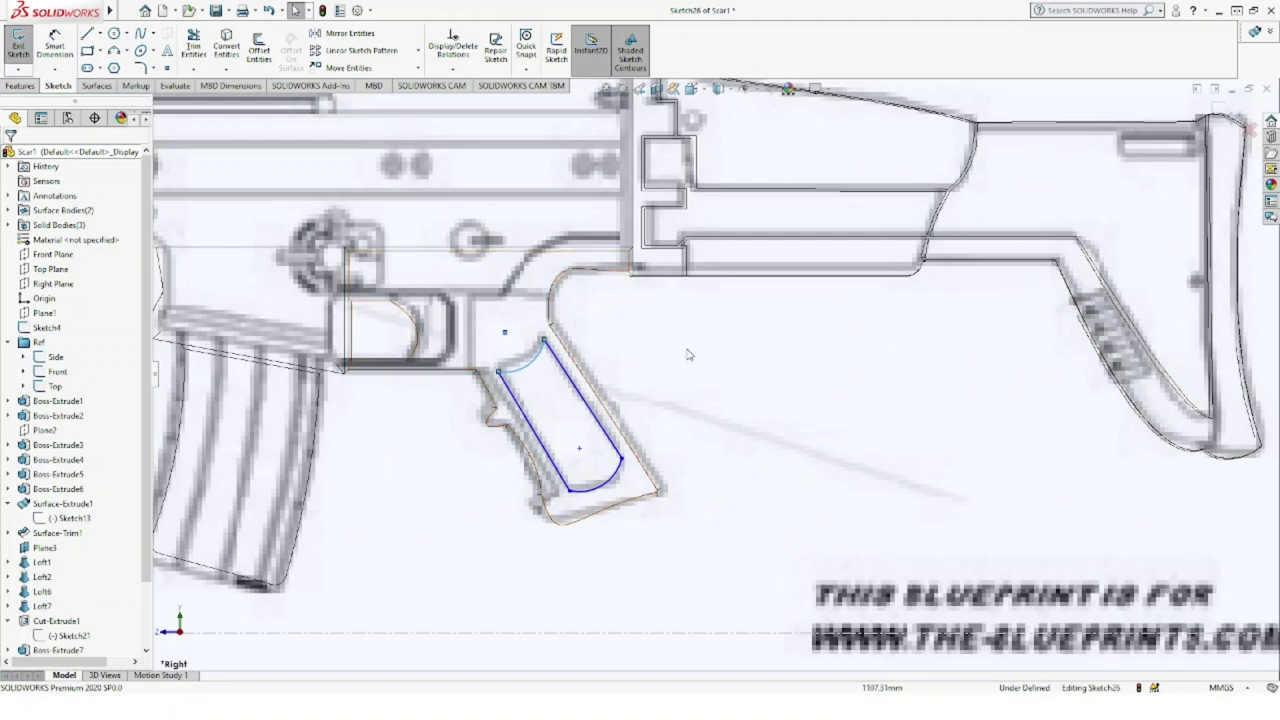
left_click(731, 93)
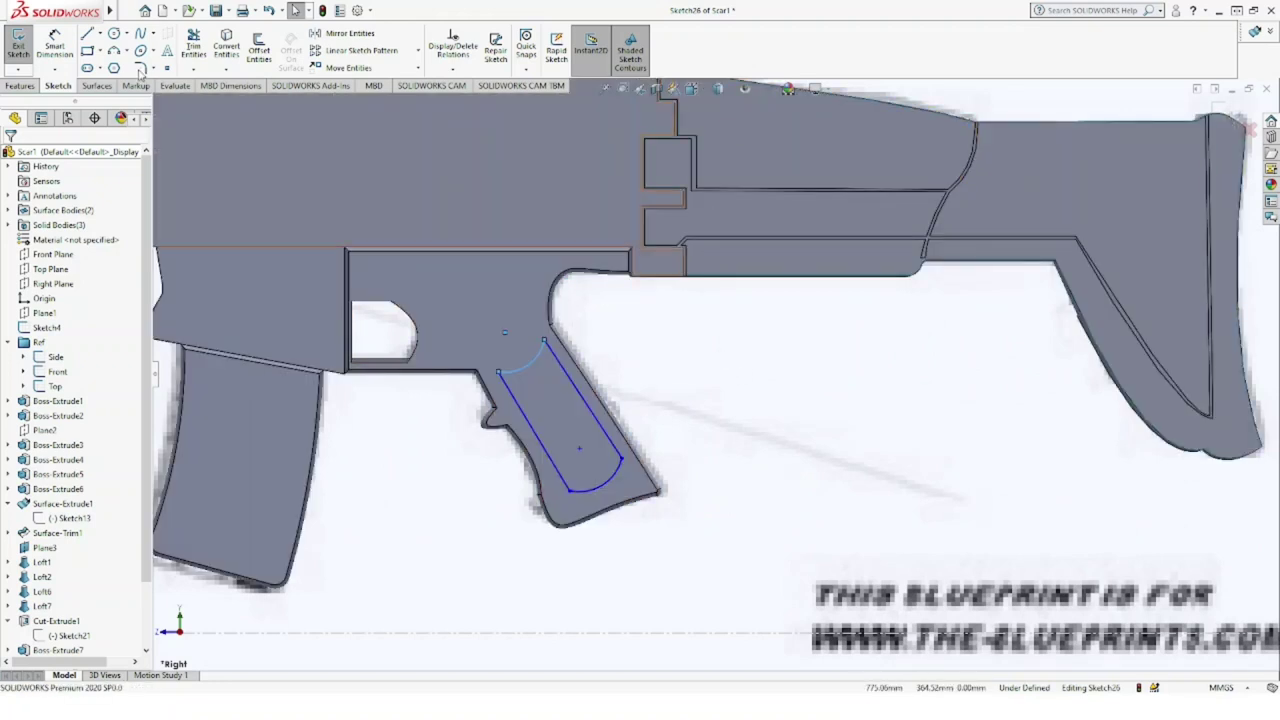
left_click(22, 86)
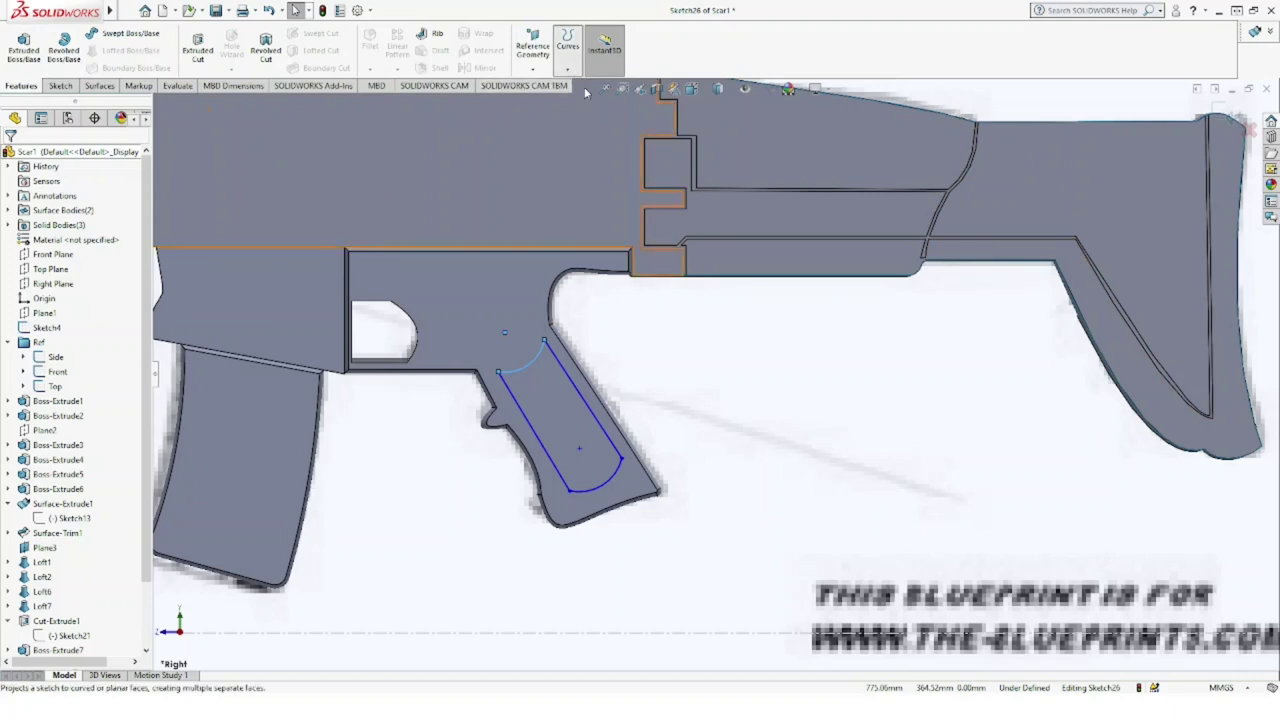
Step: Project Sketch26 as a split line onto the two grip-area faces of the lower receiver
left_click(531, 334)
mouse_move(557, 357)
middle_mouse_down()
mouse_move(444, 318)
mouse_move(350, 308)
middle_mouse_up()
left_click(583, 367)
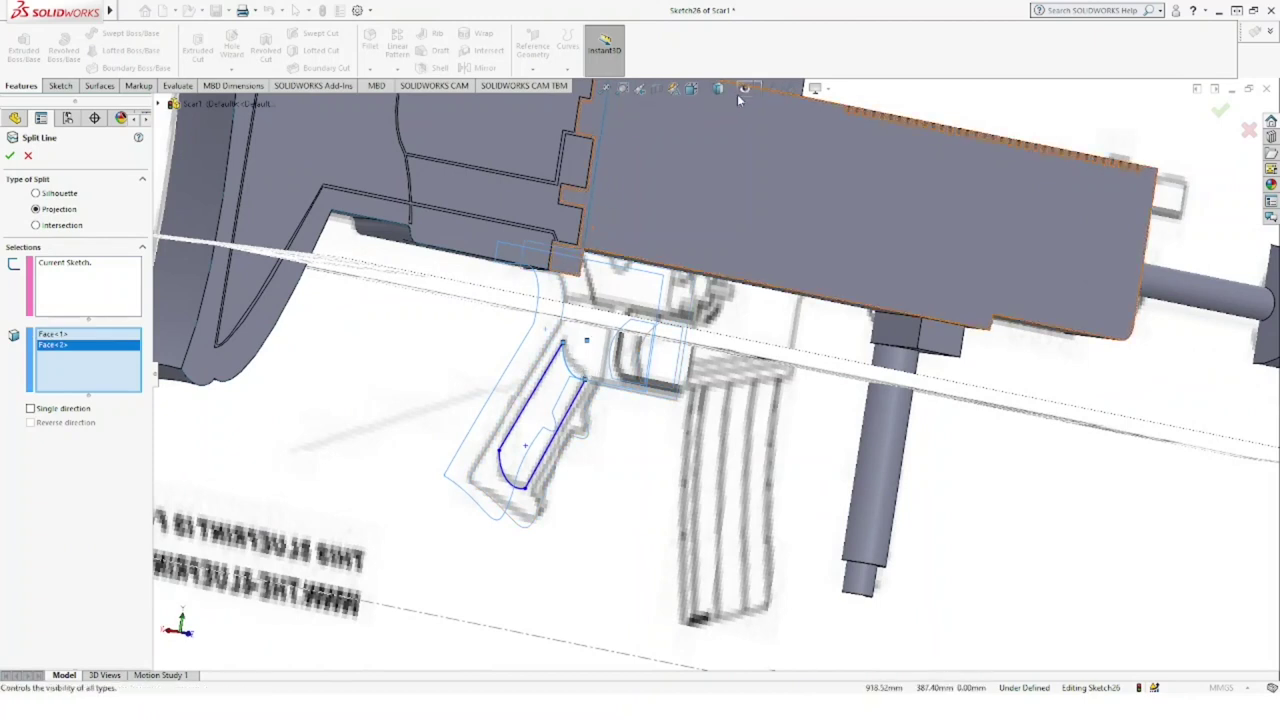
middle_click_drag(744, 108, 203, 206)
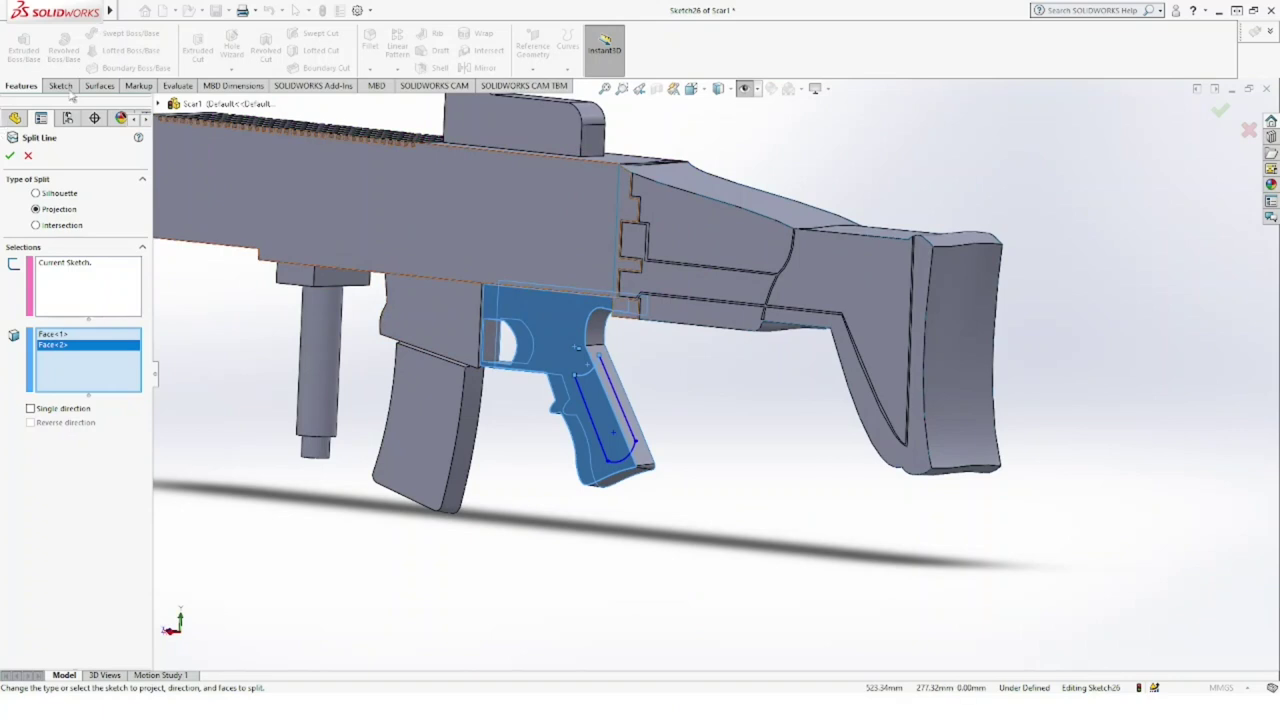
left_click(14, 156)
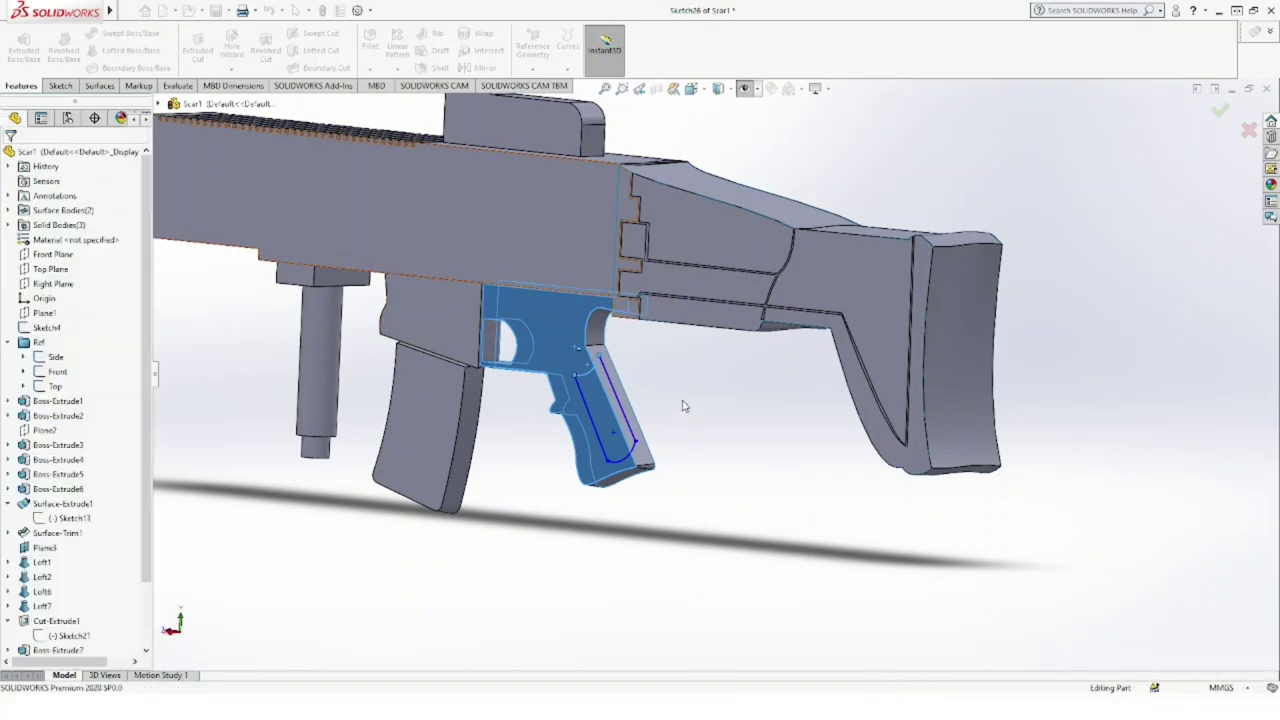
scroll(681, 400, "up", 5)
scroll(681, 400, "up", 3)
mouse_move(593, 407)
middle_mouse_down()
mouse_move(526, 394)
mouse_move(670, 395)
mouse_move(714, 440)
mouse_move(680, 463)
mouse_move(646, 451)
mouse_move(666, 366)
middle_mouse_up()
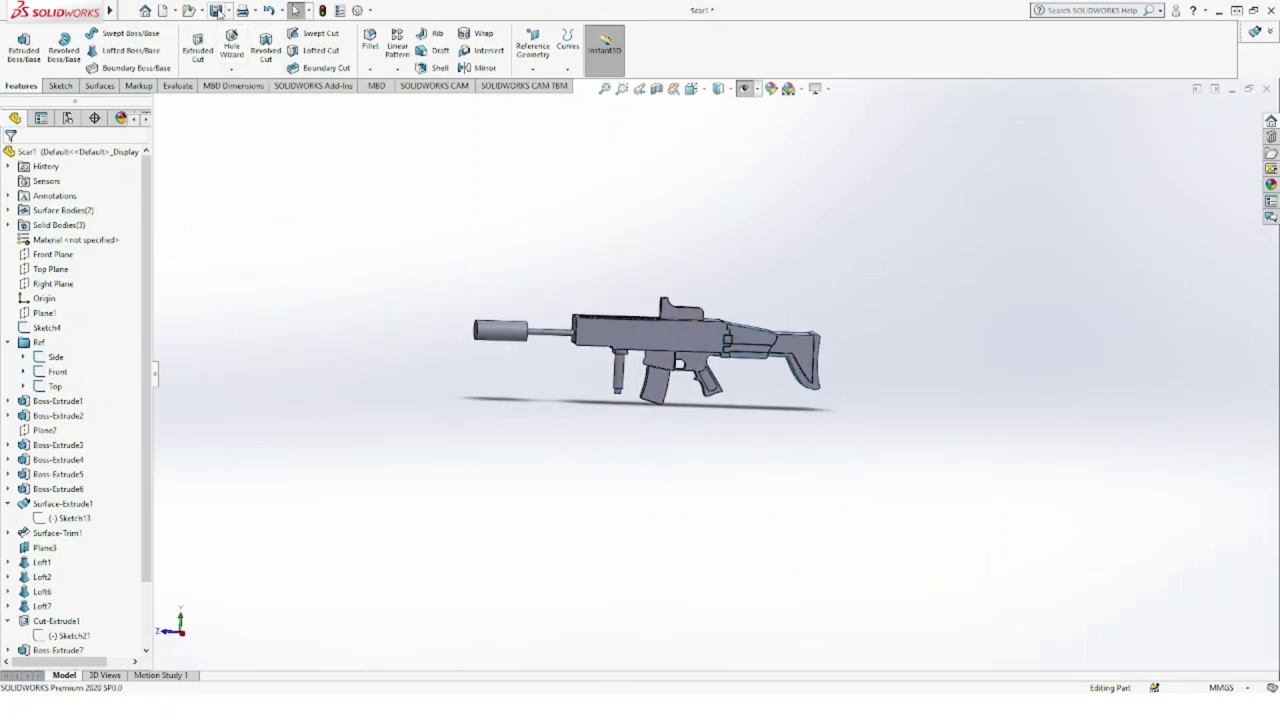
Step: Snap to the Right view and briefly toggle the Plane3 blueprint picture
left_click(691, 88)
left_click(616, 396)
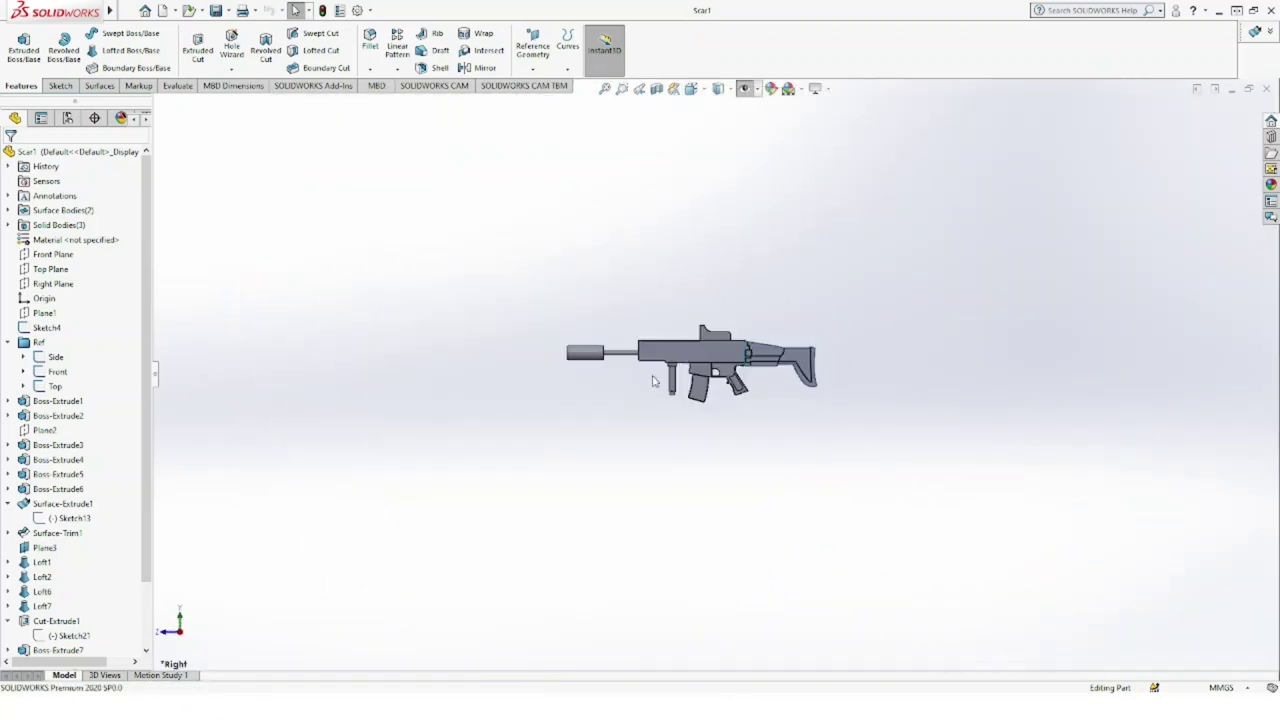
left_click(741, 94)
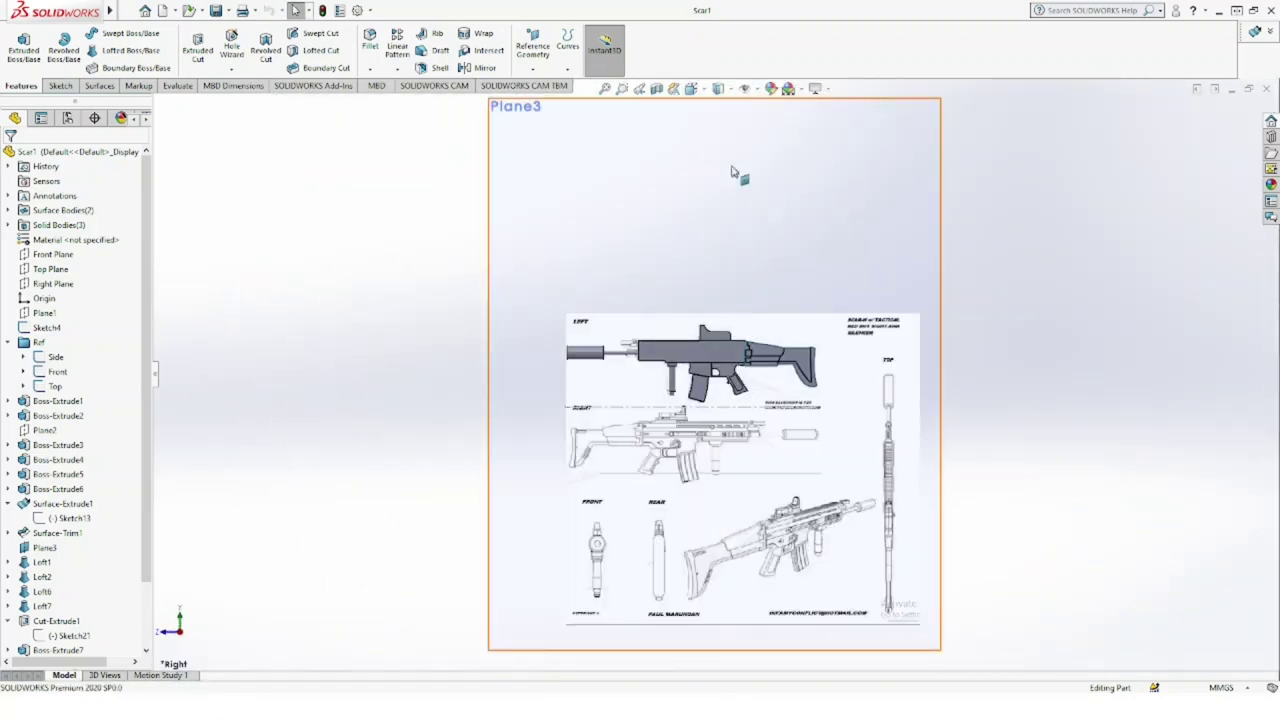
left_click(745, 88)
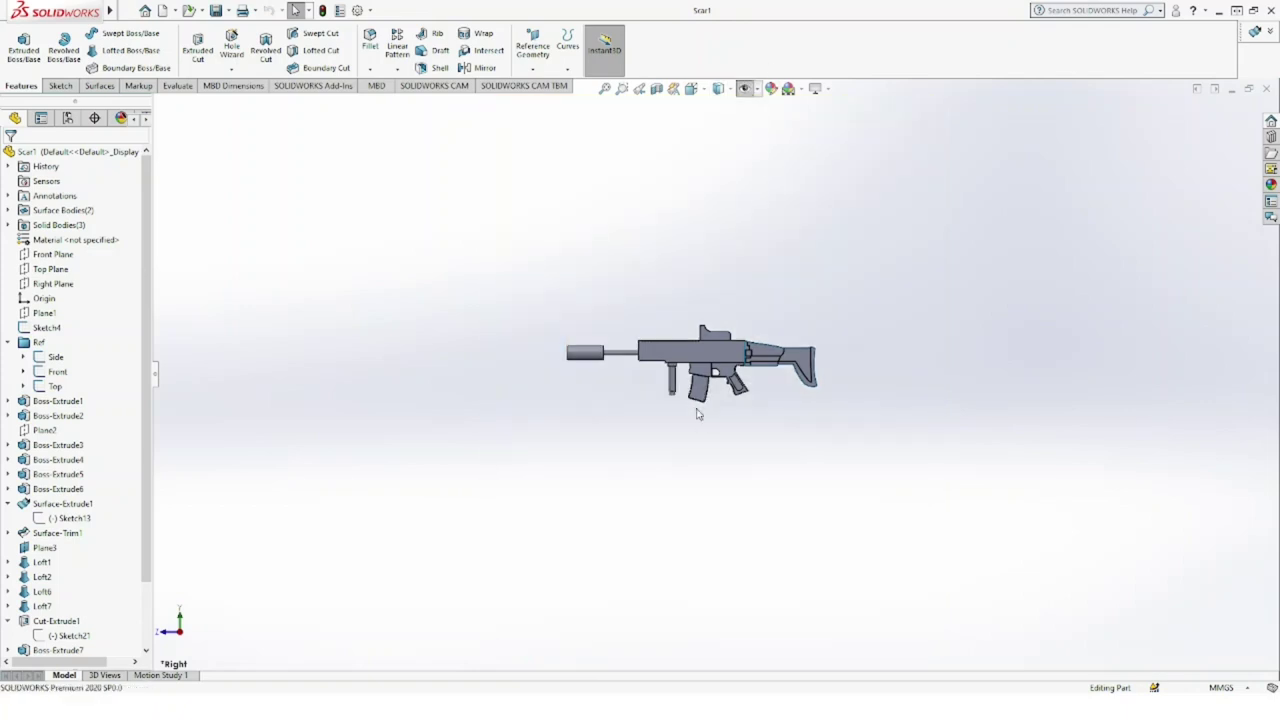
scroll(694, 410, "down", 5)
Step: Fillet the four foregrip cylinder edges with a 3 mm radius
left_click(370, 42)
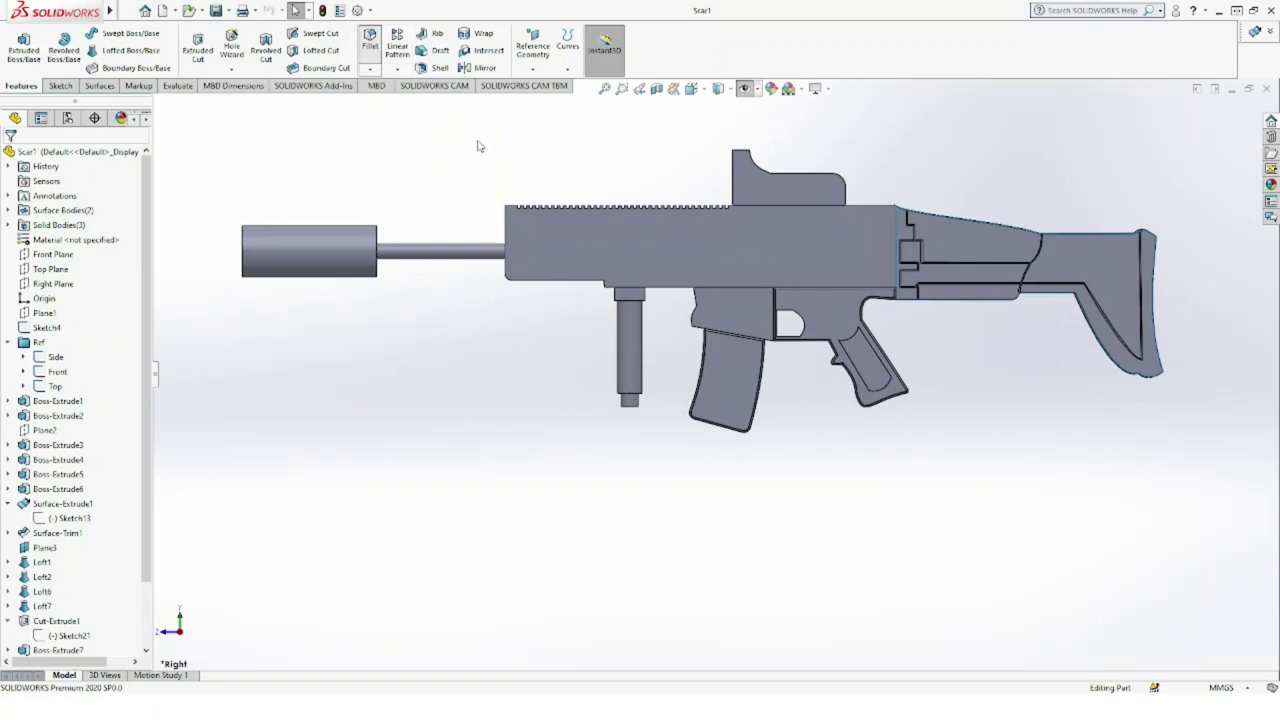
scroll(663, 388, "down", 3)
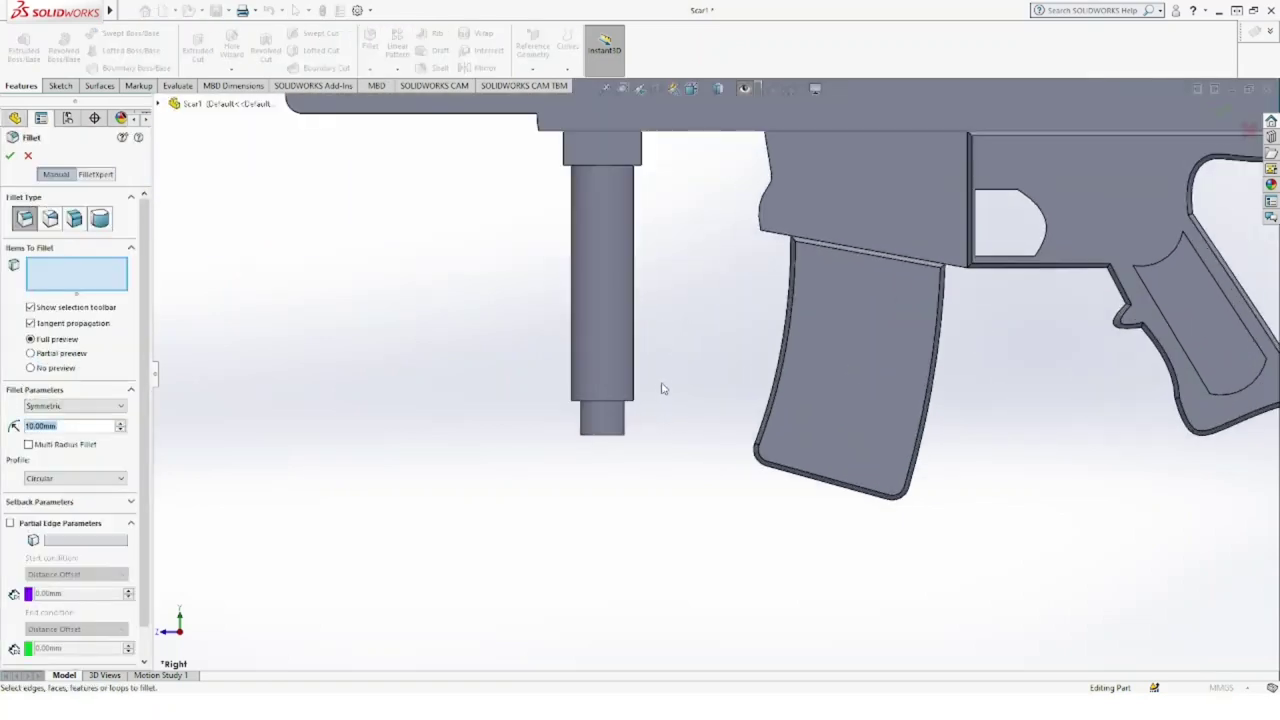
scroll(660, 350, "down", 2)
middle_click_drag(654, 315, 634, 396)
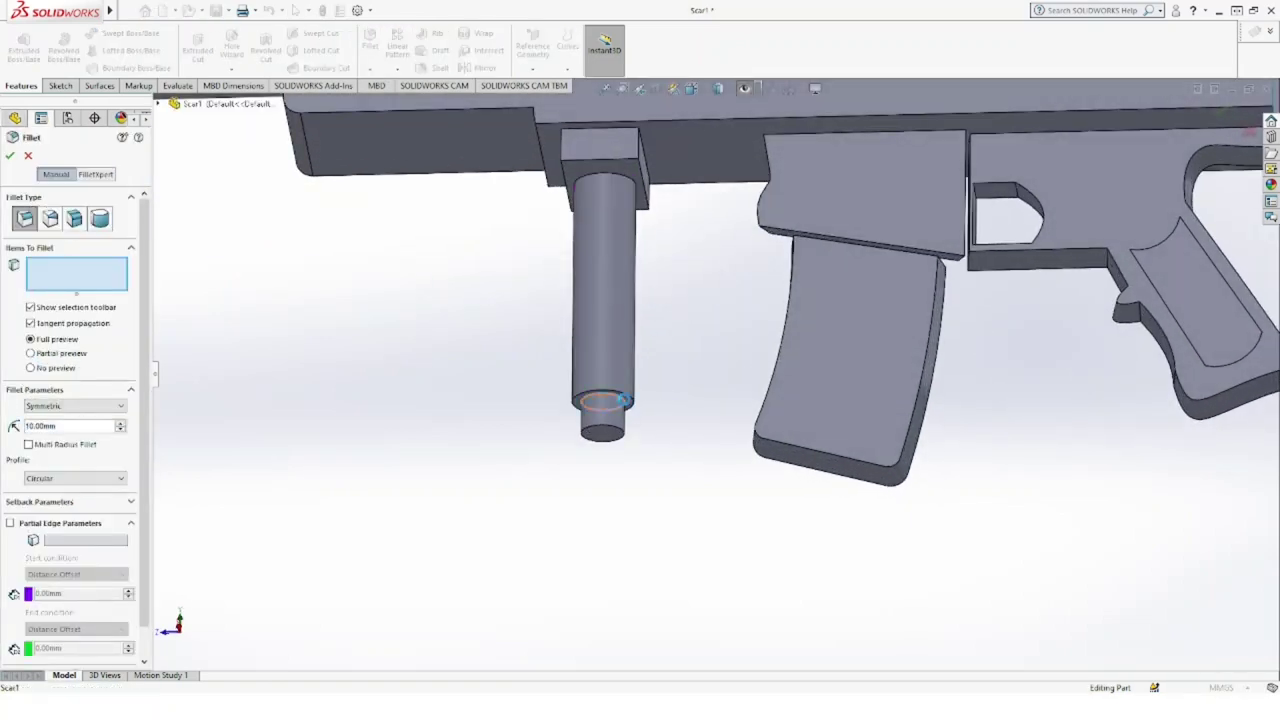
left_click(624, 402)
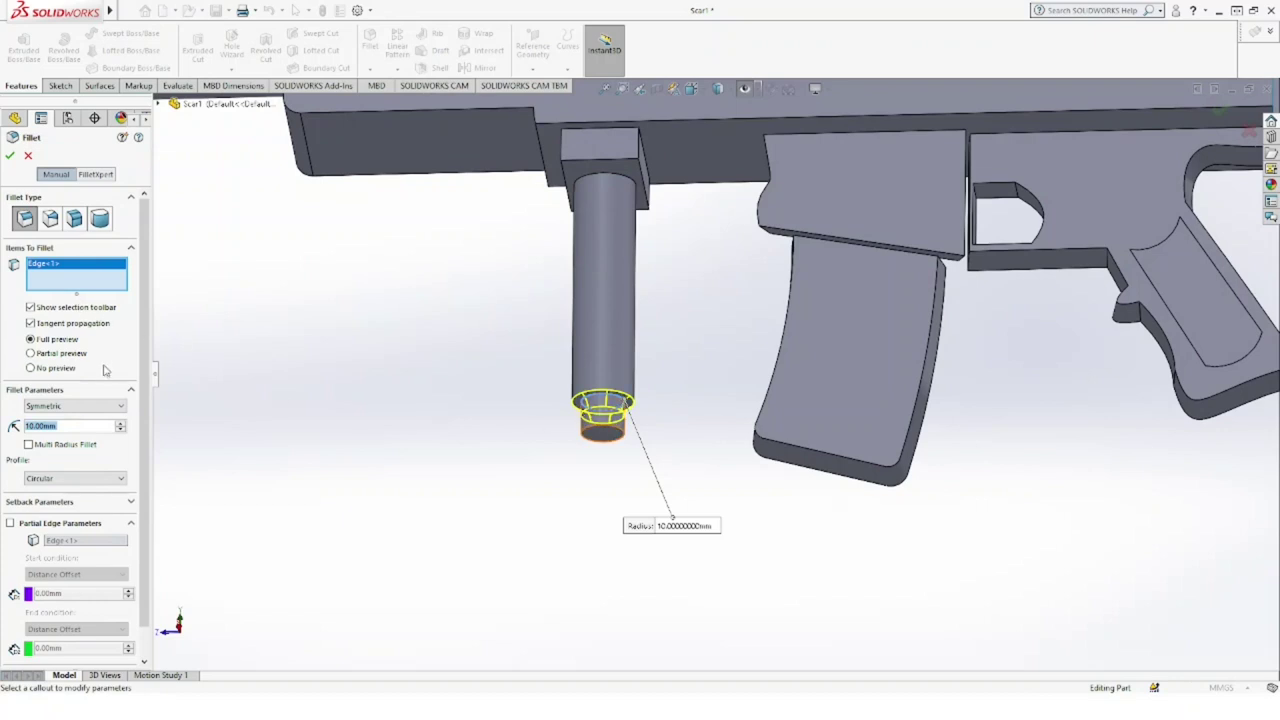
type("3")
key("Return")
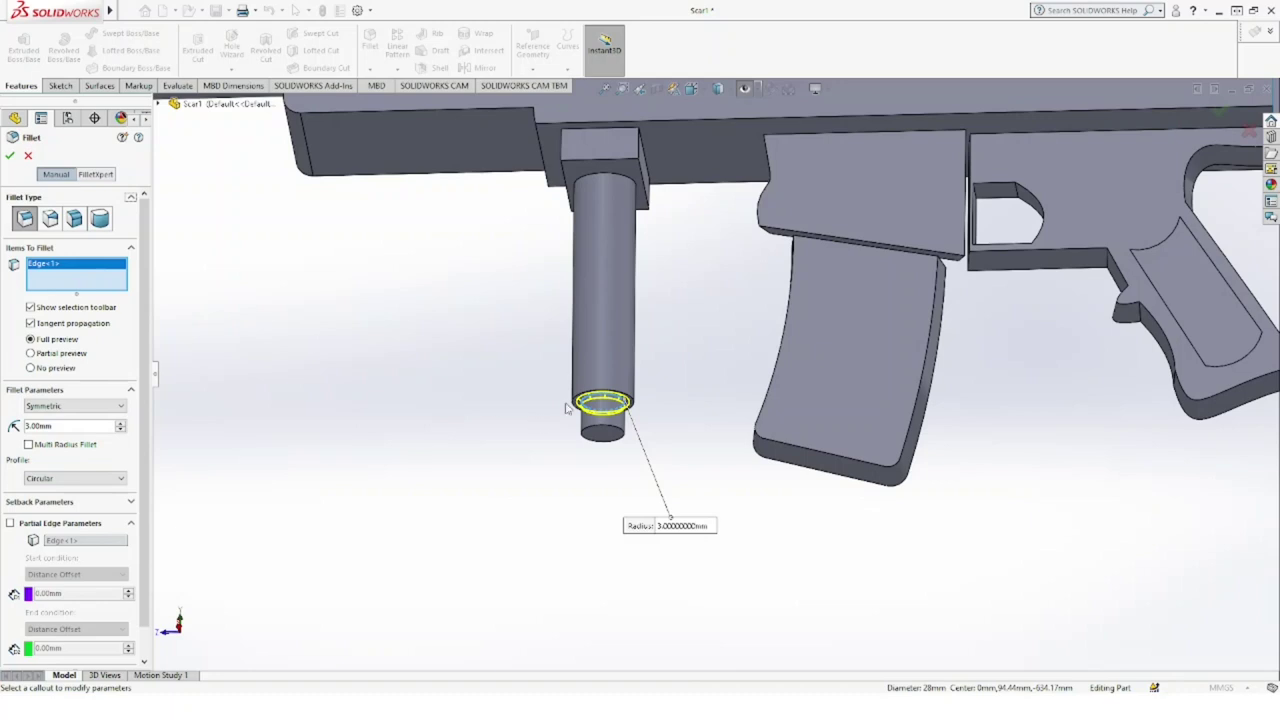
left_click(608, 432)
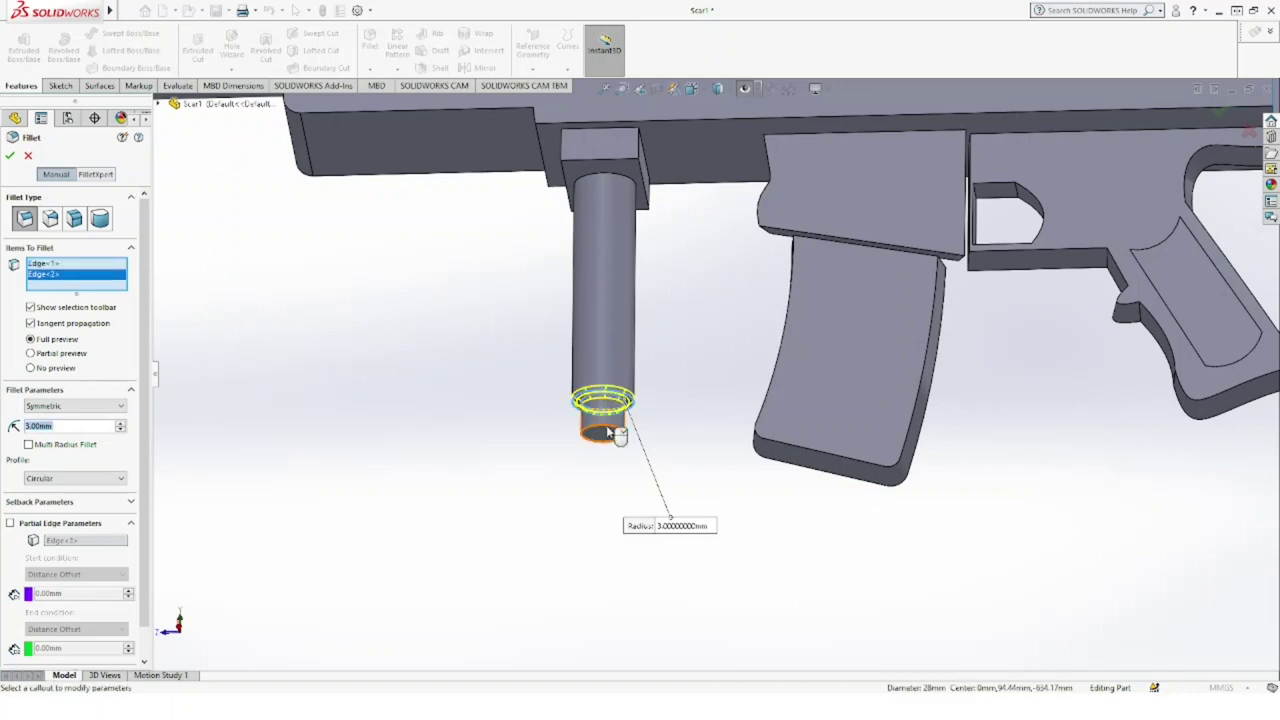
left_click(610, 432)
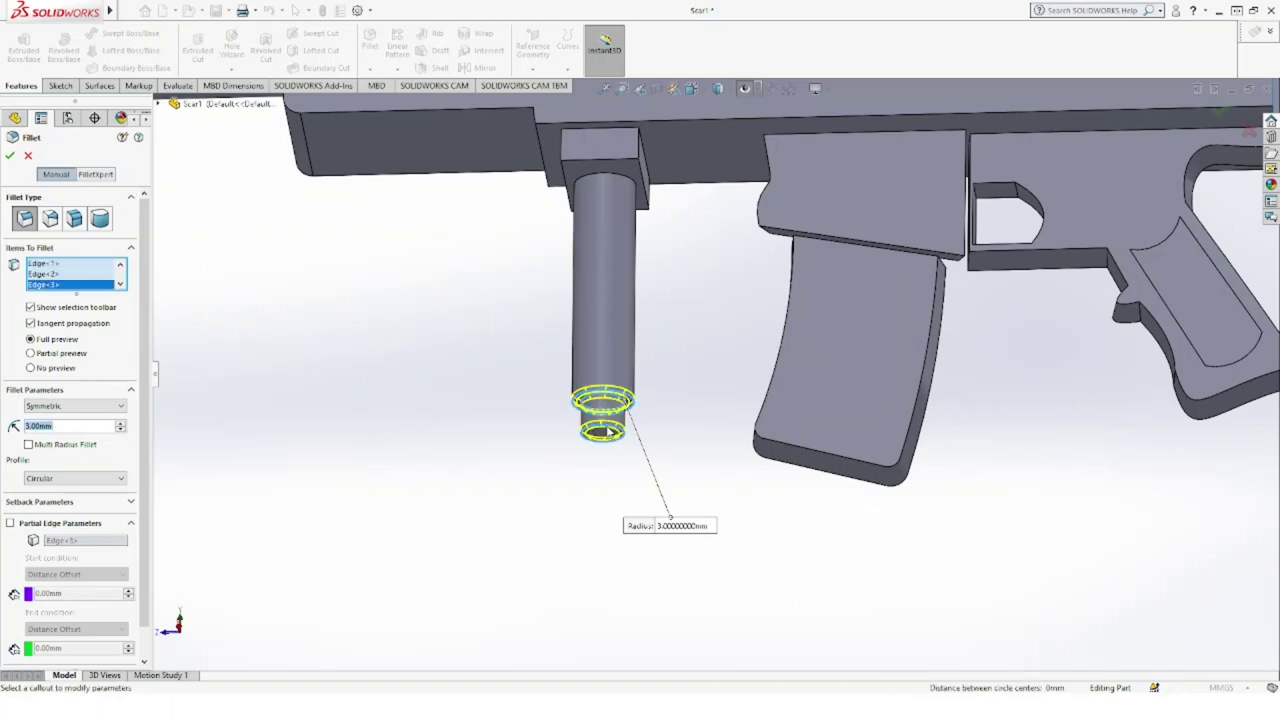
left_click(607, 181)
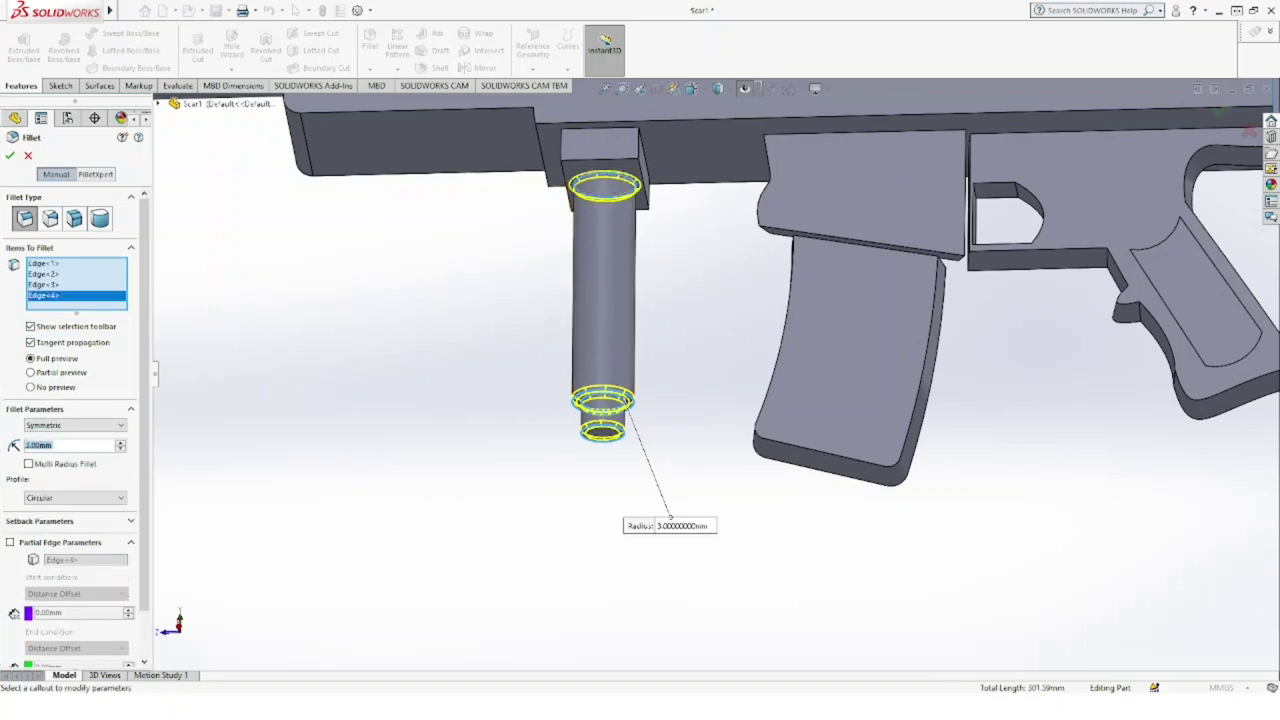
left_click(10, 156)
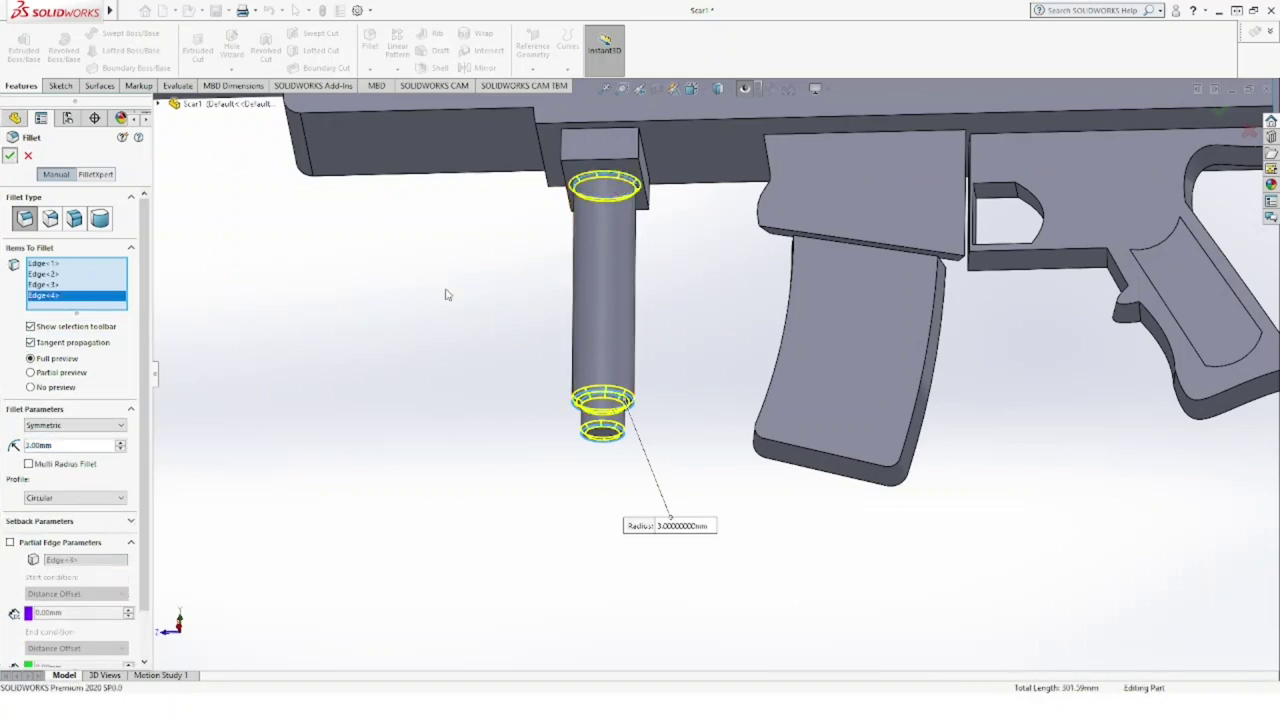
key("f")
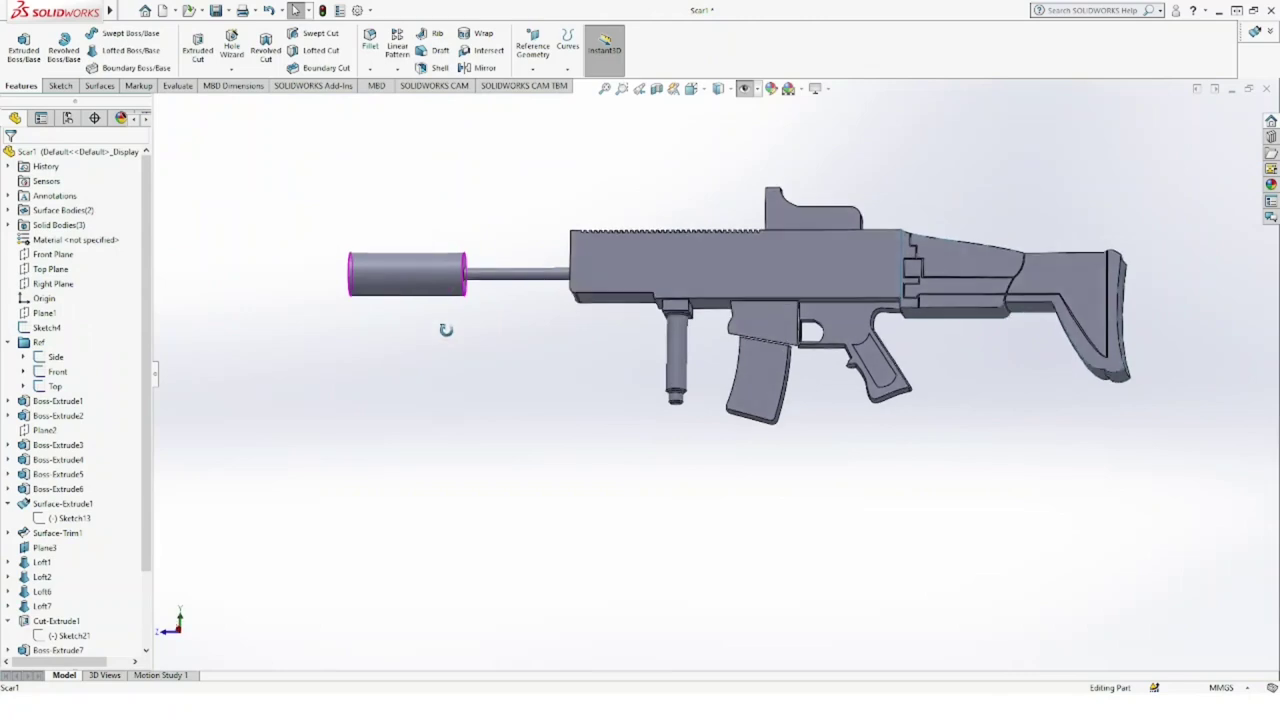
middle_click_drag(443, 329, 512, 398)
key("Escape")
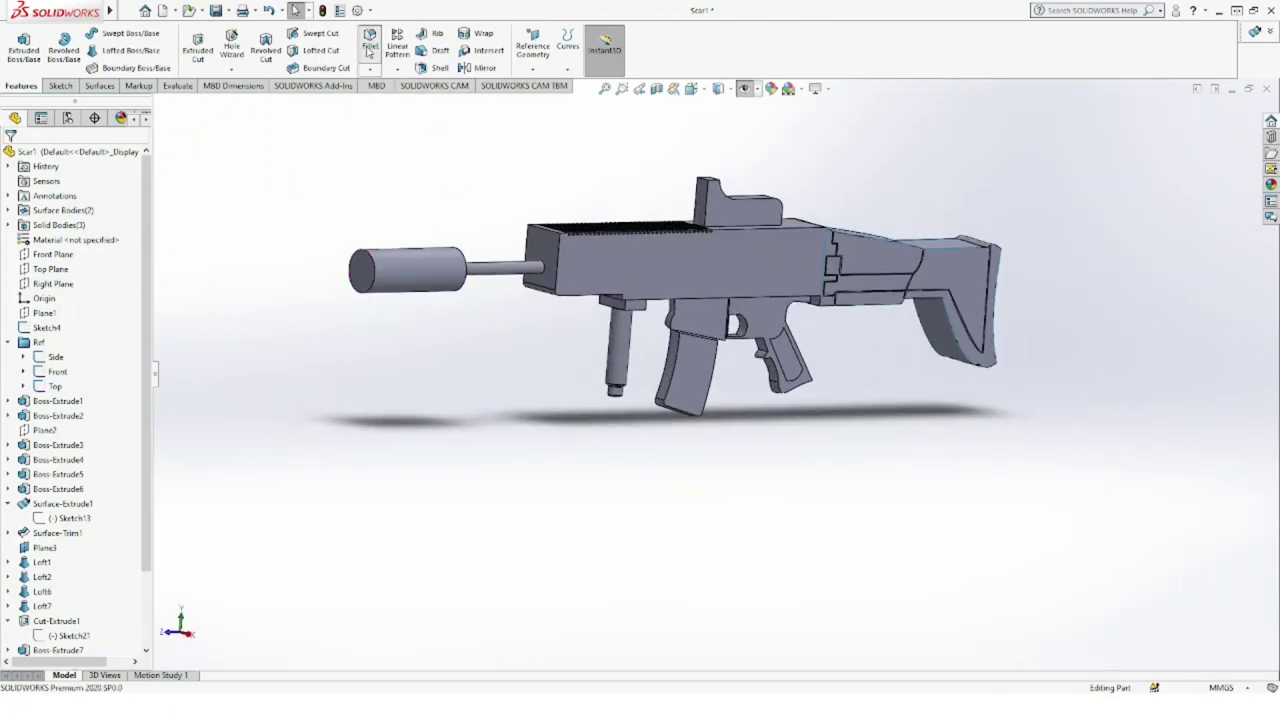
key("Return")
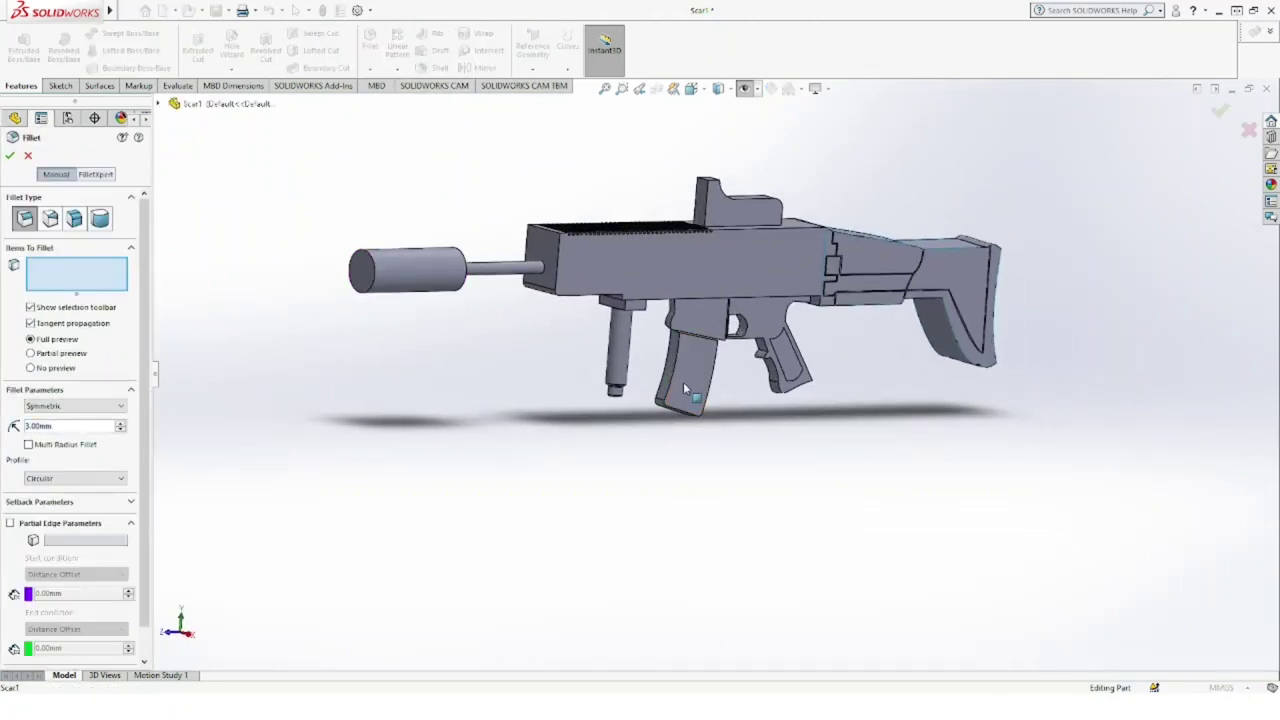
left_click(690, 390)
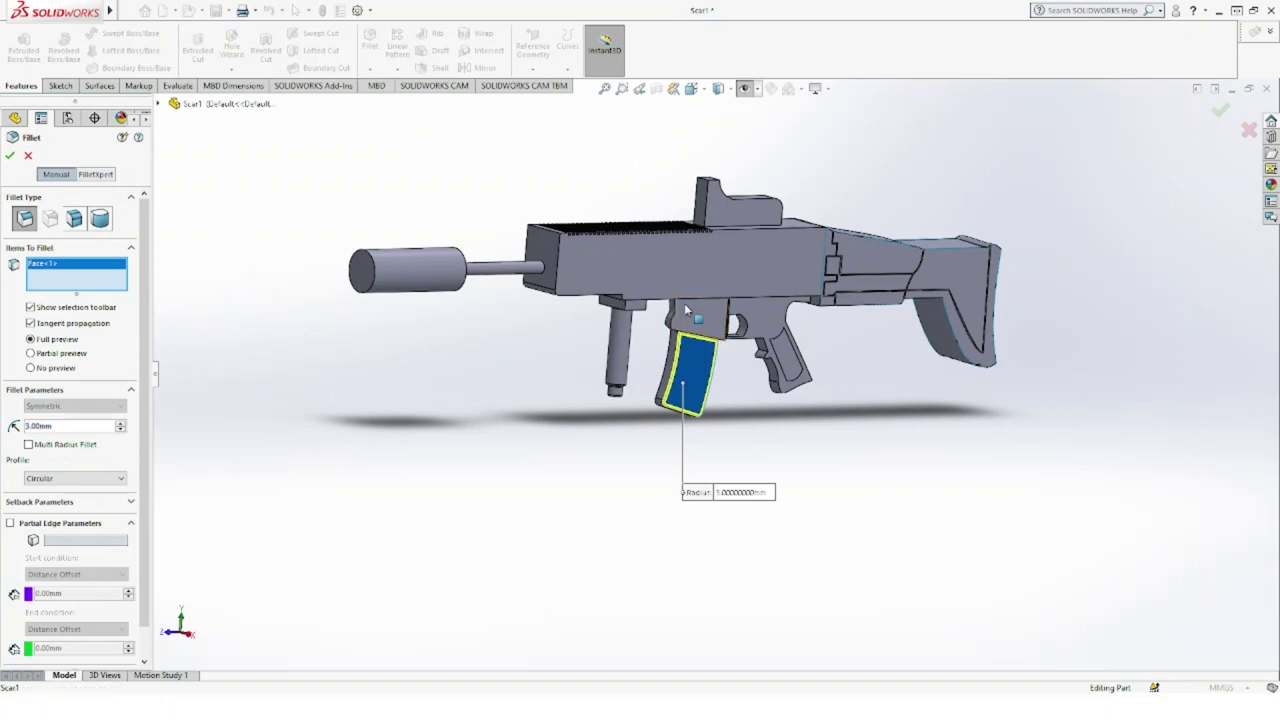
scroll(700, 392, "down", 3)
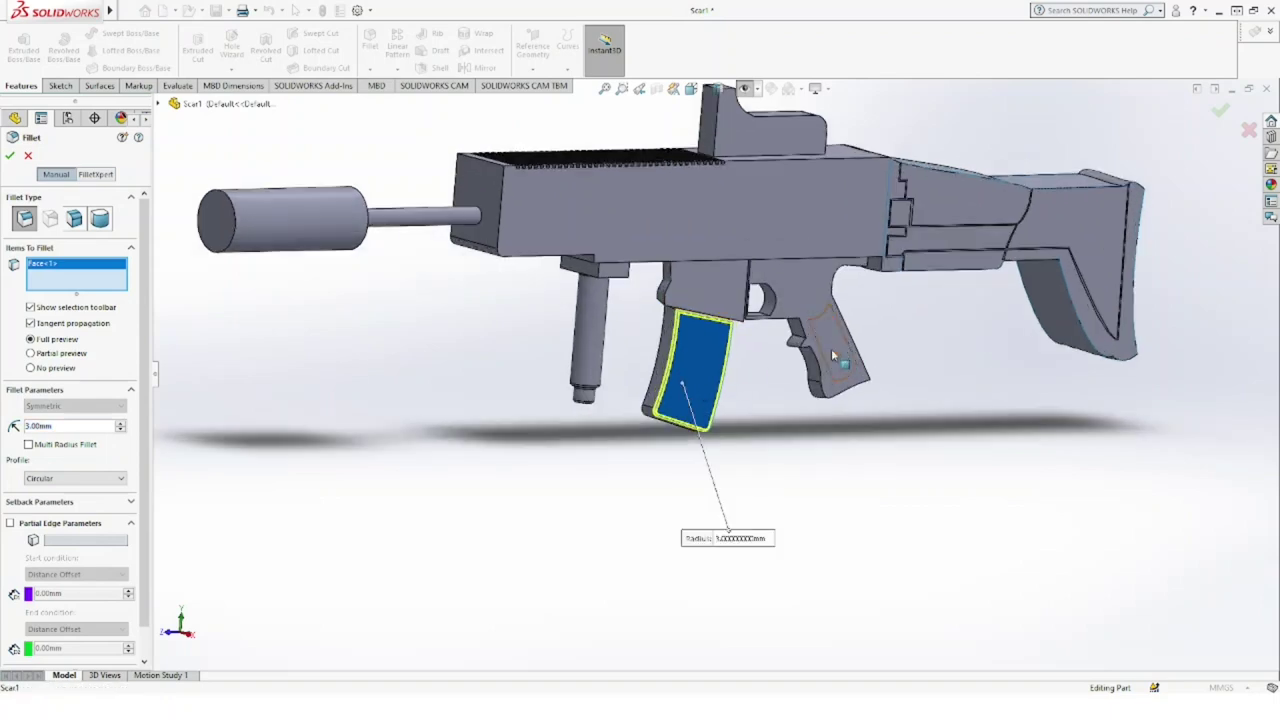
mouse_move(713, 400)
middle_mouse_down()
mouse_move(792, 375)
mouse_move(843, 423)
mouse_move(797, 369)
mouse_move(213, 269)
middle_mouse_up()
left_click(28, 157)
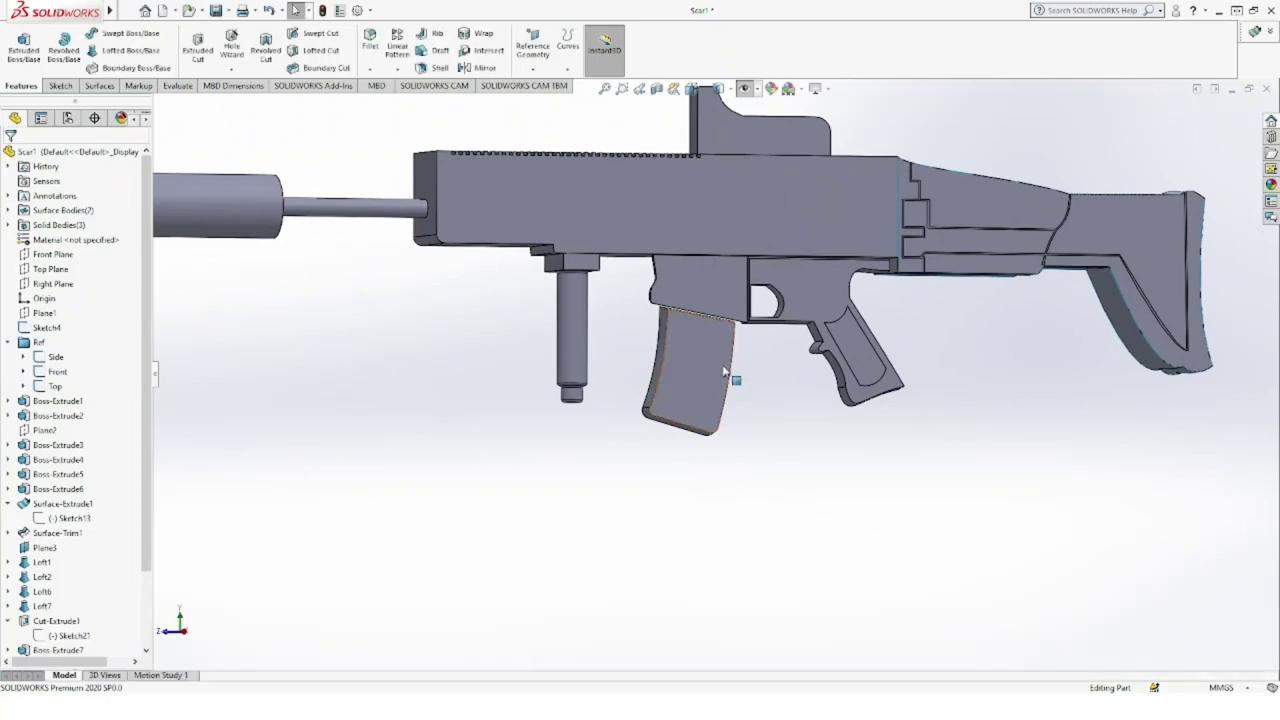
left_click(716, 368)
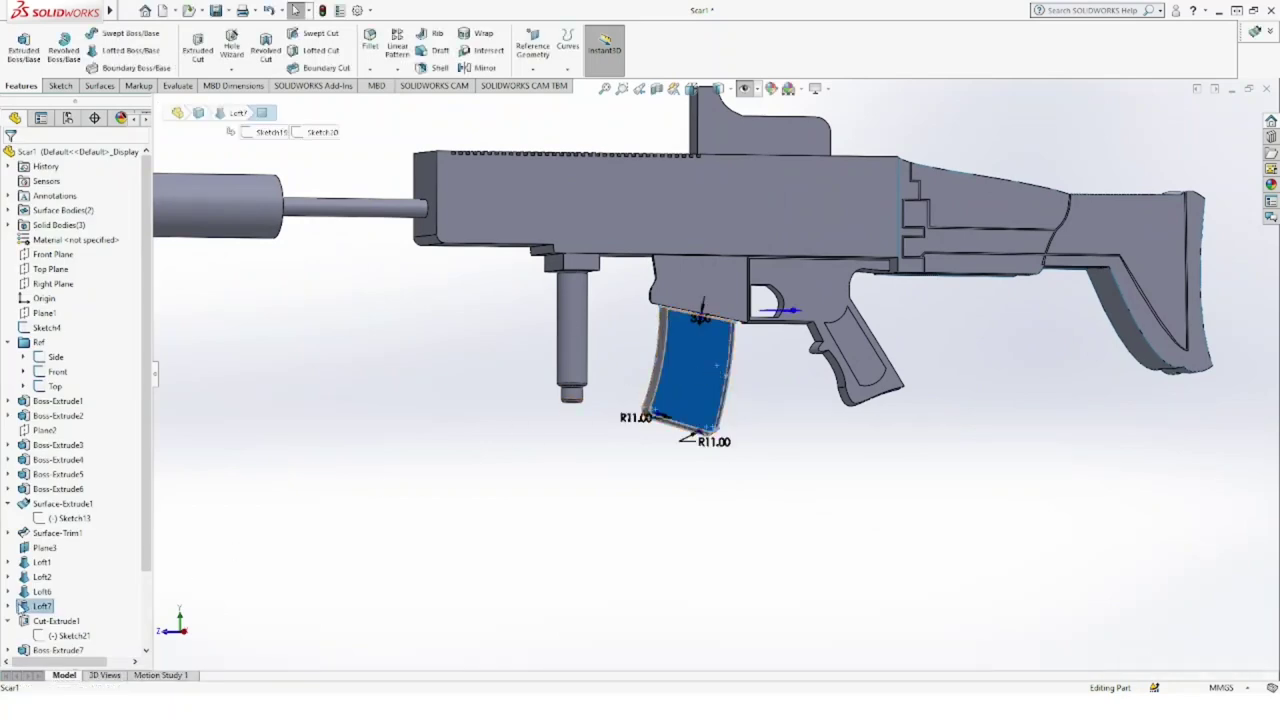
left_click(12, 606)
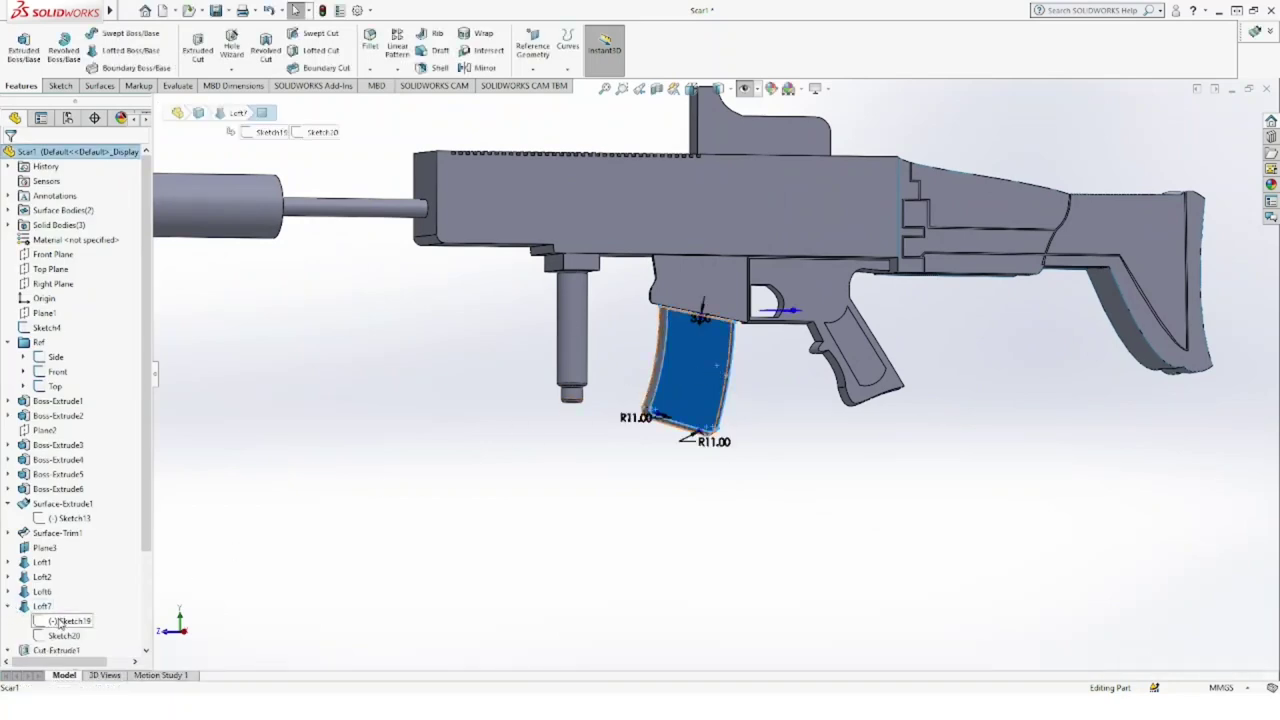
left_click(60, 622)
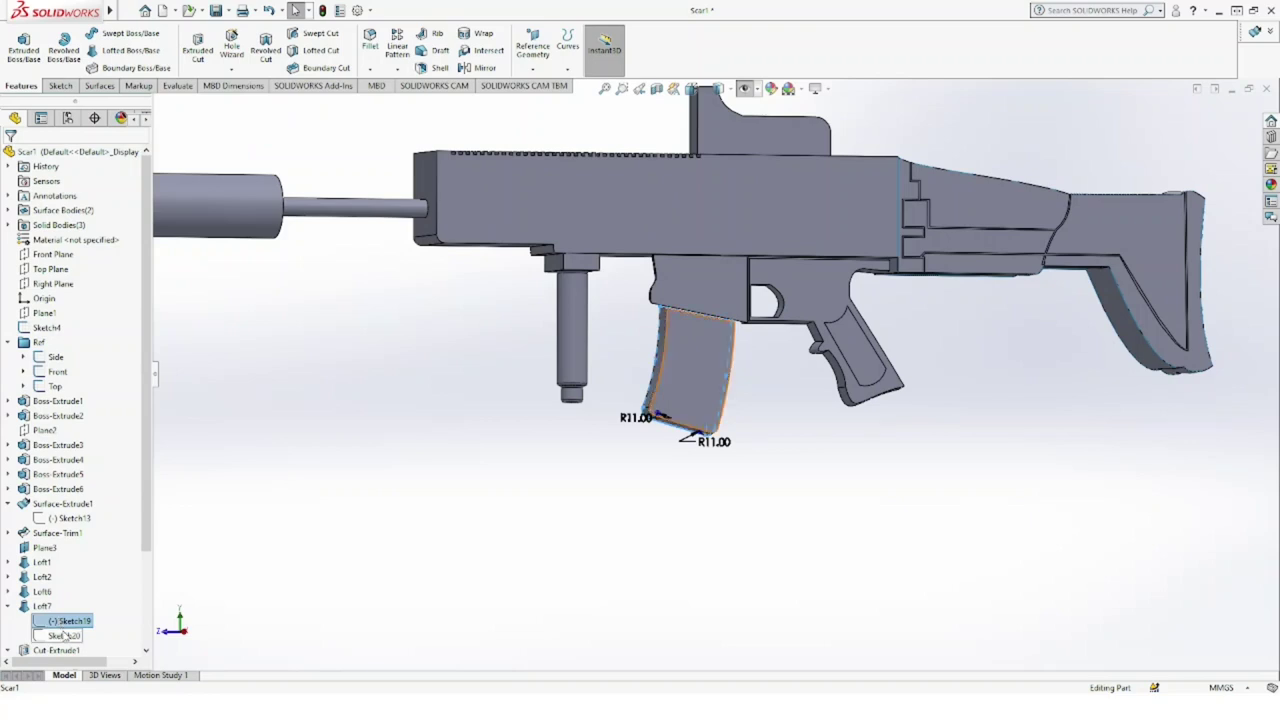
left_click(64, 636)
left_click(75, 604)
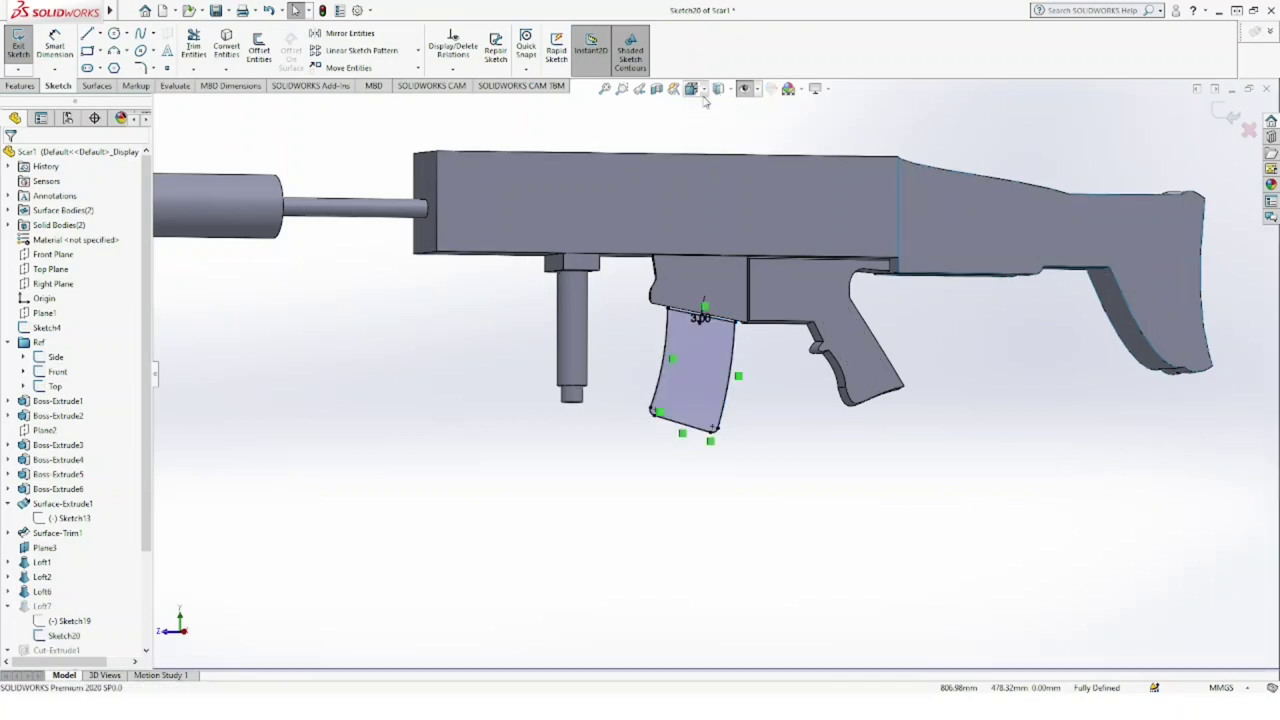
key("ctrl+4")
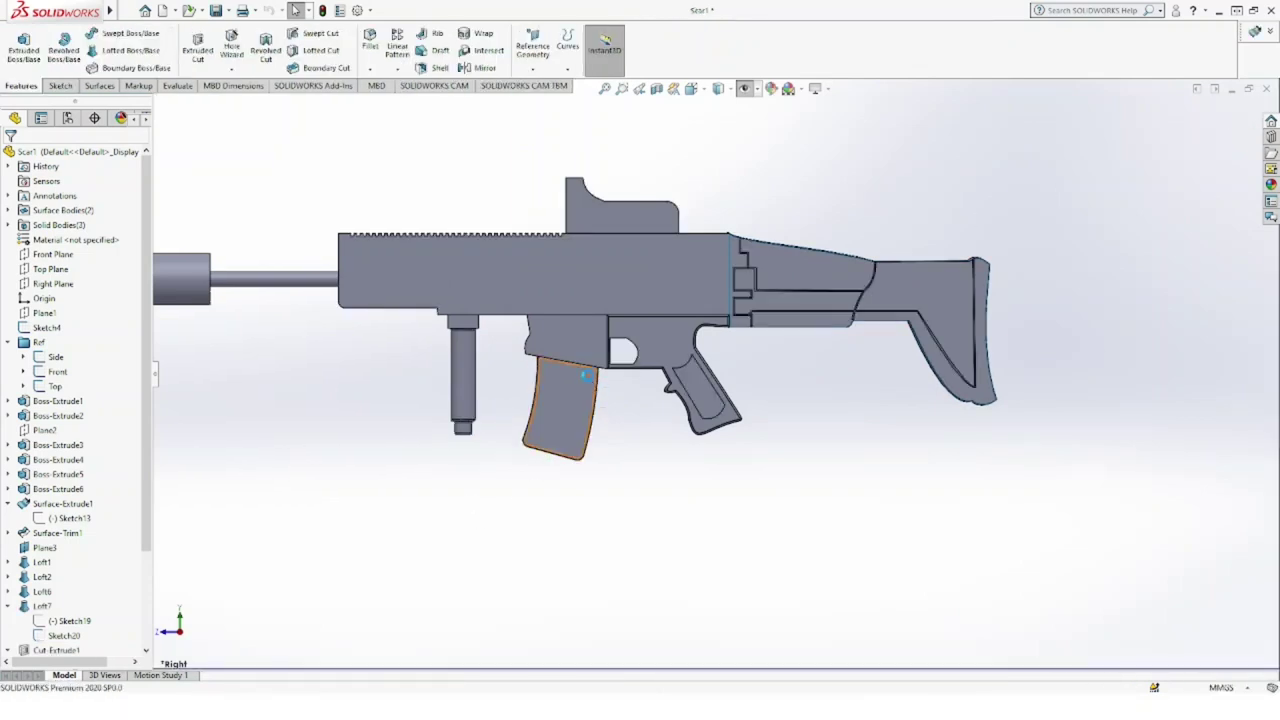
Step: Sketch on the magazine's top face and convert its top edge into the sketch
scroll(589, 375, "down", 4)
scroll(589, 372, "down", 4)
left_click(547, 295)
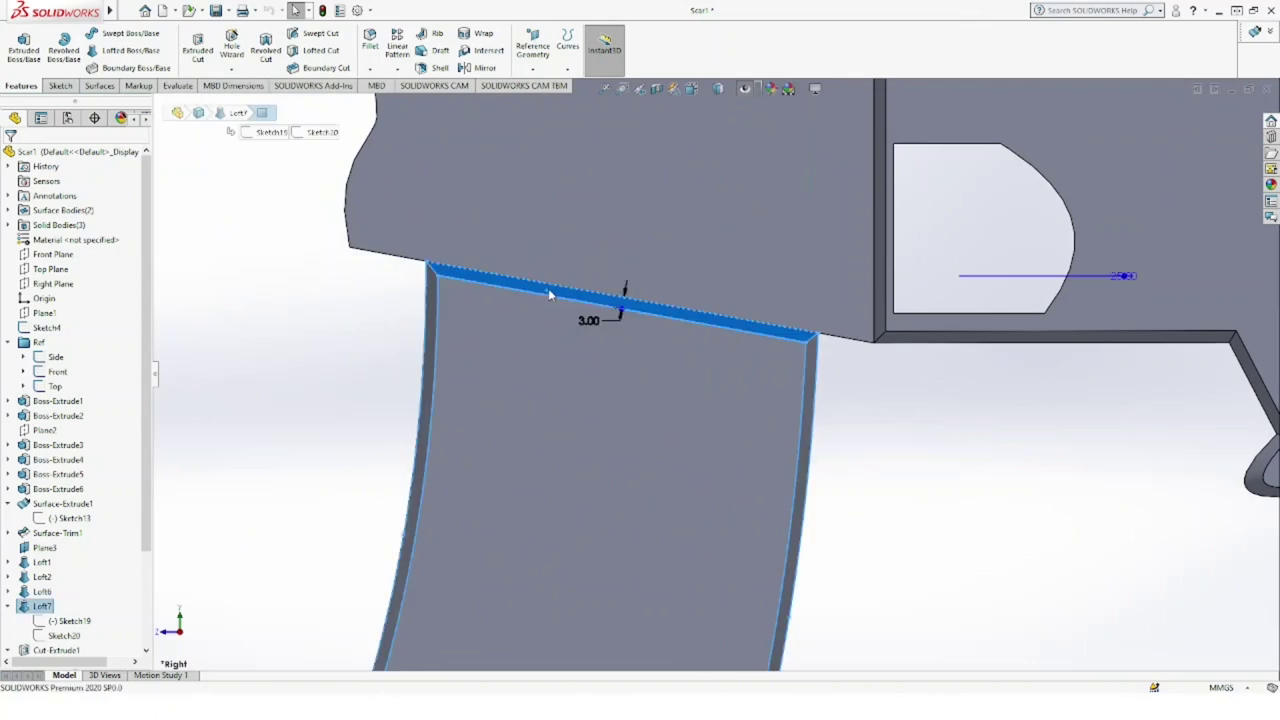
left_click(603, 263)
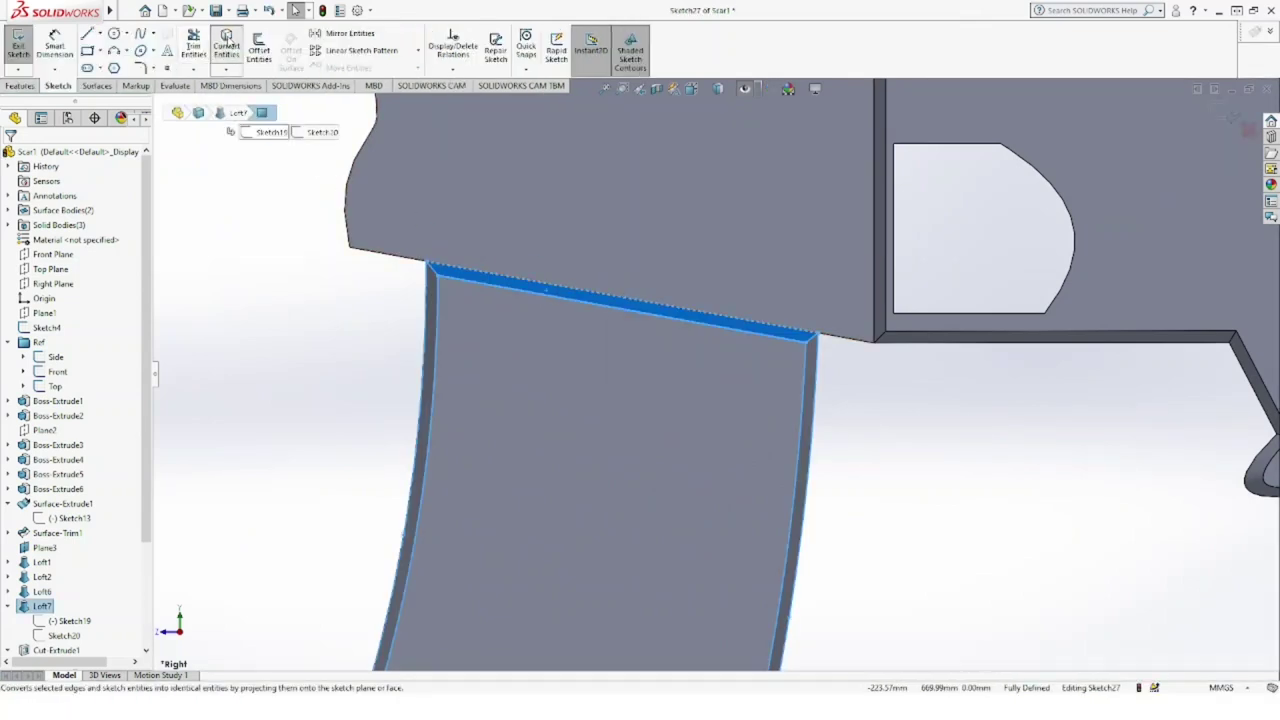
left_click(226, 46)
Step: Extrude the converted edge sketch 4 mm up into the receiver
left_click(18, 45)
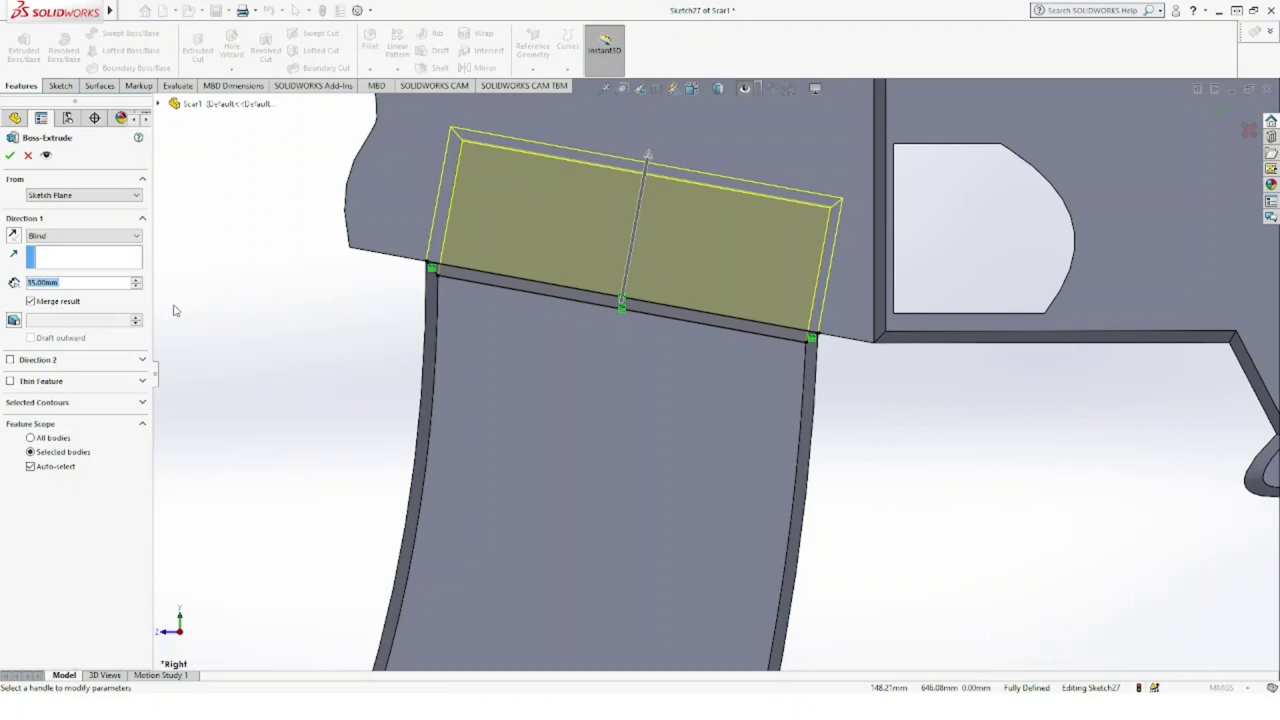
type("4")
key("Return")
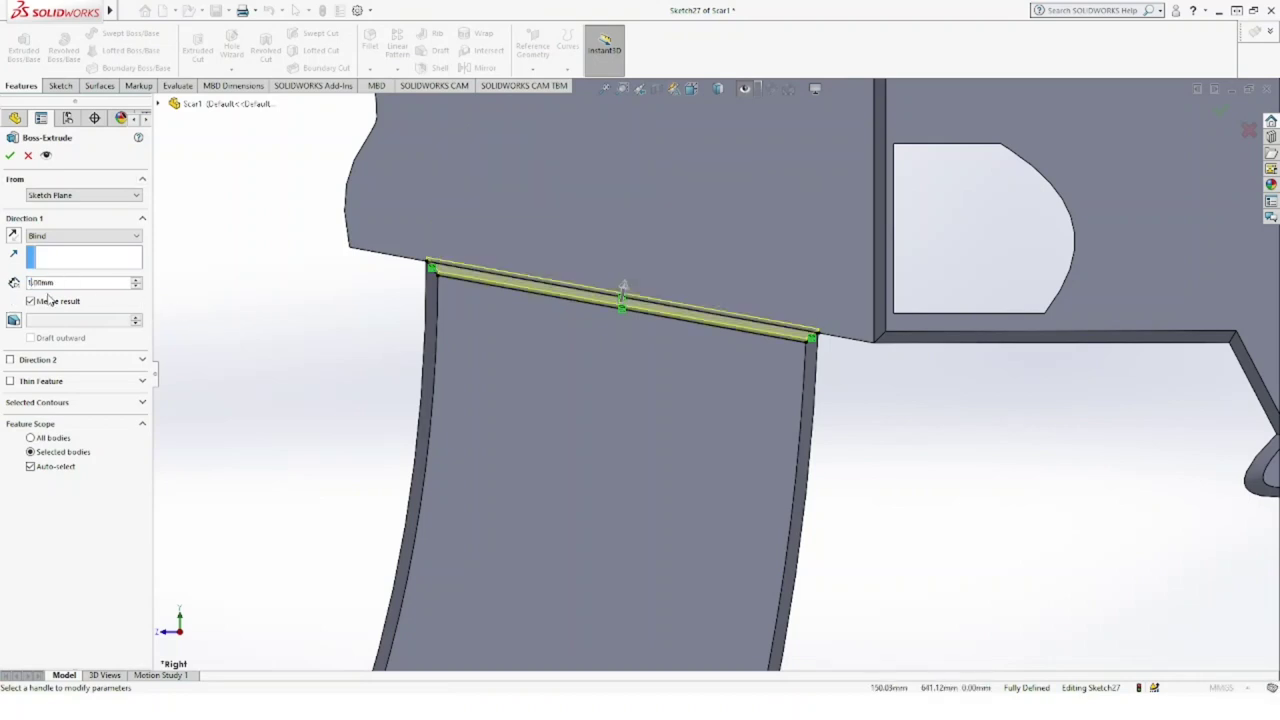
key("Return")
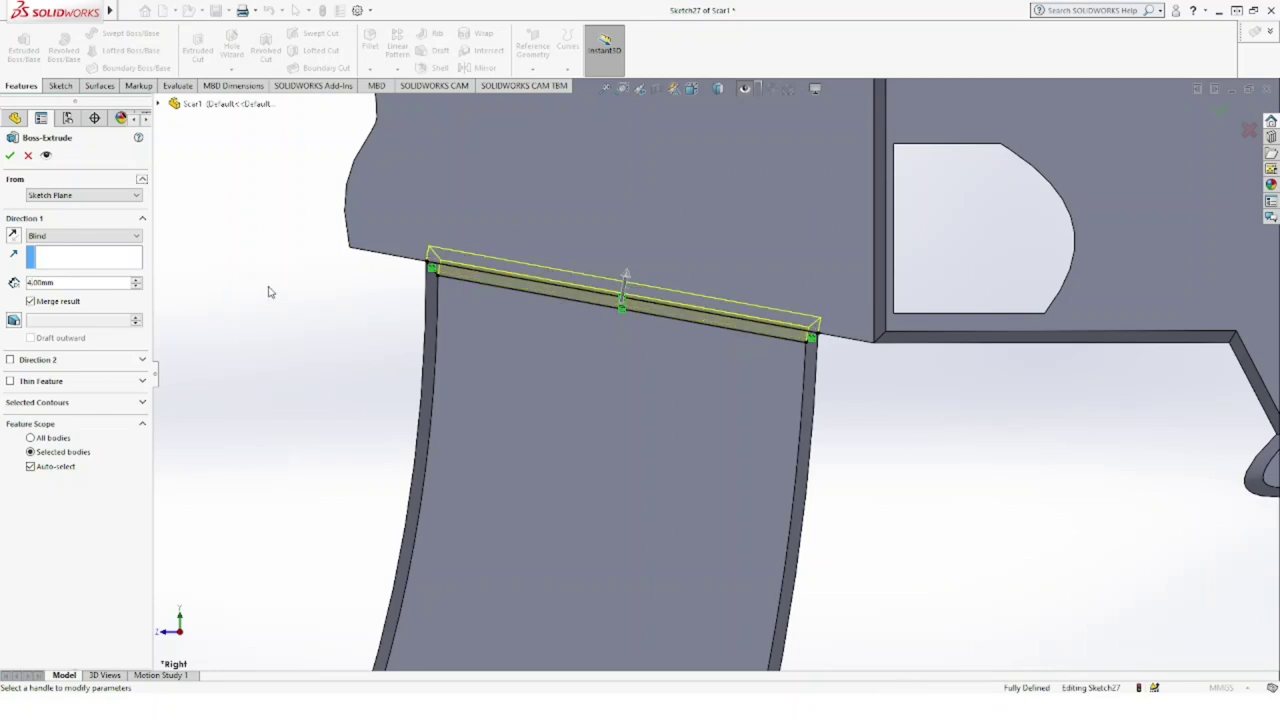
key("Return")
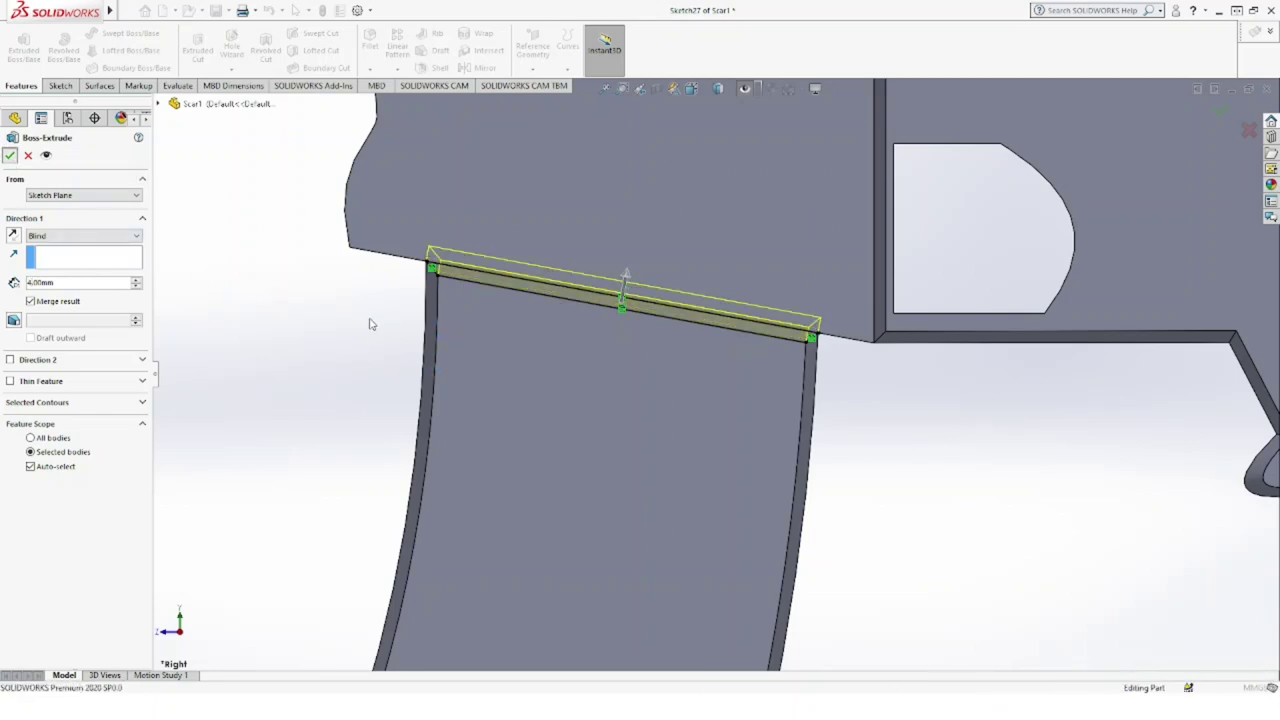
key("f")
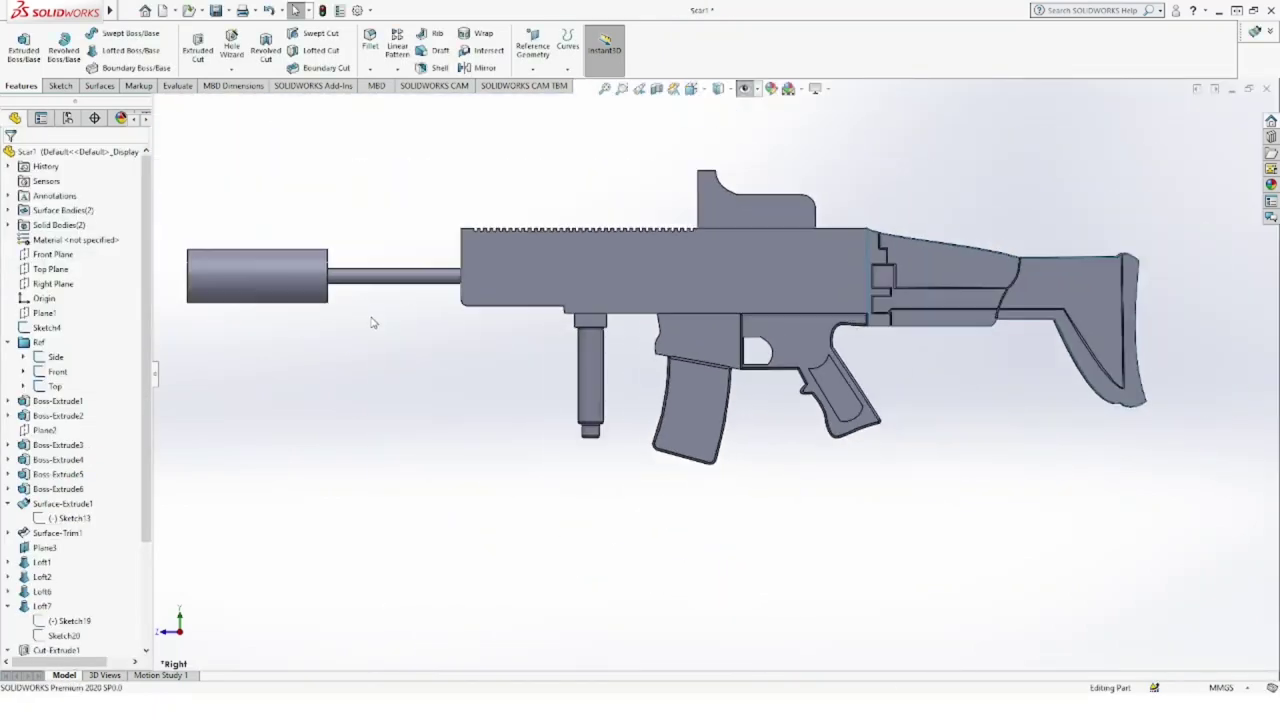
Step: Snap to the side view and start a new sketch on the Right Plane
mouse_move(740, 380)
middle_mouse_down()
mouse_move(790, 380)
mouse_move(757, 348)
middle_mouse_up()
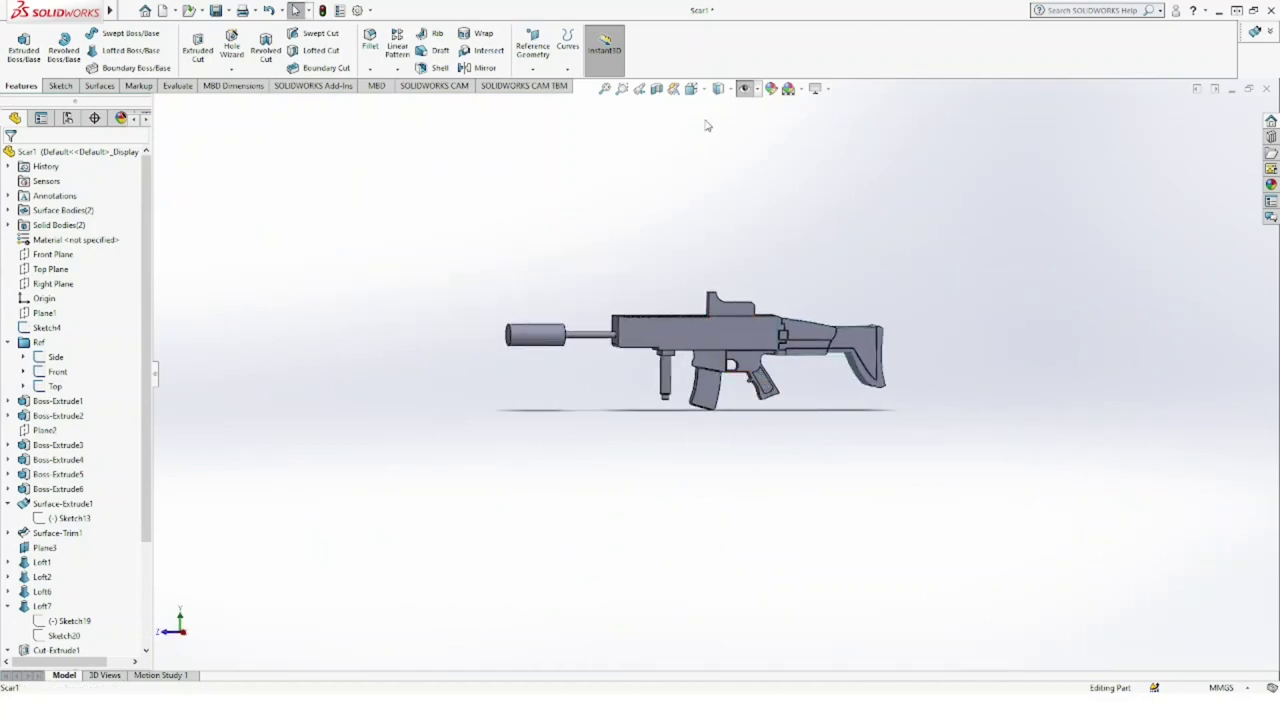
key("space")
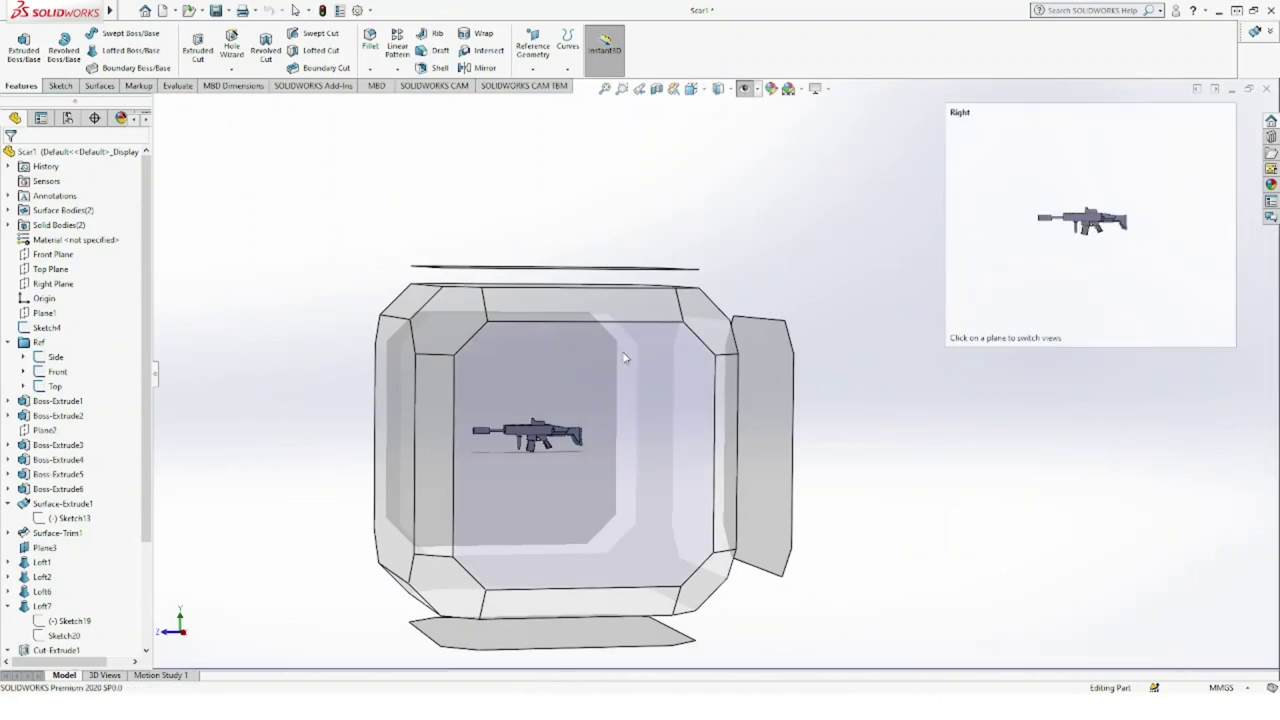
left_click(624, 357)
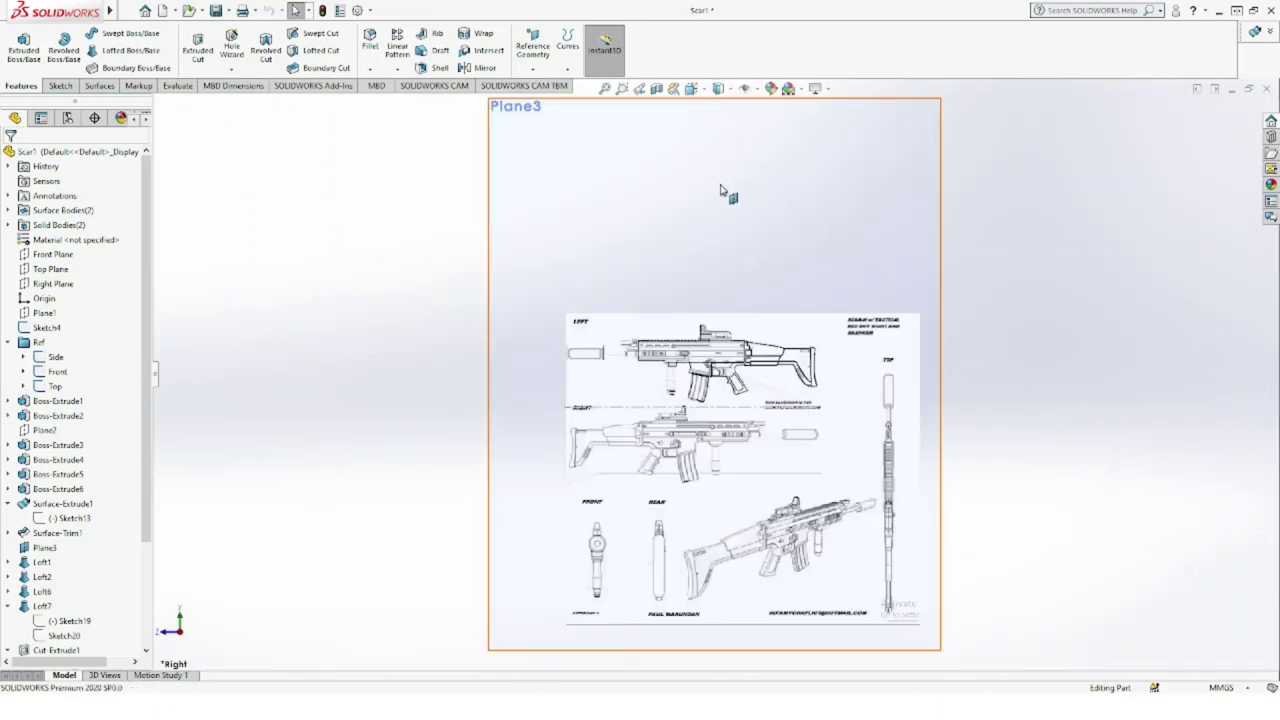
scroll(770, 328, "up", 3)
scroll(734, 414, "up", 2)
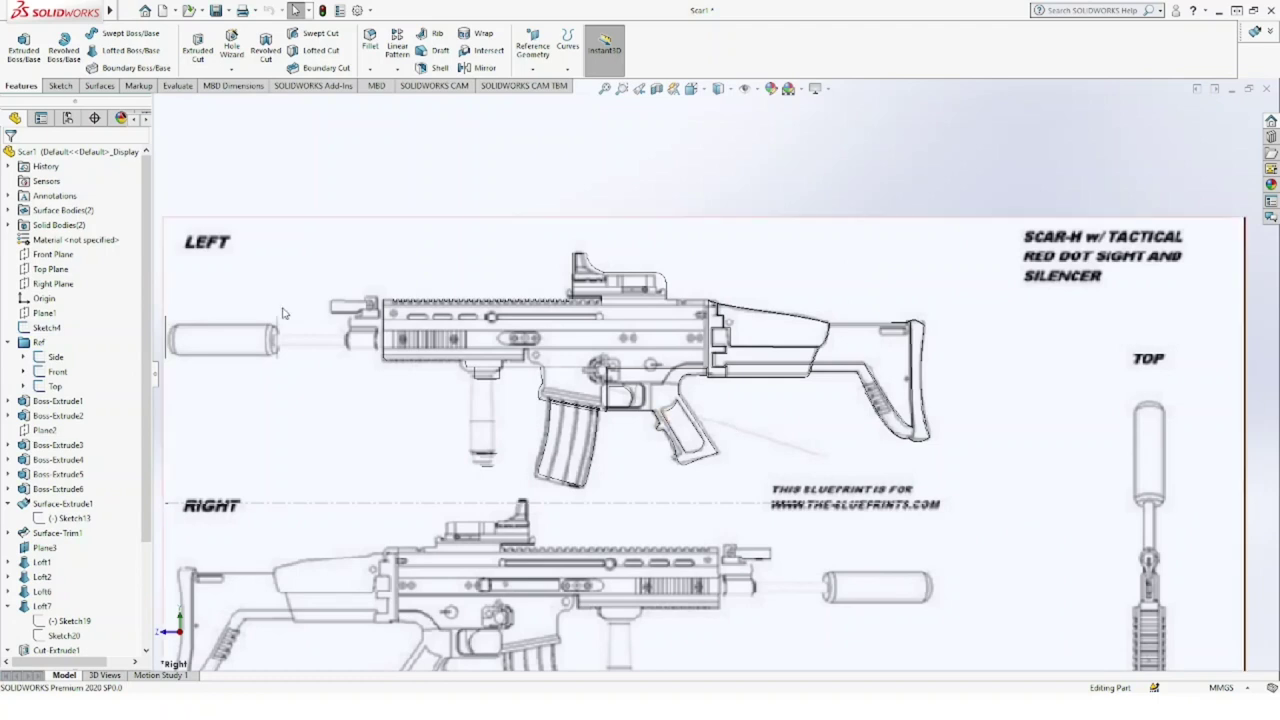
left_click(52, 284)
left_click(60, 270)
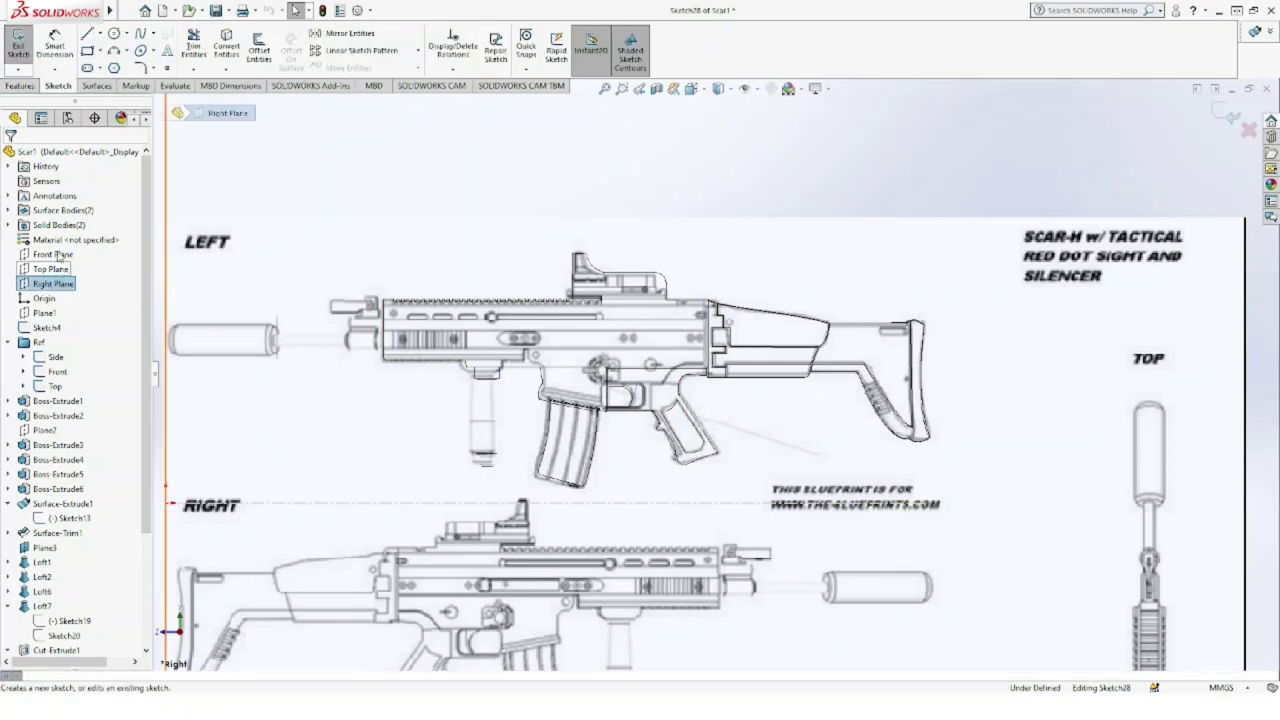
Step: Draw a narrow corner rectangle over the first handguard groove
left_click(88, 52)
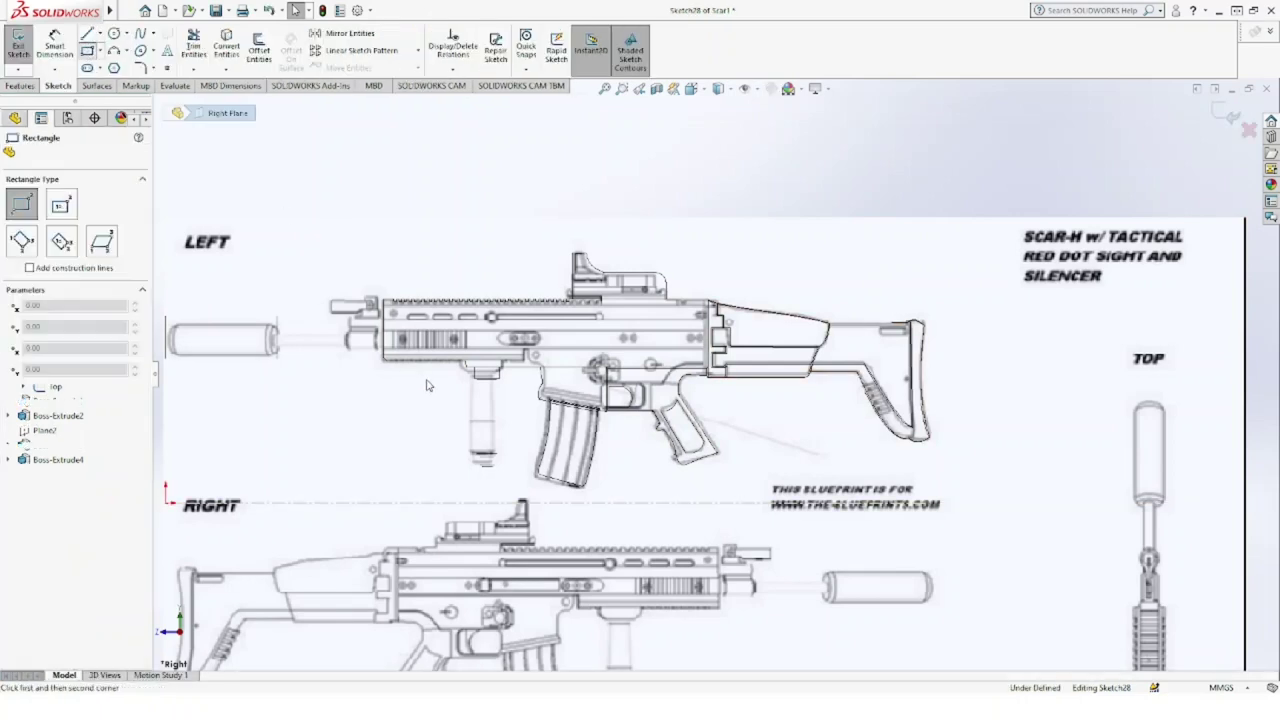
scroll(455, 345, "down", 8)
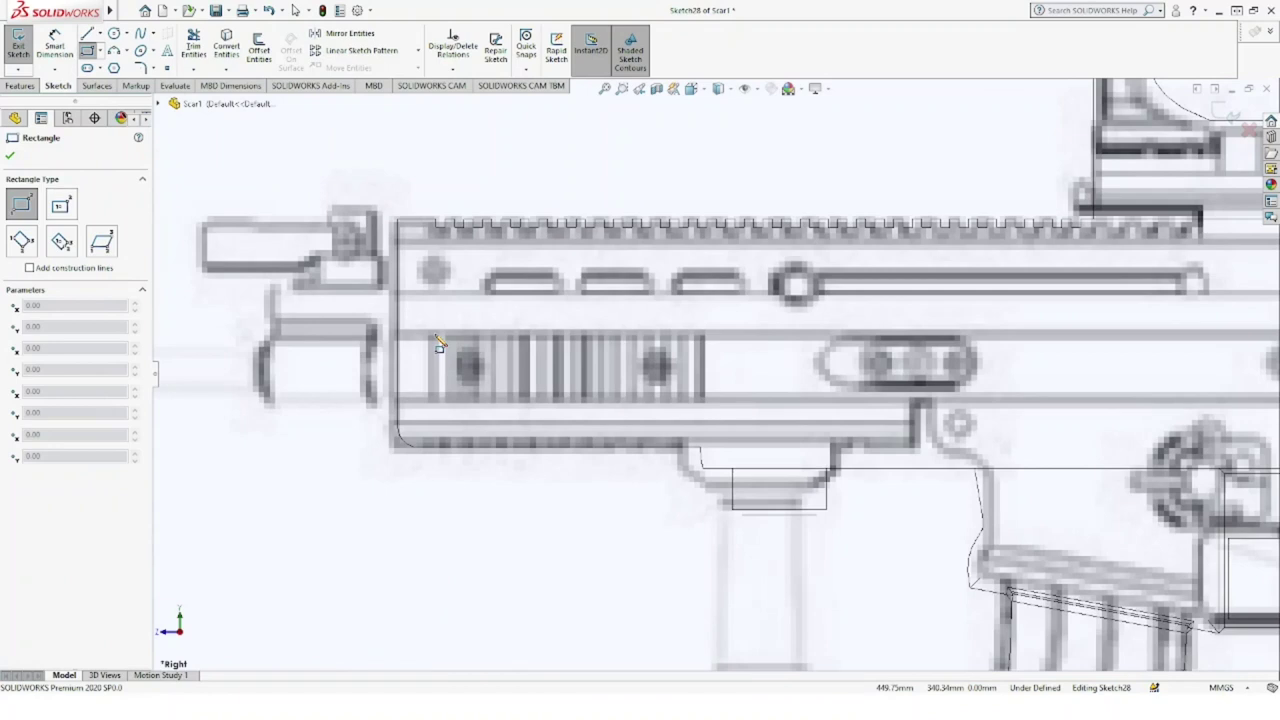
left_click(433, 335)
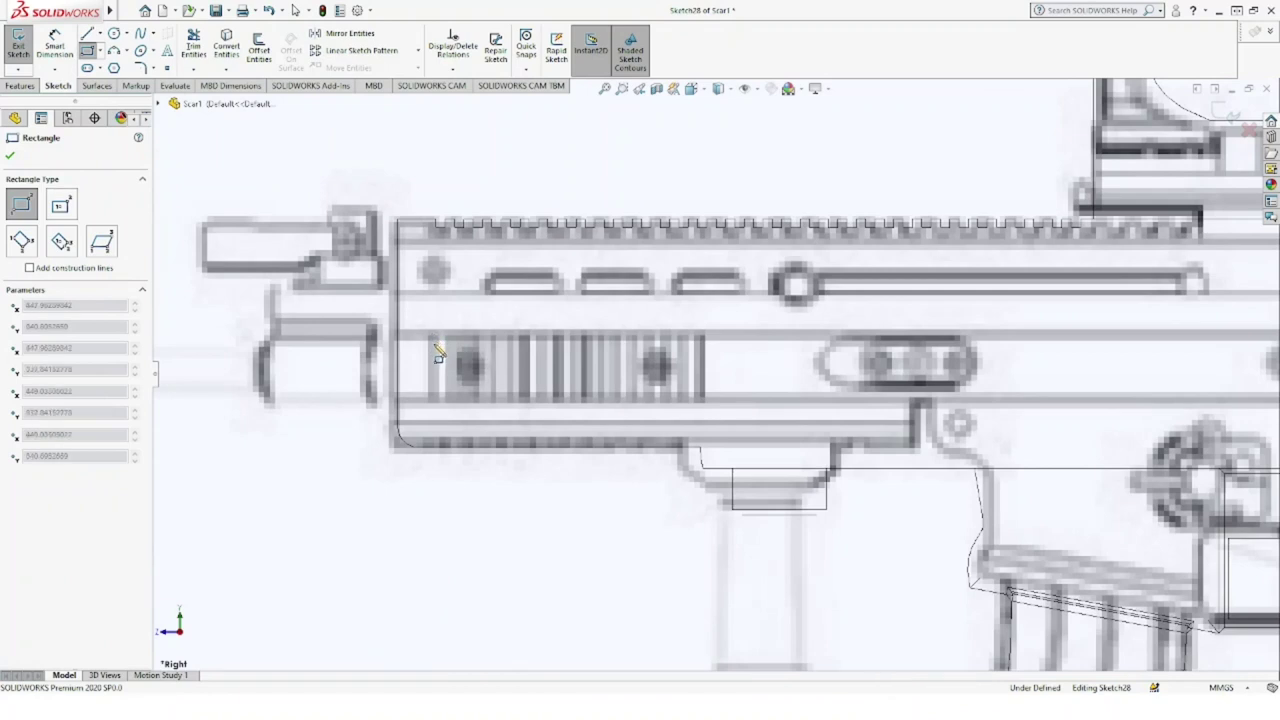
left_click(440, 404)
key("Escape")
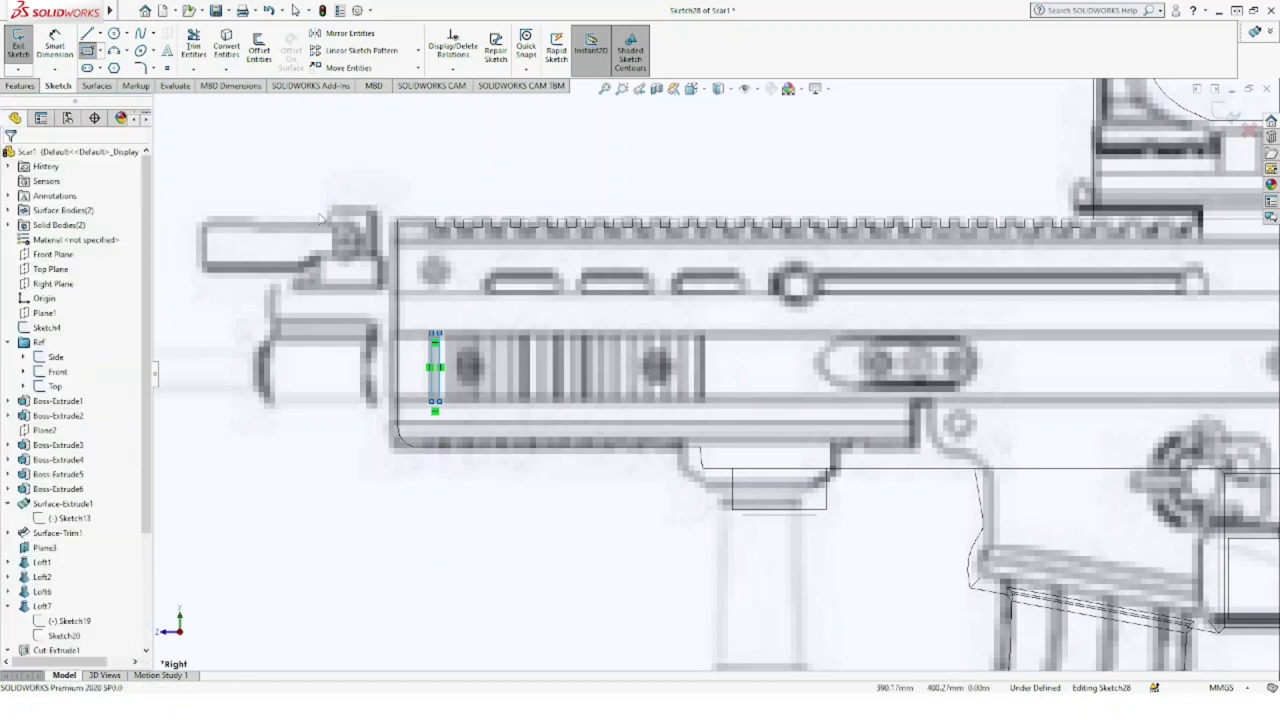
Step: Pattern the rectangle along the X-axis into 15 copies at 10 mm spacing
left_click(356, 51)
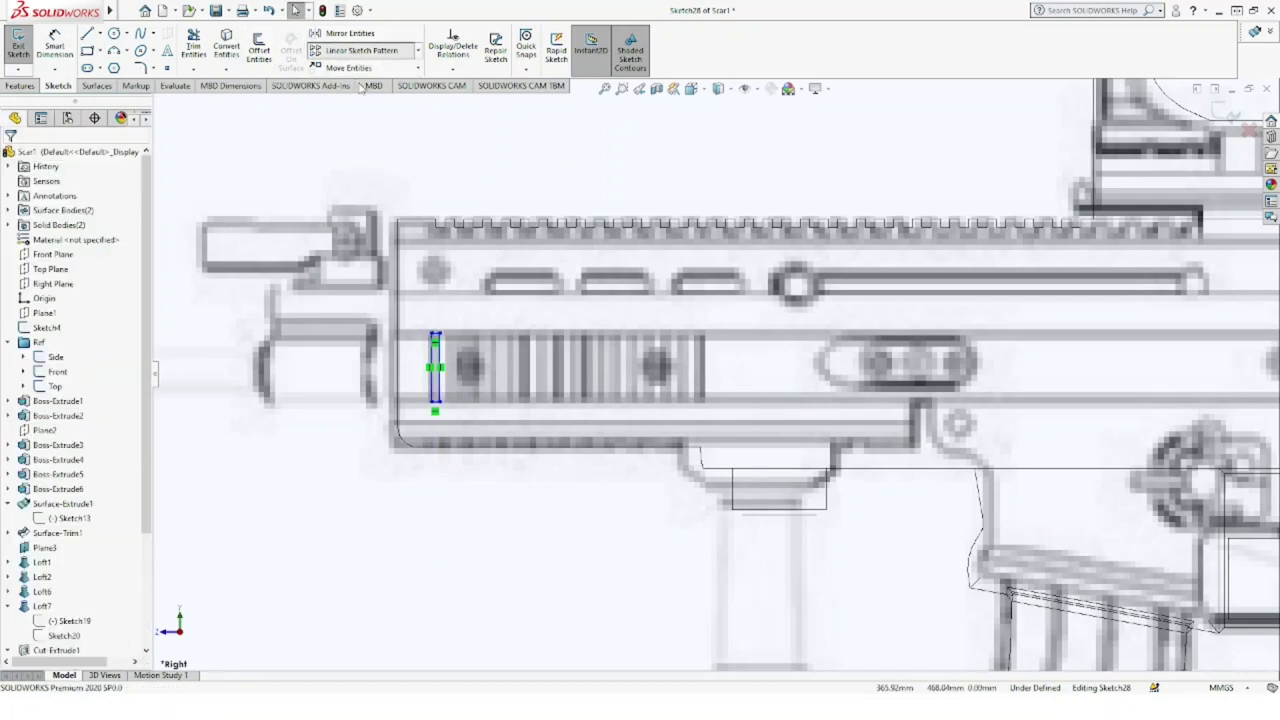
left_click(99, 513)
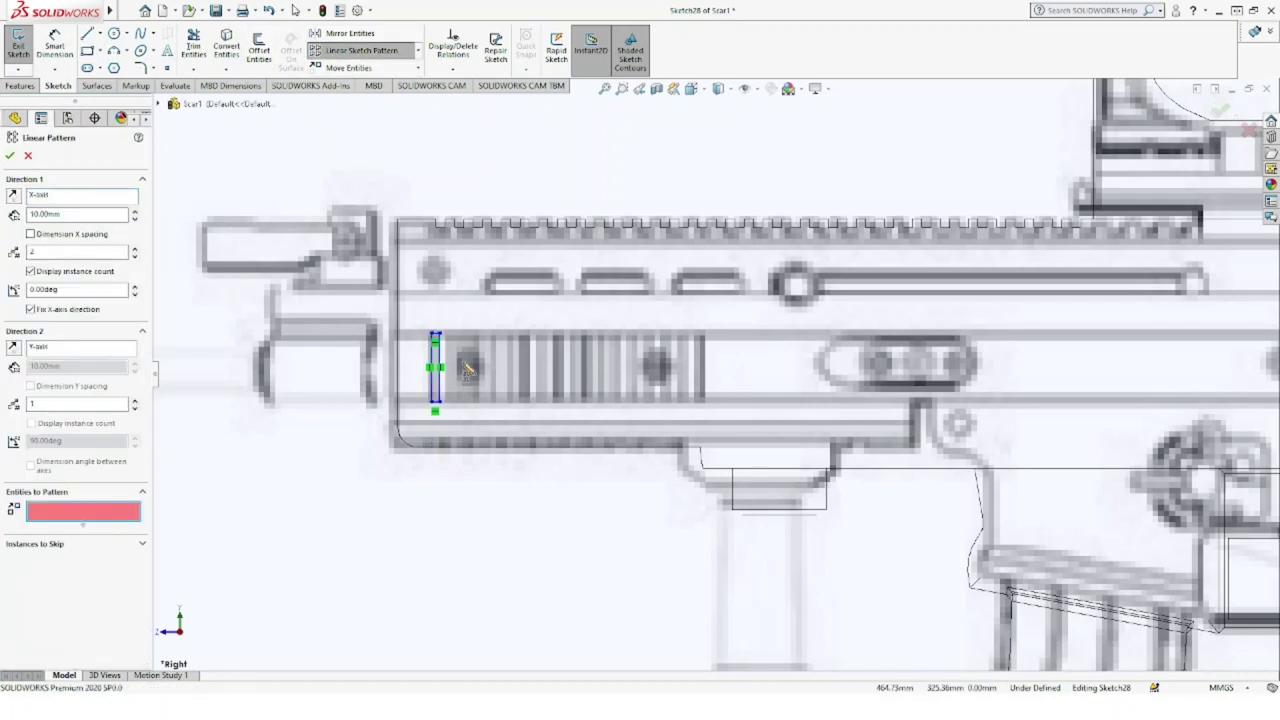
scroll(467, 370, "down", 3)
left_click(473, 410)
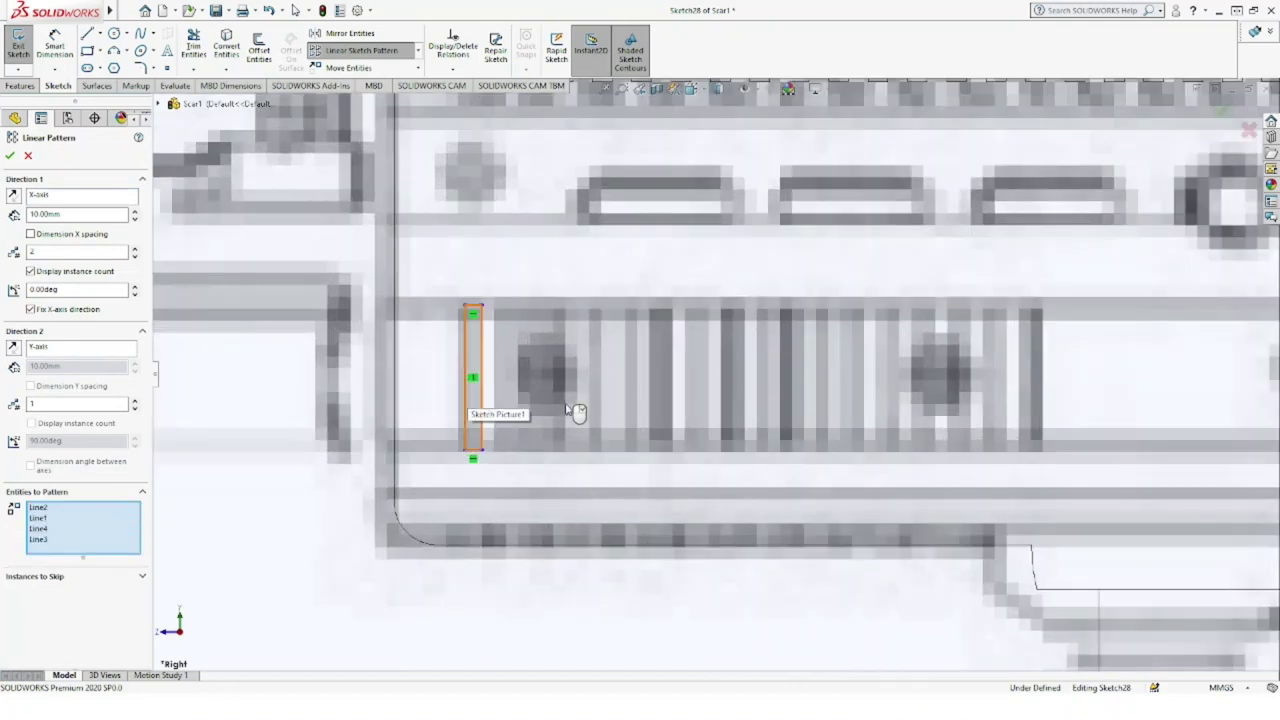
scroll(567, 410, "up", 3)
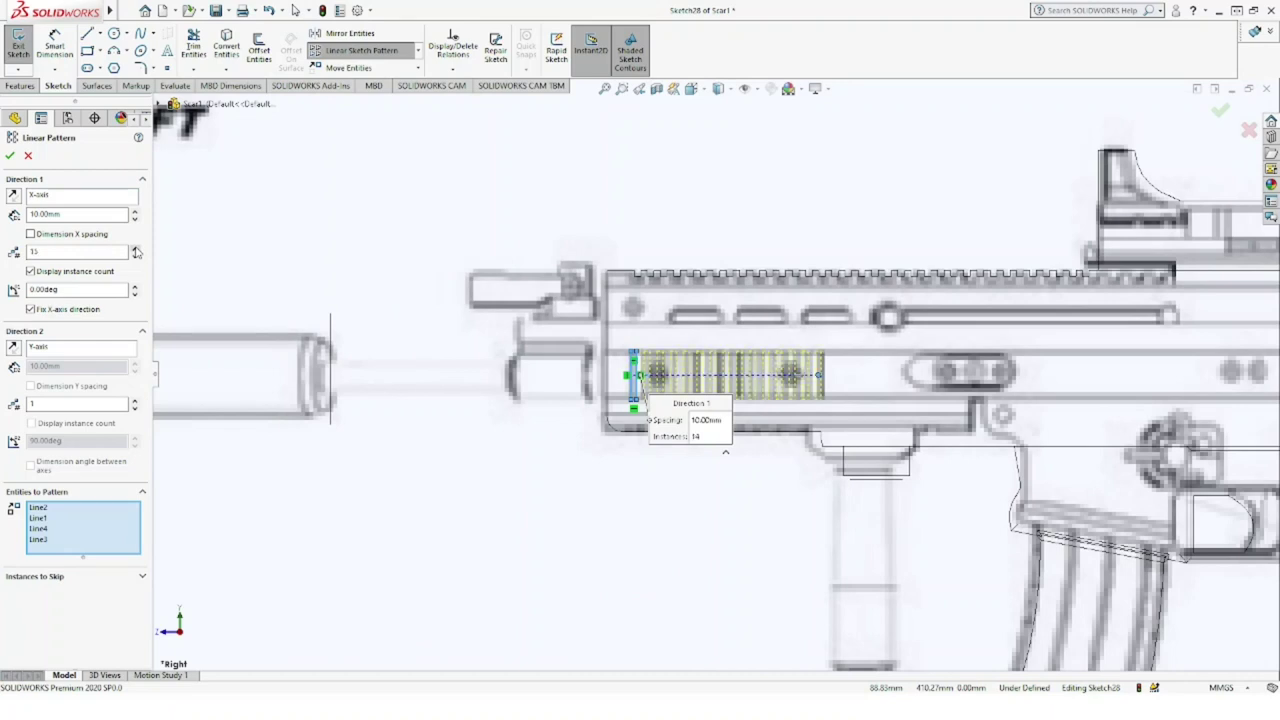
left_click(10, 156)
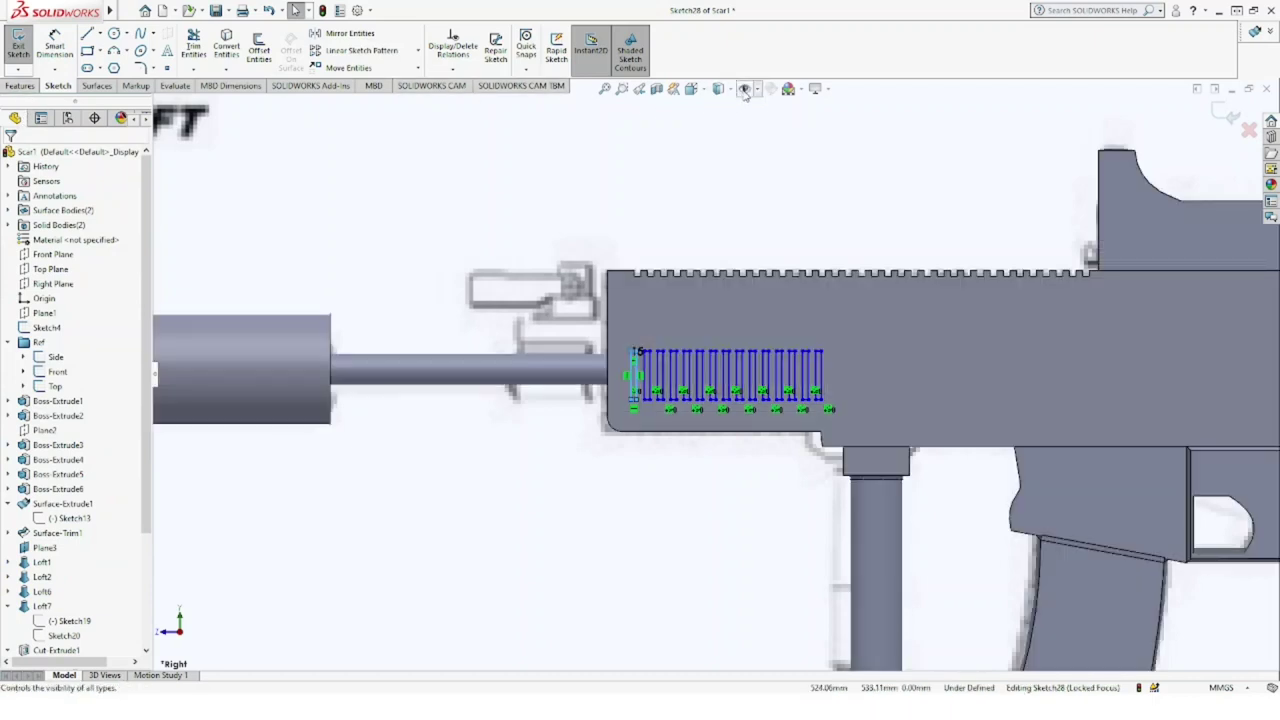
key("ctrl+7")
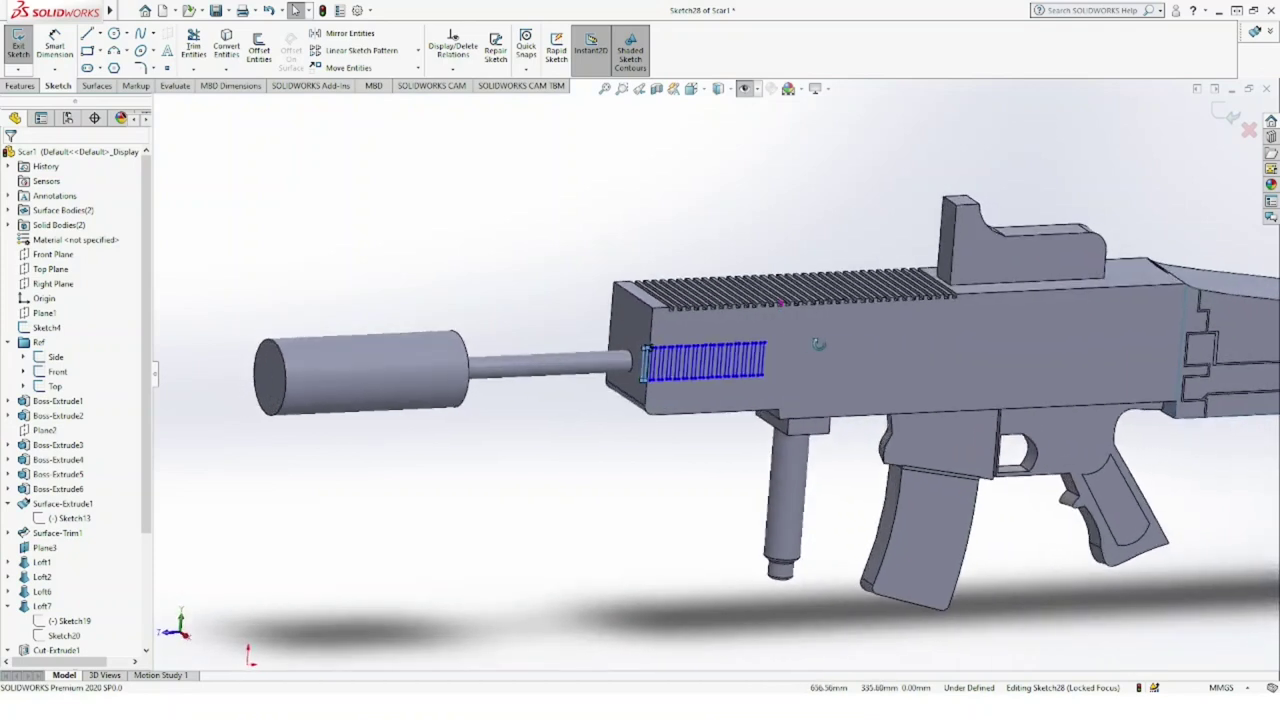
Step: Project the groove sketch as a split line onto both receiver side faces
left_click(38, 87)
left_click(566, 72)
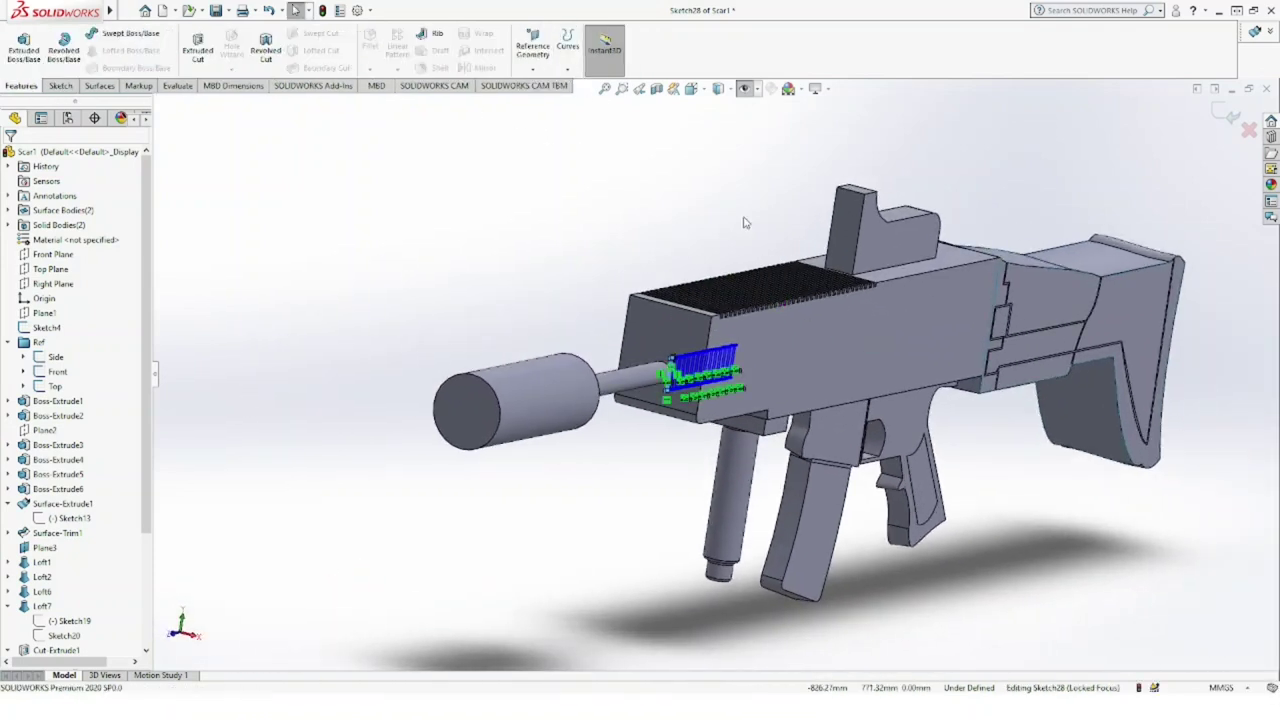
mouse_move(797, 337)
middle_mouse_down()
mouse_move(609, 317)
mouse_move(614, 271)
middle_mouse_up()
left_click(609, 317)
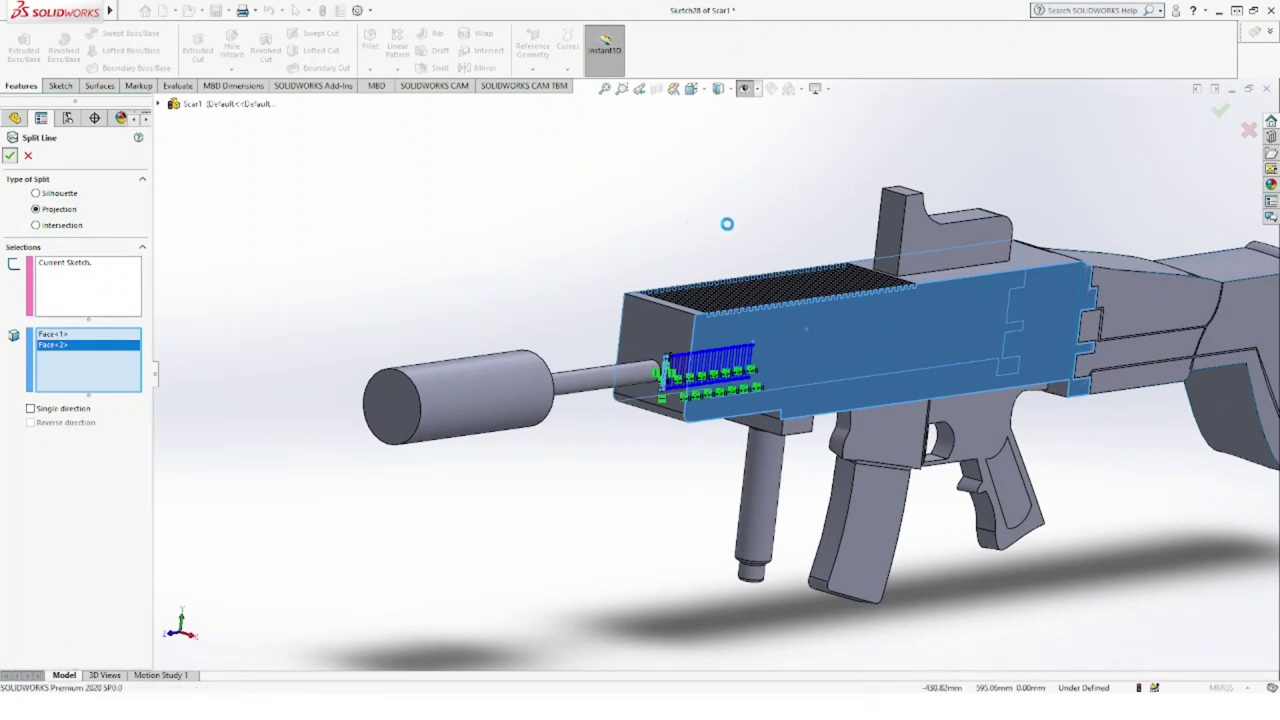
scroll(728, 230, "up", 5)
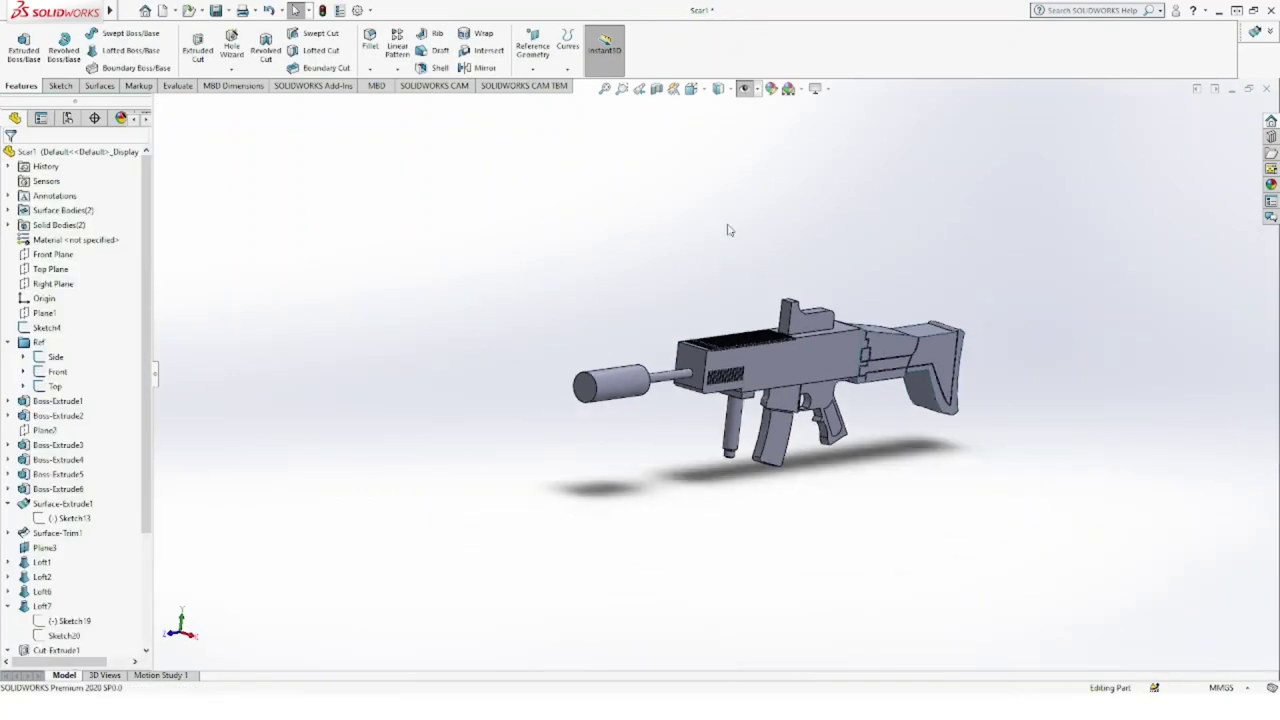
scroll(728, 230, "up", 3)
mouse_move(728, 230)
middle_mouse_down()
mouse_move(652, 273)
mouse_move(629, 240)
mouse_move(666, 283)
mouse_move(629, 247)
middle_mouse_up()
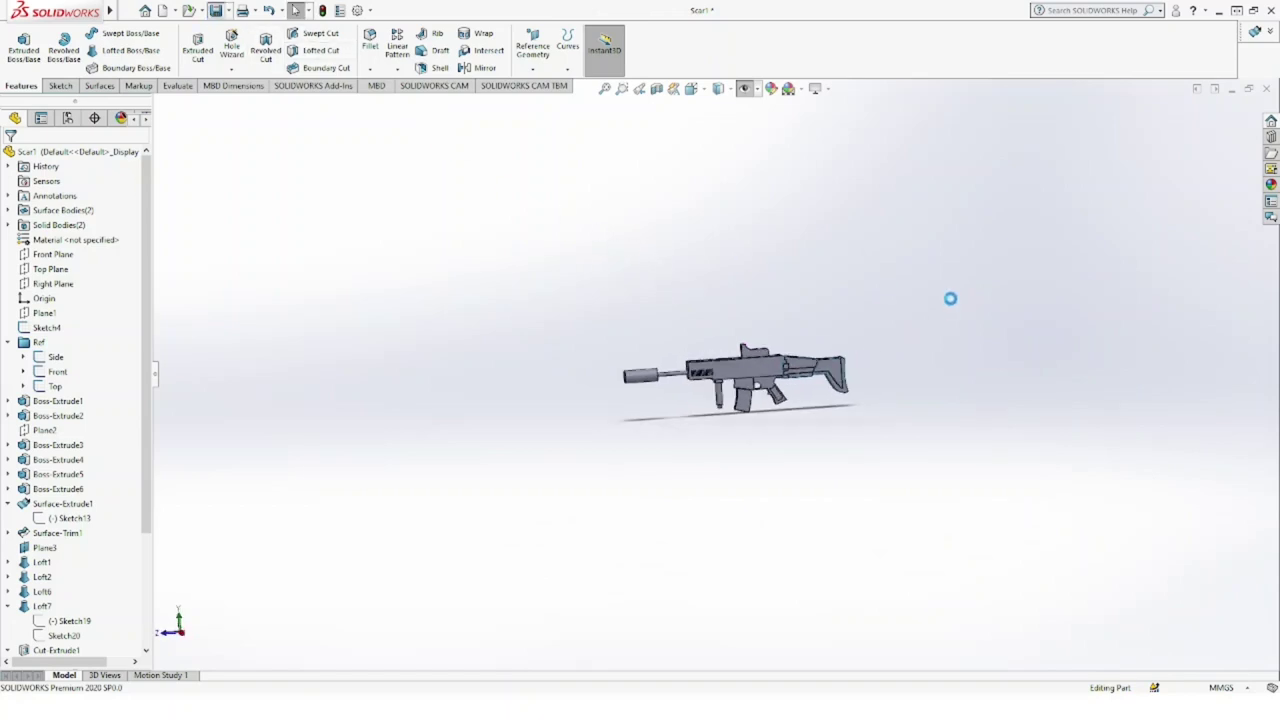
Step: Snap the view to the Right side with the blueprints showing
left_click(690, 89)
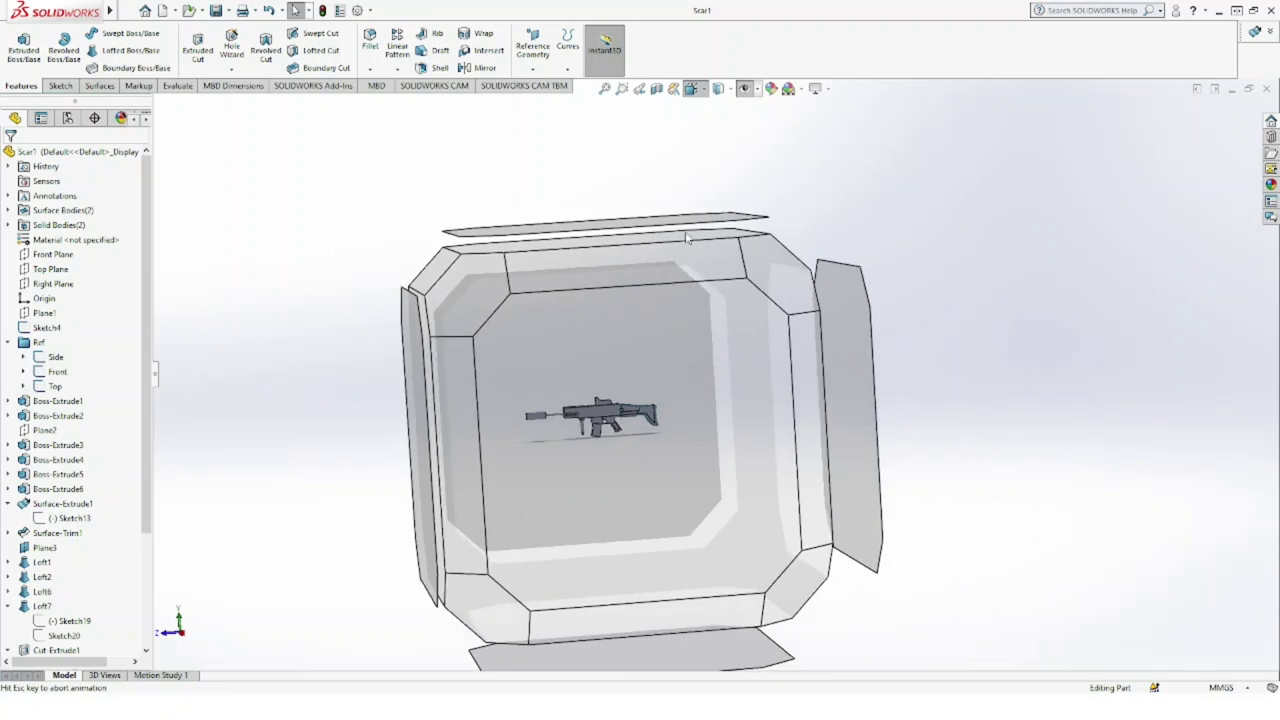
left_click(628, 393)
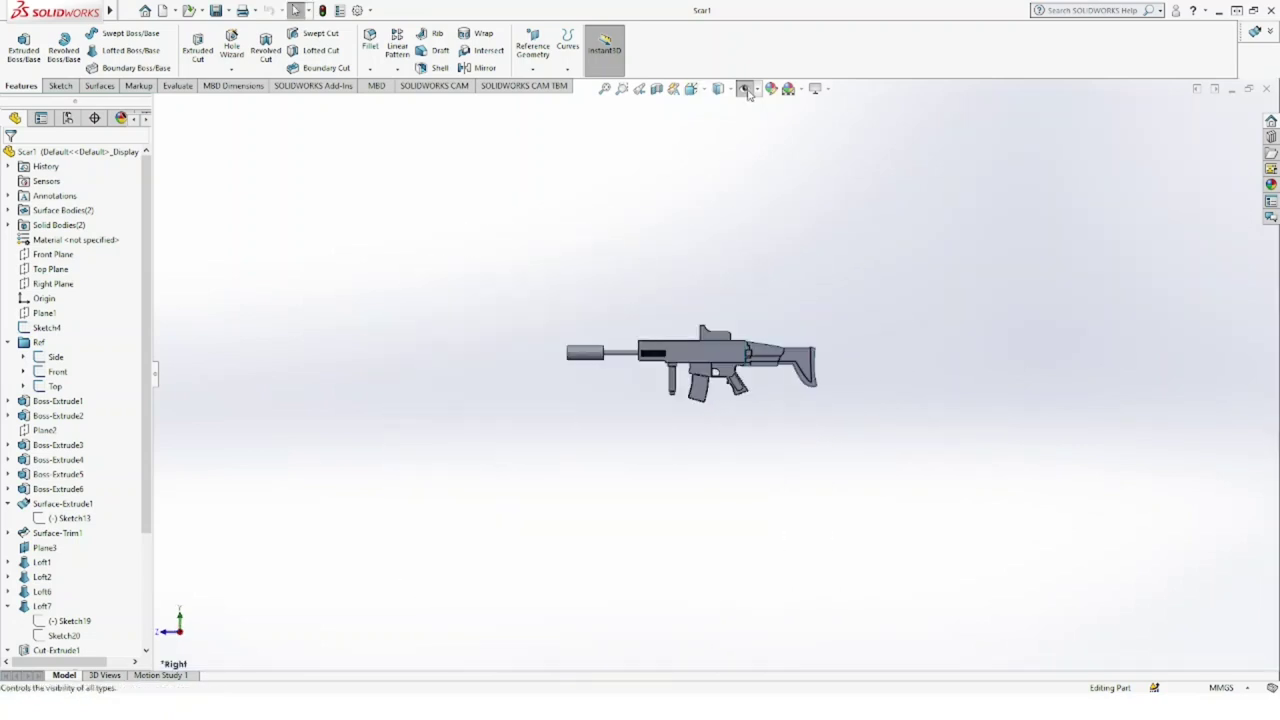
scroll(795, 390, "down", 3)
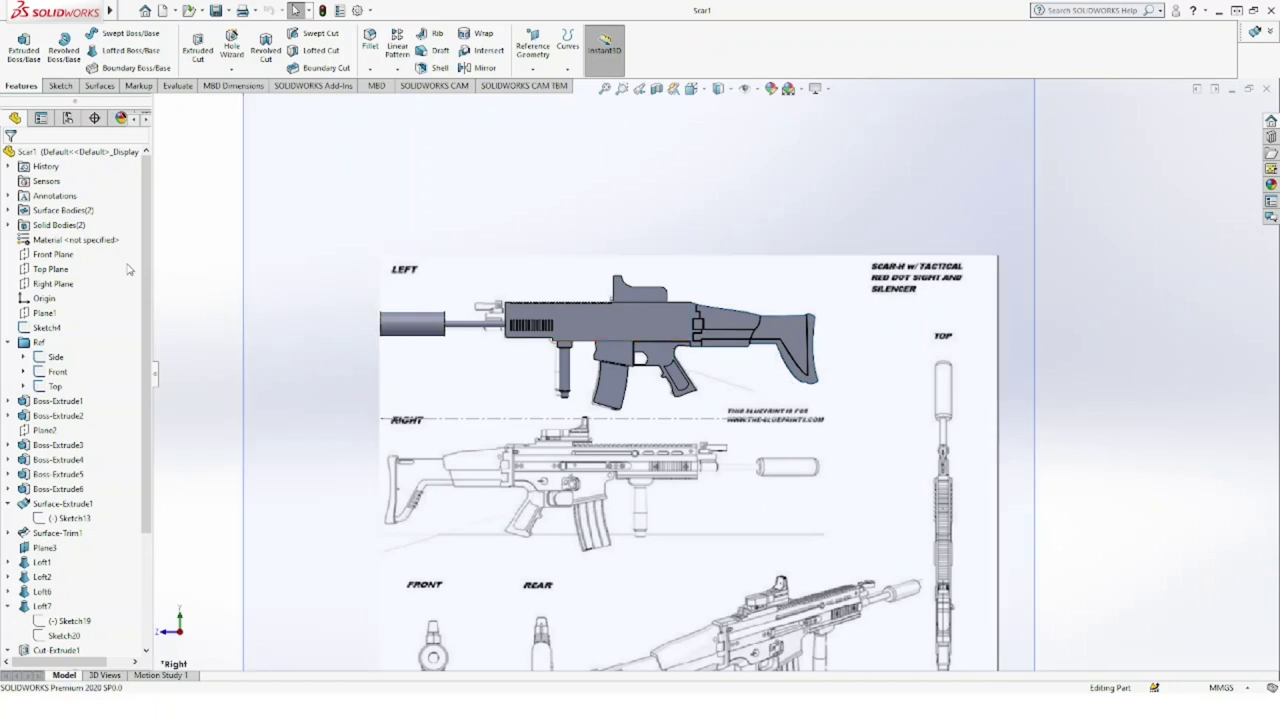
Step: Start a sketch on the Right Plane and draw a corner rectangle around the first upper slot
left_click(52, 284)
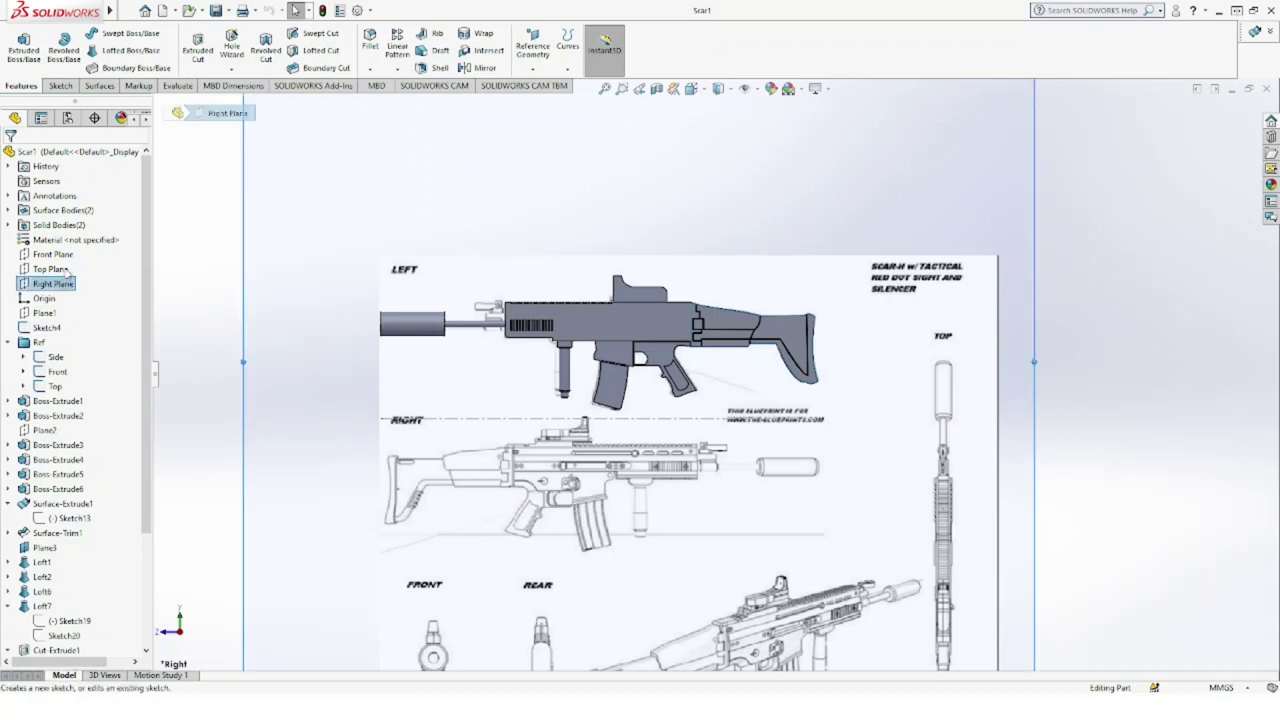
left_click(69, 272)
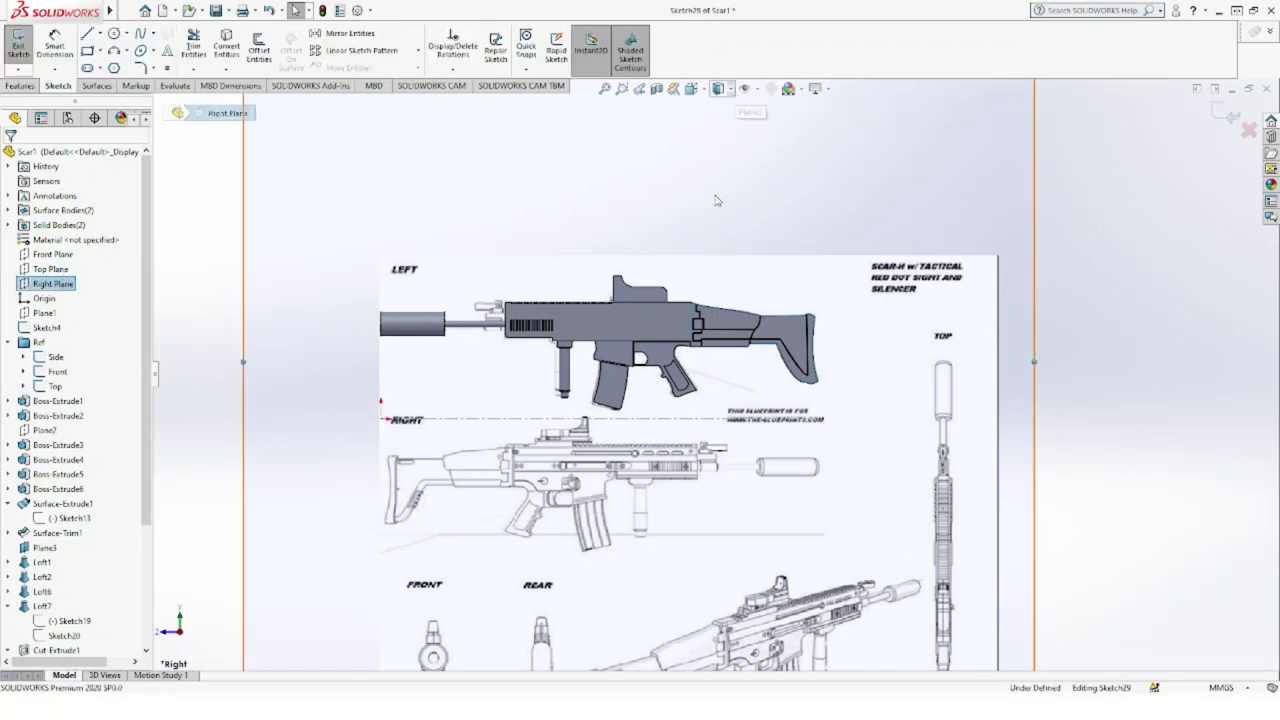
scroll(588, 289, "down", 3)
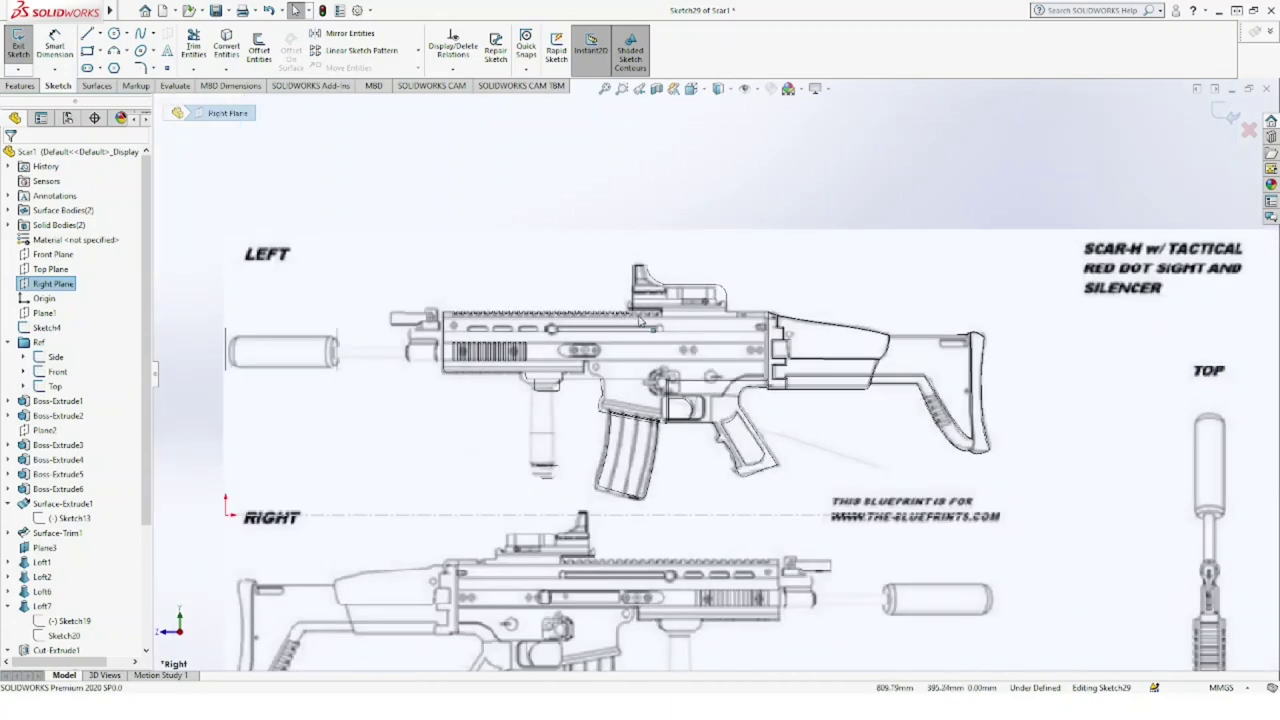
left_click(88, 50)
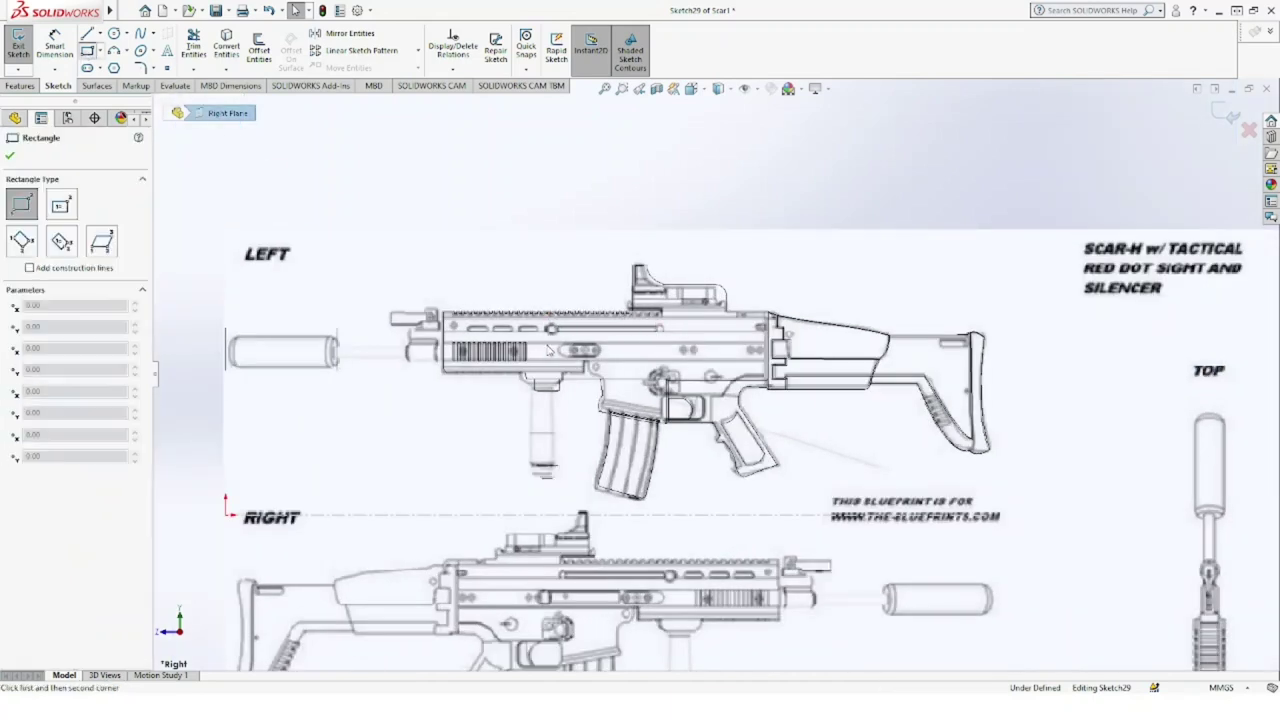
scroll(495, 335, "down", 1)
scroll(495, 335, "down", 3)
scroll(470, 330, "down", 3)
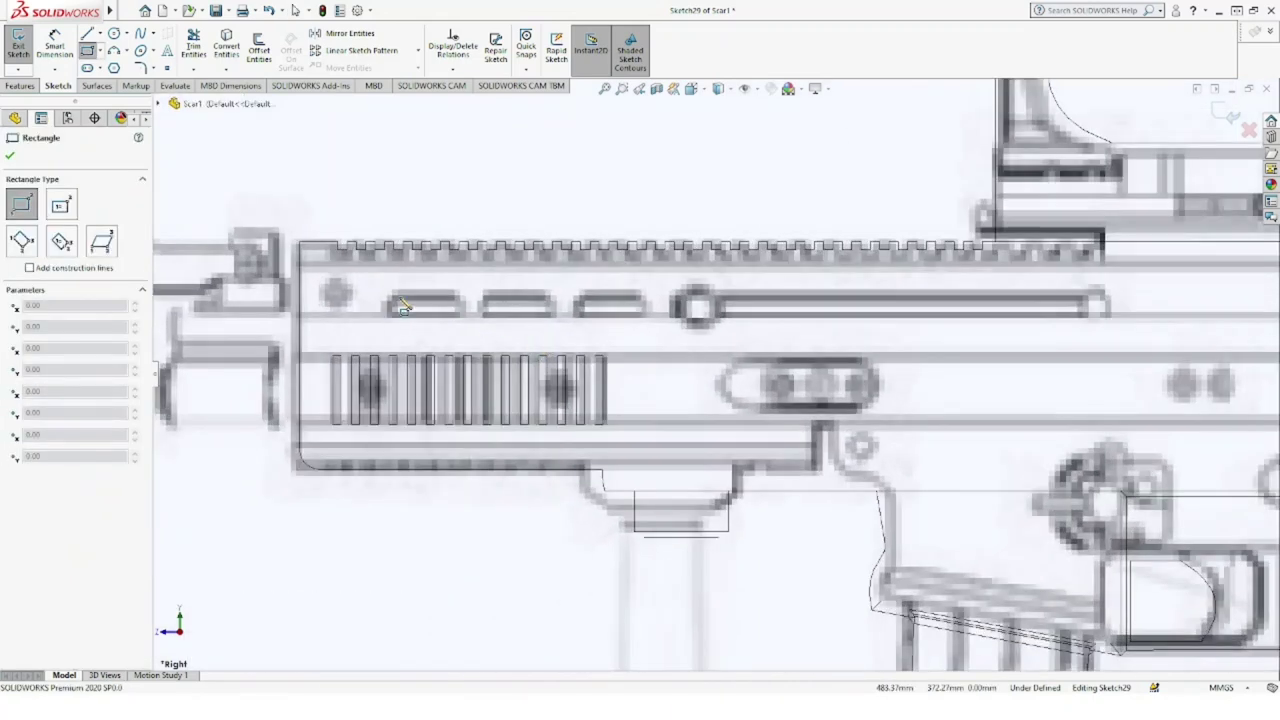
left_click(387, 294)
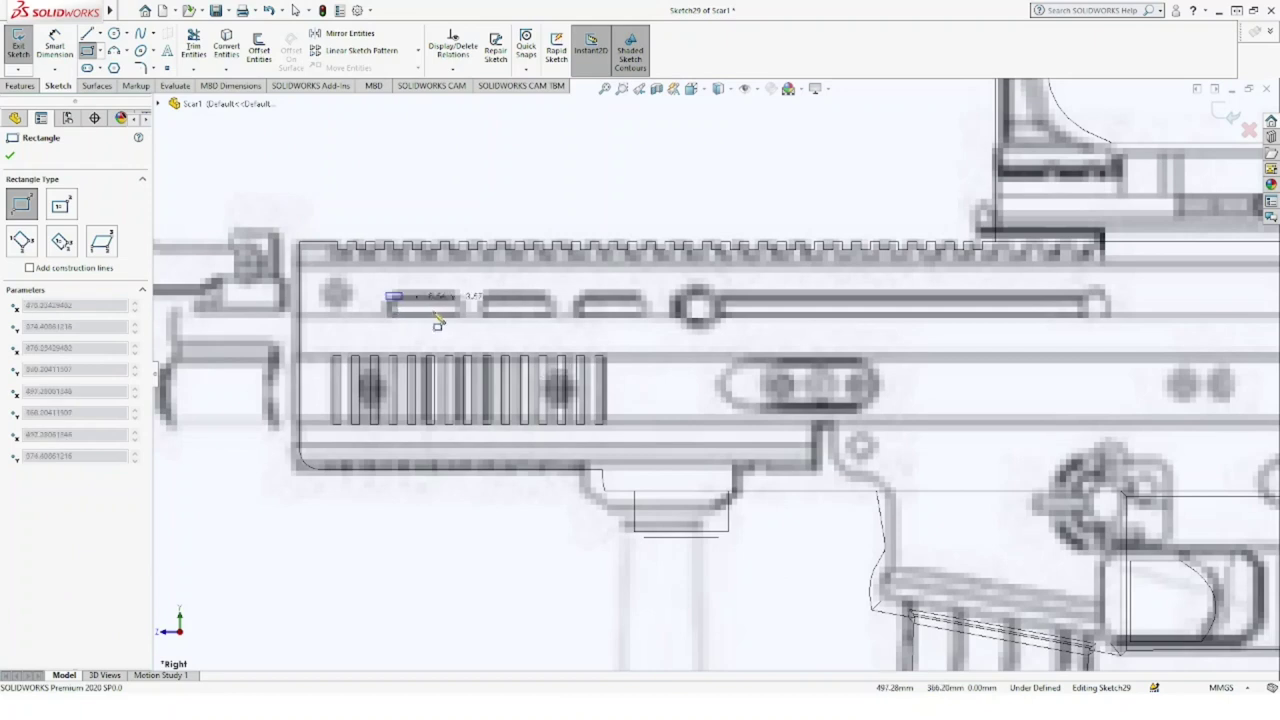
left_click(464, 318)
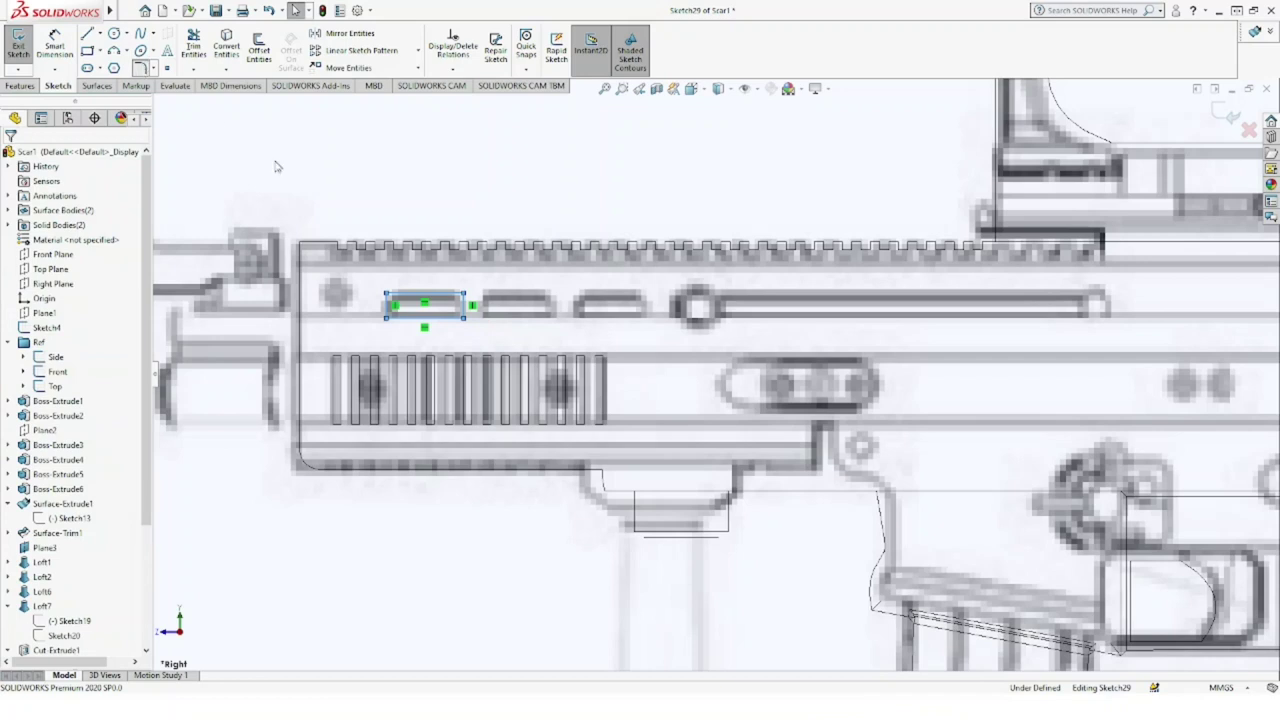
Step: Round all four rectangle corners with 4 mm sketch fillets
left_click(387, 296)
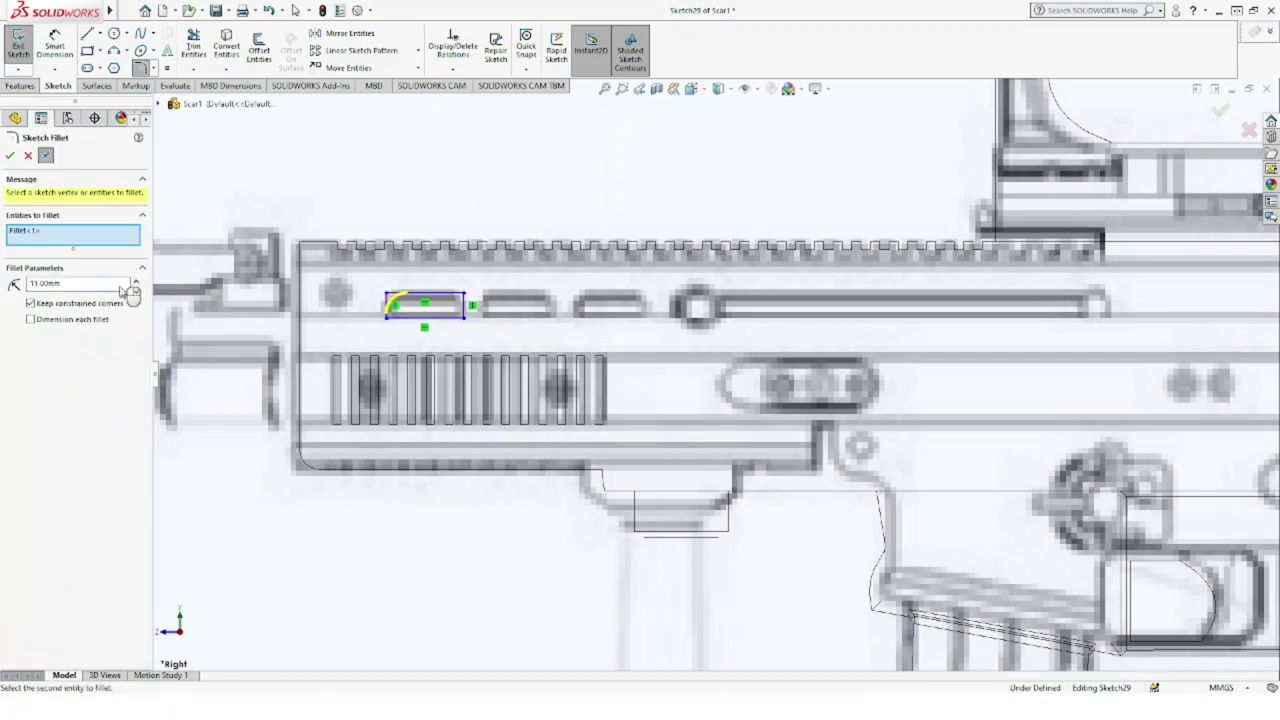
type("2")
key("Return")
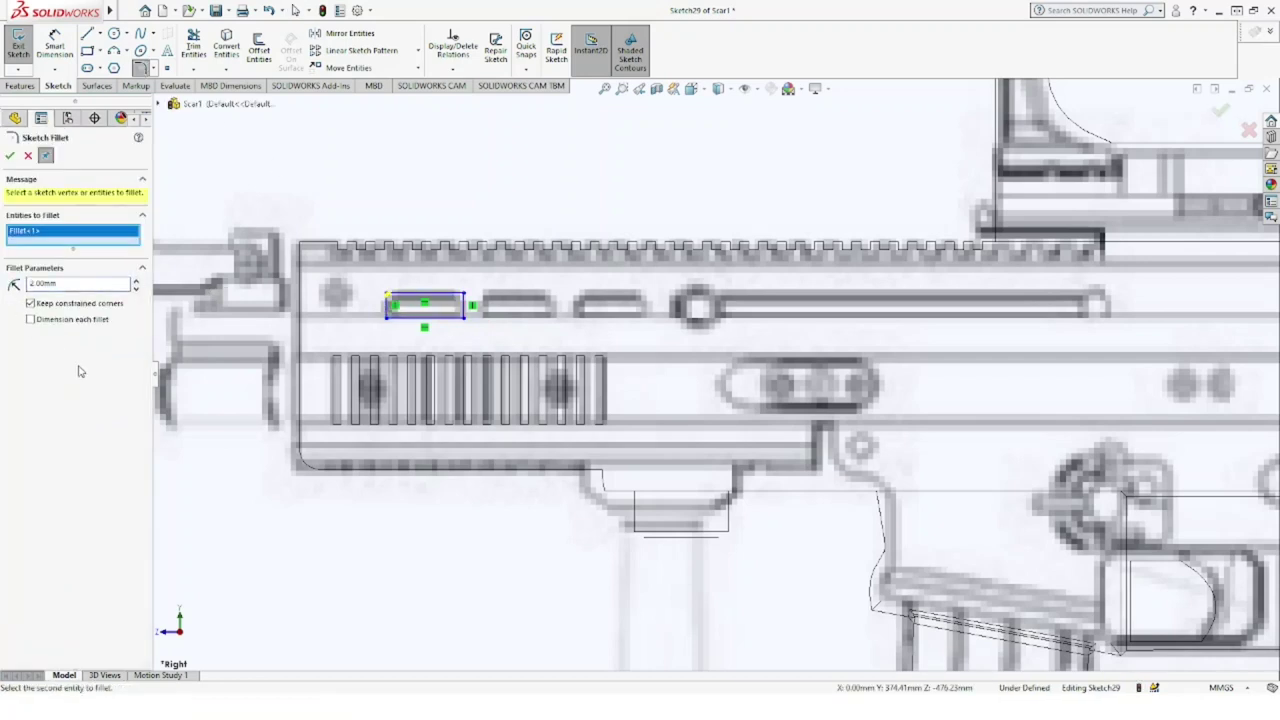
left_click(387, 318)
left_click(463, 318)
left_click(463, 296)
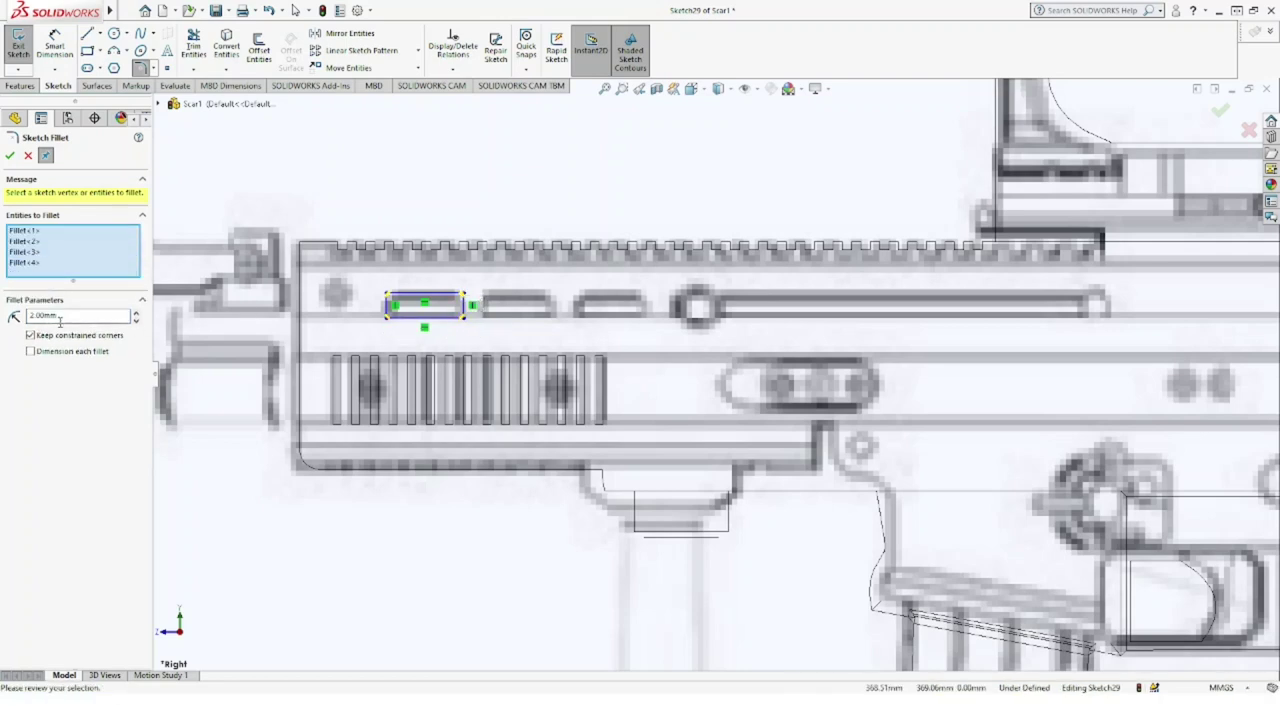
type("4")
left_click(10, 156)
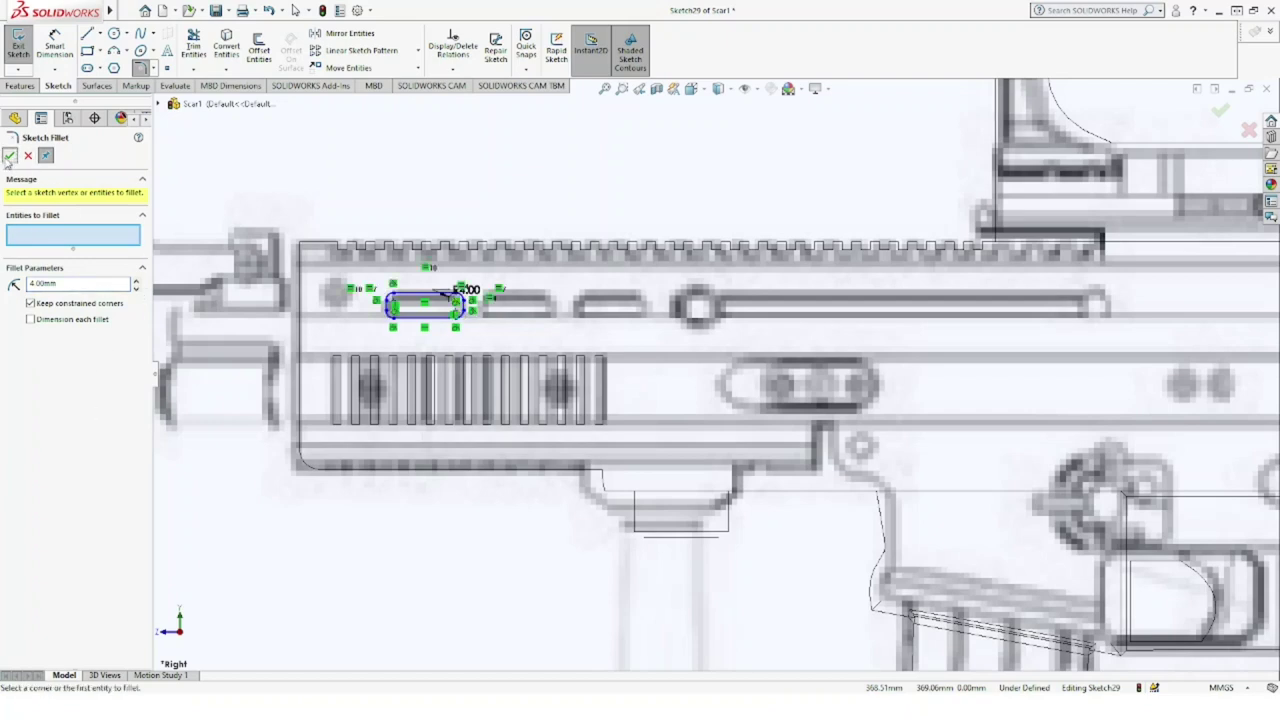
left_click(10, 156)
Step: Linear-pattern the rounded slot into three instances spaced 50 mm apart
left_click(358, 50)
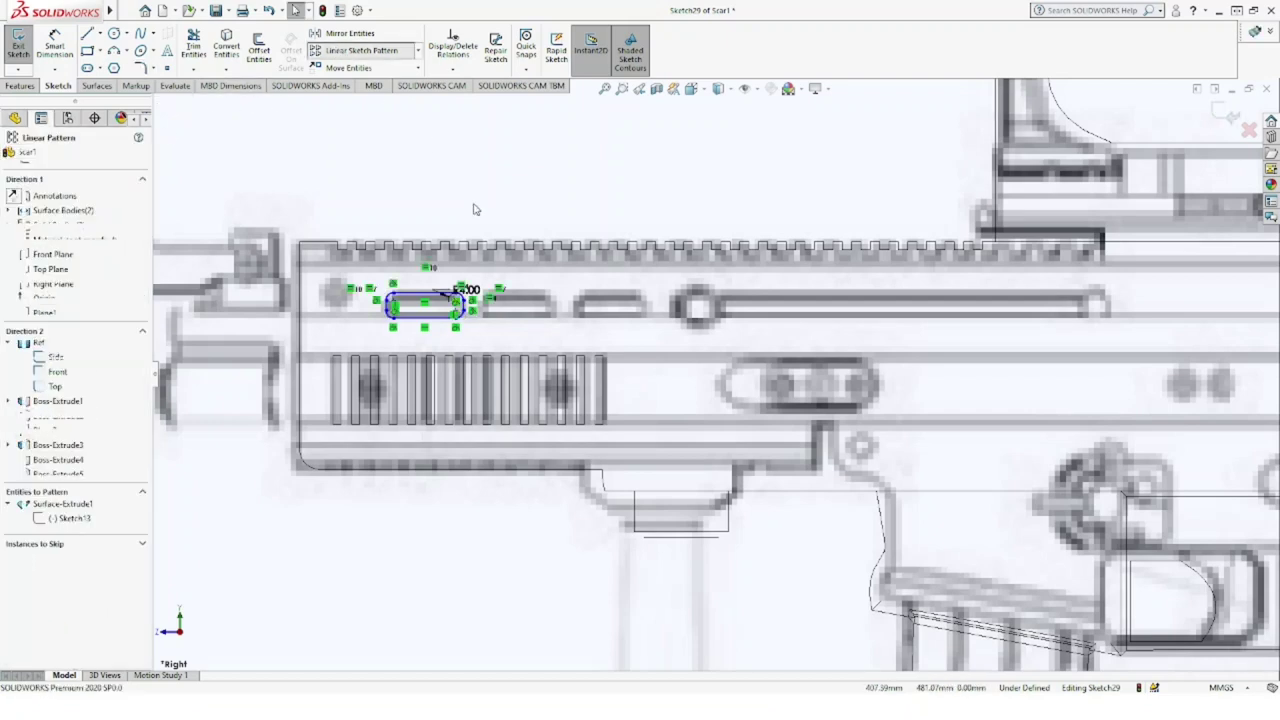
left_click_drag(462, 336, 382, 286)
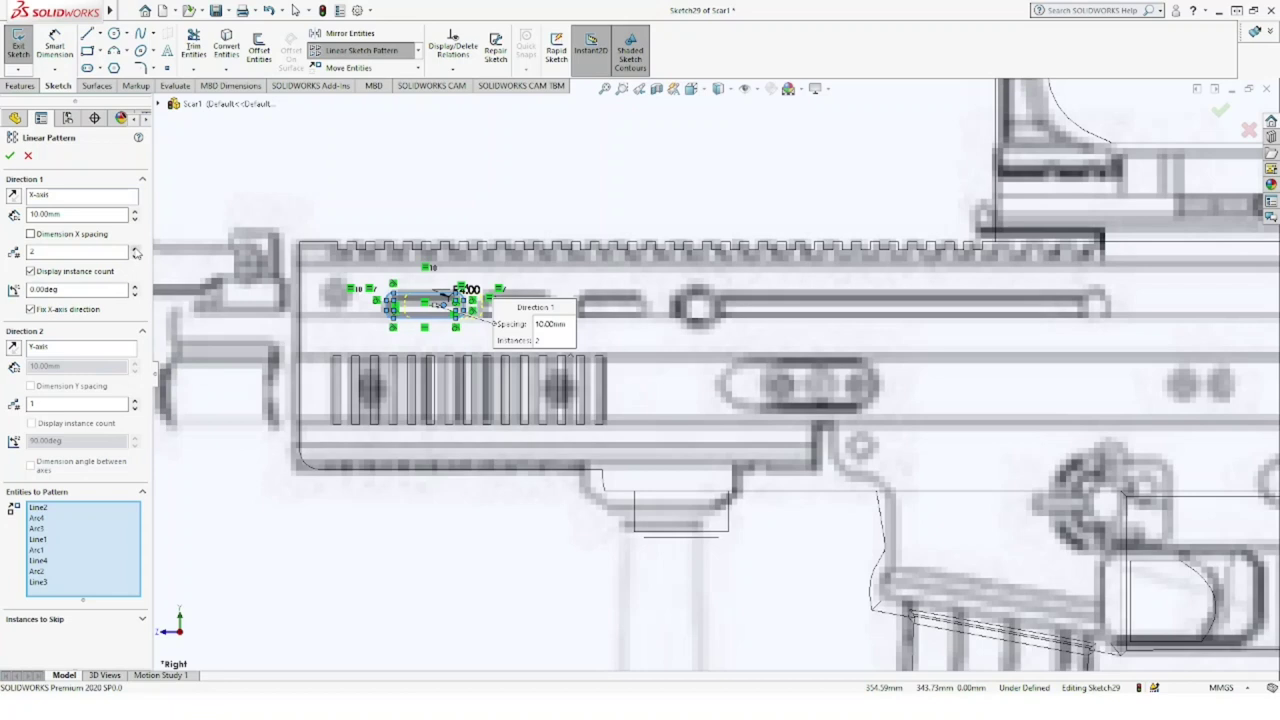
left_click(134, 211)
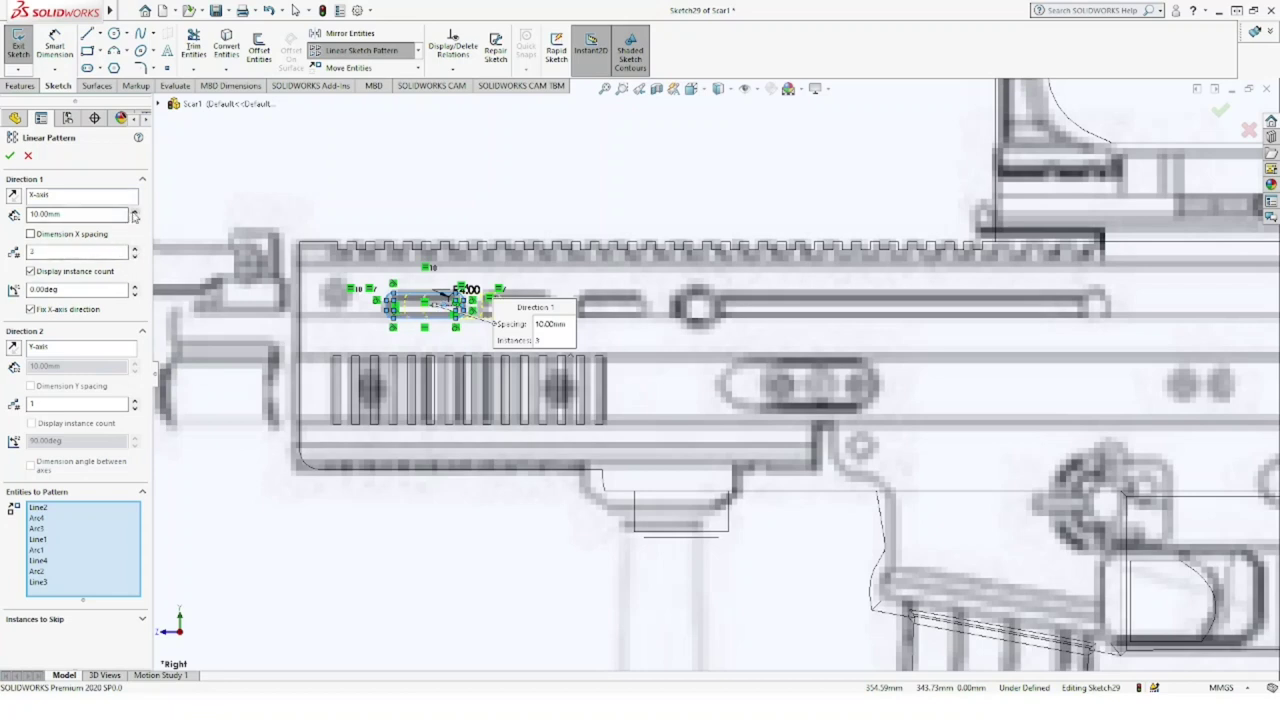
left_click(134, 212)
left_click(134, 212)
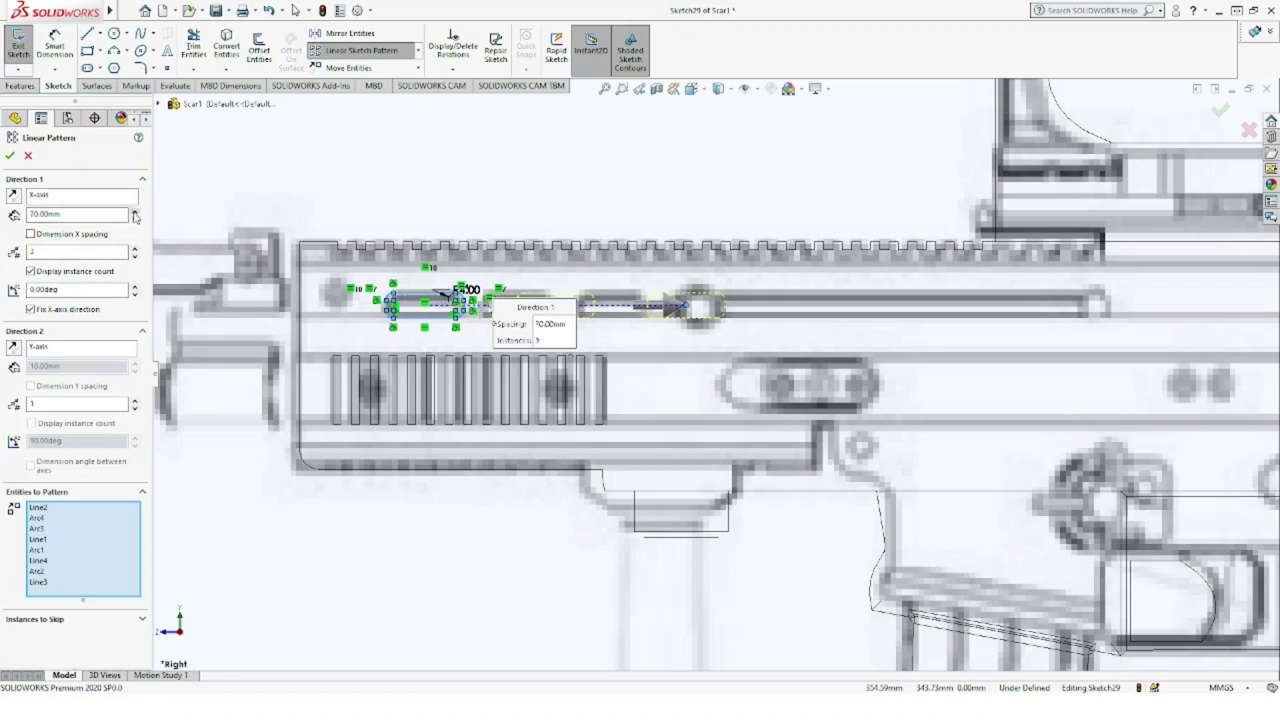
left_click(134, 218)
left_click(134, 218)
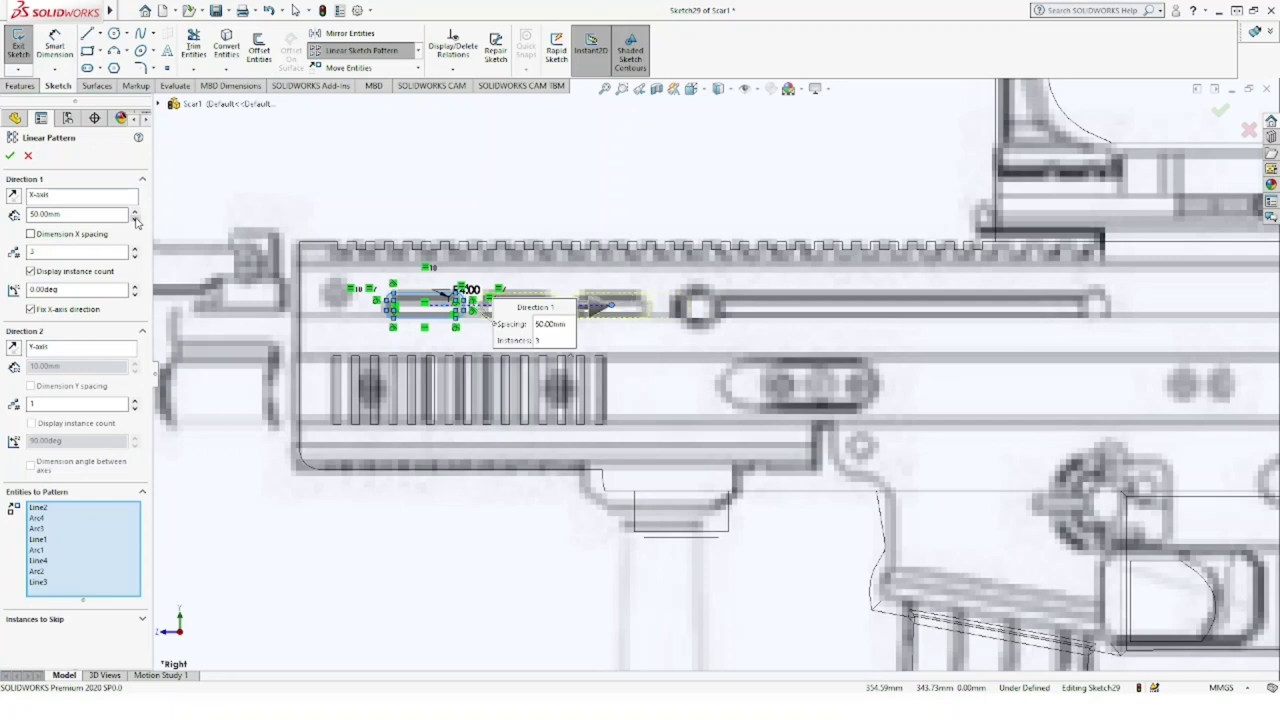
left_click(10, 156)
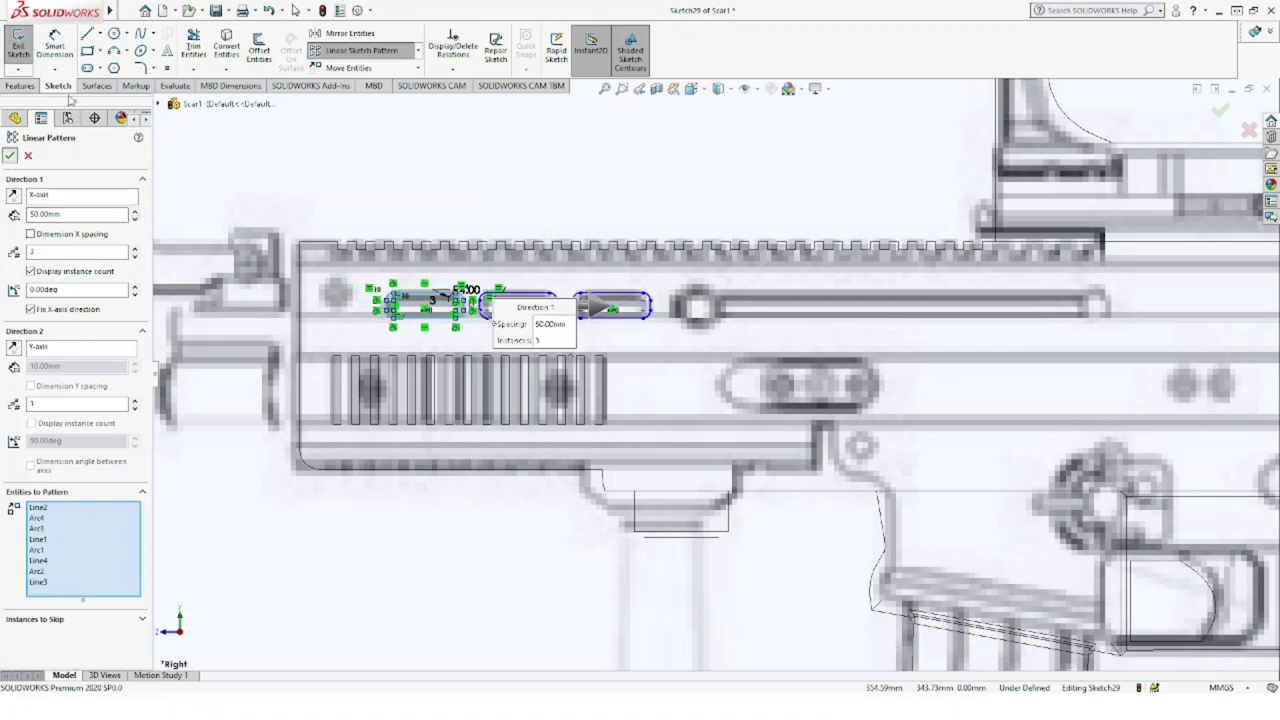
Step: Draw a circle over the blueprint's round hole past the last slot
left_click(700, 308)
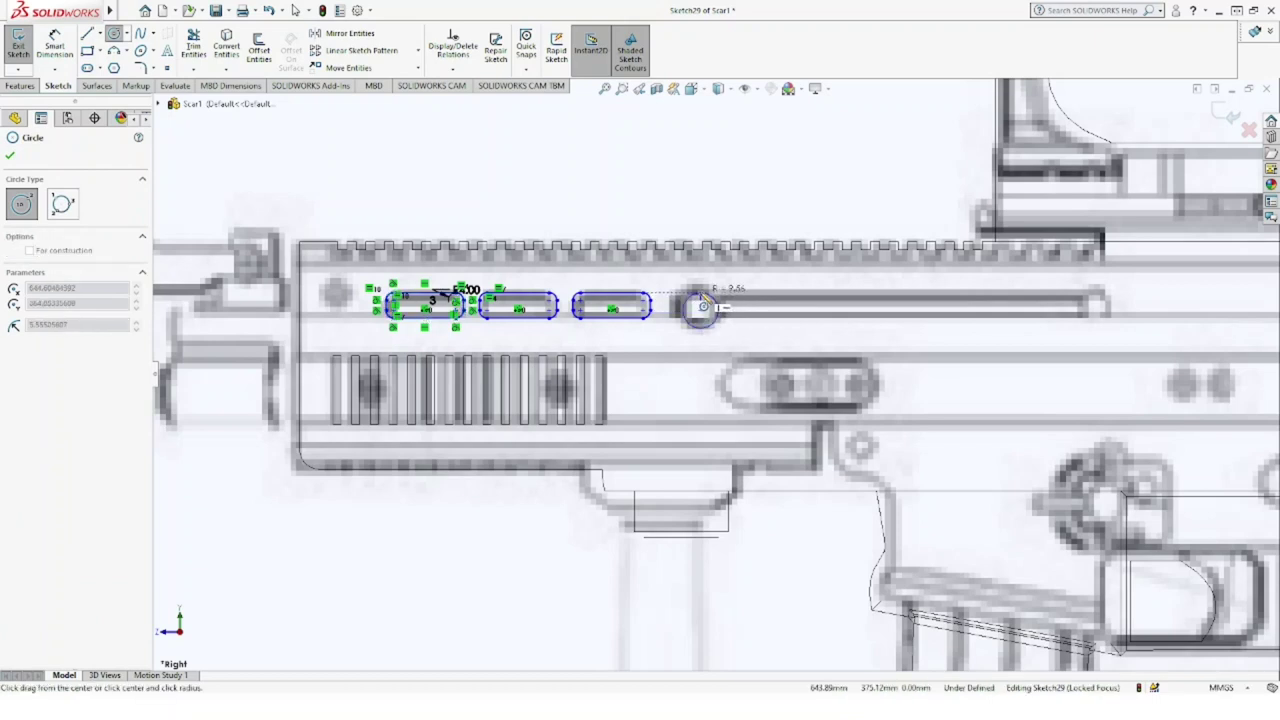
left_click(704, 297)
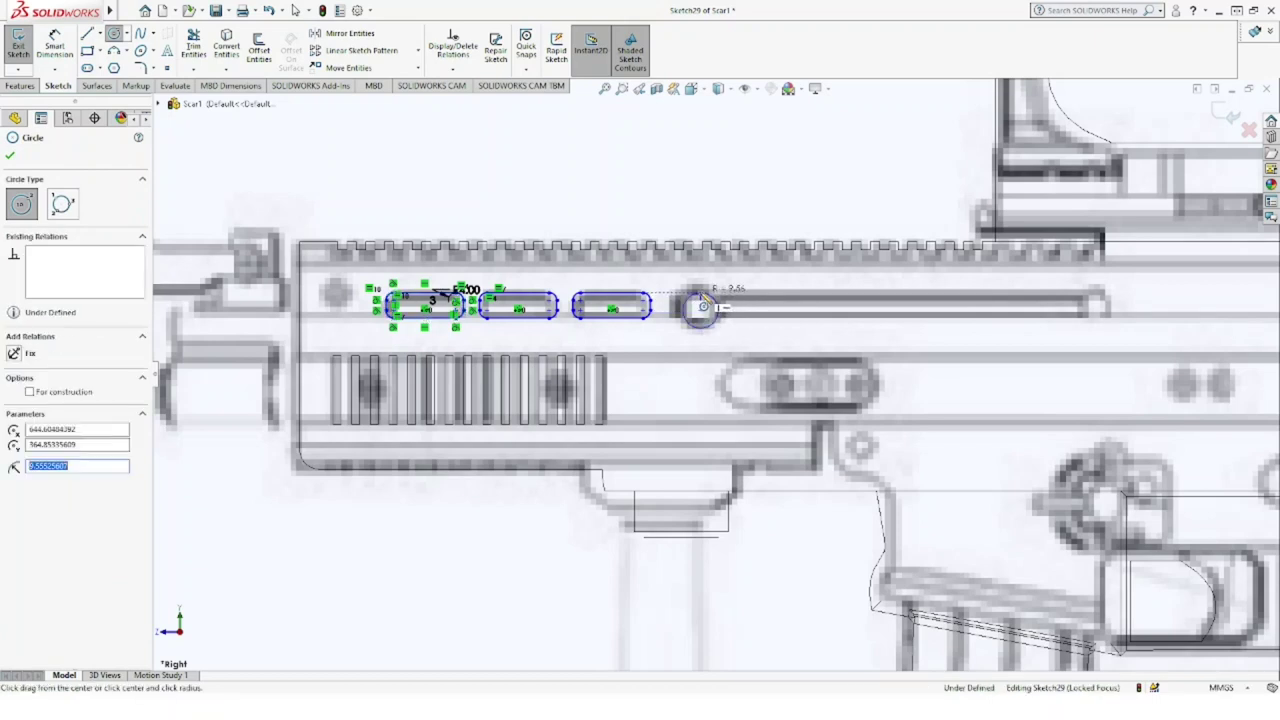
left_click(11, 158)
scroll(815, 302, "up", 4)
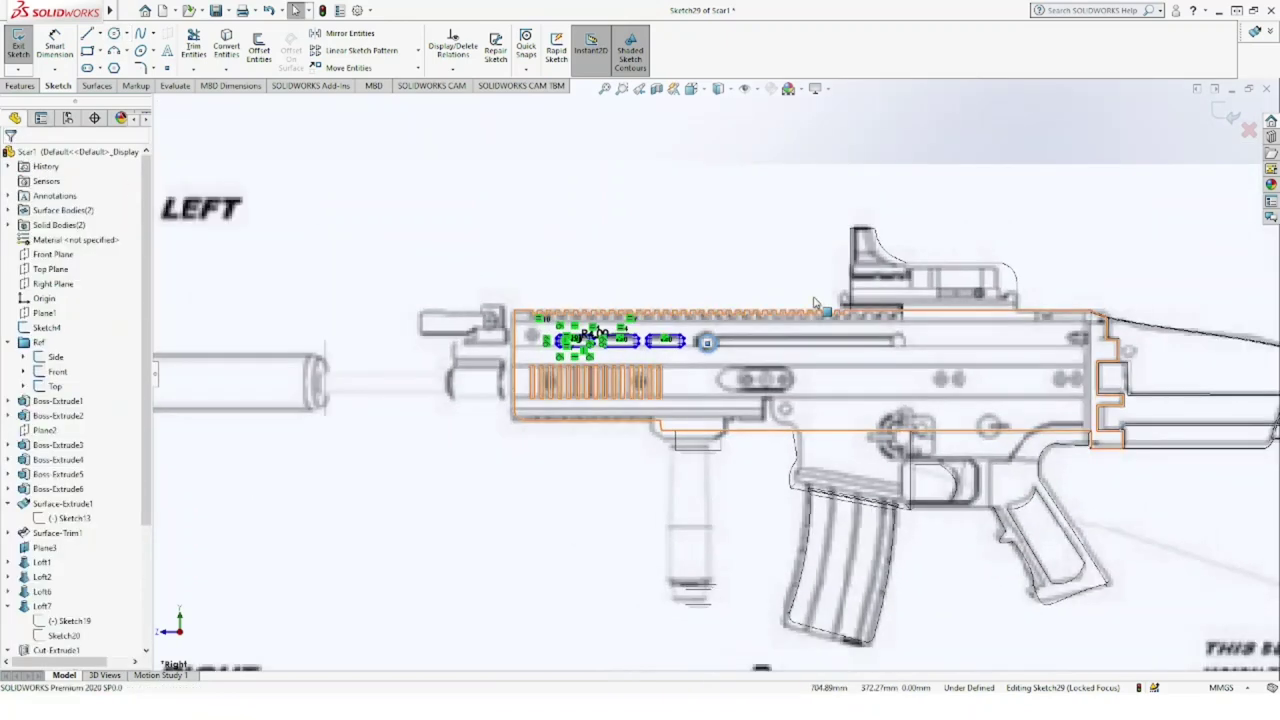
scroll(815, 302, "up", 3)
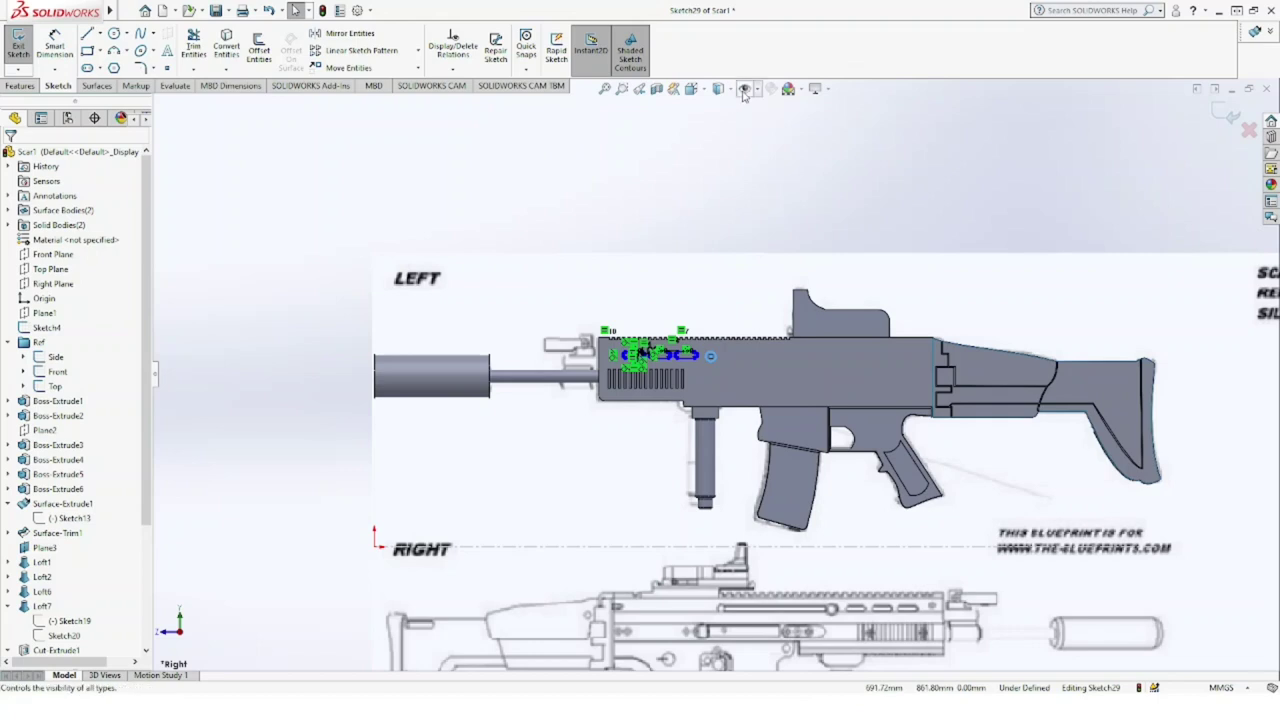
Step: Hide the blueprint pictures and extruded-cut Sketch29 Through All - Both into the receiver
left_click(744, 94)
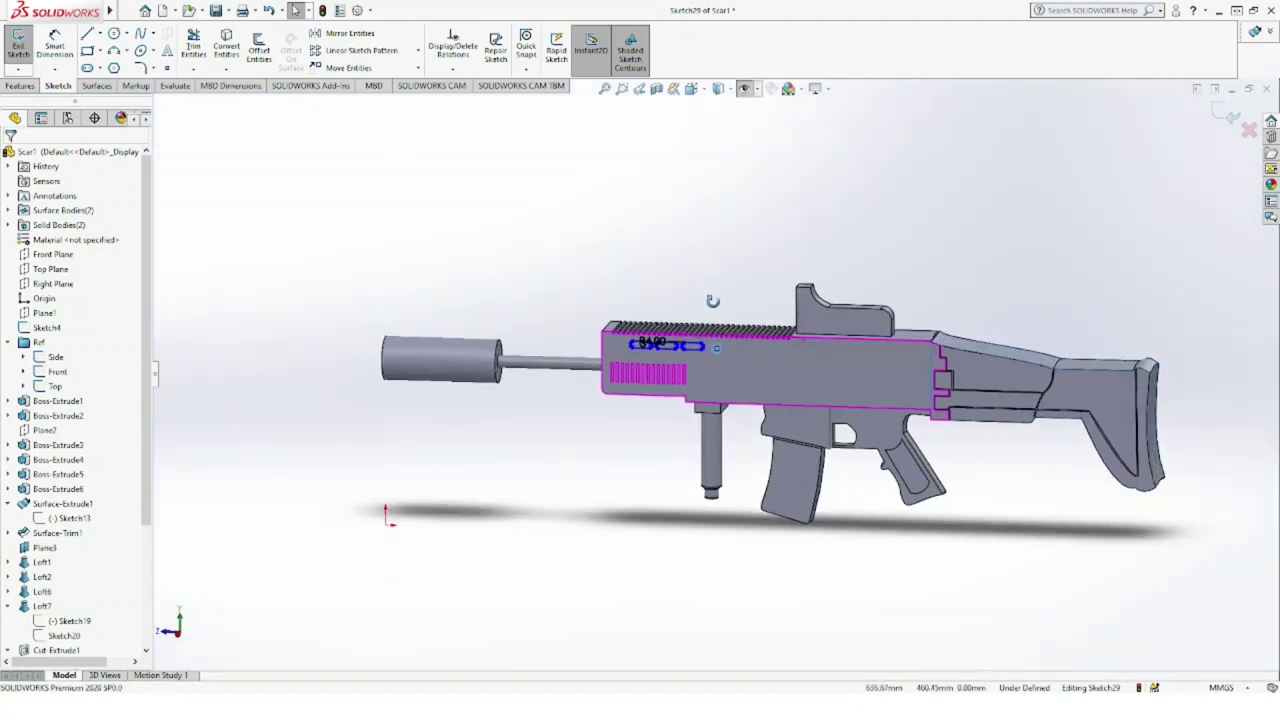
middle_click_drag(728, 266, 275, 228)
left_click(20, 86)
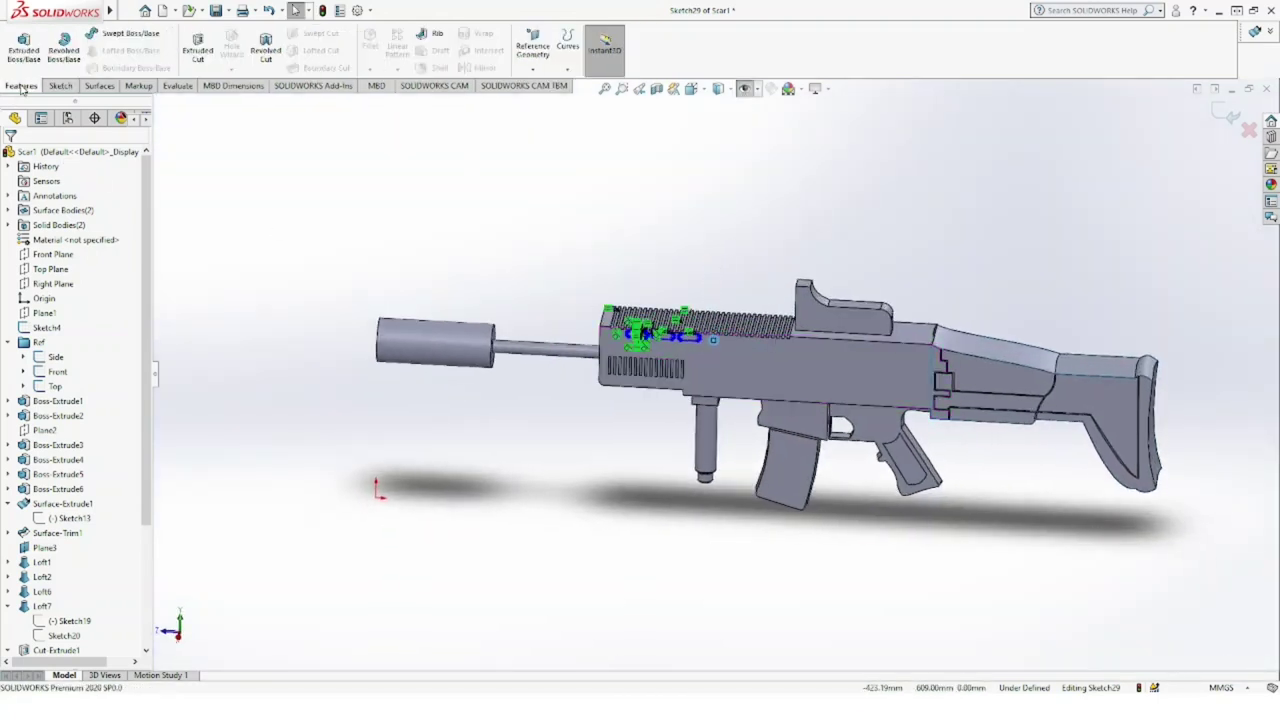
left_click(196, 52)
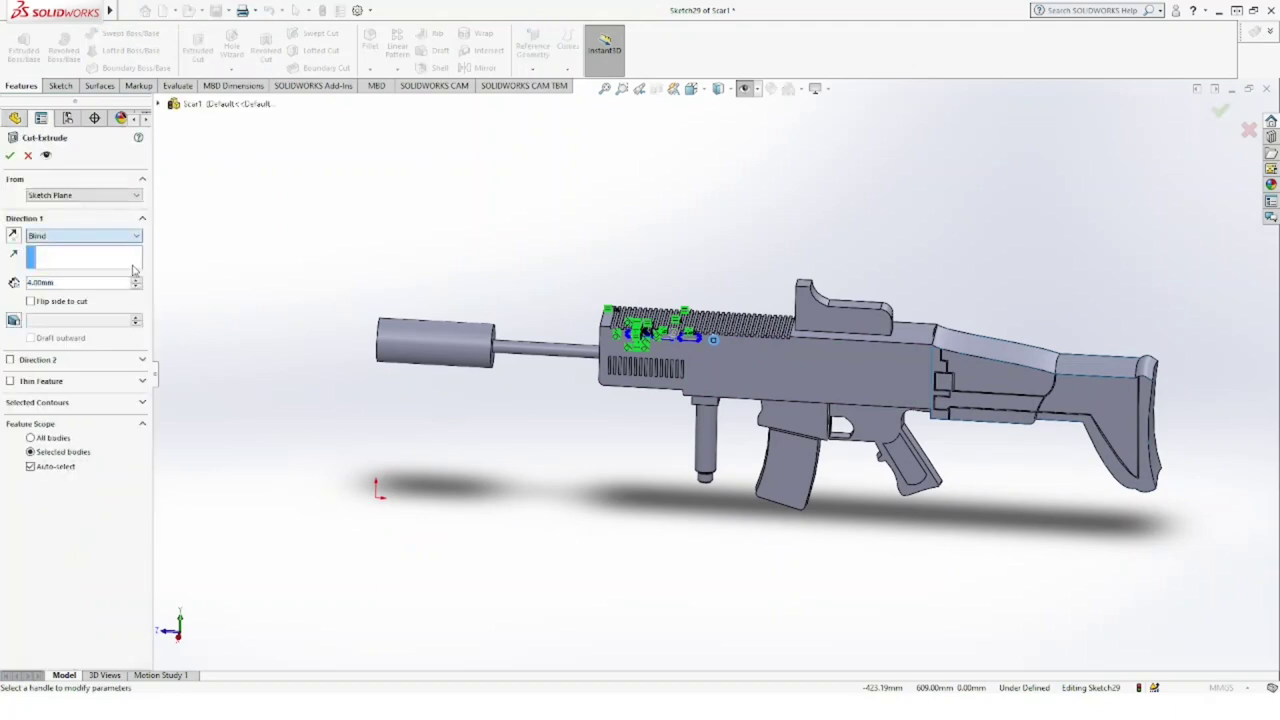
key("Down")
key("Down")
left_click(10, 156)
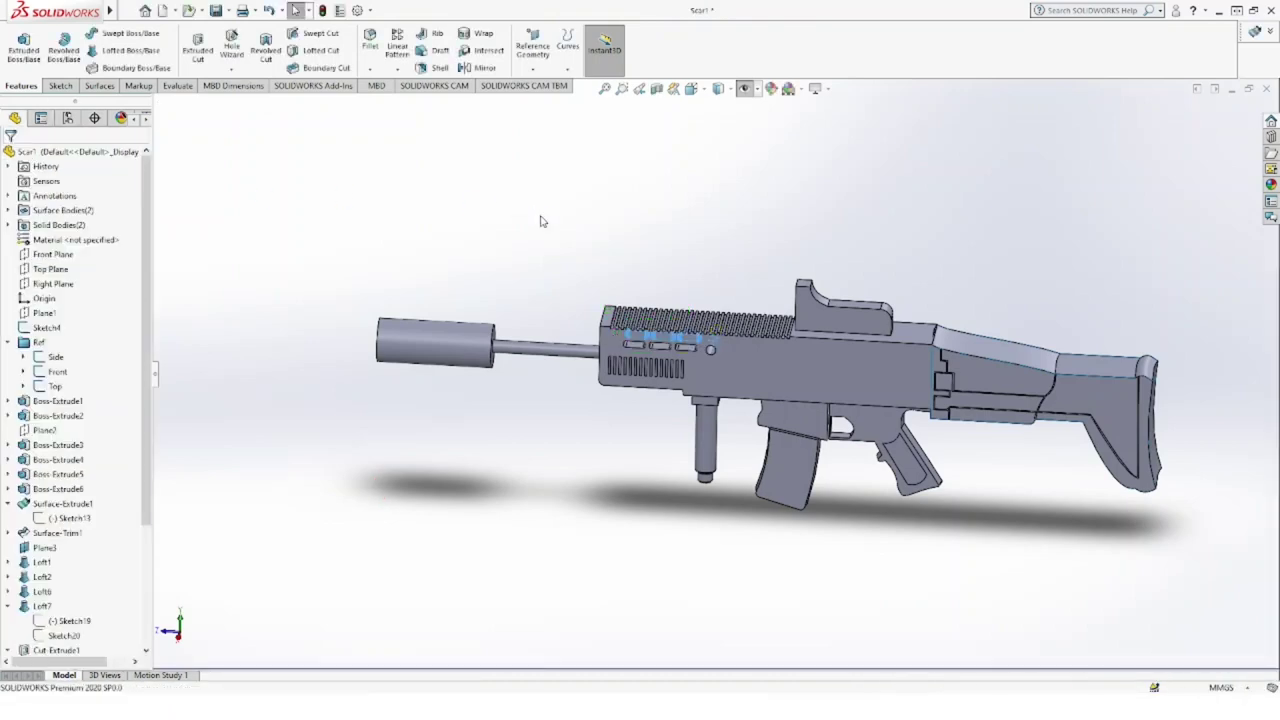
mouse_move(540, 221)
middle_mouse_down()
mouse_move(614, 234)
mouse_move(637, 194)
middle_mouse_up()
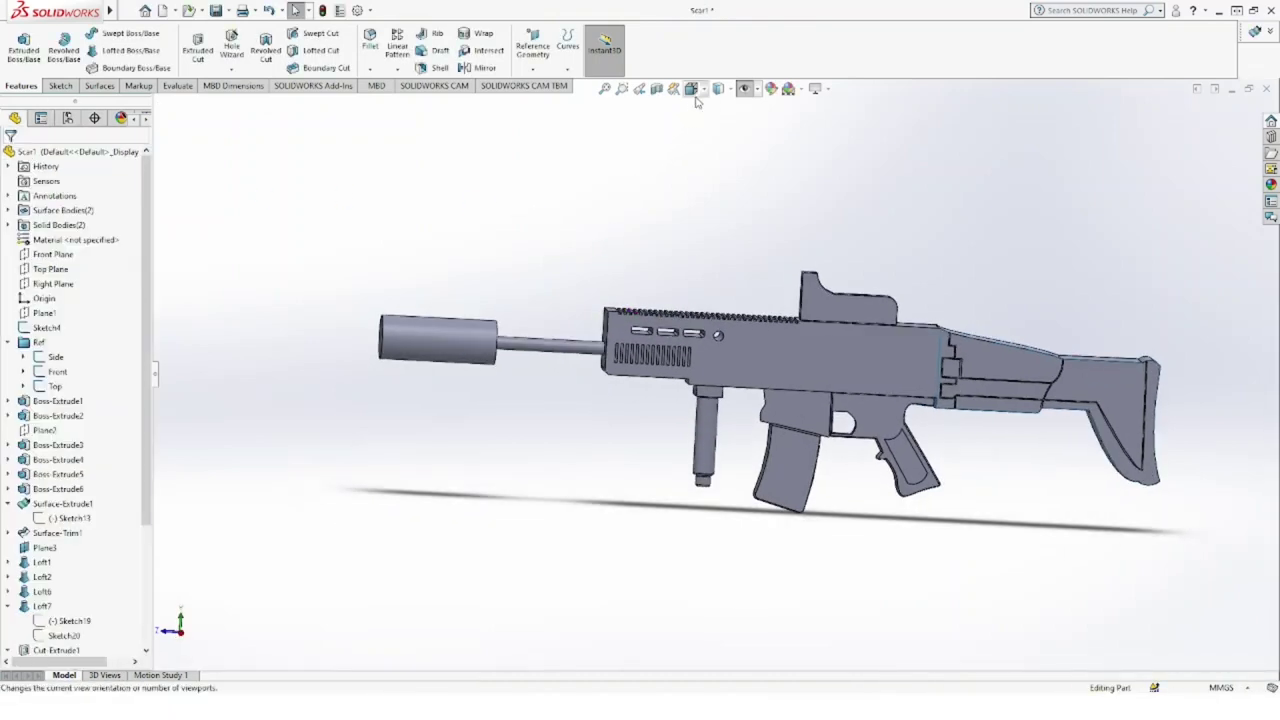
left_click(691, 88)
Step: Sketch on the receiver's front face, offsetting the barrel edge outward by 12 mm
left_click(614, 426)
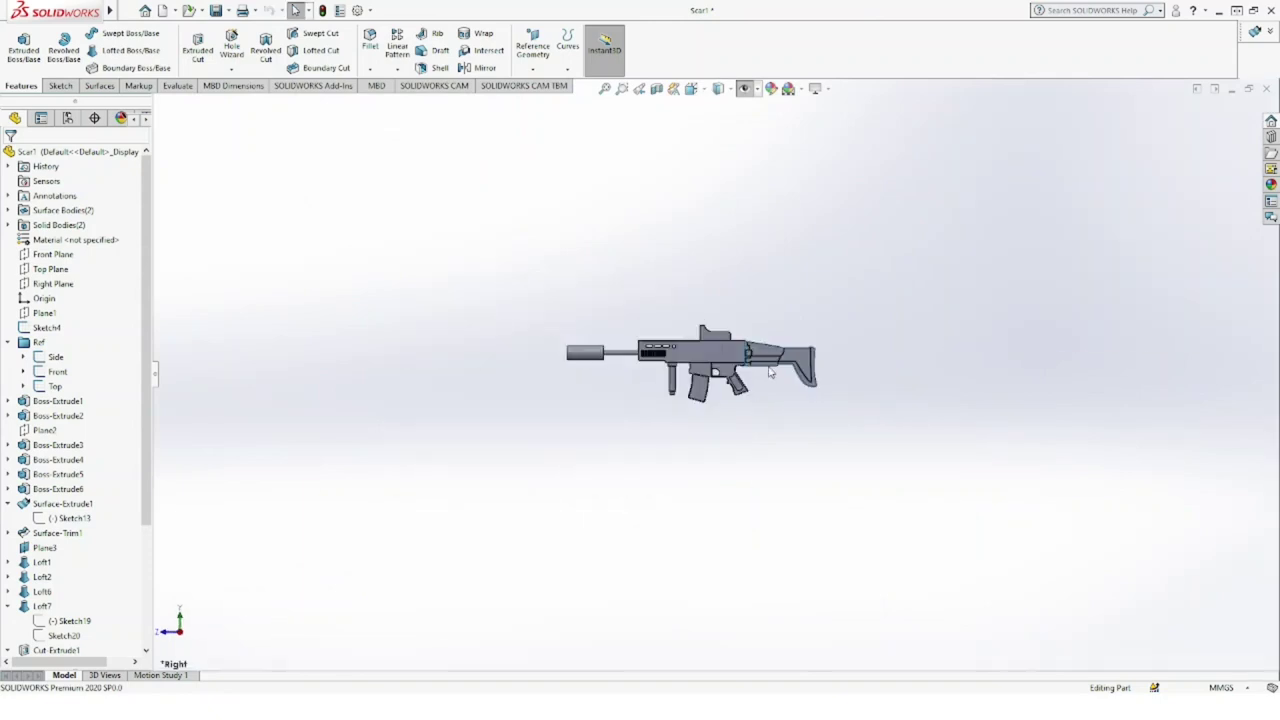
left_click(744, 89)
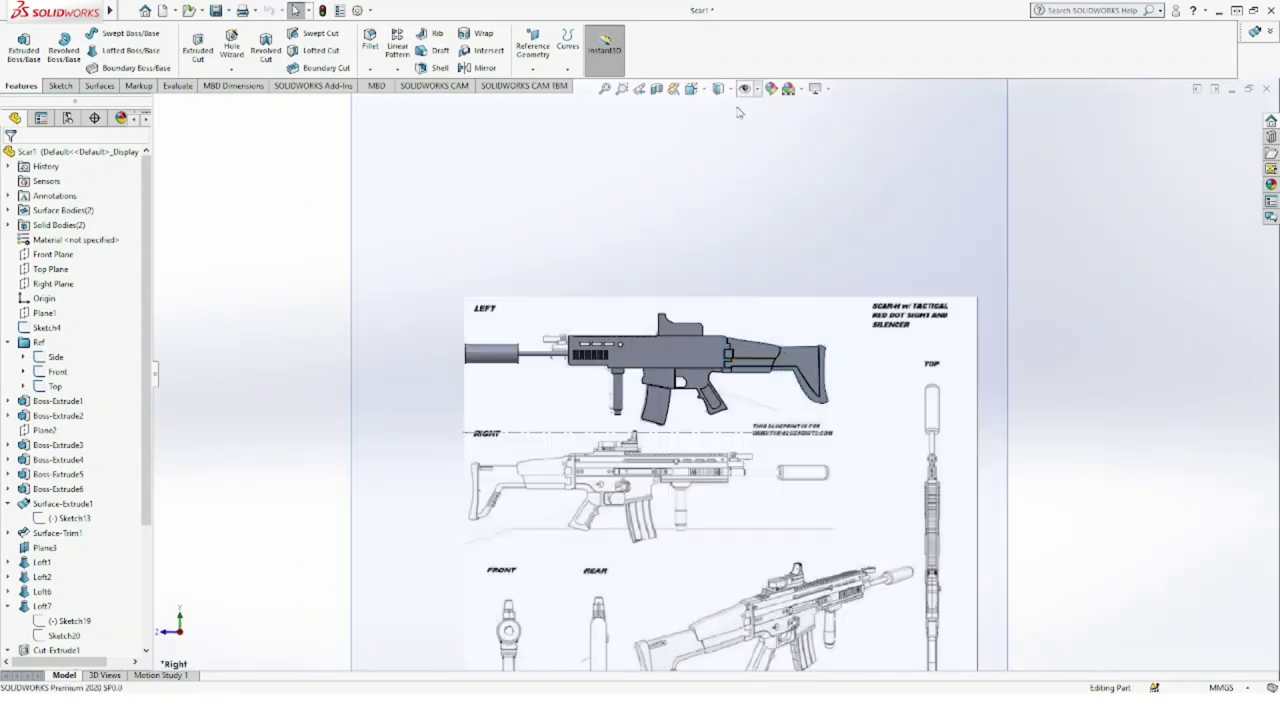
scroll(618, 371, "down", 2)
scroll(618, 371, "down", 2)
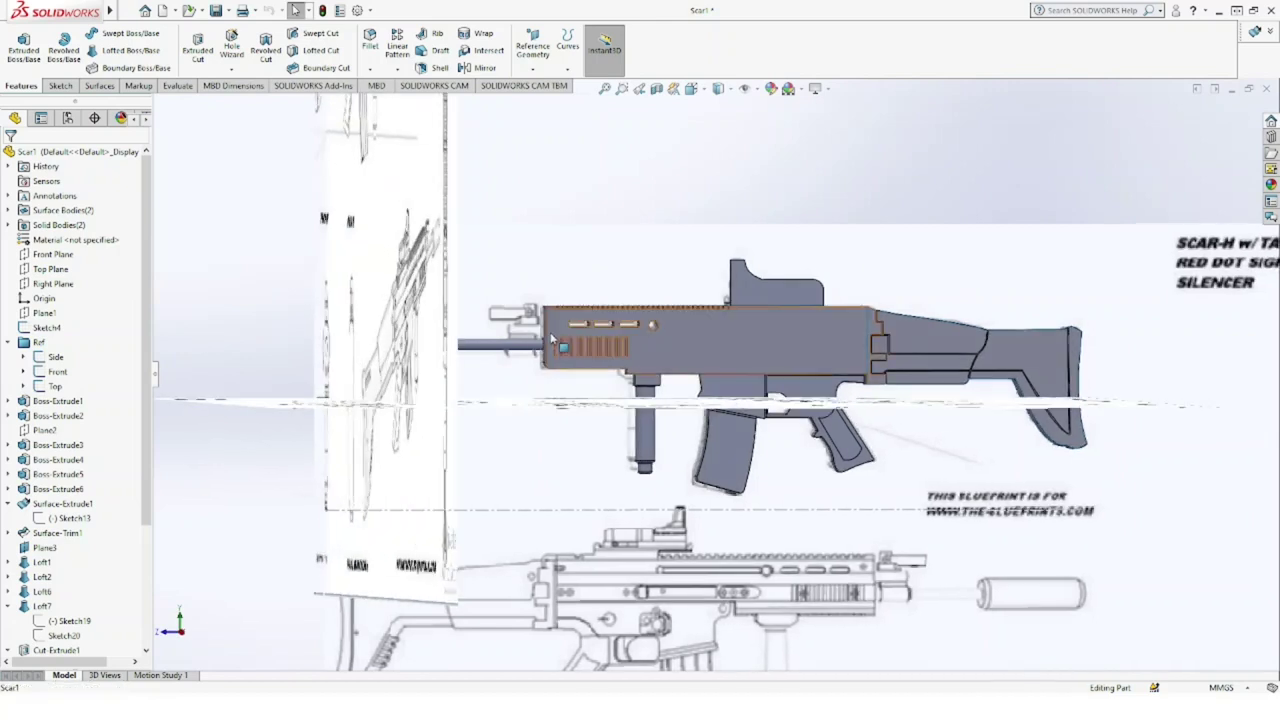
scroll(545, 340, "down", 3)
left_click(585, 350)
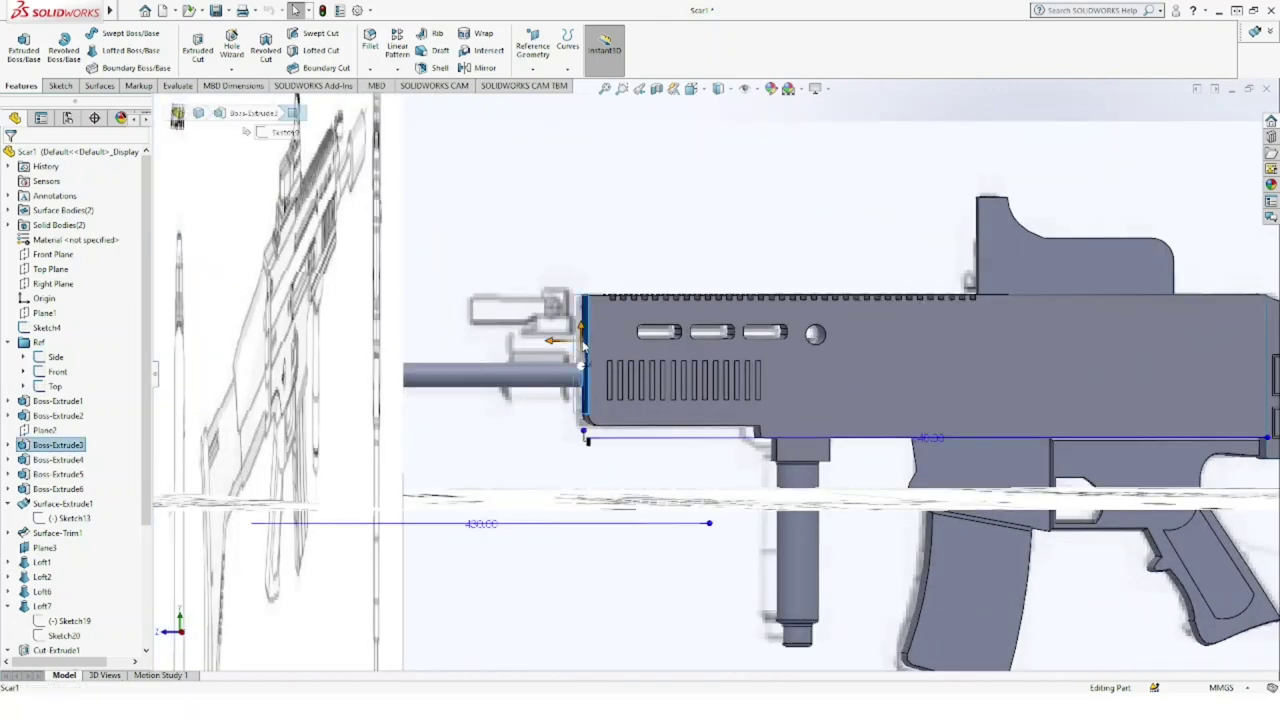
left_click(640, 310)
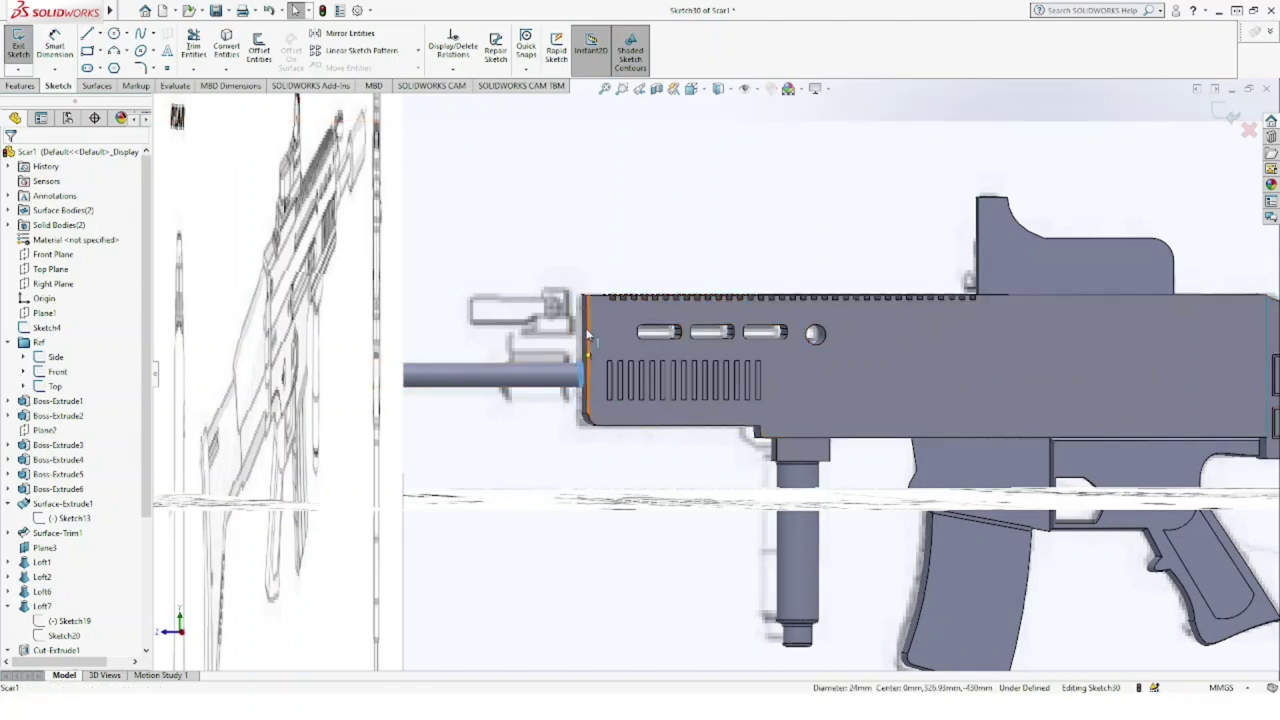
left_click(267, 64)
left_click(136, 193)
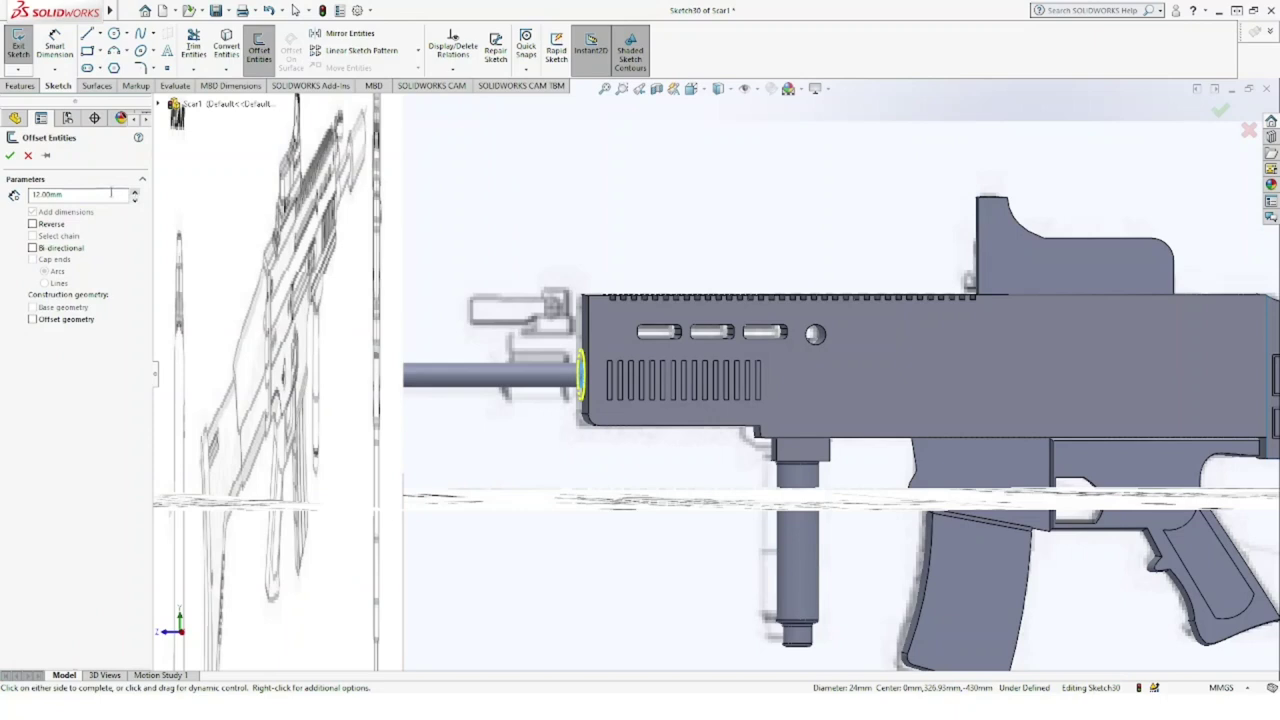
left_click(10, 156)
Step: Extrude the offset ring forward about 64 mm as the barrel collar
left_click(20, 85)
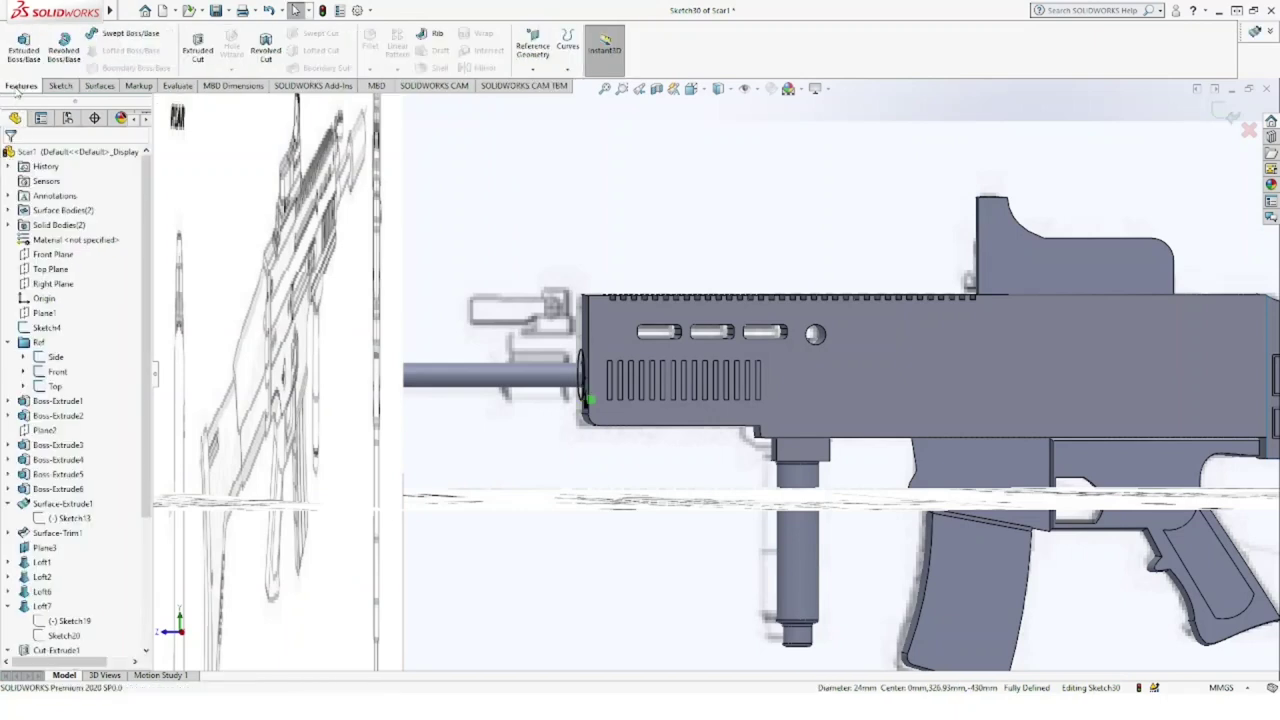
left_click(24, 58)
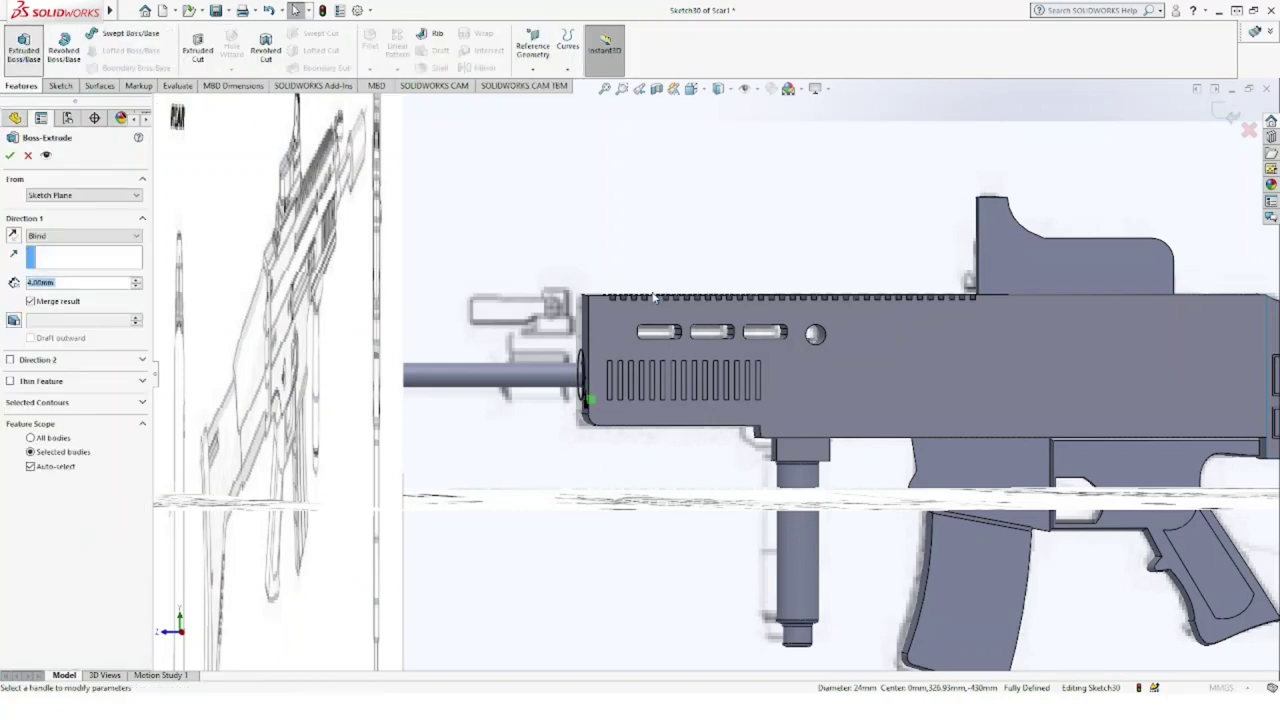
left_click(136, 282)
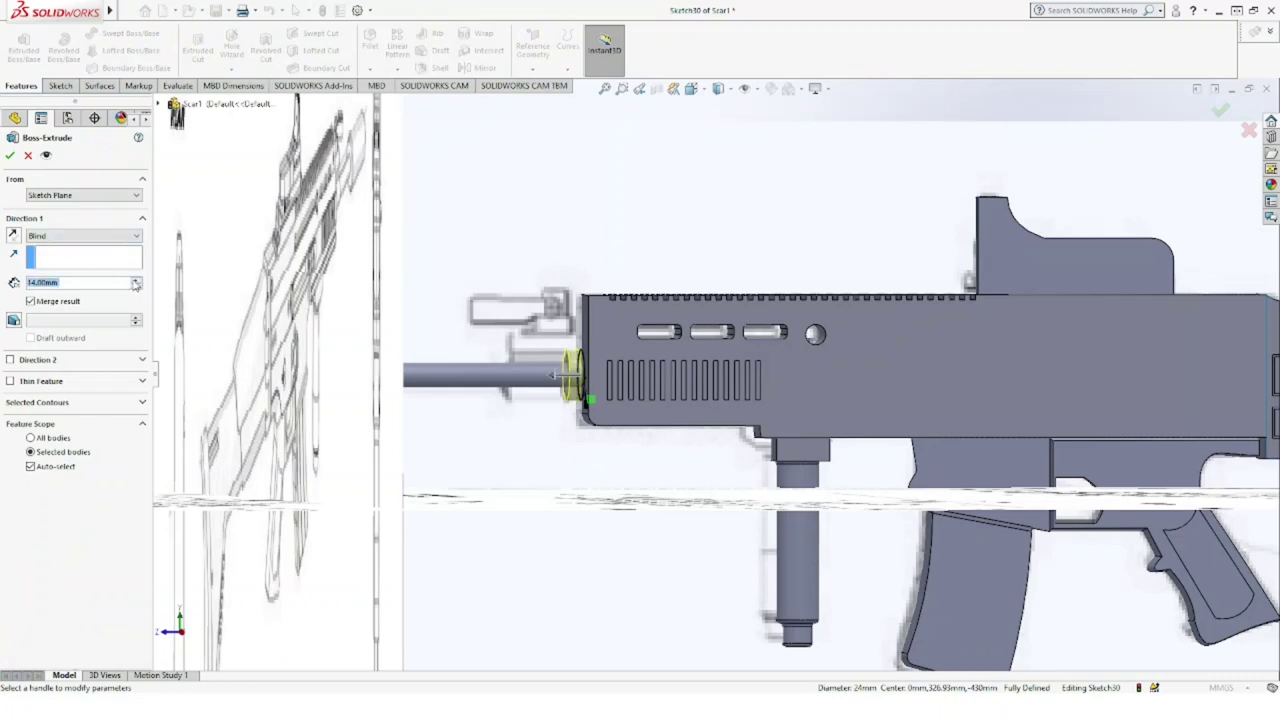
left_click(136, 282)
left_click(136, 282)
left_click(136, 282)
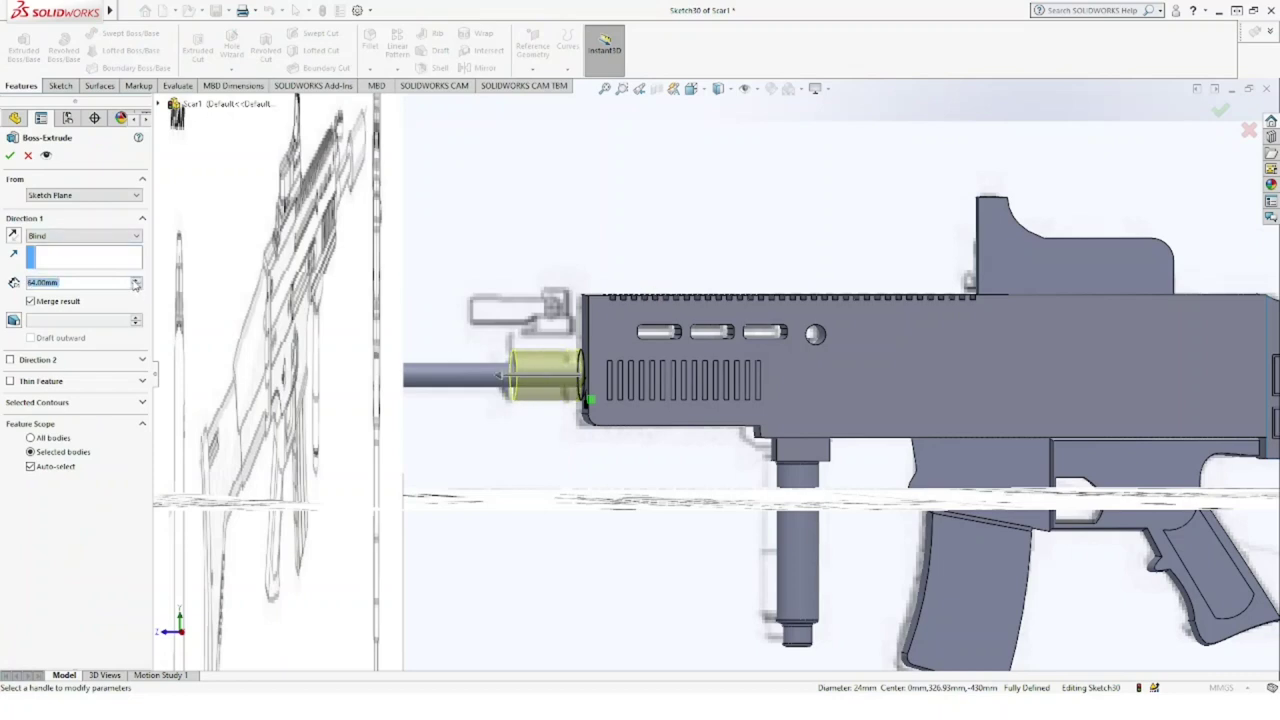
left_click(136, 282)
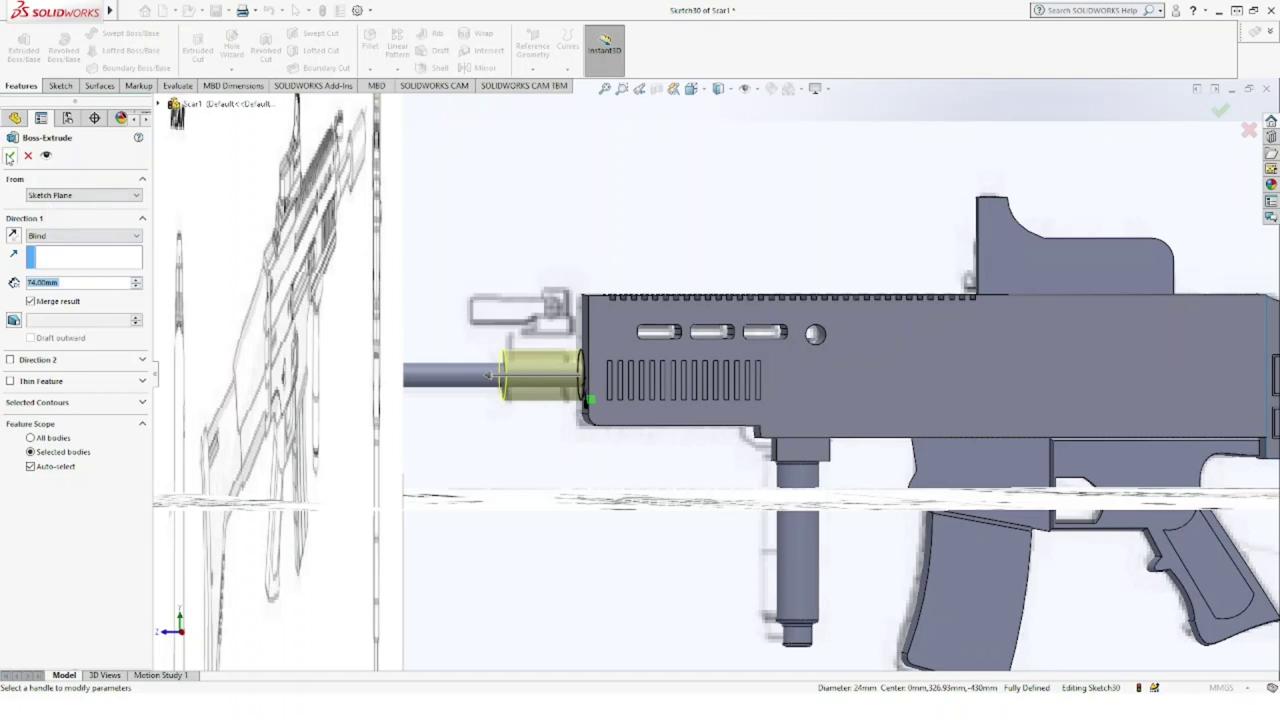
left_click(10, 157)
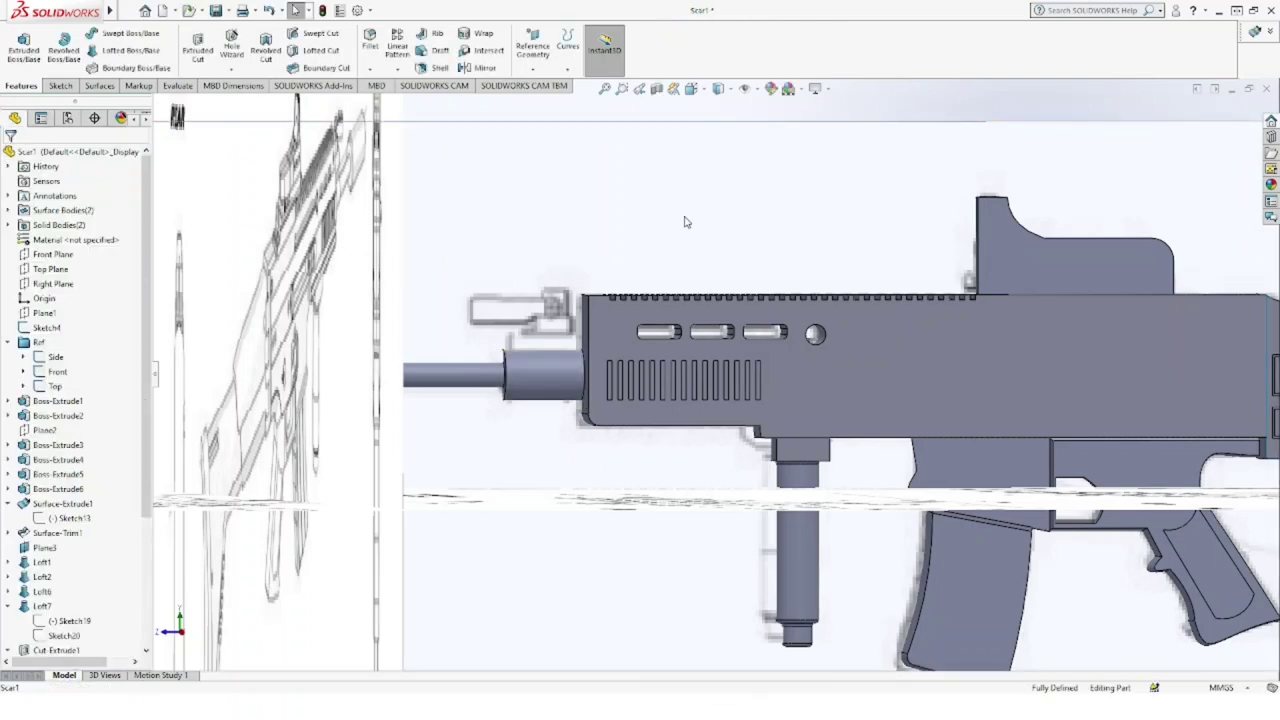
Step: Open Sketch31 on the Right Plane, zoomed in on the barrel collar and handguard front
key("f")
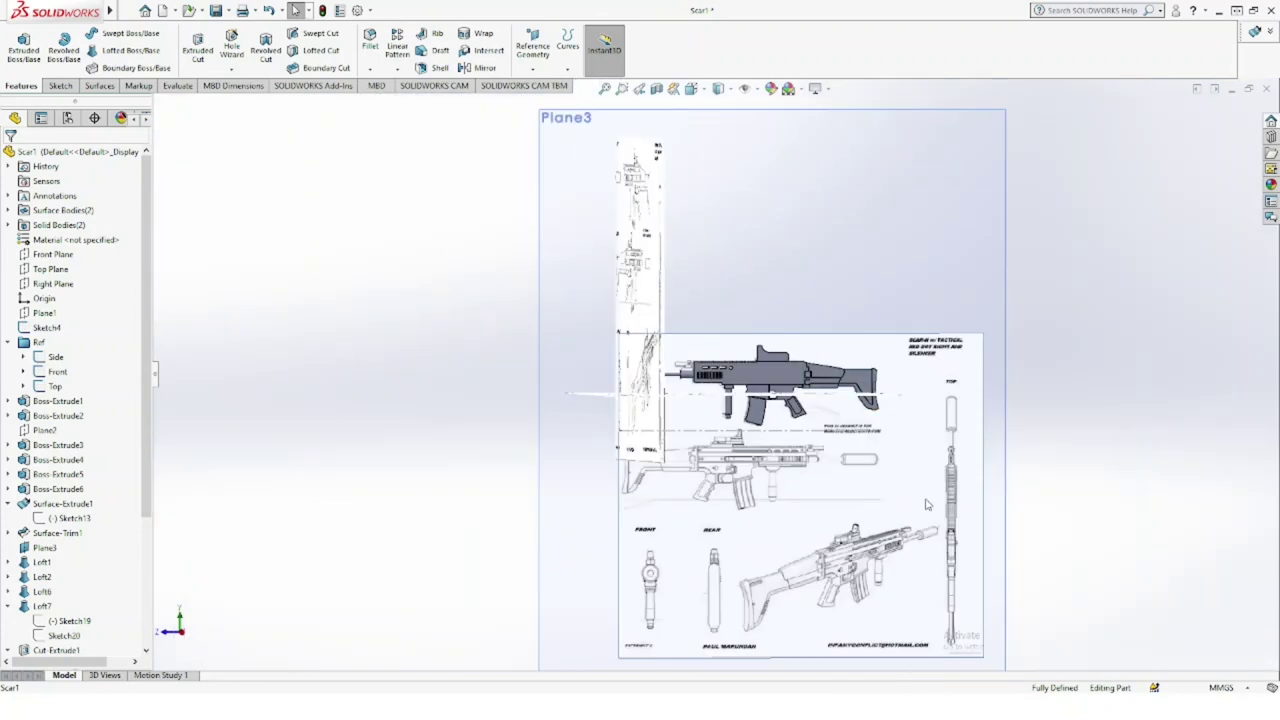
scroll(927, 545, "down", 5)
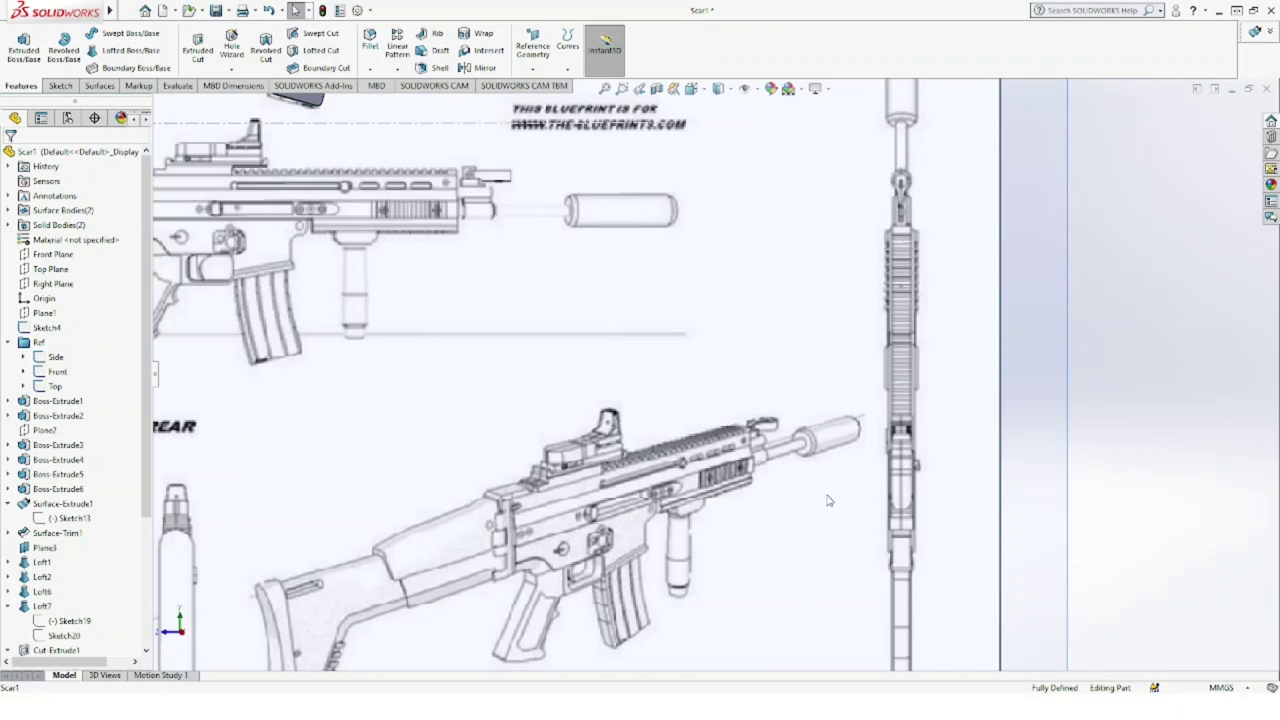
scroll(828, 500, "up", 3)
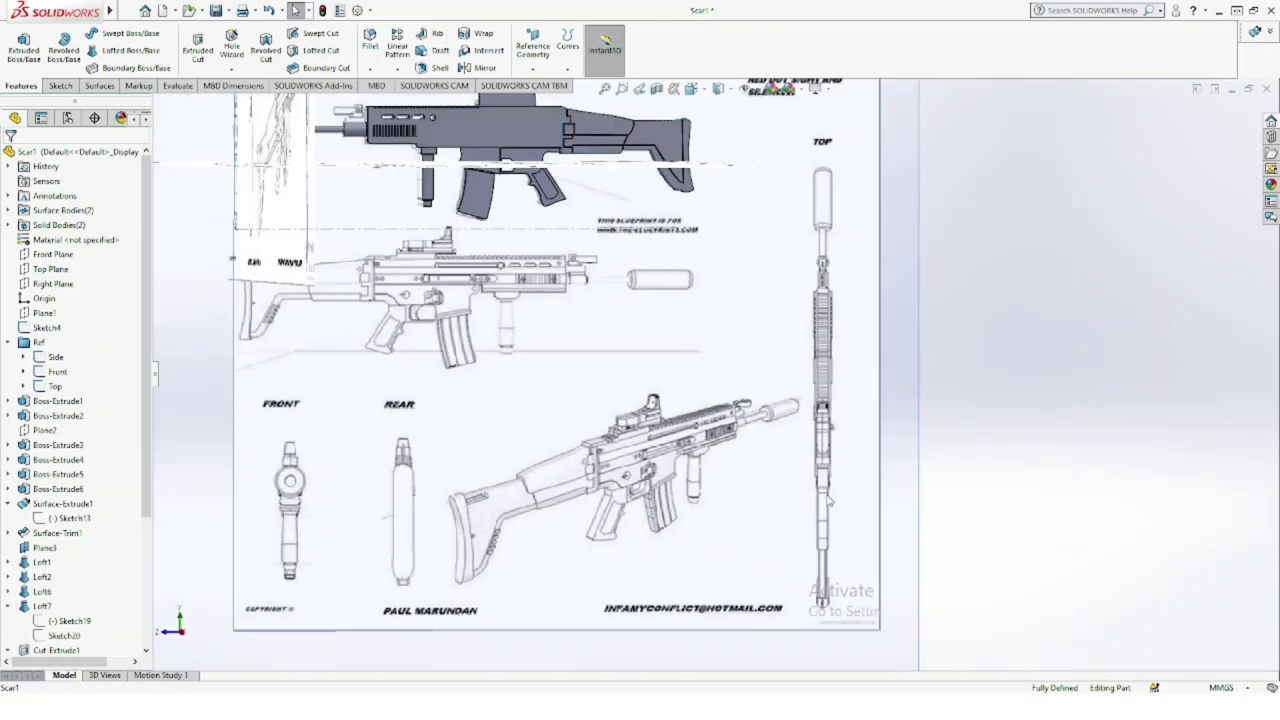
scroll(640, 400, "up", 1)
scroll(600, 360, "down", 1)
scroll(512, 218, "down", 4)
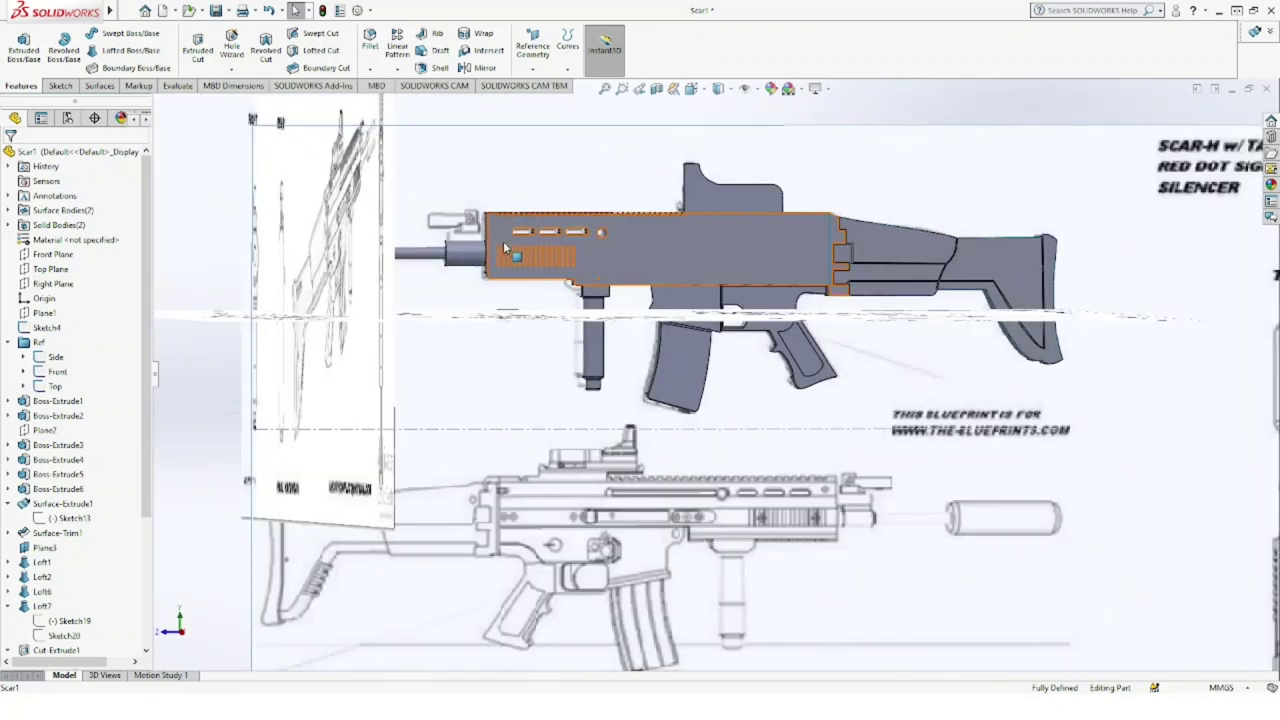
left_click(53, 284)
left_click(70, 268)
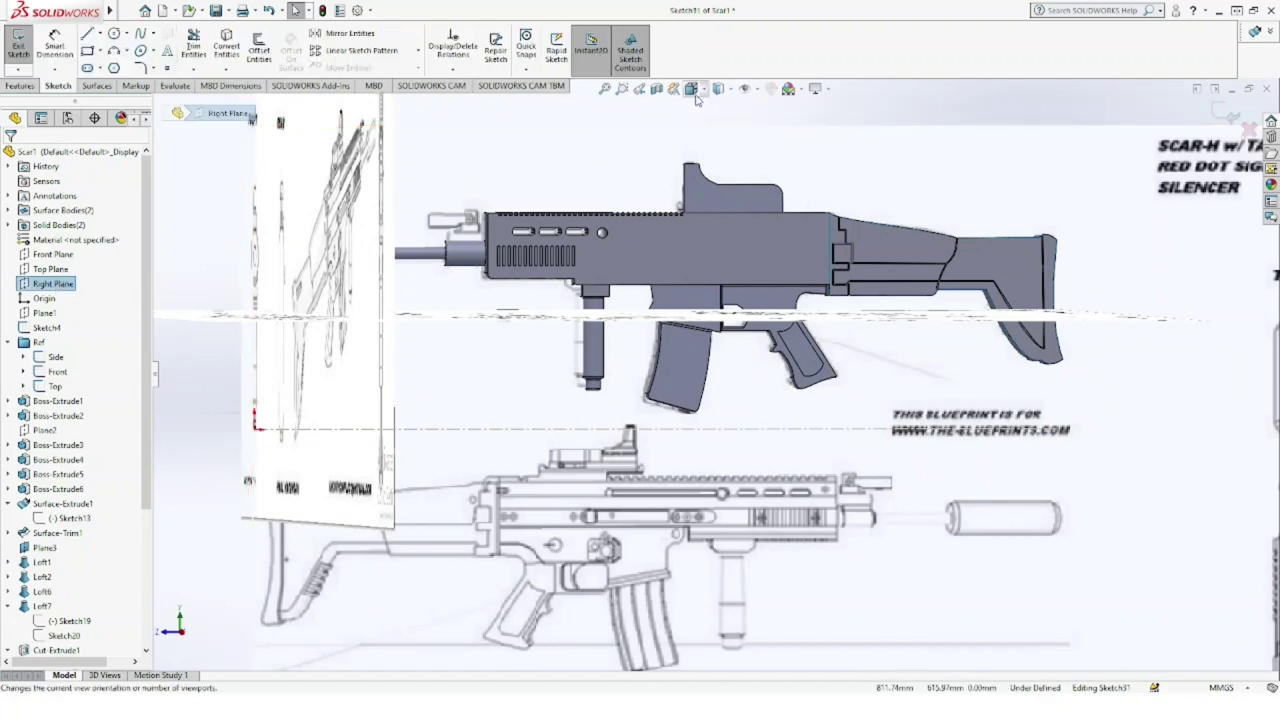
scroll(680, 148, "up", 2)
scroll(598, 358, "up", 5)
scroll(597, 396, "down", 4)
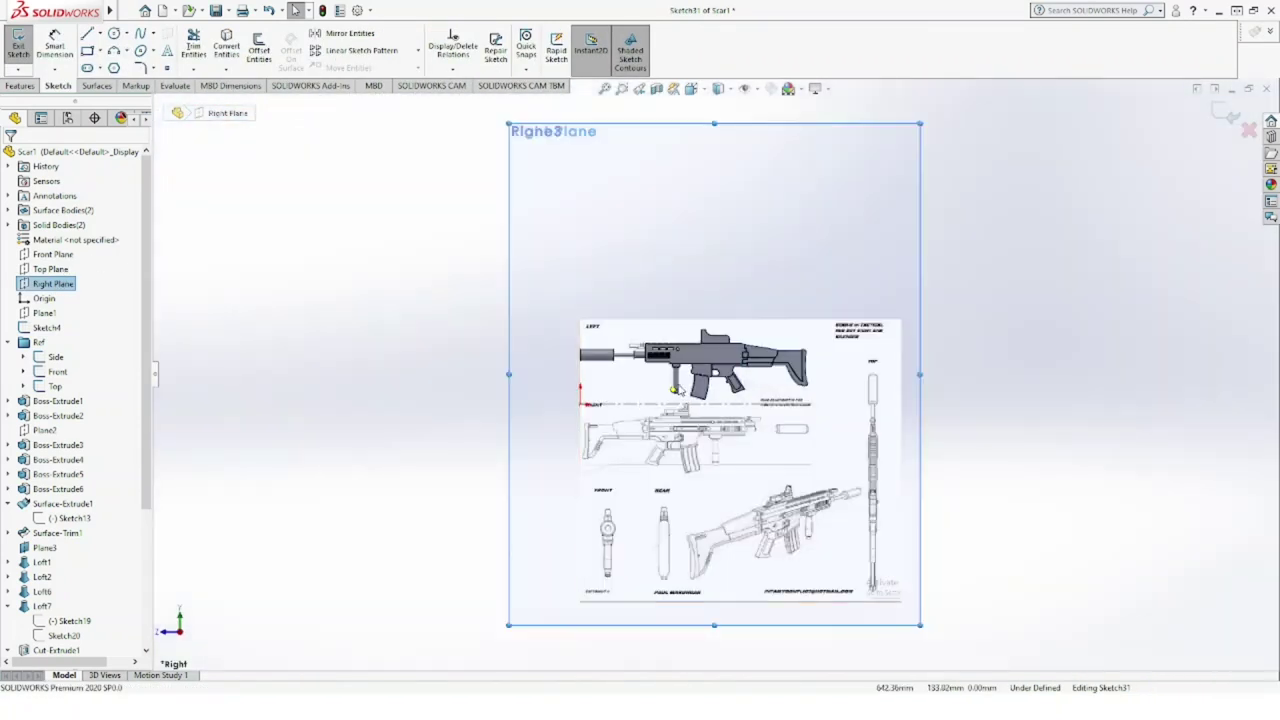
scroll(652, 336, "down", 2)
scroll(652, 336, "down", 3)
scroll(652, 336, "down", 2)
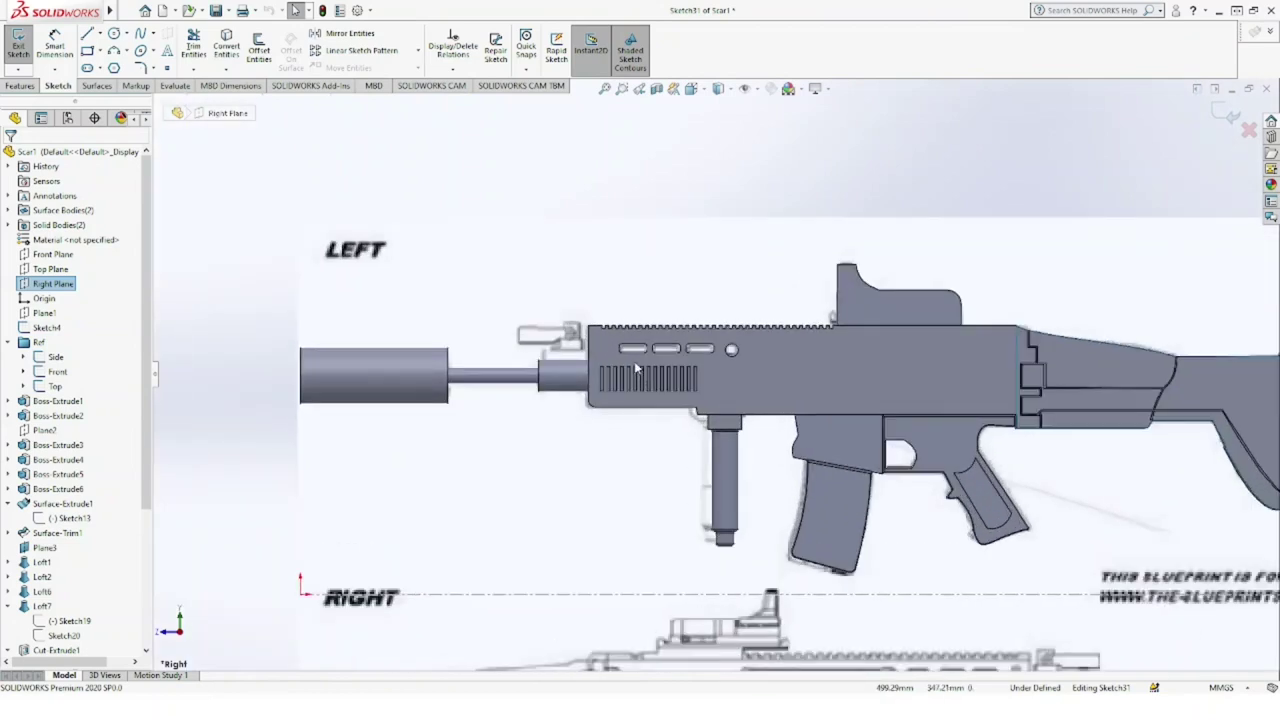
scroll(634, 360, "down", 3)
scroll(634, 360, "down", 1)
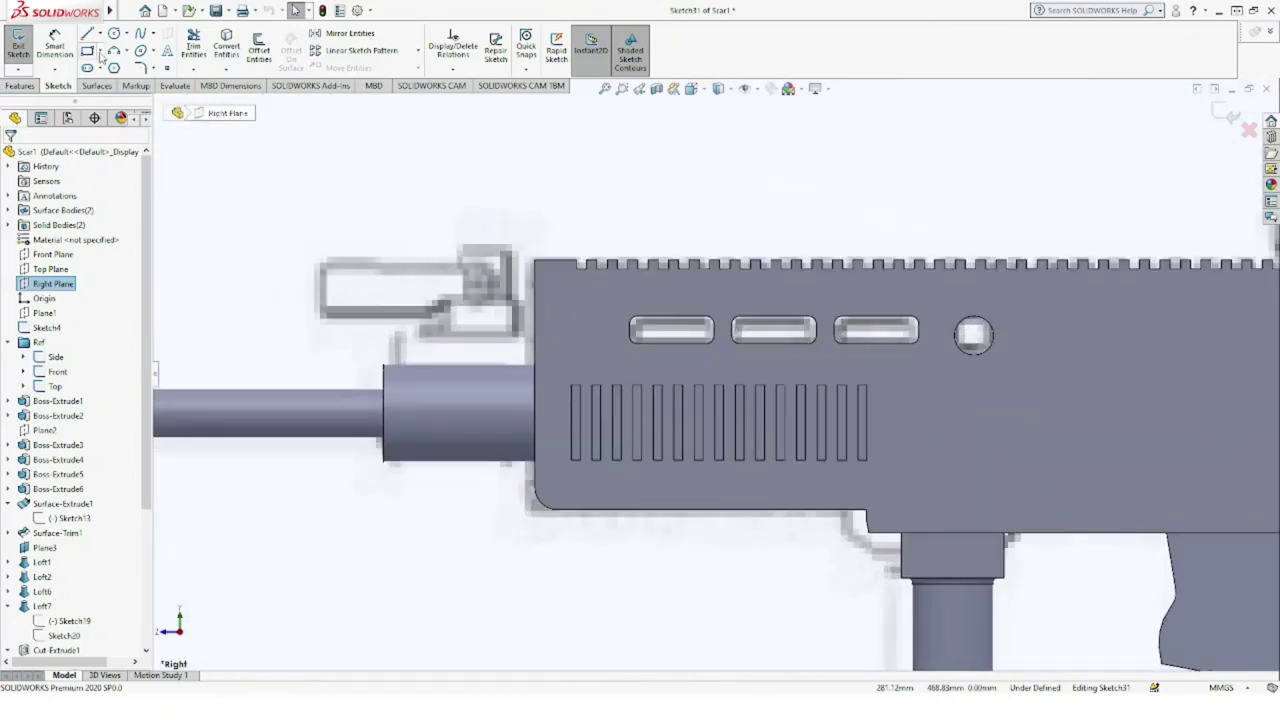
Step: Draw a corner rectangle from the receiver front down to the barrel collar
left_click(88, 52)
left_click(390, 332)
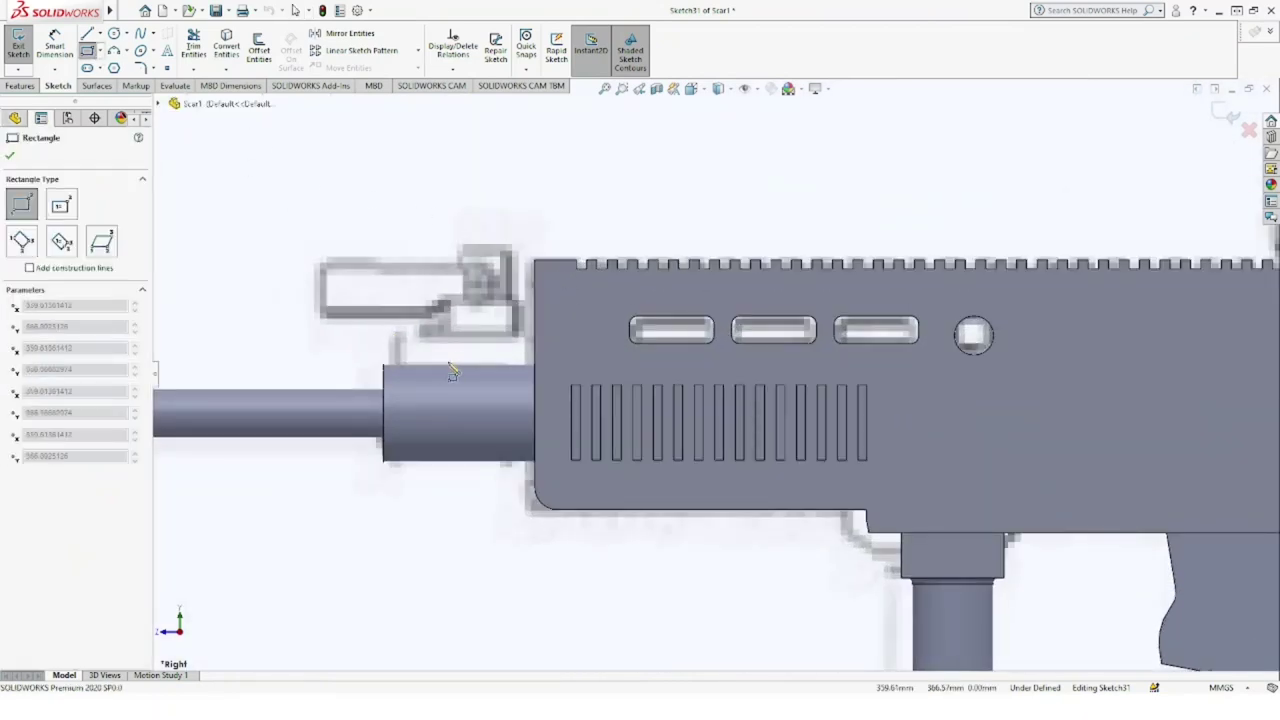
left_click(536, 373)
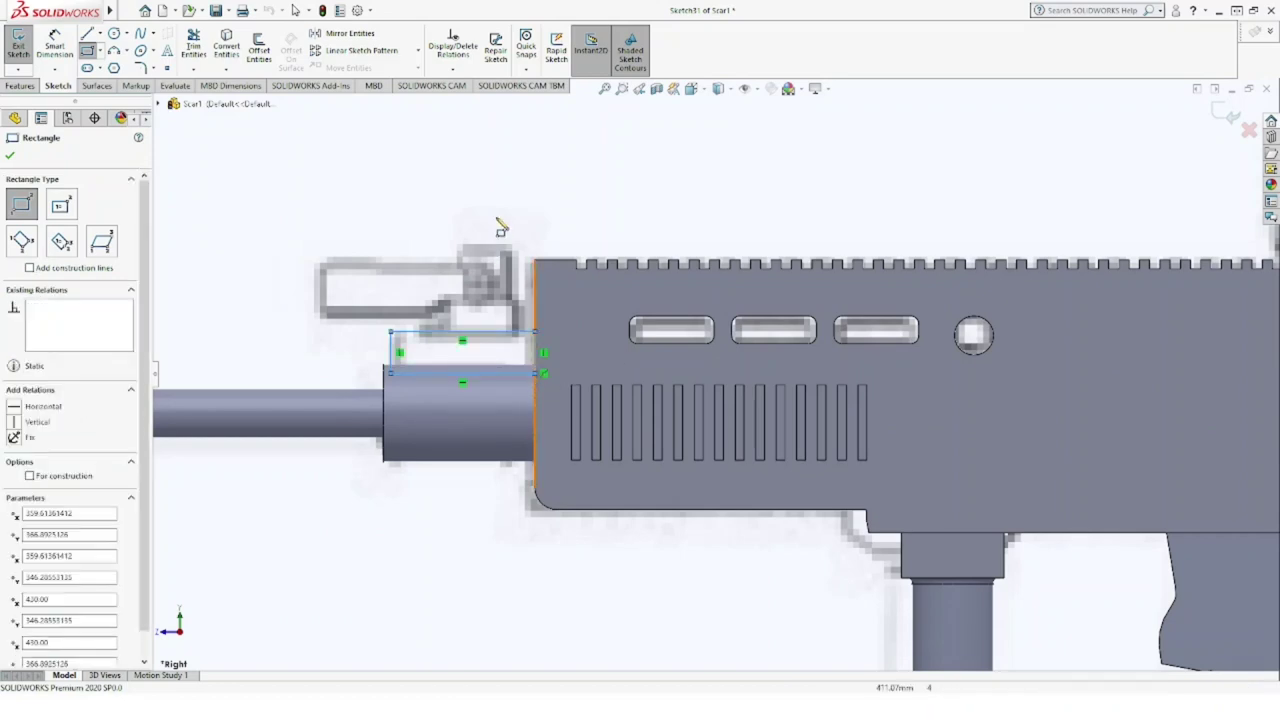
key("Escape")
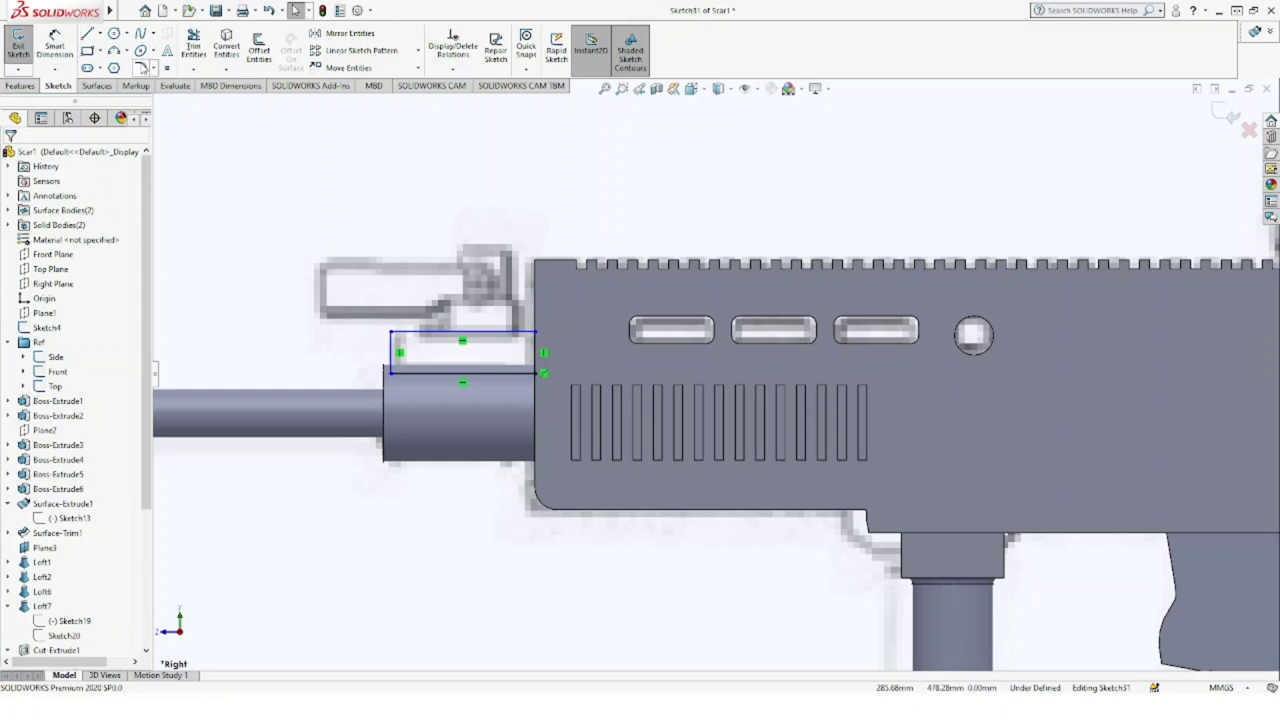
Step: Round the rectangle's front upper corner with an R9 sketch fillet
left_click(140, 68)
left_click(392, 333)
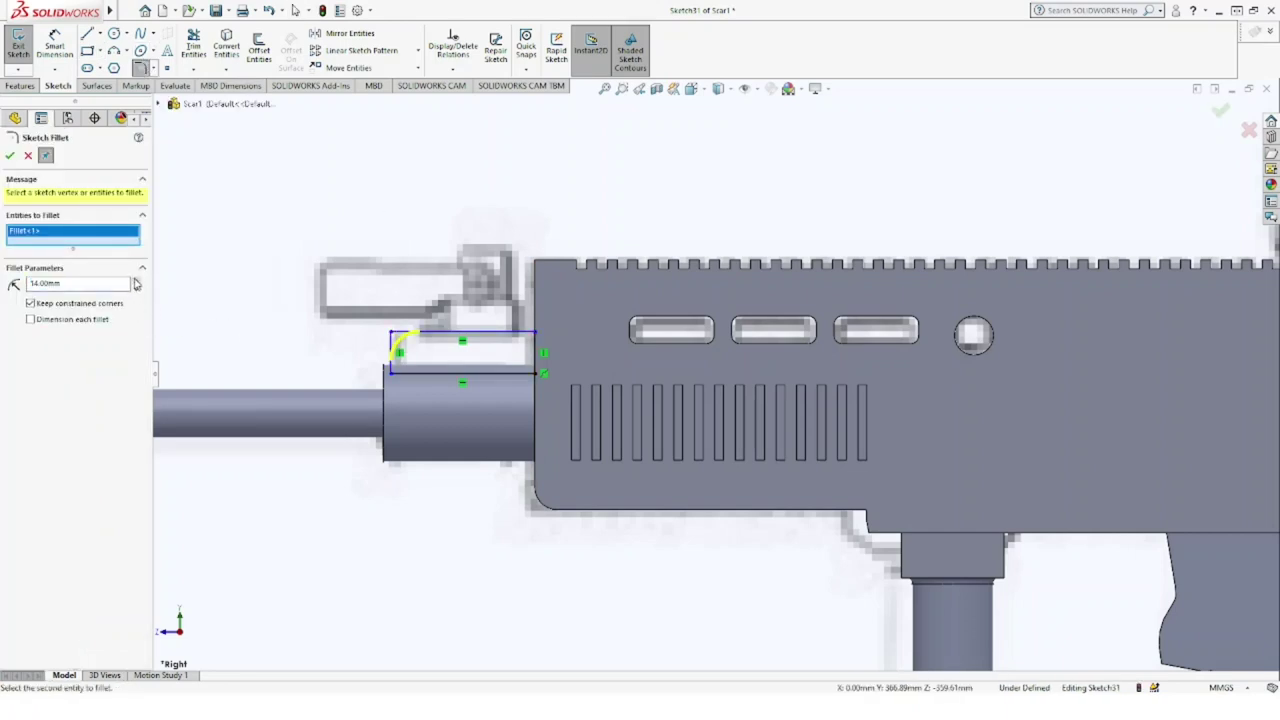
left_click_drag(61, 284, 5, 285)
left_click_drag(81, 283, 8, 282)
type("8")
left_click(8, 160)
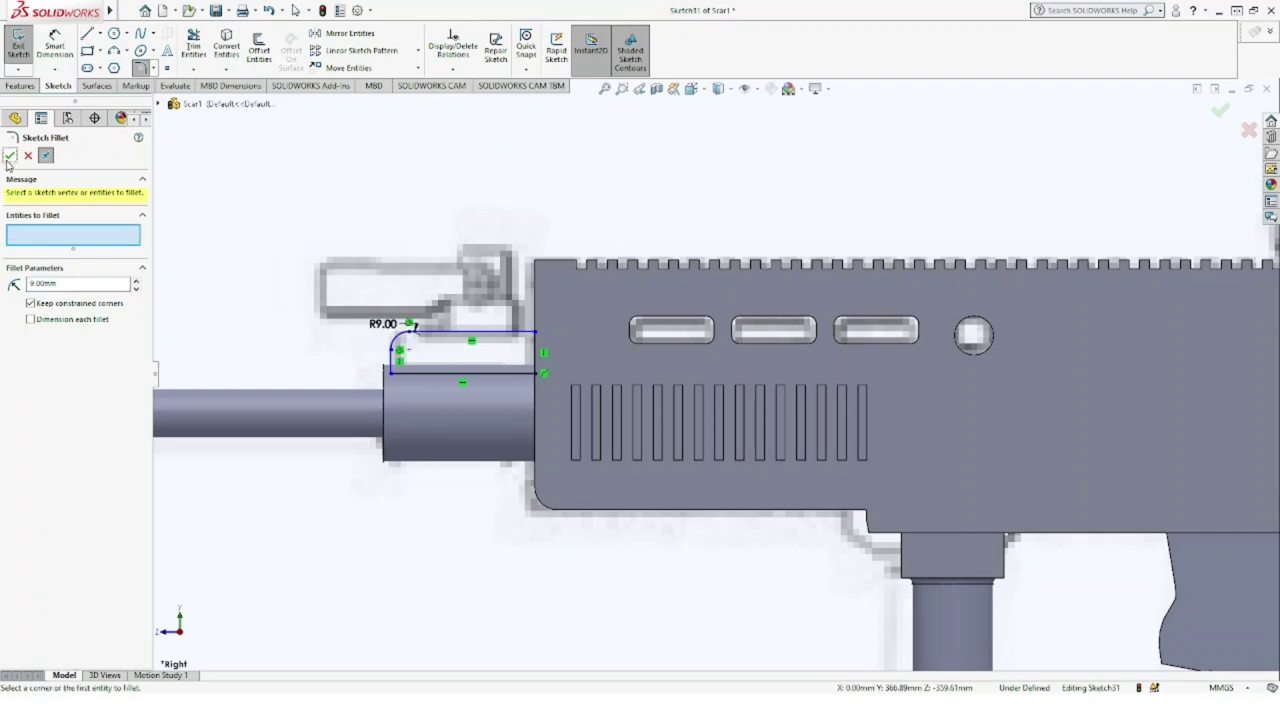
left_click(10, 156)
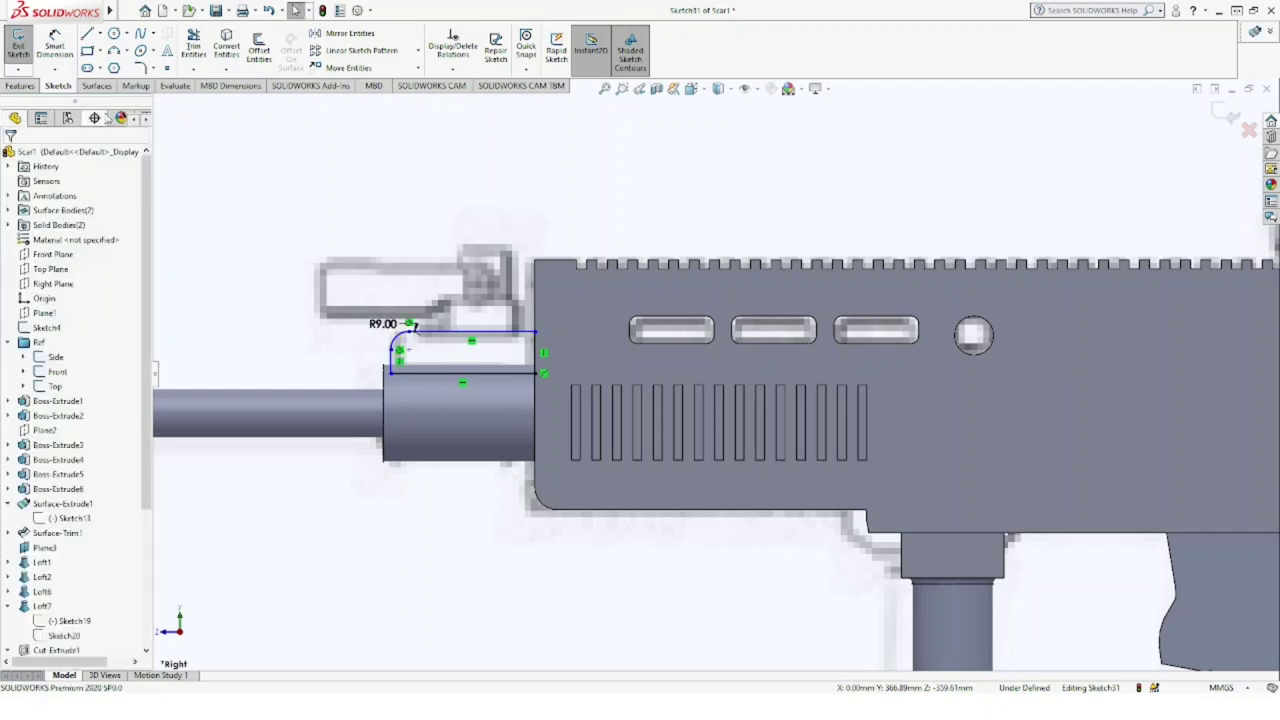
left_click(20, 86)
left_click(28, 52)
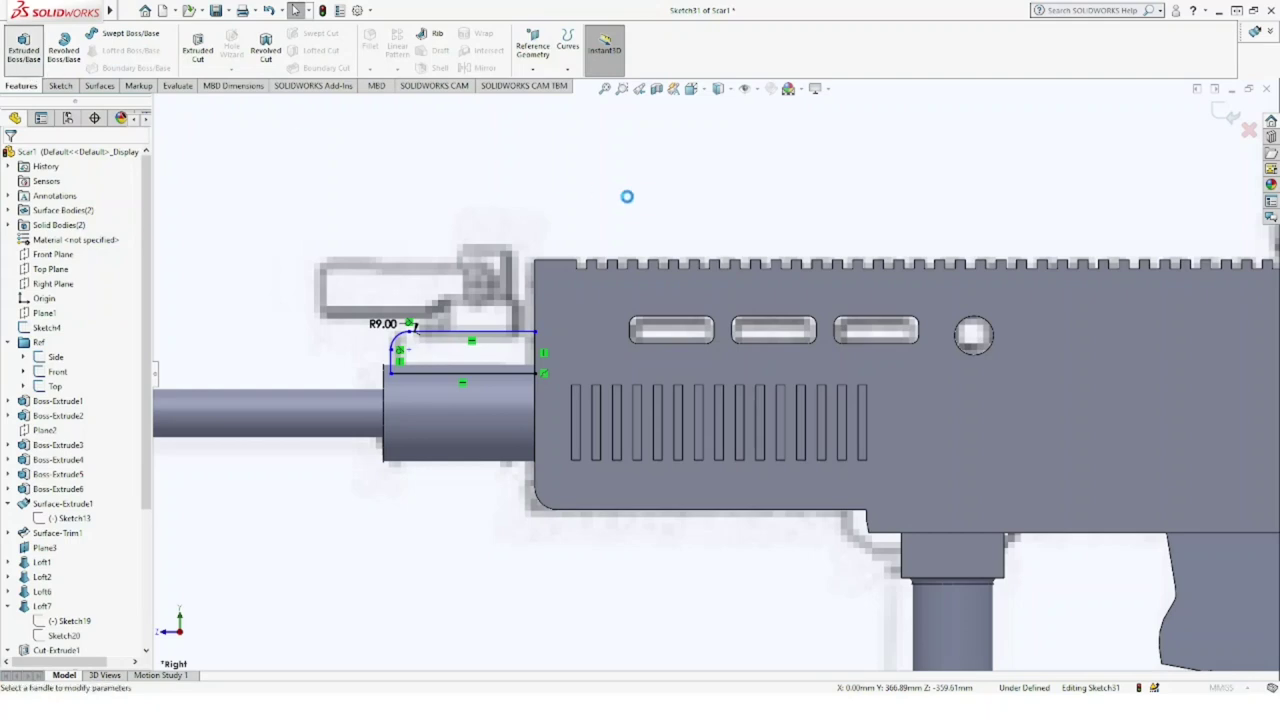
Step: Extrude Sketch31 Mid Plane to about 15 mm as a thin front sight block
mouse_move(511, 261)
middle_mouse_down()
mouse_move(566, 292)
mouse_move(486, 292)
middle_mouse_up()
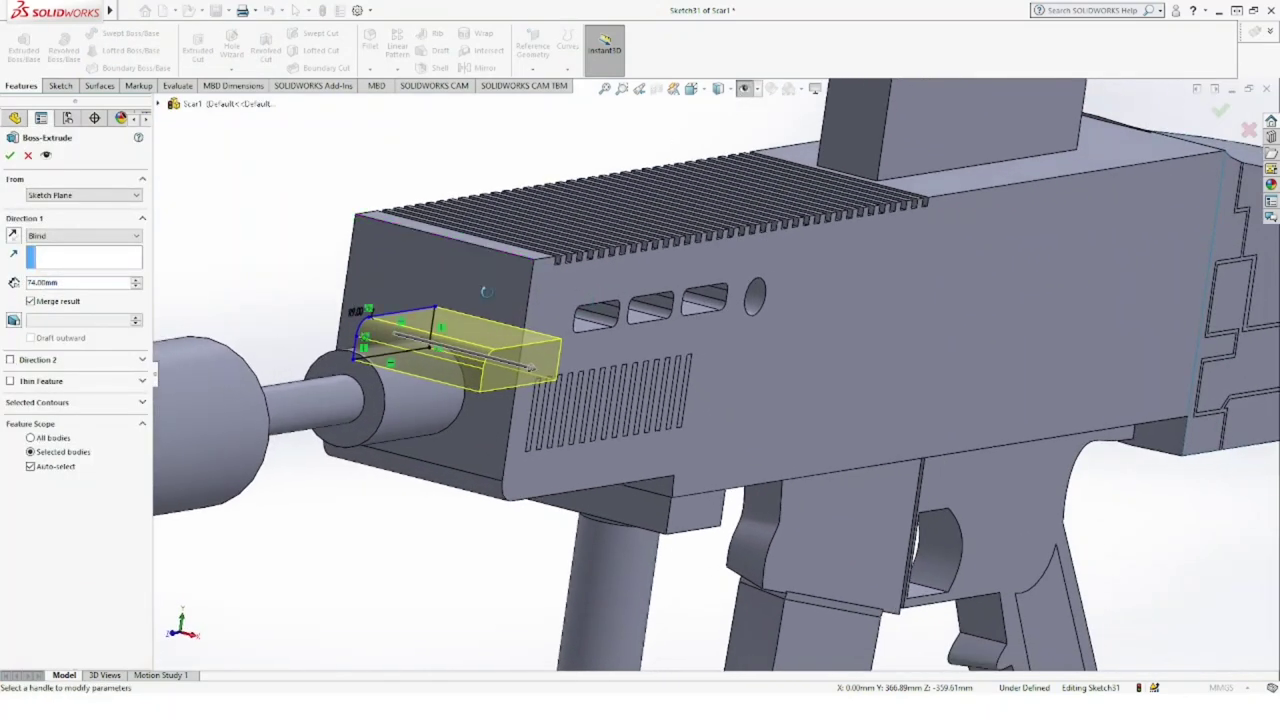
left_click(136, 287)
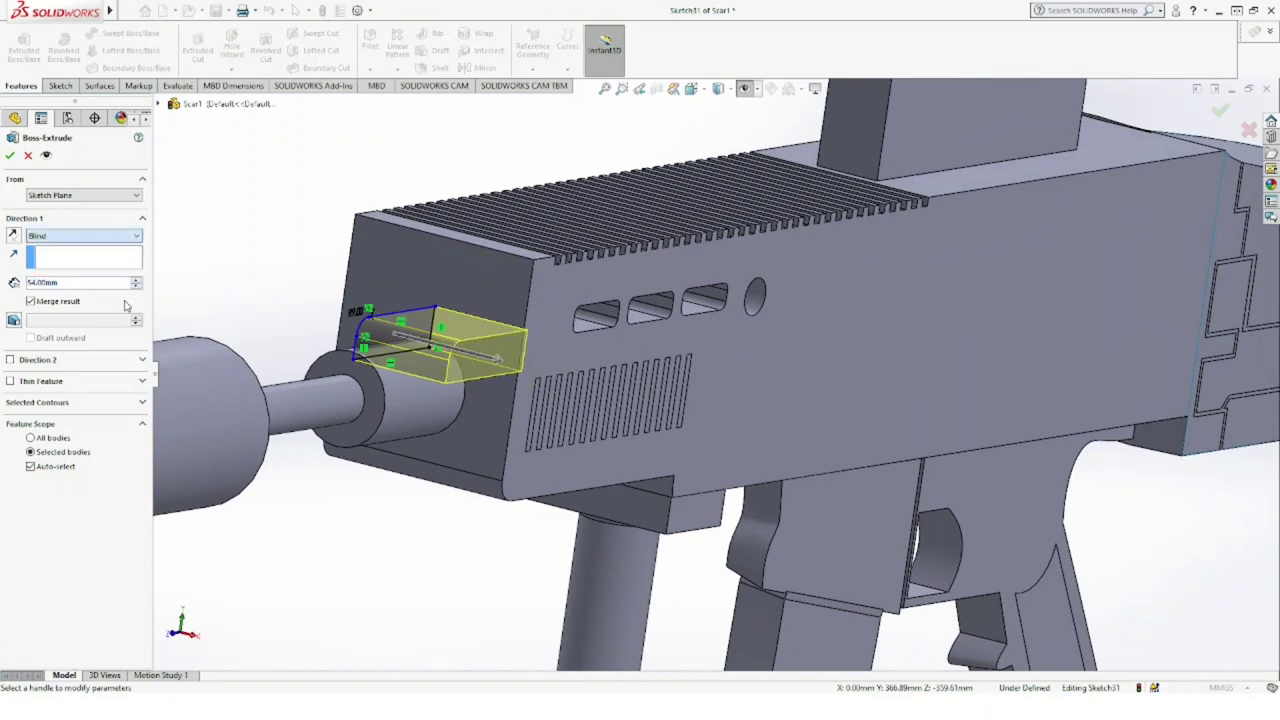
key("m")
left_click(136, 289)
left_click(136, 289)
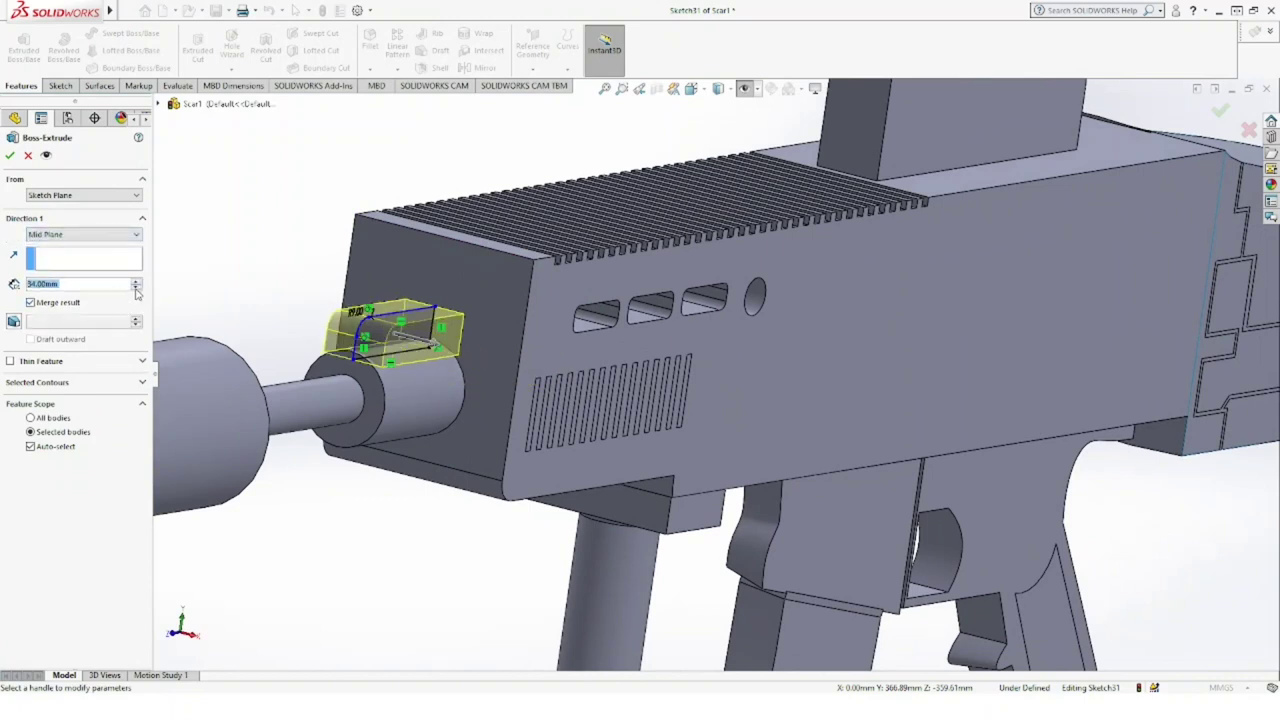
left_click(136, 289)
left_click(136, 289)
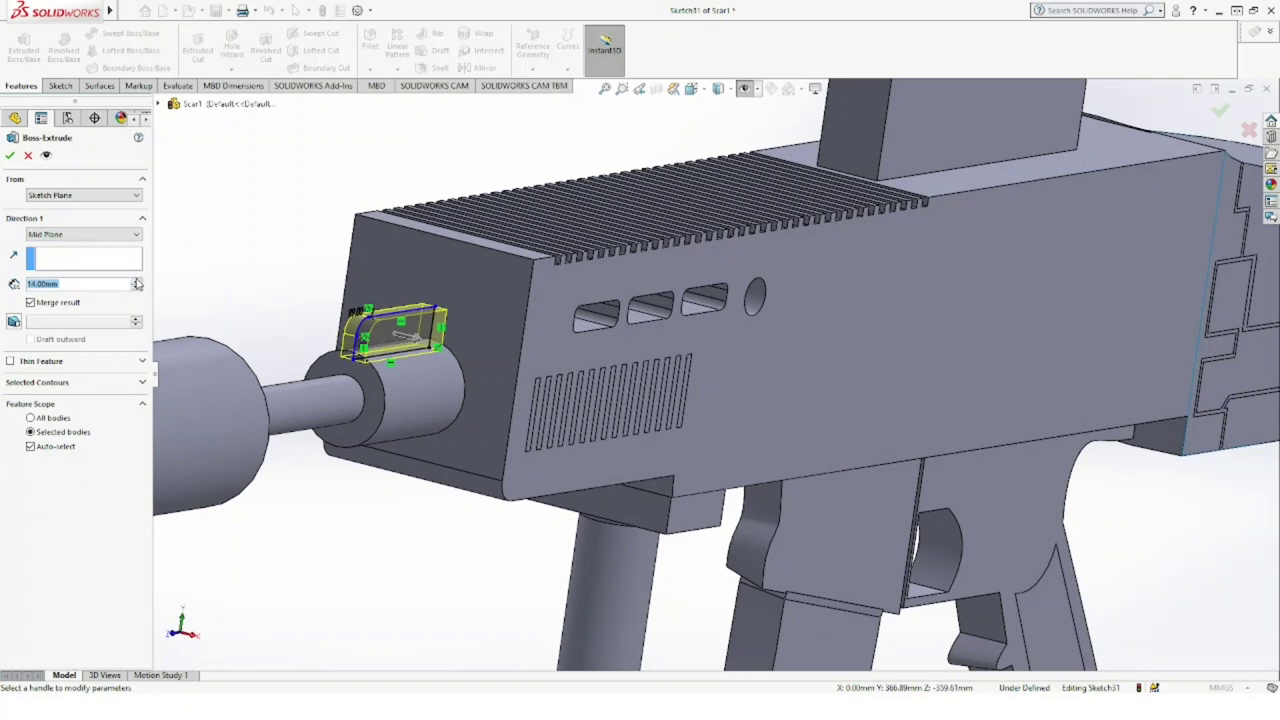
type("15")
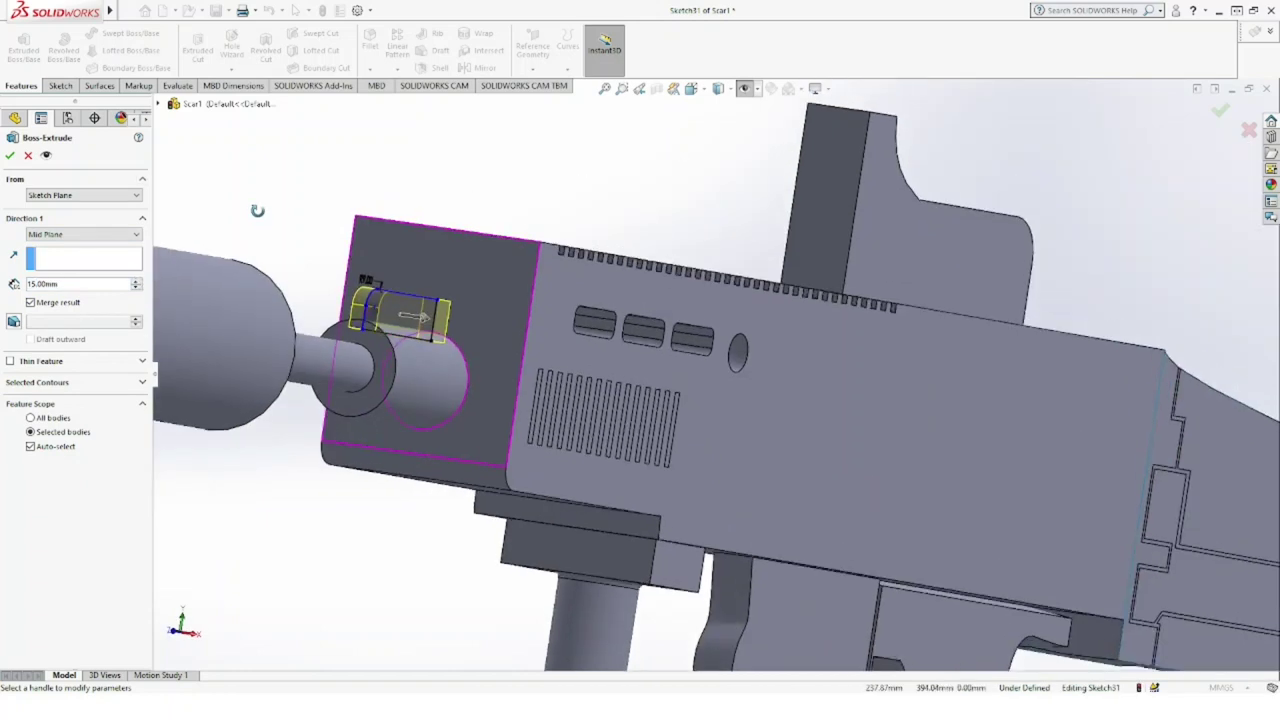
mouse_move(254, 255)
middle_mouse_down()
mouse_move(173, 205)
mouse_move(582, 197)
middle_mouse_up()
key("Return")
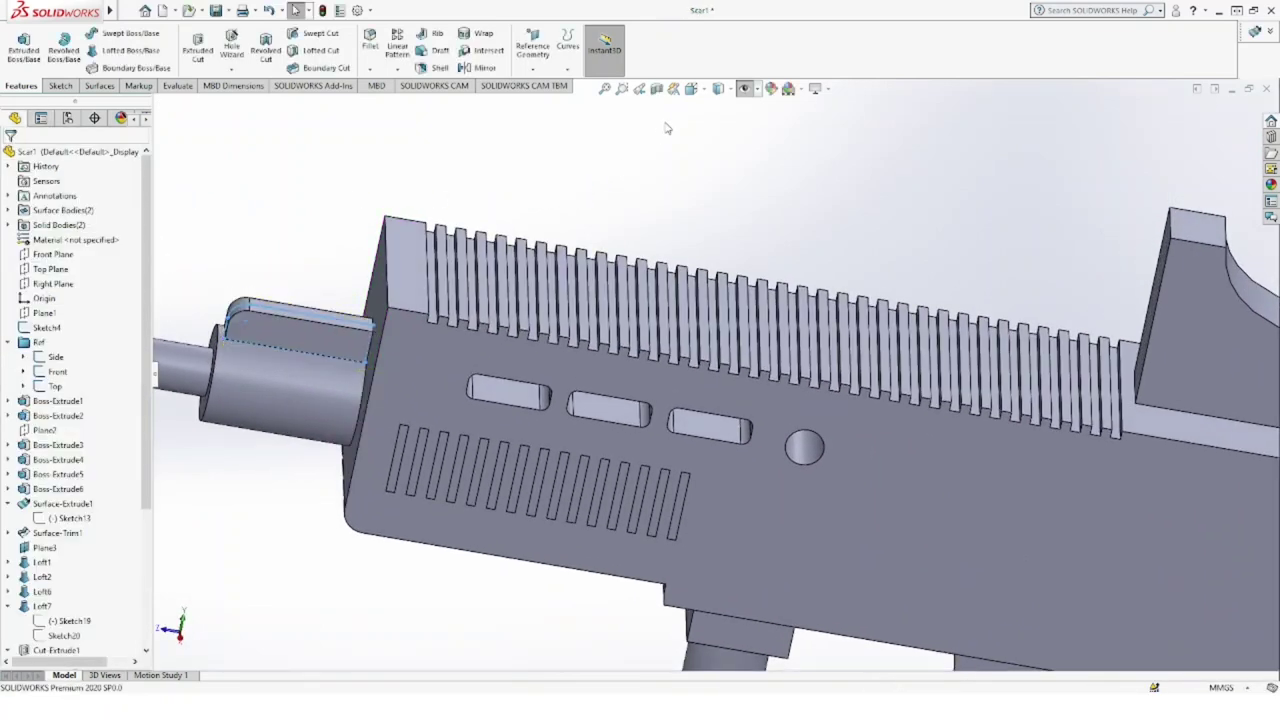
Step: View the model from the Right with blueprint pictures shown, zoomed on the barrel collar
left_click(701, 93)
left_click(584, 472)
left_click(743, 89)
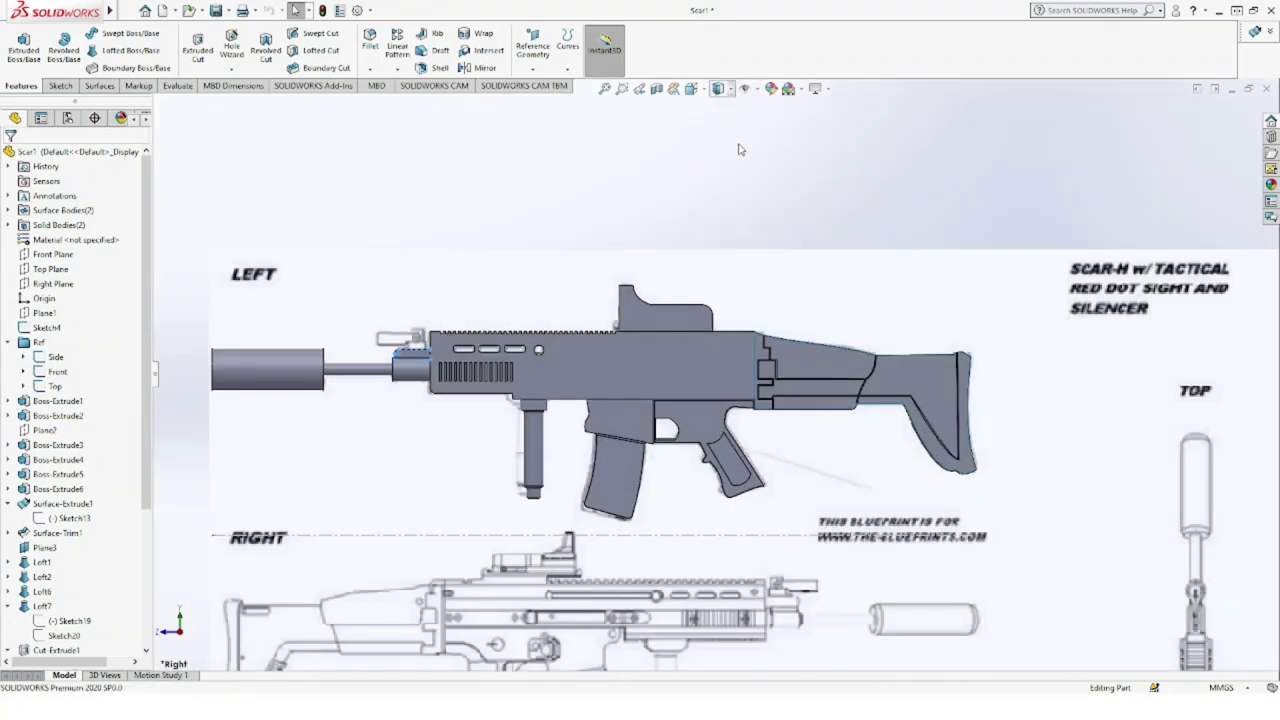
scroll(452, 382, "down", 2)
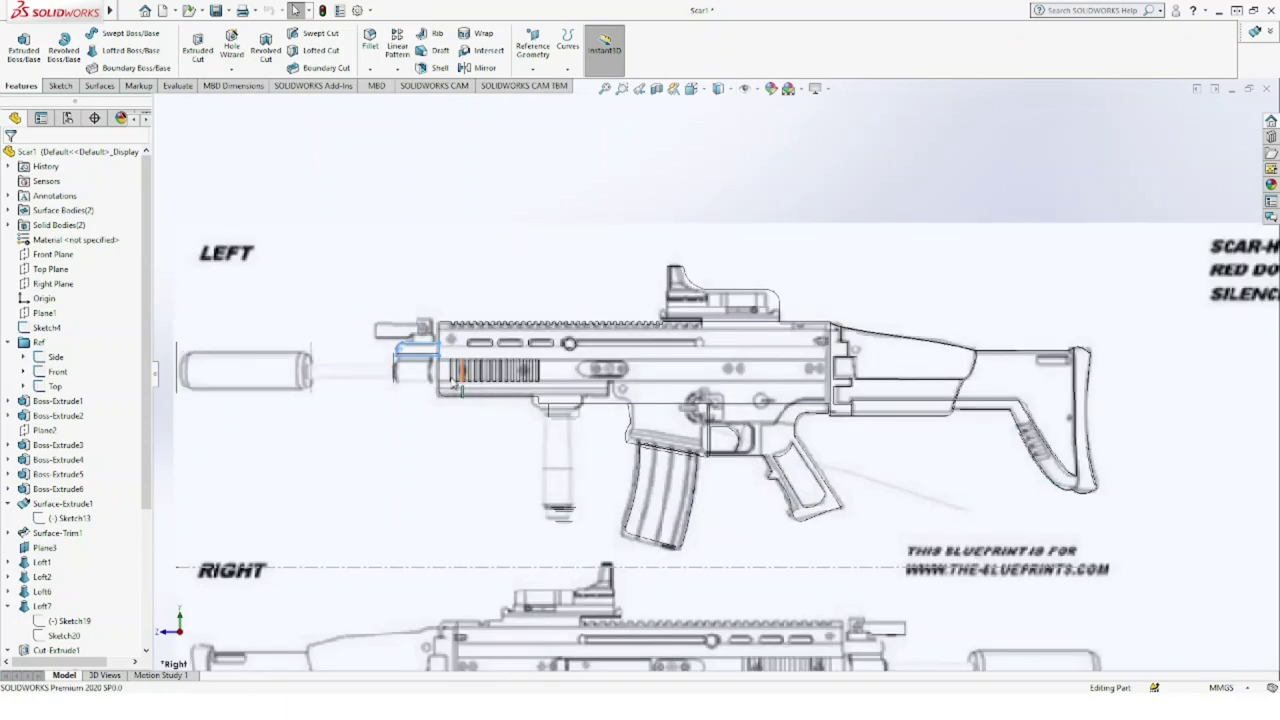
scroll(452, 382, "down", 3)
scroll(452, 382, "down", 3)
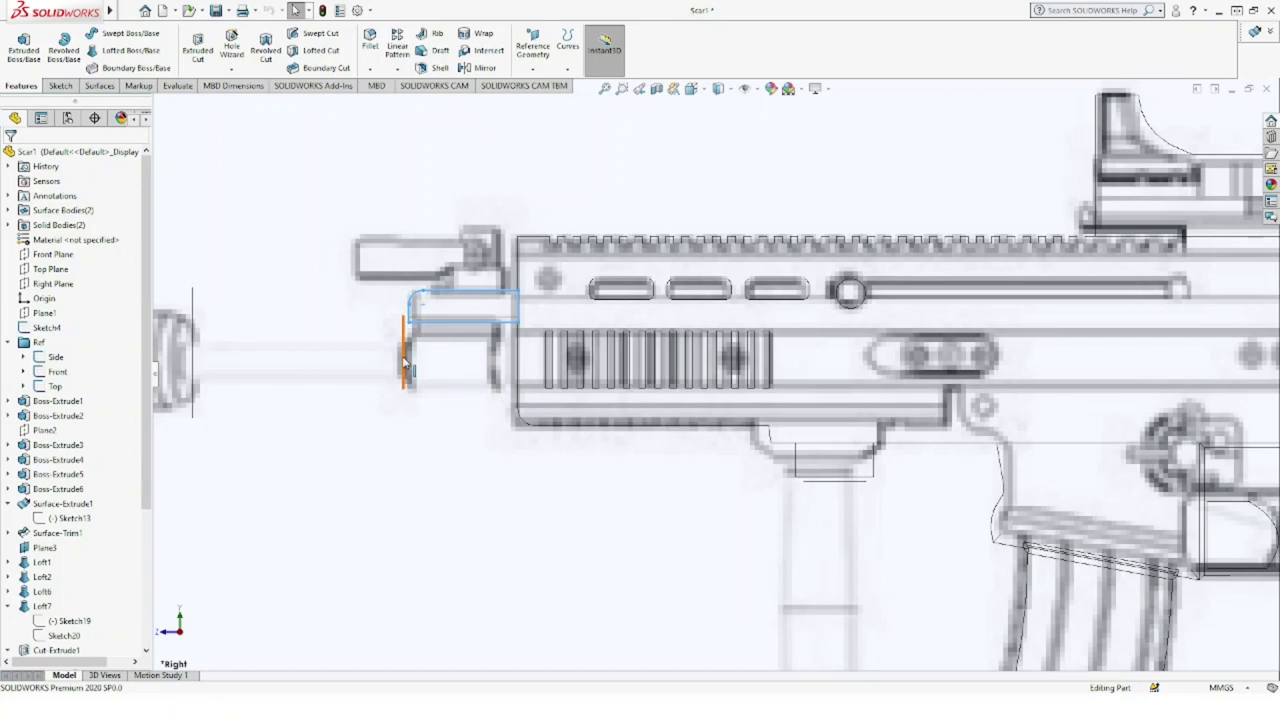
Step: Edit the barrel collar extrusion to lengthen it to 79 mm
left_click(422, 338)
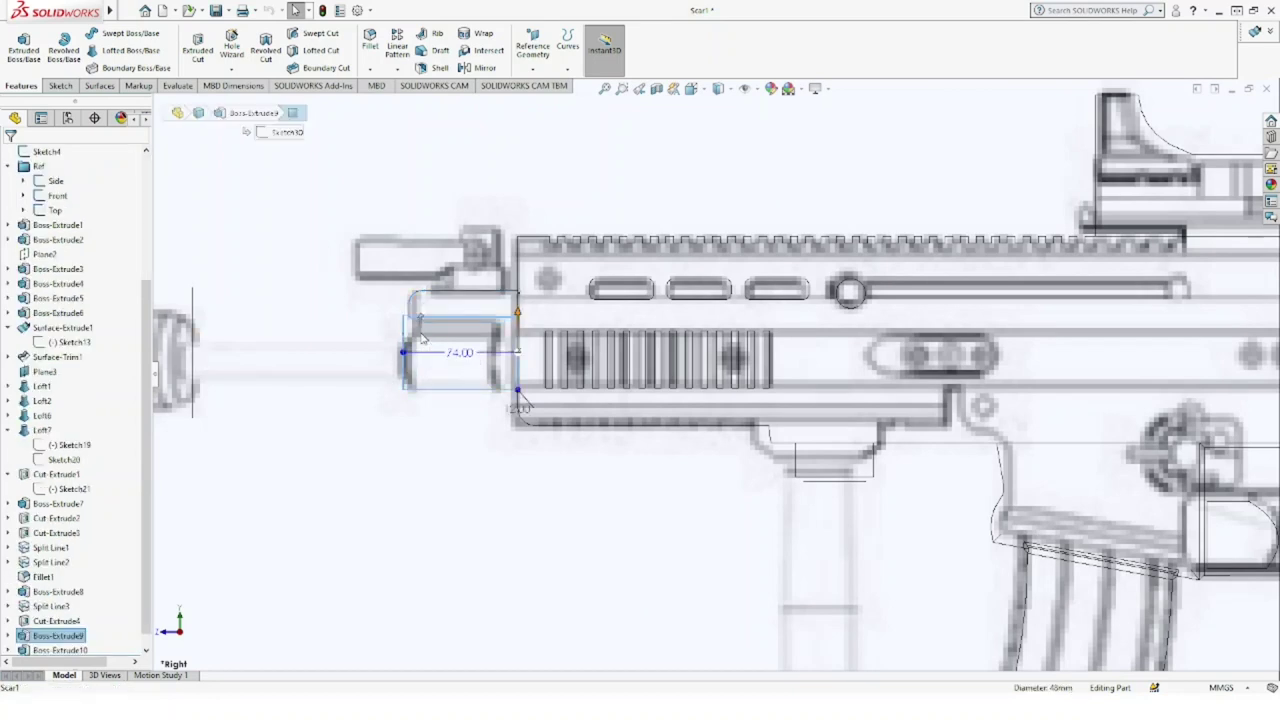
left_click(458, 290)
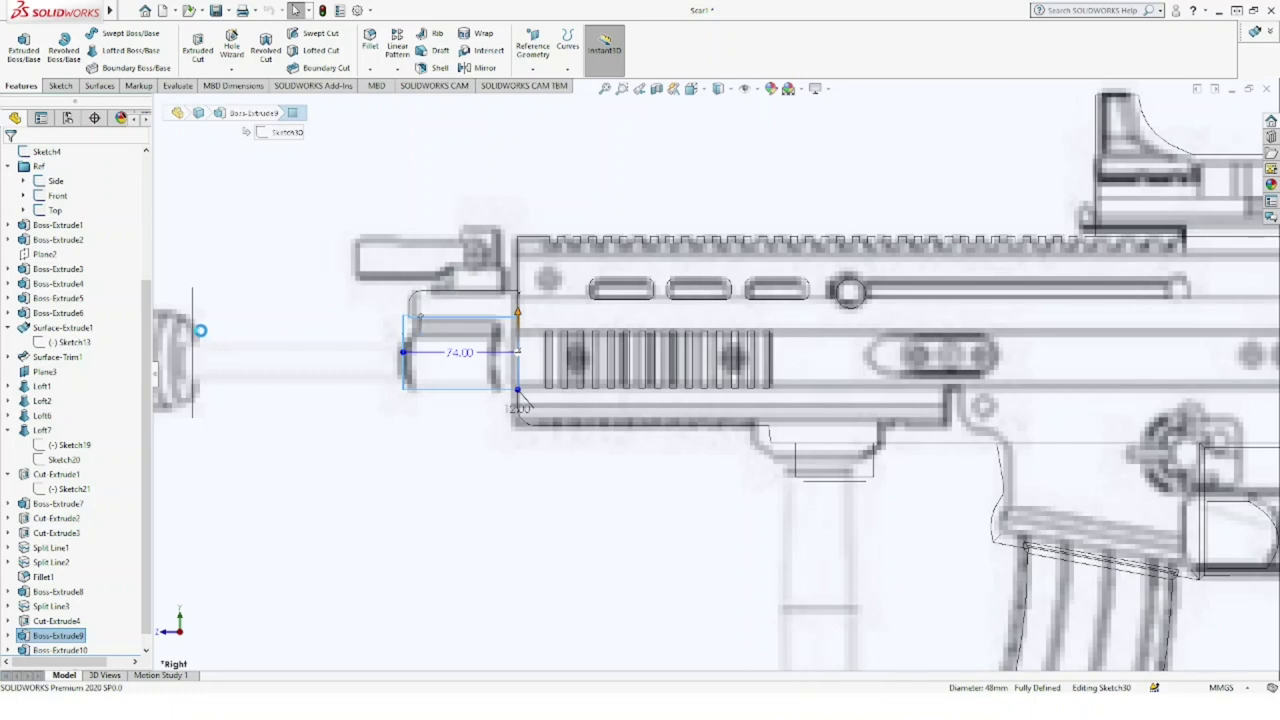
left_click(518, 399)
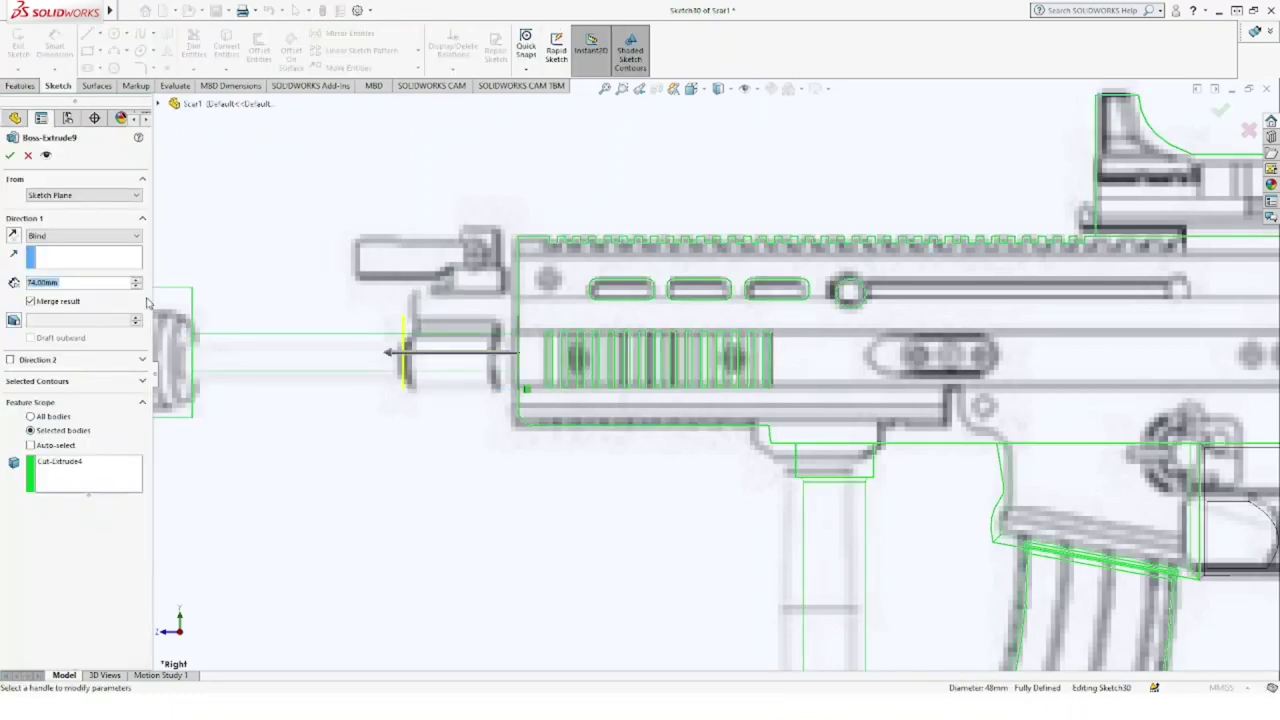
type("79")
key("Return")
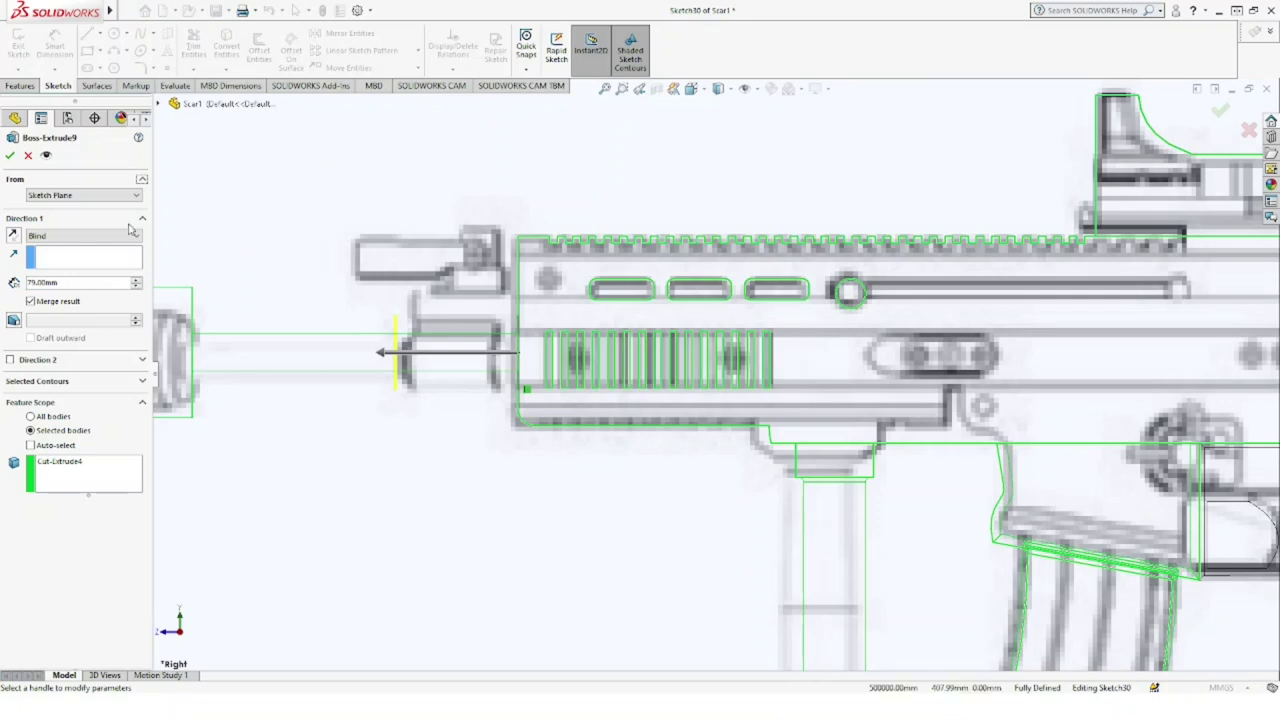
left_click(10, 156)
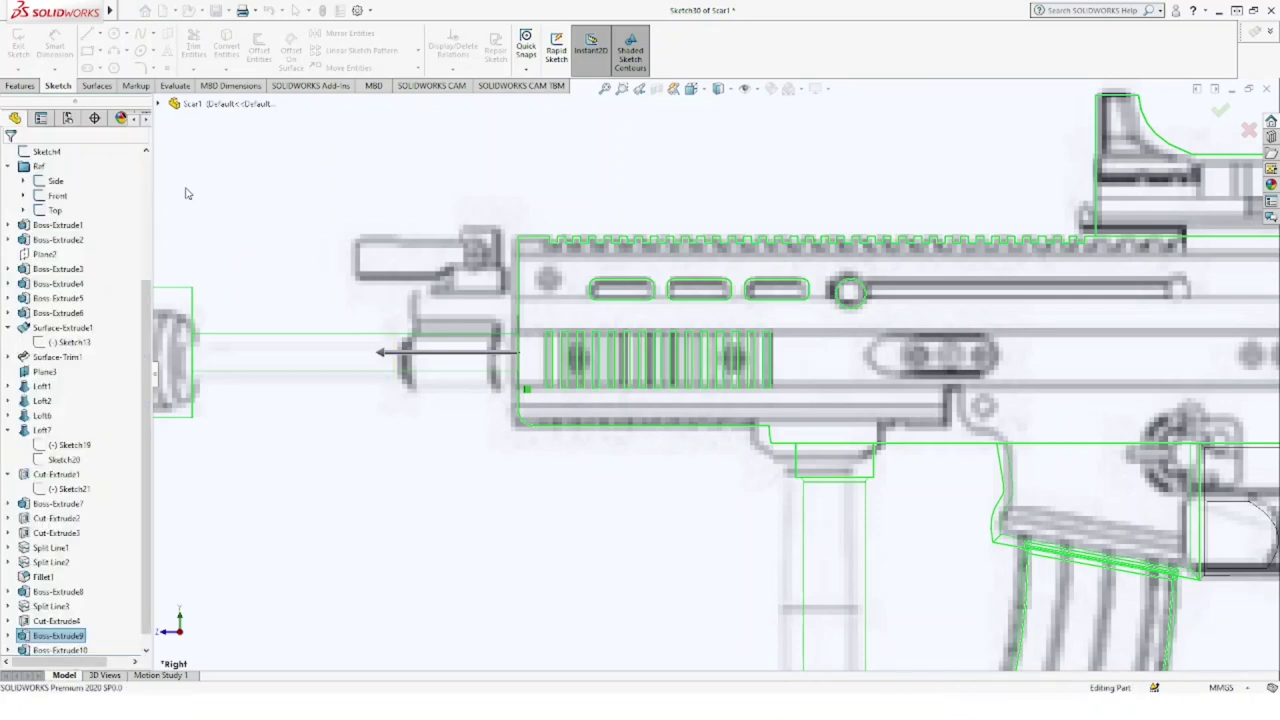
Step: In a new Right Plane sketch, draw a spline down the collar front and bend it into a curve
scroll(77, 207, "up", 5)
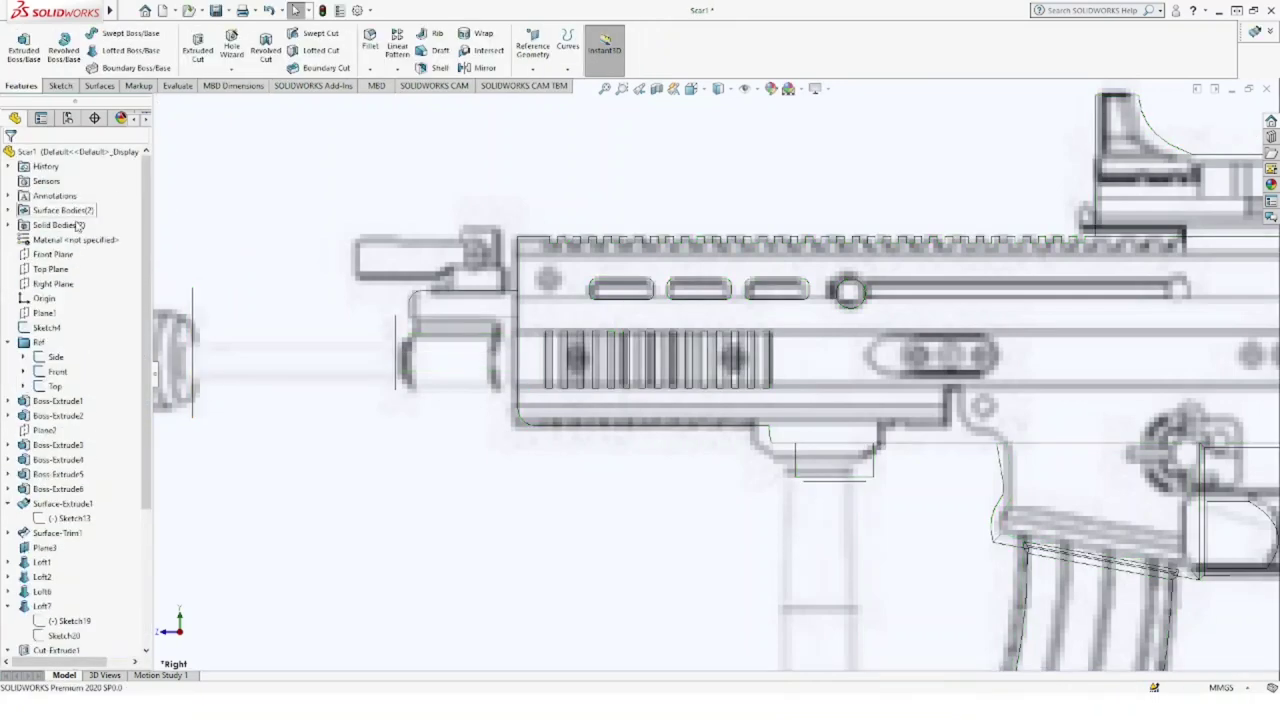
left_click(66, 289)
left_click(86, 277)
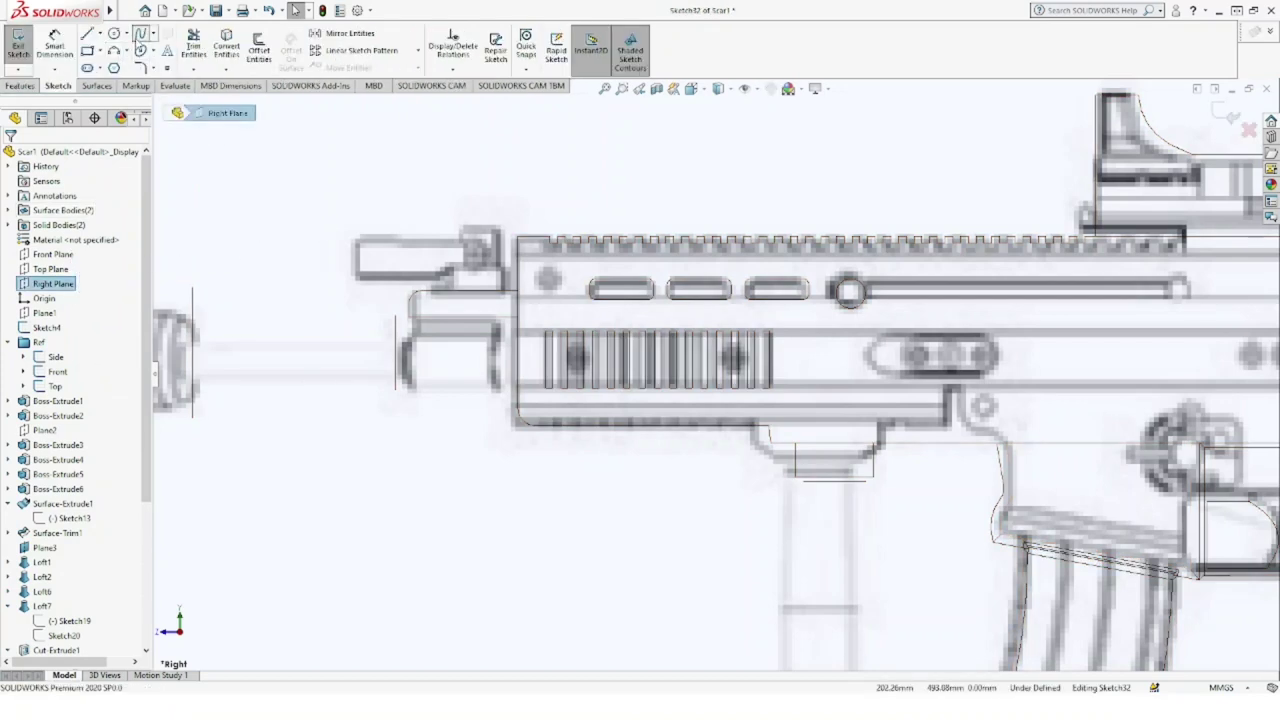
left_click(141, 33)
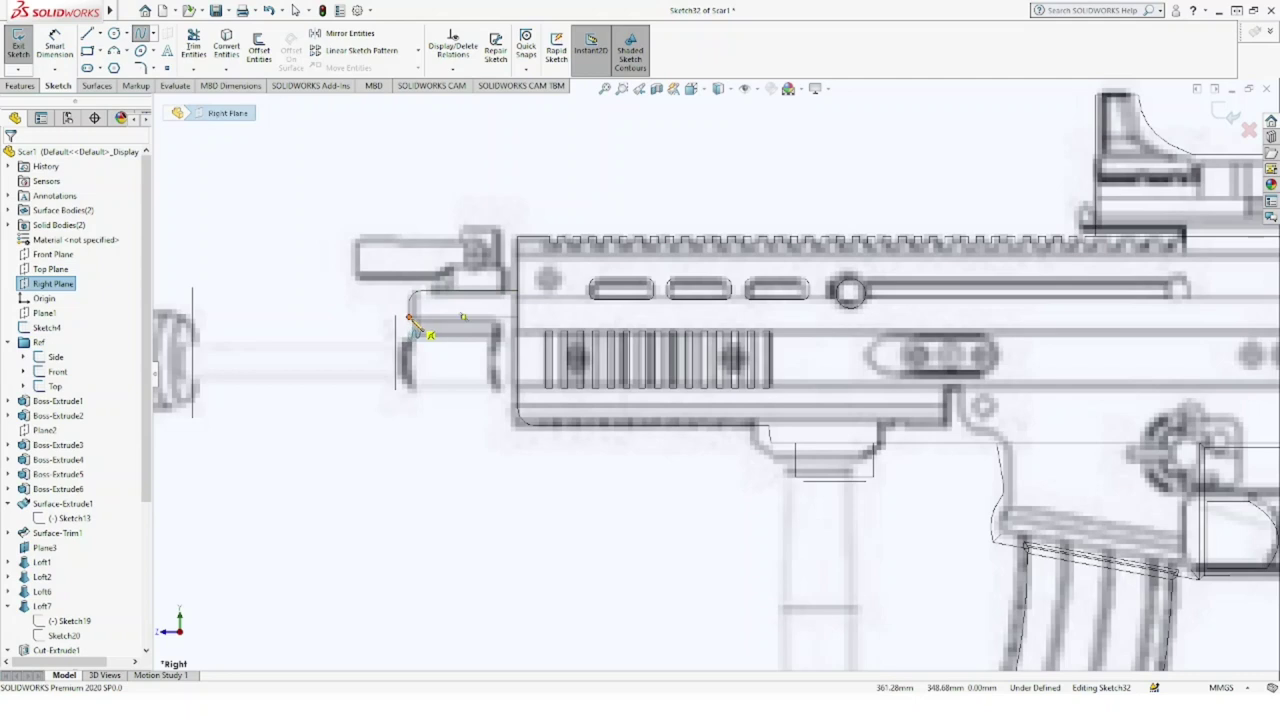
left_click(409, 318)
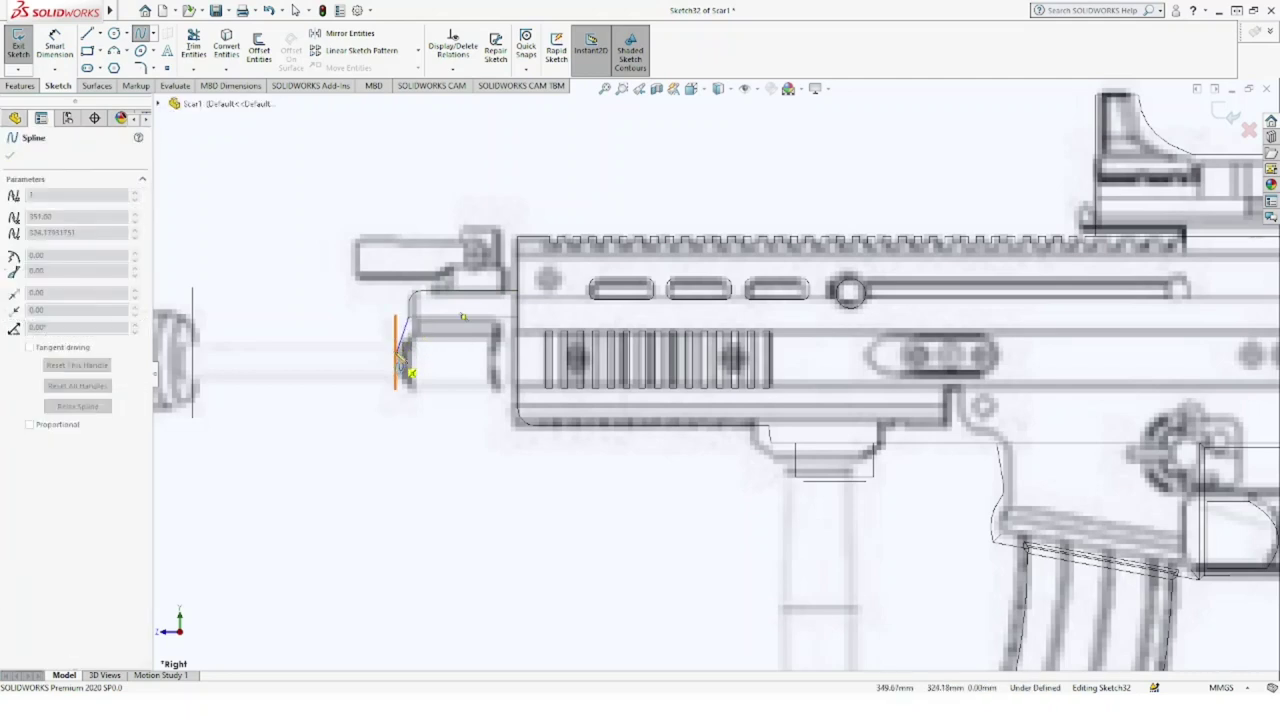
left_click(397, 352)
double_click(425, 397)
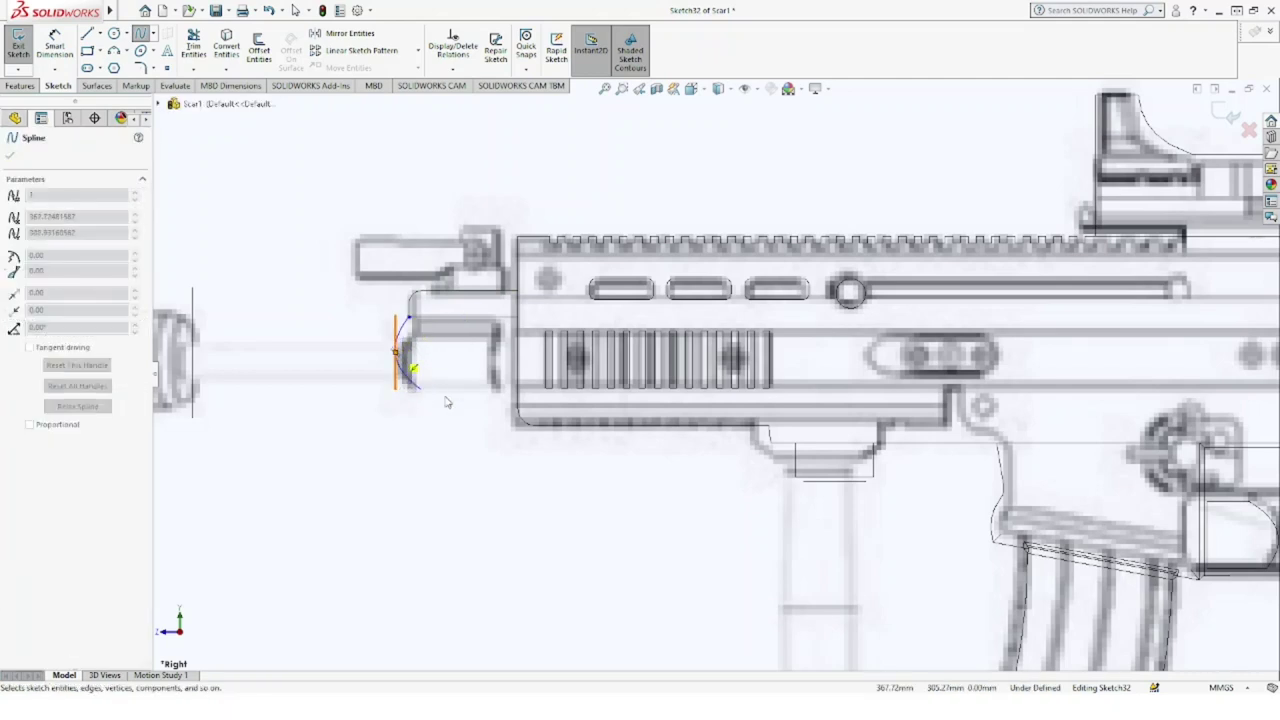
key("Escape")
scroll(463, 343, "down", 3)
scroll(410, 341, "down", 2)
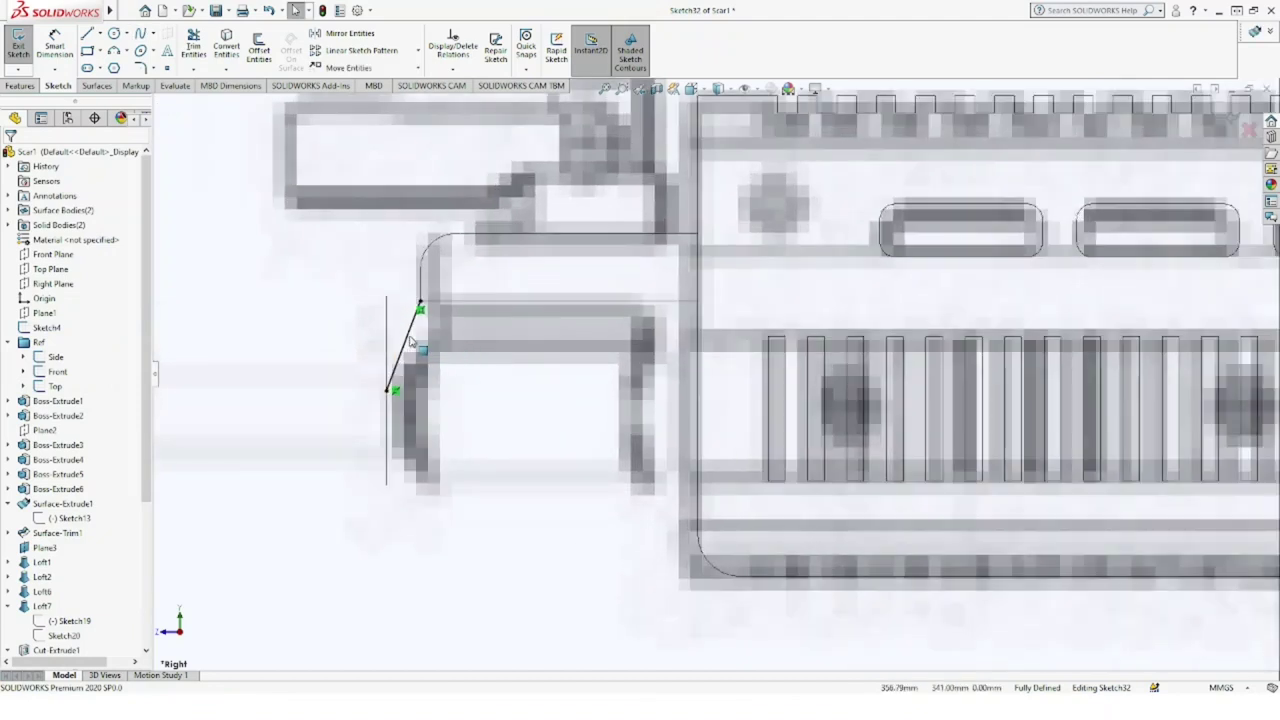
left_click(409, 342)
left_click_drag(410, 342, 393, 366)
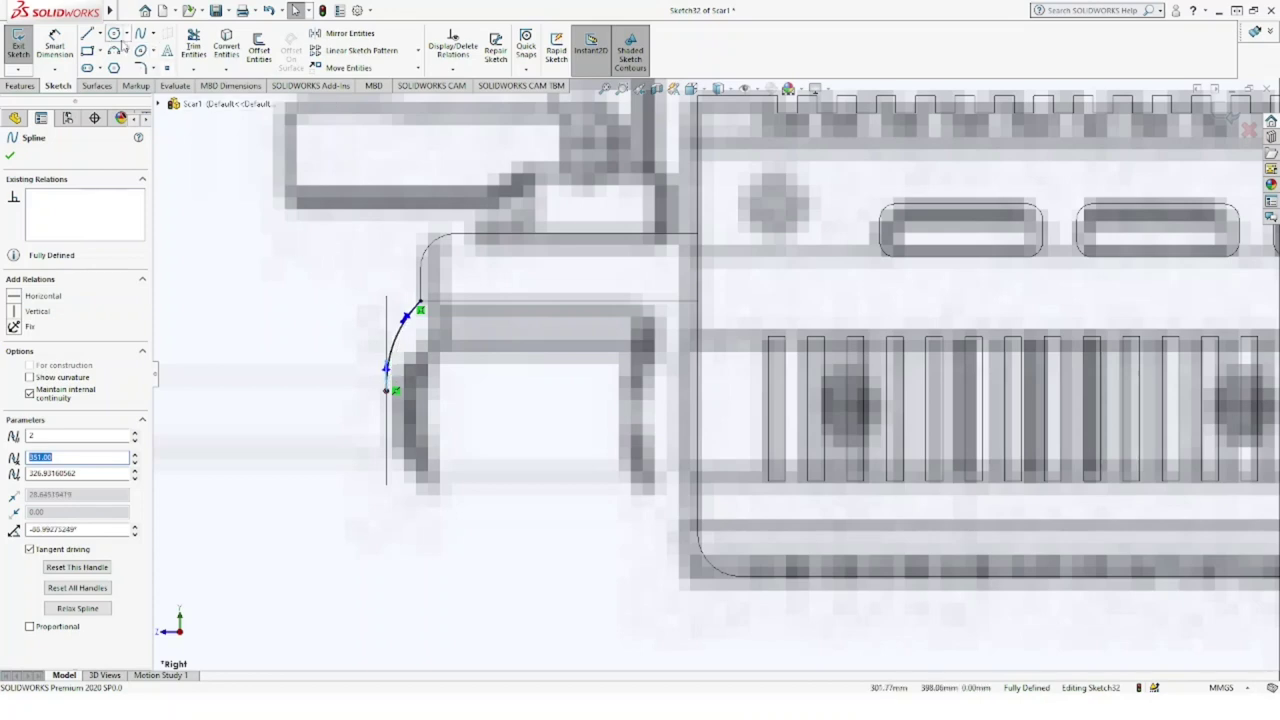
Step: Add a centerline at the spline's lower end and mirror the spline about it
left_click(88, 33)
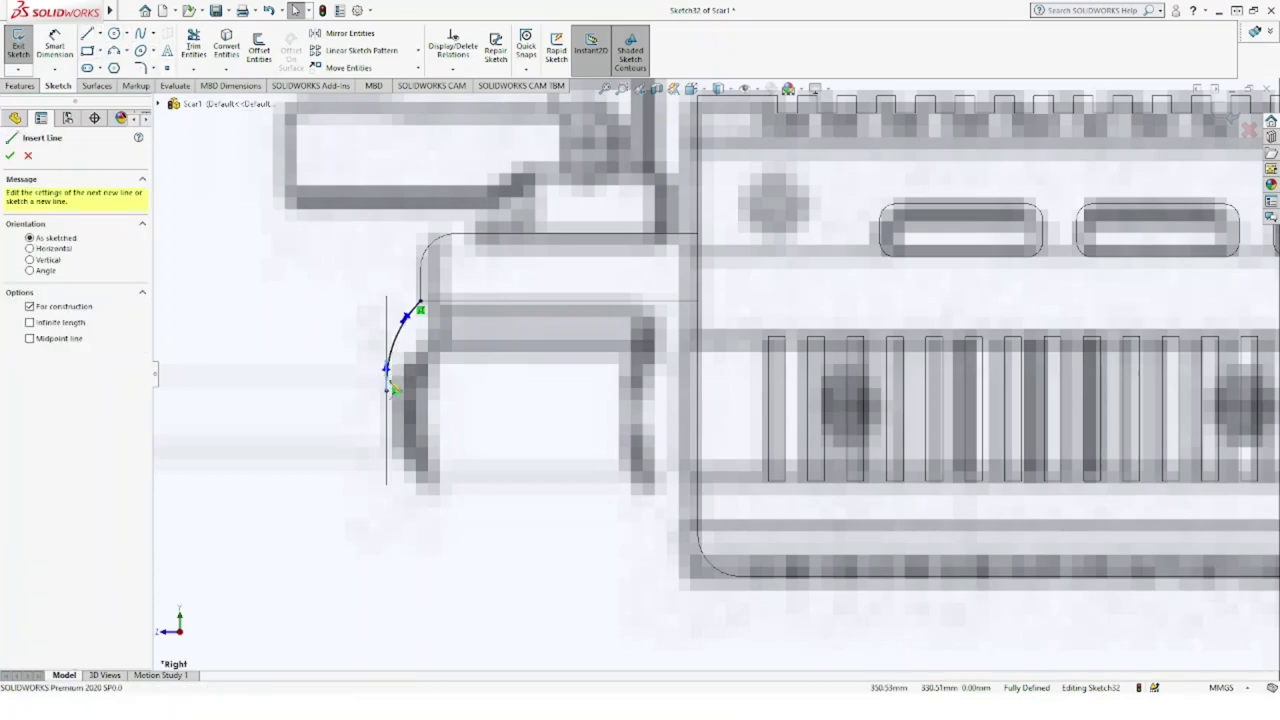
left_click(387, 391)
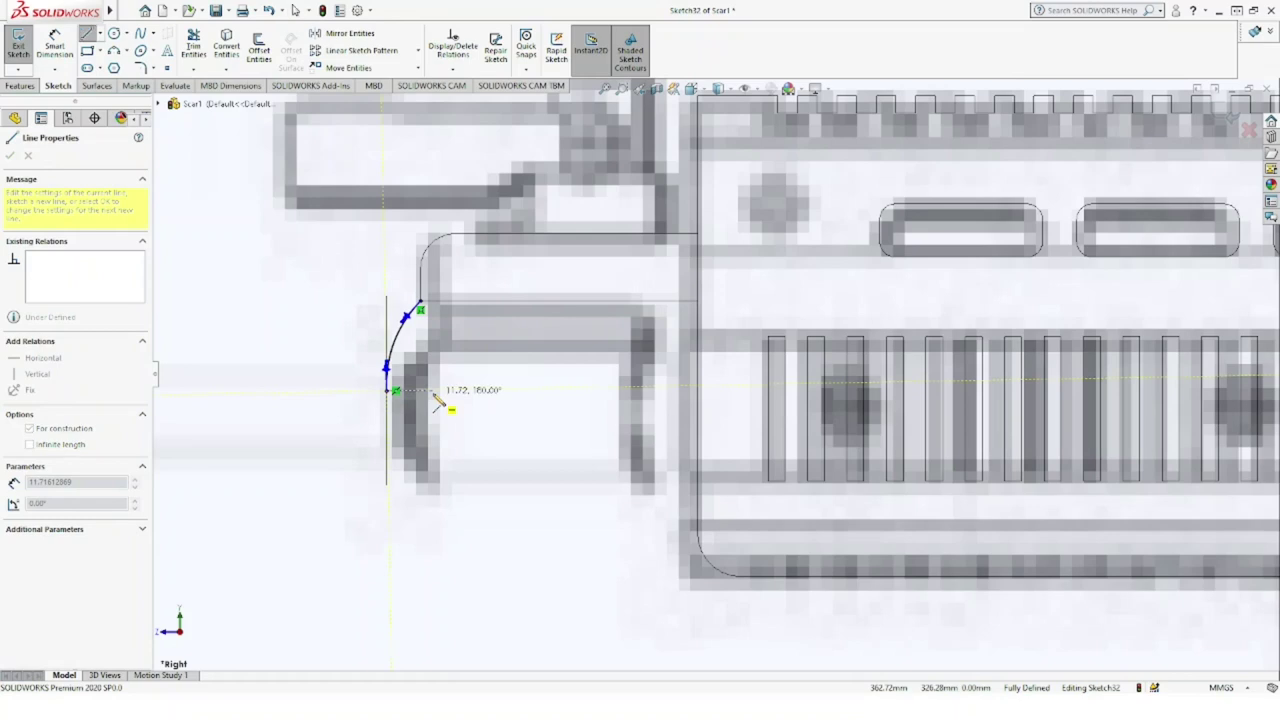
key("Escape")
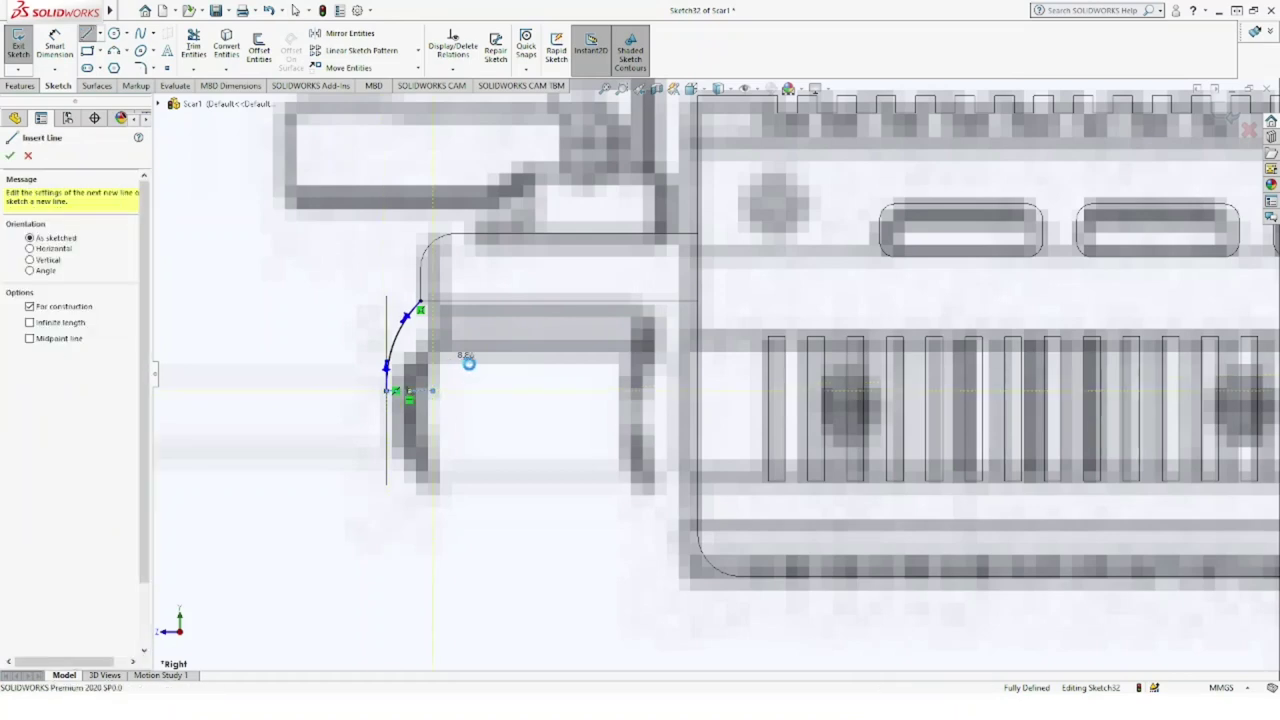
key("Escape")
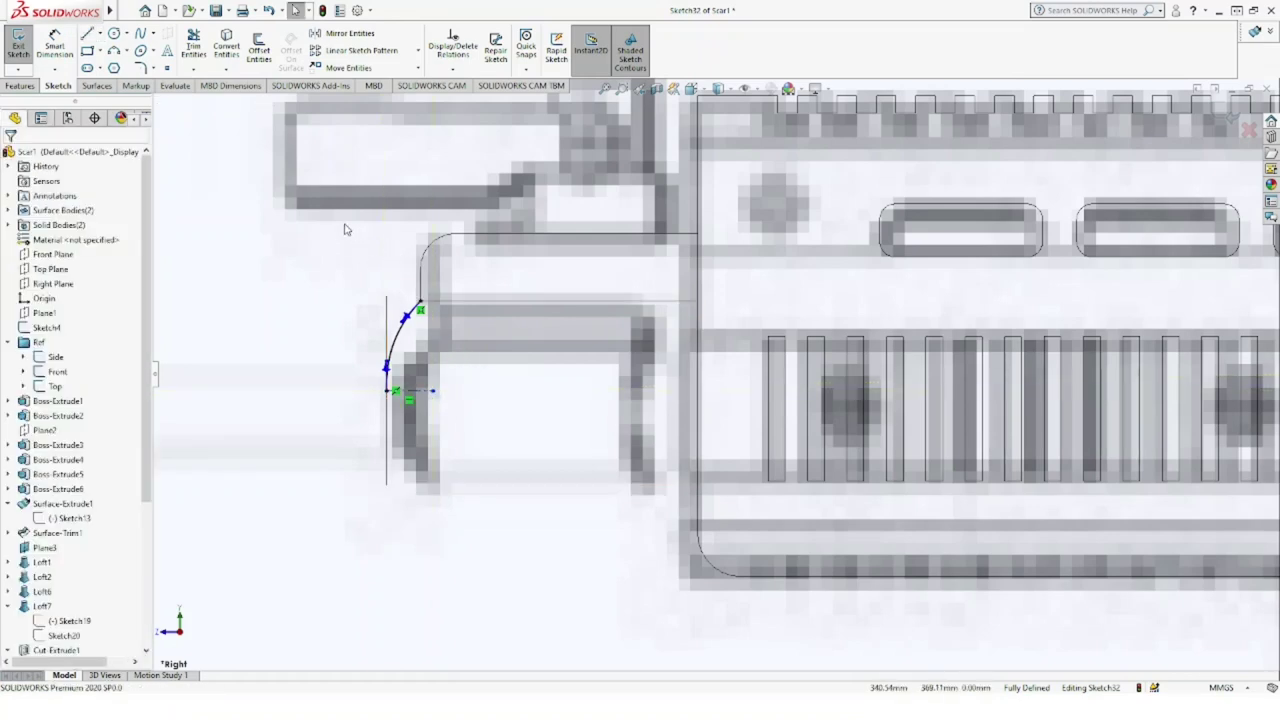
left_click(345, 33)
left_click(401, 336)
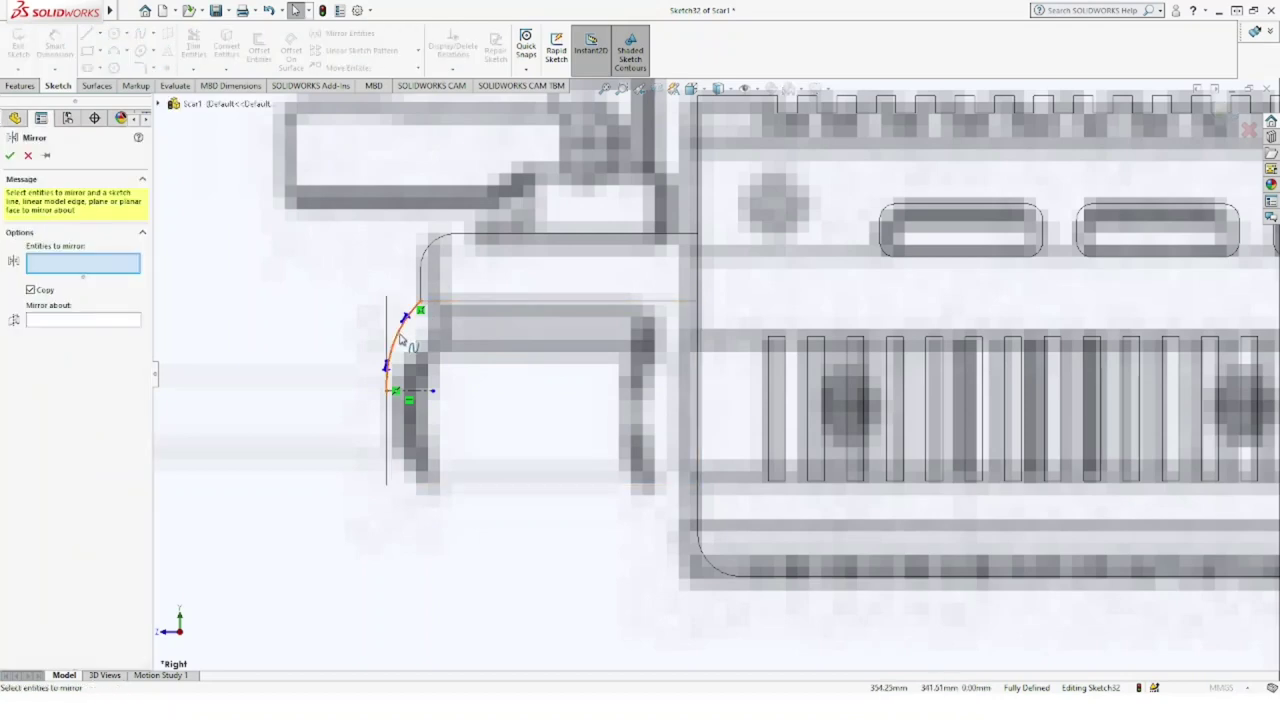
left_click(105, 325)
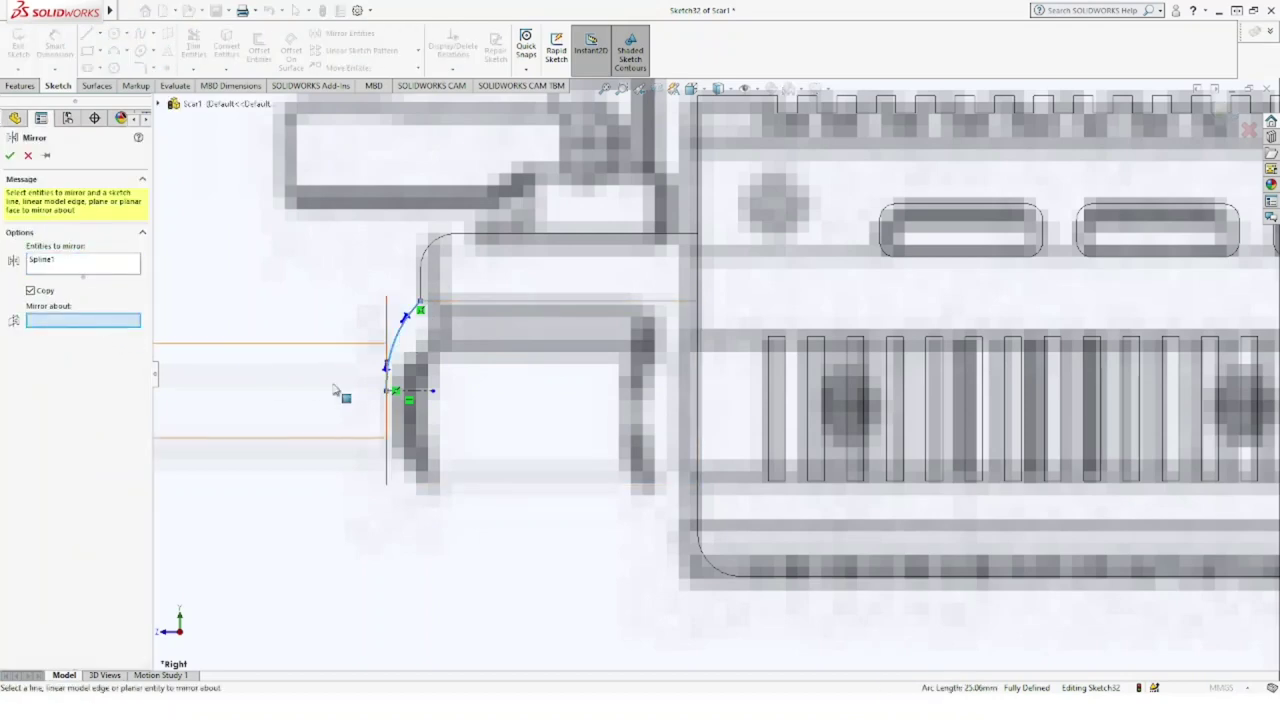
left_click(424, 398)
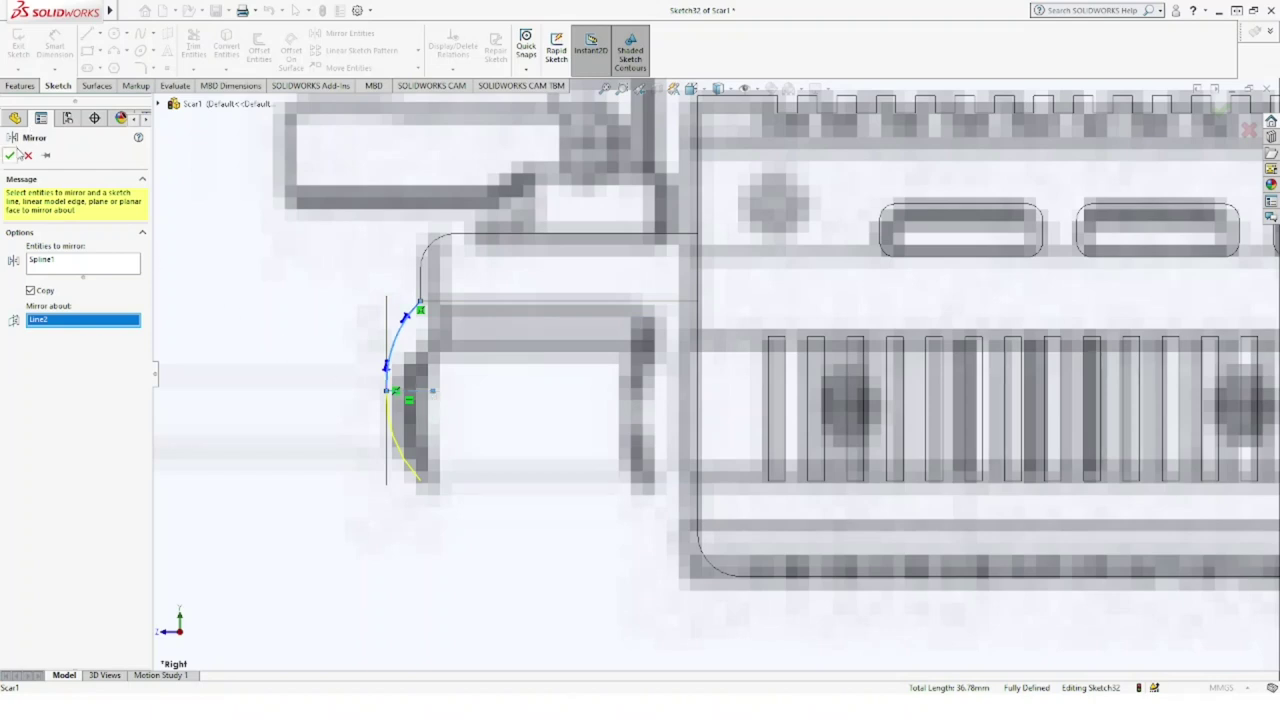
left_click(10, 156)
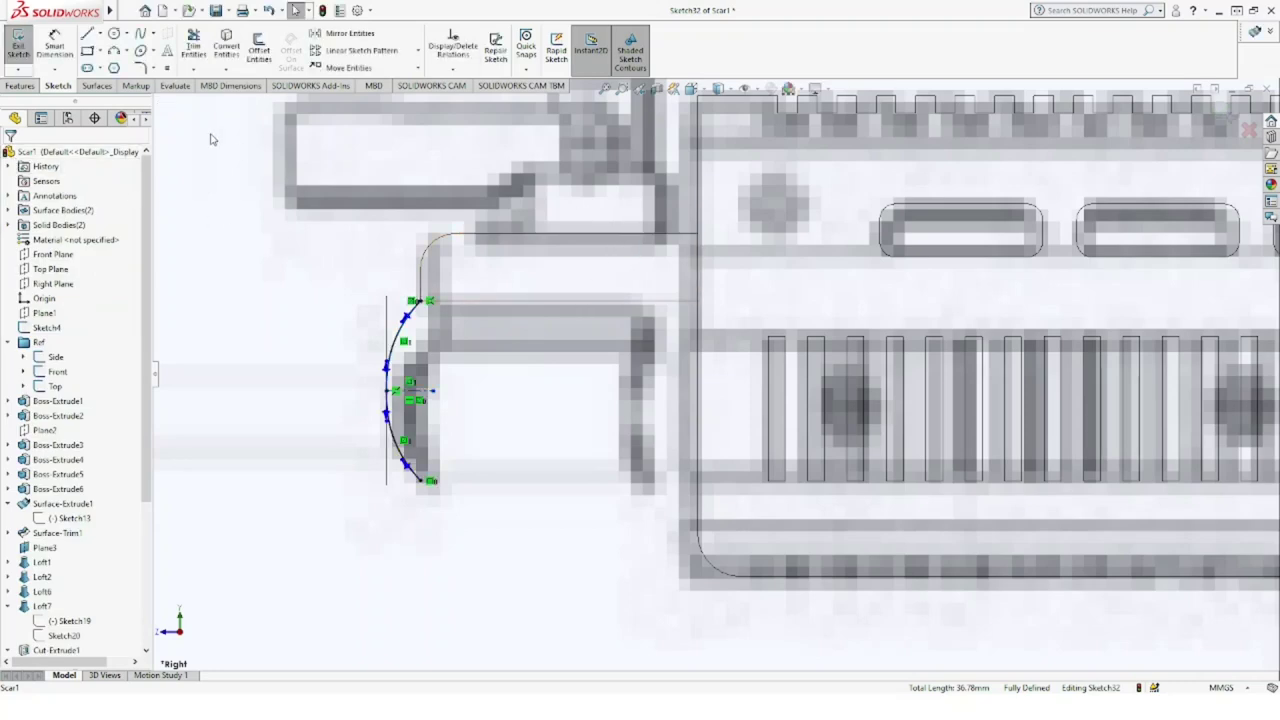
Step: Draw a closed line profile around the mirrored arc, ahead of the barrel collar
left_click(88, 33)
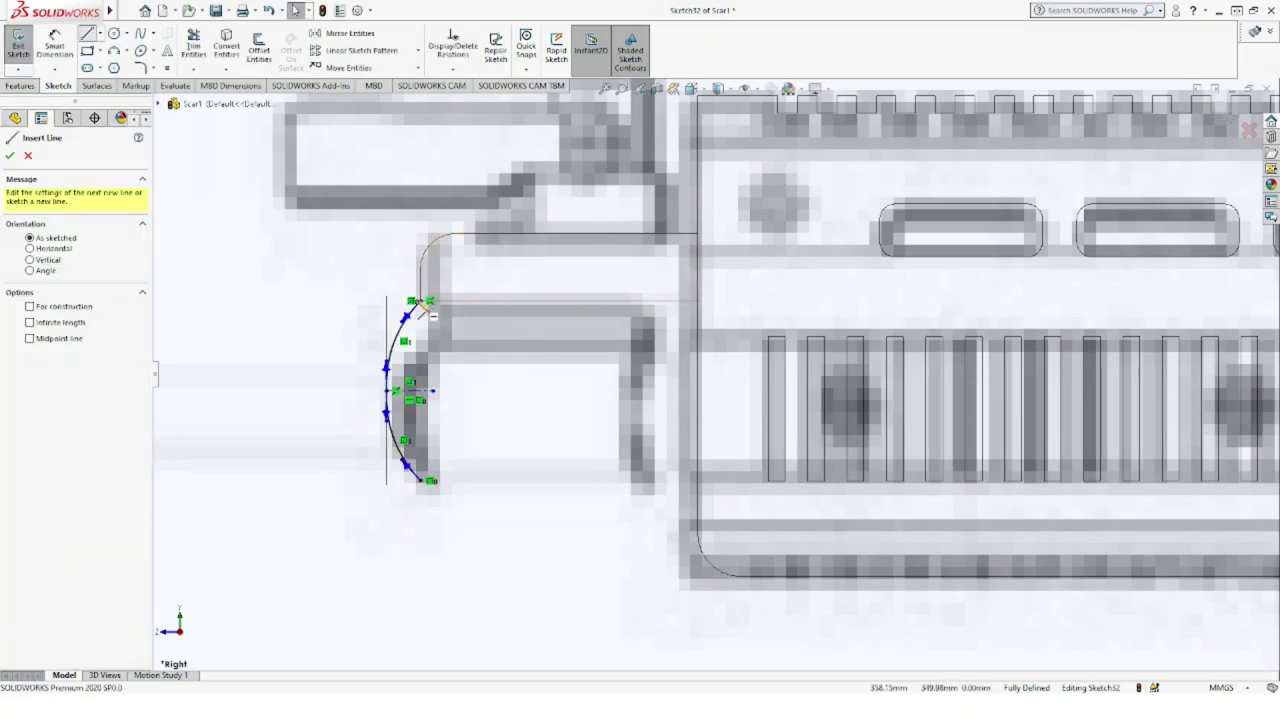
left_click(426, 302)
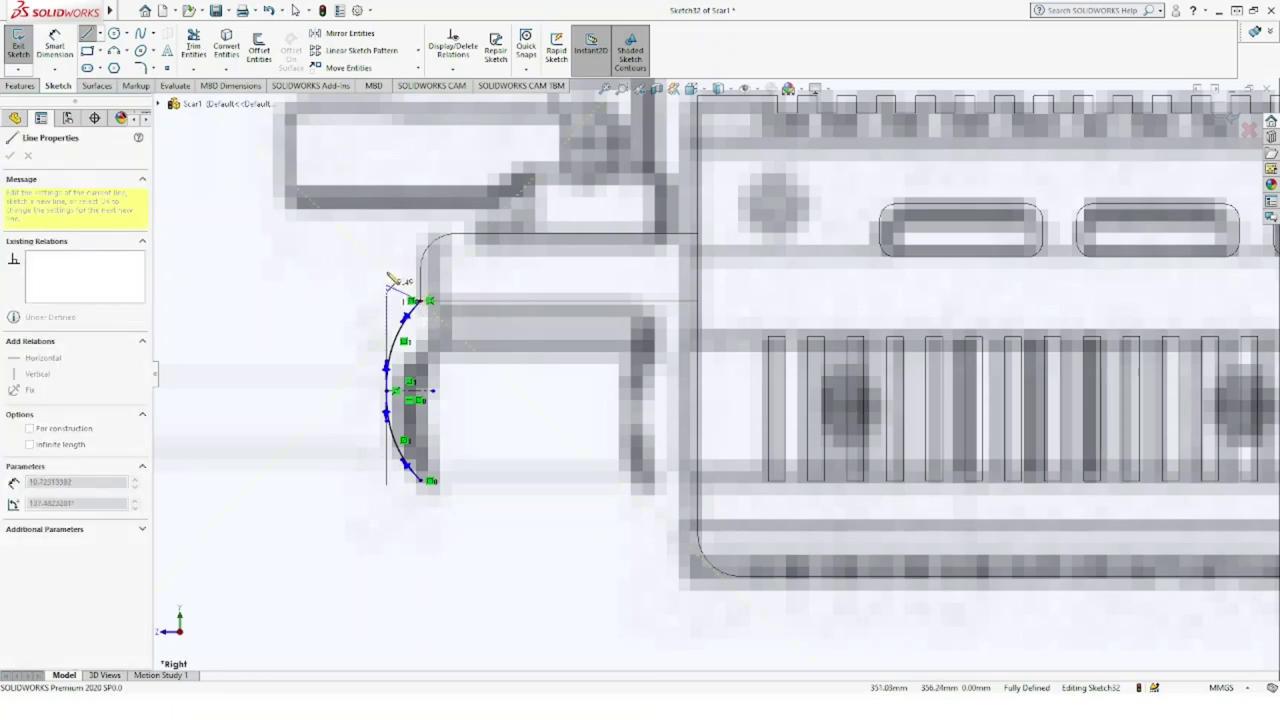
left_click(386, 270)
left_click(340, 270)
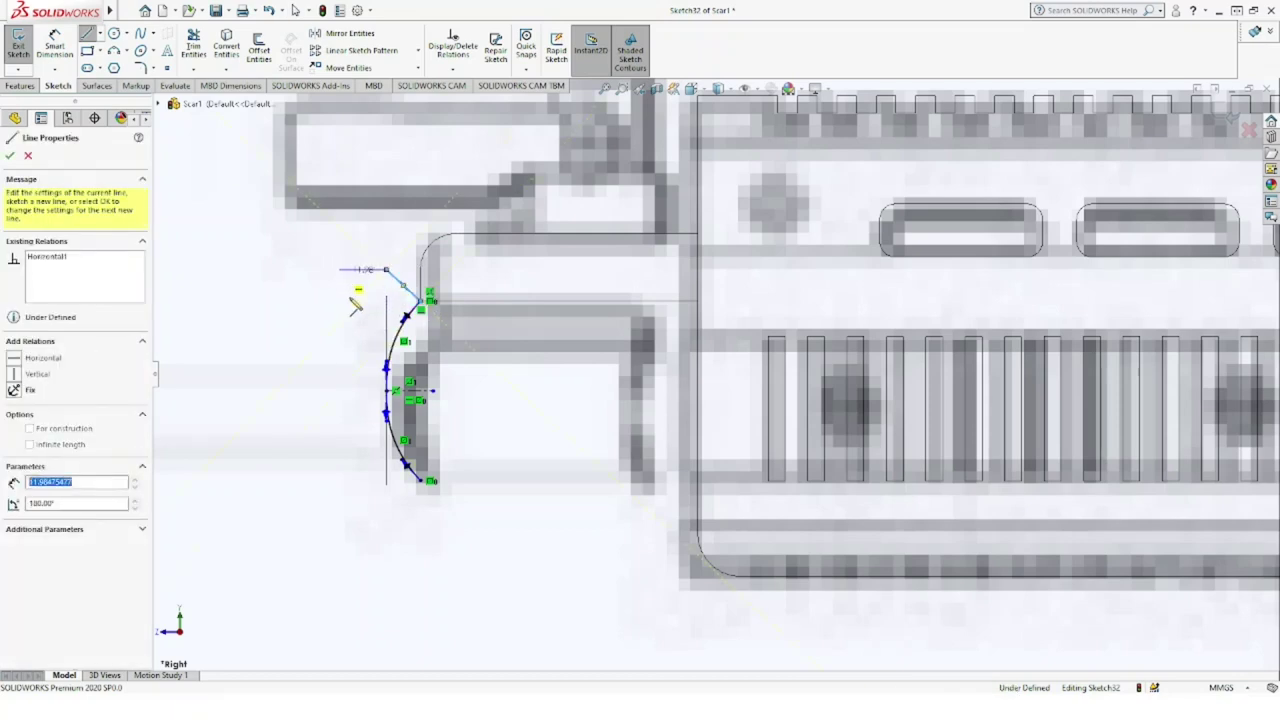
left_click(340, 519)
left_click(421, 525)
left_click(421, 484)
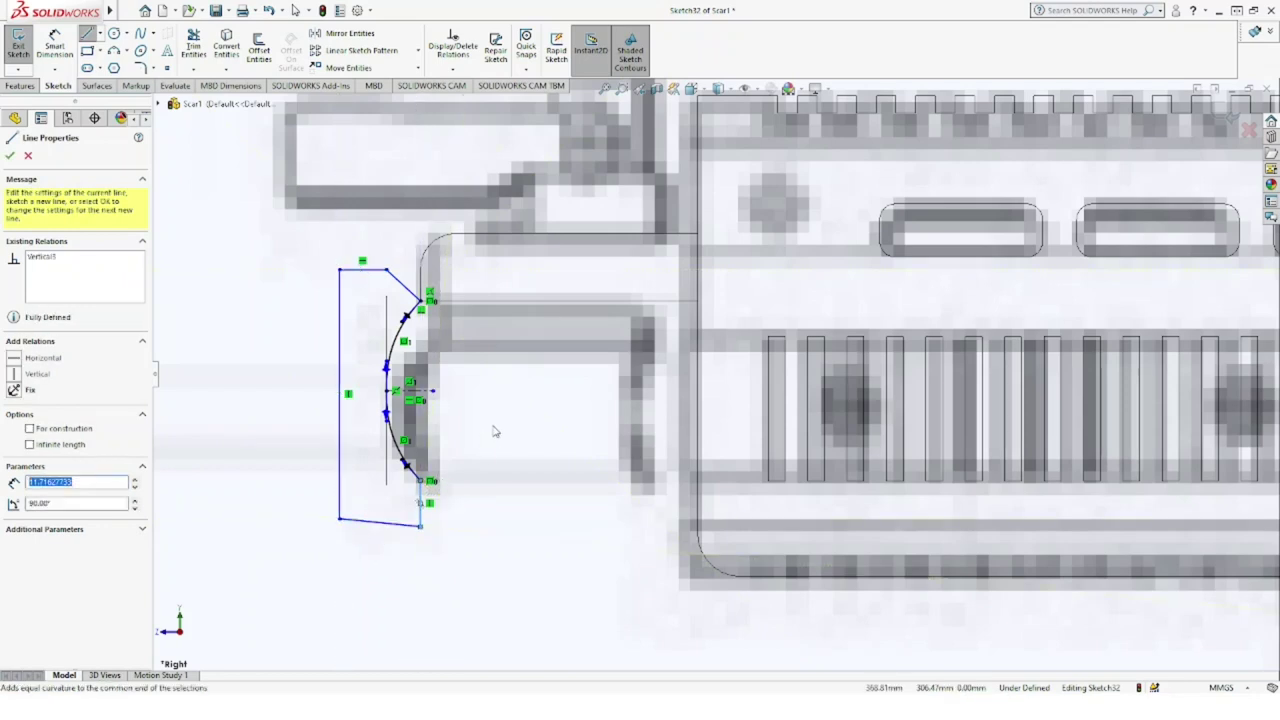
key("Escape")
key("Escape")
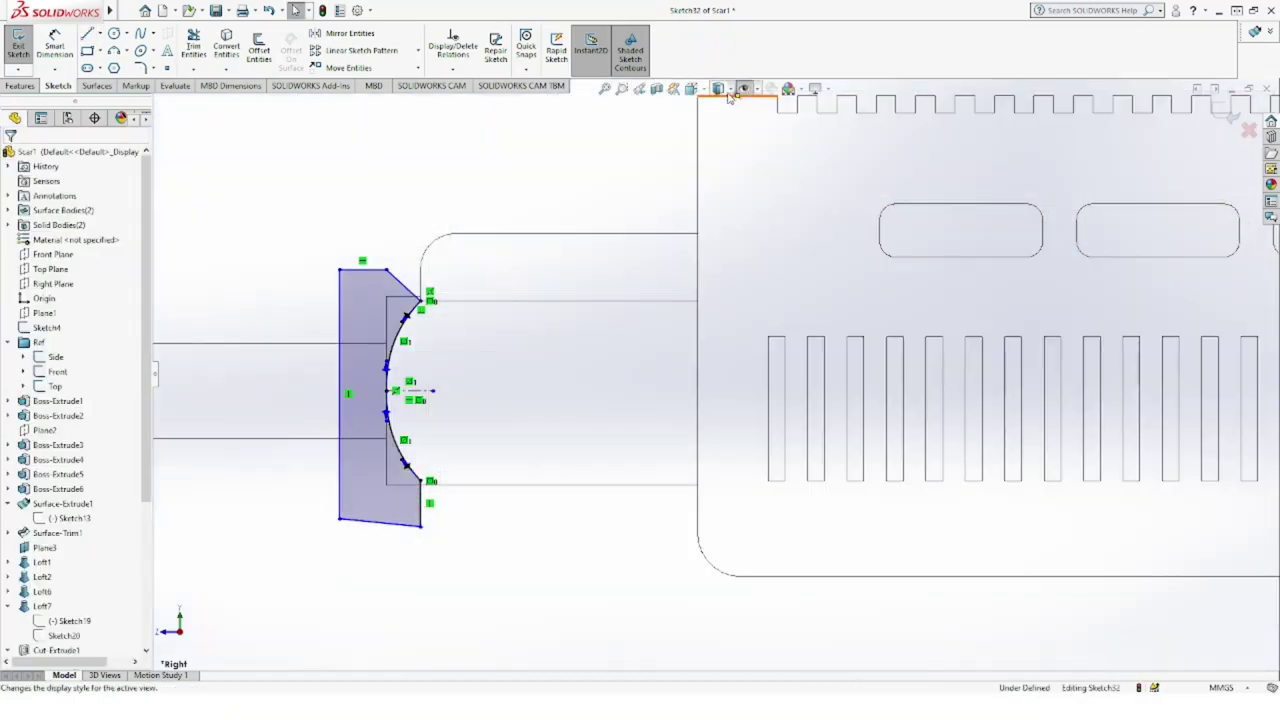
Step: Show the model Shaded With Edges, add a short line at the arc's top, and exit Sketch32
left_click(729, 105)
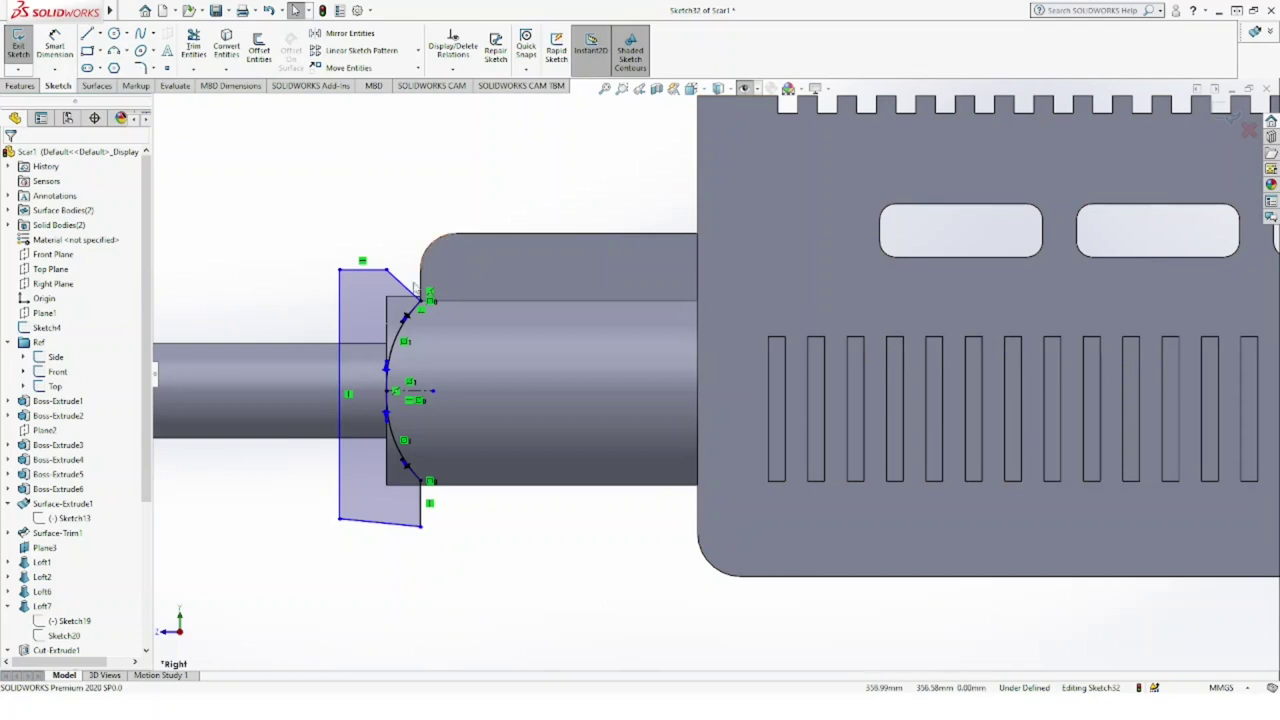
left_click(397, 311)
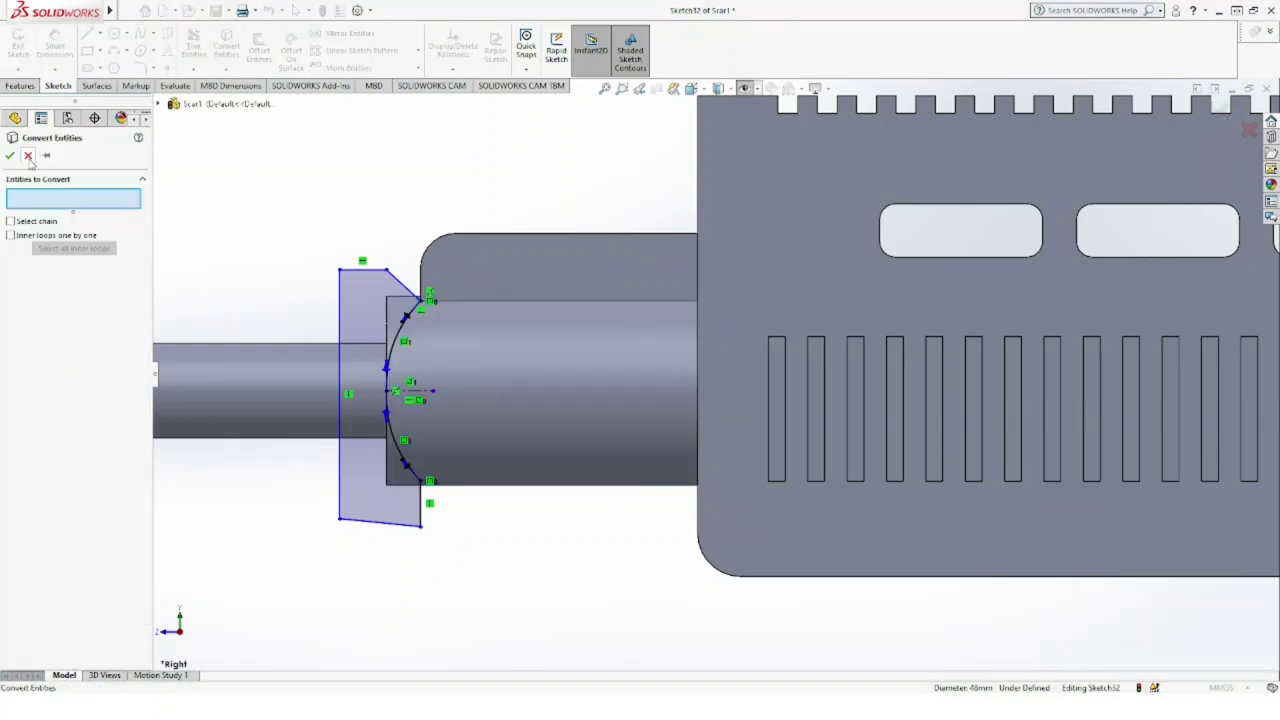
left_click(28, 156)
key("l")
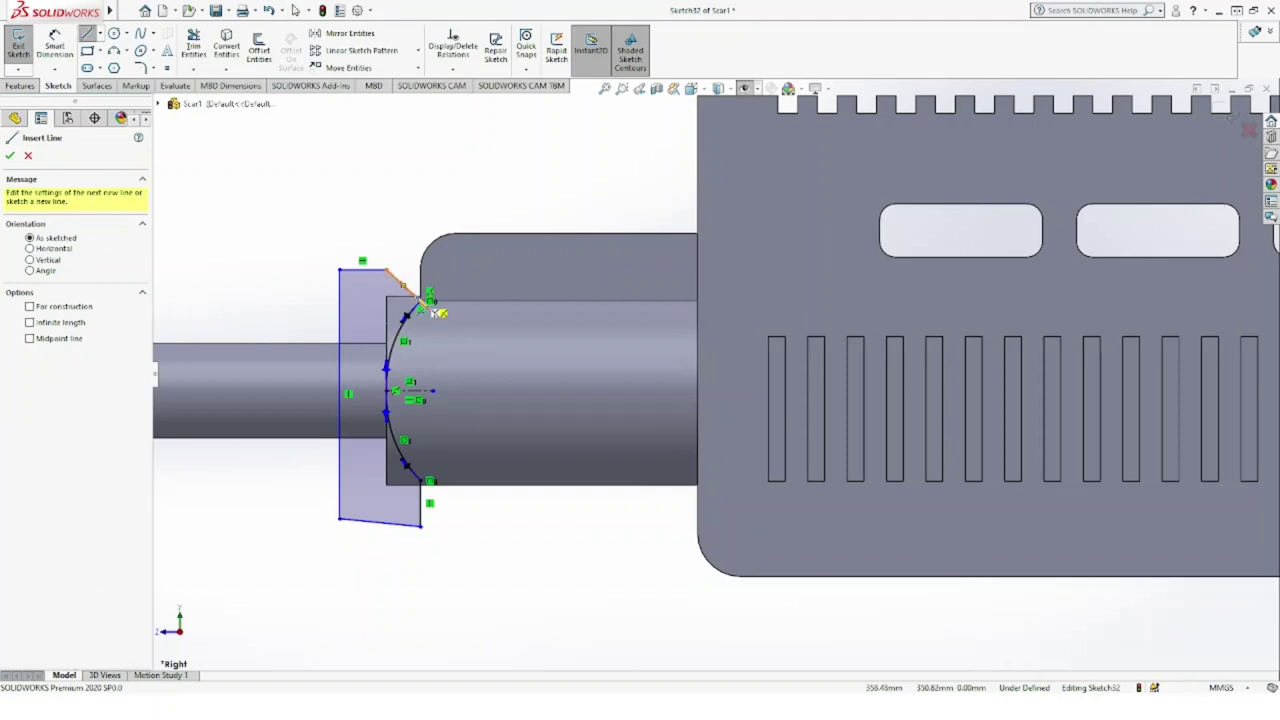
left_click(430, 299)
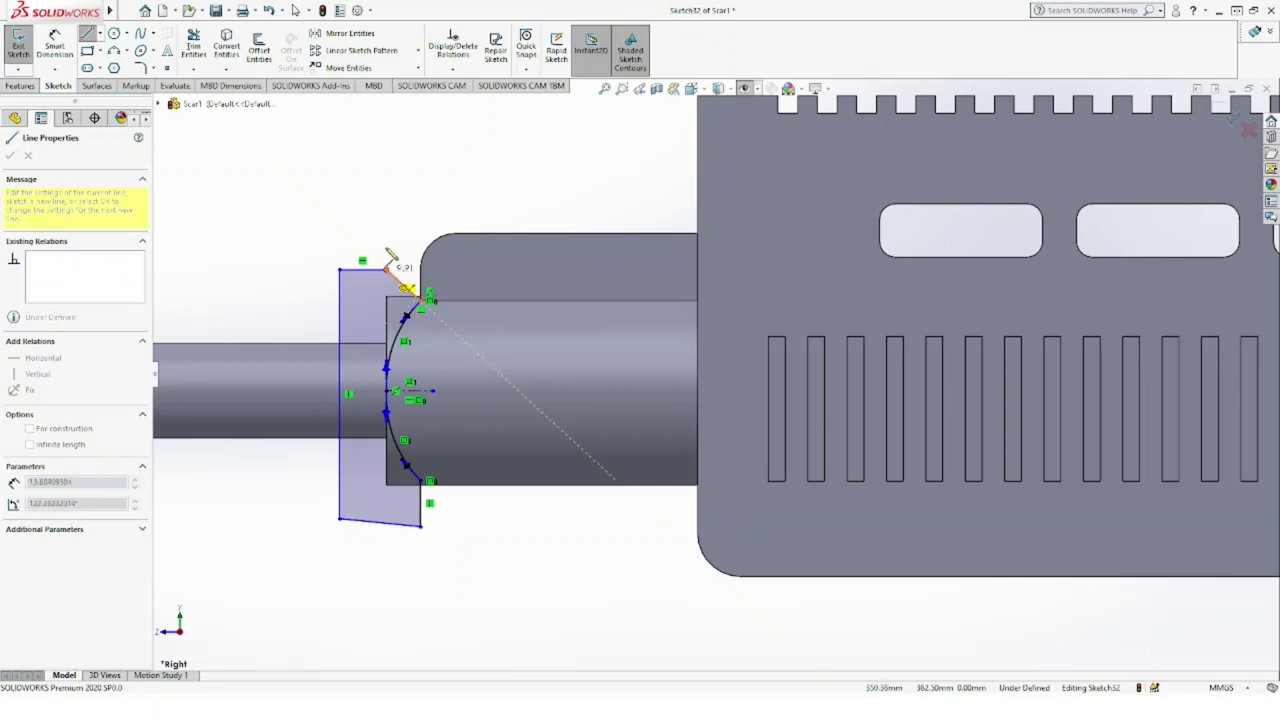
key("Escape")
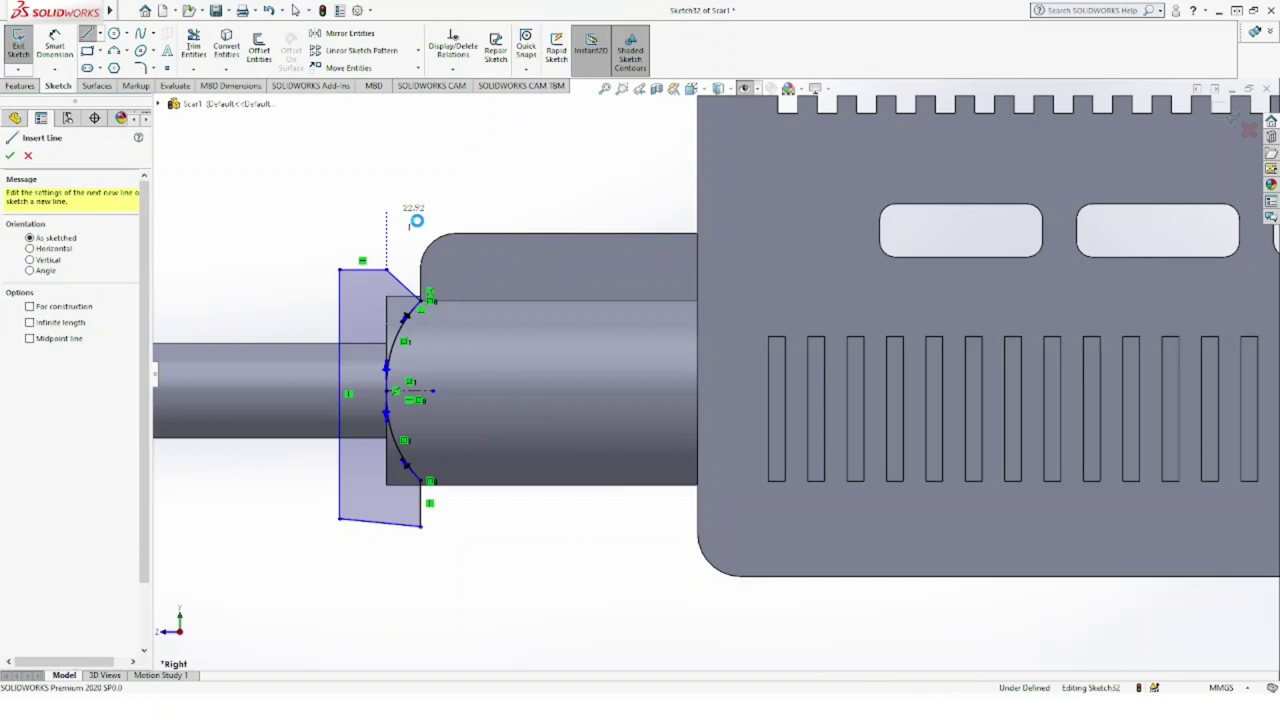
key("Escape")
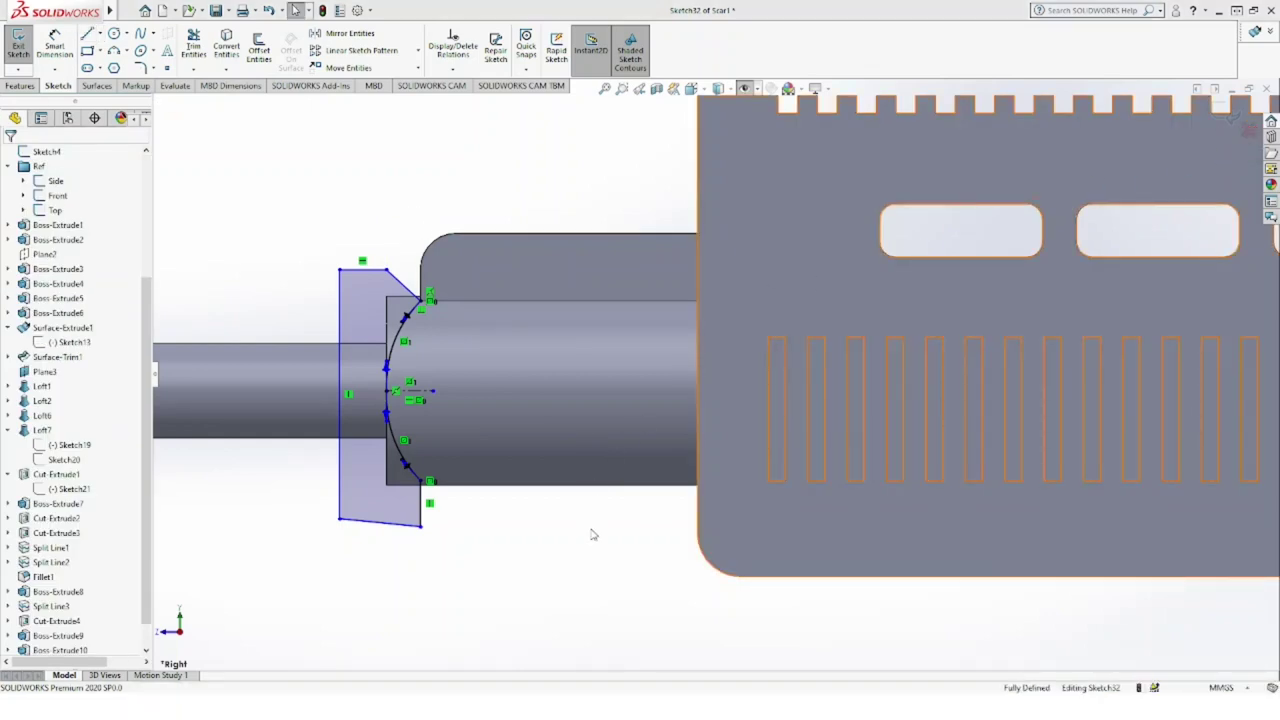
key("ctrl+b")
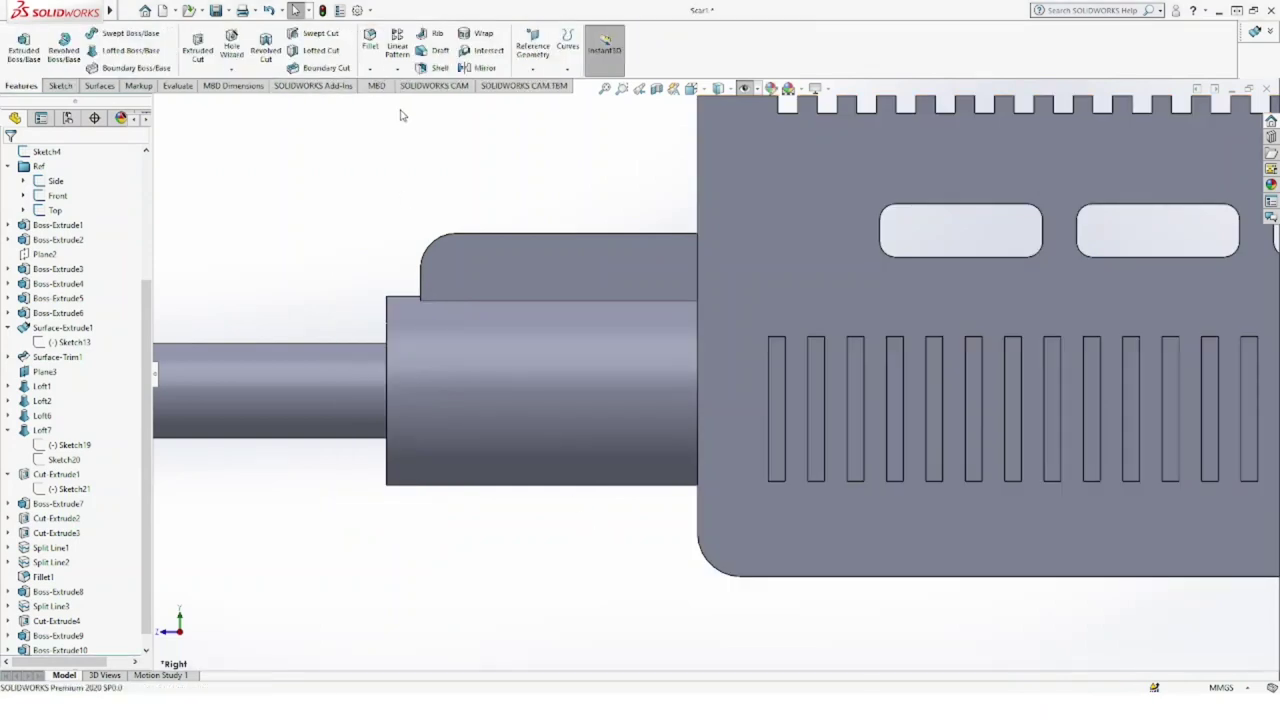
Step: Chamfer the barrel collar's front edge, raising the distance from 5 mm to 7 mm at 45°
left_click(386, 320)
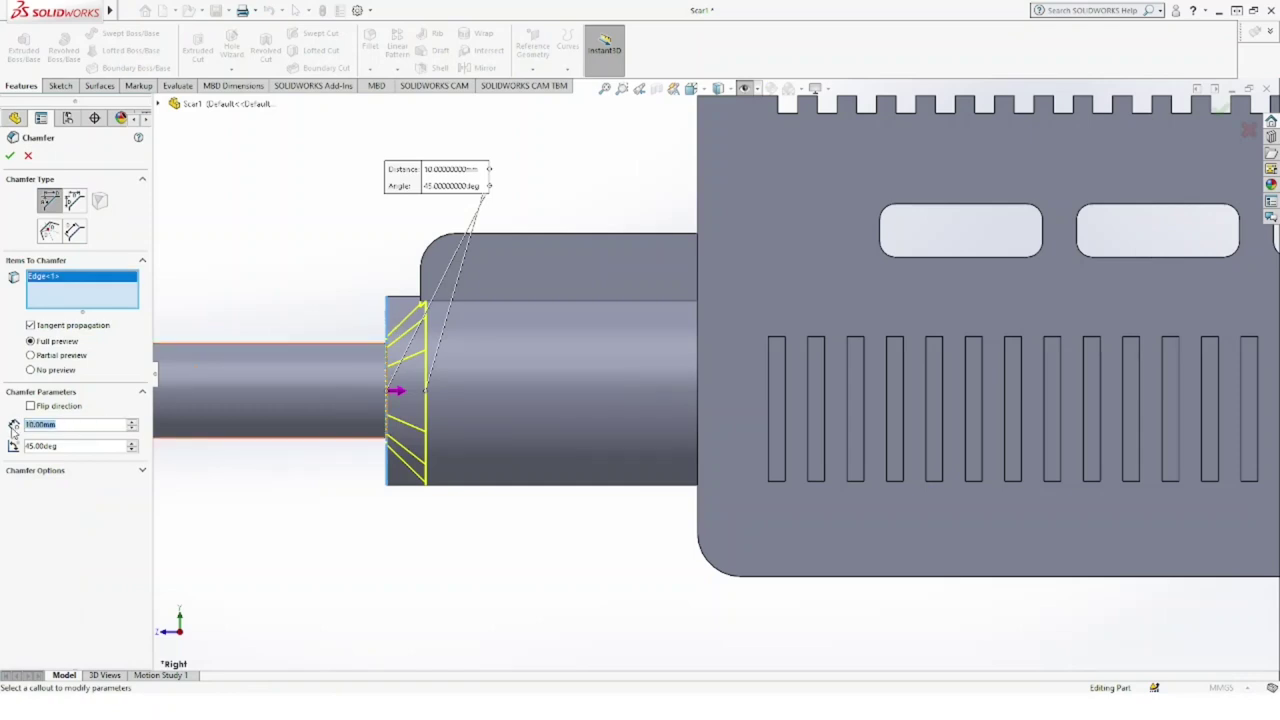
type("1")
key("Return")
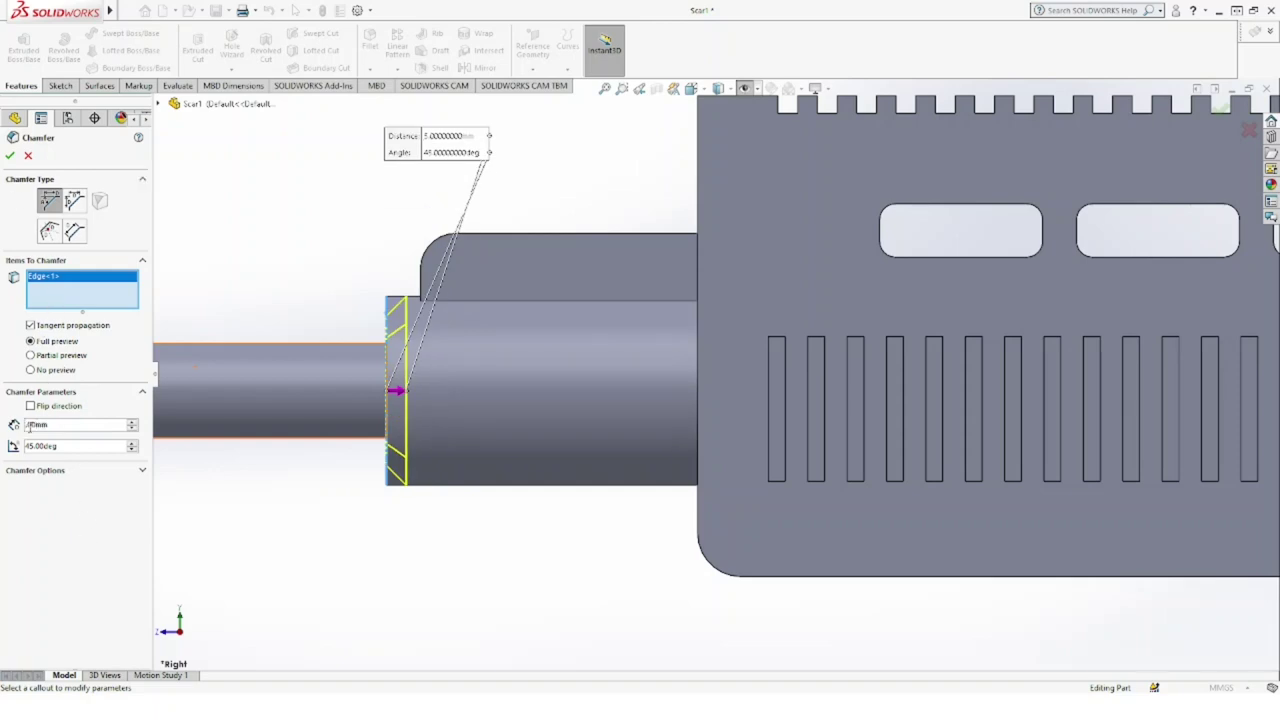
type("7")
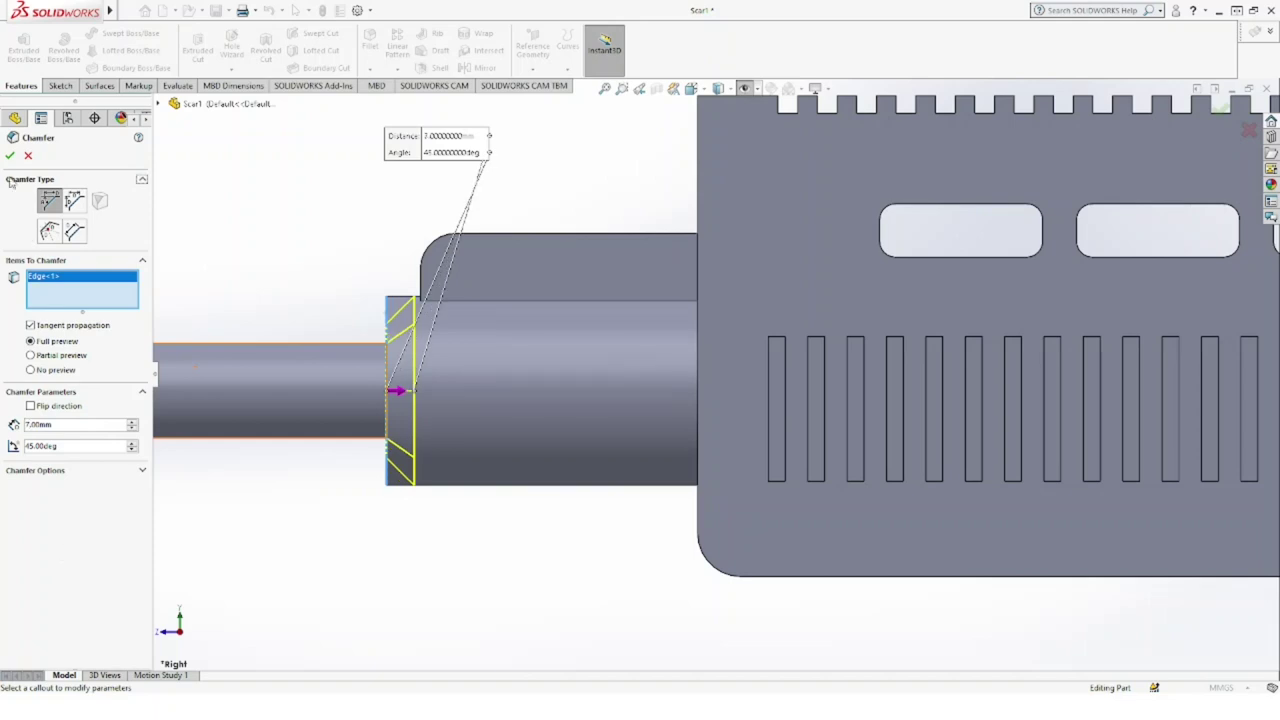
key("Return")
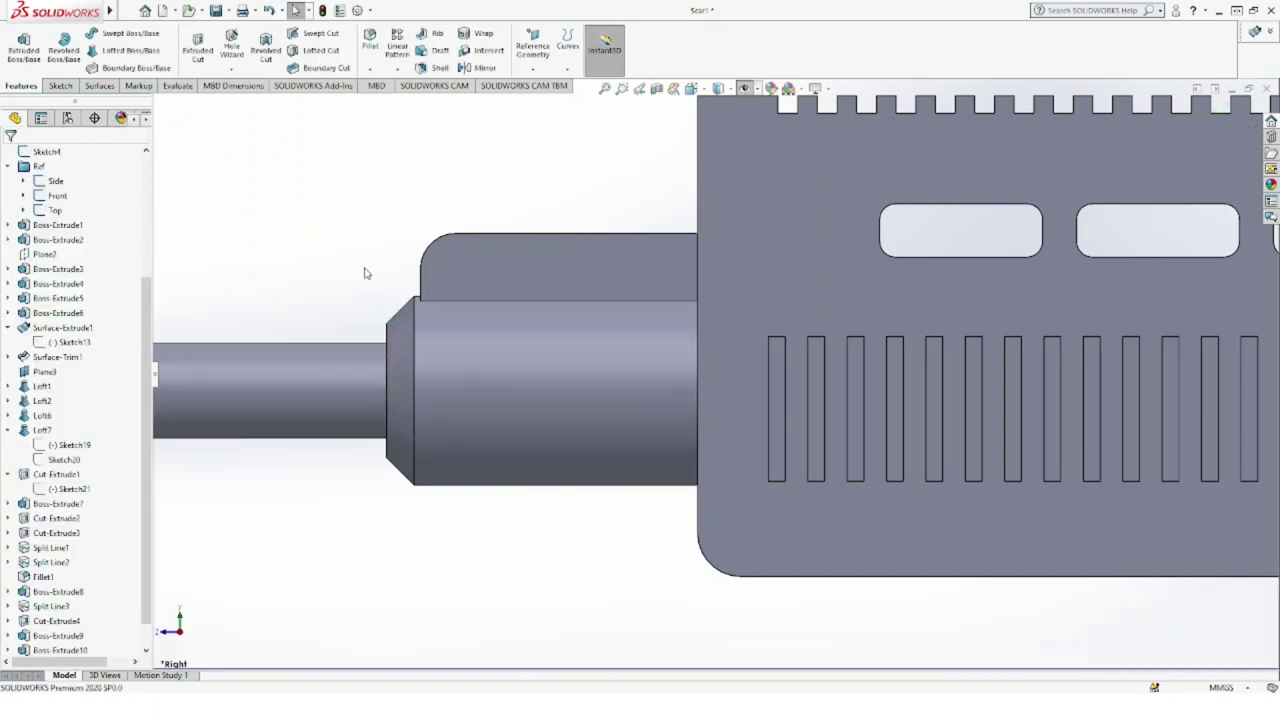
Step: Start a sketch on the suppressor's muzzle face and convert the barrel's 24 mm circular edge into it
key("f")
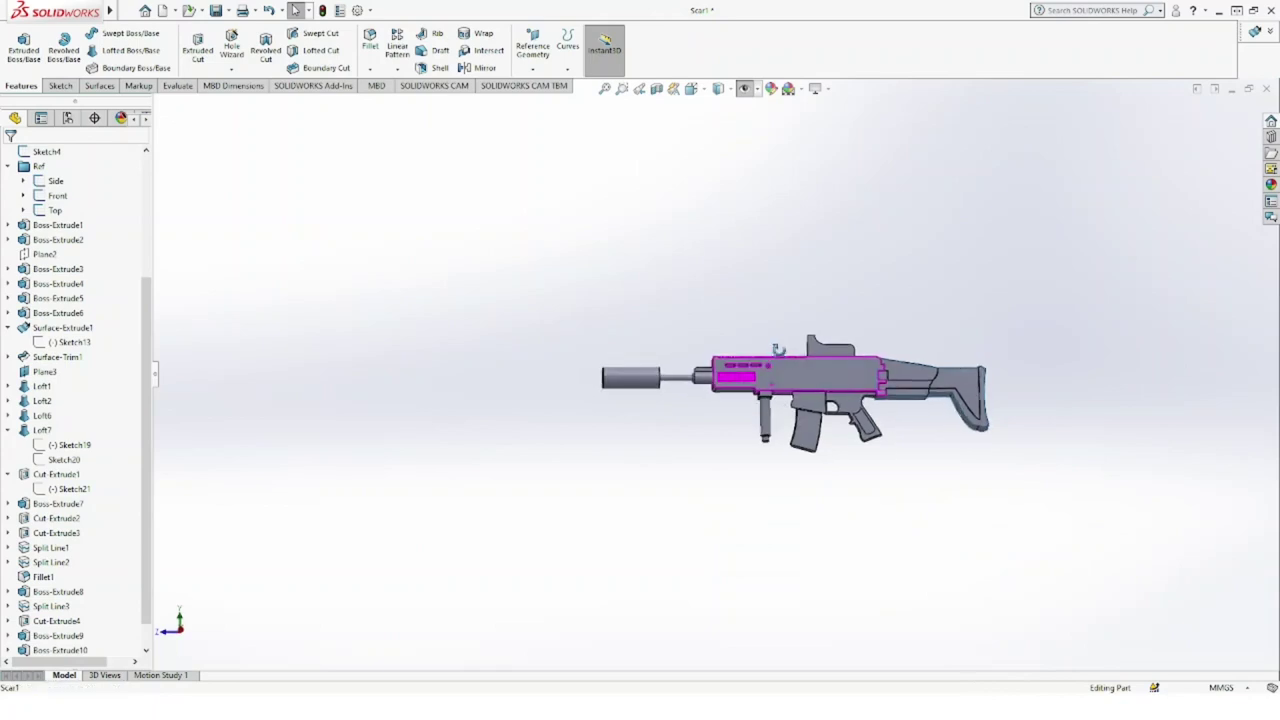
key("ctrl+7")
middle_click_drag(870, 376, 830, 428)
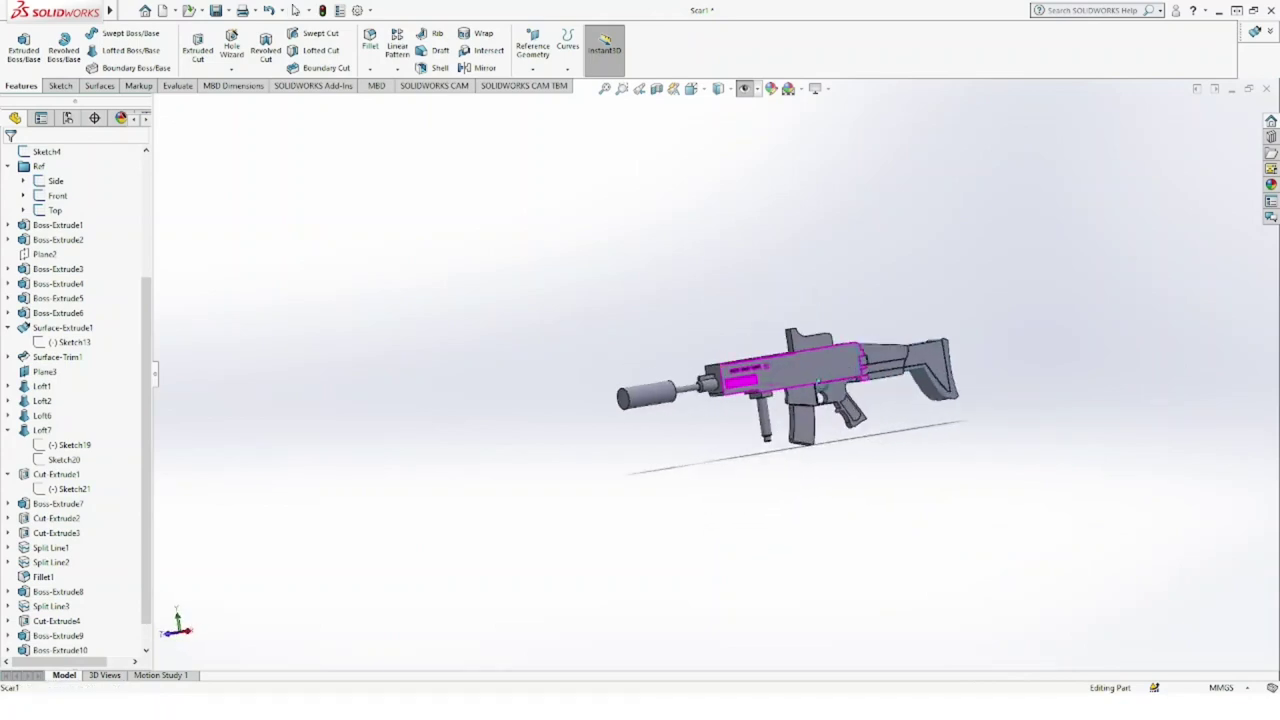
key("Escape")
left_click(632, 425)
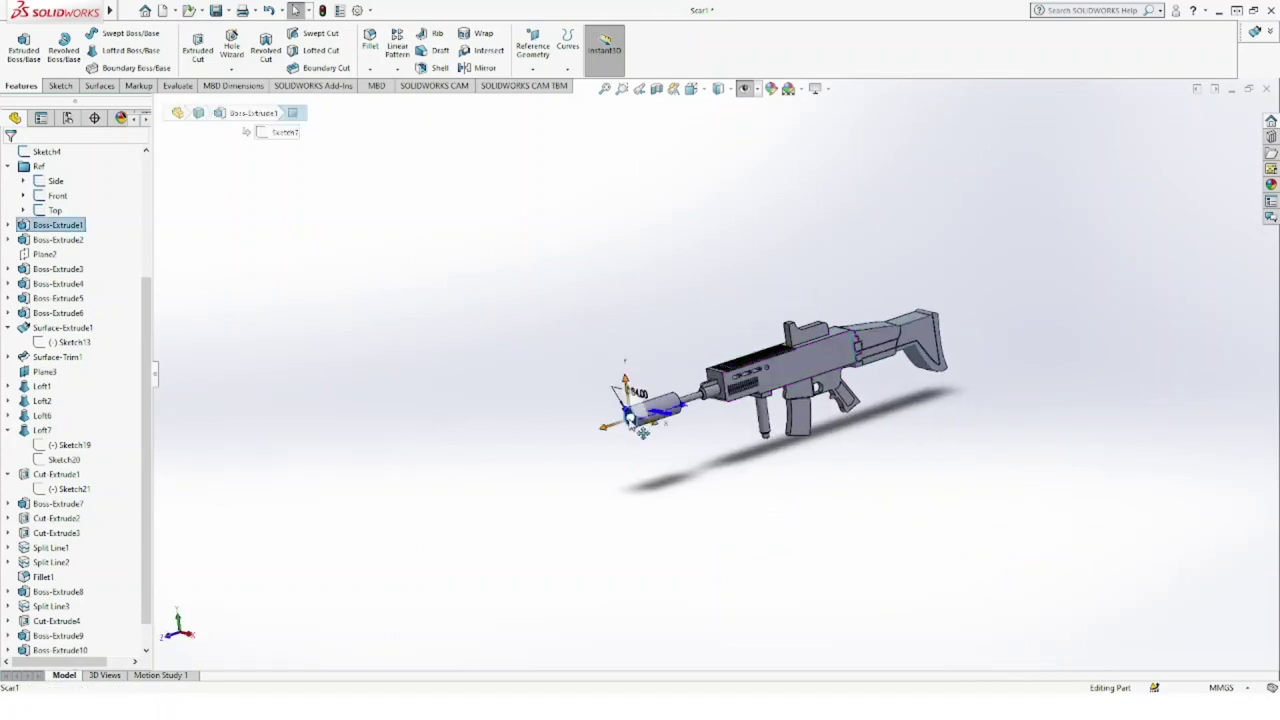
left_click(686, 404)
scroll(701, 413, "down", 3)
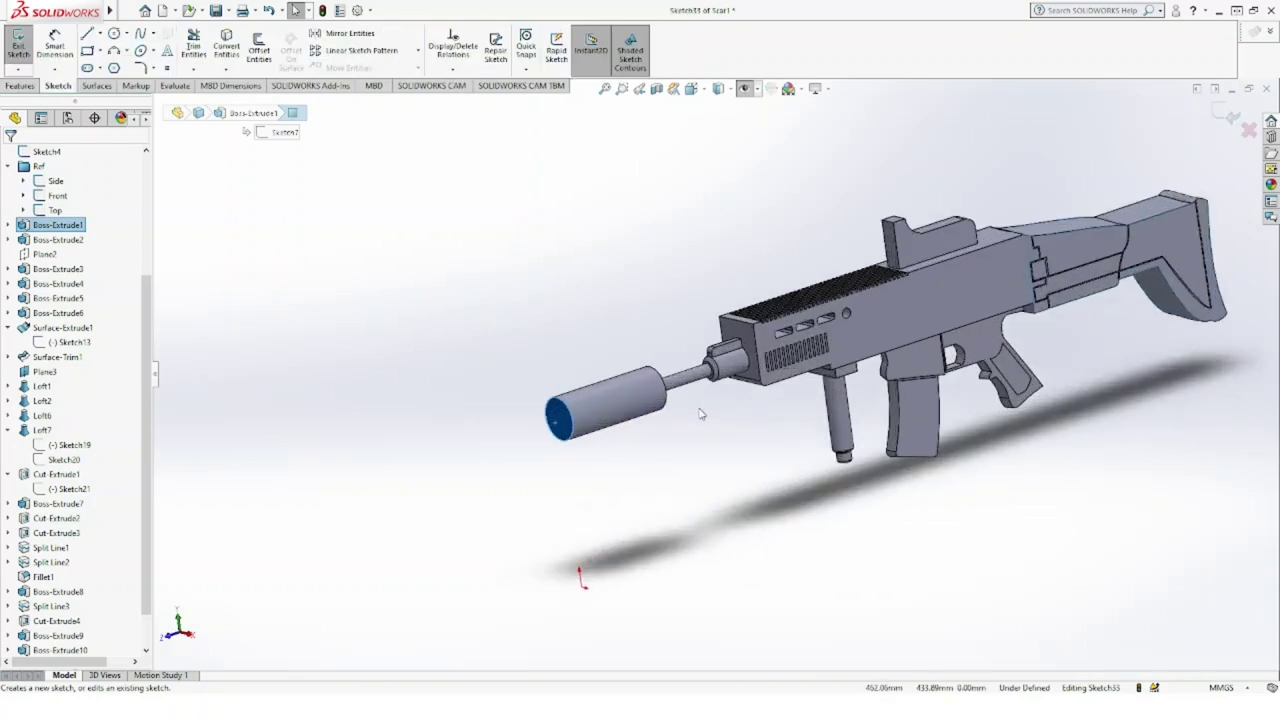
scroll(701, 413, "down", 2)
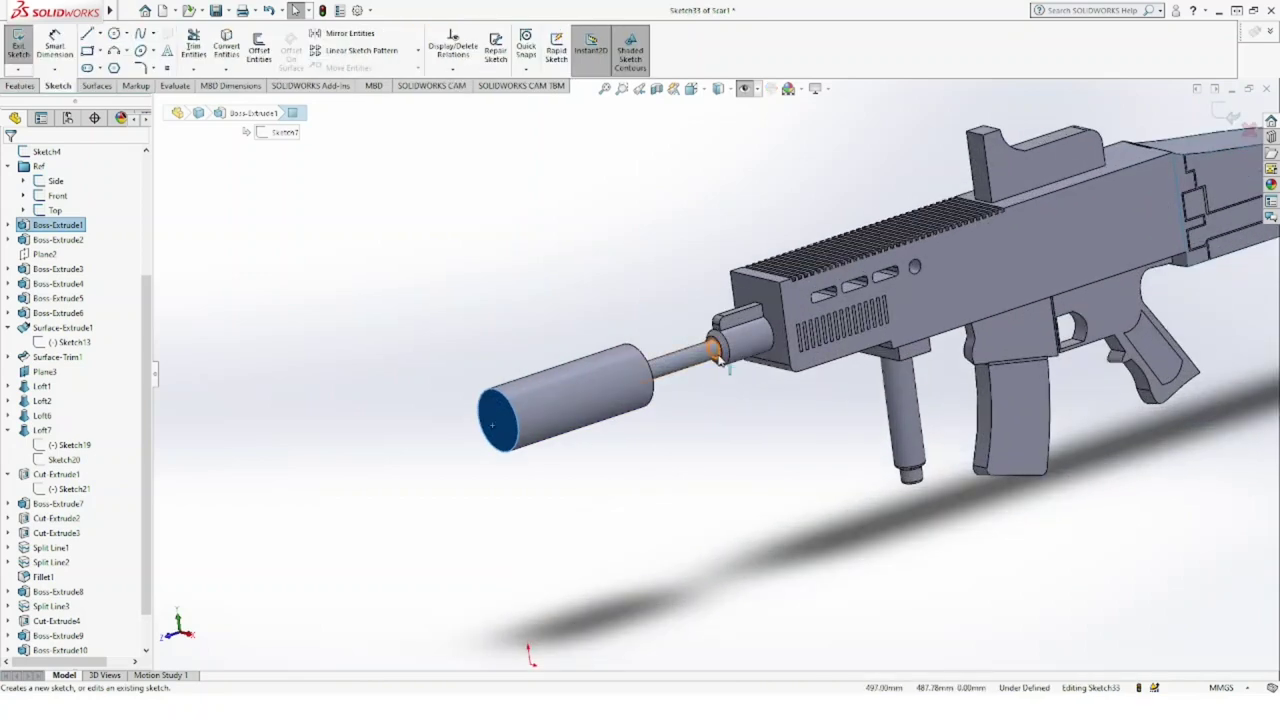
left_click(716, 356)
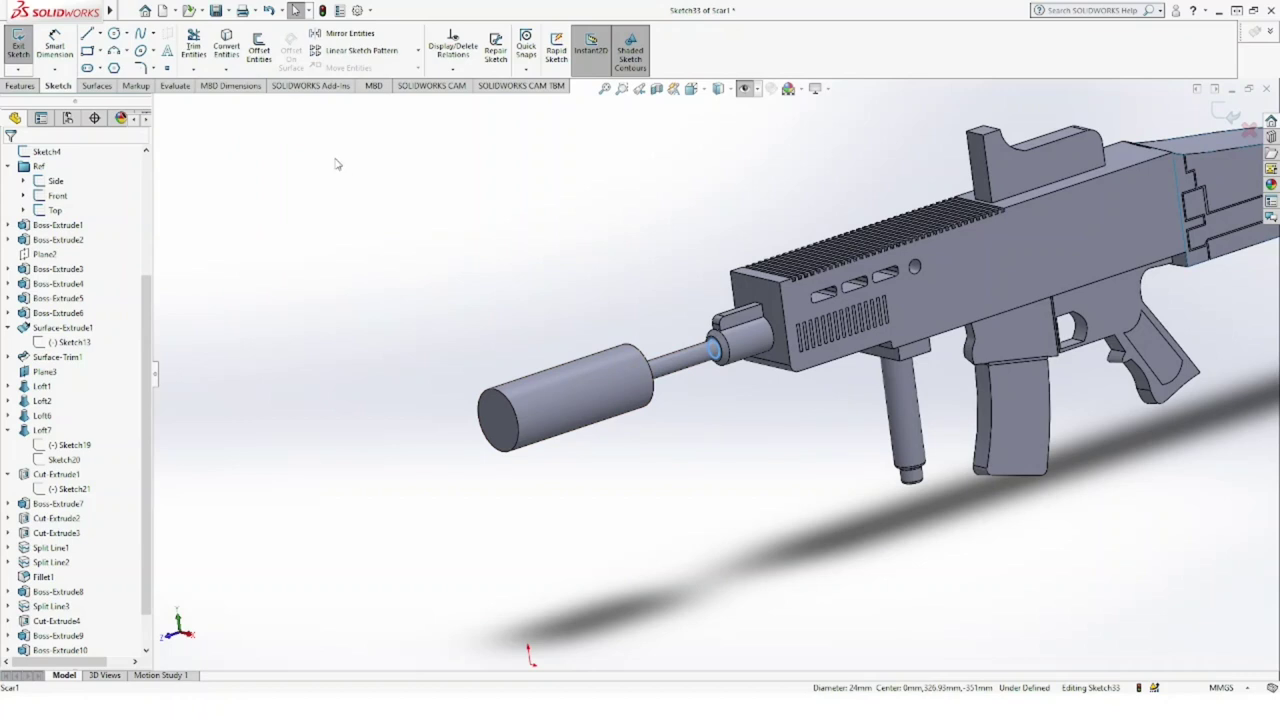
left_click(230, 50)
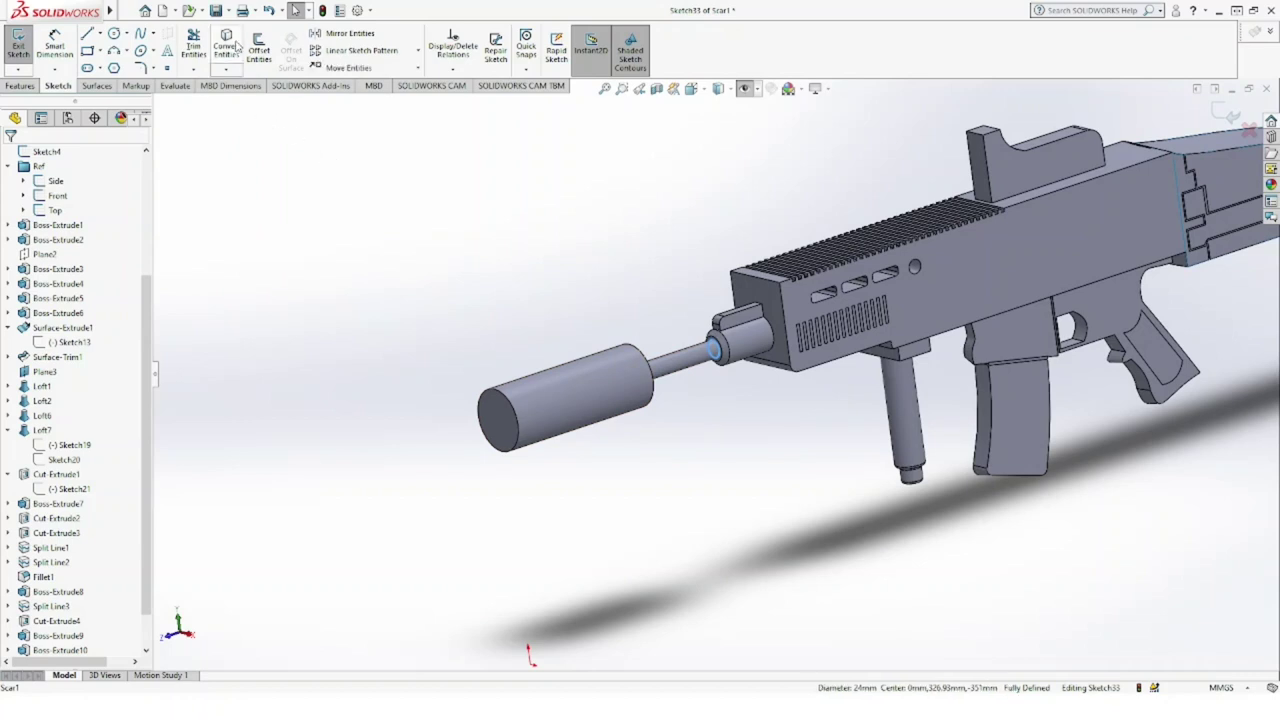
Step: Extrude-cut the 24 mm circle Up To Surface, ending at the suppressor's rear face
left_click(22, 86)
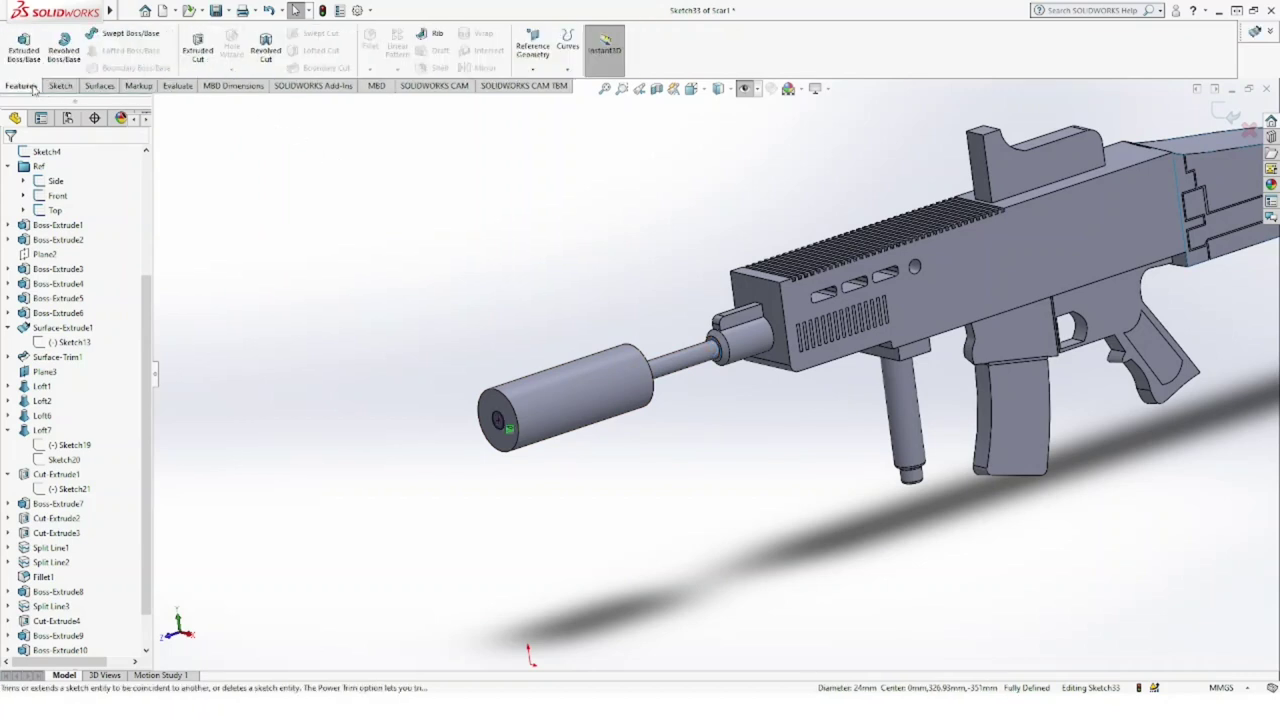
left_click(197, 48)
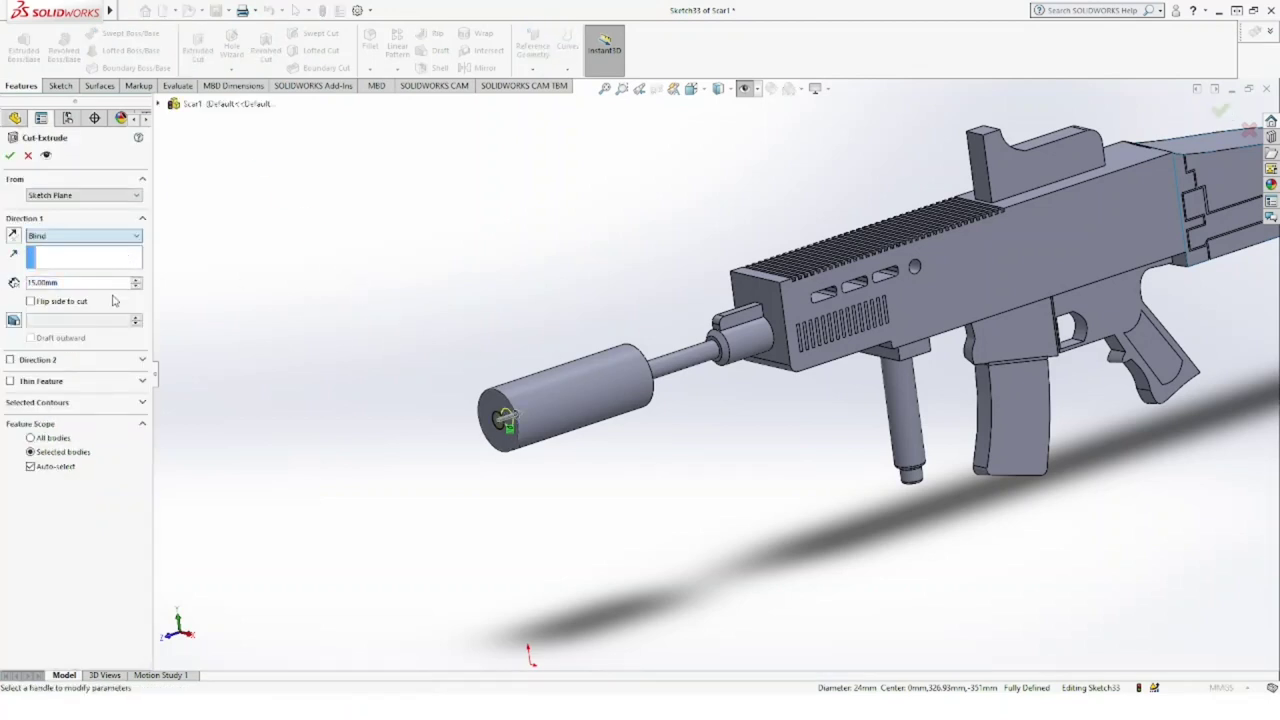
key("Down")
key("Down")
key("Down")
mouse_move(257, 289)
middle_mouse_down()
mouse_move(343, 294)
mouse_move(266, 357)
mouse_move(615, 398)
middle_mouse_up()
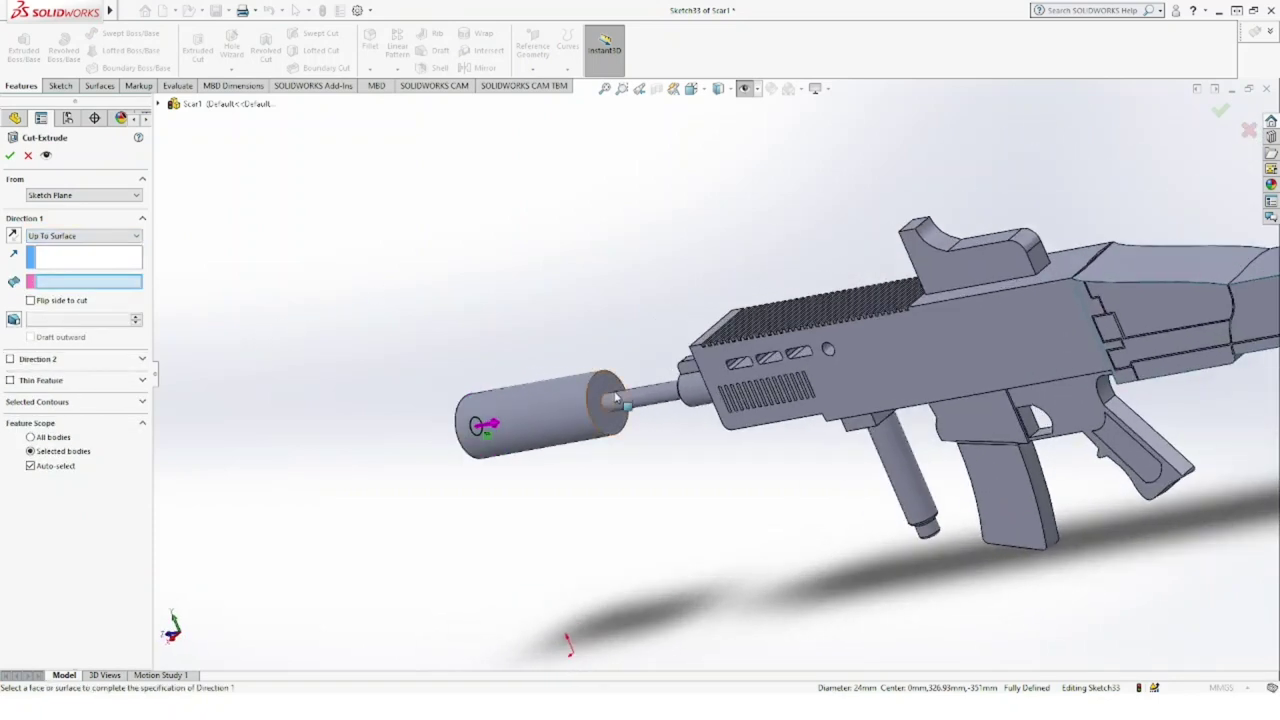
left_click(615, 398)
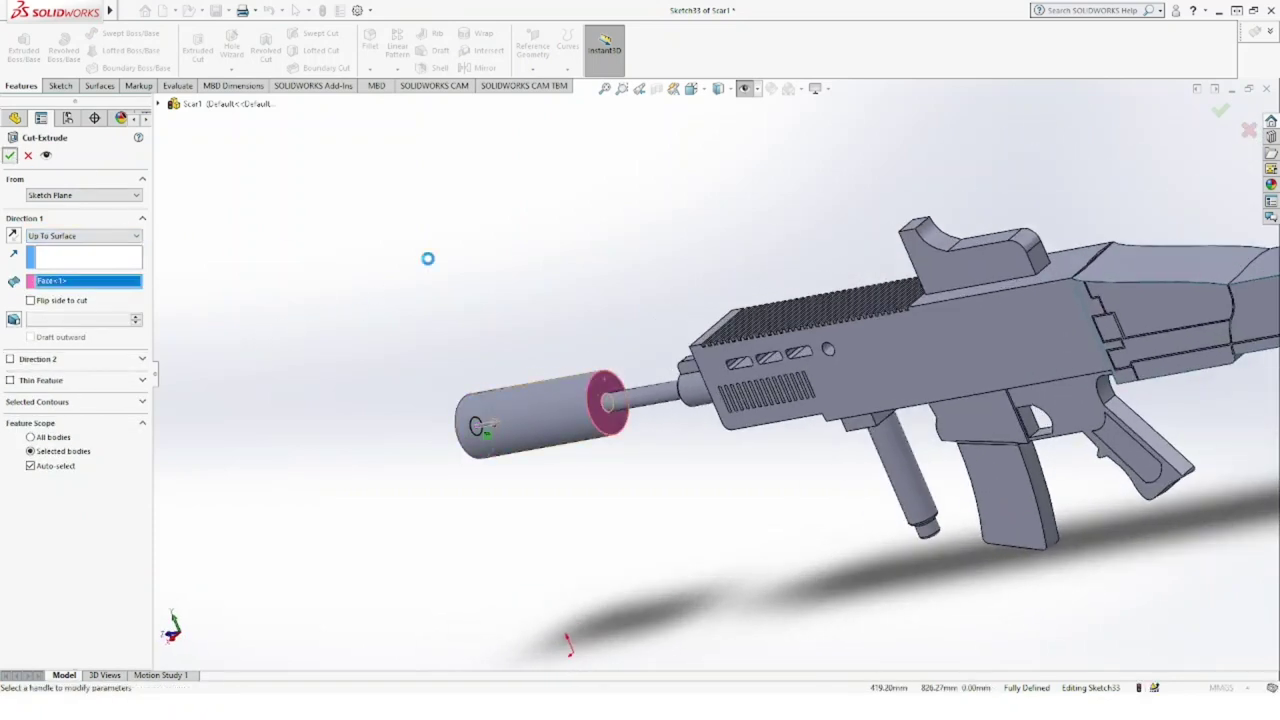
right_click(478, 424)
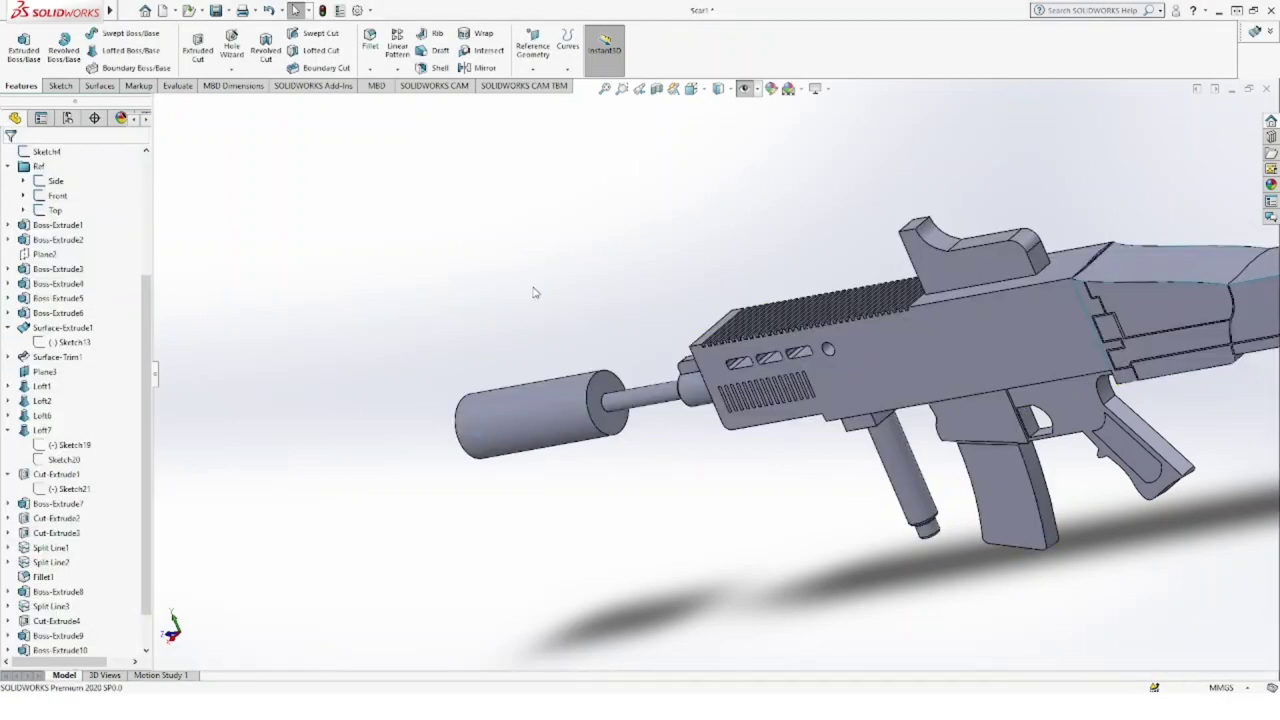
scroll(545, 265, "up", 5)
Step: Chamfer the suppressor's front and rear circular edges at 7 mm by 45°
mouse_move(560, 277)
middle_mouse_down()
mouse_move(680, 243)
mouse_move(702, 197)
mouse_move(680, 254)
mouse_move(660, 260)
middle_mouse_up()
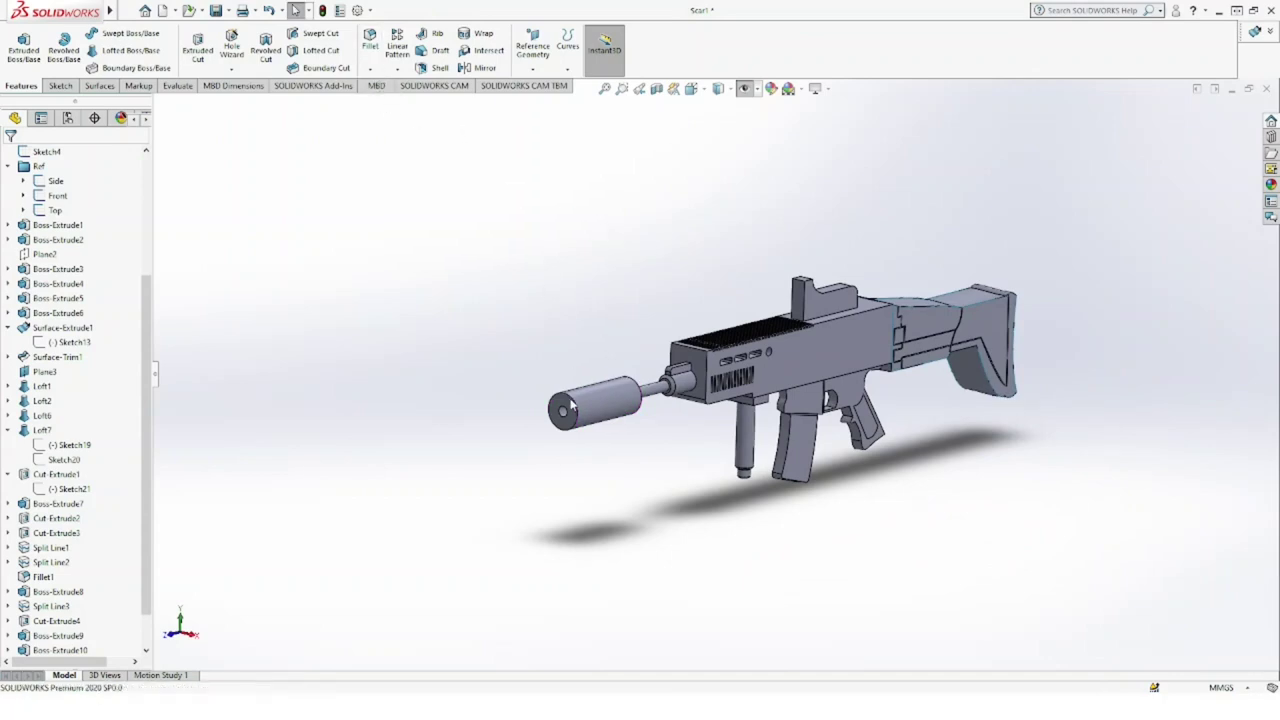
left_click(571, 399)
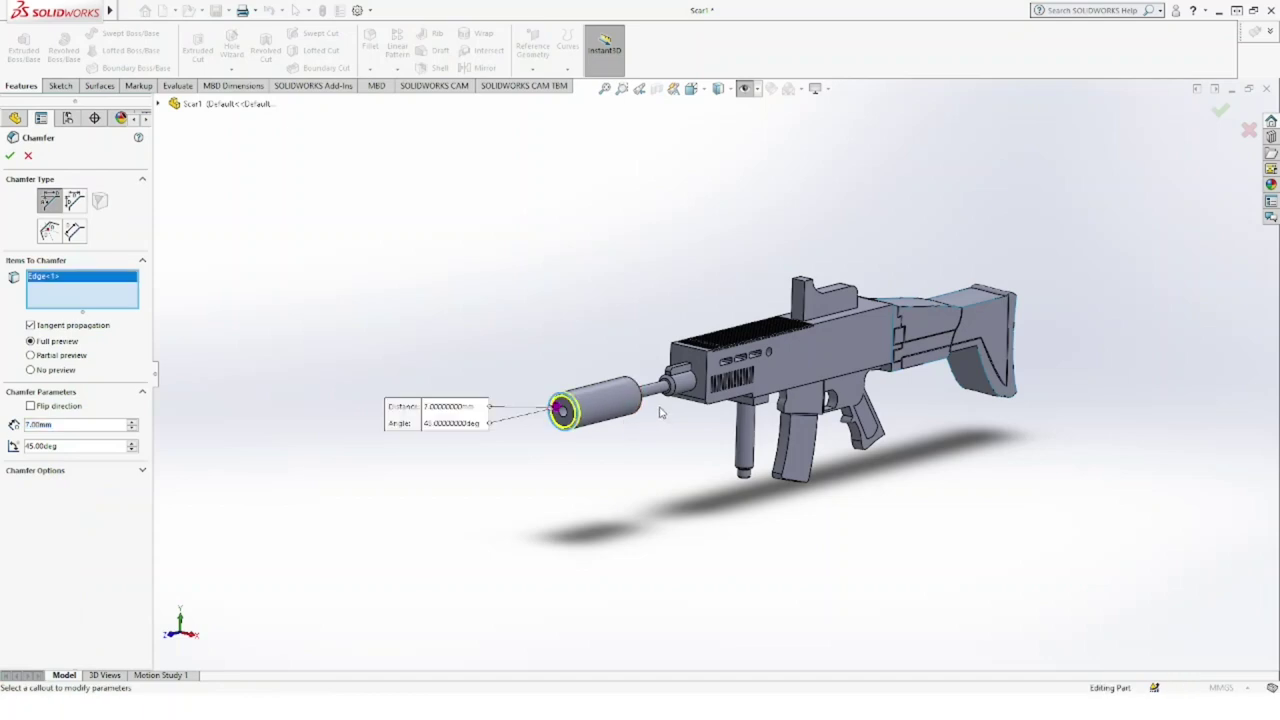
left_click(645, 411)
mouse_move(655, 416)
middle_mouse_down()
mouse_move(600, 446)
mouse_move(236, 248)
middle_mouse_up()
left_click(10, 156)
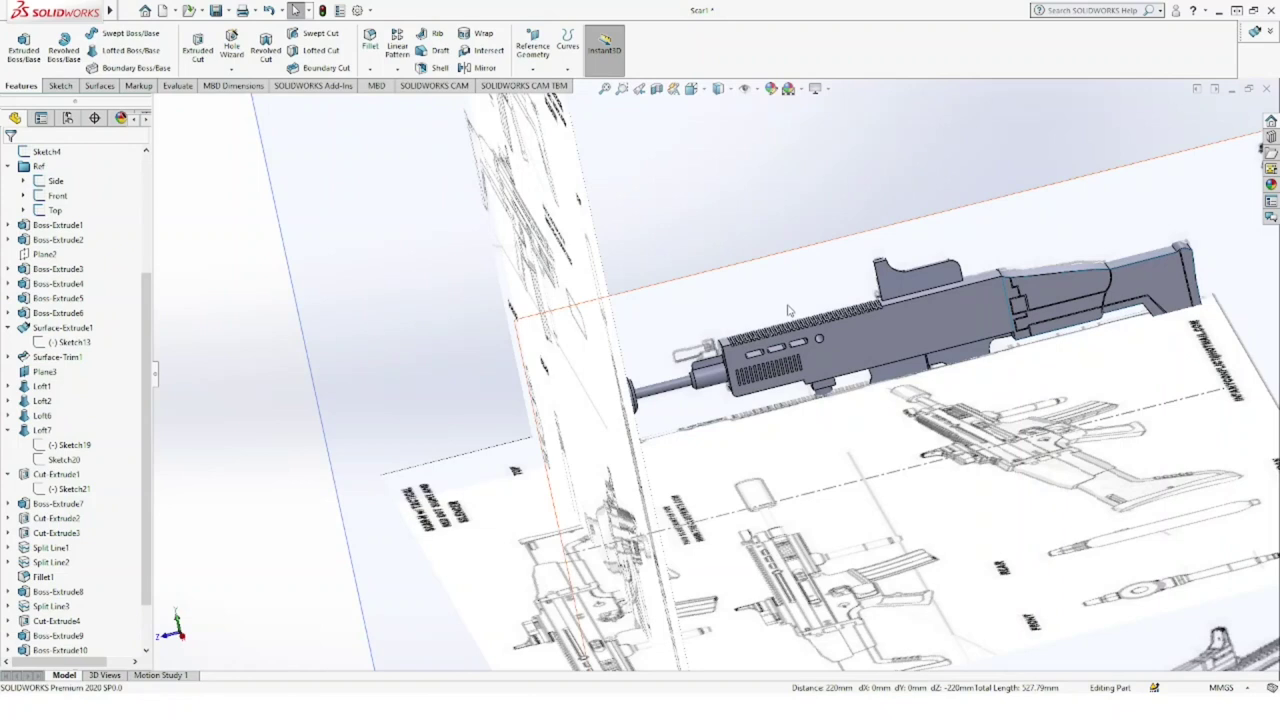
Step: Face the model from the Right view and select the Right Plane
middle_click_drag(820, 344, 923, 477)
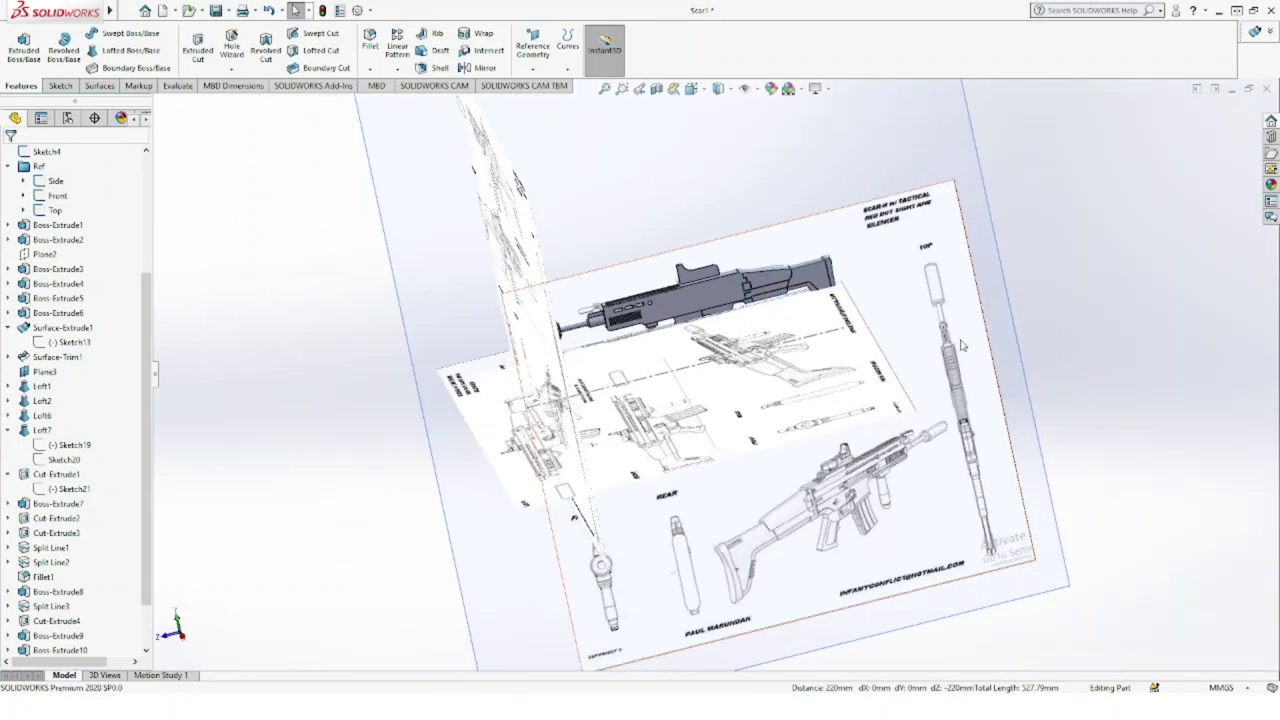
left_click(690, 88)
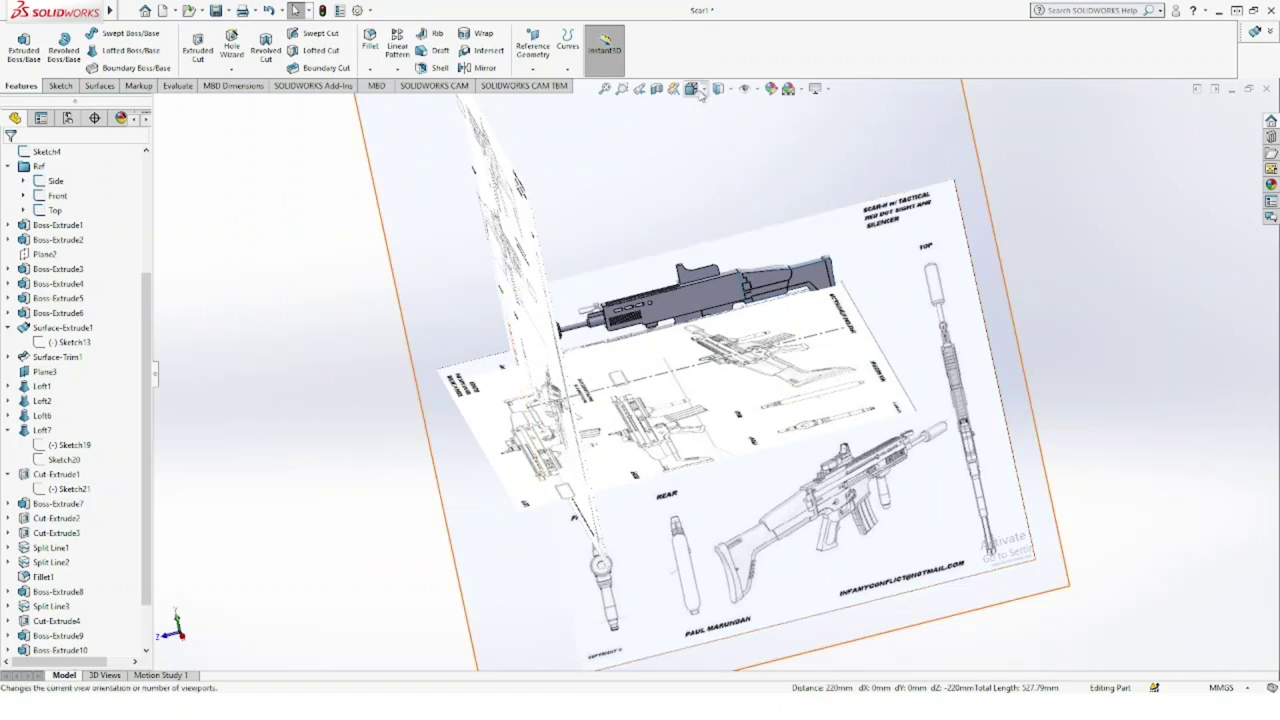
left_click(708, 128)
scroll(846, 354, "down", 5)
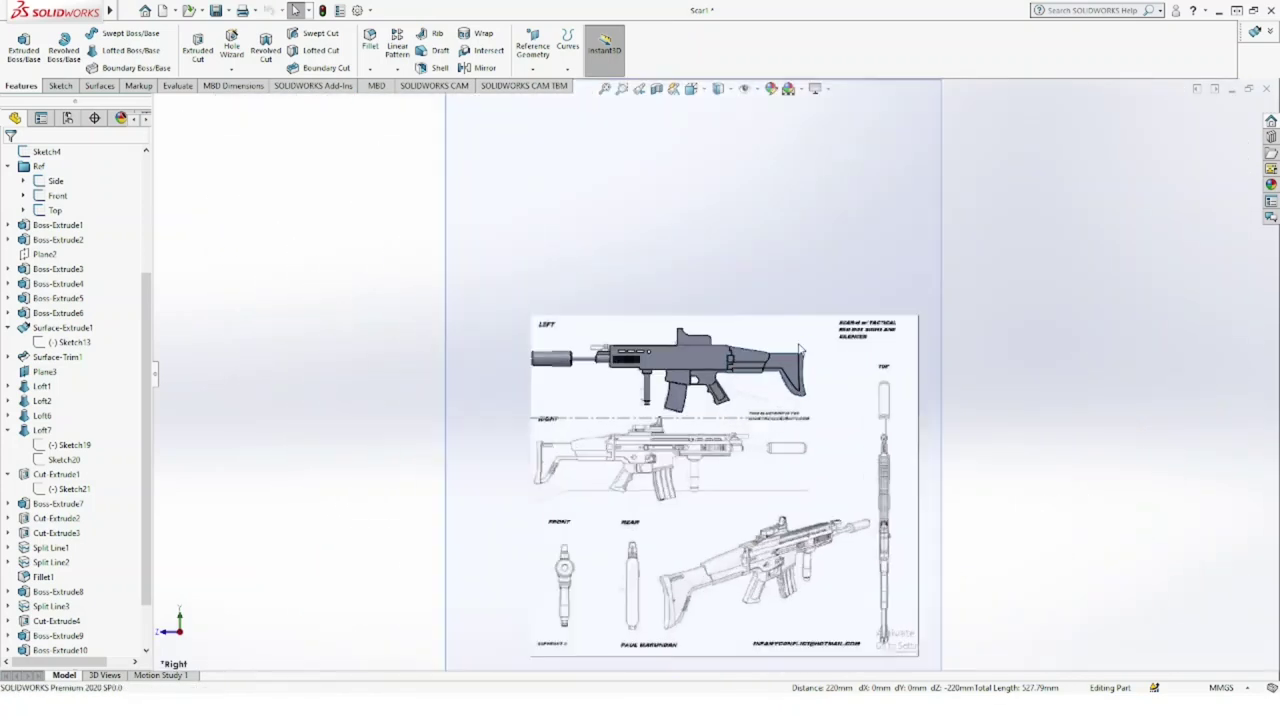
scroll(72, 270, "up", 4)
left_click(55, 284)
Step: Open a sketch on the Right Plane and draw the long rectangle above the barrel collar
left_click(88, 262)
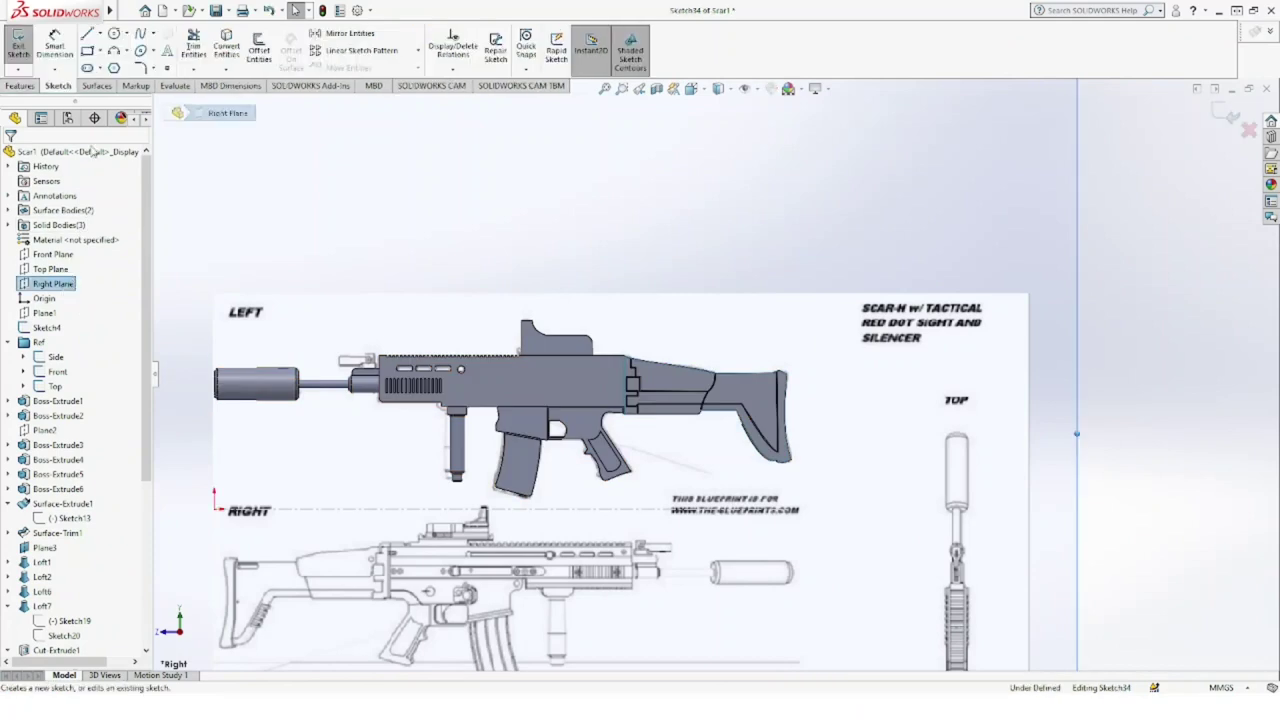
left_click(88, 52)
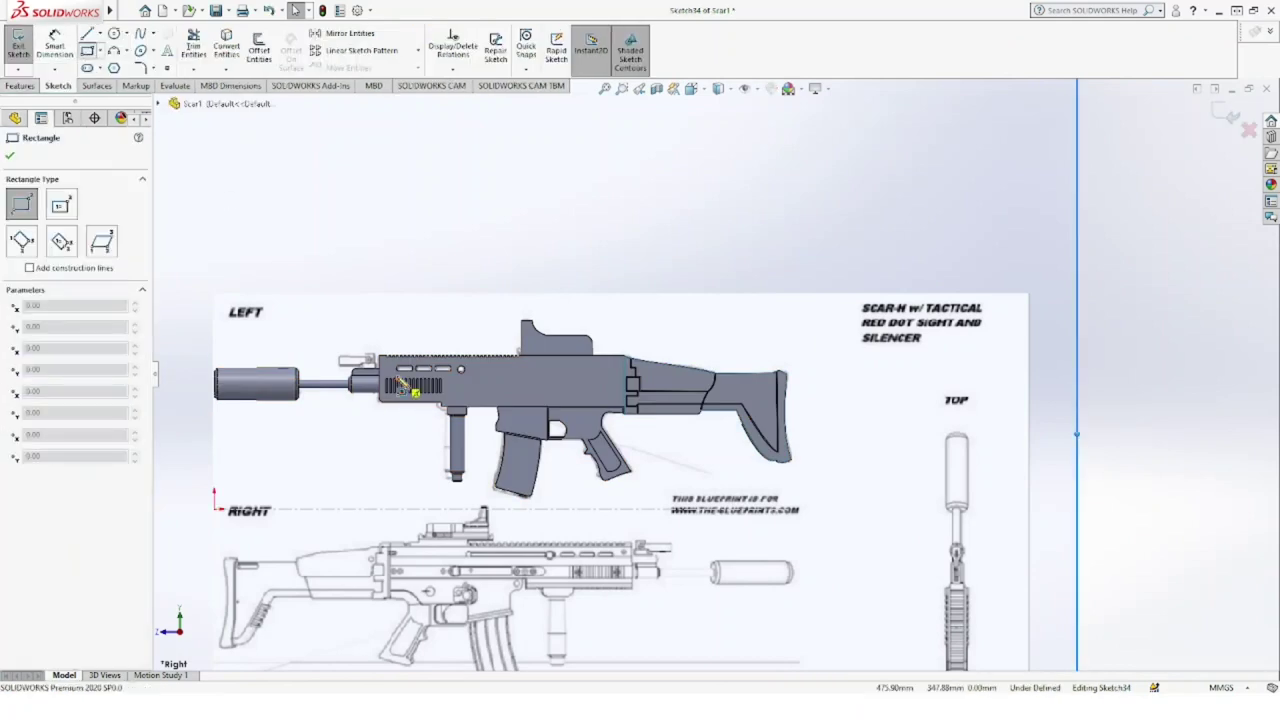
scroll(376, 358, "down", 2)
scroll(376, 358, "down", 2)
left_click(362, 335)
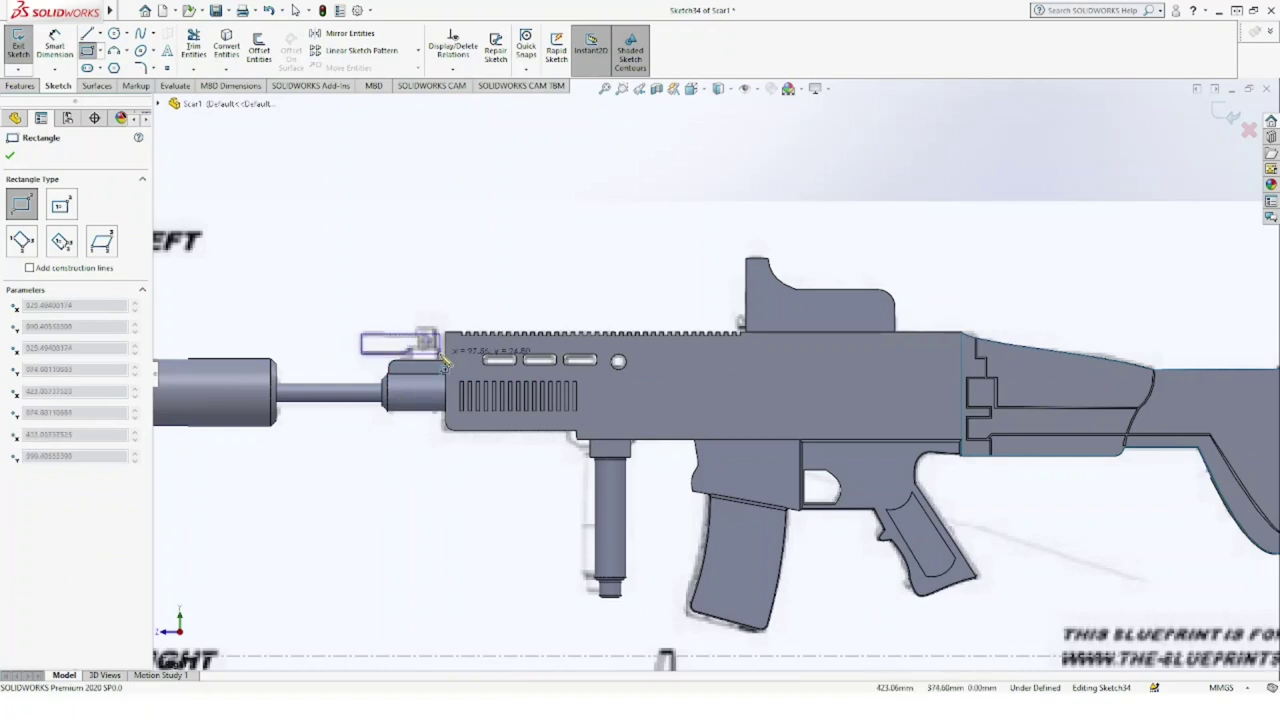
left_click(443, 358)
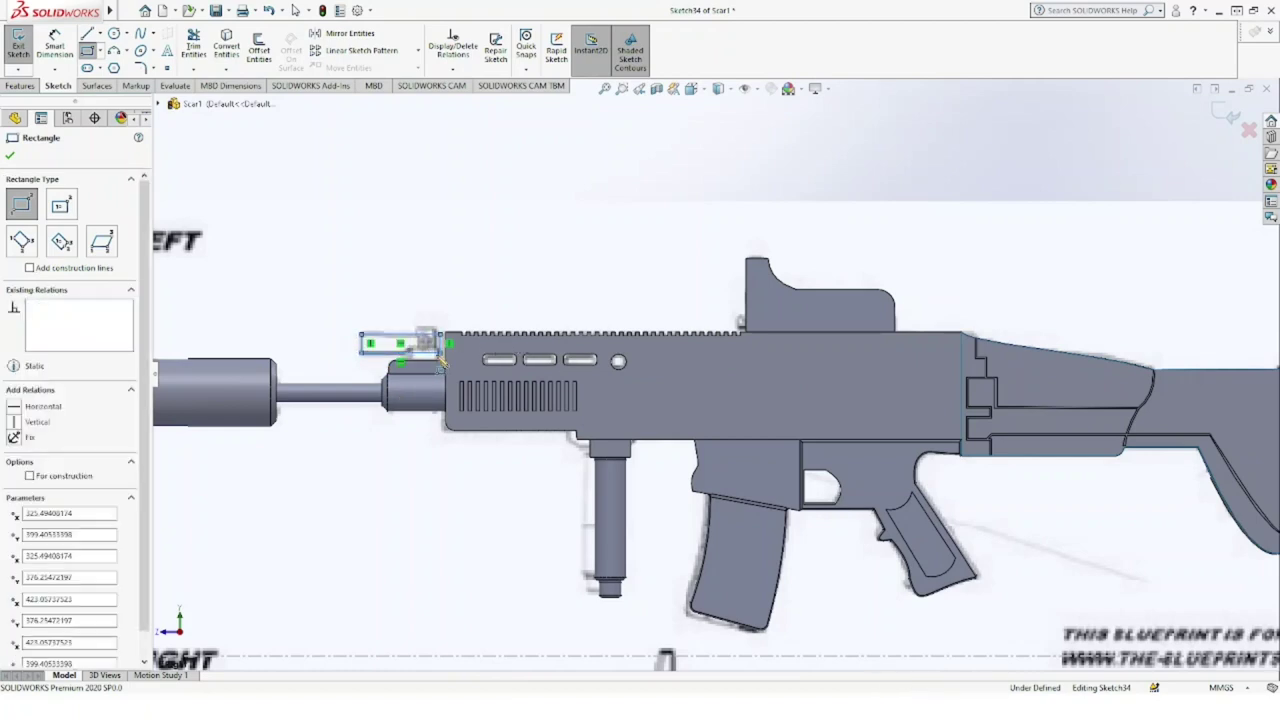
left_click(10, 155)
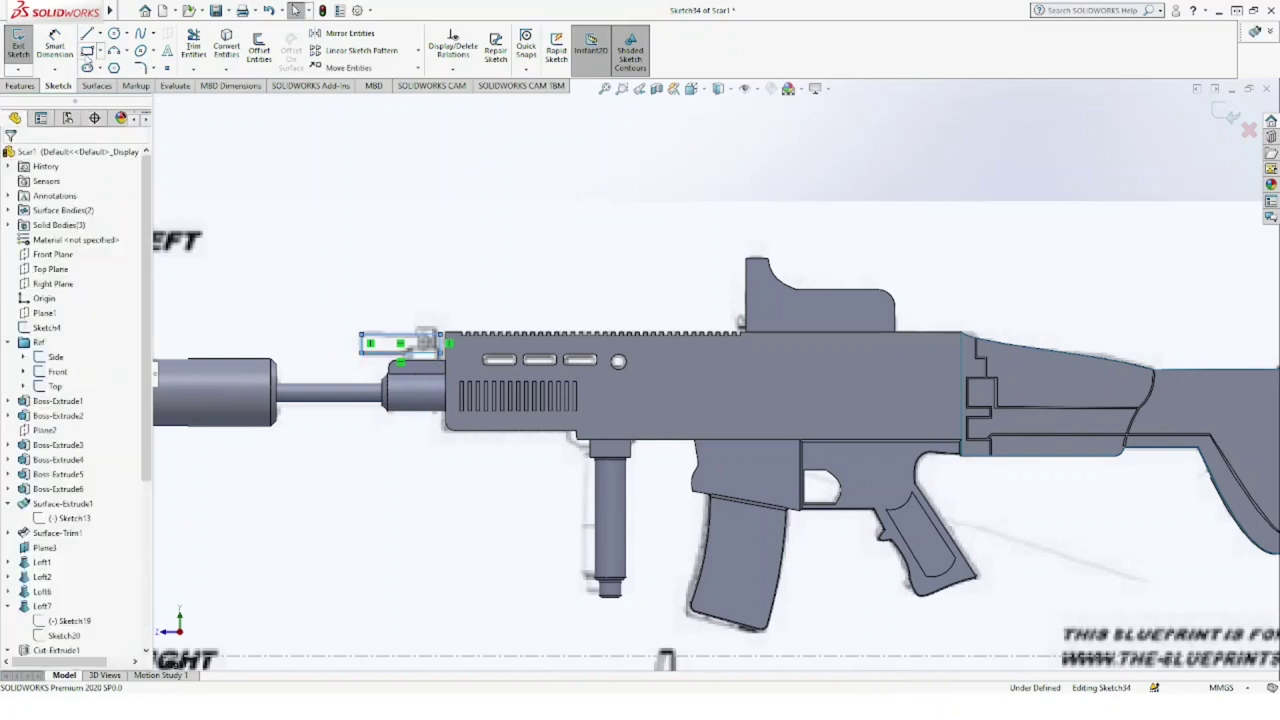
Step: Add a small rectangle below the long rectangle and another small rectangle on top of it
key("Return")
left_click(408, 355)
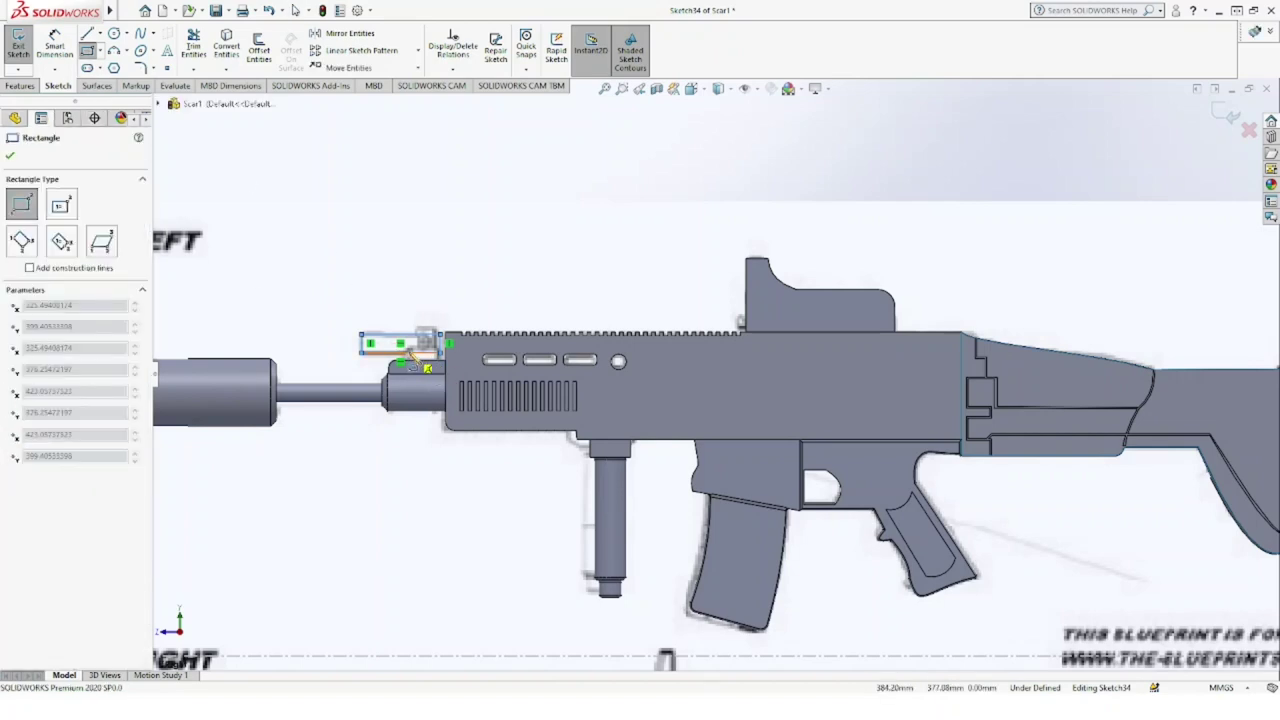
left_click(445, 372)
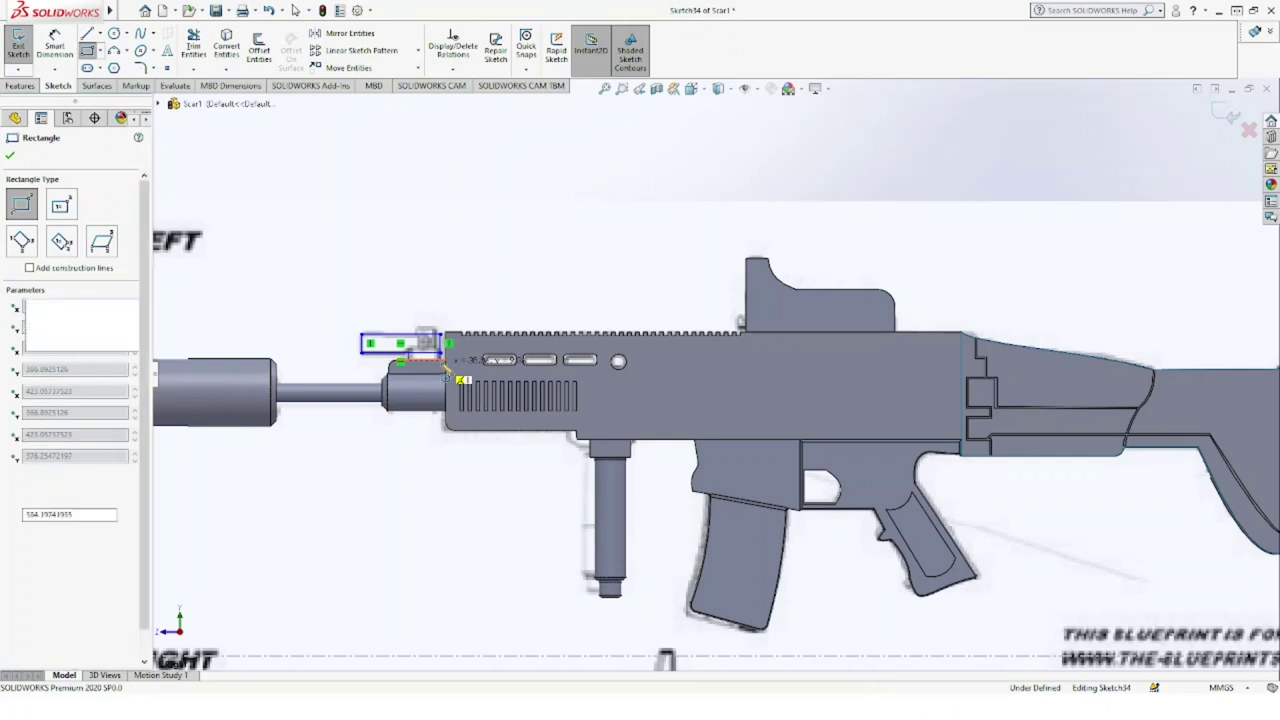
key("Escape")
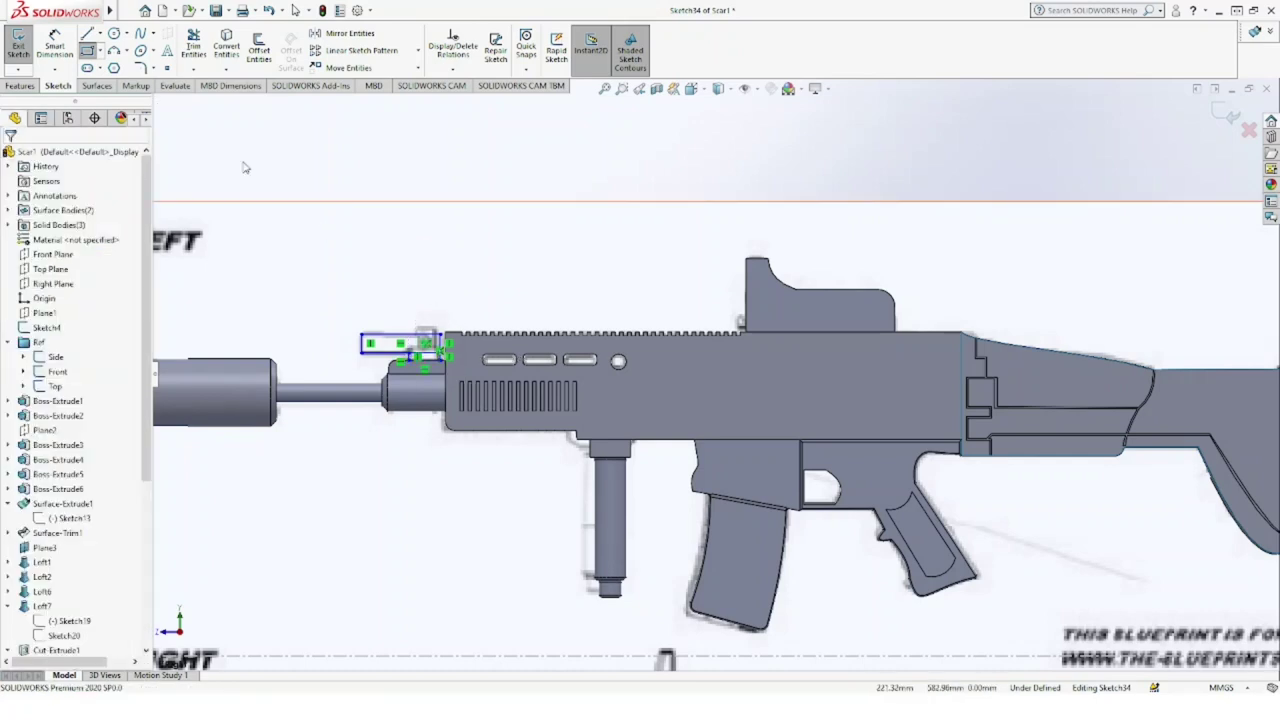
scroll(400, 305, "down", 5)
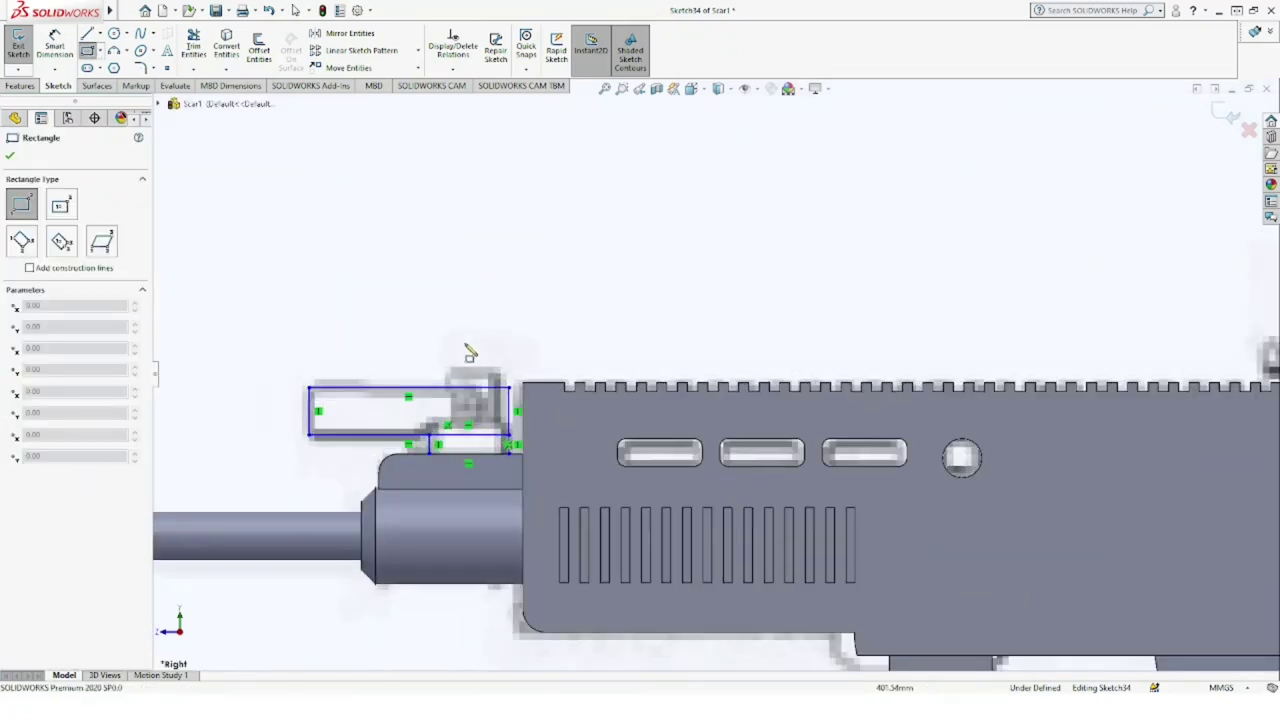
left_click(450, 391)
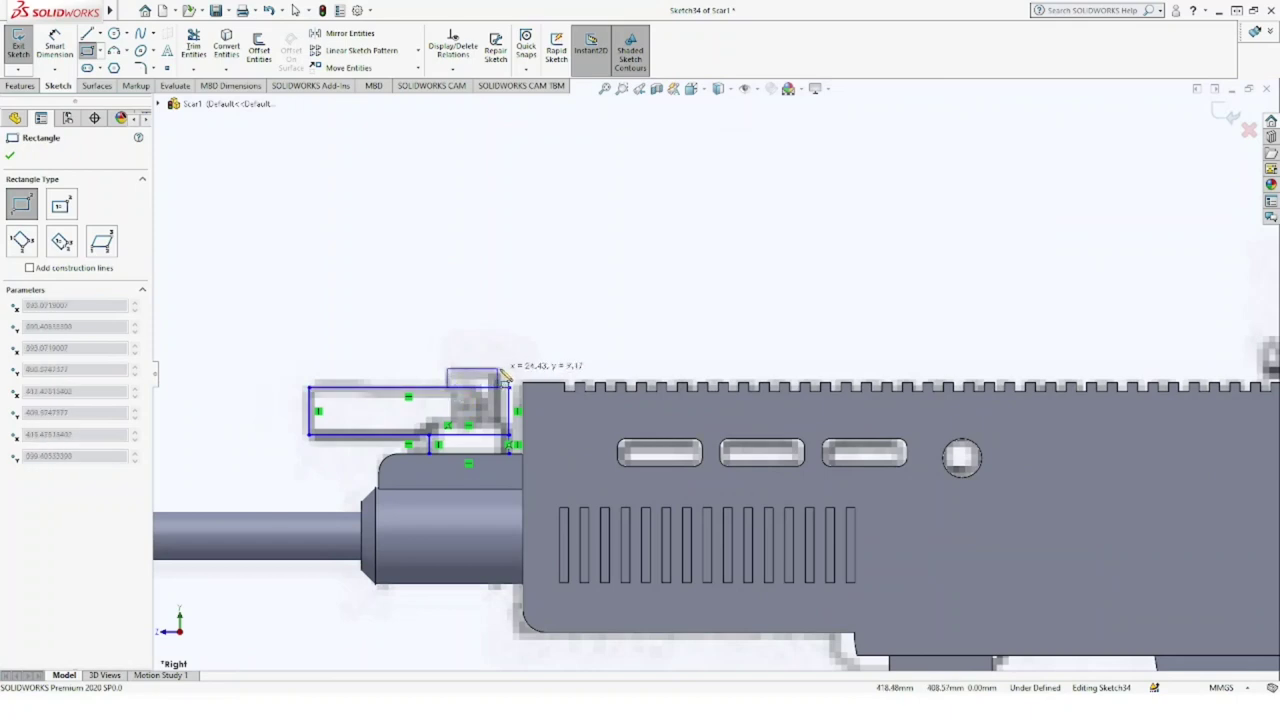
left_click(511, 377)
key("Escape")
left_click(140, 67)
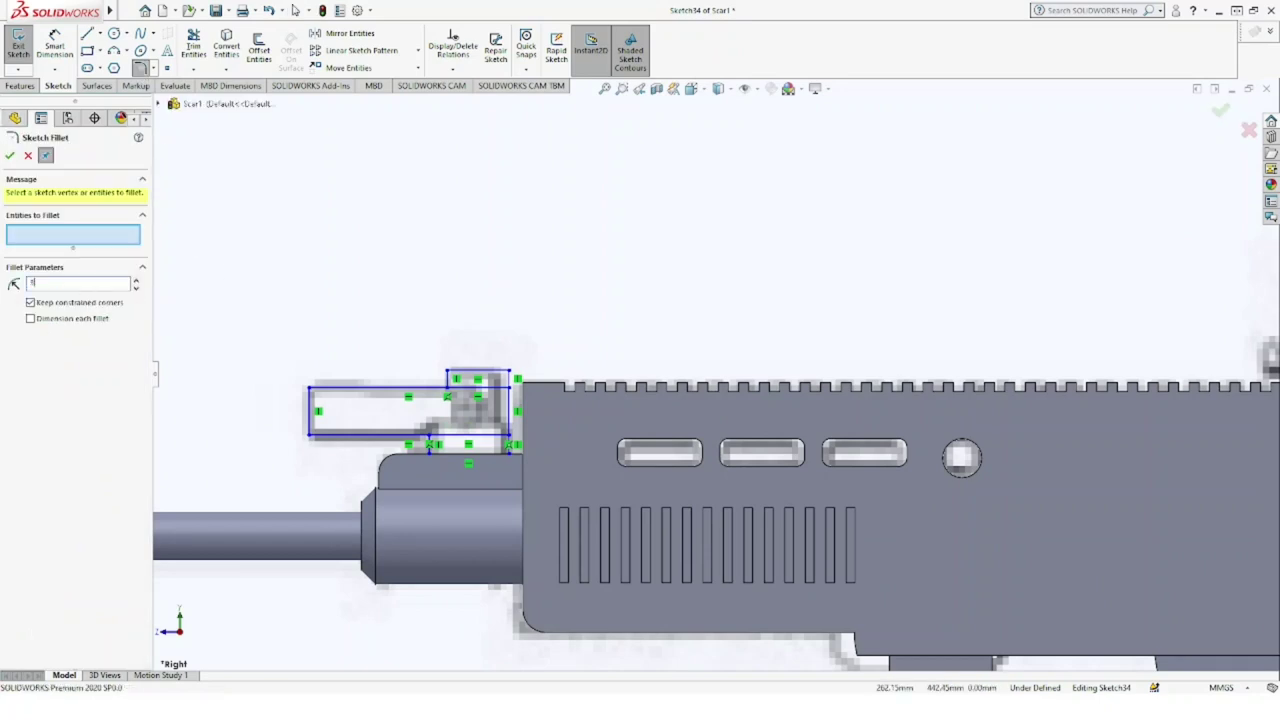
Step: Round the top corner, both left corners, and the top-right corner with R3.00 sketch fillets
left_click(448, 372)
left_click(10, 157)
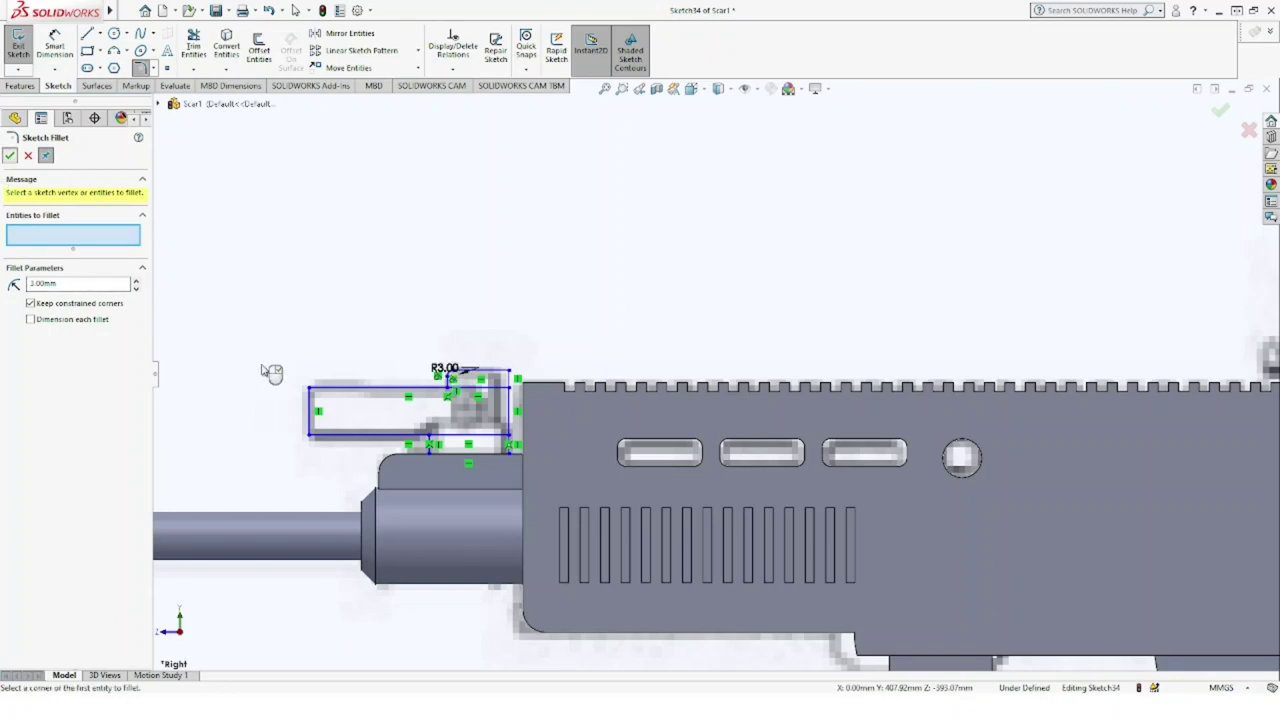
left_click(311, 390)
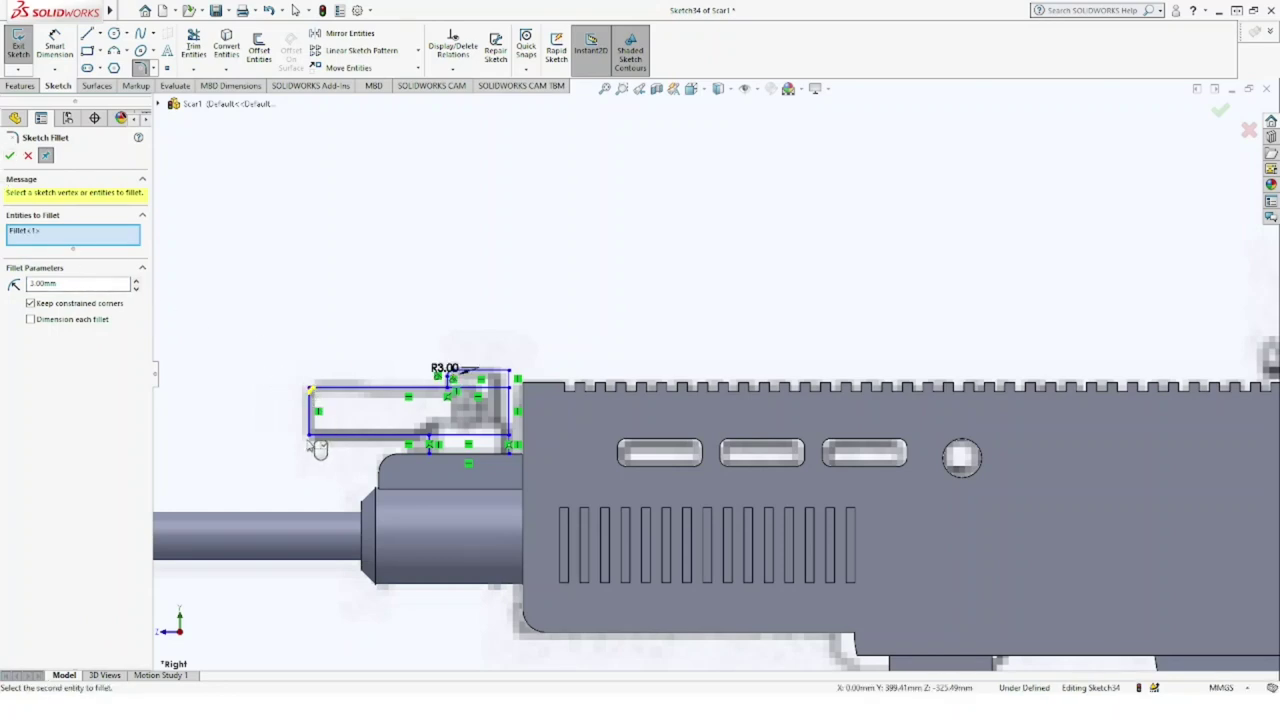
left_click(311, 436)
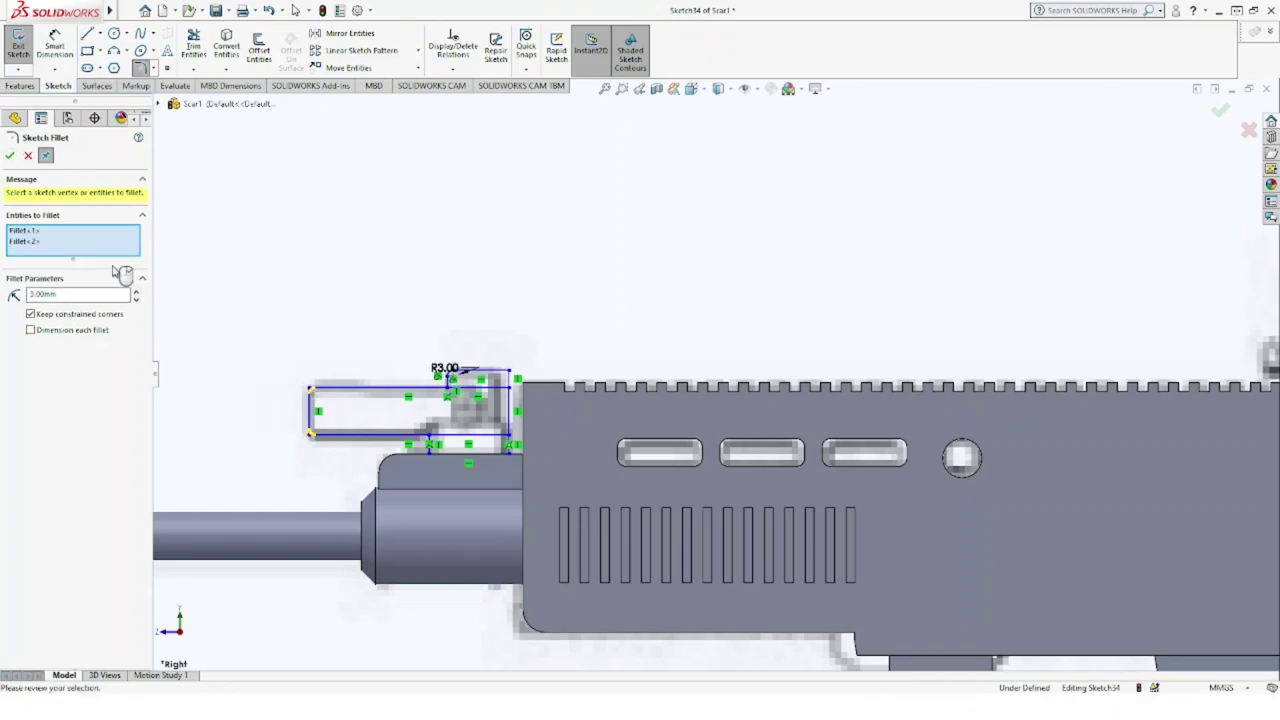
left_click(10, 157)
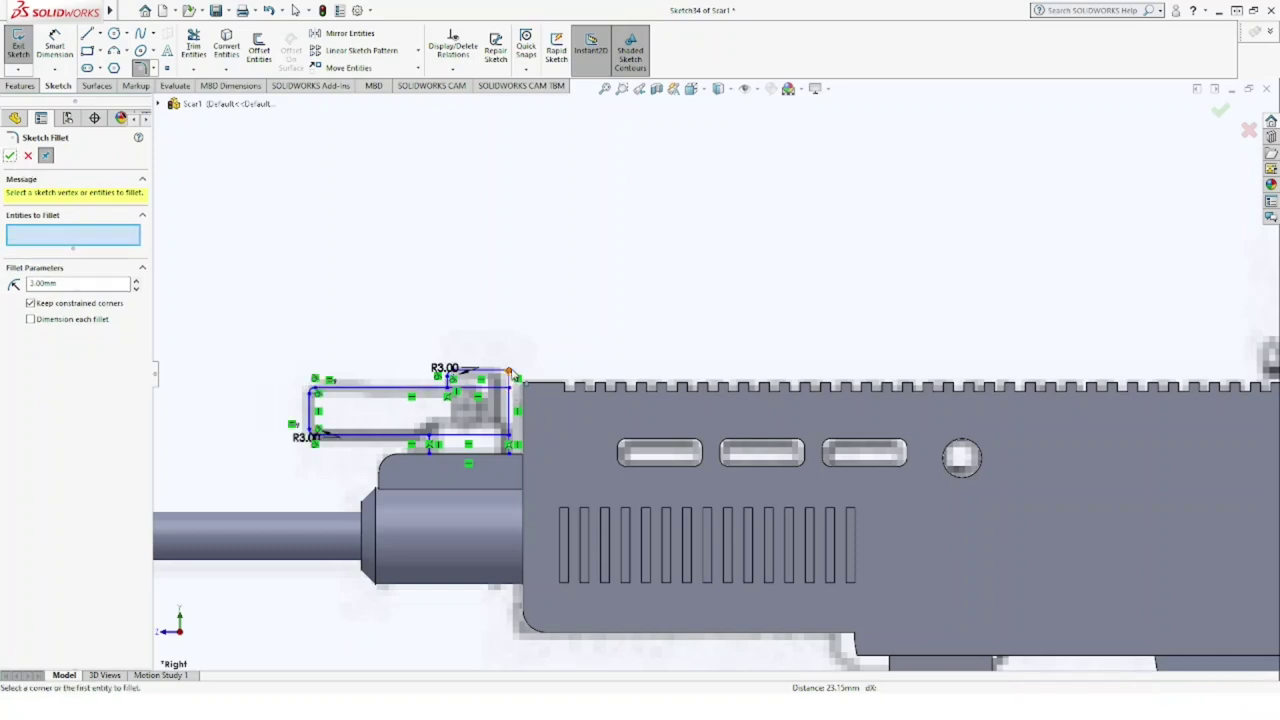
left_click(508, 373)
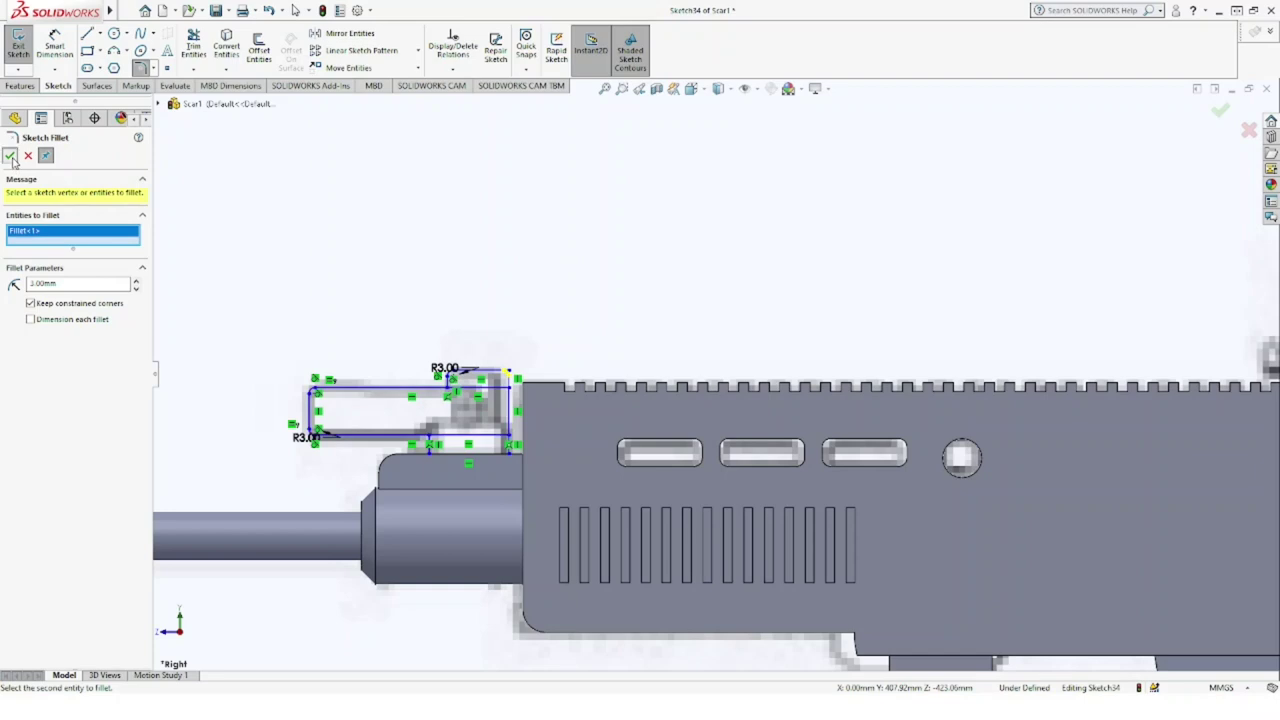
left_click(11, 157)
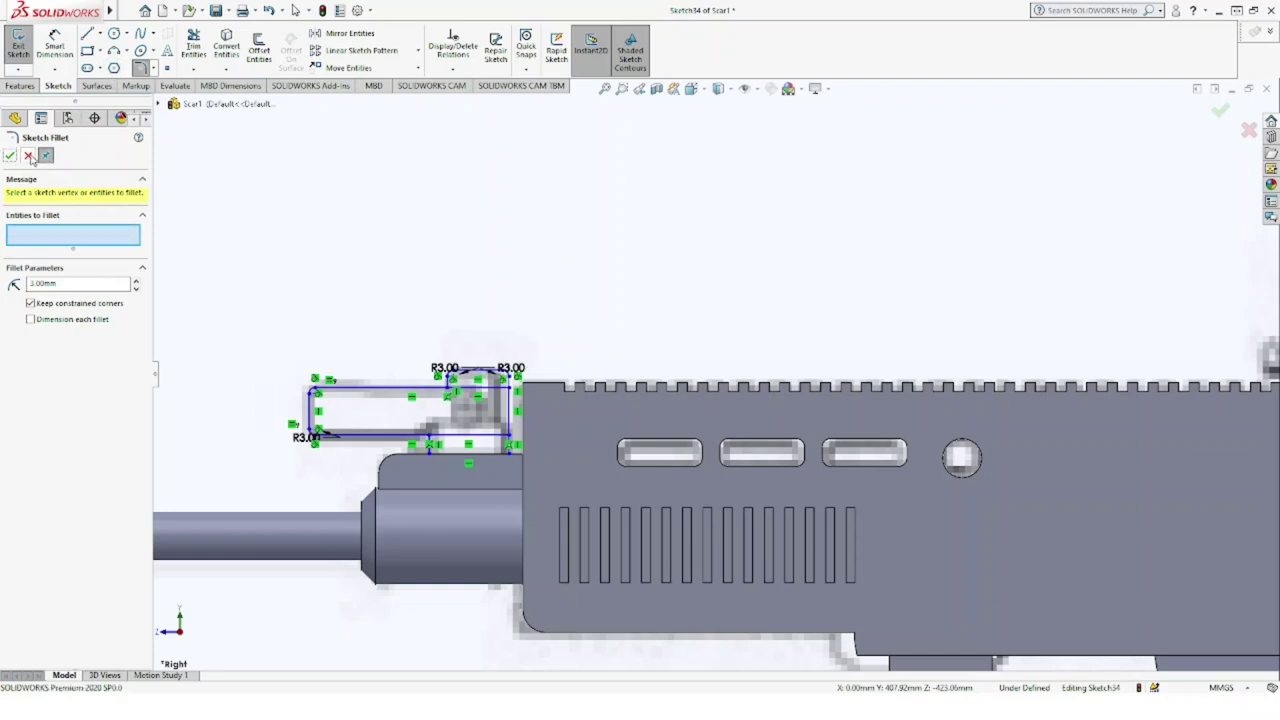
Step: Trim away the excess bottom line and round the inner bottom corner at R3.50
left_click(193, 45)
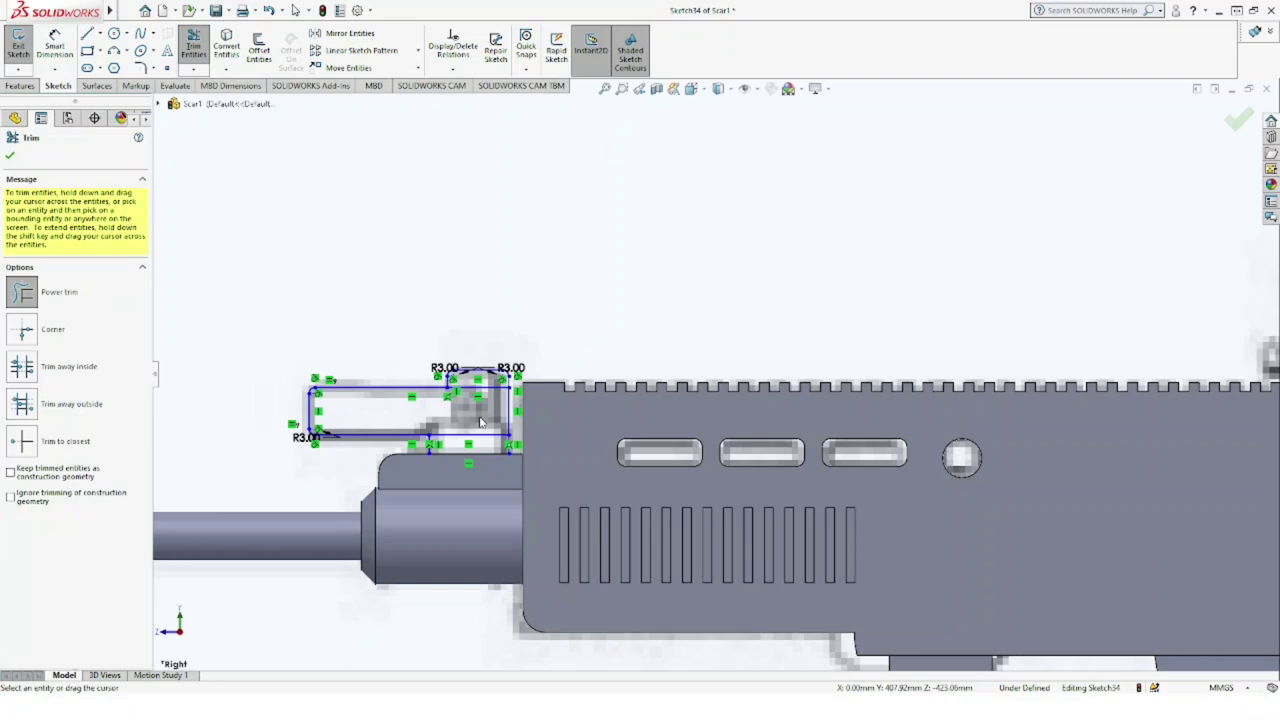
left_click_drag(480, 422, 483, 443)
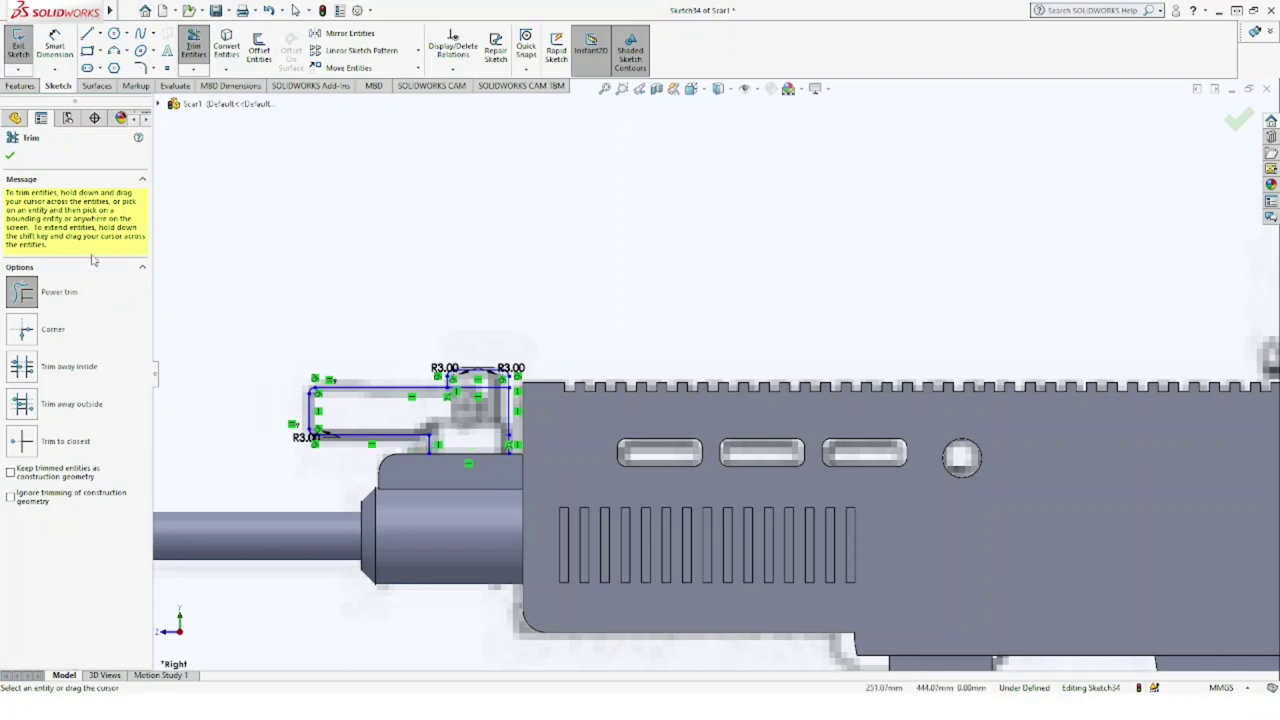
left_click(15, 161)
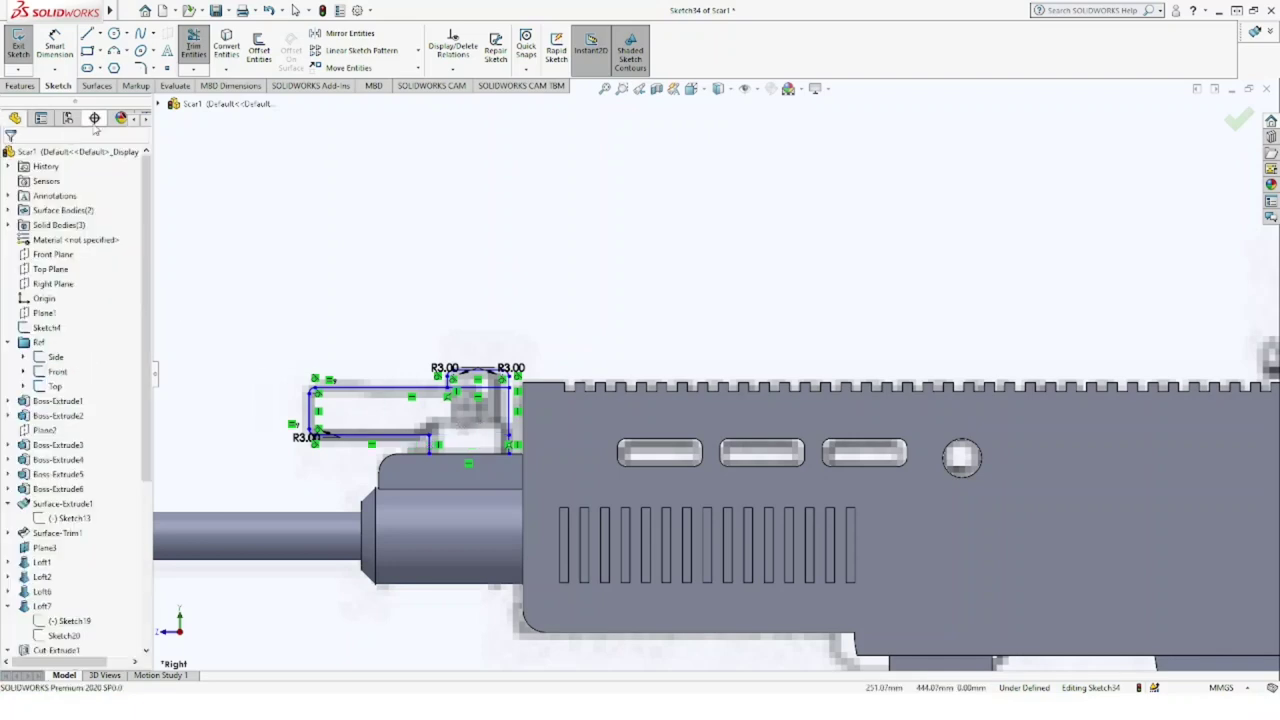
left_click(141, 67)
left_click(429, 437)
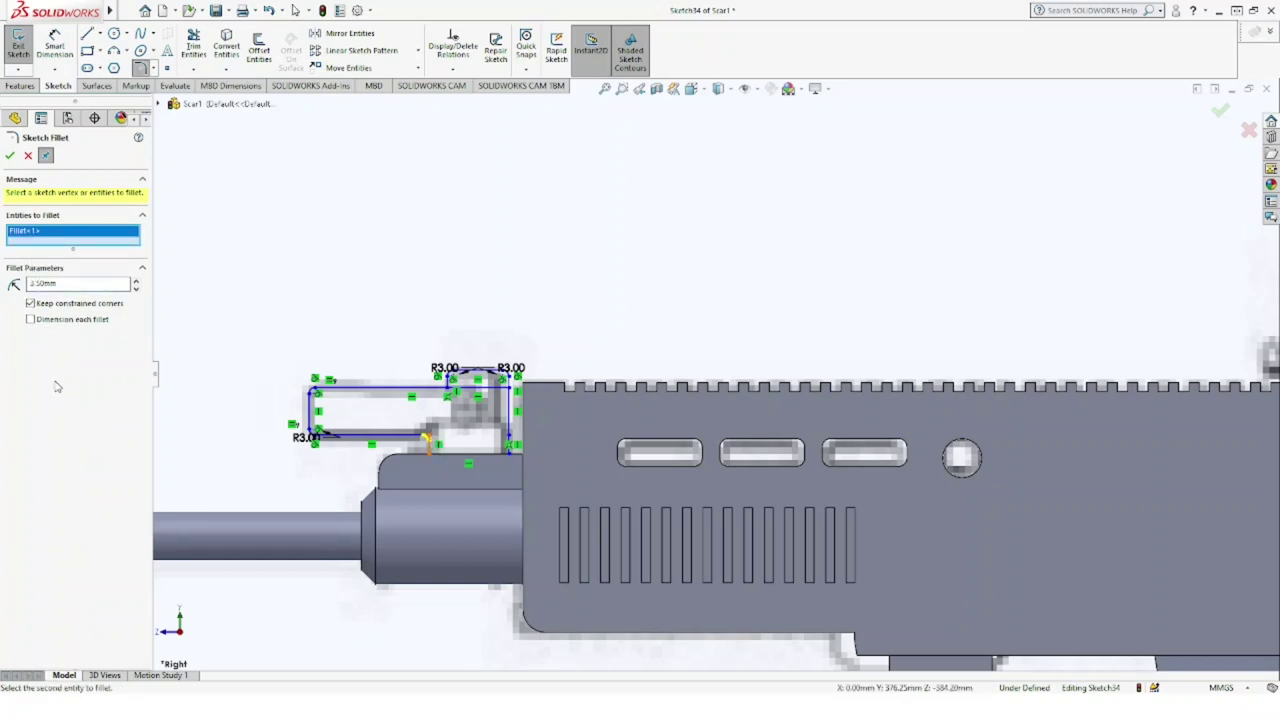
left_click(9, 155)
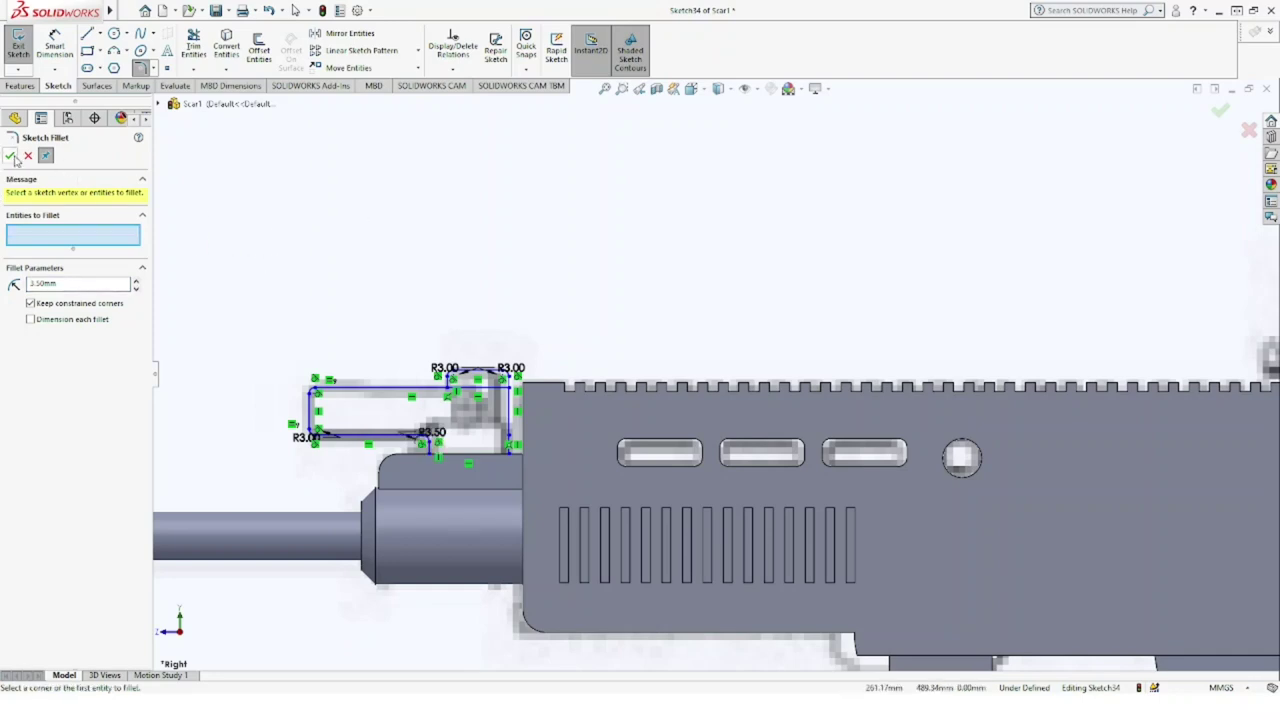
left_click(28, 156)
Step: Trim the right line's stray end and merge its loose endpoint with the neighbouring one
scroll(544, 431, "down", 3)
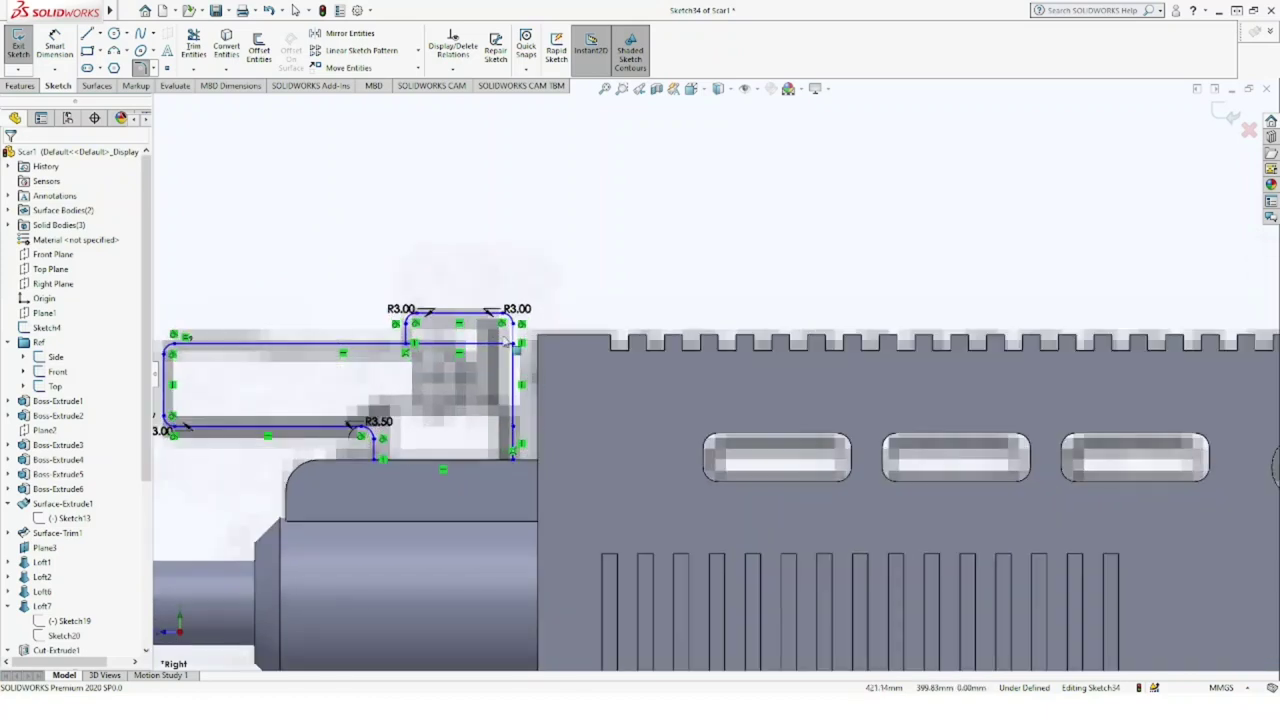
left_click(192, 45)
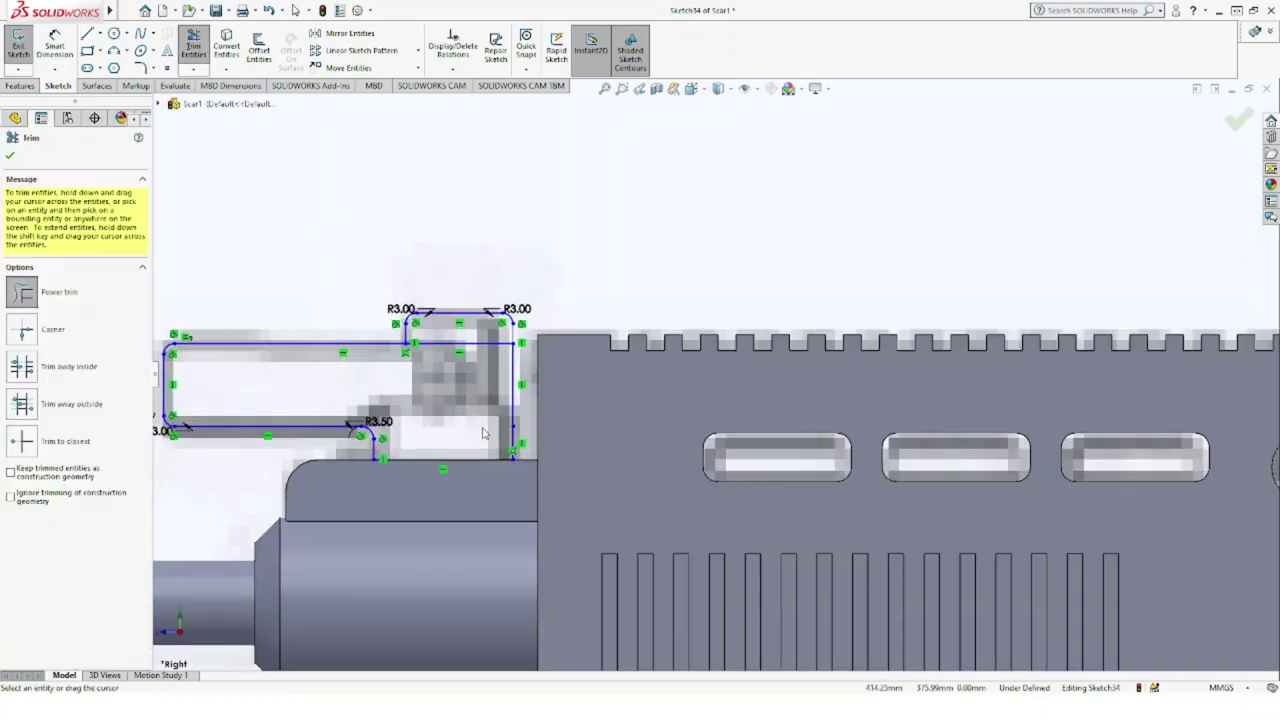
left_click(518, 450)
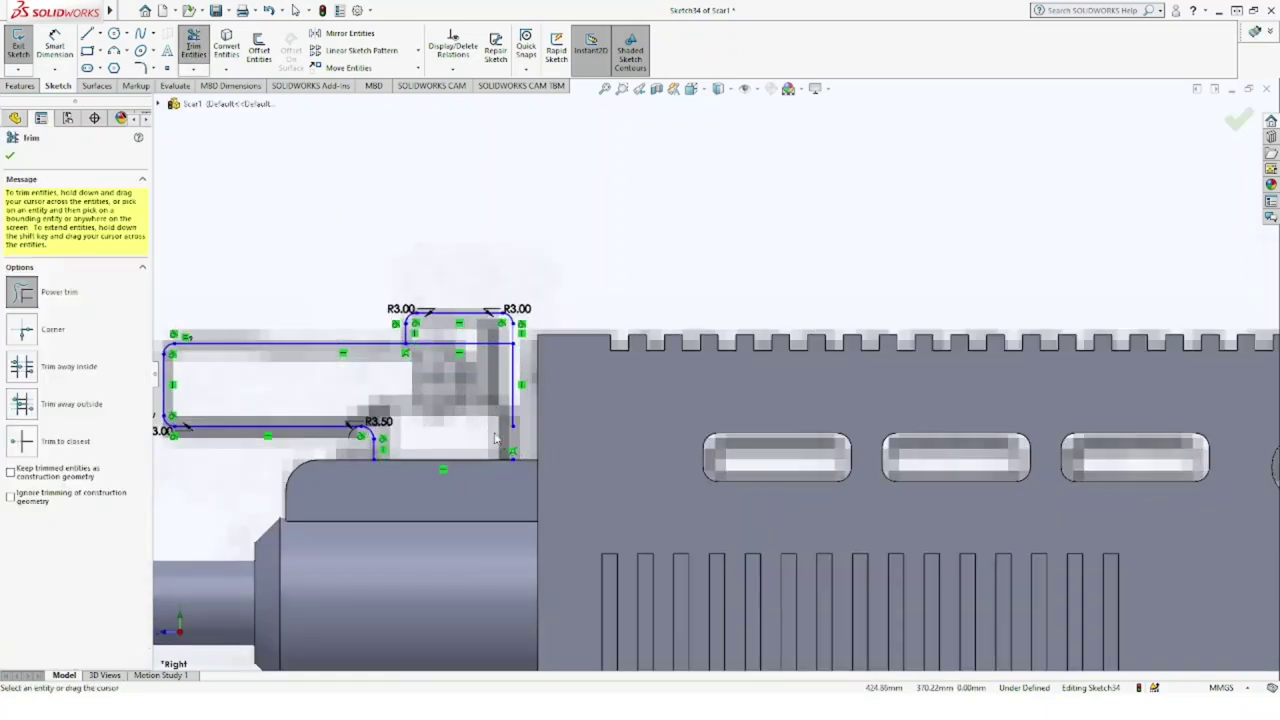
left_click(11, 157)
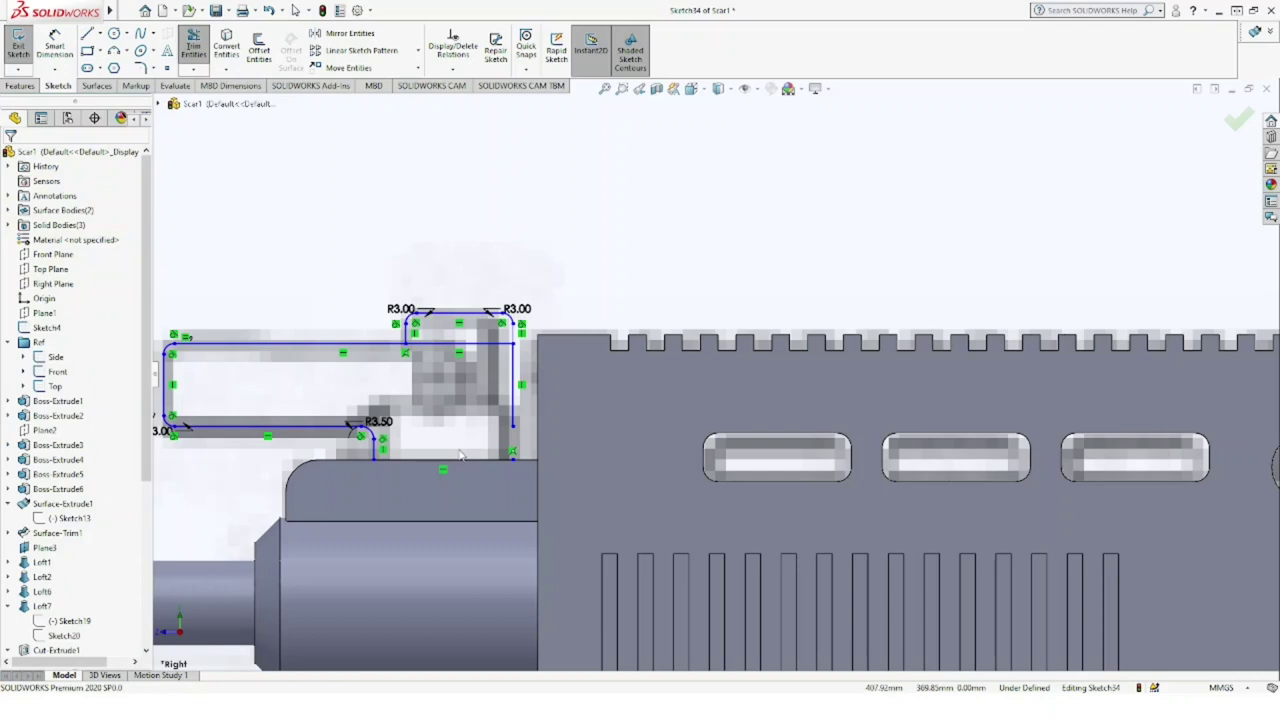
left_click(514, 430)
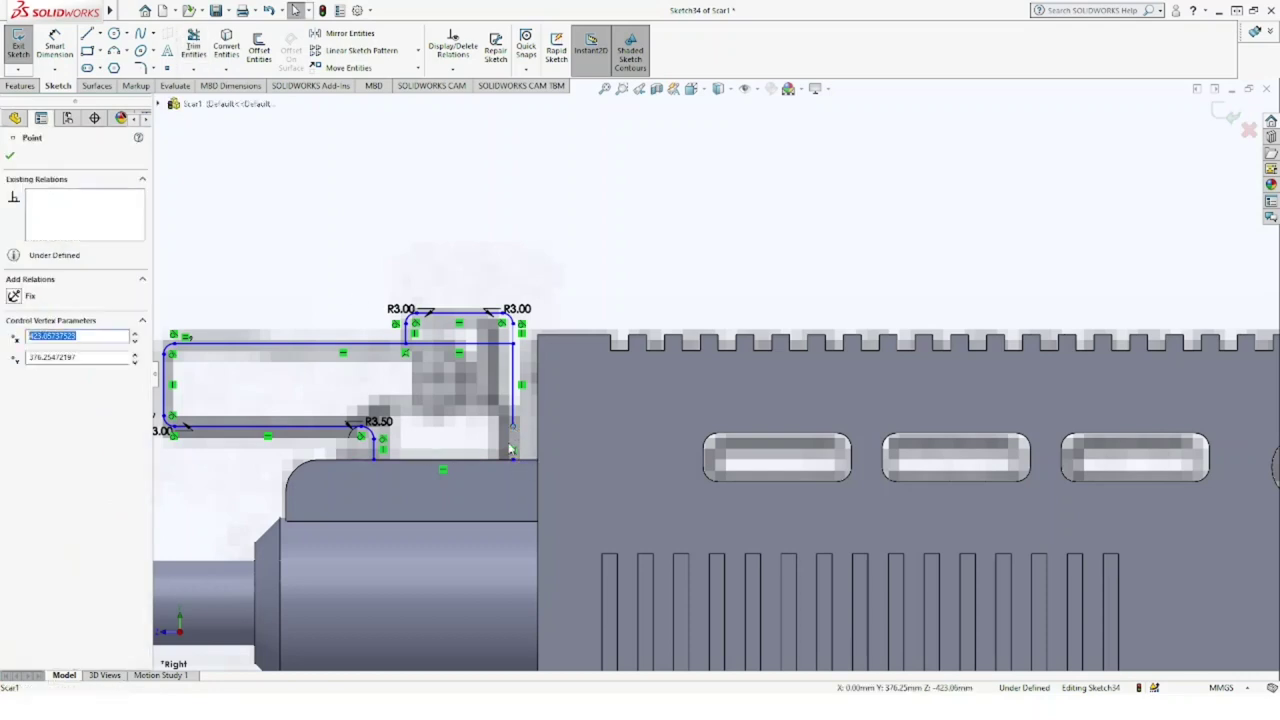
left_click(513, 453, "ctrl")
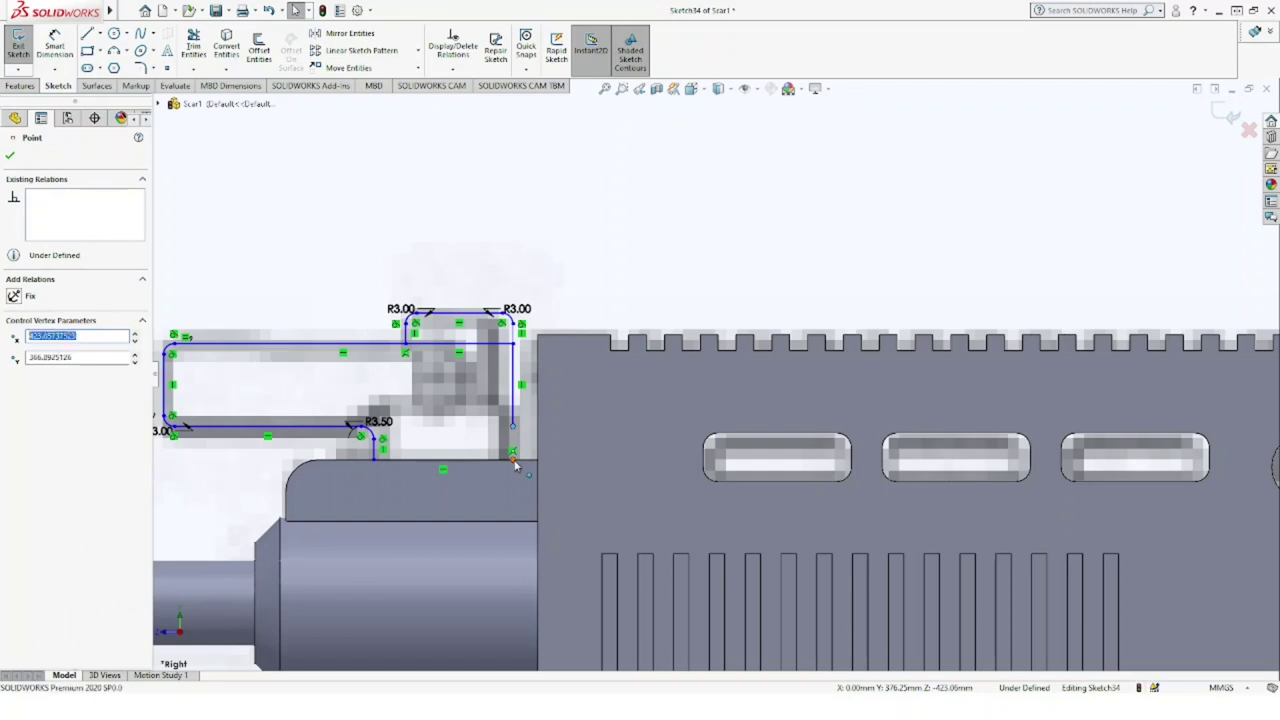
left_click(14, 420)
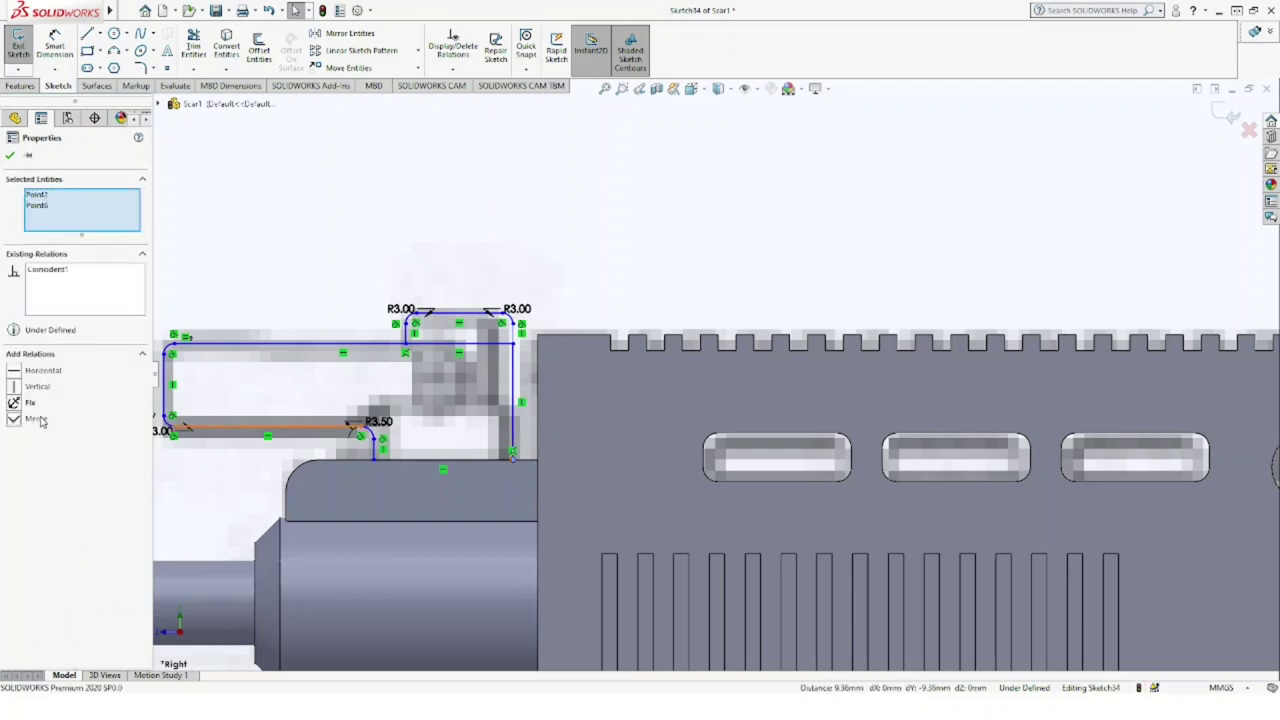
left_click(10, 155)
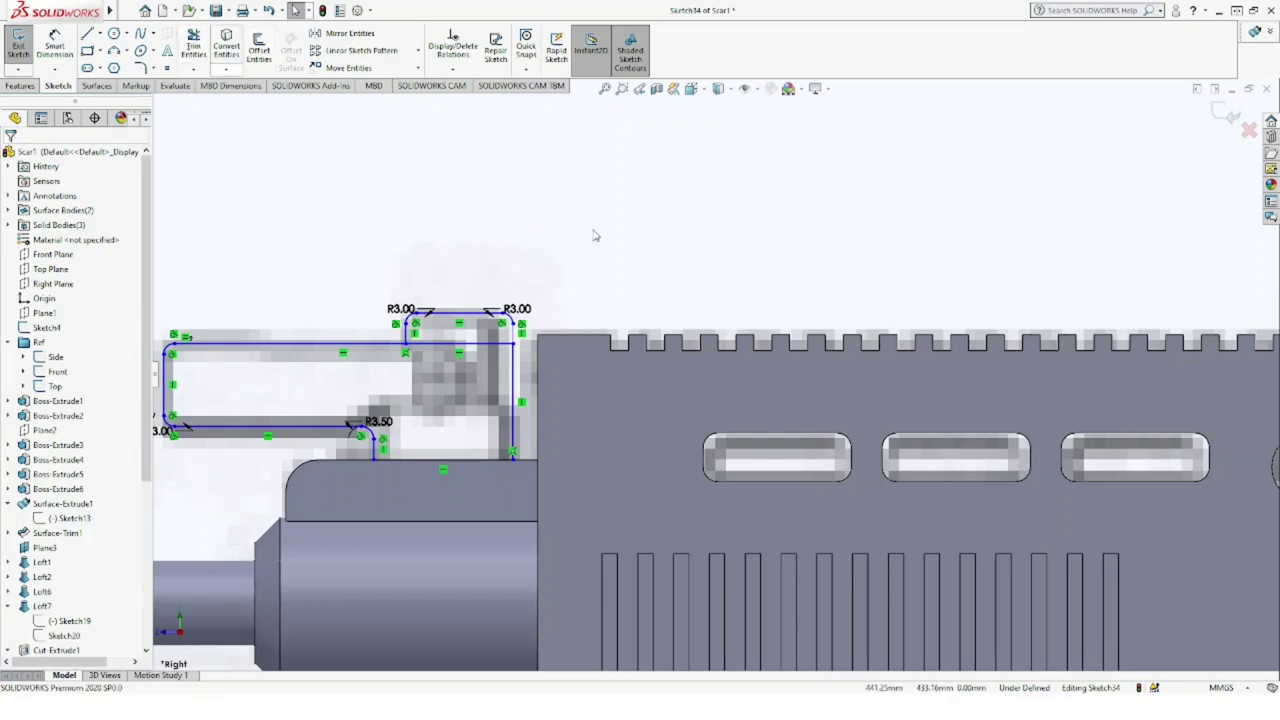
Step: Trim the leftover piece of the top line from the sight block outline
scroll(619, 258, "up", 2)
left_click(193, 45)
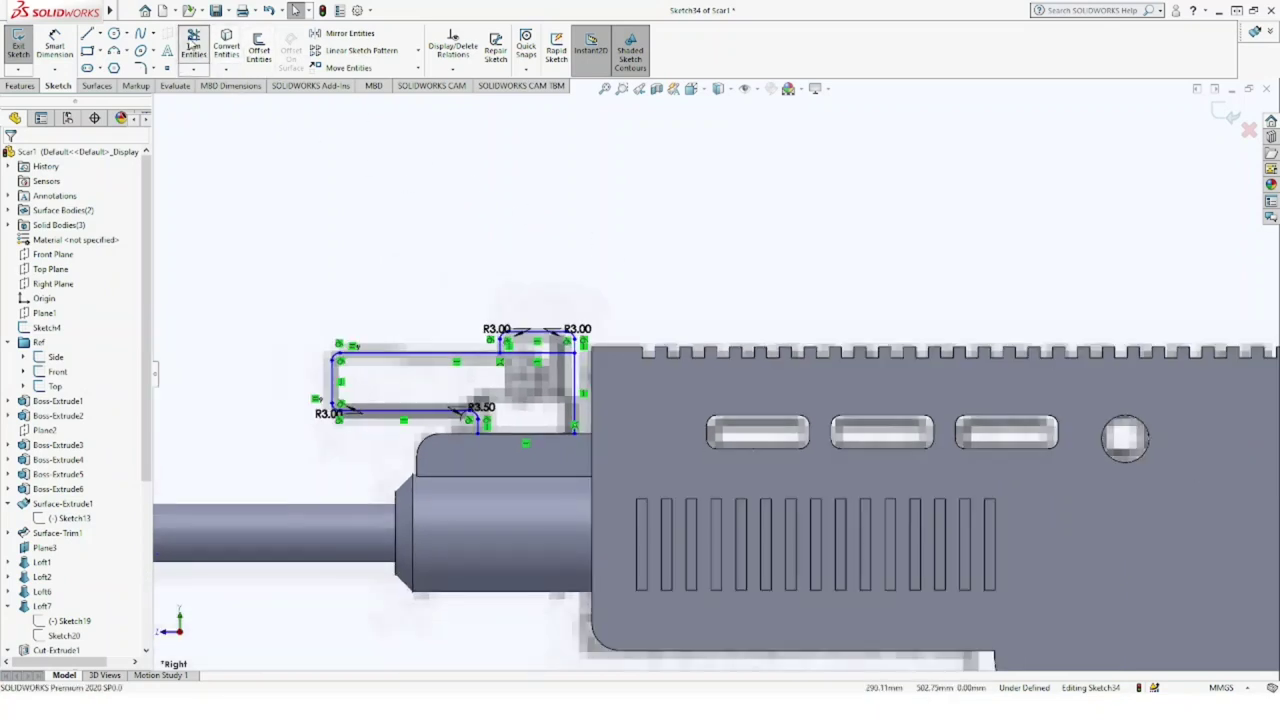
left_click_drag(544, 369, 555, 353)
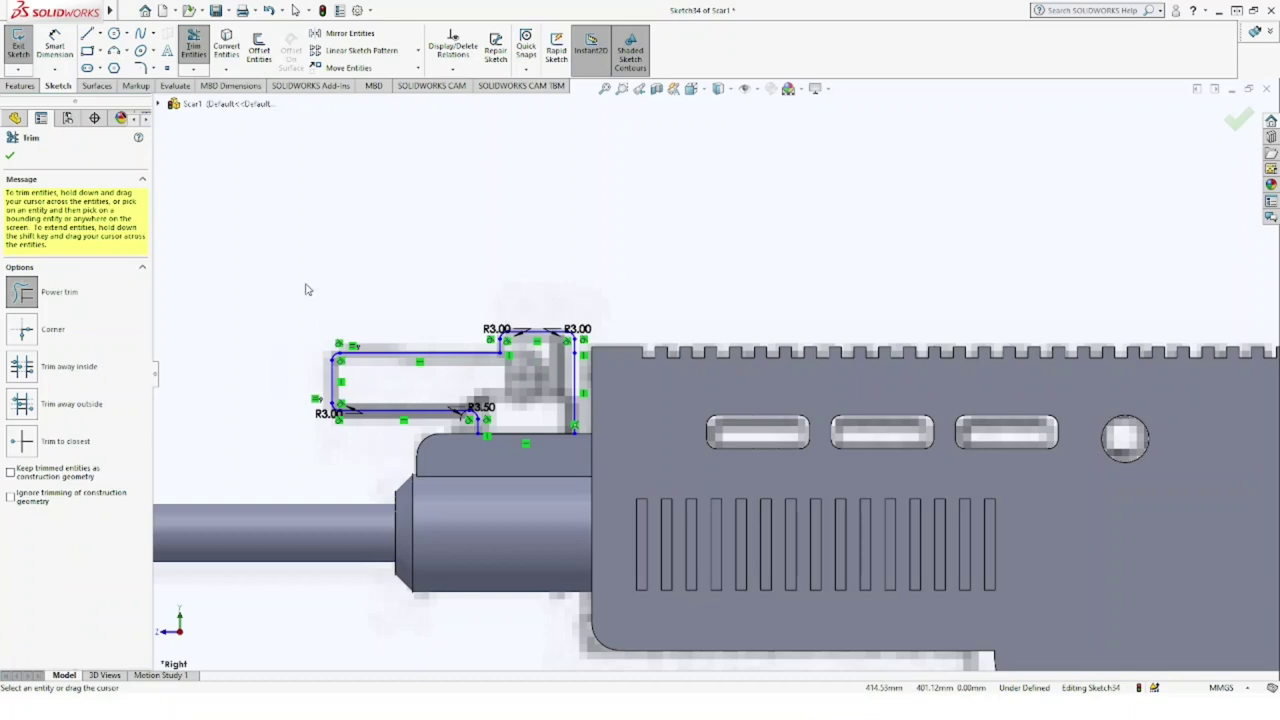
left_click(9, 157)
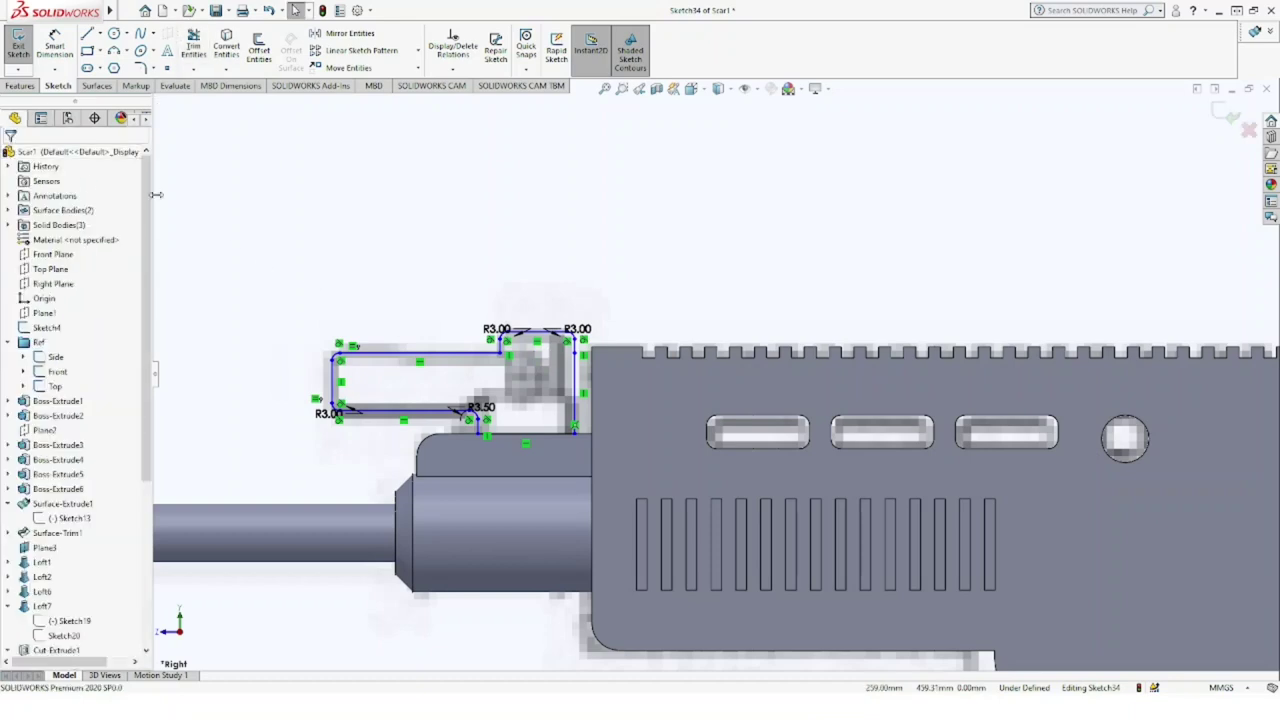
scroll(651, 277, "up", 2)
scroll(651, 277, "up", 1)
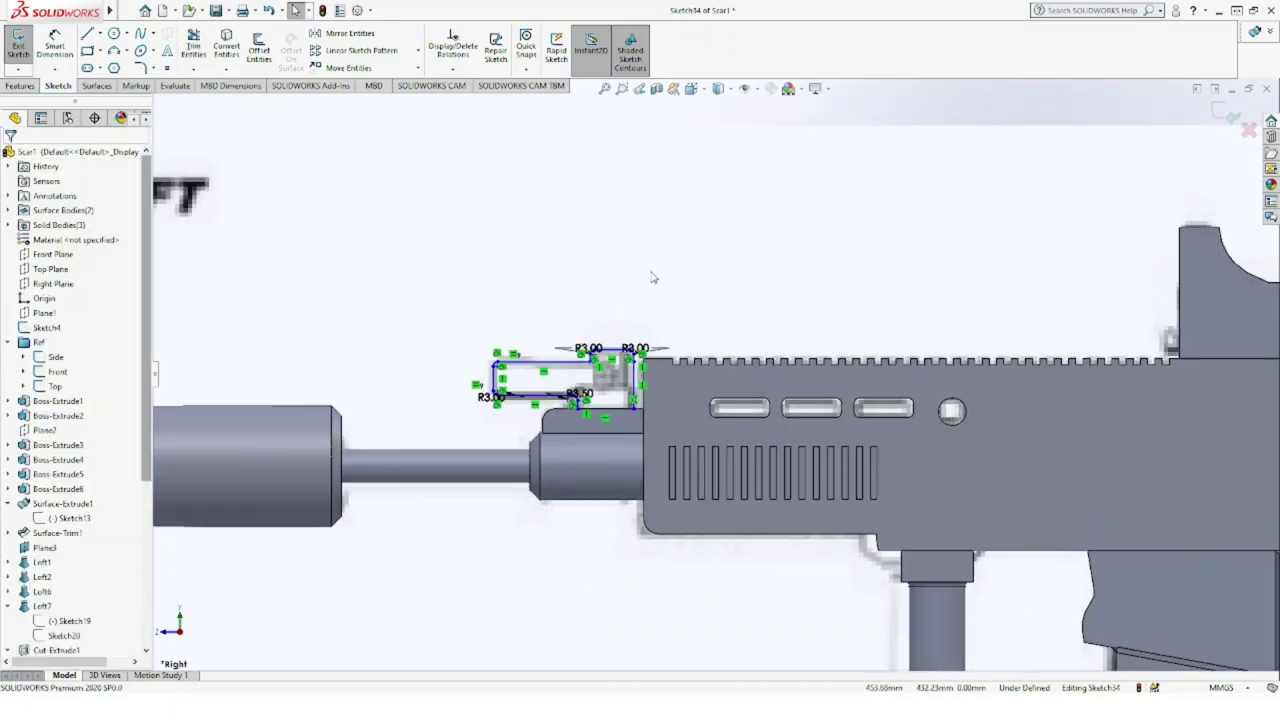
Step: Set up a 15 mm Mid Plane Boss-Extrude of Sketch34 and orbit to inspect the preview
left_click(20, 88)
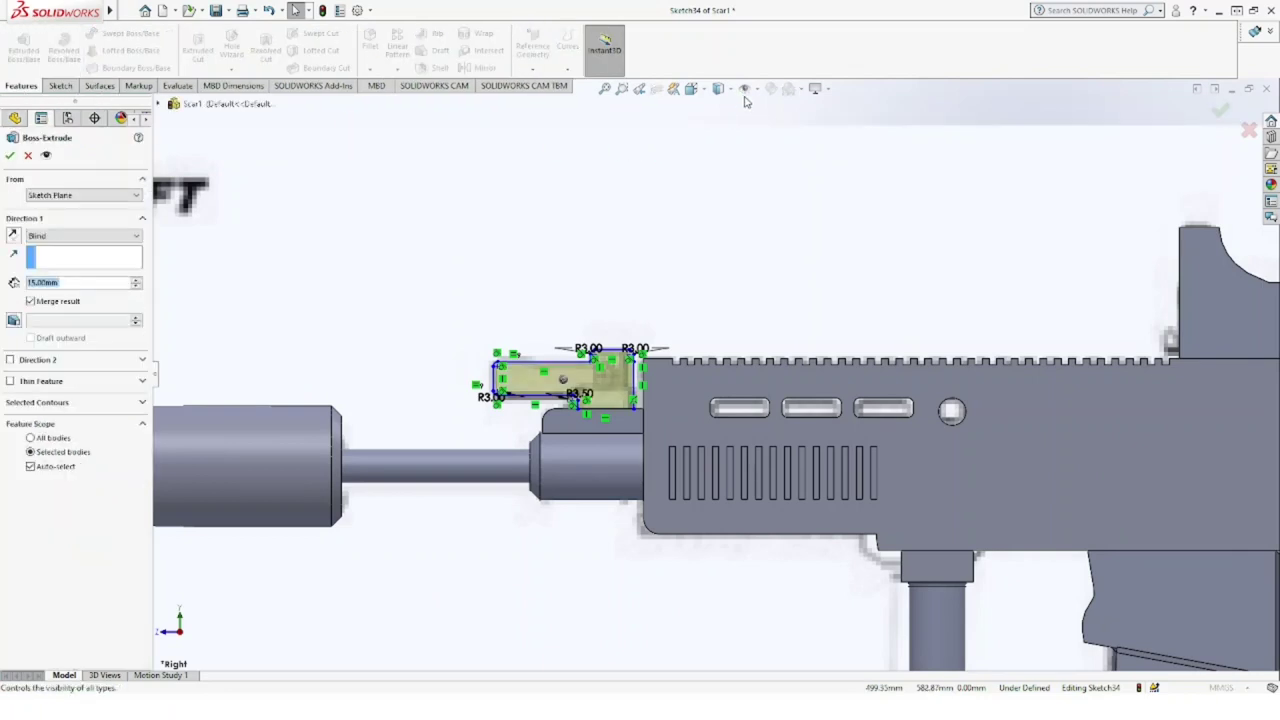
middle_click_drag(590, 336, 679, 509)
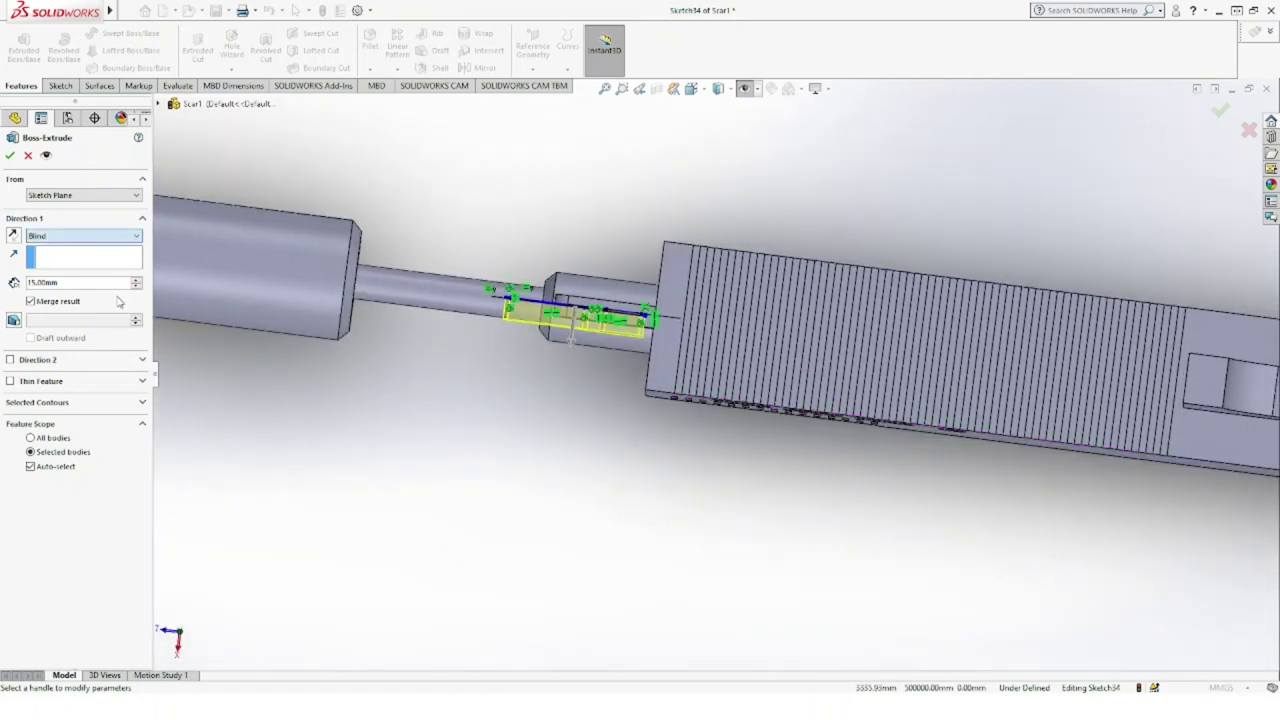
middle_click_drag(632, 391, 726, 189)
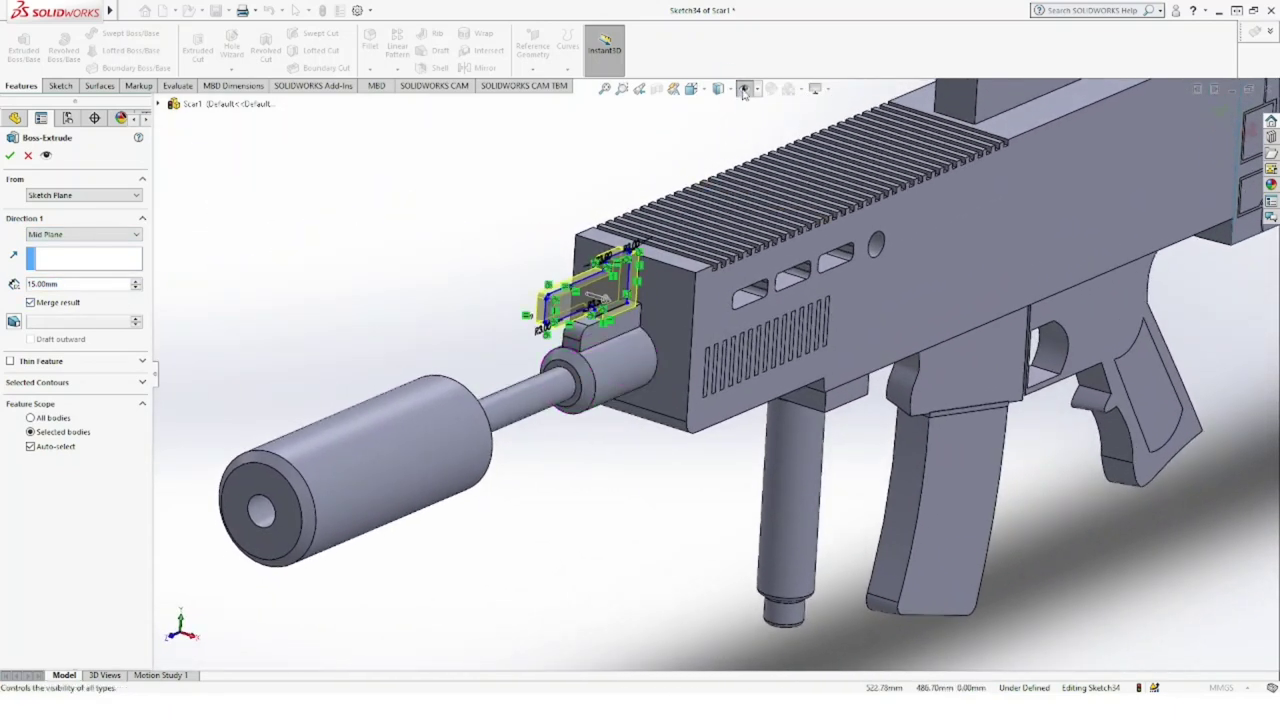
left_click(745, 90)
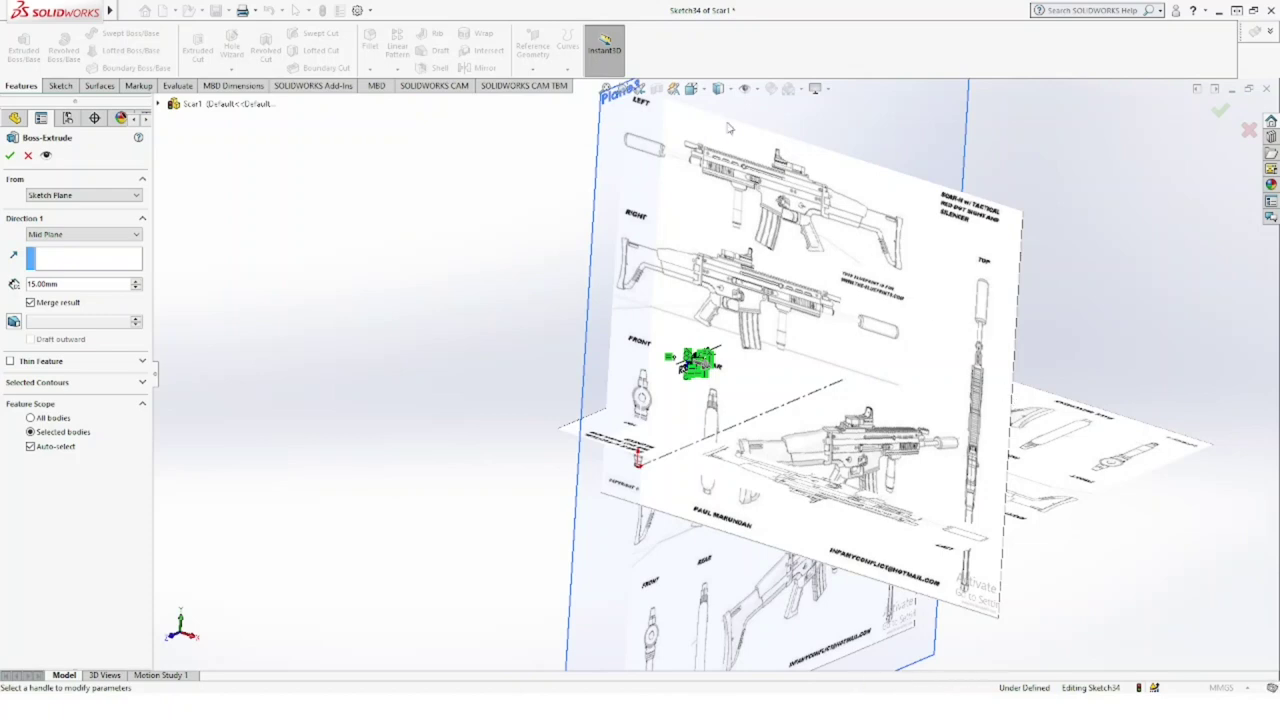
left_click(743, 90)
scroll(637, 367, "down", 2)
scroll(621, 373, "down", 2)
scroll(674, 394, "down", 3)
scroll(674, 394, "down", 2)
scroll(674, 394, "down", 2)
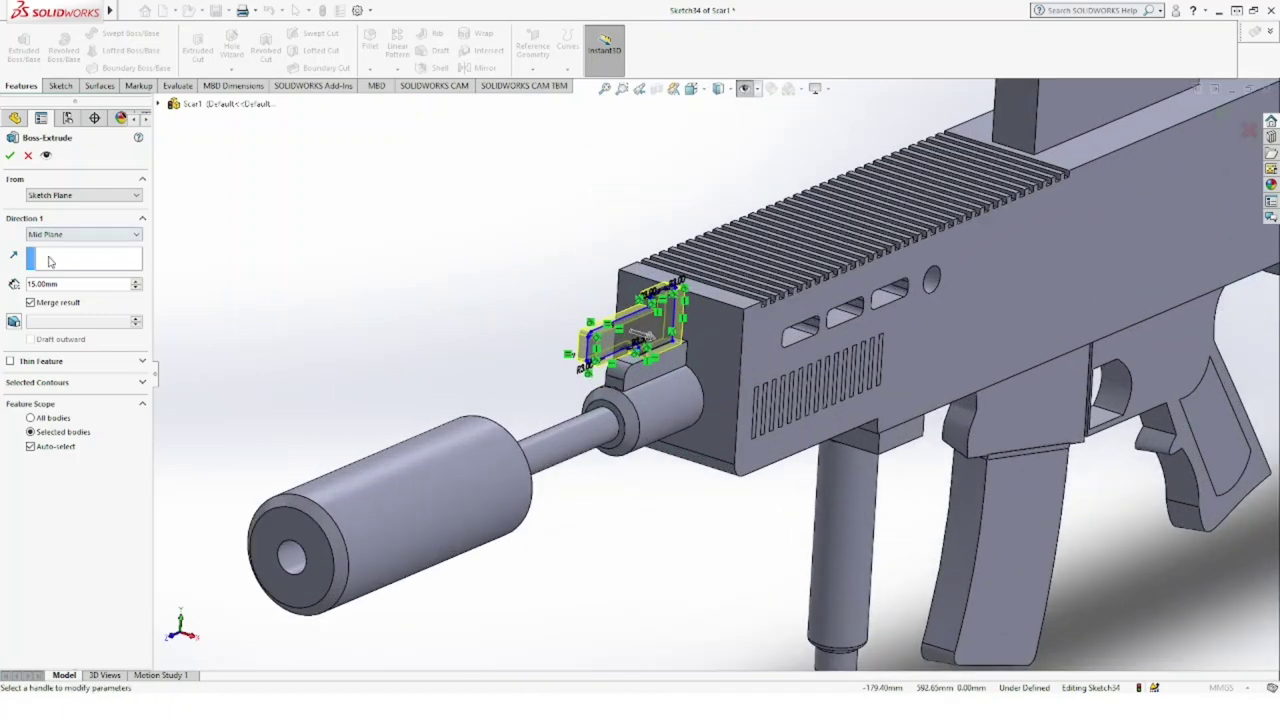
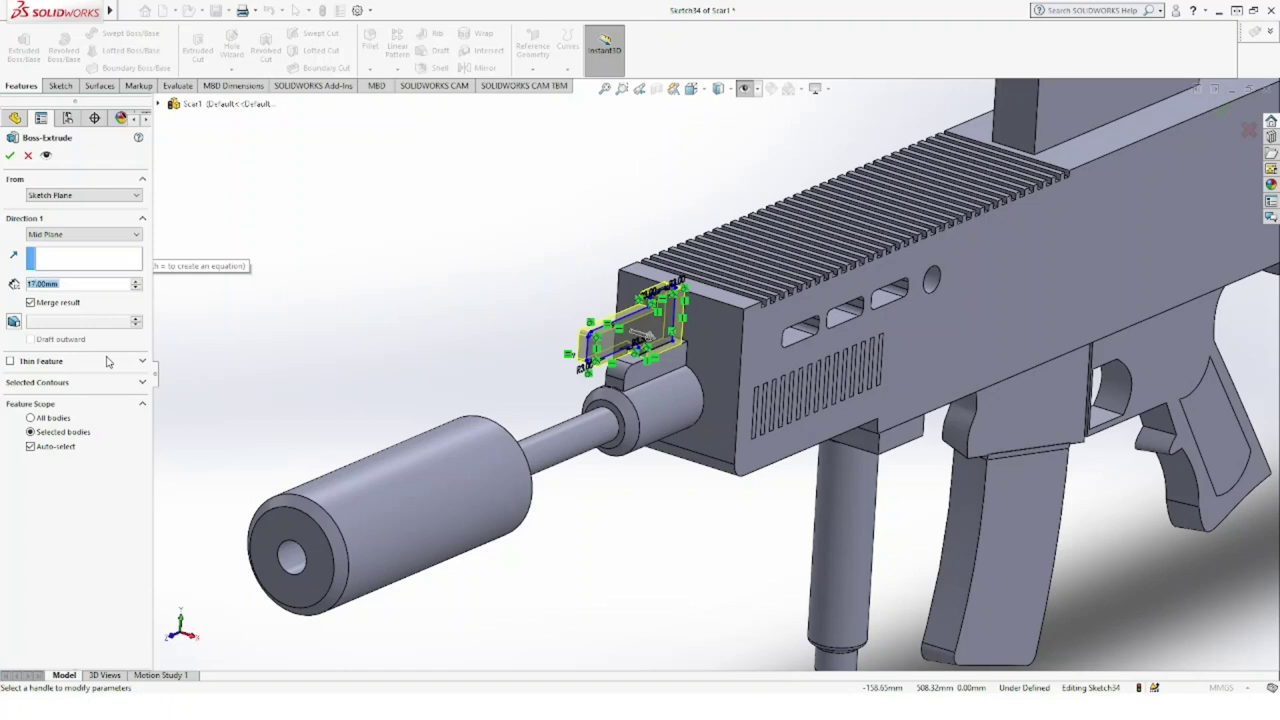
Step: Apply the 19 mm mid-plane boss-extrude to the receiver's front block, fit the view, and start a chamfer
type("1")
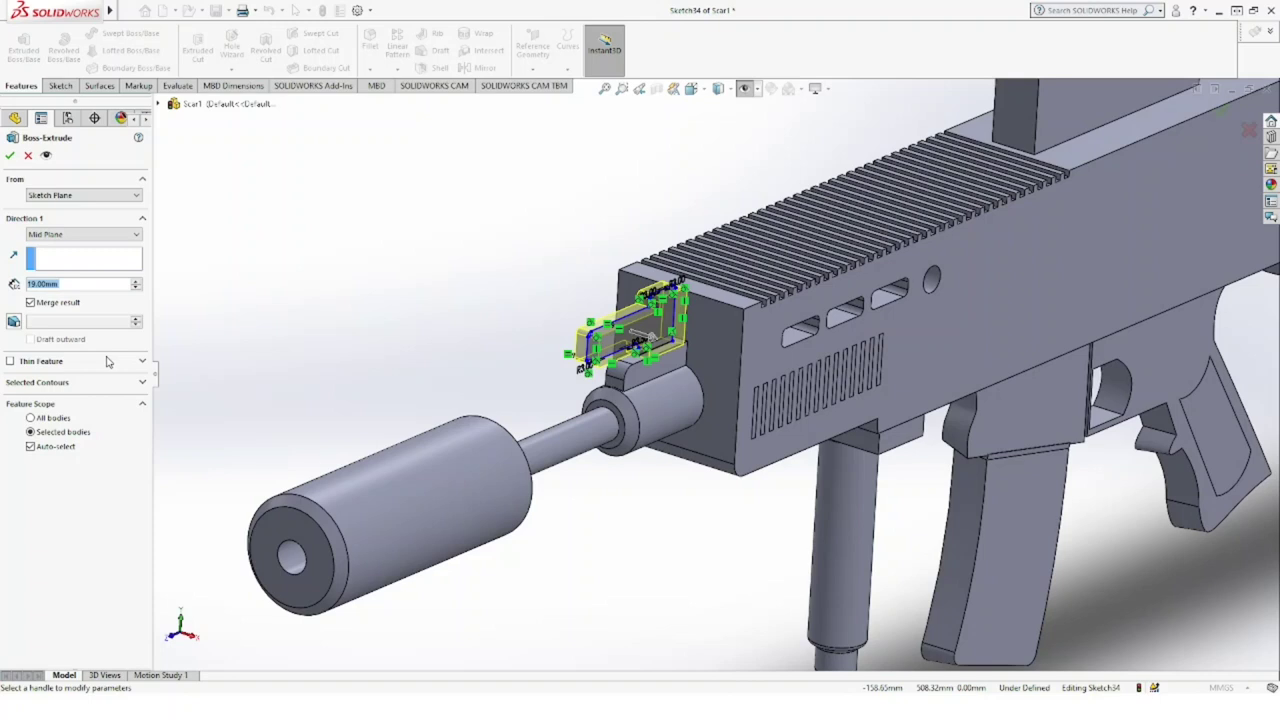
left_click(10, 155)
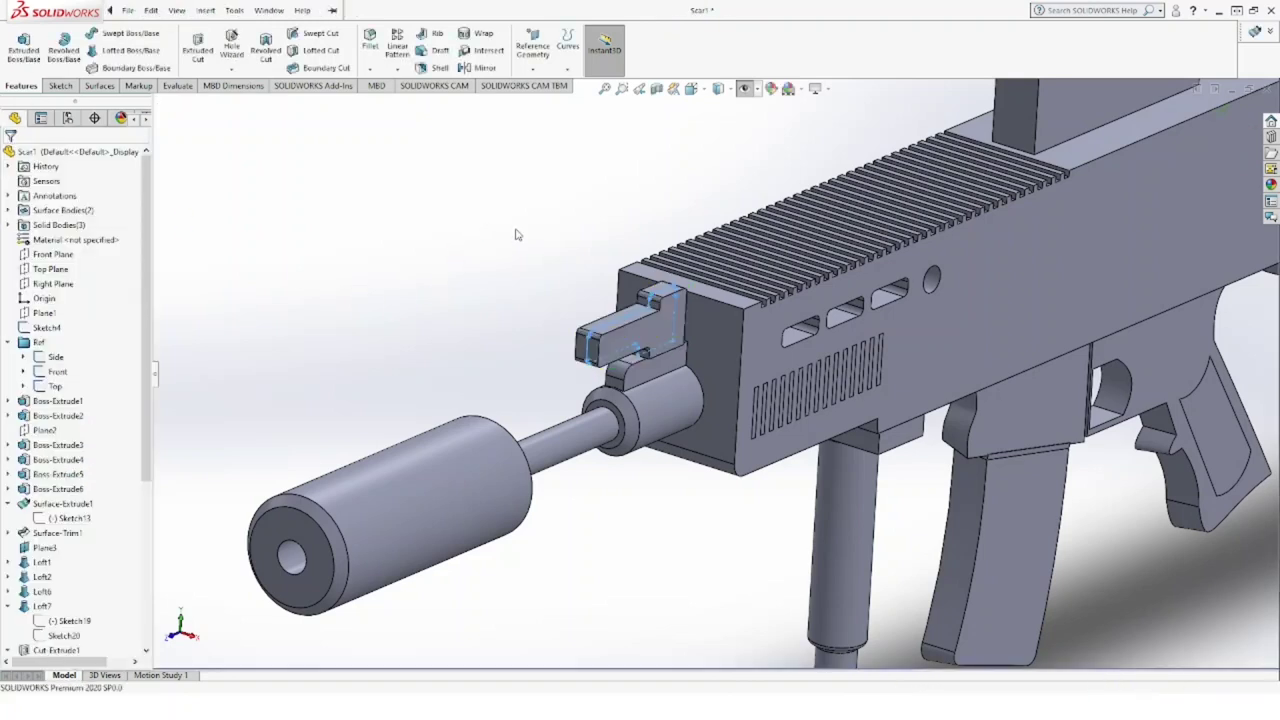
key("f")
scroll(865, 368, "up", 3)
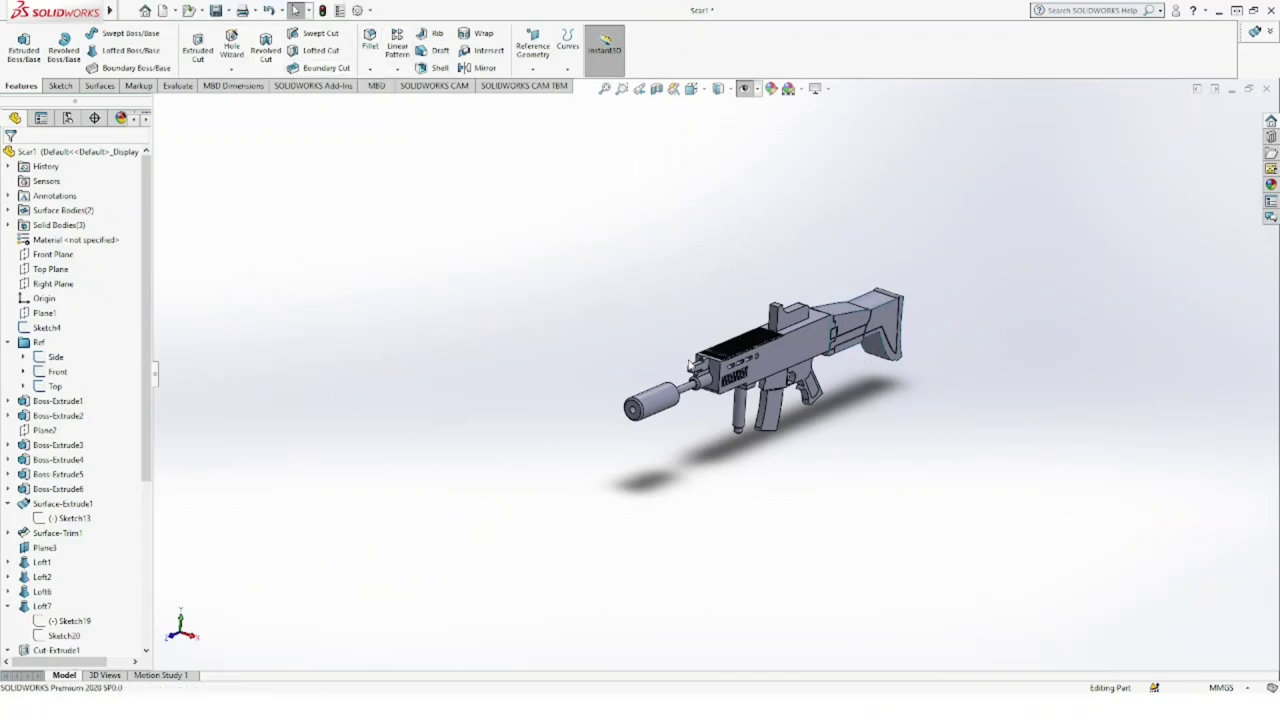
key("c")
scroll(747, 368, "down", 5)
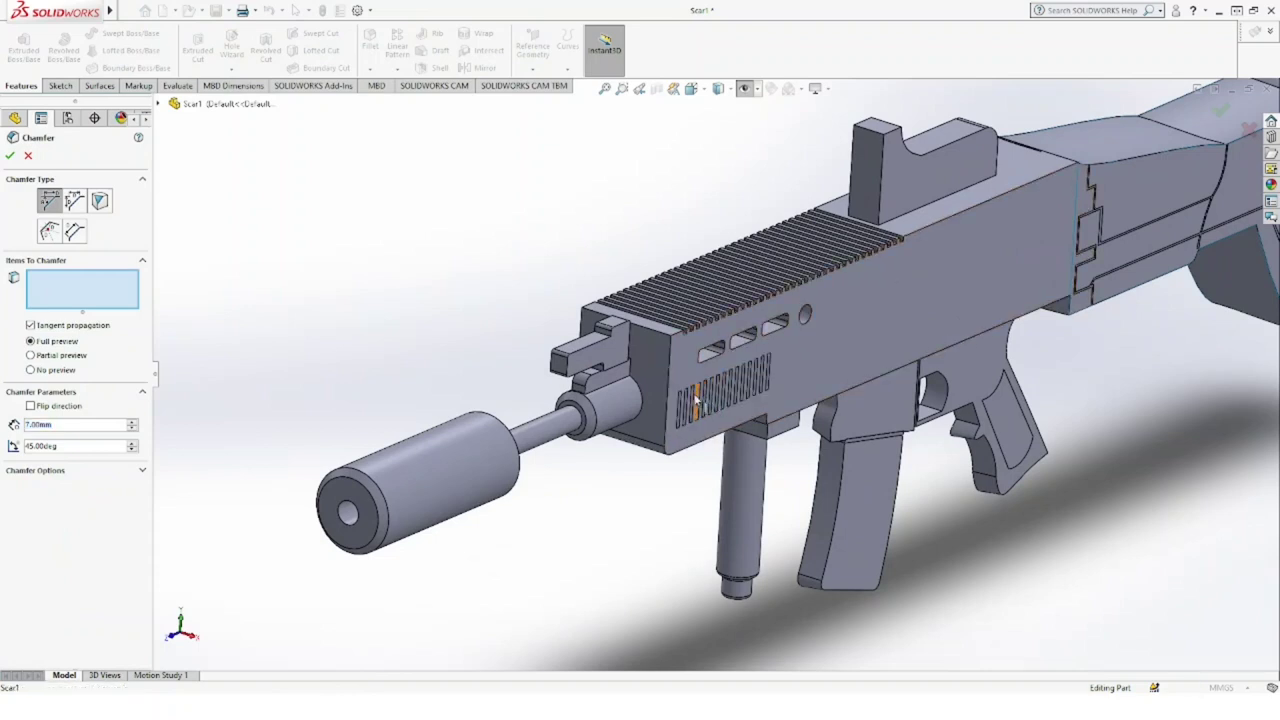
Step: Chamfer the three front receiver edges at 7 mm
left_click(669, 387)
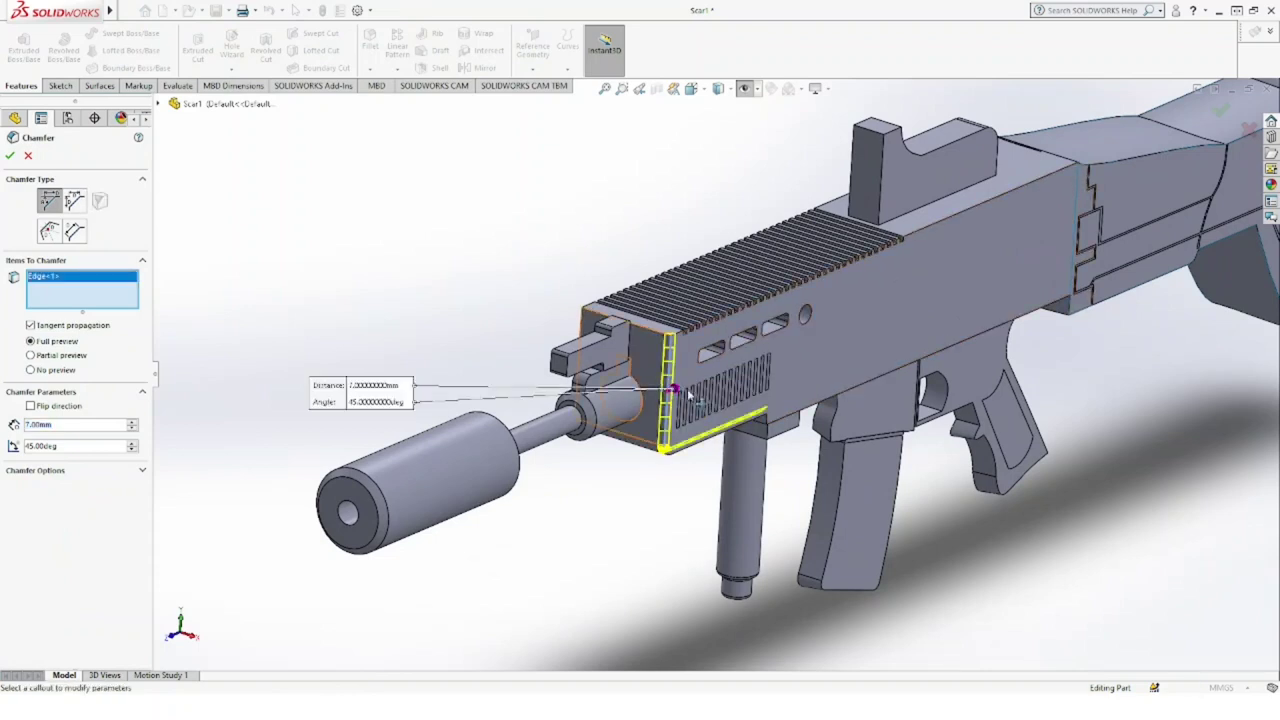
left_click(585, 320)
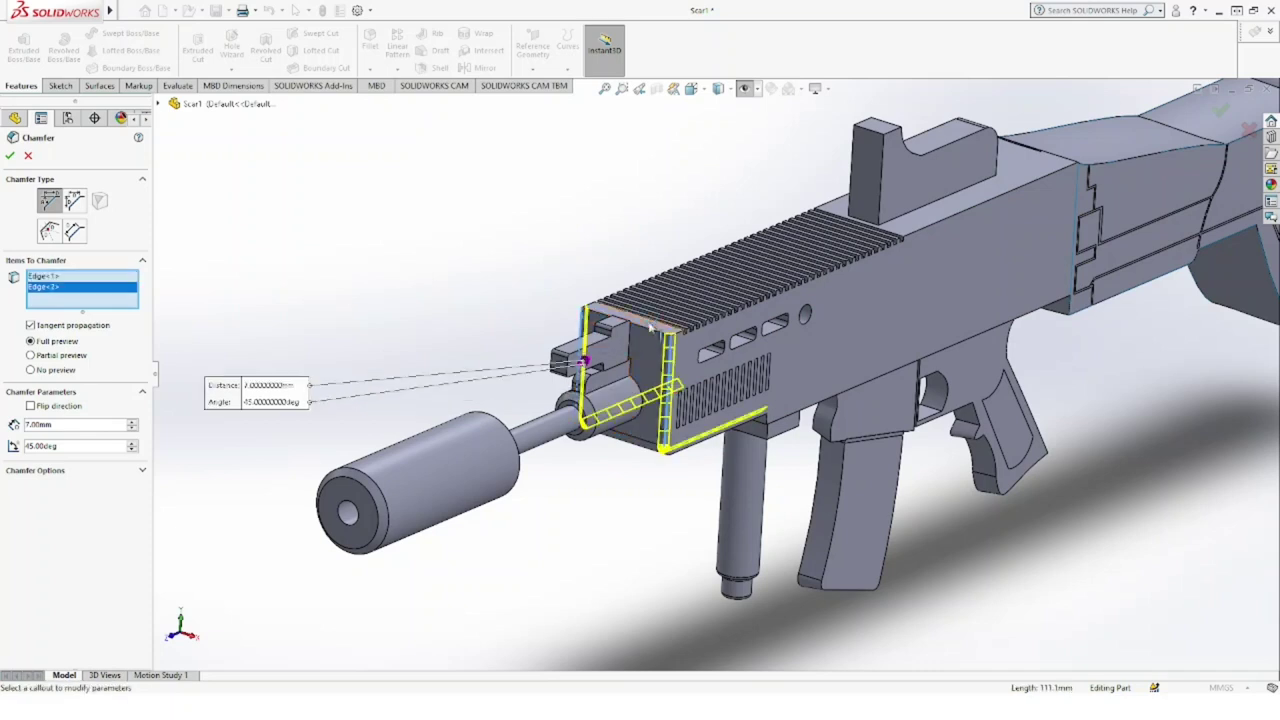
left_click(648, 333)
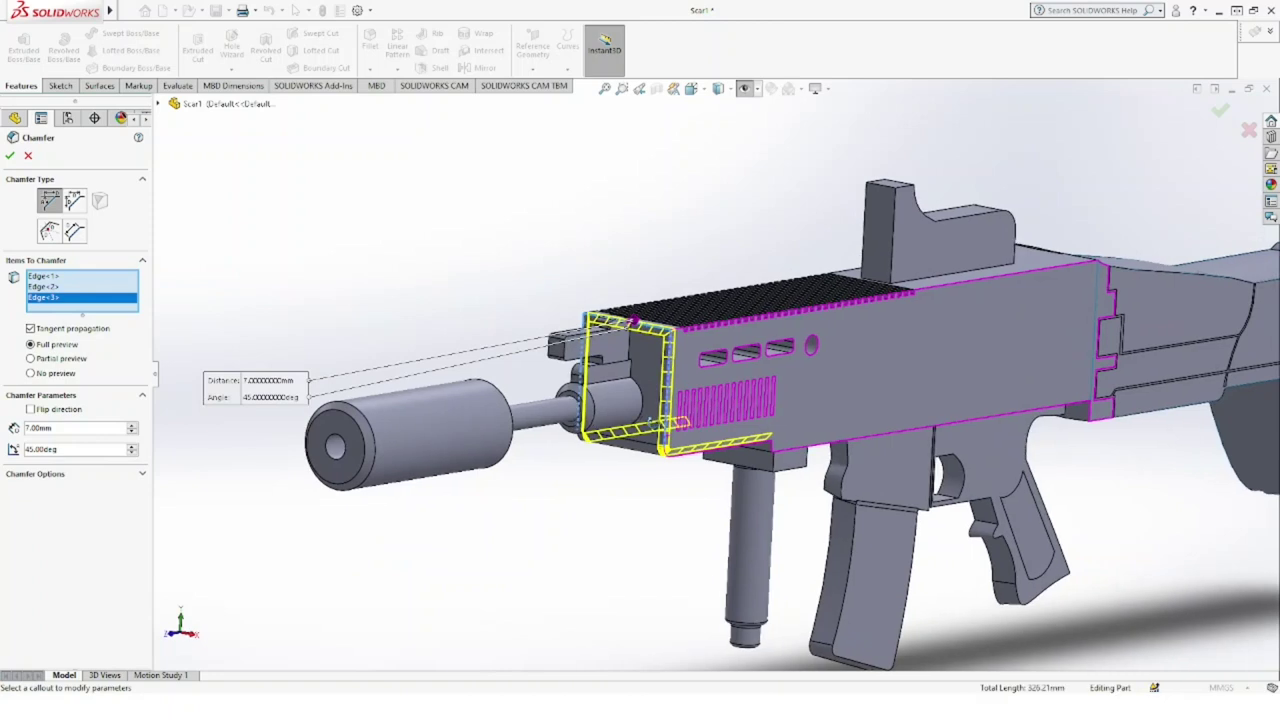
middle_click_drag(652, 455, 620, 450)
left_click(10, 157)
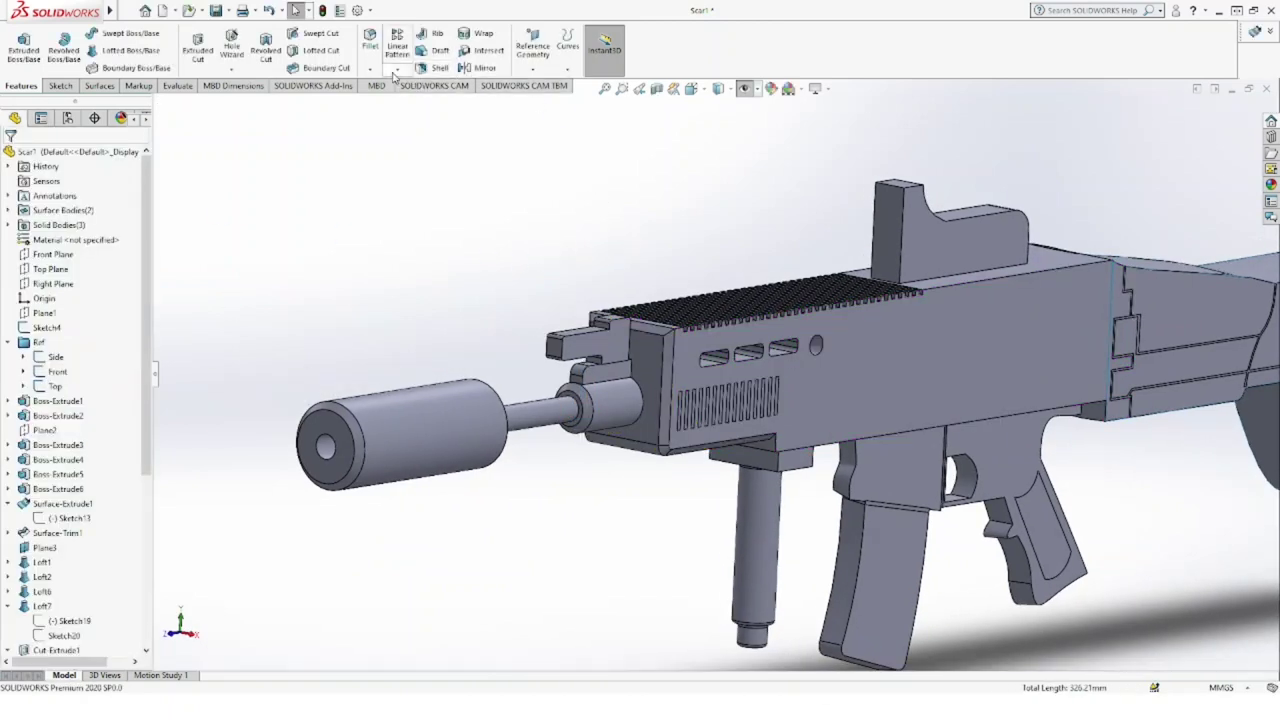
Step: Start a new chamfer on the front block's face and settle its distance at 2 mm
key("Return")
left_click(606, 357)
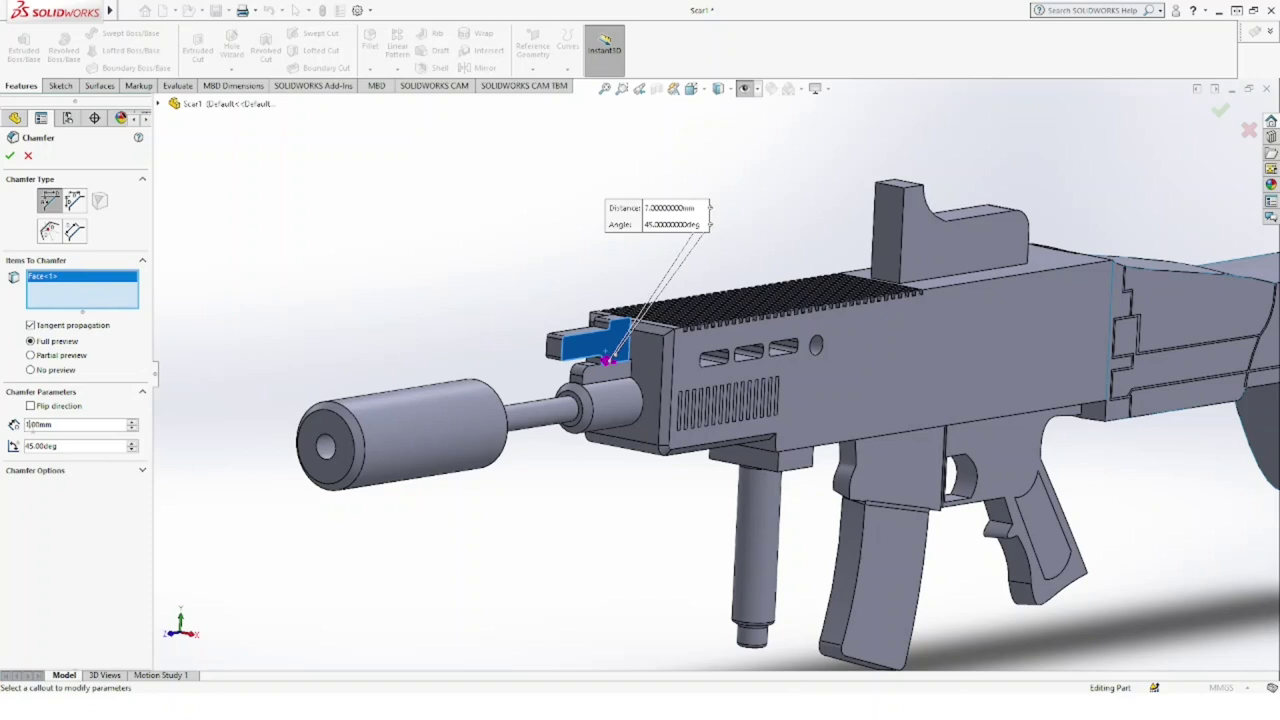
key("Return")
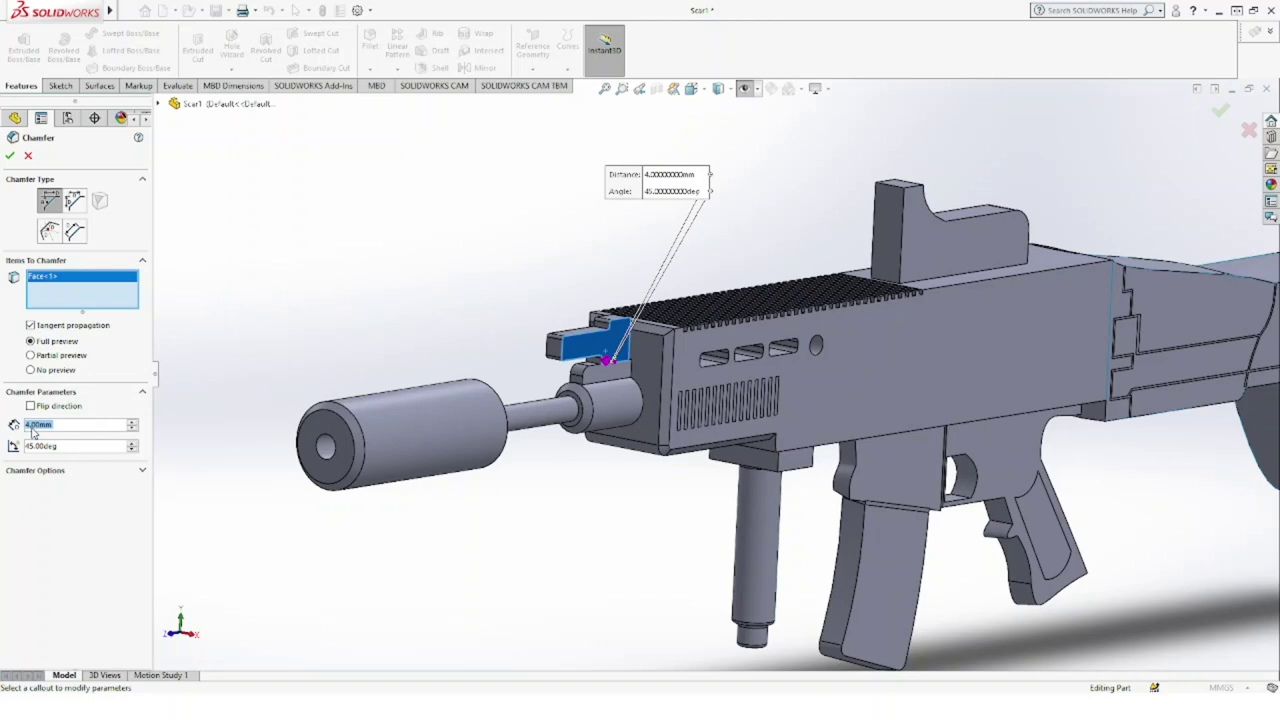
type("7")
key("Return")
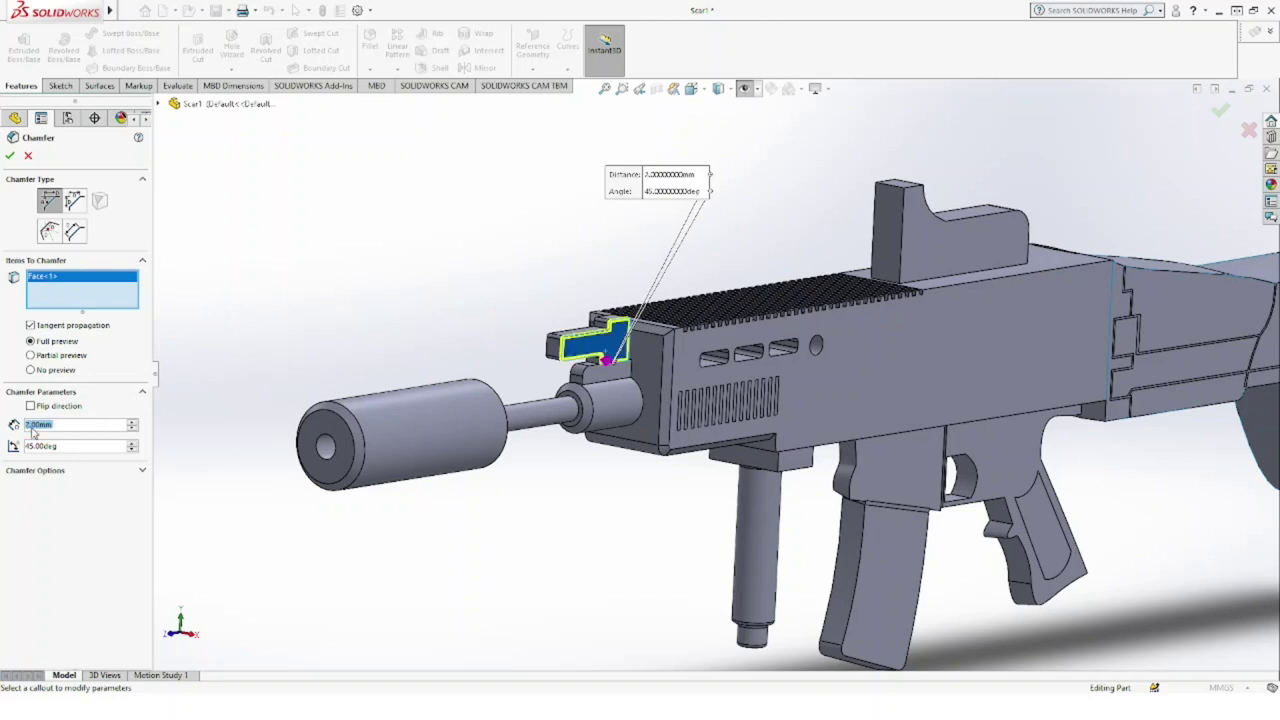
type("5")
key("Return")
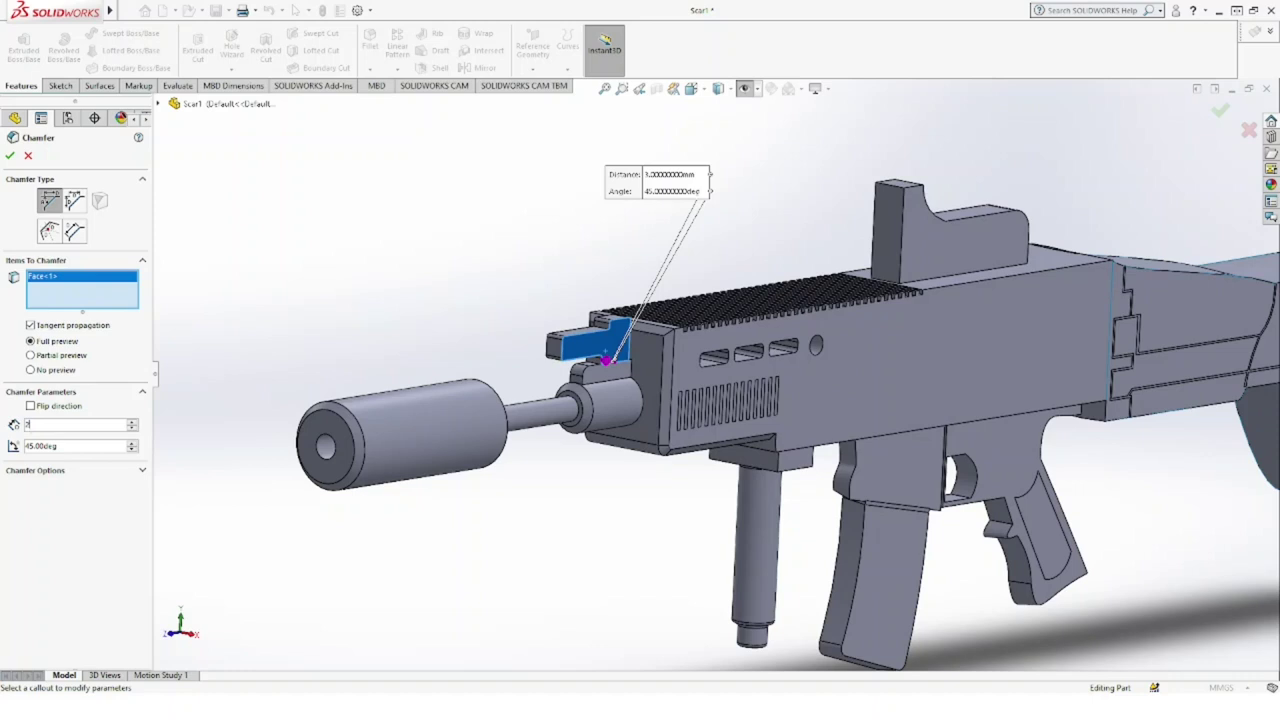
type(".5")
key("Return")
type("2")
key("Return")
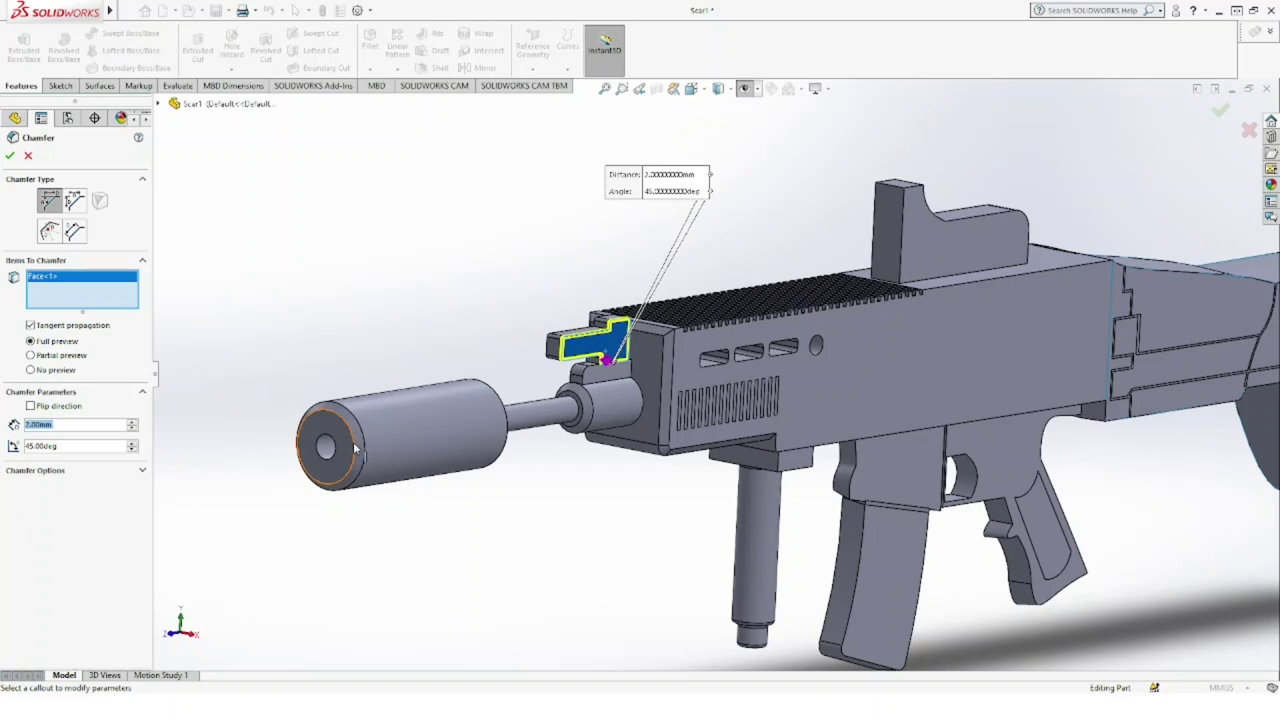
Step: Add the block's face on the far side instead of the lower face, then apply the 2 mm chamfer
left_click(592, 378)
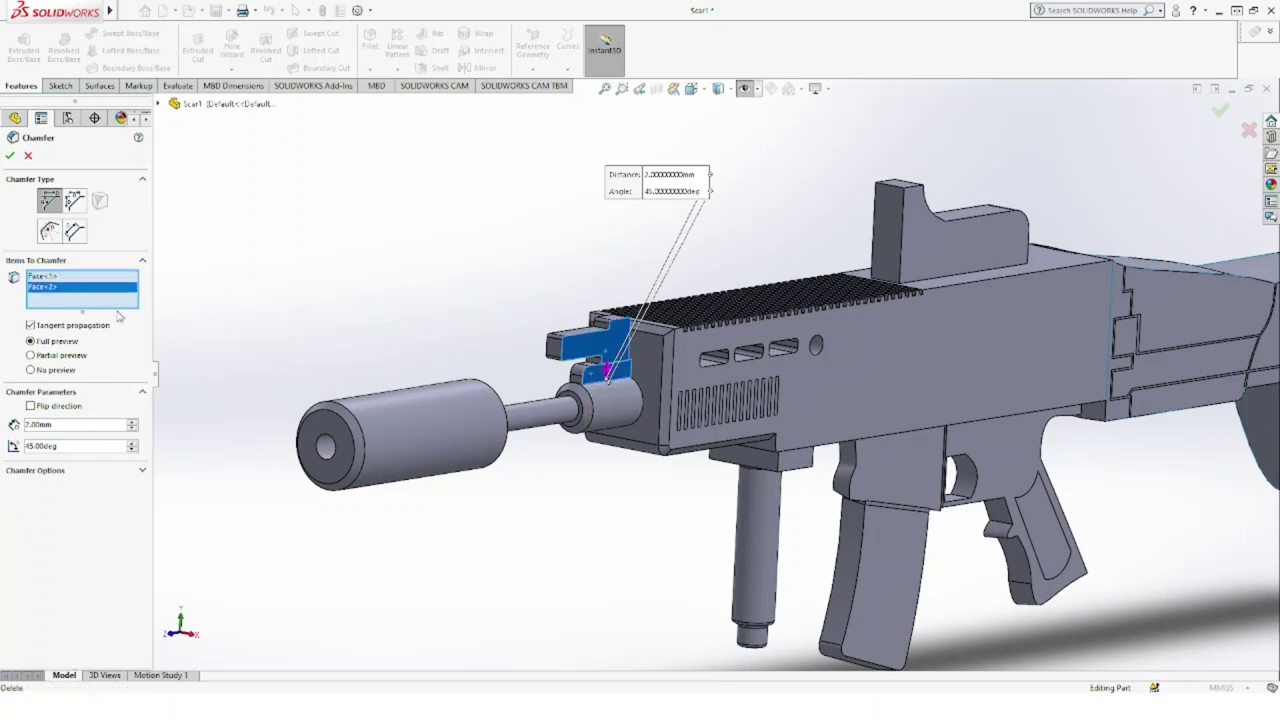
key("Delete")
middle_click_drag(433, 318, 816, 428)
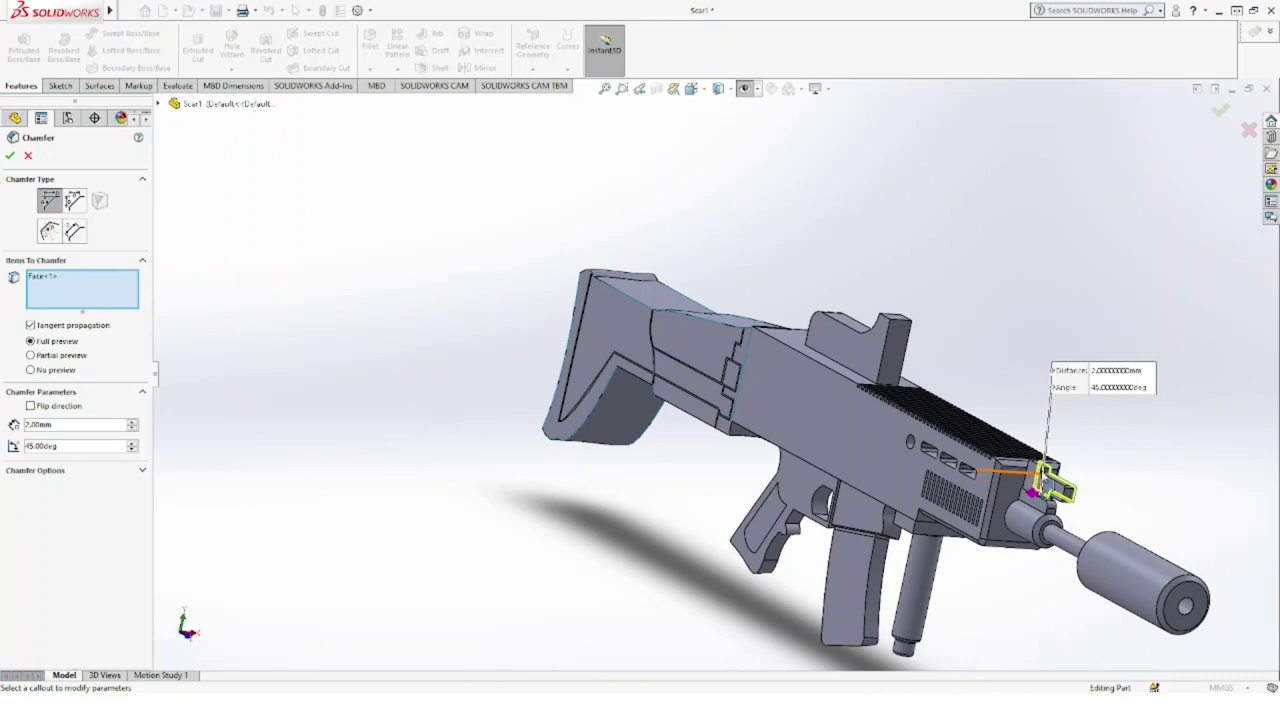
scroll(1036, 488, "down", 3)
scroll(990, 468, "down", 2)
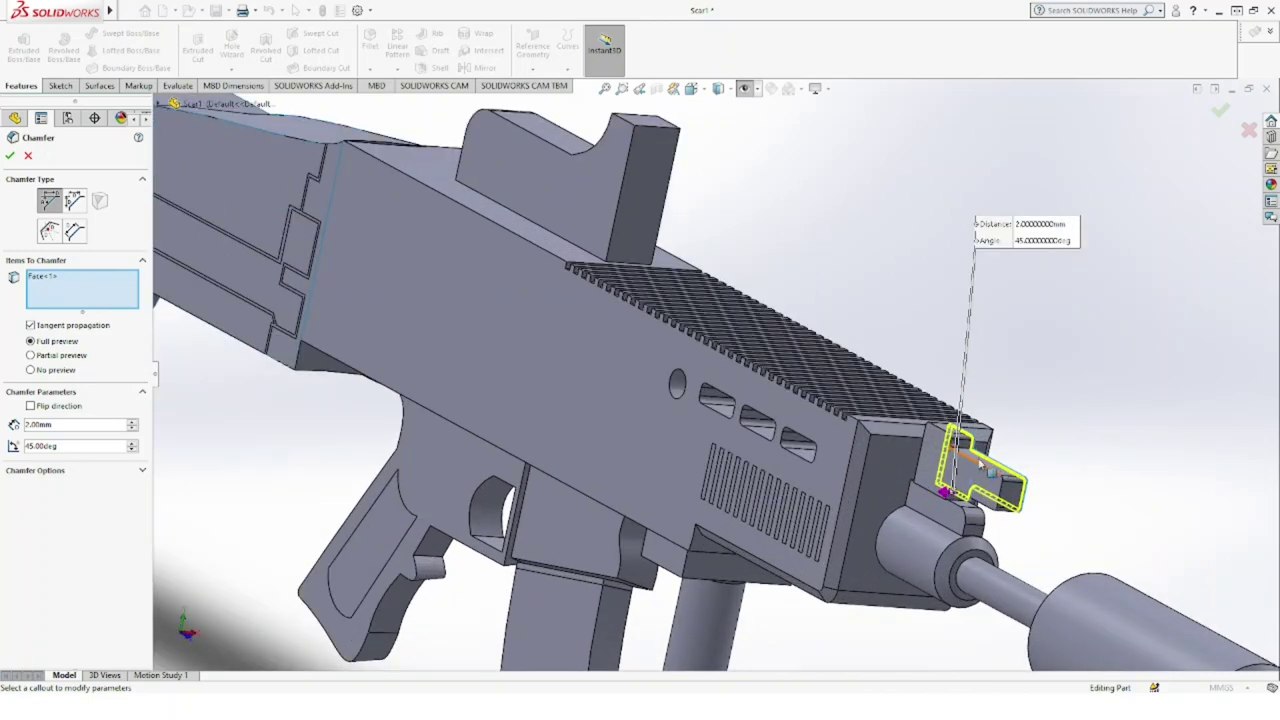
left_click(938, 440)
left_click(9, 157)
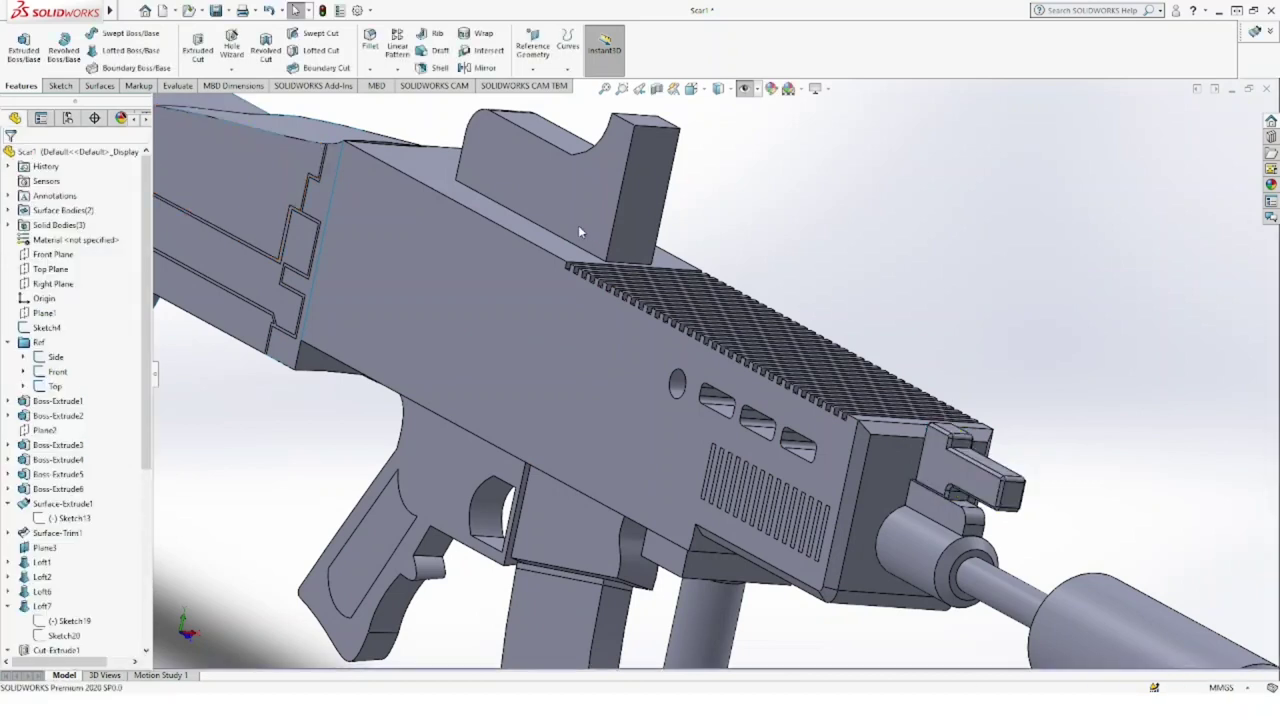
Step: Select the four long upper receiver edges for the chamfer, dropping a stray side face
key("f")
mouse_move(640, 215)
middle_mouse_down()
mouse_move(605, 229)
mouse_move(698, 385)
middle_mouse_up()
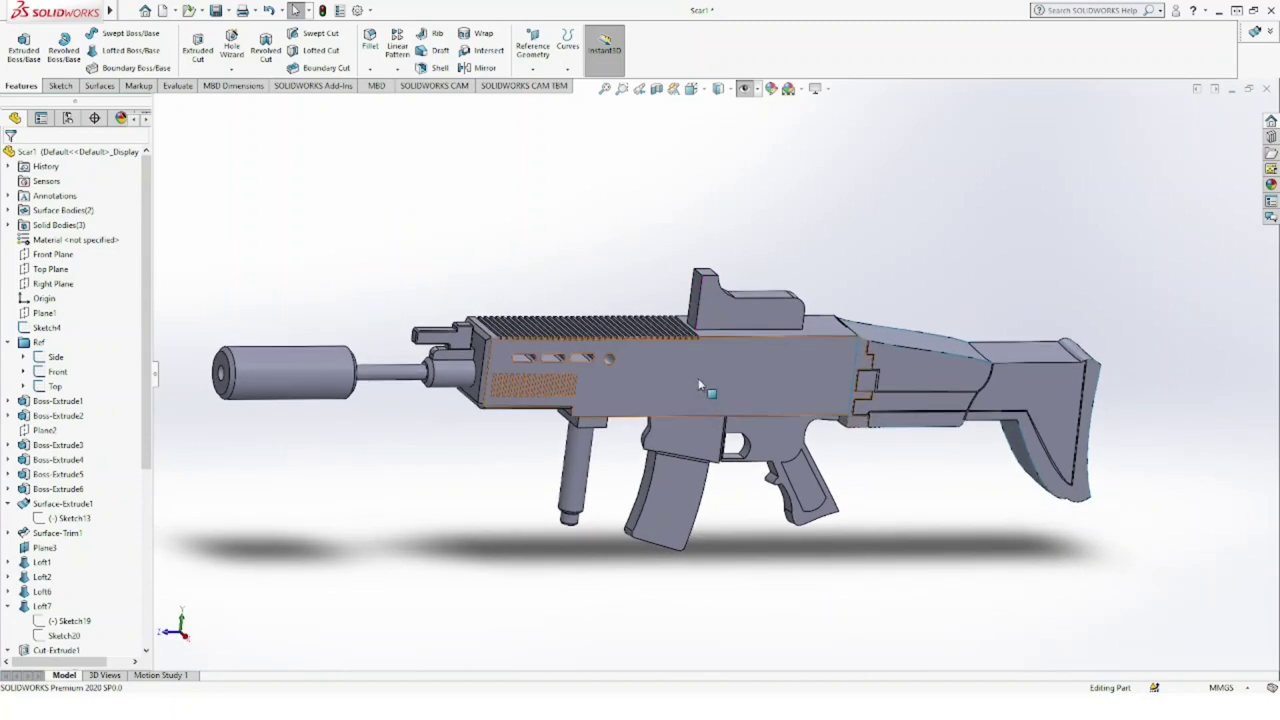
left_click(729, 396)
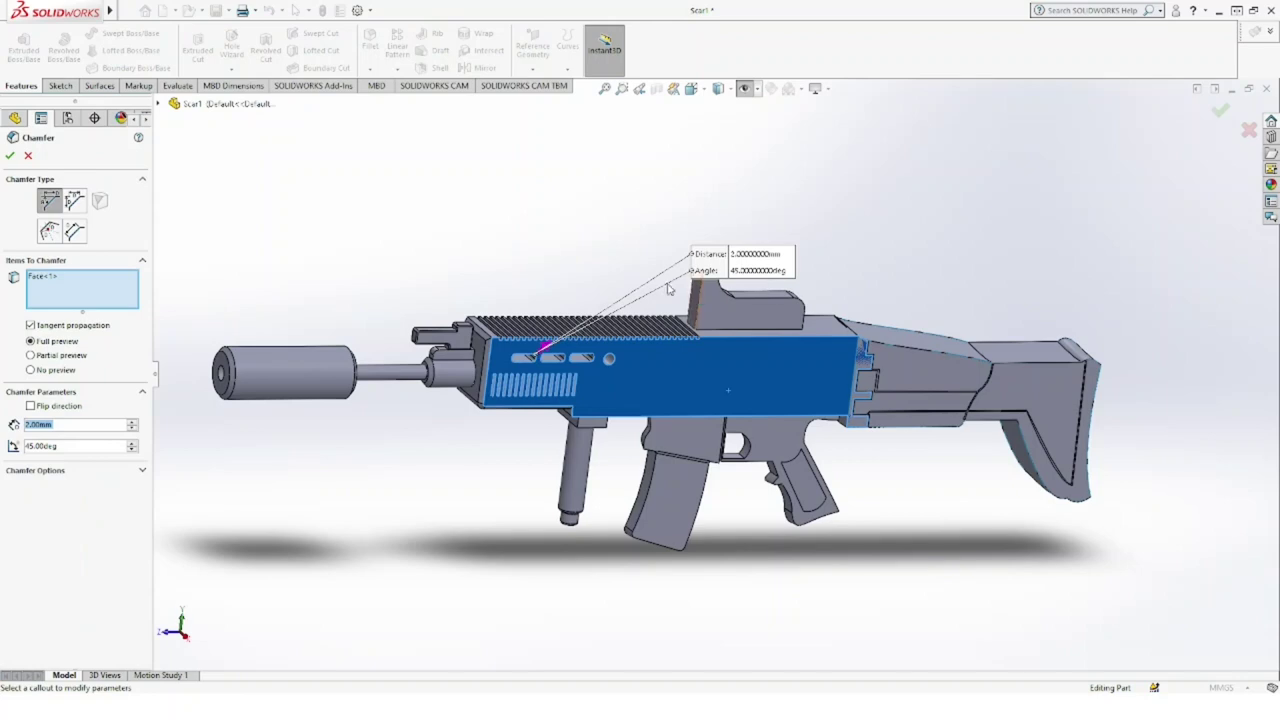
left_click(56, 279)
key("Delete")
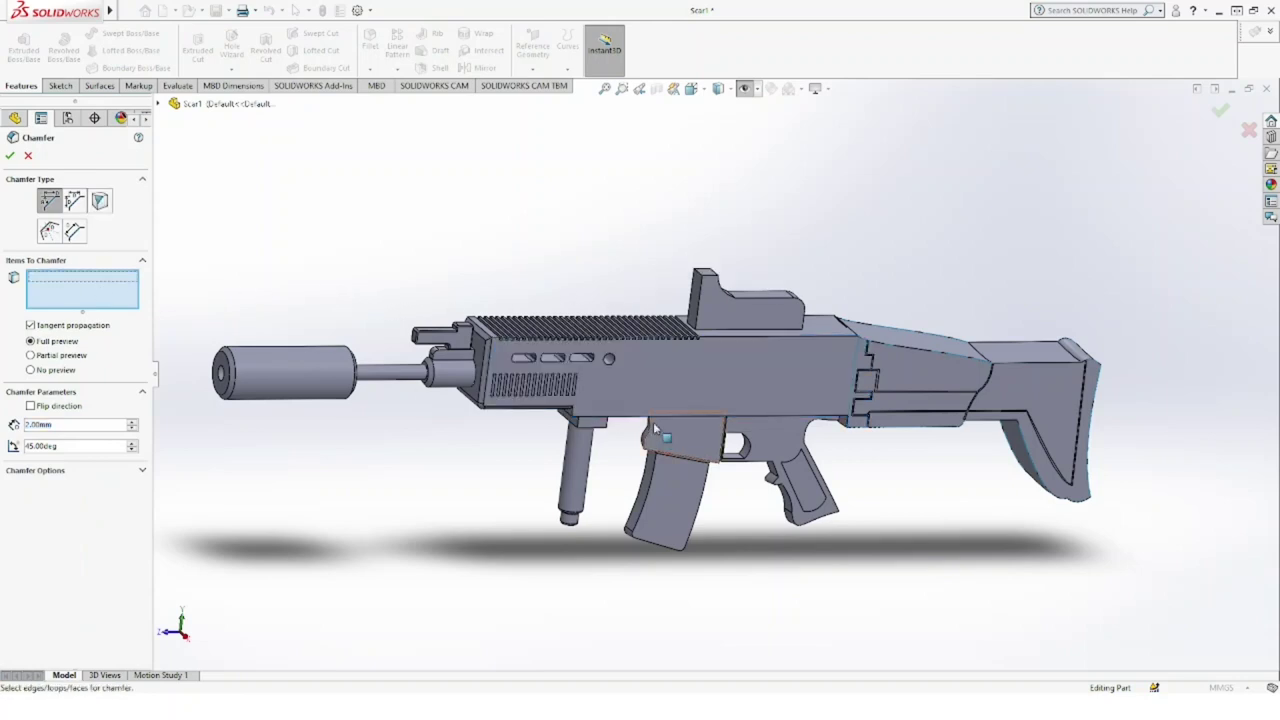
left_click(640, 418)
mouse_move(632, 425)
middle_mouse_down()
mouse_move(660, 450)
mouse_move(517, 405)
middle_mouse_up()
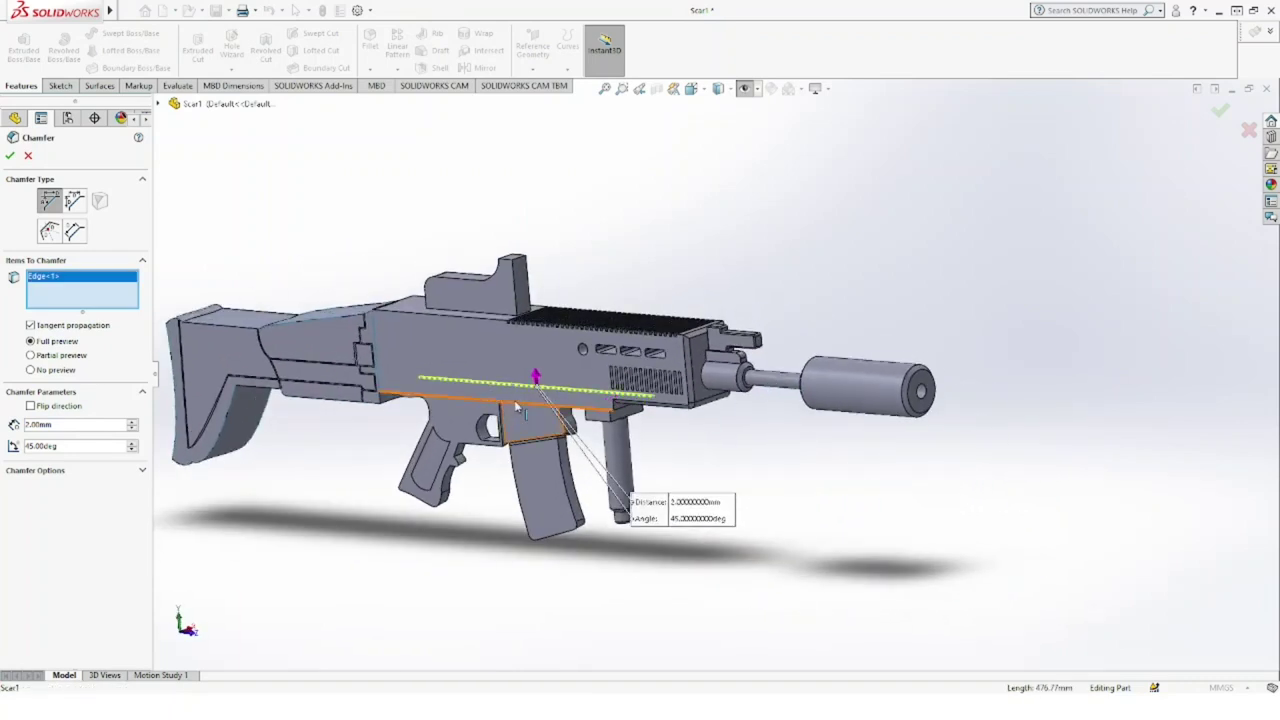
left_click(517, 405)
left_click(499, 333)
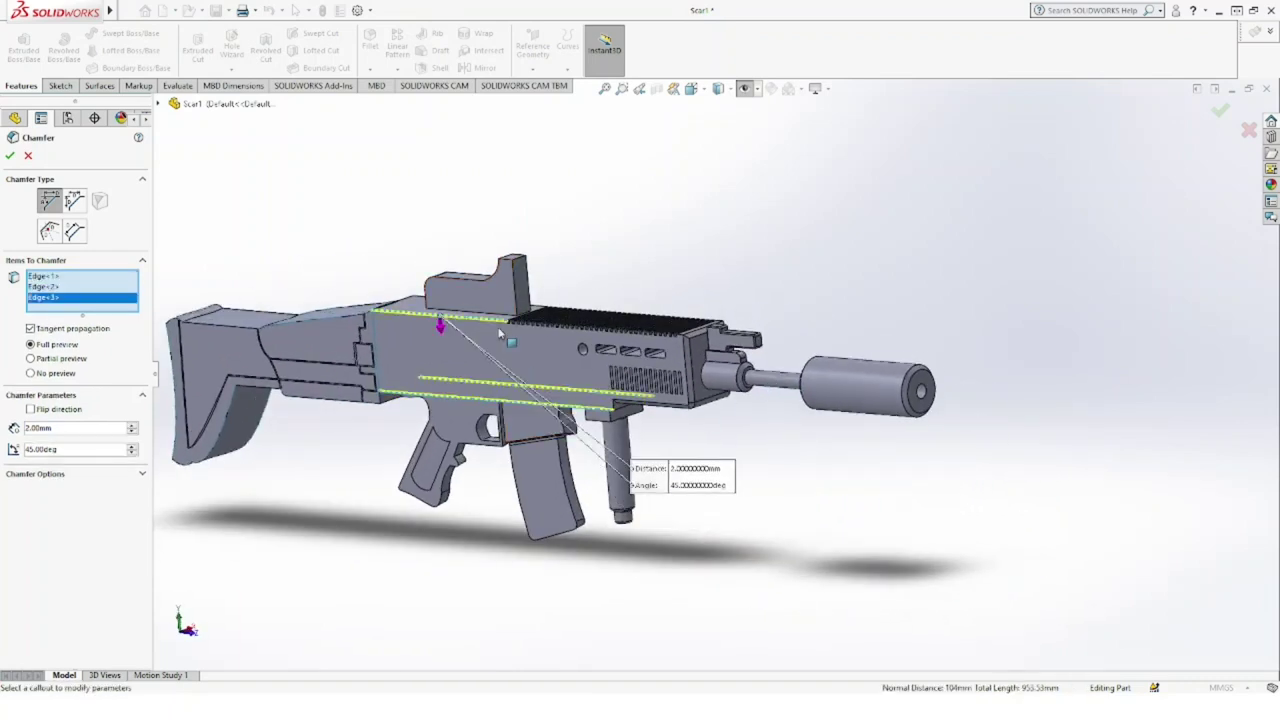
middle_click_drag(499, 333, 588, 313)
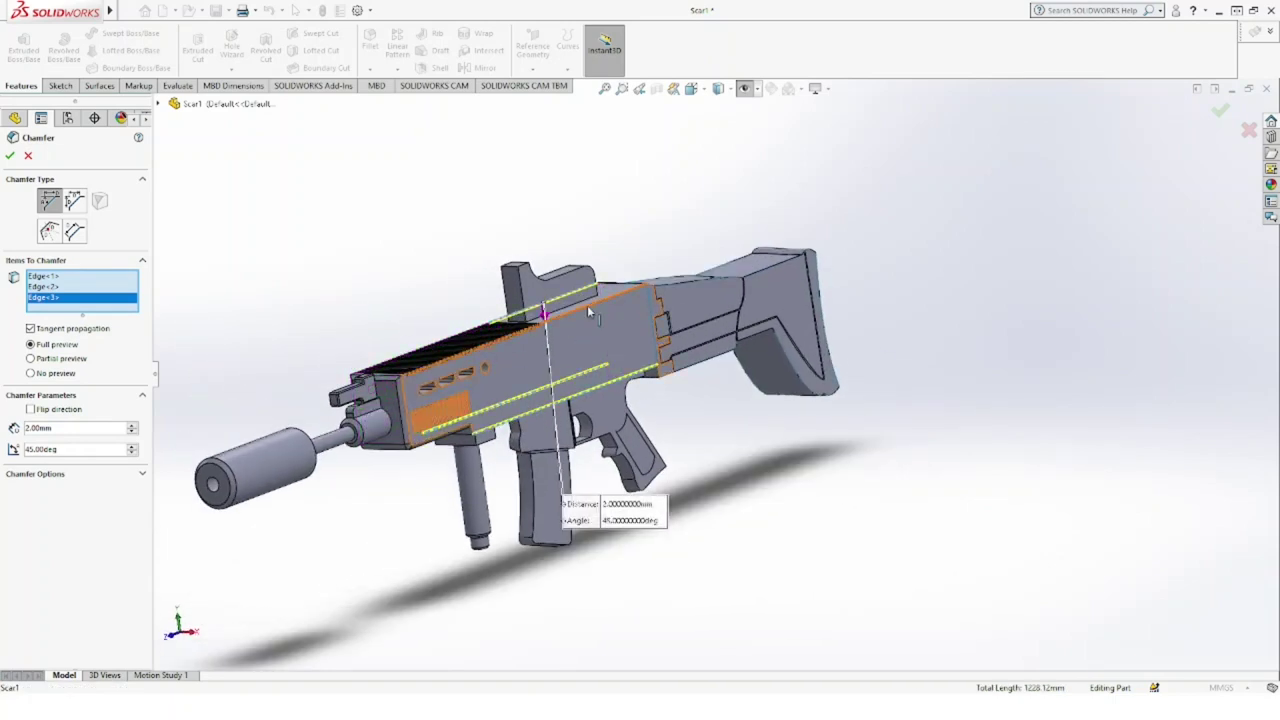
left_click(588, 313)
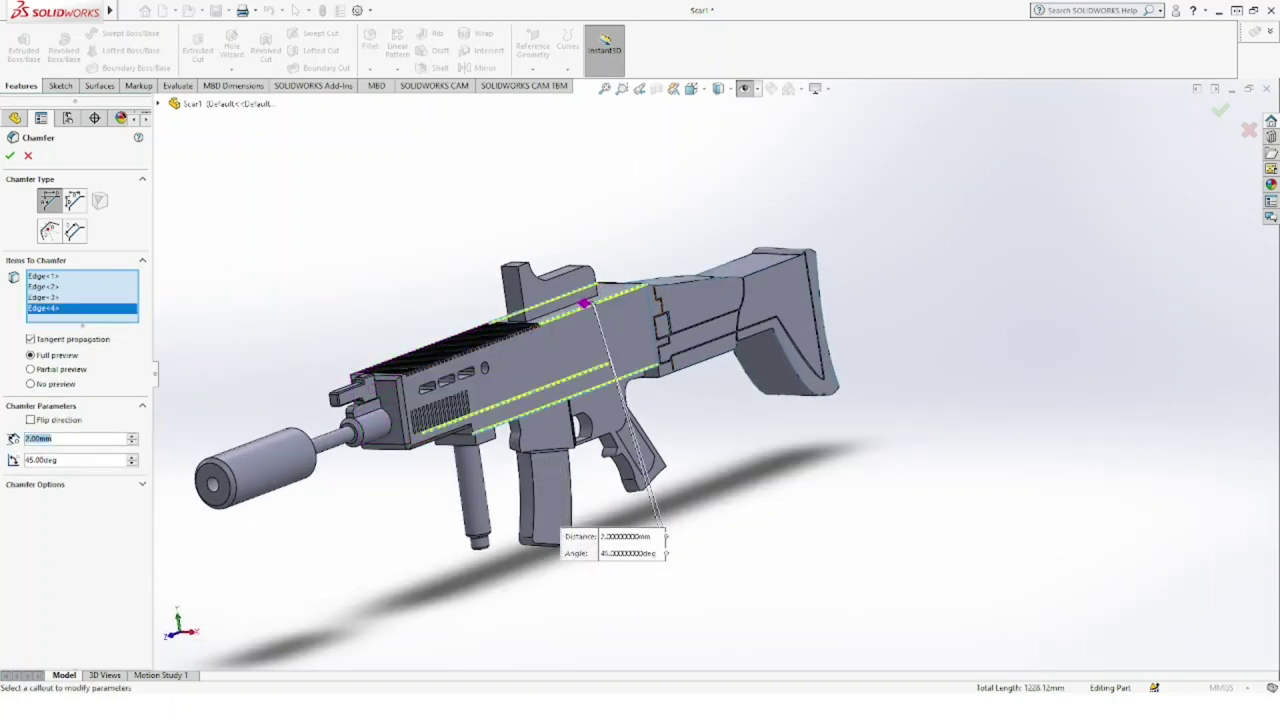
left_click(80, 438)
type("1")
type("5")
Step: Set the chamfer distance to 9 mm at 45° and apply it
key("Return")
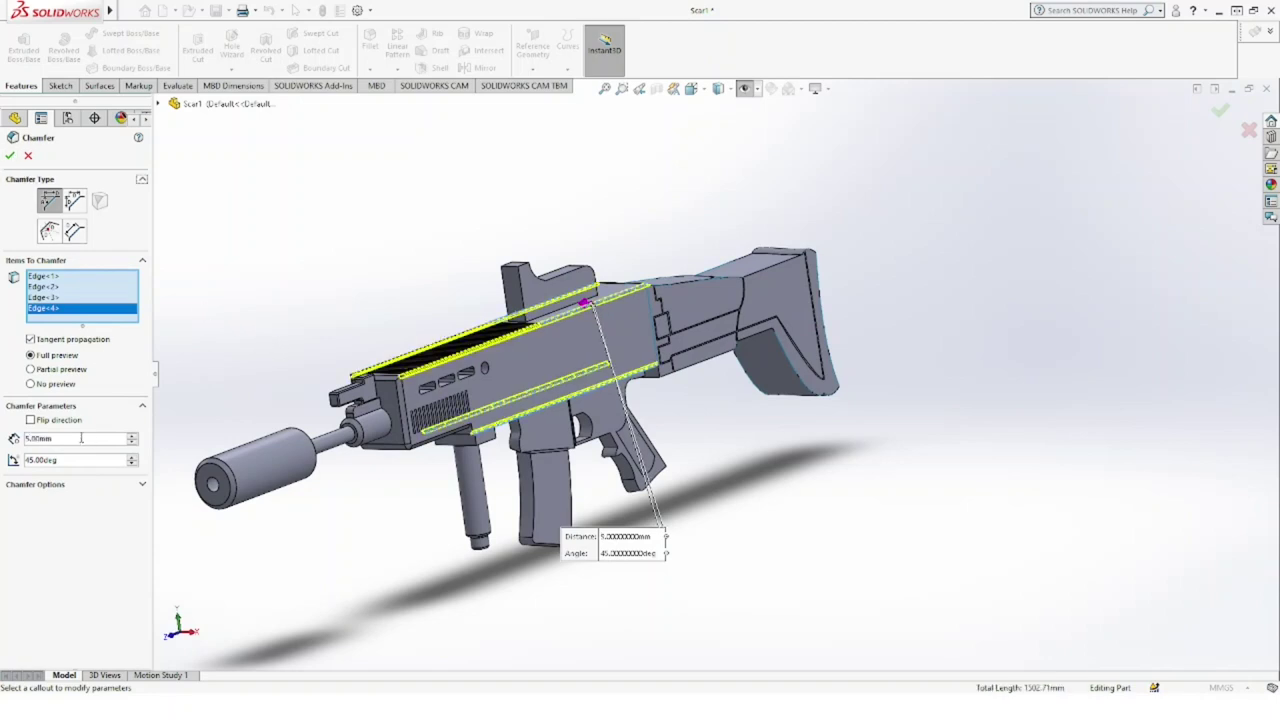
type("9")
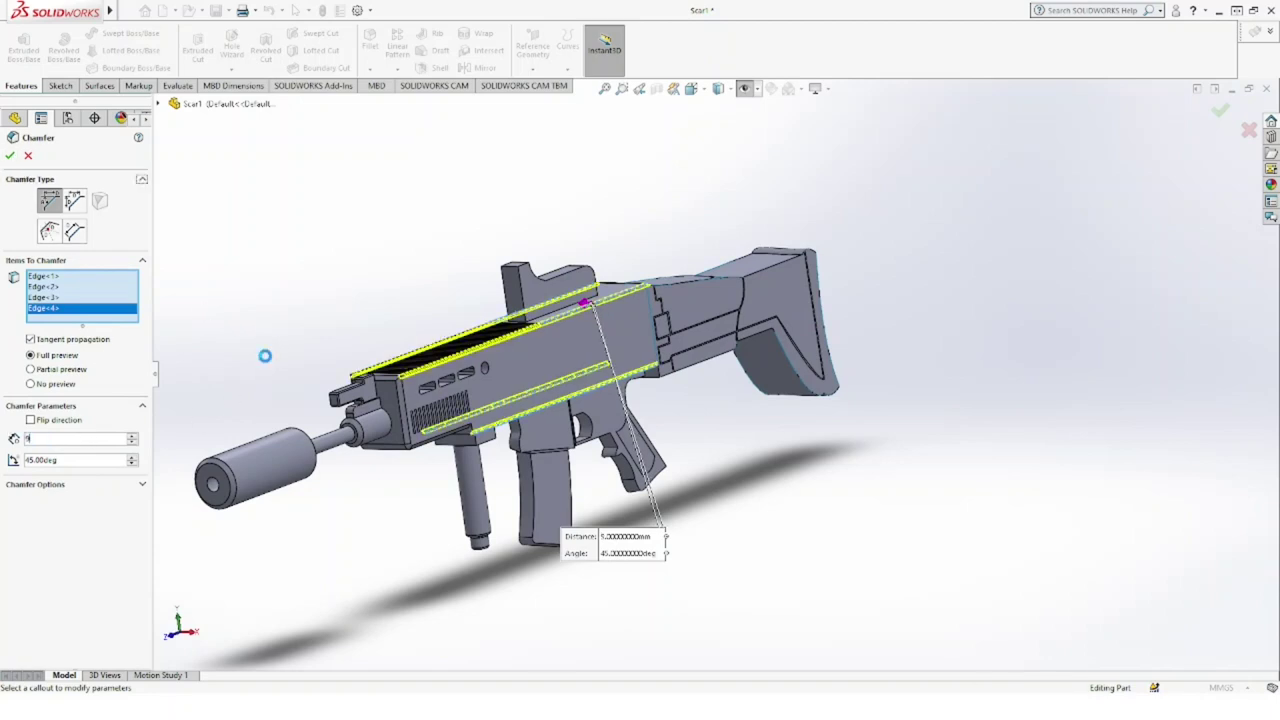
key("Return")
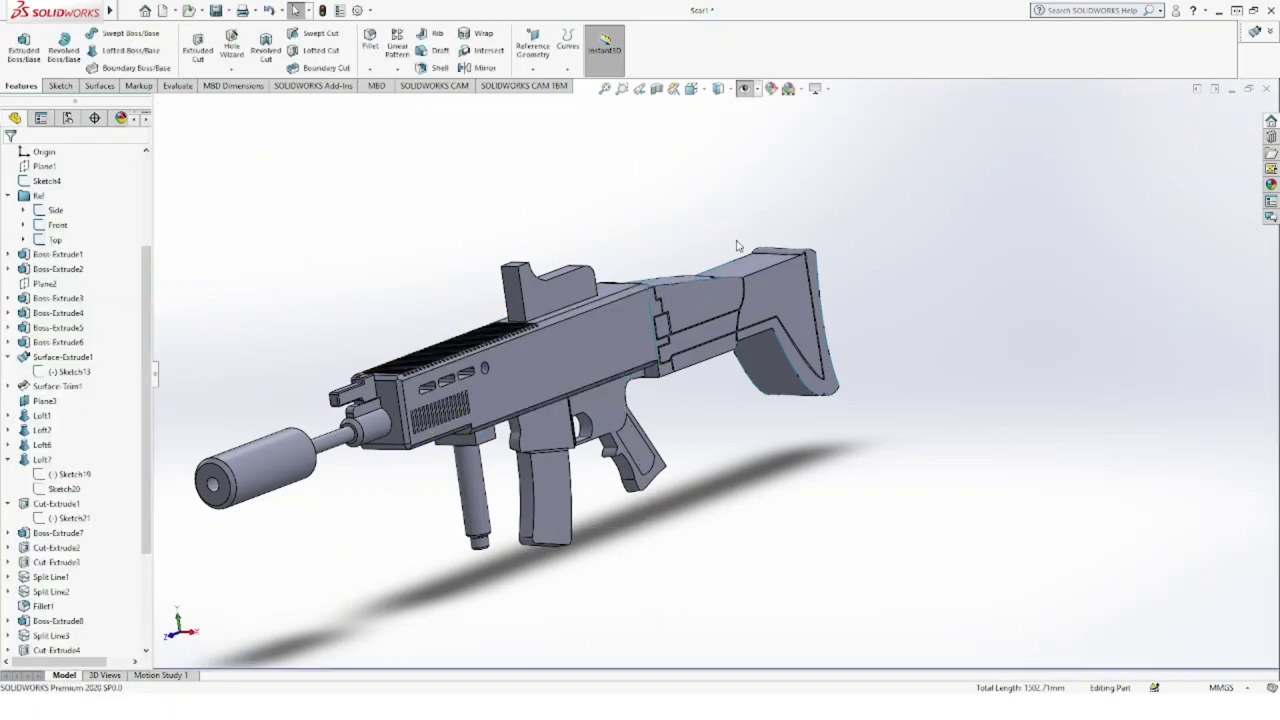
scroll(737, 245, "up", 5)
mouse_move(734, 274)
middle_mouse_down()
mouse_move(541, 450)
mouse_move(597, 443)
mouse_move(520, 440)
mouse_move(517, 340)
mouse_move(675, 427)
mouse_move(686, 325)
middle_mouse_up()
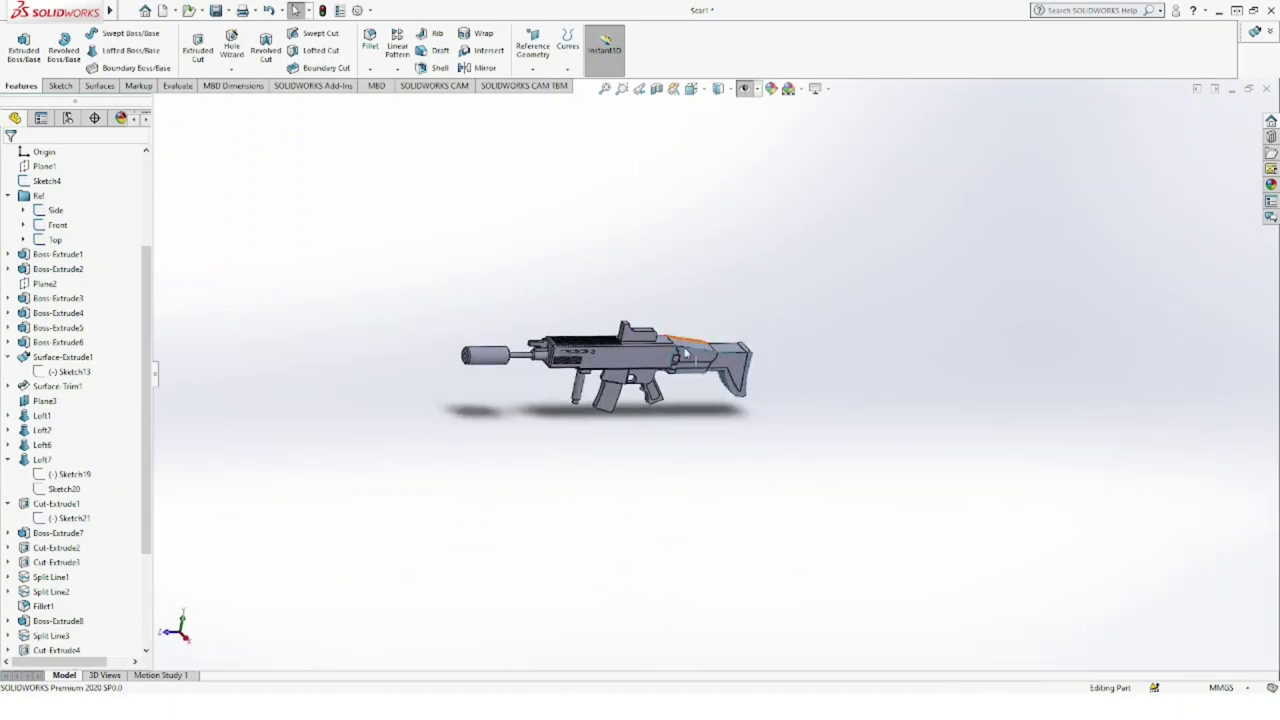
scroll(90, 210, "up", 3)
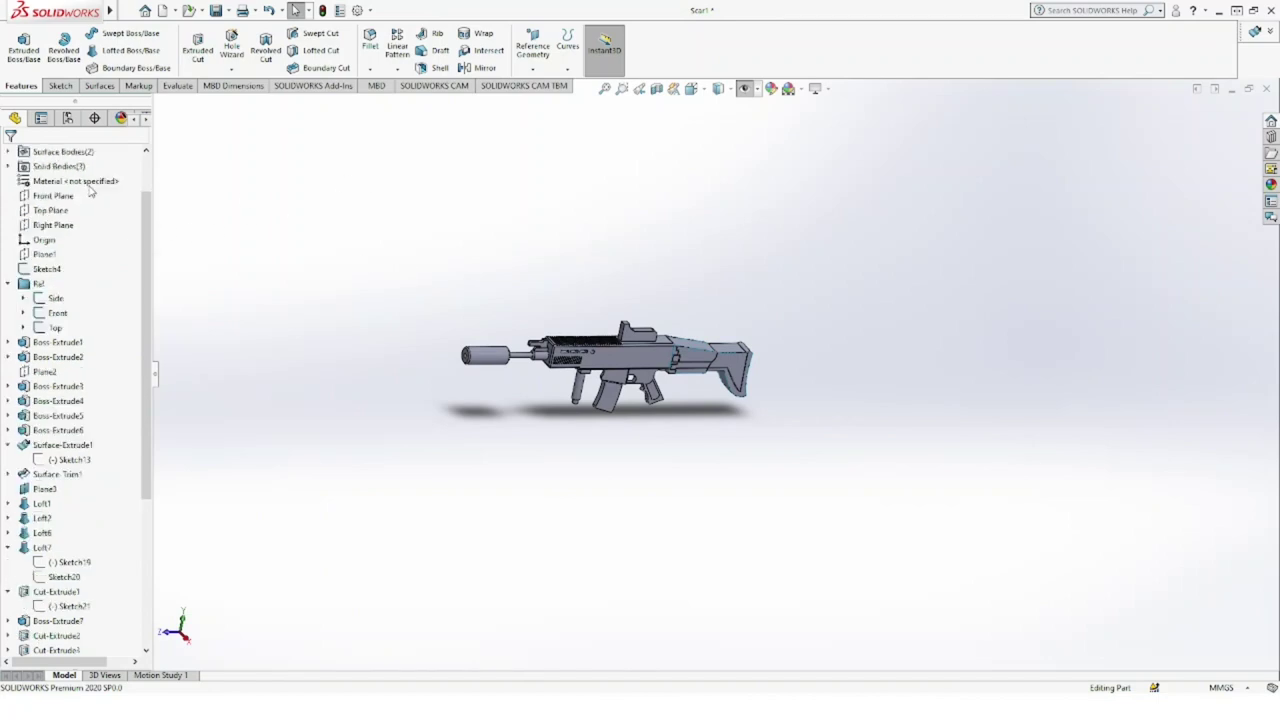
Step: Start a sketch on the Front Plane, viewed head-on
left_click(52, 240)
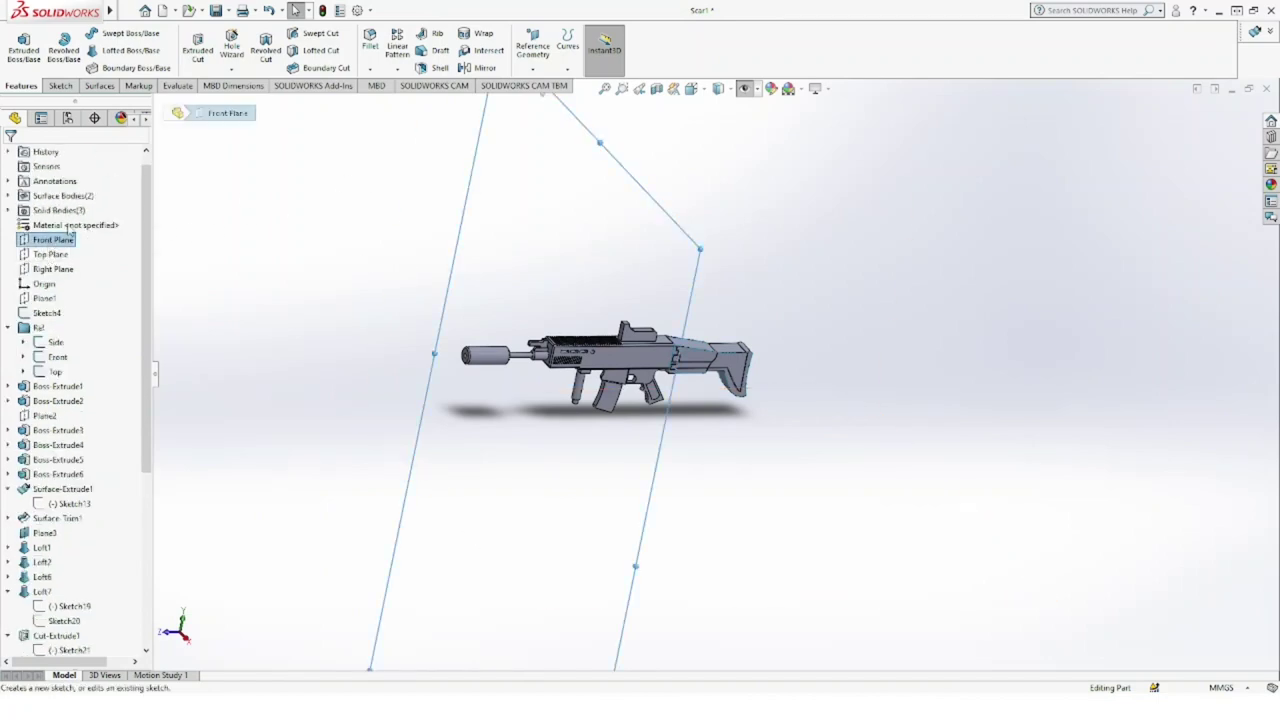
left_click(64, 228)
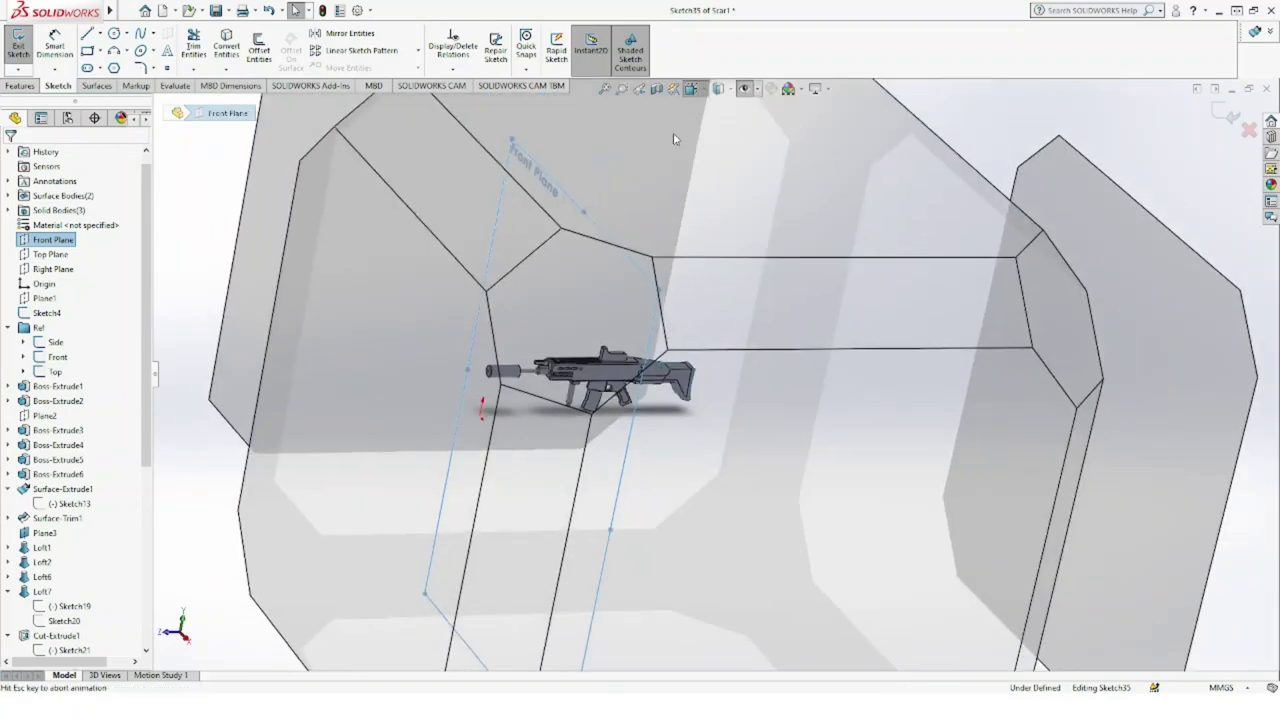
key("ctrl+8")
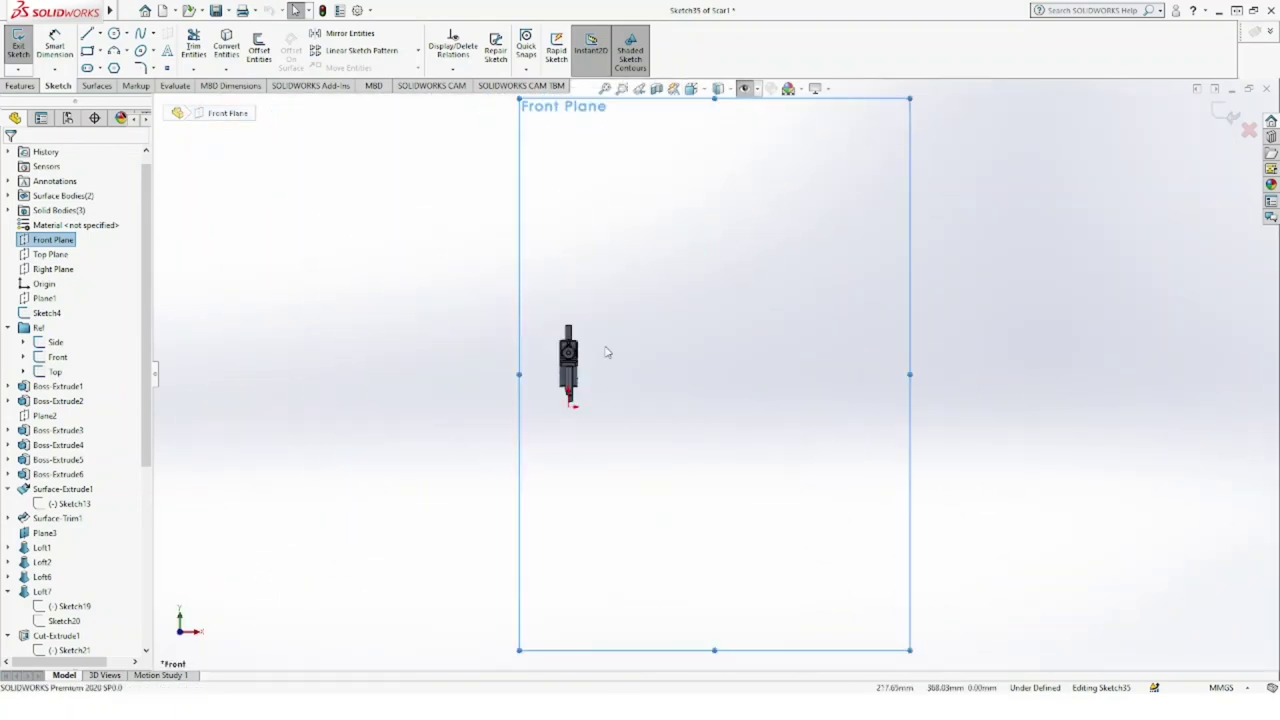
scroll(606, 349, "down", 3)
scroll(606, 330, "down", 3)
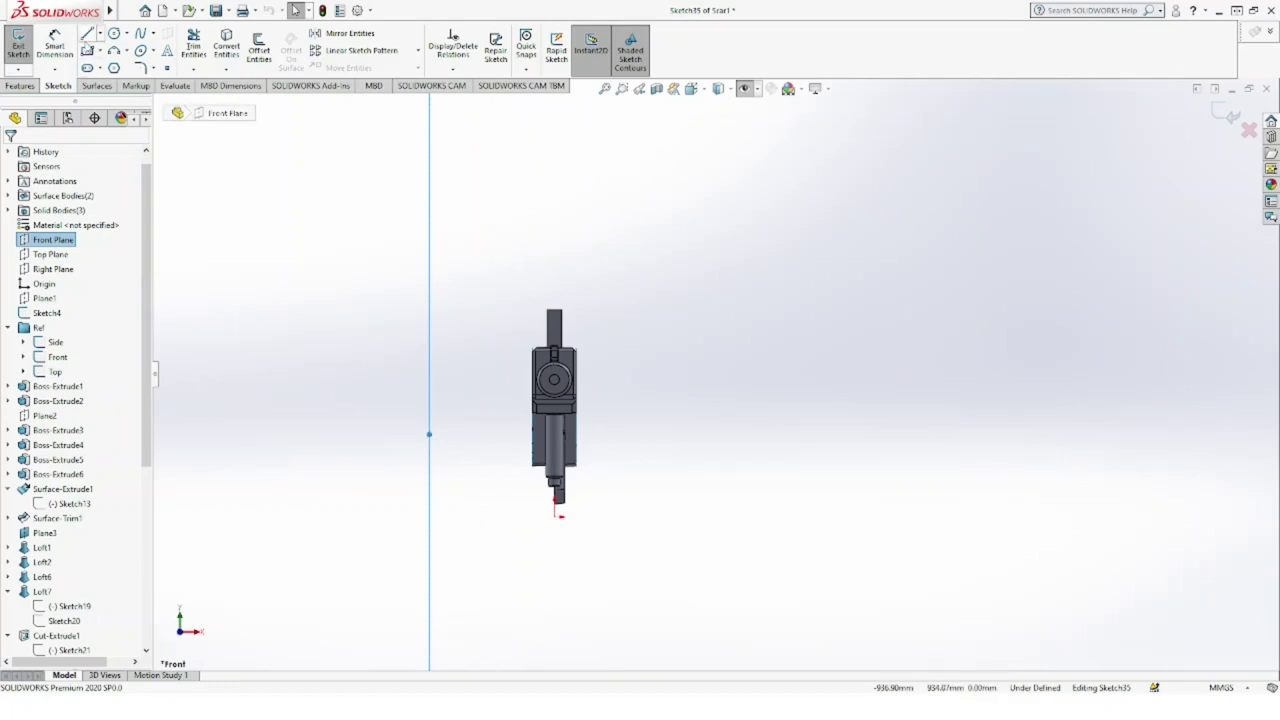
Step: Draw a short construction line on the sight block and attach its endpoint to the sight's edge
left_click(100, 33)
scroll(597, 323, "down", 2)
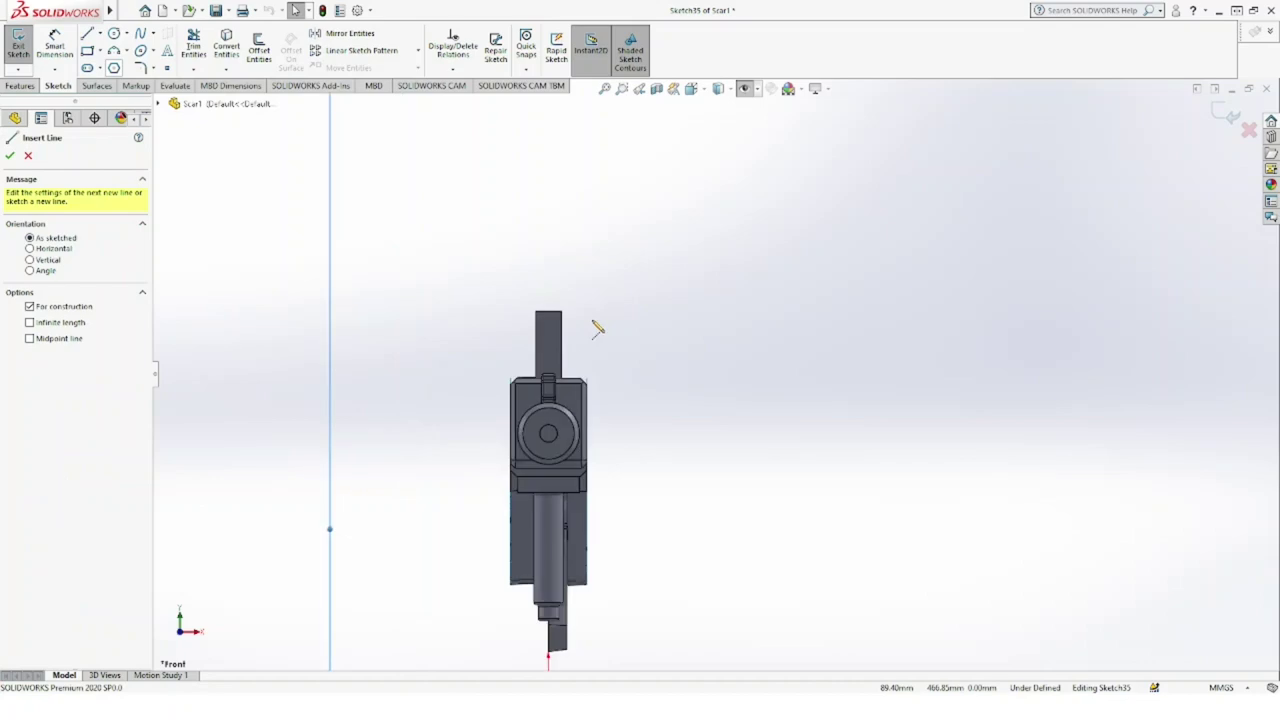
scroll(556, 327, "down", 2)
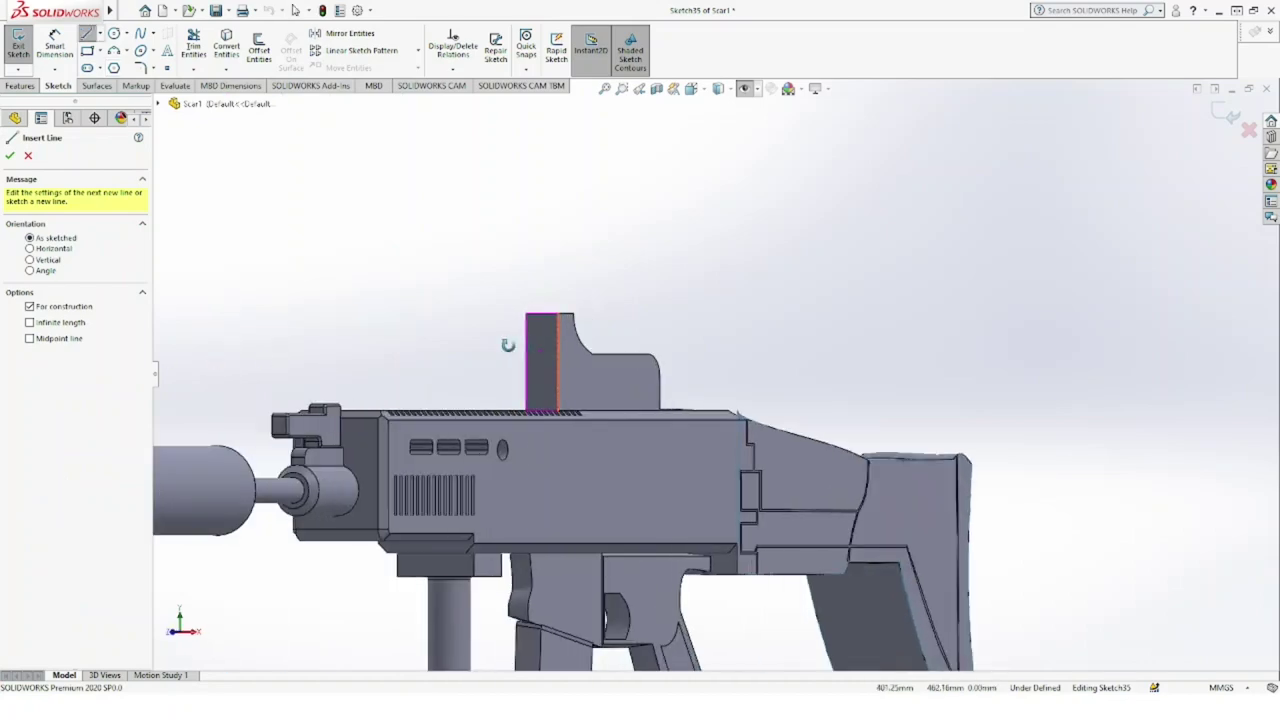
key("ctrl+4")
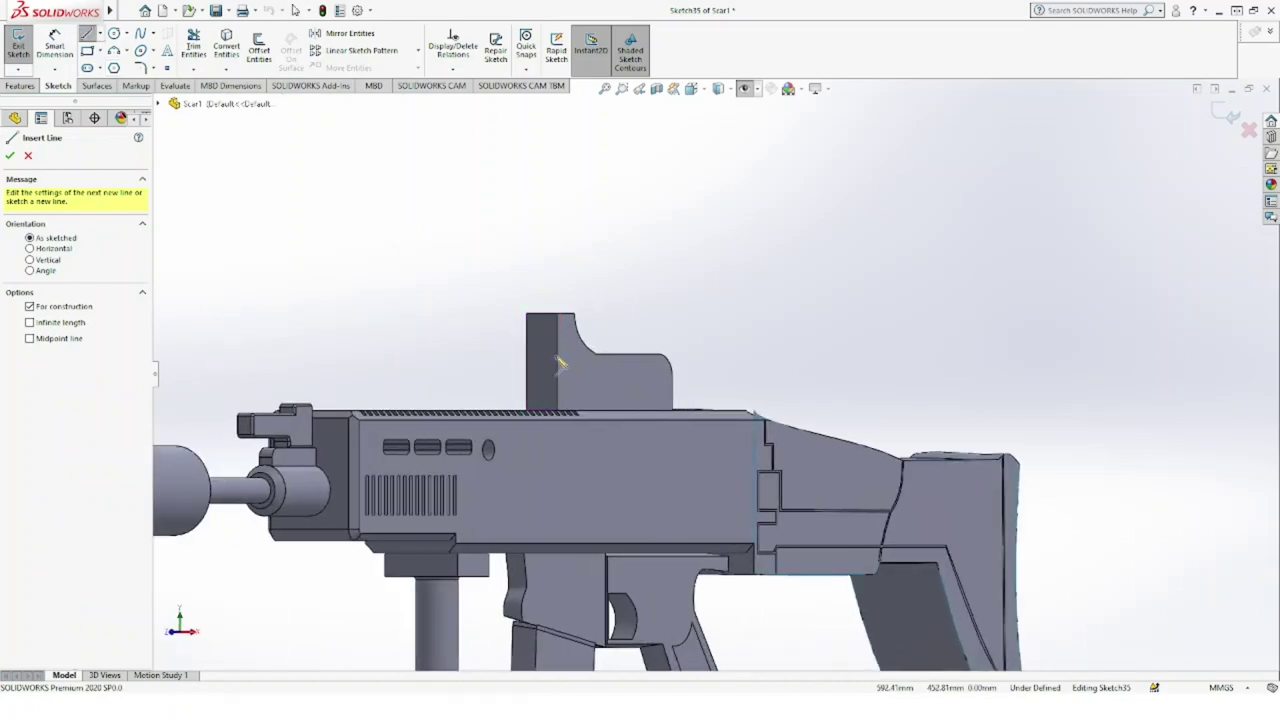
left_click_drag(524, 356, 540, 350)
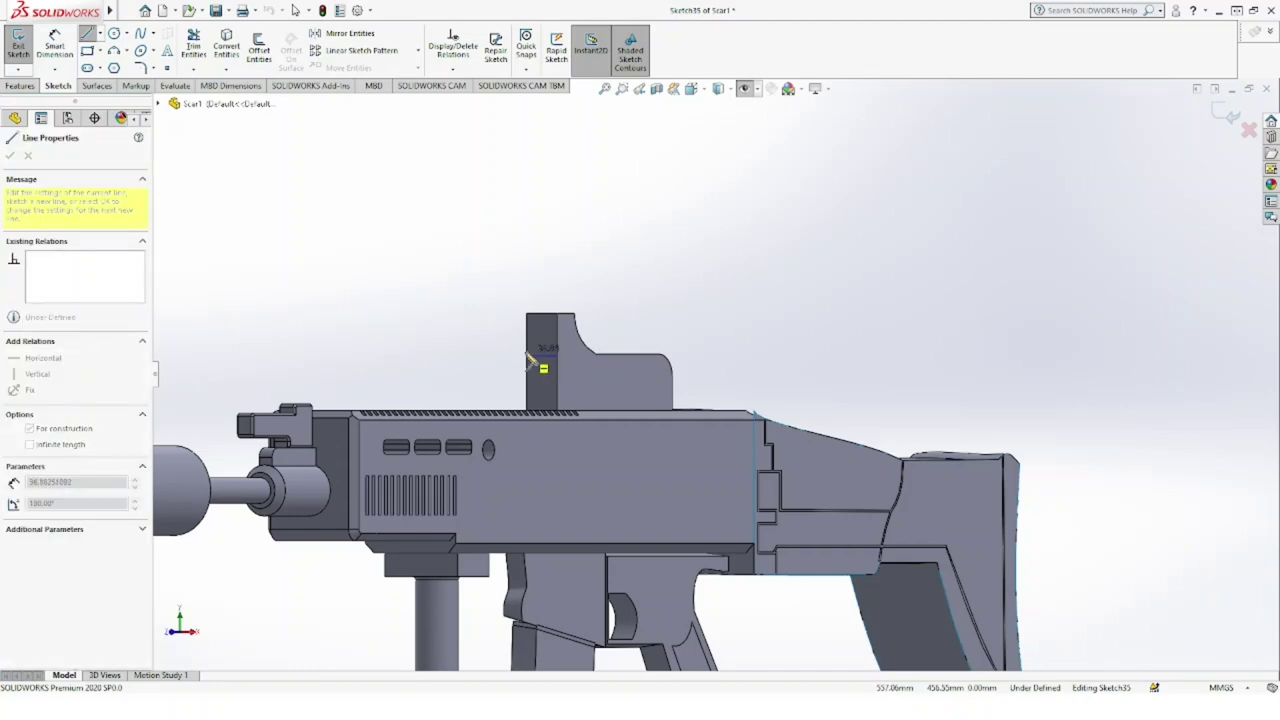
key("Escape")
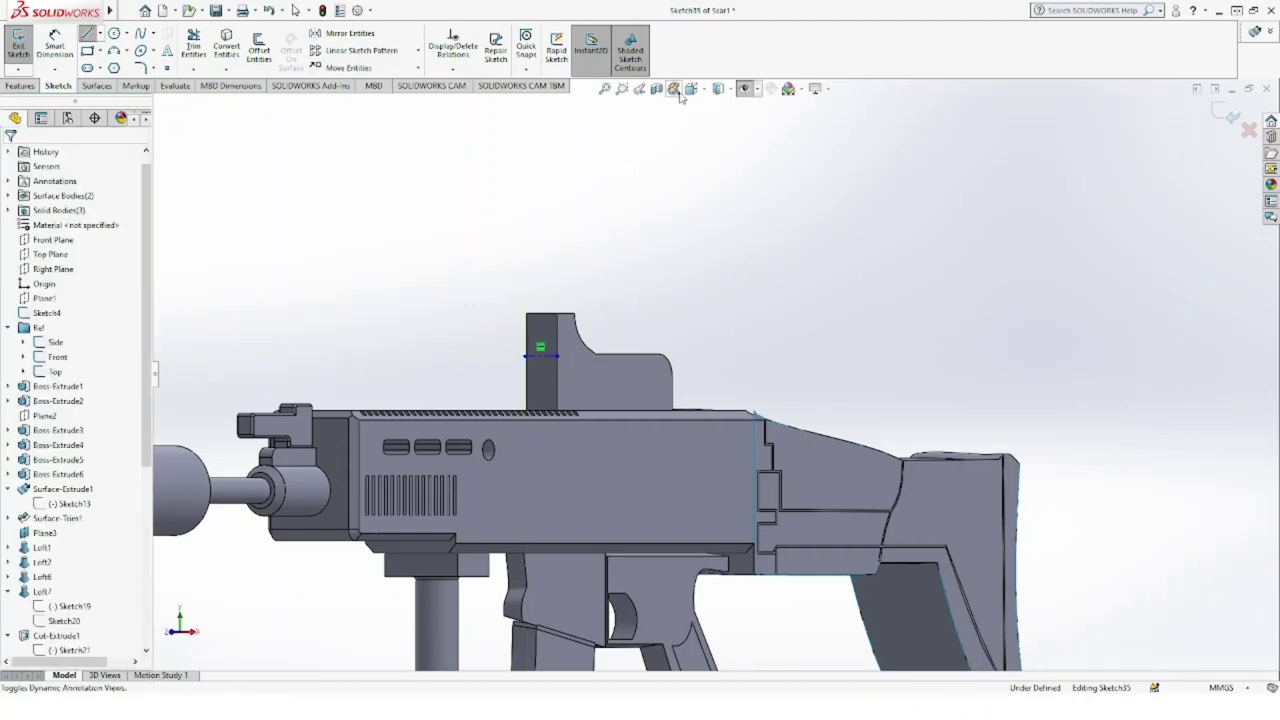
left_click(694, 92)
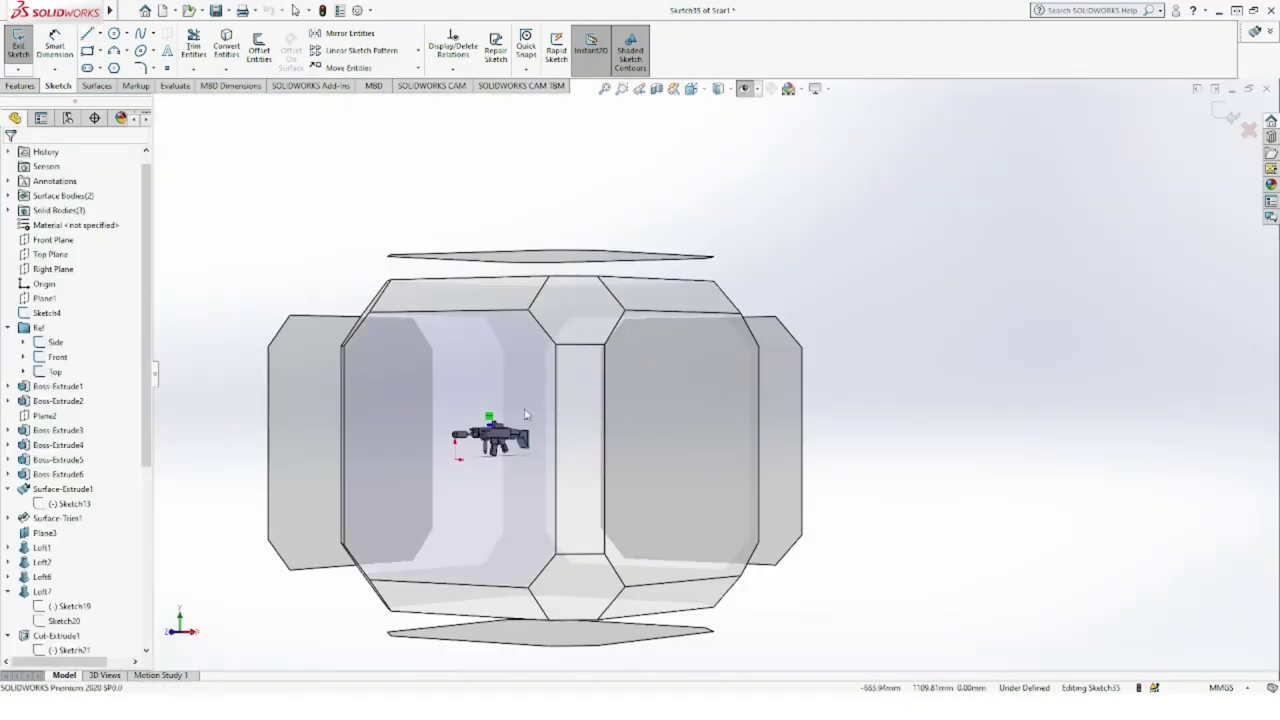
left_click(423, 390)
key("ctrl+1")
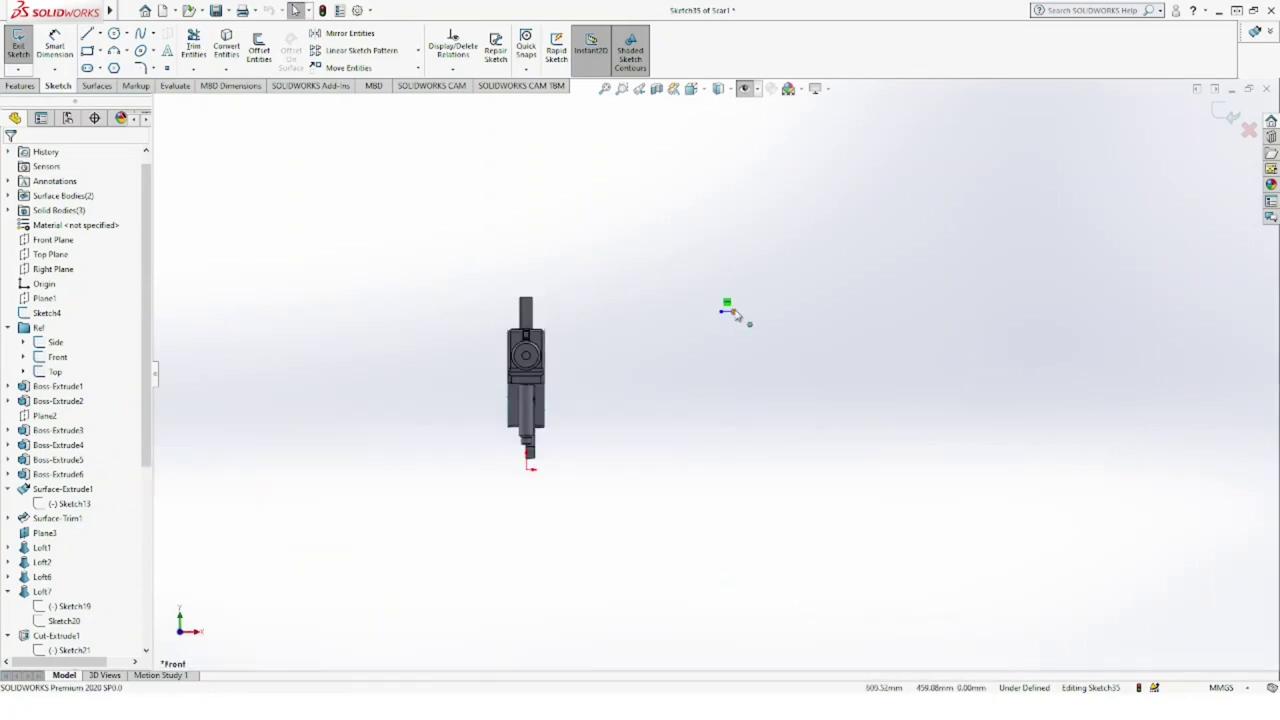
left_click_drag(727, 311, 522, 317)
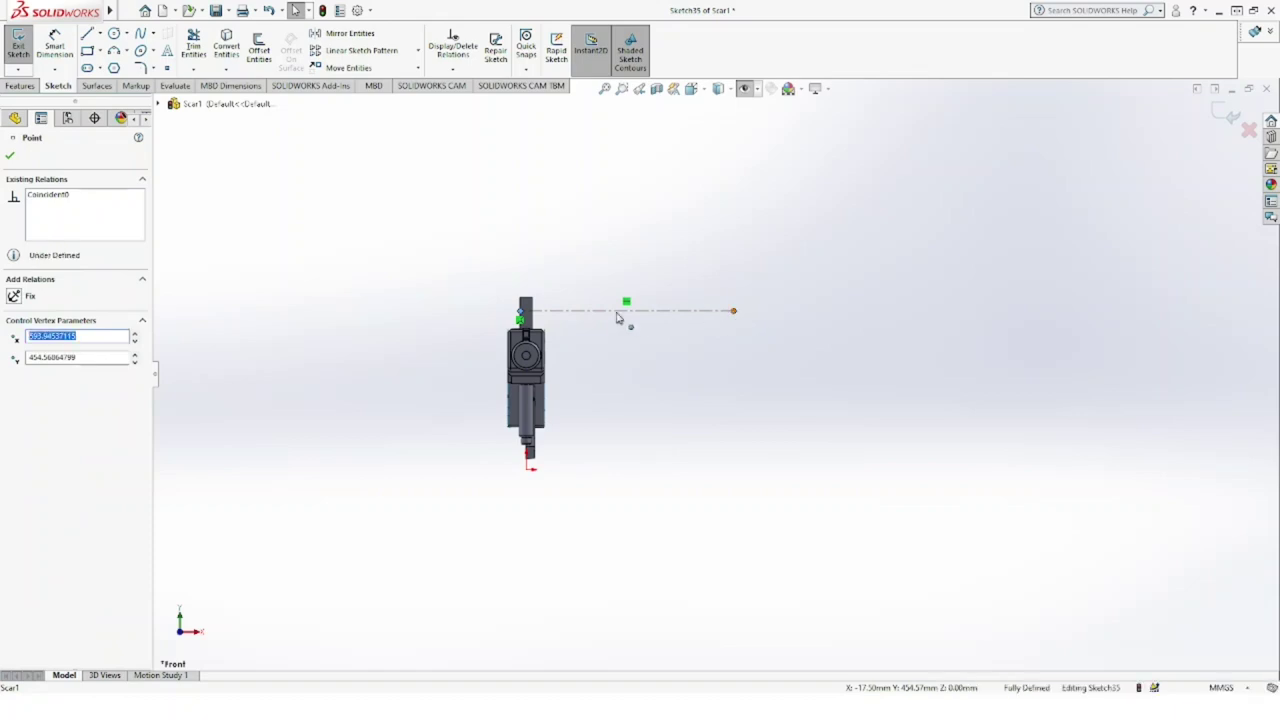
left_click(617, 320)
left_click(527, 318)
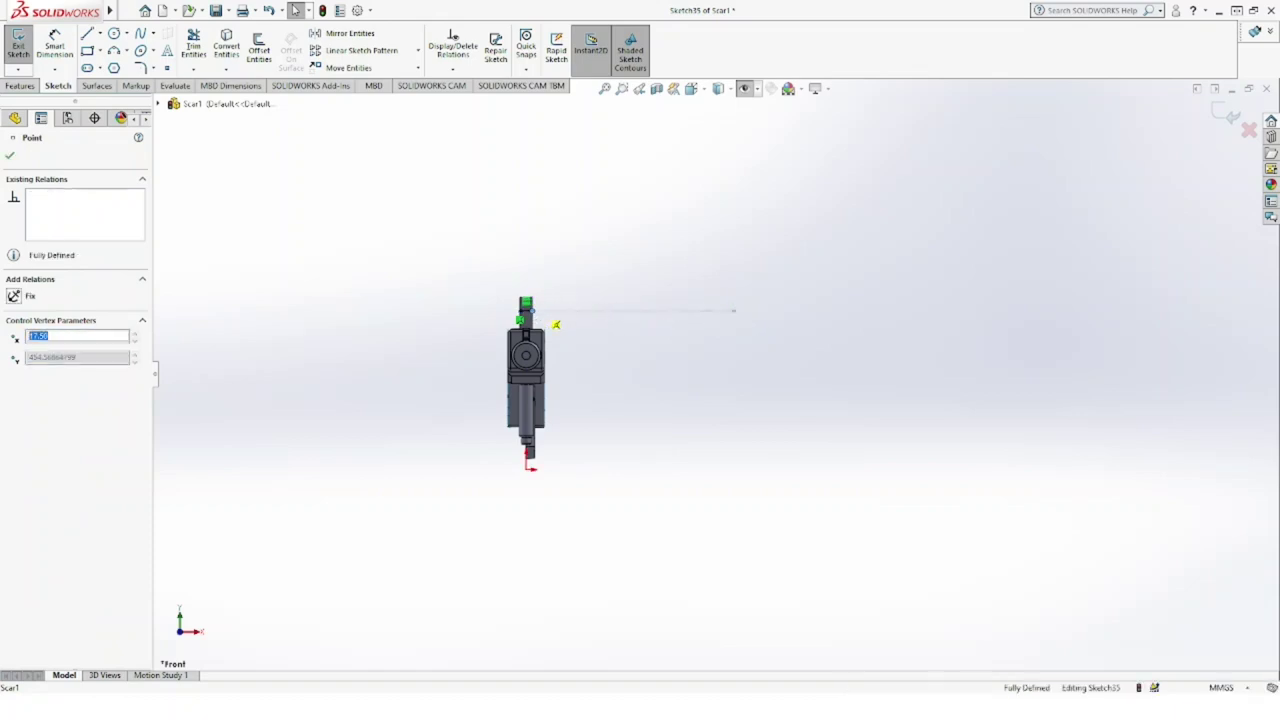
scroll(533, 313, "down", 2)
scroll(600, 337, "down", 3)
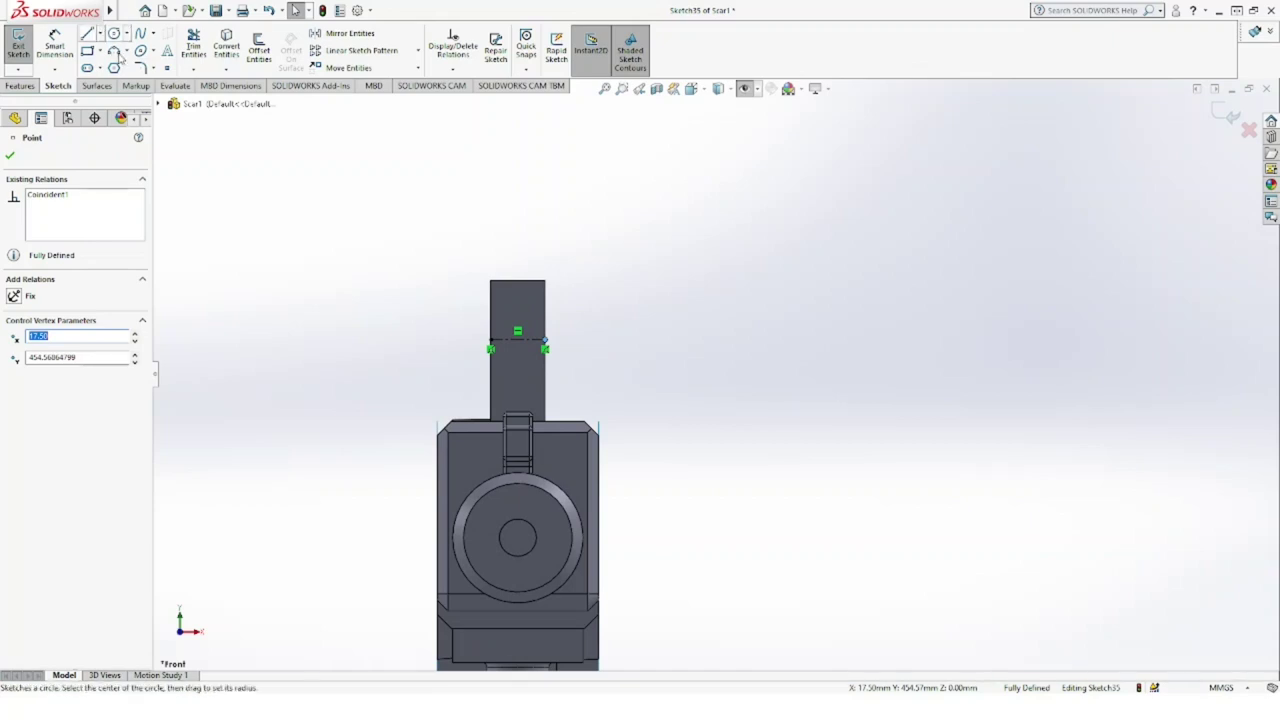
Step: Draw a vertical construction line up to the sight's top and a circle centred on it
key("l")
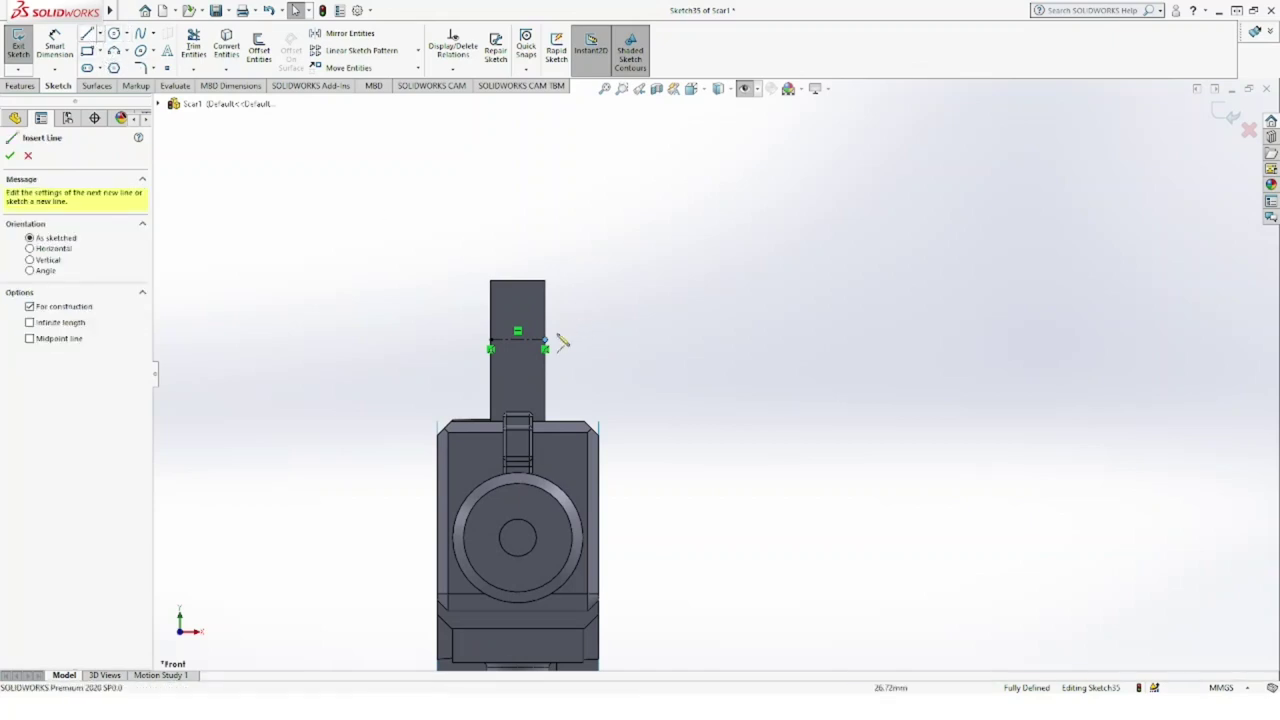
left_click(542, 351)
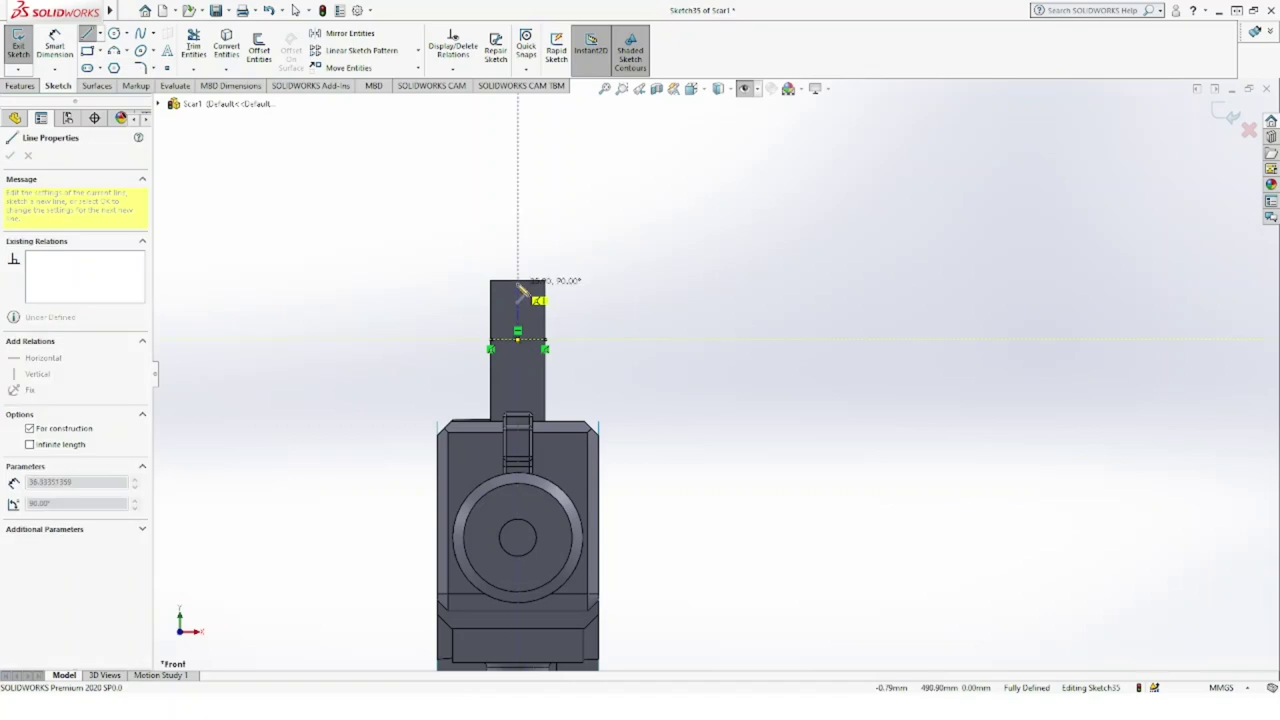
left_click(517, 276)
key("Escape")
left_click(114, 34)
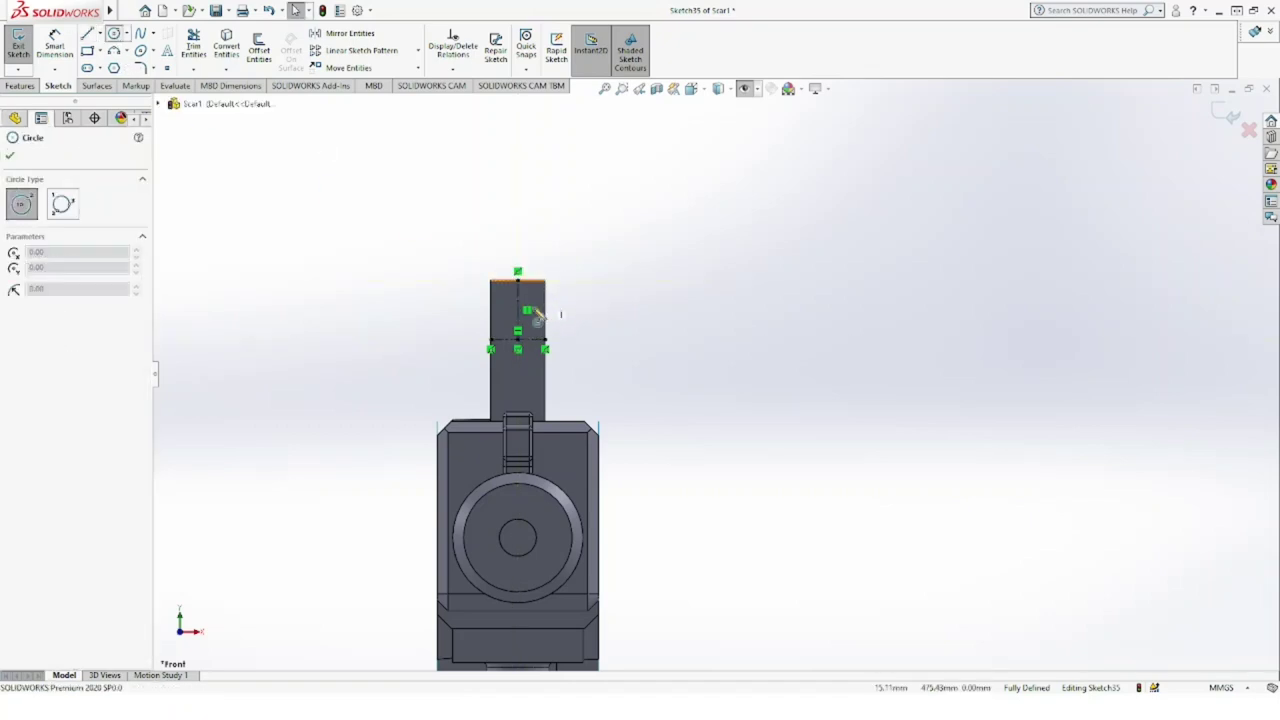
left_click(517, 310)
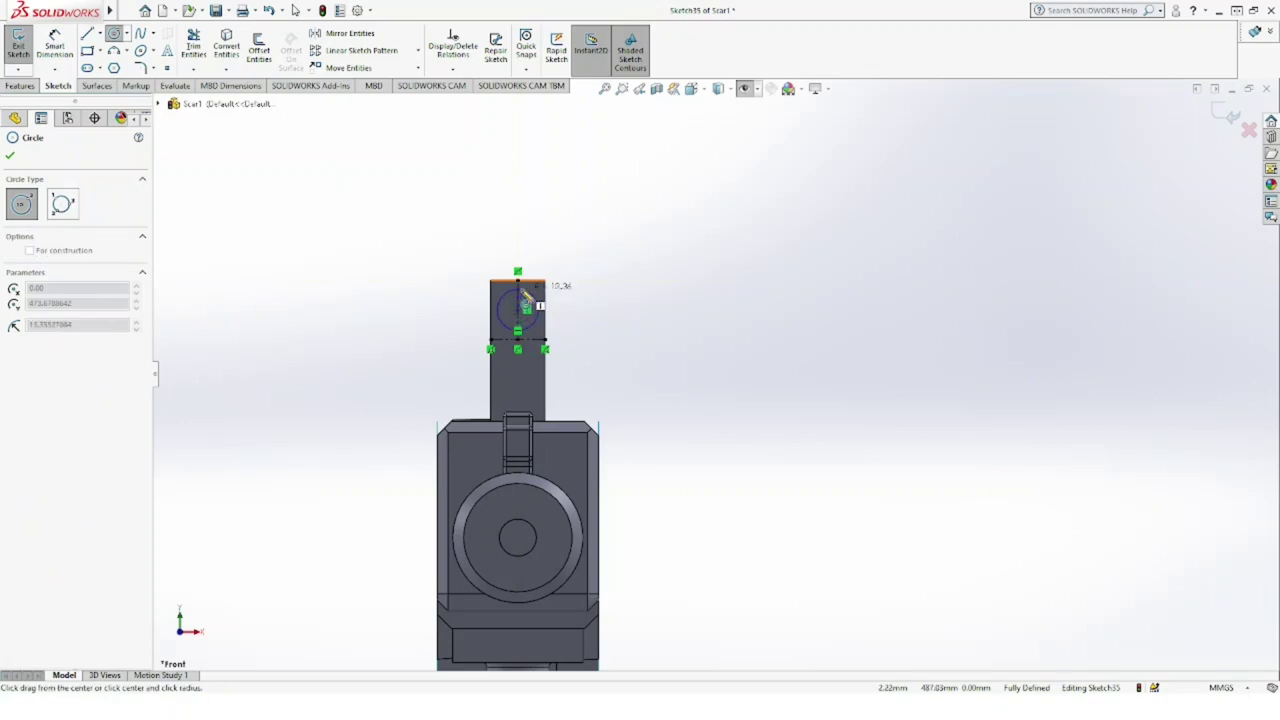
left_click(525, 299)
Step: Extruded Cut the sketched circle Through All to bore the top sight block's hole
key("Escape")
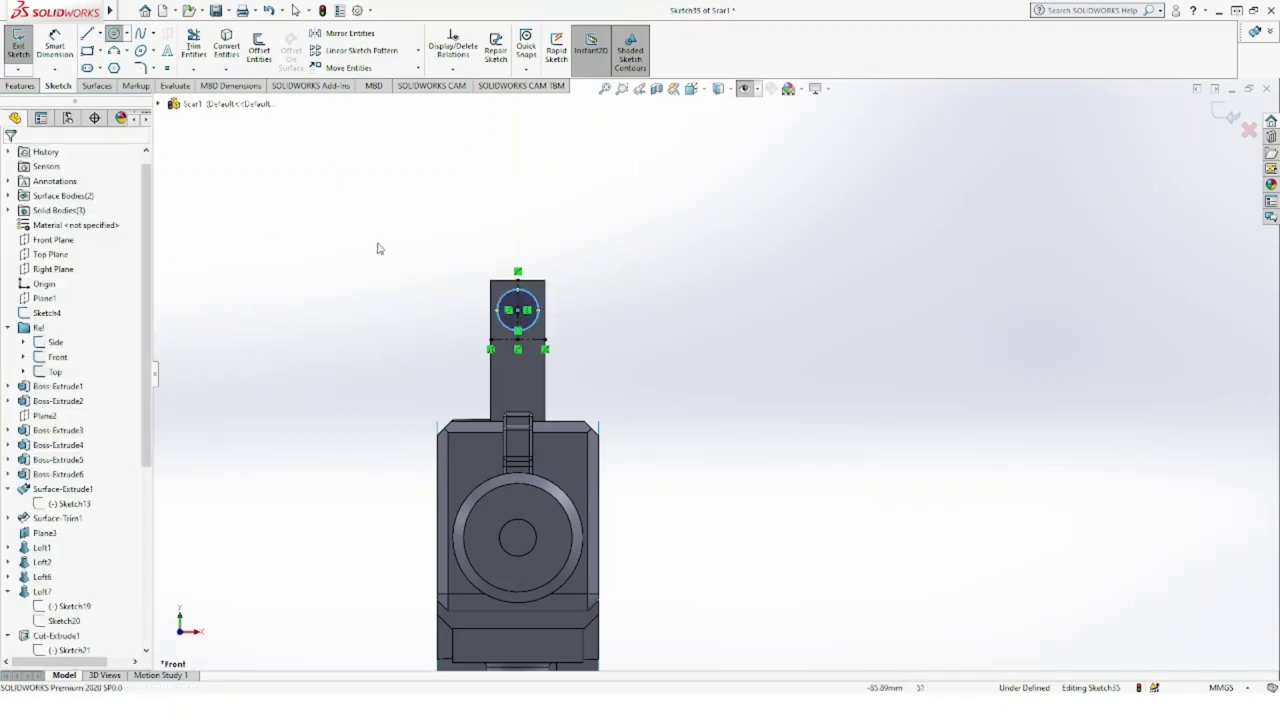
middle_click_drag(378, 248, 521, 359)
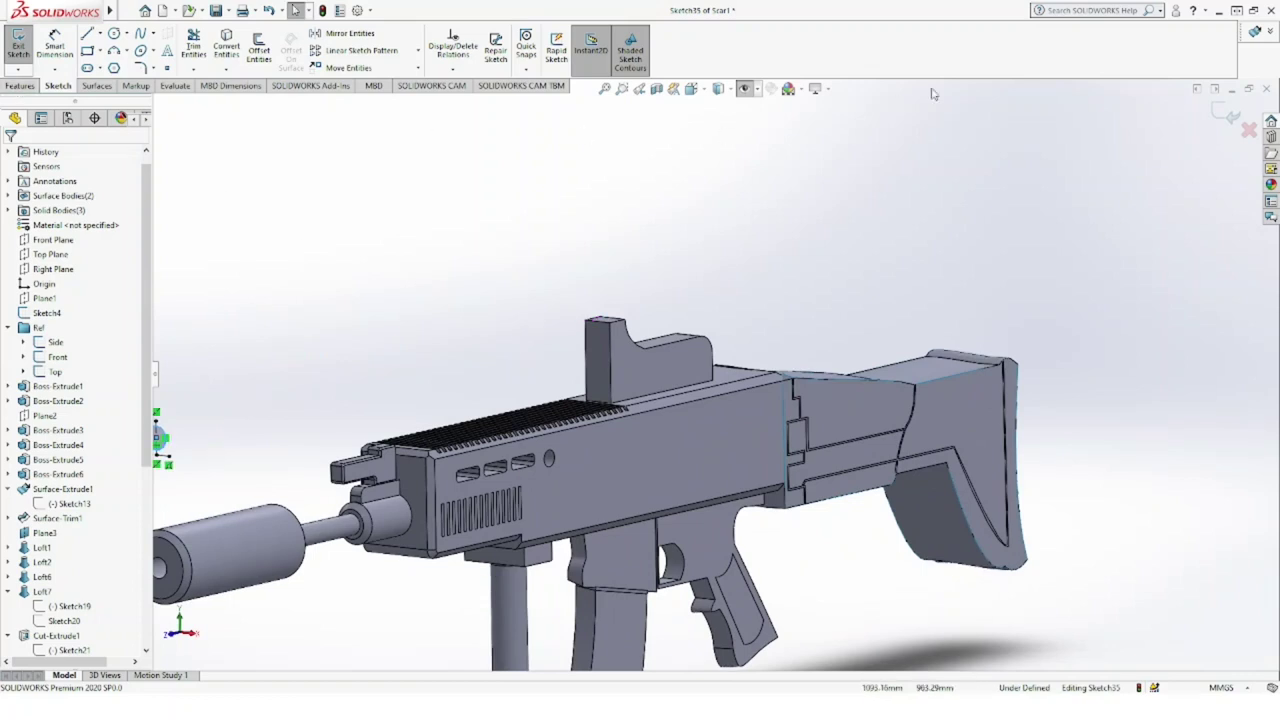
left_click(20, 86)
left_click(197, 60)
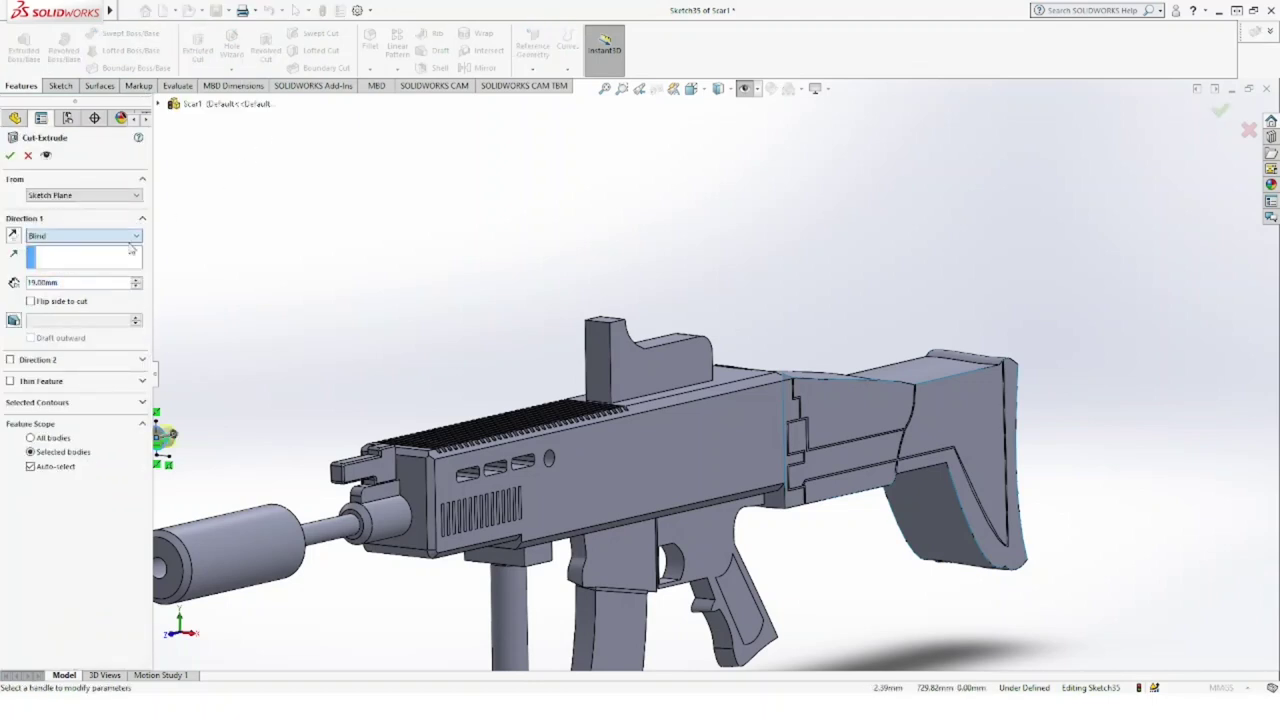
key("Down")
left_click(10, 156)
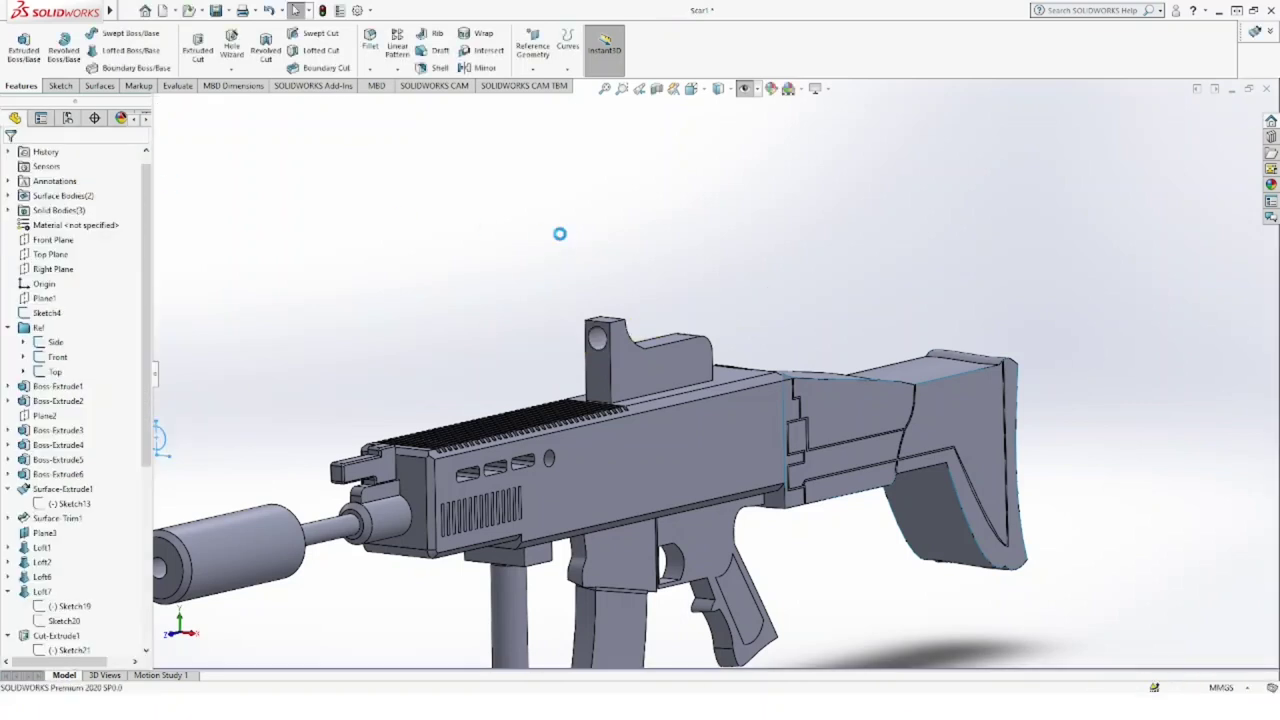
scroll(700, 320, "up", 3)
middle_click_drag(711, 326, 548, 202)
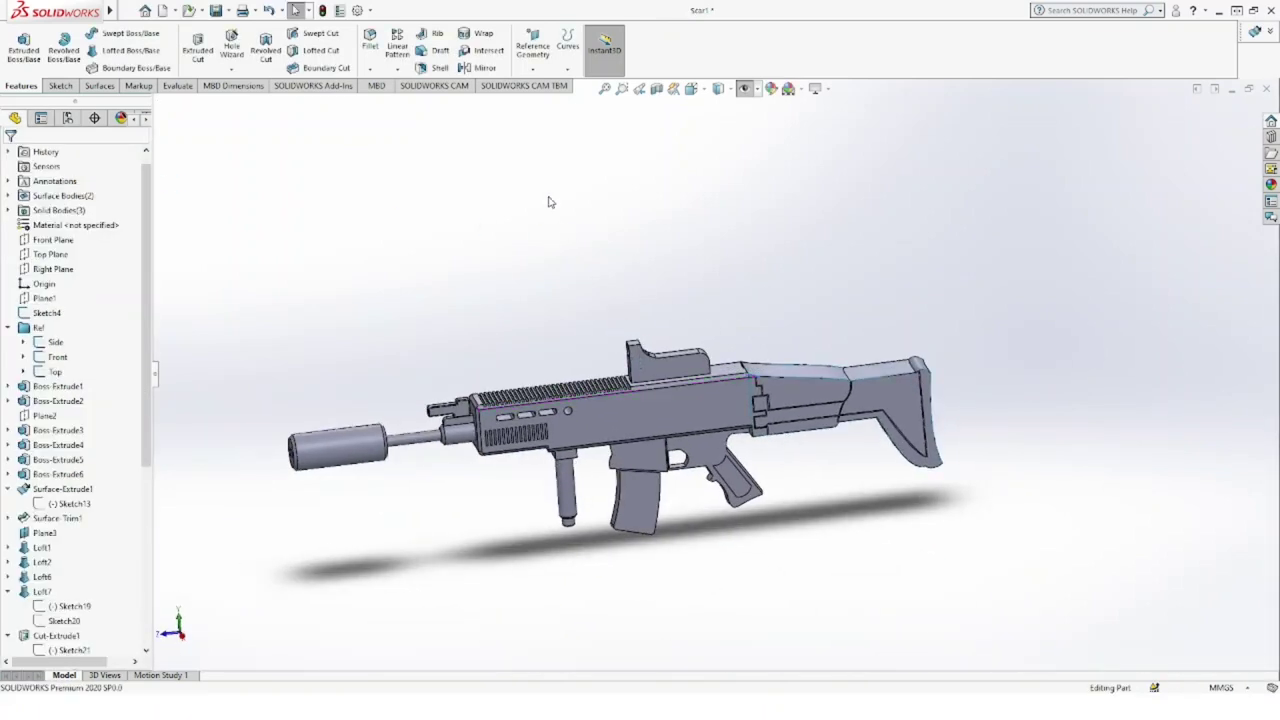
Step: Apply a 2 mm × 45° chamfer to Face<1>, Face<2> and Face<3> of the drilled sight block
key("c")
left_click(652, 370)
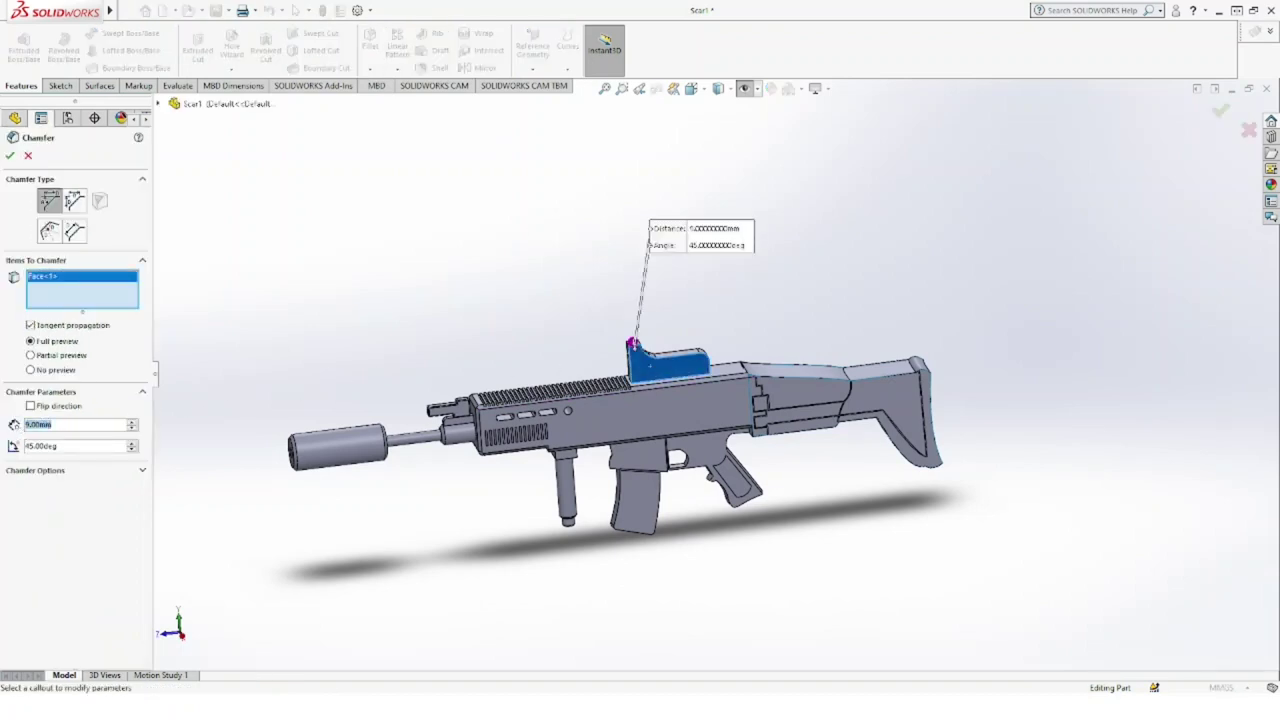
middle_click_drag(508, 304, 602, 358)
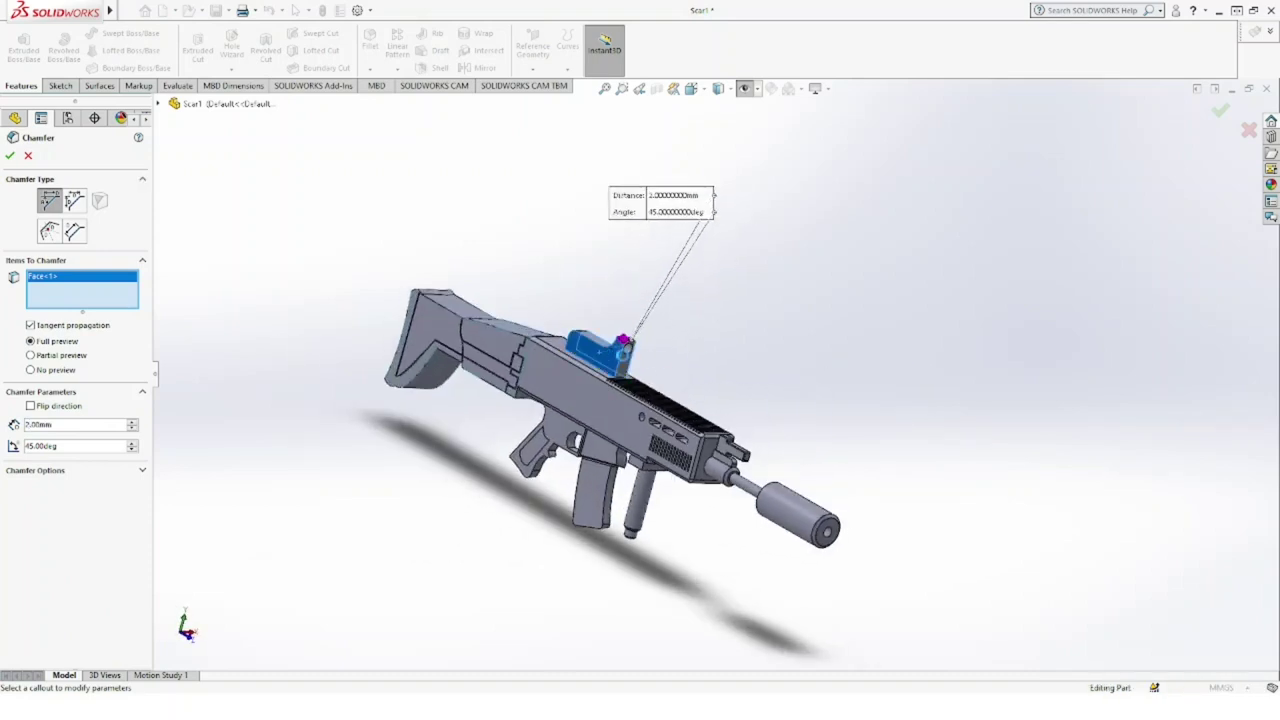
left_click(602, 358)
scroll(593, 310, "down", 5)
middle_click_drag(593, 310, 323, 260)
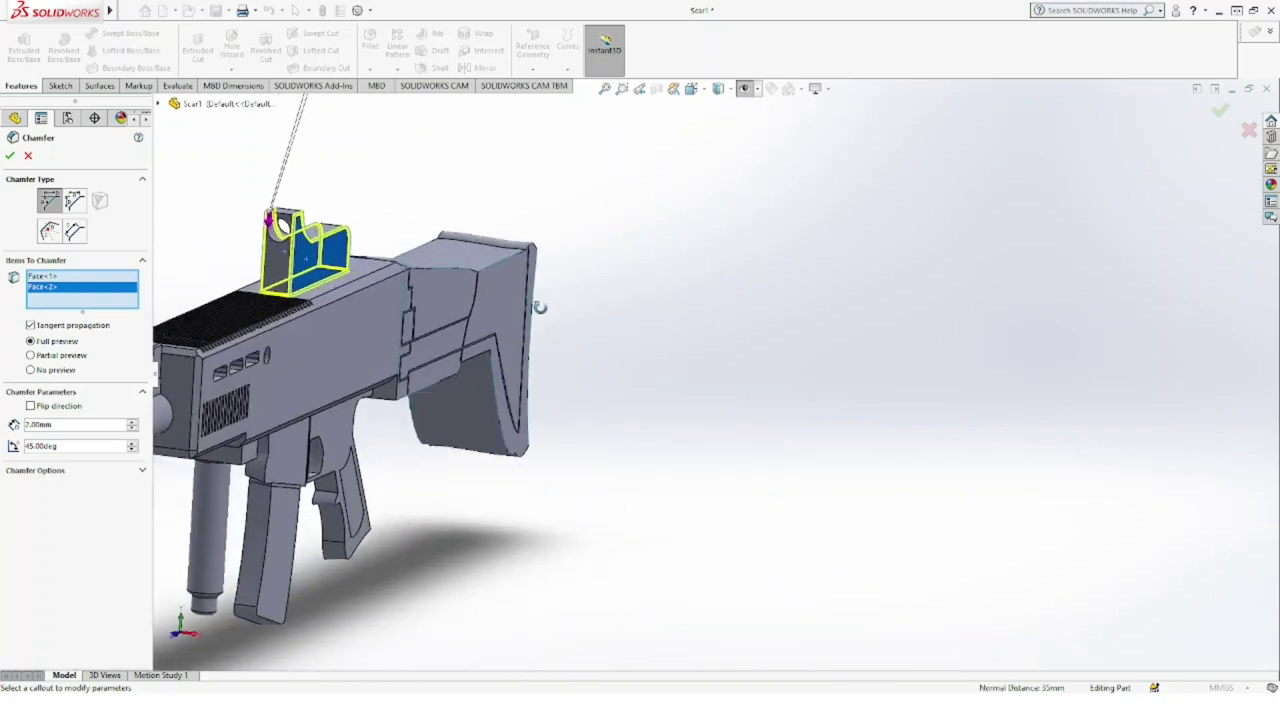
left_click(283, 258)
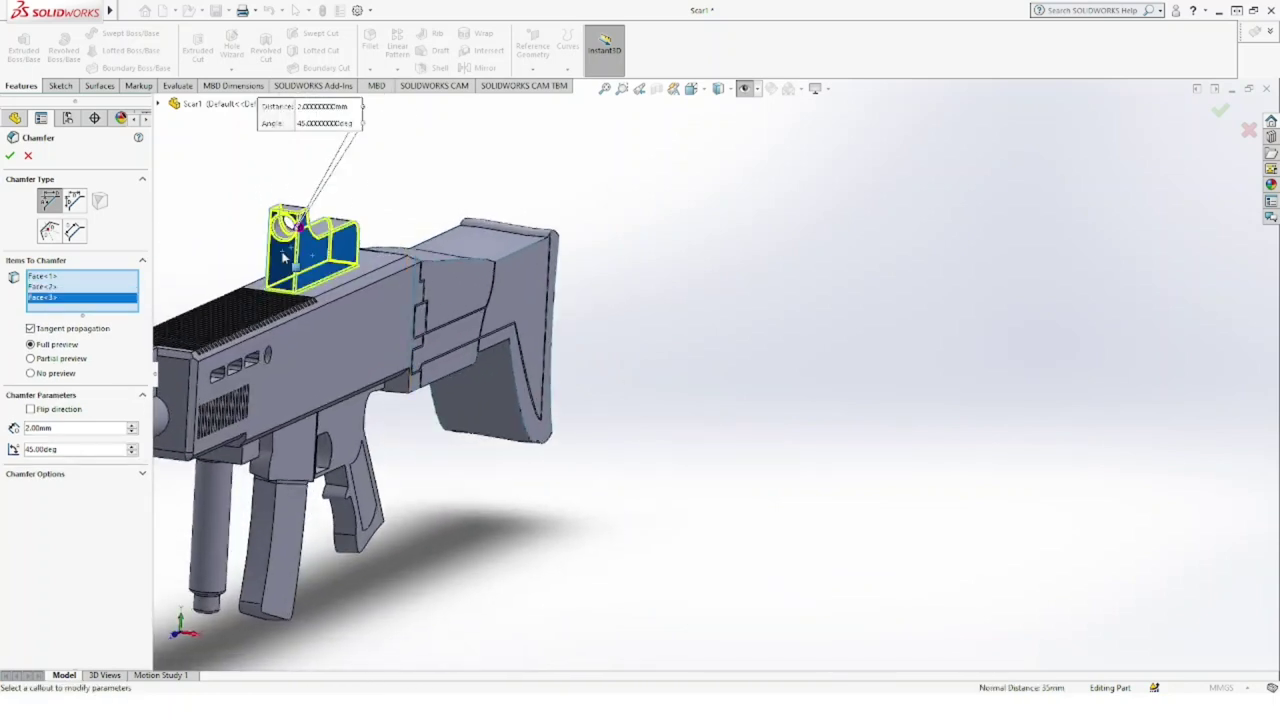
middle_click_drag(300, 225, 297, 206)
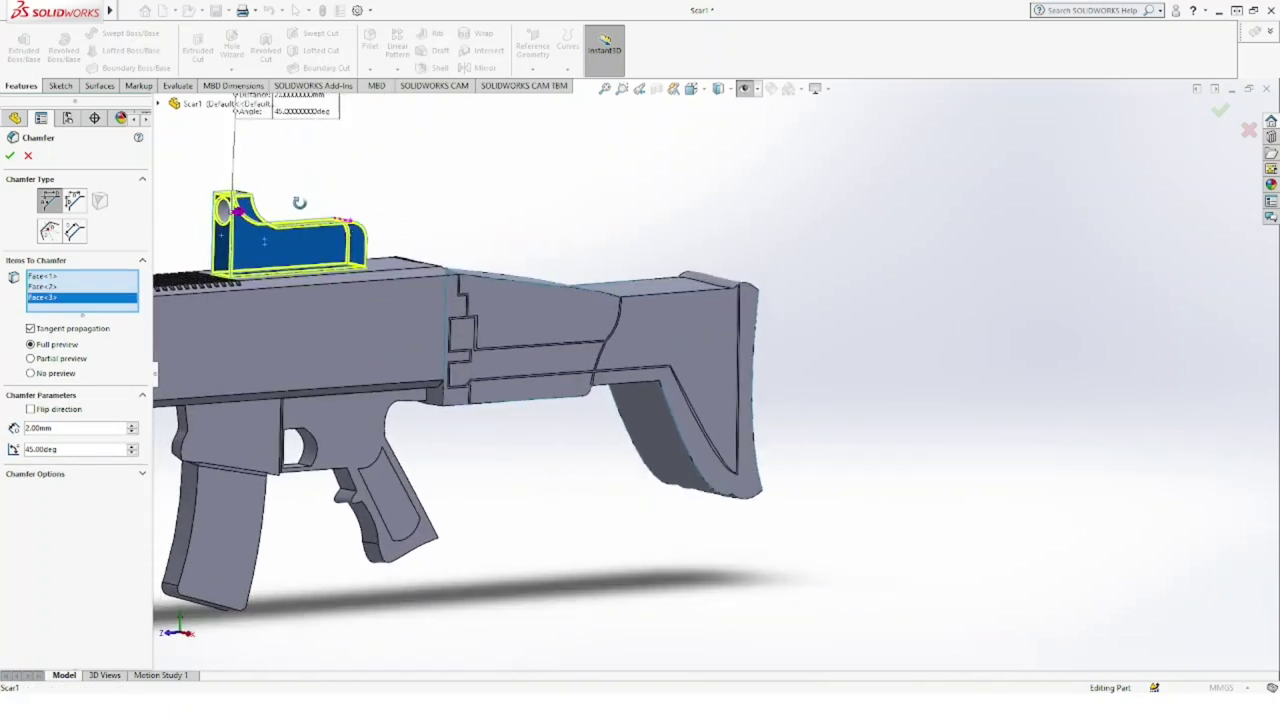
left_click(11, 157)
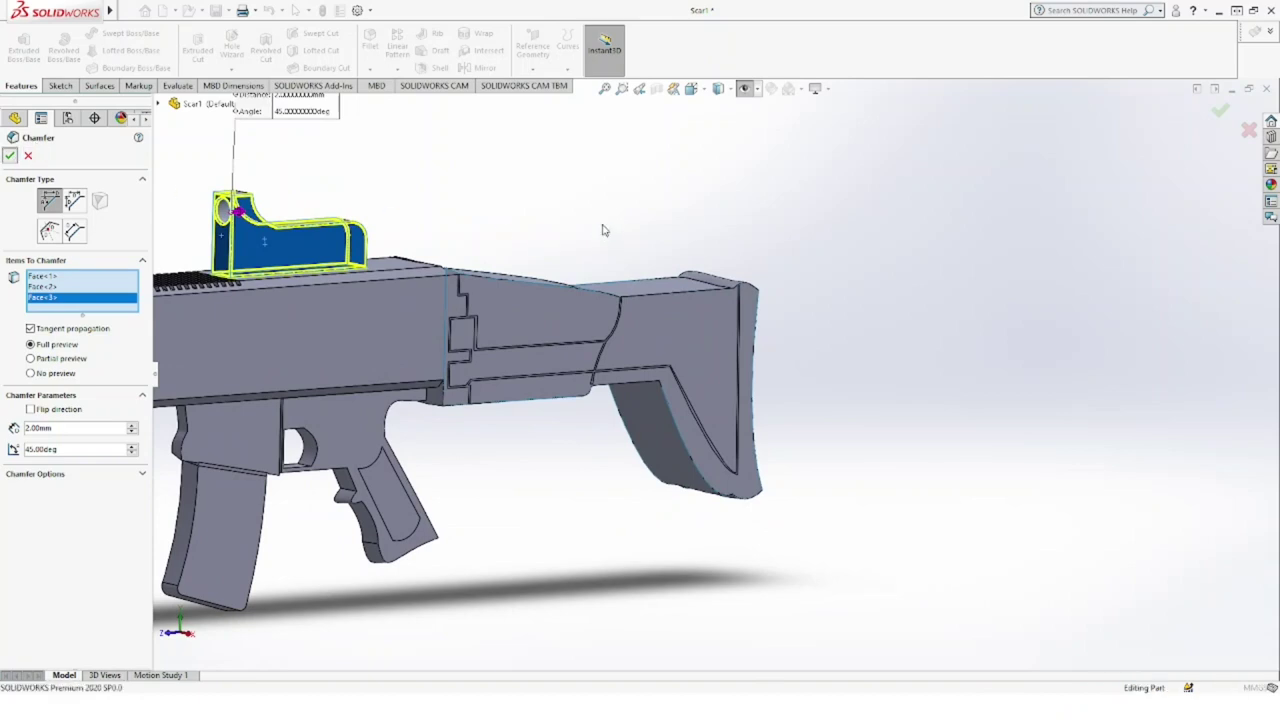
scroll(600, 237, "up", 3)
scroll(608, 258, "up", 2)
mouse_move(610, 262)
middle_mouse_down()
mouse_move(414, 303)
mouse_move(397, 329)
mouse_move(483, 286)
mouse_move(558, 287)
mouse_move(532, 310)
middle_mouse_up()
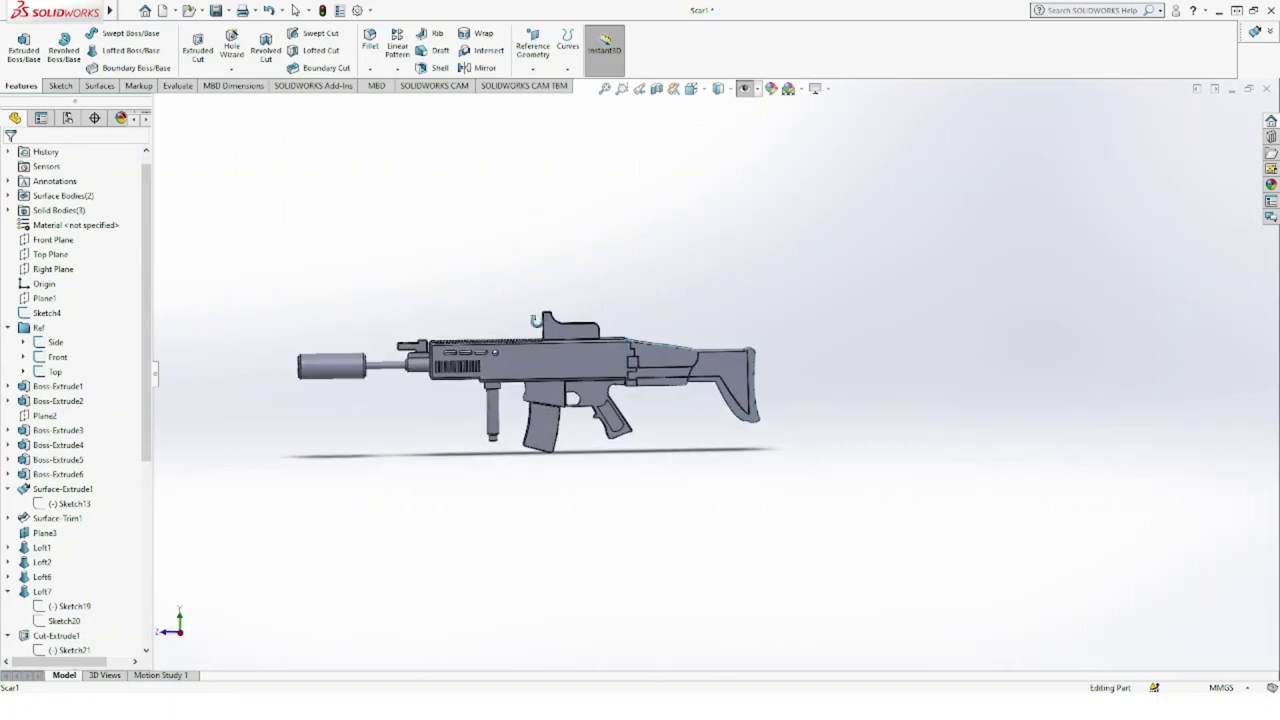
Step: Switch to the Right view and show the rifle blueprint picture on Plane3
left_click(691, 89)
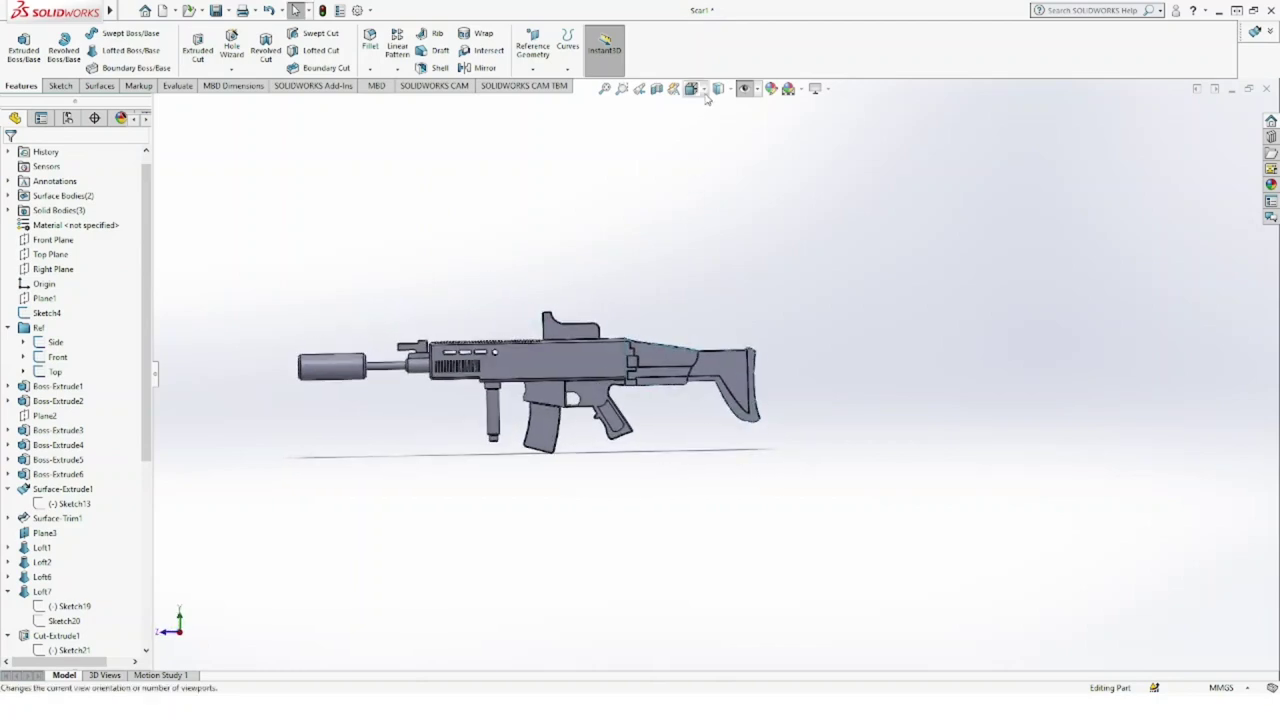
left_click(640, 347)
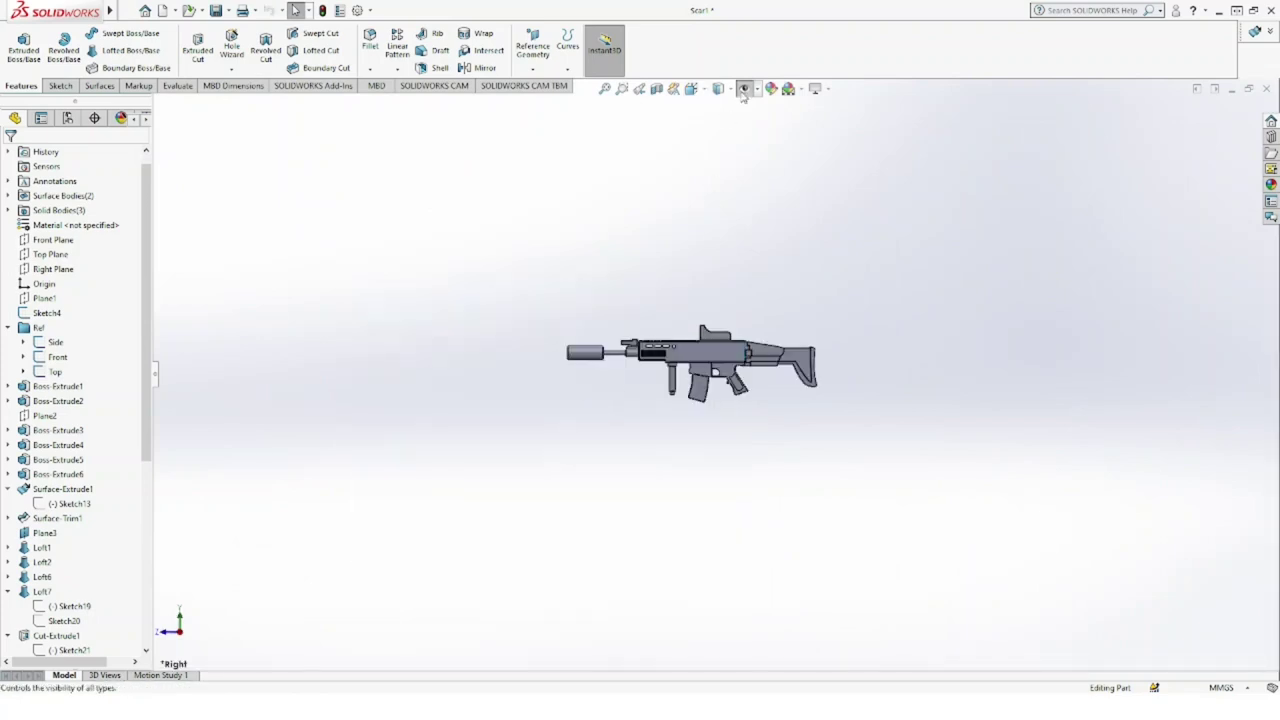
left_click(744, 95)
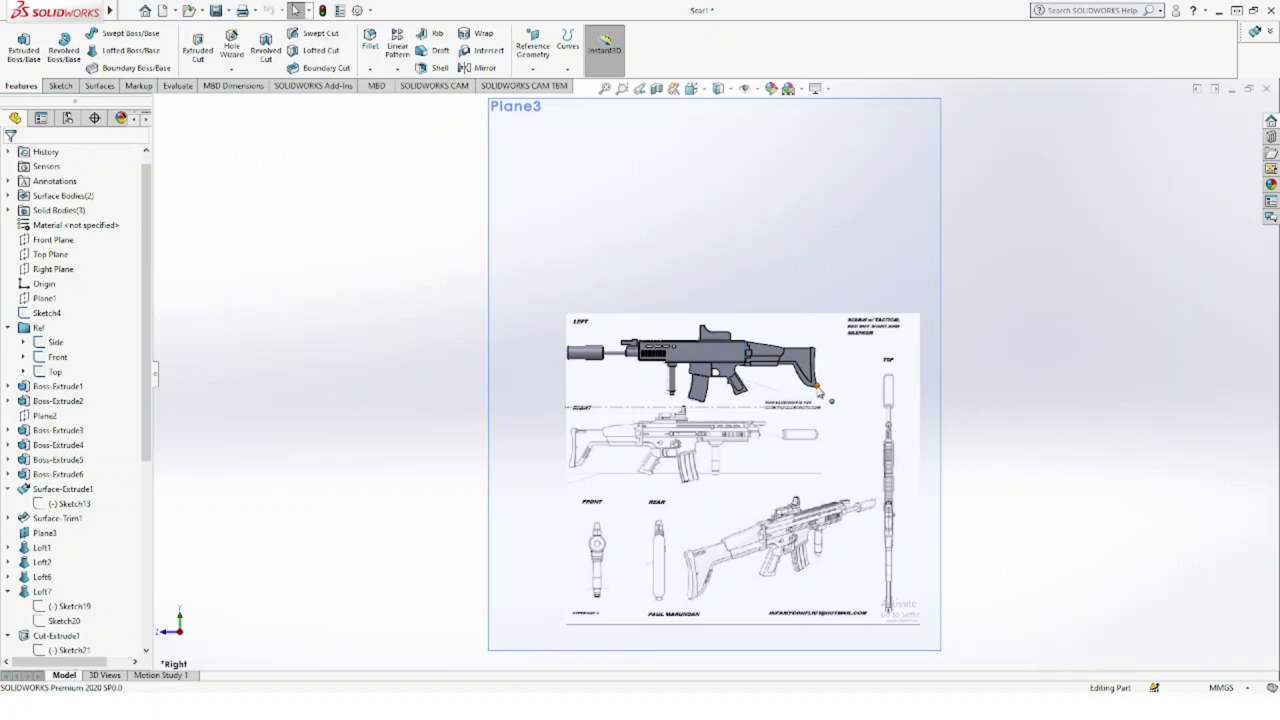
scroll(755, 370, "down", 5)
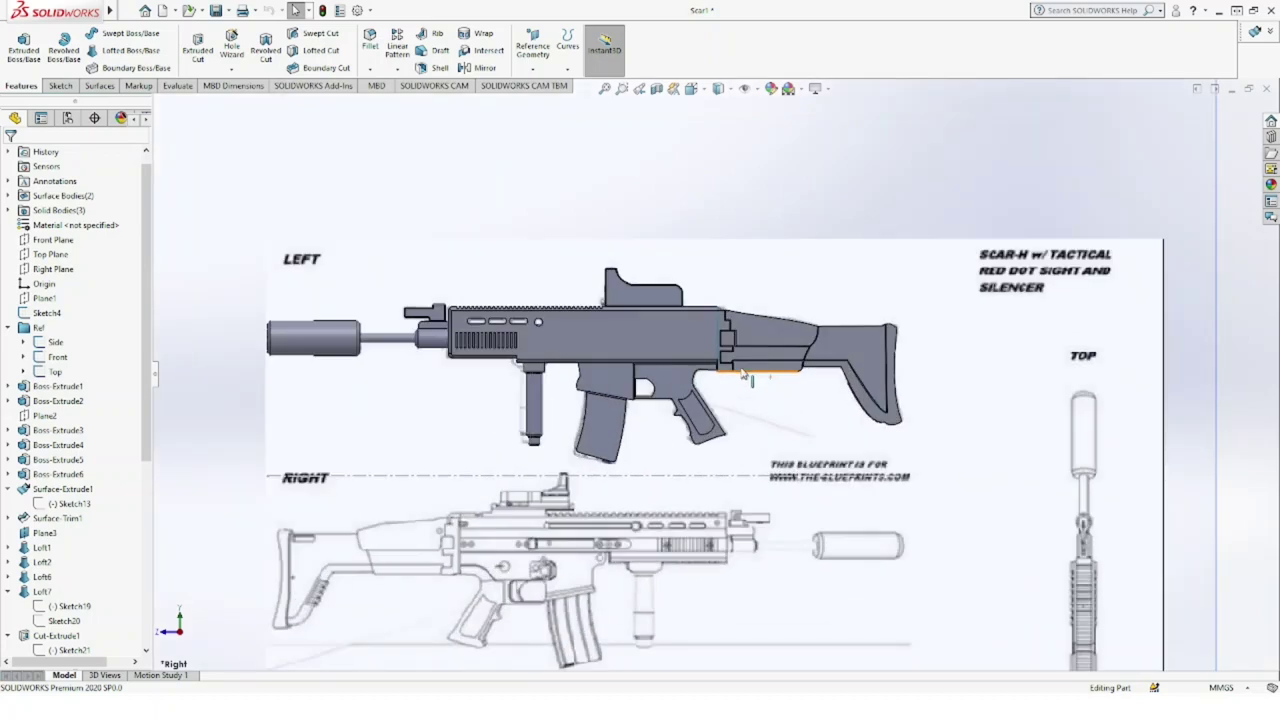
left_click(672, 392)
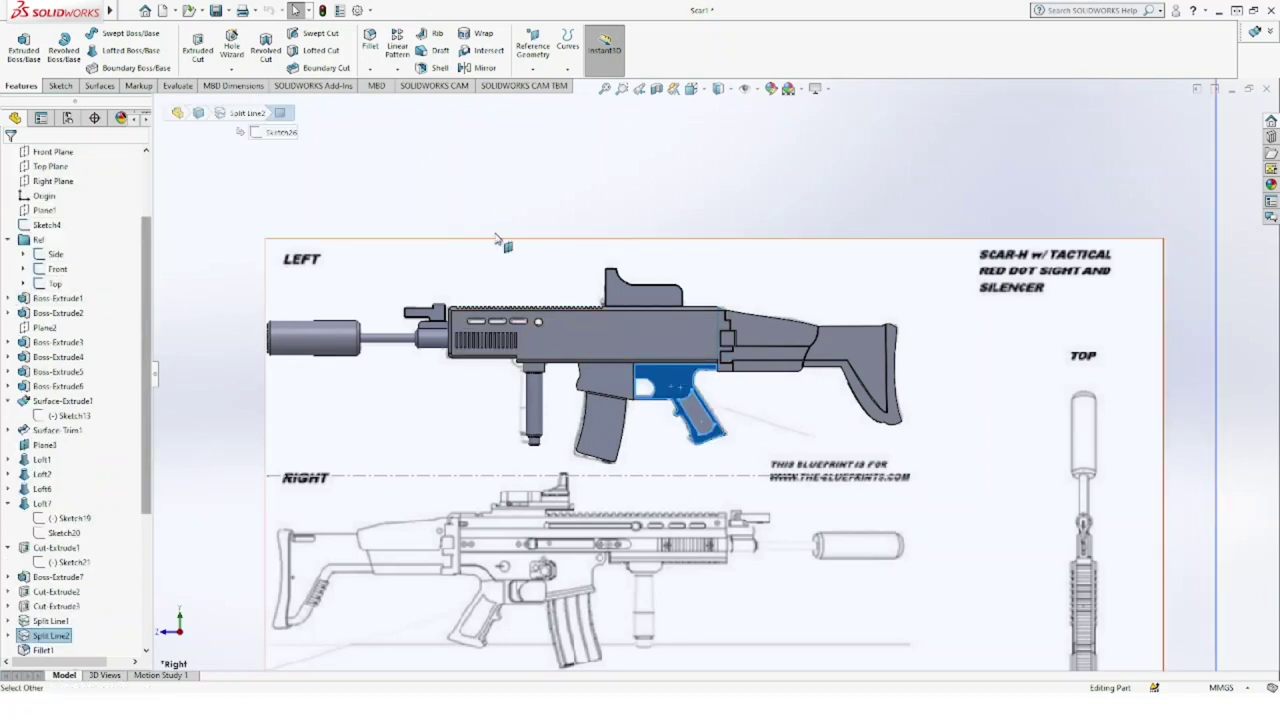
Step: Set the display style to Hidden Lines Visible, then select Plane3 and the Right Plane
left_click(716, 188)
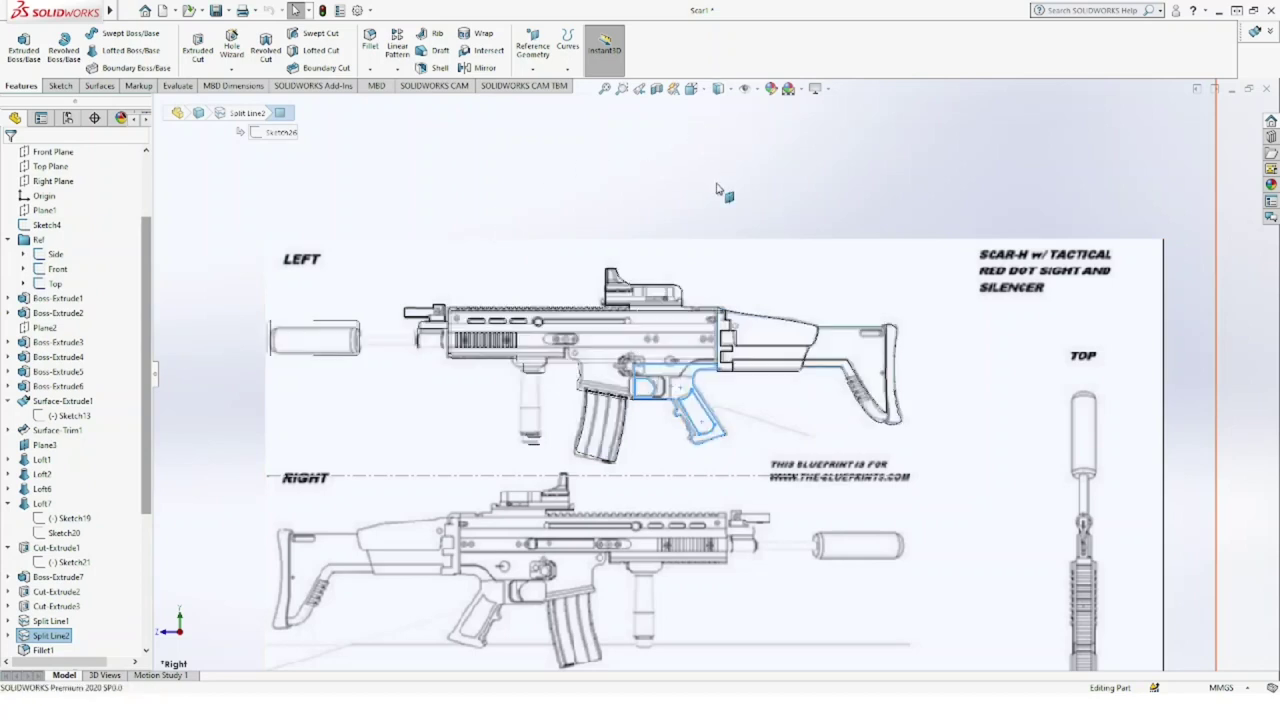
left_click(762, 187)
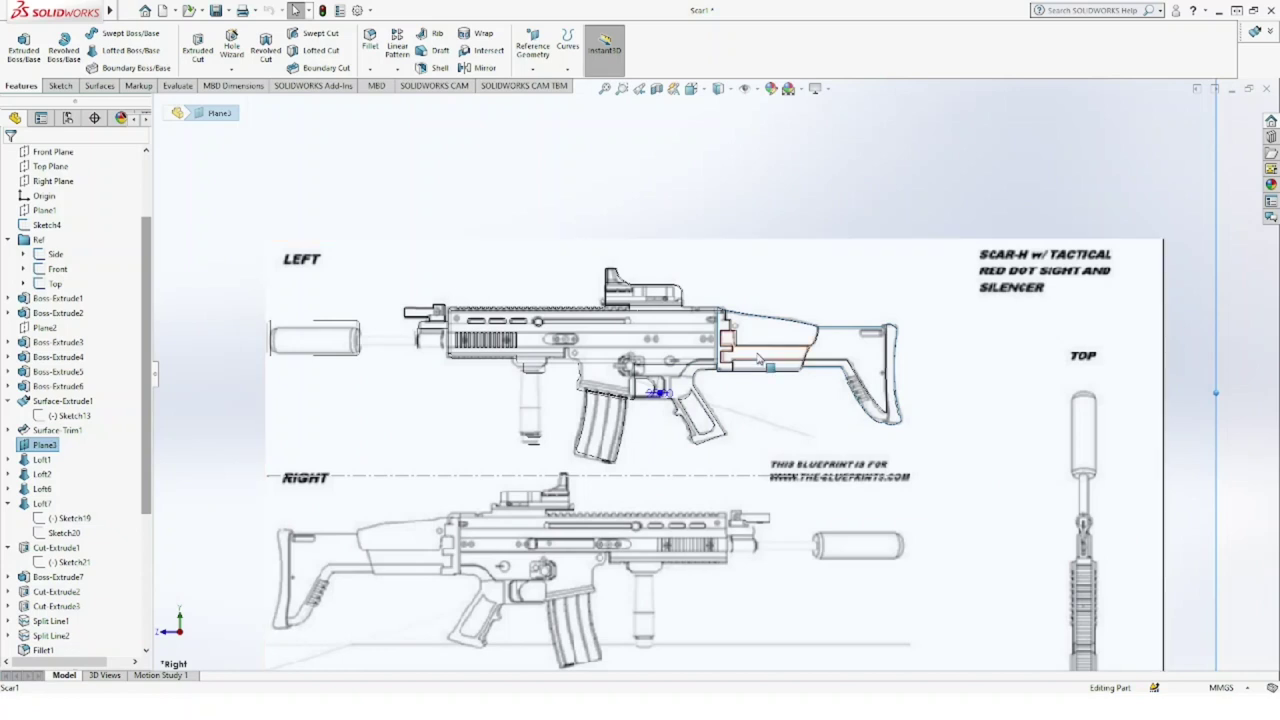
scroll(677, 347, "down", 2)
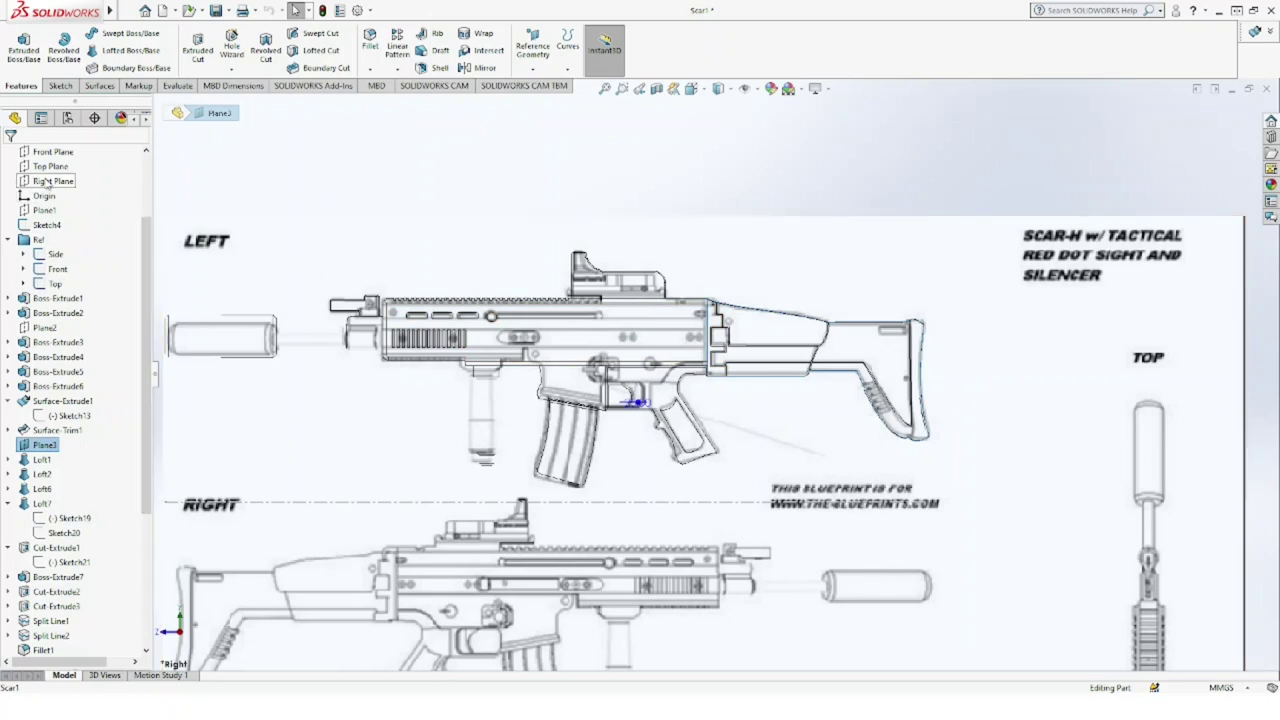
left_click(47, 181)
Step: Start a Right Plane sketch with a small circle below the receiver slot
left_click(59, 165)
left_click(114, 33)
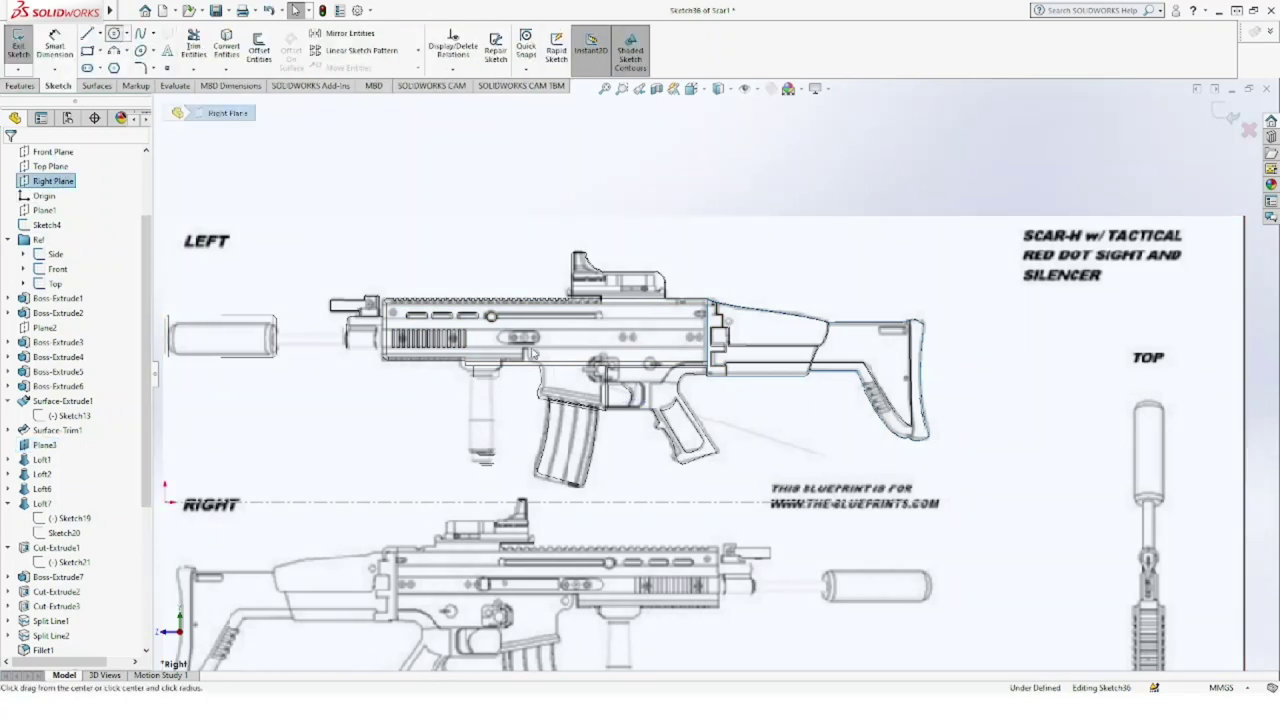
scroll(533, 353, "down", 2)
scroll(560, 370, "down", 3)
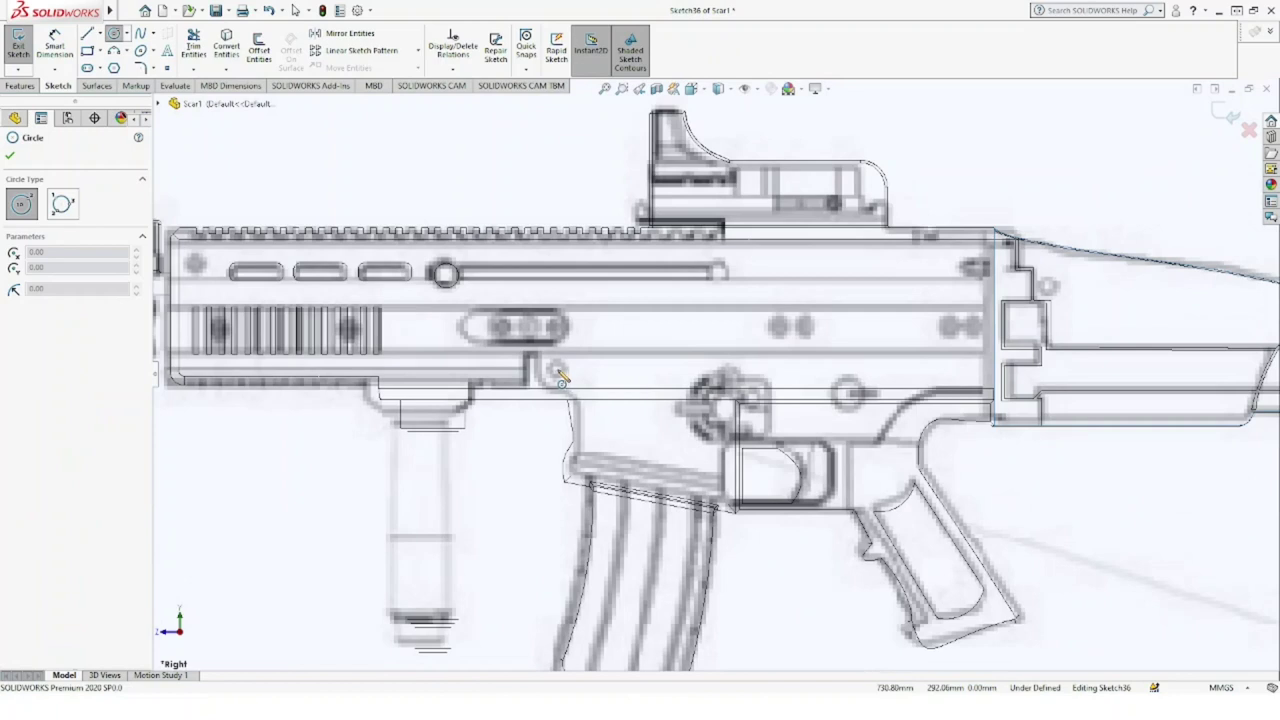
left_click(557, 370)
left_click(561, 372)
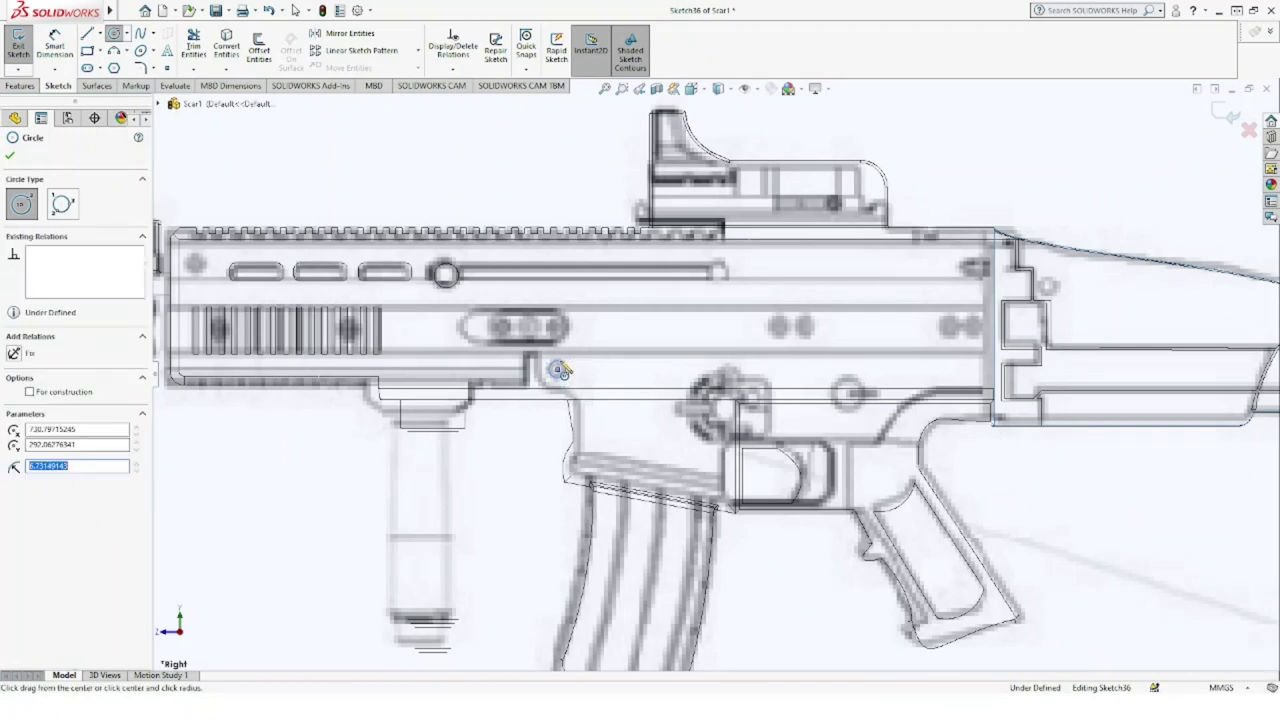
Step: Draw a corner rectangle over the receiver's side slot
left_click(88, 50)
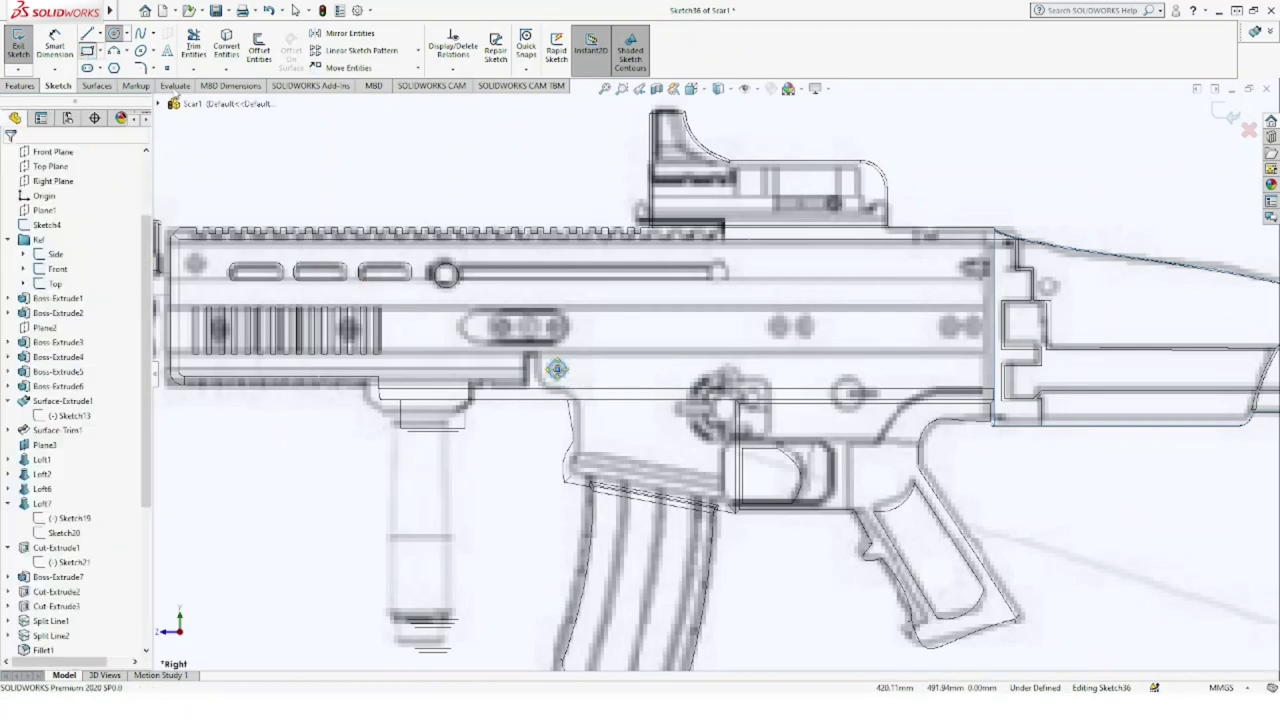
left_click(457, 311)
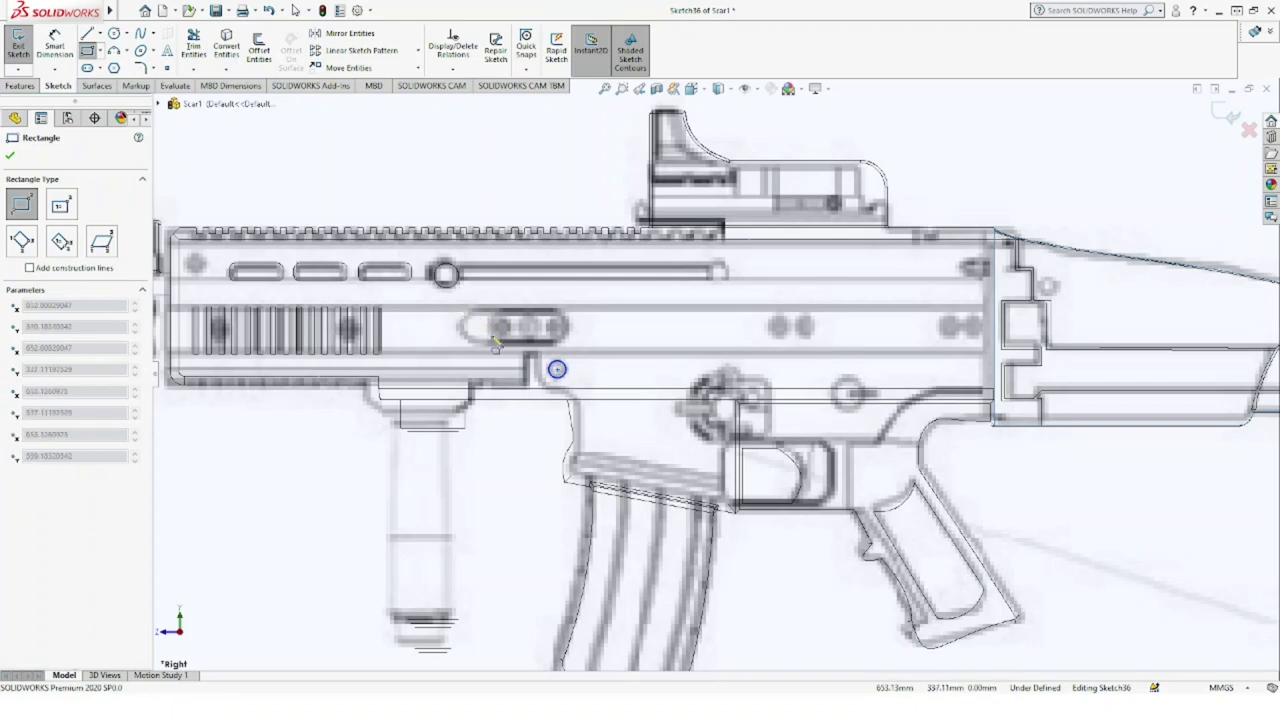
left_click(567, 342)
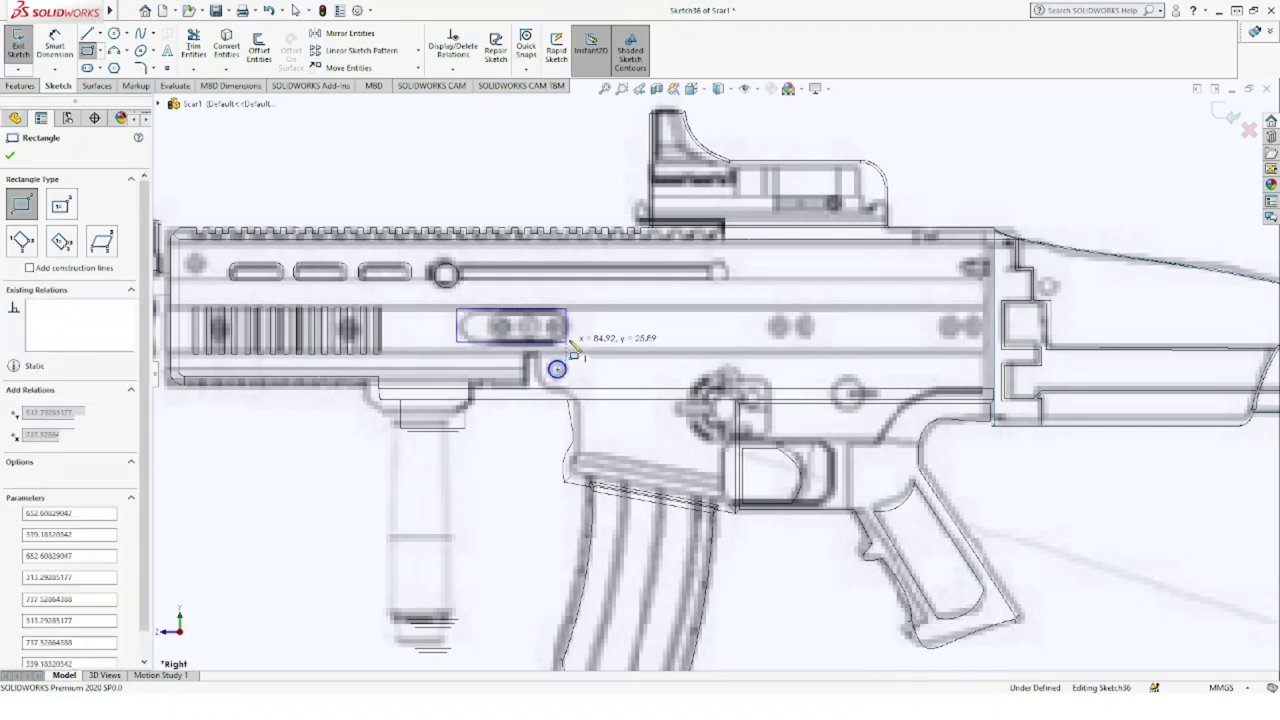
key("Escape")
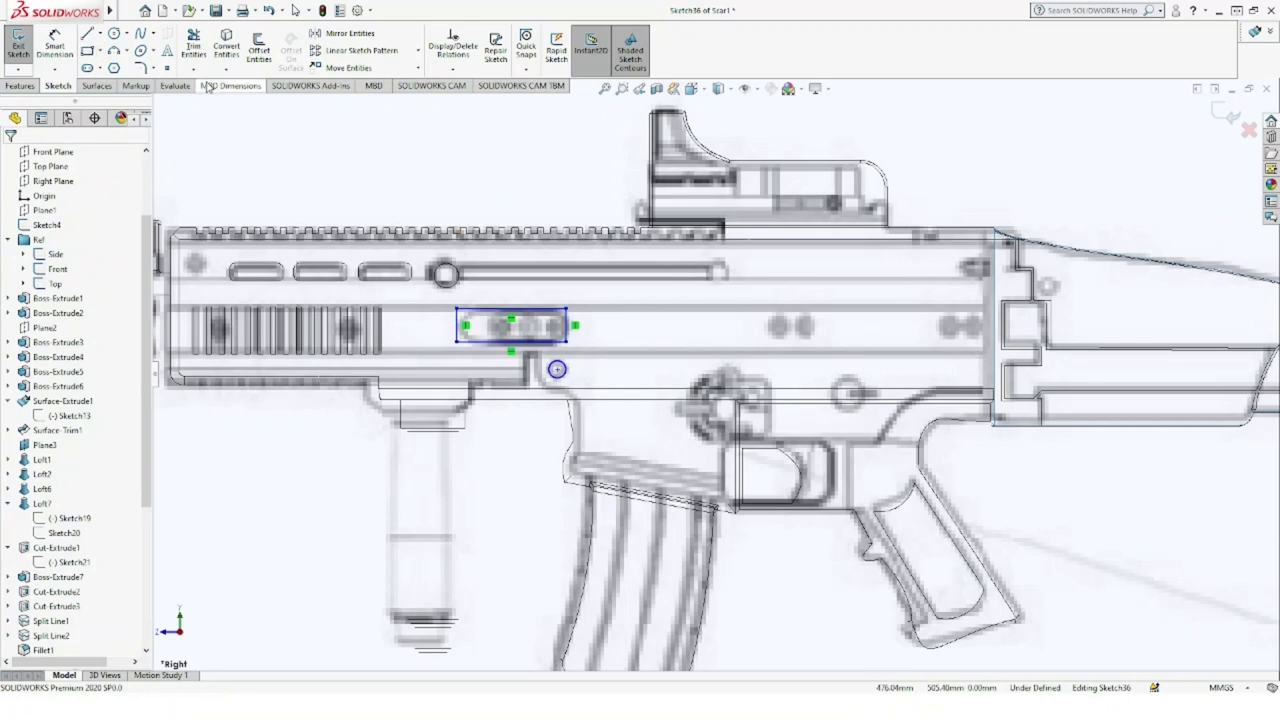
Step: Round all four rectangle corners with a 9 mm sketch fillet
left_click(140, 68)
left_click(566, 311)
left_click(566, 342)
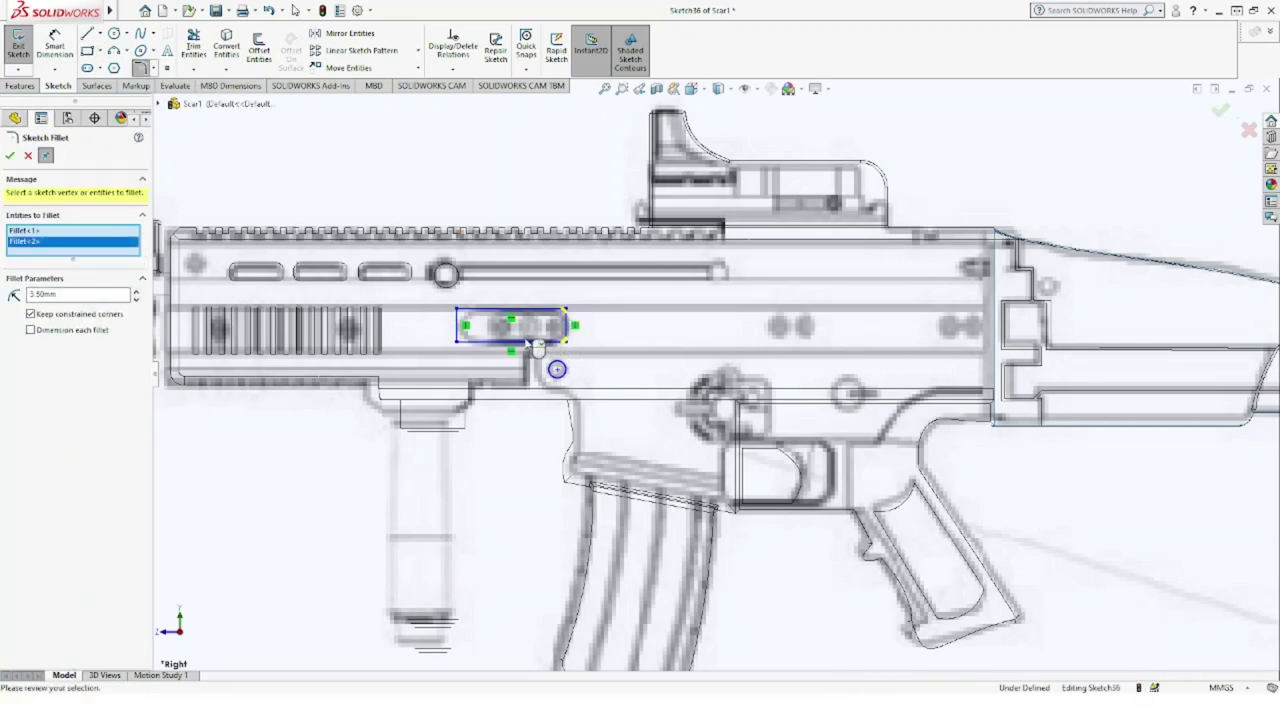
left_click(457, 342)
left_click(457, 311)
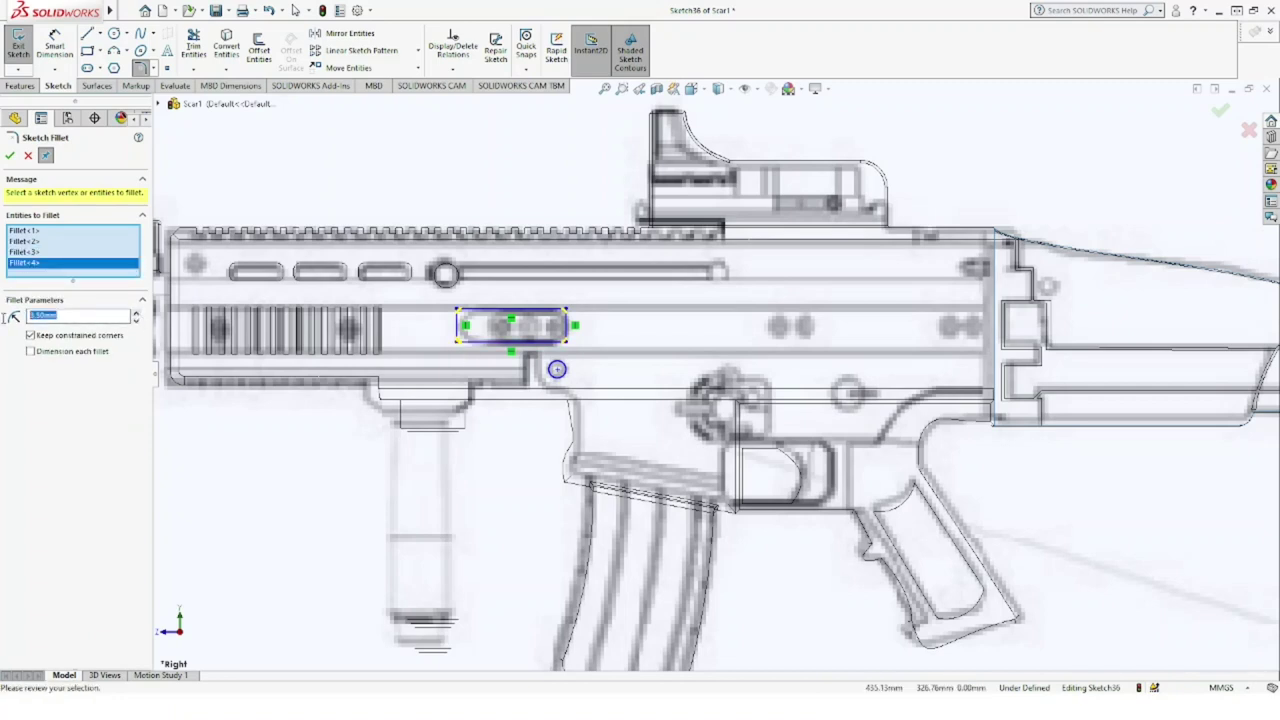
type("5")
type("9")
key("Return")
left_click(10, 156)
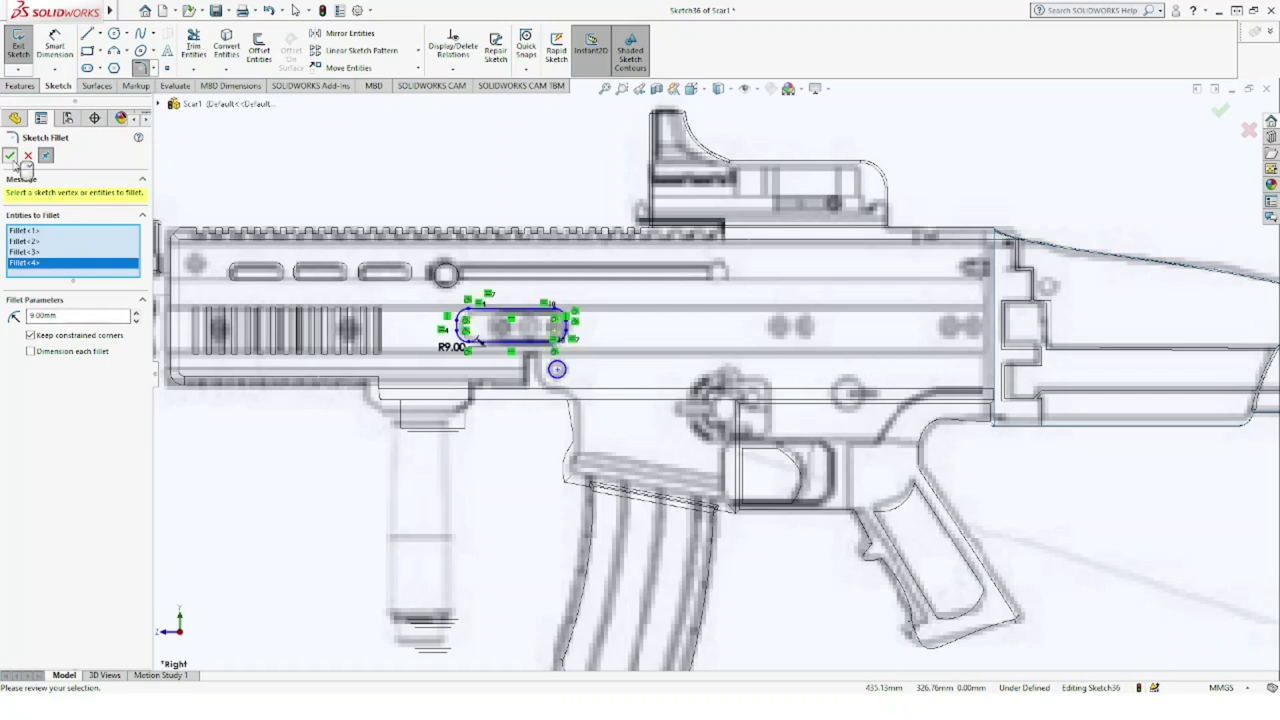
Step: Trace circles over the lower pin hole, the left and right pin holes, and the hole near the stock joint
left_click(10, 156)
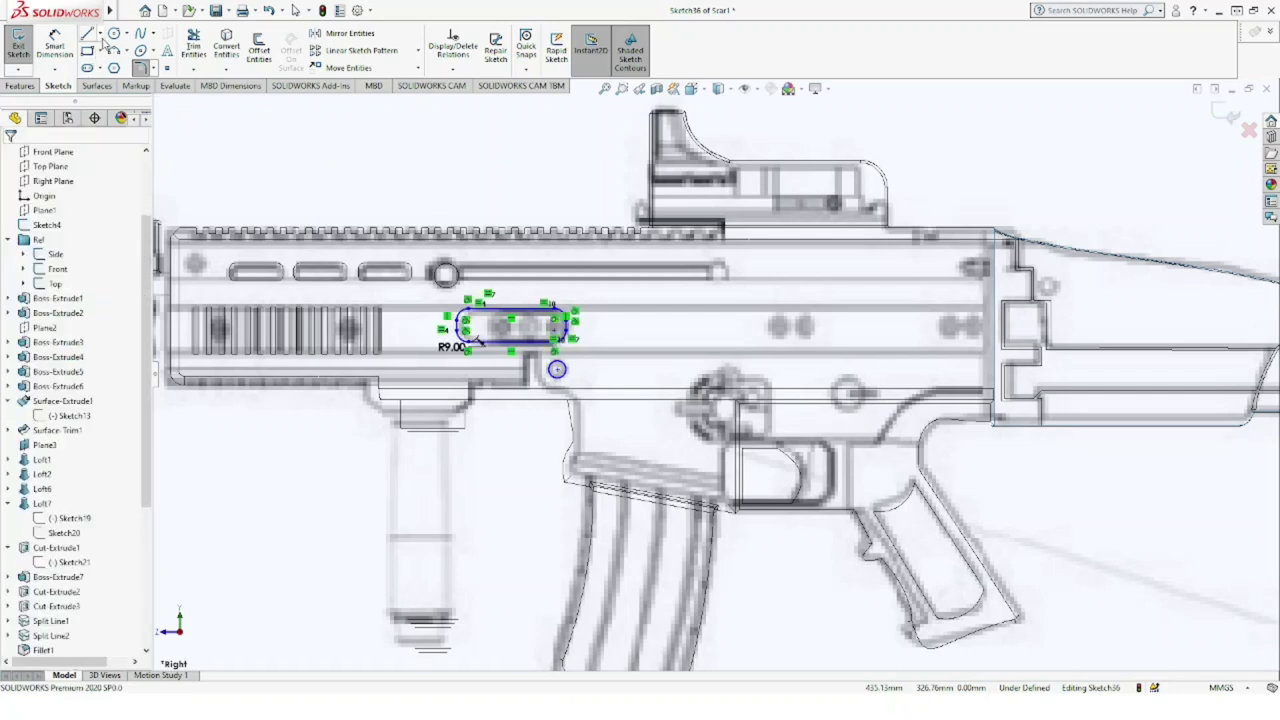
left_click(114, 33)
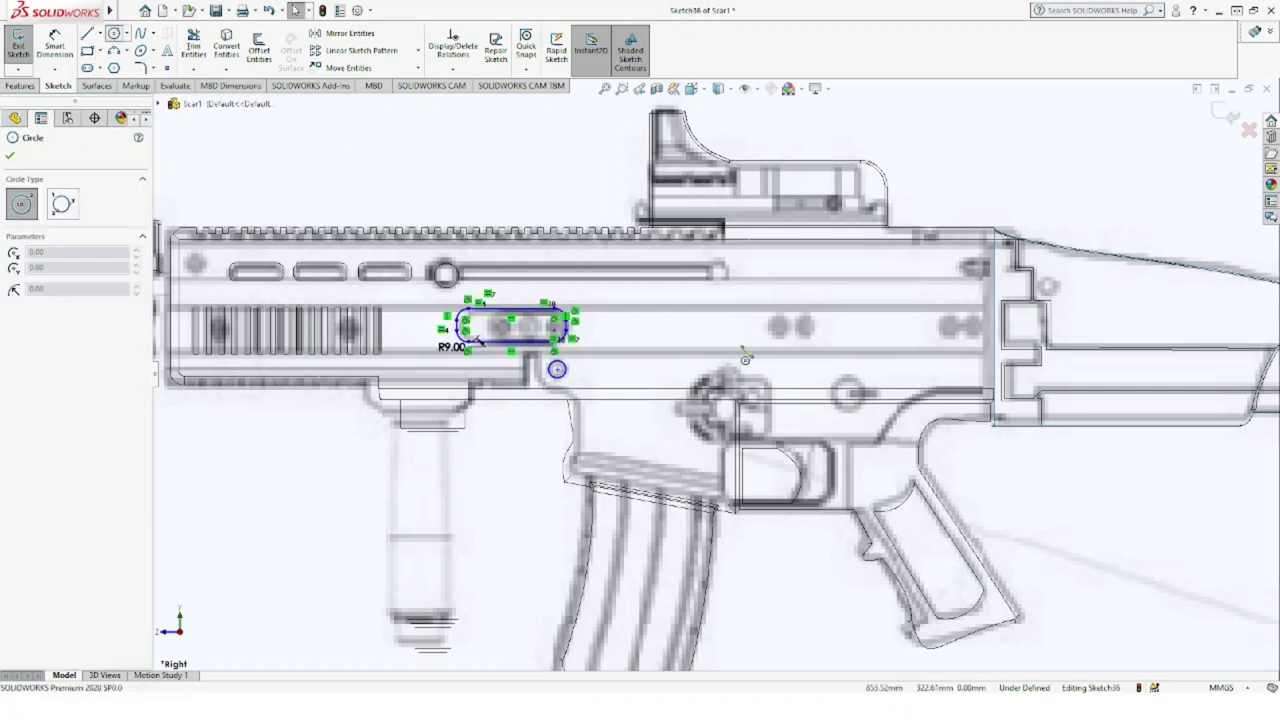
left_click(850, 396)
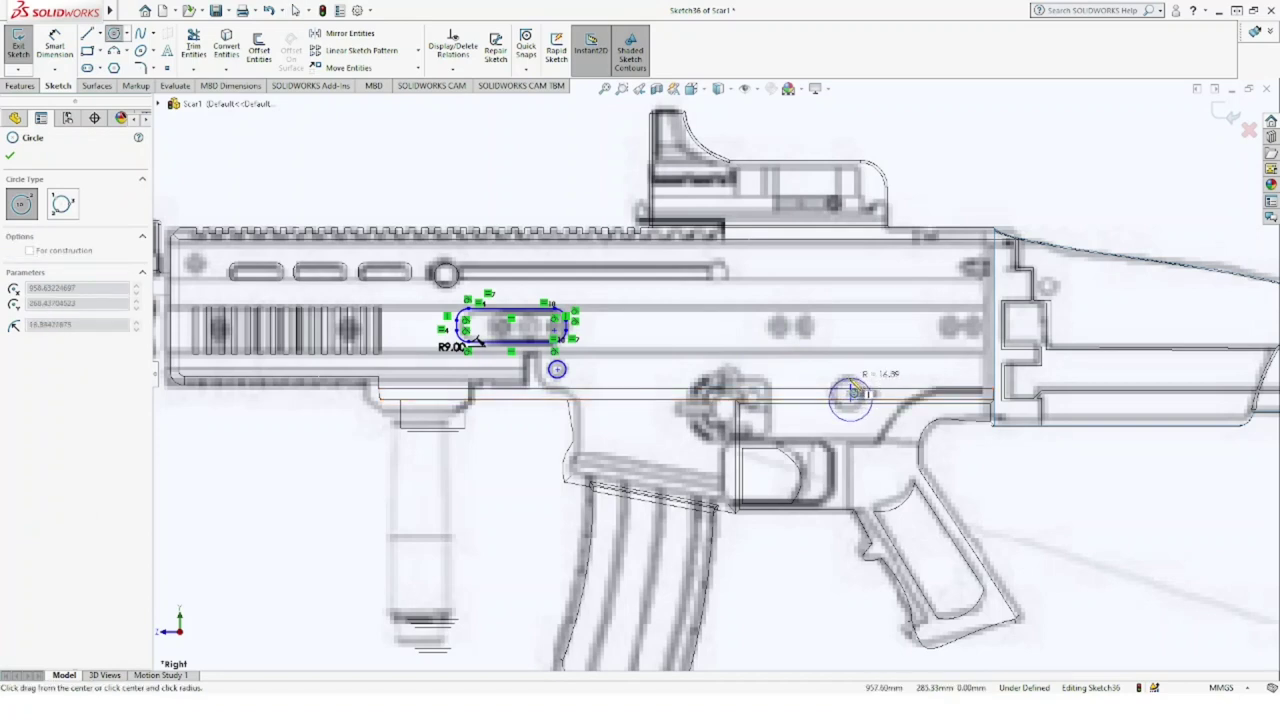
left_click(868, 386)
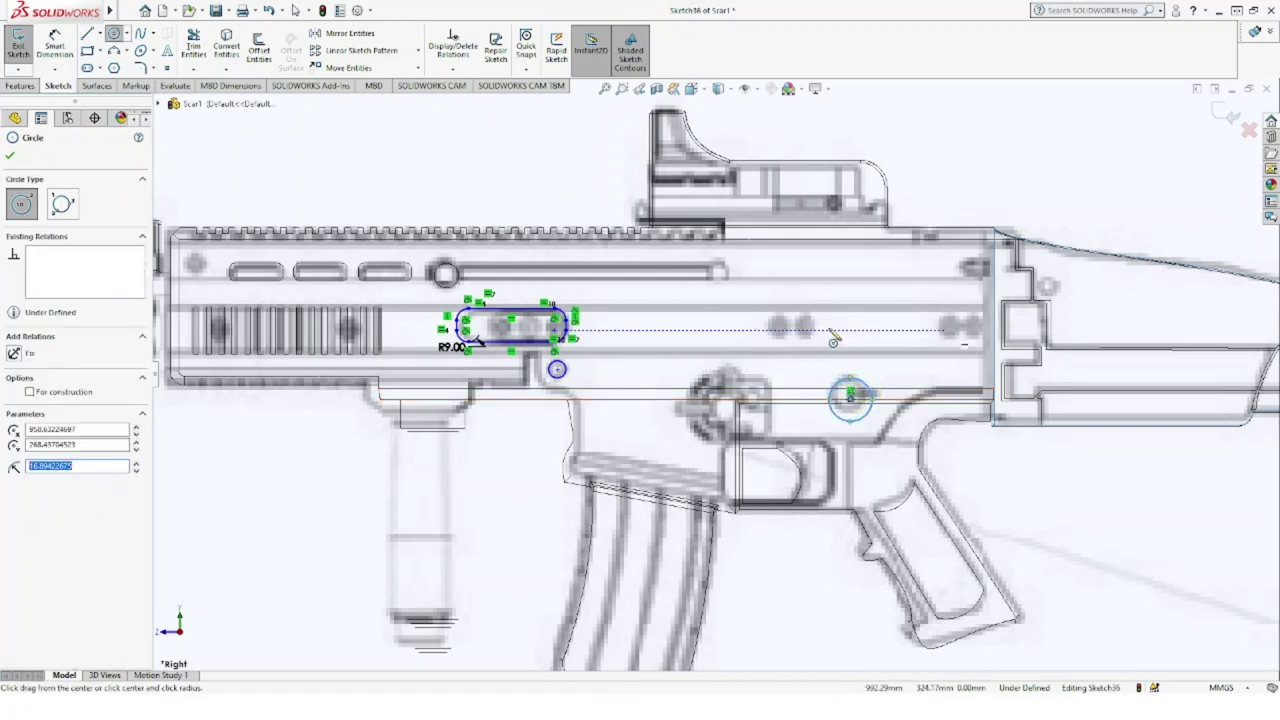
left_click(779, 330)
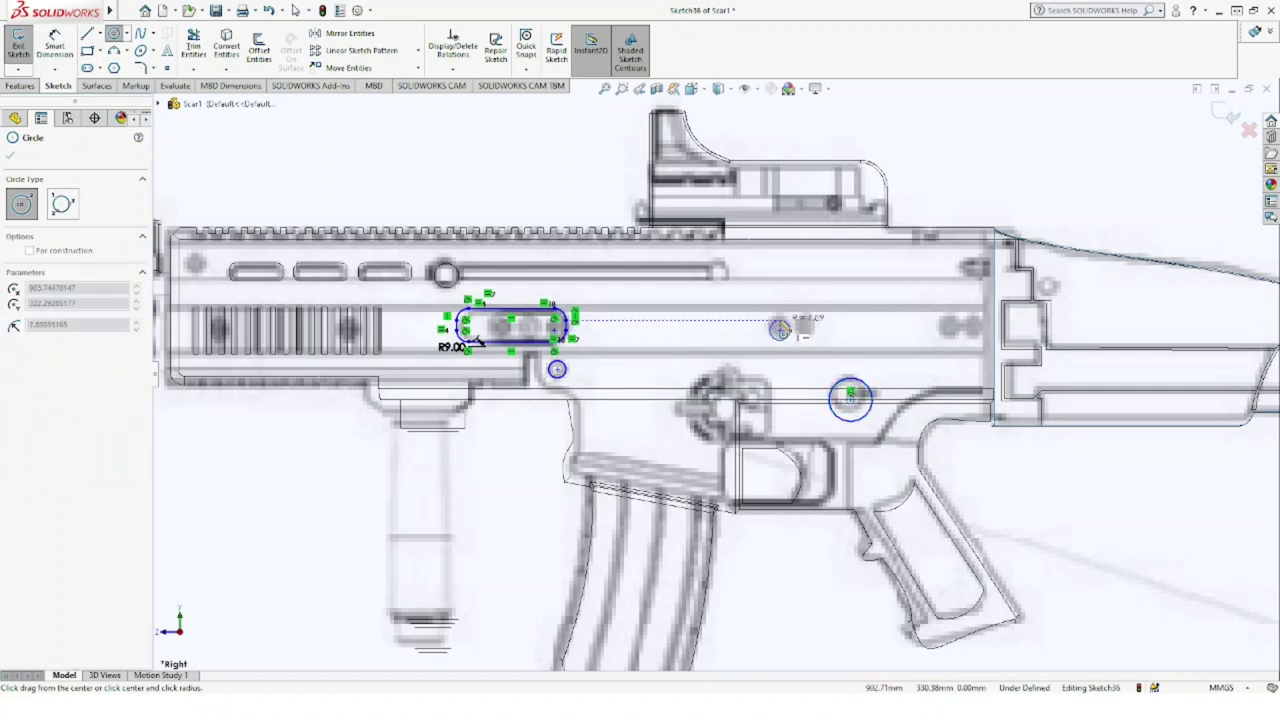
left_click(789, 331)
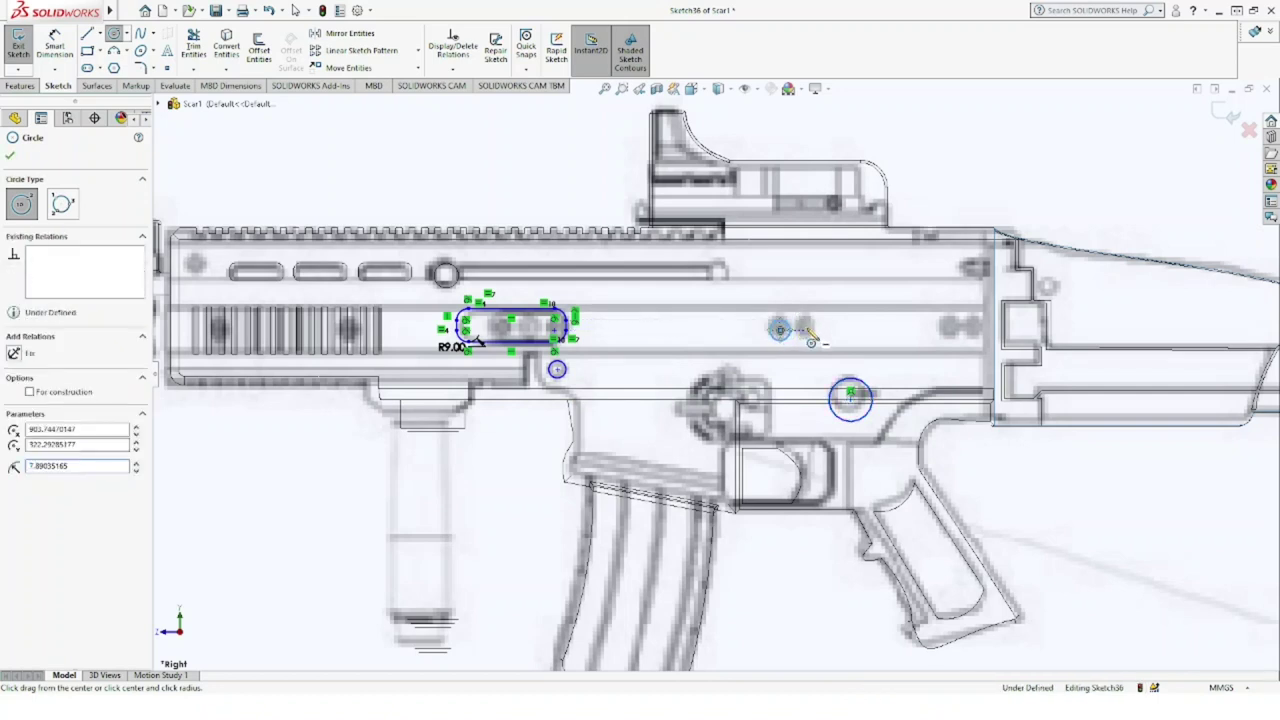
left_click(806, 331)
left_click(808, 331)
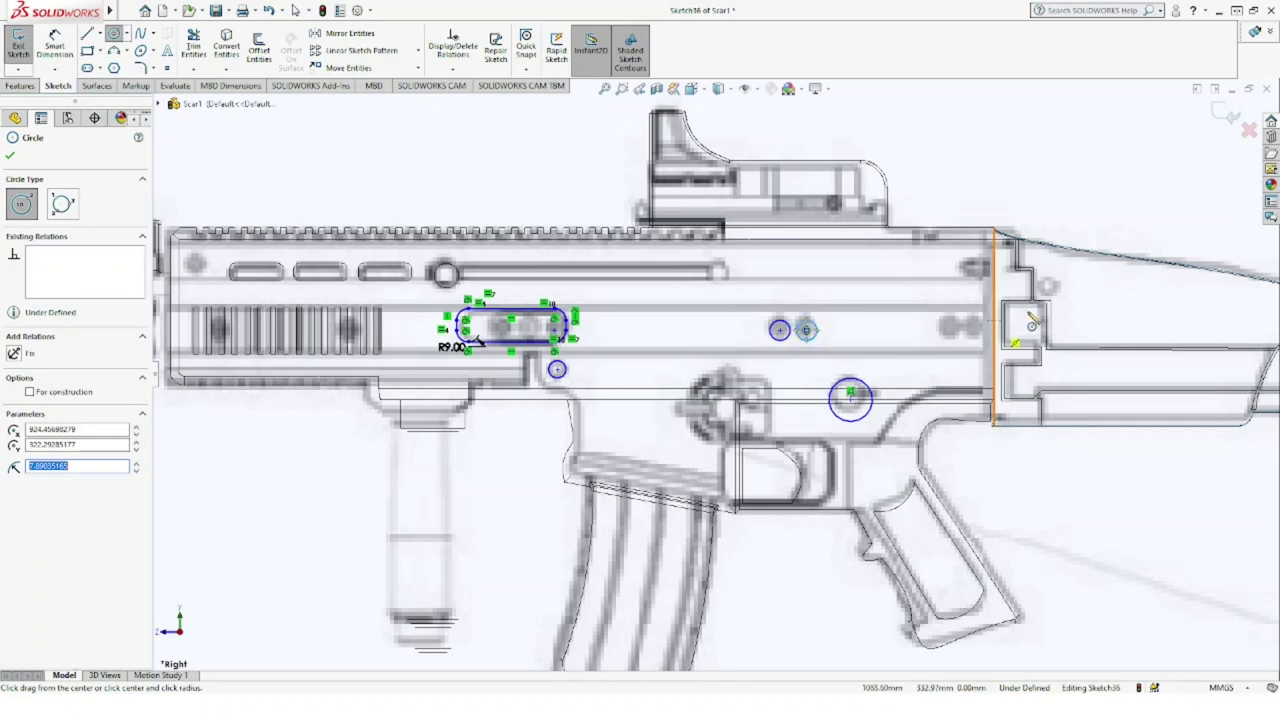
scroll(1060, 290, "down", 2)
scroll(1052, 295, "down", 2)
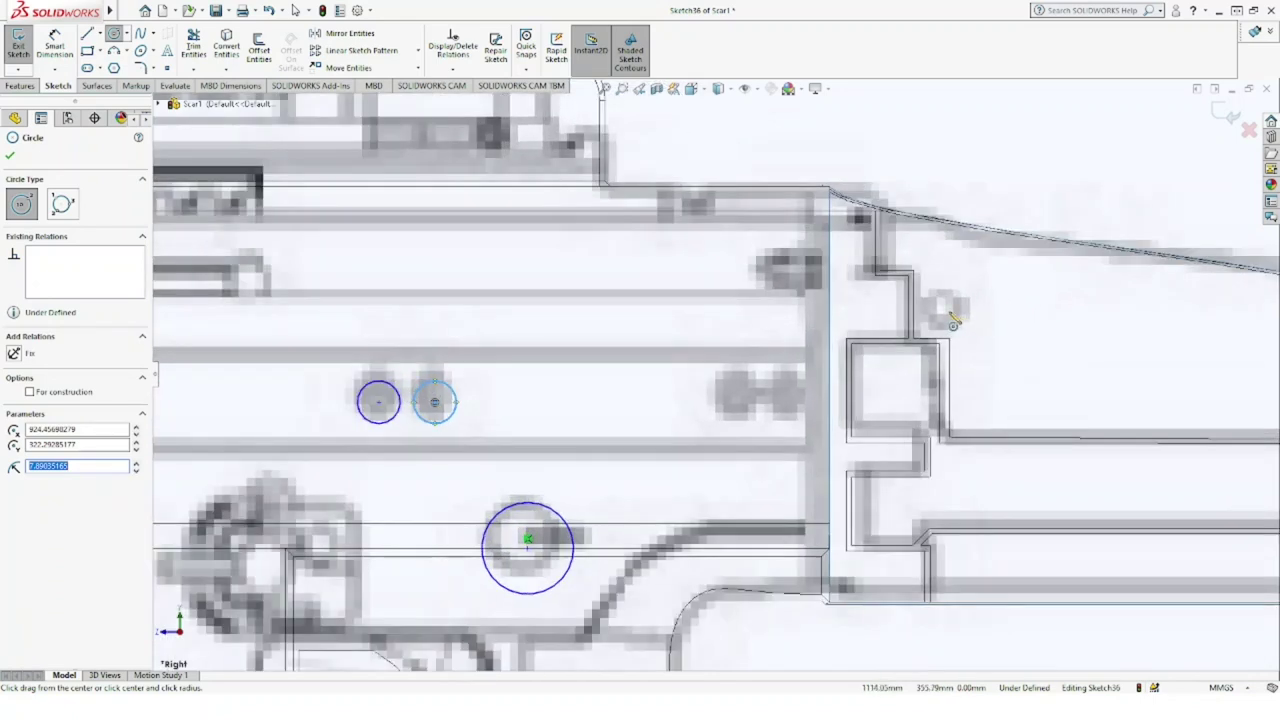
left_click(946, 307)
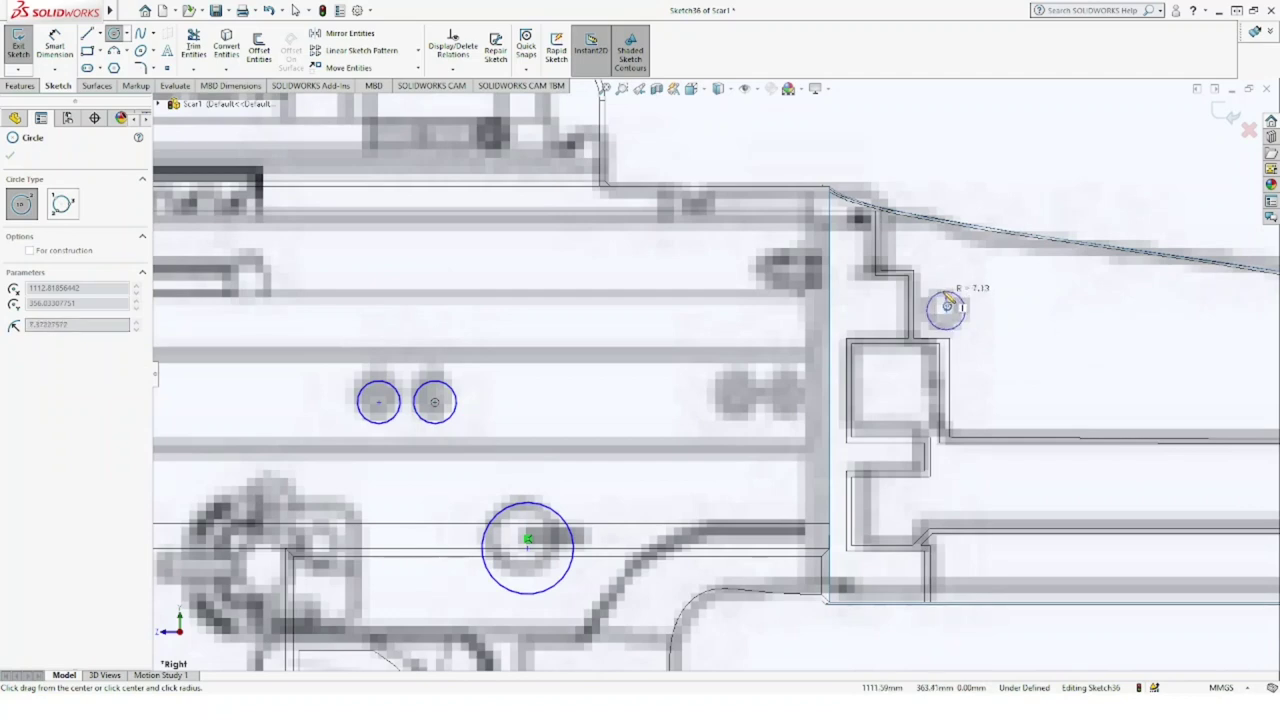
left_click(949, 301)
scroll(948, 318, "up", 3)
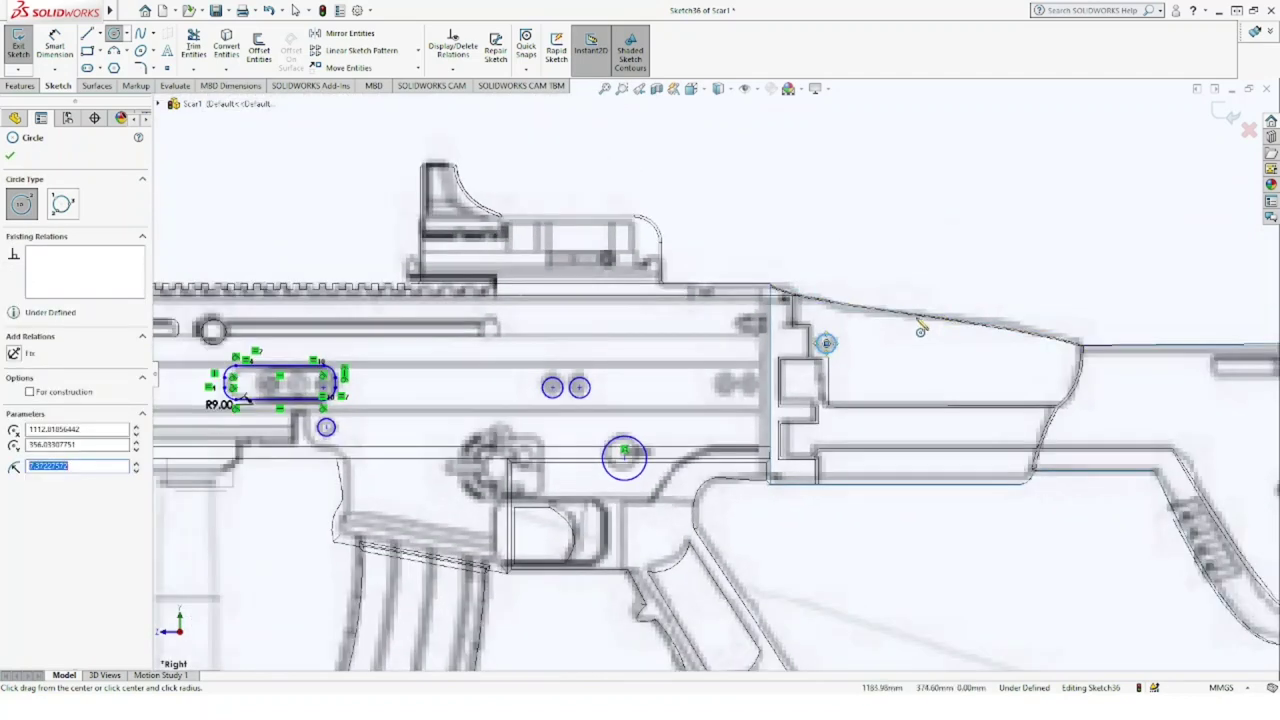
left_click(88, 50)
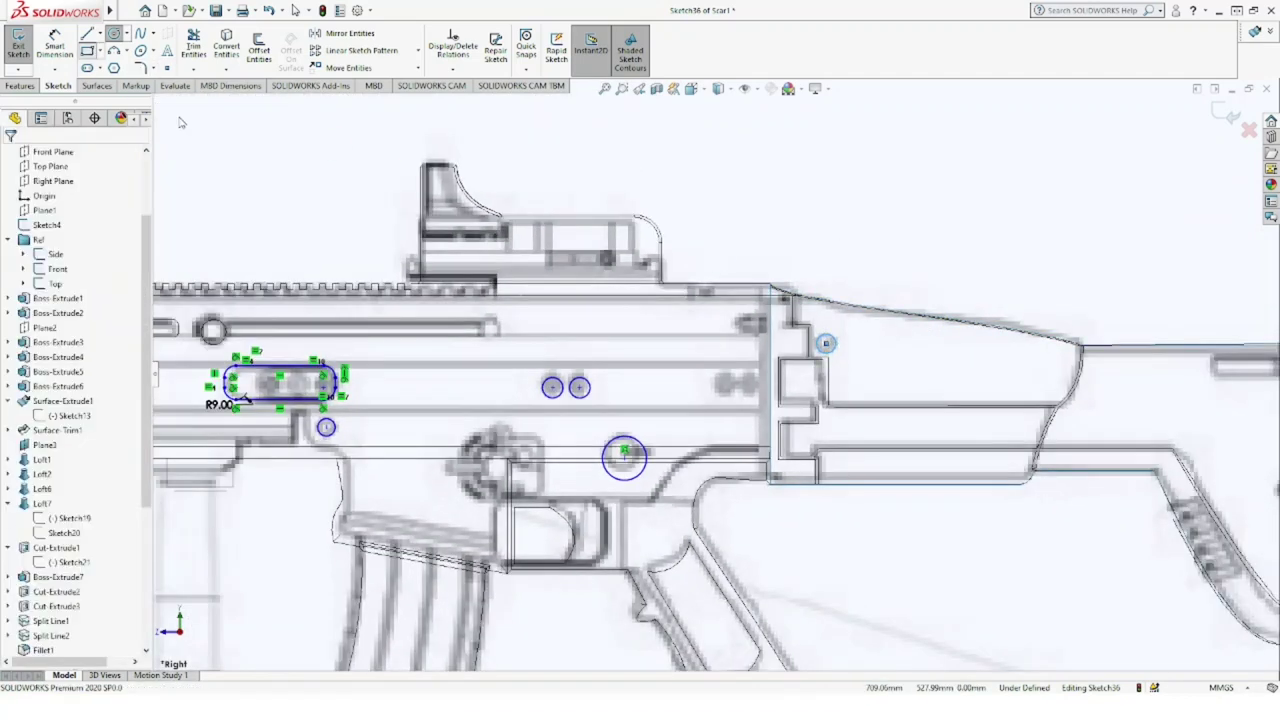
Step: Draw a long thin rectangle along the upper receiver slot
left_click(231, 324)
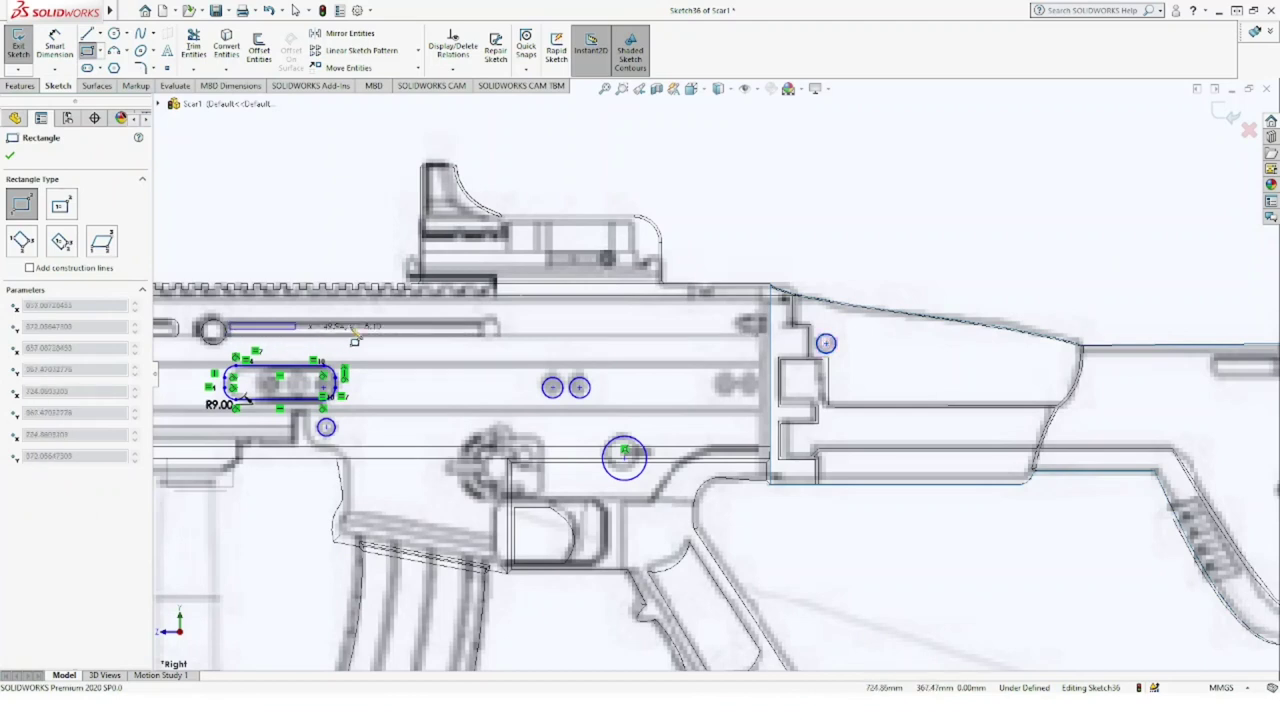
left_click(499, 334)
scroll(704, 375, "up", 2)
scroll(704, 375, "up", 2)
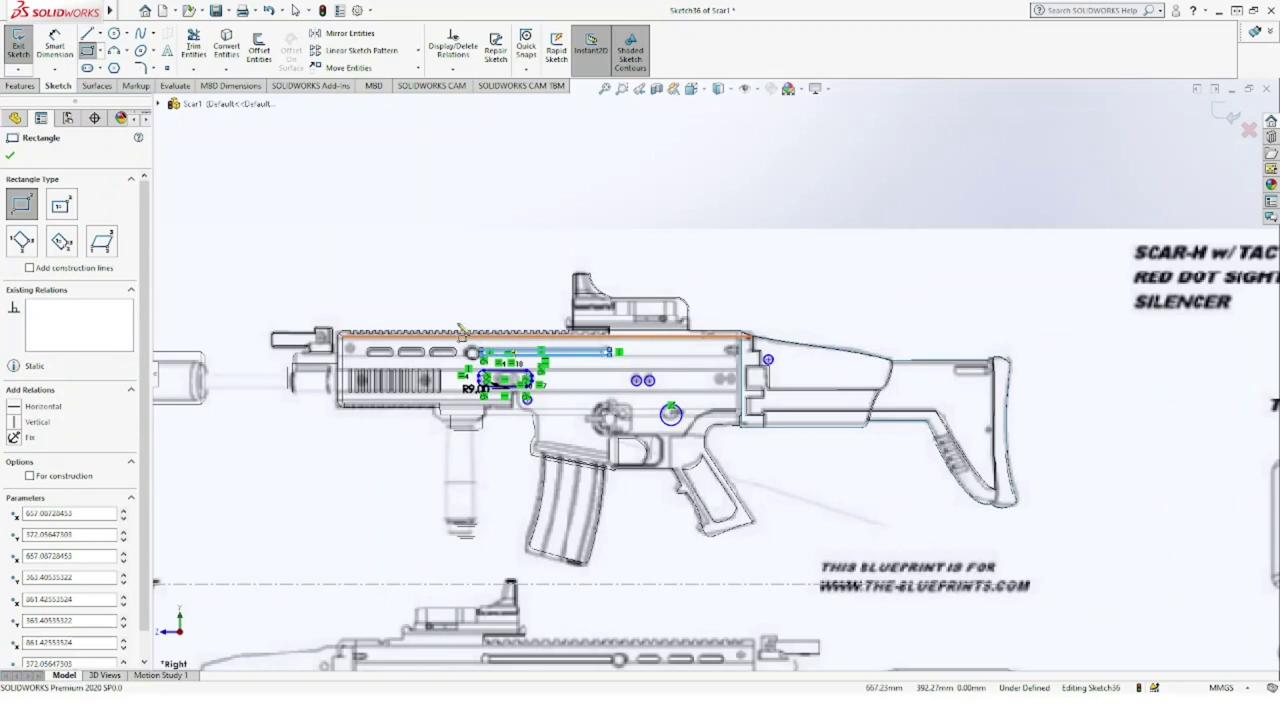
left_click(10, 155)
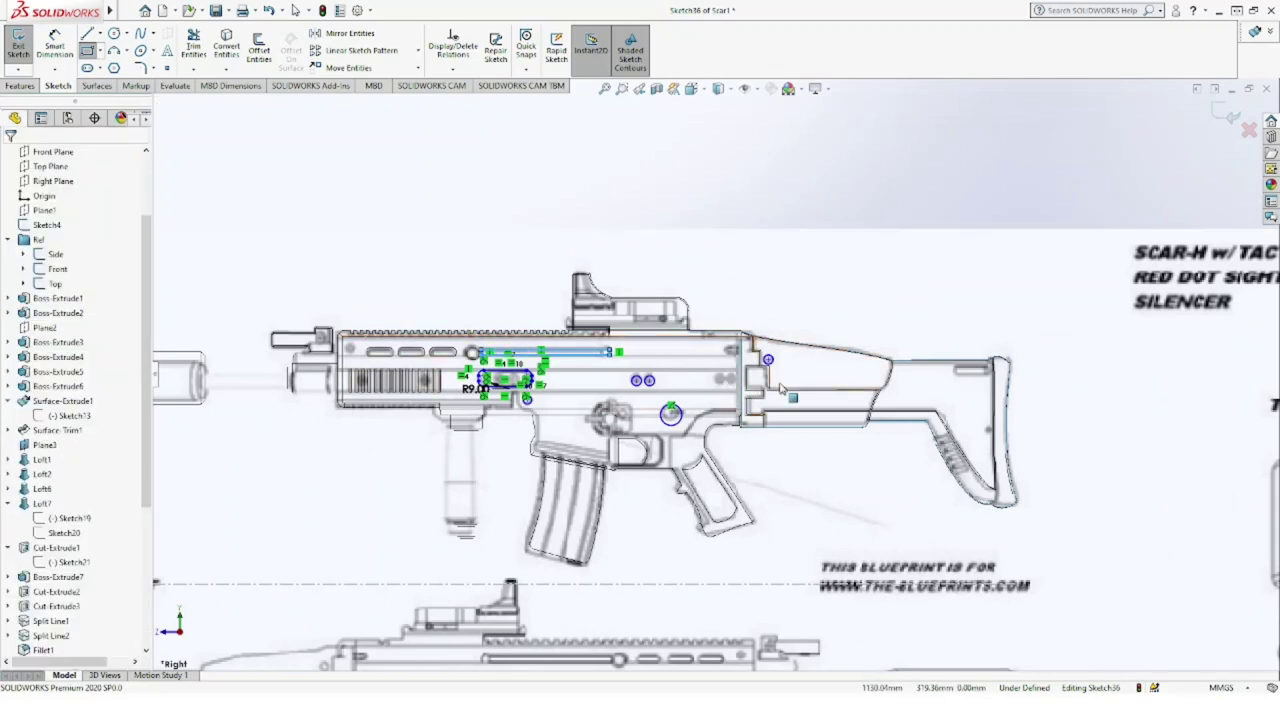
Step: Draw two narrow upright rectangles side by side in the sight block
scroll(768, 361, "down", 3)
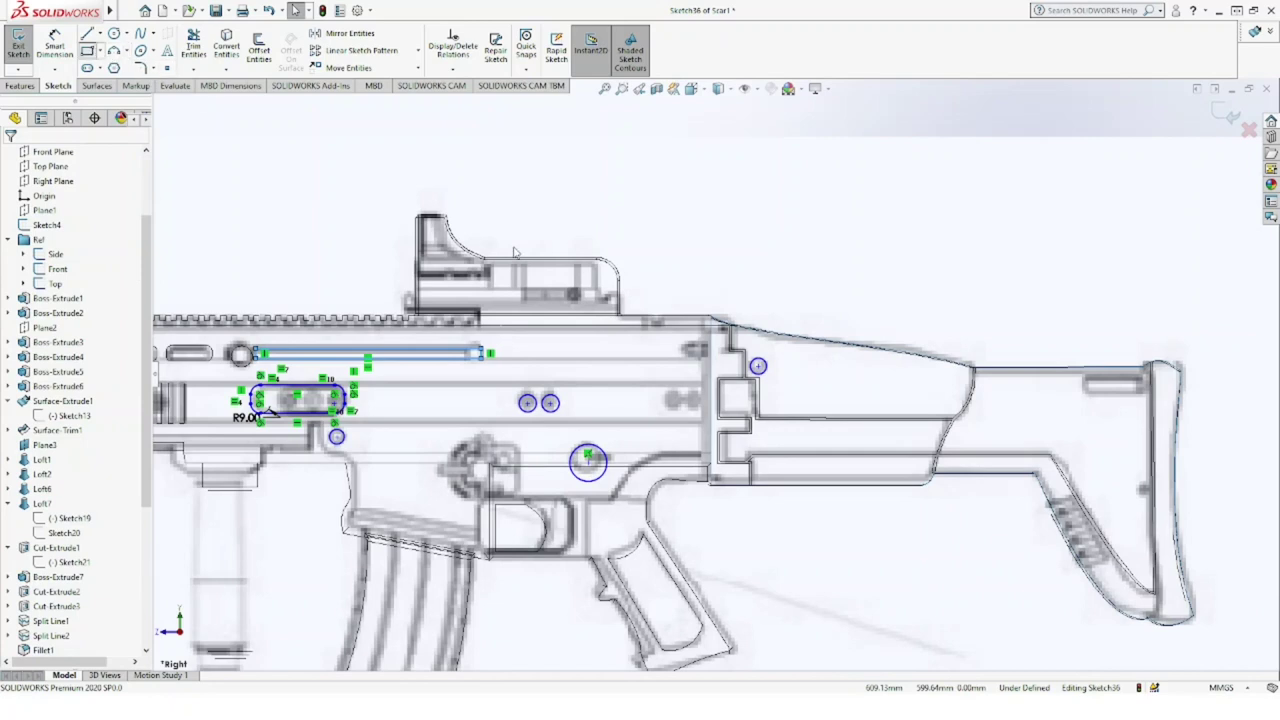
key("r")
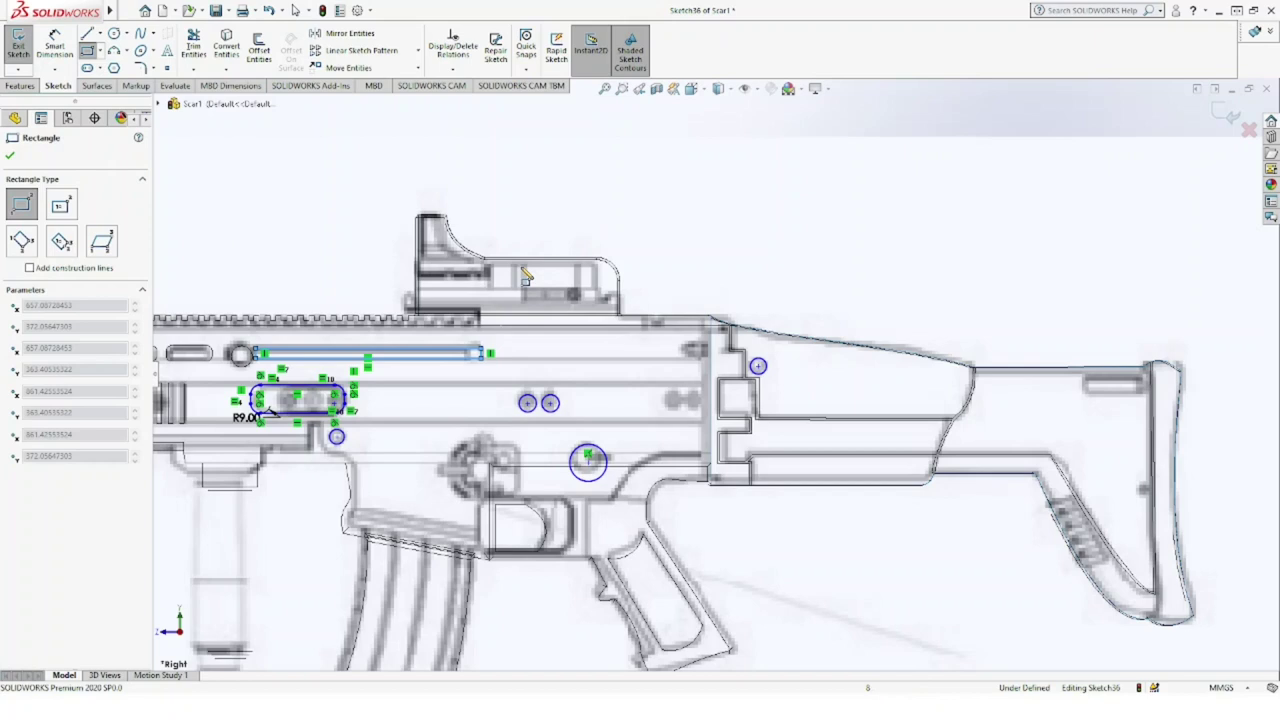
left_click(522, 267)
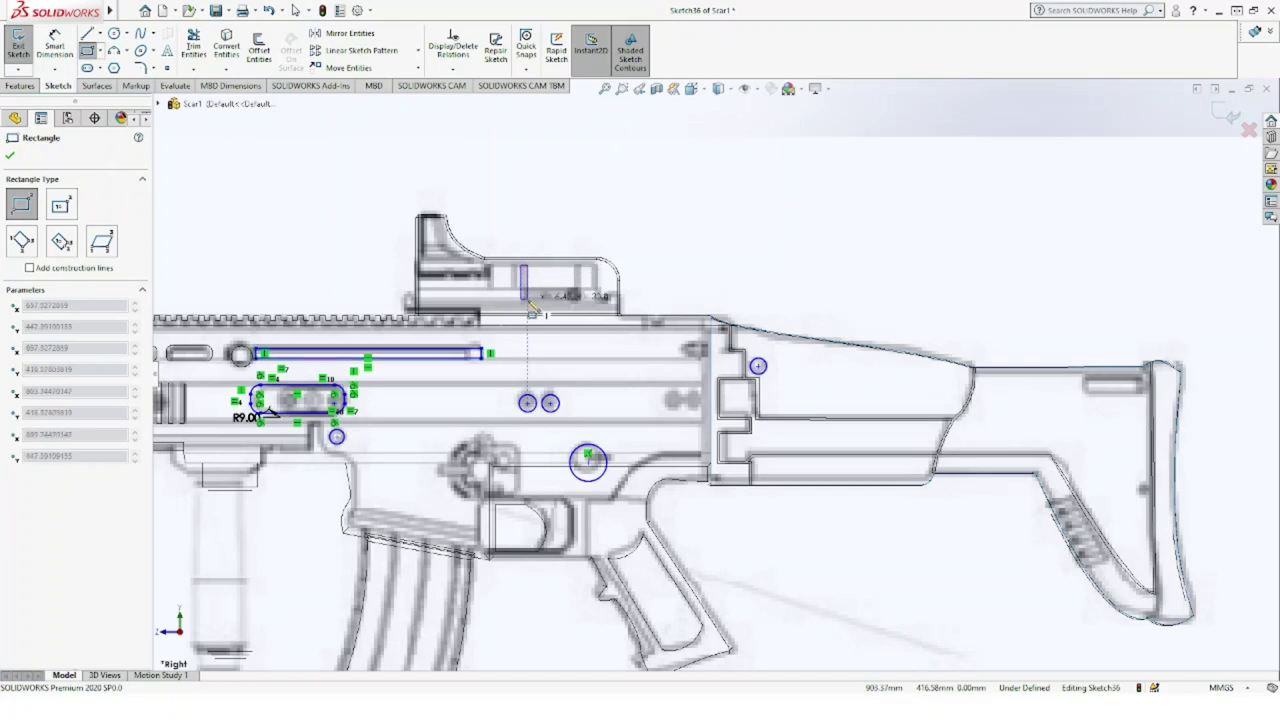
left_click(527, 319)
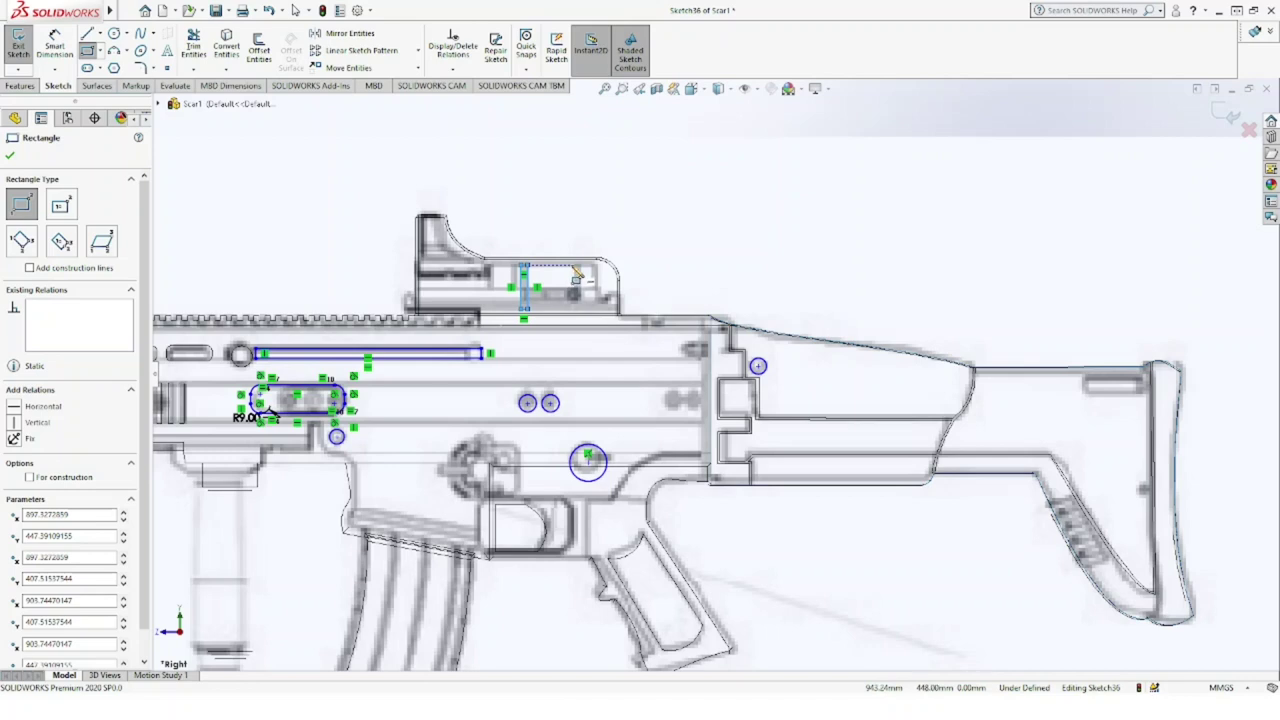
left_click(576, 266)
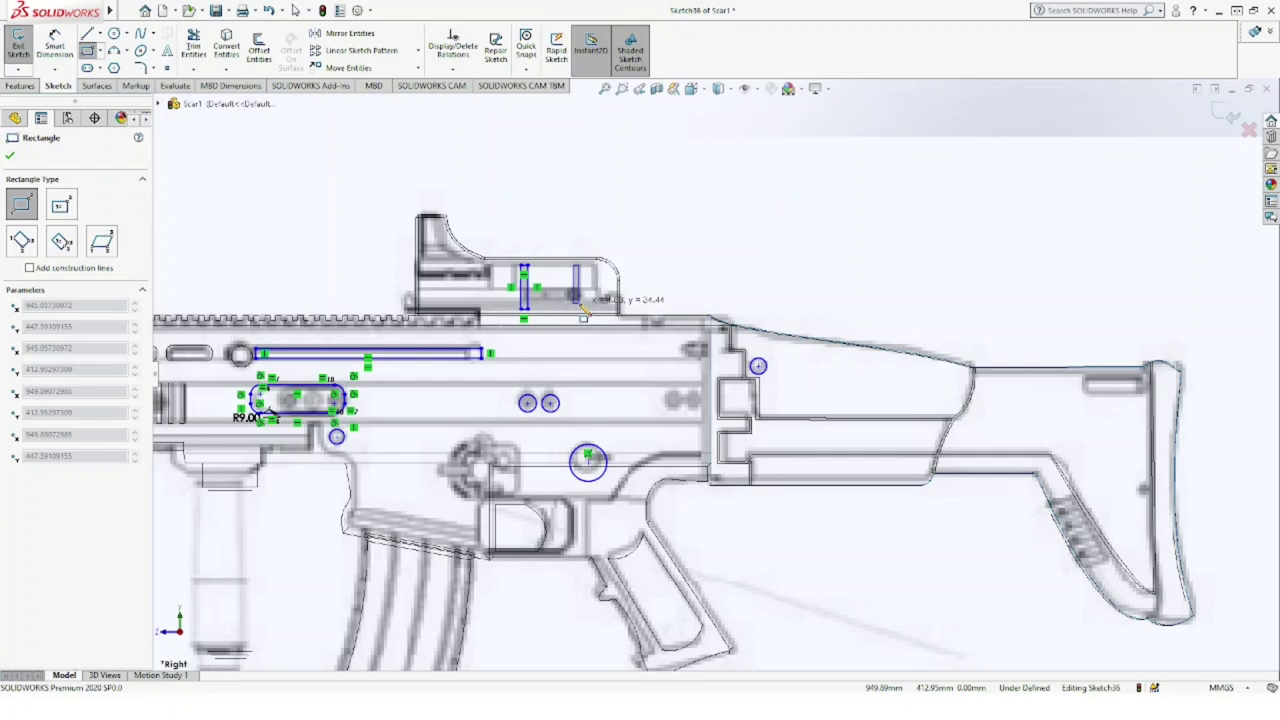
left_click(581, 308)
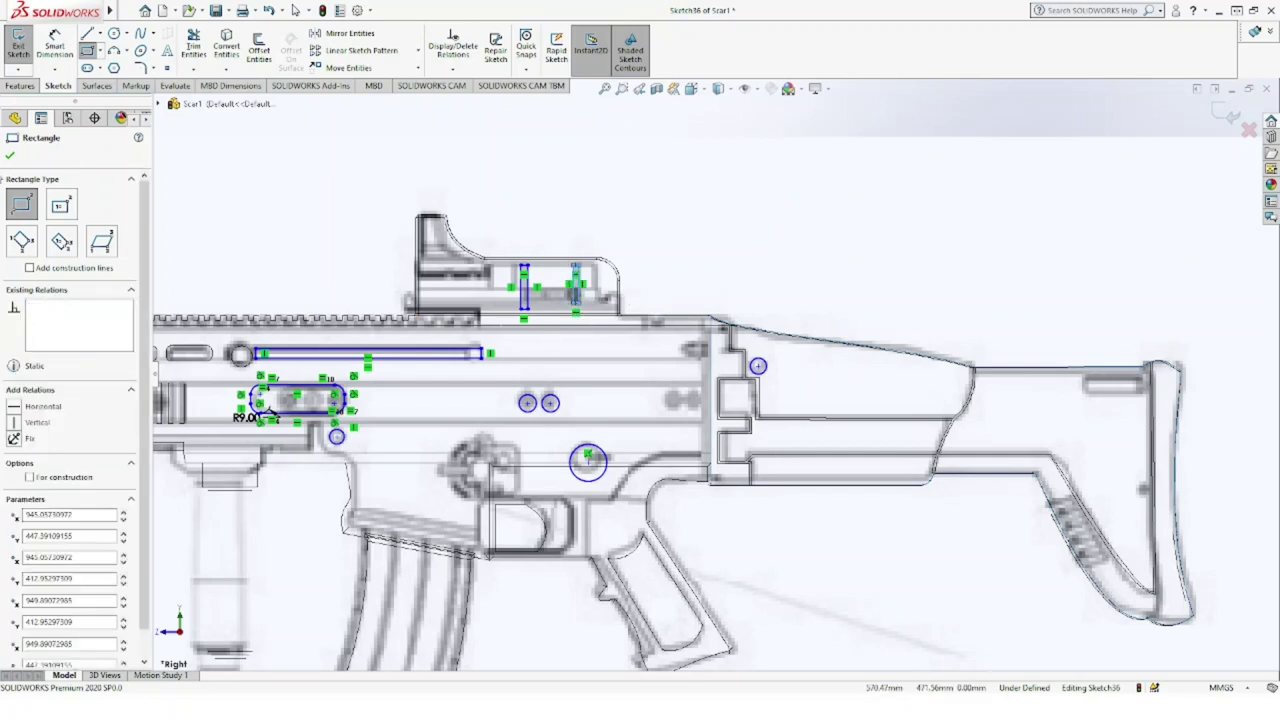
left_click(11, 157)
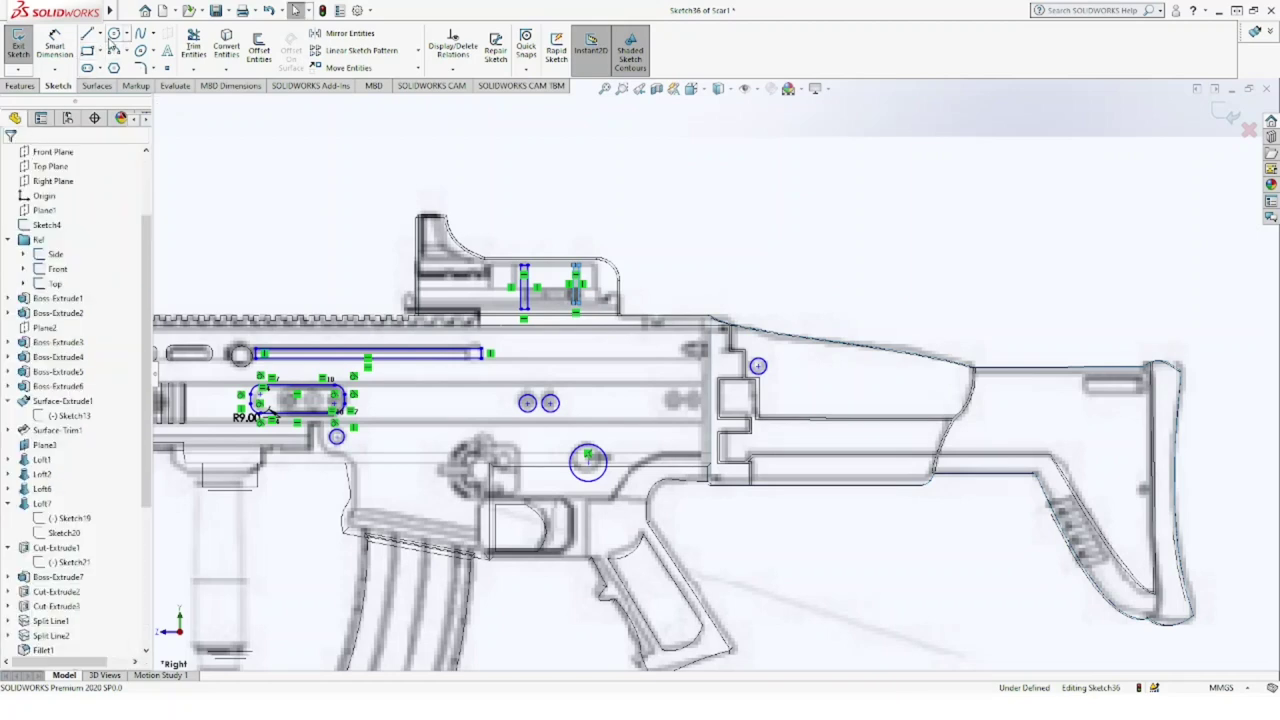
Step: Draw two side-by-side circles just ahead of the stock
left_click(113, 33)
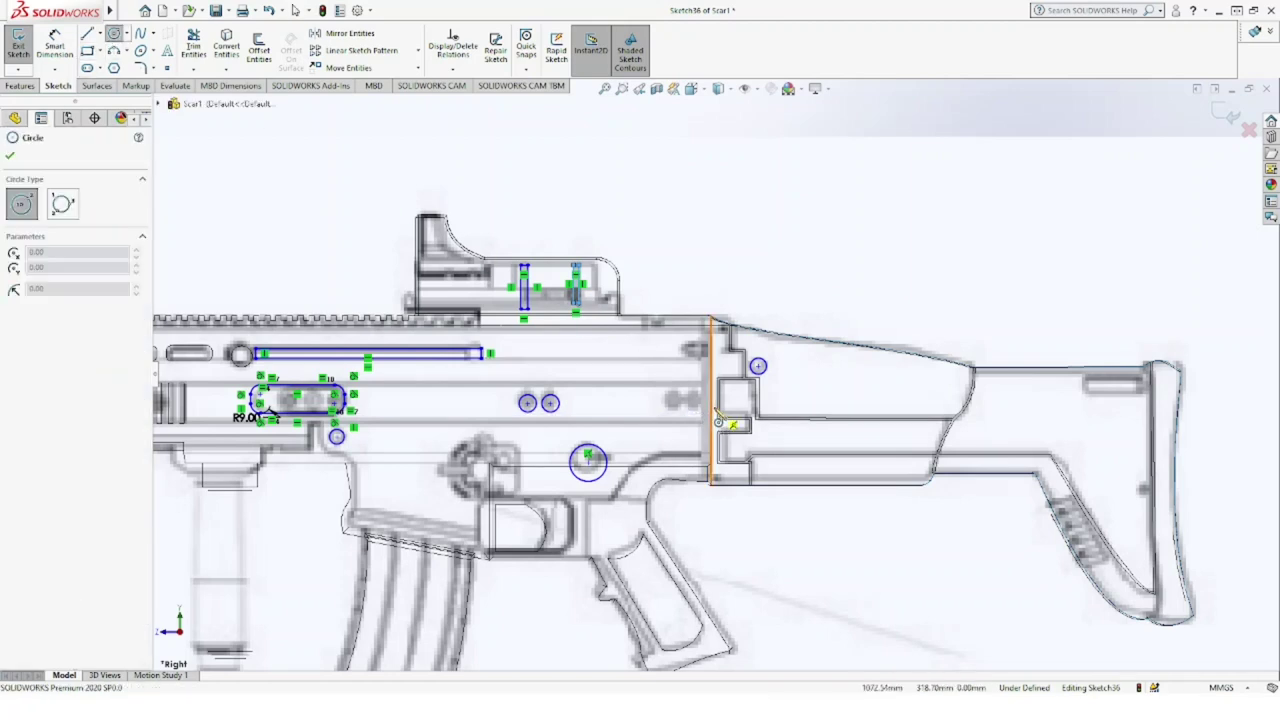
scroll(718, 413, "down", 1)
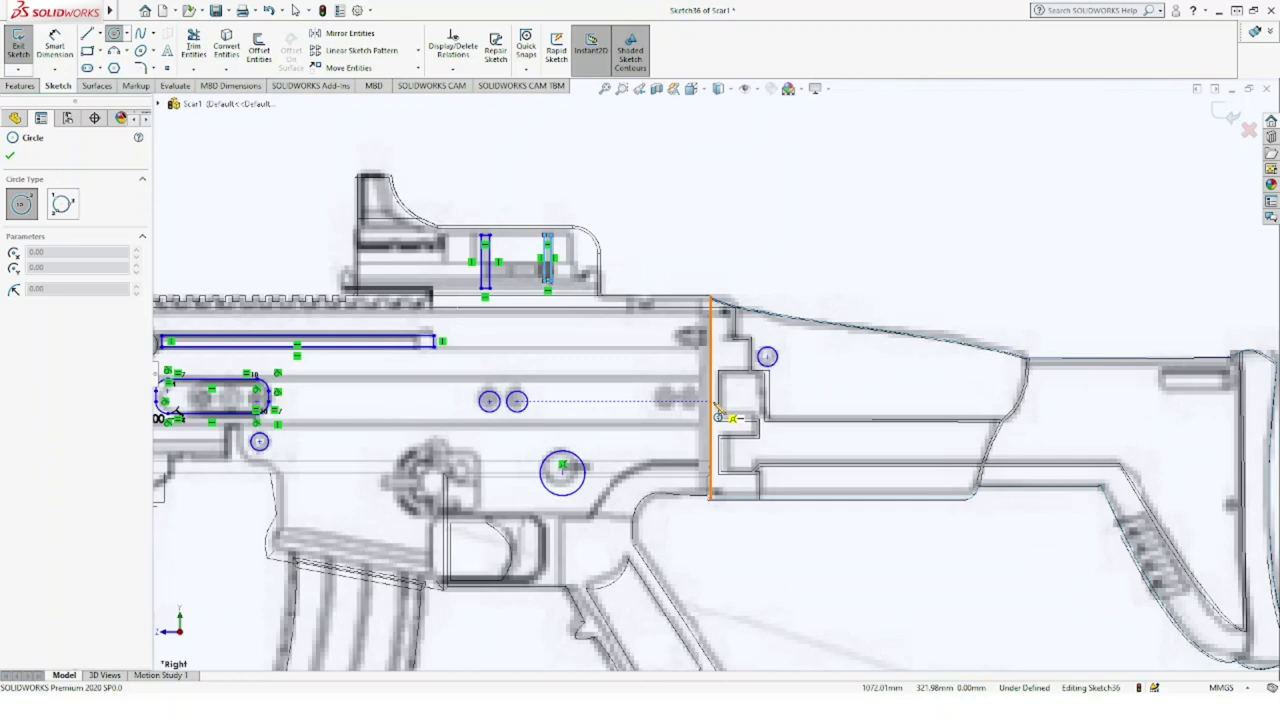
scroll(770, 392, "down", 2)
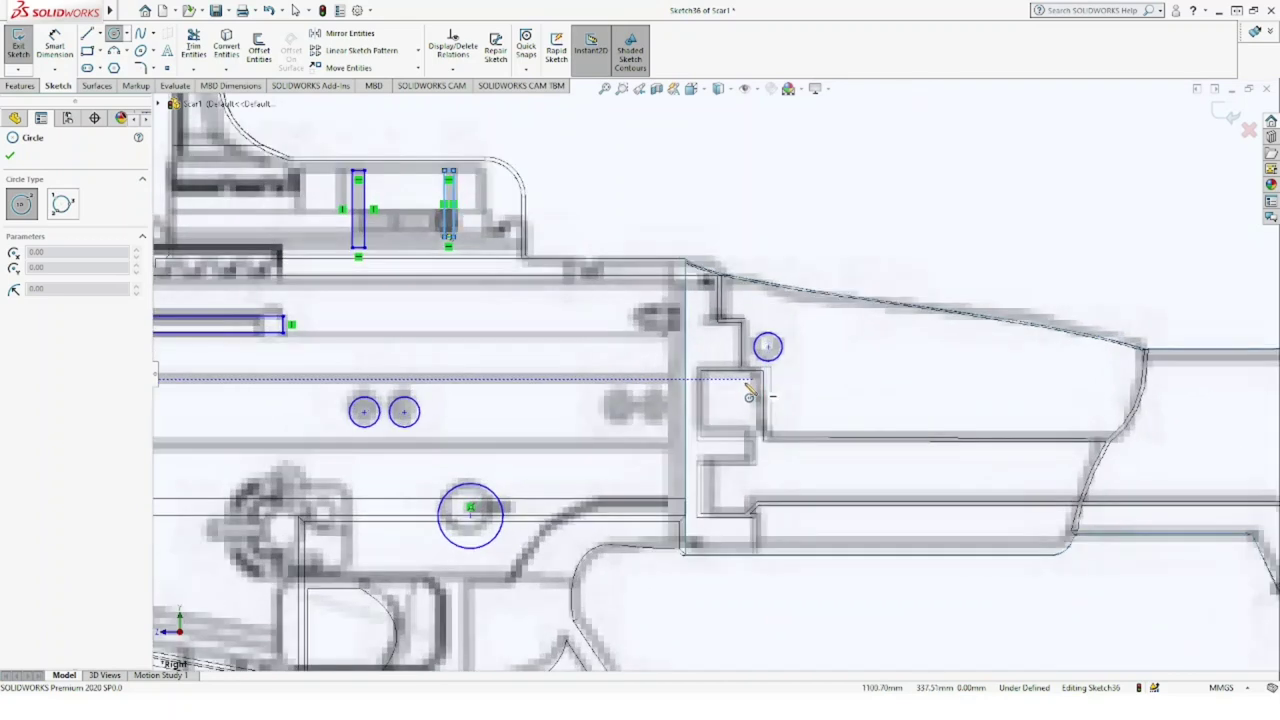
left_click(620, 407)
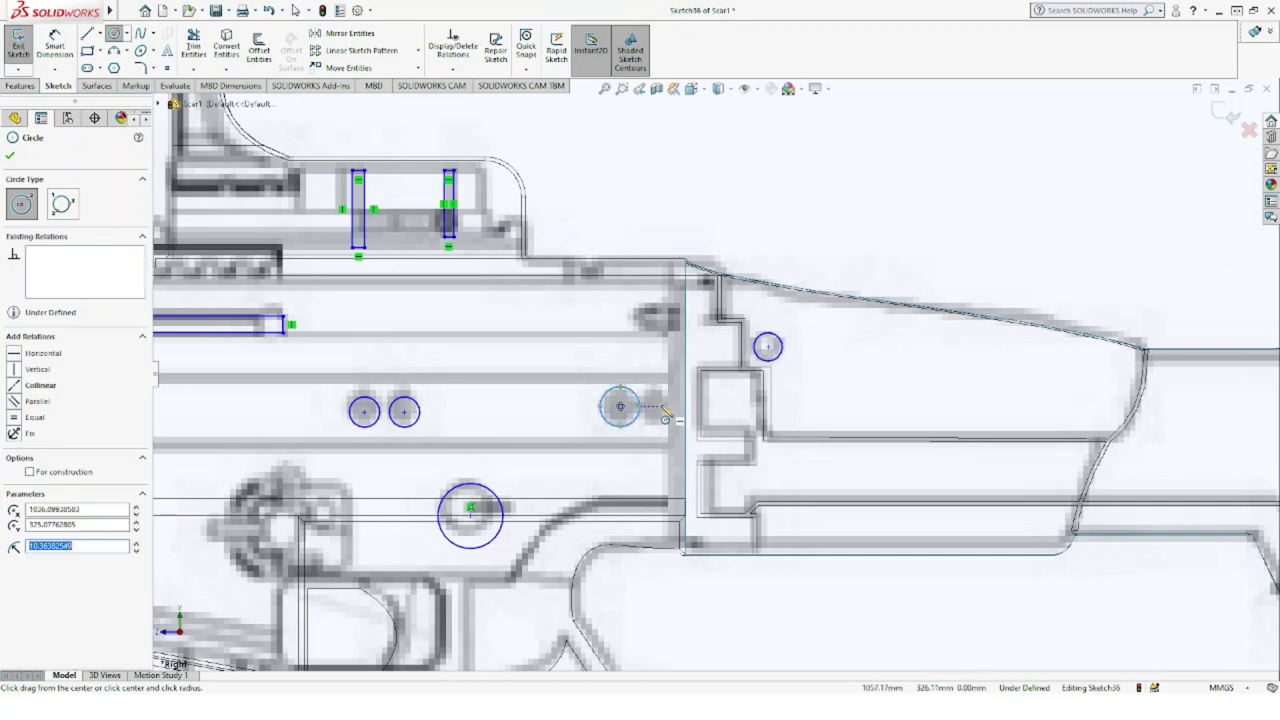
left_click(662, 407)
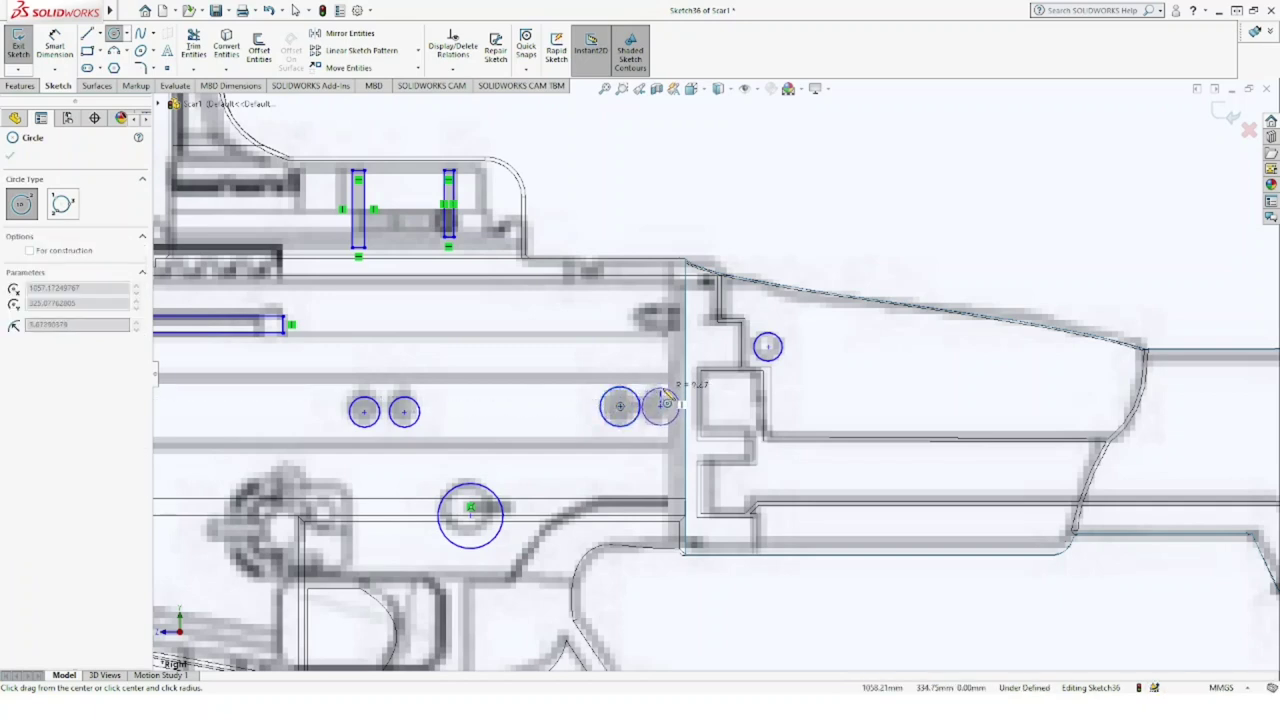
left_click(676, 401)
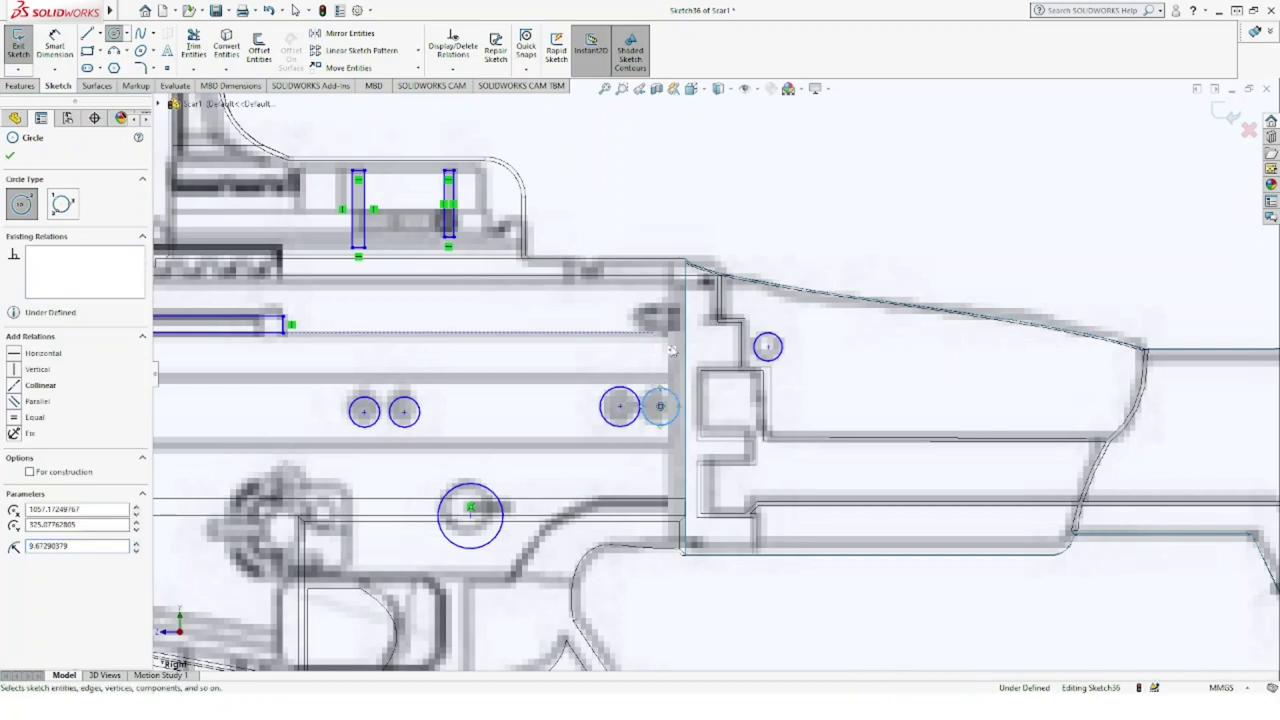
key("Escape")
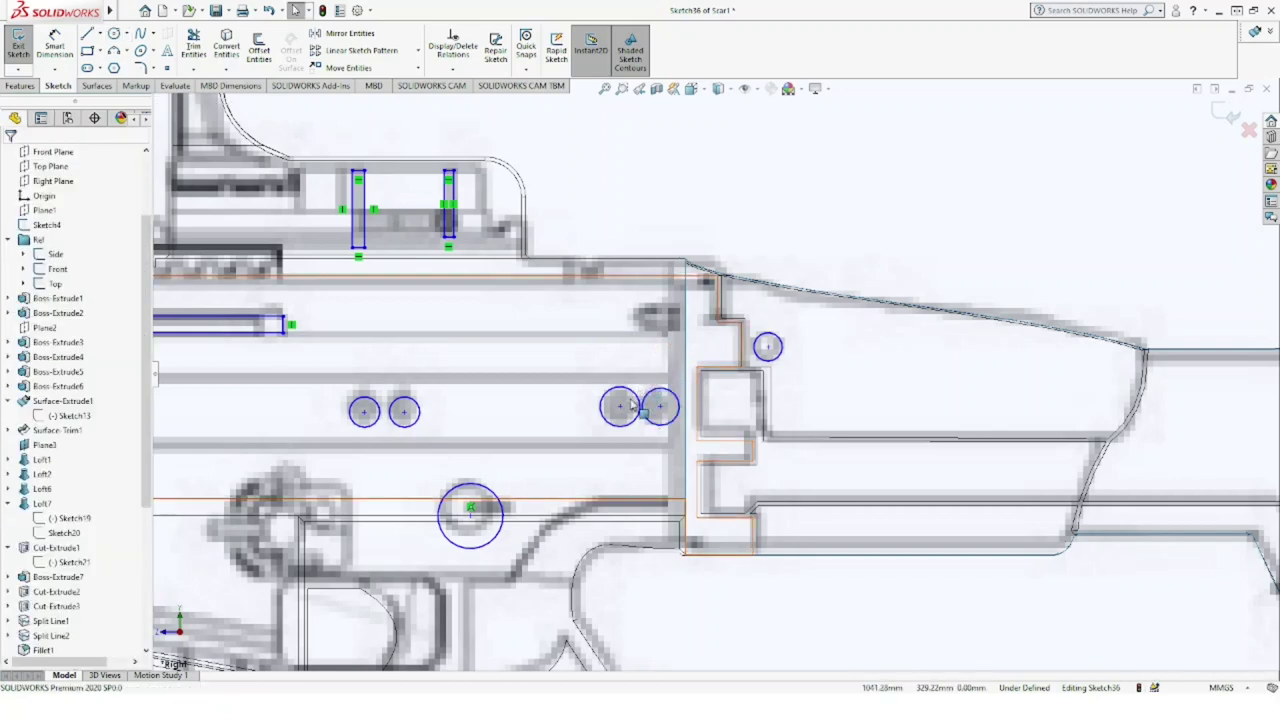
Step: Give both circles an Equal radius relation and shift the right circle further right
left_click(636, 399)
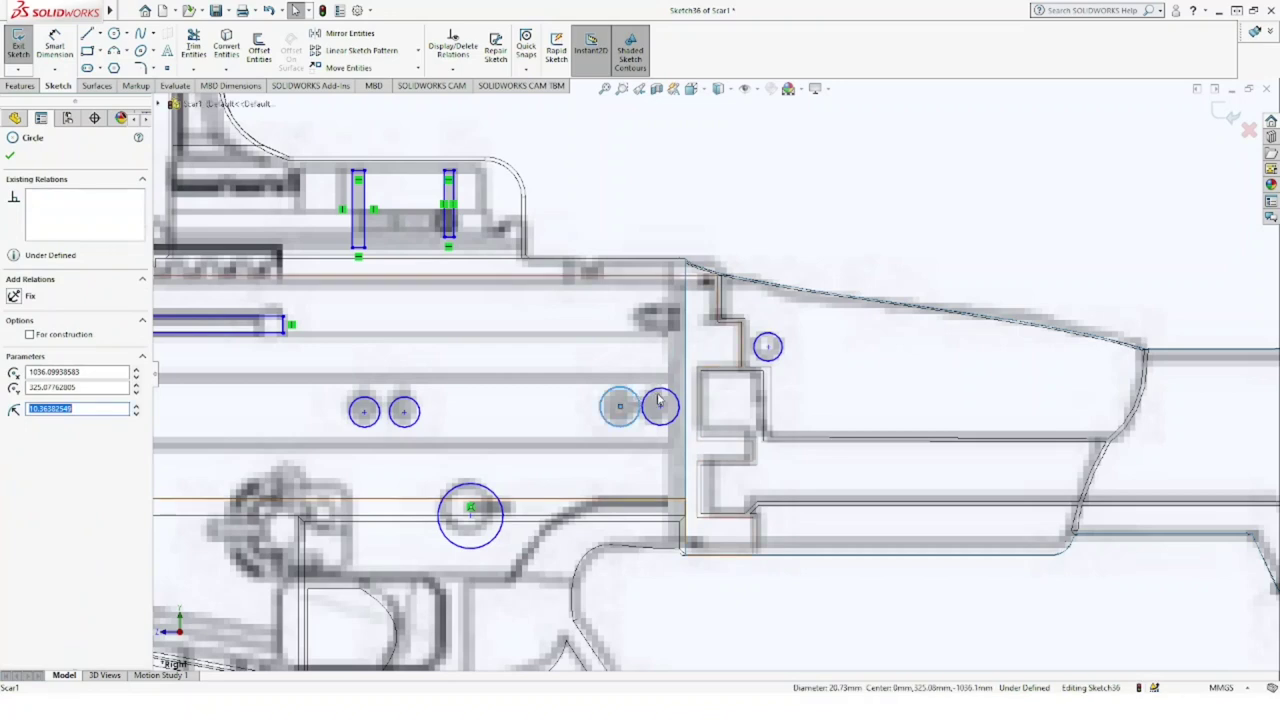
left_click(661, 389, "ctrl")
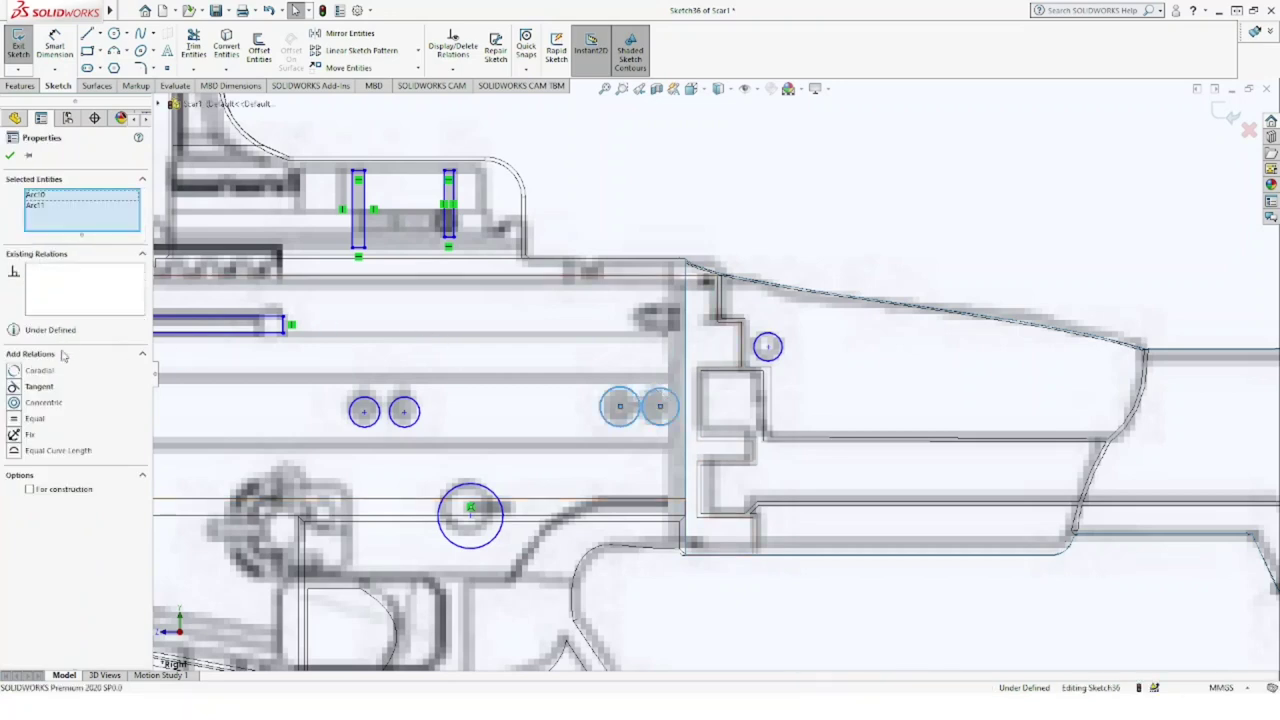
left_click(14, 424)
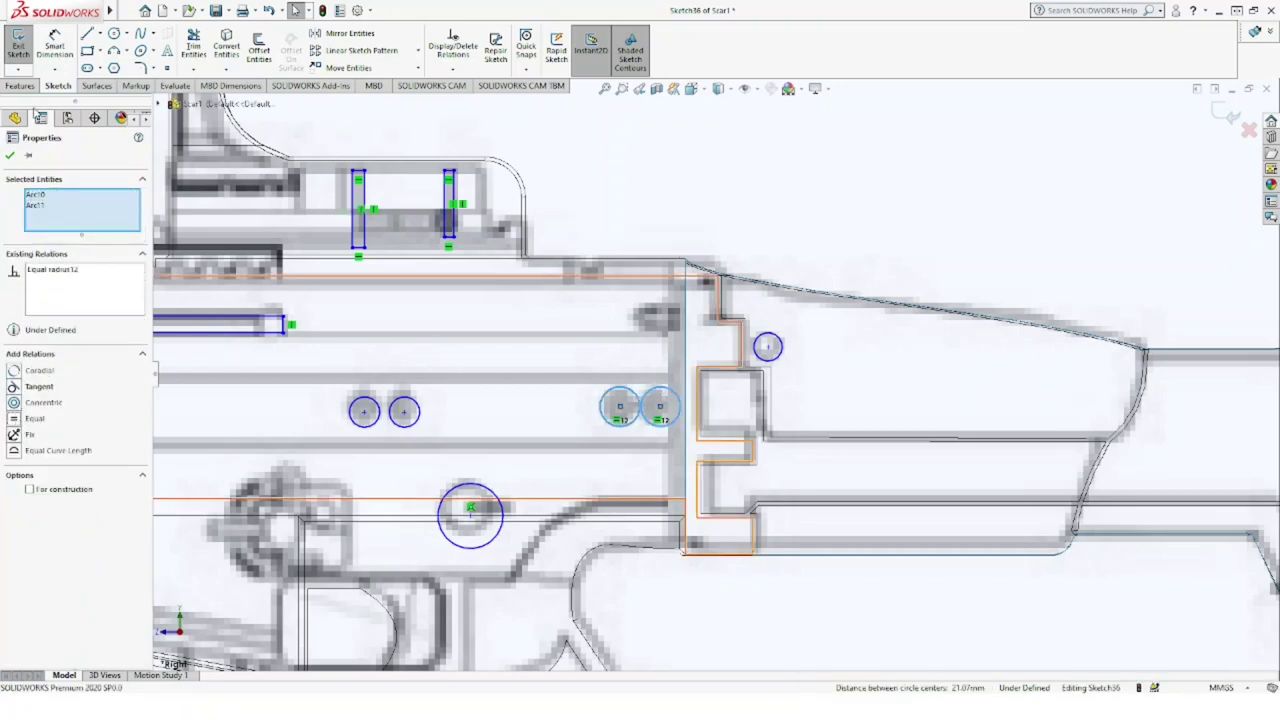
key("Escape")
scroll(698, 395, "up", 1)
scroll(698, 395, "up", 2)
scroll(693, 396, "down", 2)
scroll(688, 398, "down", 3)
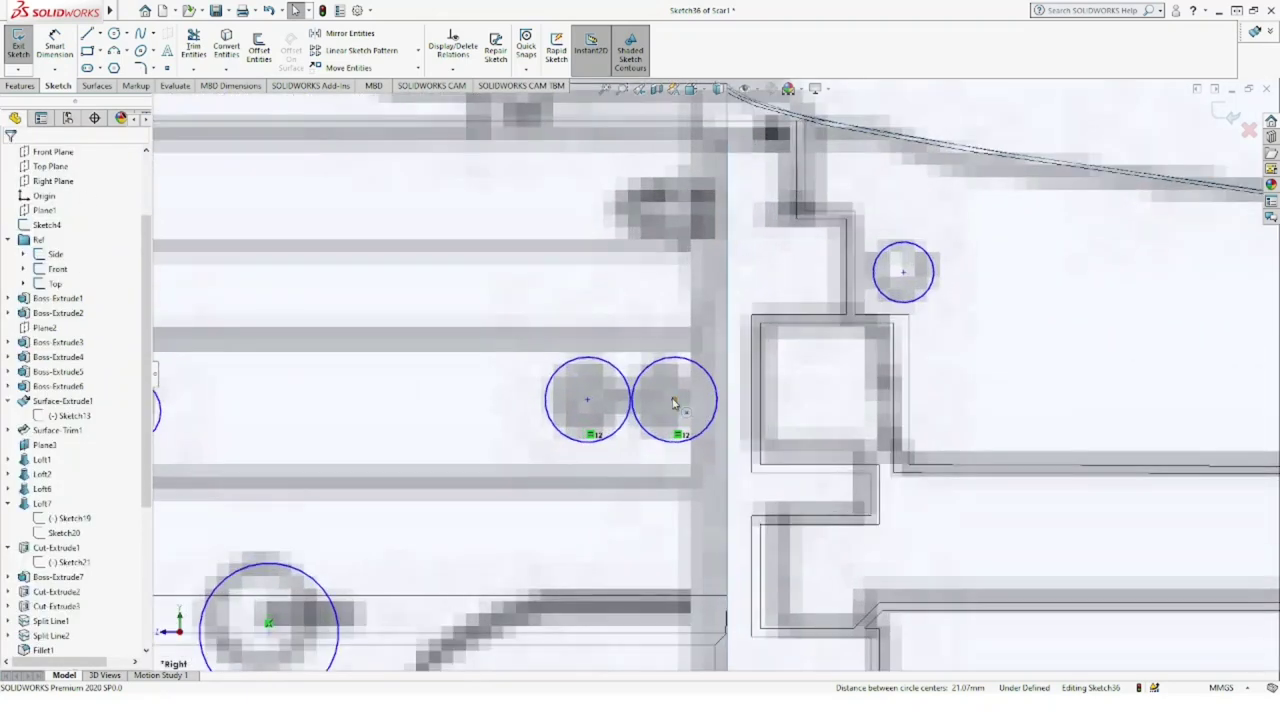
left_click_drag(673, 403, 685, 401)
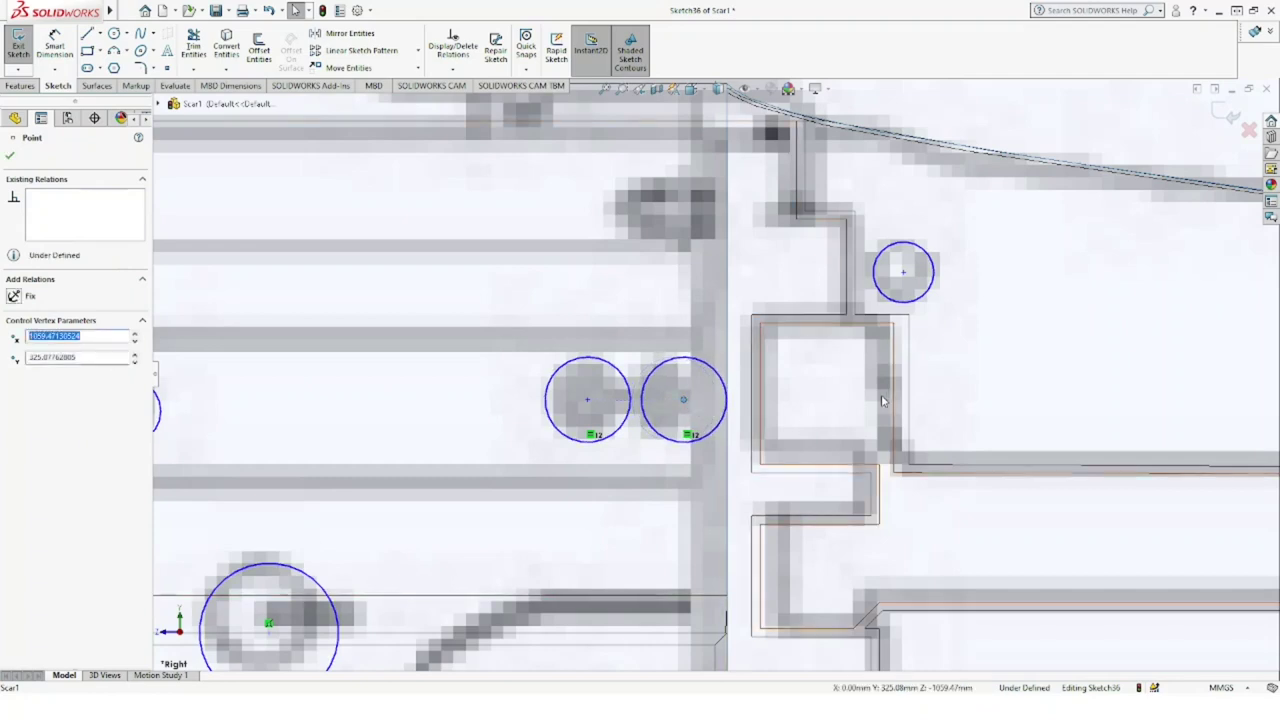
scroll(991, 391, "up", 3)
scroll(988, 376, "up", 1)
scroll(985, 371, "up", 2)
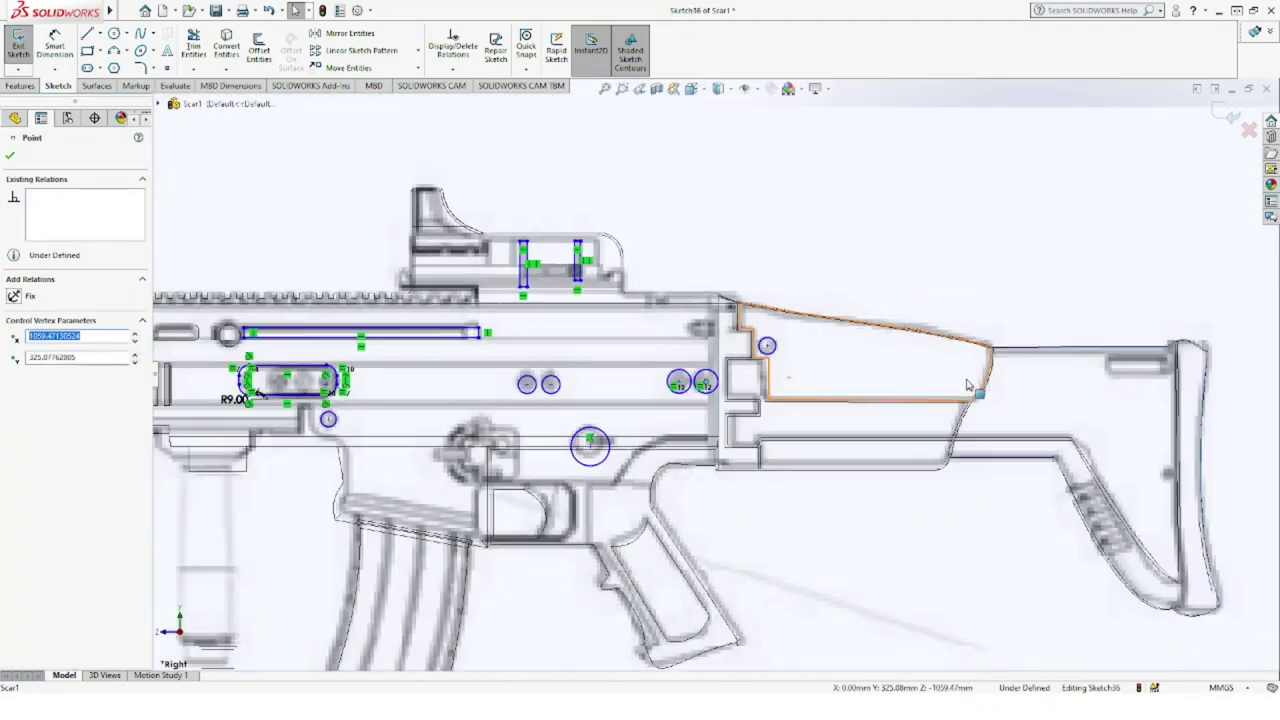
scroll(975, 383, "up", 1)
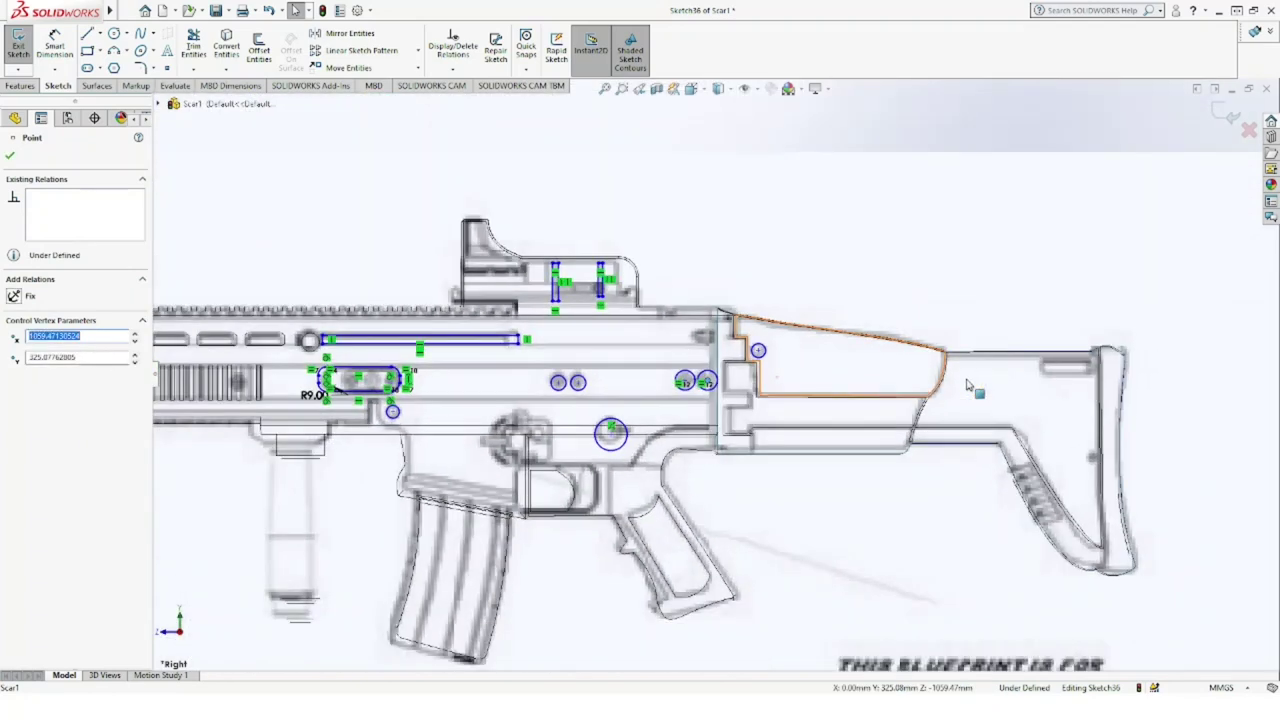
Step: Draw a thin horizontal corner rectangle on the rear stock near the butt
left_click(89, 50)
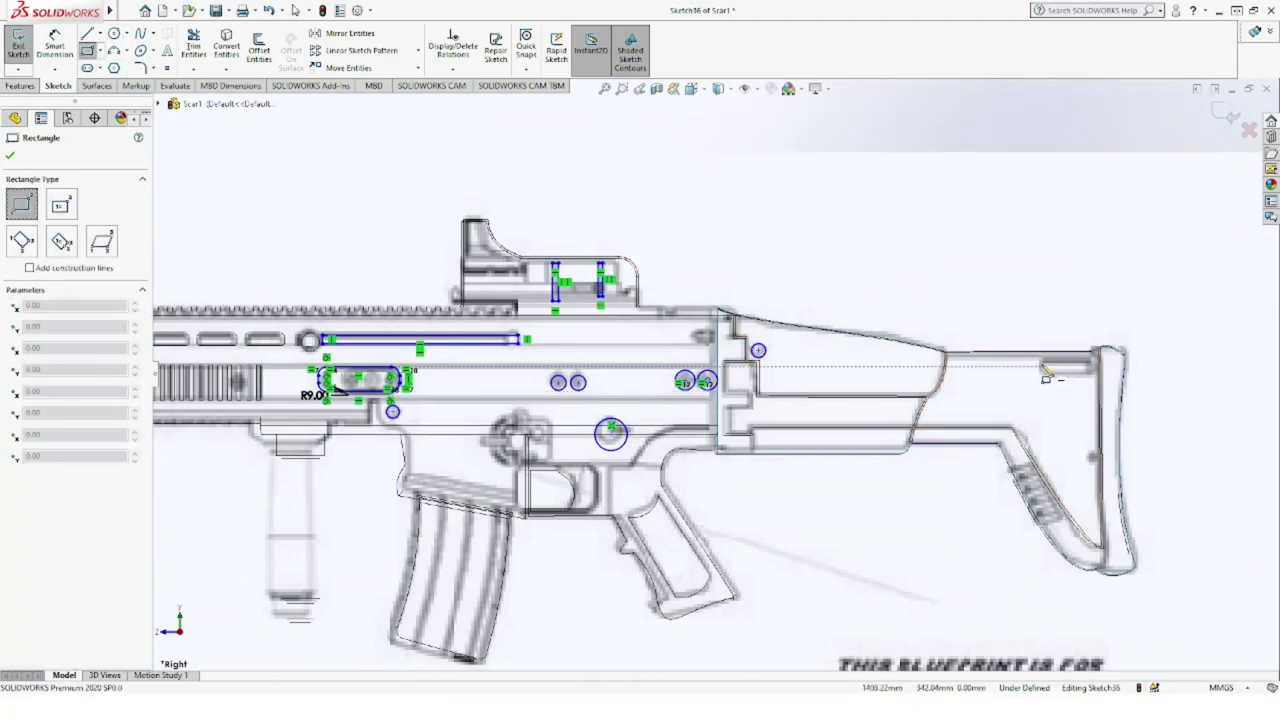
left_click(1041, 363)
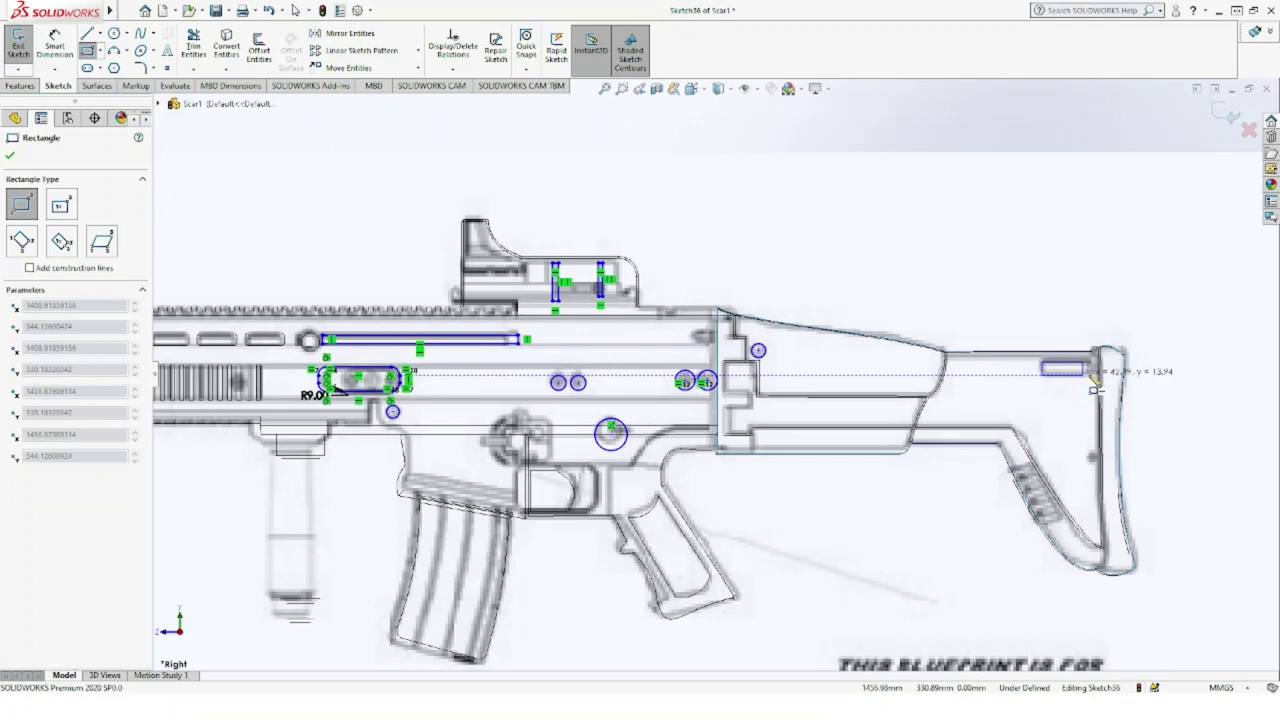
left_click(1095, 375)
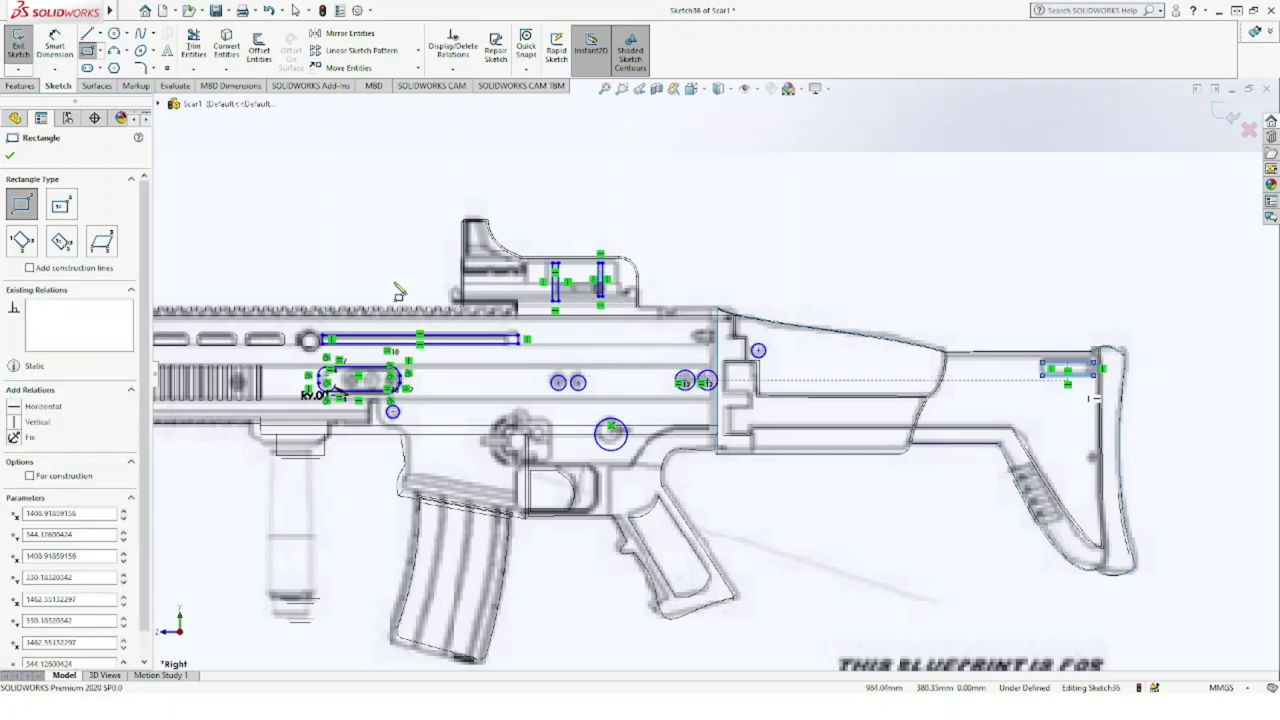
left_click(11, 157)
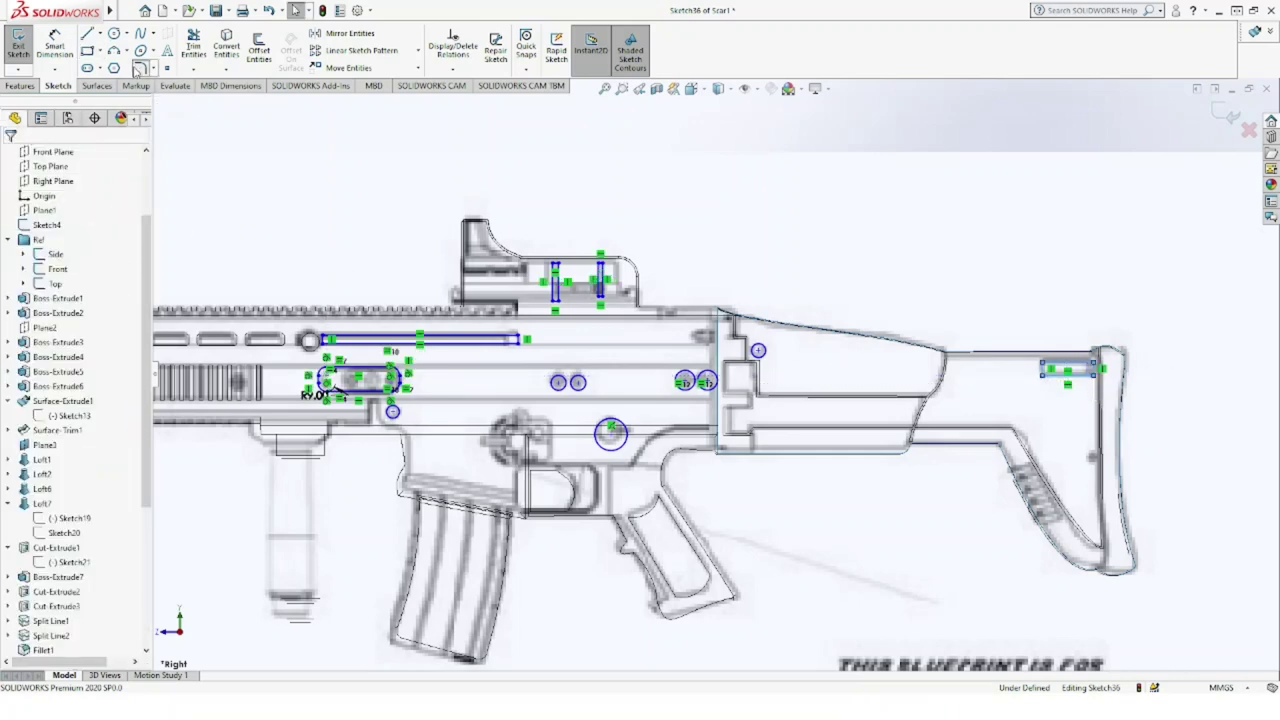
left_click(140, 68)
Step: Fillet all four corners of the small stock rectangle at 5 mm
scroll(1090, 372, "down", 2)
scroll(985, 378, "down", 3)
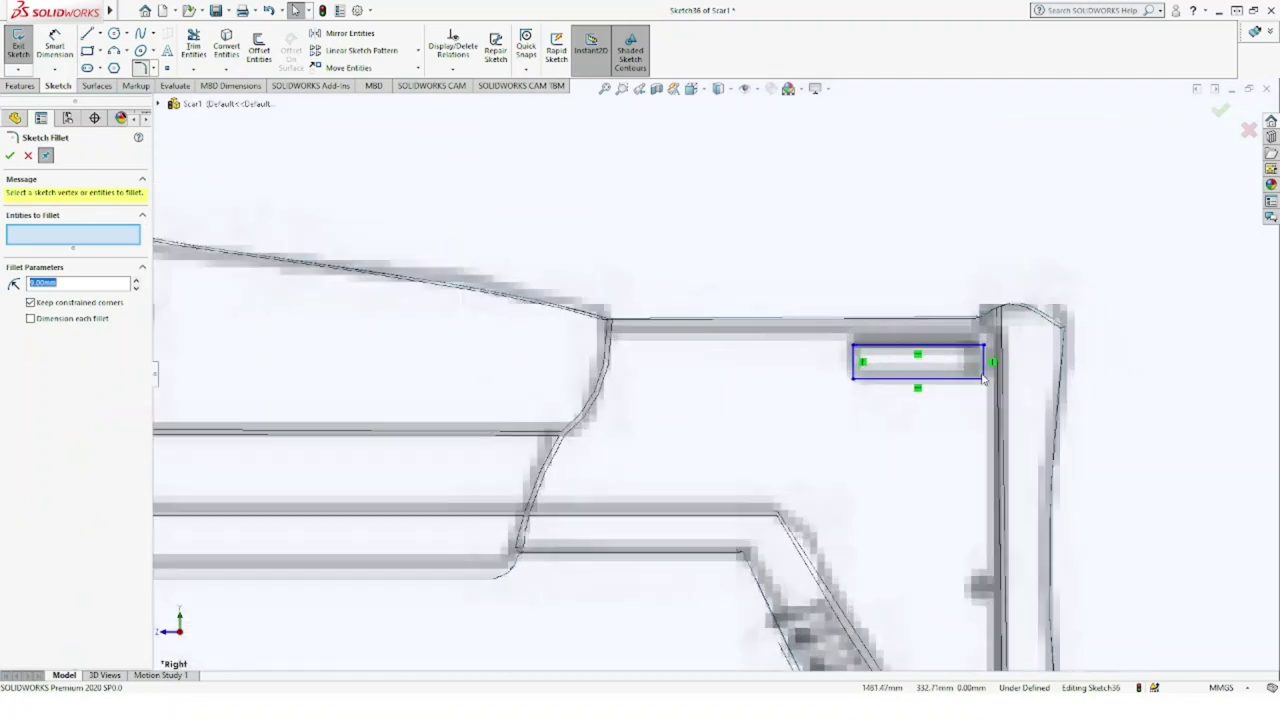
left_click(855, 379)
type("3")
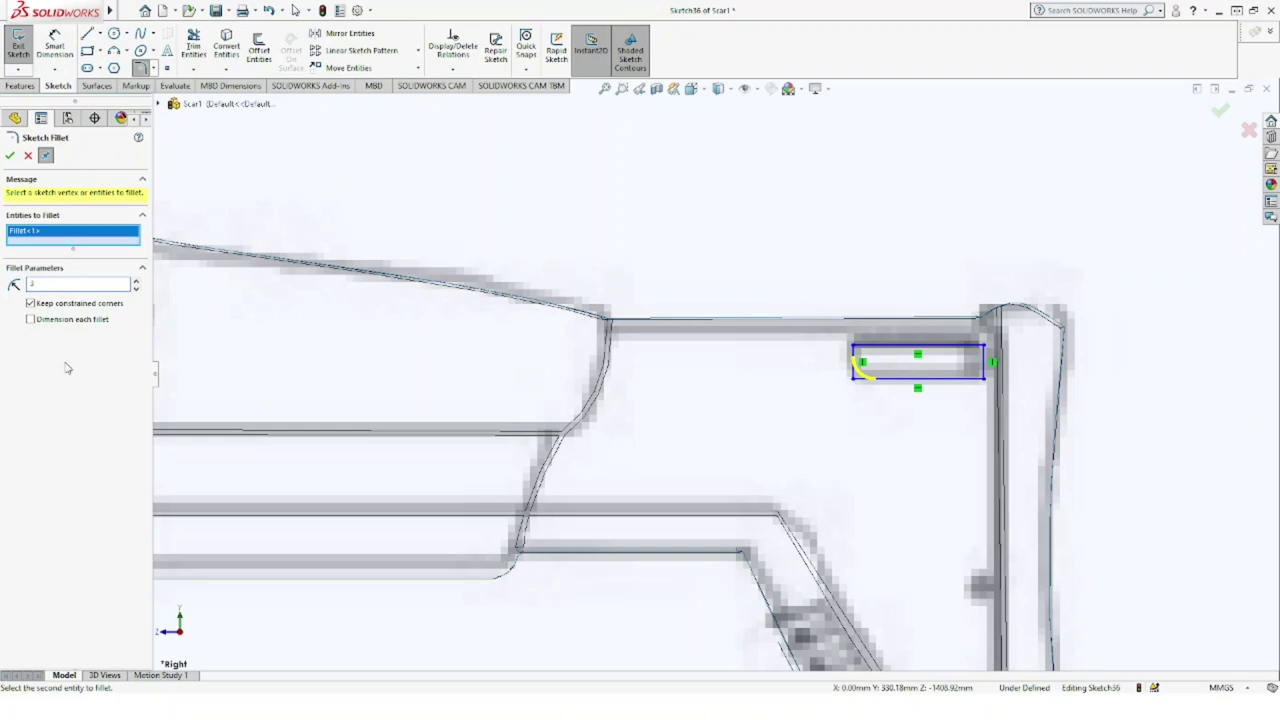
left_click(855, 347)
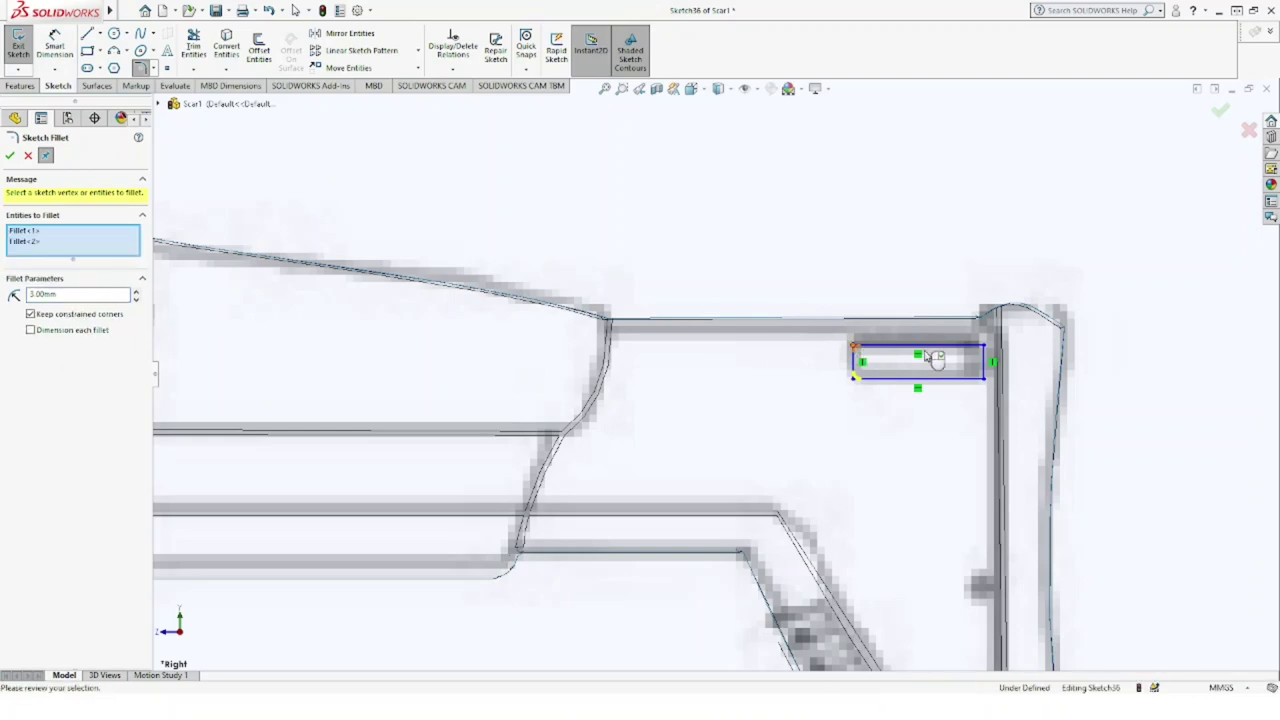
left_click(984, 347)
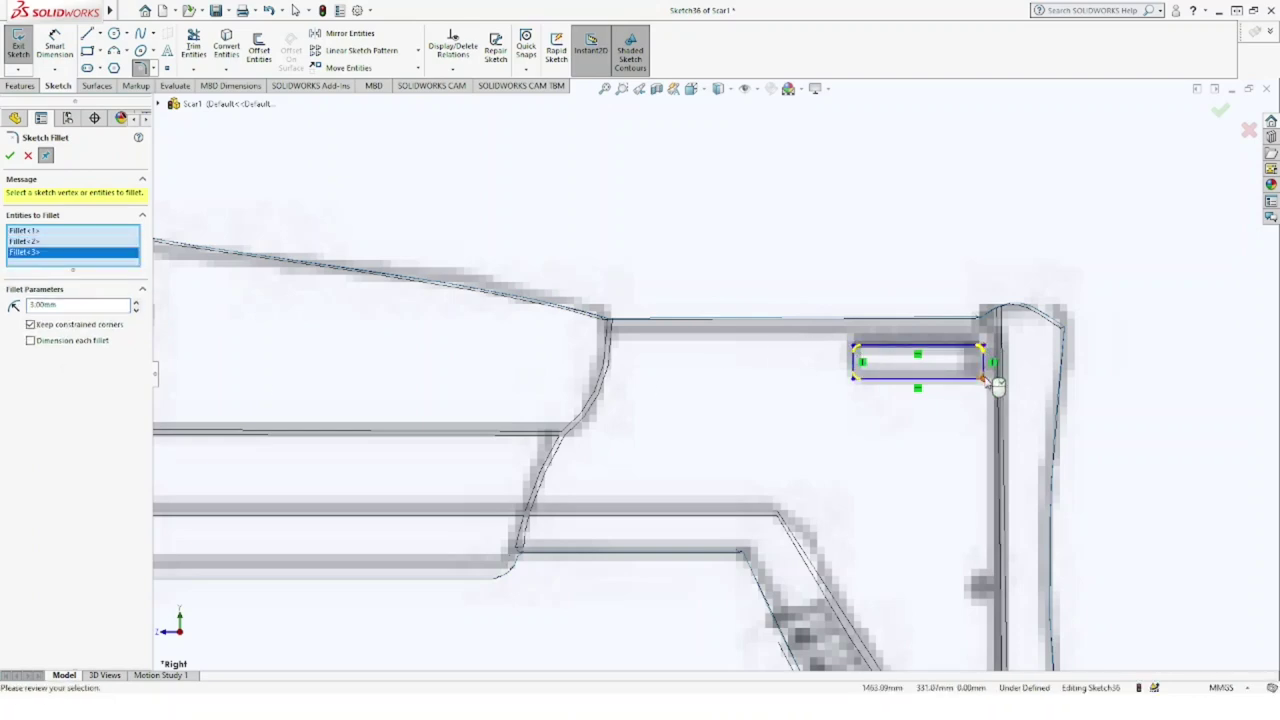
left_click(983, 378)
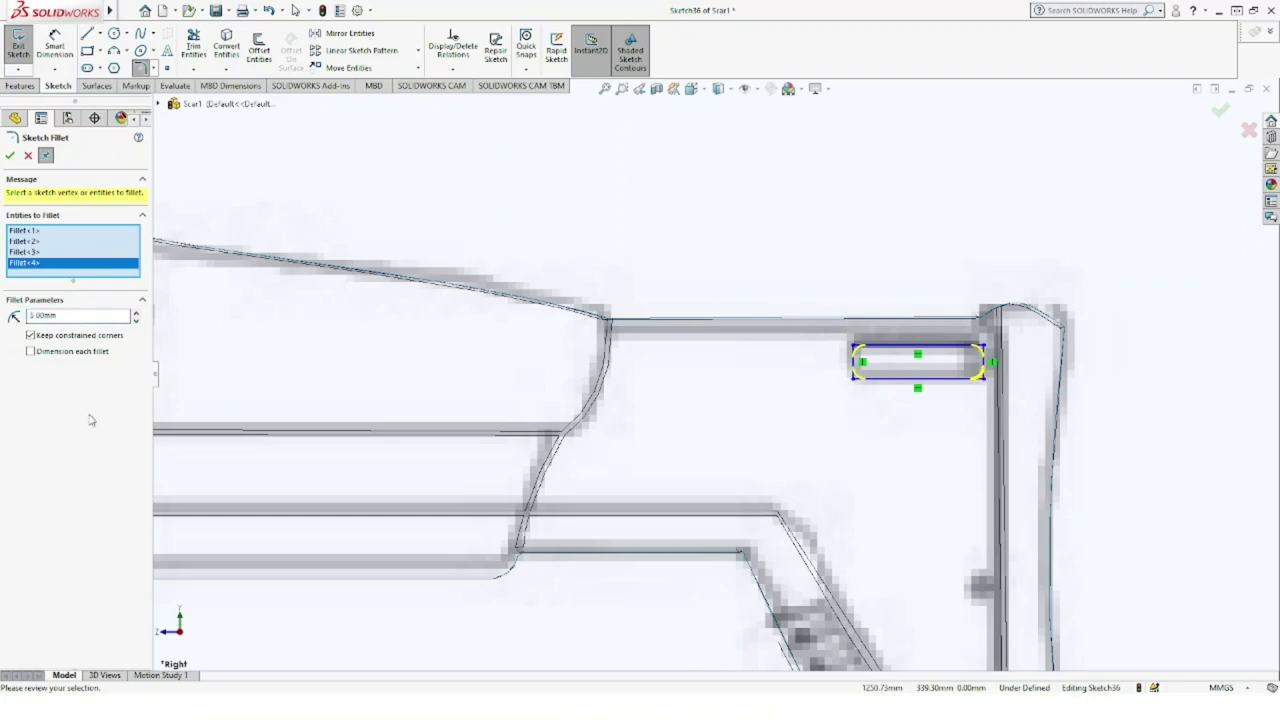
left_click(9, 156)
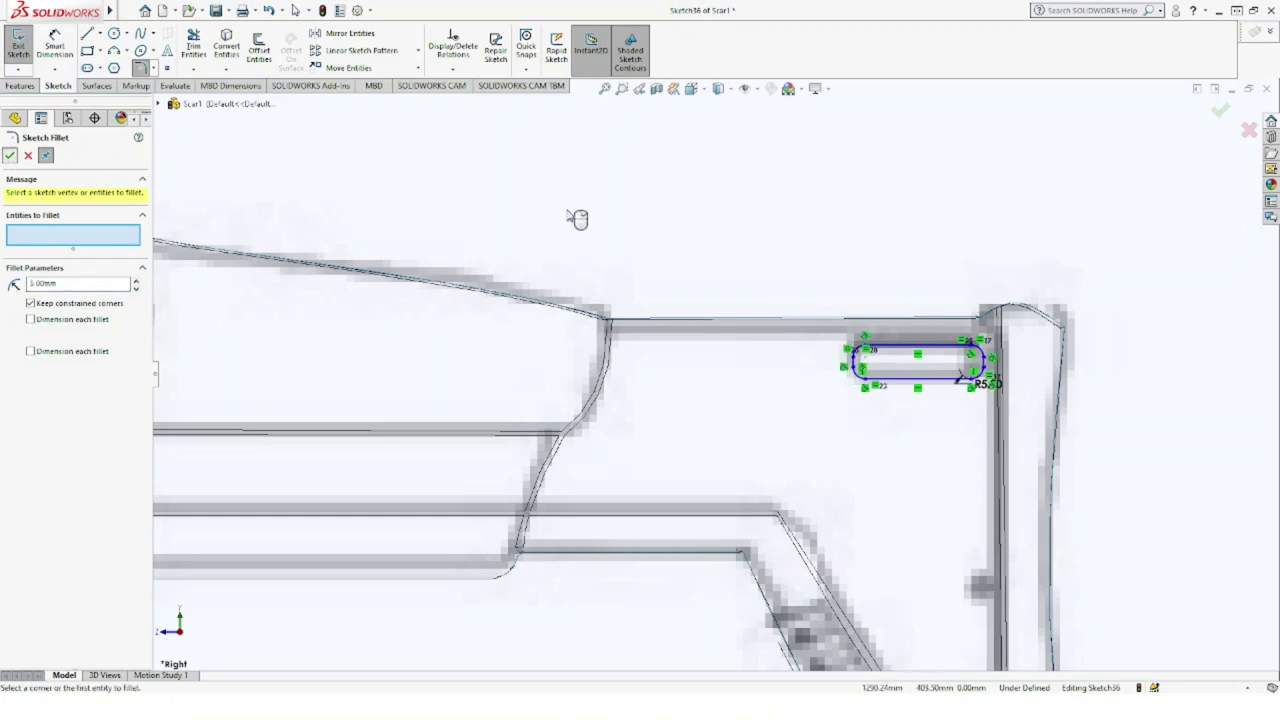
scroll(565, 220, "up", 3)
scroll(560, 230, "up", 2)
scroll(620, 247, "up", 2)
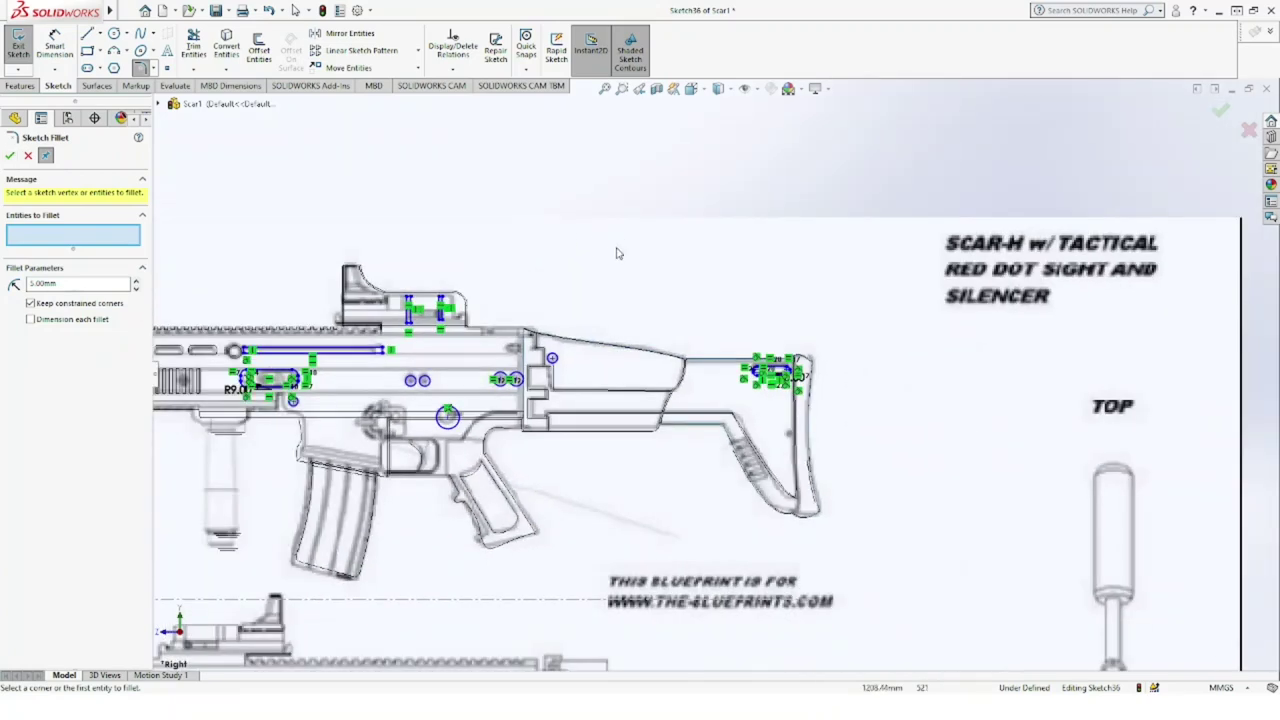
scroll(557, 271, "up", 2)
scroll(560, 277, "up", 2)
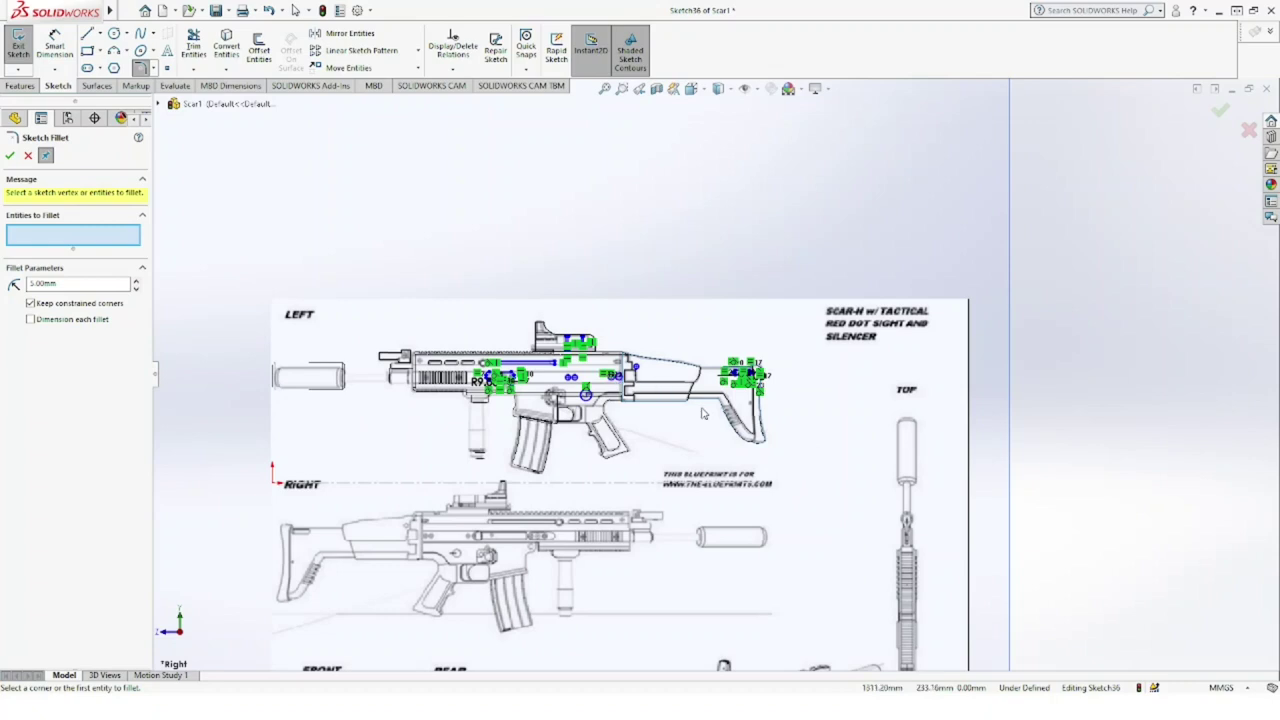
scroll(702, 413, "down", 2)
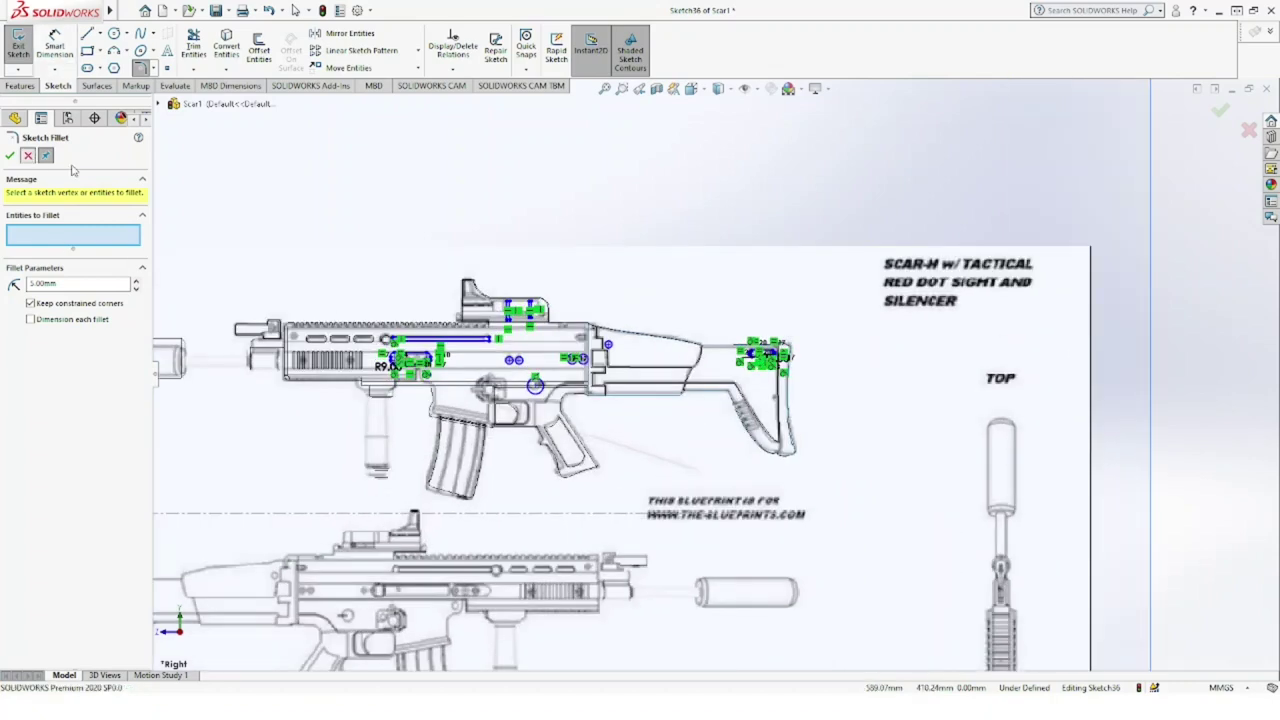
Step: Hide the blueprint picture and view the shaded rifle from an angle
left_click(28, 155)
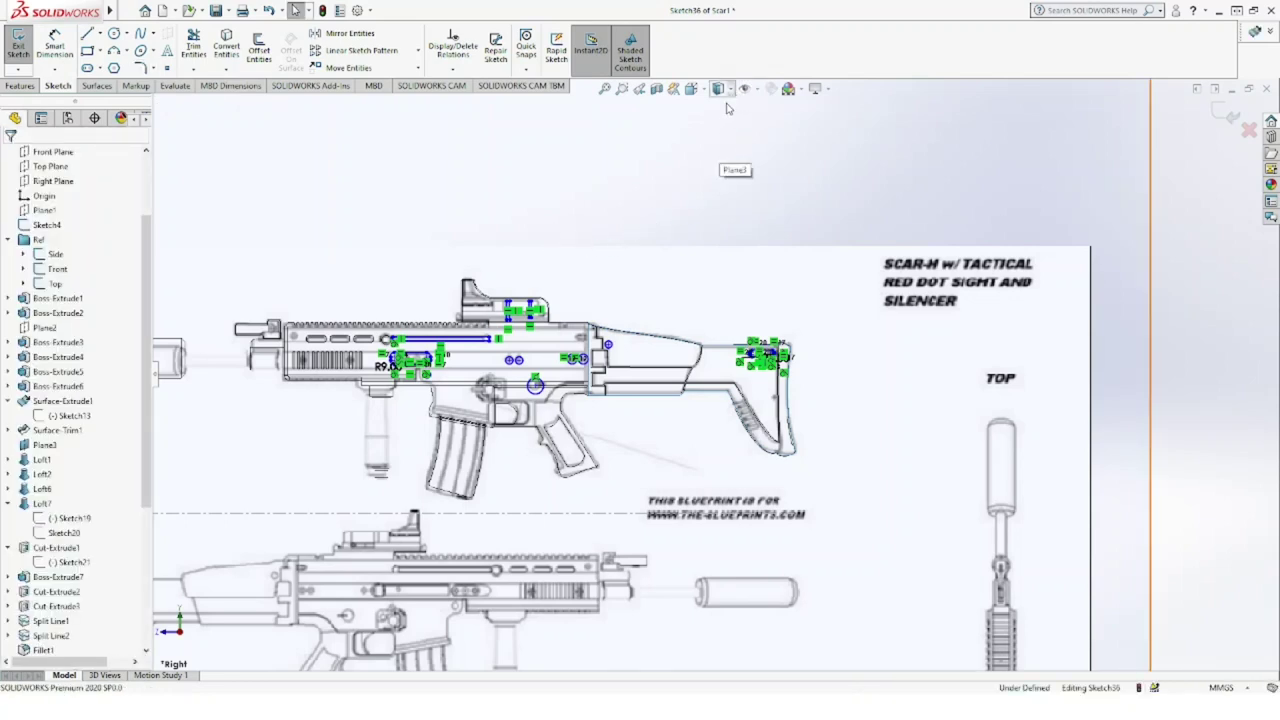
left_click(745, 90)
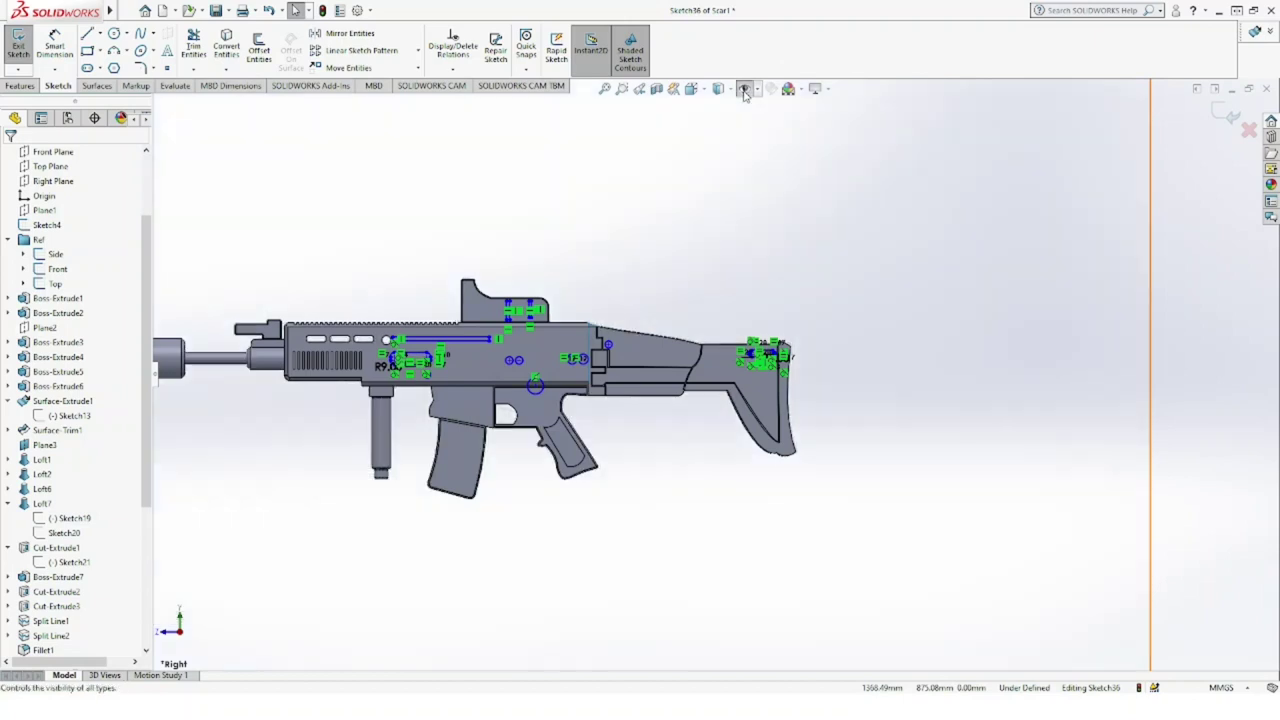
mouse_move(607, 325)
middle_mouse_down()
mouse_move(691, 307)
mouse_move(640, 320)
middle_mouse_up()
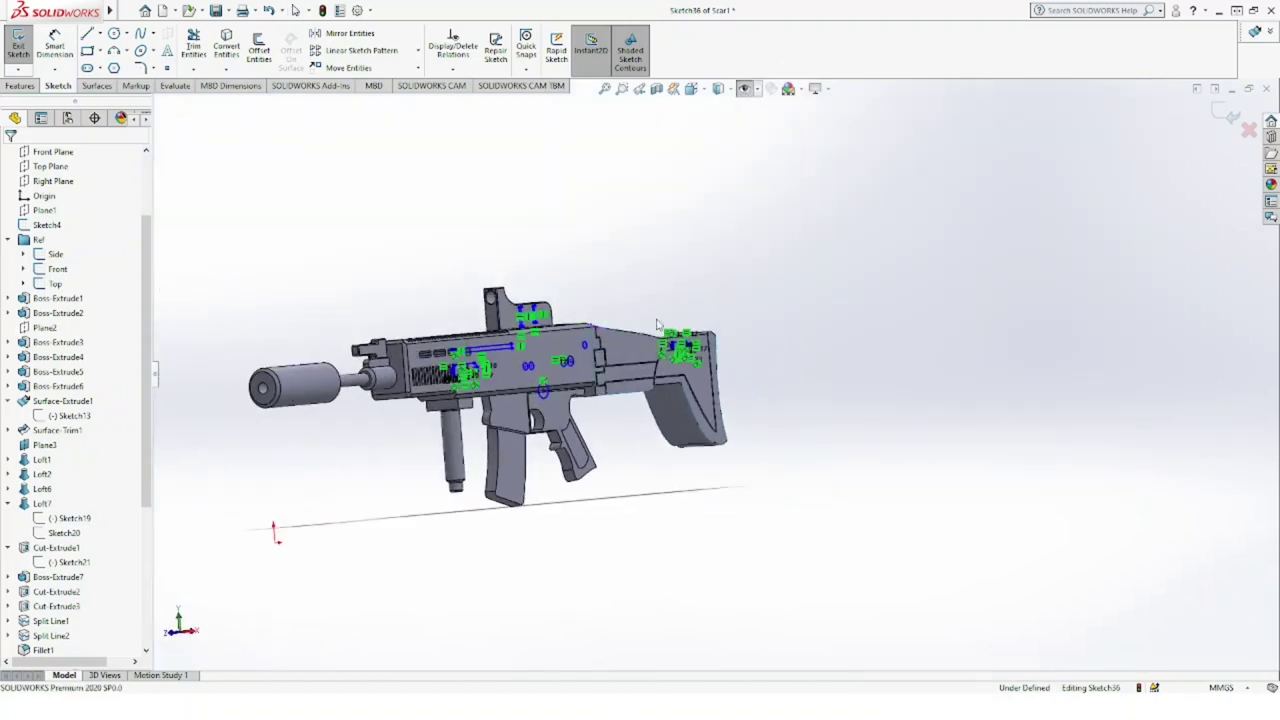
left_click(19, 86)
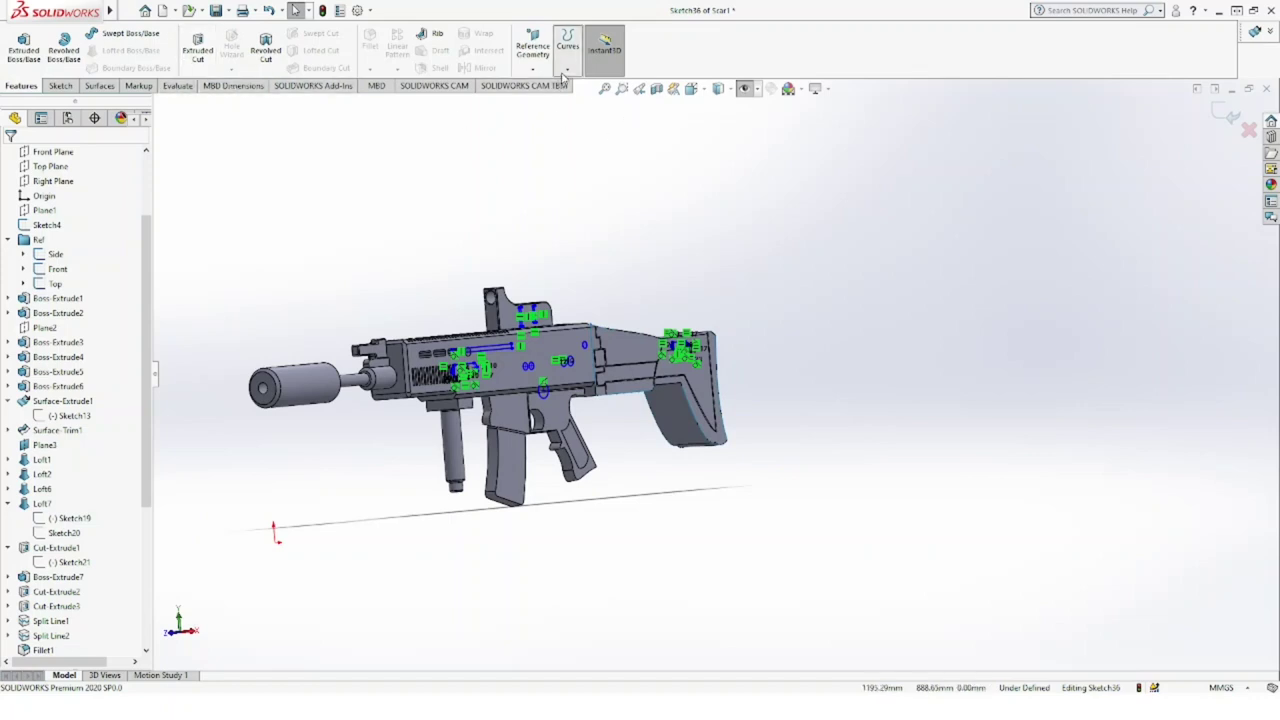
Step: Start a projection split line from the sketch and pick the receiver and sight block faces
left_click(548, 331)
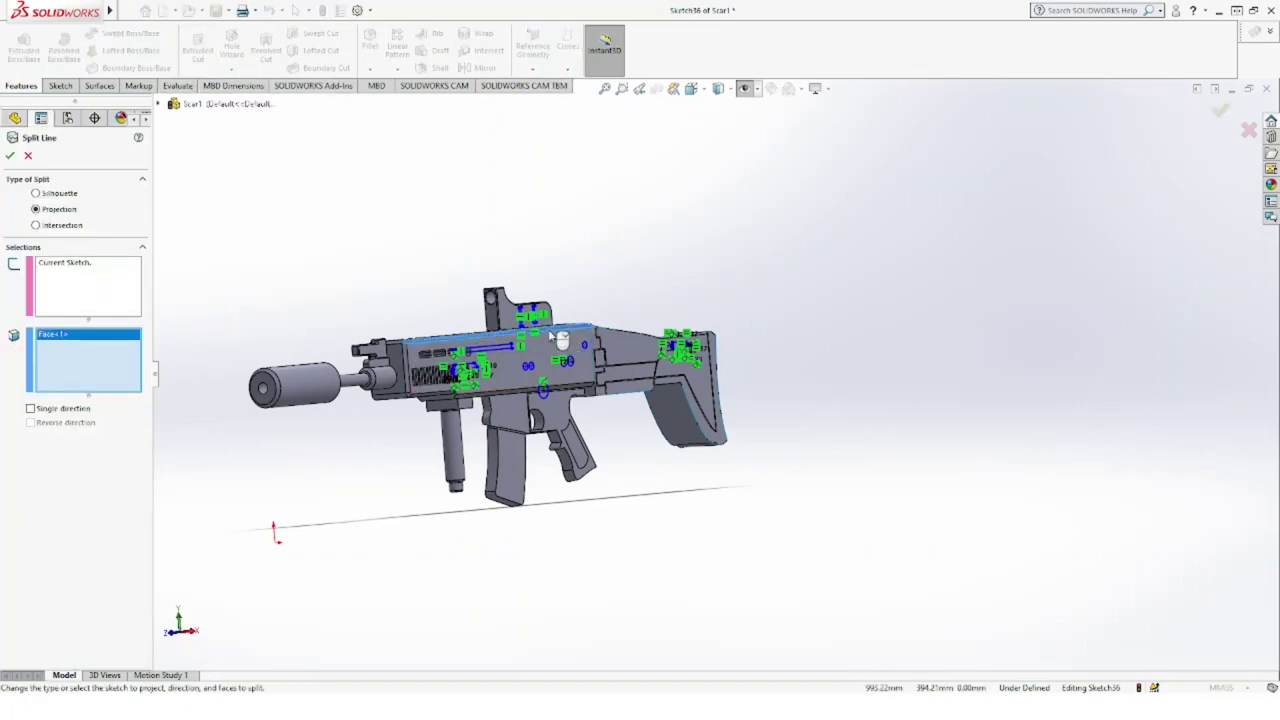
key("Delete")
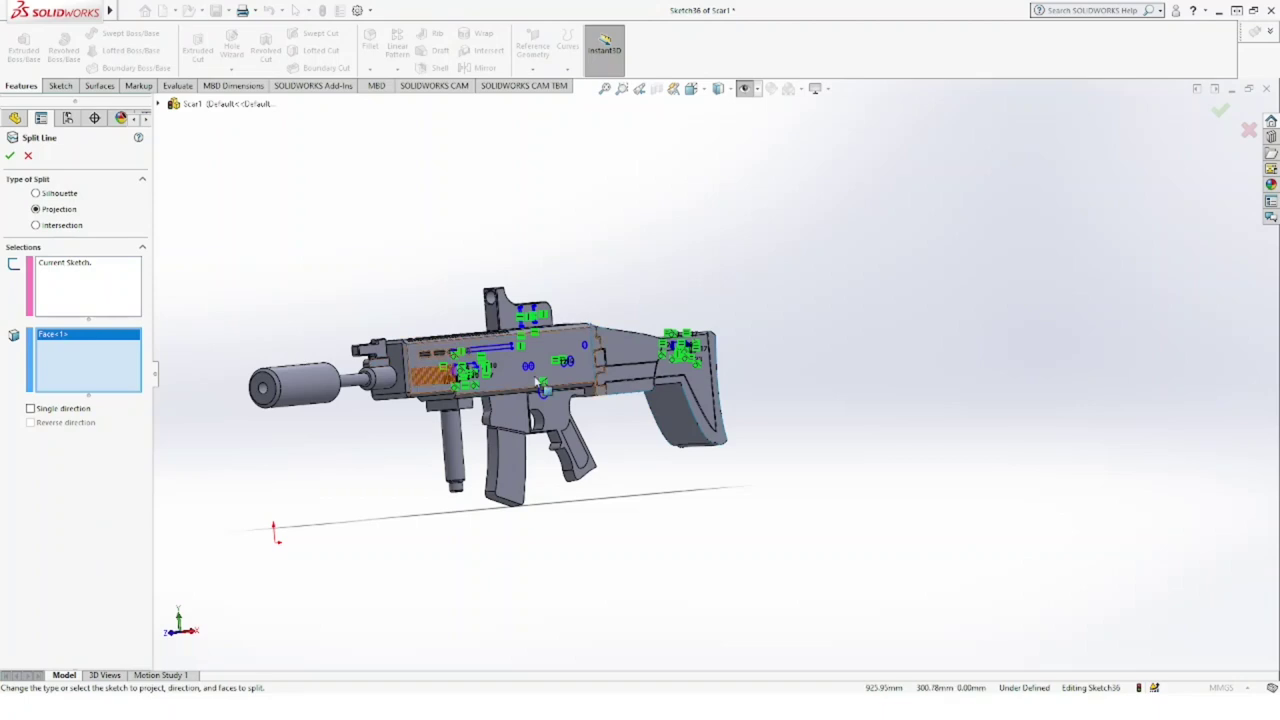
left_click(521, 339)
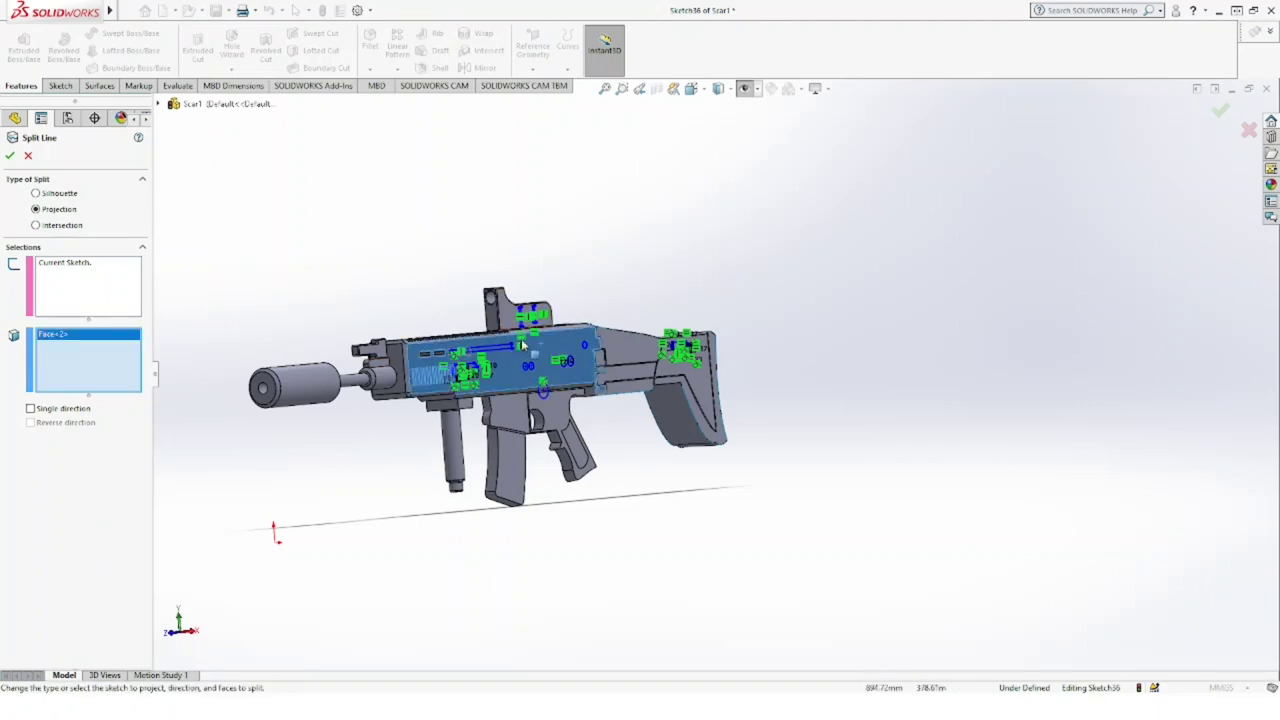
left_click(520, 322)
left_click(648, 366)
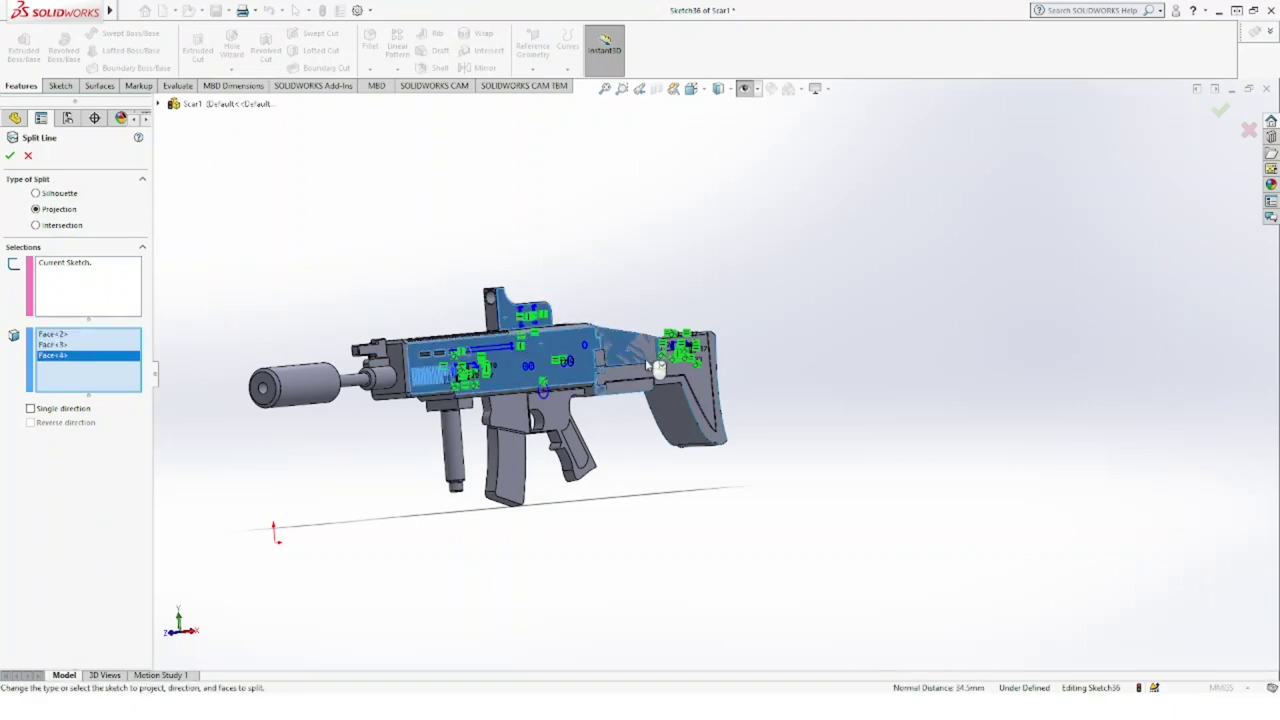
left_click(642, 358)
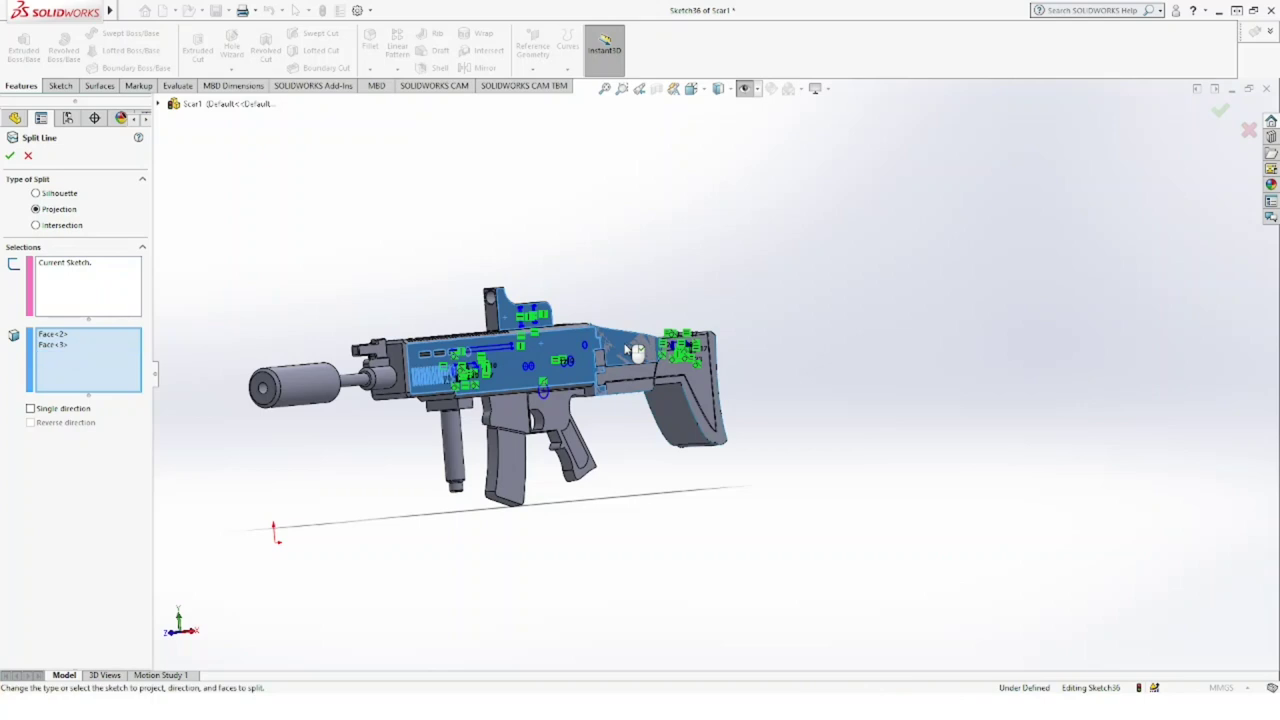
left_click(683, 376)
middle_click_drag(677, 297, 786, 274)
left_click(575, 340)
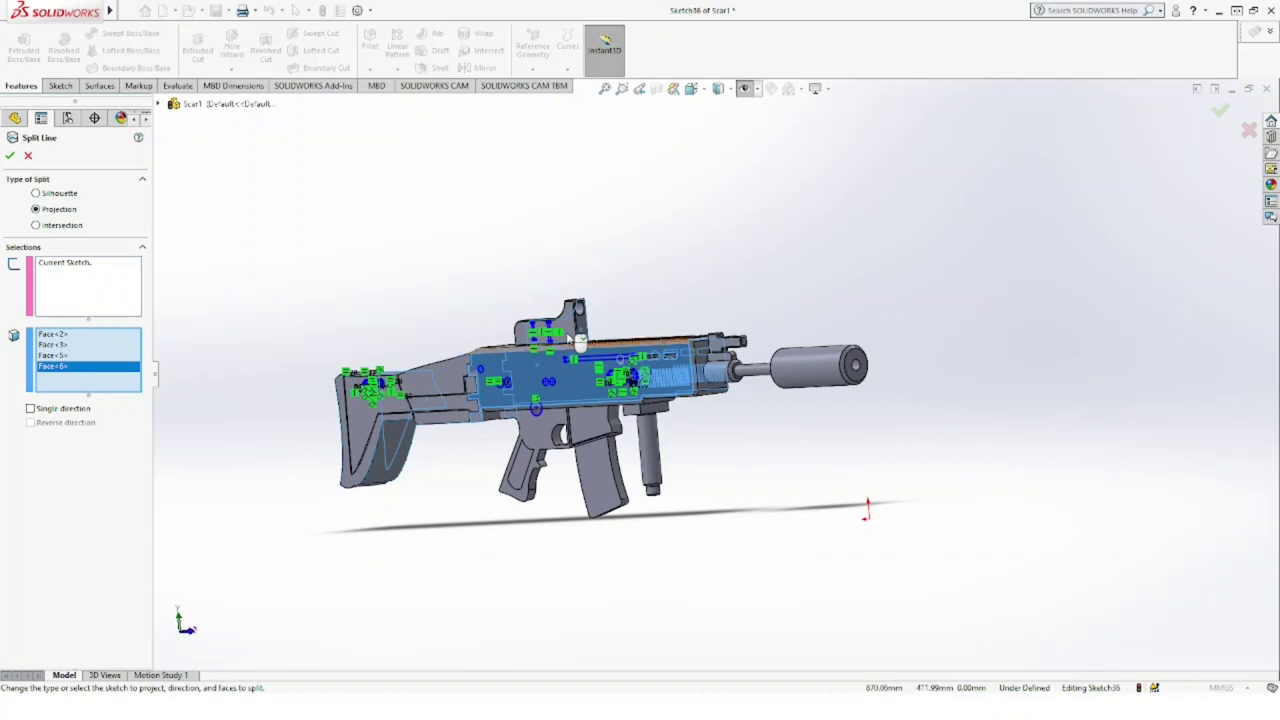
scroll(578, 341, "down", 2)
scroll(580, 346, "down", 2)
left_click(582, 352)
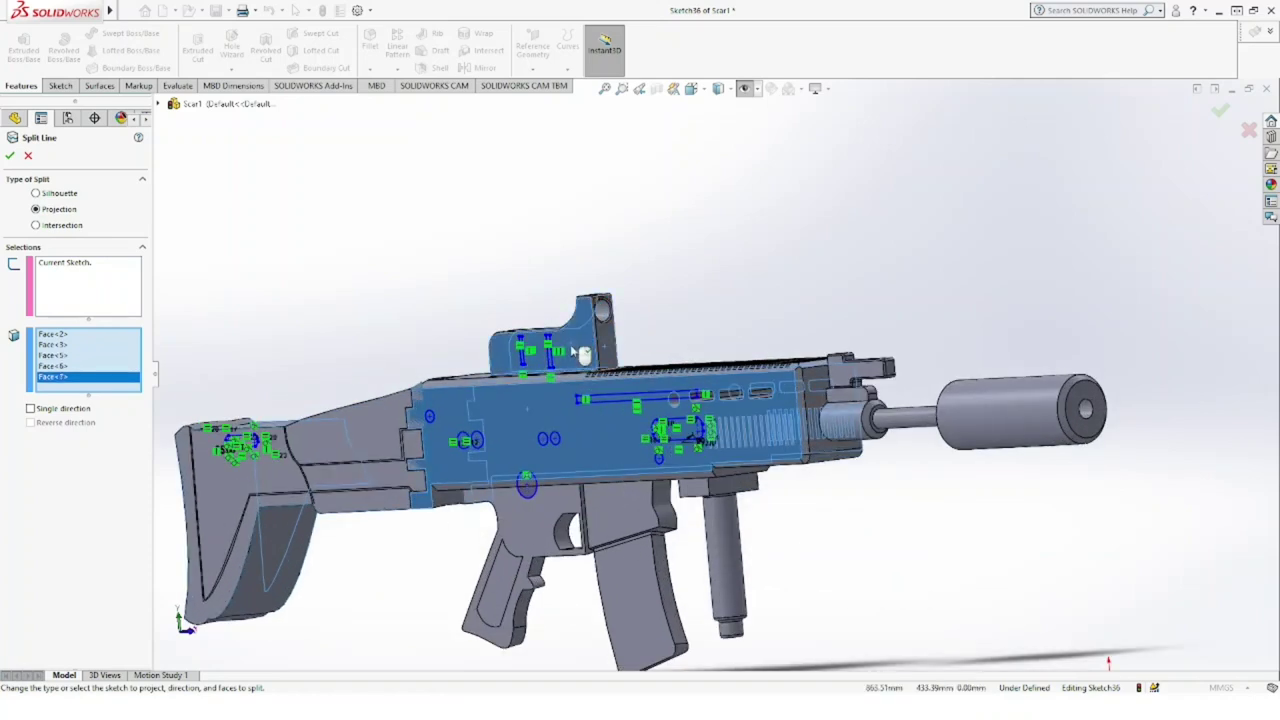
Step: Add the stock and lower receiver faces to the faces to split
left_click(214, 488)
scroll(479, 408, "down", 2)
mouse_move(479, 408)
middle_mouse_down()
mouse_move(383, 465)
mouse_move(455, 413)
middle_mouse_up()
left_click(383, 465)
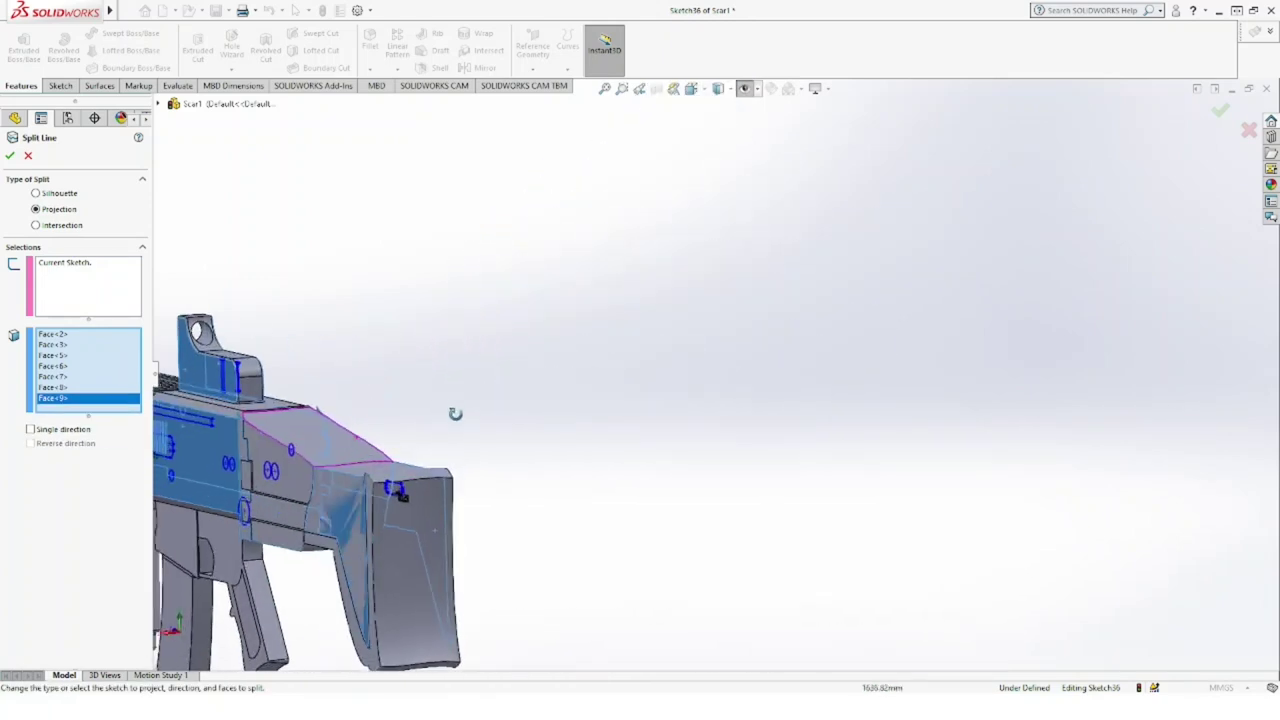
left_click(300, 474)
middle_click_drag(300, 474, 405, 484)
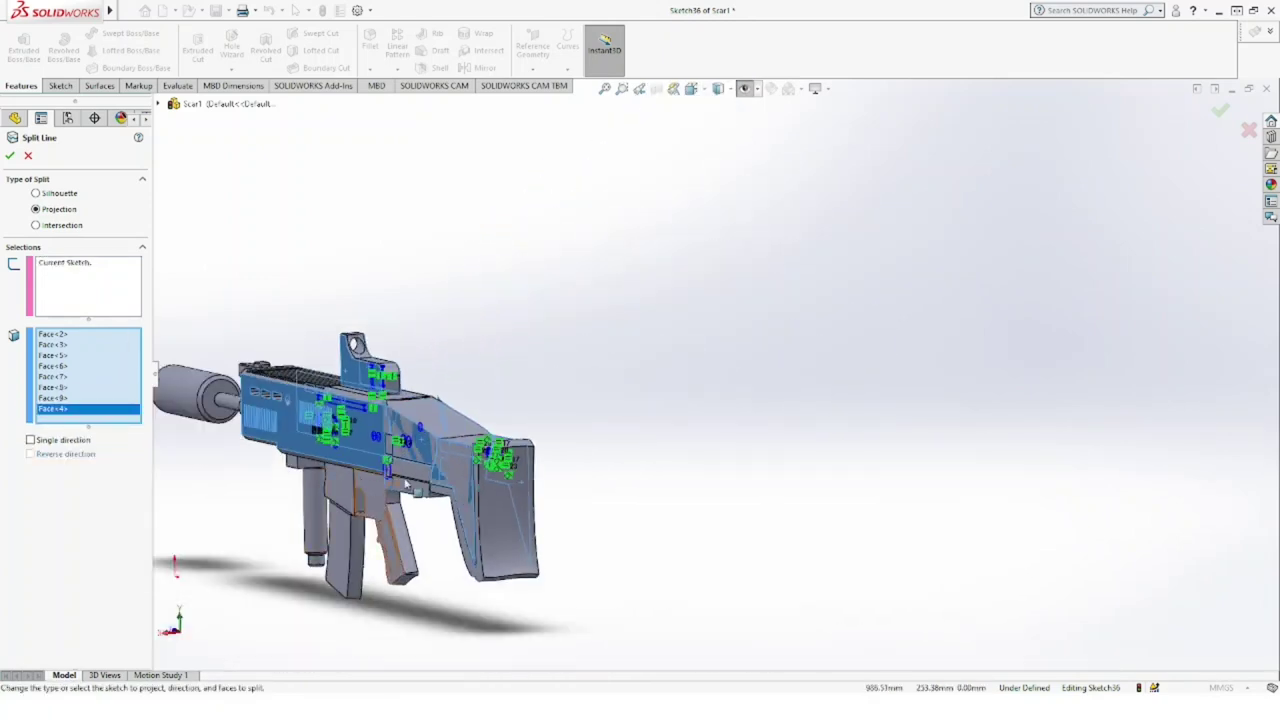
key("ctrl+8")
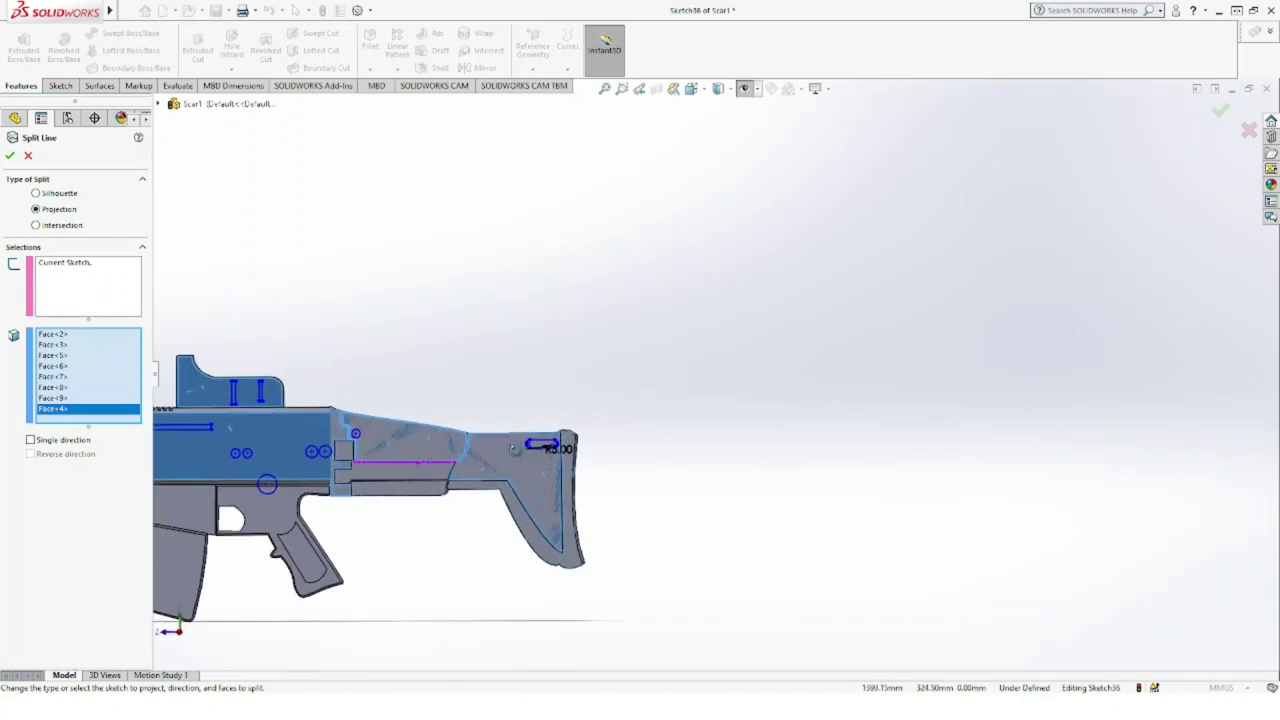
left_click(356, 489)
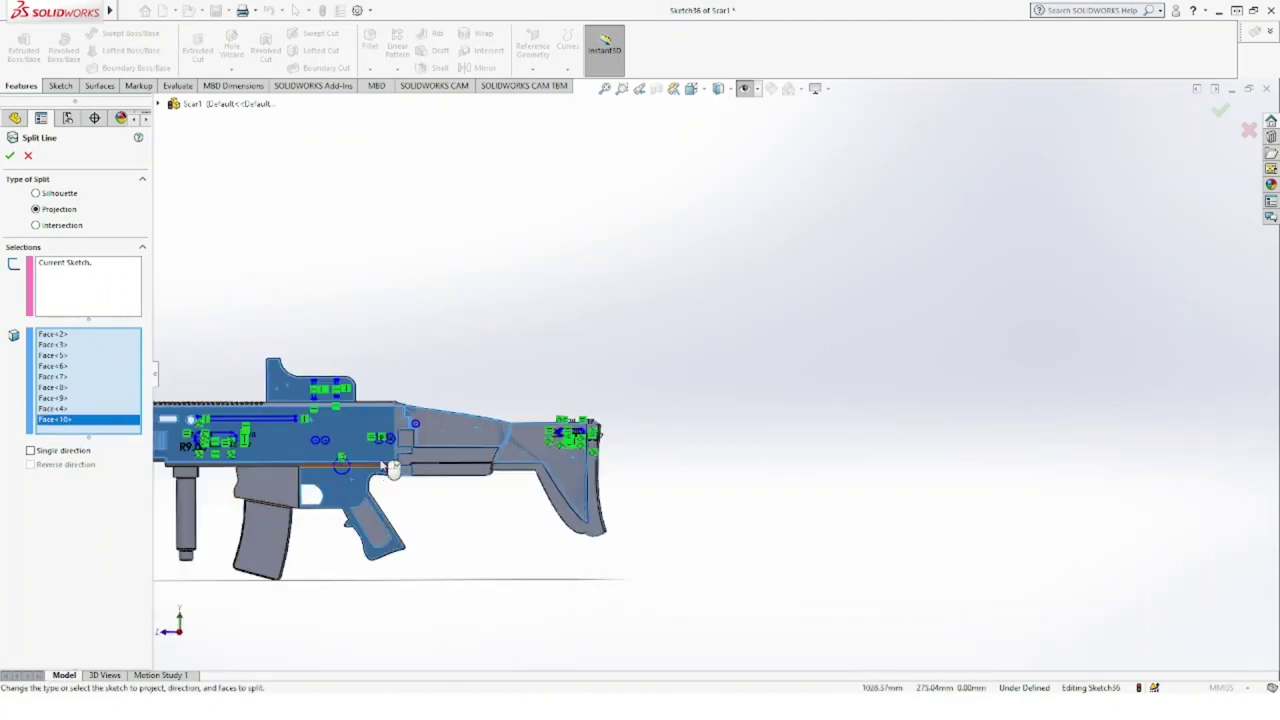
scroll(381, 462, "down", 2)
scroll(382, 462, "down", 1)
left_click(384, 452)
scroll(384, 450, "down", 1)
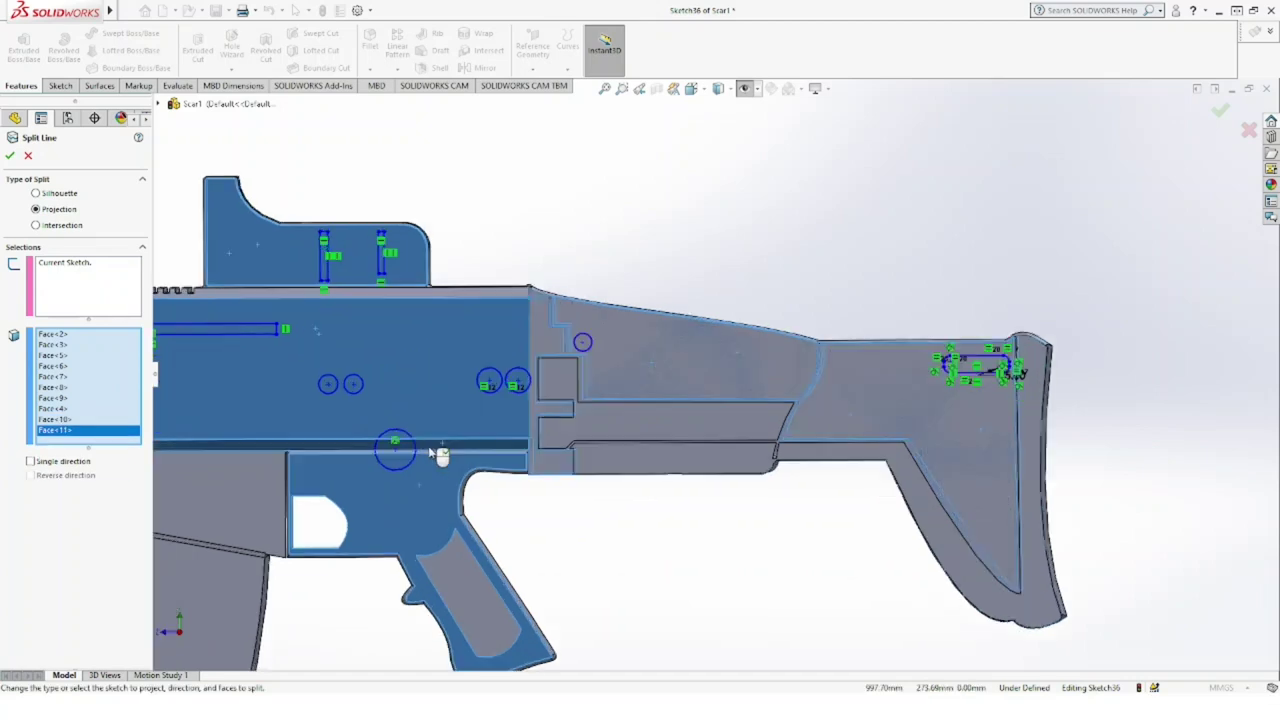
scroll(384, 447, "down", 2)
left_click(380, 450)
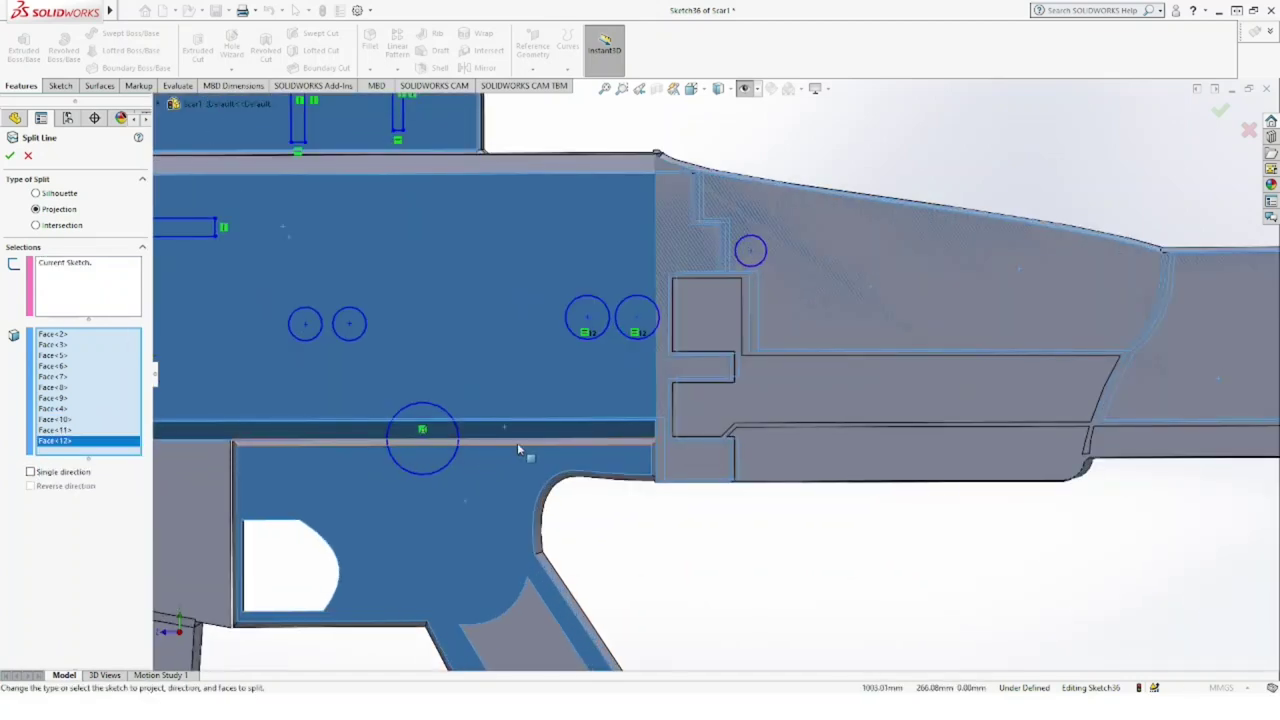
Step: Add the remaining receiver faces from the other side, totalling thirteen faces
scroll(517, 449, "up", 2)
scroll(517, 449, "up", 2)
scroll(517, 449, "up", 1)
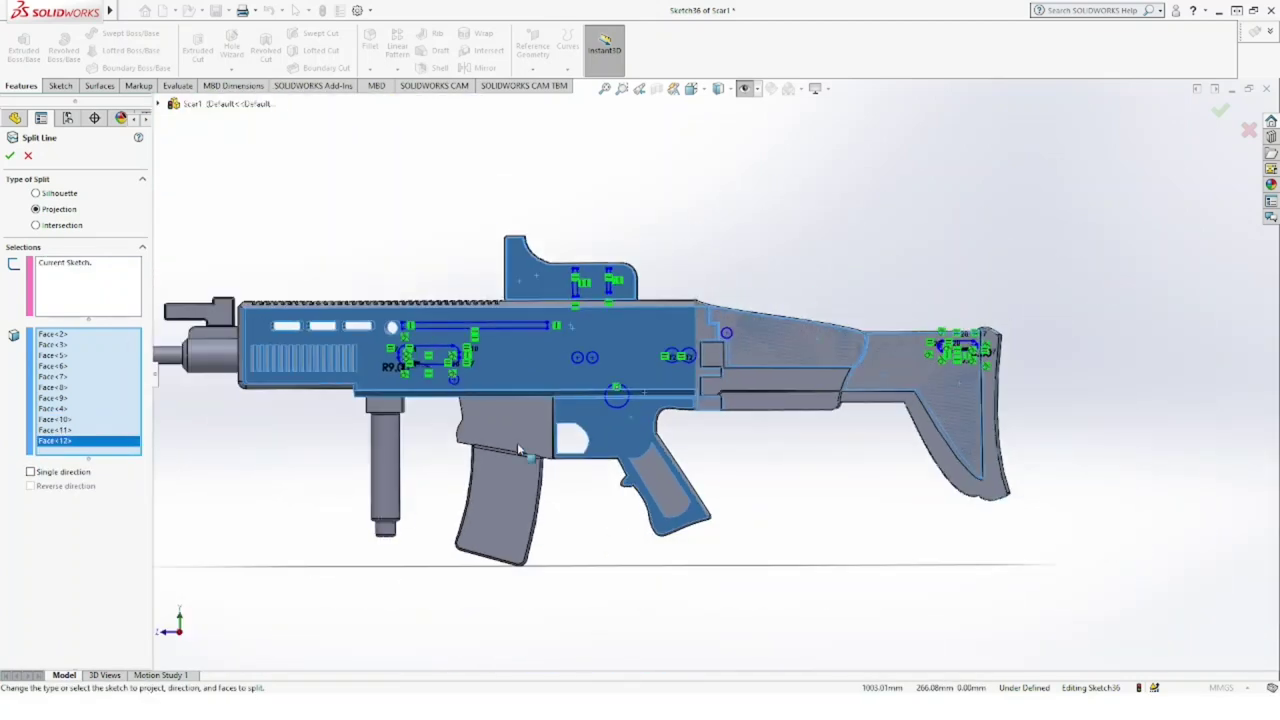
mouse_move(552, 377)
middle_mouse_down()
mouse_move(1078, 530)
mouse_move(555, 415)
middle_mouse_up()
scroll(530, 410, "down", 1)
scroll(505, 405, "down", 3)
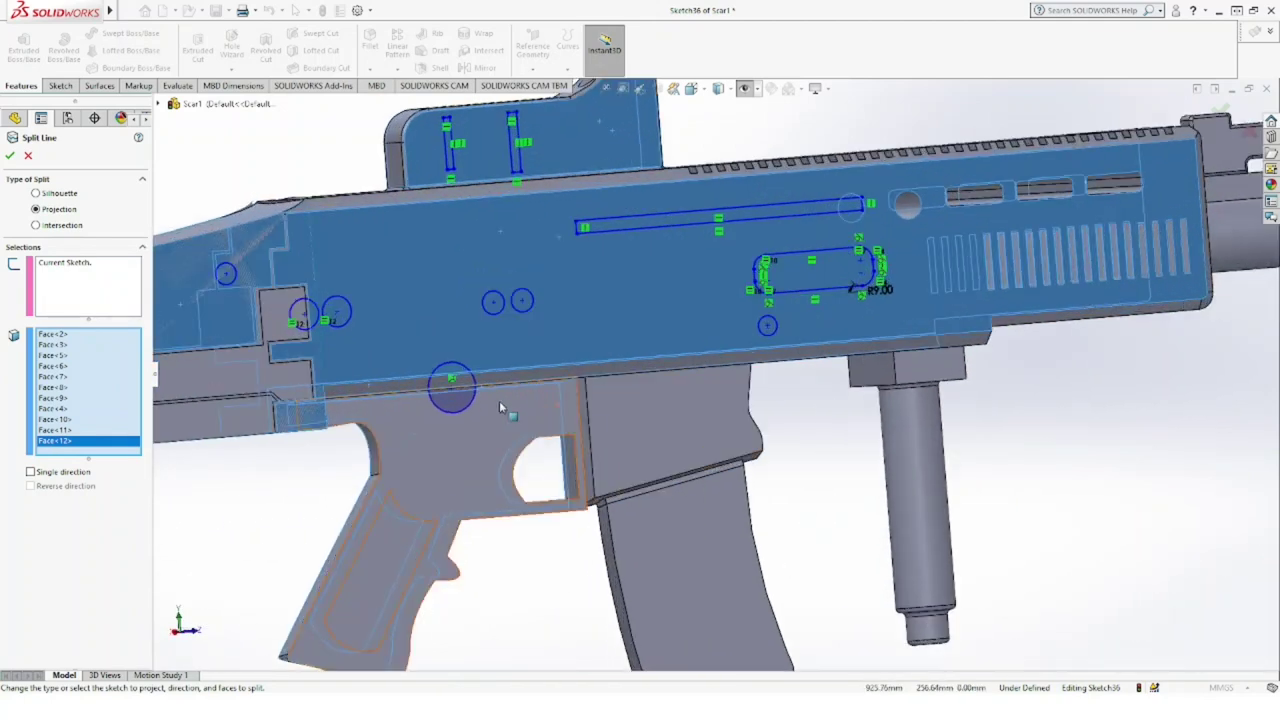
left_click(512, 423)
left_click(512, 423)
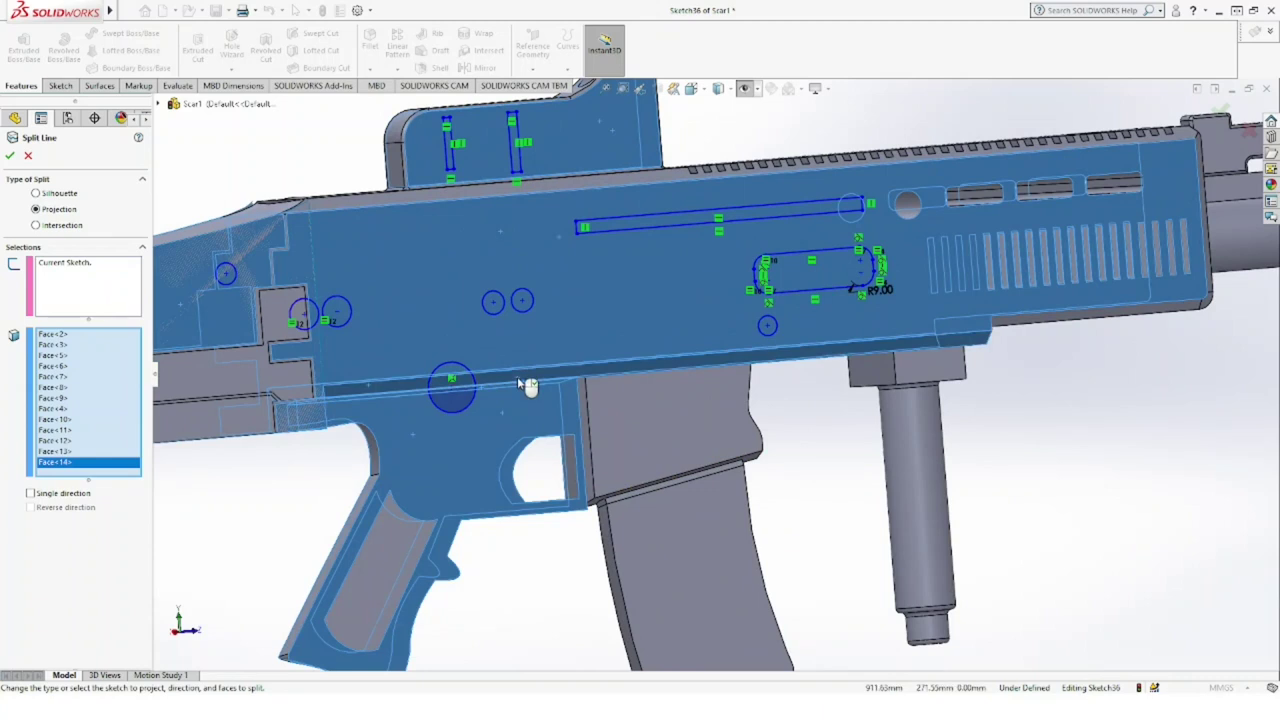
scroll(517, 377, "down", 3)
scroll(629, 400, "up", 4)
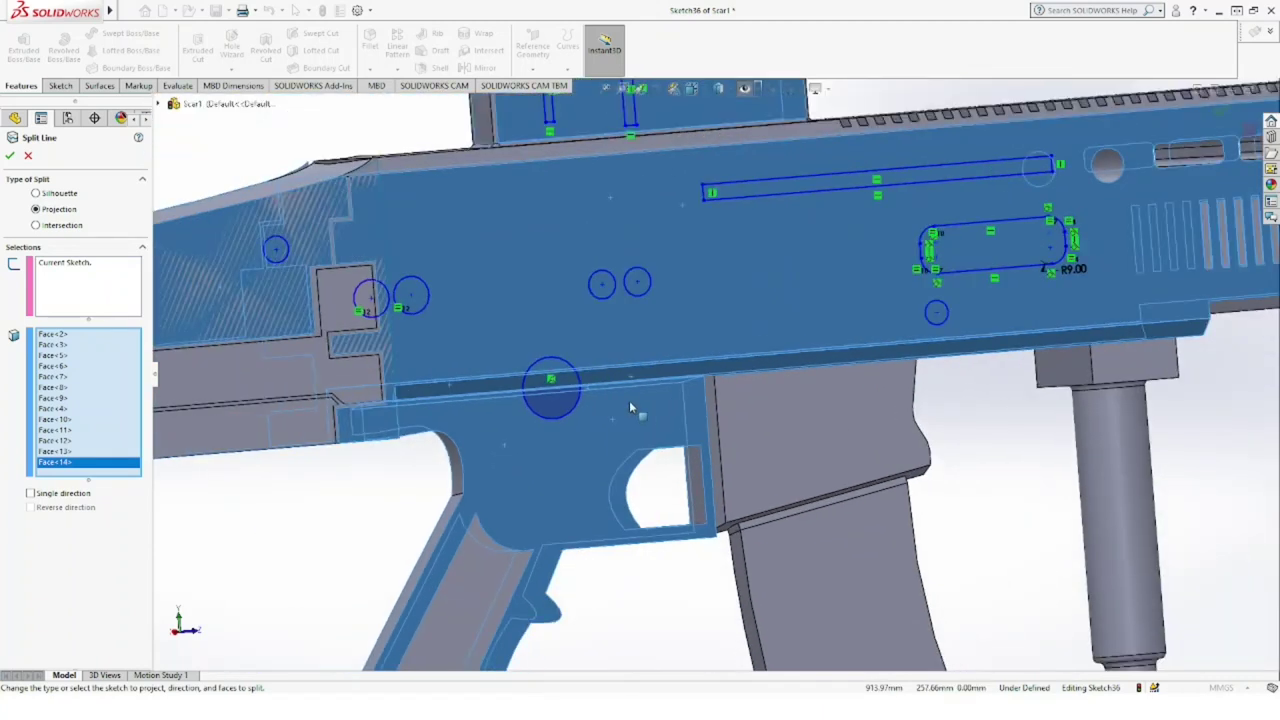
scroll(629, 400, "up", 3)
scroll(629, 400, "up", 2)
mouse_move(484, 367)
middle_mouse_down()
mouse_move(711, 310)
mouse_move(600, 323)
mouse_move(623, 360)
mouse_move(577, 366)
mouse_move(717, 525)
mouse_move(663, 337)
middle_mouse_up()
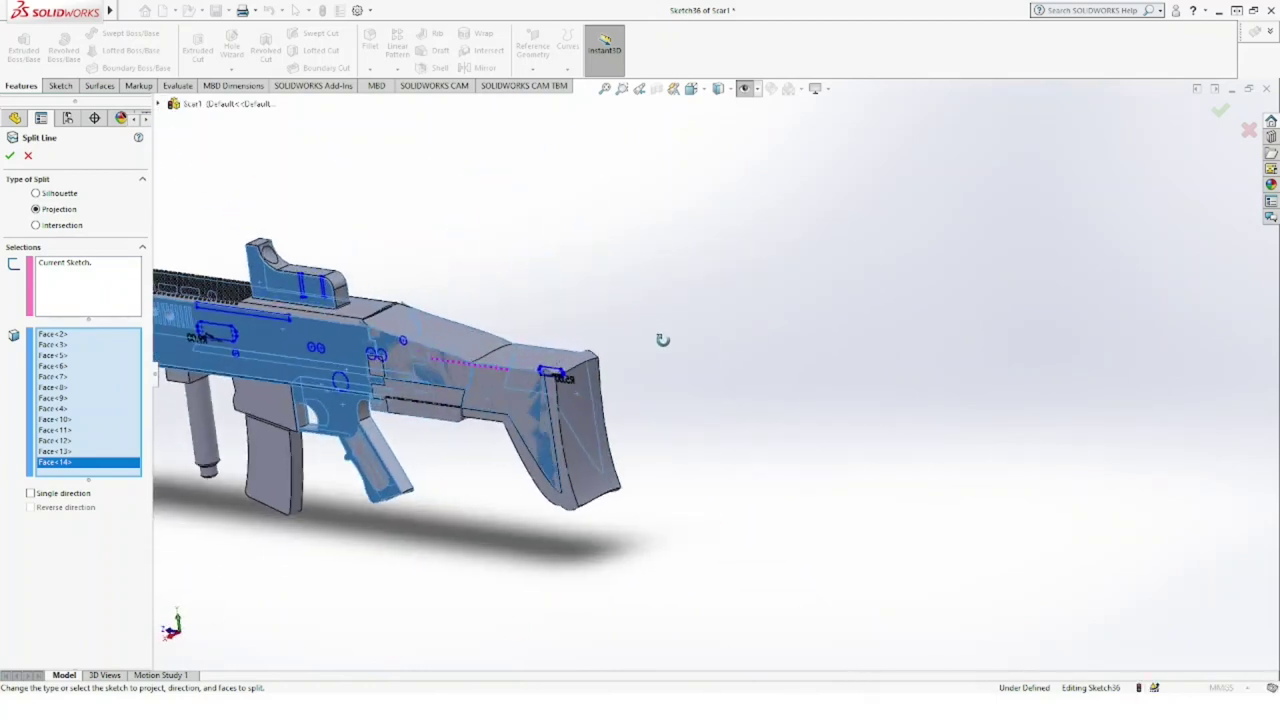
Step: Apply the split line so the sketch imprints onto the rifle faces
left_click(10, 157)
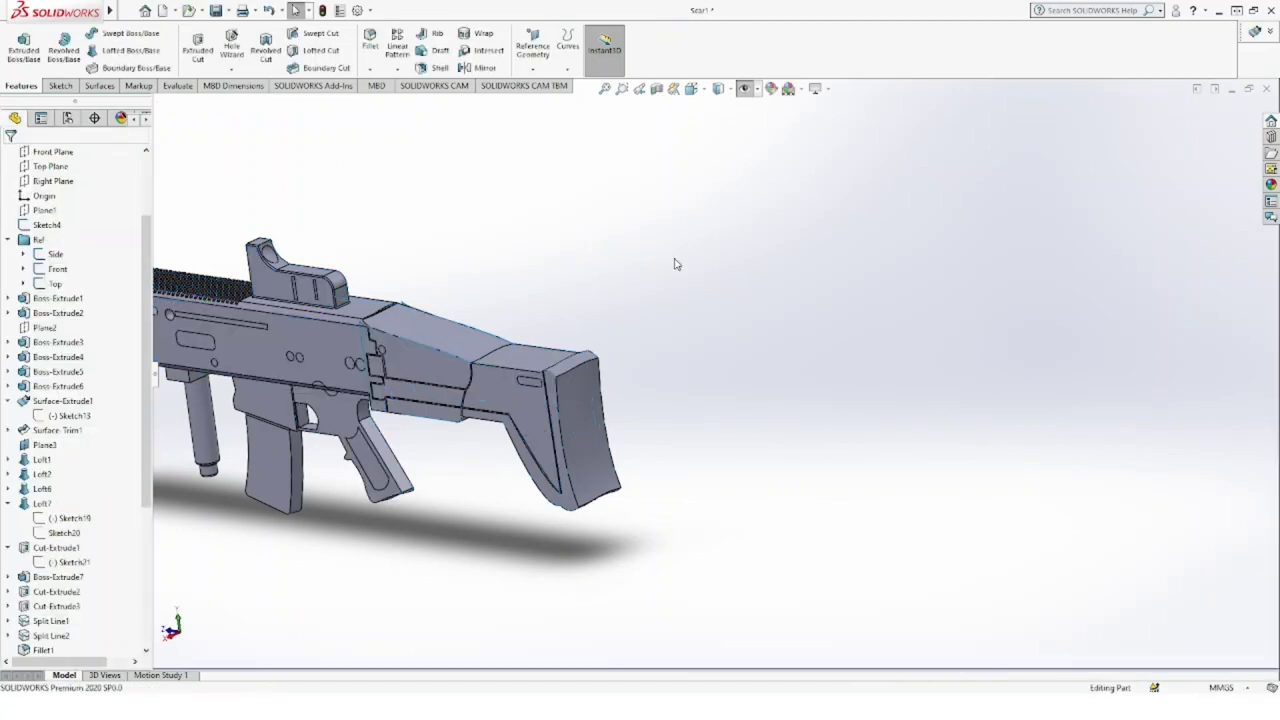
scroll(672, 265, "up", 4)
mouse_move(531, 305)
middle_mouse_down()
mouse_move(466, 366)
mouse_move(443, 323)
mouse_move(420, 334)
mouse_move(657, 254)
mouse_move(686, 309)
mouse_move(654, 311)
middle_mouse_up()
Step: Display the rifle Shaded With Edges and set the Right standard view
left_click(743, 89)
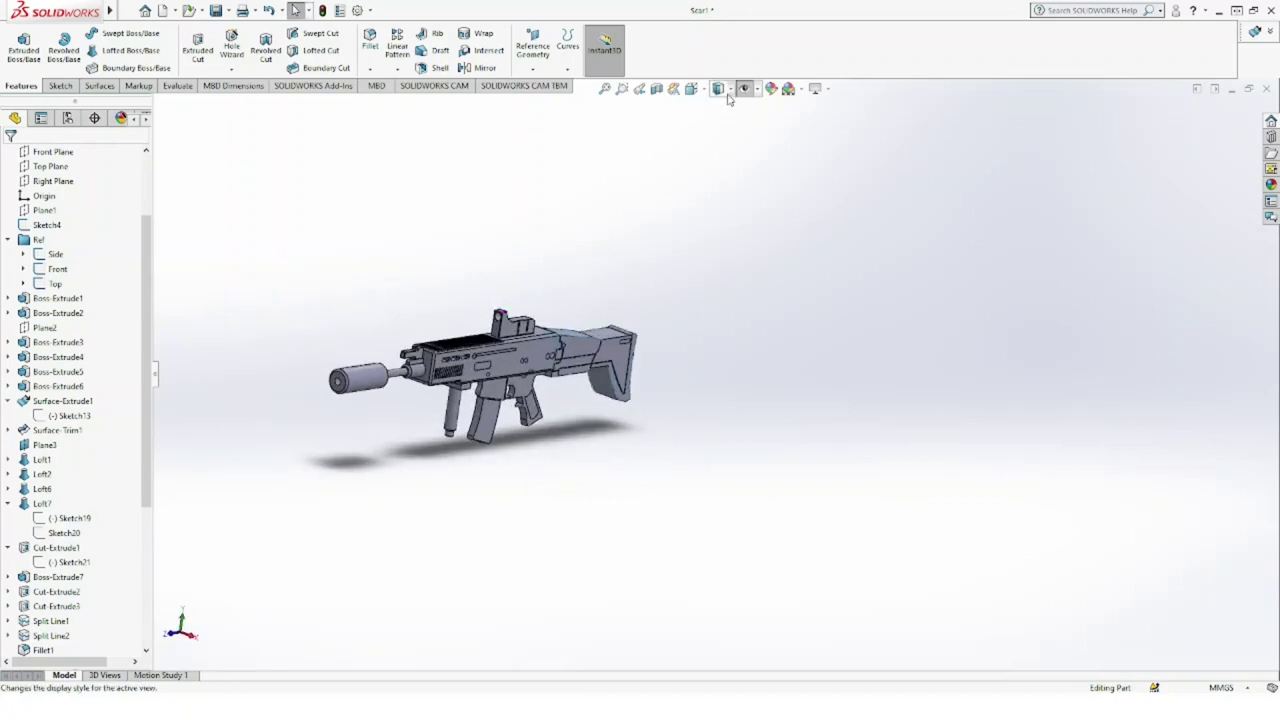
left_click(724, 150)
mouse_move(593, 275)
middle_mouse_down()
mouse_move(543, 263)
mouse_move(477, 217)
mouse_move(457, 239)
mouse_move(560, 240)
middle_mouse_up()
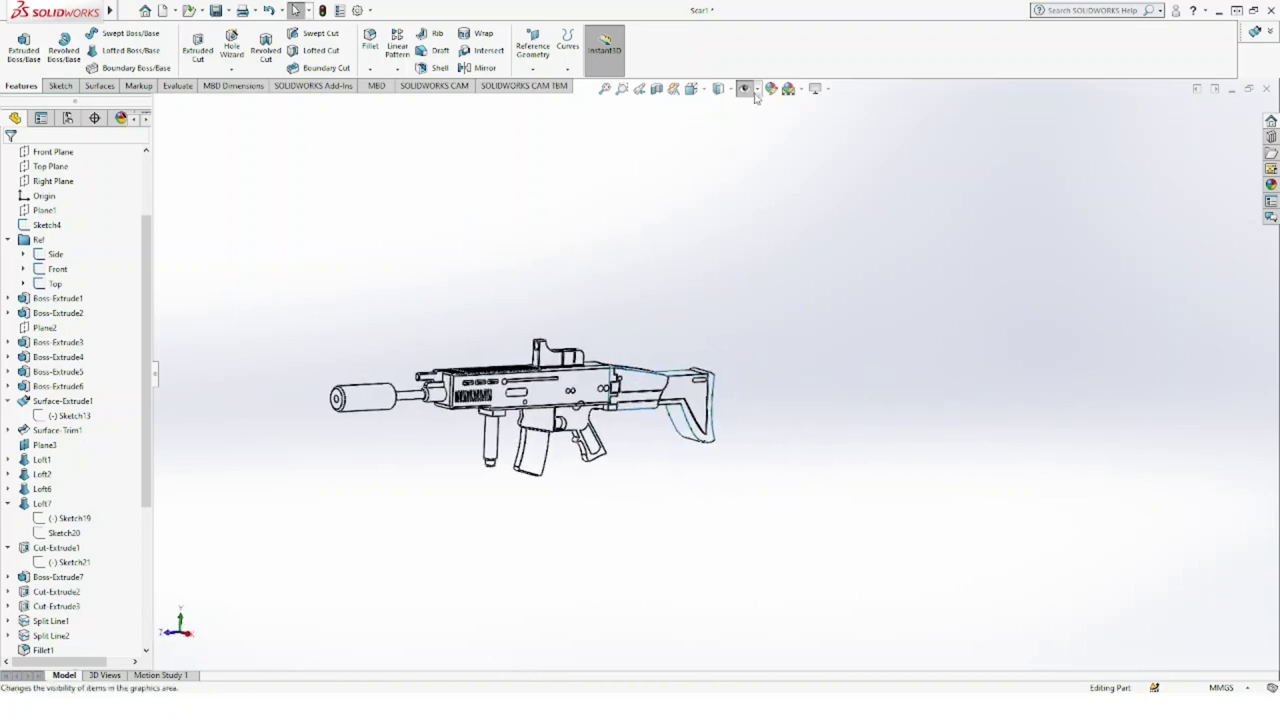
mouse_move(664, 231)
middle_mouse_down()
mouse_move(603, 297)
mouse_move(649, 271)
mouse_move(623, 309)
mouse_move(709, 233)
middle_mouse_up()
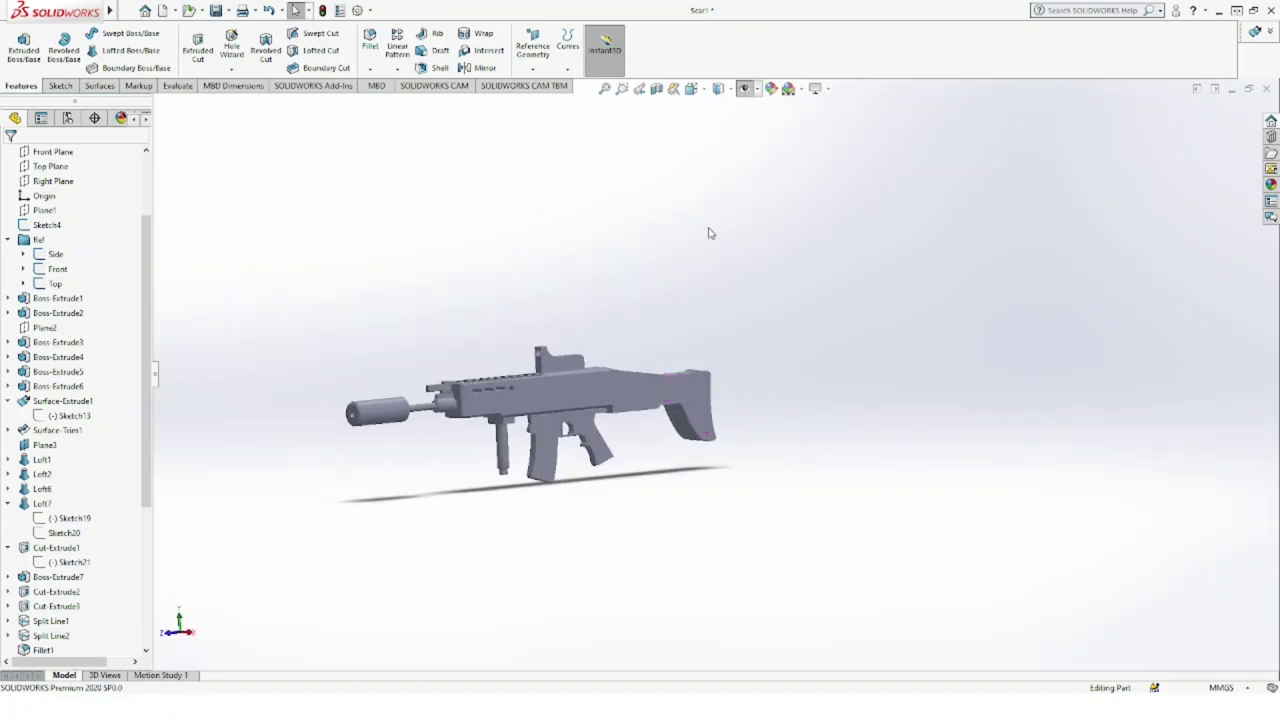
left_click(725, 115)
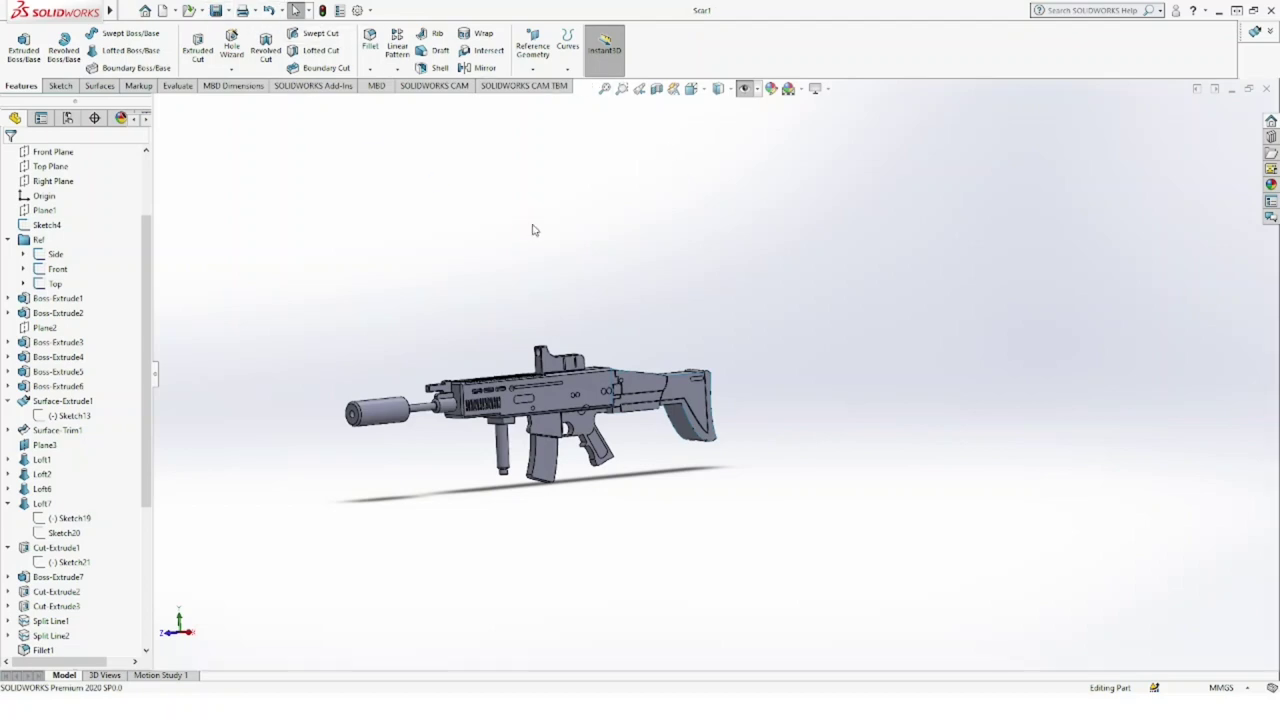
left_click(691, 89)
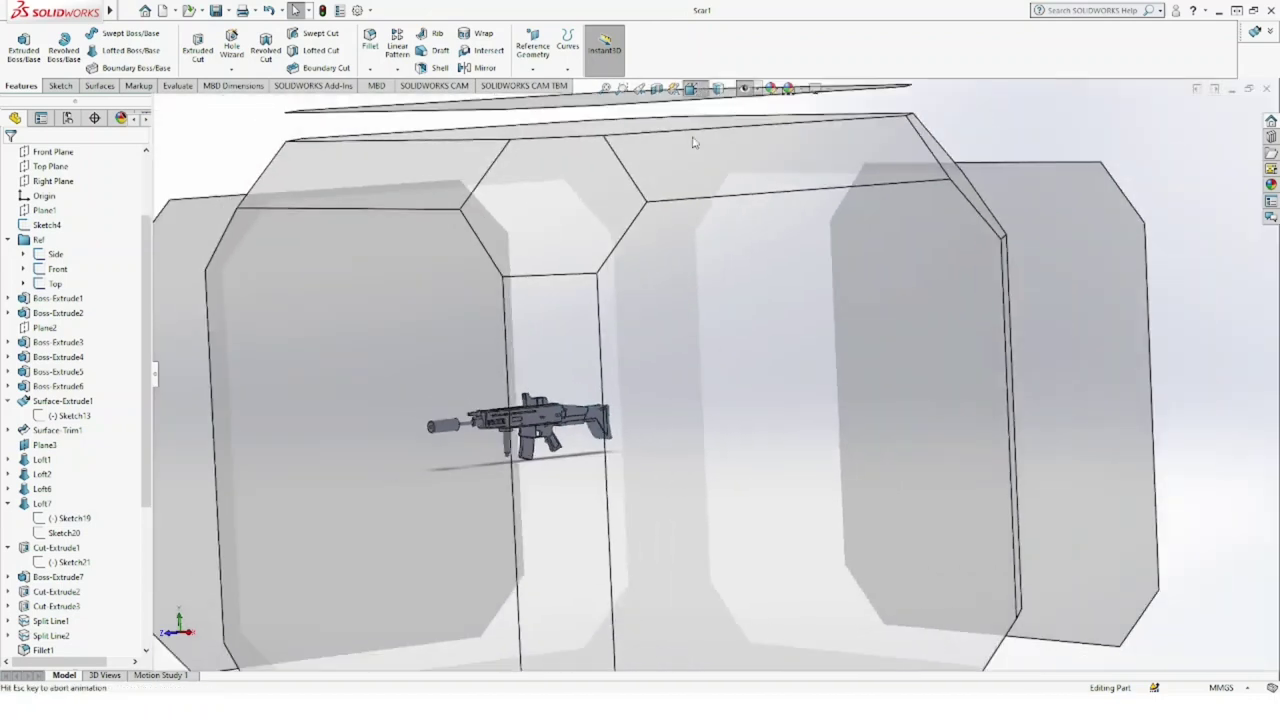
left_click(626, 395)
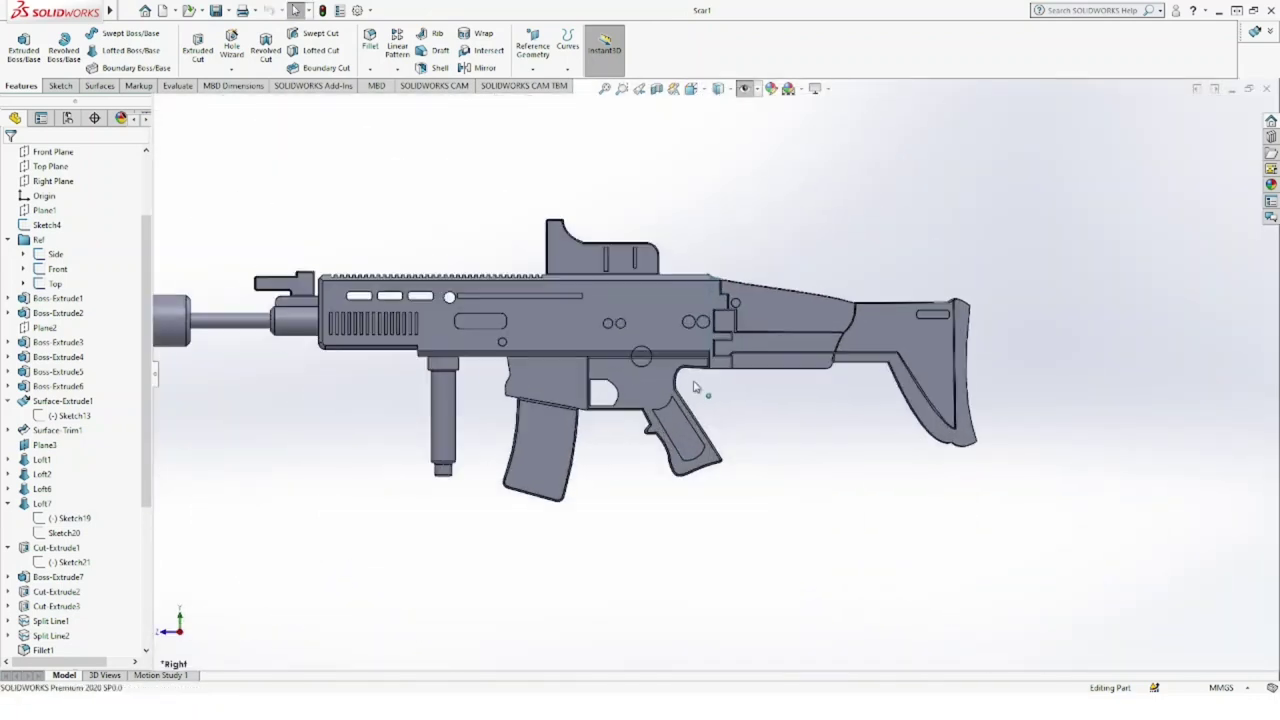
scroll(577, 392, "down", 10)
Step: Start a new sketch on the grip face with hidden edges shown as lines
left_click(576, 398)
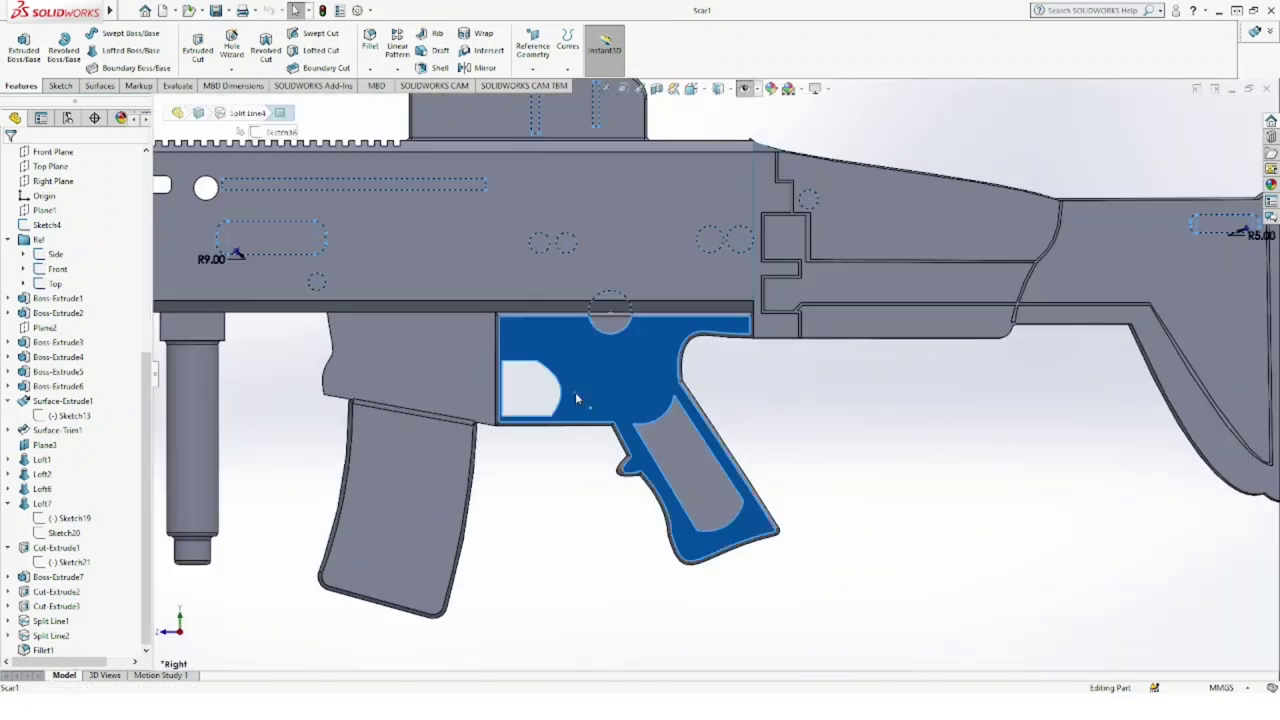
left_click(637, 352)
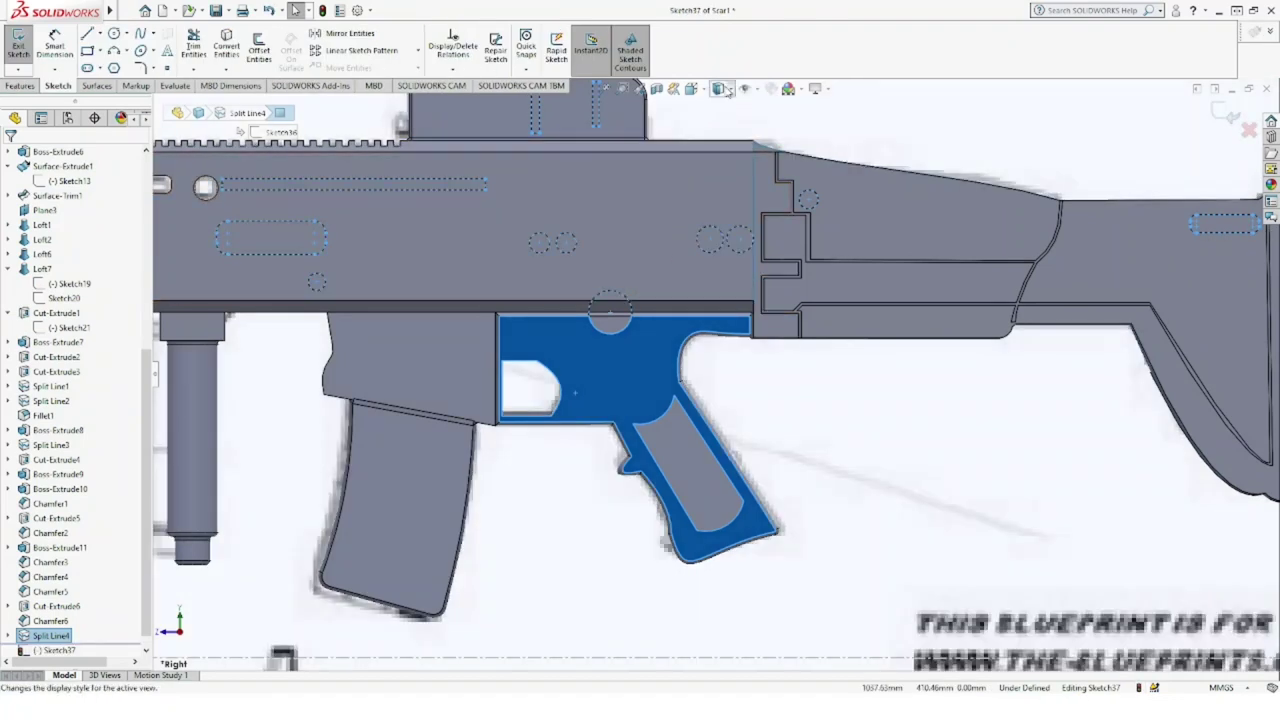
left_click(722, 89)
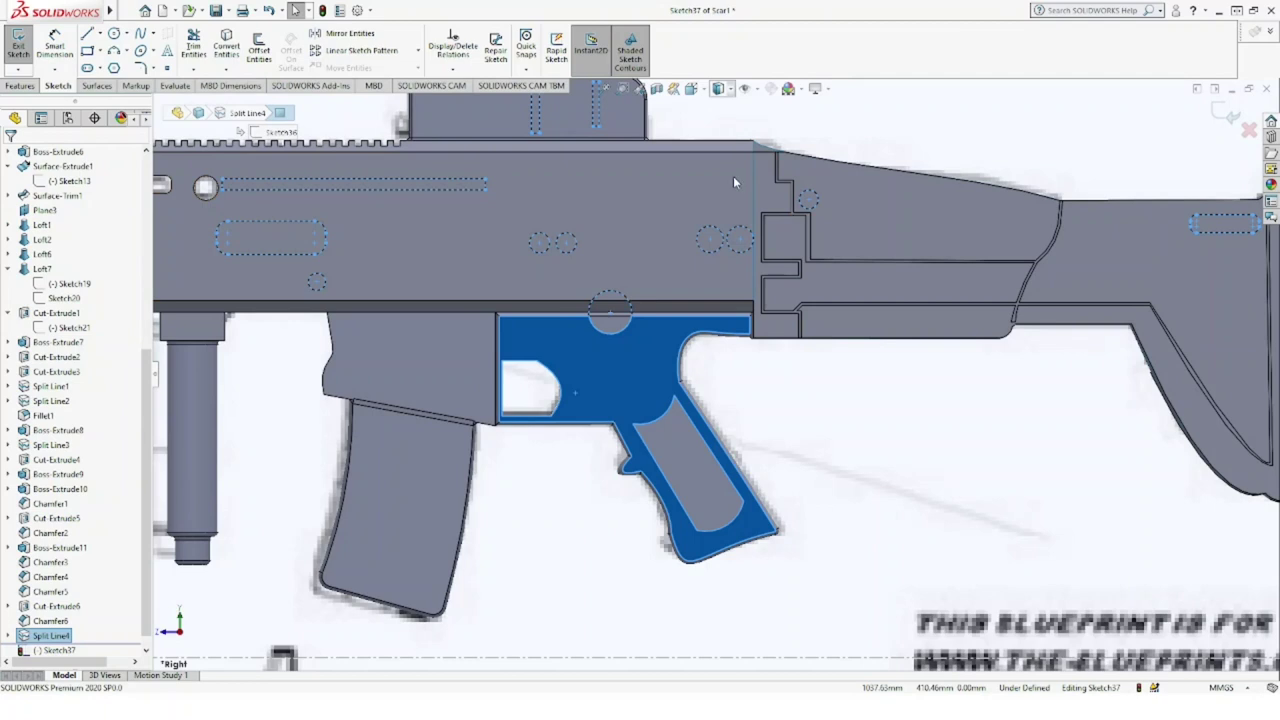
left_click(733, 176)
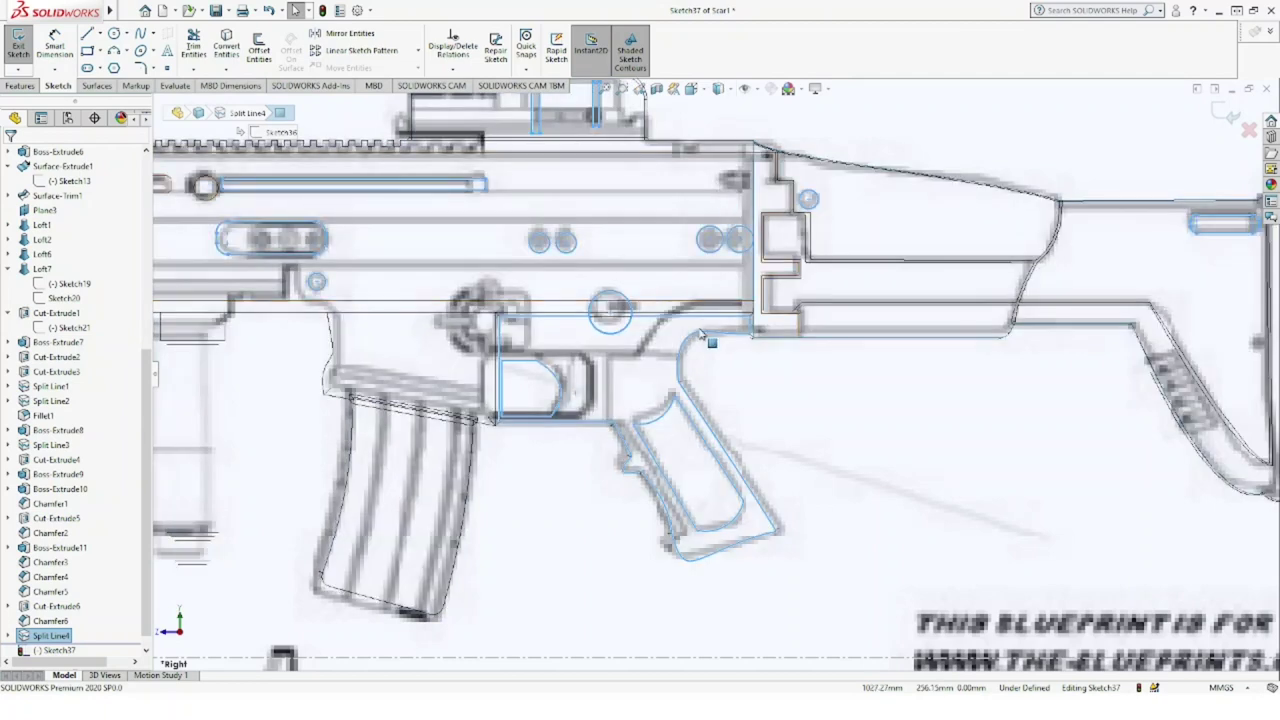
Step: Draw a short line near the trigger and a spline down to the guard bottom, bowed outward
left_click(88, 34)
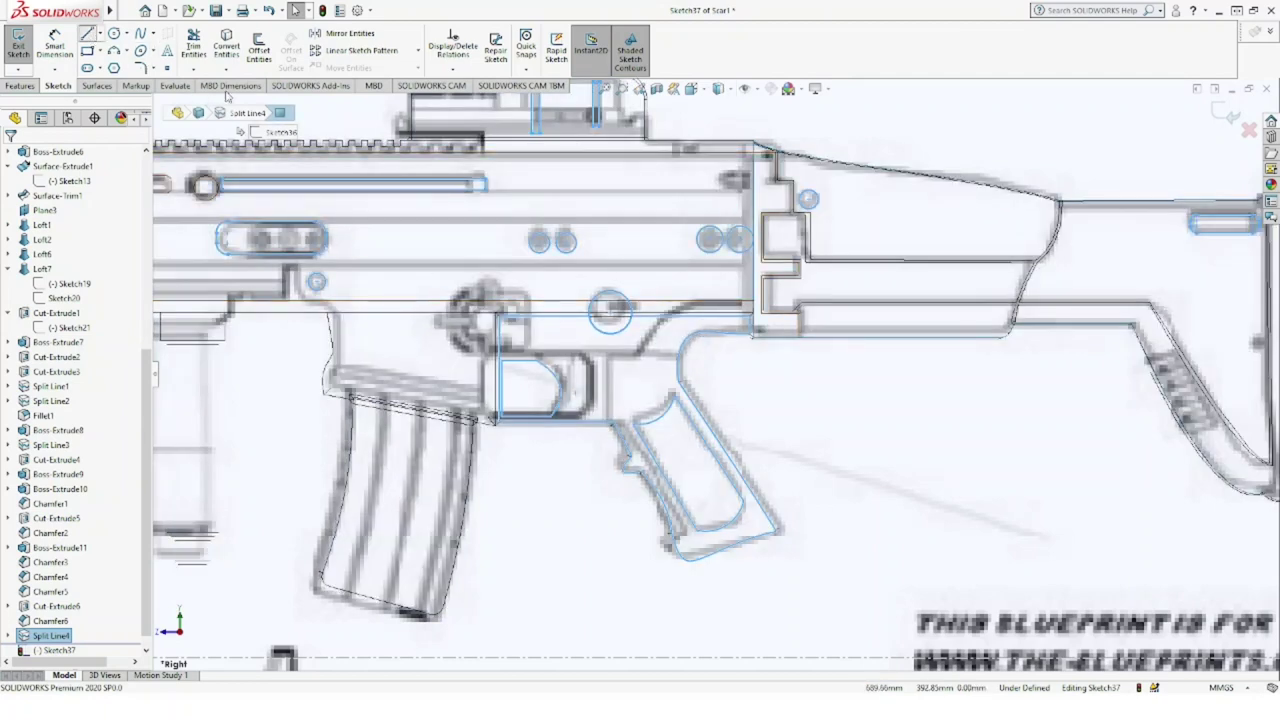
left_click(538, 360)
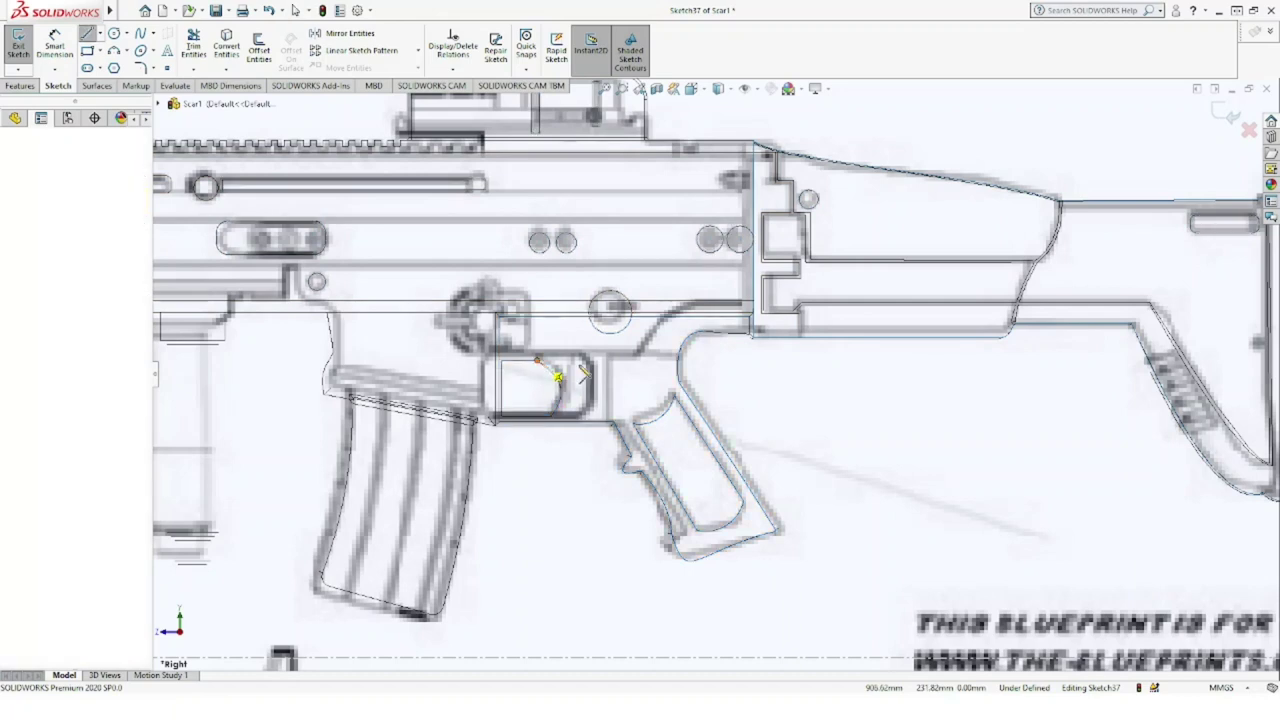
left_click(588, 360)
key("Escape")
key("Escape")
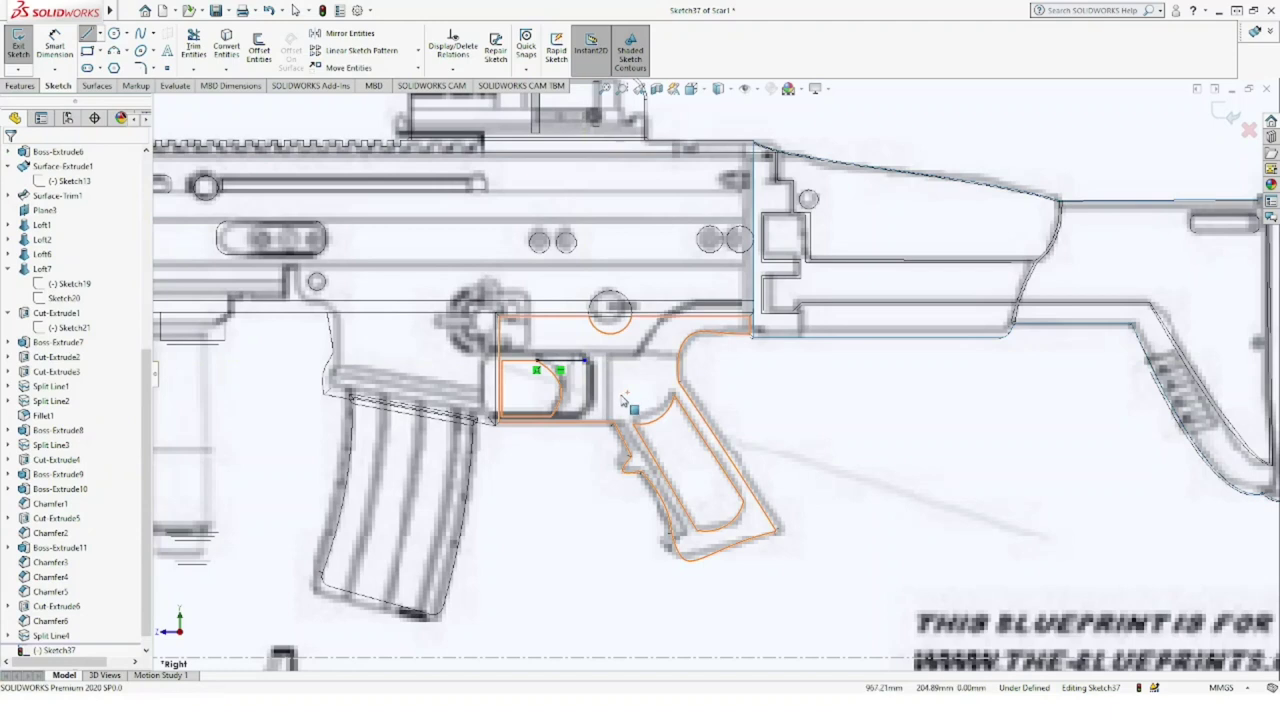
left_click(142, 37)
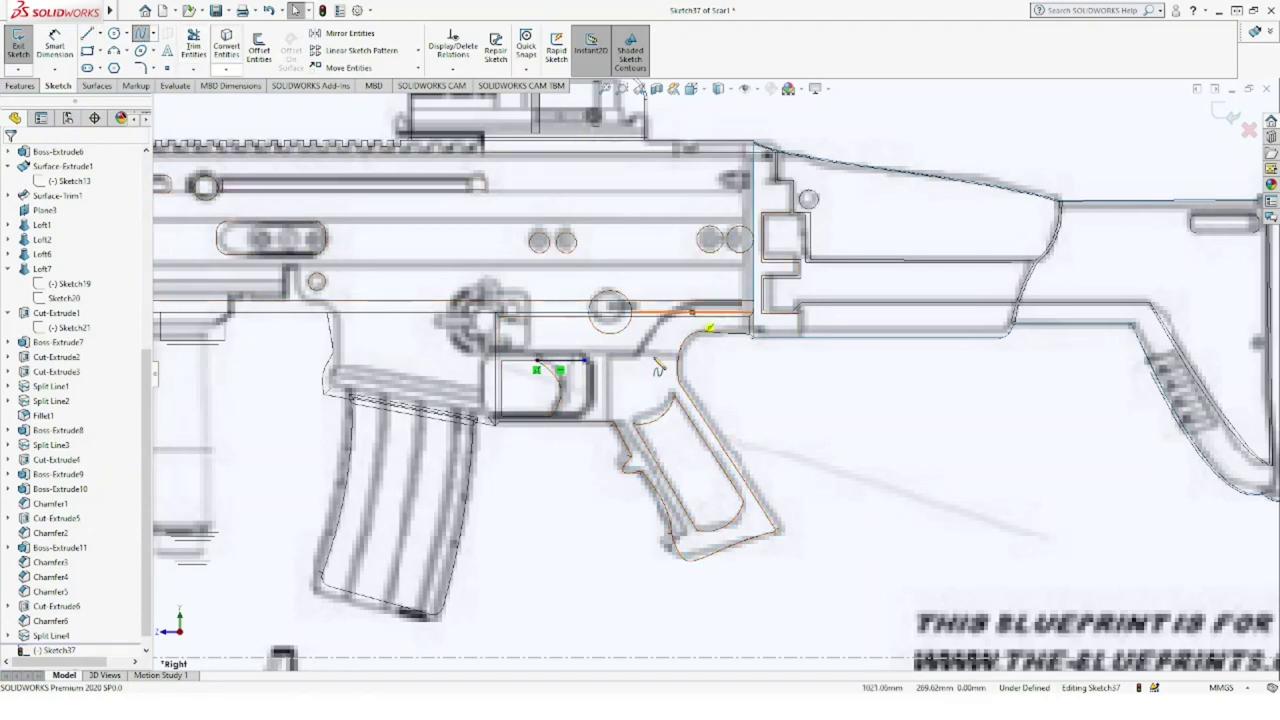
left_click(585, 360)
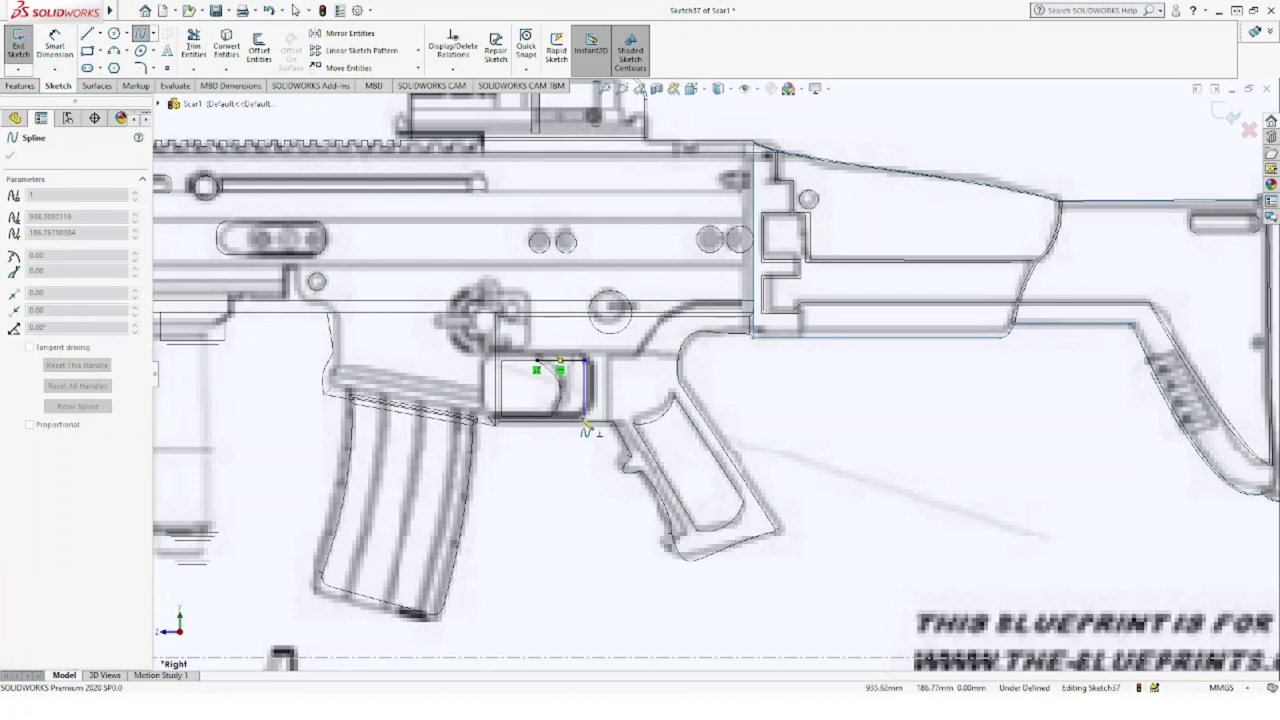
double_click(585, 416)
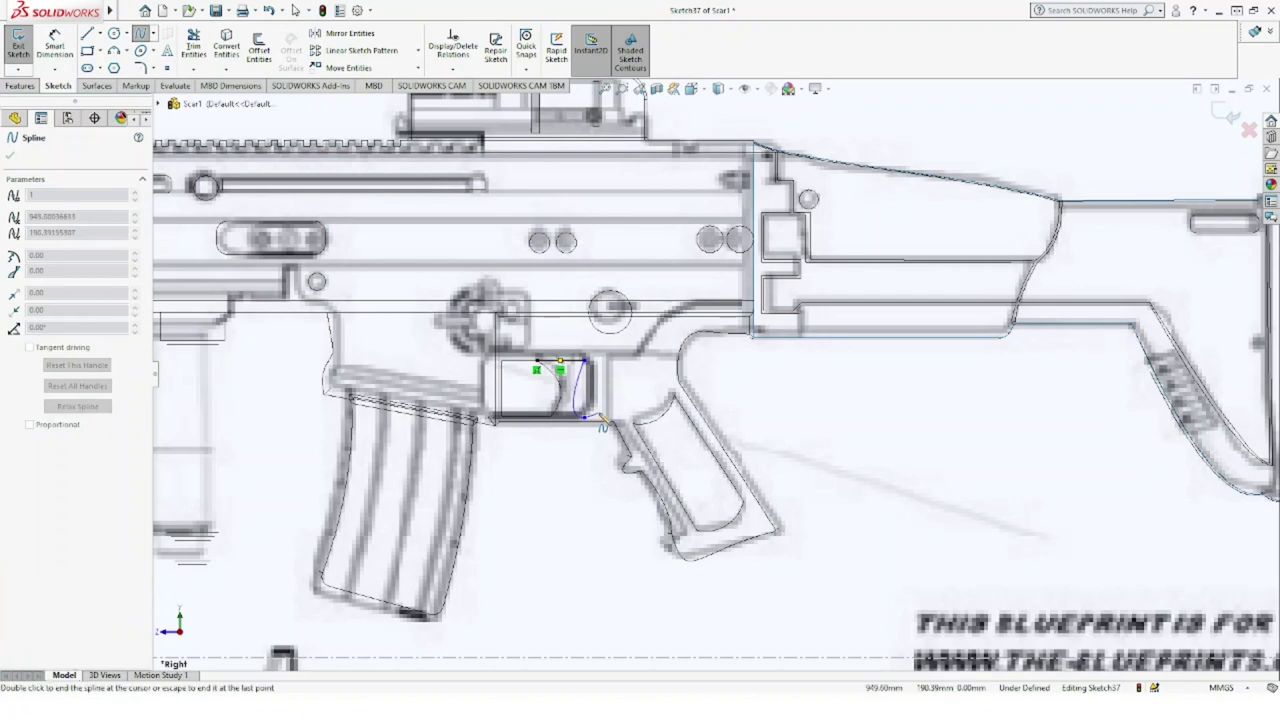
key("Escape")
scroll(595, 390, "down", 3)
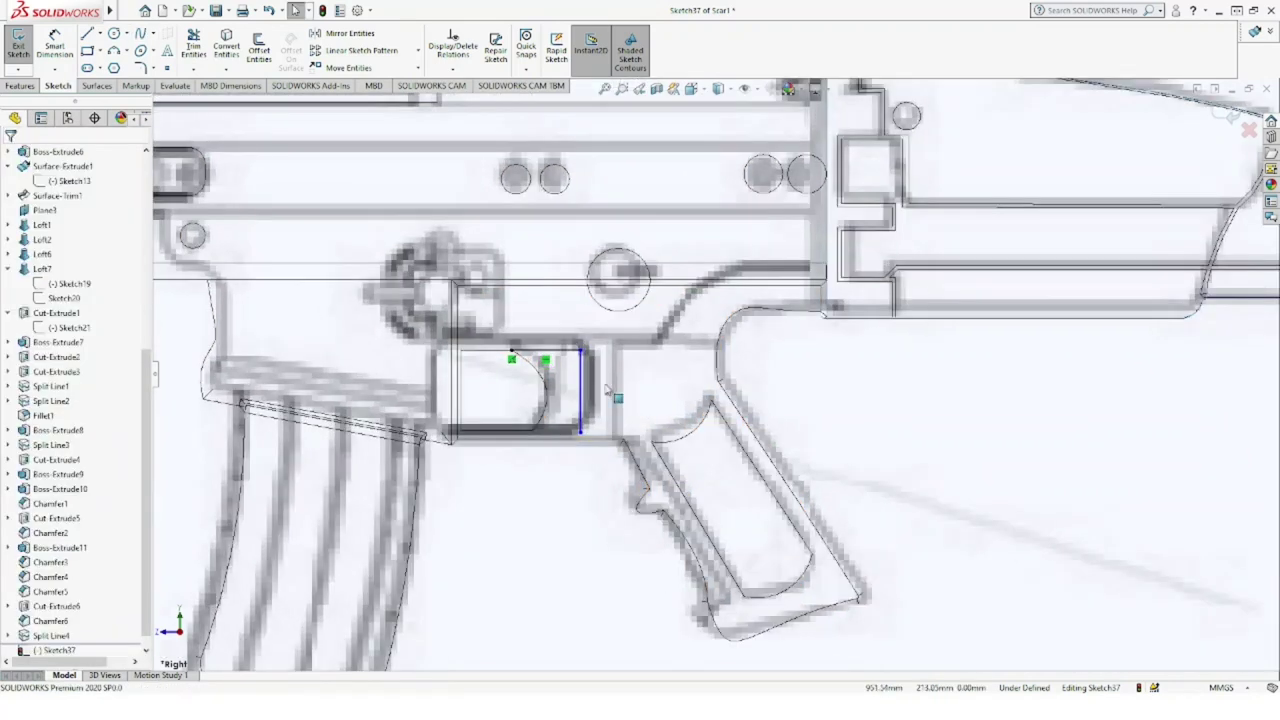
left_click_drag(581, 381, 604, 390)
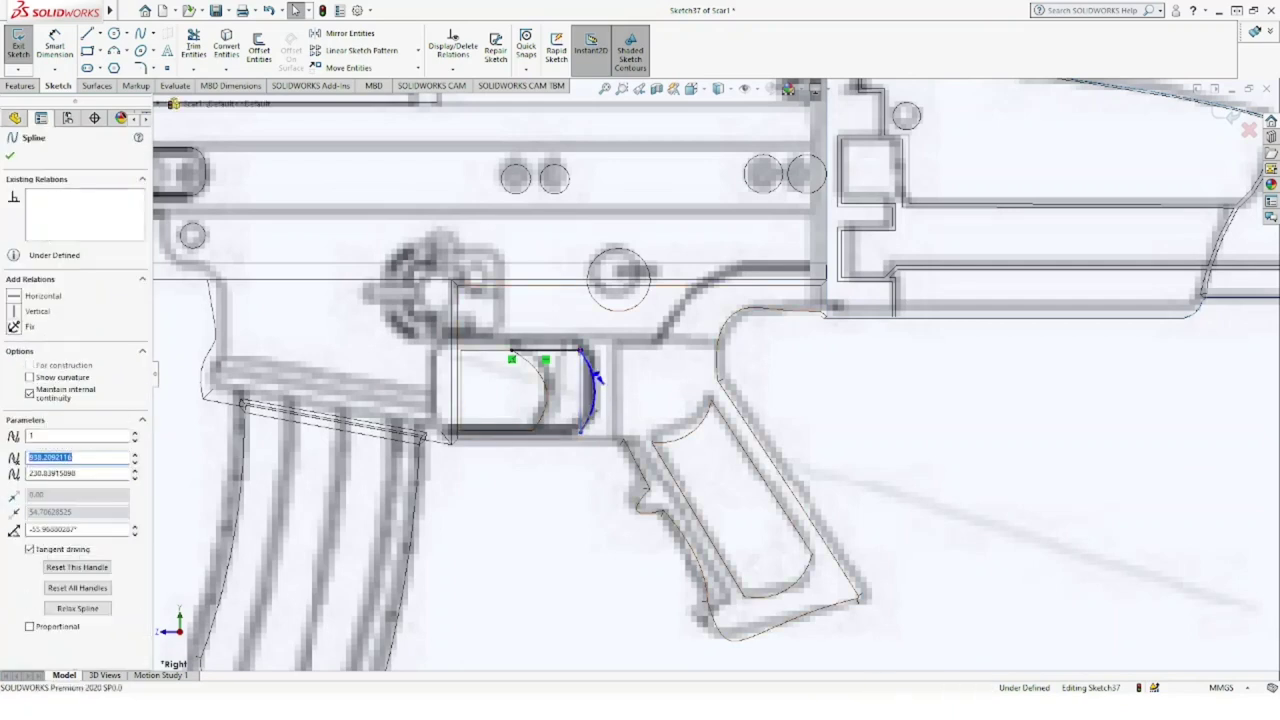
Step: Close the trigger profile with a horizontal line along the guard bottom
left_click(87, 33)
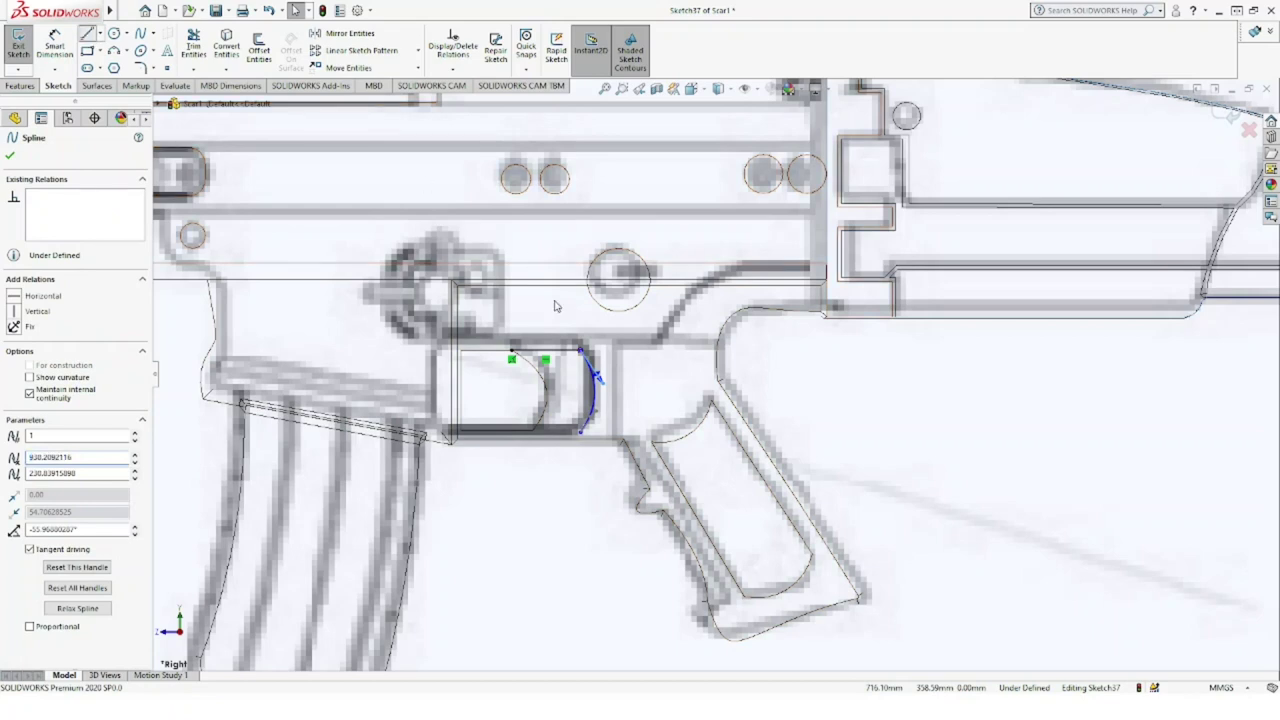
left_click(533, 432)
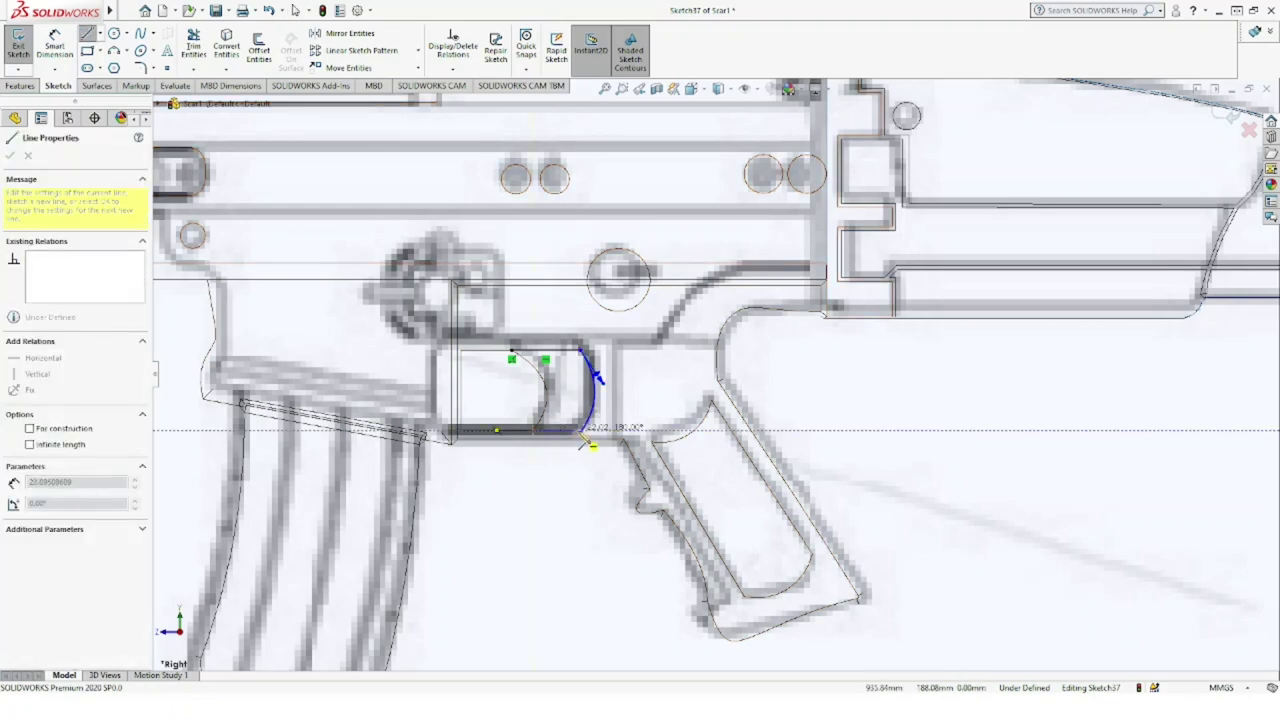
left_click(580, 432)
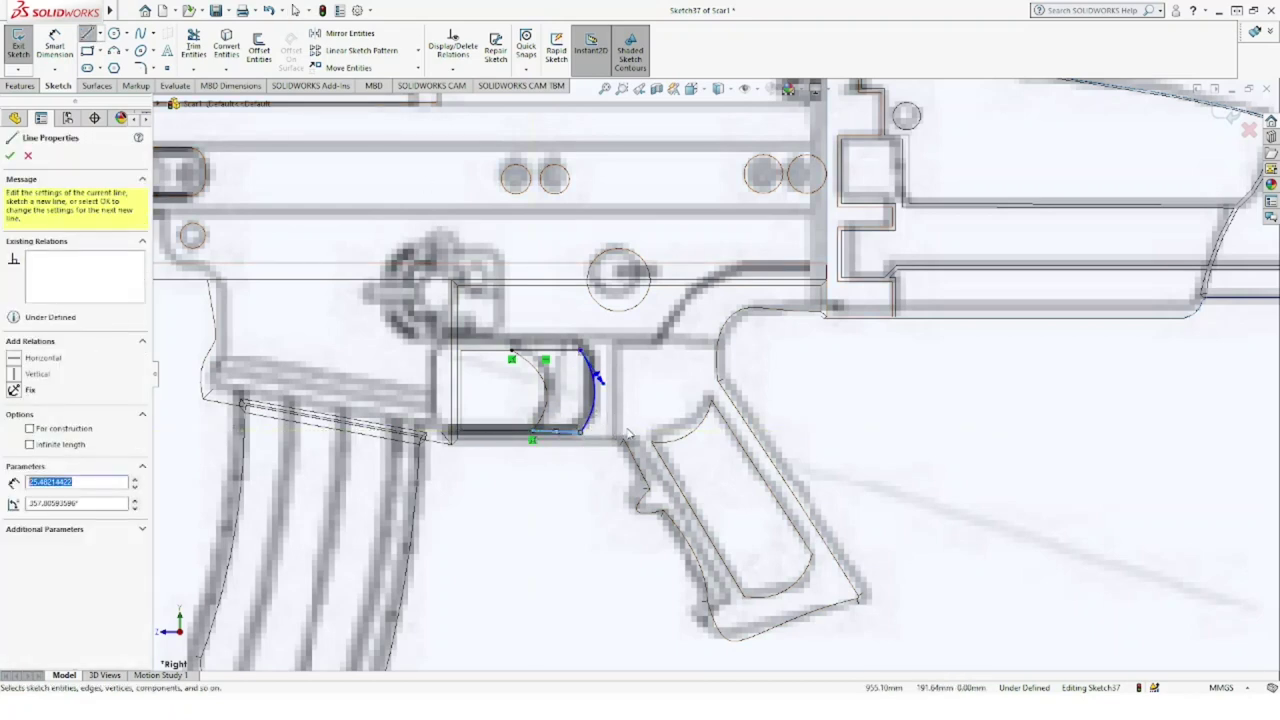
key("Escape")
key("Escape")
left_click(548, 395)
key("Escape")
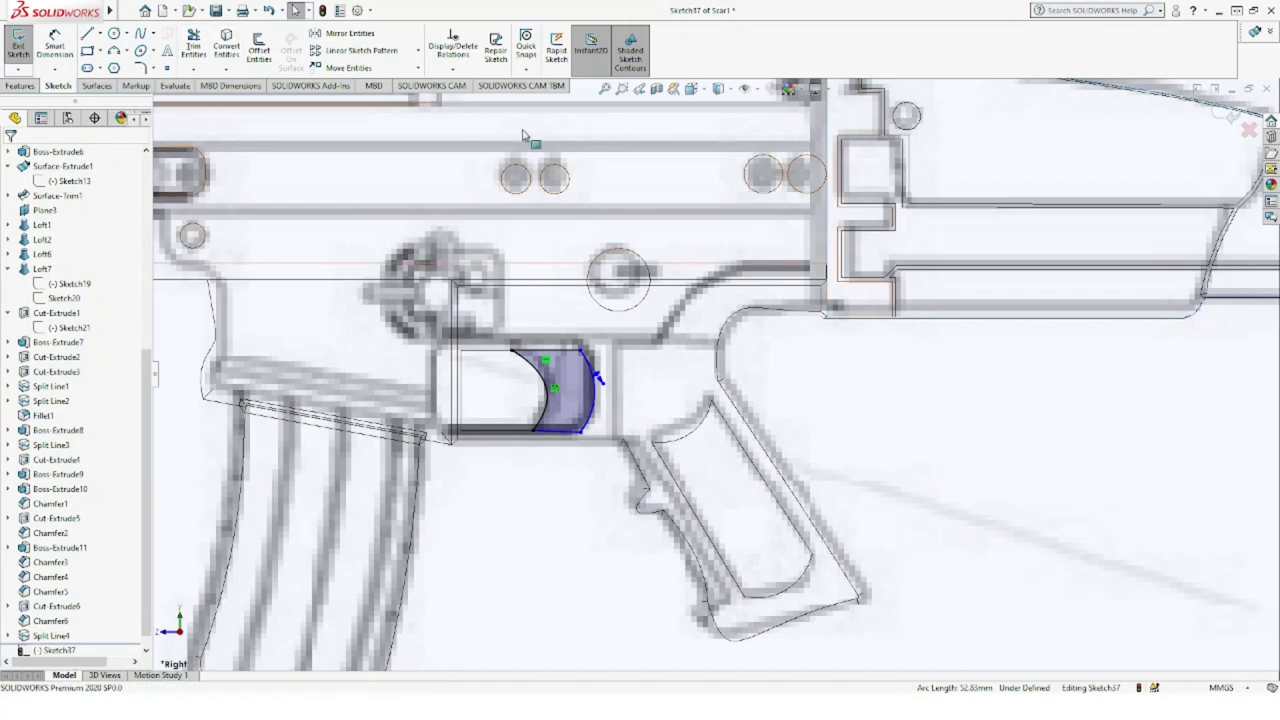
Step: Show the model Shaded With Edges in an angled 3D view
left_click(733, 95)
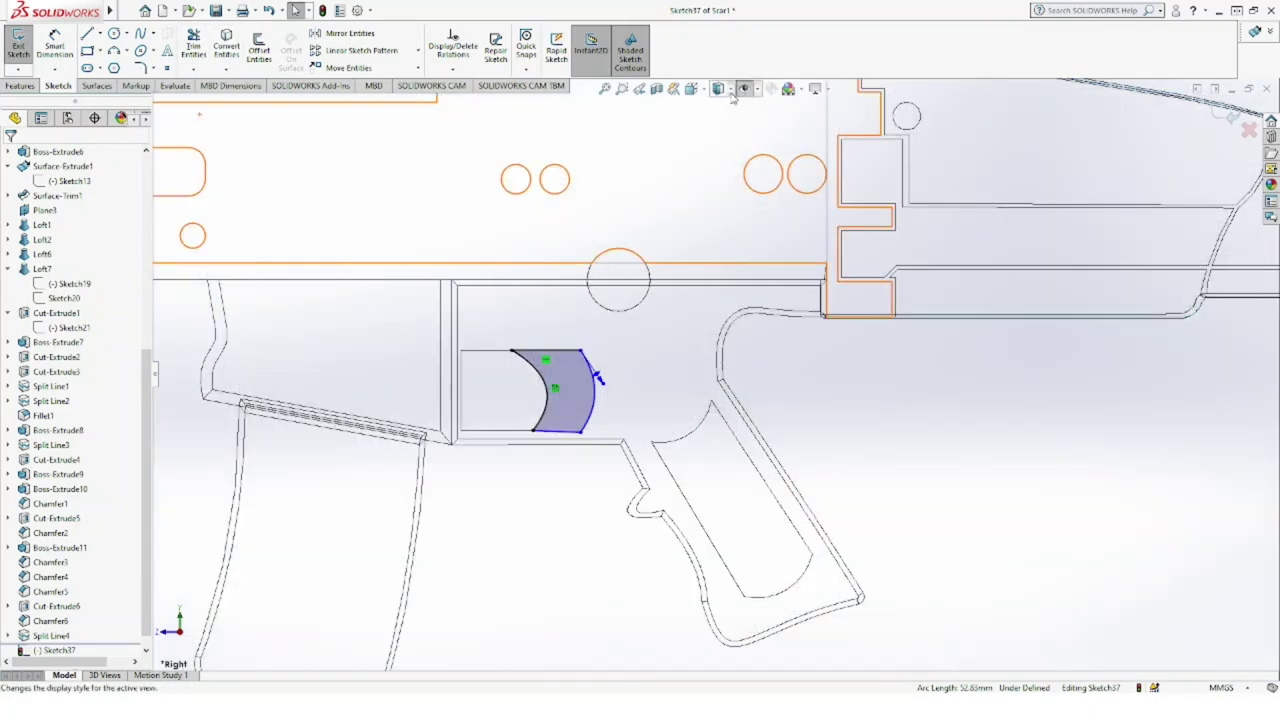
left_click(733, 120)
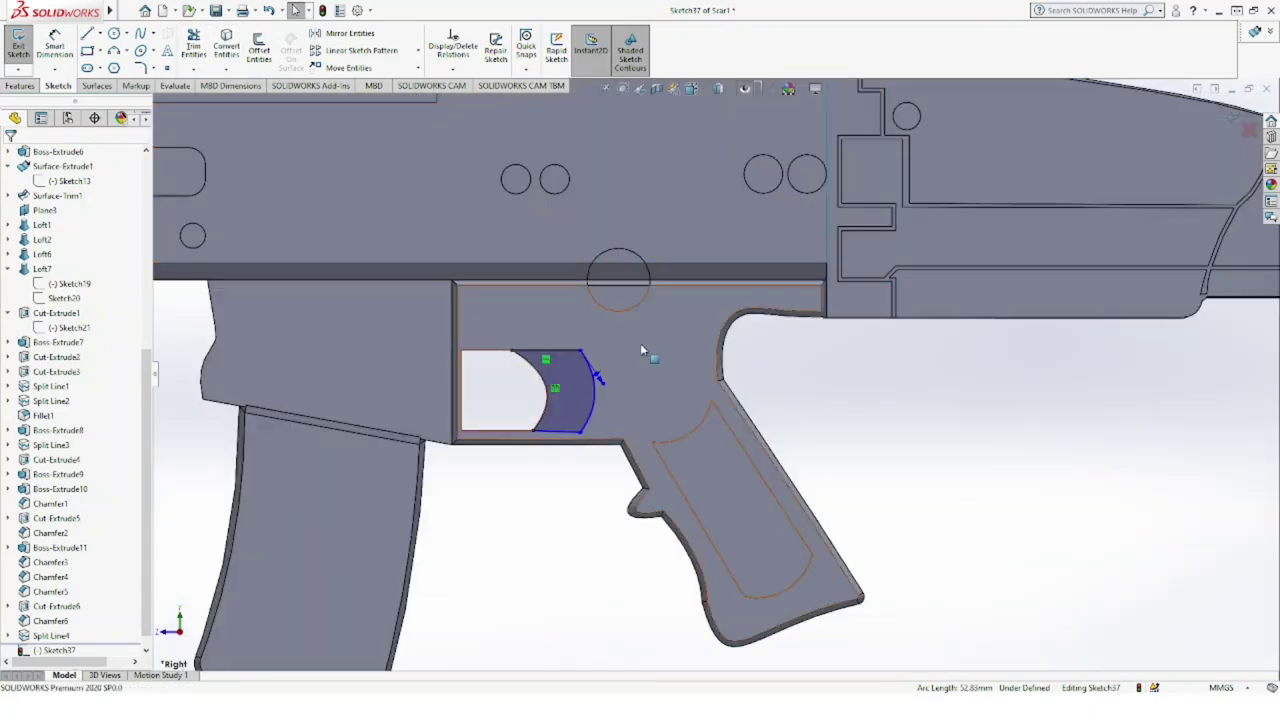
middle_click_drag(590, 316, 580, 286)
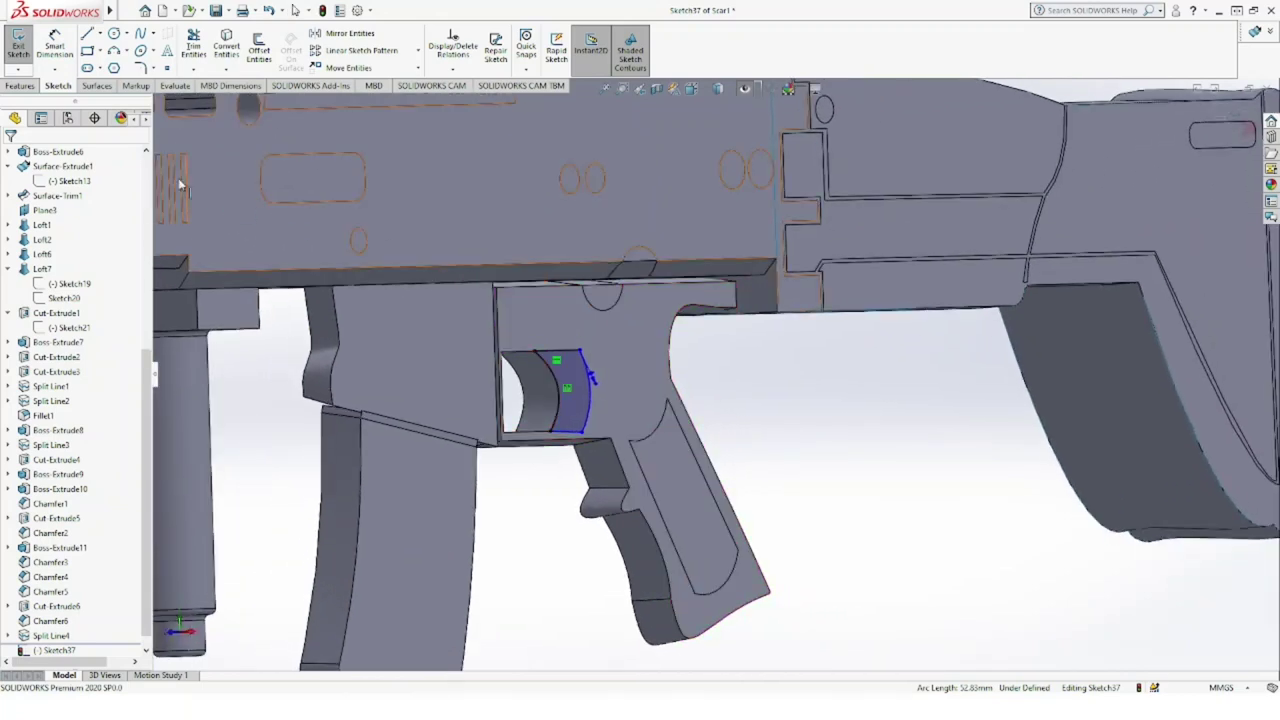
Step: Extruded-cut the trigger profile 4.50 mm blind into the trigger guard area
left_click(20, 87)
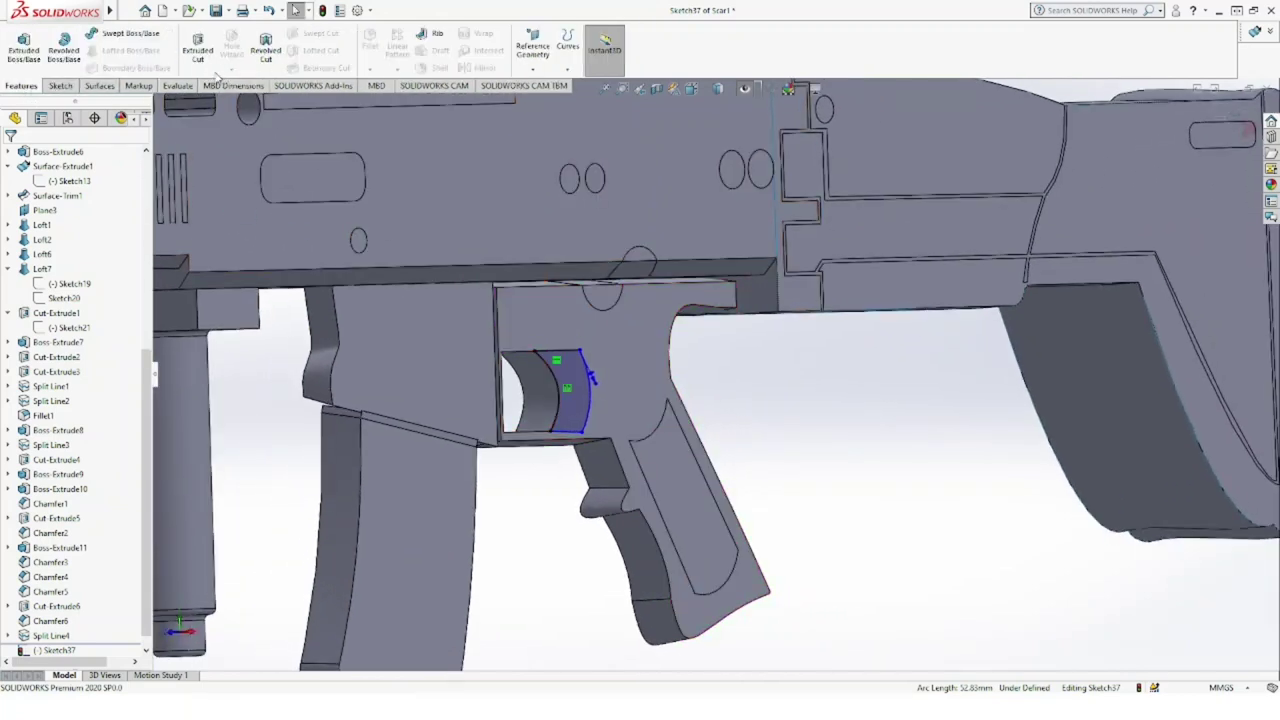
left_click(200, 55)
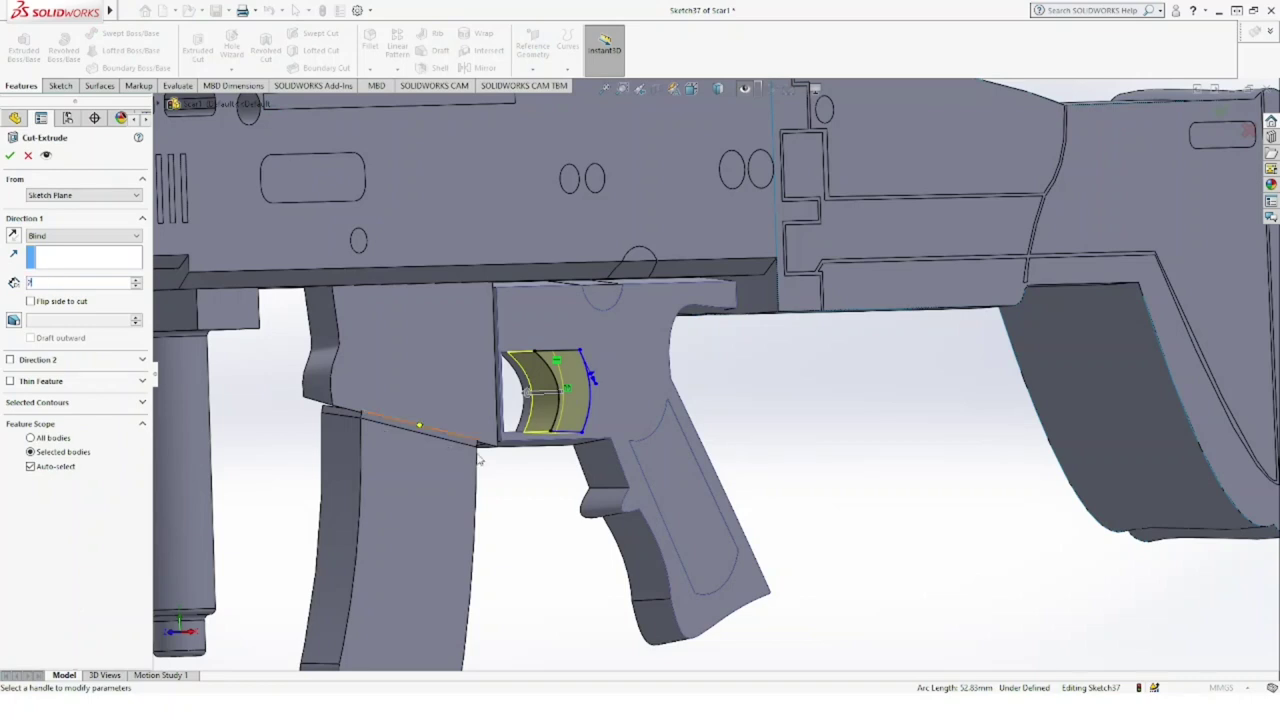
key("Return")
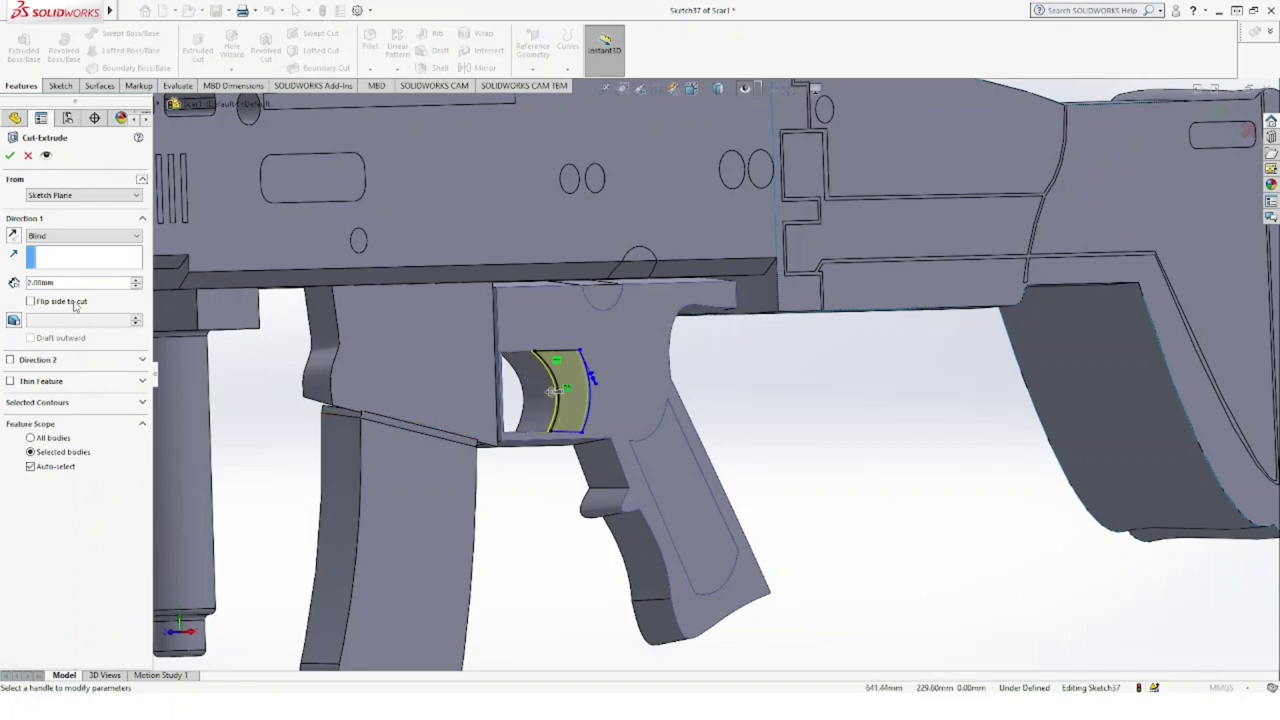
type("6")
key("Return")
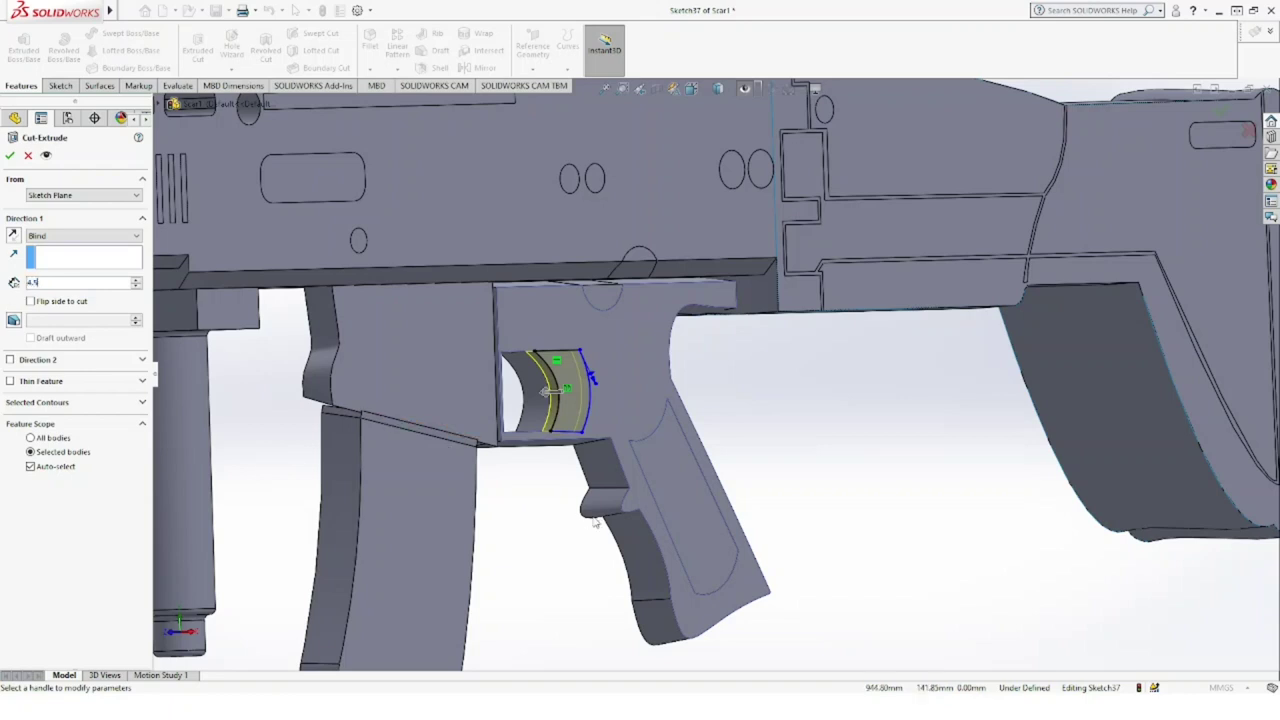
key("Return")
left_click(10, 157)
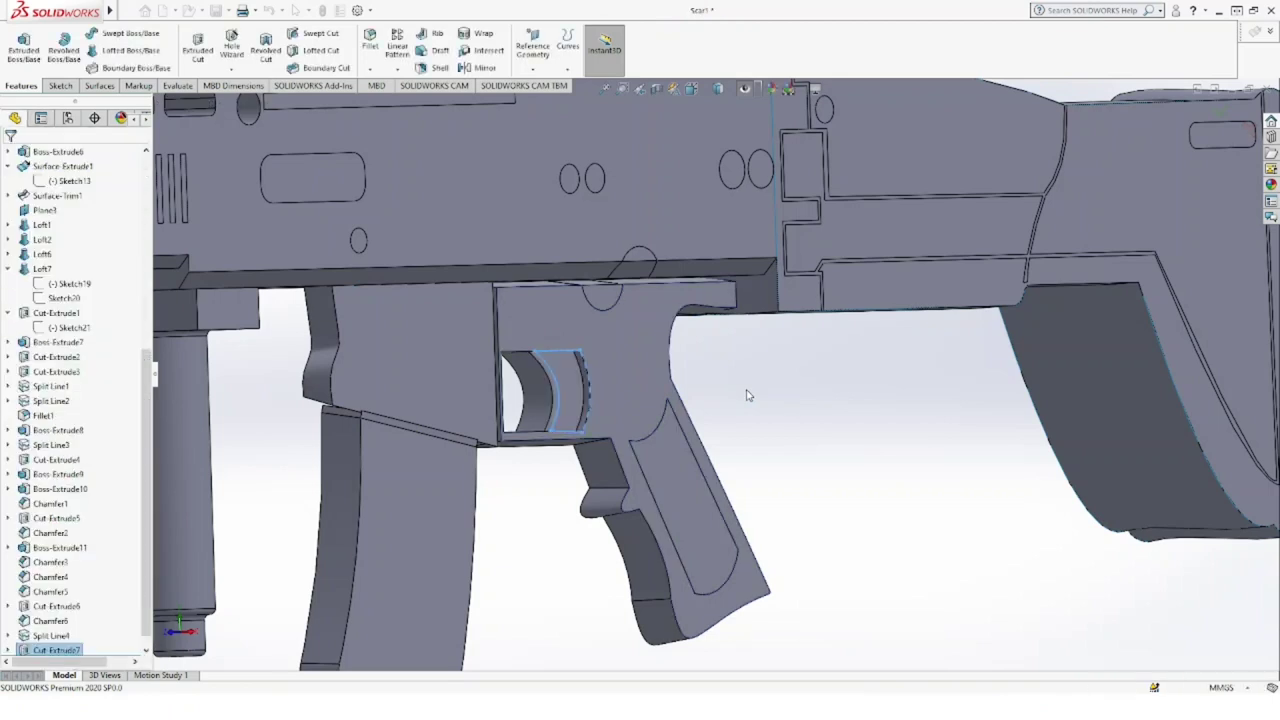
scroll(746, 395, "up", 2)
Step: Zoom out on the rifle, collapse the Ref folder, and select Right Plane in the tree
scroll(746, 395, "up", 5)
mouse_move(746, 395)
middle_mouse_down()
mouse_move(450, 376)
mouse_move(720, 363)
mouse_move(766, 349)
mouse_move(771, 334)
mouse_move(731, 366)
mouse_move(736, 381)
middle_mouse_up()
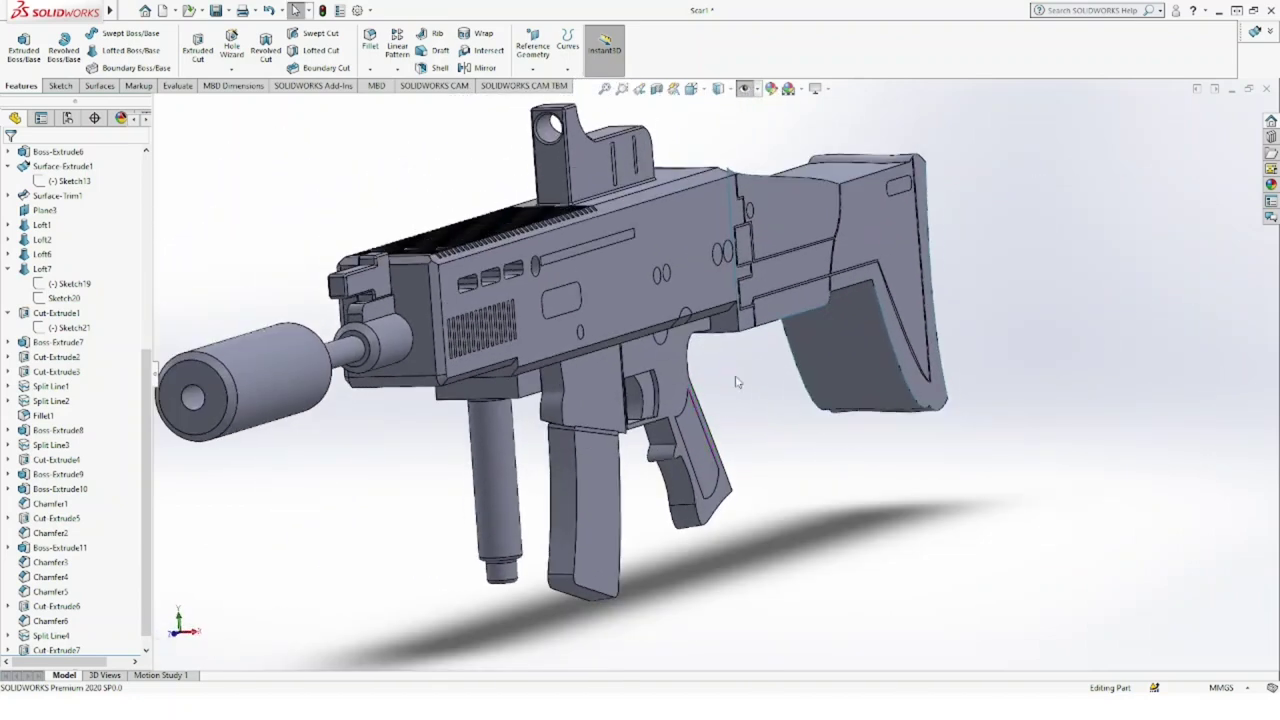
scroll(40, 260, "up", 2)
scroll(36, 242, "up", 3)
left_click(9, 226)
scroll(40, 225, "up", 3)
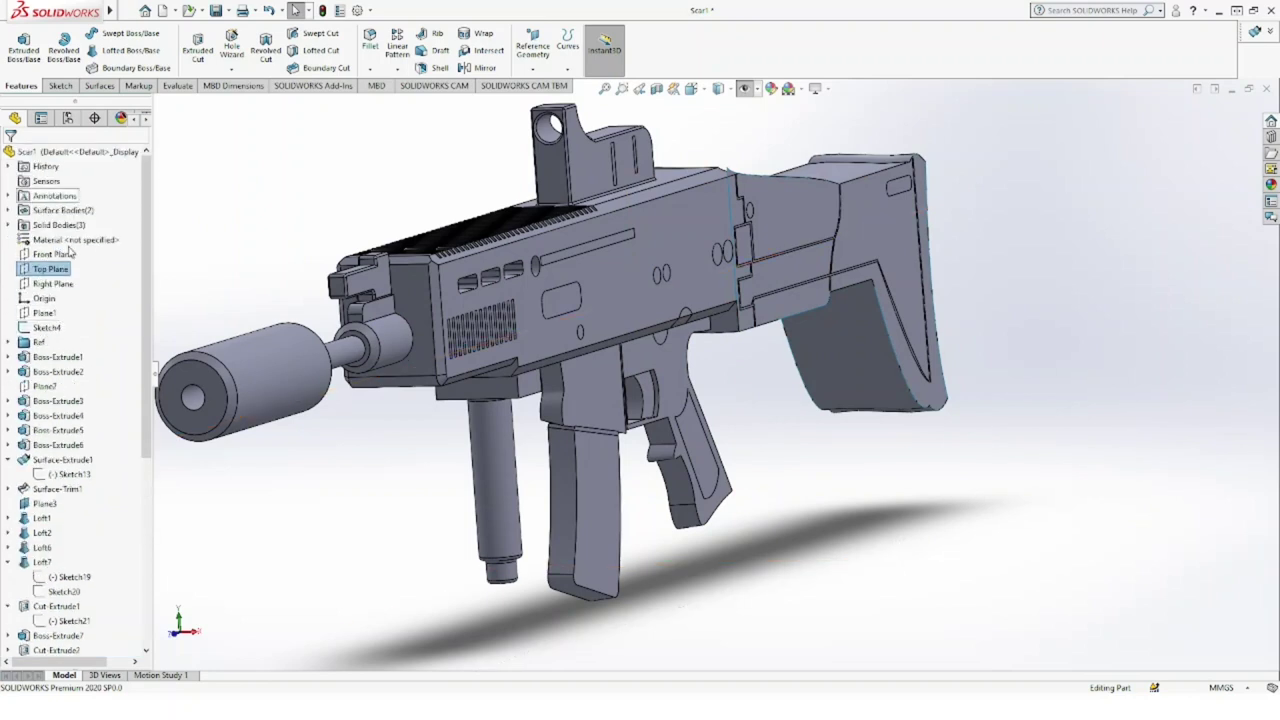
left_click(60, 284)
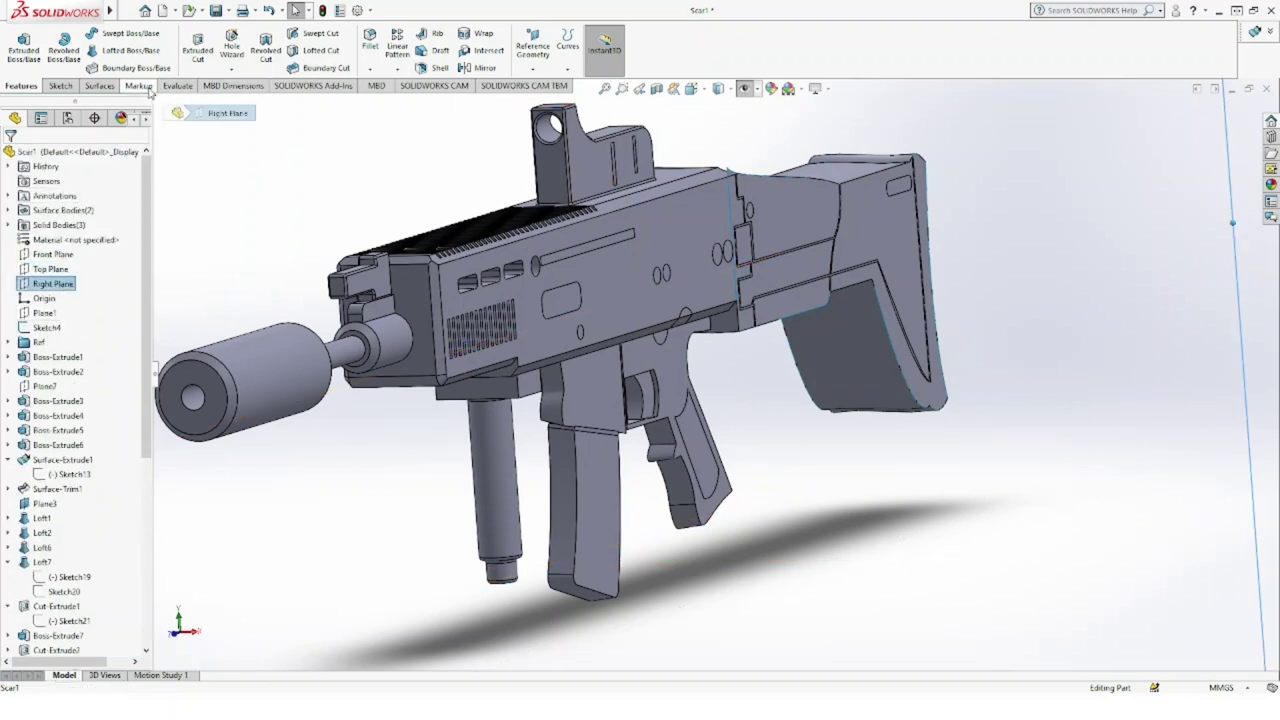
Step: Start a Mirror and add Loft1, Loft7 and Split Line4 as features to mirror, dropping Loft6
left_click(484, 70)
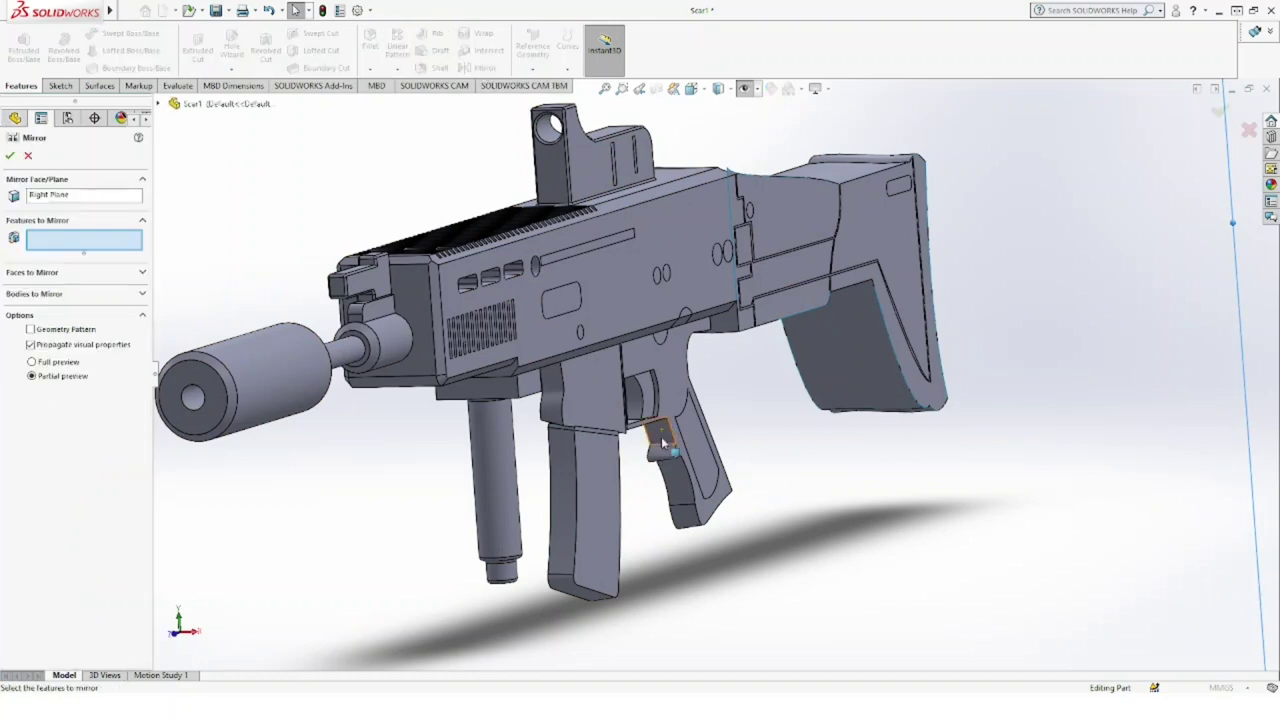
left_click(593, 407)
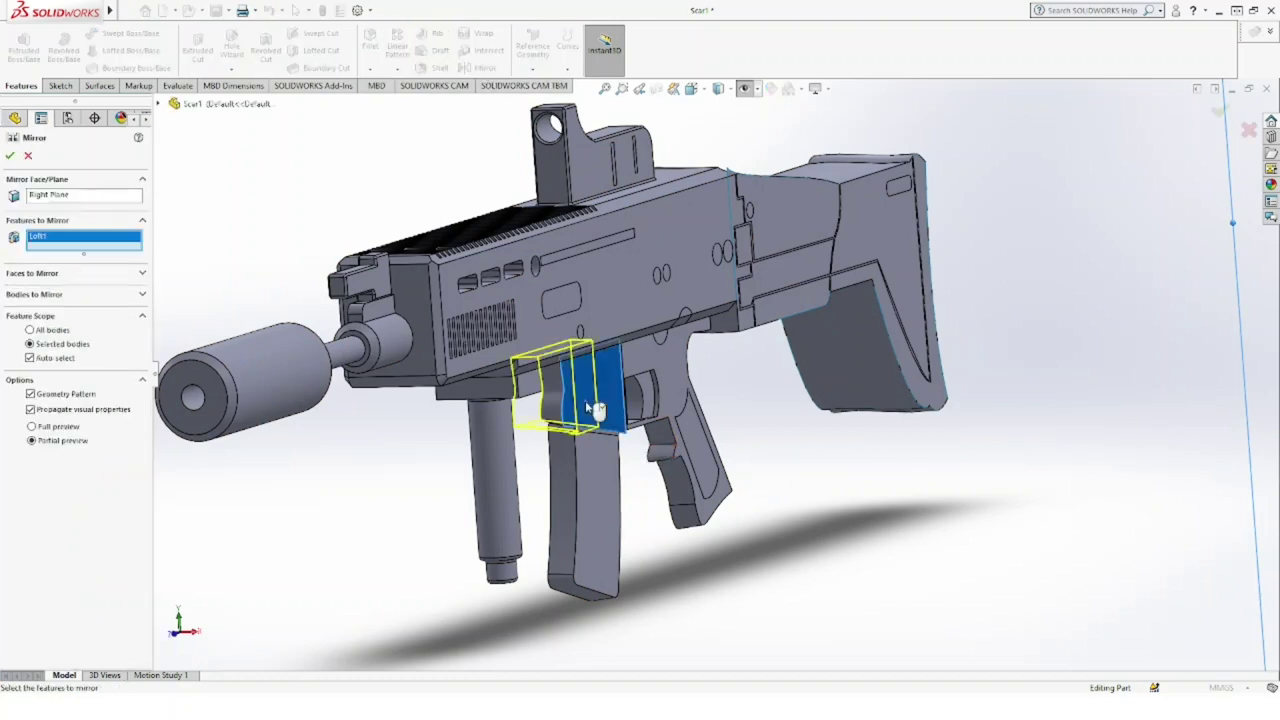
left_click(605, 458)
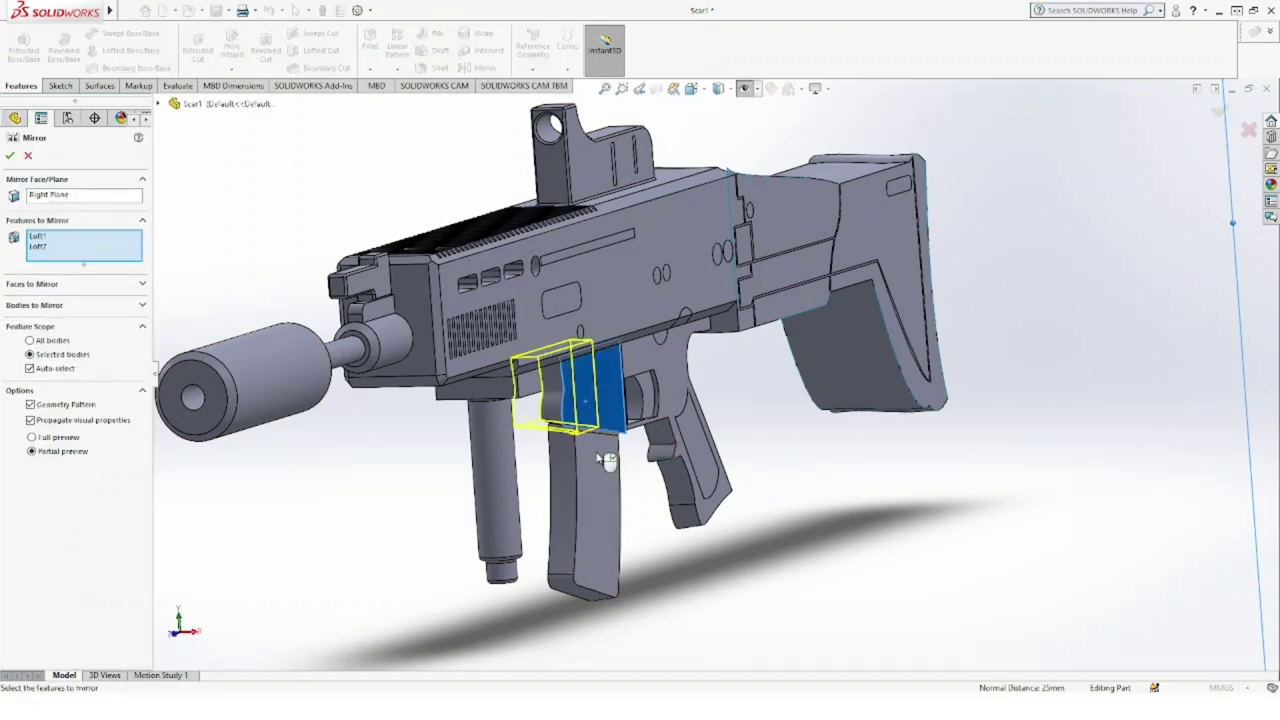
left_click(668, 372)
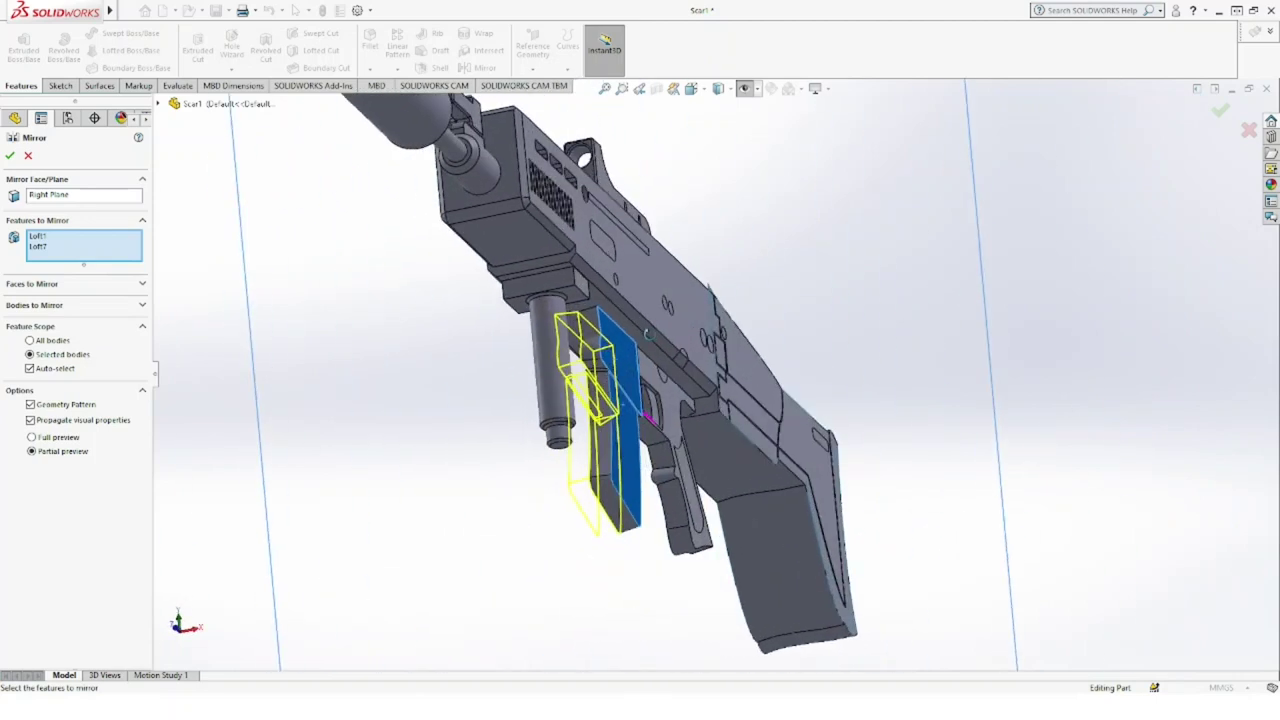
middle_click_drag(580, 255, 532, 212)
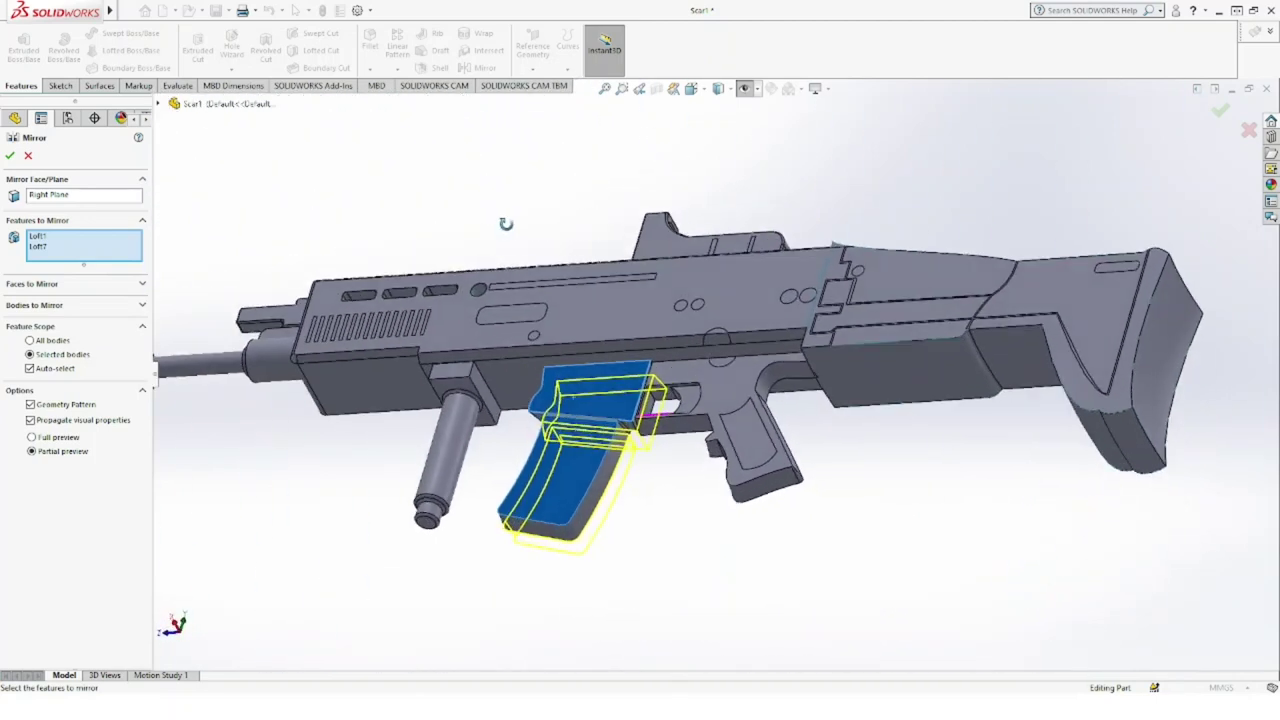
left_click(692, 432)
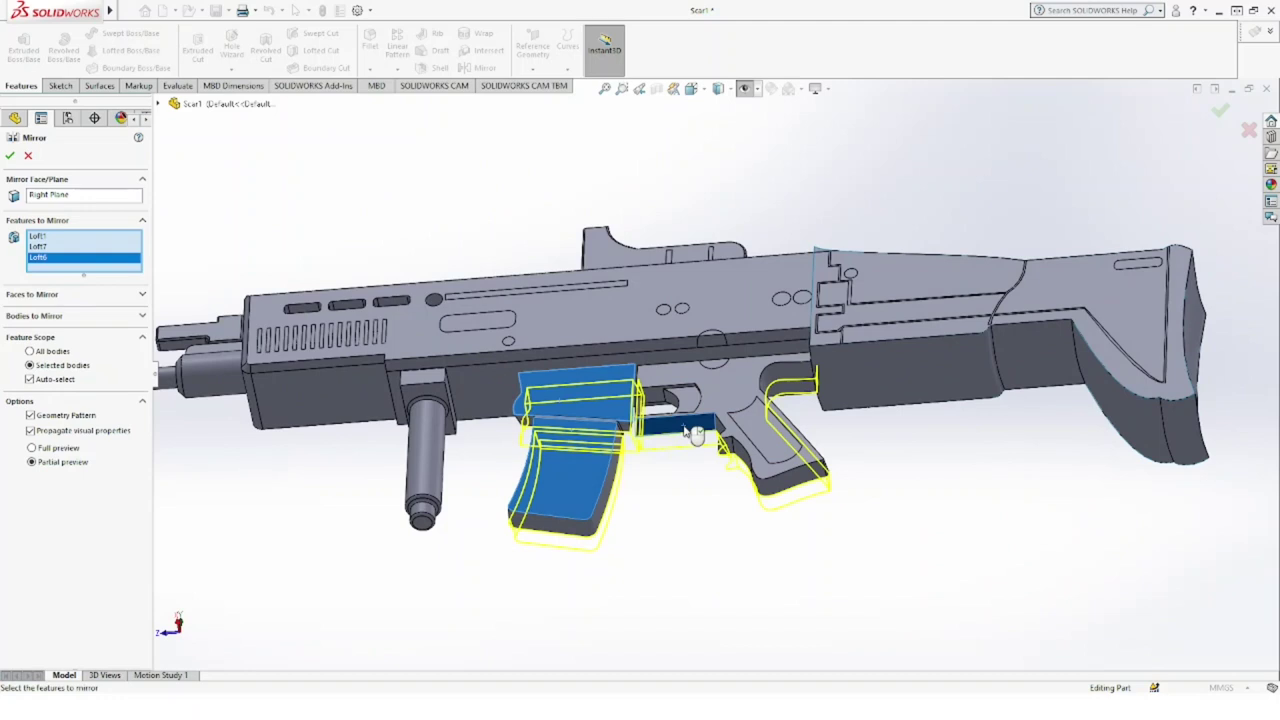
mouse_move(692, 432)
middle_mouse_down()
mouse_move(786, 509)
mouse_move(720, 470)
middle_mouse_up()
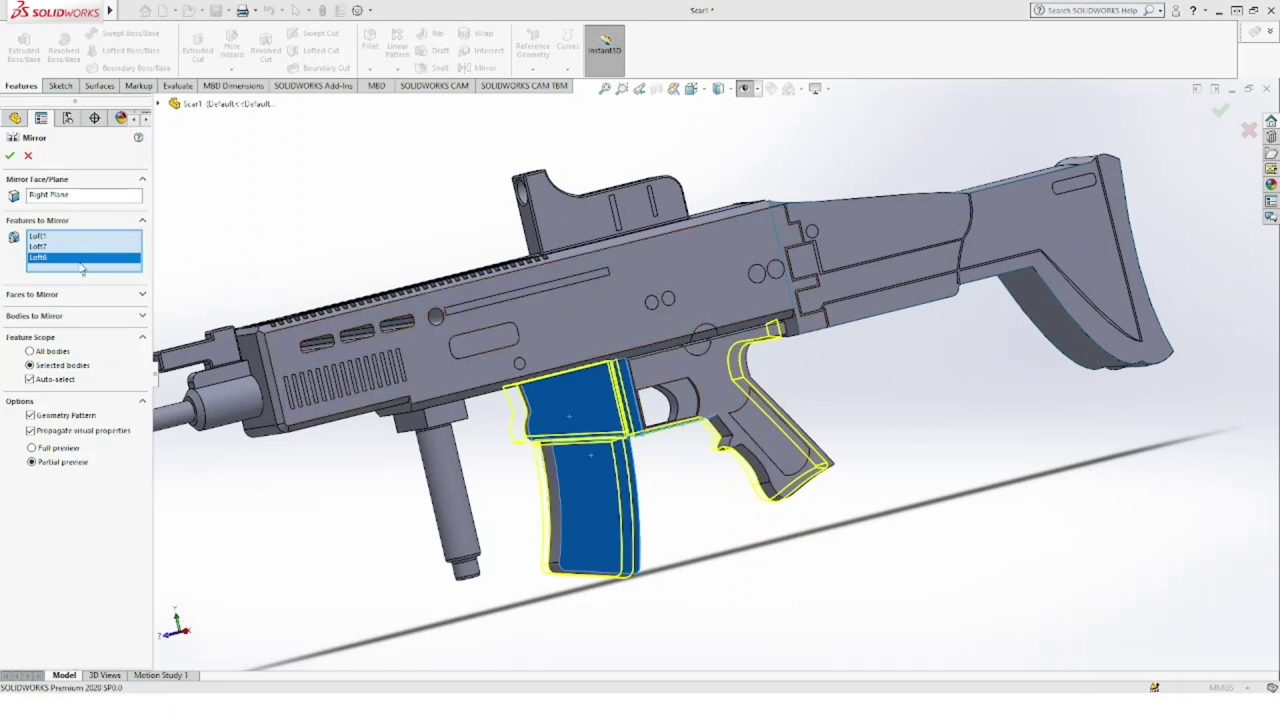
key("Delete")
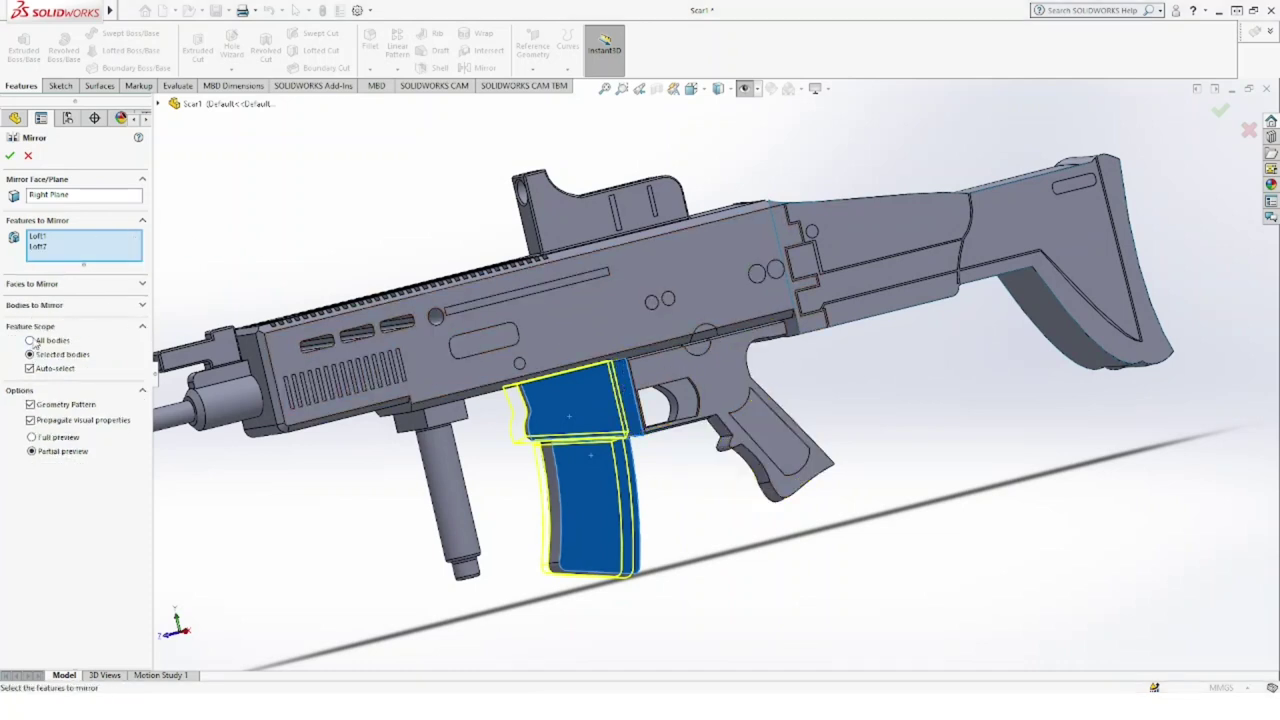
Step: Switch to mirroring bodies, pick Cut-Extrude7 from the Solid Bodies folder, and accept the mirror
left_click(33, 341)
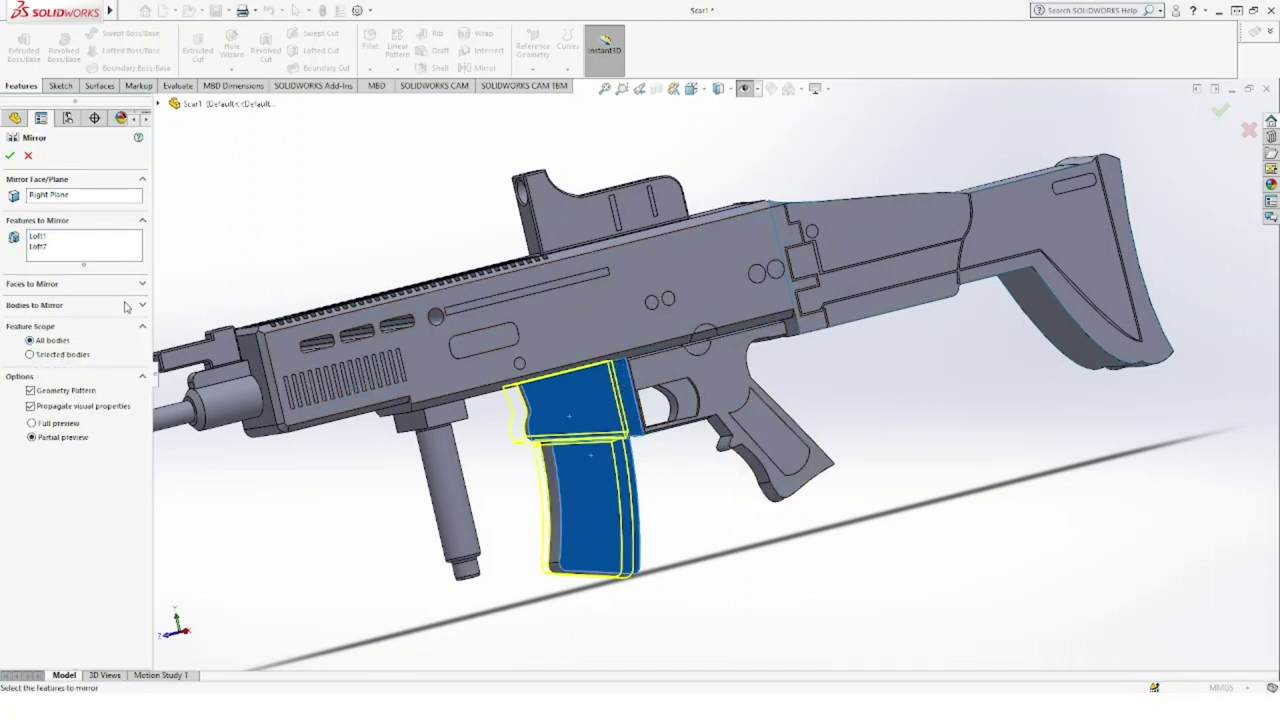
left_click(34, 355)
left_click(137, 307)
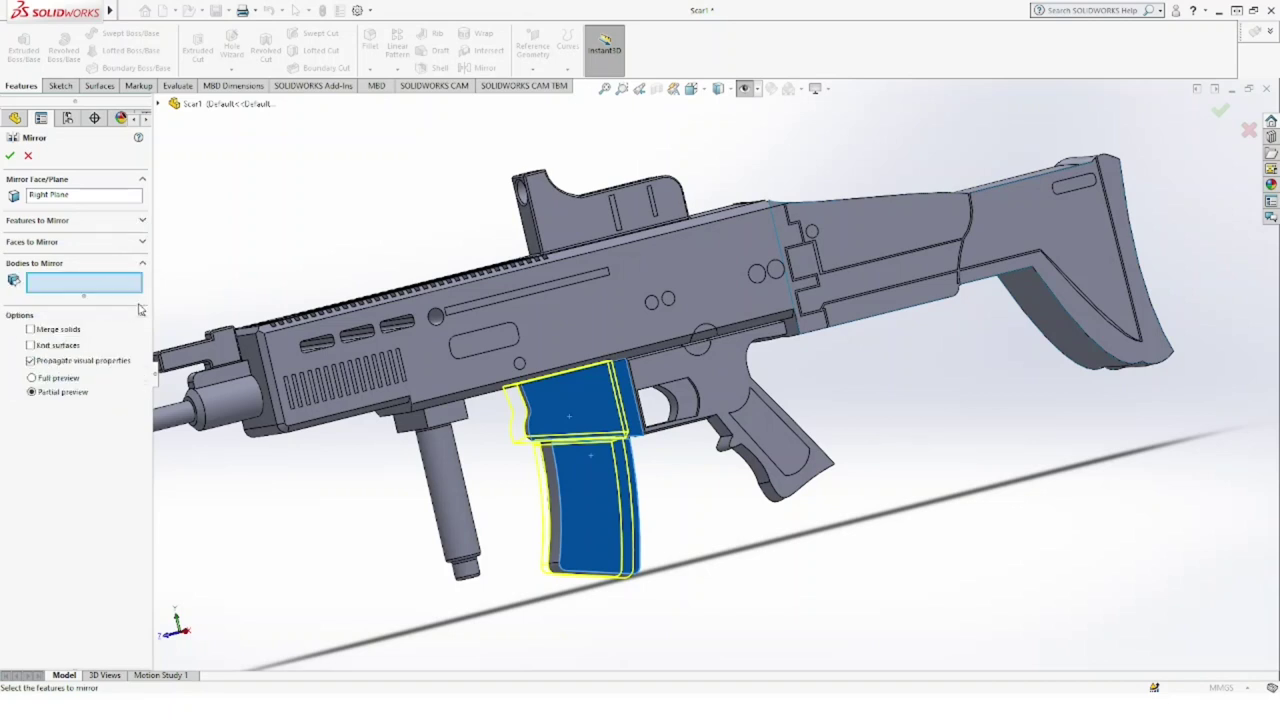
left_click(158, 104)
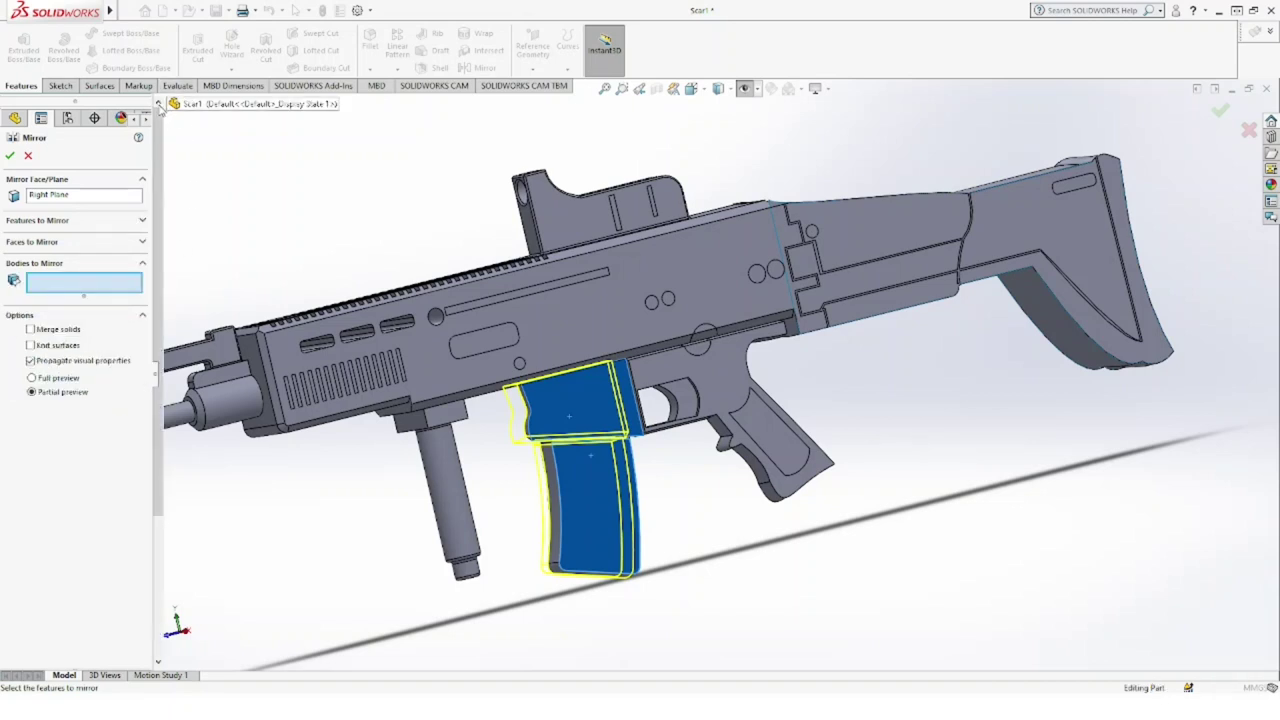
left_click(160, 107)
left_click(185, 162)
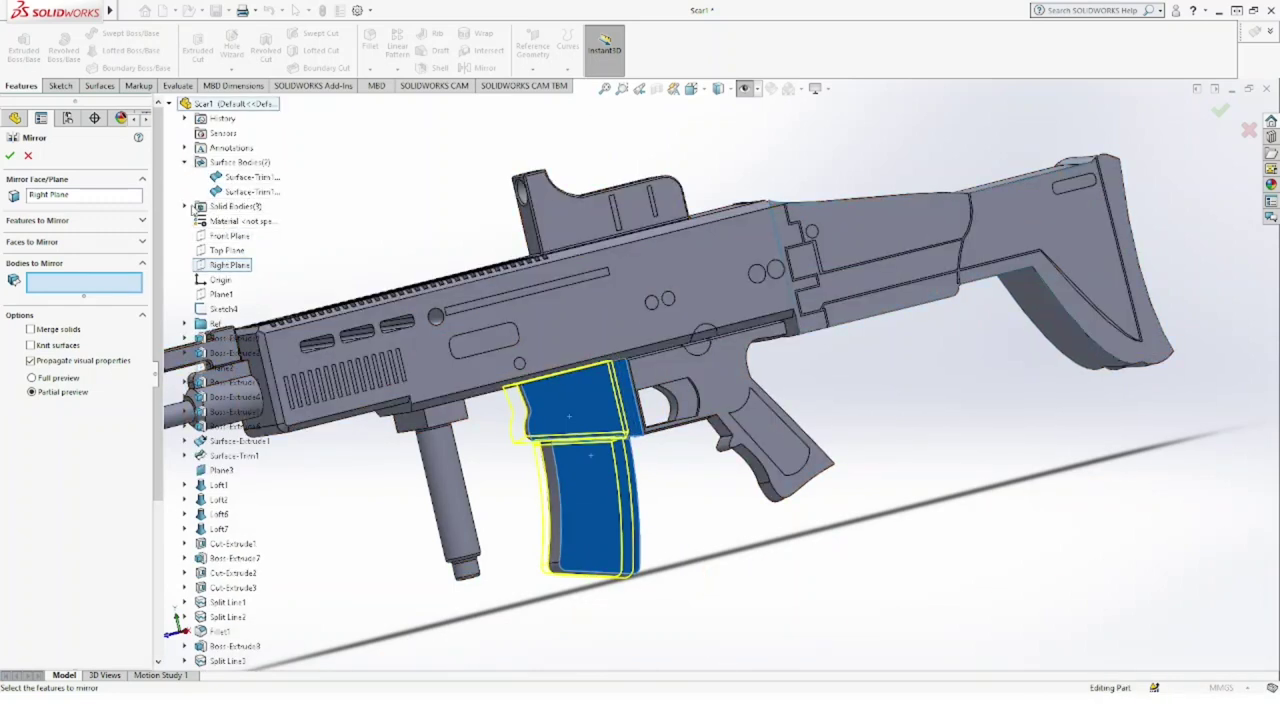
left_click(185, 206)
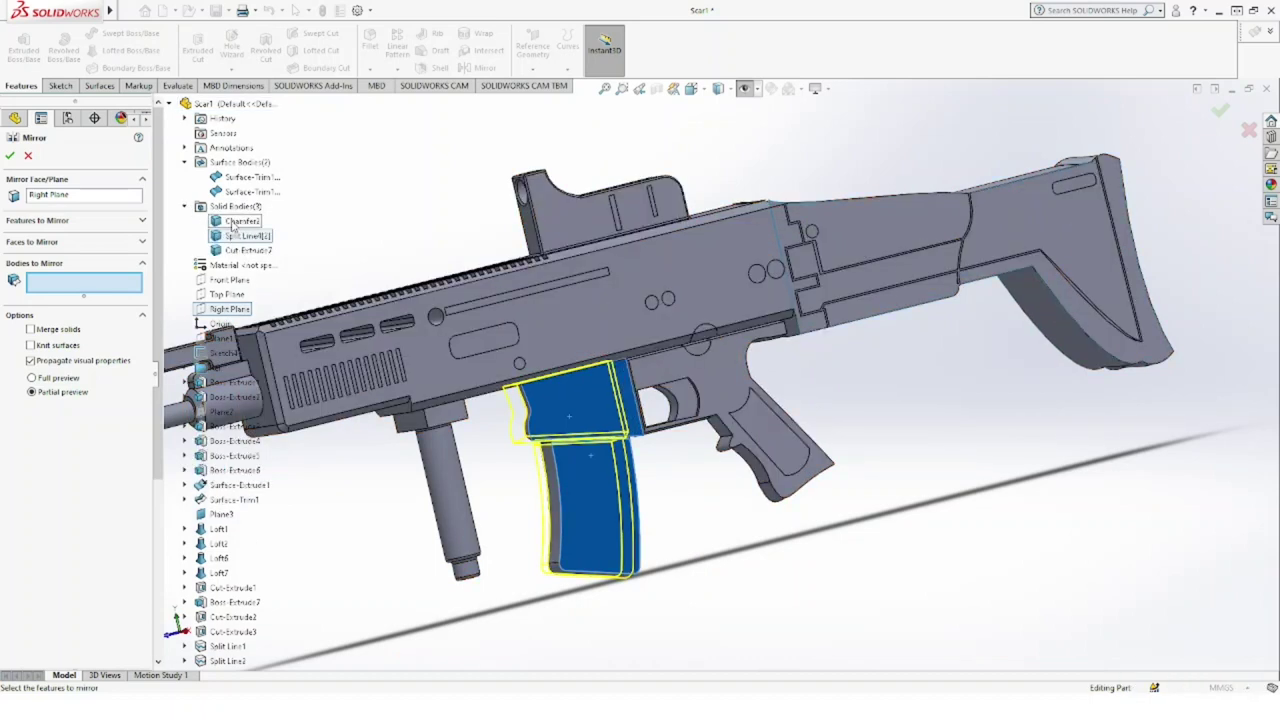
left_click(233, 223)
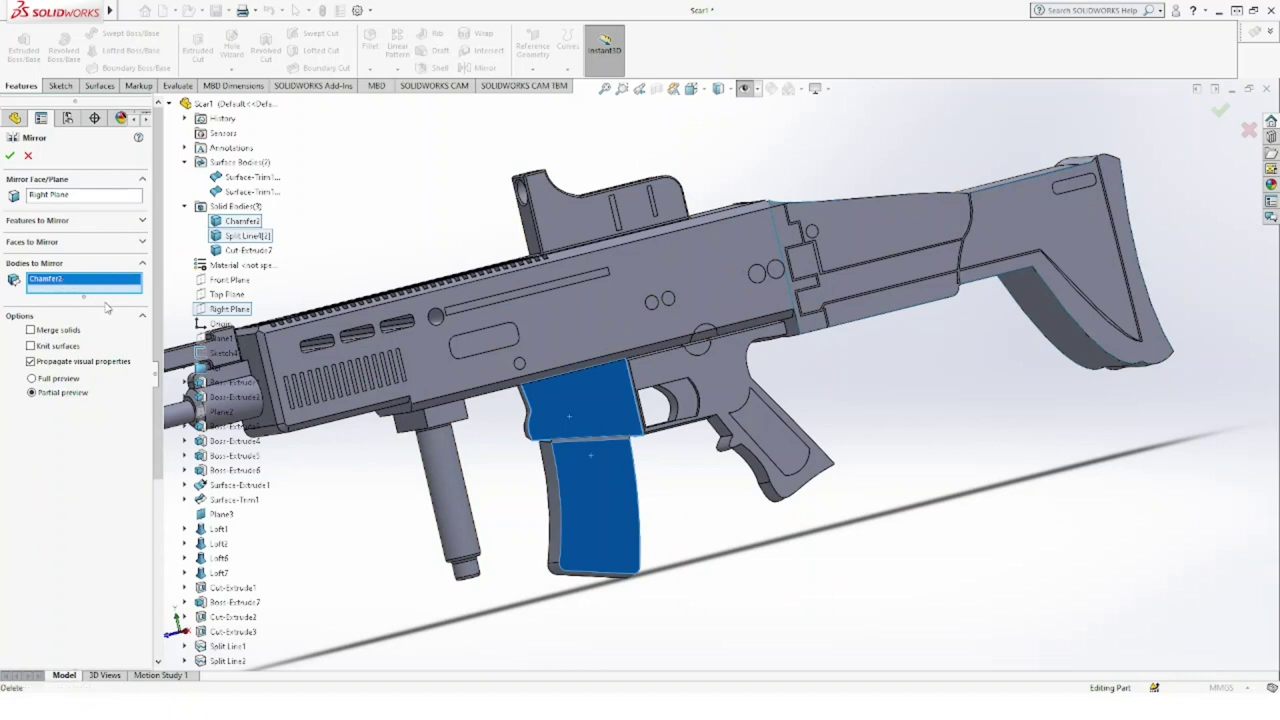
left_click(235, 251)
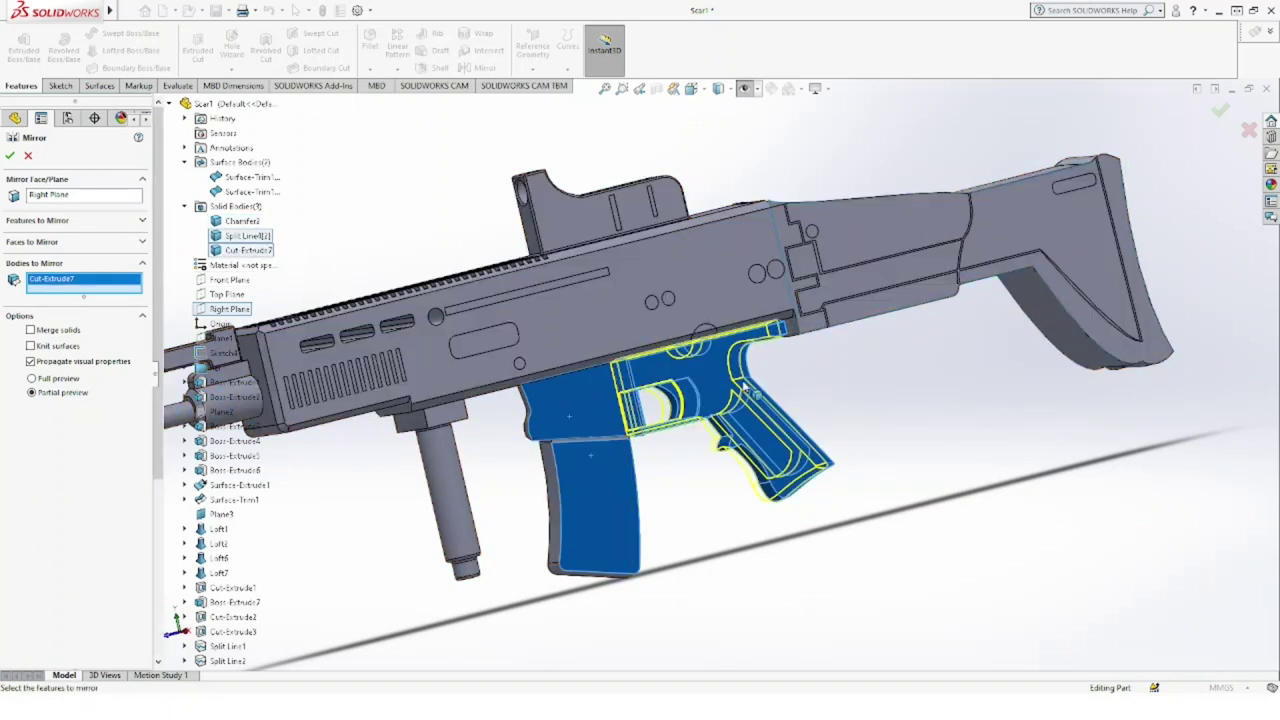
scroll(742, 390, "up", 3)
middle_click_drag(742, 390, 1250, 450)
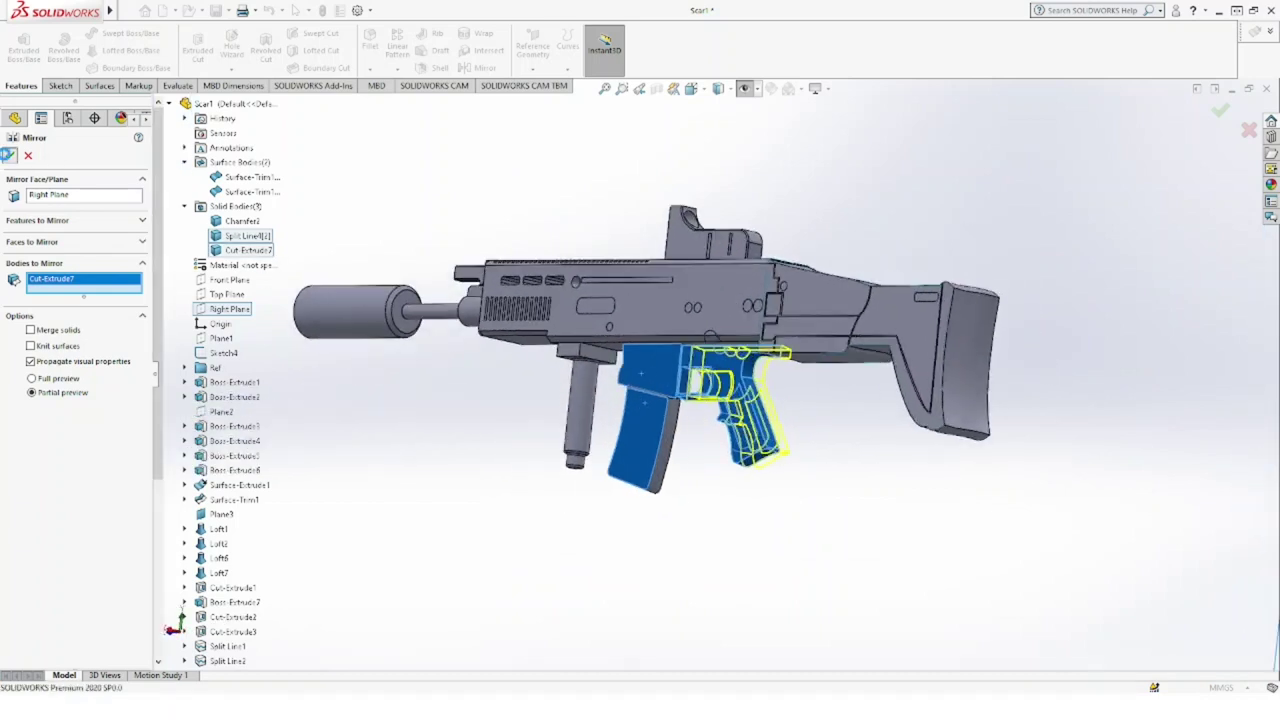
left_click(9, 156)
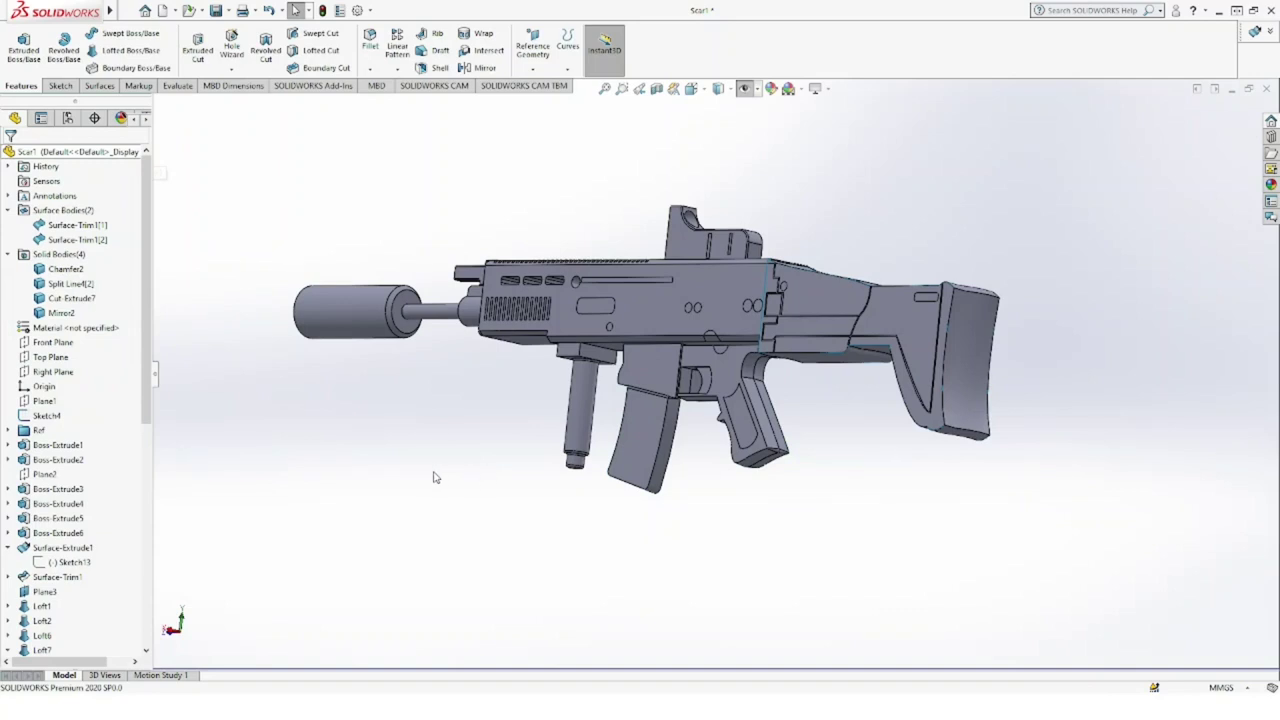
mouse_move(464, 451)
middle_mouse_down()
mouse_move(546, 437)
mouse_move(471, 477)
middle_mouse_up()
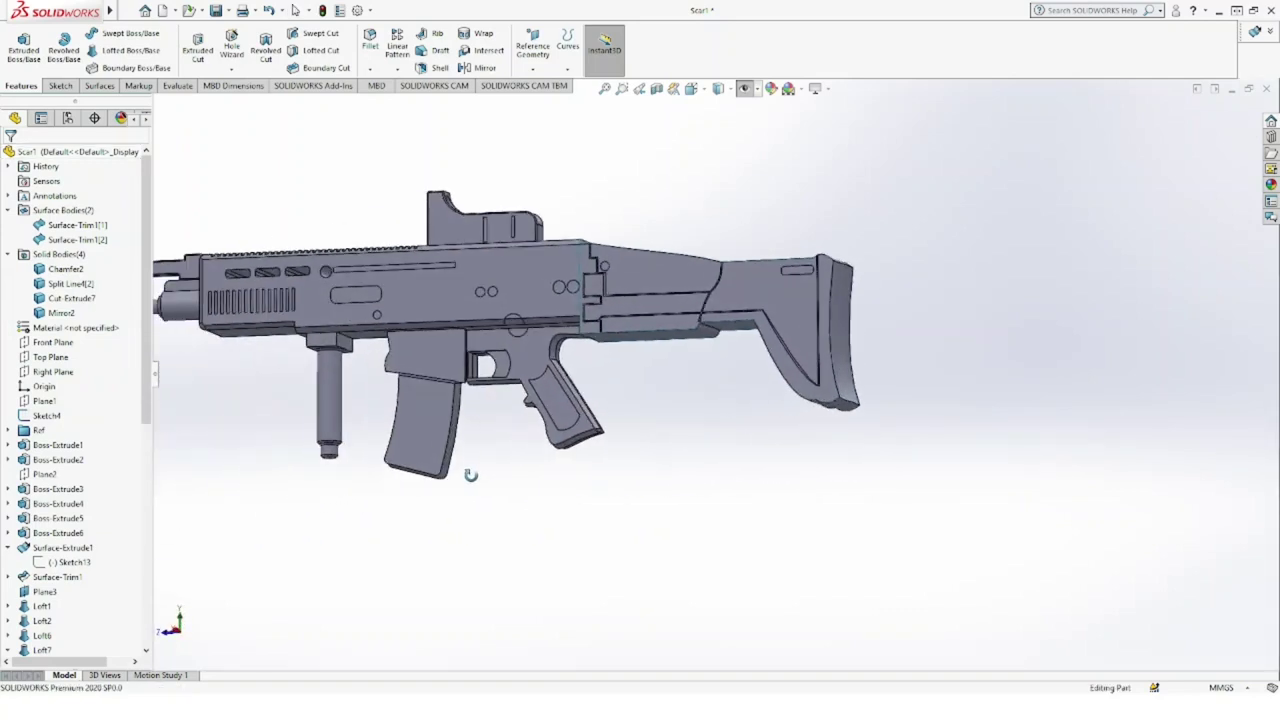
scroll(646, 445, "up", 2)
mouse_move(646, 448)
middle_mouse_down()
mouse_move(580, 463)
mouse_move(249, 400)
mouse_move(326, 426)
mouse_move(615, 395)
middle_mouse_up()
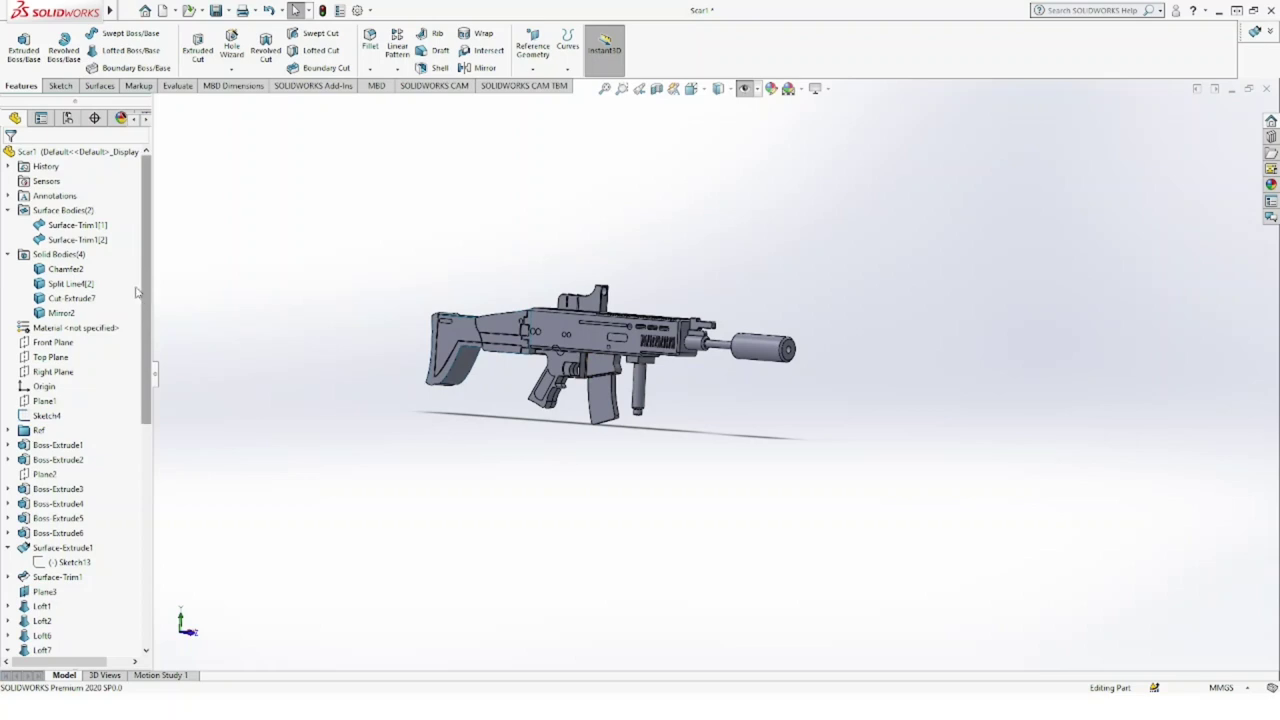
left_click(9, 256)
left_click(9, 211)
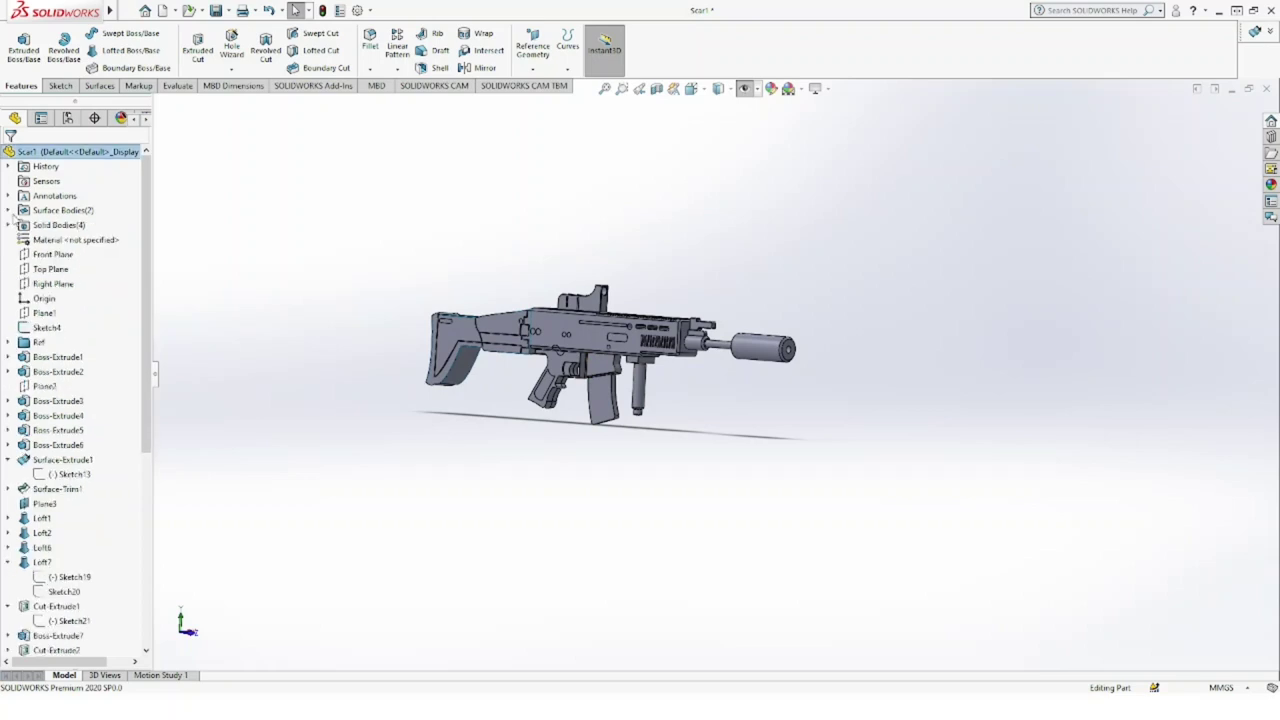
left_click(53, 284)
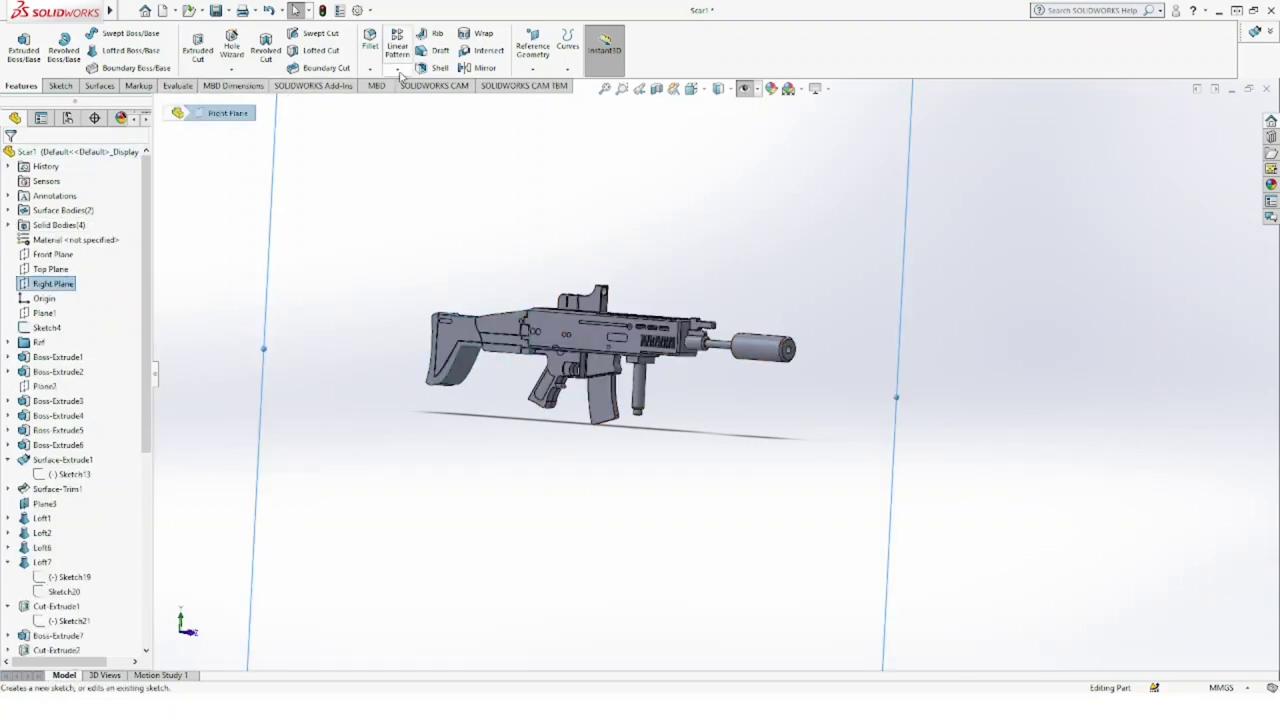
left_click(484, 67)
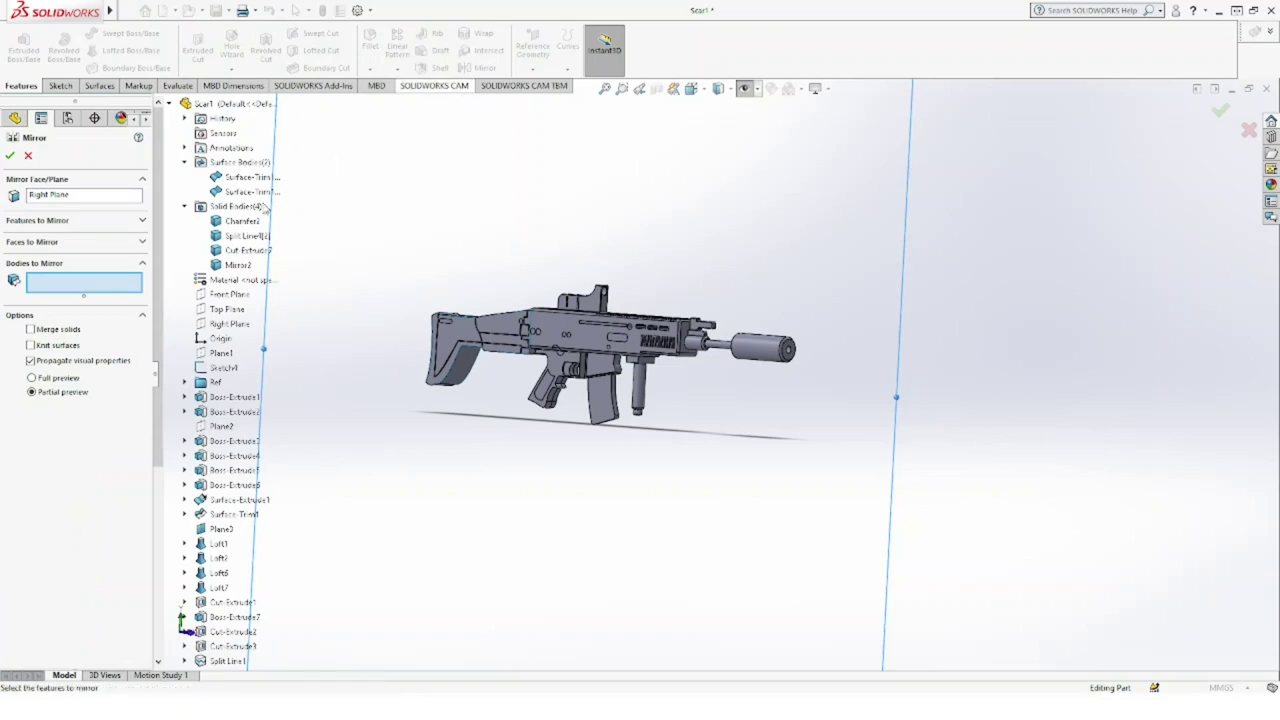
left_click(142, 221)
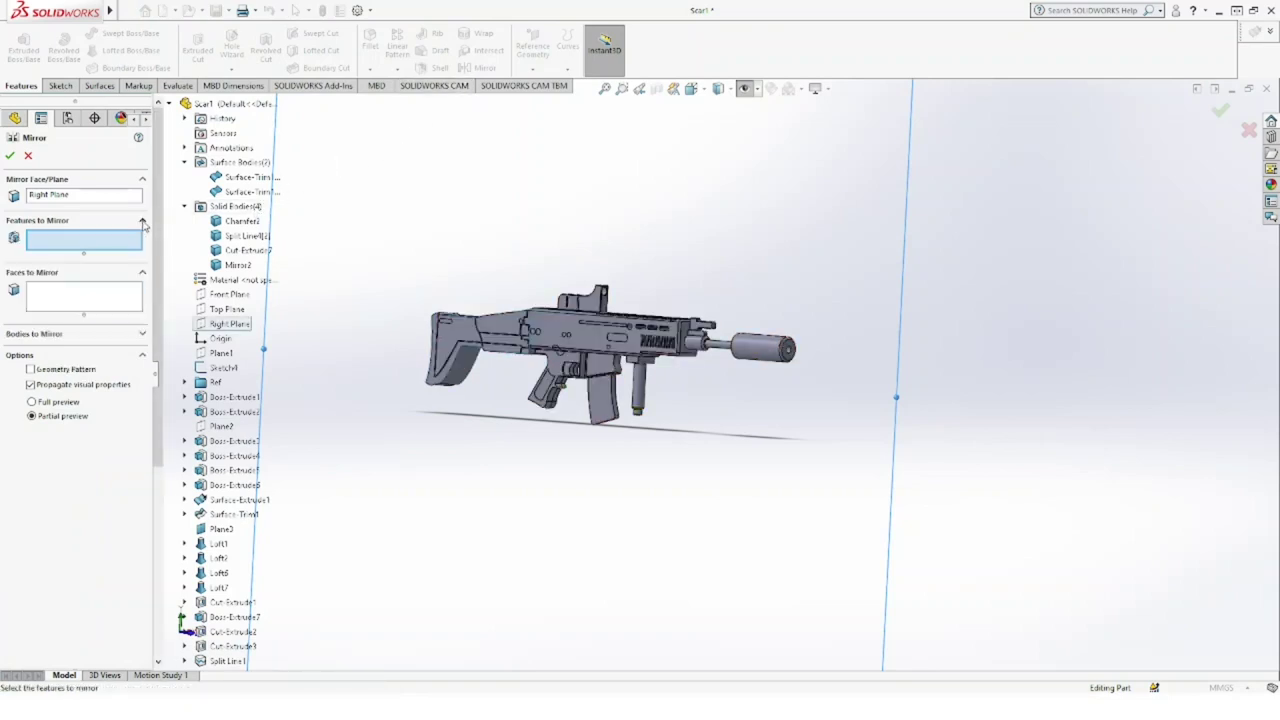
left_click(184, 163)
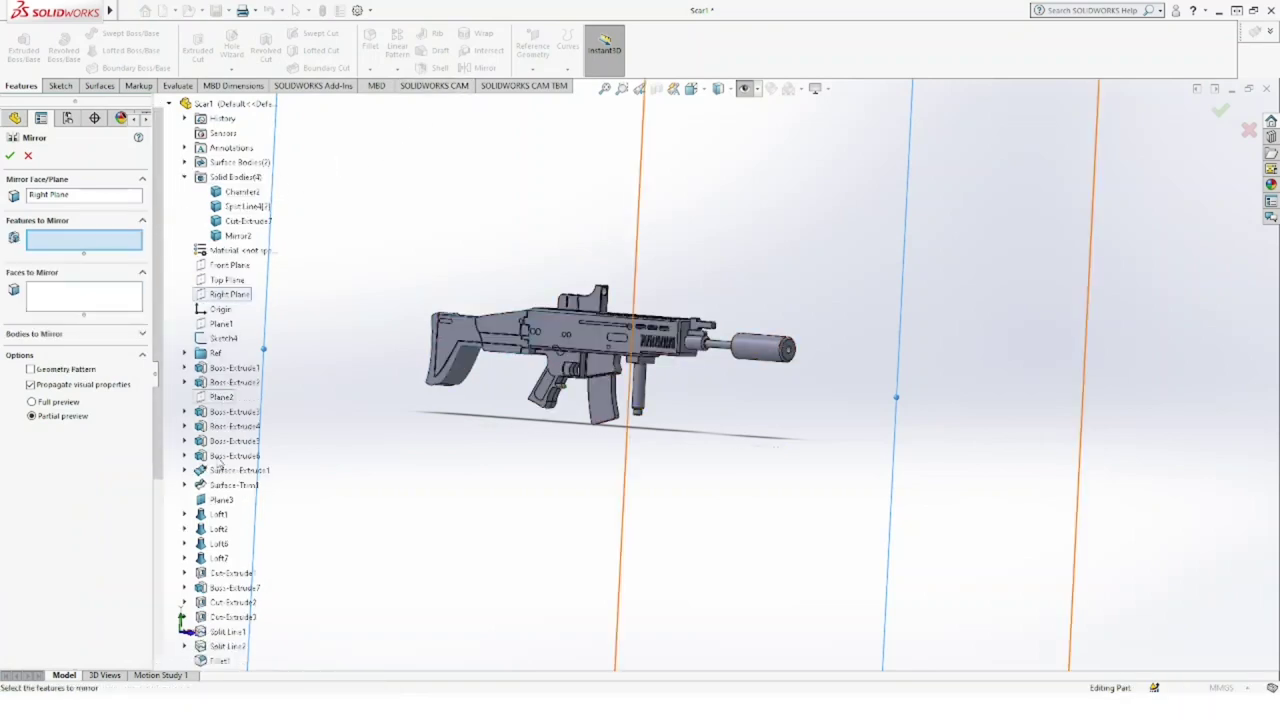
left_click(220, 559)
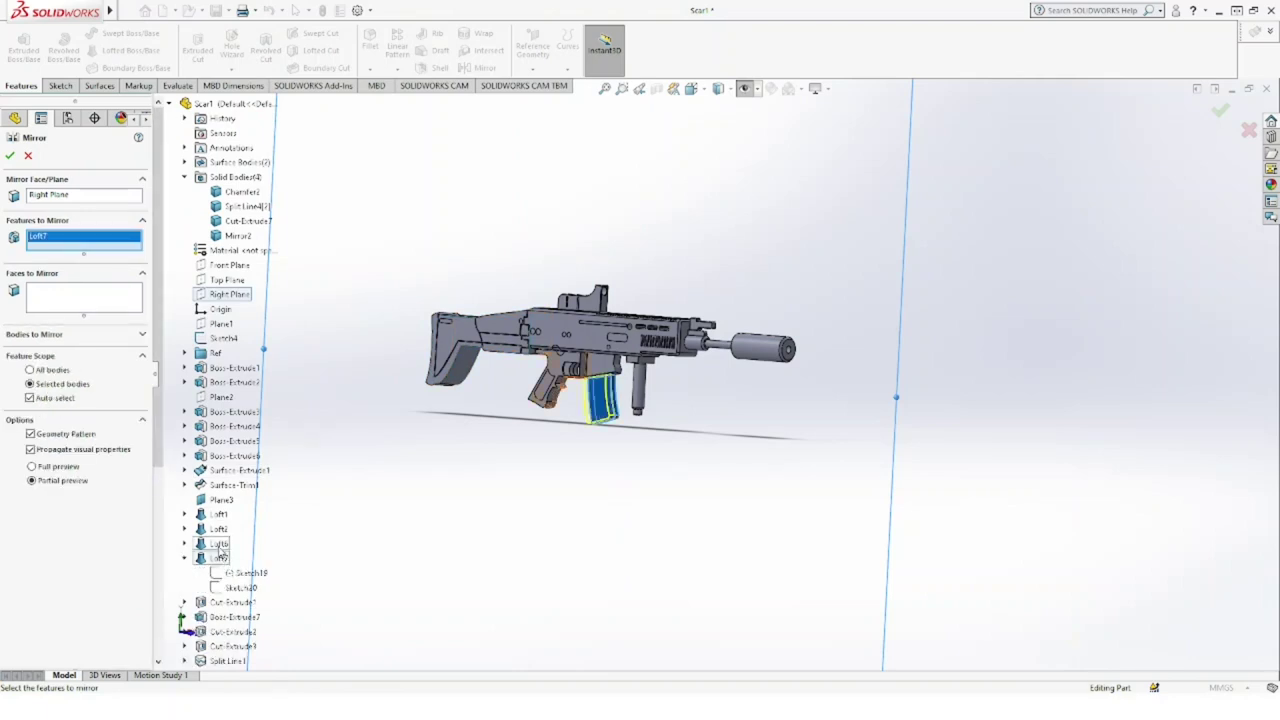
left_click(220, 546)
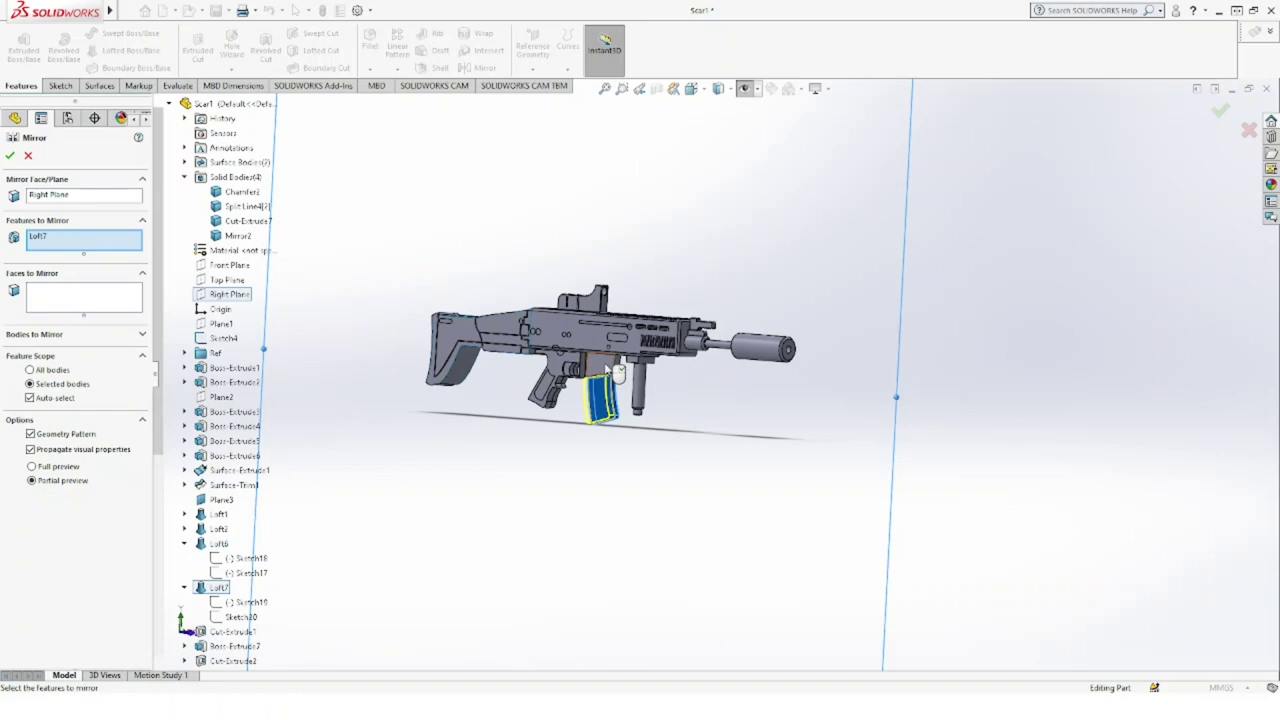
left_click(218, 514)
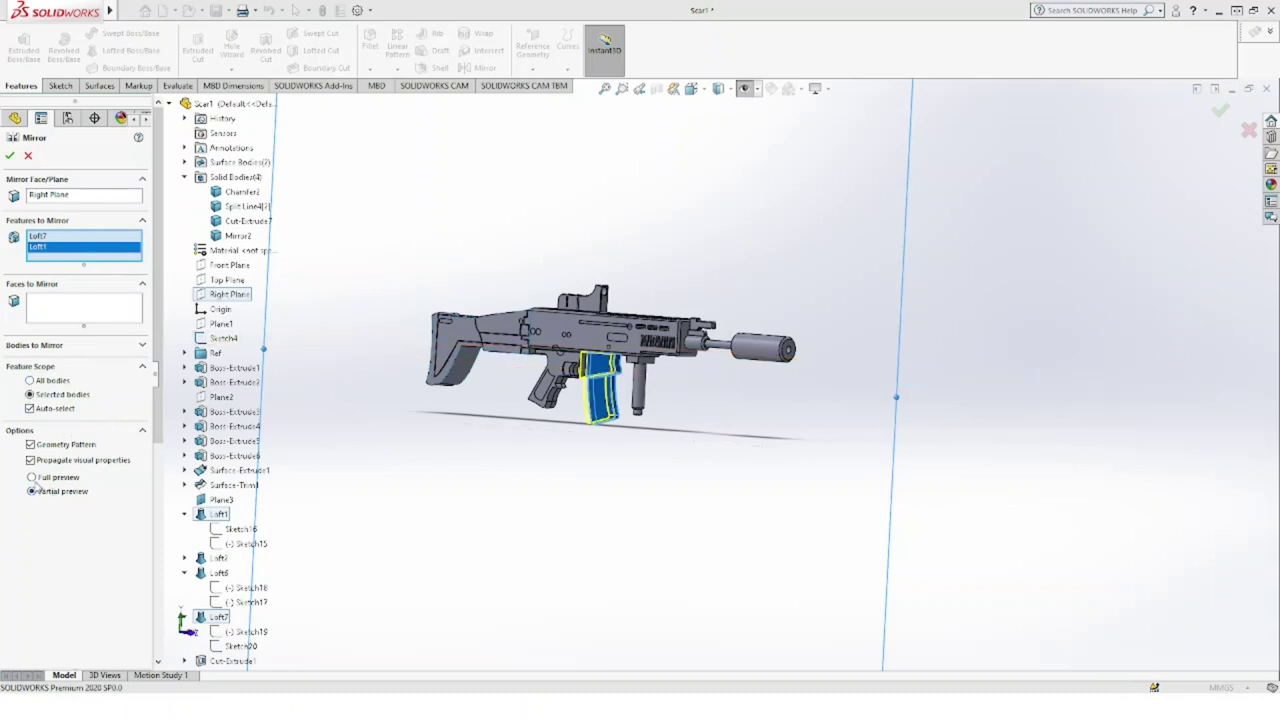
left_click(33, 477)
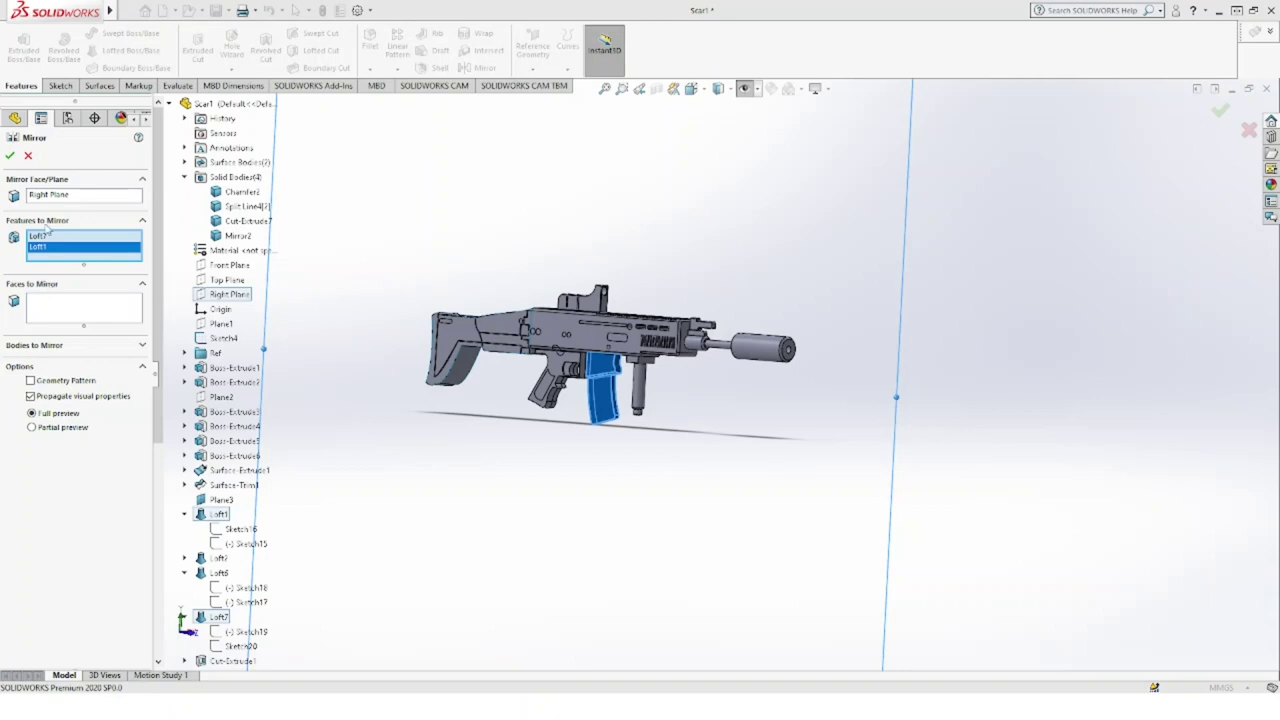
key("Delete")
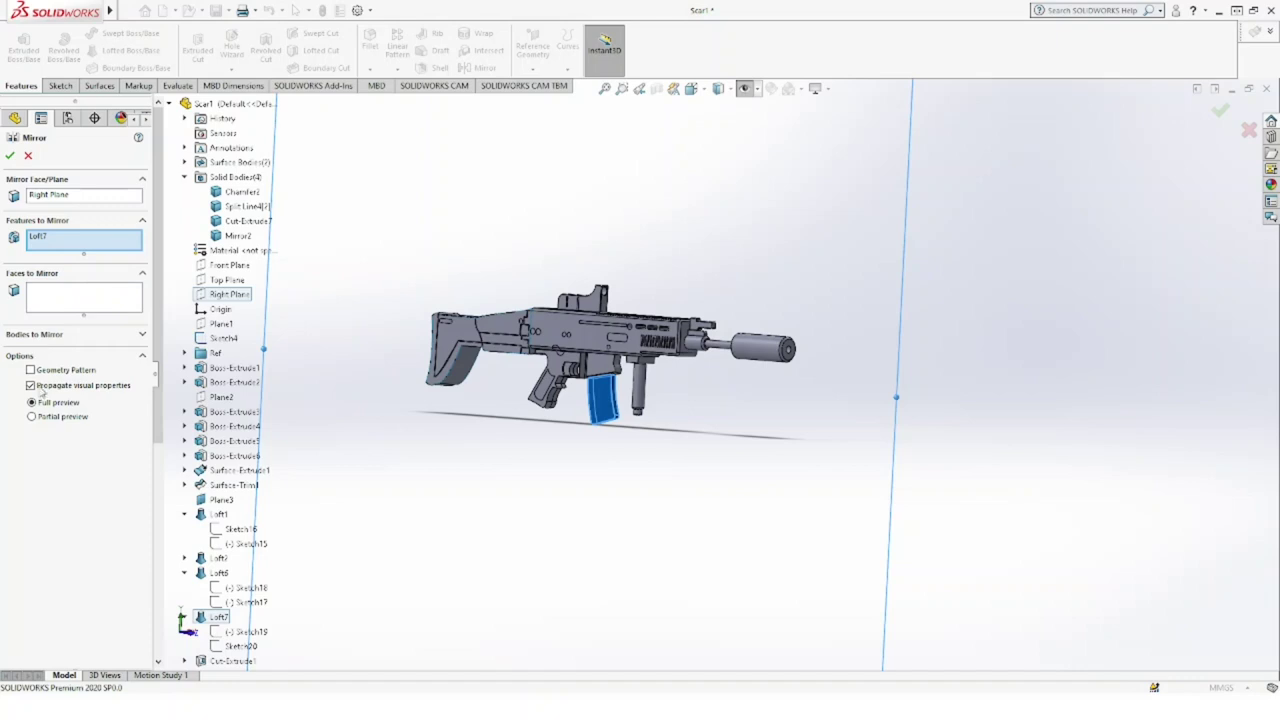
left_click(45, 241)
key("Delete")
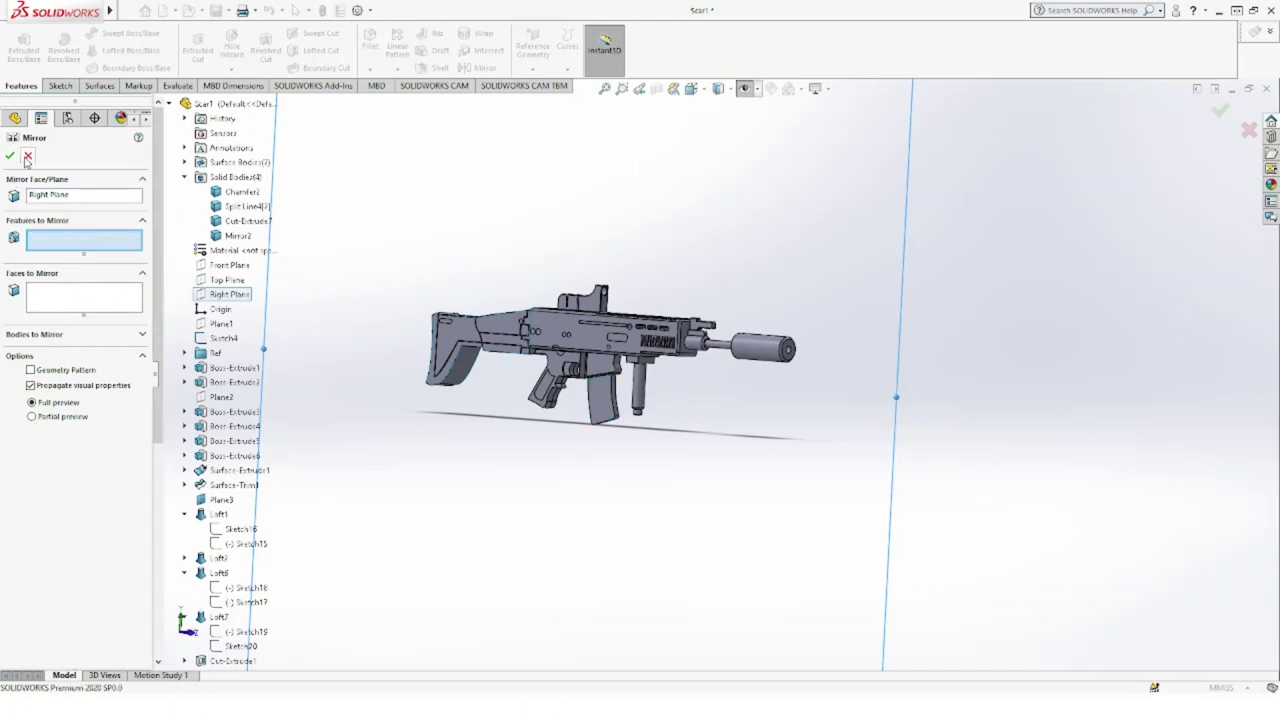
left_click(28, 157)
Step: Show magazine sketches Sketch19 and Sketch20 and switch to the Front view with Ctrl+1
scroll(565, 390, "down", 3)
scroll(565, 390, "down", 2)
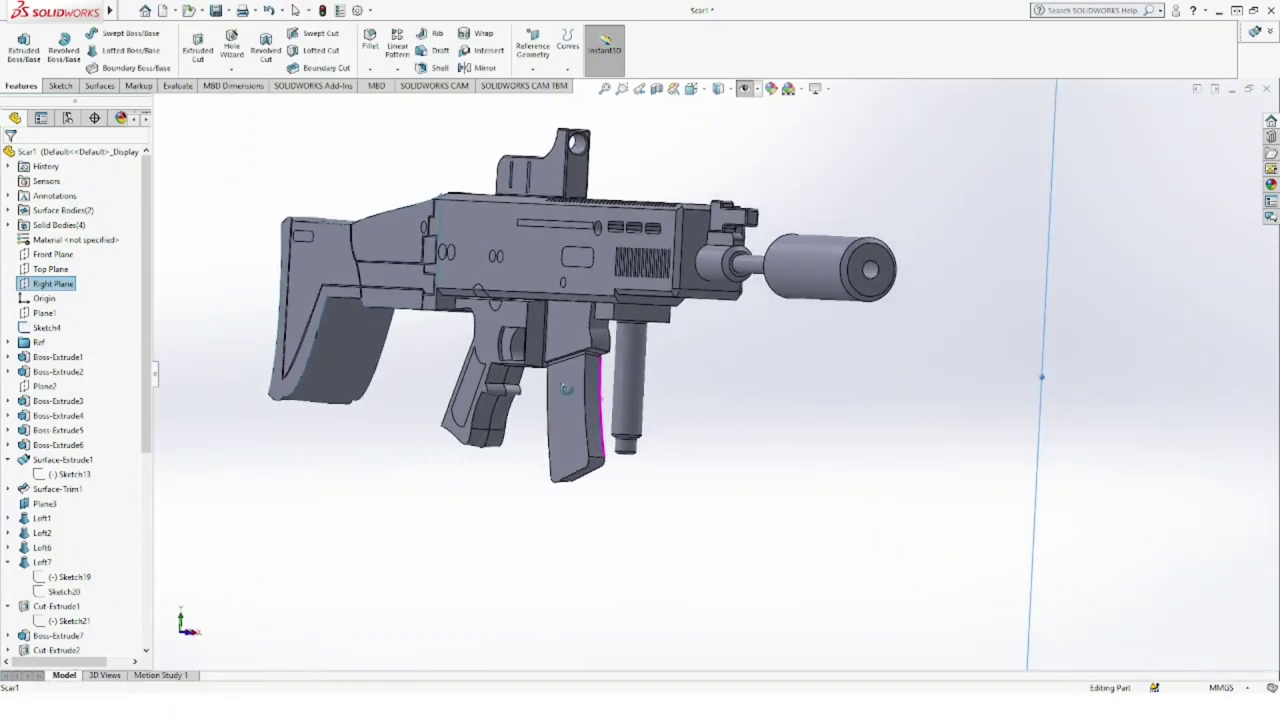
middle_click_drag(565, 390, 575, 401)
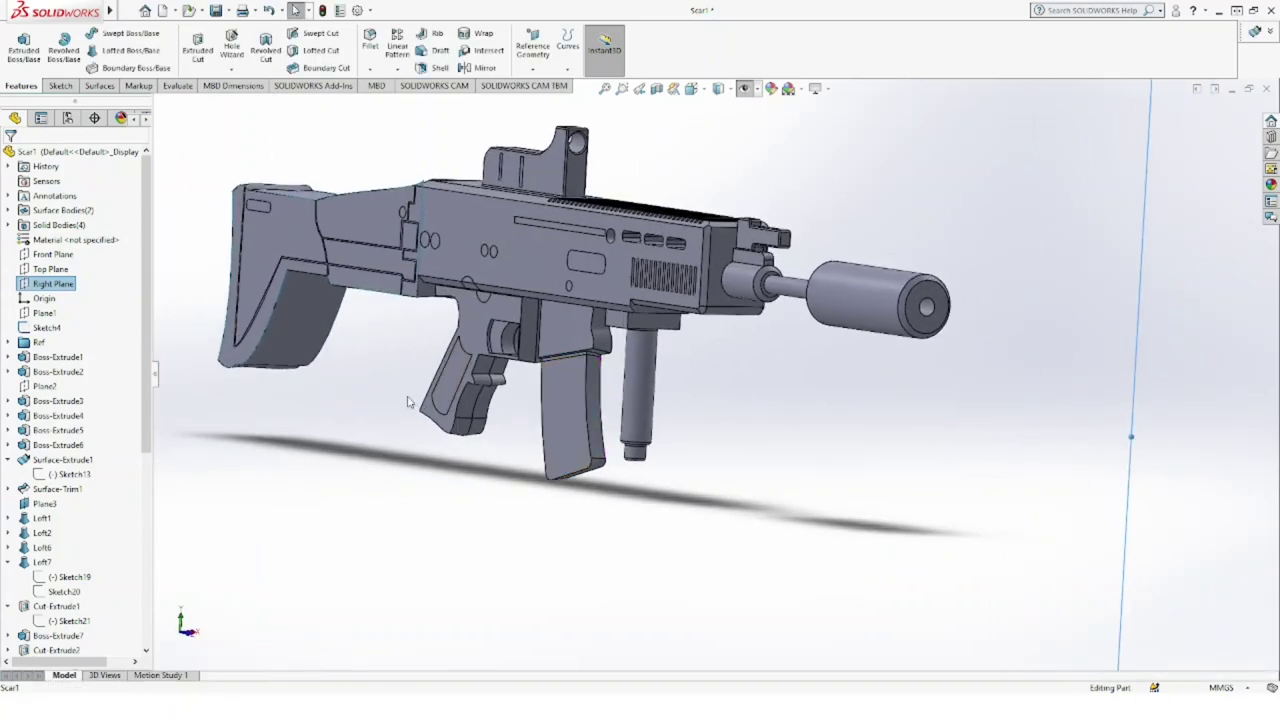
scroll(587, 399, "up", 4)
mouse_move(590, 398)
middle_mouse_down()
mouse_move(548, 375)
mouse_move(741, 401)
middle_mouse_up()
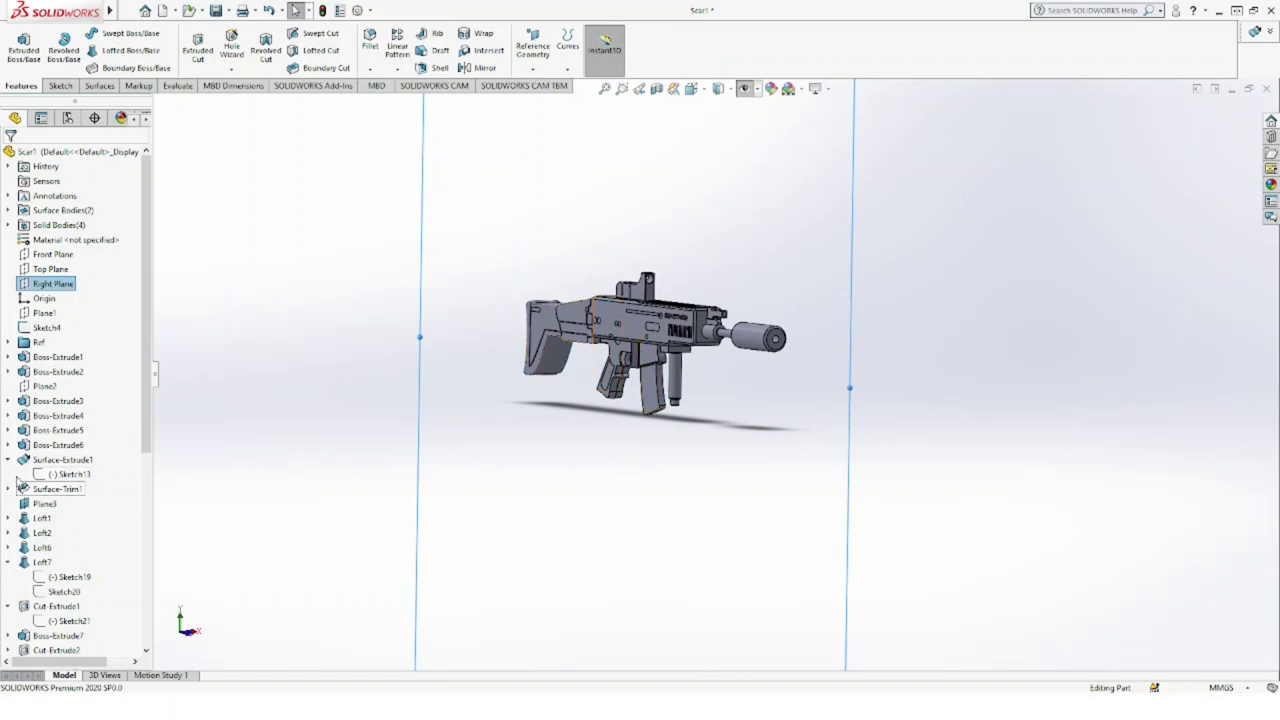
left_click(8, 461)
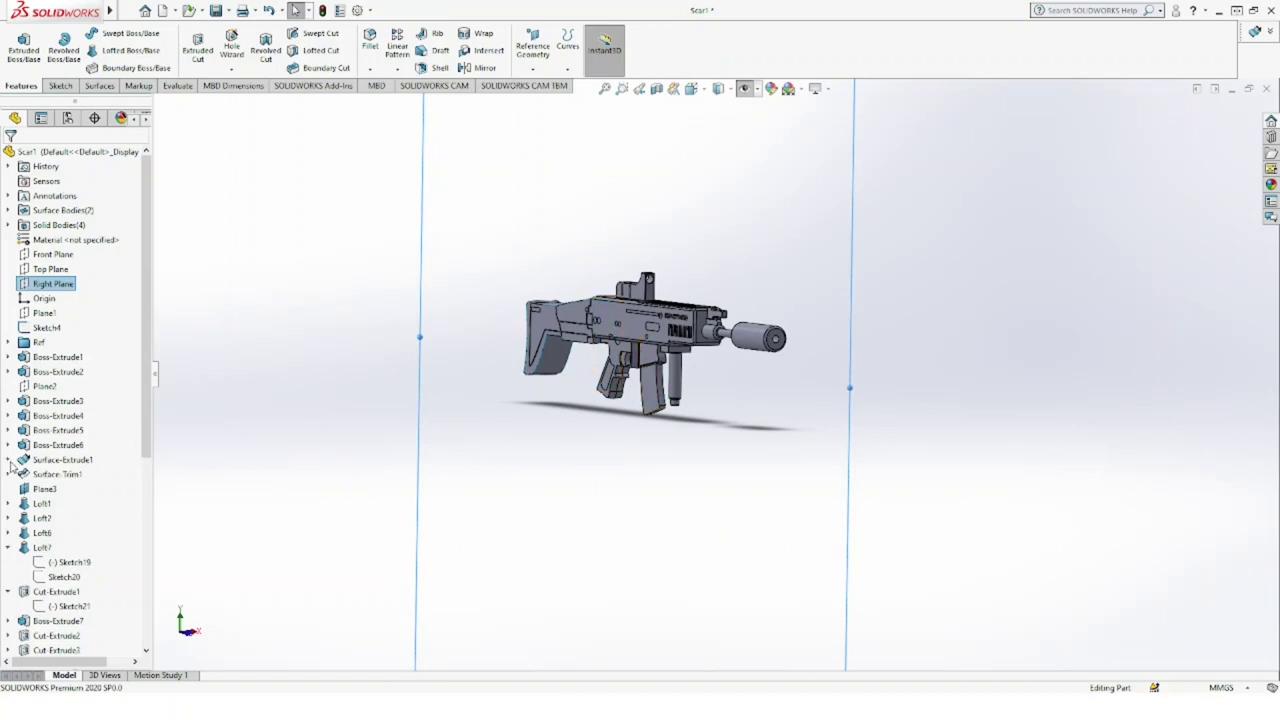
left_click(66, 564)
left_click(64, 578)
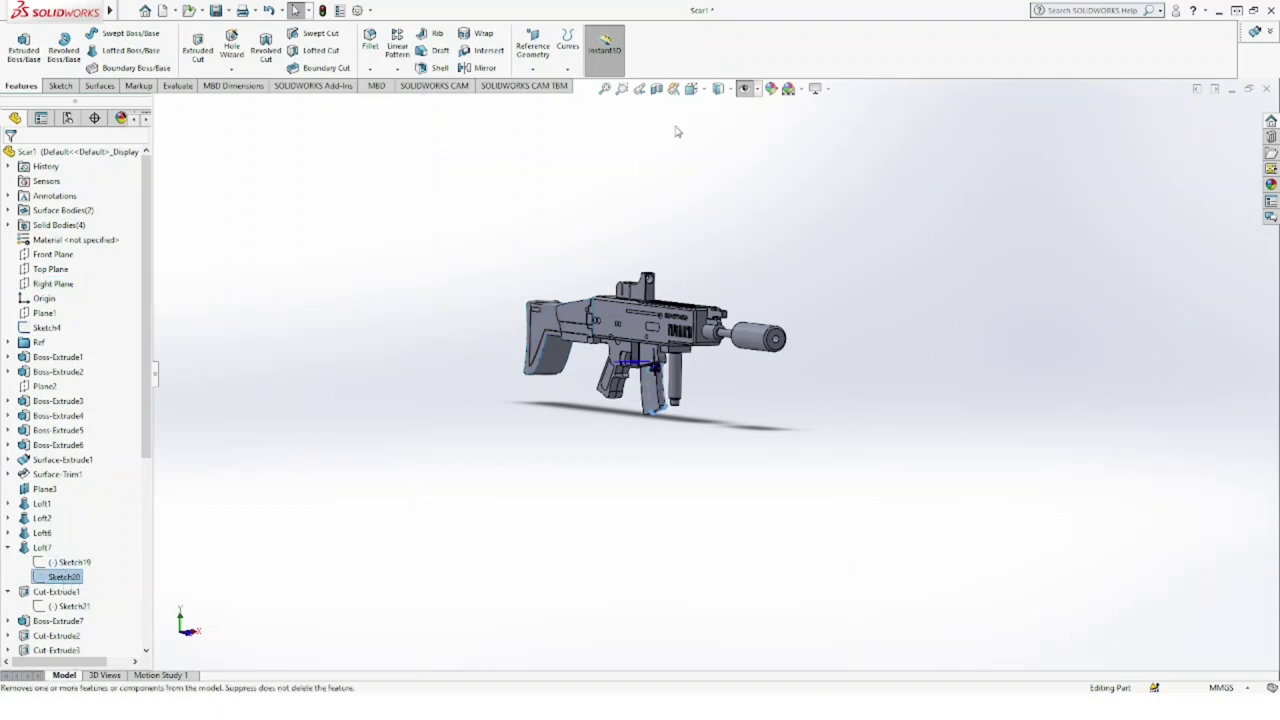
left_click(690, 88)
key("ctrl+1")
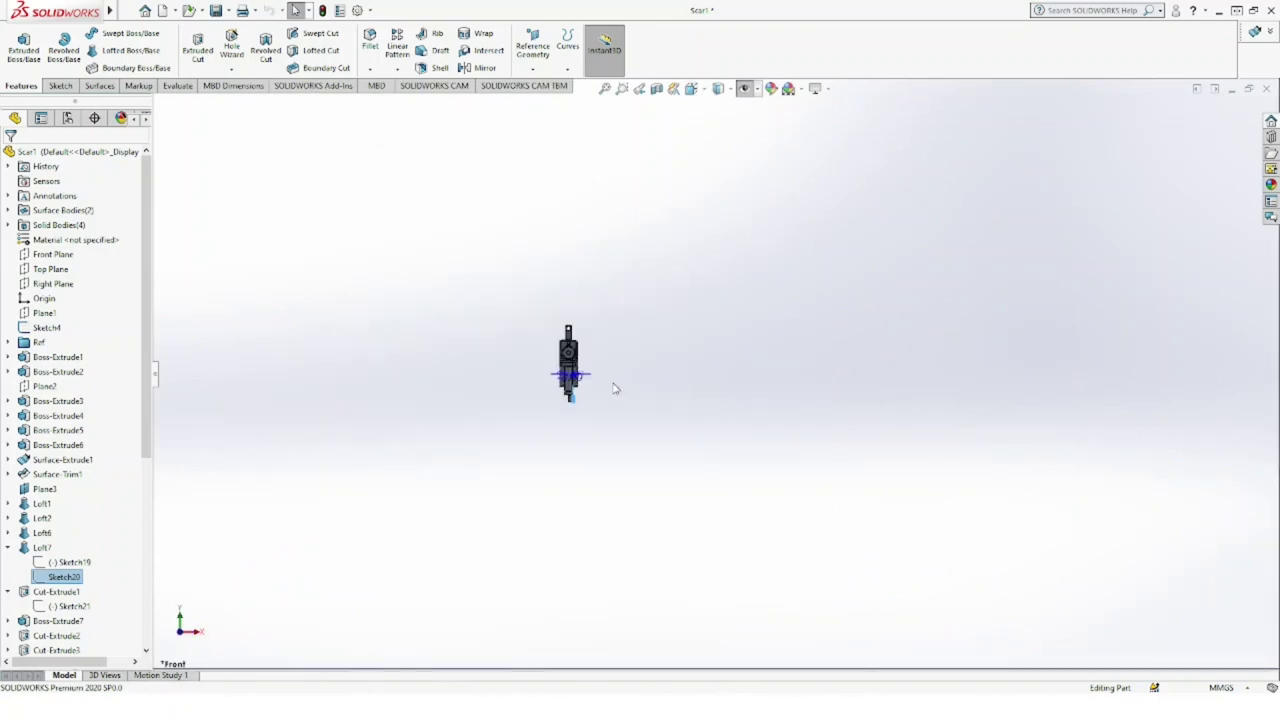
Step: Check Plane3's offset, then create Plane4 25 mm from Right Plane with the offset flipped
left_click(44, 489)
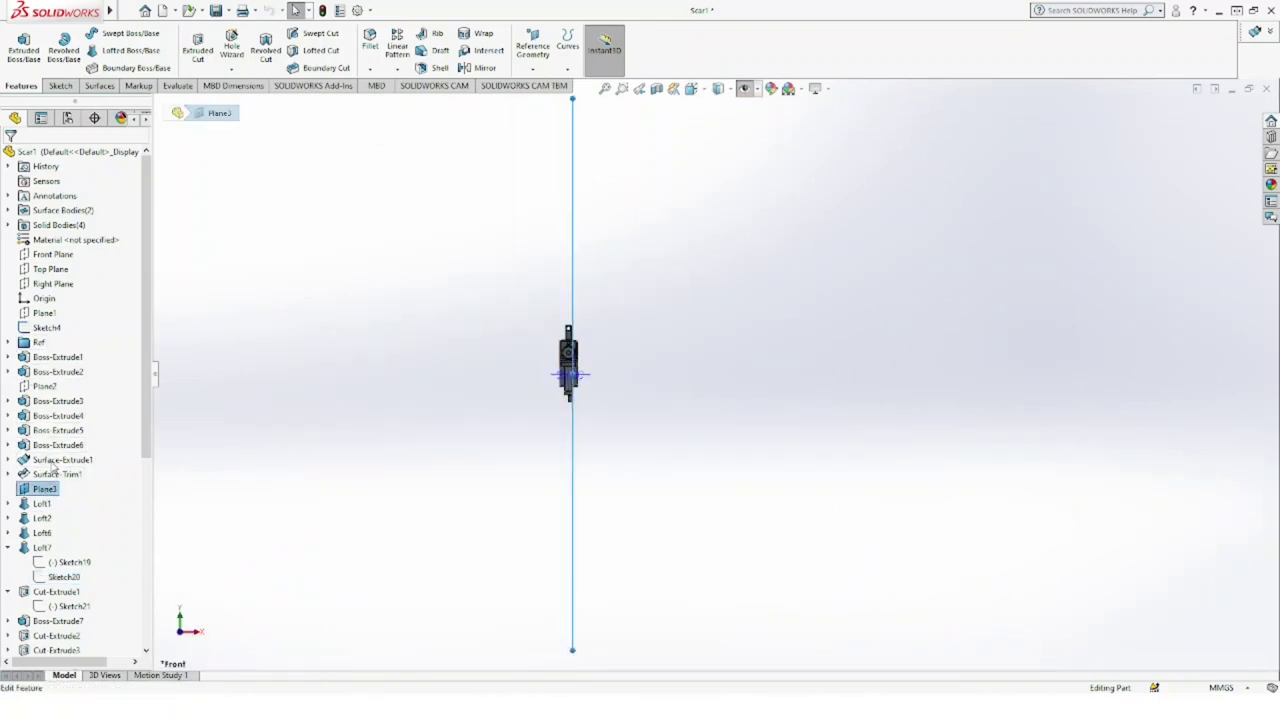
left_click(54, 466)
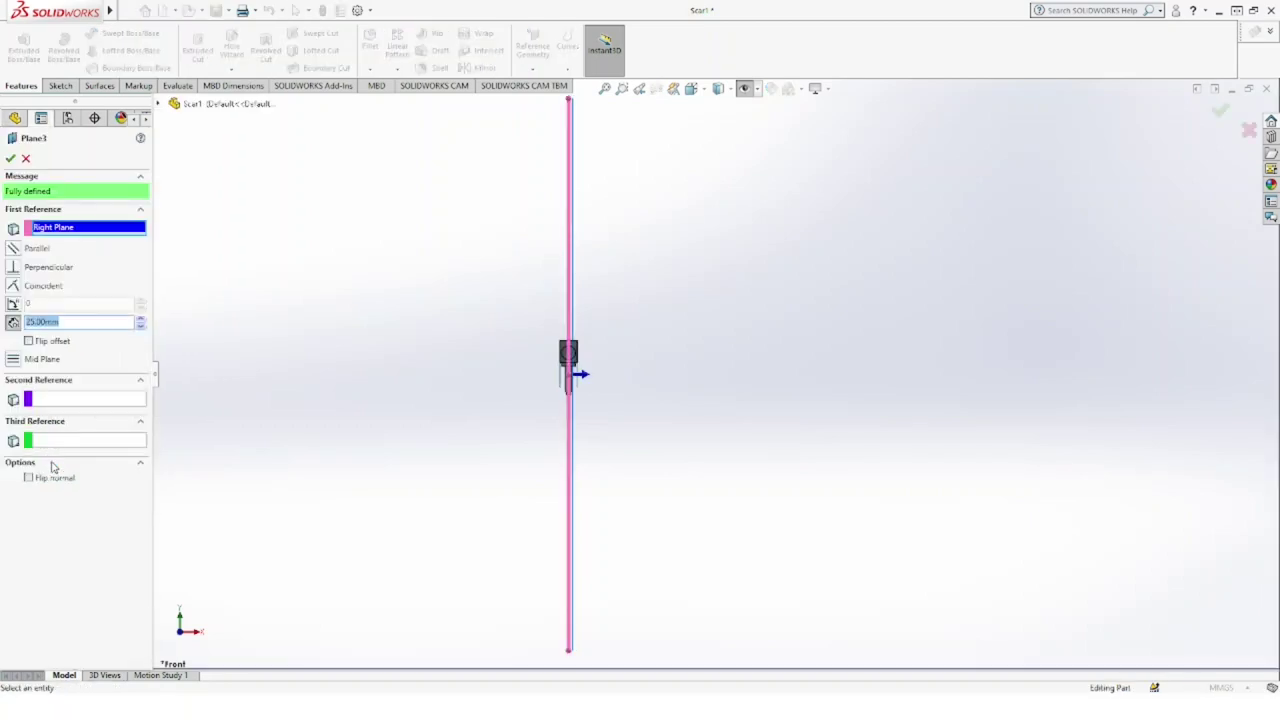
left_click(10, 157)
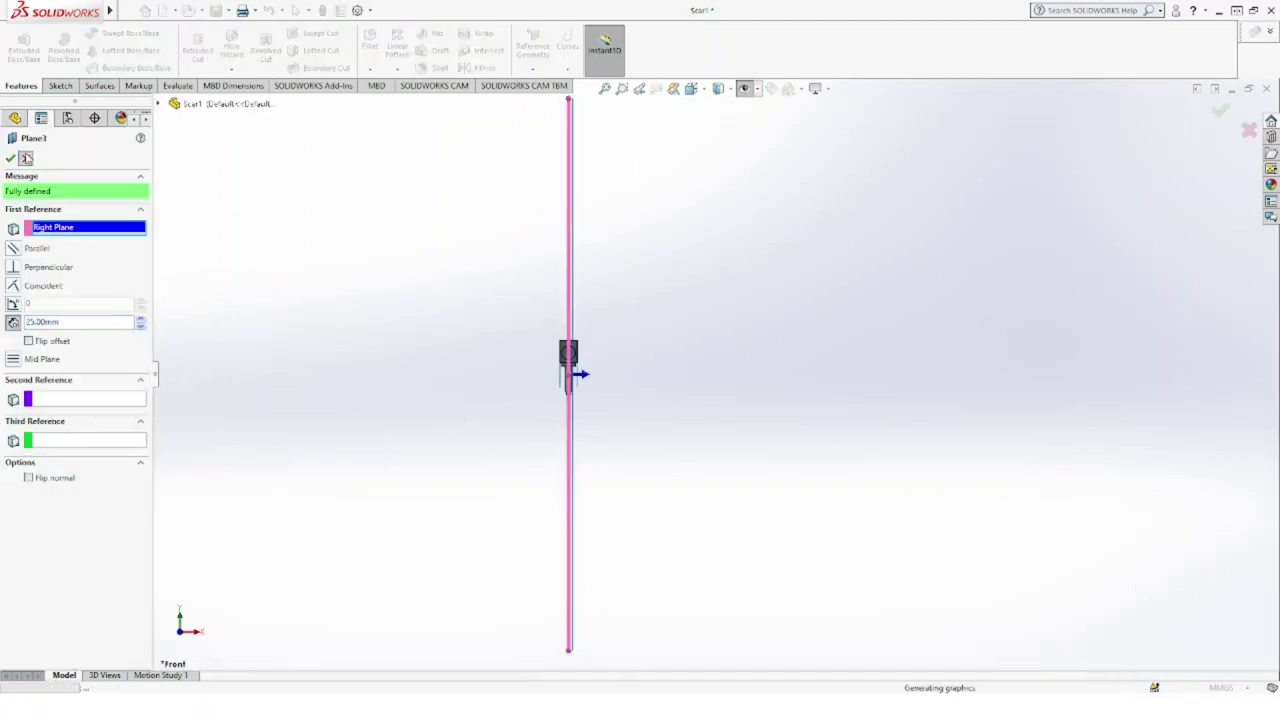
left_click(53, 284)
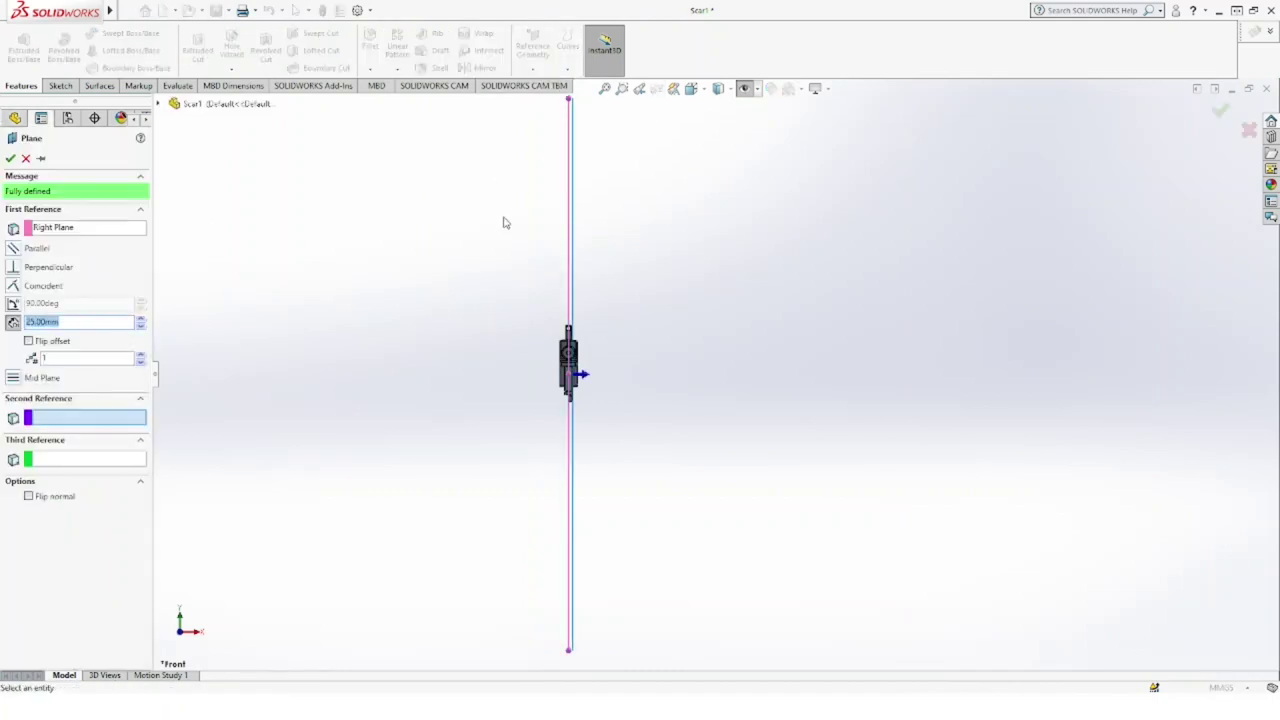
left_click(29, 341)
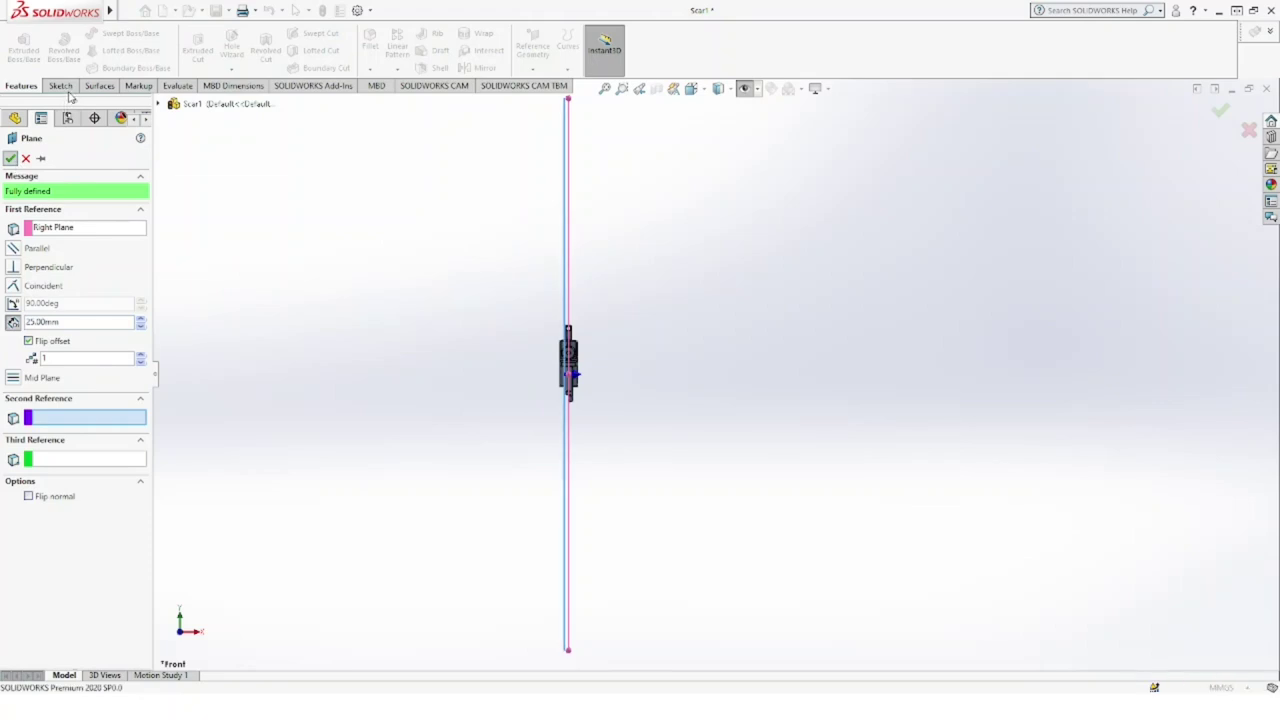
key("Return")
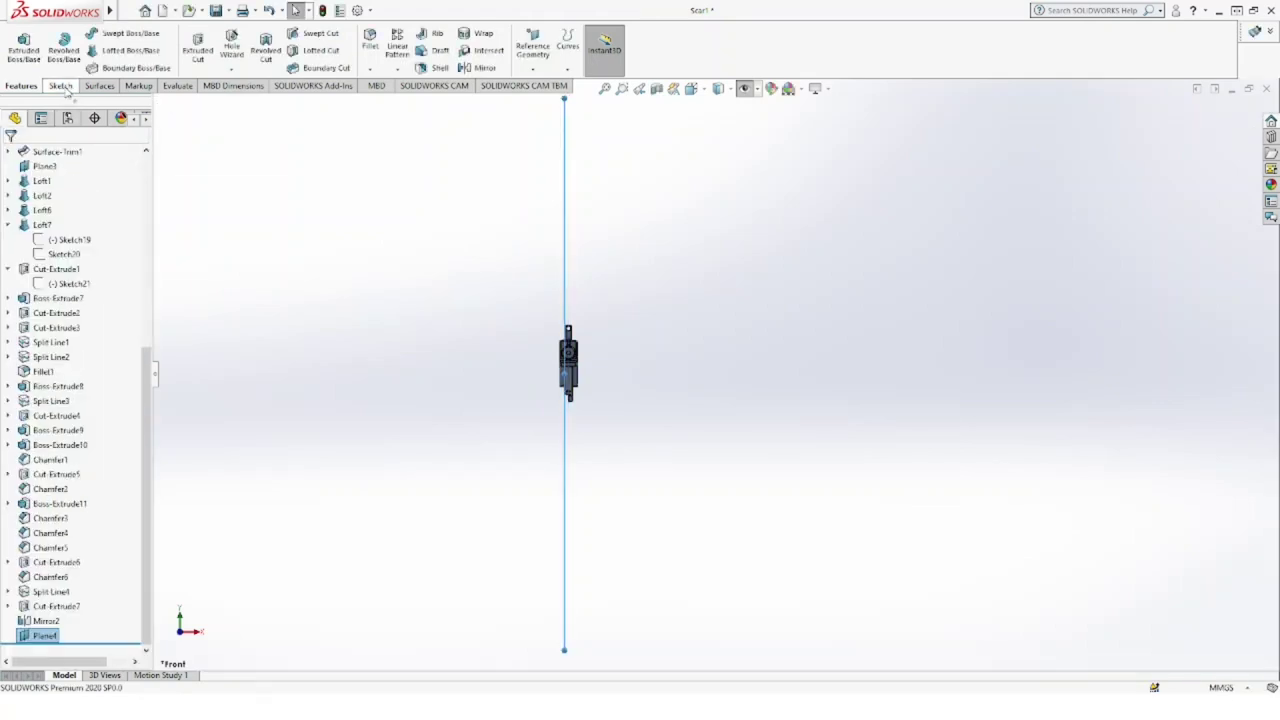
Step: Sketch on Plane4, convert the Sketch20 magazine profile into it, and exit Sketch38
left_click(60, 86)
left_click(18, 45)
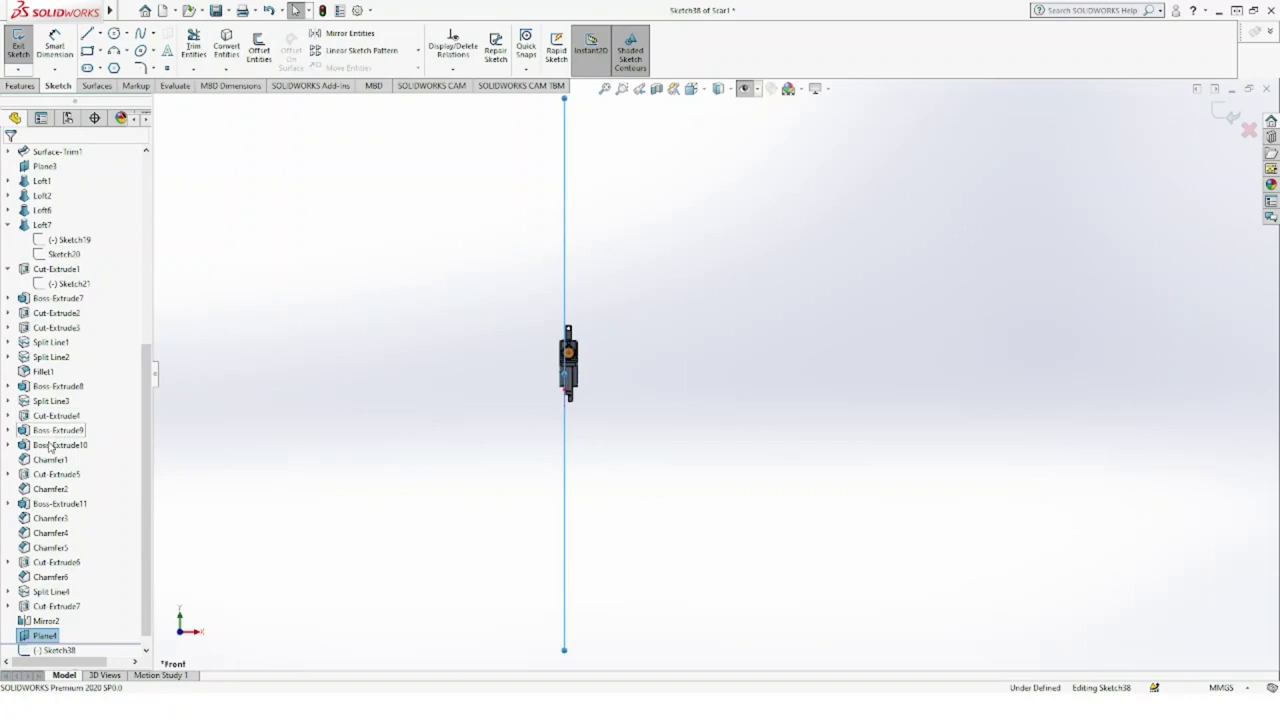
left_click(62, 255)
middle_click_drag(257, 320, 560, 390)
scroll(650, 400, "down", 2)
left_click(231, 56)
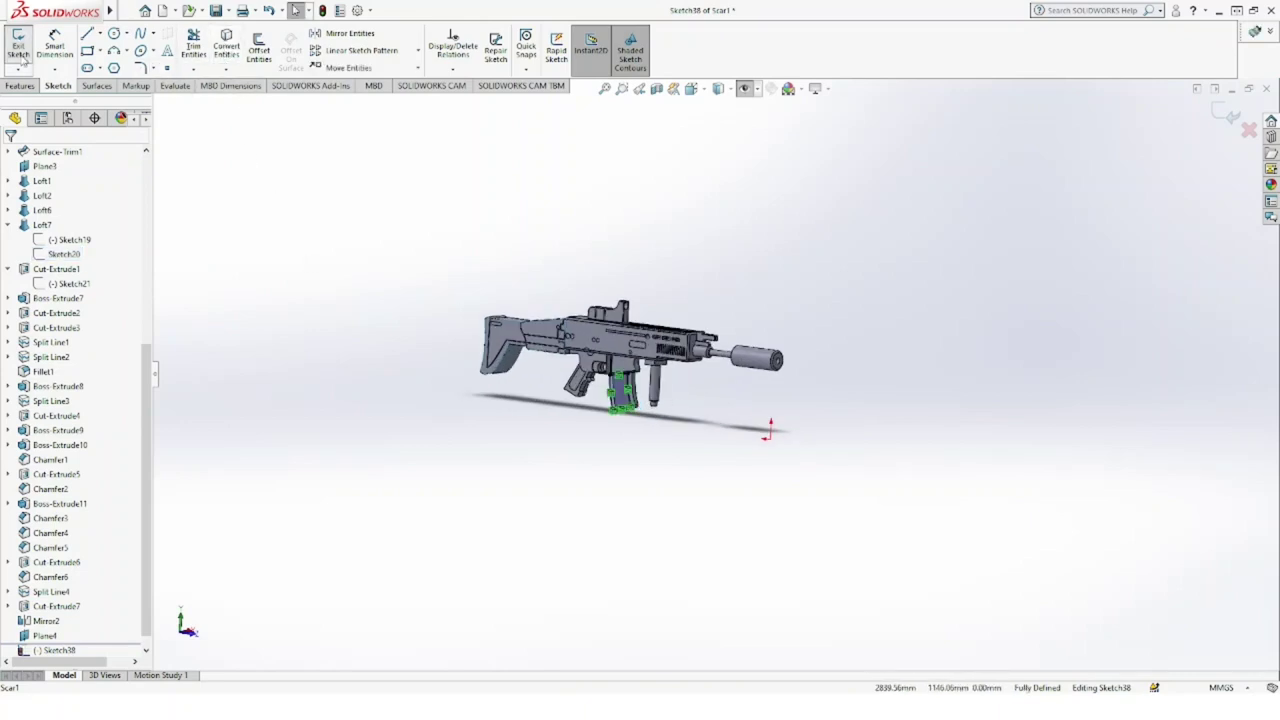
left_click(21, 86)
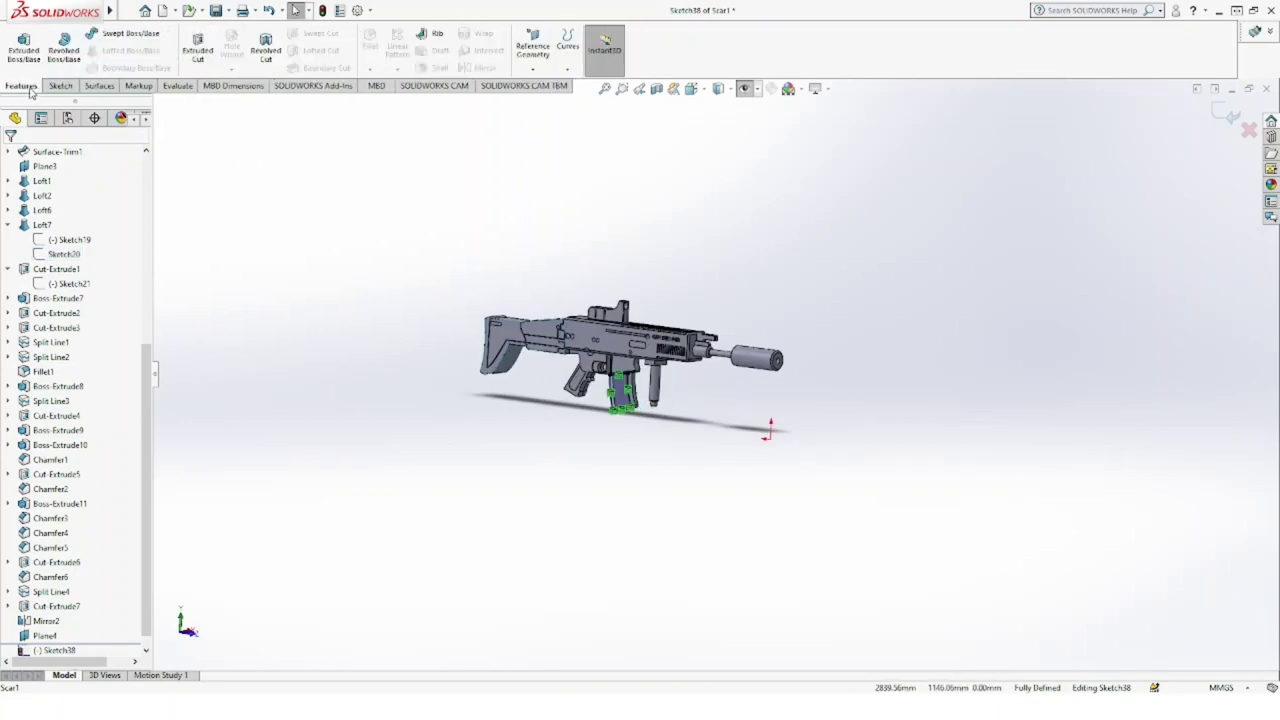
left_click(59, 88)
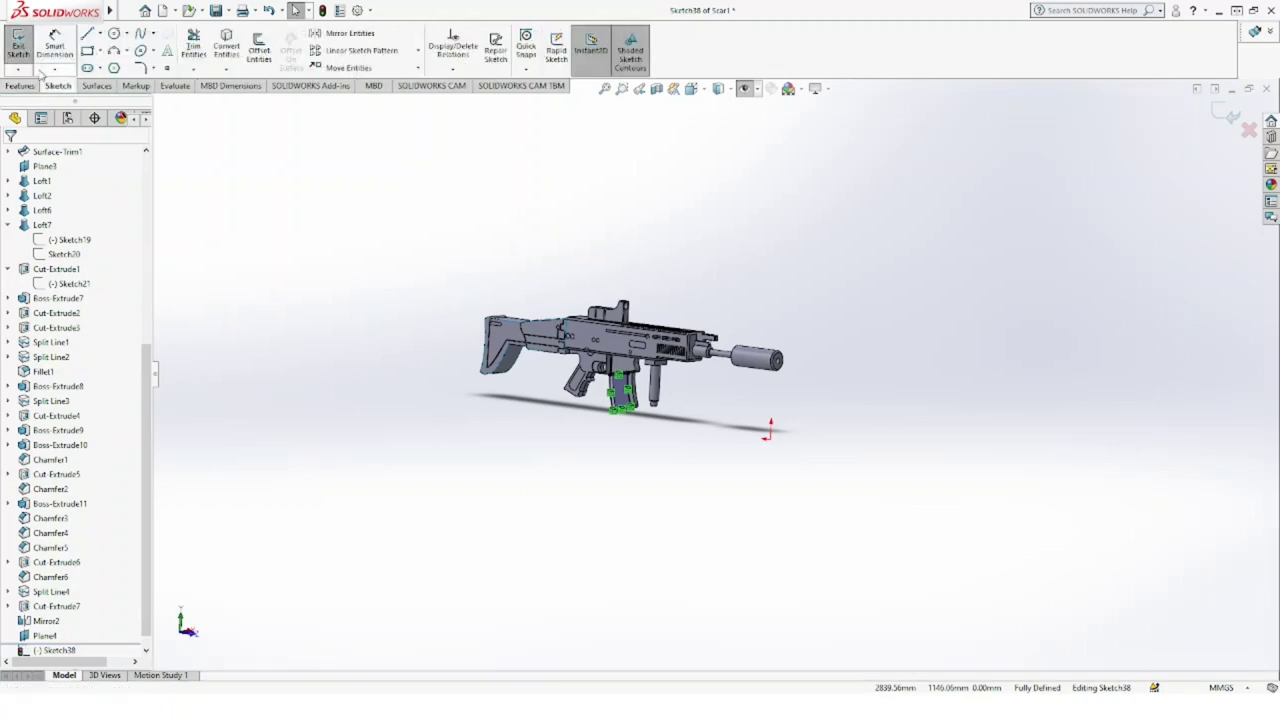
left_click(18, 55)
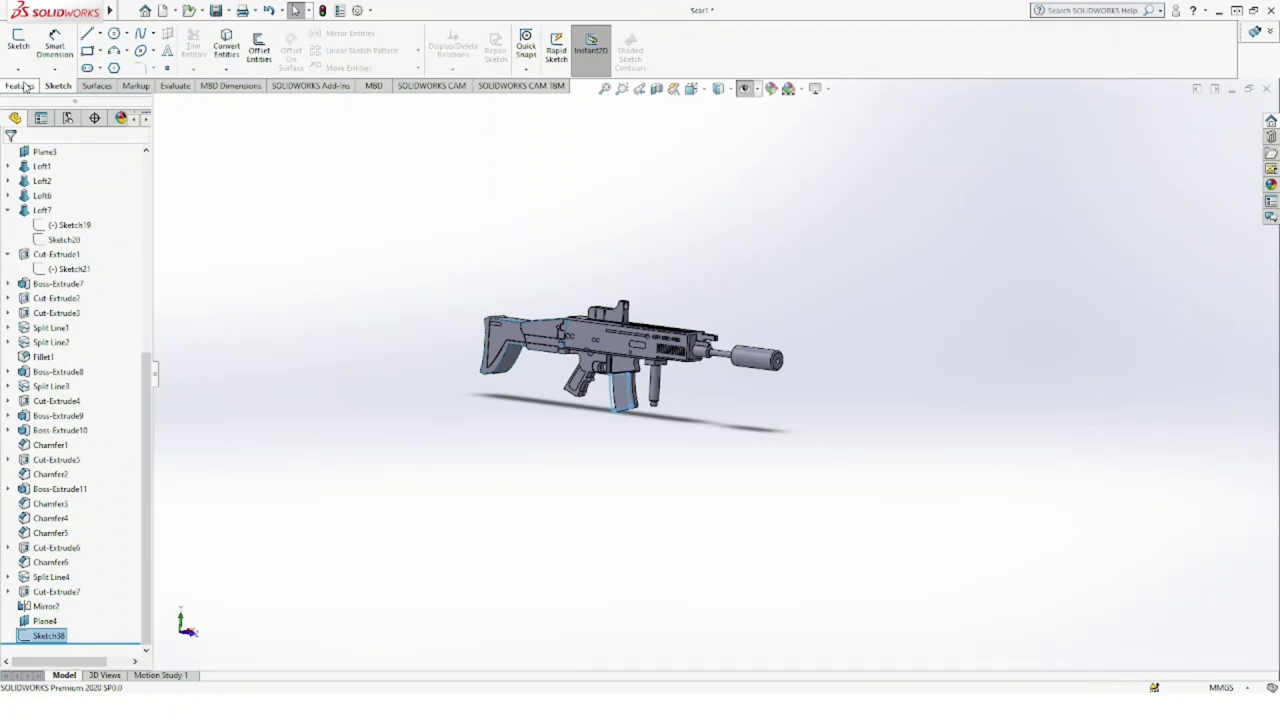
left_click(21, 87)
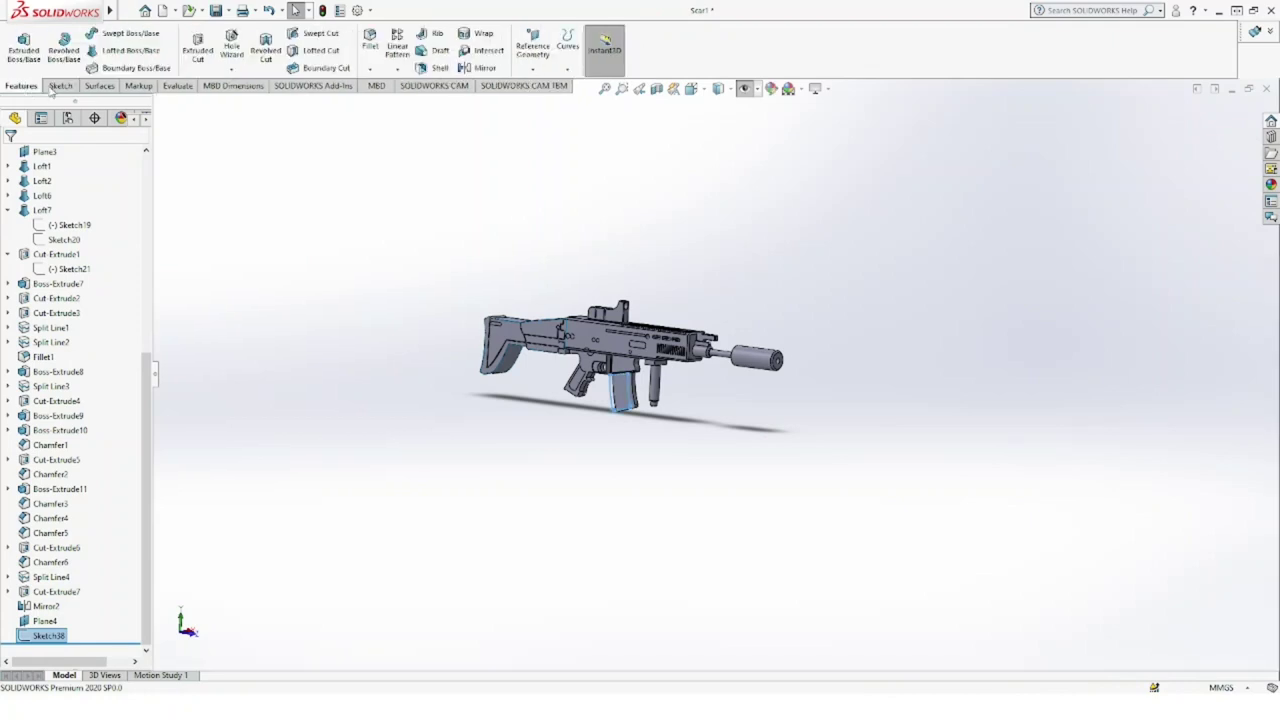
left_click(112, 52)
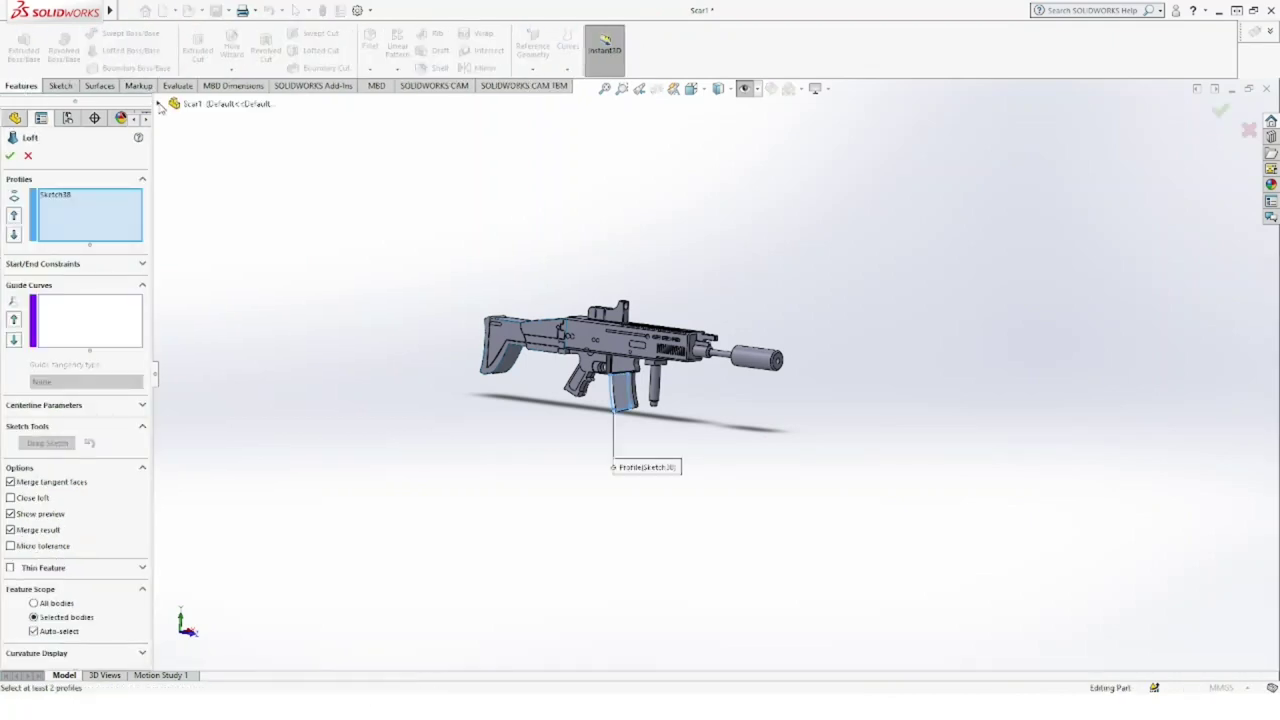
left_click(162, 105)
left_click(184, 500)
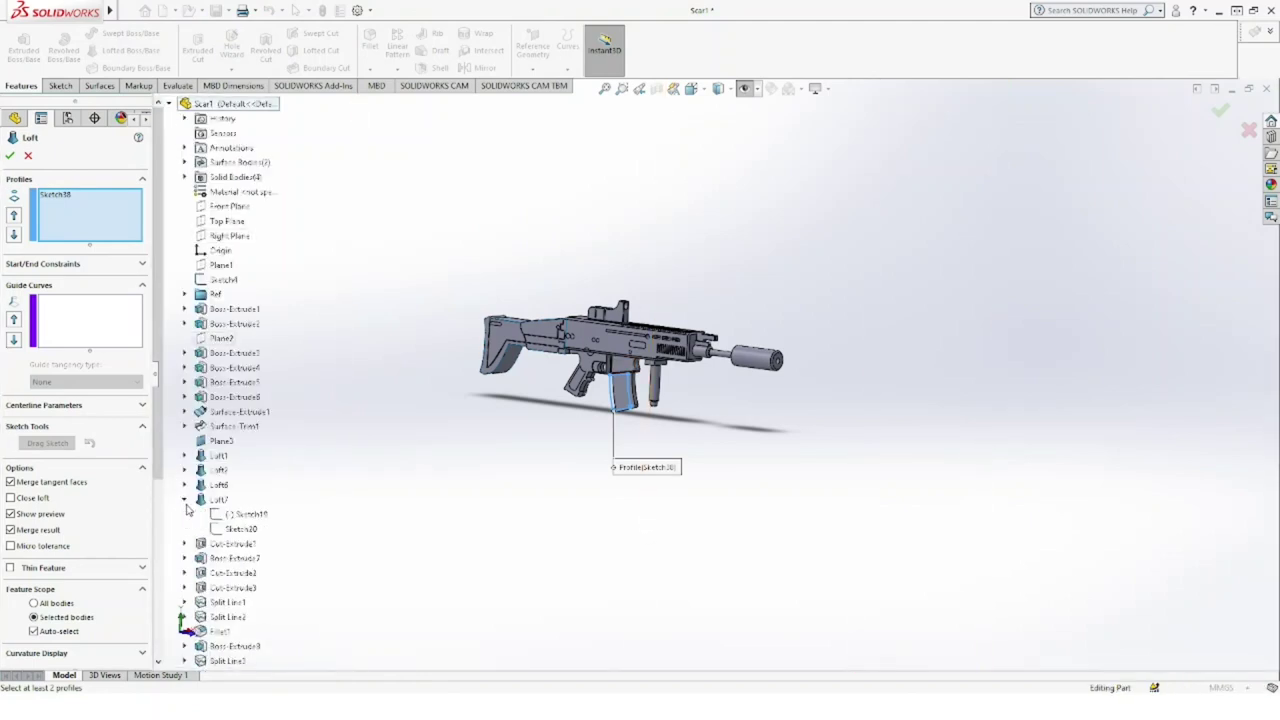
left_click(244, 515)
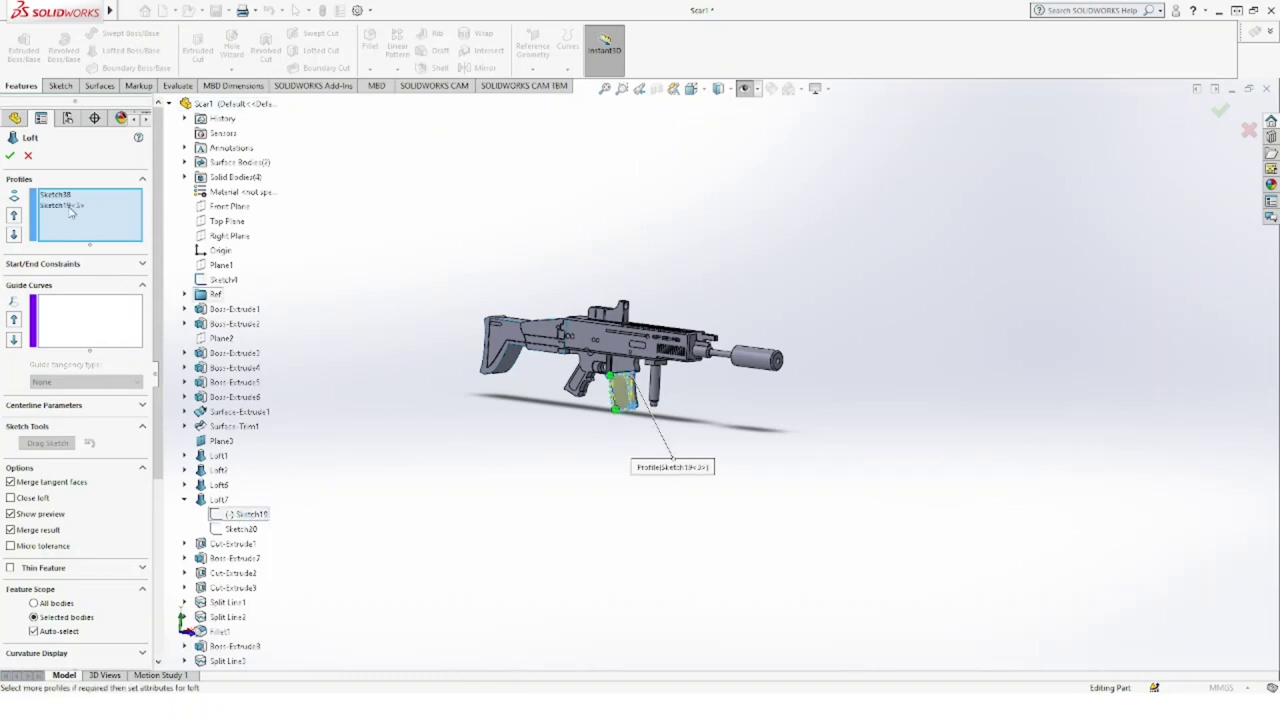
left_click(70, 206)
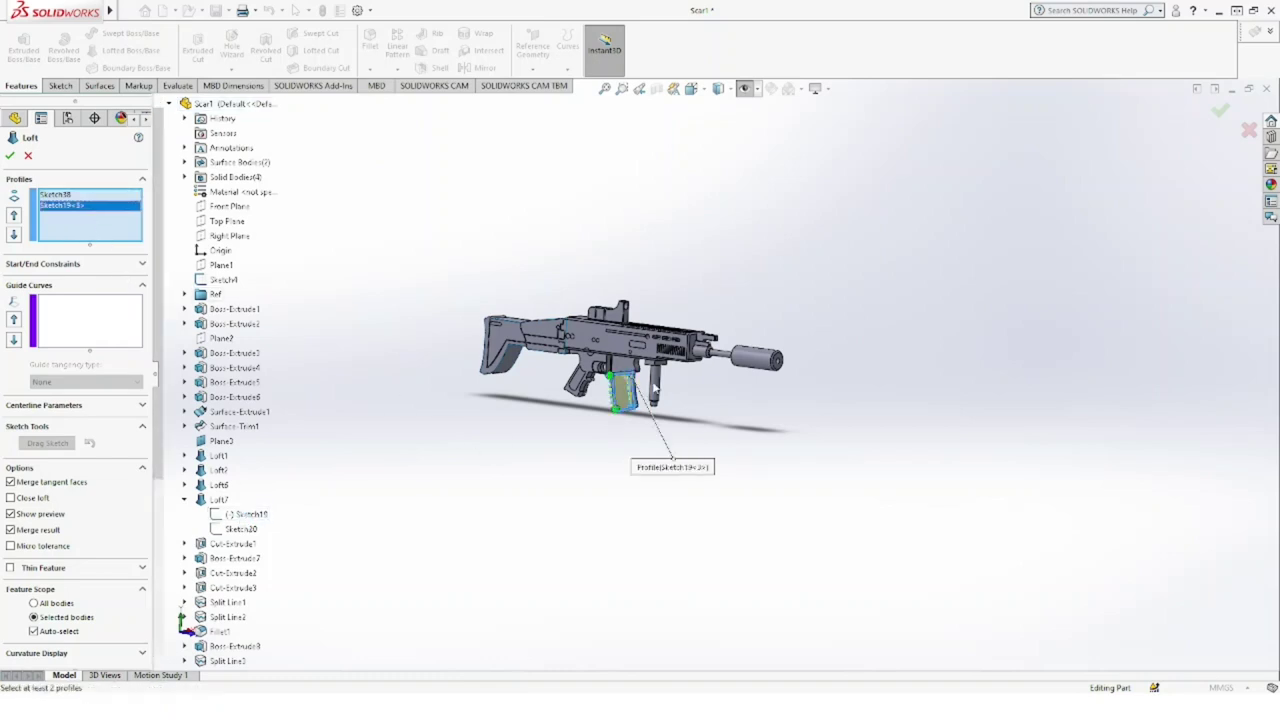
key("Delete")
scroll(645, 400, "down", 5)
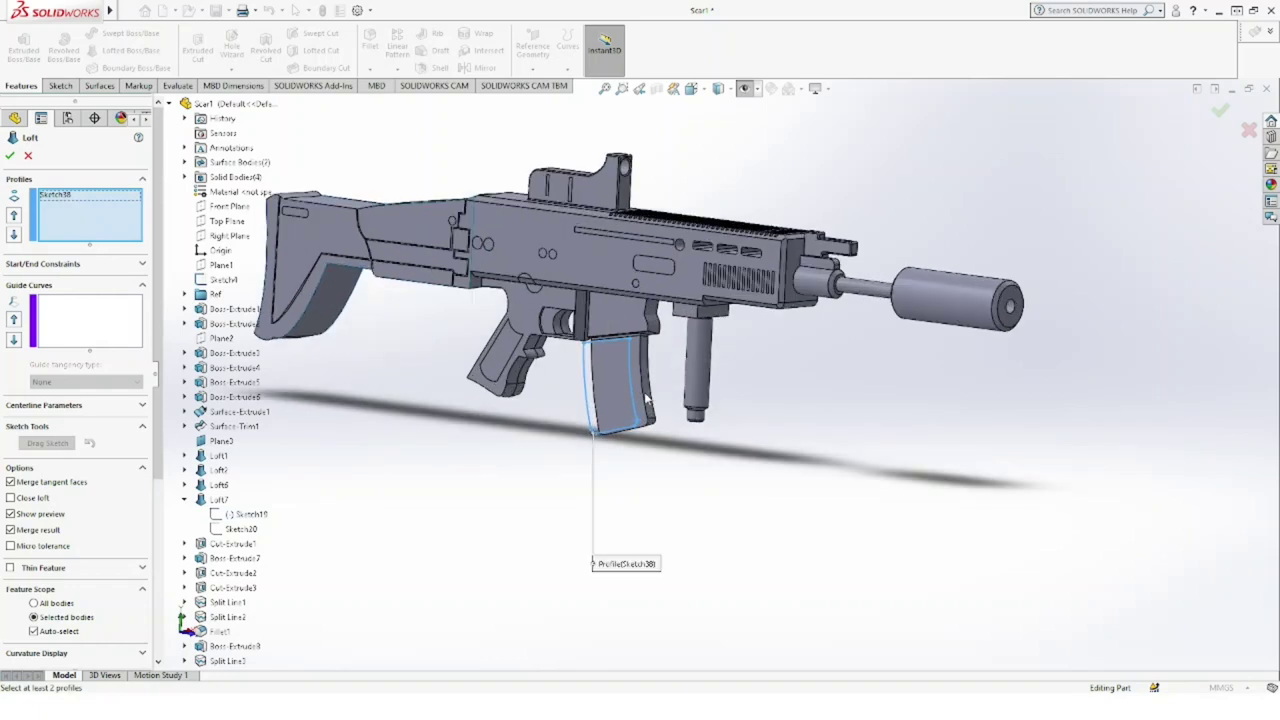
left_click(596, 410)
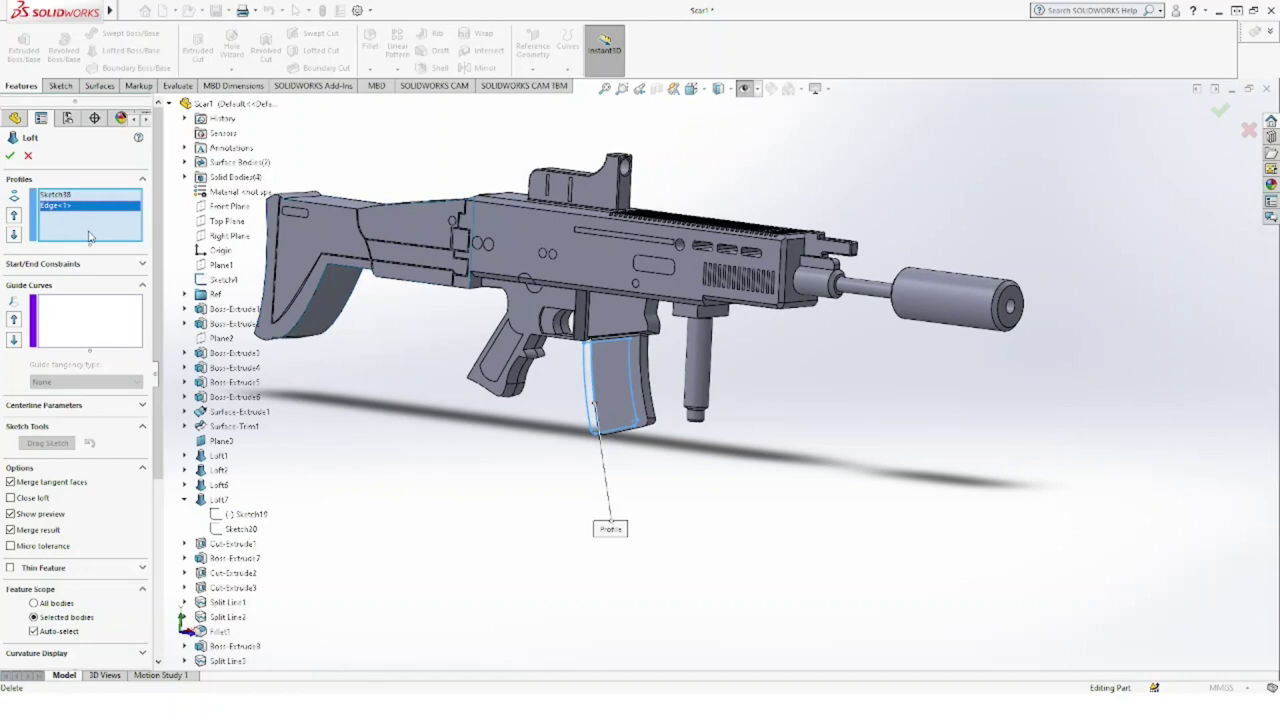
key("Delete")
left_click(242, 516)
left_click(67, 202)
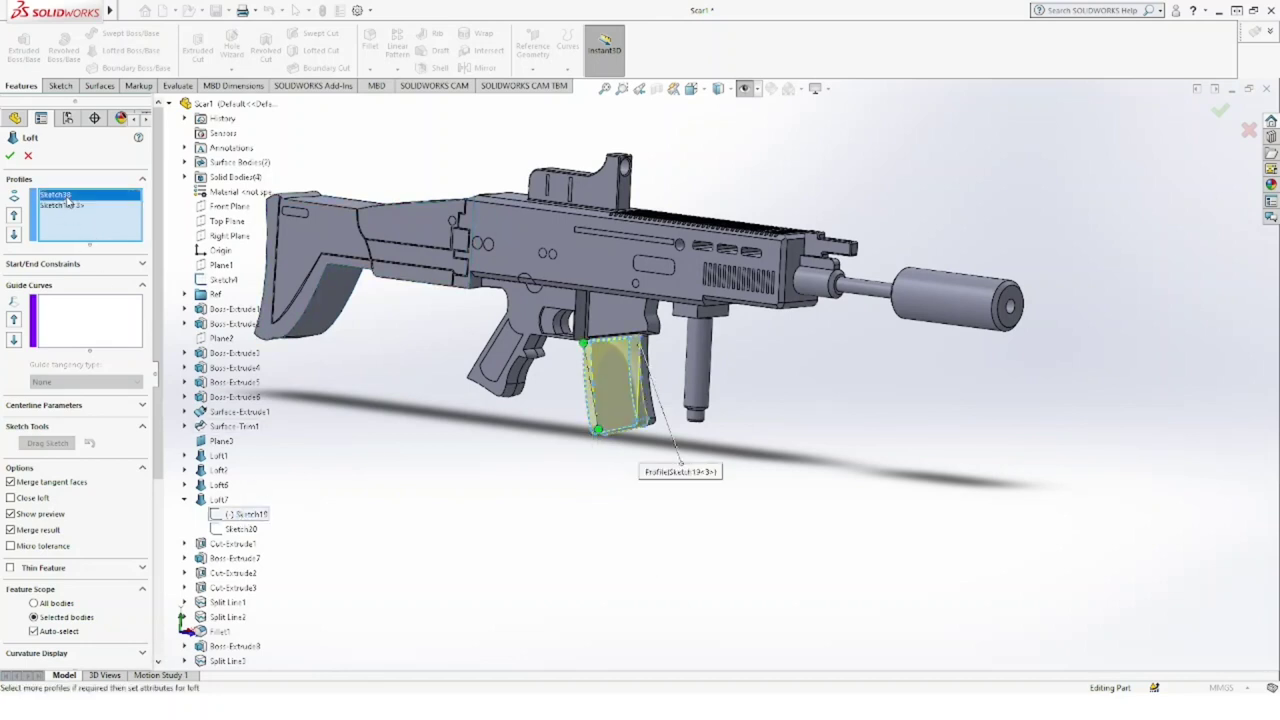
key("Delete")
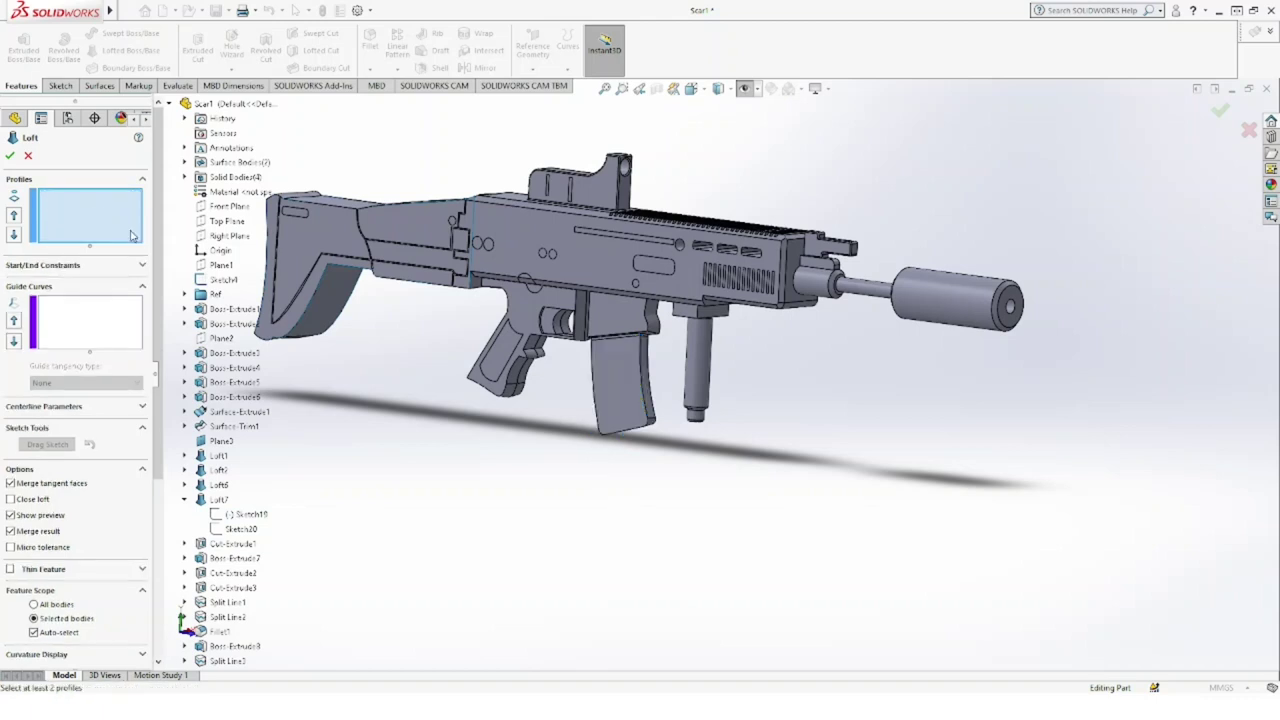
scroll(190, 360, "down", 3)
scroll(190, 400, "down", 3)
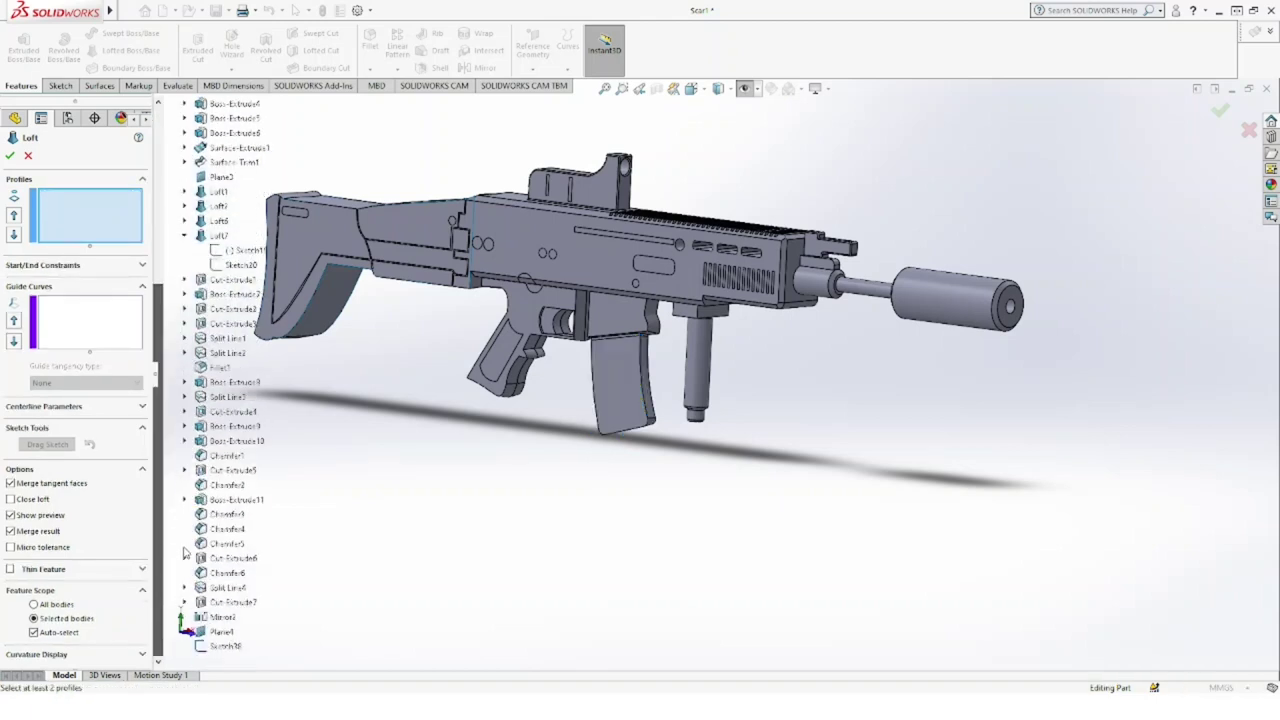
left_click(226, 645)
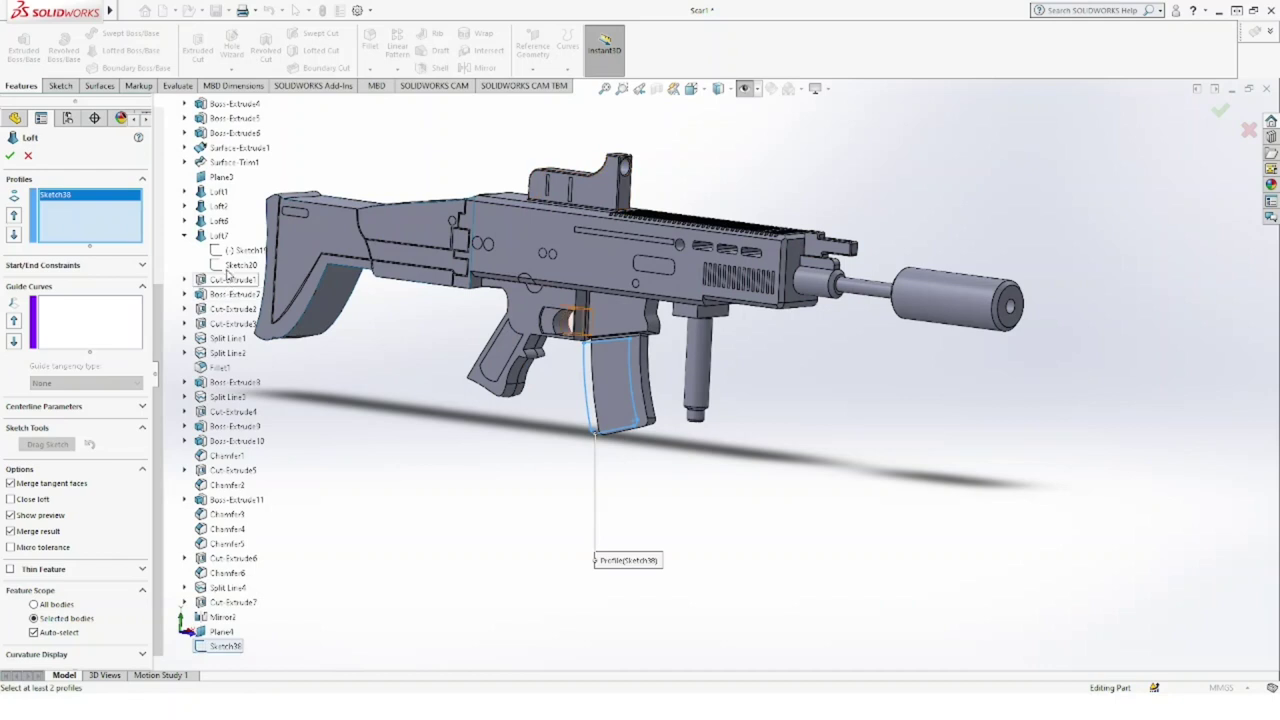
left_click(228, 267)
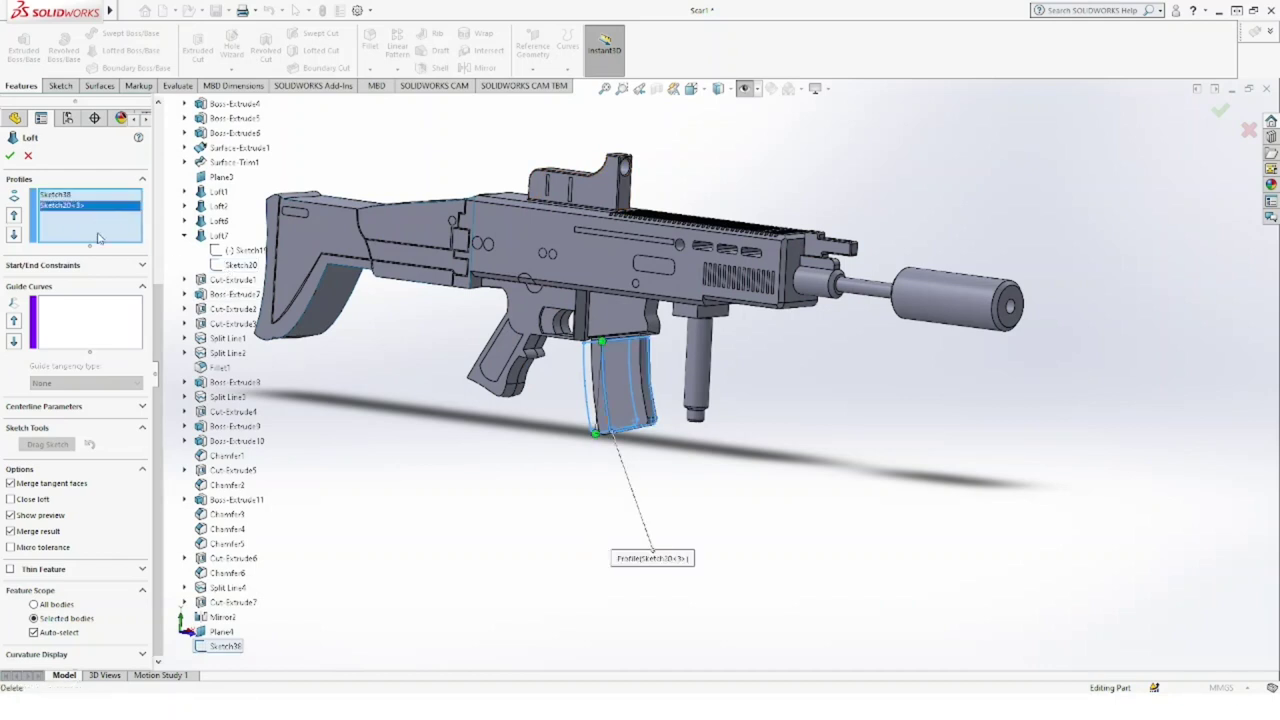
left_click(239, 267)
left_click(248, 278)
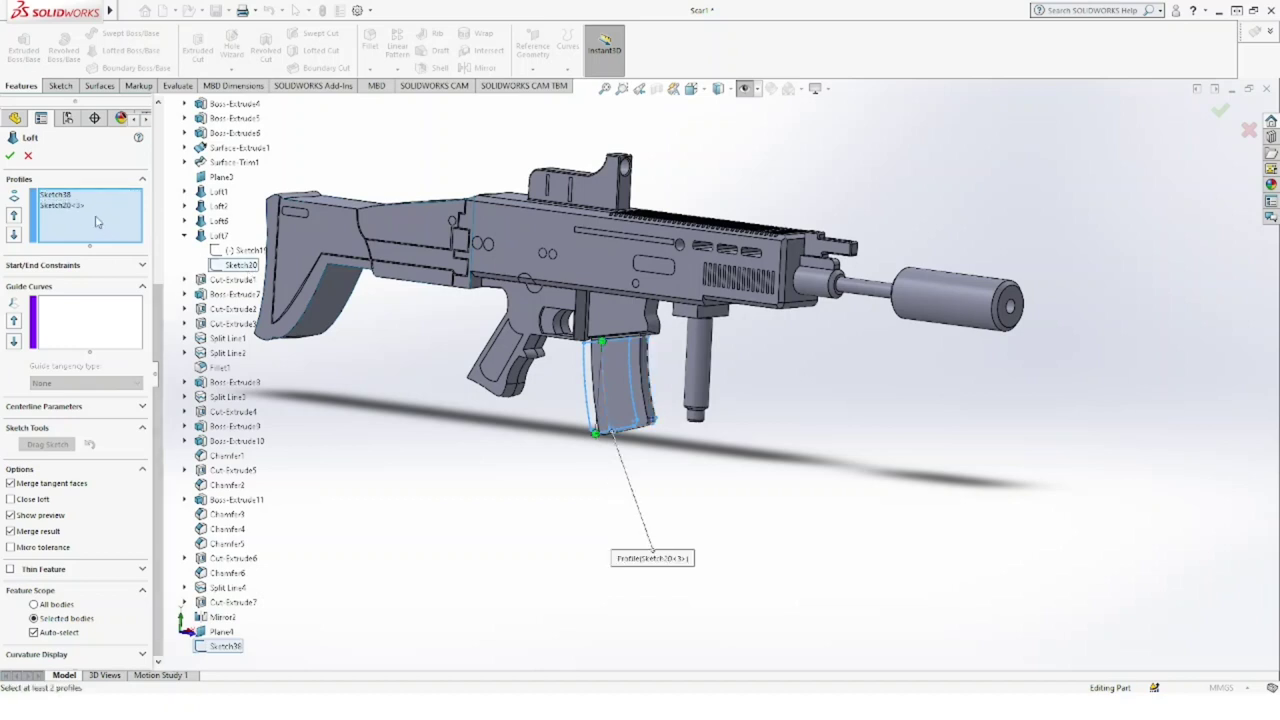
left_click(241, 266)
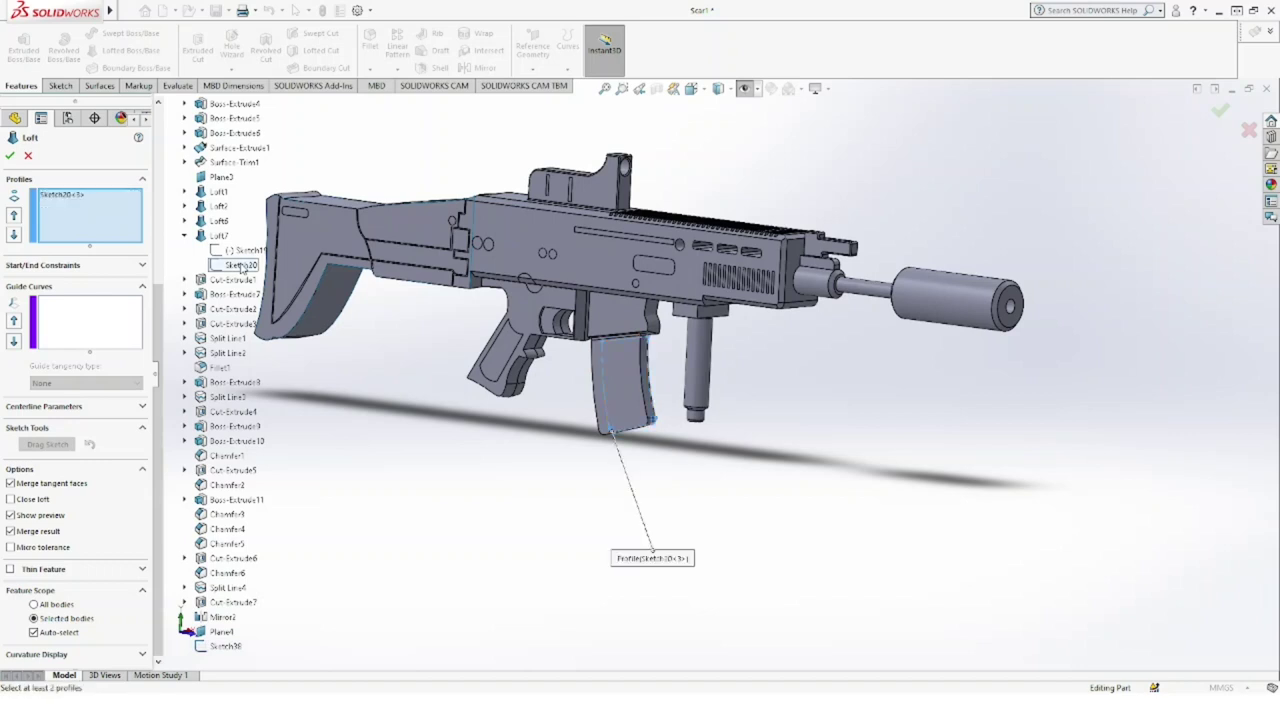
left_click(744, 92)
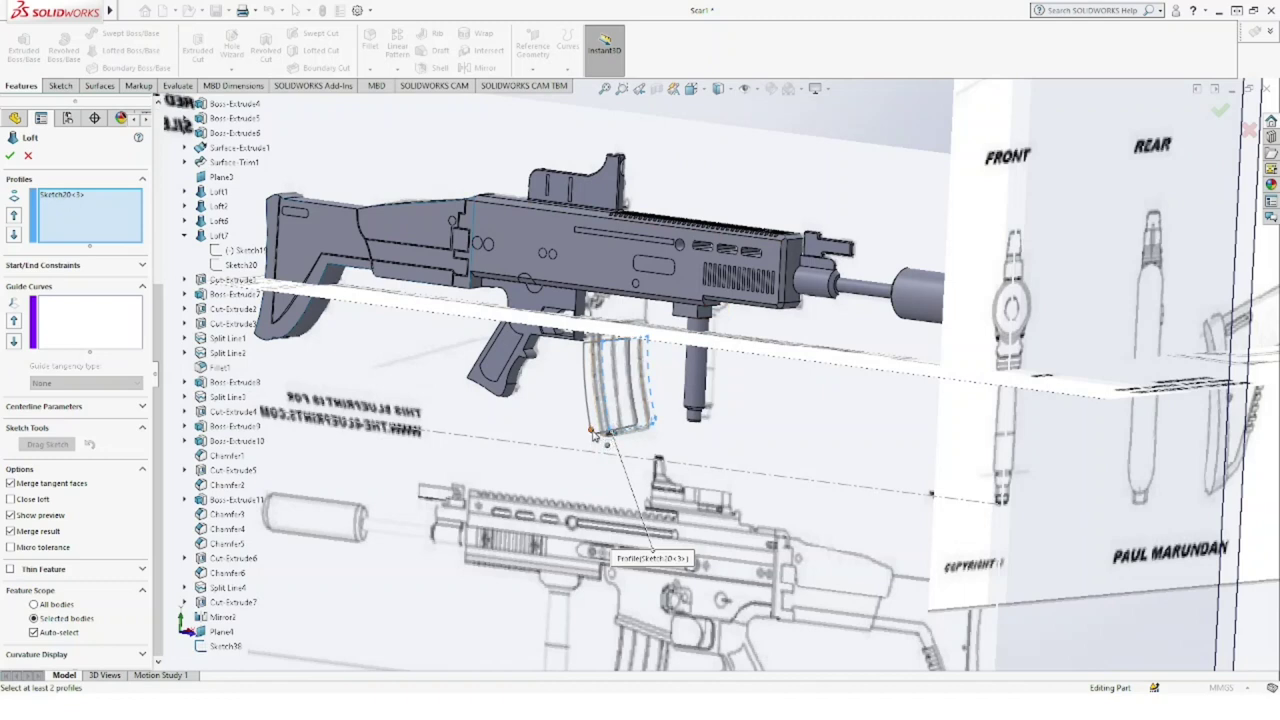
left_click(591, 430)
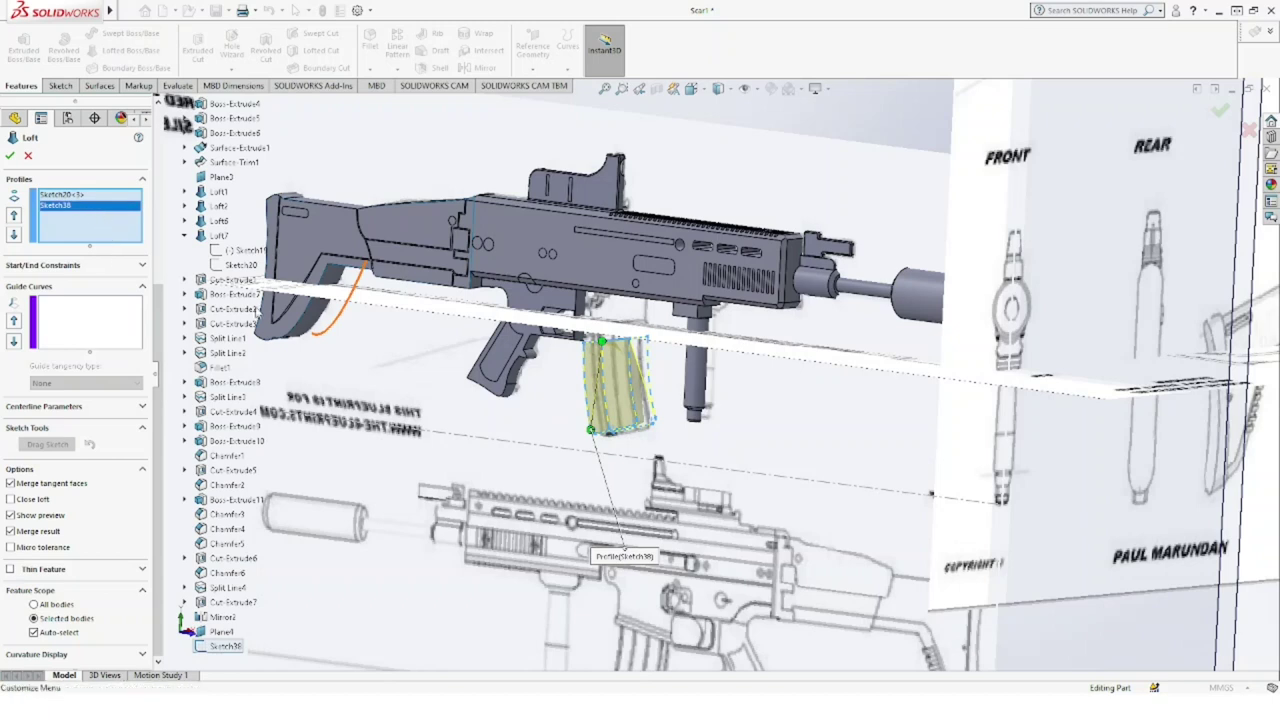
left_click(744, 88)
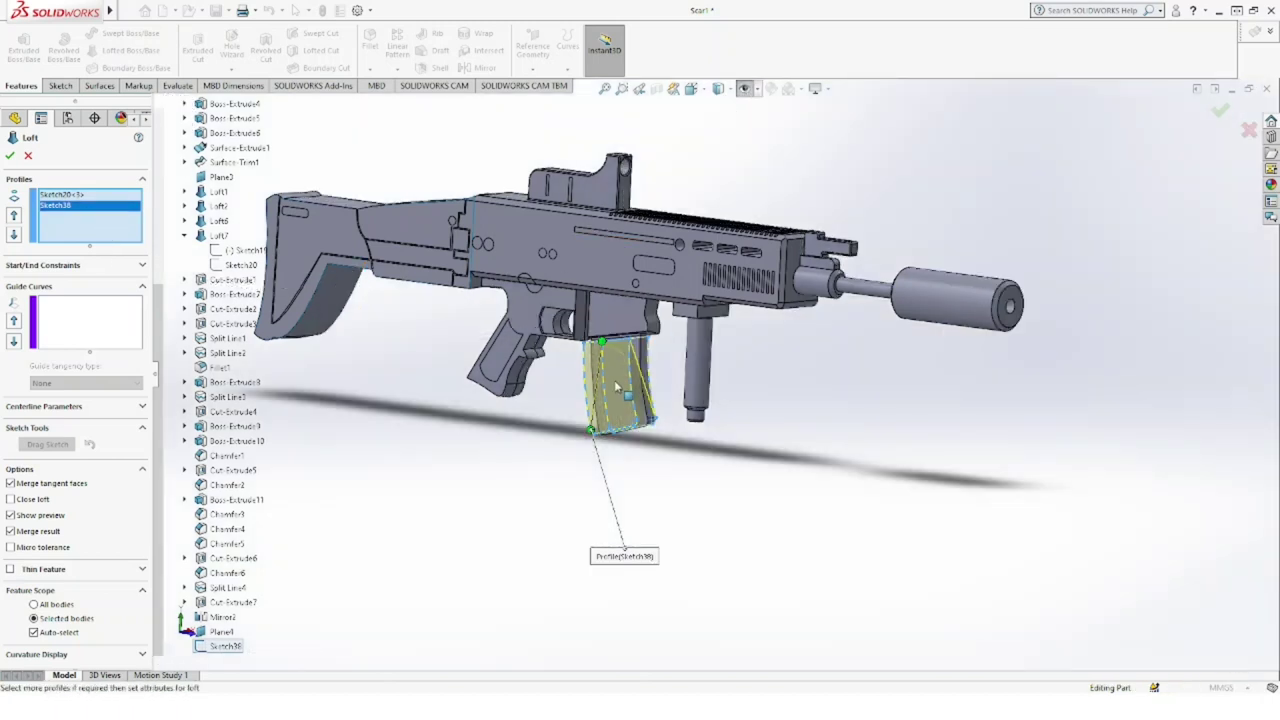
scroll(625, 390, "down", 3)
scroll(625, 390, "down", 2)
middle_click_drag(590, 338, 584, 366)
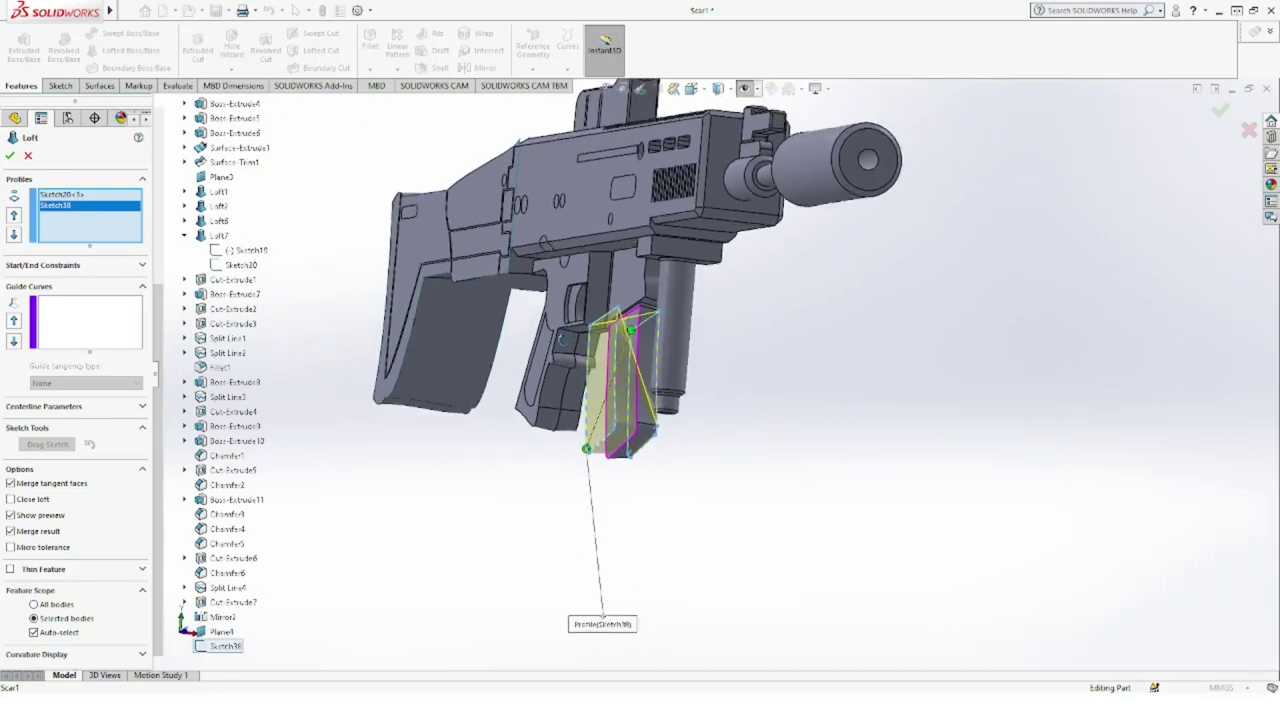
left_click(64, 195)
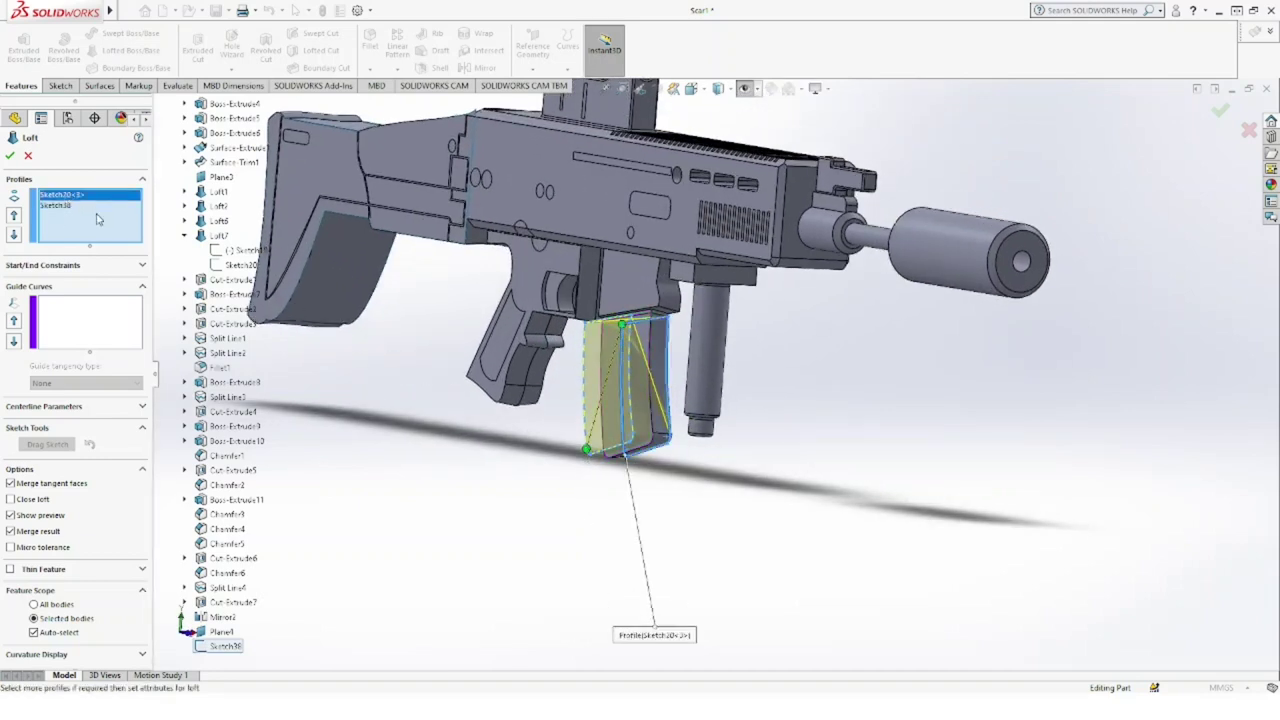
left_click(232, 252)
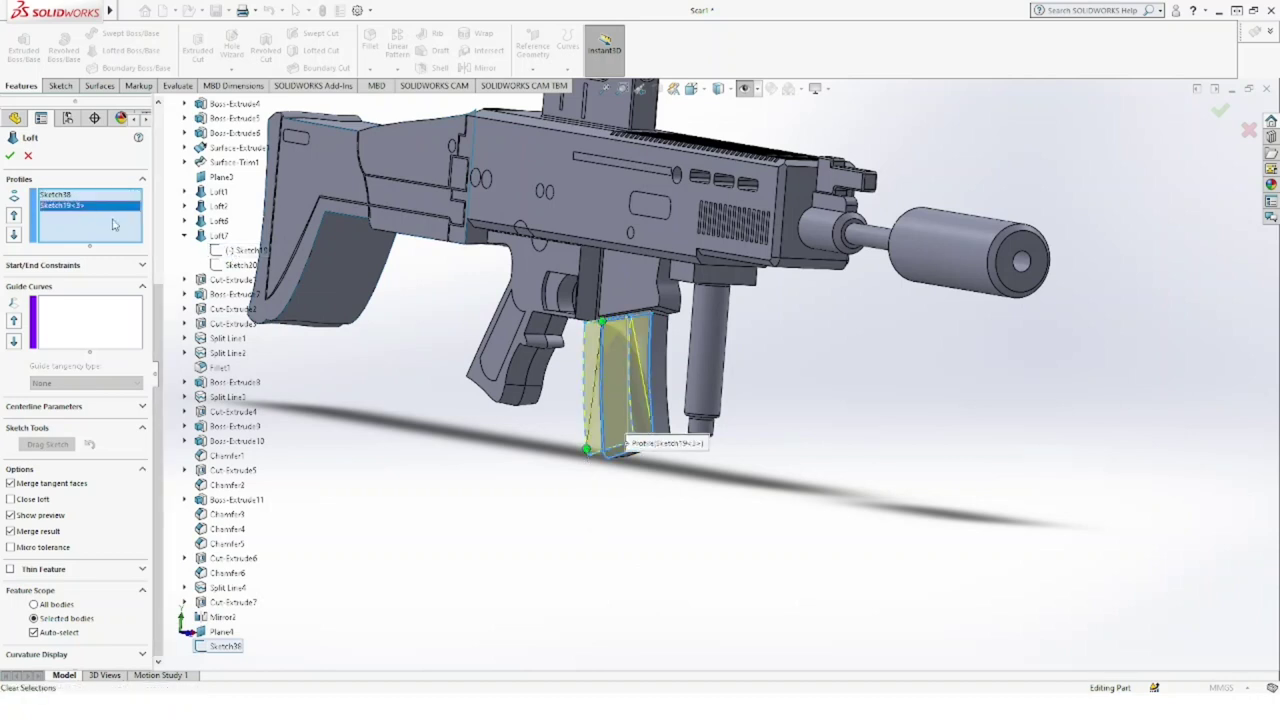
right_click(80, 208)
left_click(113, 224)
left_click(230, 252)
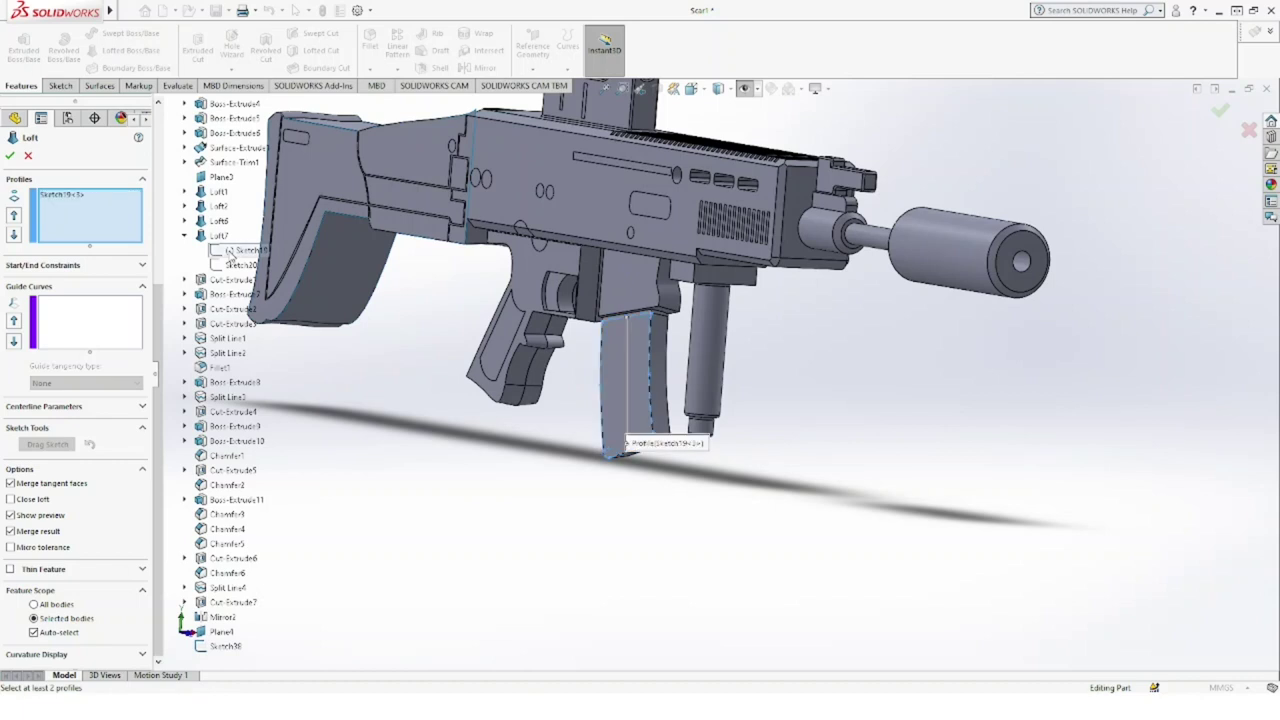
left_click(229, 647)
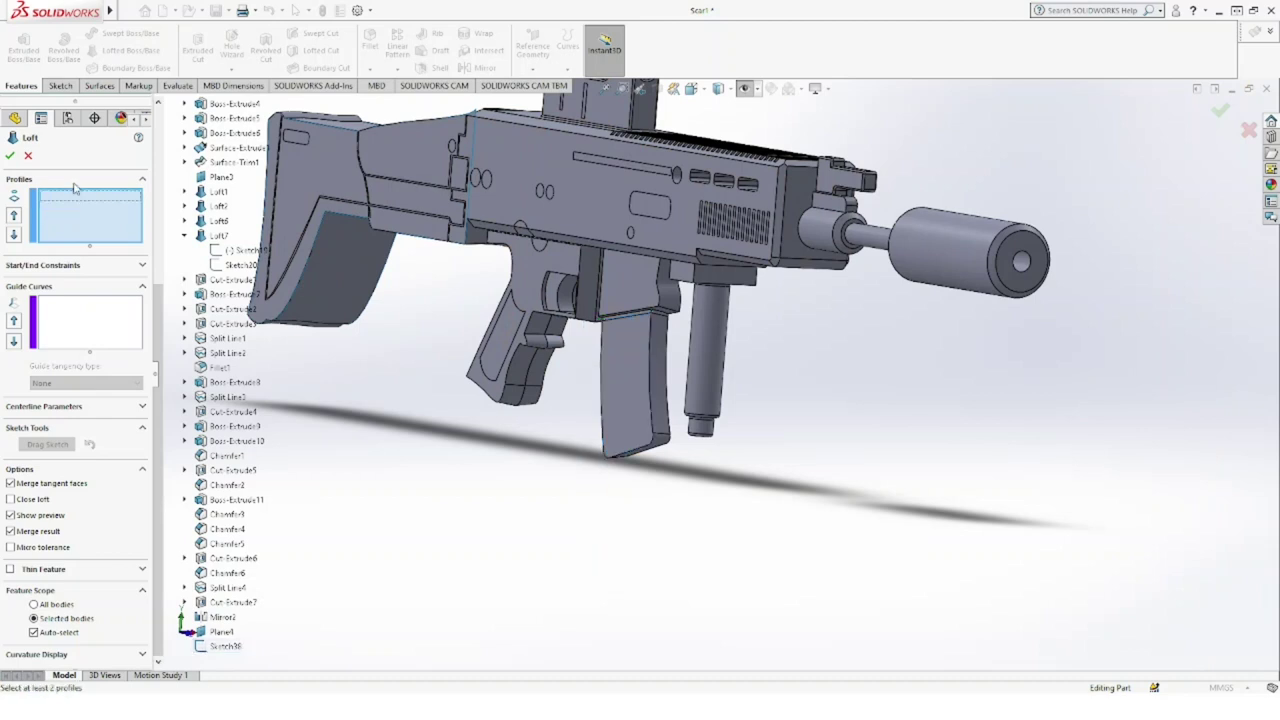
Step: Cancel the loft and create a boundary boss from Sketch38 with Sketch19 as the second profile
left_click(29, 156)
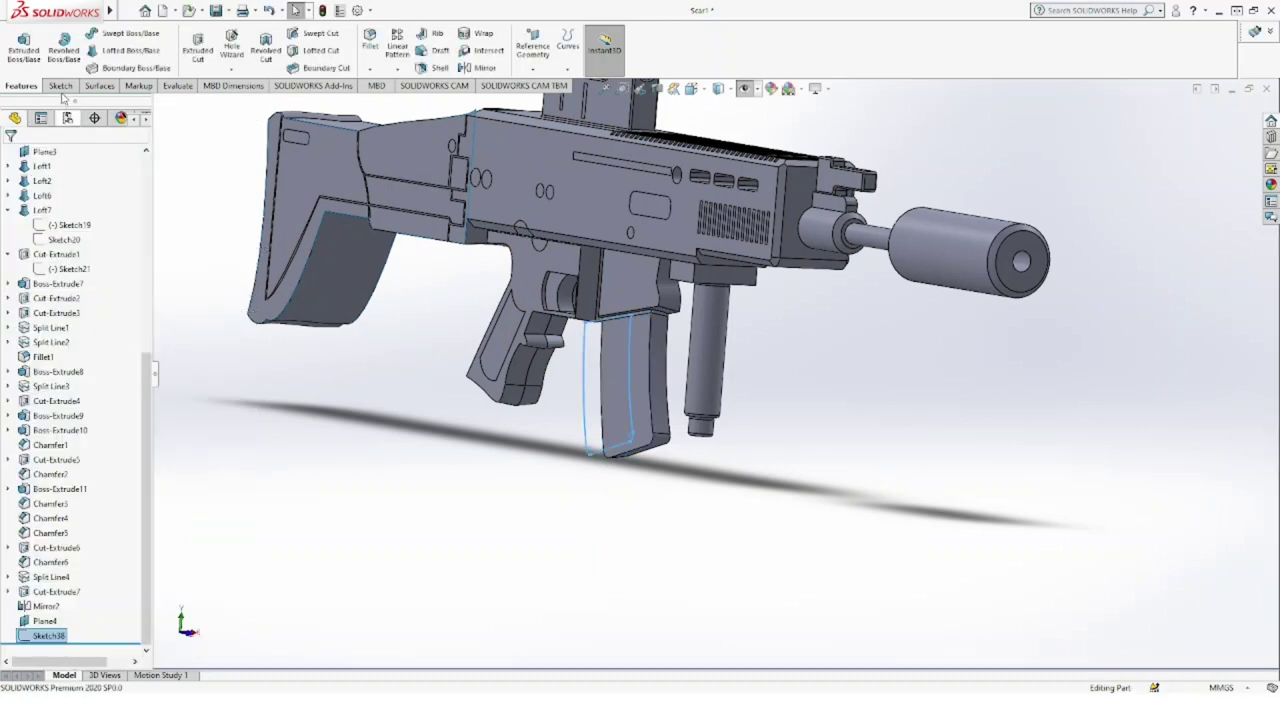
left_click(110, 68)
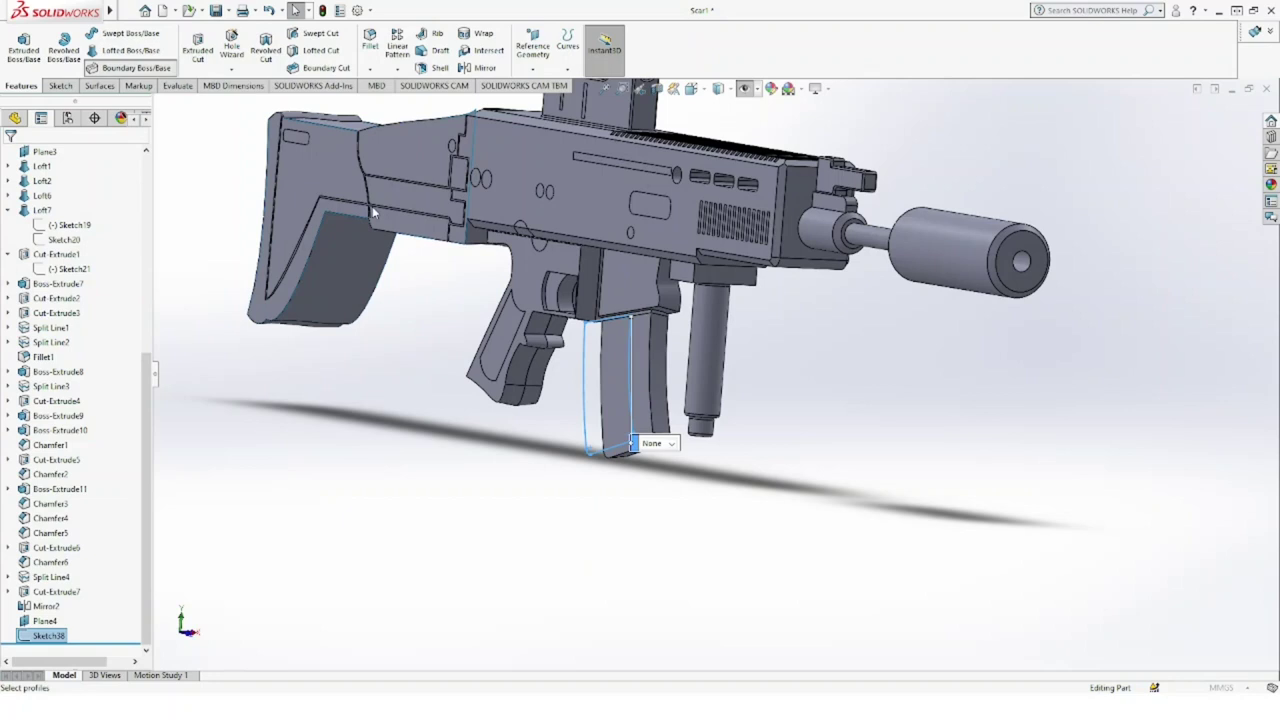
left_click(159, 104)
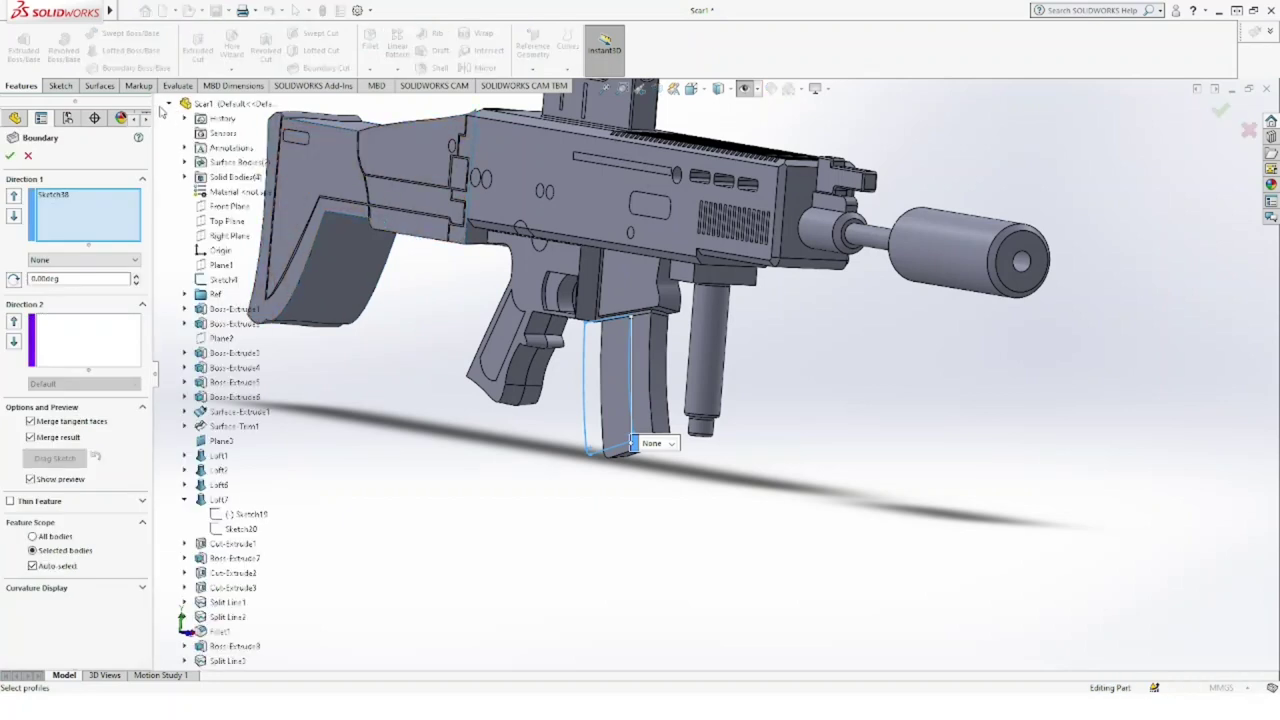
left_click(250, 517)
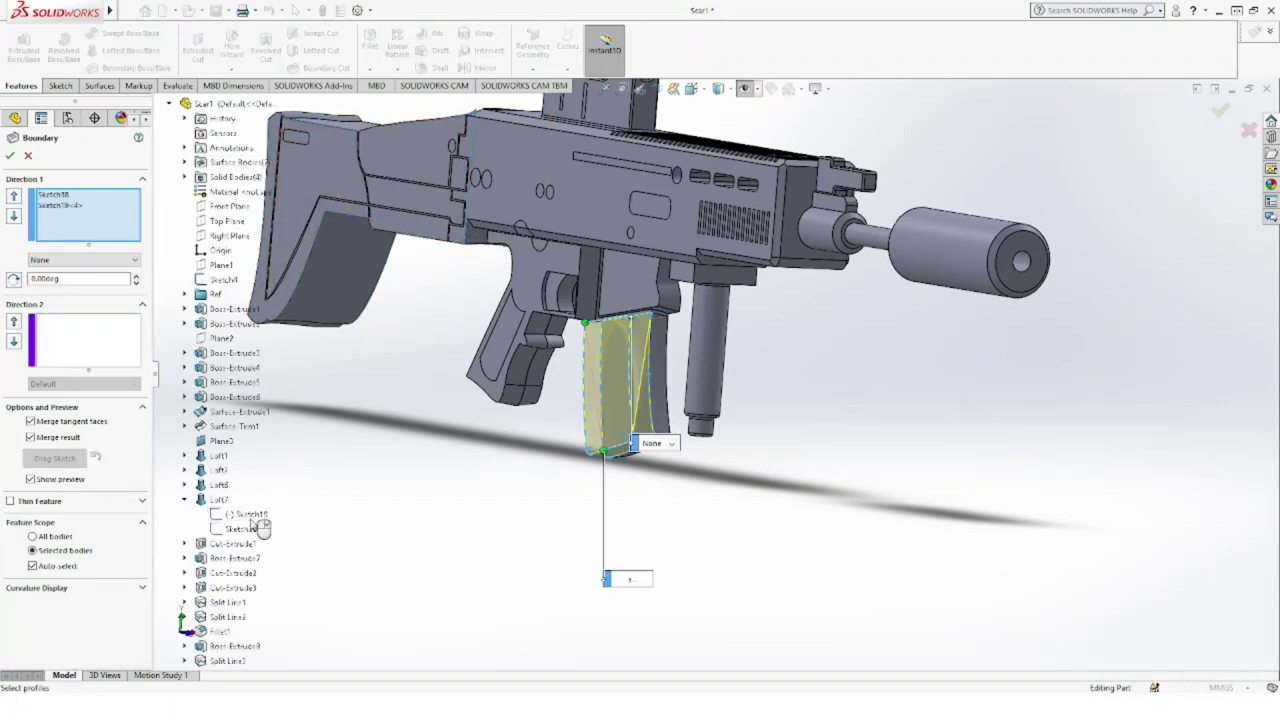
left_click(11, 157)
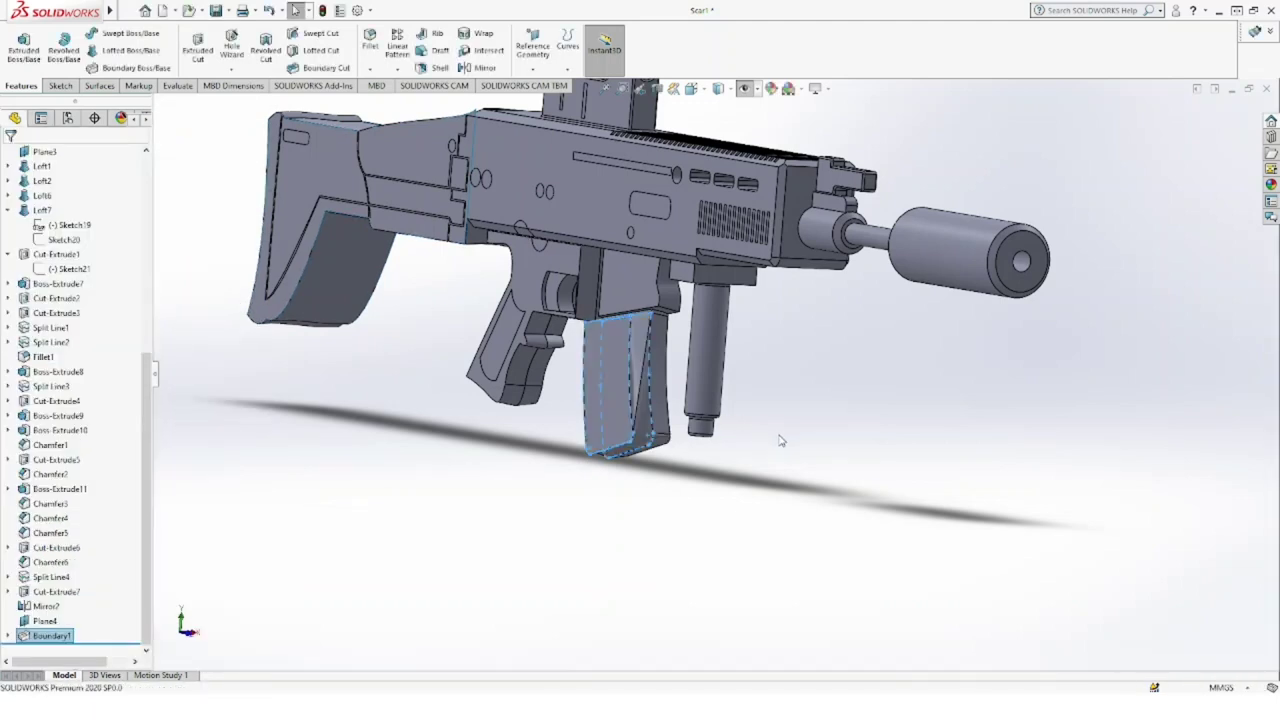
Step: Edit Boundary1, reselect the Sketch19 profile, accept it, and select Boundary1 again
left_click(45, 638)
left_click(63, 408)
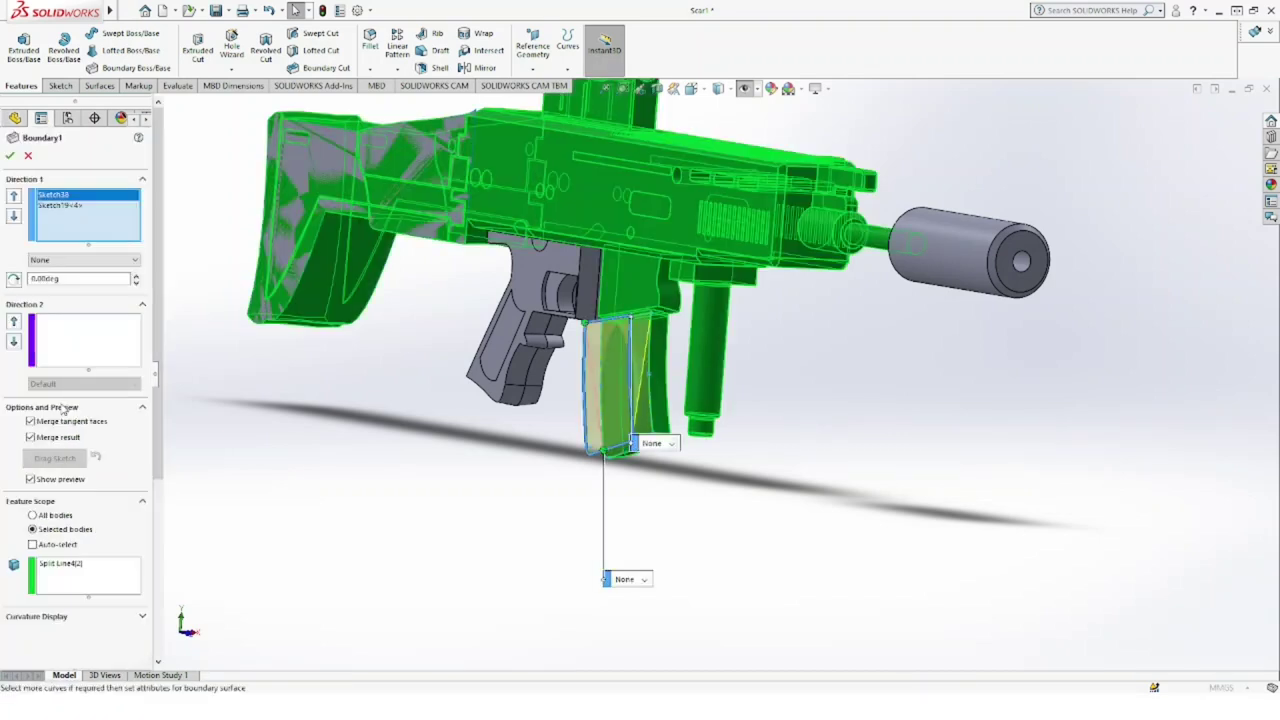
left_click(62, 205)
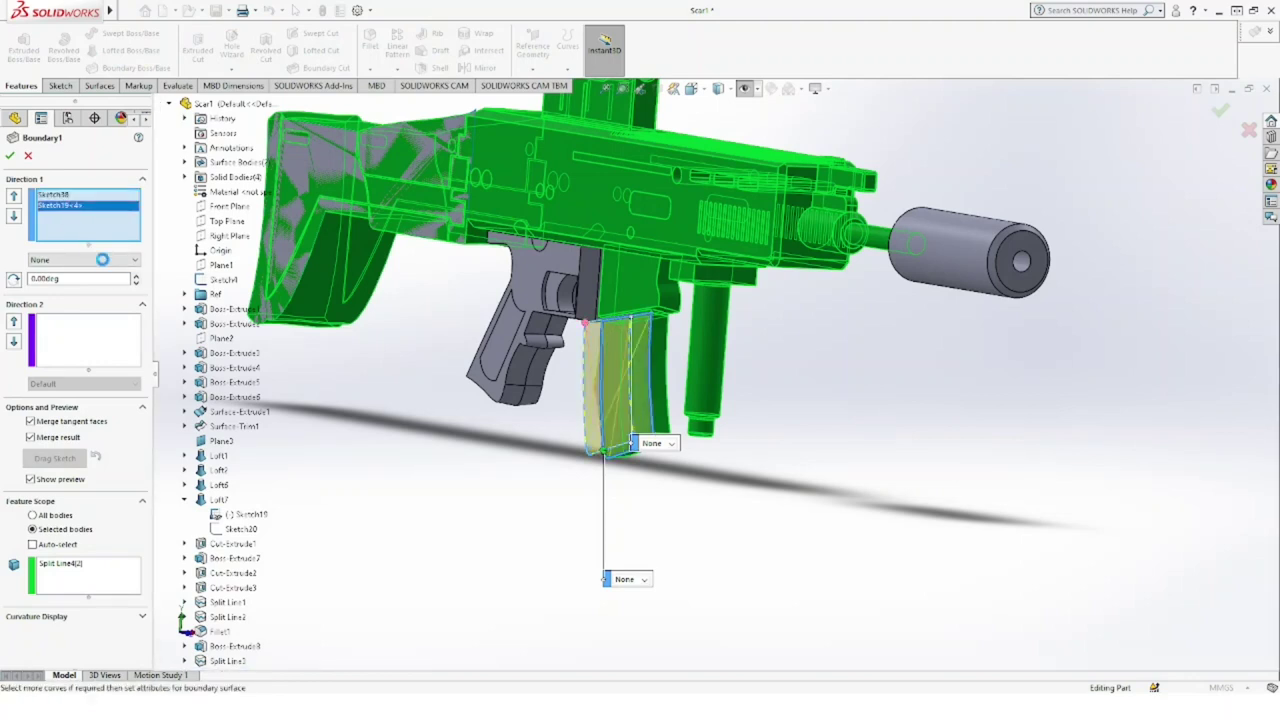
left_click(10, 155)
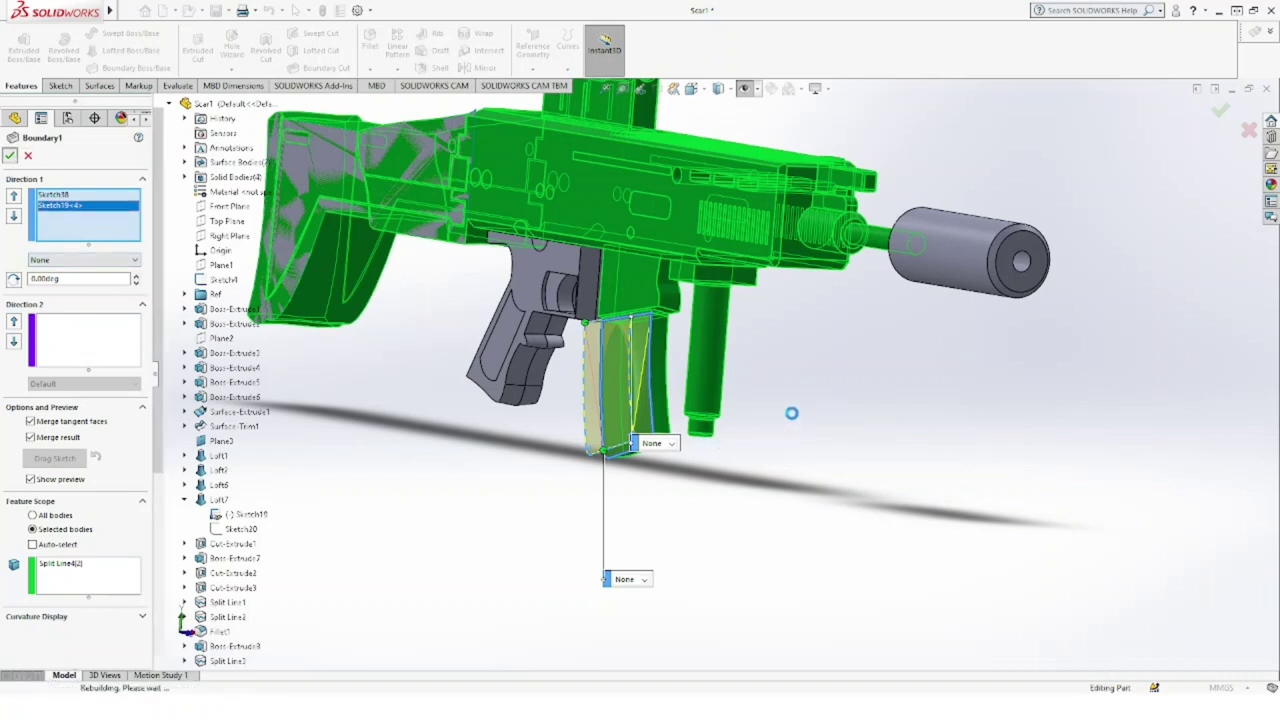
mouse_move(791, 413)
middle_mouse_down()
mouse_move(735, 92)
mouse_move(520, 400)
middle_mouse_up()
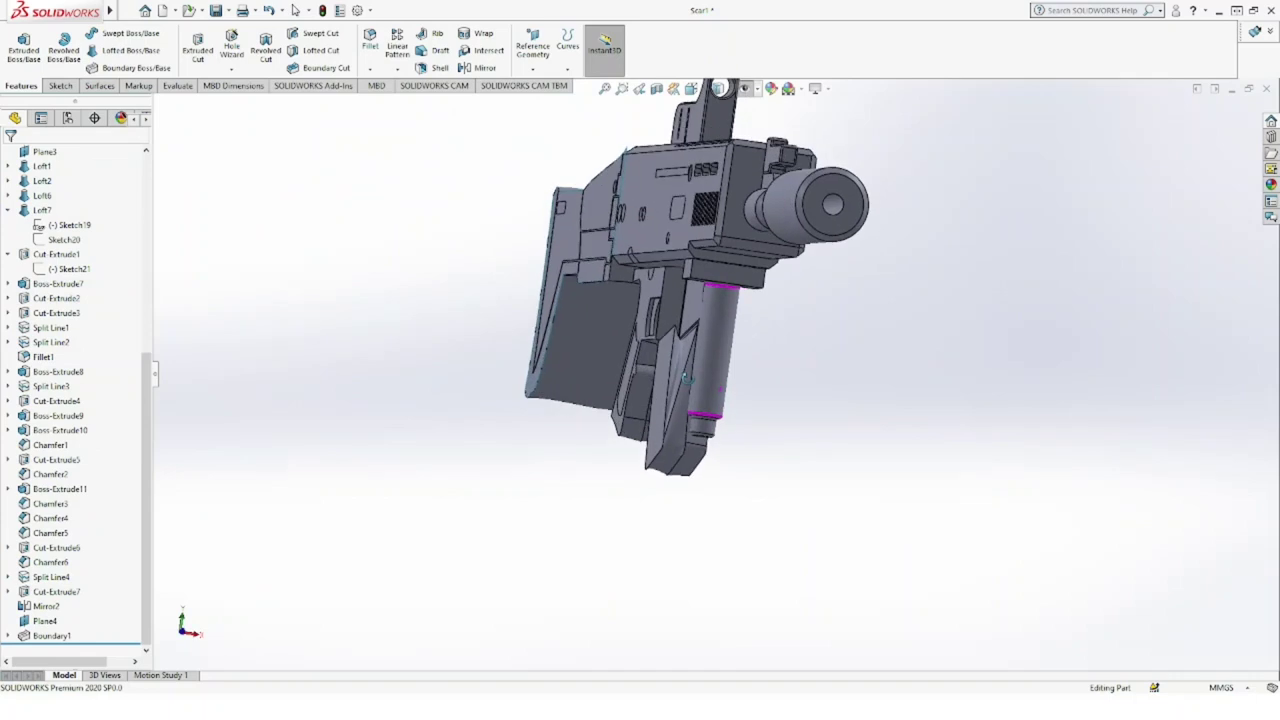
left_click(52, 636)
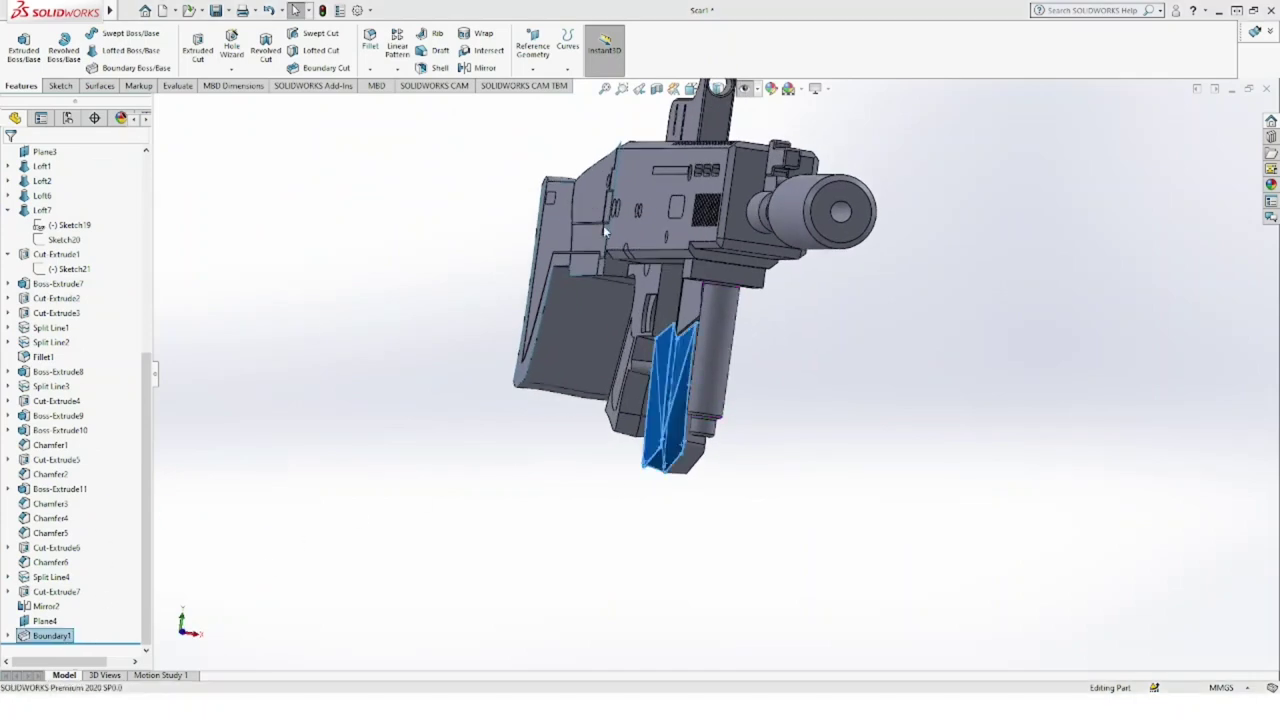
Step: Undo Boundary1 and show the reference planes Plane3 and Plane4 around the model
key("ctrl+z")
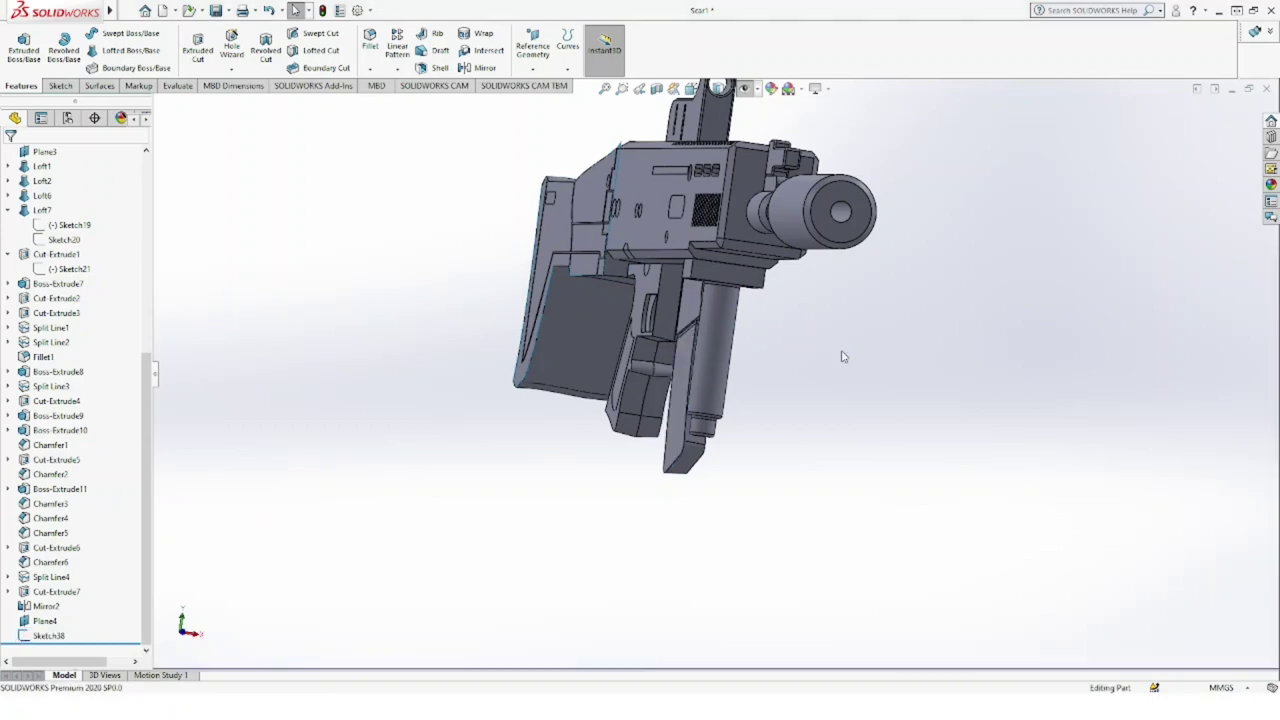
mouse_move(662, 473)
middle_mouse_down()
mouse_move(683, 491)
mouse_move(633, 494)
middle_mouse_up()
scroll(80, 215, "up", 5)
left_click(38, 225)
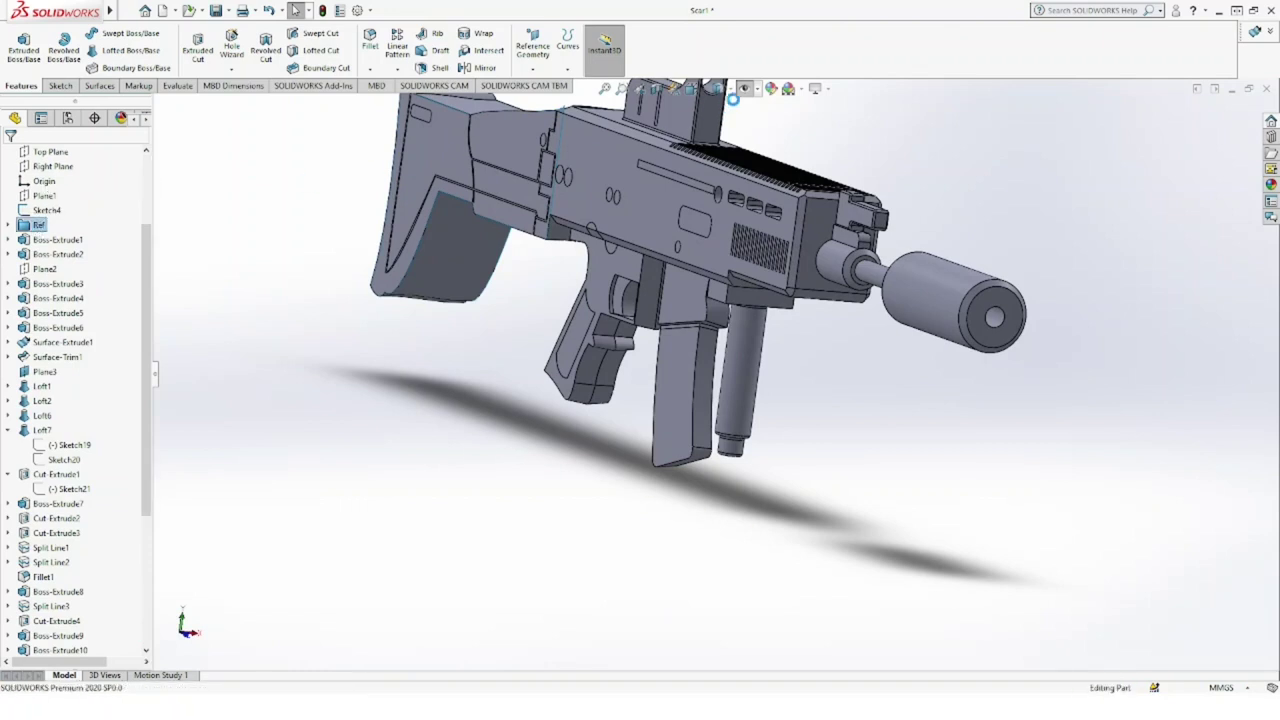
left_click(744, 93)
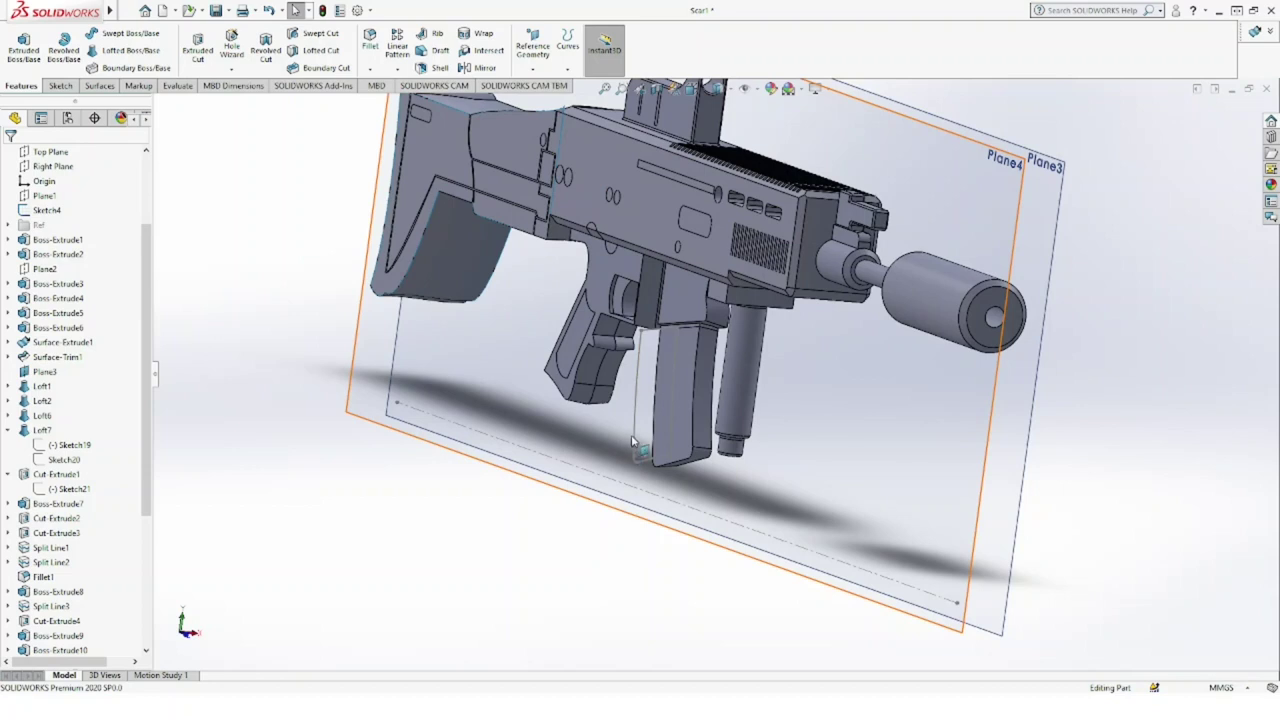
Step: Try a loft between Sketch38 and Sketch19, cancel it, and begin a Boundary Boss/Base instead
left_click_drag(143, 515, 145, 643)
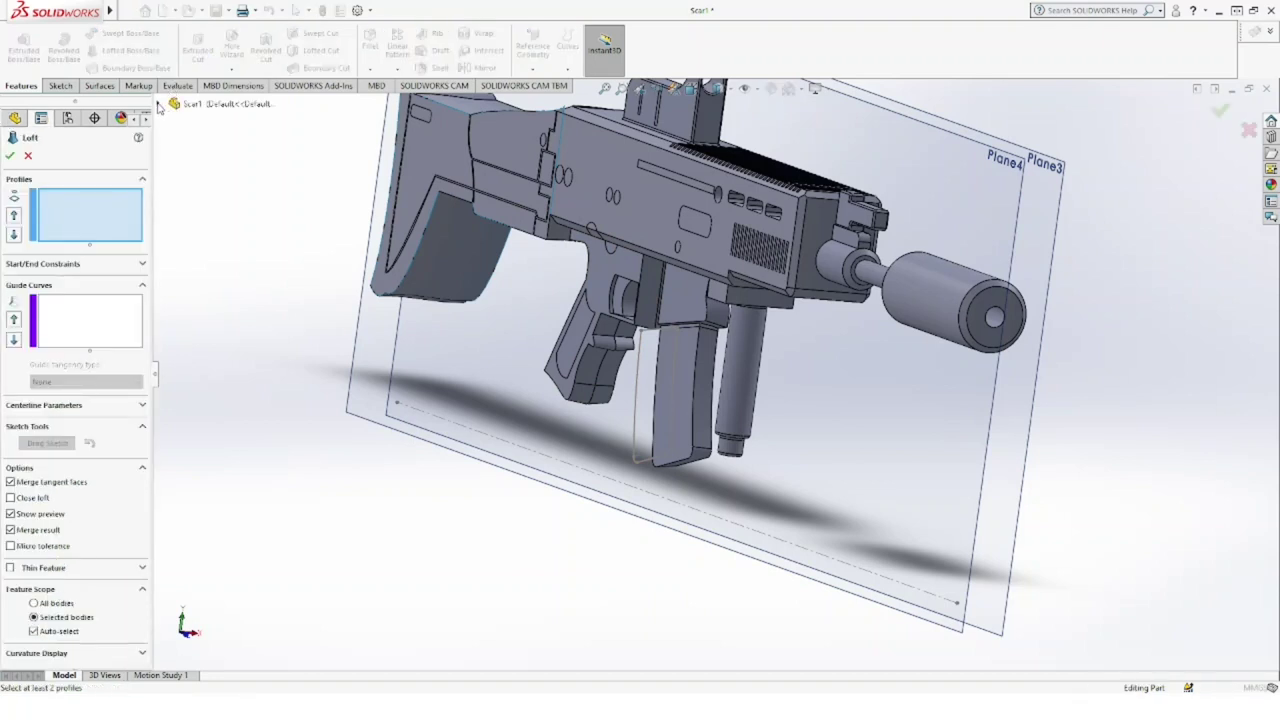
scroll(220, 450, "down", 5)
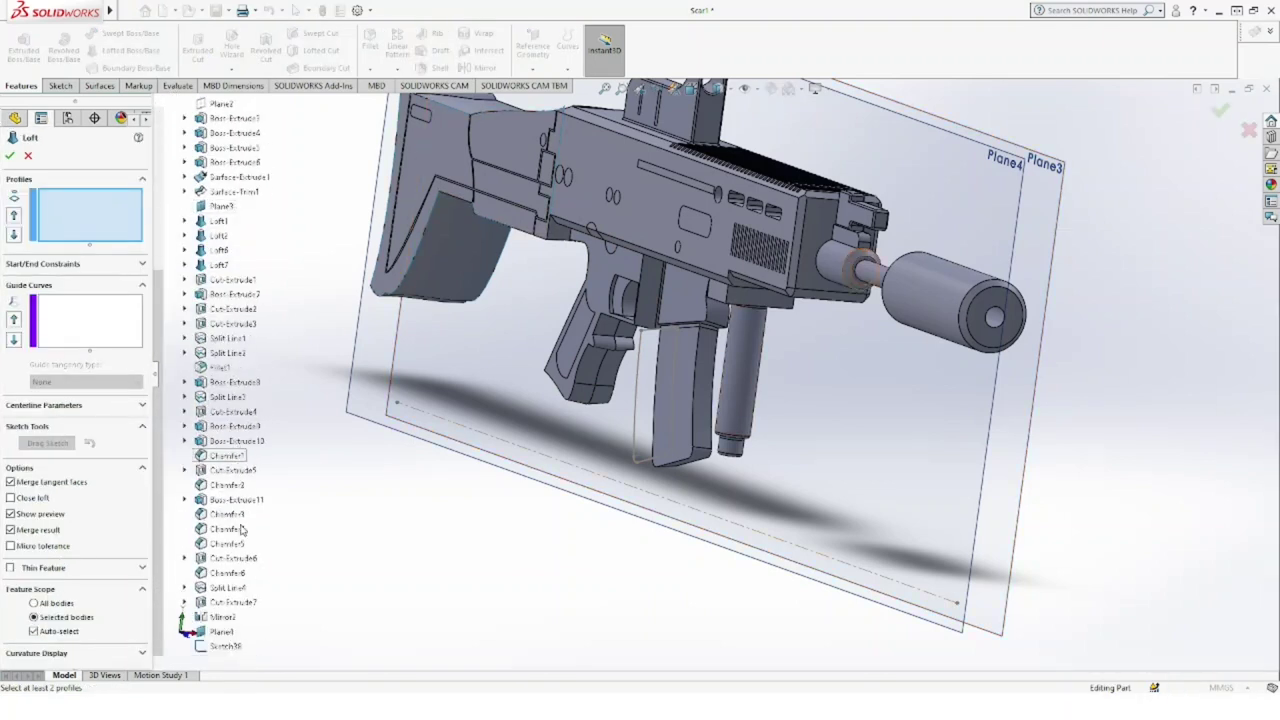
left_click(227, 647)
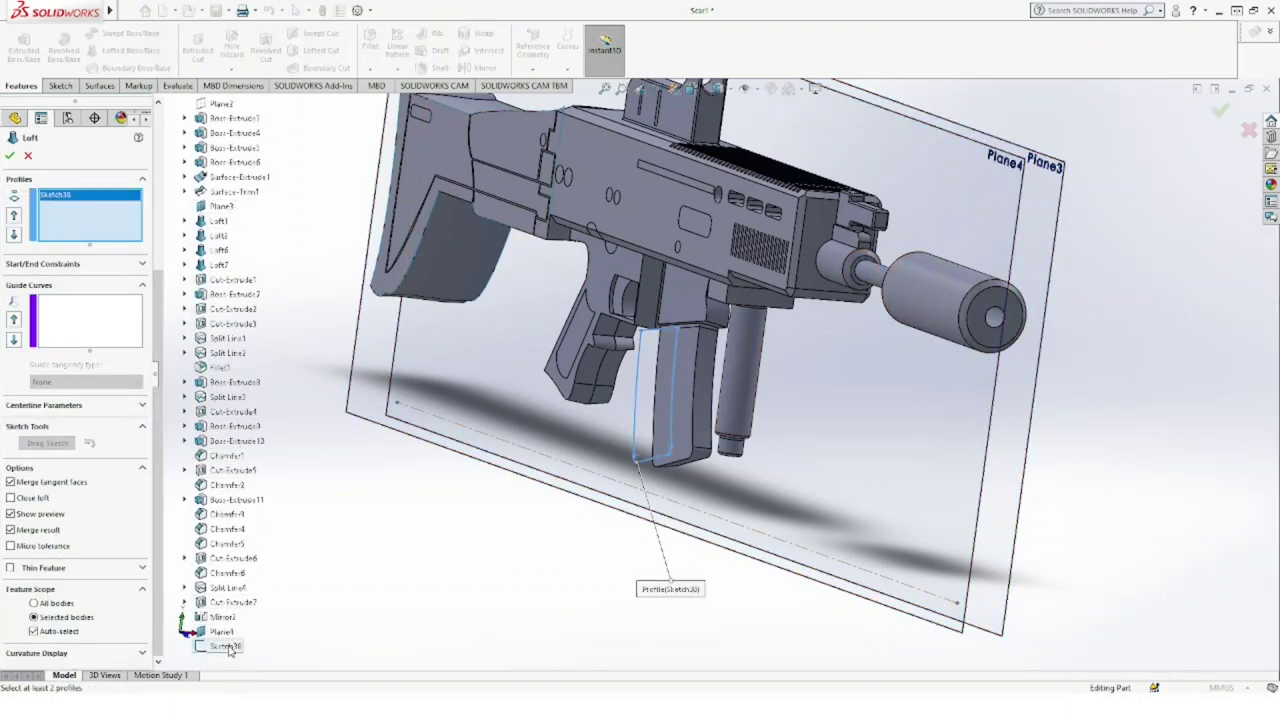
left_click(184, 265)
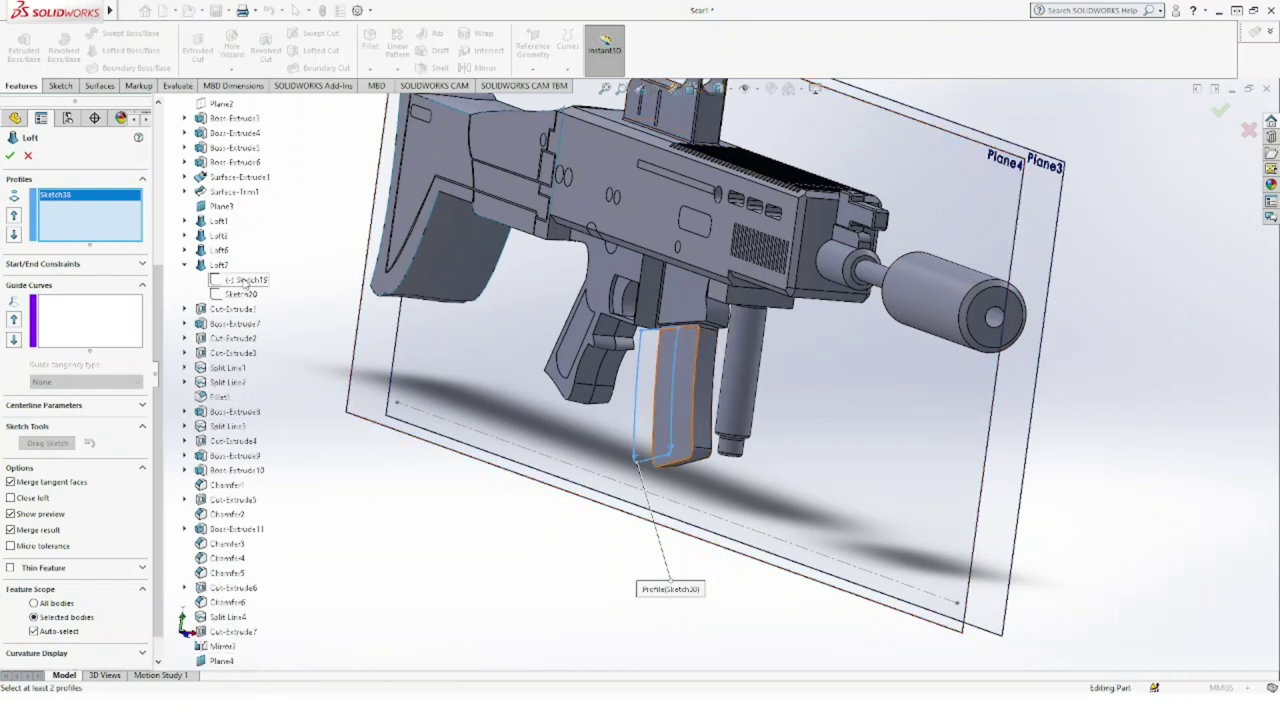
left_click(245, 281)
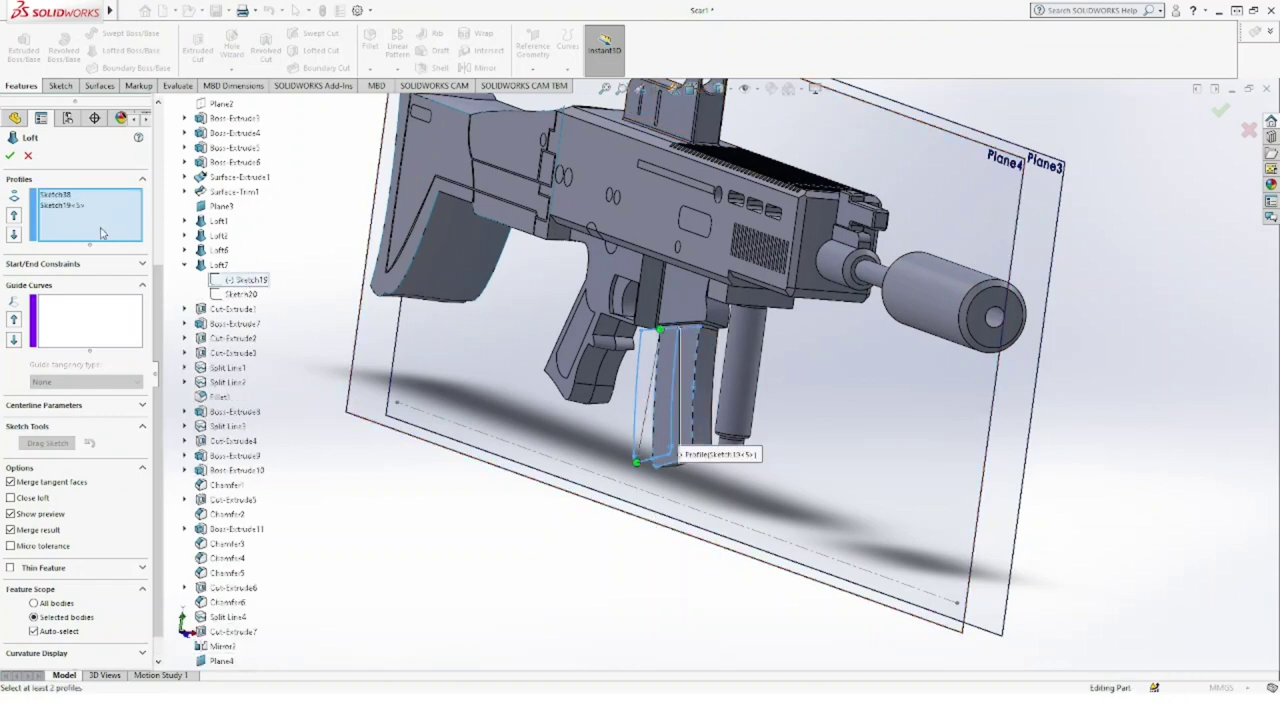
left_click(84, 207)
key("Delete")
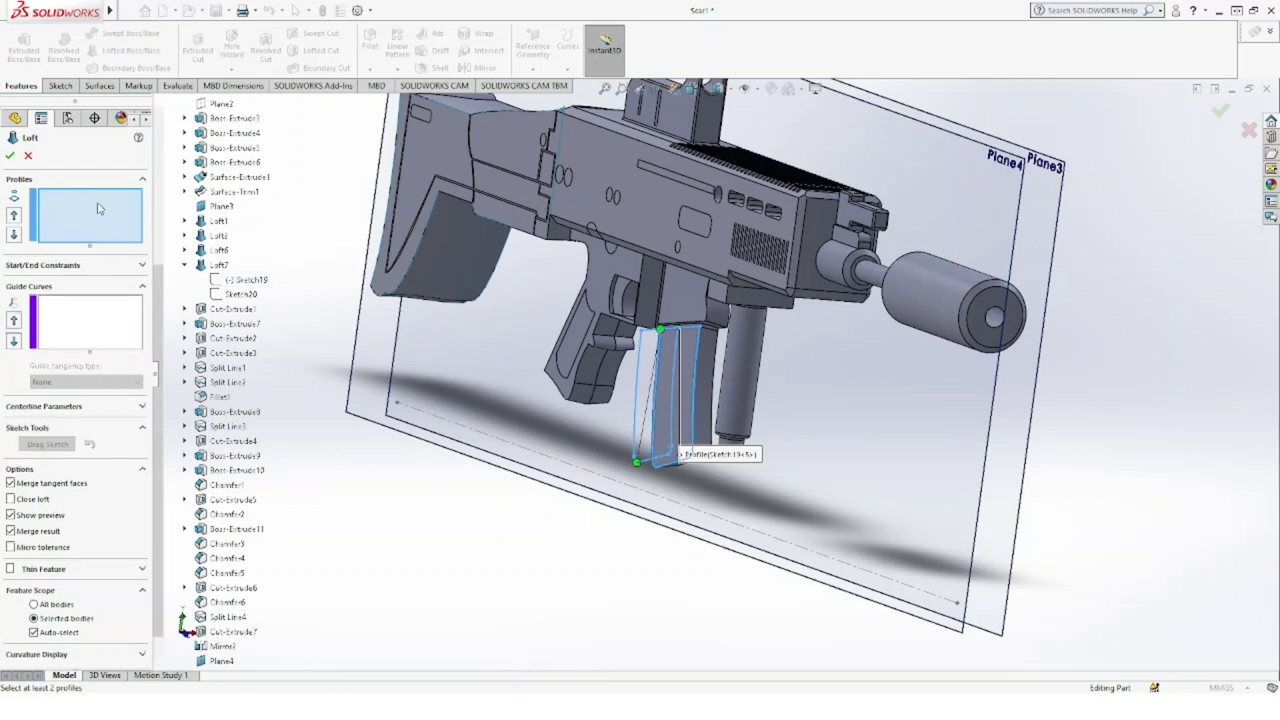
left_click(28, 155)
left_click(115, 69)
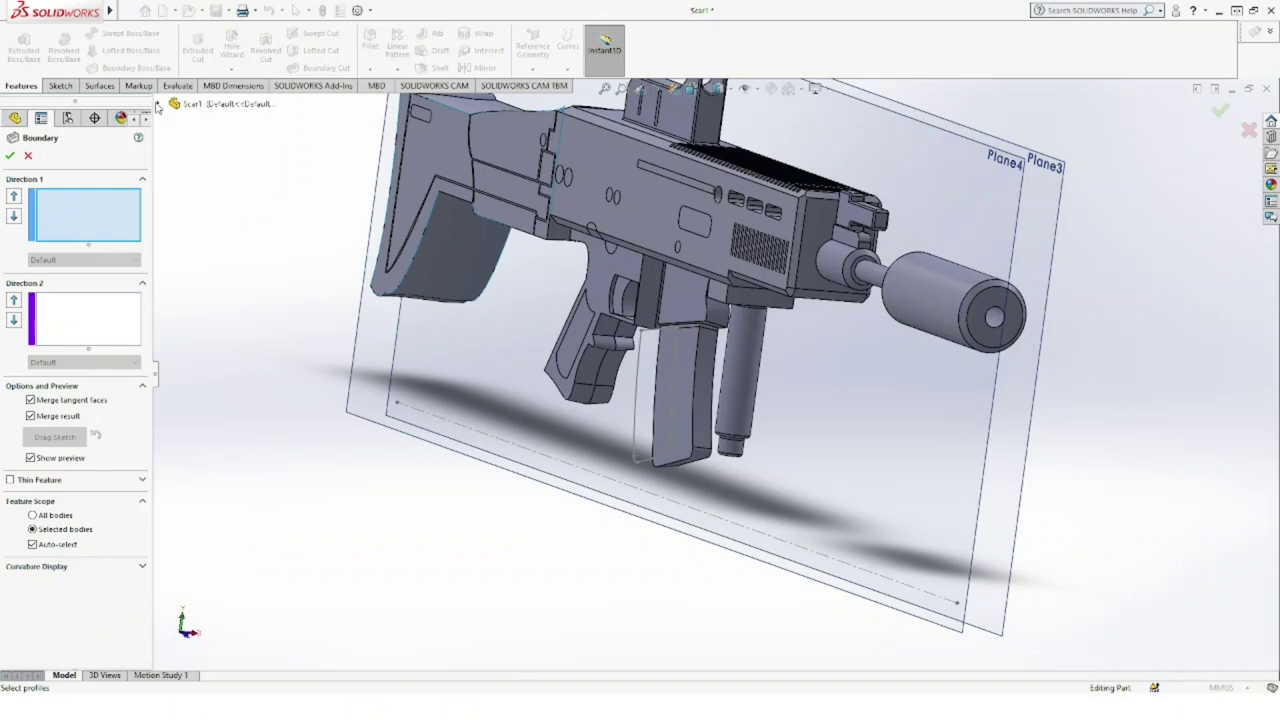
Step: Set Sketch38 and Sketch19 as the Direction 1 profiles, replacing the wrong picks, and accept Boundary2
left_click(169, 104)
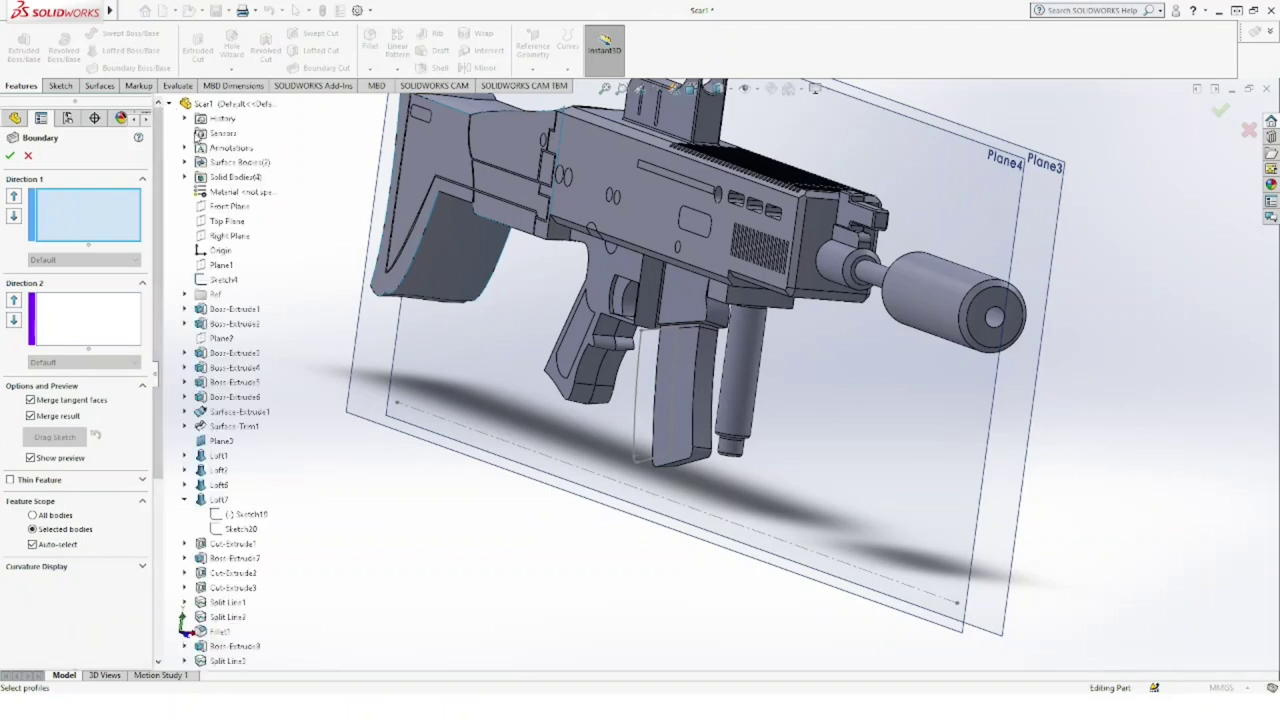
left_click(240, 514)
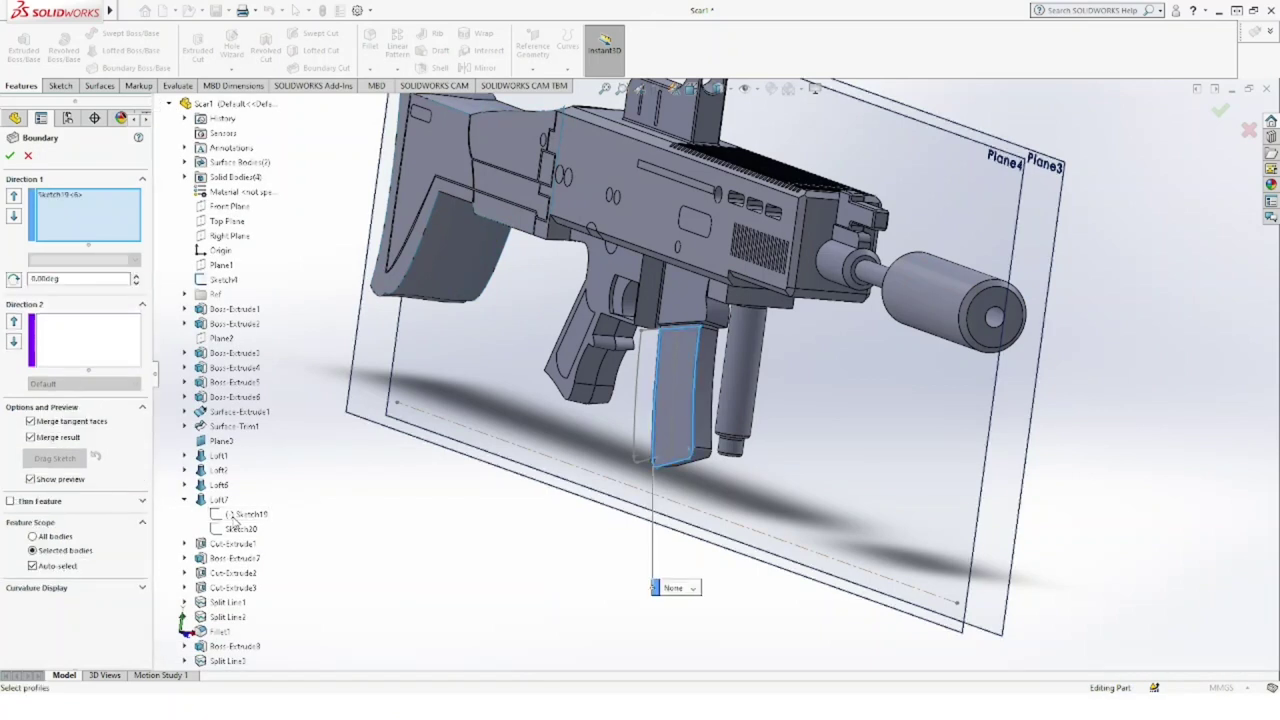
scroll(222, 655, "down", 6)
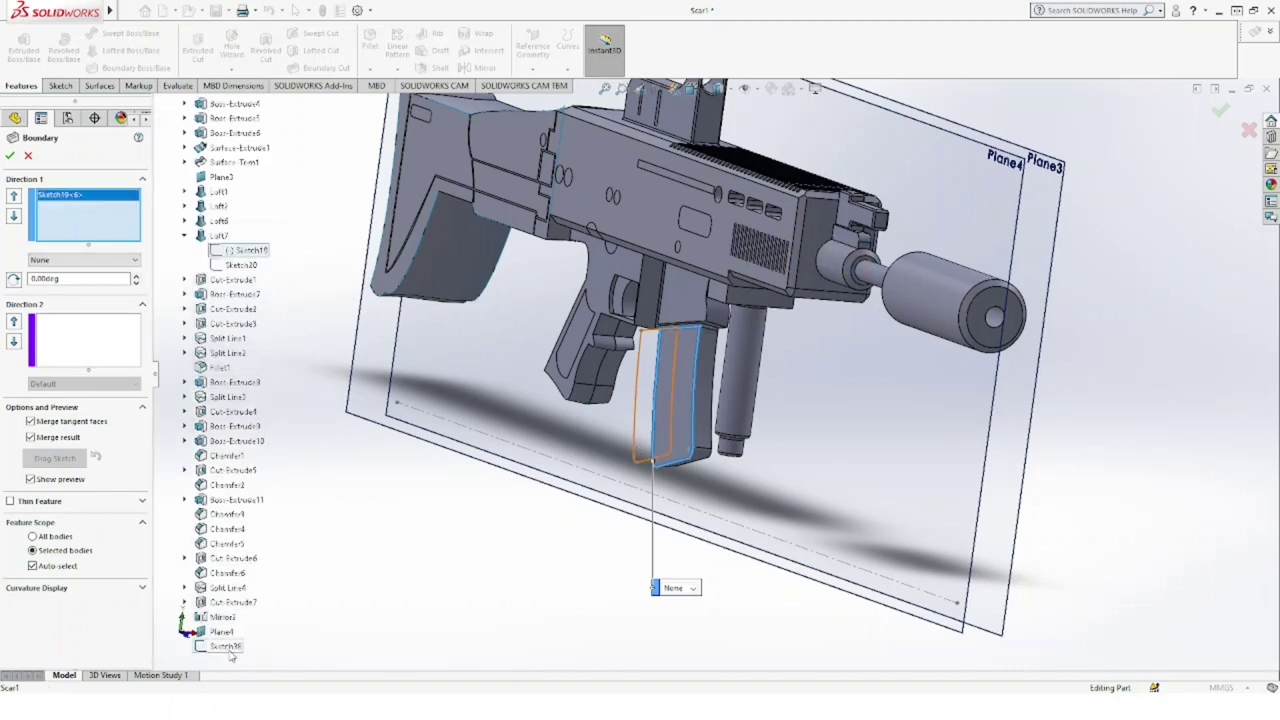
left_click(226, 647)
left_click(62, 195)
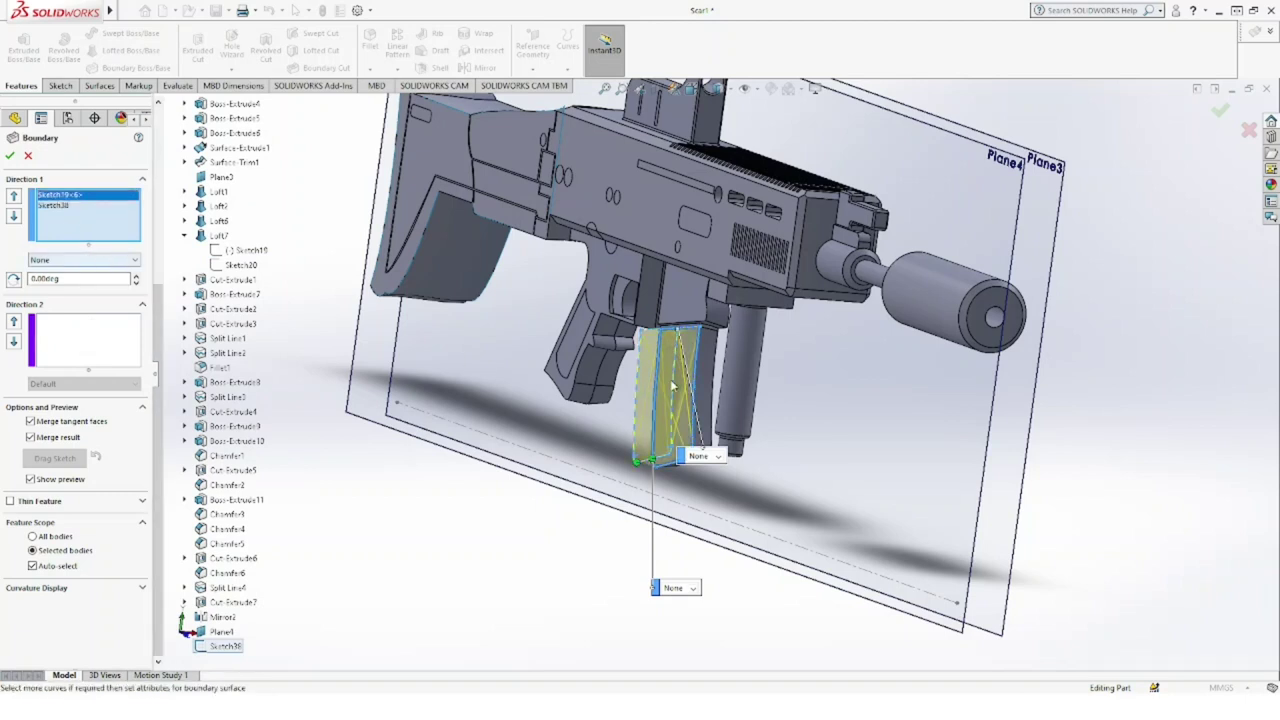
mouse_move(668, 341)
middle_mouse_down()
mouse_move(742, 340)
mouse_move(600, 345)
middle_mouse_up()
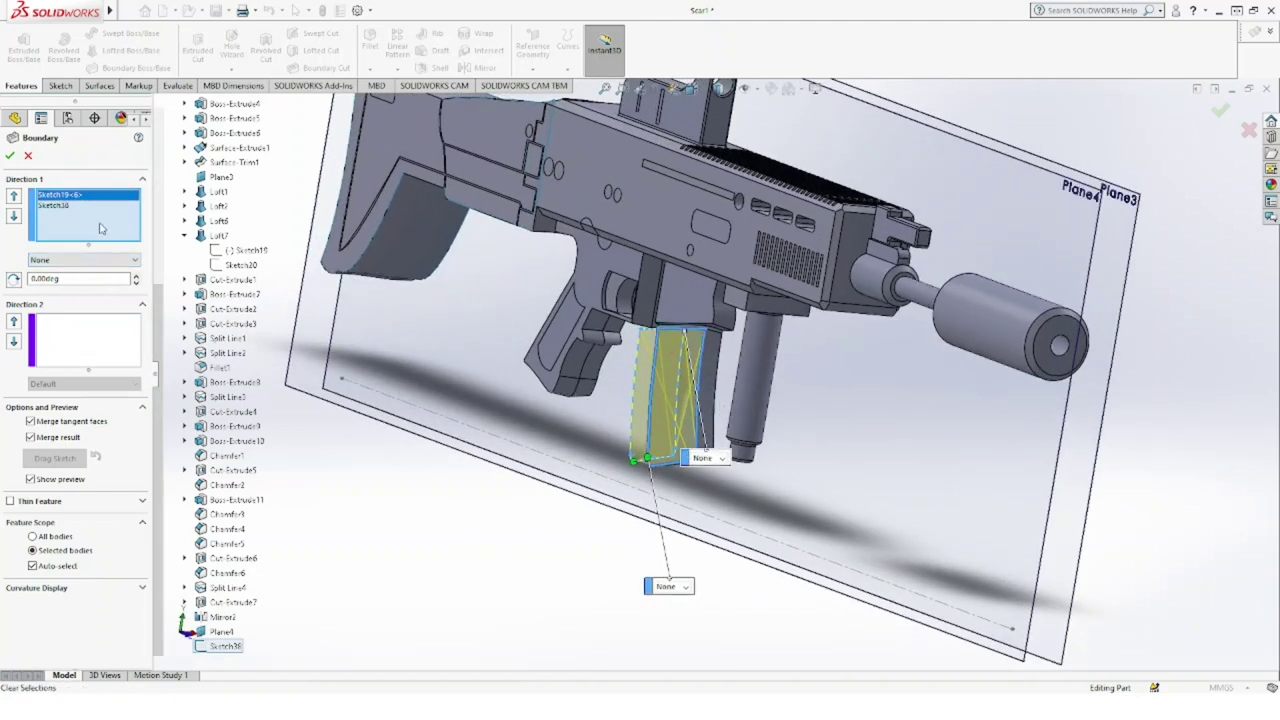
left_click(657, 338)
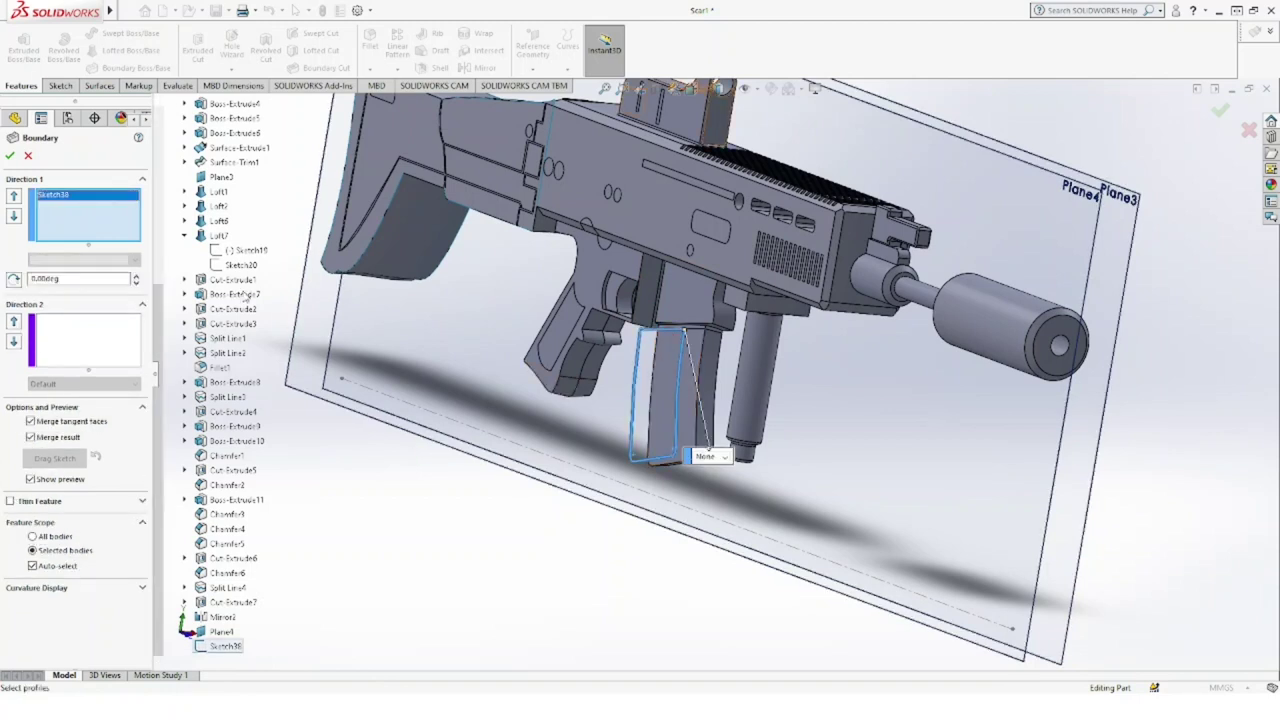
left_click(248, 262)
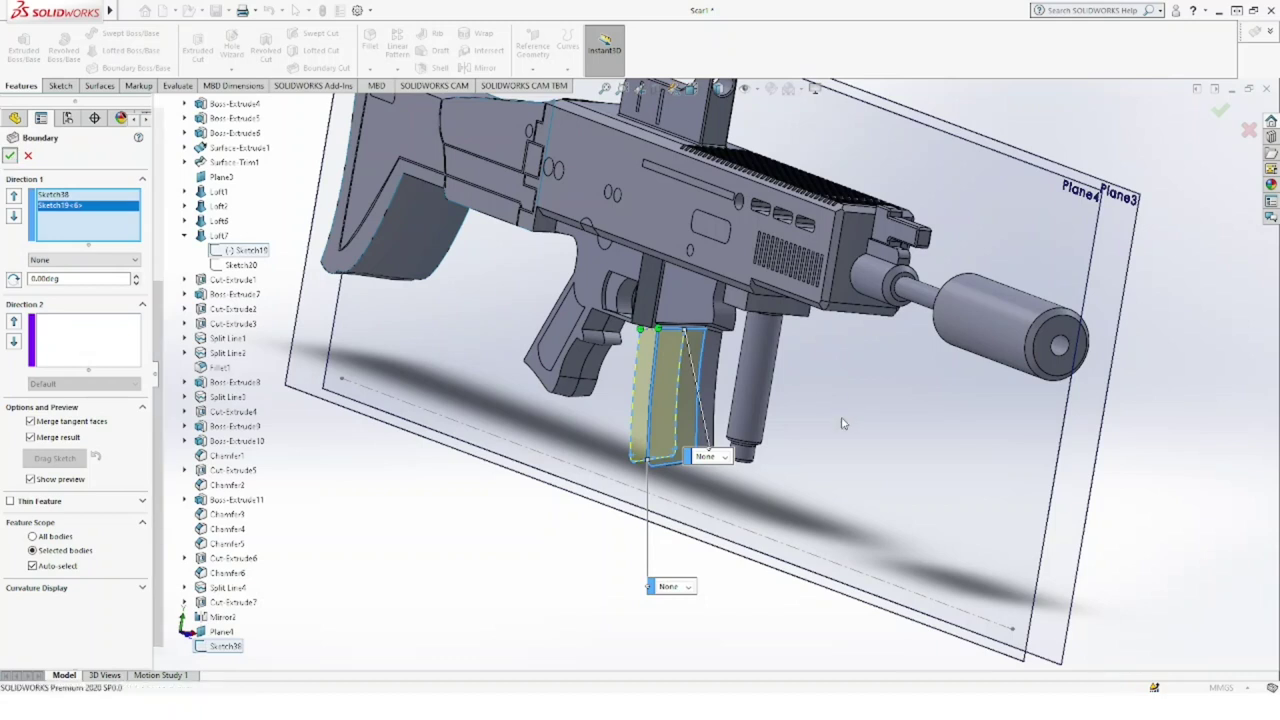
key("Return")
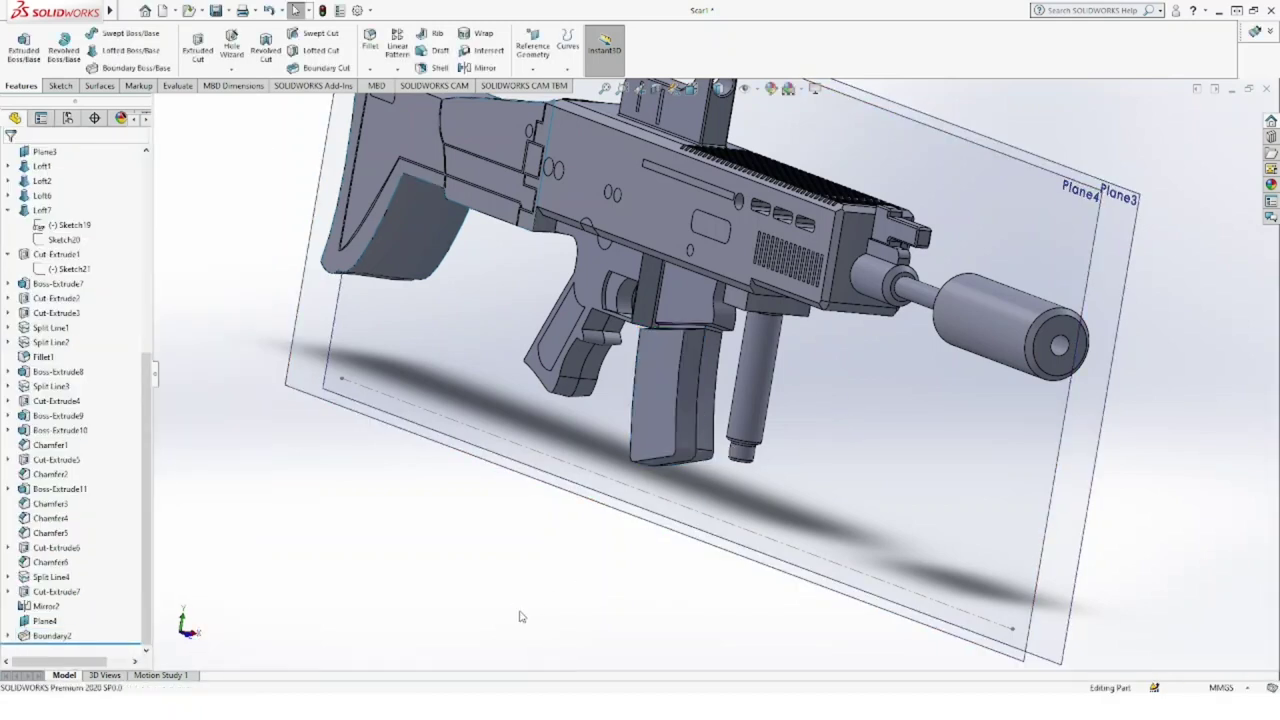
middle_click_drag(655, 323, 700, 300)
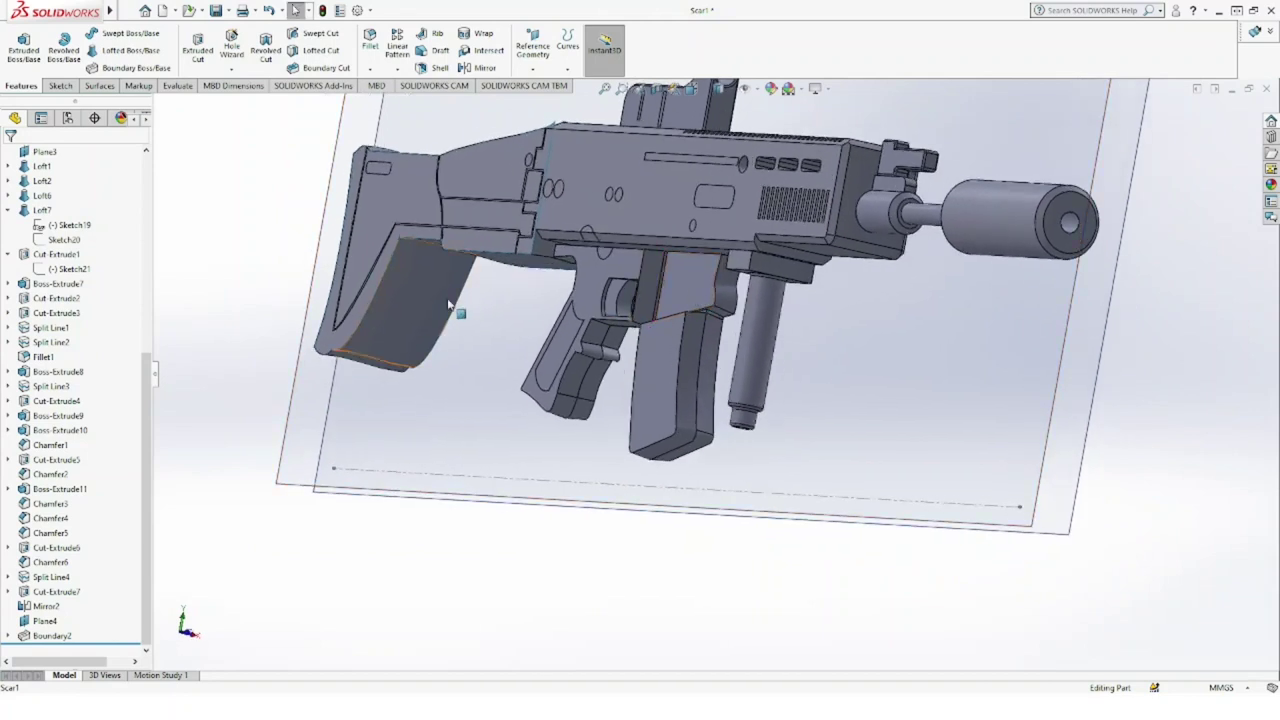
Step: Start a Mirror about Right Plane with Loft1 as the feature to mirror, and expand Solid Bodies
left_click(45, 166)
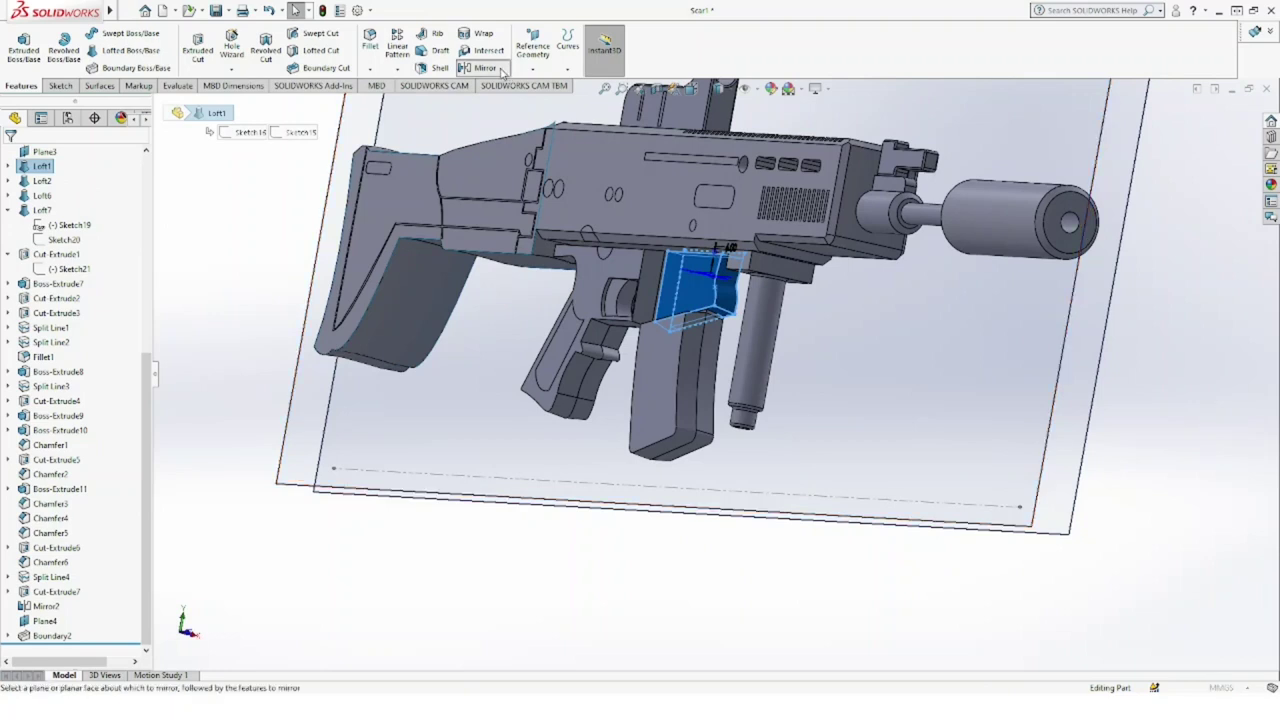
left_click(478, 67)
scroll(200, 162, "up", 4)
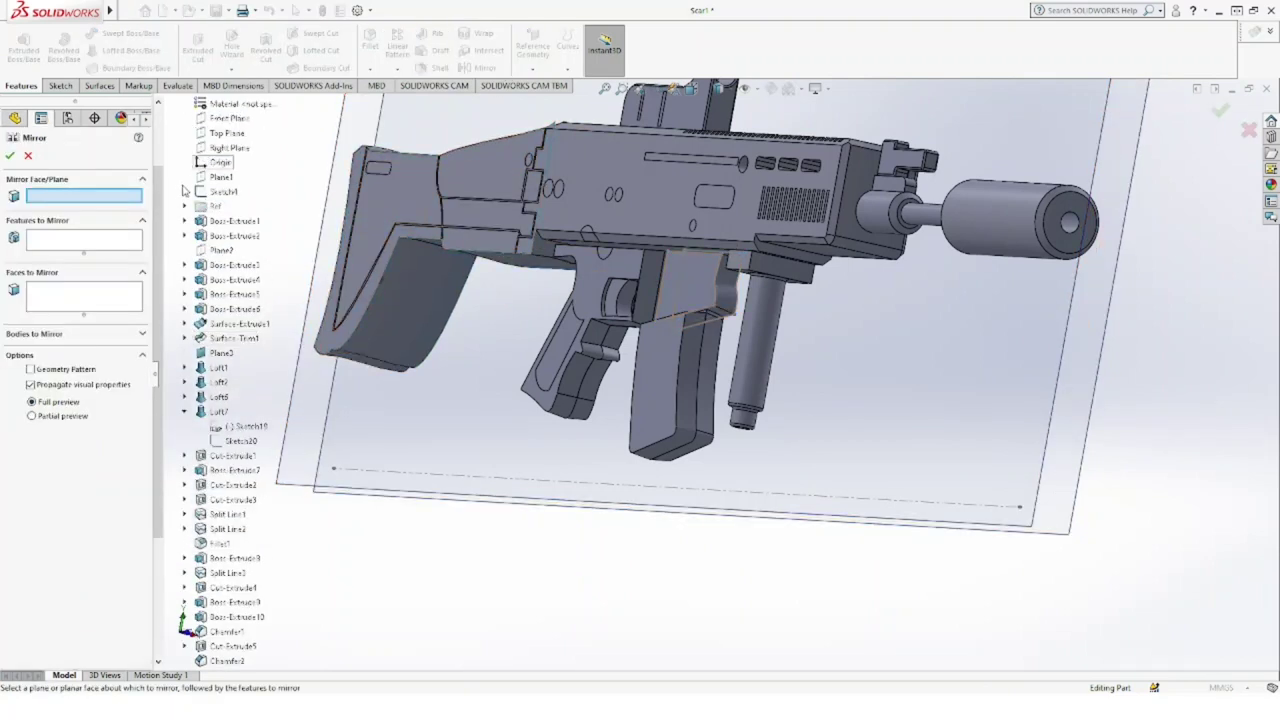
left_click(228, 148)
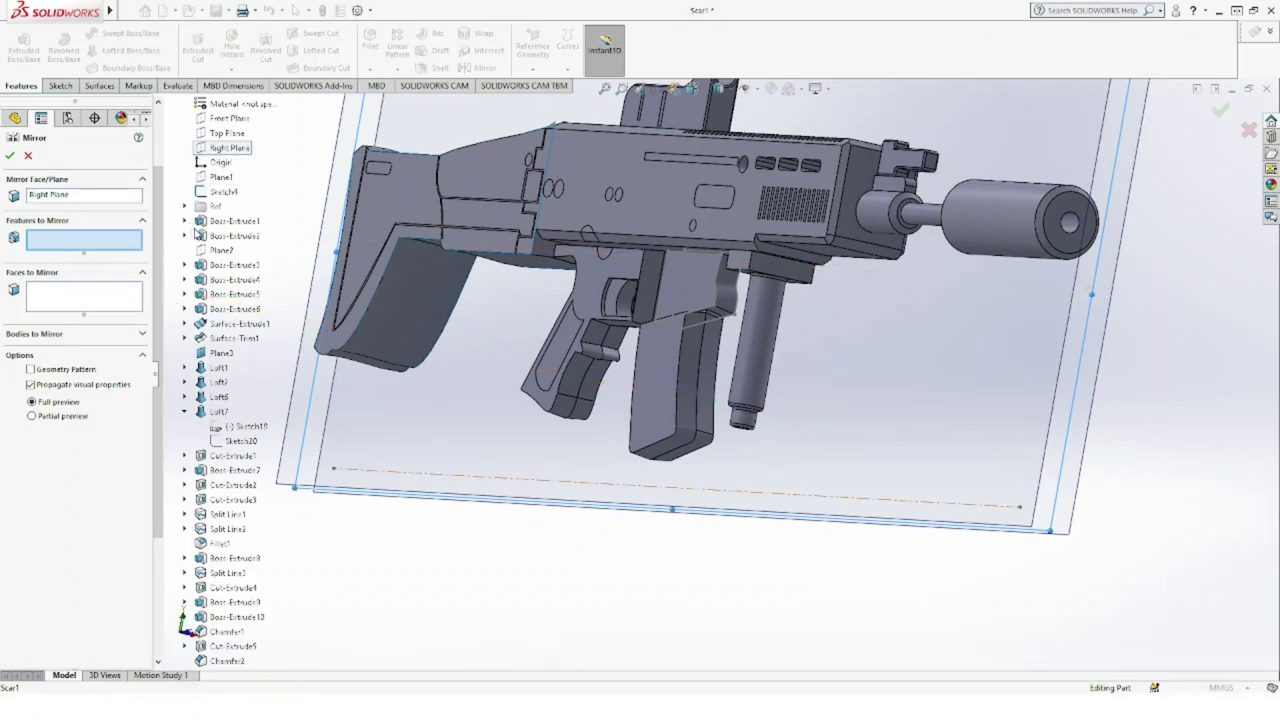
left_click(212, 367)
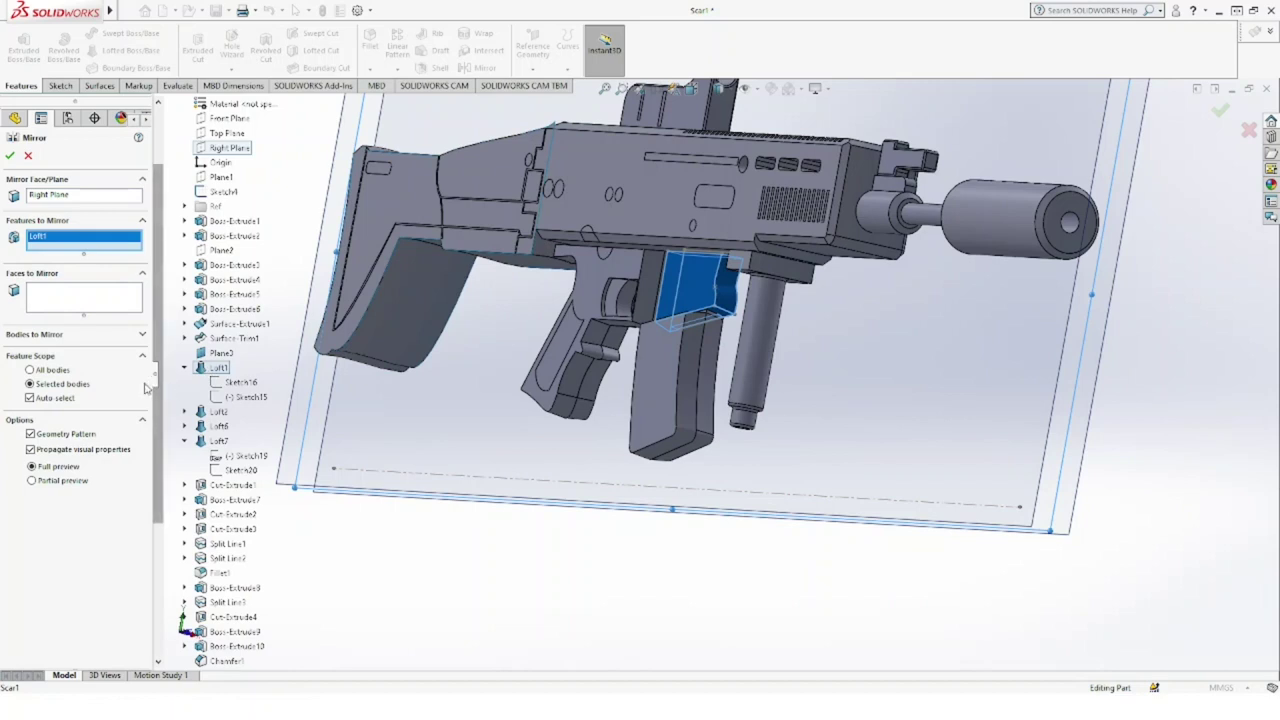
scroll(186, 156, "up", 3)
left_click(185, 178)
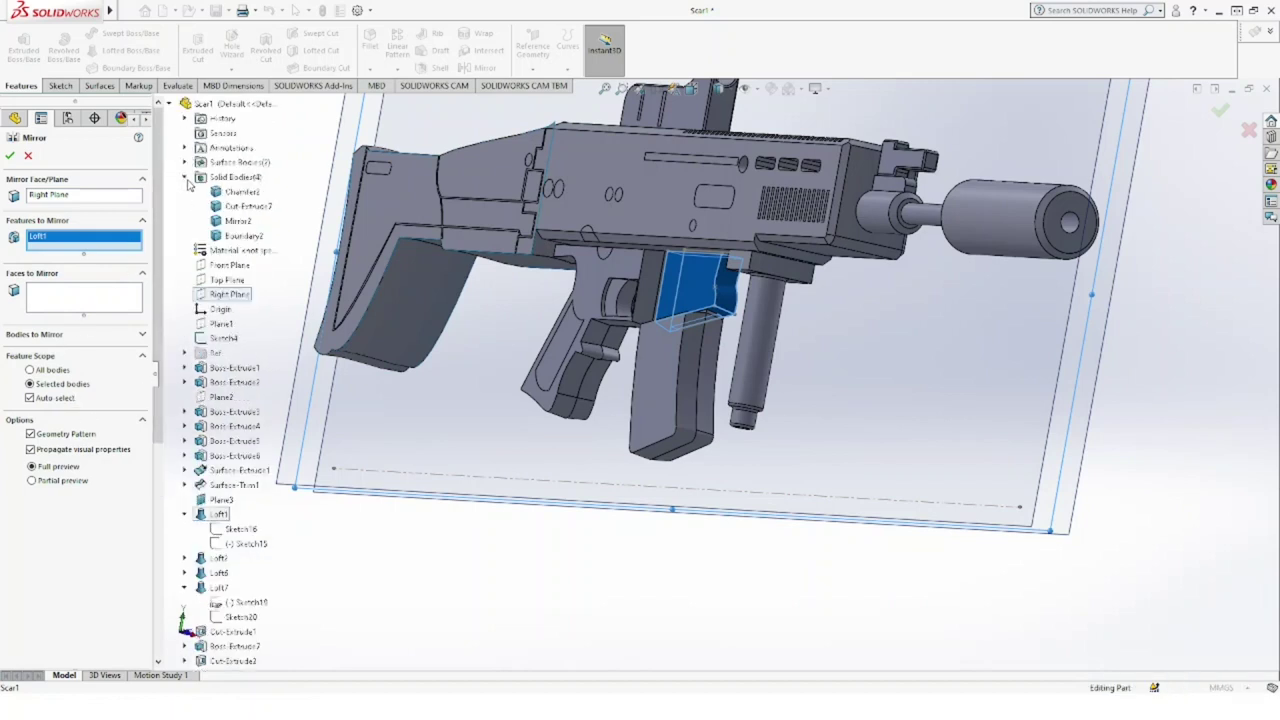
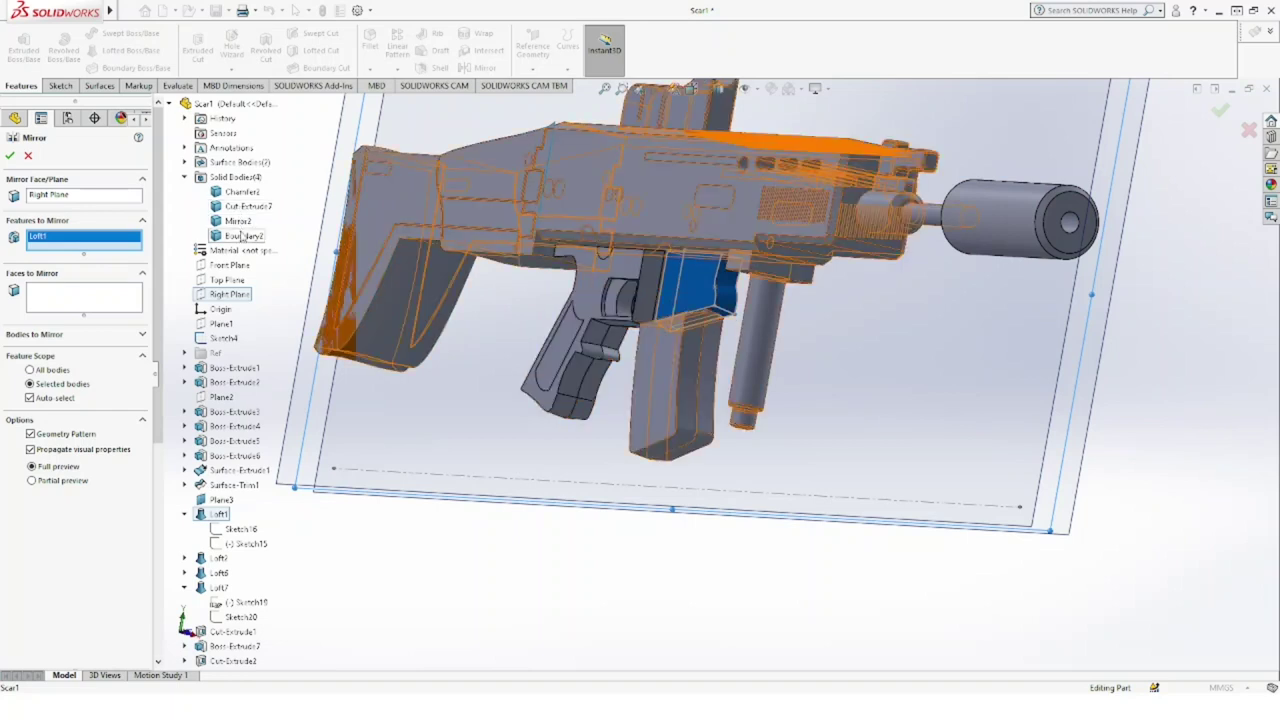
Step: Mirror Loft1 with Feature Scope set to All bodies and Geometry Pattern turned off
left_click(184, 162)
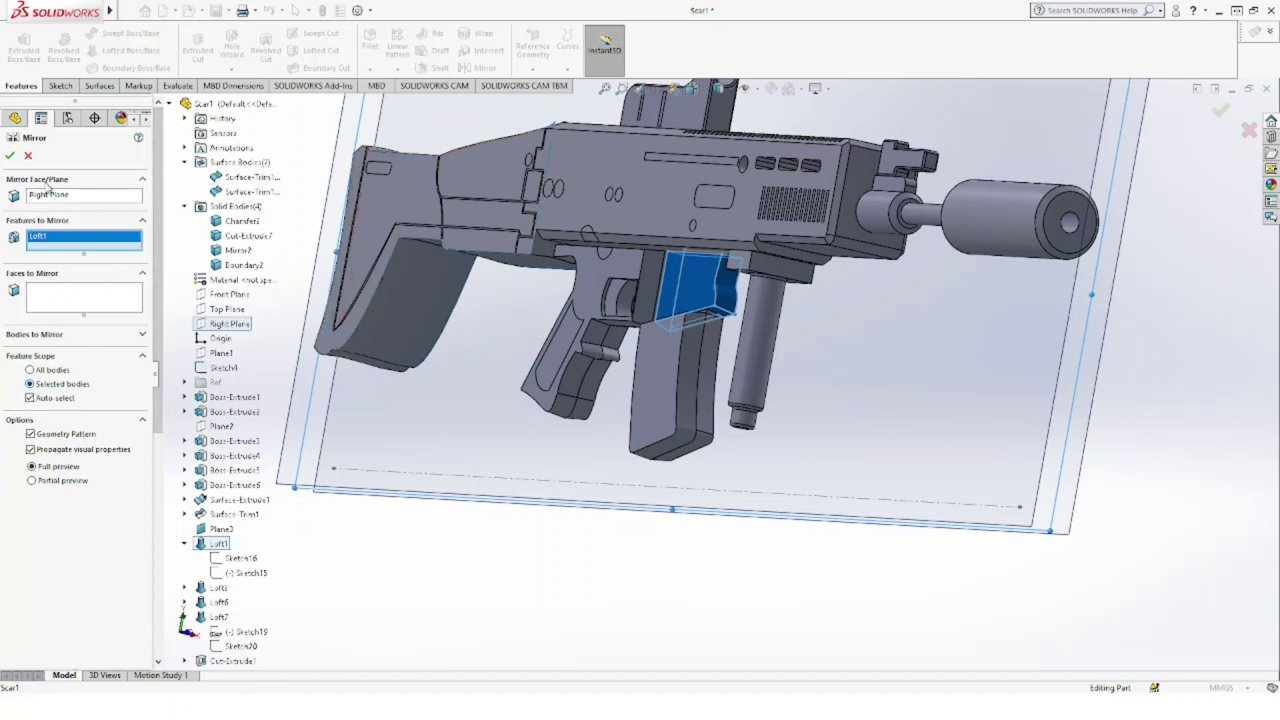
left_click(31, 370)
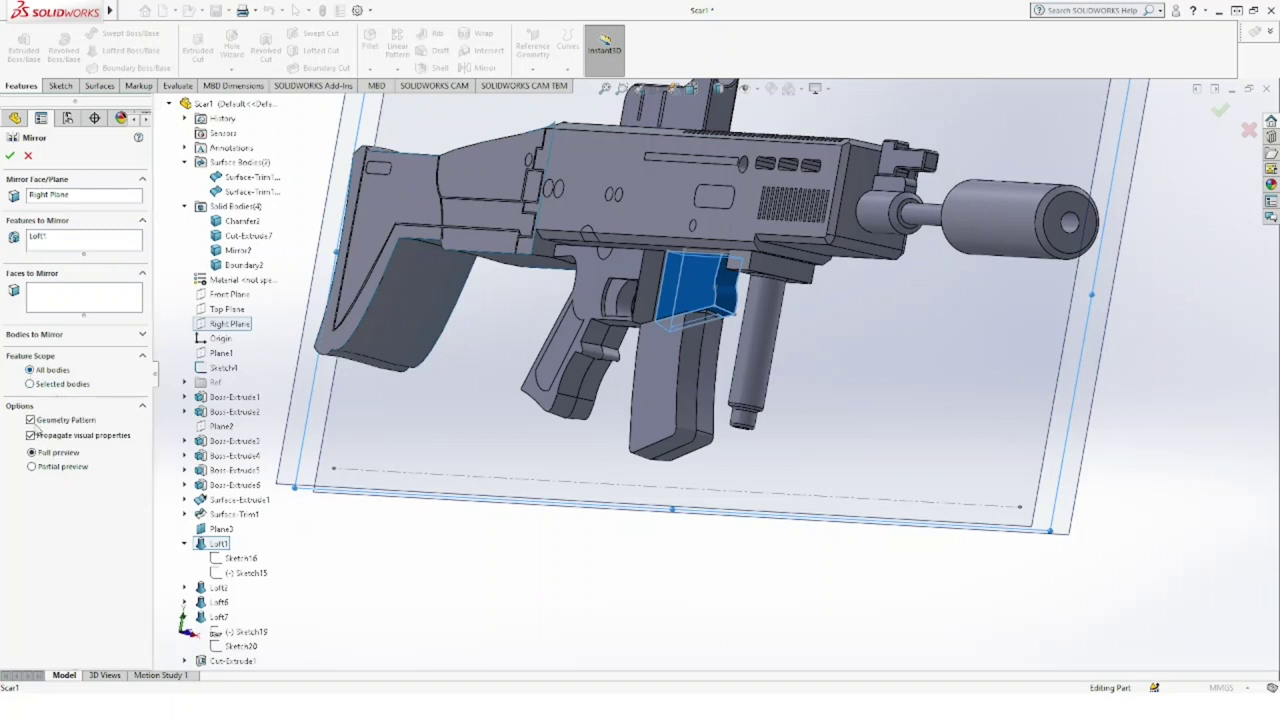
left_click(31, 421)
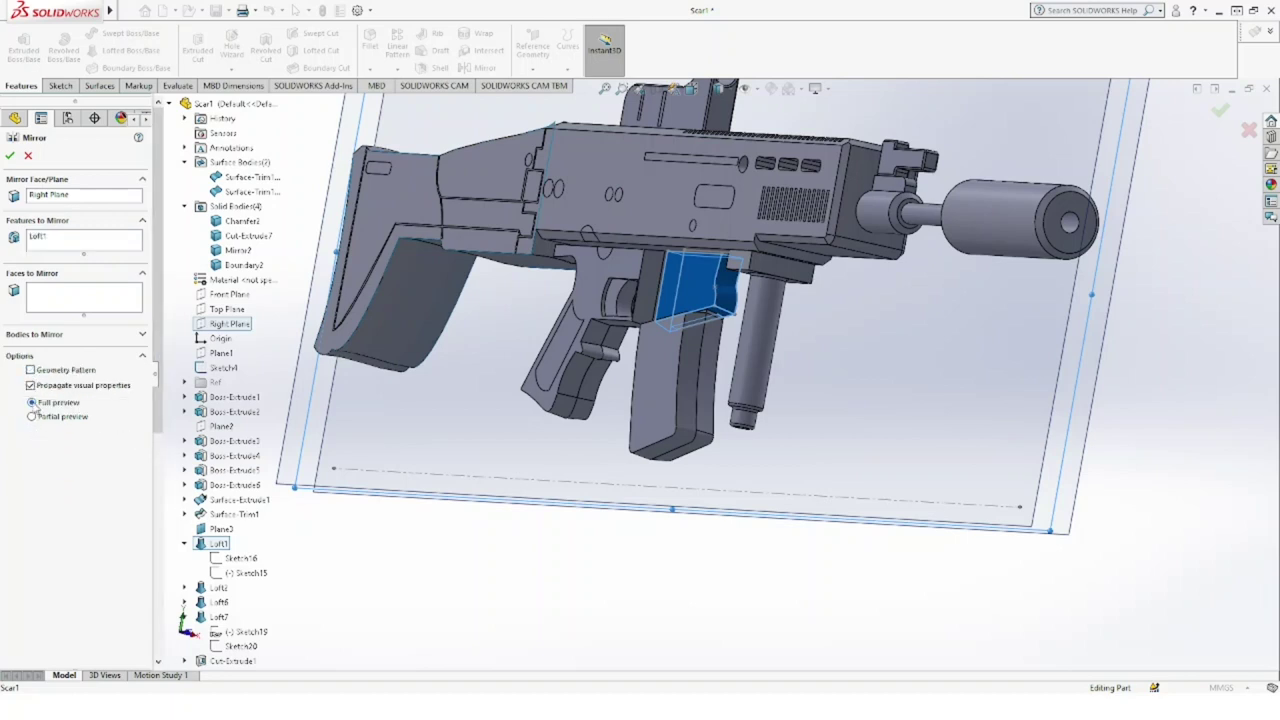
left_click(29, 156)
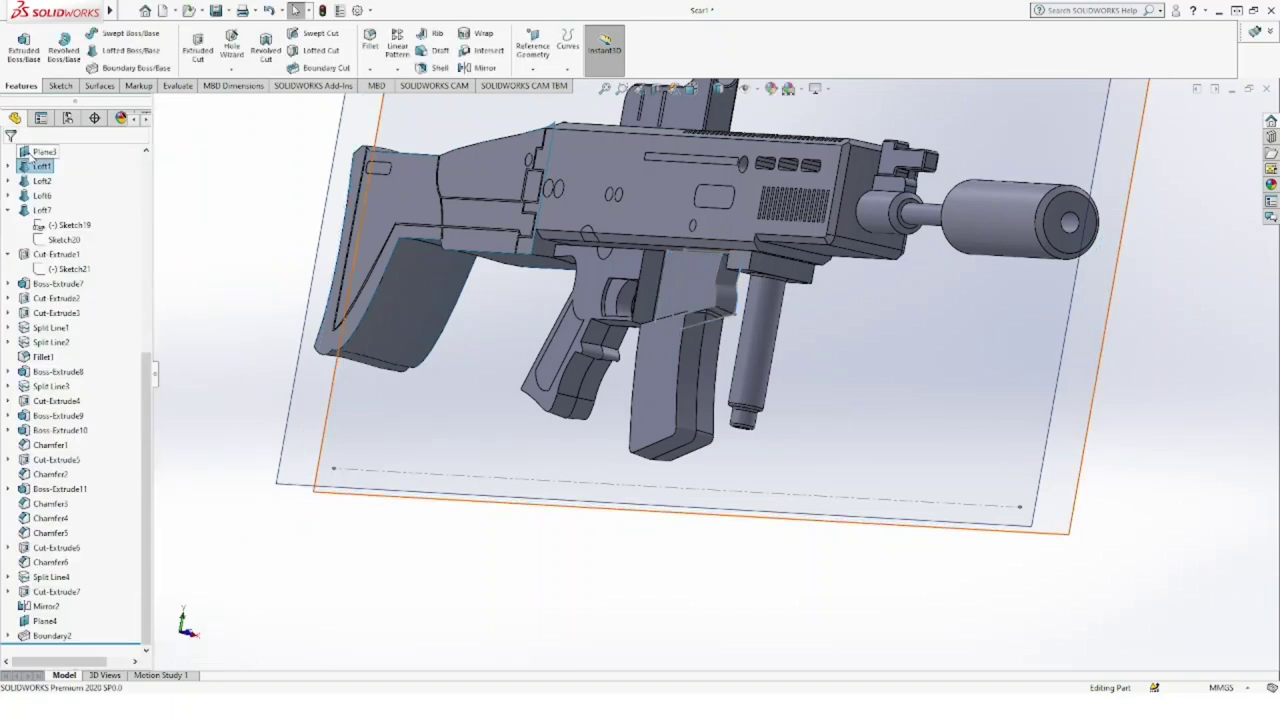
Step: Sketch on Plane4 and convert Loft1's Sketch16 outline into it, then exit the sketch
left_click(320, 352)
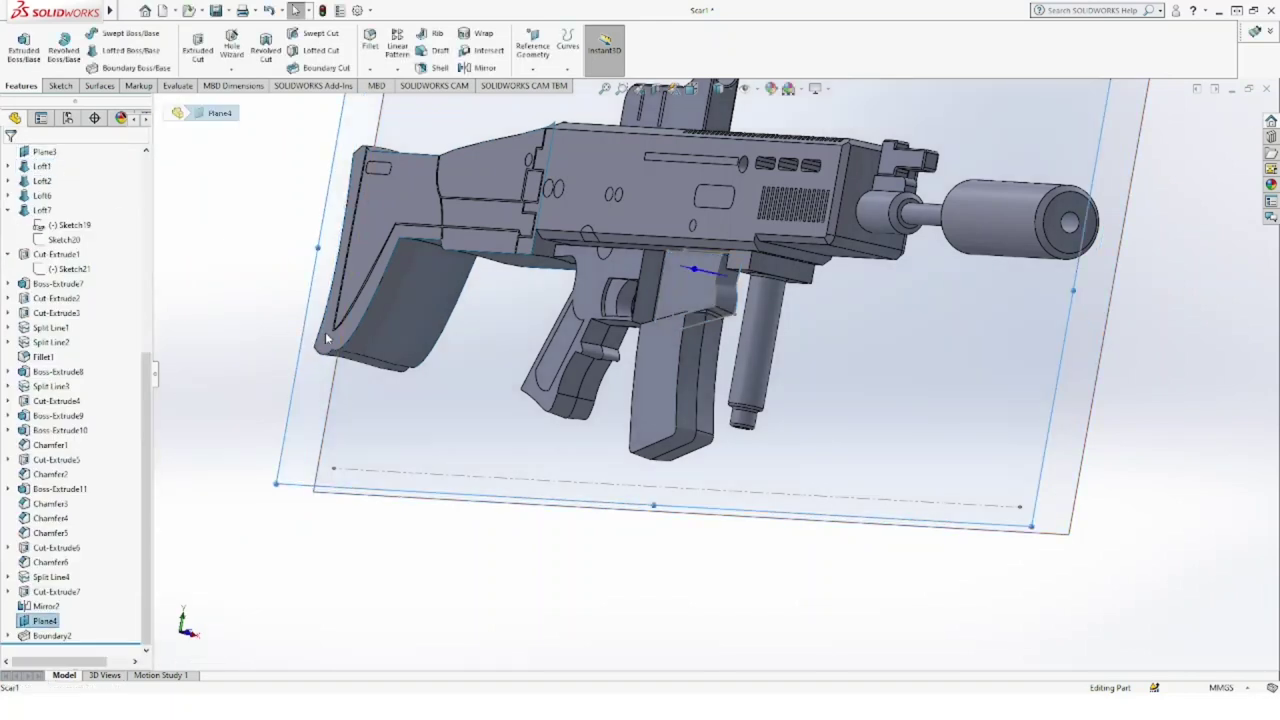
left_click(364, 313)
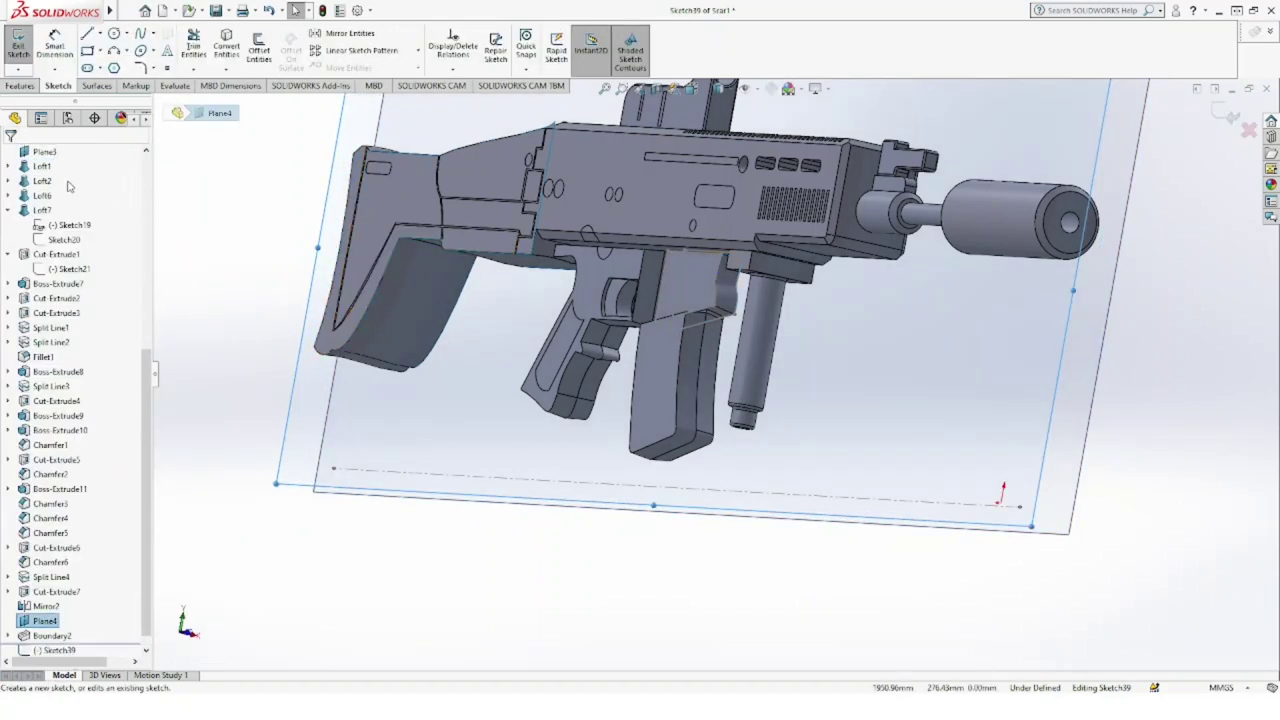
left_click(9, 166)
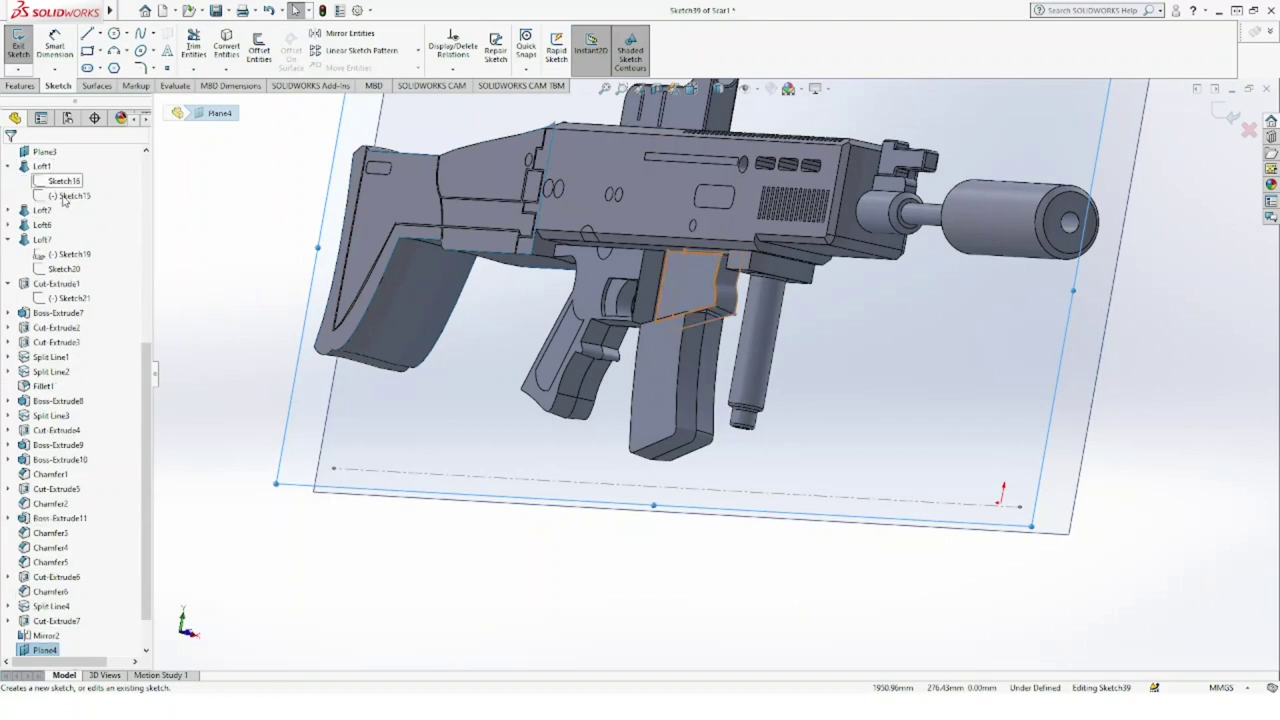
left_click(63, 181)
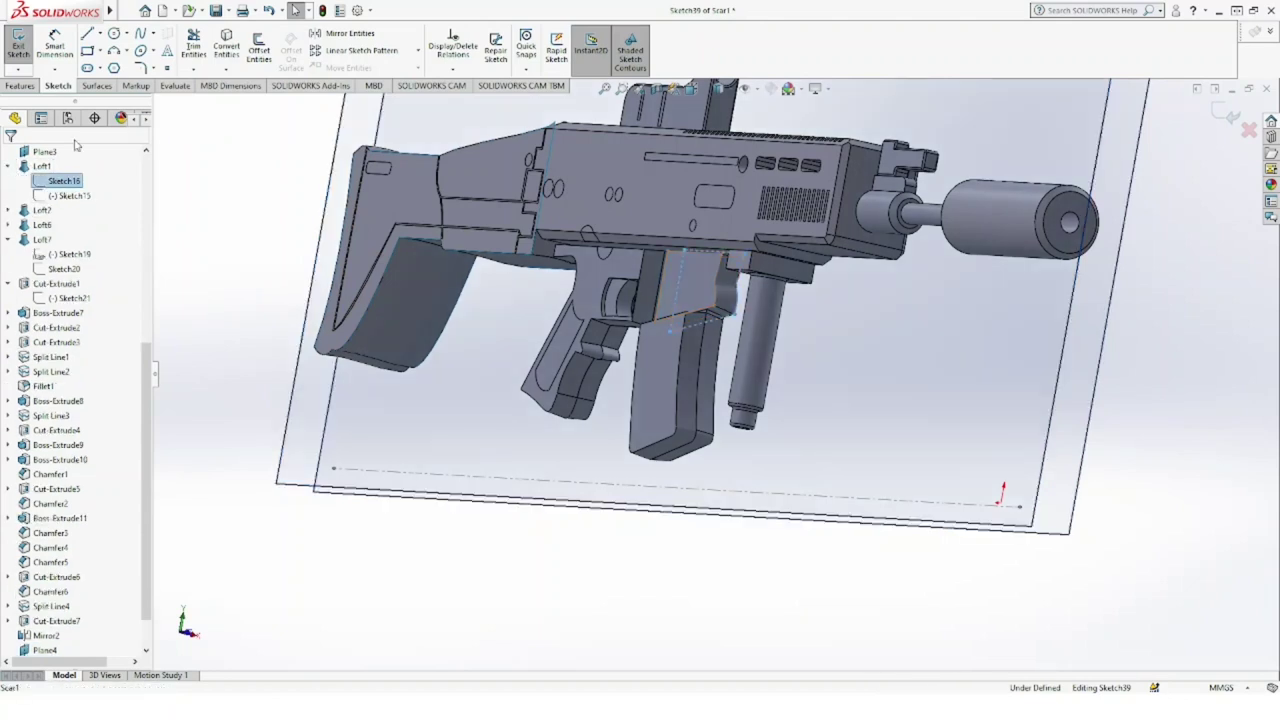
left_click(226, 45)
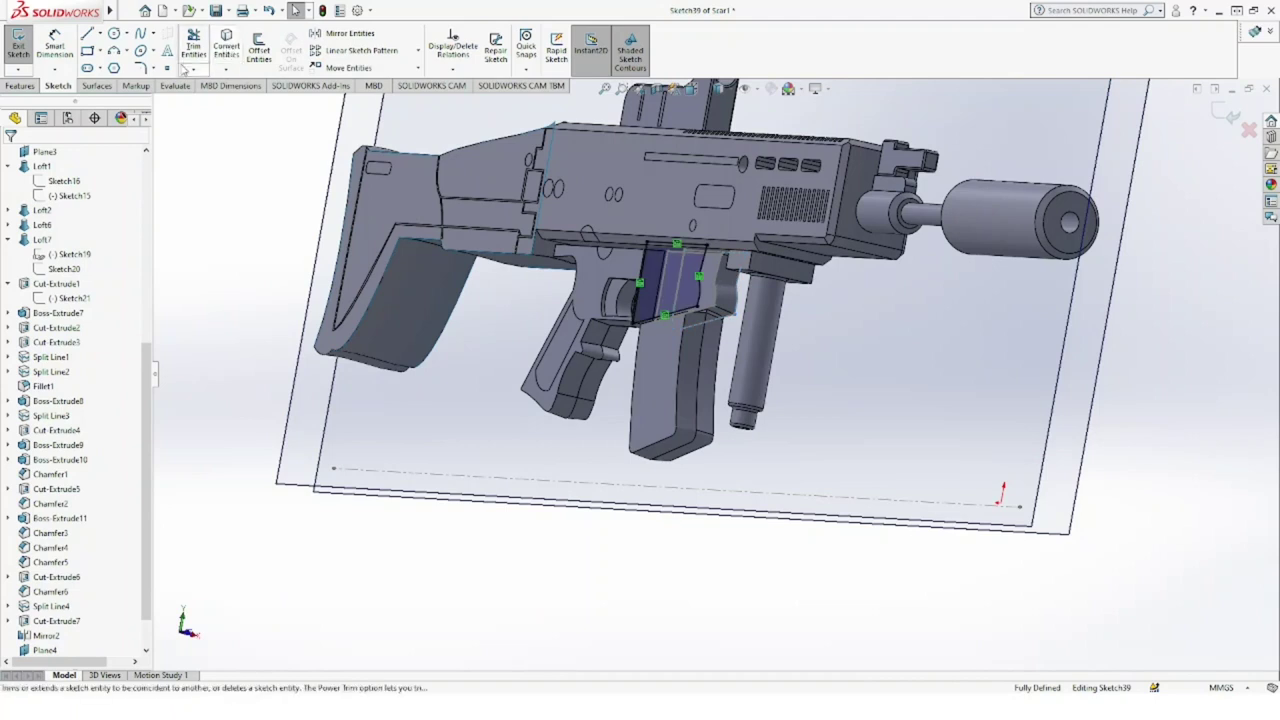
middle_click_drag(772, 294, 700, 330)
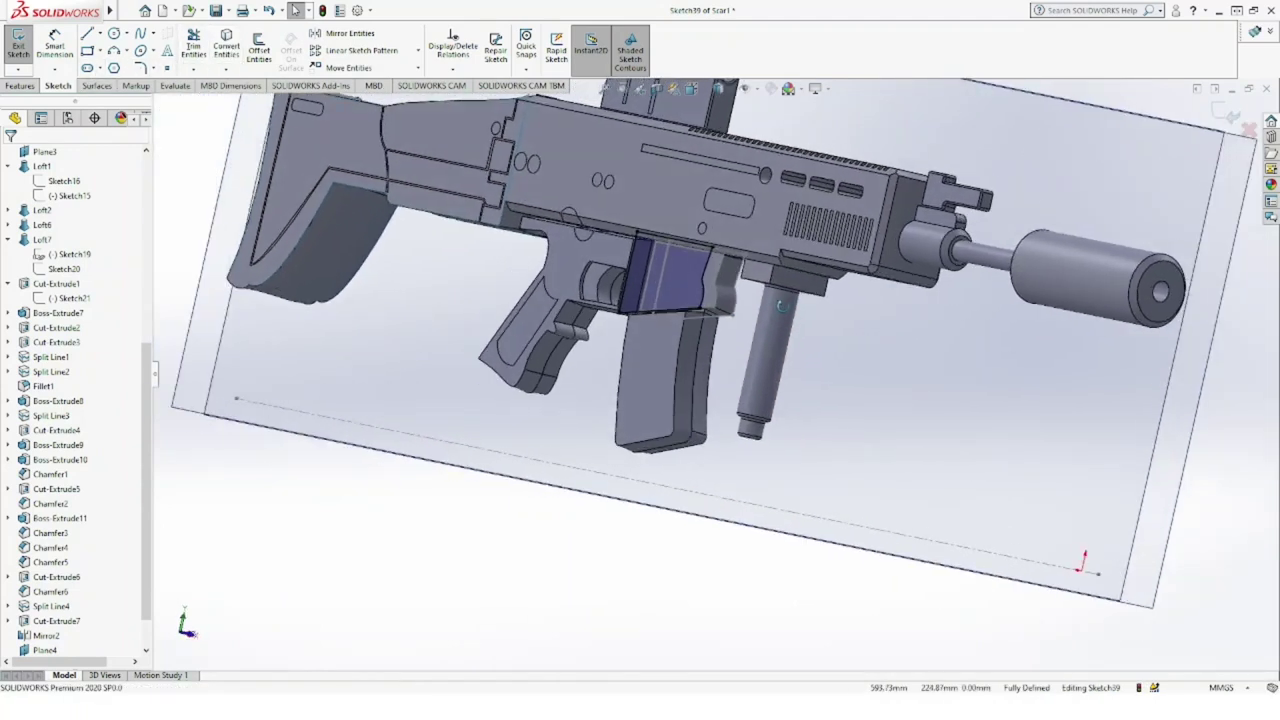
middle_click_drag(745, 268, 755, 278)
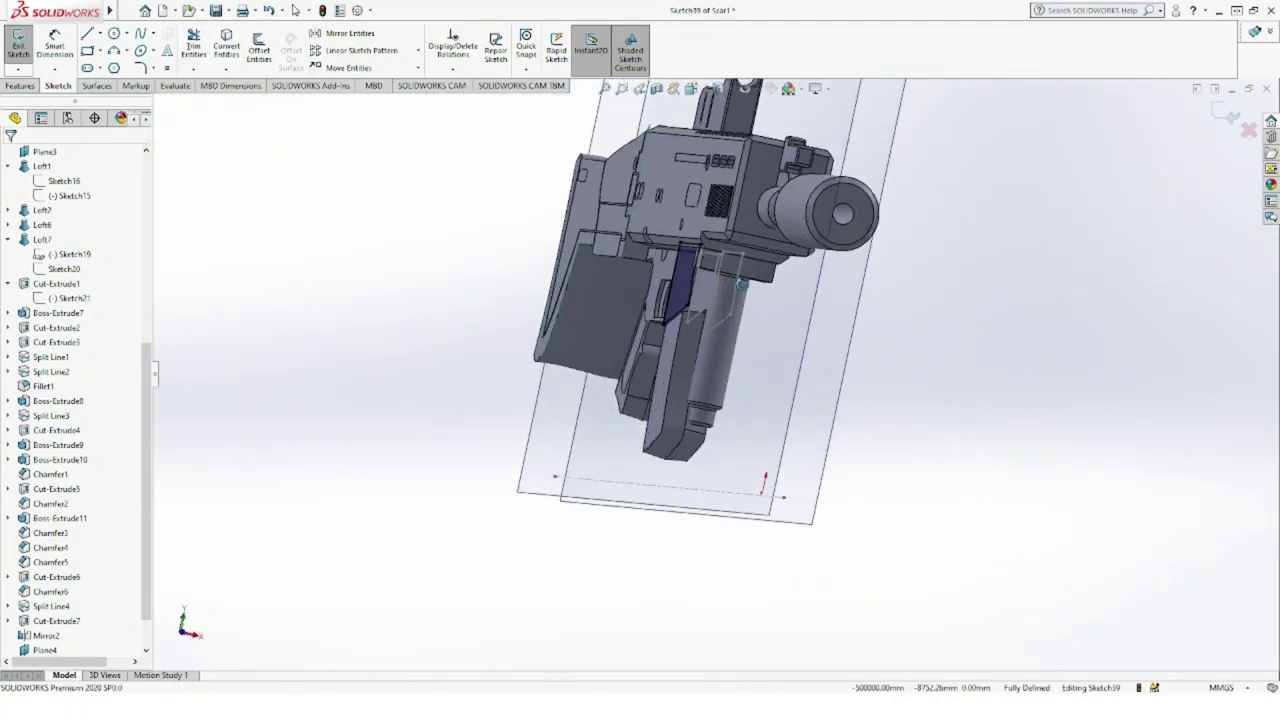
left_click(18, 45)
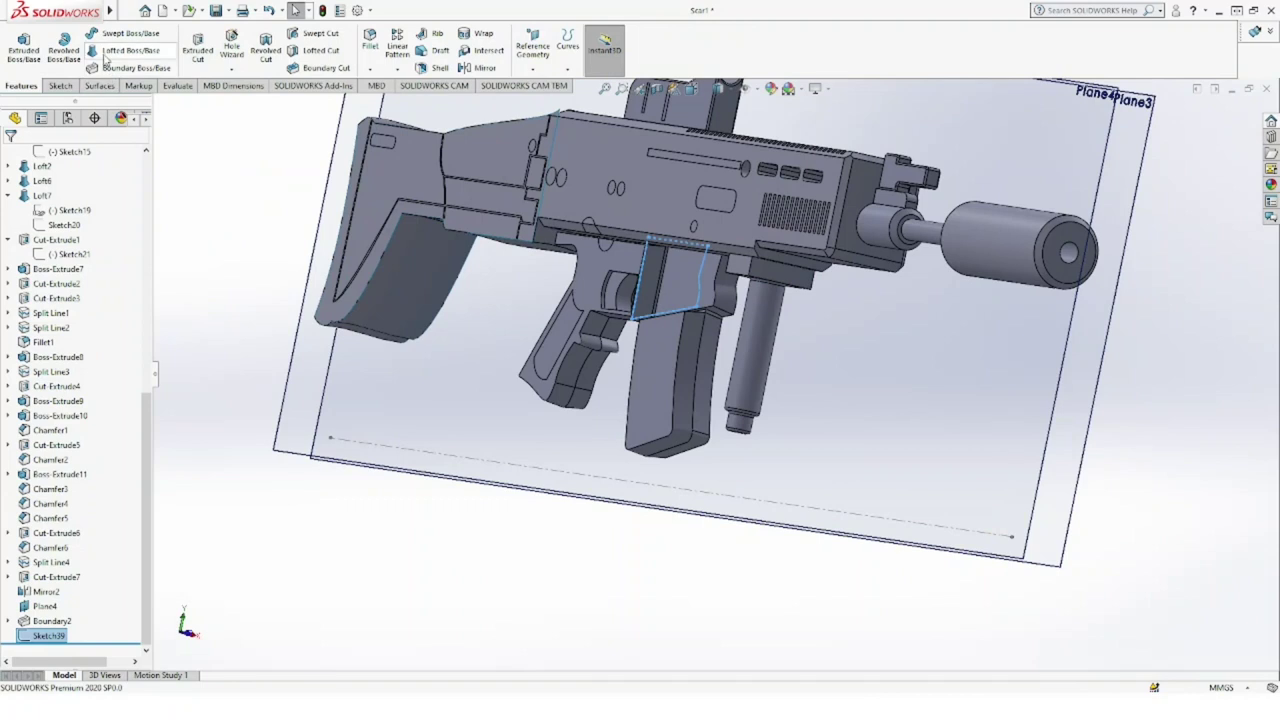
Step: Create Boundary3 using Sketch15 and Sketch39 as its two Direction 1 profiles
left_click(112, 67)
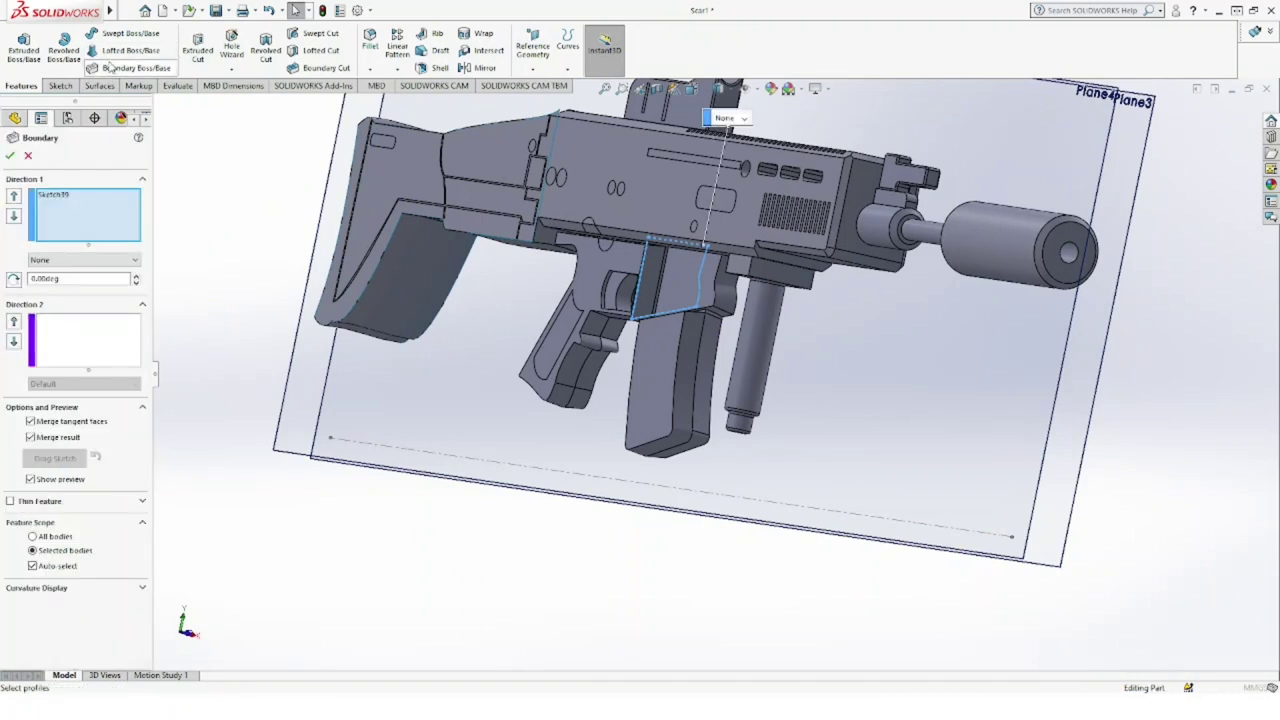
left_click(160, 104)
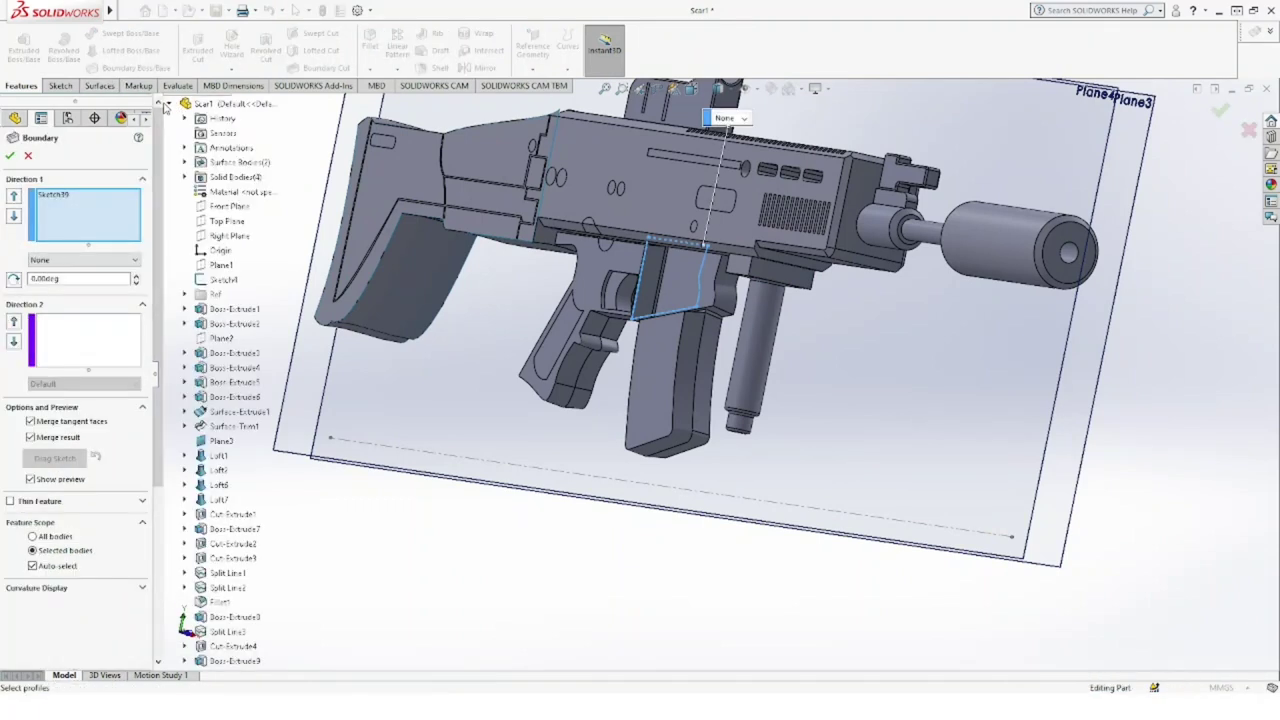
left_click(186, 456)
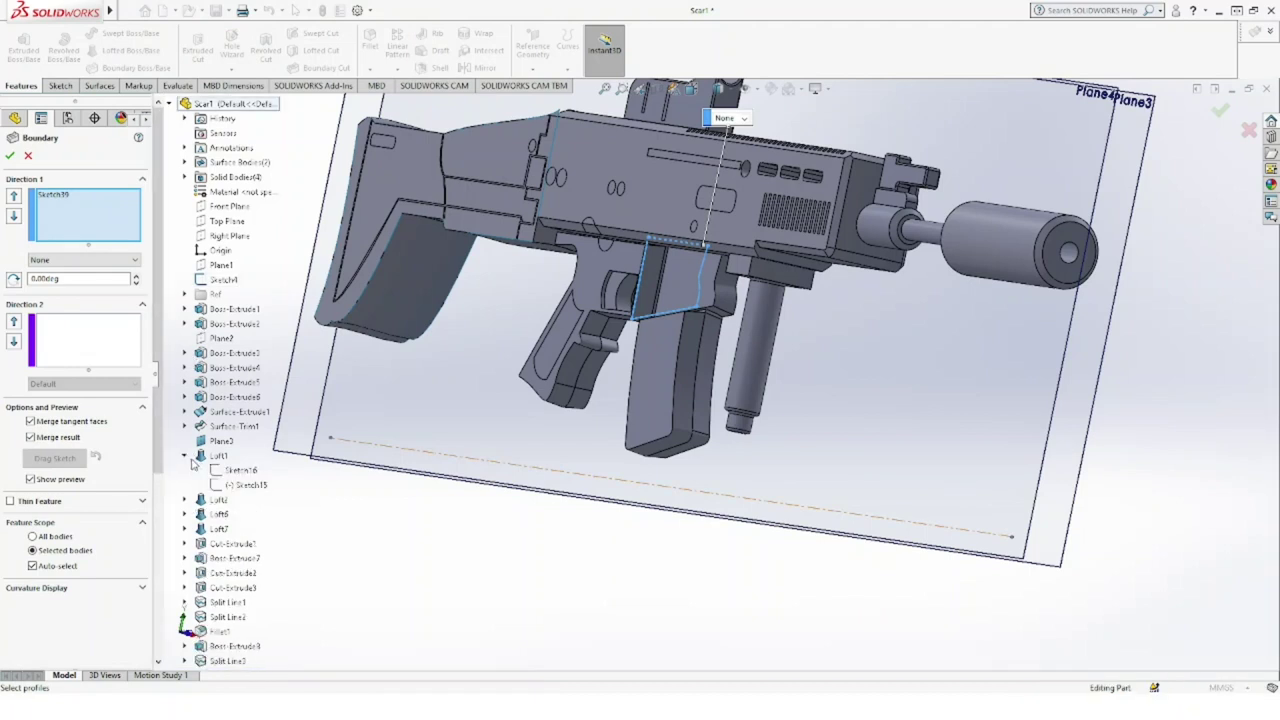
left_click(245, 484)
left_click(245, 484)
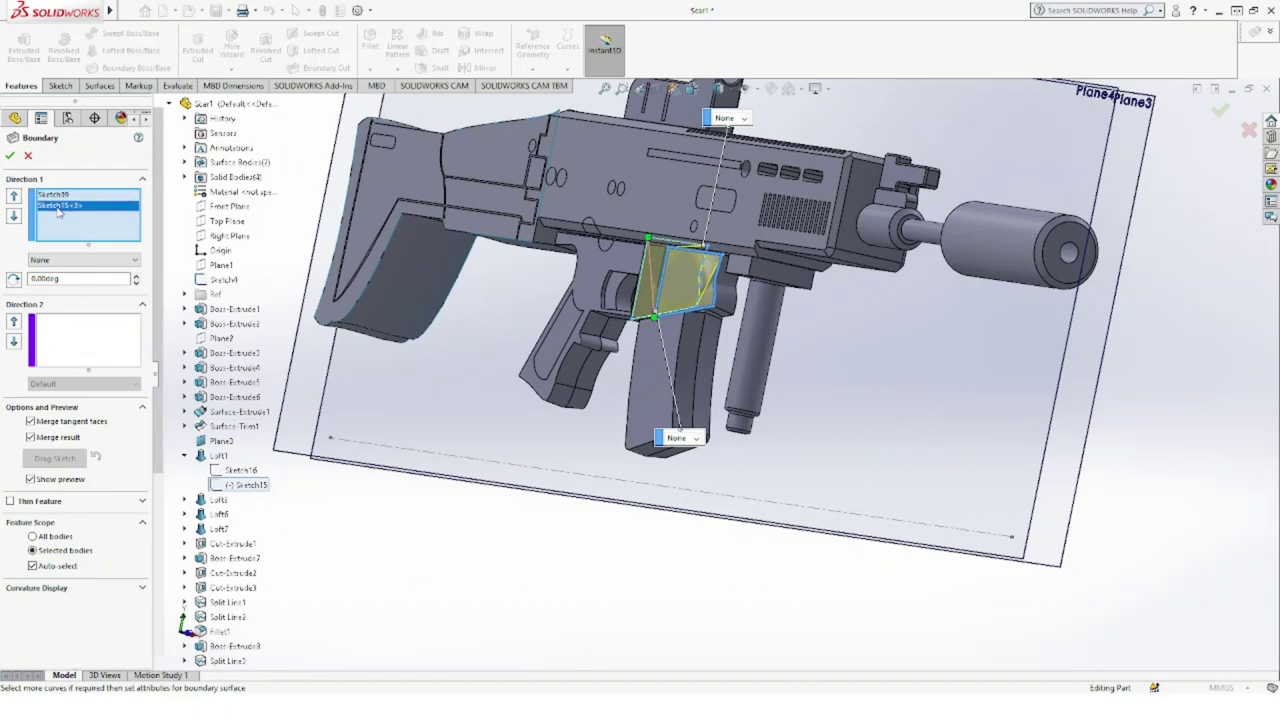
left_click(88, 238)
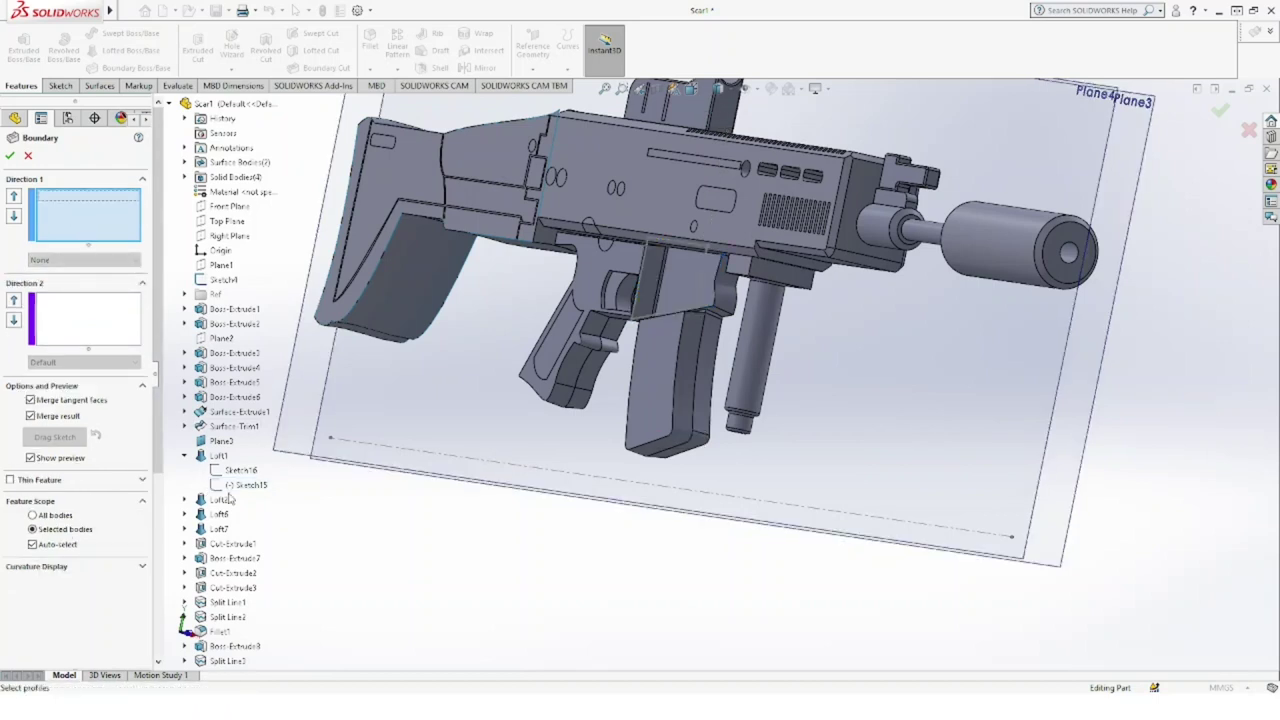
left_click(655, 302)
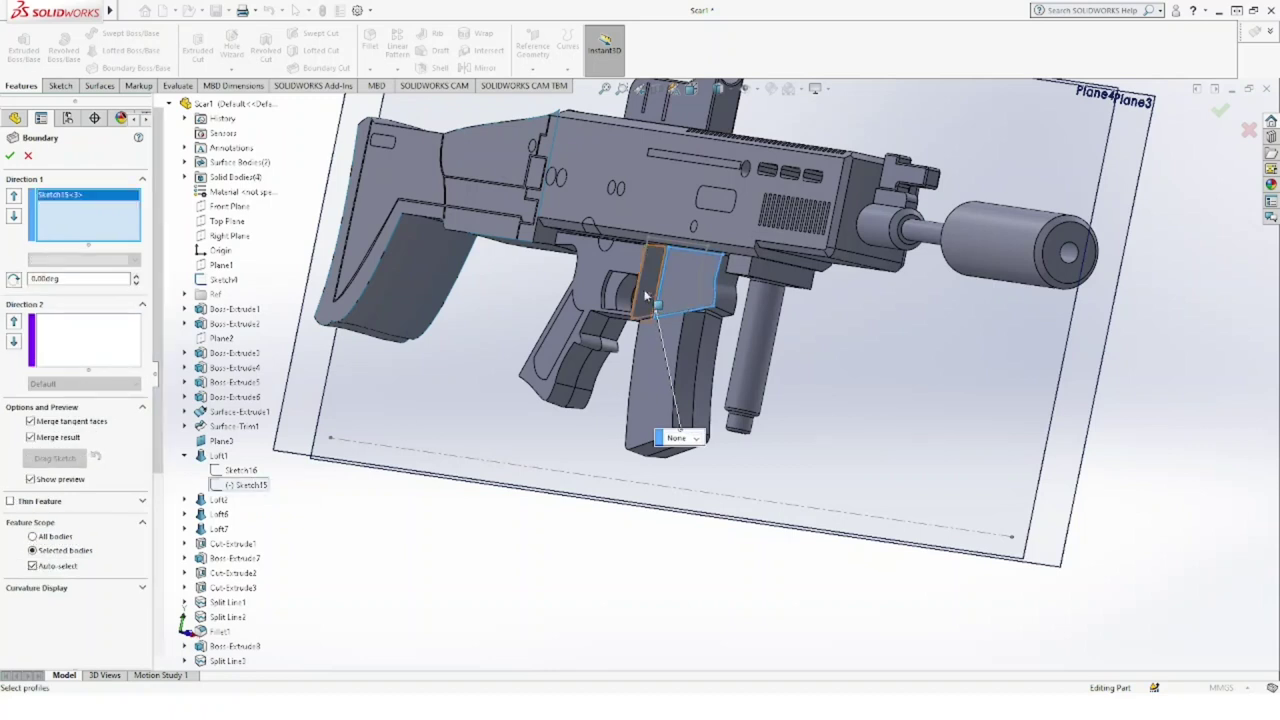
left_click(641, 293)
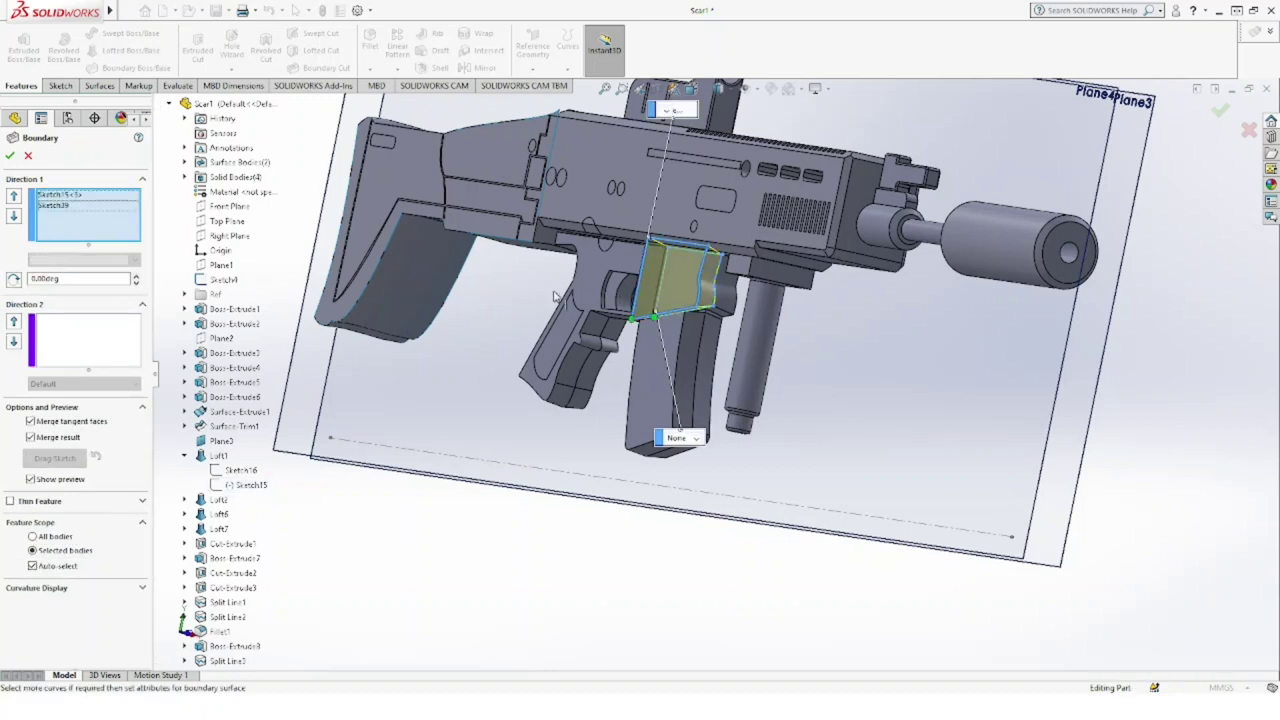
left_click(10, 155)
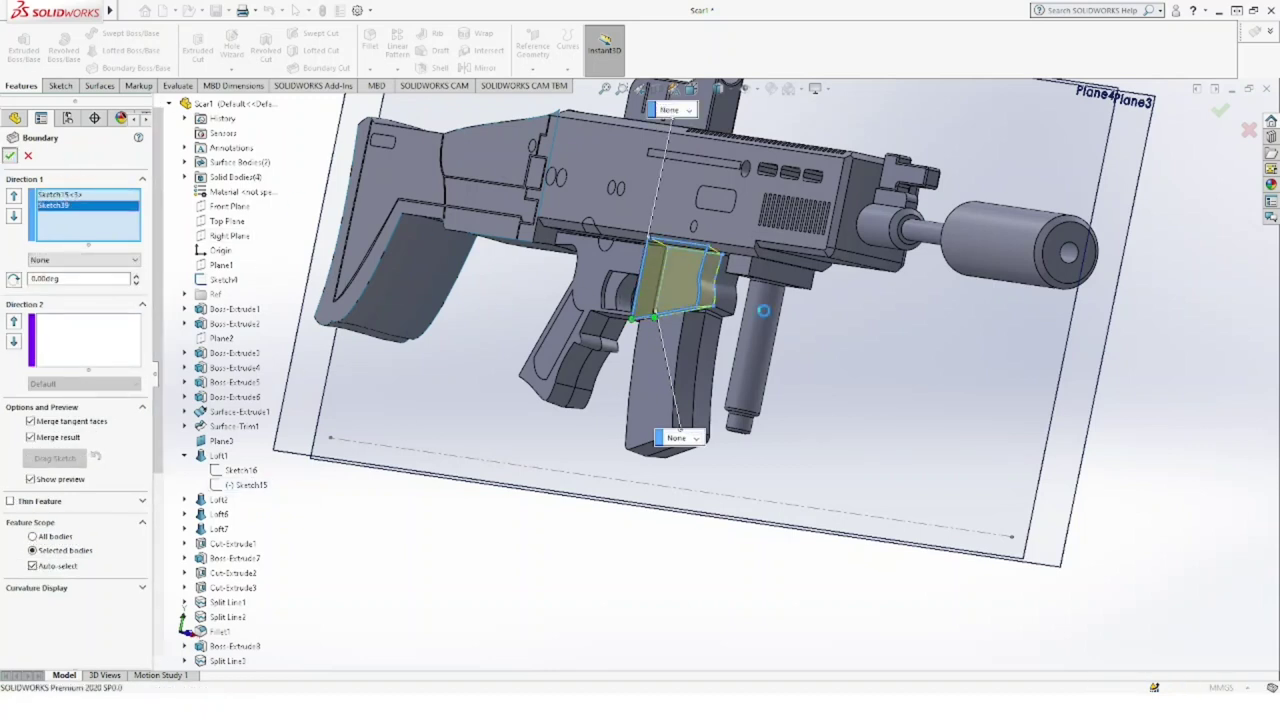
Step: Zoom and orbit around the rifle, then hide Plane4 from the view
scroll(764, 316, "up", 3)
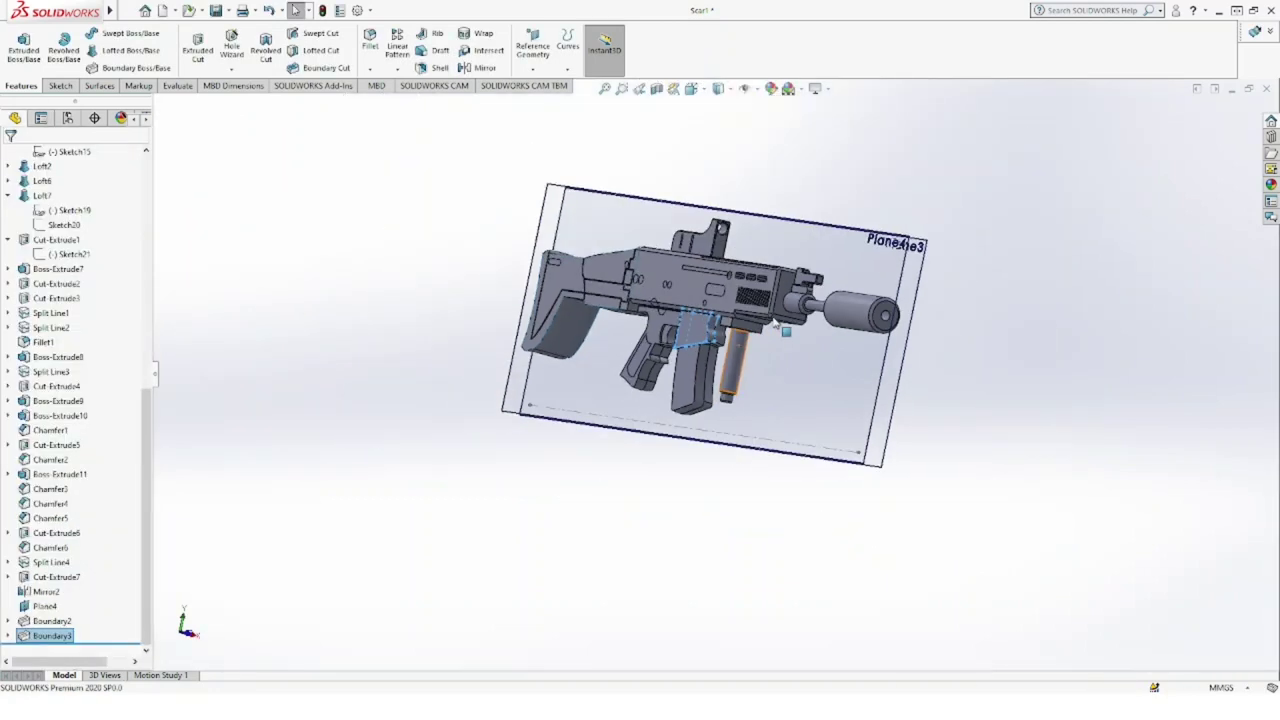
scroll(764, 316, "up", 2)
scroll(900, 295, "up", 1)
middle_click_drag(930, 285, 746, 222)
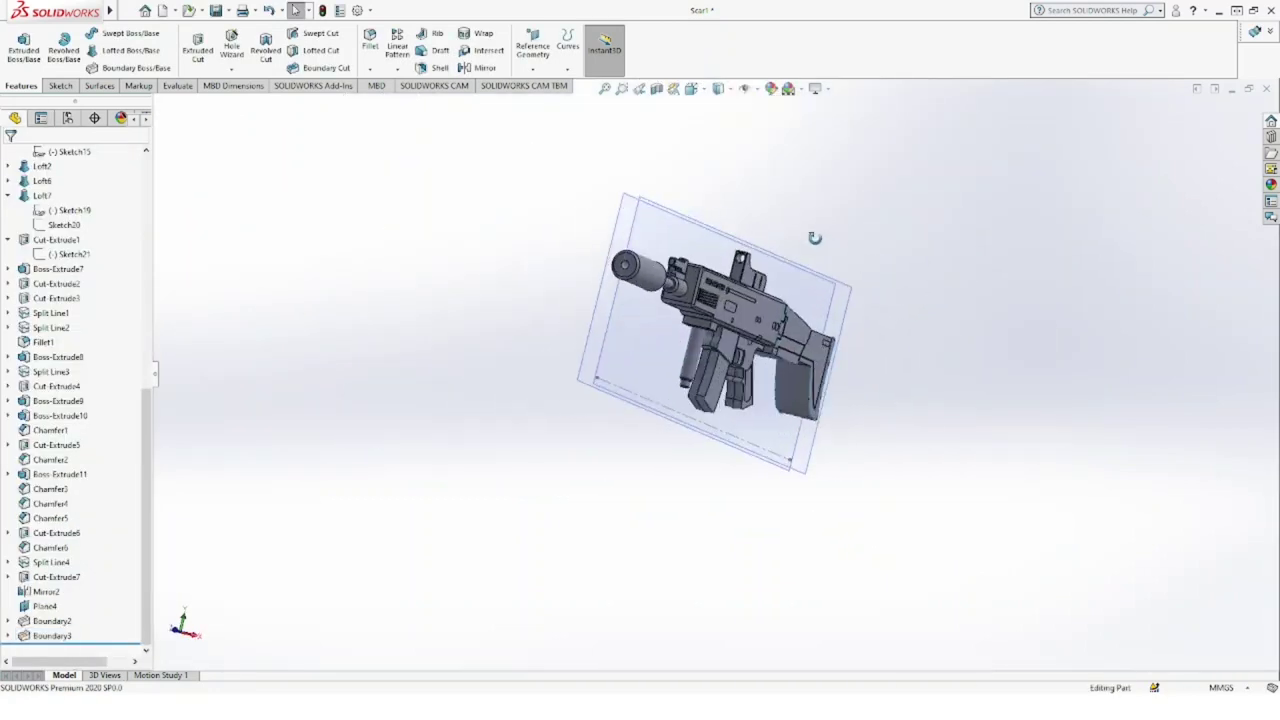
mouse_move(760, 300)
middle_mouse_down()
mouse_move(800, 330)
mouse_move(895, 215)
mouse_move(938, 262)
mouse_move(738, 300)
mouse_move(740, 280)
middle_mouse_up()
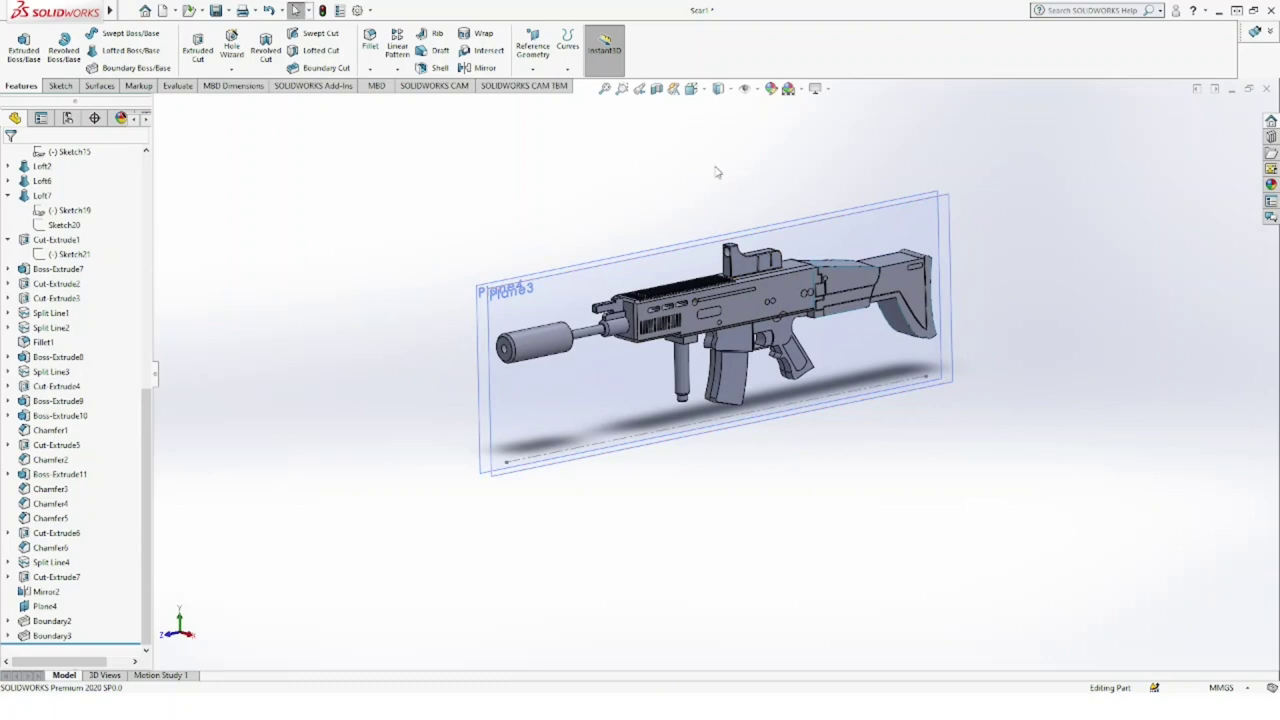
left_click(682, 242)
key("Escape")
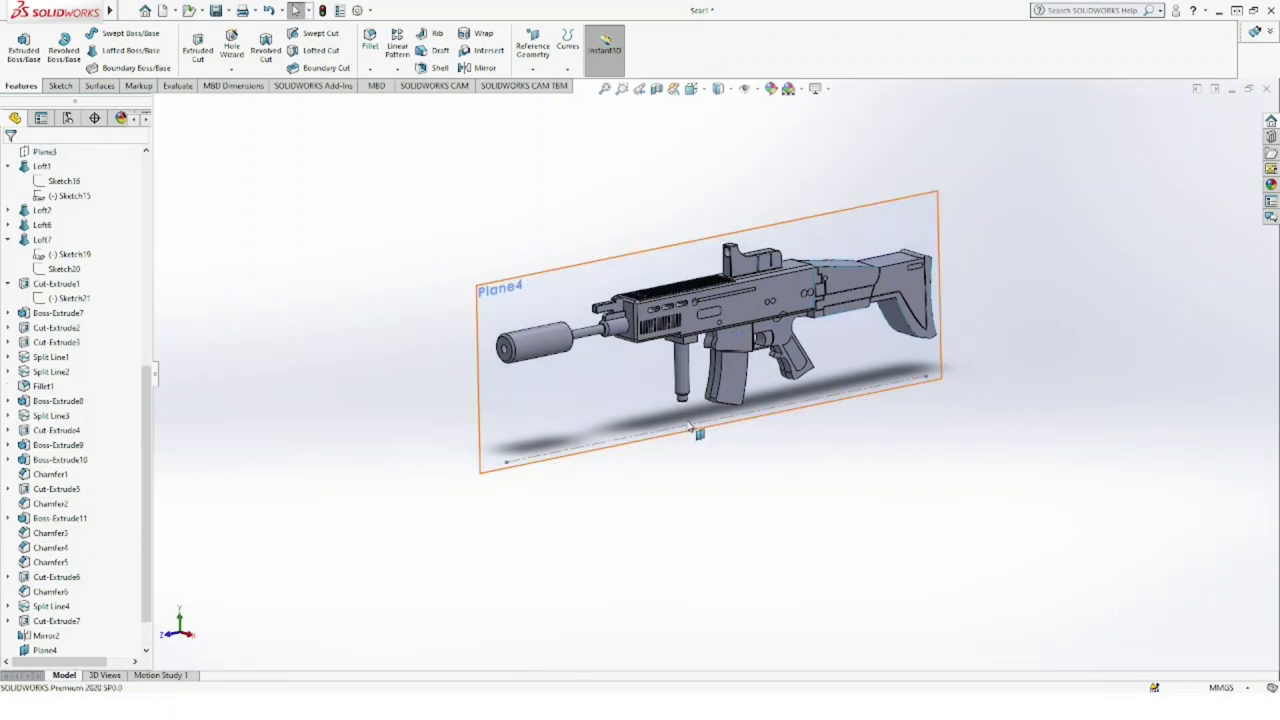
left_click(651, 261)
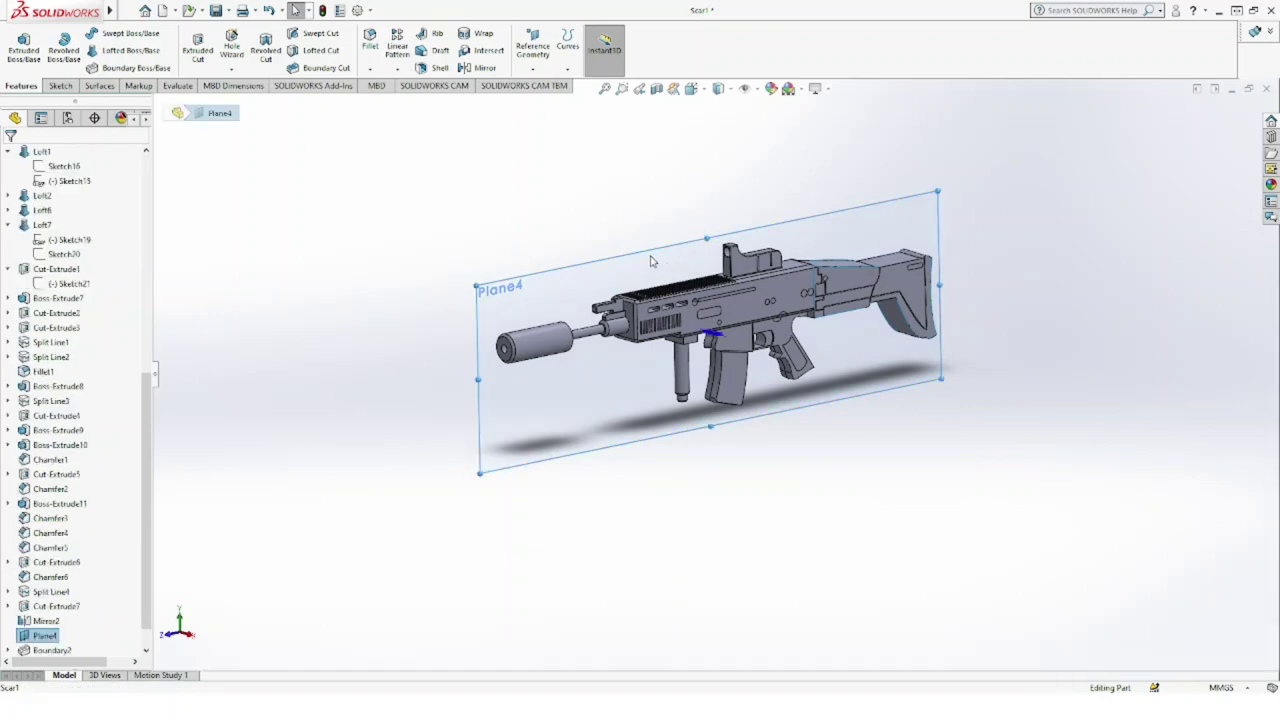
left_click(745, 201)
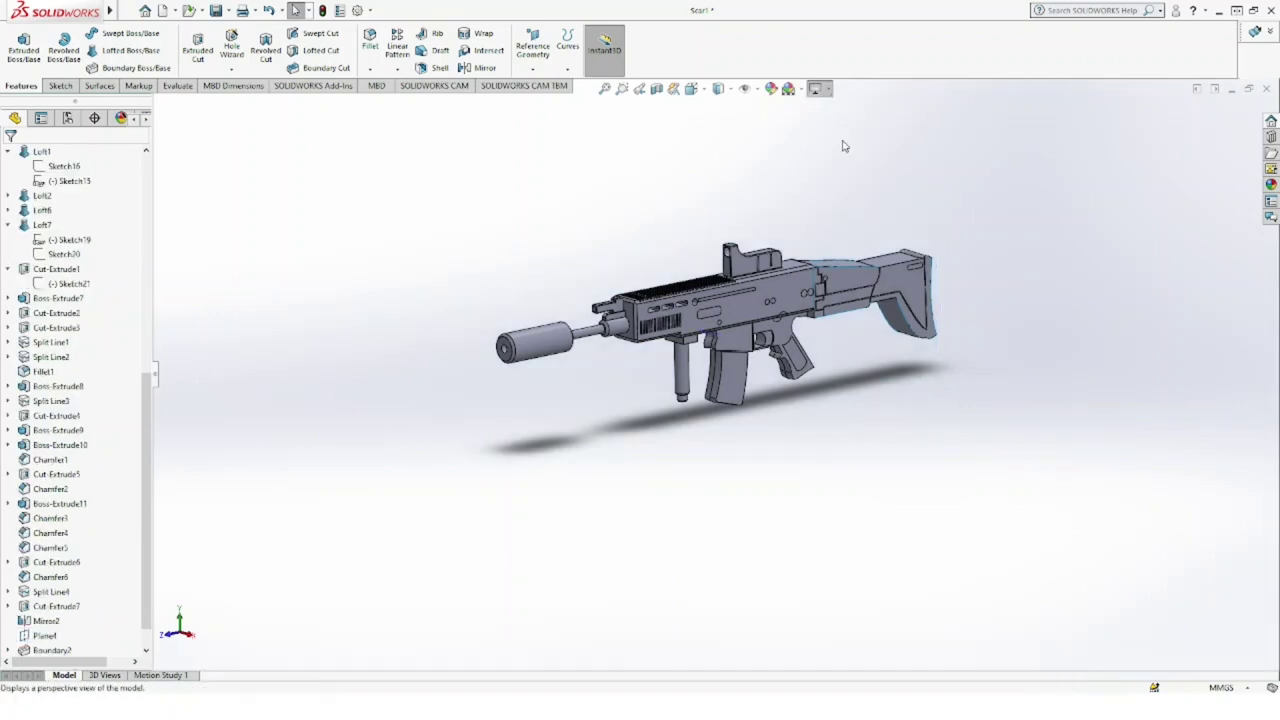
Step: Collapse the Surface Bodies and Solid Bodies lists in the feature tree
scroll(890, 268, "down", 2)
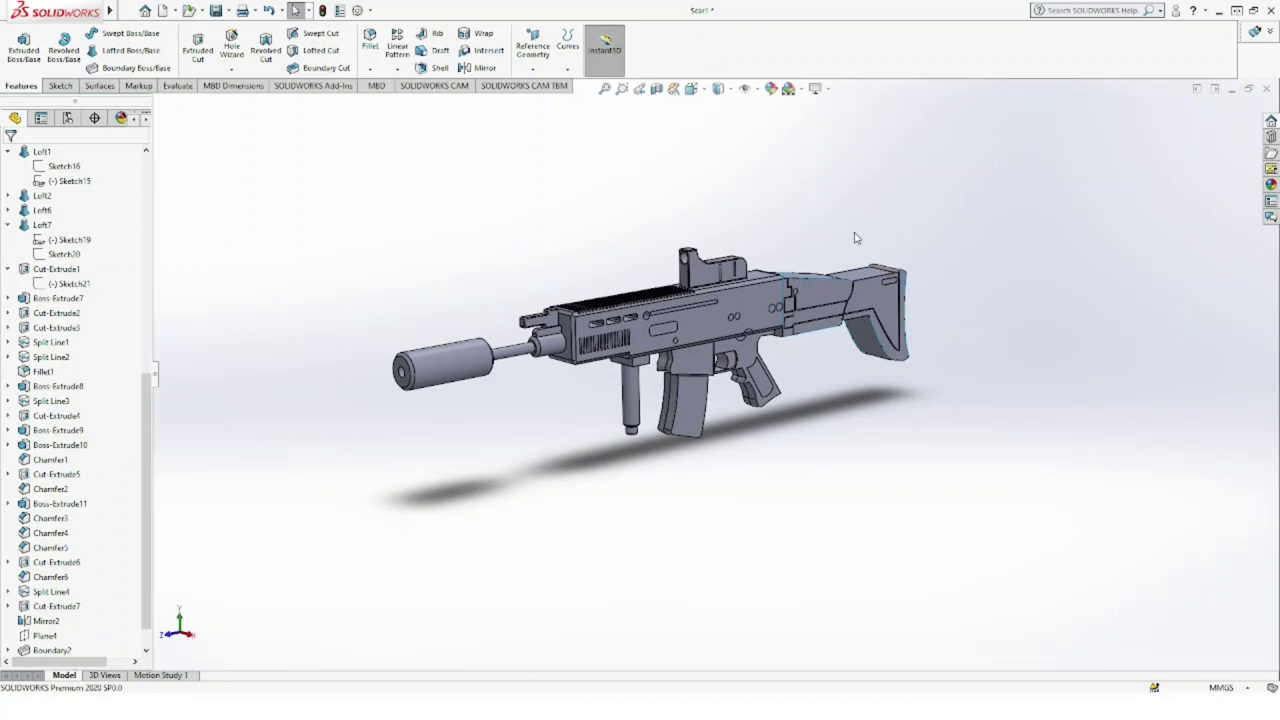
scroll(855, 238, "down", 2)
left_click_drag(149, 378, 149, 156)
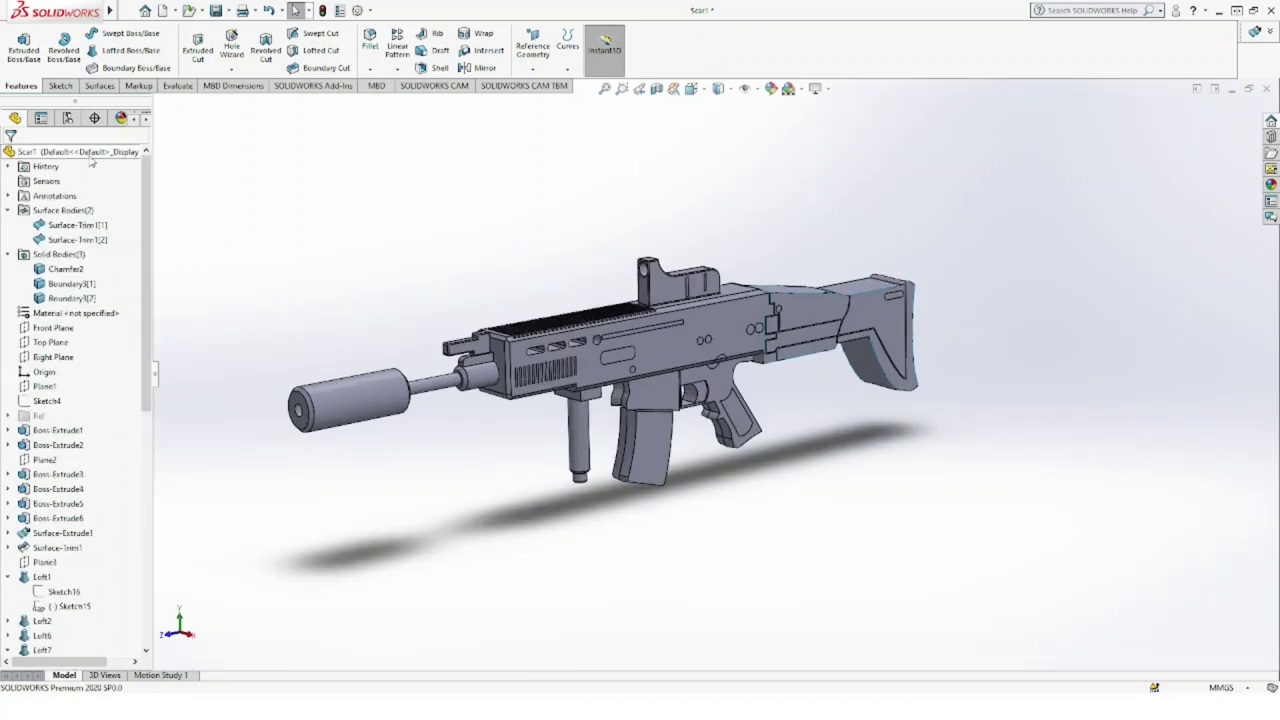
left_click(8, 211)
left_click(8, 225)
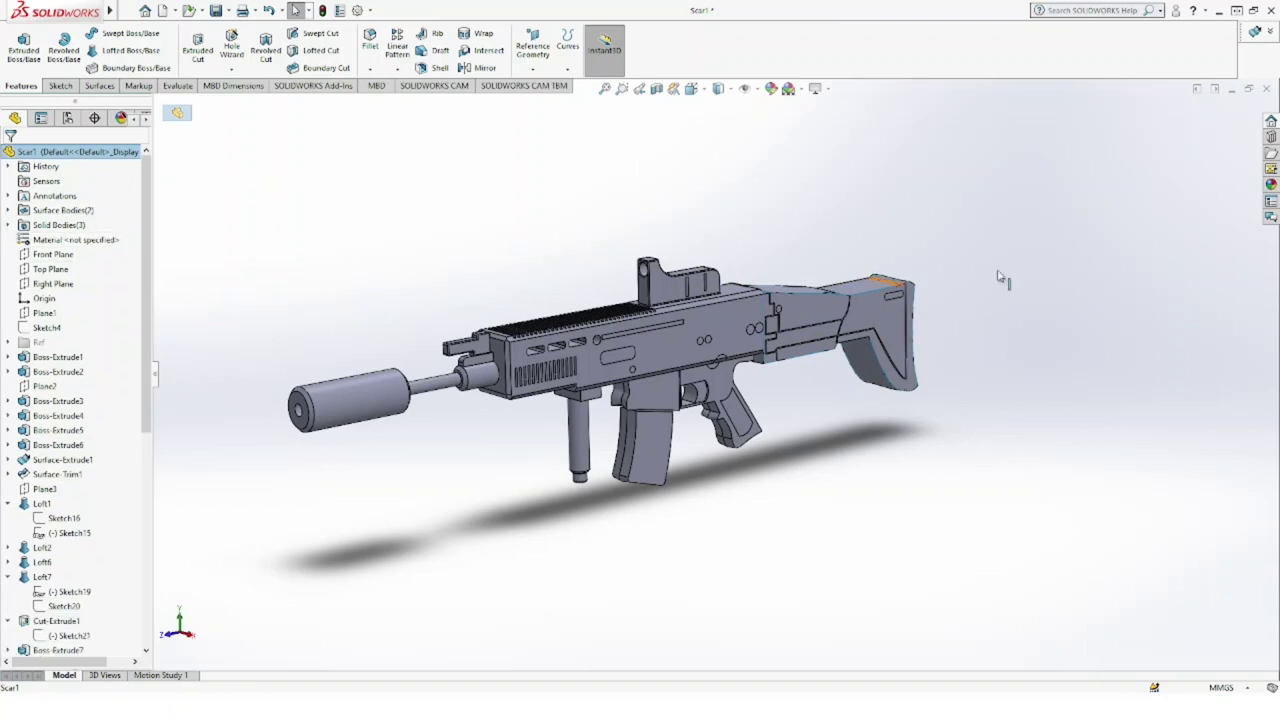
Step: Show the Appearances, Scenes and Decals panel and view the top sight up close at an angle
left_click(1270, 184)
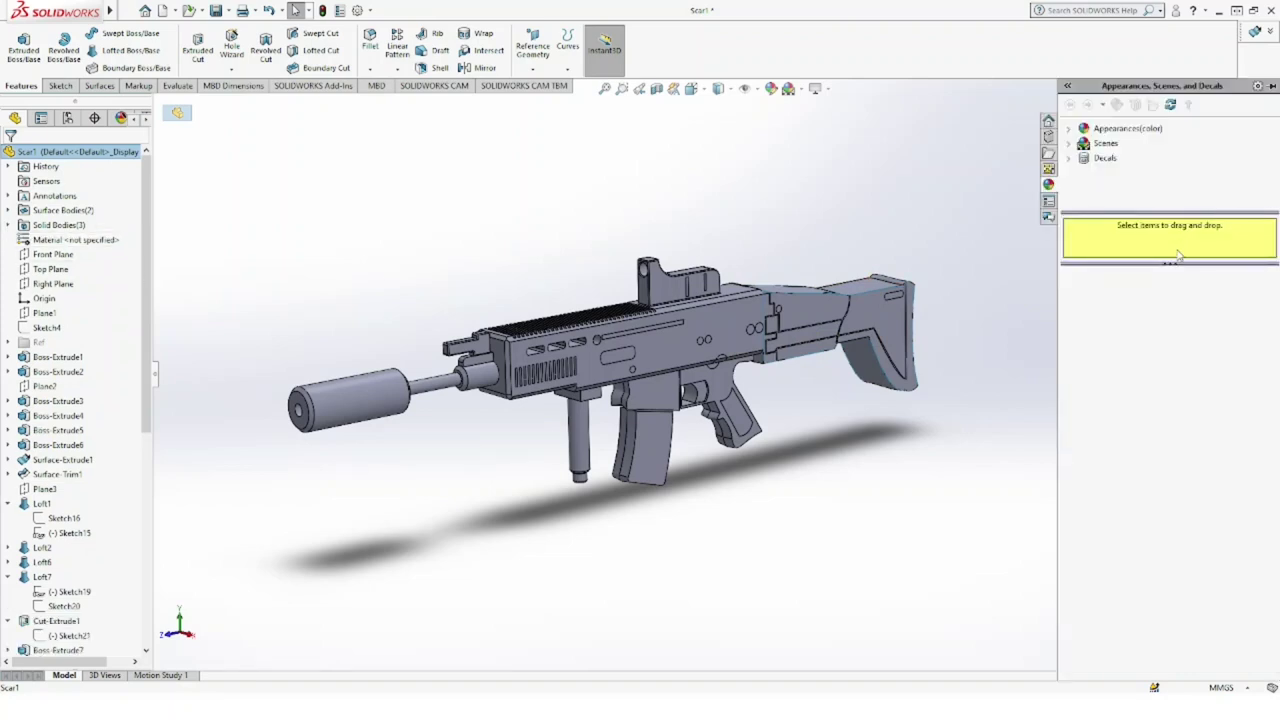
scroll(708, 274, "down", 3)
scroll(688, 278, "down", 3)
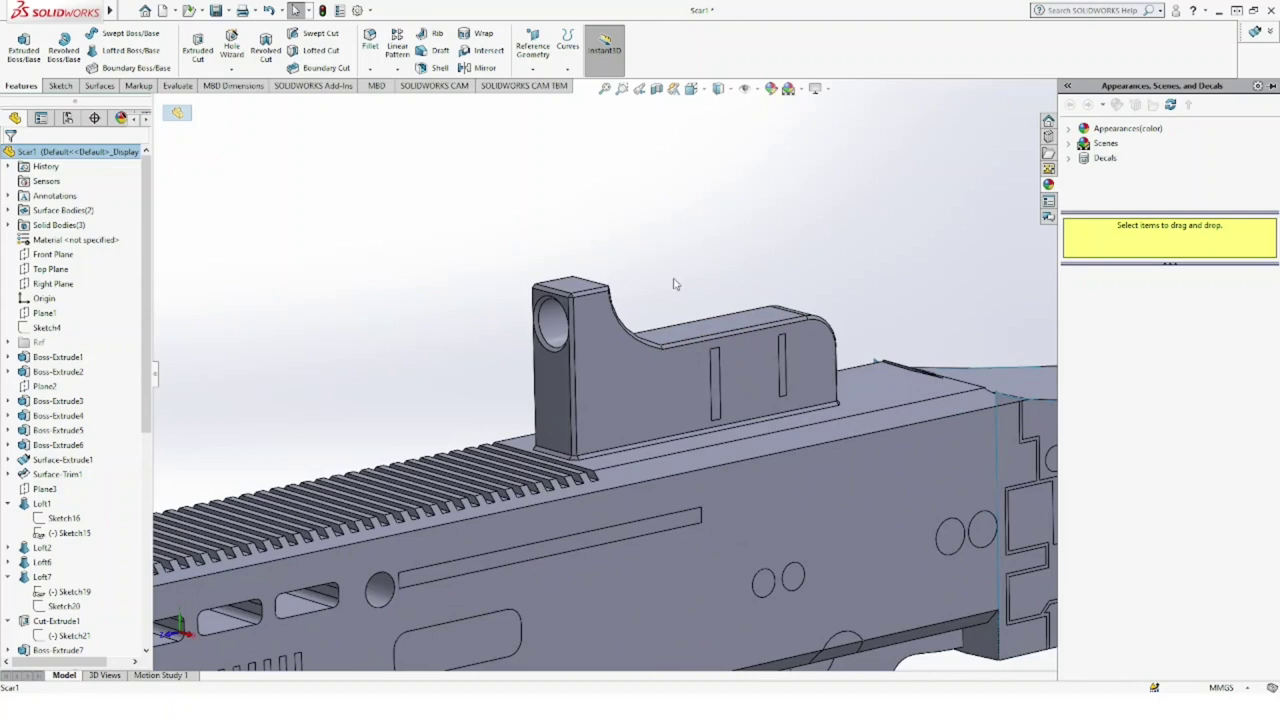
scroll(674, 291, "up", 3)
mouse_move(674, 291)
middle_mouse_down()
mouse_move(532, 341)
mouse_move(520, 330)
middle_mouse_up()
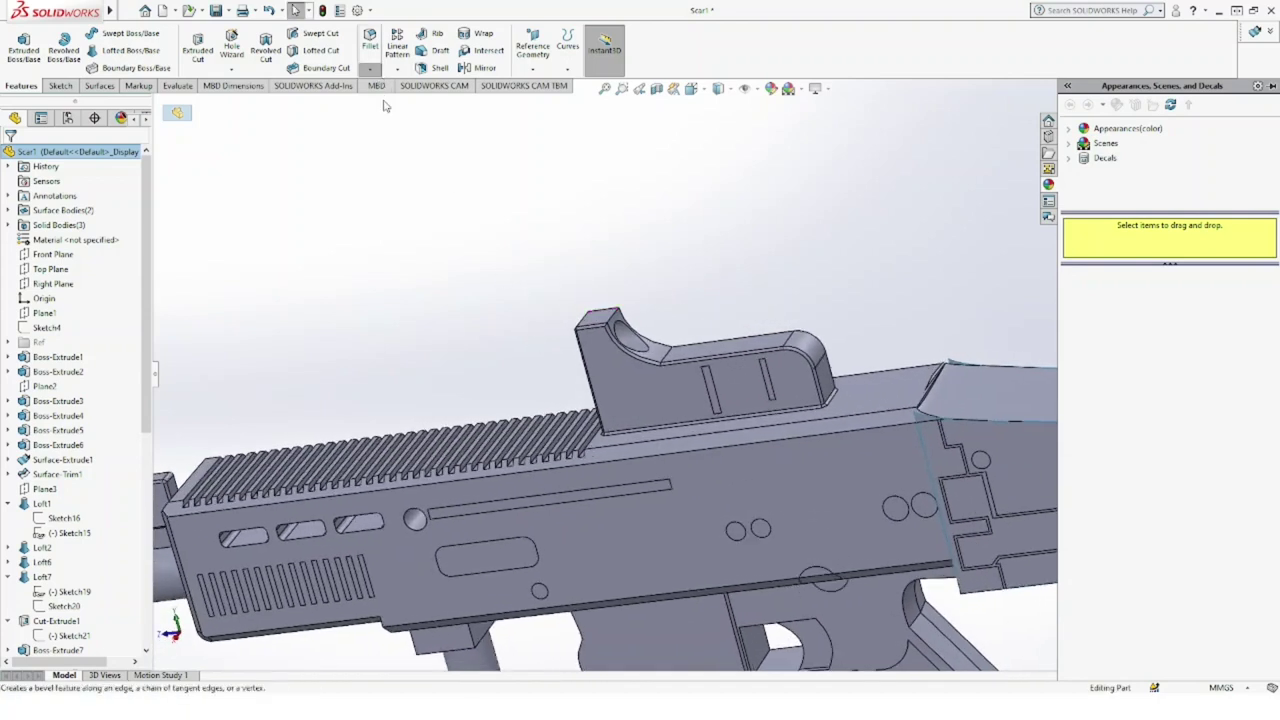
Step: Chamfer the sight's top edge at 0.20 mm and 45°, then fit the rifle in view
left_click(647, 353)
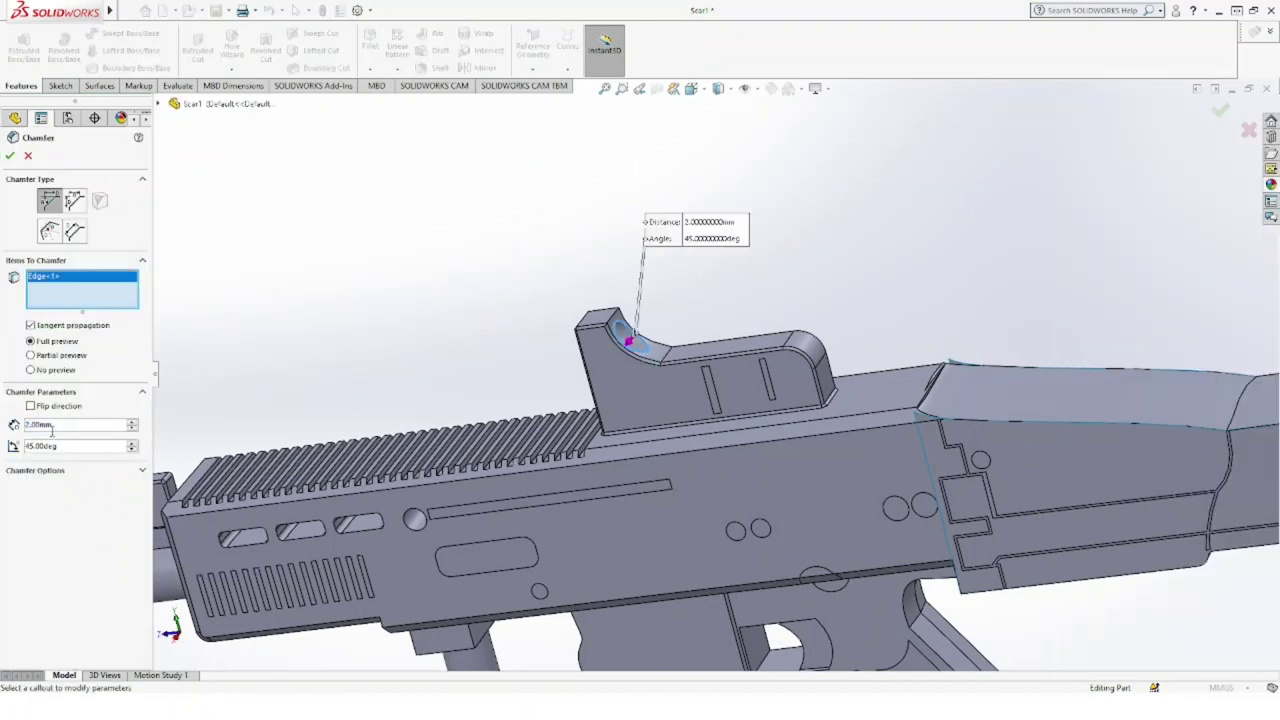
type("1")
type("0.2")
key("Return")
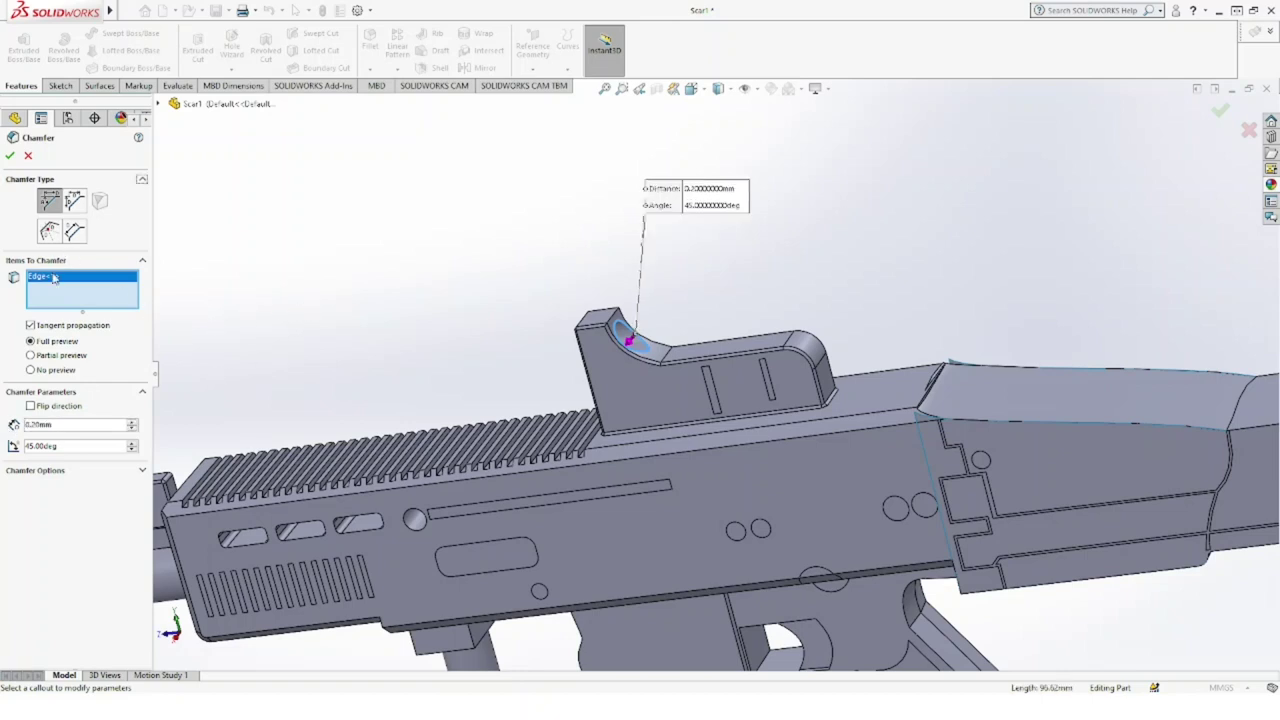
key("Delete")
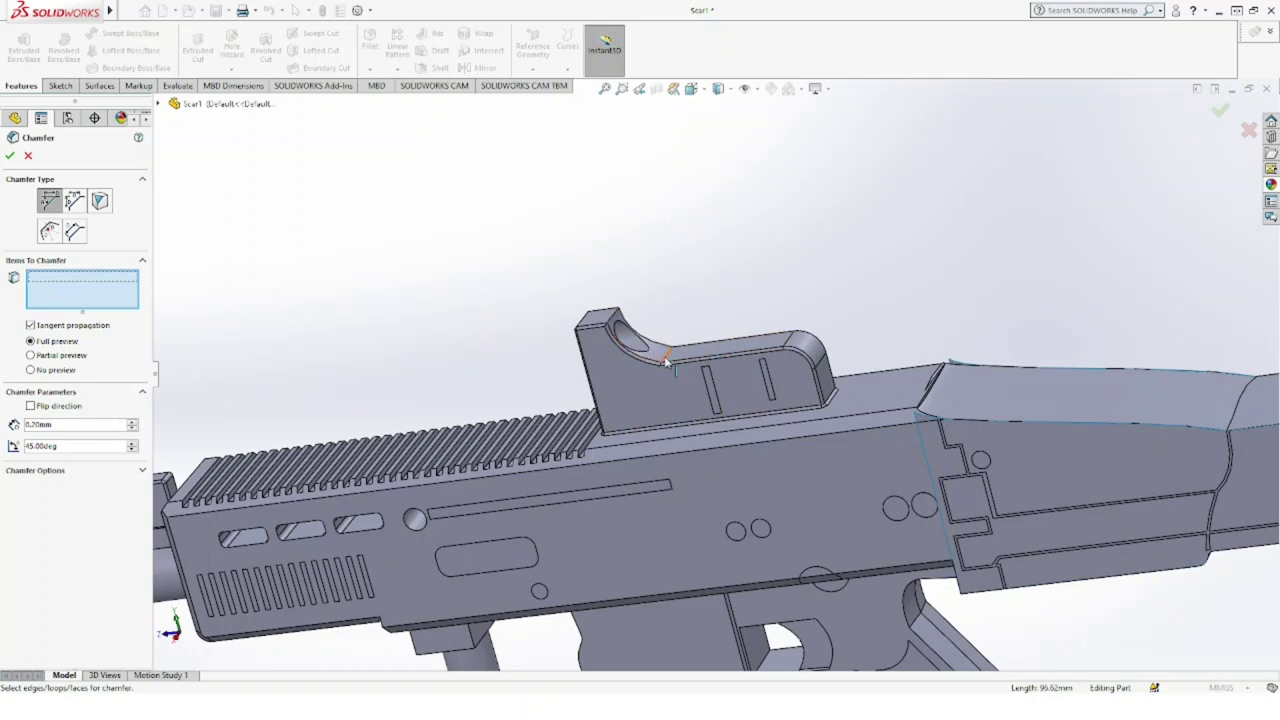
left_click(675, 353)
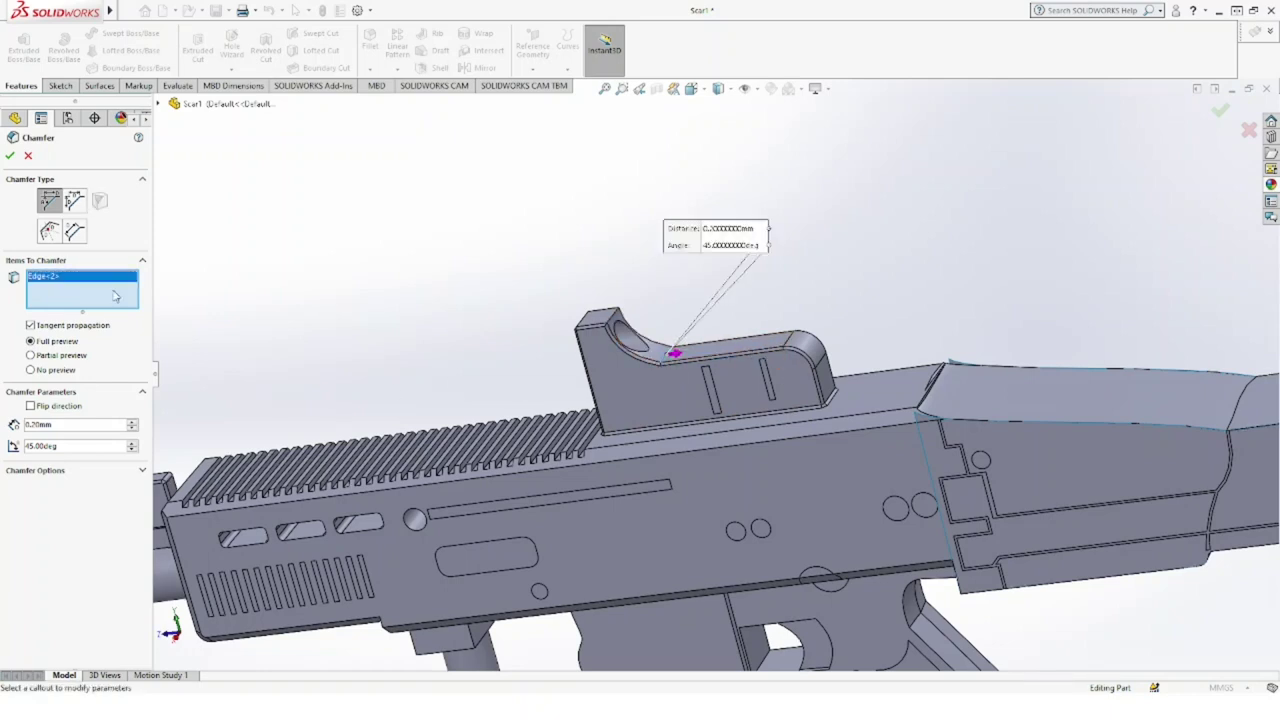
left_click(30, 156)
key("f")
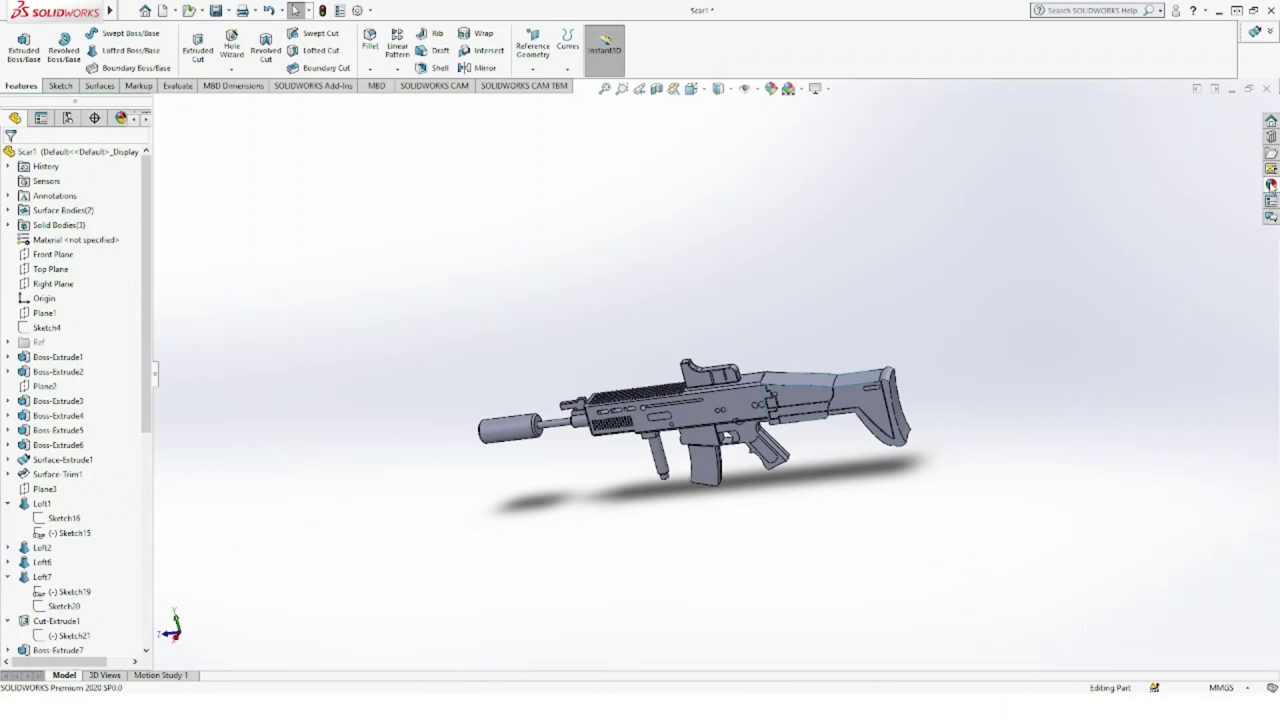
Step: Expand Appearances(color) in the library and browse the Organic and Fabric categories
left_click(1271, 186)
left_click(1082, 129)
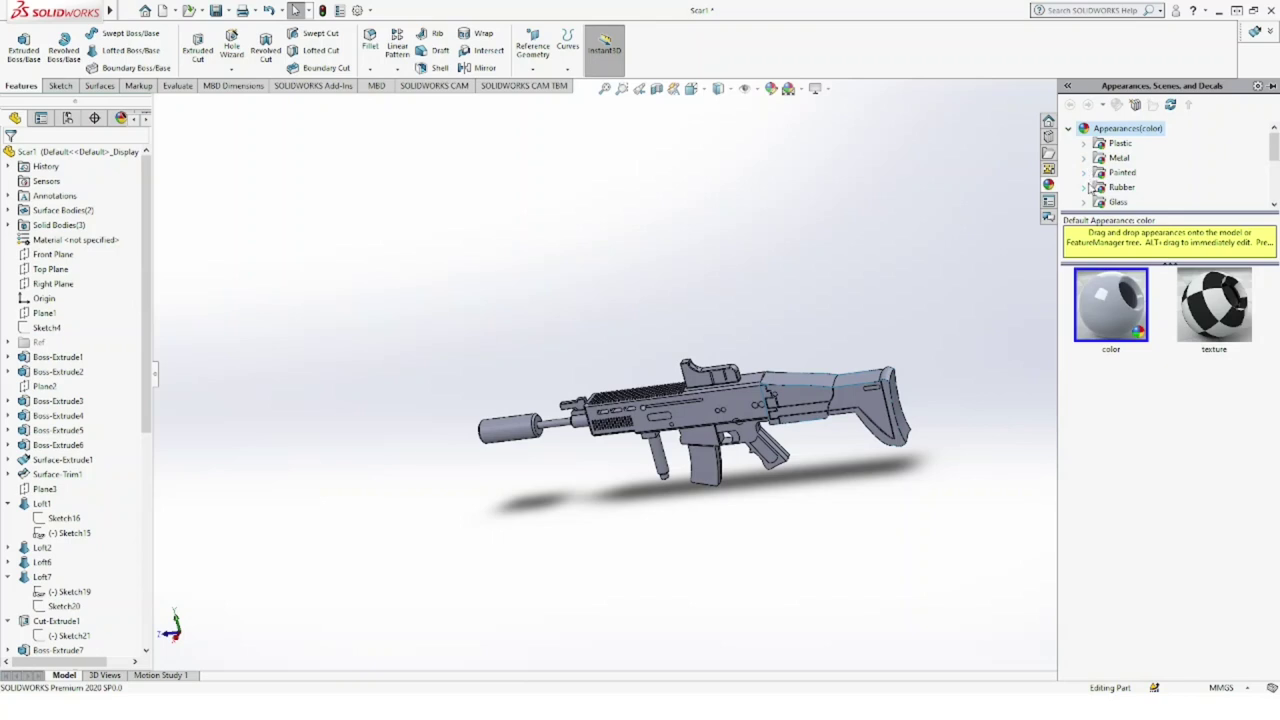
scroll(1100, 195, "down", 1)
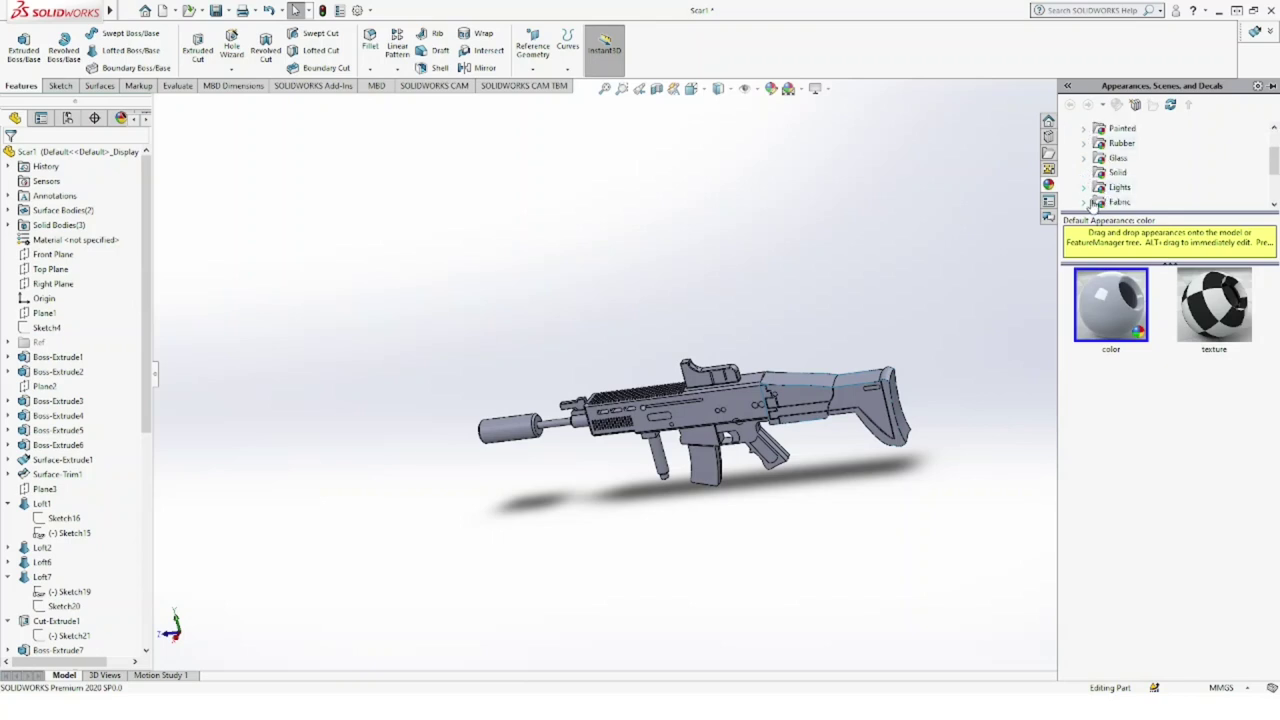
scroll(1096, 150, "down", 1)
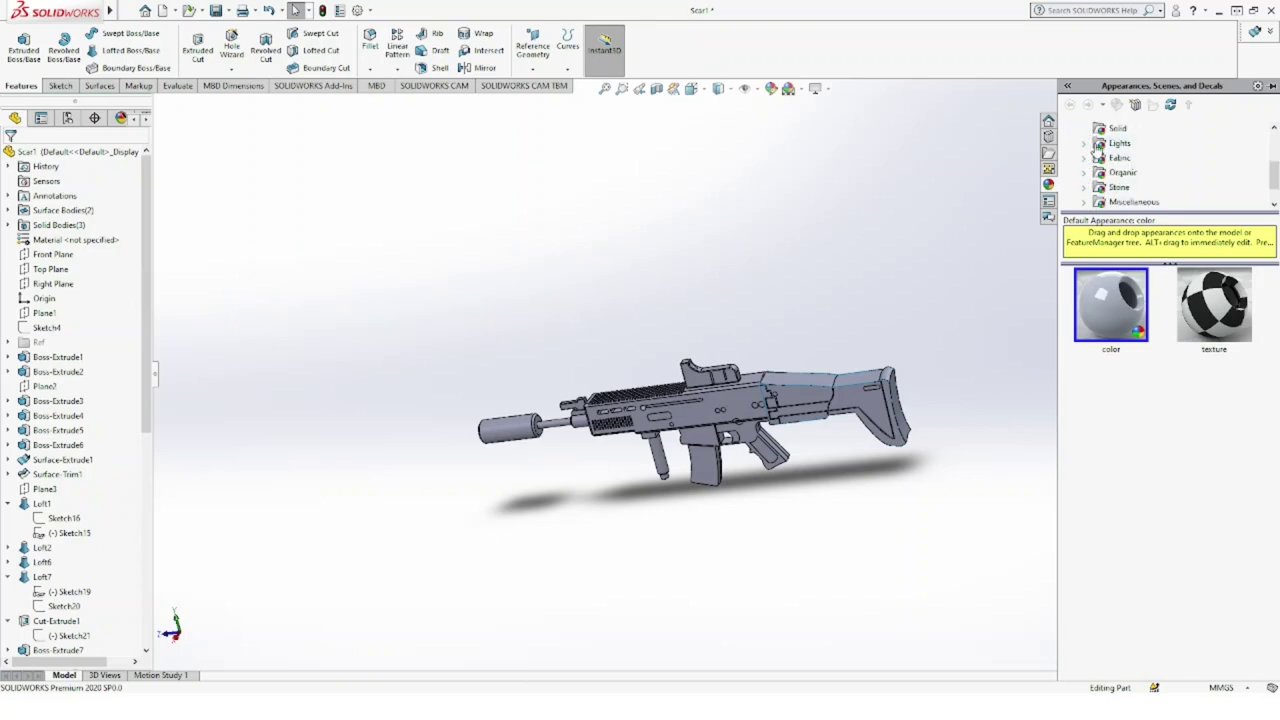
scroll(1089, 178, "down", 1)
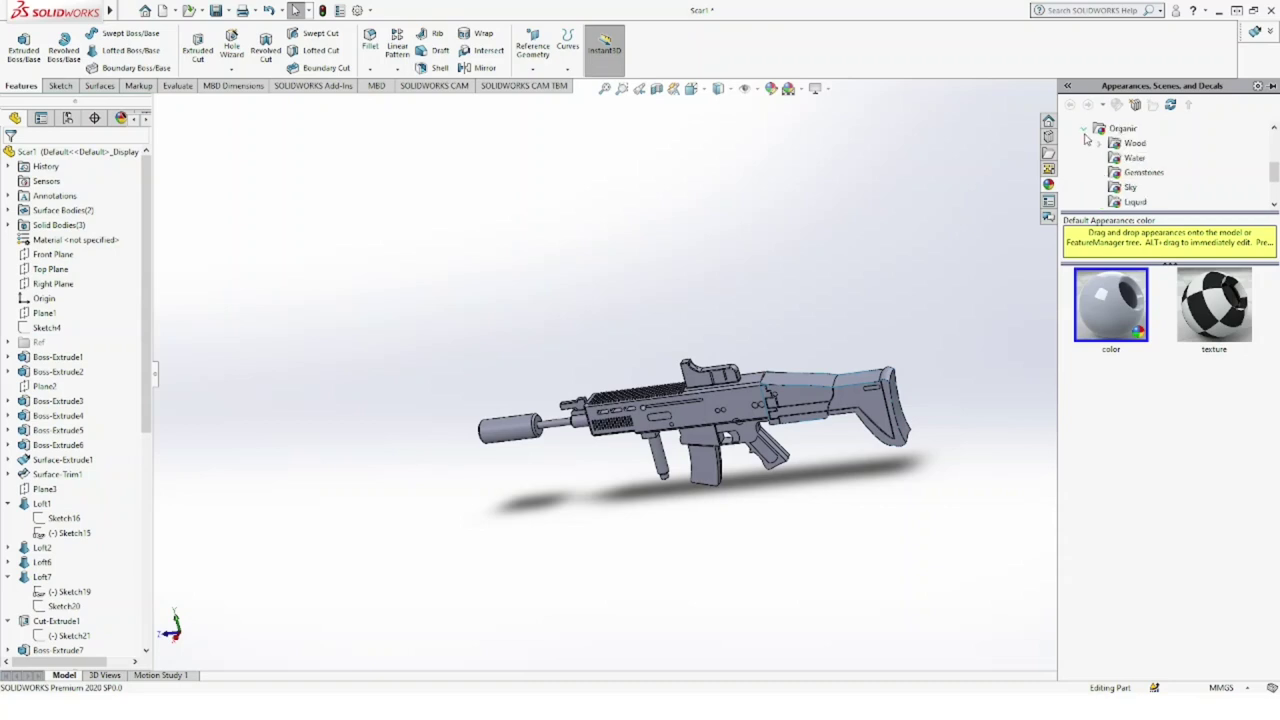
left_click(1084, 131)
left_click(1086, 129)
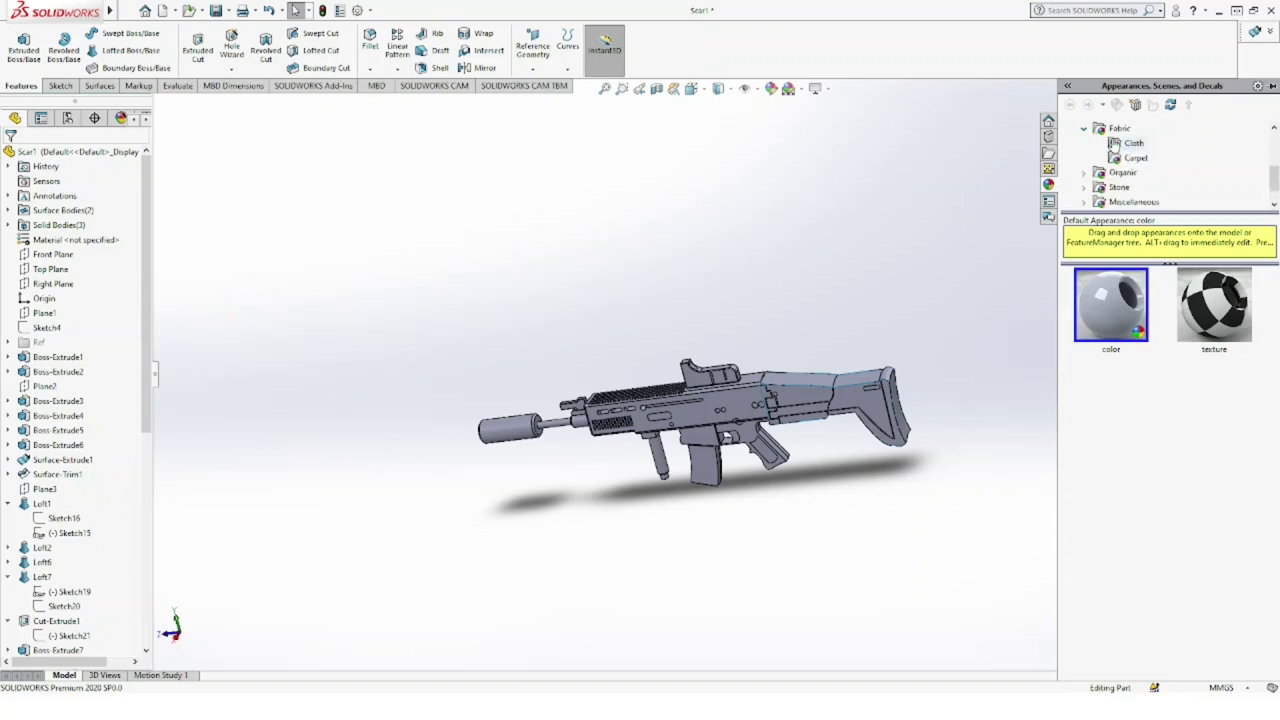
left_click(1086, 130)
Step: Browse the Painted and Metal appearance categories
scroll(1094, 150, "up", 1)
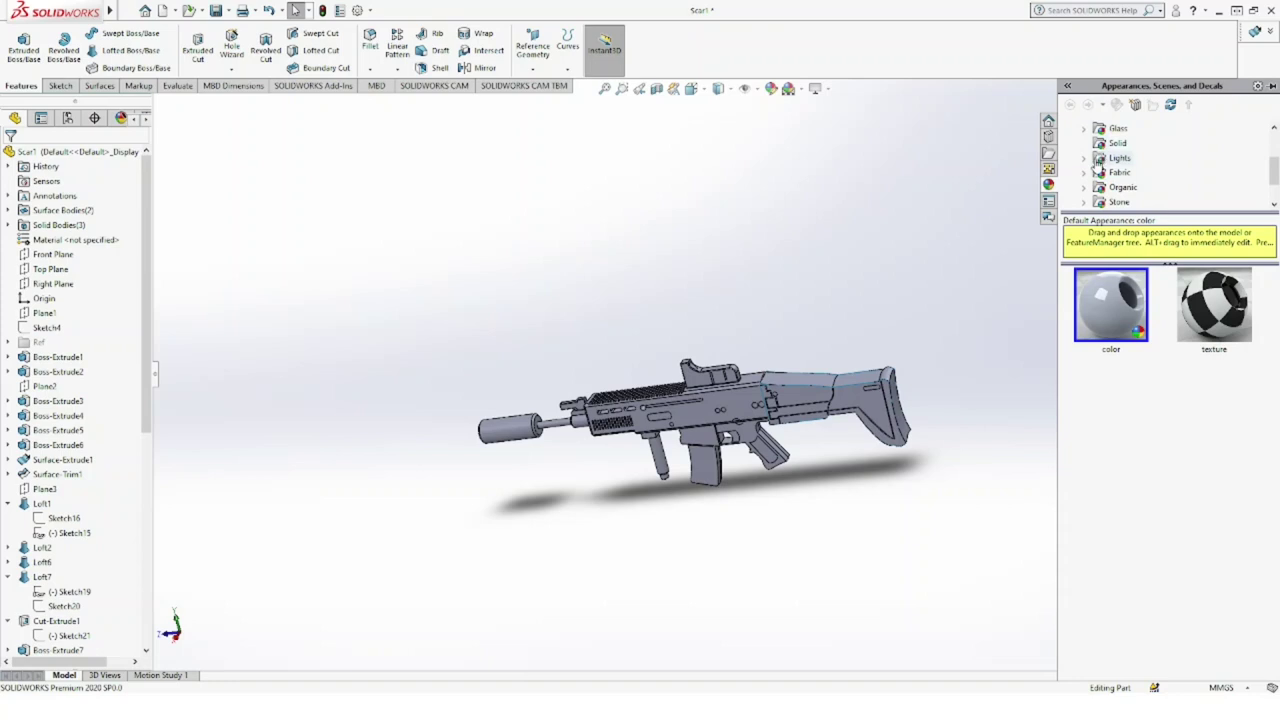
scroll(1097, 142, "up", 1)
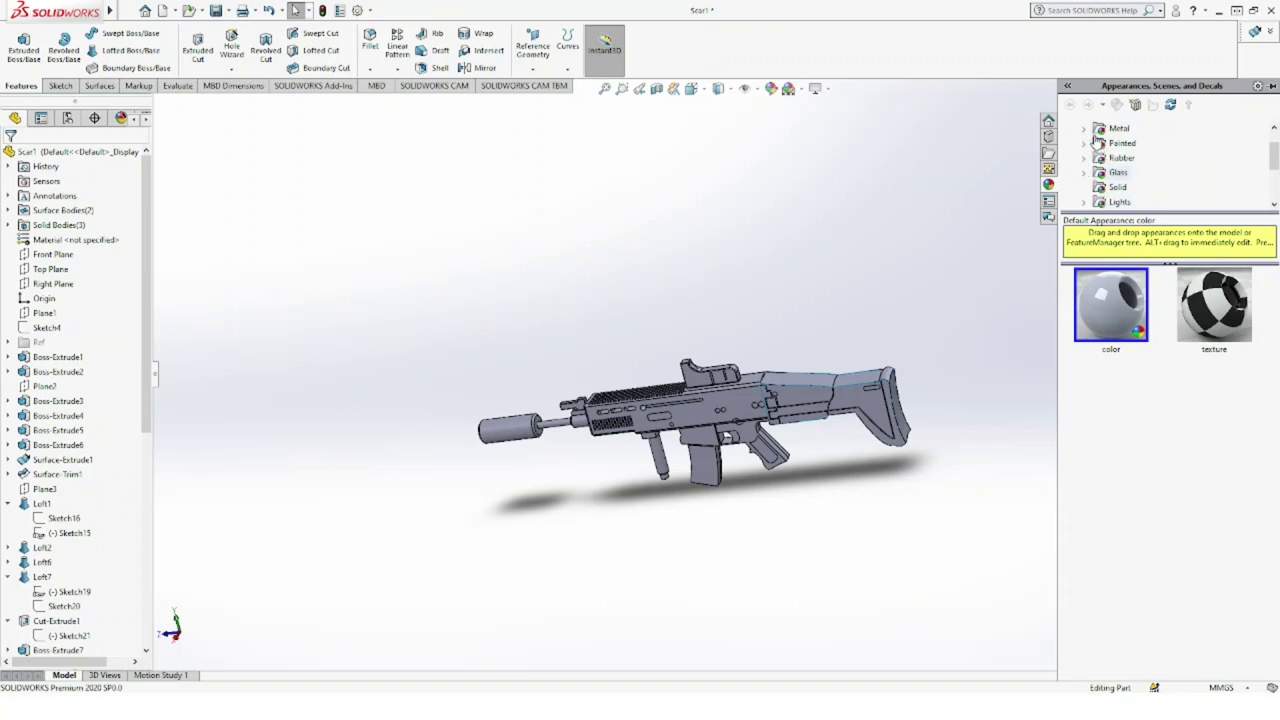
left_click(1085, 144)
left_click(1085, 129)
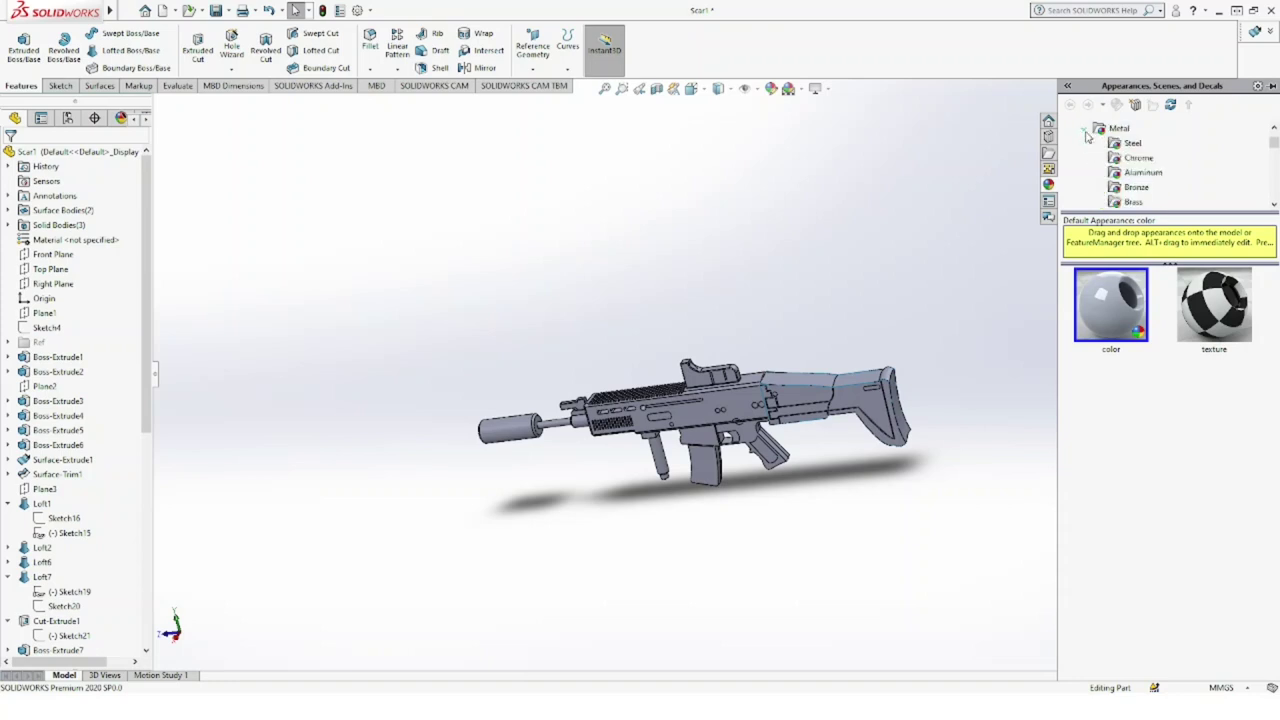
scroll(1110, 157, "down", 2)
scroll(1108, 157, "down", 2)
scroll(1106, 157, "down", 1)
scroll(1106, 157, "down", 2)
scroll(1106, 156, "down", 2)
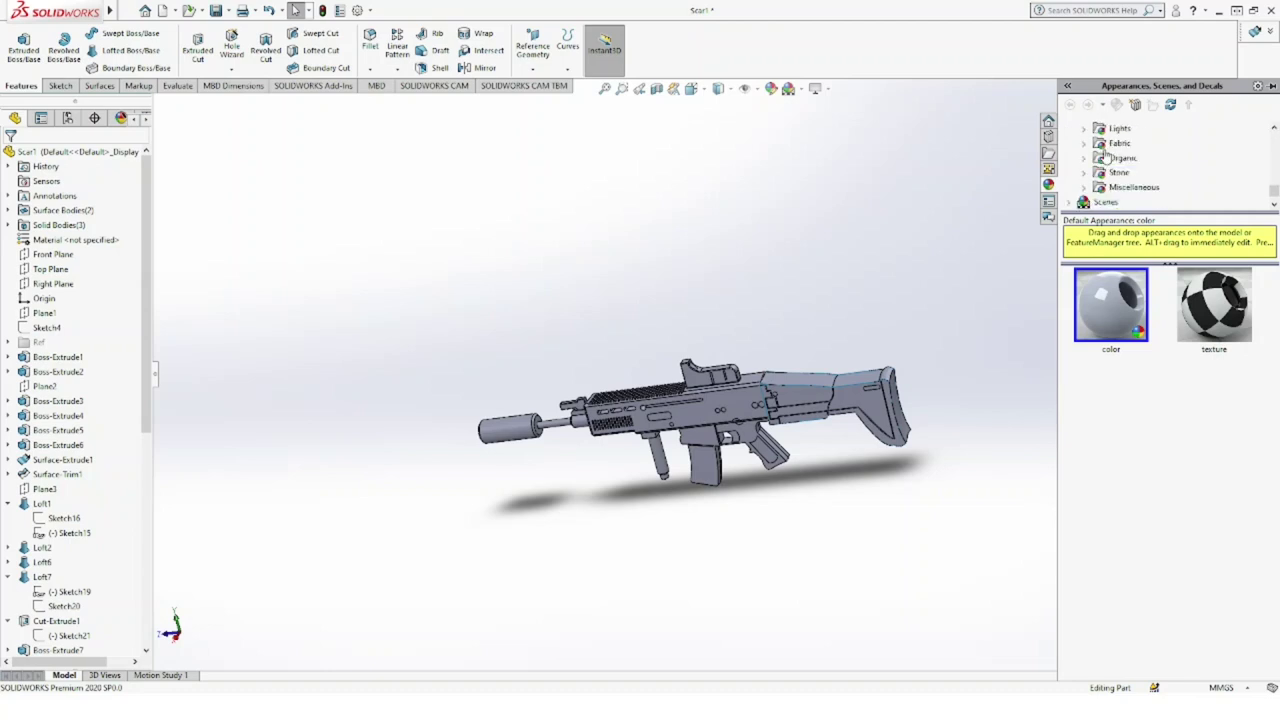
Step: Go to Organic > Wood > Beech to list the beech swatches
left_click(1084, 158)
scroll(1110, 168, "down", 1)
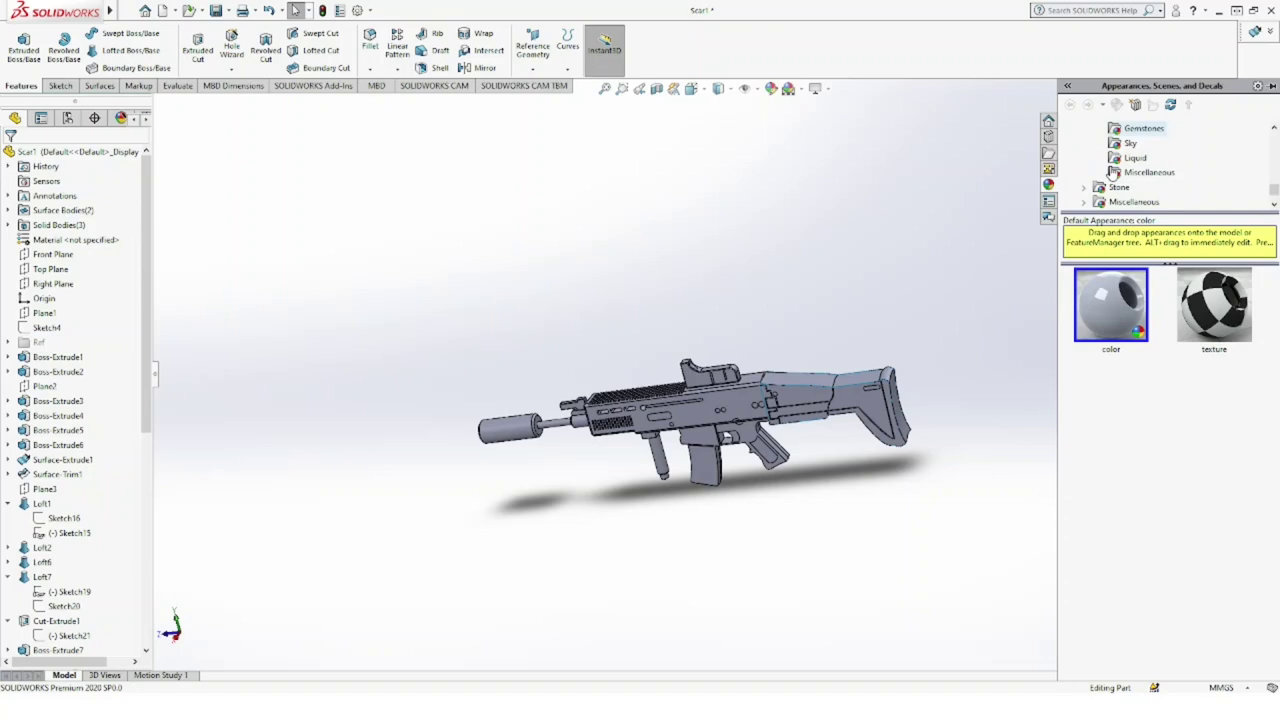
scroll(1112, 172, "down", 1)
left_click(1104, 149)
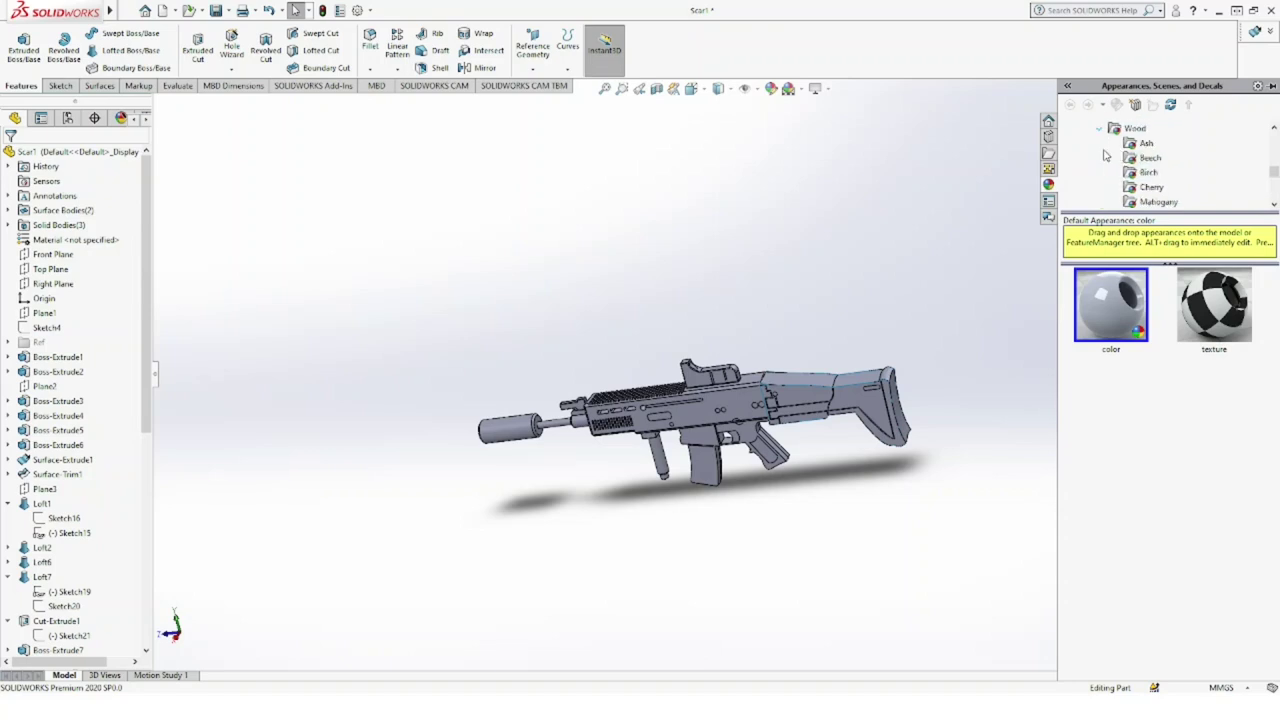
left_click(1131, 162)
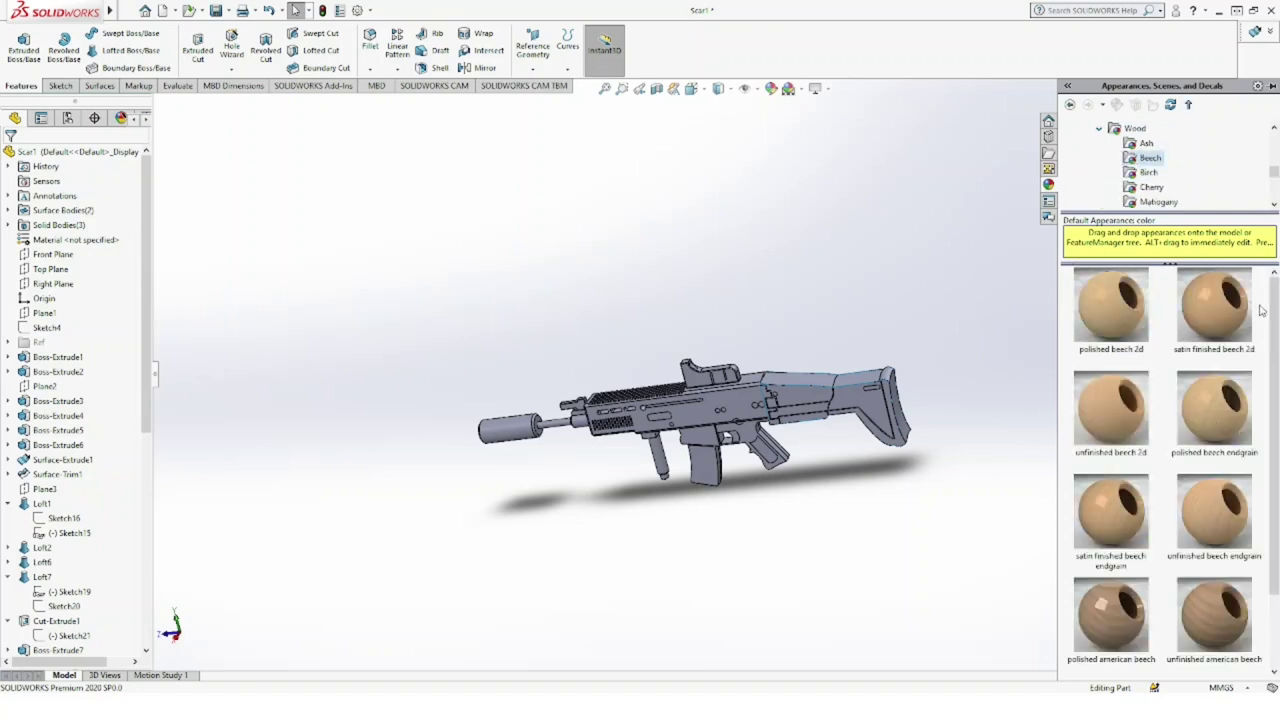
left_click_drag(1274, 313, 1277, 410)
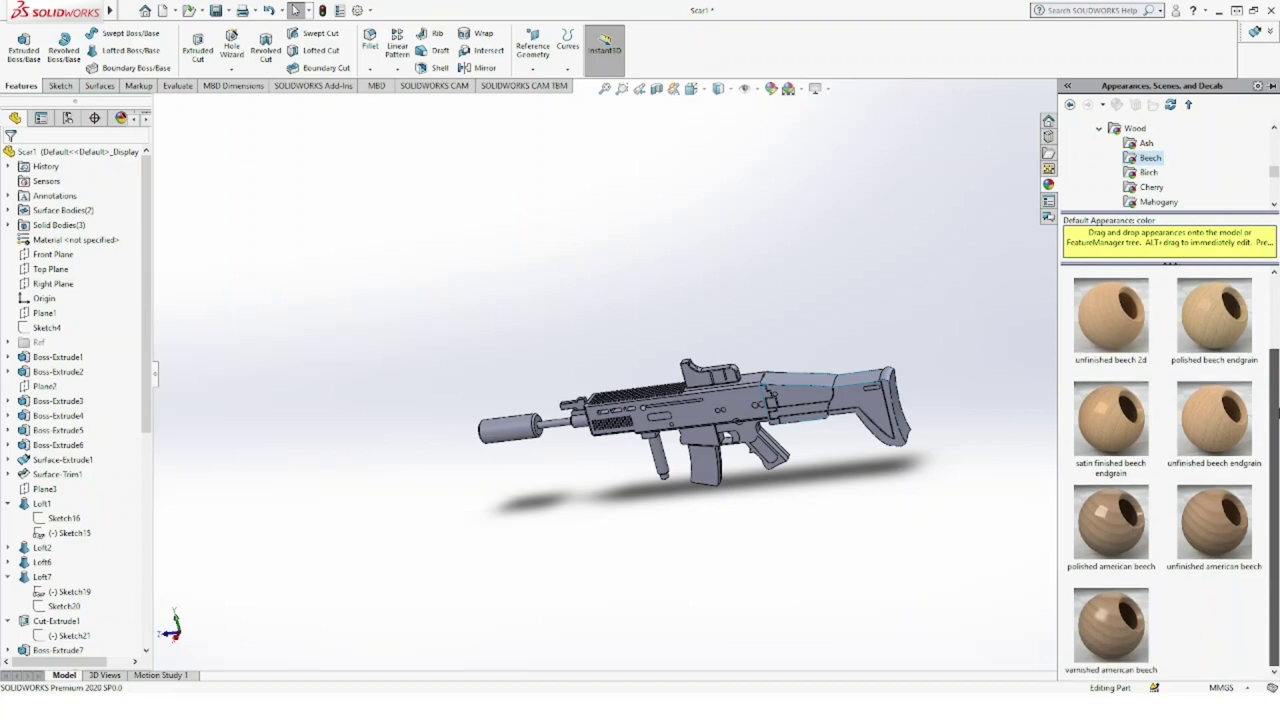
left_click(1086, 208)
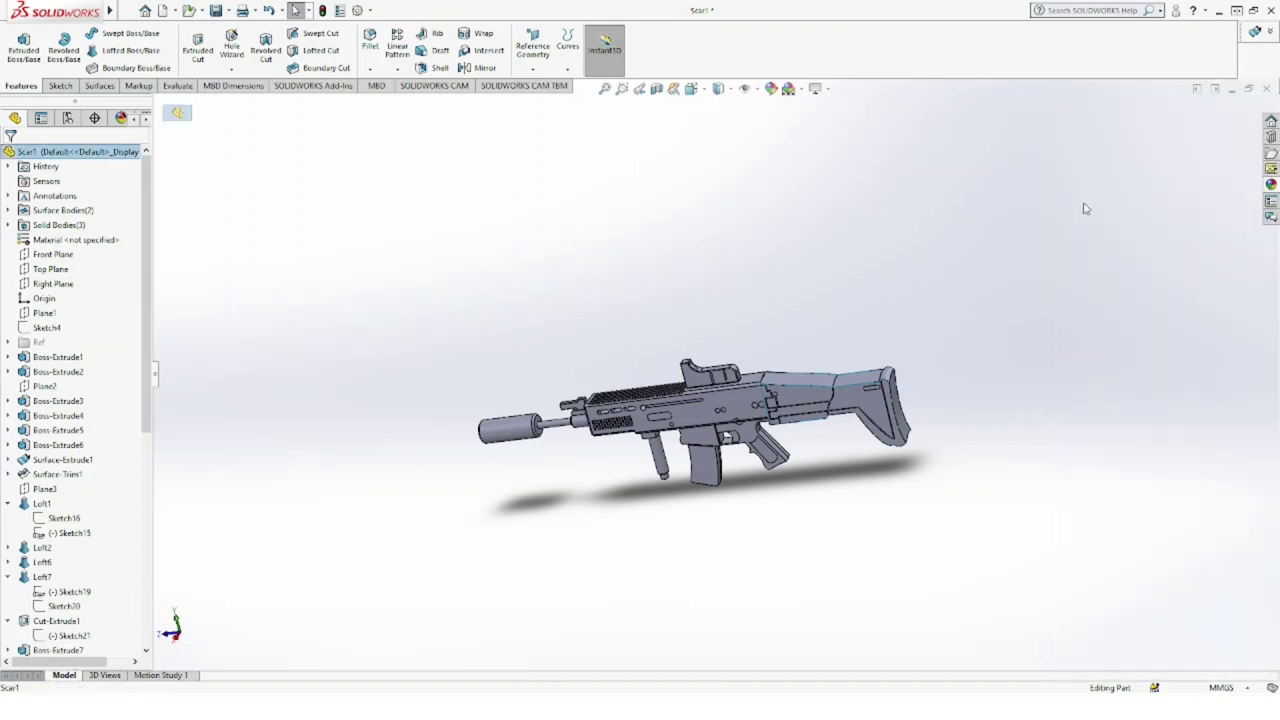
left_click(1272, 185)
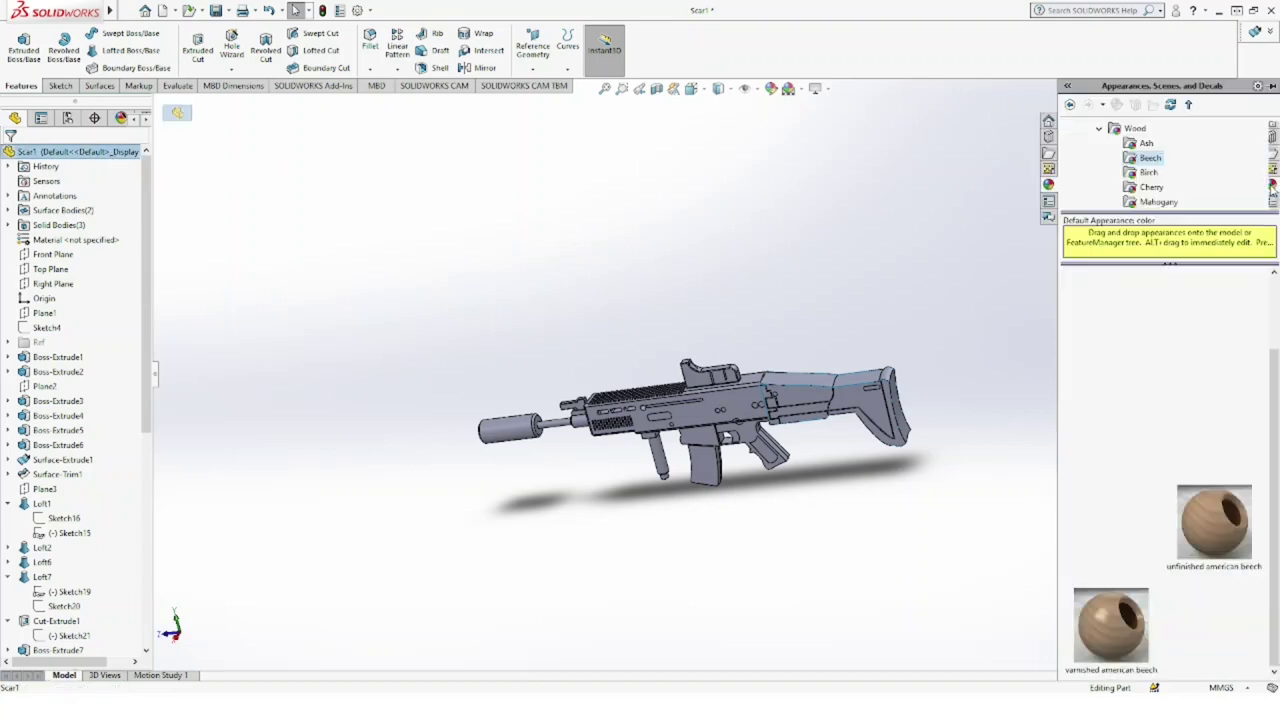
Step: Apply unfinished American beech to the rifle and display it shaded with edges
double_click(1229, 507)
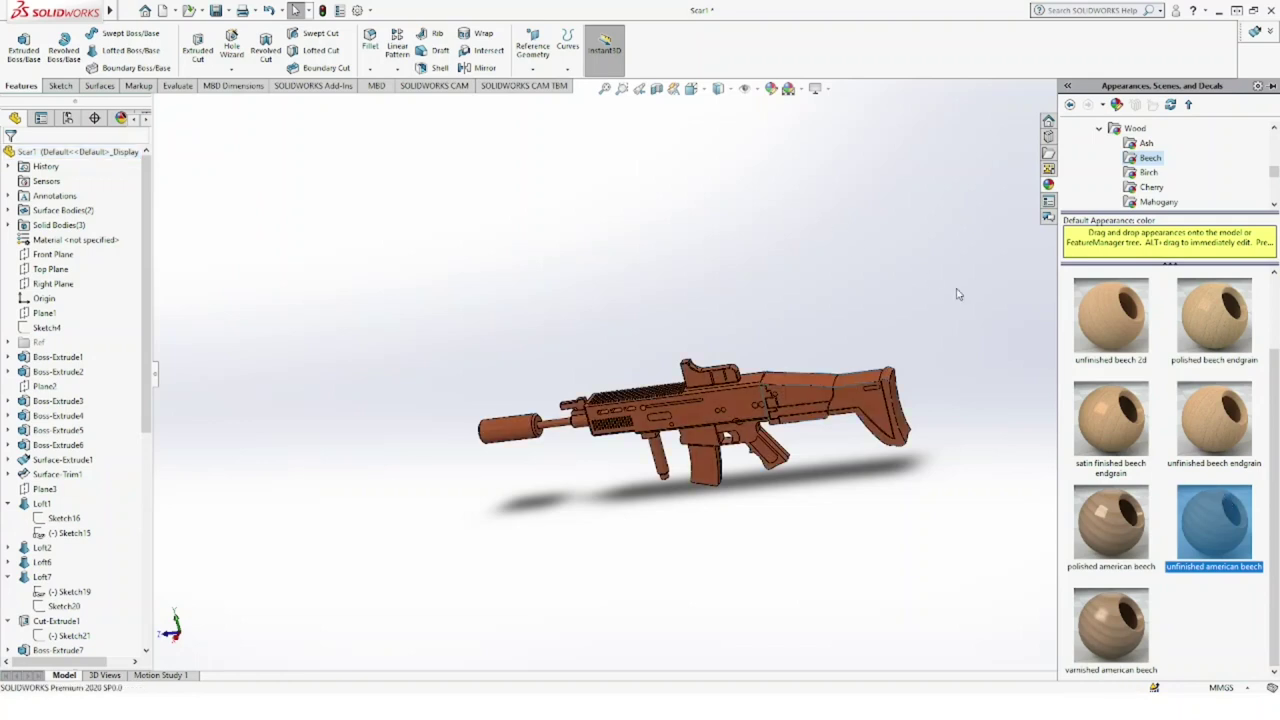
left_click(736, 118)
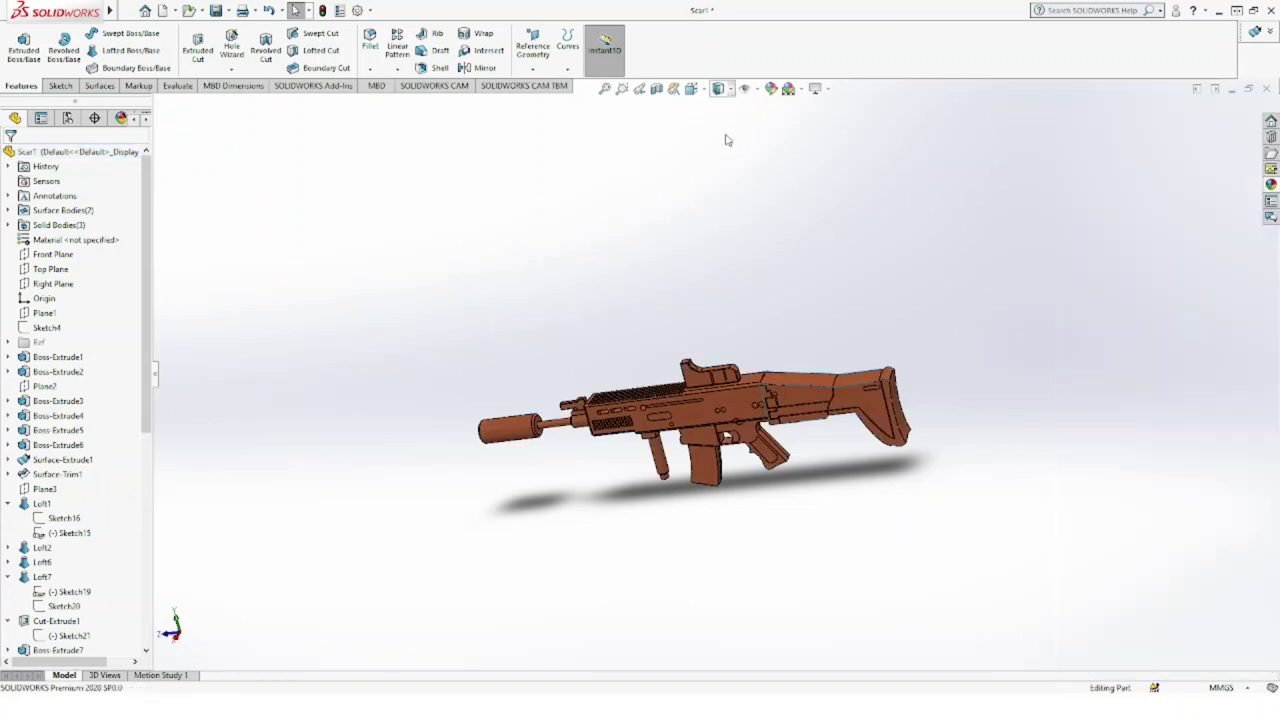
mouse_move(710, 285)
middle_mouse_down()
mouse_move(786, 206)
mouse_move(769, 194)
mouse_move(792, 220)
middle_mouse_up()
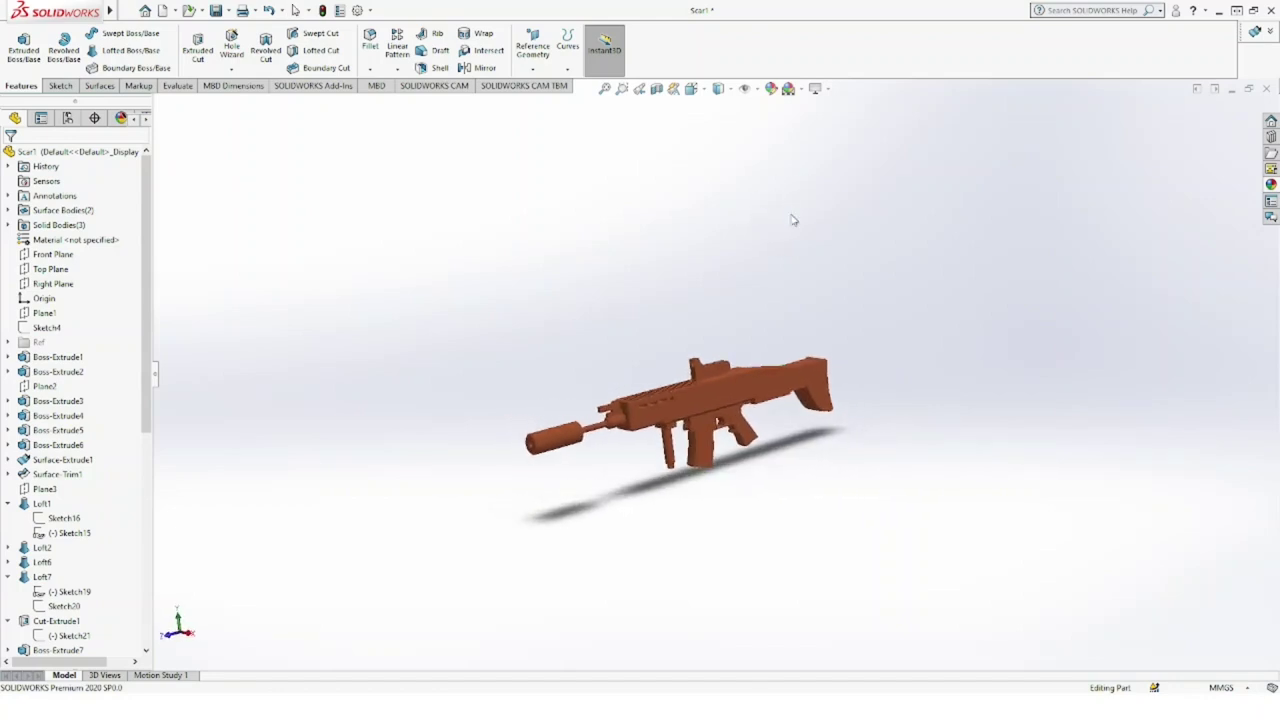
left_click(725, 111)
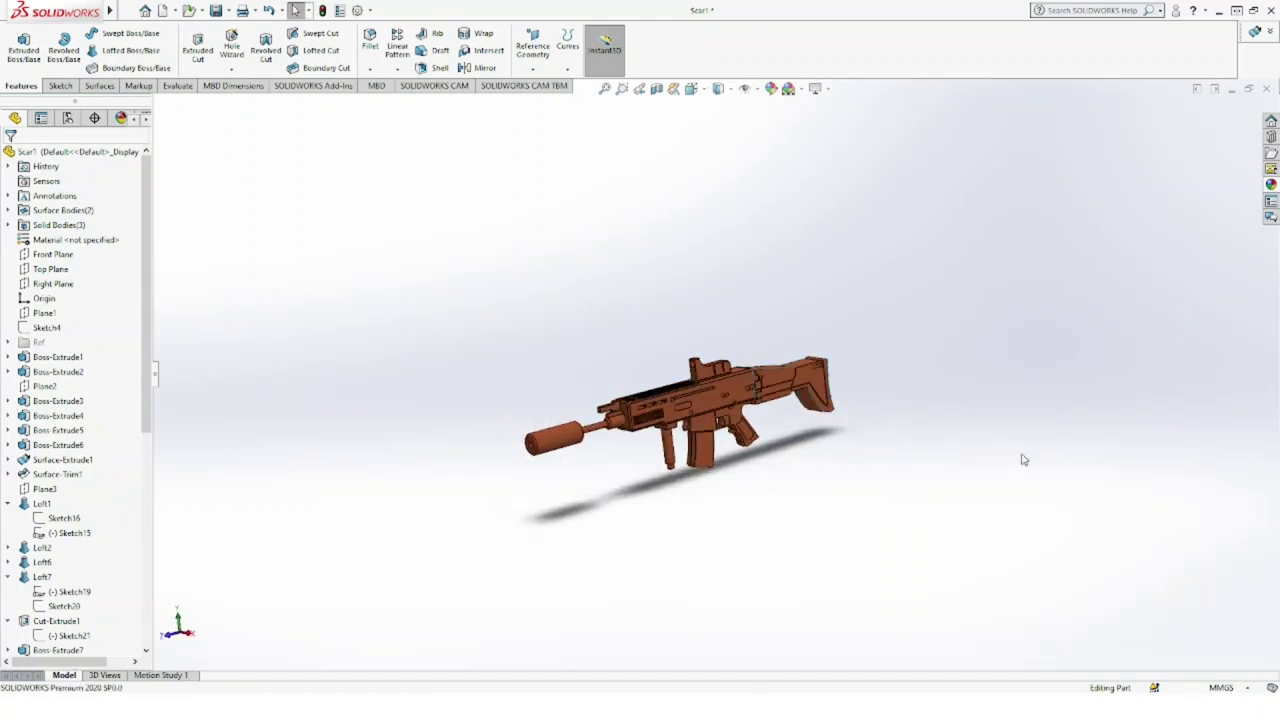
scroll(855, 318, "down", 2)
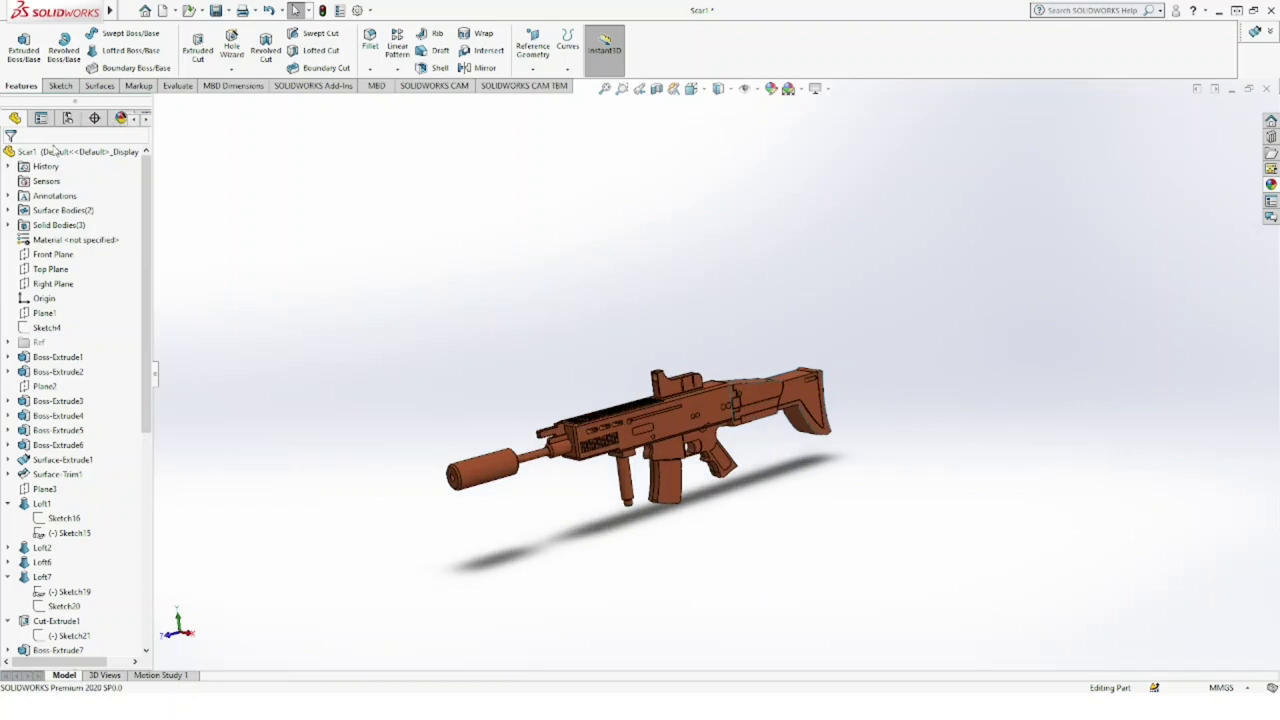
Step: With Scar1 selected, try satin finished mahogany, then apply unfinished walnut endgrain
left_click(58, 154)
left_click(1268, 186)
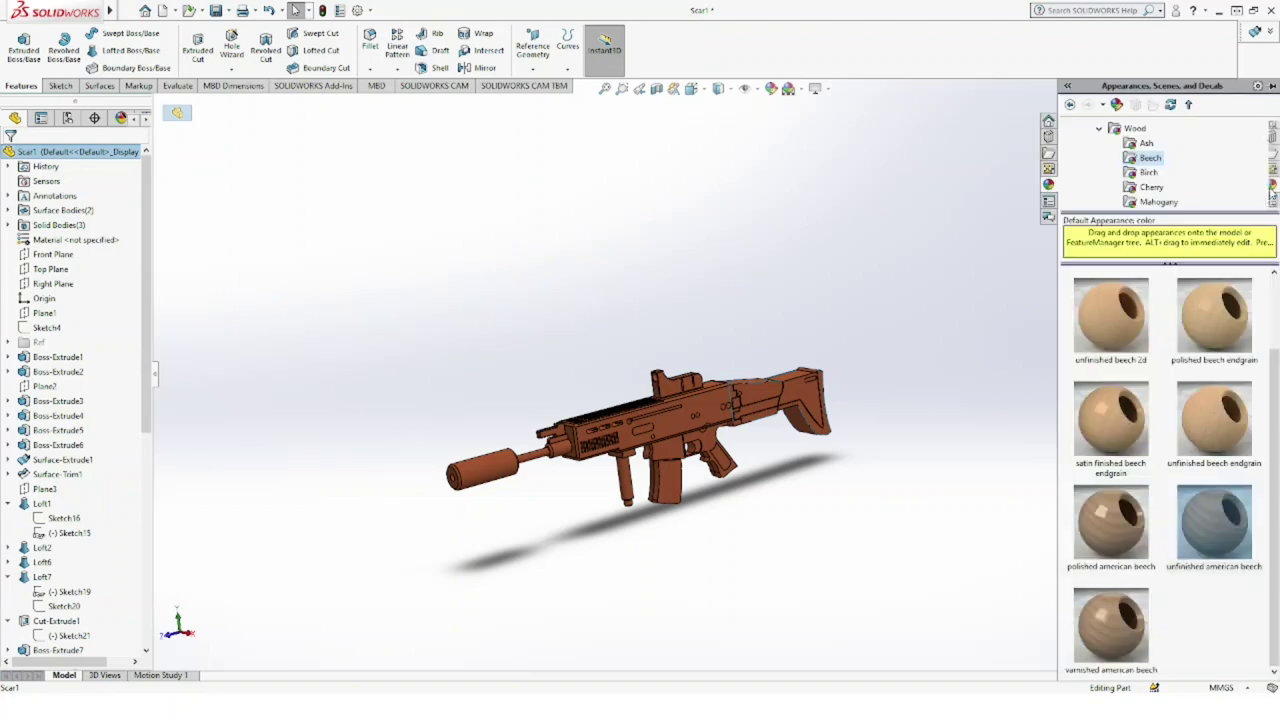
left_click(1160, 202)
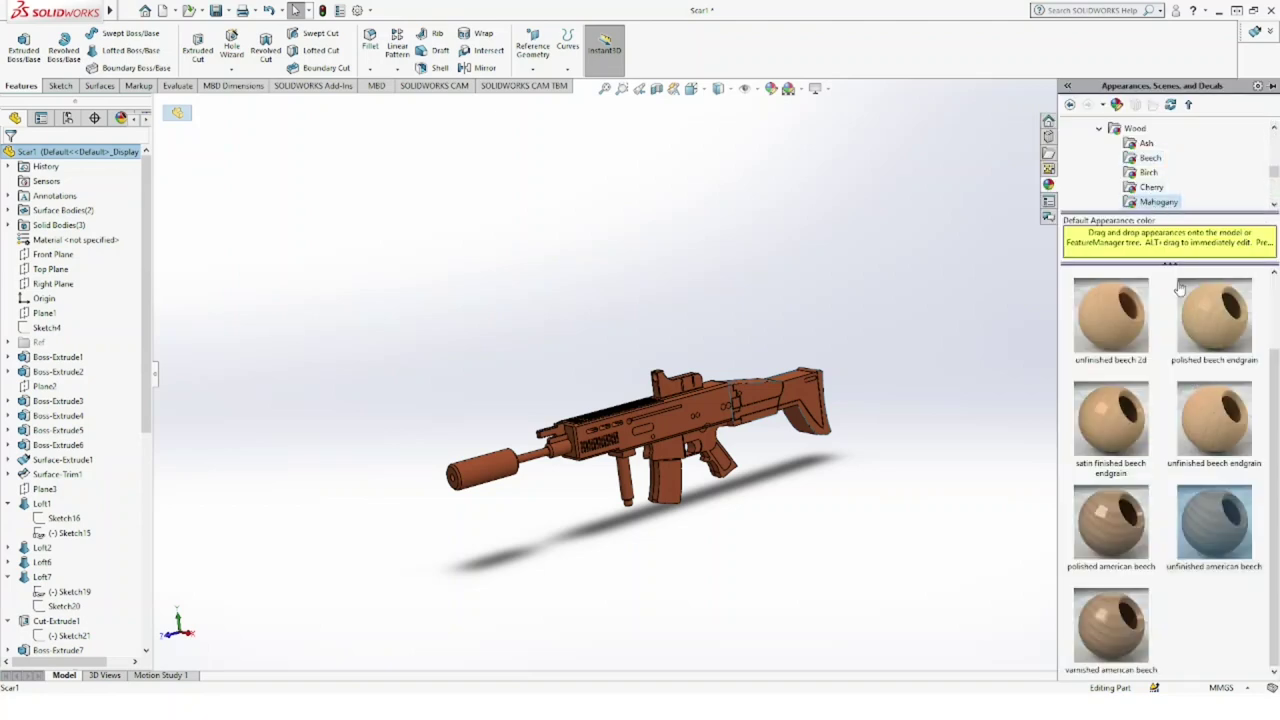
double_click(1213, 300)
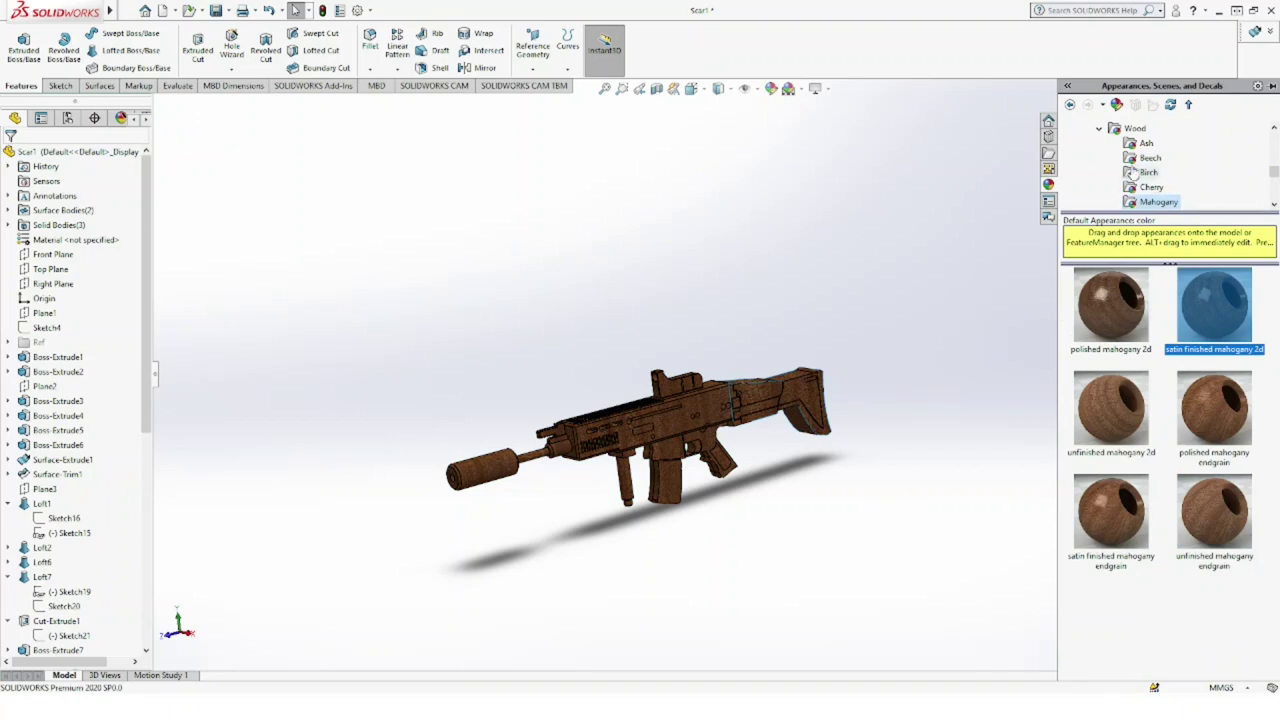
scroll(1168, 192, "down", 1)
scroll(1168, 192, "down", 2)
left_click(1165, 188)
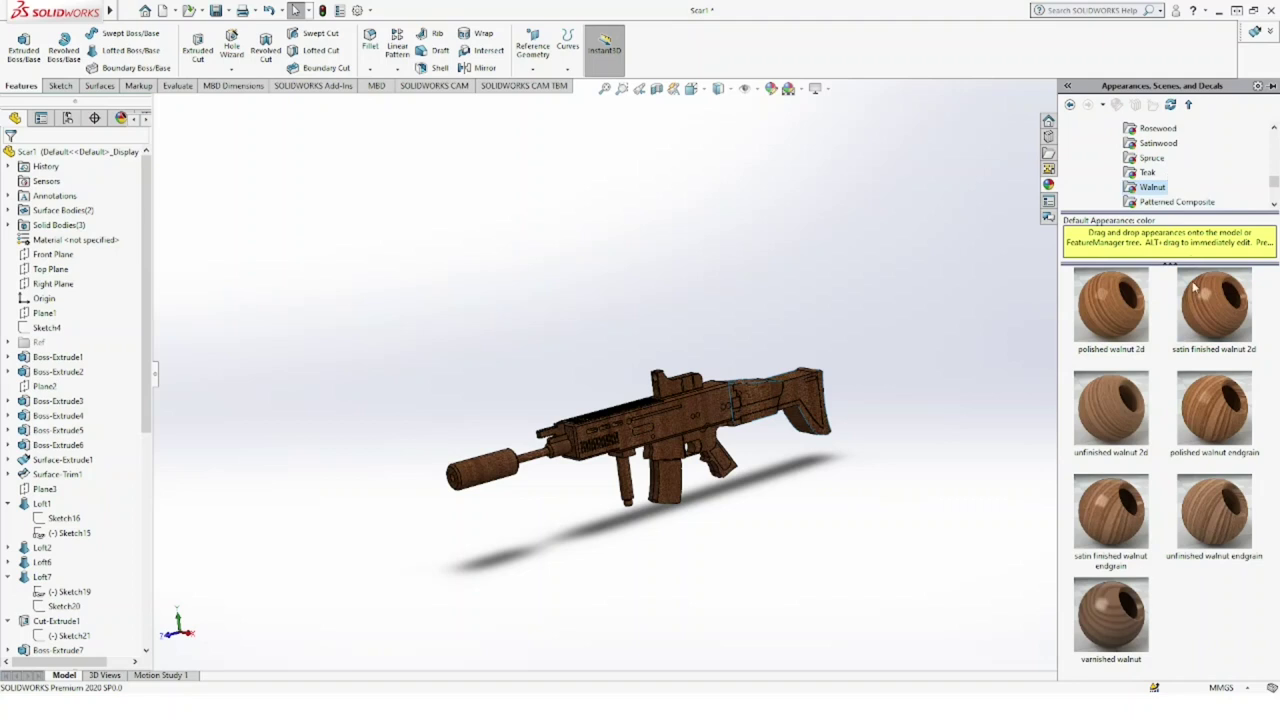
double_click(1222, 490)
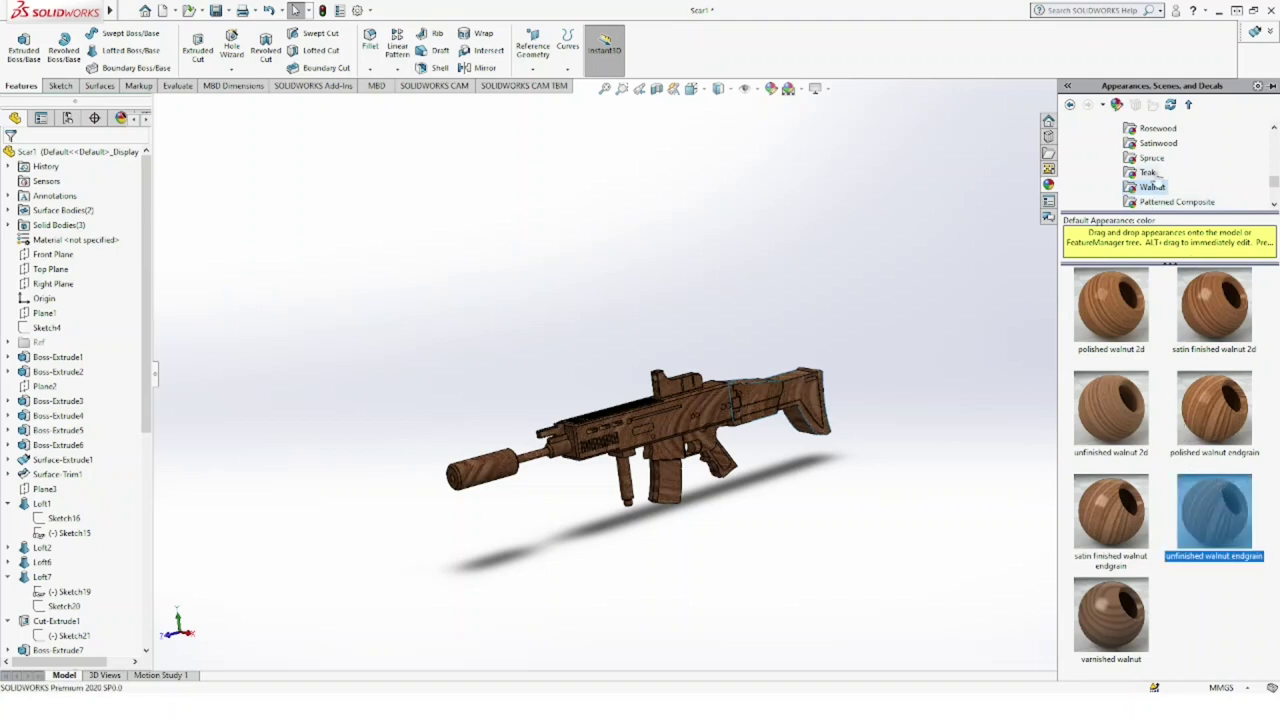
Step: Select Scar1 and apply polished gold from the Metal > Gold appearances
left_click(313, 86)
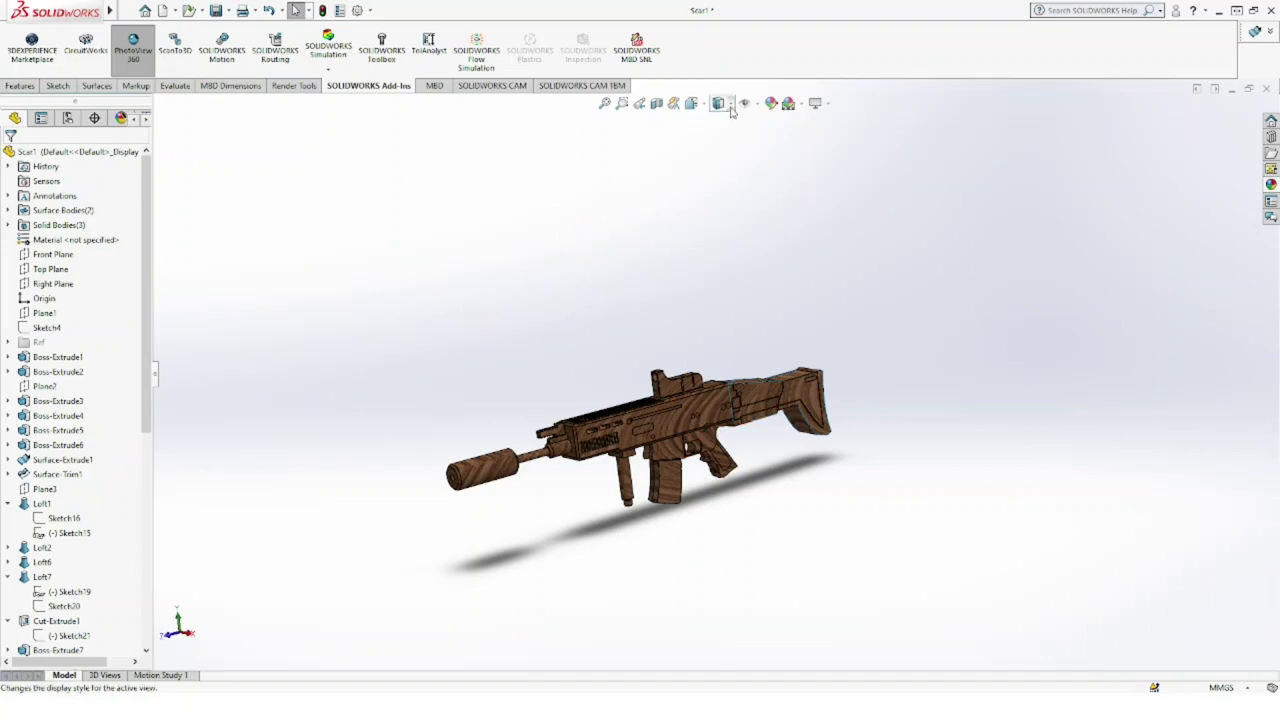
left_click(45, 152)
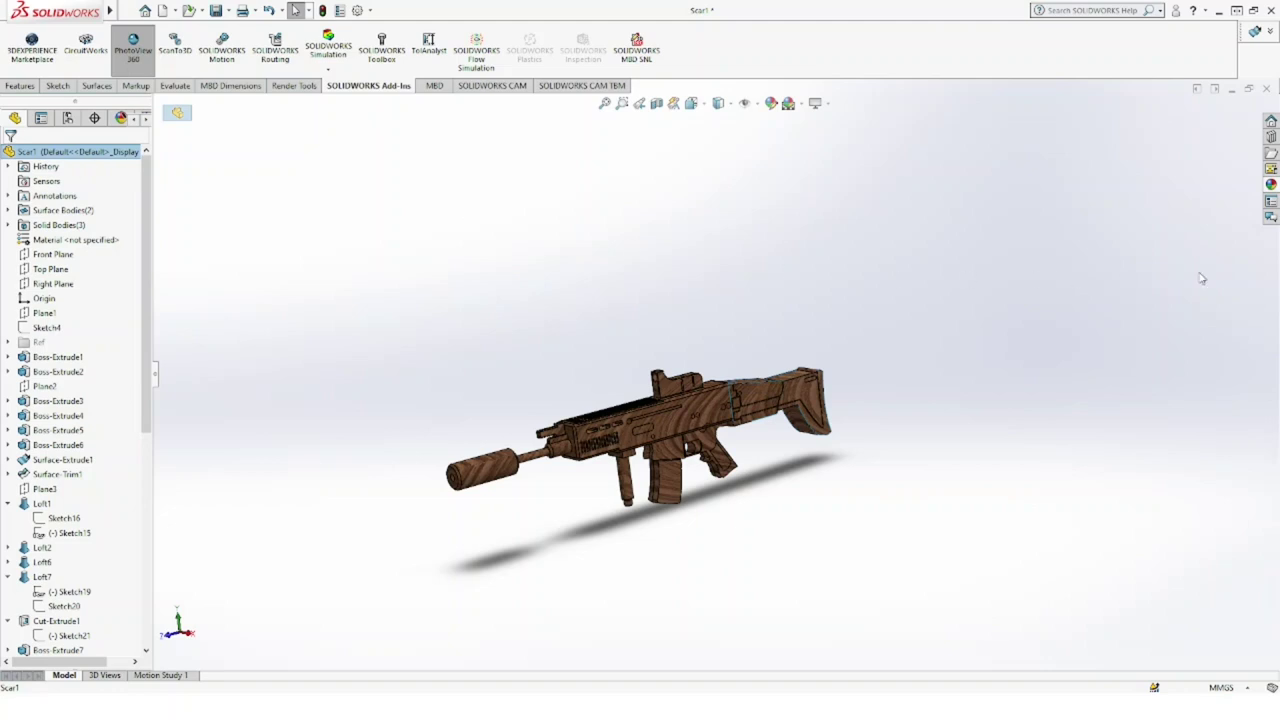
left_click(1271, 186)
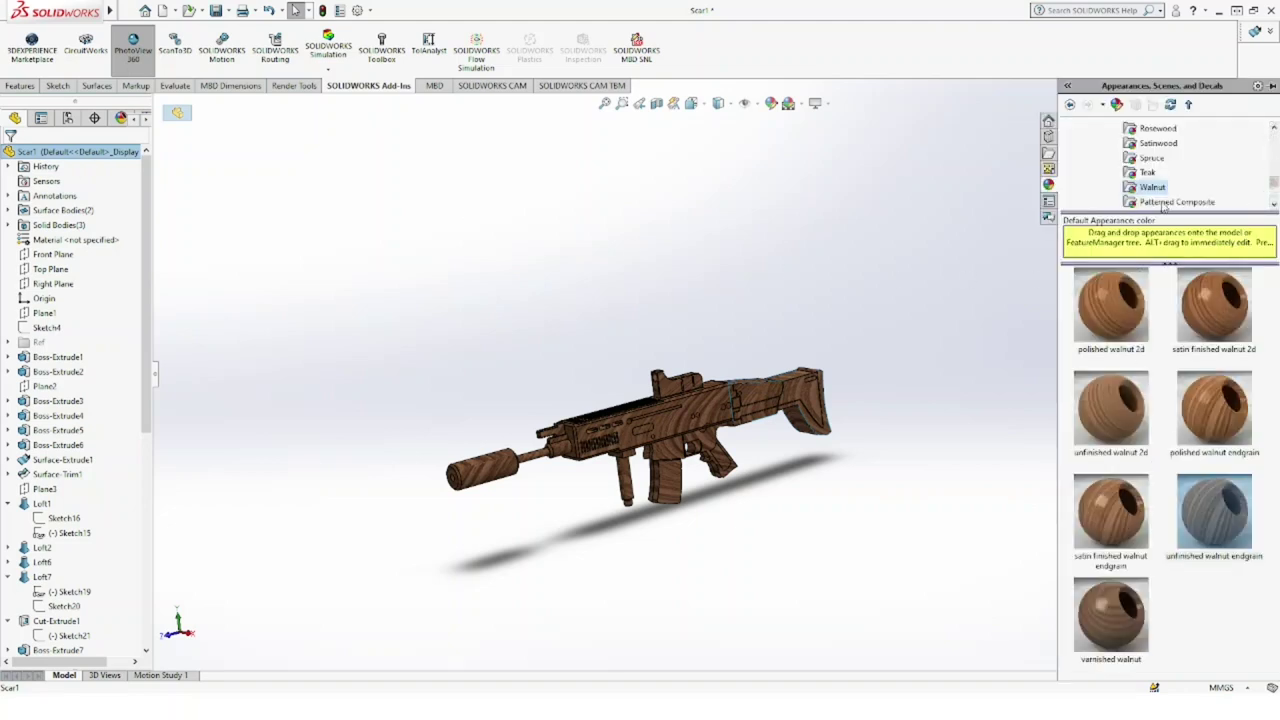
left_click(1149, 174)
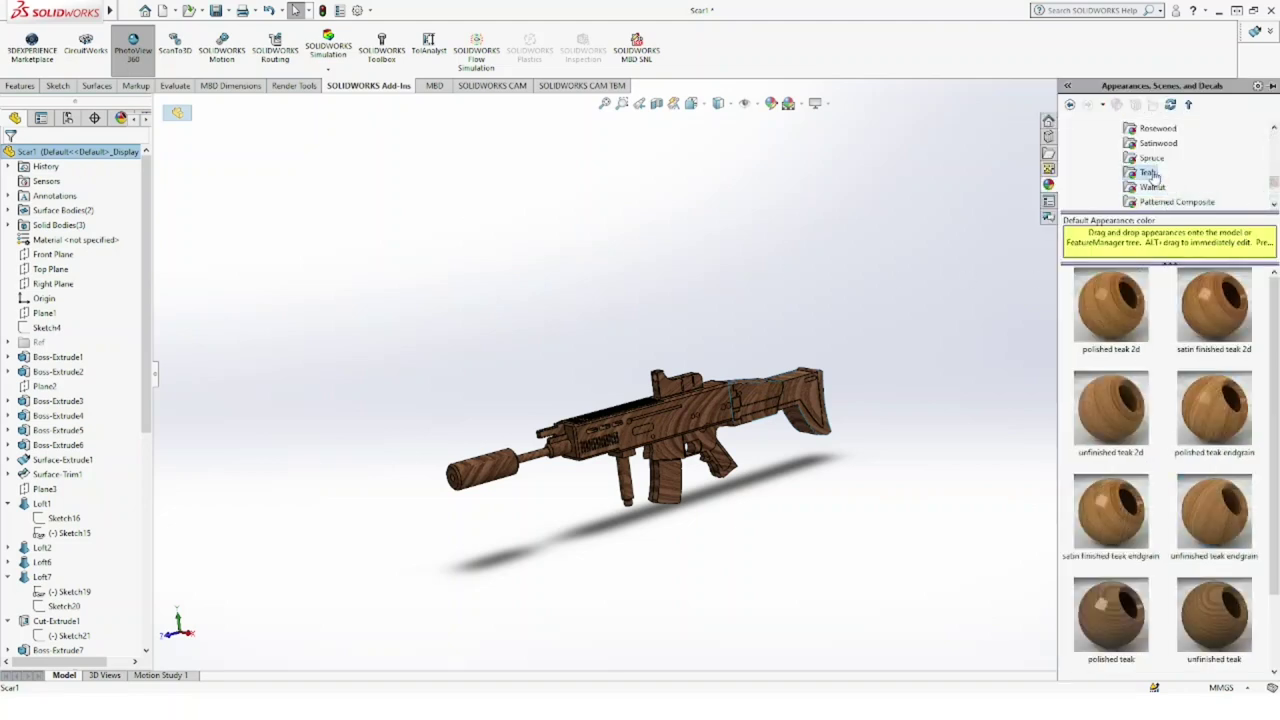
scroll(1165, 180, "up", 2)
scroll(1163, 170, "up", 1)
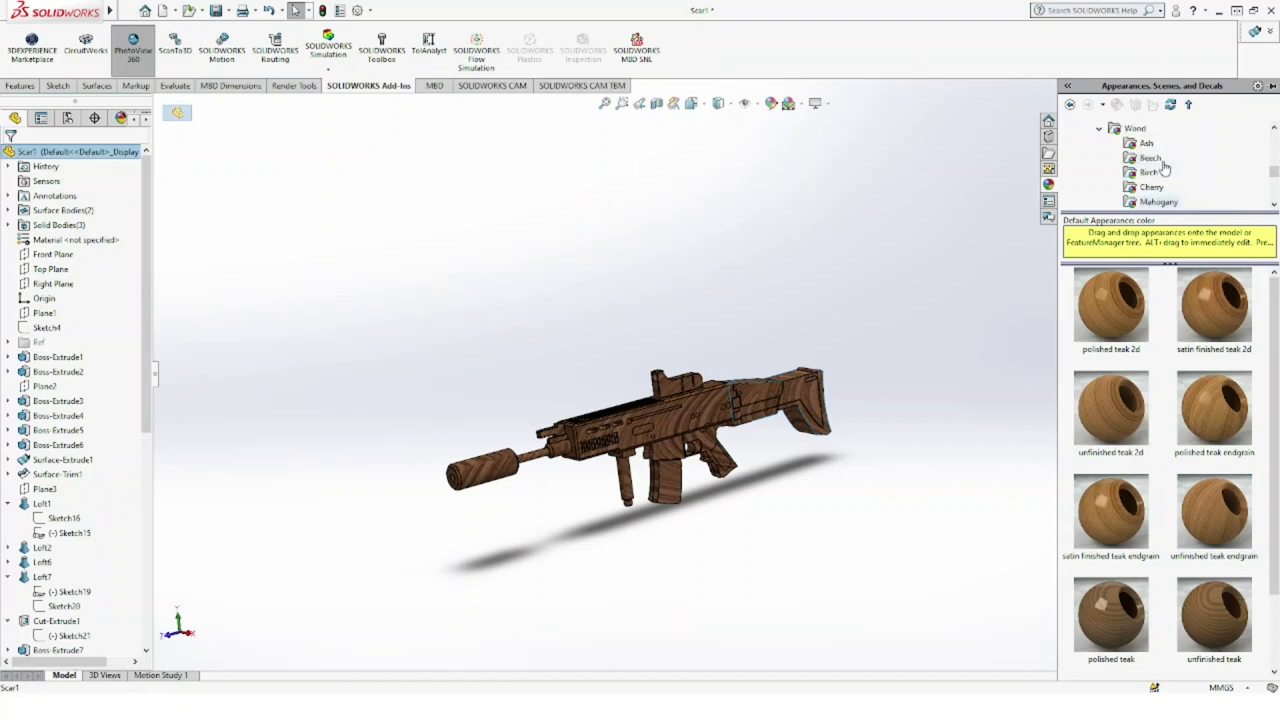
scroll(1160, 168, "up", 2)
scroll(1150, 165, "up", 2)
scroll(1140, 162, "up", 2)
scroll(1117, 158, "up", 1)
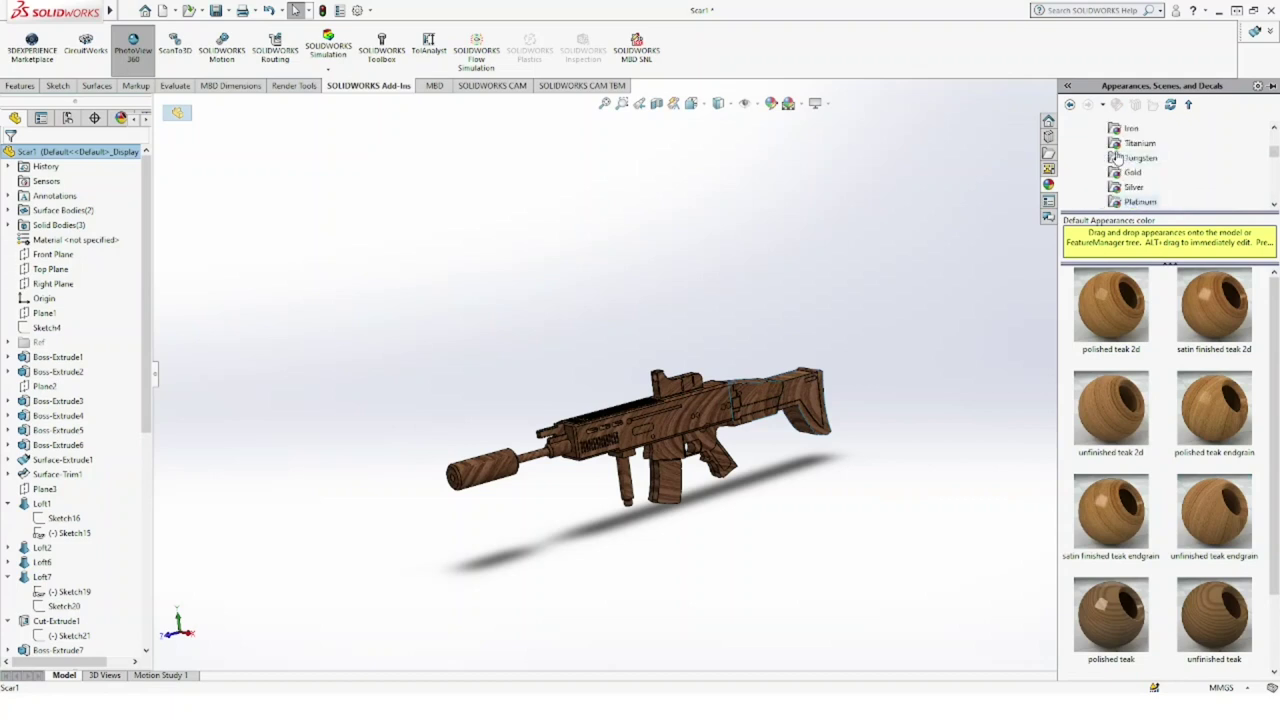
left_click(1133, 174)
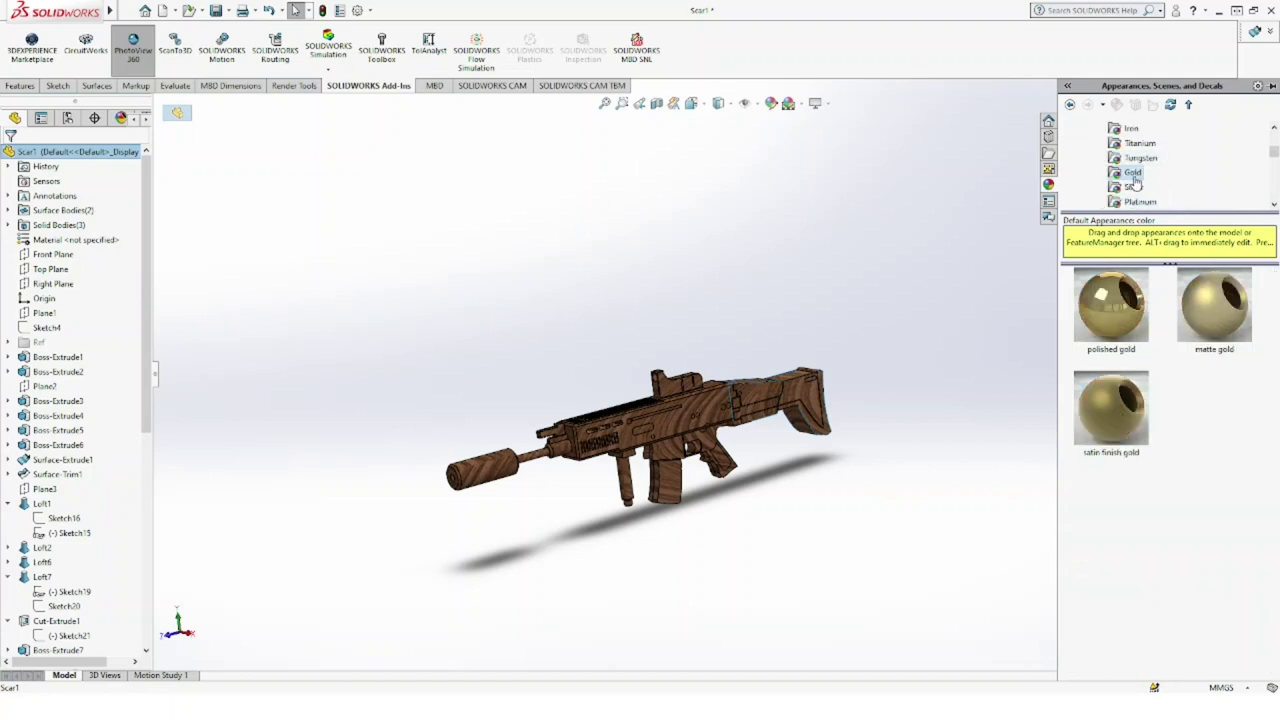
double_click(1129, 322)
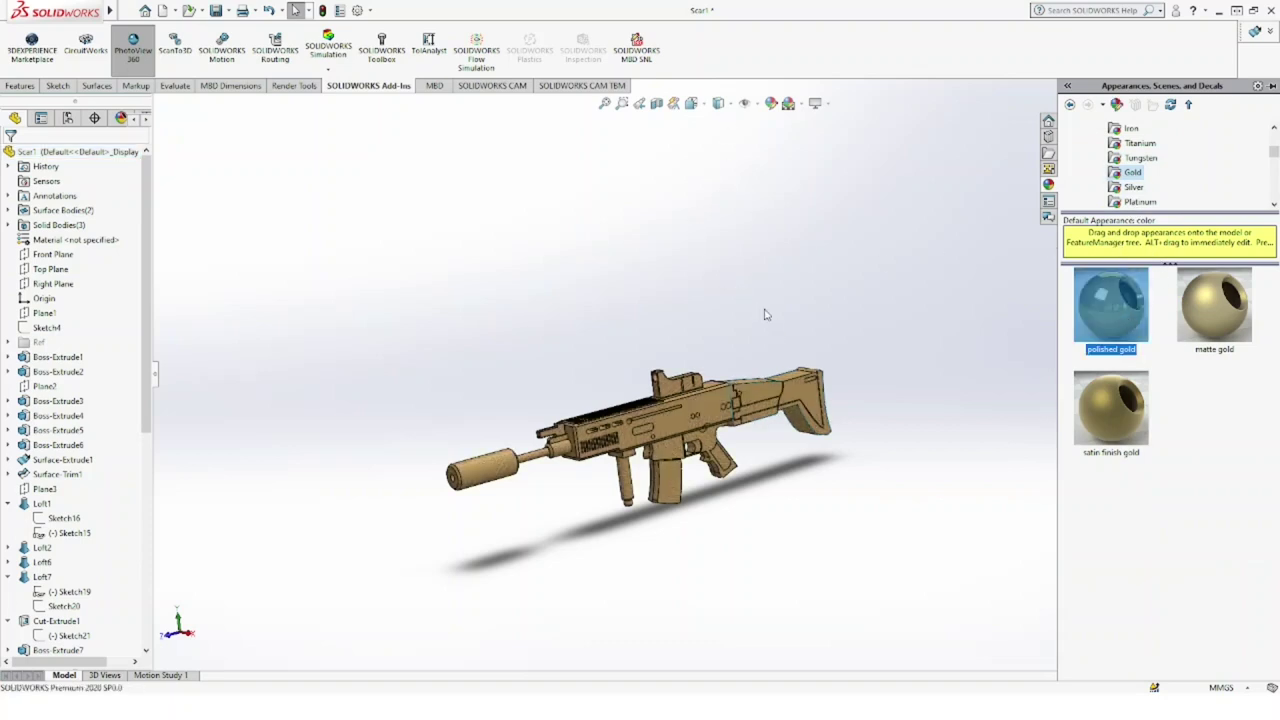
Step: Browse the Tungsten finishes and drag one onto the receiver side
scroll(685, 440, "down", 2)
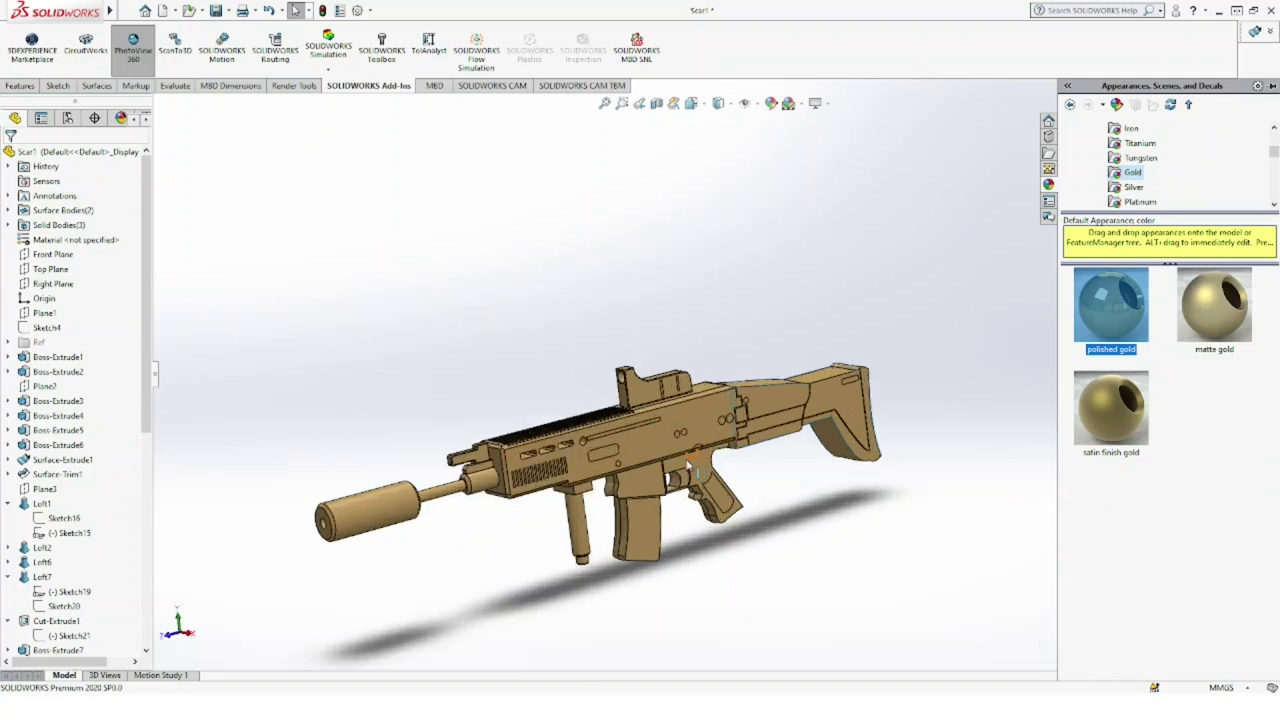
scroll(685, 440, "down", 3)
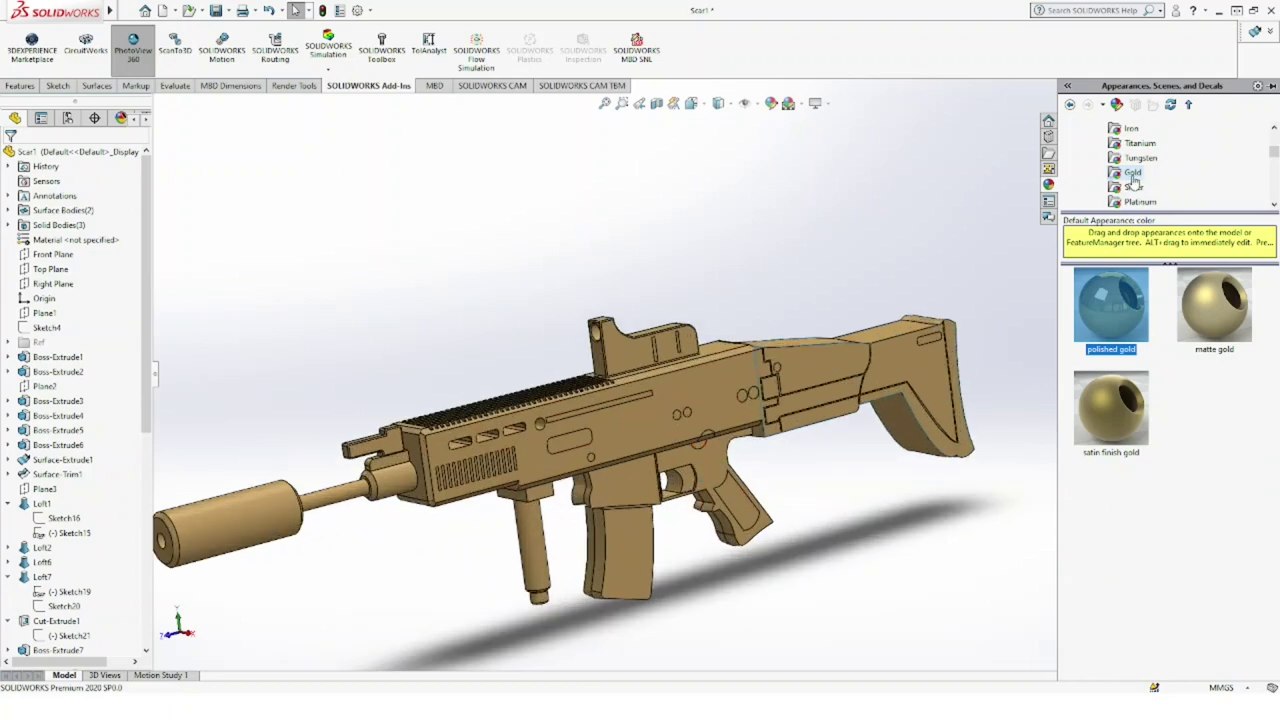
left_click(1138, 159)
left_click_drag(1111, 305, 655, 404)
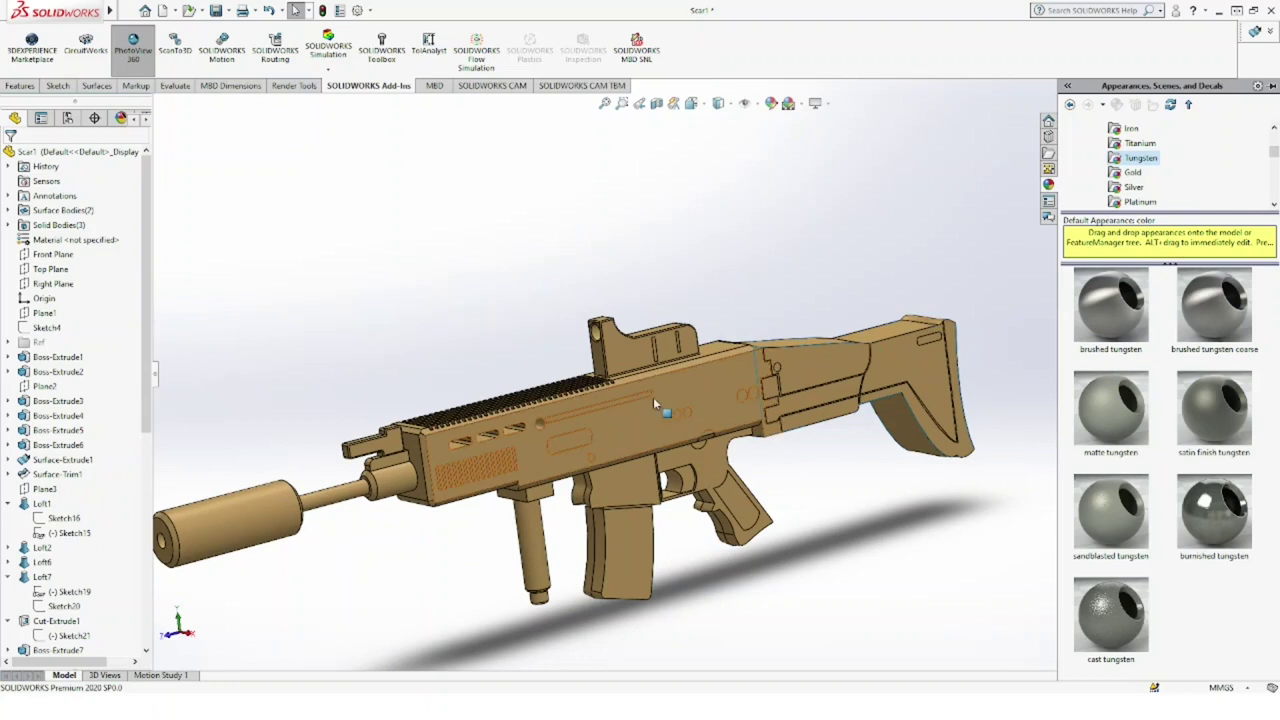
left_click_drag(620, 458, 570, 448)
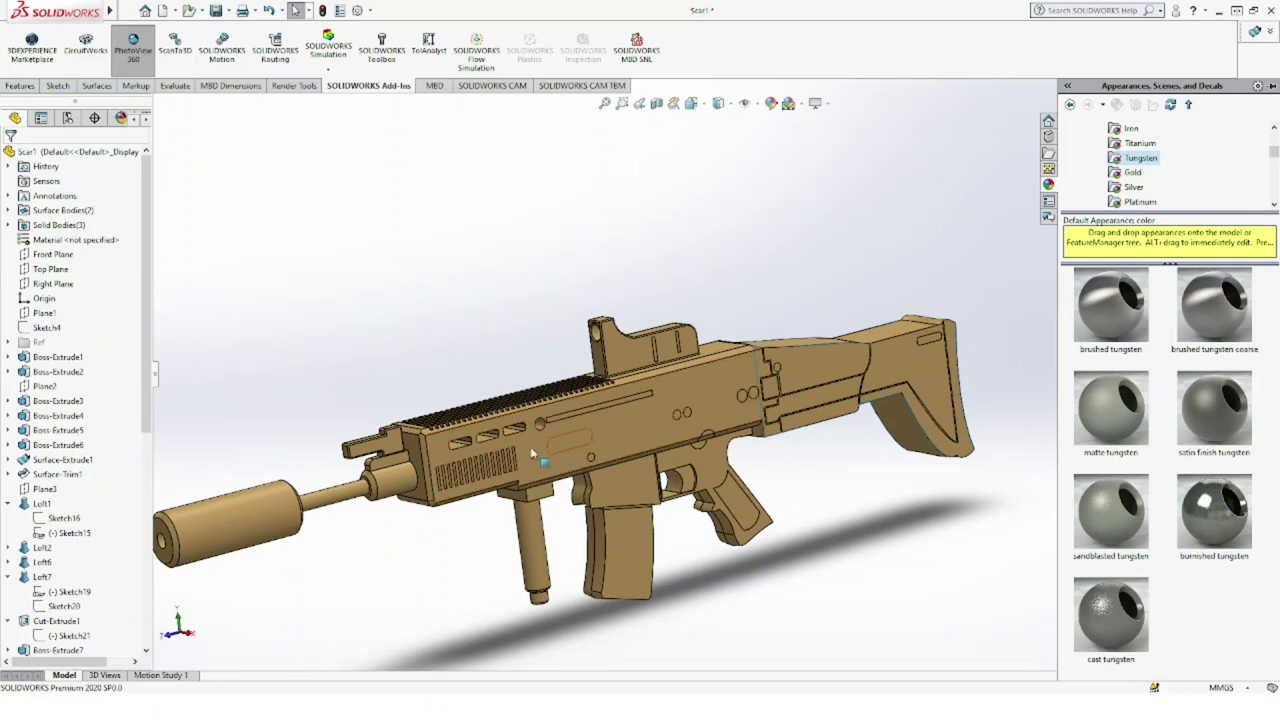
Step: Collapse Loft1 and Loft7 in the tree and select the Split Line4 feature
left_click(8, 504)
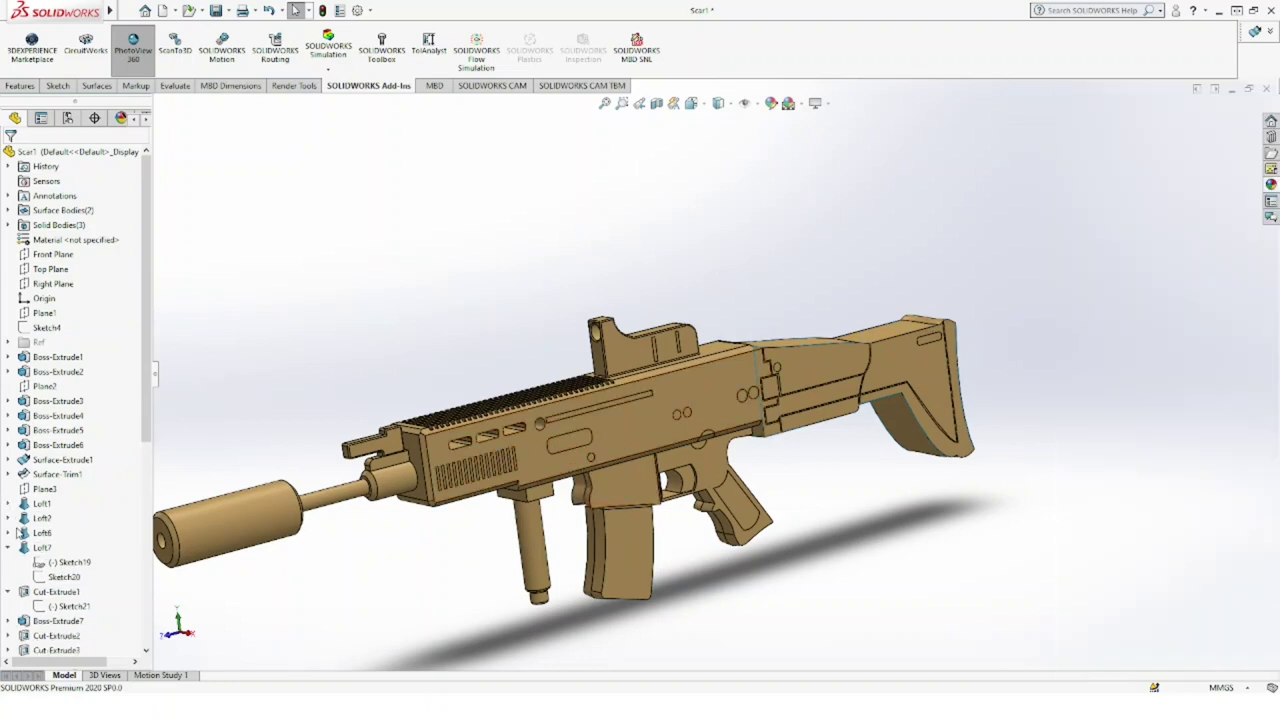
left_click(9, 548)
scroll(36, 600, "down", 2)
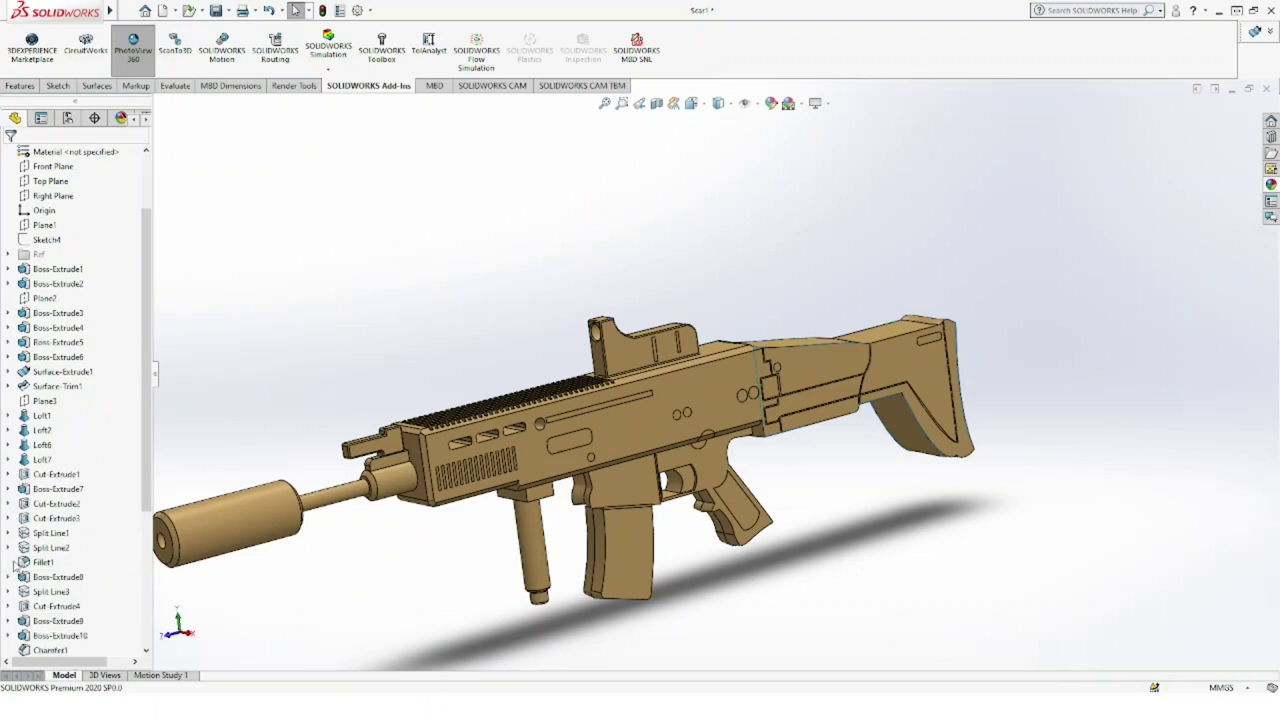
scroll(37, 607, "down", 2)
scroll(37, 610, "down", 2)
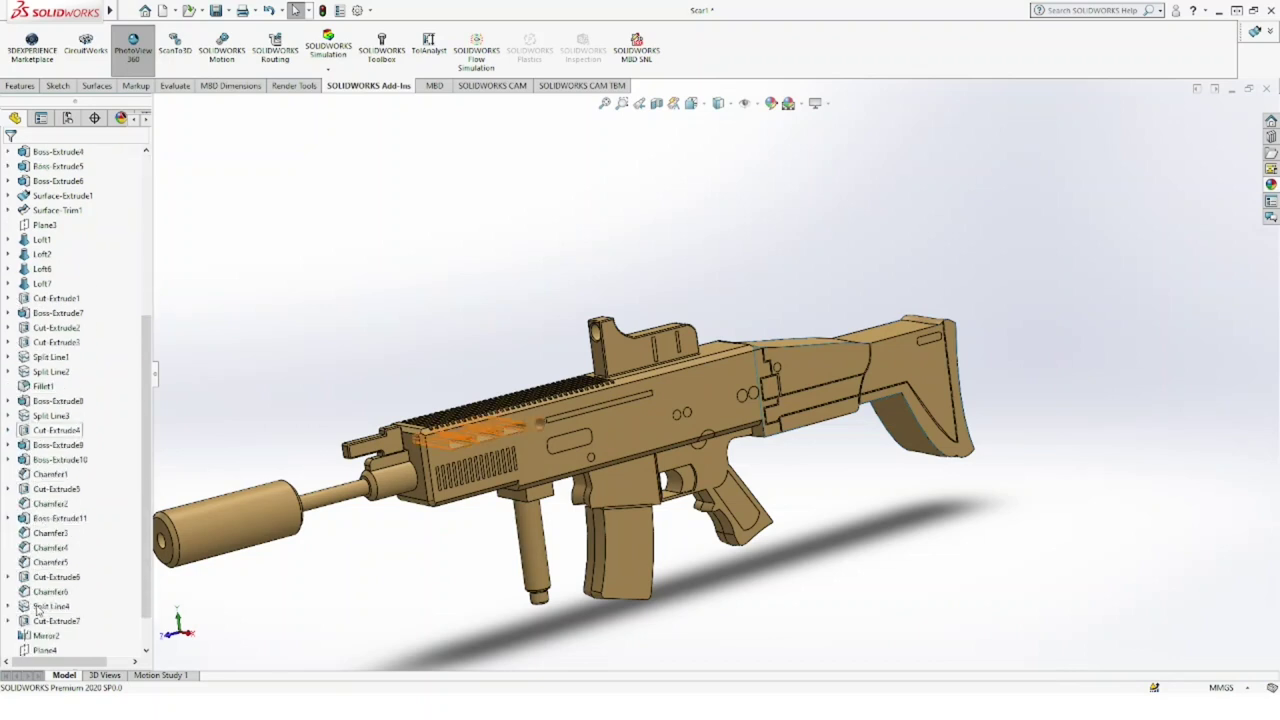
left_click(40, 606)
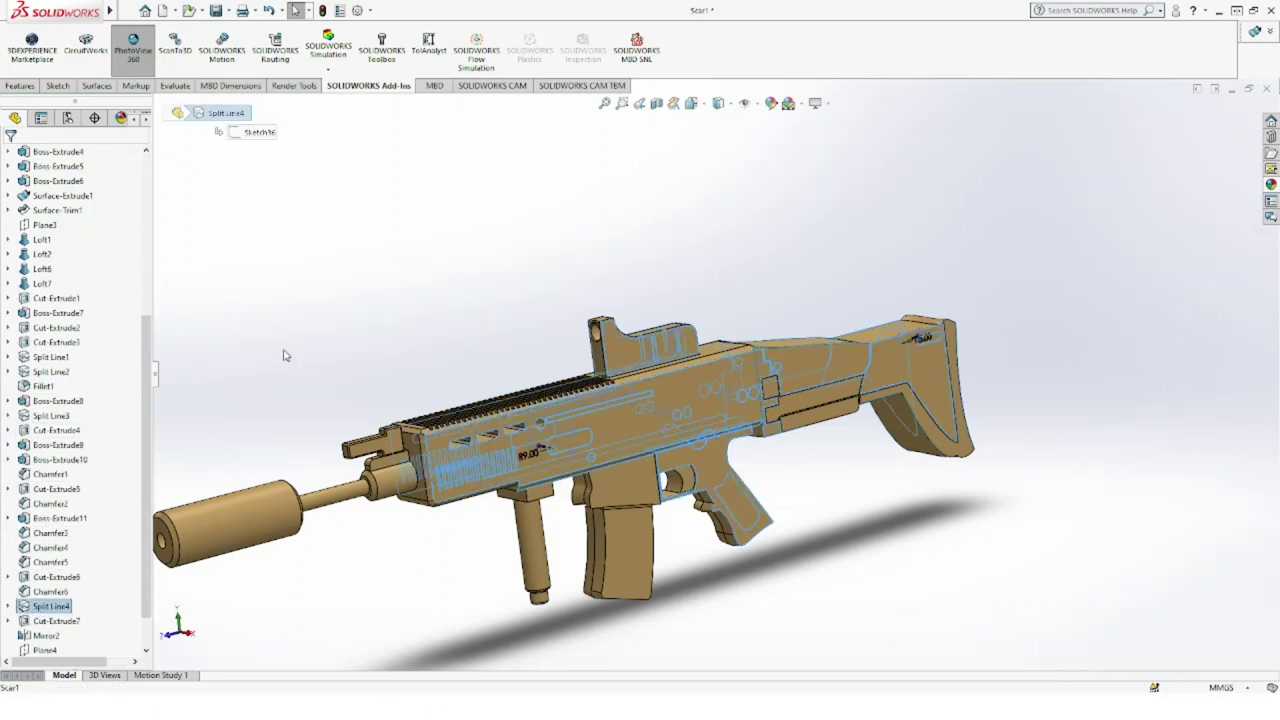
left_click(369, 354)
left_click(583, 441)
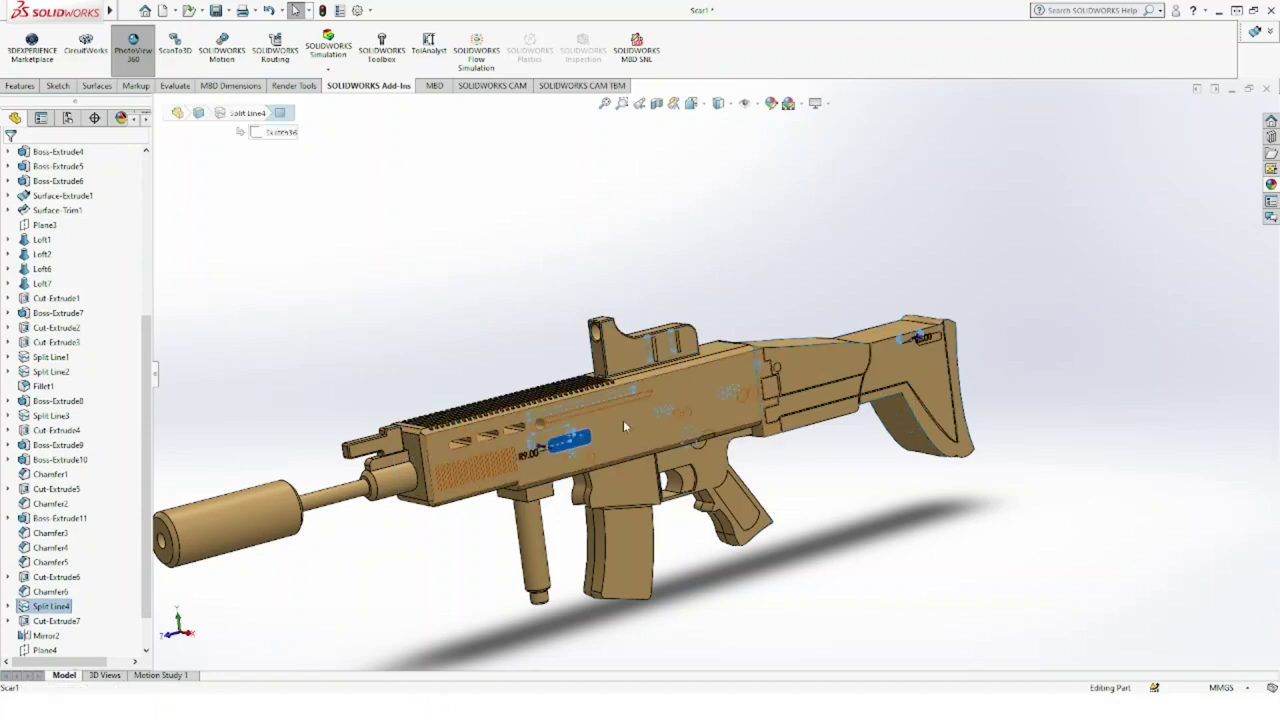
scroll(624, 420, "down", 3)
scroll(610, 380, "down", 3)
Step: Select the split strip, slot and round hole faces on the receiver's near side
left_click(608, 374, "ctrl")
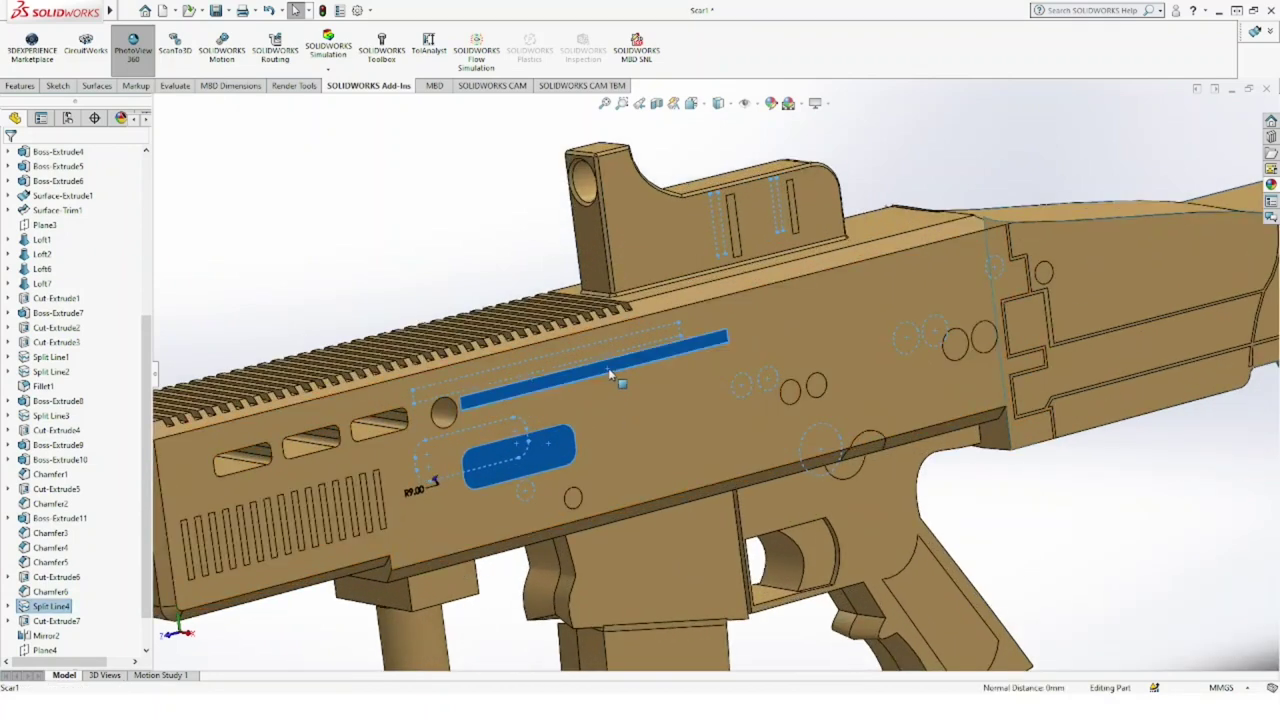
left_click(574, 500, "ctrl")
left_click(790, 391, "ctrl")
left_click(911, 349)
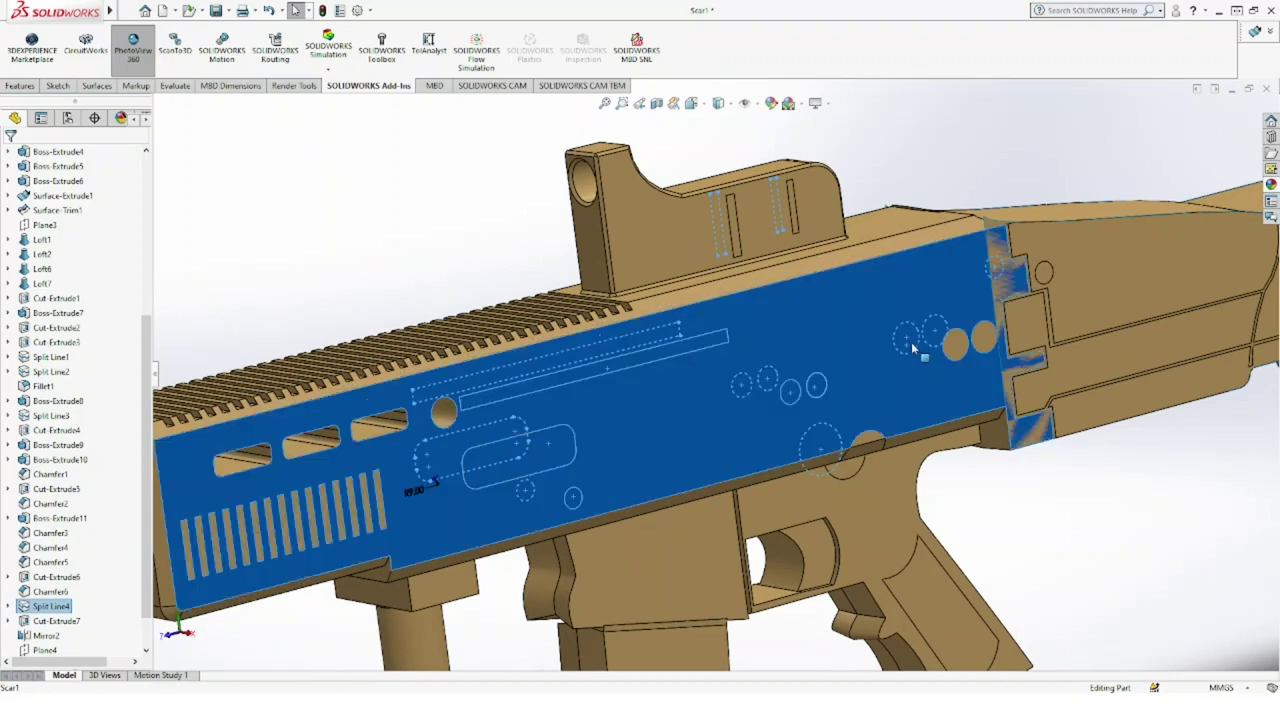
left_click(914, 345, "ctrl")
left_click(955, 345, "ctrl")
left_click(983, 338, "ctrl")
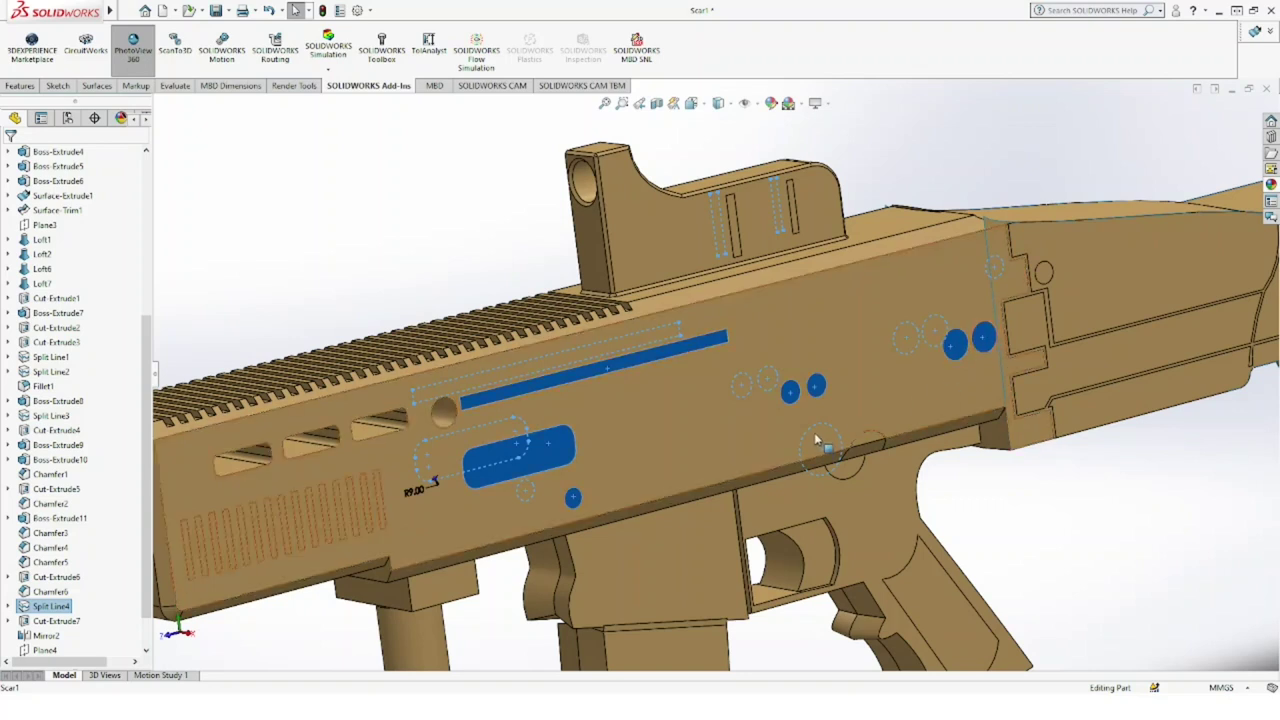
left_click(816, 440)
left_click(819, 441, "ctrl")
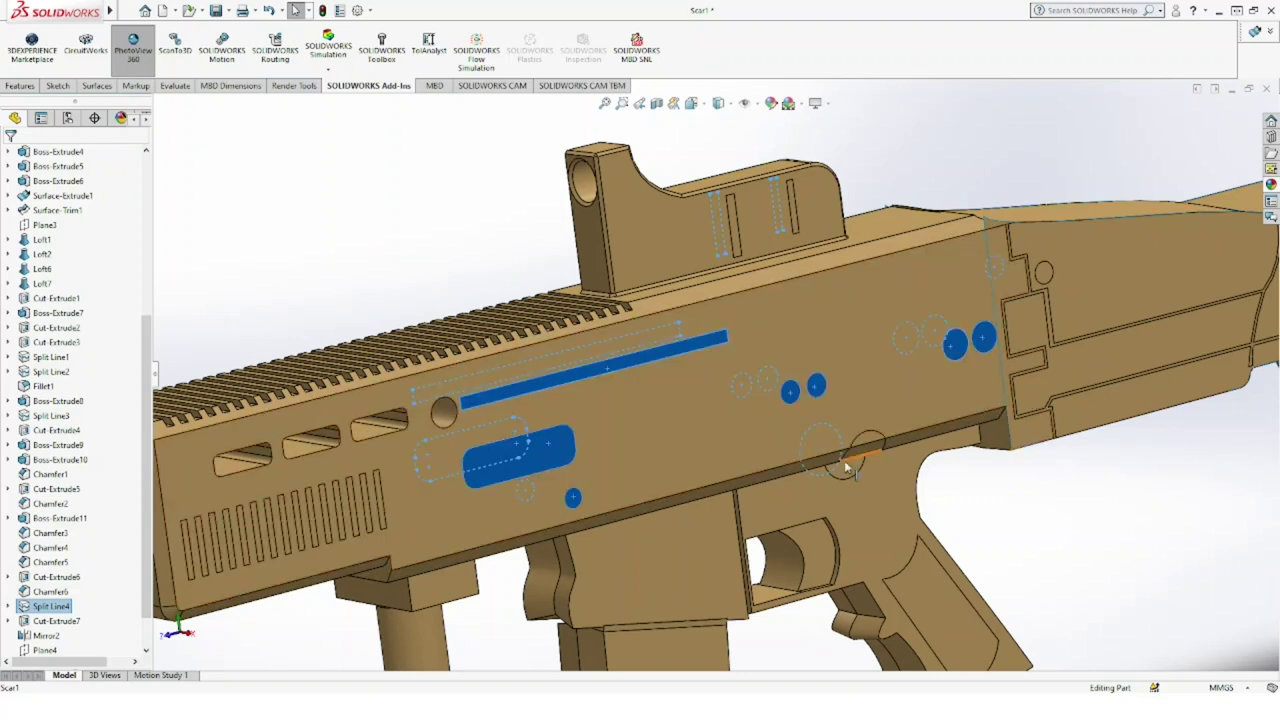
left_click(1049, 275, "ctrl")
left_click(736, 242, "ctrl")
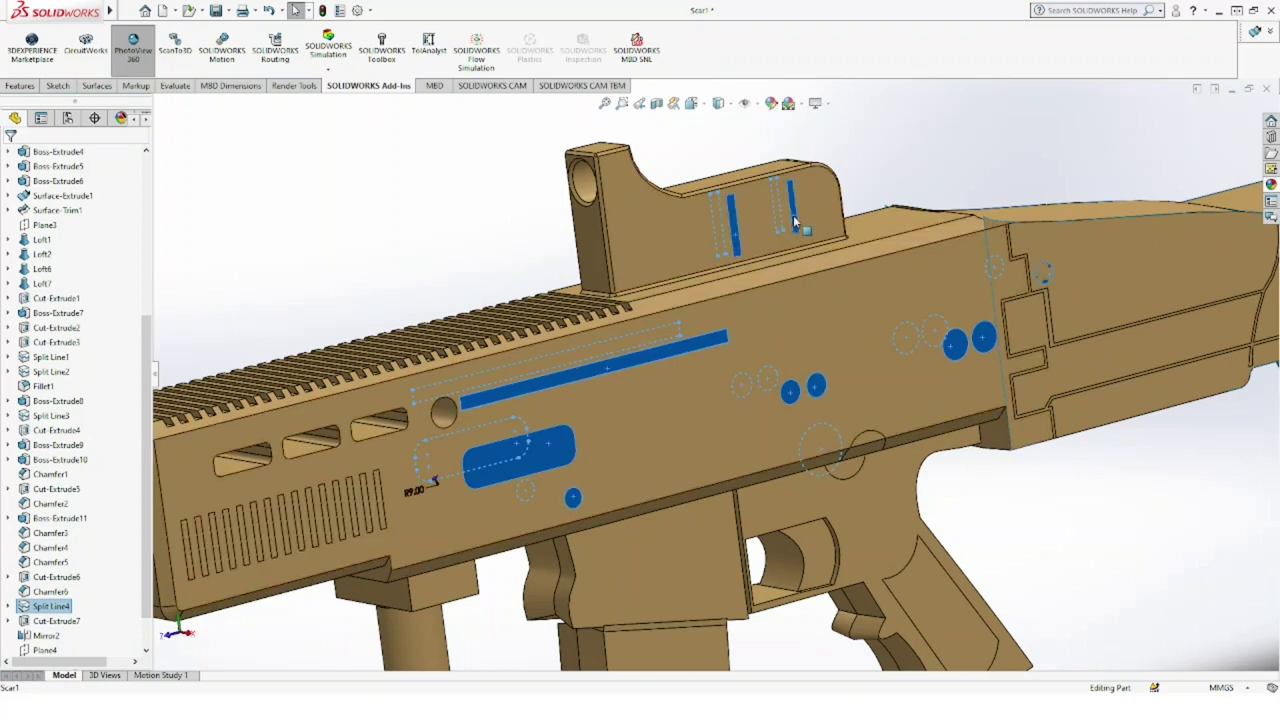
Step: Add the slot and hole faces on the rifle's other side, then zoom out to the whole rifle
scroll(795, 222, "up", 5)
scroll(795, 222, "up", 5)
mouse_move(560, 336)
middle_mouse_down()
mouse_move(625, 336)
mouse_move(786, 271)
mouse_move(796, 193)
mouse_move(760, 303)
mouse_move(576, 370)
middle_mouse_up()
scroll(560, 366, "down", 2)
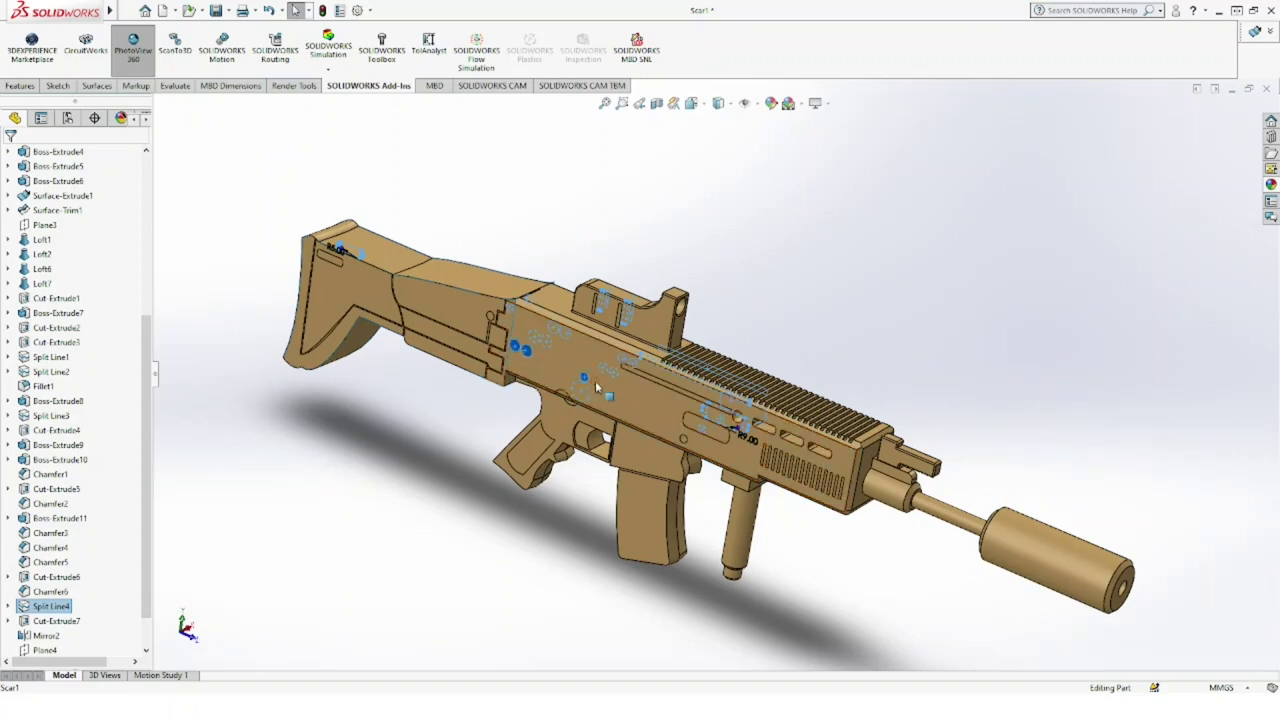
left_click(690, 428)
scroll(680, 420, "down", 4)
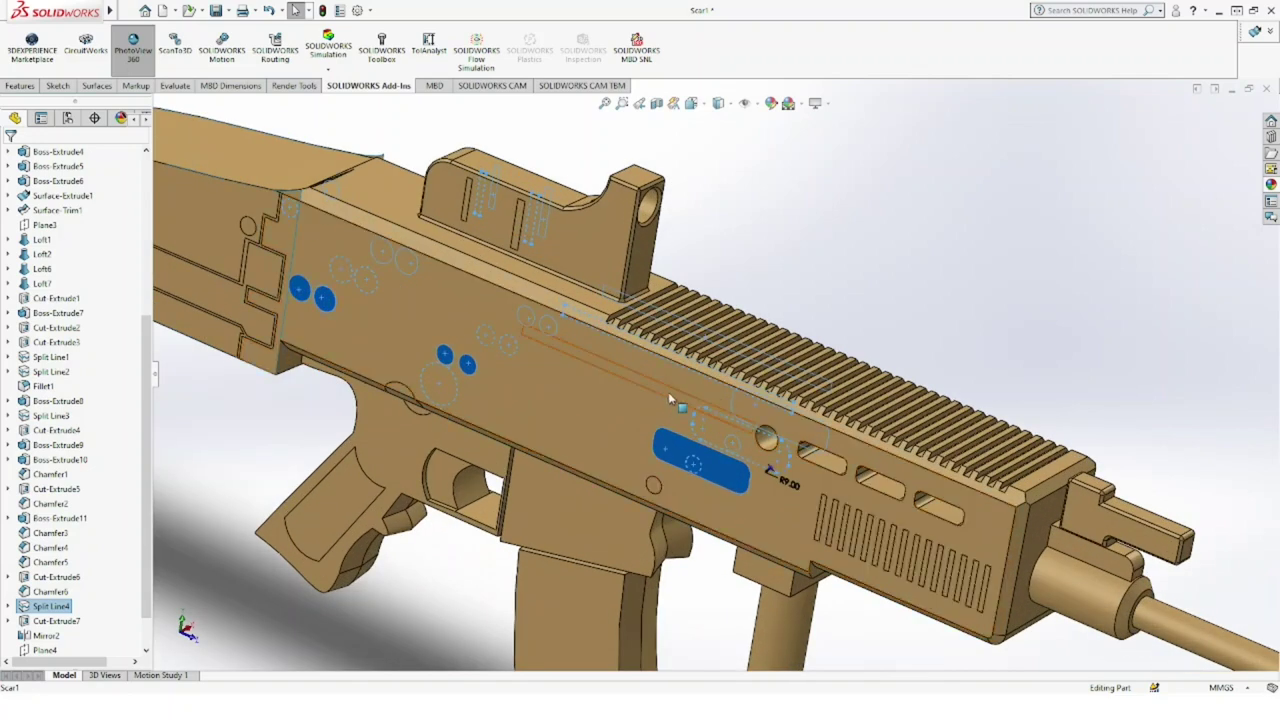
left_click(668, 393, "ctrl")
left_click(654, 485, "ctrl")
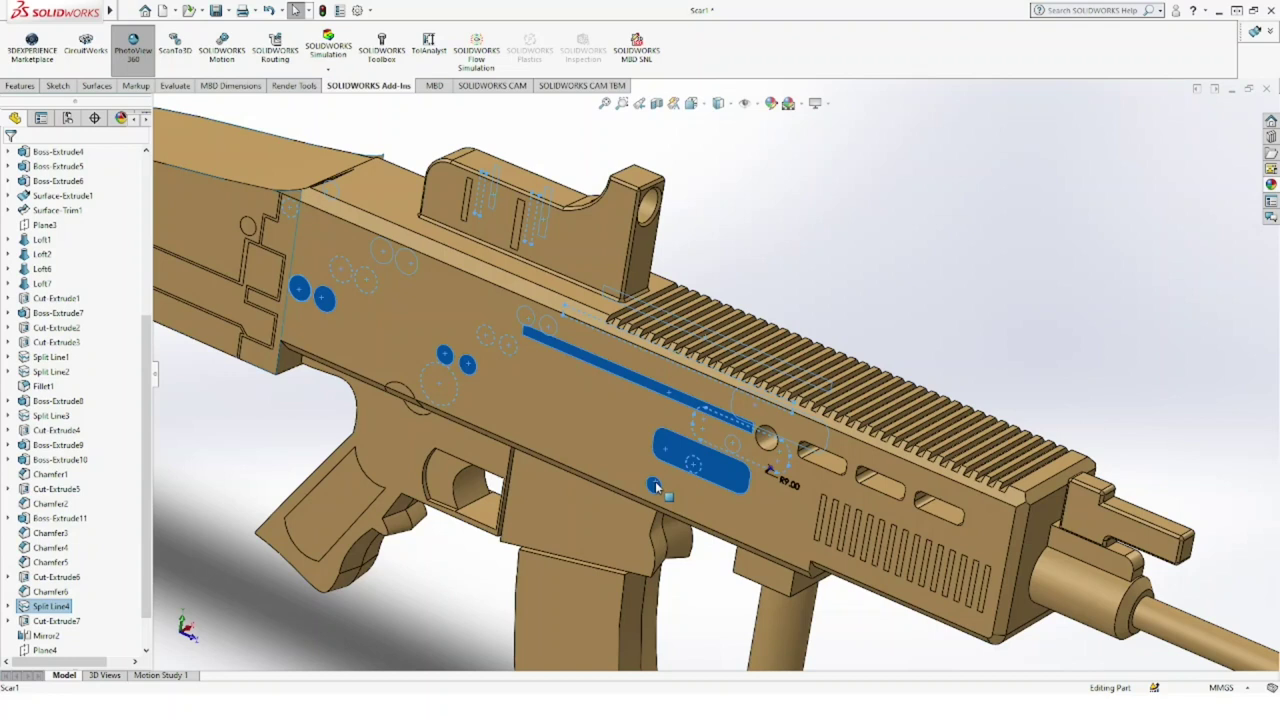
scroll(655, 481, "up", 5)
mouse_move(655, 481)
middle_mouse_down()
mouse_move(563, 271)
mouse_move(429, 251)
mouse_move(509, 240)
mouse_move(474, 283)
middle_mouse_up()
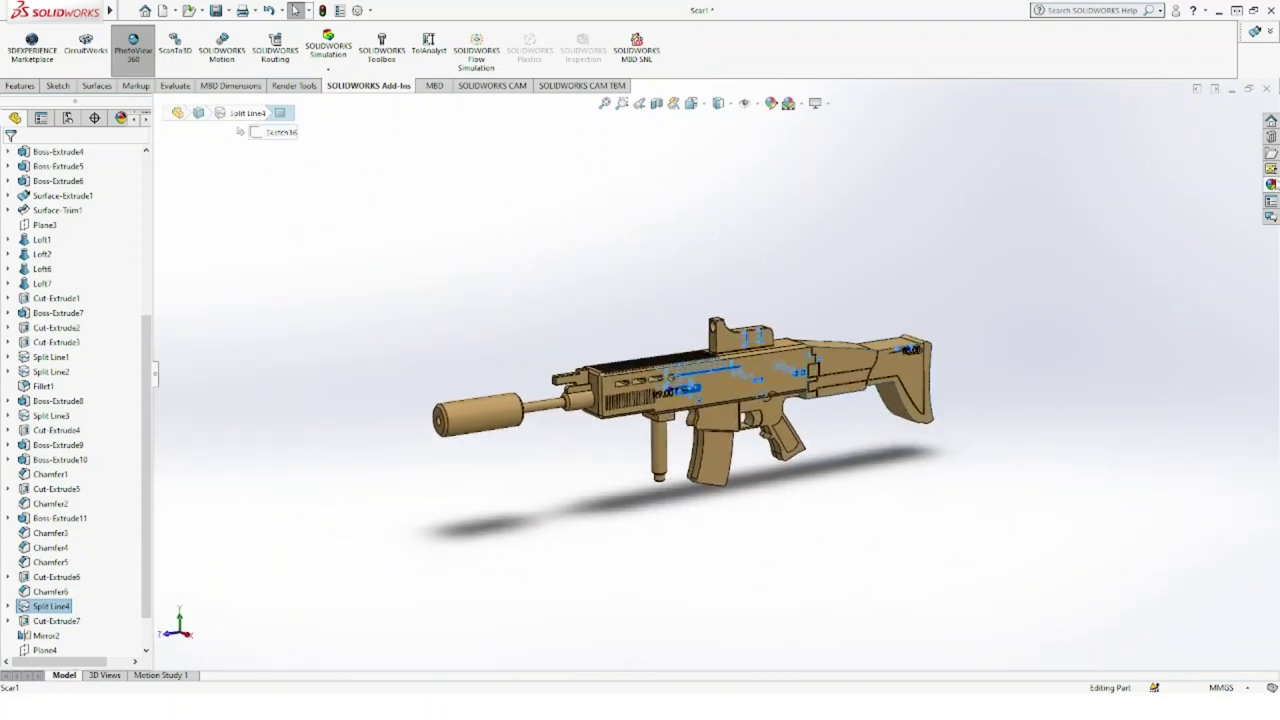
Step: Apply brushed tungsten coarse to the selected faces and show the rifle shaded in three-quarter view
left_click(1271, 184)
left_click(1248, 316)
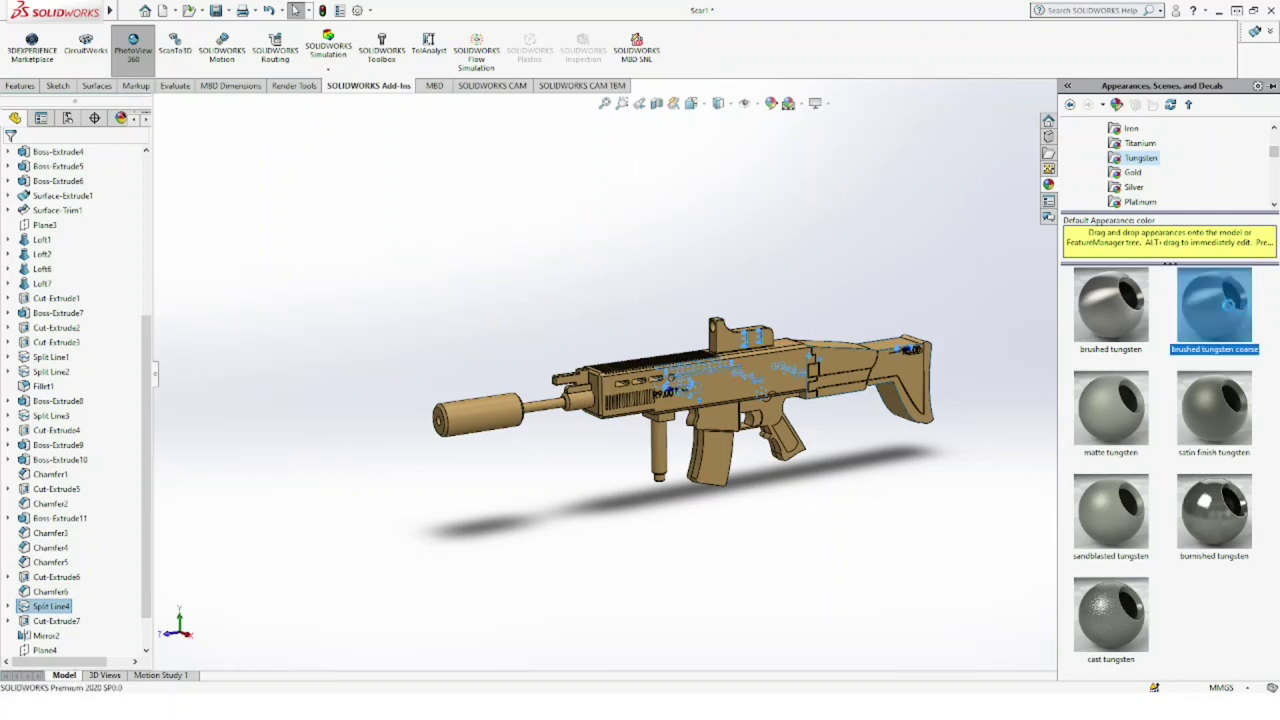
mouse_move(968, 237)
middle_mouse_down()
mouse_move(949, 251)
mouse_move(888, 181)
mouse_move(891, 240)
middle_mouse_up()
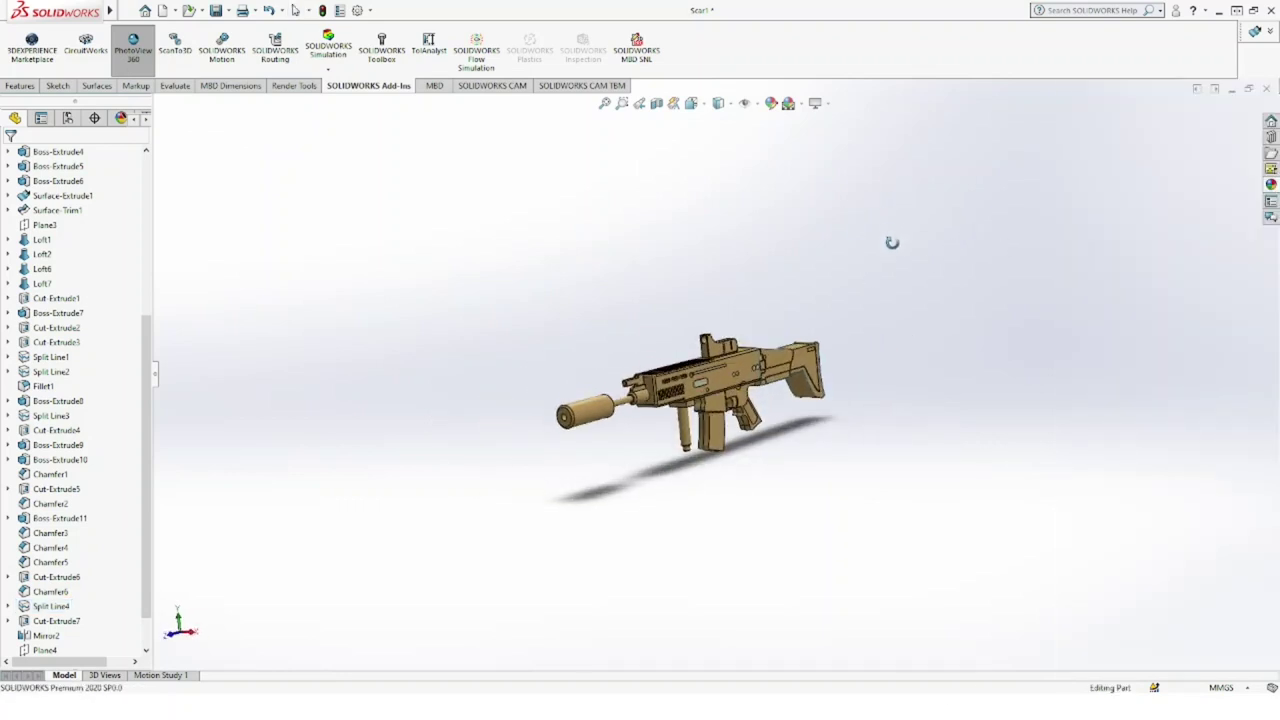
left_click(718, 146)
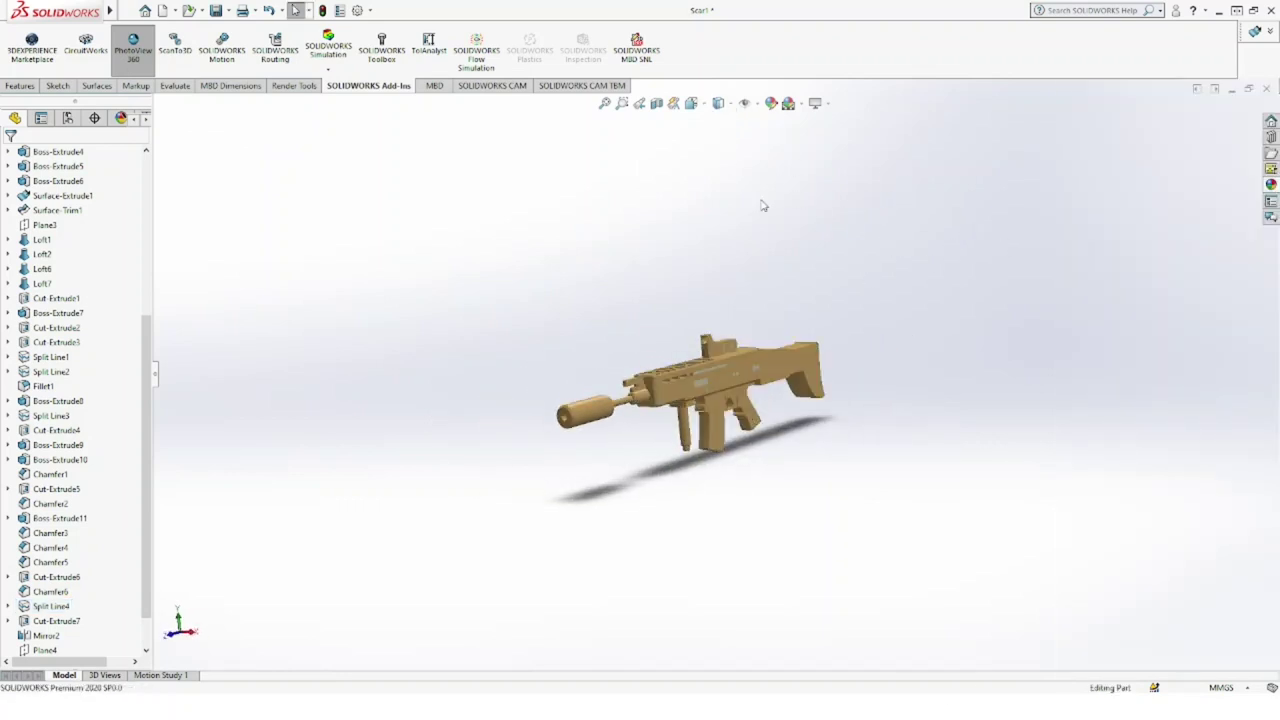
mouse_move(790, 312)
middle_mouse_down()
mouse_move(763, 309)
mouse_move(746, 266)
mouse_move(760, 300)
middle_mouse_up()
left_click(725, 132)
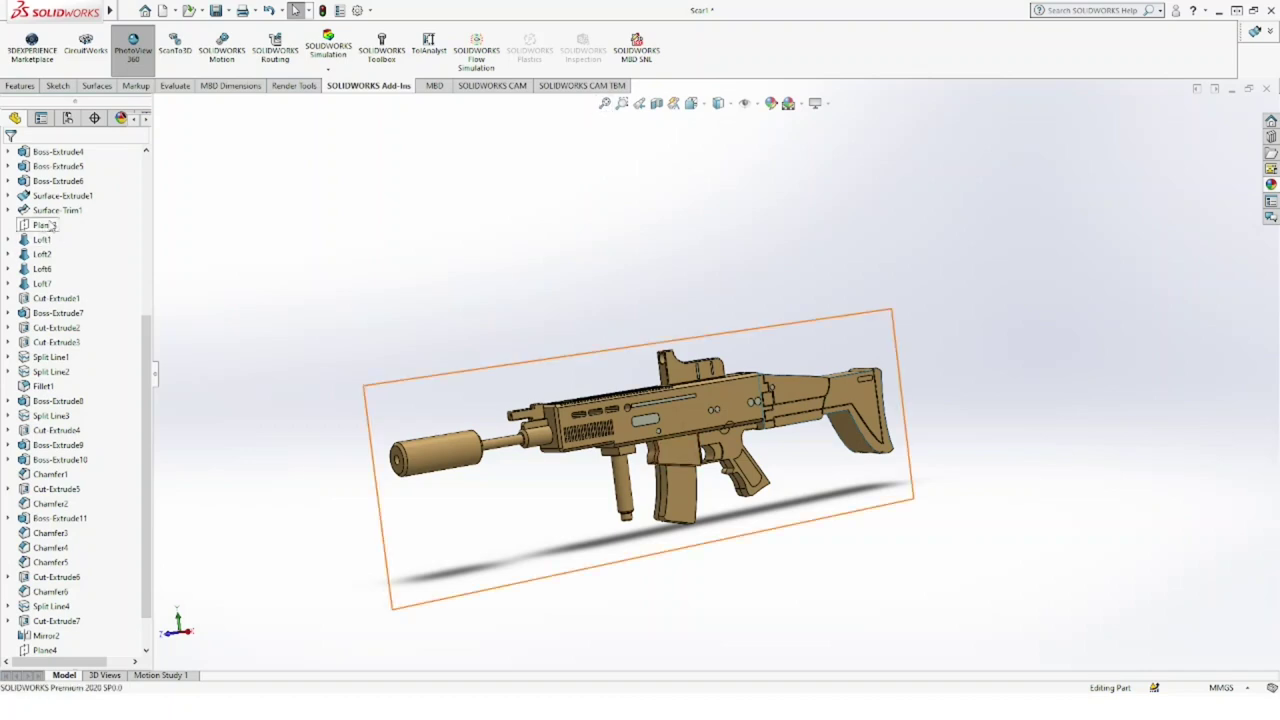
scroll(45, 260, "up", 5)
Step: Show the blueprint images, view from the Right, and start a sketch on Right Plane
left_click(38, 299)
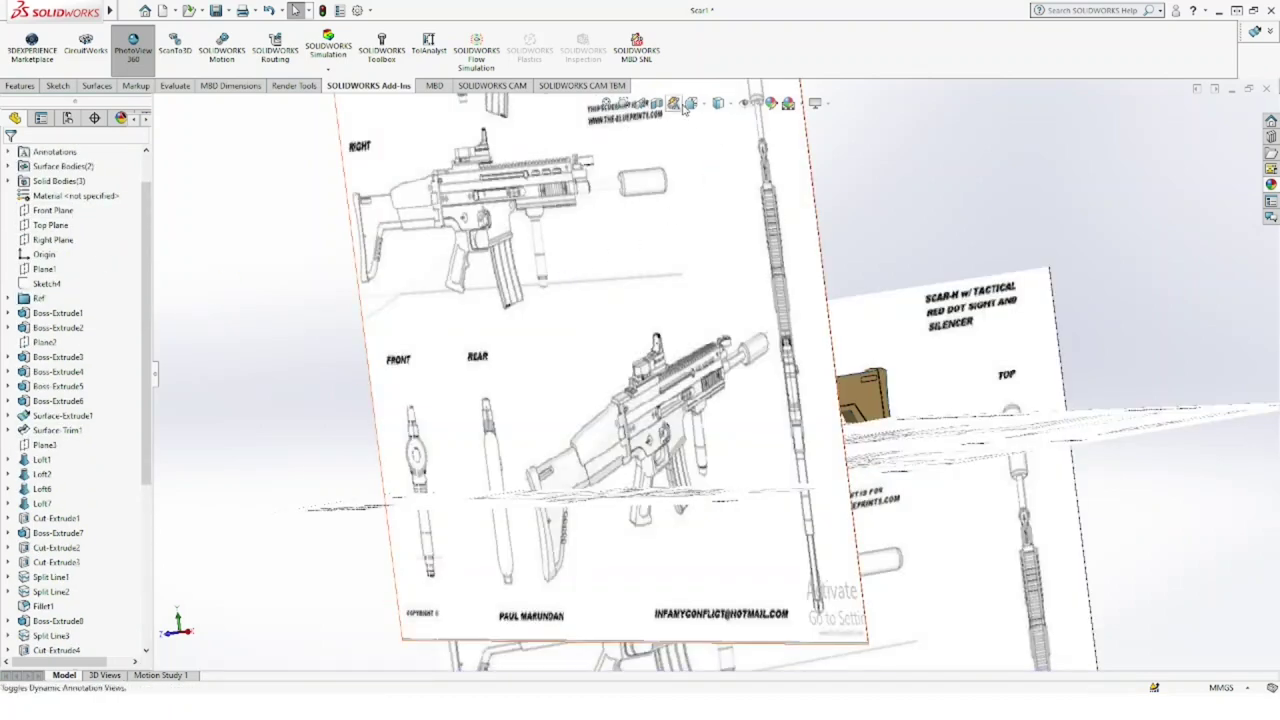
key("ctrl+space")
left_click(638, 418)
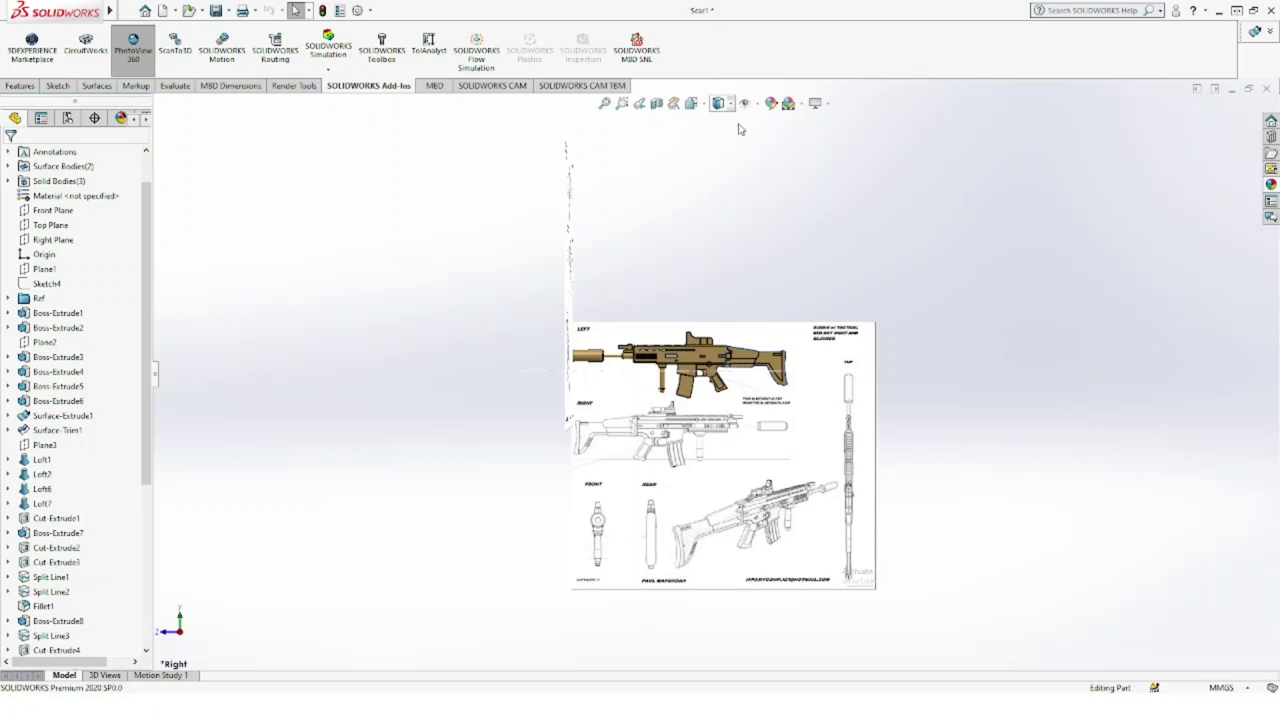
key("shift+z")
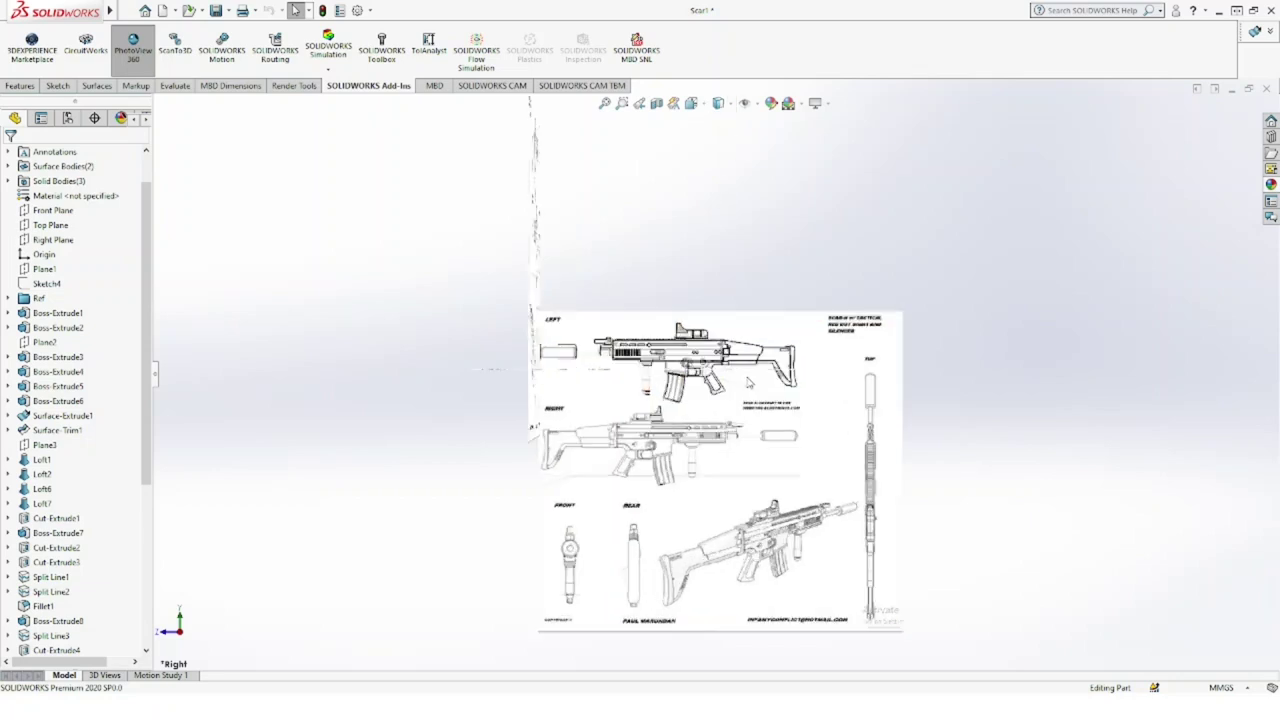
left_click(52, 240)
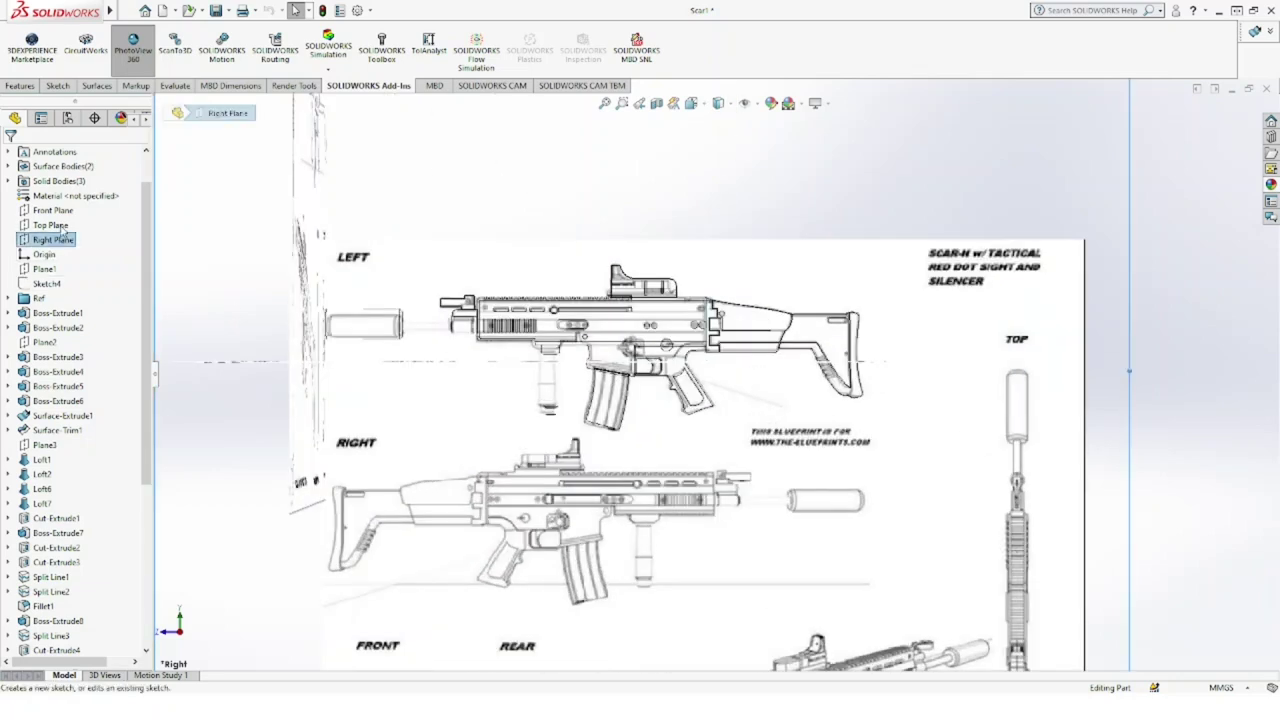
left_click(63, 229)
Step: Draw a spline tracing the magazine's curved front edge over the blueprint
left_click(140, 33)
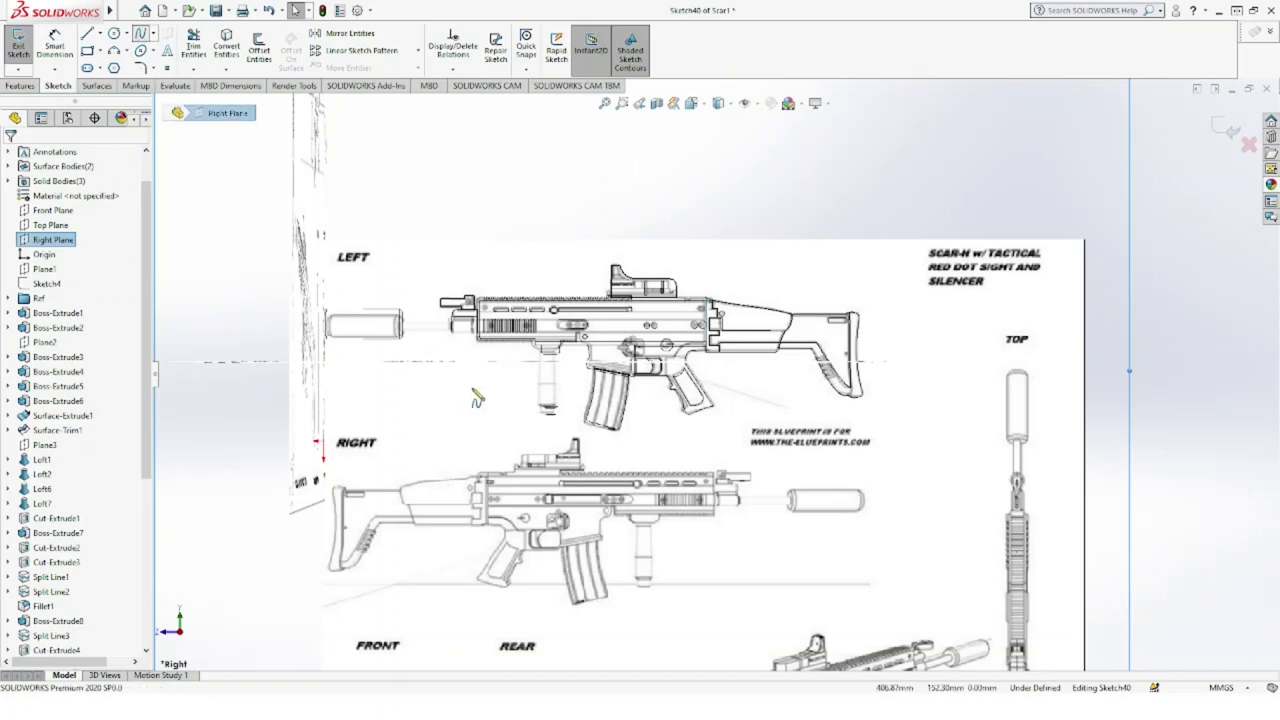
scroll(637, 388, "down", 2)
scroll(637, 388, "down", 2)
scroll(637, 388, "down", 2)
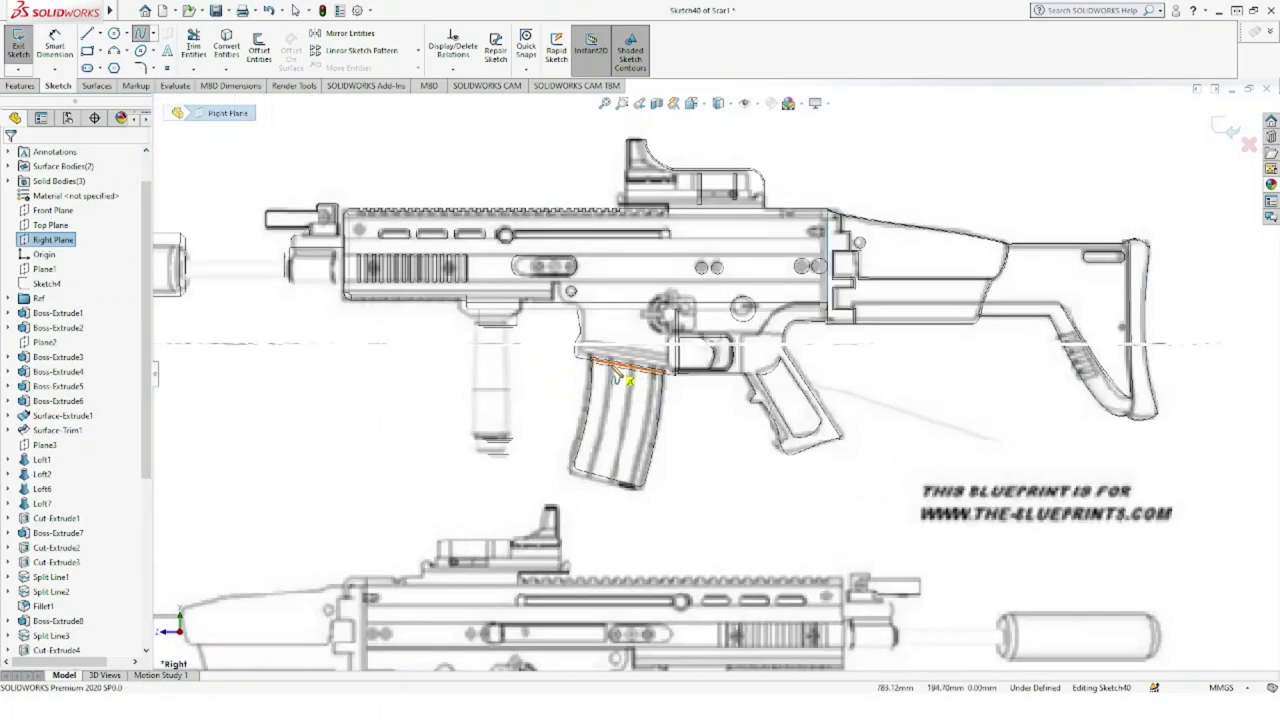
left_click(626, 368)
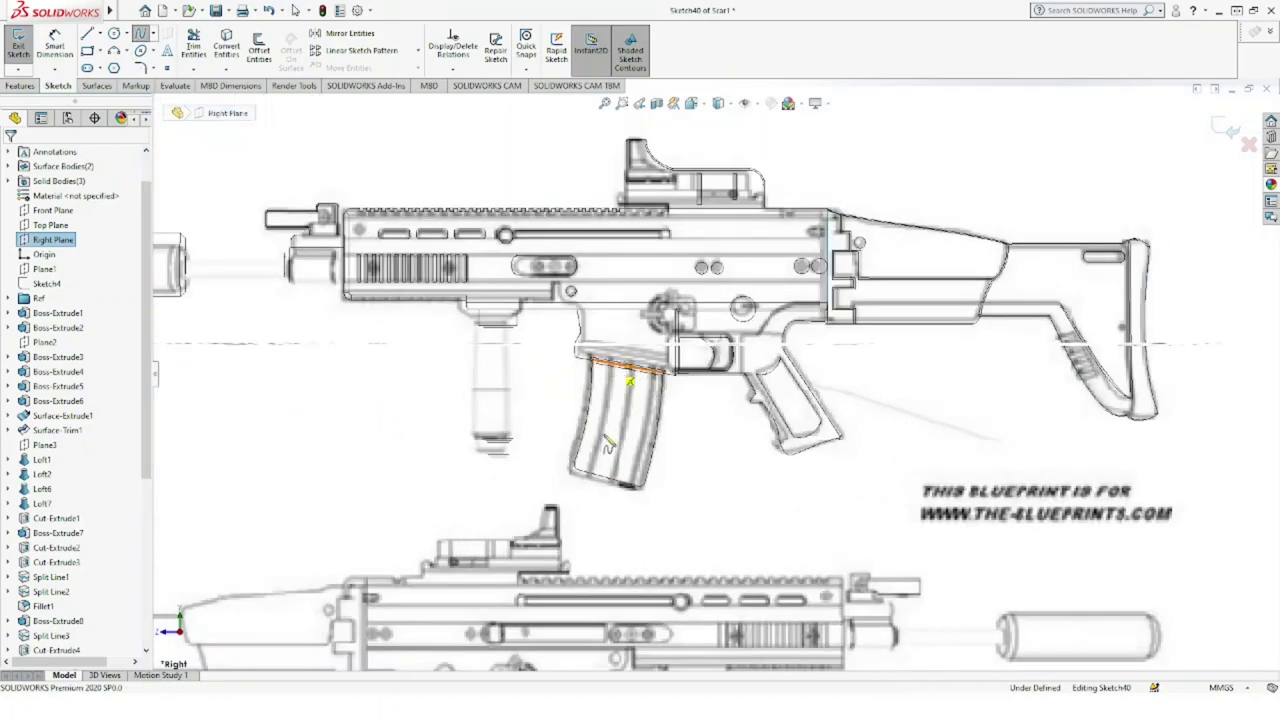
left_click(585, 493)
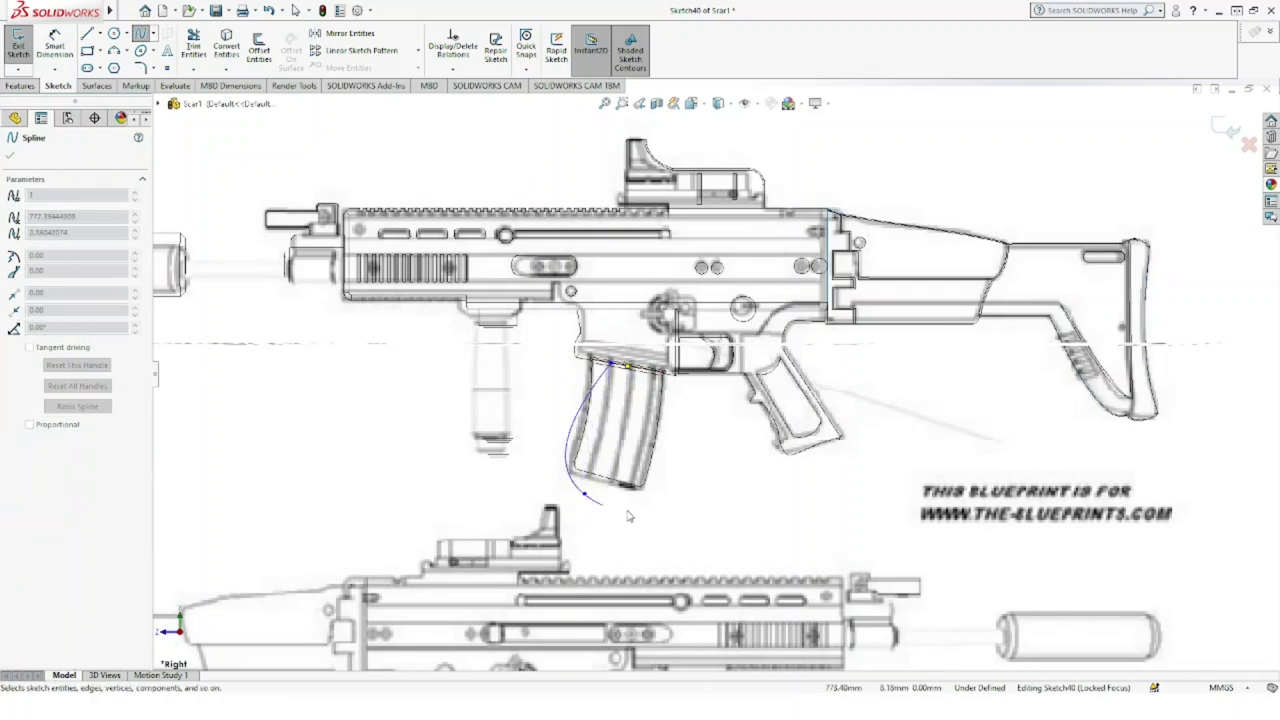
key("Escape")
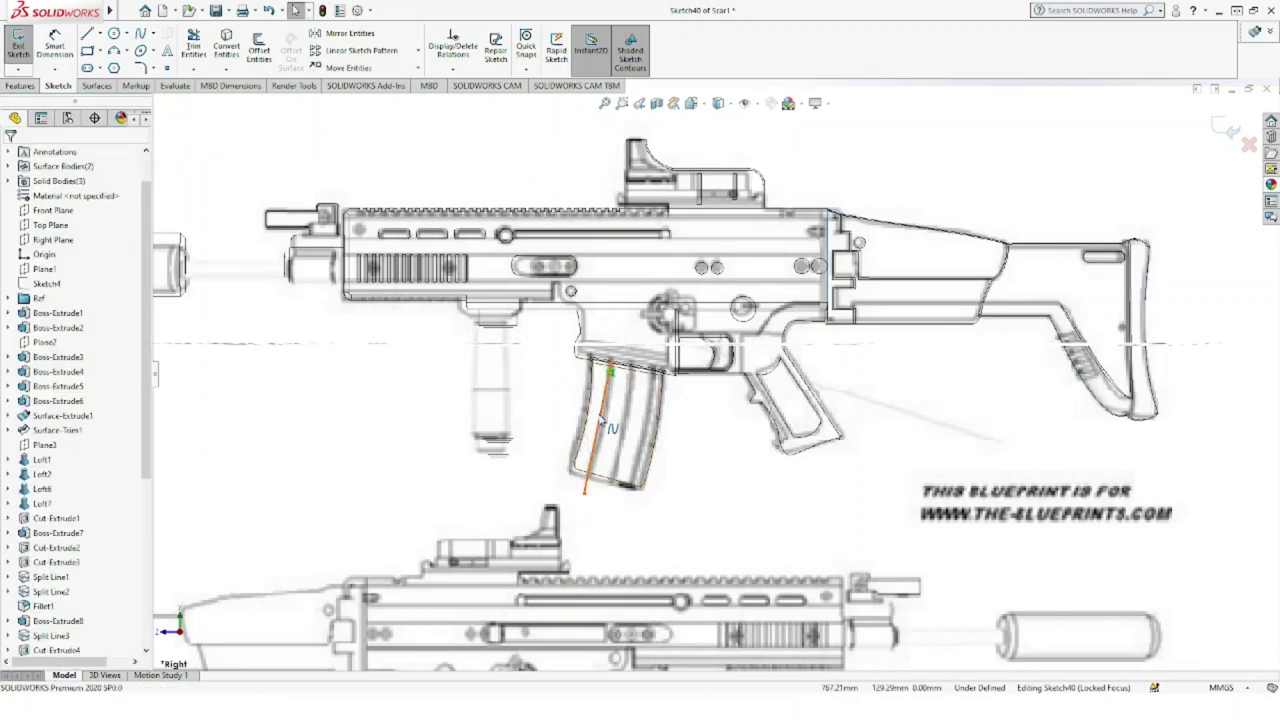
left_click(602, 427)
left_click(599, 445)
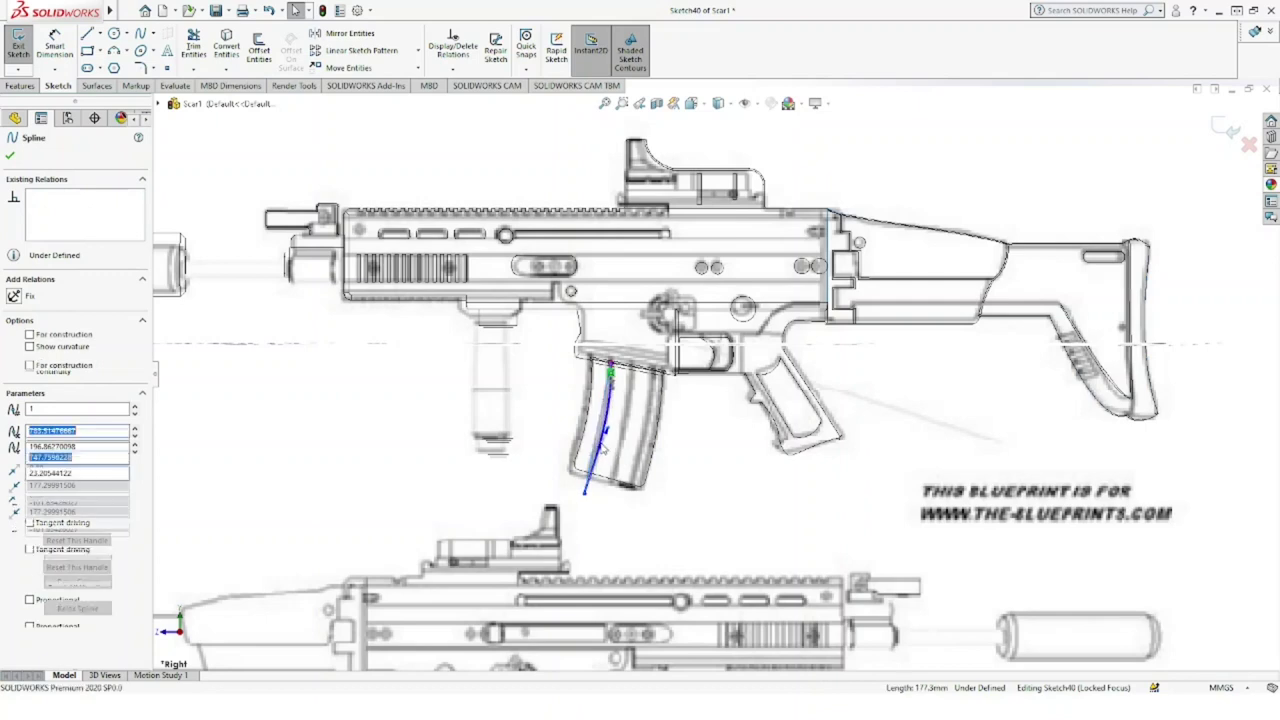
Step: Add a reversed offset copy of the magazine spline
left_click(258, 45)
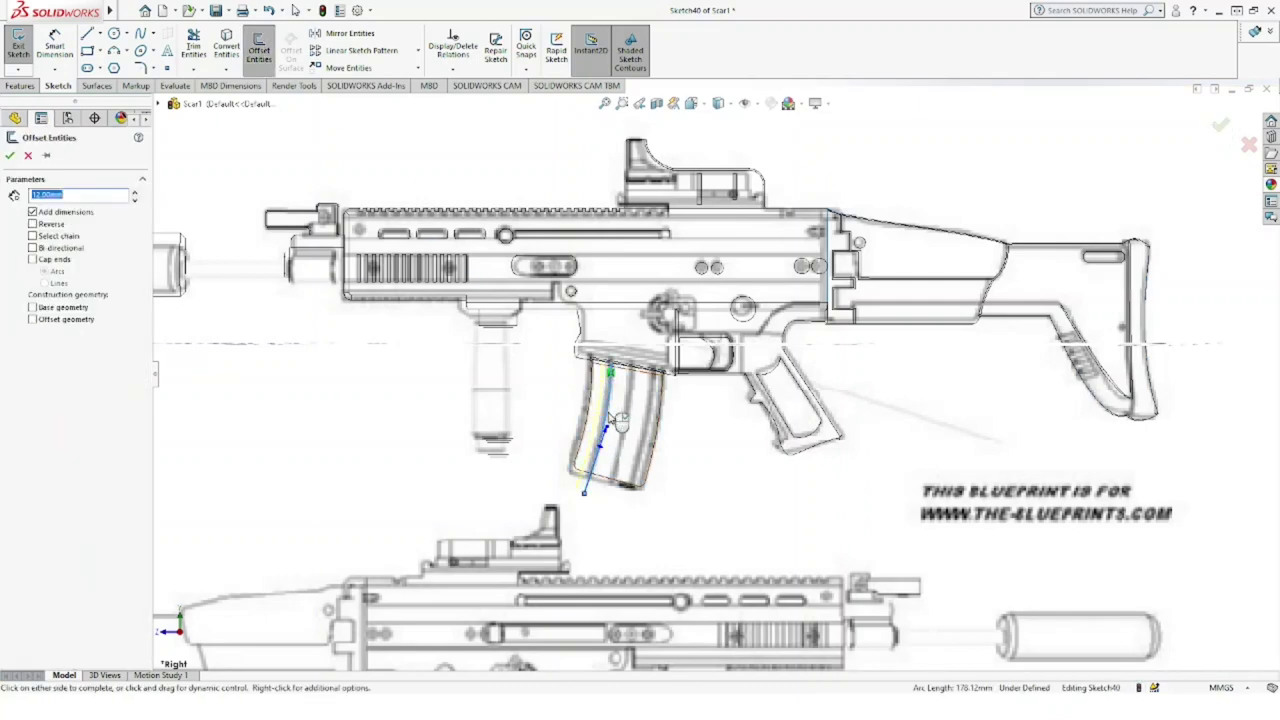
left_click(32, 225)
left_click(11, 157)
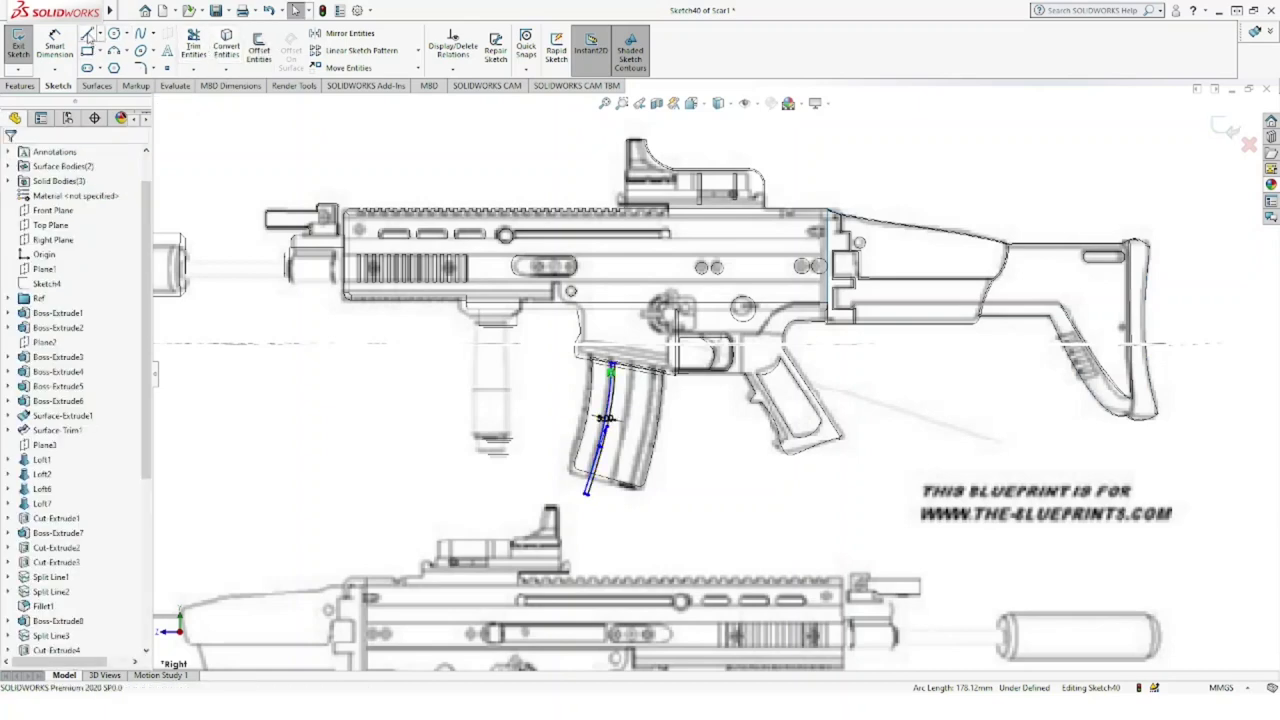
Step: Draw short straight lines joining the top and bottom ends of the spline and its offset
scroll(612, 370, "down", 3)
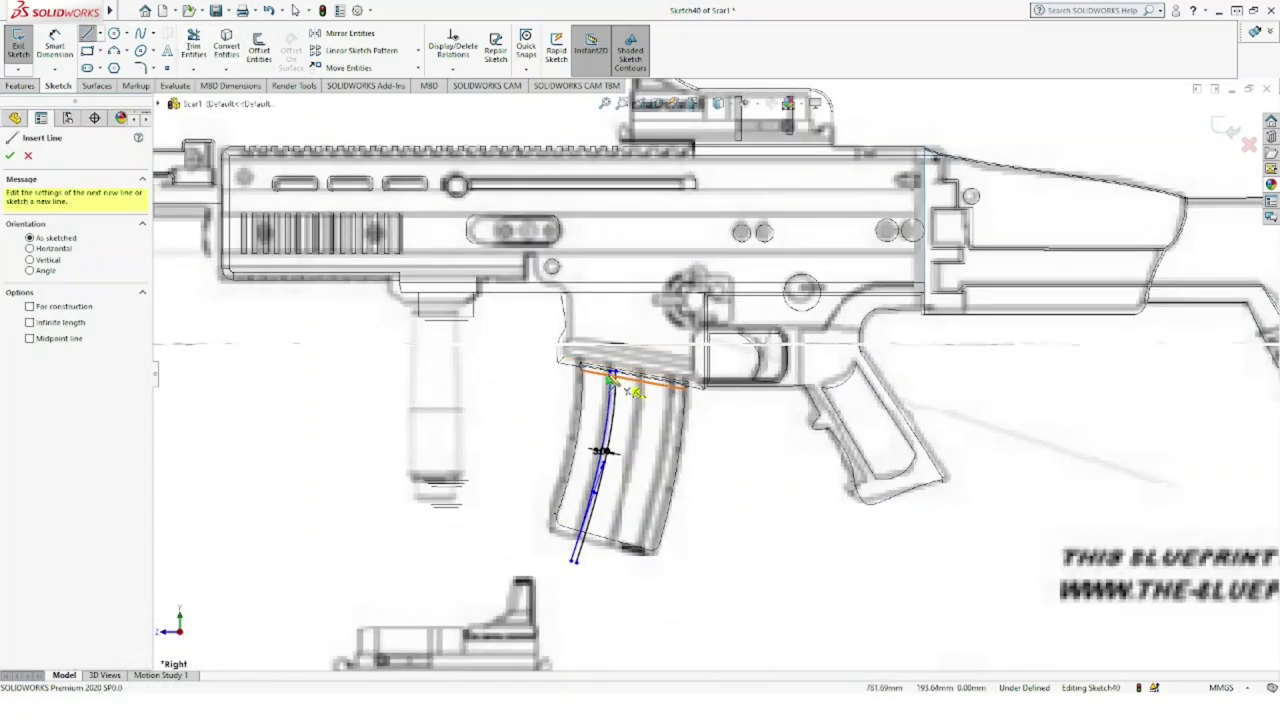
left_click(612, 377)
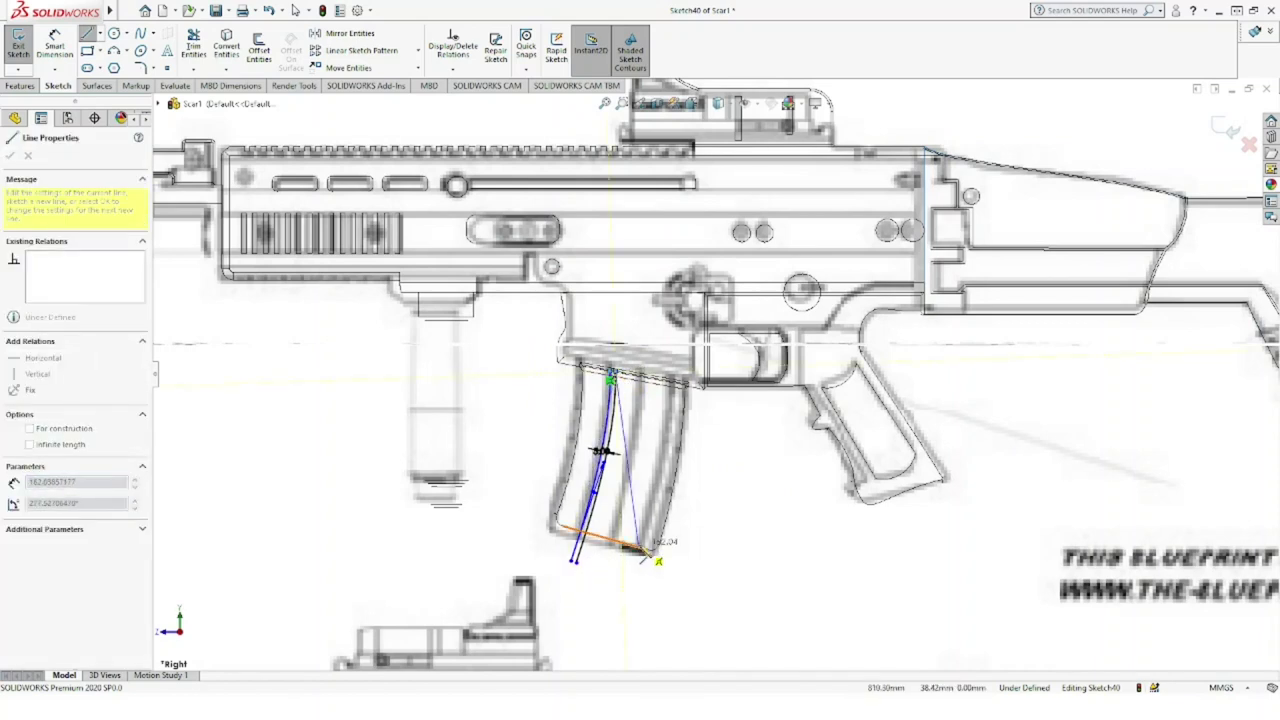
left_click(638, 545)
key("Escape")
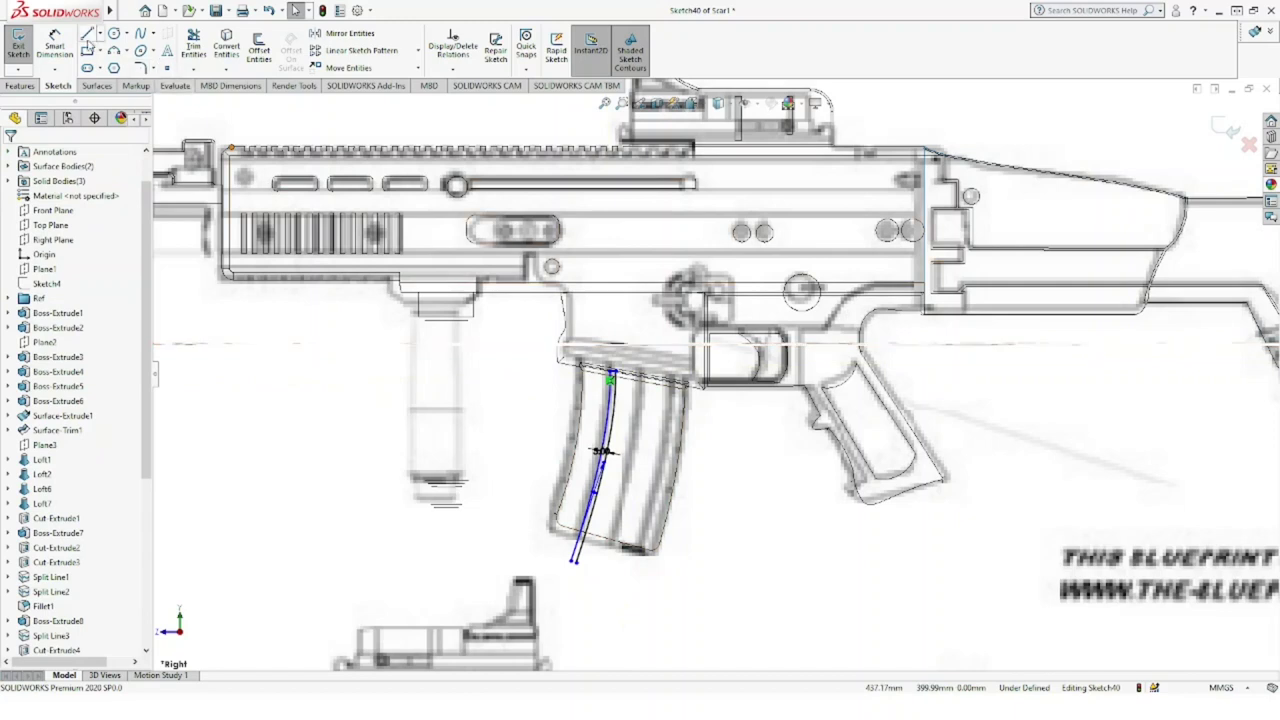
left_click(87, 36)
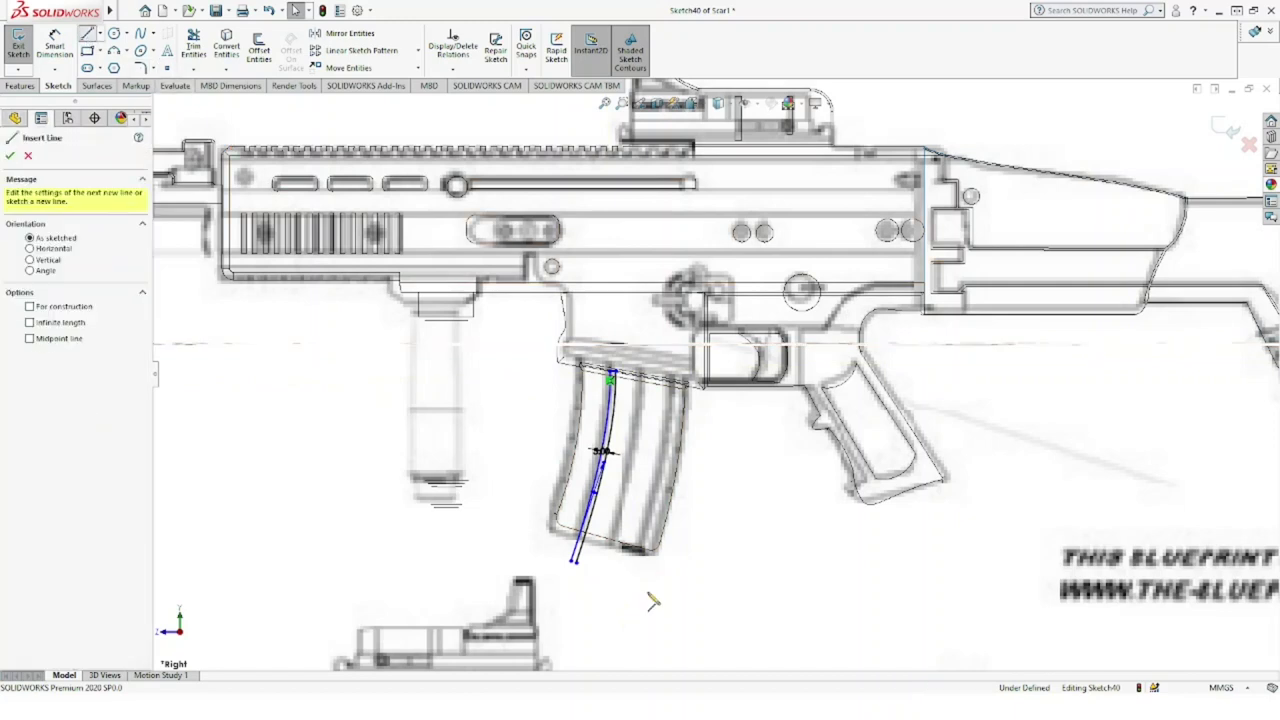
left_click(572, 568)
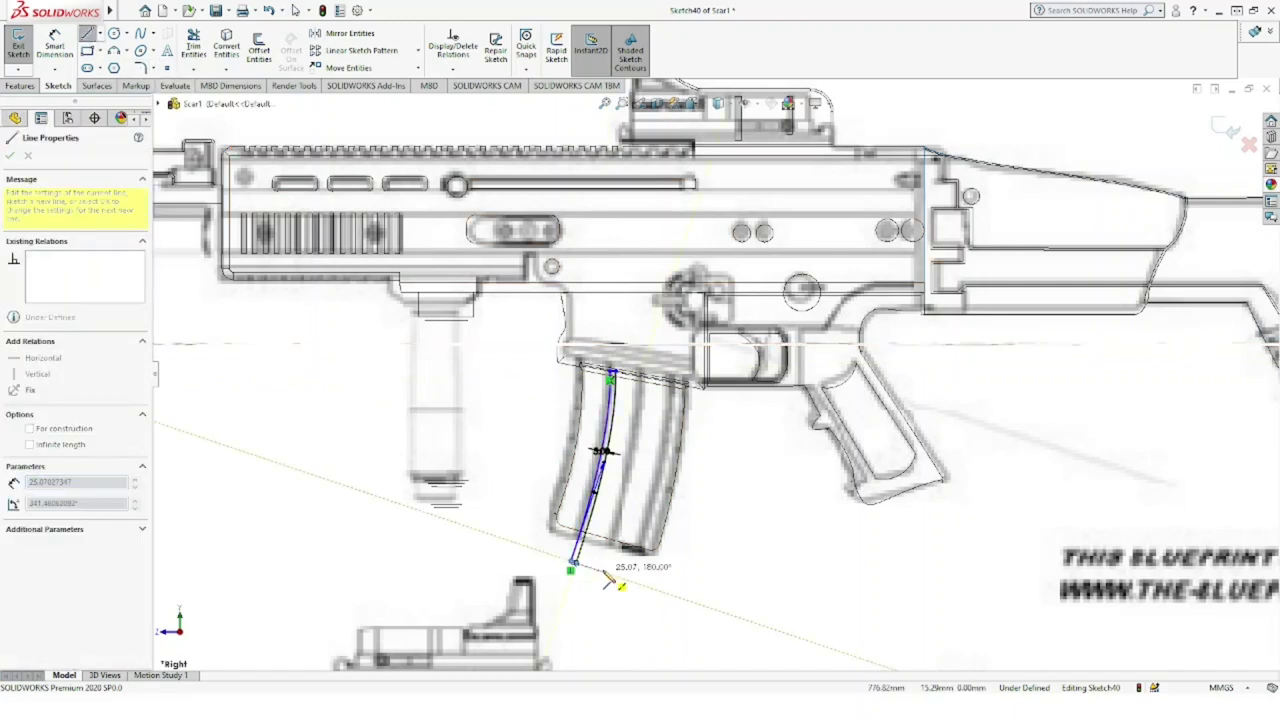
key("Escape")
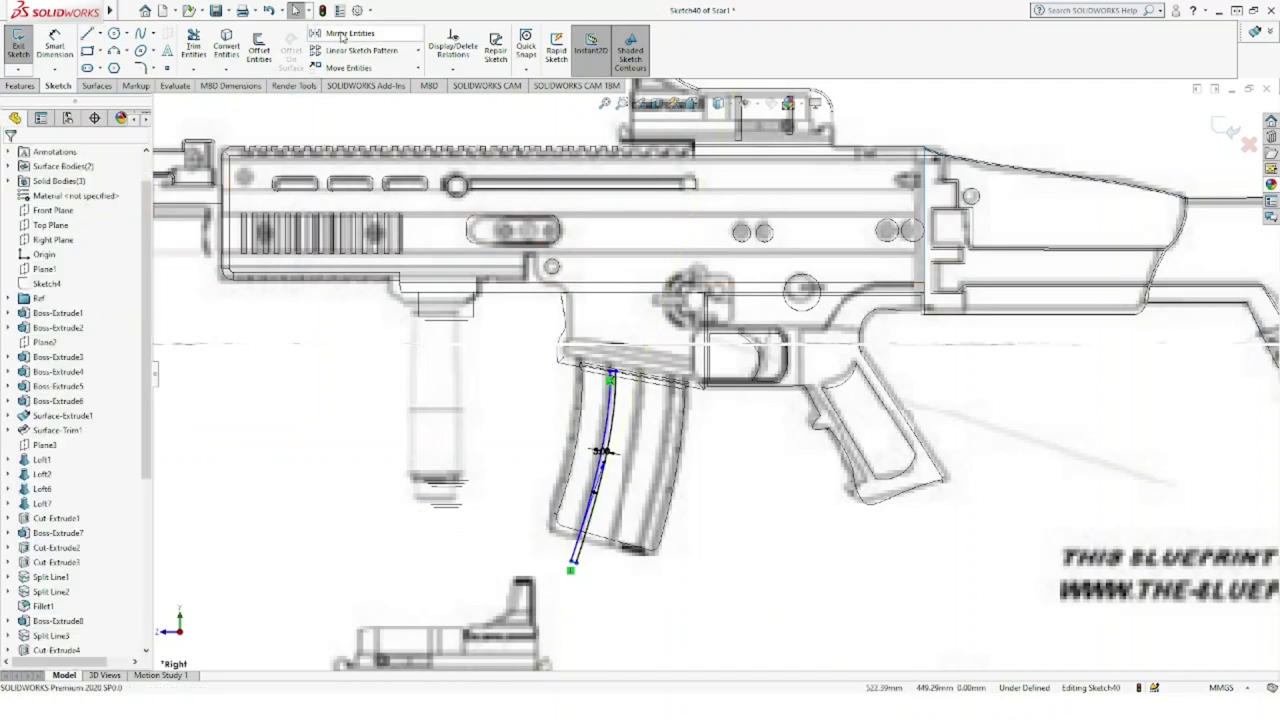
Step: Pattern the magazine curves and joining lines into 3 copies spaced 27.00 mm along X
left_click(358, 50)
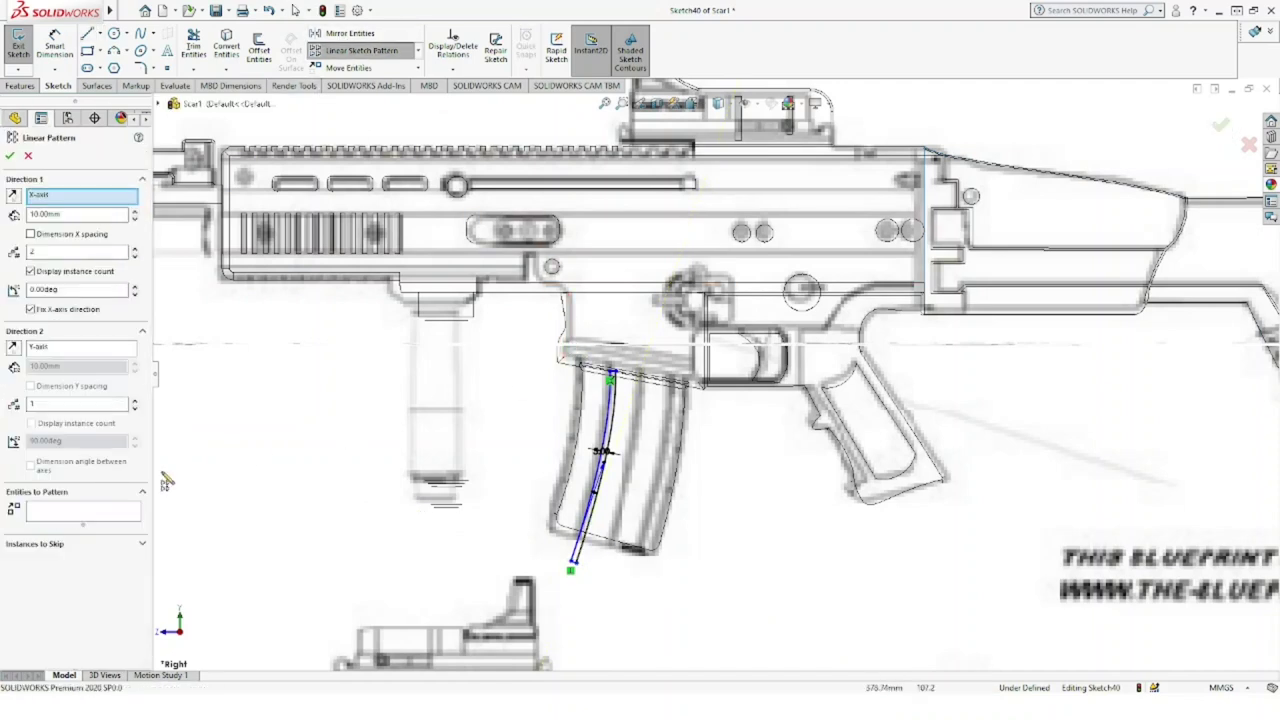
left_click(109, 510)
scroll(619, 512, "down", 3)
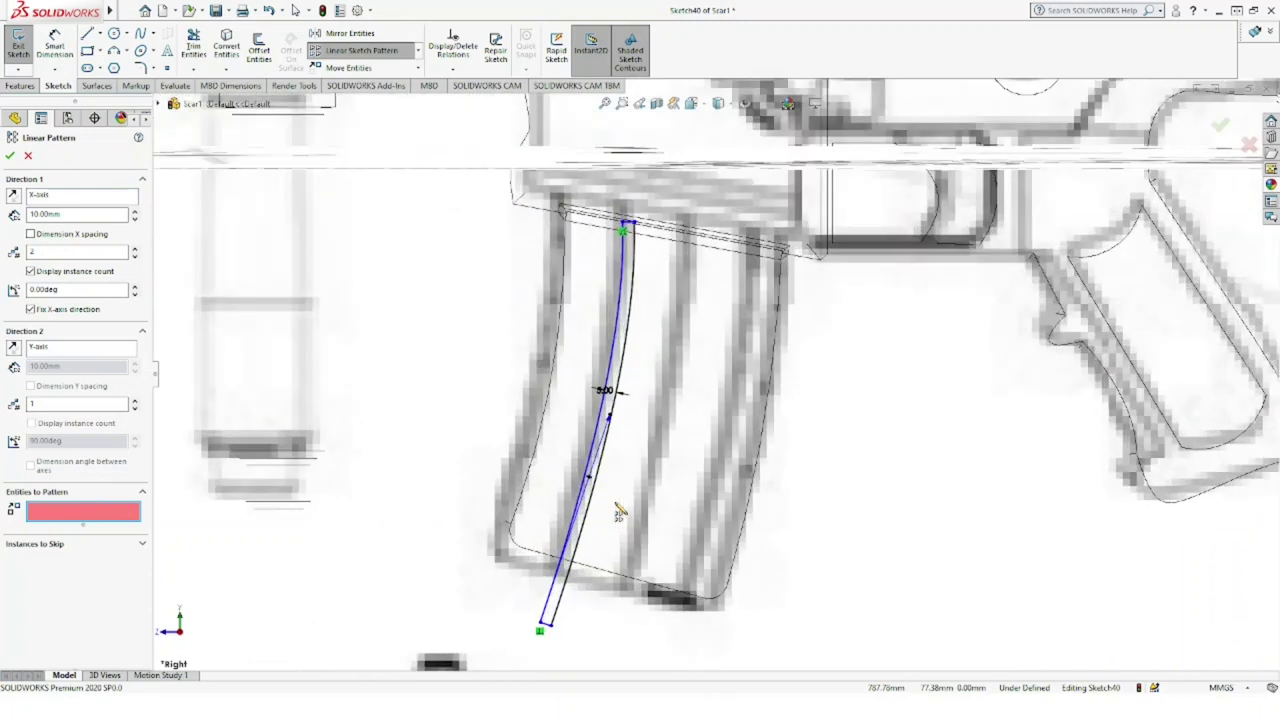
scroll(619, 512, "down", 2)
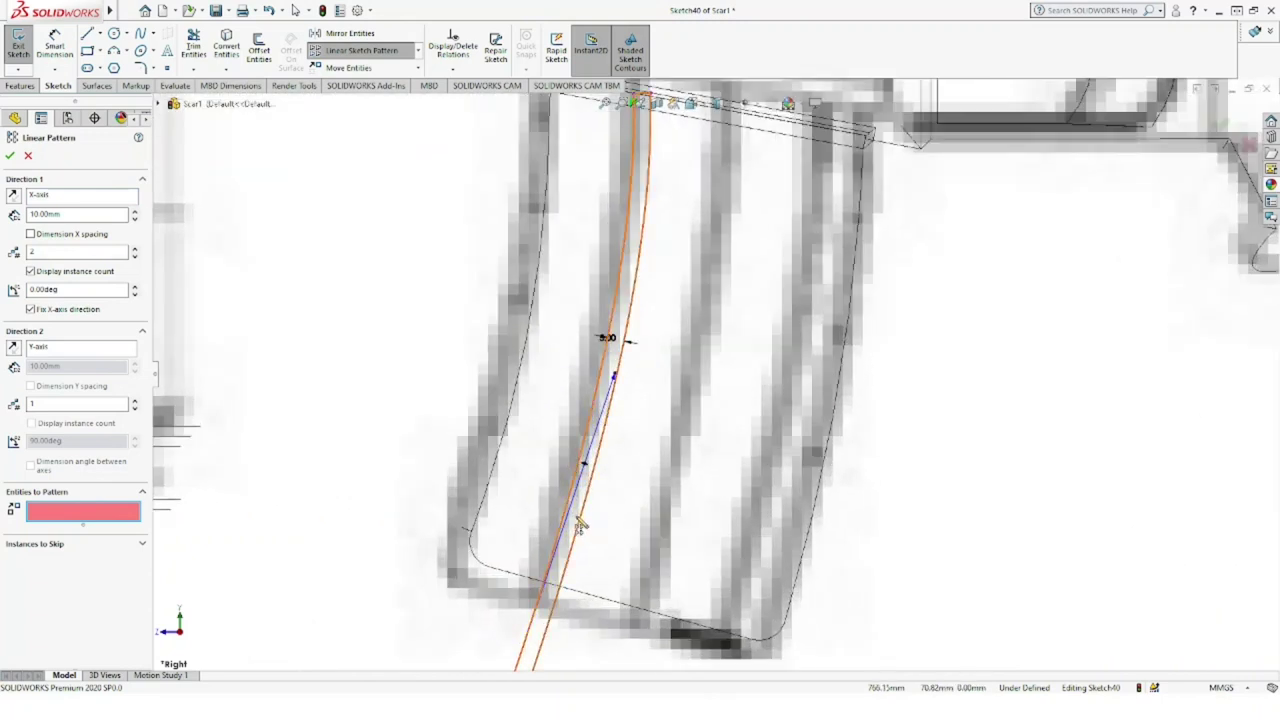
left_click(582, 526)
scroll(805, 330, "up", 3)
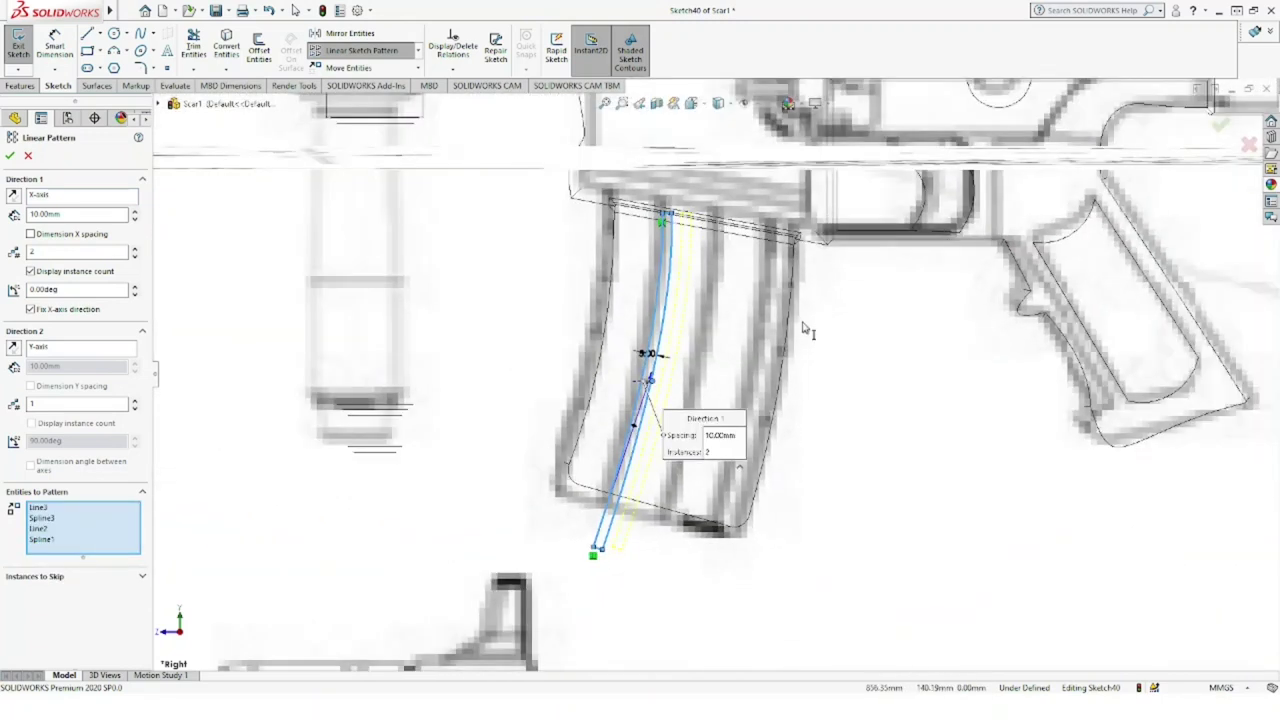
scroll(680, 318, "up", 1)
left_click(135, 249)
left_click(134, 210)
left_click(134, 210)
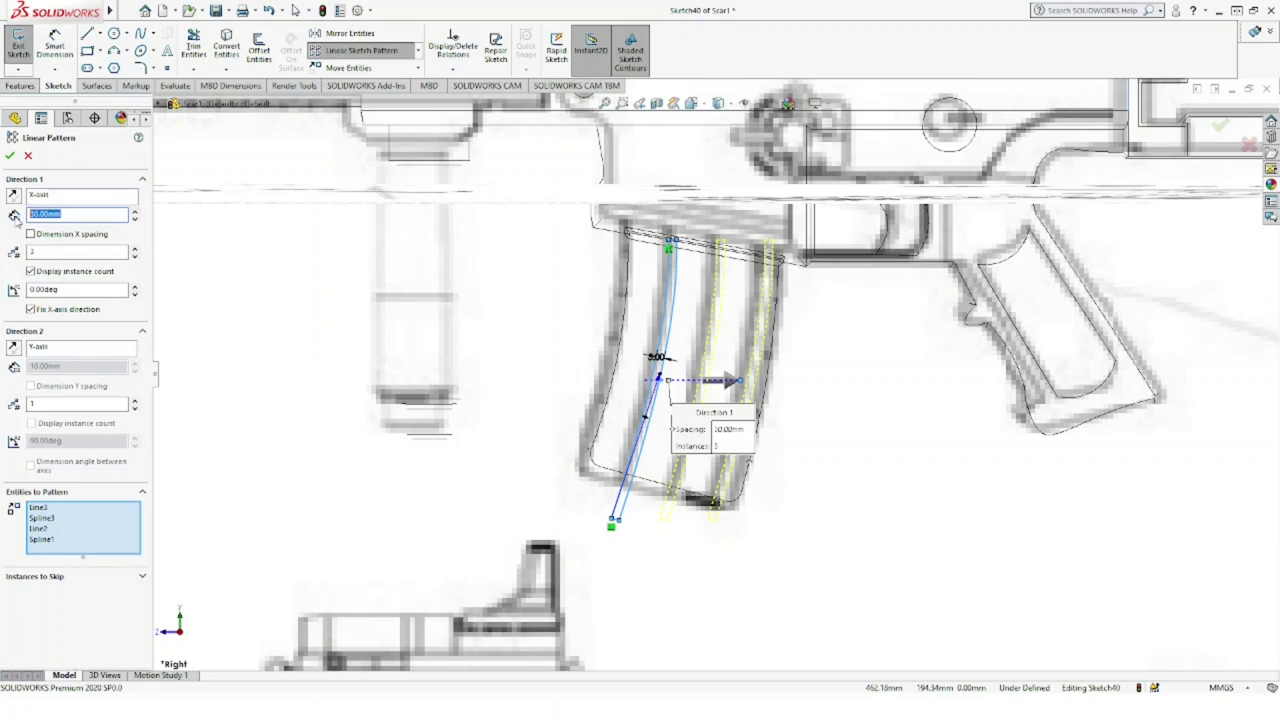
type("27")
key("Return")
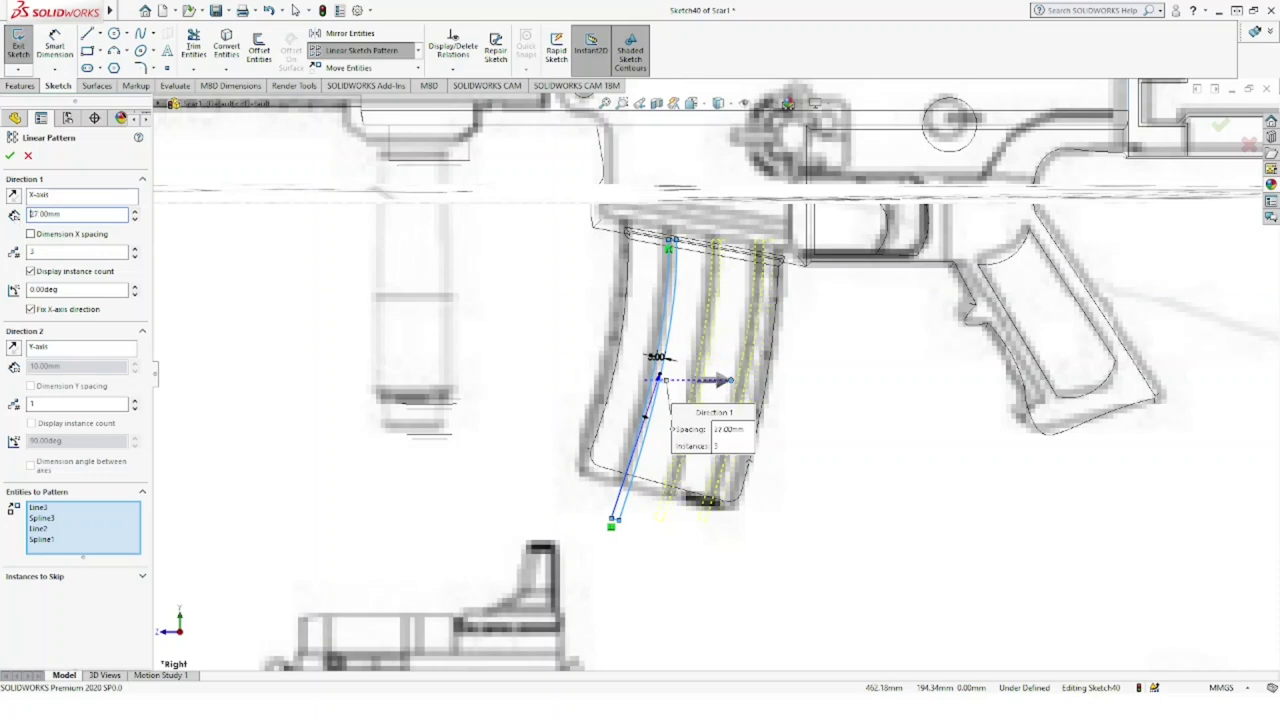
left_click(10, 155)
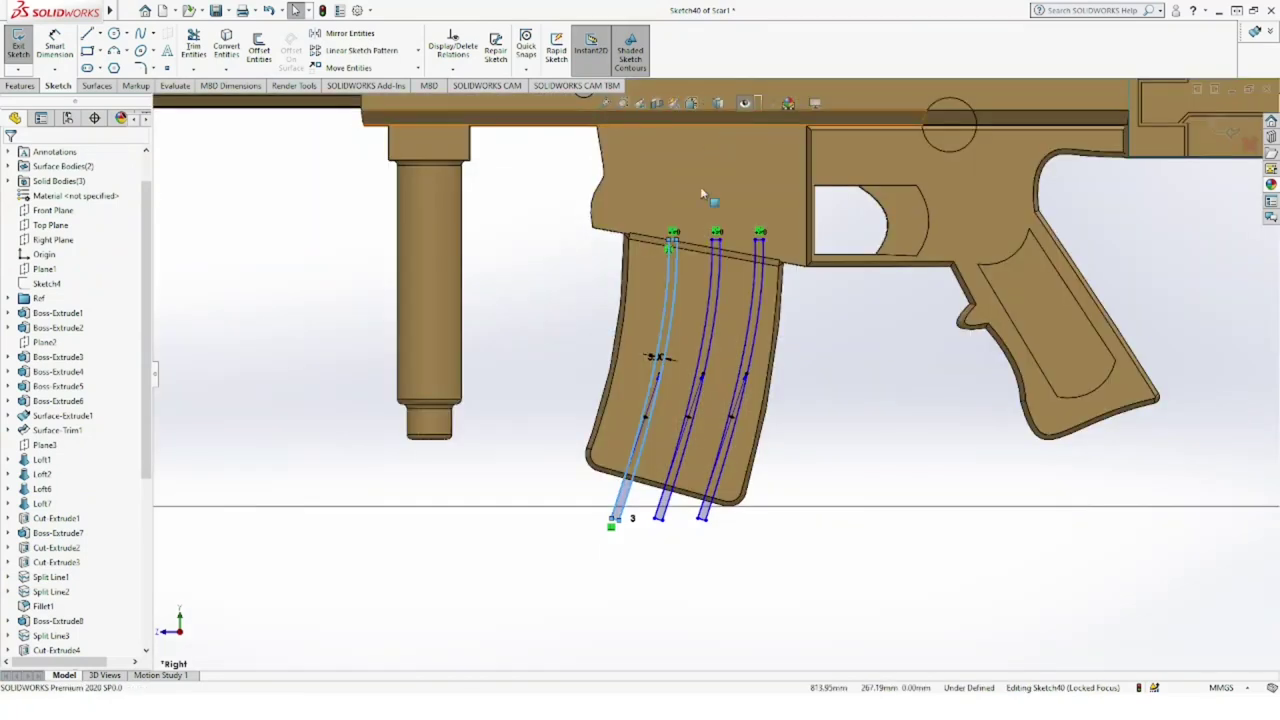
Step: Project the rib sketch as Split Lines onto both side faces of the magazine
left_click(19, 85)
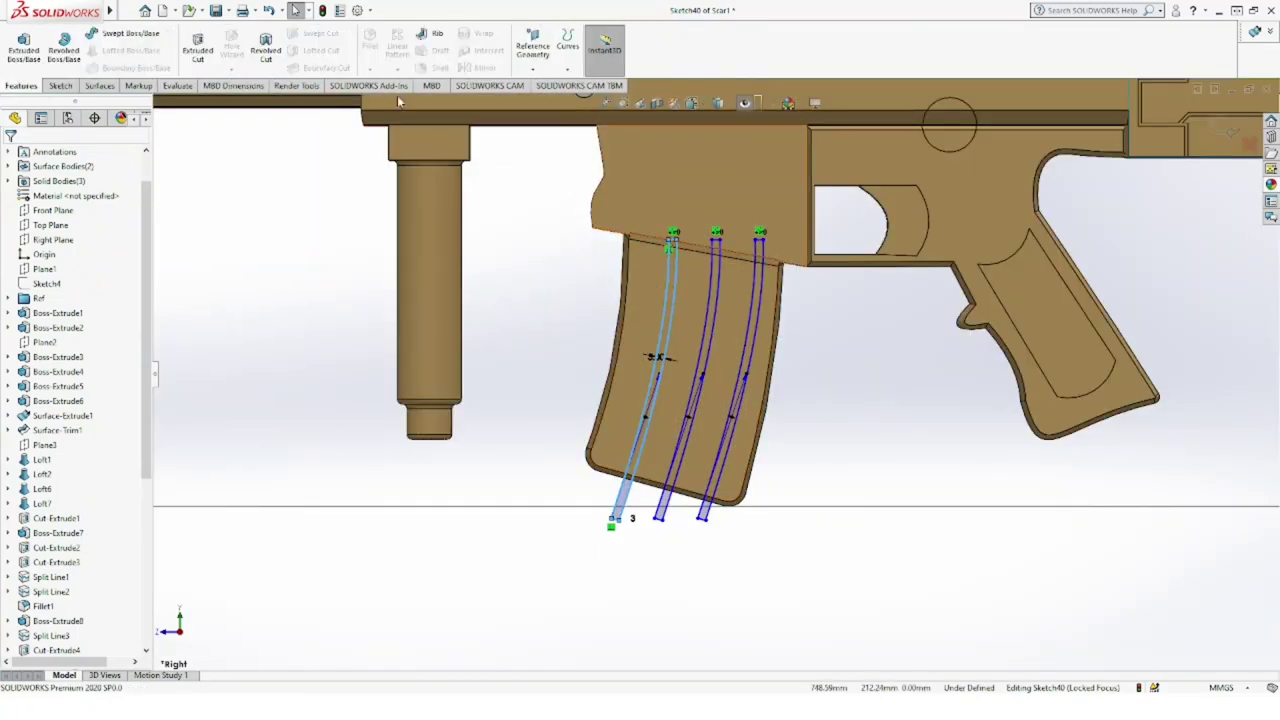
left_click(567, 43)
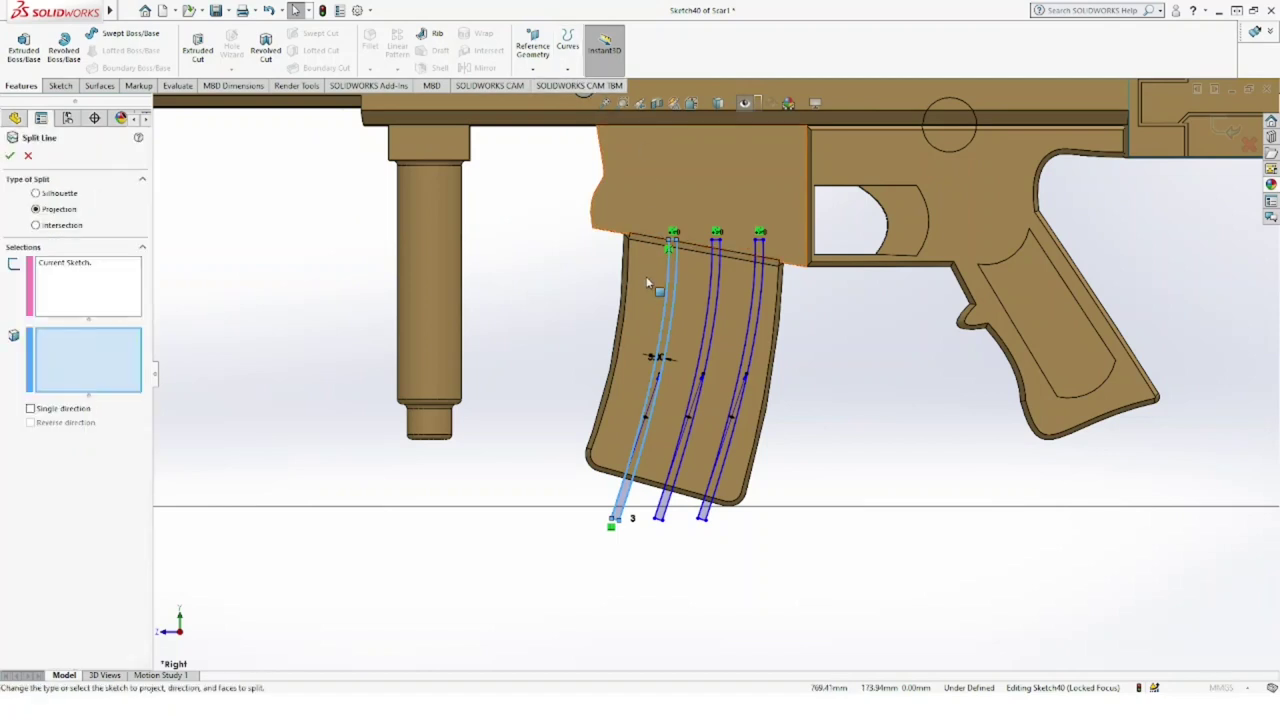
left_click(647, 284)
mouse_move(647, 284)
middle_mouse_down()
mouse_move(502, 186)
mouse_move(620, 260)
middle_mouse_up()
left_click(745, 324)
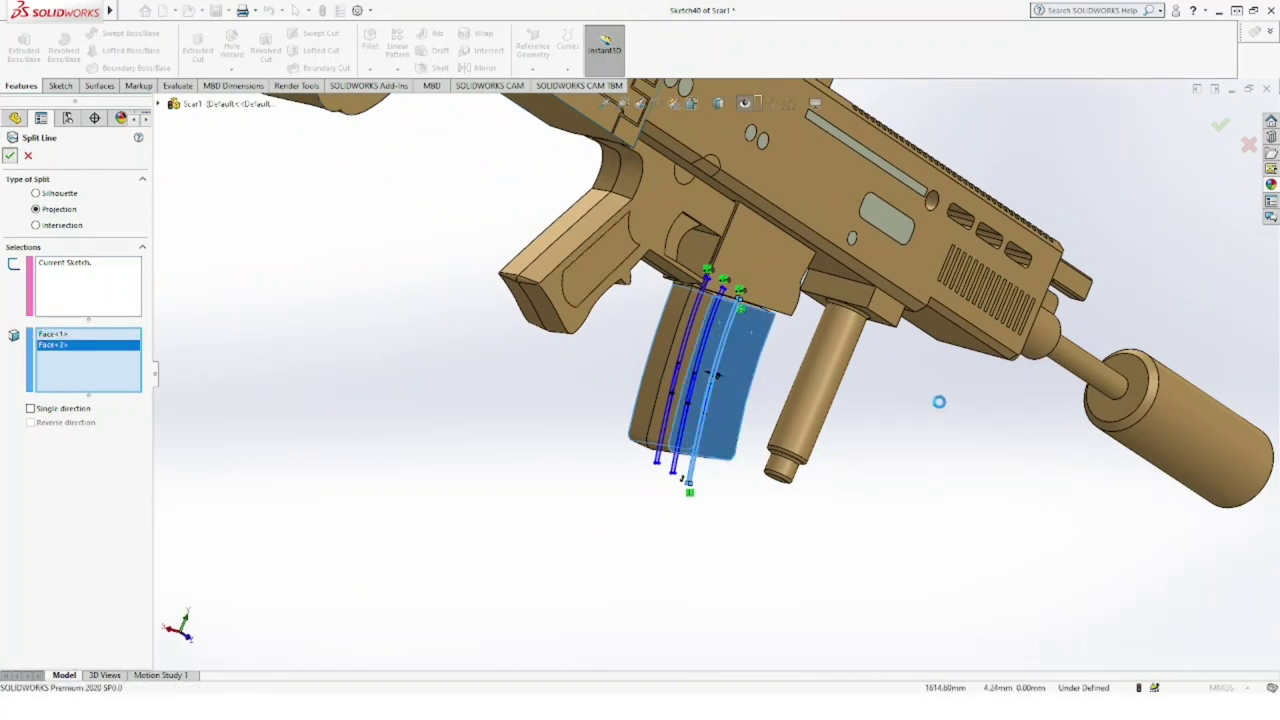
key("Return")
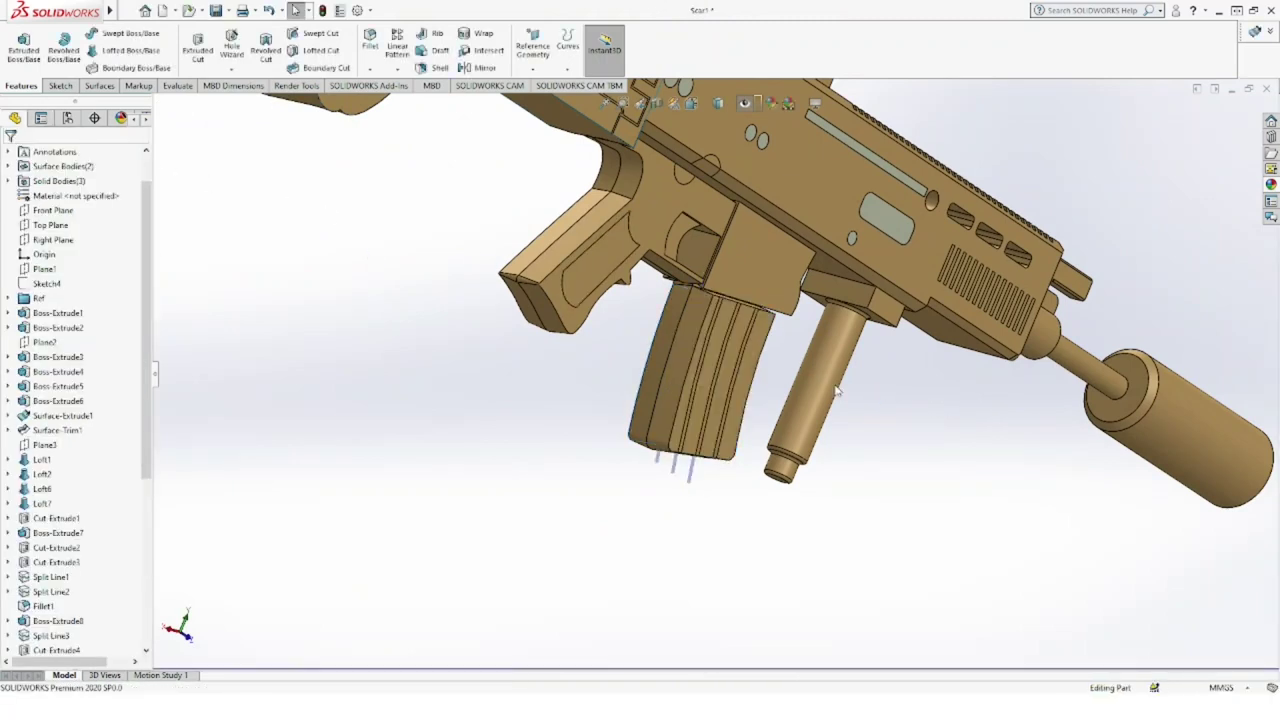
Step: Select the three split rib strips on the magazine from both sides
scroll(775, 372, "down", 5)
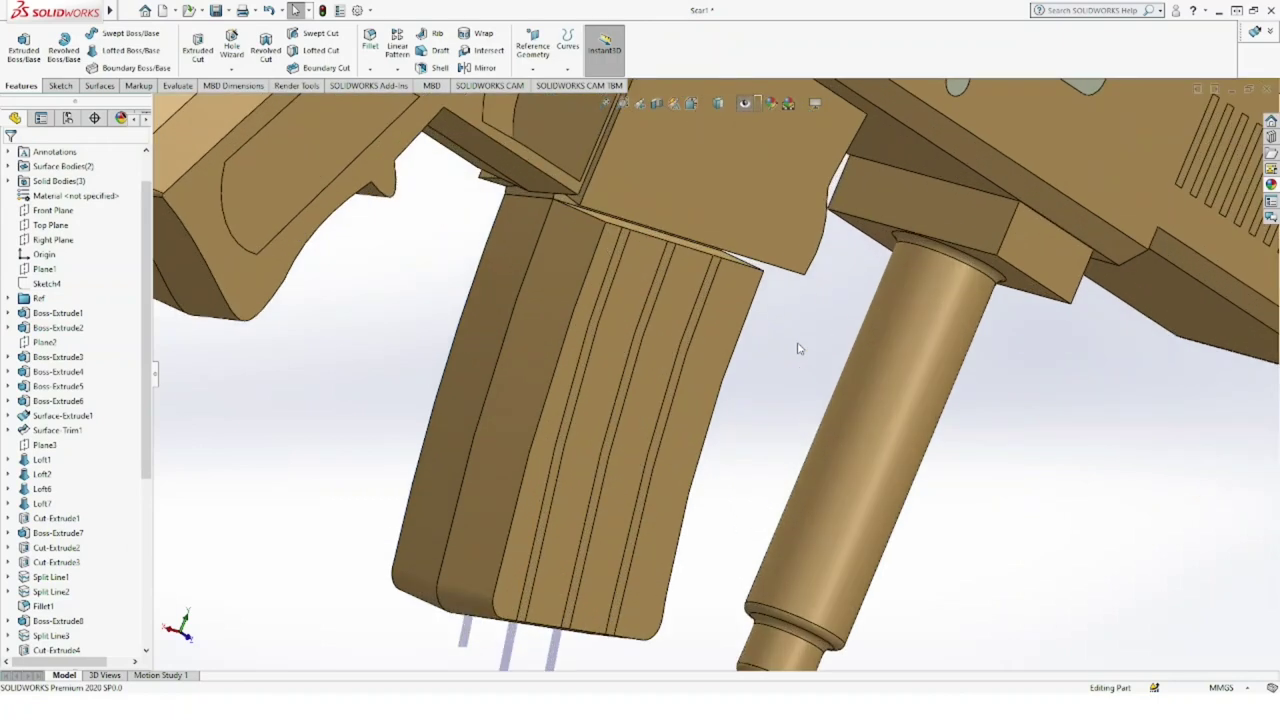
left_click(605, 293)
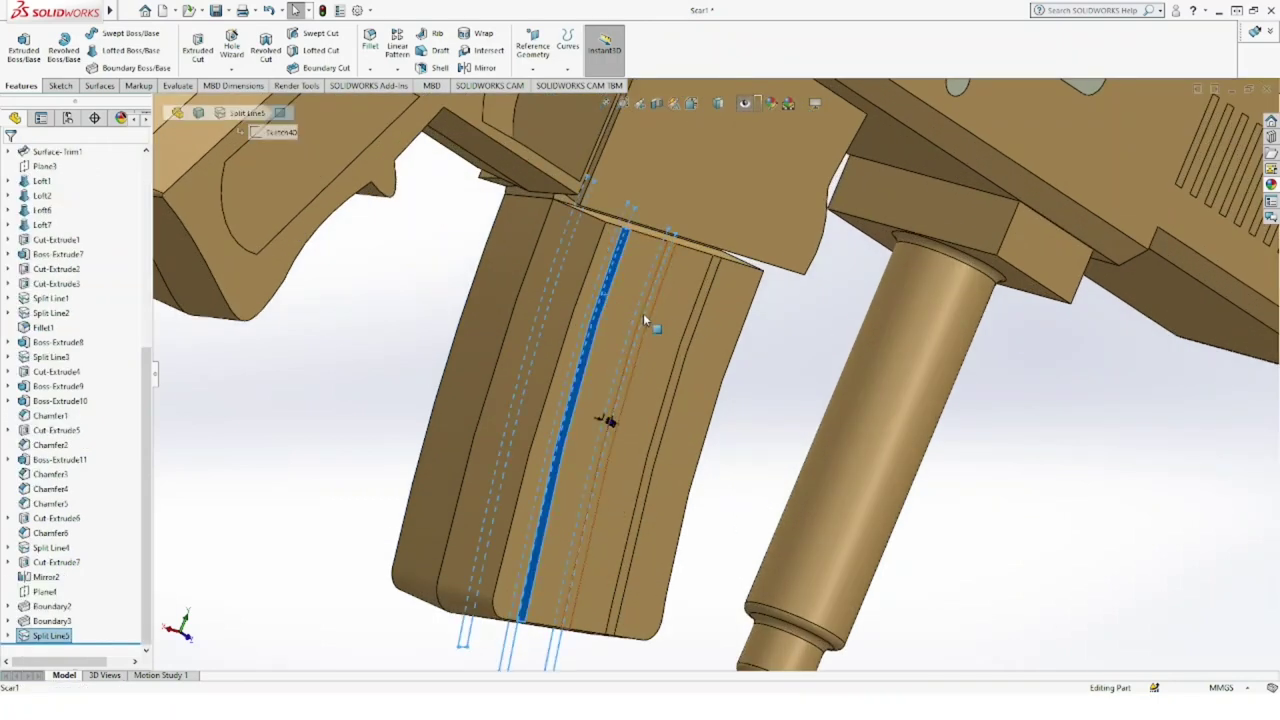
left_click(648, 318, "ctrl")
left_click(696, 317, "ctrl")
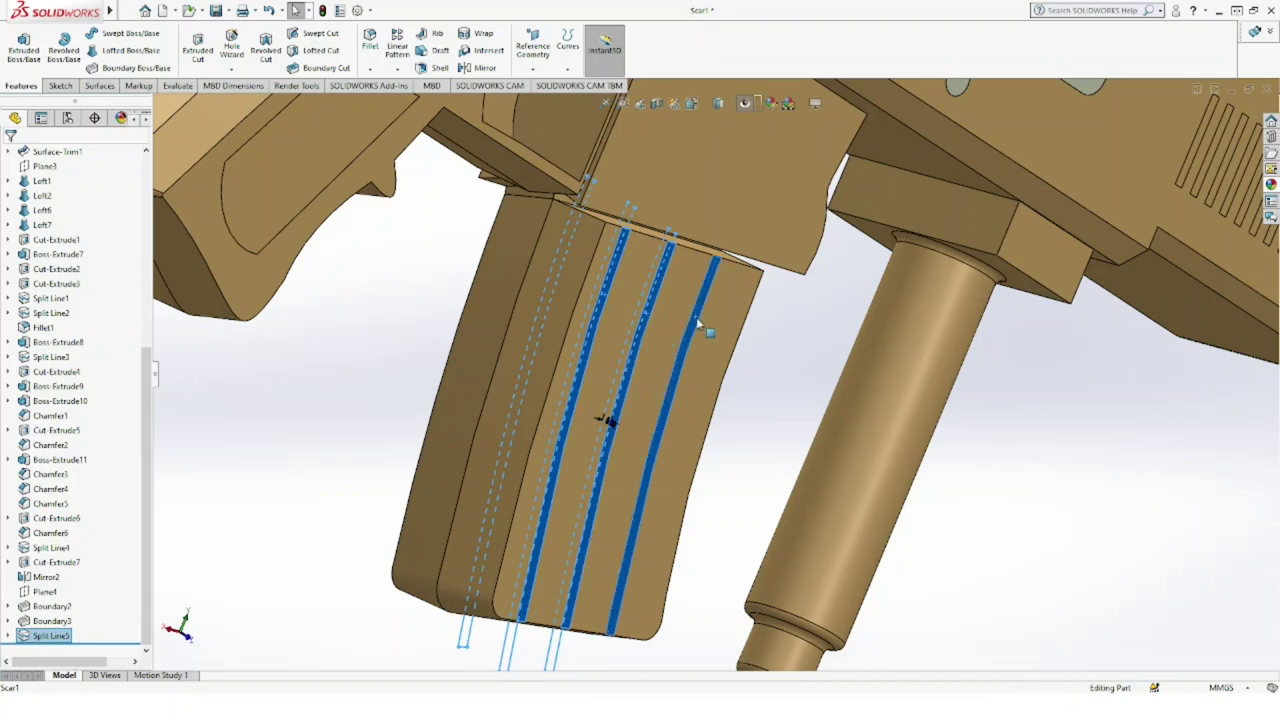
middle_click_drag(696, 317, 796, 418)
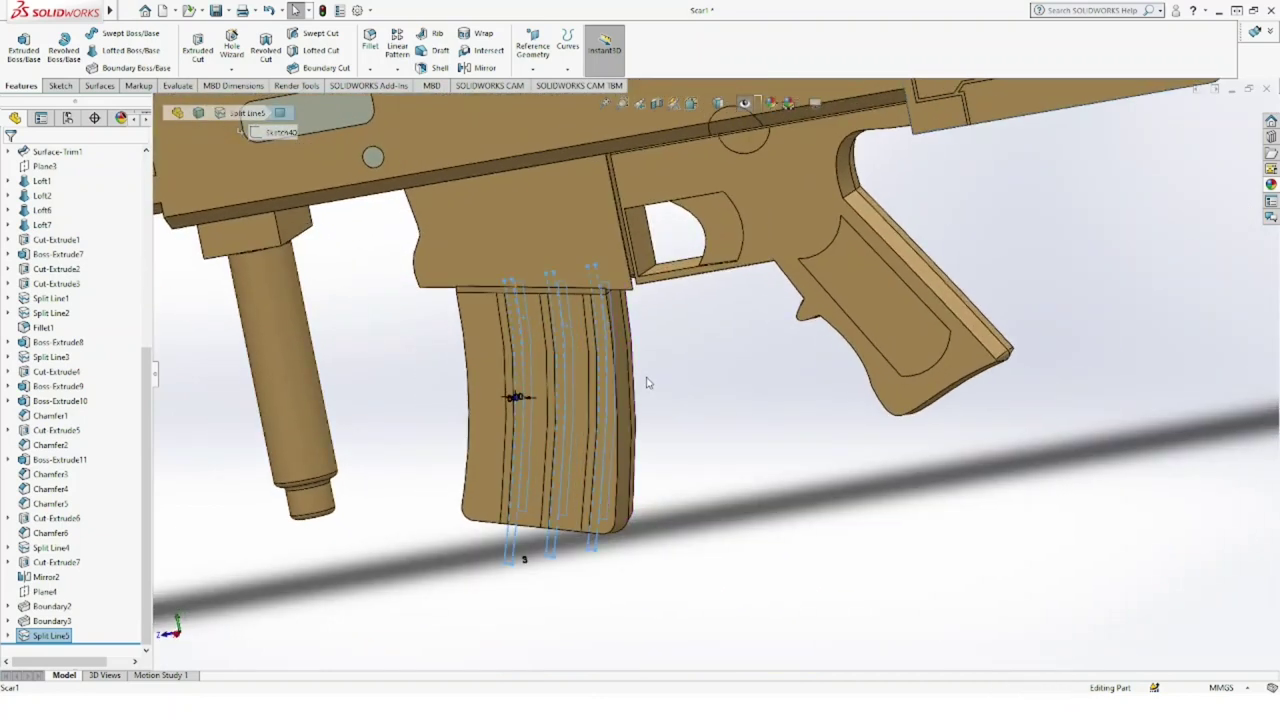
scroll(630, 377, "down", 2)
left_click(452, 362)
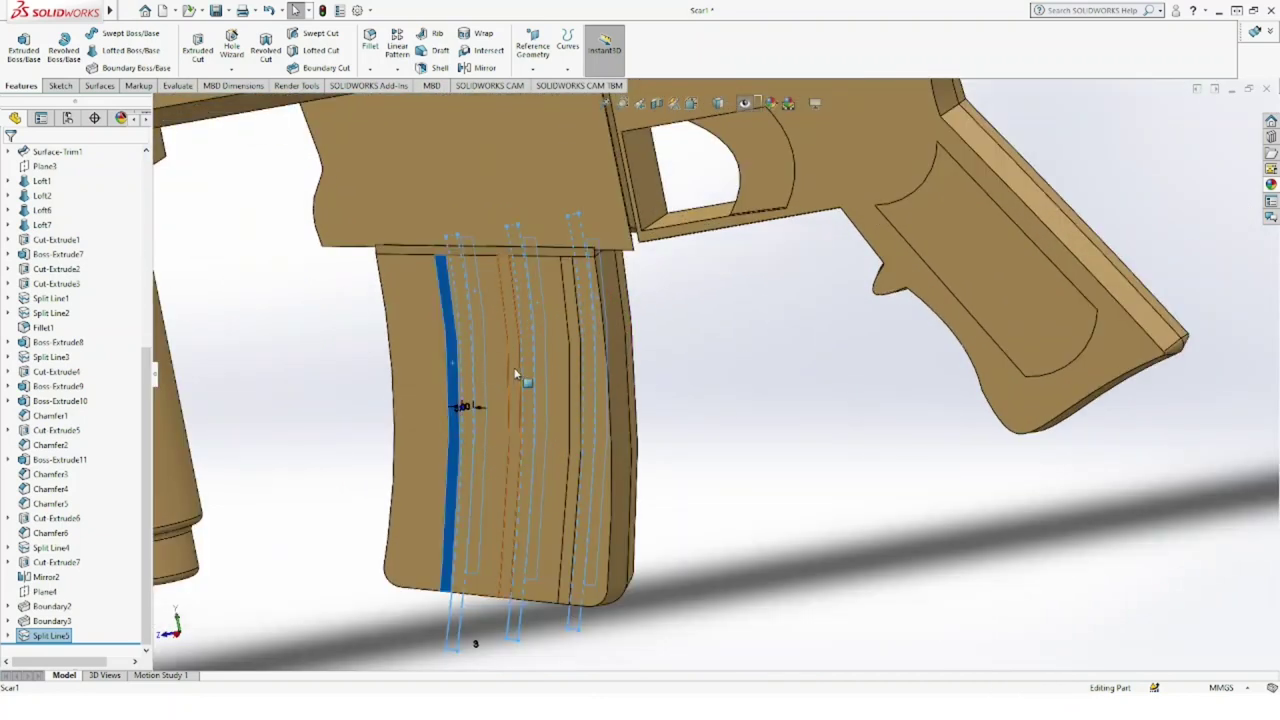
left_click(512, 370, "ctrl")
left_click(575, 377, "ctrl")
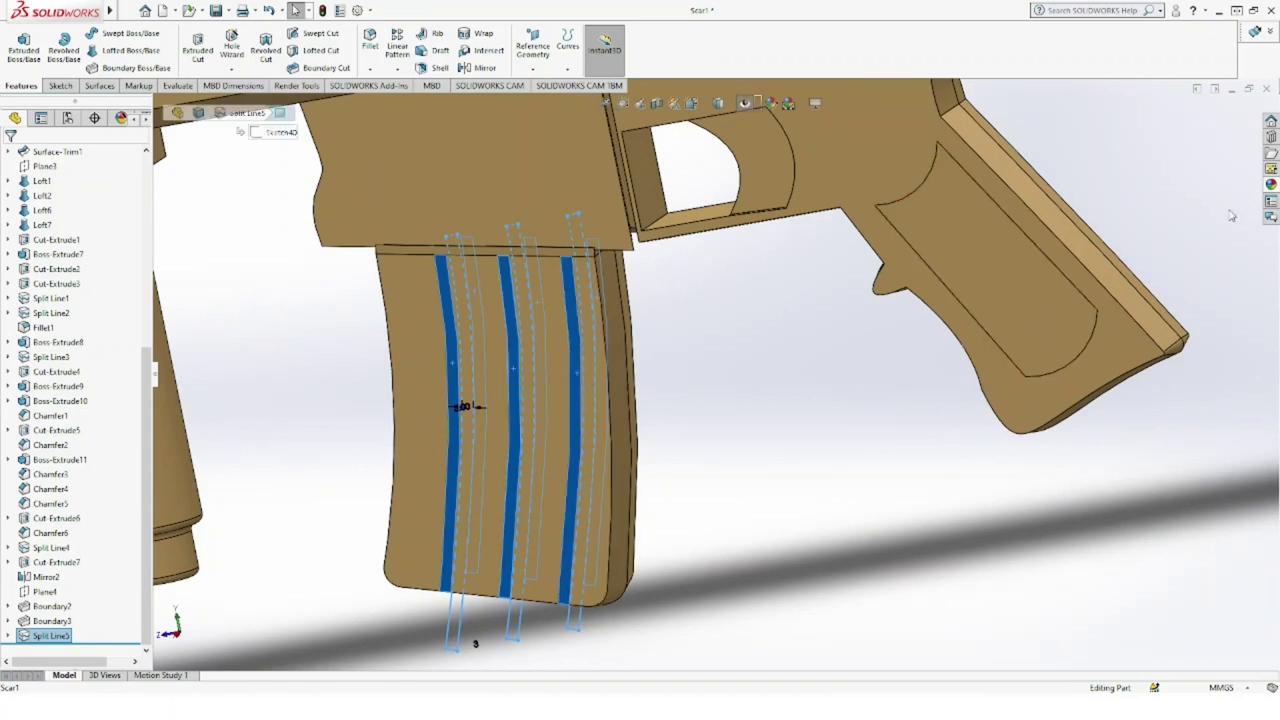
Step: Apply the brushed tungsten coarse appearance to the strips and zoom to fit the rifle
left_click(1272, 185)
left_click(1202, 324)
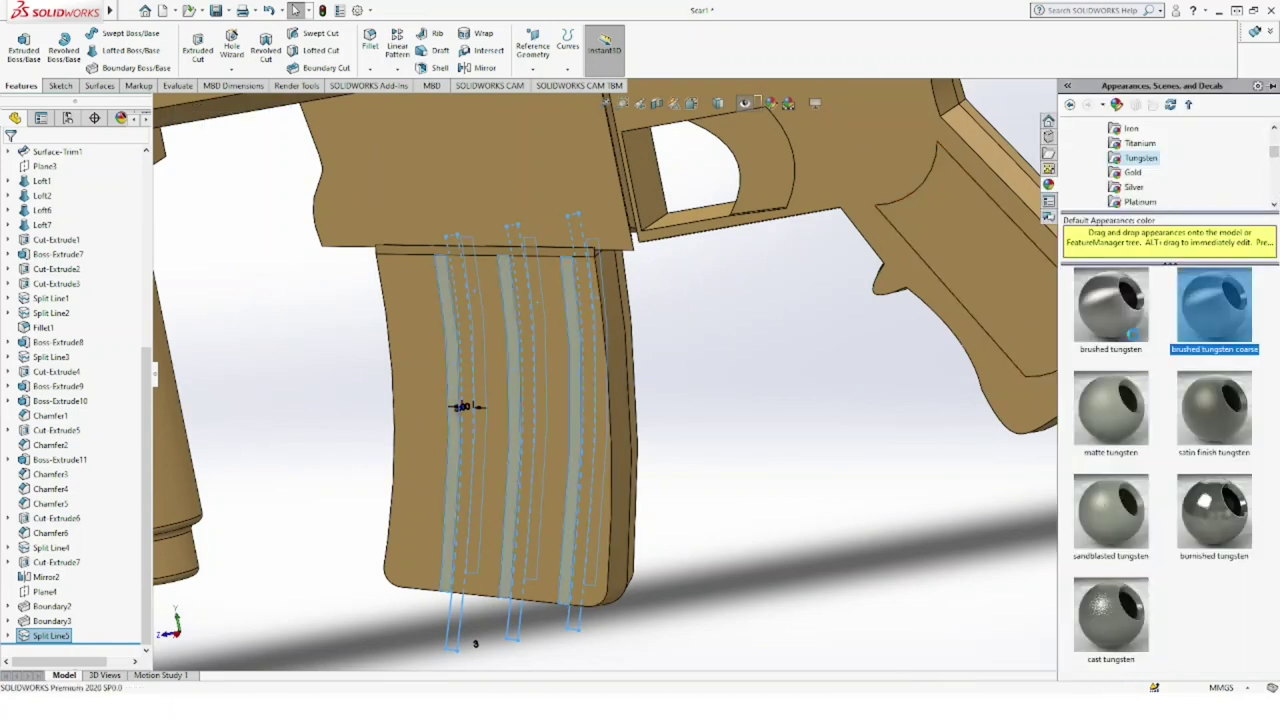
left_click(800, 357)
key("f")
middle_click_drag(783, 362, 737, 378)
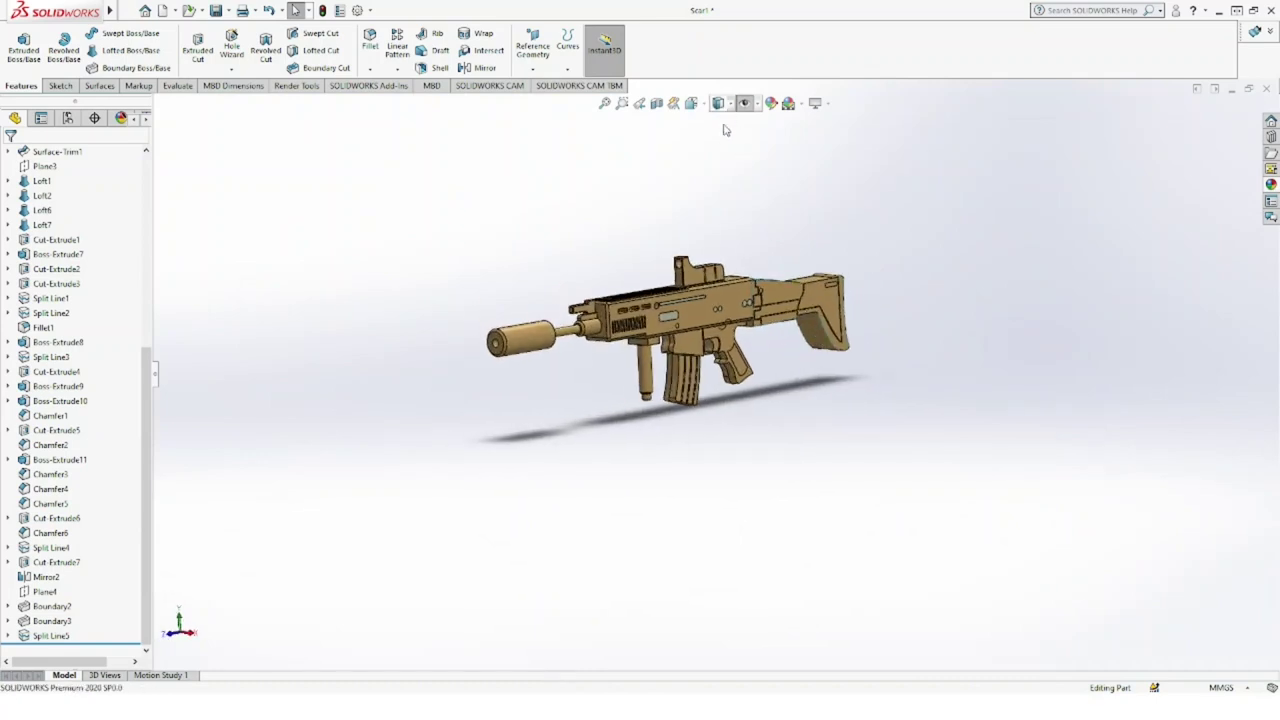
Step: Orbit around the rifle with the blueprint sketch pictures shown
mouse_move(740, 243)
middle_mouse_down()
mouse_move(700, 206)
mouse_move(720, 229)
mouse_move(738, 131)
middle_mouse_up()
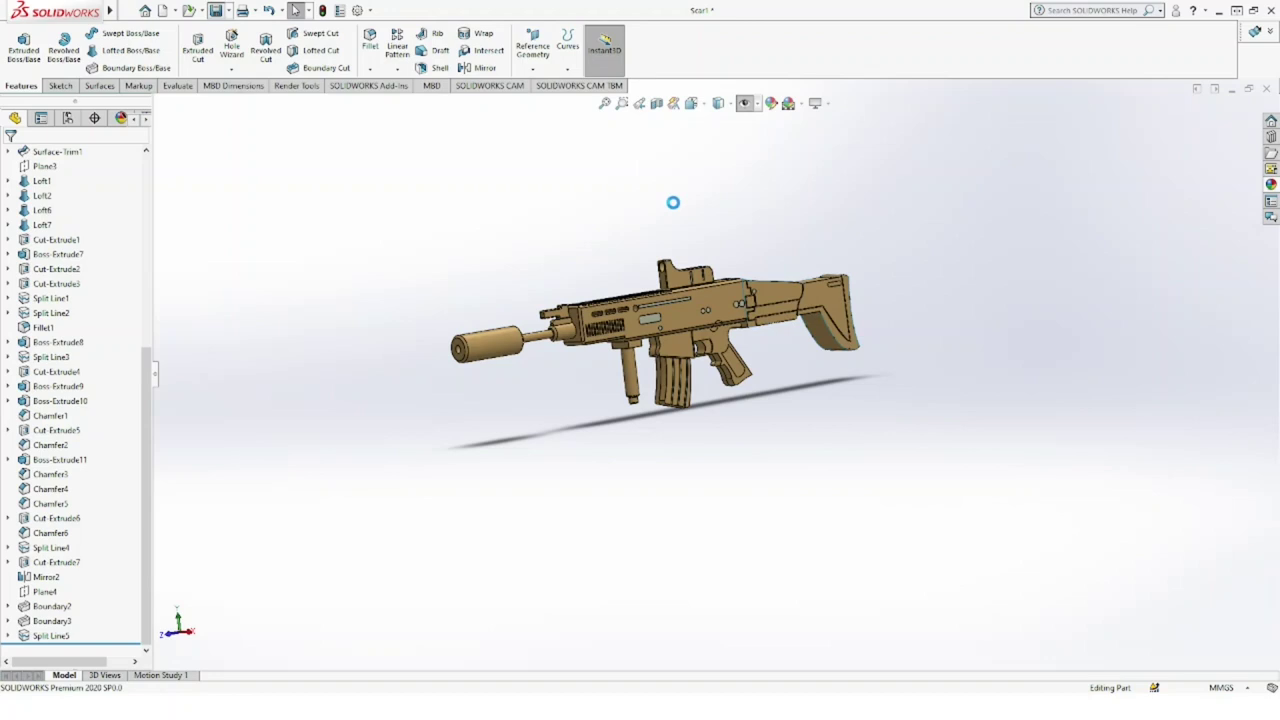
mouse_move(735, 247)
middle_mouse_down()
mouse_move(603, 240)
mouse_move(554, 260)
mouse_move(601, 286)
mouse_move(580, 280)
mouse_move(620, 250)
middle_mouse_up()
left_click(744, 107)
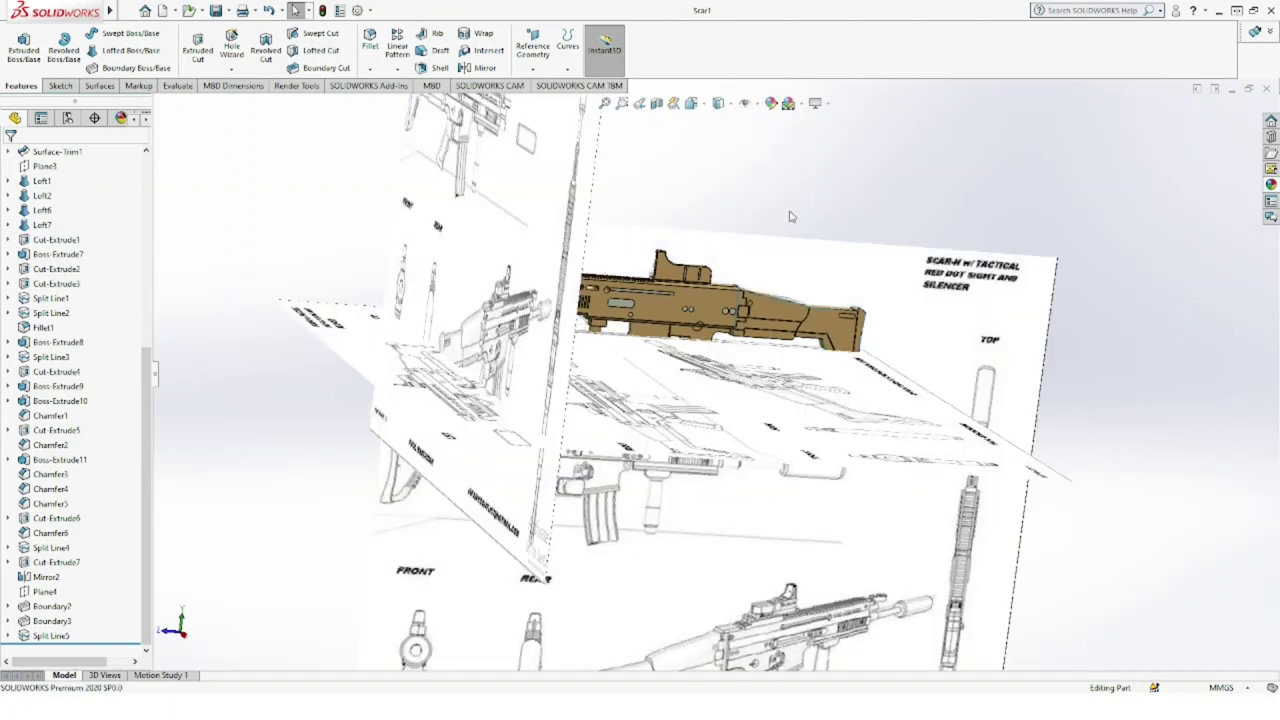
middle_click_drag(793, 217, 735, 615)
scroll(768, 567, "down", 5)
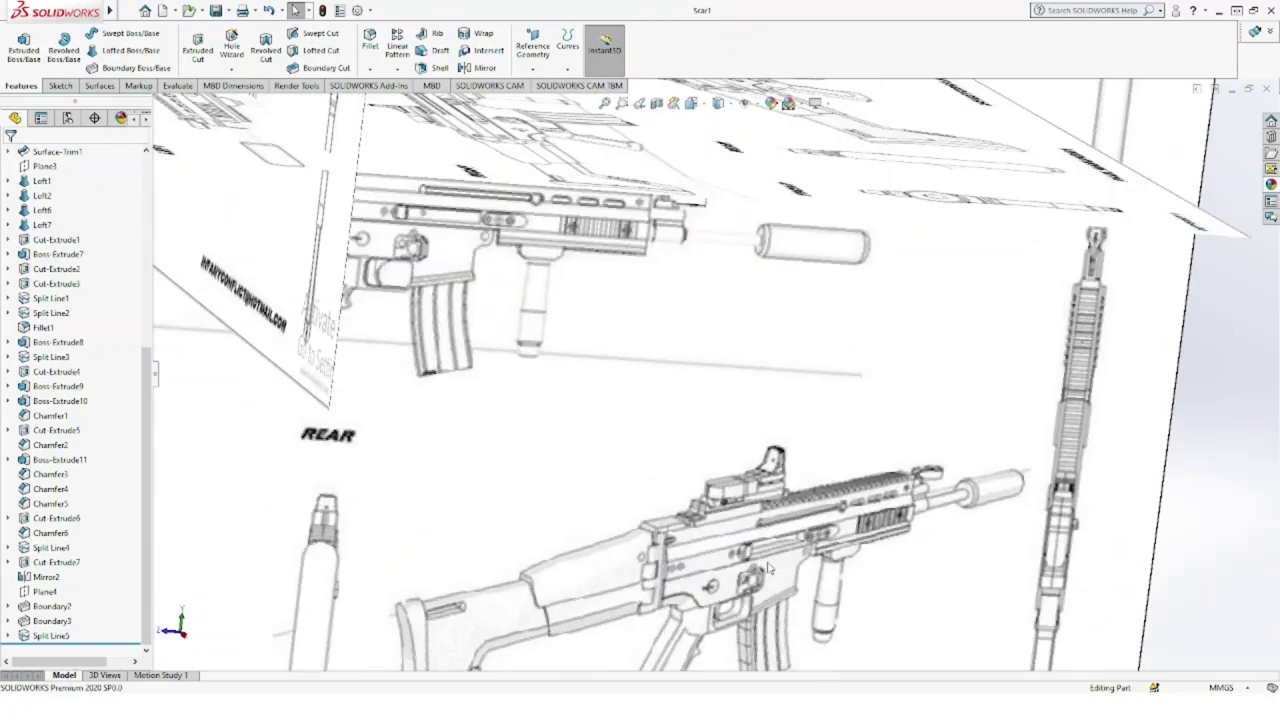
scroll(880, 542, "up", 4)
scroll(880, 542, "up", 2)
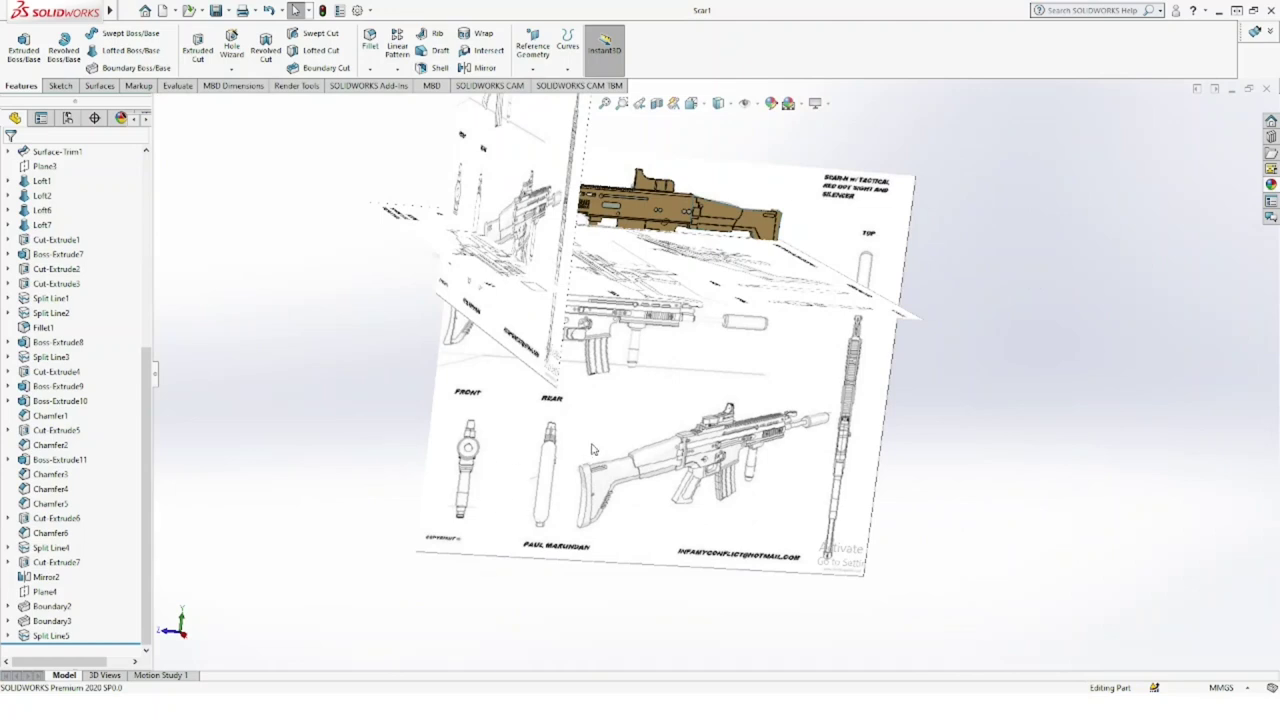
mouse_move(647, 423)
middle_mouse_down()
mouse_move(497, 351)
mouse_move(590, 369)
mouse_move(640, 250)
middle_mouse_up()
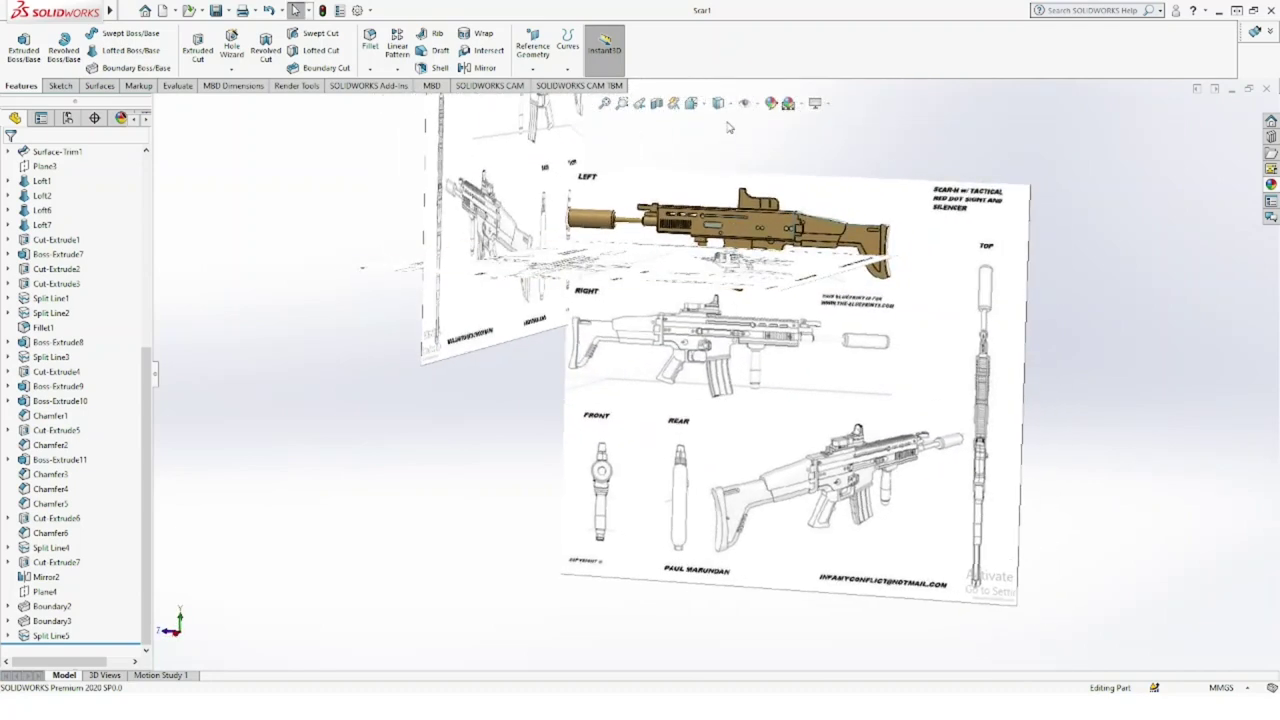
Step: Snap to the Right view and hide the blueprint sketch pictures
left_click(699, 115)
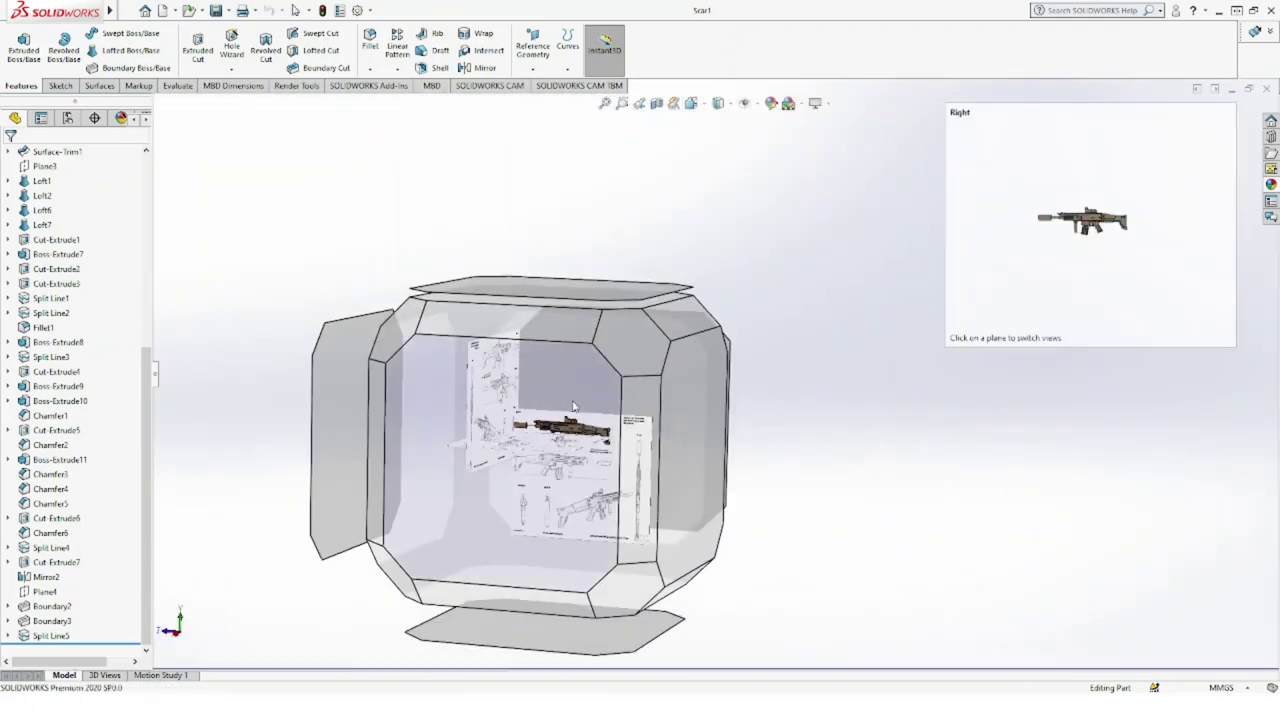
left_click(851, 370)
scroll(851, 370, "down", 5)
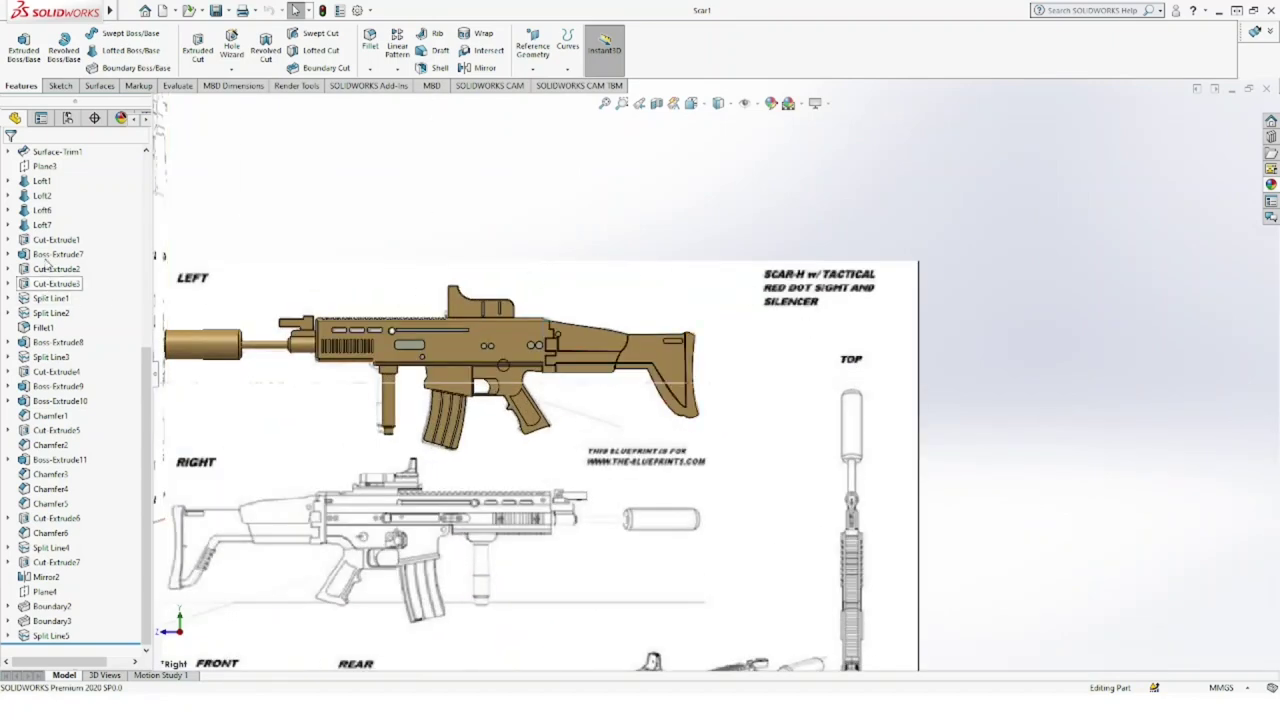
left_click(744, 105)
scroll(55, 297, "up", 4)
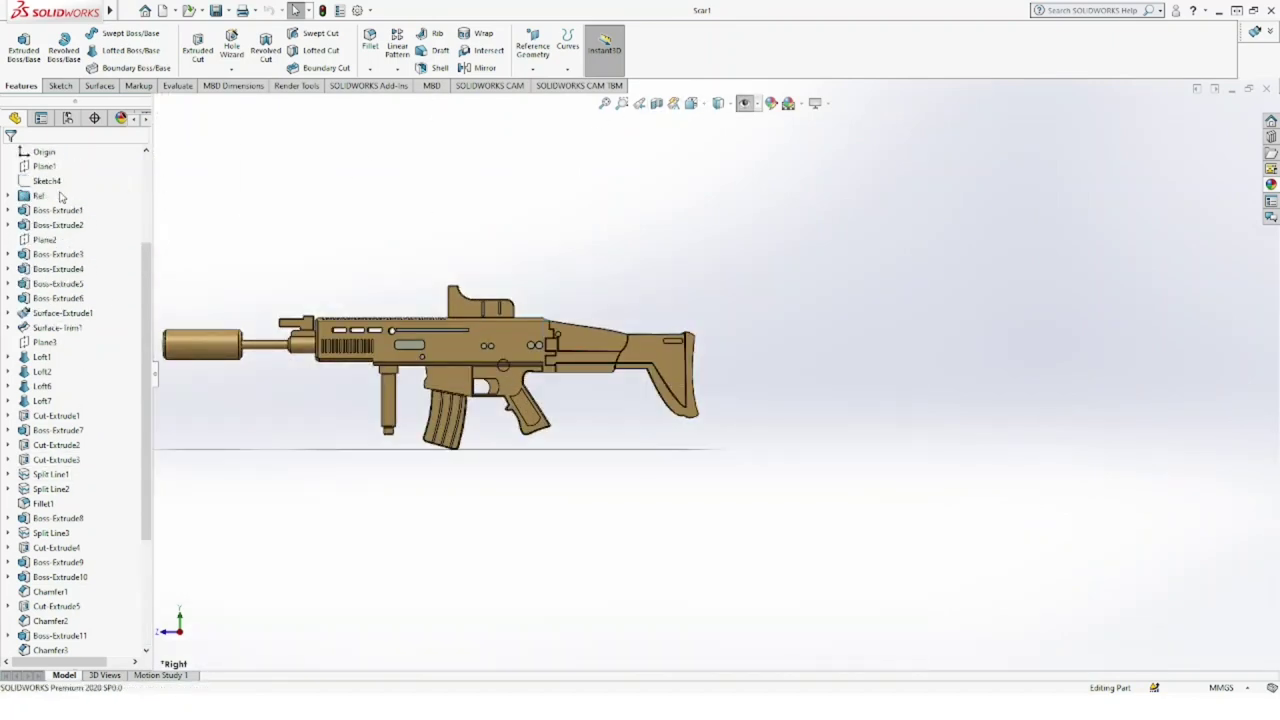
scroll(55, 297, "up", 4)
Step: Start a sketch on Right Plane with blueprints shown and wireframe display
left_click(55, 284)
left_click(63, 272)
left_click(744, 104)
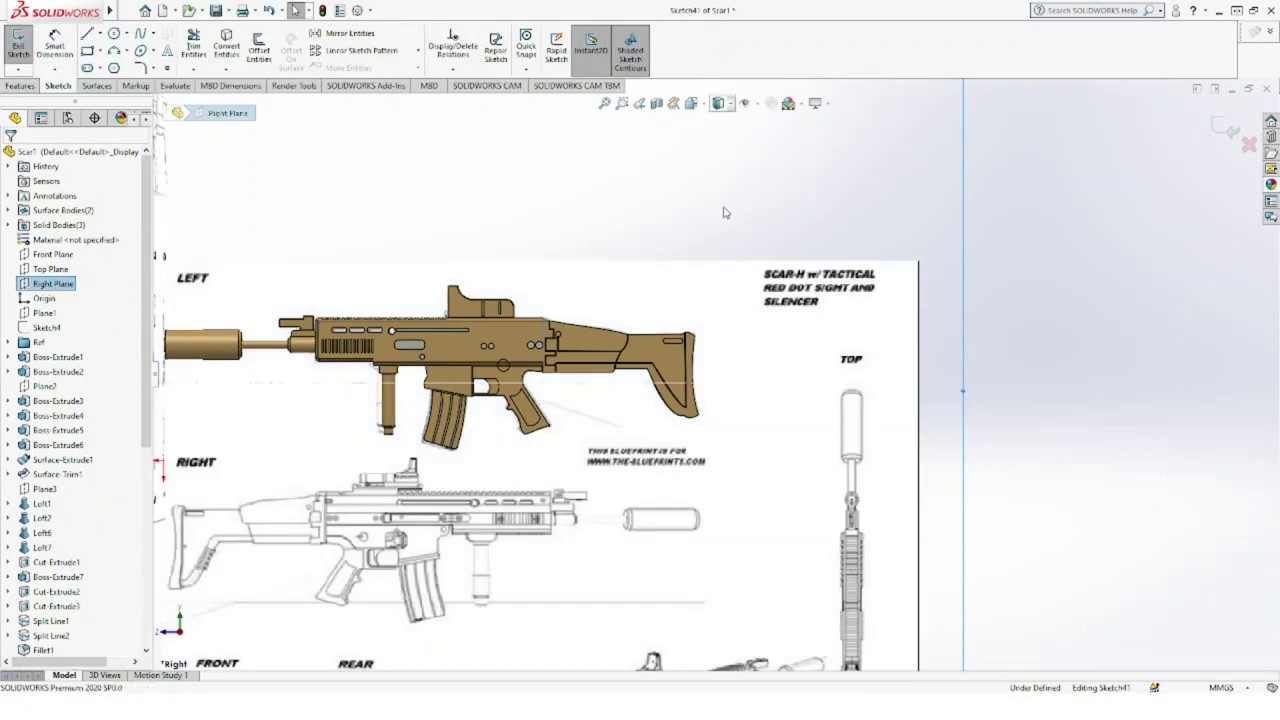
left_click(718, 103)
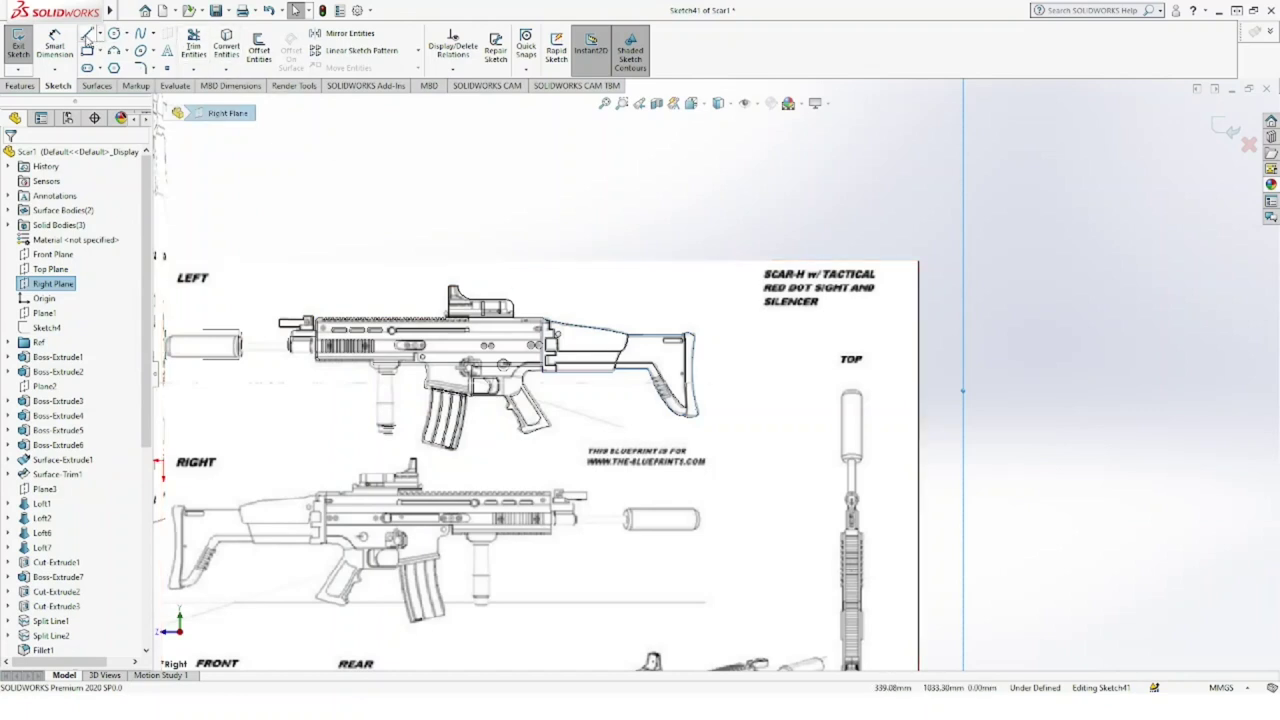
Step: Draw a small slanted closed four-sided rib outline over the buttstock's ridges
scroll(705, 400, "down", 3)
scroll(705, 395, "down", 2)
scroll(700, 380, "down", 2)
scroll(678, 362, "down", 2)
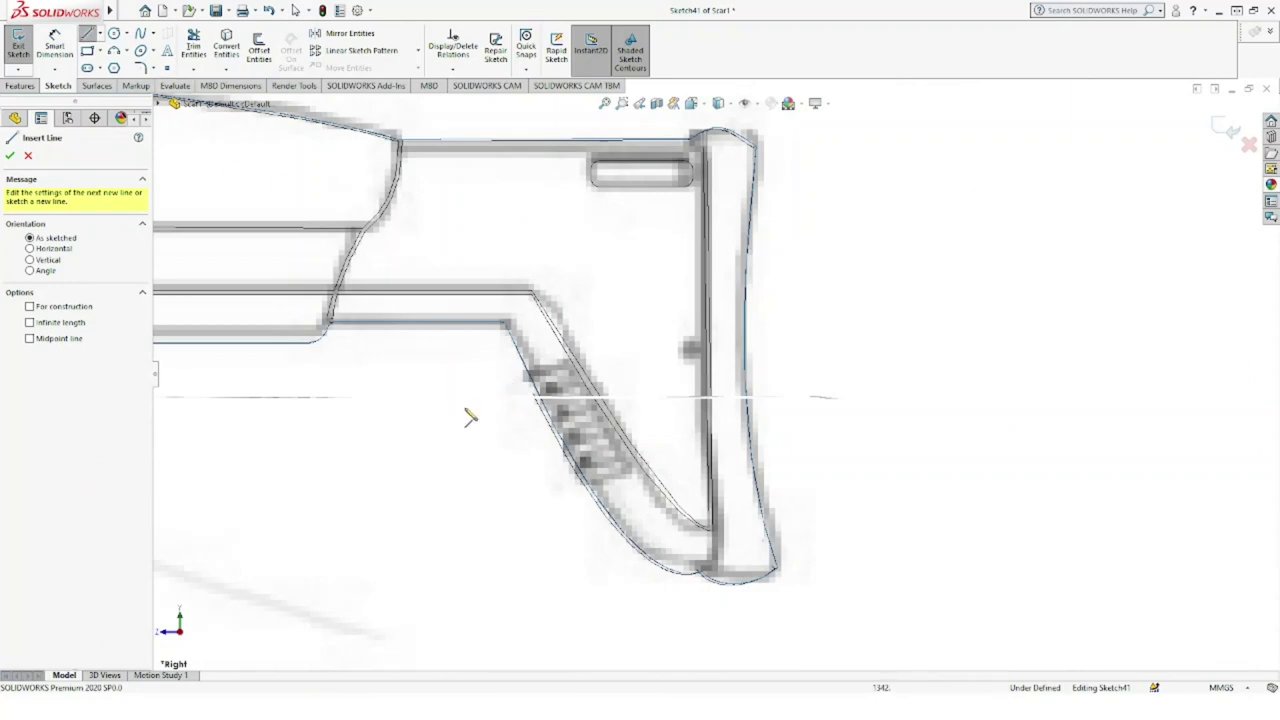
left_click(515, 393)
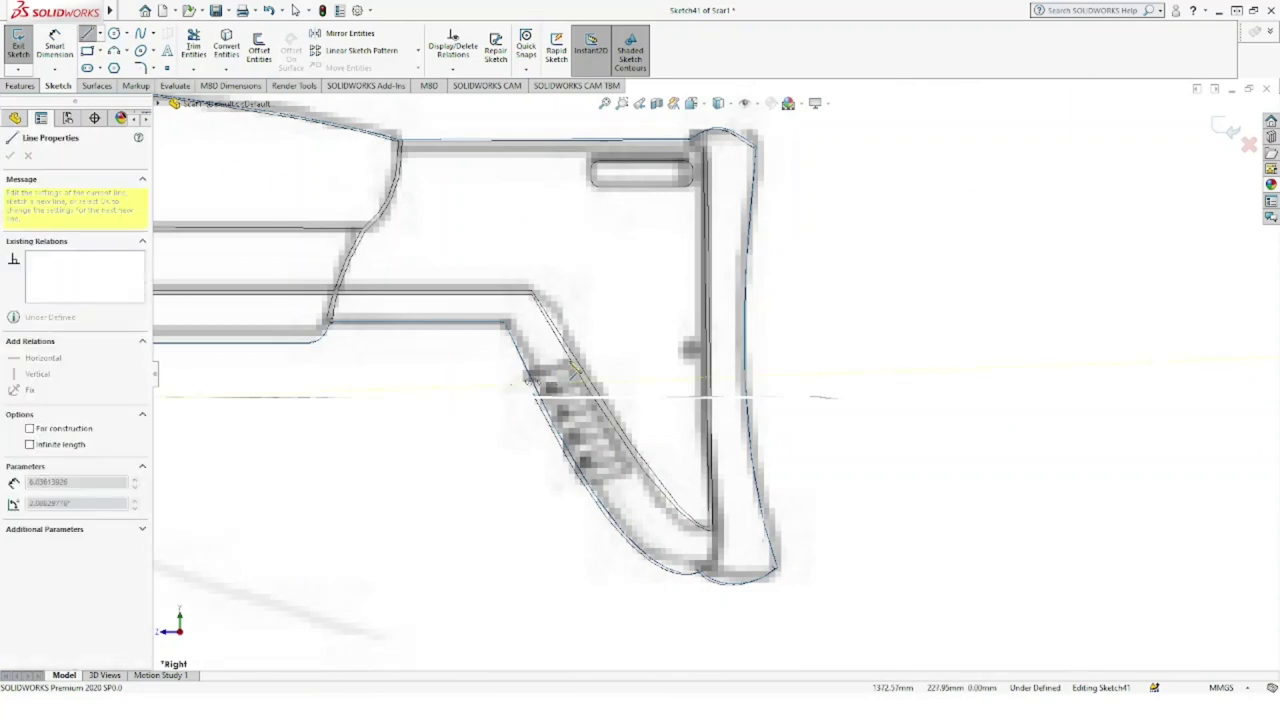
left_click(575, 351)
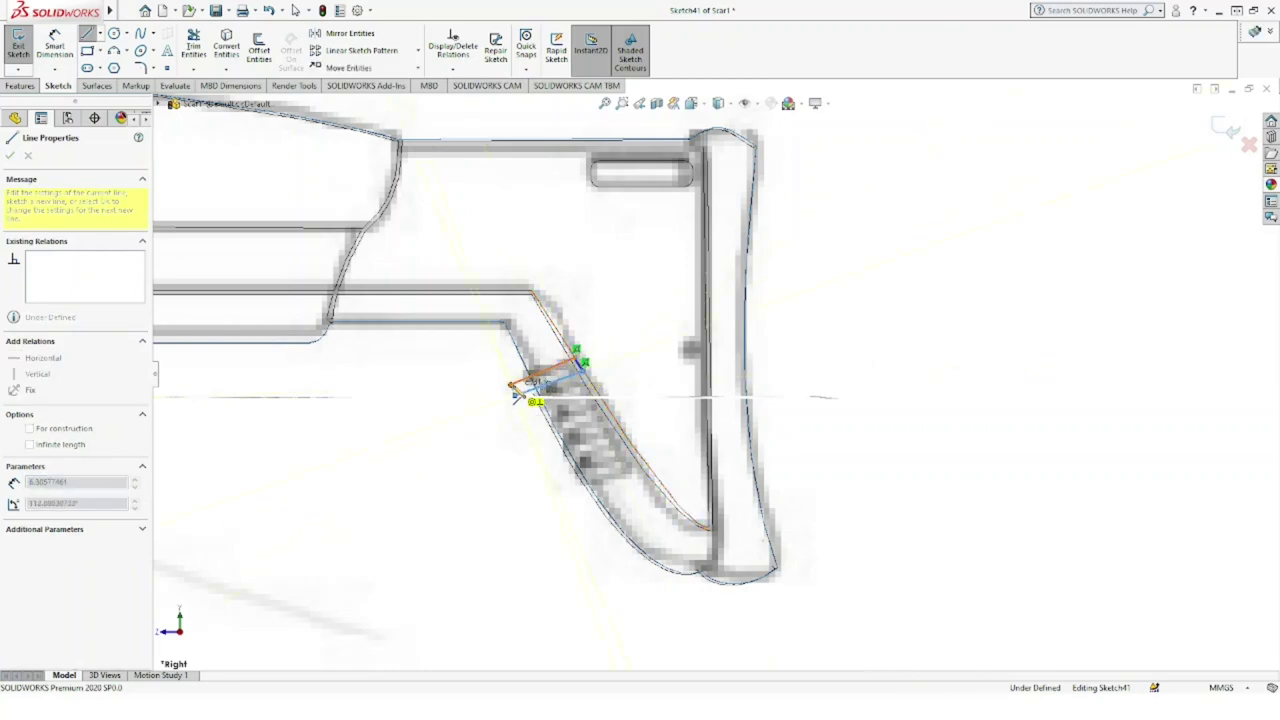
left_click(513, 390)
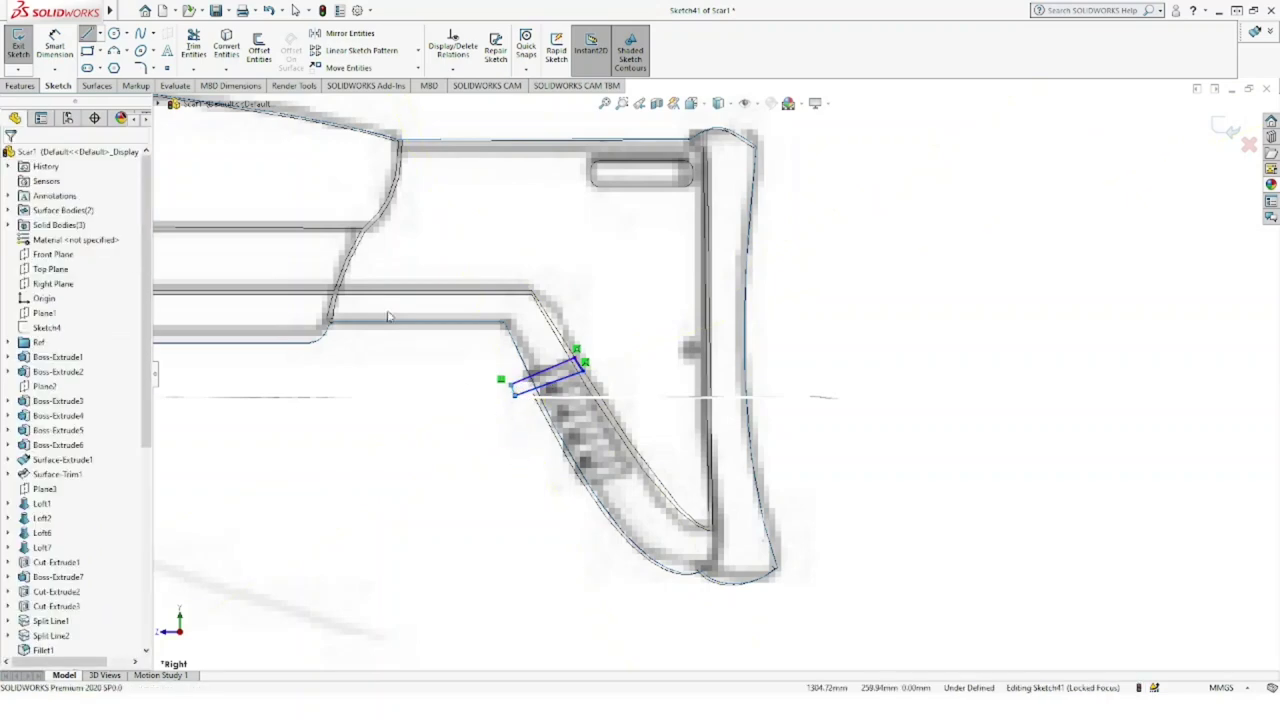
key("Escape")
Step: Trial a downward 270° linear pattern of the rib outline, then cancel it
left_click(352, 51)
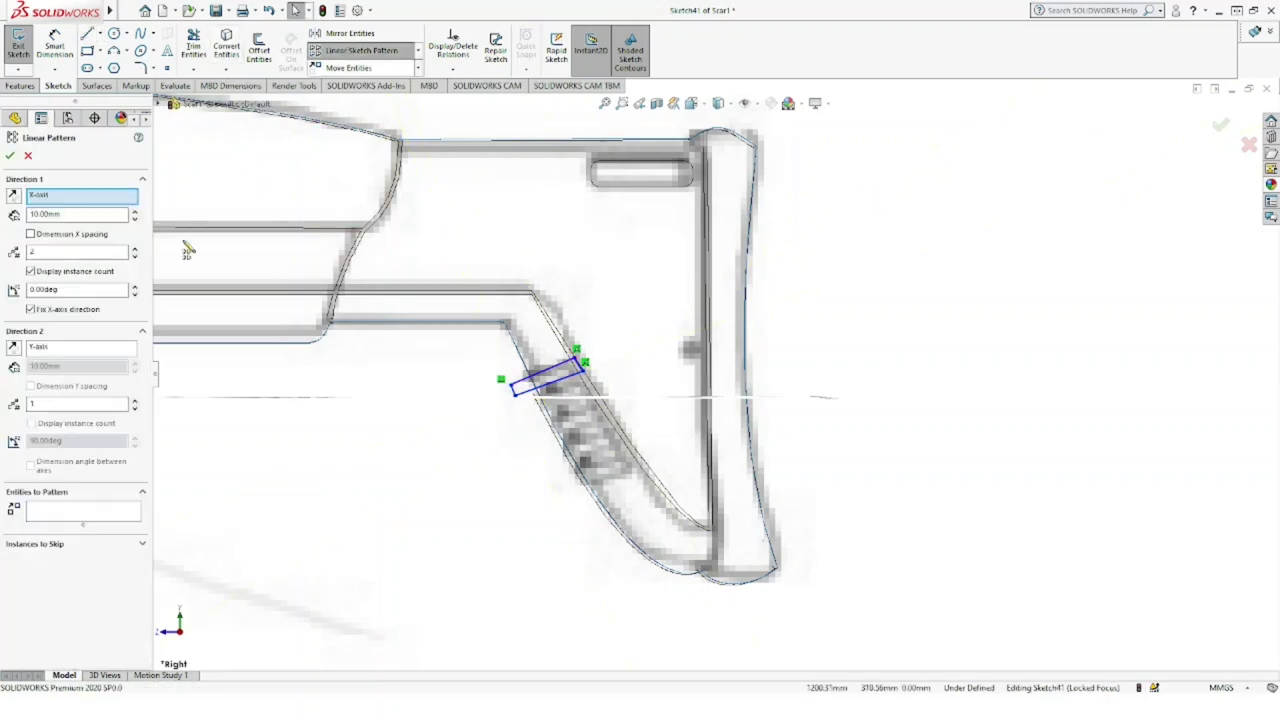
left_click_drag(598, 345, 505, 405)
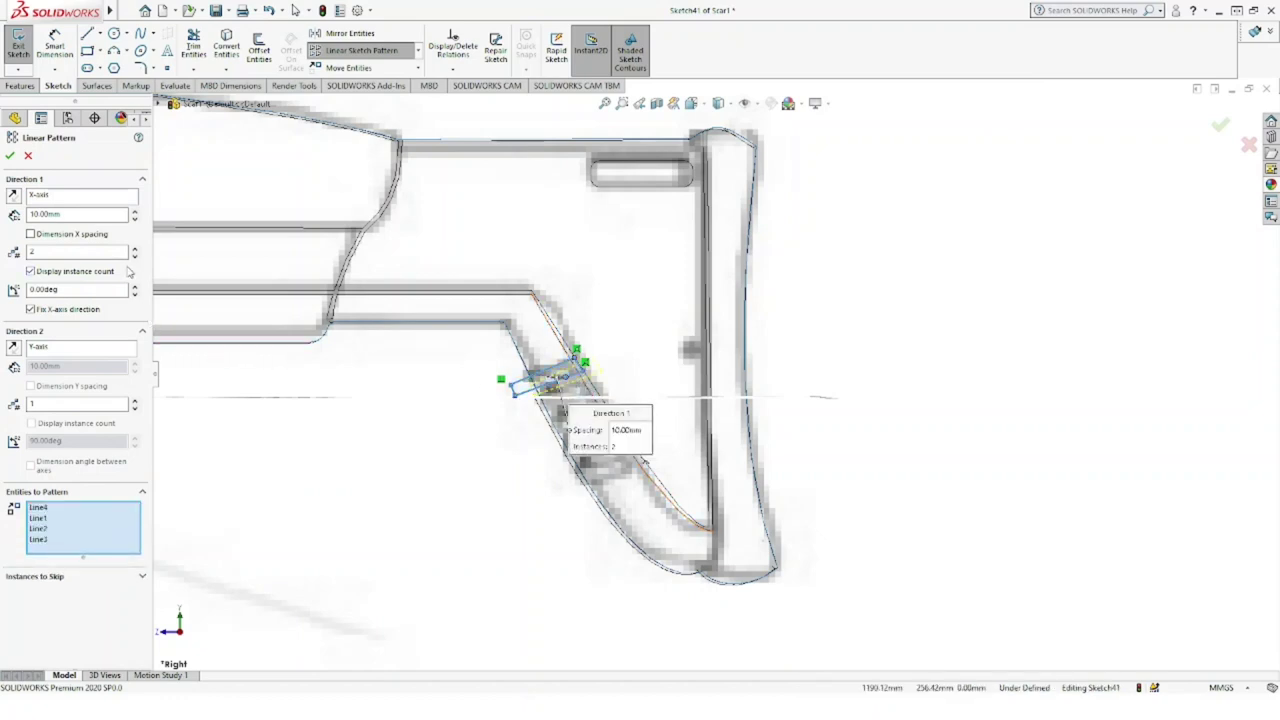
left_click(135, 401)
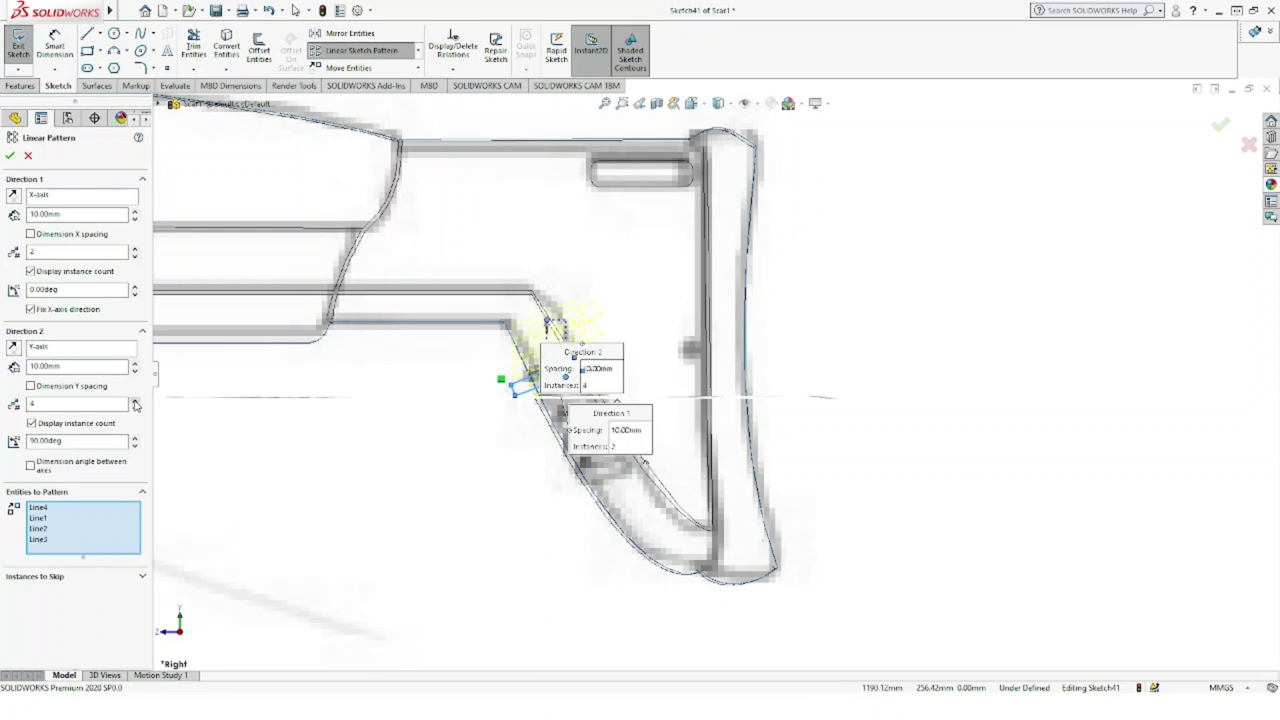
left_click(12, 350)
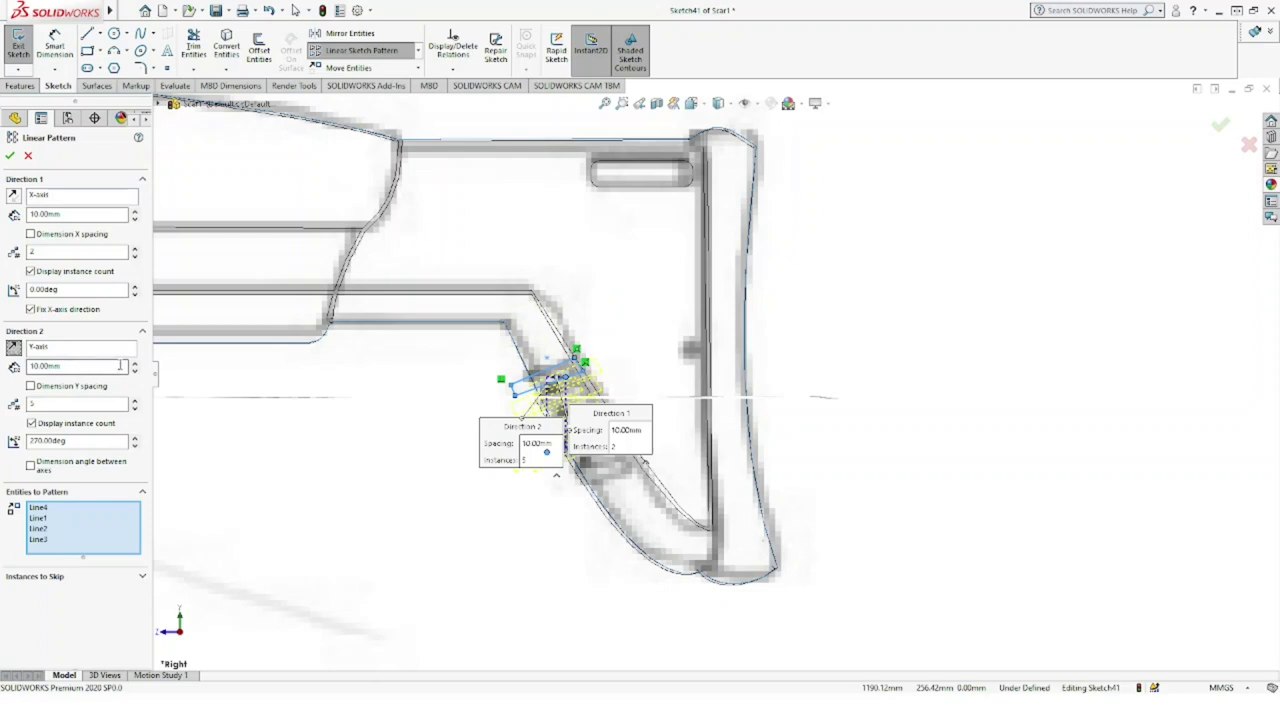
left_click(135, 257)
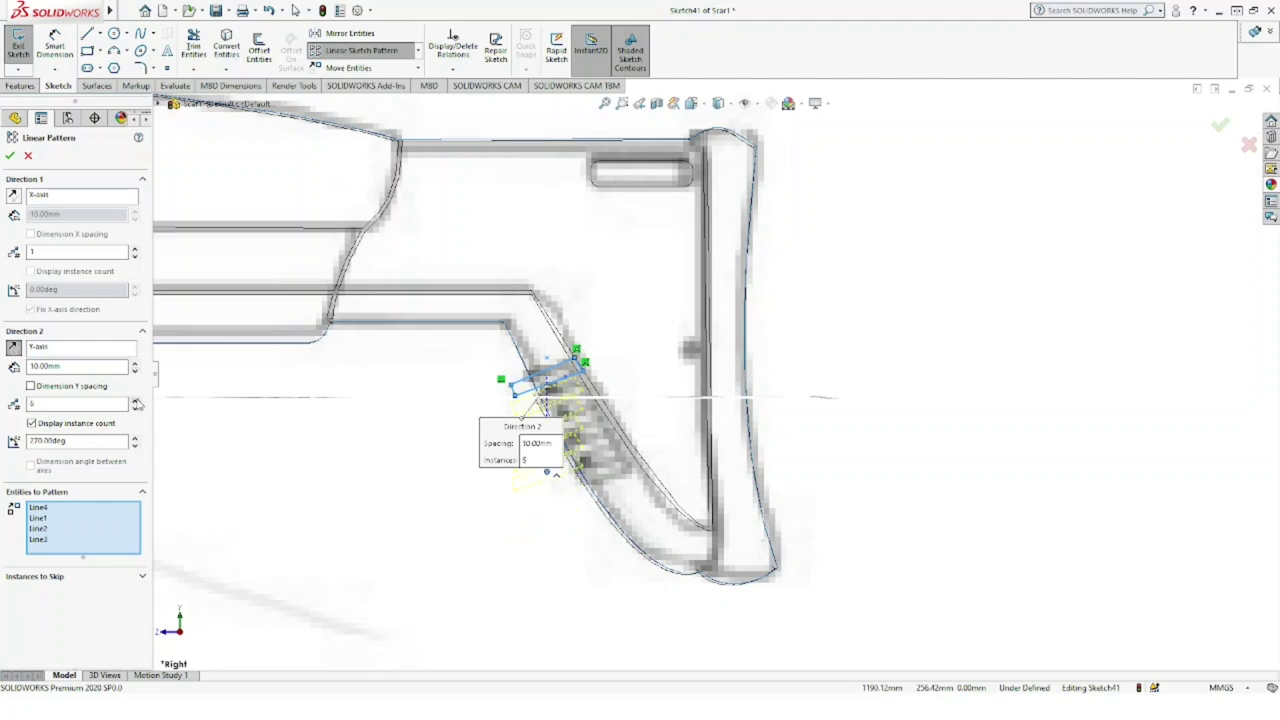
left_click(28, 157)
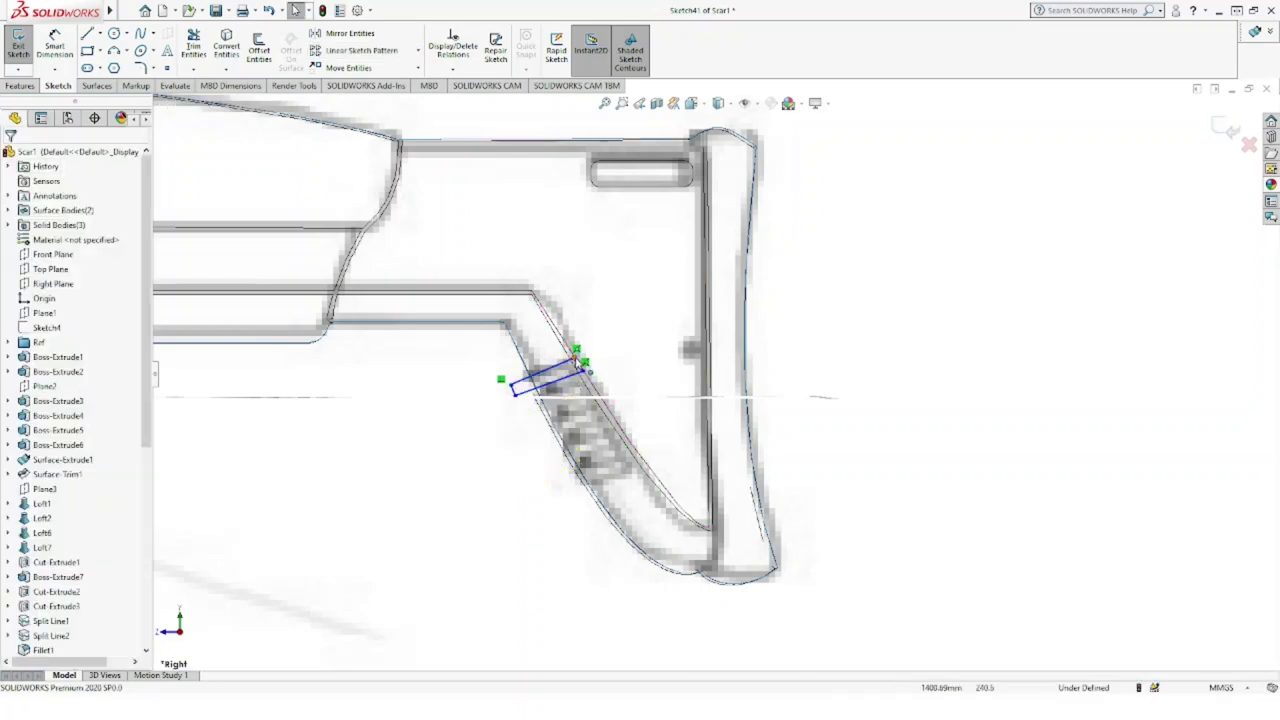
Step: Drag the slot's upper and lower edges further up and right past the stock
left_click(206, 47)
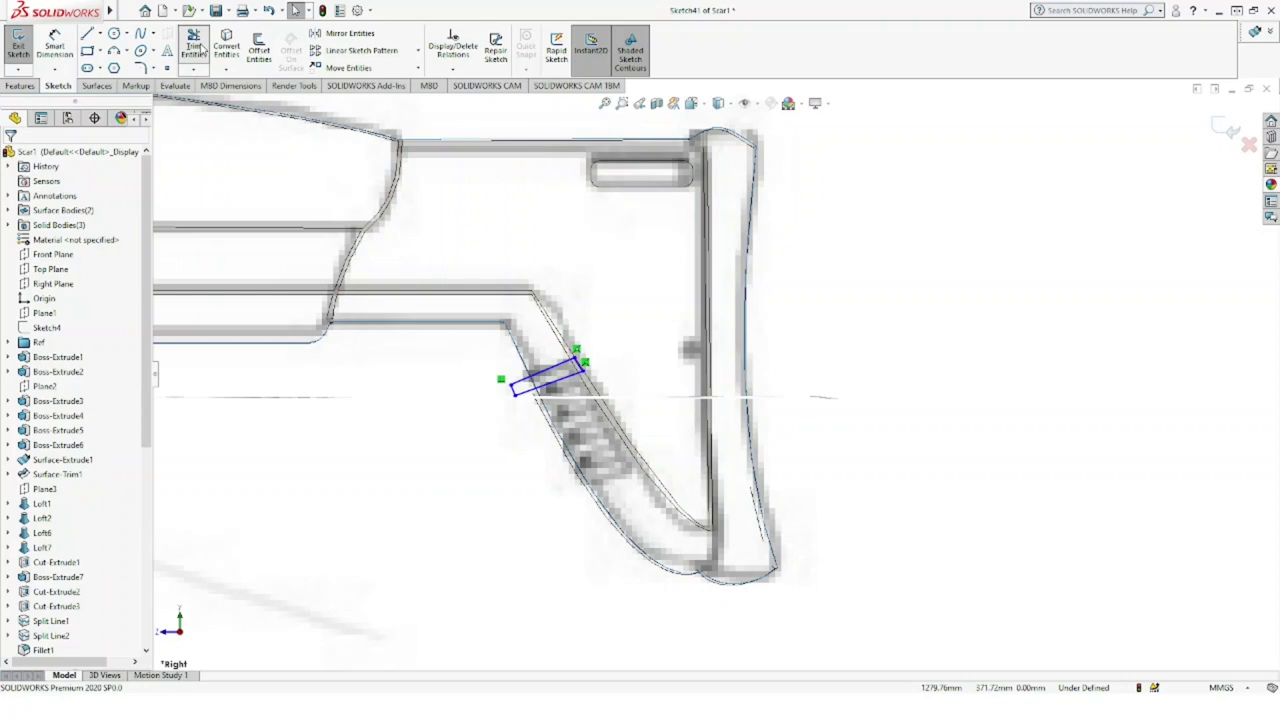
scroll(592, 362, "down", 2)
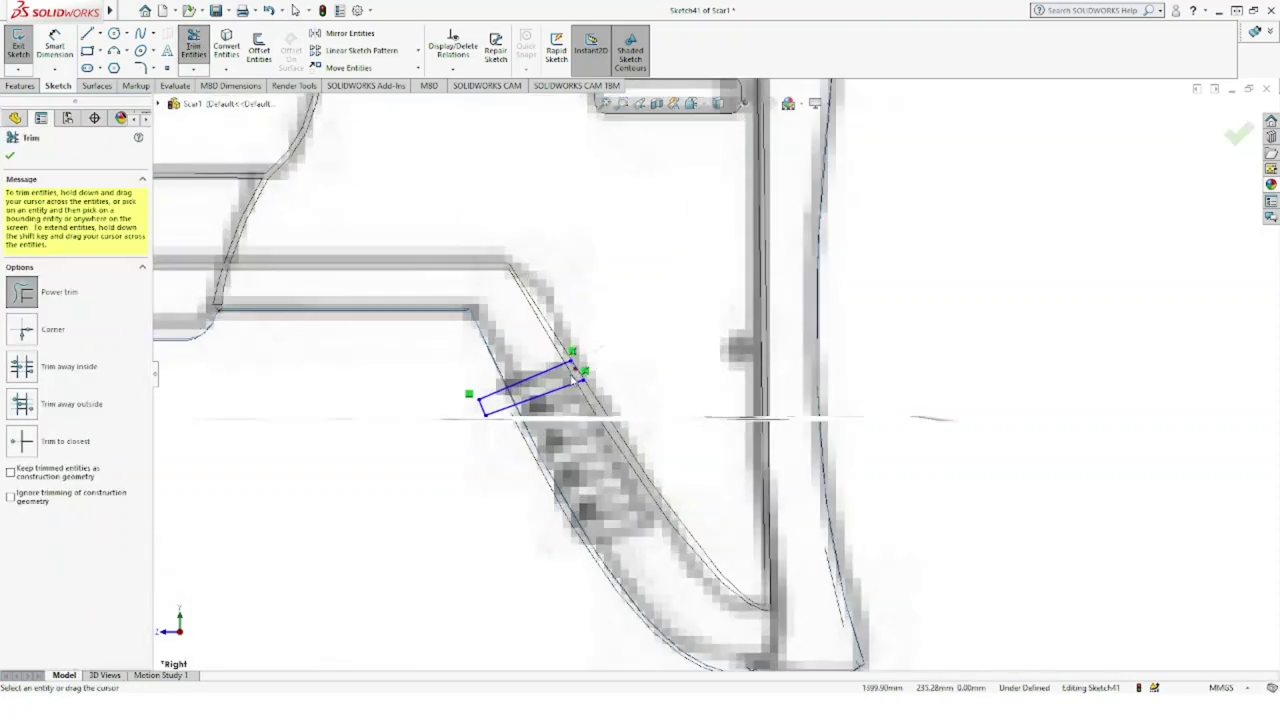
left_click(11, 157)
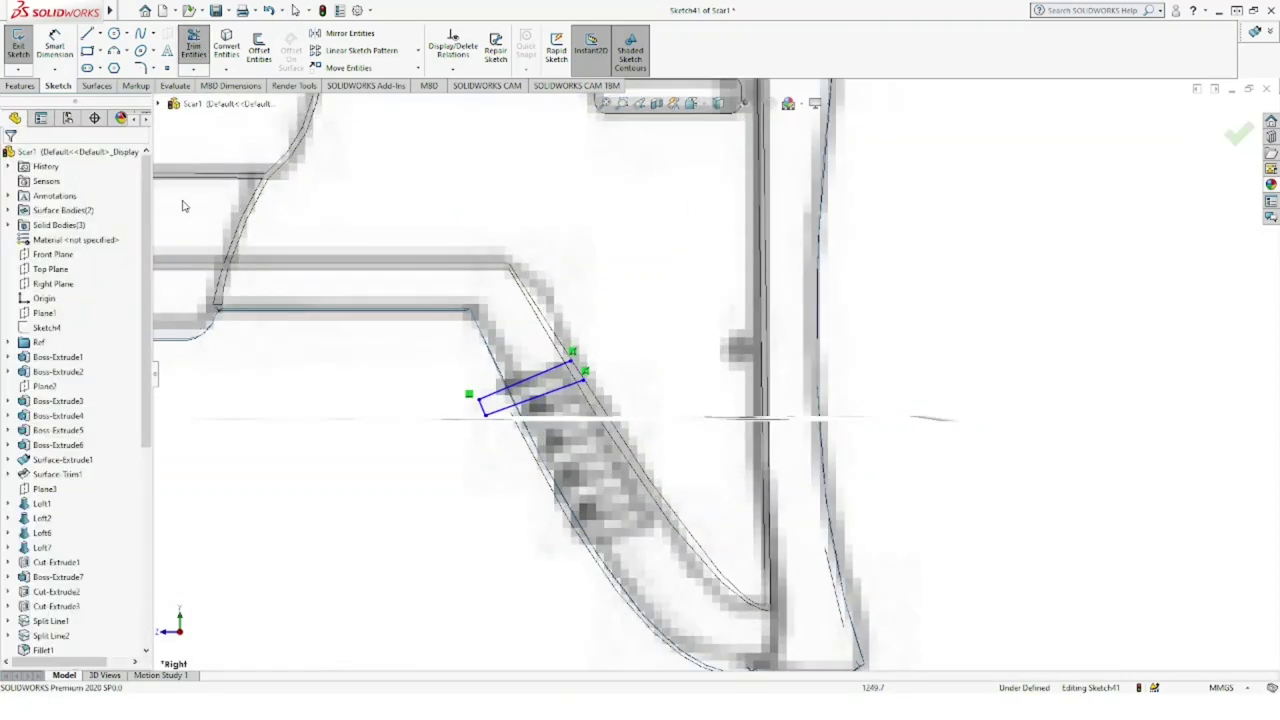
left_click(585, 369)
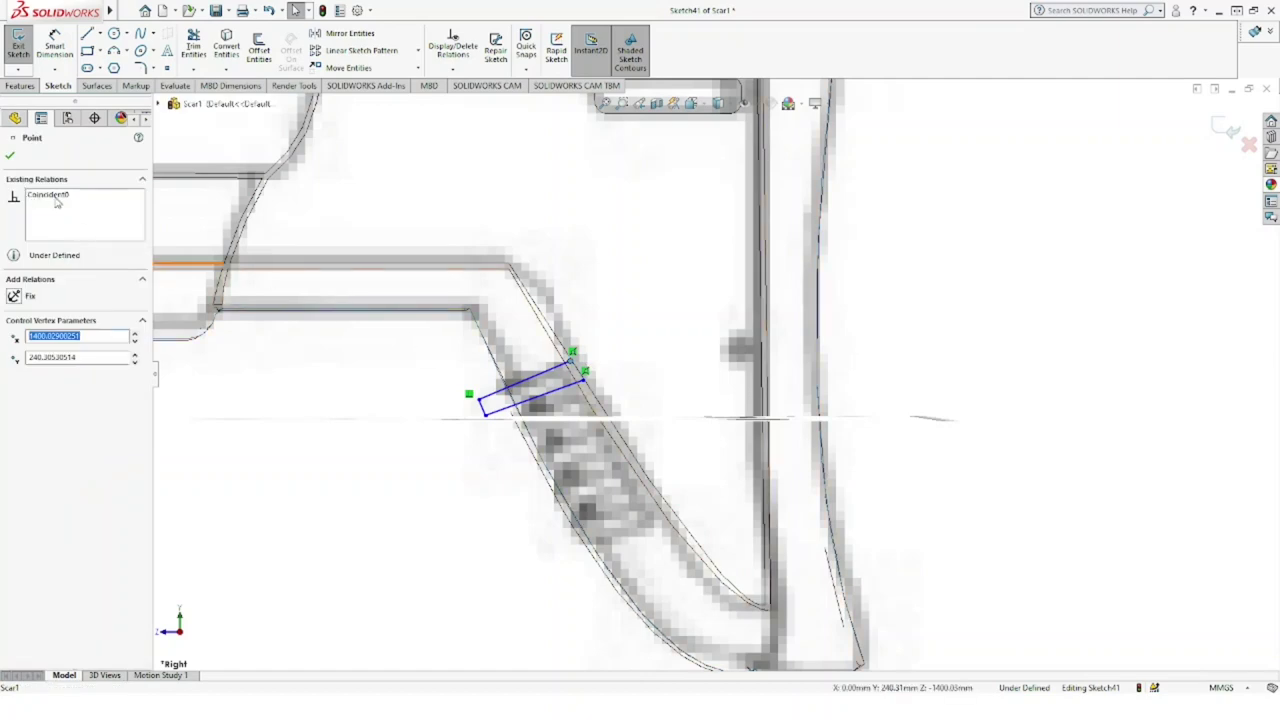
left_click(11, 157)
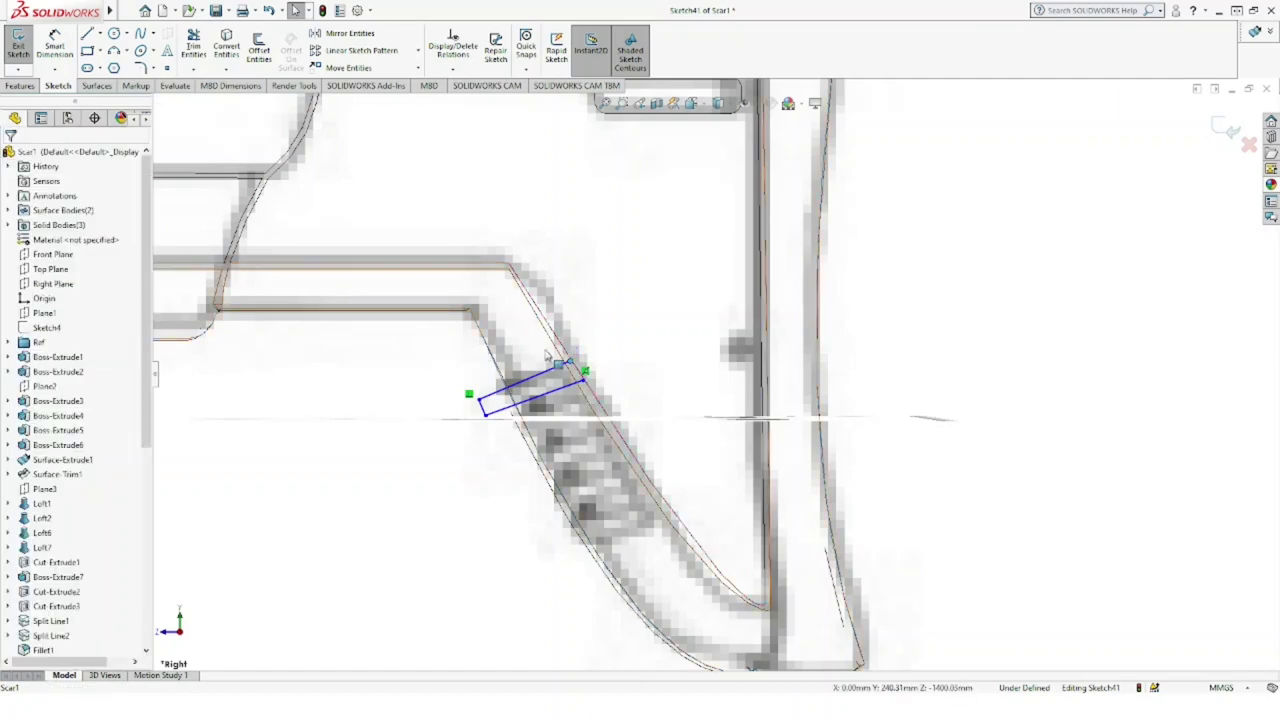
left_click(584, 376)
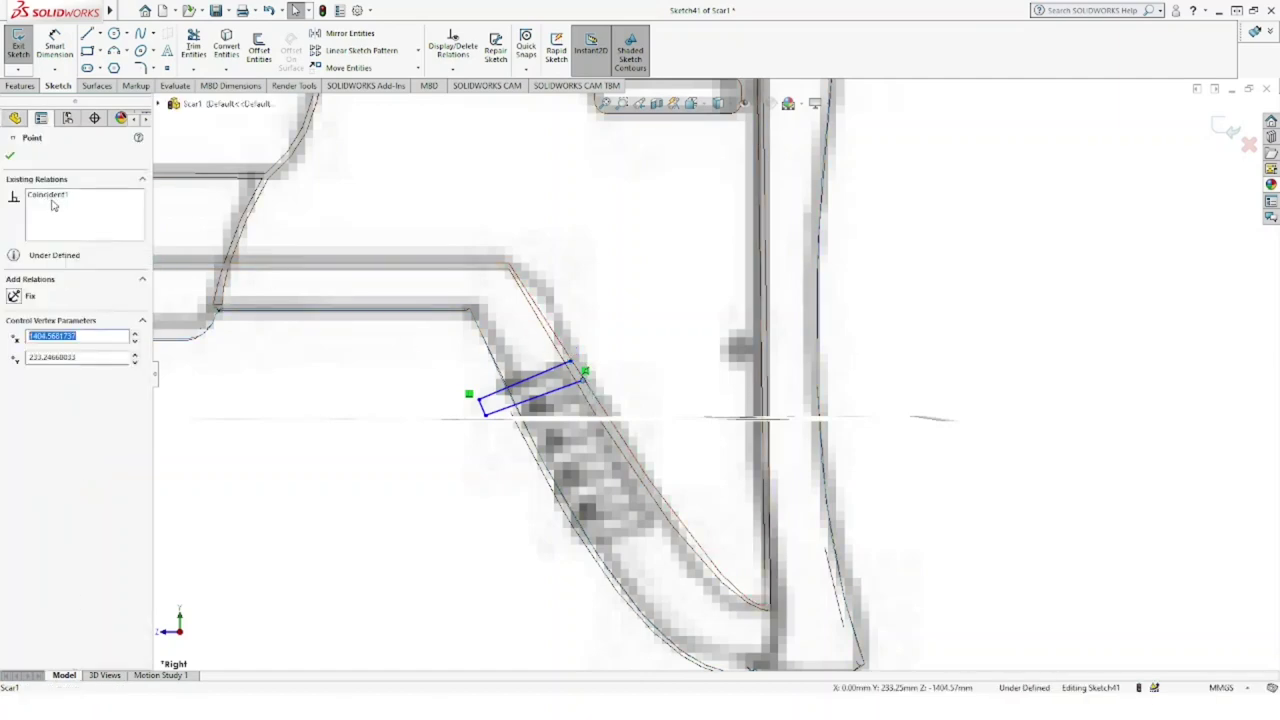
left_click(11, 157)
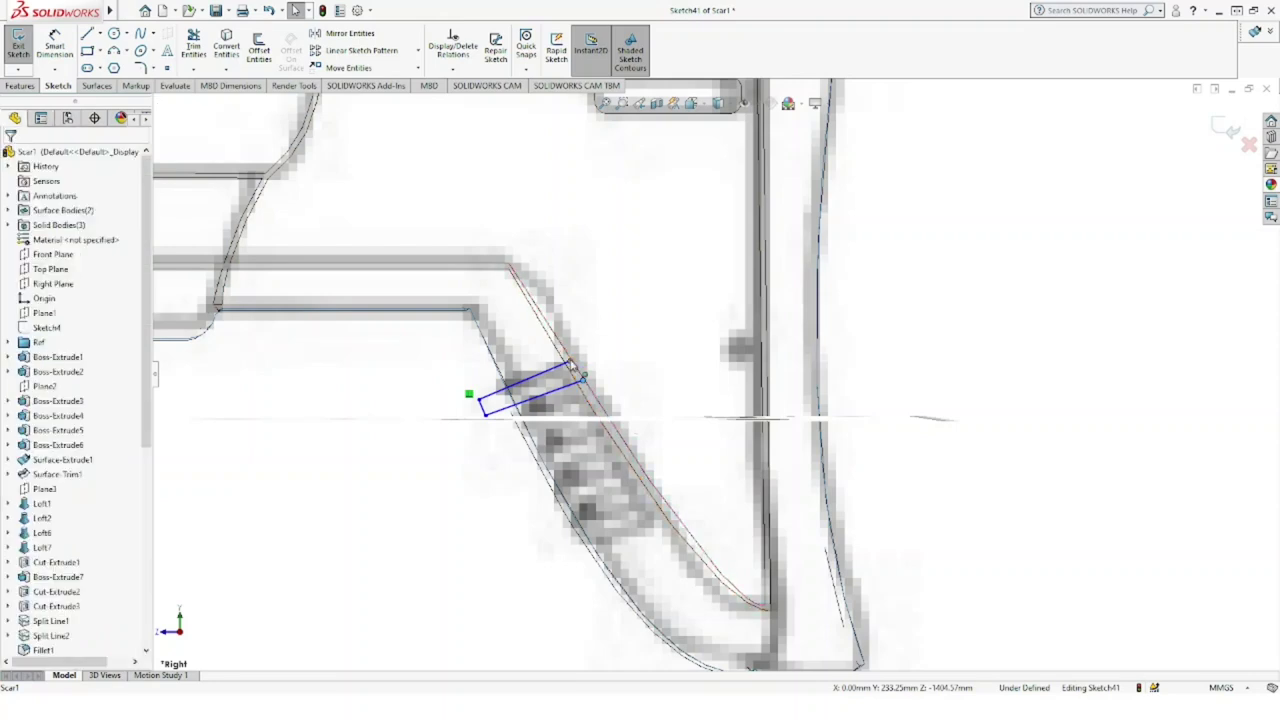
left_click_drag(575, 368, 735, 298)
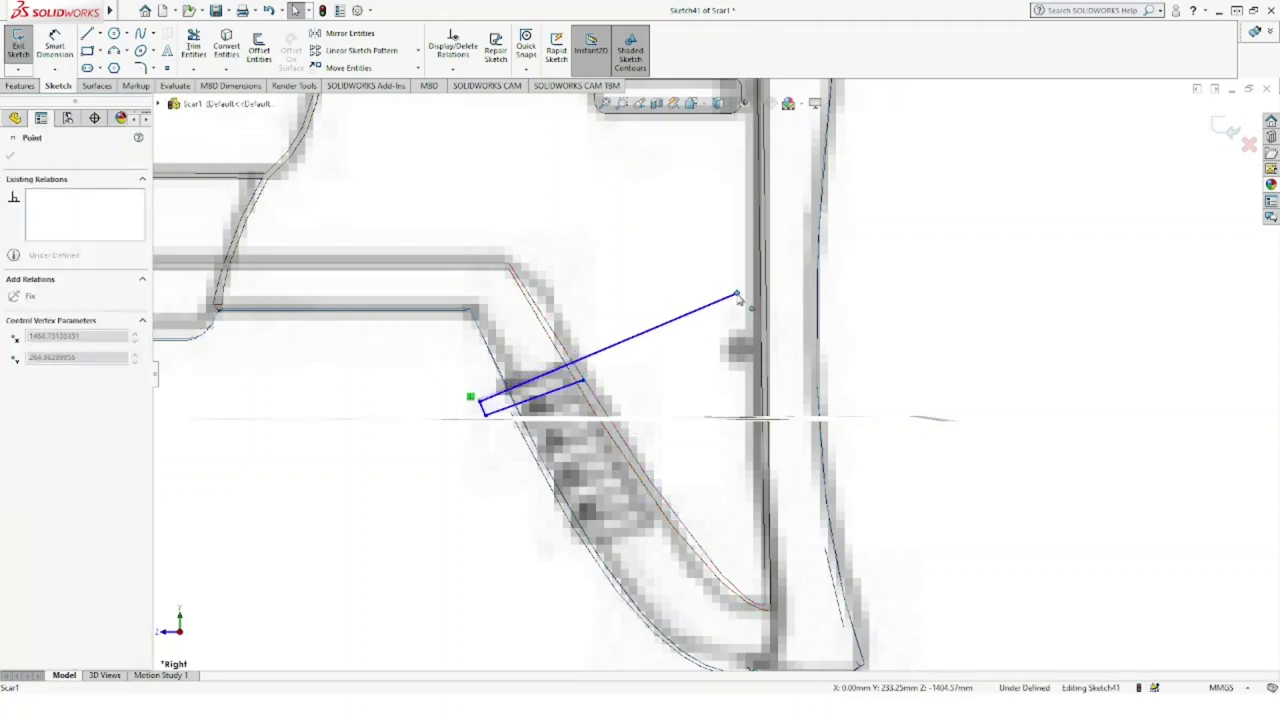
left_click_drag(735, 298, 740, 295)
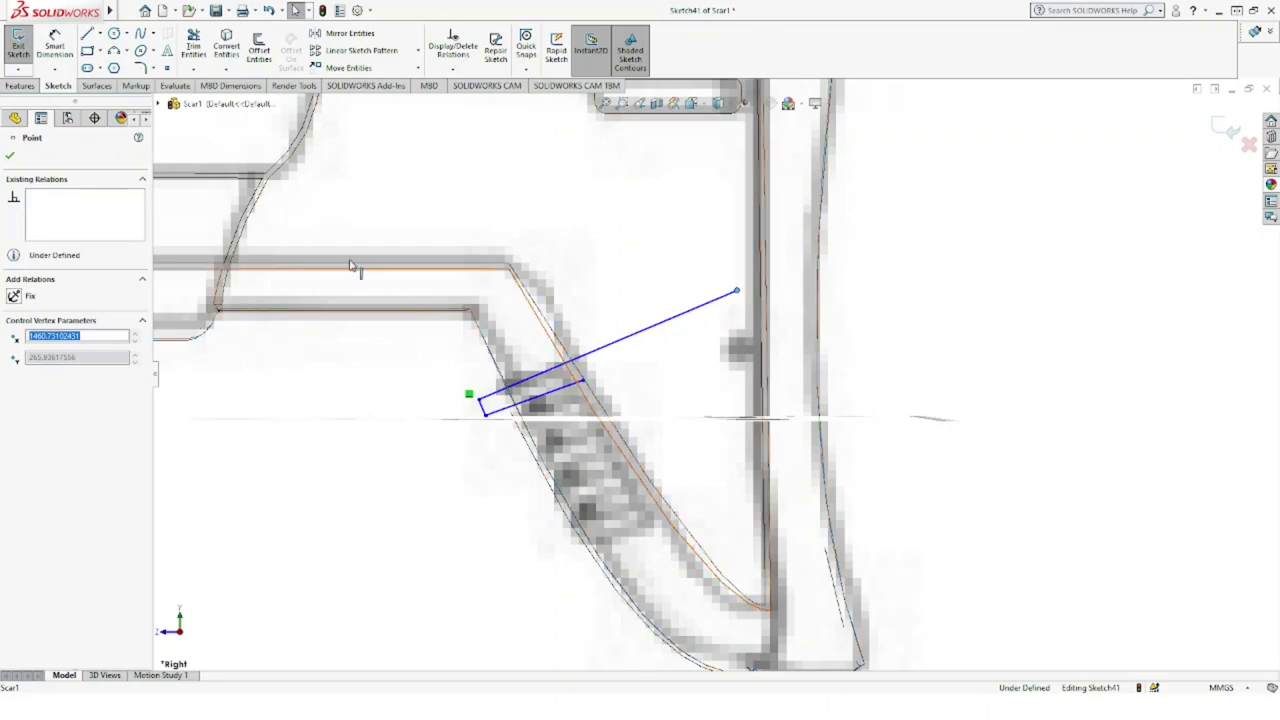
left_click_drag(605, 381, 727, 319)
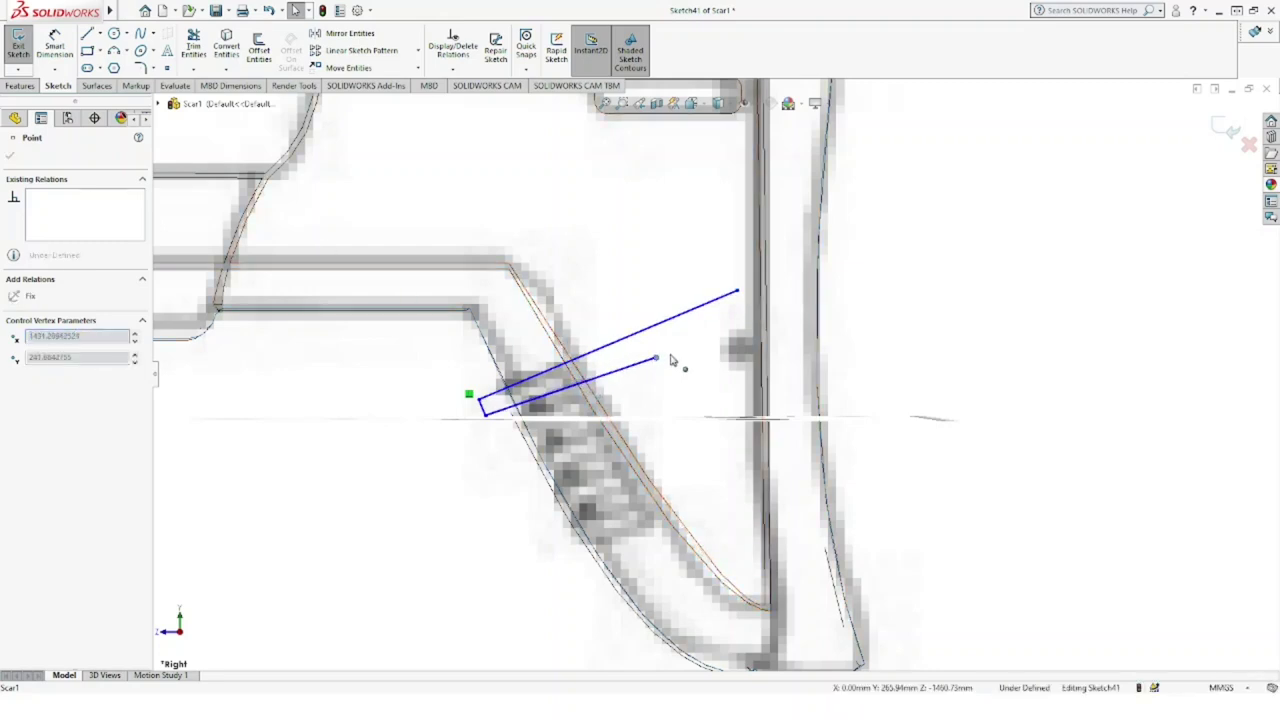
Step: Draw a vertical line across the two extended slot edges
left_click(89, 36)
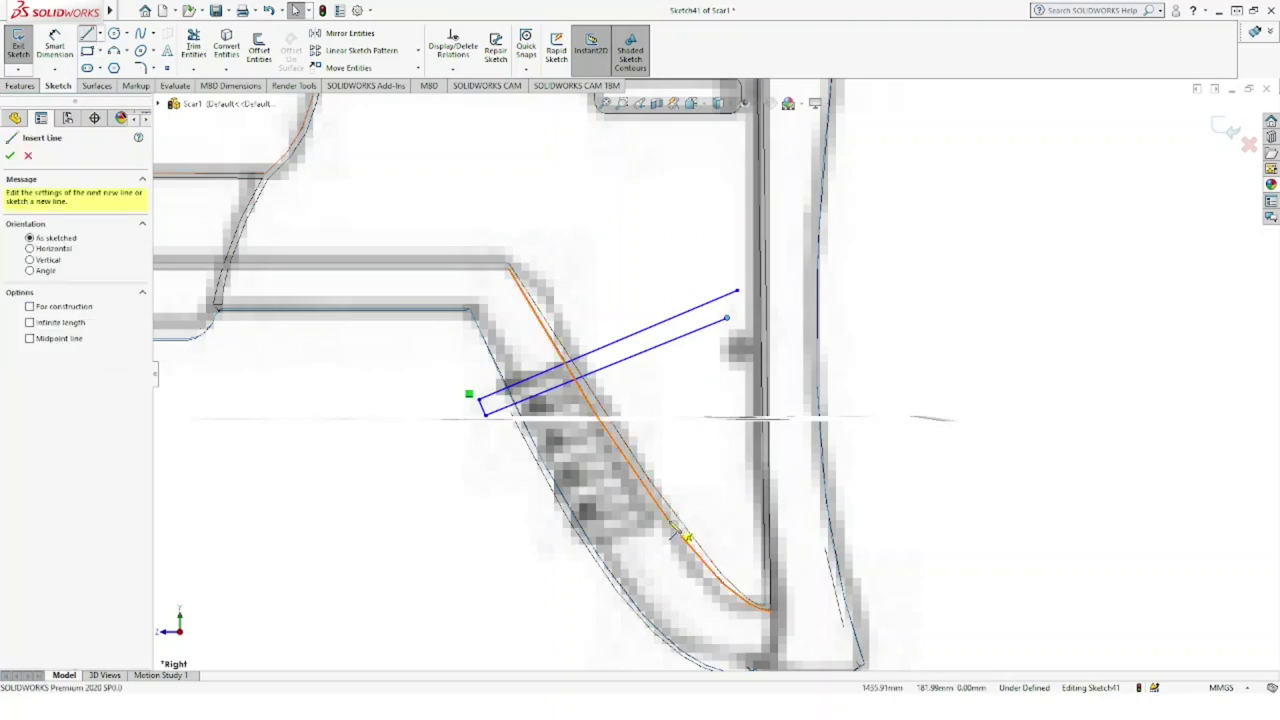
left_click(667, 528)
left_click(665, 318)
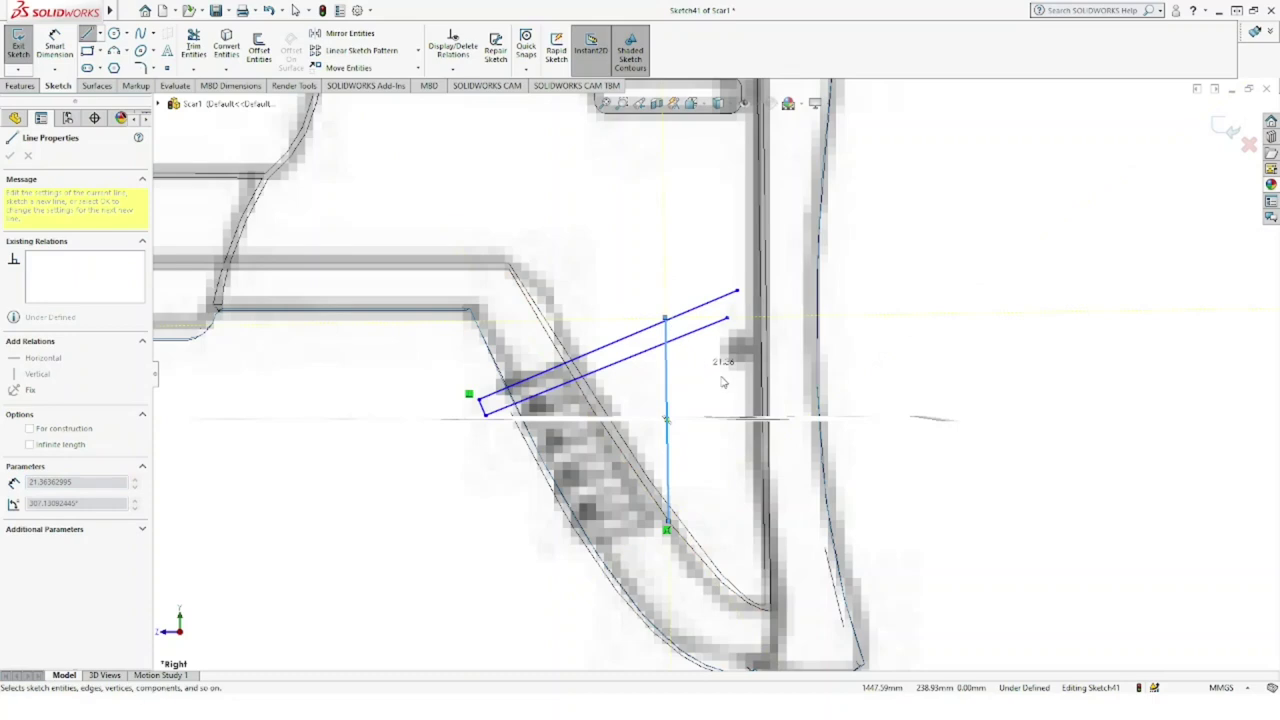
key("Escape")
Step: Power Trim the extended edges back to the vertical line, then start a linear sketch pattern
left_click(194, 47)
mouse_move(706, 263)
left_mouse_down()
mouse_move(703, 343)
mouse_move(677, 340)
left_mouse_up()
scroll(676, 342, "down", 3)
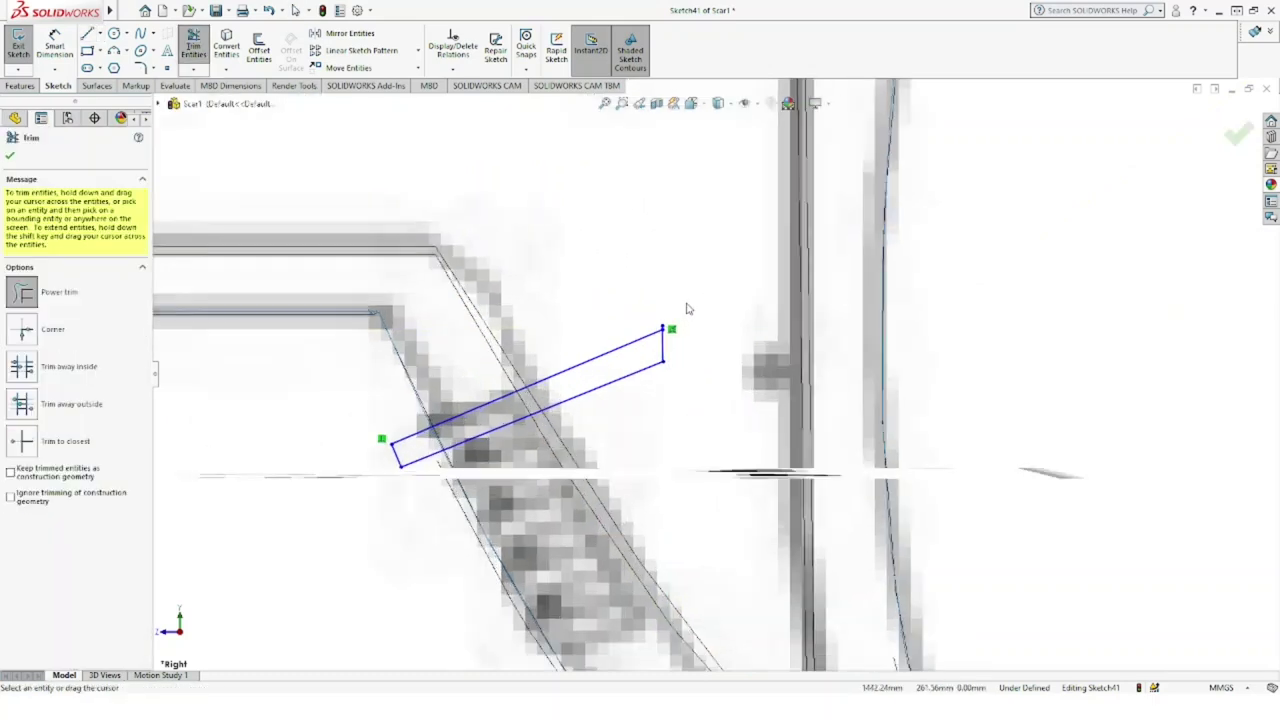
scroll(675, 345, "down", 2)
scroll(673, 350, "down", 3)
scroll(680, 340, "down", 2)
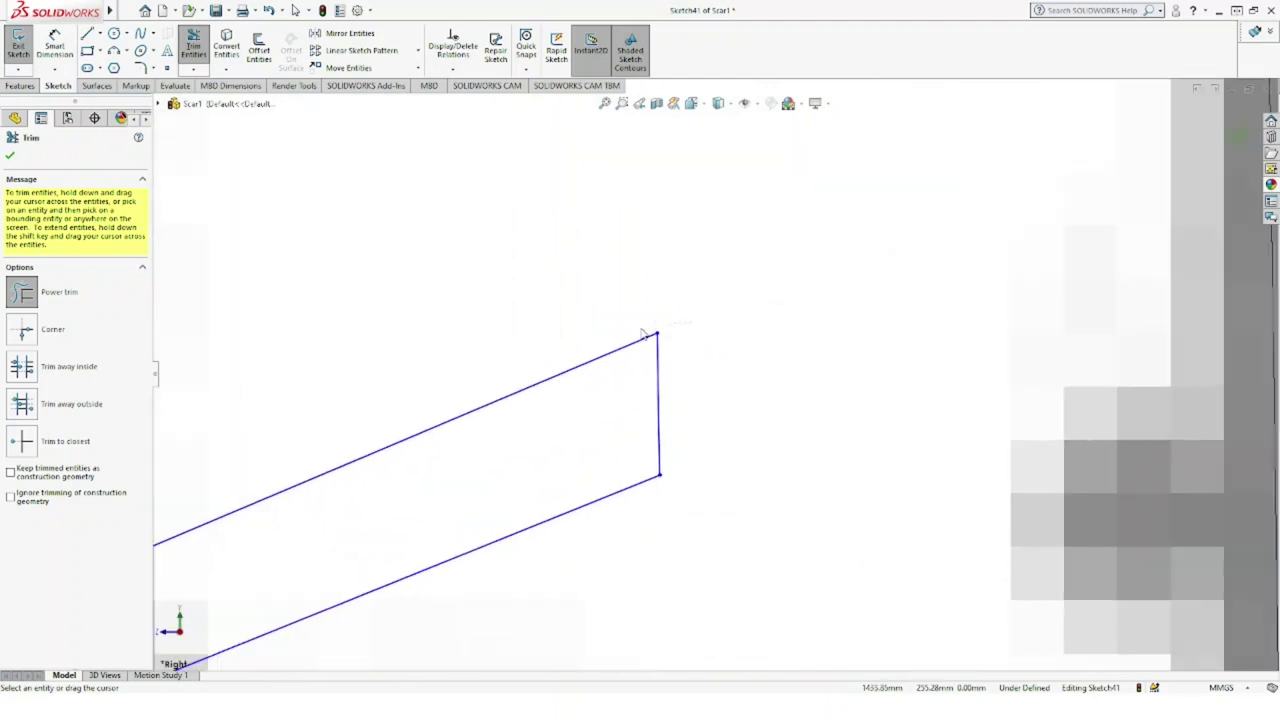
scroll(731, 376, "up", 5)
scroll(731, 379, "up", 3)
scroll(729, 377, "up", 2)
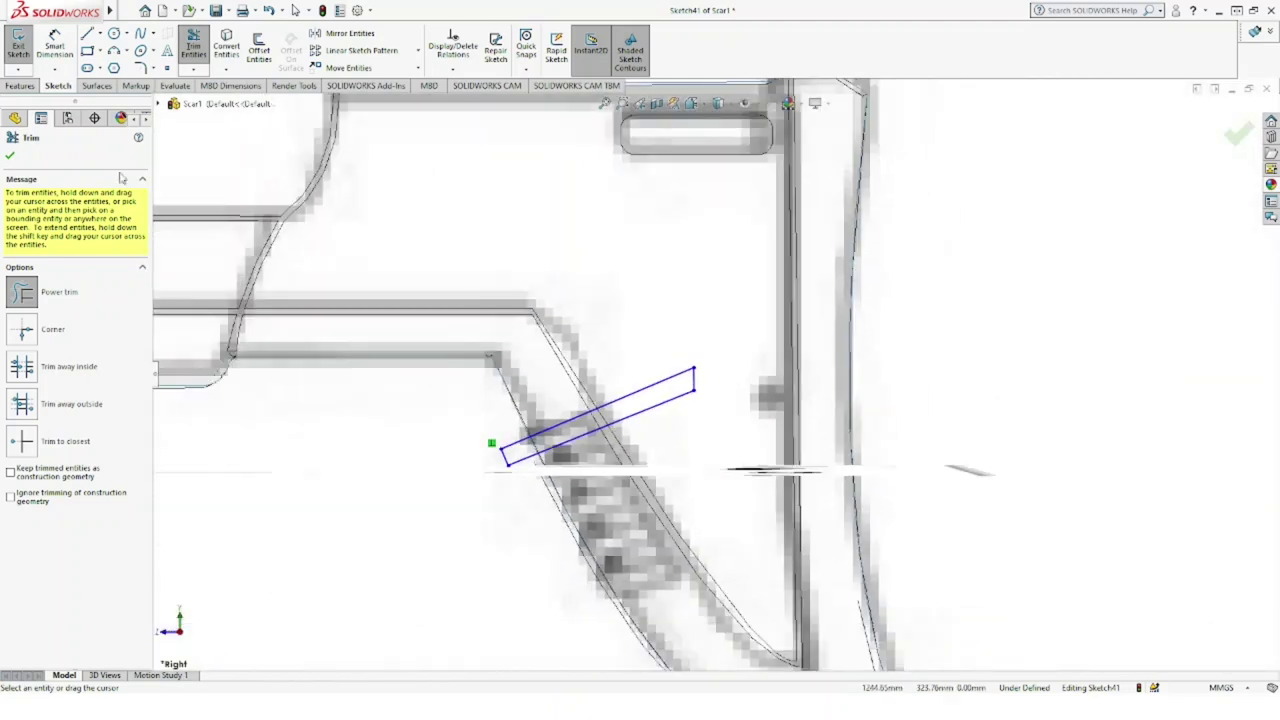
left_click(10, 155)
left_click(356, 50)
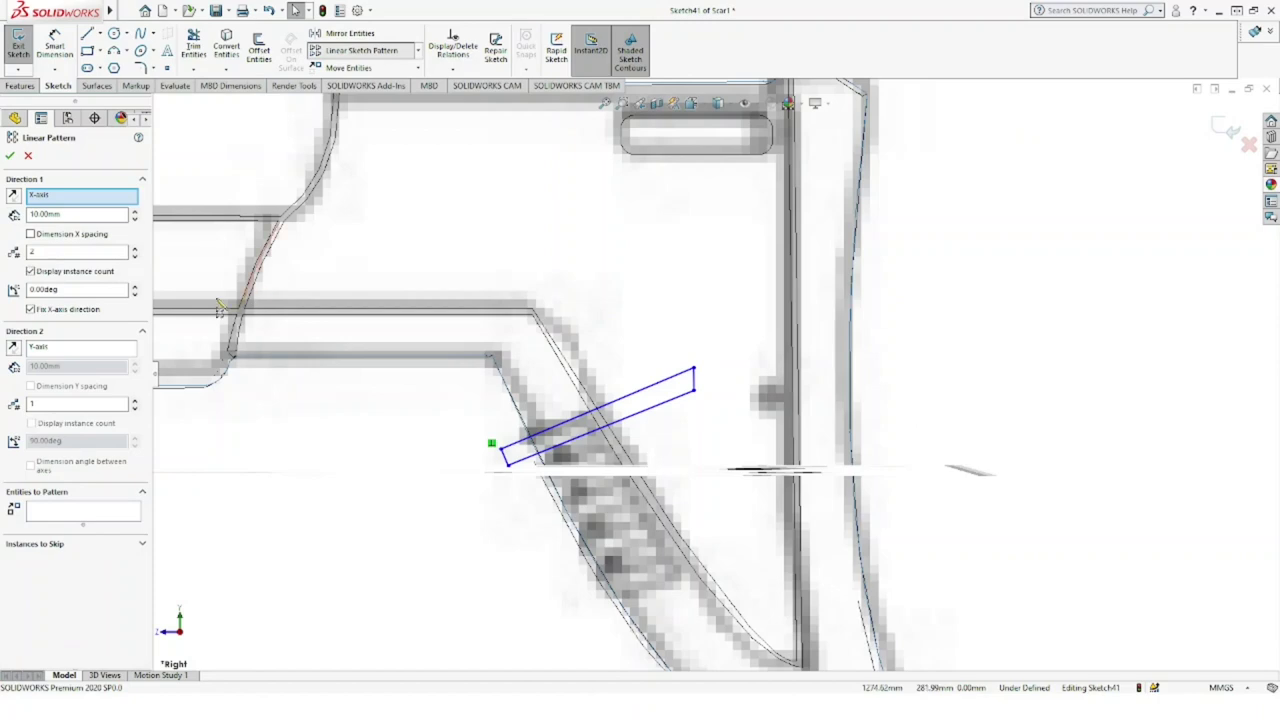
Step: Pattern the four slot lines into 7 copies, 10 mm apart at 270° down the stock
left_click(660, 410)
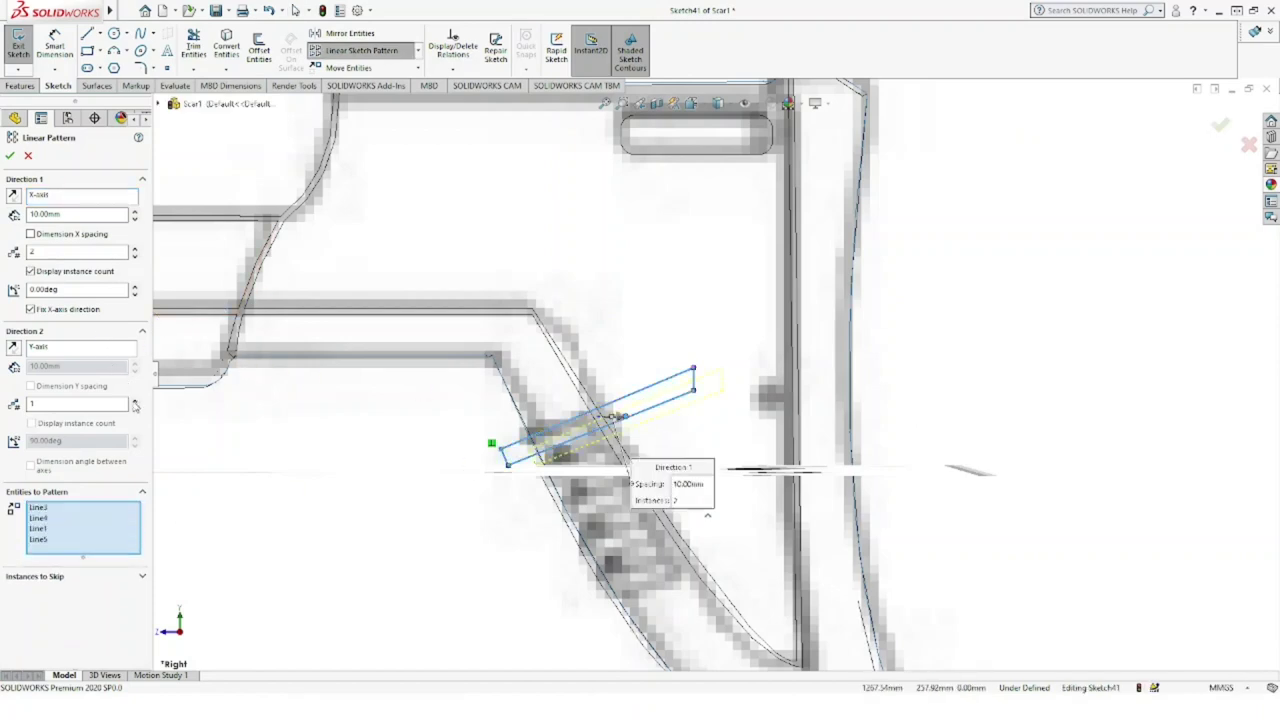
left_click(134, 400)
left_click(14, 347)
left_click(134, 256)
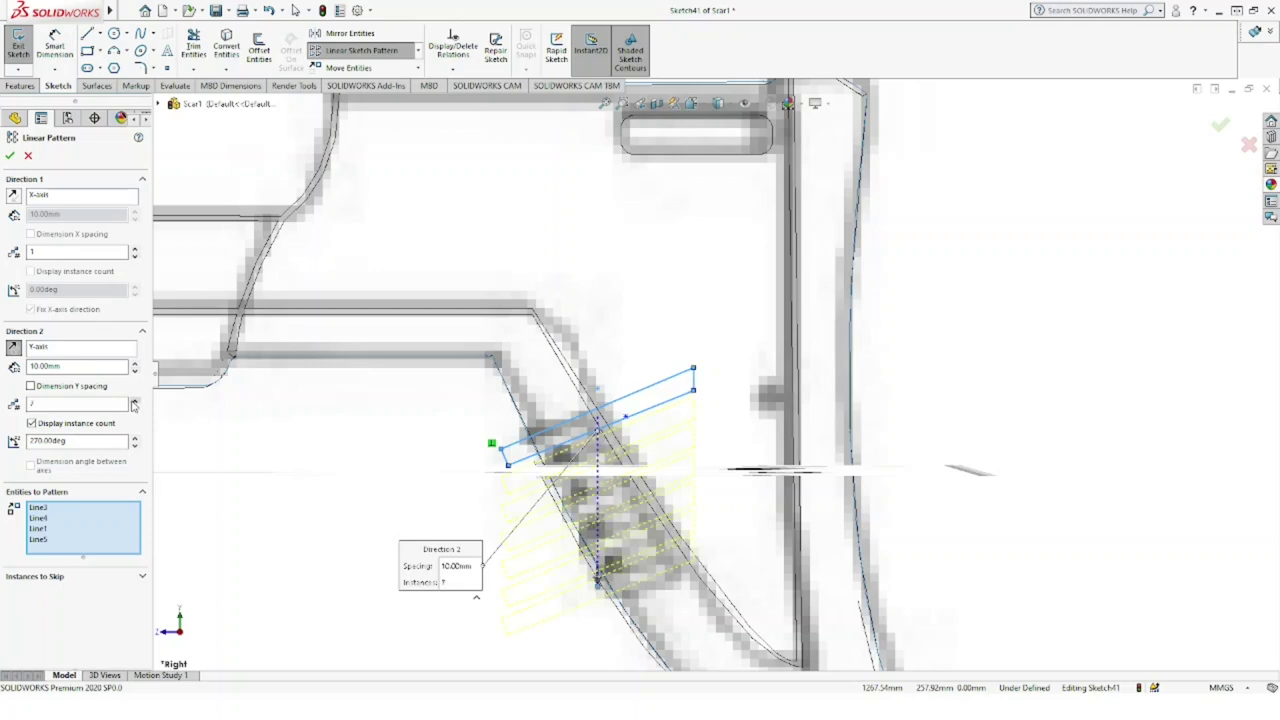
left_click(10, 158)
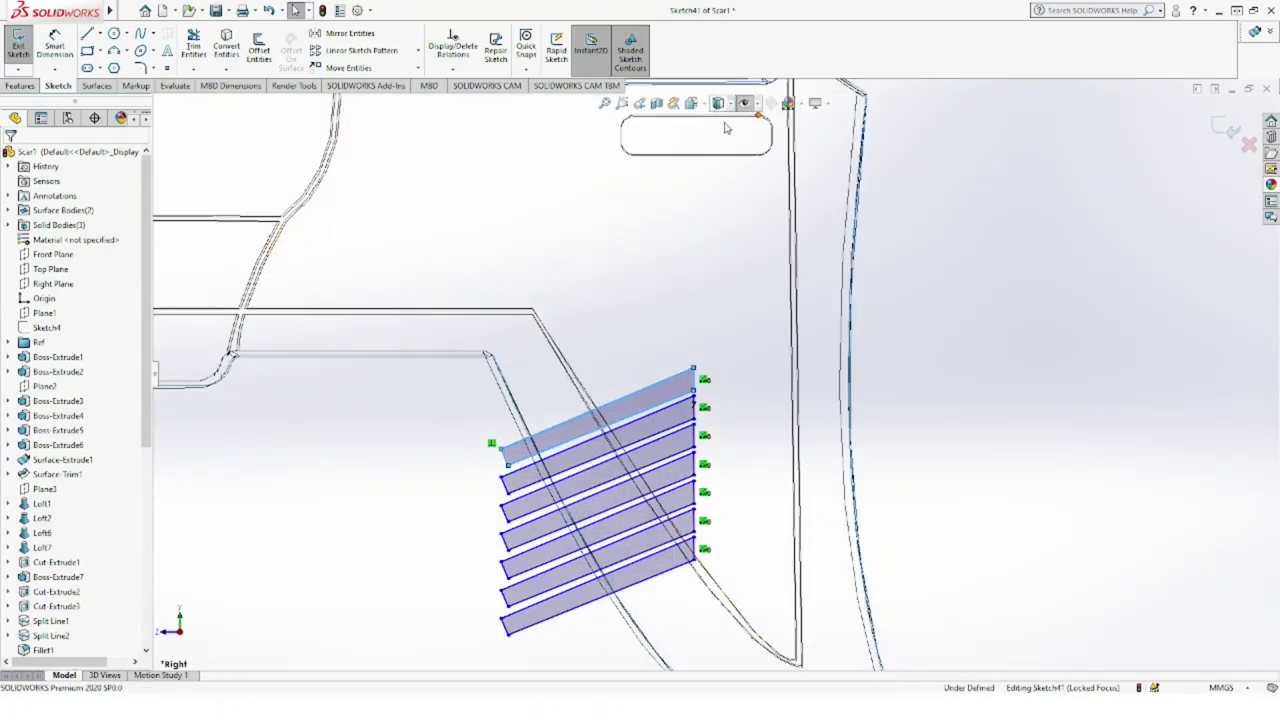
Step: Shade the model and start a Split Line, picking three stock faces to split with the slot sketch
left_click(730, 106)
left_click(20, 86)
left_click(567, 45)
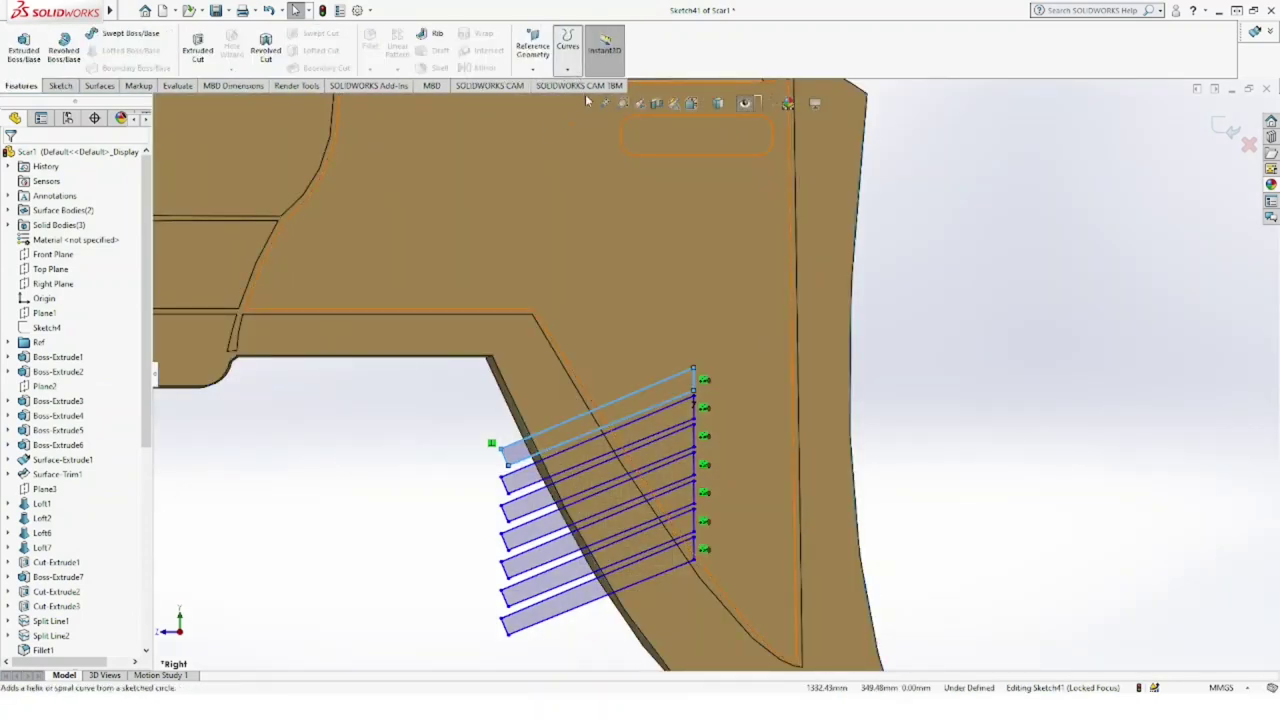
left_click(585, 94)
left_click(541, 400)
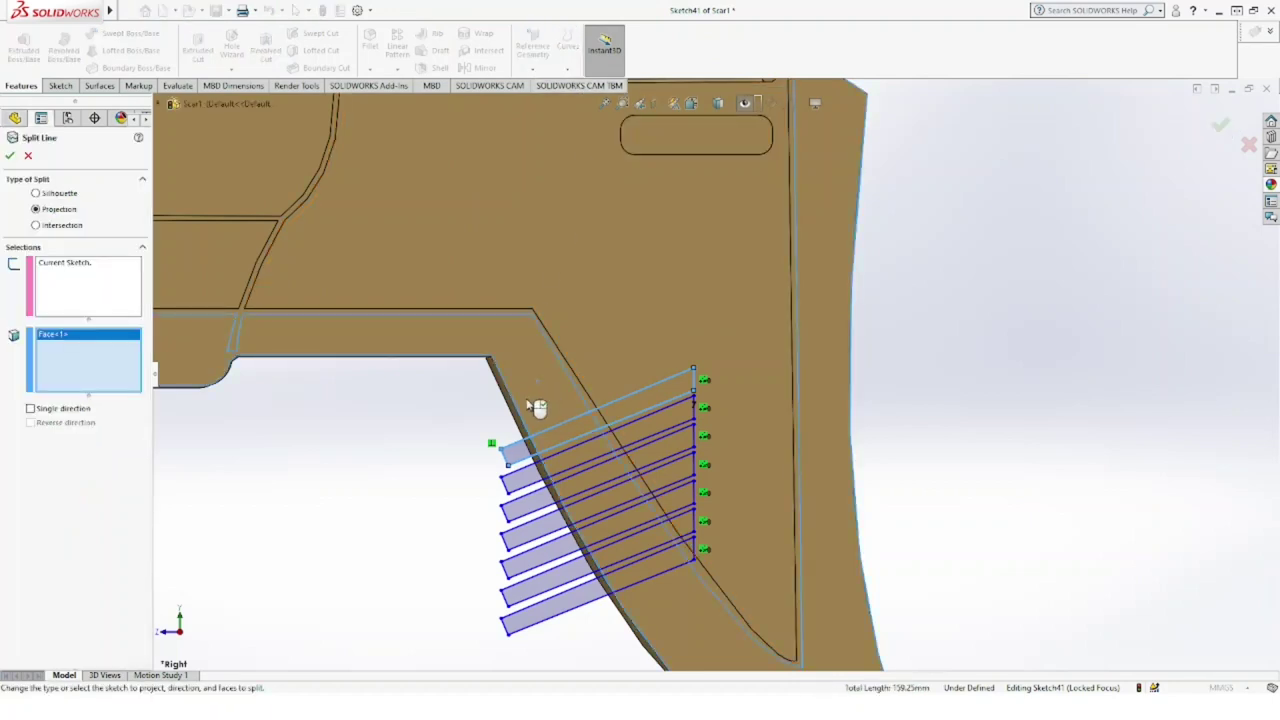
scroll(542, 404, "down", 2)
scroll(541, 405, "down", 2)
mouse_move(543, 405)
middle_mouse_down()
mouse_move(517, 413)
mouse_move(441, 383)
middle_mouse_up()
left_click(520, 406)
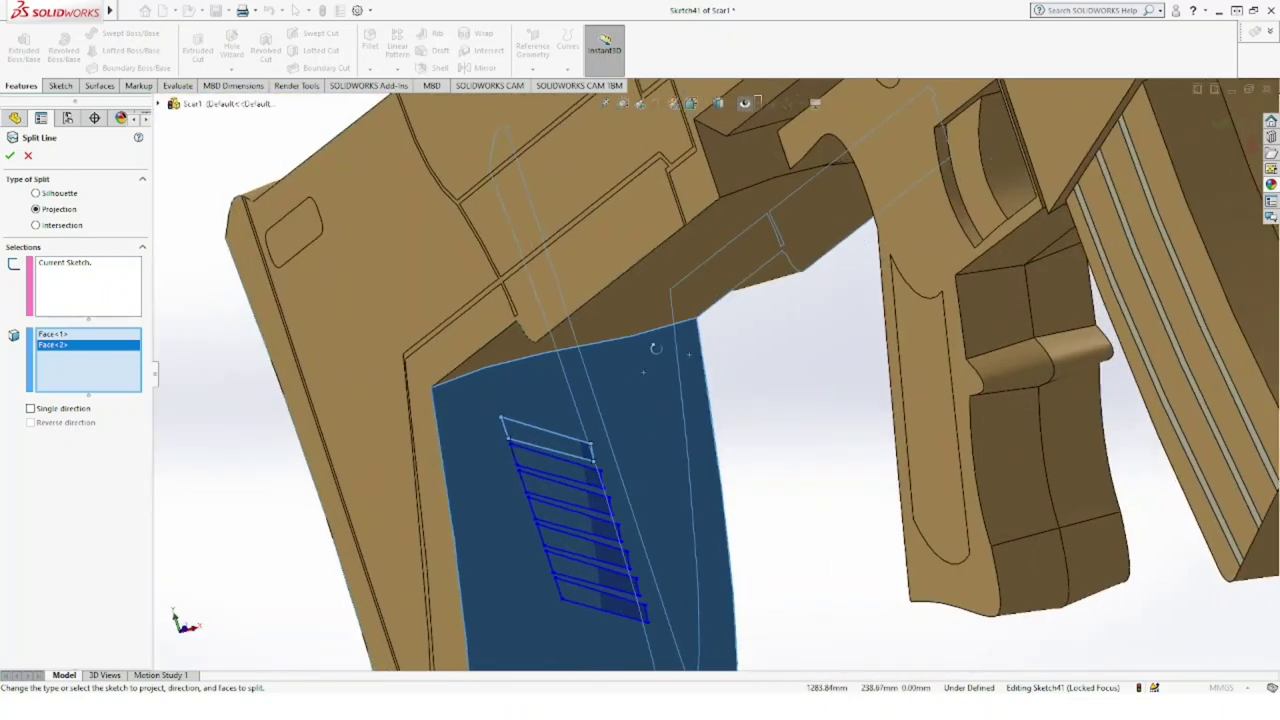
left_click(474, 385)
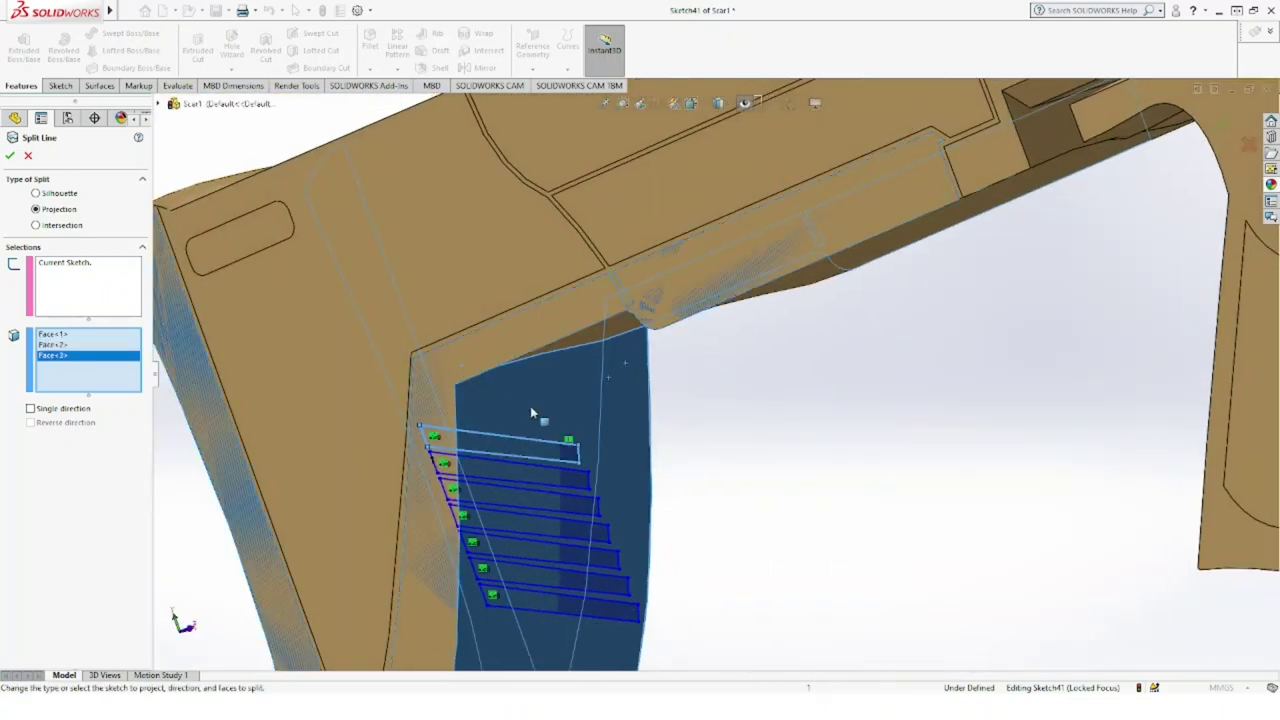
Step: Orbit and zoom in on the split rib faces at the rear of the stock
scroll(530, 406, "up", 2)
scroll(541, 411, "up", 3)
mouse_move(558, 422)
middle_mouse_down()
mouse_move(420, 389)
mouse_move(343, 431)
mouse_move(391, 414)
mouse_move(375, 444)
mouse_move(371, 434)
middle_mouse_up()
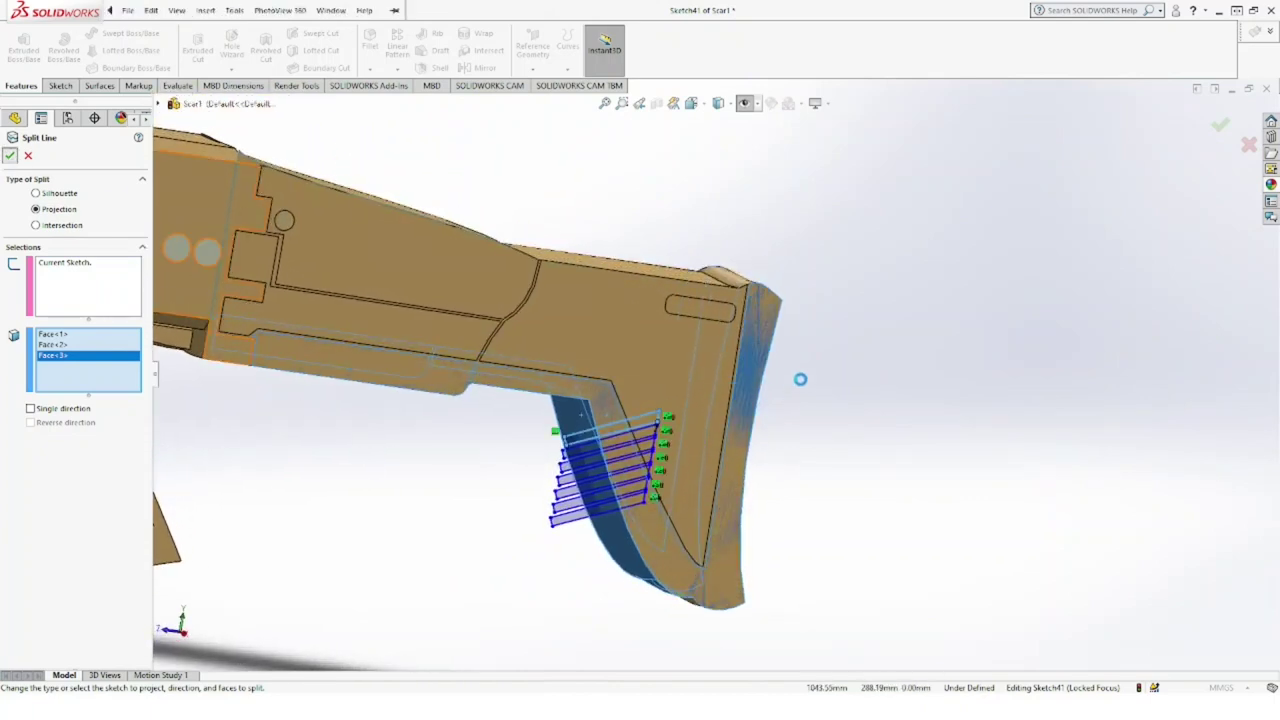
key("z")
scroll(628, 407, "down", 5)
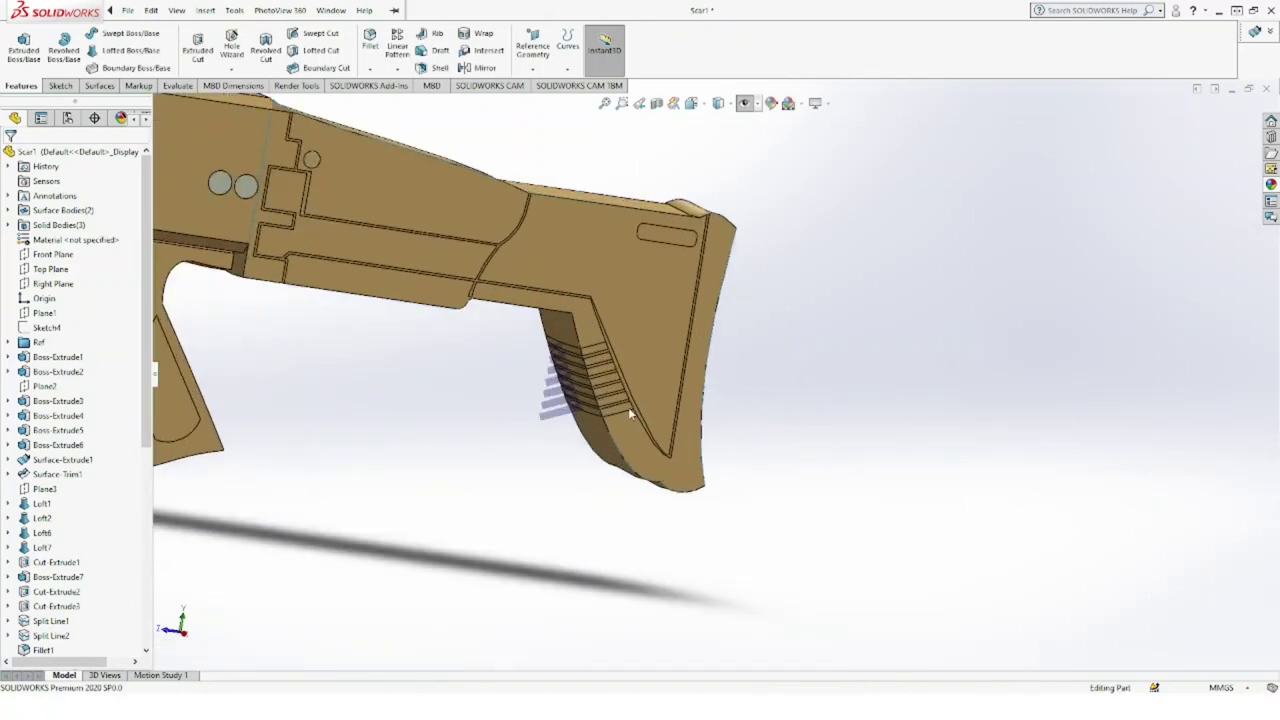
scroll(629, 390, "down", 5)
Step: Select the six rib faces on the near side of the stock
left_click(548, 473)
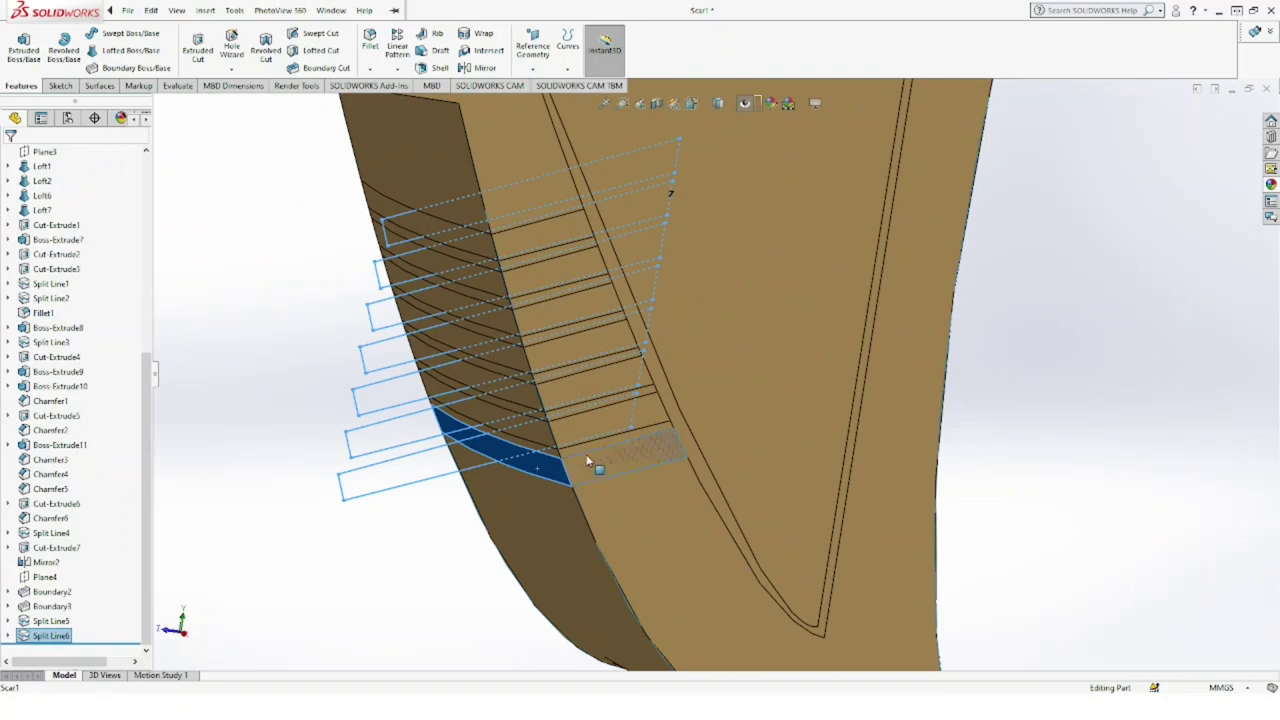
left_click(522, 403, "ctrl")
left_click(540, 390, "ctrl")
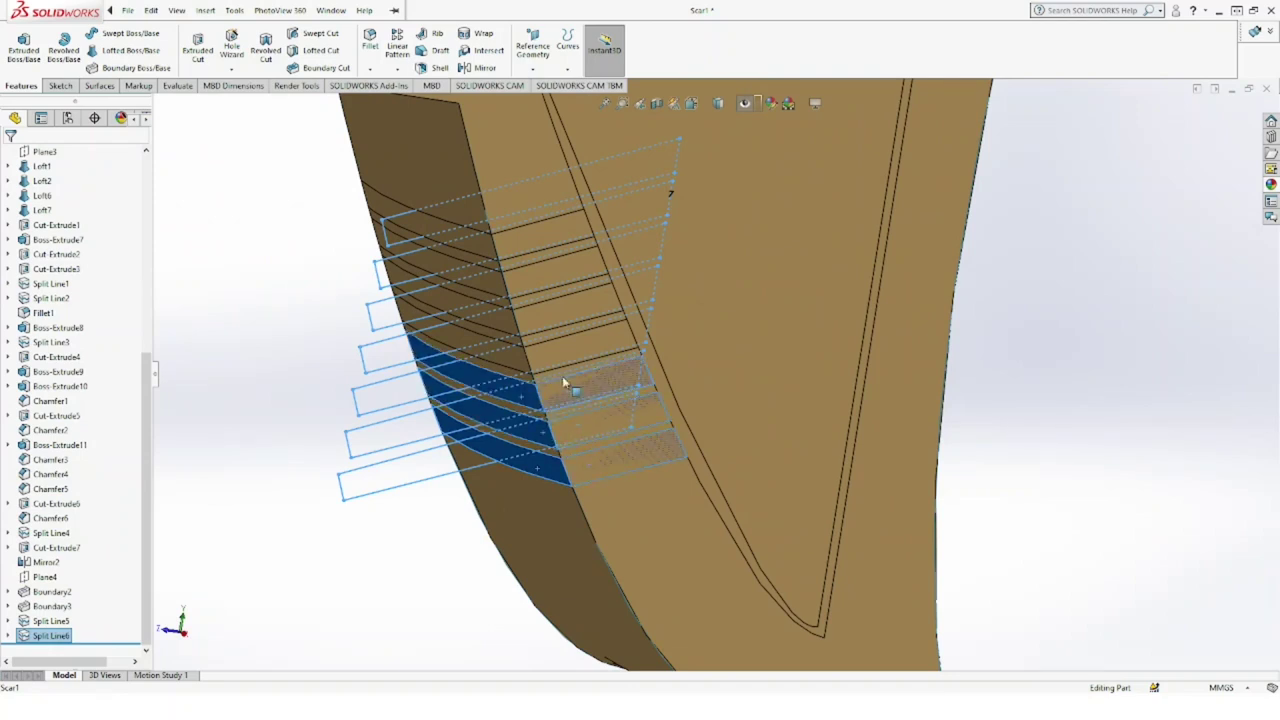
left_click(535, 338, "ctrl")
left_click(520, 300, "ctrl")
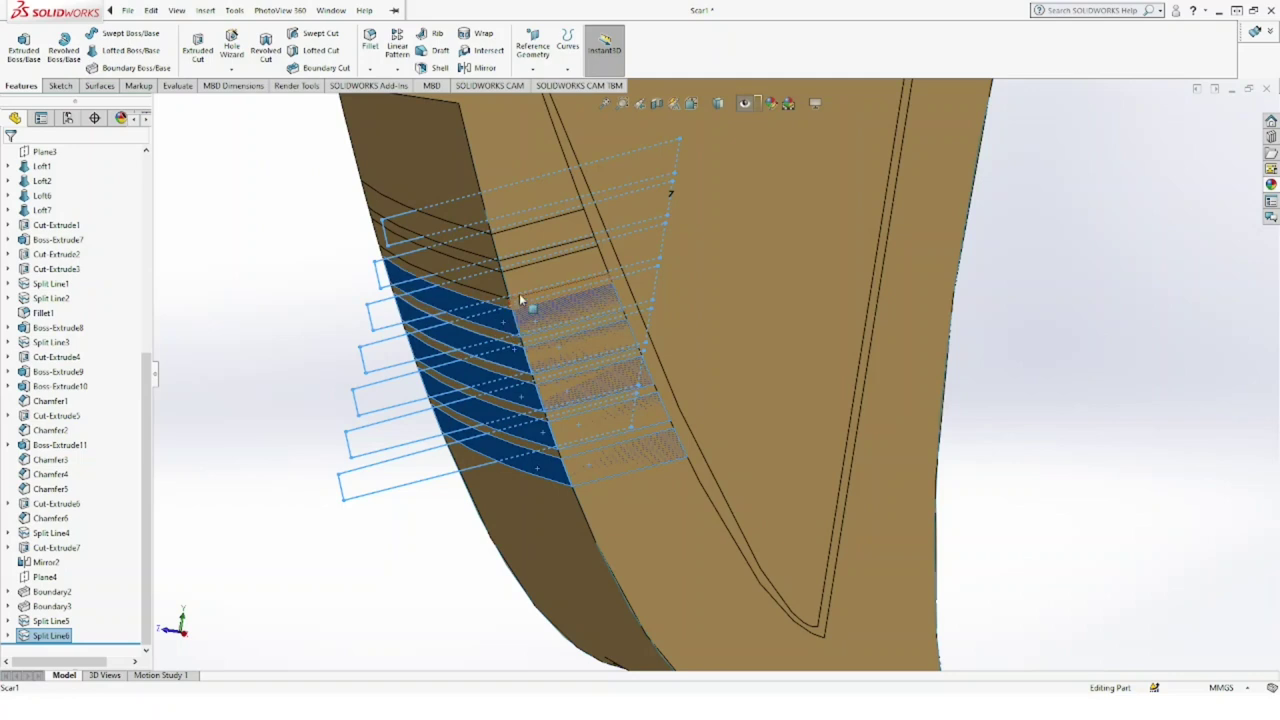
left_click(486, 248, "ctrl")
Step: Orbit to the stock's other side and add its five rib faces to the selection
scroll(503, 320, "up", 5)
middle_click_drag(503, 320, 556, 272)
middle_click_drag(560, 338, 548, 343)
scroll(548, 343, "up", 3)
scroll(623, 380, "down", 5)
mouse_move(571, 423)
middle_mouse_down()
mouse_move(562, 278)
mouse_move(660, 225)
middle_mouse_up()
scroll(410, 430, "down", 4)
scroll(400, 480, "down", 3)
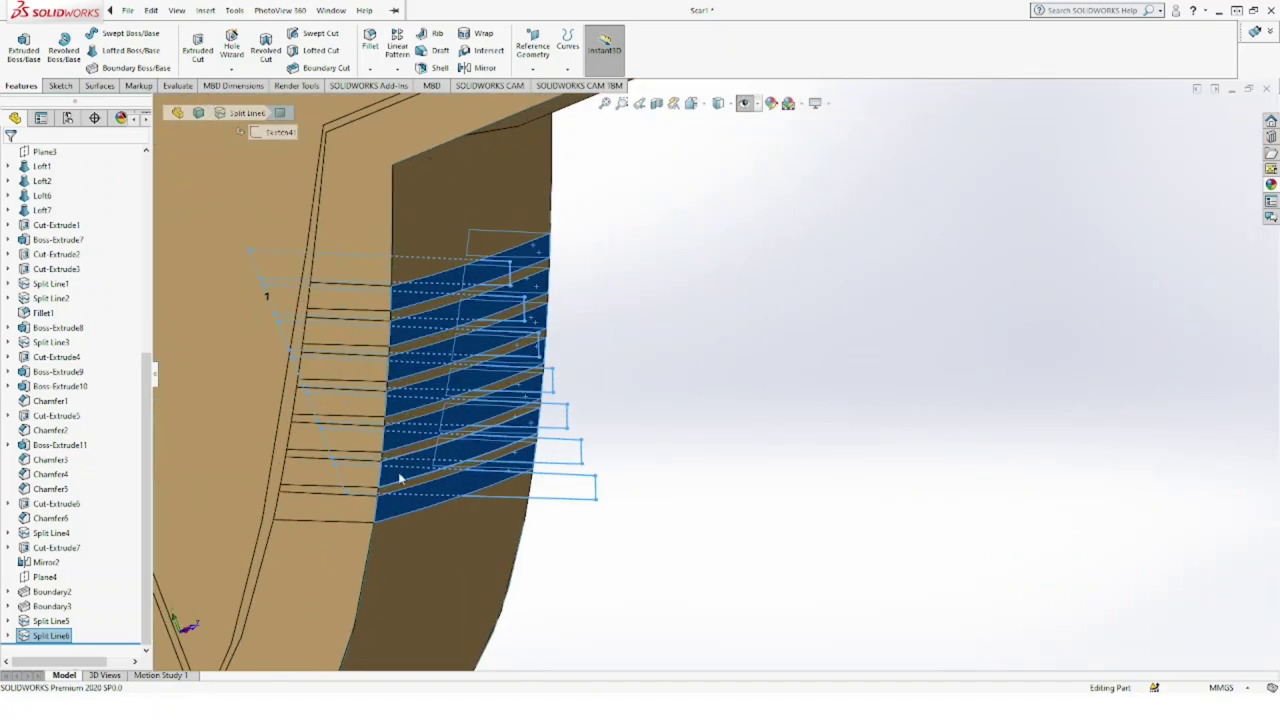
left_click(352, 508)
left_click(345, 472)
left_click(343, 430)
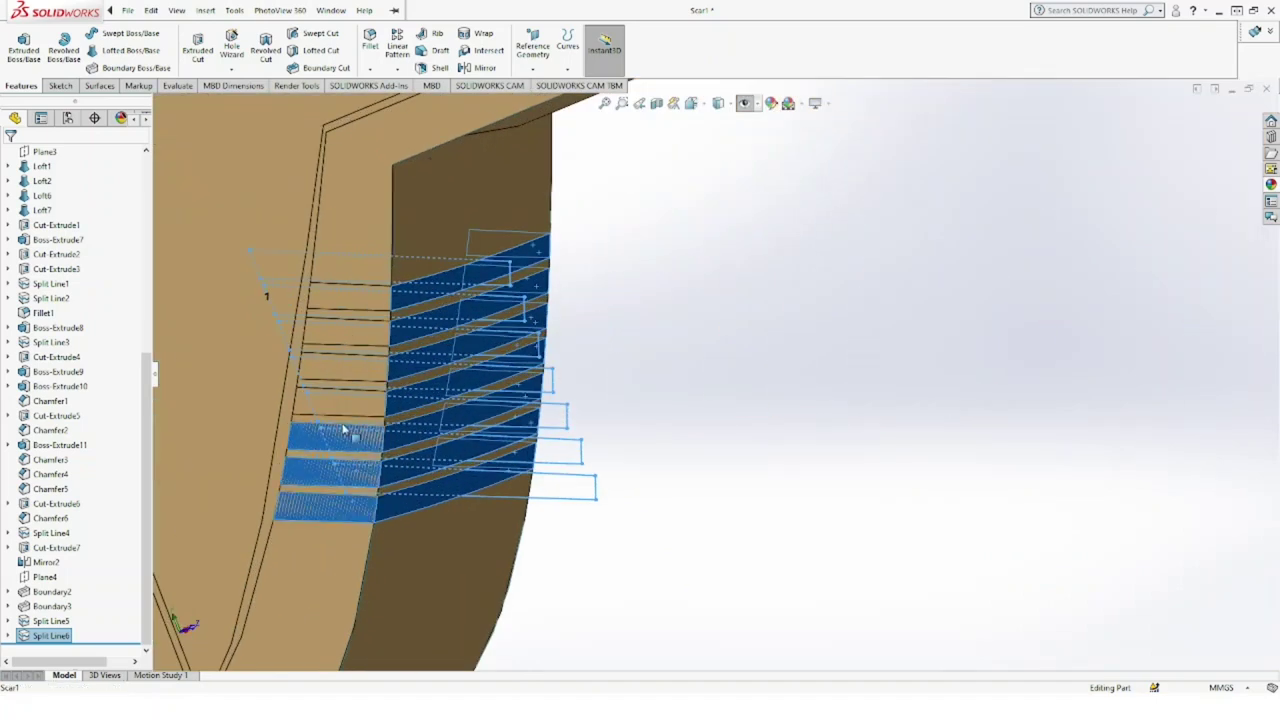
left_click(356, 370)
left_click(367, 305)
scroll(551, 349, "up", 3)
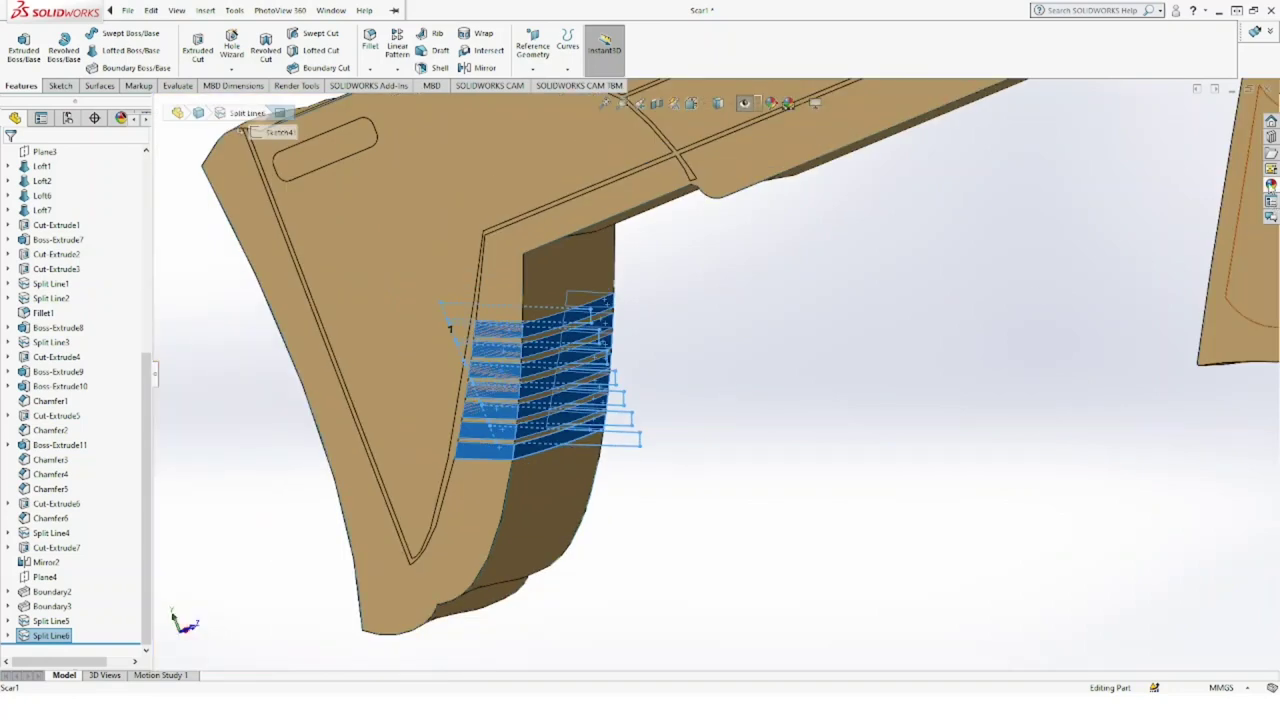
Step: Apply the Brushed Tungsten Coarse appearance to the selected rib faces and fit the rifle in view
left_click(1271, 184)
double_click(1218, 314)
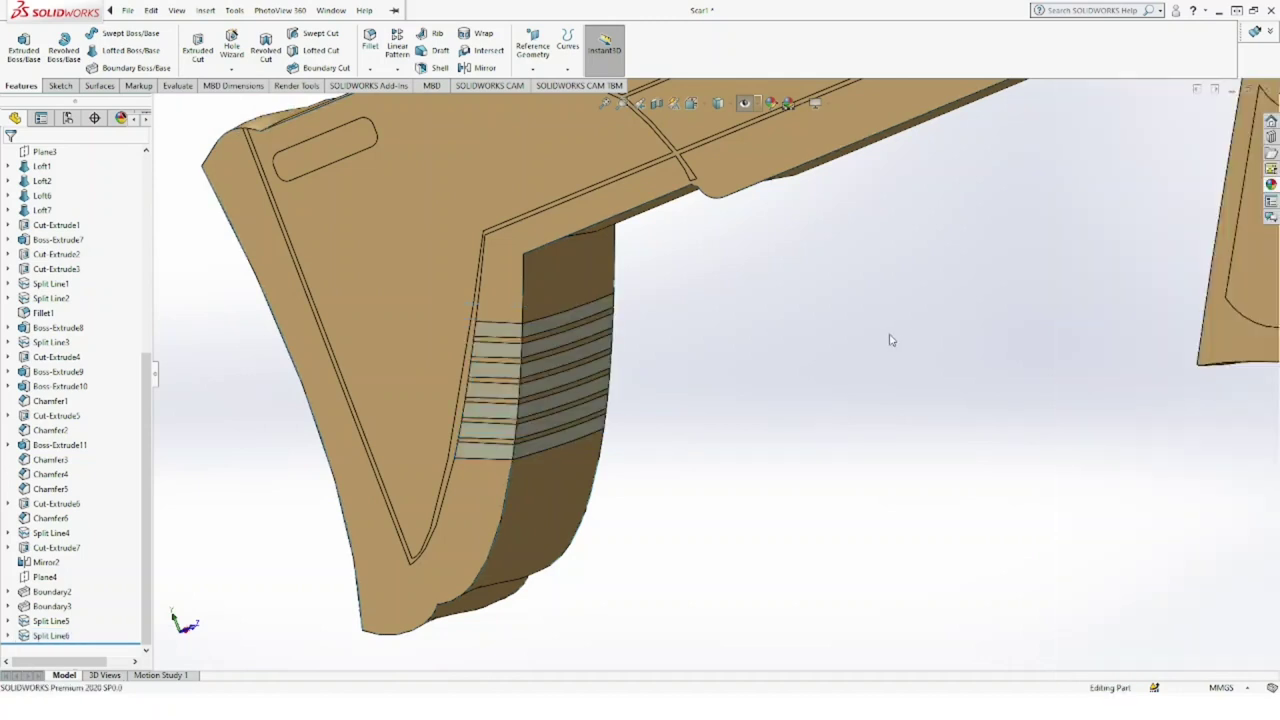
scroll(889, 337, "up", 5)
scroll(867, 338, "up", 2)
mouse_move(867, 338)
middle_mouse_down()
mouse_move(669, 371)
mouse_move(634, 360)
mouse_move(841, 333)
middle_mouse_up()
key("f")
left_click(744, 103)
left_click(730, 142)
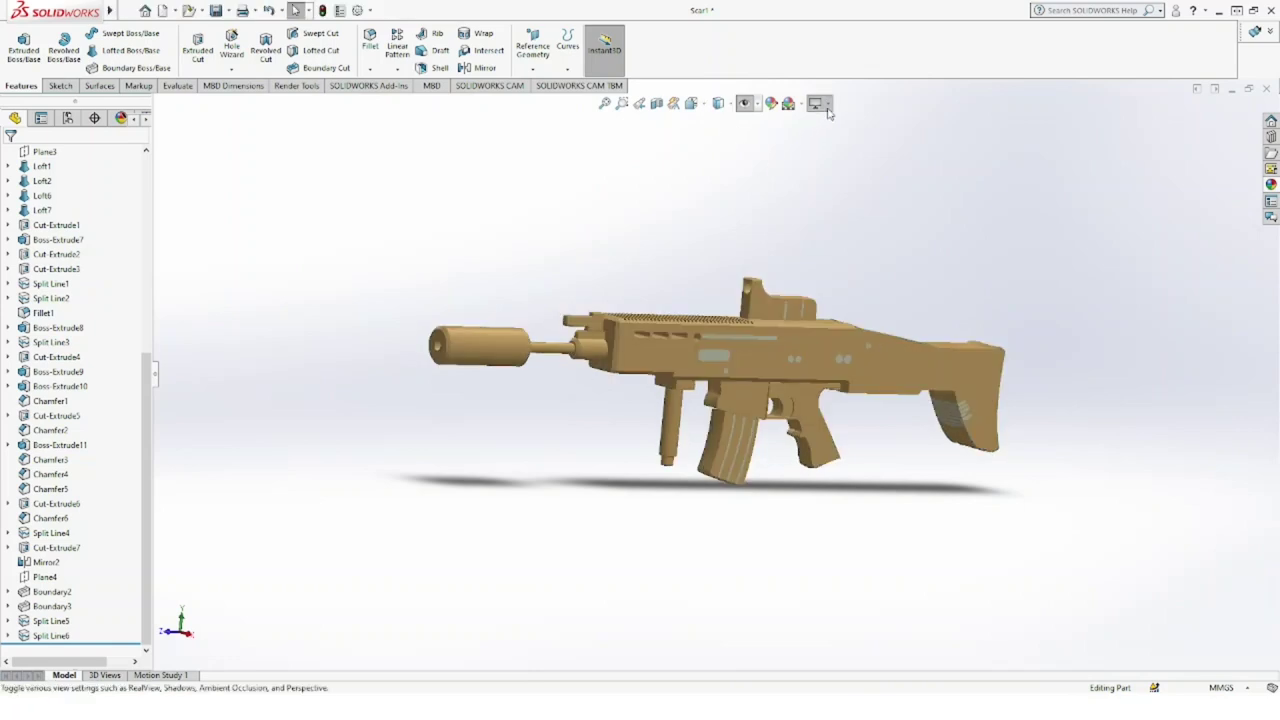
mouse_move(833, 269)
middle_mouse_down()
mouse_move(726, 271)
mouse_move(789, 283)
mouse_move(829, 343)
middle_mouse_up()
scroll(866, 449, "down", 3)
middle_click_drag(886, 372, 752, 194)
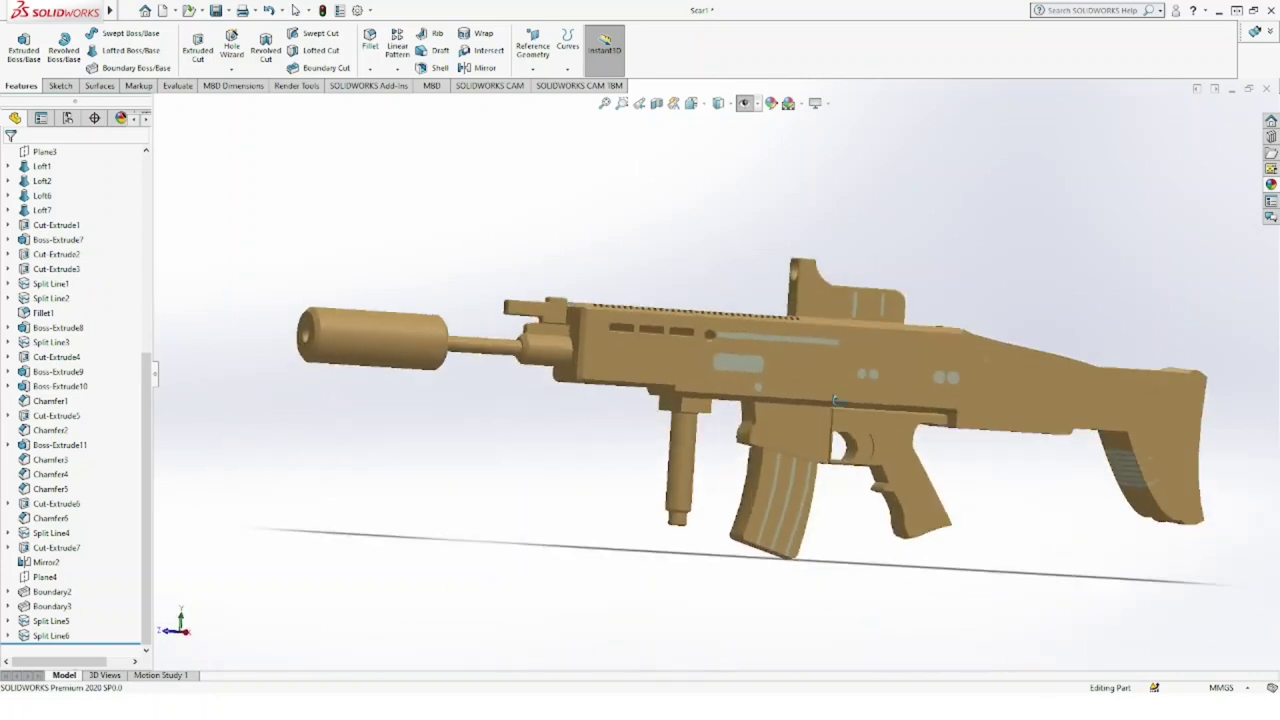
left_click(743, 103)
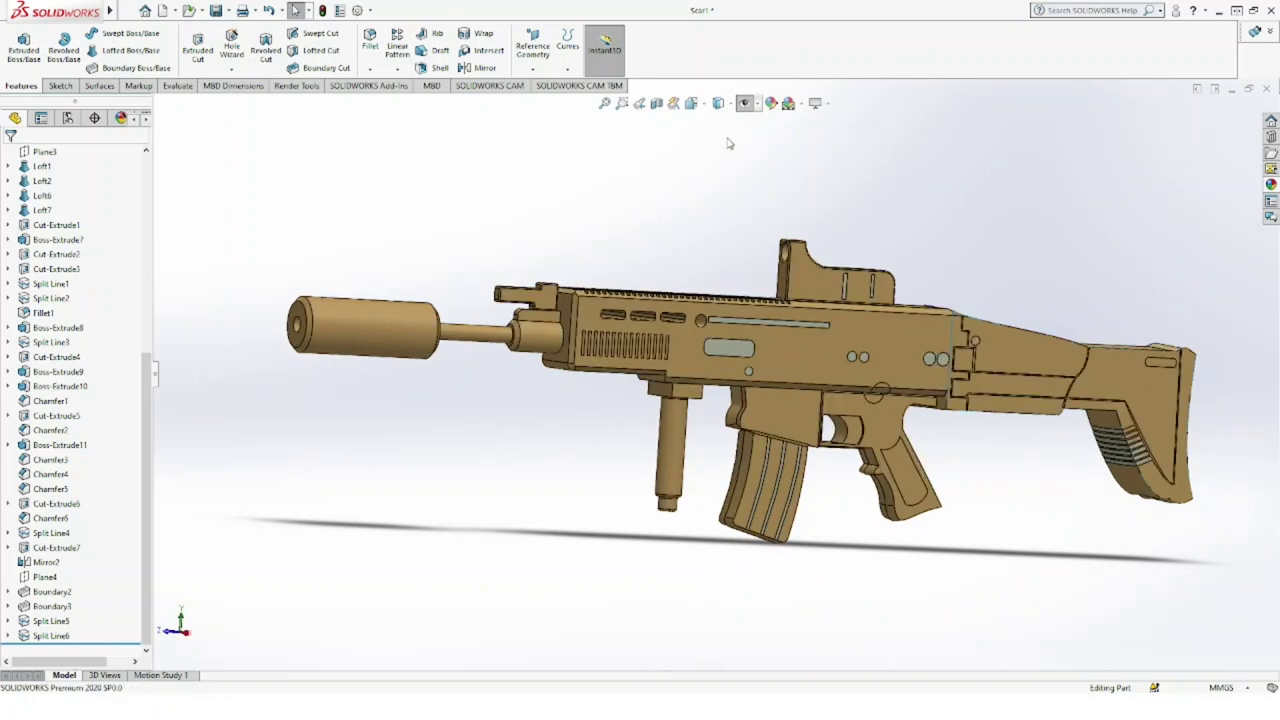
key("z")
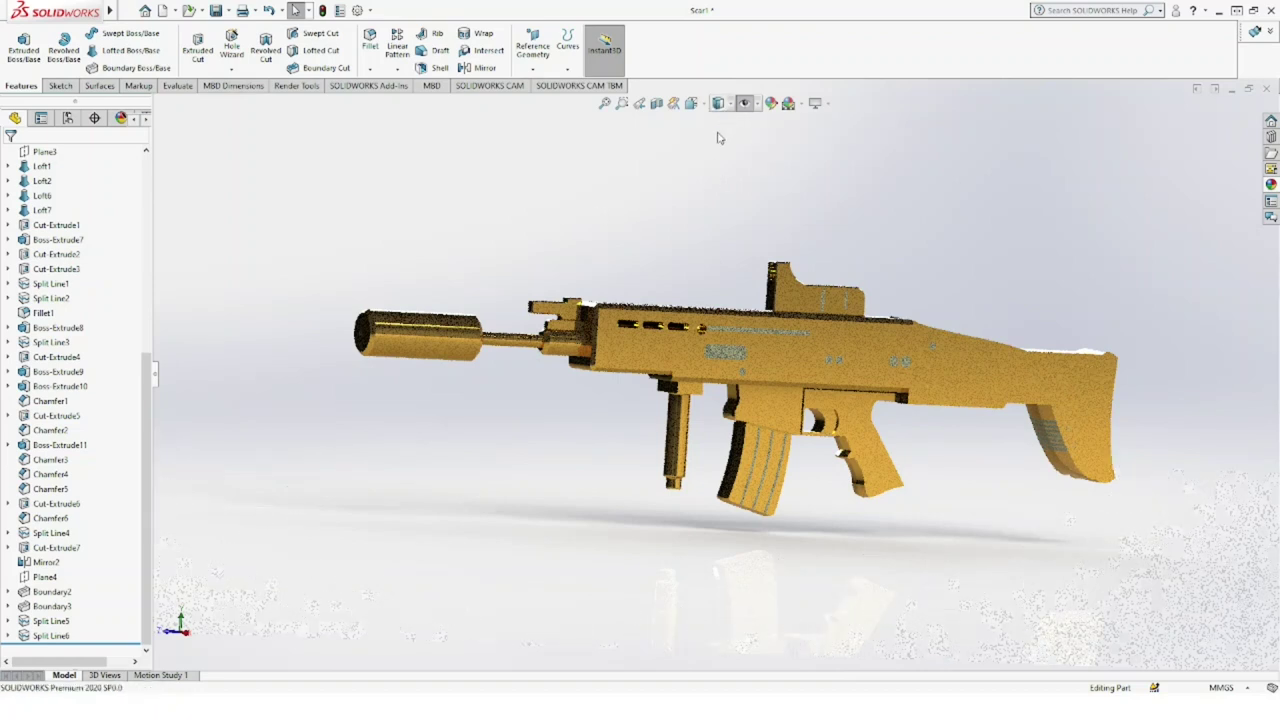
left_click(721, 137)
middle_click_drag(704, 243, 726, 334)
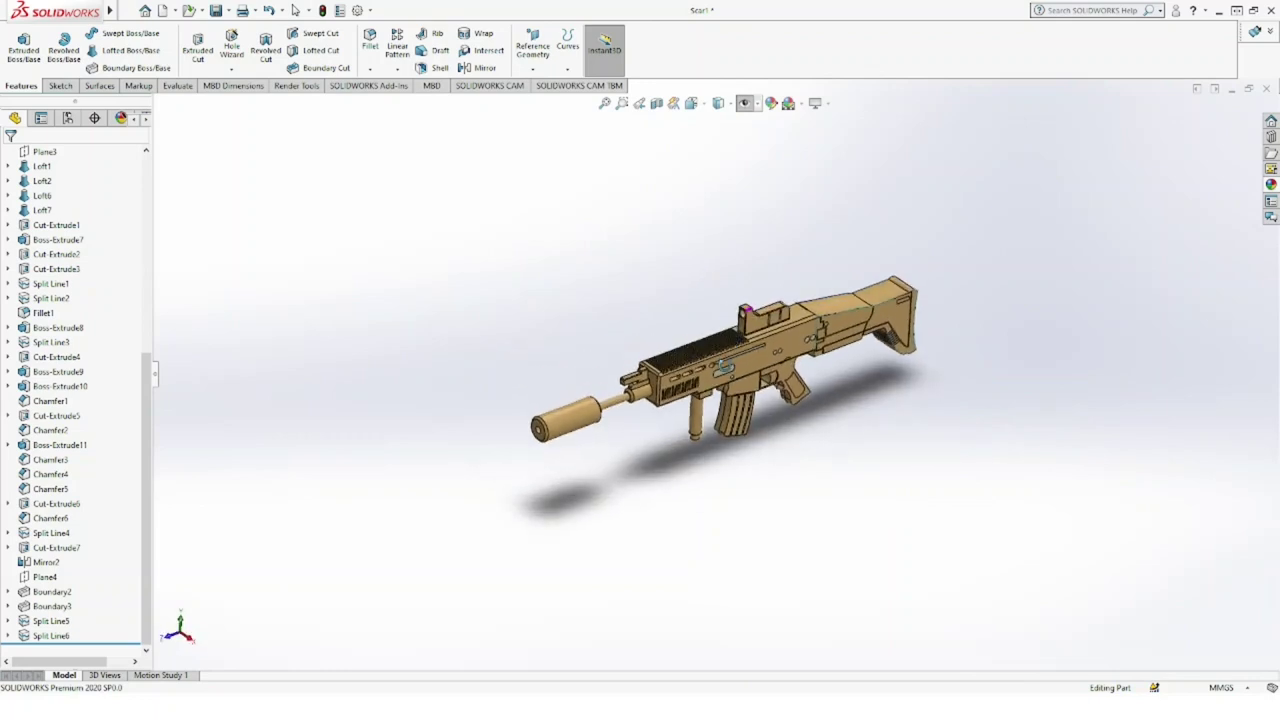
Step: Show the rifle zoomed in from the Right view with the feature tree hidden, then split the view
left_click(701, 110)
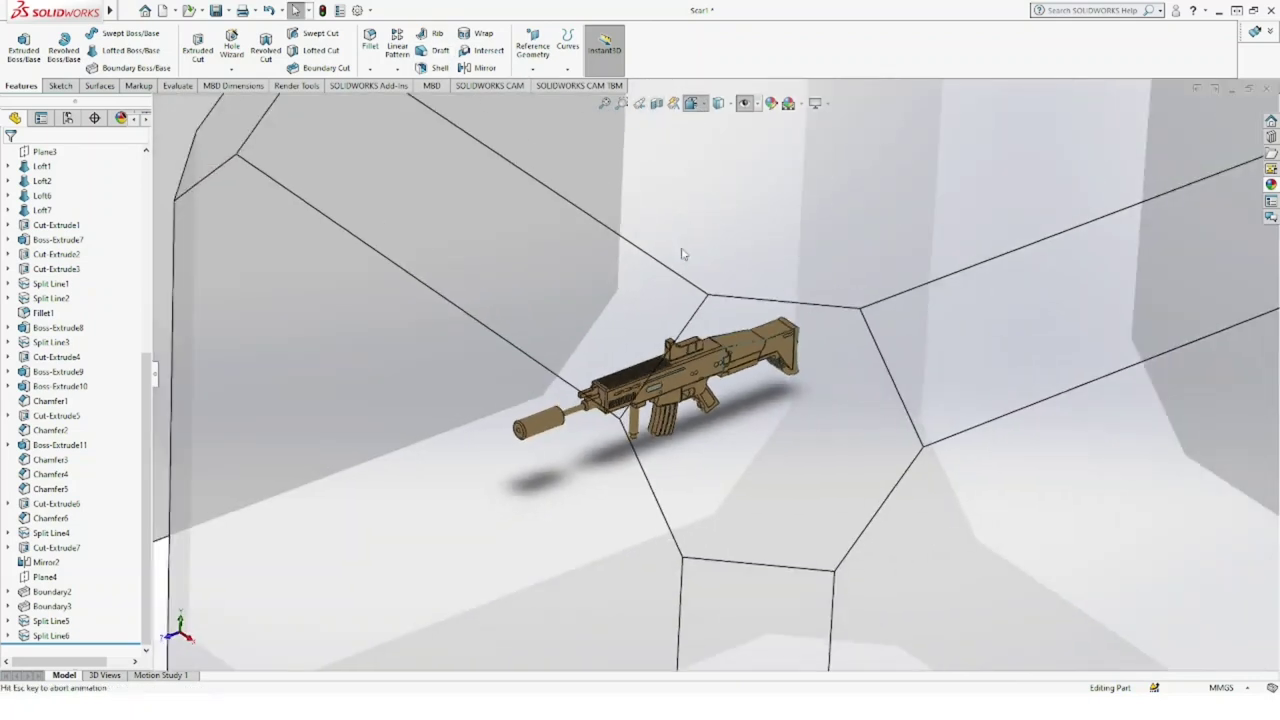
left_click(615, 440)
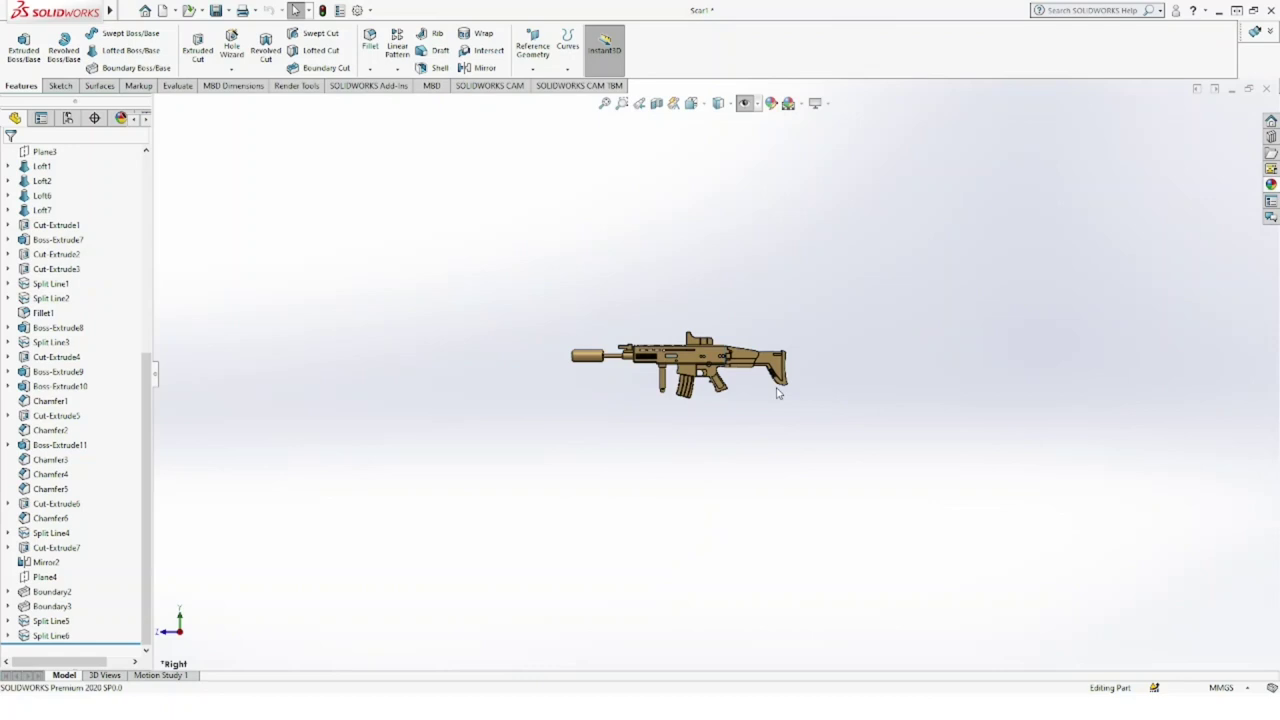
scroll(834, 314, "down", 4)
scroll(848, 294, "down", 3)
scroll(848, 302, "up", 2)
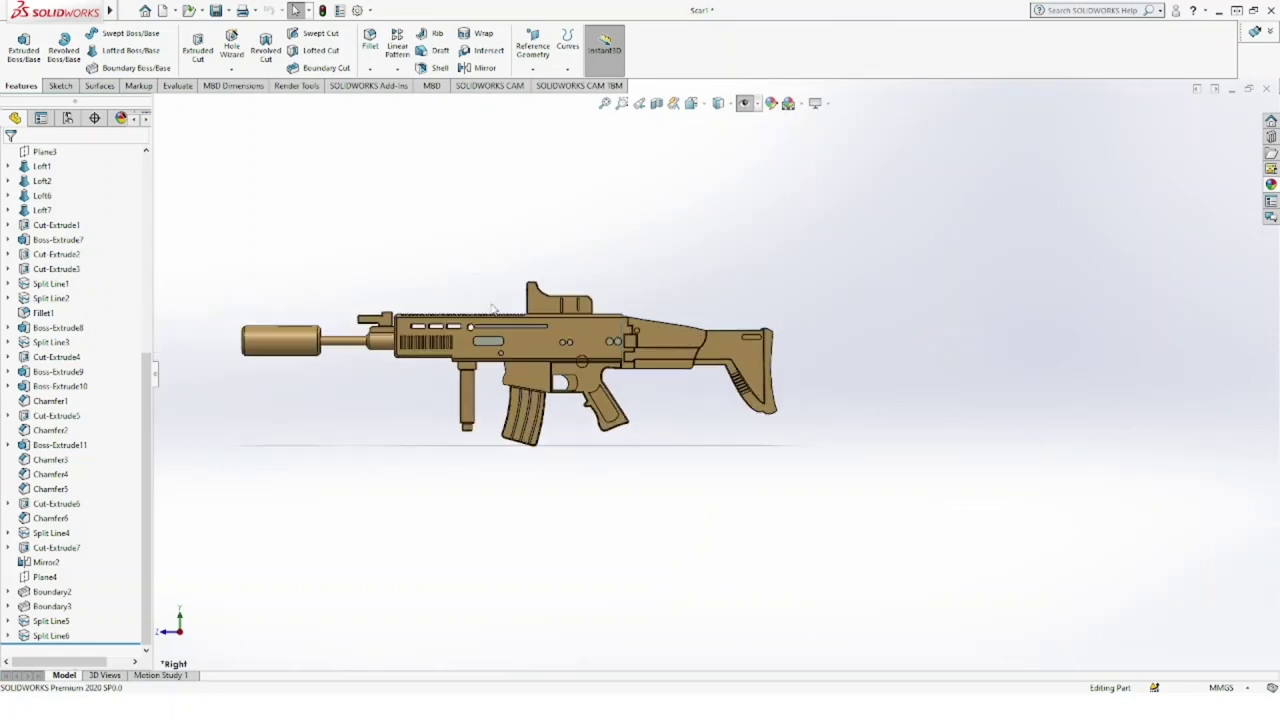
left_click(155, 373)
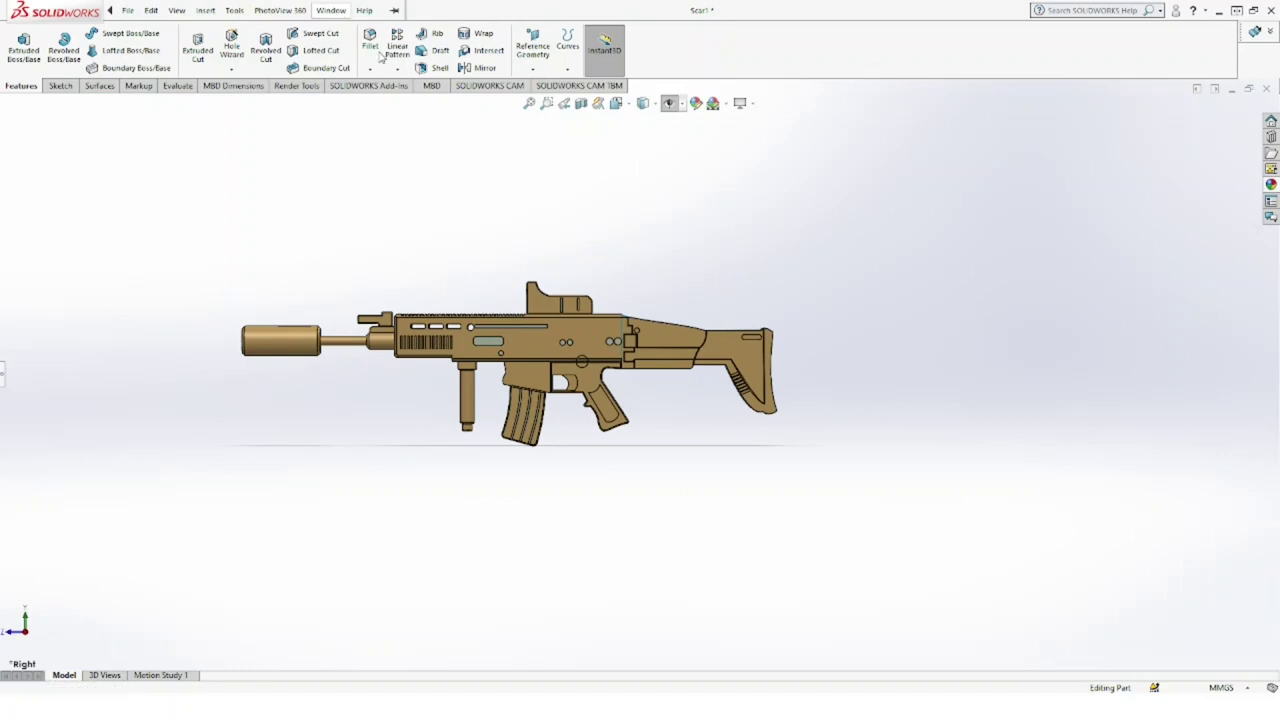
left_click(460, 67)
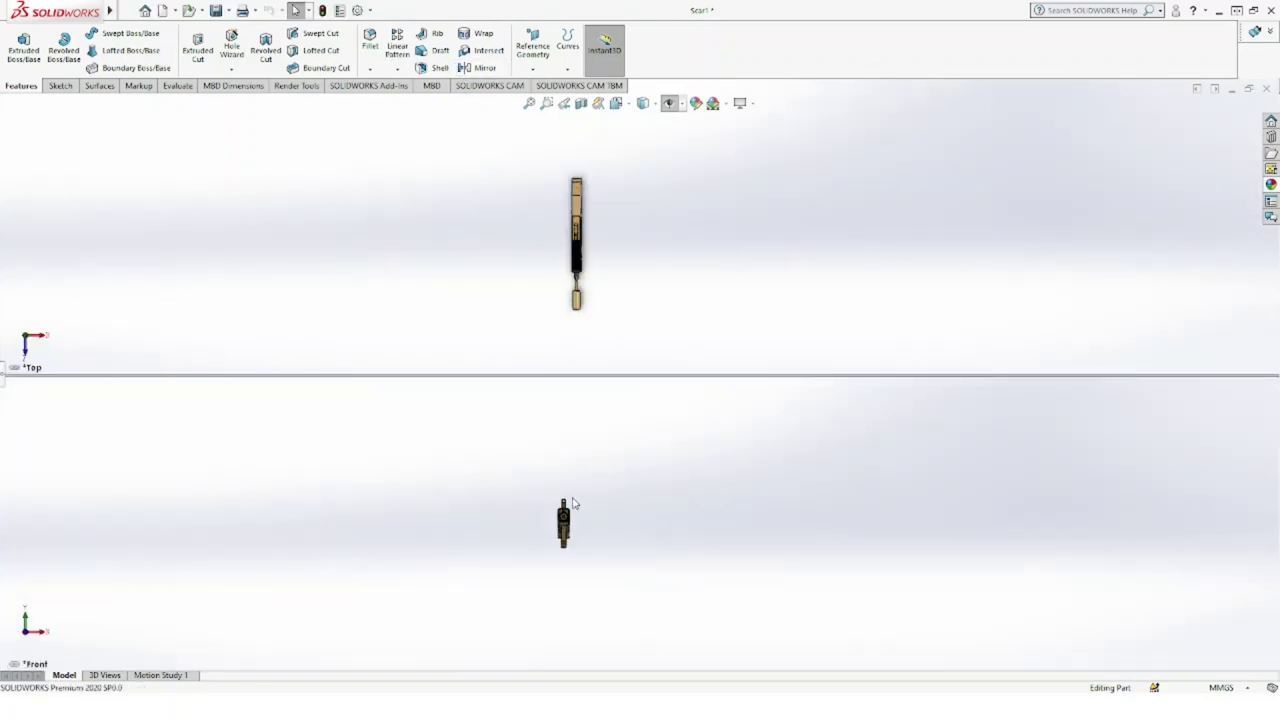
Step: Arrange side-by-side Front and Right viewports and zoom each one on the rifle
scroll(601, 520, "down", 2)
scroll(601, 520, "up", 1)
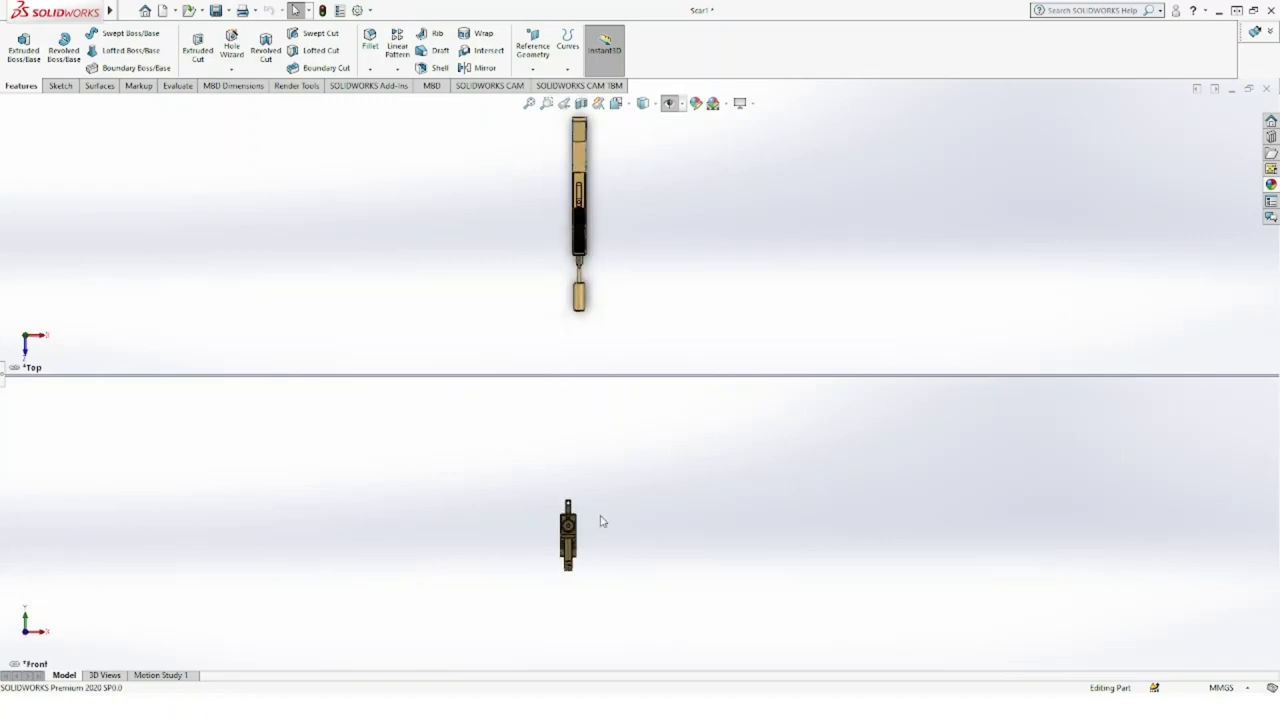
scroll(601, 520, "down", 1)
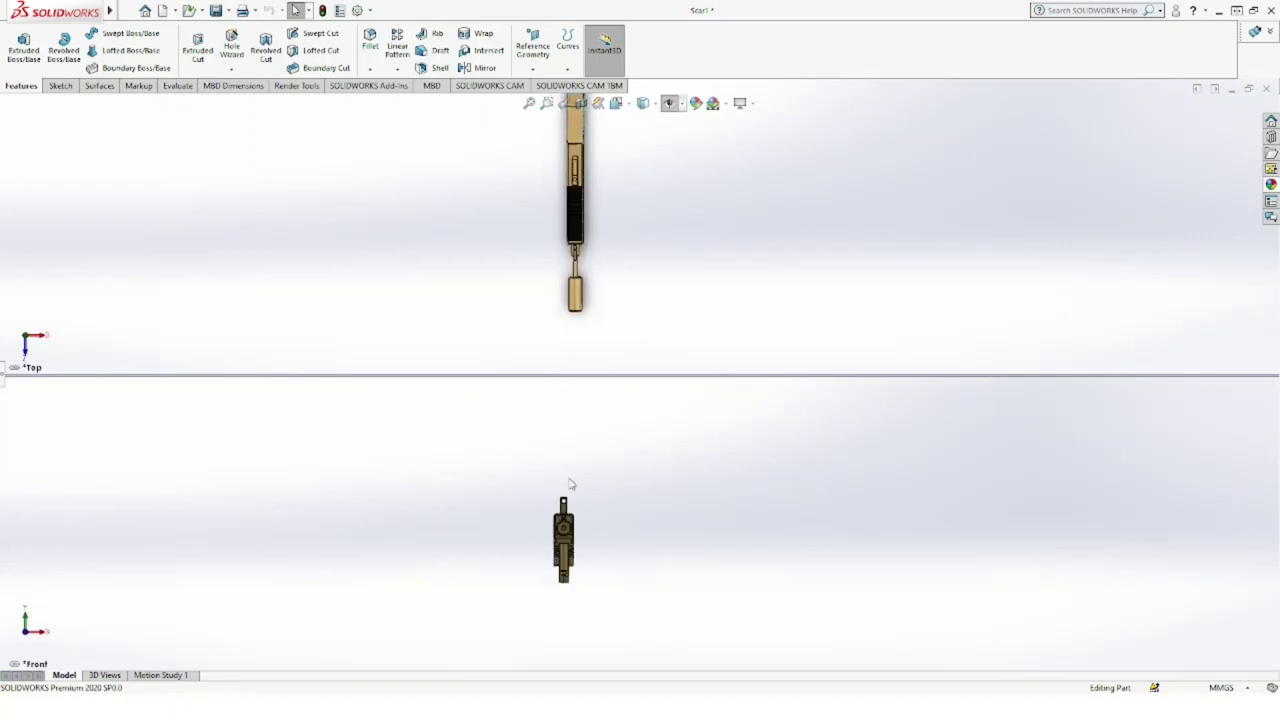
mouse_move(330, 10)
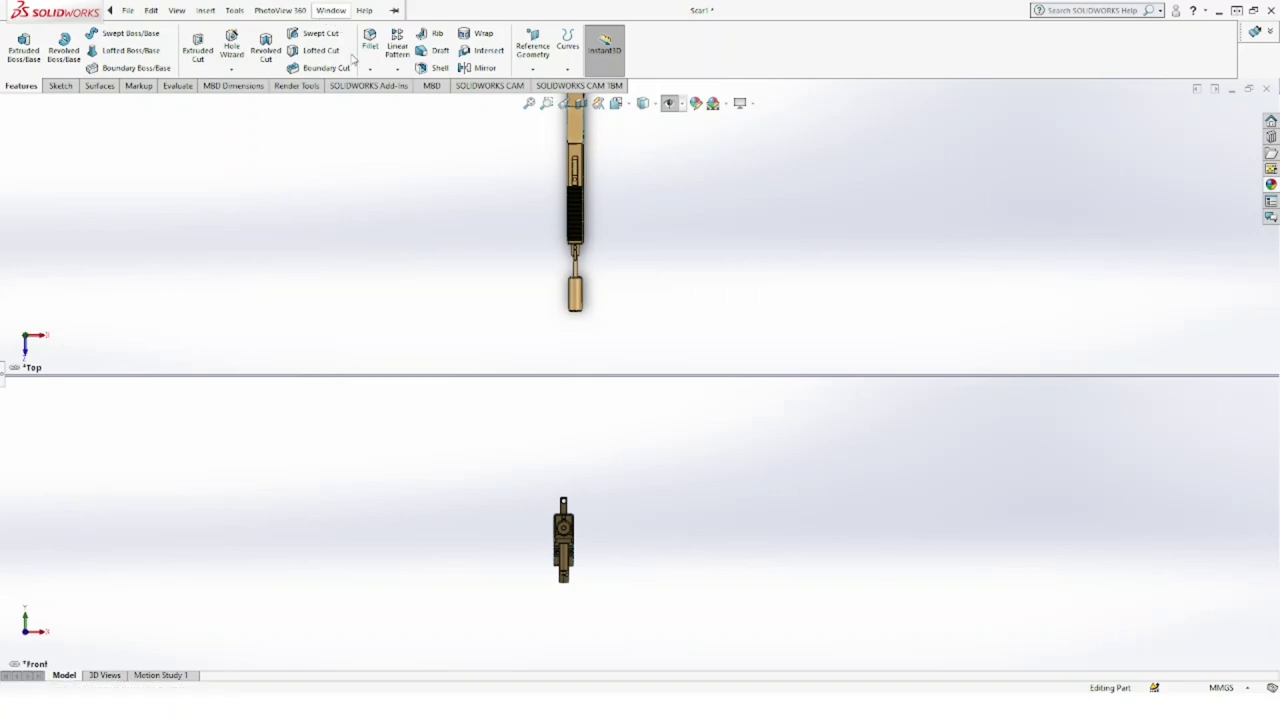
left_click(470, 88)
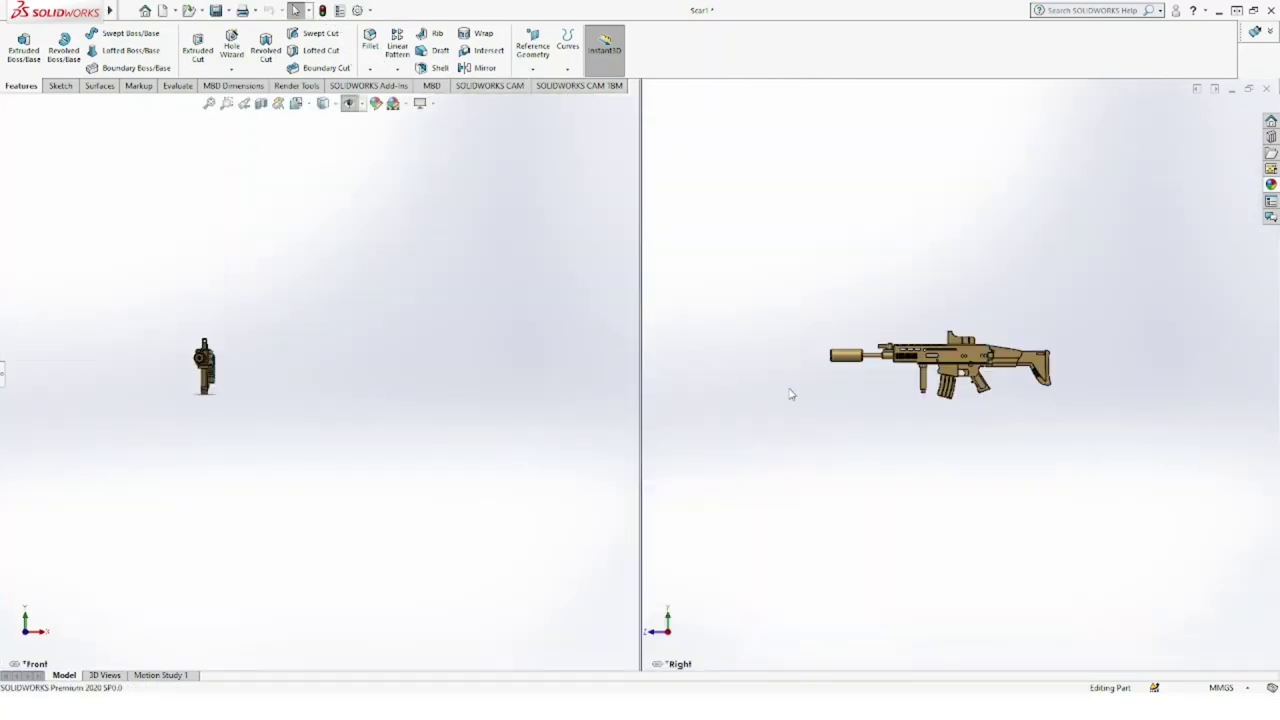
scroll(798, 398, "down", 1)
scroll(798, 398, "down", 2)
scroll(798, 398, "down", 1)
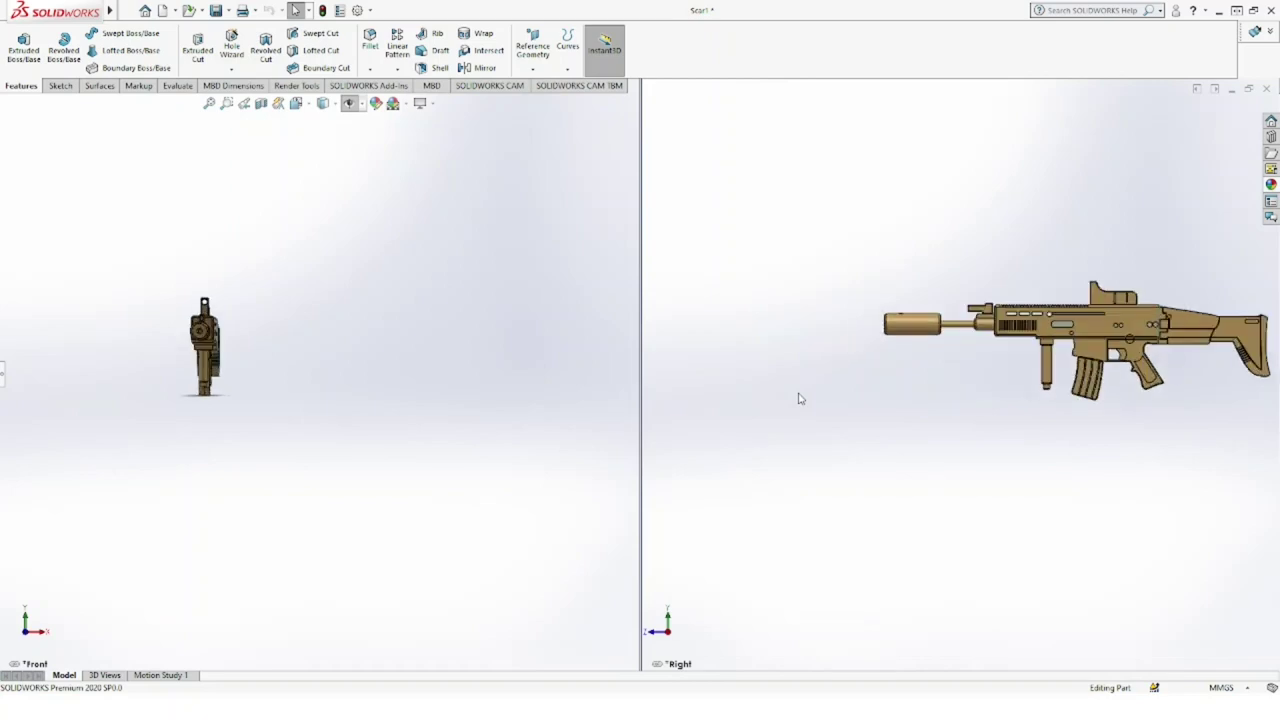
scroll(798, 398, "up", 1)
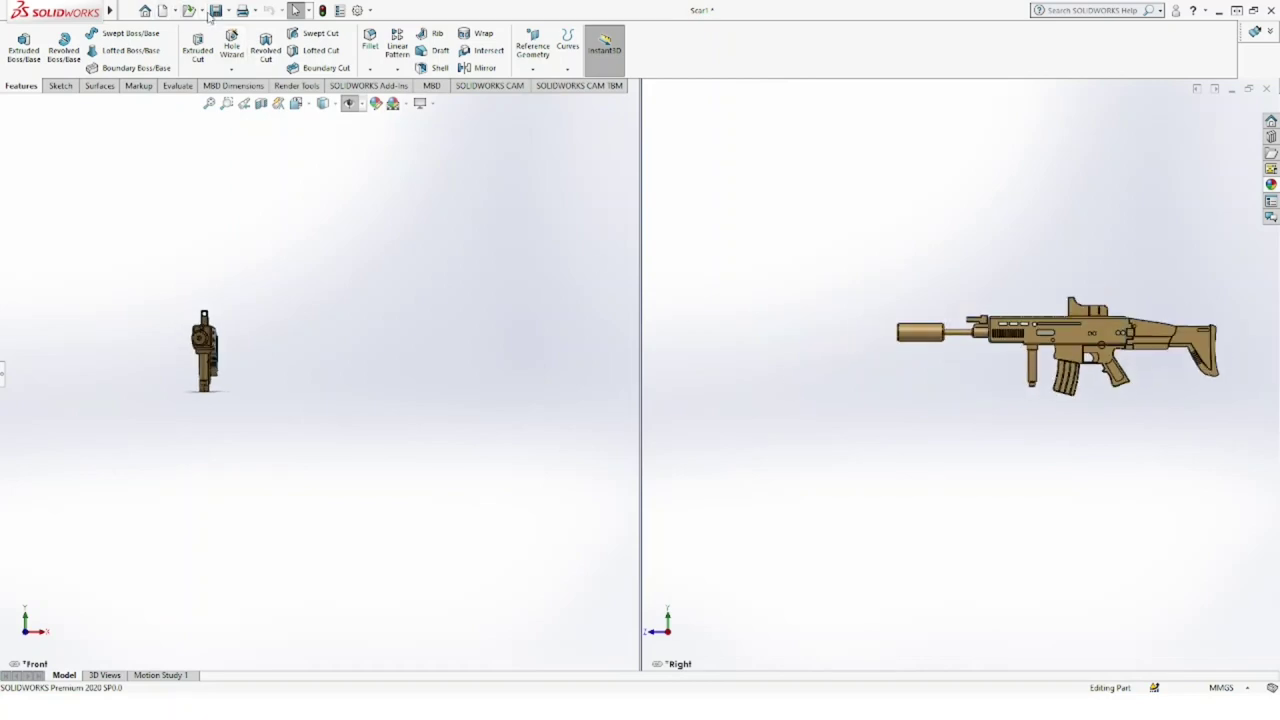